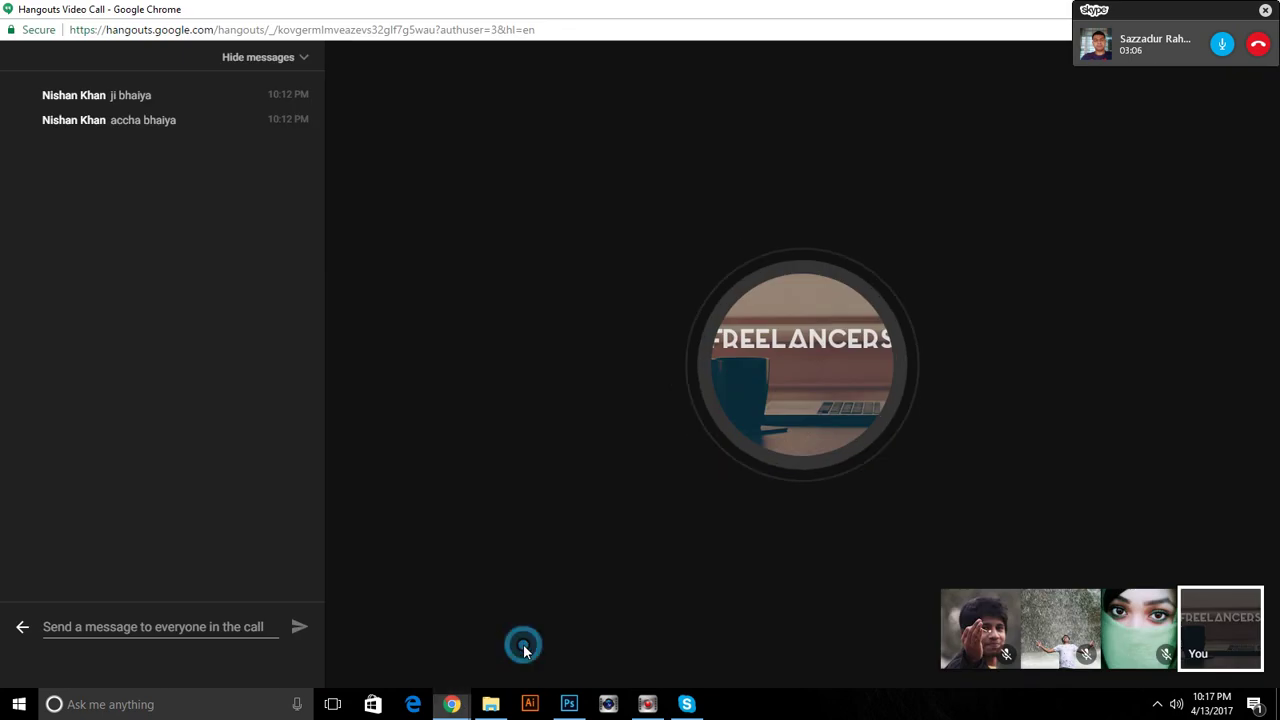
Restore the Hangouts window and share the entire screen with everyone in the video call
double_click(1005, 18)
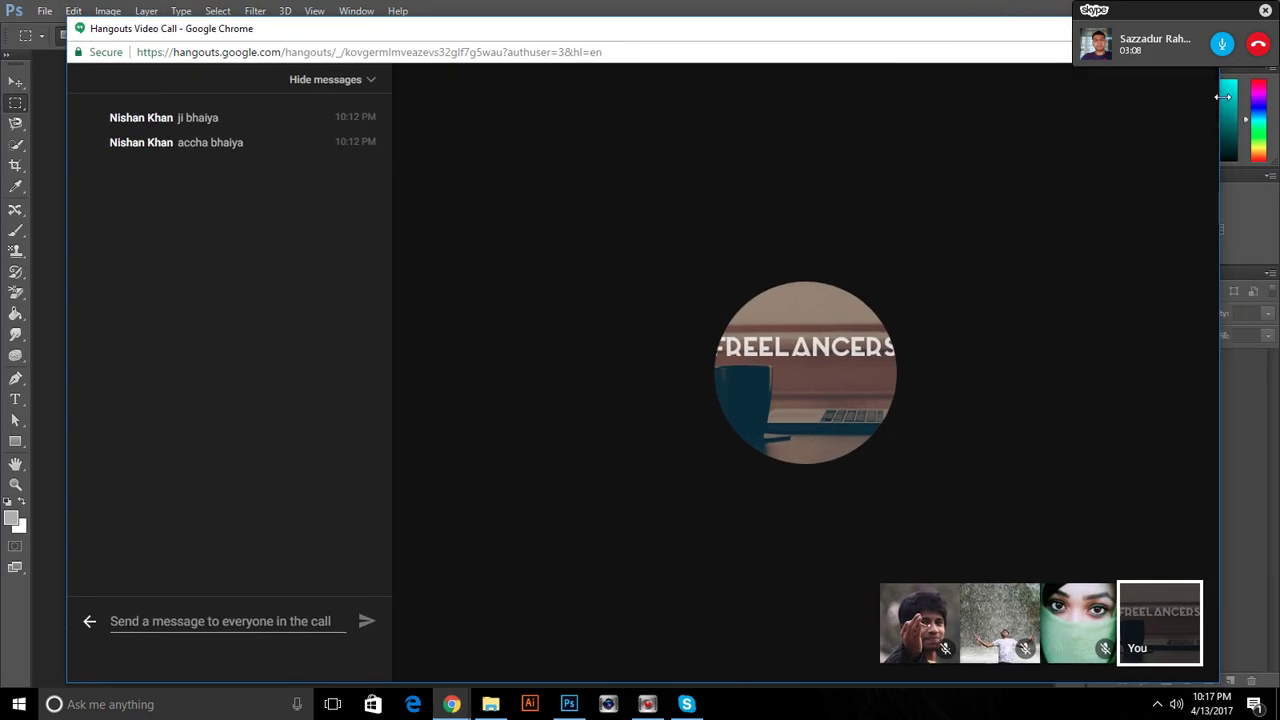
left_click_drag(1049, 37, 963, 110)
left_click(1095, 173)
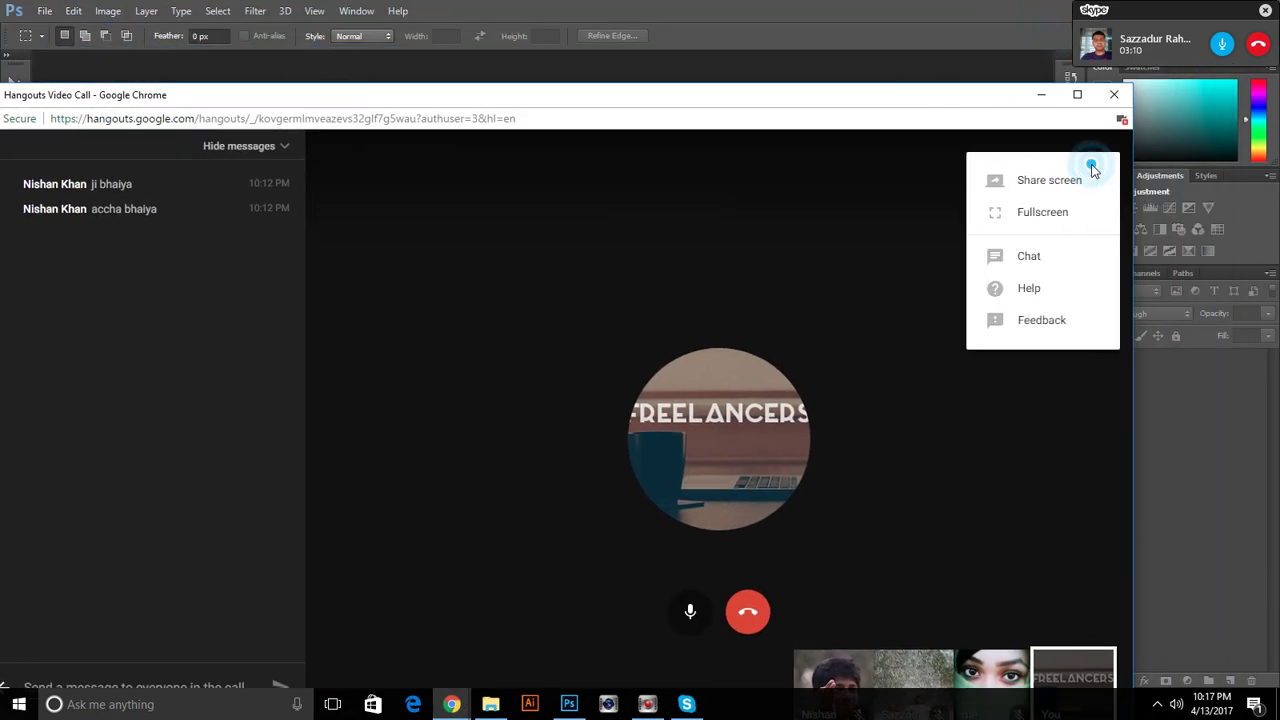
left_click(1052, 184)
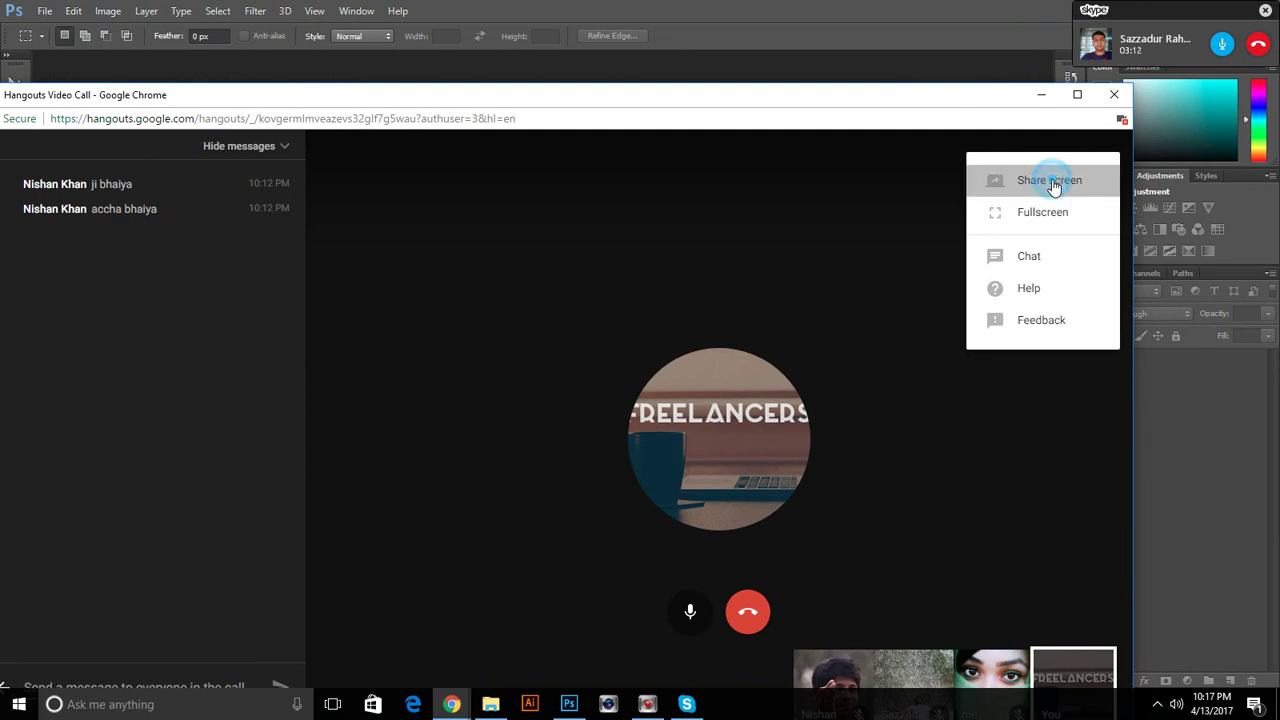
left_click(711, 571)
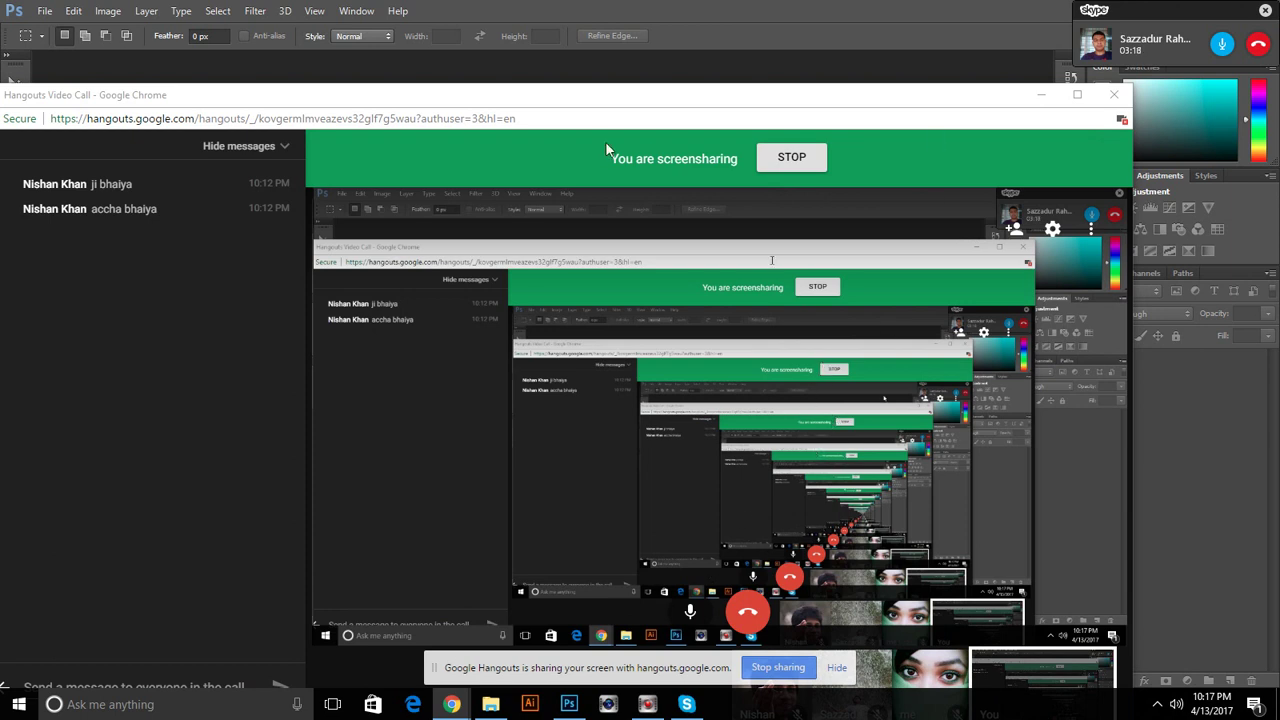
left_click_drag(800, 91, 800, 48)
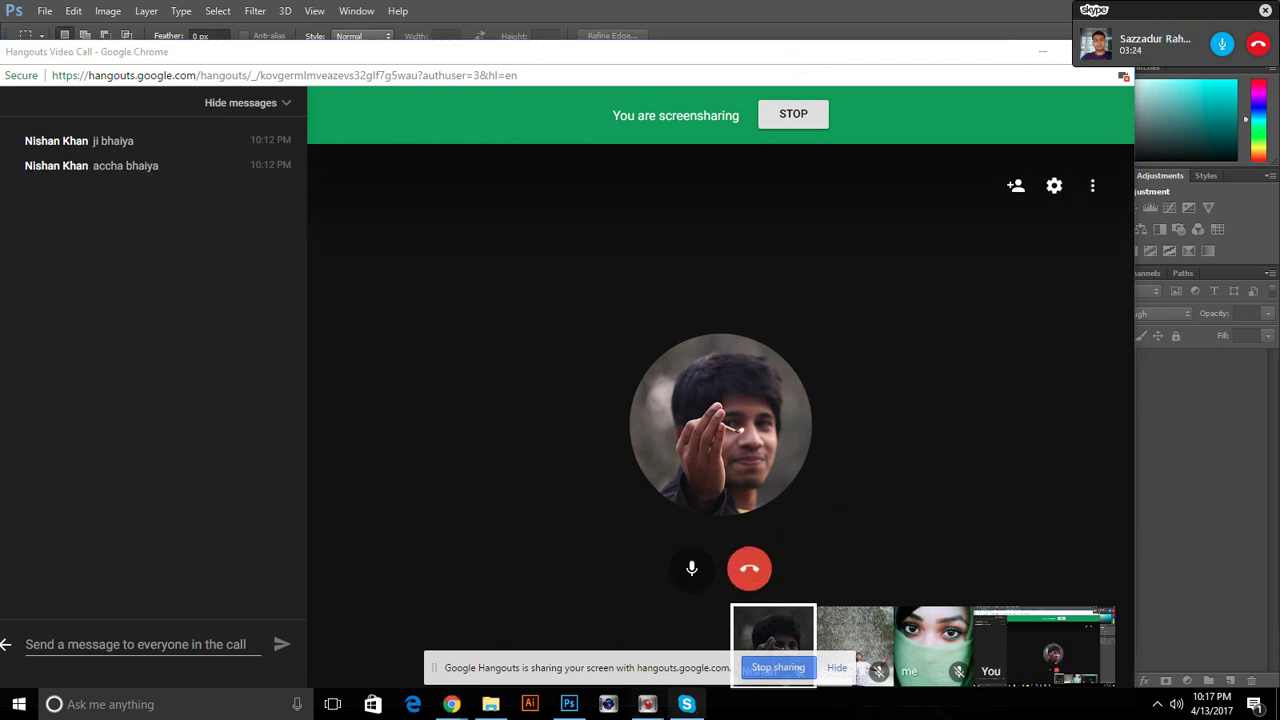
left_click(704, 705)
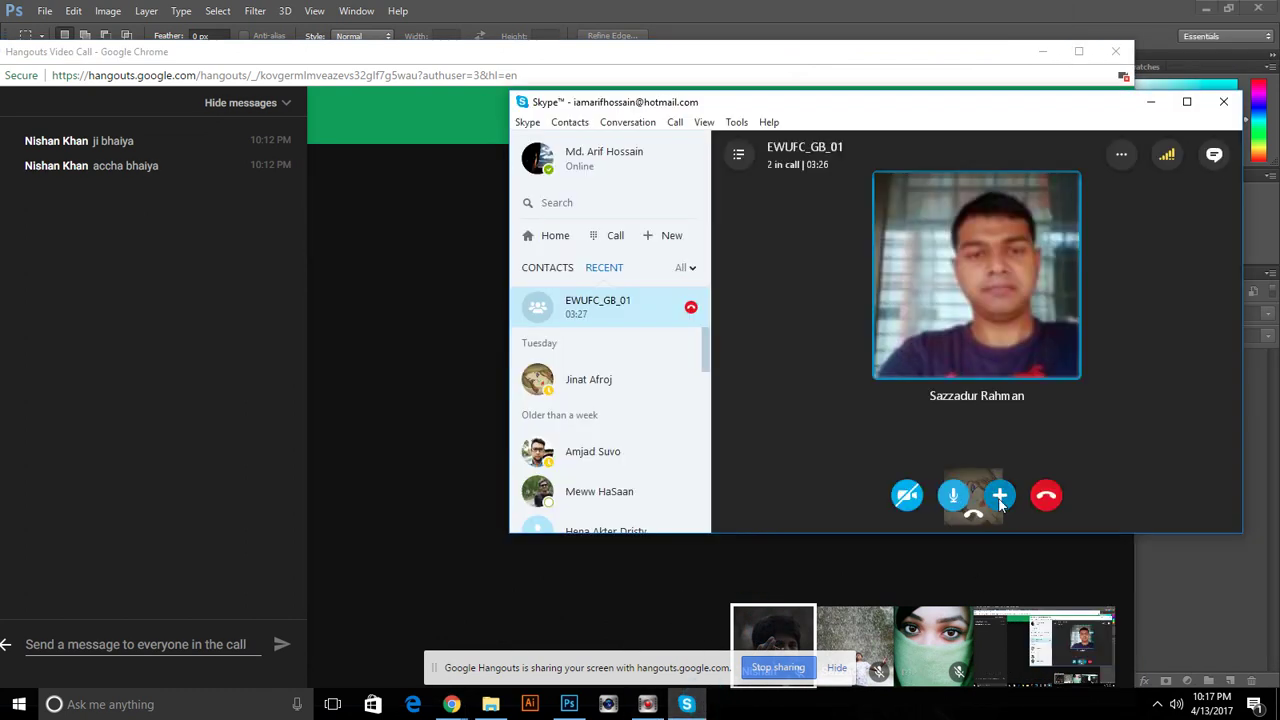
Share the screen in the Skype group call and bring the Skype main window forward
left_click(1000, 497)
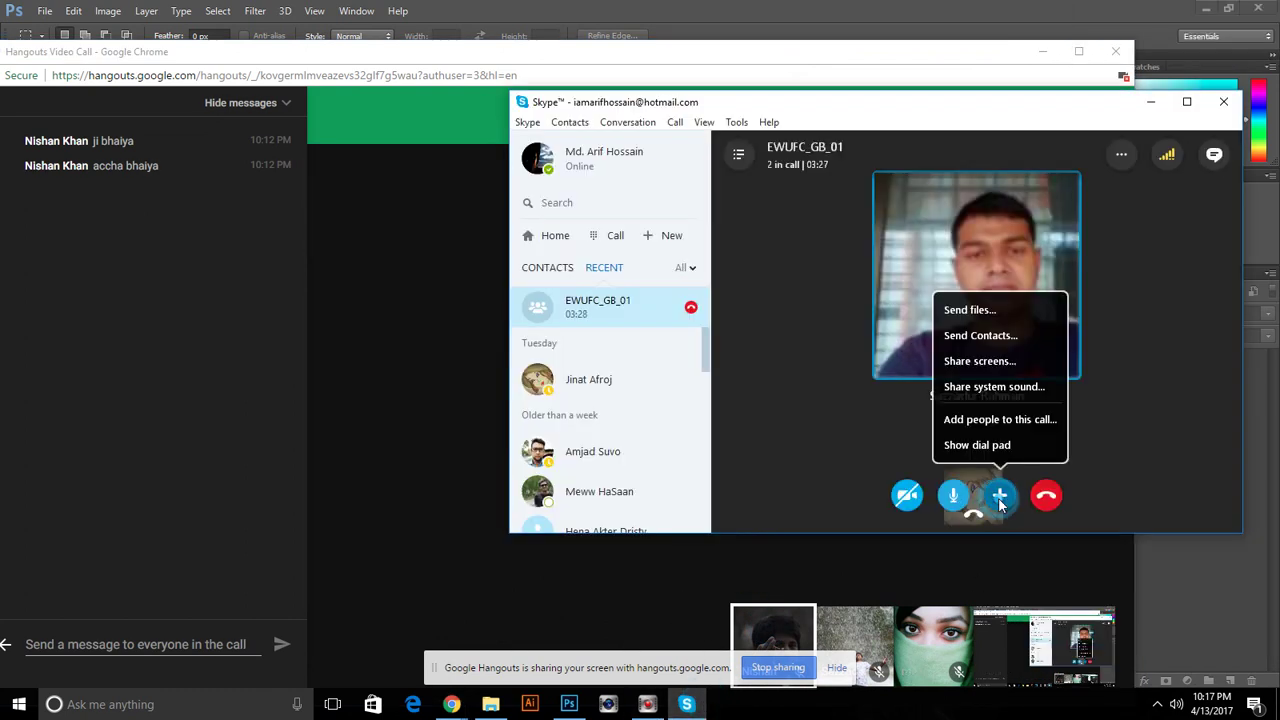
left_click(1000, 362)
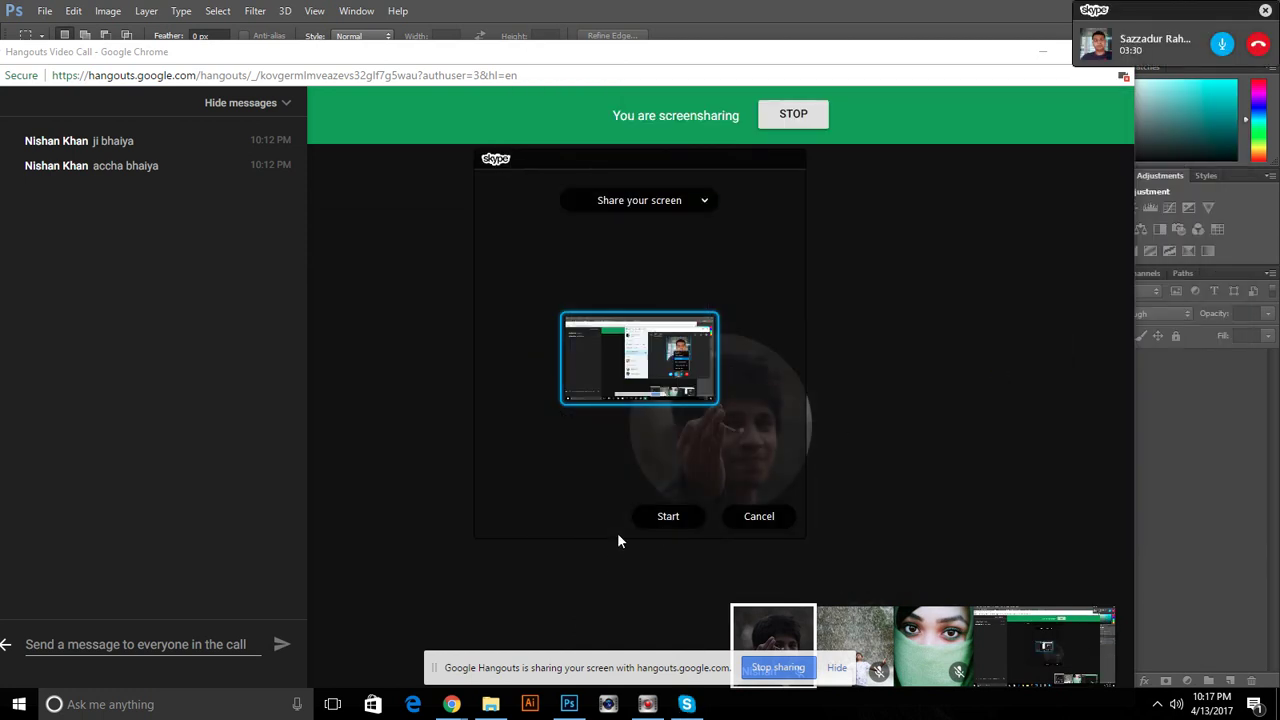
left_click(665, 516)
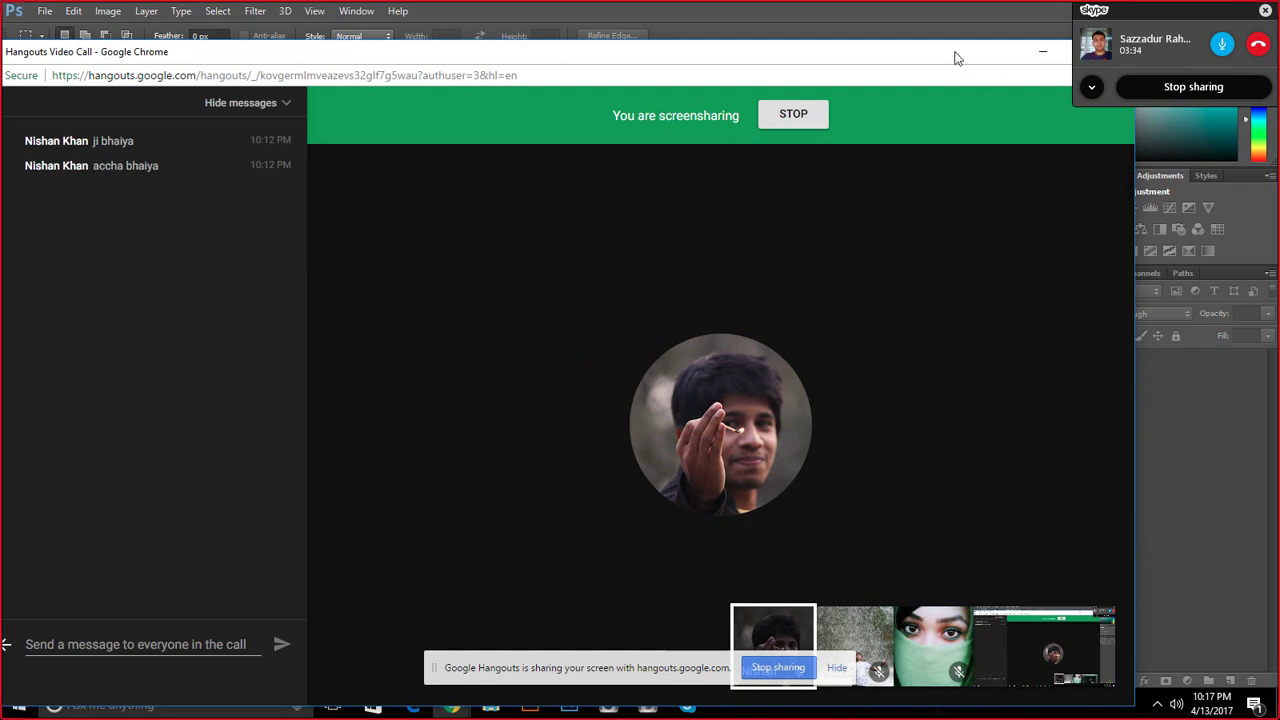
left_click_drag(955, 58, 933, 110)
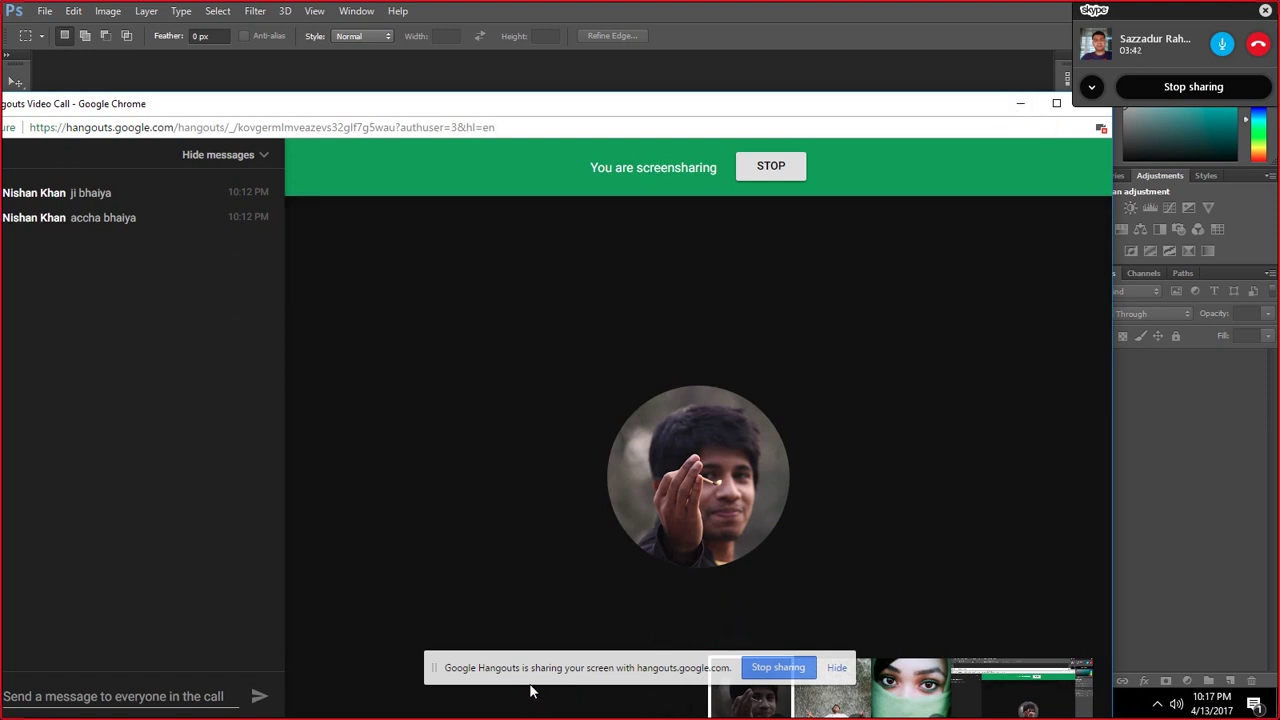
key("super")
left_click(686, 704)
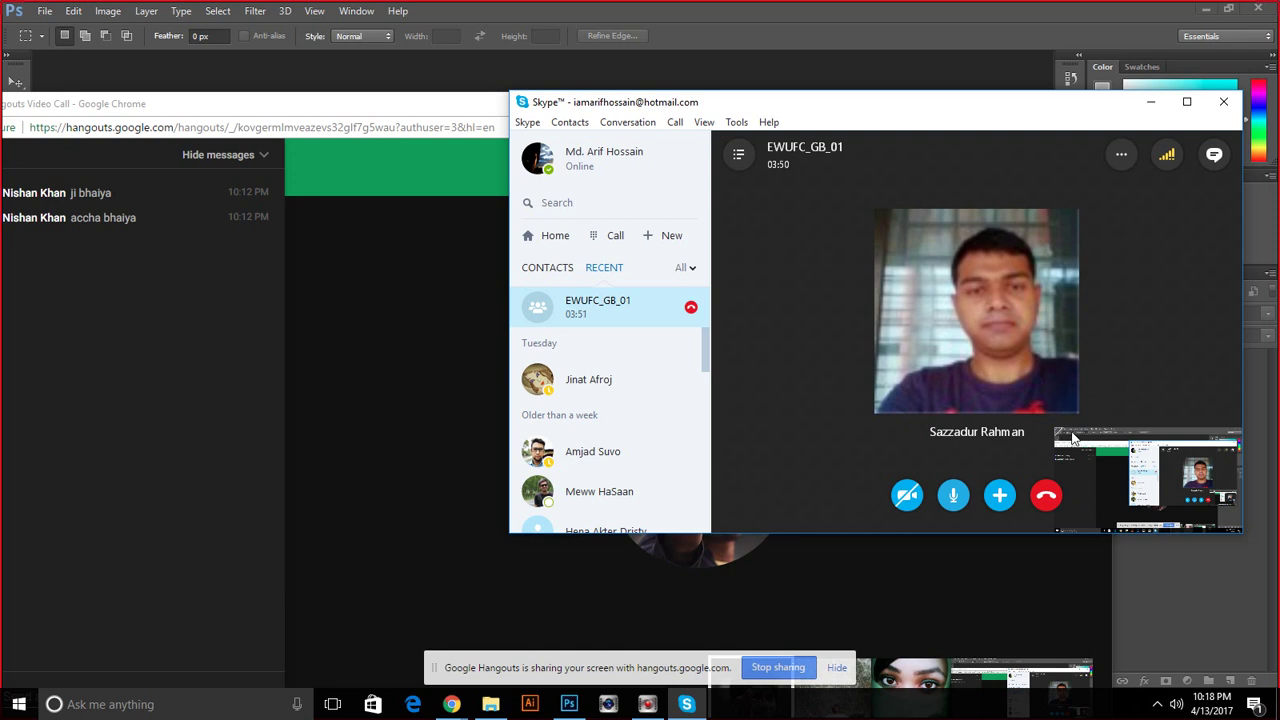
Collapse Skype's contacts, open the call chat, and shrink Skype to its compact call widget
left_click(738, 154)
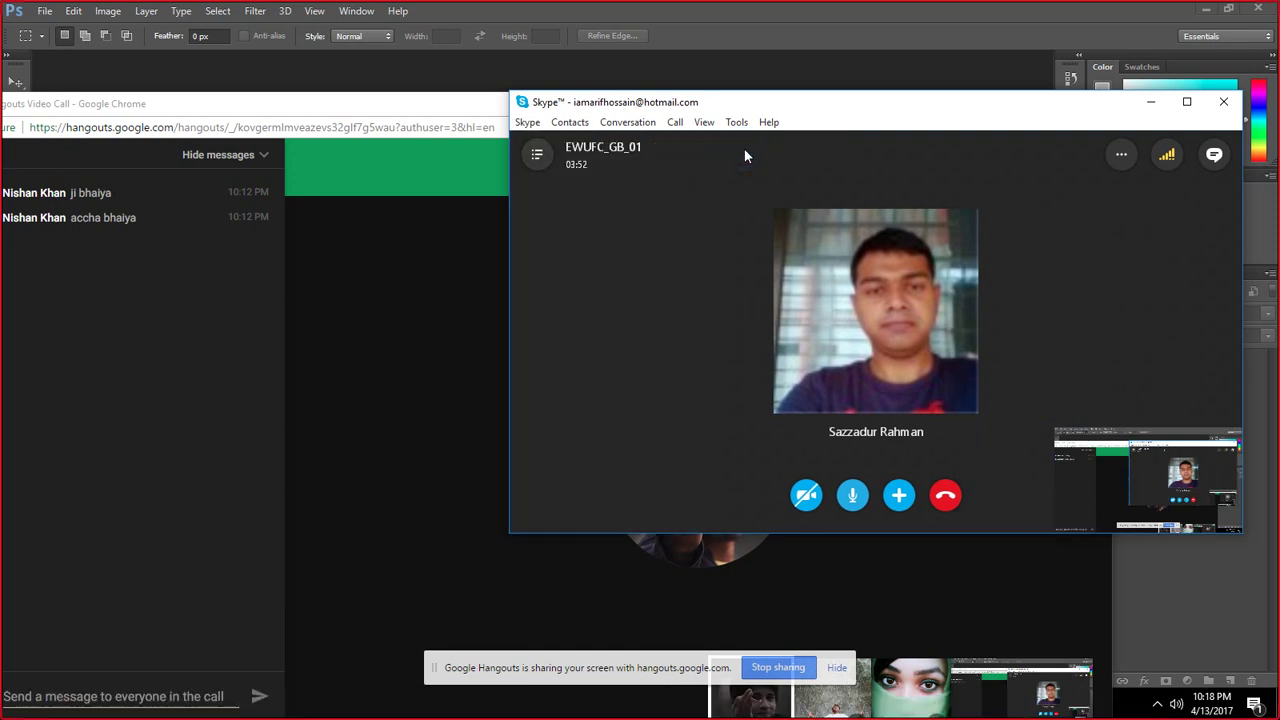
left_click(1213, 157)
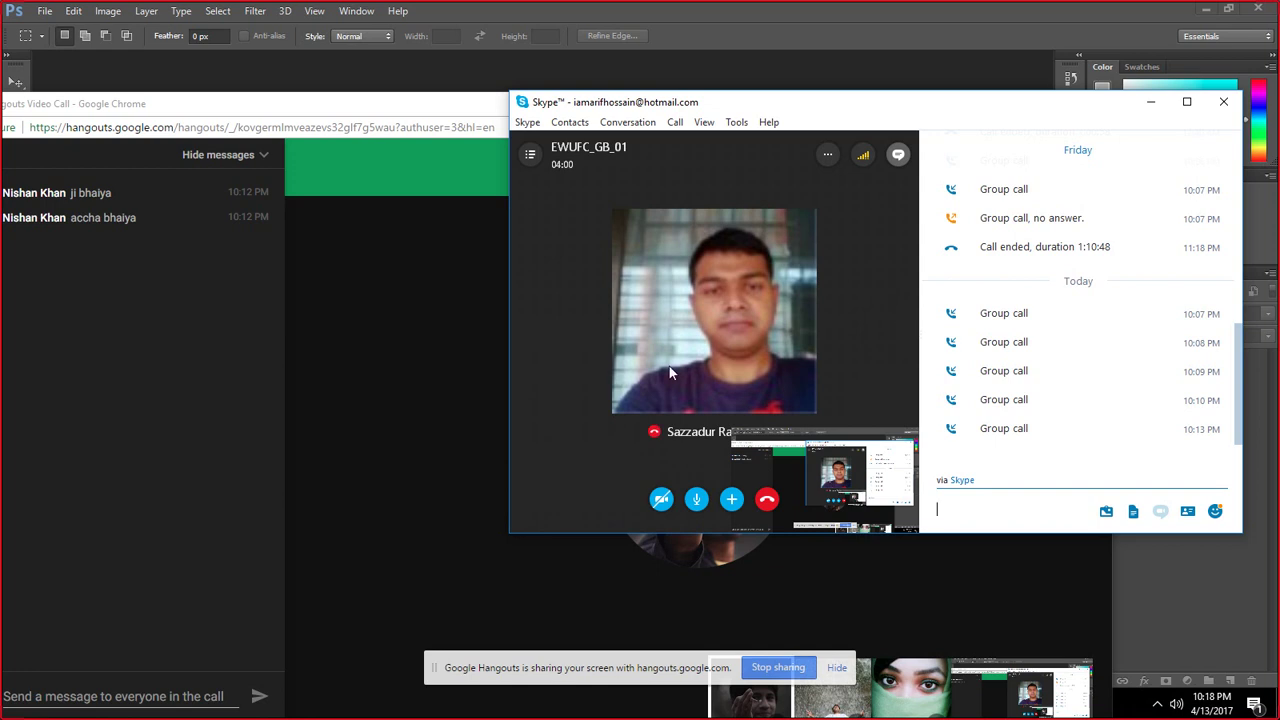
left_click(1153, 117)
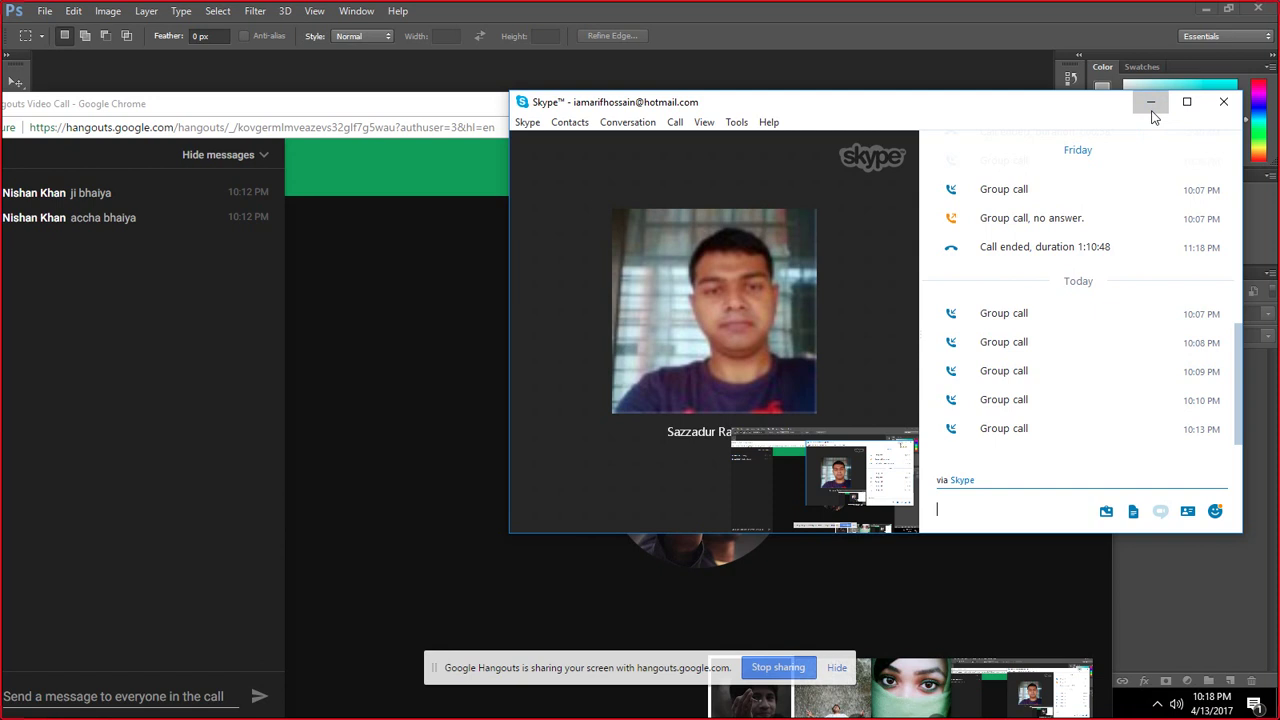
left_click(1152, 112)
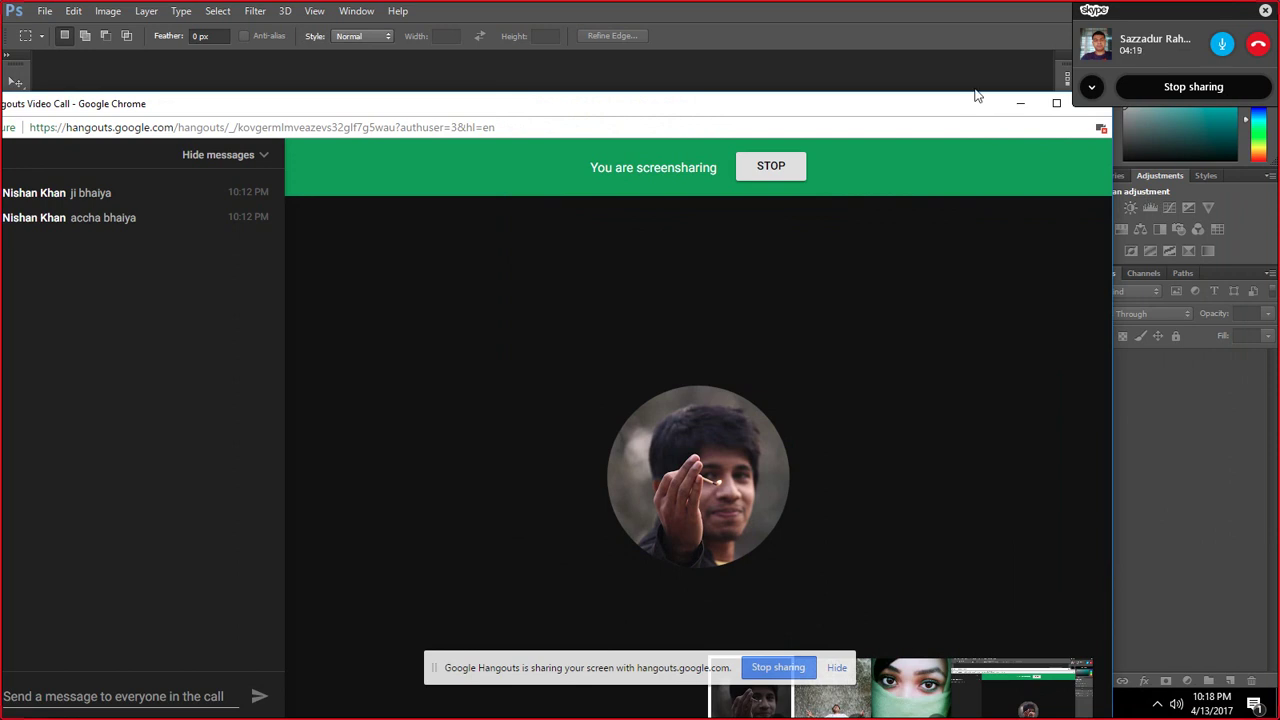
Minimize Hangouts, create and close a blank Untitled-1 document, and bring up File Explorer
left_click(1022, 108)
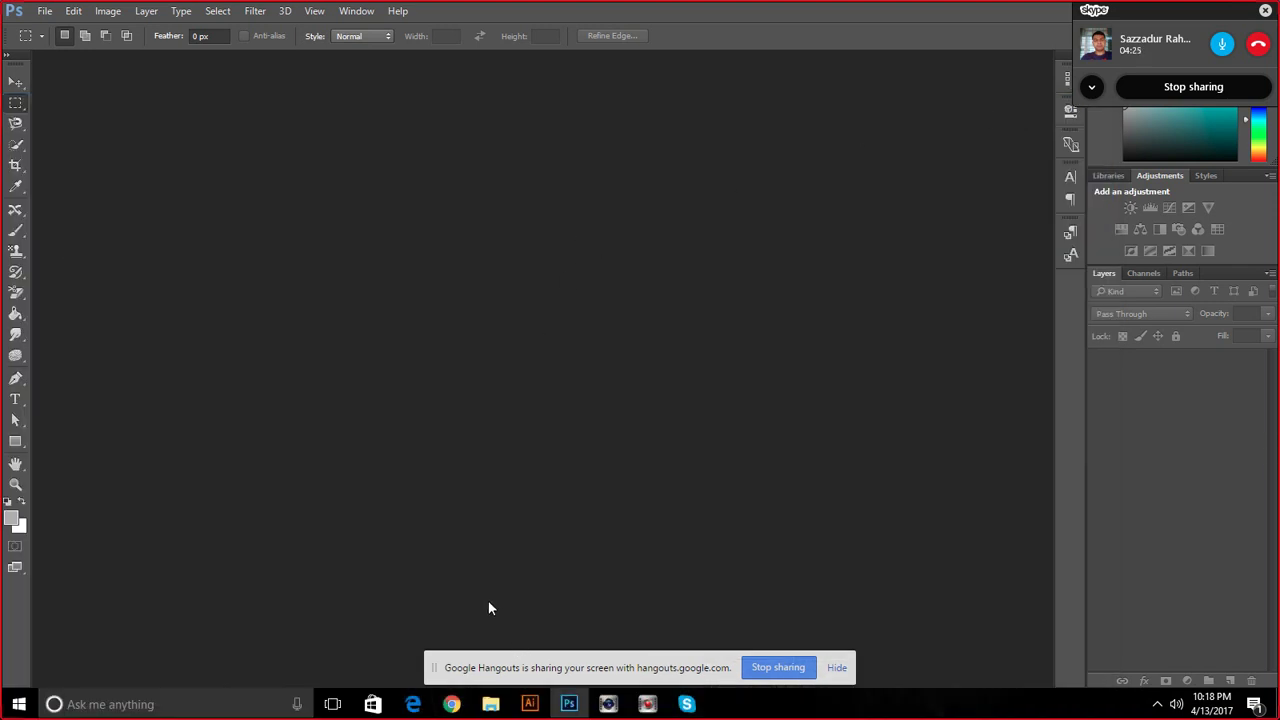
left_click(45, 11)
left_click(50, 27)
left_click(750, 180)
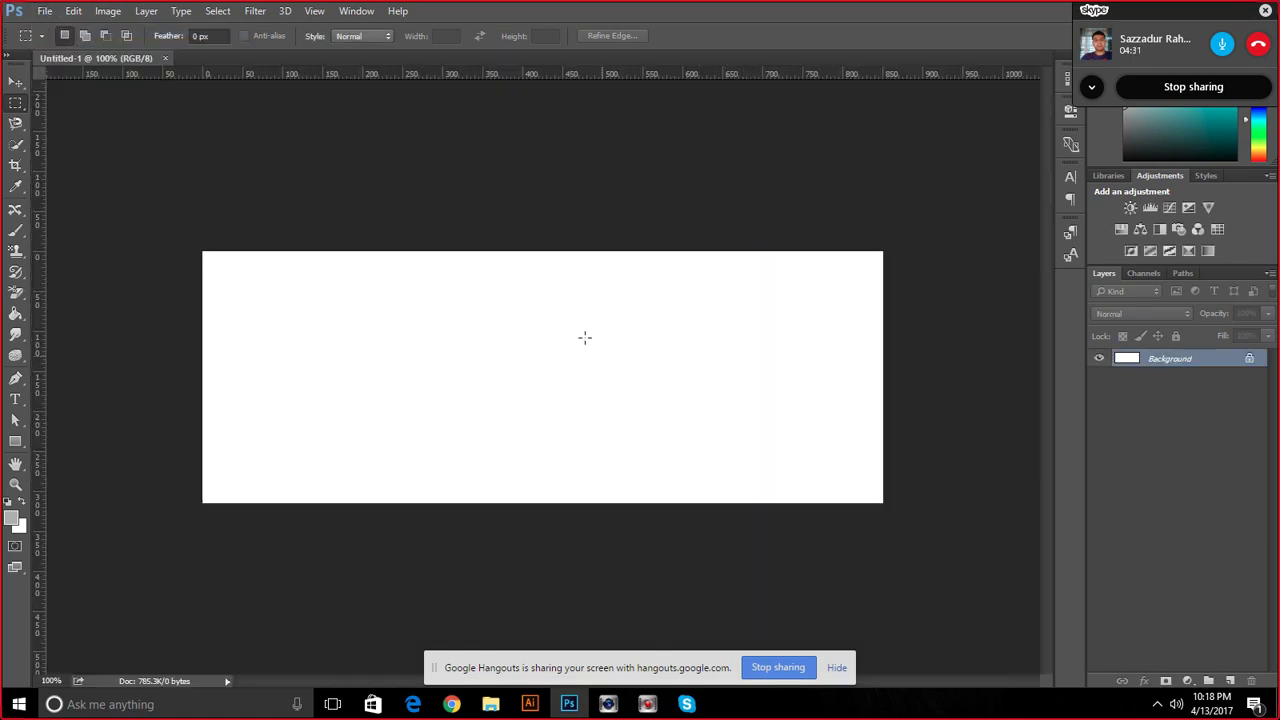
left_click(165, 58)
left_click(491, 704)
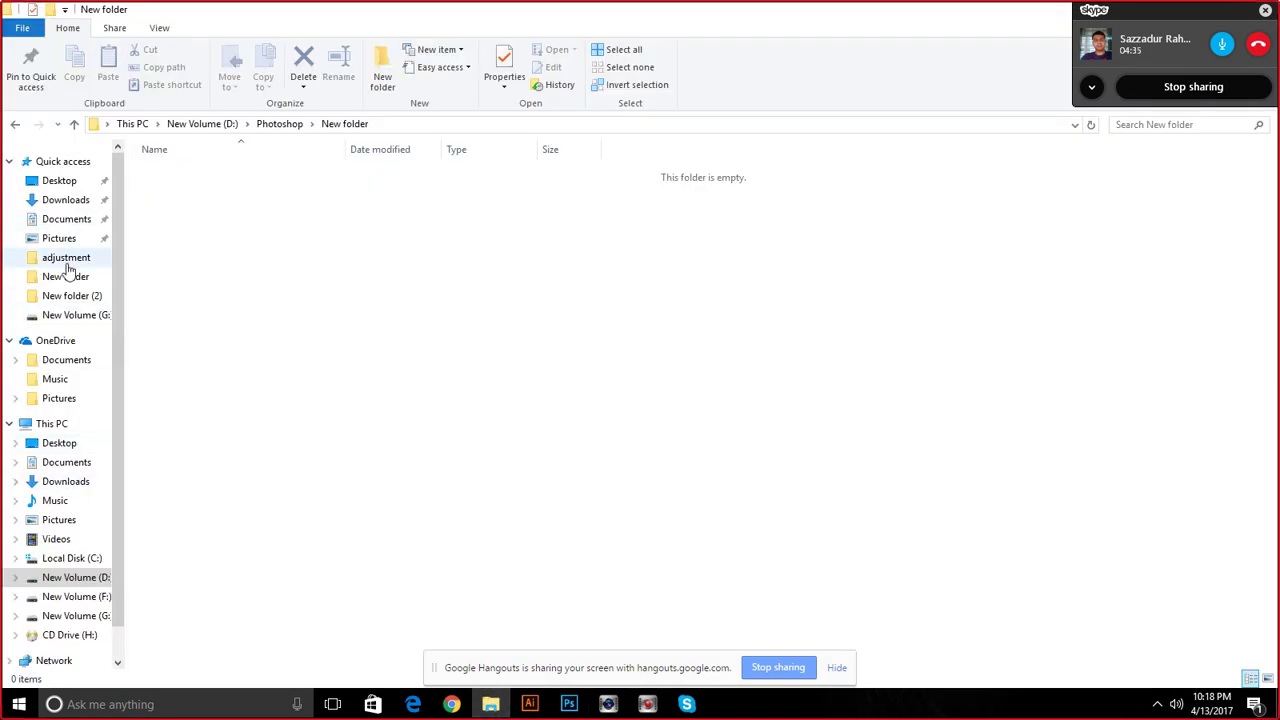
Browse to adjustment > New folder (2) and open the sunset couple photo in Photoshop
left_click(66, 258)
double_click(265, 185)
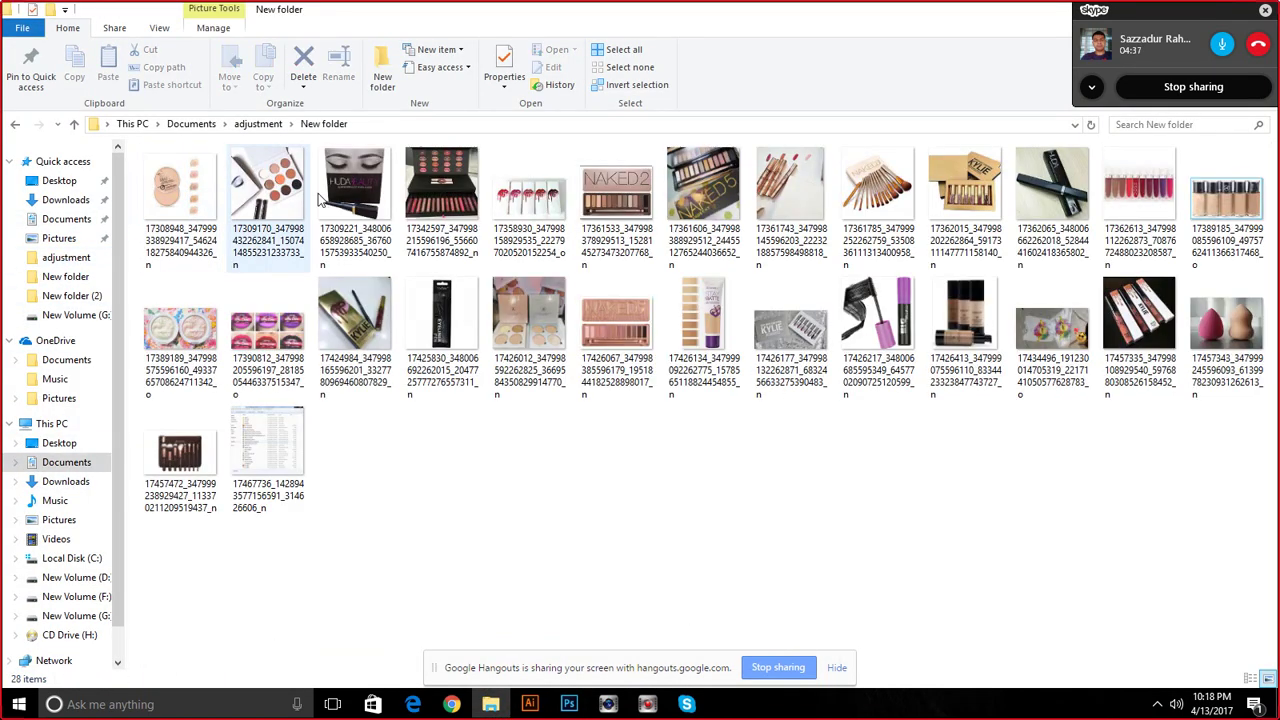
left_click(74, 124)
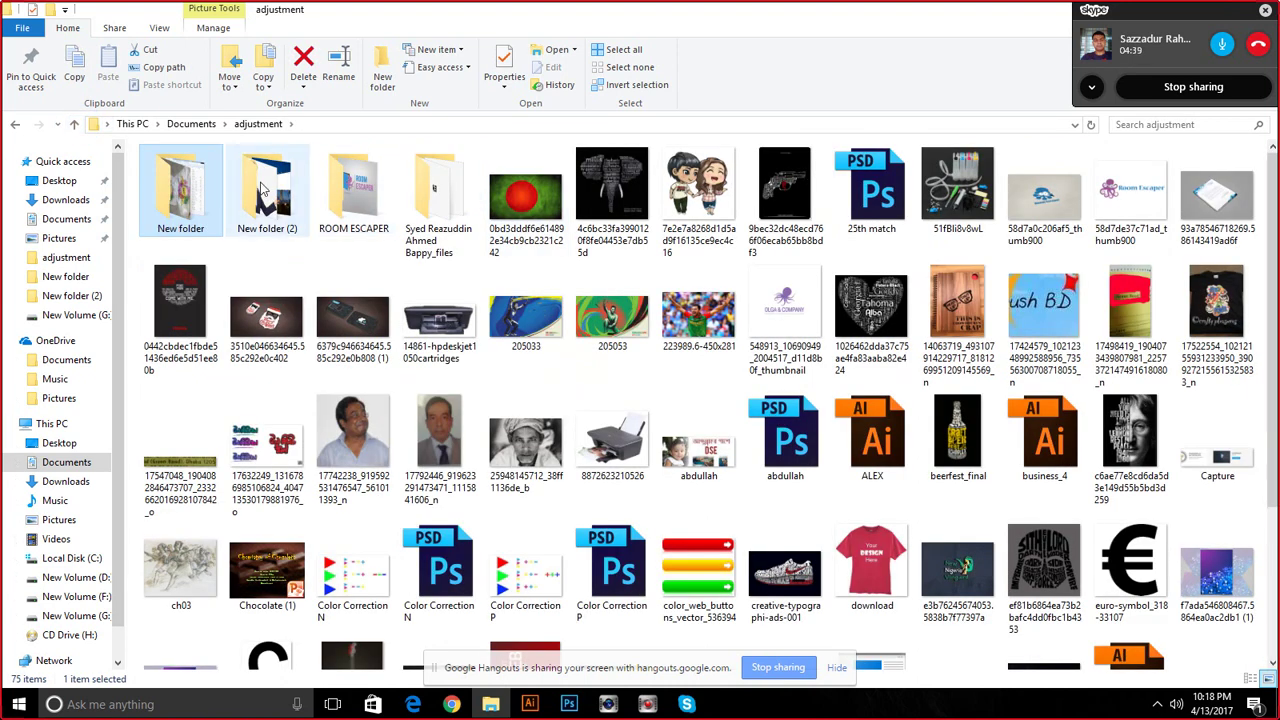
double_click(265, 190)
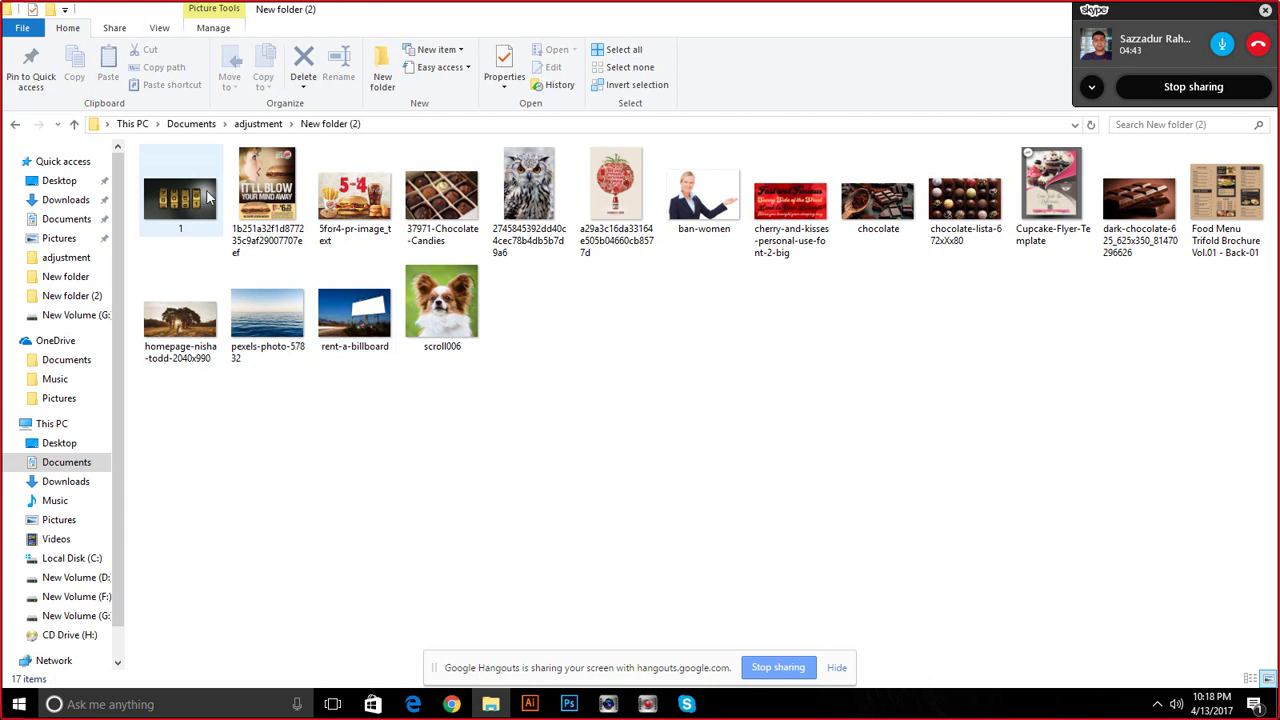
mouse_move(180, 318)
left_mouse_down()
mouse_move(665, 714)
mouse_move(573, 706)
mouse_move(375, 365)
left_mouse_up()
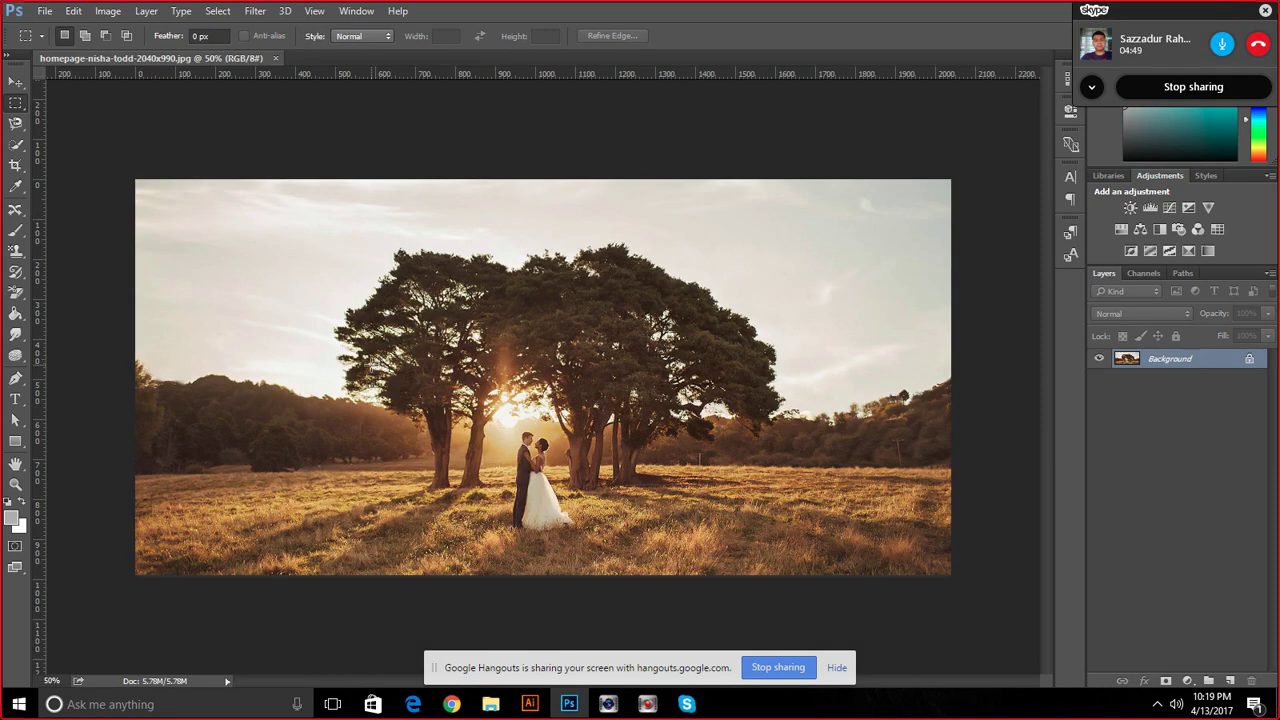
Unlock the Background into Layer 0, duplicate it, and extend the crop past the left edge
left_click(1249, 358)
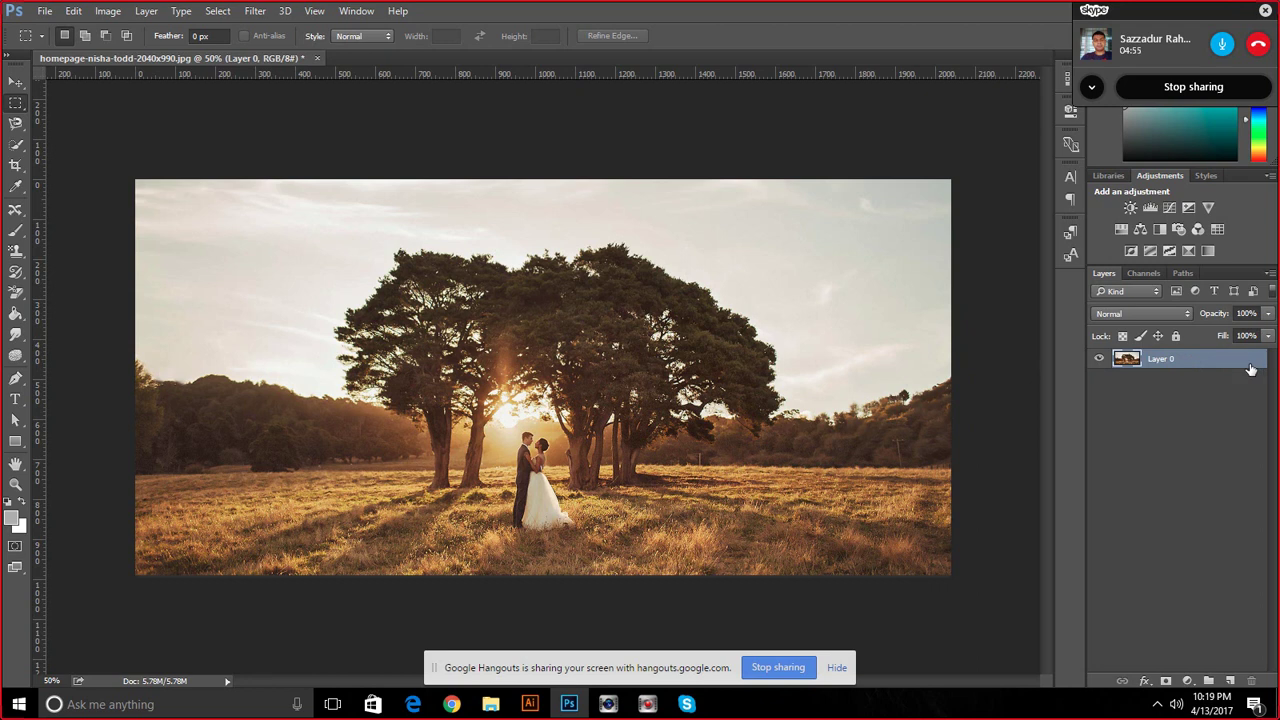
key("ctrl+j")
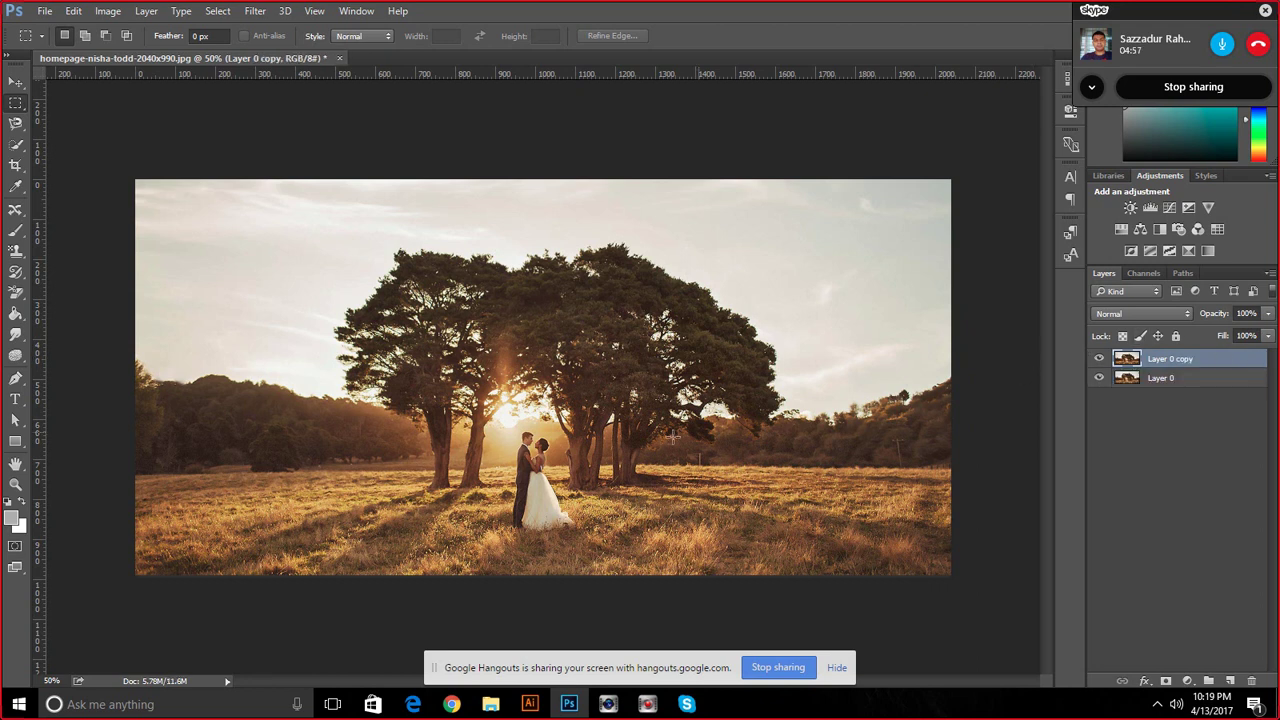
left_click(15, 165)
left_click_drag(131, 376, 106, 376)
Extend the crop past the right edge, apply the wider canvas, fit it in view, and hide Layer 0
left_click_drag(985, 375, 1038, 376)
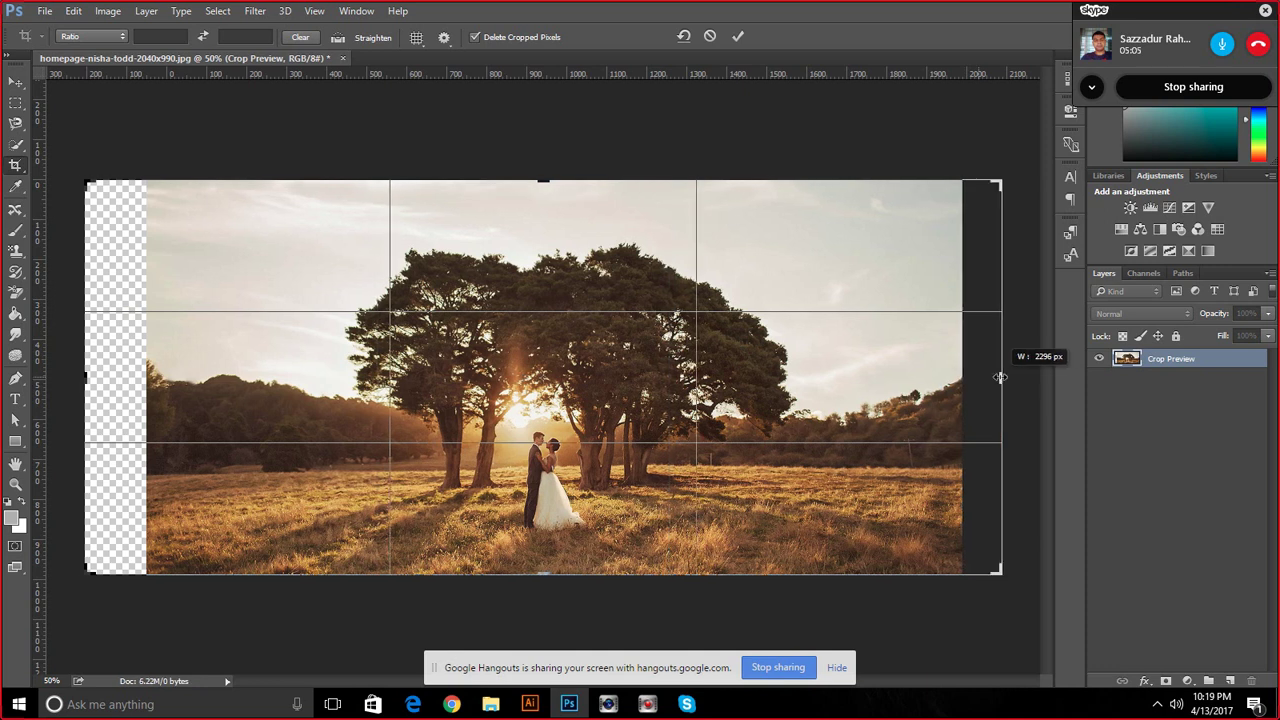
left_click(737, 37)
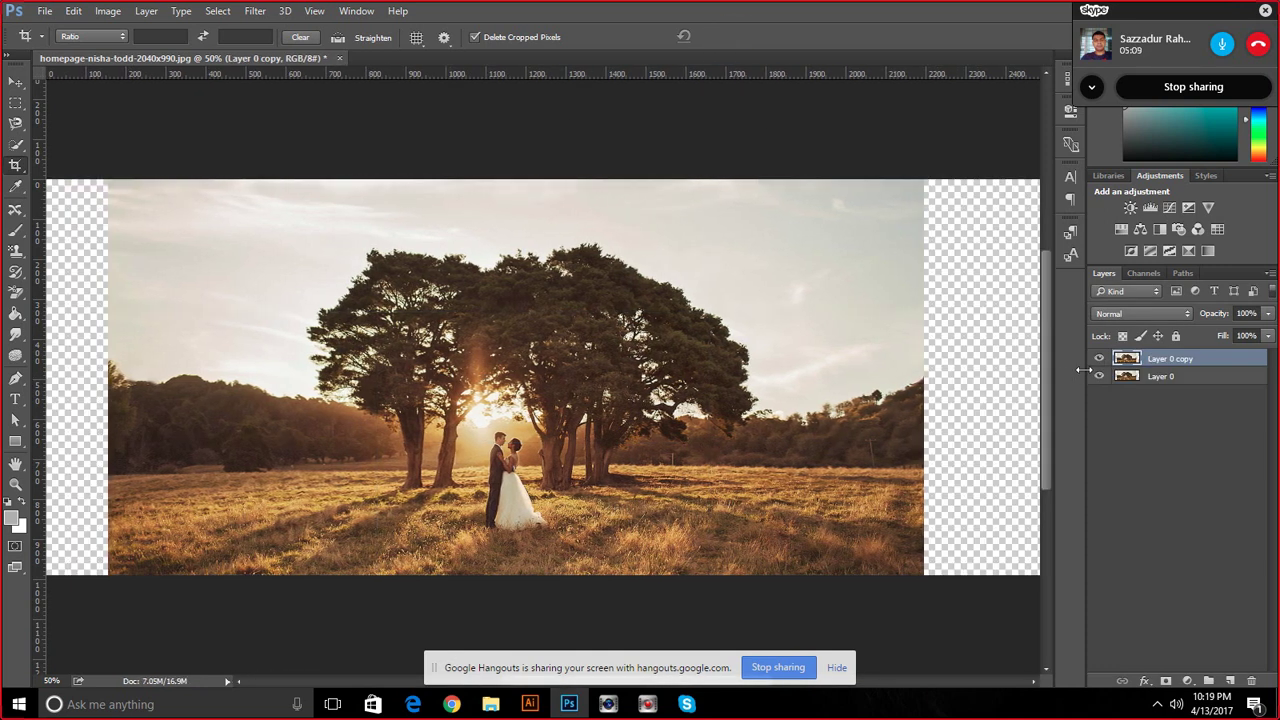
key("ctrl+0")
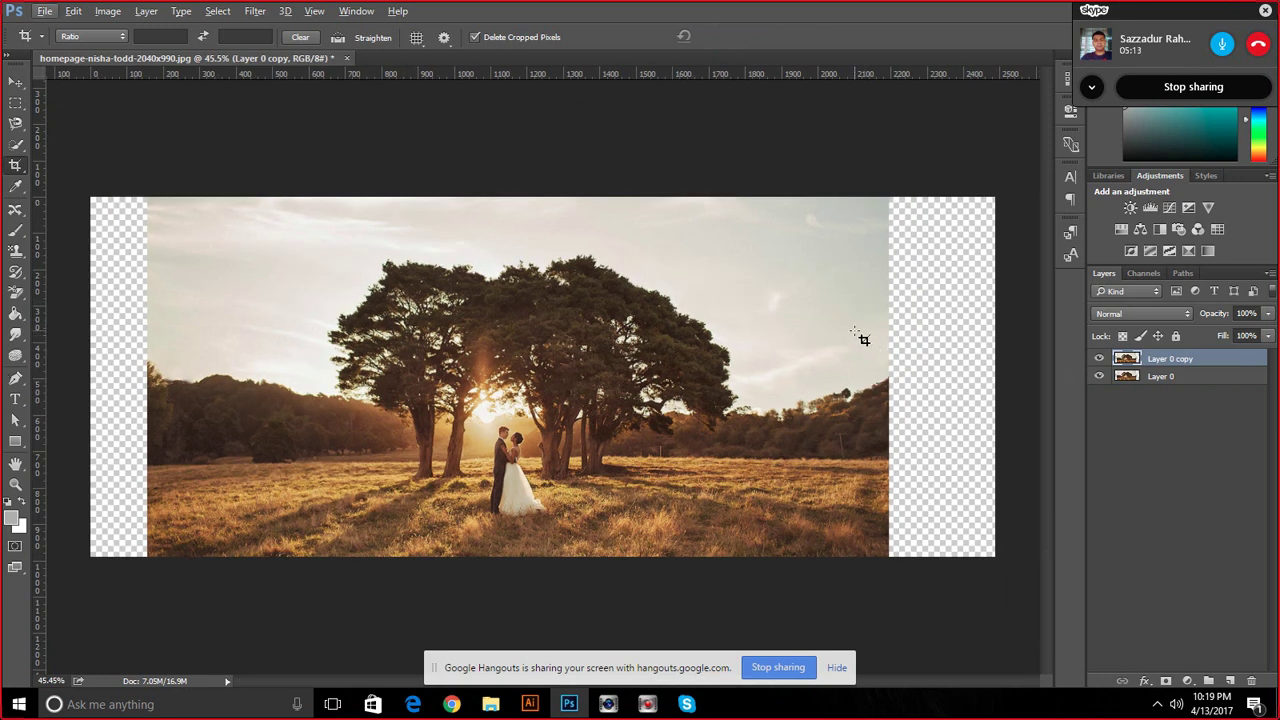
left_click(1099, 376)
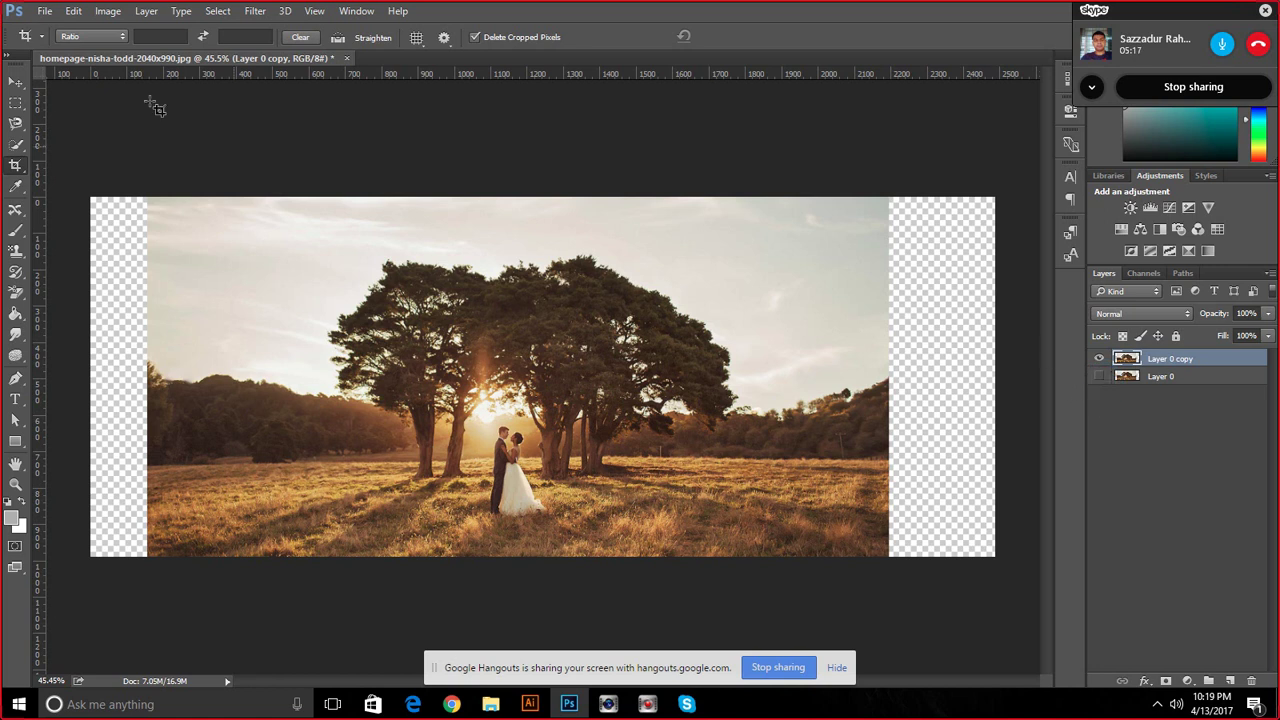
left_click(73, 11)
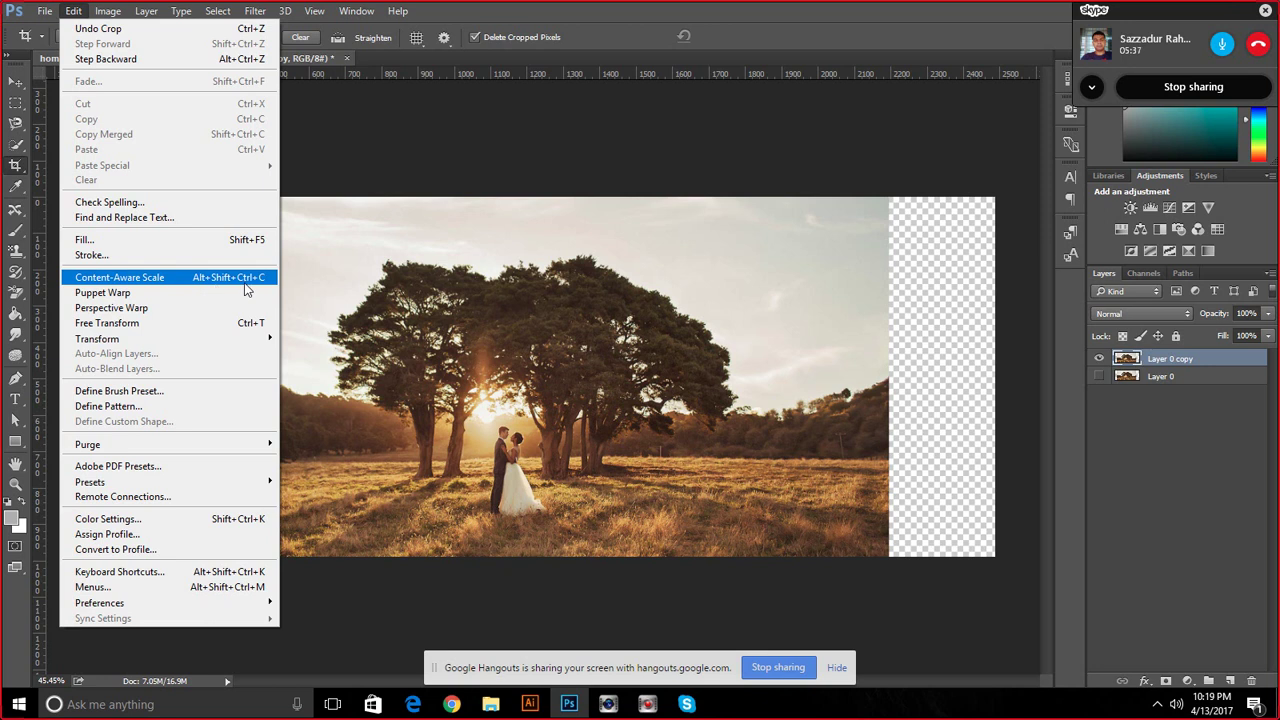
left_click(564, 20)
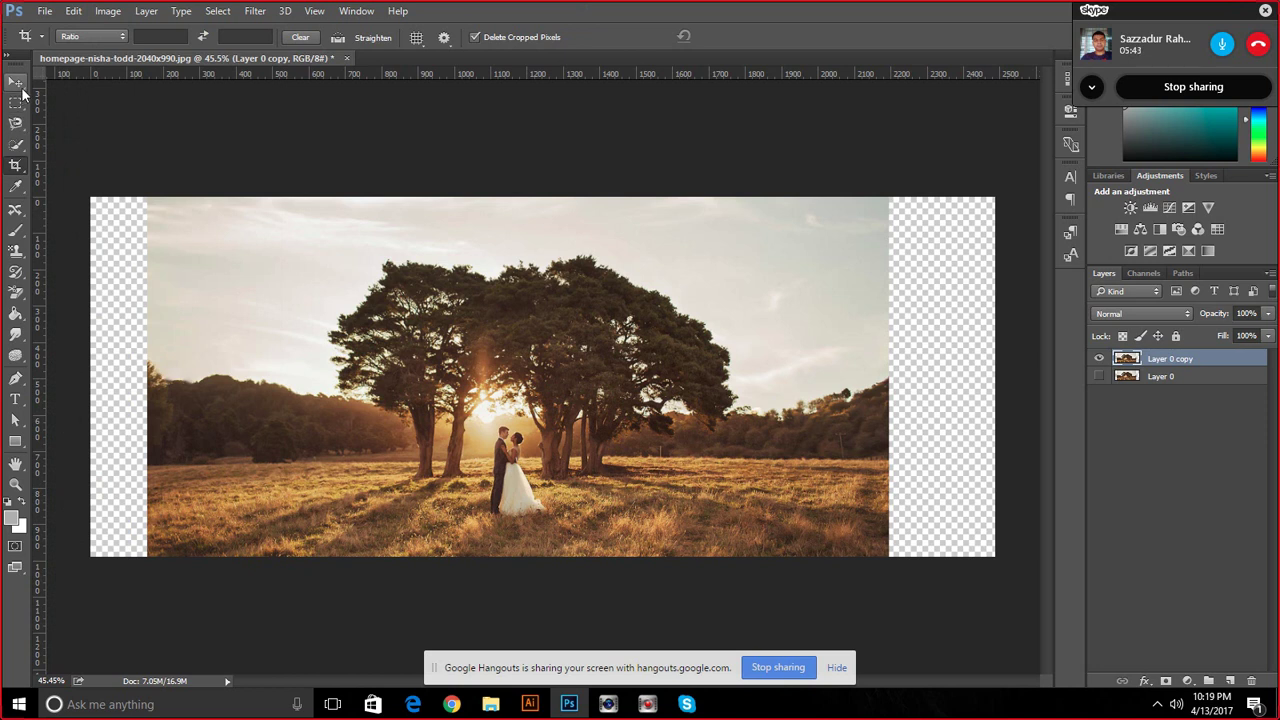
Free-transform the photo copy, stretching its left and right sides to the canvas edges
key("ctrl+t")
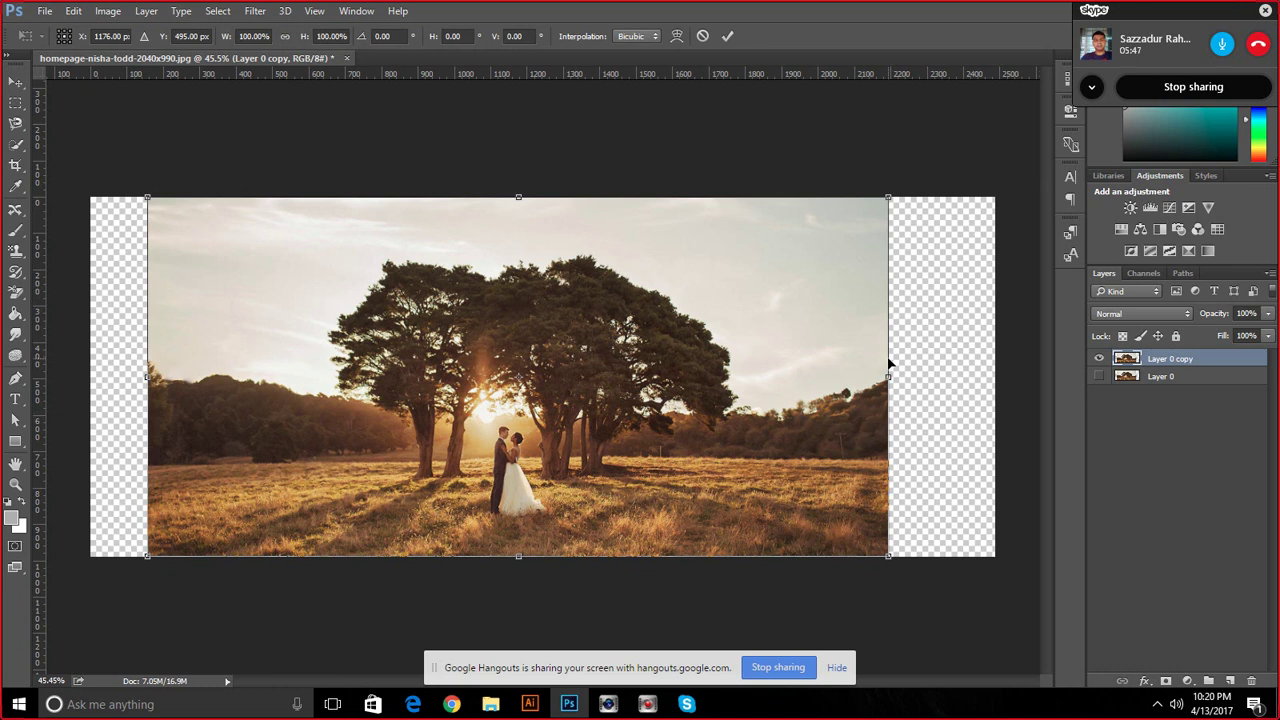
left_click_drag(888, 377, 986, 376)
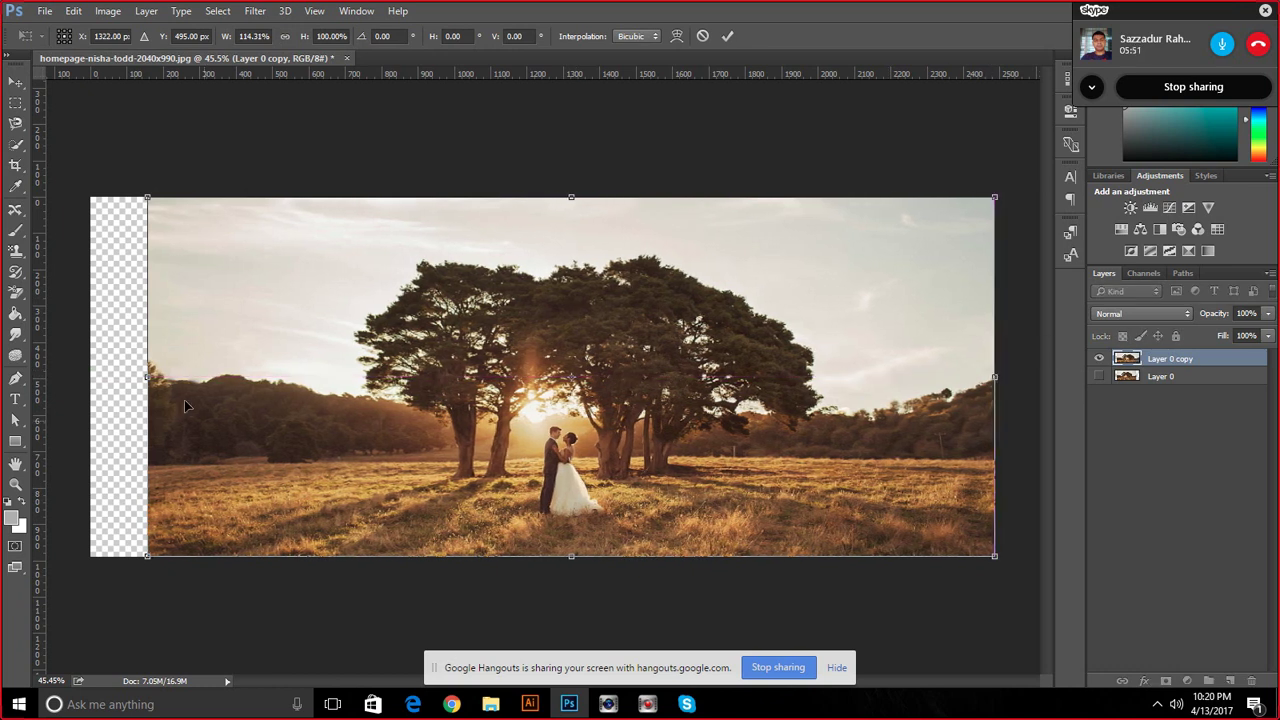
left_click_drag(147, 376, 94, 383)
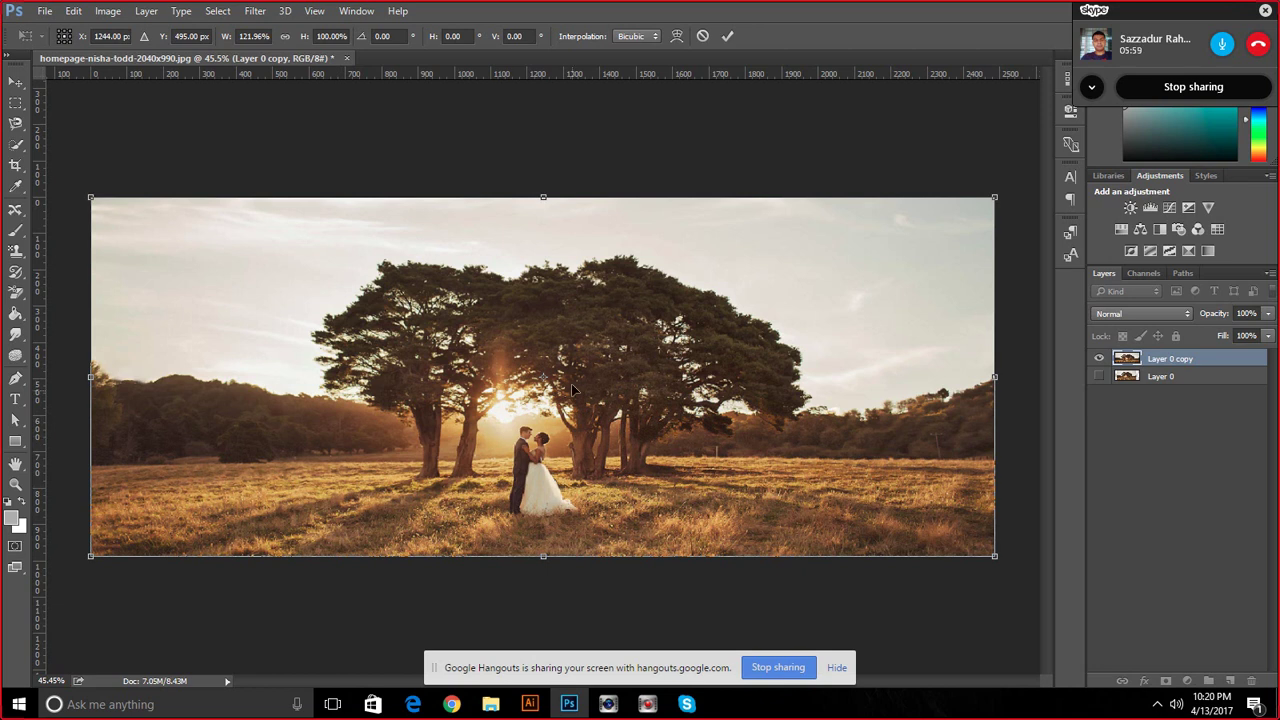
left_click(728, 36)
key("c")
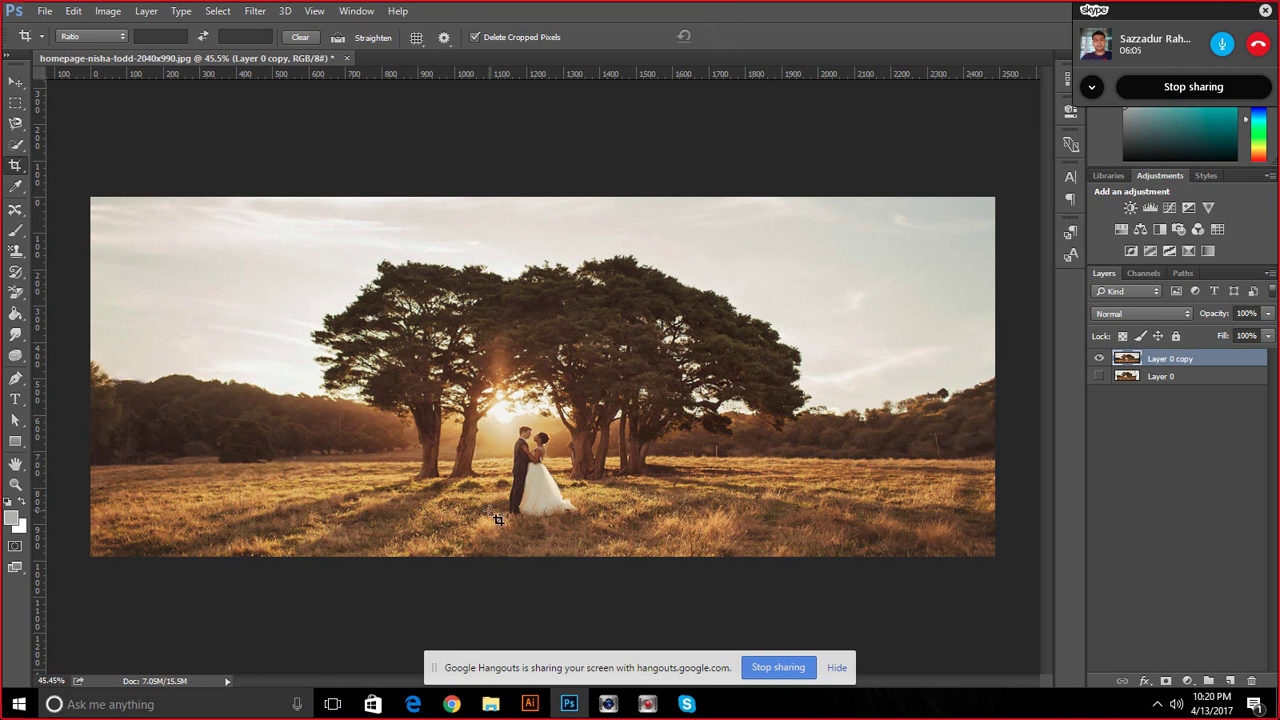
Undo the horizontal stretch while keeping the widened canvas, and review the History panel
key("ctrl+z")
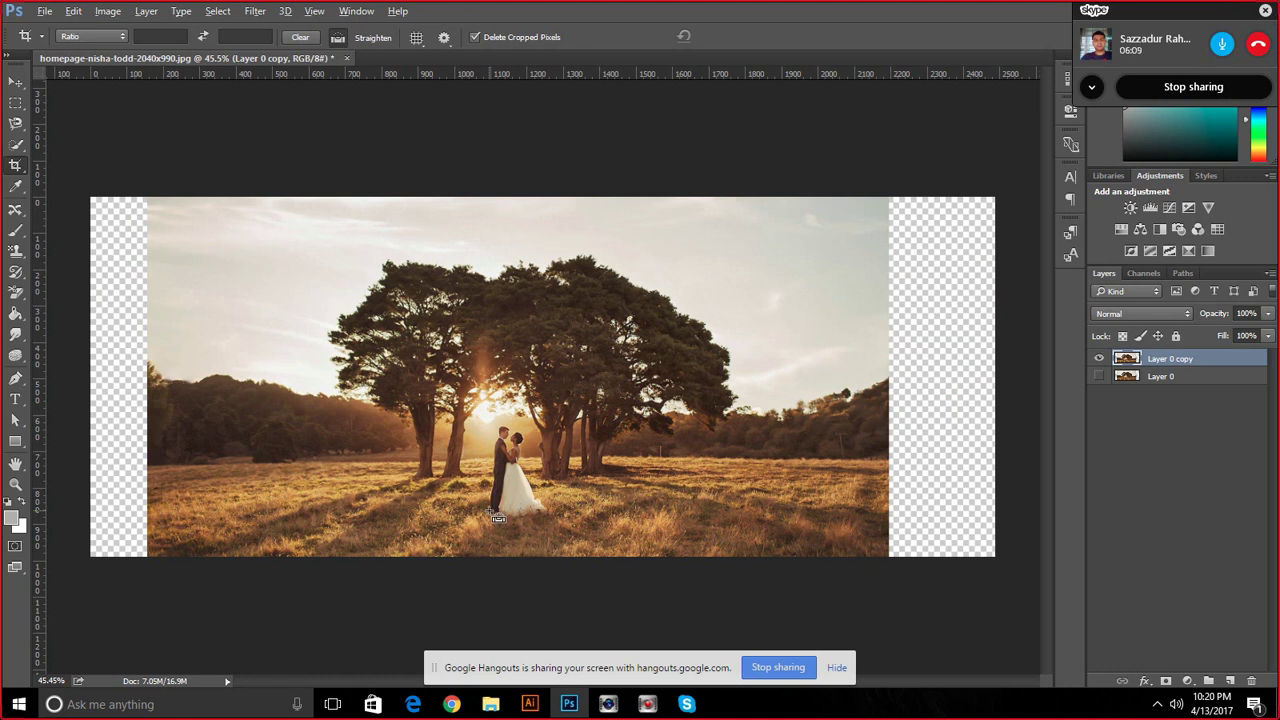
key("ctrl+alt+z")
key("ctrl+shift+z")
left_click(1066, 80)
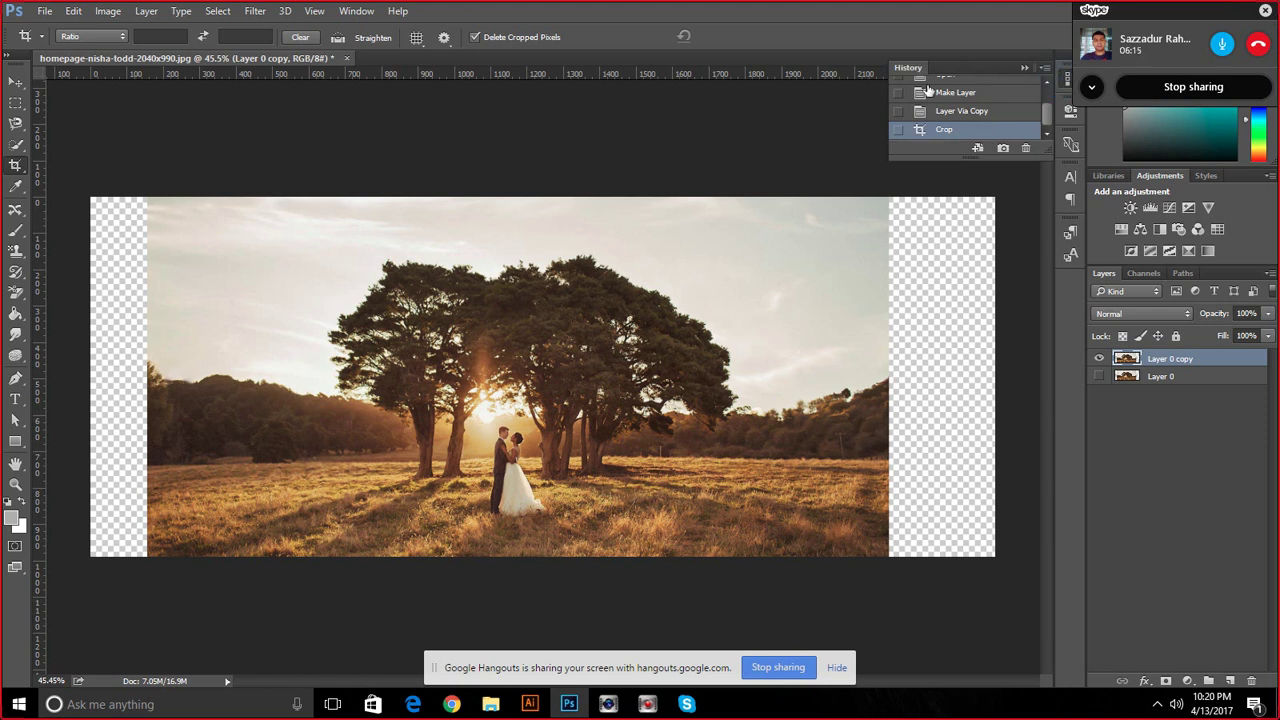
left_click(1025, 67)
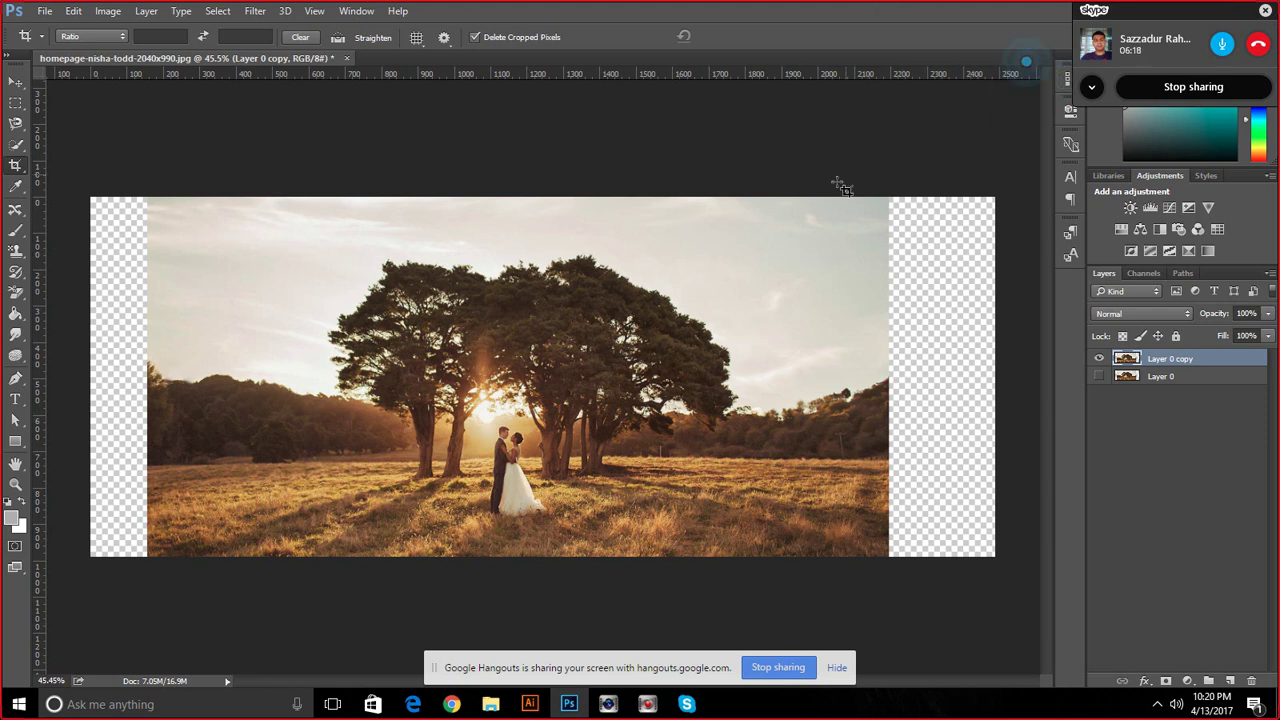
Crop the canvas wider on both sides, leaving broader transparent margins
left_click(15, 165)
left_click_drag(91, 378, 66, 376)
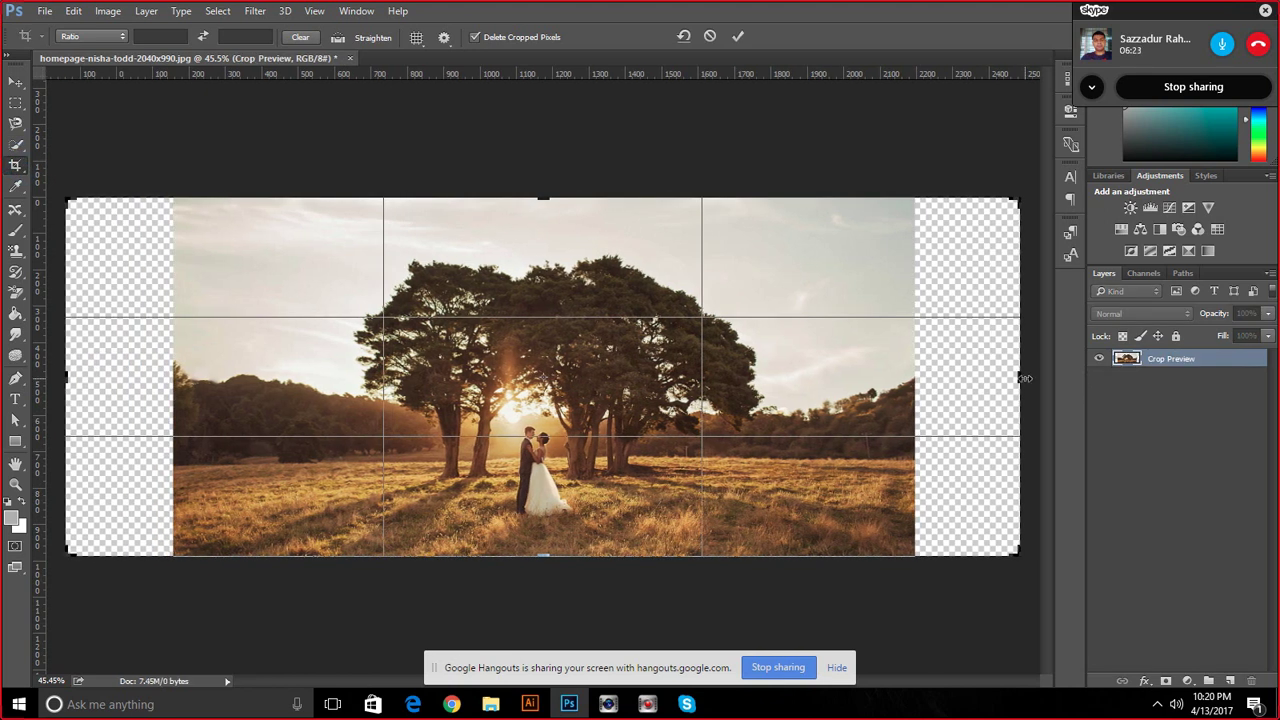
left_click_drag(1019, 376, 1037, 376)
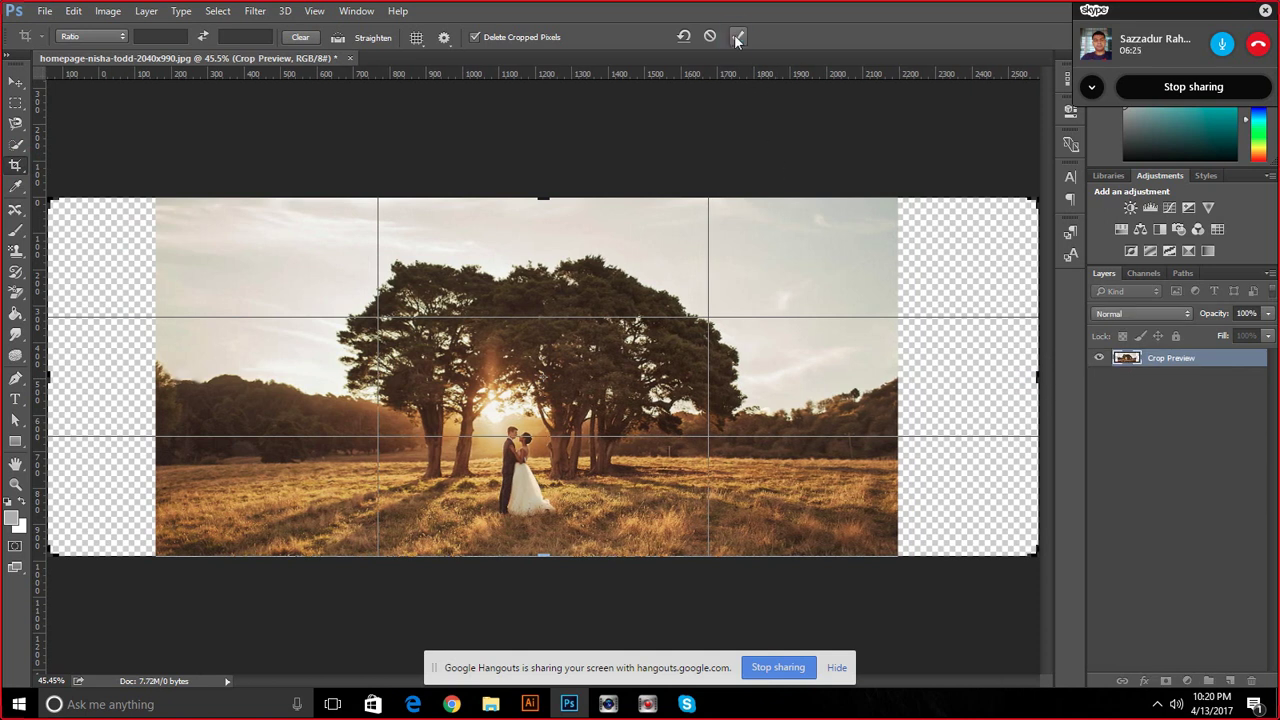
left_click(738, 36)
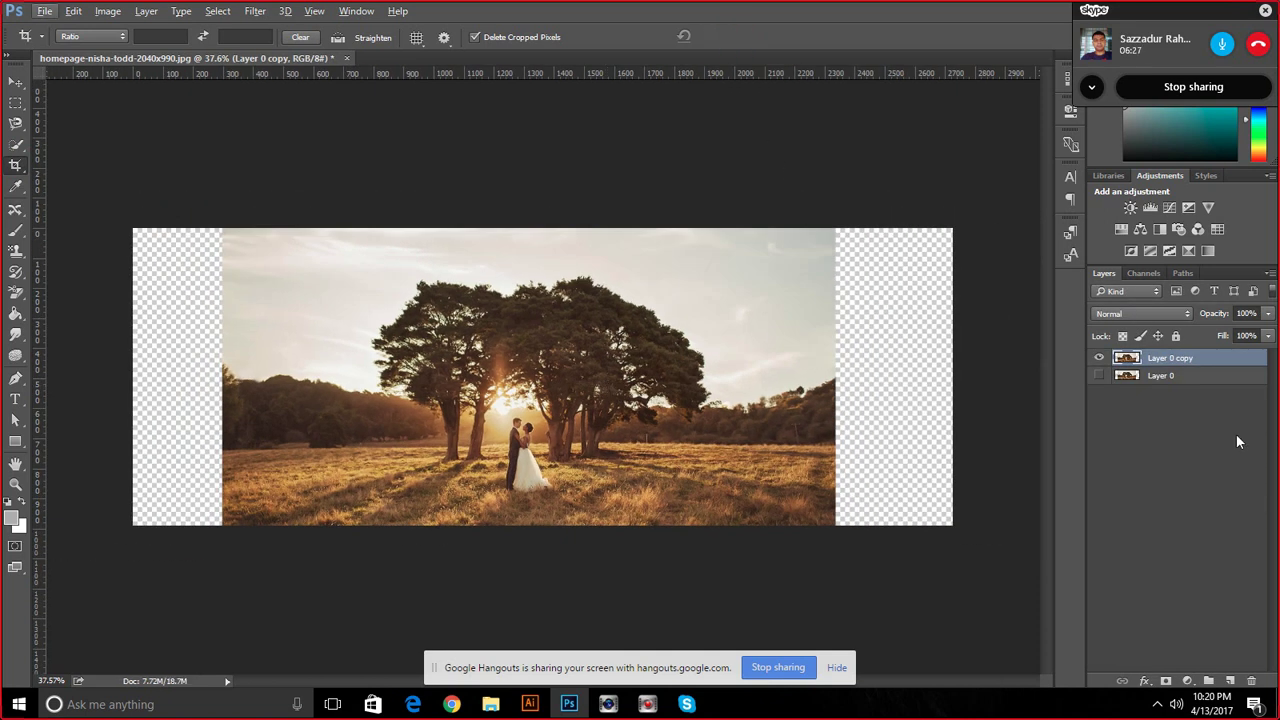
Duplicate the photo layer, hide Layer 0 copy, and try a stretch on the new copy, then undo it
key("ctrl+j")
left_click(1100, 375)
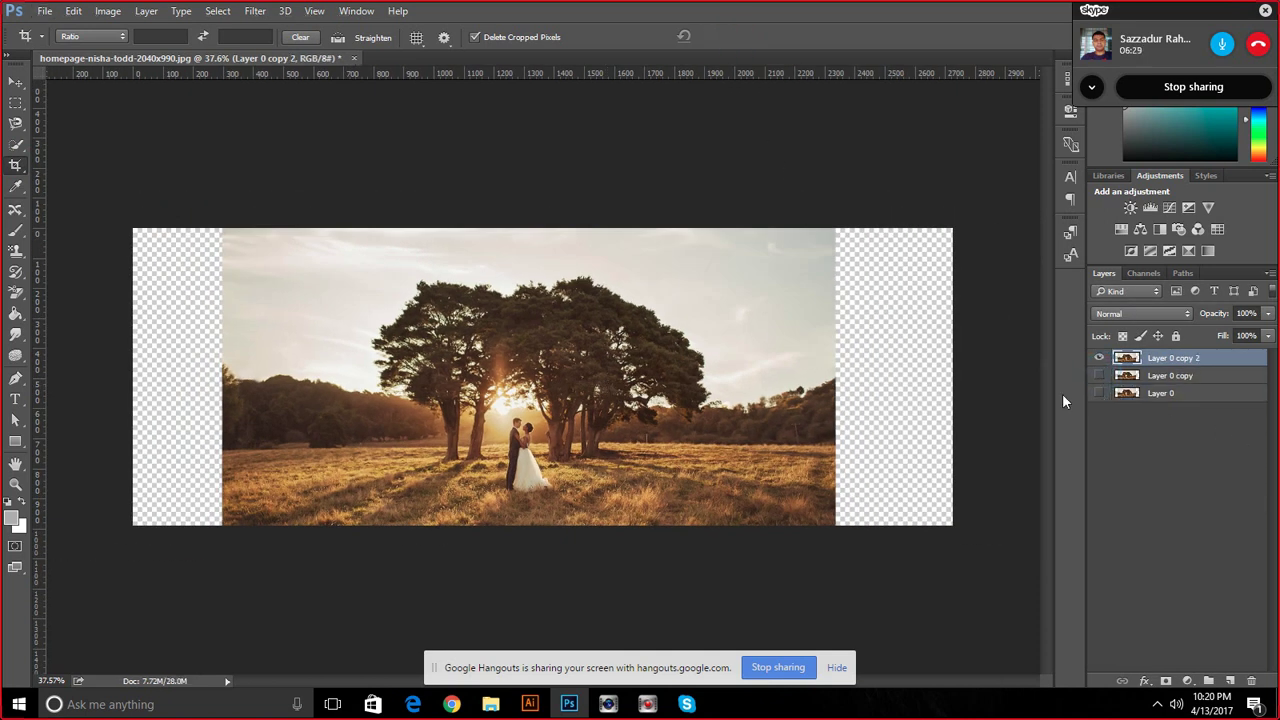
key("ctrl+t")
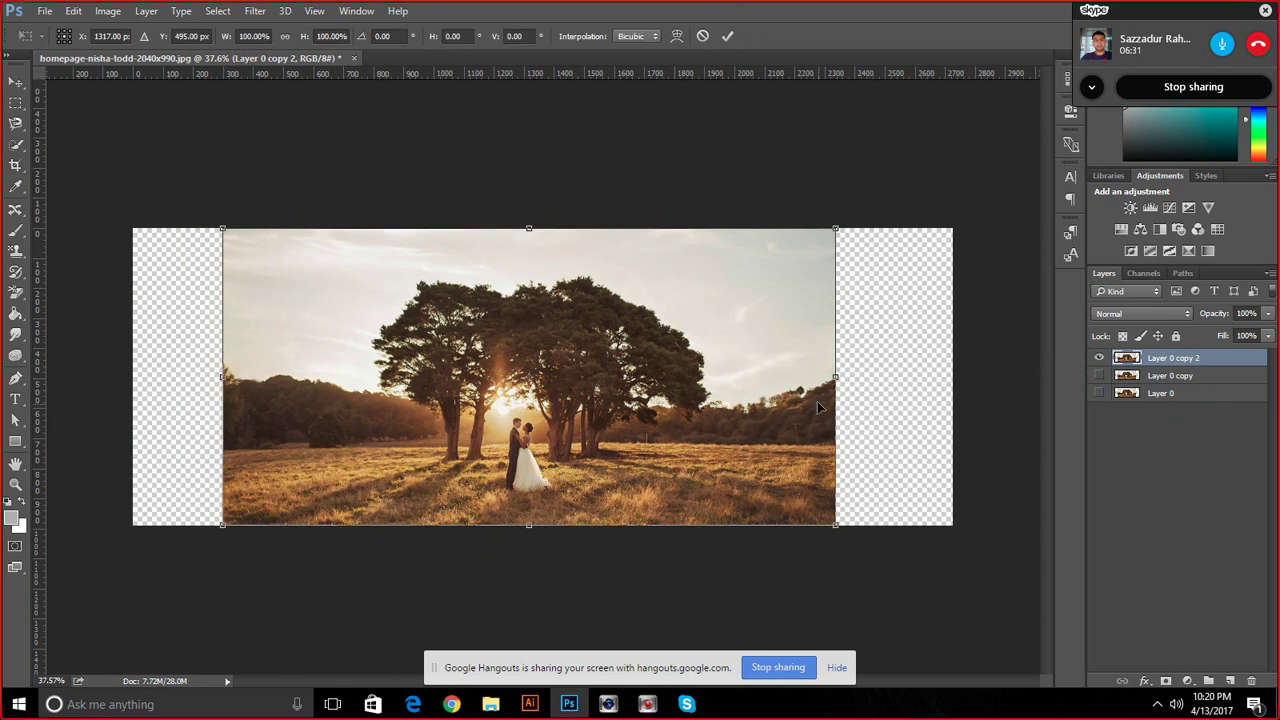
mouse_move(840, 381)
left_mouse_down()
mouse_move(945, 384)
mouse_move(716, 387)
left_mouse_up()
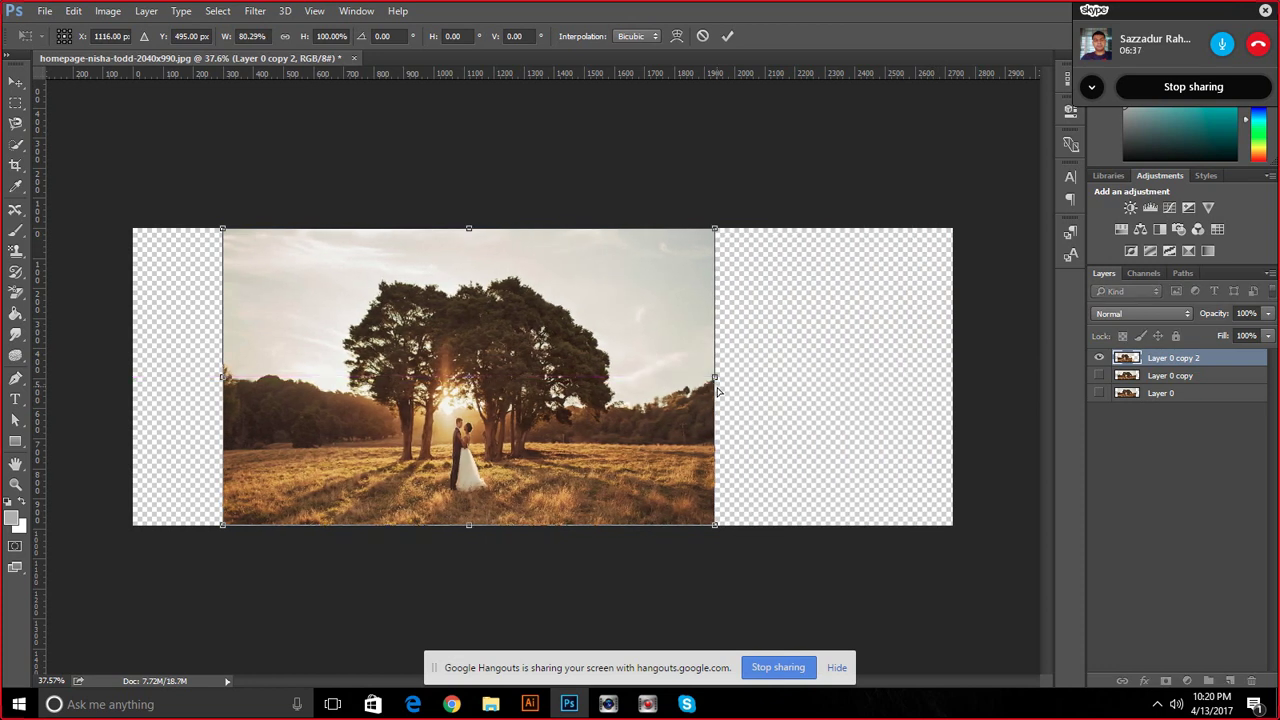
key("ctrl+z")
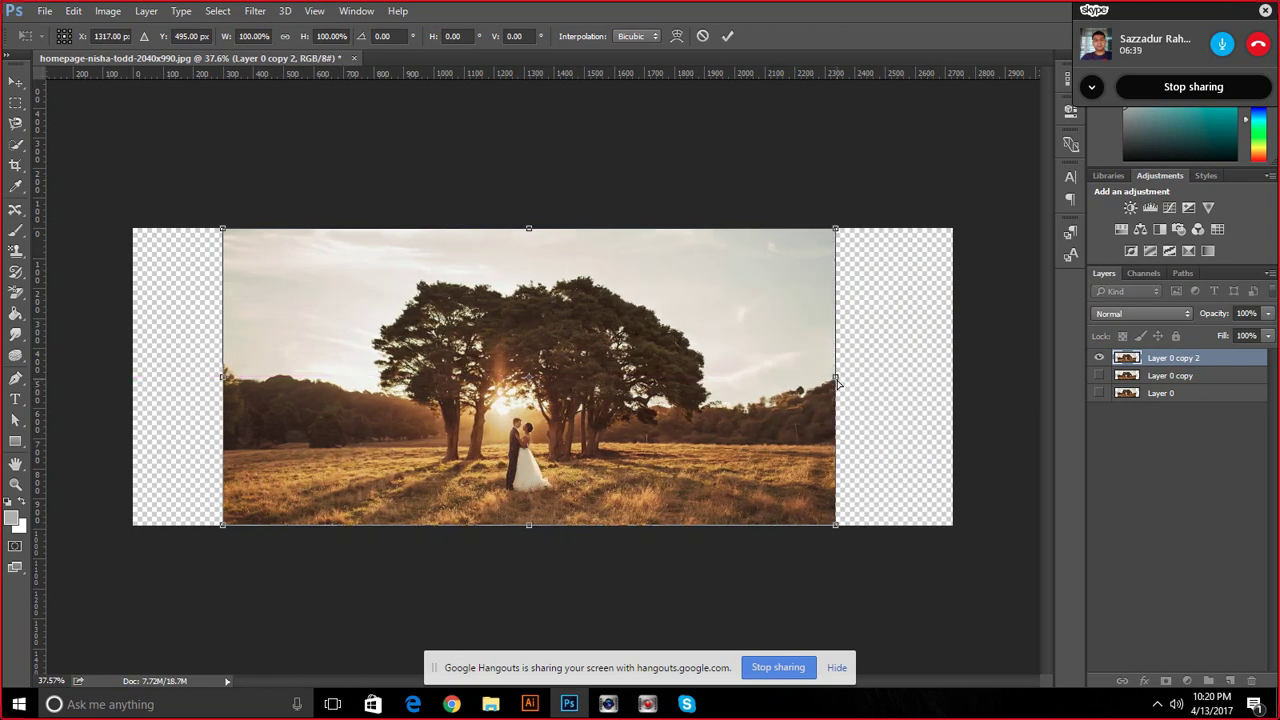
Stretch the new copy evenly from the centre to about 129% width
left_click_drag(837, 378, 921, 400)
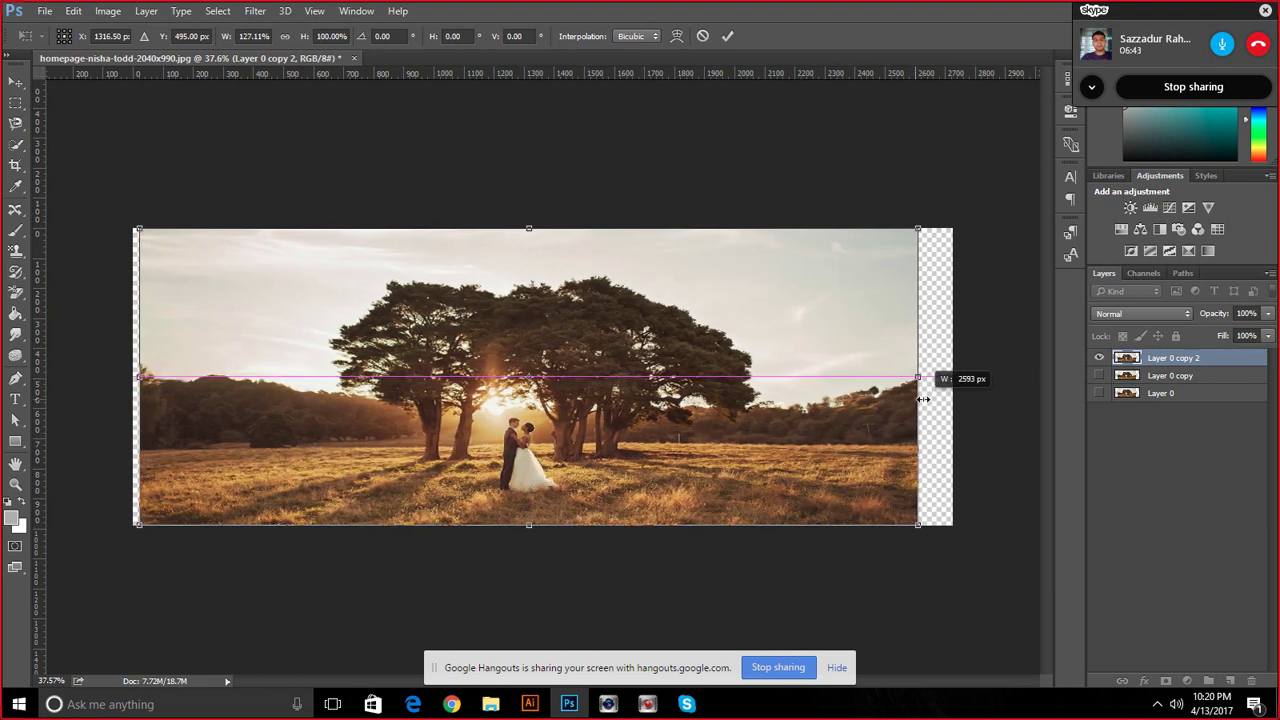
key("alt")
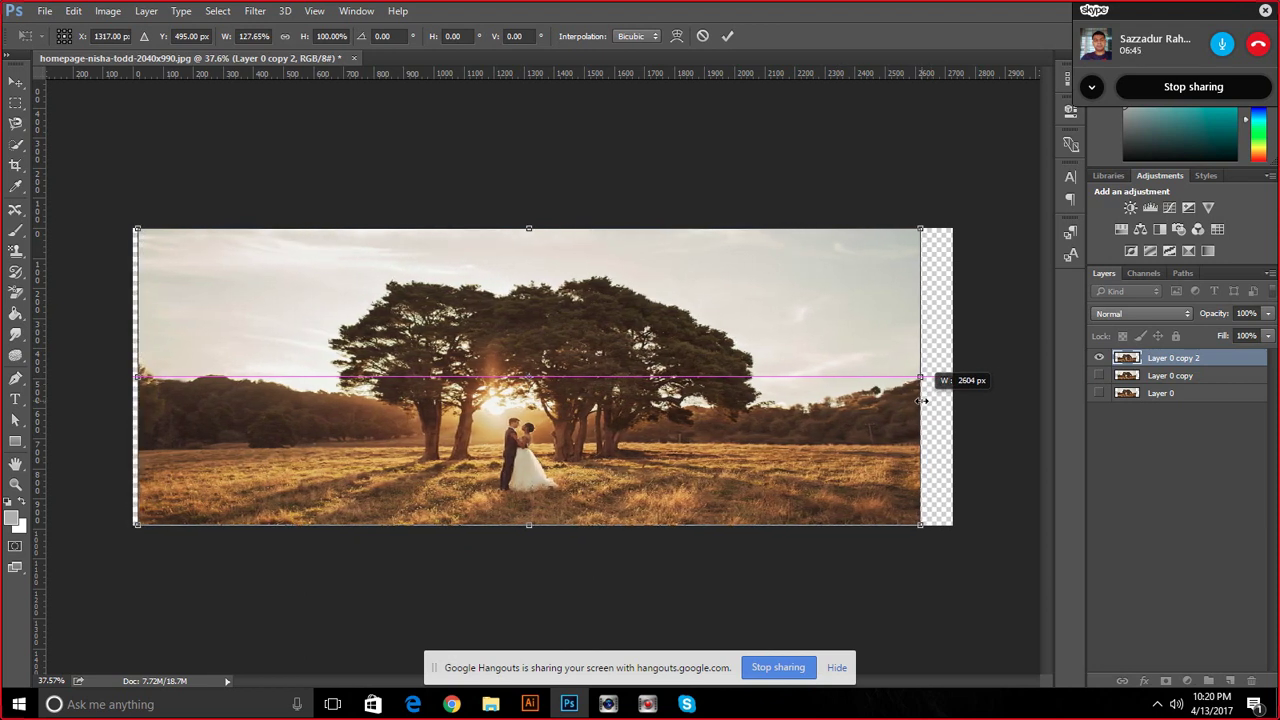
left_click_drag(921, 400, 927, 406)
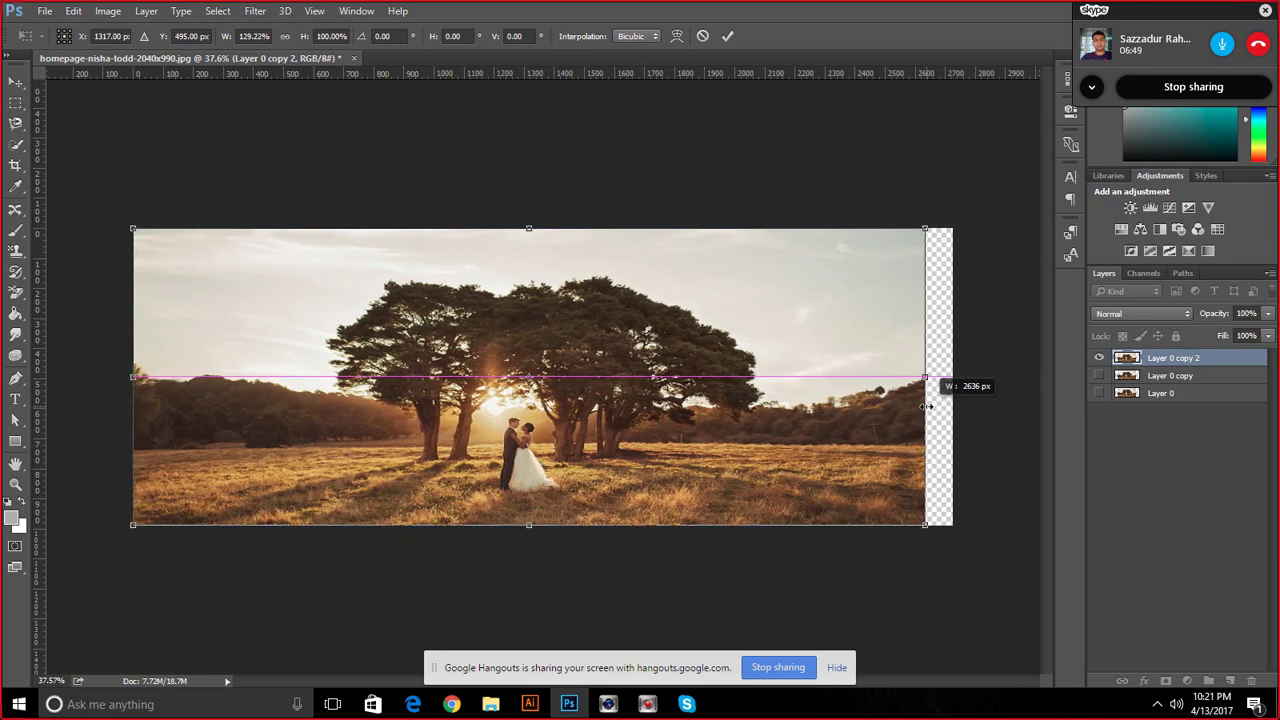
left_click_drag(927, 406, 927, 406)
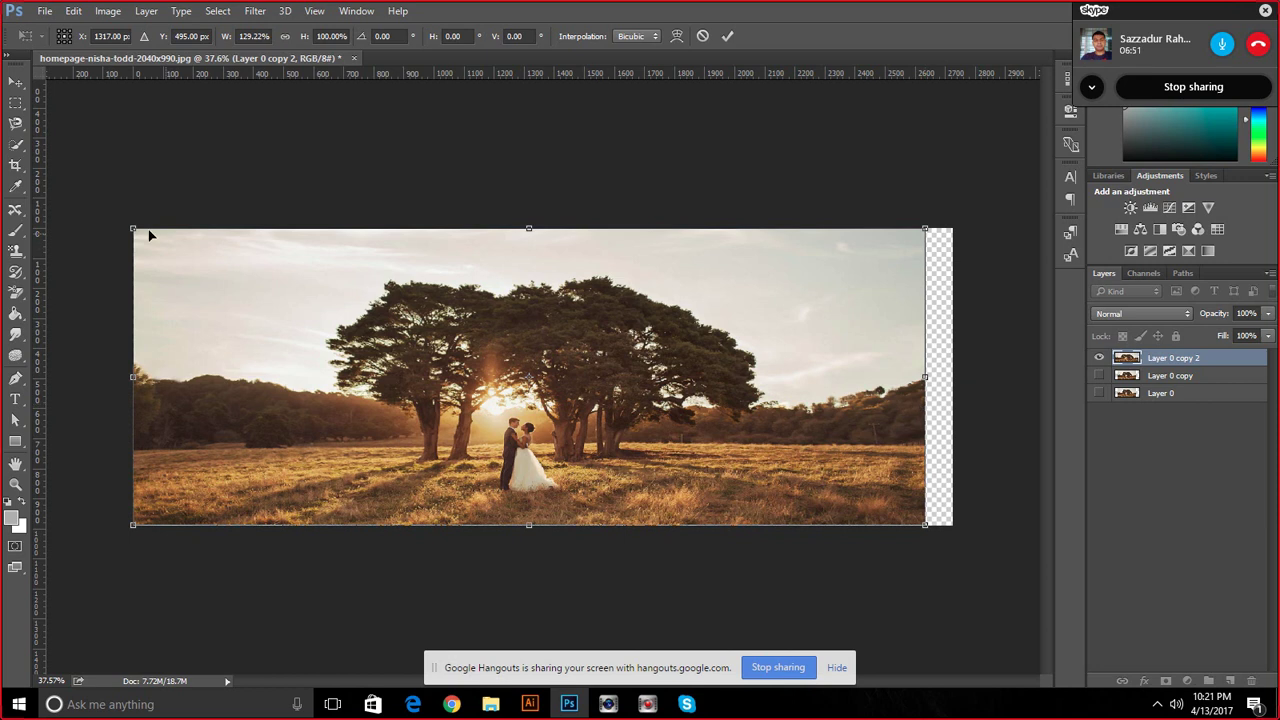
Commit the transform, then crop the canvas to trim the thin right-hand gap
left_click(727, 36)
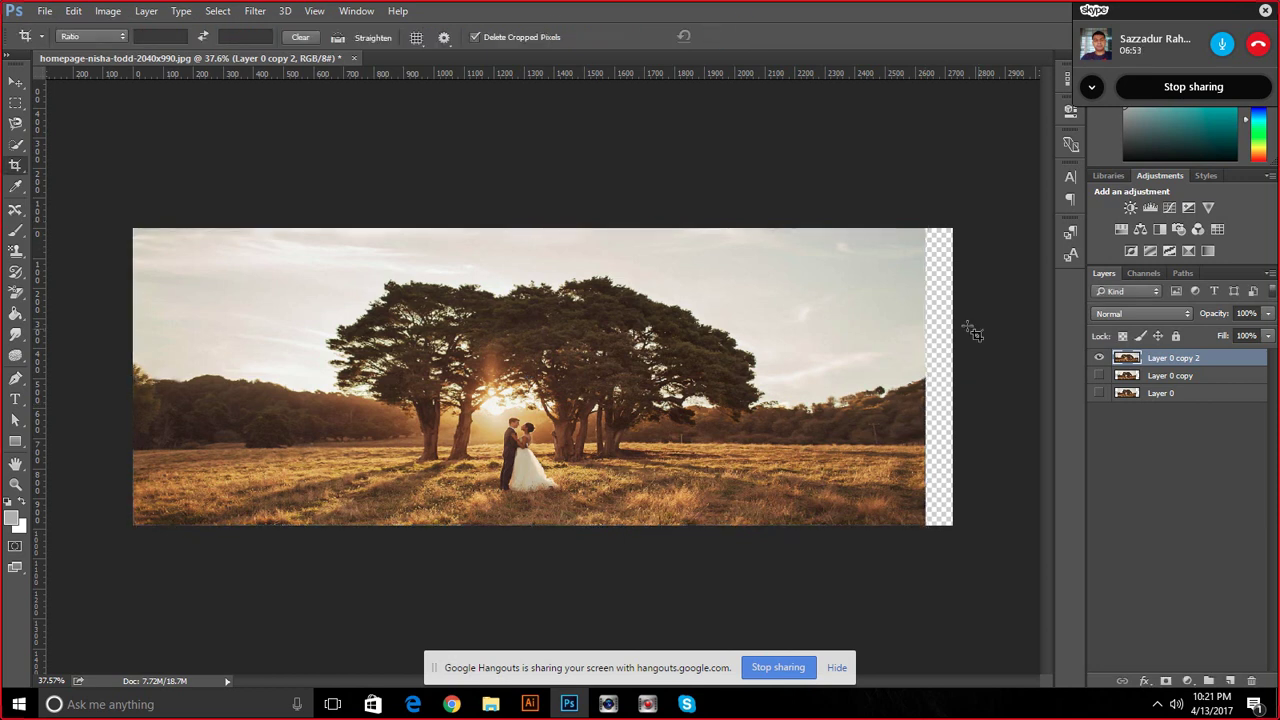
right_click(15, 165)
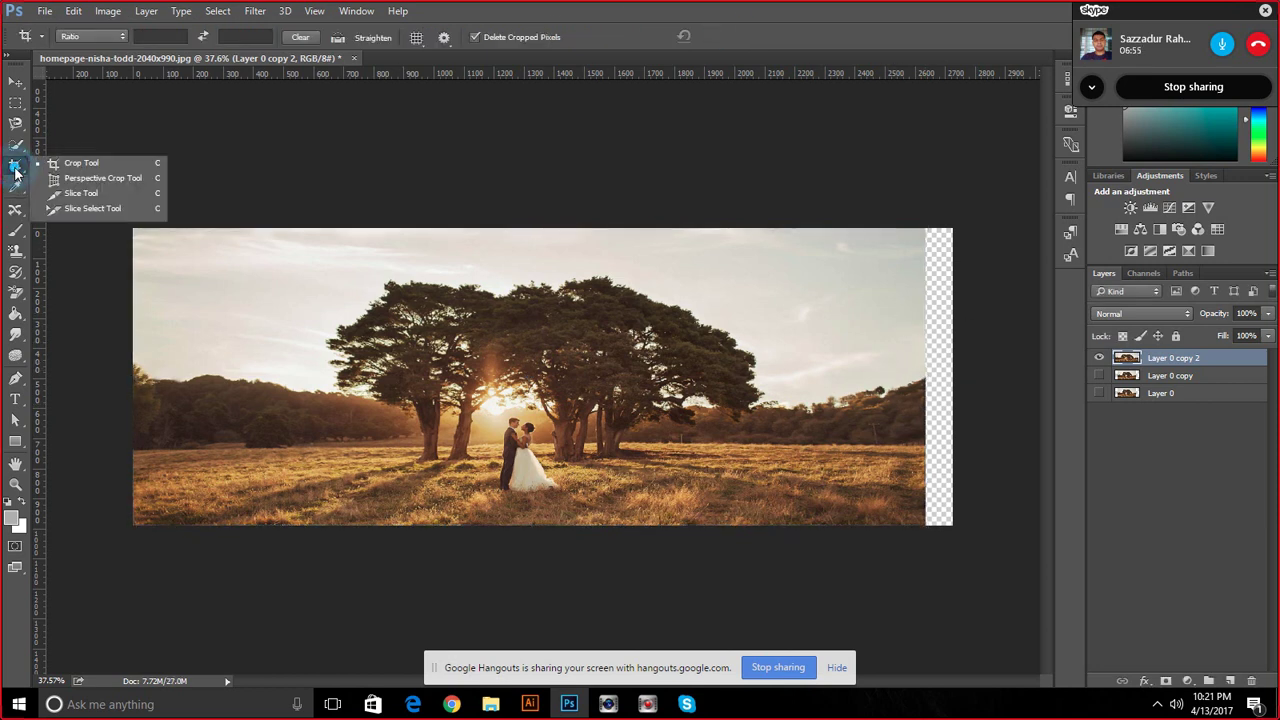
left_click(58, 167)
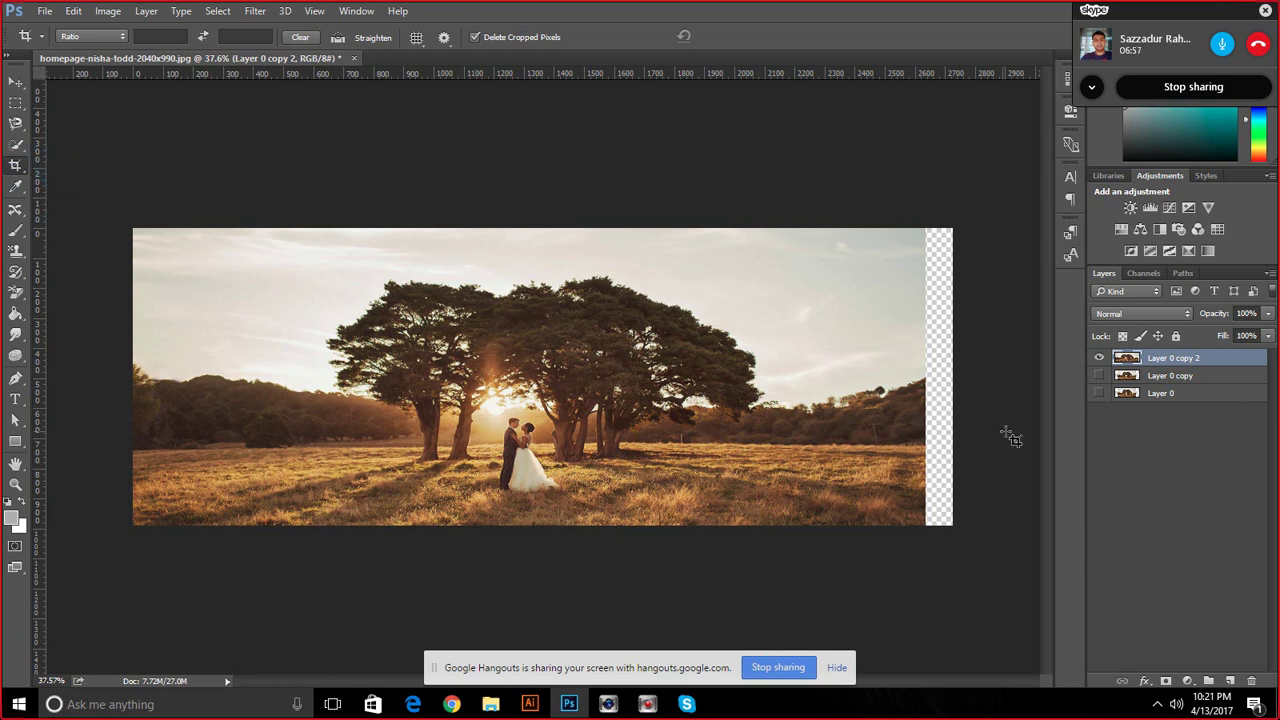
left_click(948, 376)
left_click_drag(953, 380, 940, 378)
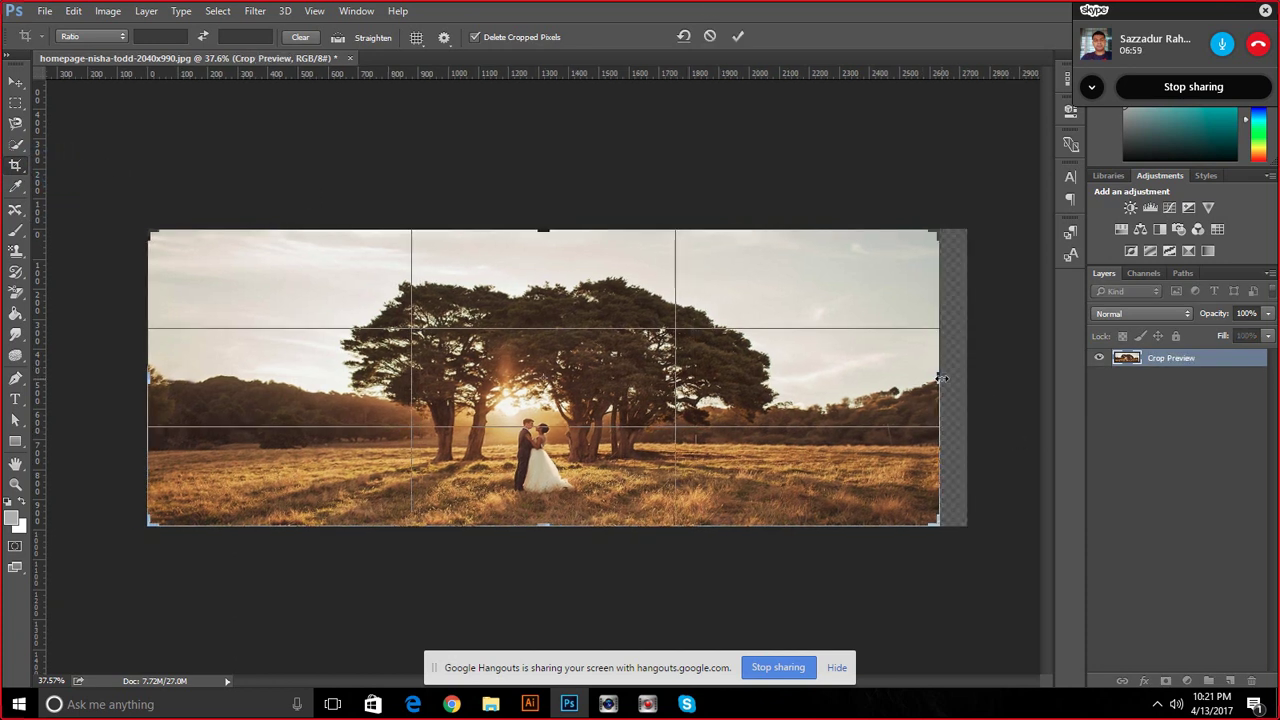
left_click(736, 37)
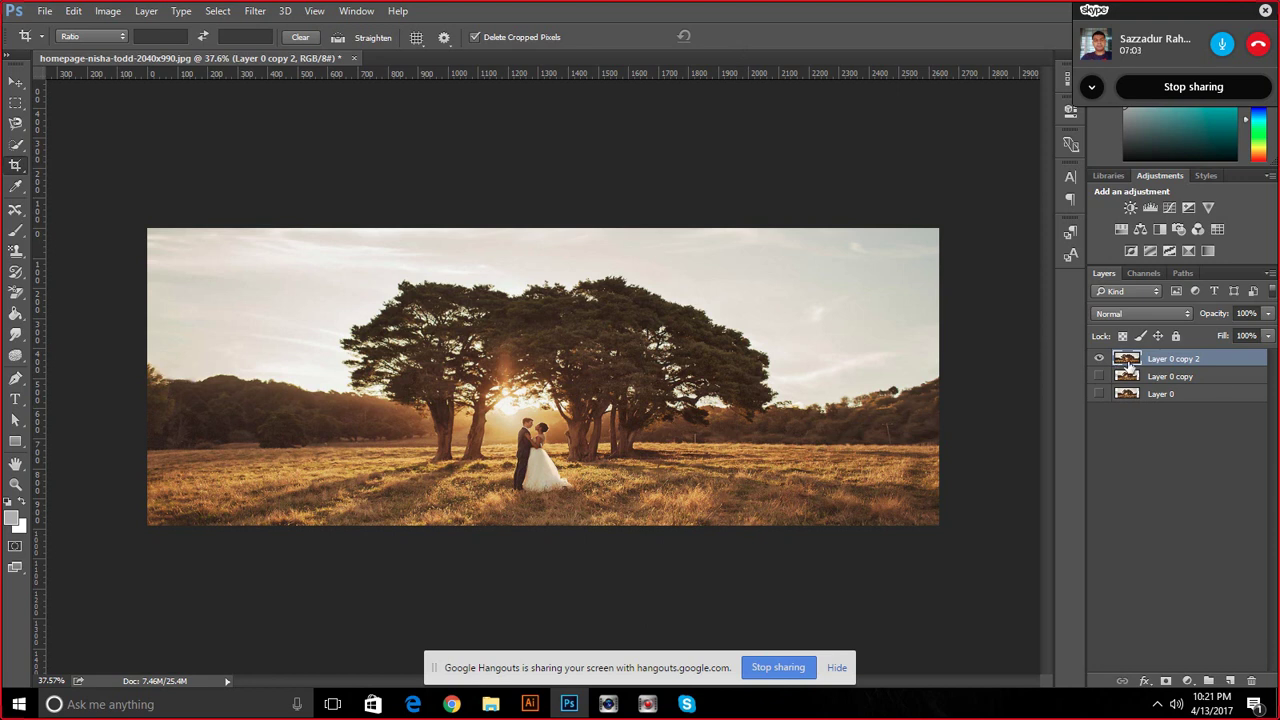
Delete Layer 0 copy 2, show Layer 0 copy, and duplicate it with Ctrl+J
key("Delete")
left_click(1098, 359)
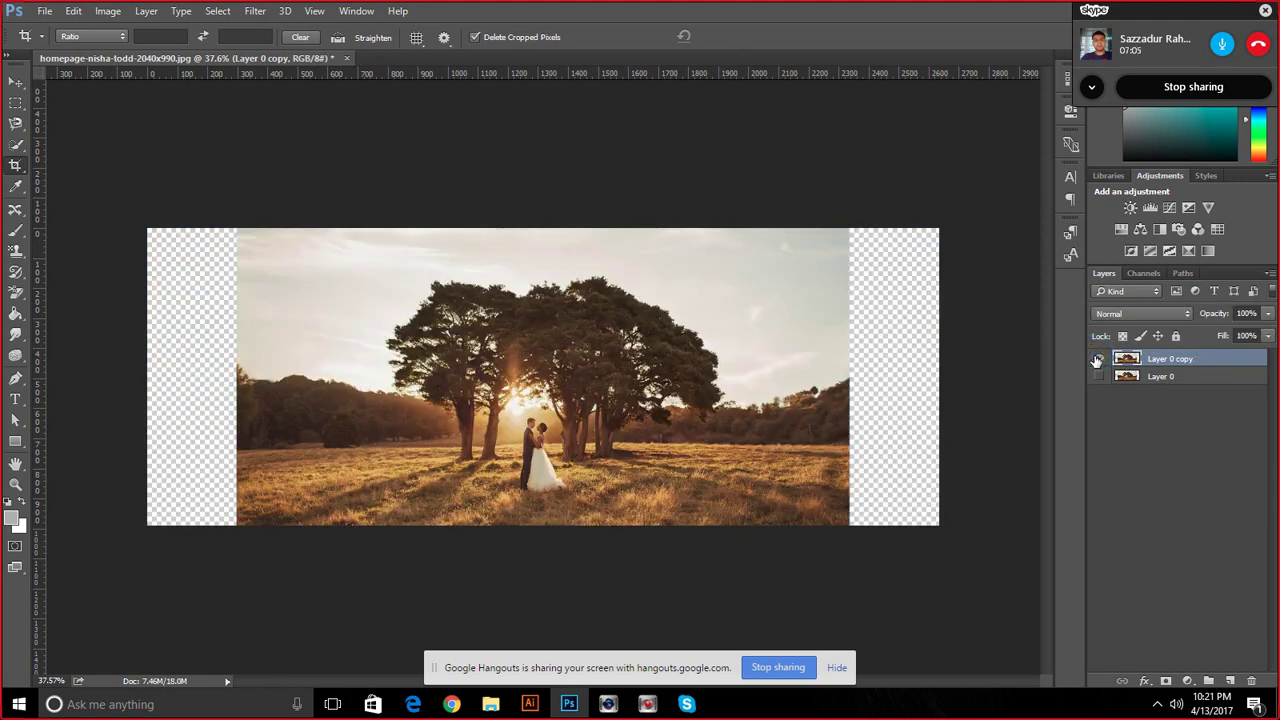
key("ctrl+j")
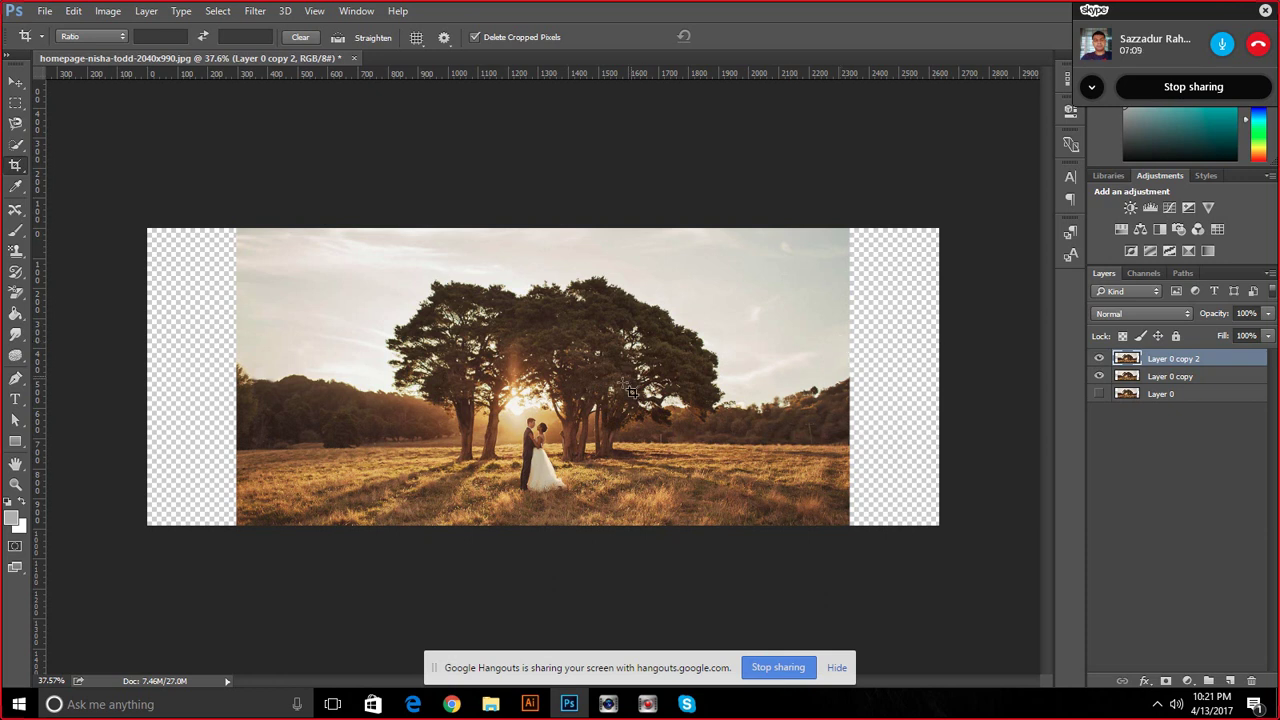
key("ctrl")
Free-transform the new copy, stretching it horizontally to the full canvas width
left_click(15, 81)
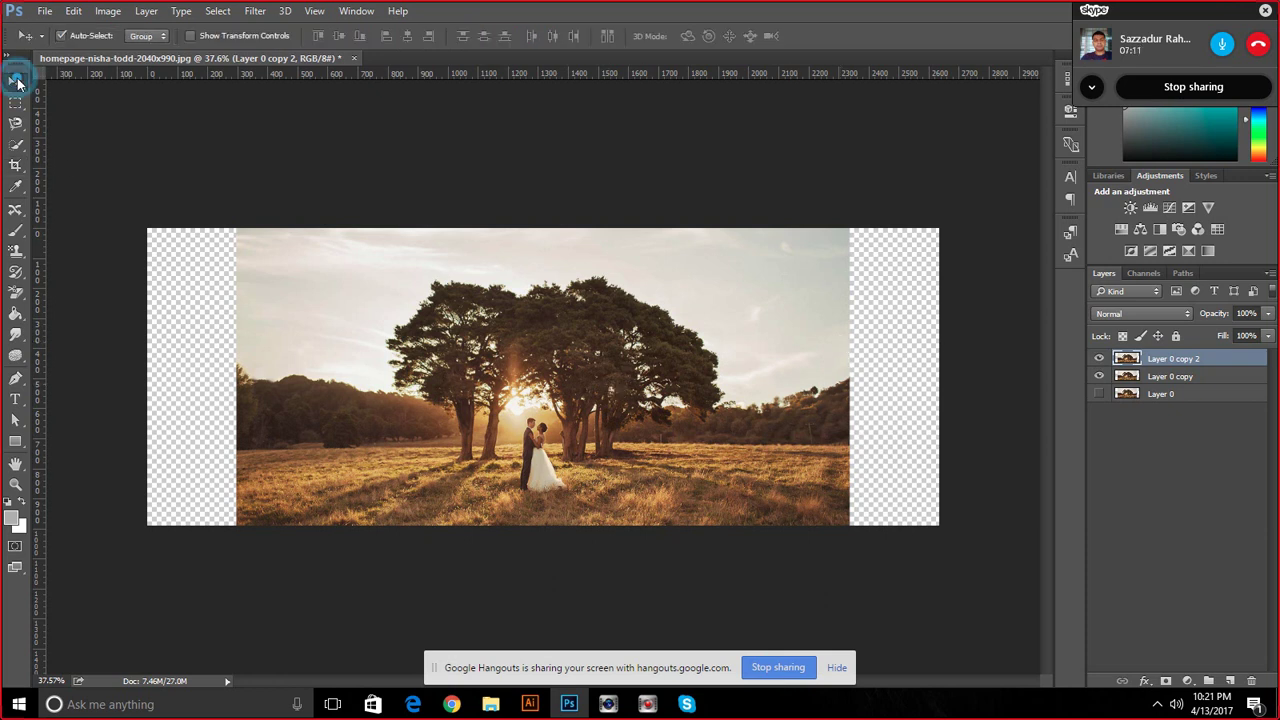
key("ctrl+t")
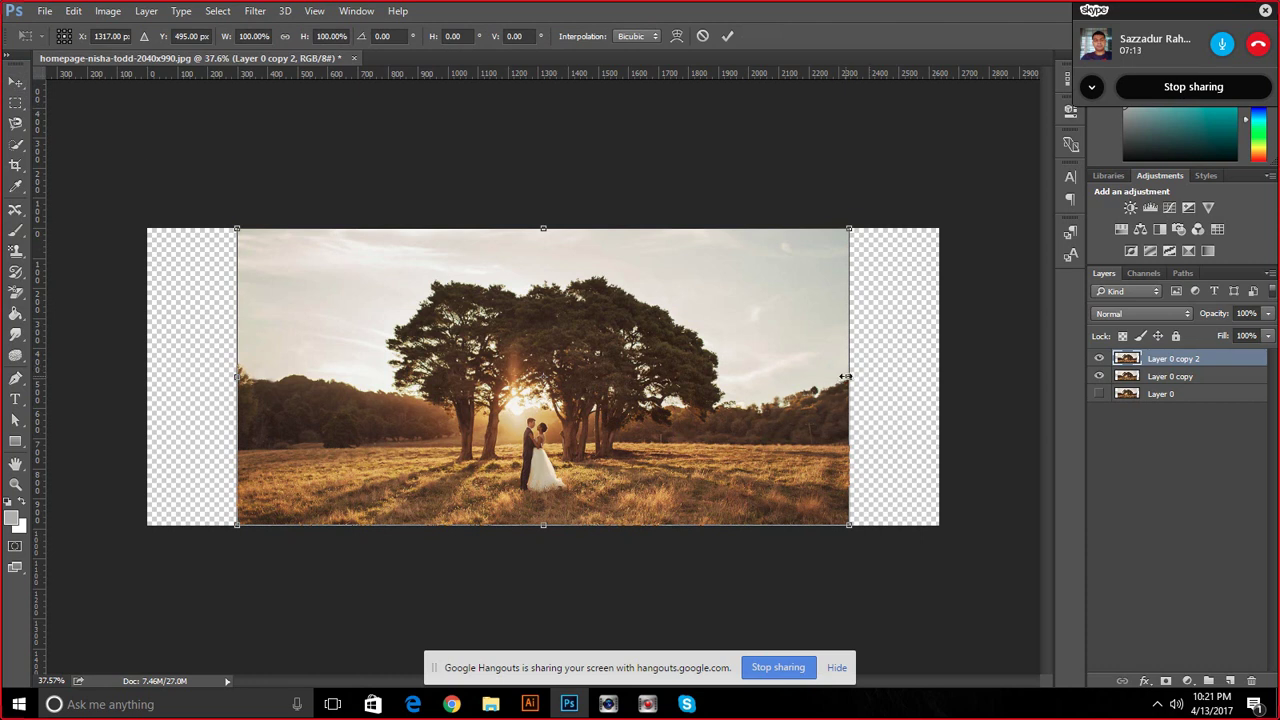
left_click_drag(845, 376, 938, 378)
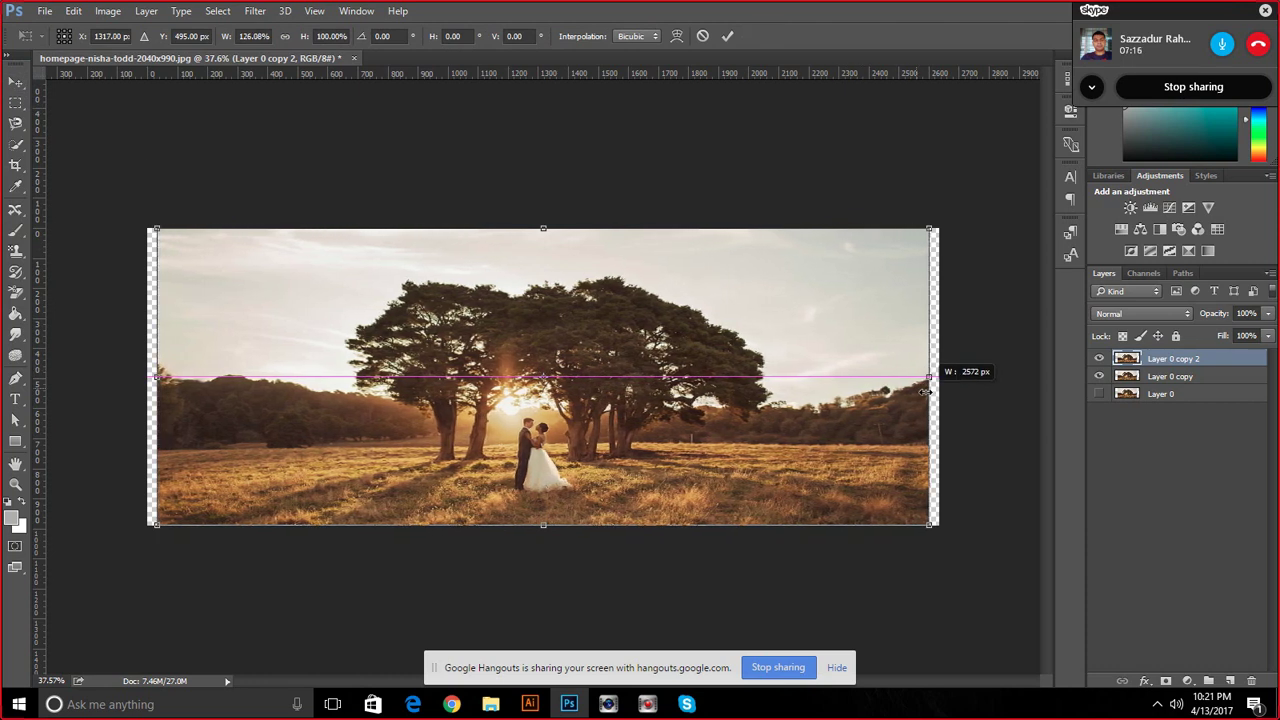
left_click(727, 36)
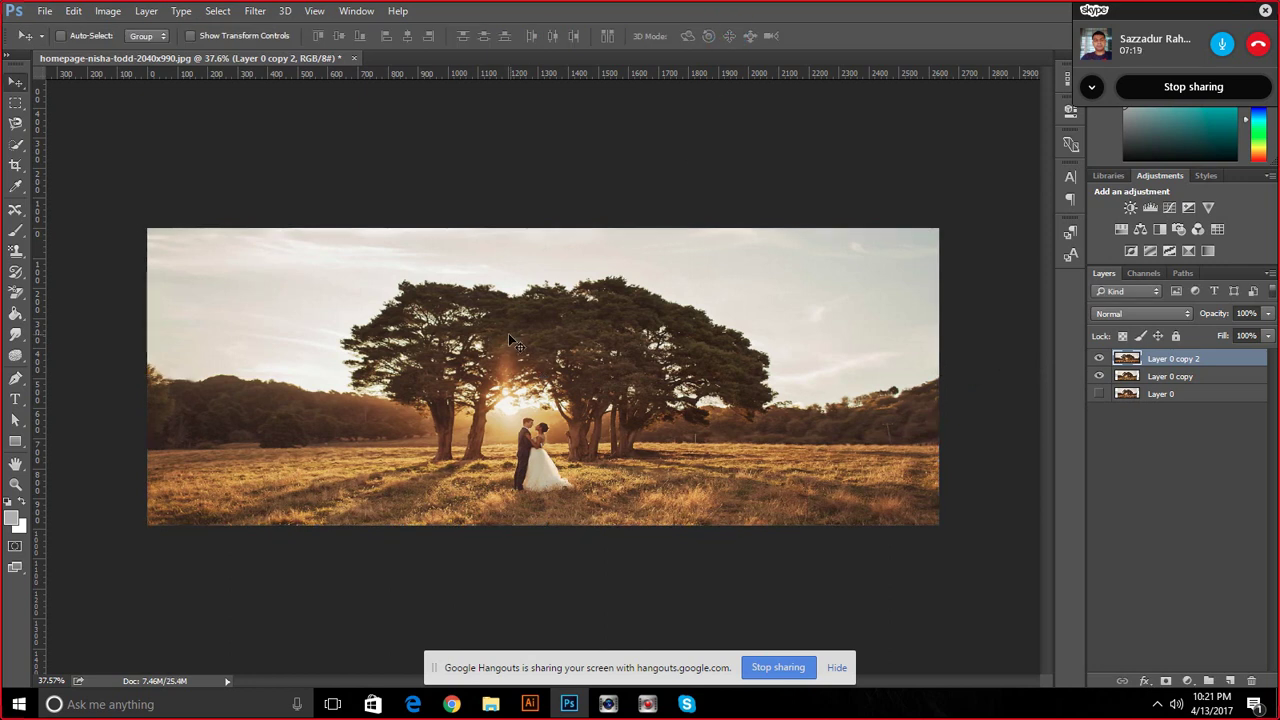
Toggle Layer 0 copy 2 on and off to compare, then select Layer 0 copy
left_click(1100, 357)
left_click(1100, 357)
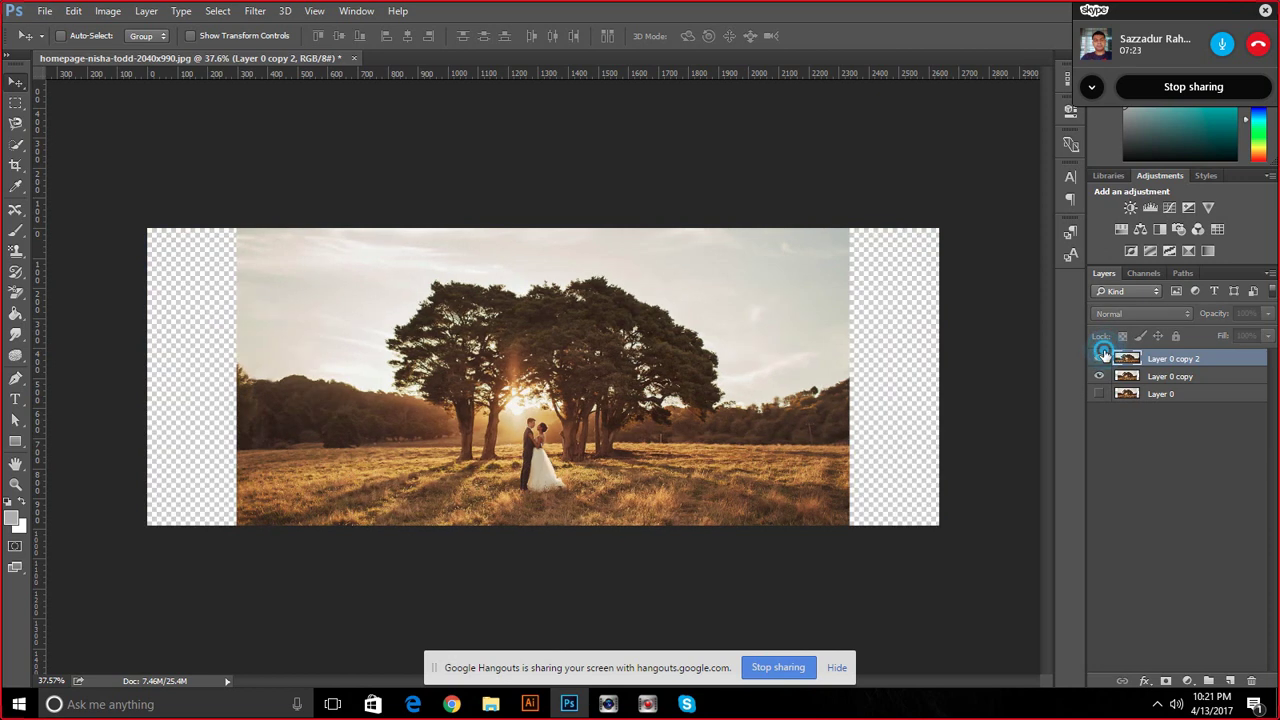
left_click(1100, 357)
left_click(1100, 357)
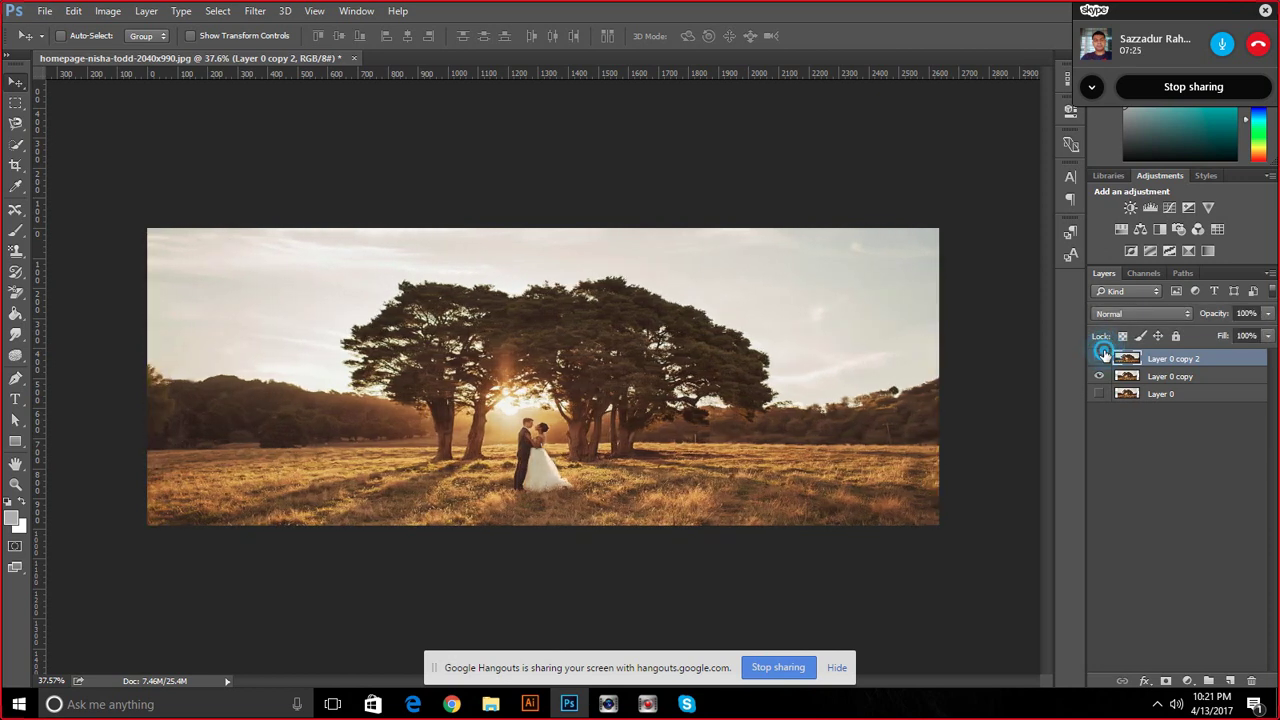
left_click(1100, 357)
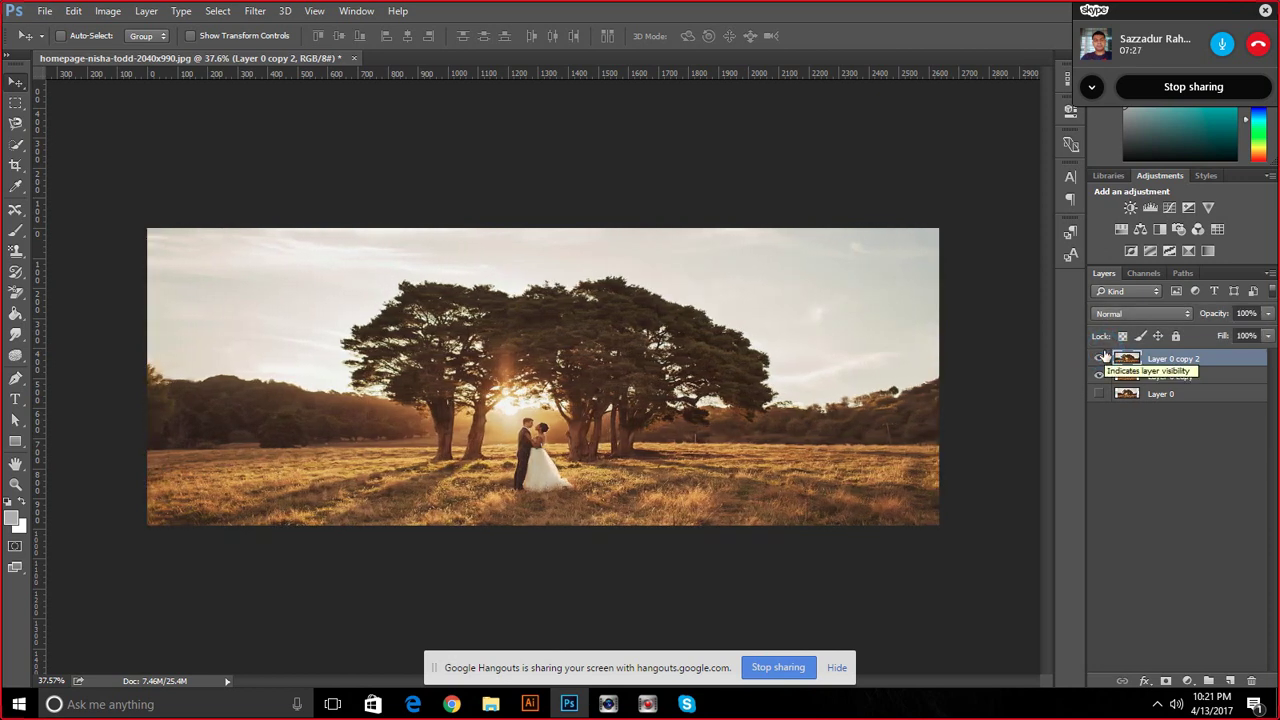
left_click(1100, 357)
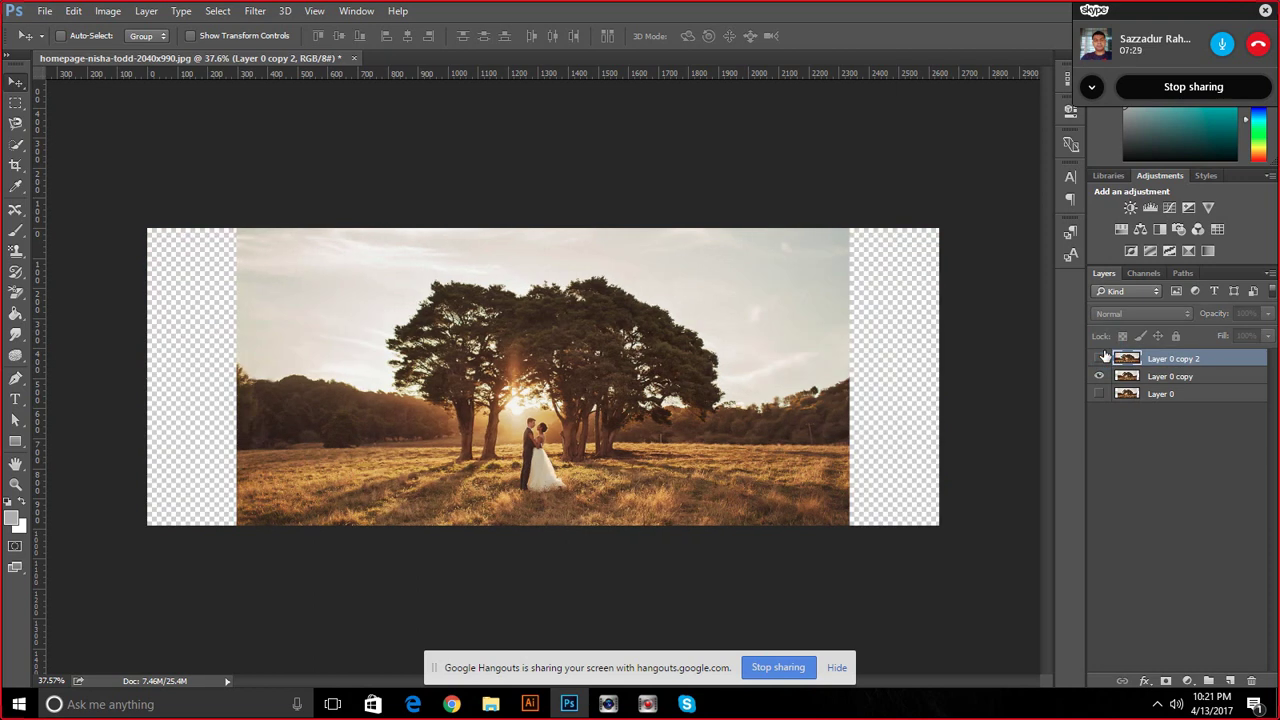
left_click(1100, 357)
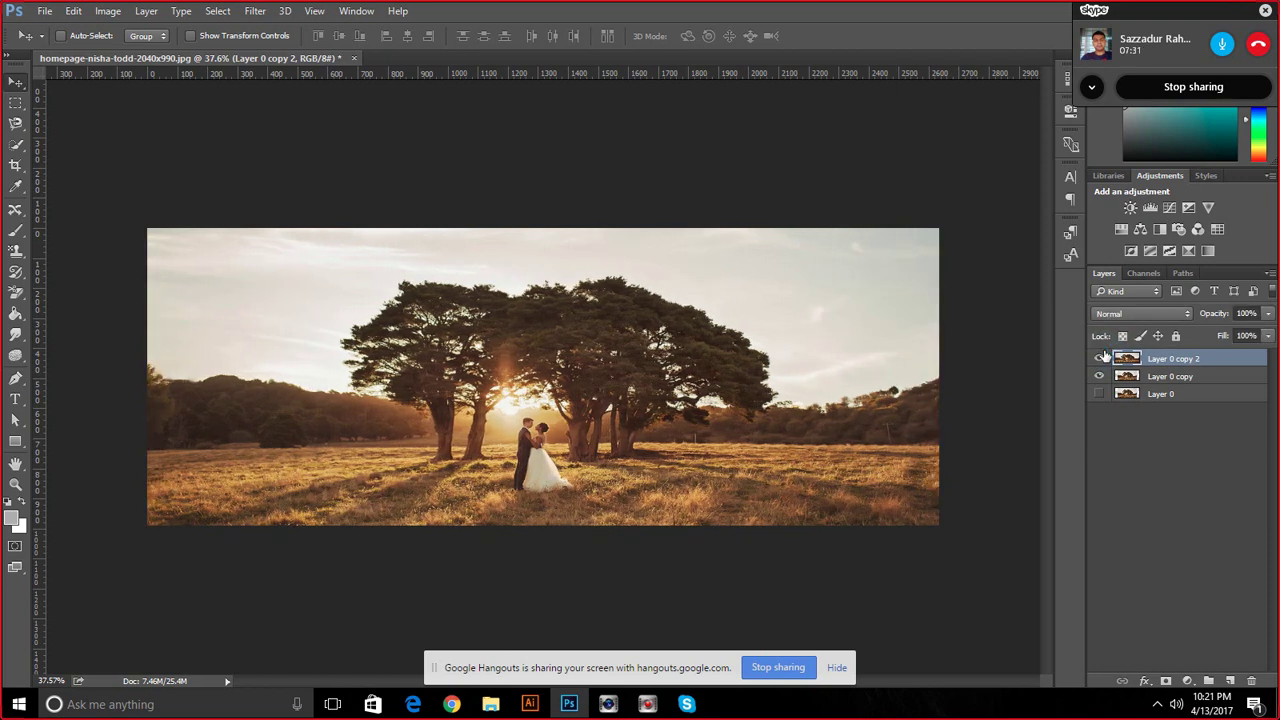
left_click(1100, 357)
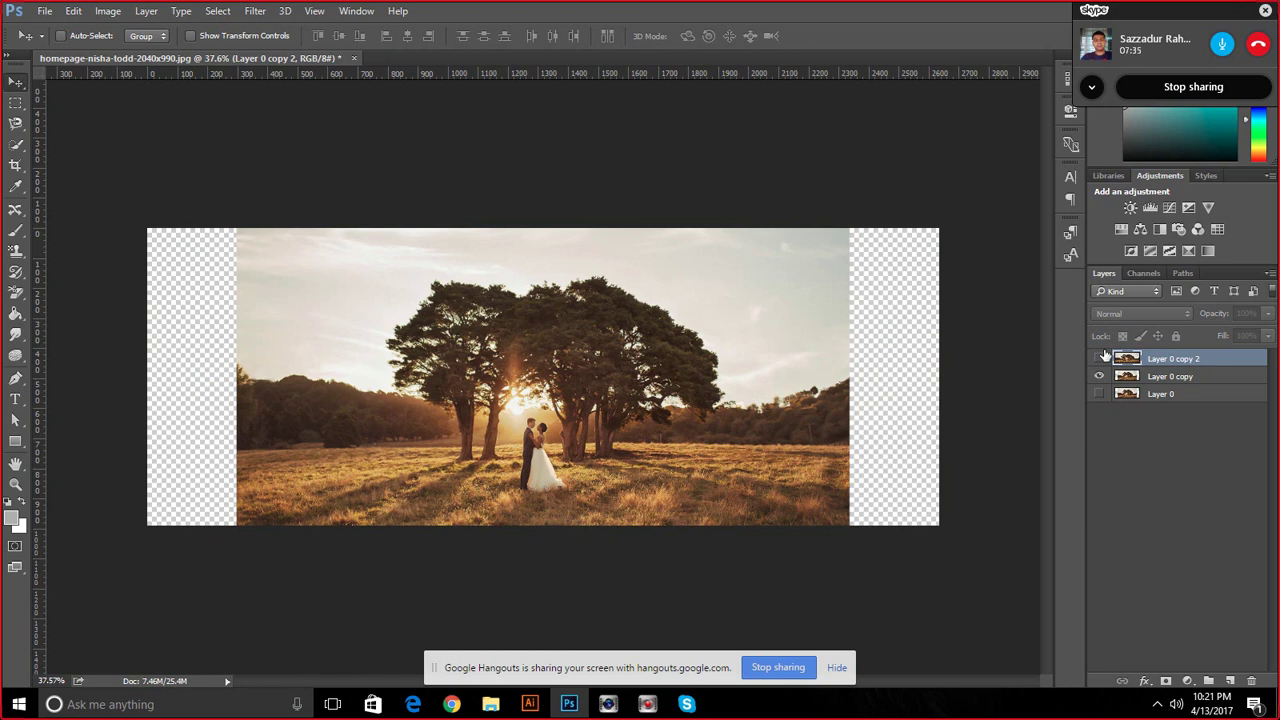
left_click(1099, 360)
left_click(1117, 376)
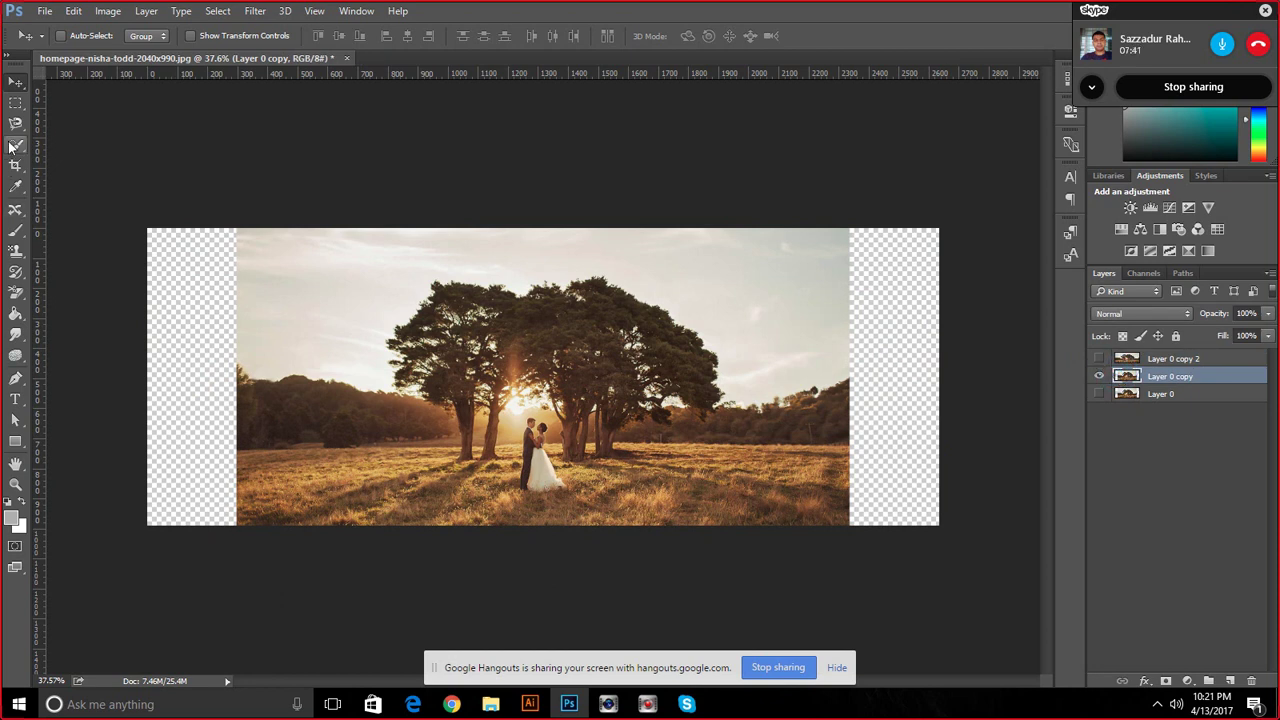
Compare Layer 0 copy 2 again, leave it hidden, and start renaming it
left_click(74, 11)
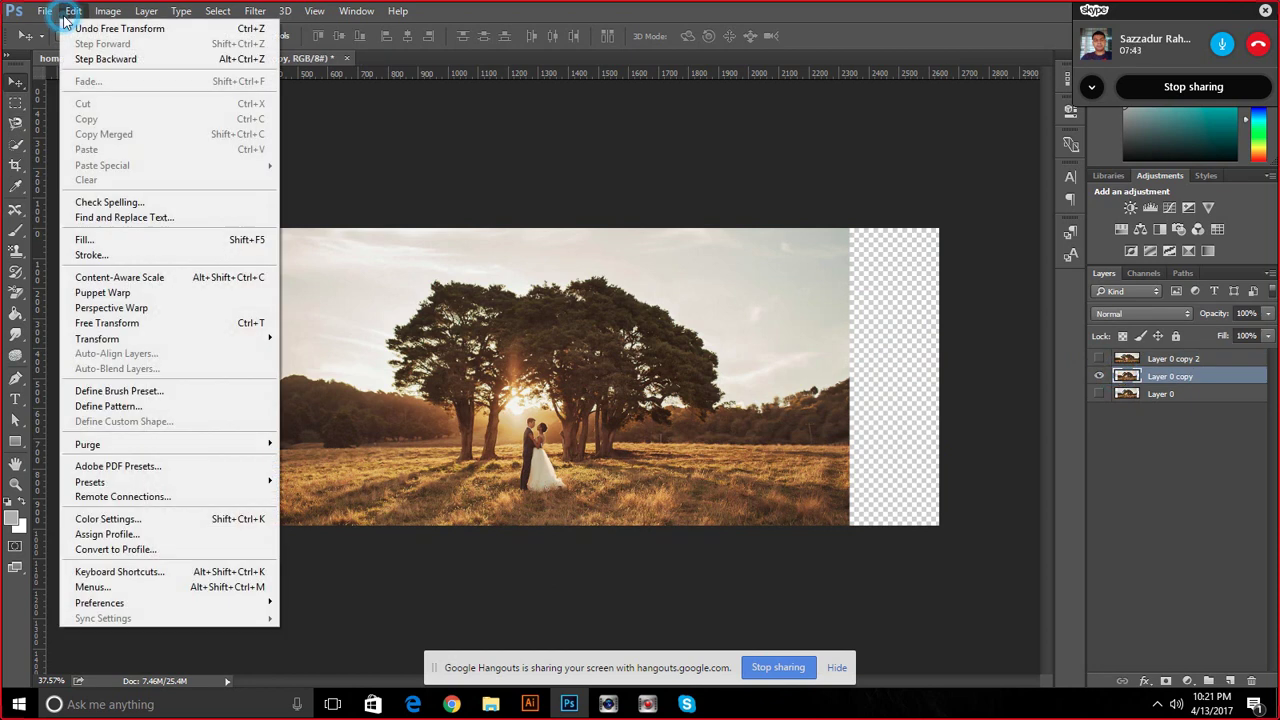
left_click(660, 12)
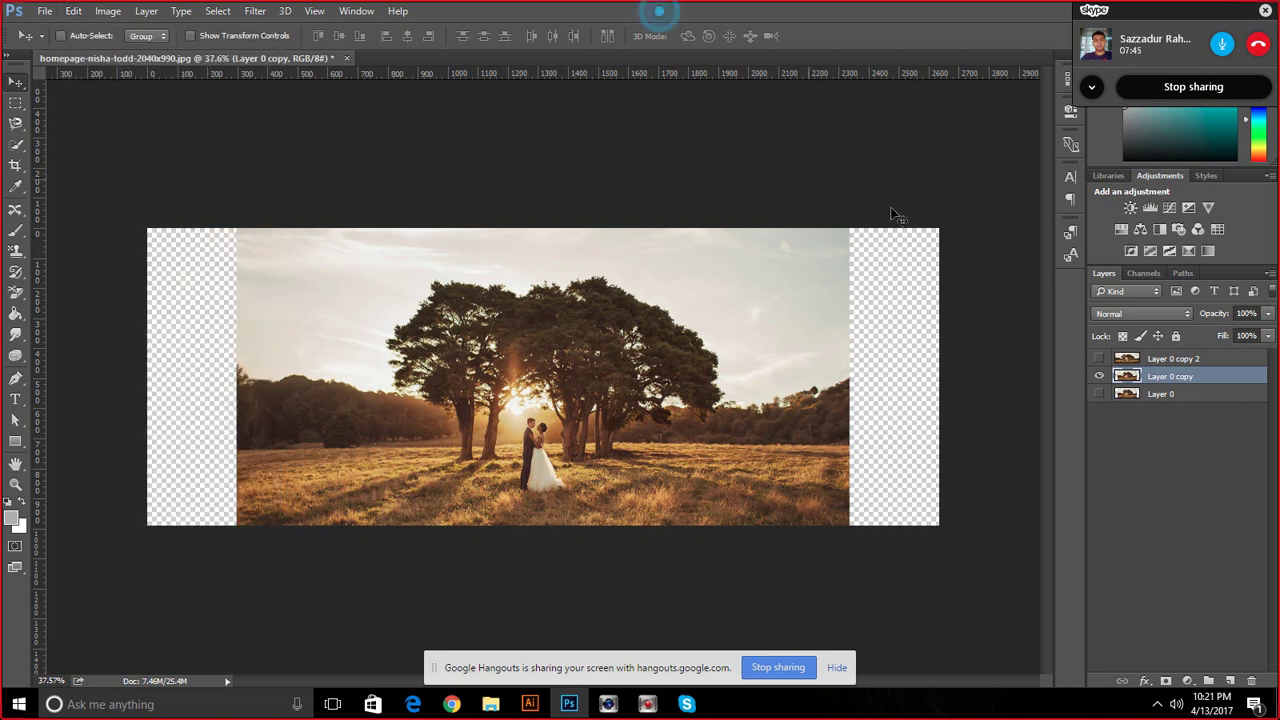
left_click(1100, 359)
left_click(1100, 359)
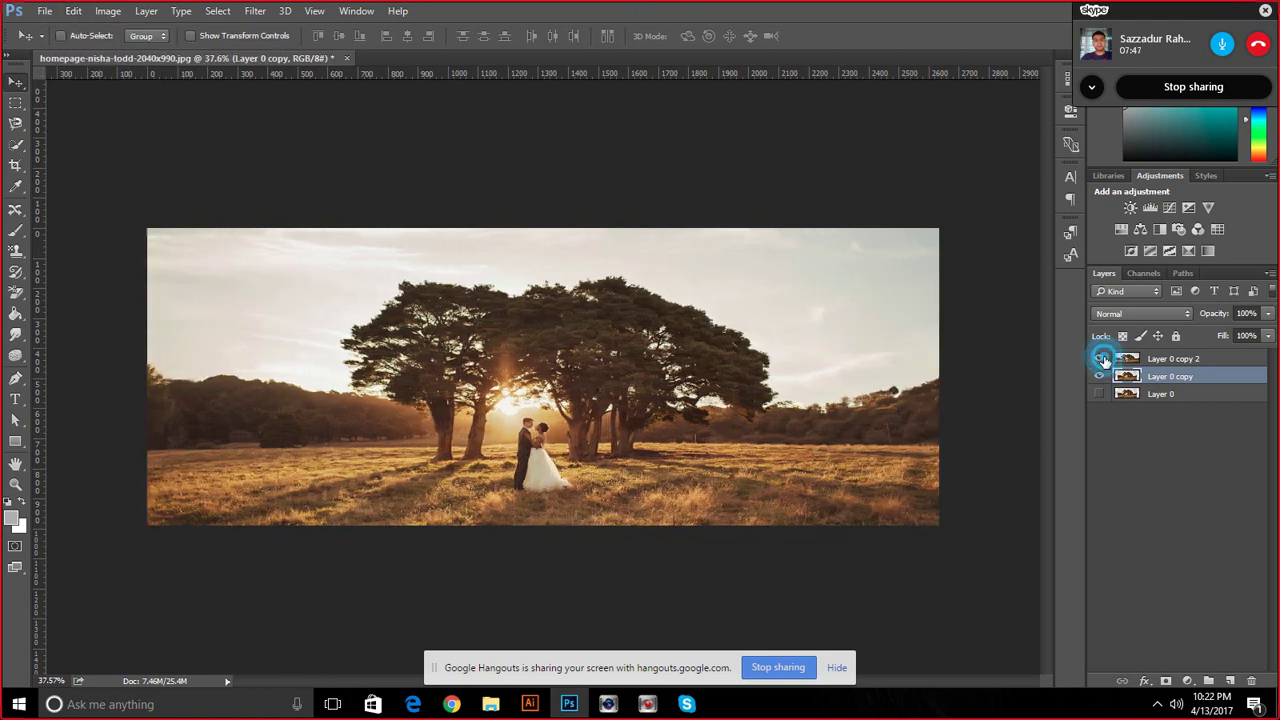
left_click(1097, 358)
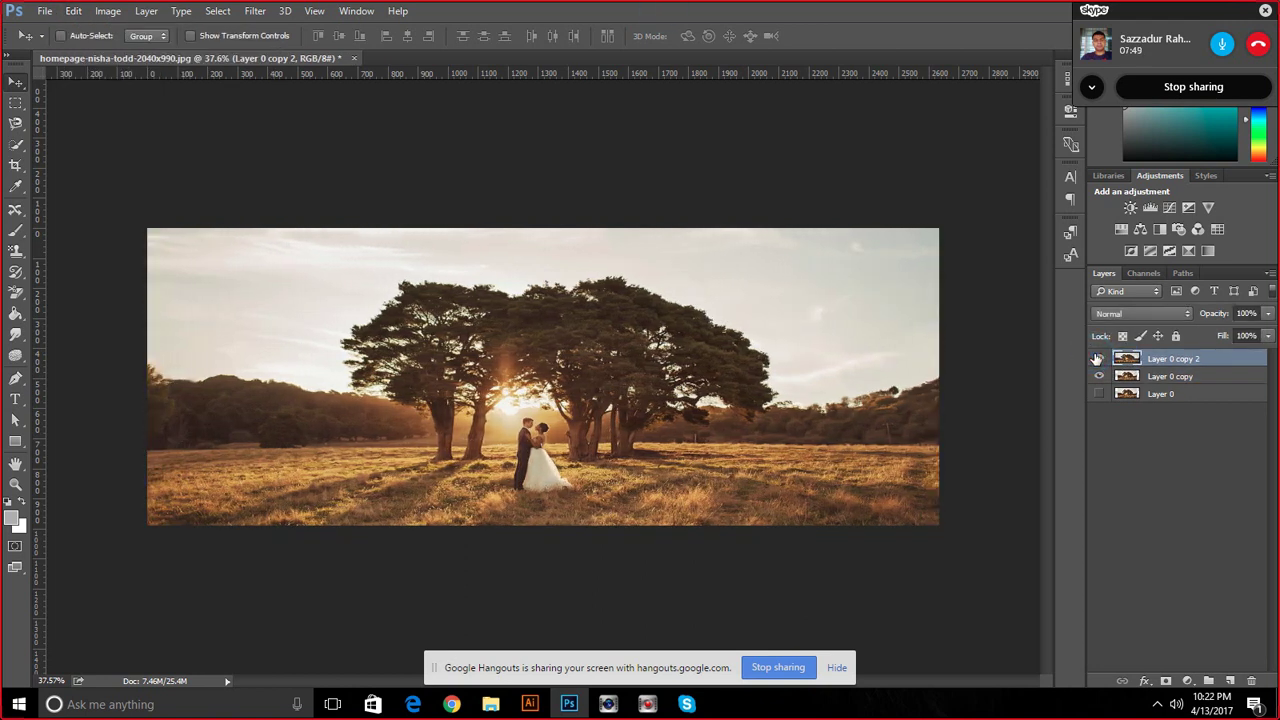
left_click(1097, 358)
left_click(1097, 358)
double_click(1200, 360)
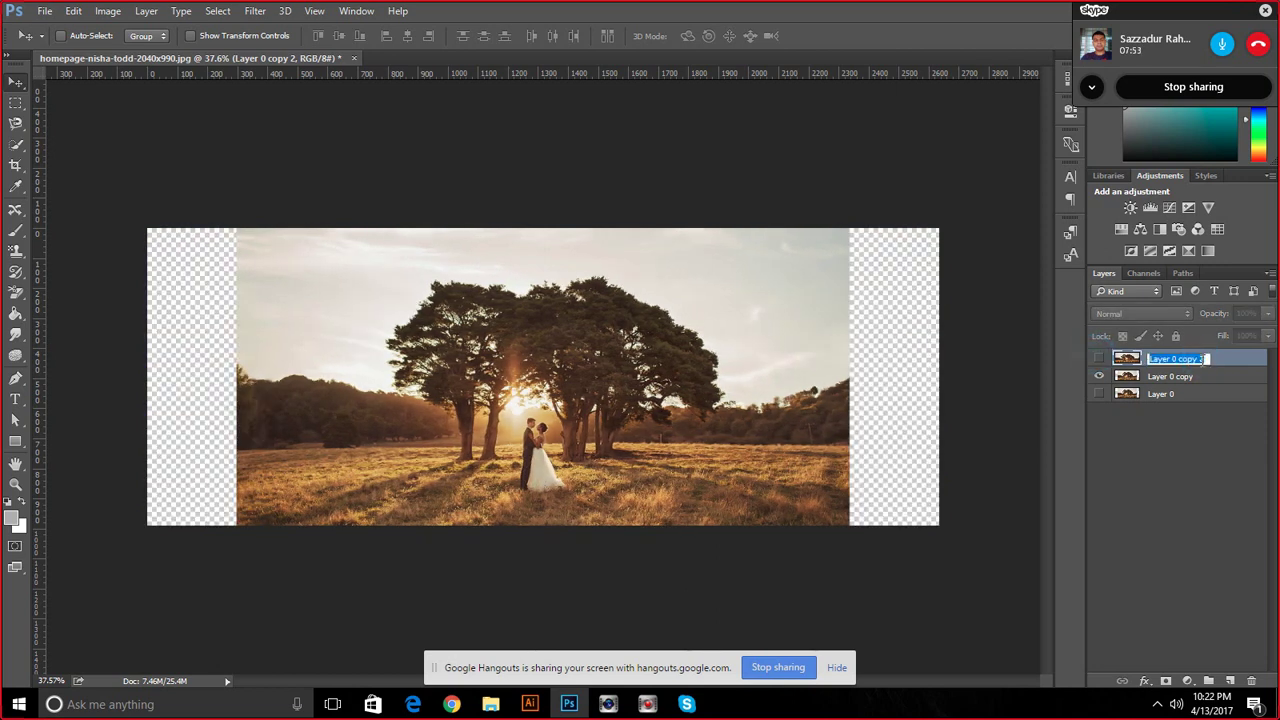
Name Layer 0 copy 2 'Transform tool' and Layer 0 copy 'CAS'
type("Tra")
type("nsform tool")
key("Return")
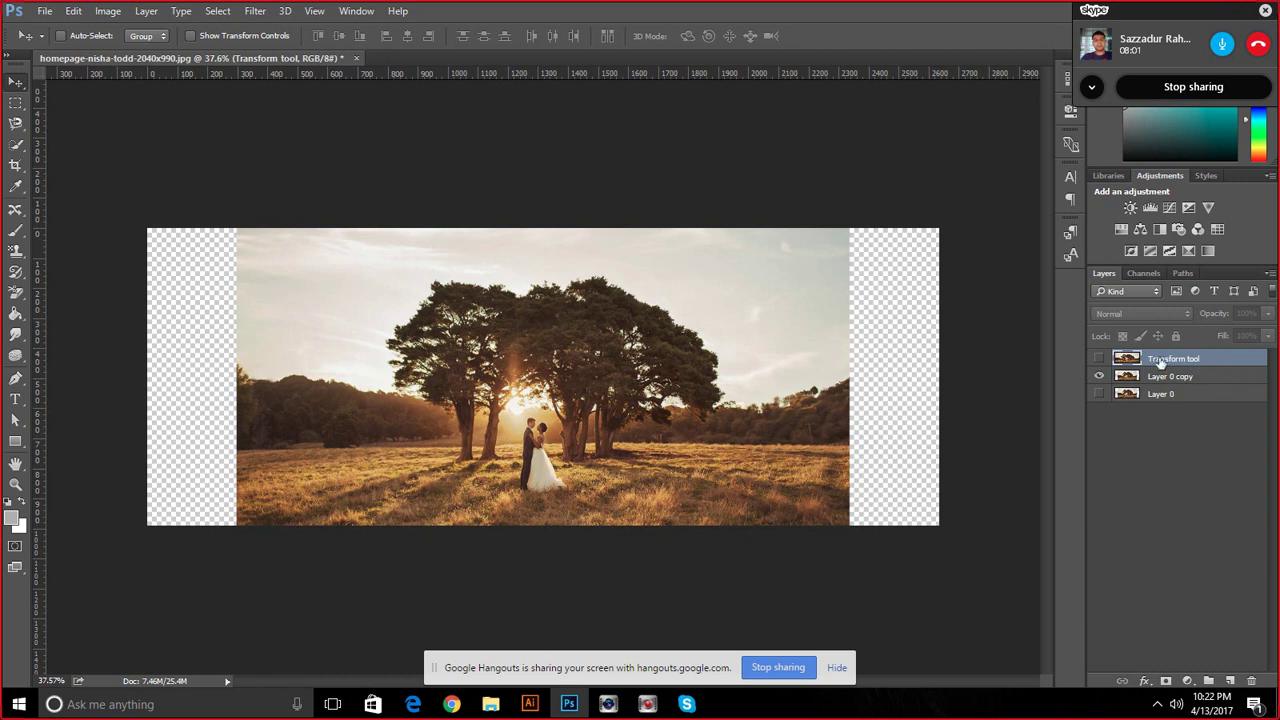
double_click(1164, 377)
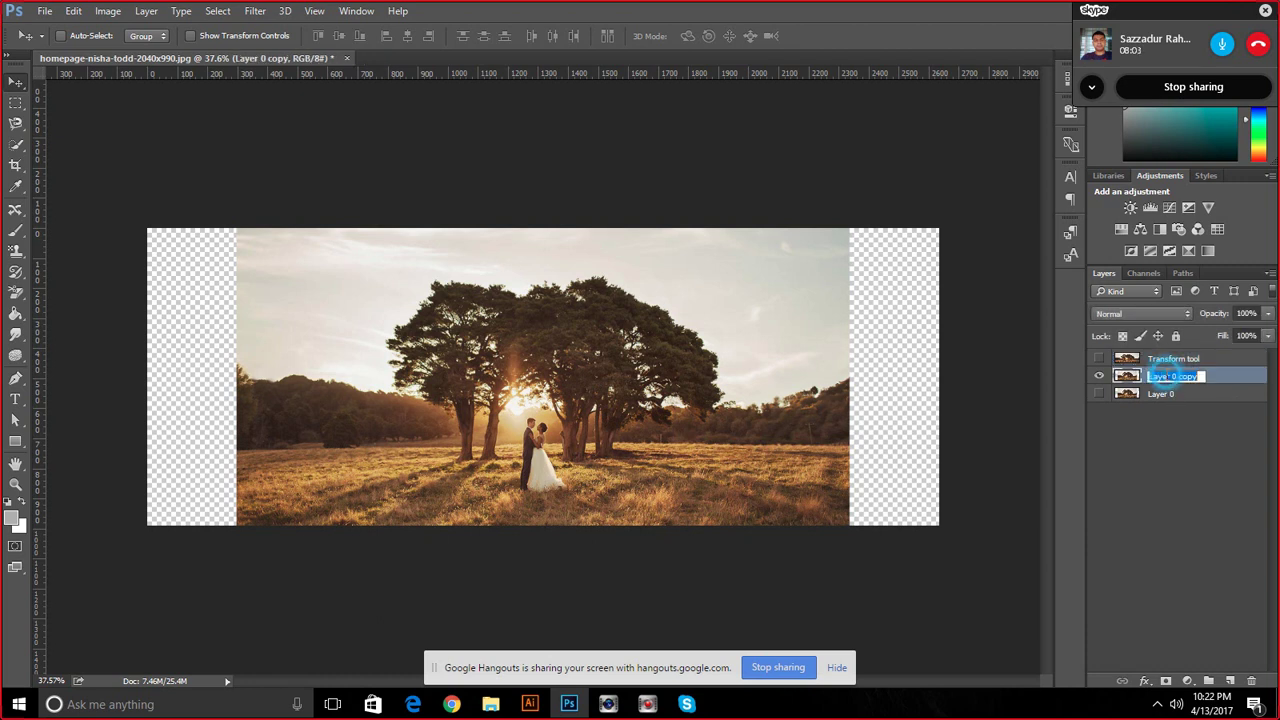
left_click_drag(1203, 376, 1127, 377)
type("CA")
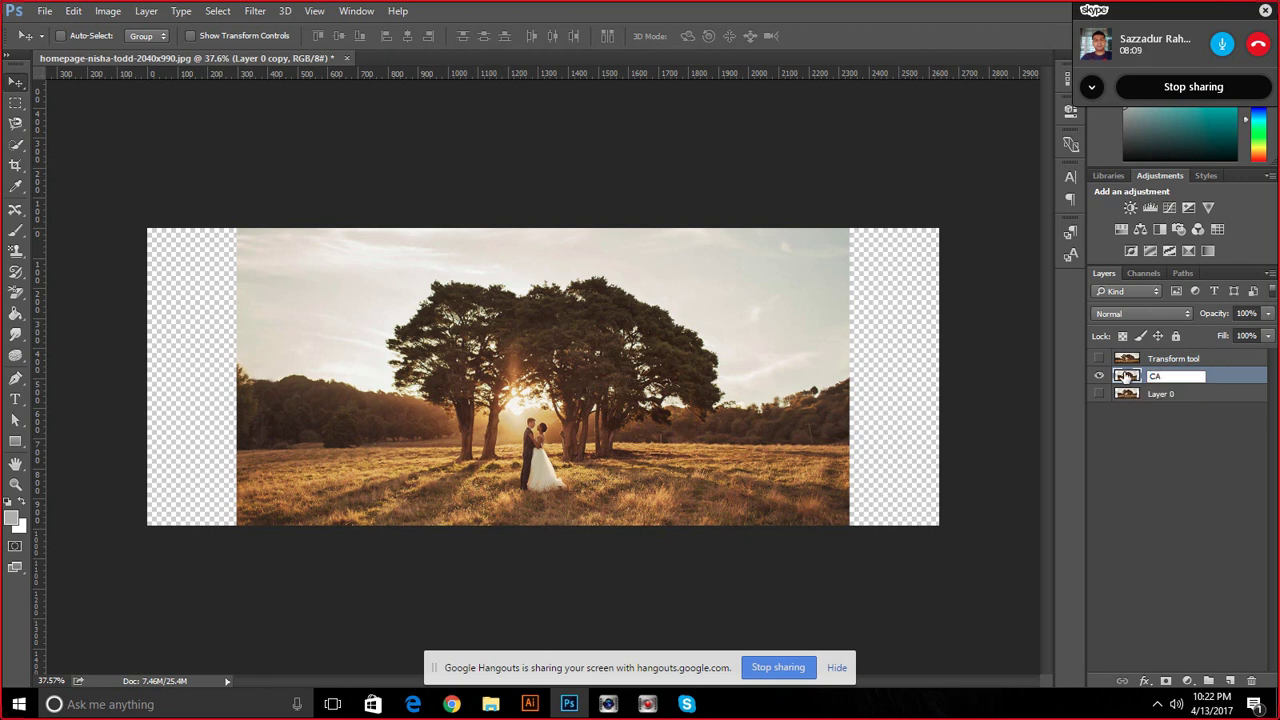
type("S")
key("Return")
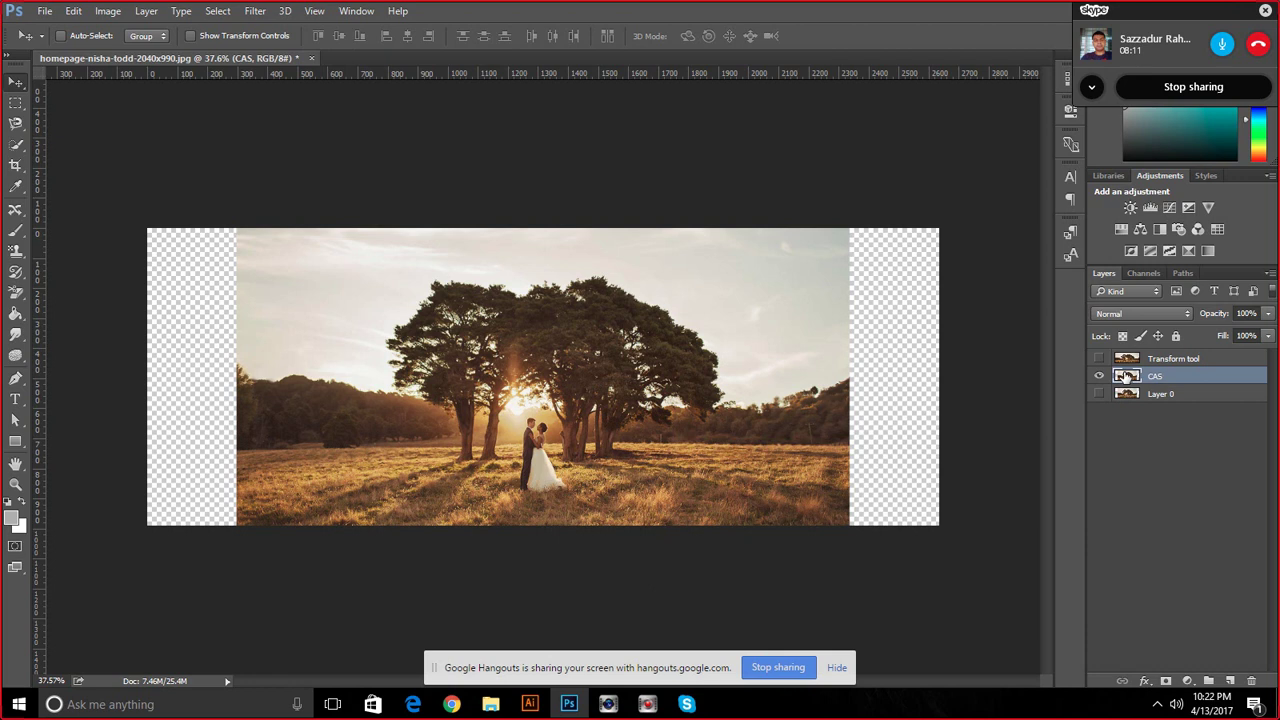
Hide Layer 0, then content-aware scale the CAS pixels out to the canvas edges and deselect
left_click(1099, 393)
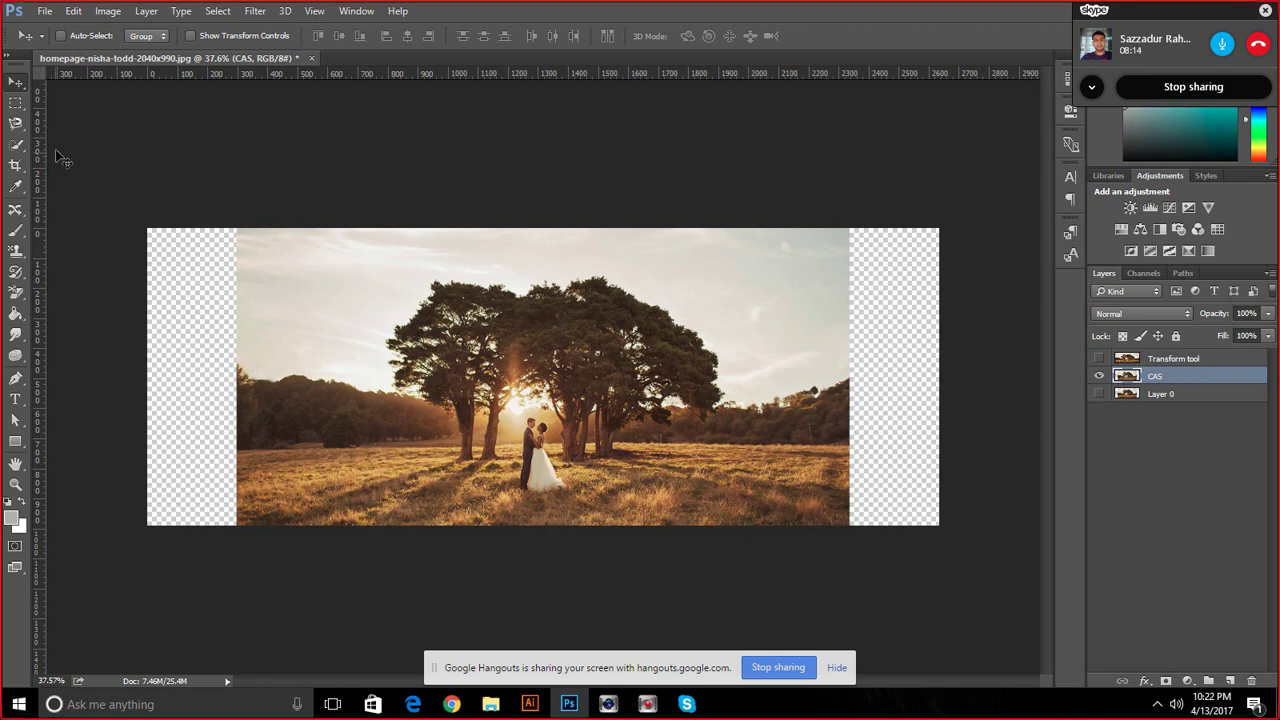
left_click(1127, 377, "ctrl")
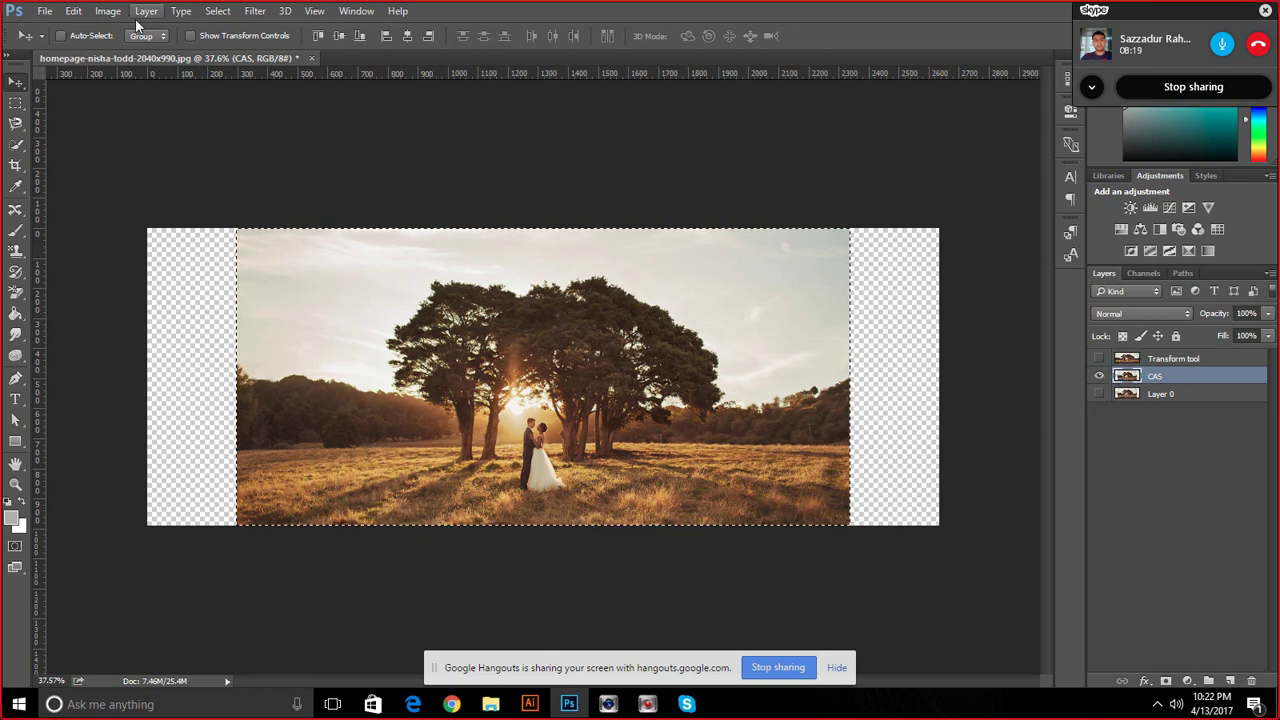
left_click(75, 11)
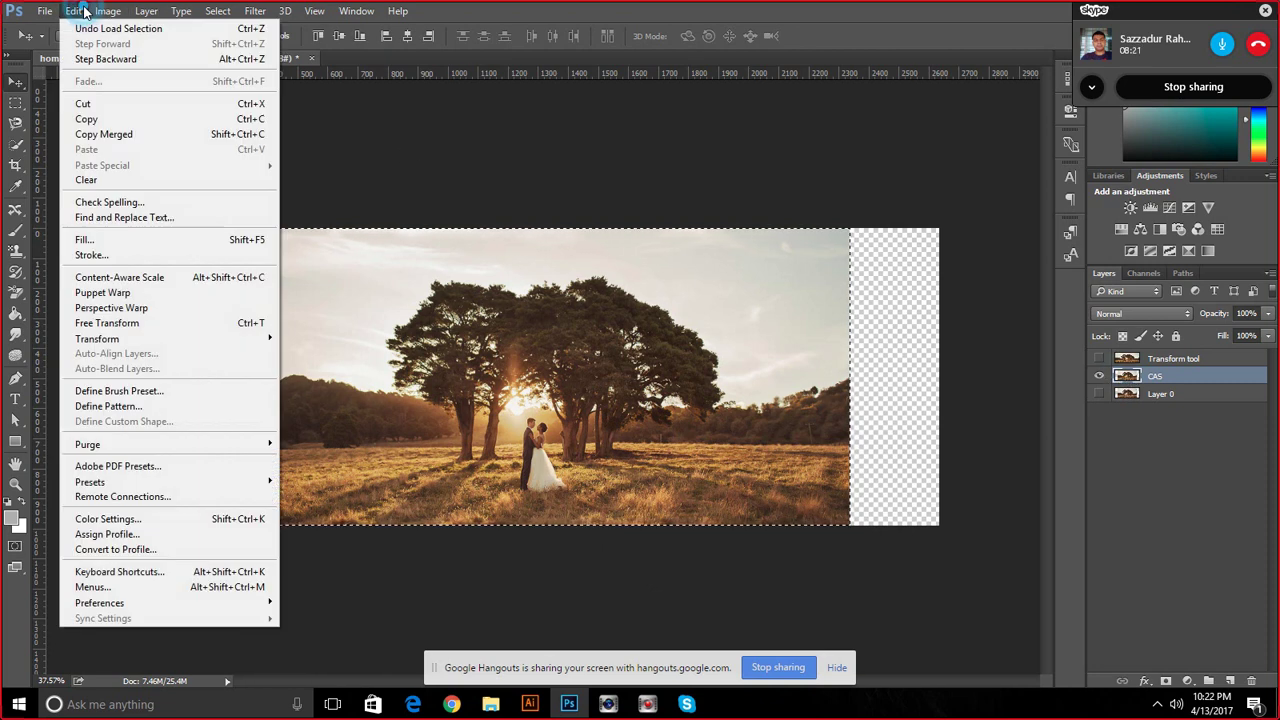
left_click(167, 280)
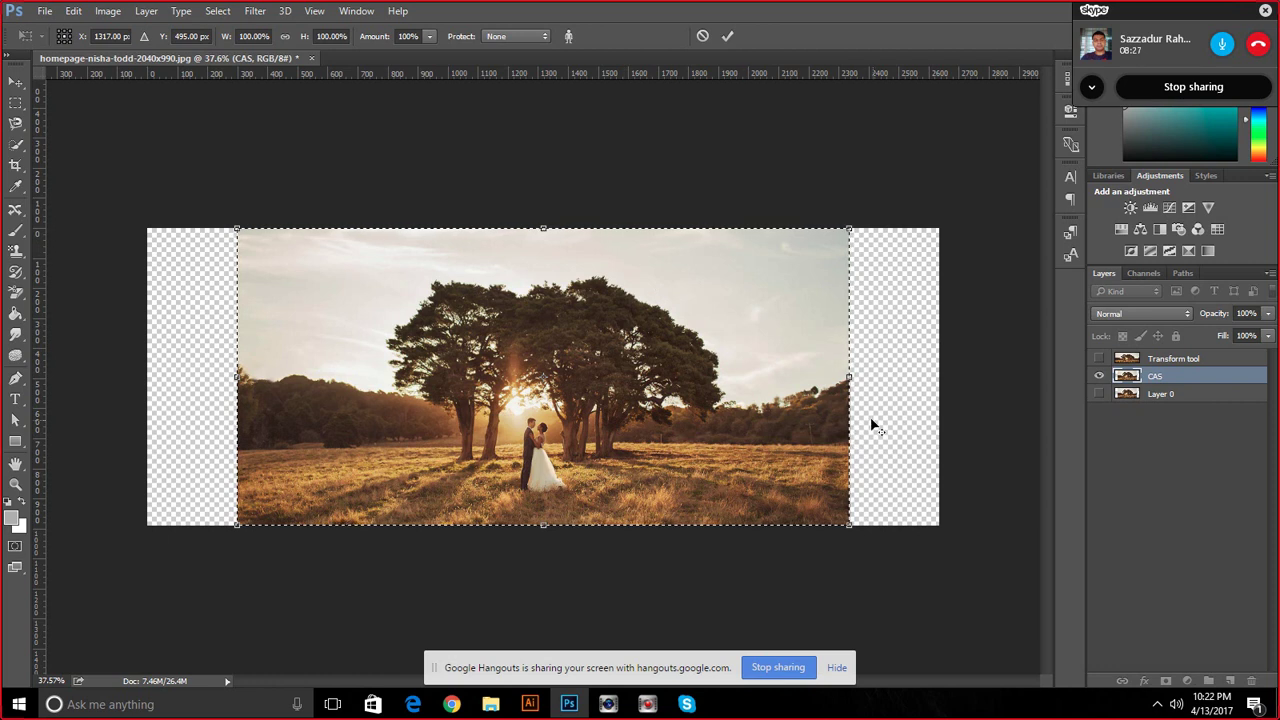
left_click_drag(849, 376, 936, 398)
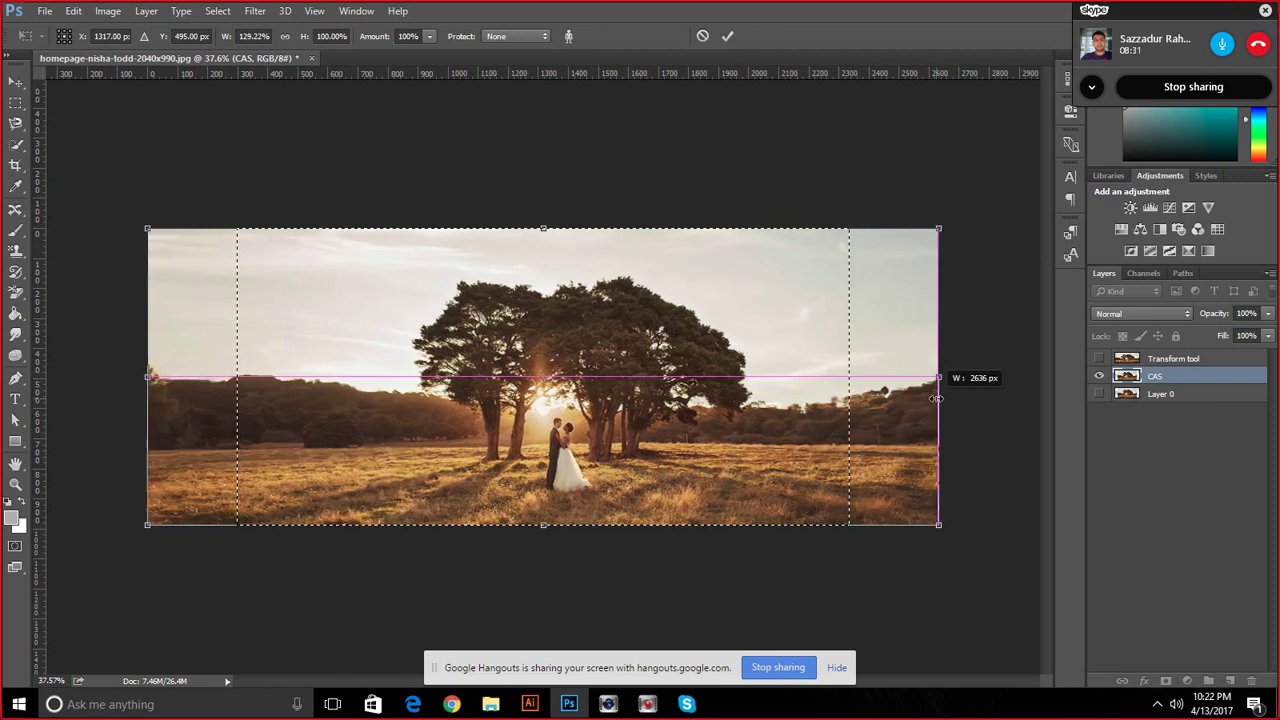
left_click(727, 36)
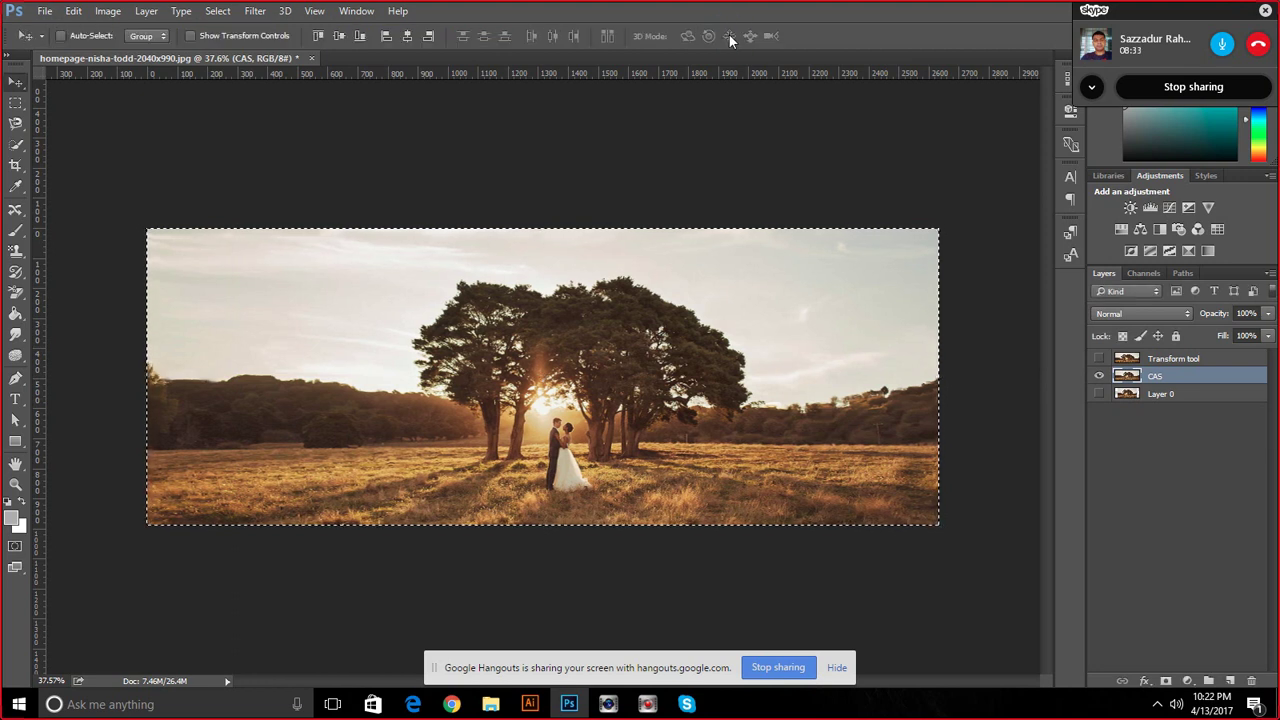
key("ctrl+d")
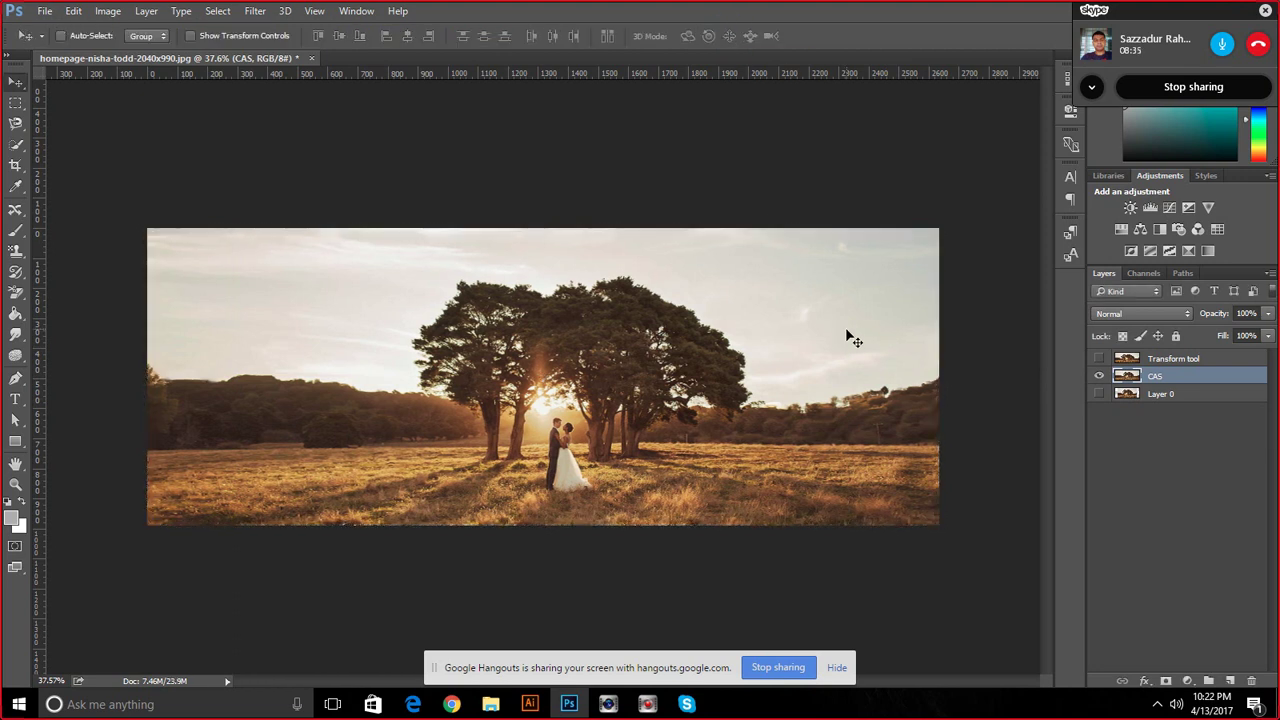
left_click(1099, 358)
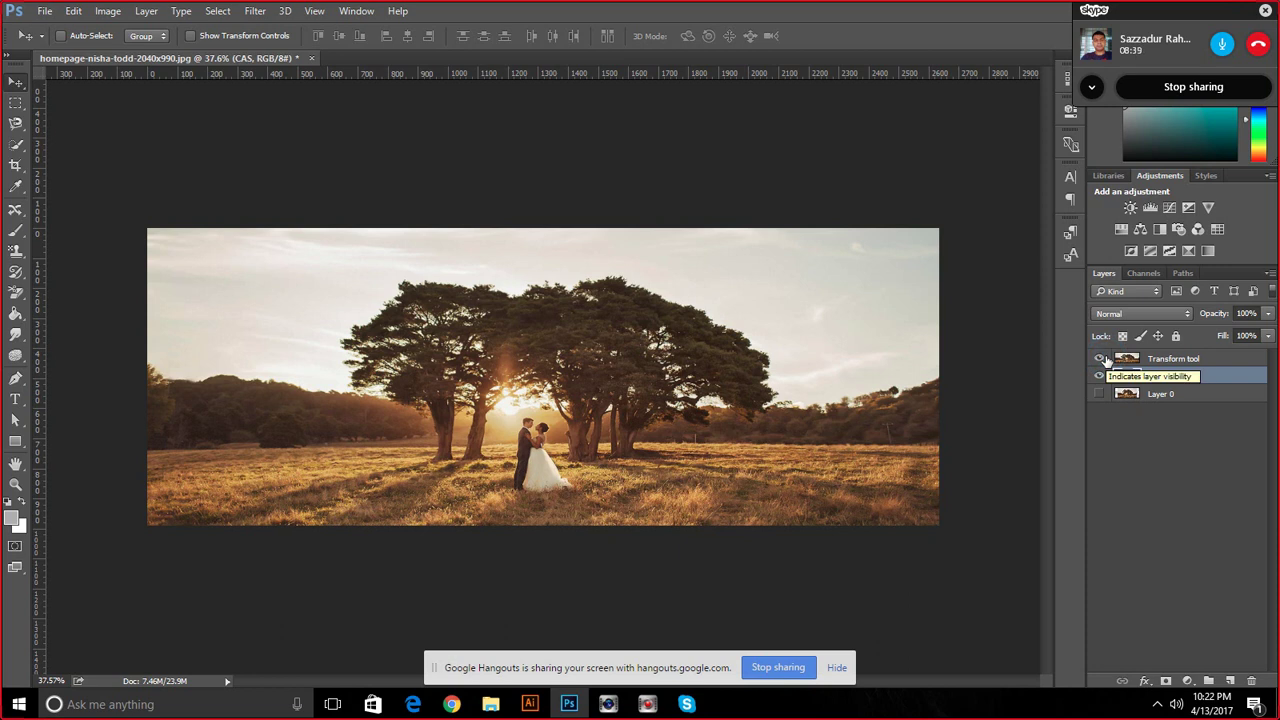
left_click(1130, 362)
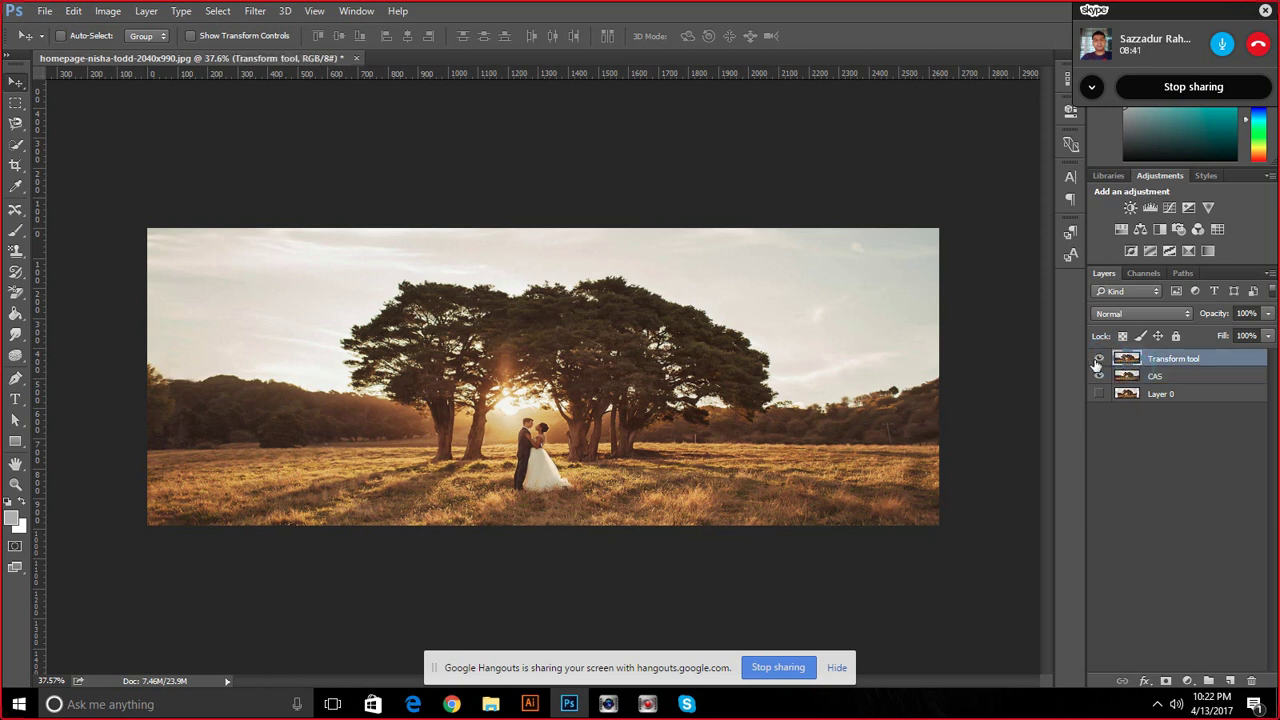
left_click(1098, 360)
left_click(1098, 376)
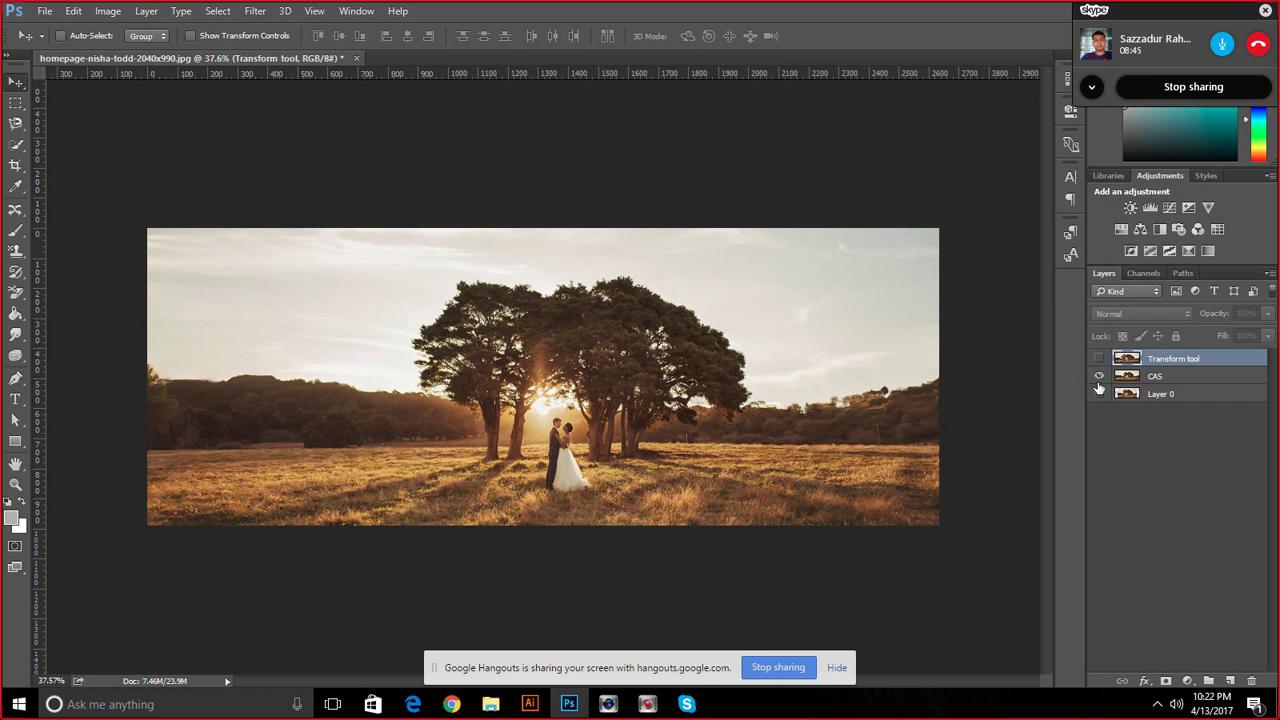
left_click(1098, 376)
left_click(1098, 376)
left_click(1098, 376)
left_click(1098, 376)
left_click(1098, 376)
left_click(1098, 376)
left_click(1098, 376)
left_click(1098, 376)
left_click(1098, 377)
left_click(1098, 376)
left_click(1098, 376)
left_click(1098, 376)
left_click(1098, 376)
left_click(1099, 359)
left_click(1099, 359)
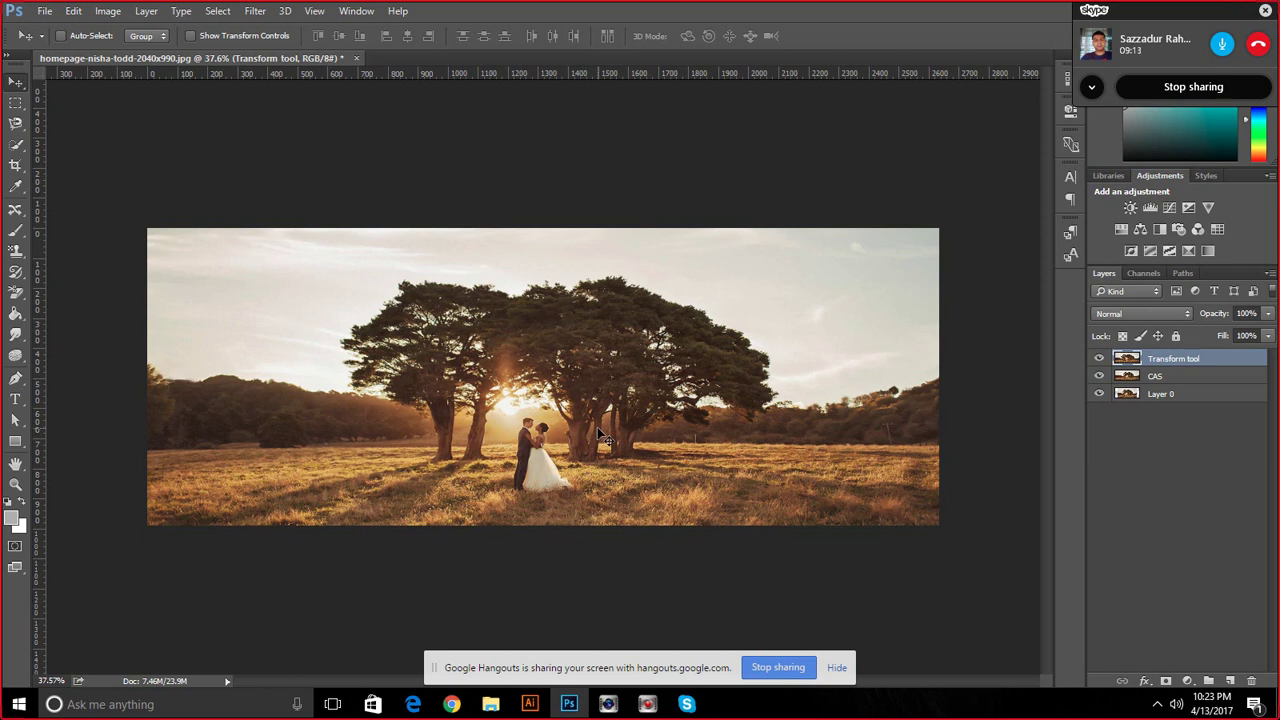
left_click(1099, 359)
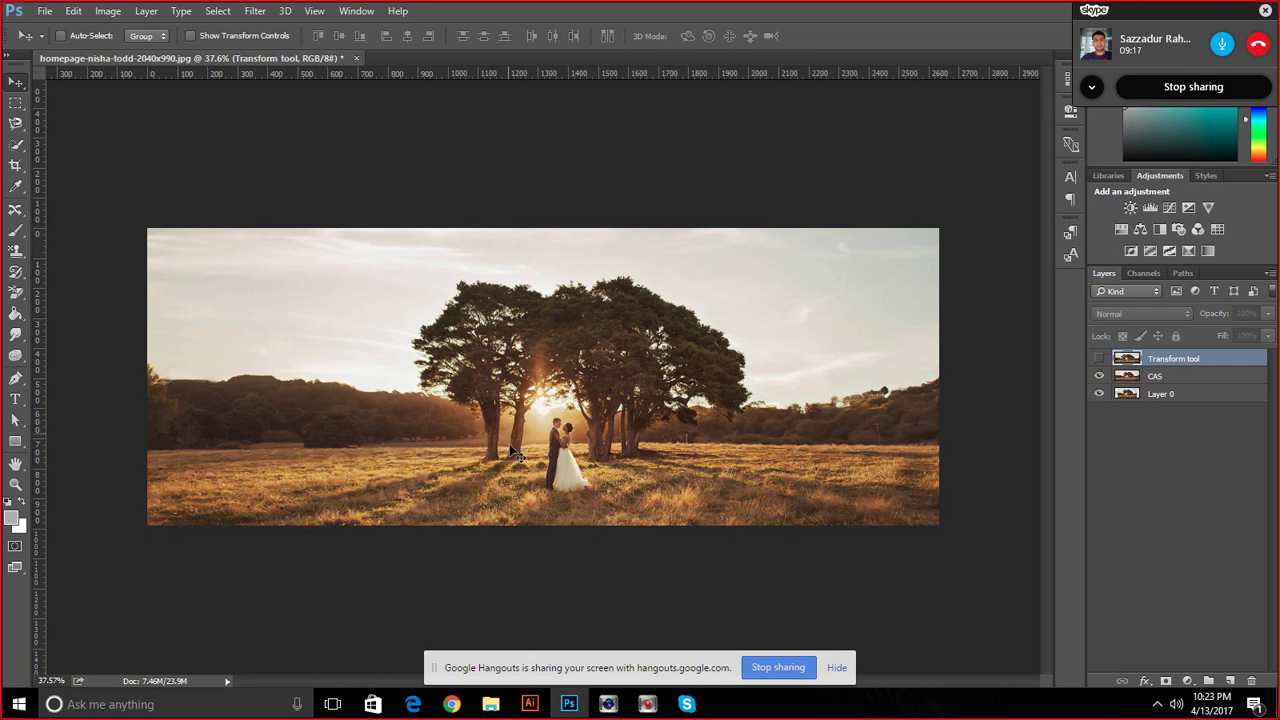
left_click(1099, 376)
left_click(1099, 377)
Toggle the Transform tool and CAS layers to compare, ending with Transform tool hidden
left_click(1100, 359)
left_click(1099, 376)
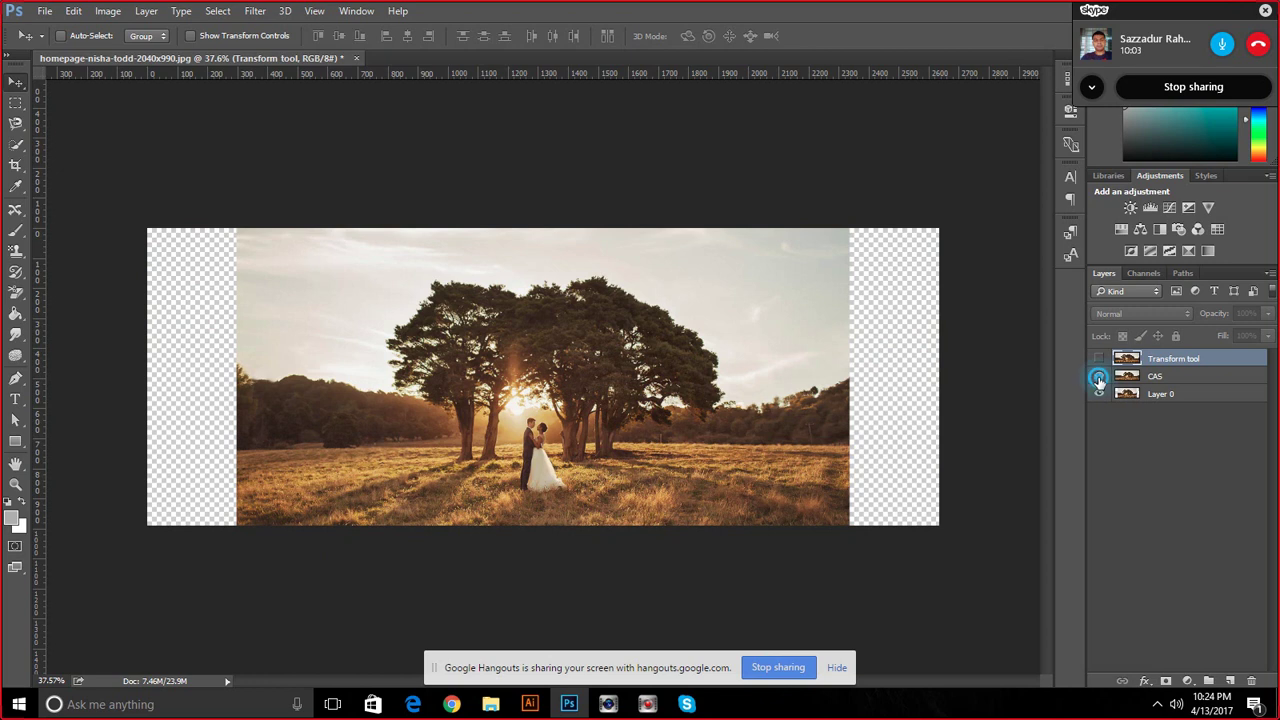
left_click(1099, 376)
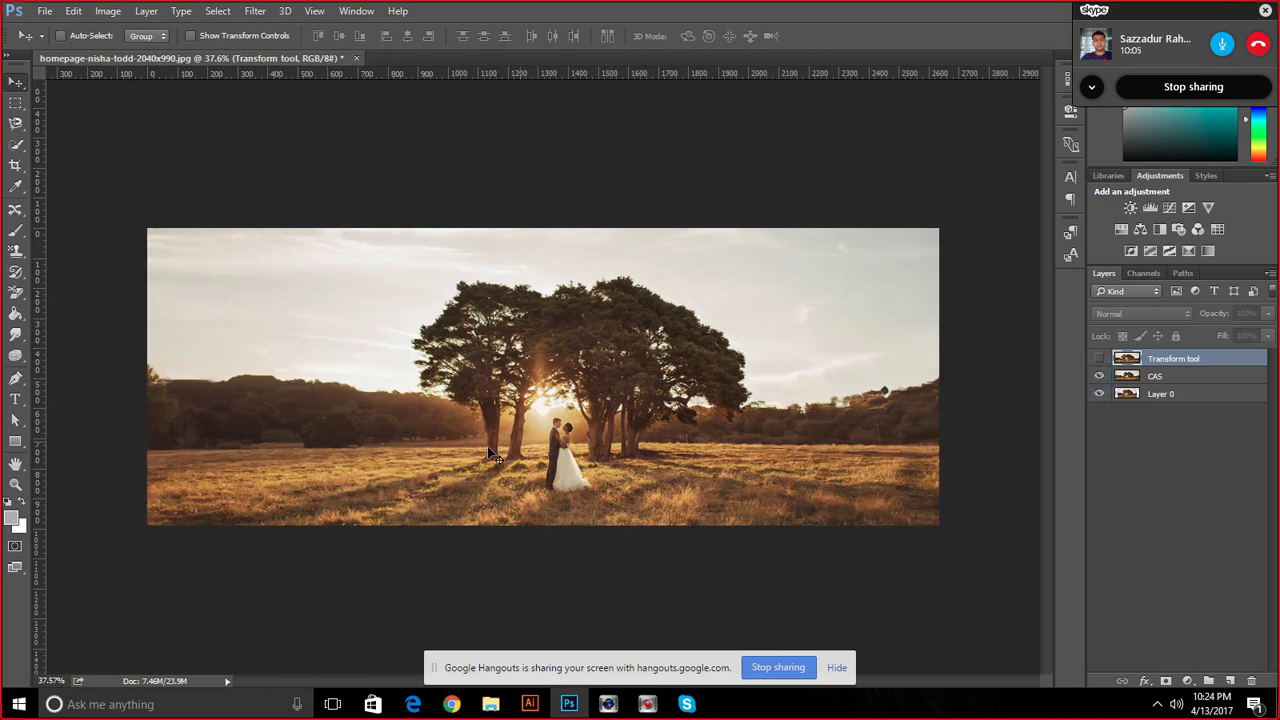
left_click(1099, 358)
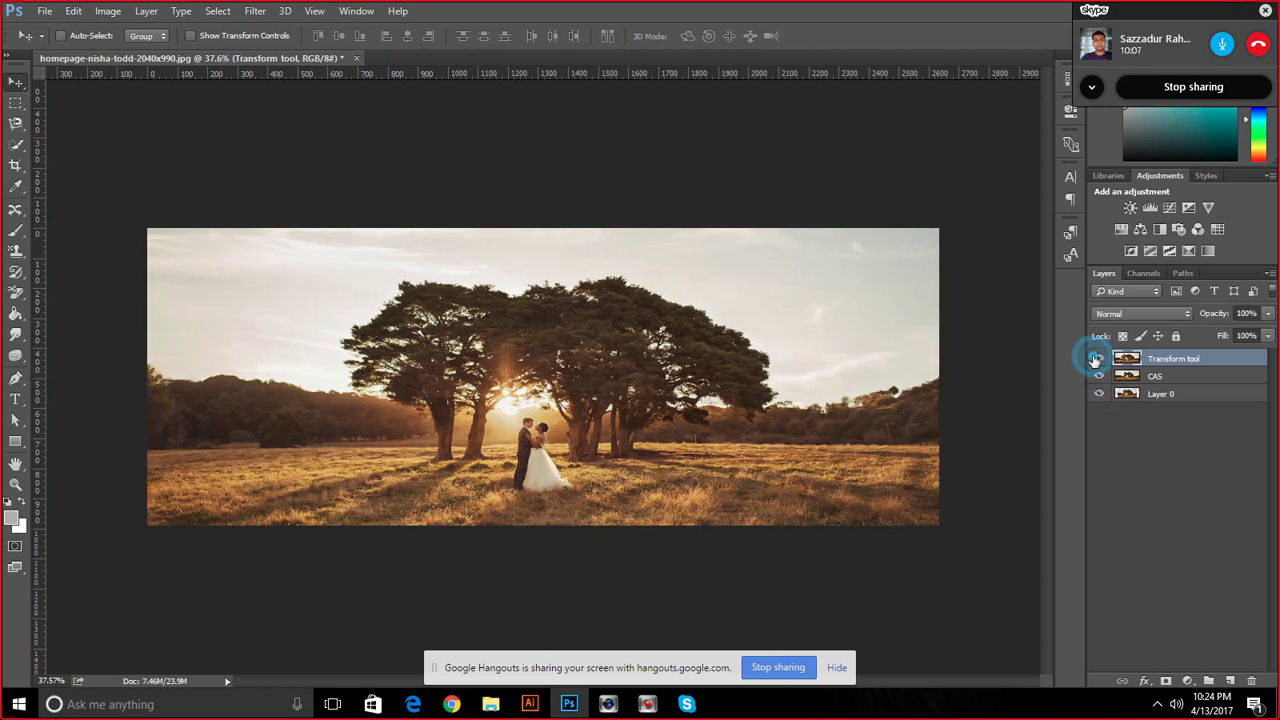
left_click(1099, 358)
left_click(1098, 358)
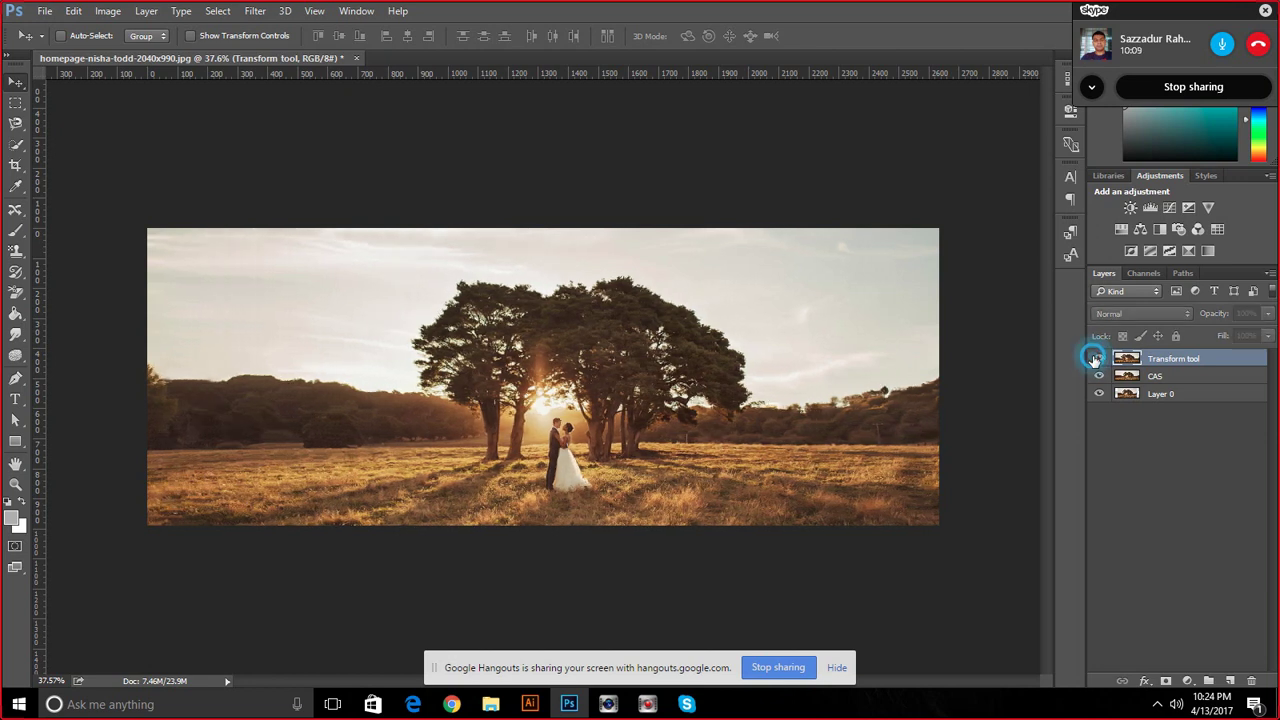
left_click(1098, 358)
left_click(1098, 358)
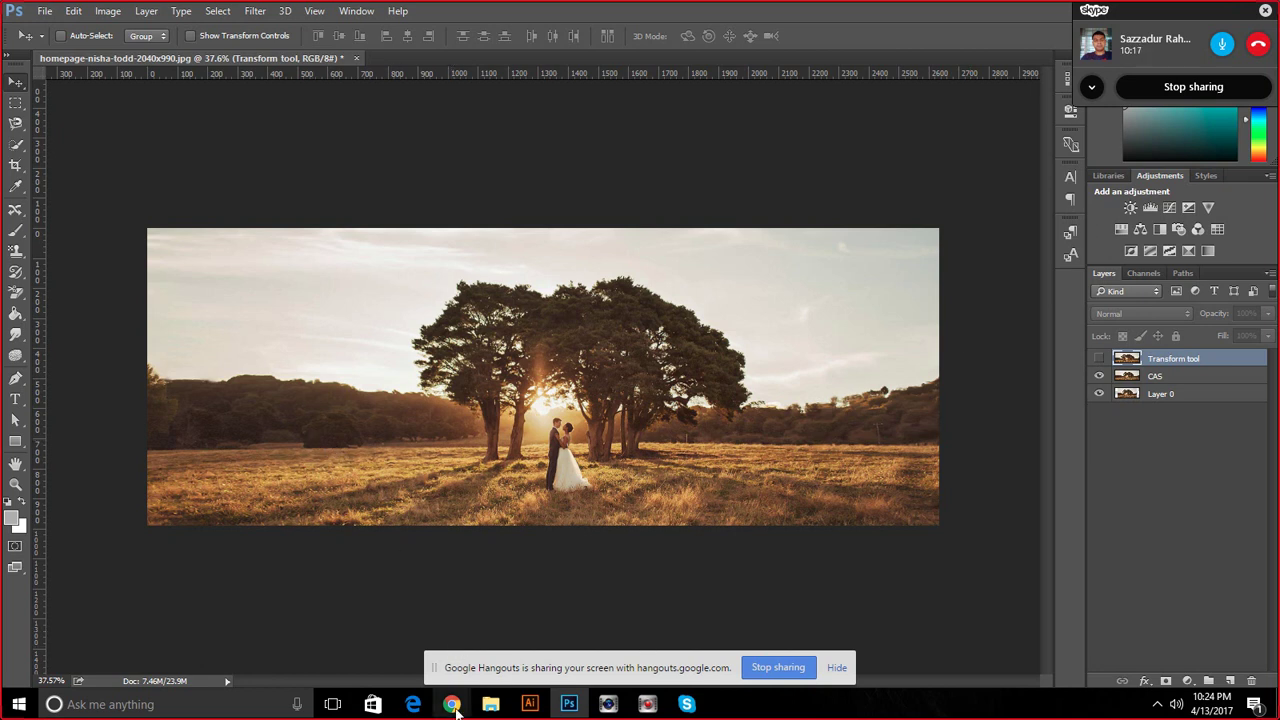
left_click(1098, 360)
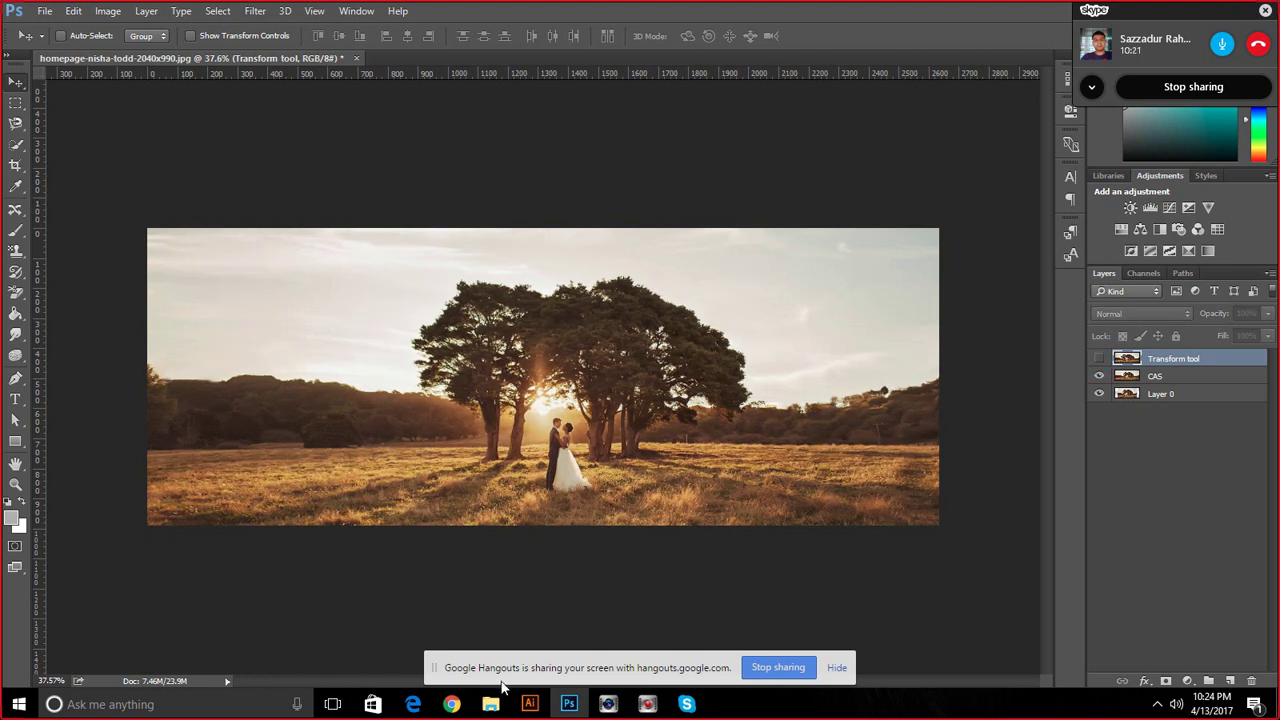
mouse_move(451, 704)
left_click(473, 672)
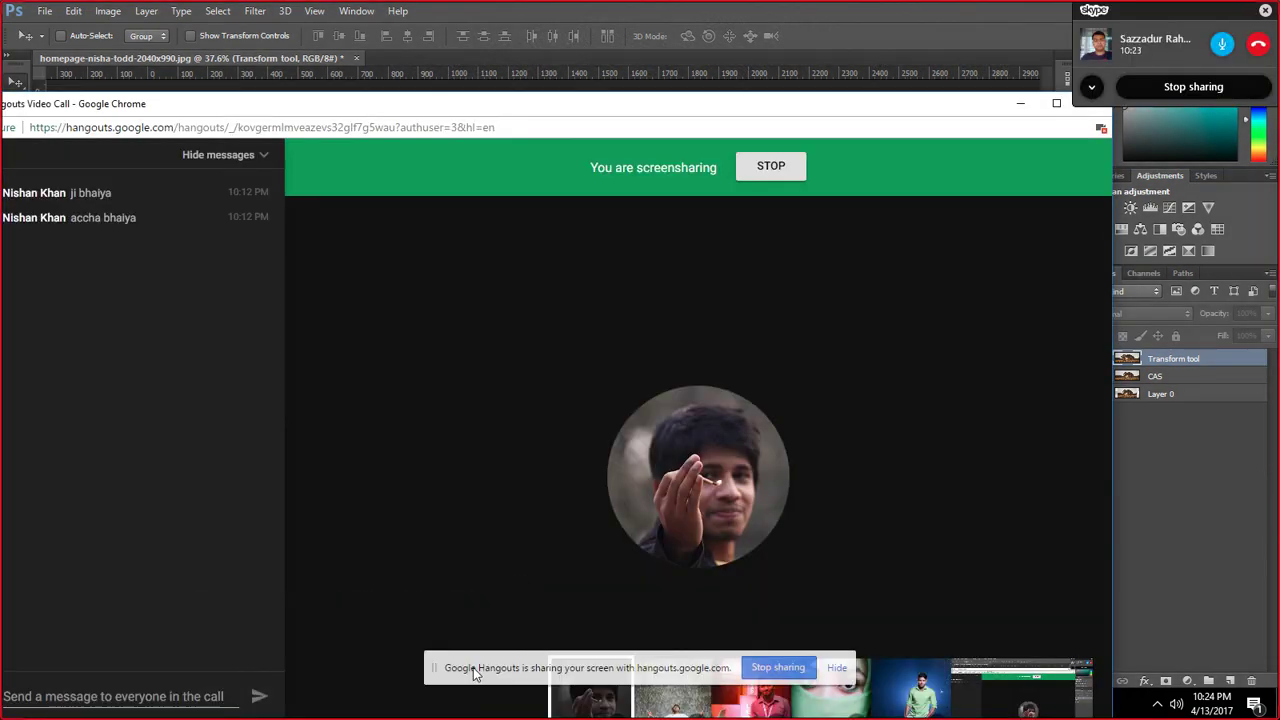
left_click_drag(542, 112, 547, 44)
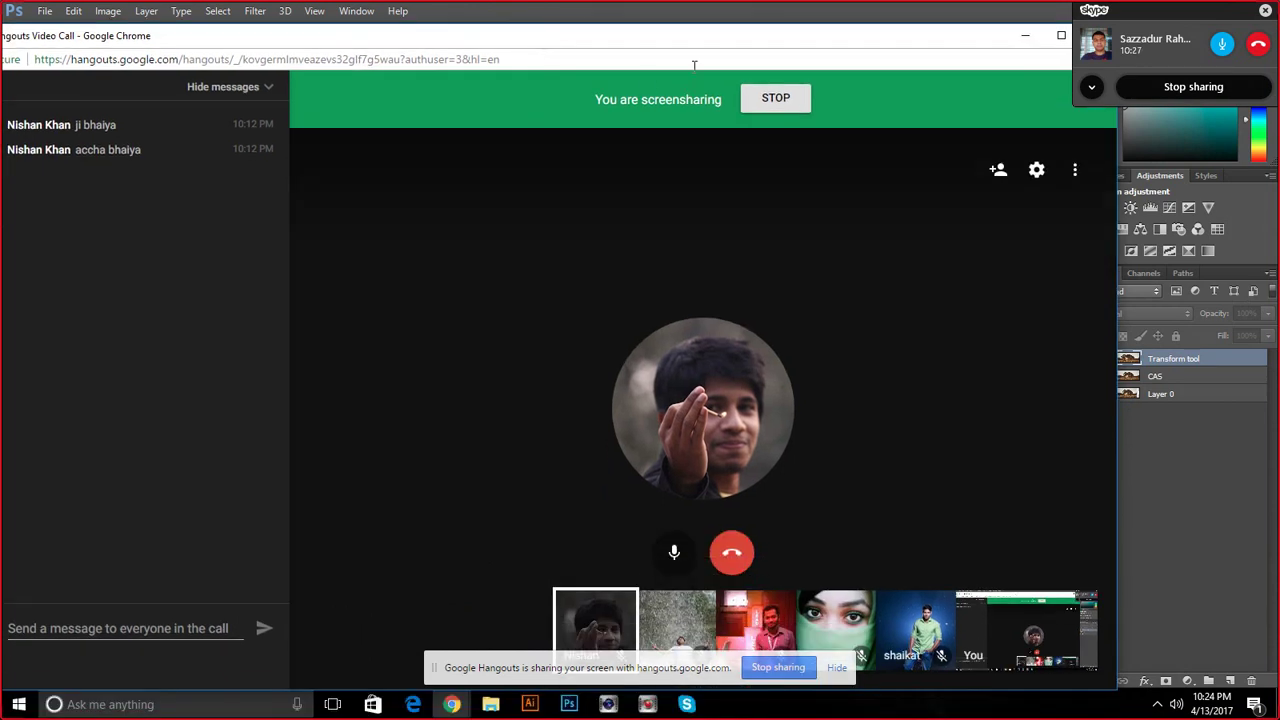
left_click(1027, 38)
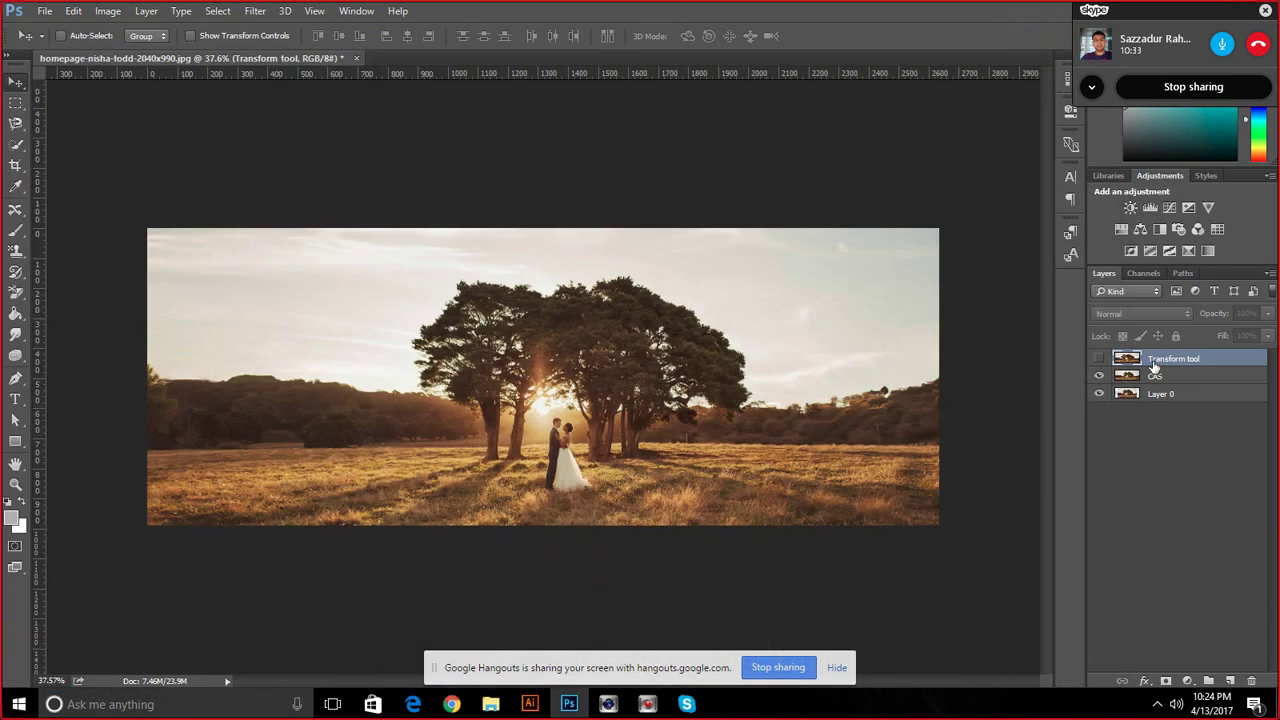
Delete the Transform tool and CAS layers, duplicate Layer 0 twice, and rename one copy 'transform'
left_click_drag(1153, 364, 1252, 680)
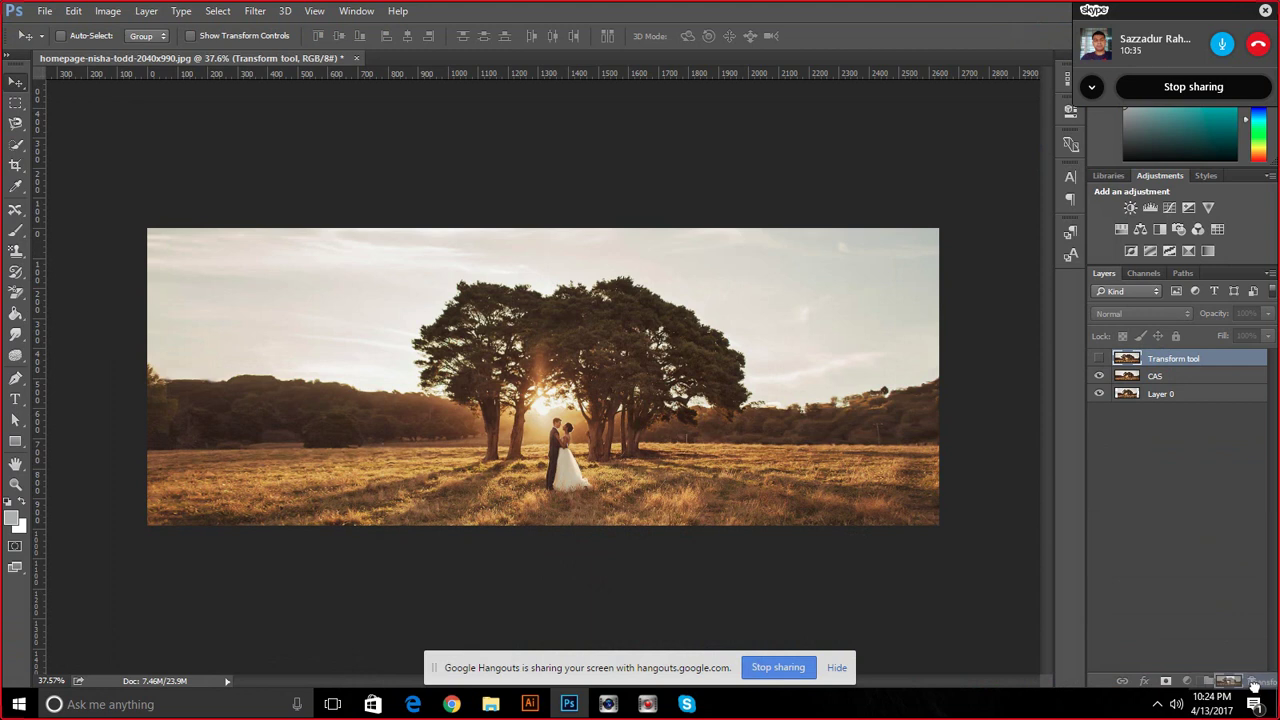
left_click_drag(1186, 362, 1252, 680)
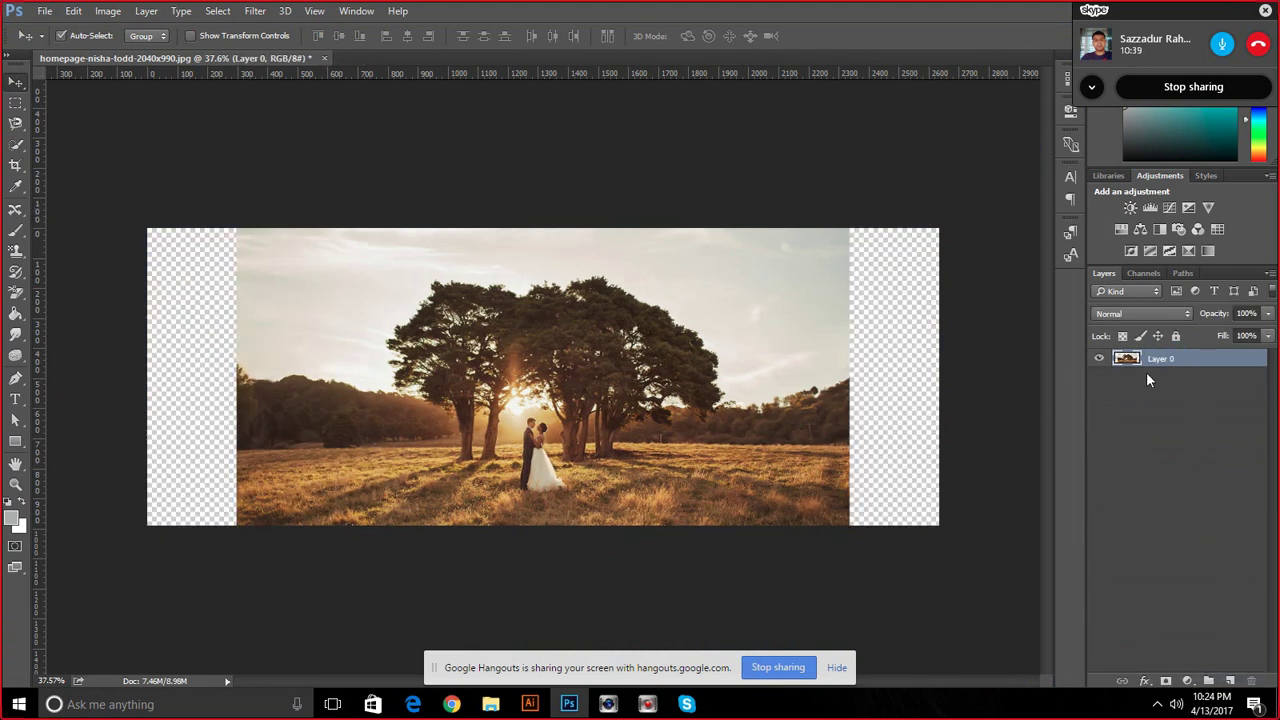
key("ctrl+j")
key("ctrl+j")
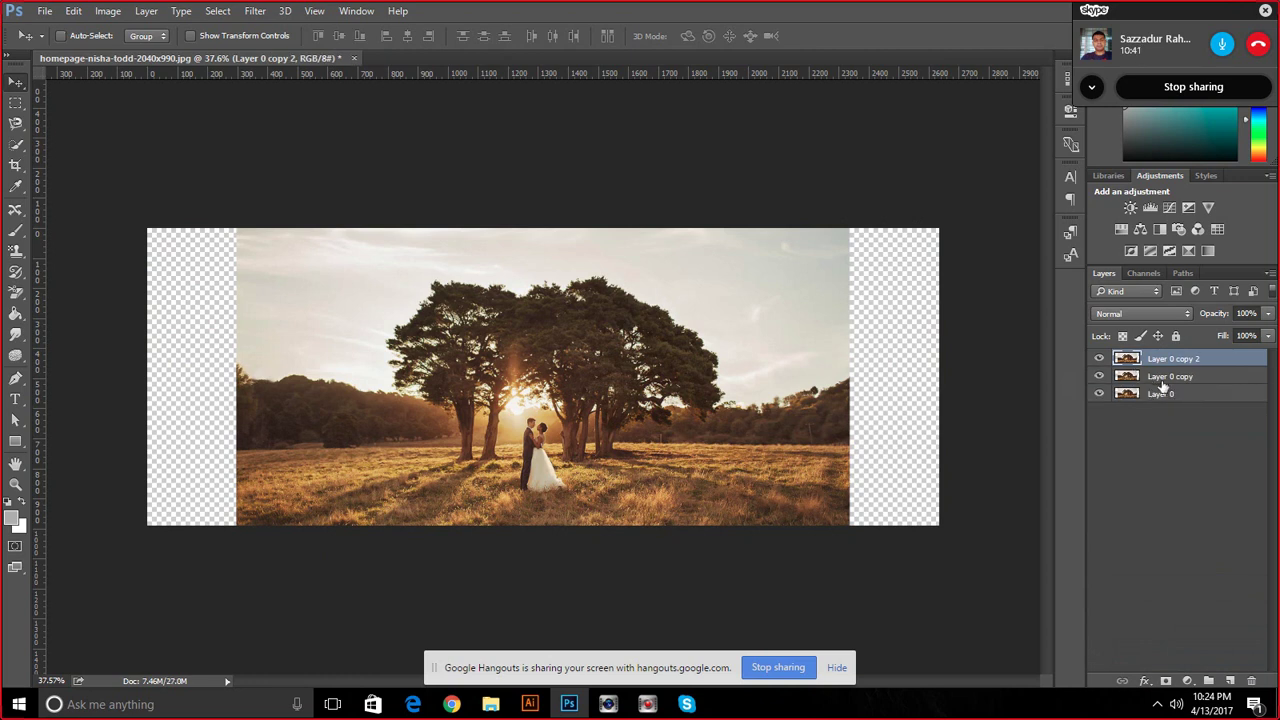
double_click(1160, 377)
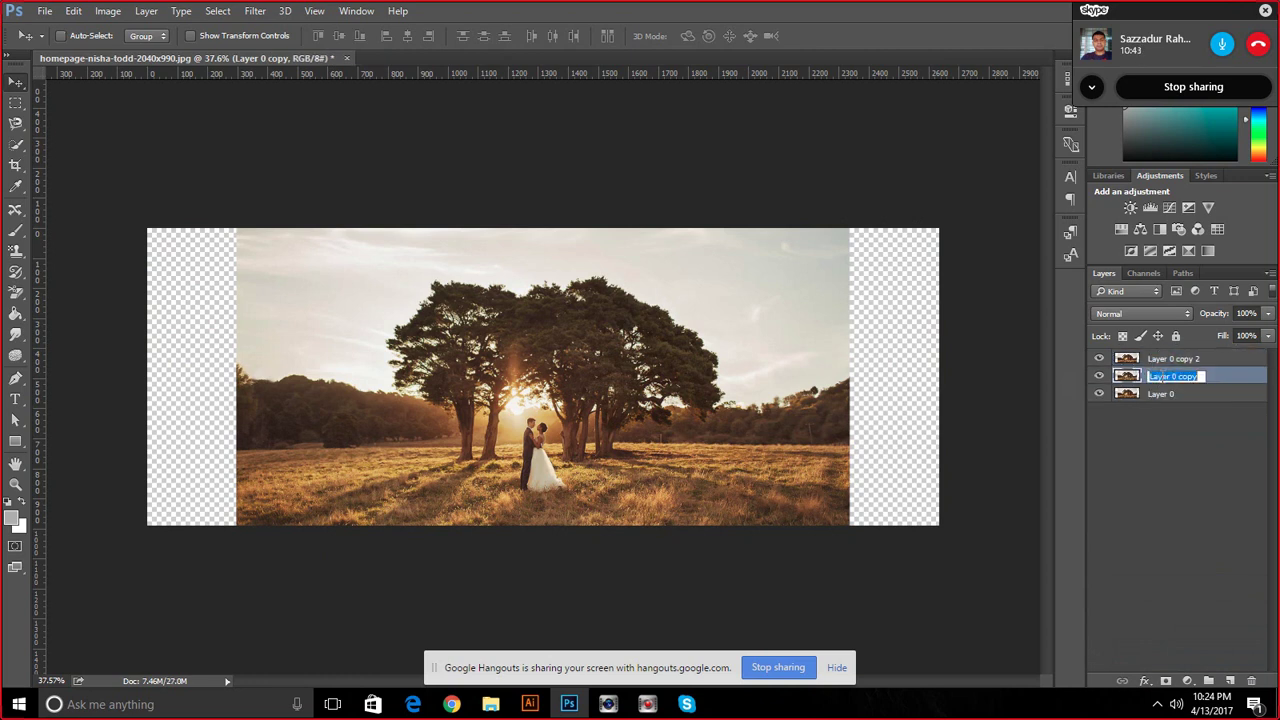
key("BackSpace")
type("ansf")
type("orm")
key("Return")
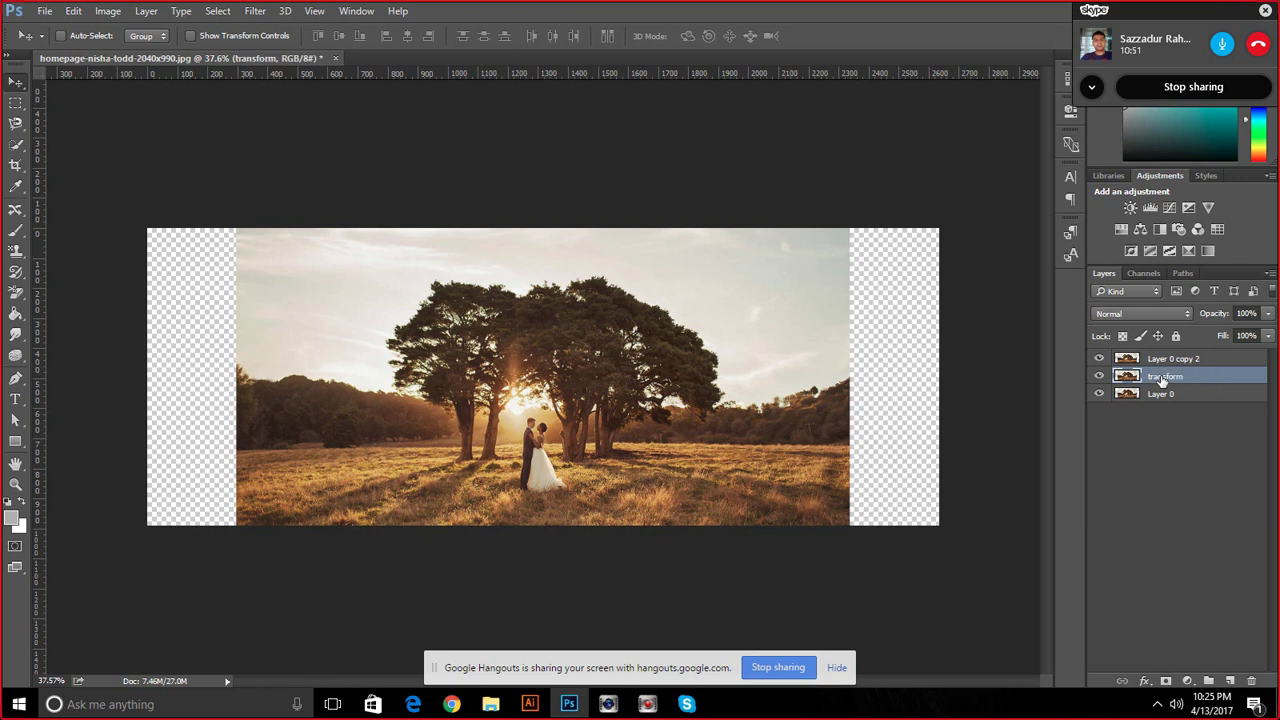
Rename the other Layer 0 copy to 'CAS' and select the transform layer
left_click(1160, 362)
right_click(1160, 362)
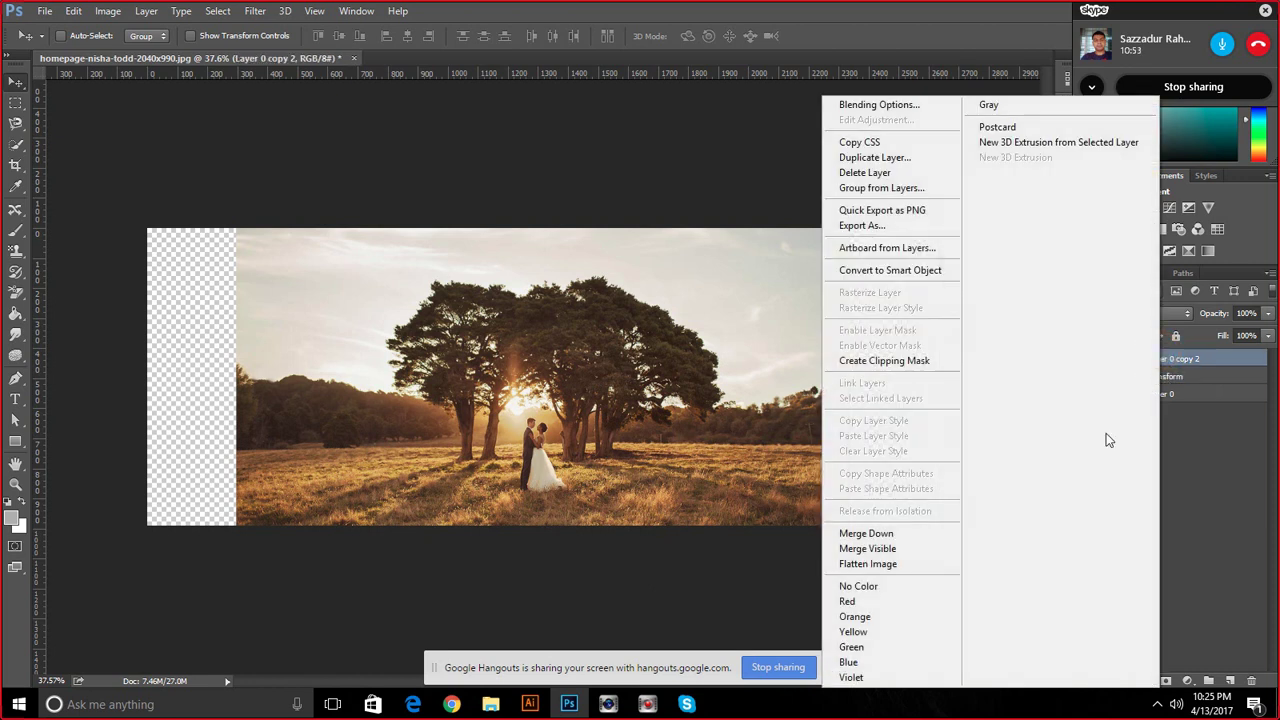
left_click(1242, 362)
double_click(1190, 358)
type("c")
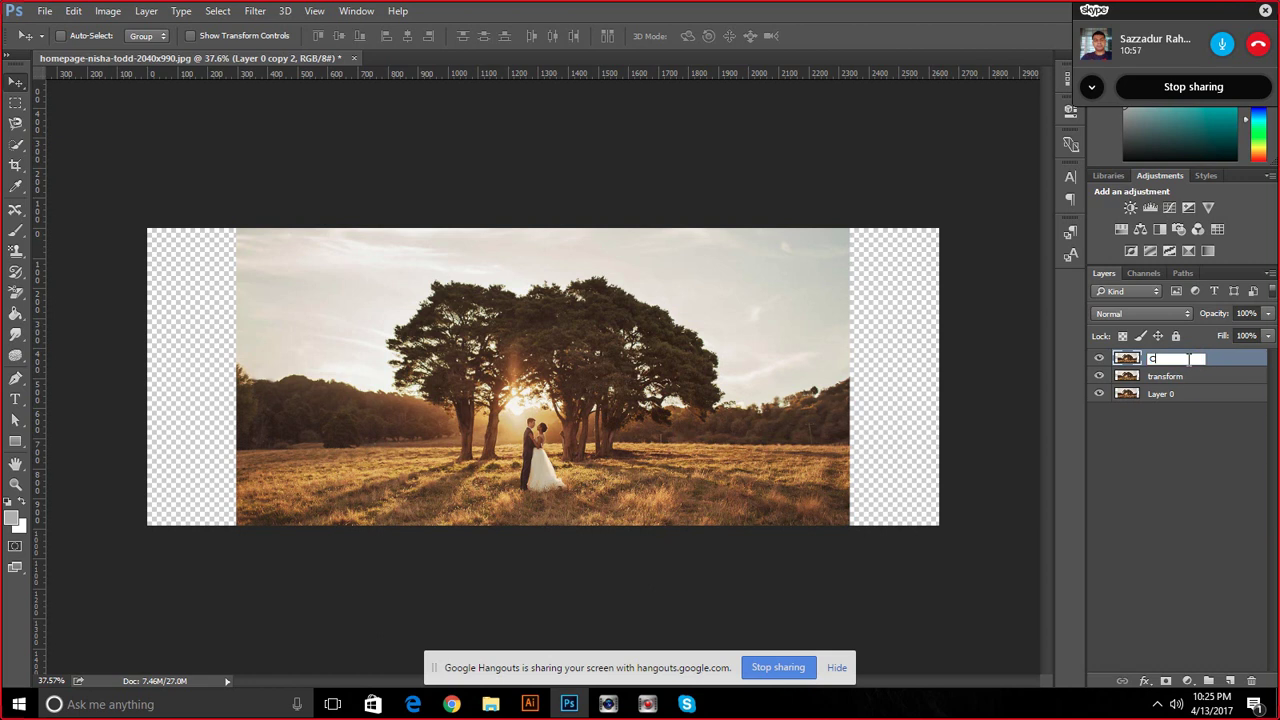
key("Return")
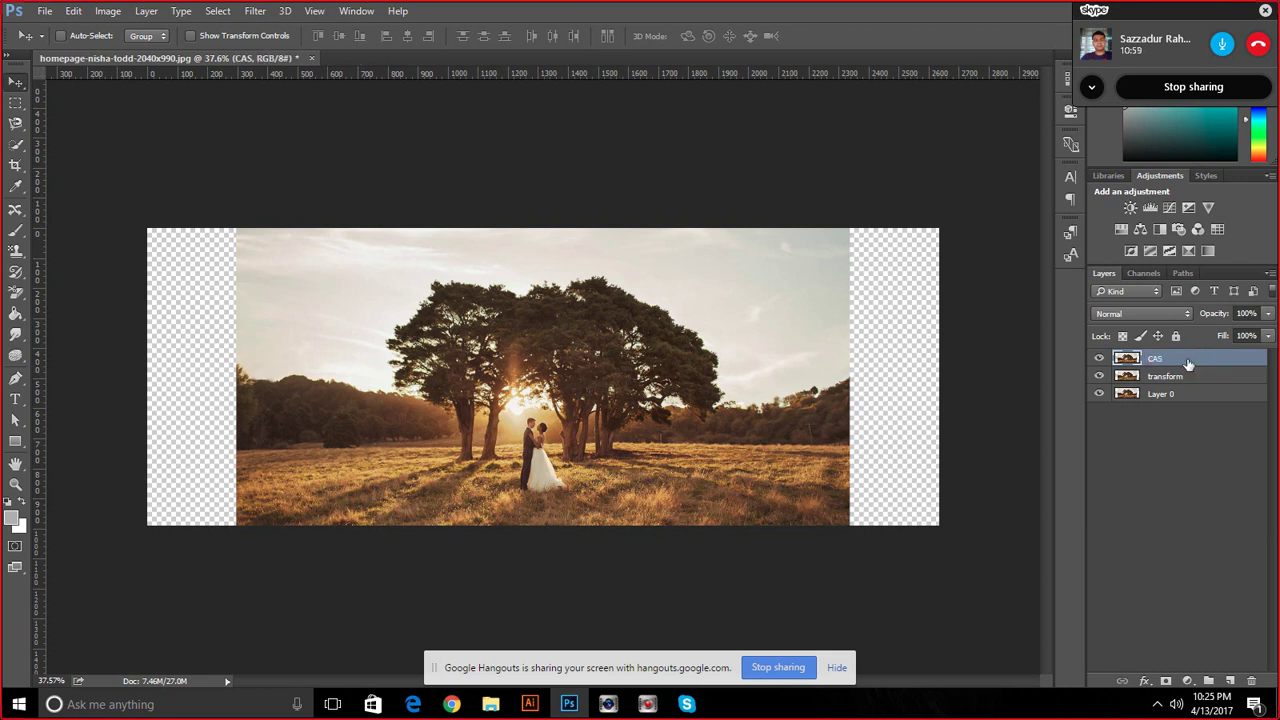
left_click(1129, 376)
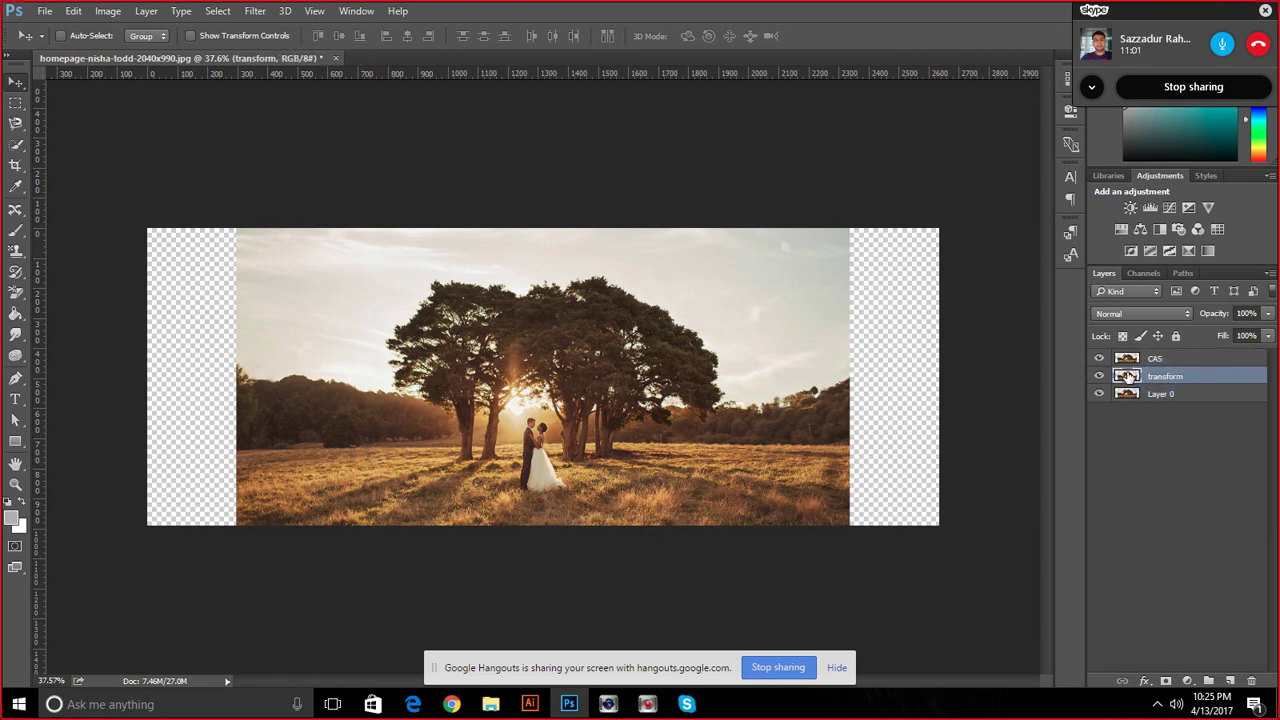
Stretch the transform layer's photo sideways to fill the canvas width
key("ctrl+t")
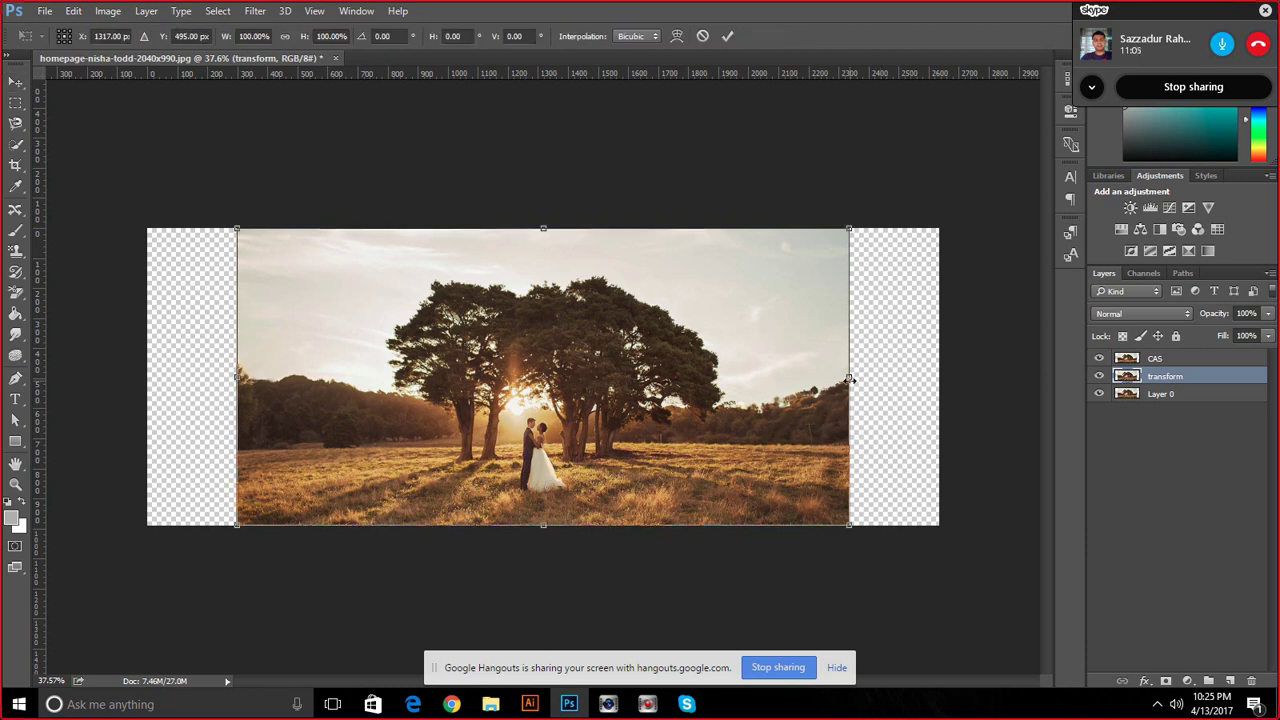
left_click_drag(849, 379, 938, 380)
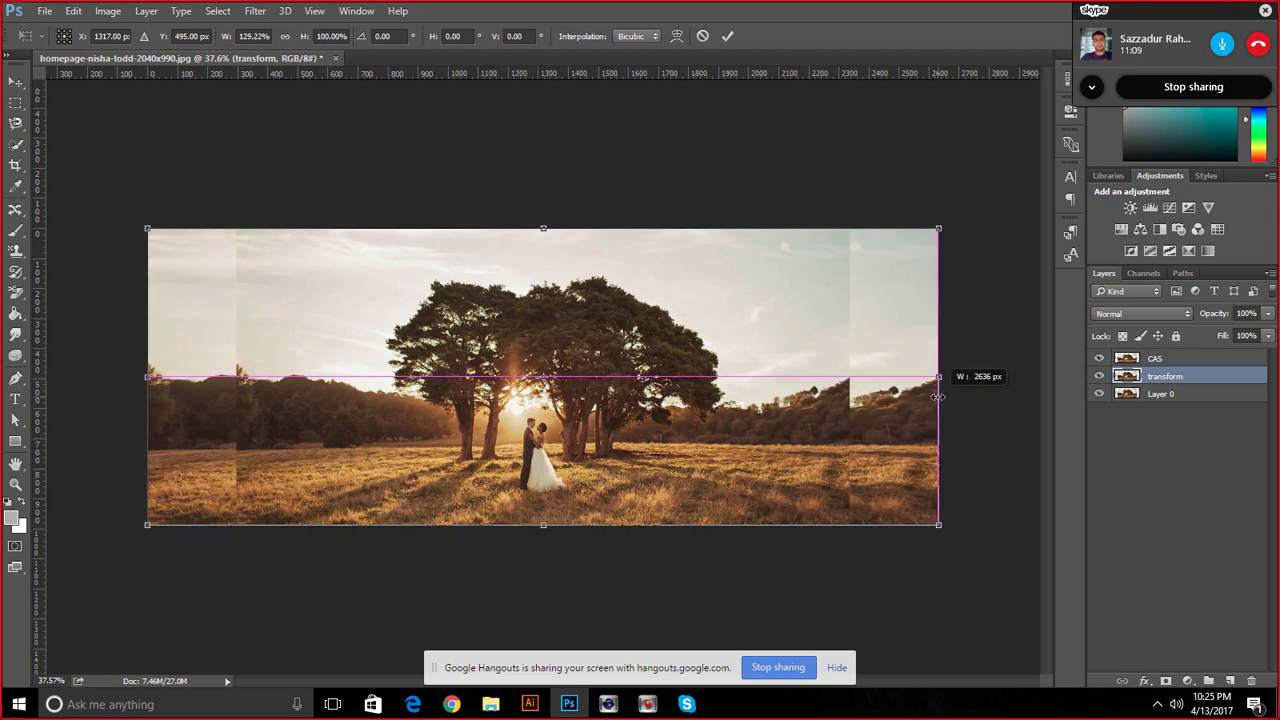
left_click(727, 36)
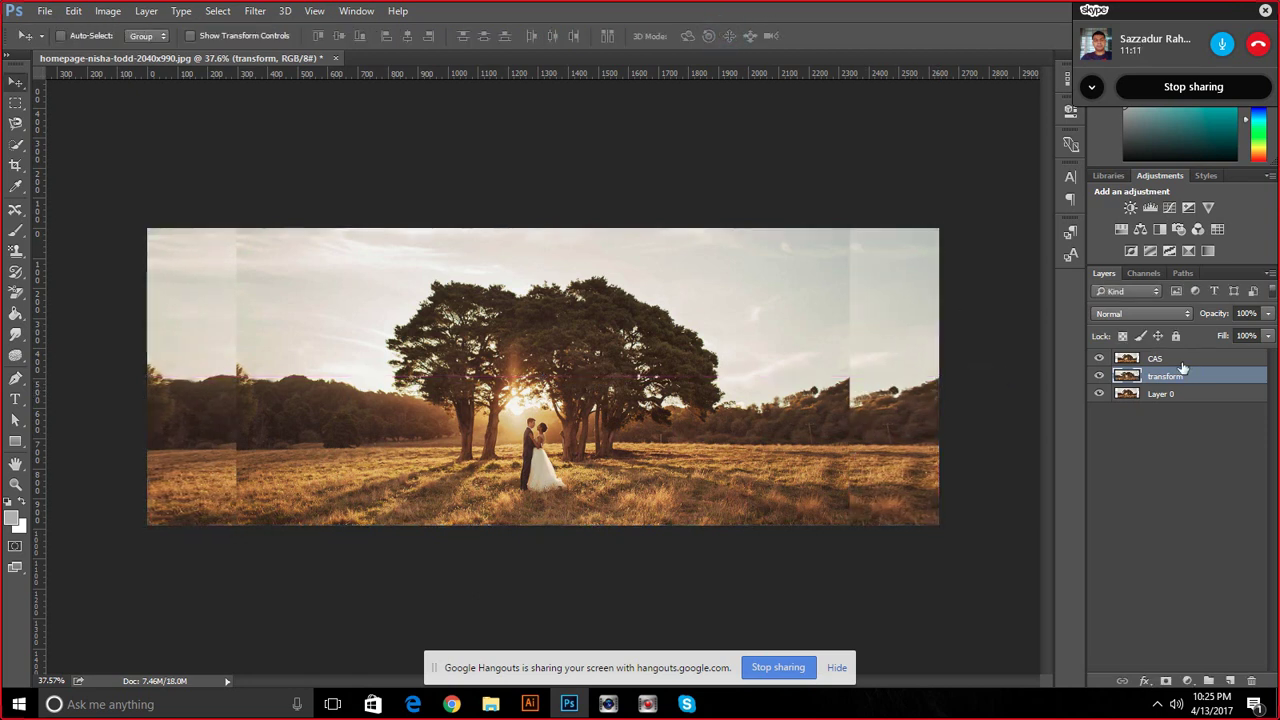
left_click(1099, 358)
left_click(1099, 358)
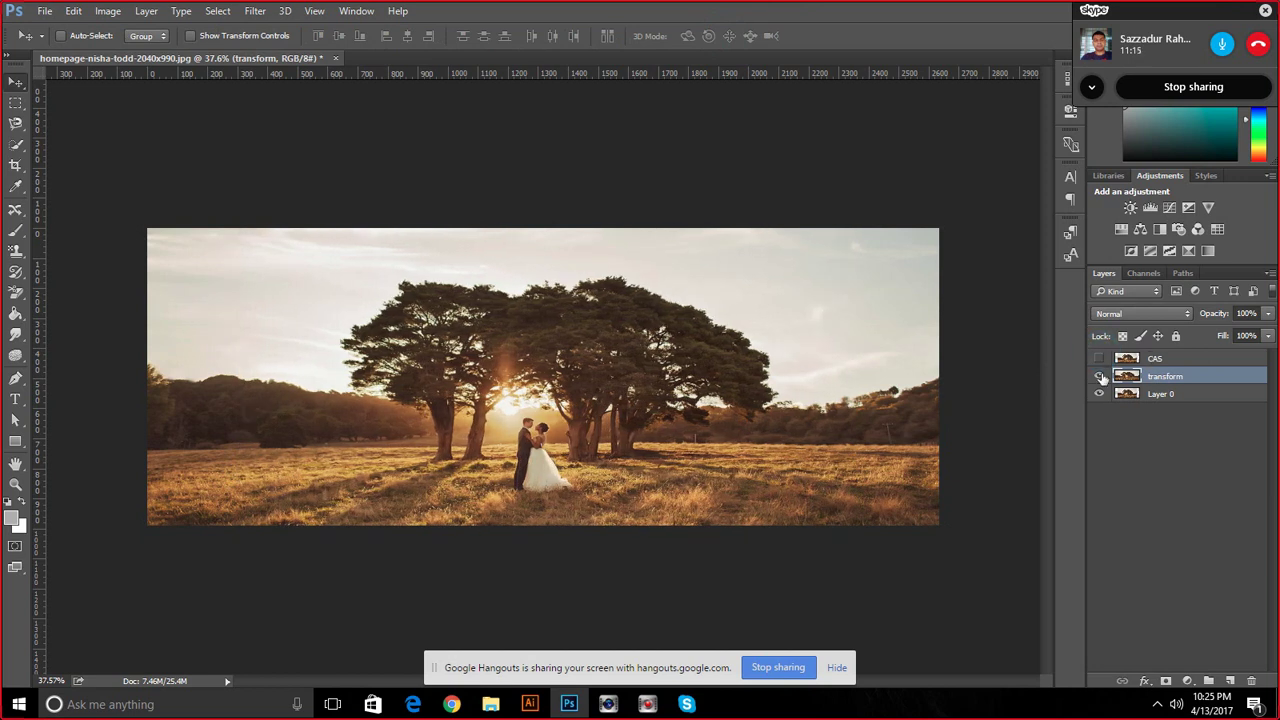
Compare the transform layer on and off, then hide it and make CAS visible and active
left_click(1099, 376)
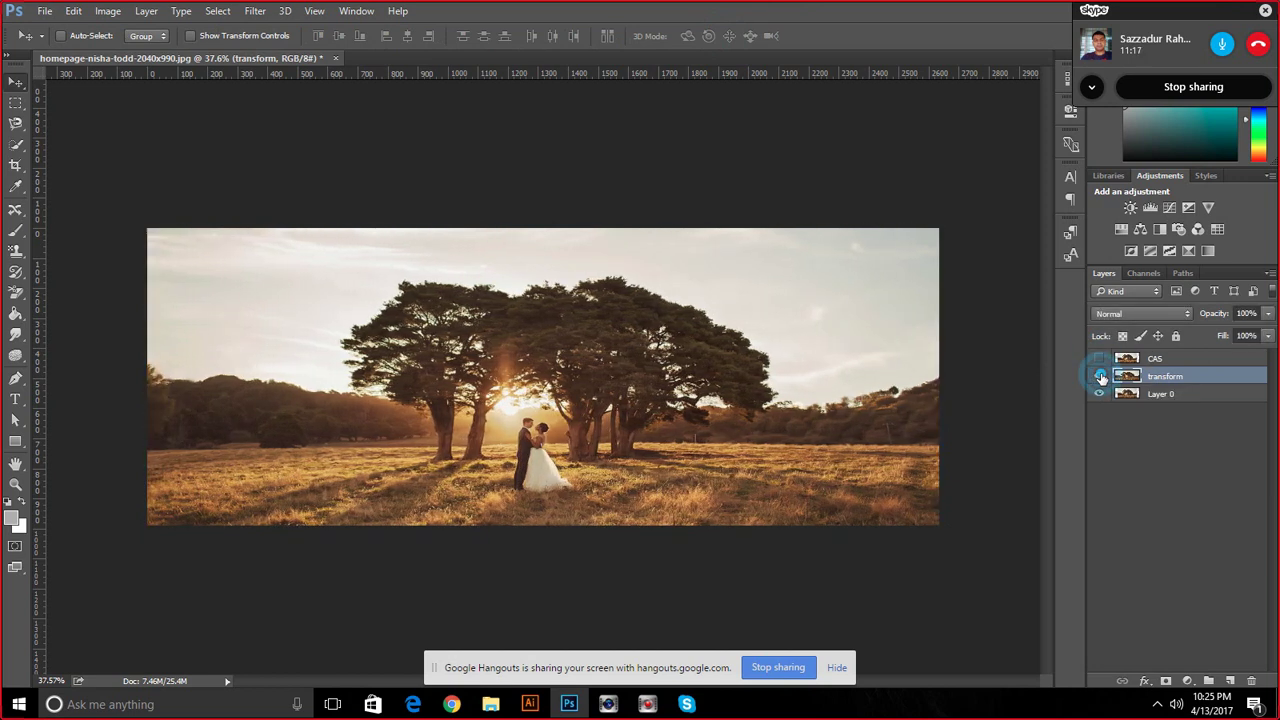
left_click(1099, 376)
left_click(1099, 376)
left_click(1099, 376)
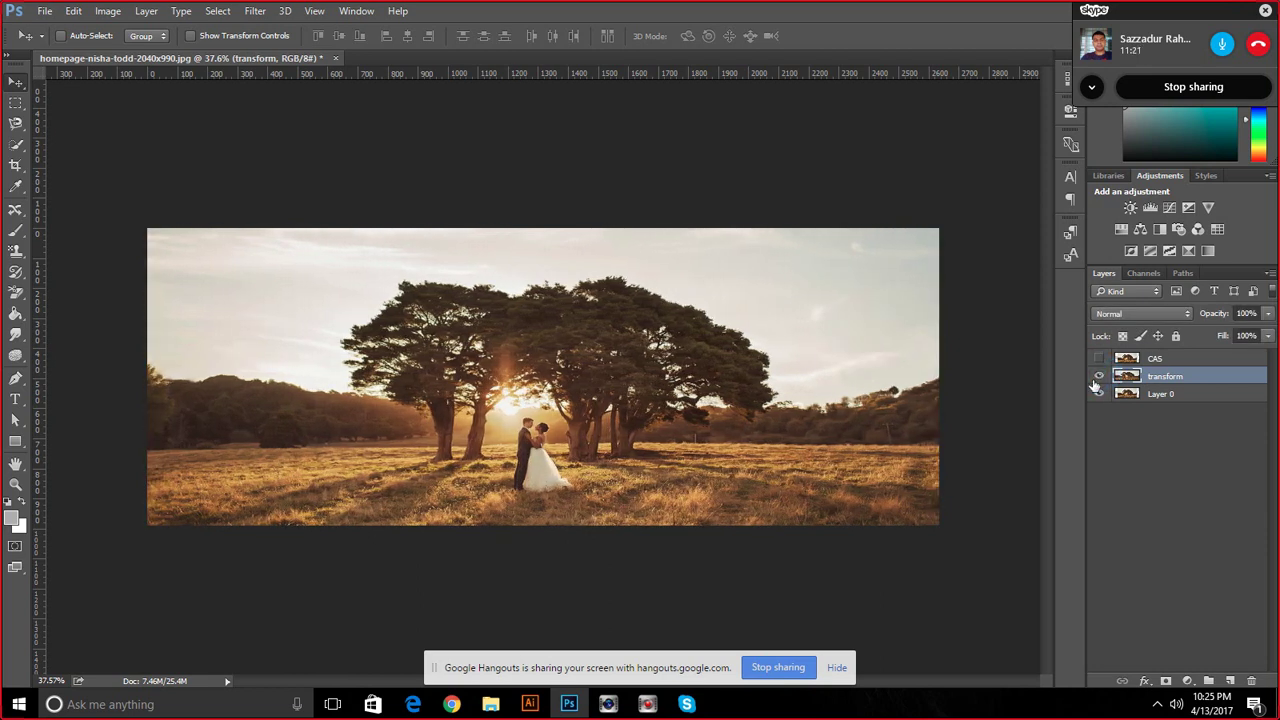
left_click(1099, 378)
left_click(1099, 378)
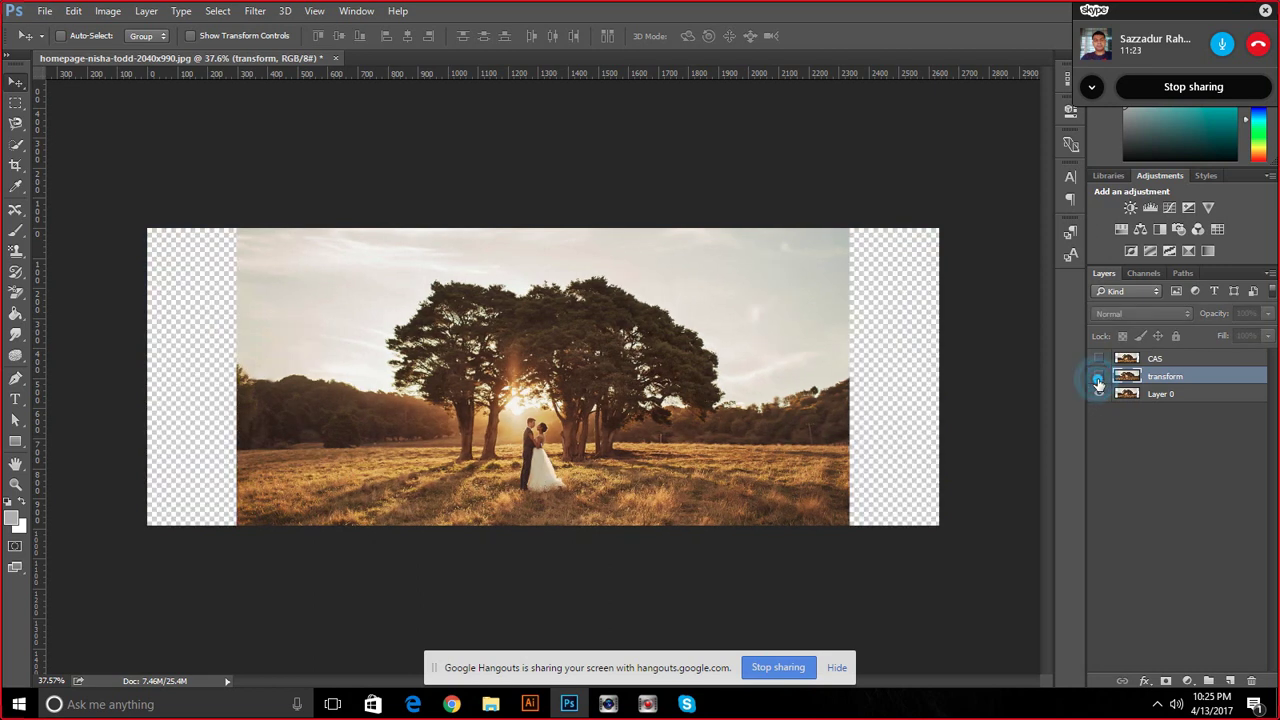
left_click(1099, 377)
left_click(1099, 358)
left_click(1127, 358)
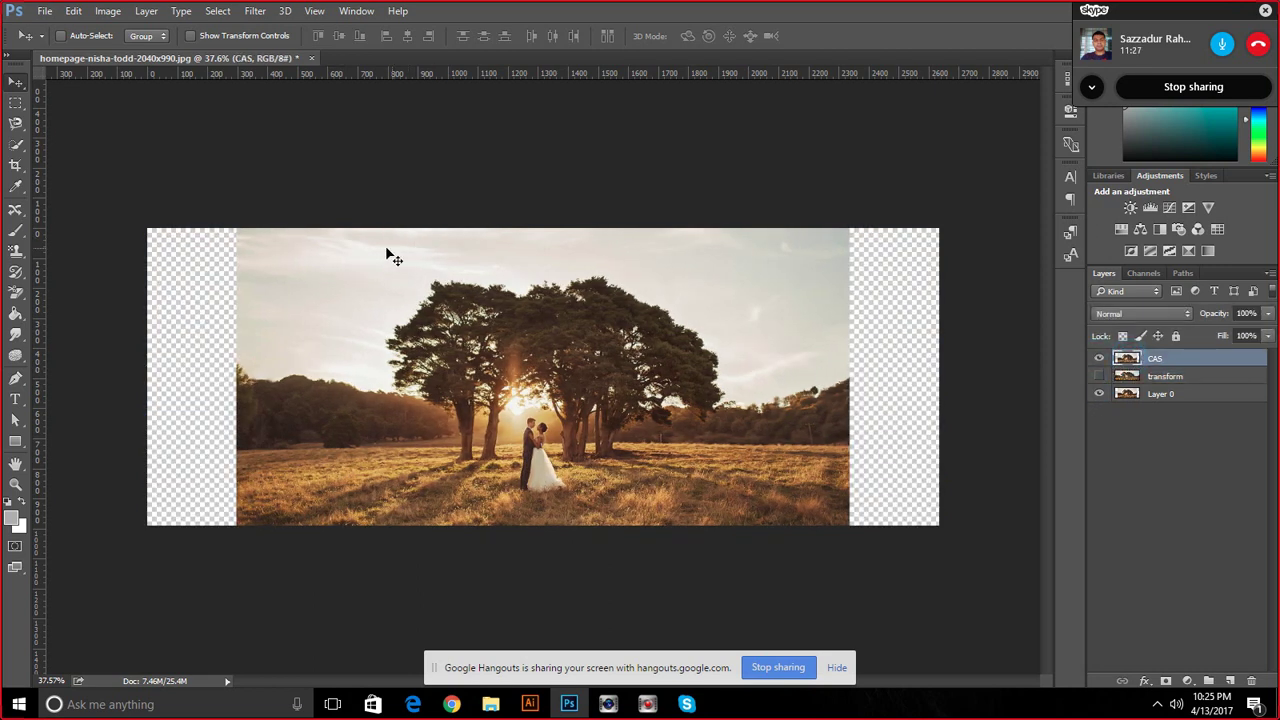
Select the CAS layer's pixels and content-aware scale them out to the canvas edges
key("ctrl")
left_click(1126, 357, "ctrl")
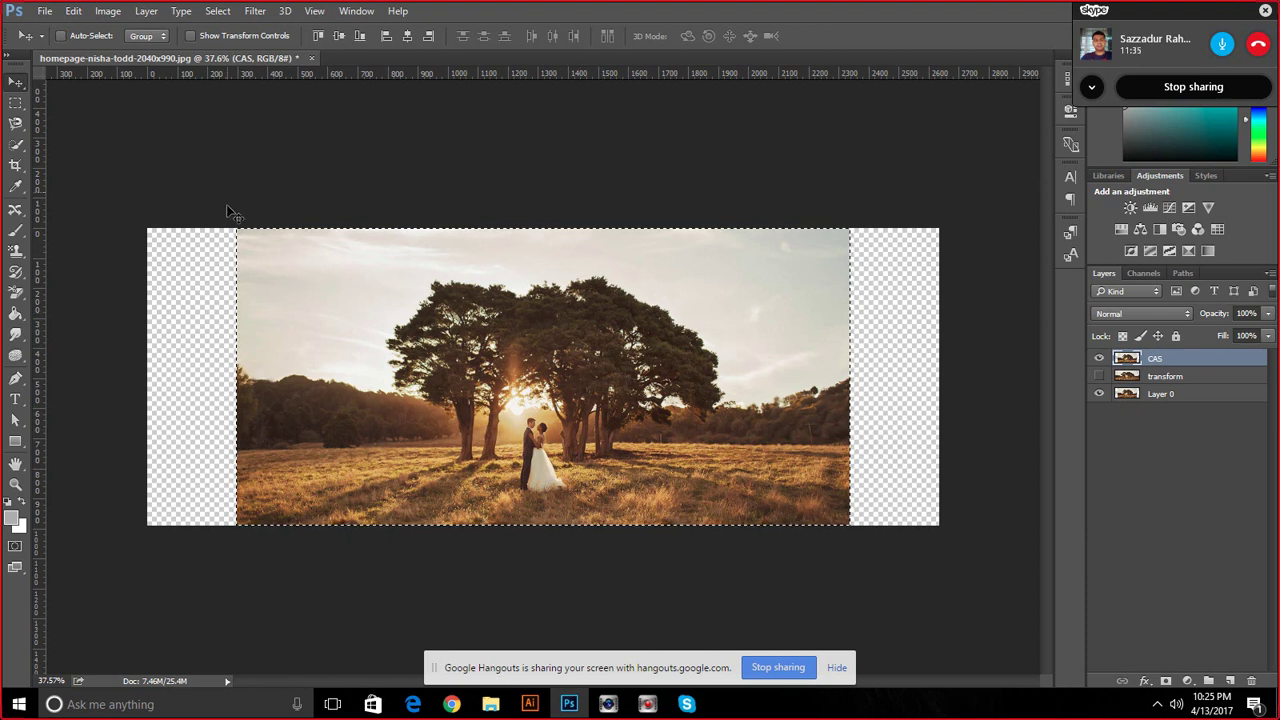
left_click(79, 17)
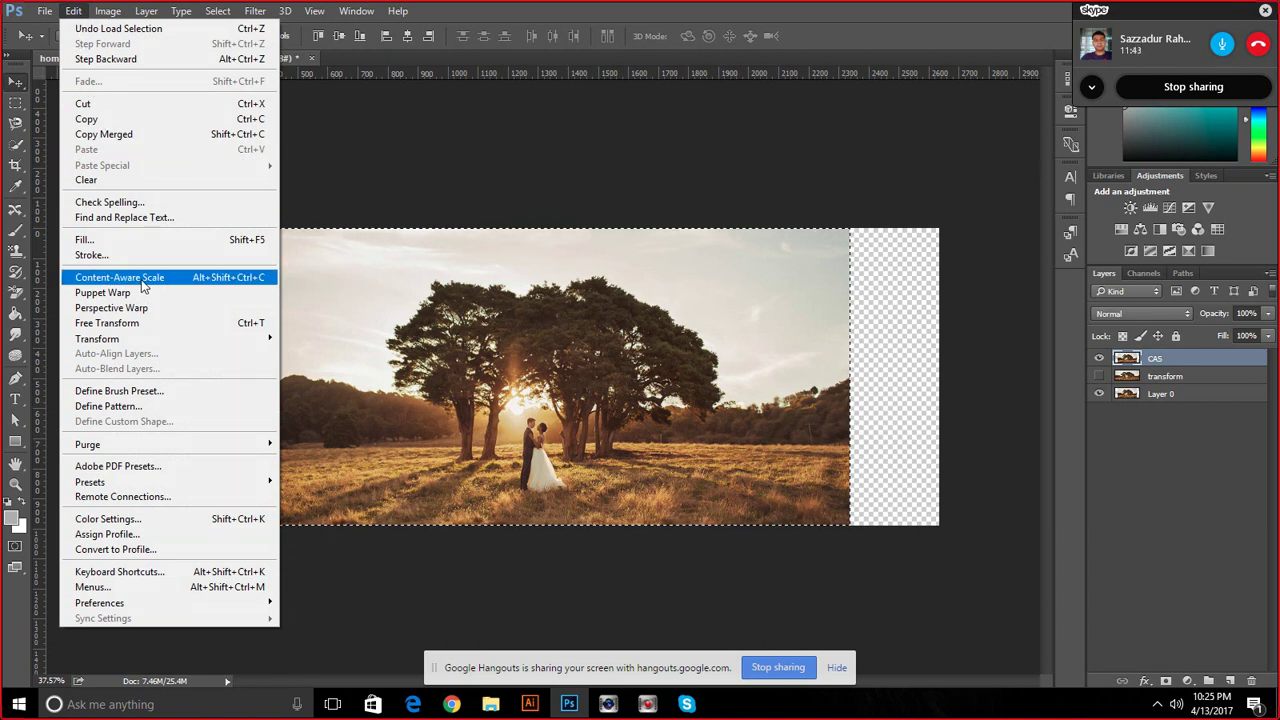
left_click(143, 287)
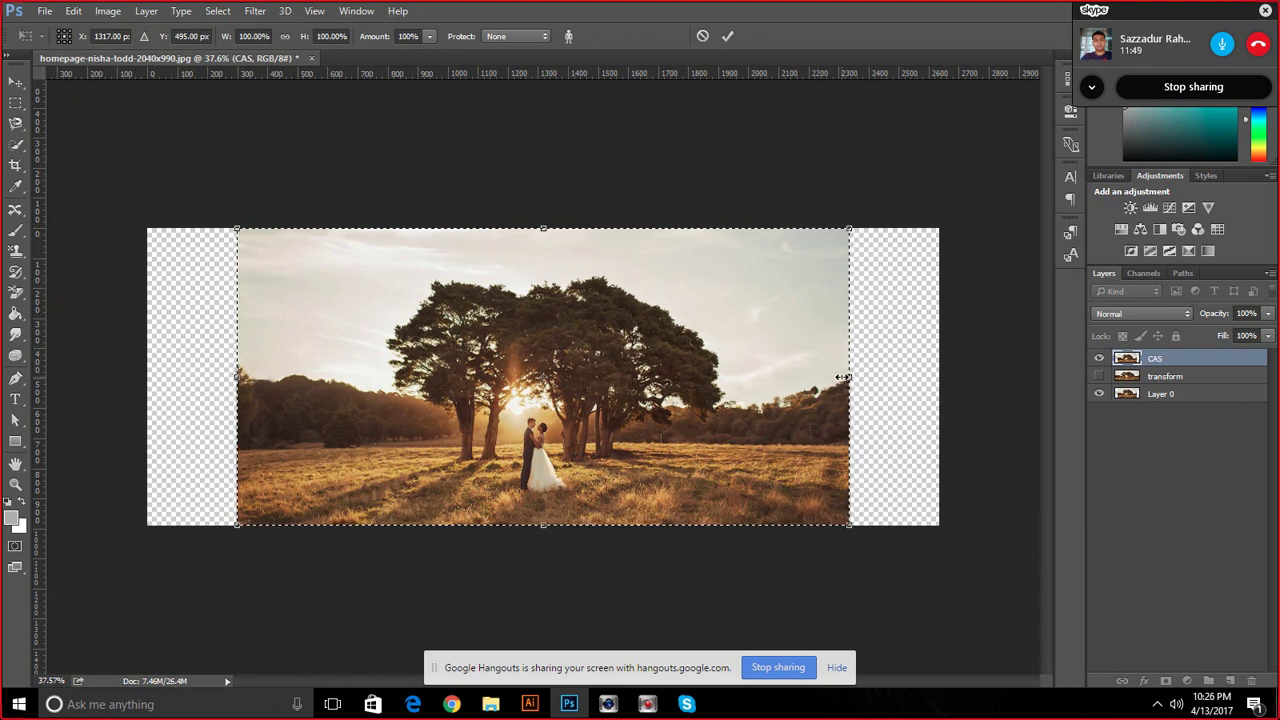
left_click_drag(843, 377, 930, 392)
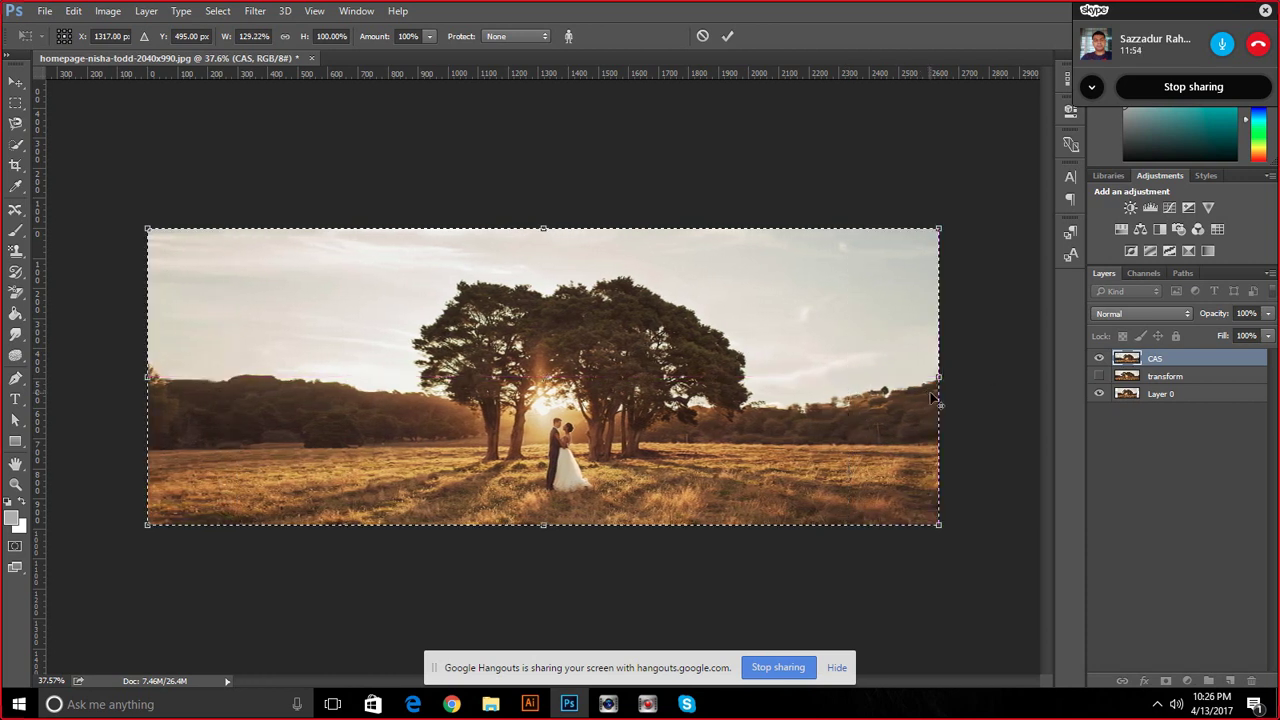
left_click(726, 35)
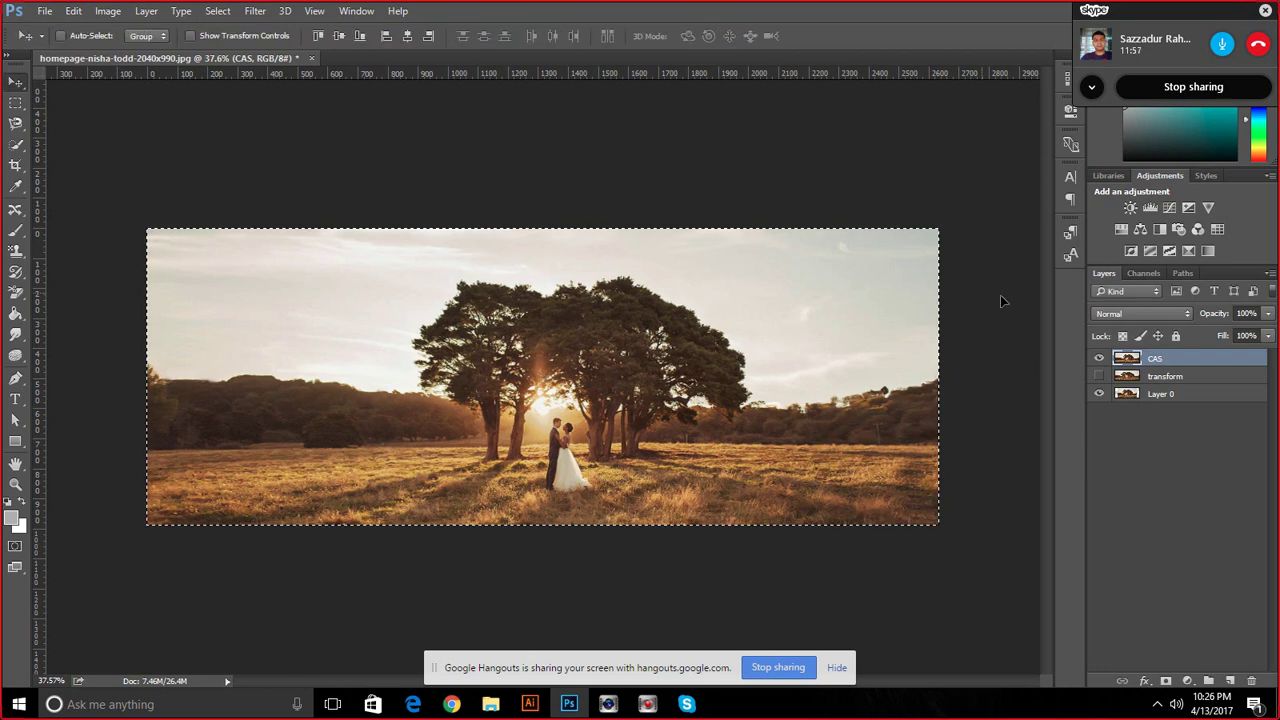
Compare the transform and CAS layers and clear the selection
left_click(1099, 376)
left_click(1099, 358)
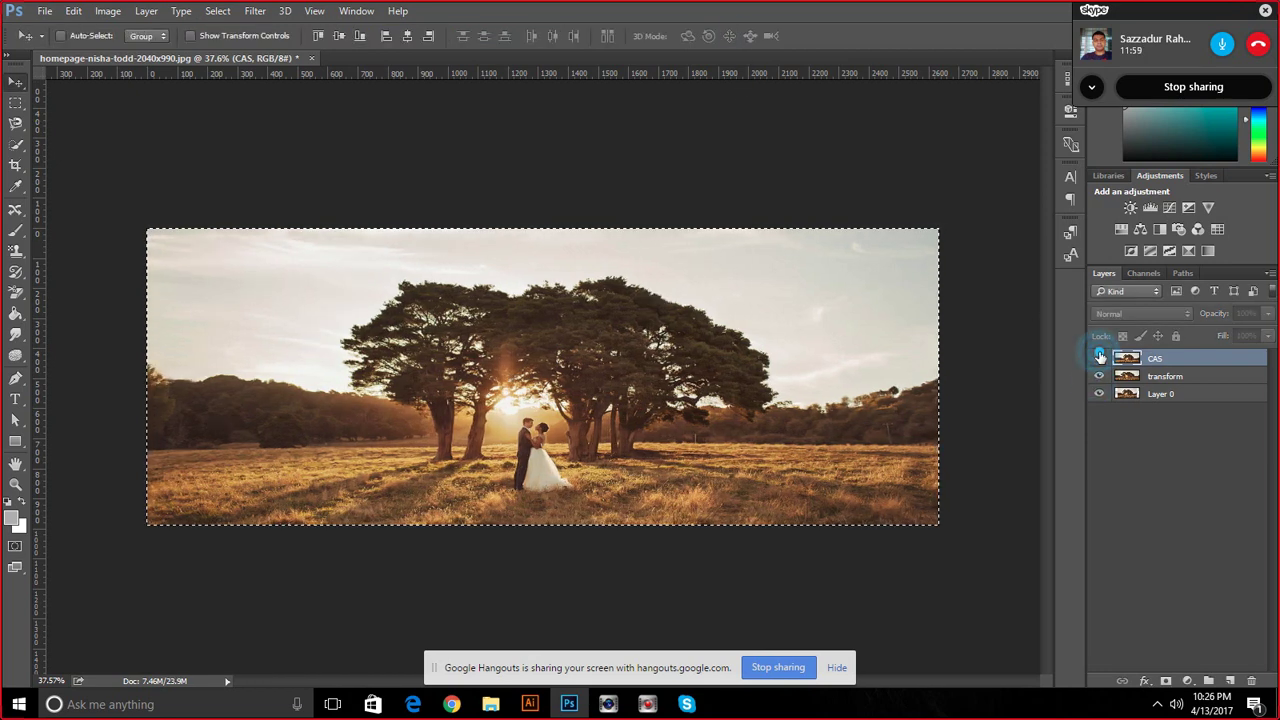
left_click(1099, 358)
key("ctrl+d")
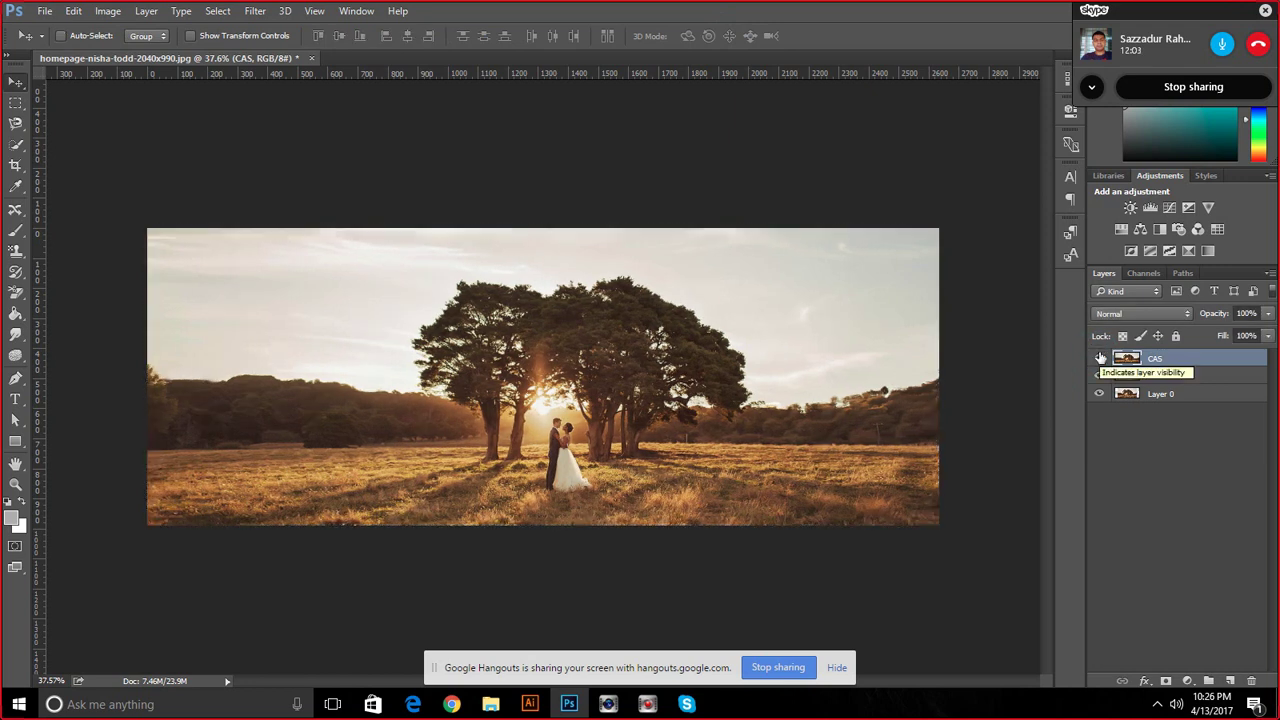
Move Layer 0 to the top of the stack and toggle it against the layers below
left_click_drag(1116, 397, 1152, 358)
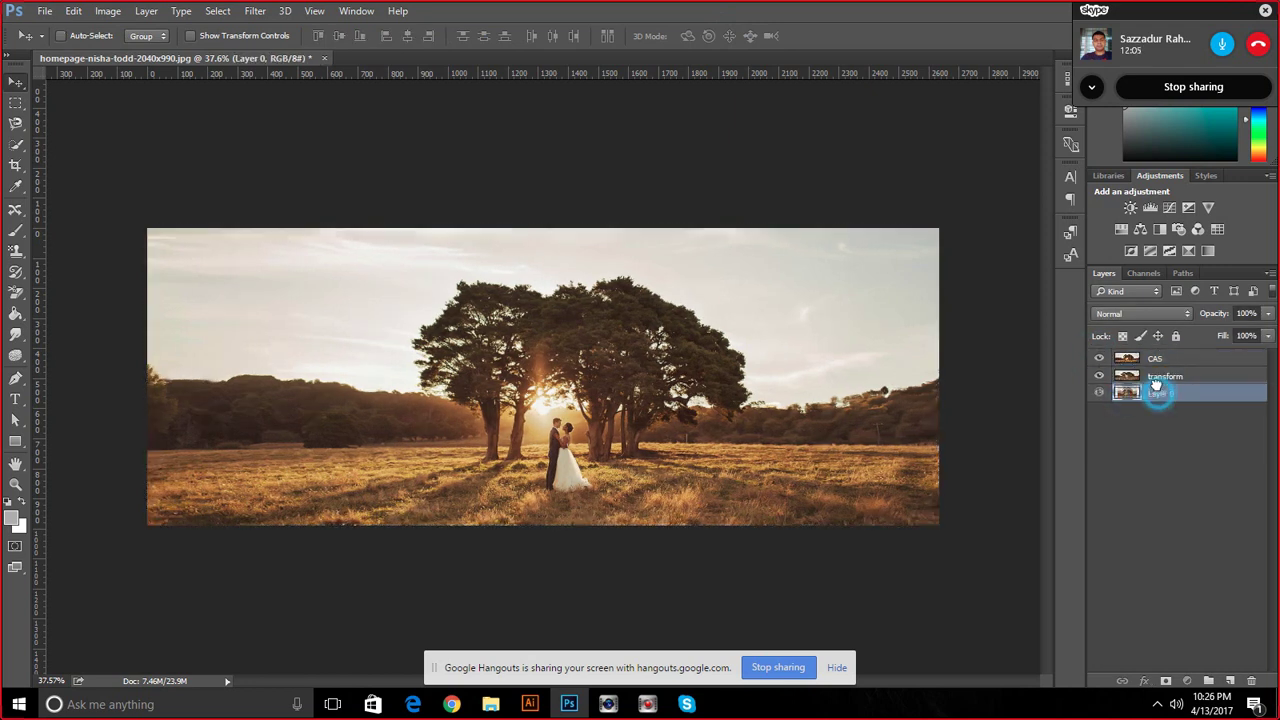
left_click(1098, 362)
left_click(1098, 362)
left_click(1098, 360)
left_click(1098, 360)
left_click(1098, 360)
left_click(1098, 360)
left_click(1098, 360)
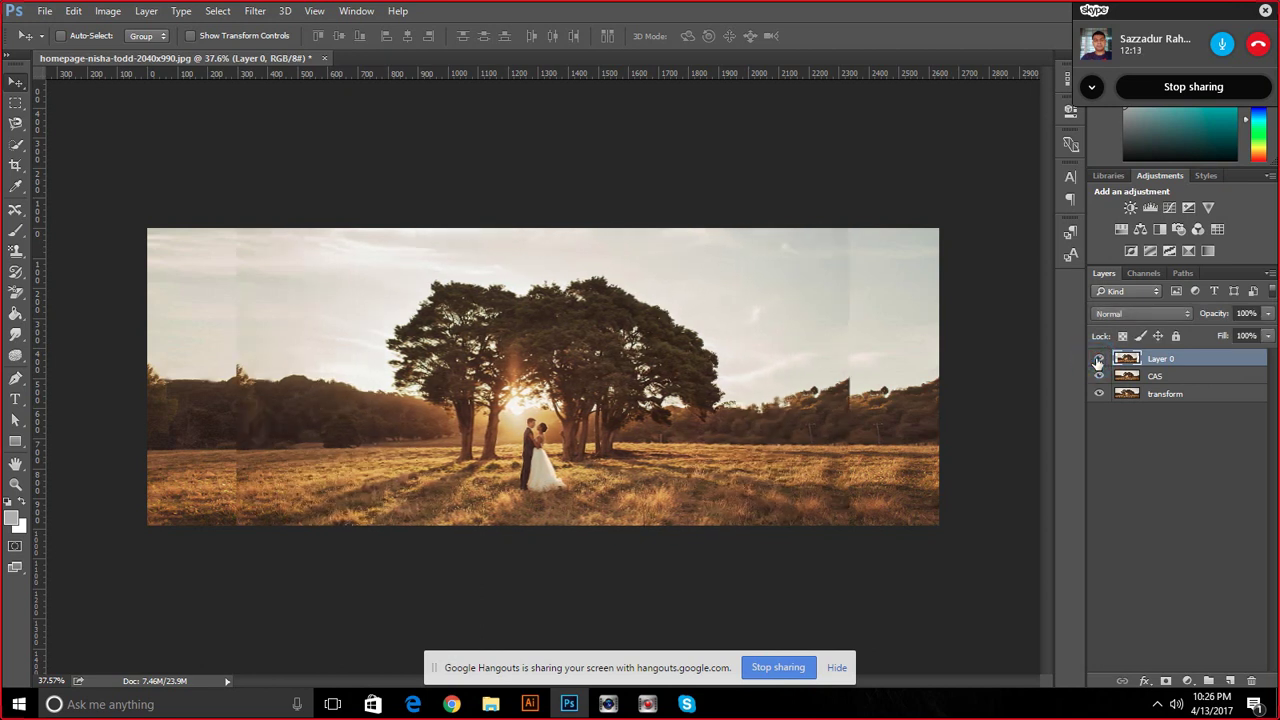
Nudge Layer 0's image slightly into alignment, comparing it on and off
left_click_drag(590, 365, 605, 366)
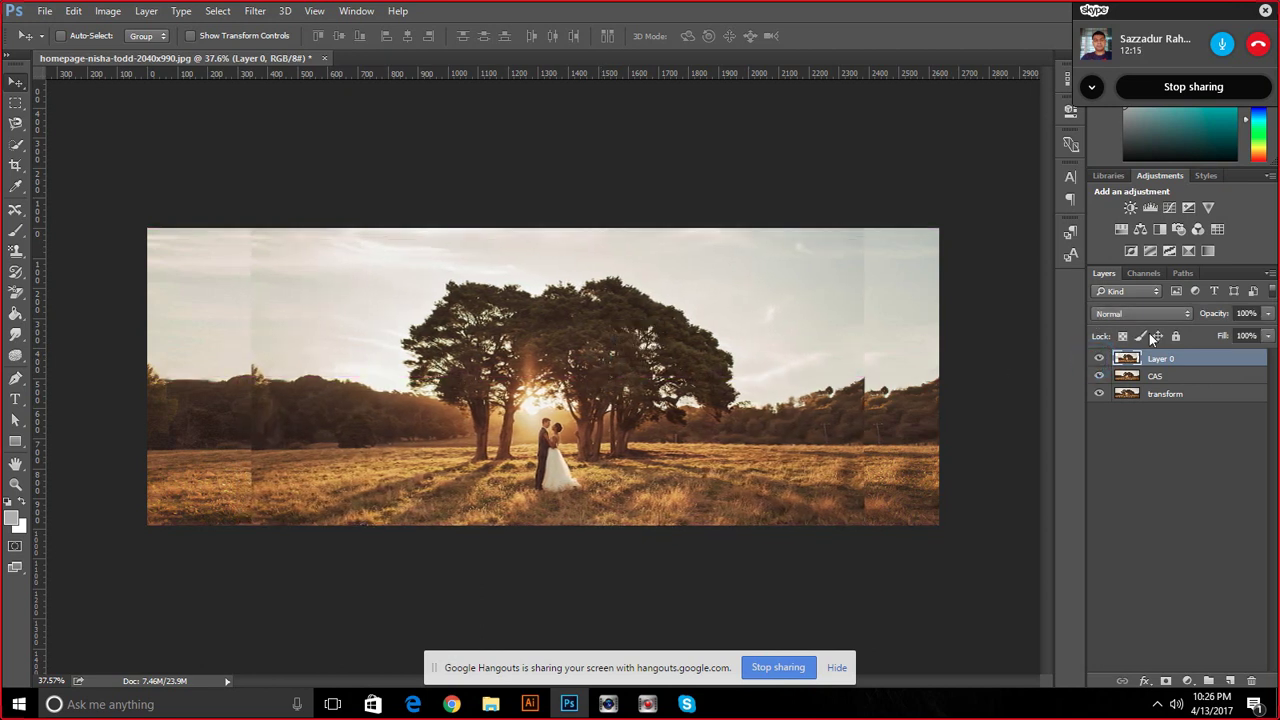
left_click(1099, 358)
left_click(1099, 358)
left_click(1099, 358)
left_click_drag(756, 410, 751, 410)
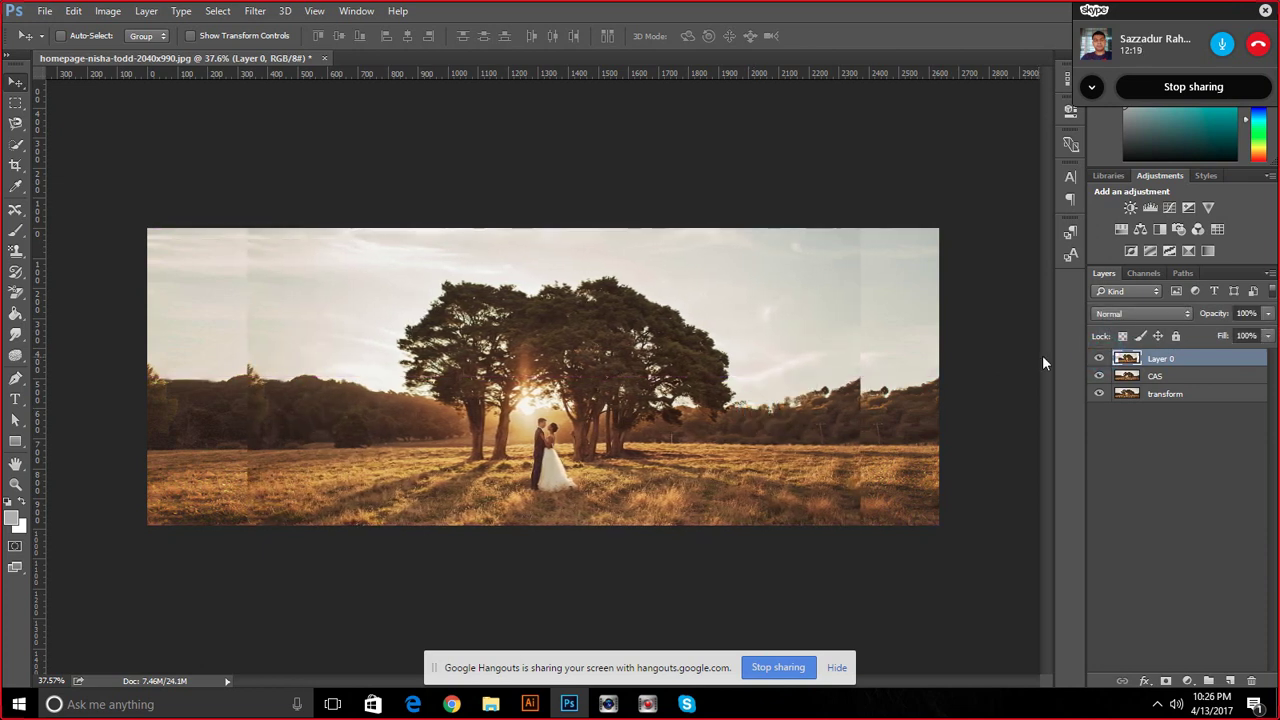
left_click(1099, 358)
left_click(1099, 358)
left_click(1099, 358)
left_click(1099, 358)
left_click(1099, 358)
left_click(1099, 358)
left_click(1099, 358)
Compare Layer 0 against the transform version, then leave only CAS visible
left_click(1099, 376)
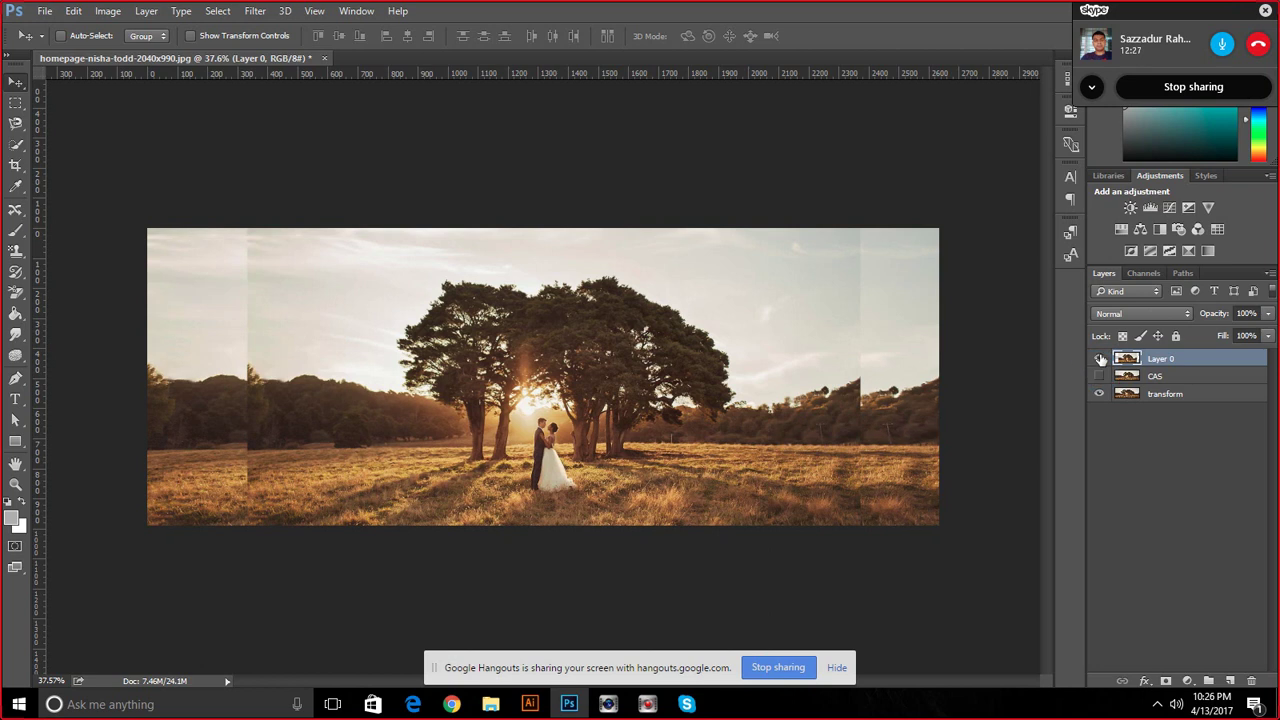
left_click(1099, 358)
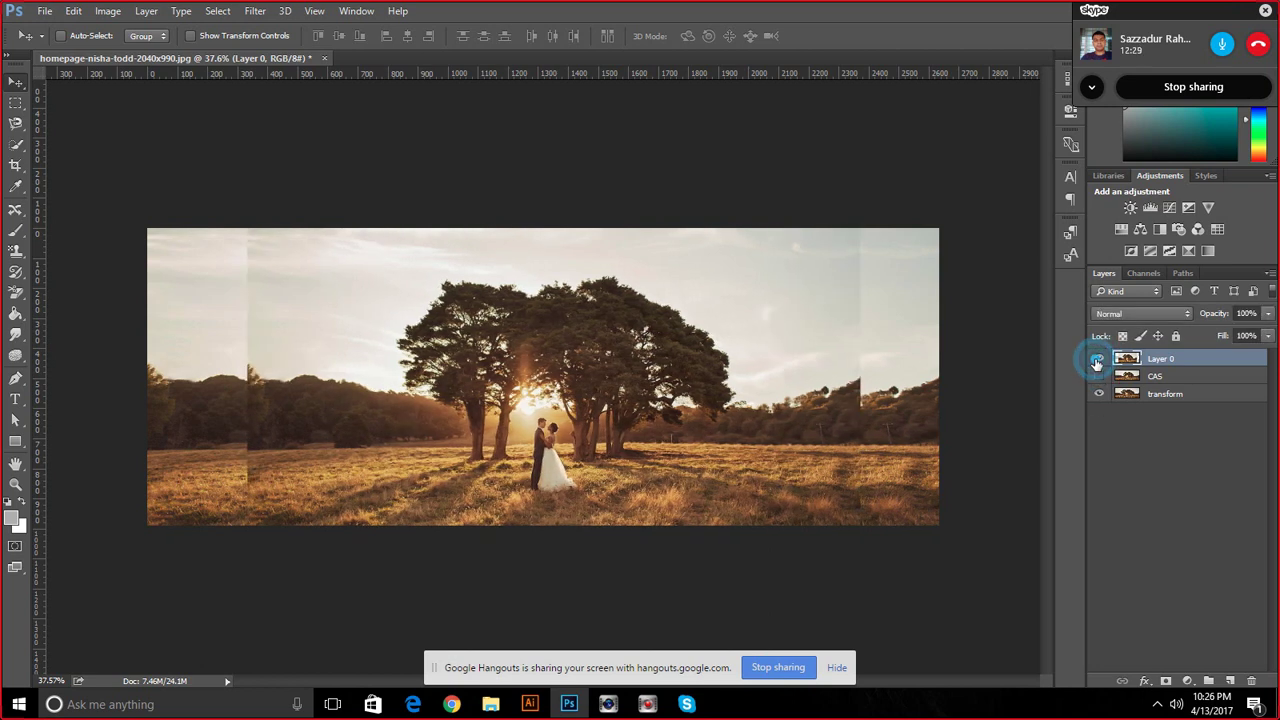
left_click(1099, 358)
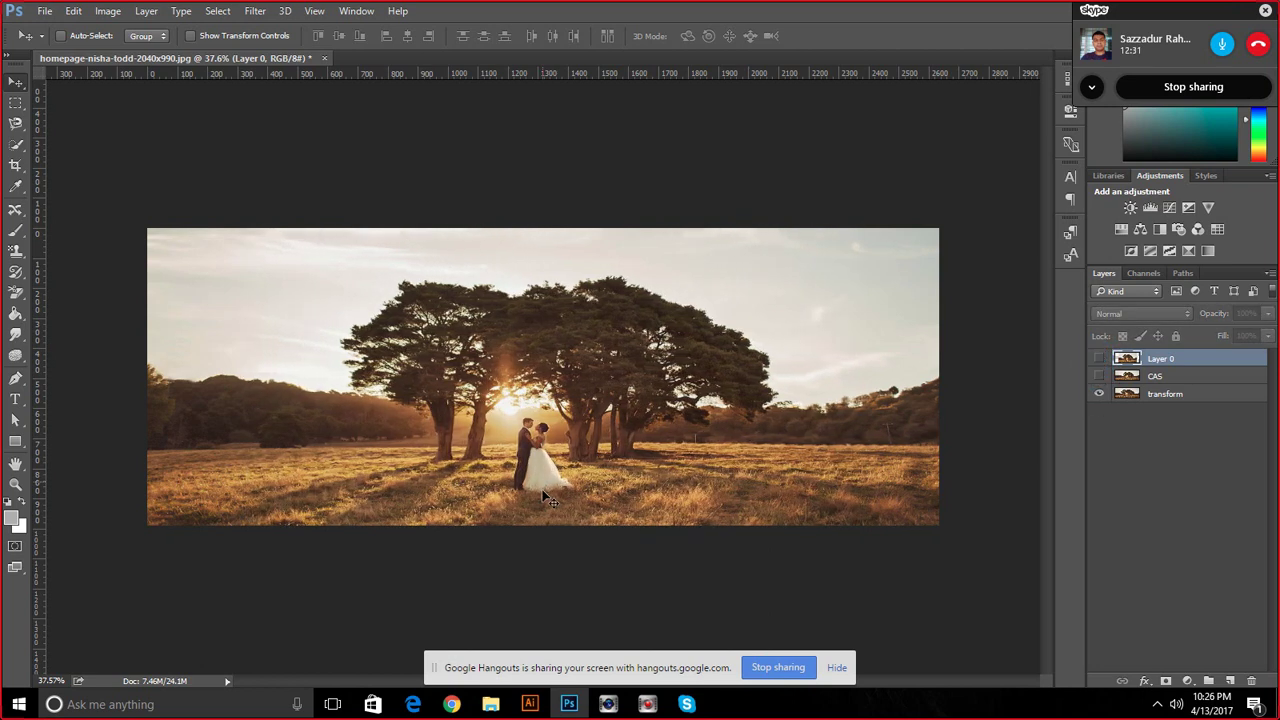
left_click(1099, 358)
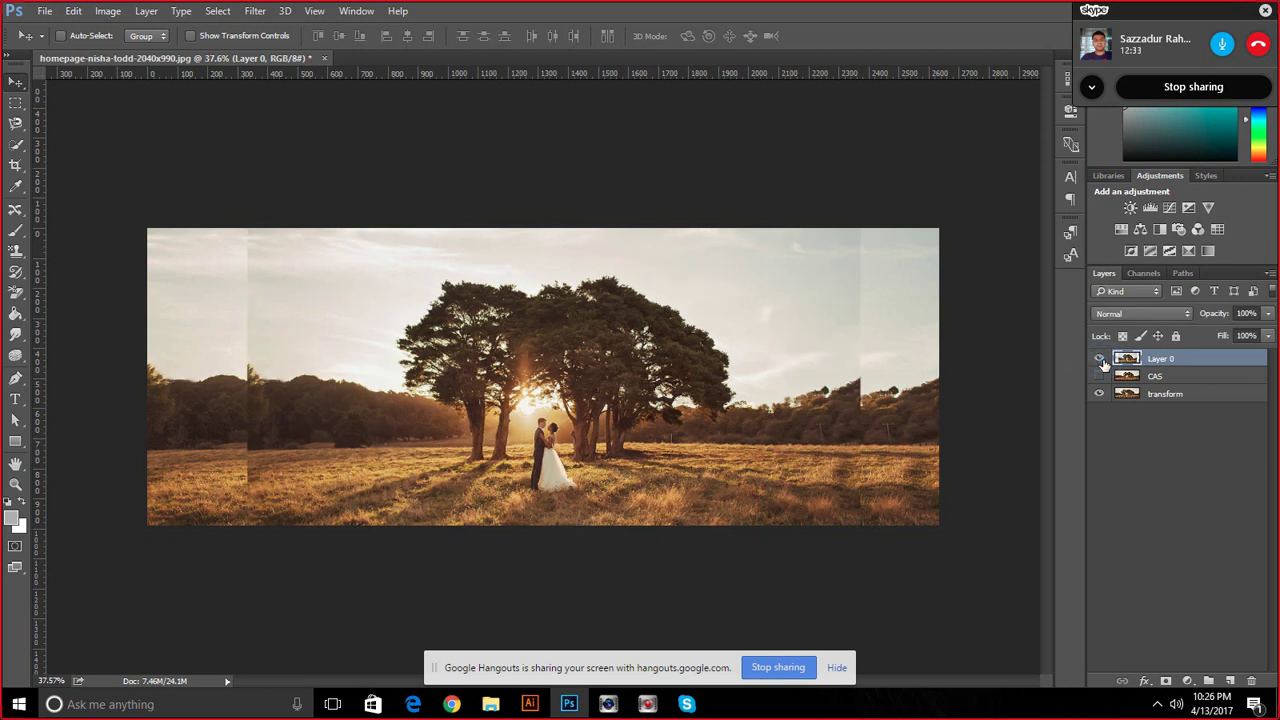
left_click(1099, 358)
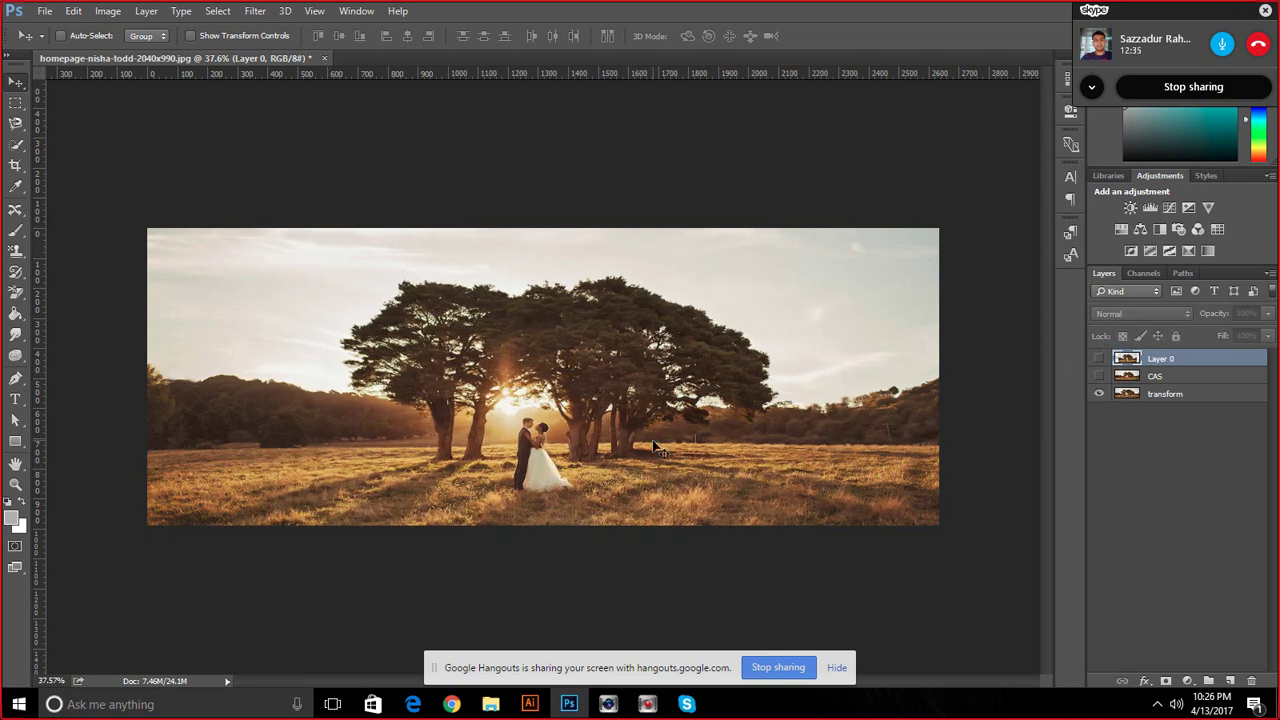
left_click(1099, 359)
left_click(1100, 360)
left_click(1099, 360)
left_click(1097, 395)
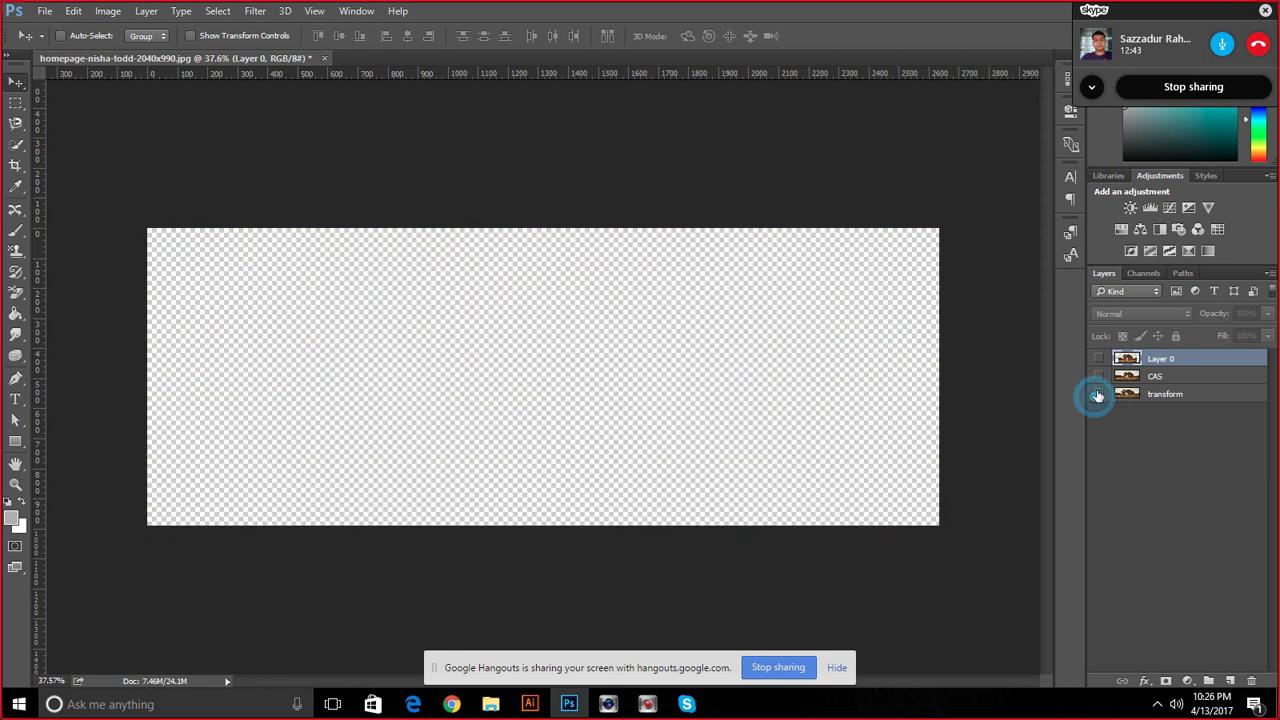
left_click(1099, 376)
left_click(1099, 359)
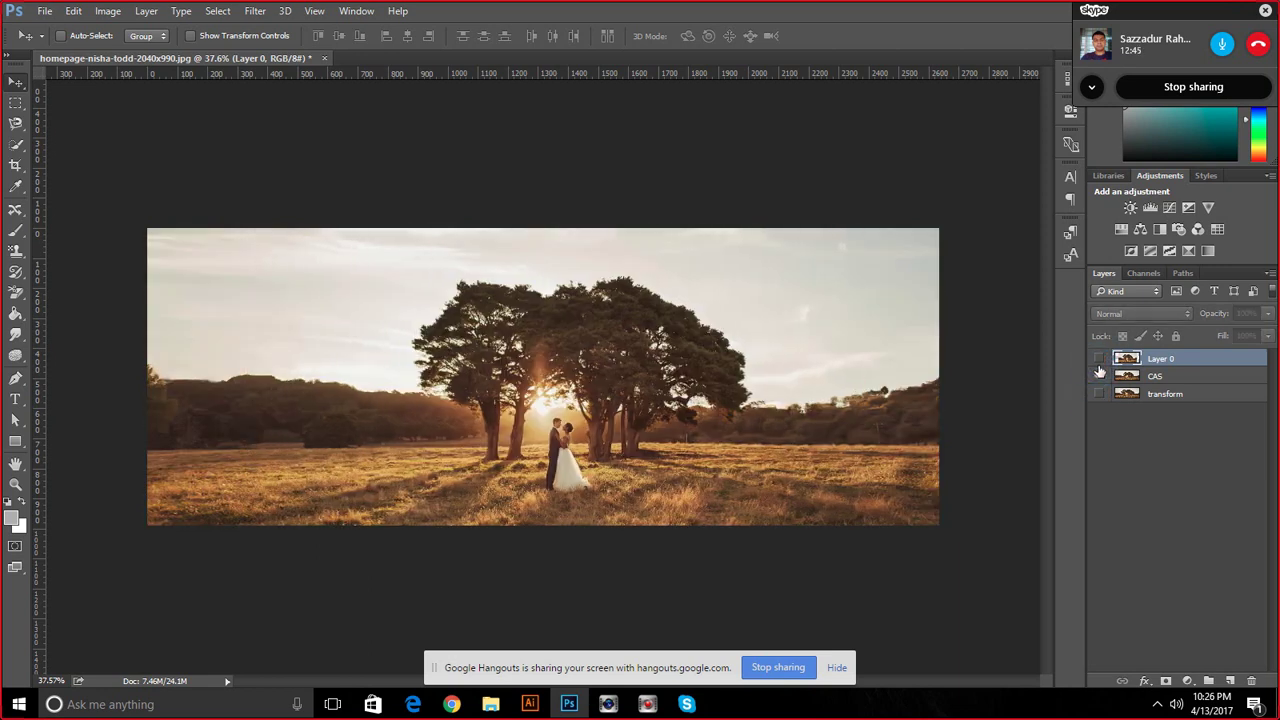
left_click(1099, 359)
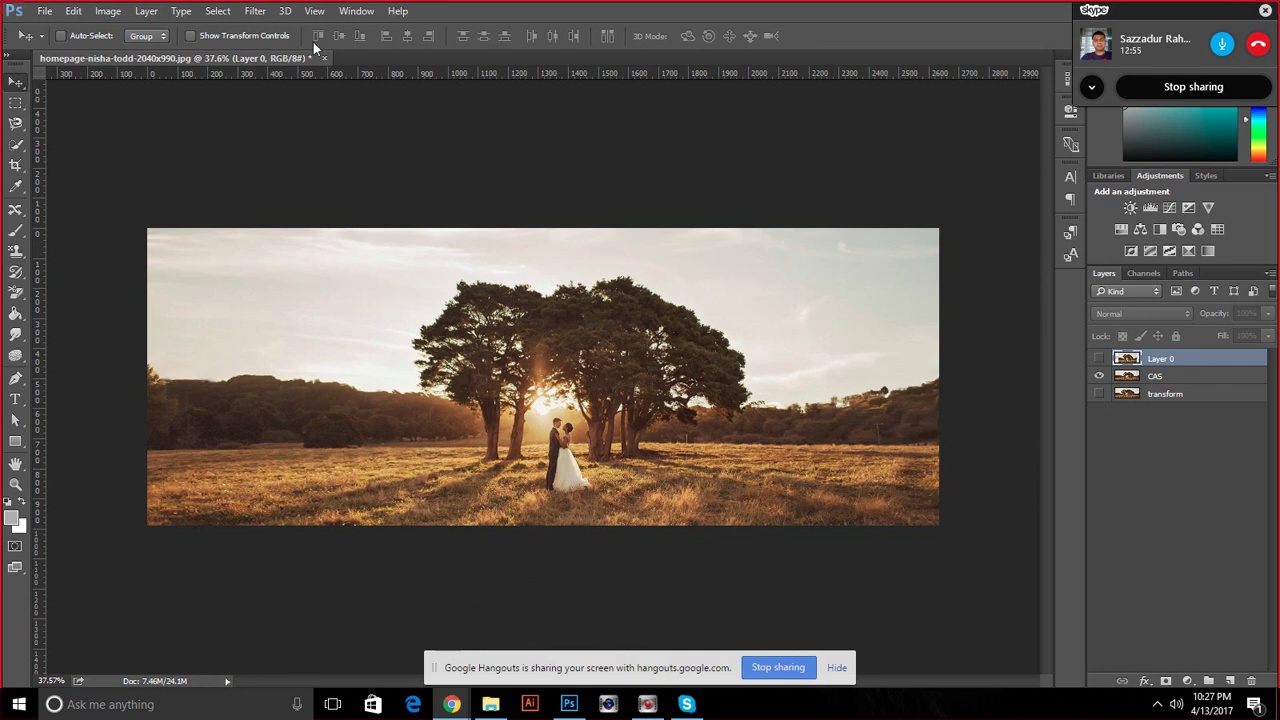
Abandon File > New and drag ban-women from File Explorer onto Photoshop to open it
left_click(47, 12)
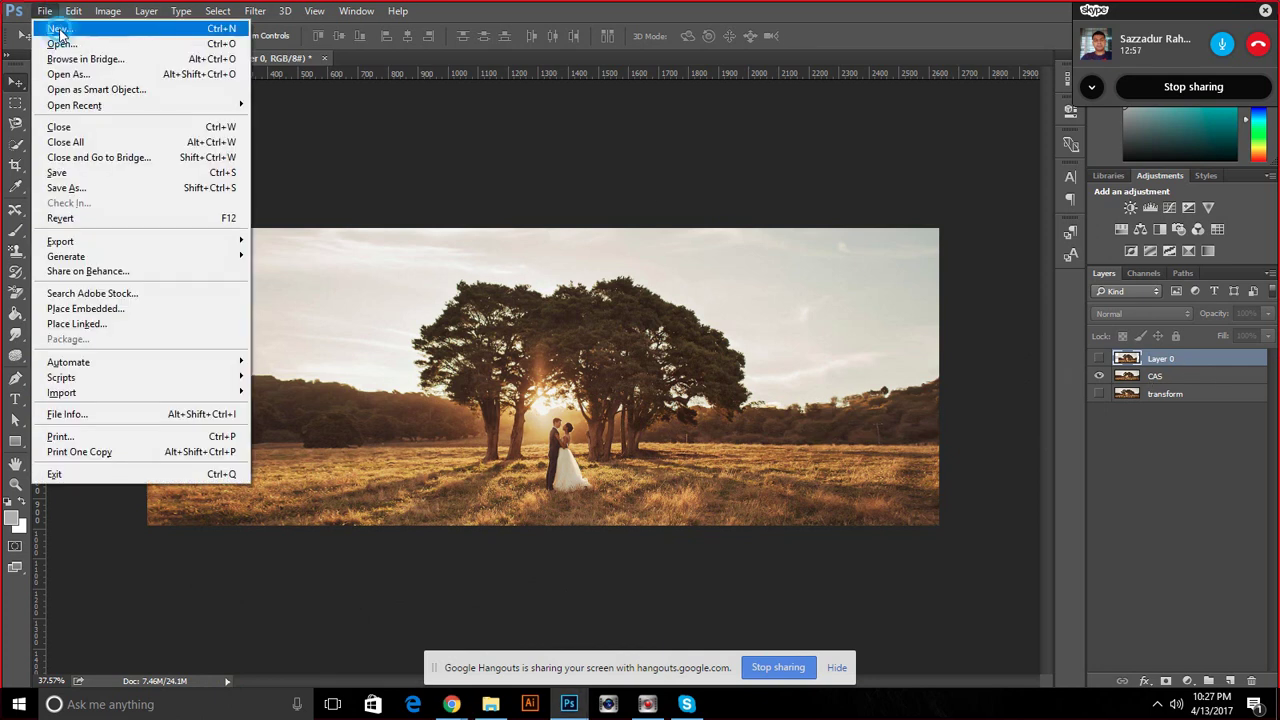
left_click(58, 28)
left_click(759, 207)
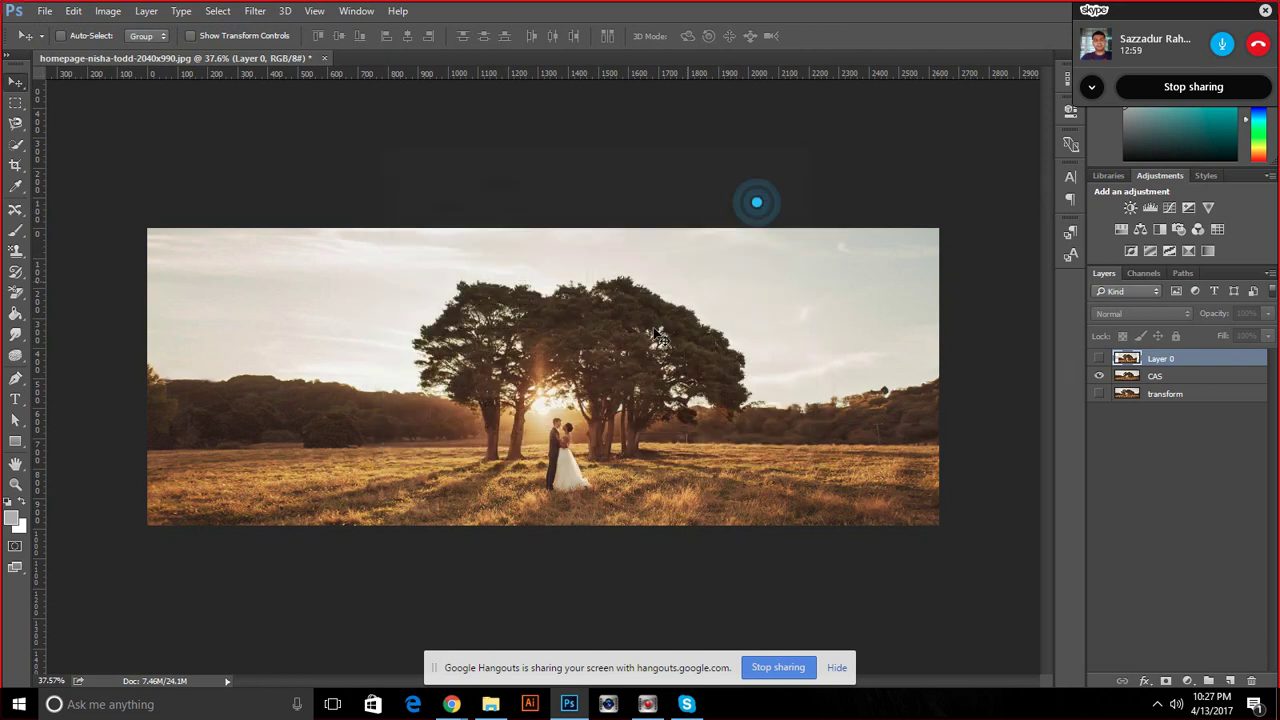
left_click(490, 704)
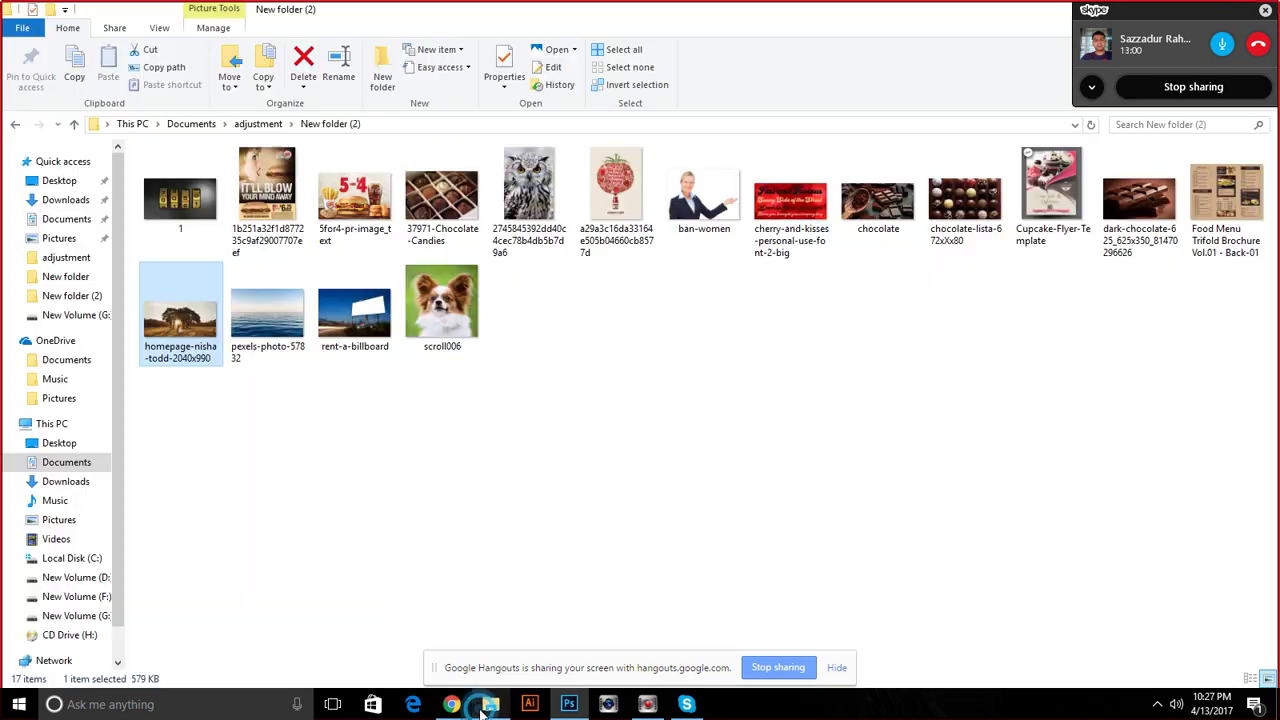
left_click(588, 485)
mouse_move(725, 190)
left_mouse_down()
mouse_move(575, 700)
mouse_move(497, 49)
mouse_move(517, 14)
left_mouse_up()
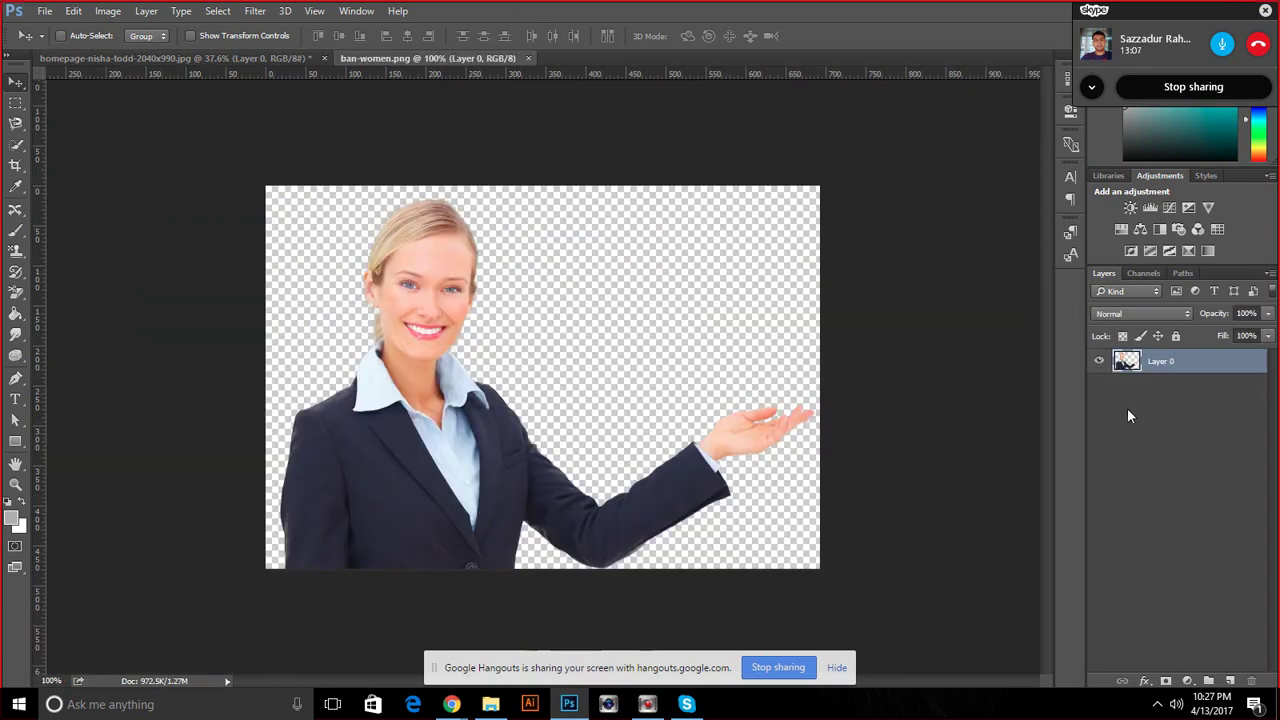
Undo a stray grey fill, then place a white-filled layer beneath the woman's Layer 0
left_click(1229, 682)
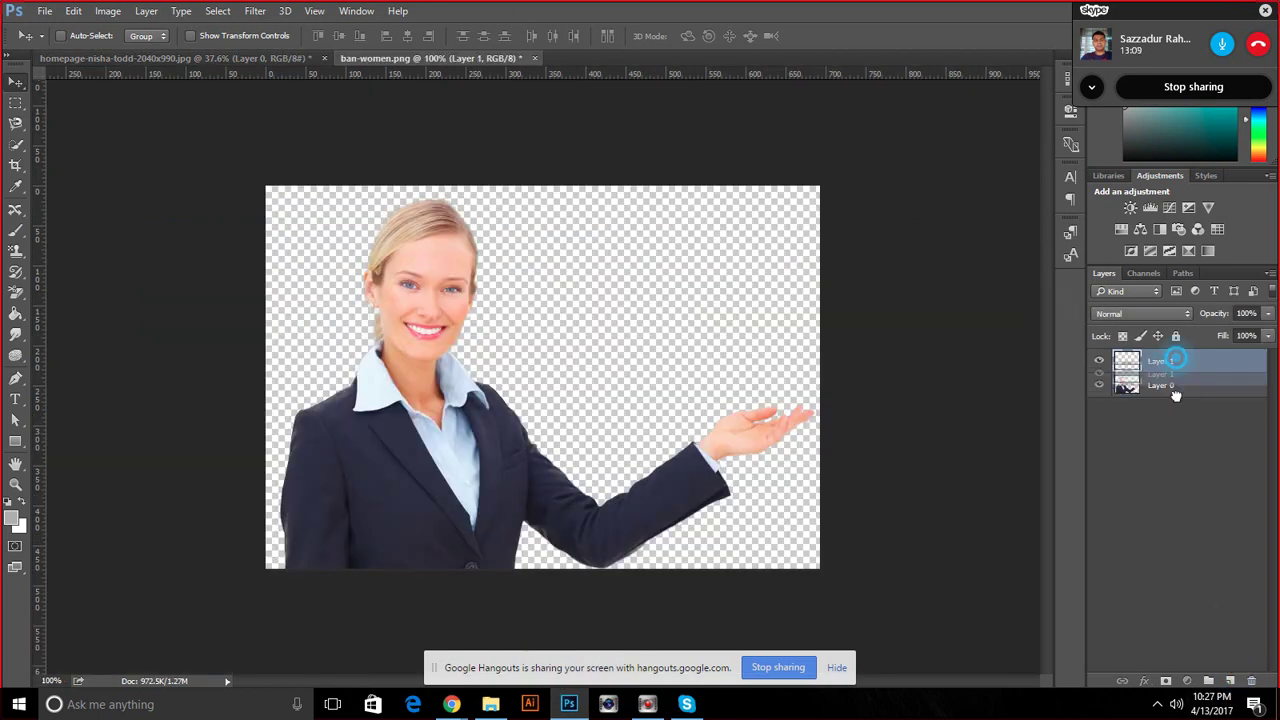
left_click_drag(1165, 361, 1175, 400)
left_click(25, 508)
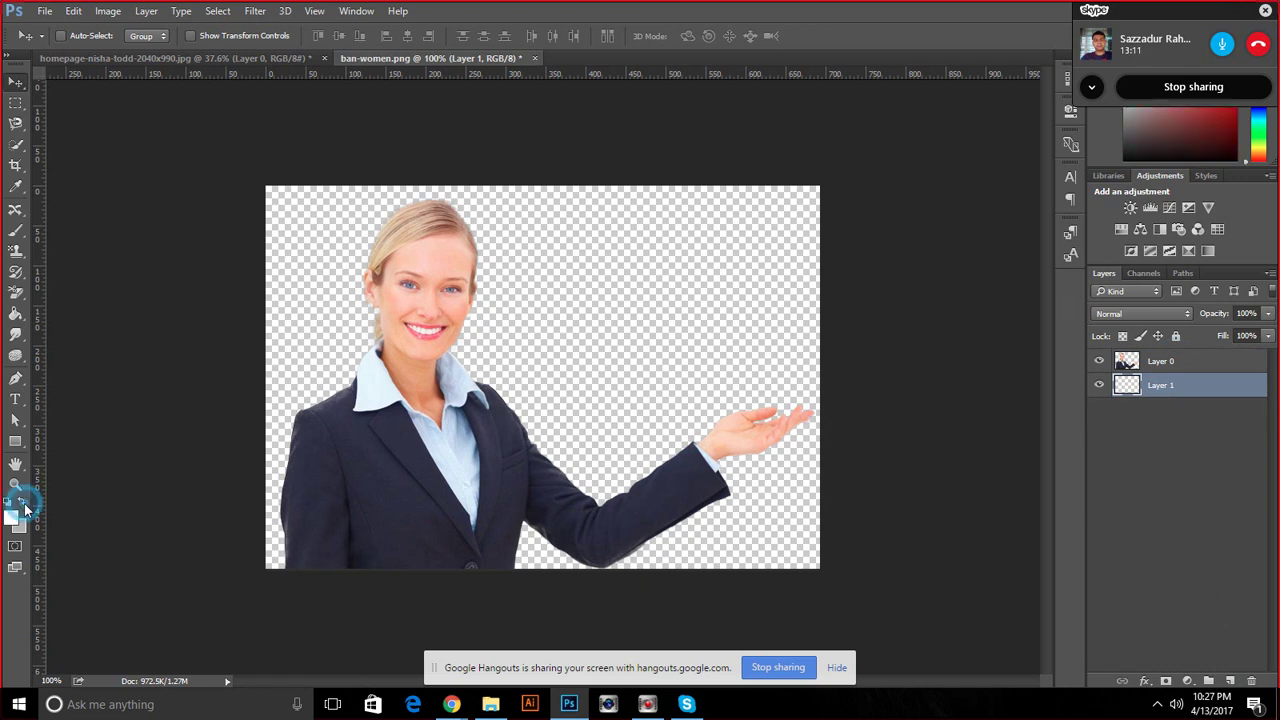
key("ctrl+e")
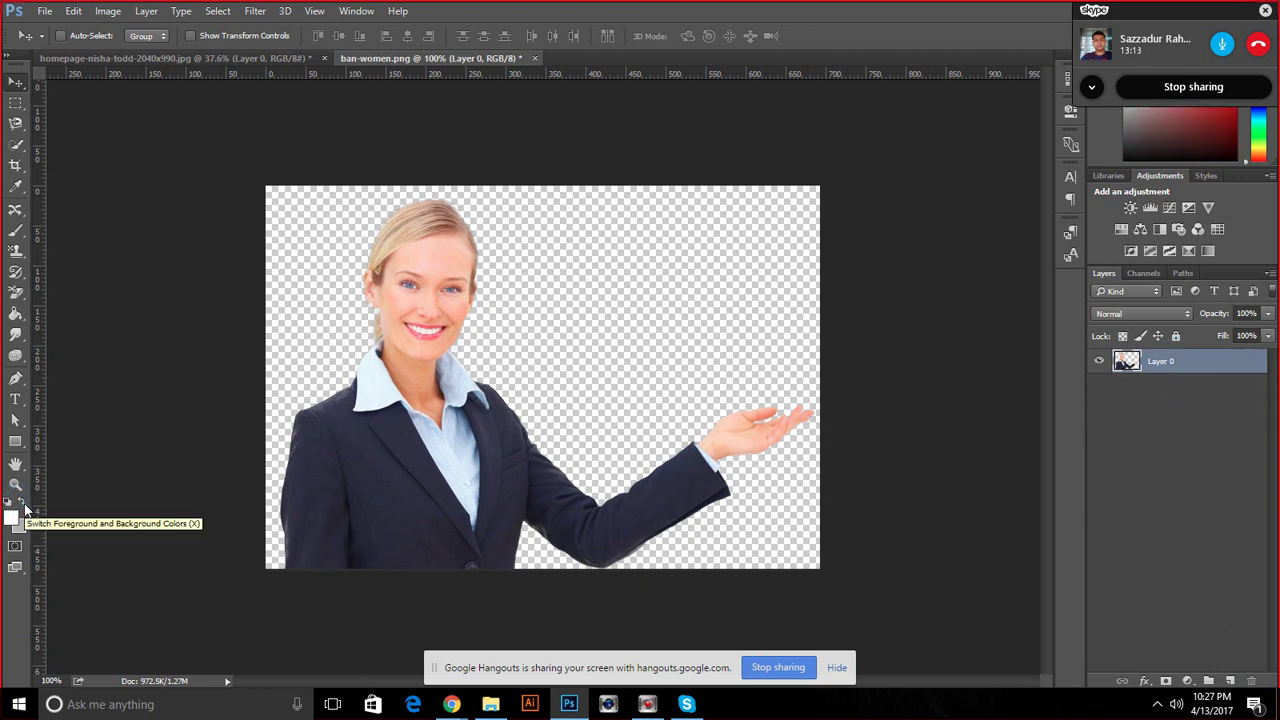
key("ctrl+BackSpace")
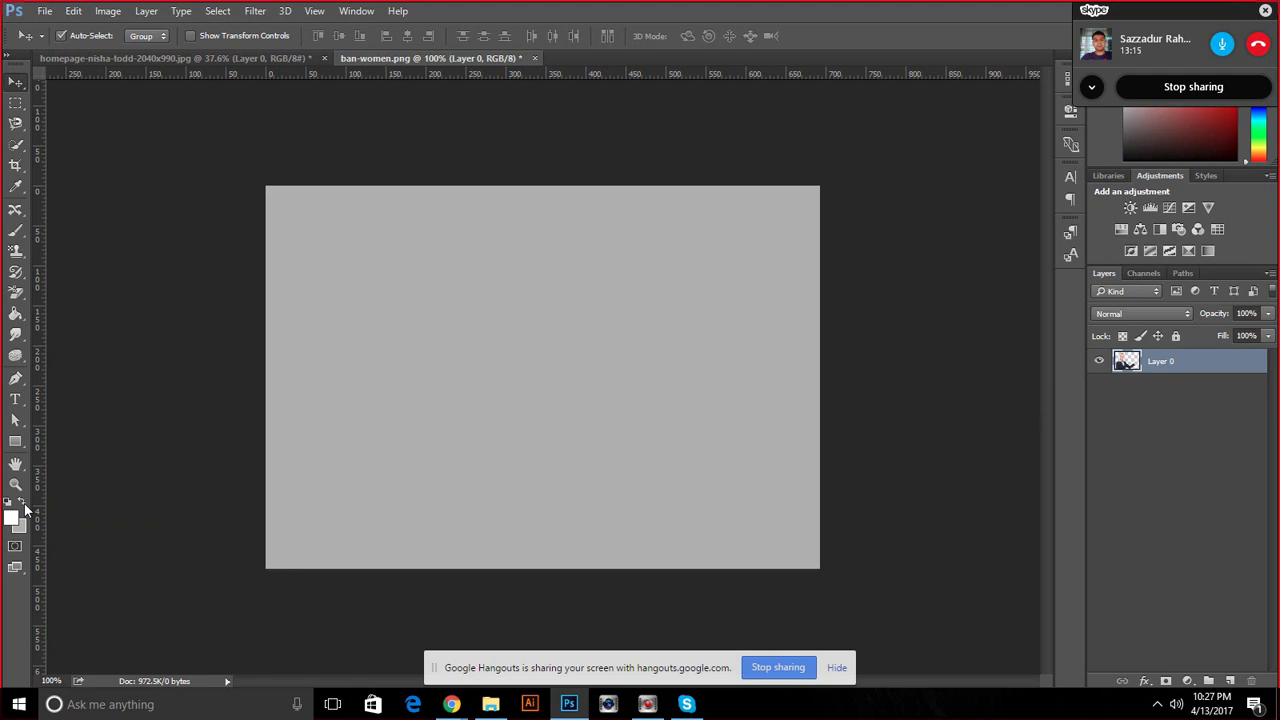
key("ctrl+z")
left_click(1231, 679)
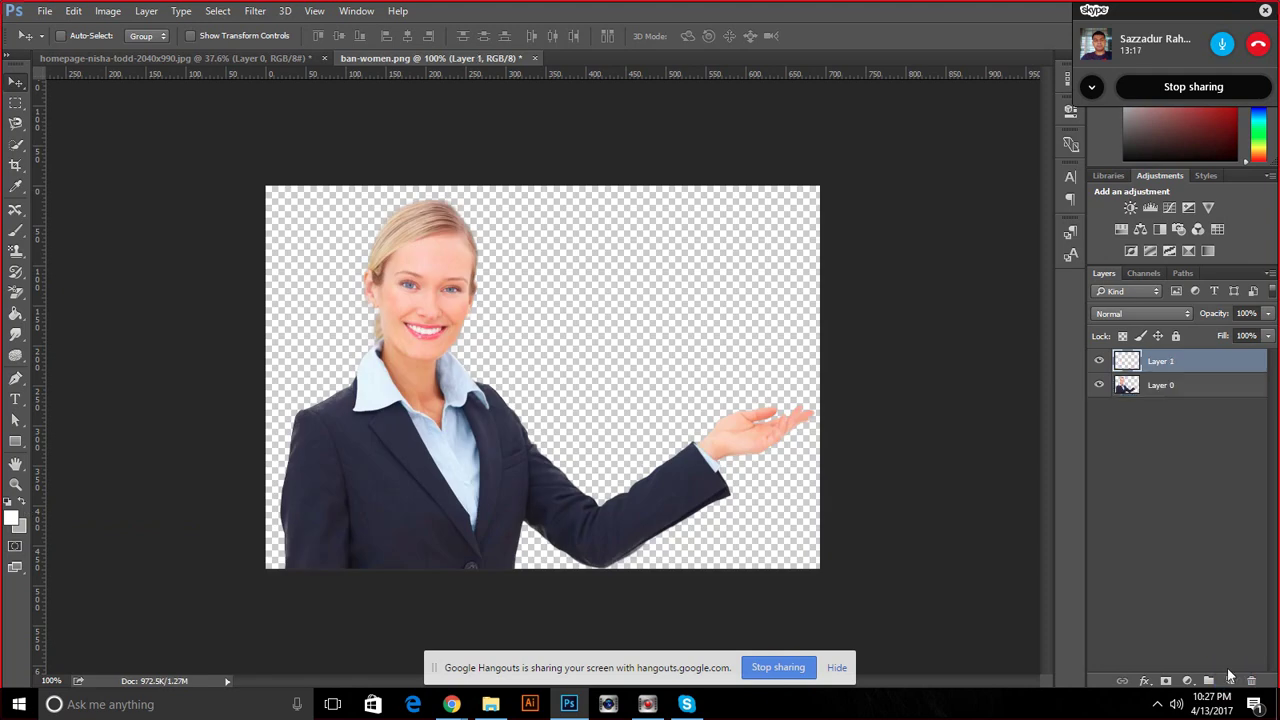
key("alt+BackSpace")
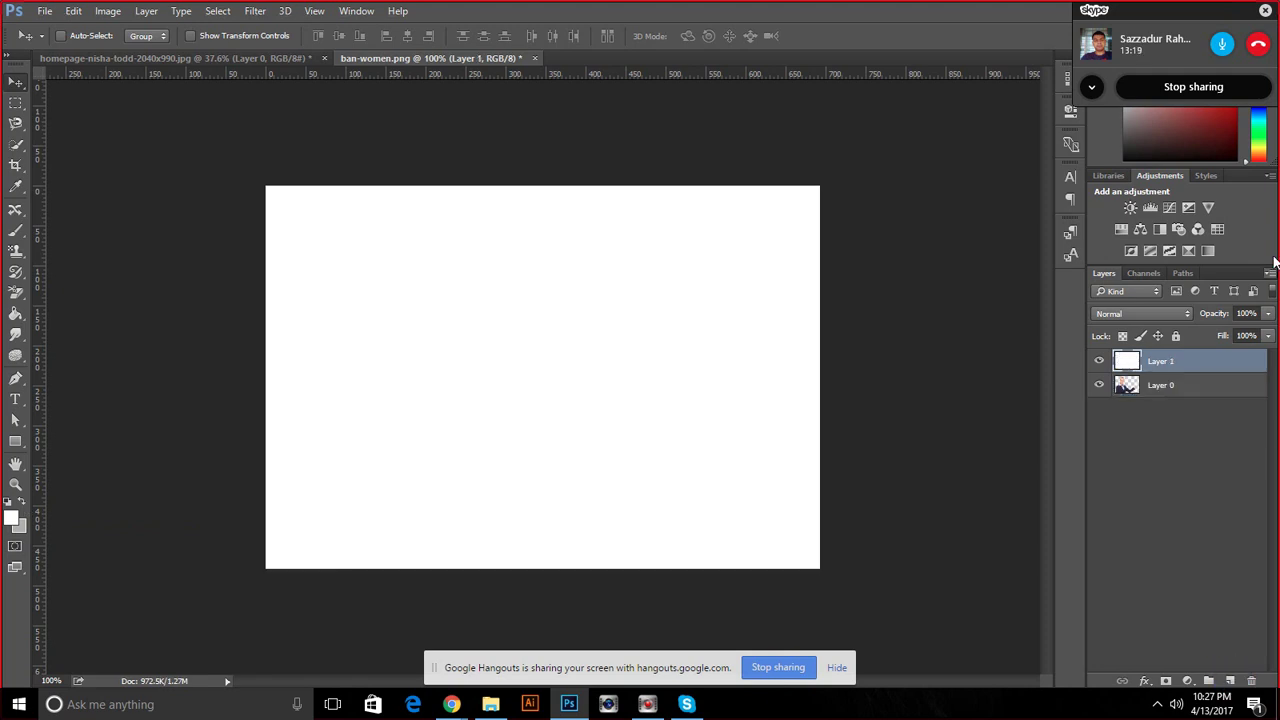
left_click_drag(1228, 363, 1215, 425)
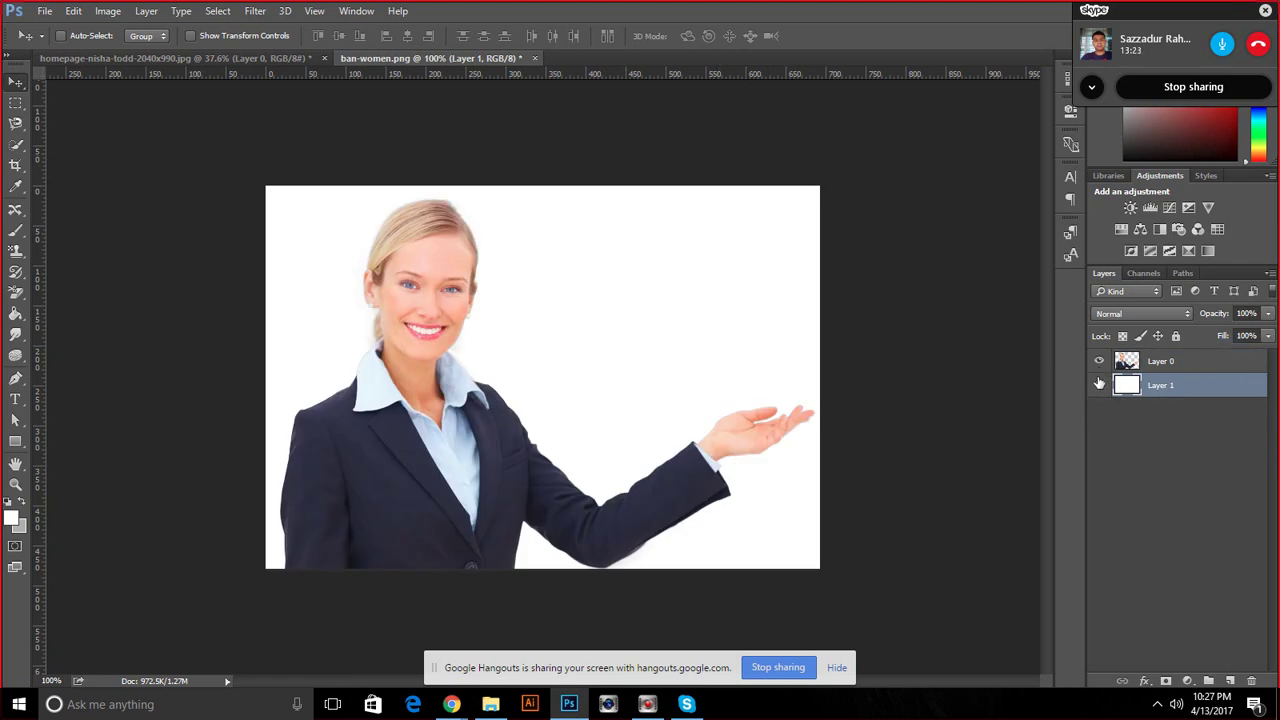
Deselect the white layer and return to the homepage-nisha-todd wedding document
left_click(73, 11)
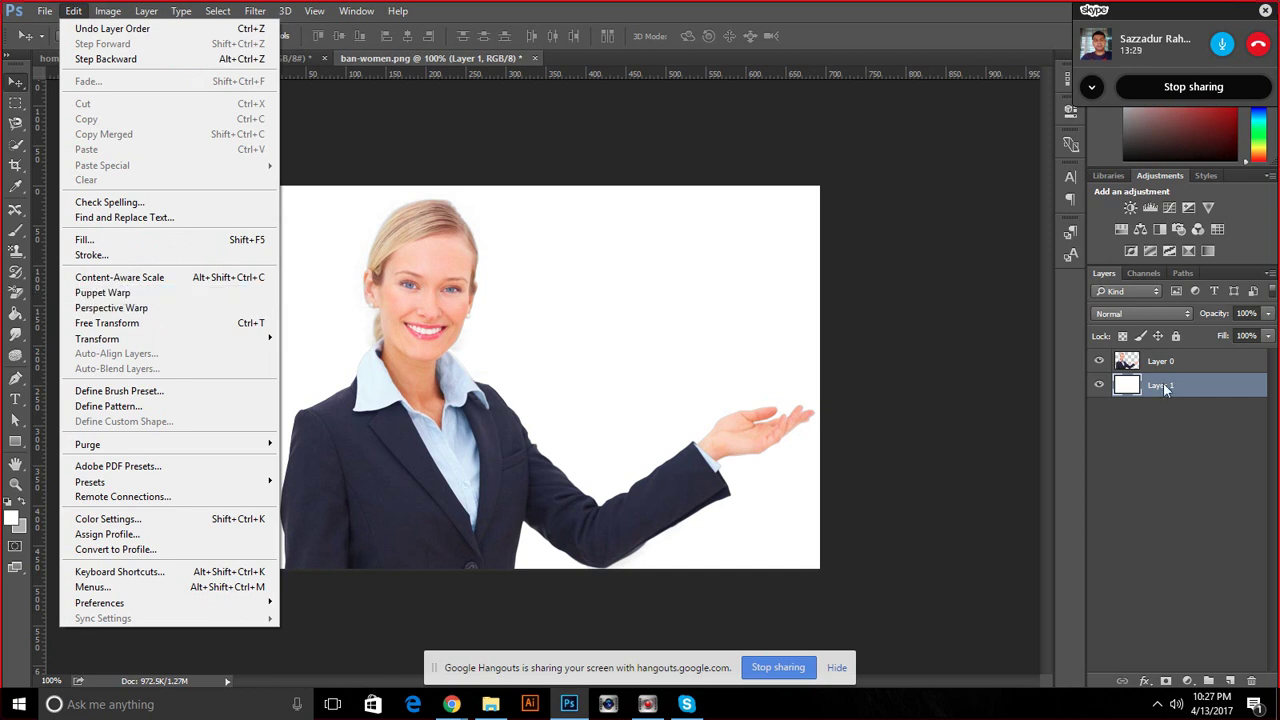
left_click(1166, 413)
left_click(1099, 361)
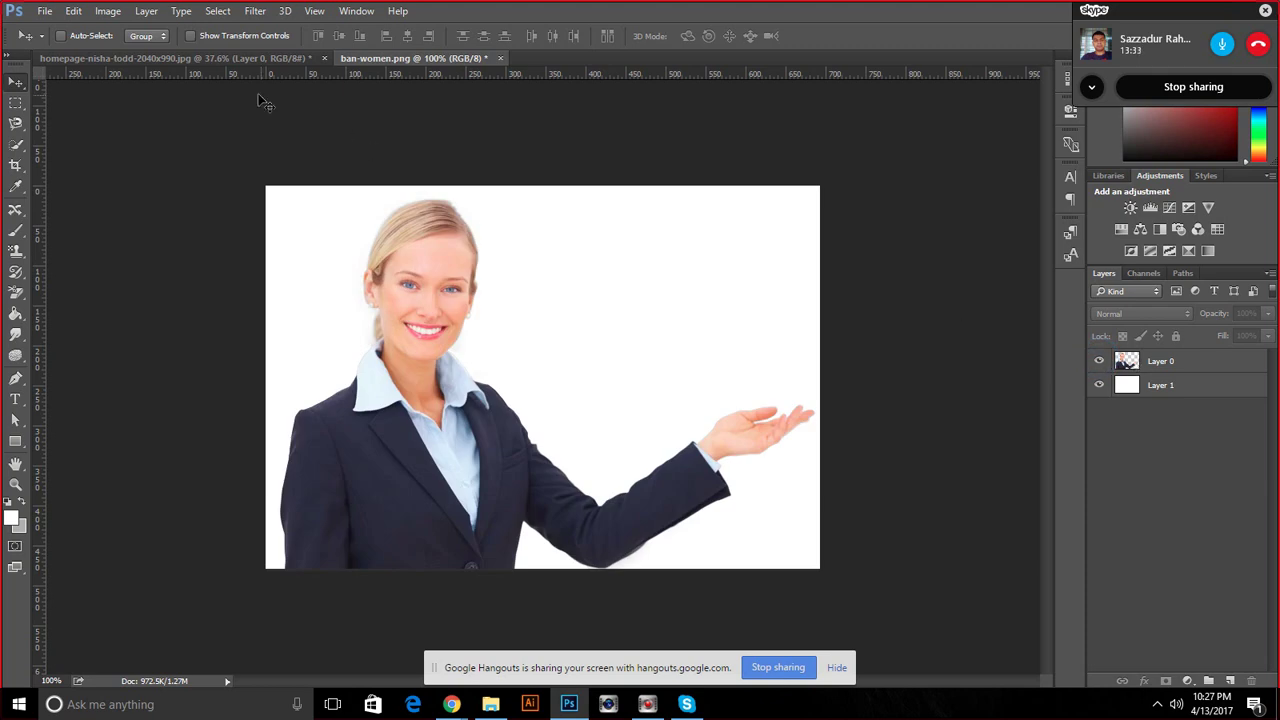
left_click(250, 58)
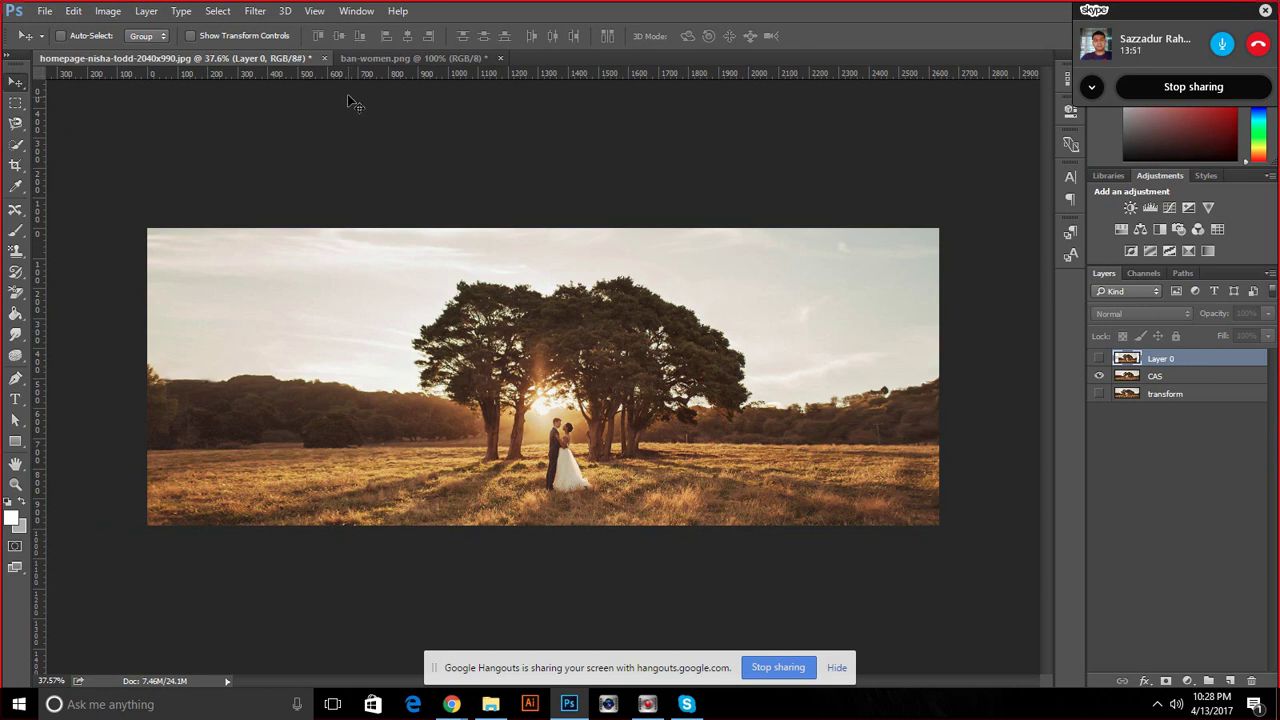
Back in ban-women, duplicate the woman's Layer 0 with Ctrl+J
left_click(372, 58)
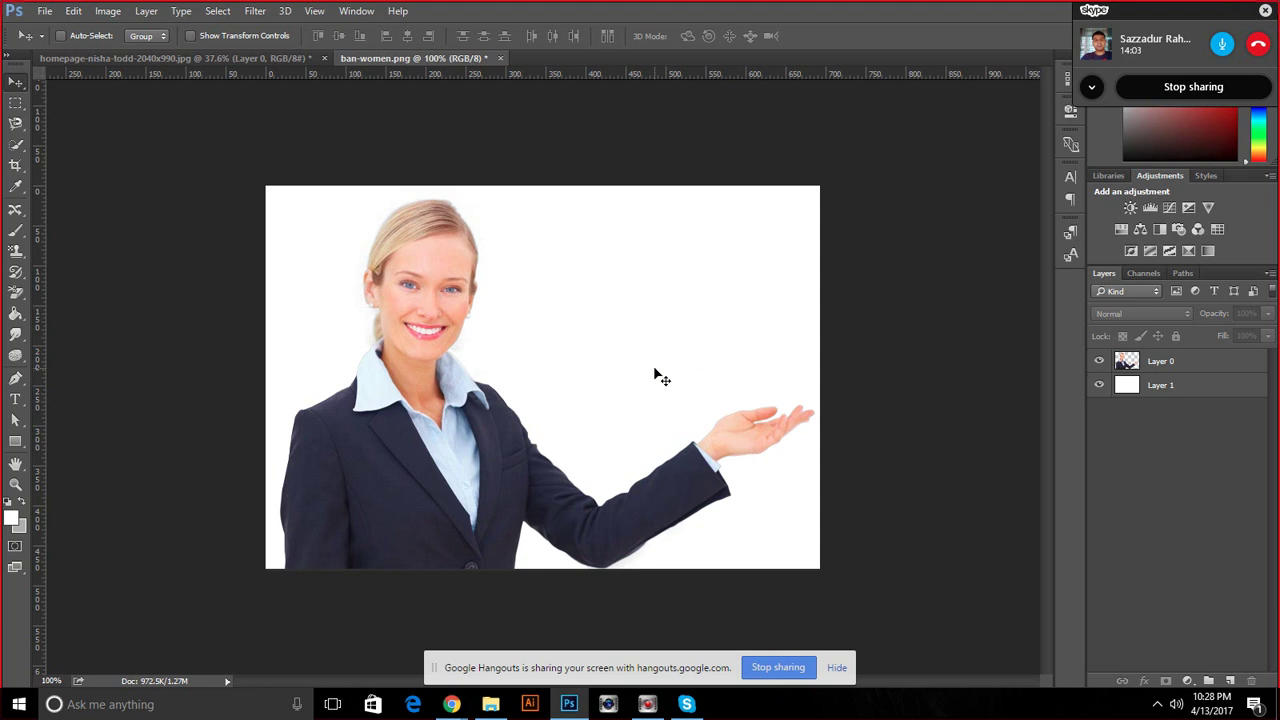
left_click(1152, 366)
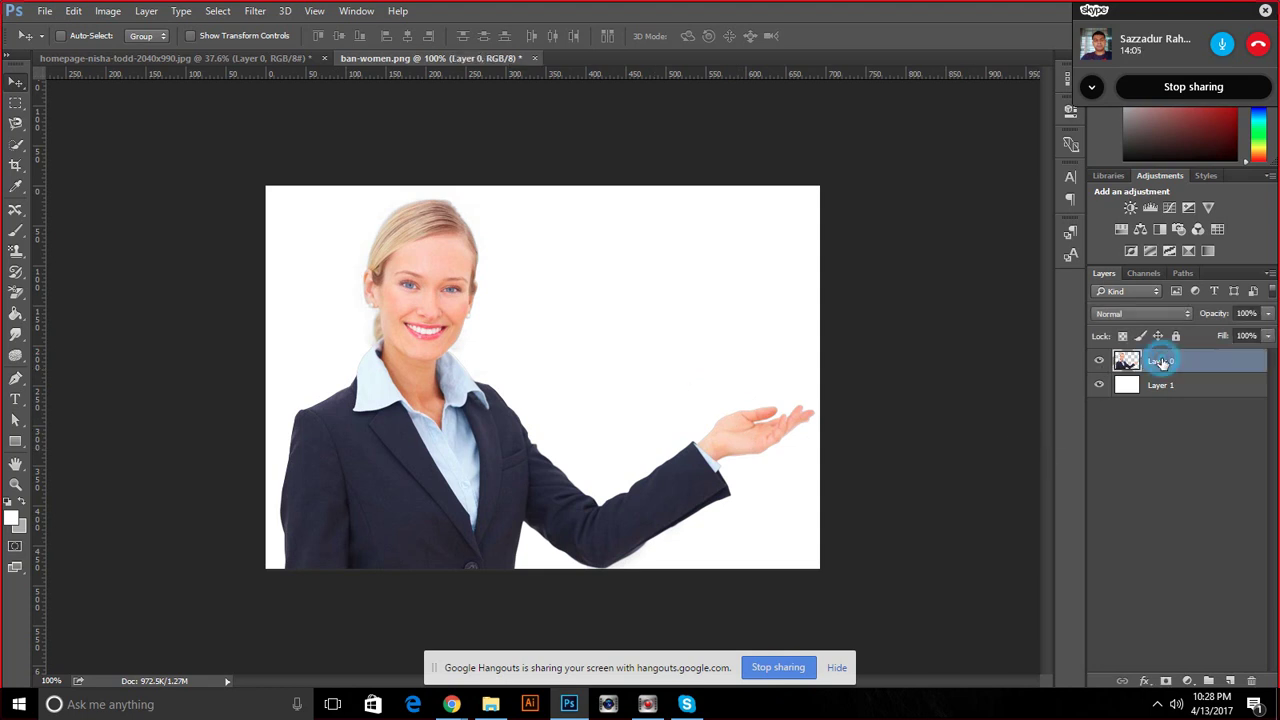
key("ctrl+j")
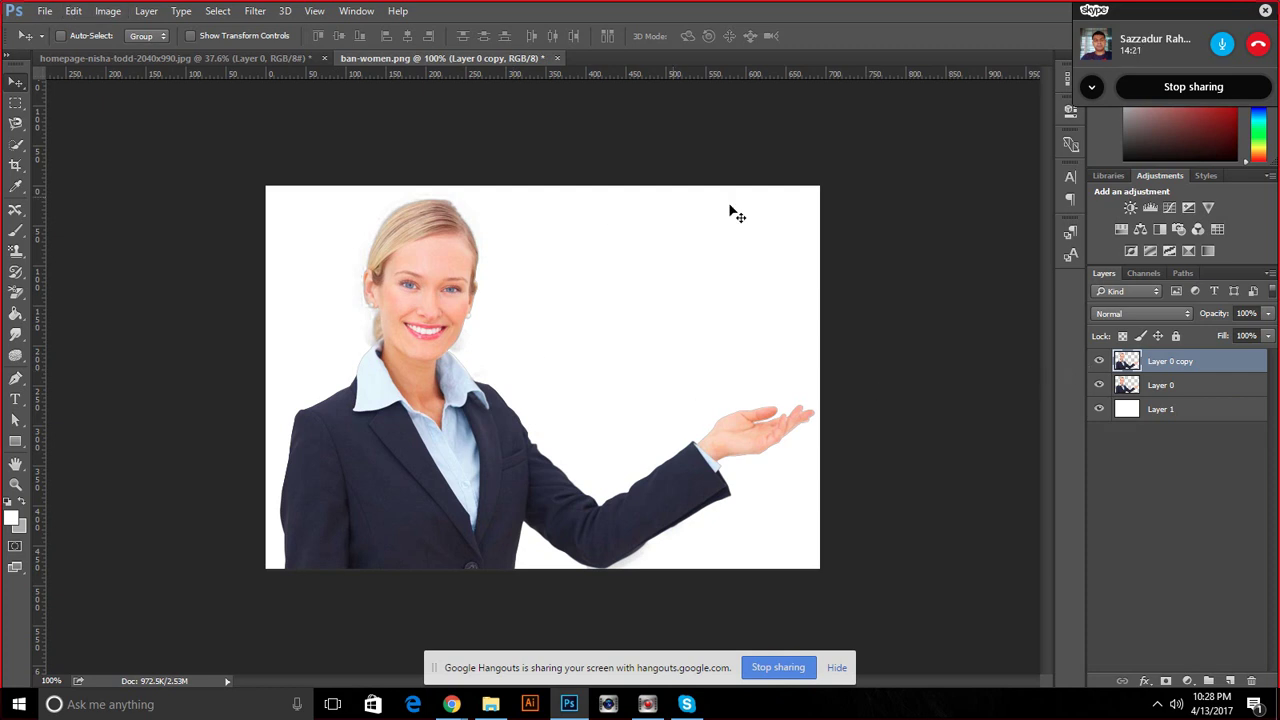
Show the white layer under the copy and hide the original Layer 0
left_click(1106, 392)
left_click(1101, 406)
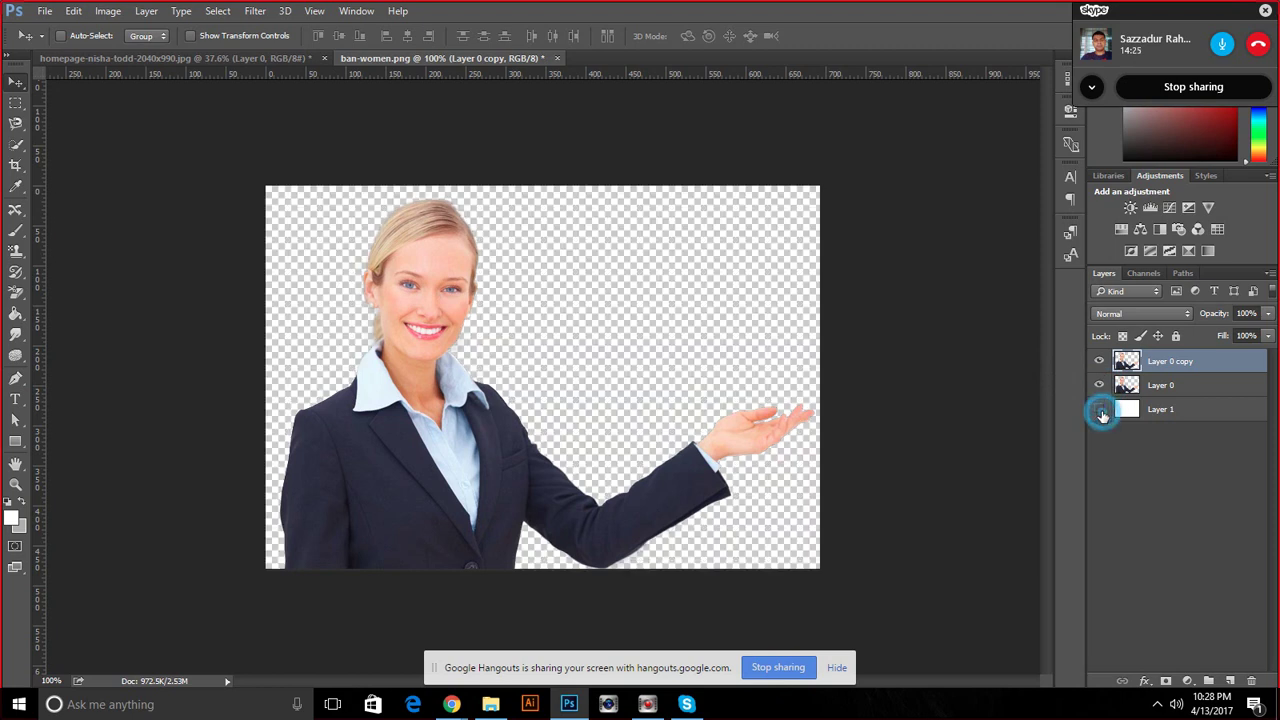
left_click(1099, 381)
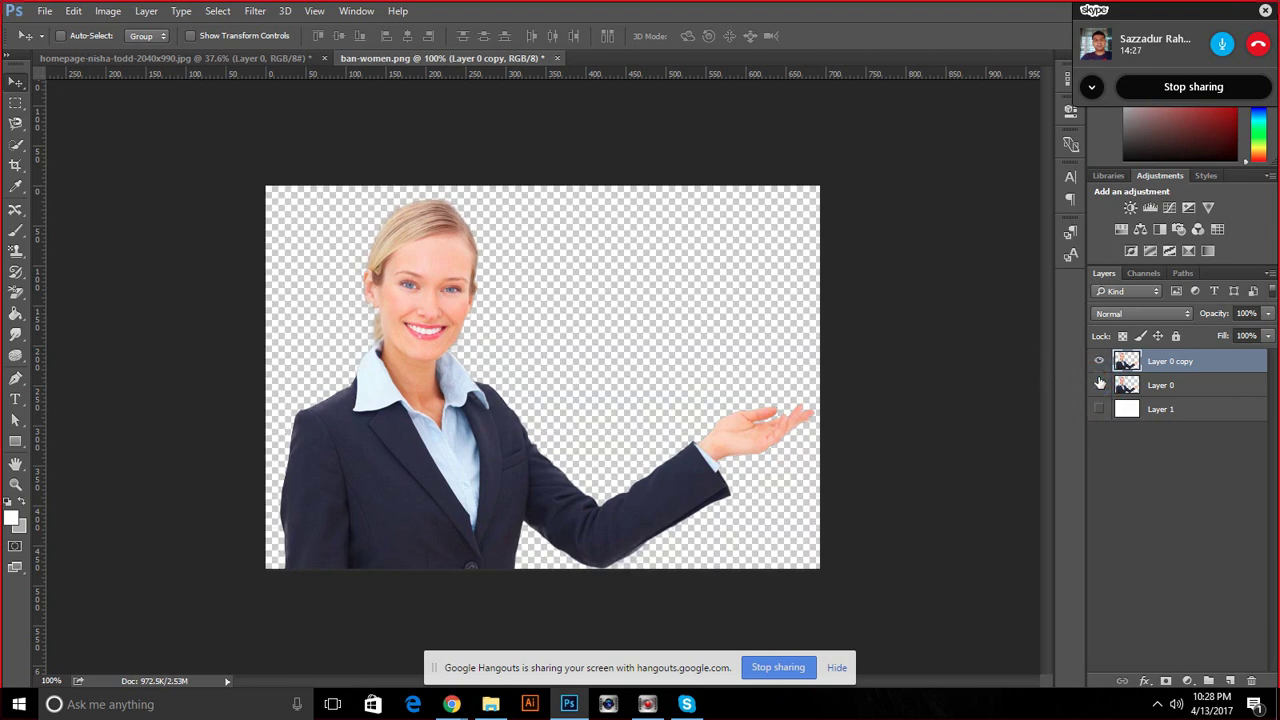
left_click(1099, 381)
left_click(1099, 408)
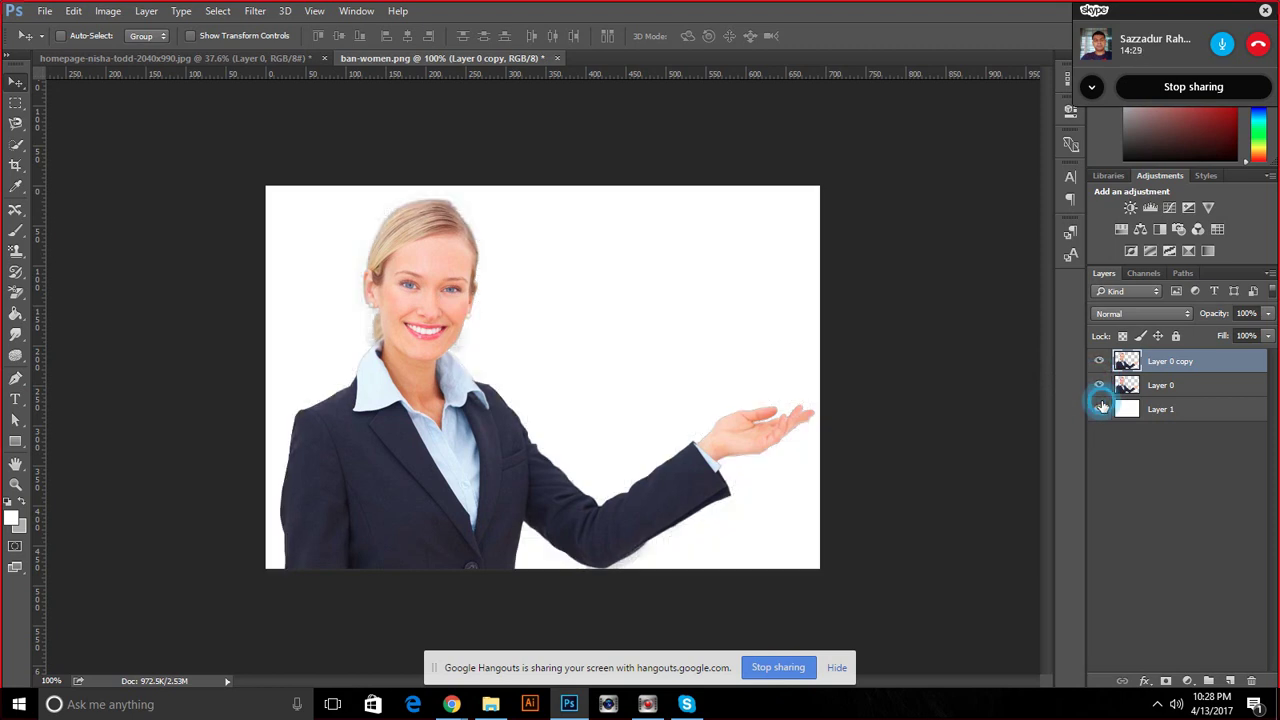
left_click(1099, 385)
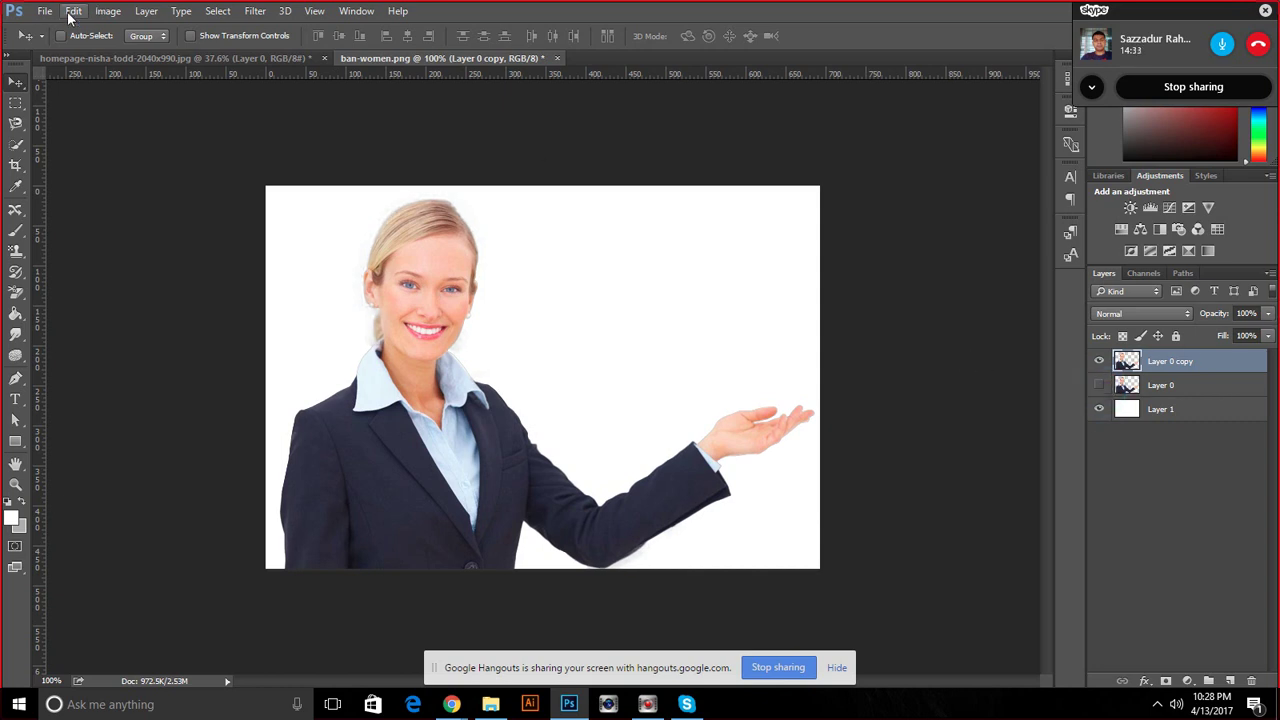
left_click(73, 11)
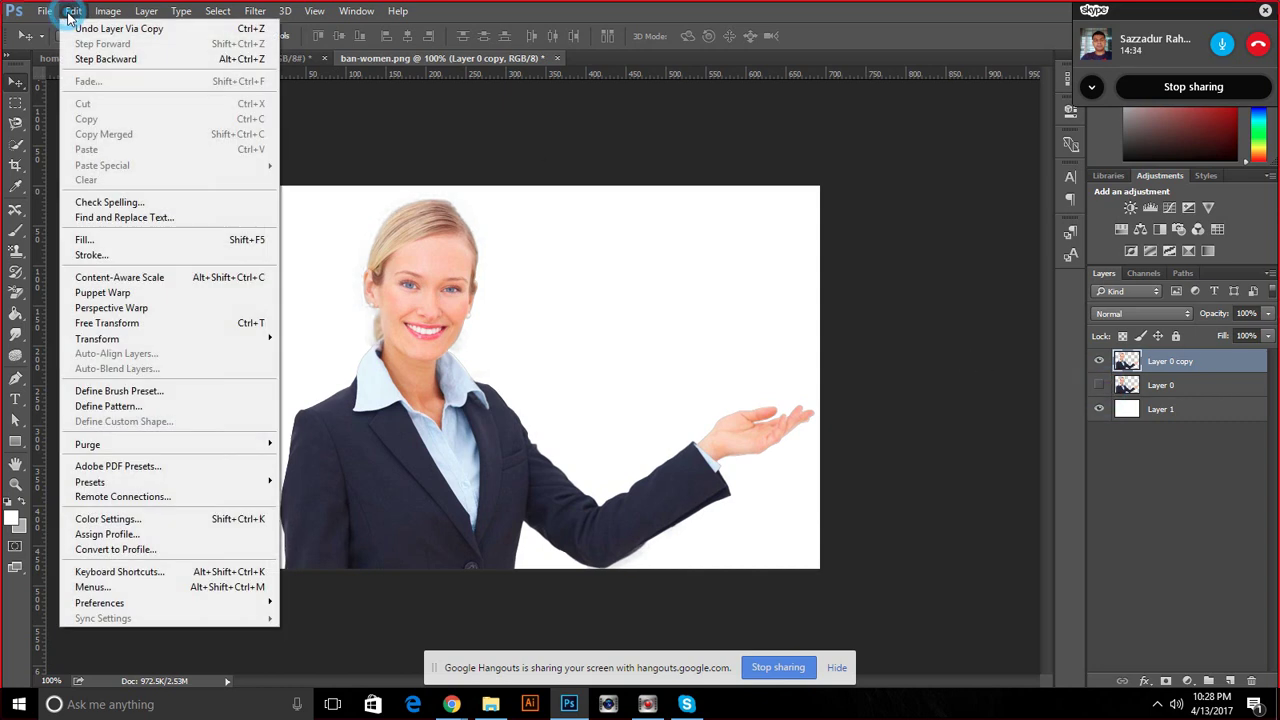
Start Puppet Warp on the copied woman, zoom in, and pin around her jacket and right shoulder
left_click(102, 292)
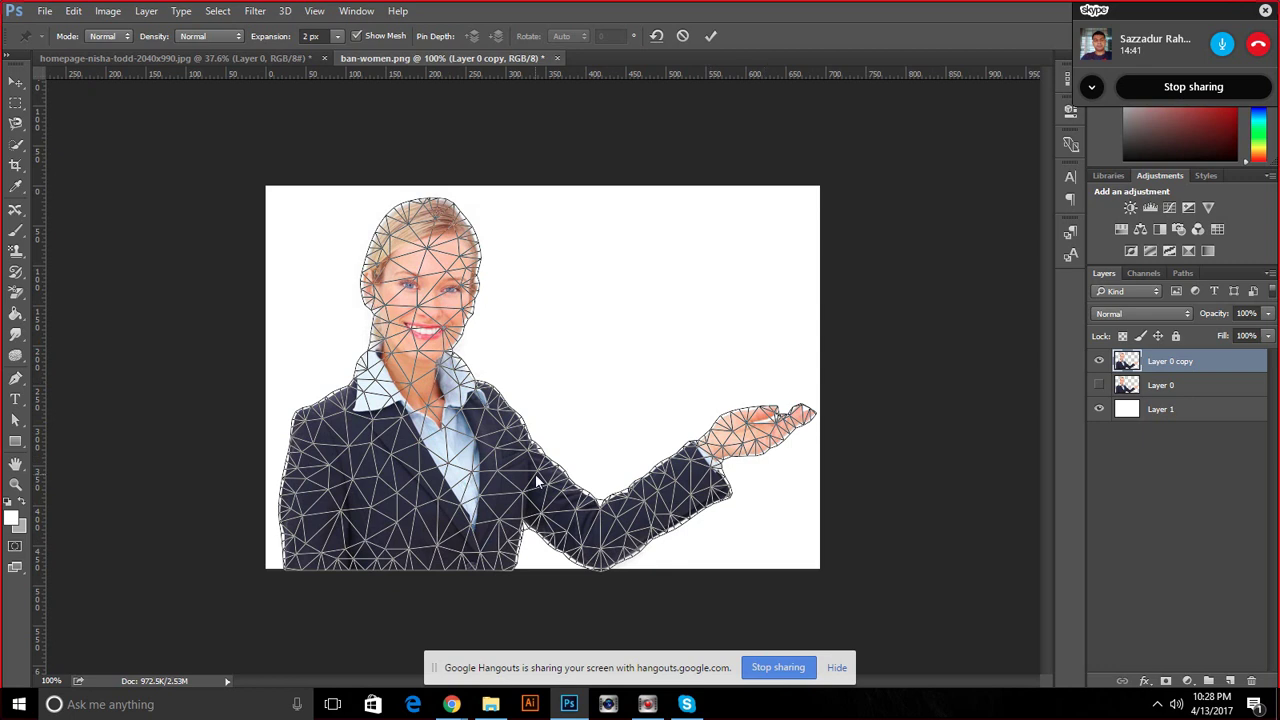
scroll(540, 446, "up", 2)
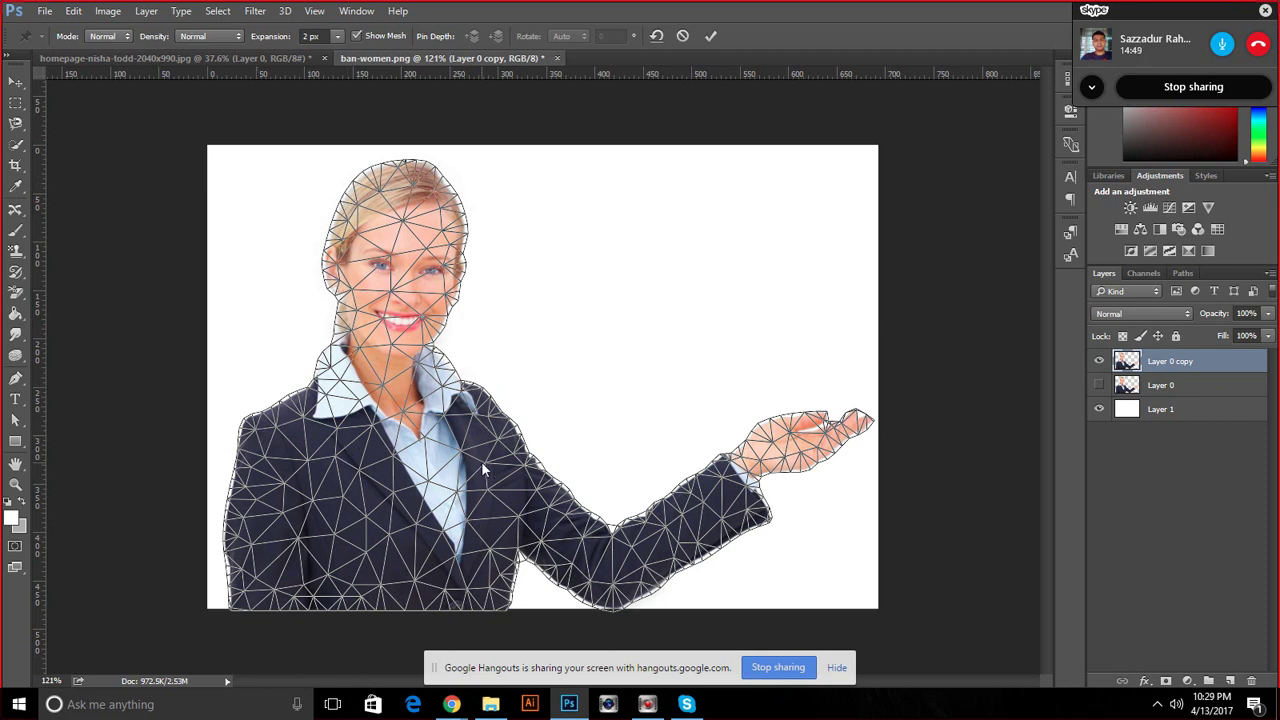
left_click(268, 435)
left_click(271, 537)
left_click(307, 598)
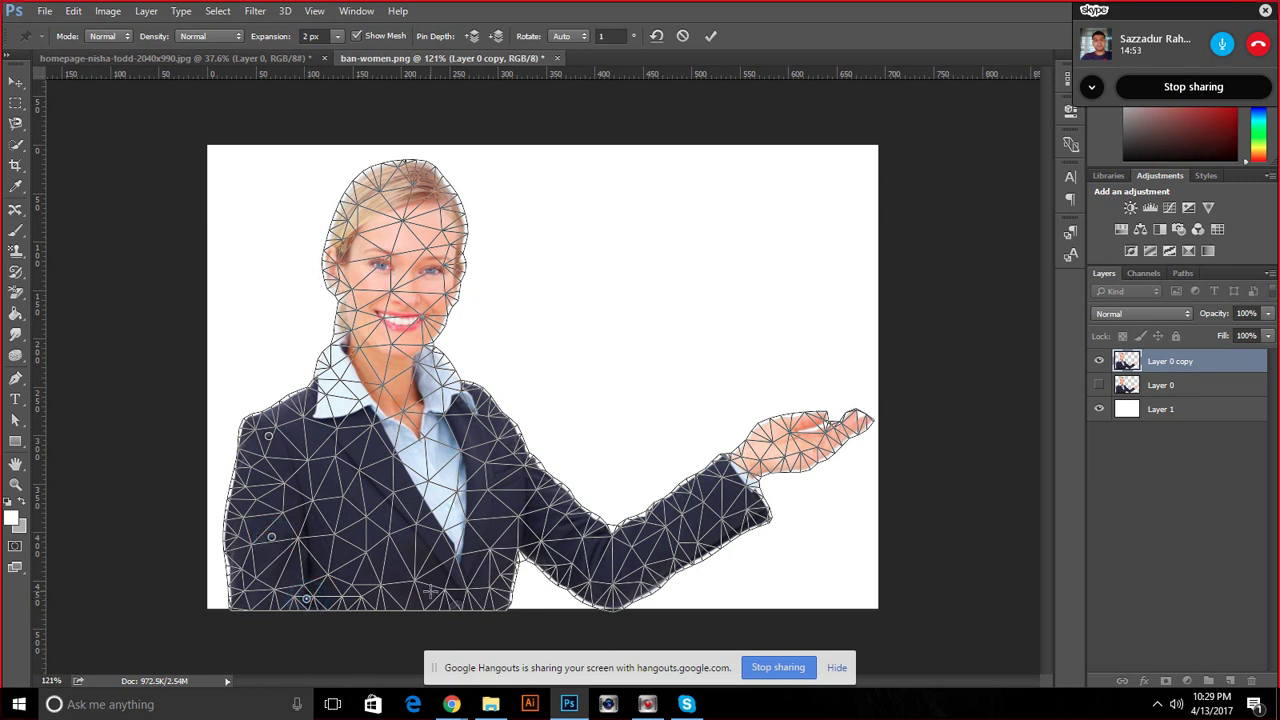
left_click_drag(430, 592, 422, 594)
key("ctrl+z")
left_click(460, 583)
left_click(511, 561)
left_click(511, 491)
left_click(511, 419)
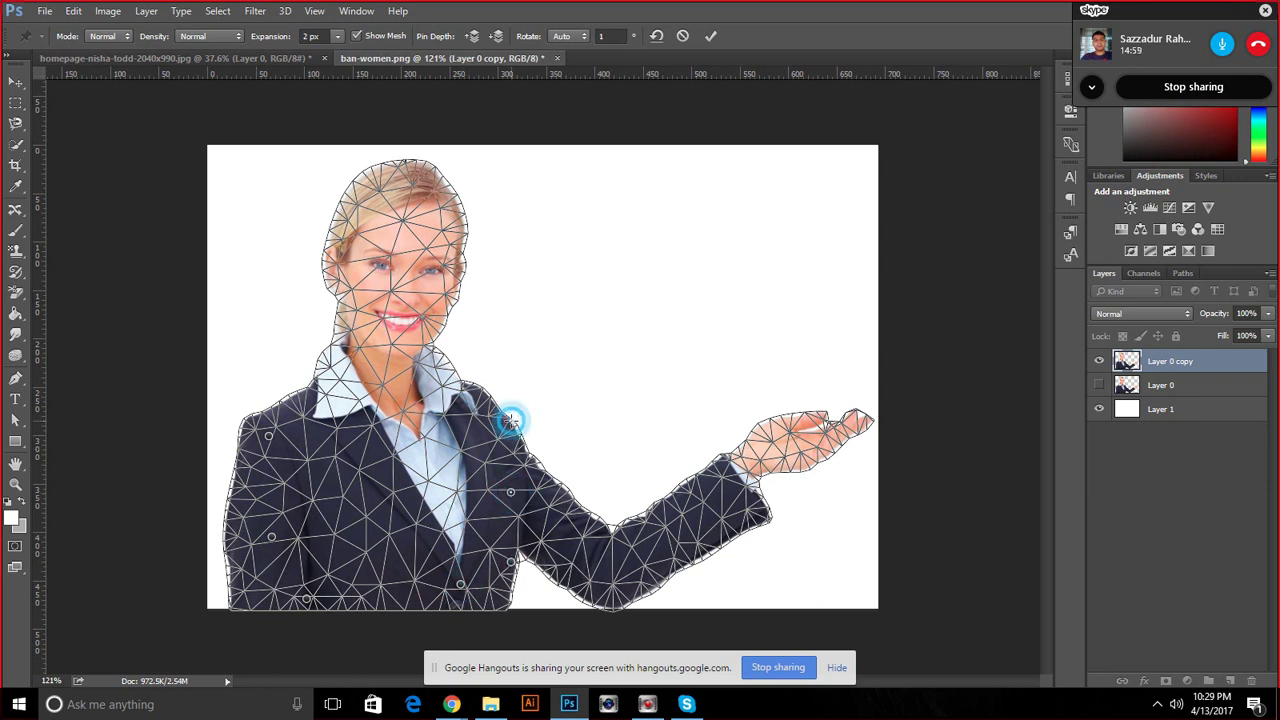
left_click(467, 382)
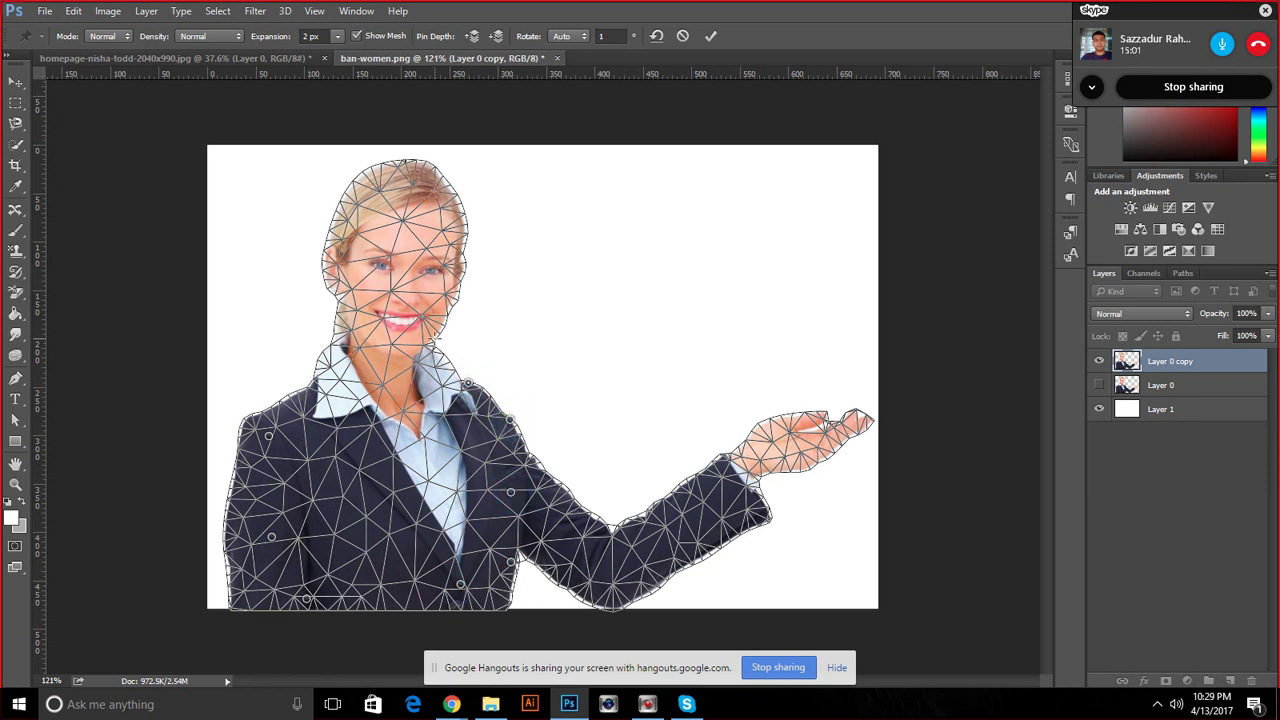
Pin the head, left shoulder and sleeve, raise the hand pin upward, and commit
left_click(463, 225)
left_click(358, 183)
left_click(336, 309)
left_click(294, 393)
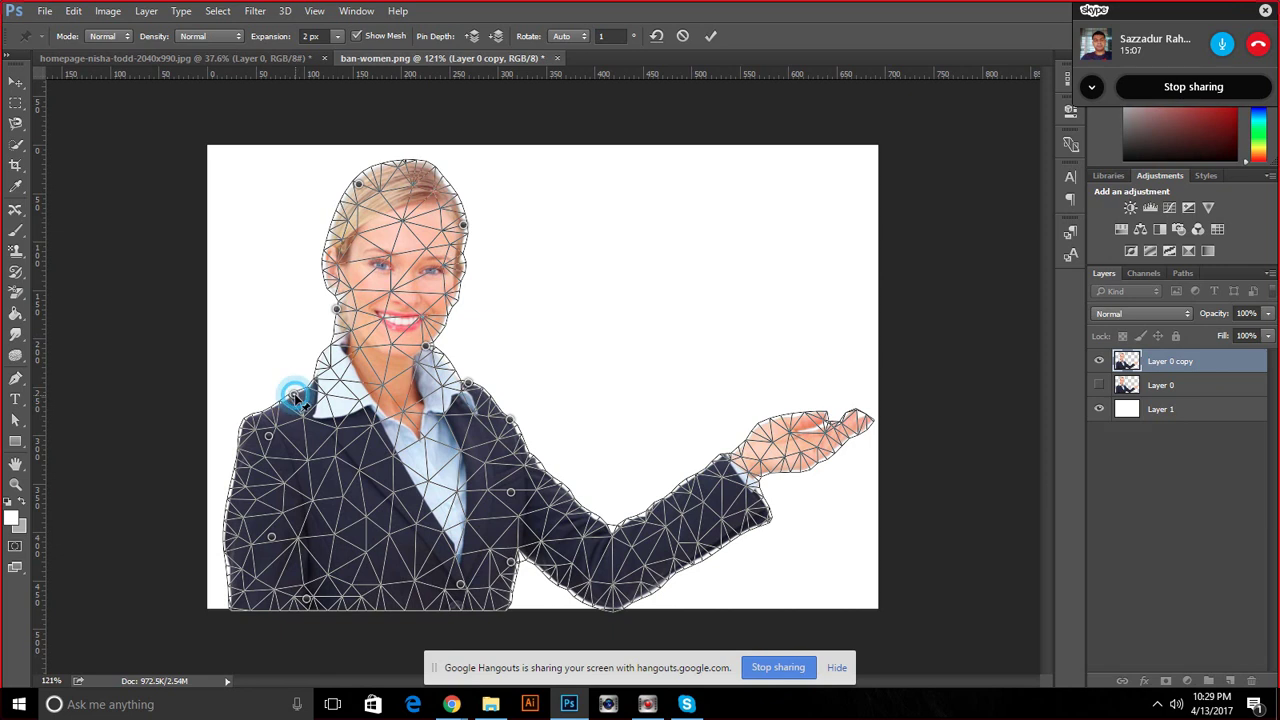
left_click(578, 516)
left_click(566, 569)
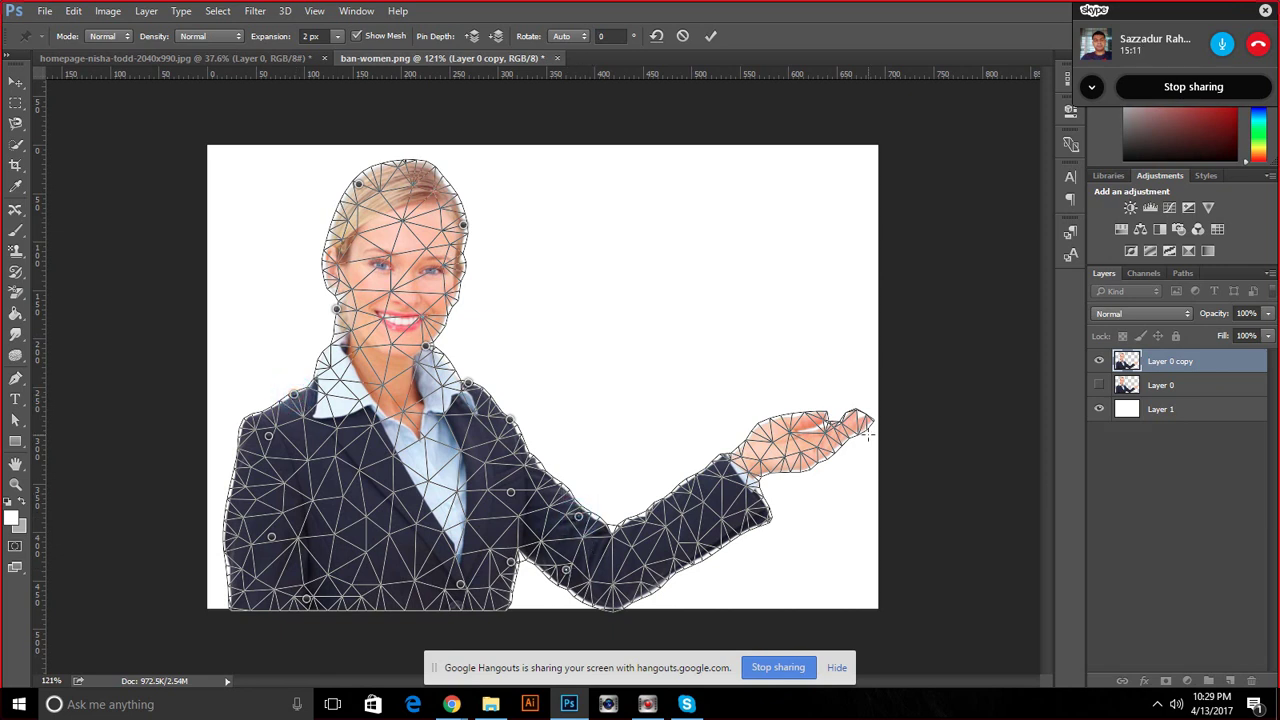
left_click_drag(862, 421, 851, 413)
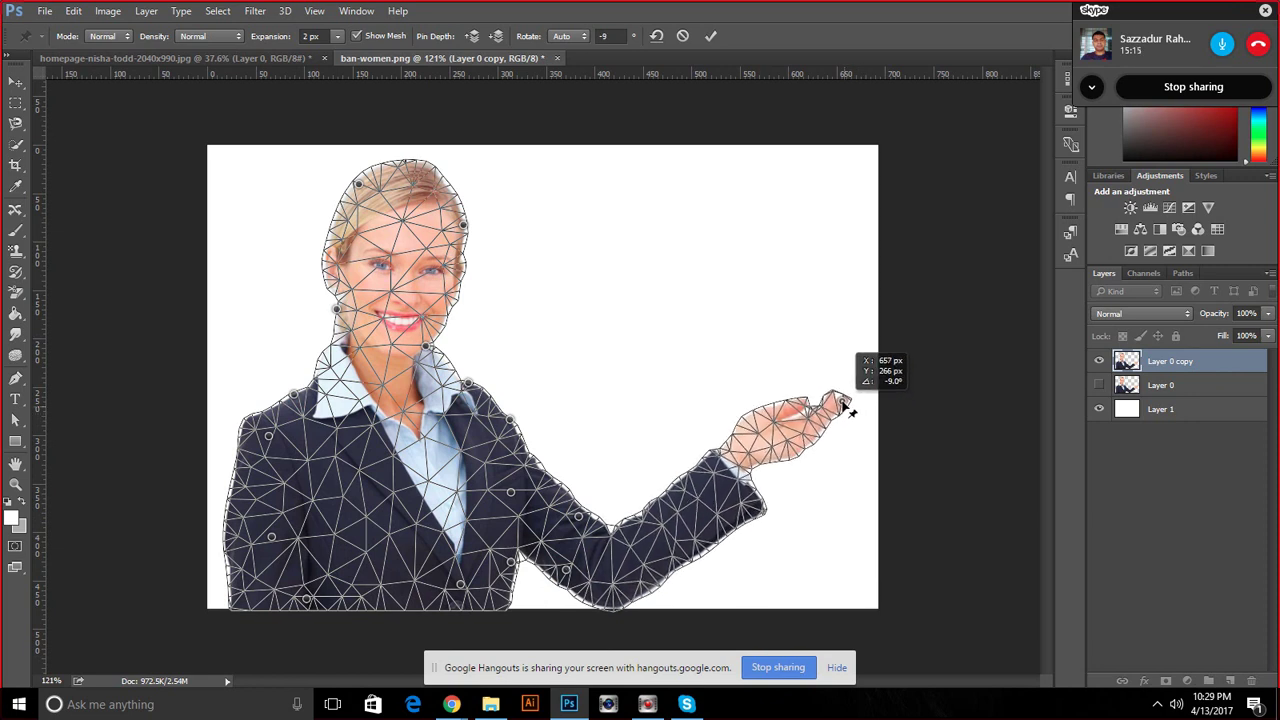
left_click_drag(851, 414, 829, 370)
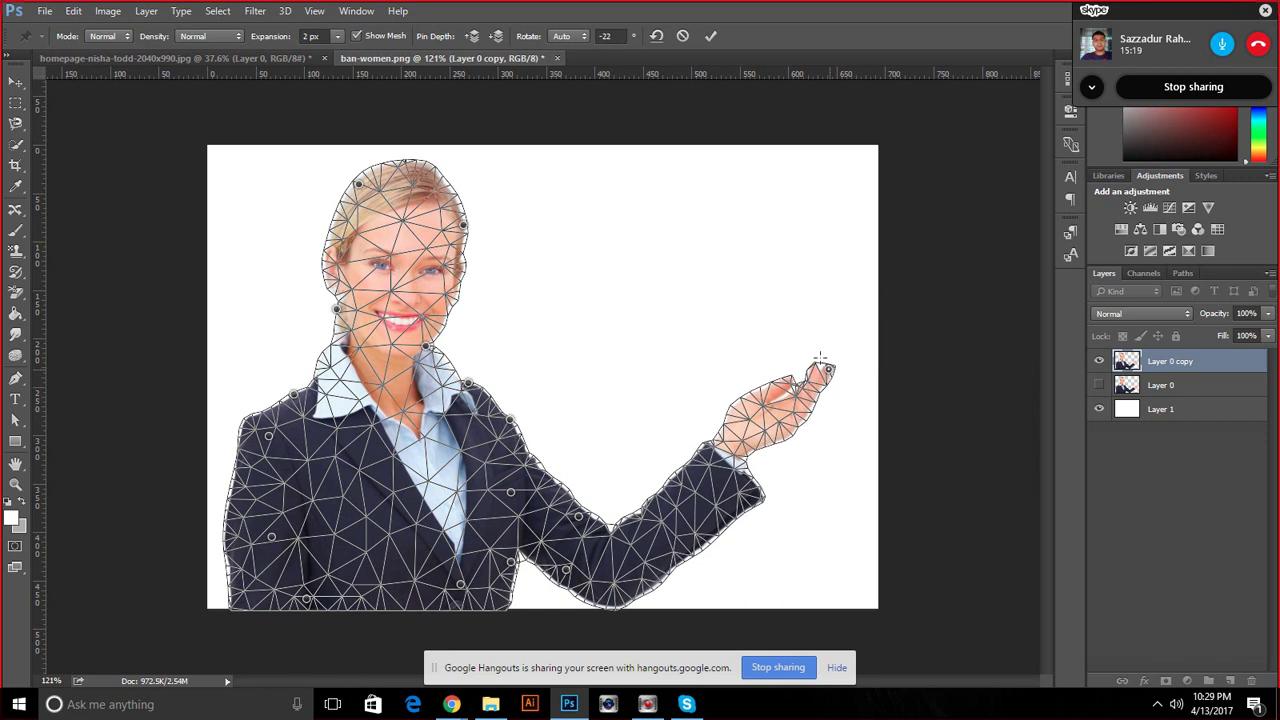
left_click(708, 35)
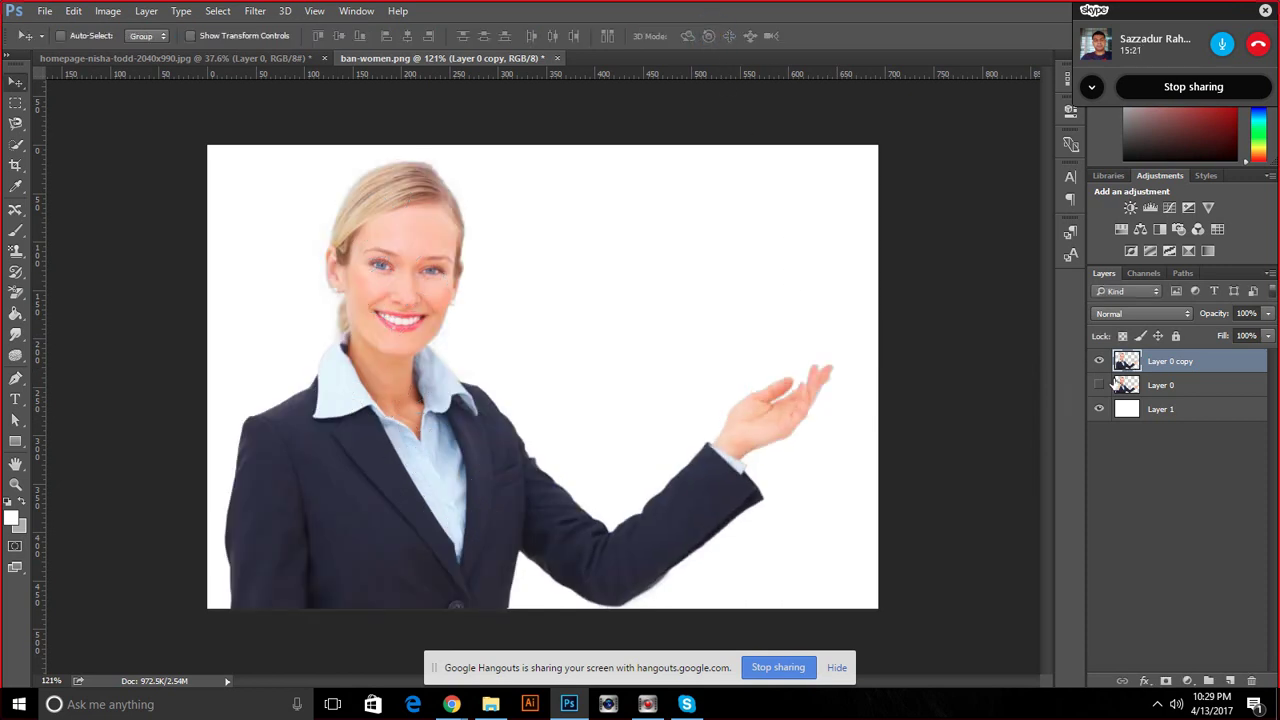
Toggle the warped and original layers to compare the raised and outstretched arms
left_click(1099, 362)
left_click(1100, 385)
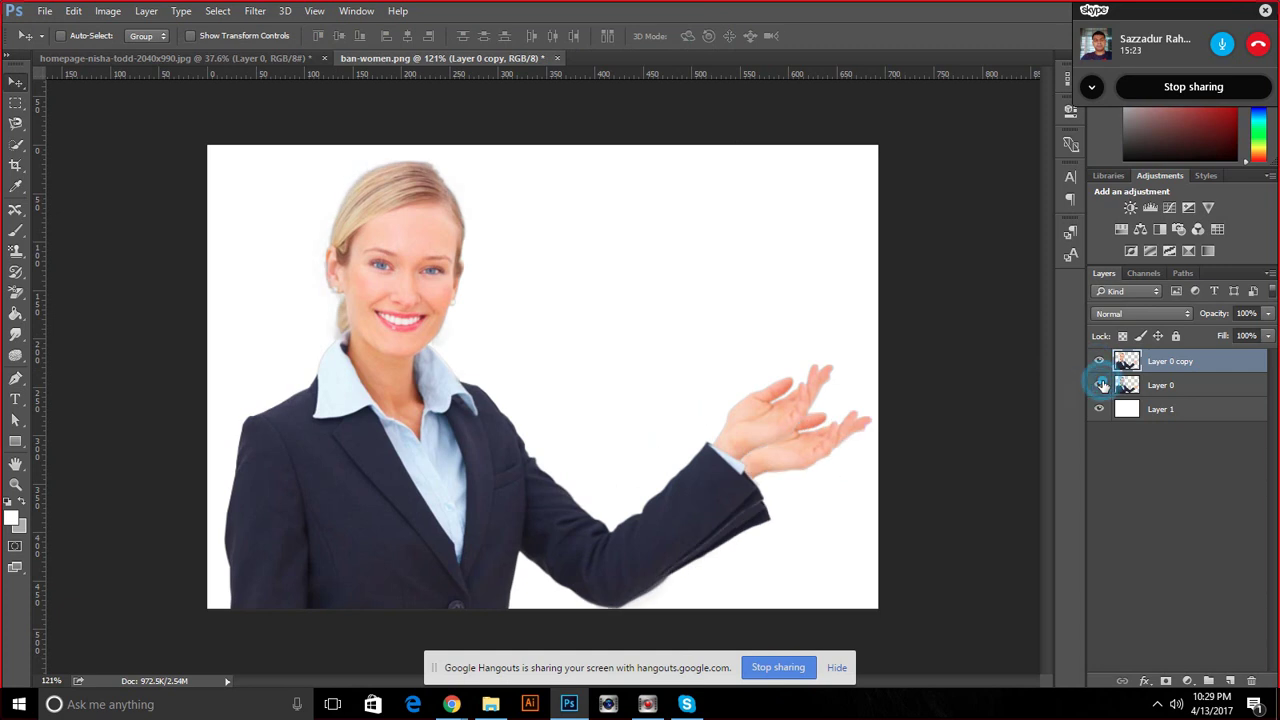
left_click(1099, 361)
left_click(1100, 385)
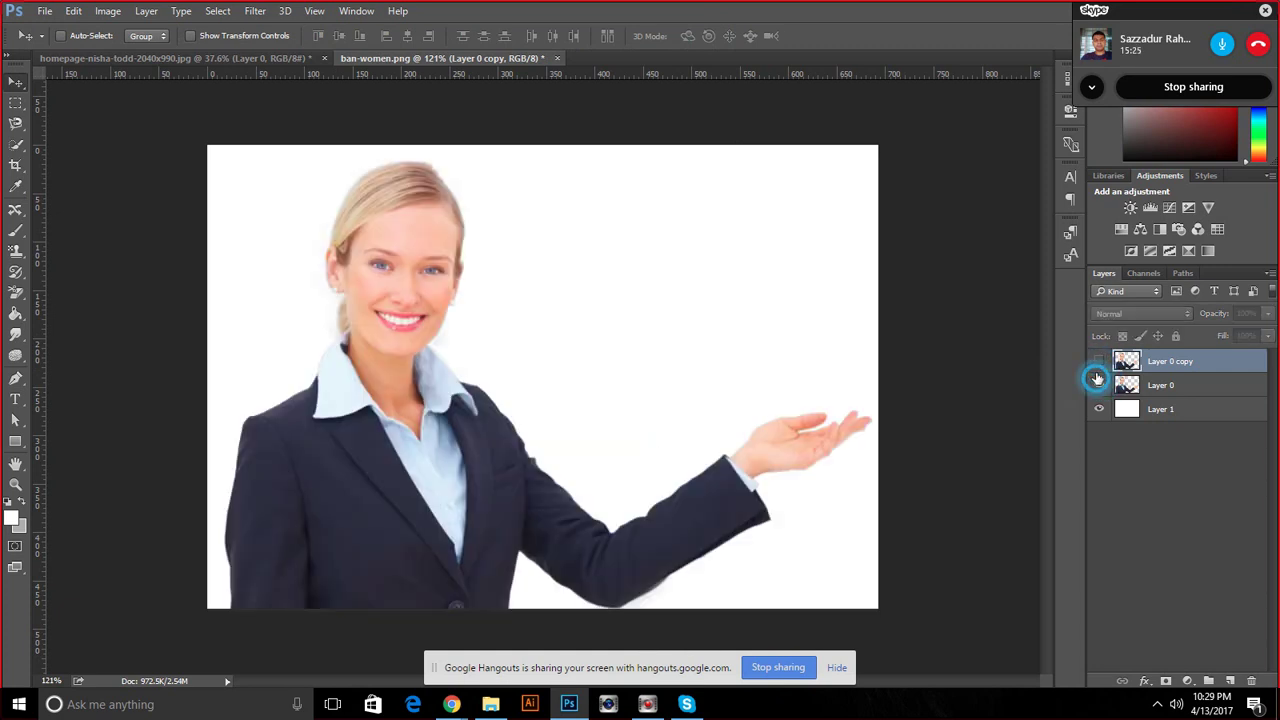
left_click(1097, 363)
left_click(1097, 363)
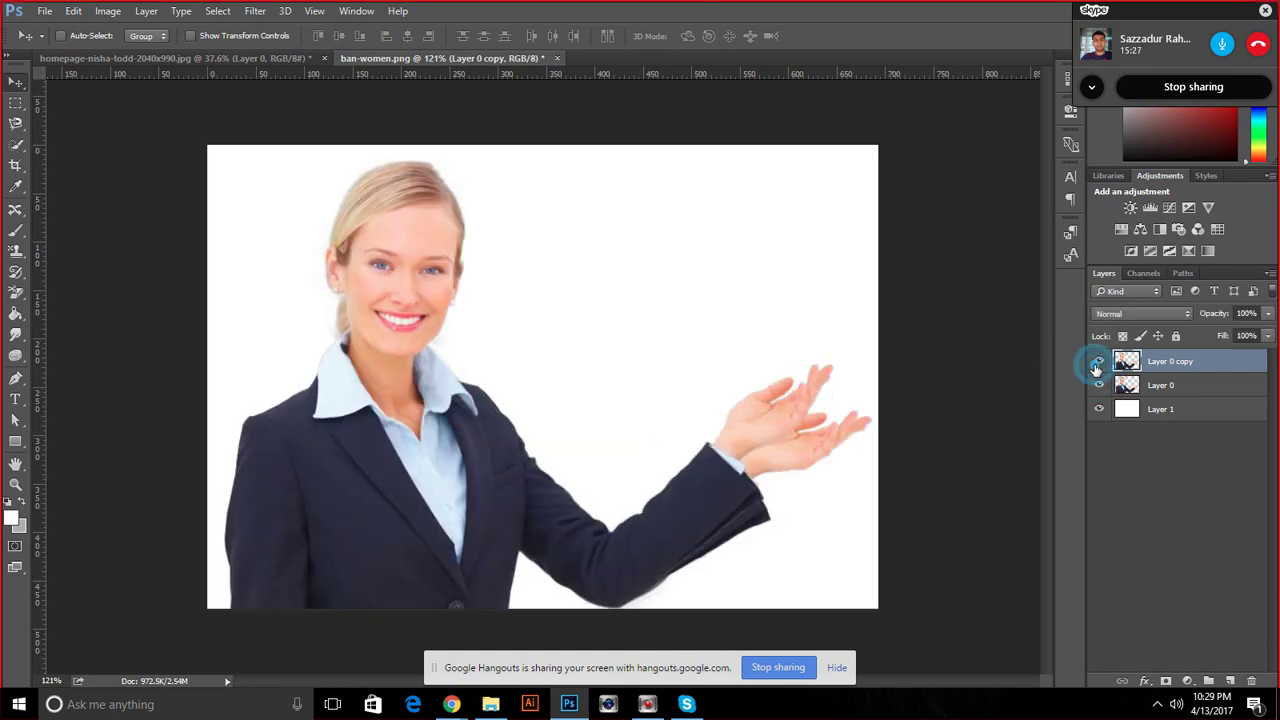
left_click(1097, 363)
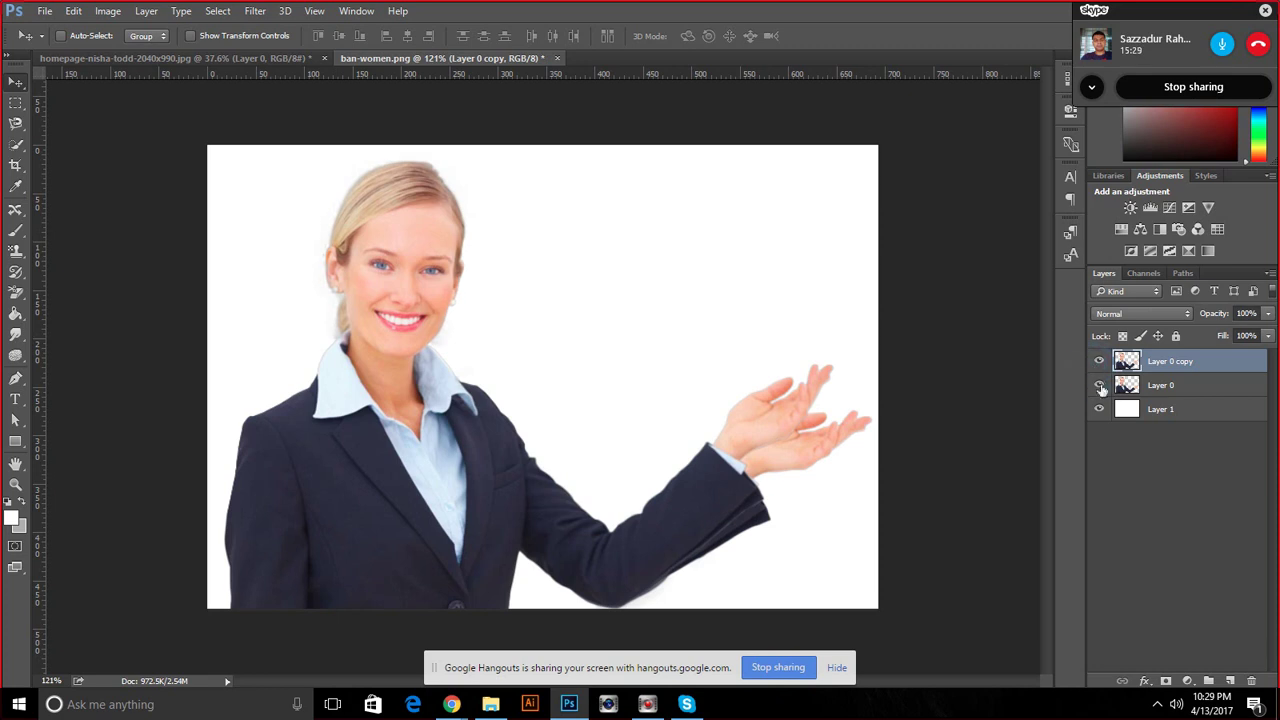
left_click(1101, 386)
left_click(1099, 362)
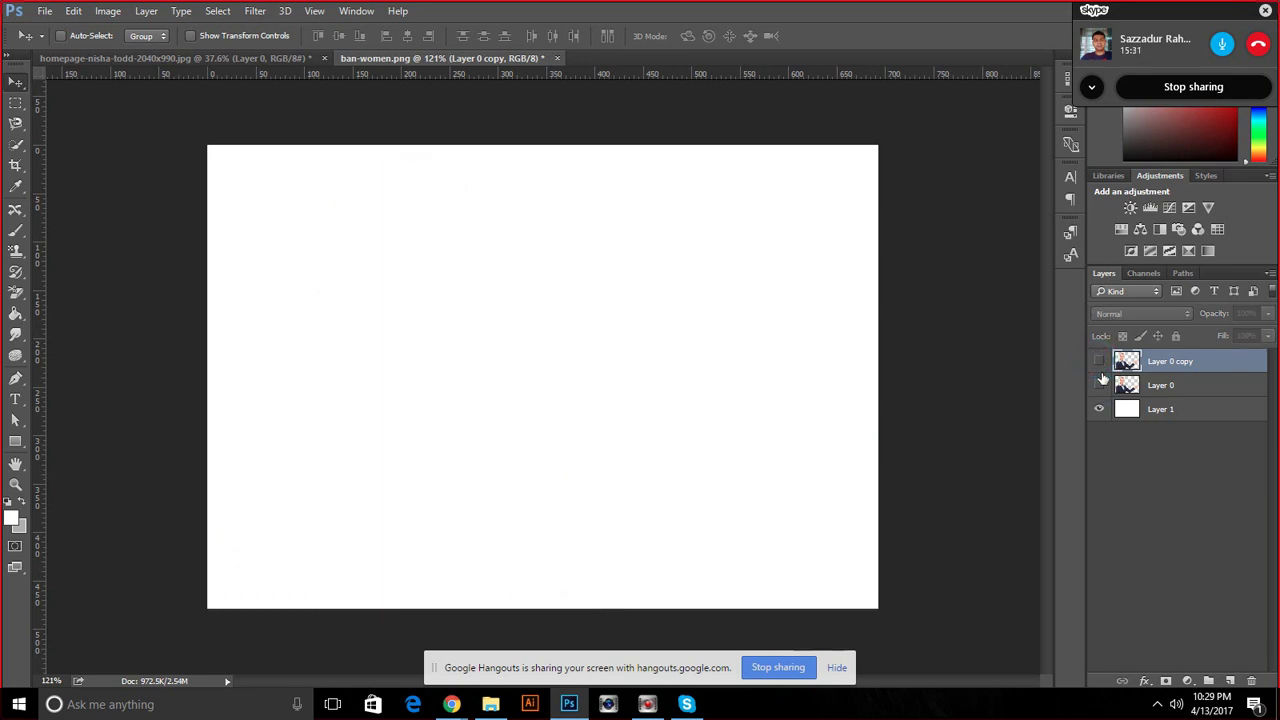
left_click(1100, 385)
left_click(1099, 362)
left_click(1100, 385)
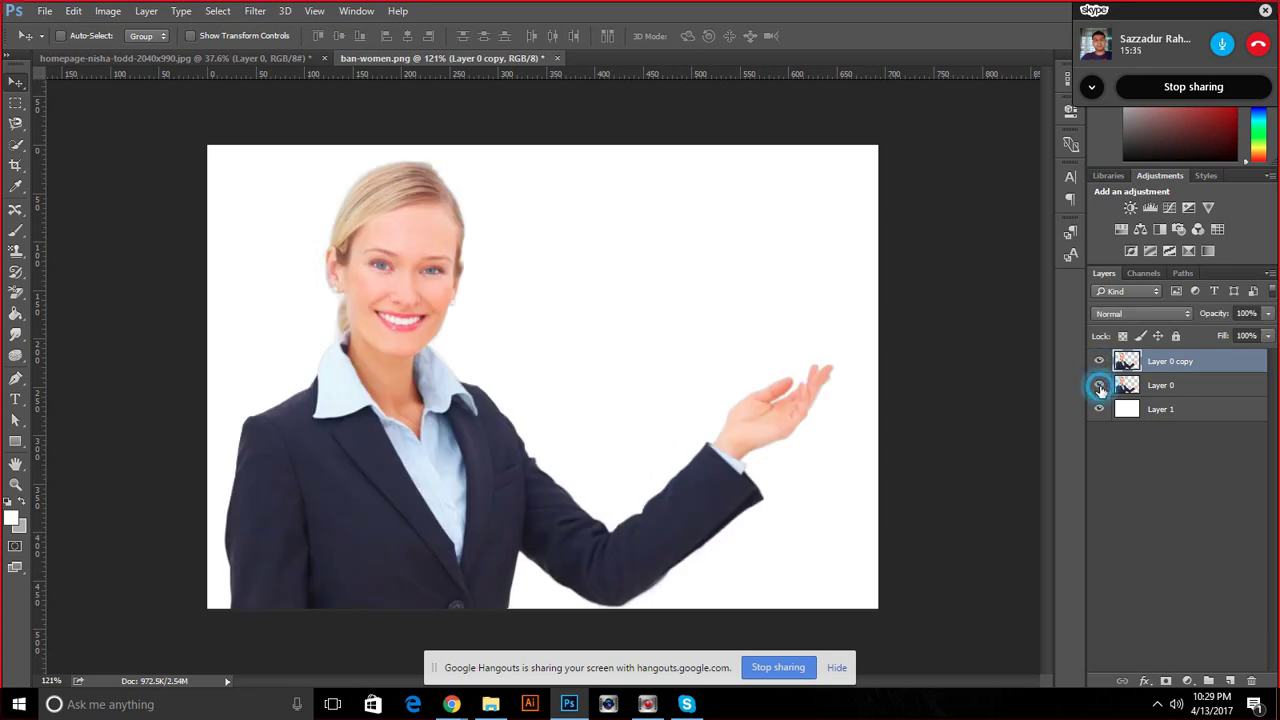
Delete the warped Layer 0 copy and hide the white background layer
left_click(1100, 385)
left_click(1100, 385)
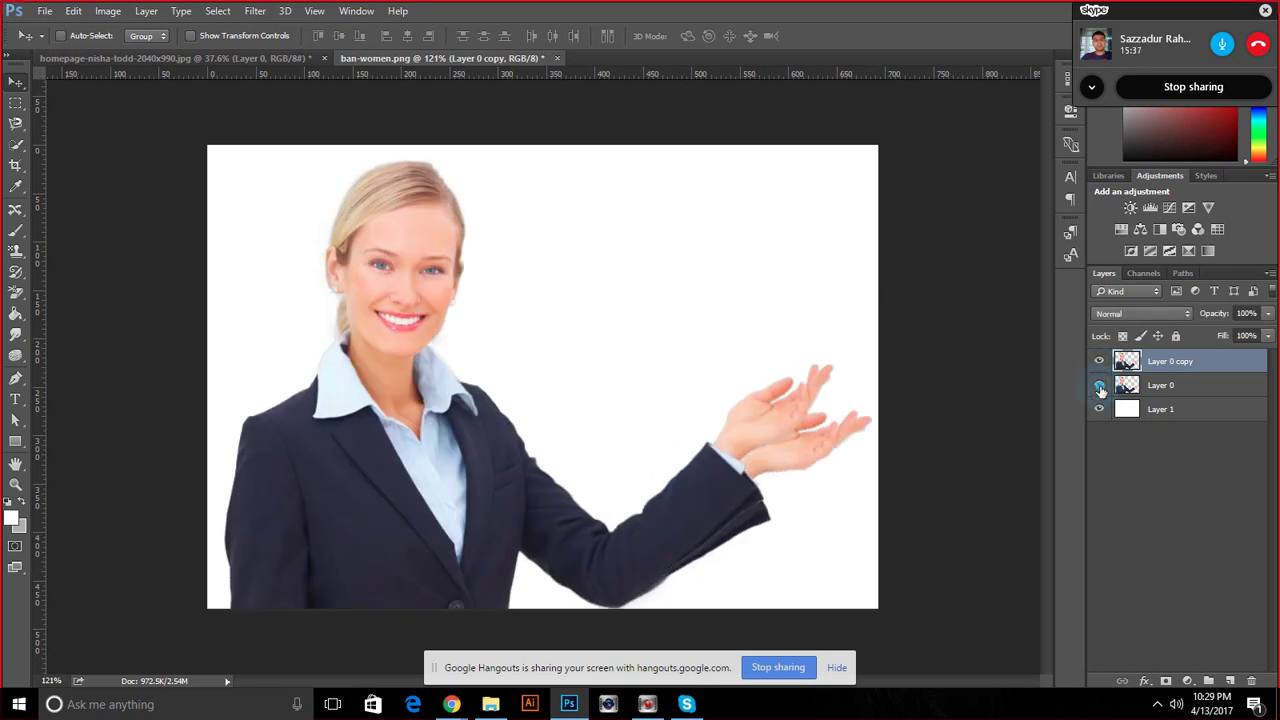
left_click(1100, 385)
left_click(1099, 362)
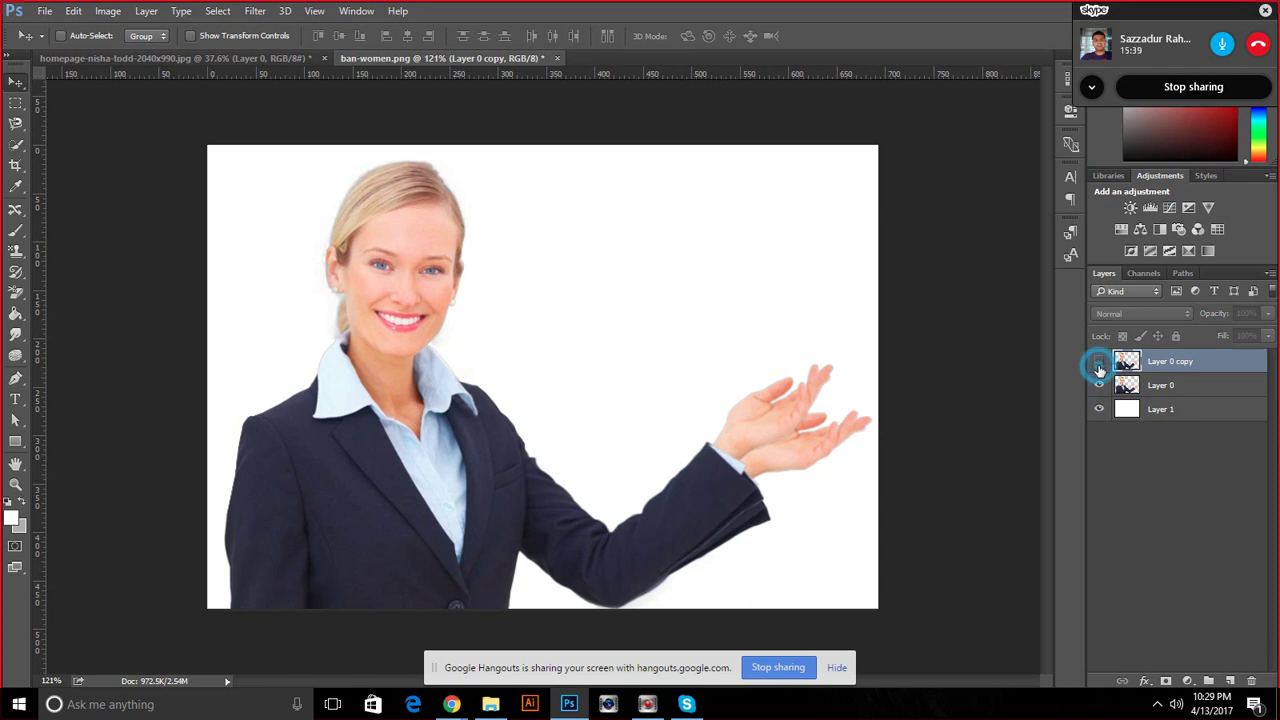
left_click(1100, 362)
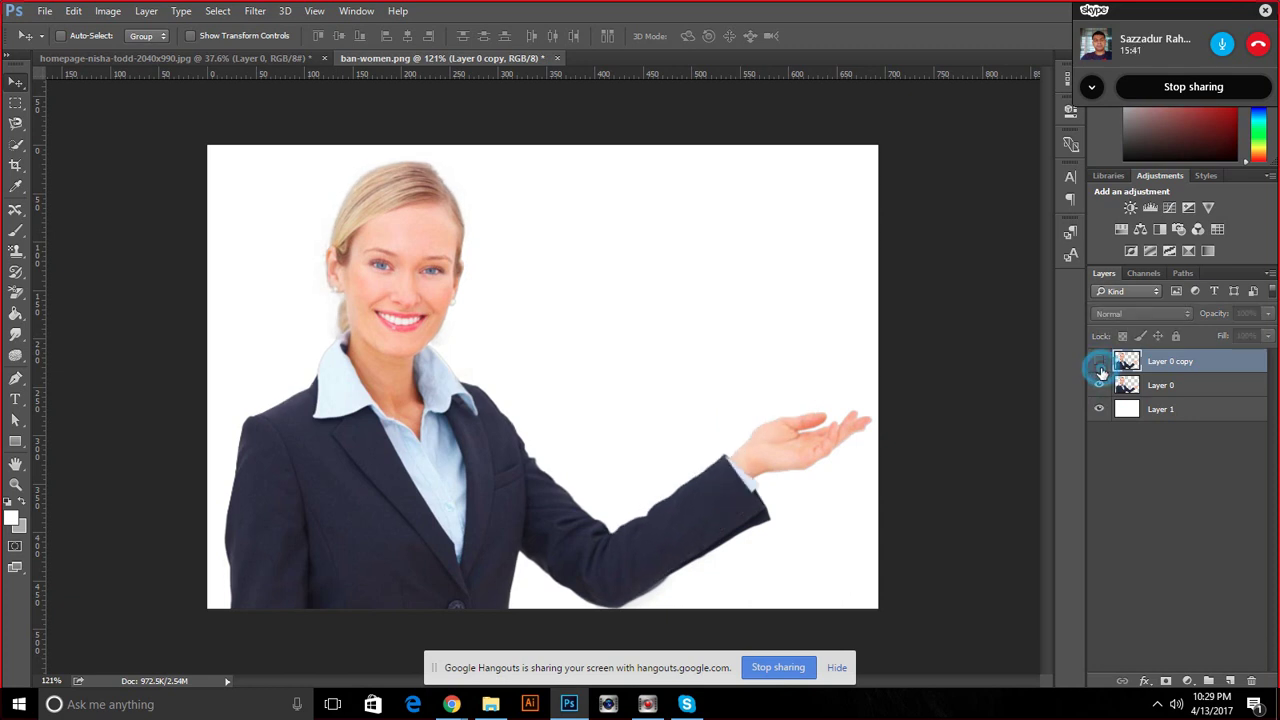
left_click(1102, 385)
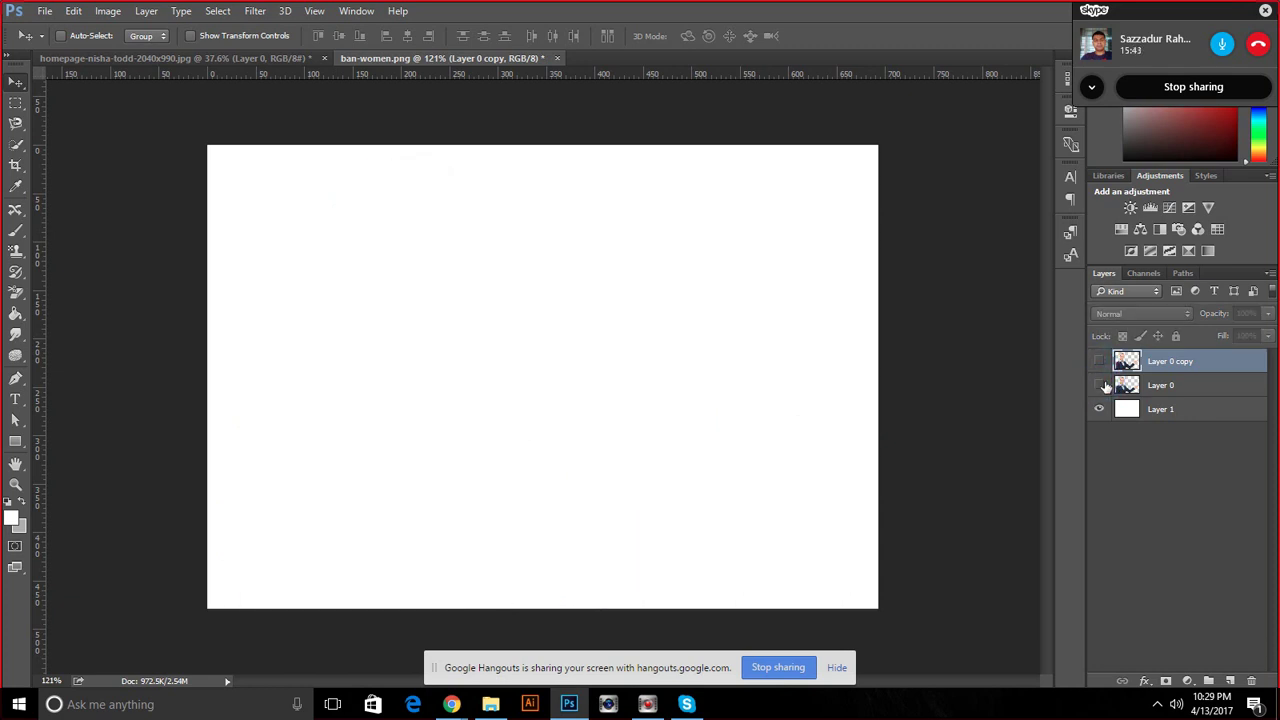
key("Delete")
left_click(1100, 361)
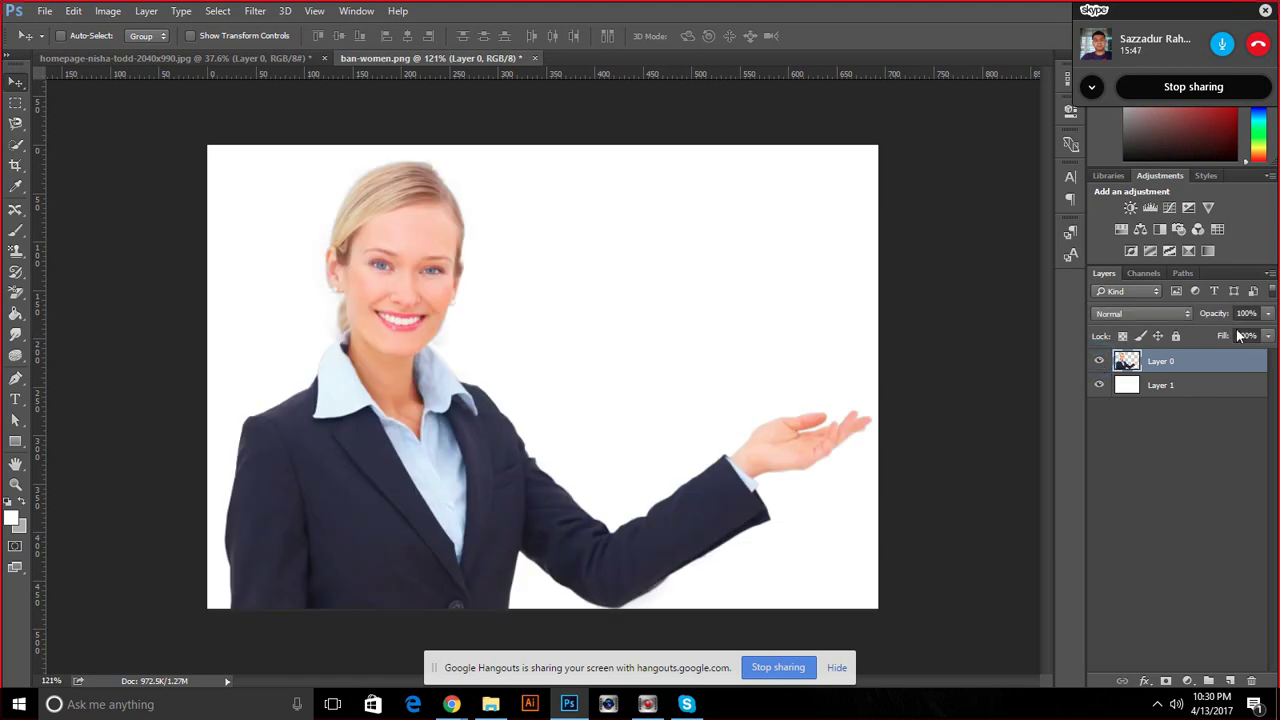
left_click(1100, 385)
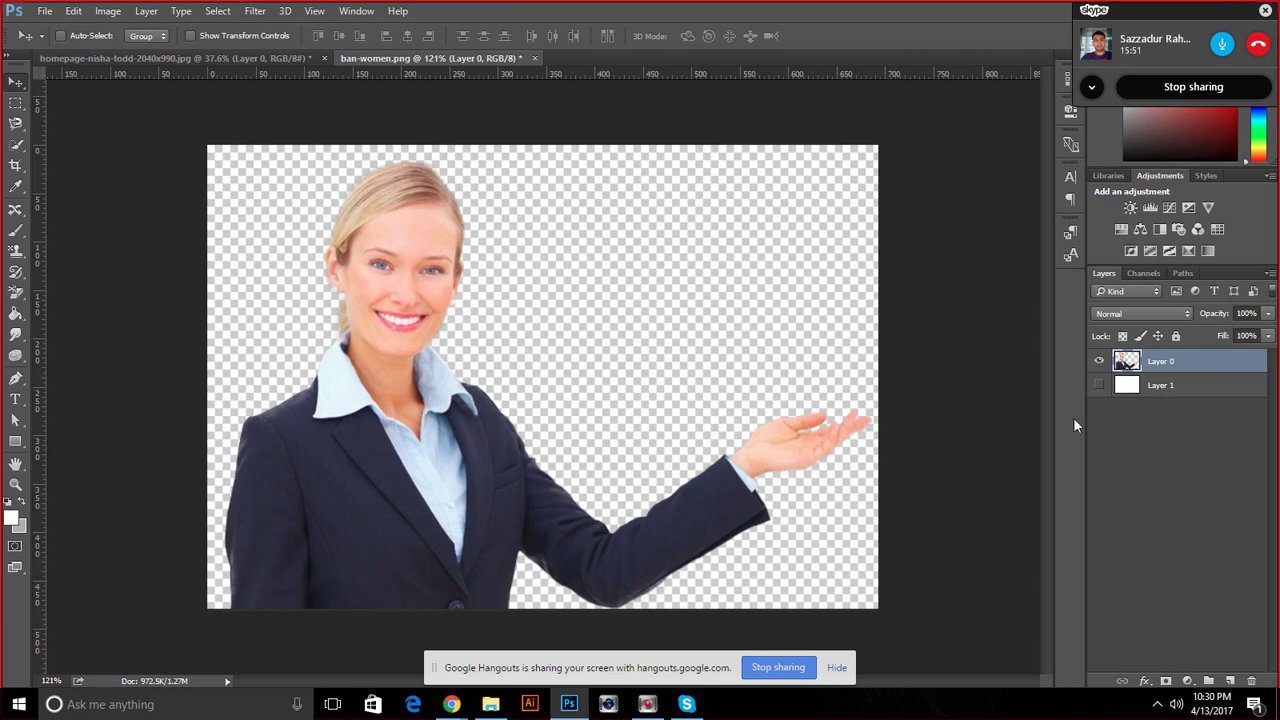
left_click(490, 704)
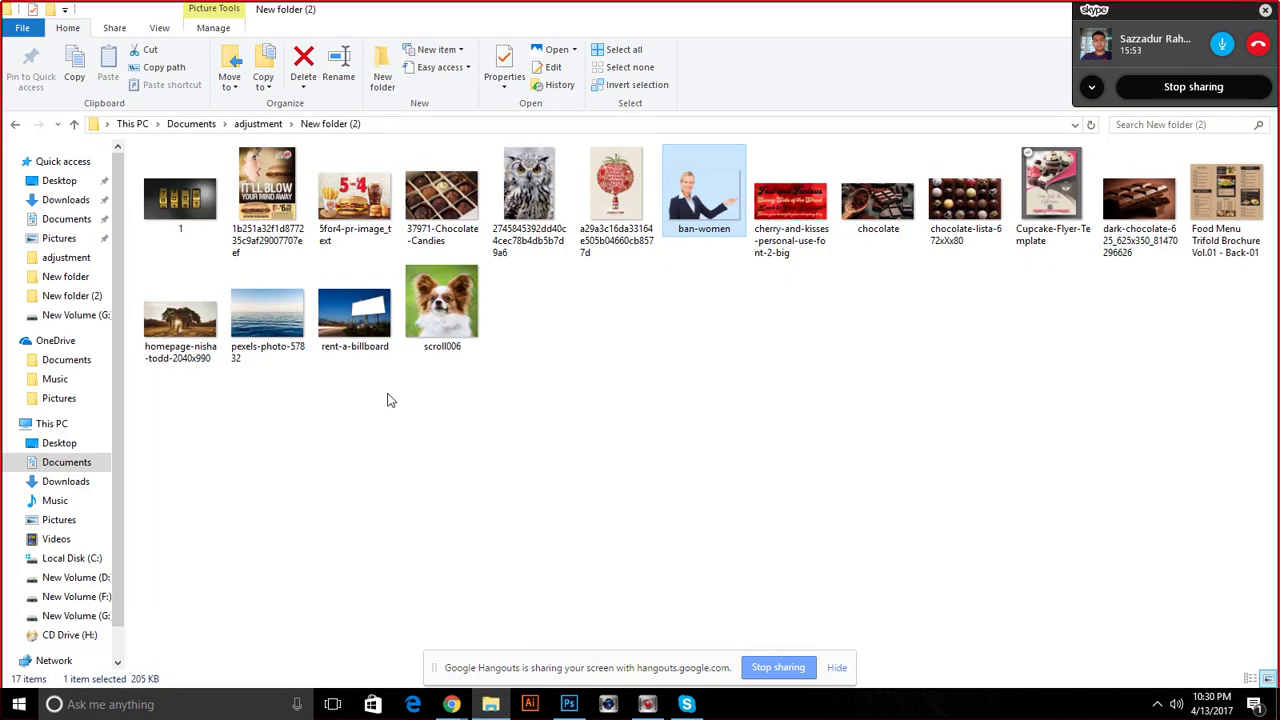
Place the 5for4-pr-image_text burger ad as a new layer and scale it up to cover the canvas
left_click(448, 316)
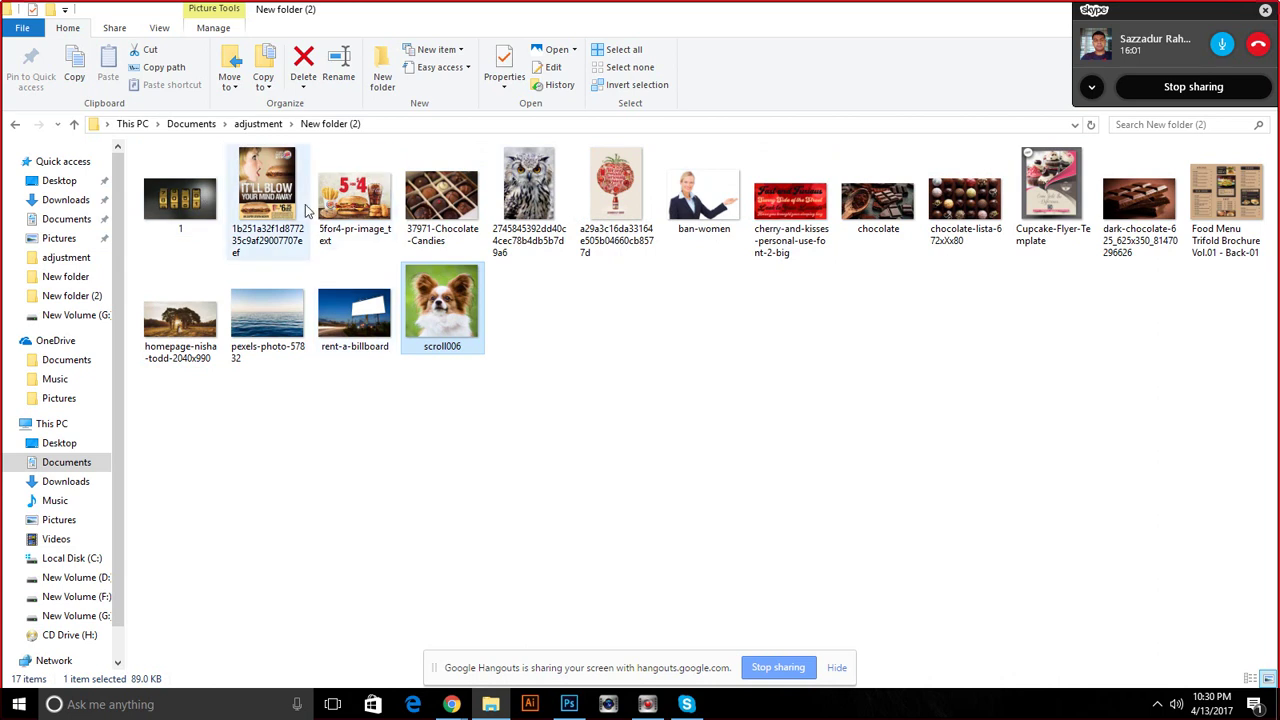
left_click_drag(690, 204, 567, 702)
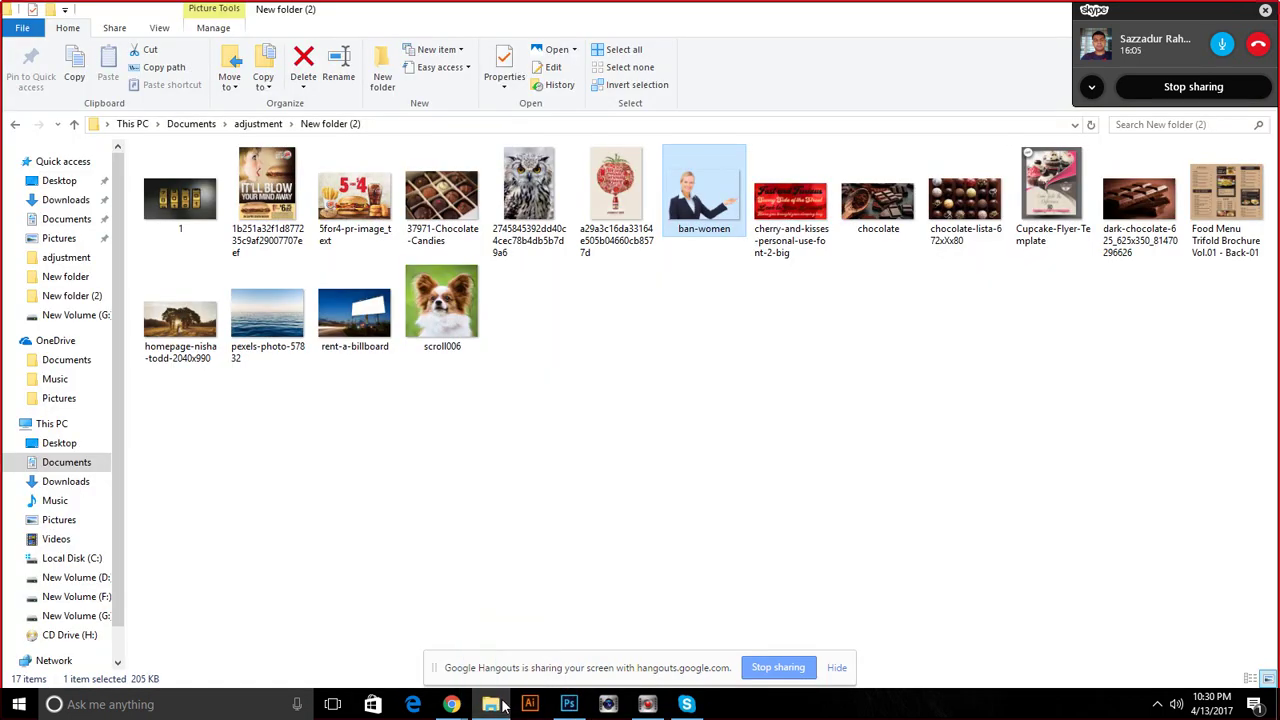
left_click_drag(567, 702, 473, 516)
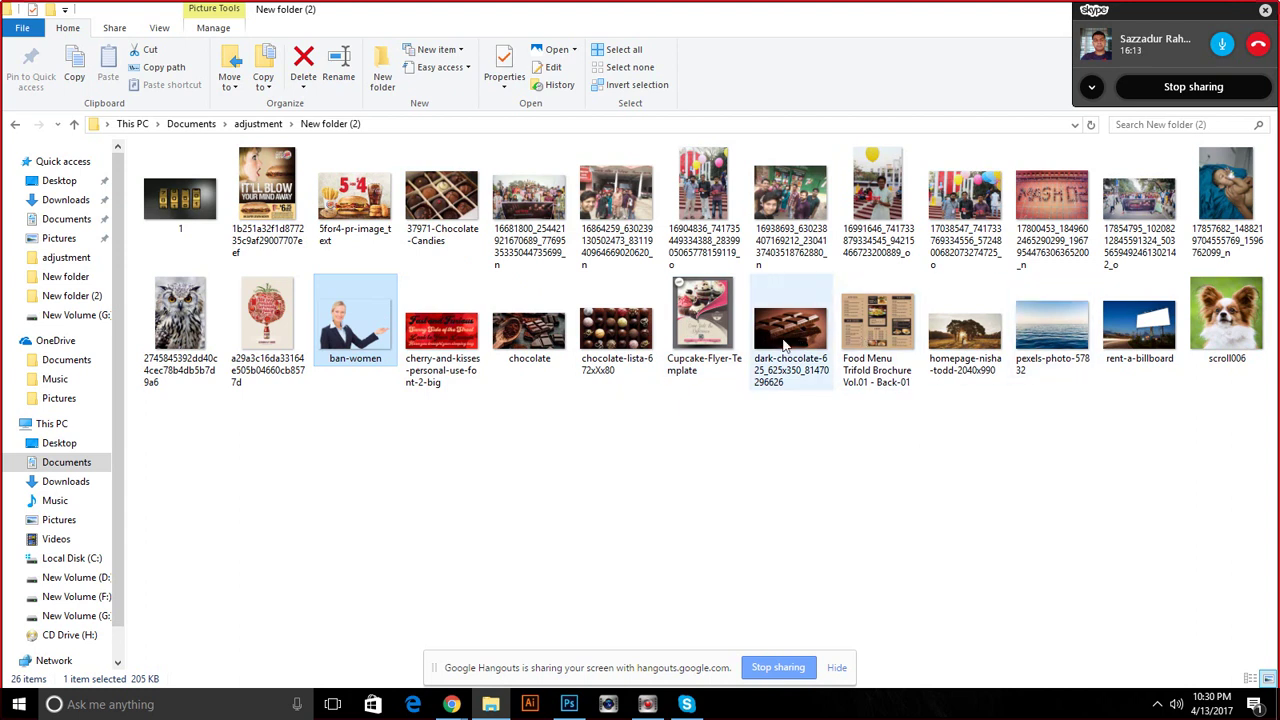
mouse_move(785, 345)
left_mouse_down()
mouse_move(388, 228)
mouse_move(660, 612)
mouse_move(753, 344)
left_mouse_up()
mouse_move(617, 427)
left_mouse_down()
mouse_move(847, 677)
mouse_move(886, 670)
left_mouse_up()
left_click(565, 36)
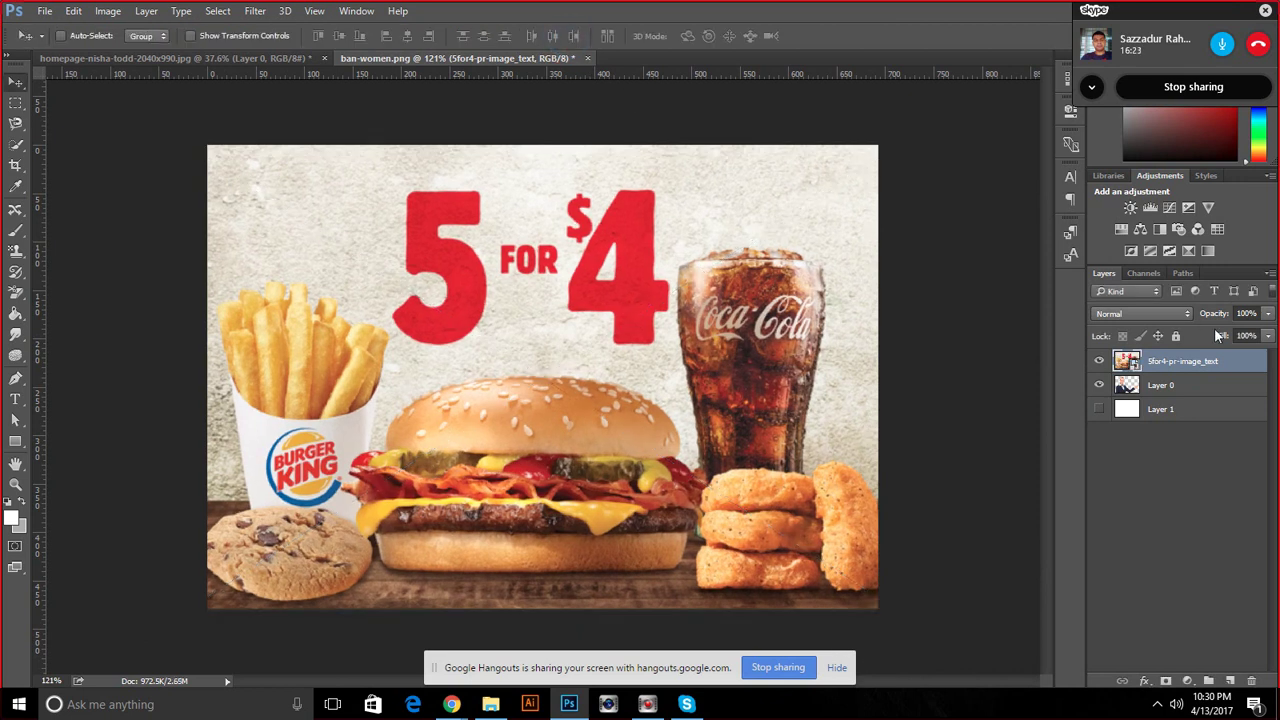
Rasterize the food ad layer and merge a duplicate of Layer 0 into it
right_click(1210, 360)
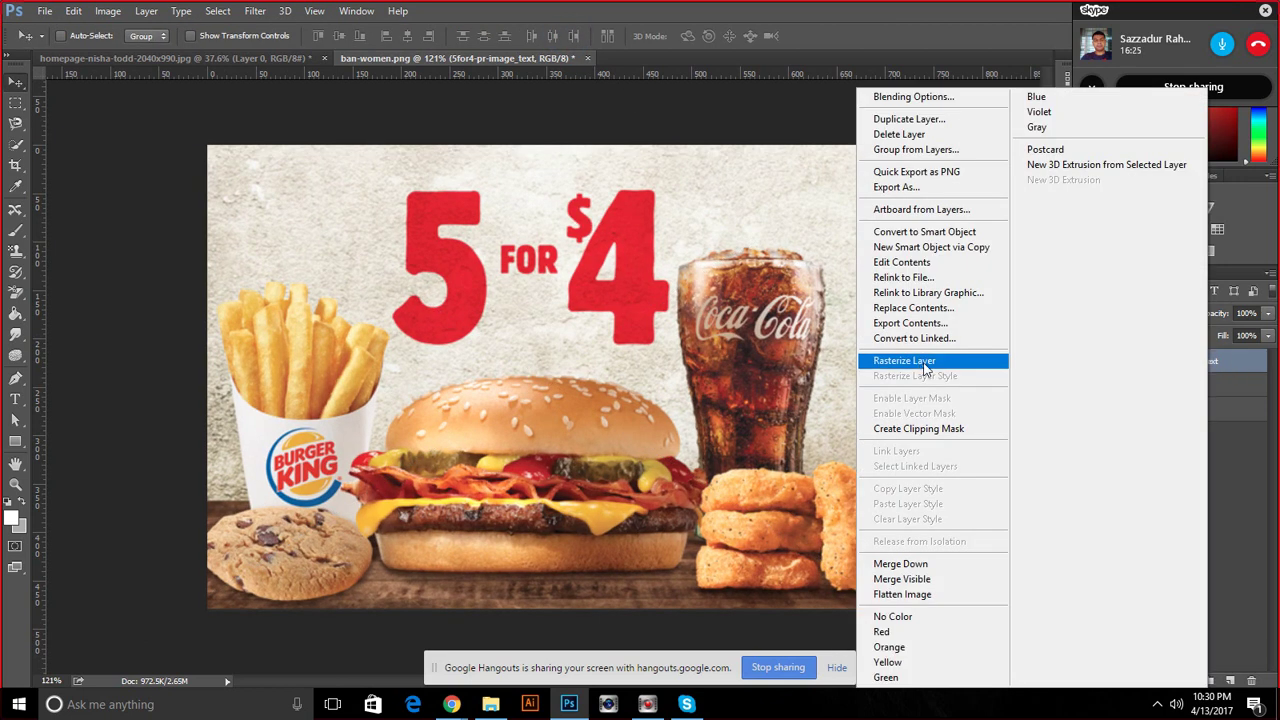
left_click(903, 363)
double_click(1099, 360)
left_click(1133, 390)
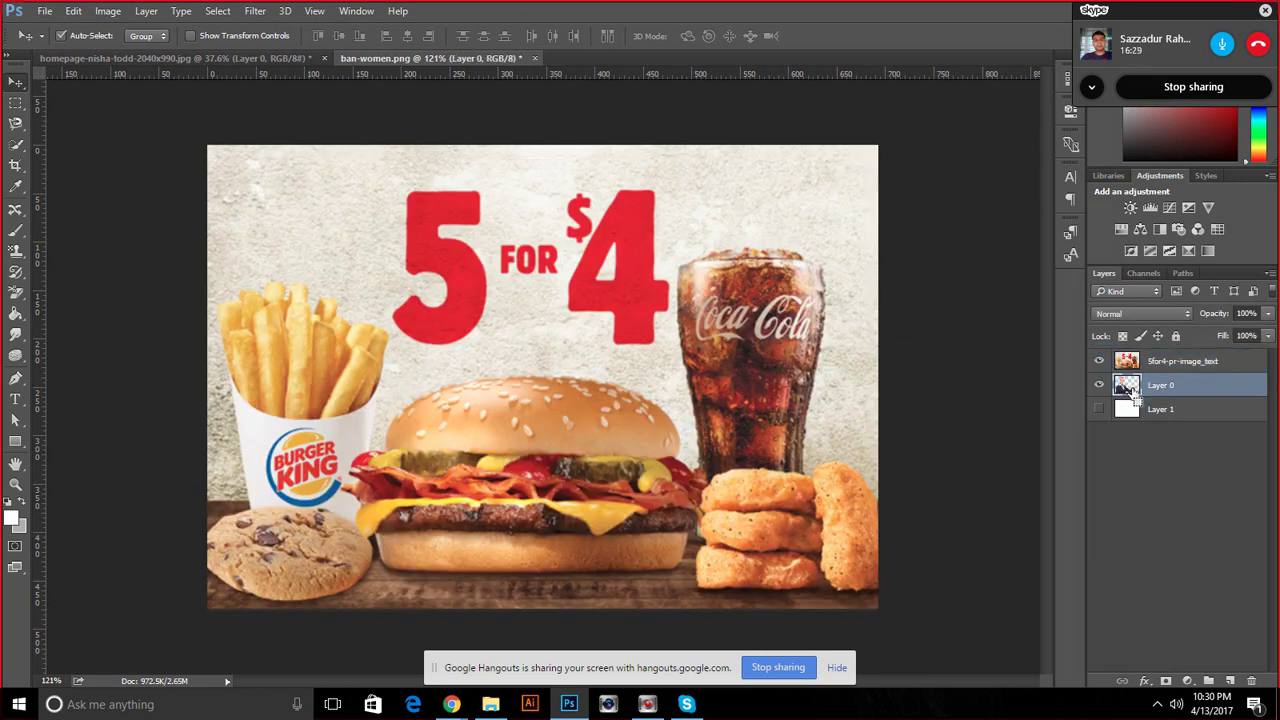
key("ctrl+j")
left_click_drag(1133, 388, 1150, 372)
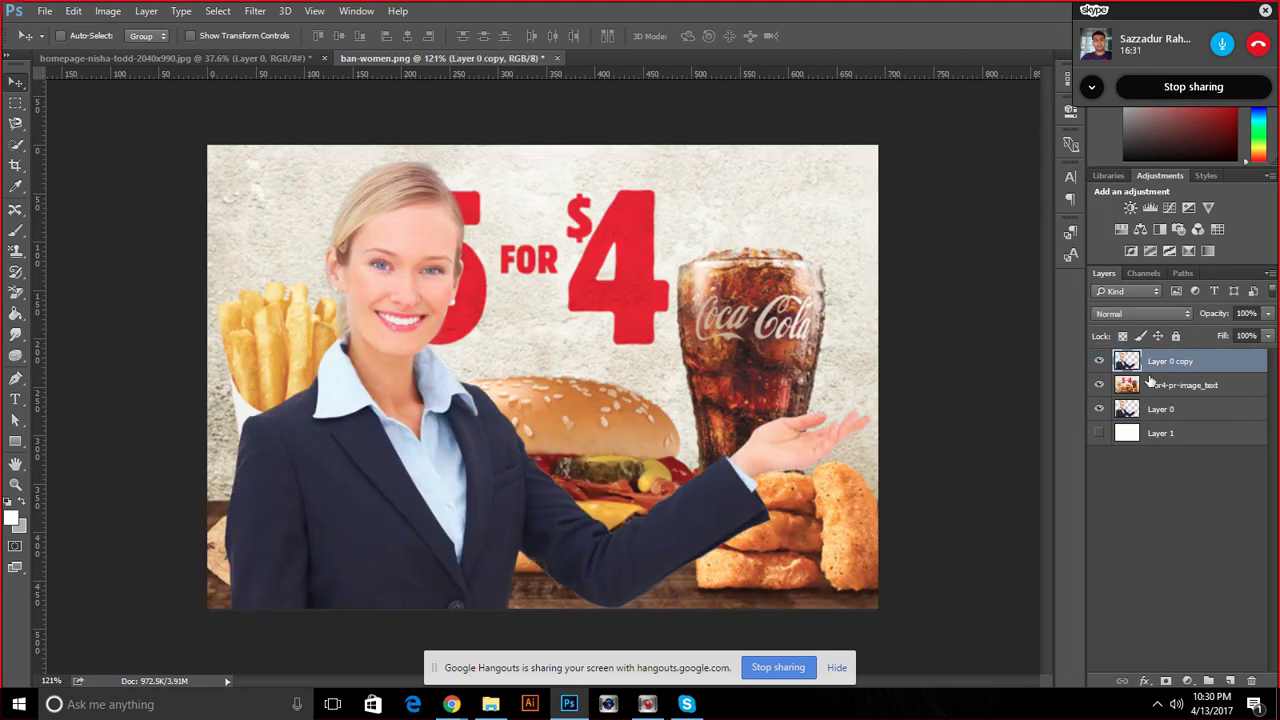
left_click(1150, 385, "shift")
right_click(1150, 372)
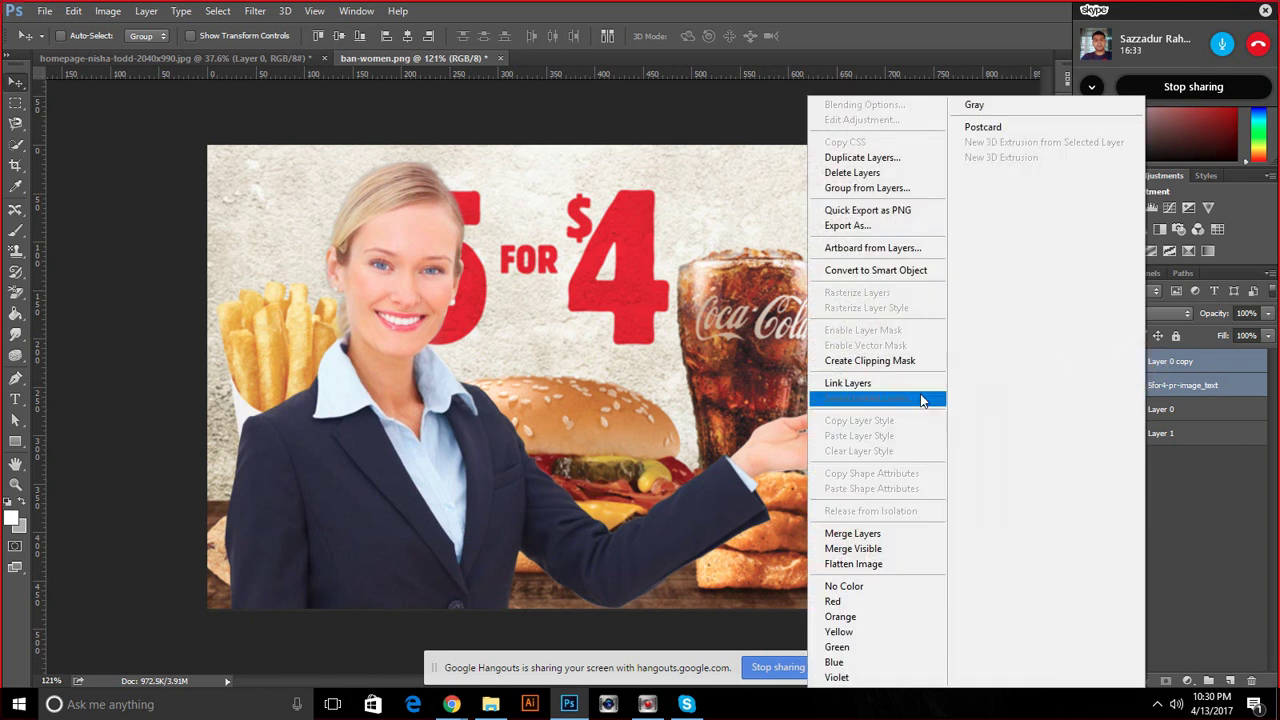
left_click(895, 533)
Hide the original Layer 0 and check the merged woman-and-ad layer's visibility
left_click(1099, 361)
left_click(1099, 385)
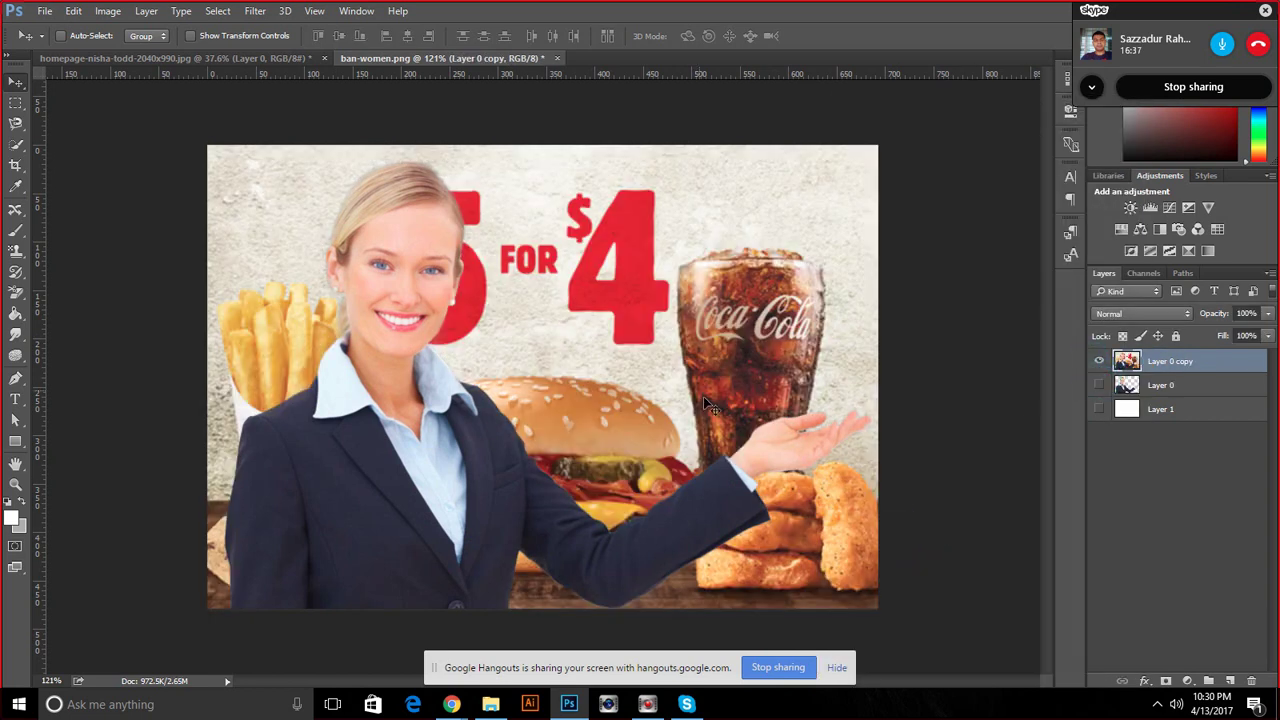
left_click(1099, 361)
left_click(1099, 361)
left_click(1099, 361)
left_click(1099, 361)
left_click(1099, 361)
left_click(1099, 361)
left_click(1099, 361)
left_click(1100, 361)
left_click(1100, 361)
left_click(73, 11)
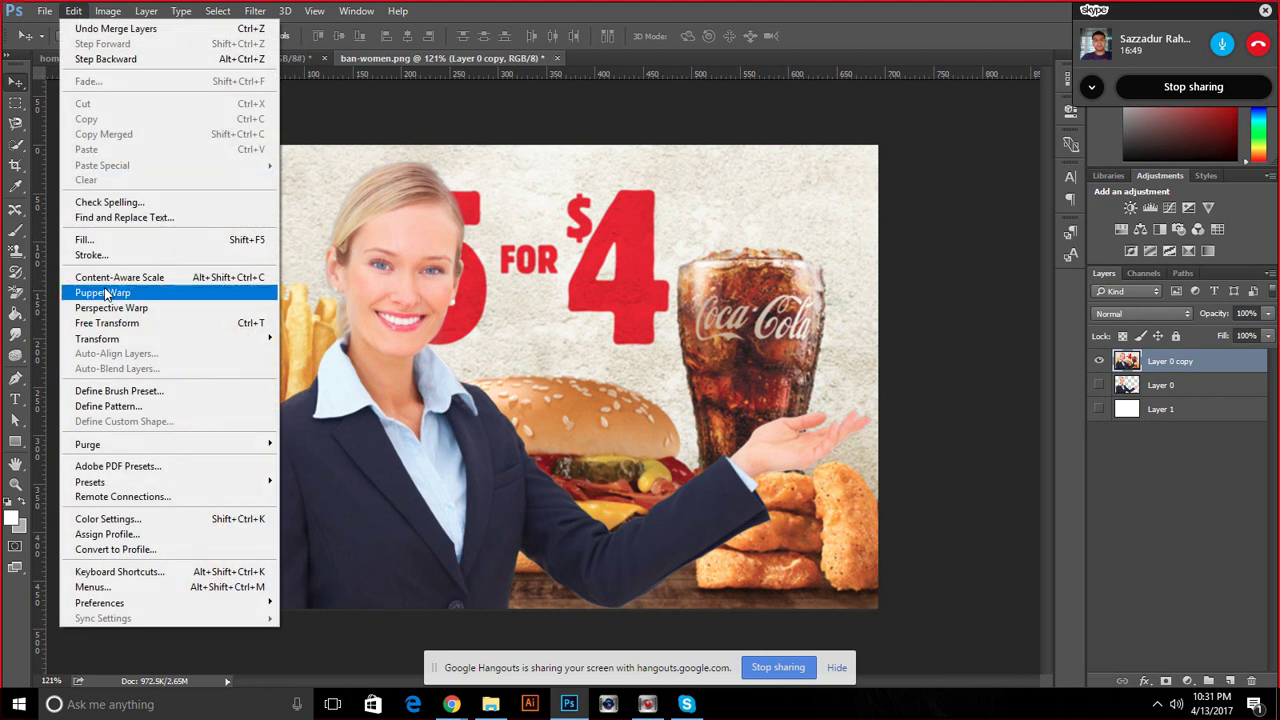
left_click(105, 293)
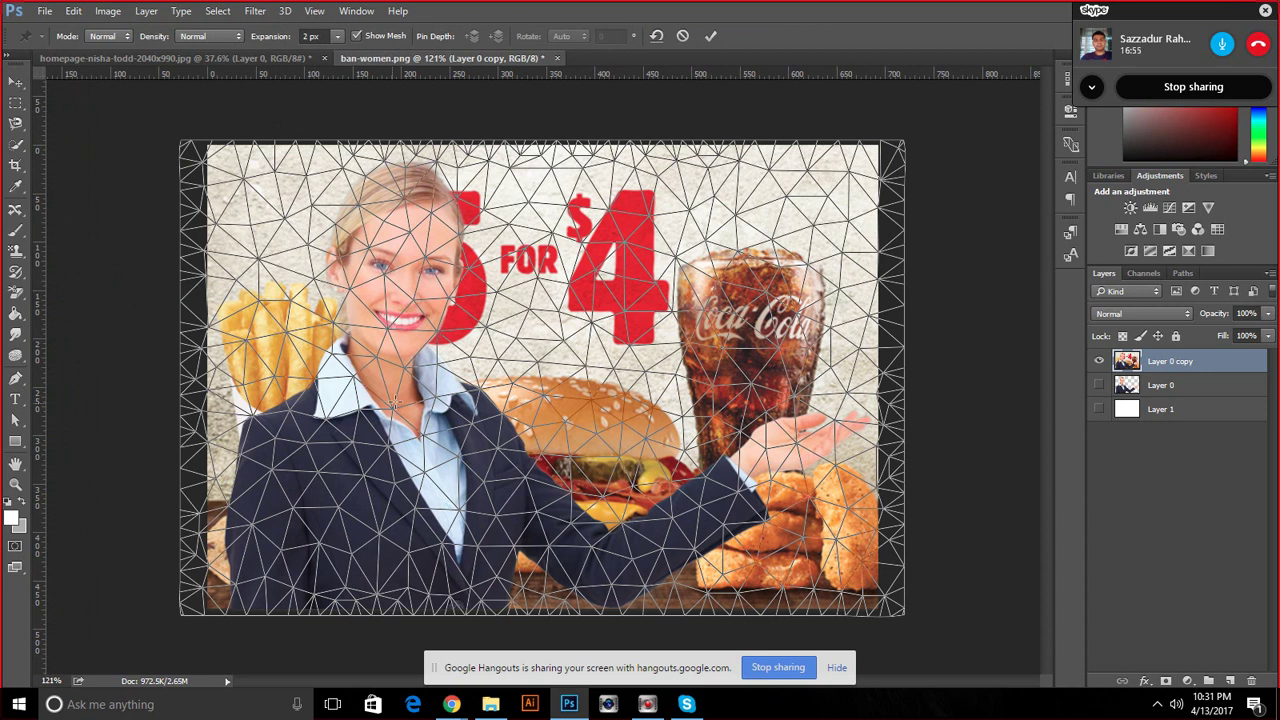
left_click(803, 437)
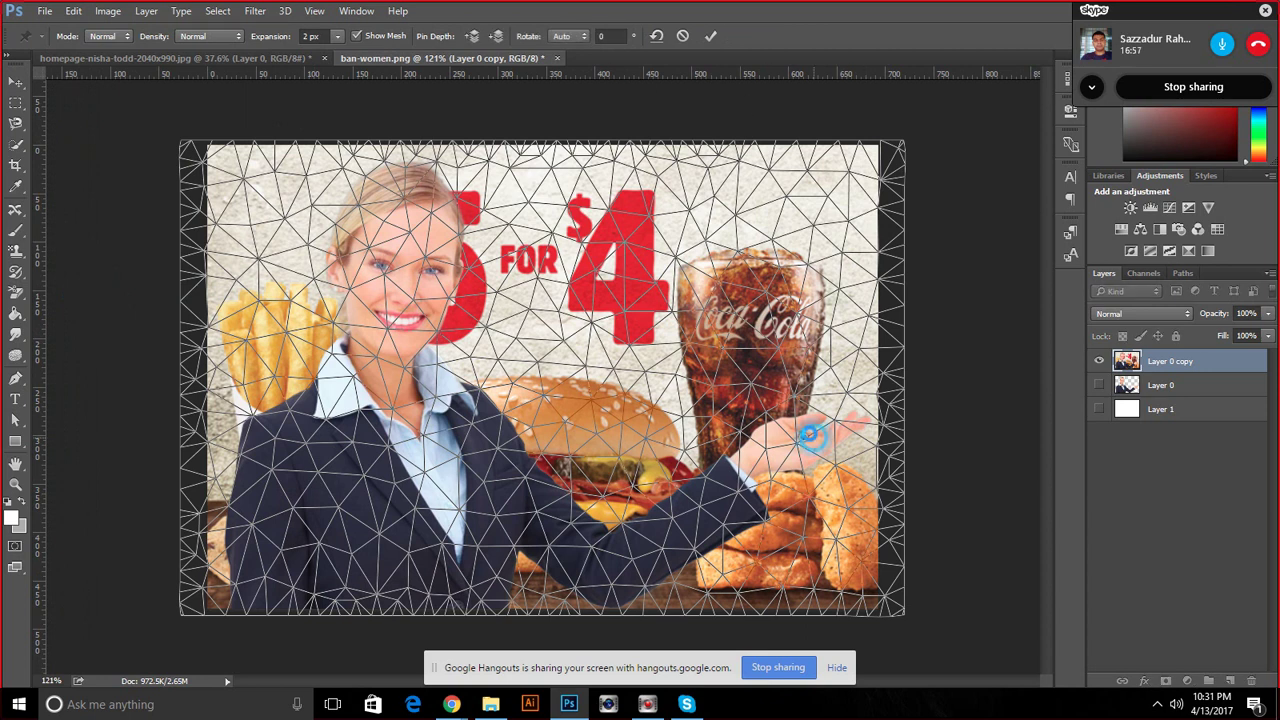
left_click(806, 439)
left_click(664, 281)
left_click(266, 550)
left_click(266, 405)
left_click(352, 323)
left_click(367, 215)
left_click(457, 172)
left_click(588, 150)
left_click(547, 295)
left_click(563, 429)
left_click(573, 527)
left_click_drag(573, 527, 574, 563)
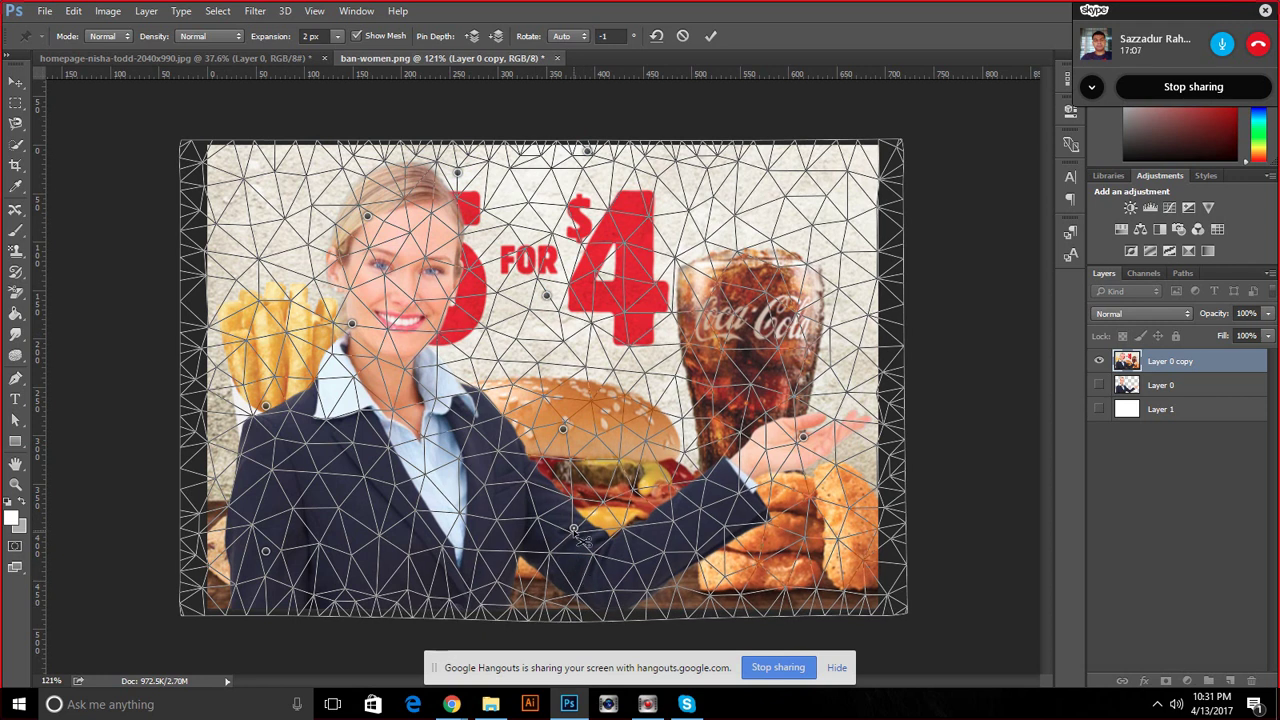
left_click(532, 588)
left_click(378, 612)
left_click(377, 506)
left_click(427, 444)
left_click(478, 482)
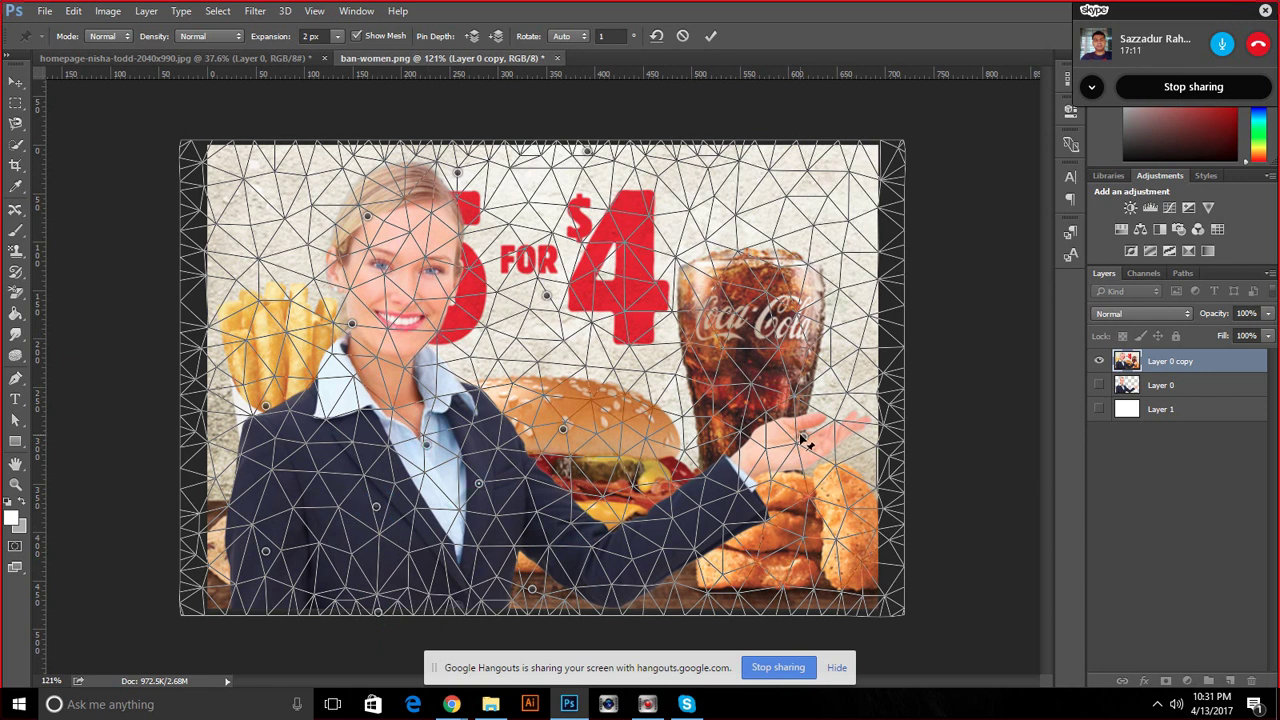
mouse_move(803, 440)
left_mouse_down()
mouse_move(770, 373)
mouse_move(788, 418)
mouse_move(801, 373)
mouse_move(820, 375)
left_mouse_up()
left_click(682, 36)
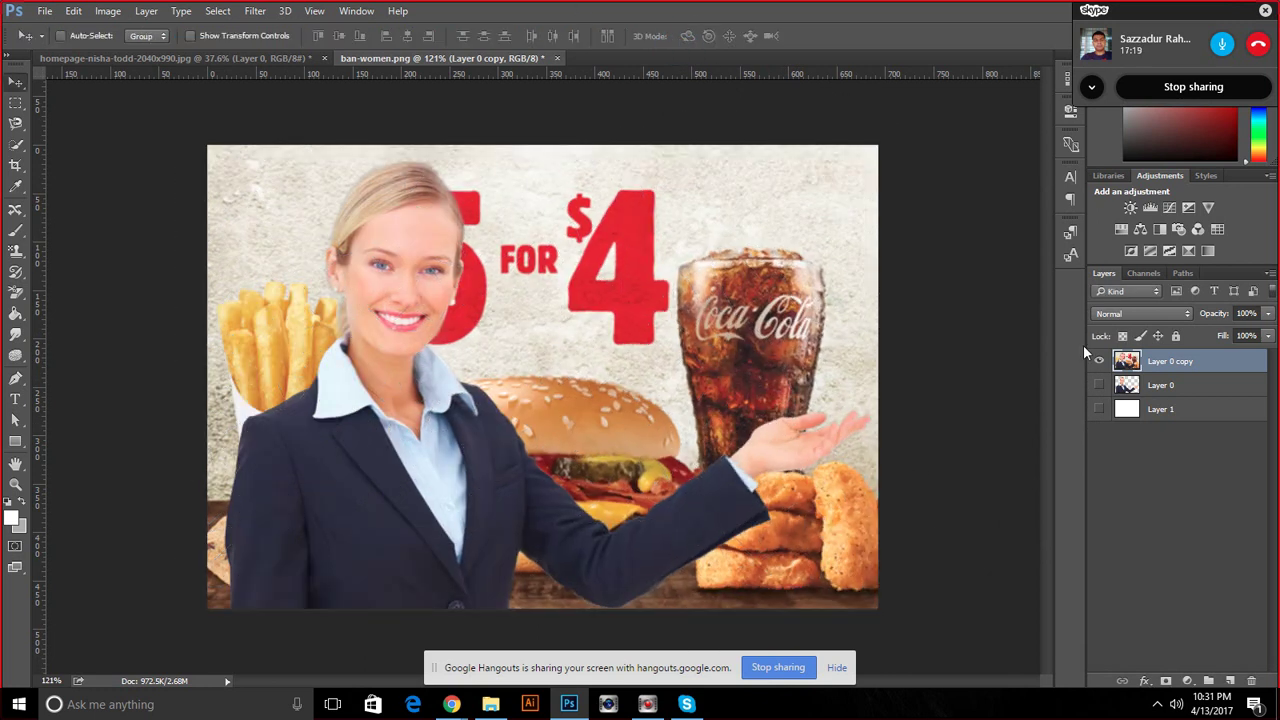
Delete the merged ad layer, show Layer 0 and the white layer, then duplicate Layer 0 and hide the original
key("Delete")
left_click(1099, 361)
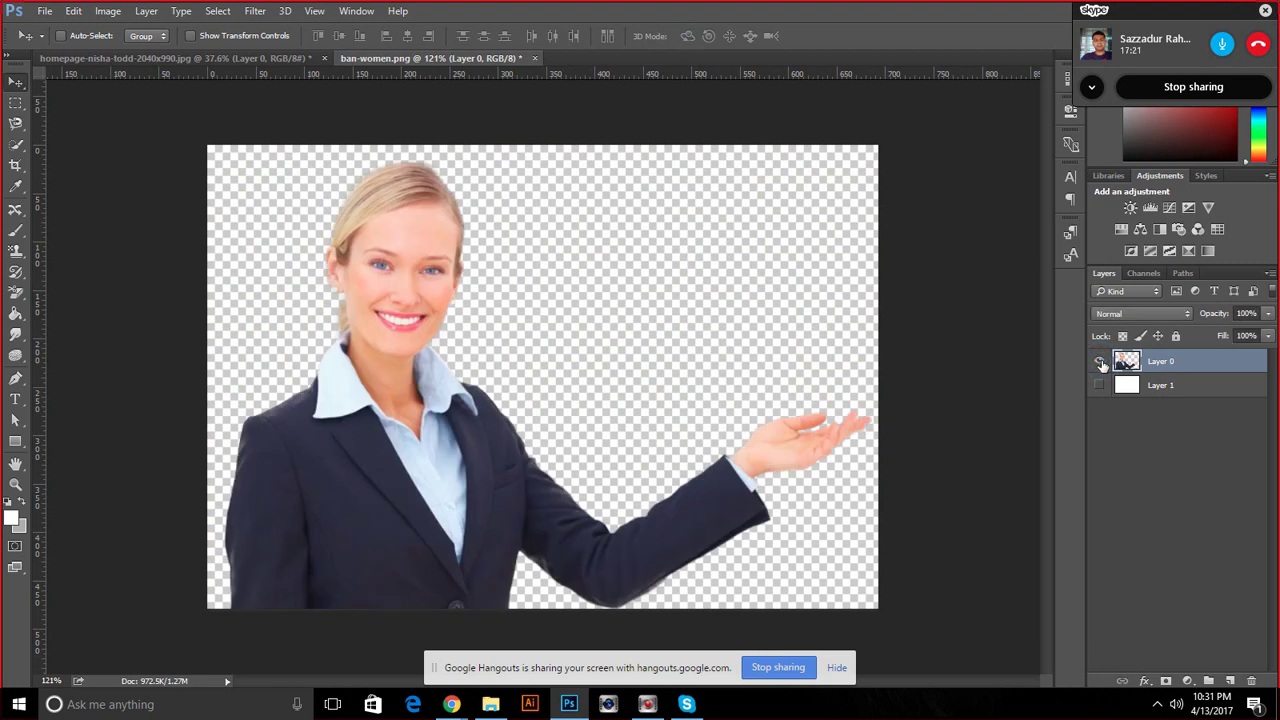
left_click(1100, 386)
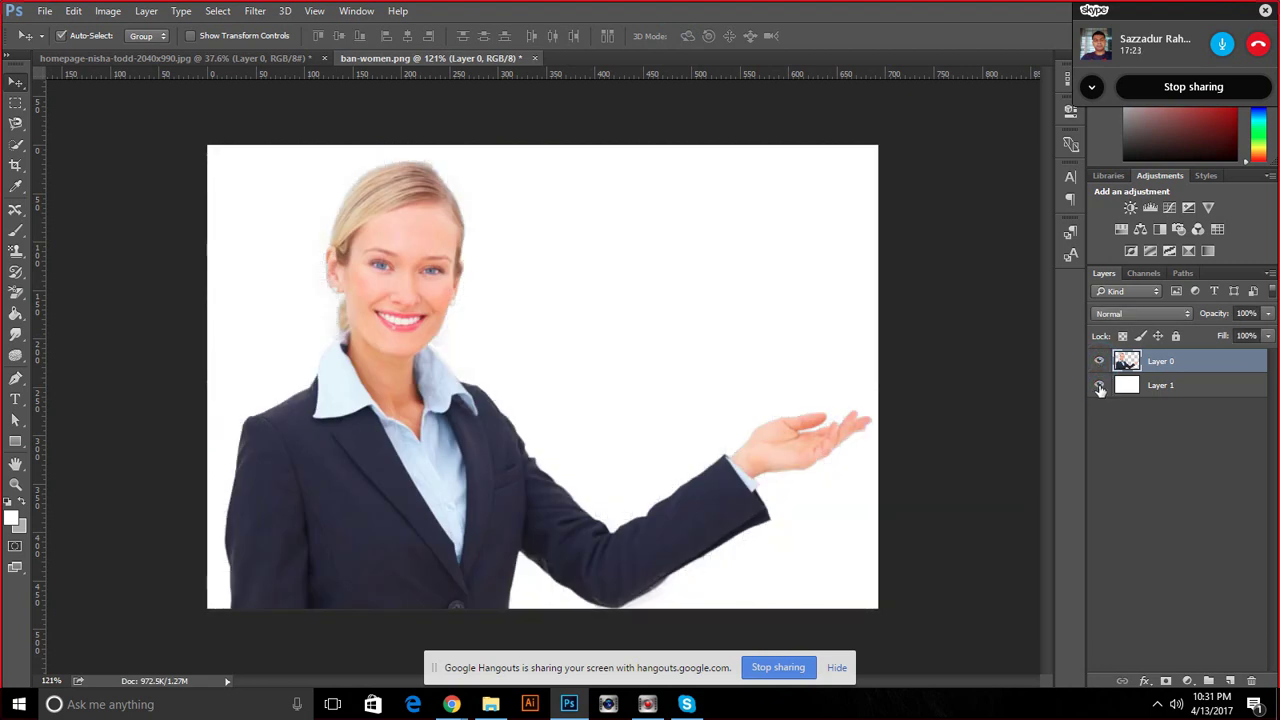
key("ctrl+j")
left_click(1099, 385)
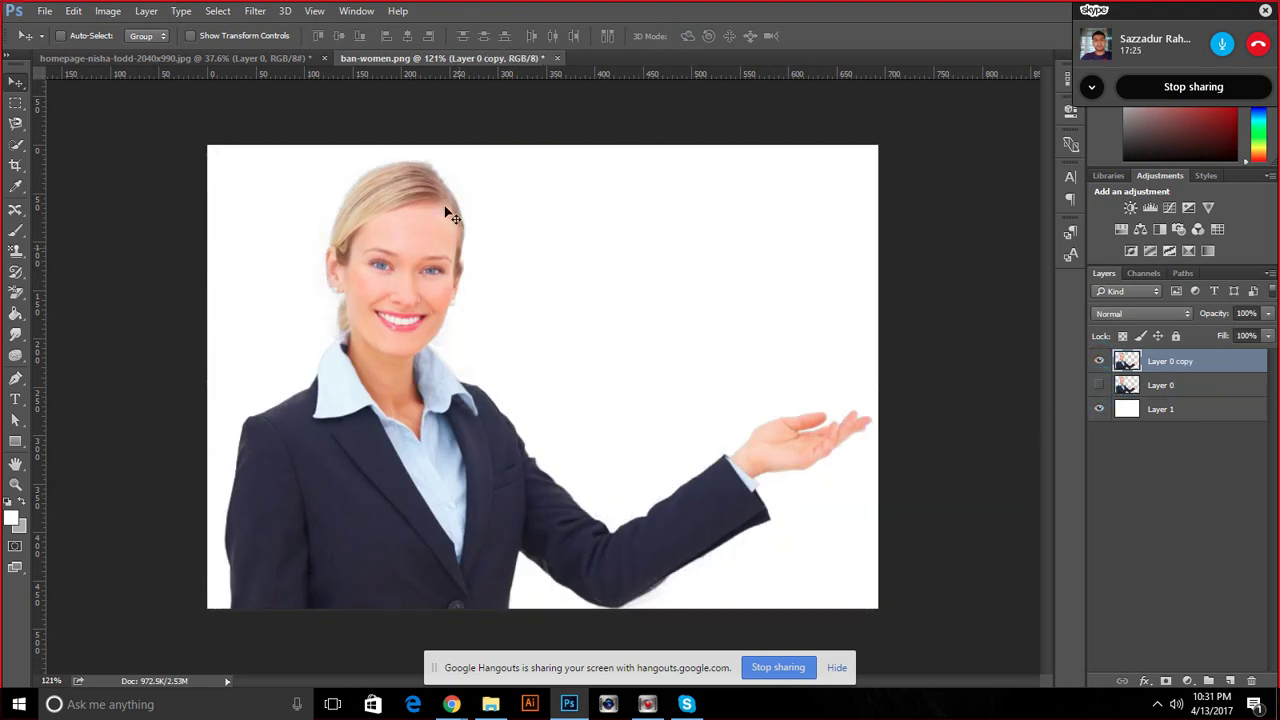
Start Puppet Warp on the Layer 0 copy from the Edit menu
left_click(75, 12)
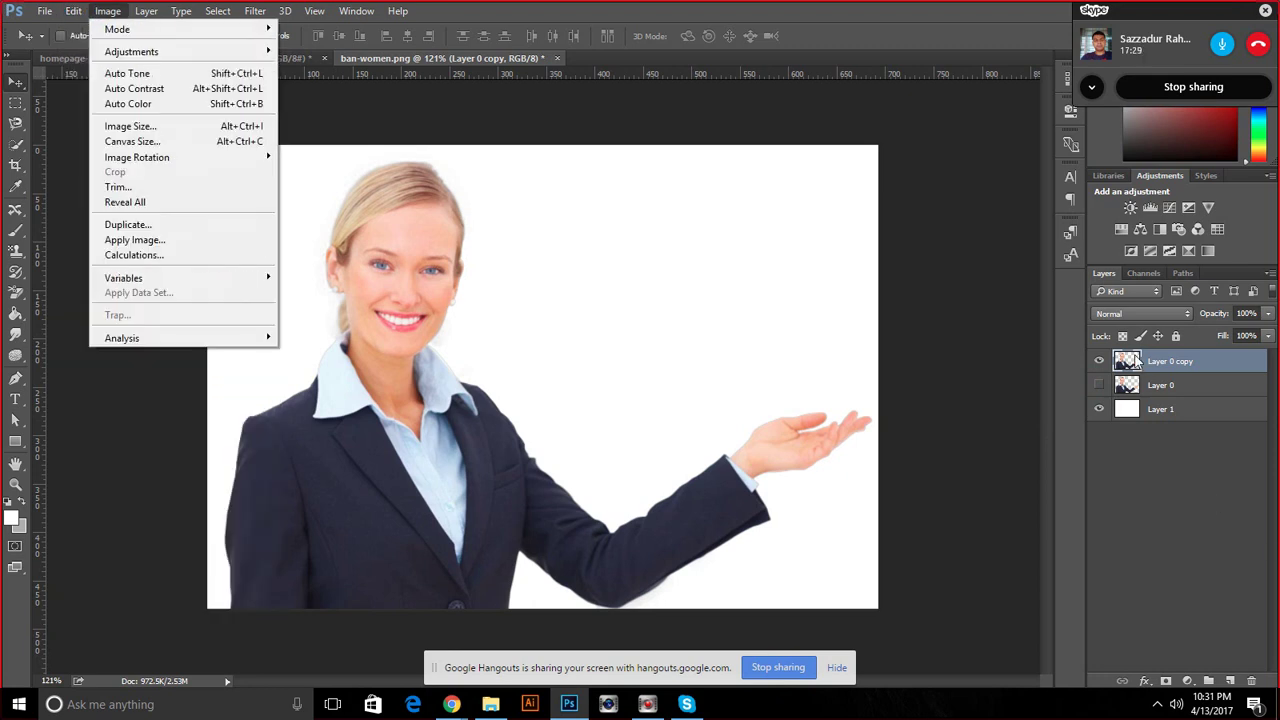
left_click(74, 11)
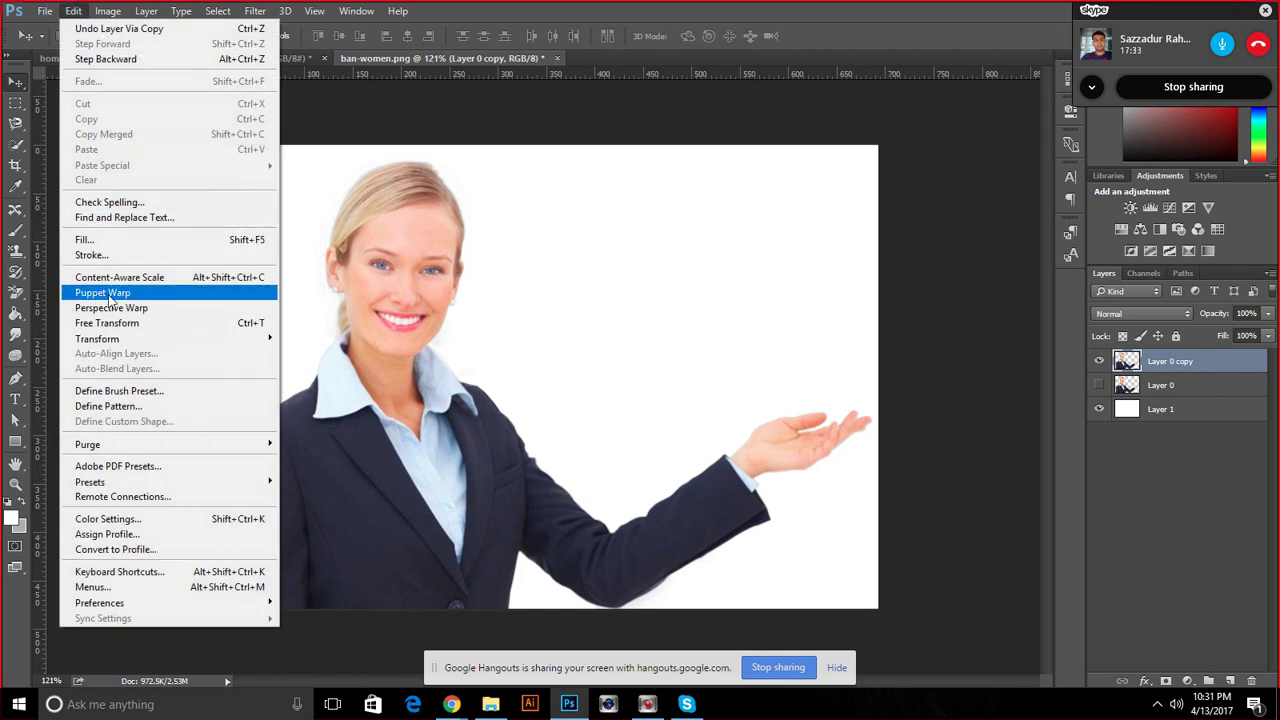
left_click(104, 293)
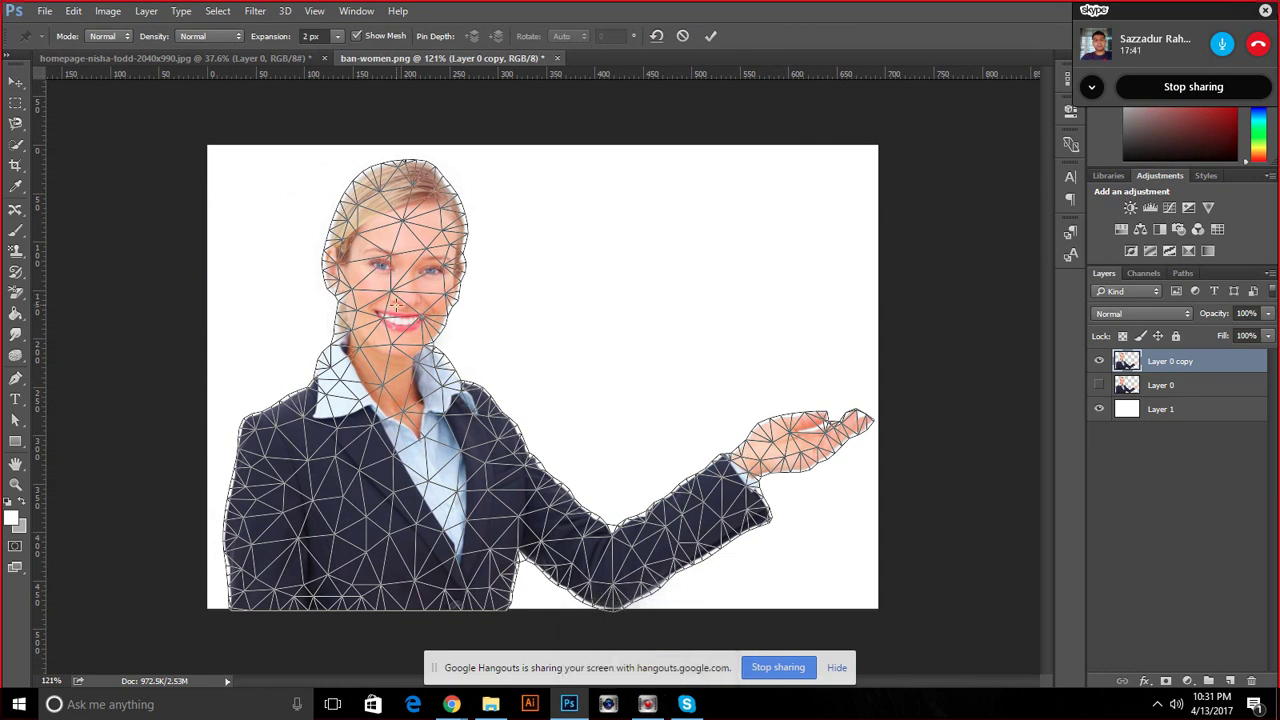
Pin the hair, collar, shoulders and jacket outline of the woman copy
left_click(362, 213)
left_click(454, 220)
left_click(446, 374)
left_click(508, 438)
left_click(518, 524)
left_click(498, 604)
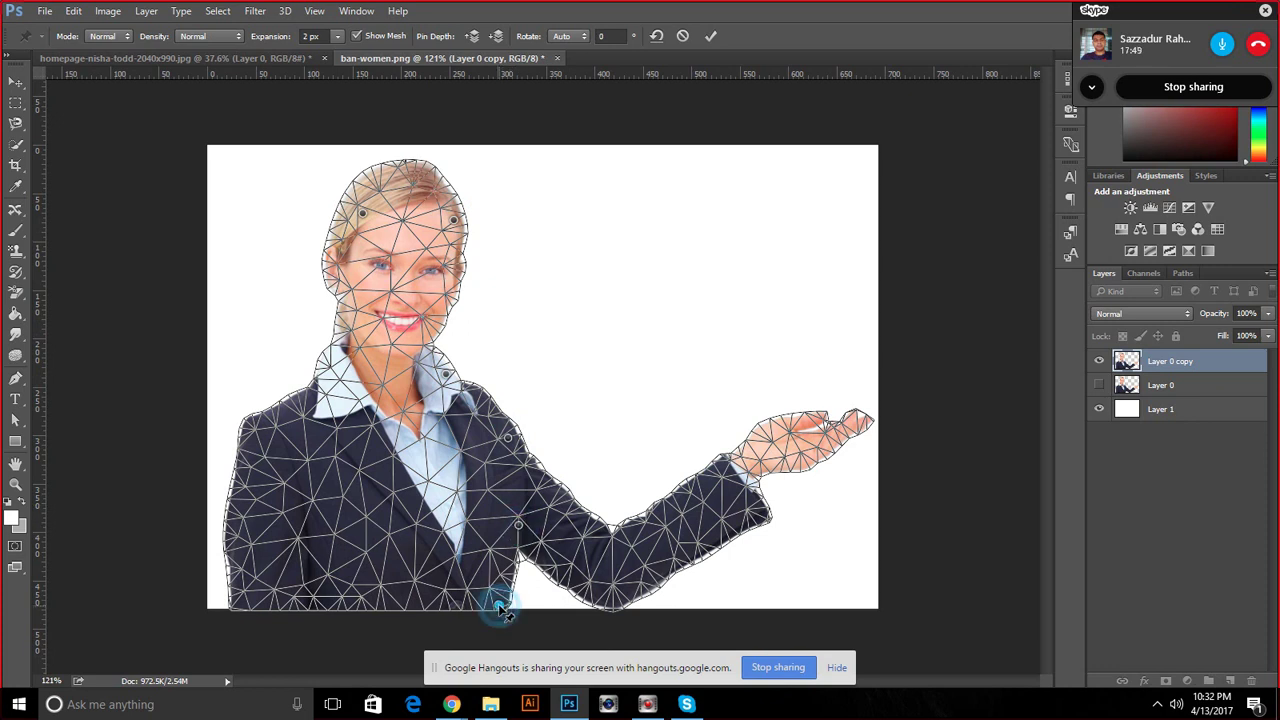
left_click(441, 604)
left_click(324, 598)
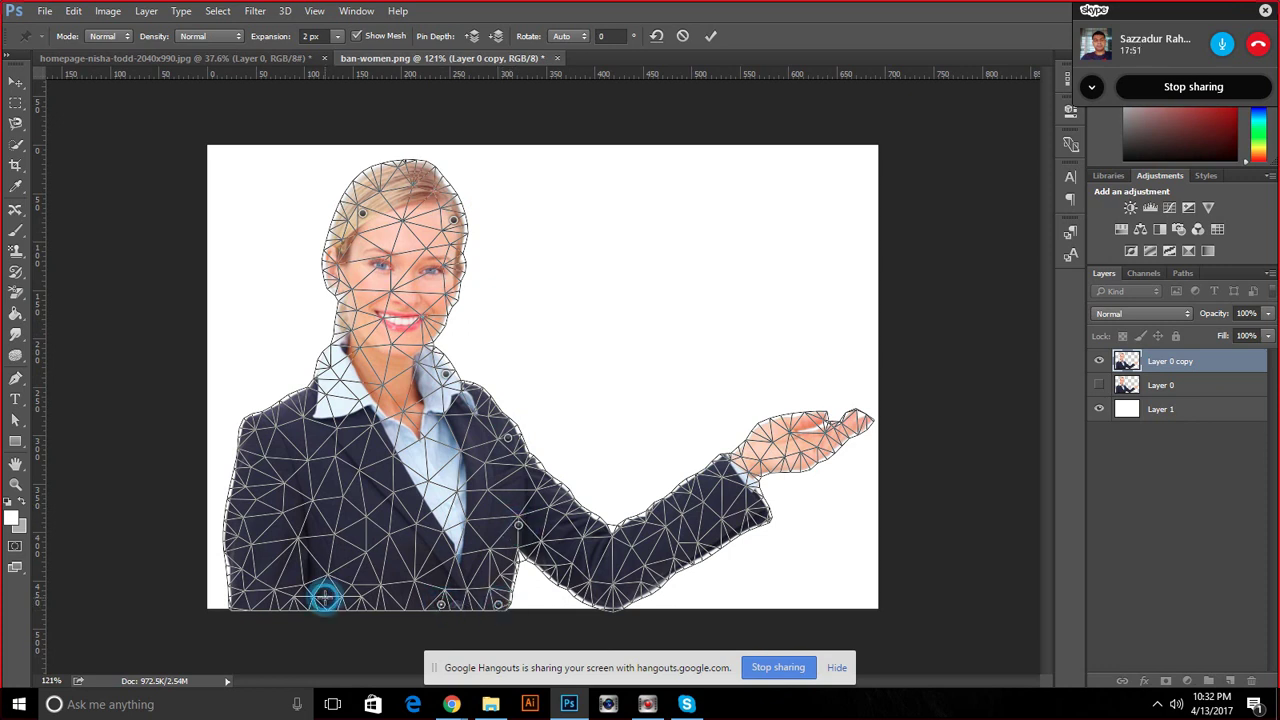
left_click(242, 602)
left_click(243, 498)
left_click(250, 431)
left_click(300, 404)
left_click(340, 359)
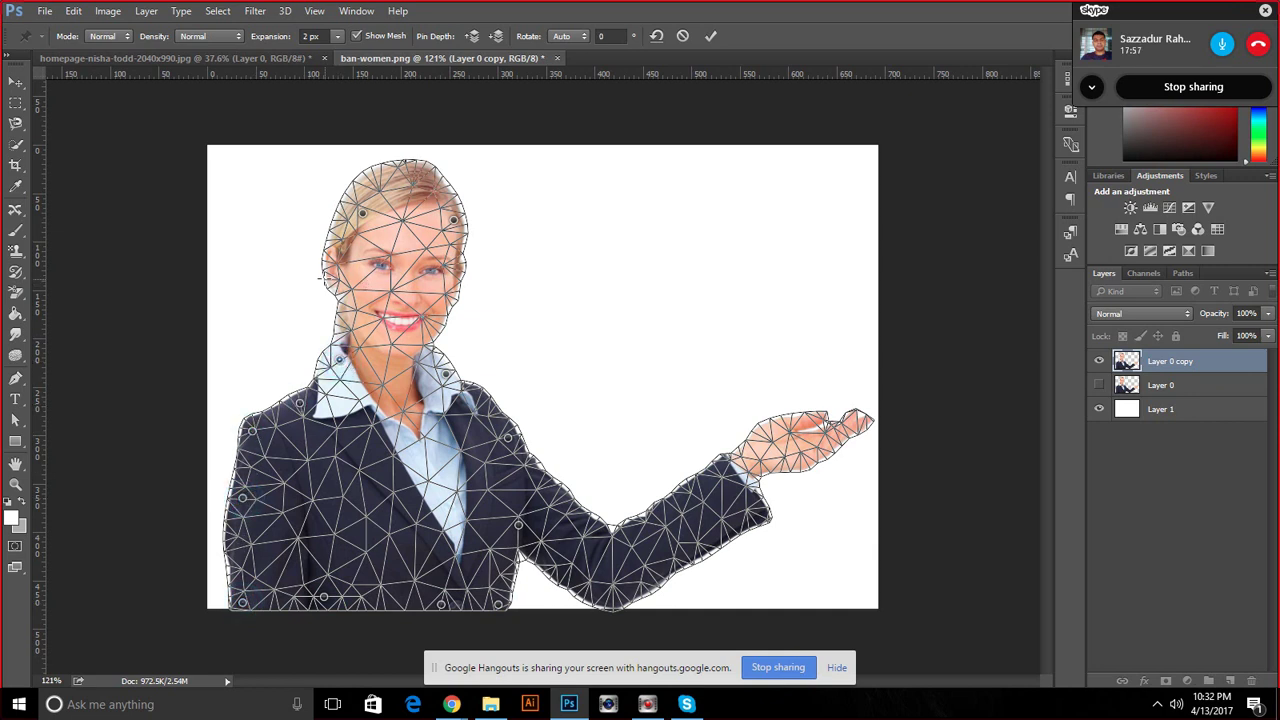
Pin the face, jacket interior and sleeve, then drag the hand pin upward and apply
left_click(332, 273)
left_click(357, 317)
left_click(388, 506)
left_click(425, 432)
left_click(316, 441)
left_click(371, 564)
left_click(488, 548)
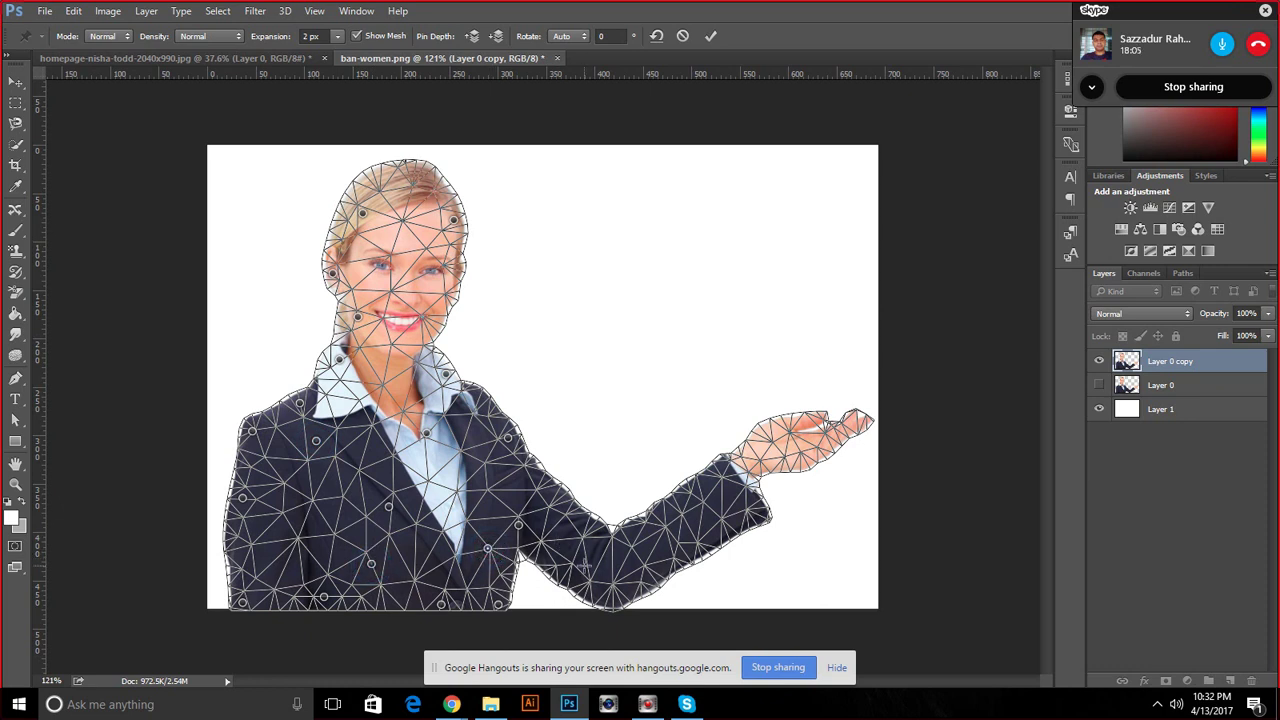
left_click(581, 580)
left_click(602, 529)
left_click(559, 491)
left_click_drag(829, 431, 752, 393)
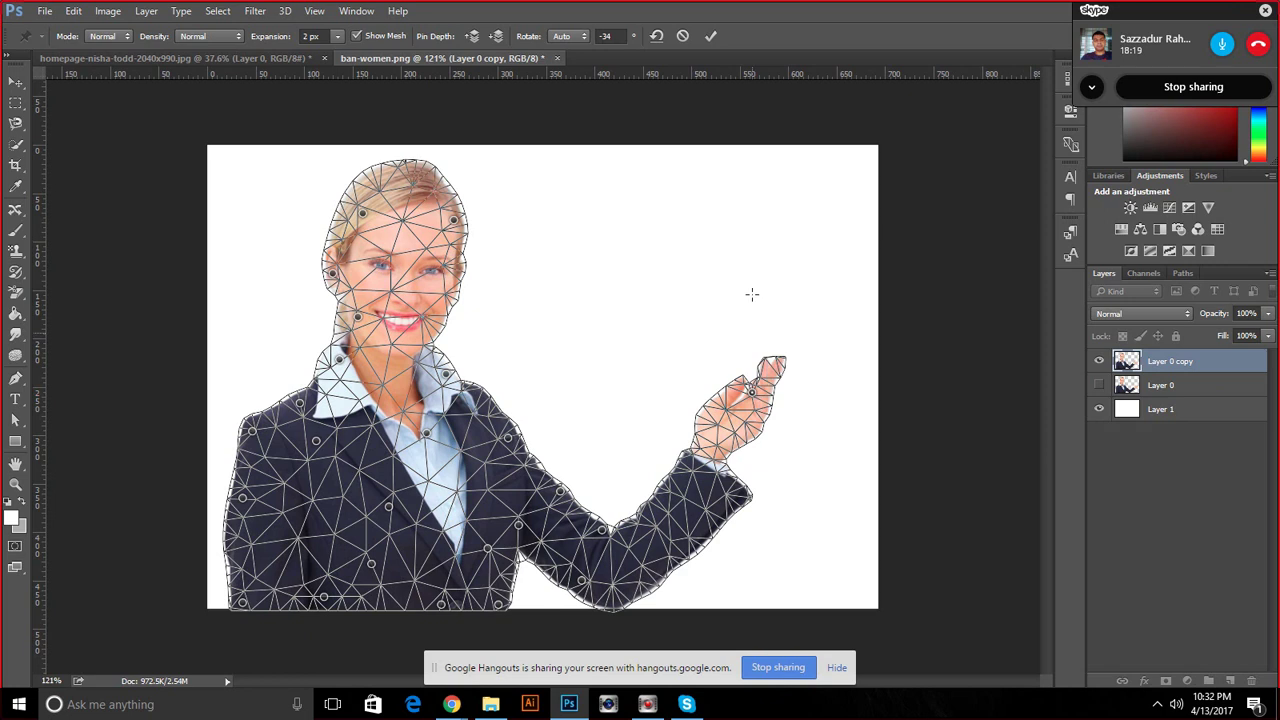
left_click(709, 38)
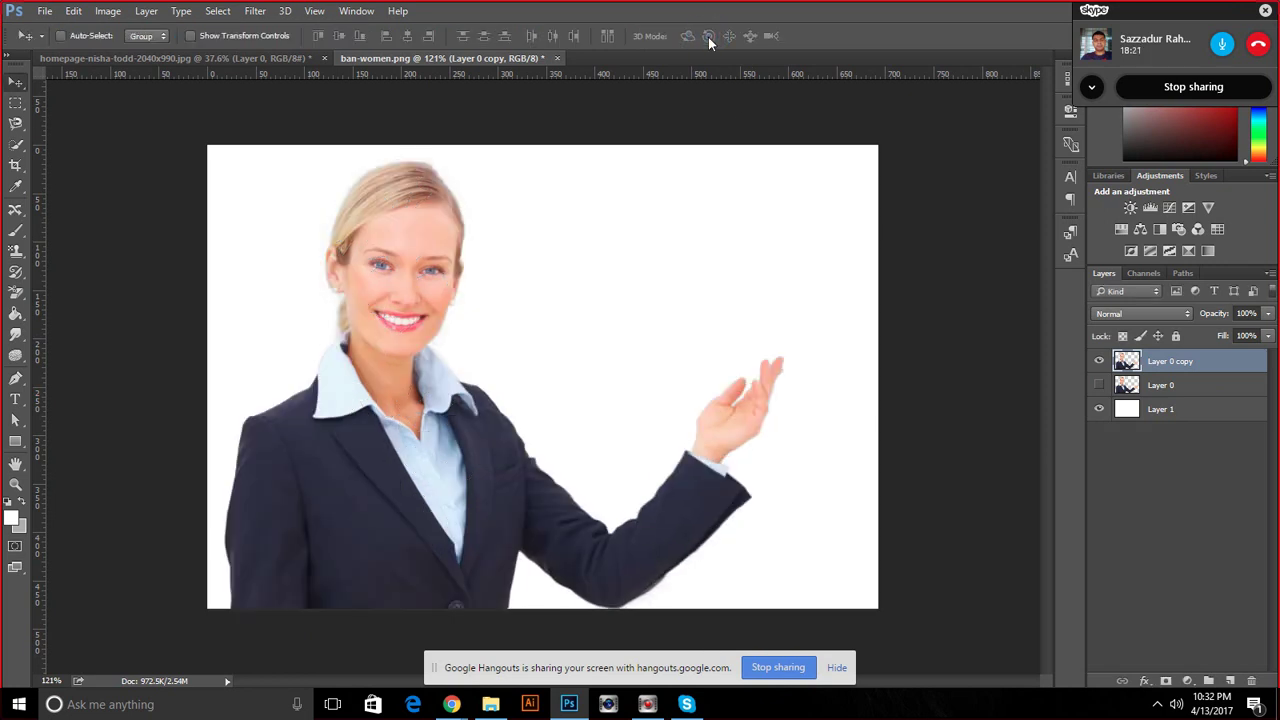
Toggle Layer 0 and Layer 0 copy visibility to compare the outstretched and raised arms
left_click(1099, 385)
left_click(1099, 385)
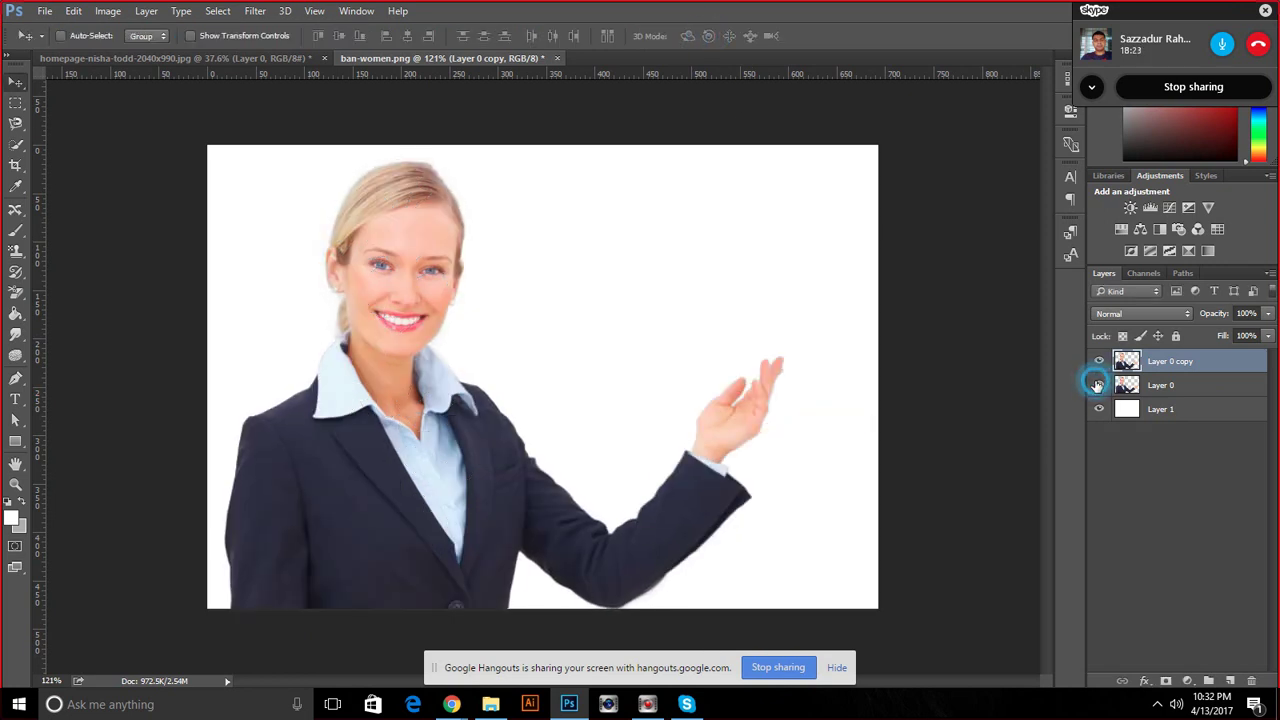
left_click(1097, 385)
left_click(1097, 385)
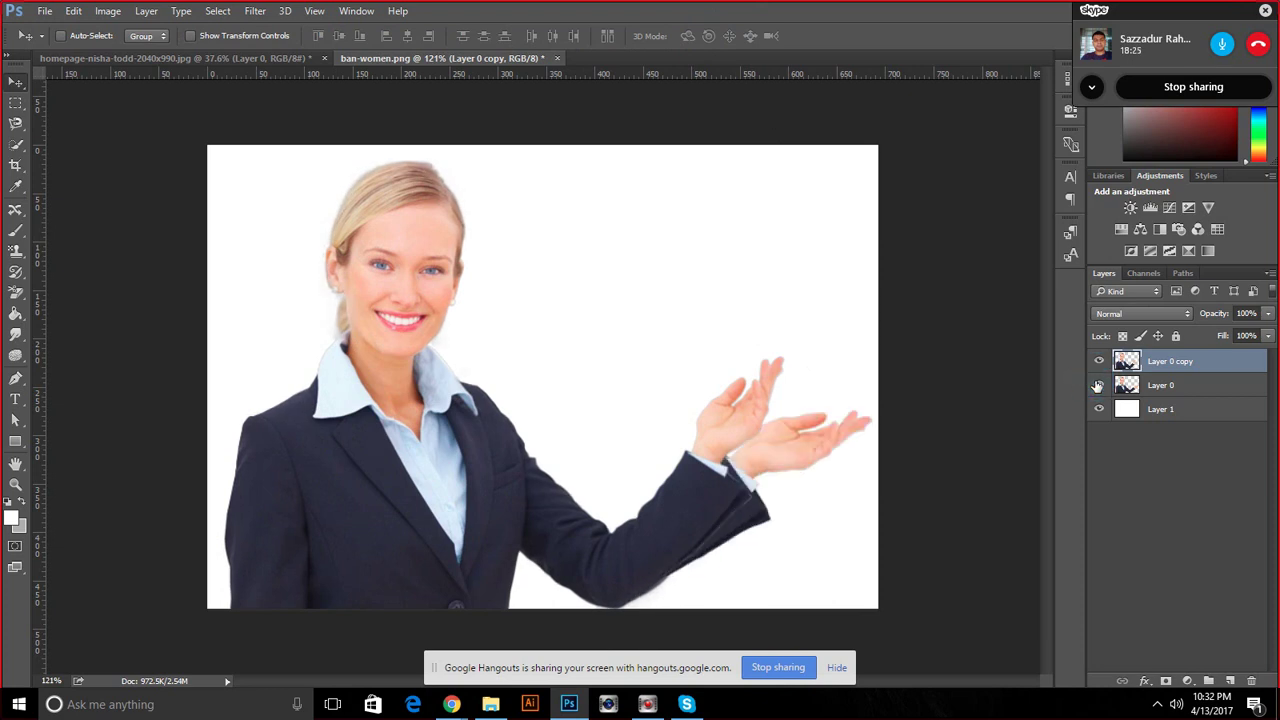
left_click(1097, 385)
left_click(1097, 361)
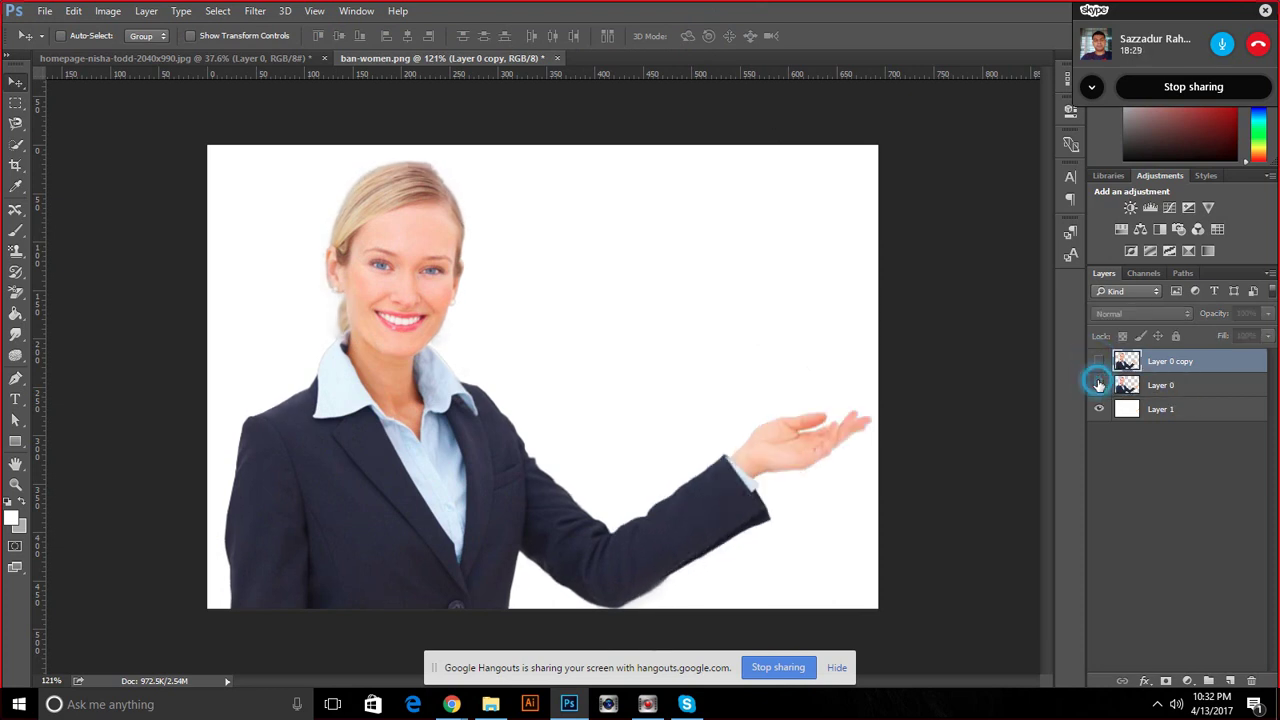
left_click(1097, 383)
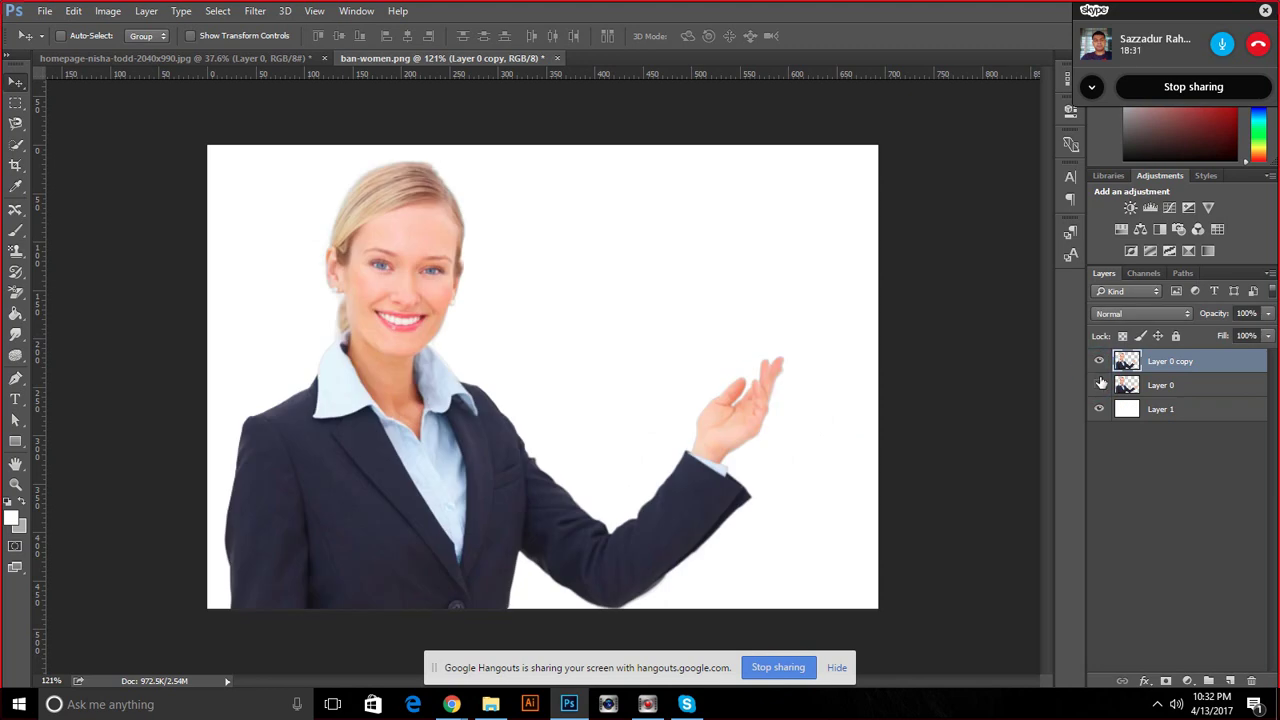
Compare the copy layer on and off, then leave Layer 0 hidden
left_click(1099, 385)
left_click(1099, 385)
left_click(1100, 387)
left_click(1100, 387)
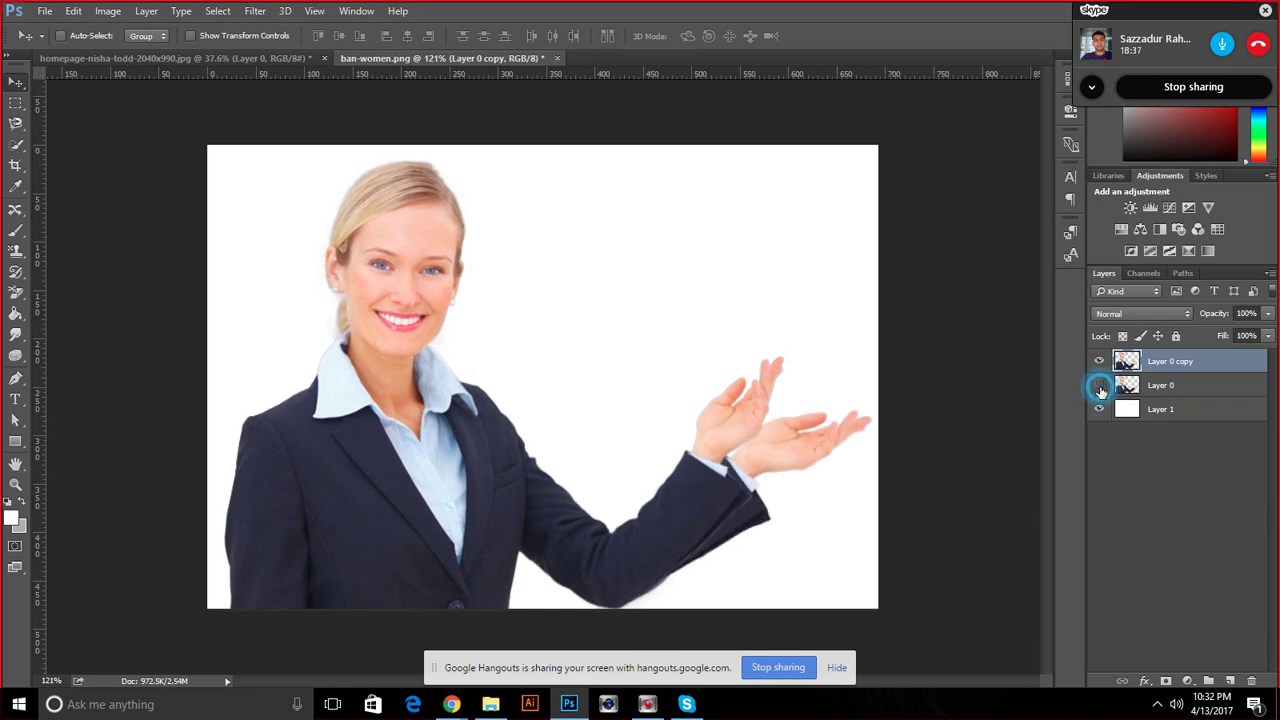
left_click(1100, 387)
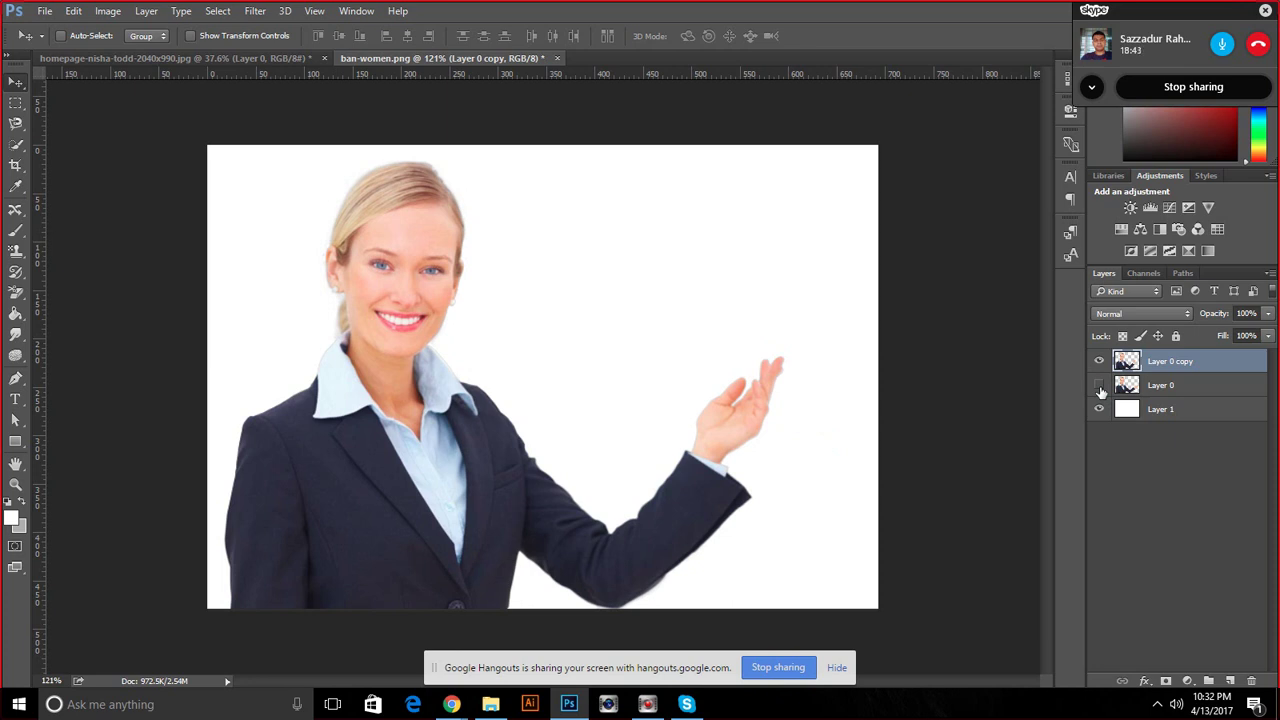
left_click(1100, 388)
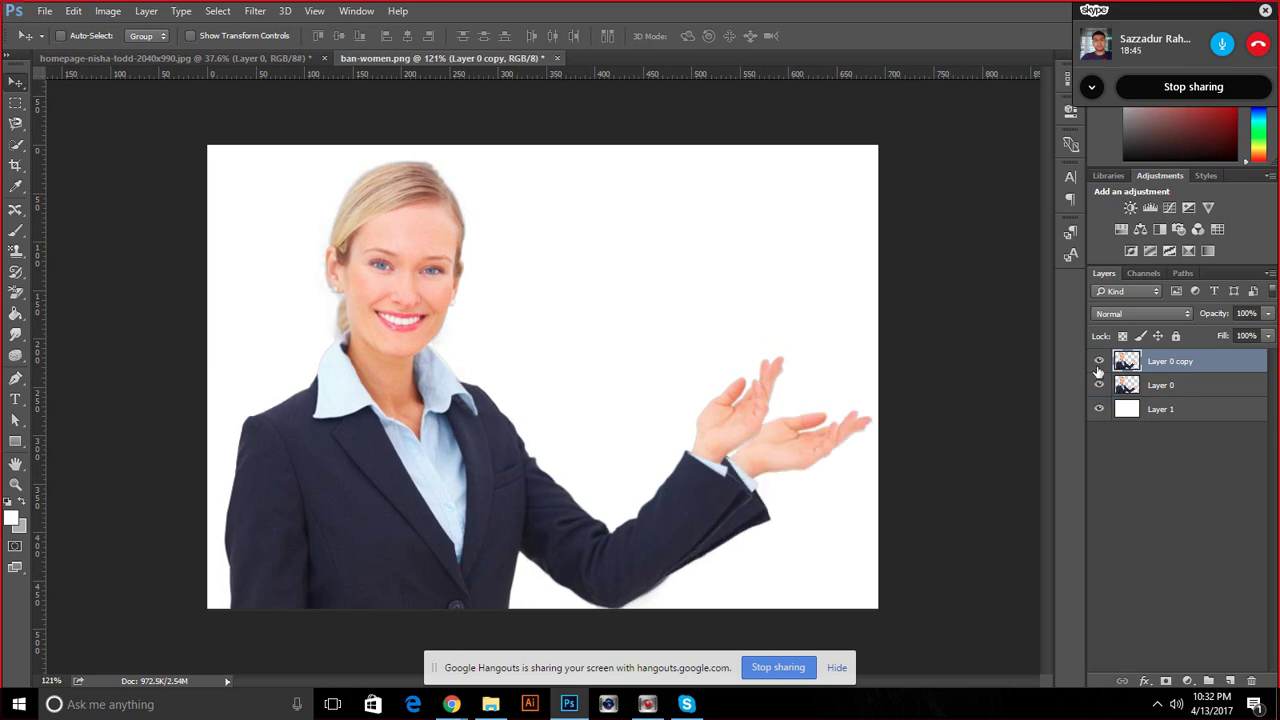
left_click(1099, 362)
left_click(1099, 362)
left_click(1099, 385)
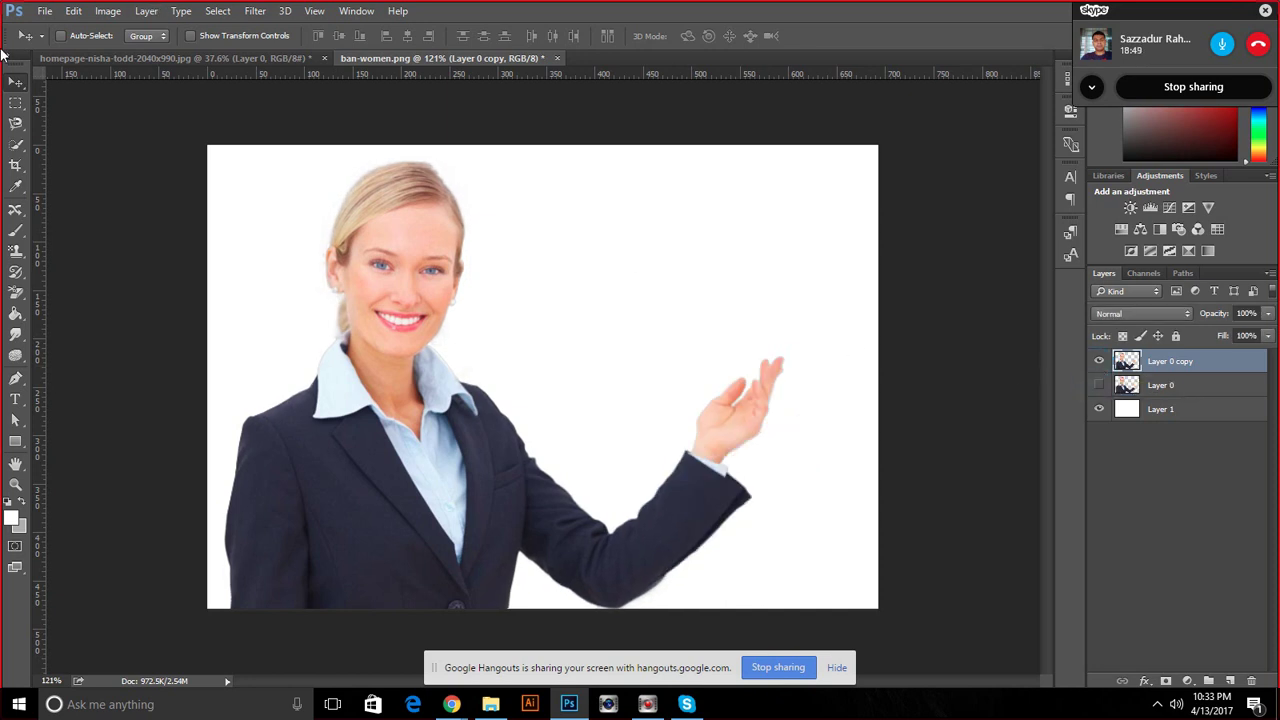
left_click(74, 11)
Start Puppet Warp on the copied figure and trial-move a hand pin, then delete it
left_click(110, 292)
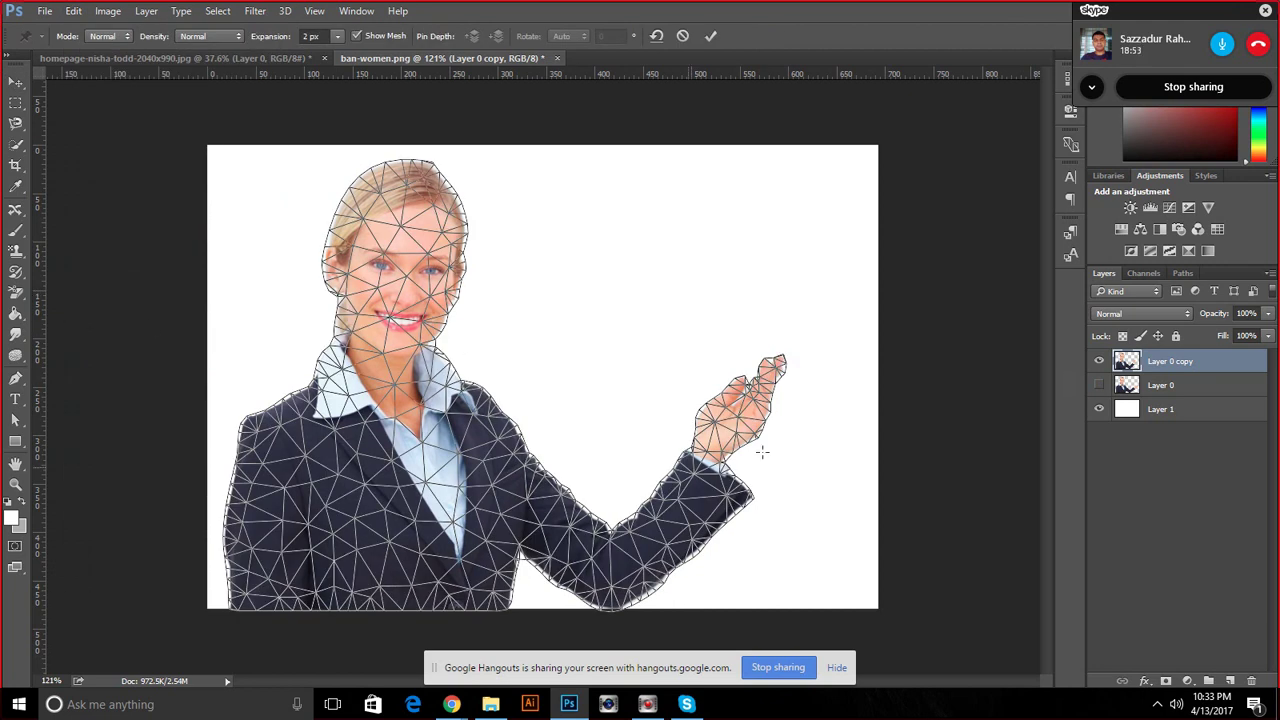
left_click(752, 388)
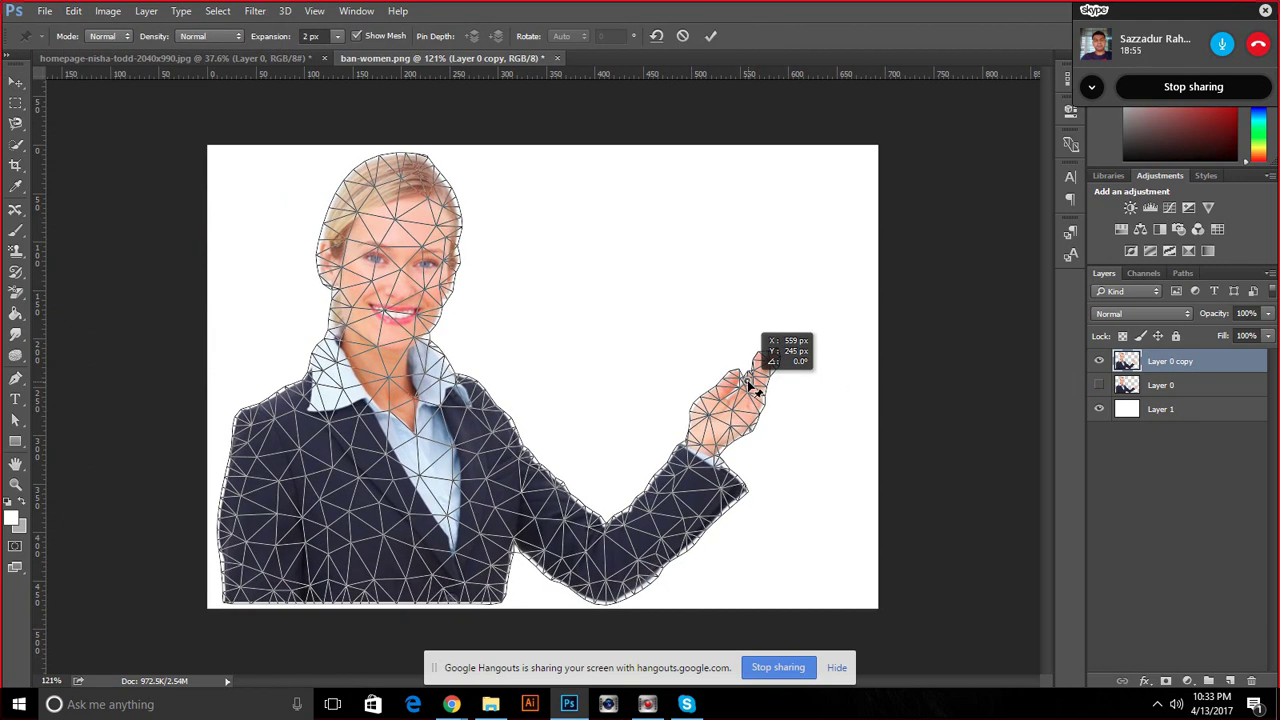
left_click_drag(752, 388, 737, 377)
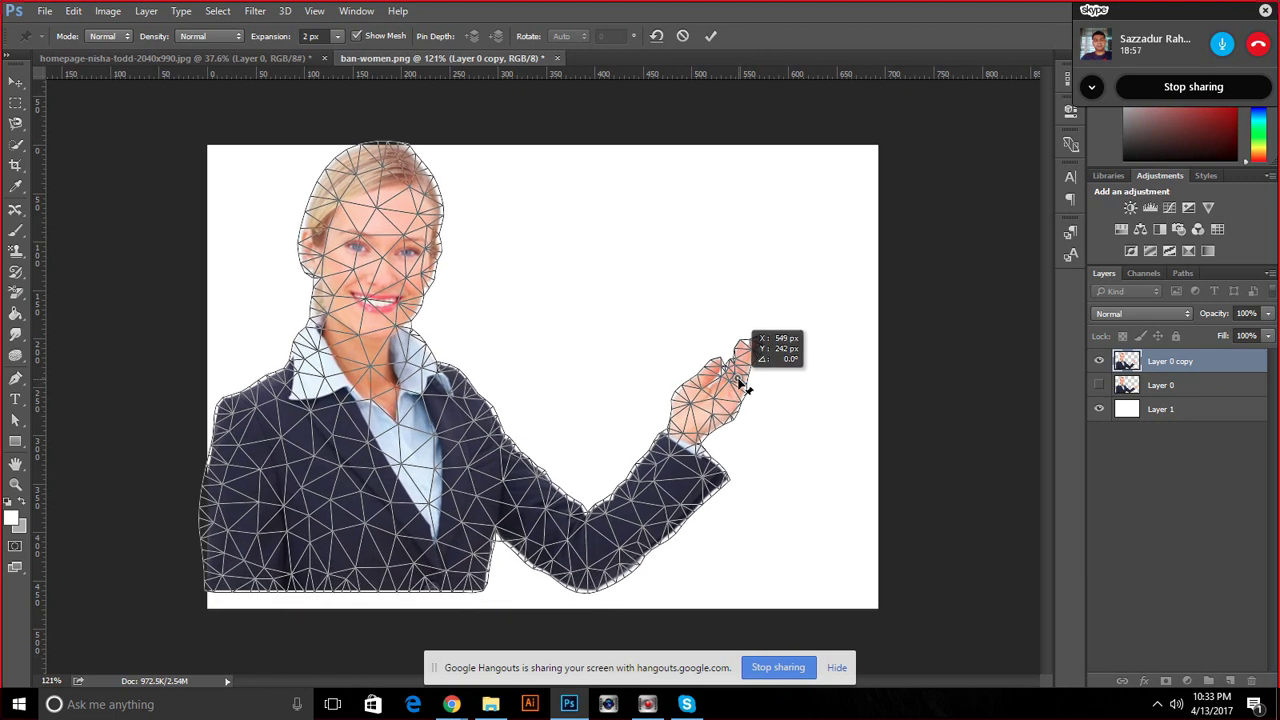
key("Delete")
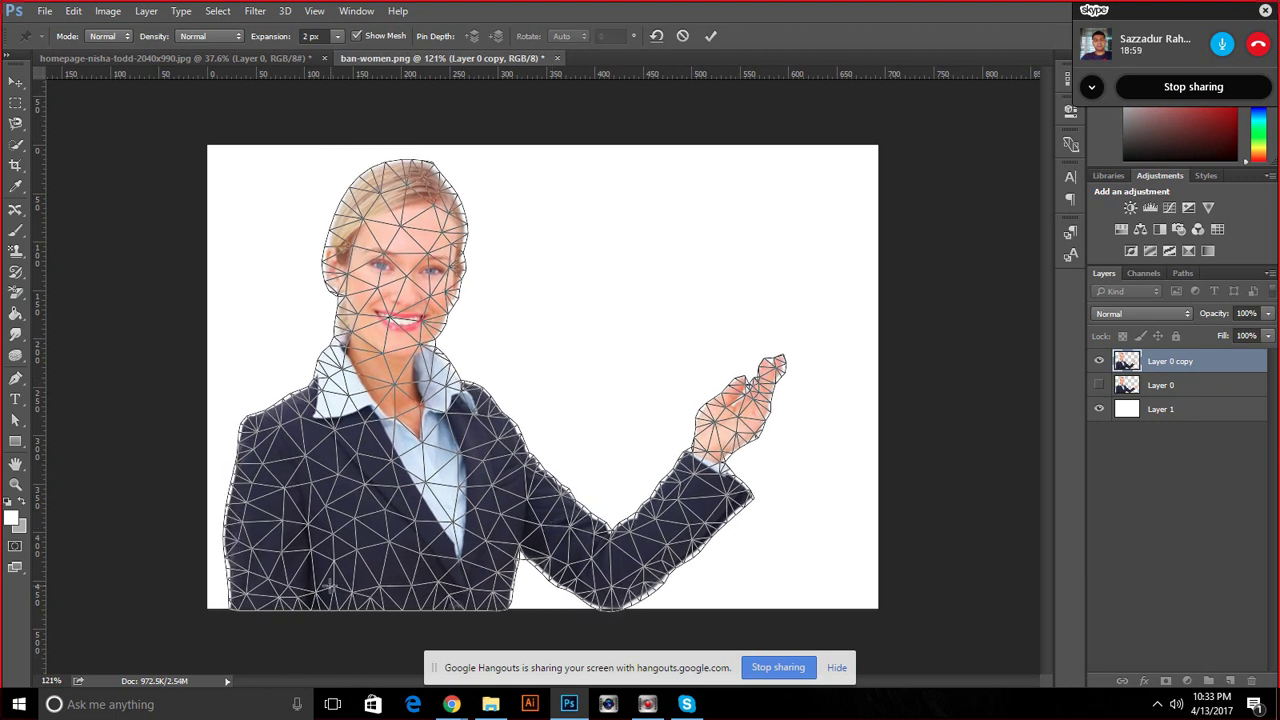
Pin the jacket's bottom and left edge, testing and undoing upward arm bends
left_click(247, 593)
left_click(384, 579)
left_click(472, 582)
left_click(512, 588)
left_click_drag(770, 385, 697, 272)
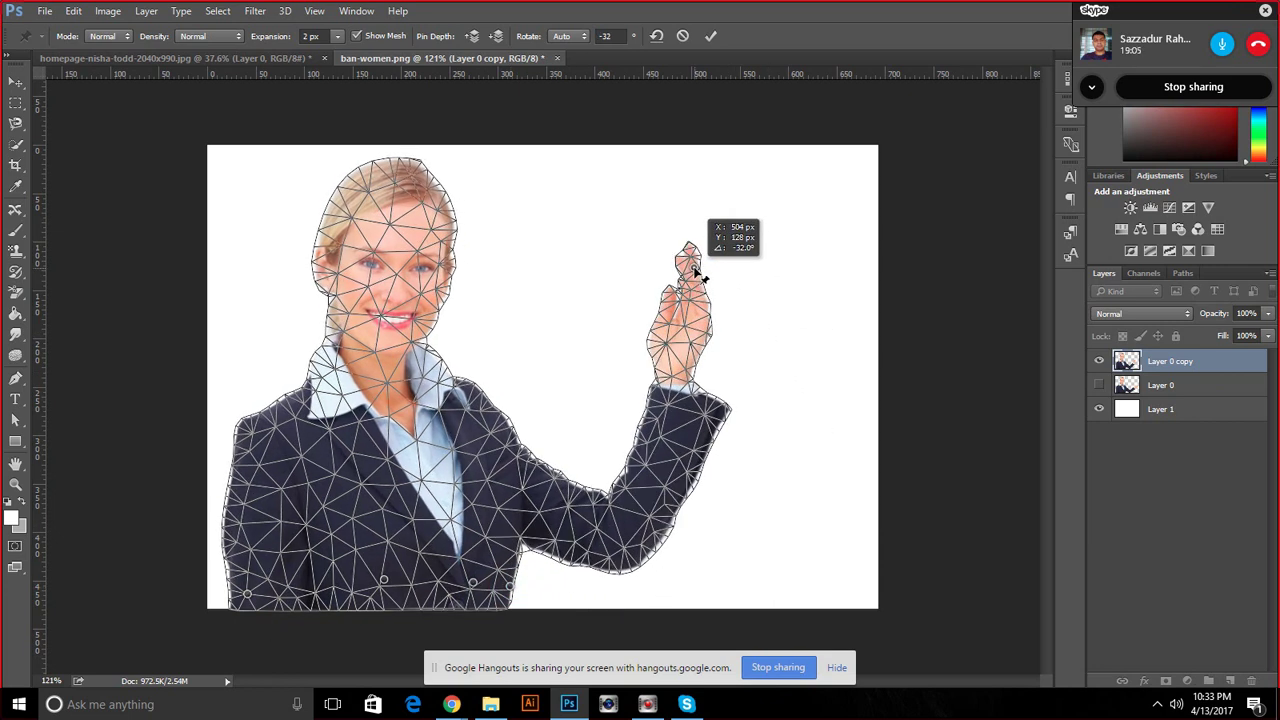
key("ctrl+z")
left_click(251, 484)
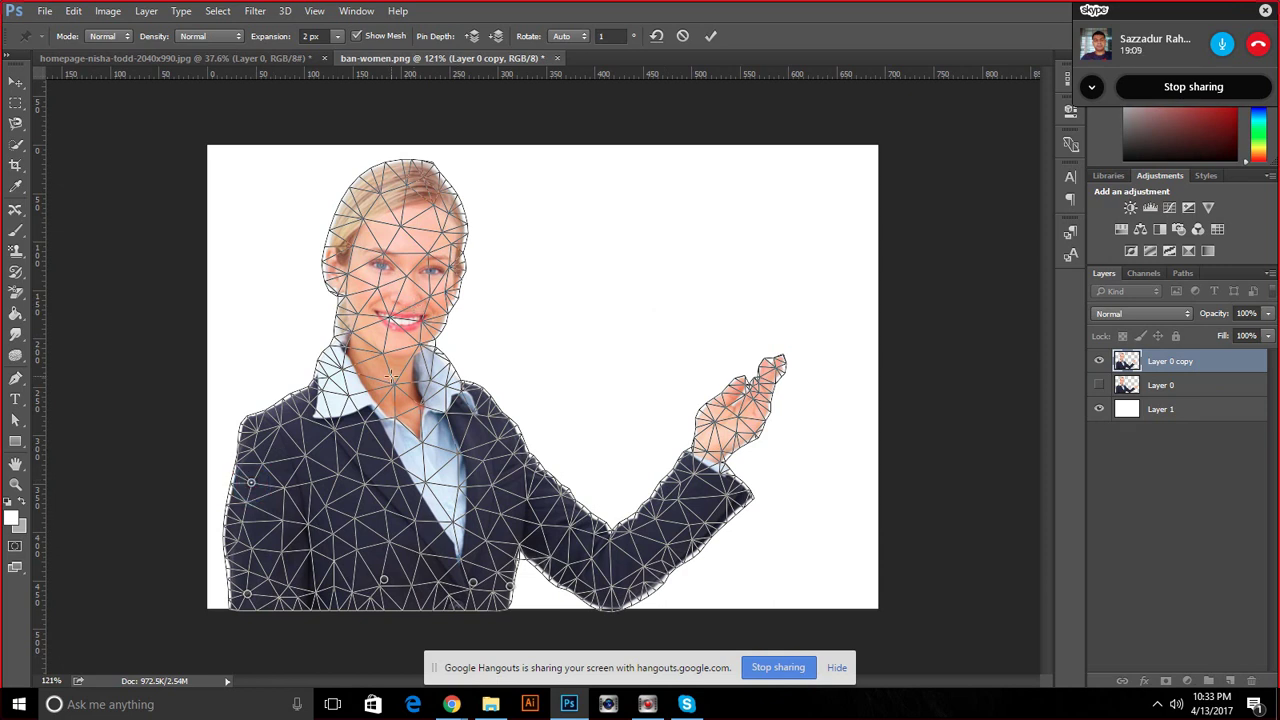
left_click_drag(764, 410, 705, 340)
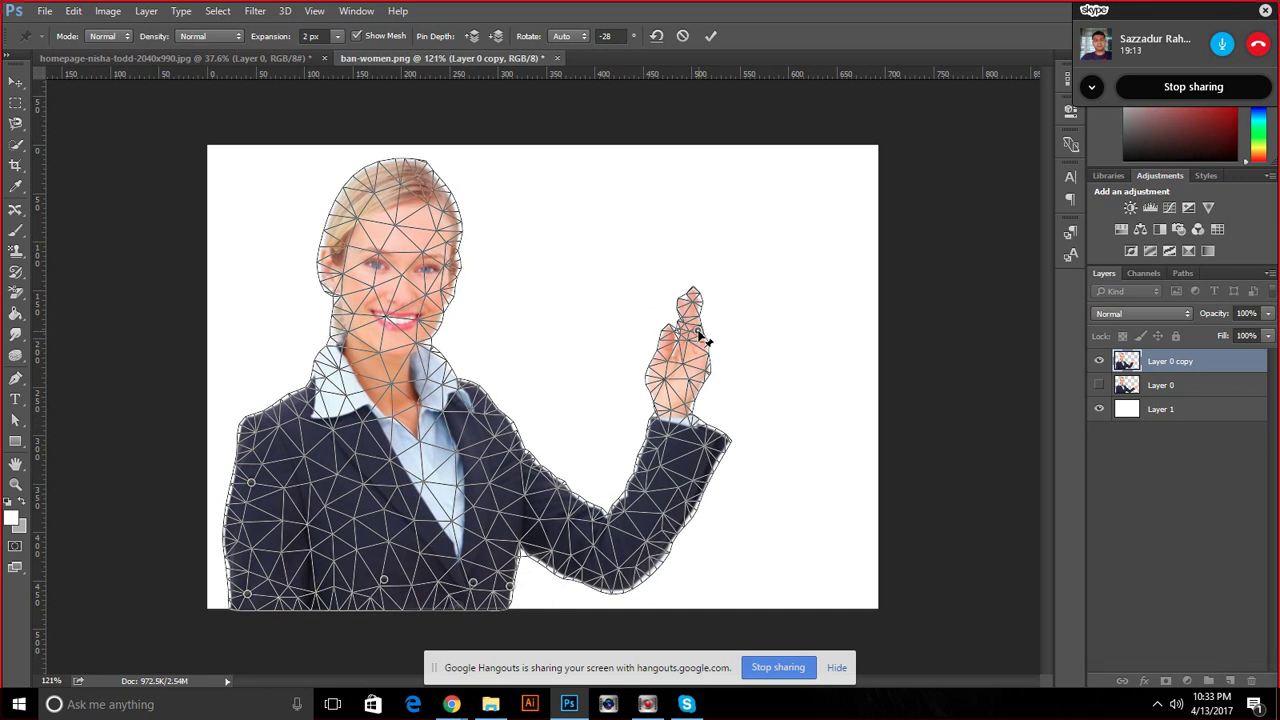
key("ctrl+z")
Pin the head, neck and chest, then bend the arm so the hand points upward
left_click(393, 236)
left_click(453, 239)
left_click(356, 334)
left_click(445, 398)
left_click_drag(757, 382, 691, 298)
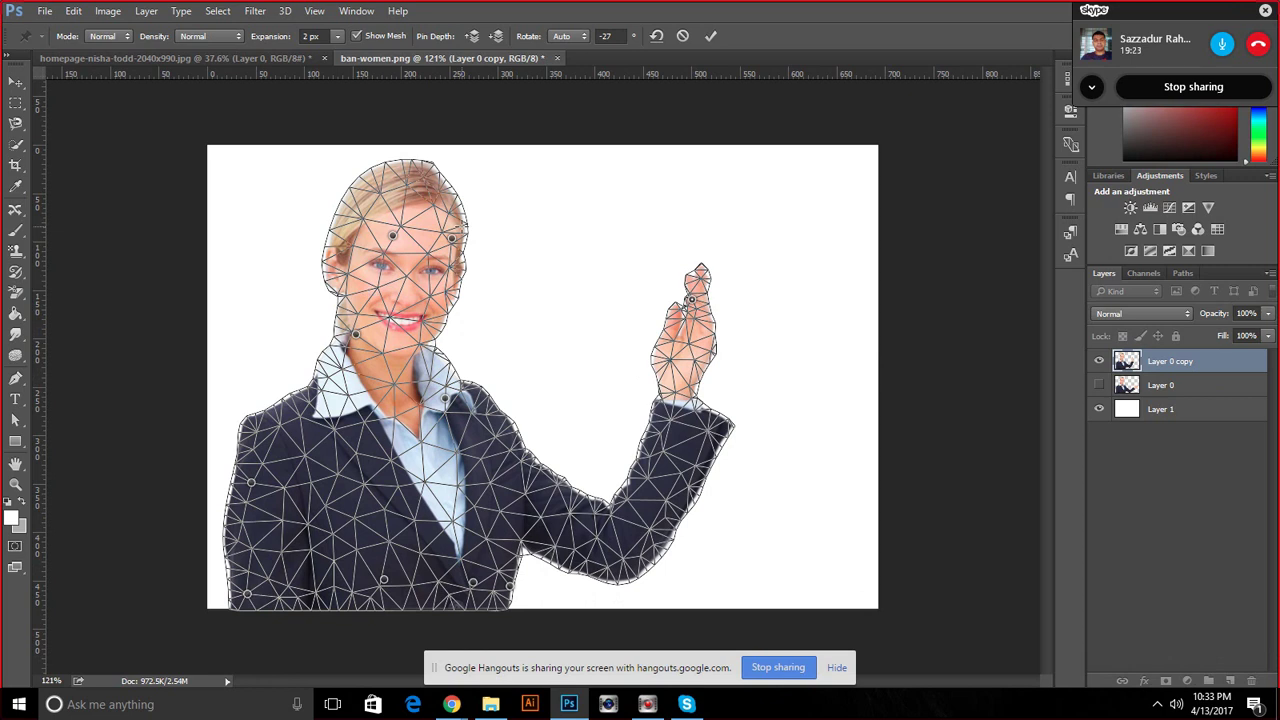
key("alt")
left_click(690, 299)
Remove the right head pin, tilt the head, and rotate the lower body and jacket slightly
left_click(456, 244, "alt")
left_click_drag(391, 234, 386, 243)
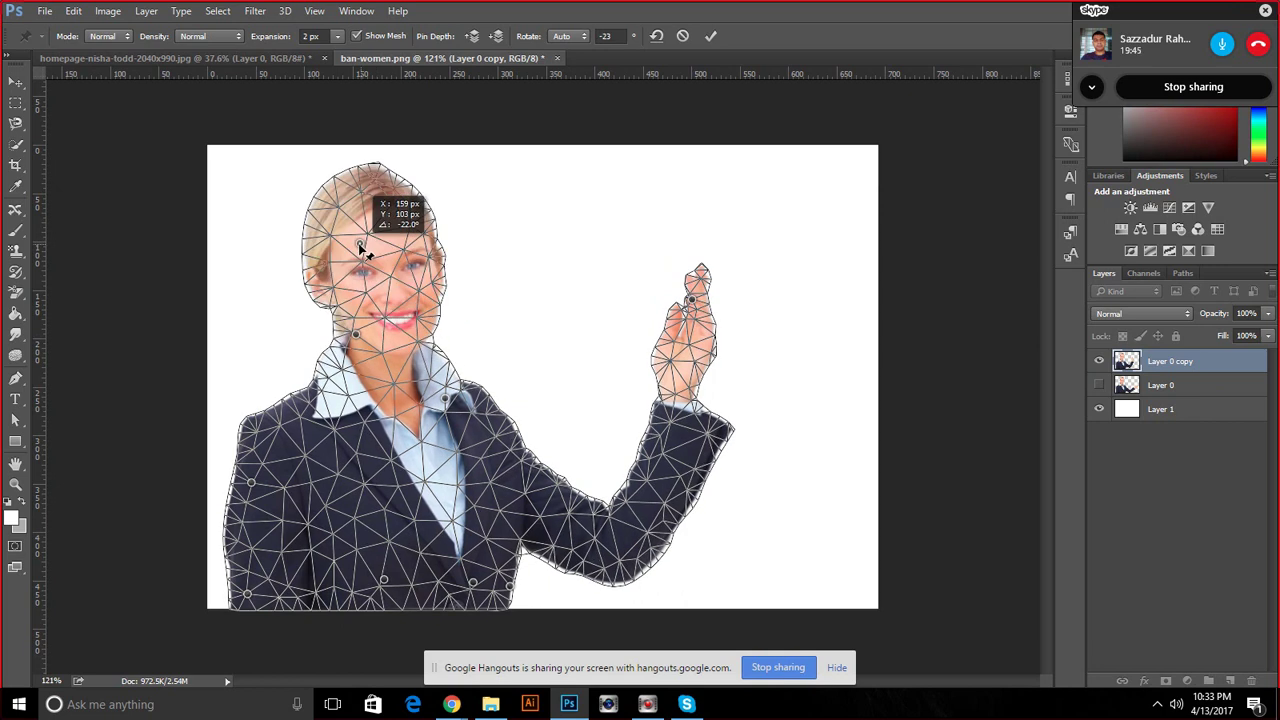
left_click_drag(386, 241, 384, 247)
left_click_drag(371, 242, 396, 246)
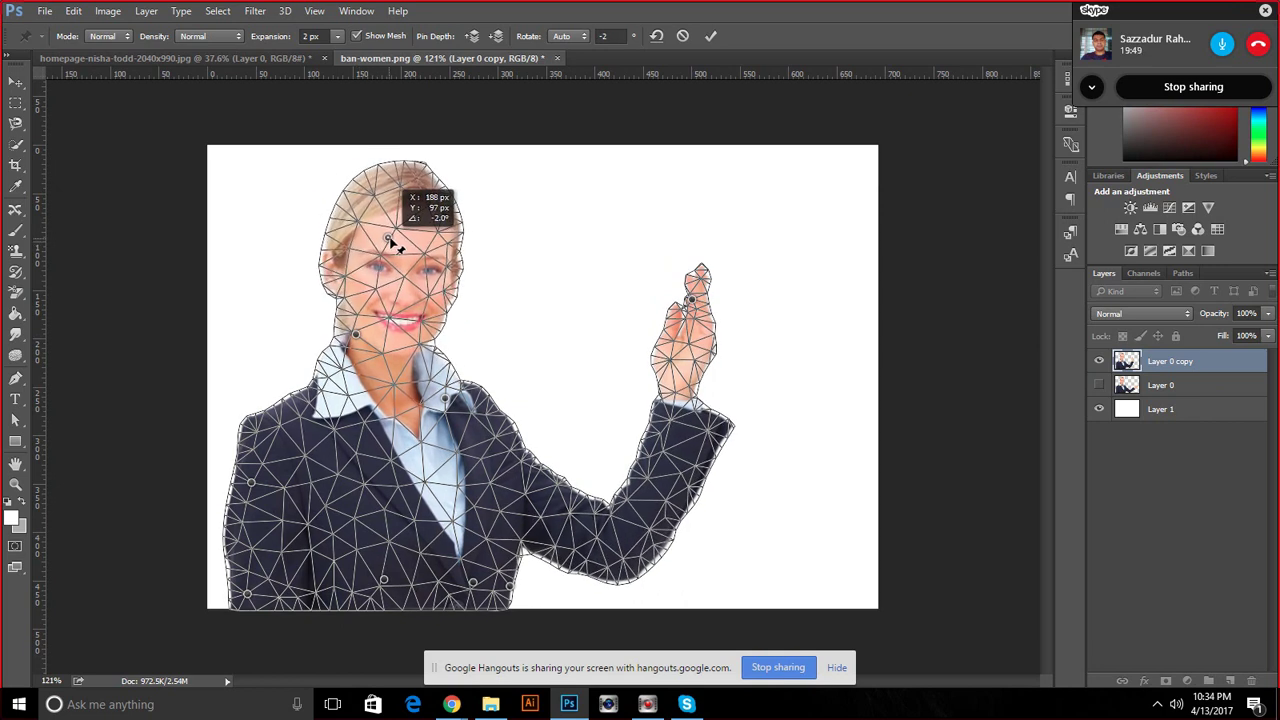
left_click_drag(396, 246, 394, 250)
left_click_drag(248, 484, 255, 458)
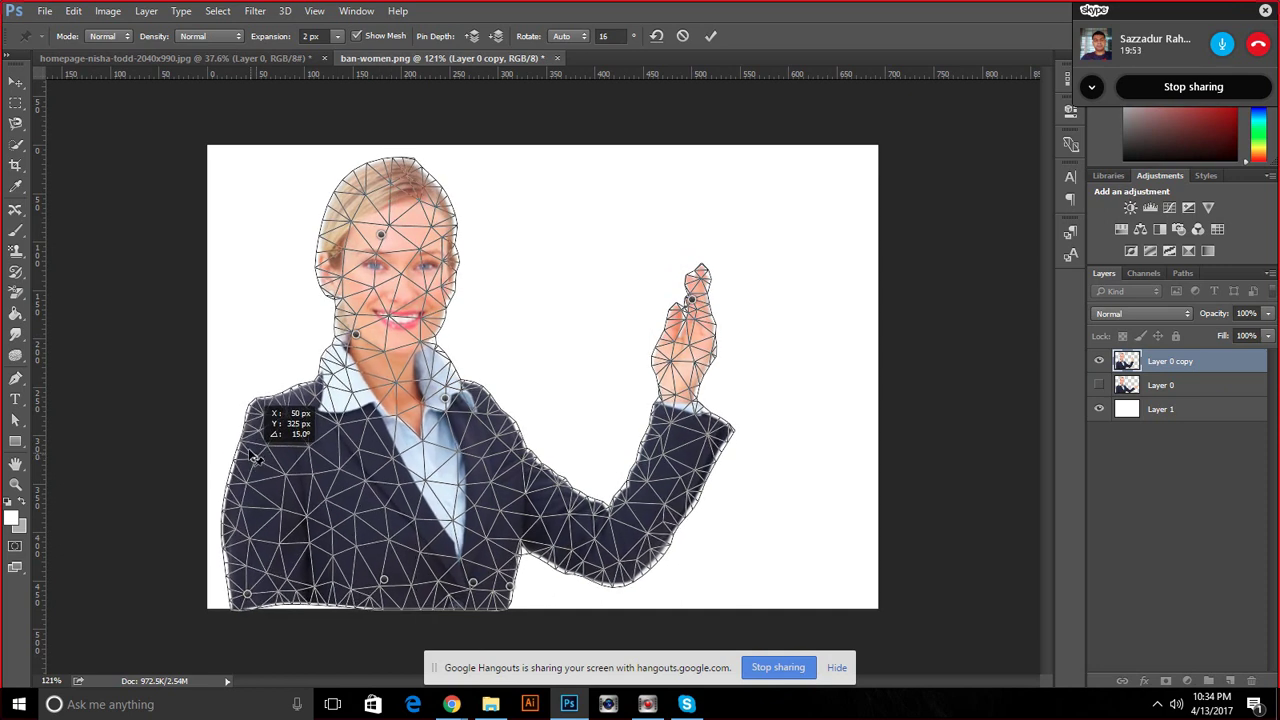
left_click_drag(255, 458, 258, 452)
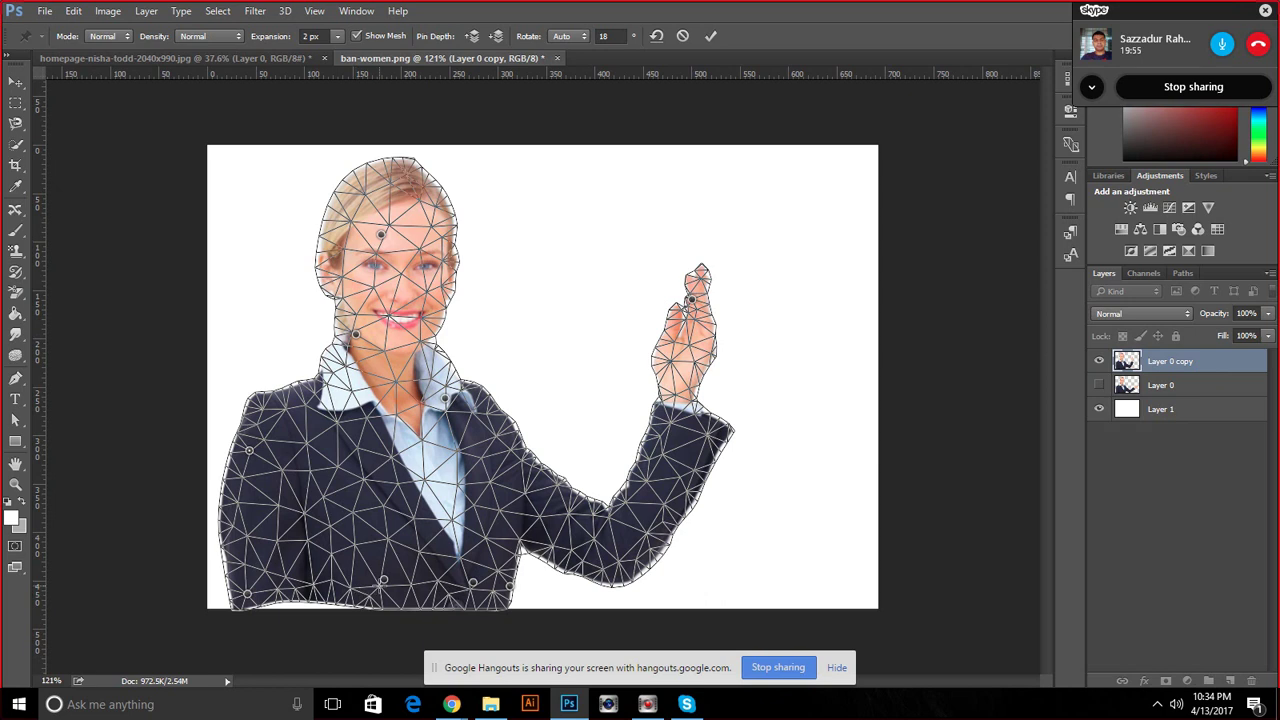
left_click_drag(386, 586, 389, 574)
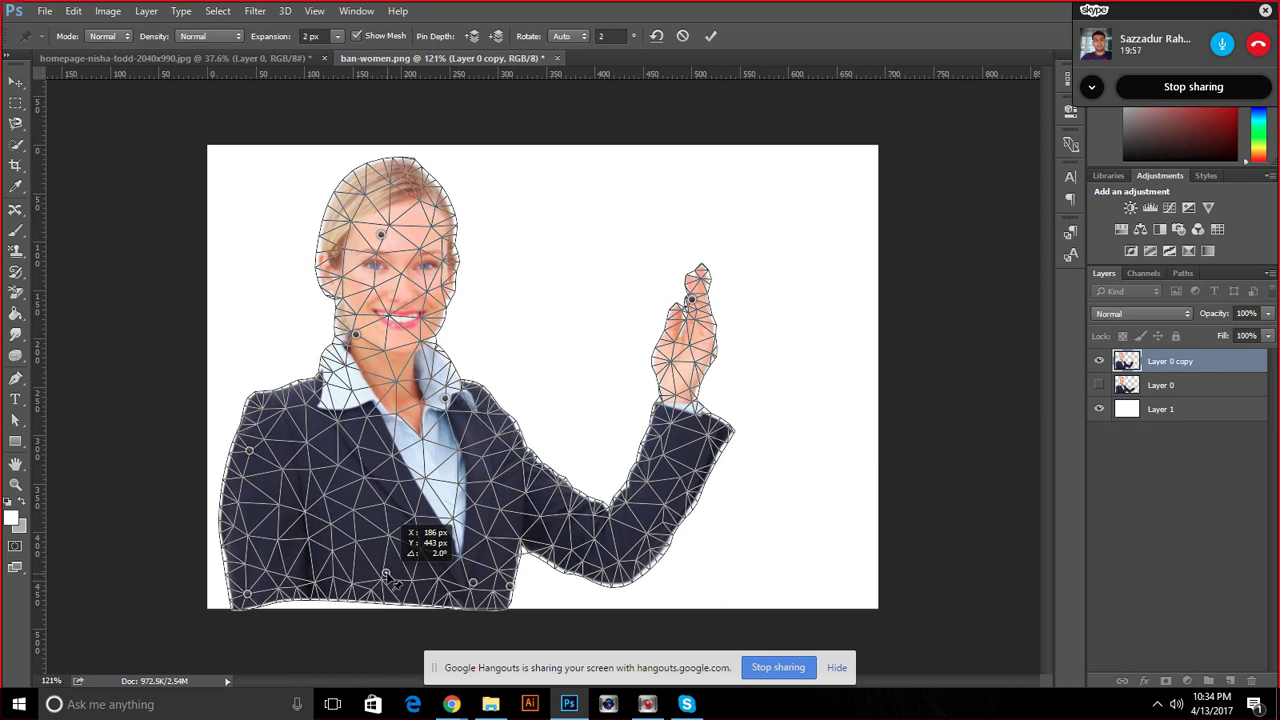
left_click_drag(248, 595, 232, 594)
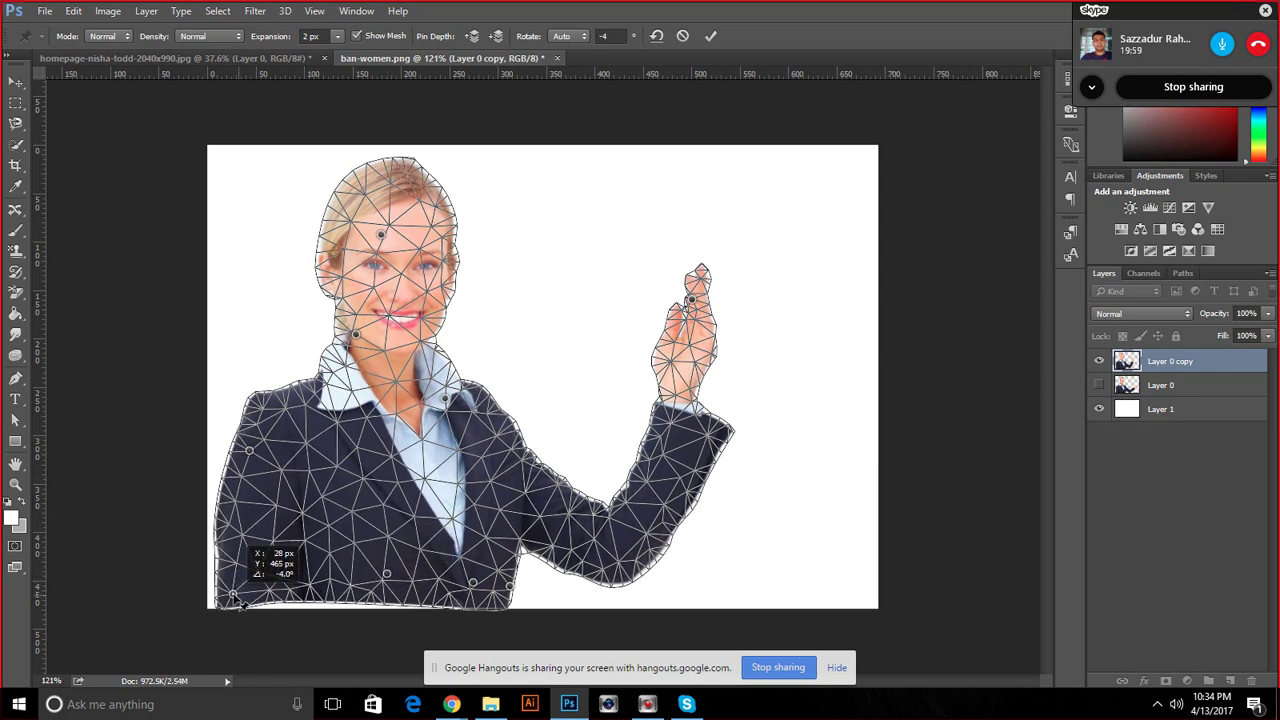
Lift the hand further up, pin the left shoulder, nudge the head, and commit the warp
left_click(355, 331)
left_click(657, 288)
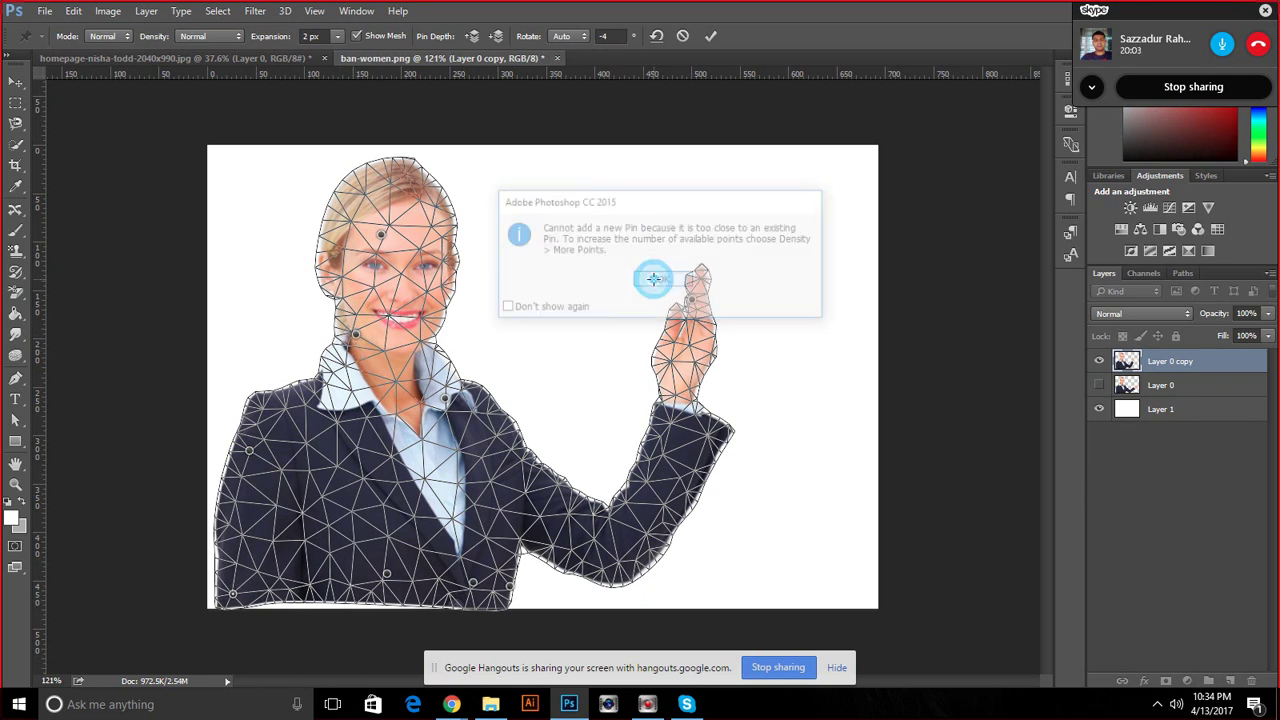
left_click_drag(696, 302, 746, 332)
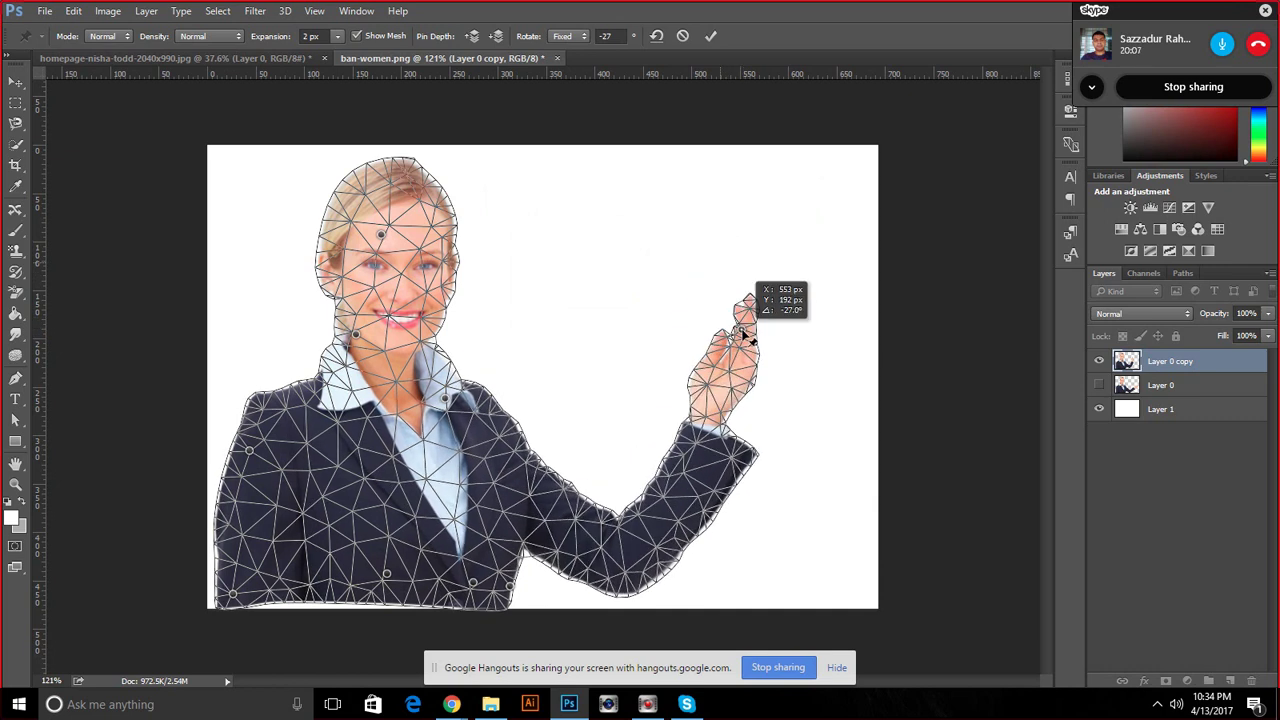
left_click_drag(746, 332, 733, 290)
left_click(250, 450)
left_click(675, 277)
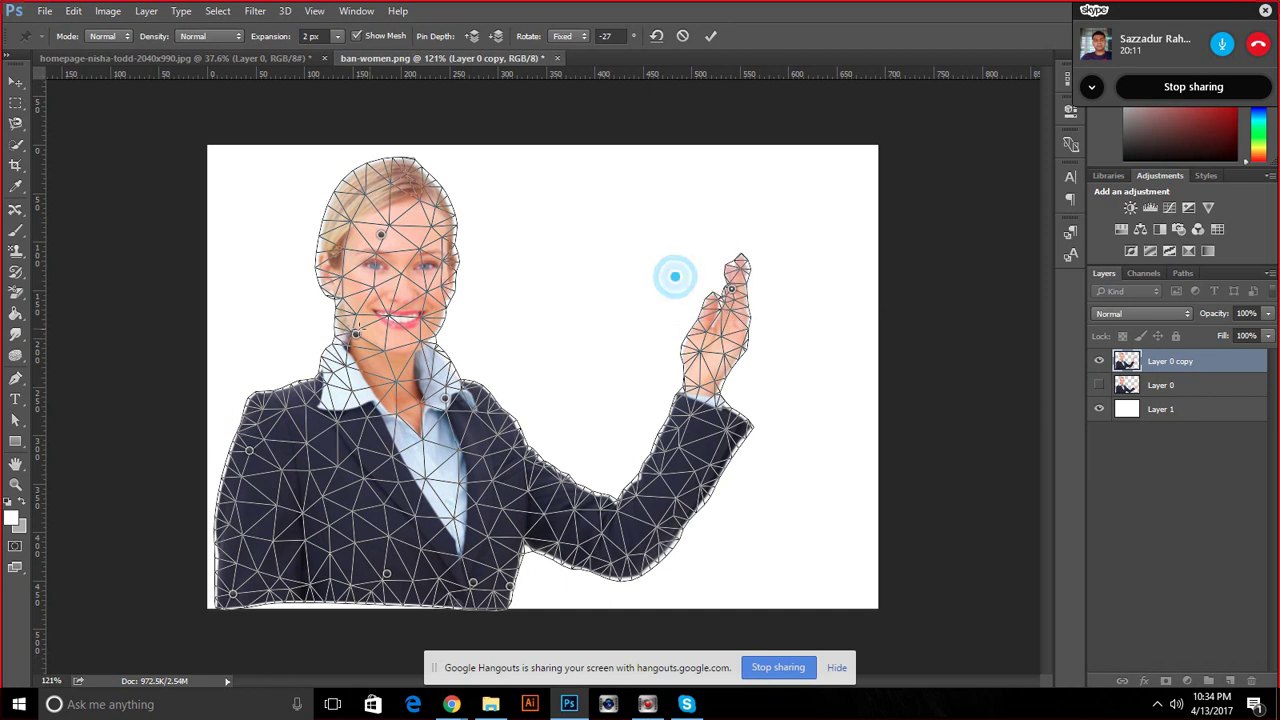
left_click_drag(382, 236, 379, 233)
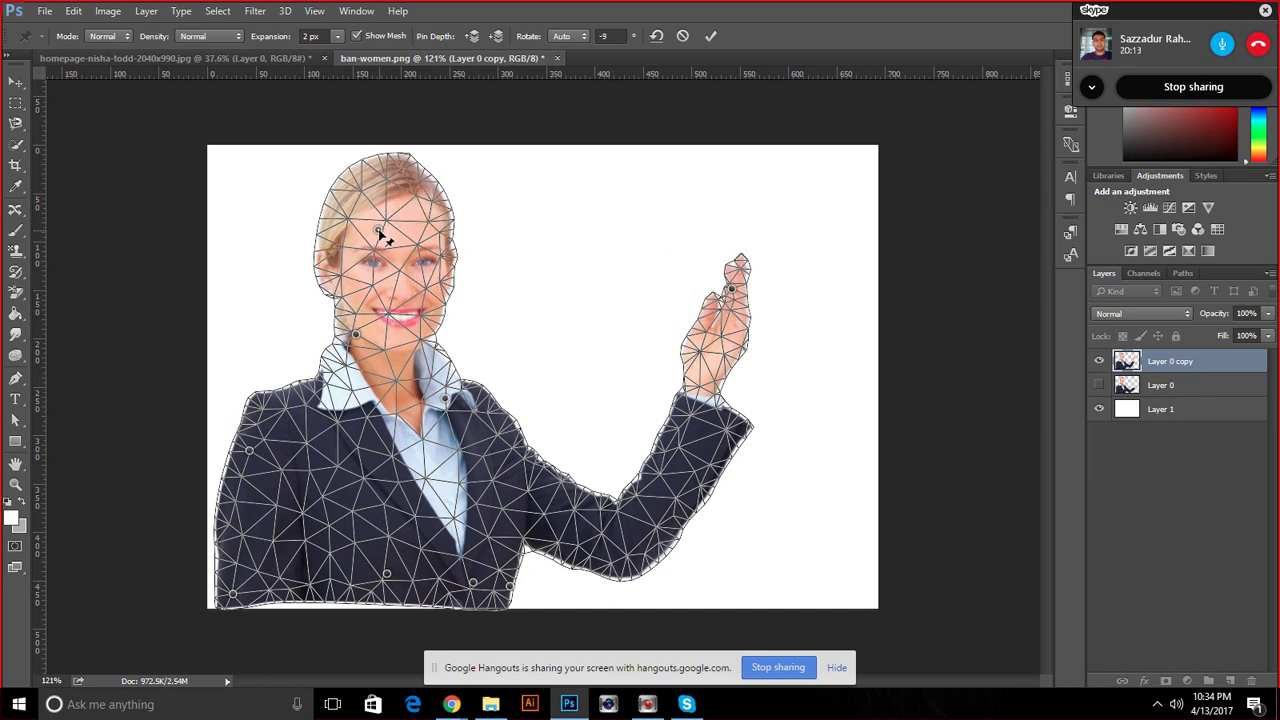
left_click(710, 38)
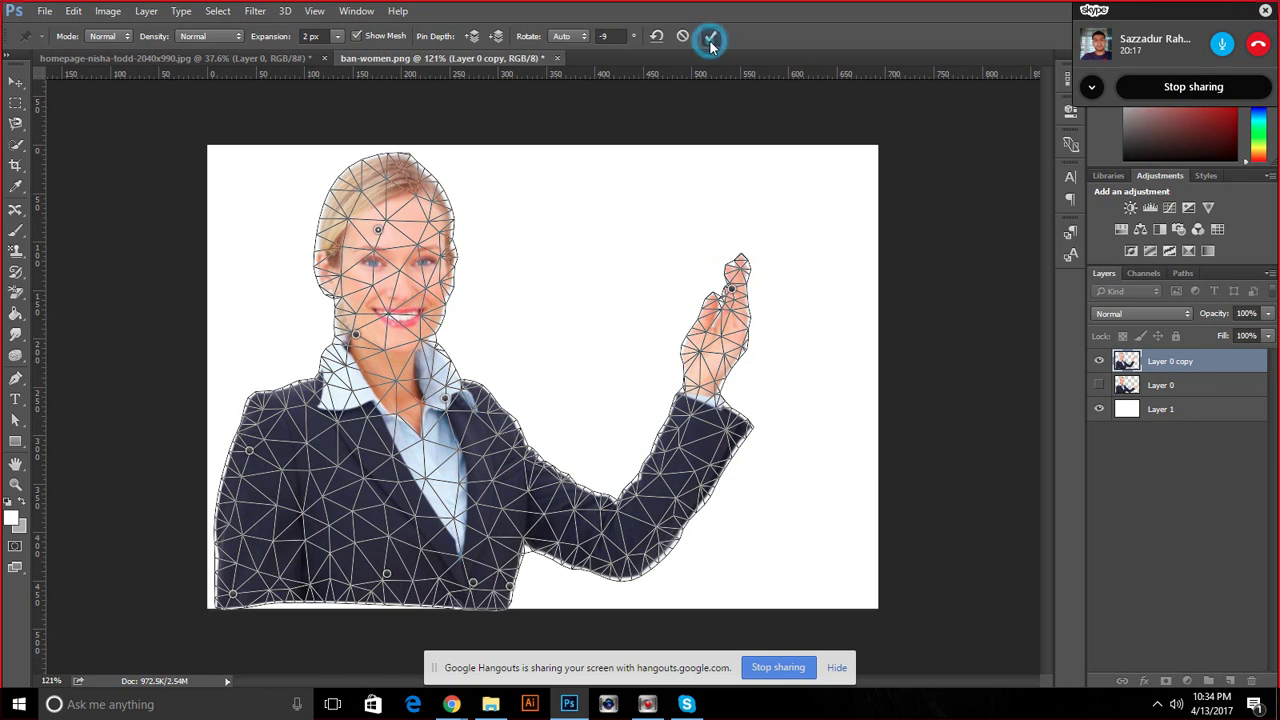
Toggle Layer 0 copy on and off with Layer 0 shown to compare the warped pose
left_click(1099, 361)
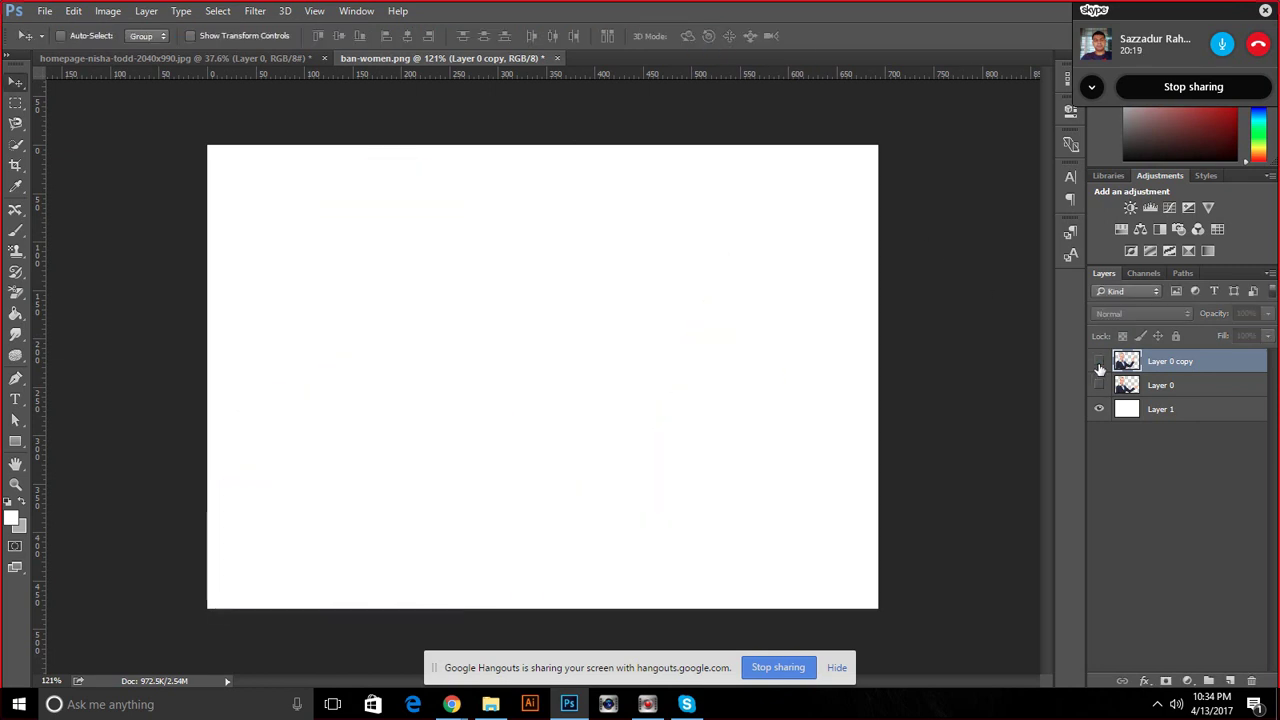
left_click(1099, 385)
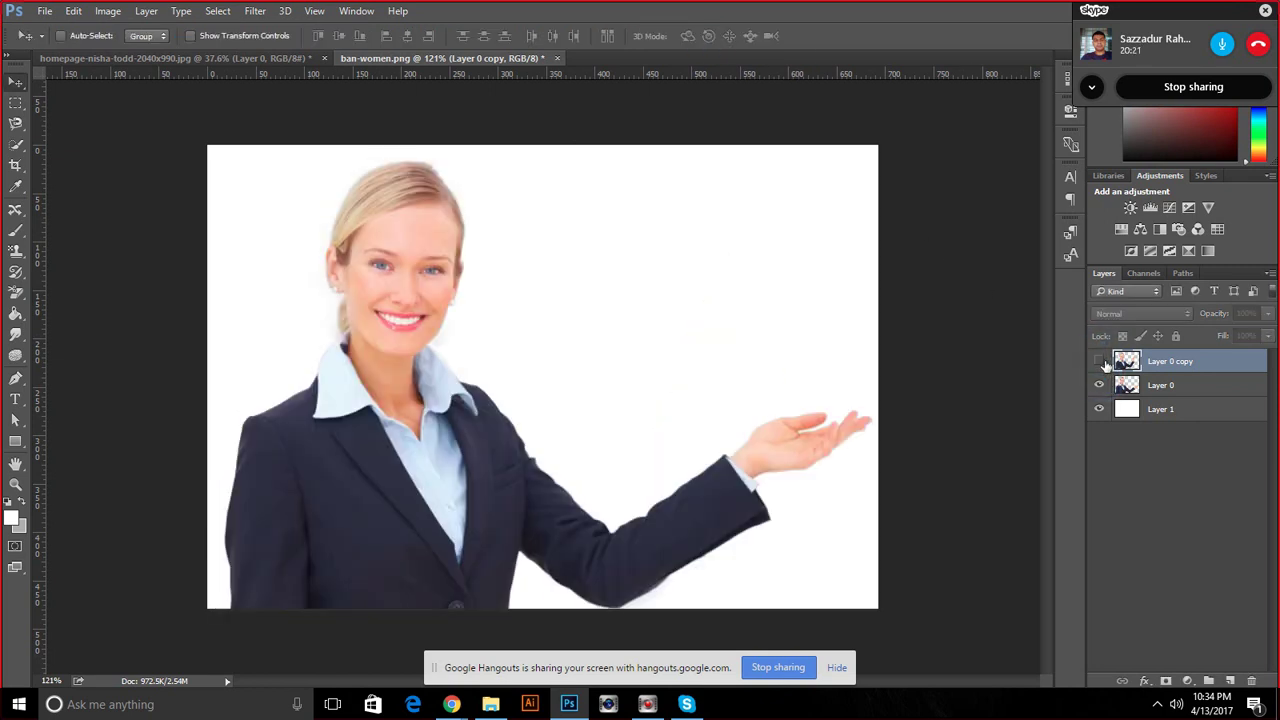
left_click(1099, 361)
left_click(1099, 361)
left_click(1100, 361)
left_click(1100, 361)
left_click(1101, 362)
Leave both arm layers visible and bring the Hangouts video call to the front
left_click(1101, 362)
left_click(1101, 362)
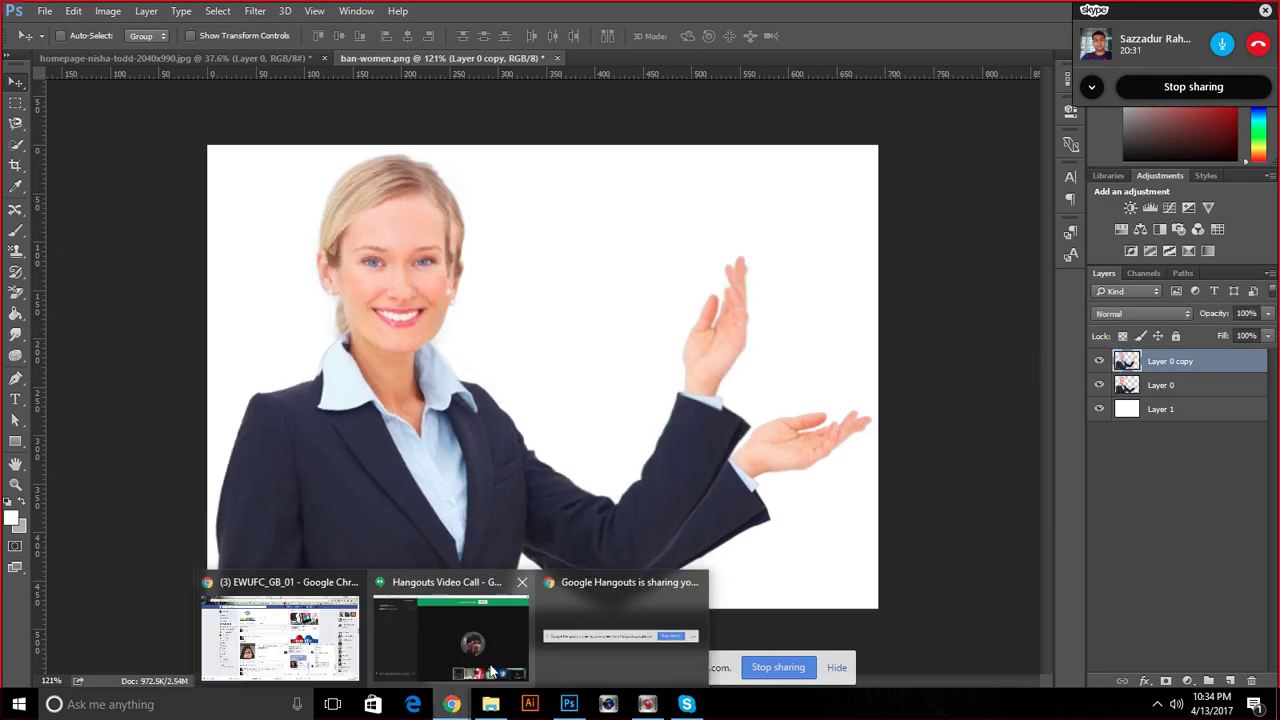
mouse_move(451, 704)
left_click(491, 667)
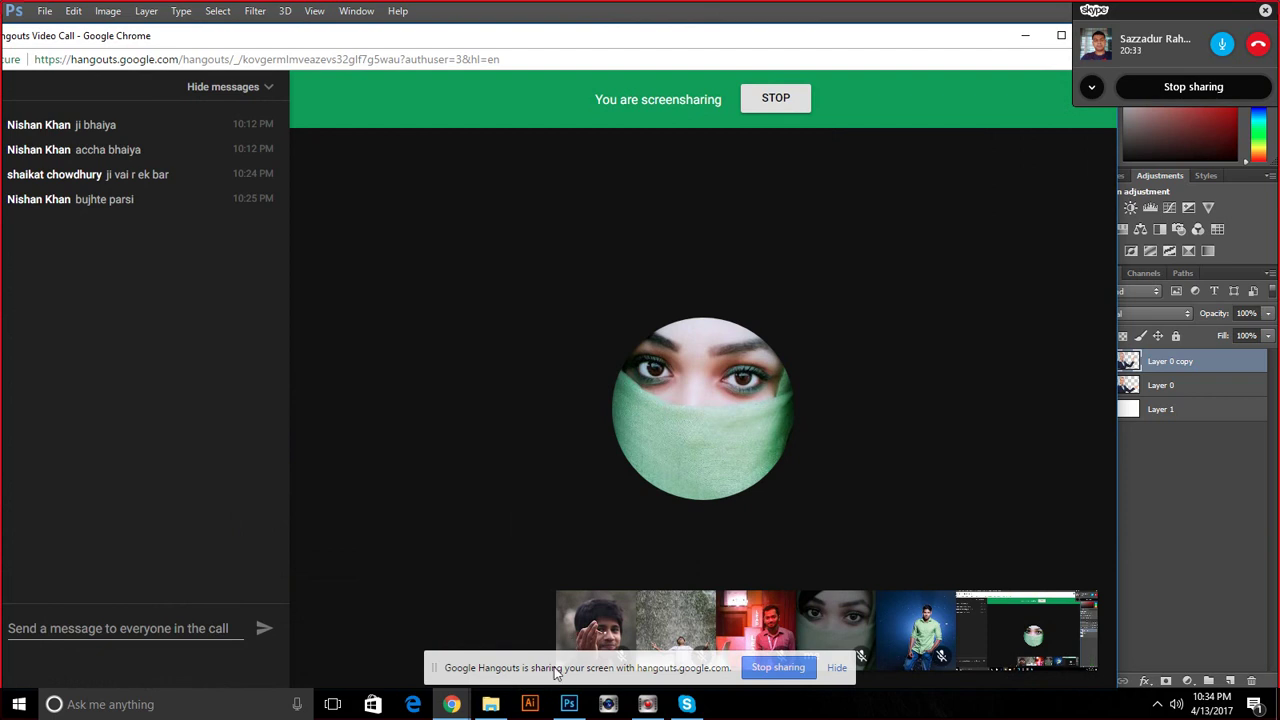
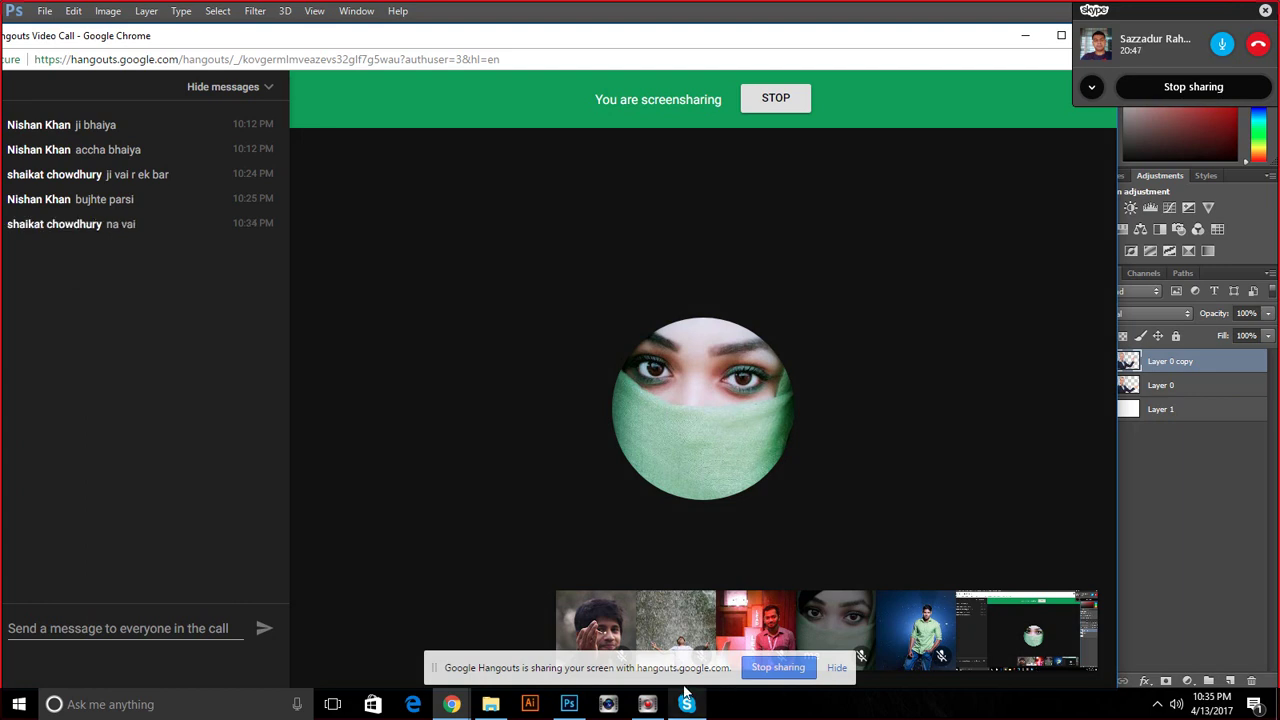
Compare the landscape document's CAS, transform and Layer 0 versions, leaving all layers hidden
left_click(569, 704)
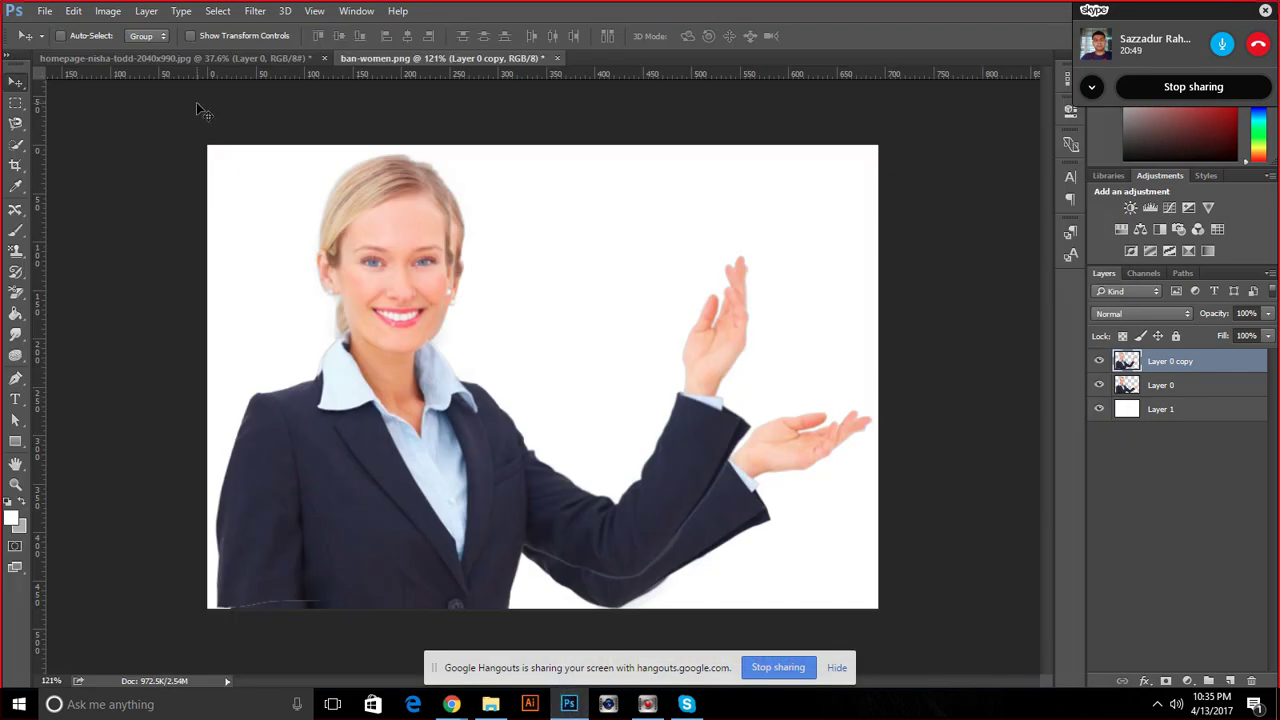
left_click(177, 58)
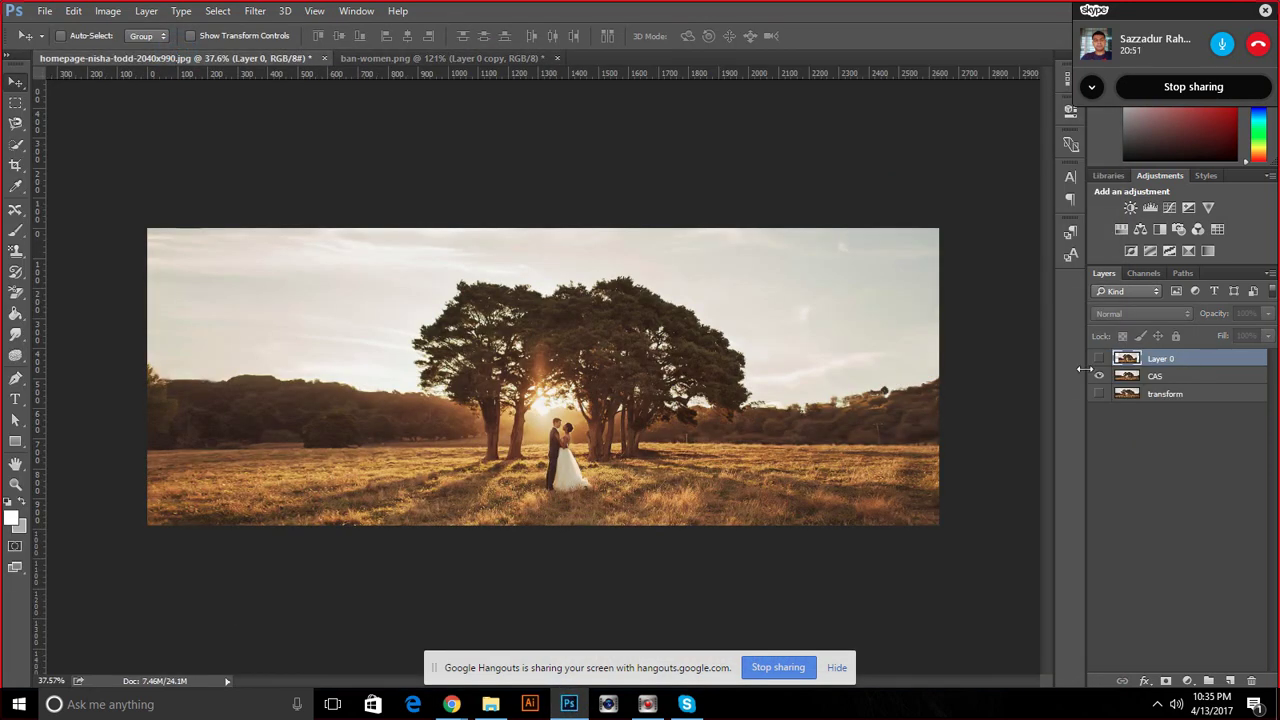
left_click(1098, 376)
left_click(1098, 376)
left_click(1100, 375)
left_click(1100, 358)
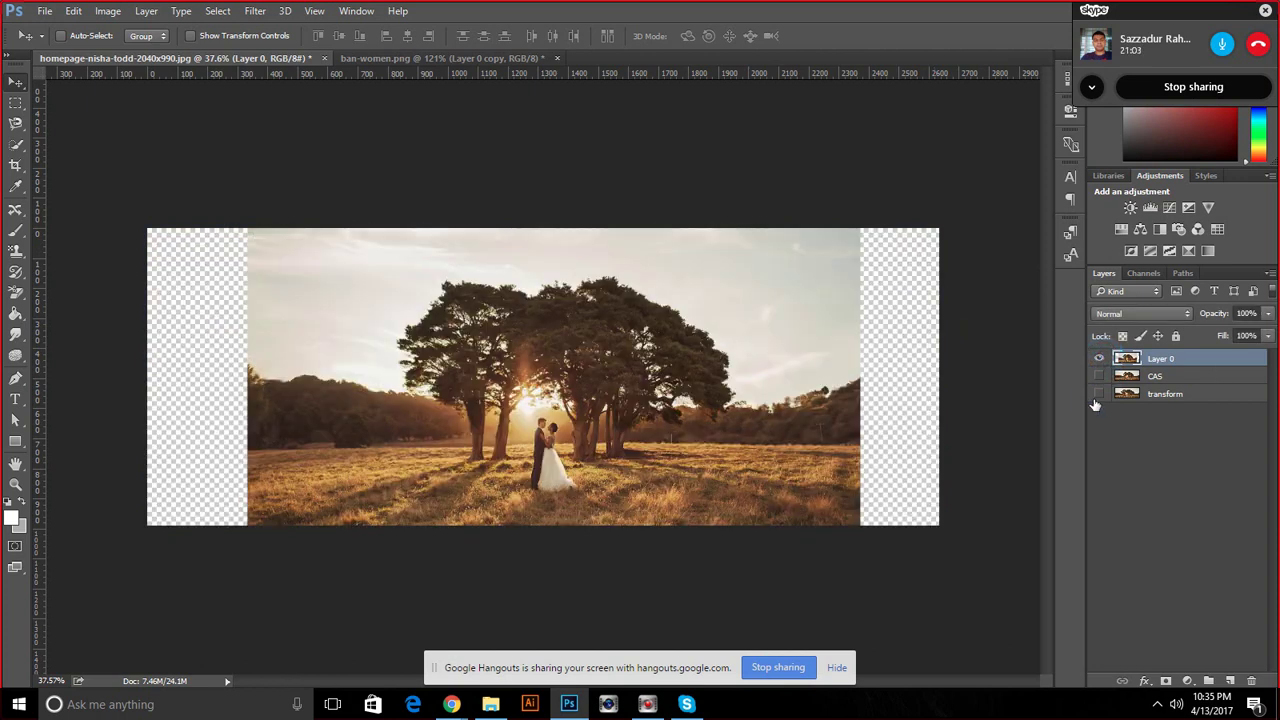
left_click(1099, 394)
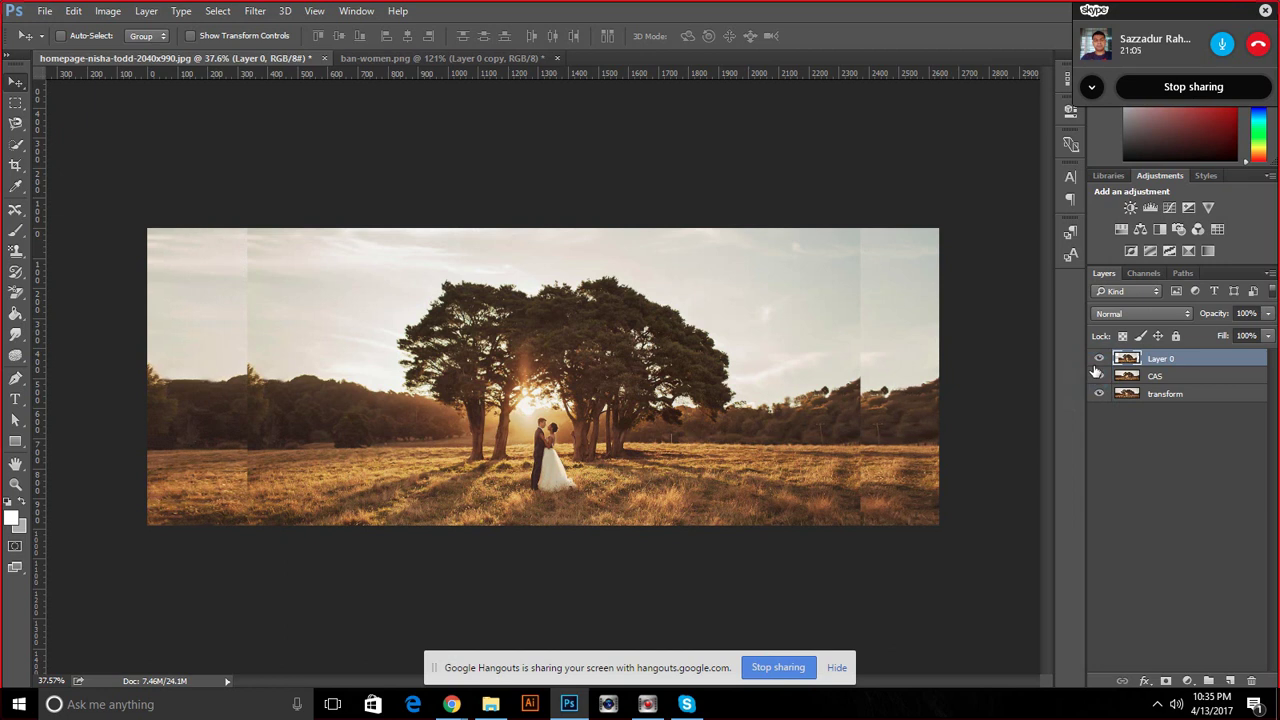
left_click(1099, 358)
left_click(1099, 376)
left_click(1099, 376)
left_click(1099, 394)
left_click(1099, 376)
Compare the woman photo layers in ban-women.png, then delete Layer 0 copy and Layer 0
left_click(410, 58)
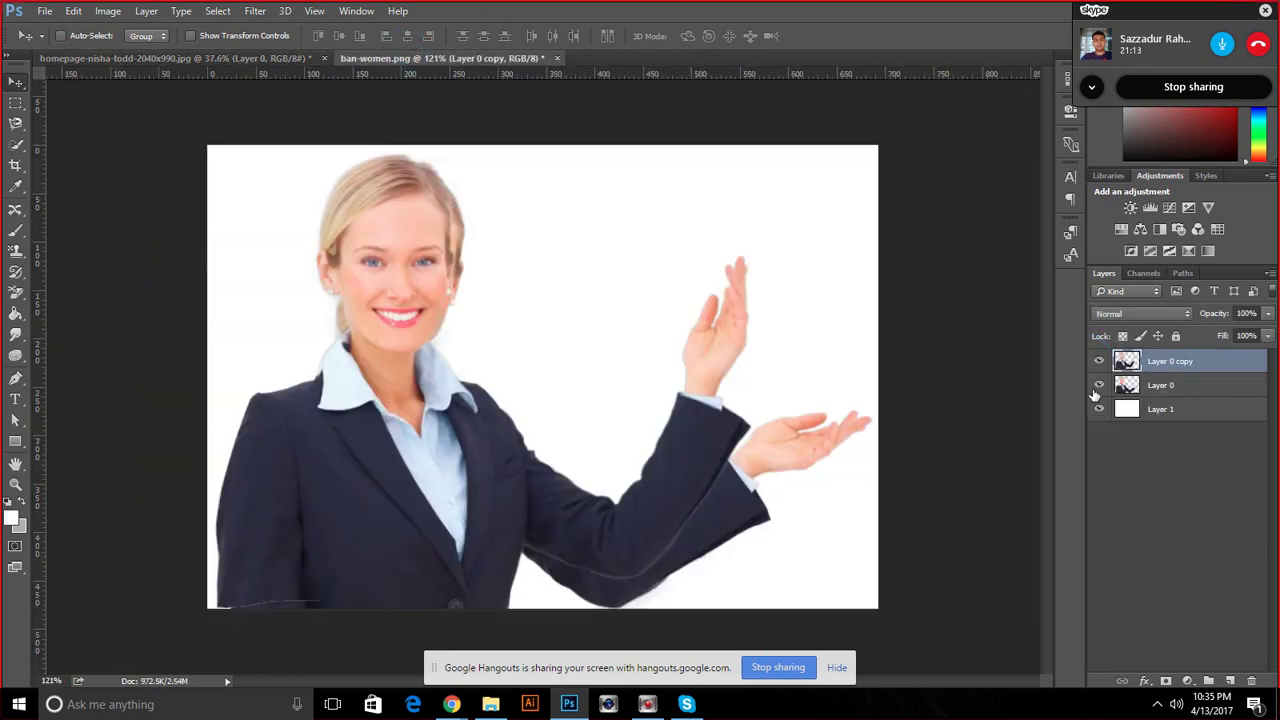
left_click(1097, 387)
left_click(1101, 360)
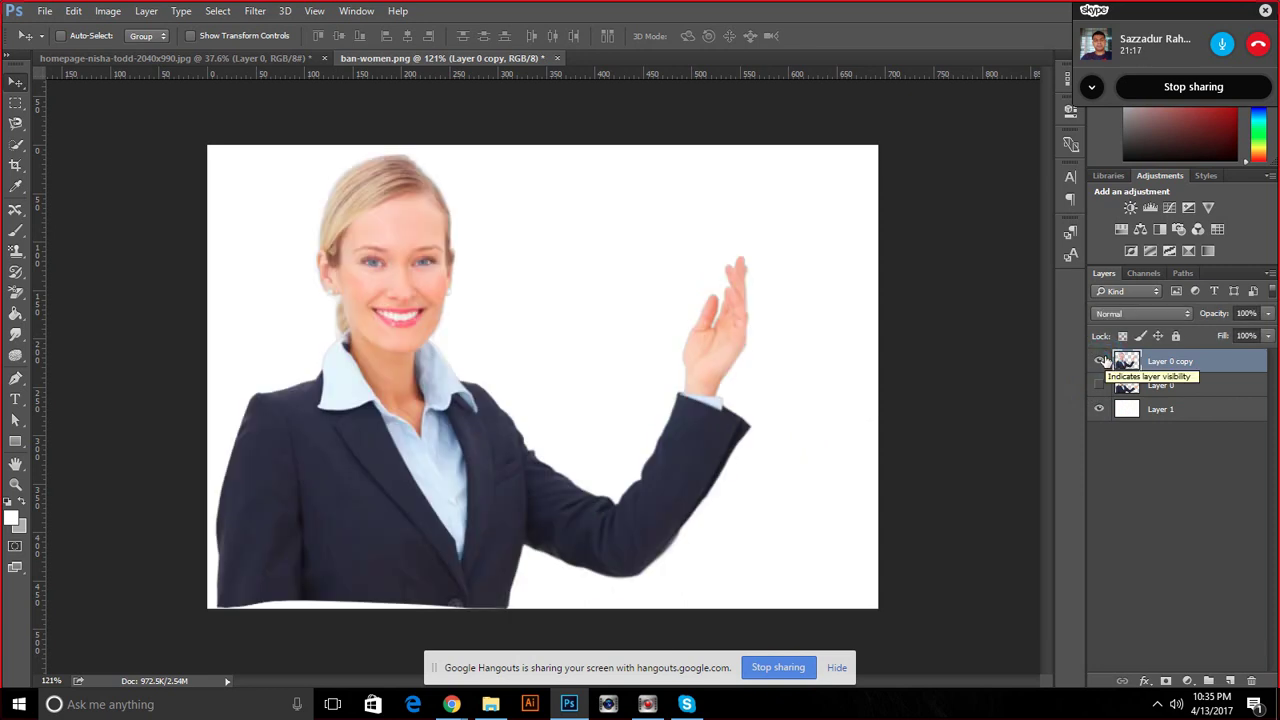
key("Delete")
key("Delete")
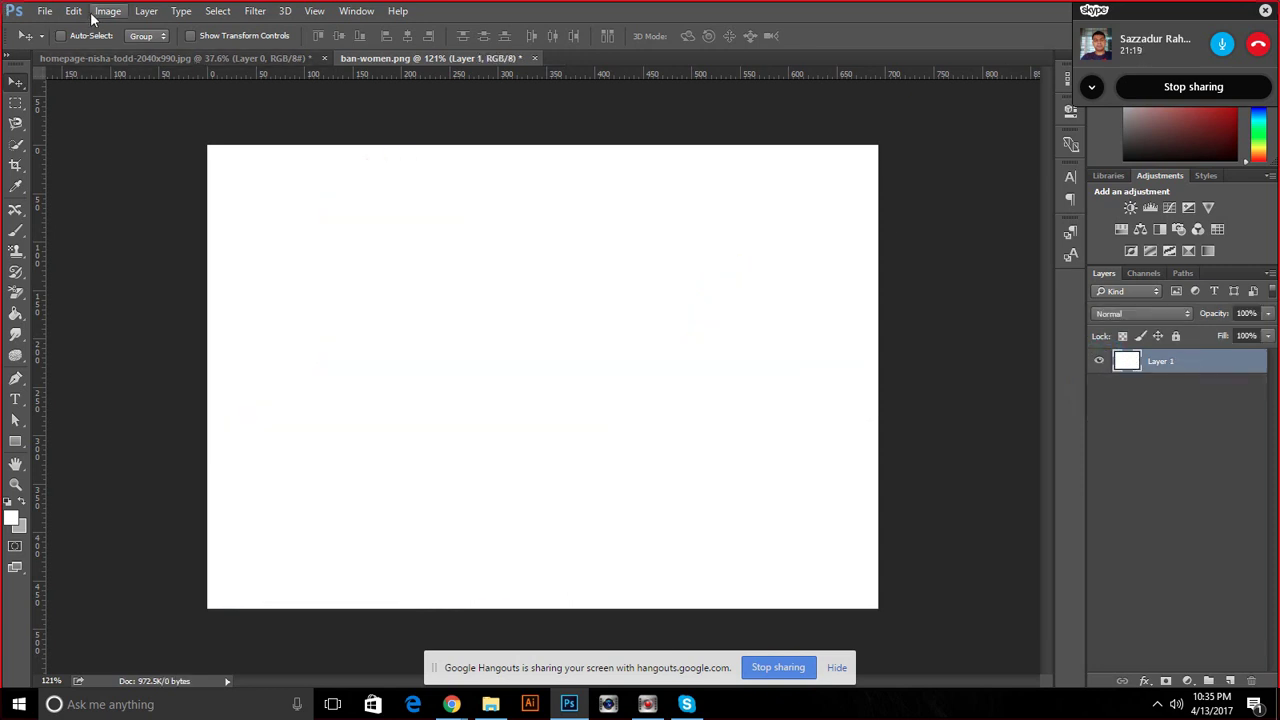
left_click(74, 11)
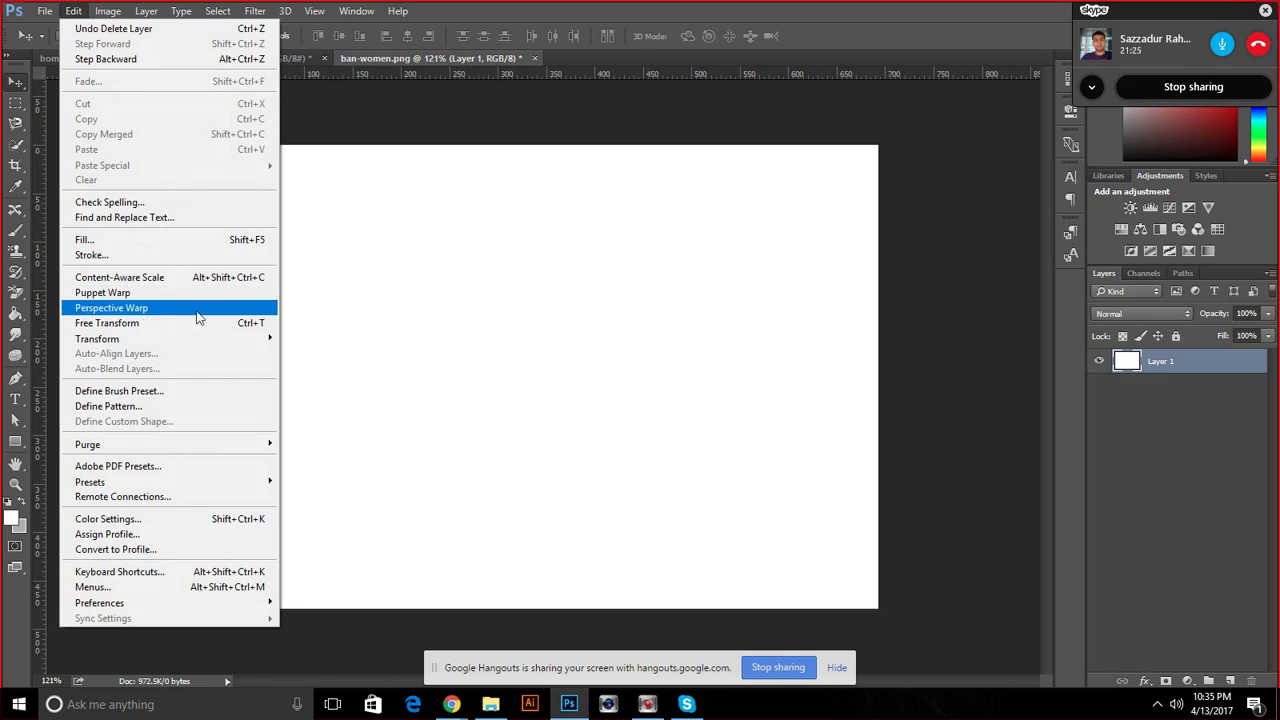
mouse_move(490, 704)
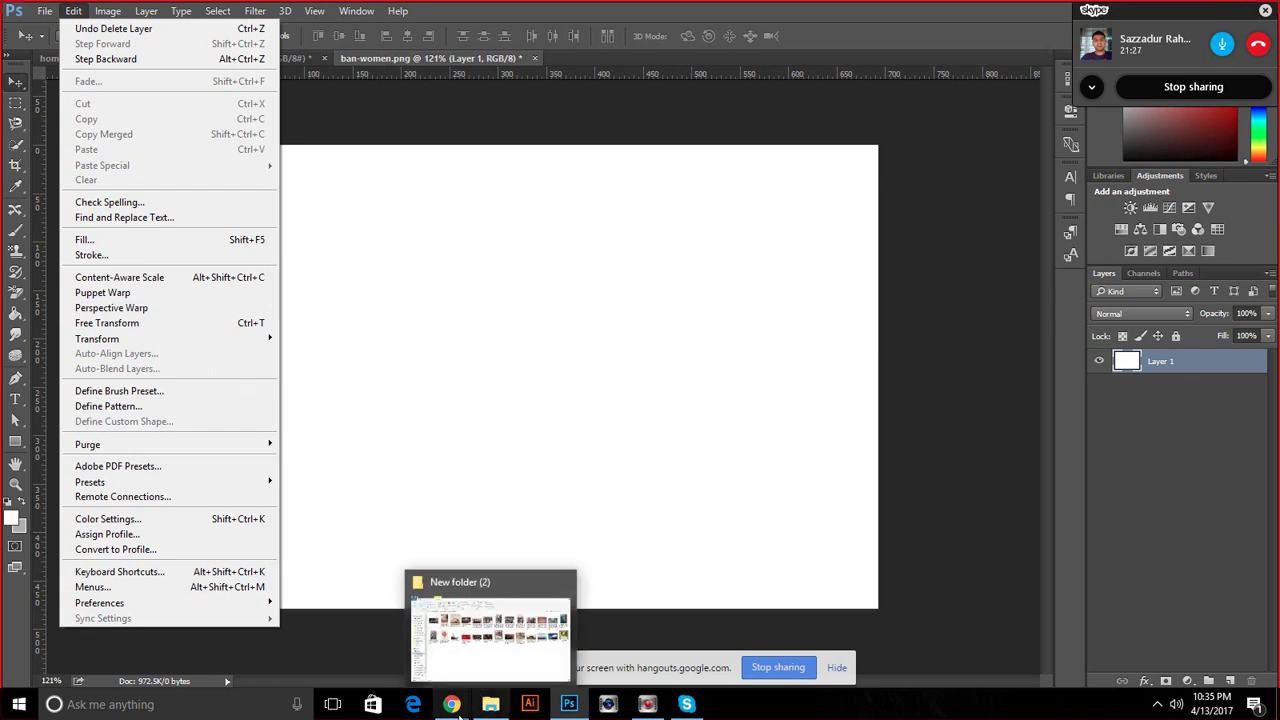
left_click(645, 380)
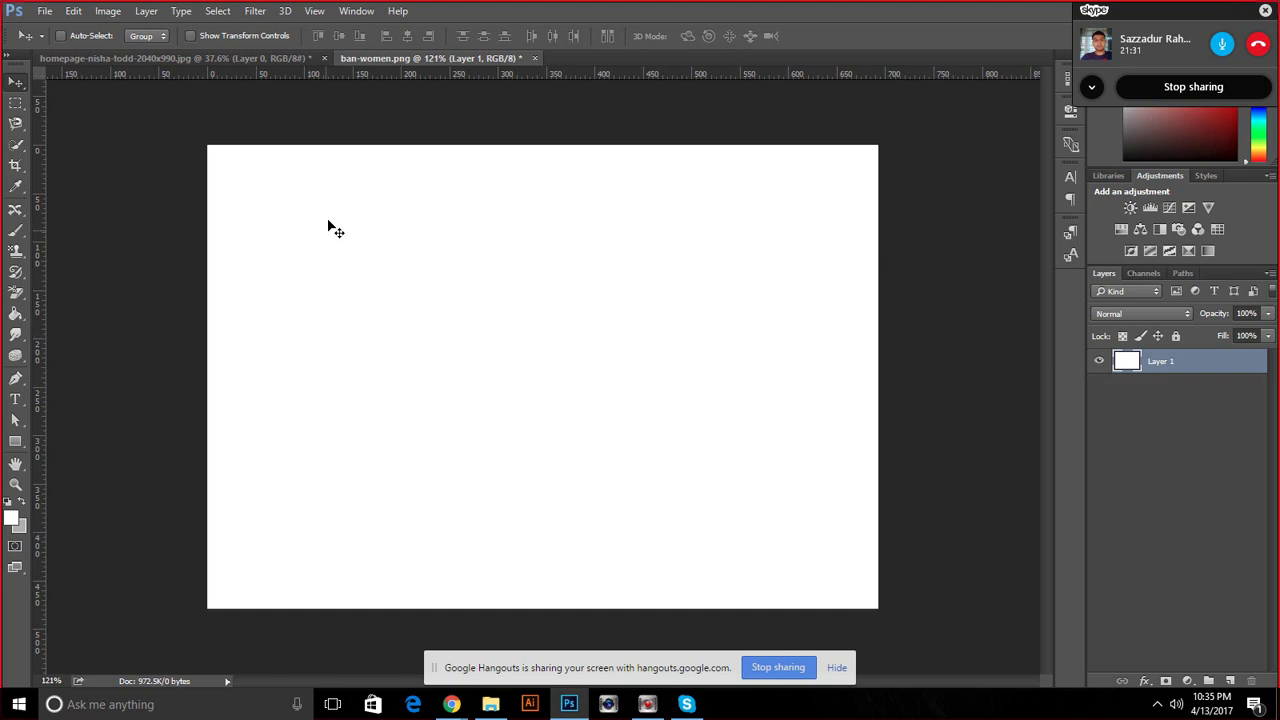
Close ban-women.png without saving, then close the landscape document
left_click(535, 60)
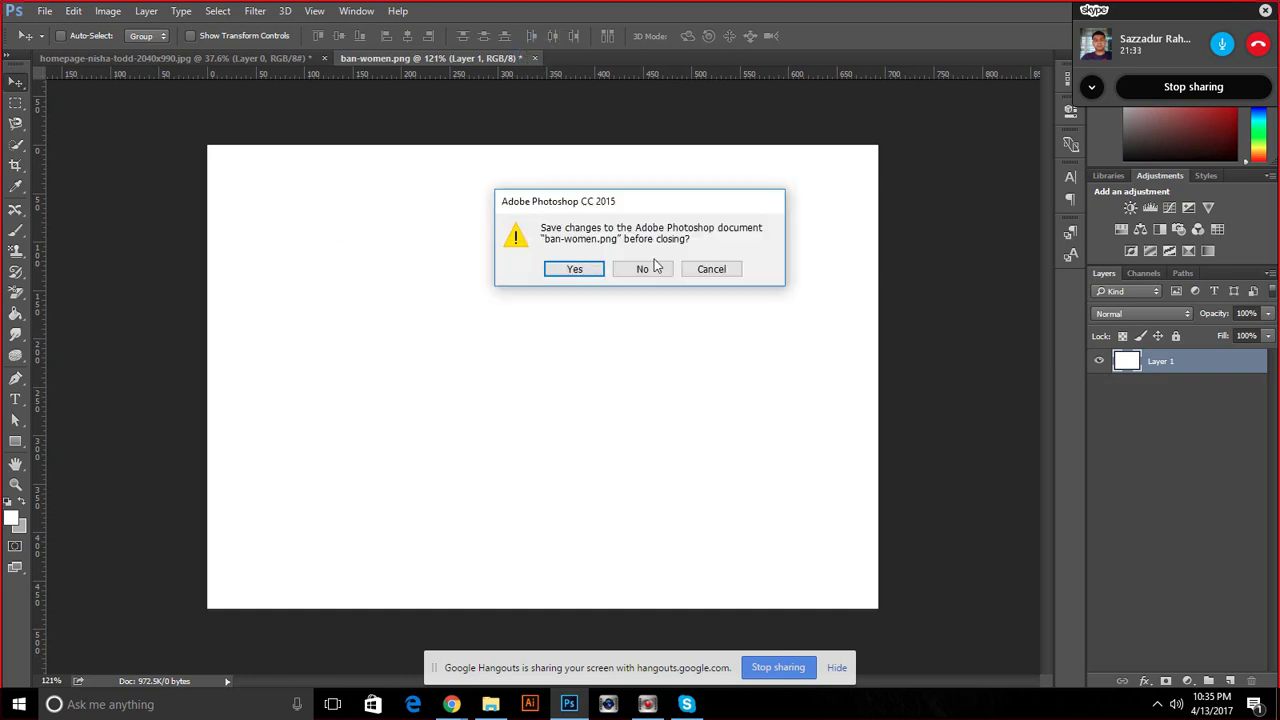
left_click(650, 266)
left_click(324, 58)
Discard the landscape document's changes and browse the ads image search results in Chrome
left_click(617, 281)
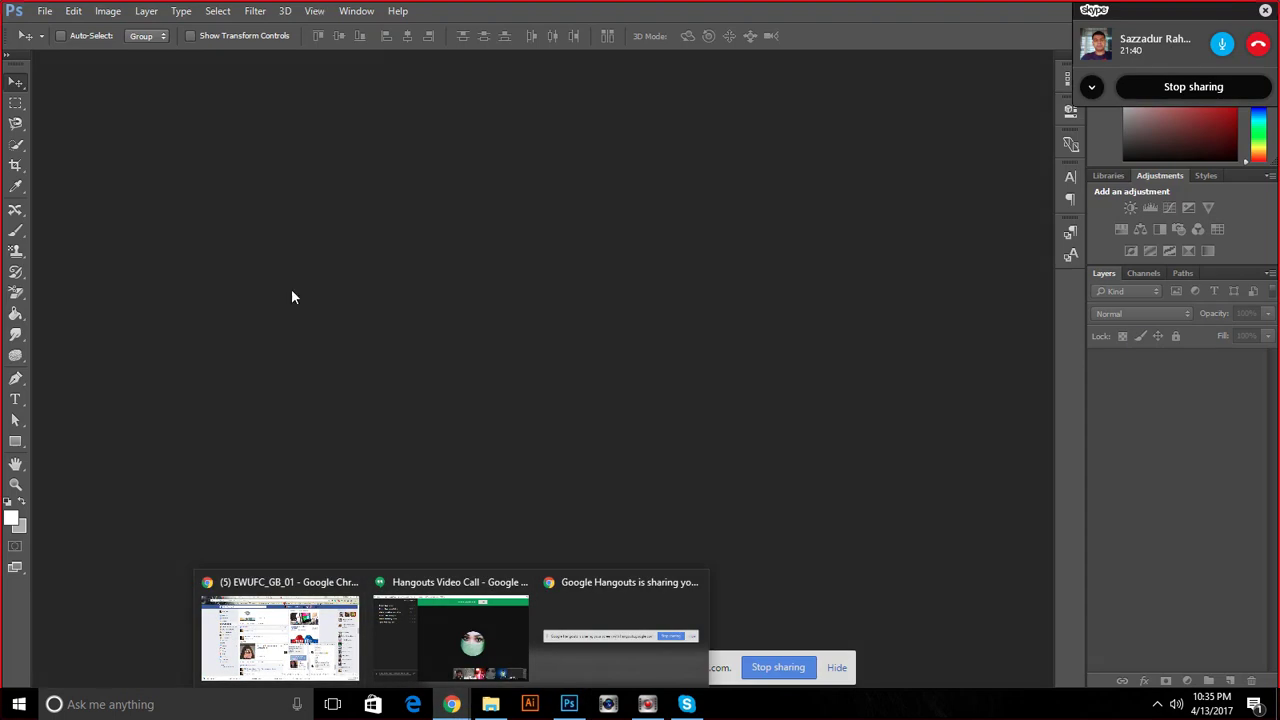
left_click(323, 598)
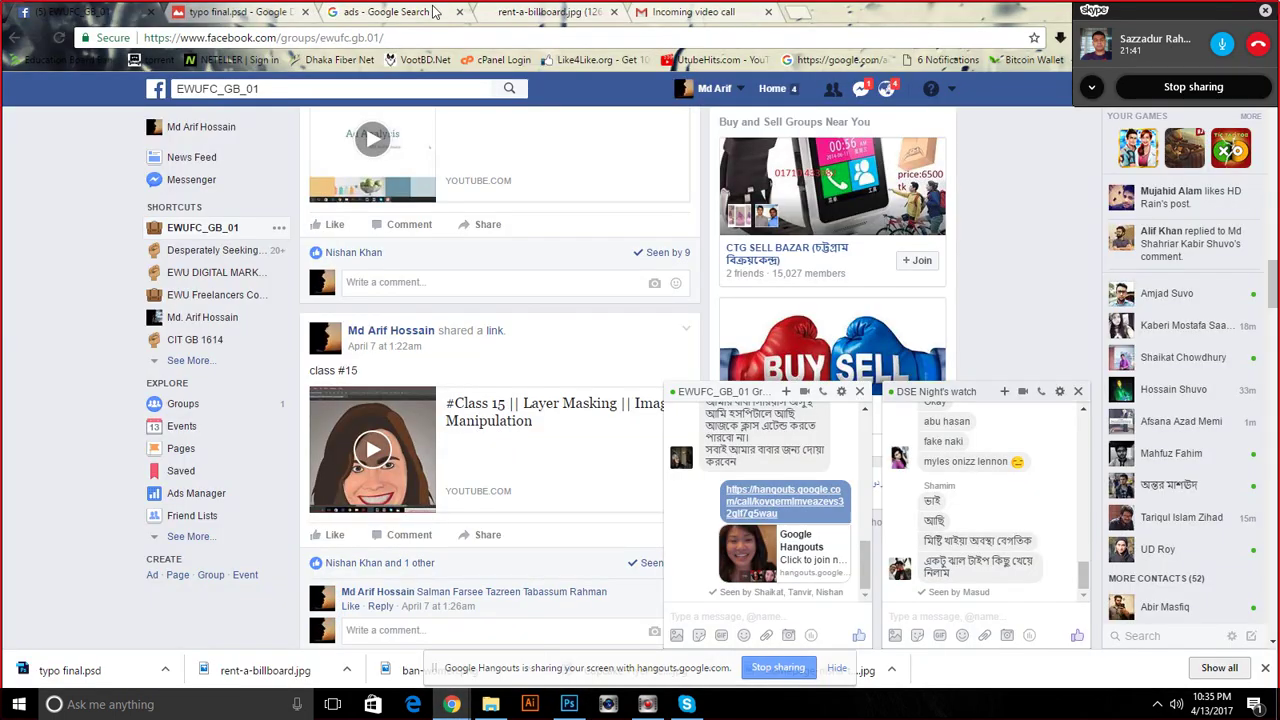
left_click(395, 12)
right_click(480, 308)
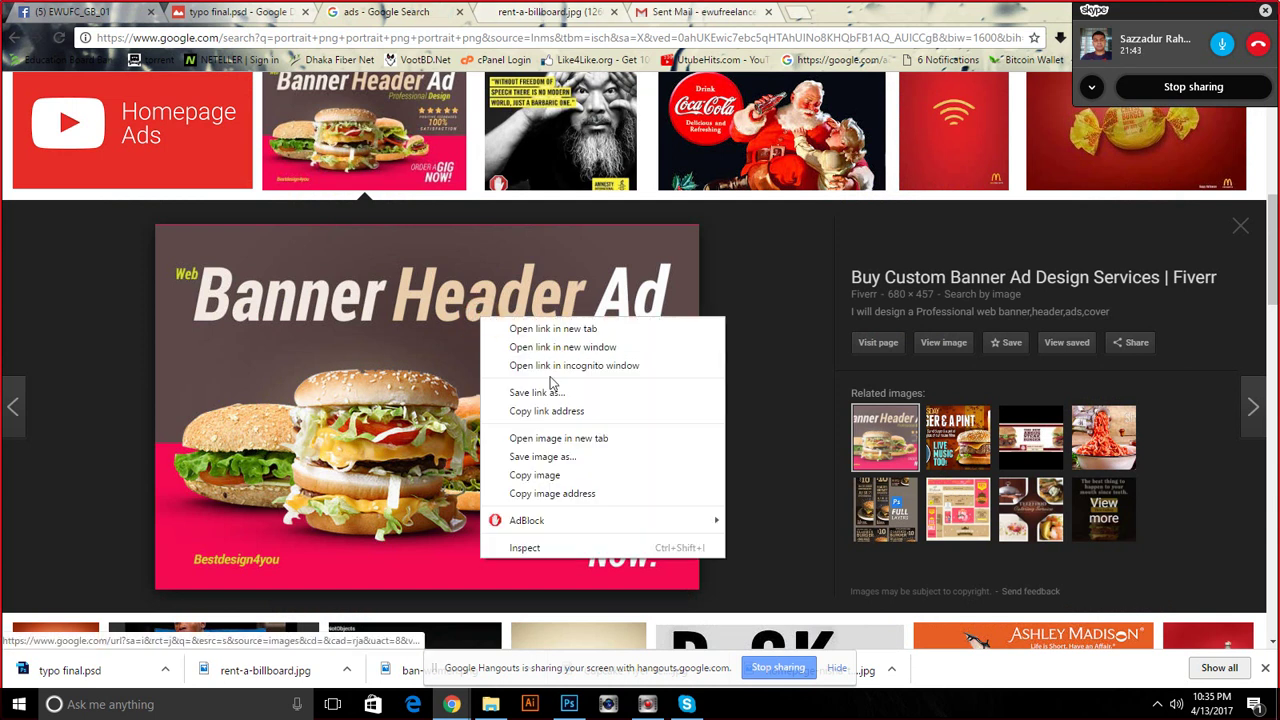
scroll(577, 318, "down", 3)
scroll(577, 318, "down", 3)
scroll(577, 318, "down", 2)
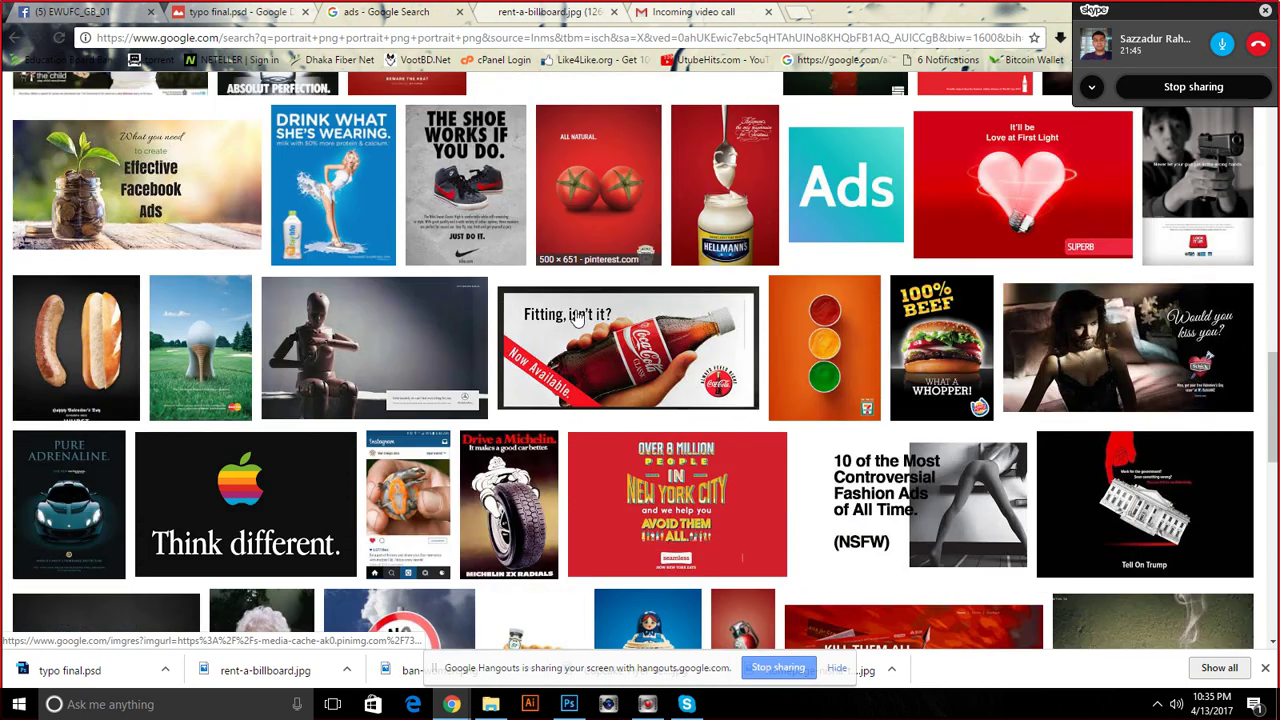
scroll(577, 318, "down", 3)
scroll(577, 318, "down", 2)
scroll(577, 318, "down", 3)
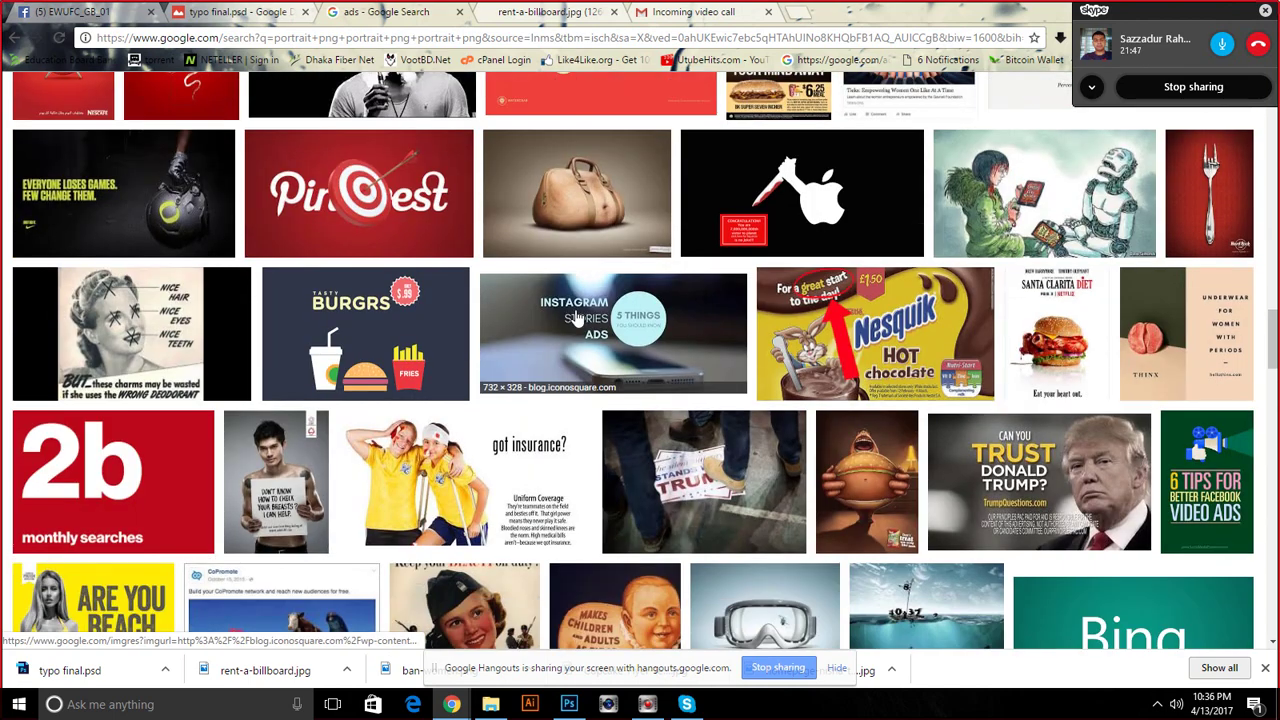
scroll(577, 318, "down", 2)
scroll(577, 318, "up", 5)
scroll(577, 318, "up", 5)
scroll(577, 318, "up", 5)
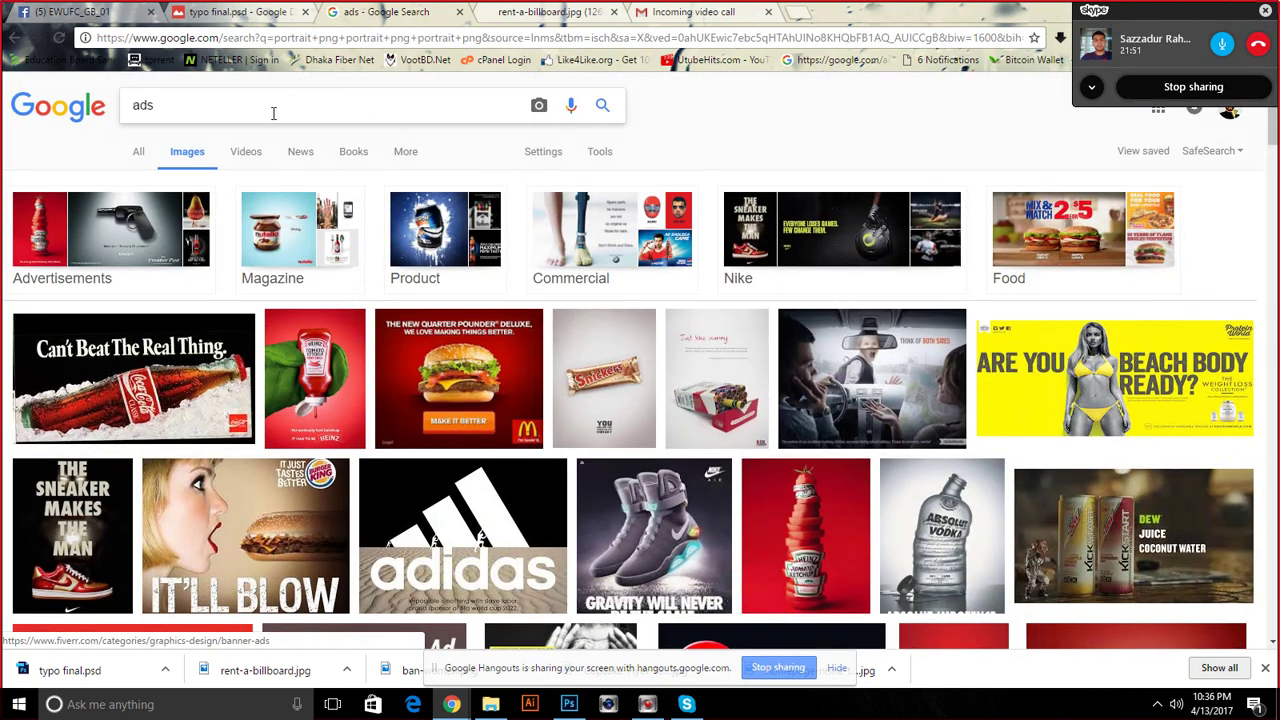
Refine the Google Images search to advertisements and scan the results
left_click(273, 113)
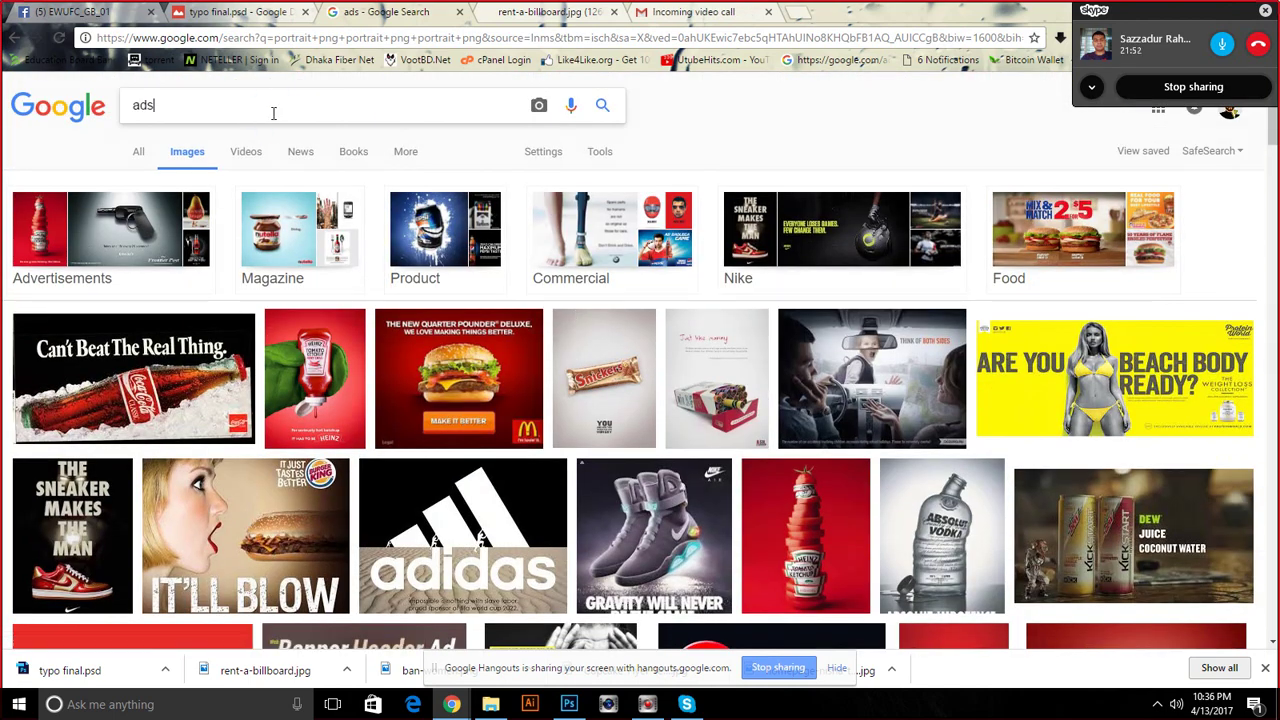
left_click(150, 213)
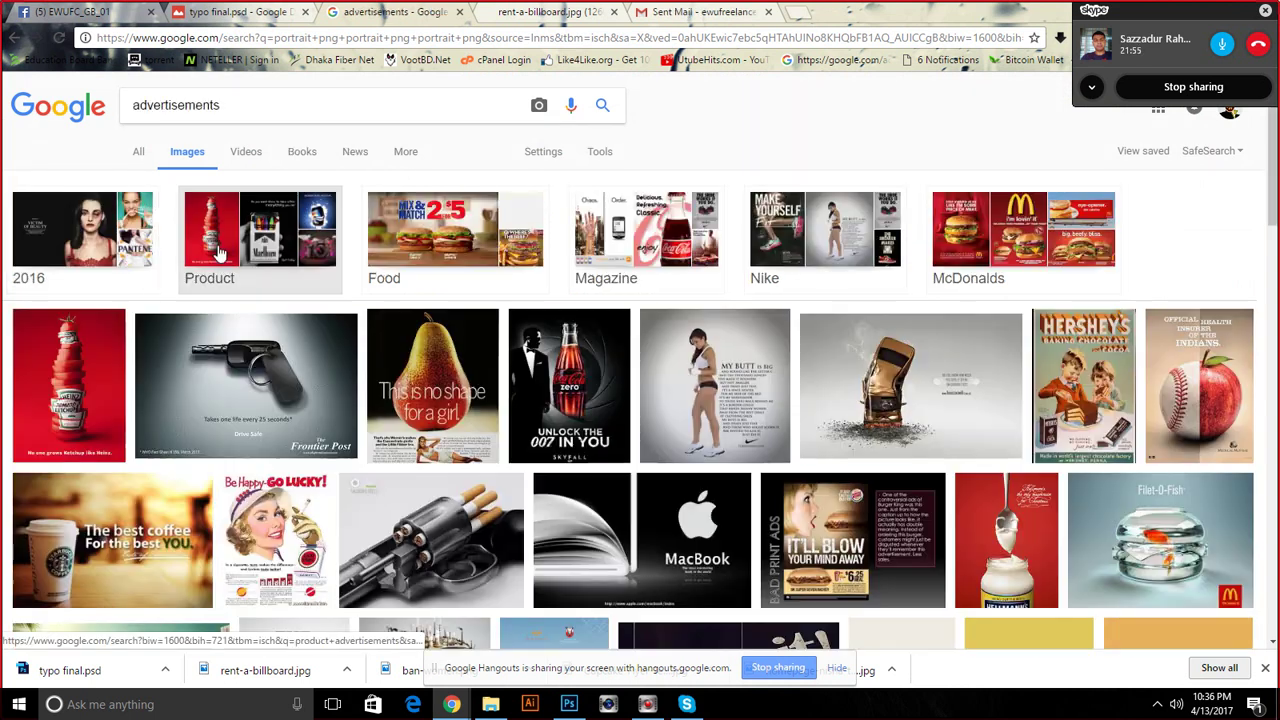
scroll(405, 257, "down", 3)
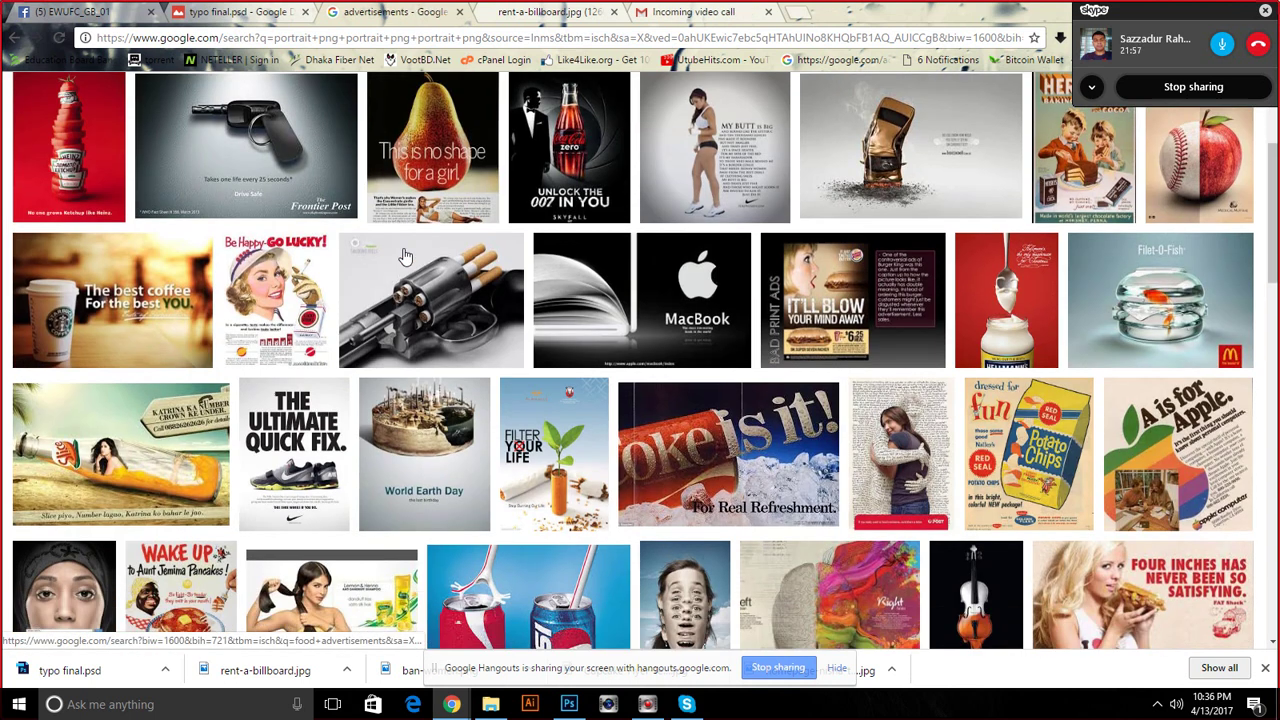
scroll(405, 257, "down", 3)
scroll(405, 257, "down", 4)
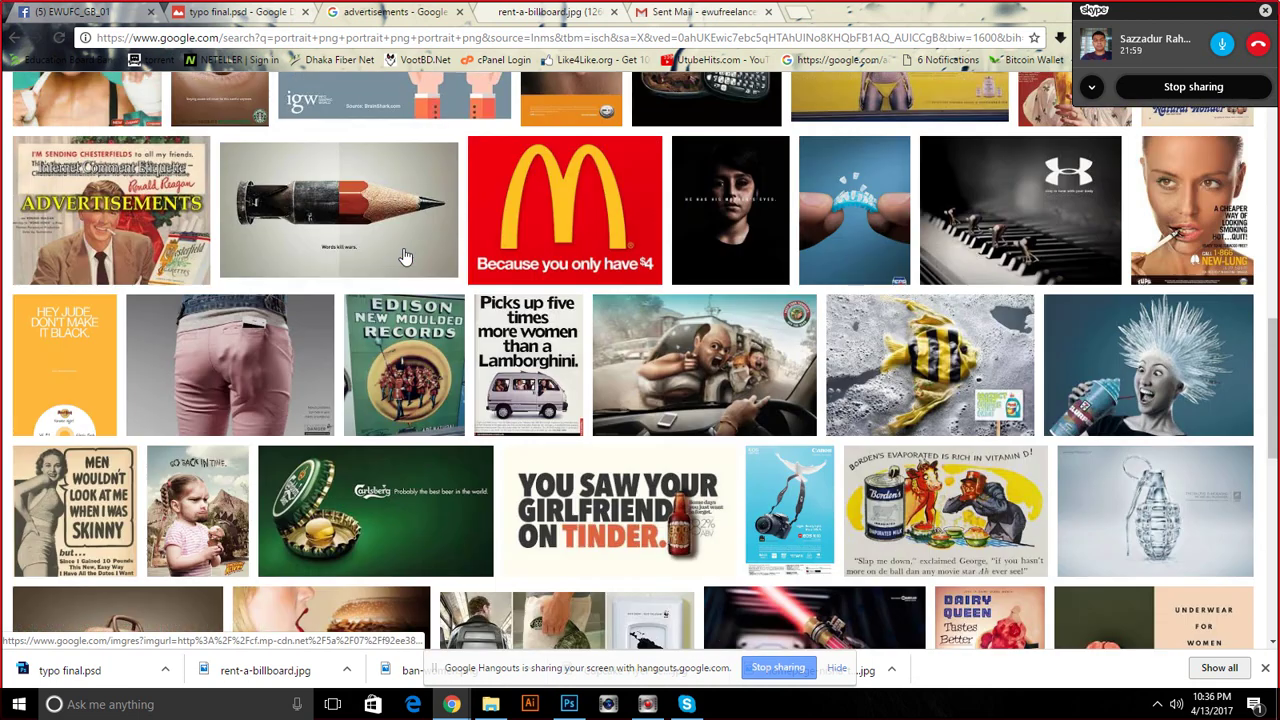
scroll(405, 257, "down", 4)
scroll(405, 257, "up", 2)
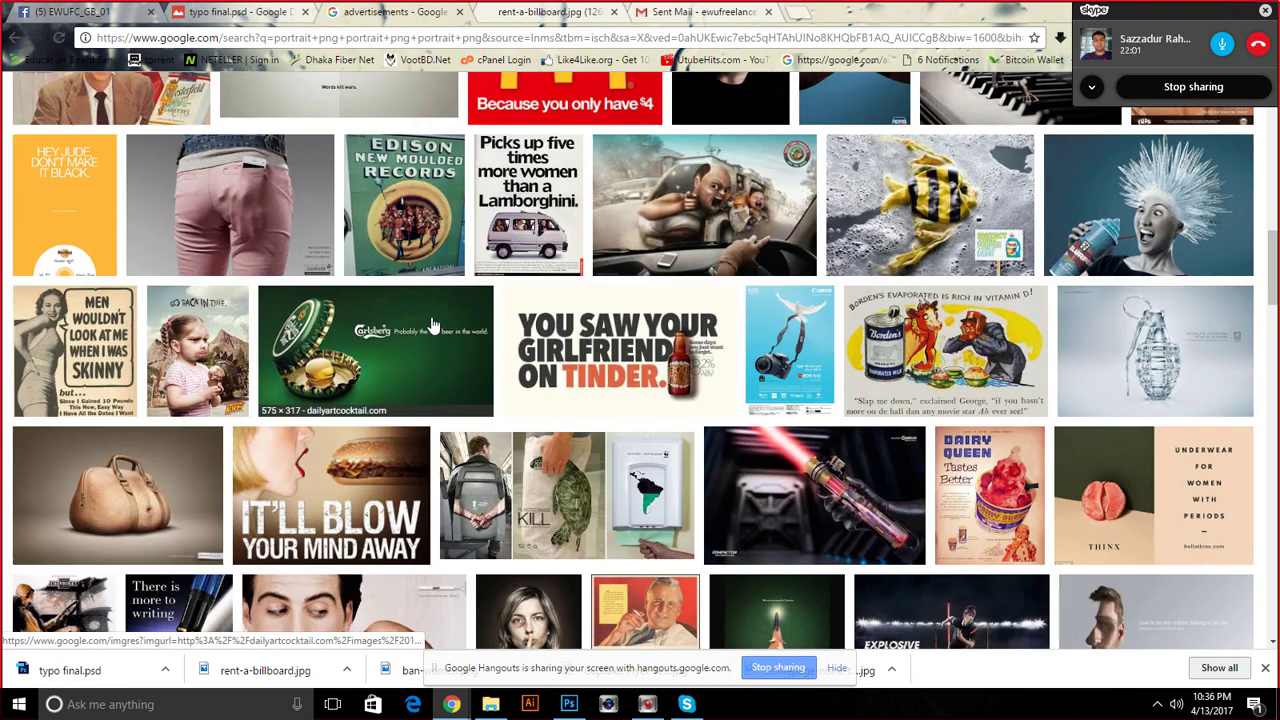
Save the full-size Carlsberg bottle-cap advertisement image to disk
left_click(430, 322)
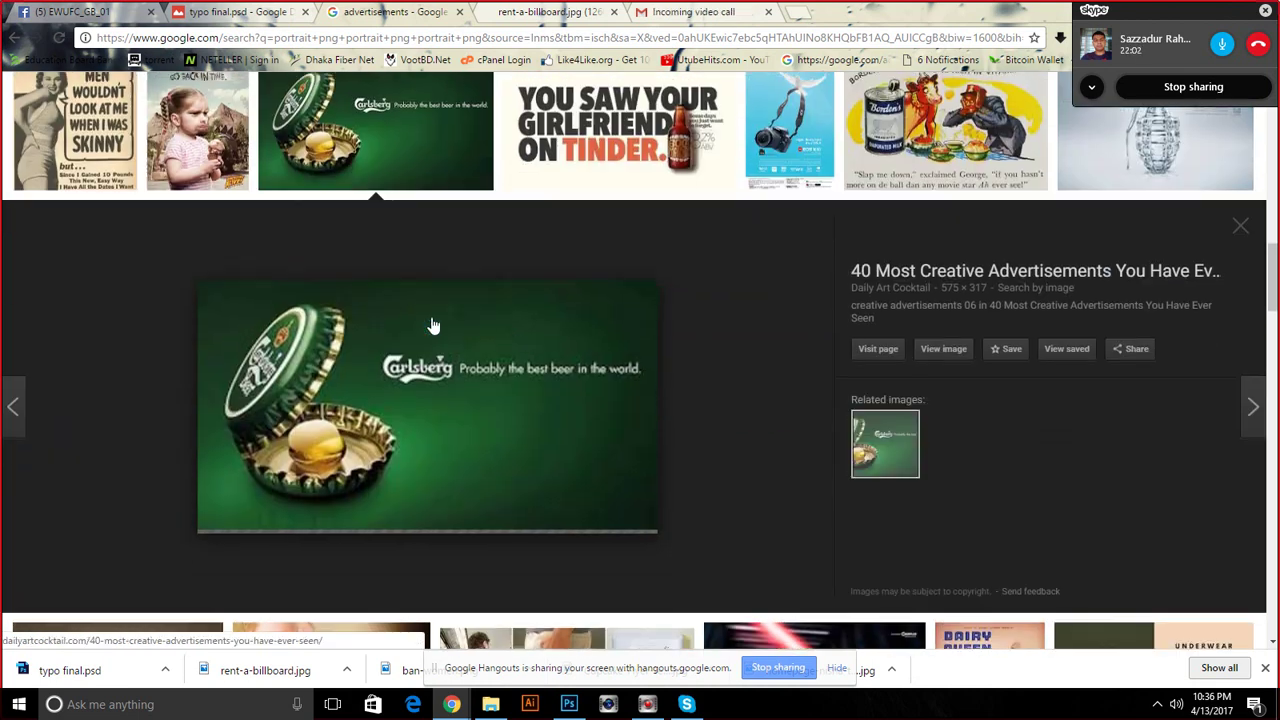
left_click(952, 350)
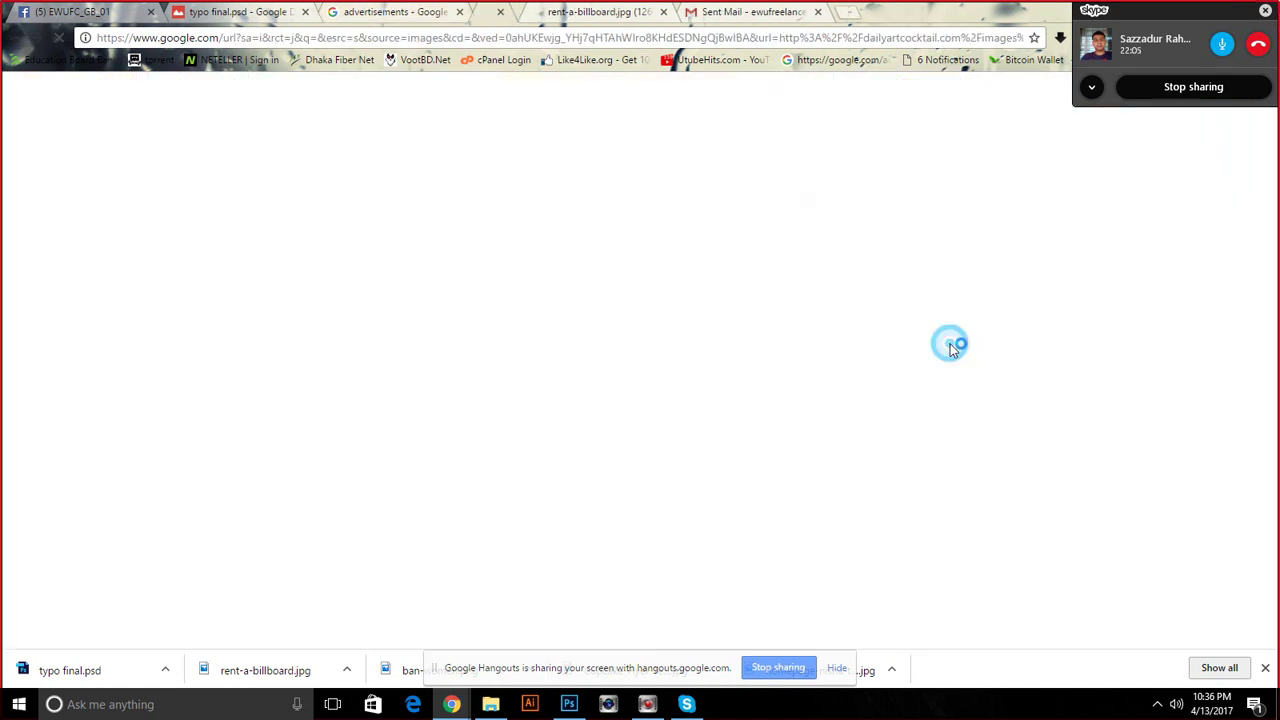
right_click(561, 306)
left_click(610, 334)
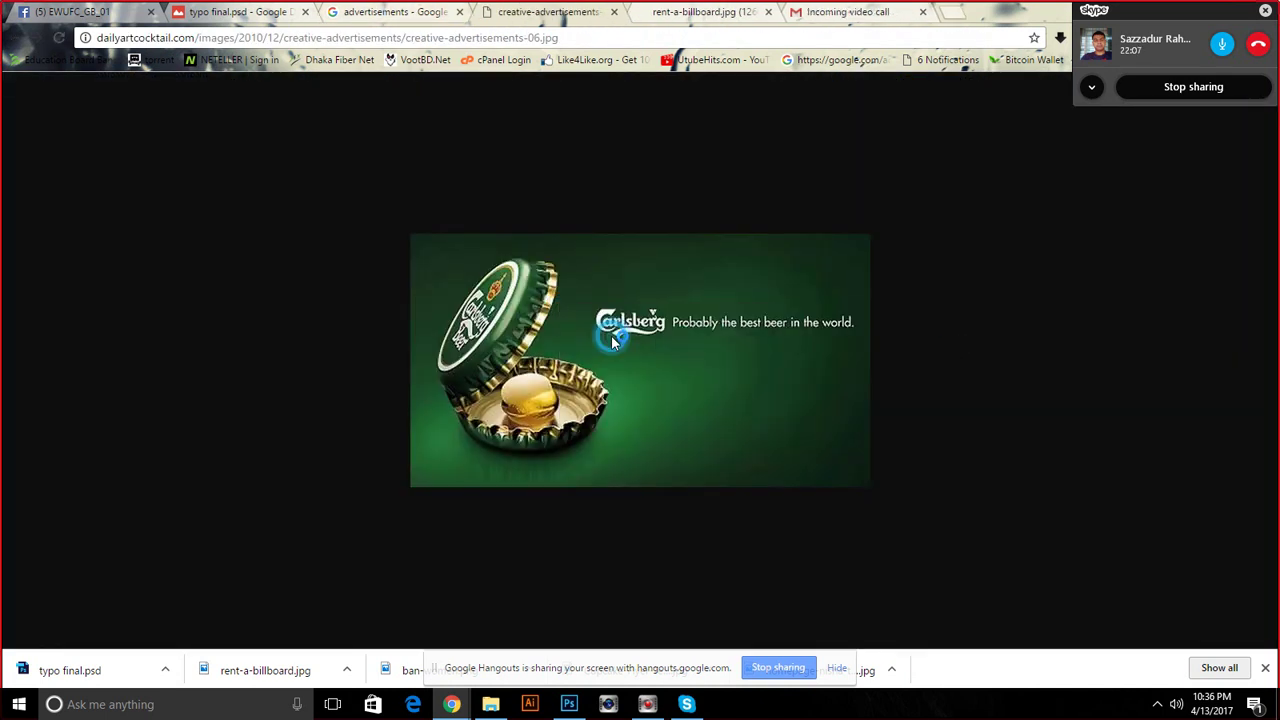
left_click(936, 583)
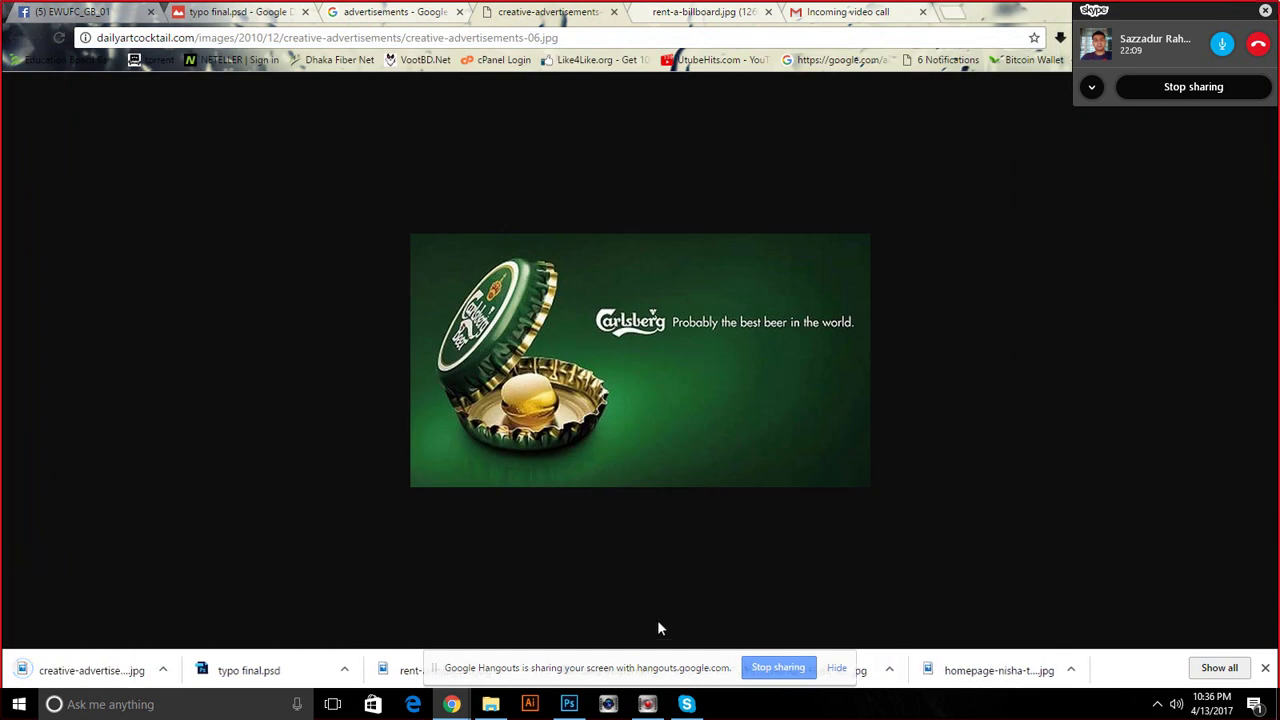
left_click(569, 704)
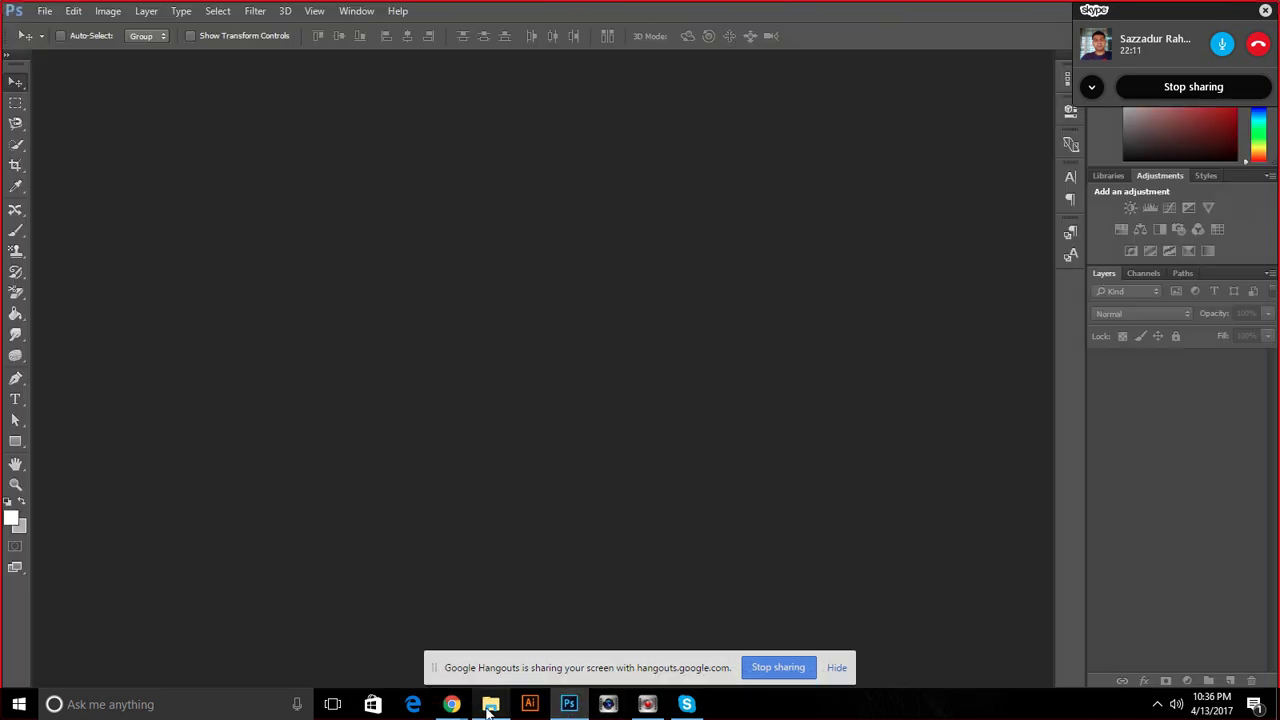
Open rent-a-billboard.jpg in Photoshop, then place and cancel the Carlsberg image on it
left_click(490, 704)
mouse_move(1139, 325)
left_mouse_down()
mouse_move(597, 660)
mouse_move(393, 181)
left_mouse_up()
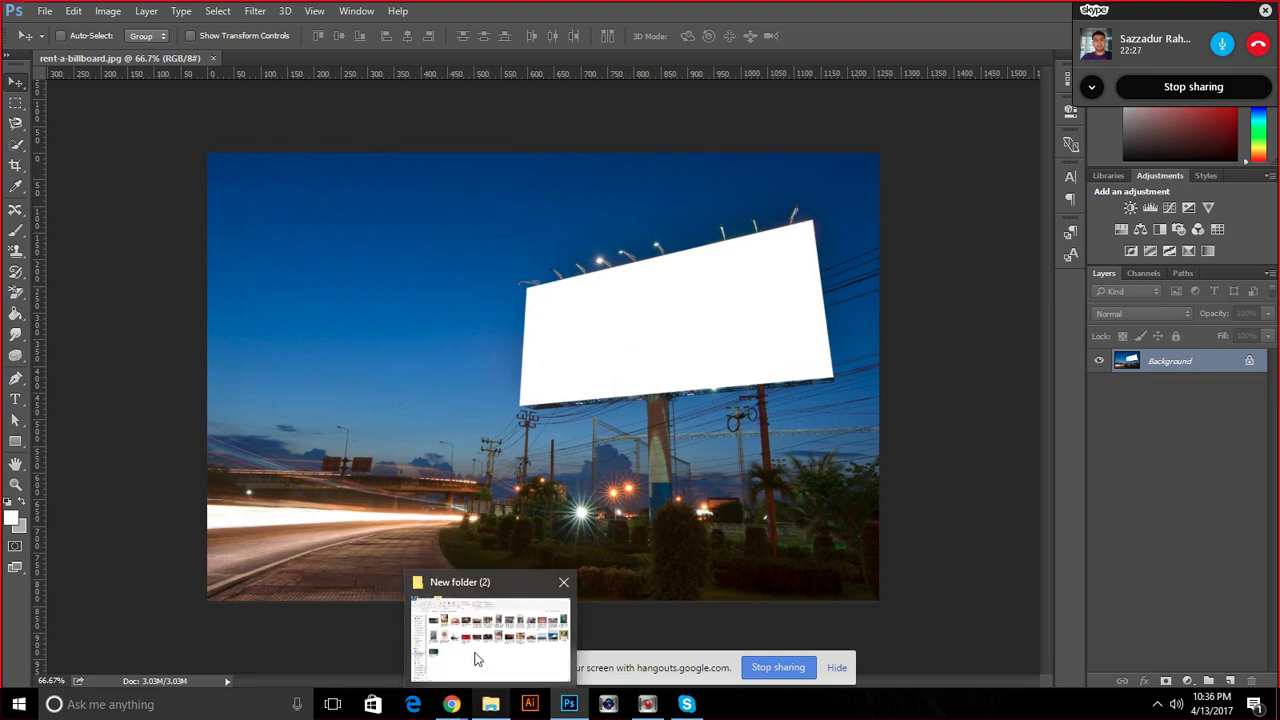
left_click(474, 657)
left_click_drag(224, 438, 600, 340)
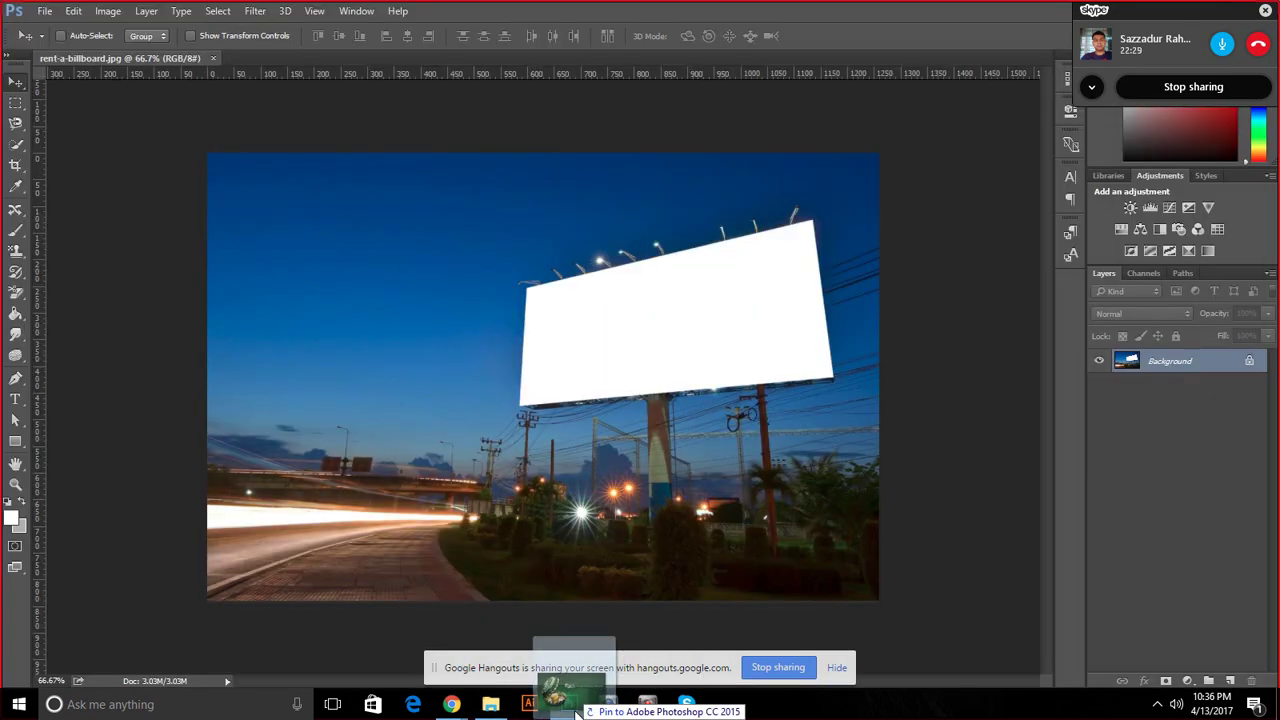
mouse_move(632, 373)
left_mouse_down()
mouse_move(651, 319)
mouse_move(588, 336)
mouse_move(776, 326)
mouse_move(793, 370)
mouse_move(808, 293)
mouse_move(789, 300)
mouse_move(786, 340)
mouse_move(784, 314)
mouse_move(852, 240)
mouse_move(773, 360)
mouse_move(824, 563)
mouse_move(798, 288)
mouse_move(786, 306)
mouse_move(799, 321)
left_mouse_up()
left_click(537, 36)
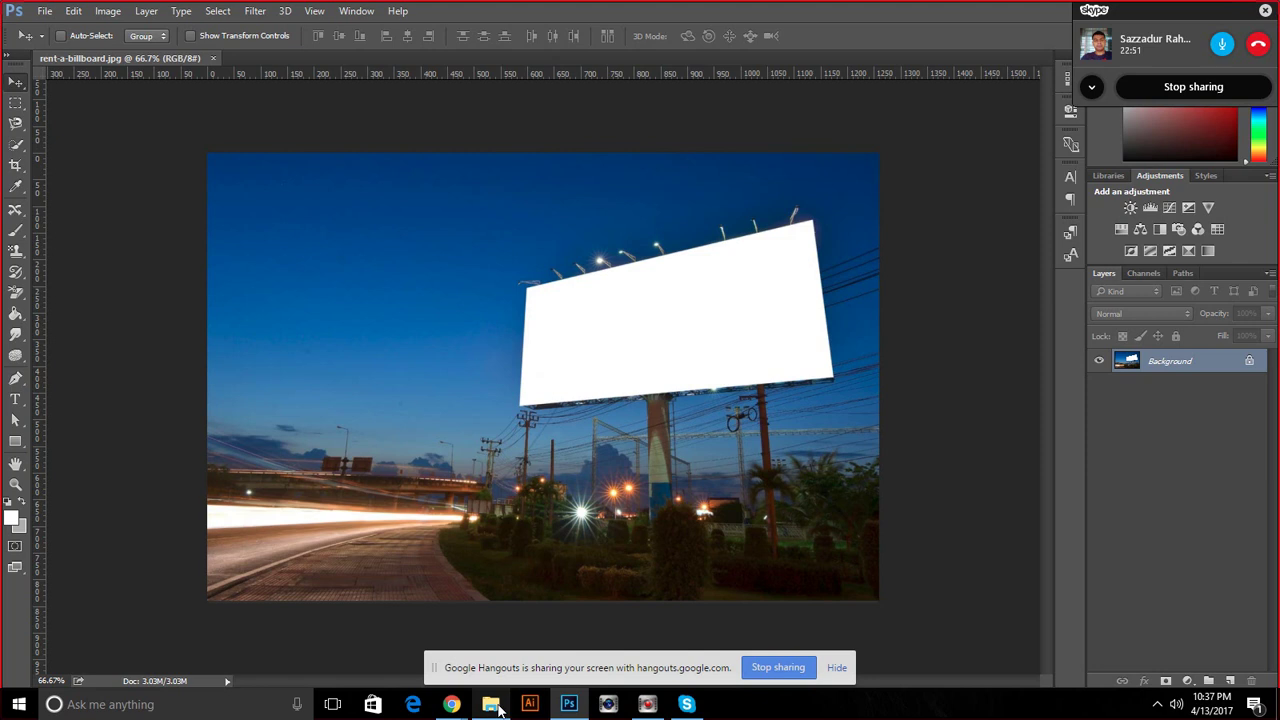
mouse_move(491, 704)
left_click(491, 655)
Place the Carlsberg image again and skew all four corners onto the billboard's corners
mouse_move(167, 432)
left_mouse_down()
mouse_move(690, 310)
mouse_move(663, 357)
left_mouse_up()
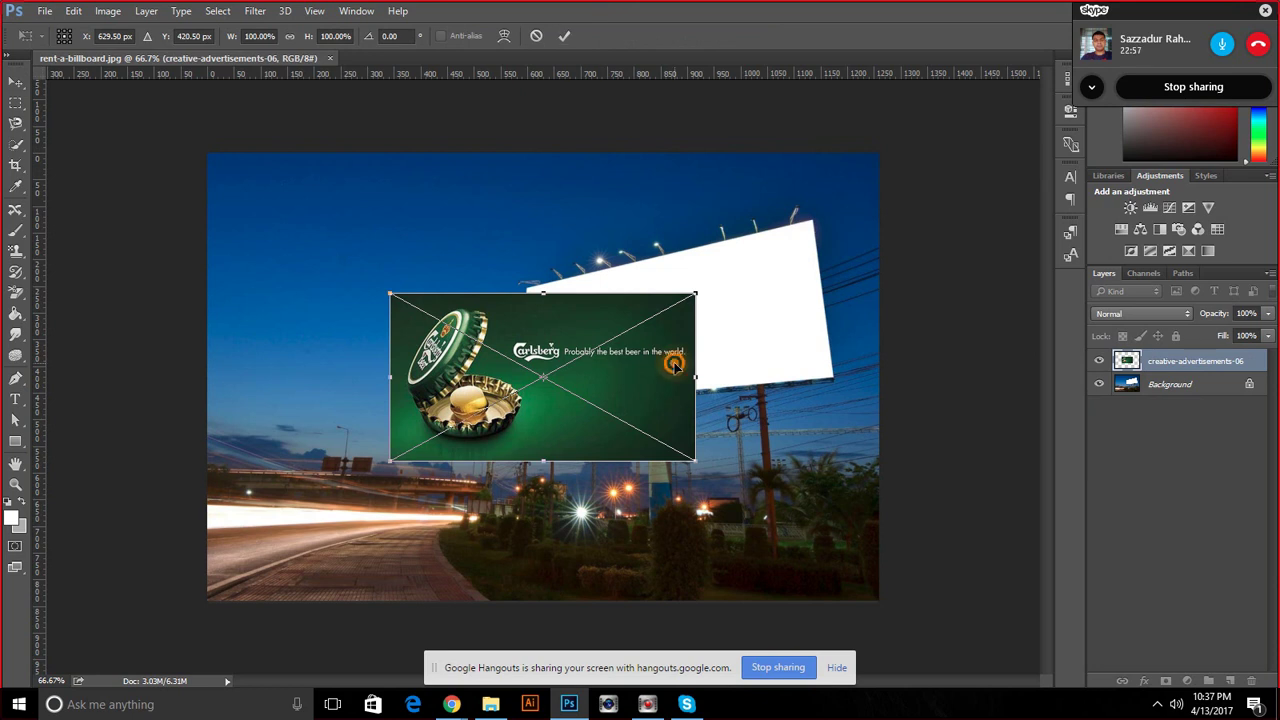
right_click(674, 365)
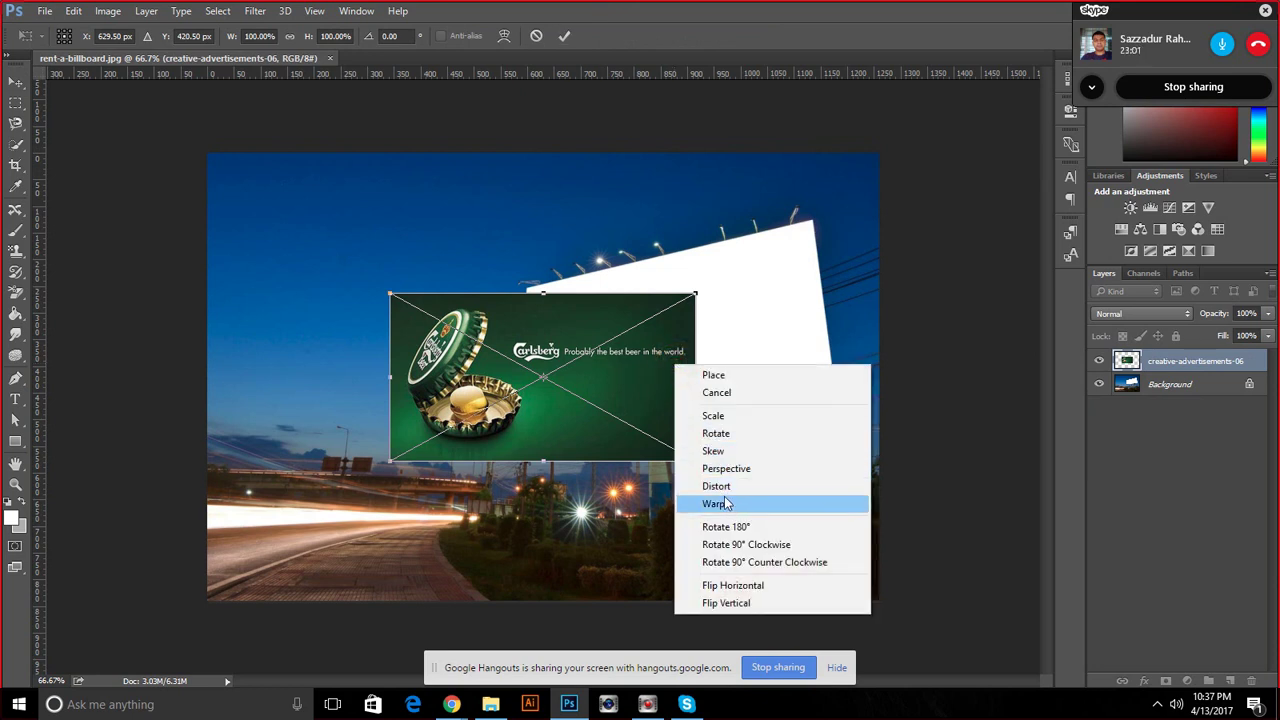
left_click(714, 451)
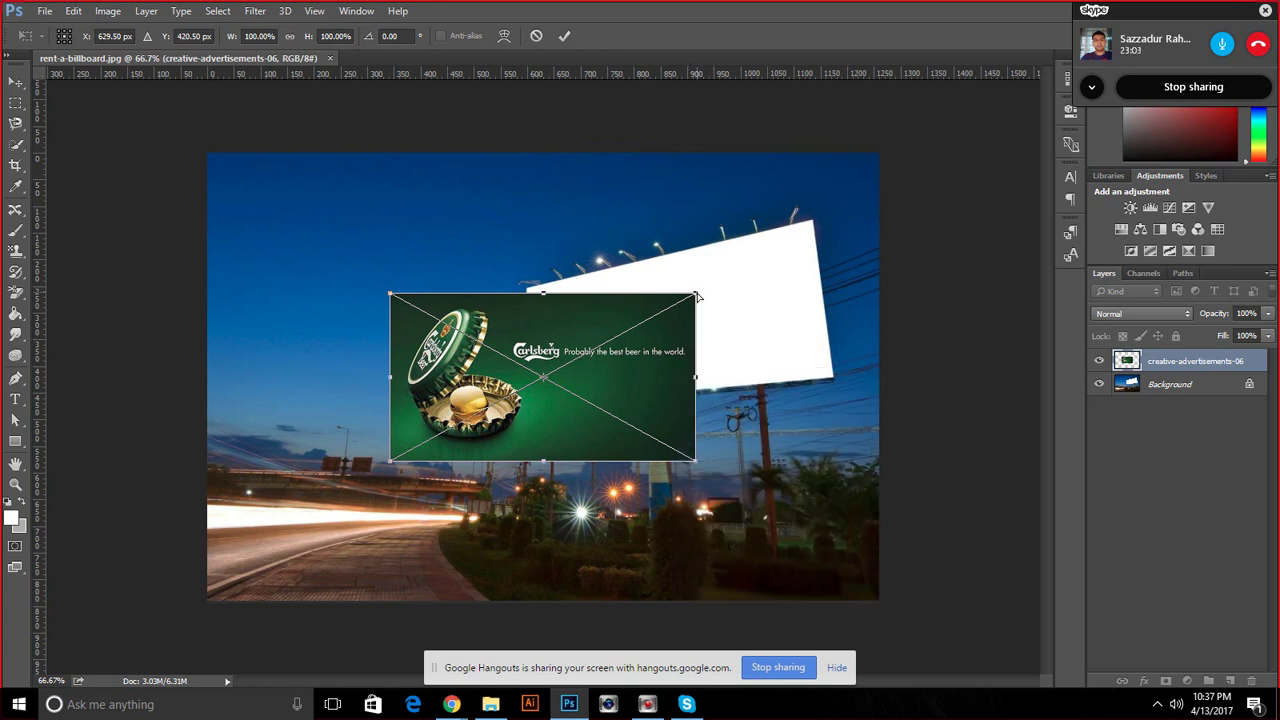
mouse_move(673, 353)
left_mouse_down()
mouse_move(820, 306)
mouse_move(812, 331)
left_mouse_up()
mouse_move(529, 277)
left_mouse_down()
mouse_move(521, 293)
mouse_move(555, 302)
left_mouse_up()
left_click_drag(832, 279, 813, 220)
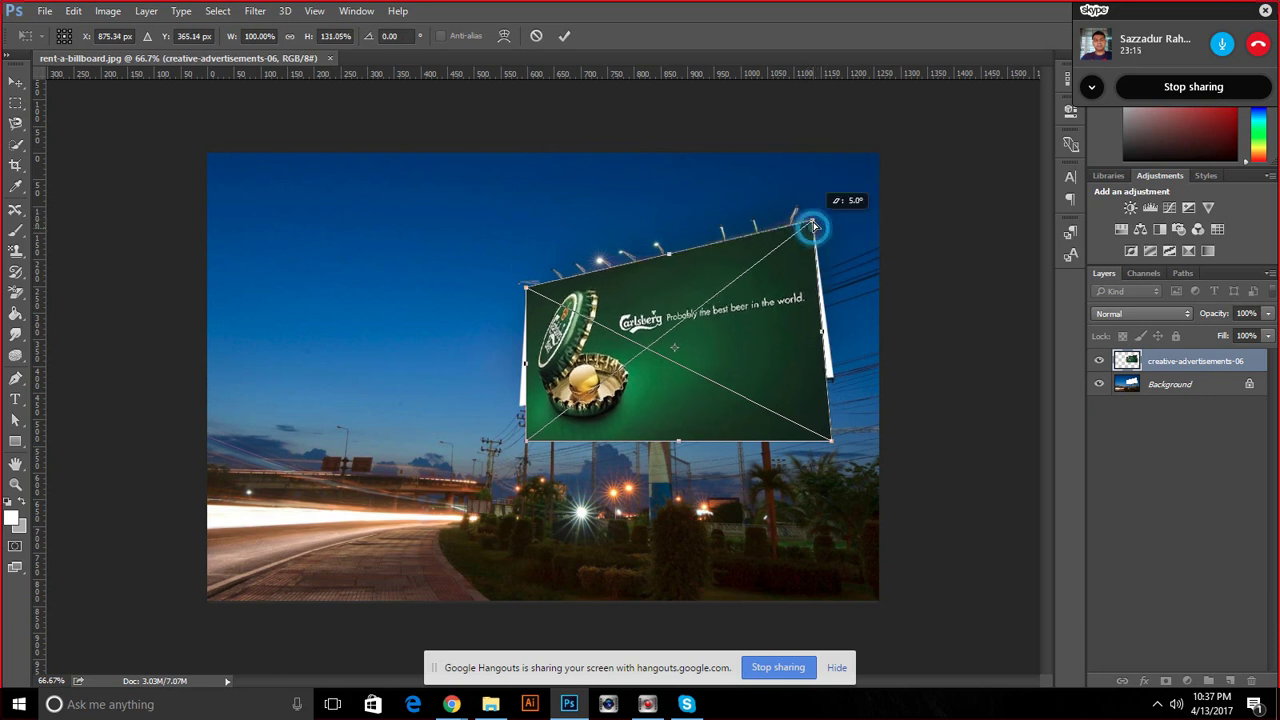
left_click_drag(836, 440, 833, 376)
left_click_drag(529, 448, 517, 407)
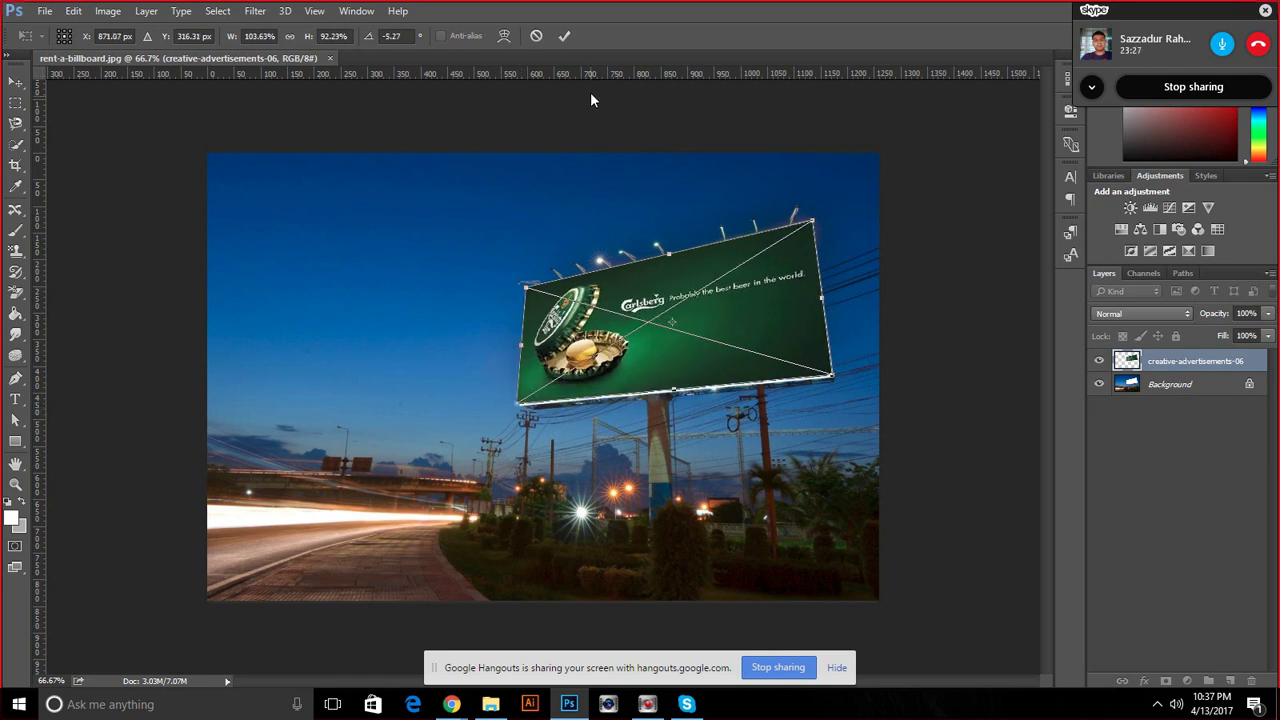
Commit the skew, then re-skew the ad's bottom corners onto the billboard and commit
left_click(564, 36)
scroll(533, 368, "up", 2)
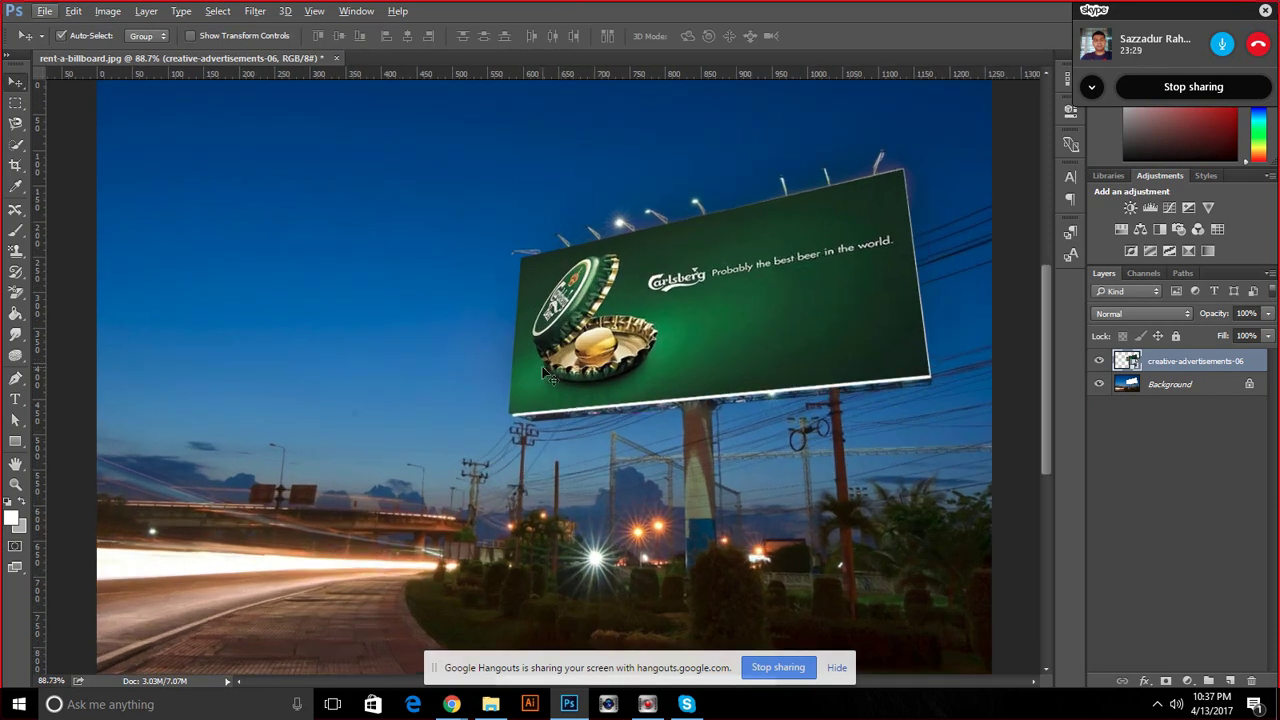
key("ctrl+t")
right_click(621, 388)
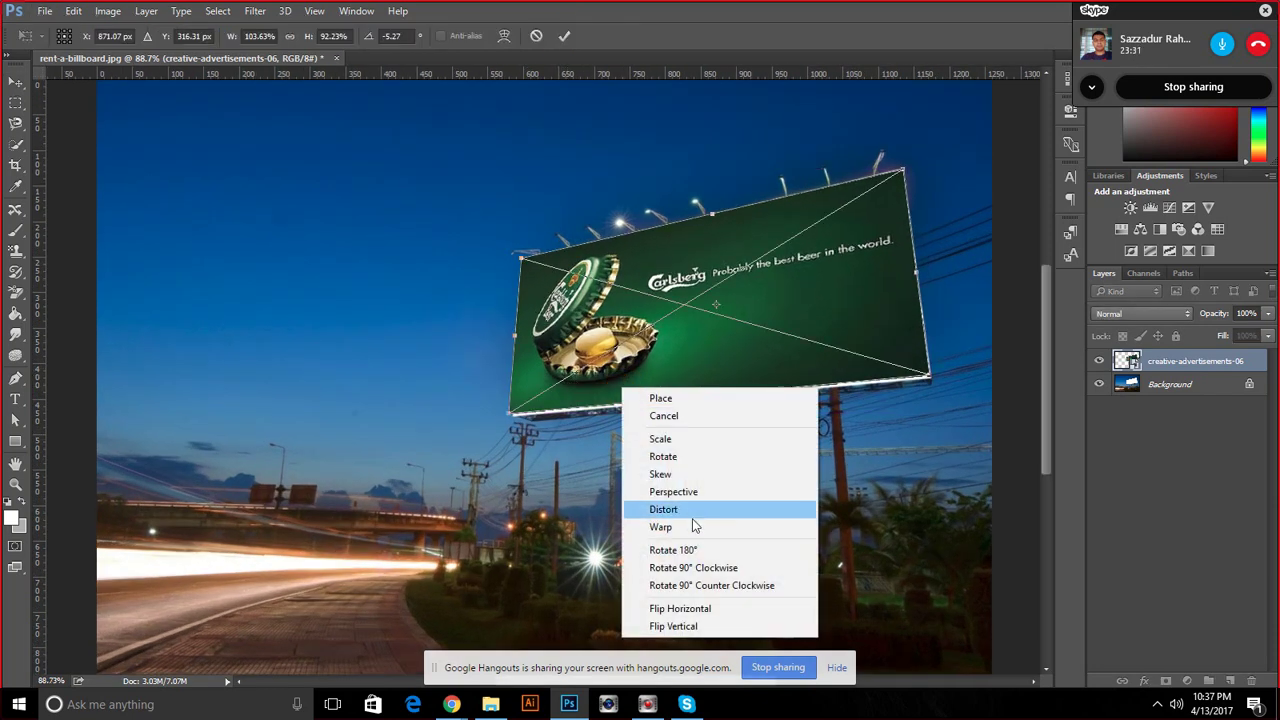
left_click(664, 475)
left_click_drag(511, 413, 517, 421)
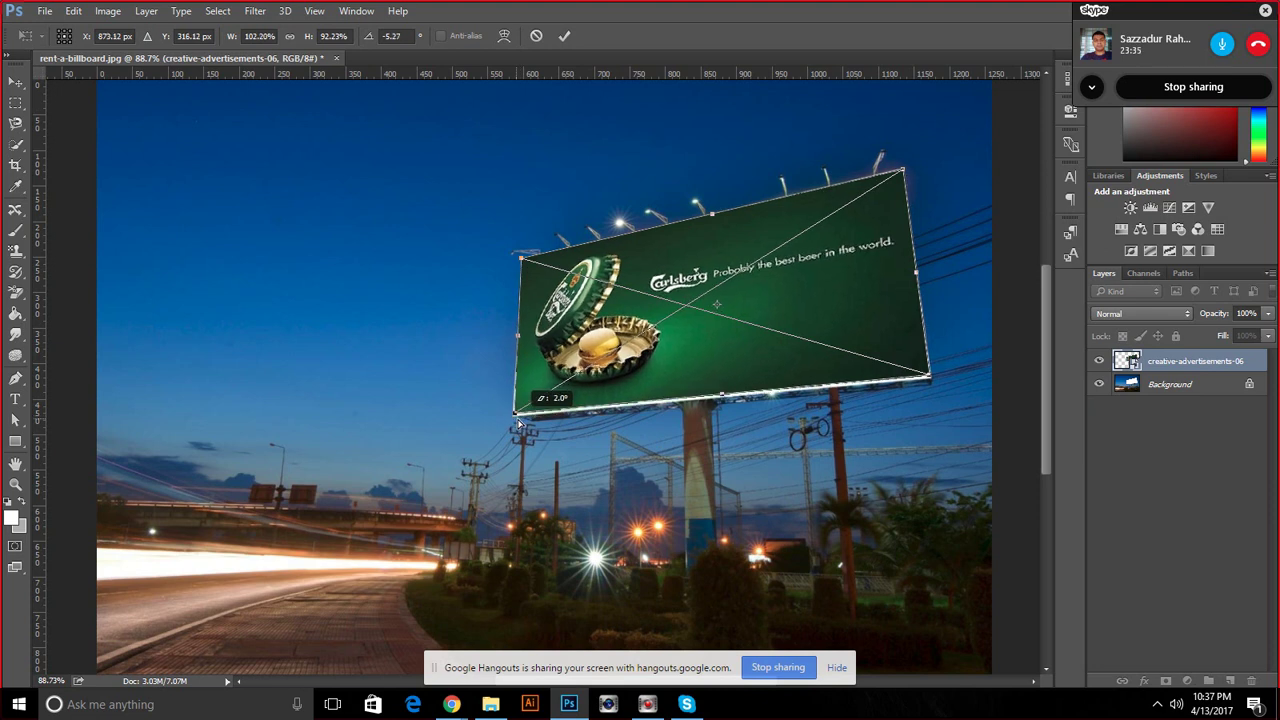
left_click_drag(935, 377, 934, 382)
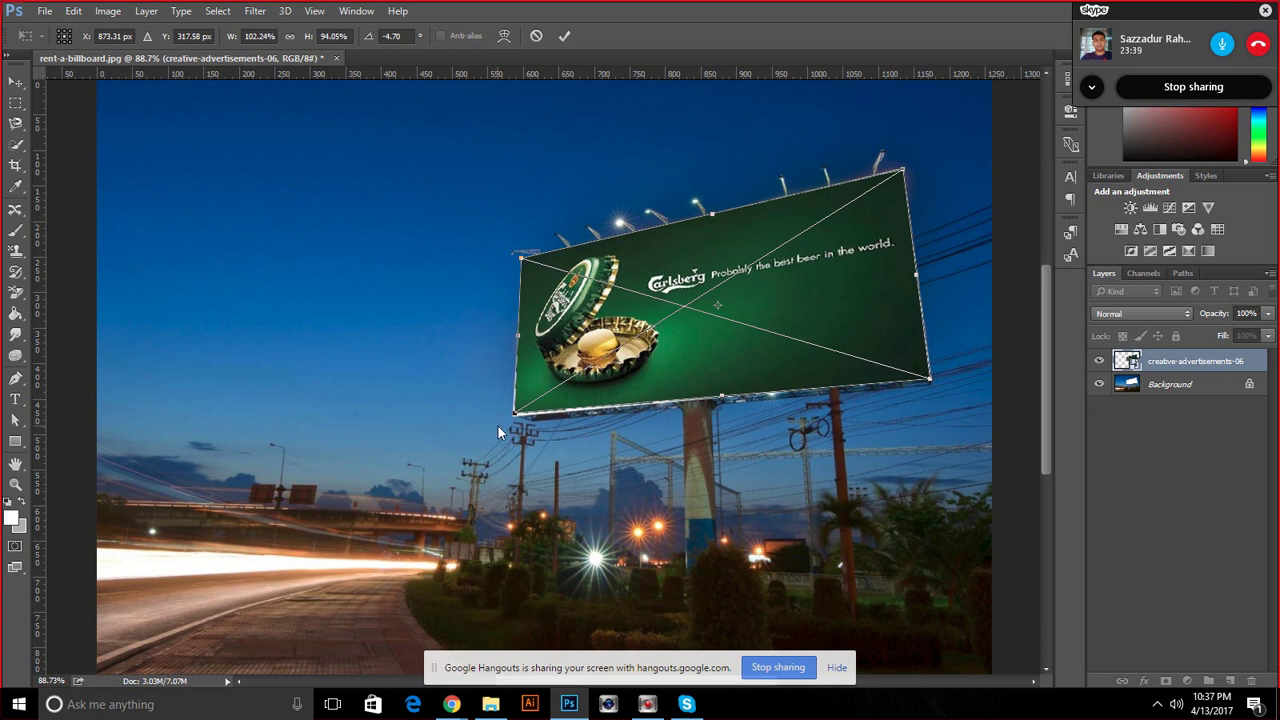
left_click_drag(515, 413, 512, 418)
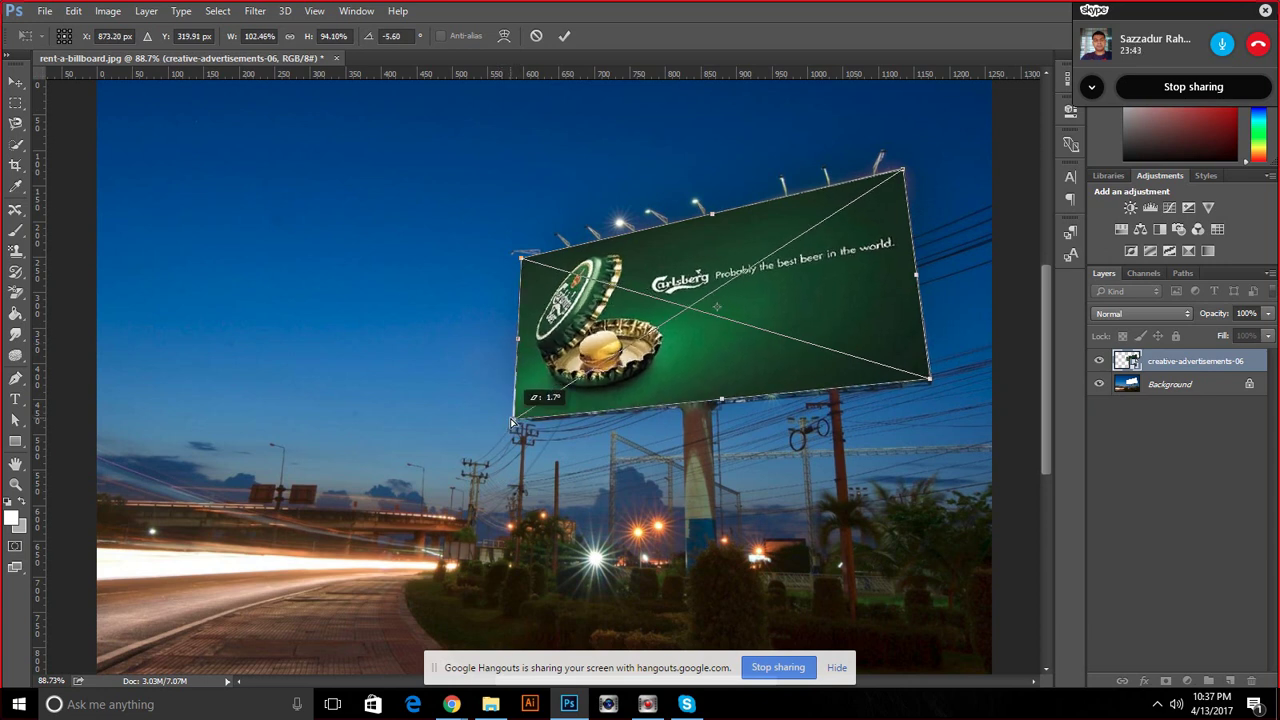
left_click(564, 36)
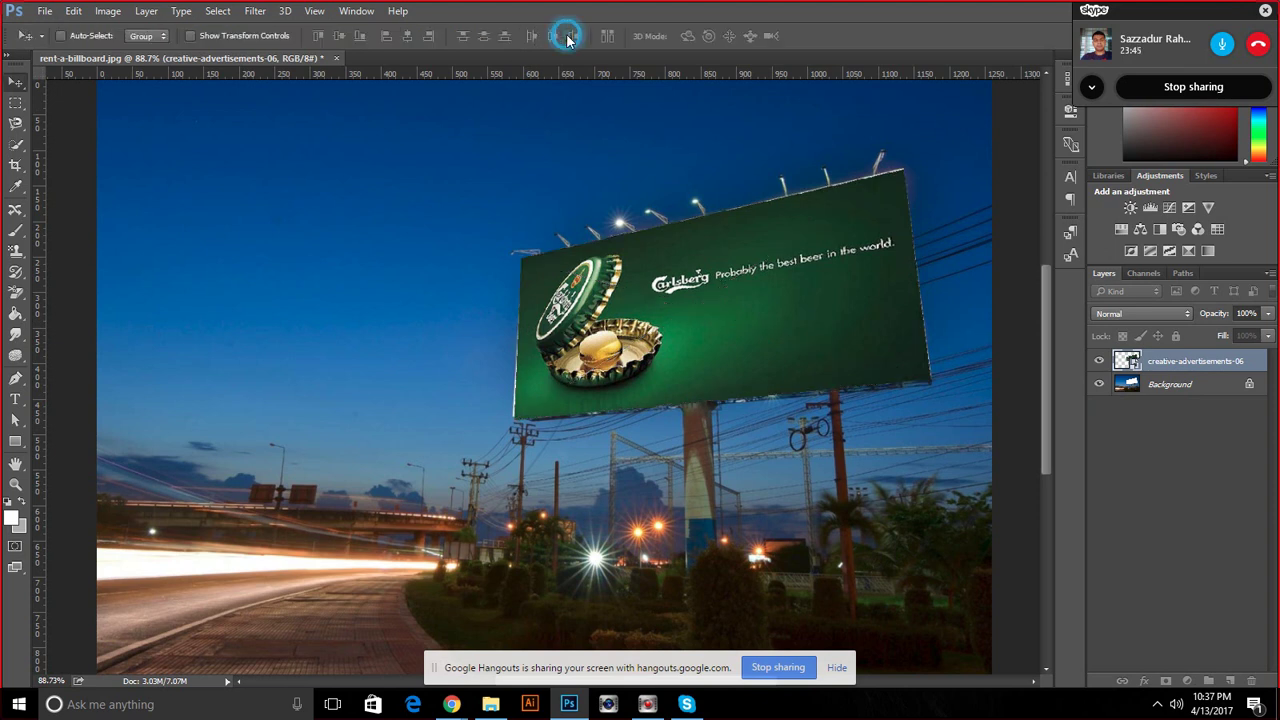
Re-skew the bottom-left corner onto the billboard corner and commit the final fit
scroll(528, 464, "up", 2)
scroll(533, 490, "up", 2)
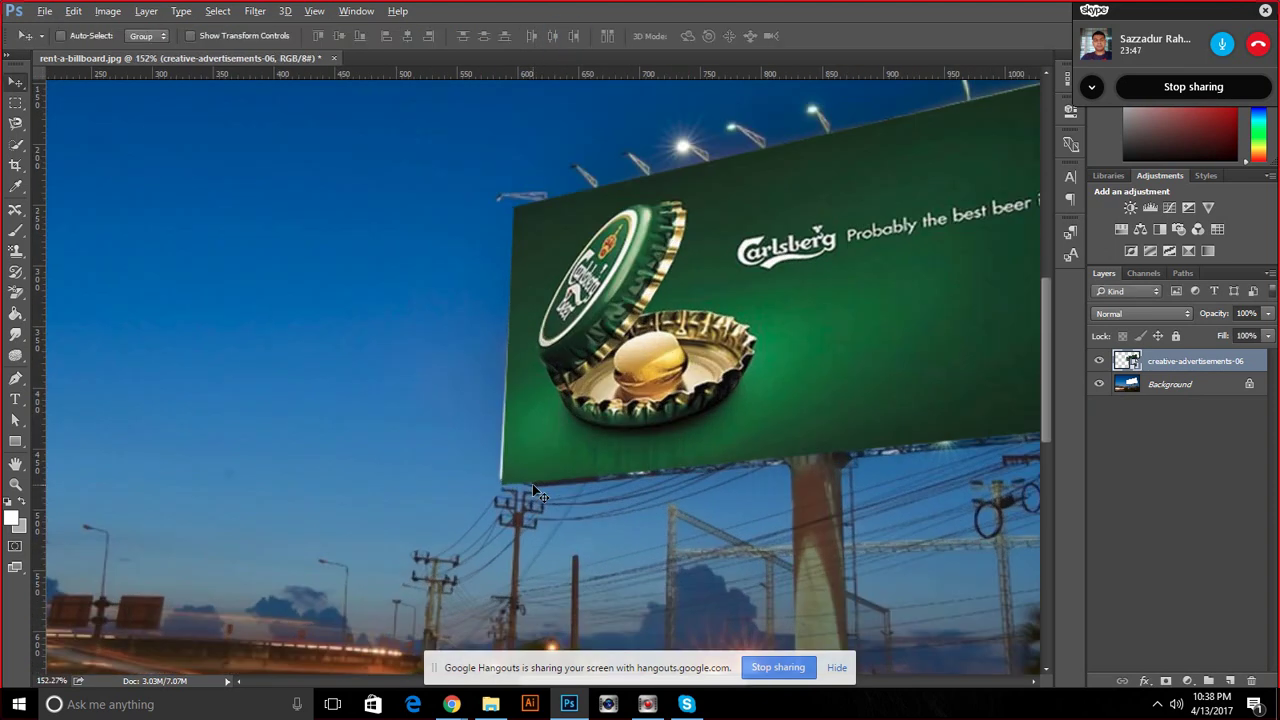
scroll(533, 490, "up", 2)
key("ctrl+t")
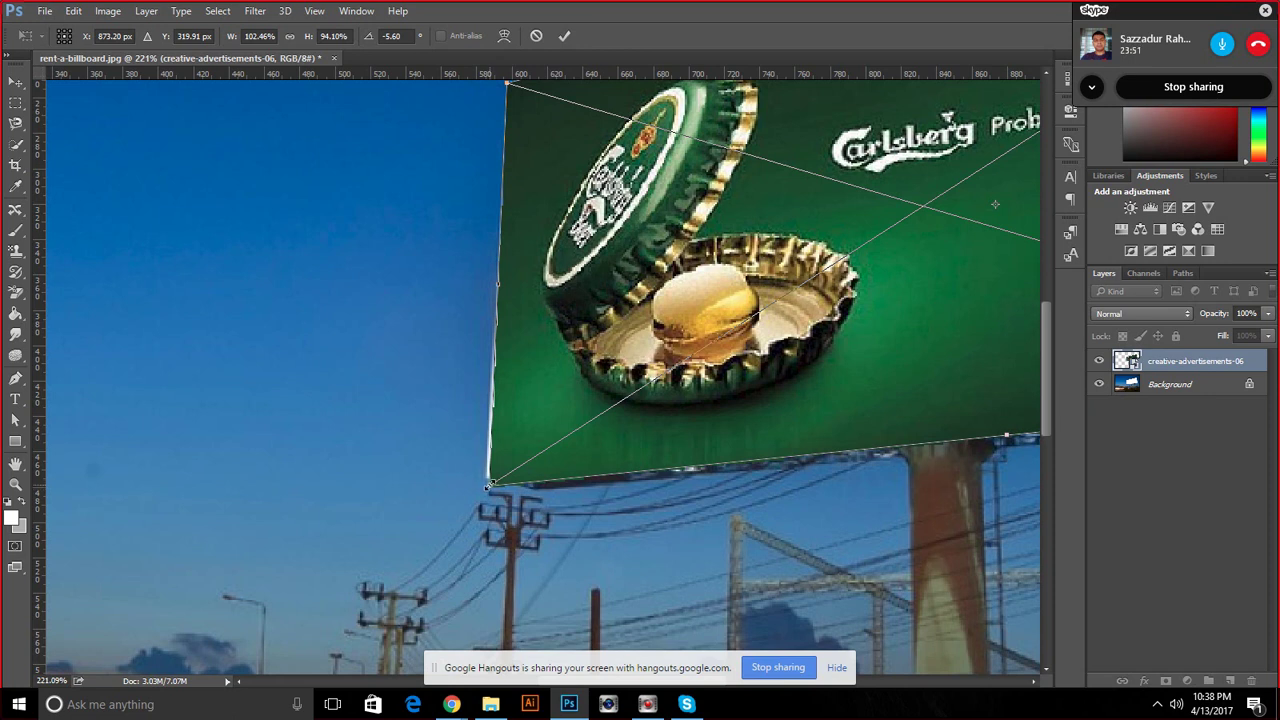
left_click_drag(493, 481, 487, 489)
right_click(556, 317)
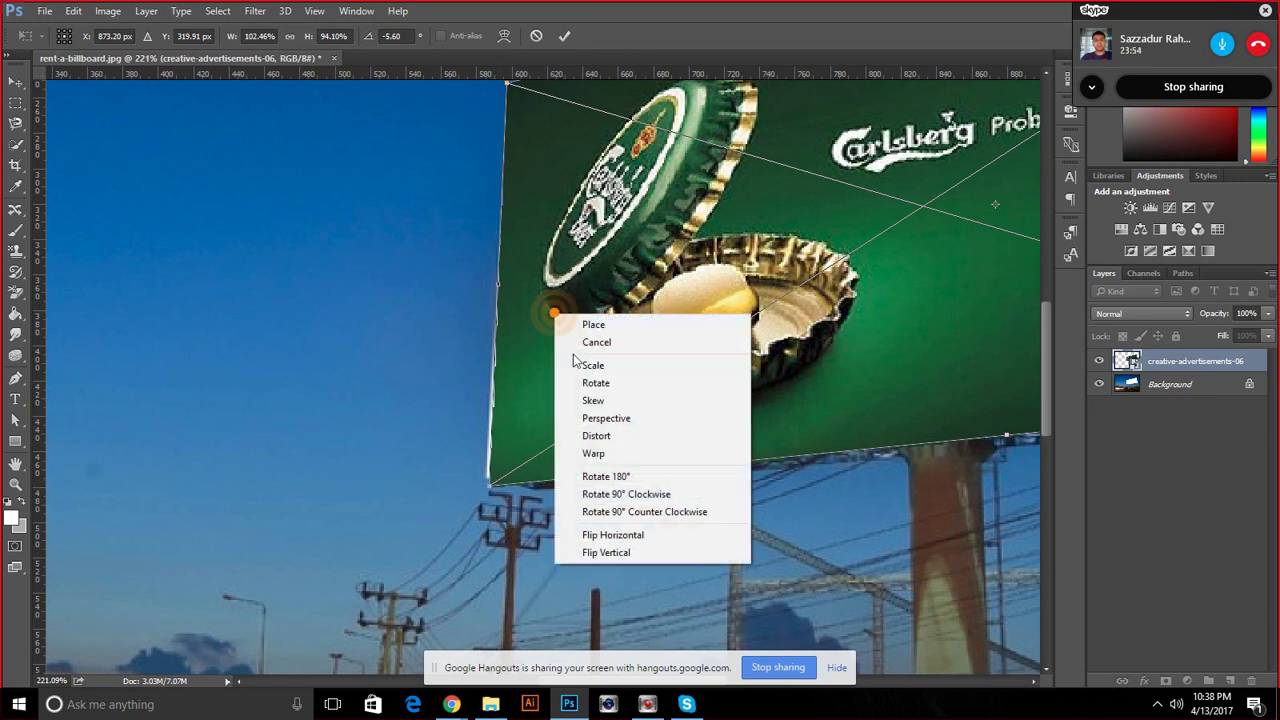
left_click(593, 401)
left_click_drag(490, 485, 487, 475)
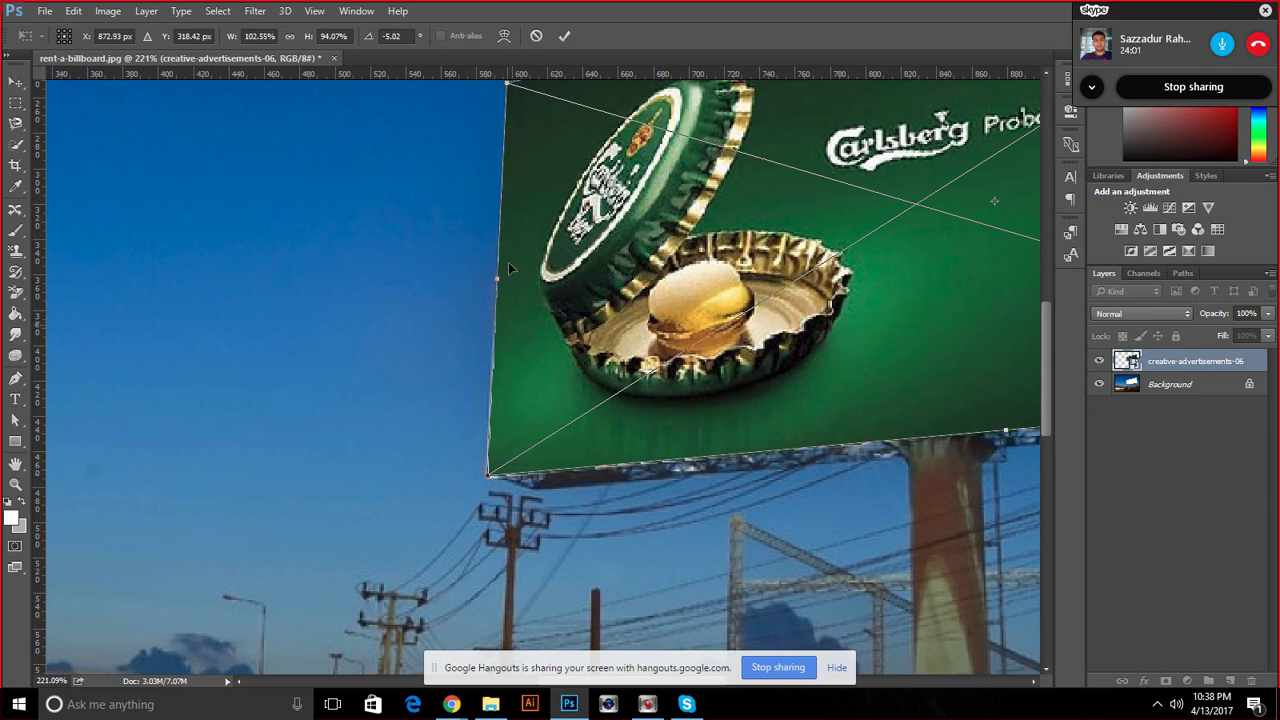
left_click(565, 36)
scroll(862, 248, "down", 5)
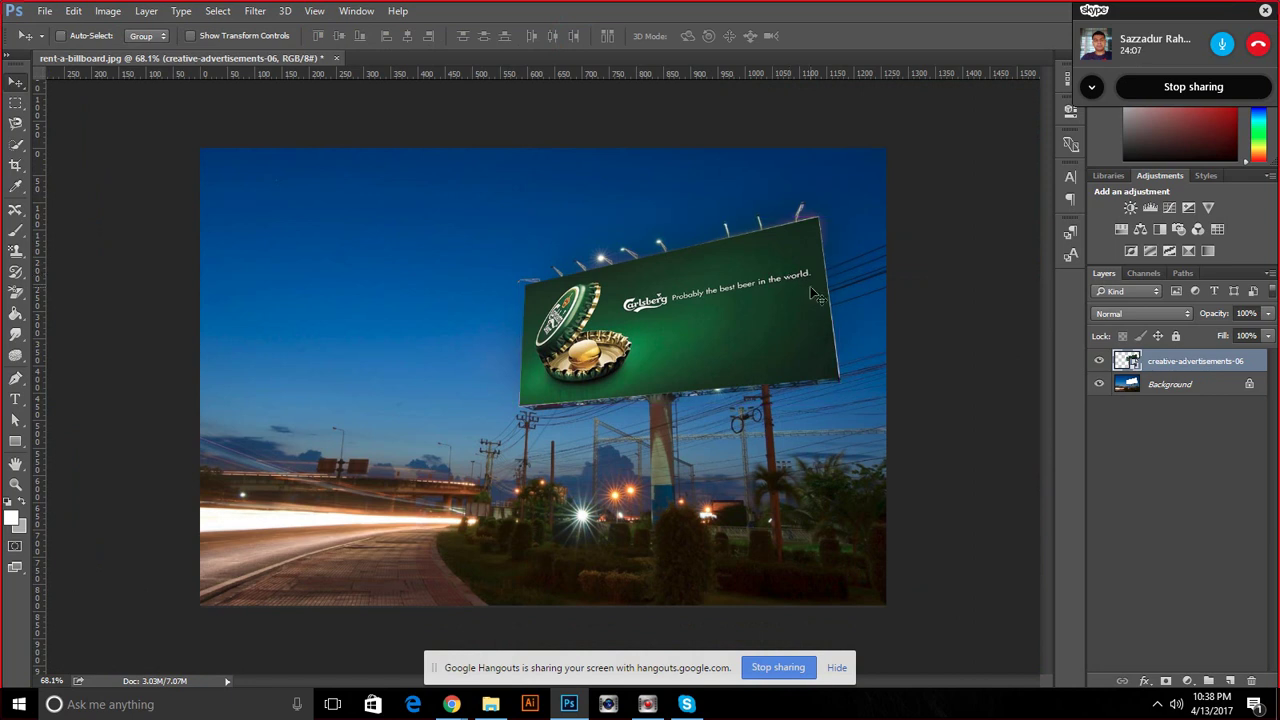
Delete the ad layer from the billboard and drag creative-advertisements-06 toward Photoshop
key("alt")
key("ctrl")
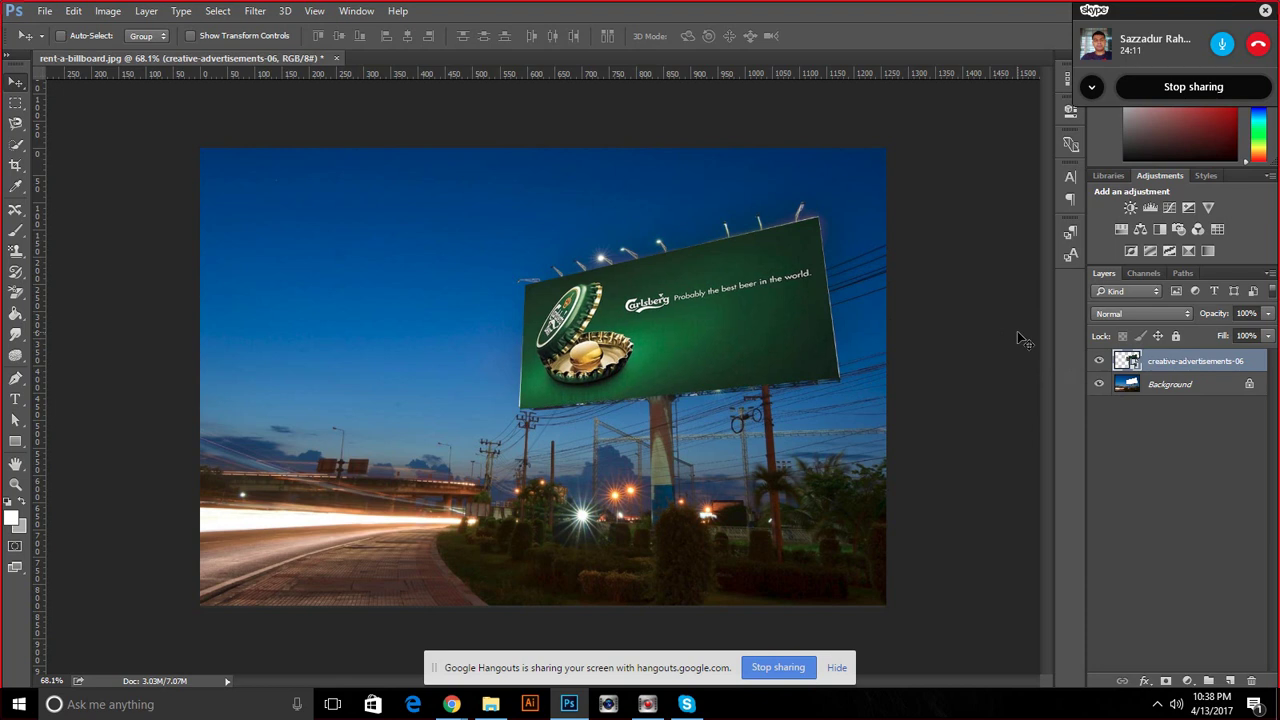
key("Delete")
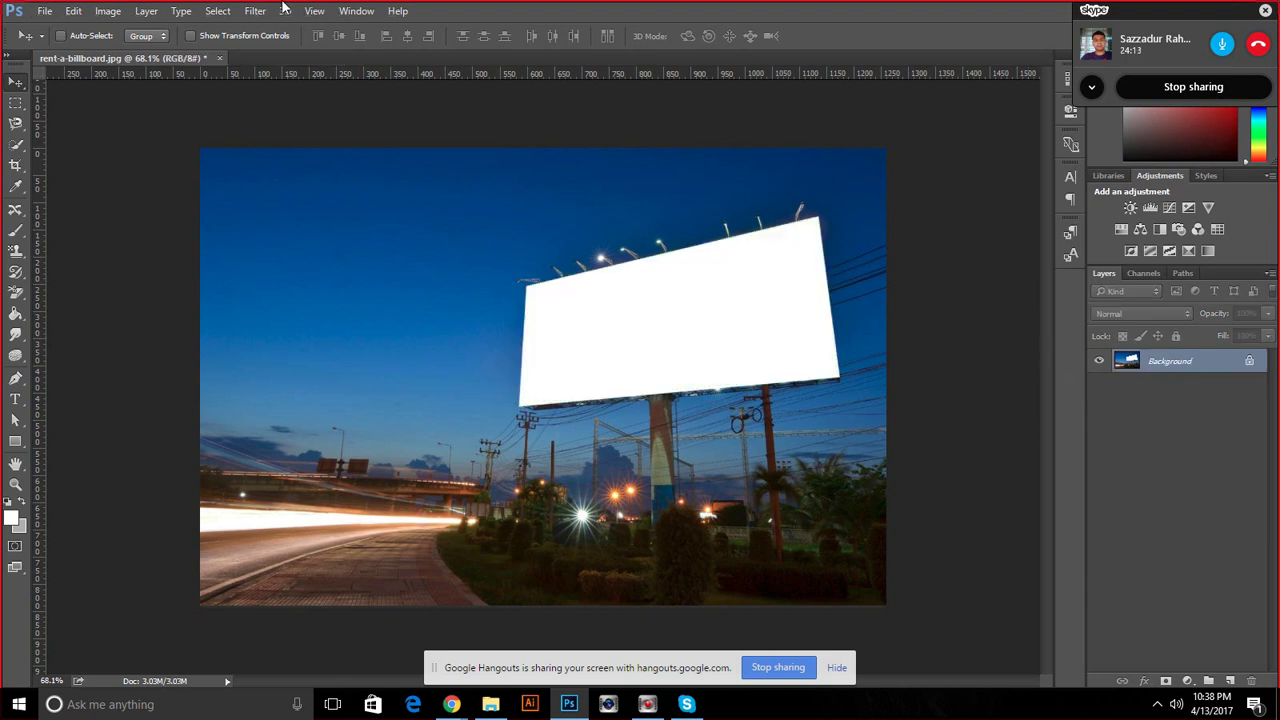
mouse_move(451, 704)
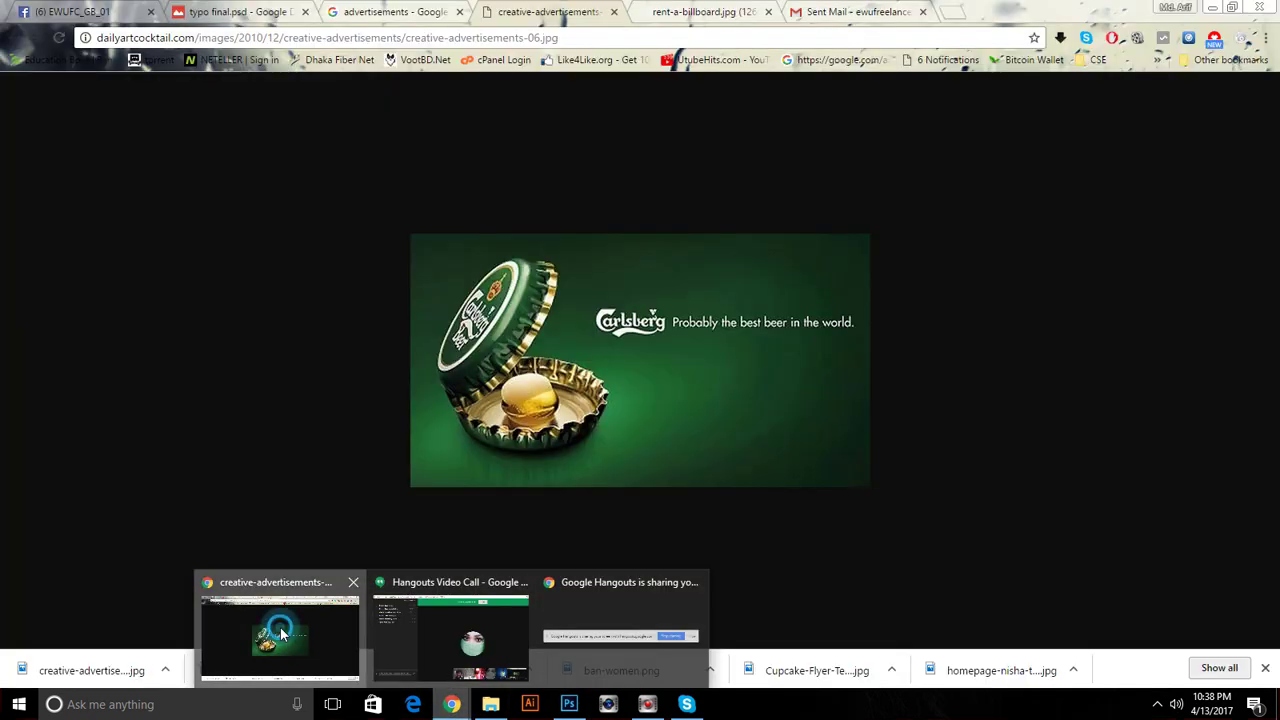
left_click(281, 632)
left_click(490, 704)
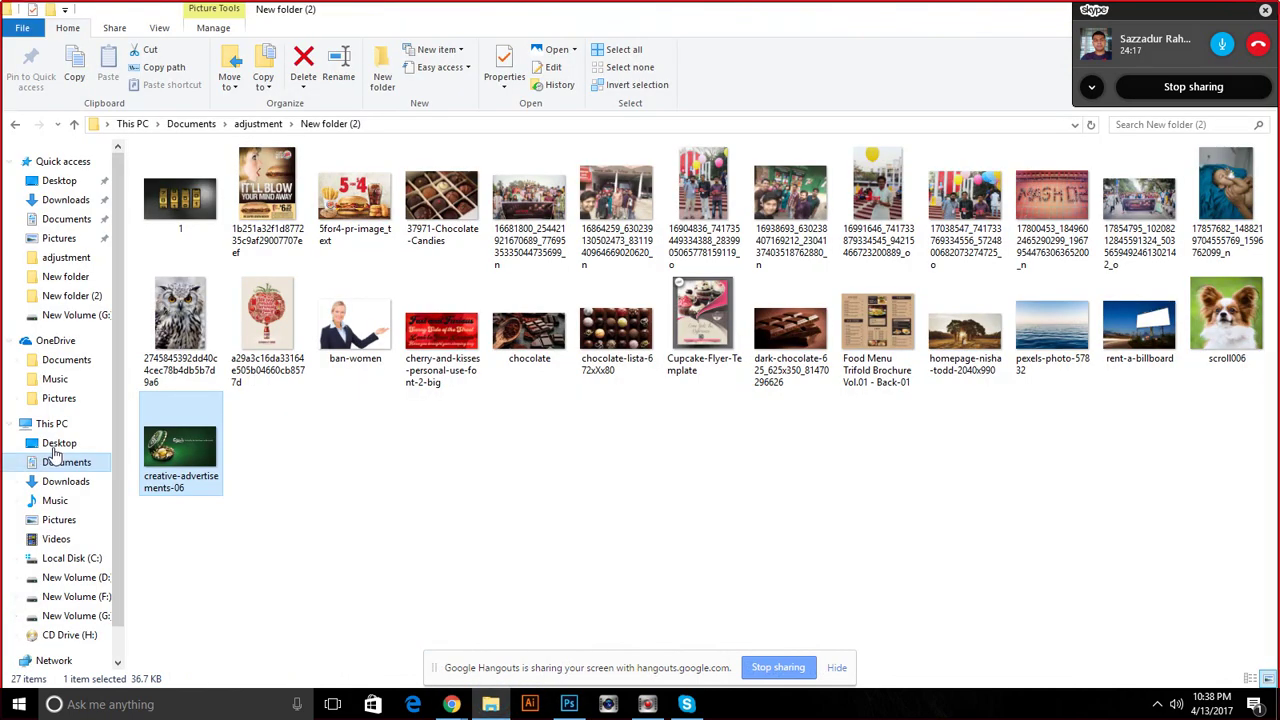
left_click_drag(180, 447, 590, 682)
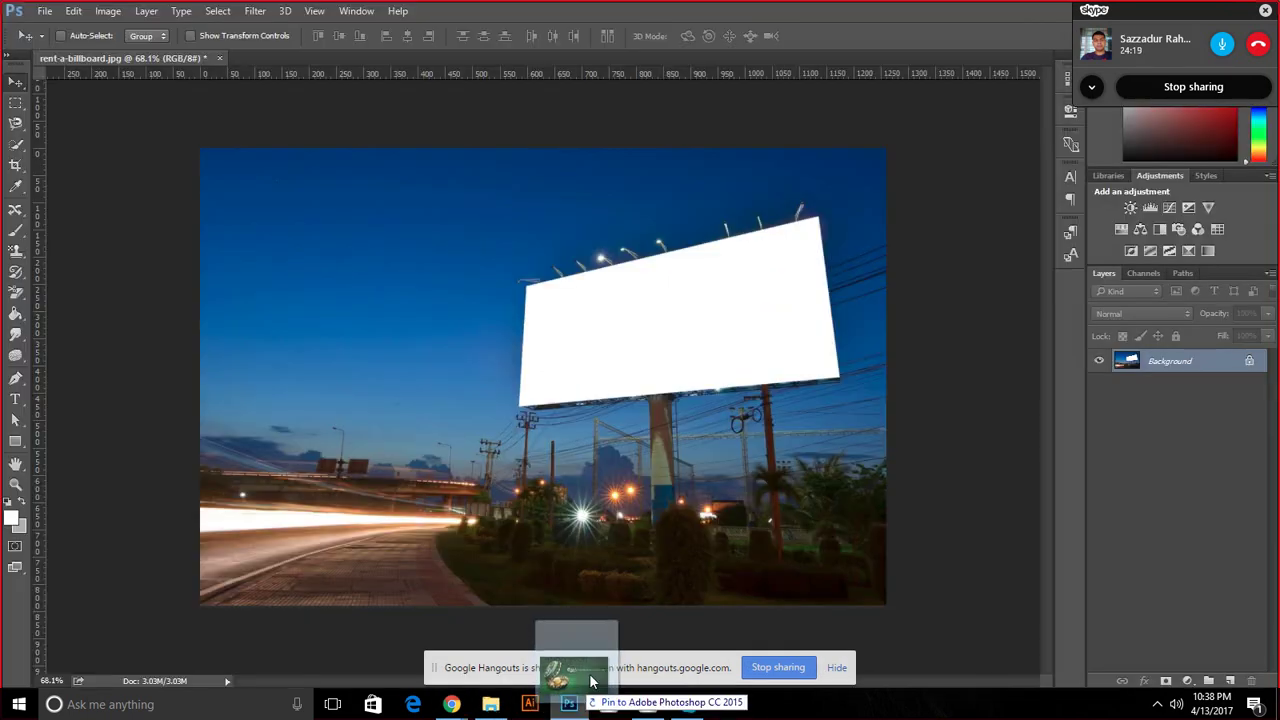
Open the ad image as its own document, return to rent-a-billboard.jpg, and show the Filter menu
left_click_drag(590, 682, 609, 24)
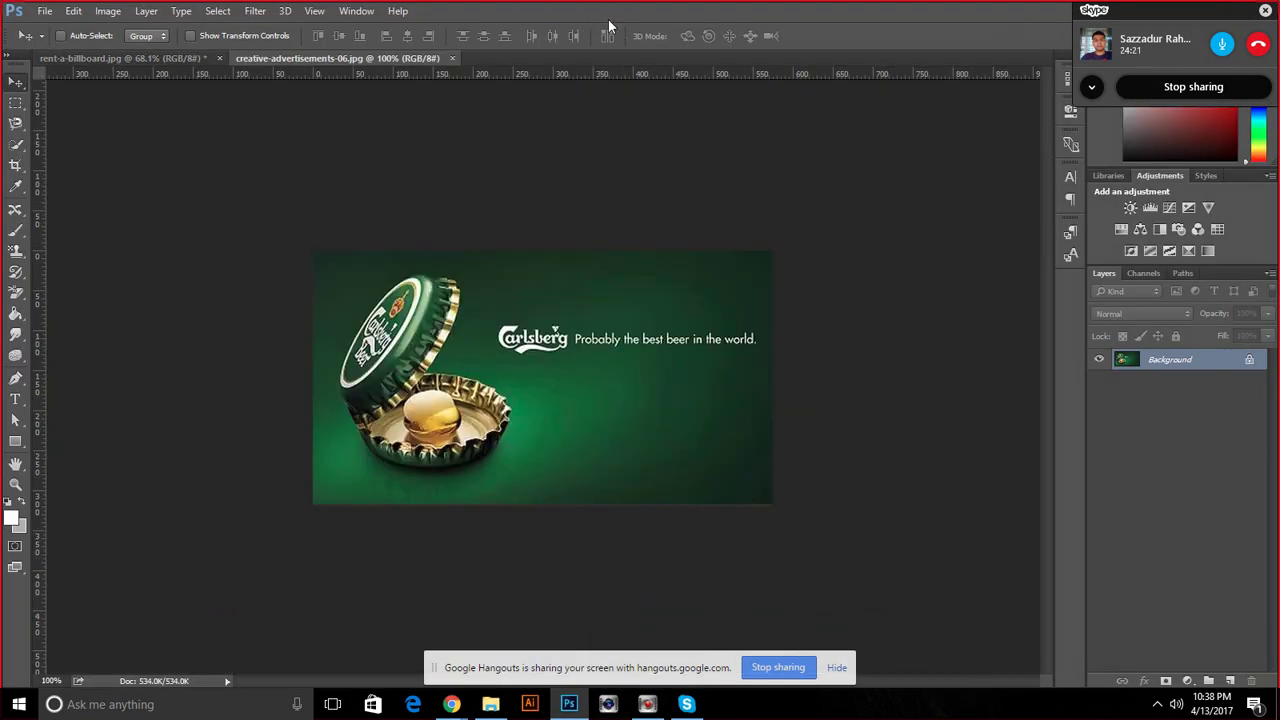
left_click(120, 58)
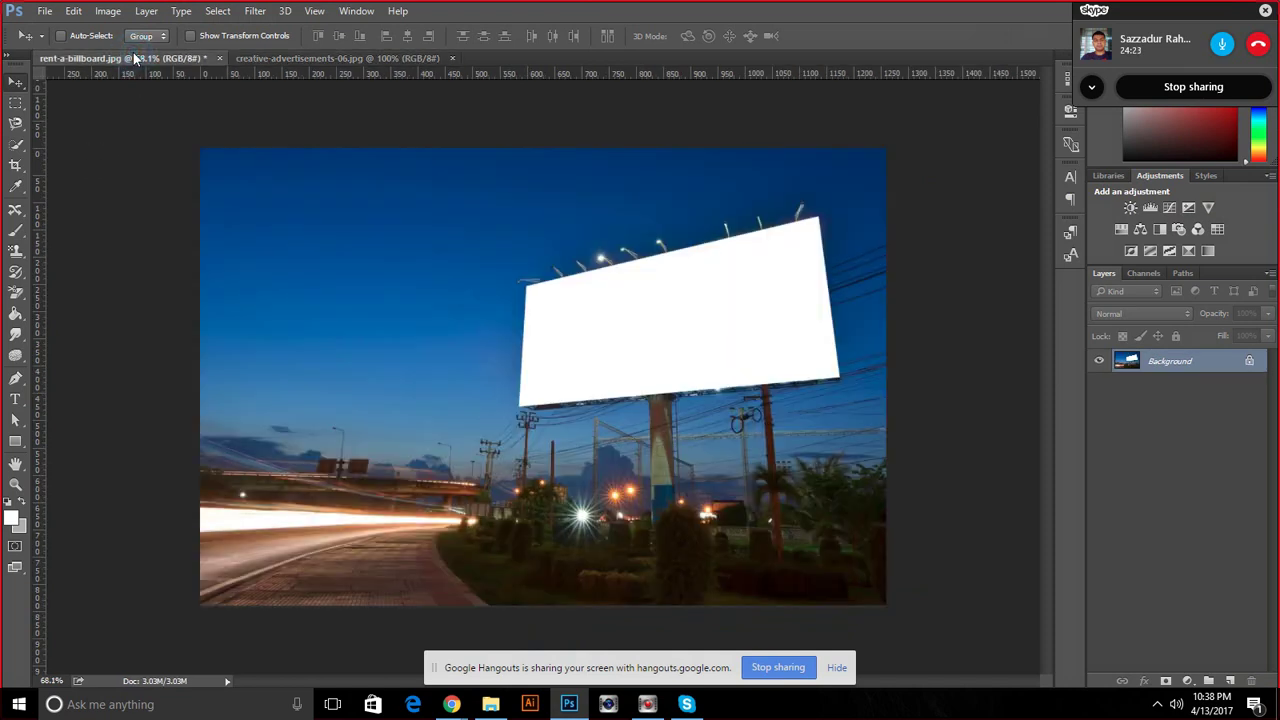
left_click(258, 12)
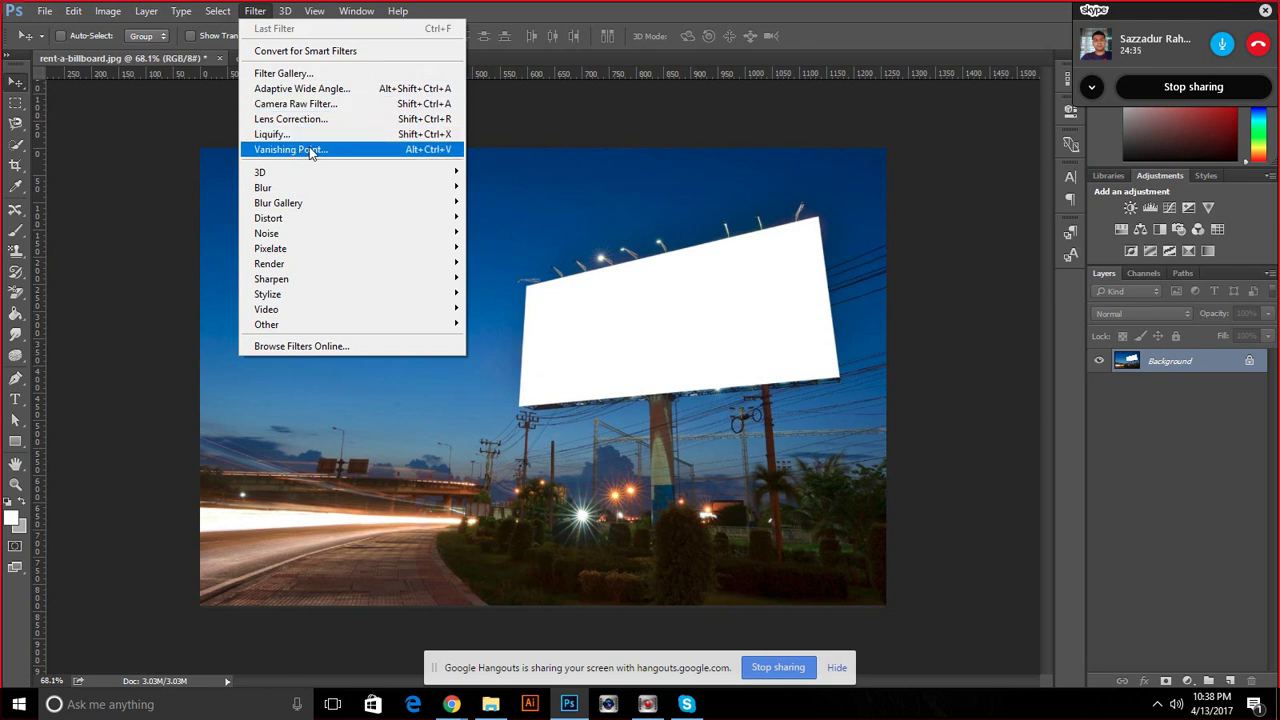
Create a Vanishing Point plane from the billboard's four corners and accept it
left_click(311, 152)
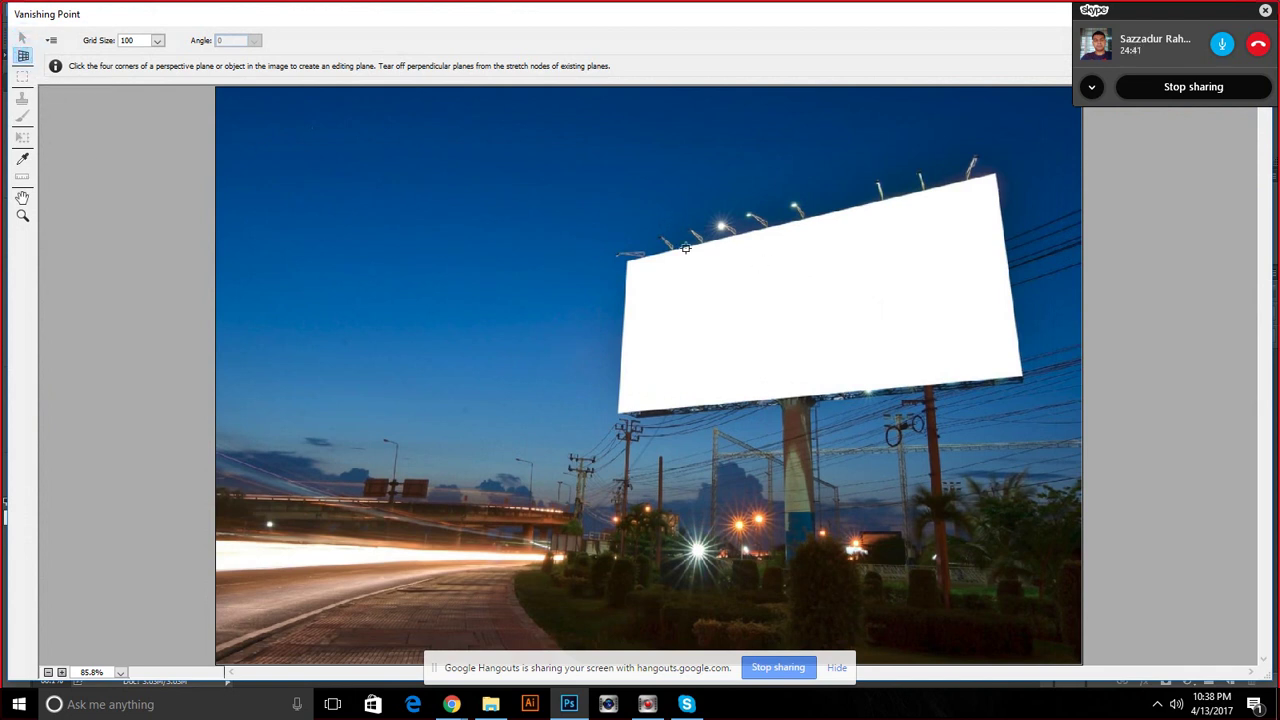
left_click(627, 260)
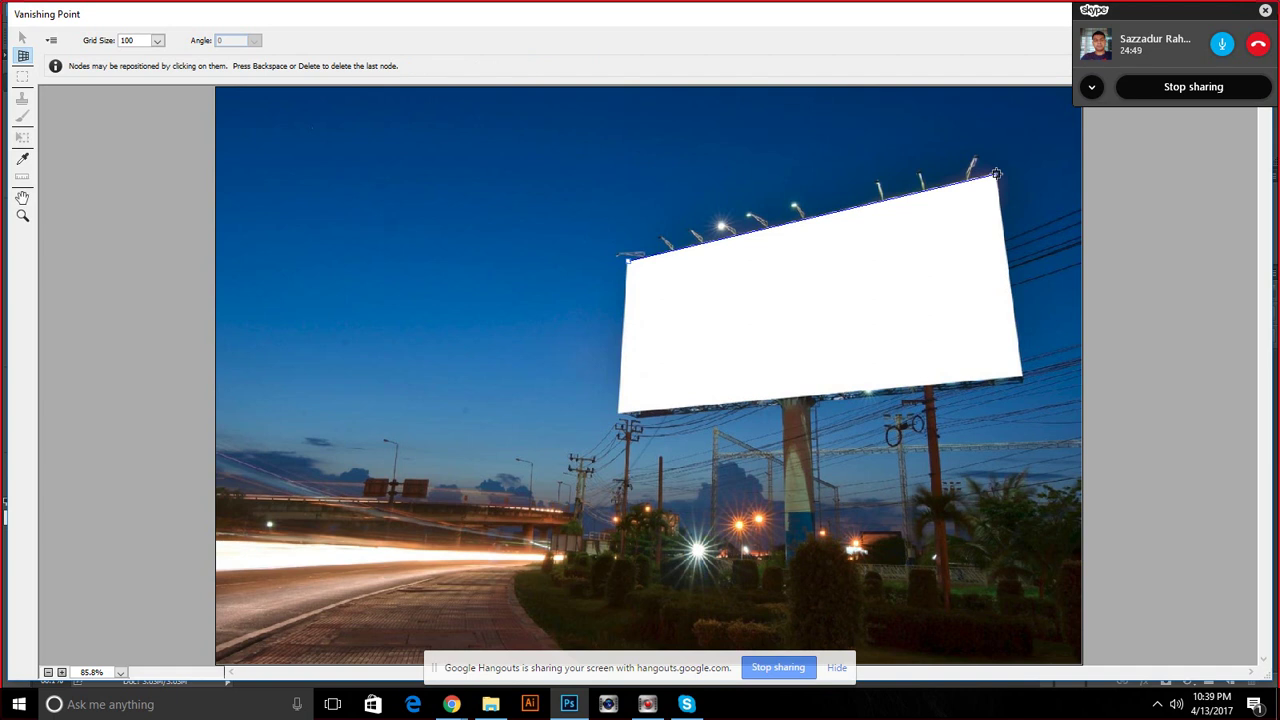
left_click(996, 178)
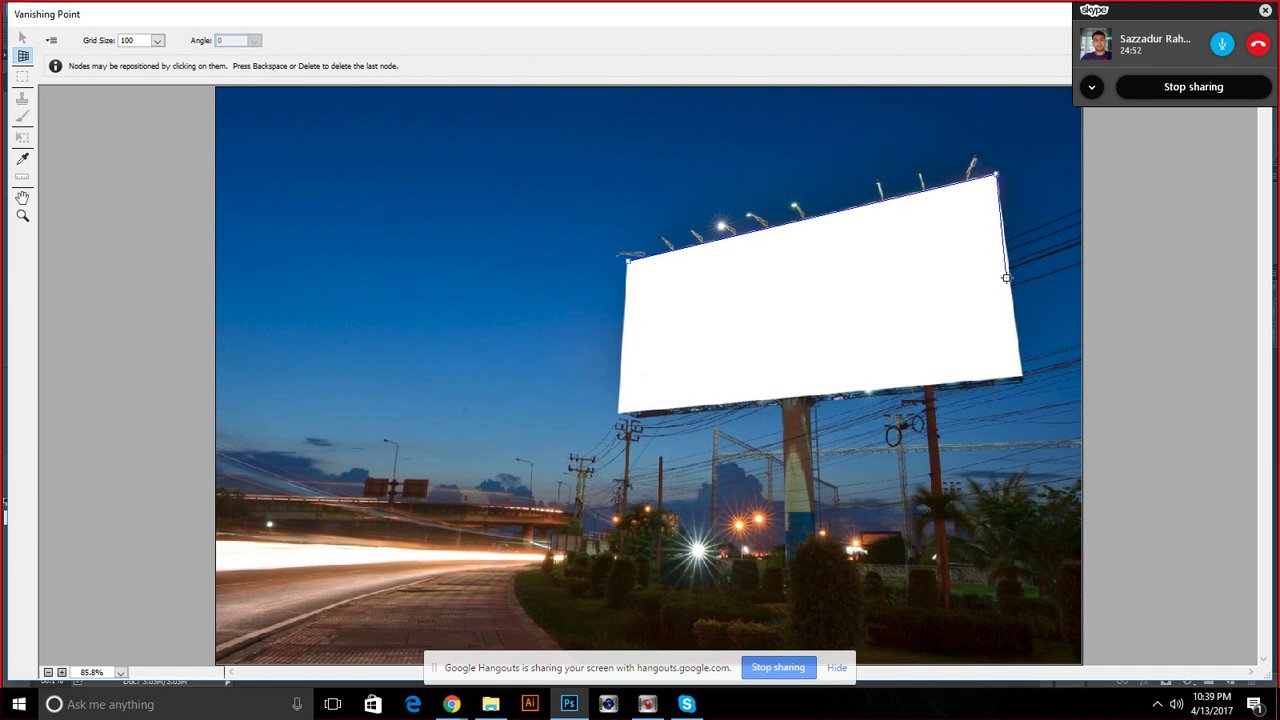
left_click(1023, 375)
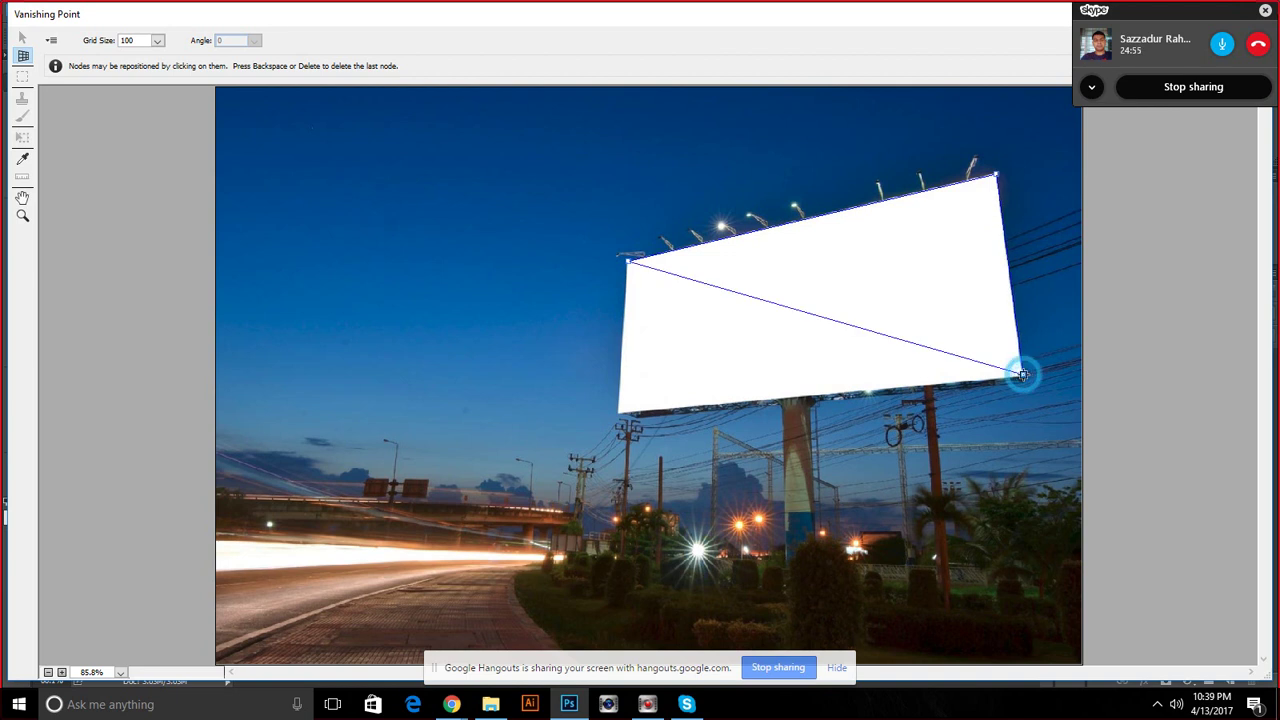
left_click(618, 412)
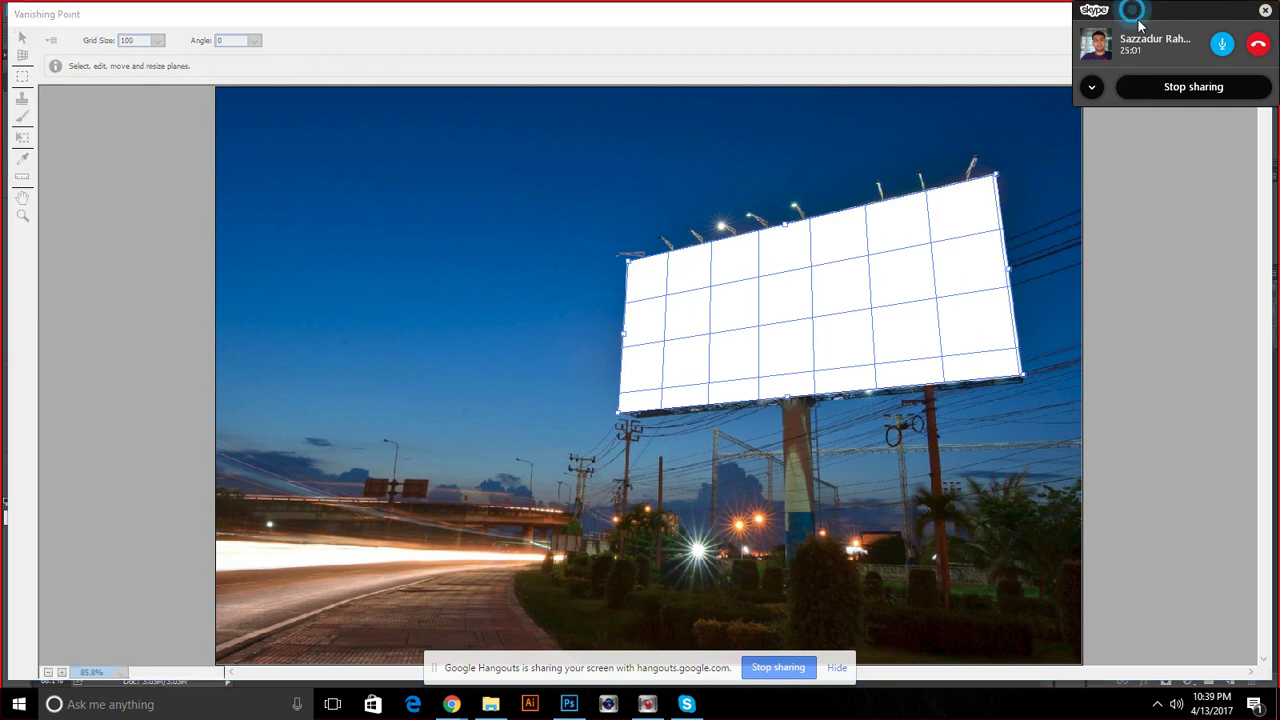
left_click_drag(1134, 13, 1163, 98)
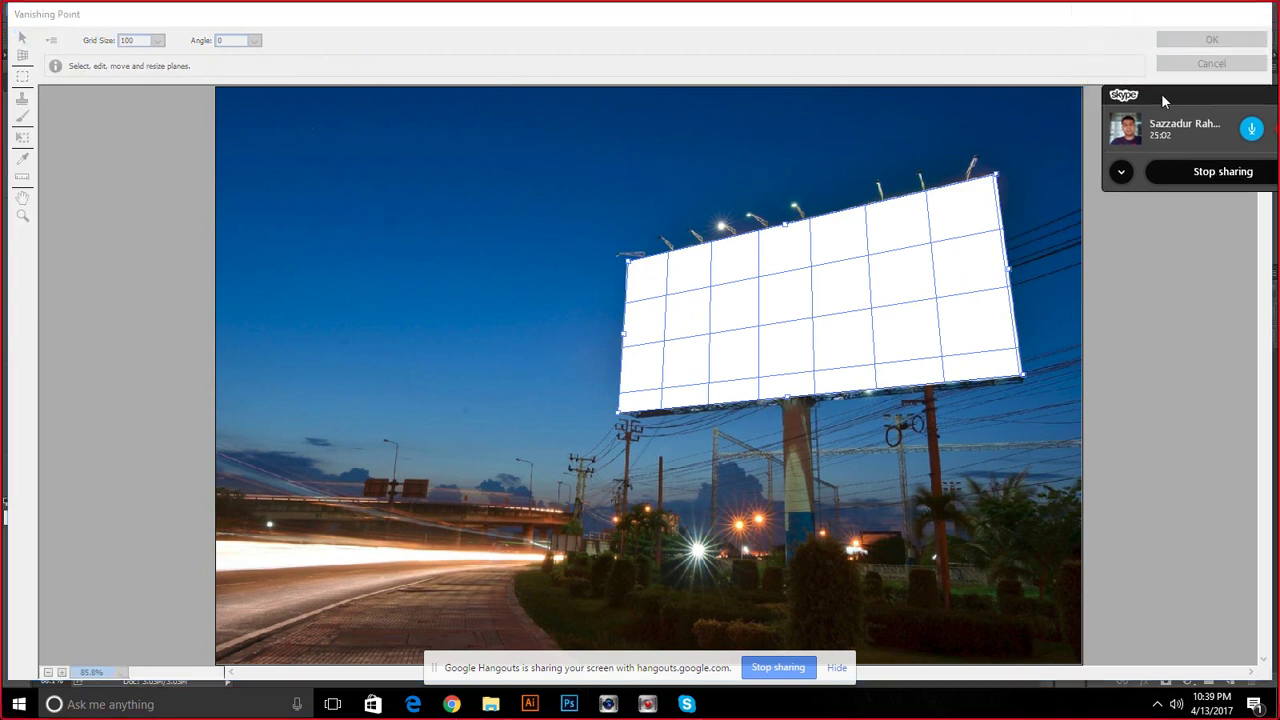
left_click(1208, 39)
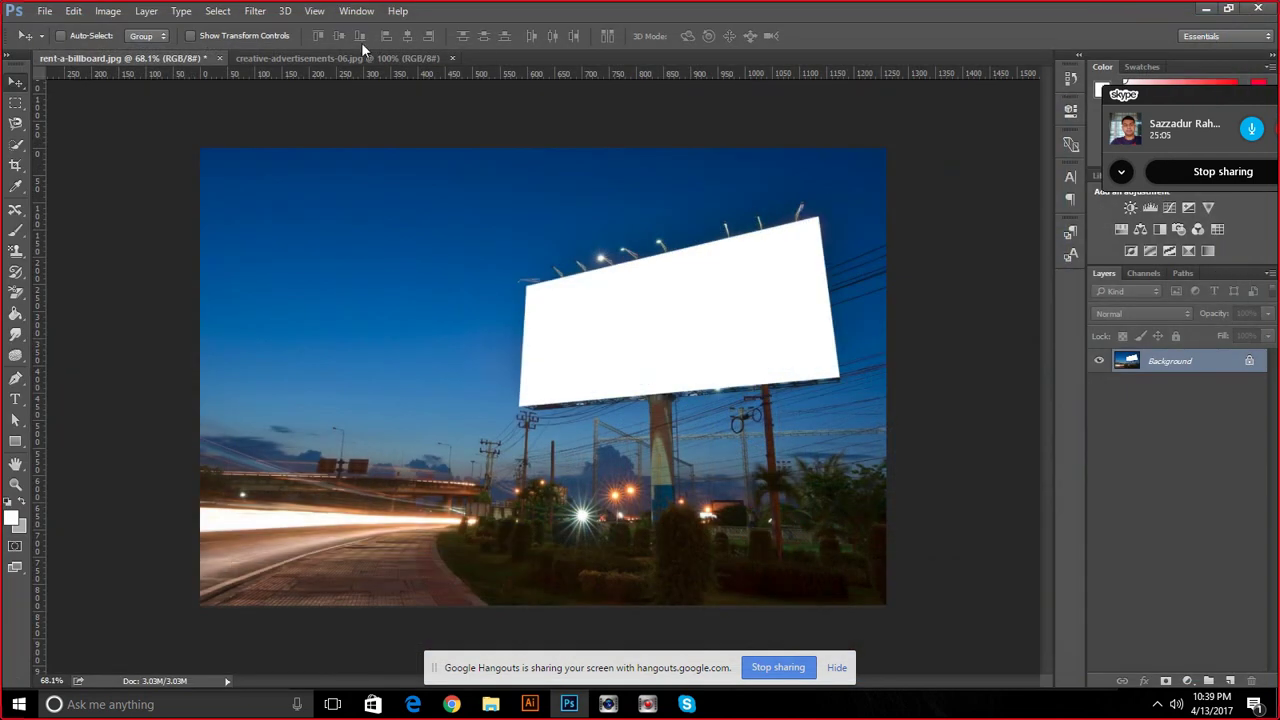
Copy the Carlsberg ad image, turn on Auto-Select, and go back to the billboard document
left_click(286, 57)
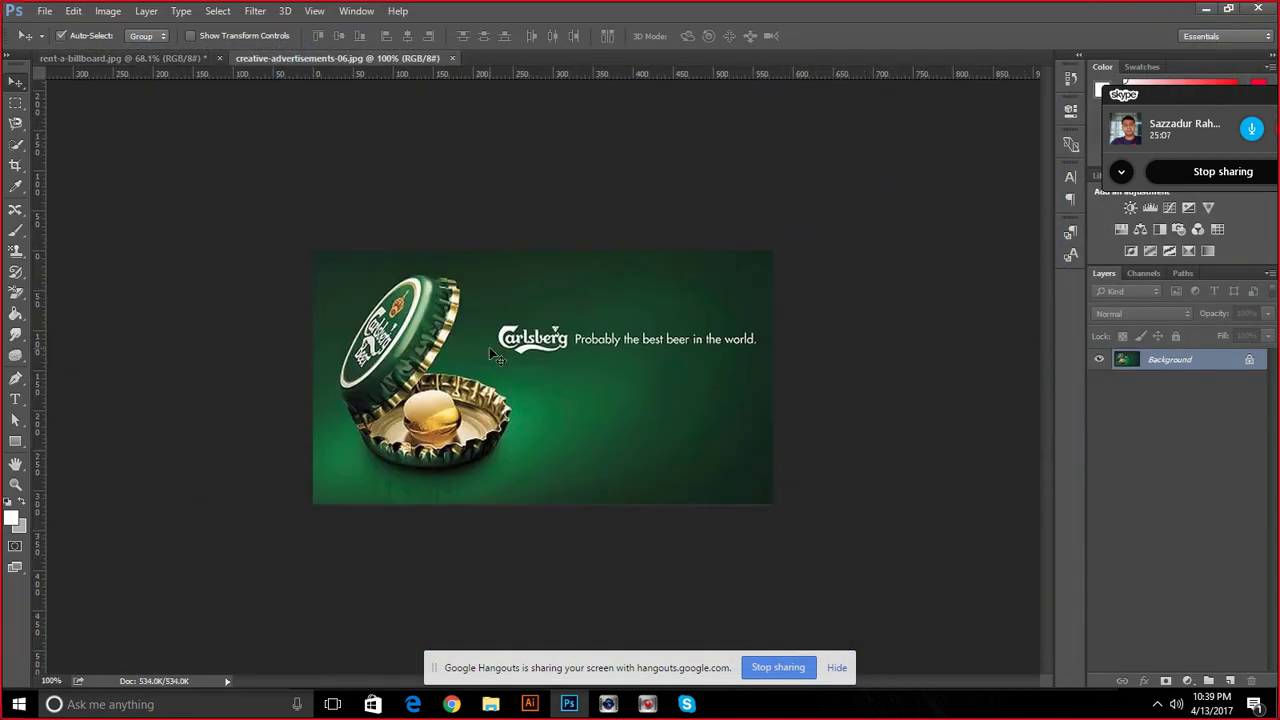
key("ctrl+c")
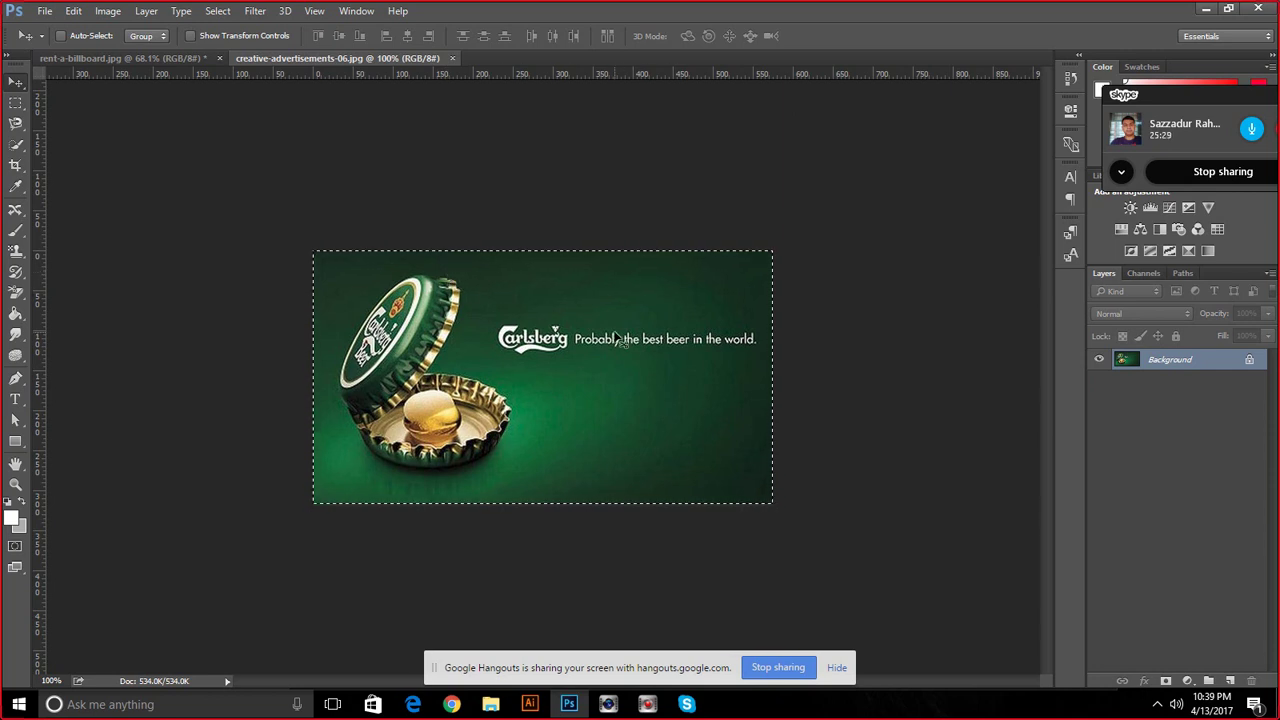
key("ctrl")
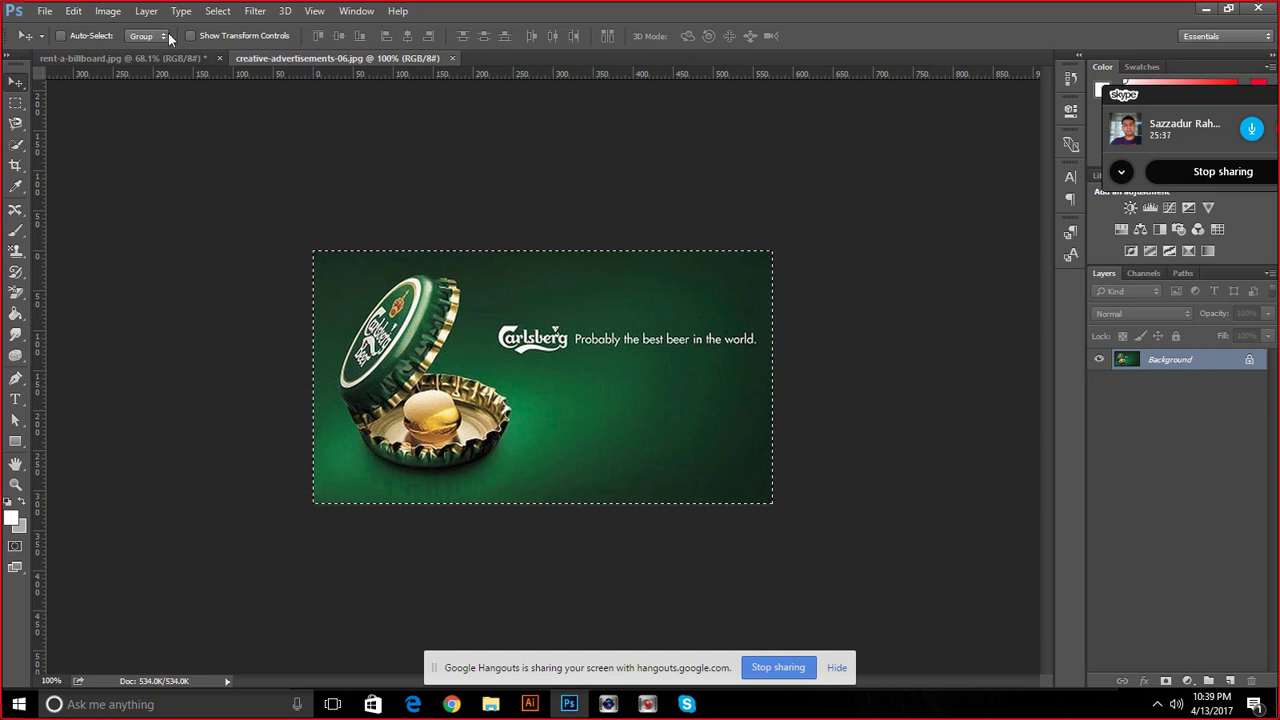
left_click(133, 58)
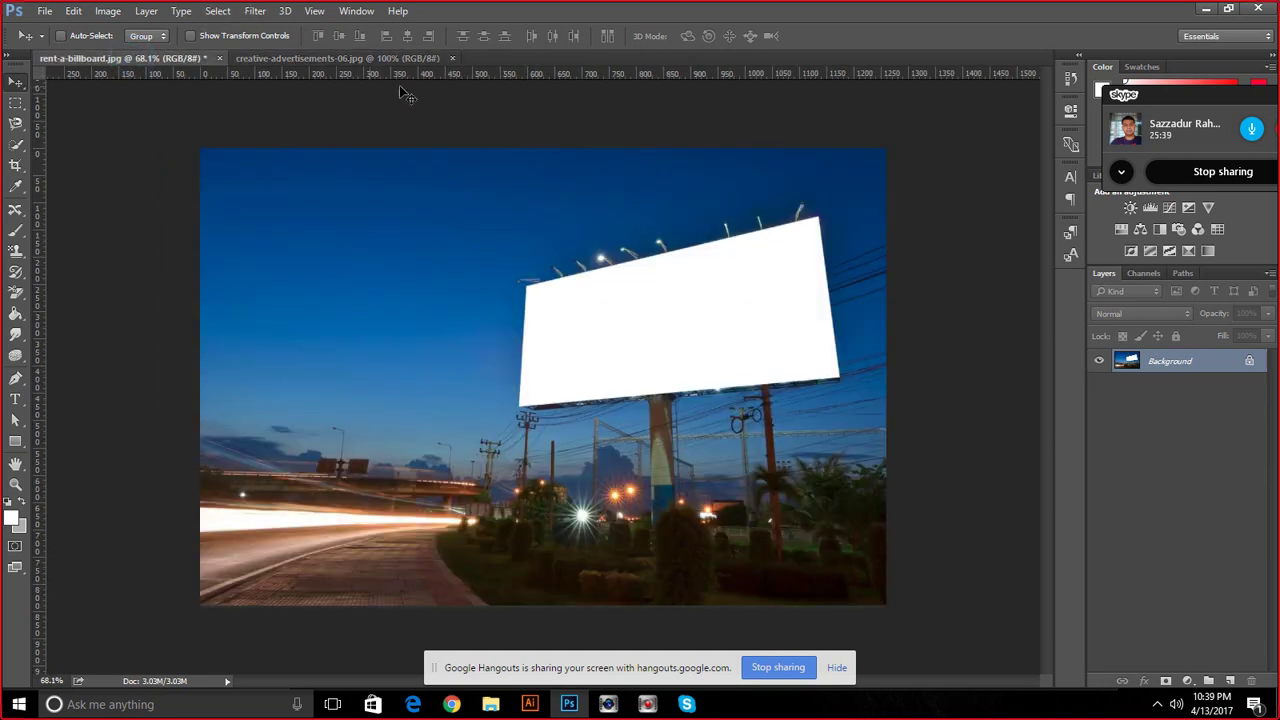
Open Vanishing Point on the billboard, try the Marquee and Transform tools, then cancel
left_click(255, 11)
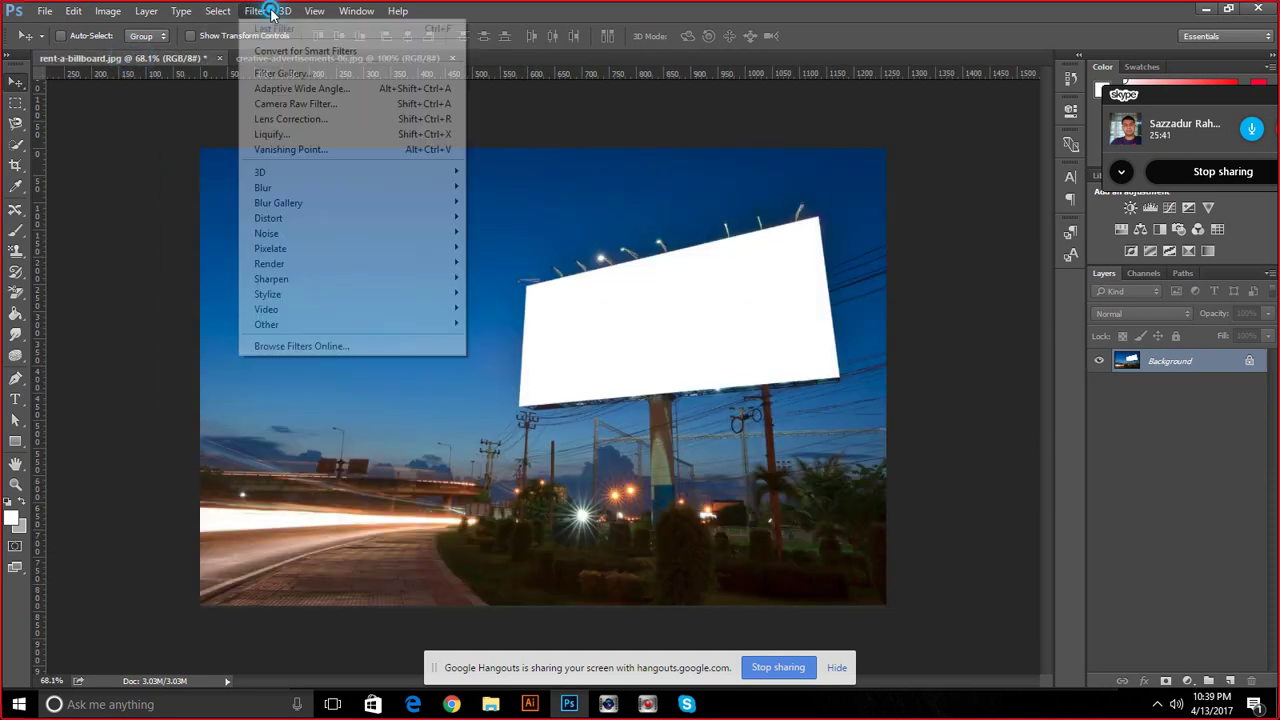
left_click(312, 148)
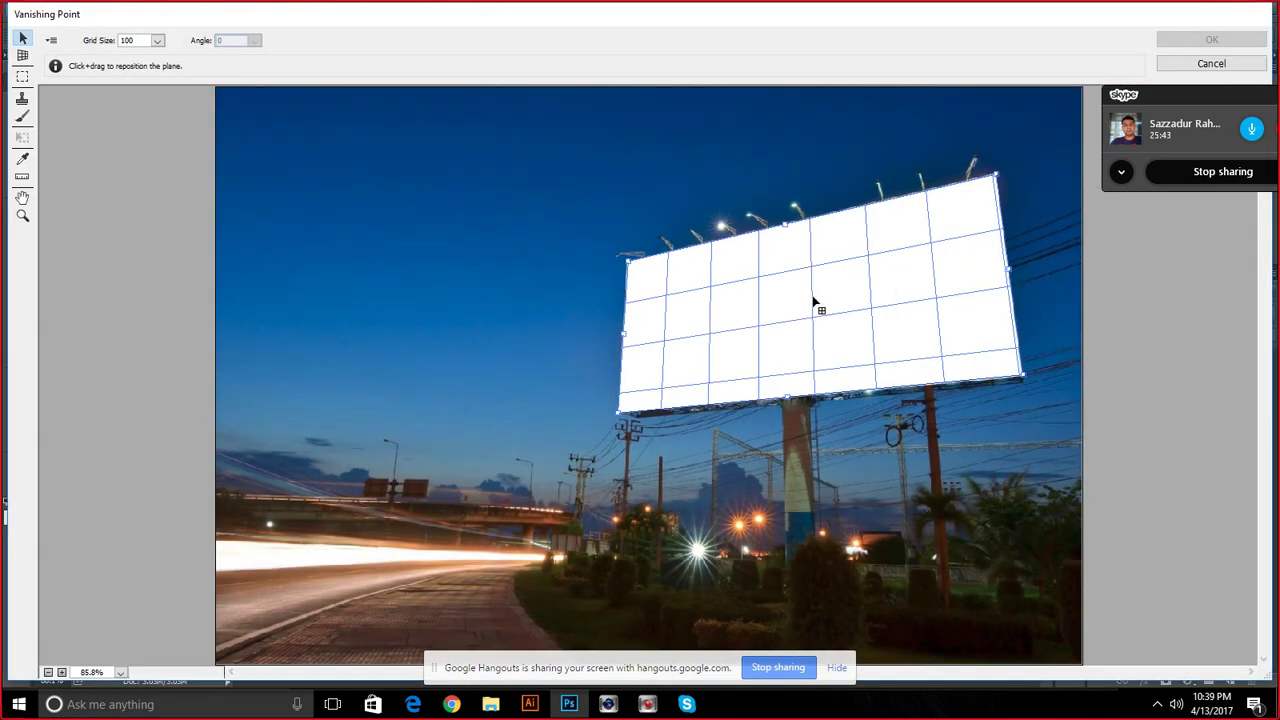
key("alt")
key("m")
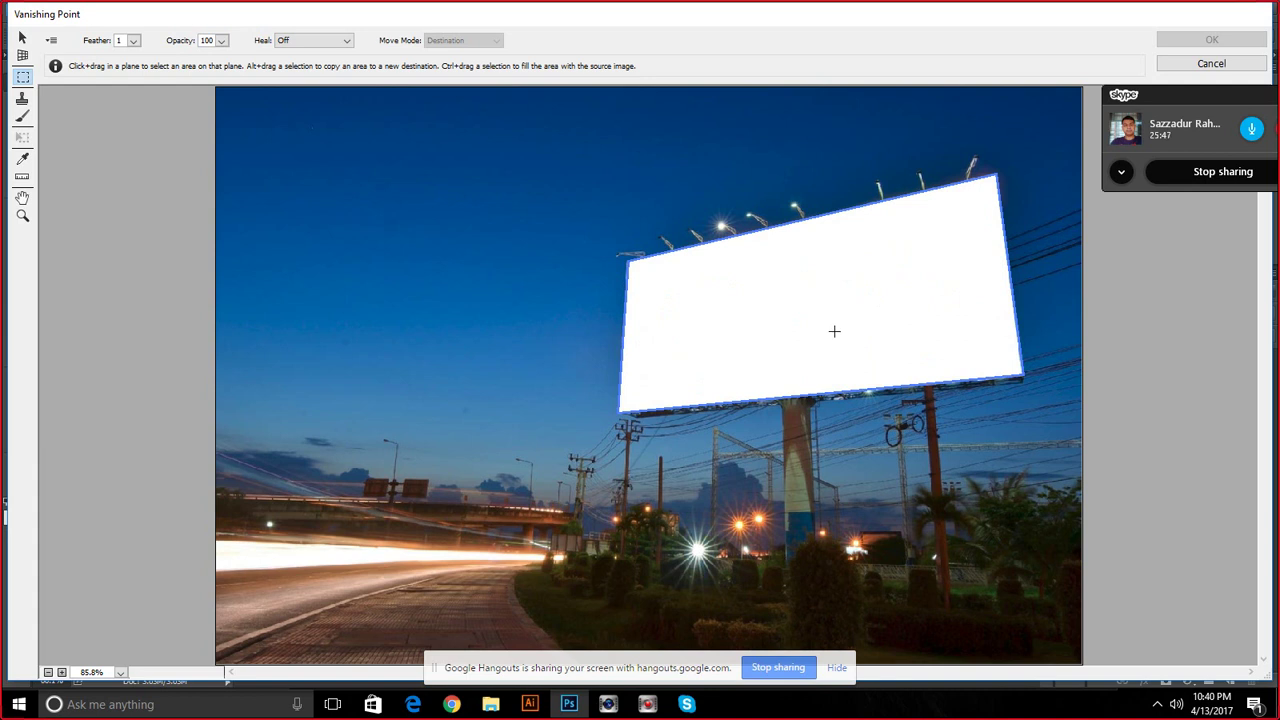
key("t")
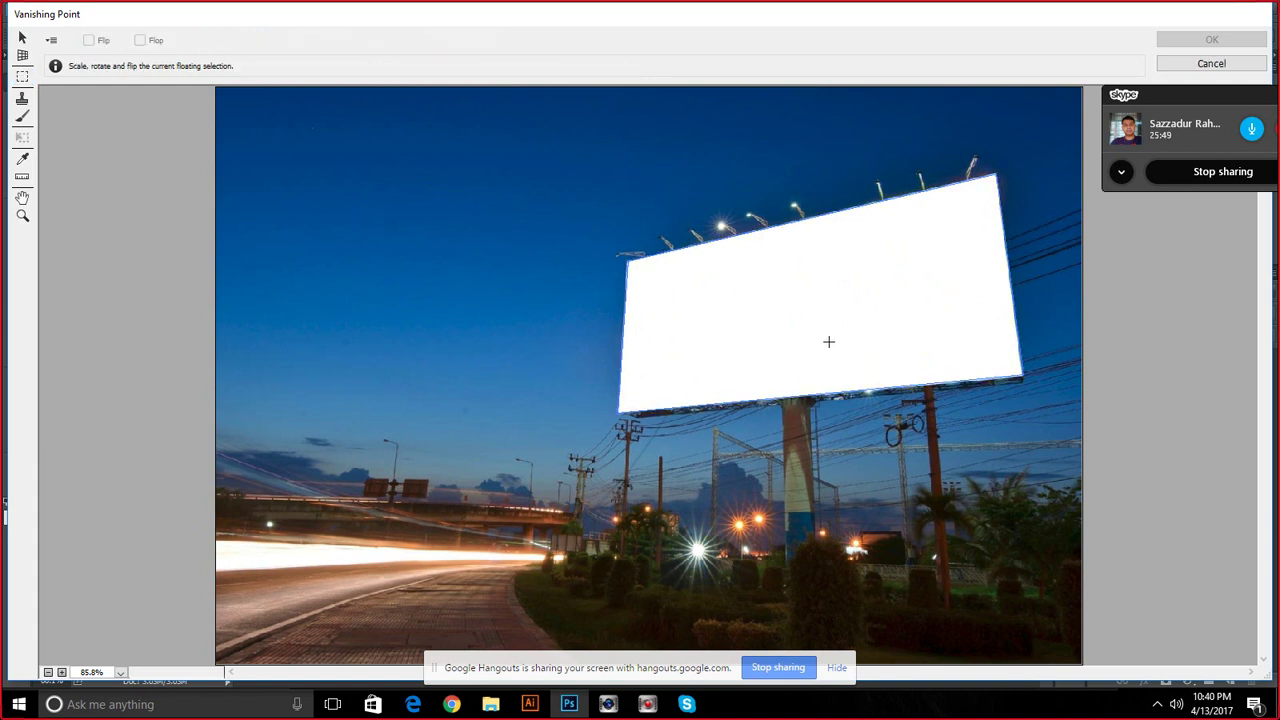
left_click(1183, 66)
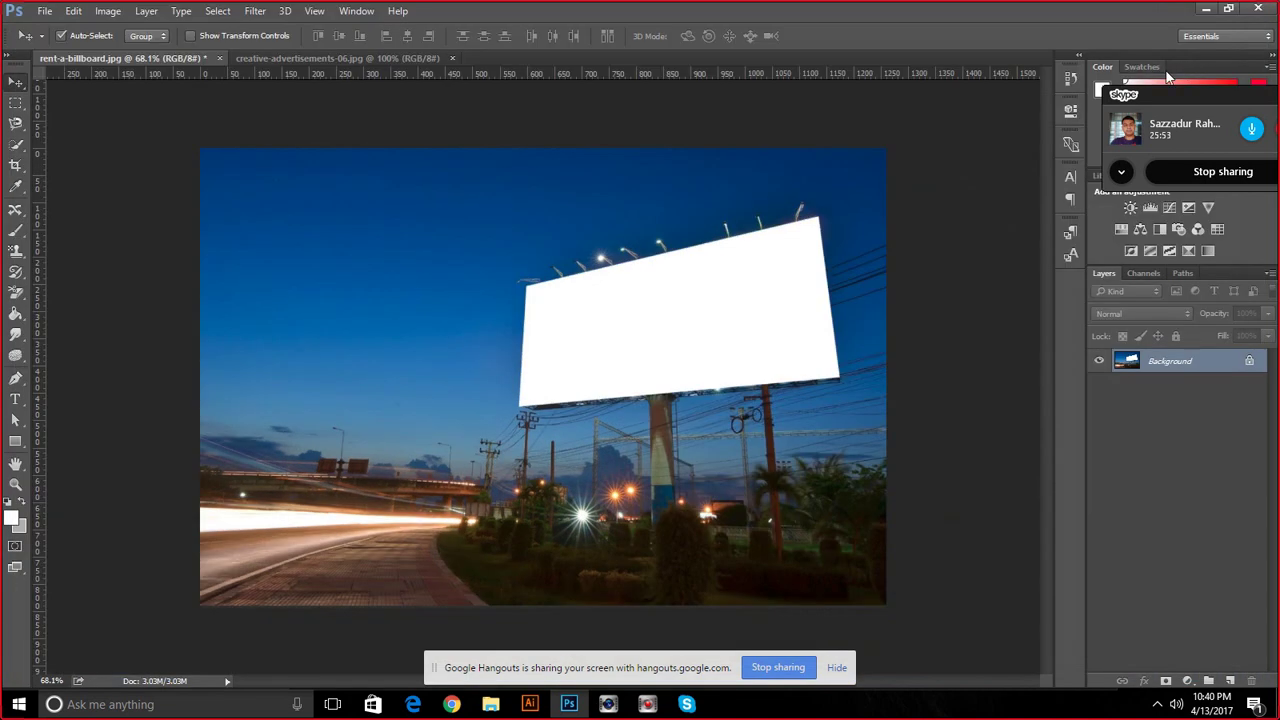
Reopen and cancel Vanishing Point, then unlock the Carlsberg ad's Background layer
left_click(255, 11)
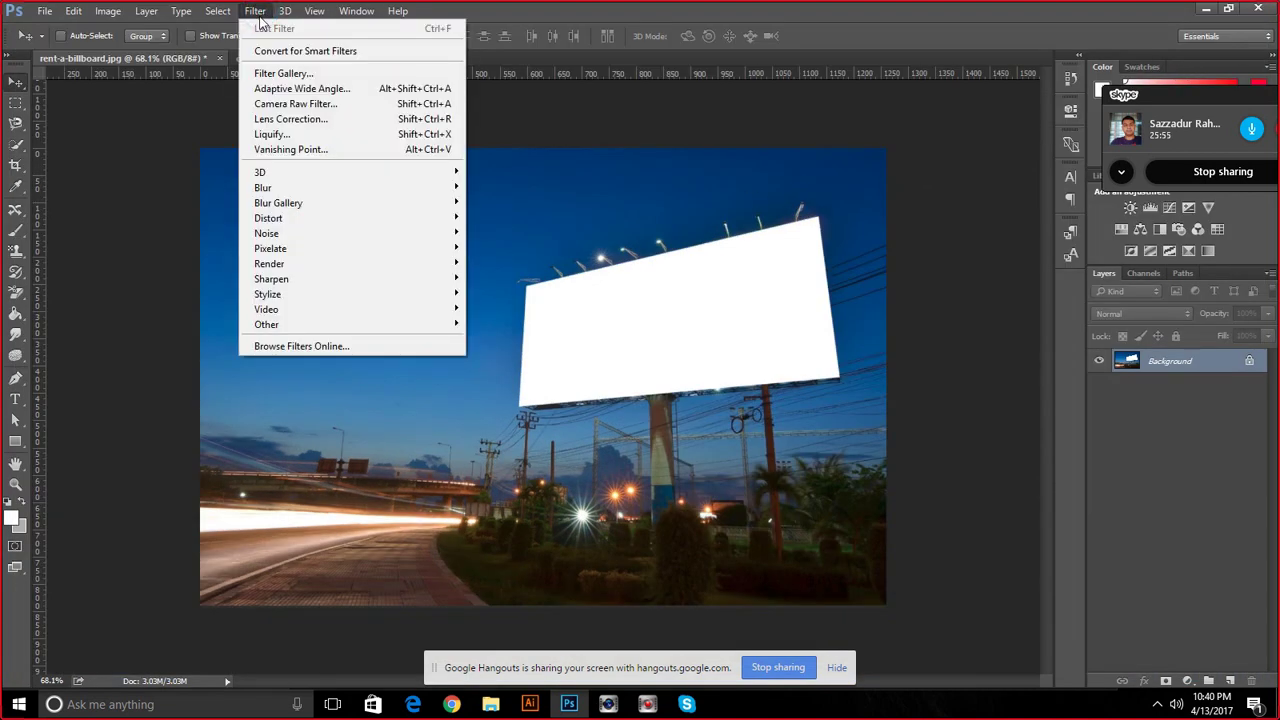
left_click(281, 150)
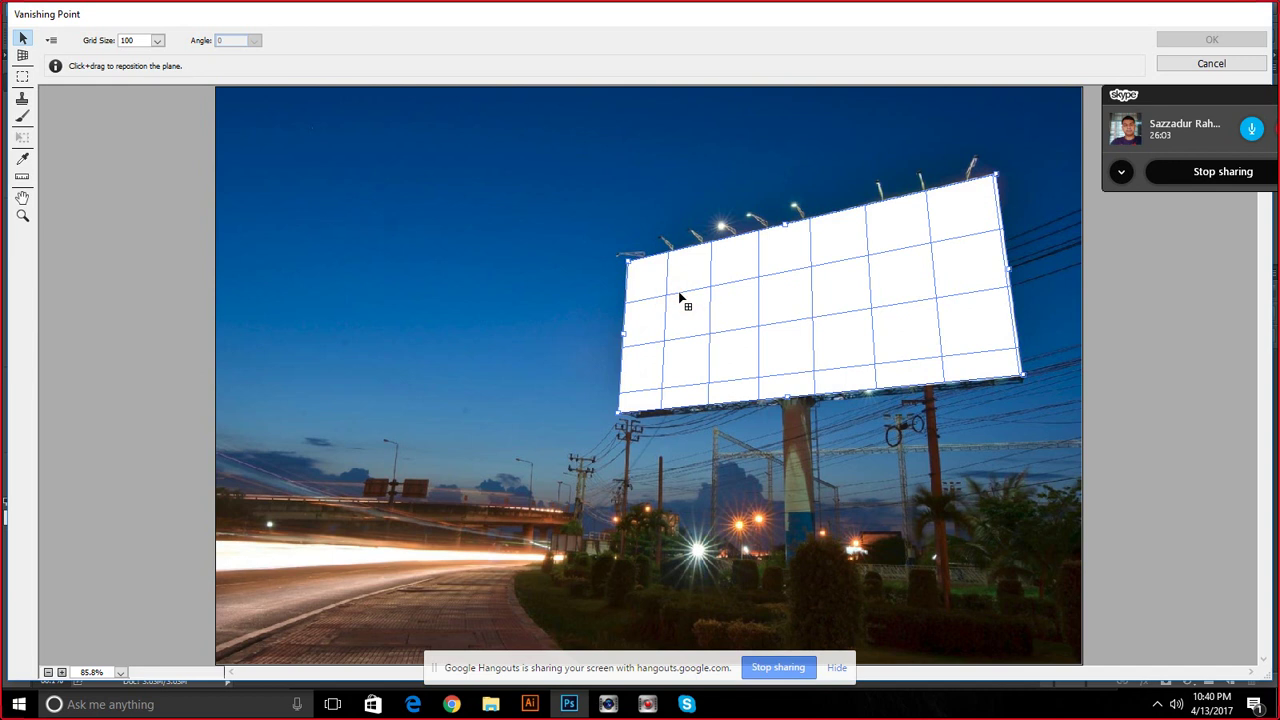
key("m")
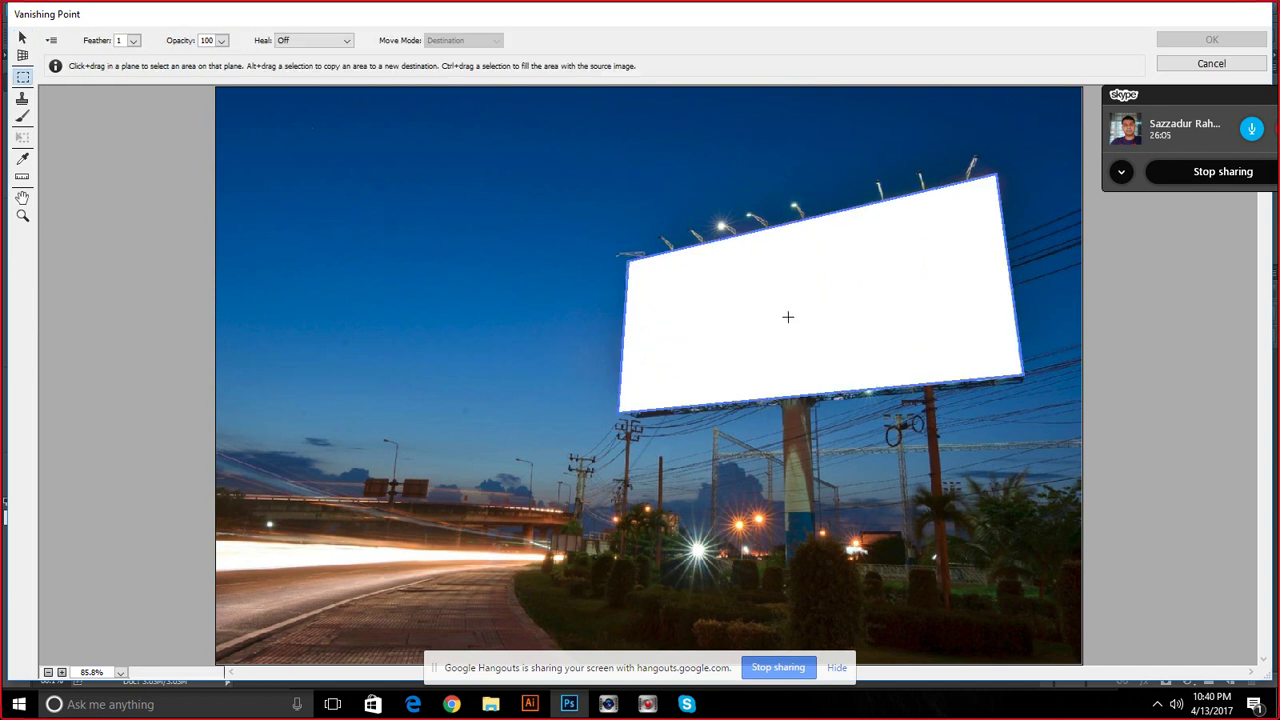
left_click(1211, 63)
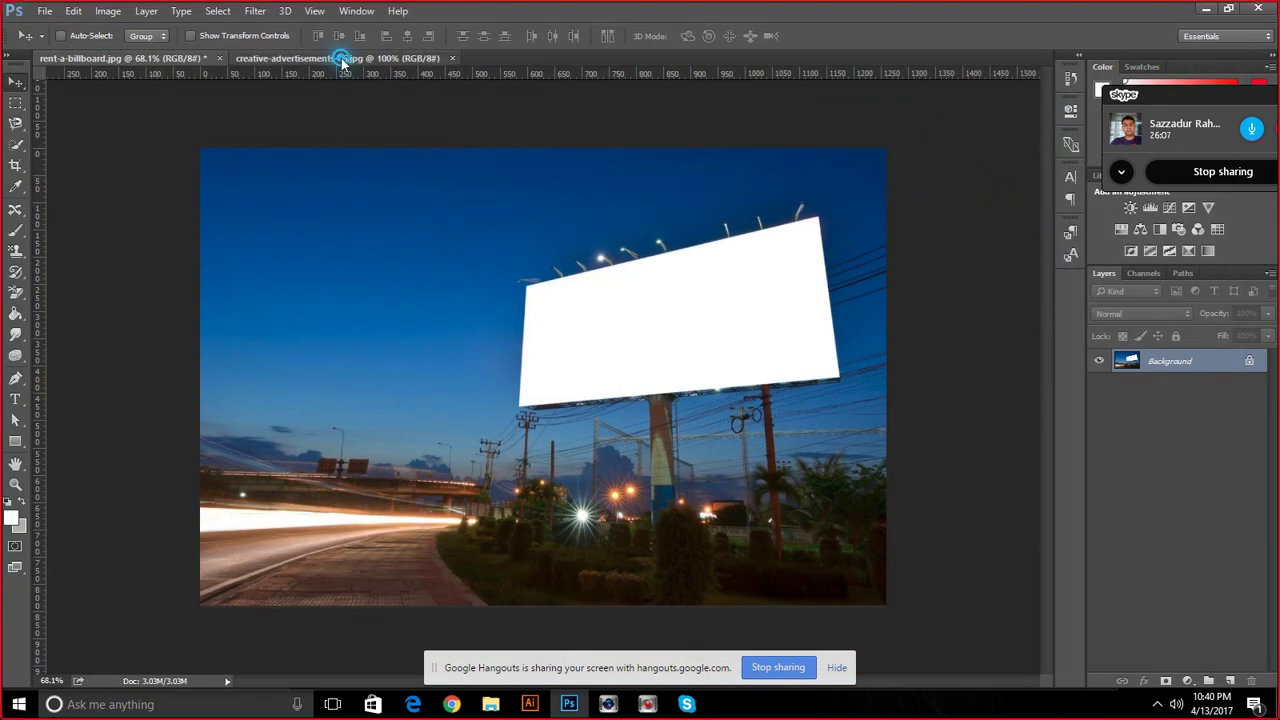
left_click(342, 60)
left_click(1249, 361)
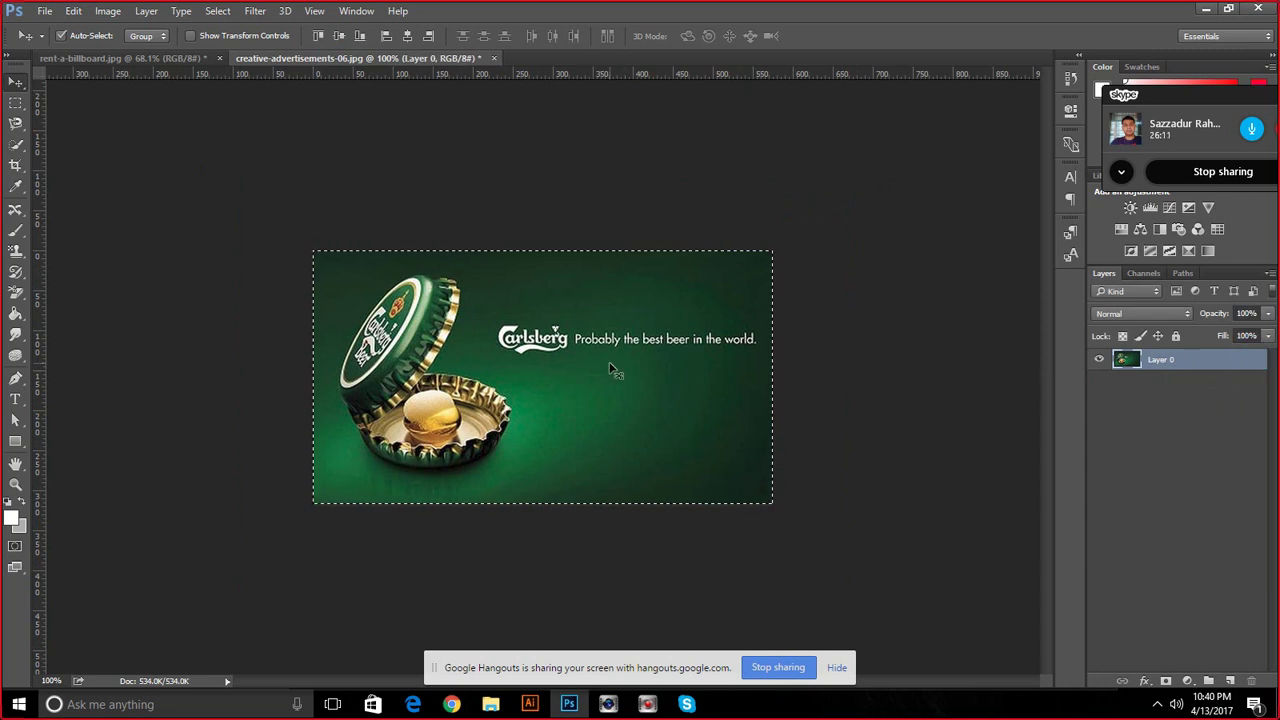
left_click(160, 58)
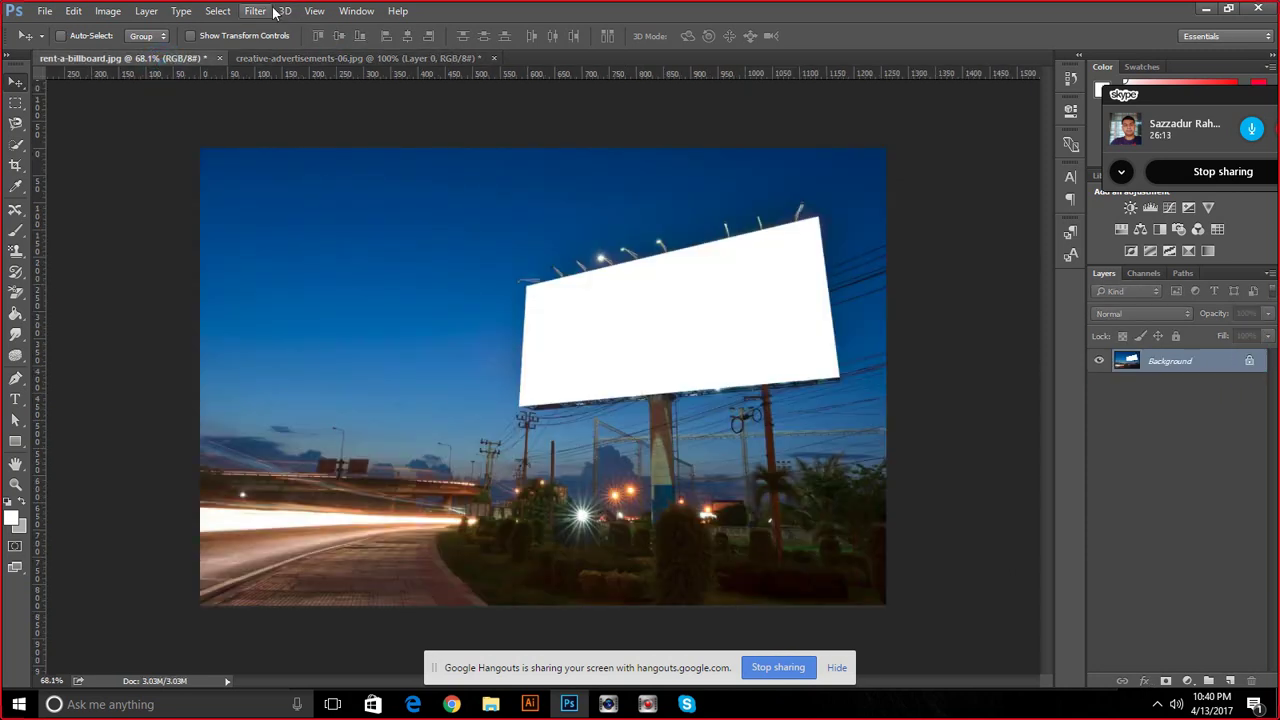
Paste the Carlsberg ad into Vanishing Point and drag it onto the billboard plane
left_click(256, 11)
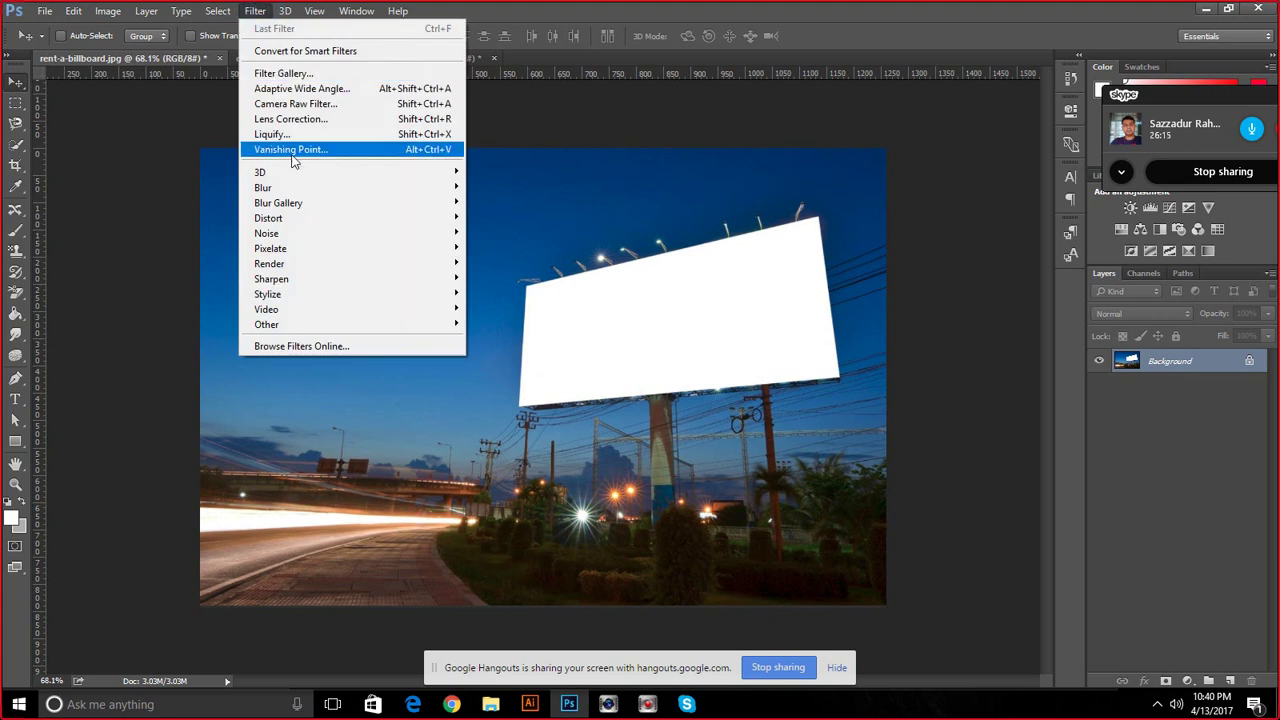
left_click(291, 150)
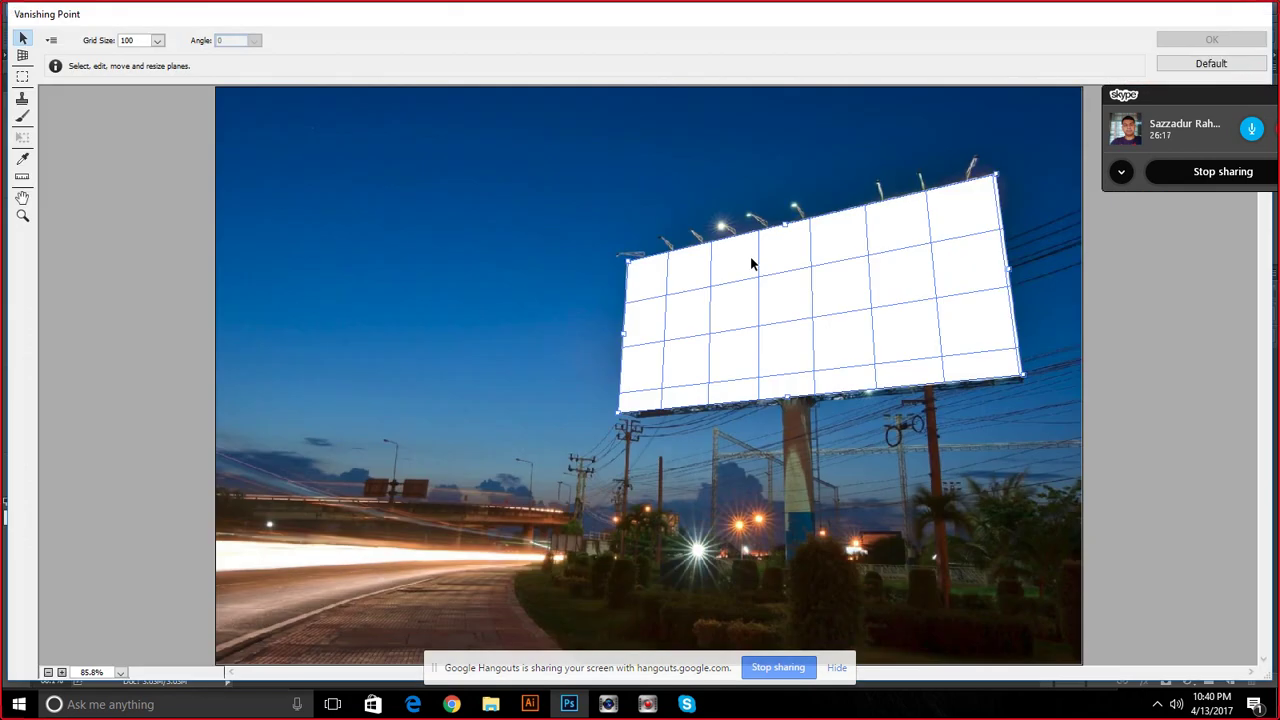
key("ctrl+v")
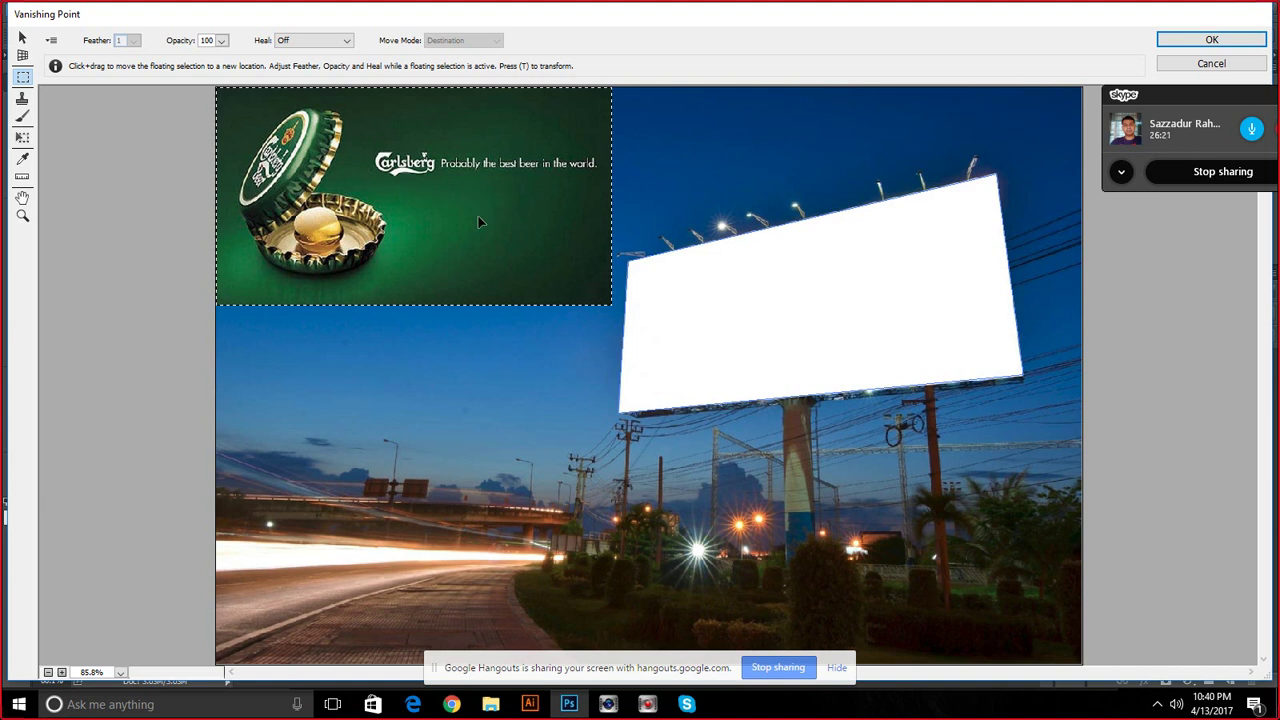
mouse_move(423, 175)
left_mouse_down()
mouse_move(575, 287)
mouse_move(777, 297)
left_mouse_up()
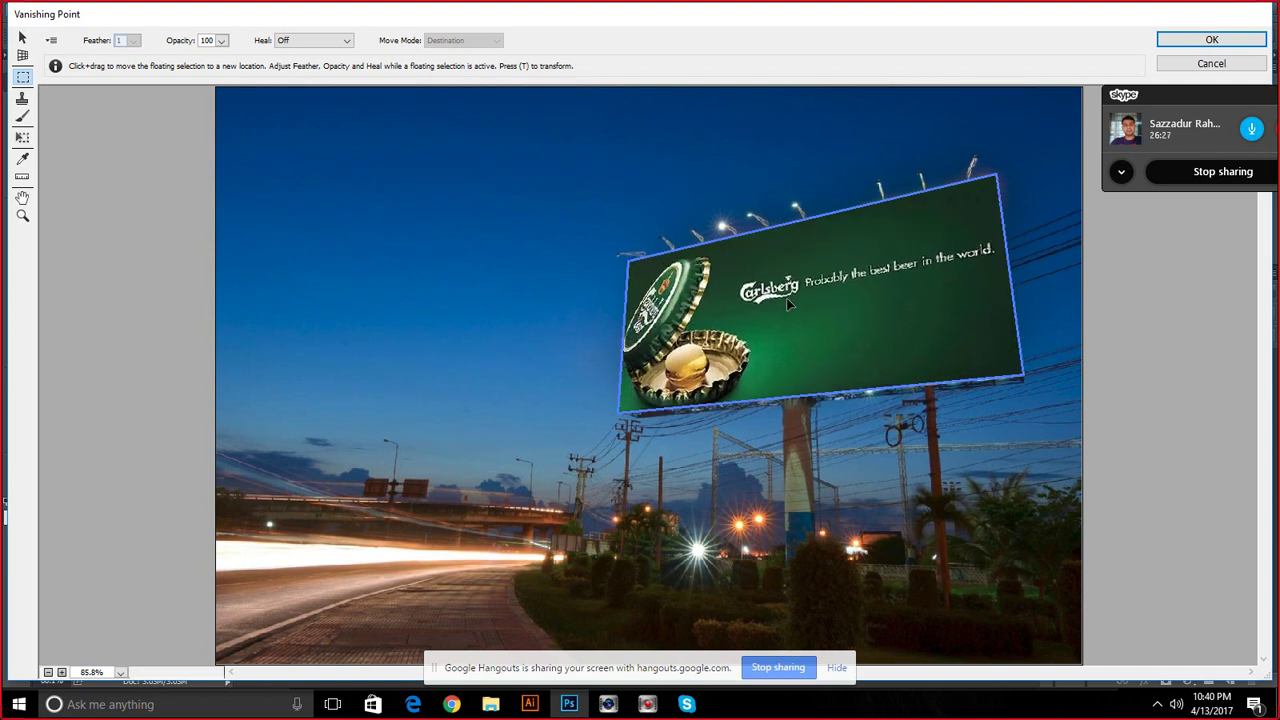
Scale and reposition the ad until it covers the board, then apply the filter
key("ctrl+d")
key("t")
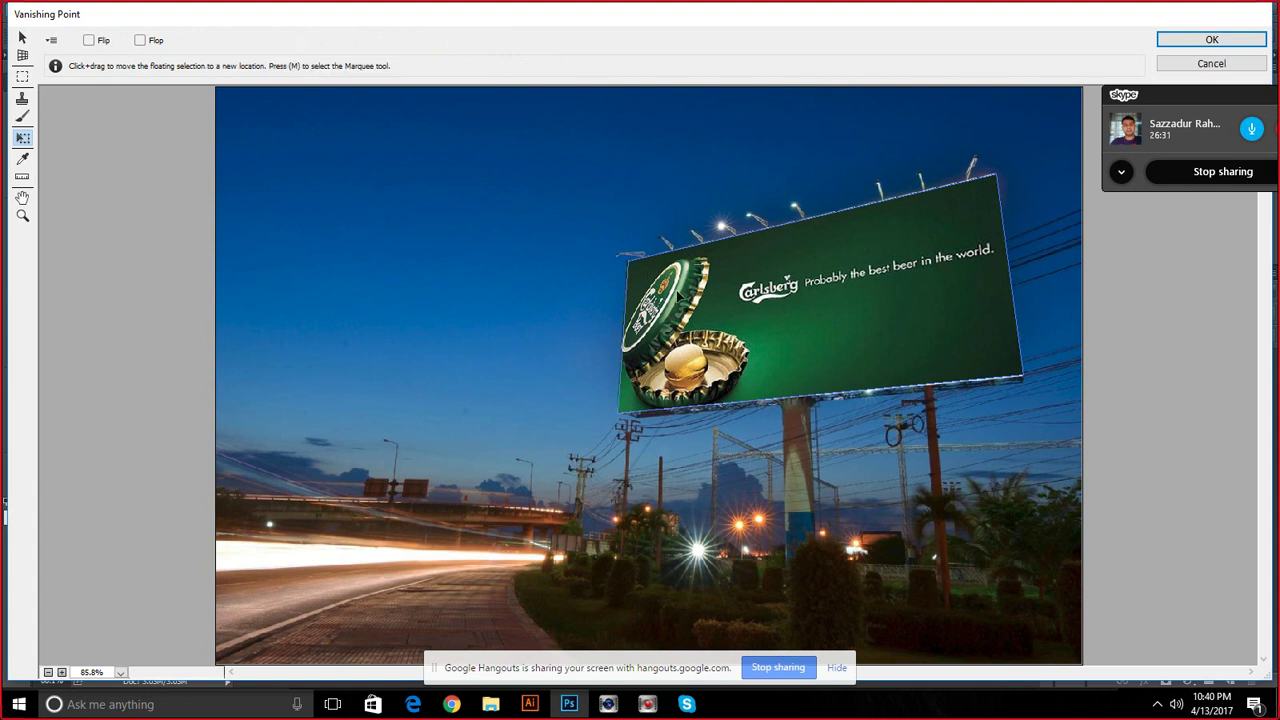
left_click_drag(645, 275, 705, 307)
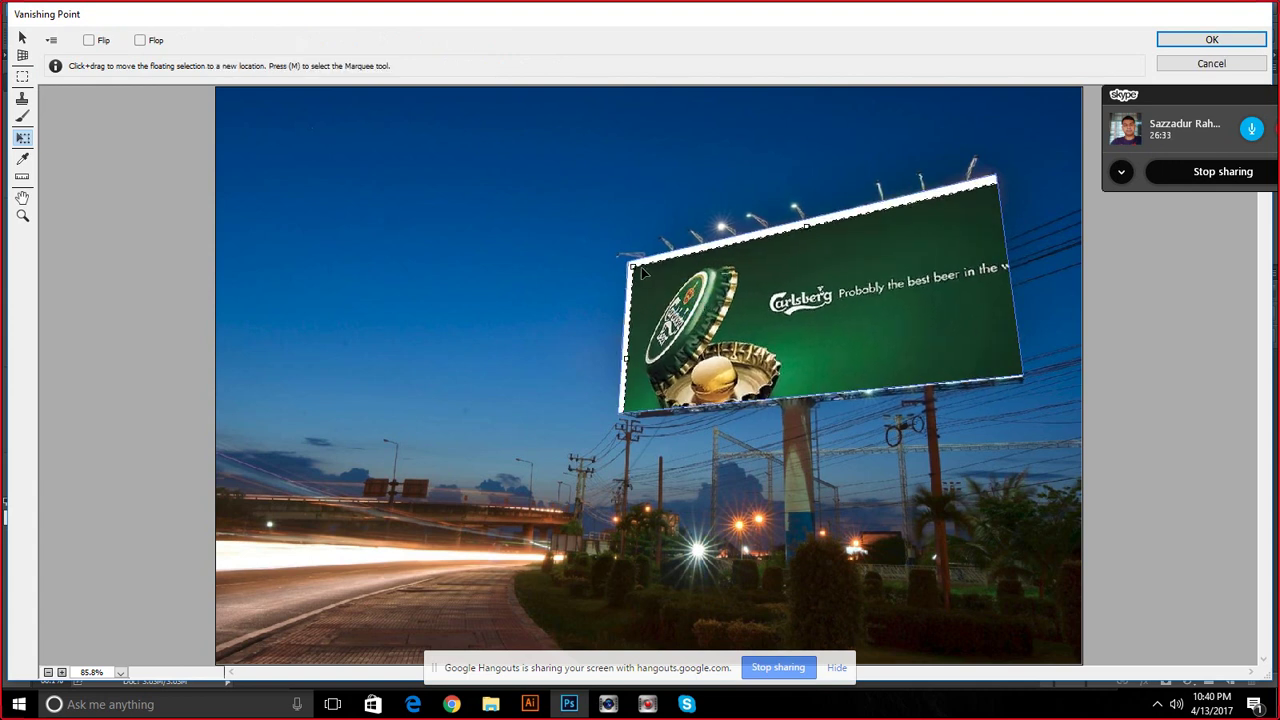
left_click_drag(631, 268, 658, 296)
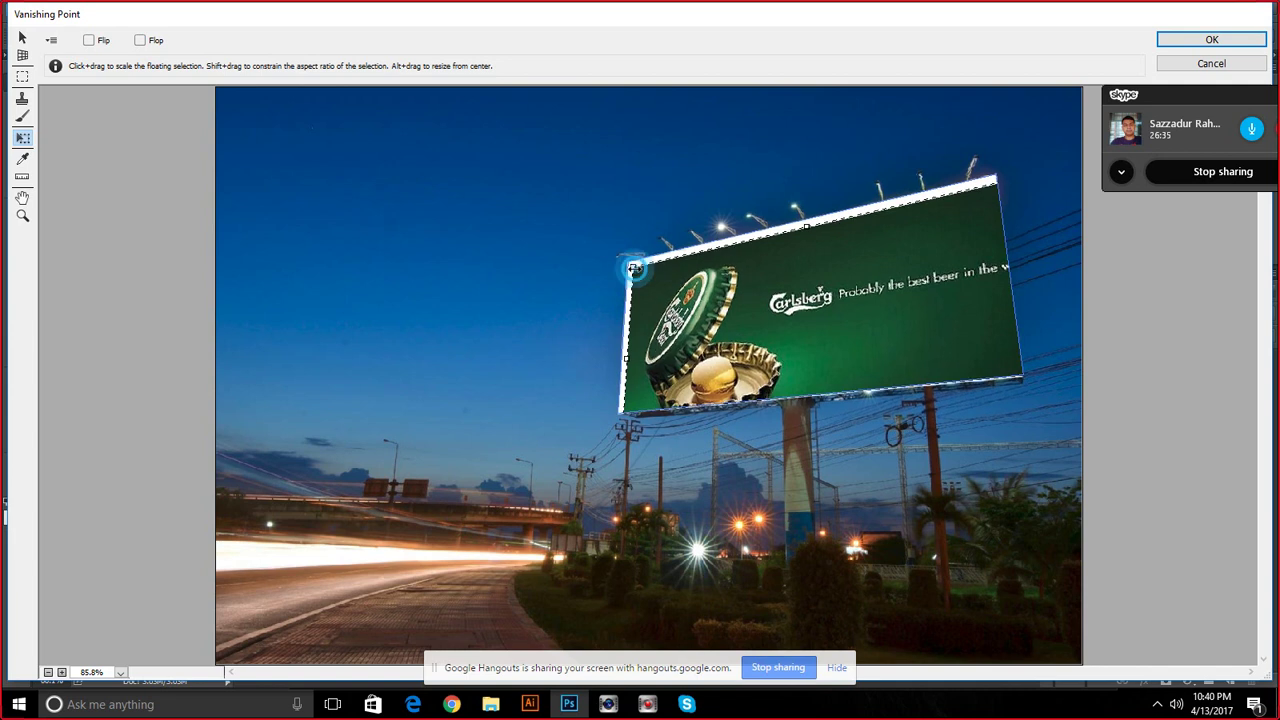
left_click_drag(736, 321, 686, 279)
left_click_drag(1012, 374, 1025, 380)
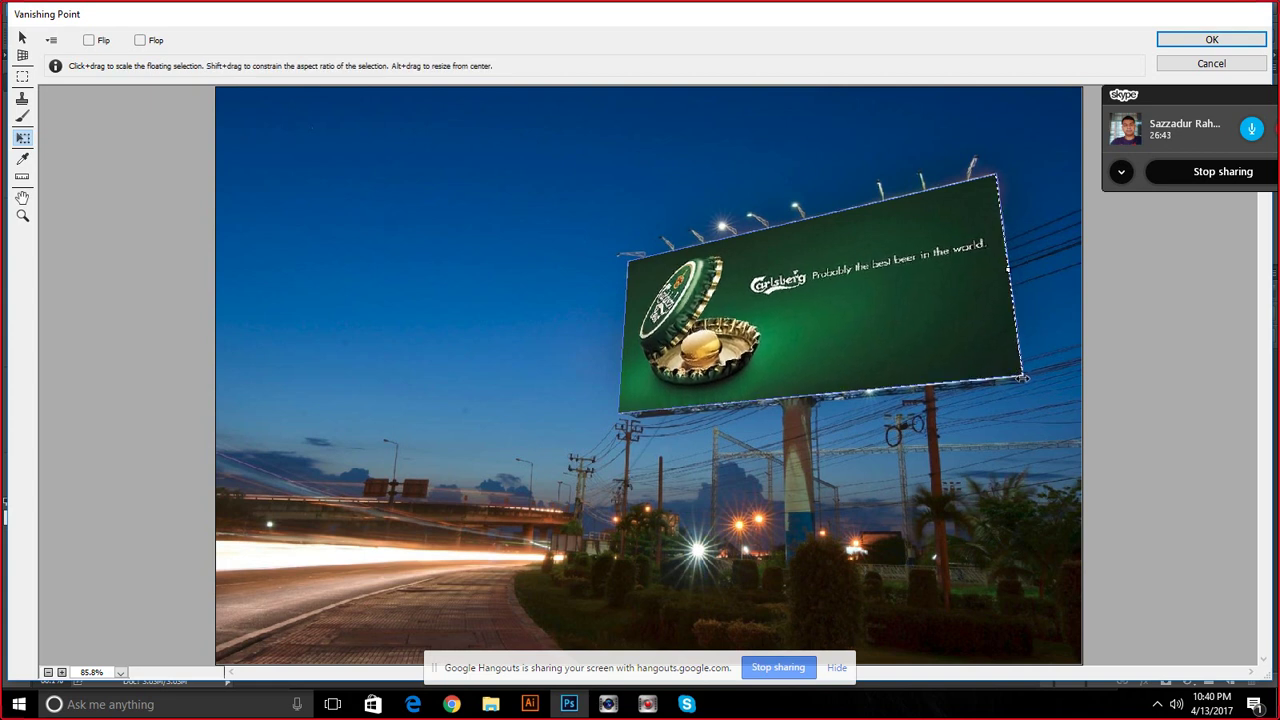
left_click(1194, 39)
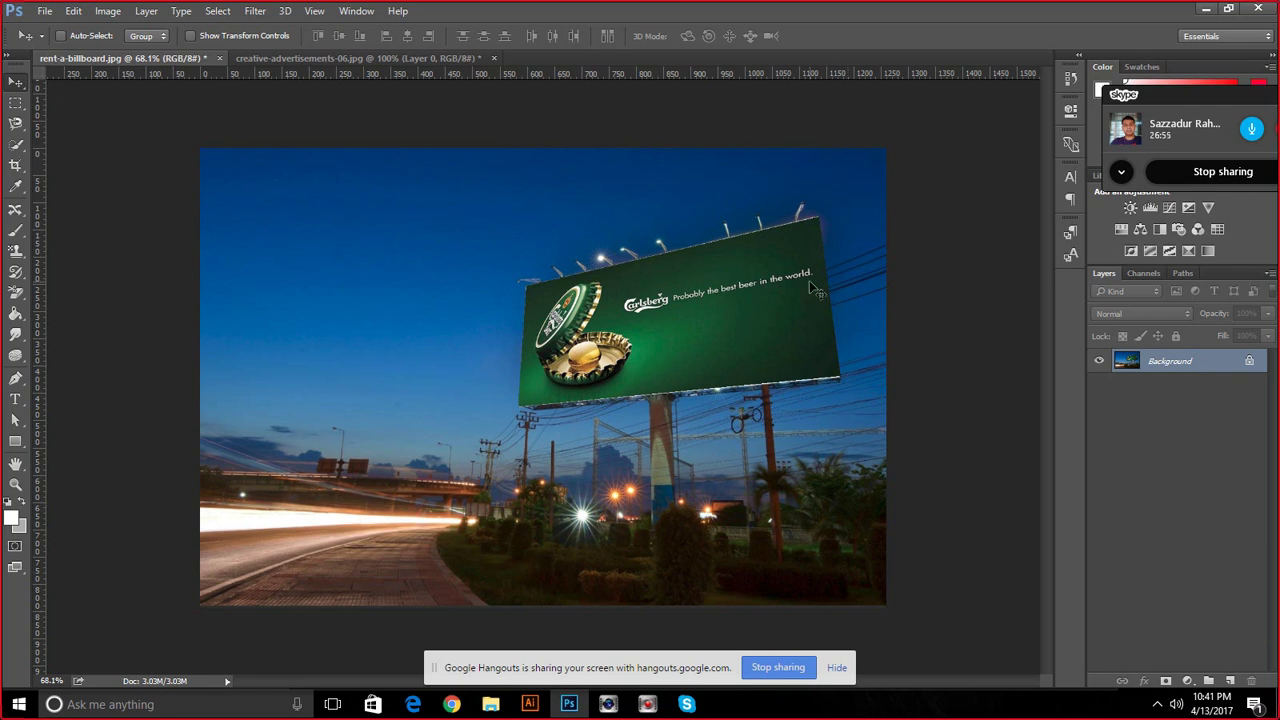
Reopen Vanishing Point, nudge the plane's upper- and lower-right corners onto the board edges, and apply
key("alt+space")
key("m")
left_click(252, 10)
left_click(297, 149)
left_click_drag(1022, 376, 1023, 376)
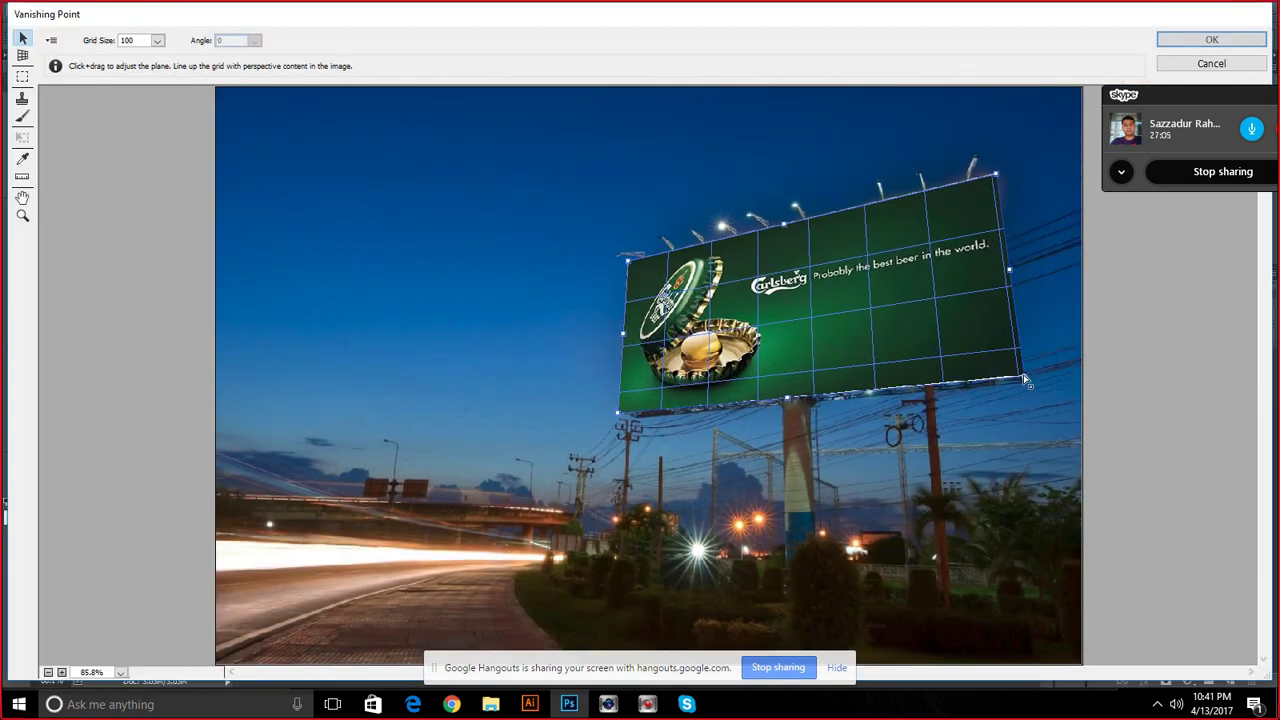
left_click_drag(996, 176, 1000, 180)
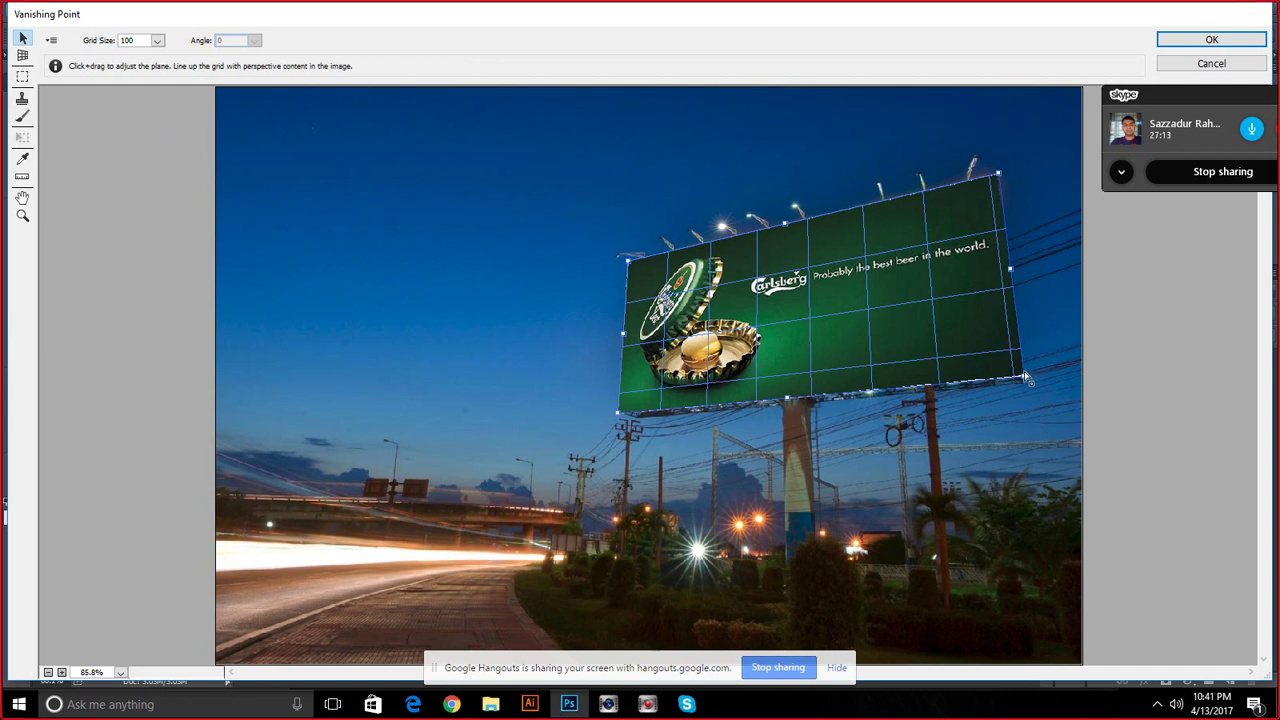
left_click_drag(1027, 381, 1024, 384)
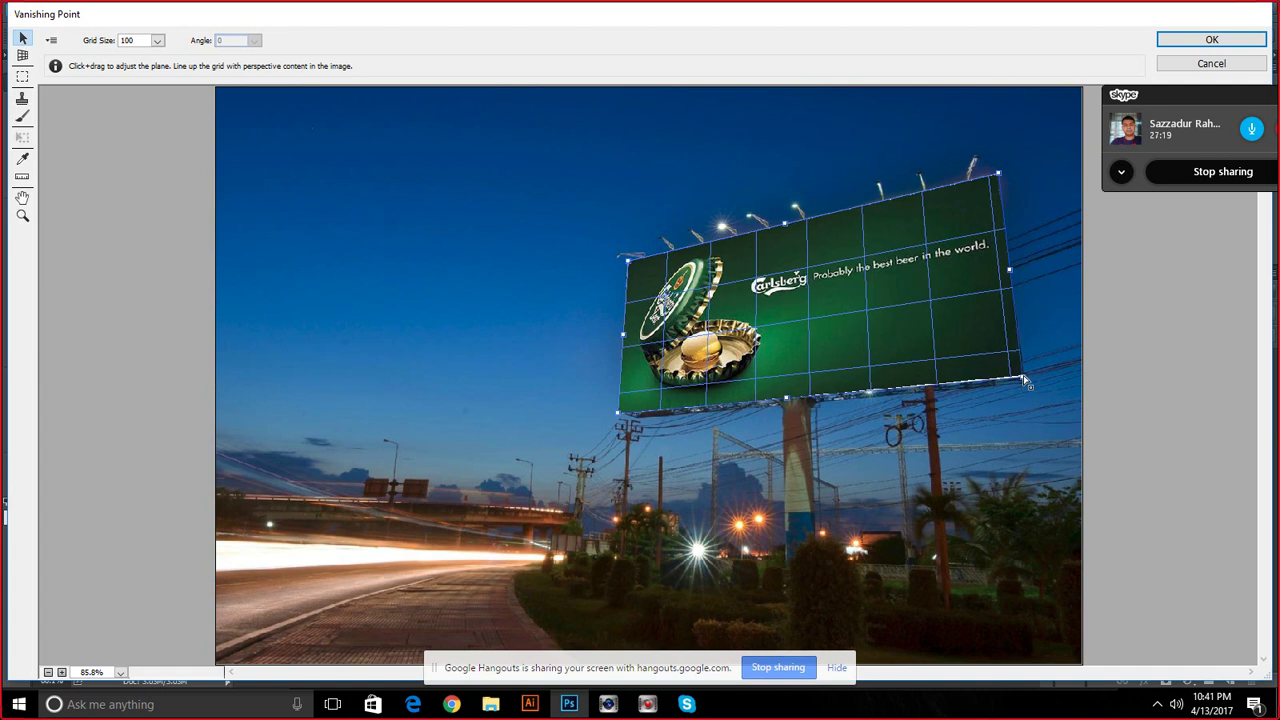
left_click(1237, 39)
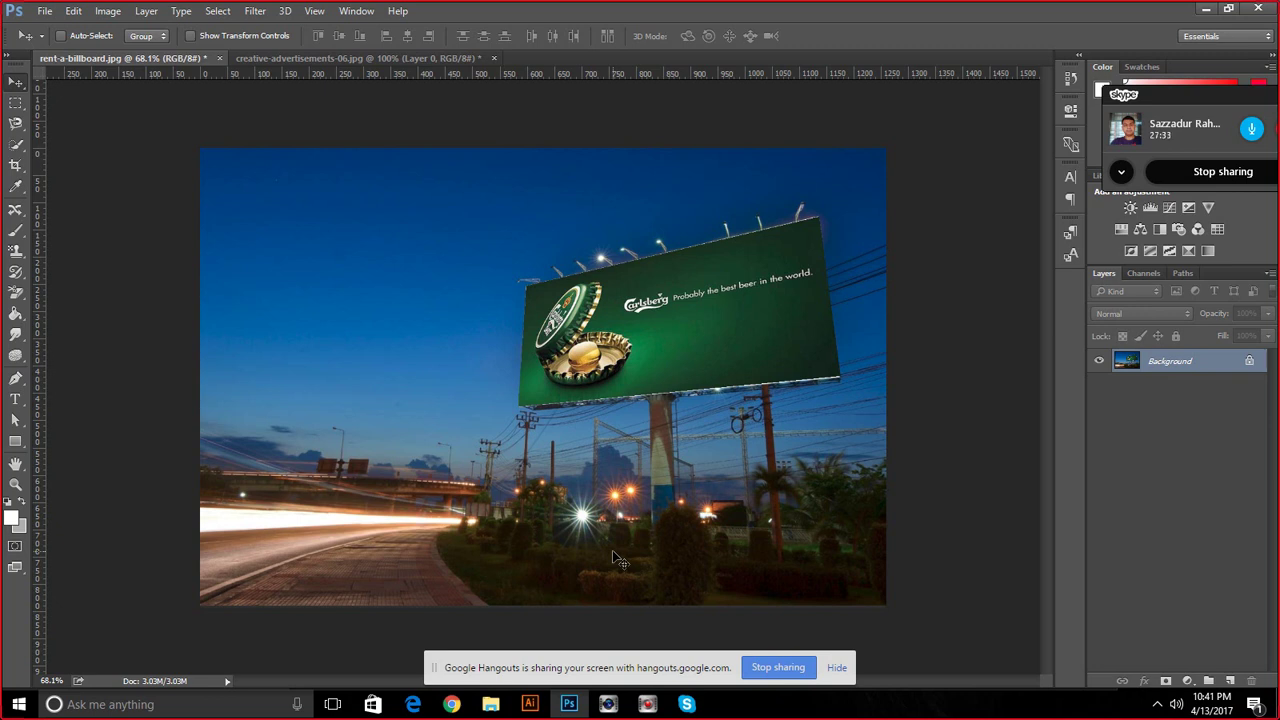
Paste the Carlsberg ad as Layer 1 and move it to the photo's bottom-left corner
key("ctrl+v")
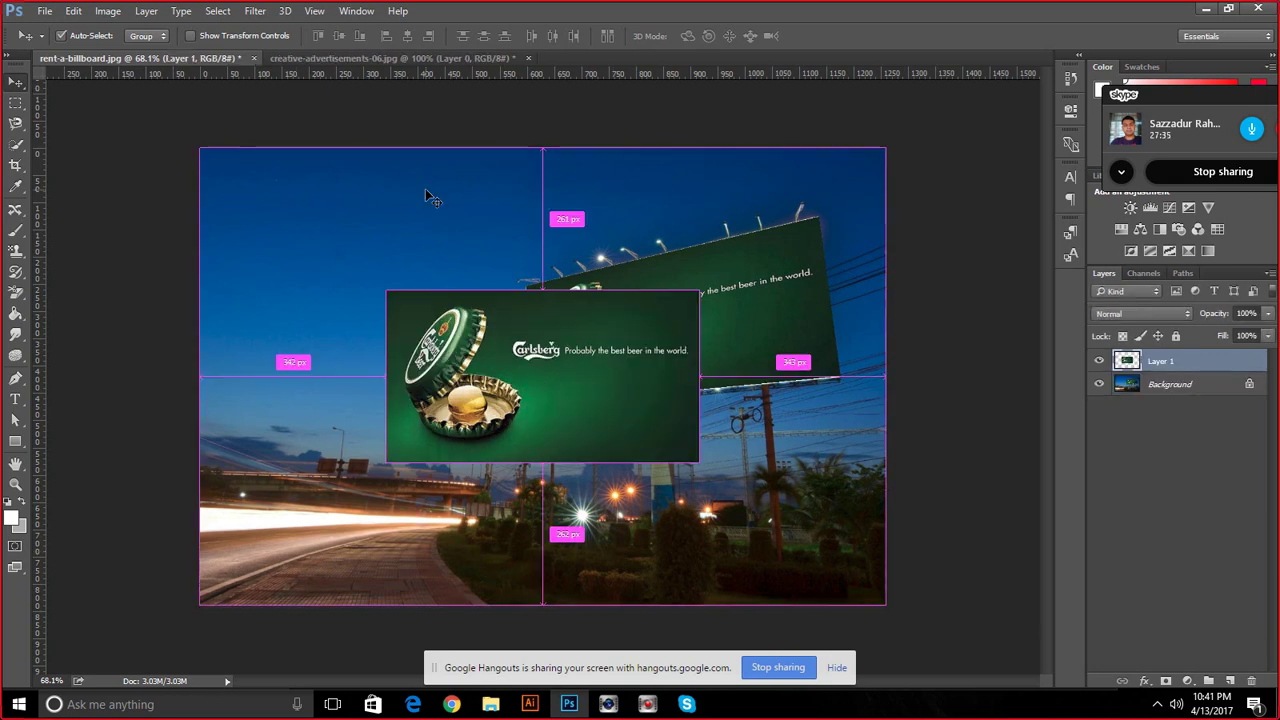
mouse_move(576, 368)
left_mouse_down()
mouse_move(340, 249)
mouse_move(402, 514)
mouse_move(394, 502)
left_mouse_up()
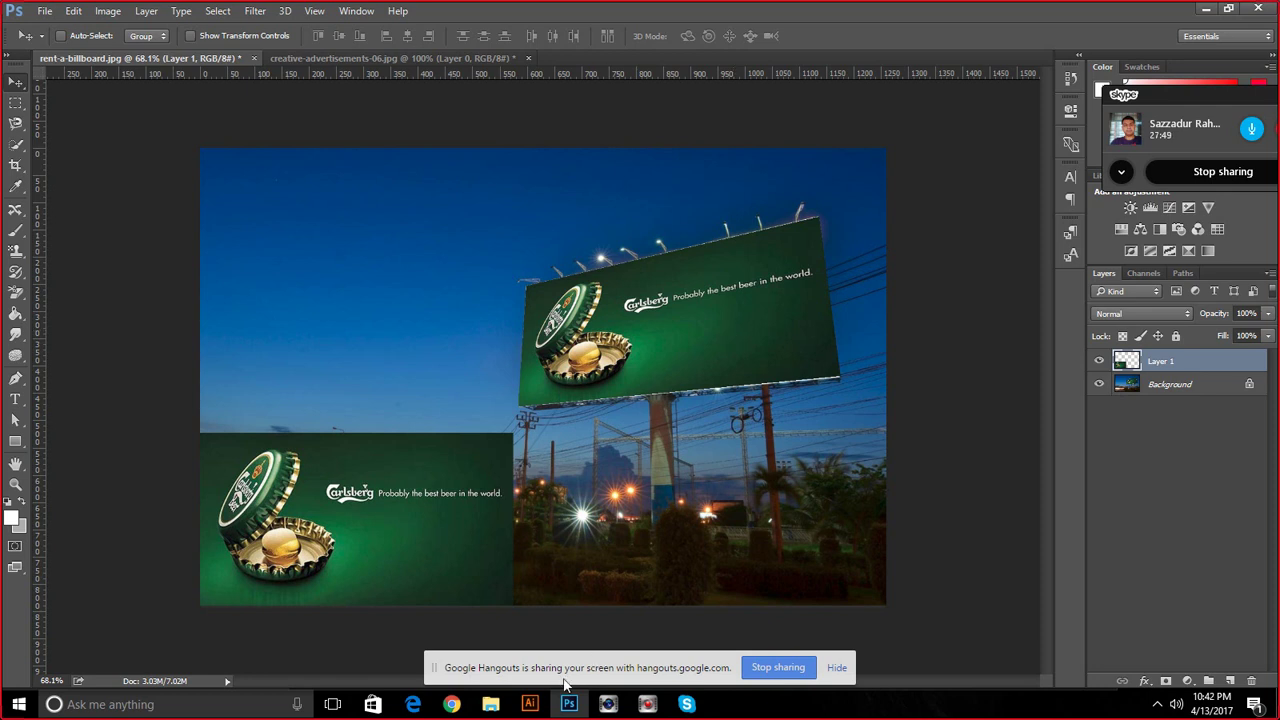
Briefly check the Hangouts video call window, then return to the billboard document
mouse_move(452, 704)
left_click(432, 640)
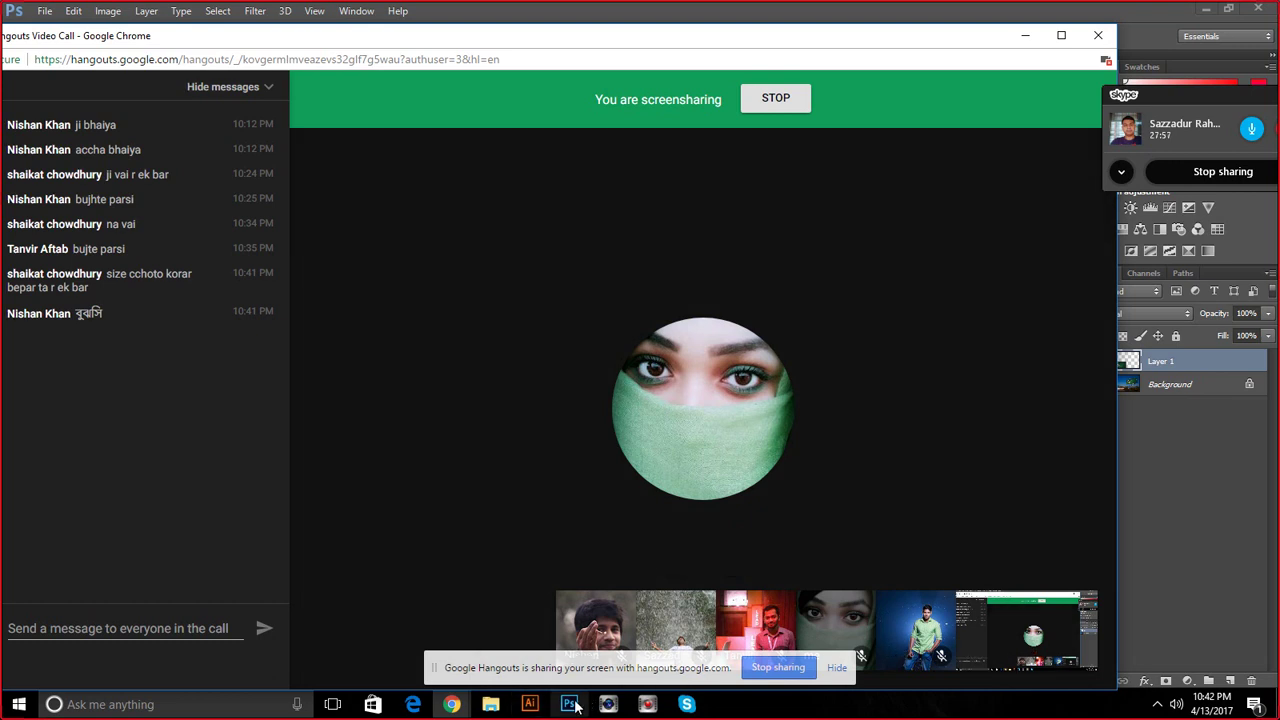
left_click(568, 632)
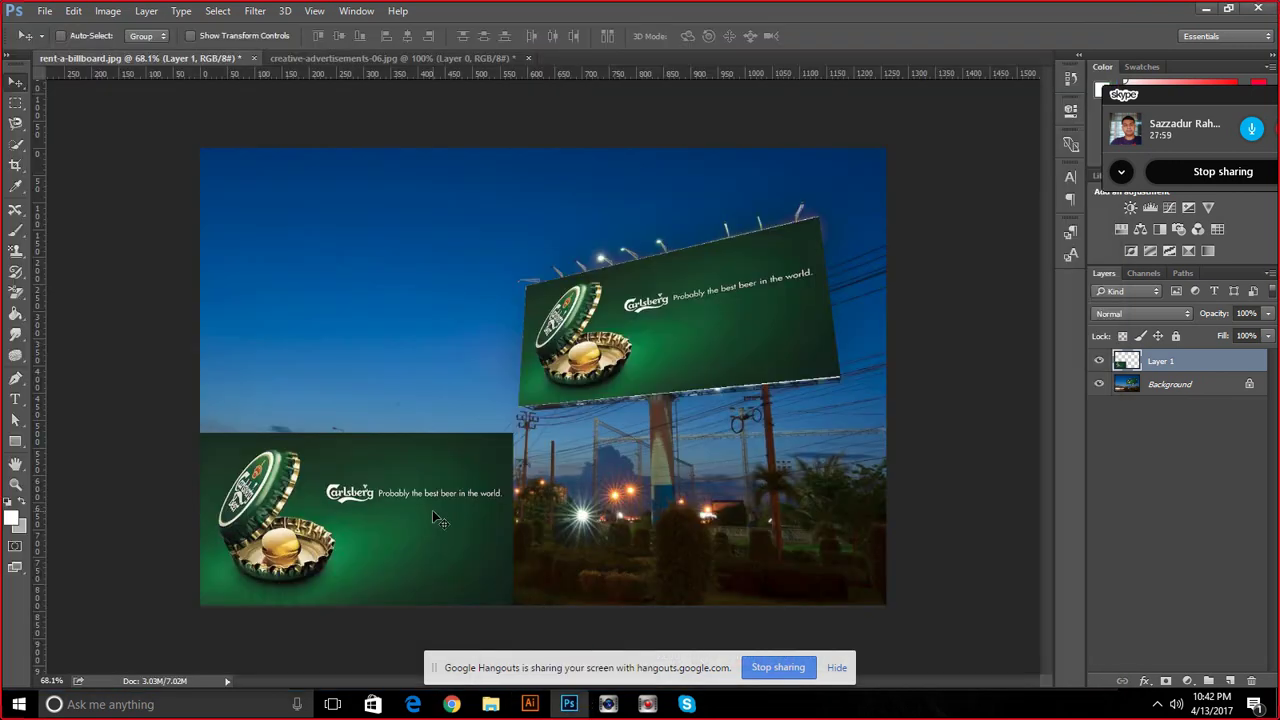
Delete the pasted Layer 1 and convert the locked Background into an editable Layer 0
key("Delete")
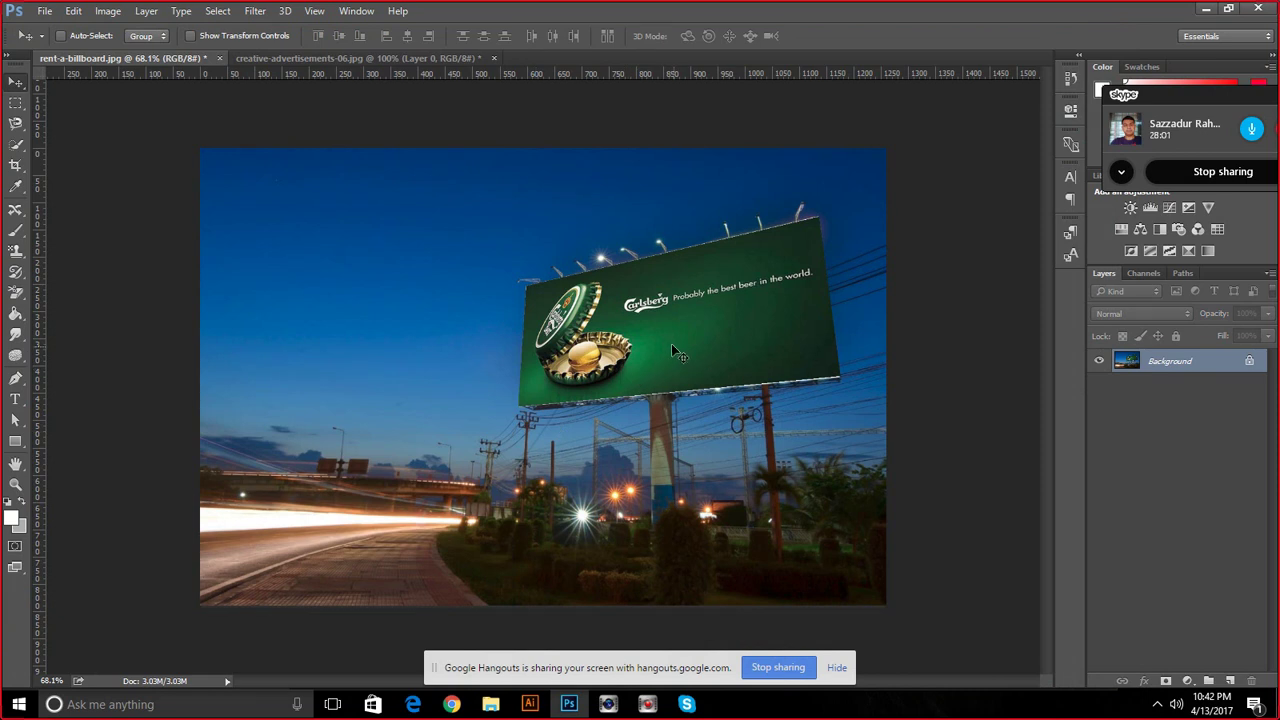
left_click(223, 52)
left_click(770, 300)
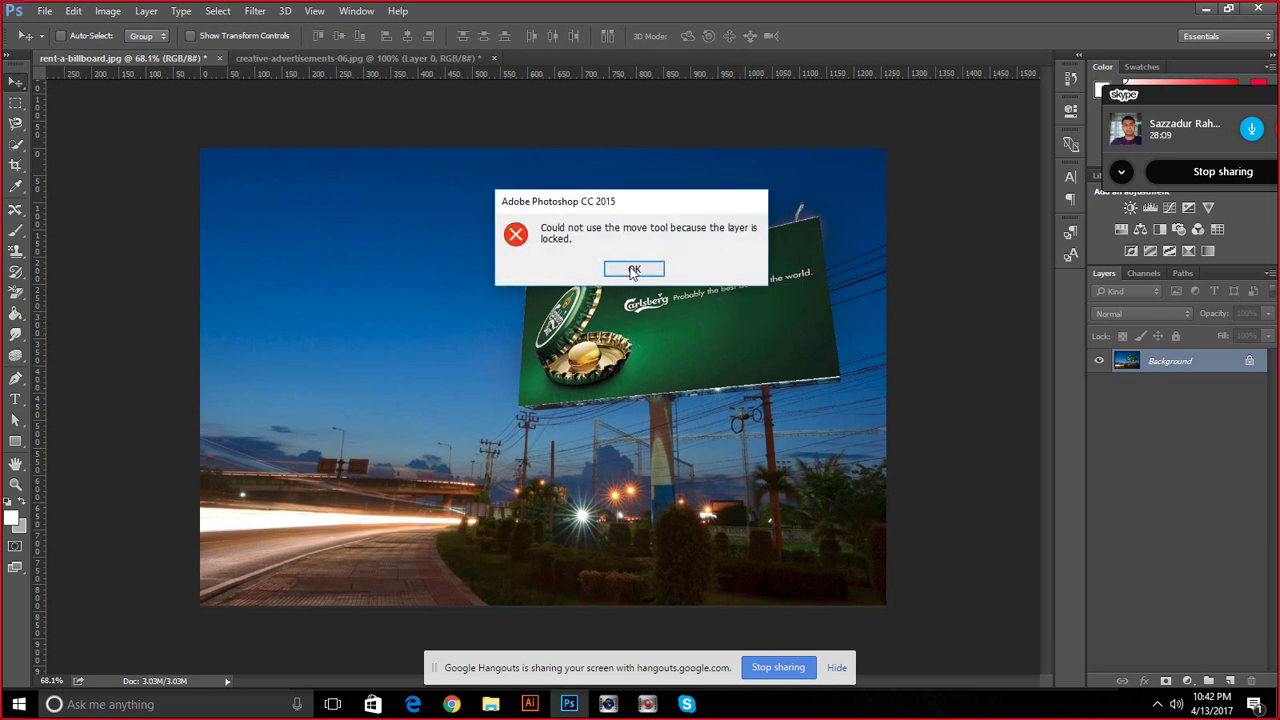
left_click(633, 271)
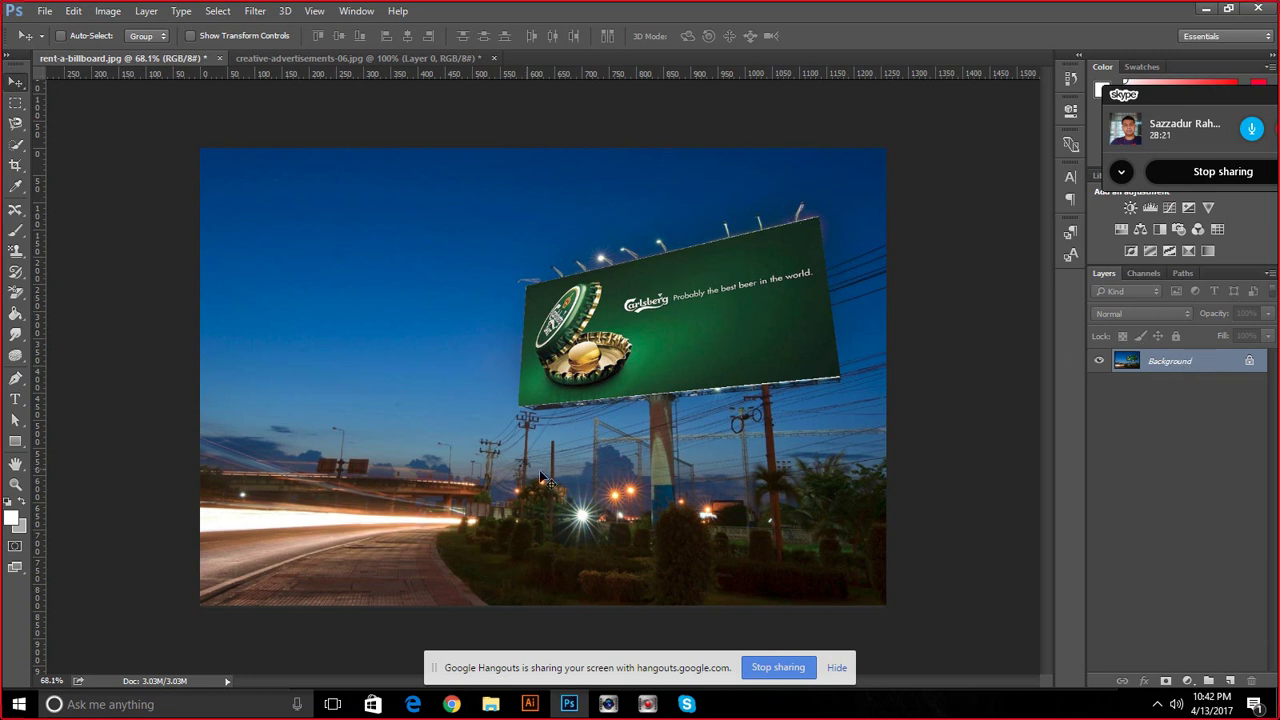
left_click(1249, 361)
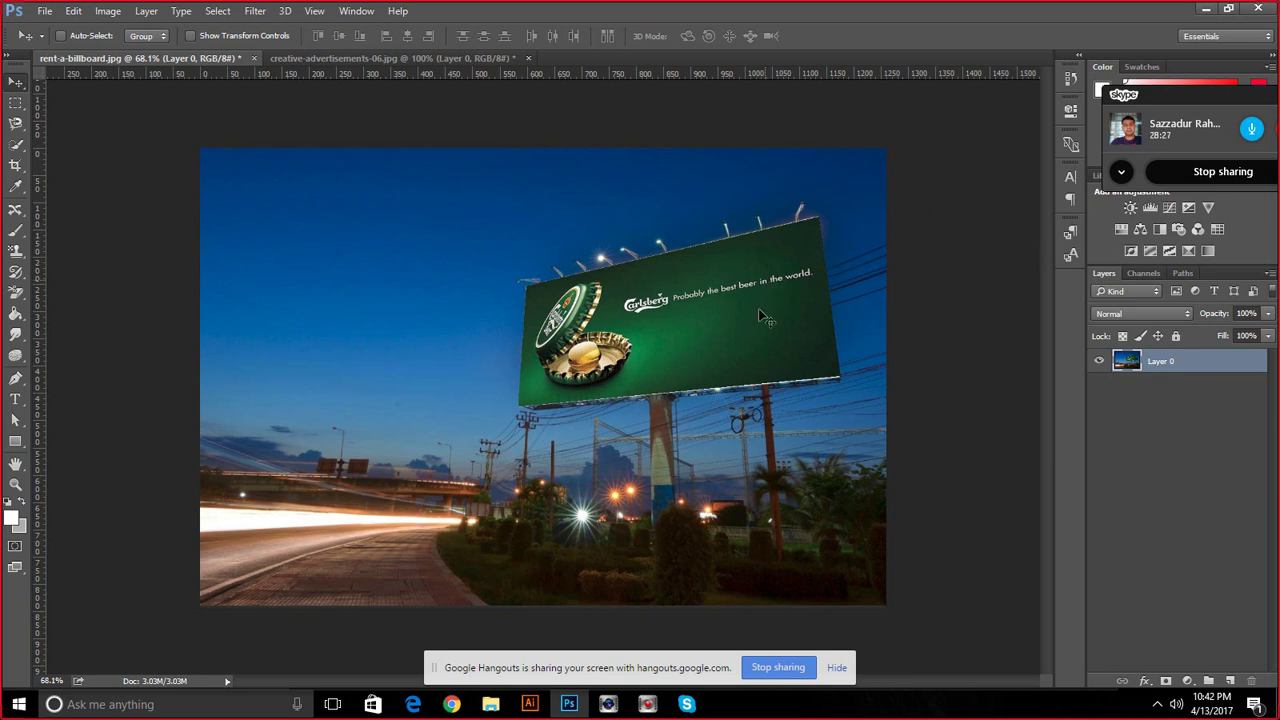
Close rent-a-billboard.jpg without saving and drag the original file from File Explorer back into Photoshop
left_click(254, 58)
left_click(643, 269)
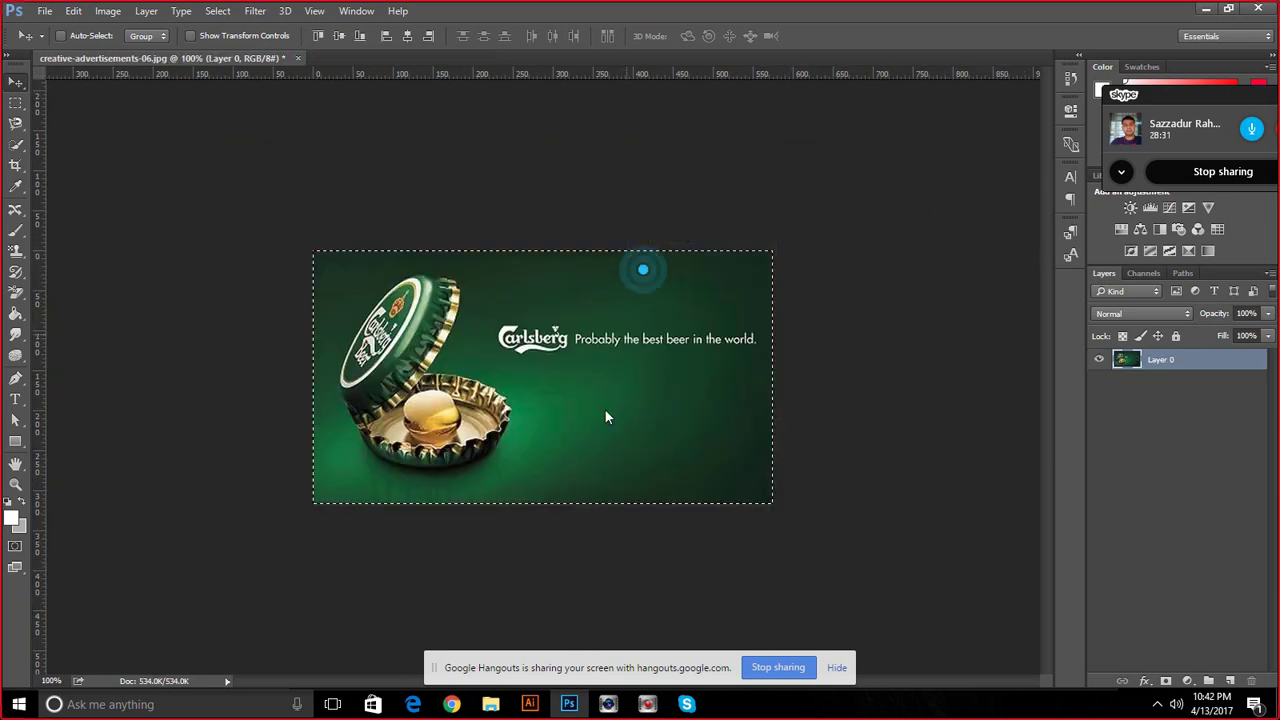
left_click(490, 704)
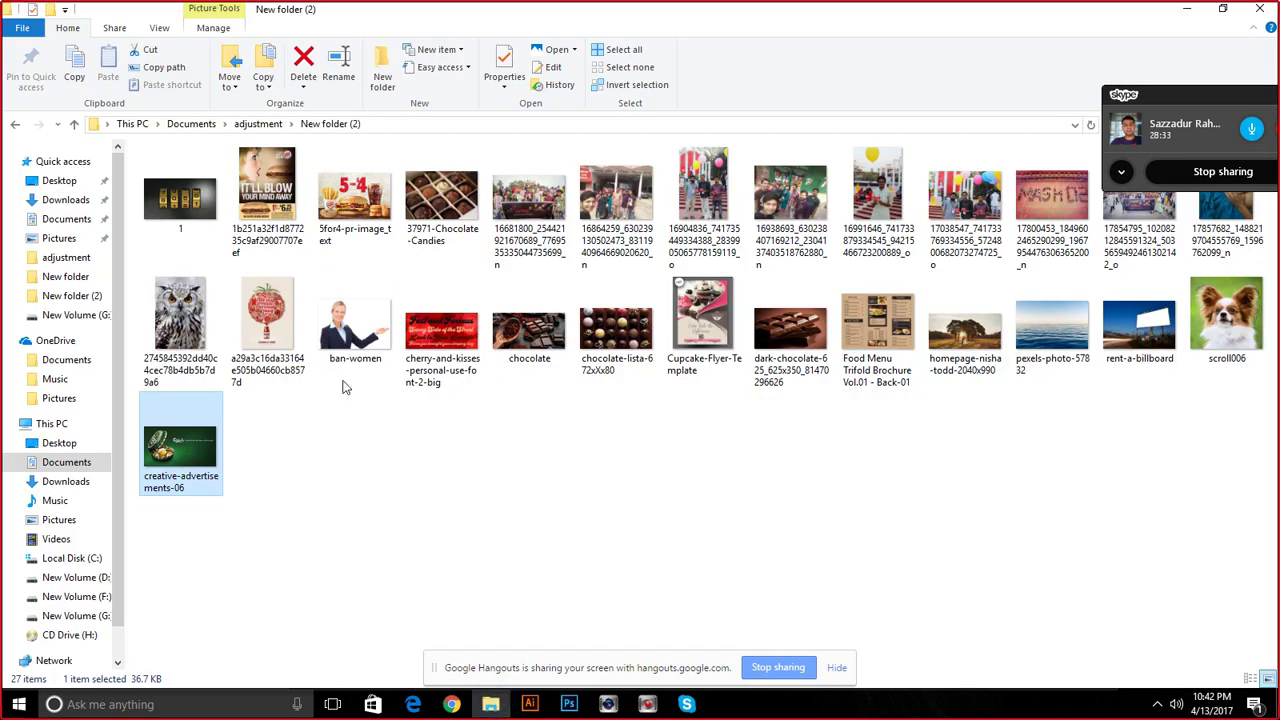
mouse_move(1143, 335)
left_mouse_down()
mouse_move(909, 512)
mouse_move(455, 122)
mouse_move(454, 40)
left_mouse_up()
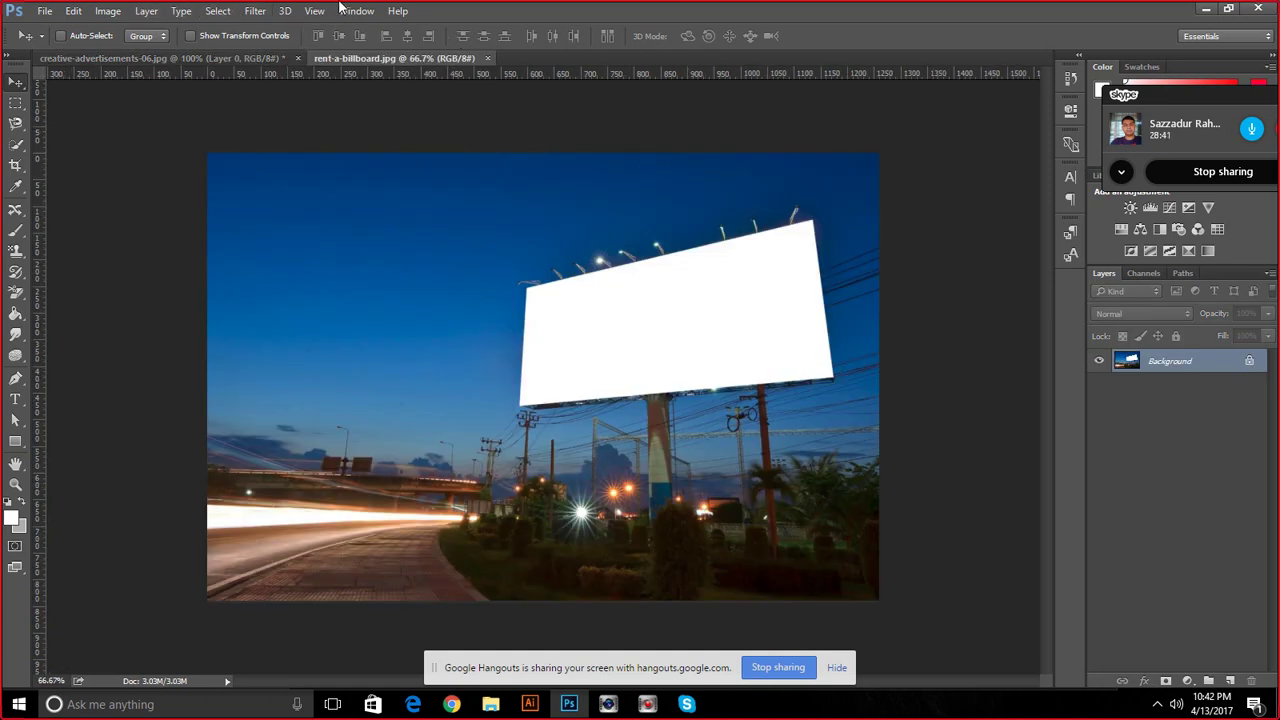
Open Filter > Vanishing Point and zoom the preview in on the billboard
left_click(255, 11)
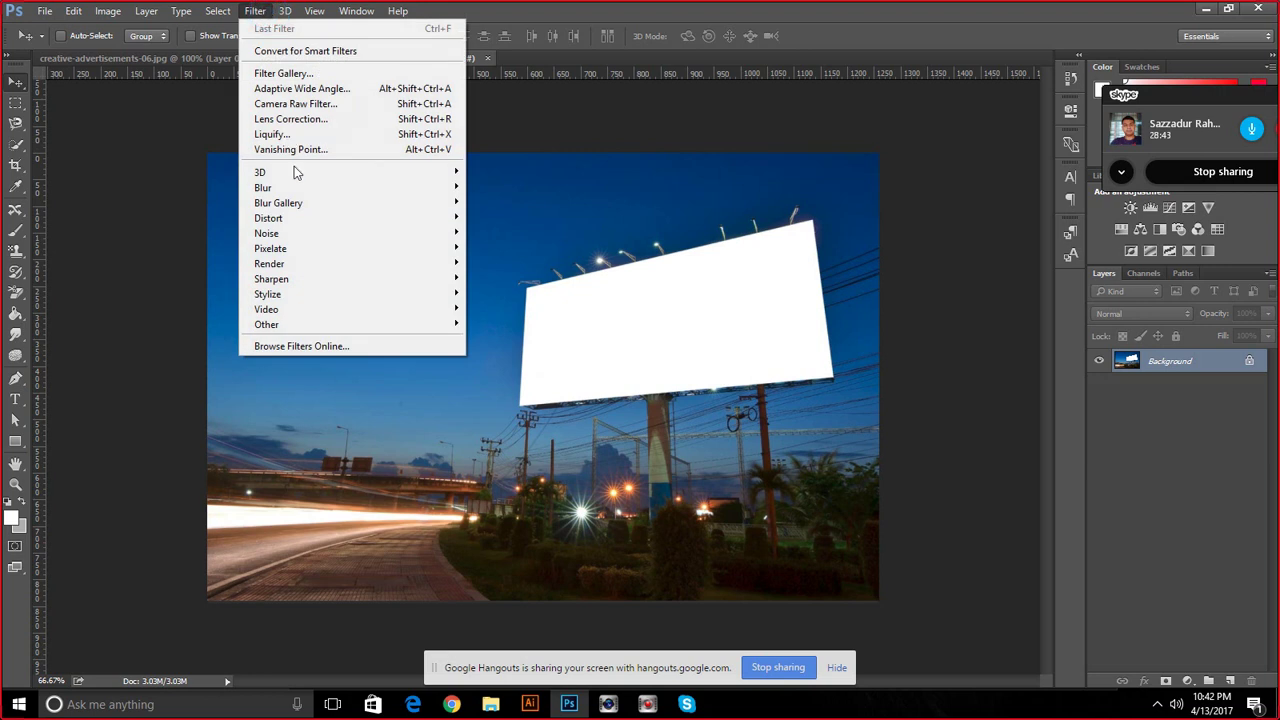
left_click(288, 149)
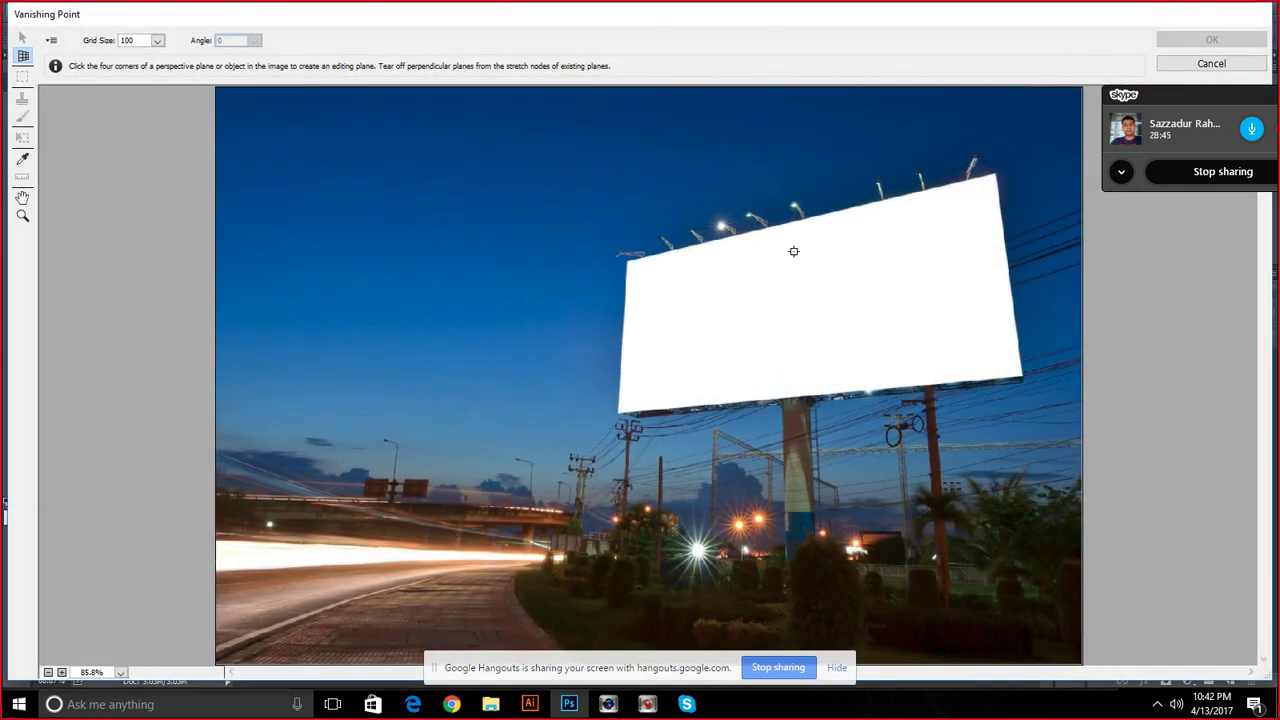
left_click(22, 216)
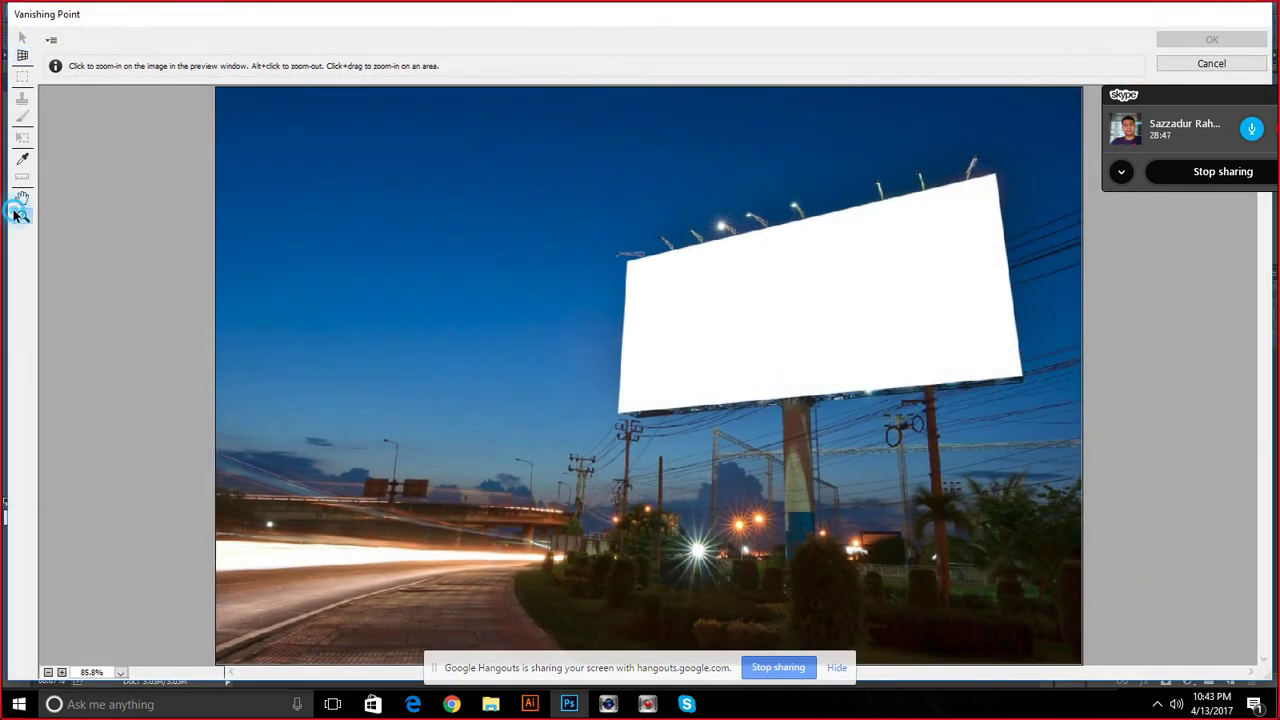
left_click(761, 287)
left_click(856, 316)
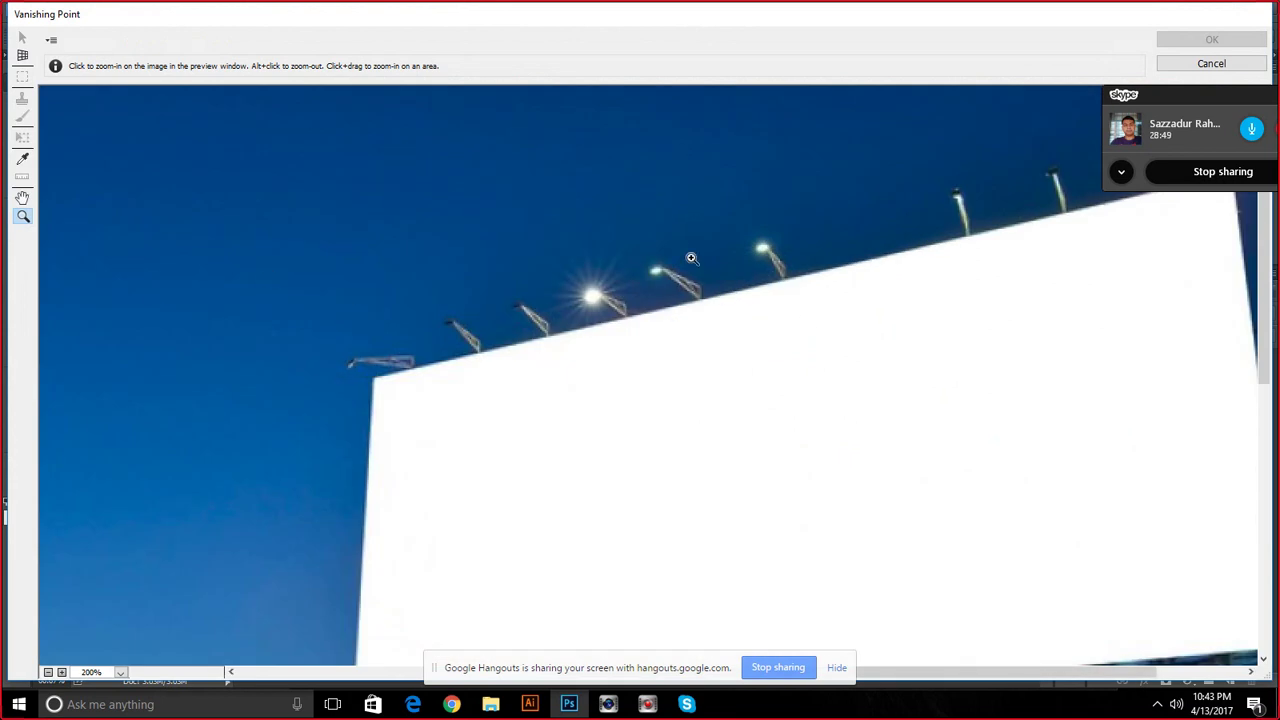
left_click(676, 672)
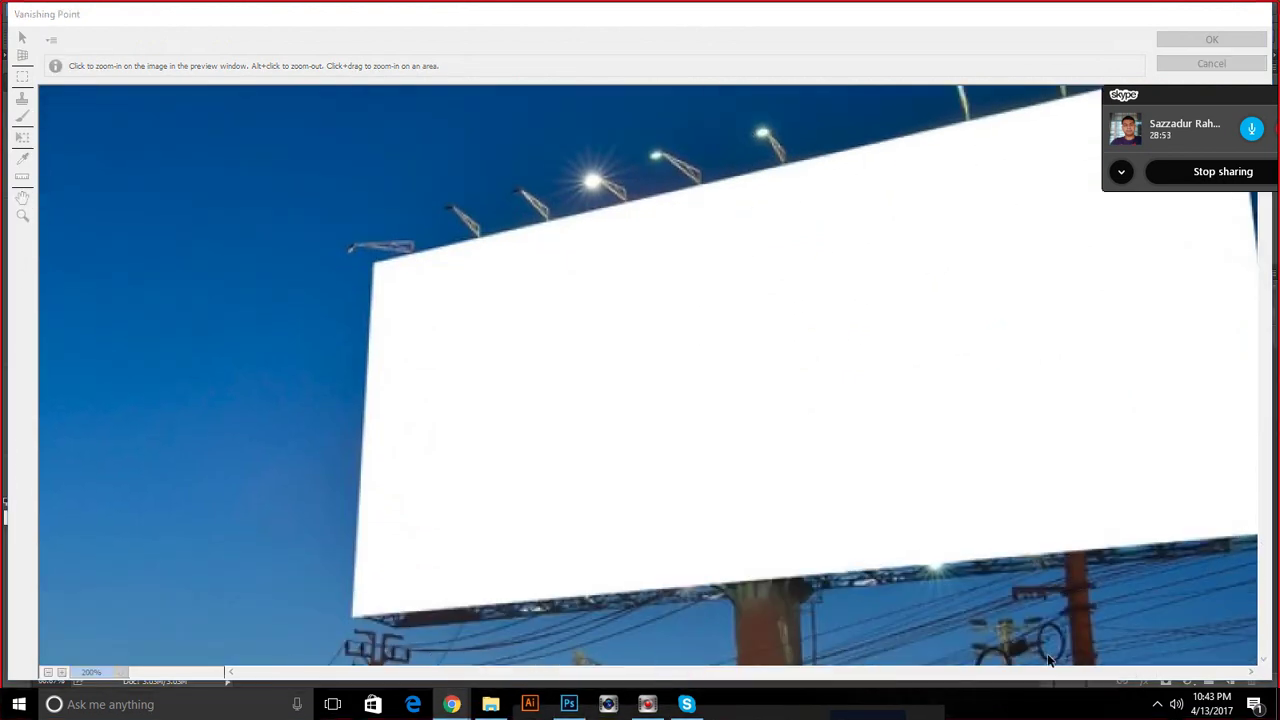
left_click_drag(1040, 523, 959, 522)
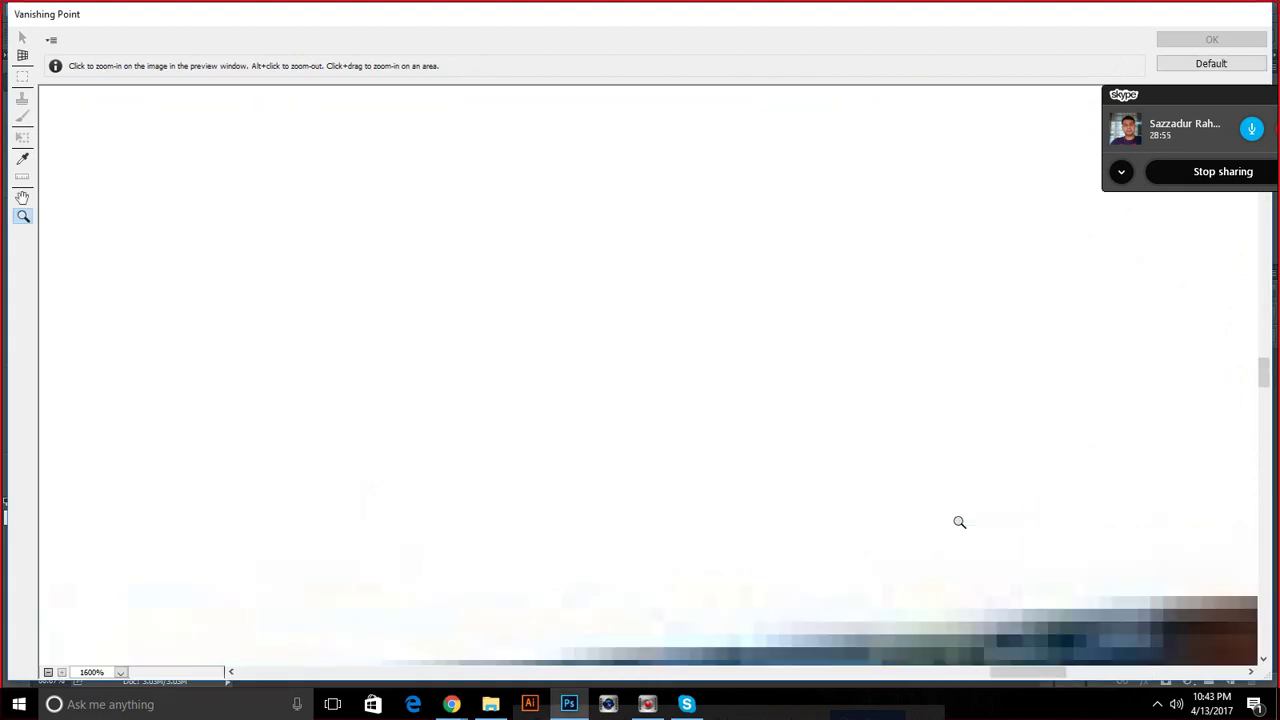
Zoom the preview back out to show more sky and billboard
key("alt")
left_click(22, 197)
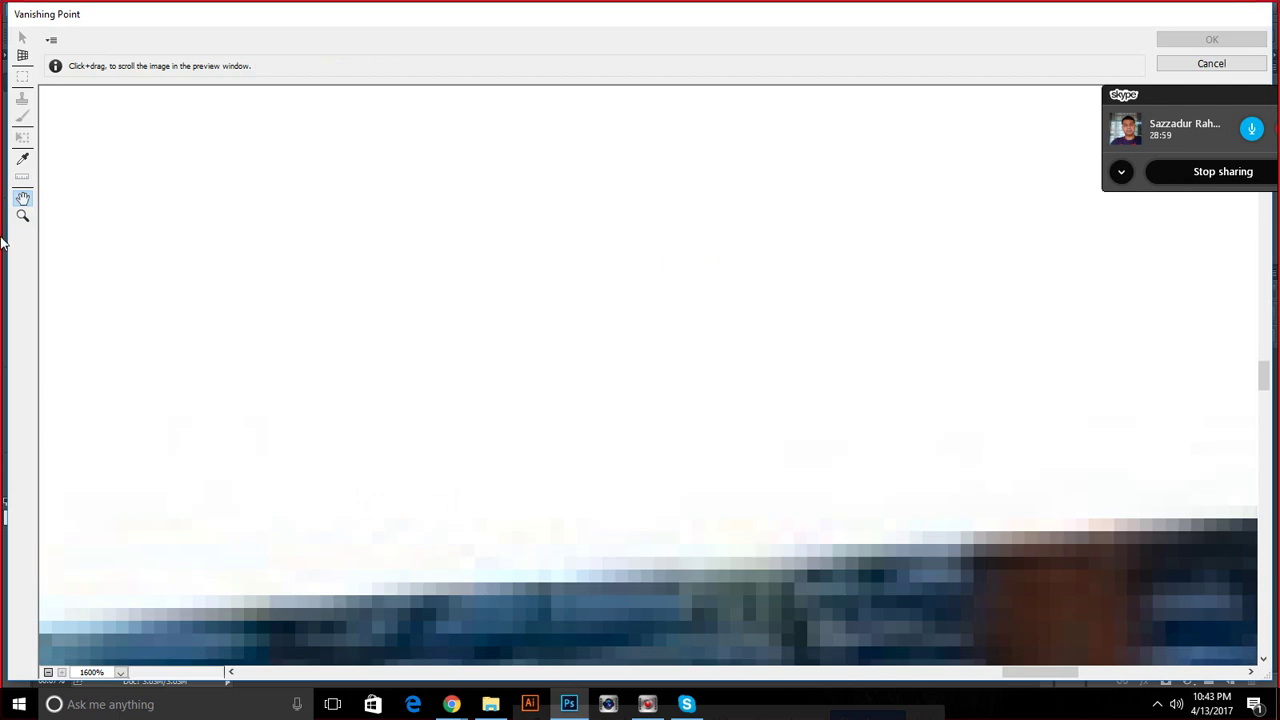
left_click(22, 217)
left_click(316, 224)
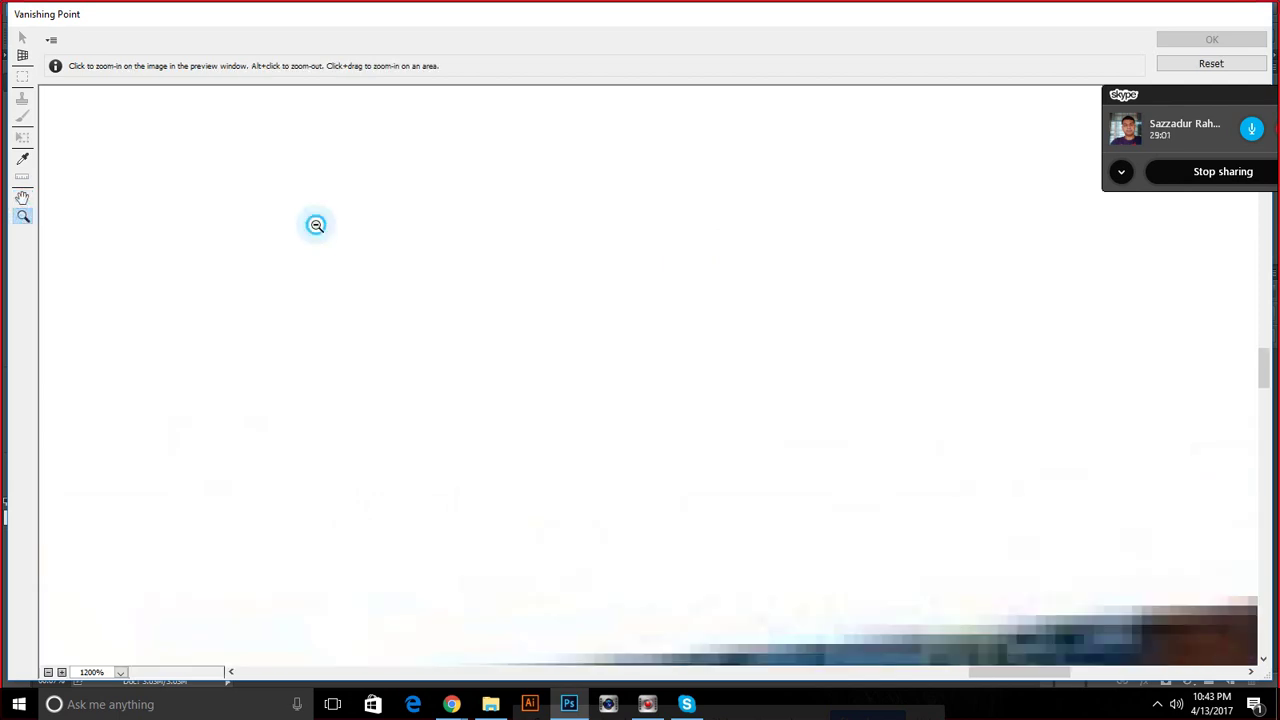
left_click(316, 224)
left_click(316, 224, "alt")
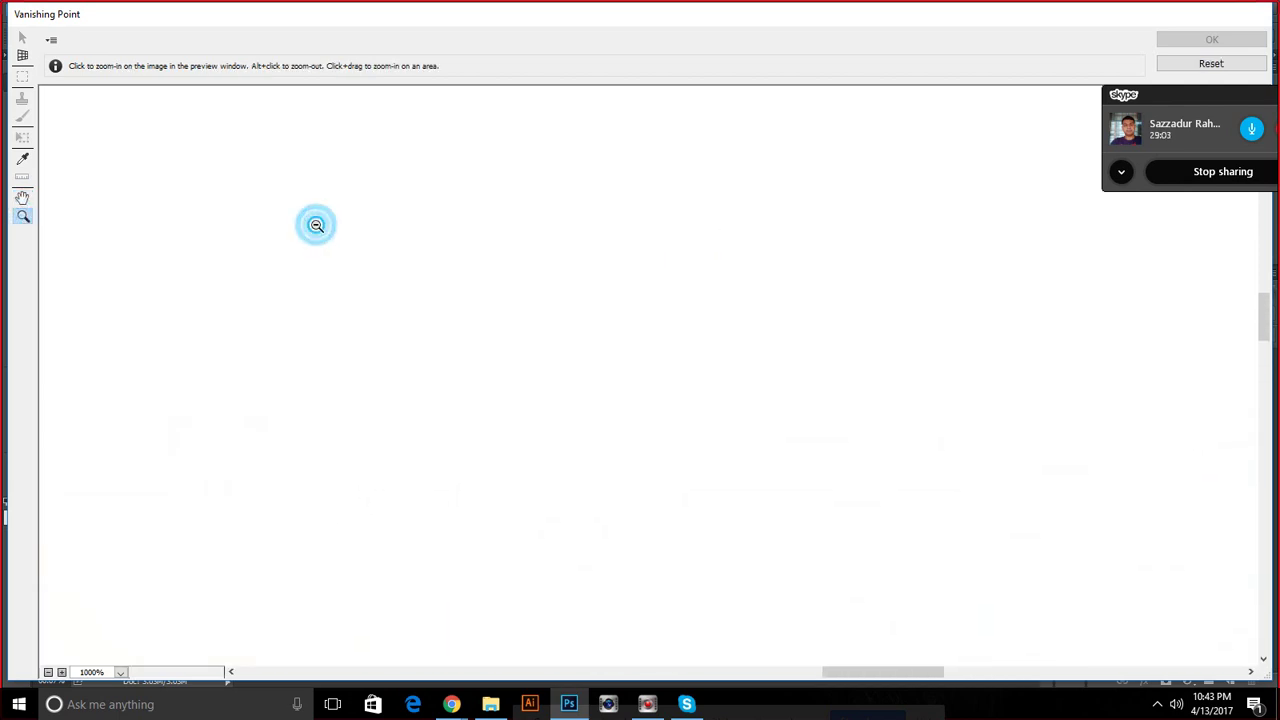
left_click(316, 224, "alt")
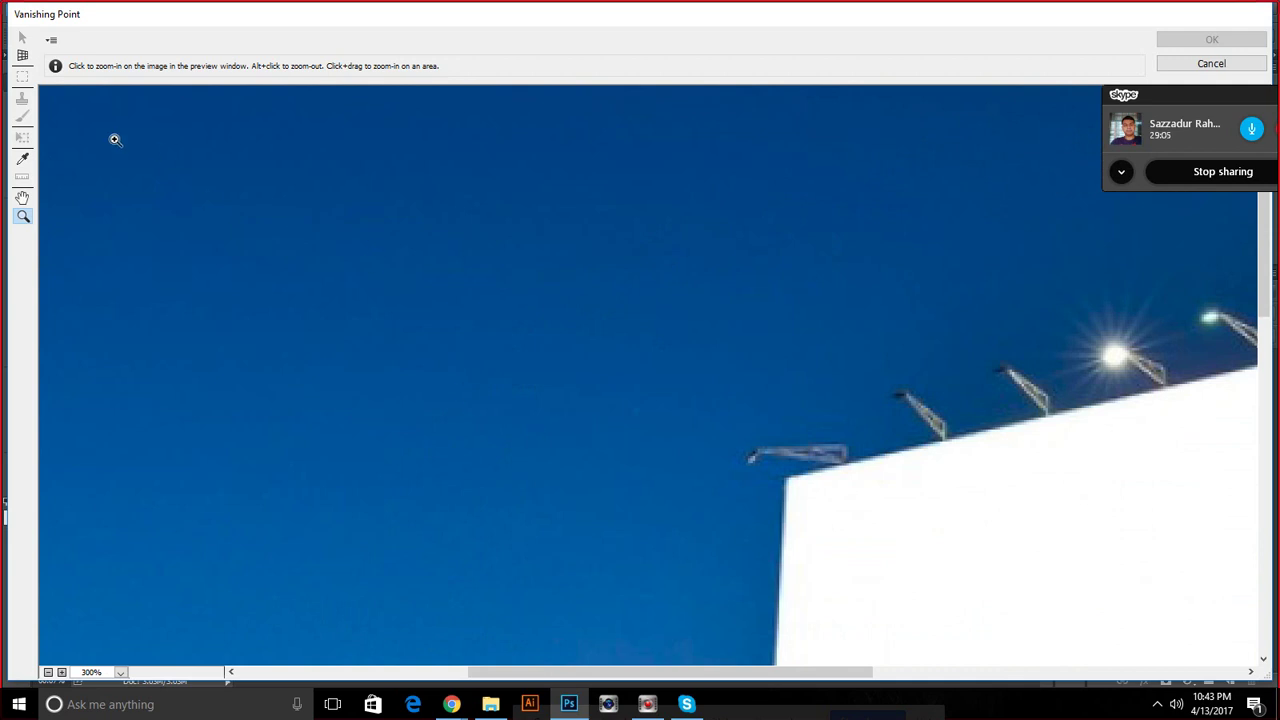
Pan and zoom until the whole billboard is in view, then pick the Create Plane tool
left_click(22, 197)
mouse_move(394, 349)
left_mouse_down()
mouse_move(623, 183)
mouse_move(506, 191)
mouse_move(432, 165)
left_mouse_up()
left_click(22, 216)
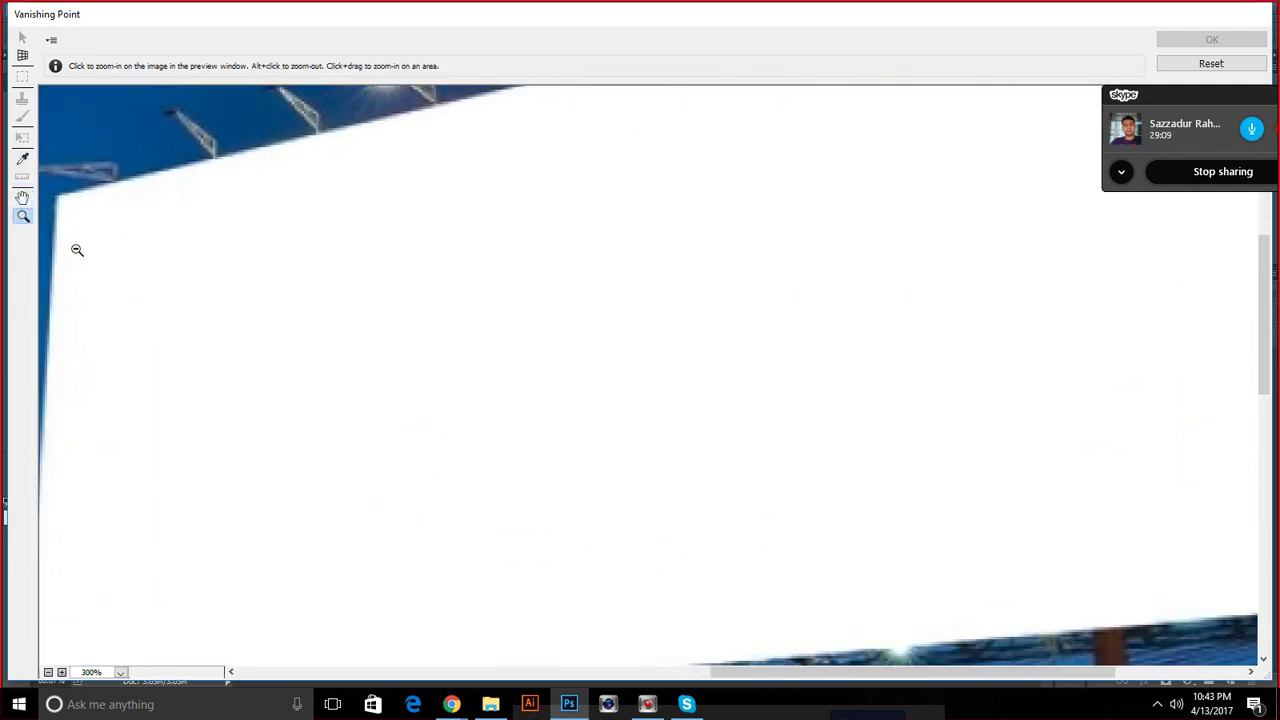
left_click(86, 251, "alt")
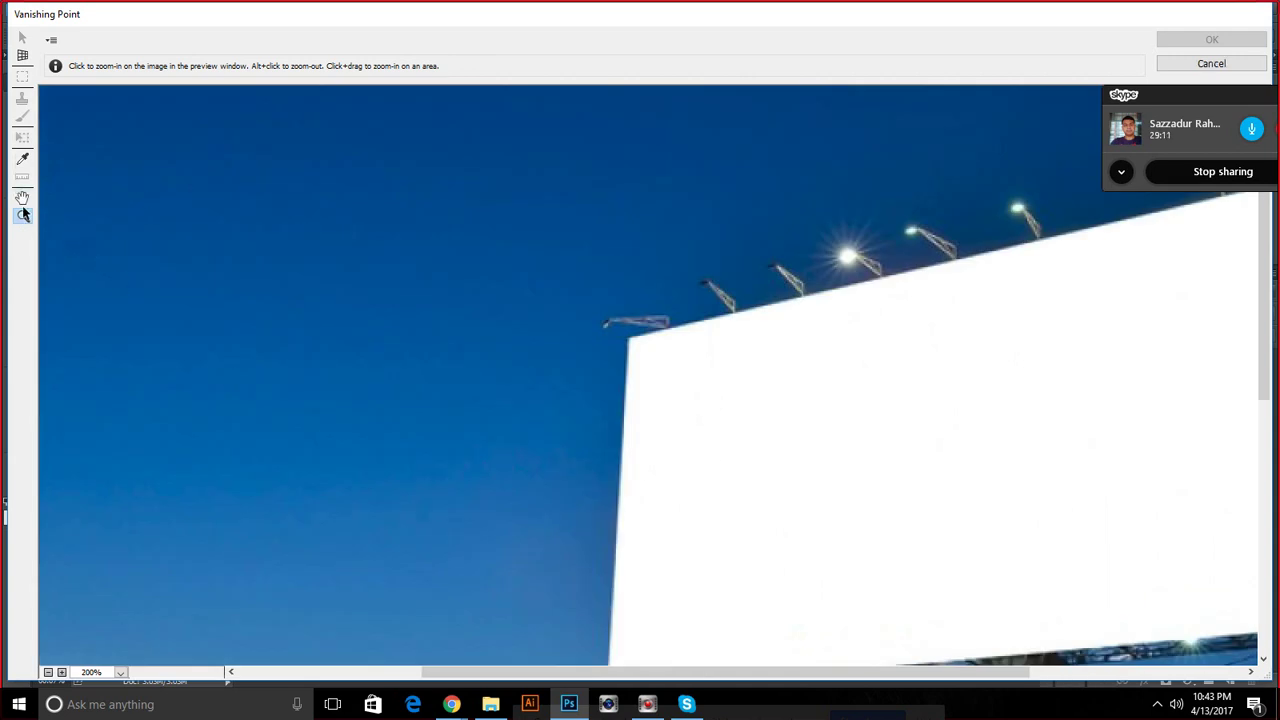
left_click(22, 197)
mouse_move(977, 317)
left_mouse_down()
mouse_move(589, 203)
mouse_move(527, 277)
left_mouse_up()
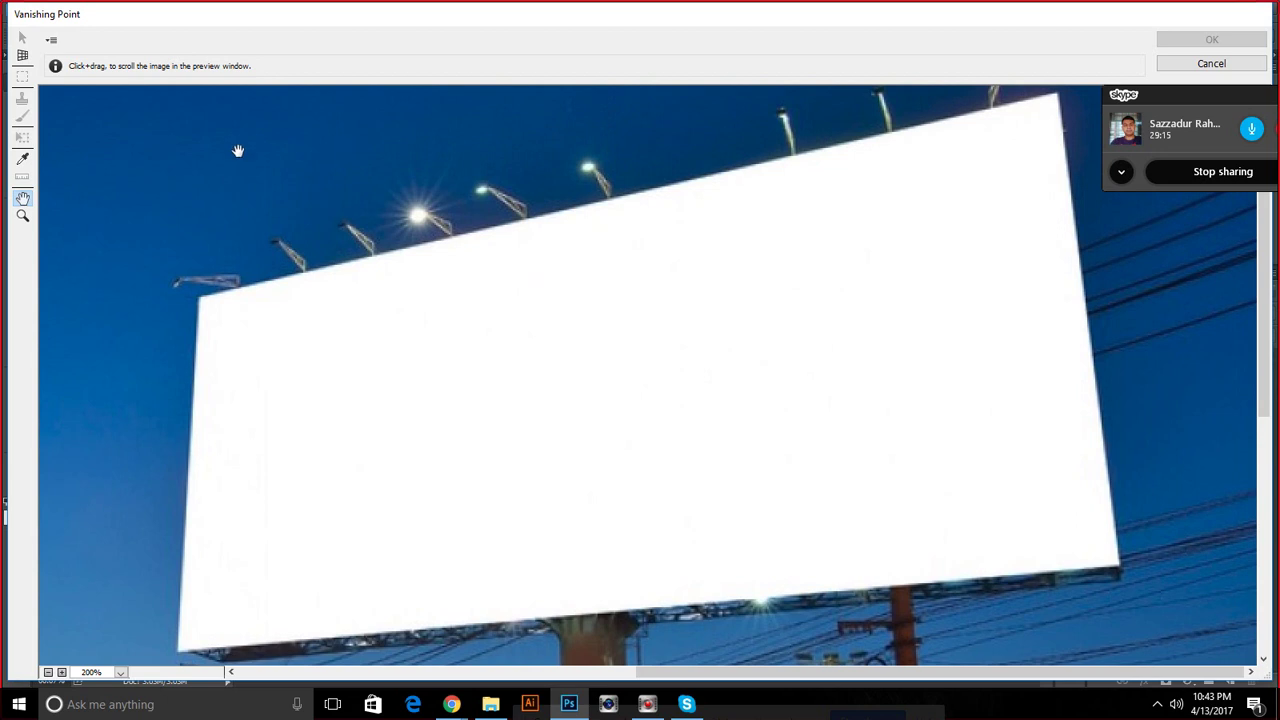
left_click(22, 55)
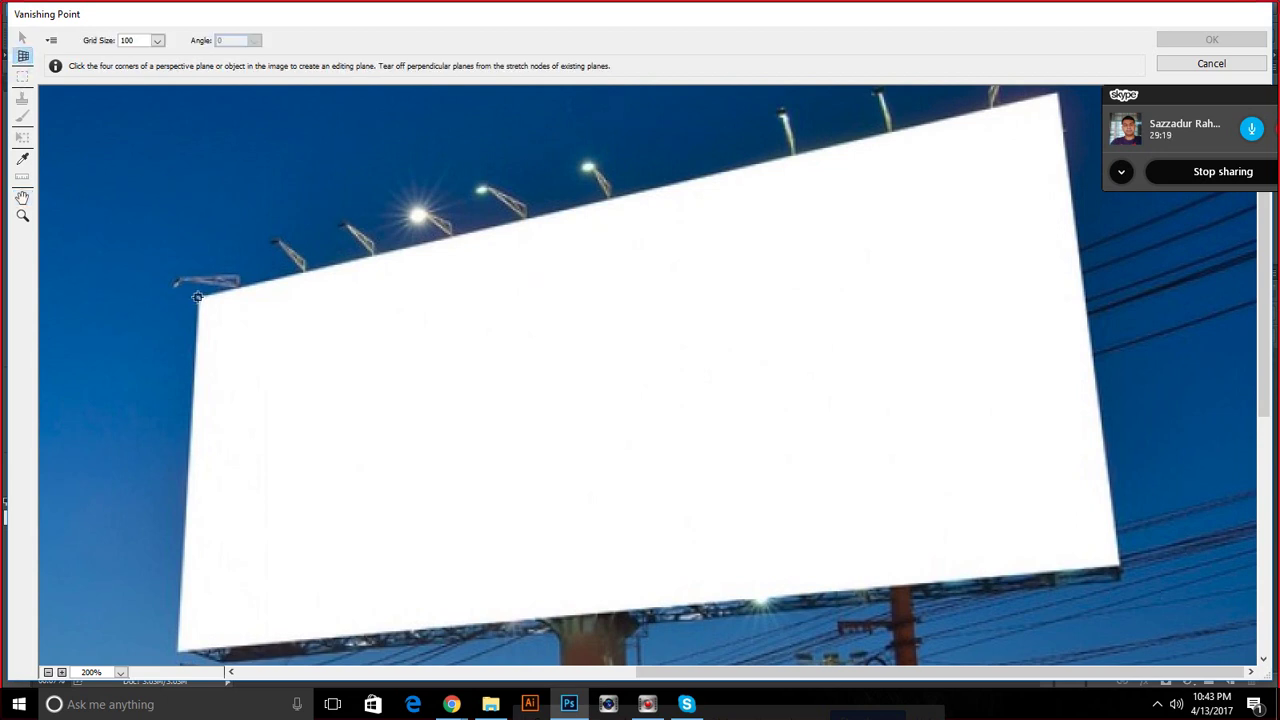
Draw a first plane on the billboard's four corners, then delete it
left_click(197, 297)
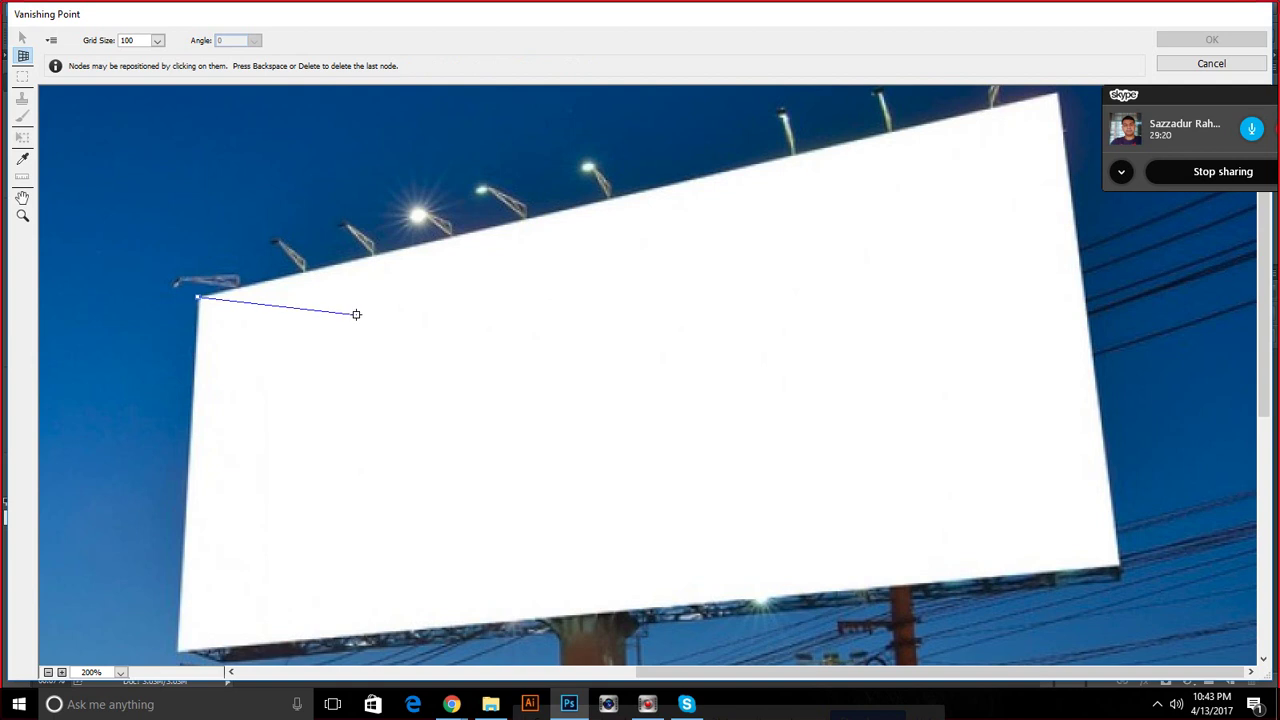
left_click(1060, 102)
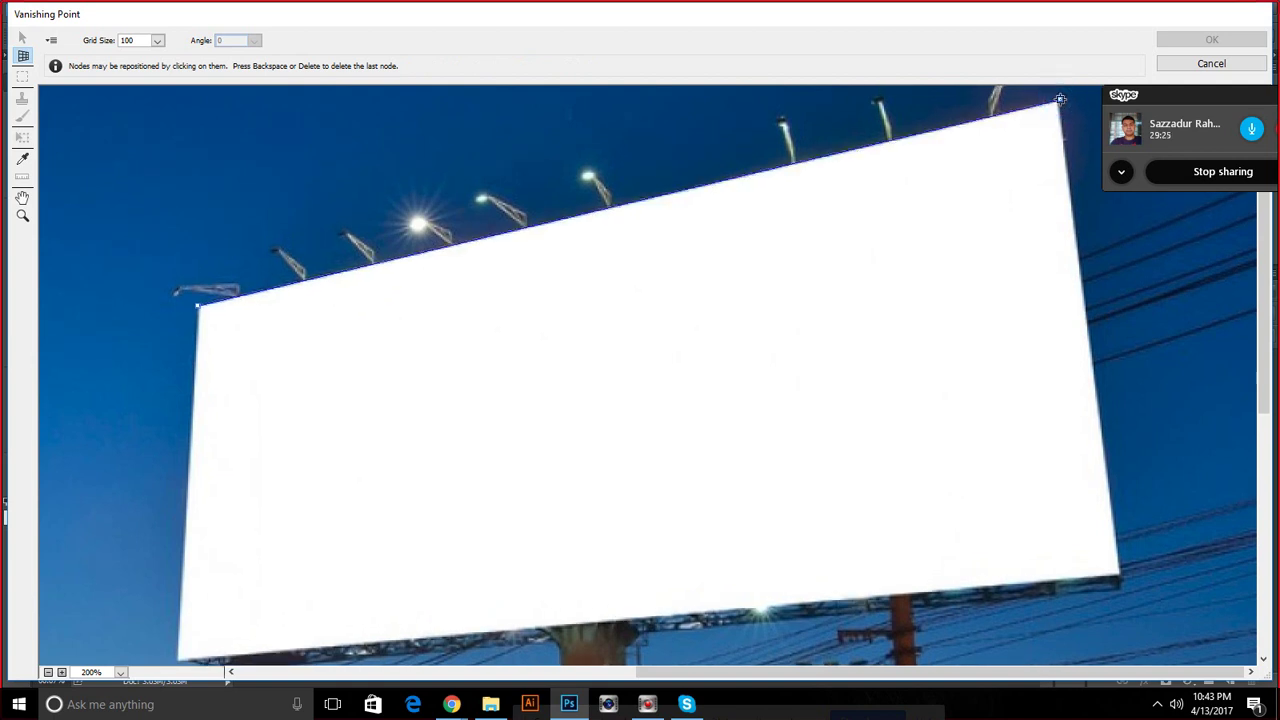
left_click(1120, 576)
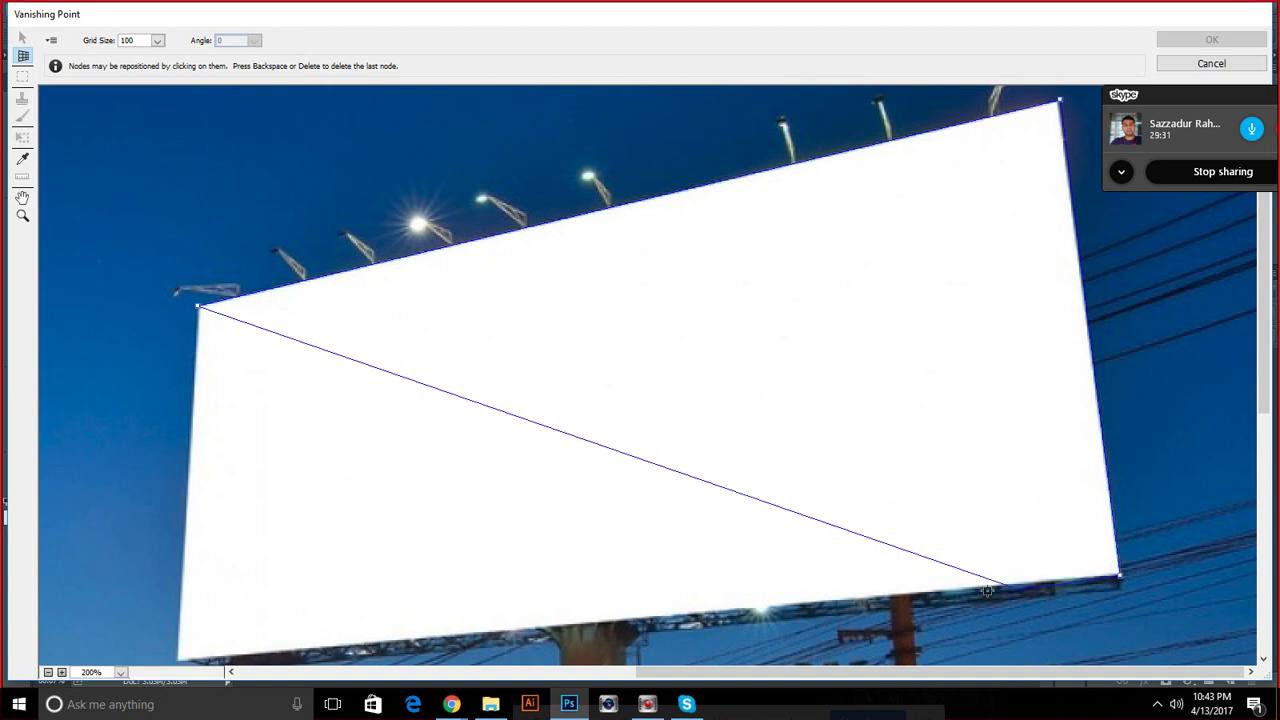
left_click(174, 660)
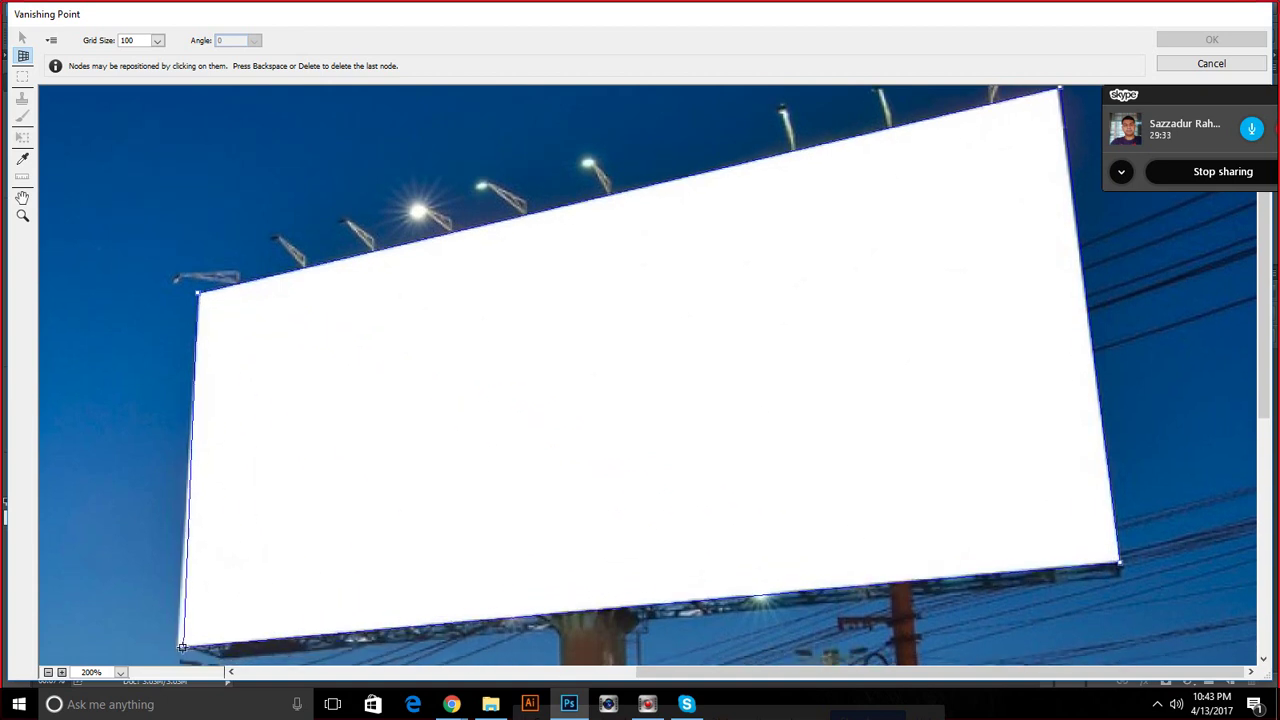
left_click(176, 646)
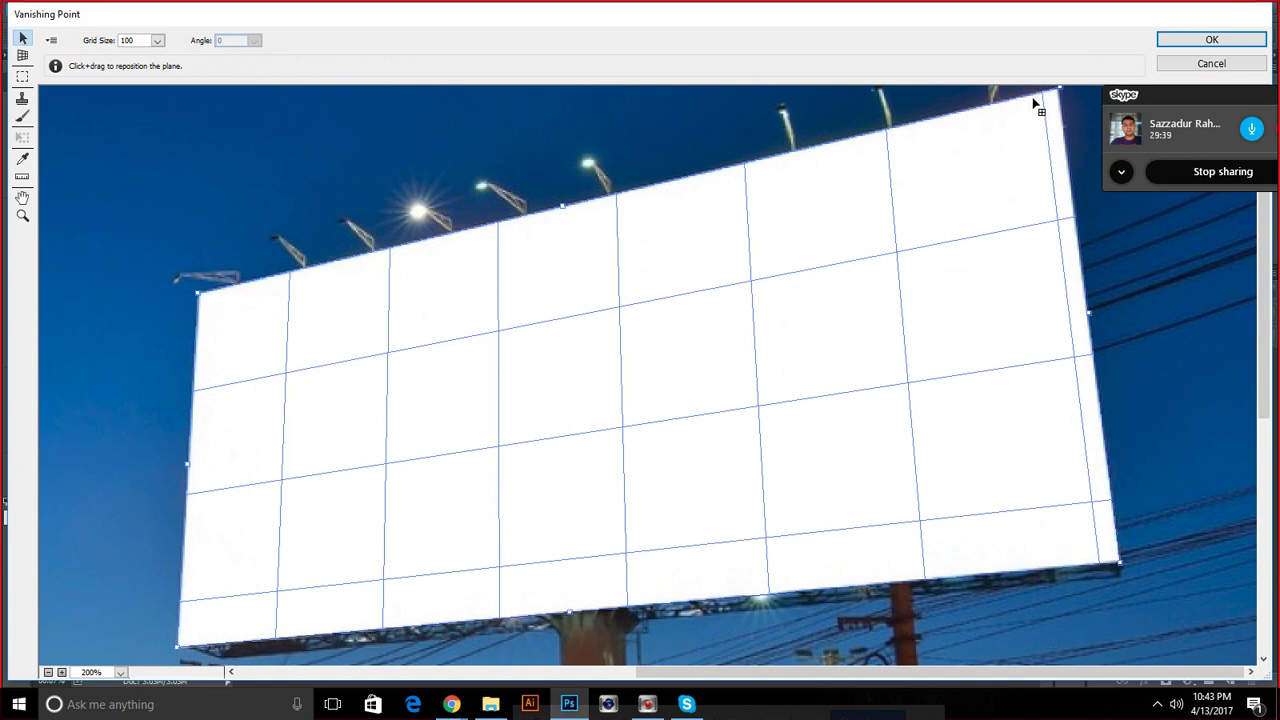
scroll(1035, 103, "down", 3)
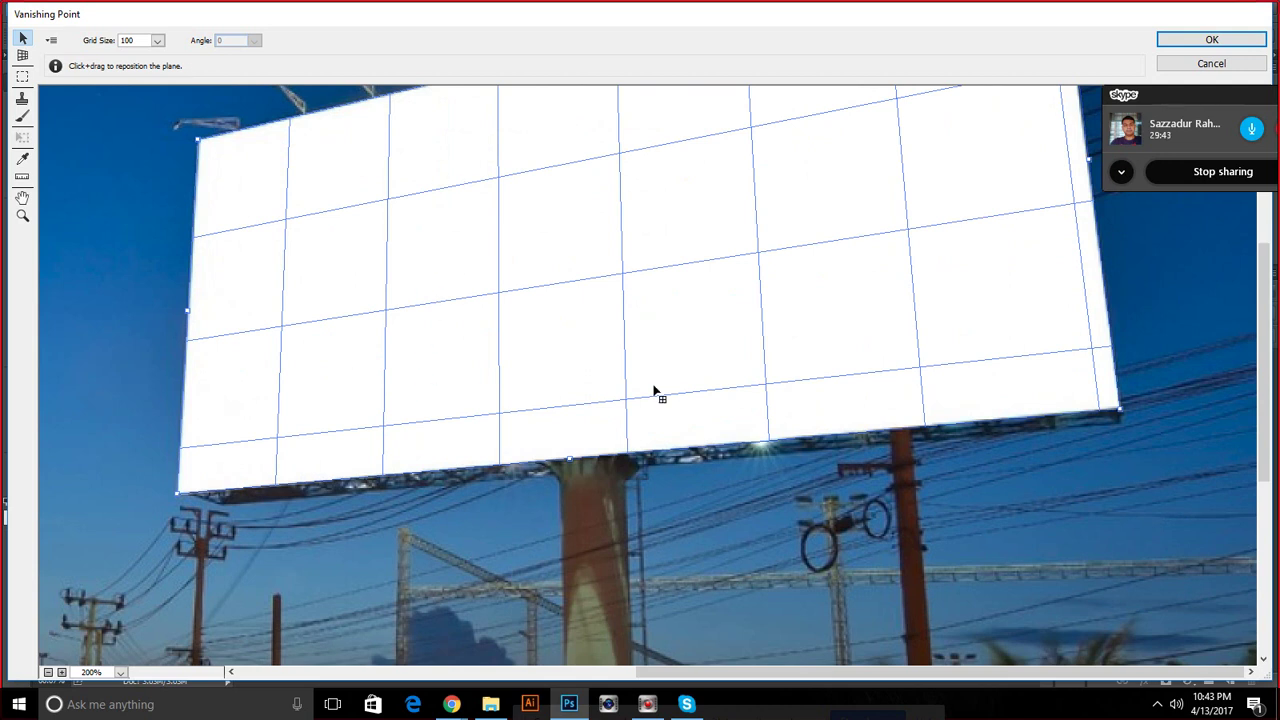
key("Delete")
Redraw the plane on the board's corners and delete it again to start over
scroll(263, 145, "down", 1)
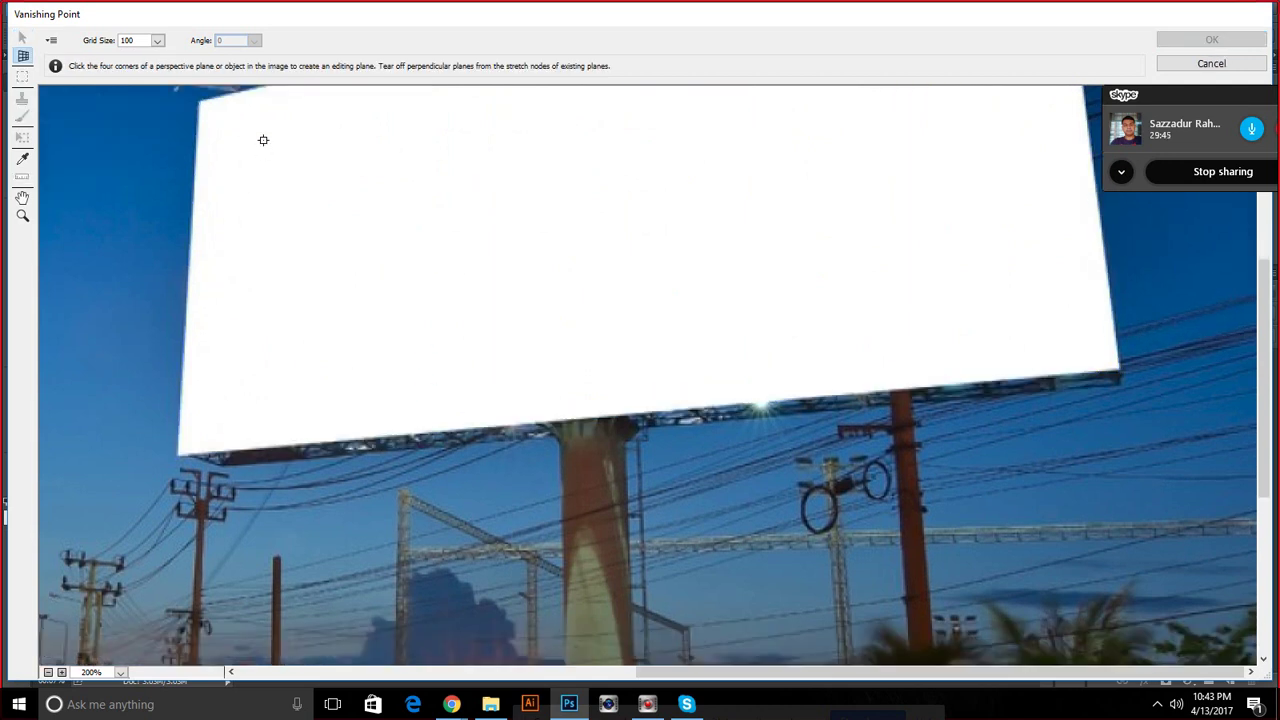
scroll(263, 140, "up", 2)
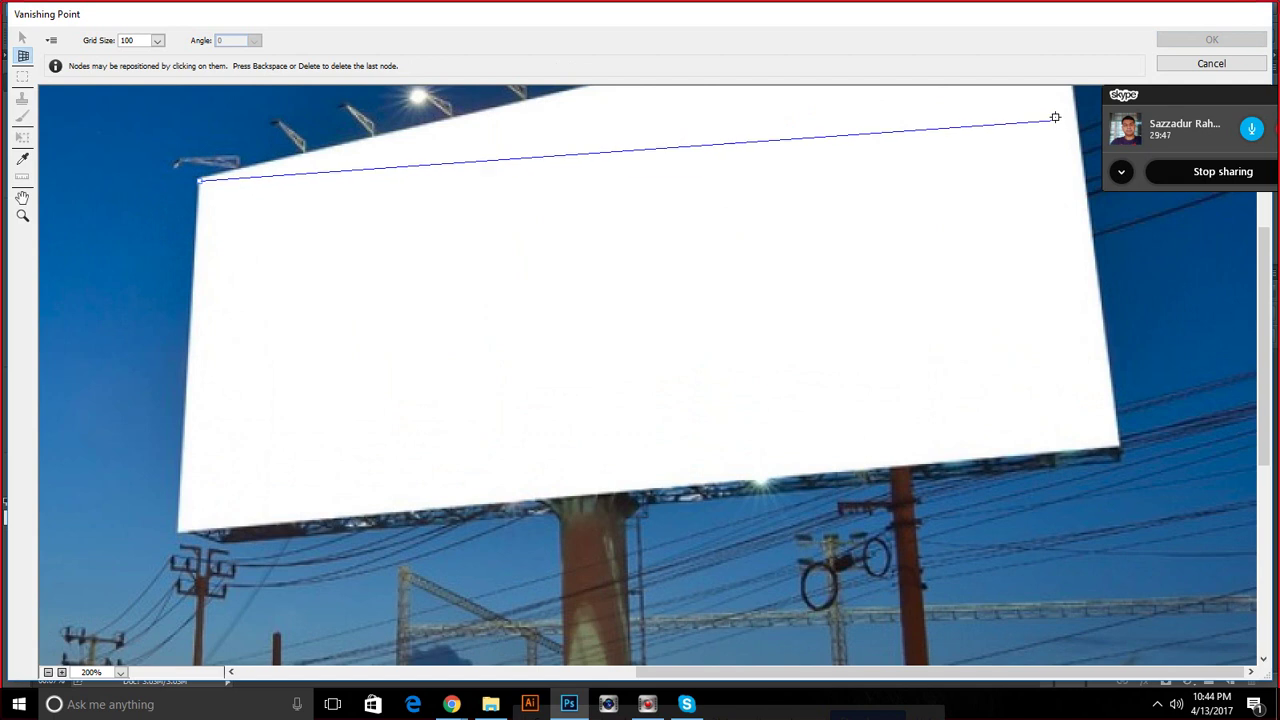
left_click(1067, 112)
left_click(1117, 449)
left_click(194, 525)
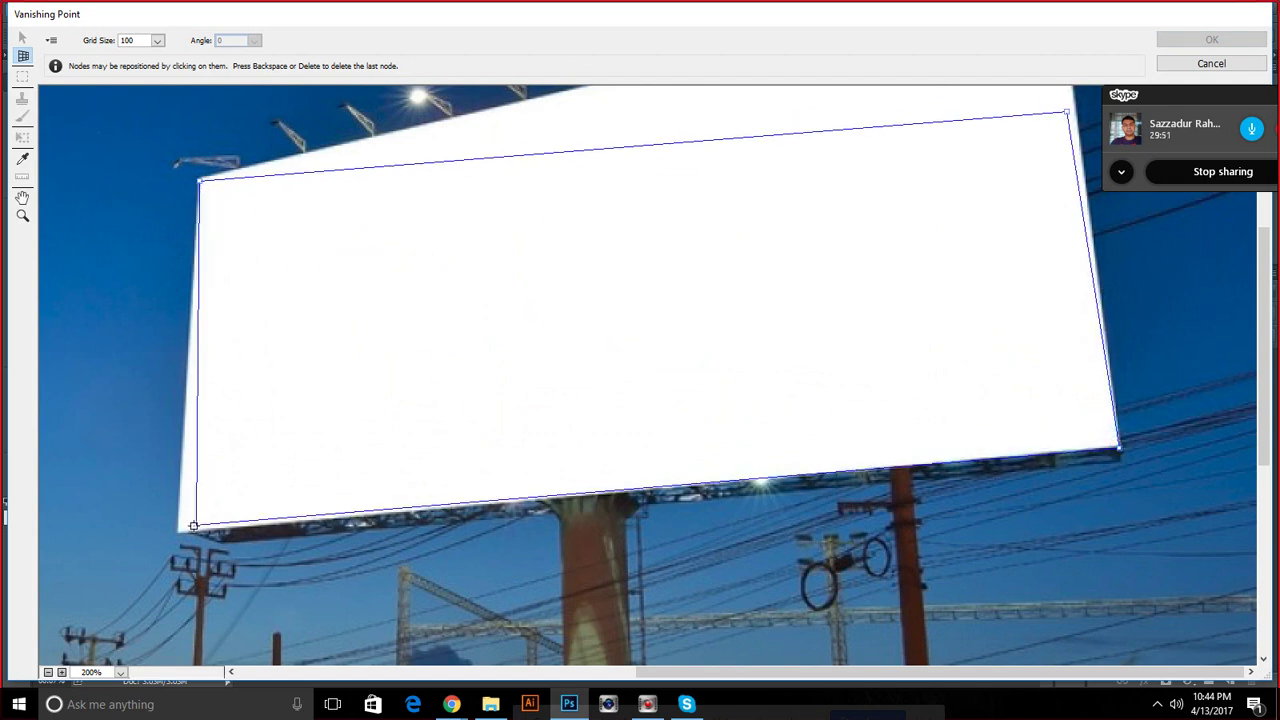
left_click(187, 525)
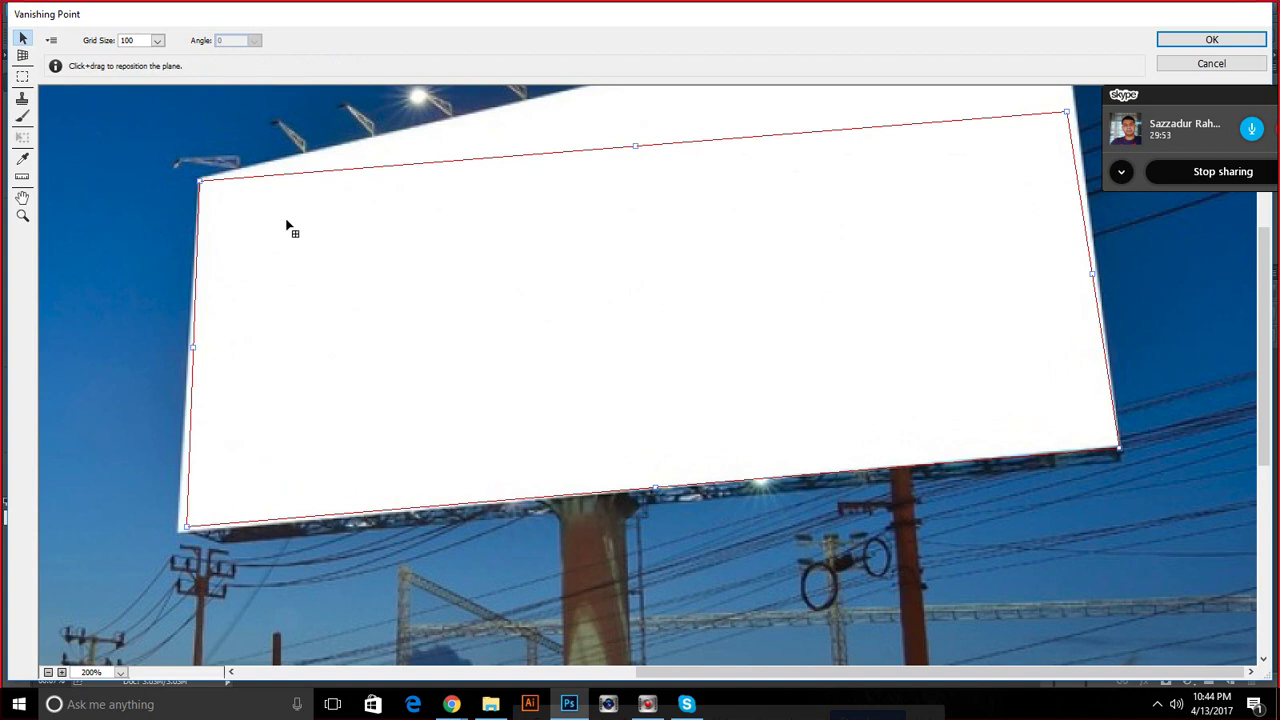
key("Delete")
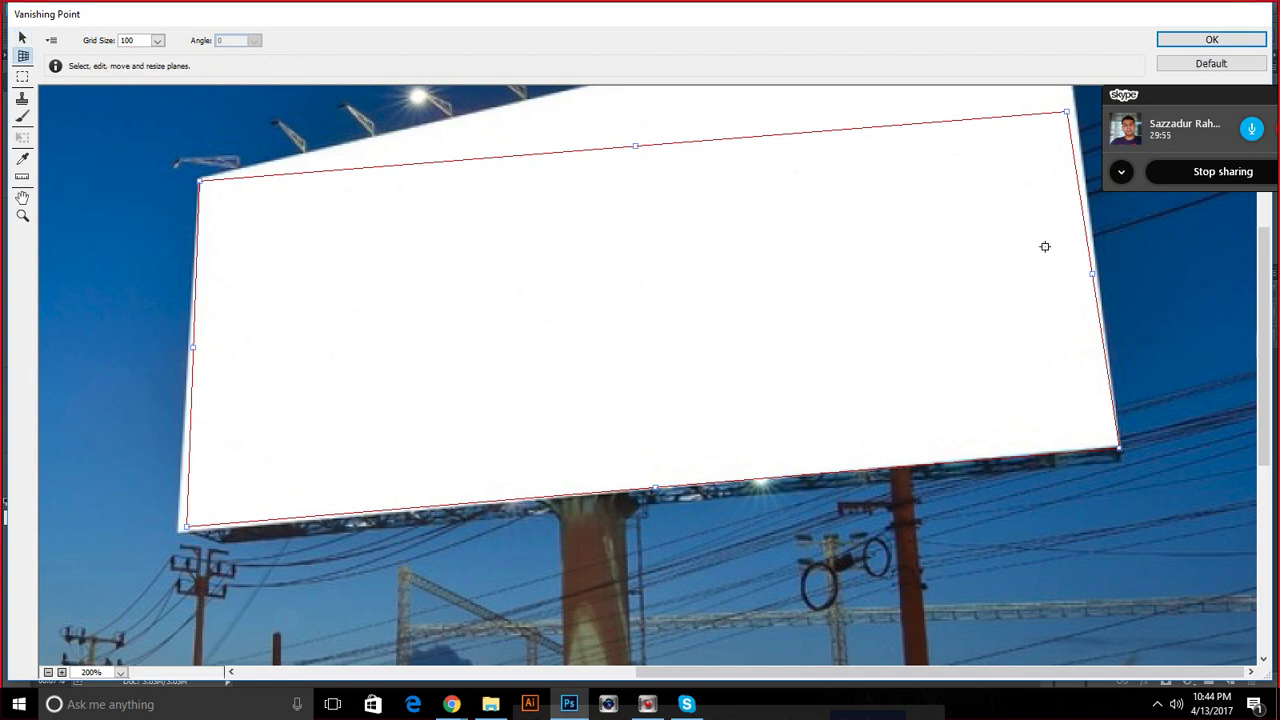
Draw the final plane through the billboard's top-left, top-right, bottom-right and bottom-left corners
scroll(270, 175, "up", 3)
scroll(270, 175, "up", 2)
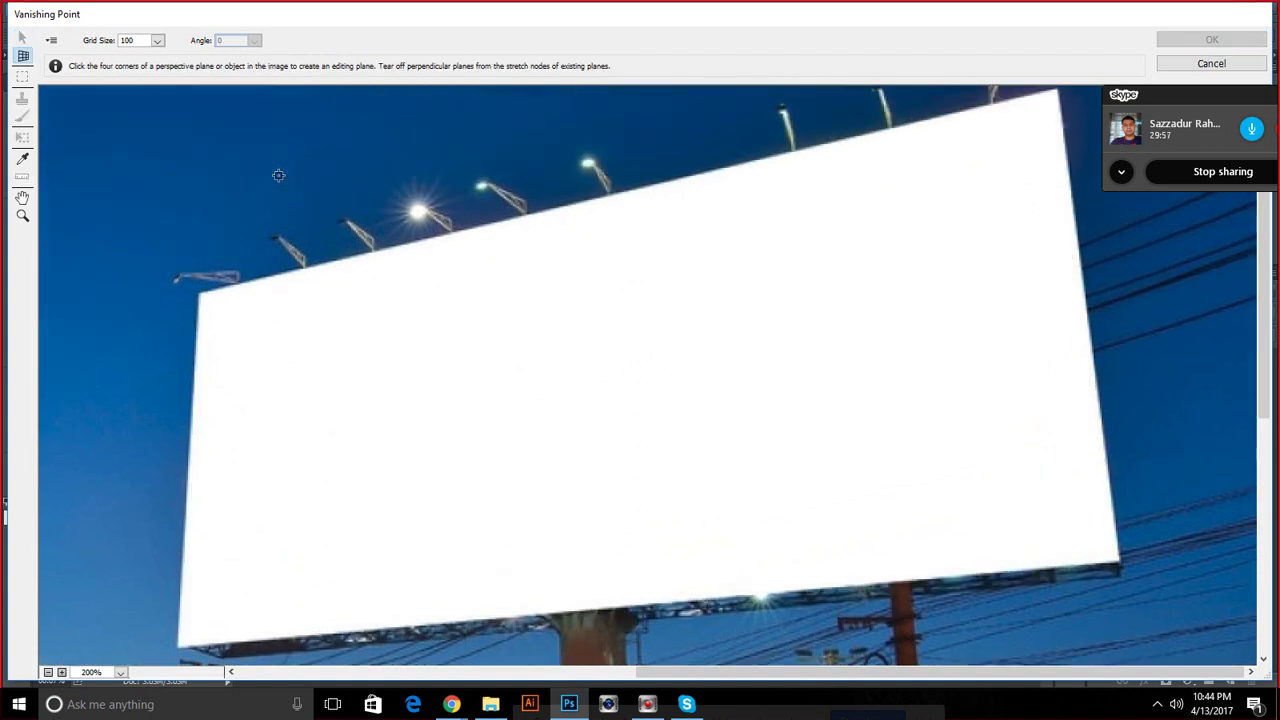
left_click(198, 293)
scroll(1050, 97, "up", 1)
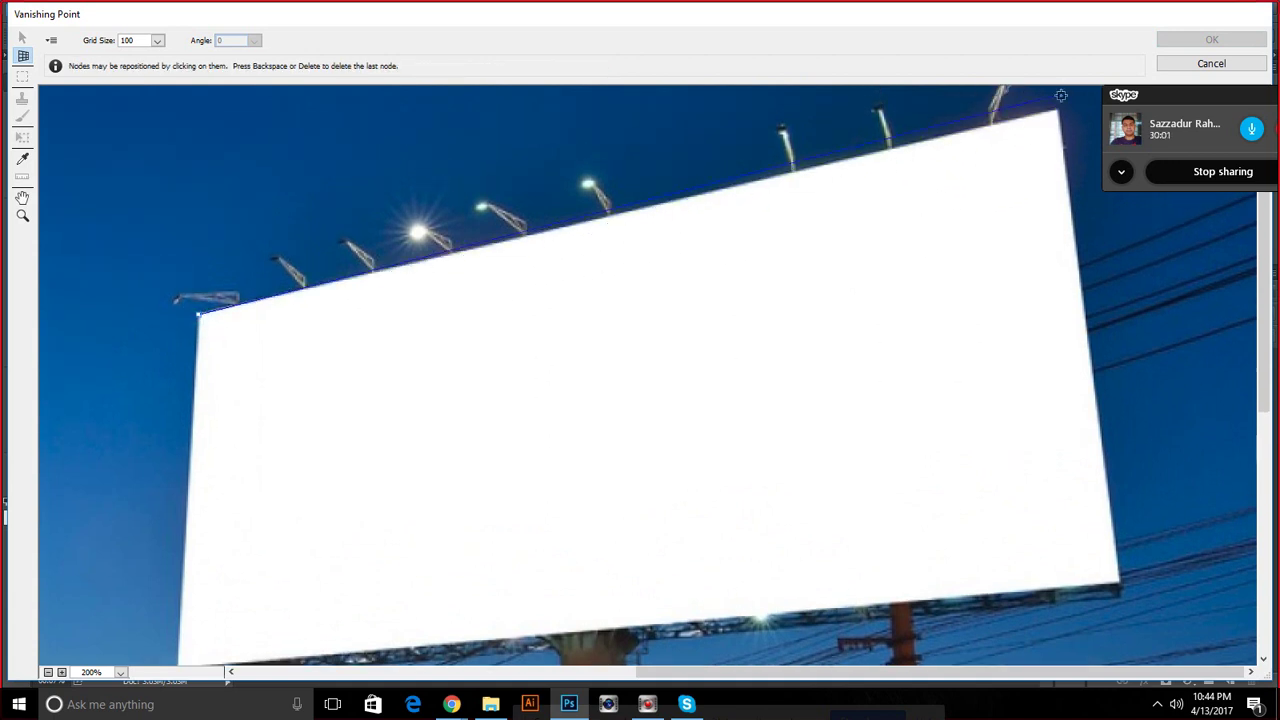
left_click(1058, 109)
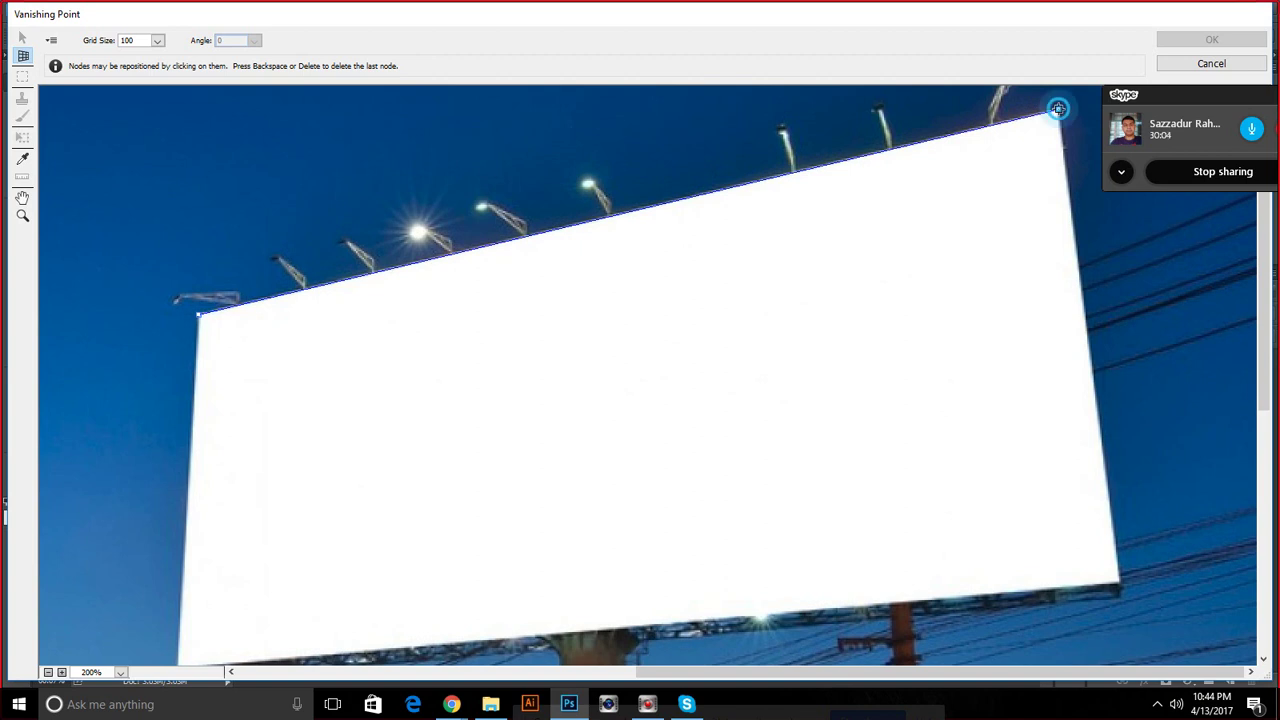
left_click(1118, 587)
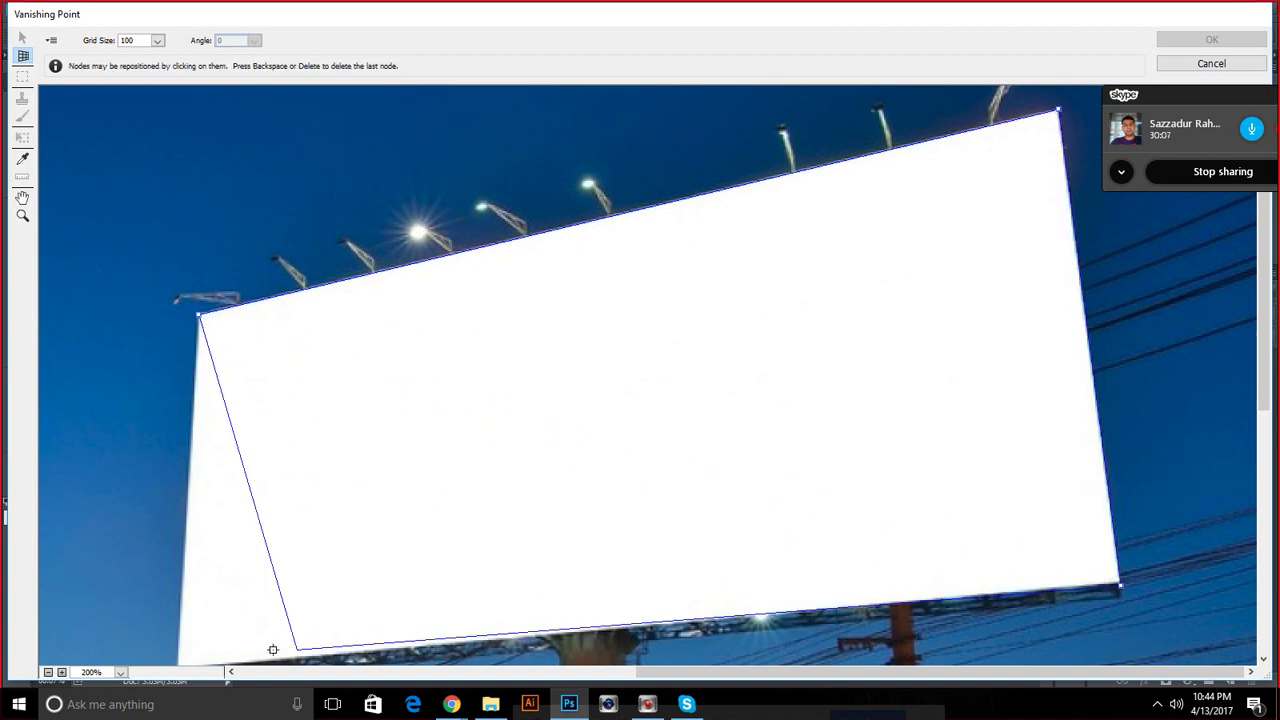
scroll(272, 650, "down", 2)
left_click(178, 592)
left_click(178, 592)
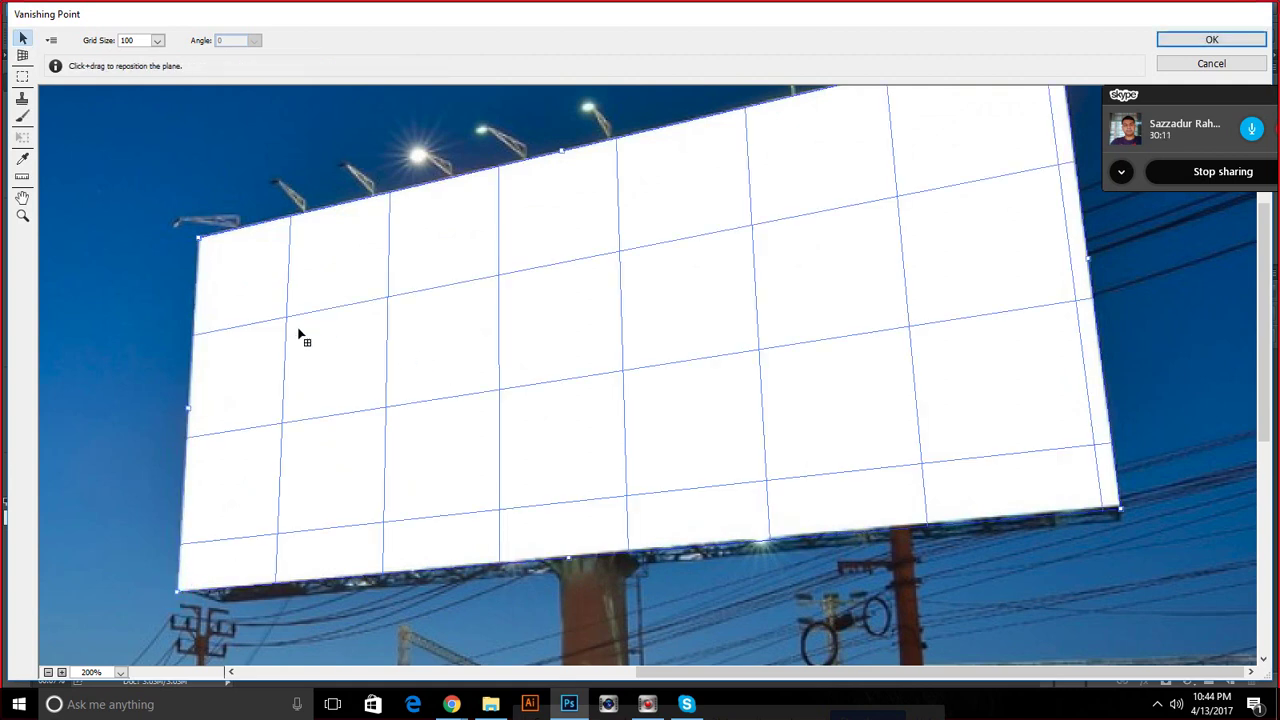
key("alt")
key("m")
scroll(286, 209, "down", 5)
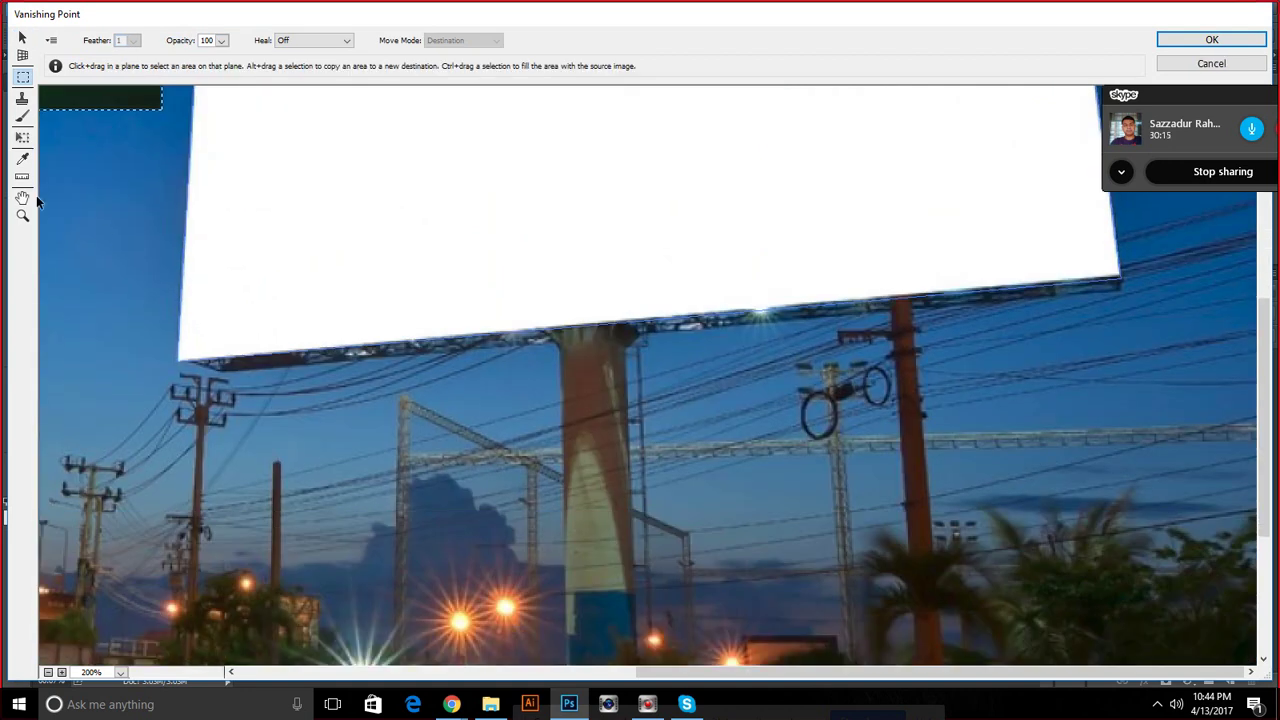
Zoom out to the whole photo and delete a stray small plane drawn in the sky
left_click(22, 215)
left_click(316, 210, "alt")
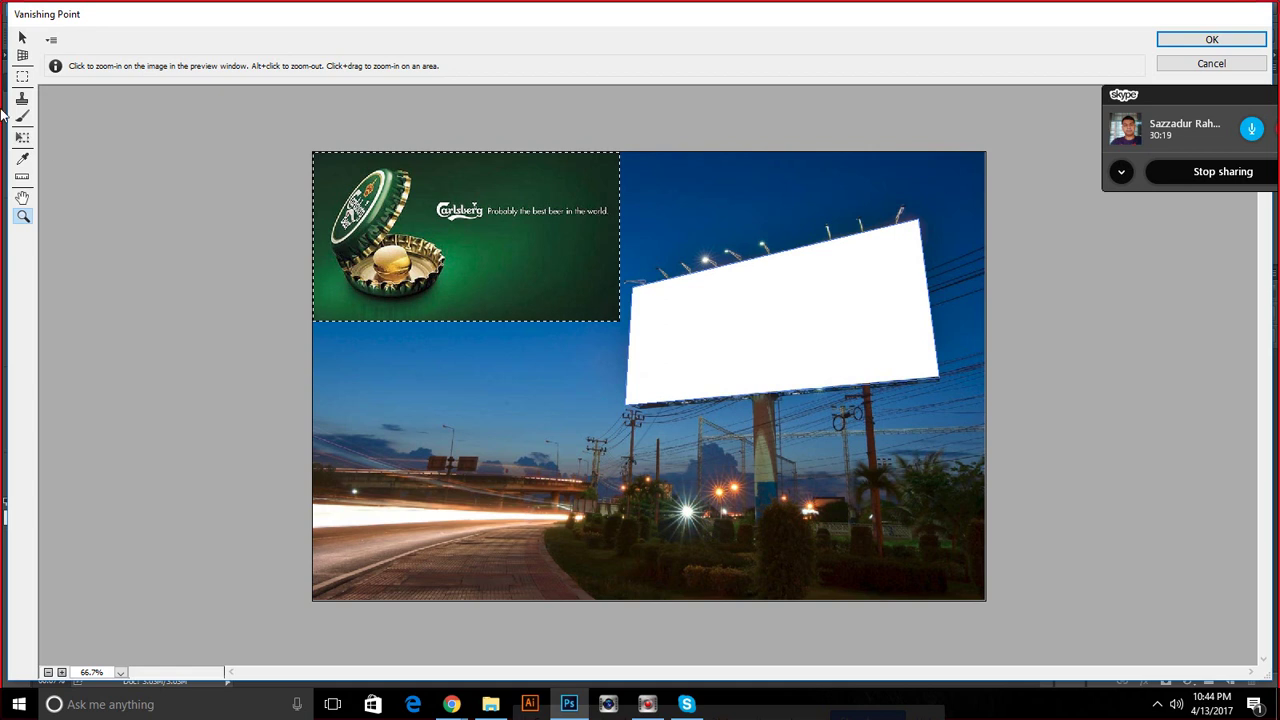
left_click(22, 38)
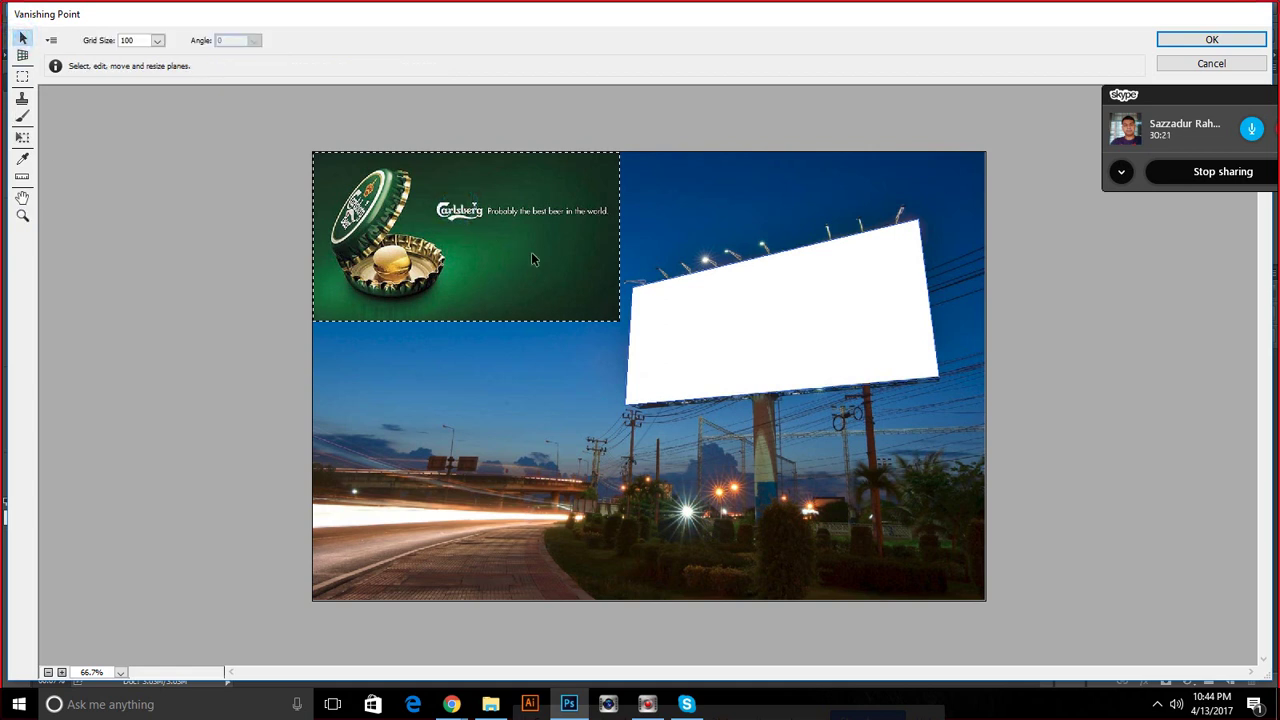
left_click(22, 56)
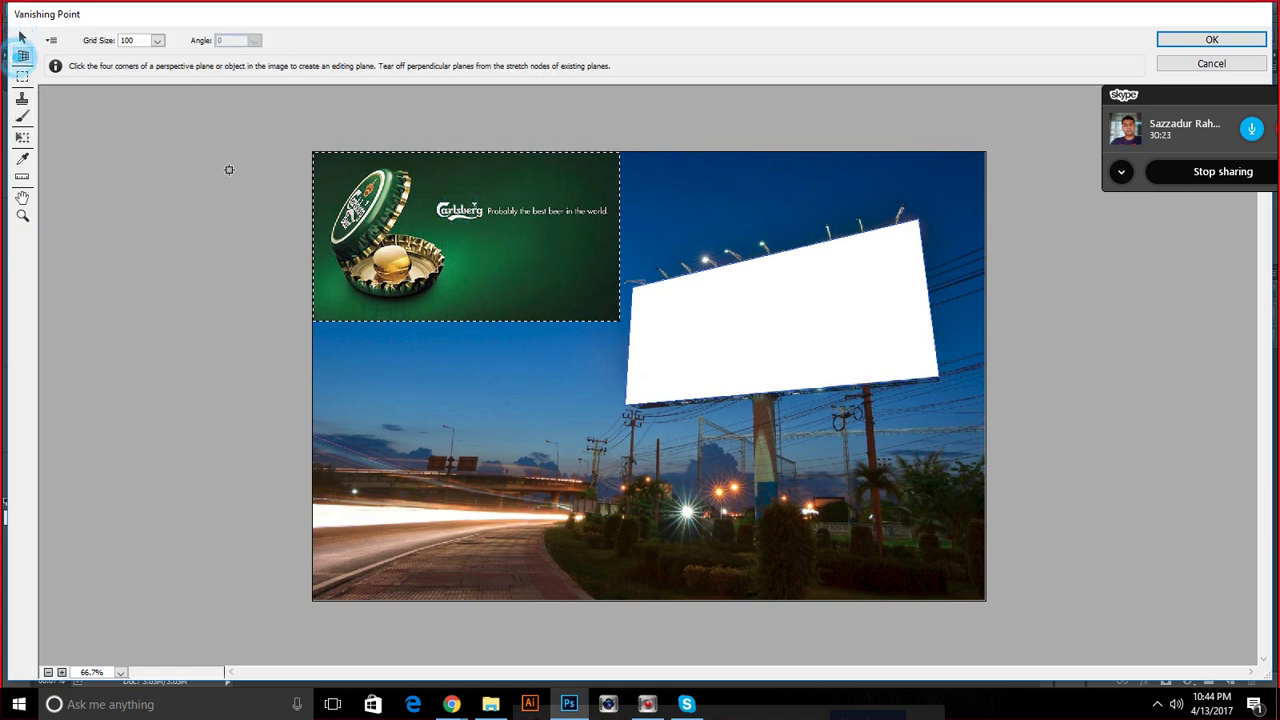
left_click(481, 247)
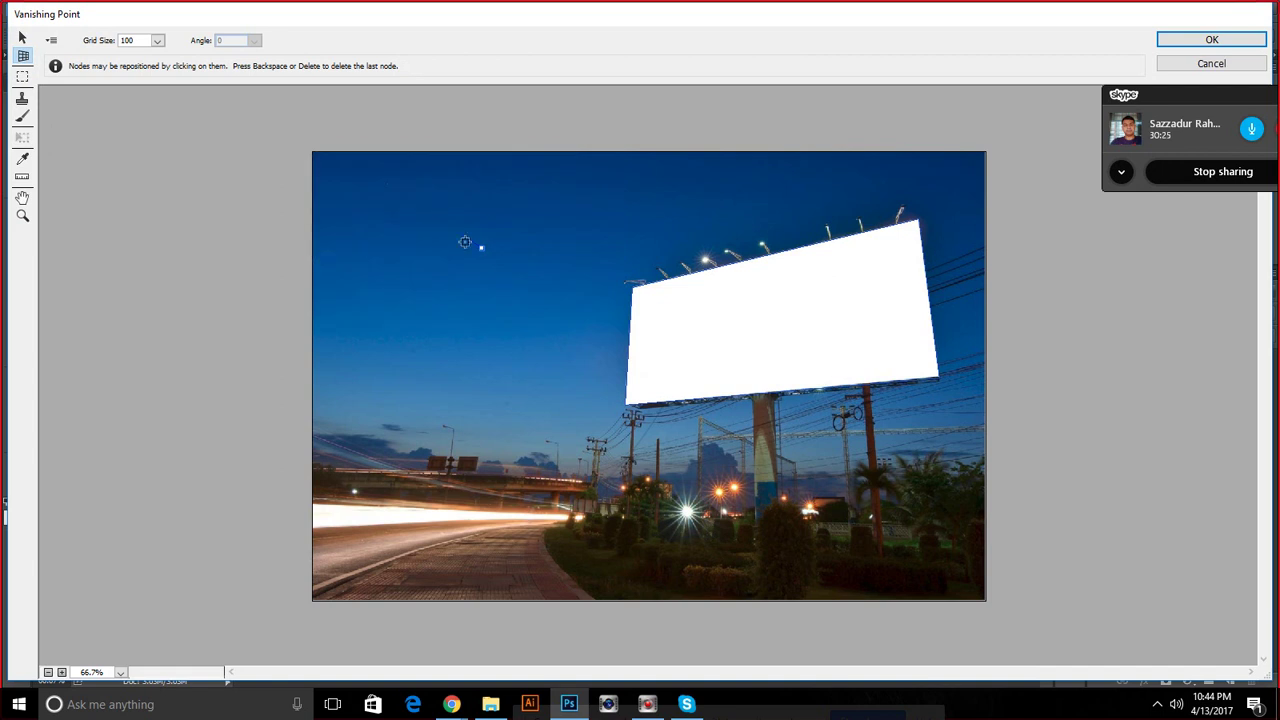
left_click(497, 263)
key("BackSpace")
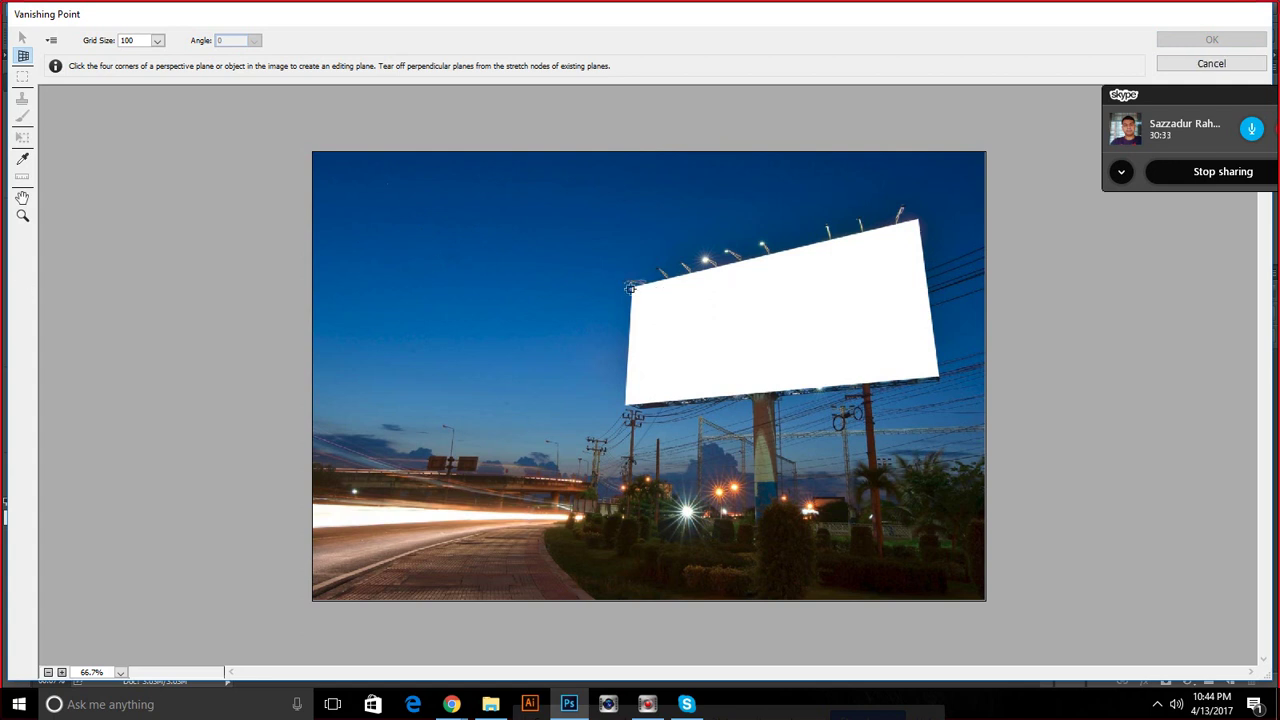
Draw a plane on the billboard's four corners, paste the Carlsberg ad and drag it onto the plane
left_click(632, 286)
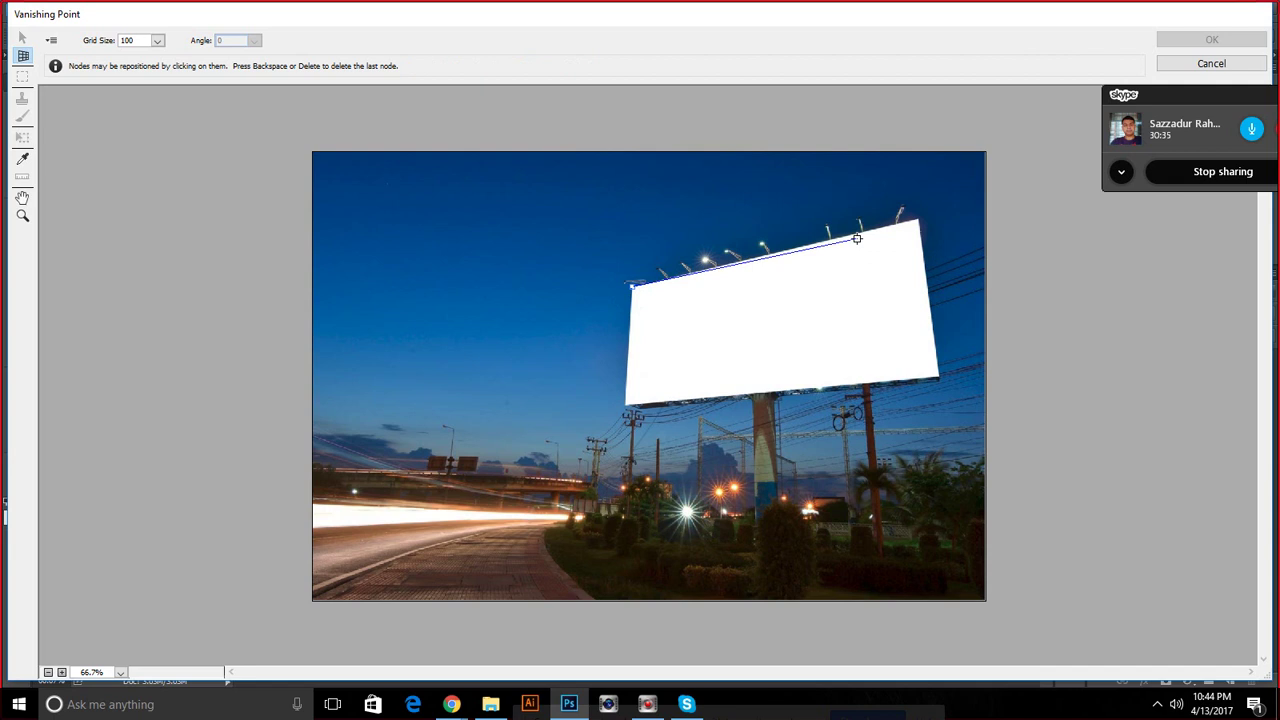
left_click(918, 218)
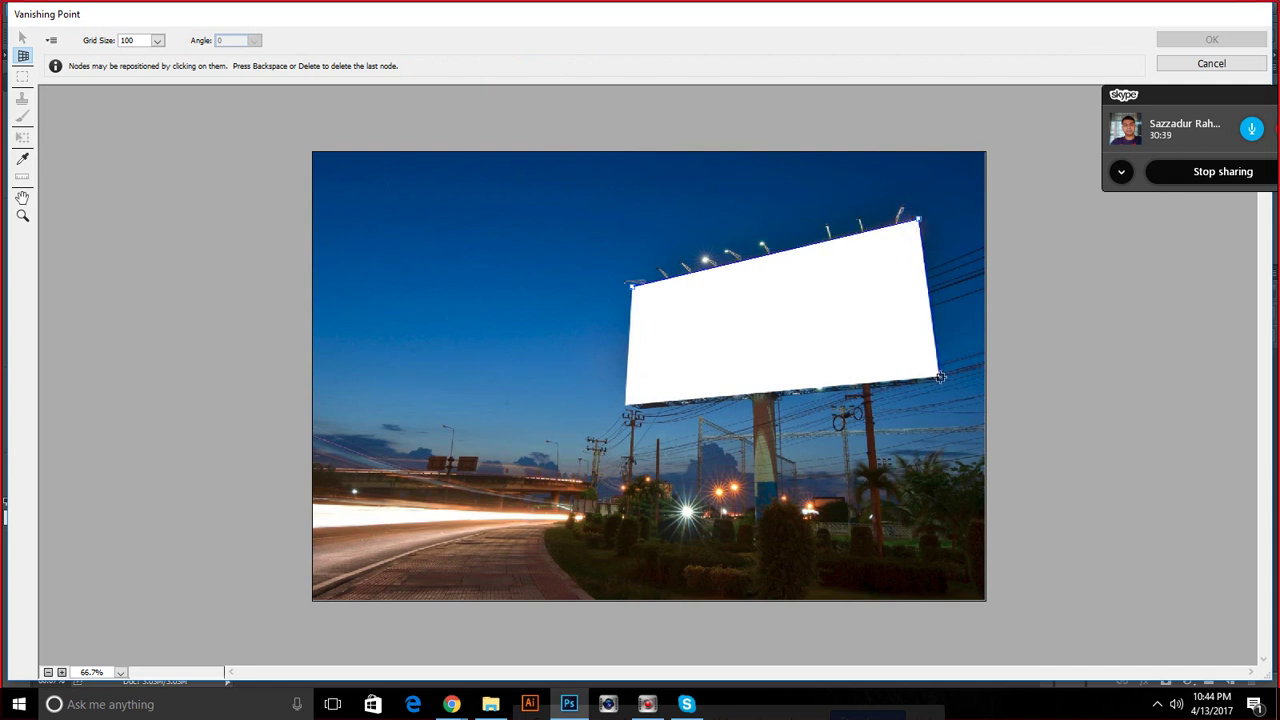
left_click(940, 377)
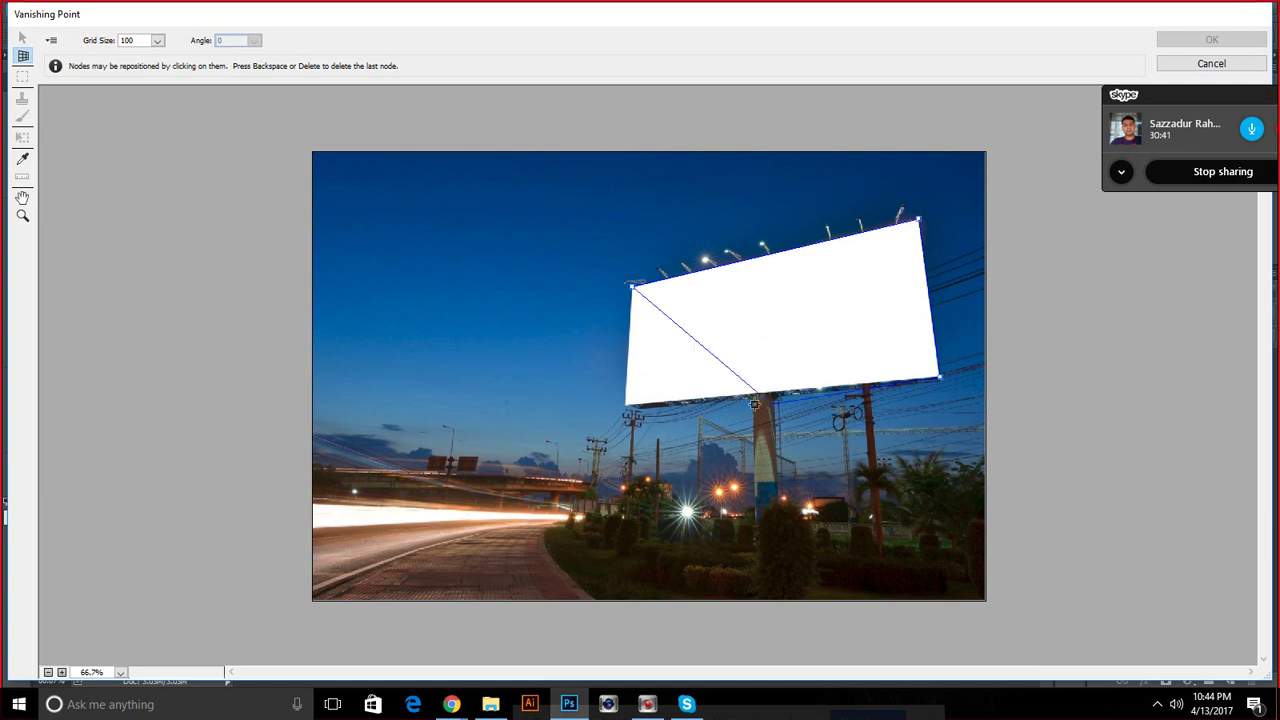
left_click(625, 403)
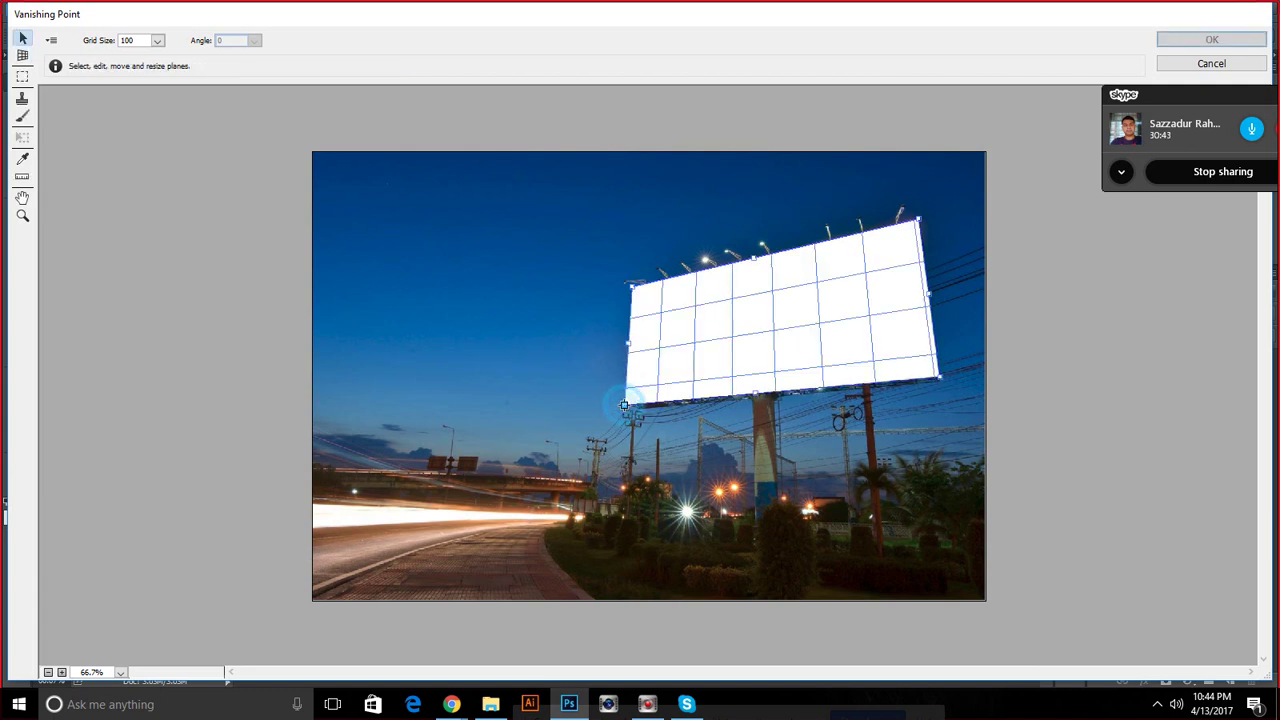
key("ctrl+v")
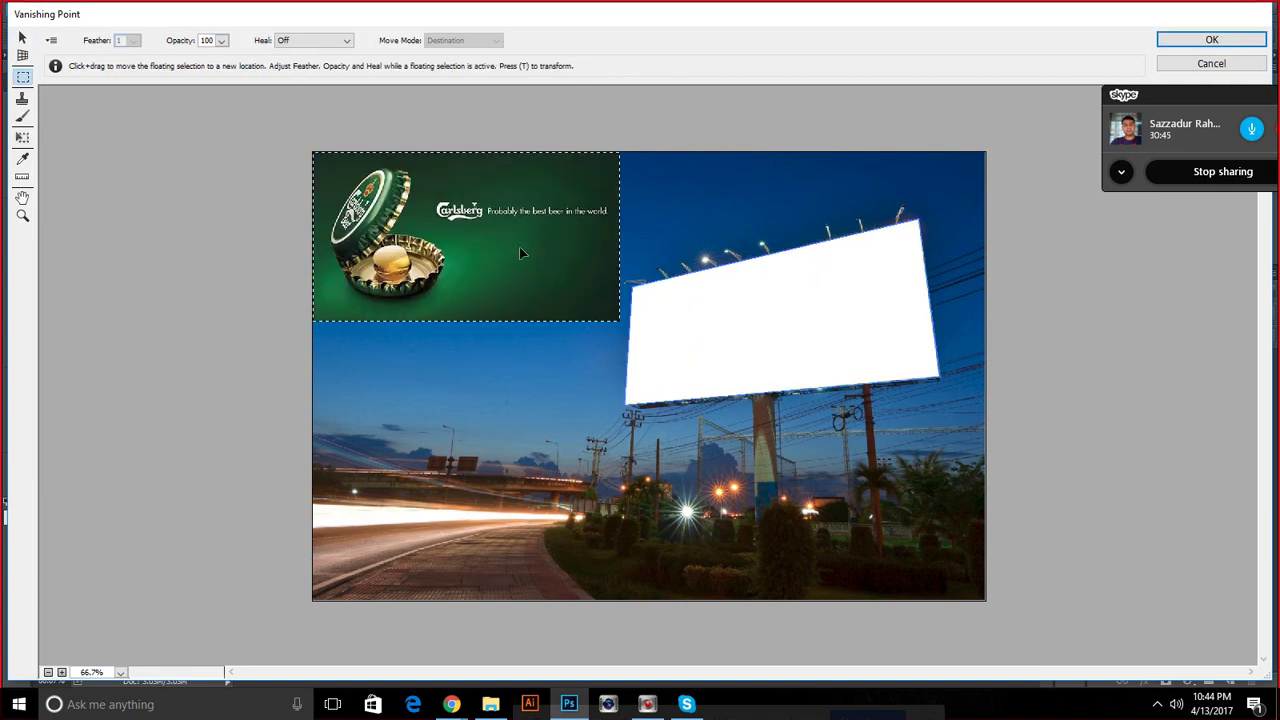
mouse_move(509, 240)
left_mouse_down()
mouse_move(687, 318)
mouse_move(848, 343)
mouse_move(720, 318)
left_mouse_up()
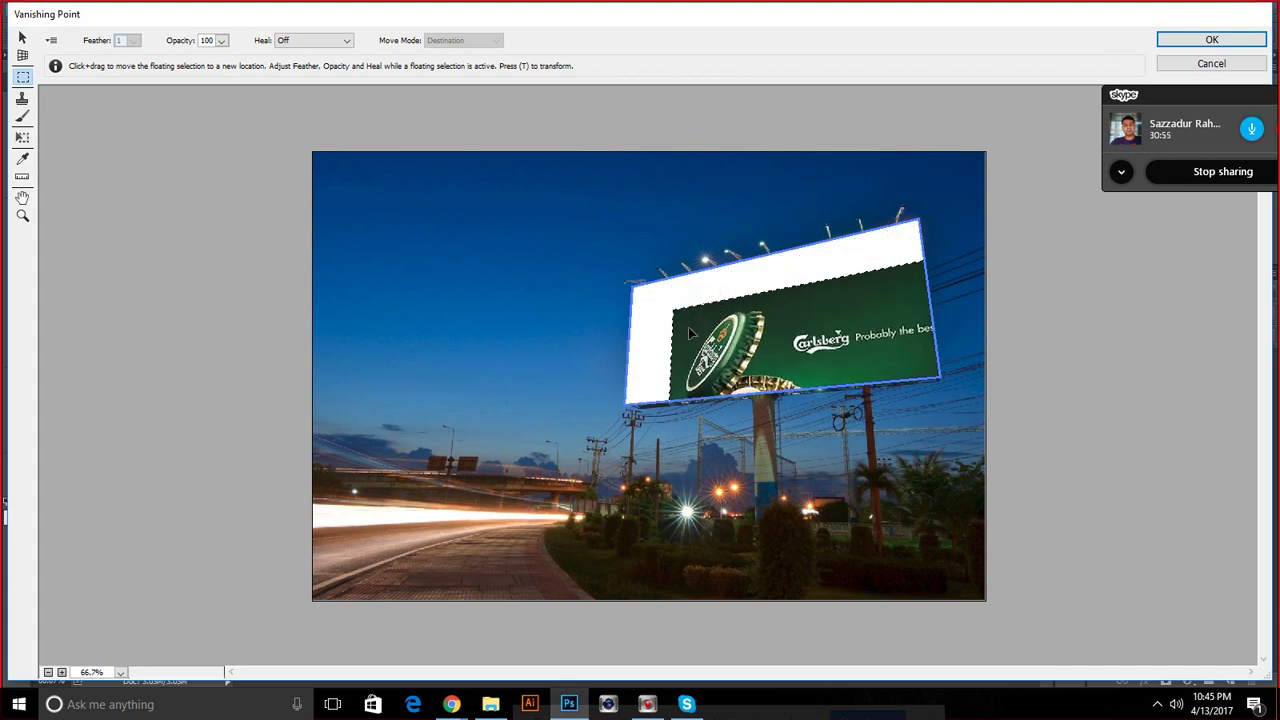
With the Transform tool, drag the ad's corner handle outward until it fills the billboard face
key("t")
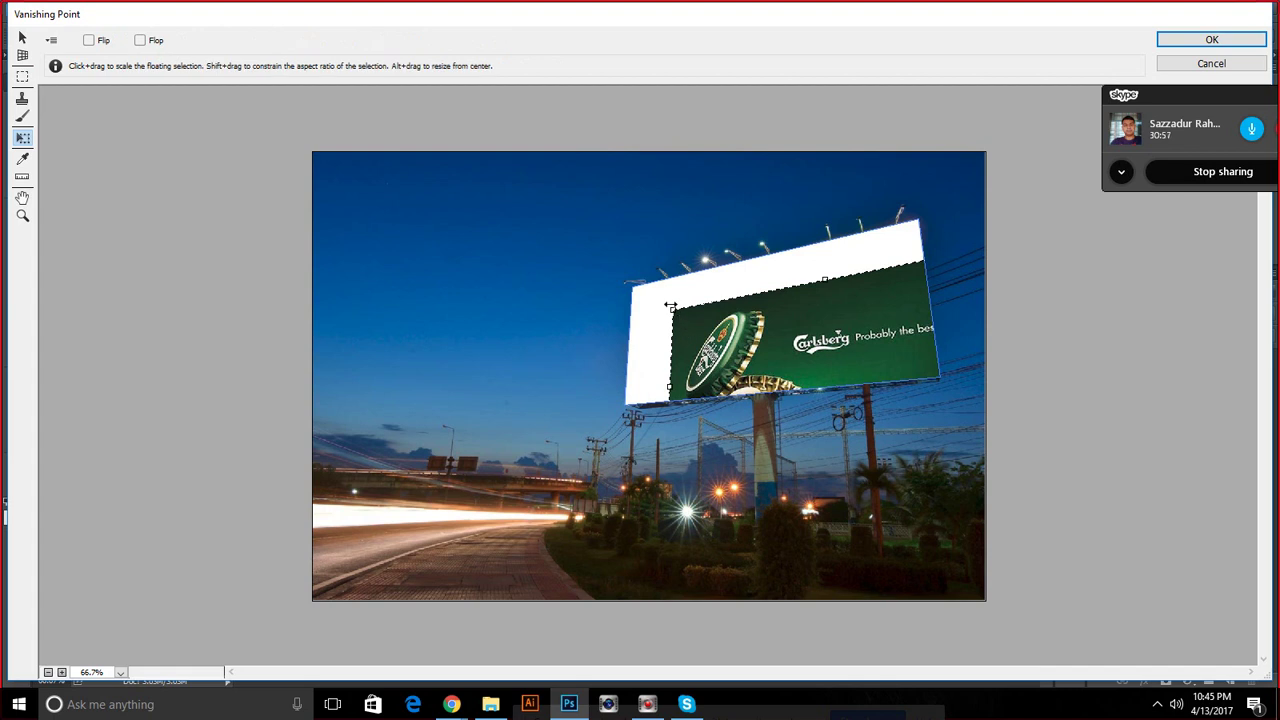
left_click_drag(670, 307, 671, 312)
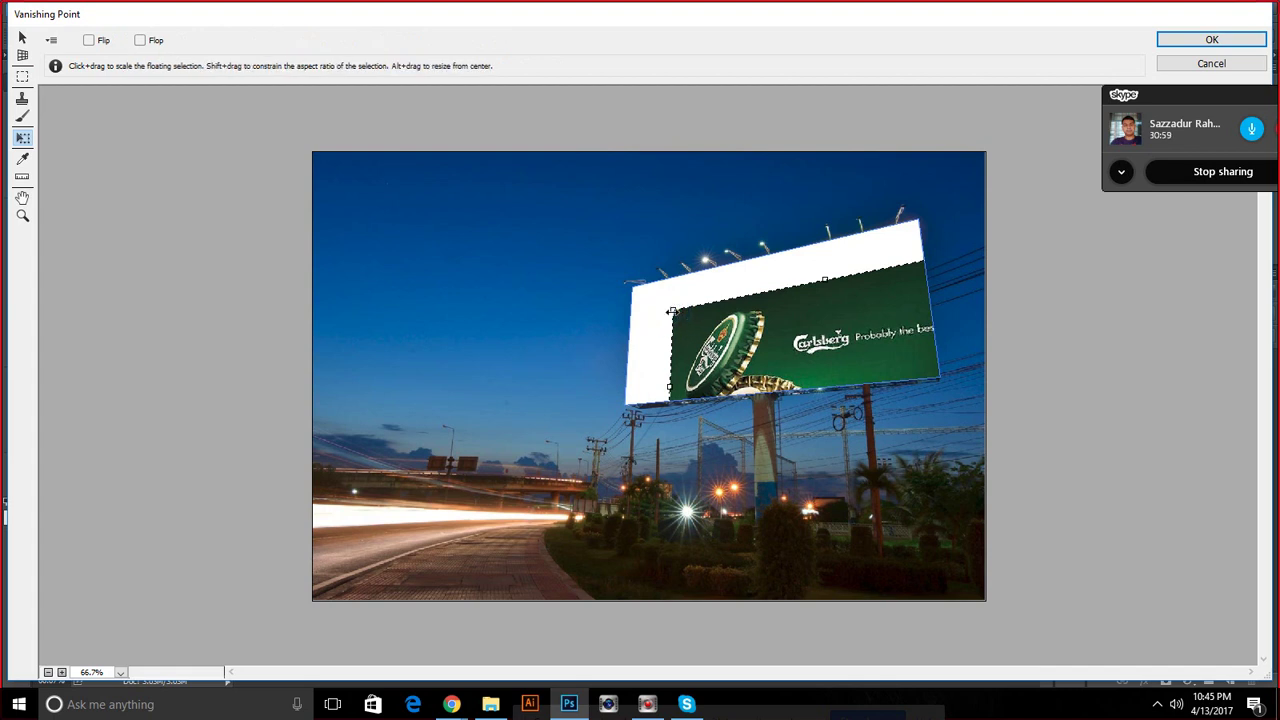
mouse_move(670, 311)
left_mouse_down()
mouse_move(636, 294)
mouse_move(737, 353)
mouse_move(688, 328)
mouse_move(716, 320)
mouse_move(688, 317)
mouse_move(652, 280)
mouse_move(700, 305)
mouse_move(629, 284)
left_mouse_up()
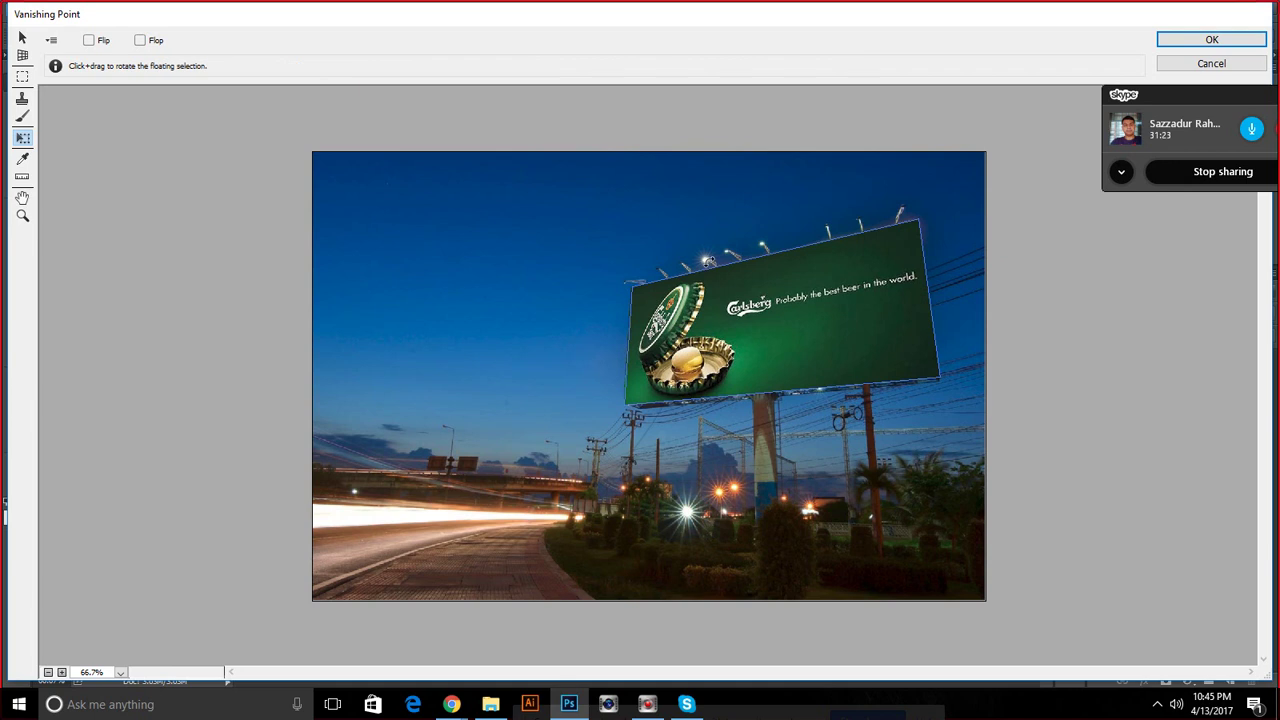
Apply the Carlsberg ad in perspective onto the billboard and zoom to inspect the result
left_click(1178, 40)
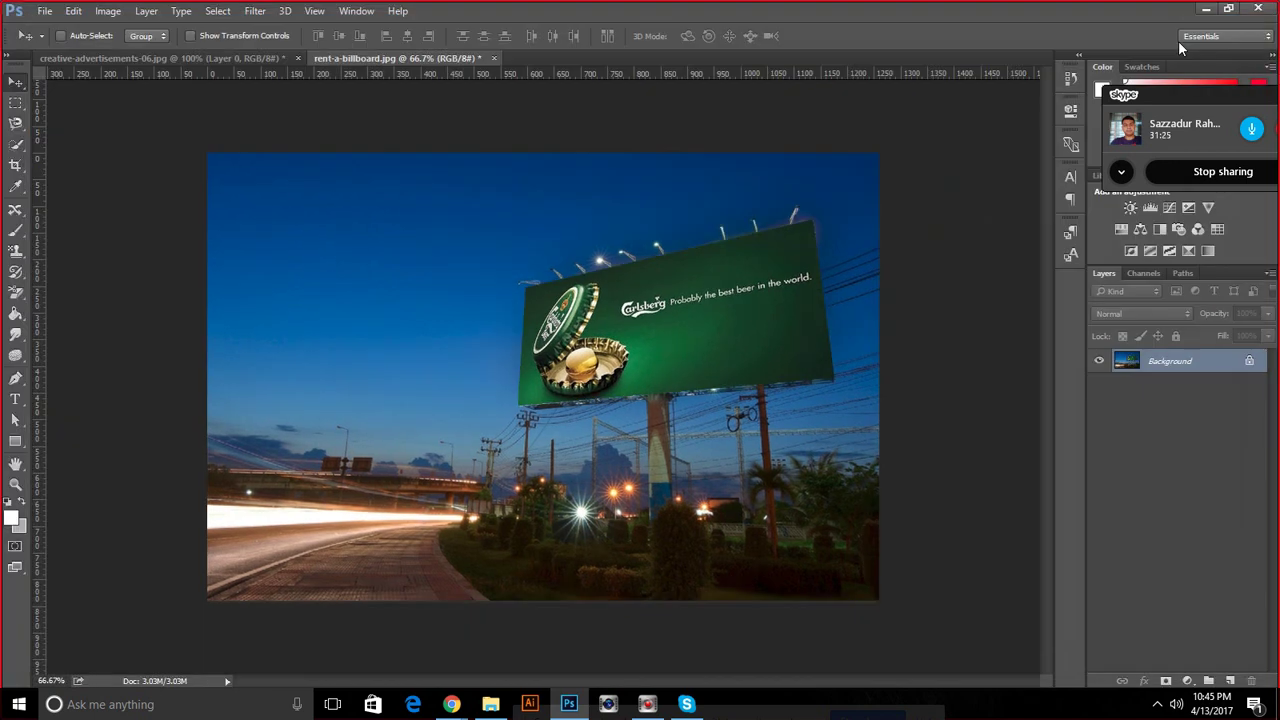
scroll(791, 354, "up", 2)
scroll(791, 354, "up", 2)
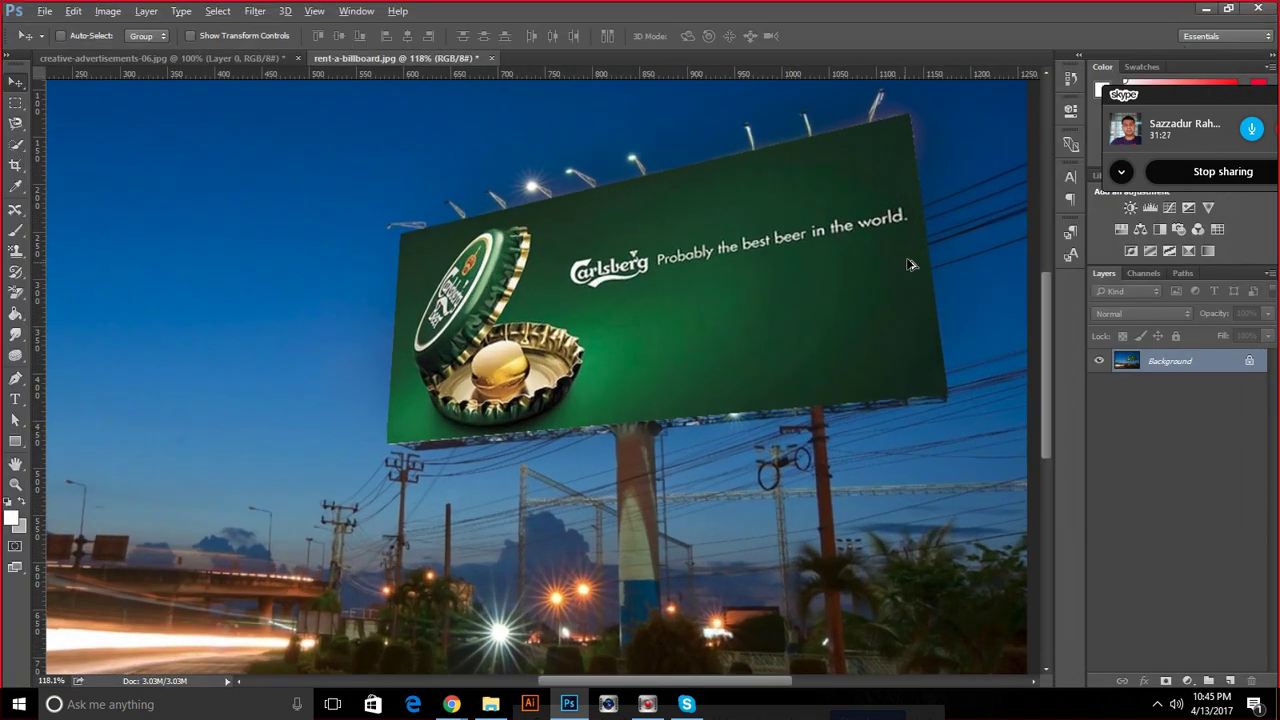
scroll(930, 240, "up", 2)
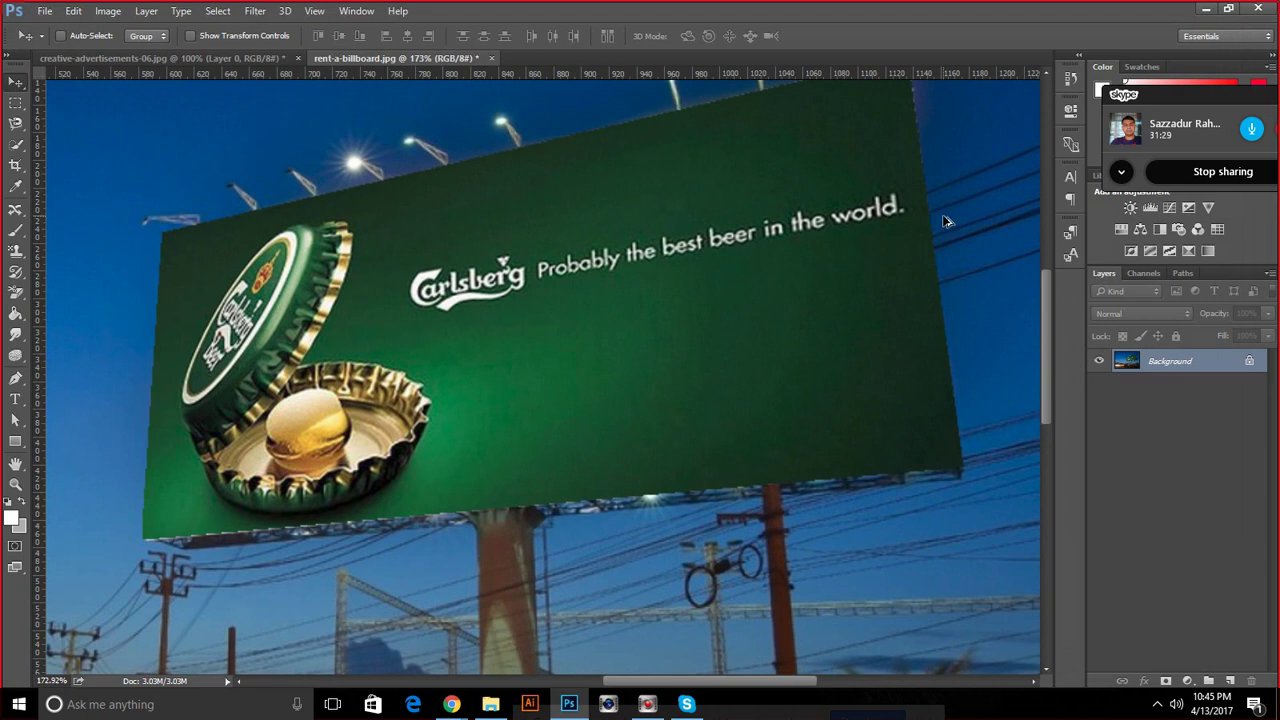
scroll(946, 221, "up", 1)
scroll(946, 221, "up", 1)
scroll(946, 221, "down", 1)
scroll(946, 221, "down", 3)
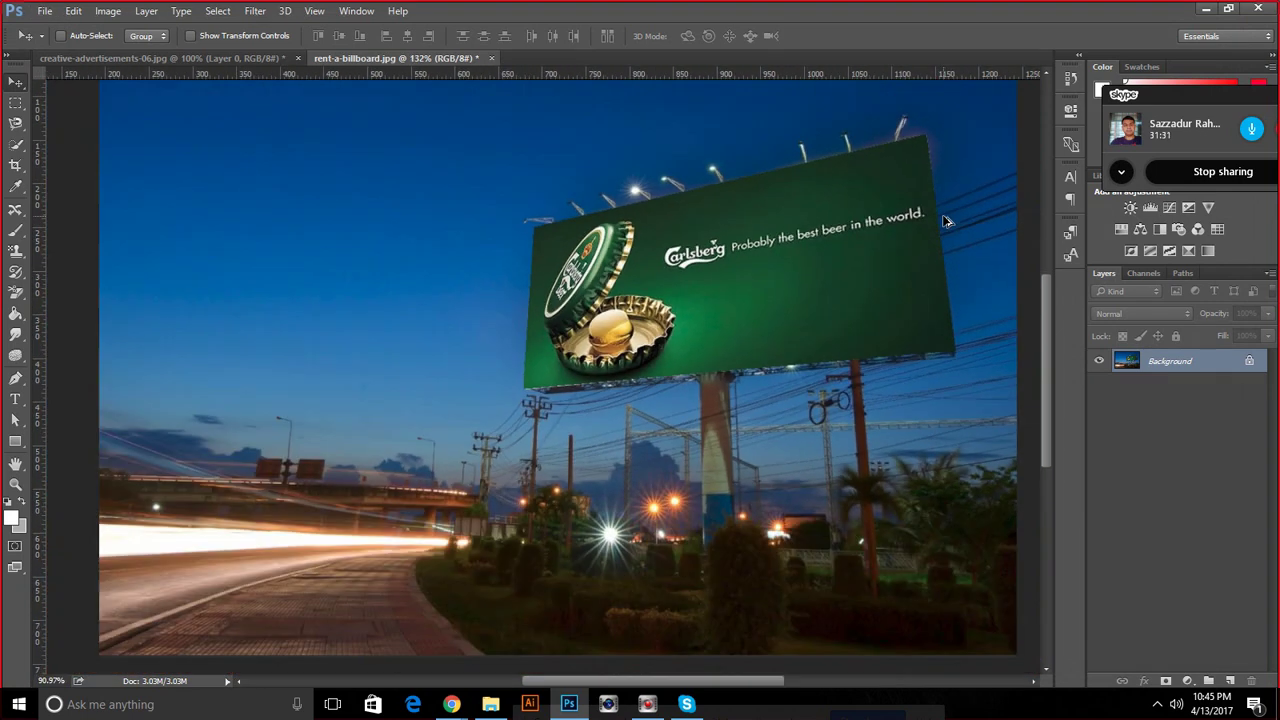
scroll(946, 221, "down", 1)
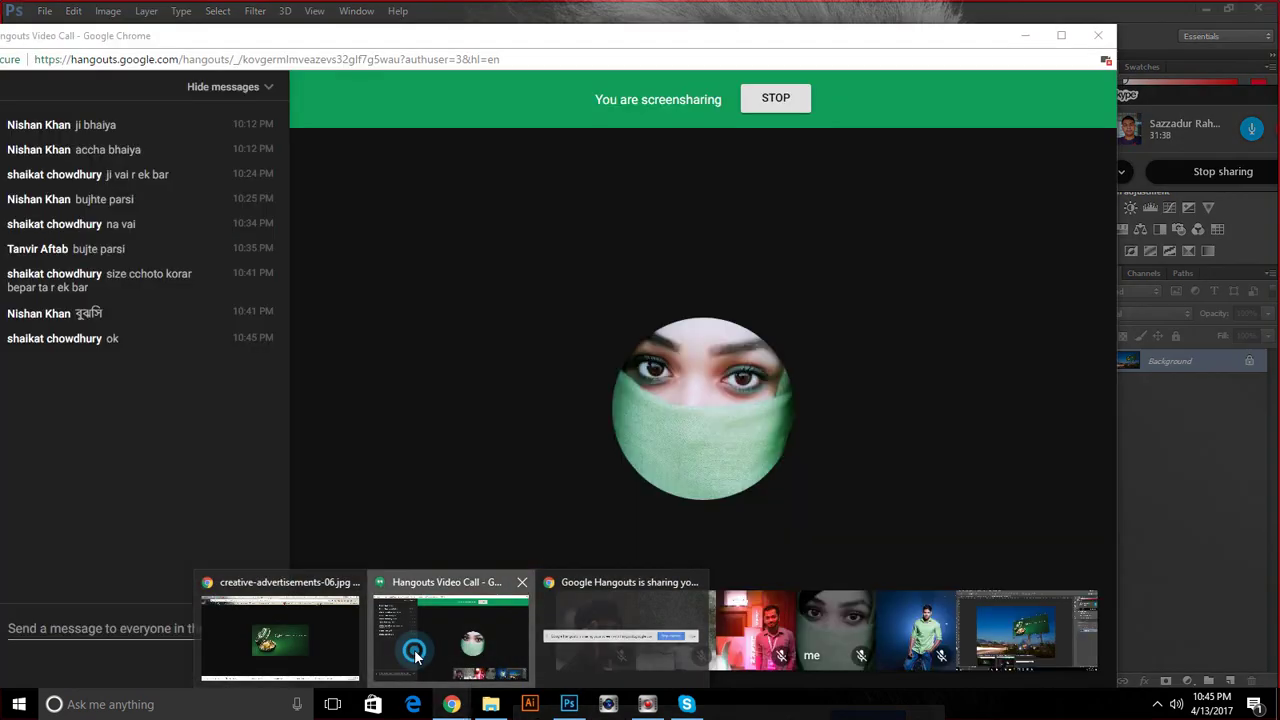
Close both the Carlsberg ad and the billboard composite documents, discarding unsaved changes
left_click(430, 660)
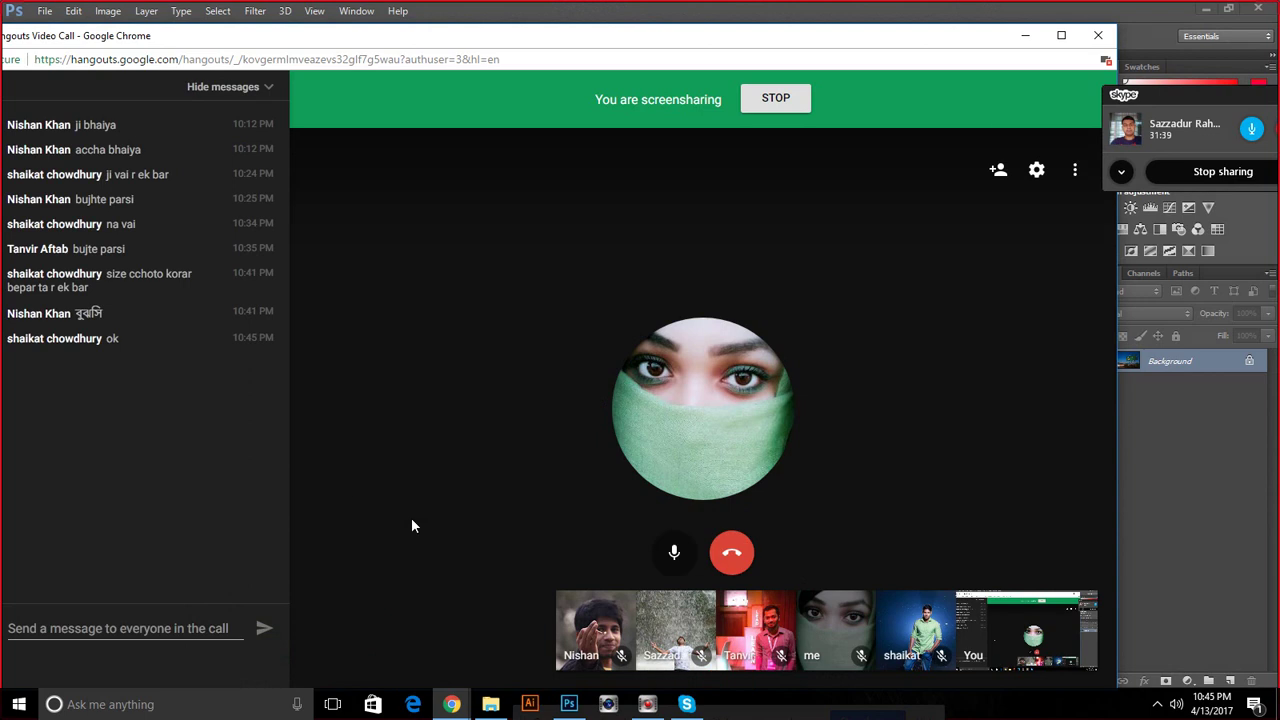
left_click(569, 704)
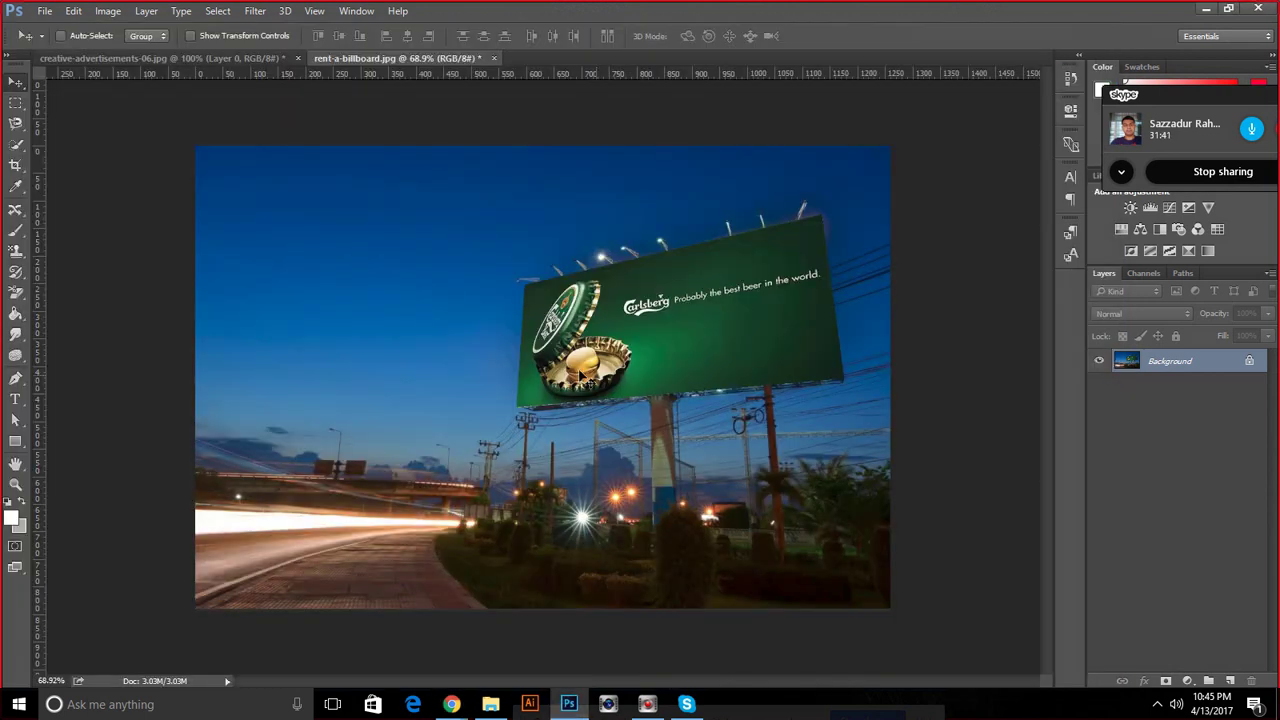
left_click(290, 60)
left_click(297, 58)
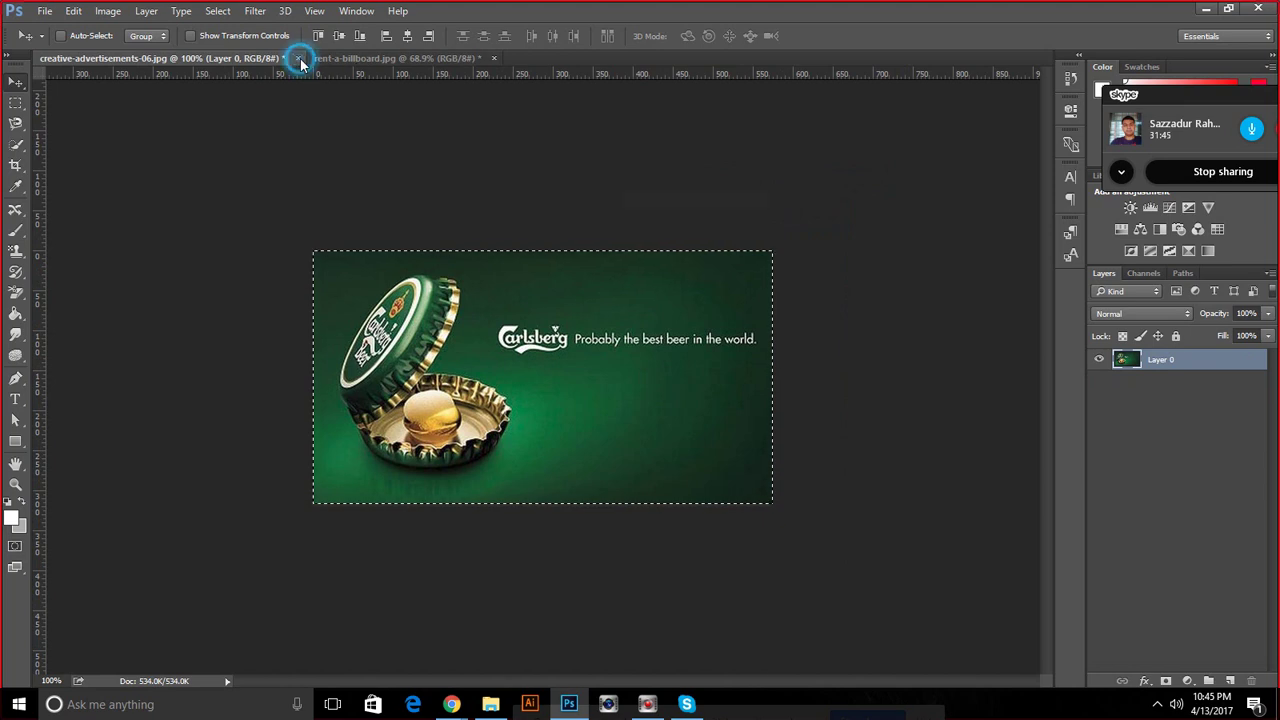
left_click(645, 269)
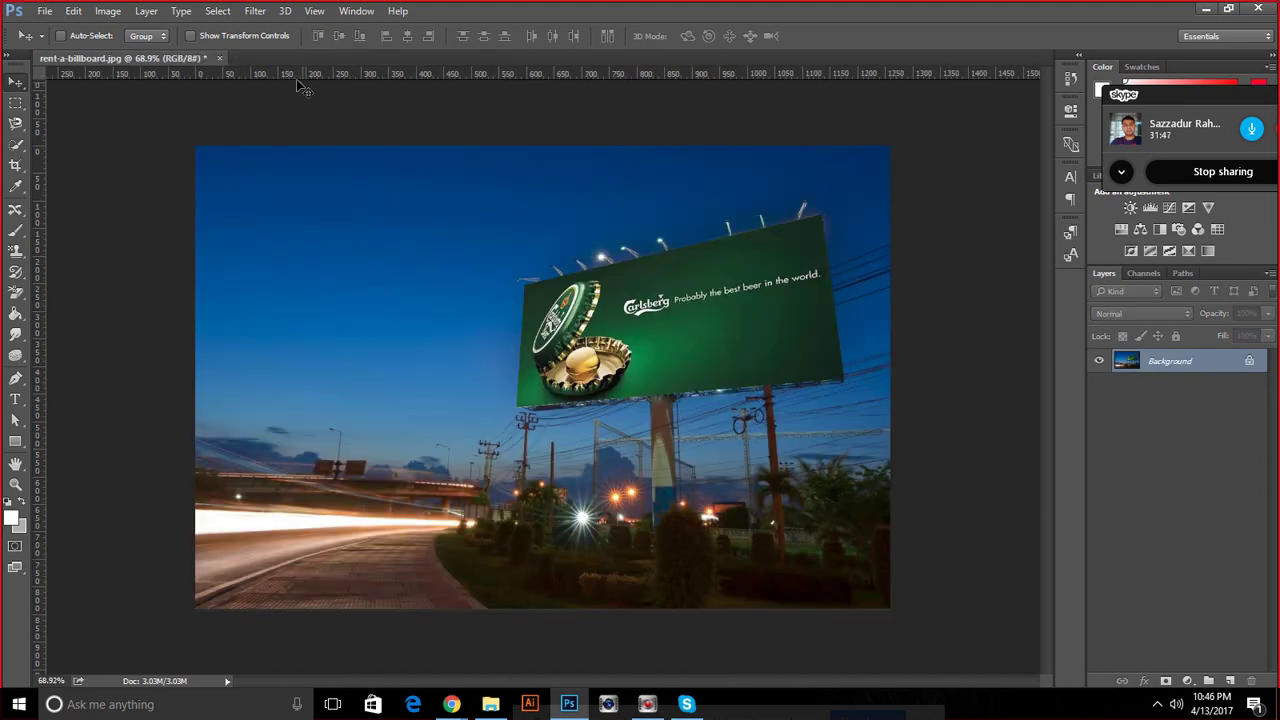
left_click(220, 58)
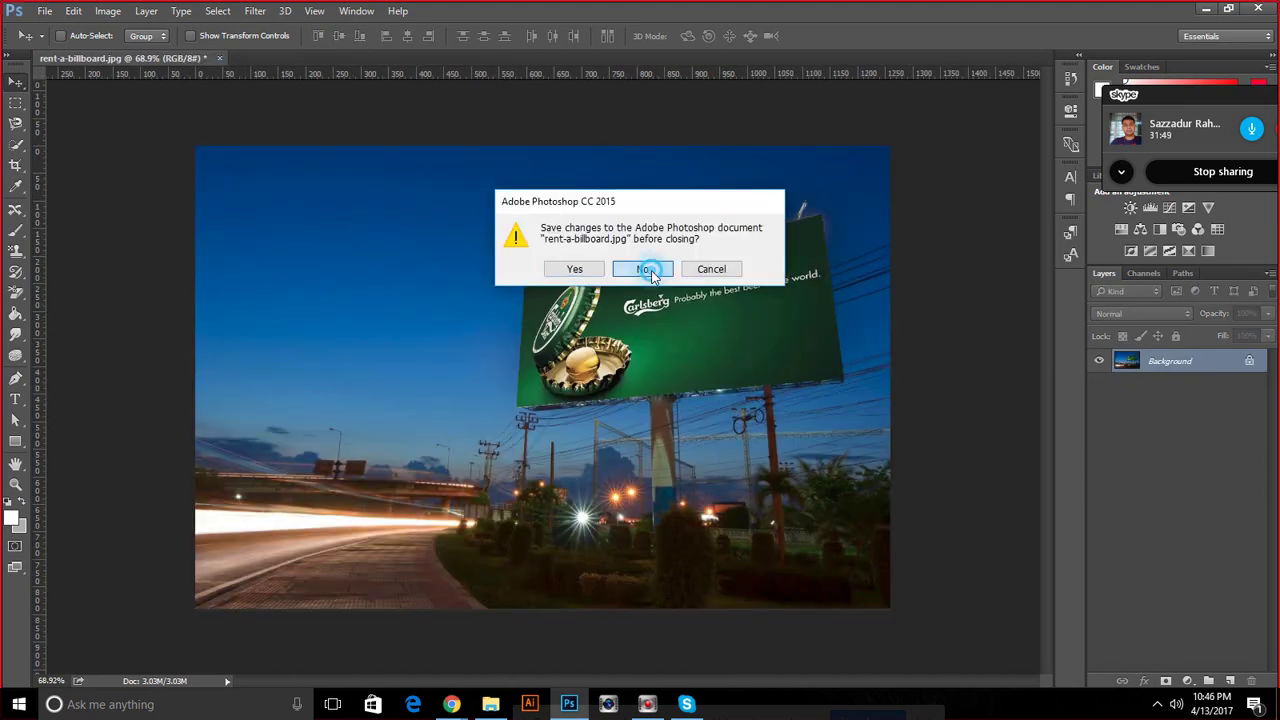
left_click(645, 269)
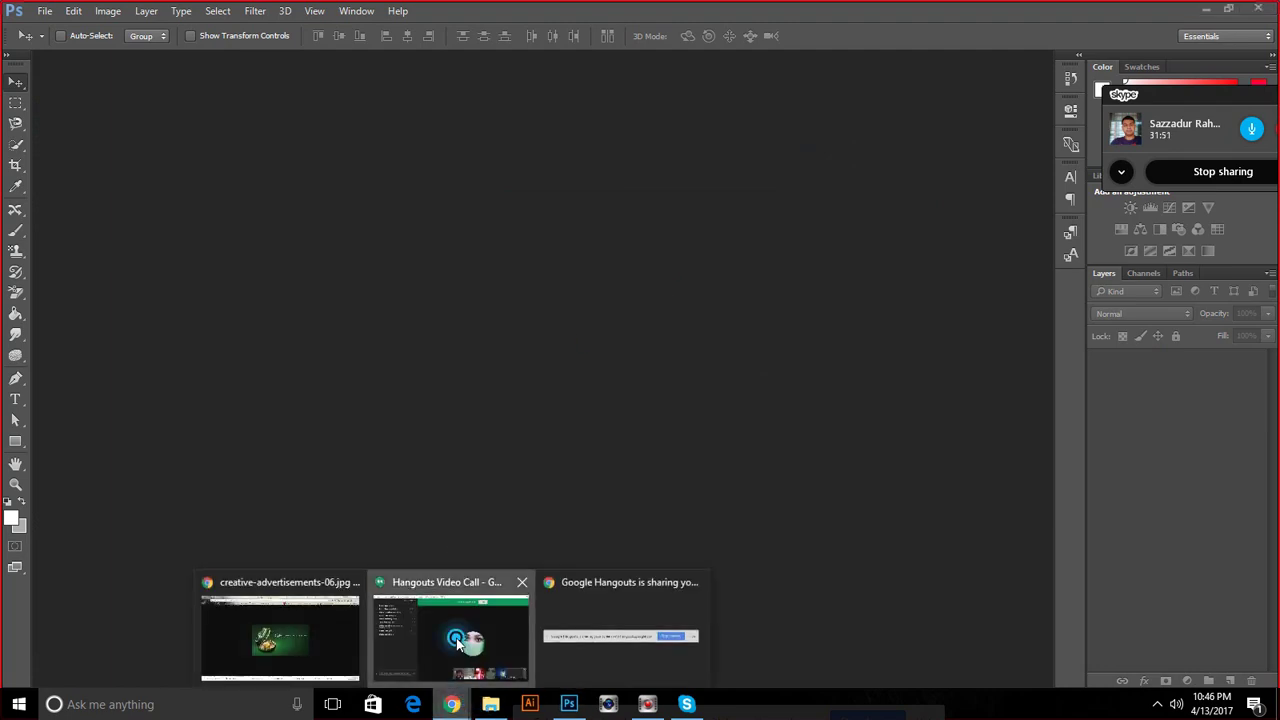
mouse_move(451, 704)
left_click(456, 645)
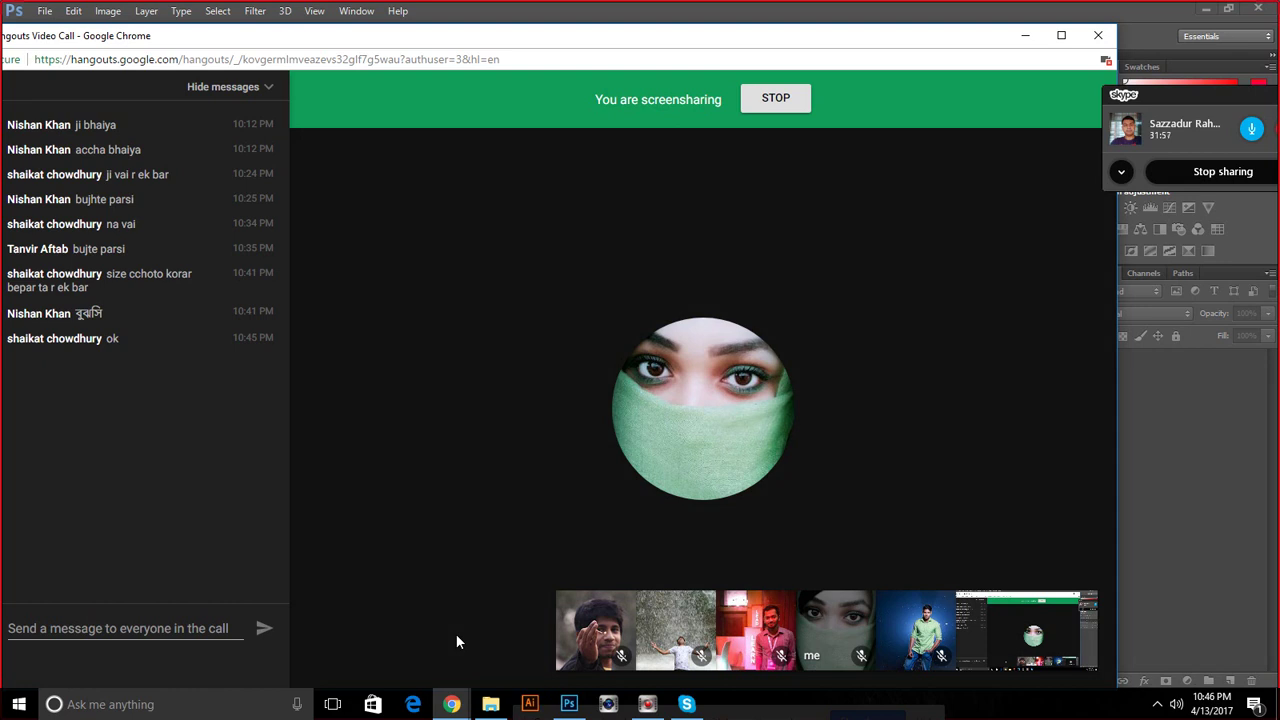
mouse_move(700, 400)
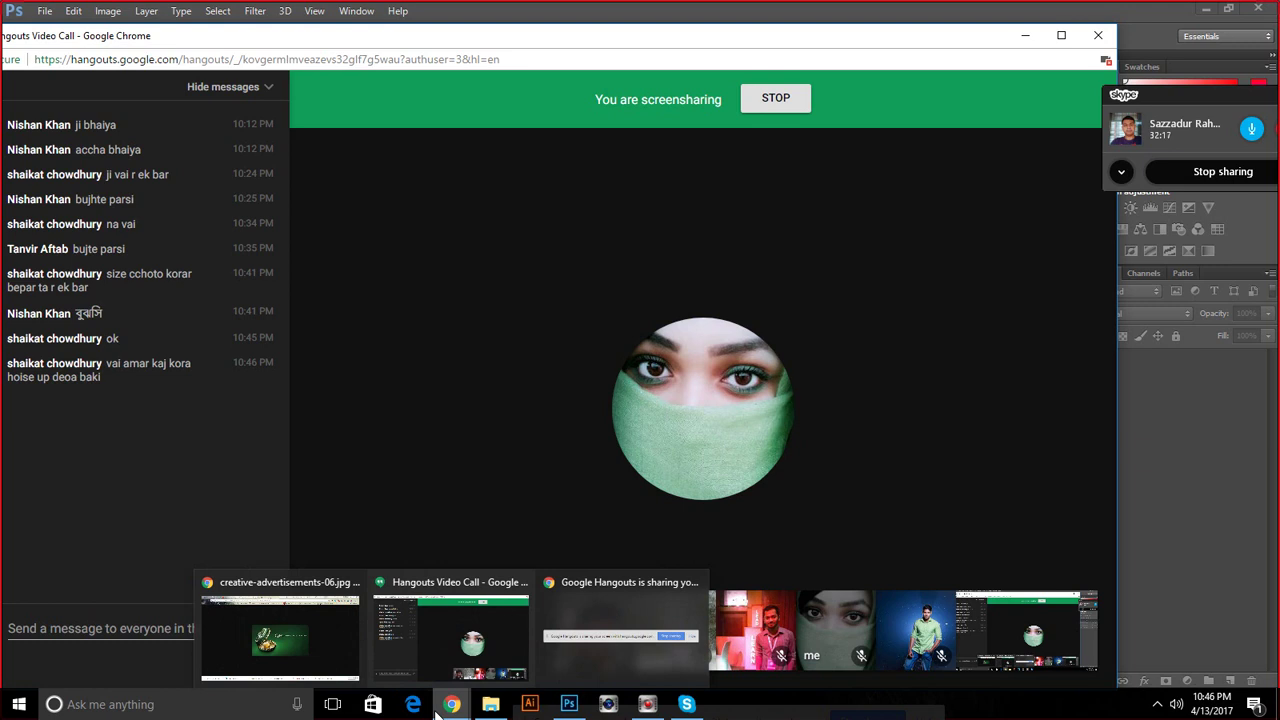
mouse_move(700, 300)
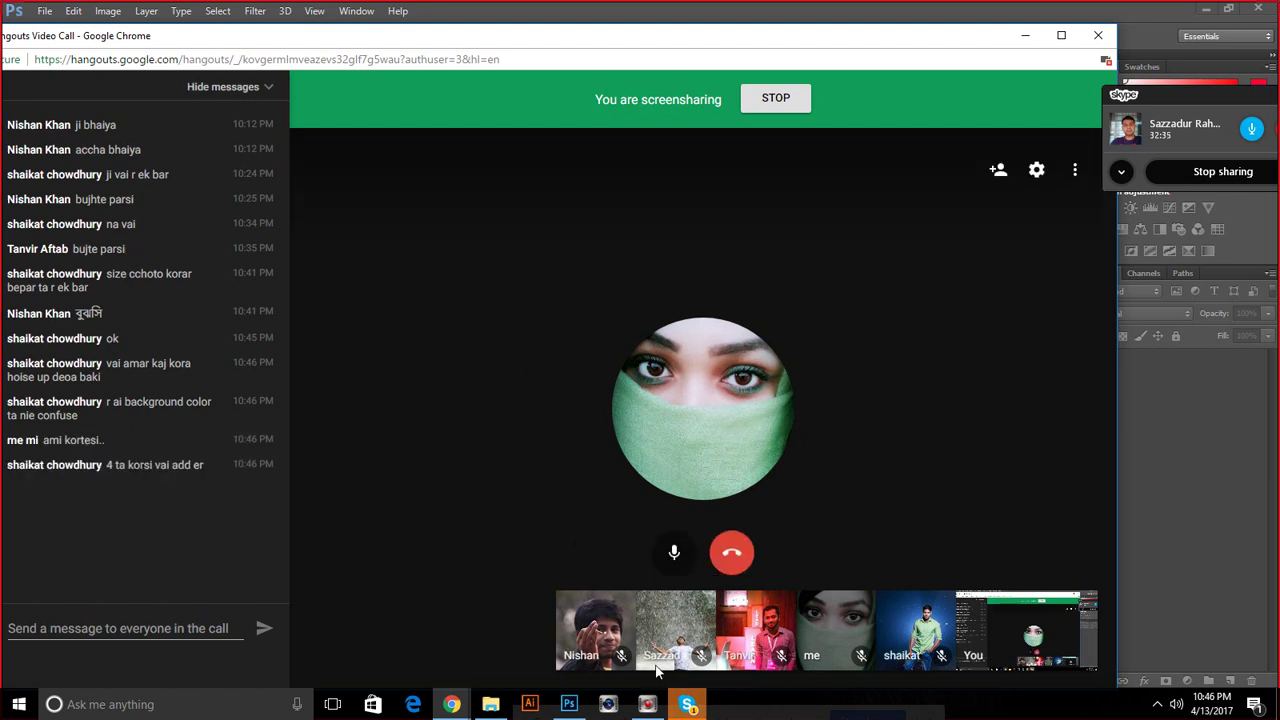
Bring the Skype group call window to the front
left_click(688, 706)
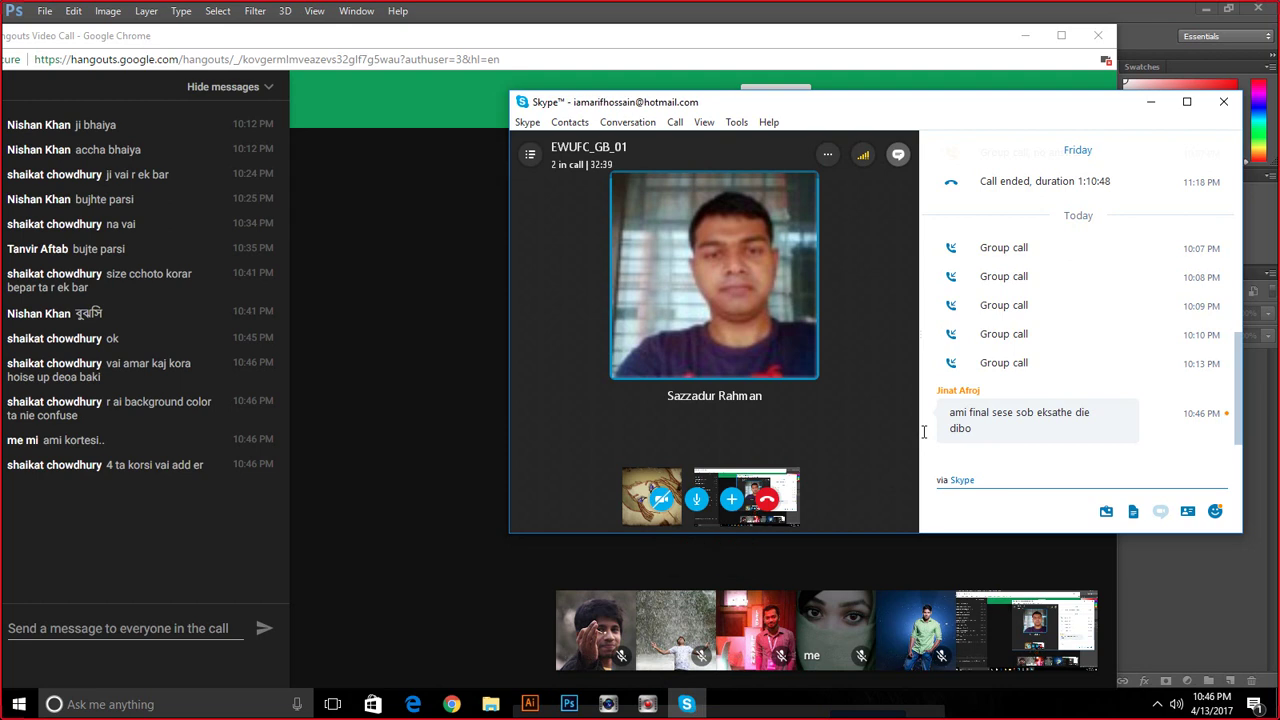
Return to the Hangouts call window so Skype shrinks to its call monitor
left_click(488, 399)
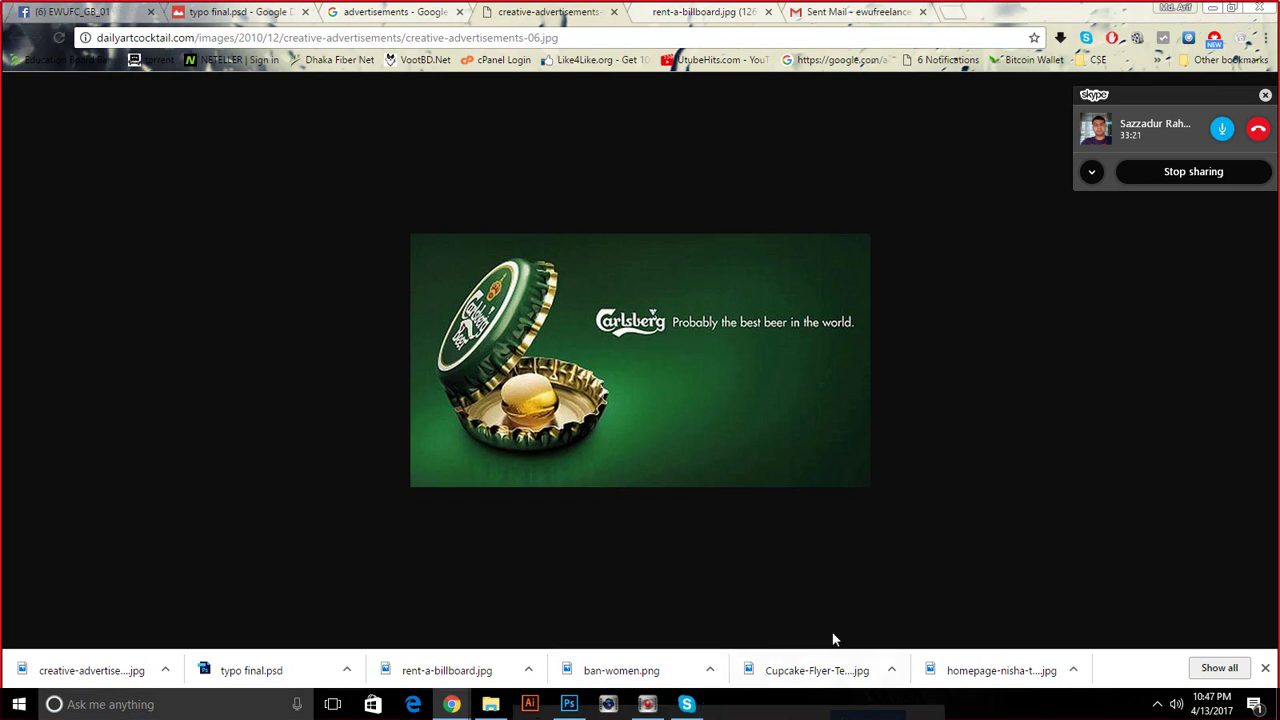
Glance at the billboard and typo final.psd tabs, then load facebook.com
left_click(674, 16)
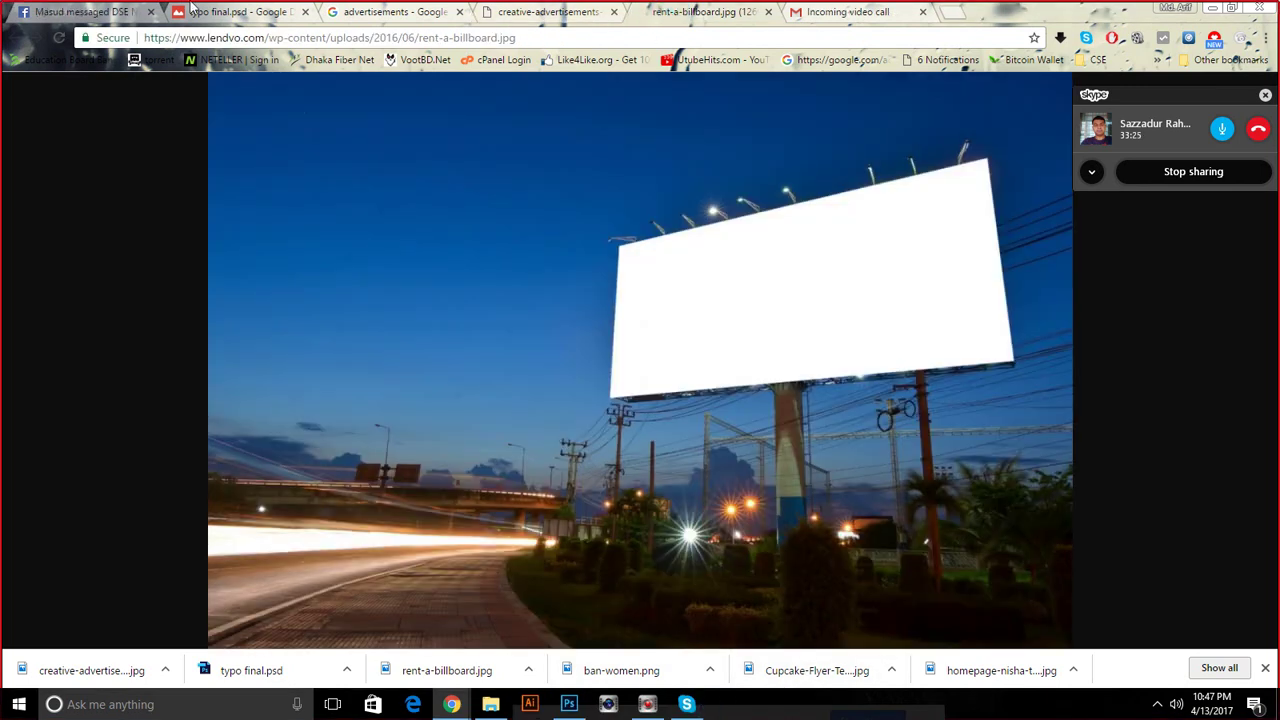
left_click(193, 13)
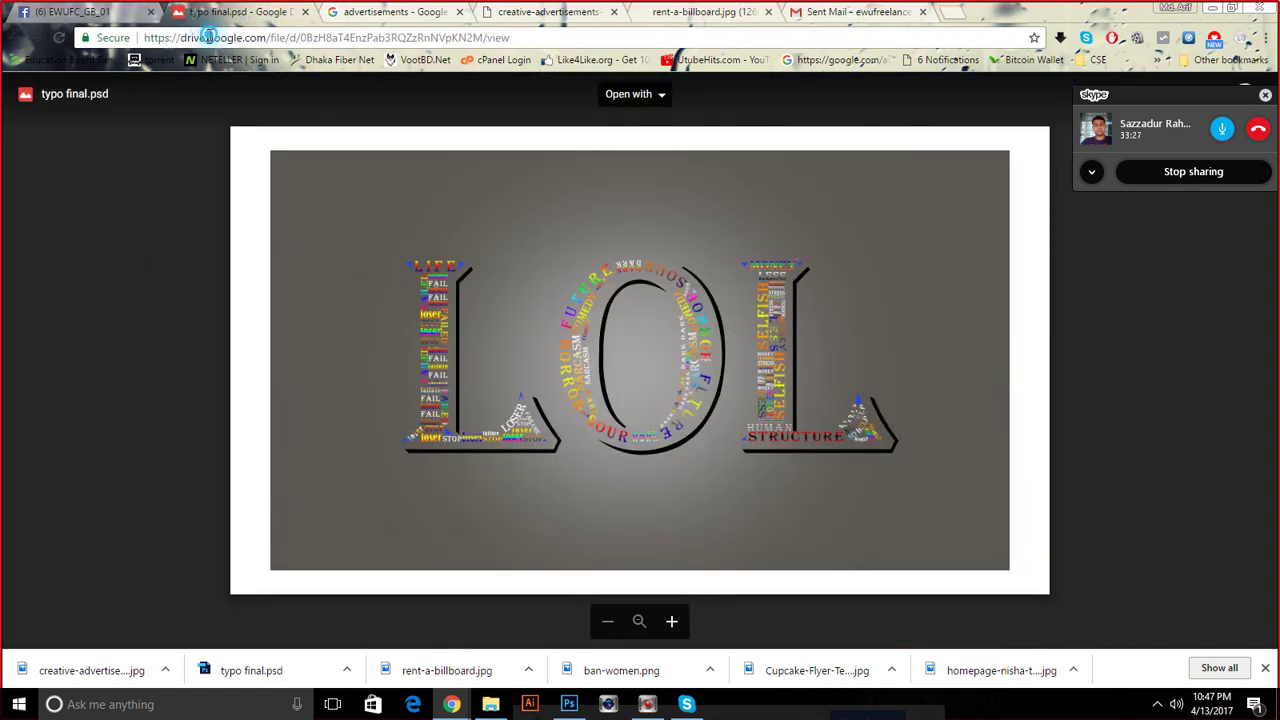
left_click(209, 37)
type("f")
key("Return")
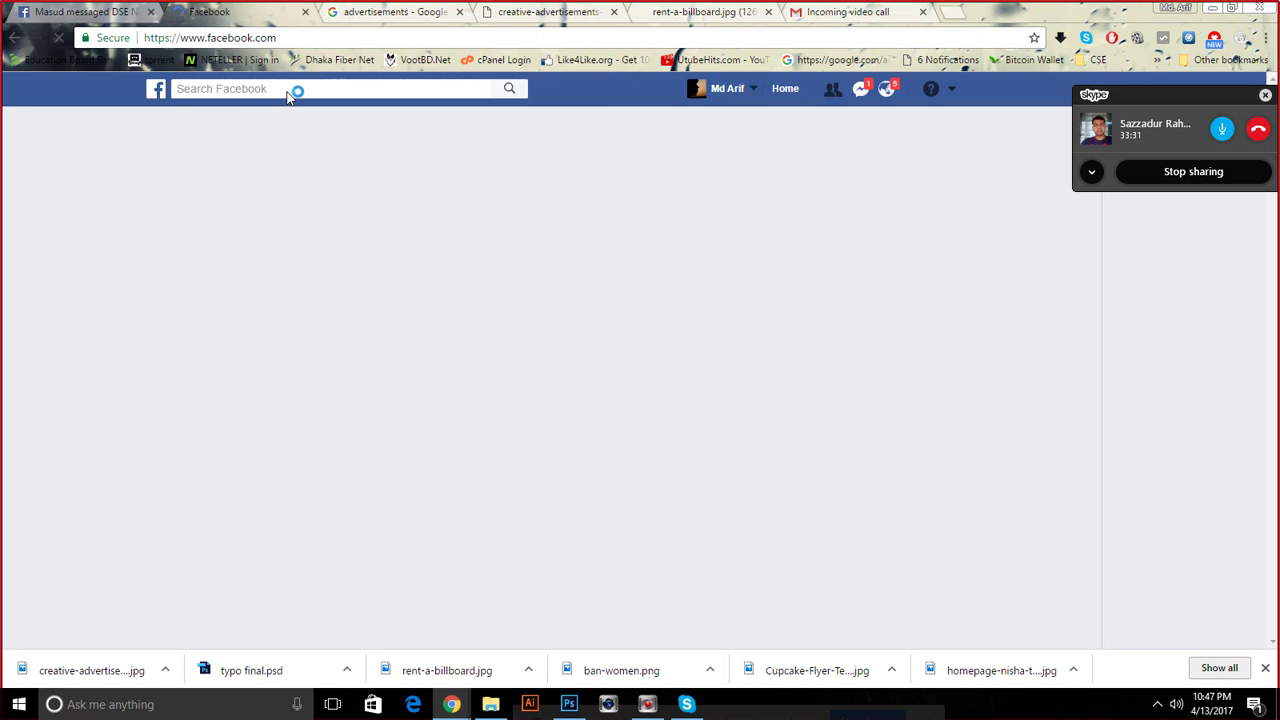
Search Facebook for ILLUSTRATOR
left_click(287, 91)
type("I")
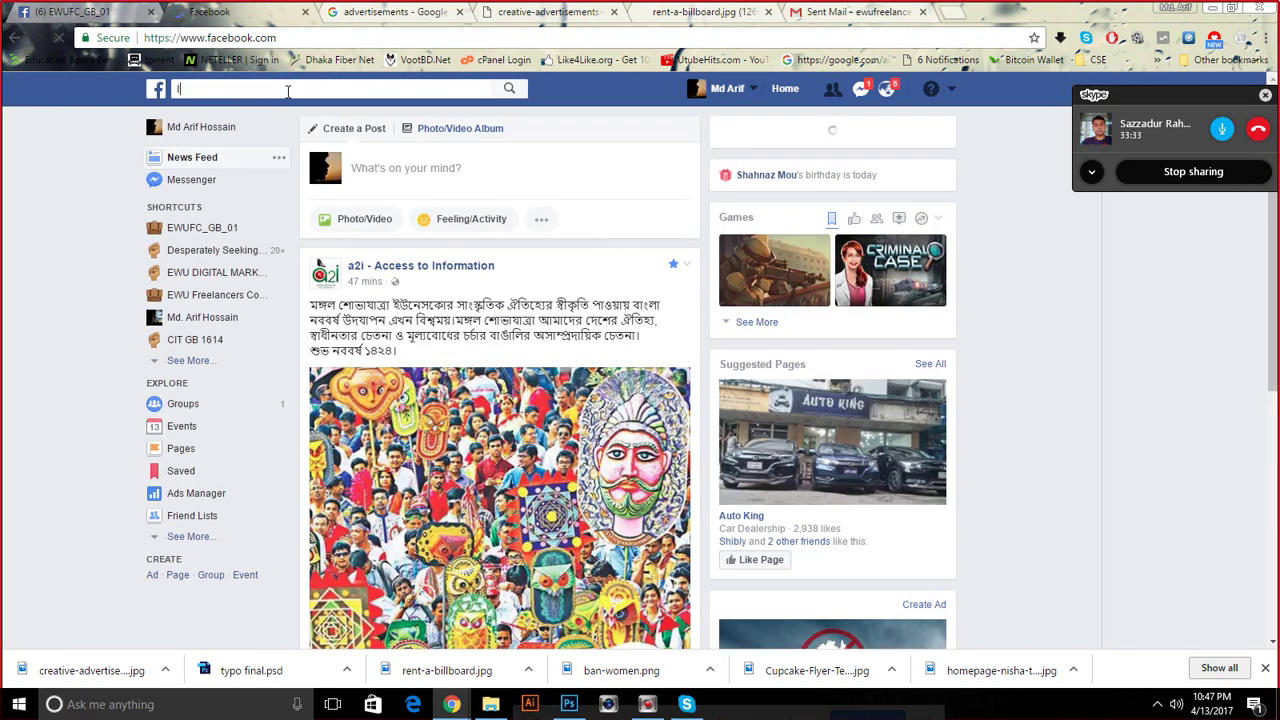
type("LUS")
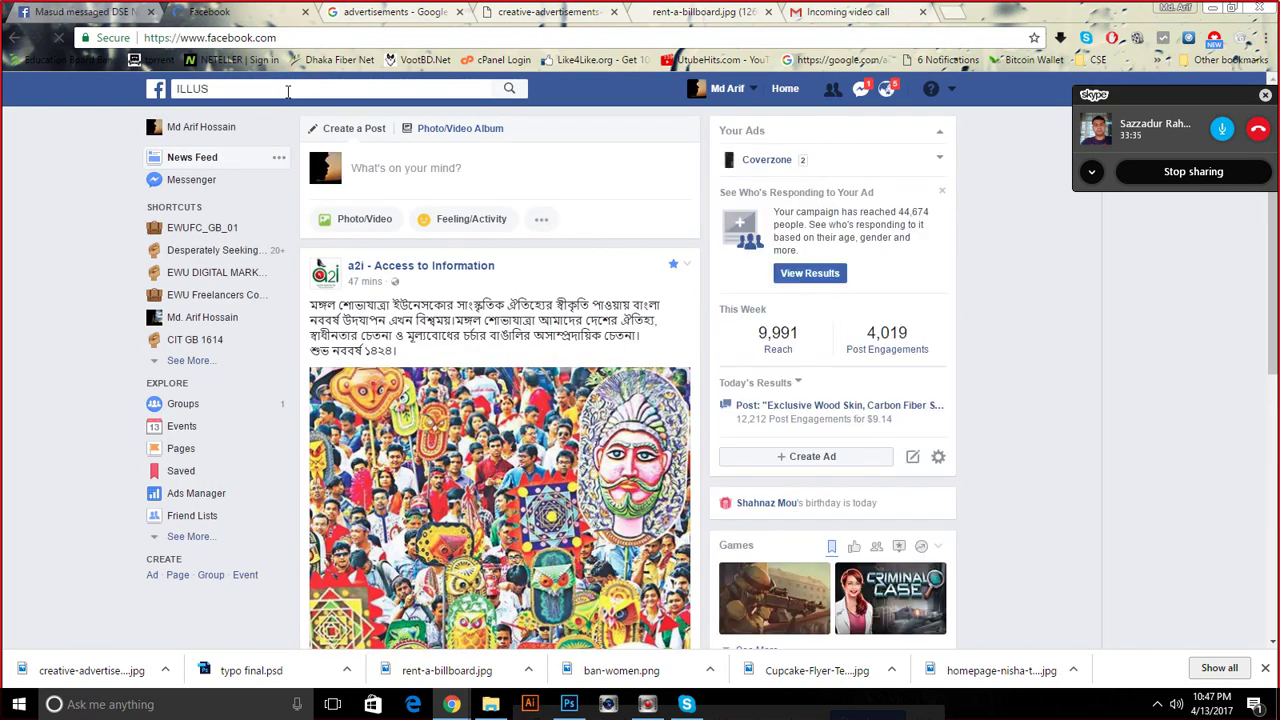
type("TRATOR")
key("Return")
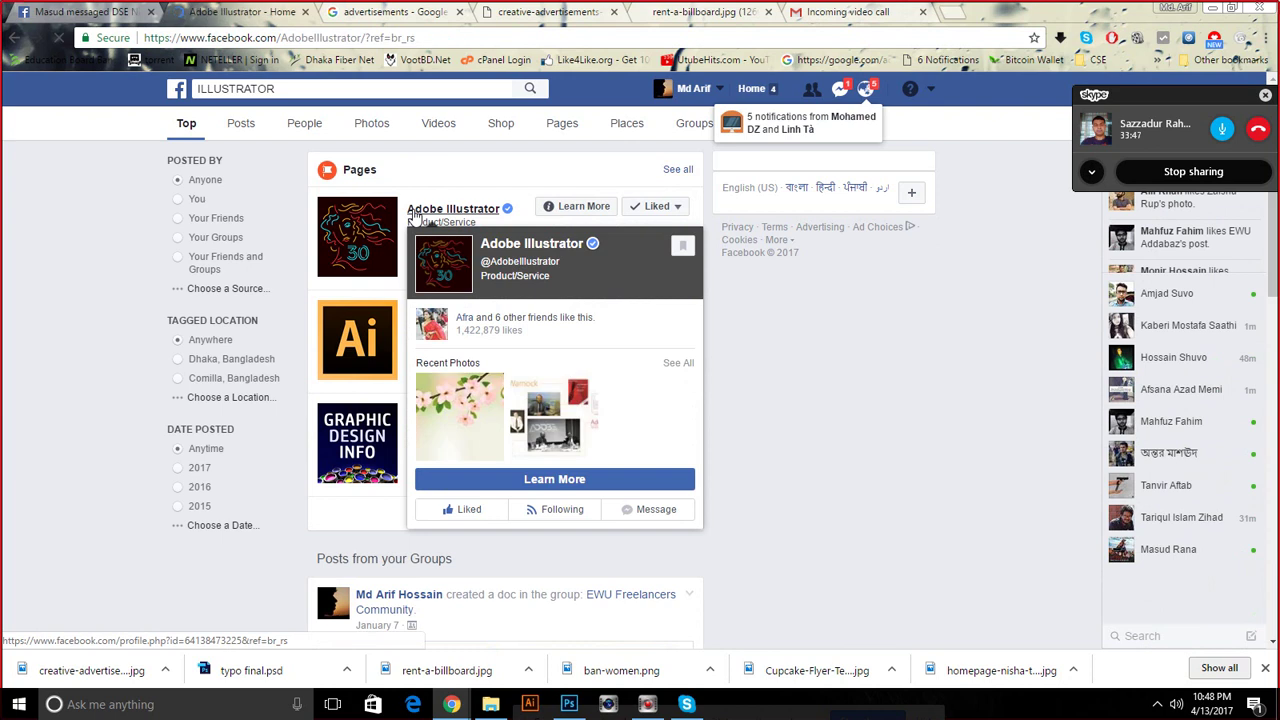
Scroll through the Adobe Illustrator Facebook page's posts, dismissing group chat pop-ups
left_click(414, 214)
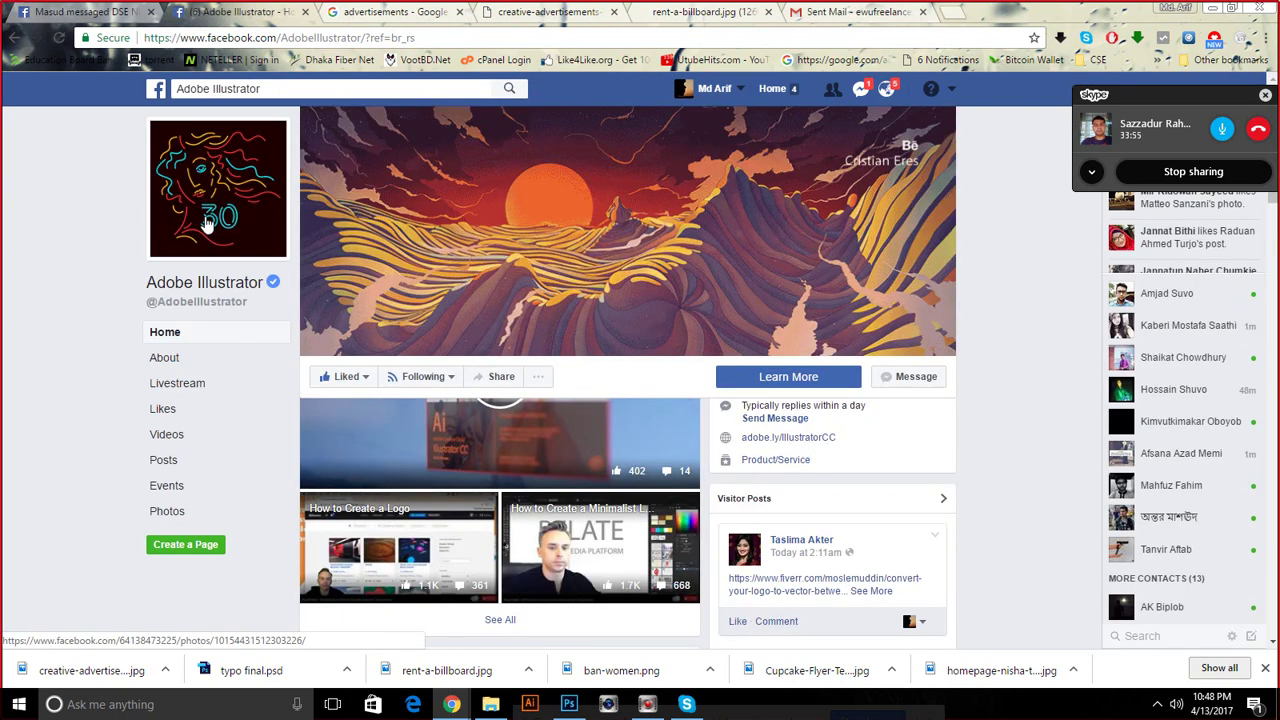
scroll(293, 250, "down", 3)
scroll(293, 250, "down", 2)
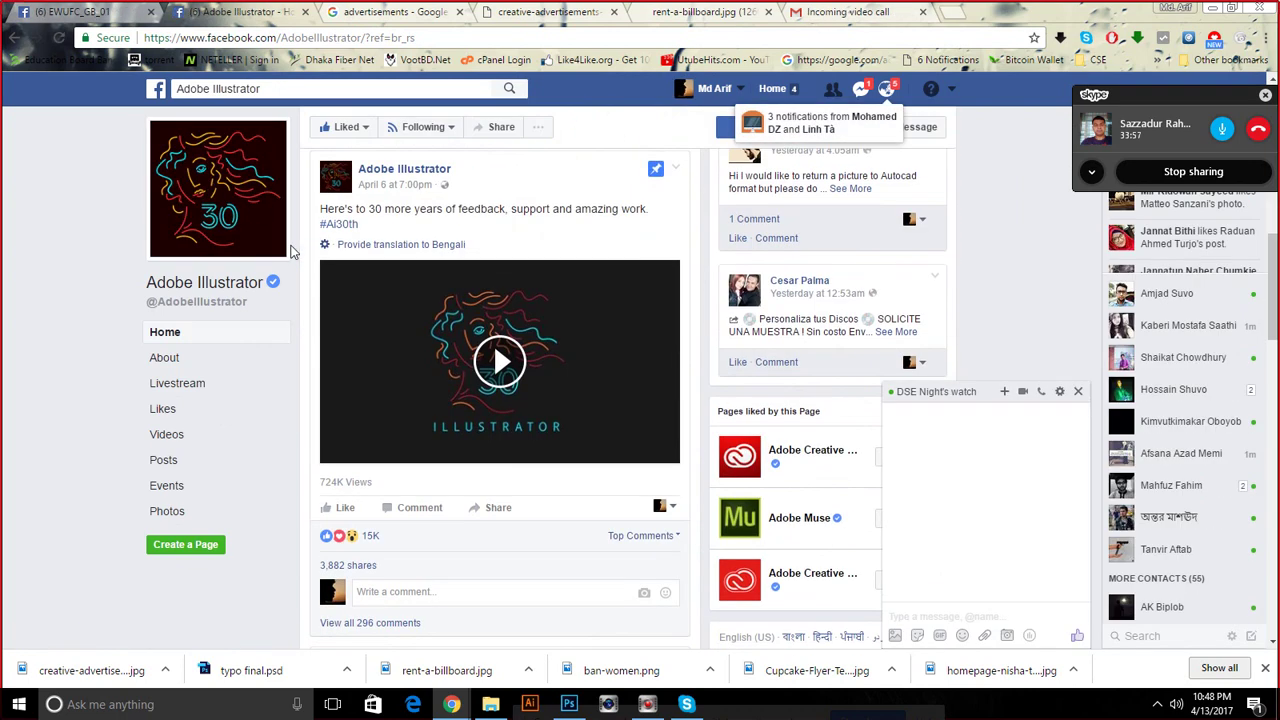
scroll(293, 250, "down", 3)
left_click(1078, 391)
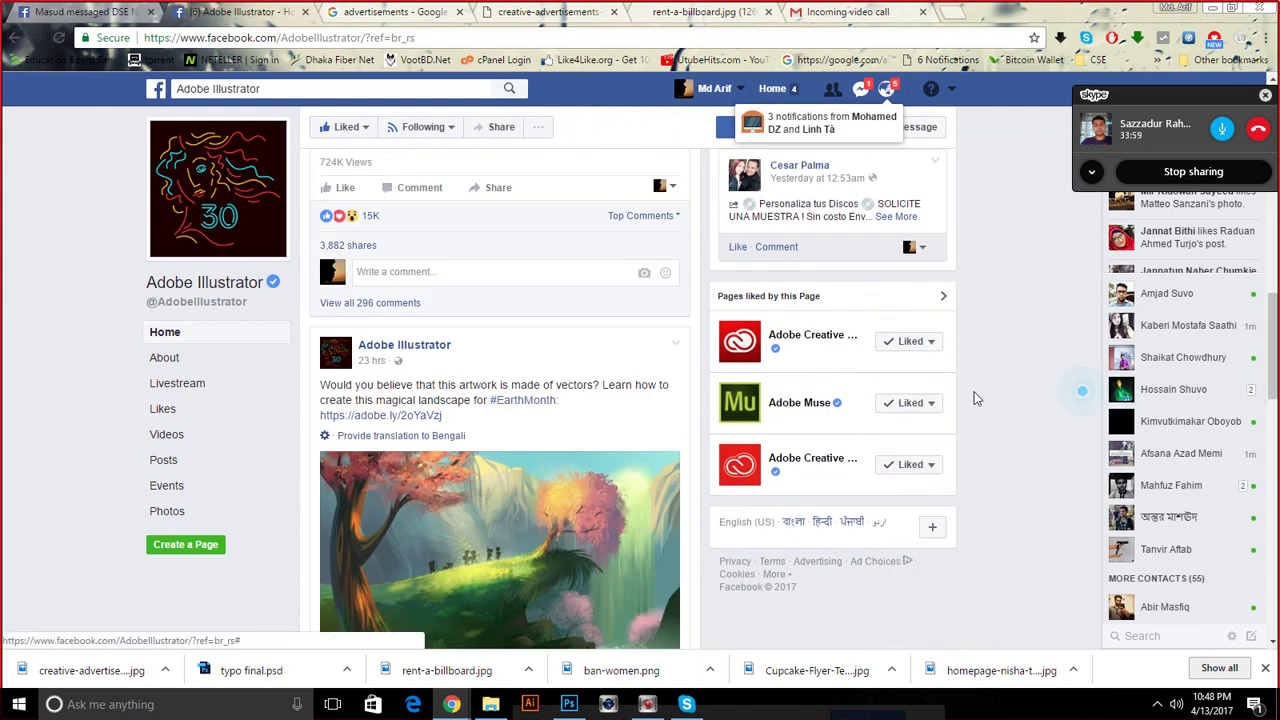
scroll(648, 408, "down", 2)
scroll(557, 392, "down", 3)
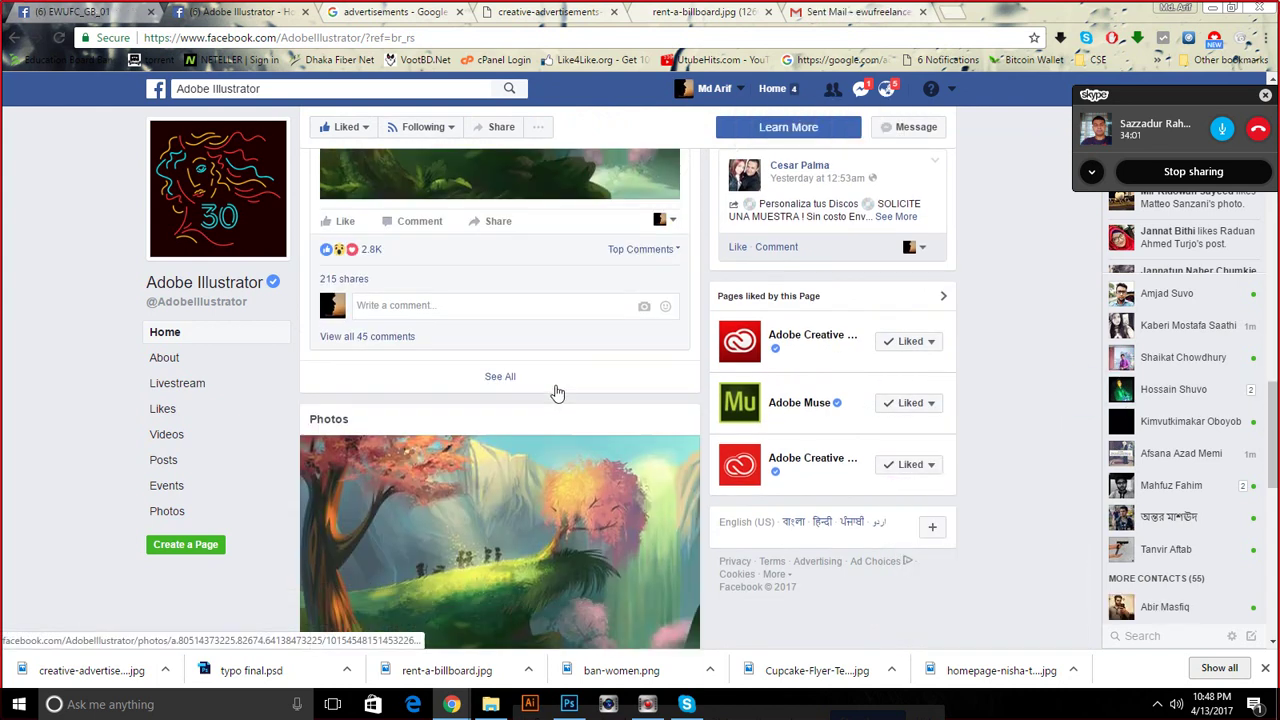
scroll(557, 393, "down", 3)
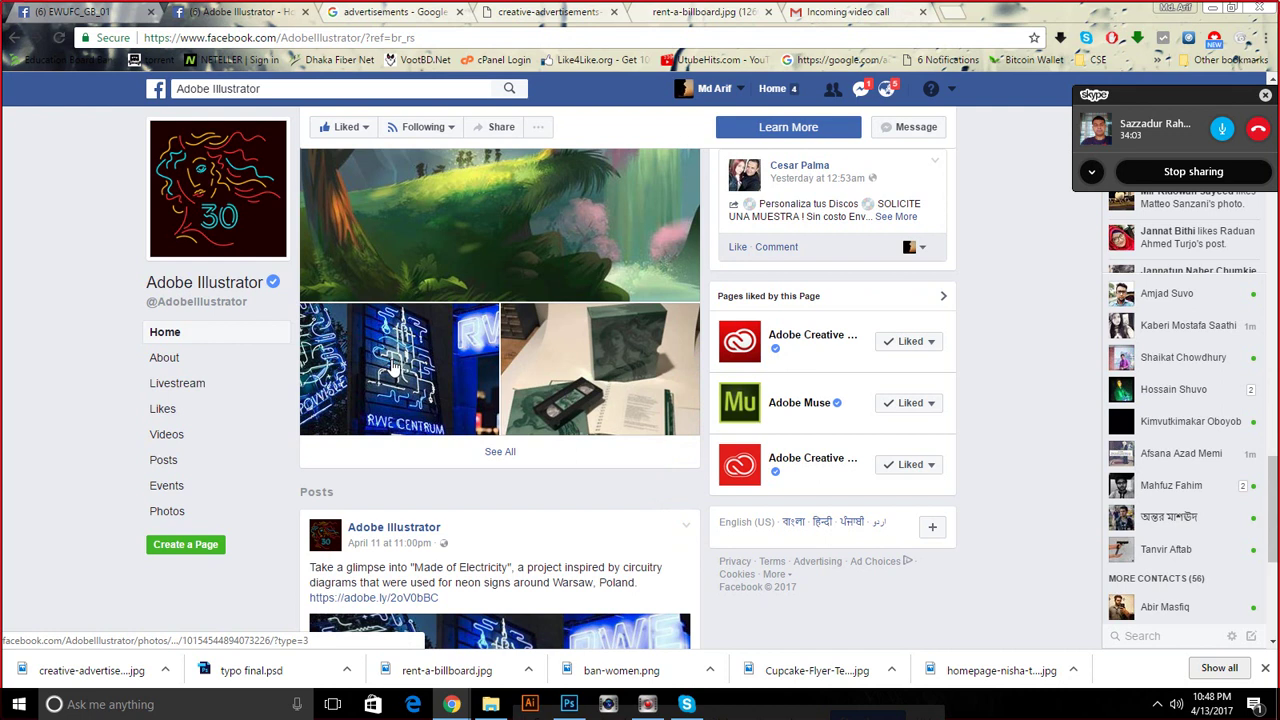
scroll(393, 368, "down", 2)
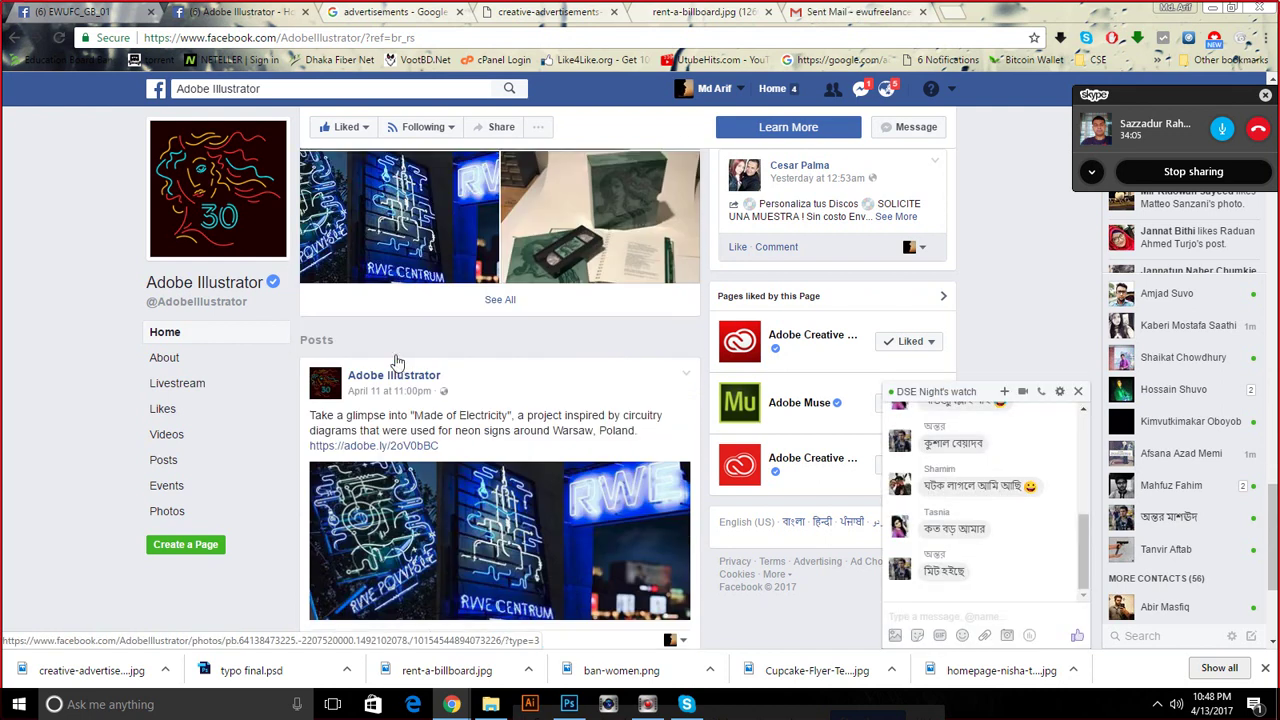
left_click(1078, 391)
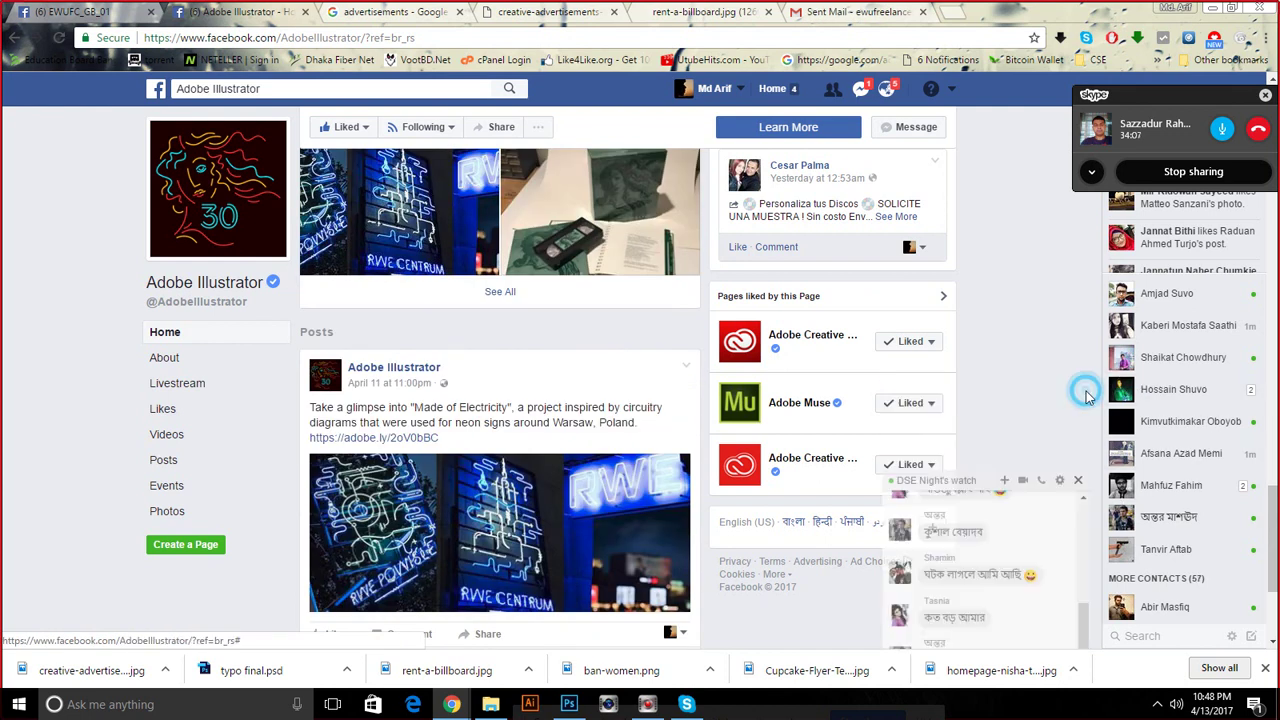
scroll(969, 375, "down", 2)
scroll(472, 345, "down", 2)
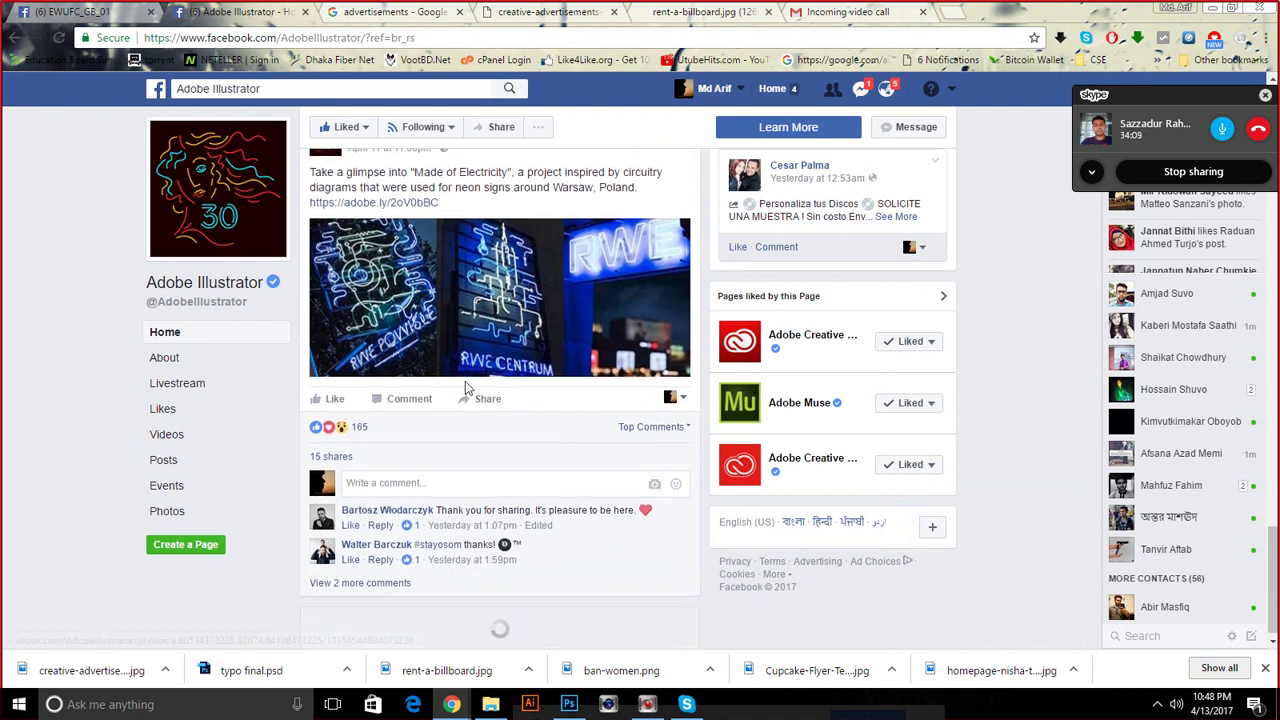
scroll(466, 390, "down", 5)
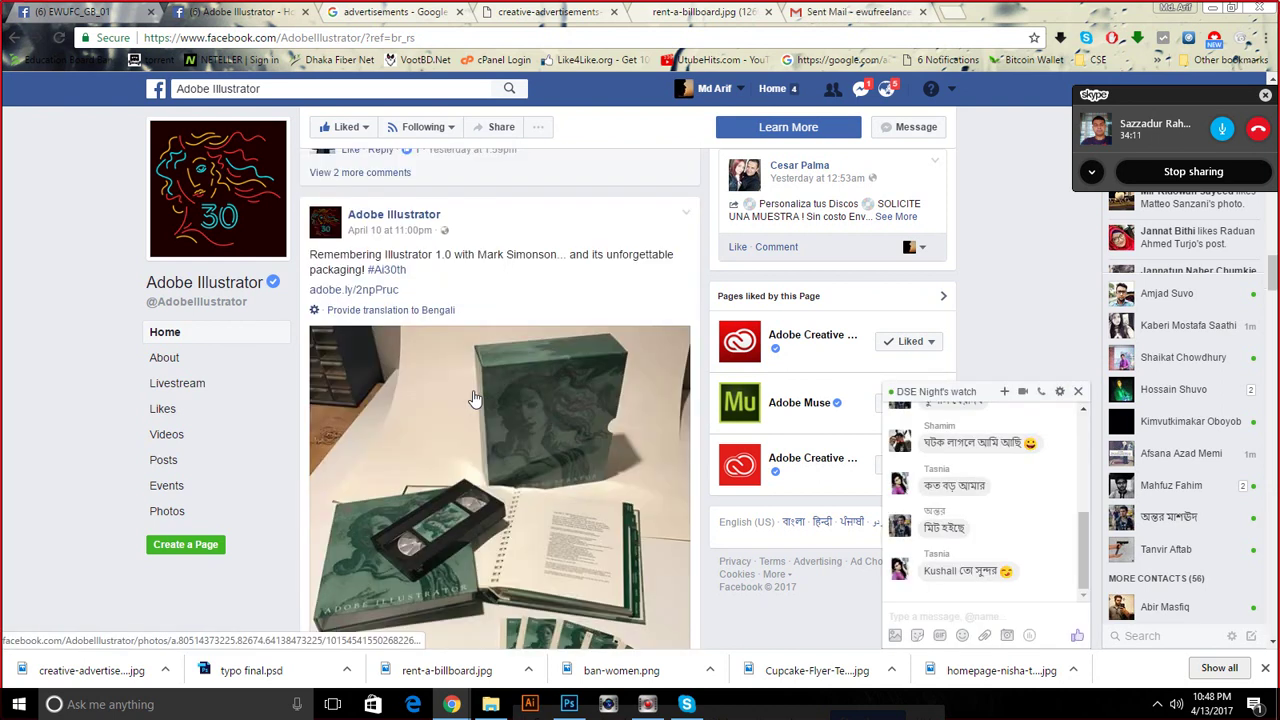
scroll(455, 480, "down", 4)
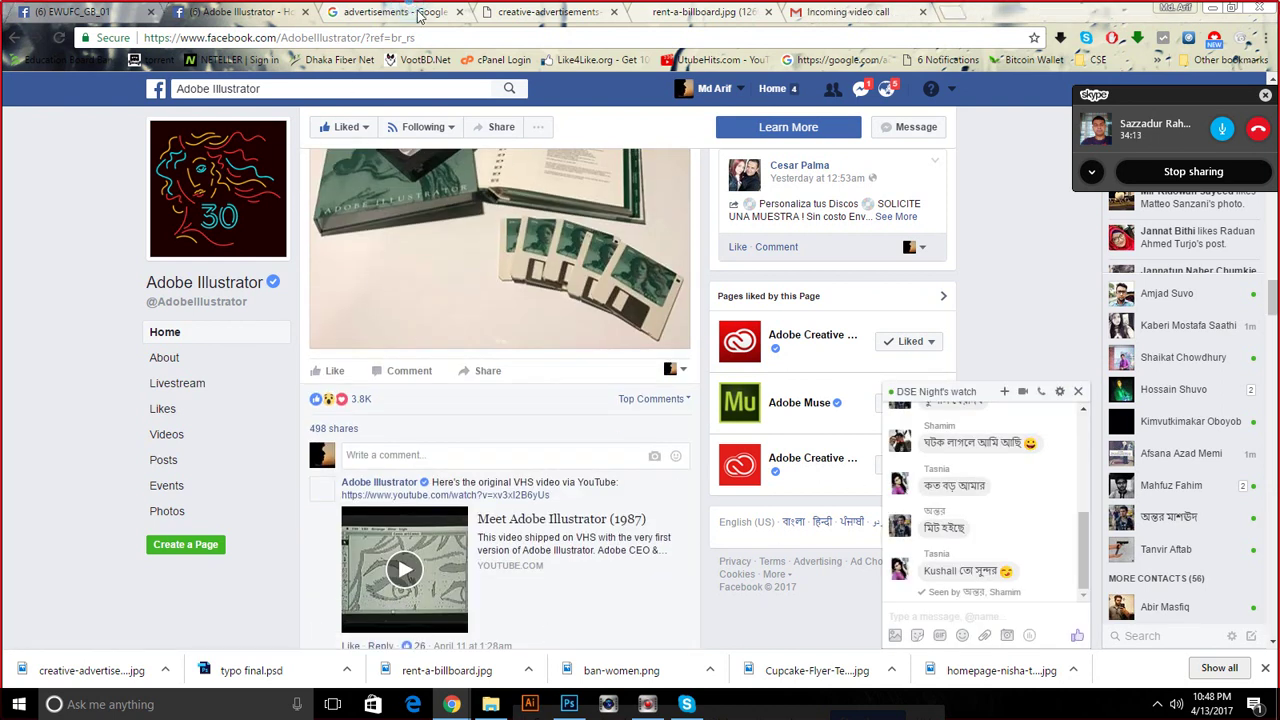
Browse the advertisement image results, then return to Photoshop
left_click(400, 12)
scroll(487, 167, "down", 5)
scroll(487, 167, "down", 2)
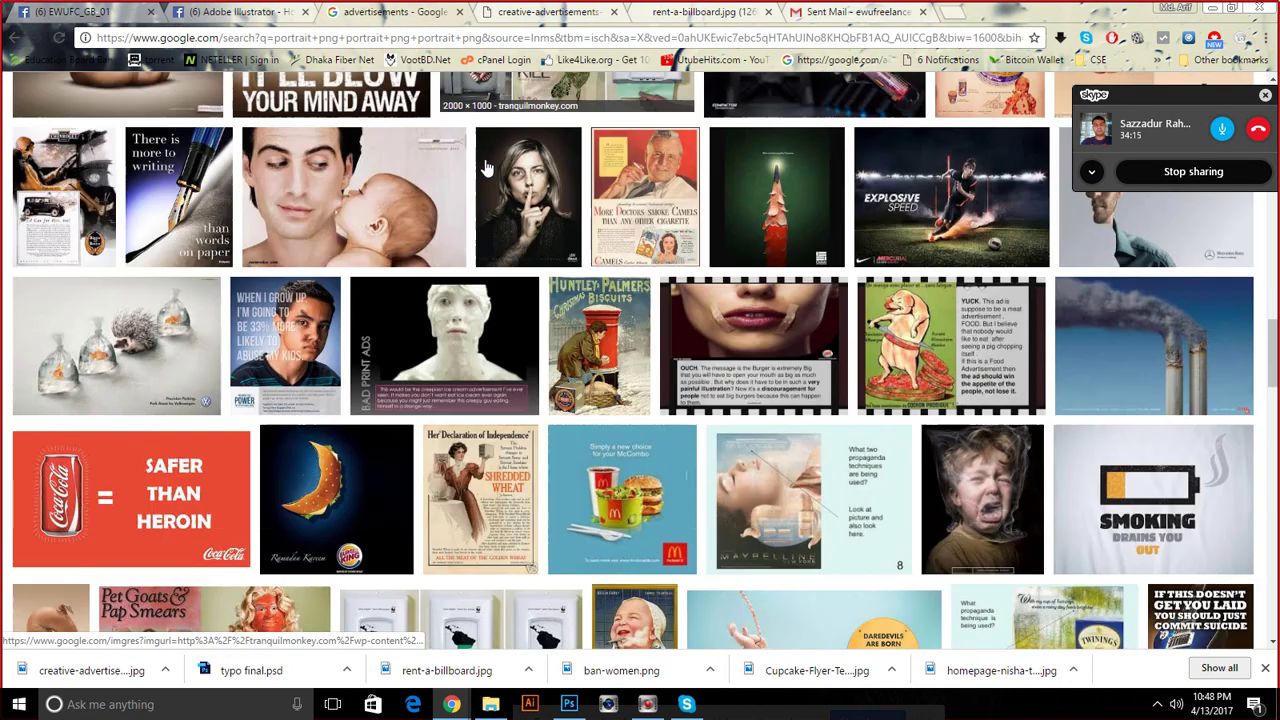
scroll(487, 167, "down", 3)
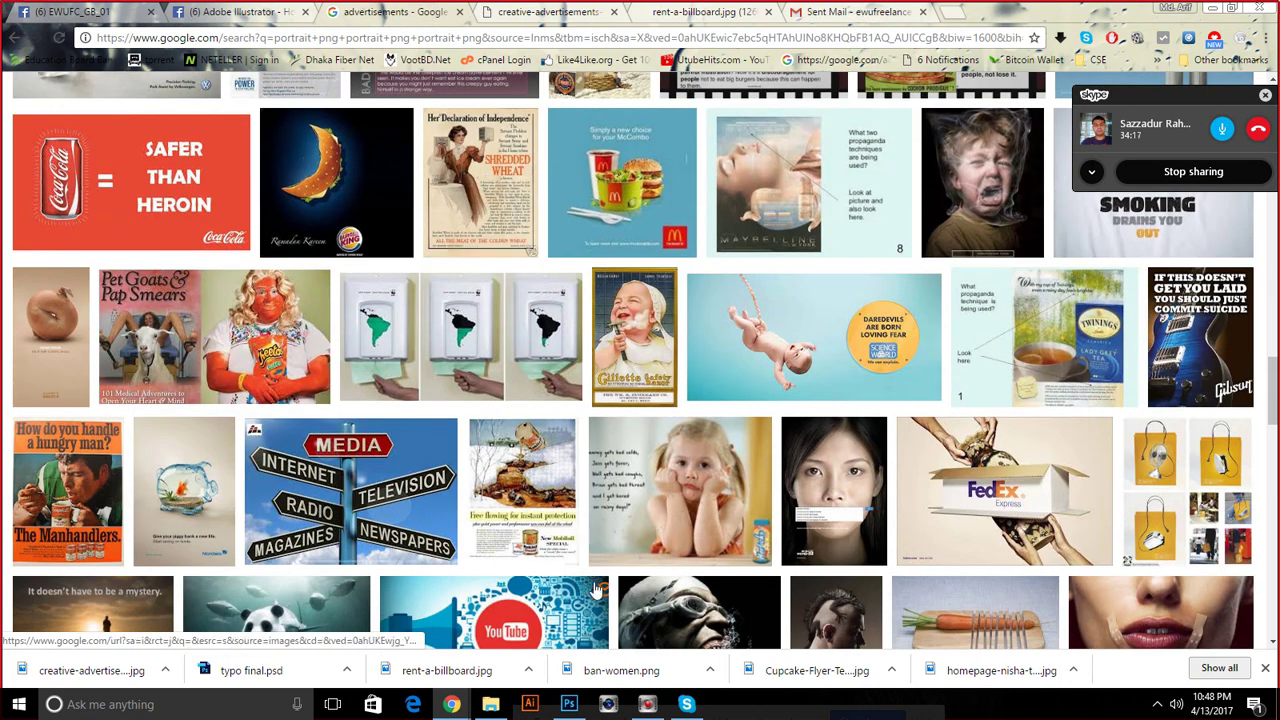
left_click(569, 704)
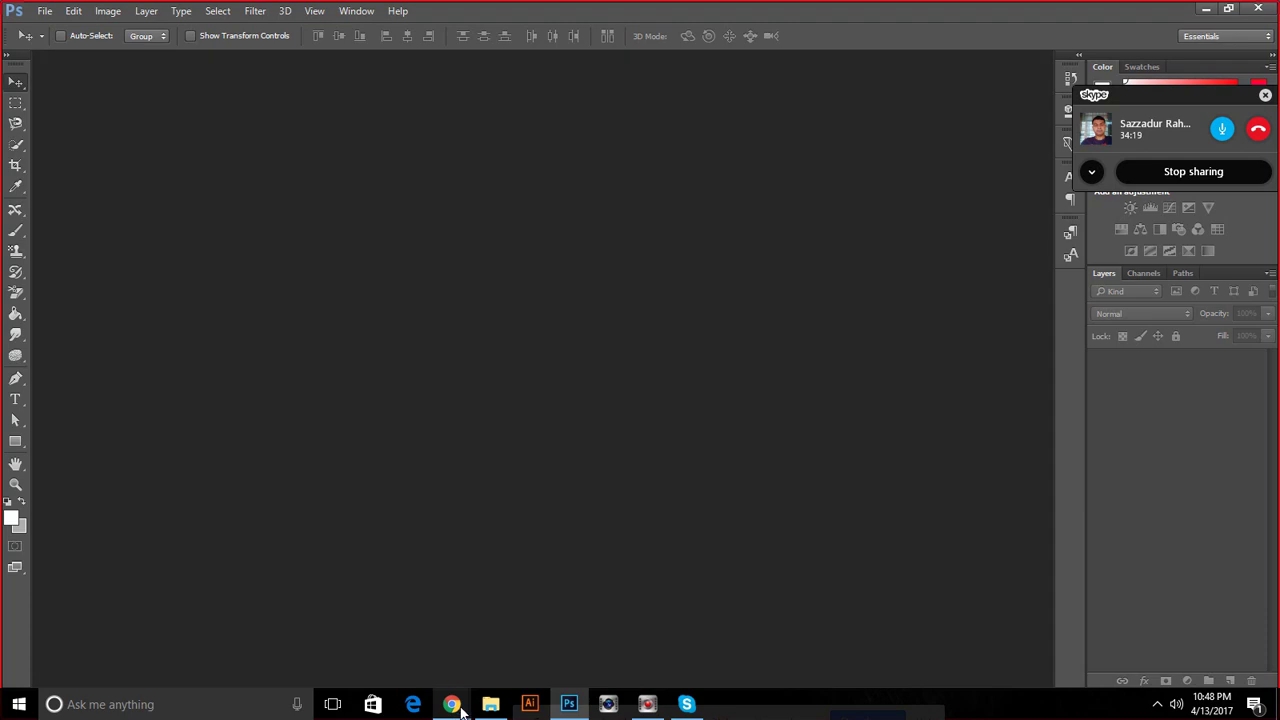
Check the Hangouts call, then bring up the New folder (2) image folder
mouse_move(452, 704)
left_click(434, 655)
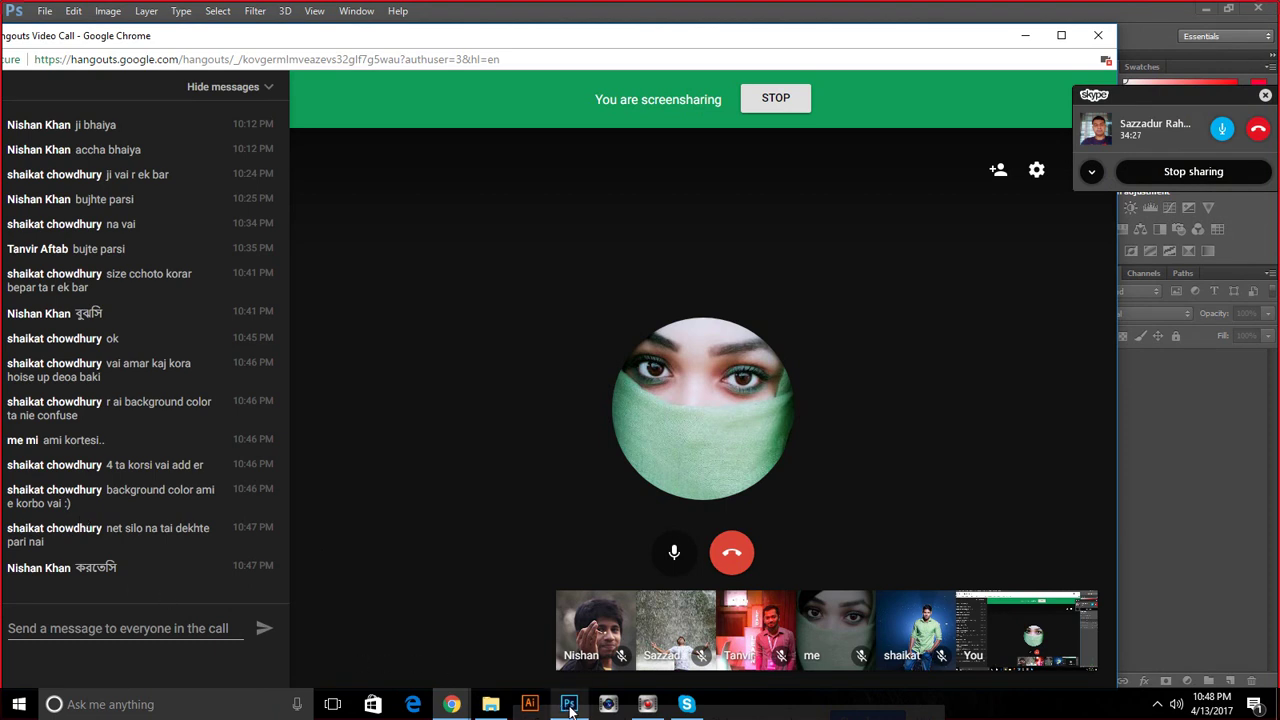
left_click(480, 660)
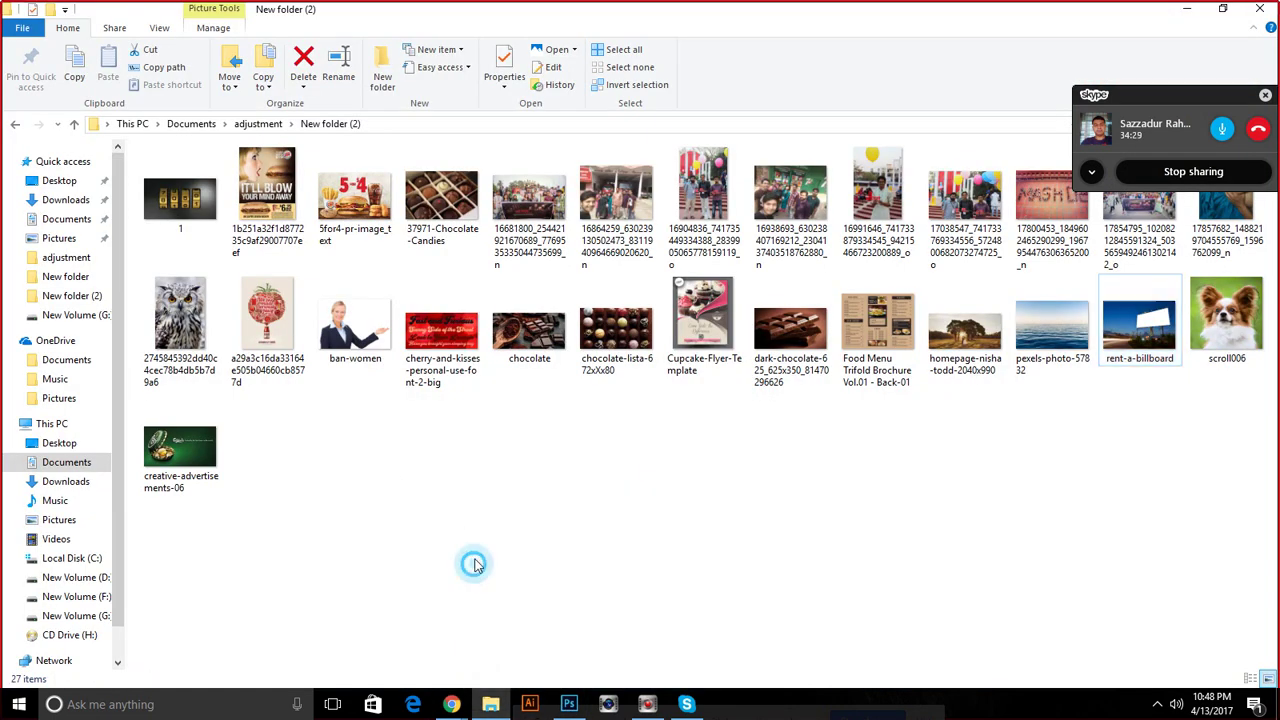
Open the Cupcake-Flyer-Template image in Photoshop from File Explorer and zoom to inspect it
mouse_move(703, 315)
left_mouse_down()
mouse_move(585, 712)
mouse_move(387, 305)
left_mouse_up()
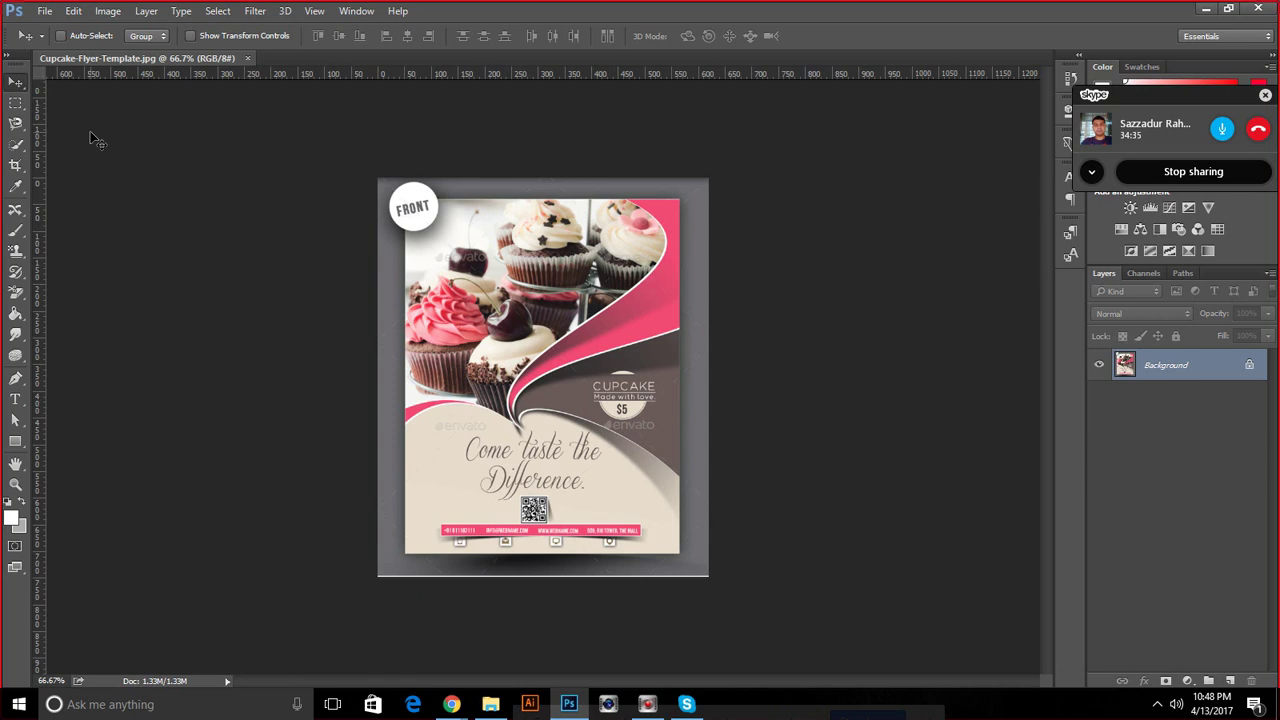
left_click(15, 103)
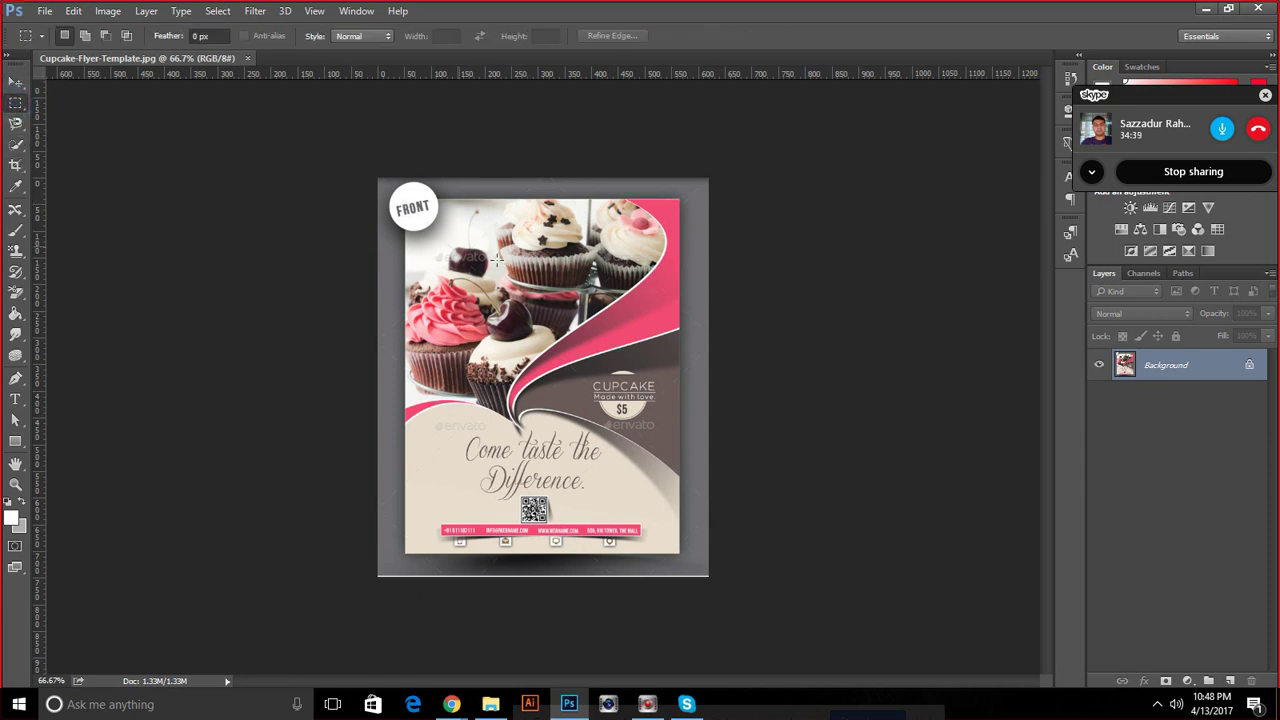
scroll(618, 354, "up", 3)
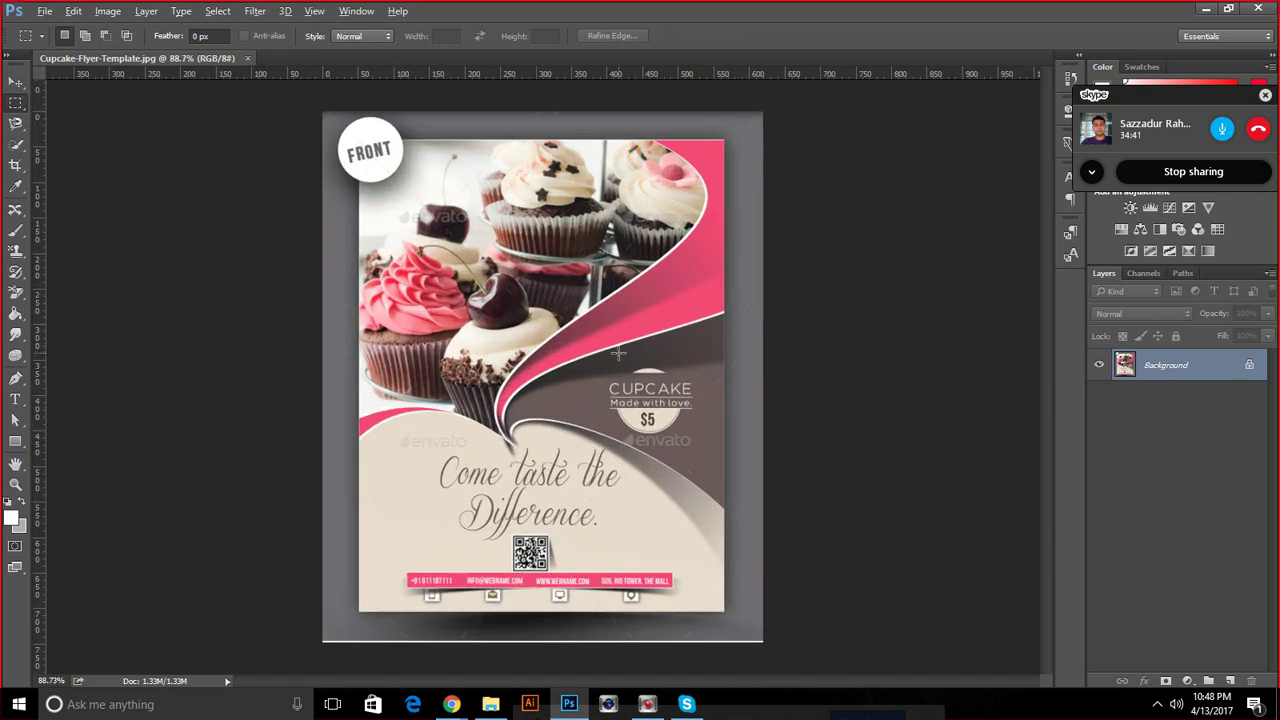
scroll(618, 352, "up", 1)
scroll(618, 352, "up", 1)
scroll(640, 400, "up", 1)
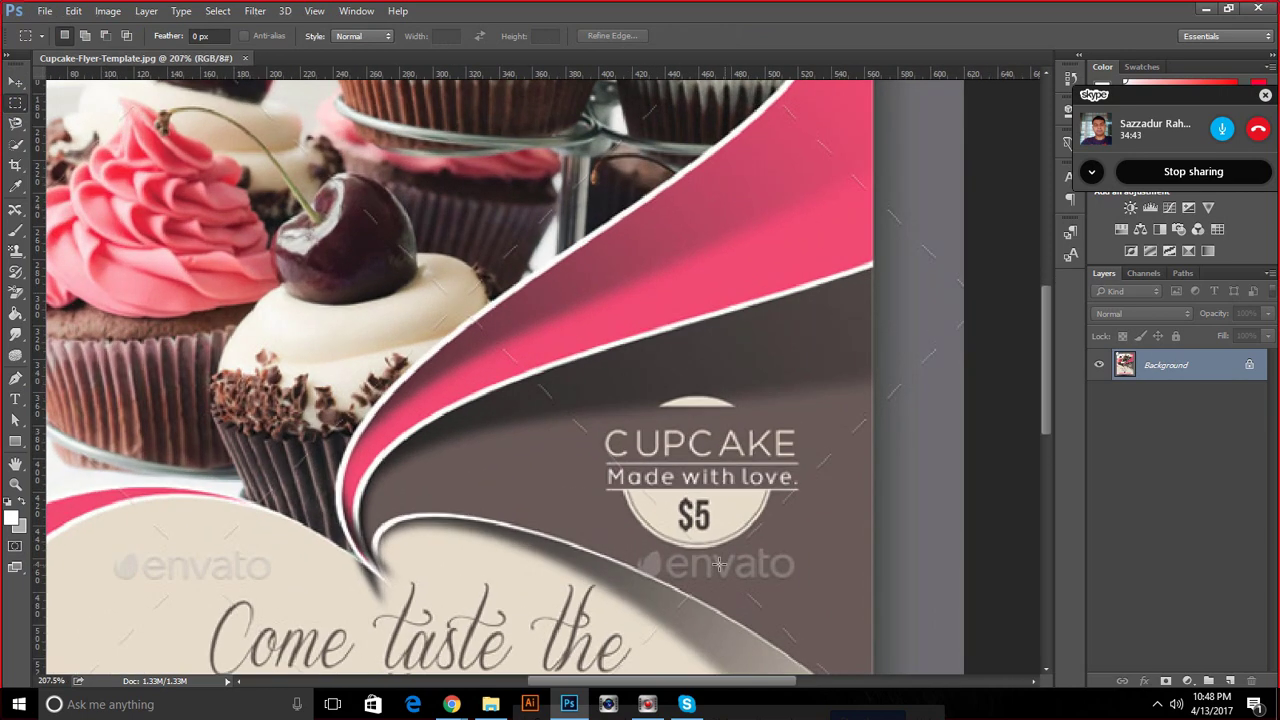
scroll(790, 445, "down", 2)
scroll(810, 430, "down", 1)
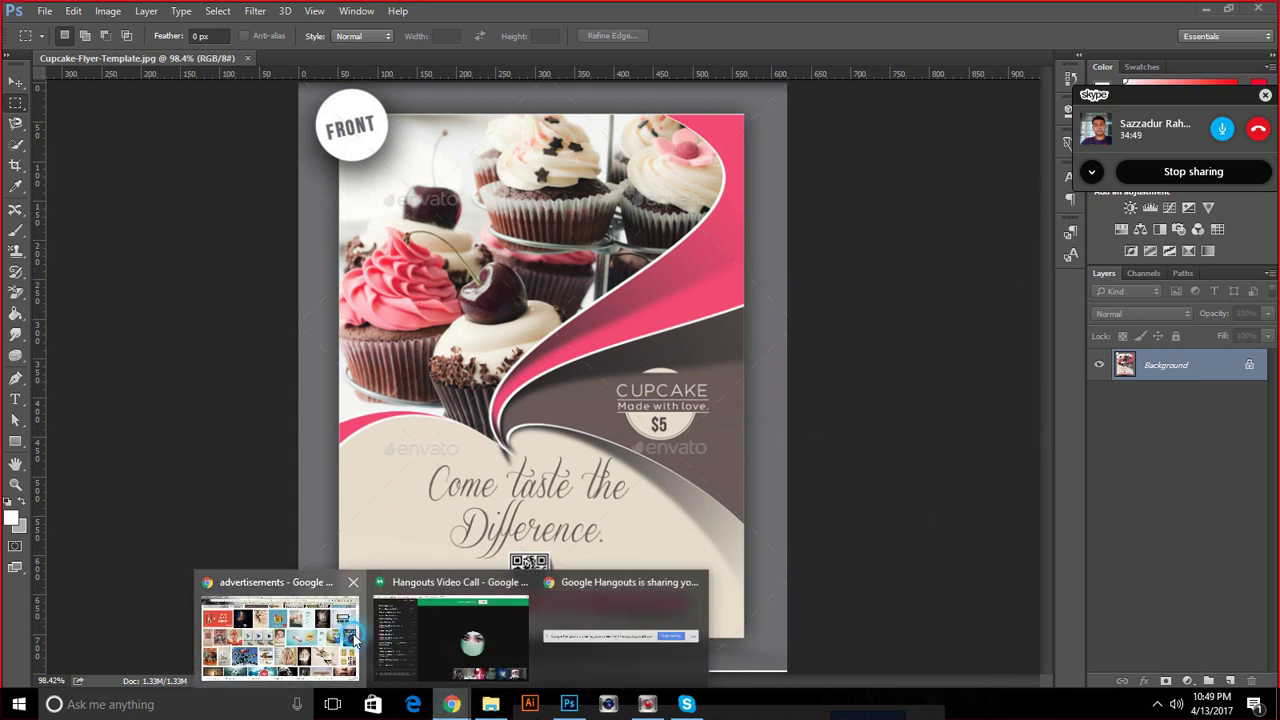
left_click(352, 638)
Load graphicriver.net in the browser and scroll through its homepage
left_click(499, 22)
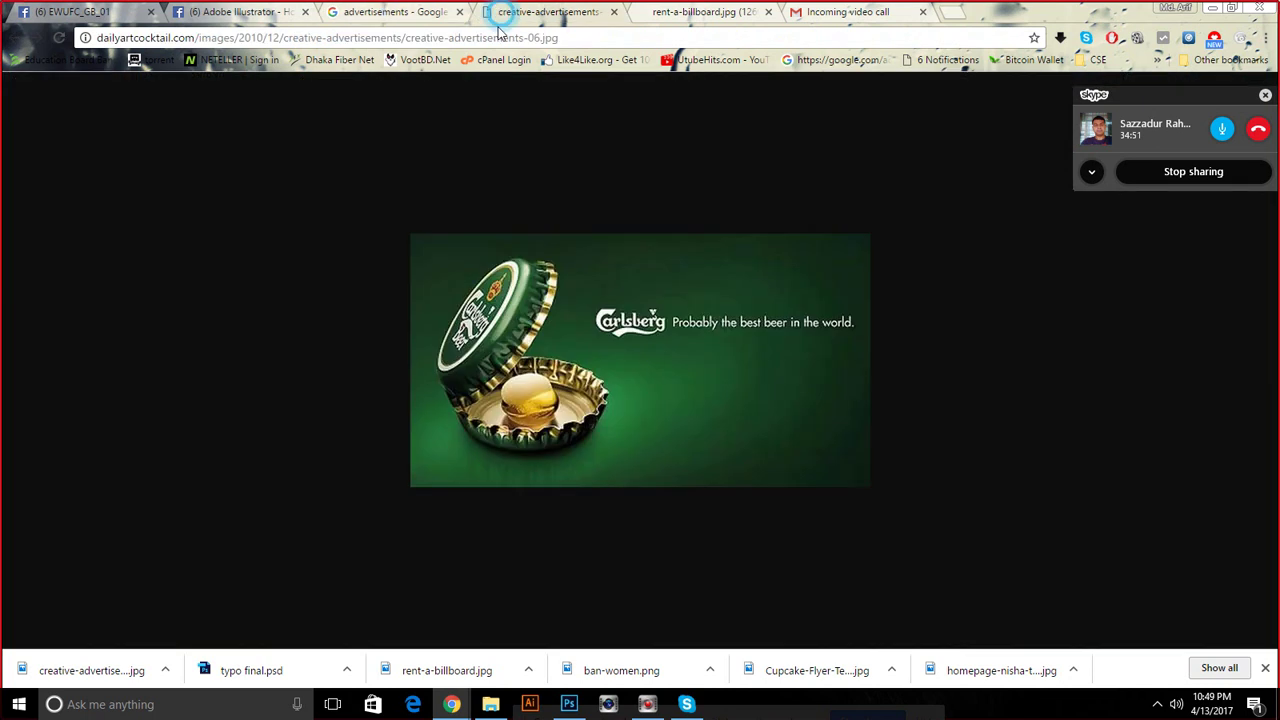
type("GRA")
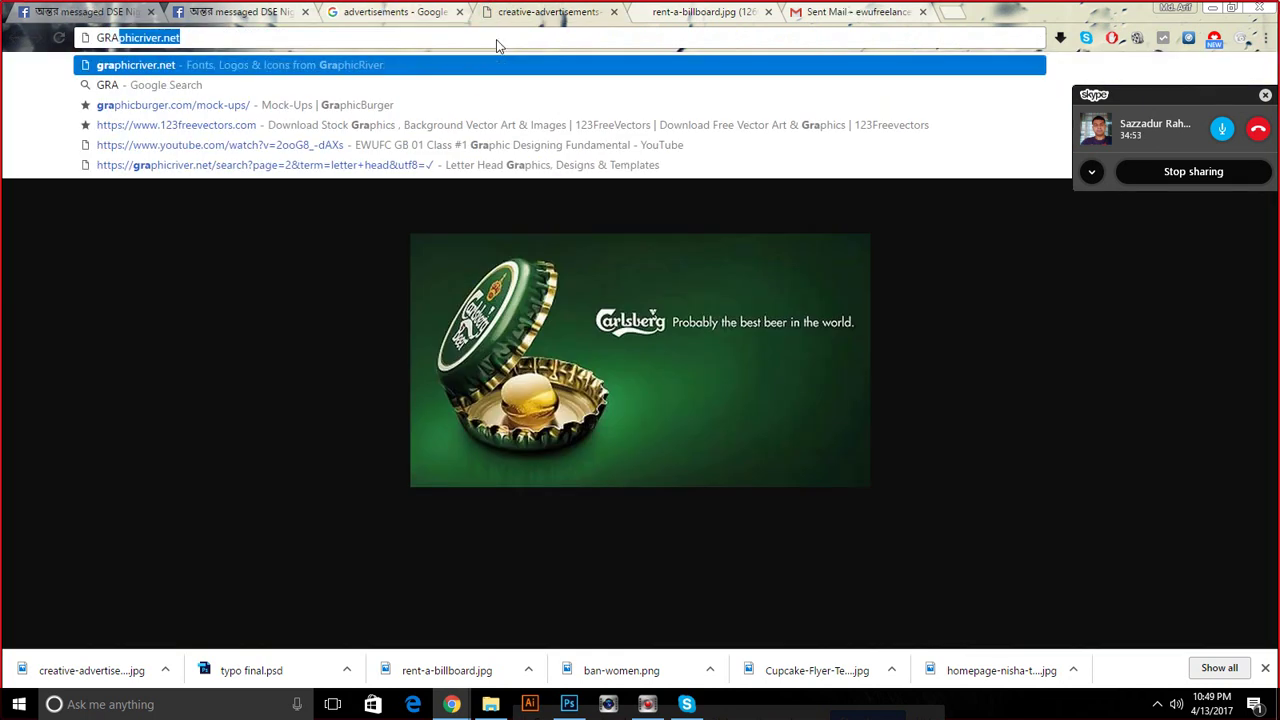
key("Right")
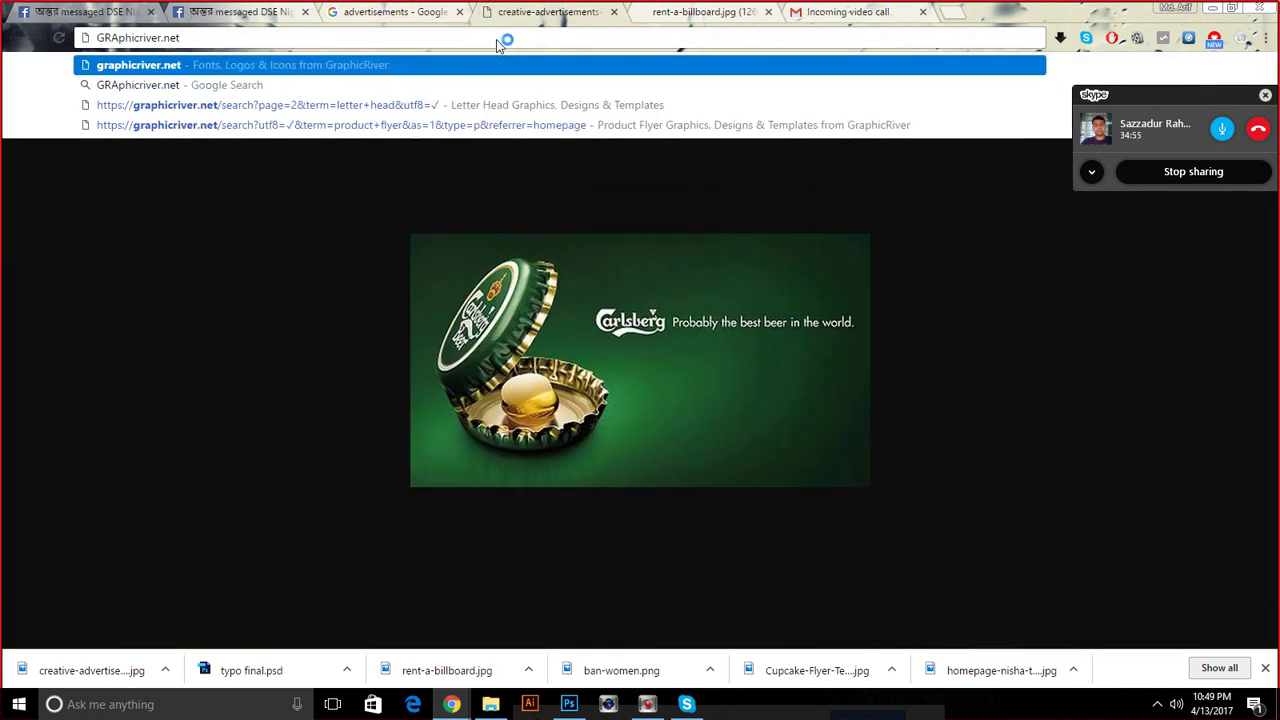
key("Return")
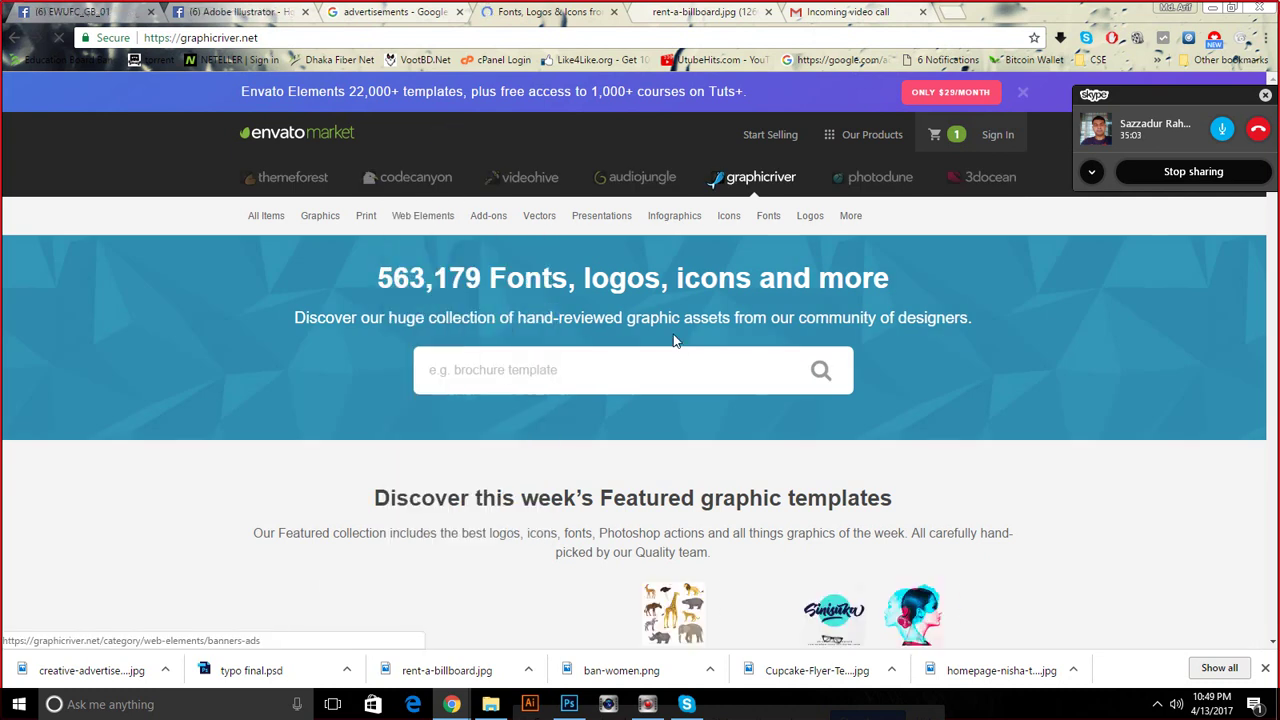
scroll(684, 370, "down", 3)
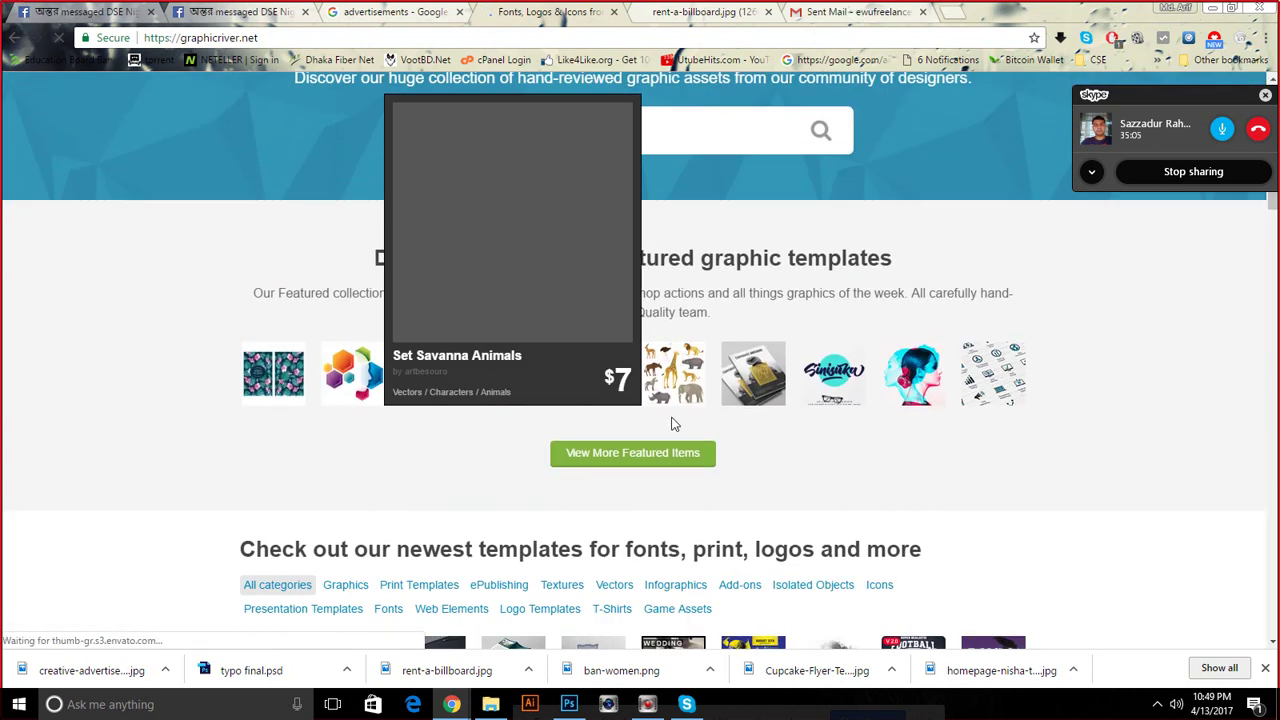
scroll(778, 390, "down", 3)
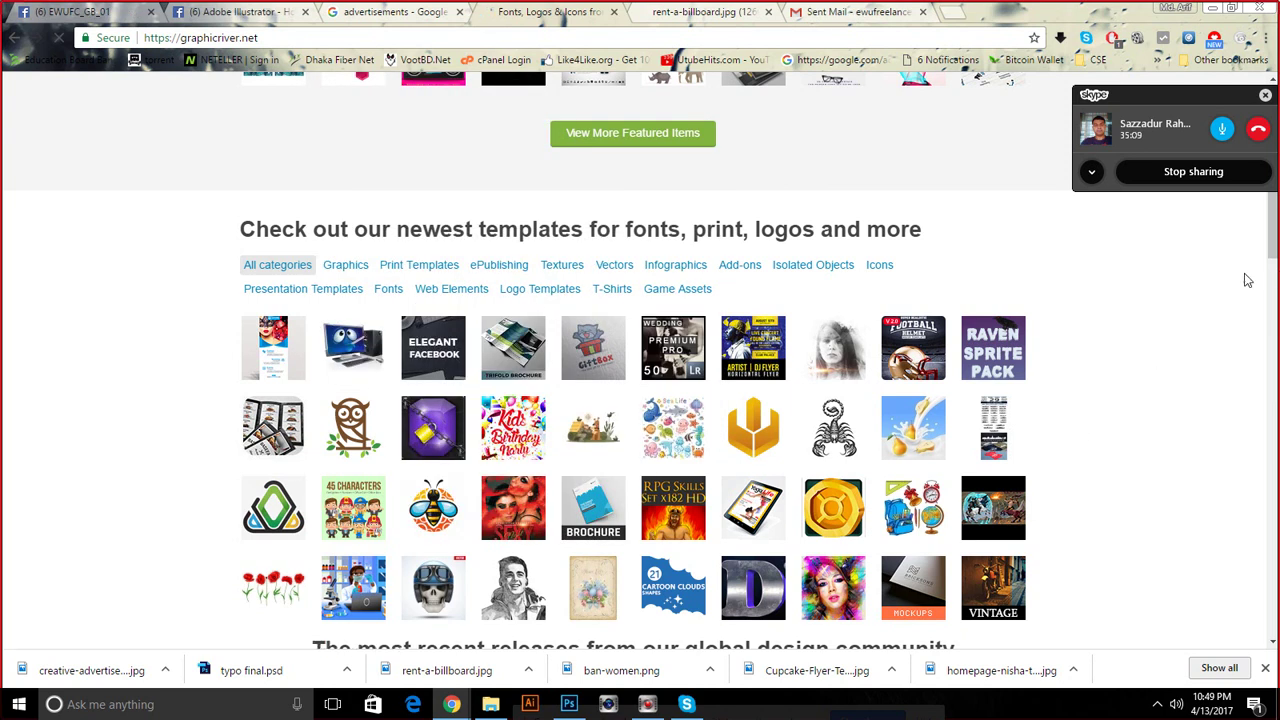
scroll(998, 308, "up", 4)
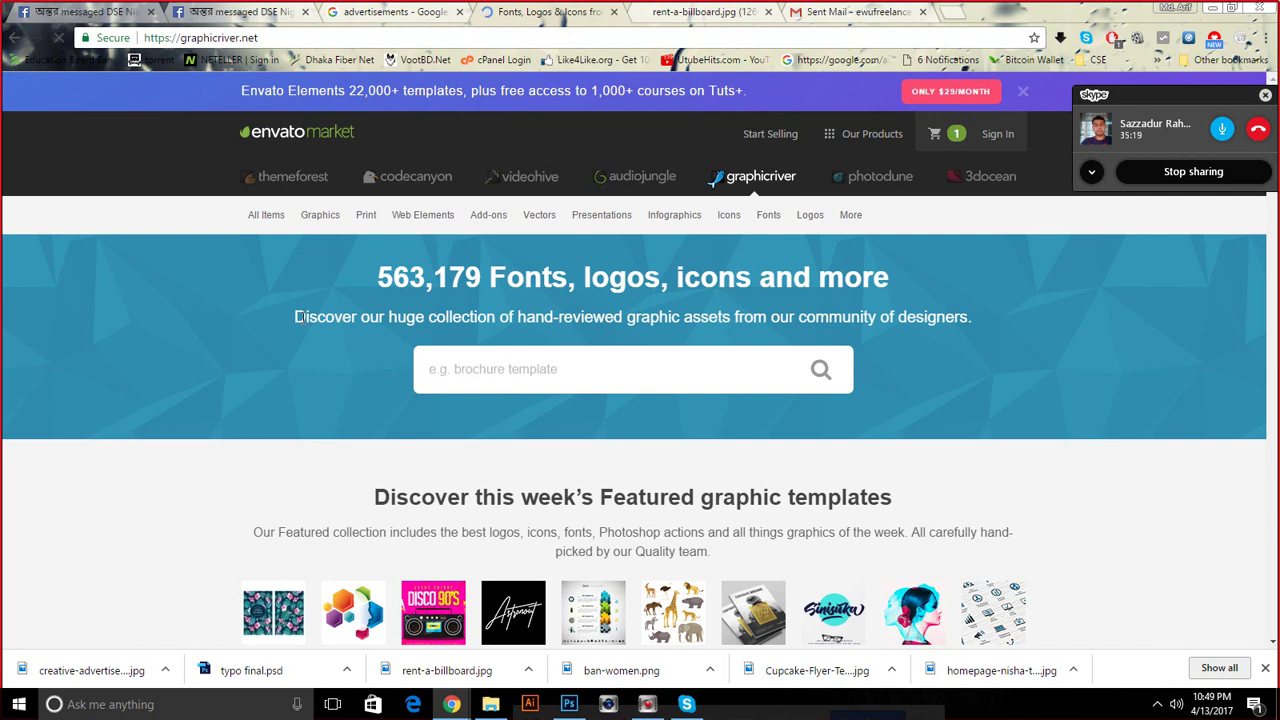
Search GraphicRiver for 'flyer', then return to the cupcake flyer in Photoshop
type("FLYER")
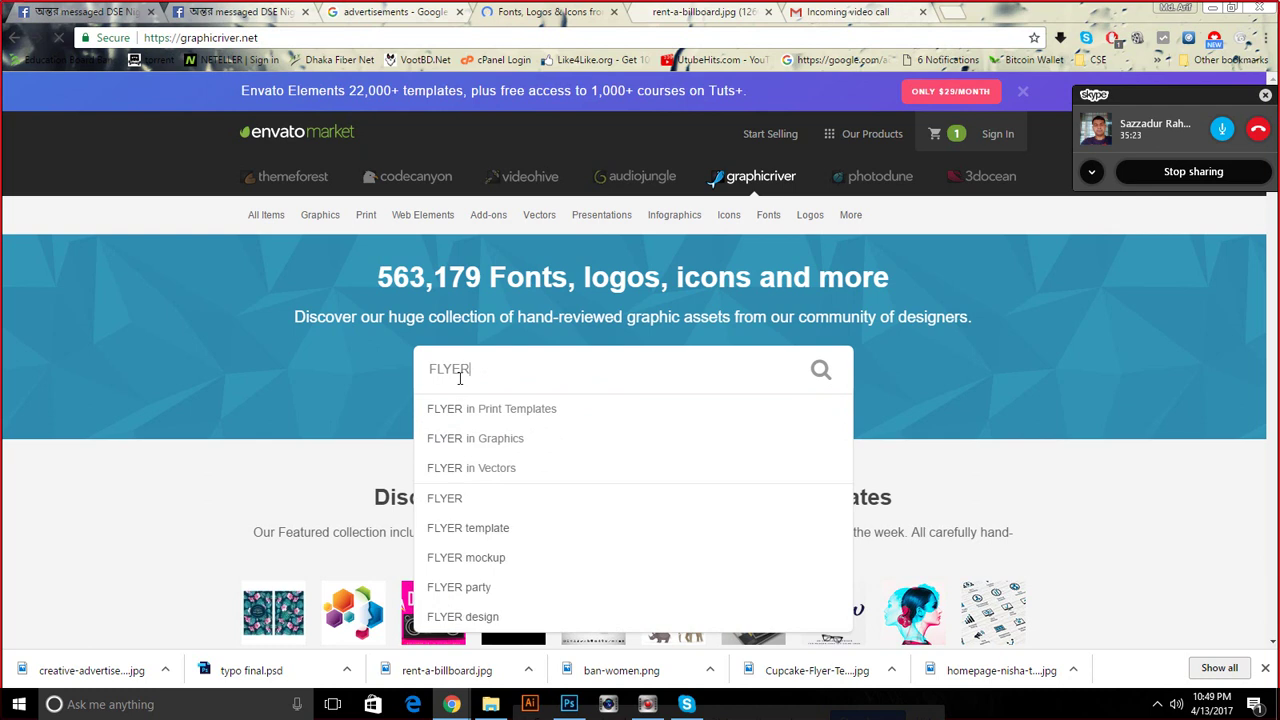
left_click(495, 440)
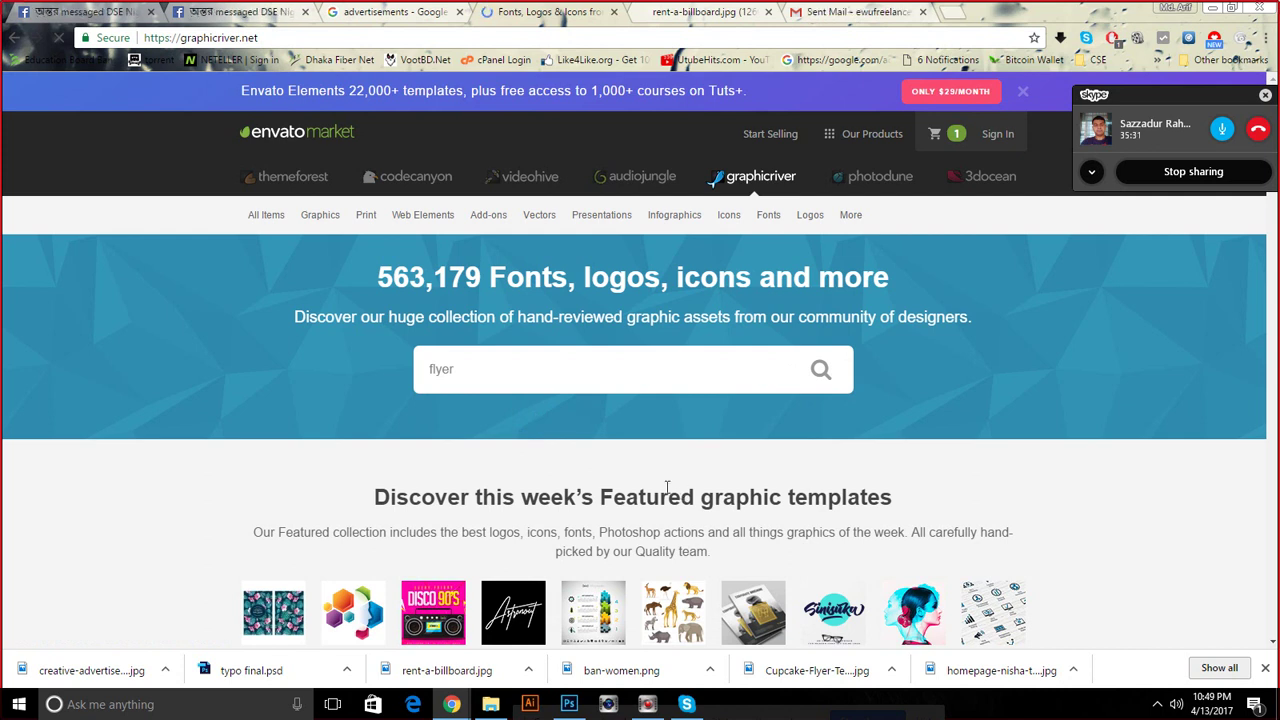
left_click(573, 705)
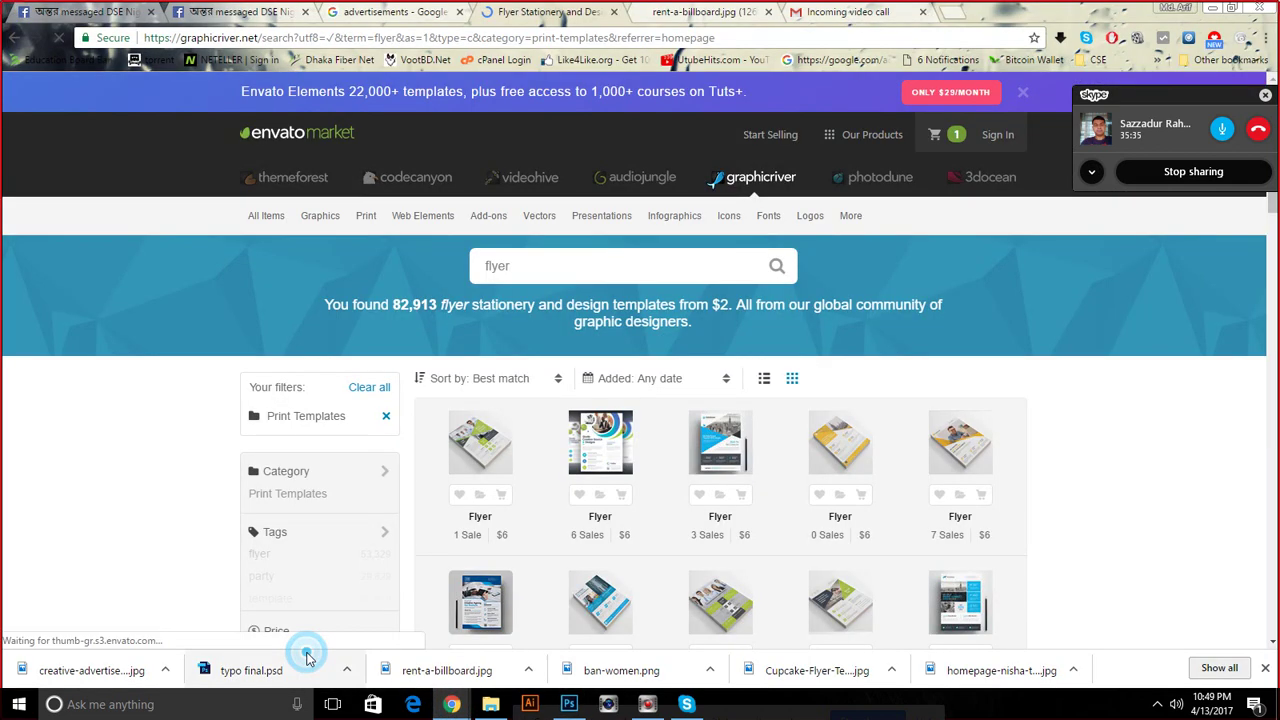
mouse_move(452, 704)
left_click(280, 640)
scroll(560, 407, "down", 1)
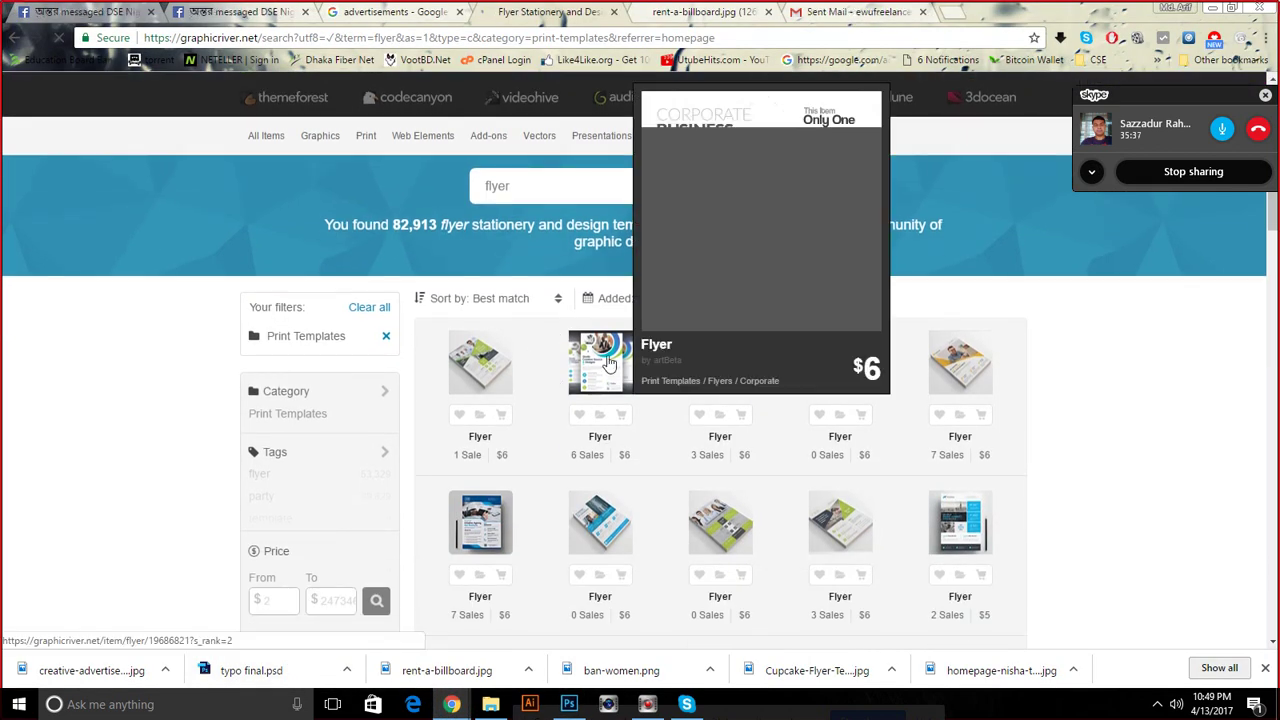
left_click(608, 362)
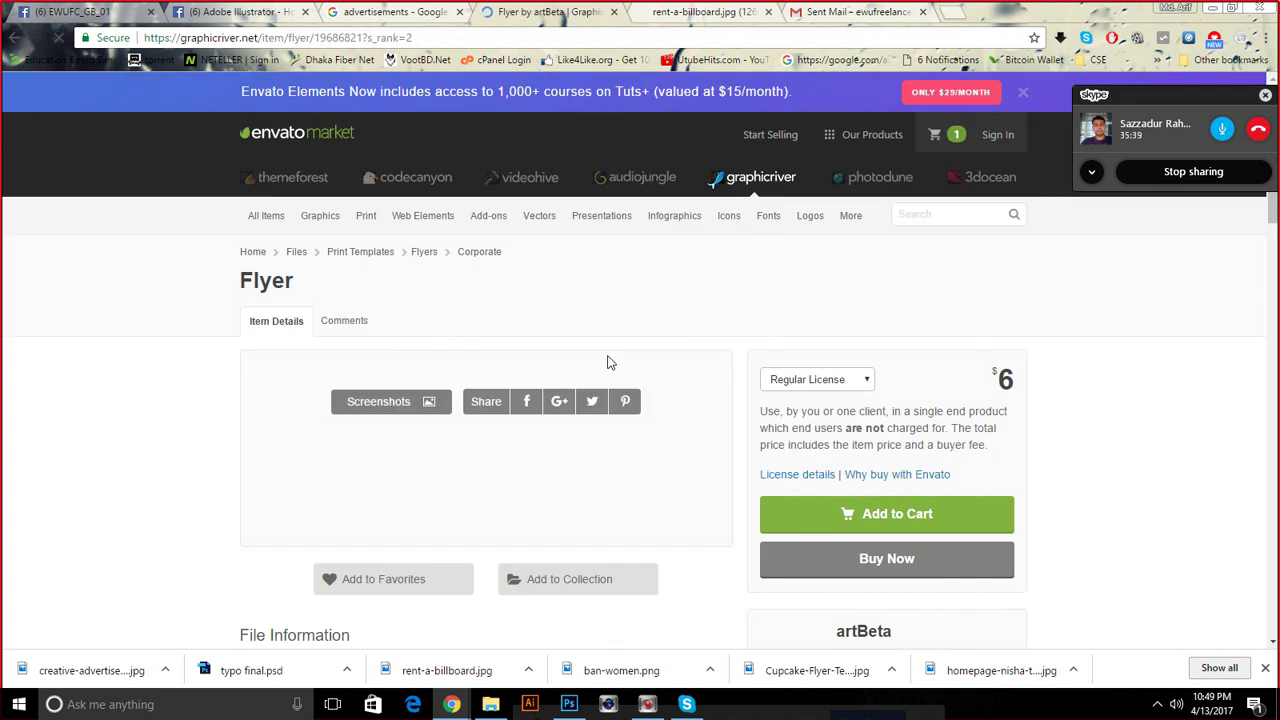
scroll(608, 362, "down", 1)
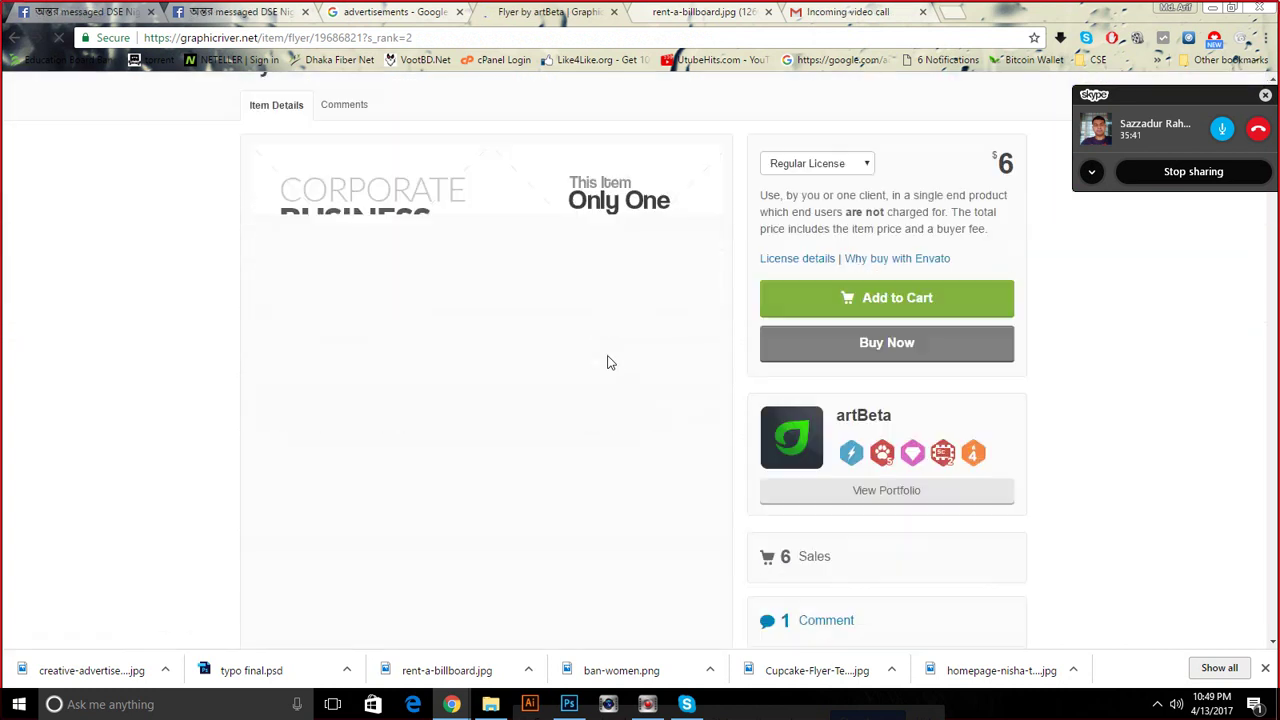
scroll(608, 362, "down", 2)
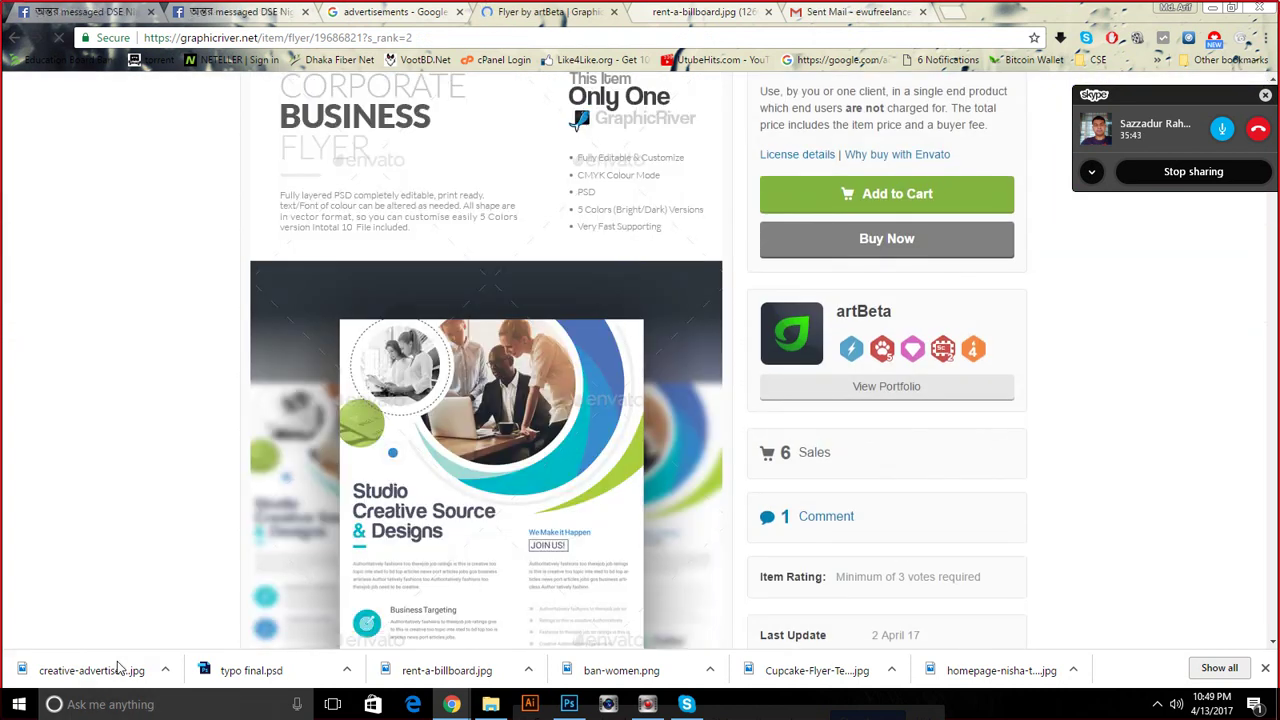
scroll(560, 430, "down", 4)
scroll(1009, 104, "up", 2)
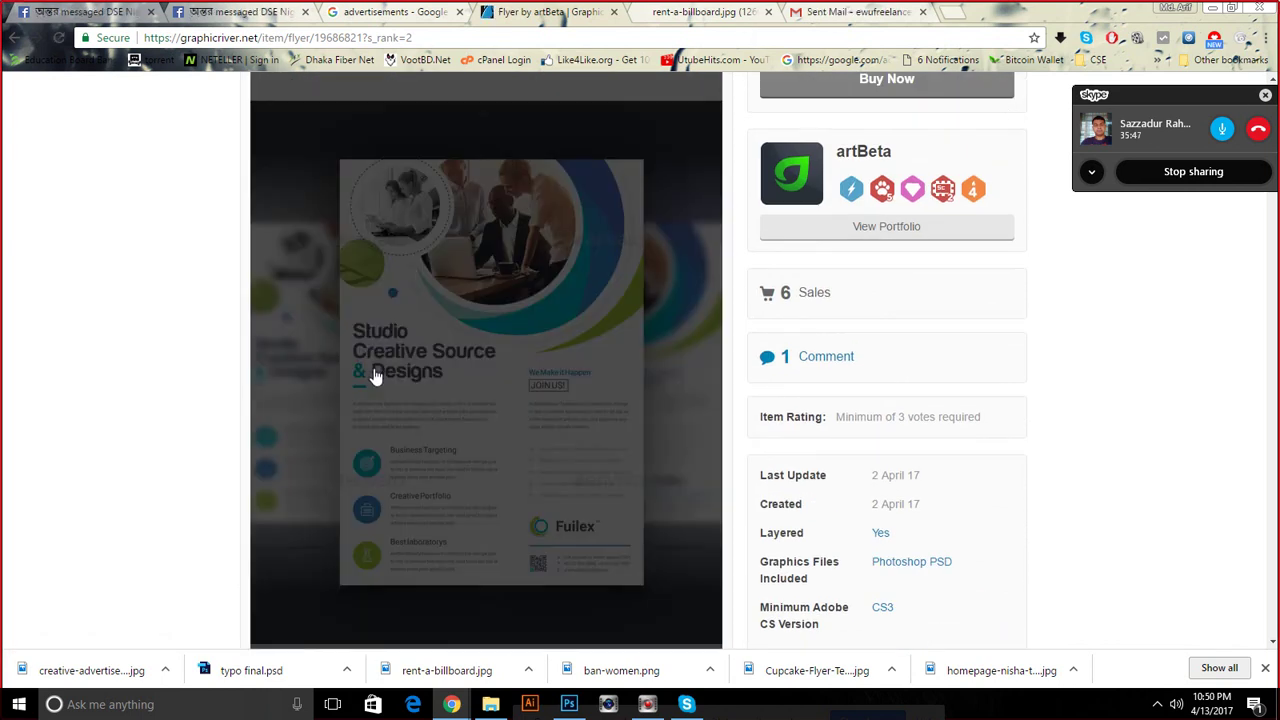
scroll(722, 309, "down", 4)
scroll(722, 309, "down", 1)
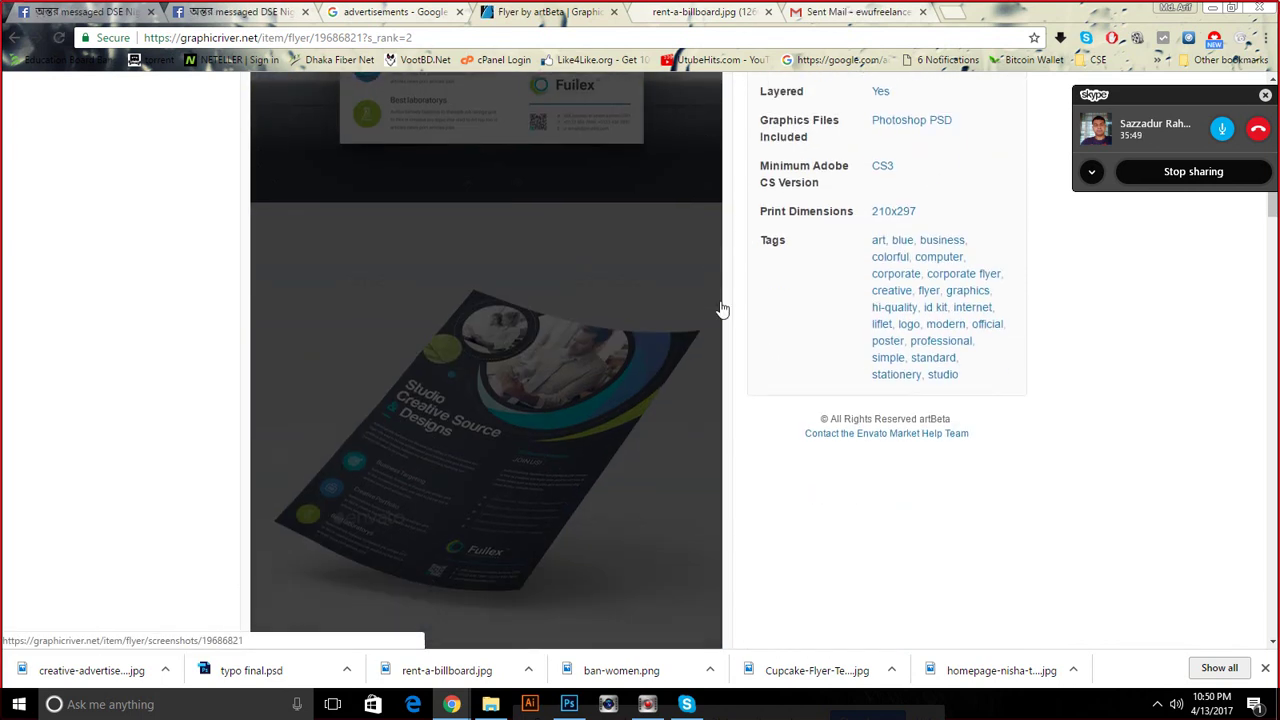
scroll(722, 309, "down", 1)
scroll(722, 309, "down", 3)
scroll(722, 309, "down", 3)
scroll(722, 309, "down", 3)
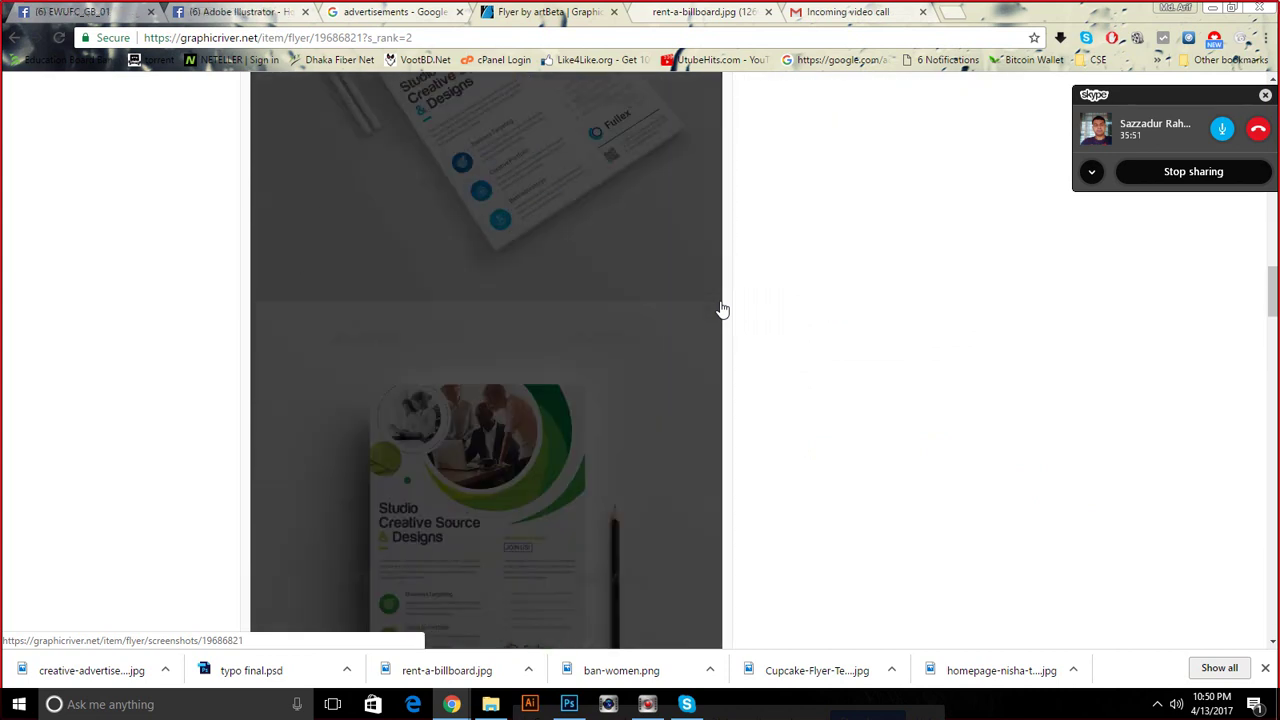
scroll(722, 309, "down", 3)
scroll(722, 309, "down", 3)
scroll(722, 309, "down", 2)
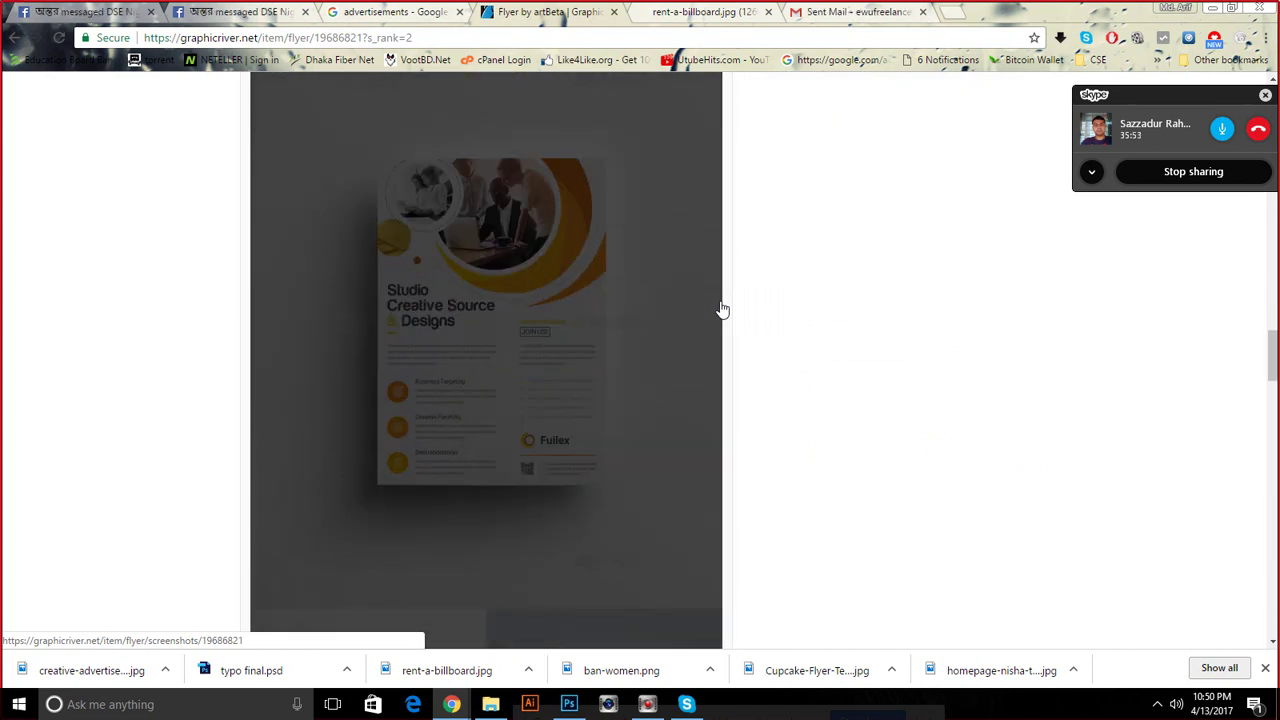
scroll(722, 309, "down", 3)
scroll(722, 309, "up", 1)
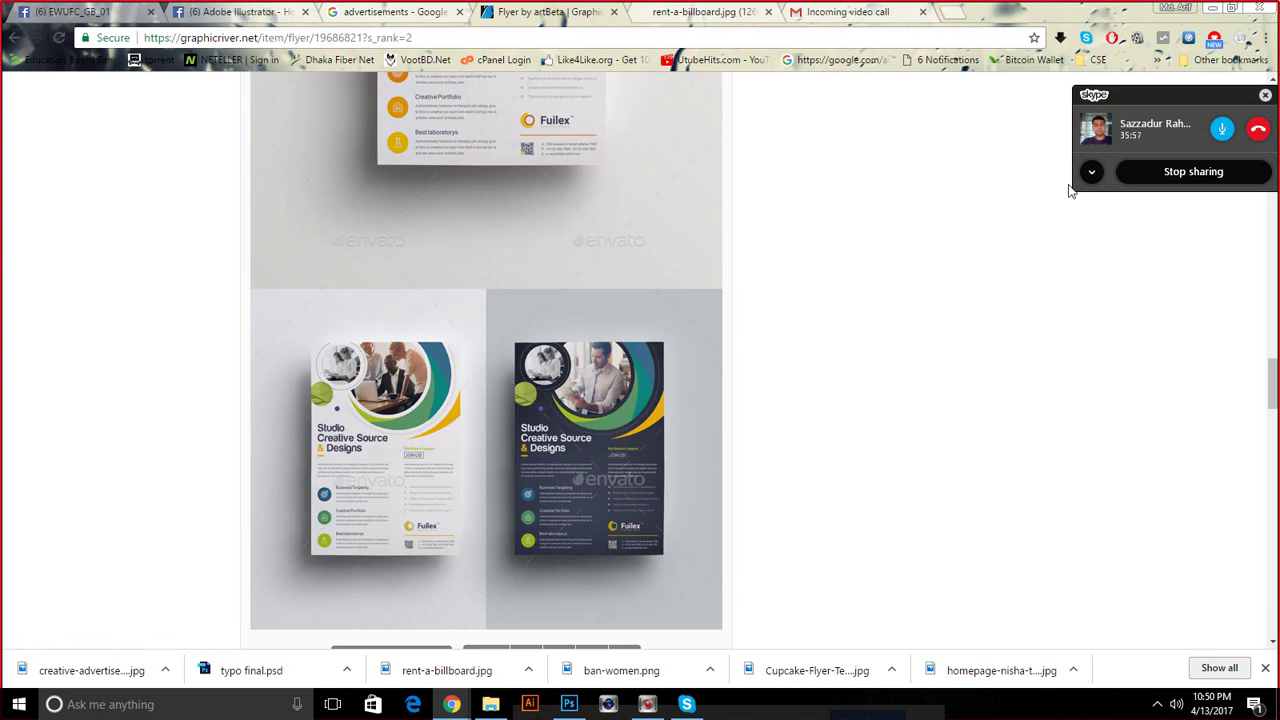
scroll(1057, 194, "up", 2)
scroll(586, 323, "up", 3)
left_click(582, 321)
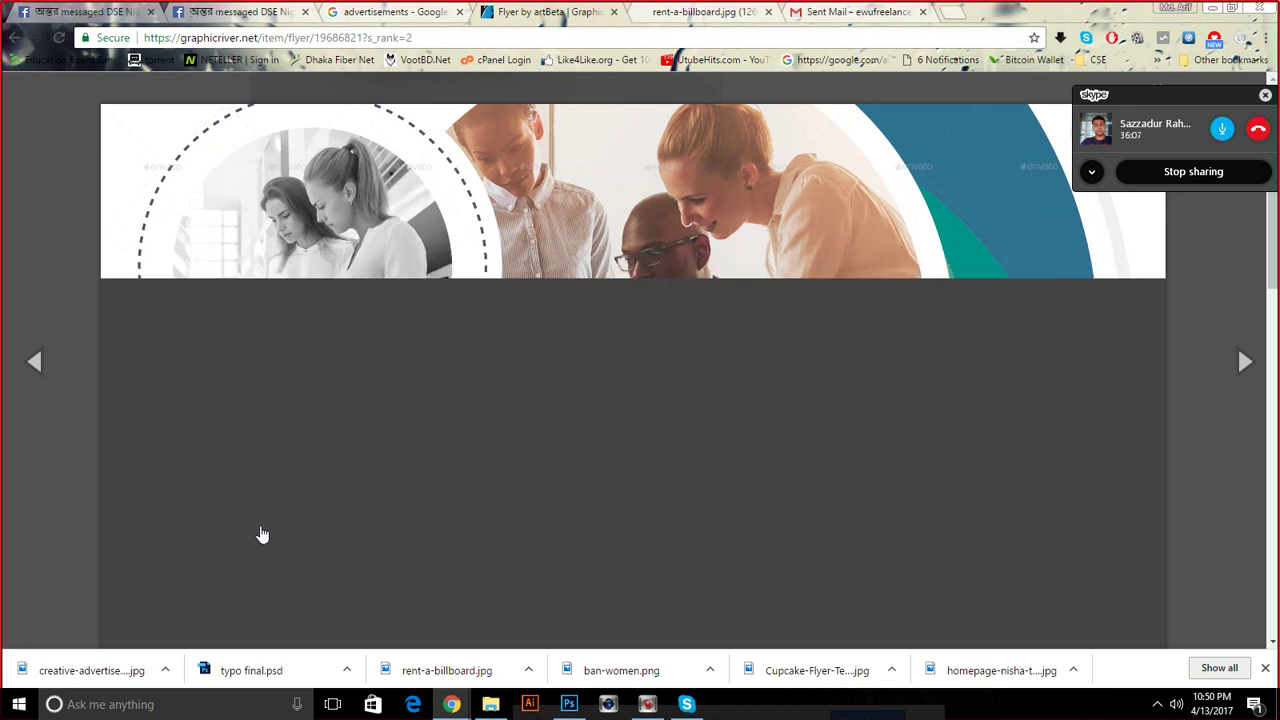
left_click(14, 40)
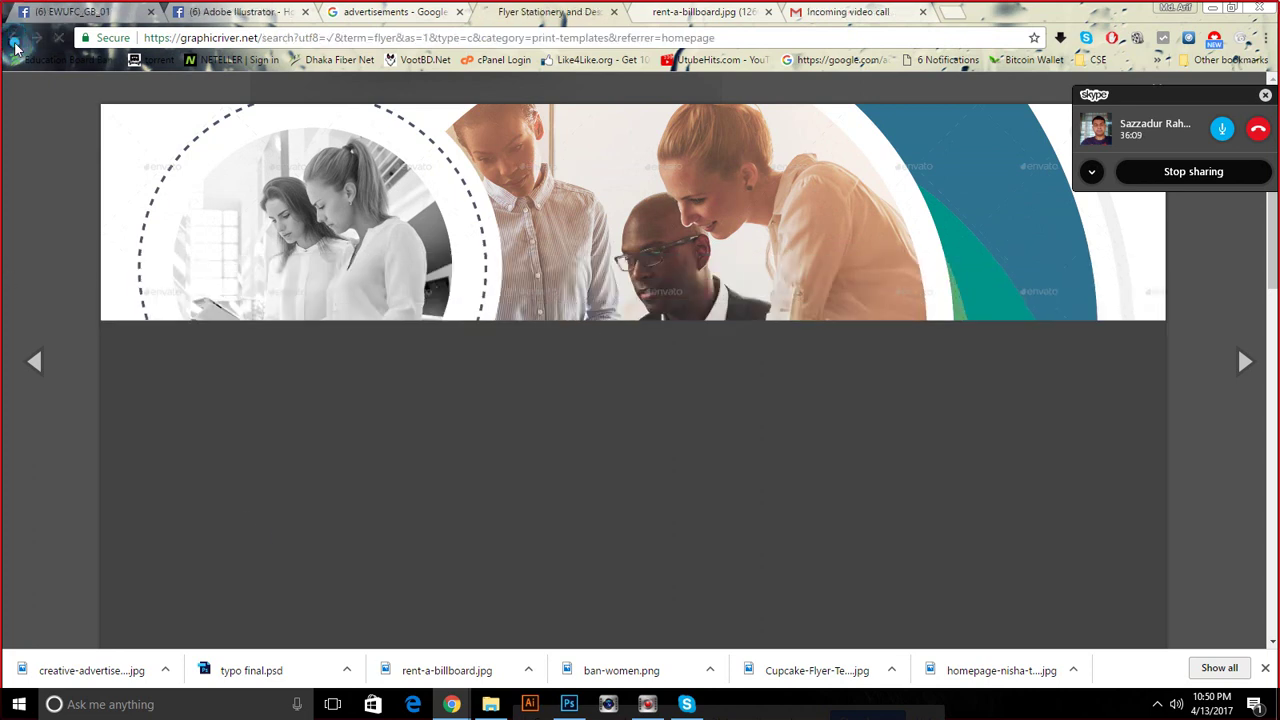
scroll(528, 477, "down", 4)
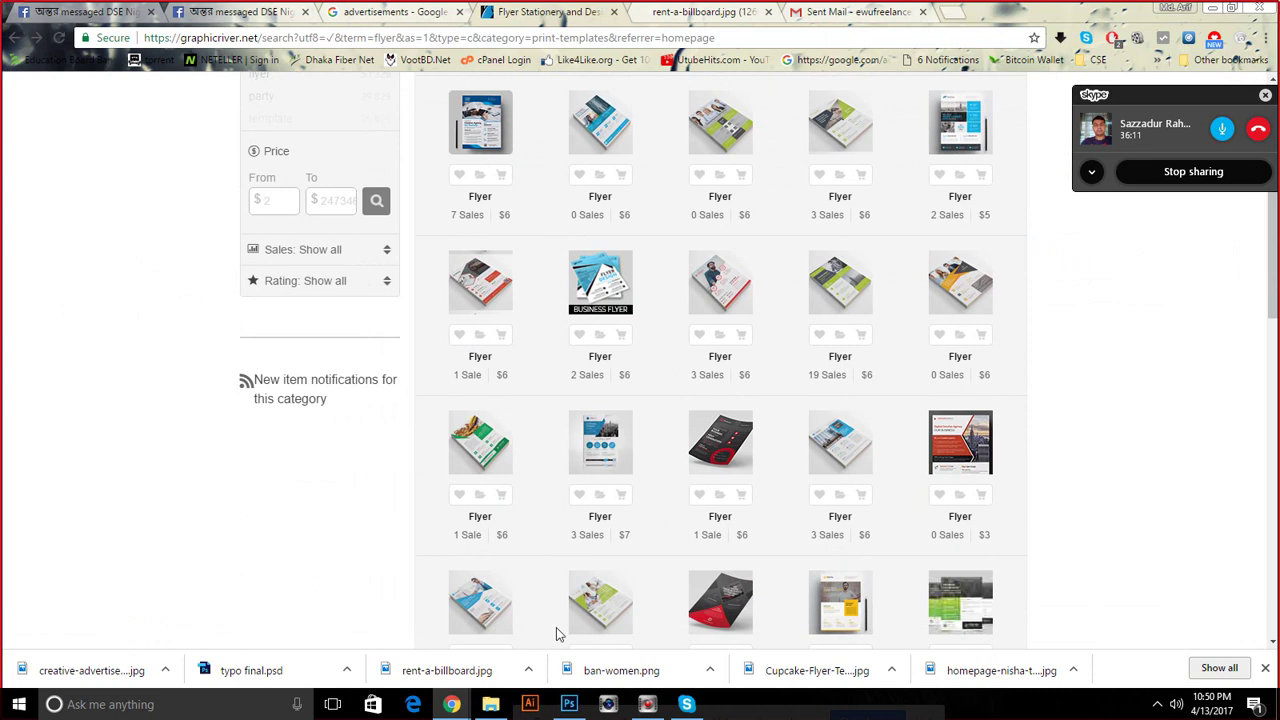
left_click(569, 704)
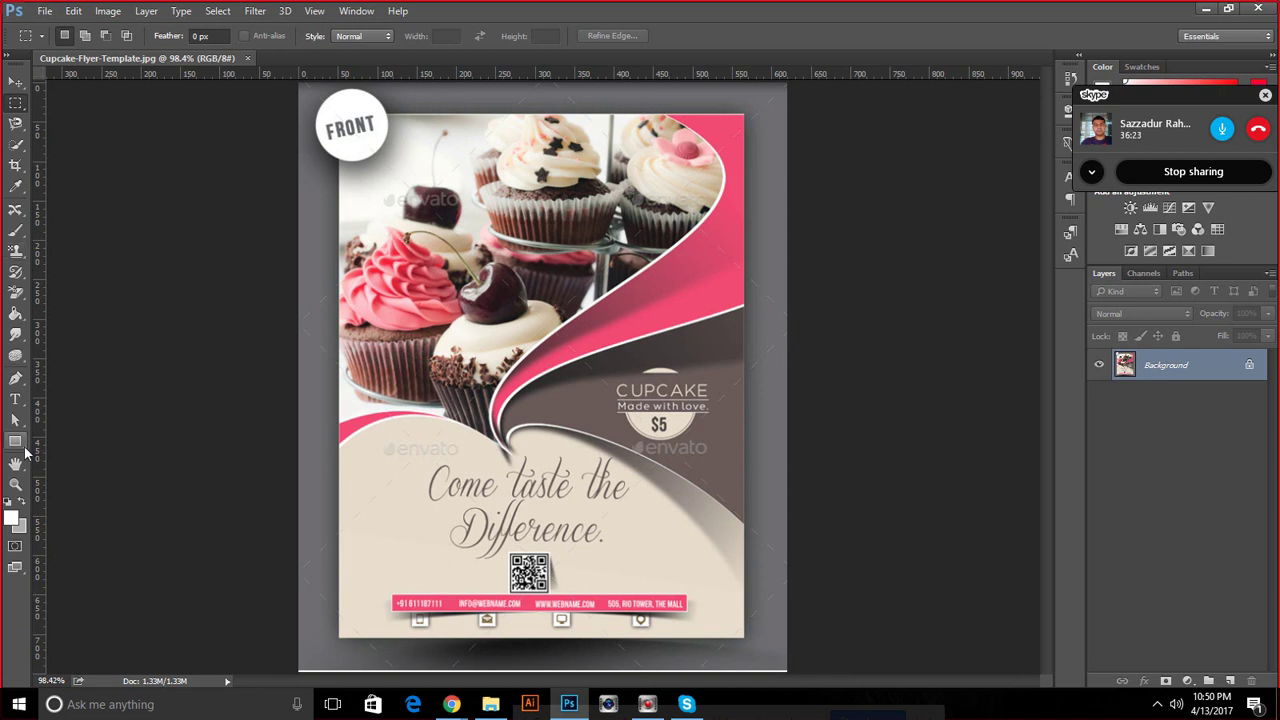
Draw a rectangle covering the whole flyer and toggle its visibility to check it
left_click(20, 445)
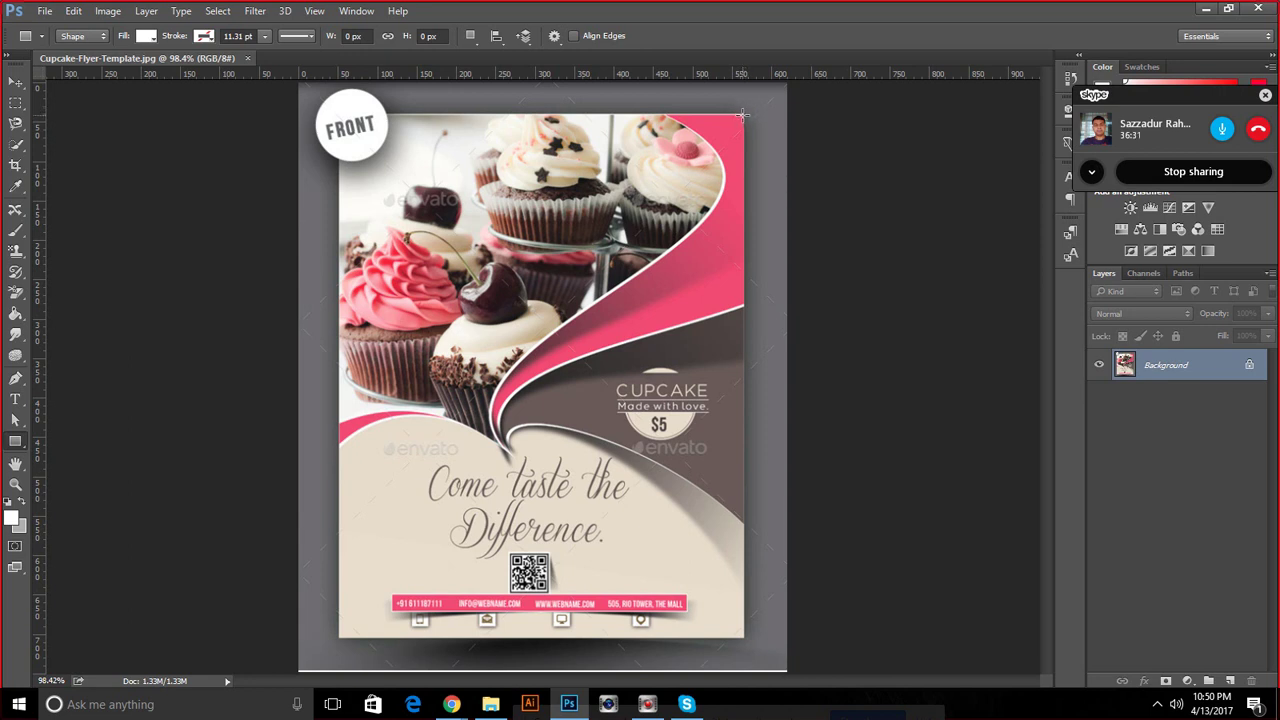
left_click_drag(743, 114, 671, 232)
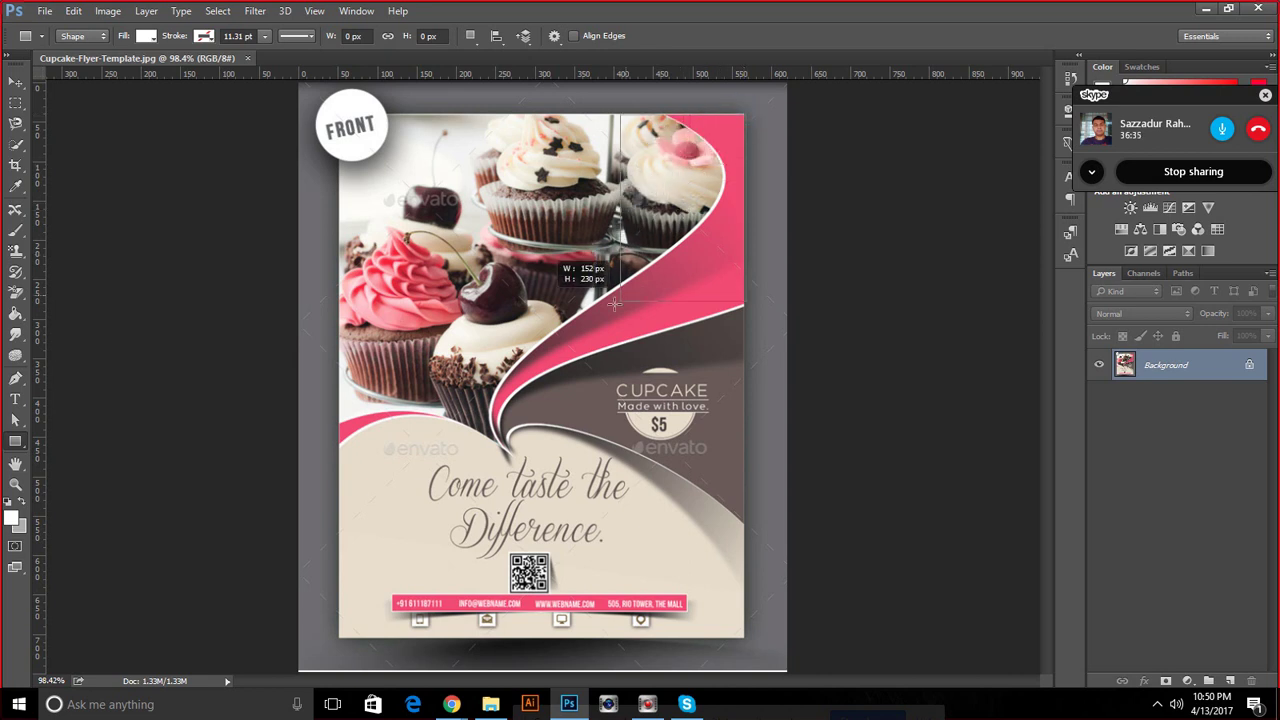
mouse_move(671, 232)
left_mouse_down()
mouse_move(364, 533)
mouse_move(336, 637)
left_mouse_up()
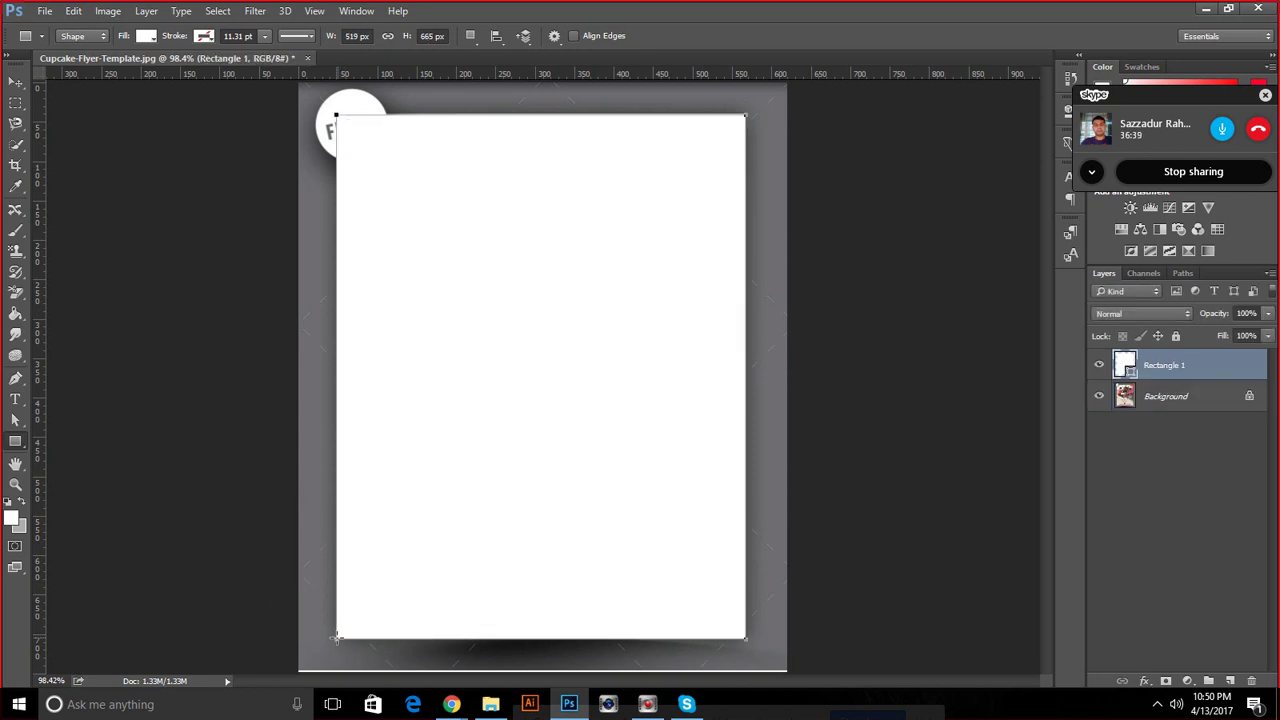
left_click(1100, 365)
left_click(1100, 365)
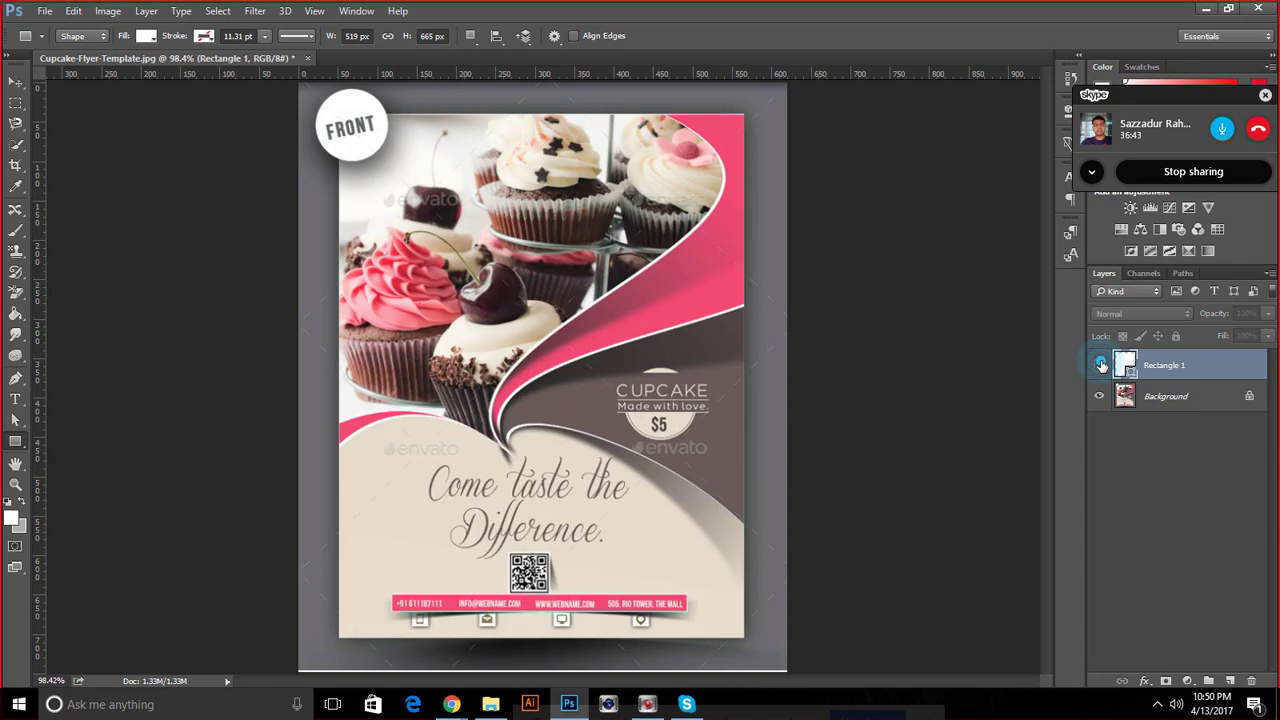
left_click(1100, 365)
Fill Rectangle 1 with the flyer's sampled cream colour and keep the layer hidden
double_click(1126, 365)
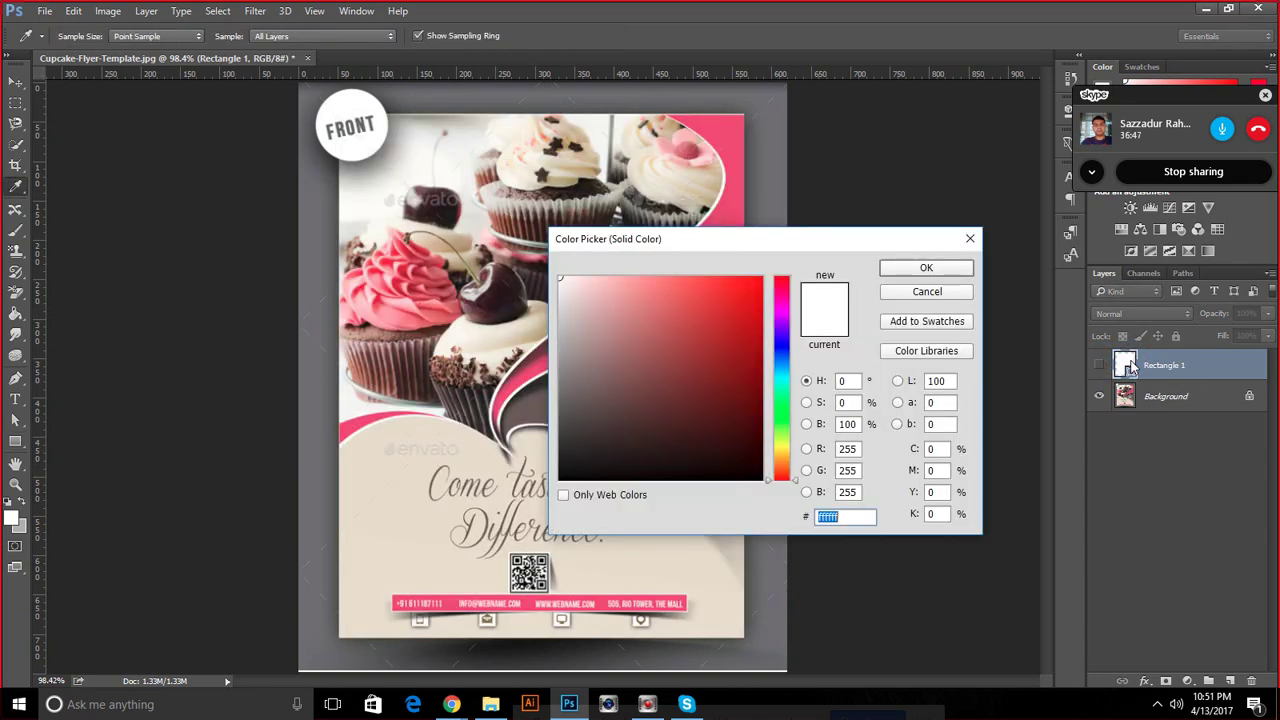
left_click(391, 503)
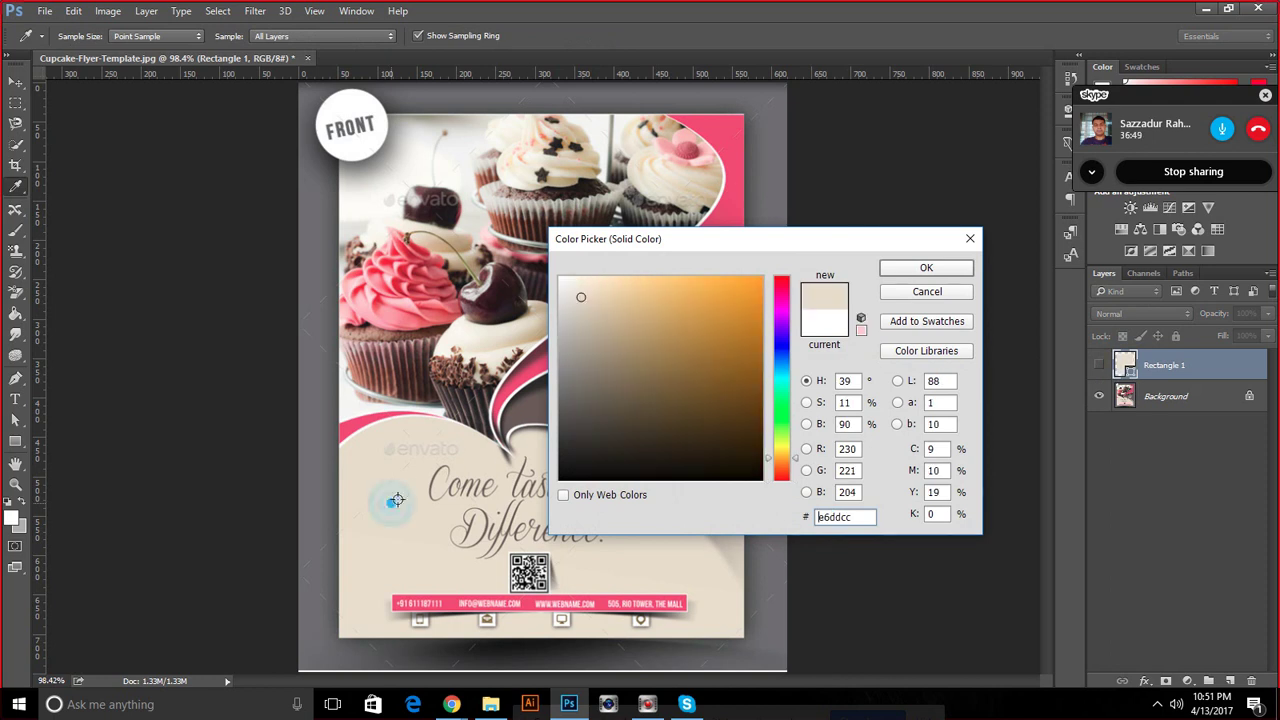
left_click(893, 272)
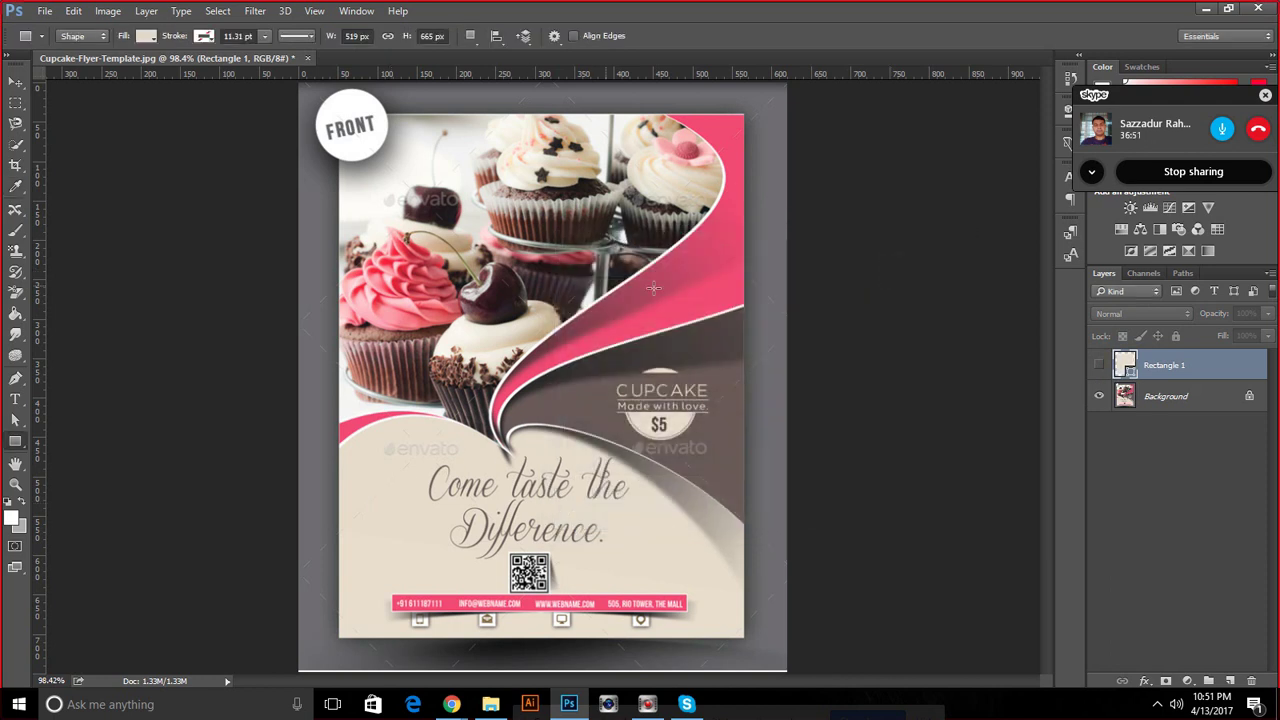
left_click(1100, 365)
left_click(1100, 365)
left_click(1104, 368)
Draw a rectangle covering the pink contact bar across the bottom of the flyer
scroll(579, 650, "up", 3)
scroll(590, 606, "up", 1)
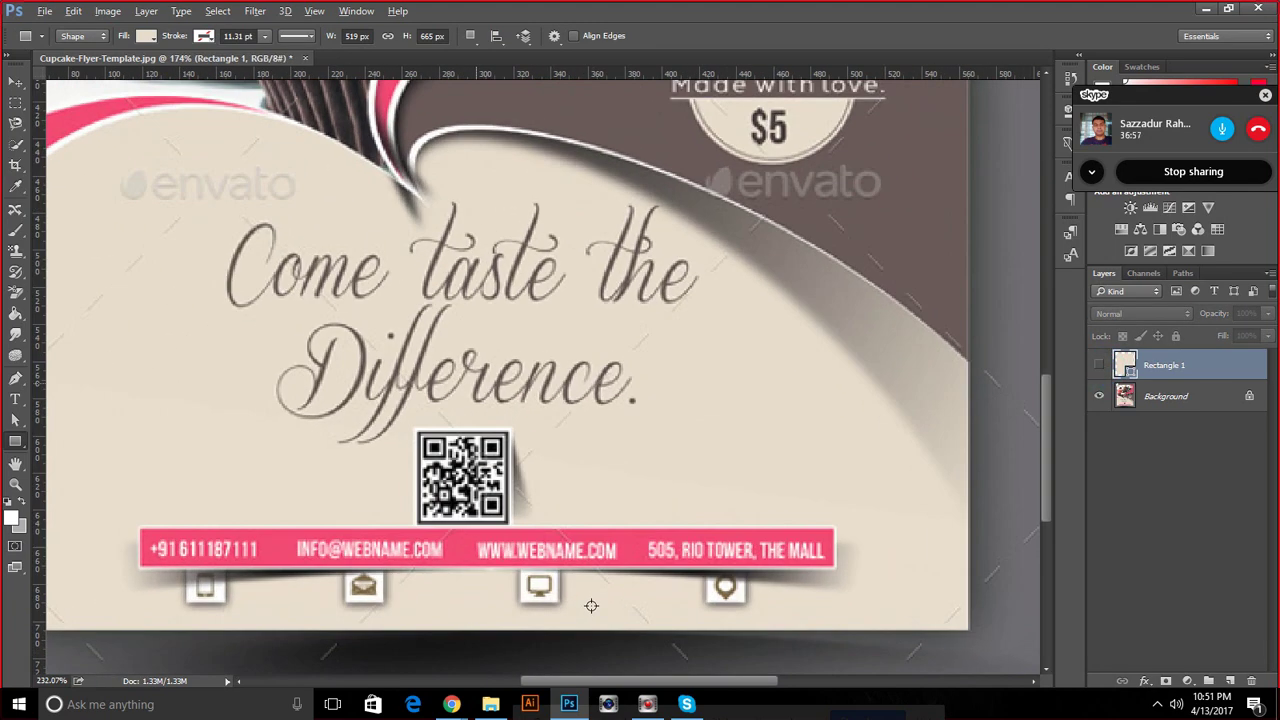
scroll(590, 606, "up", 1)
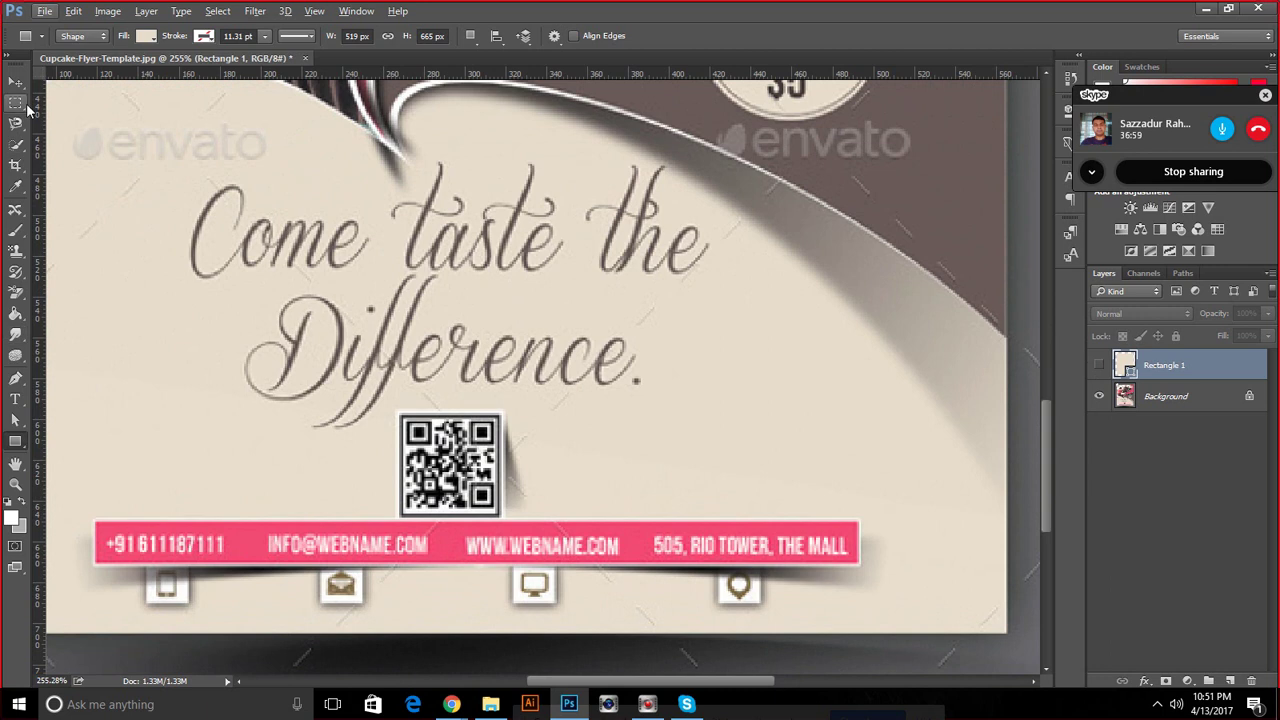
left_click_drag(94, 520, 860, 557)
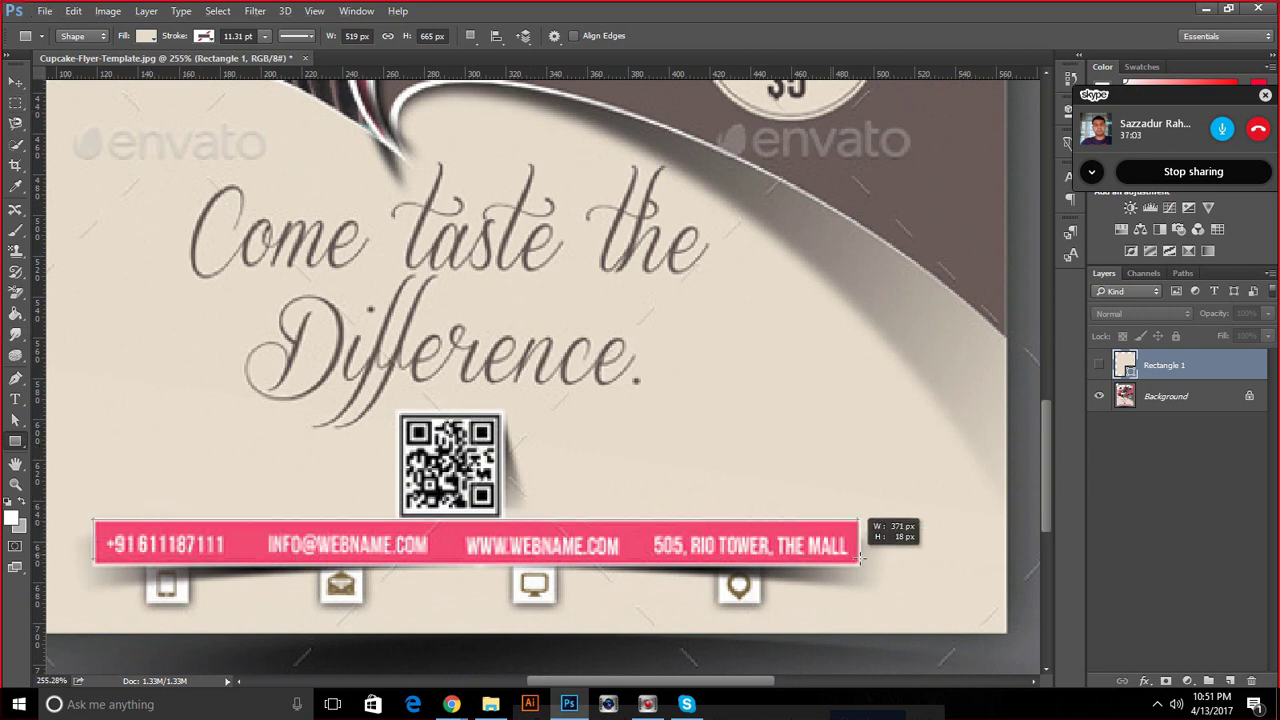
left_click_drag(860, 557, 860, 565)
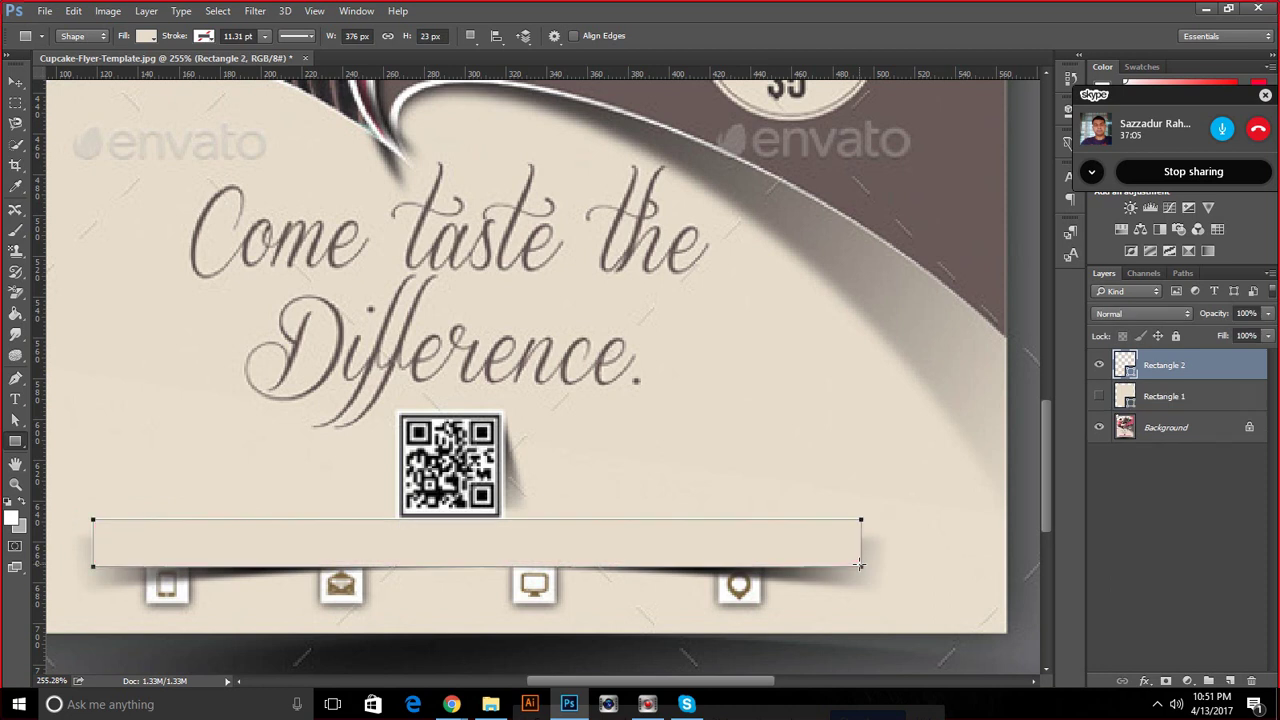
key("ctrl+z")
scroll(96, 525, "up", 1)
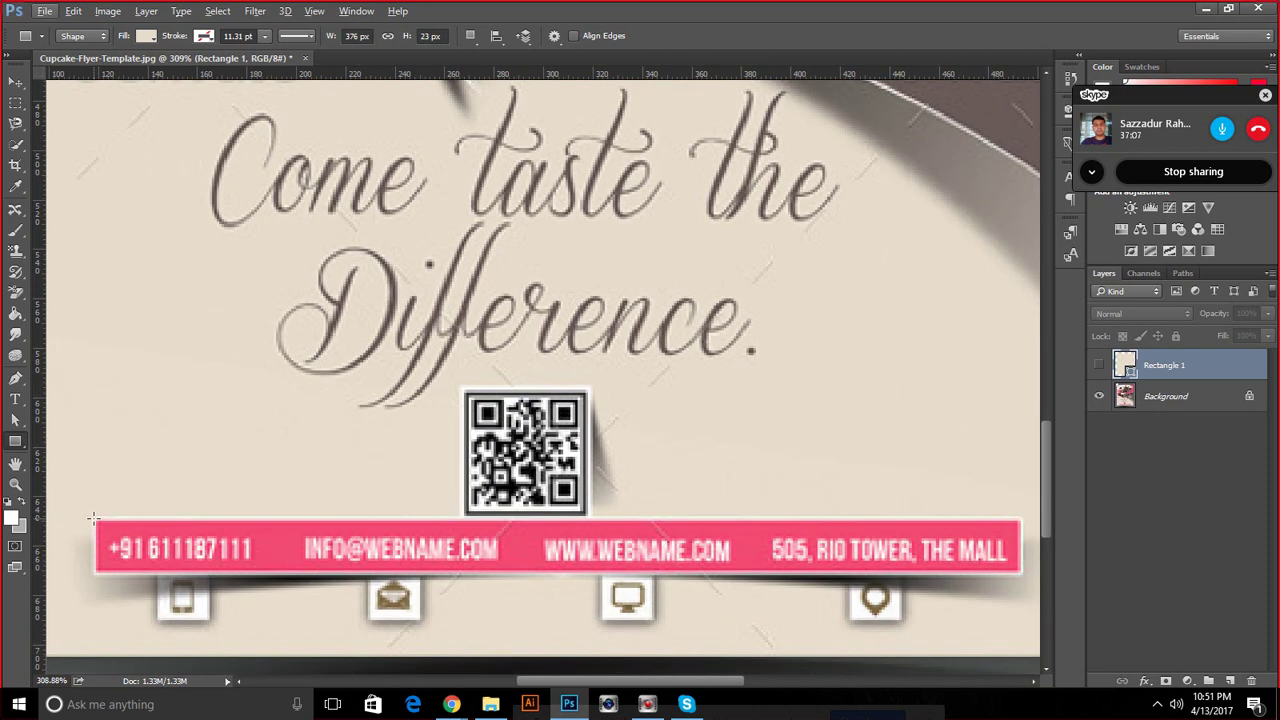
mouse_move(96, 520)
left_mouse_down()
mouse_move(1091, 576)
mouse_move(910, 572)
left_mouse_up()
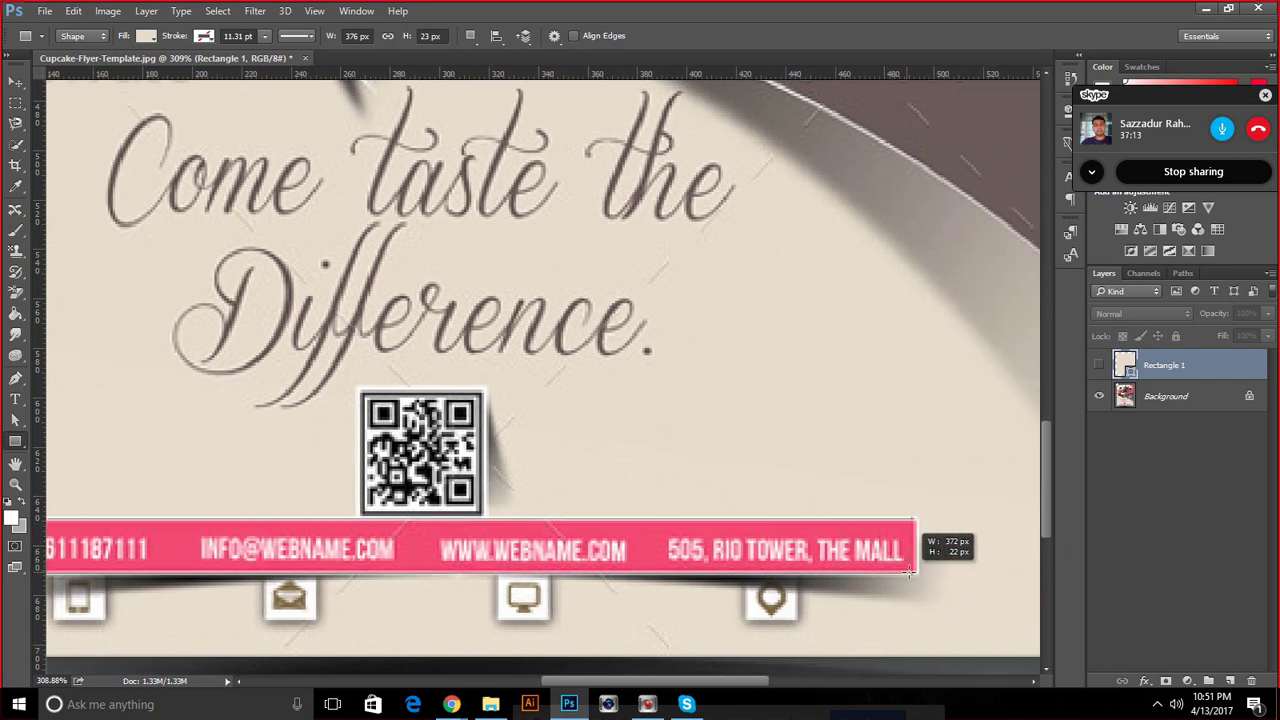
left_click_drag(910, 572, 912, 571)
Fill Rectangle 2 with the contact bar's pink, sampled by eyedropper, and make it visible
scroll(885, 547, "down", 1)
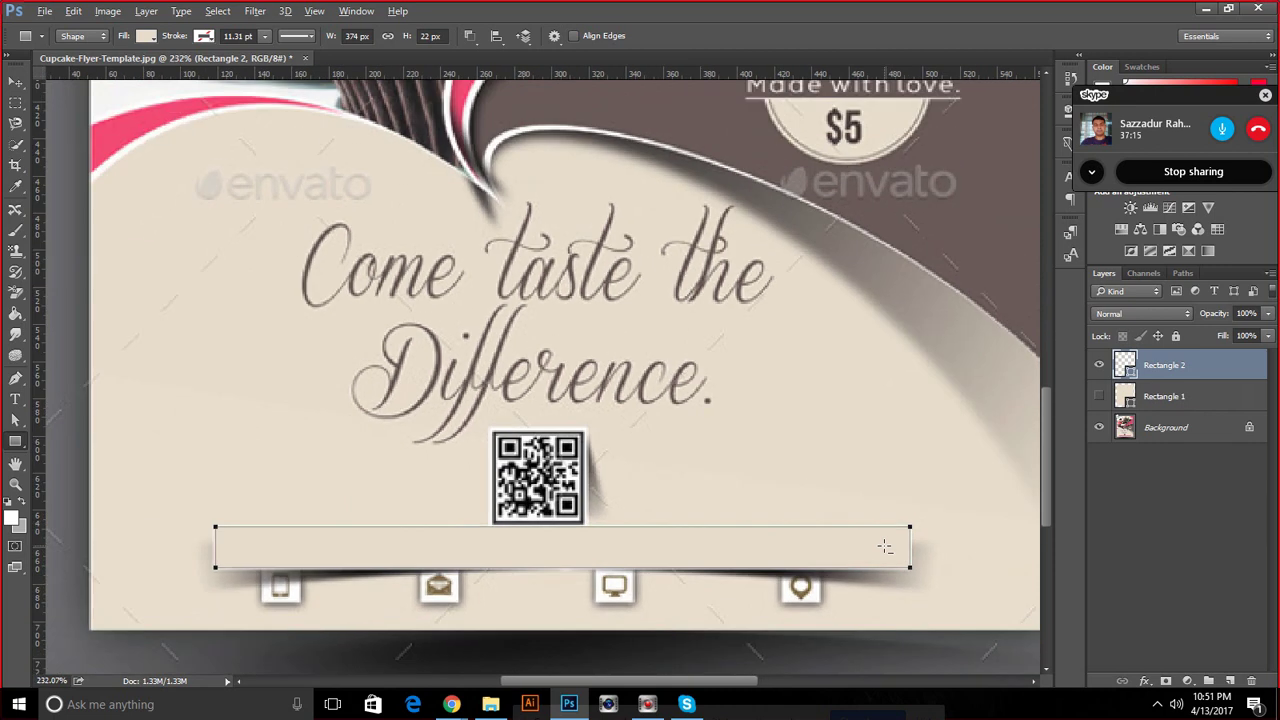
scroll(885, 547, "down", 1)
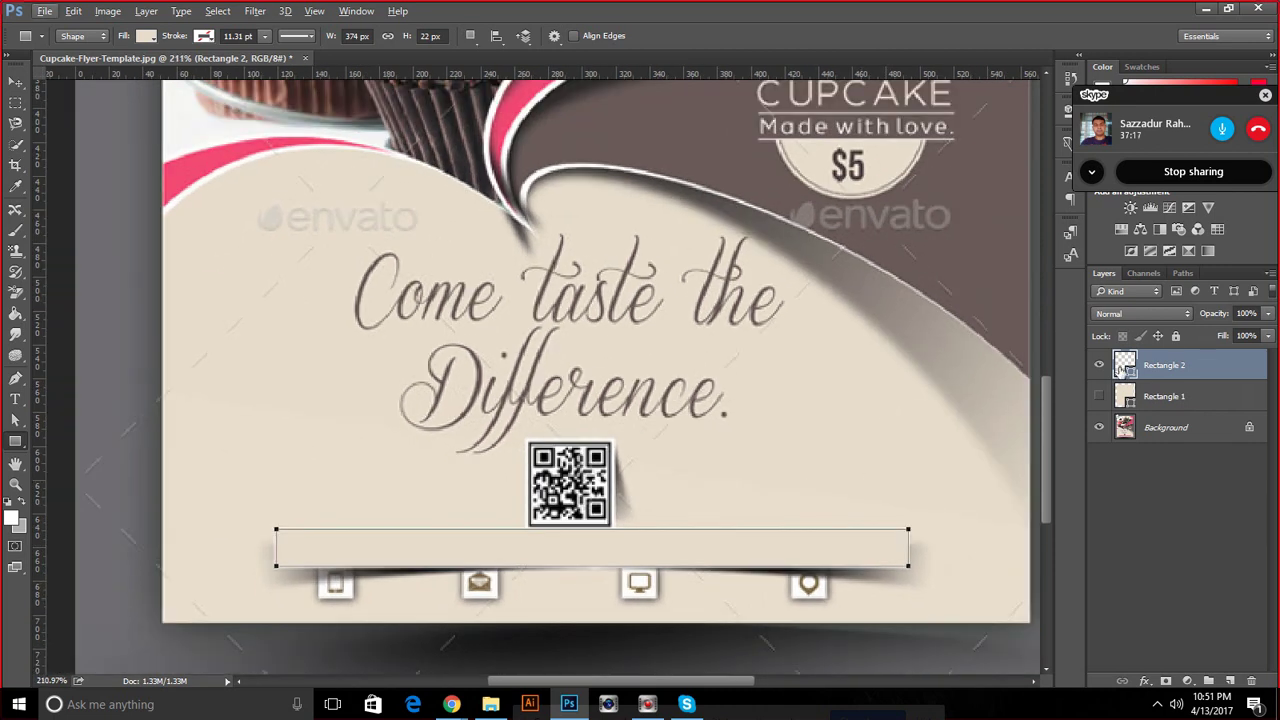
double_click(1124, 366)
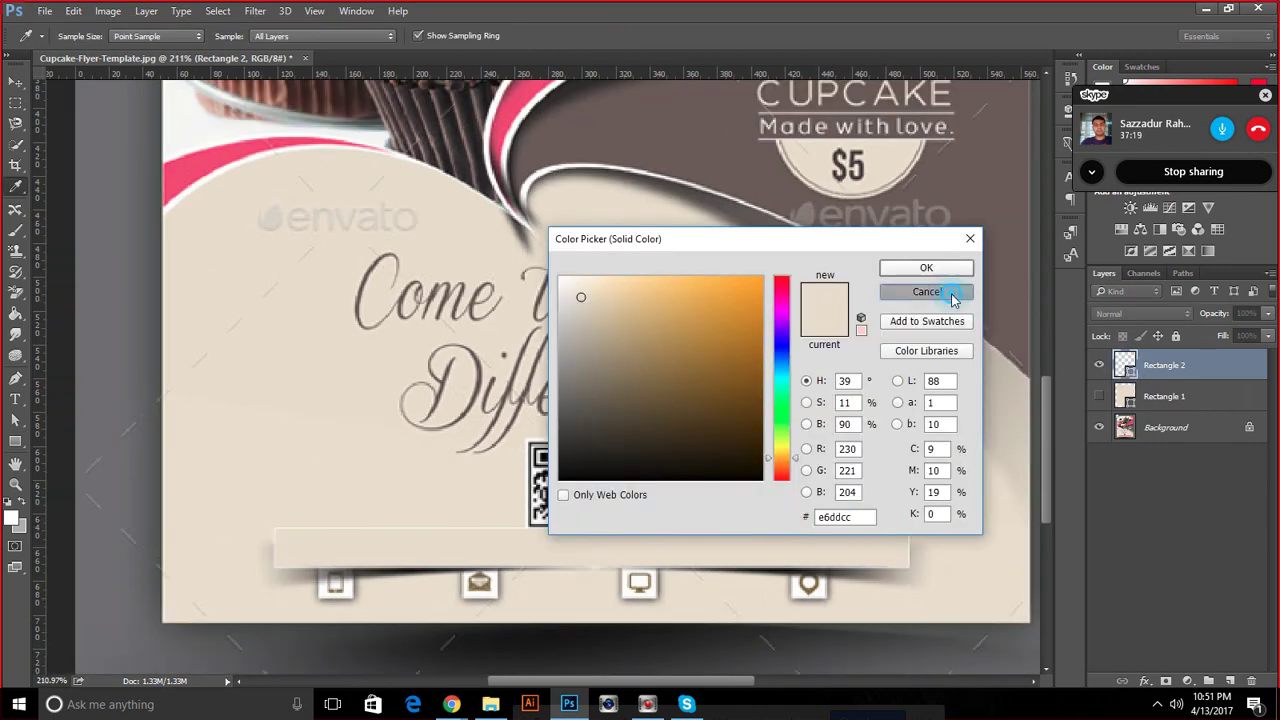
left_click(926, 292)
double_click(1124, 366)
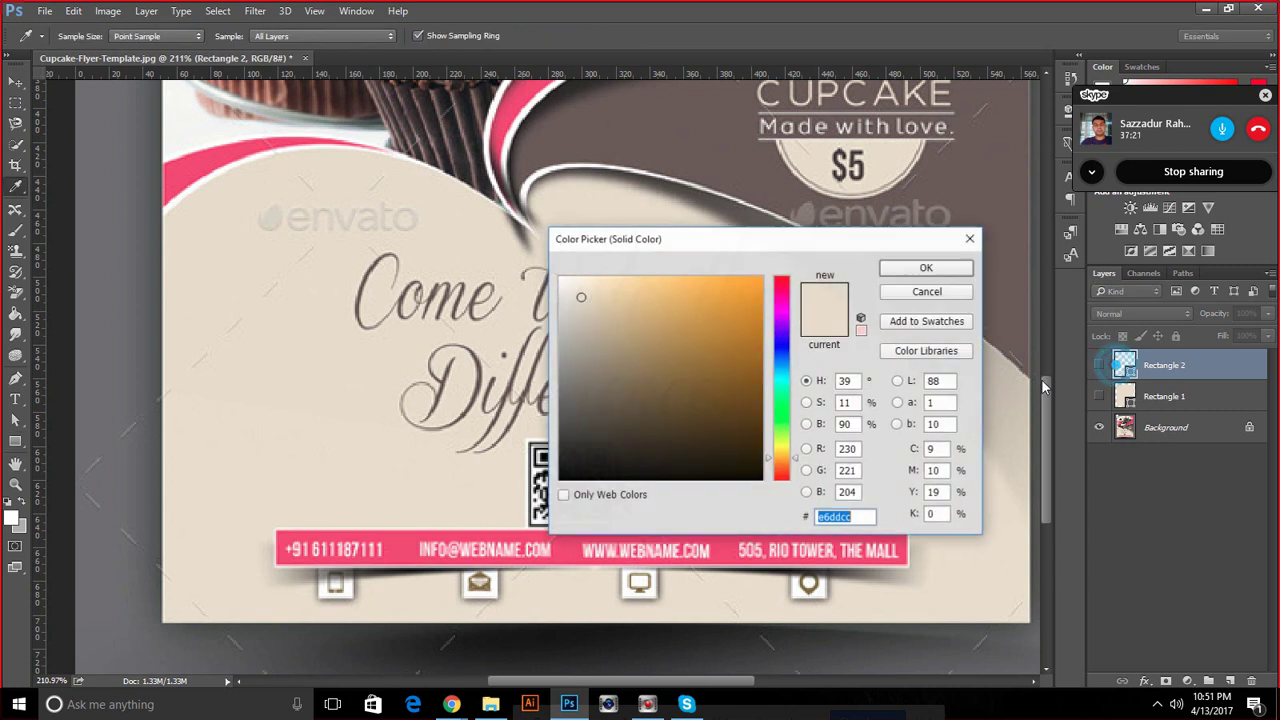
left_click(402, 550)
left_click(926, 266)
left_click(1098, 366)
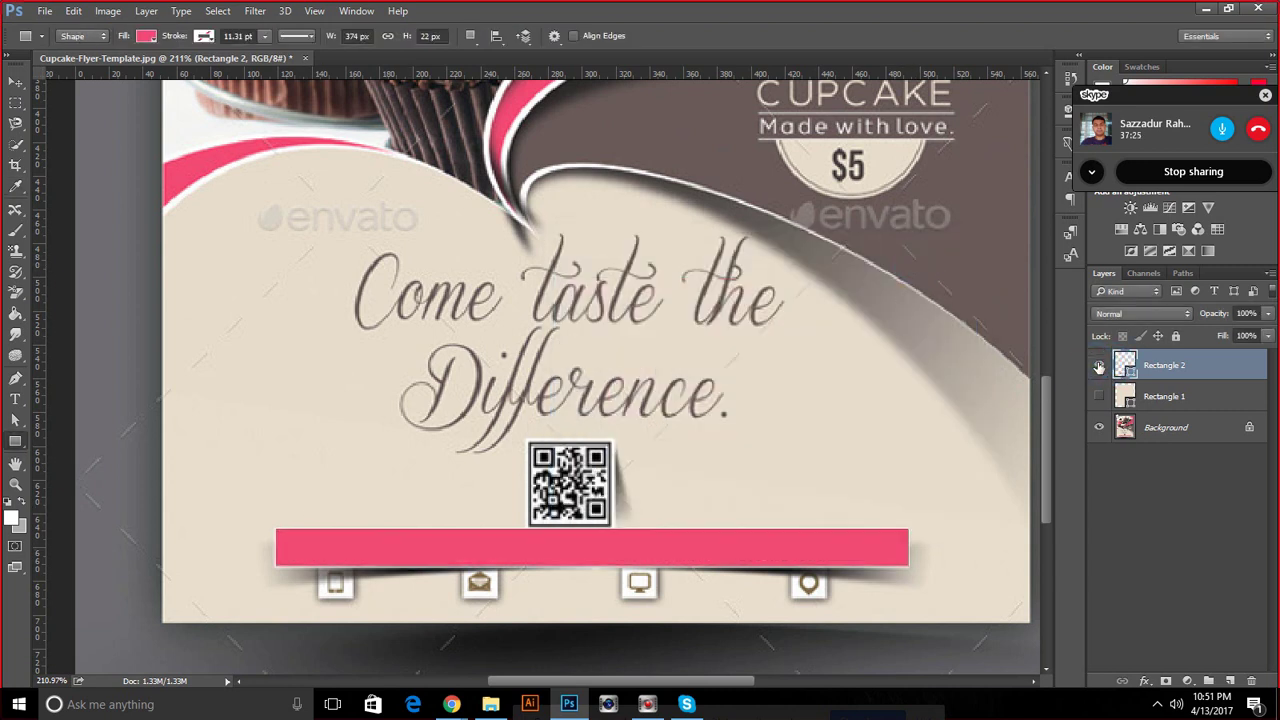
left_click(1099, 428)
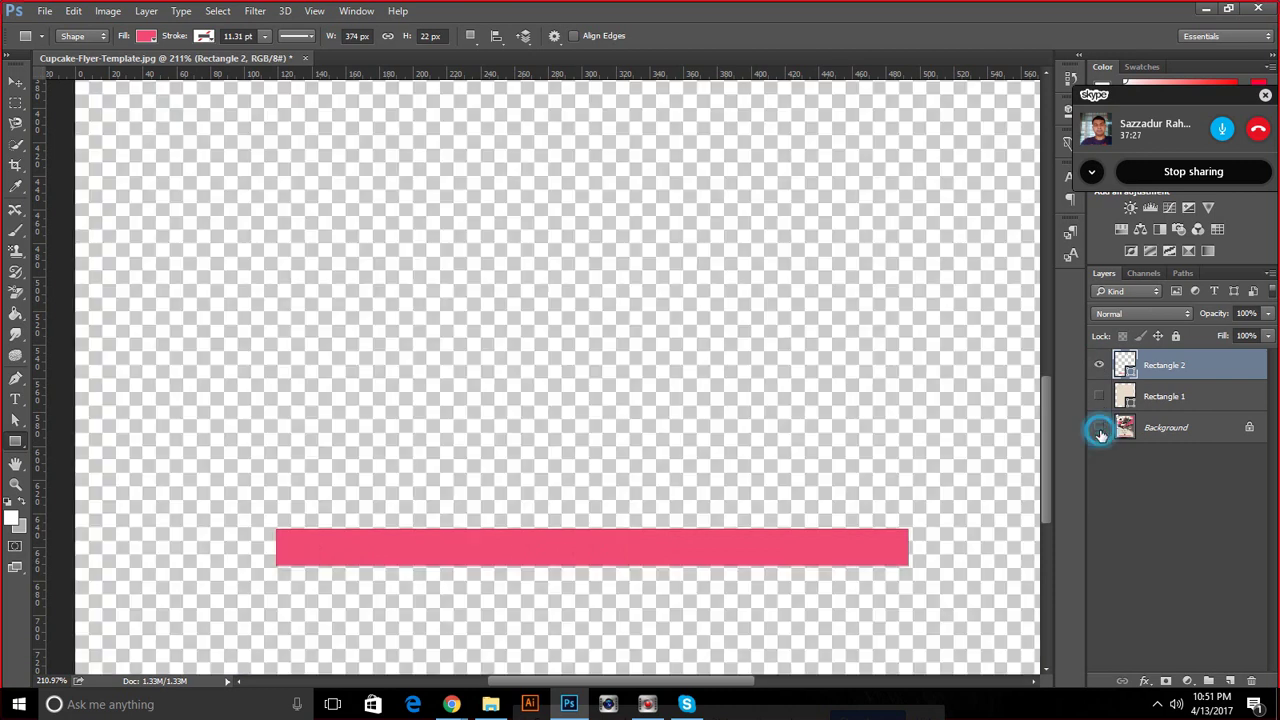
left_click(1099, 428)
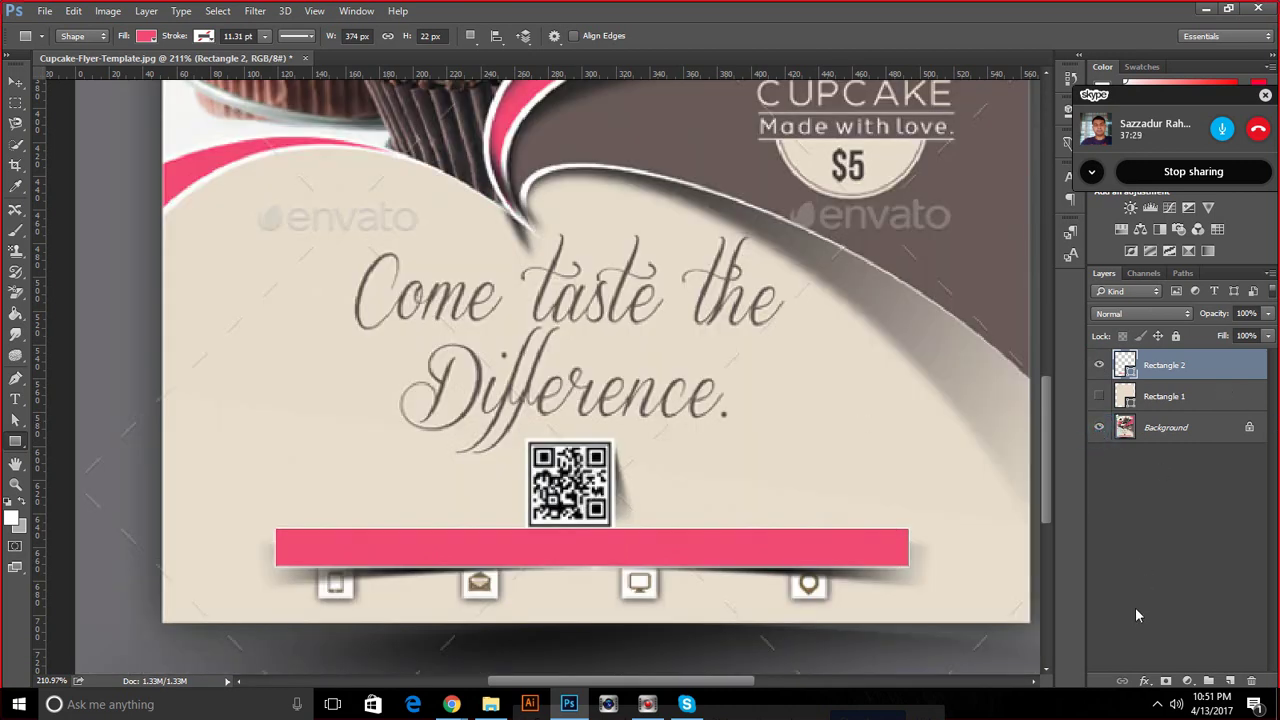
left_click(1145, 681)
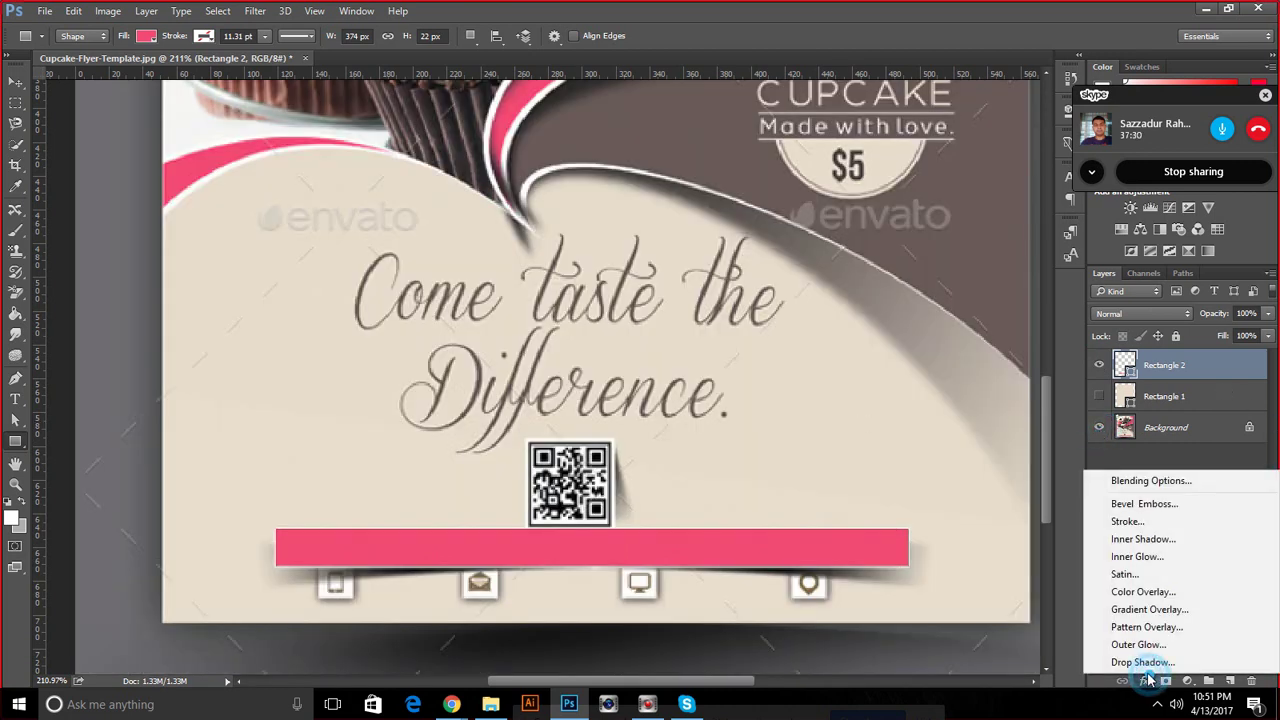
Give Rectangle 2 a white Stroke layer effect with a small size
left_click(1133, 518)
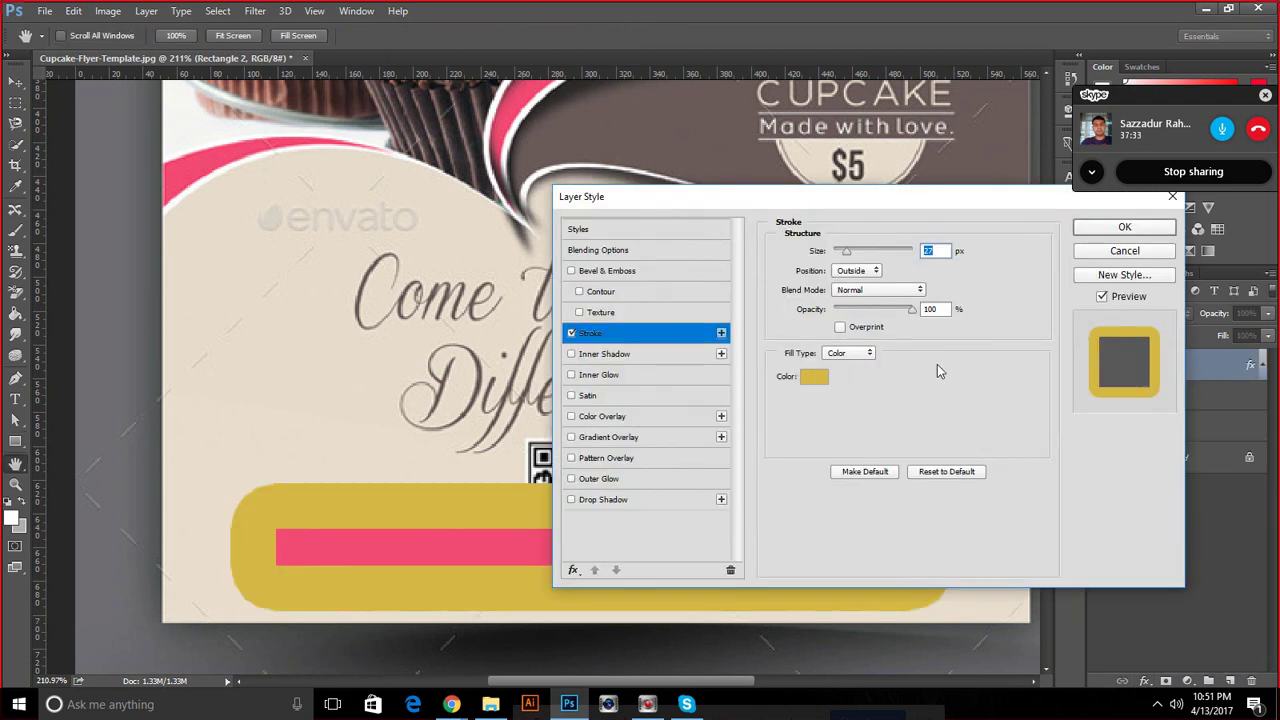
left_click(813, 376)
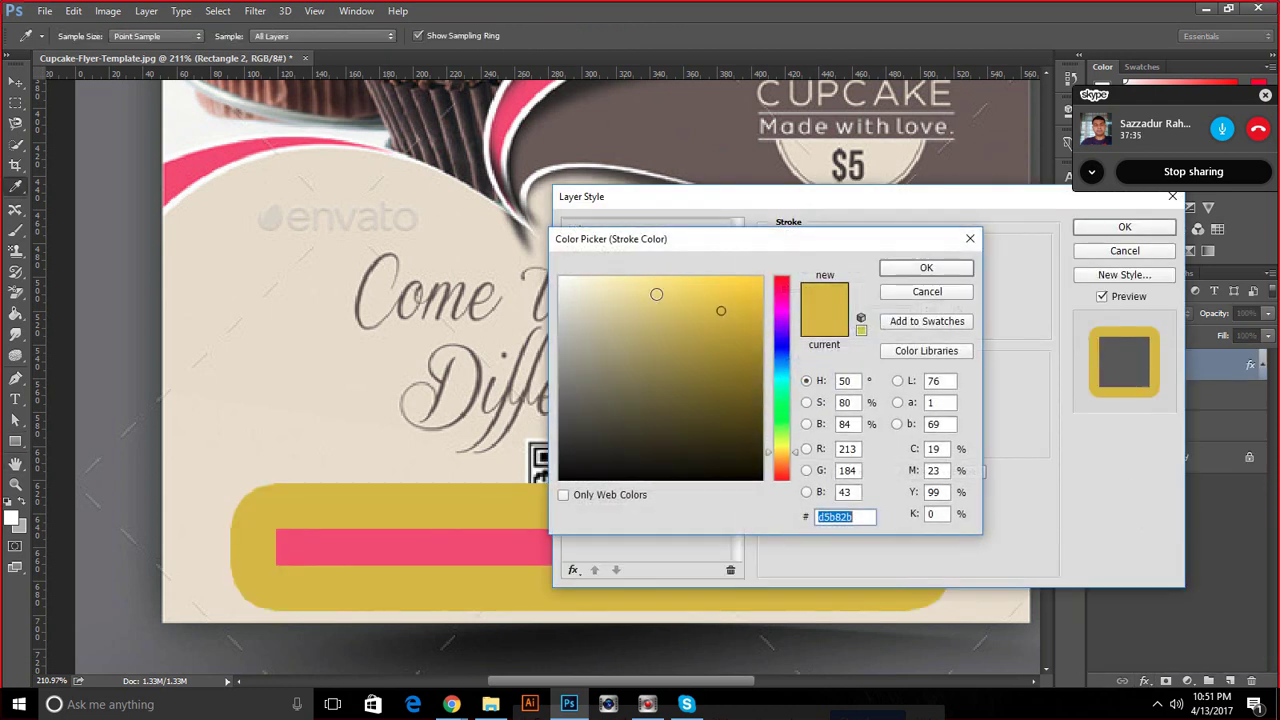
left_click_drag(625, 276, 558, 277)
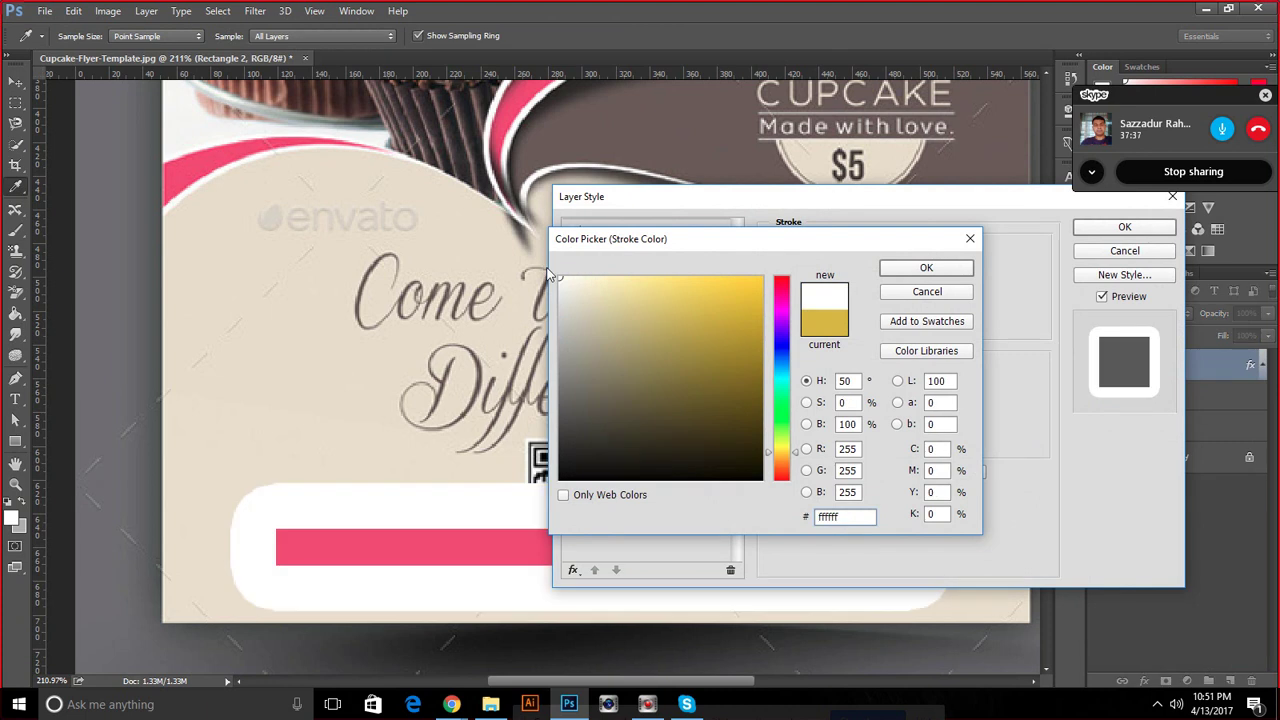
left_click(908, 272)
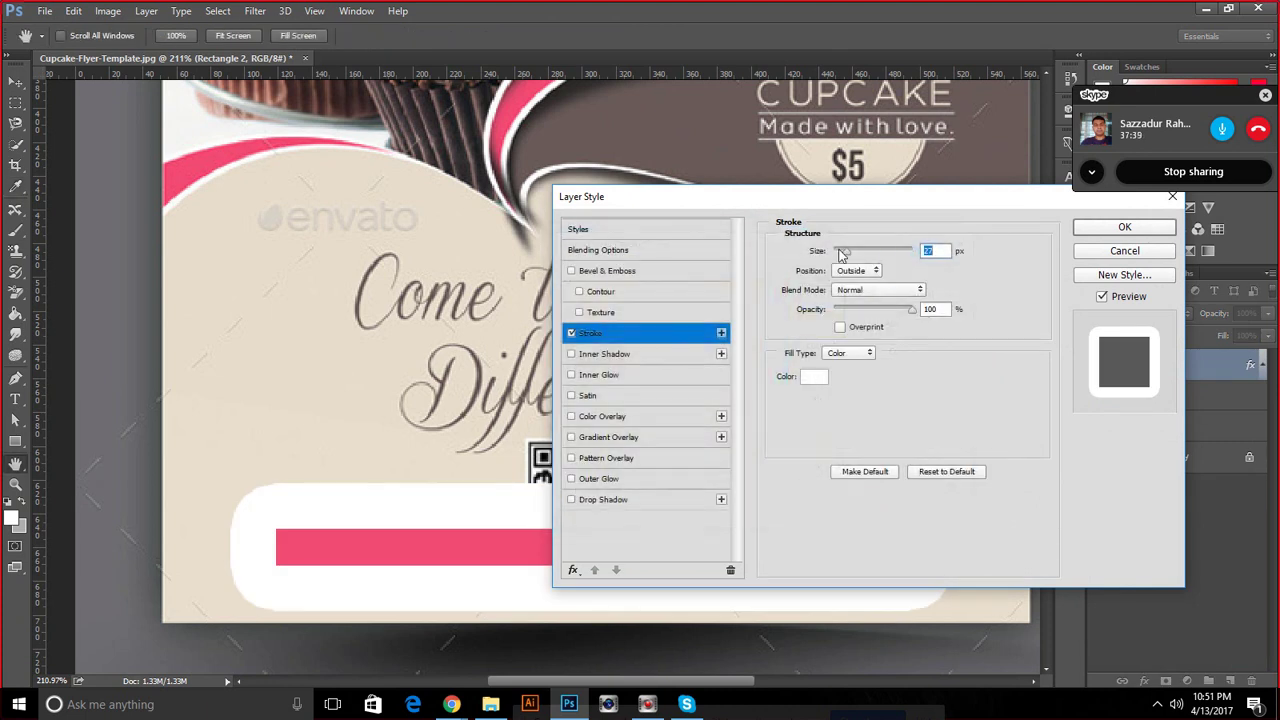
left_click_drag(850, 254, 834, 253)
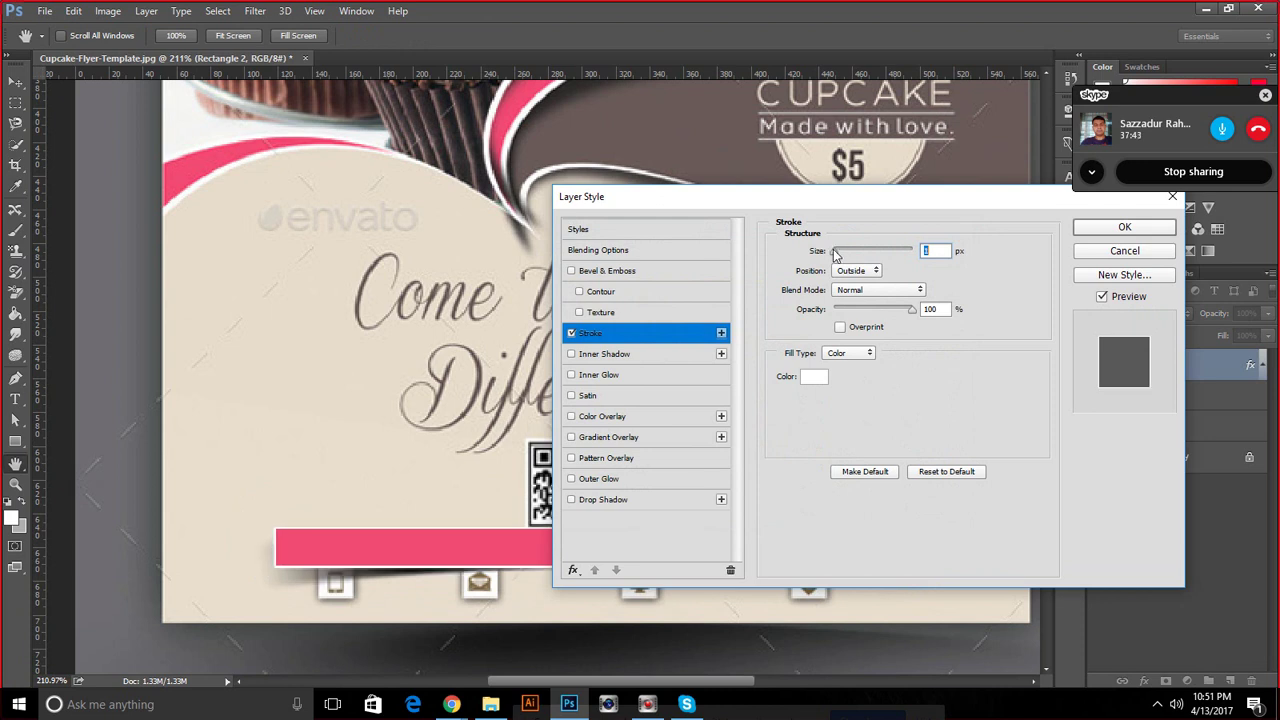
left_click(1080, 228)
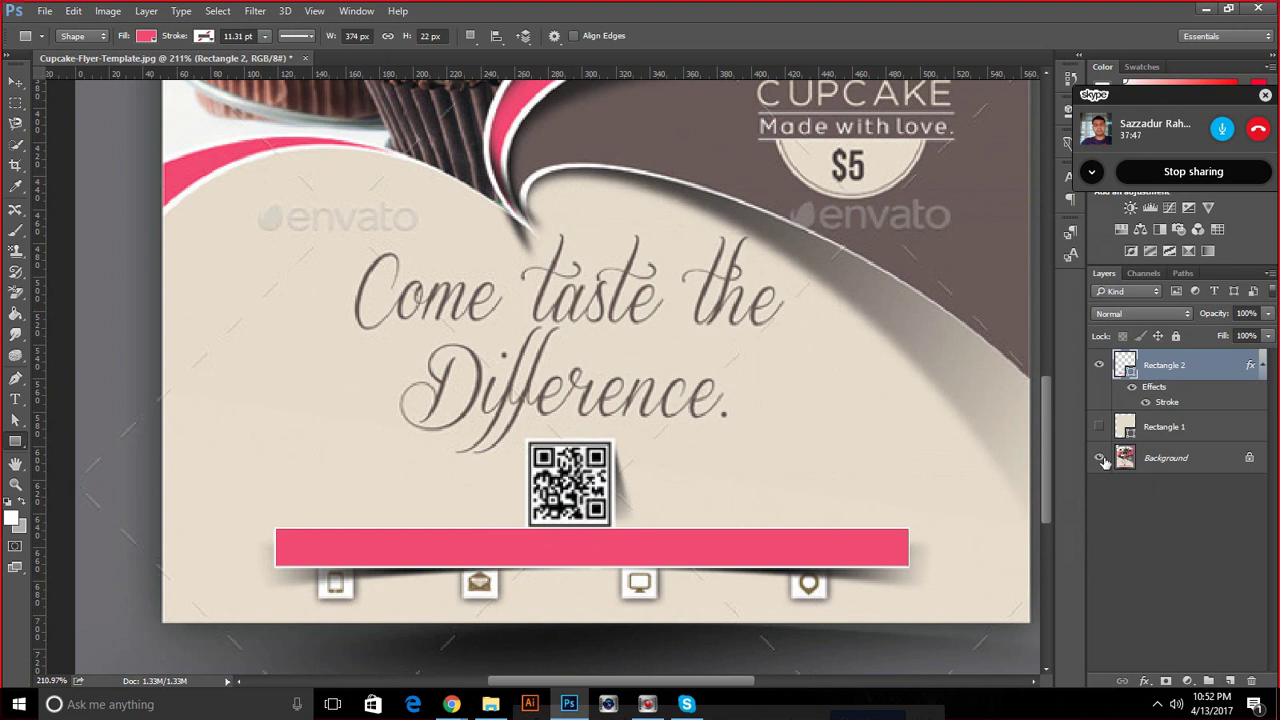
left_click(1101, 459)
Show the flyer image again and hide the cream background rectangle
left_click(1101, 459)
left_click(1100, 428)
scroll(337, 537, "up", 3)
scroll(250, 512, "up", 3)
scroll(258, 508, "down", 3)
scroll(270, 512, "down", 3)
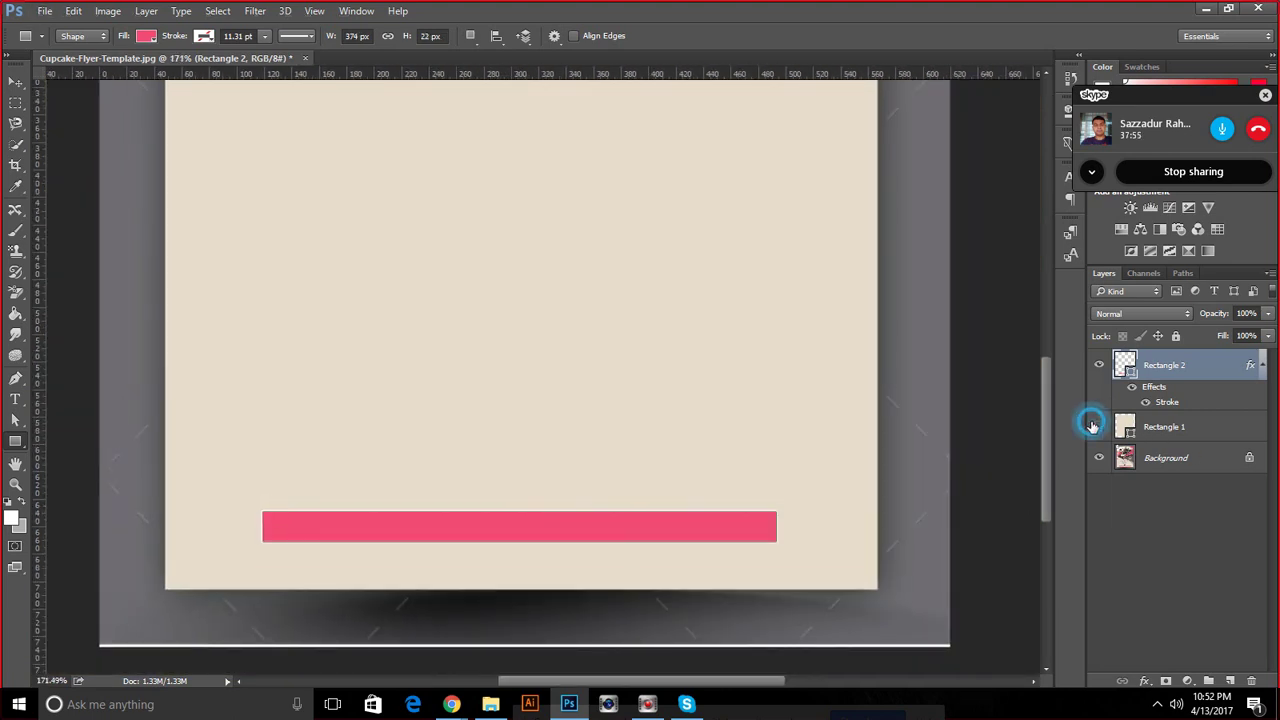
left_click(1095, 427)
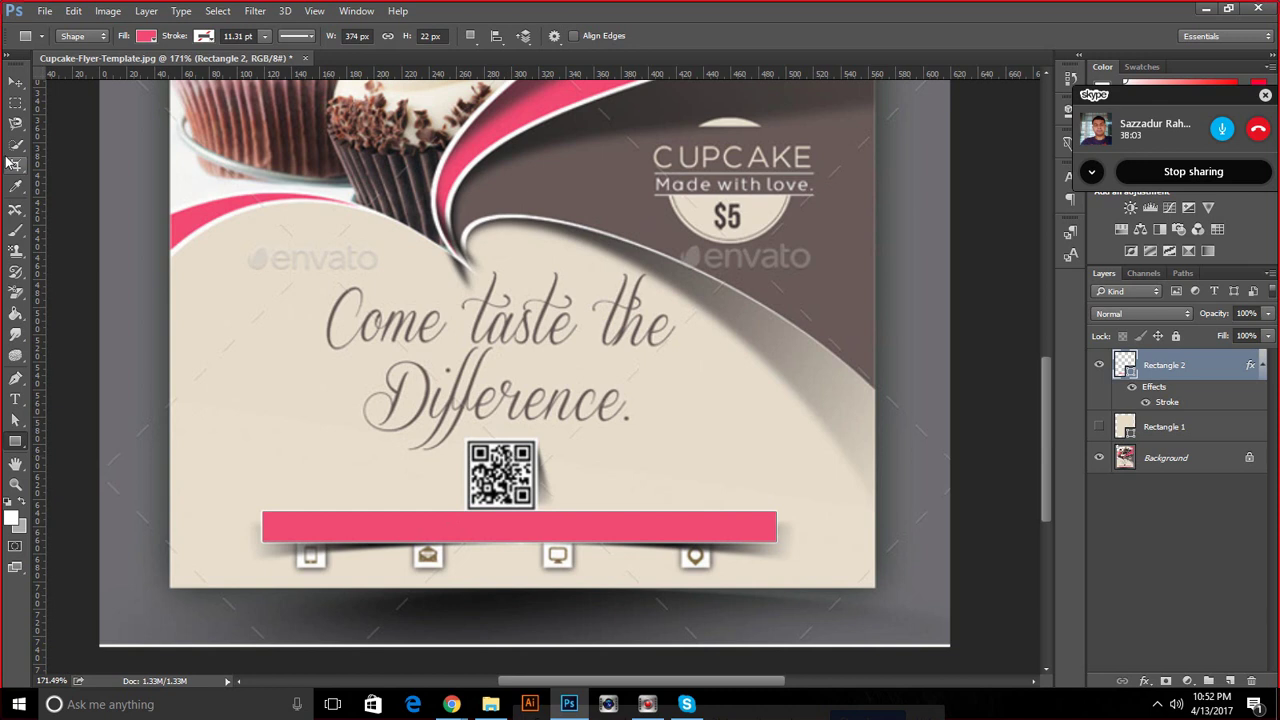
Draw a white (#ffffff) square Rectangle 3 over the QR code, then hide it
right_click(16, 441)
left_click(67, 441)
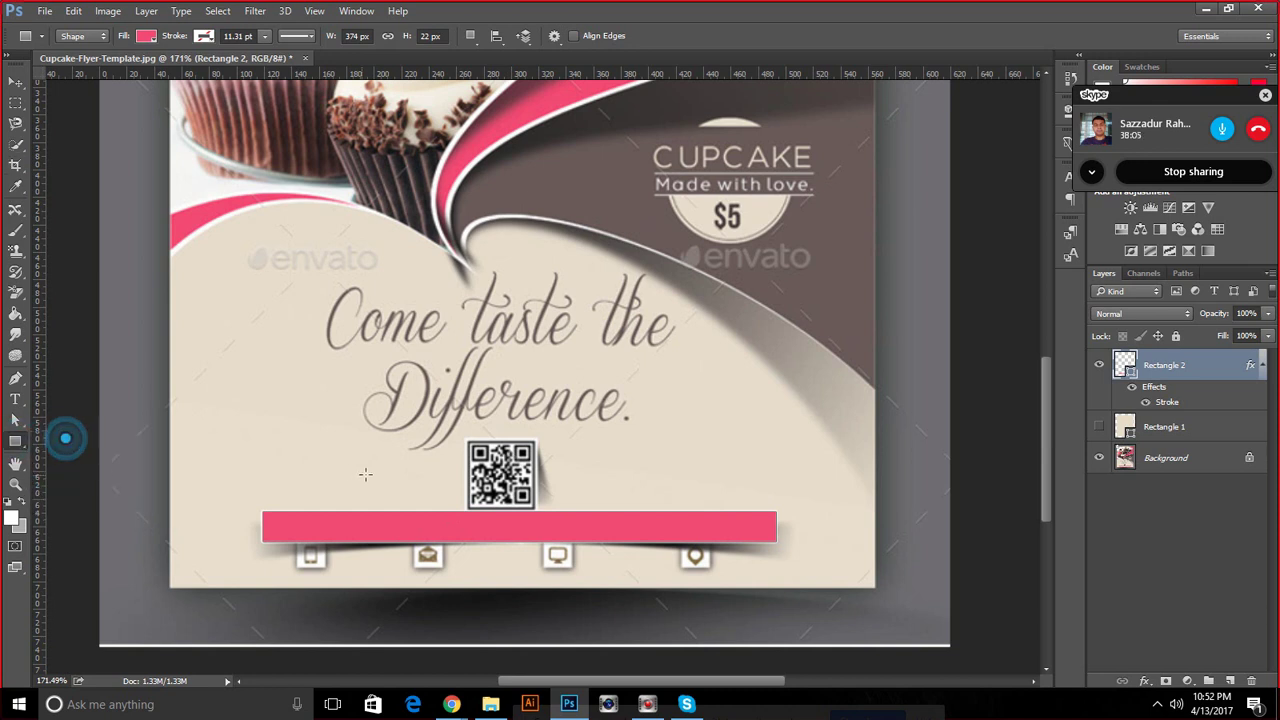
left_click_drag(465, 437, 538, 509)
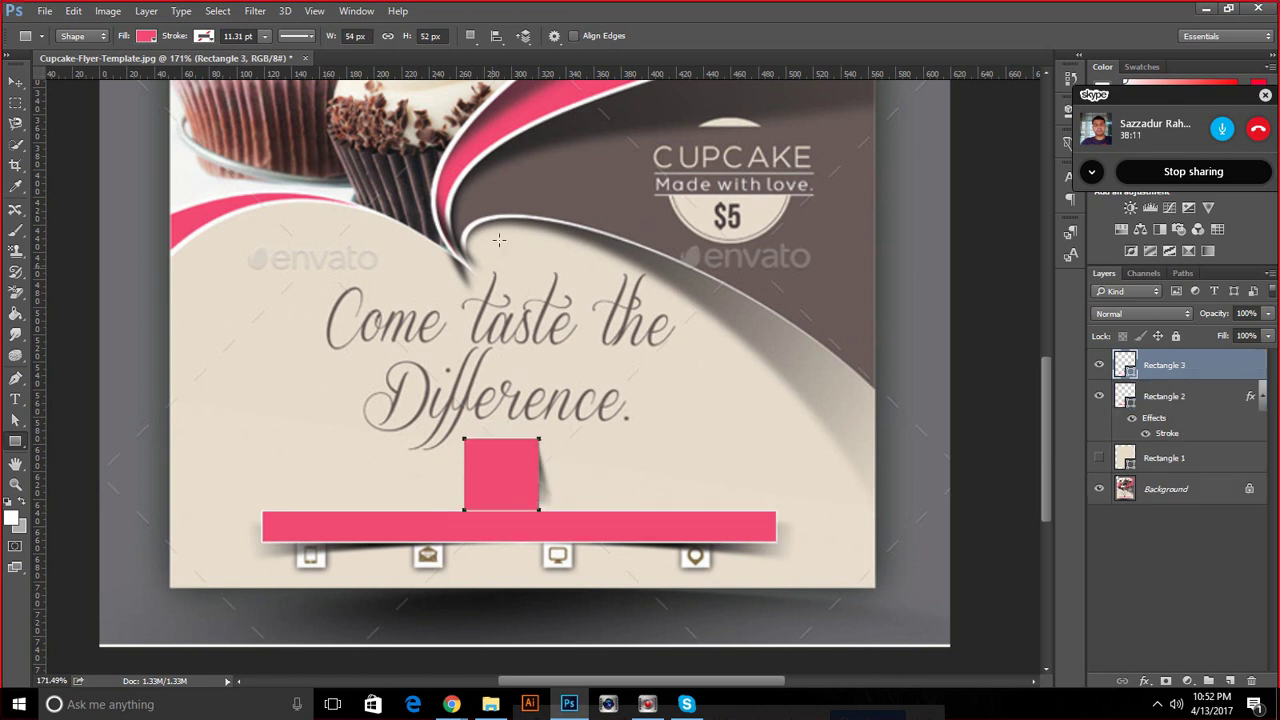
left_click(15, 81)
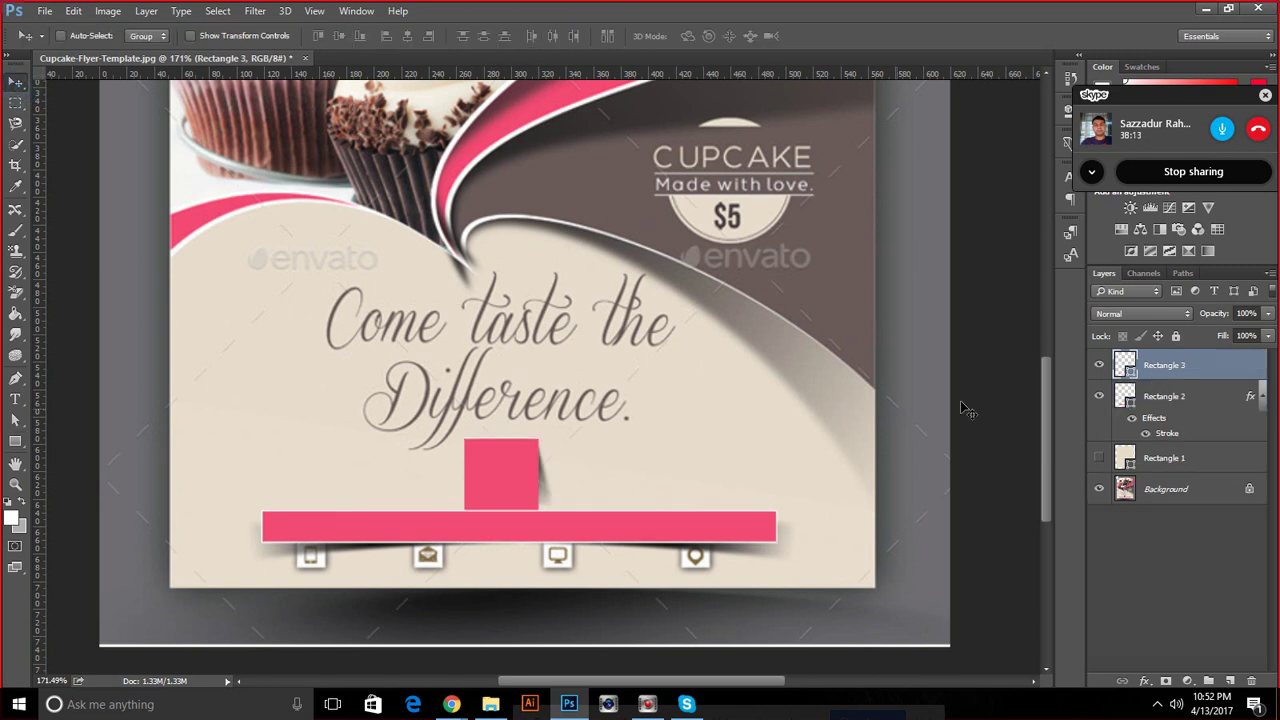
double_click(1125, 366)
type("ffffff")
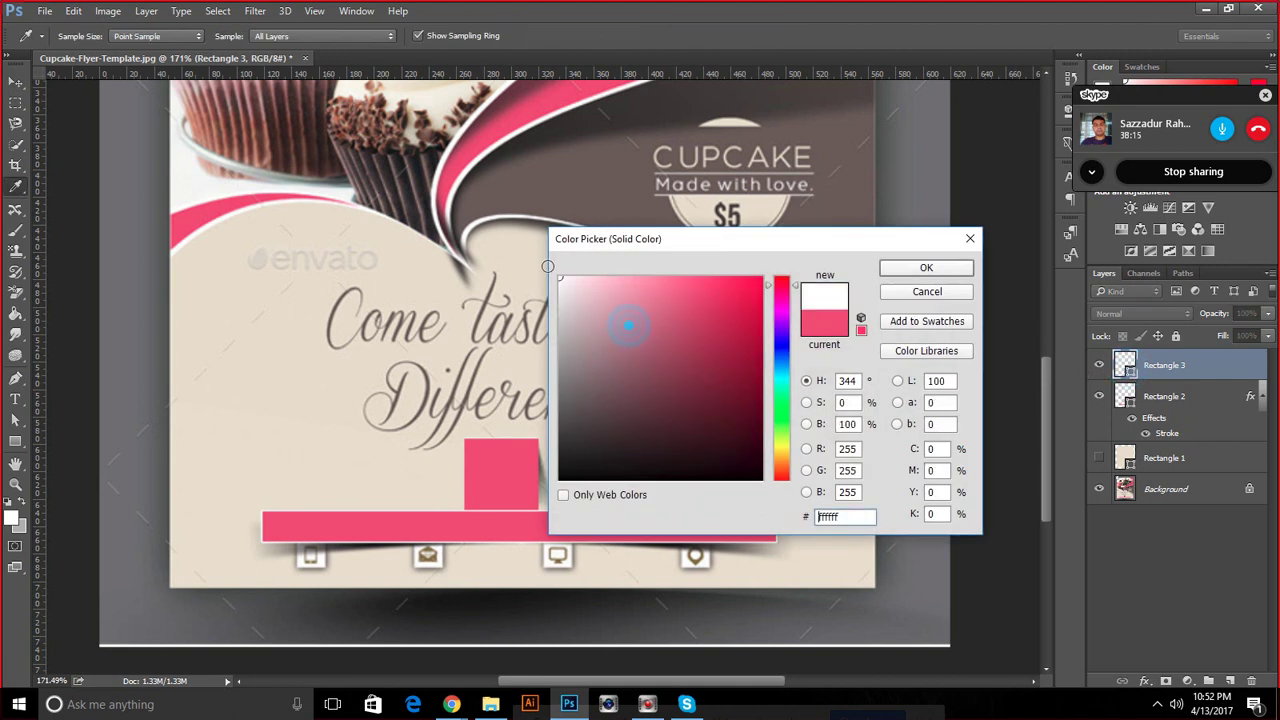
key("Tab")
left_click(936, 266)
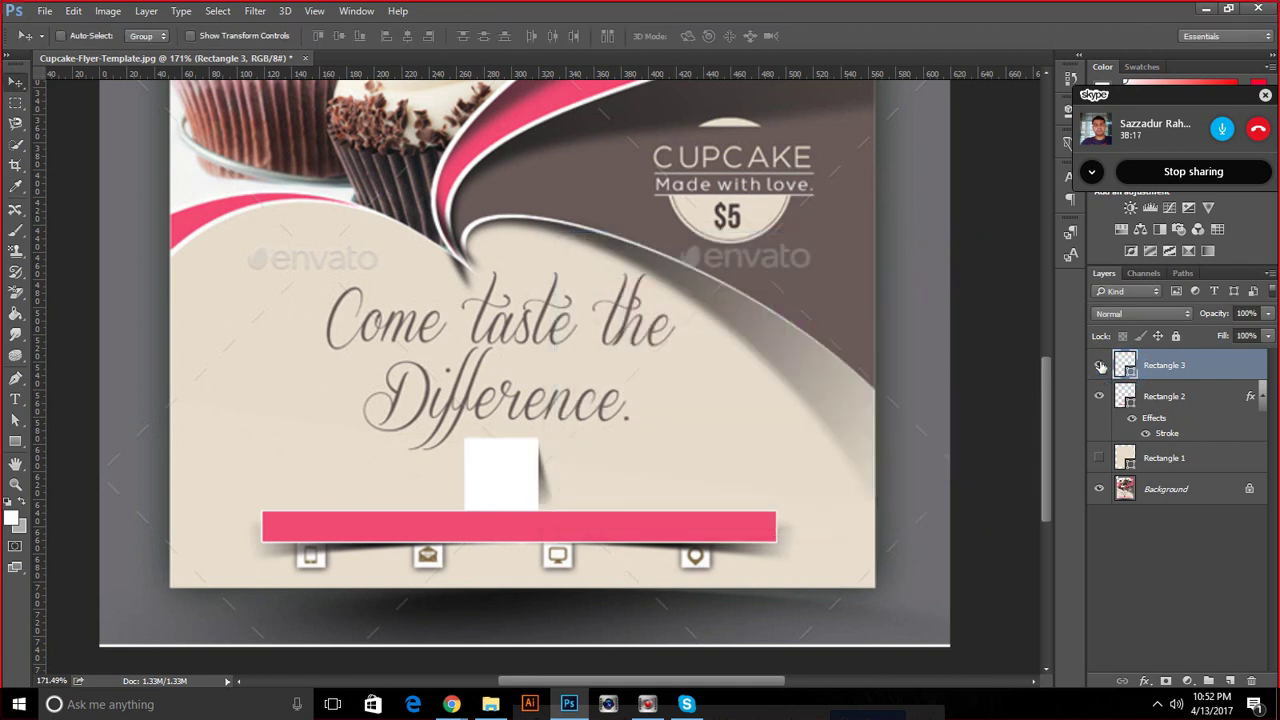
left_click(1100, 366)
Select the Pen tool to start tracing the curved white shapes
scroll(565, 400, "up", 1)
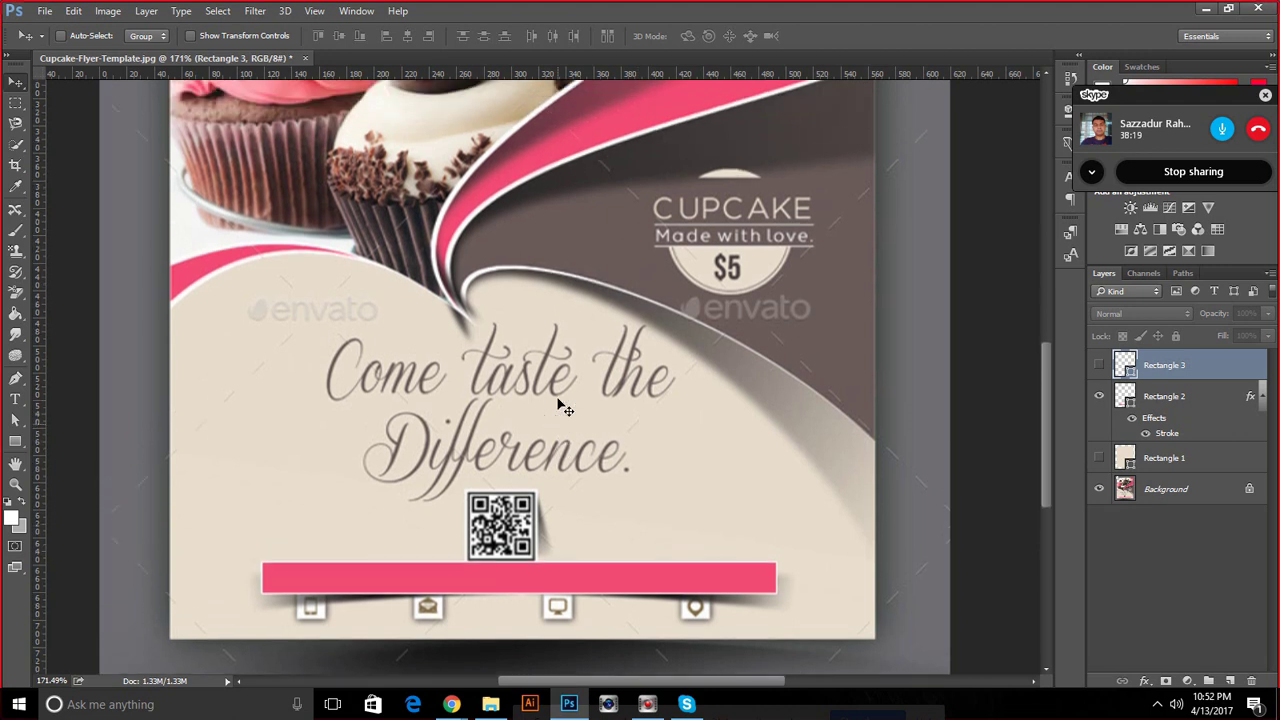
scroll(567, 400, "up", 1)
scroll(570, 397, "up", 2)
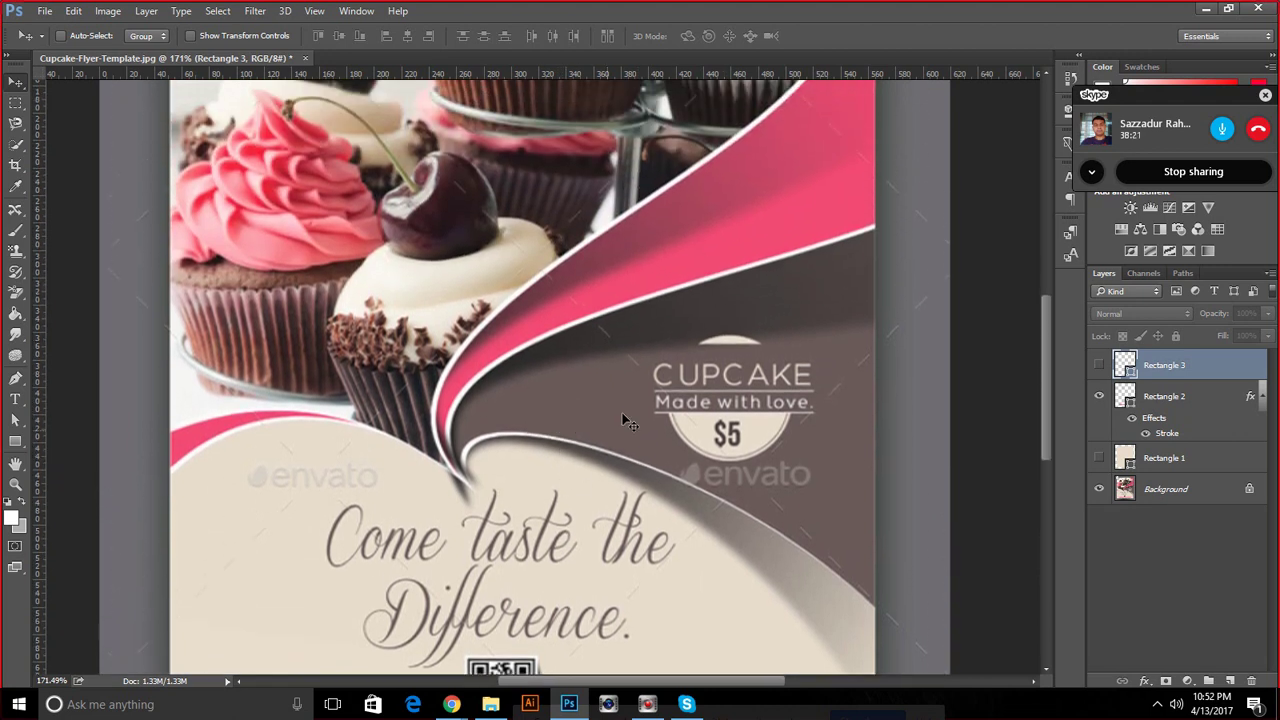
scroll(626, 421, "down", 3)
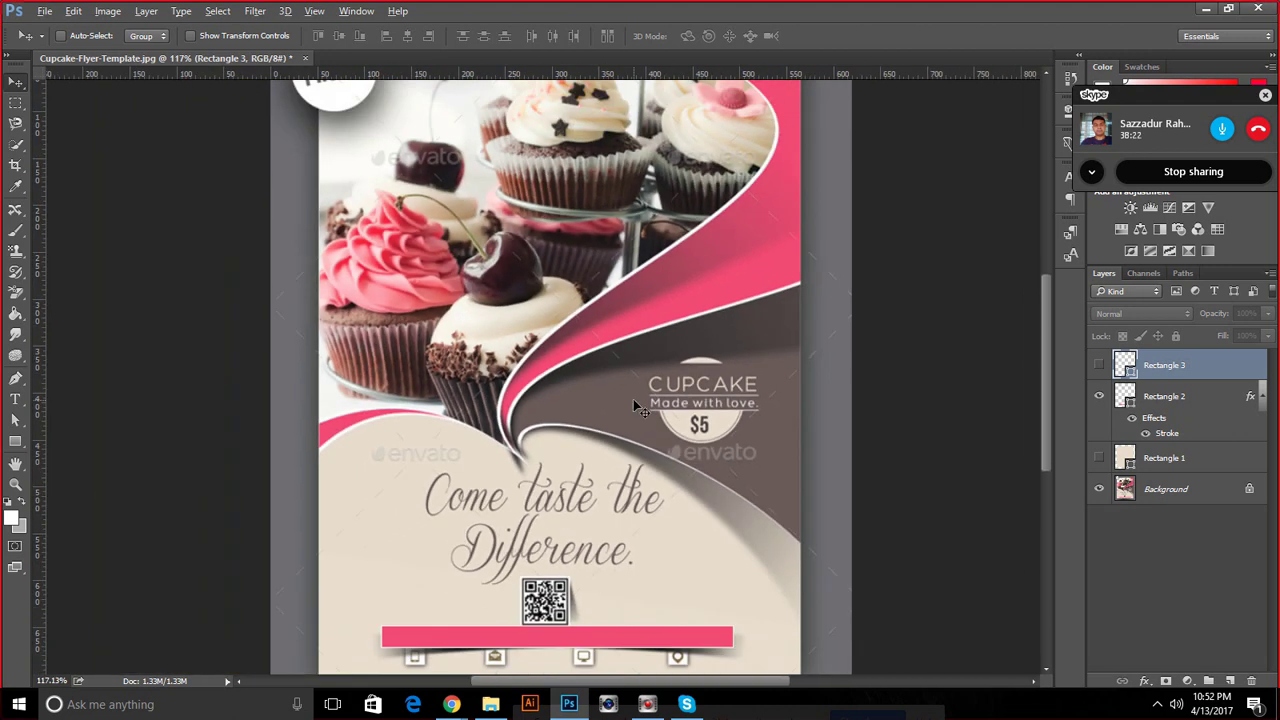
left_click(15, 378)
Zoom in on the swoosh tip and switch the Pen tool to Shape mode
scroll(608, 320, "up", 2)
scroll(710, 217, "up", 1)
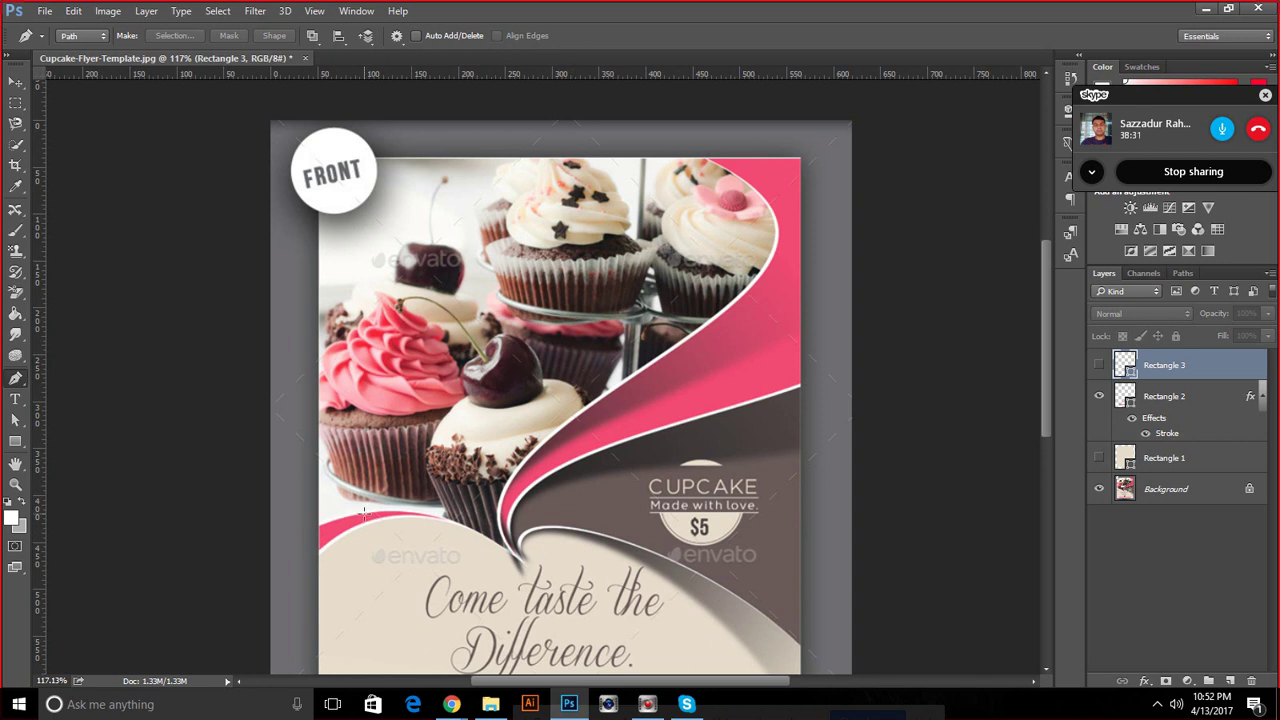
scroll(492, 555, "up", 2)
scroll(500, 556, "up", 2)
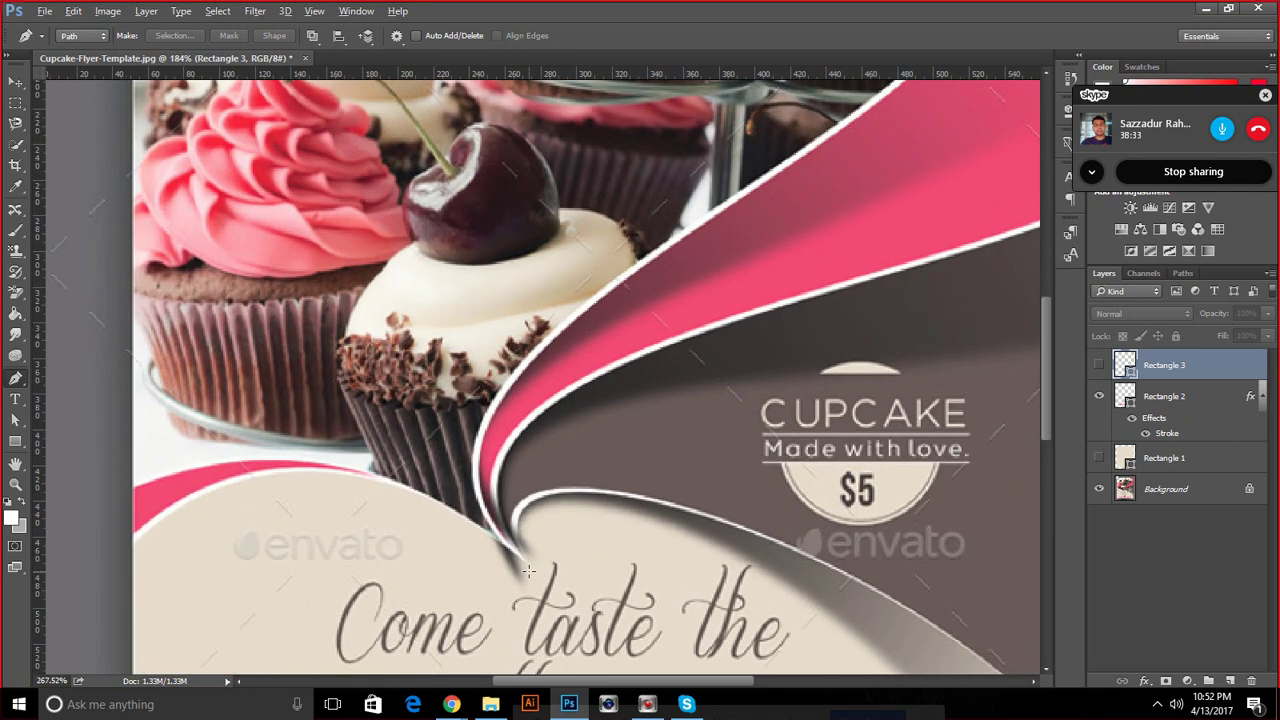
scroll(515, 557, "up", 2)
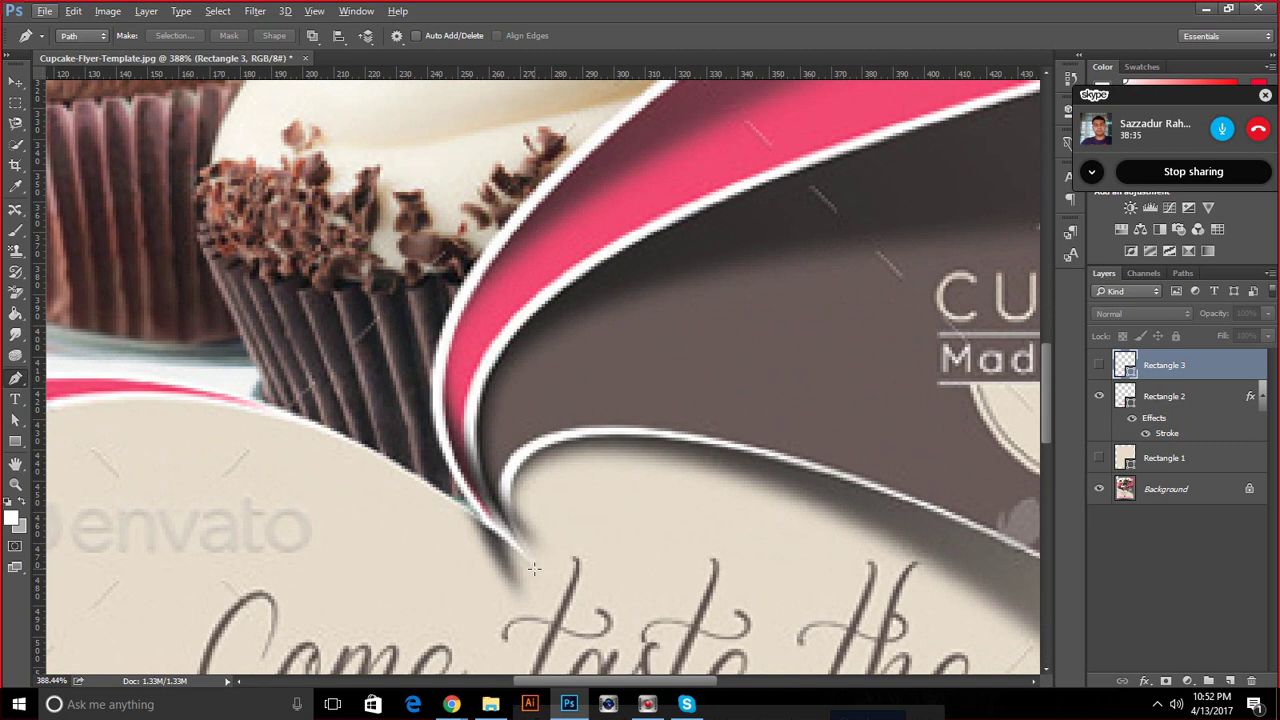
left_click(535, 567)
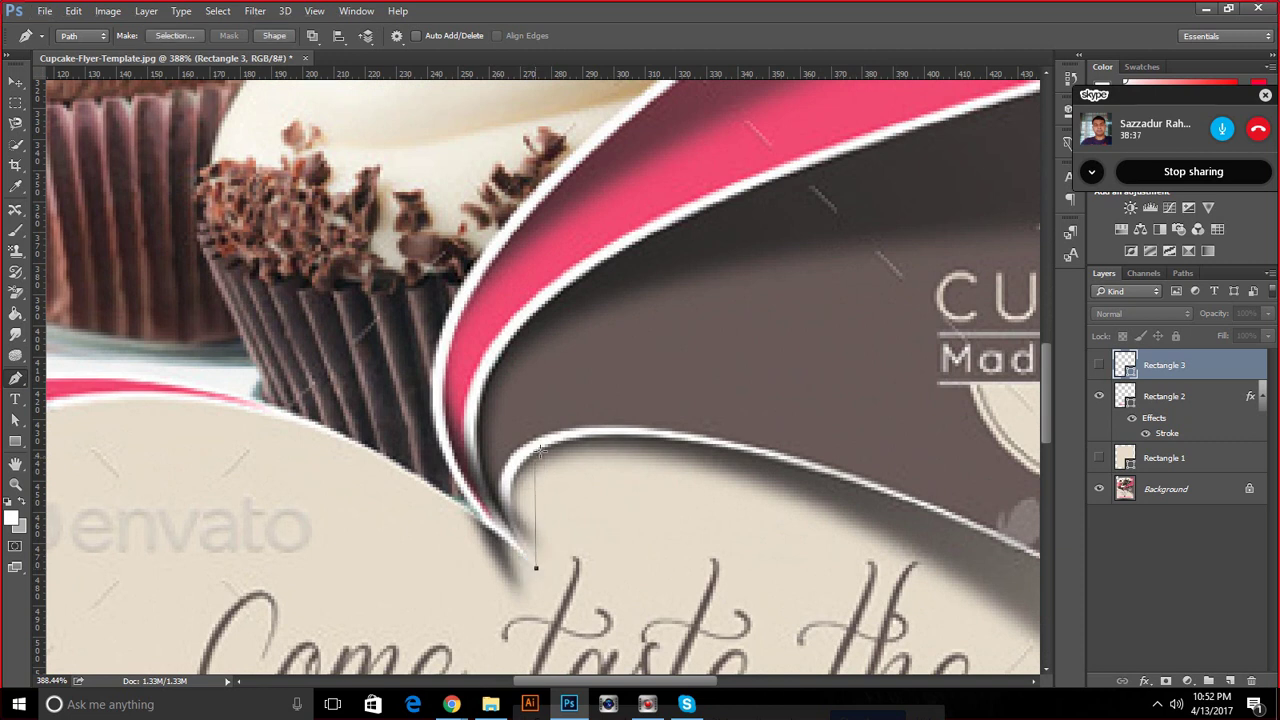
left_click_drag(619, 436, 779, 437)
key("Escape")
left_click(82, 37)
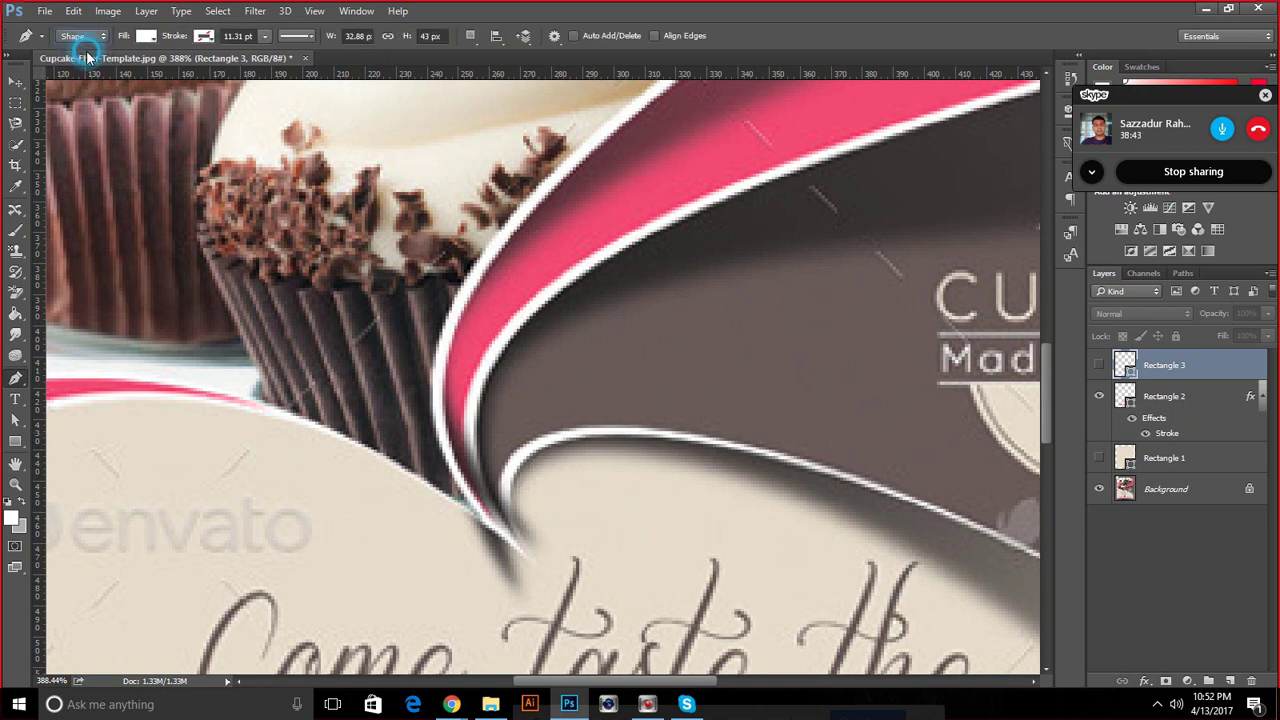
Start Shape 1 at the swoosh tip with a curved anchor, breaking the top point's handle
left_click(535, 560)
mouse_move(589, 435)
left_mouse_down()
mouse_move(733, 427)
mouse_move(724, 413)
left_mouse_up()
key("alt")
key("alt")
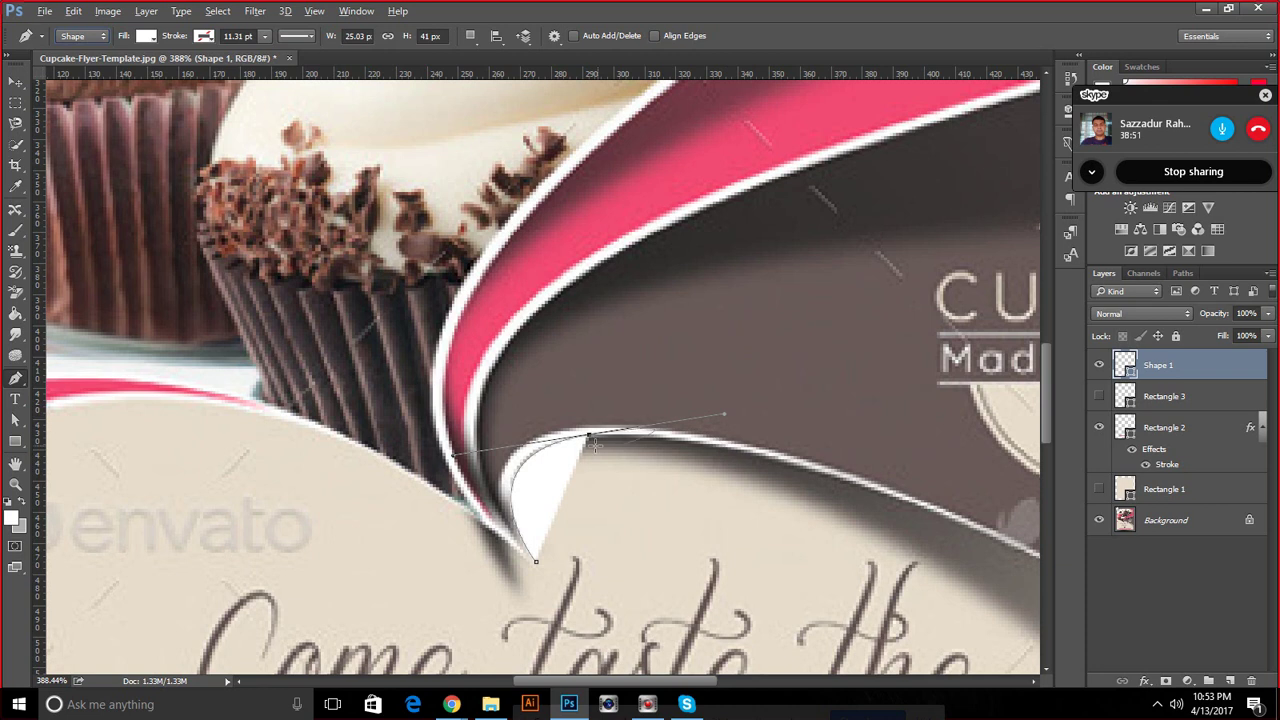
key("alt")
key("alt")
key("alt")
left_click(588, 437, "alt")
key("alt")
key("alt")
Zoom out to fit the whole flyer in view
left_click(15, 484)
left_click(326, 477, "alt")
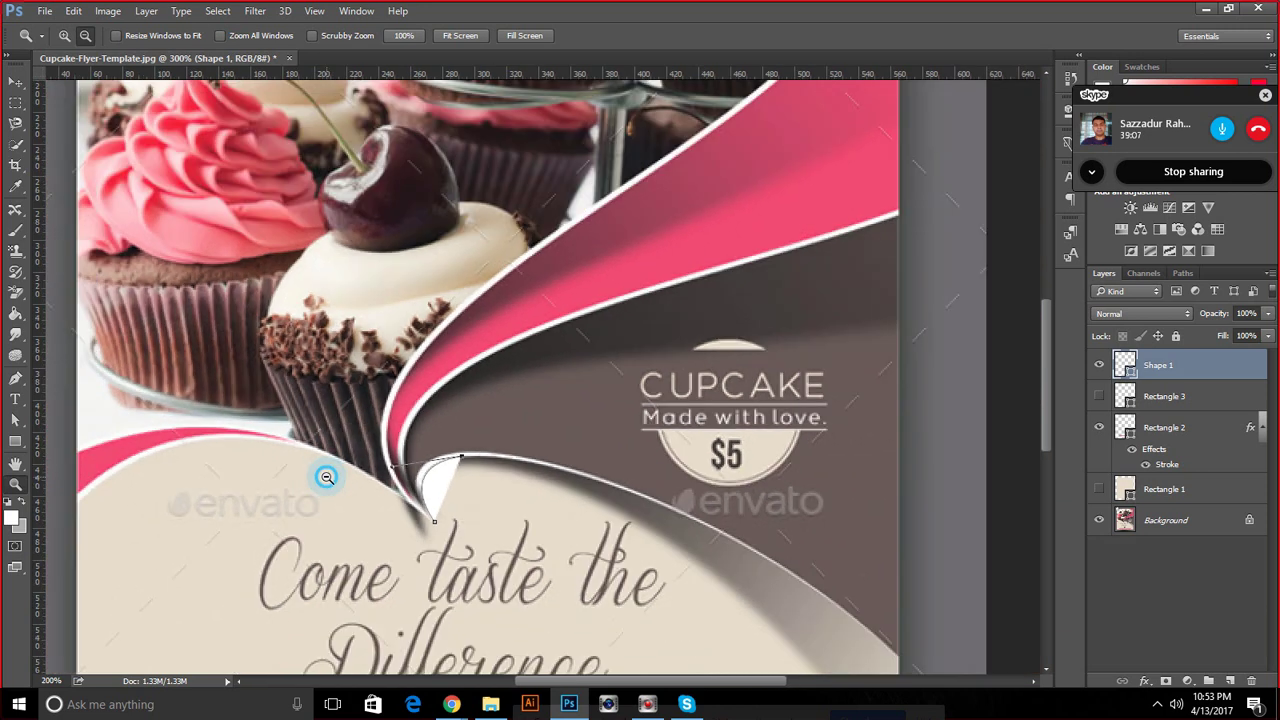
left_click(326, 477, "alt")
left_click(237, 423, "alt")
left_click(15, 378)
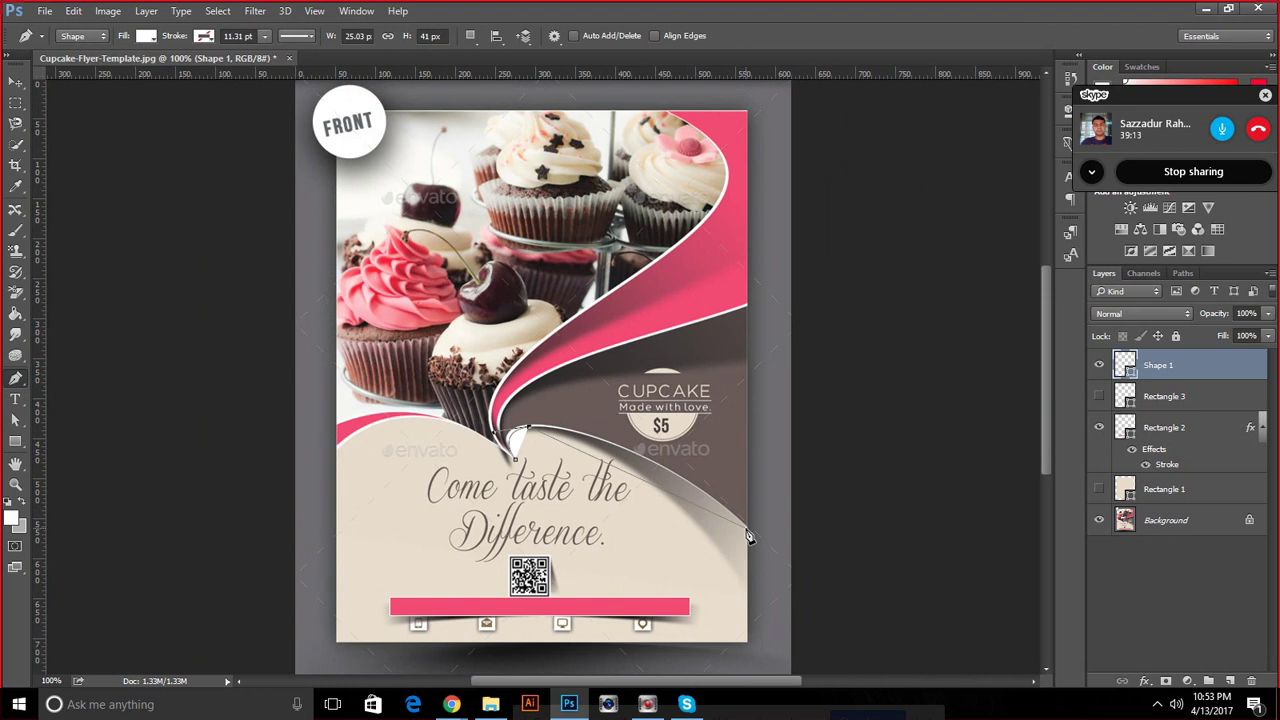
left_click(297, 620)
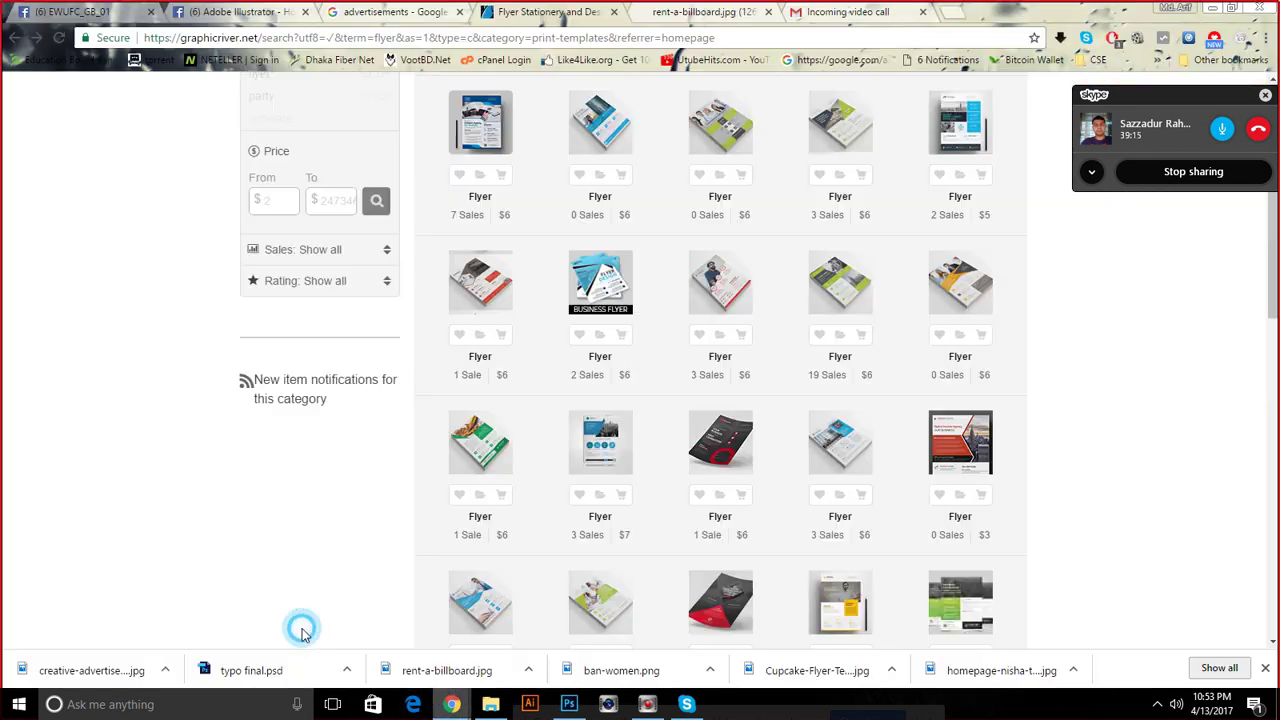
left_click(215, 10)
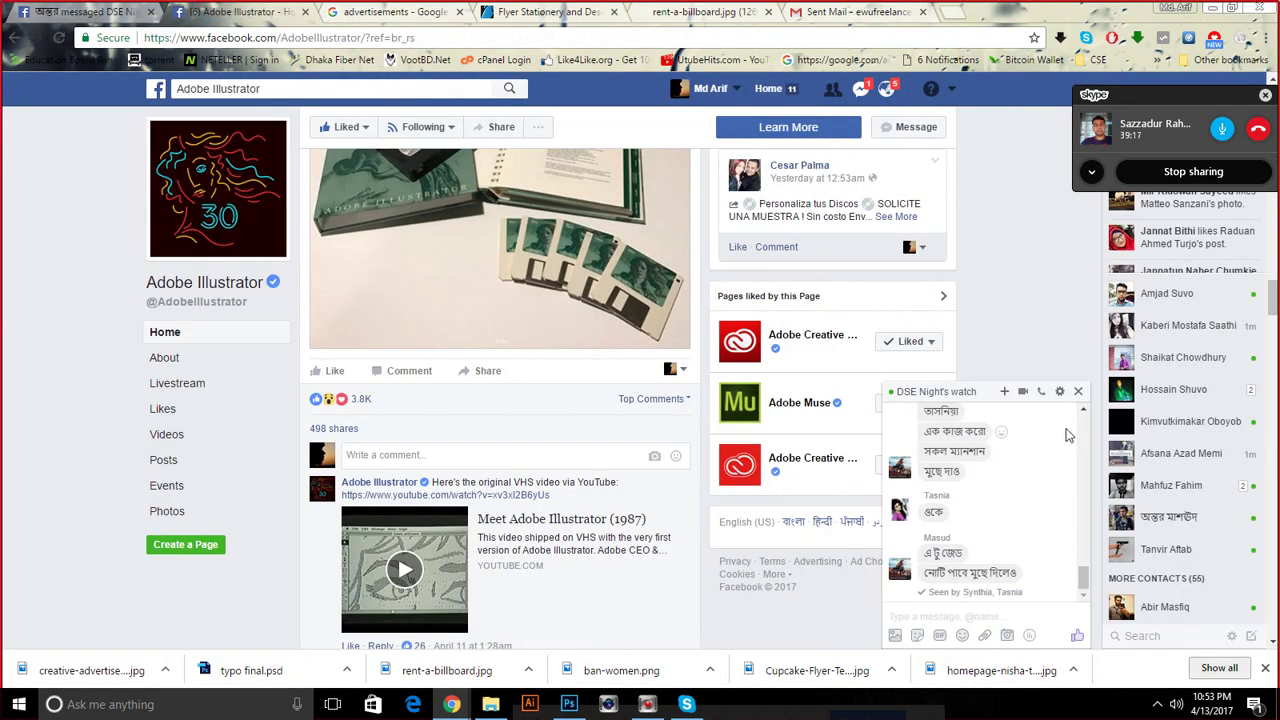
left_click(1078, 391)
left_click(860, 88)
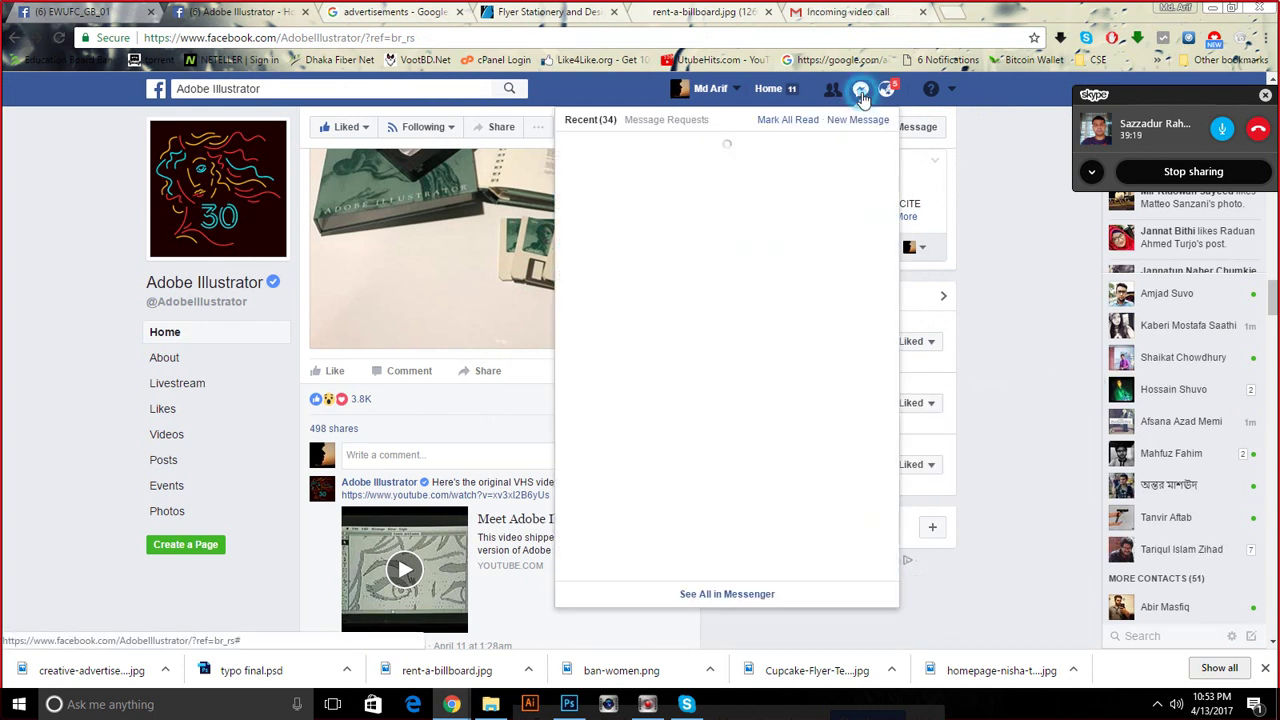
left_click(687, 195)
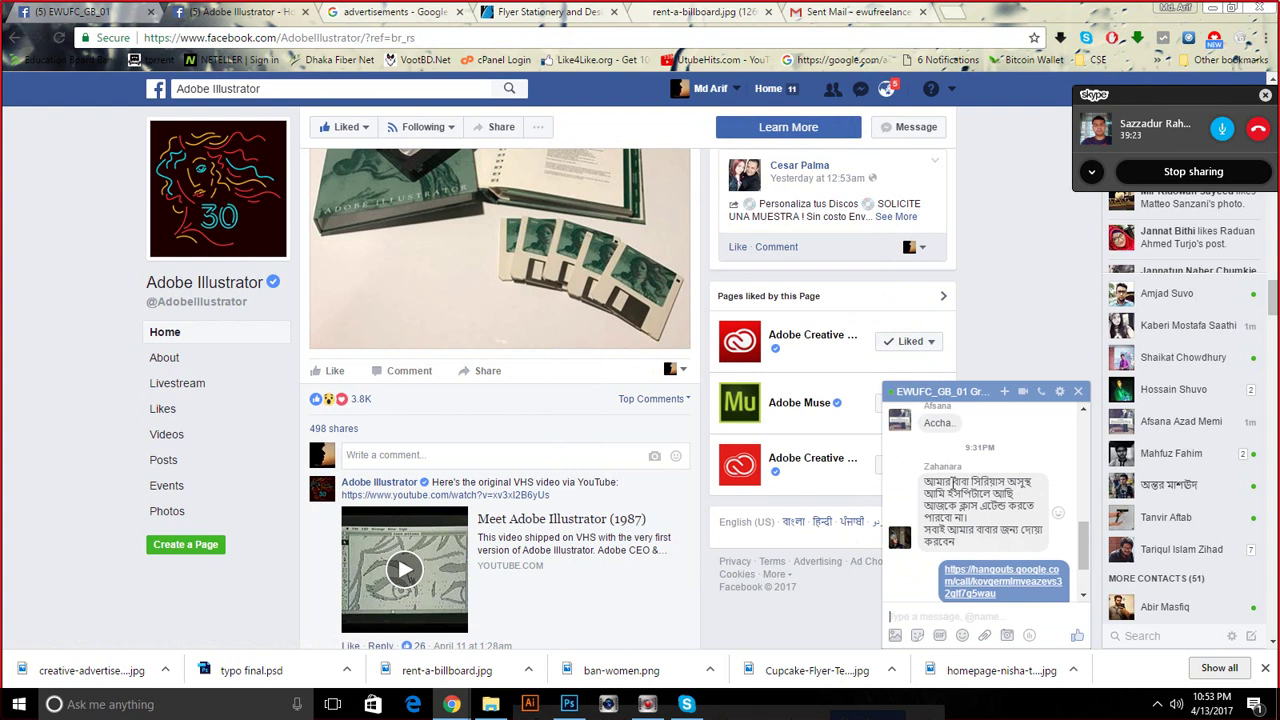
Scroll back through the group chat's earlier messages, briefly selecting a long Bangla message
scroll(953, 488, "up", 2)
scroll(953, 488, "up", 2)
scroll(953, 488, "up", 3)
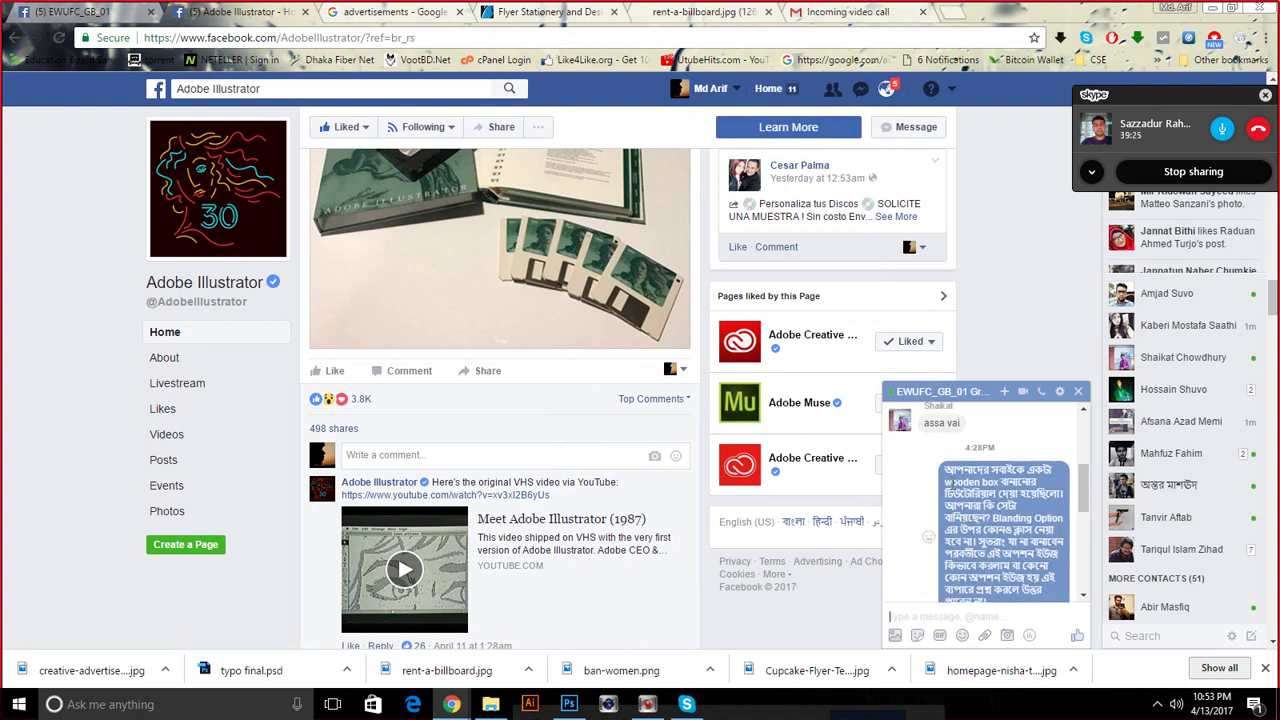
mouse_move(948, 467)
left_mouse_down()
mouse_move(1033, 604)
mouse_move(1010, 618)
left_mouse_up()
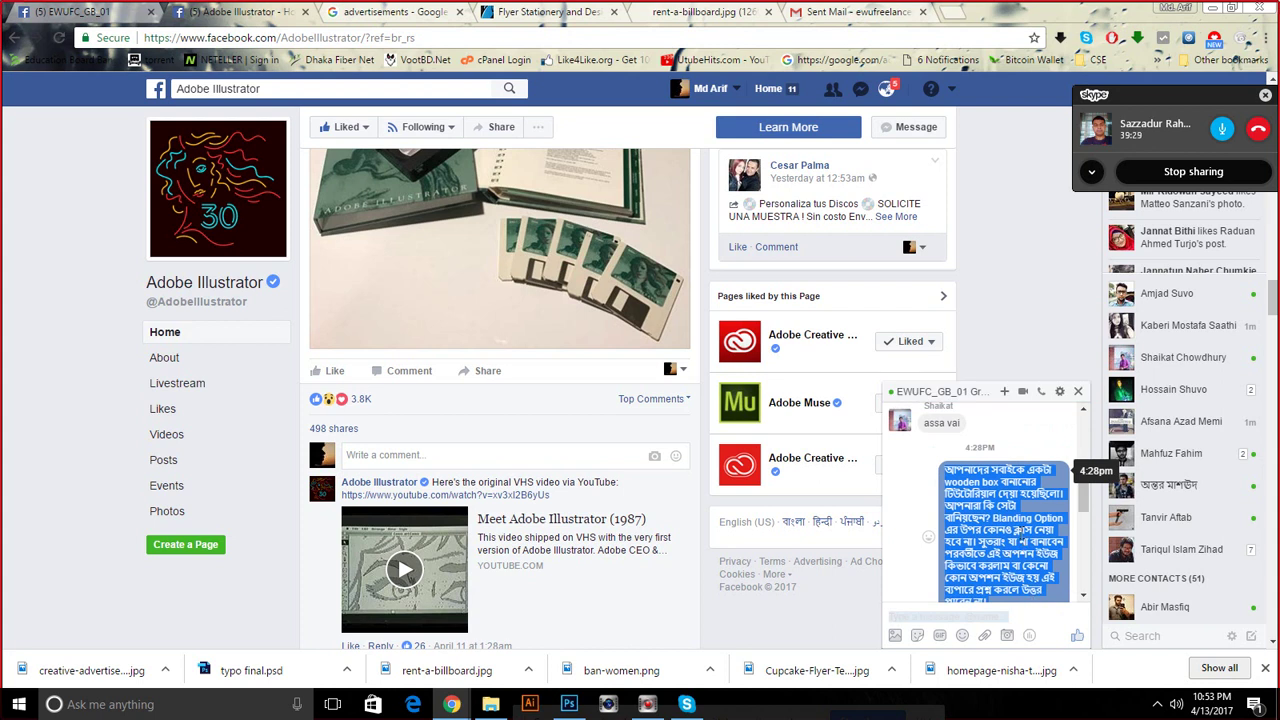
scroll(1020, 537, "down", 3)
left_click(1000, 512)
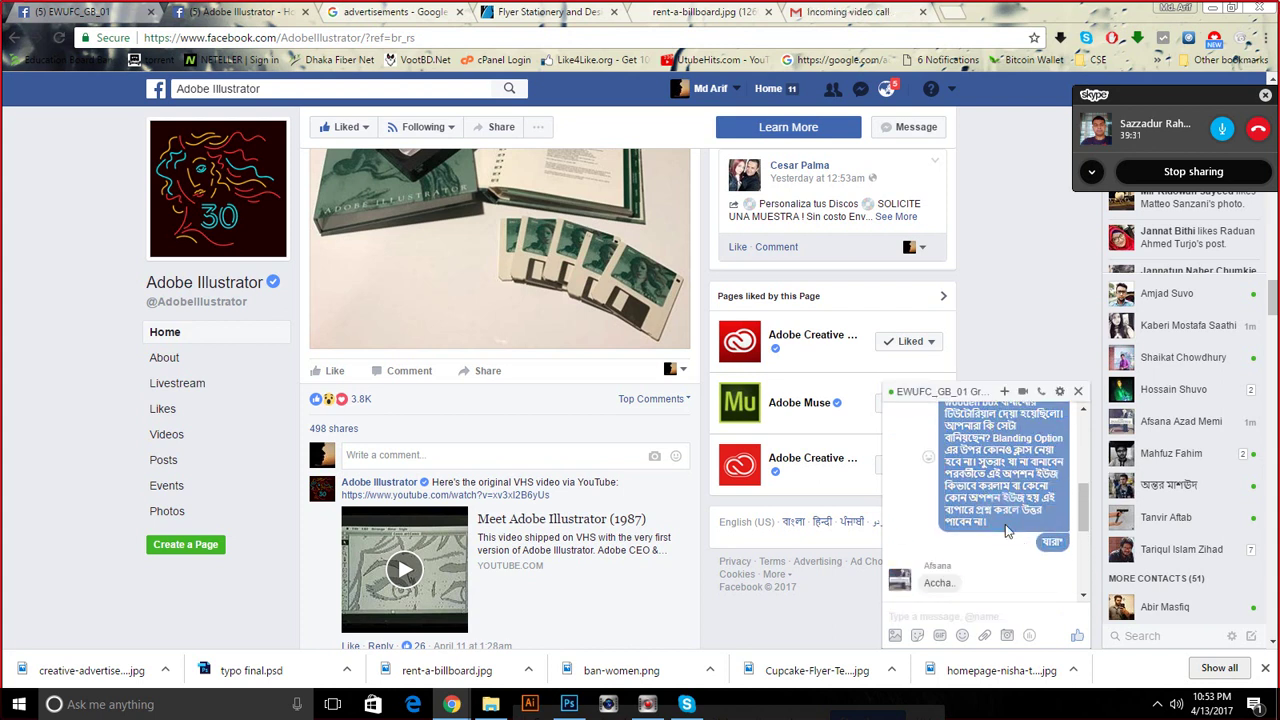
scroll(1008, 532, "up", 1)
scroll(1000, 520, "up", 1)
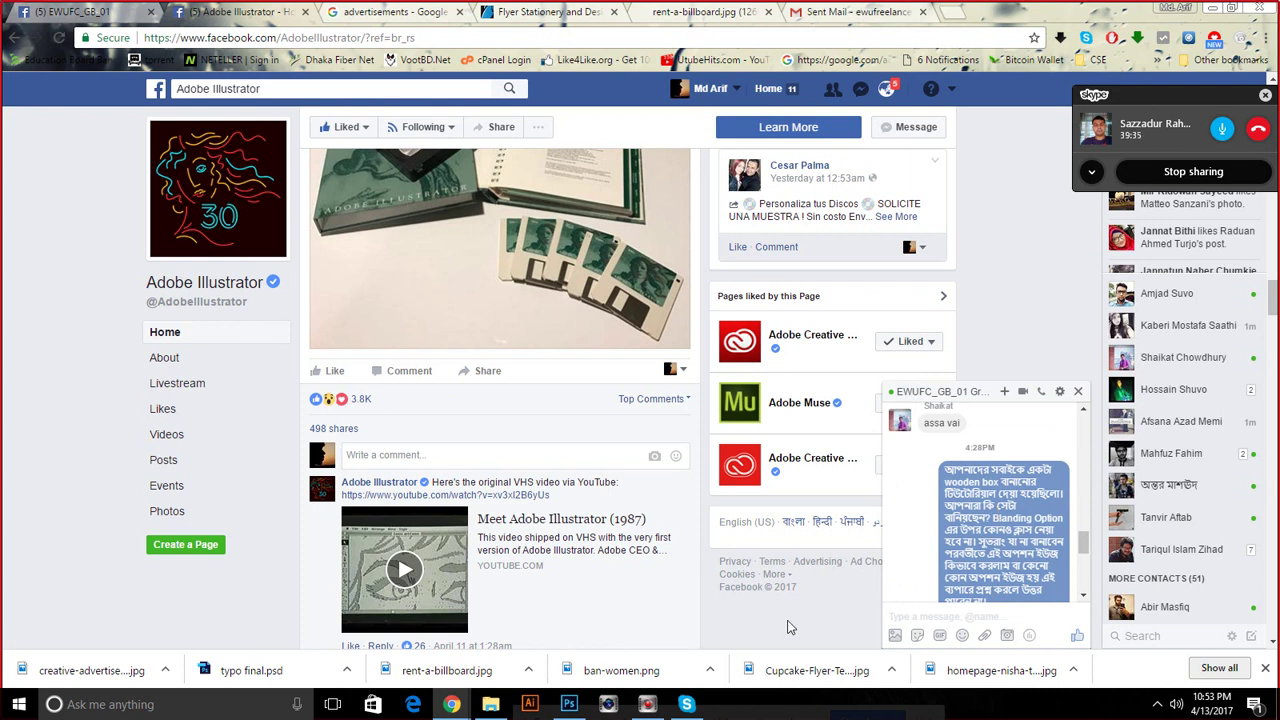
scroll(992, 530, "up", 2)
scroll(992, 530, "up", 2)
scroll(992, 530, "up", 2)
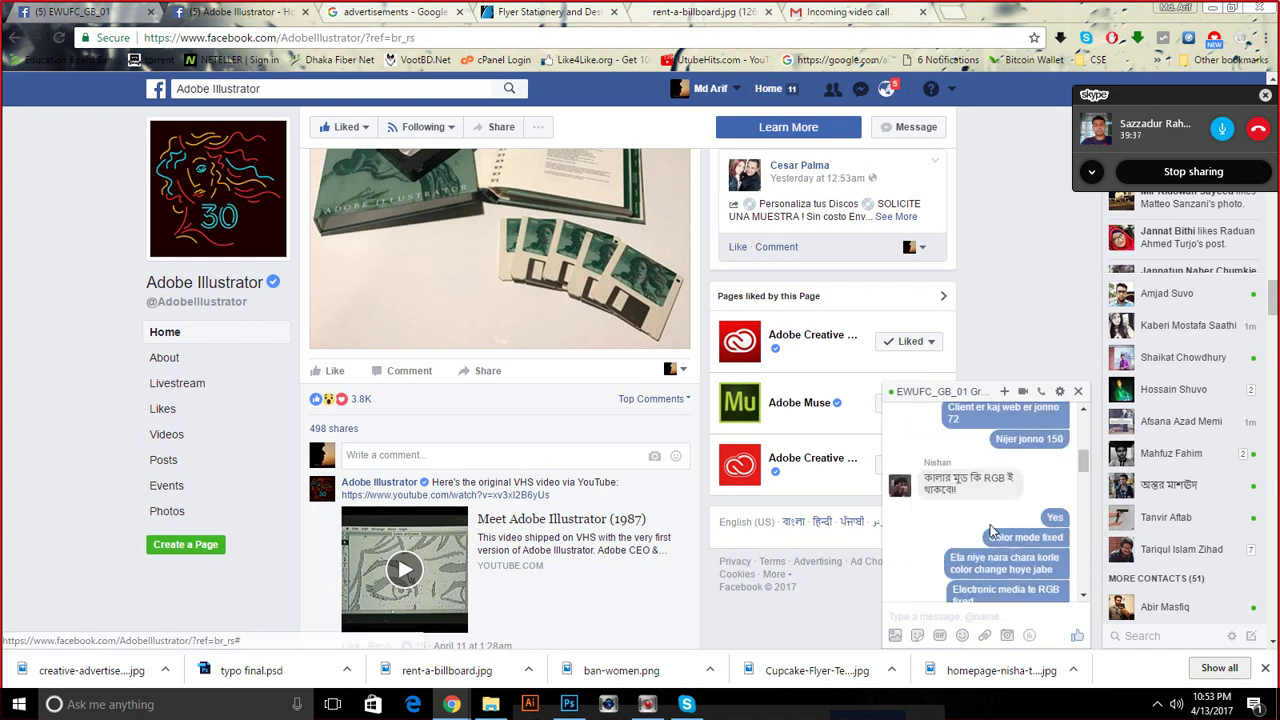
scroll(992, 530, "up", 2)
scroll(992, 530, "up", 2)
scroll(992, 528, "up", 2)
scroll(991, 525, "up", 2)
scroll(991, 525, "up", 2)
scroll(991, 525, "up", 2)
scroll(991, 525, "up", 2)
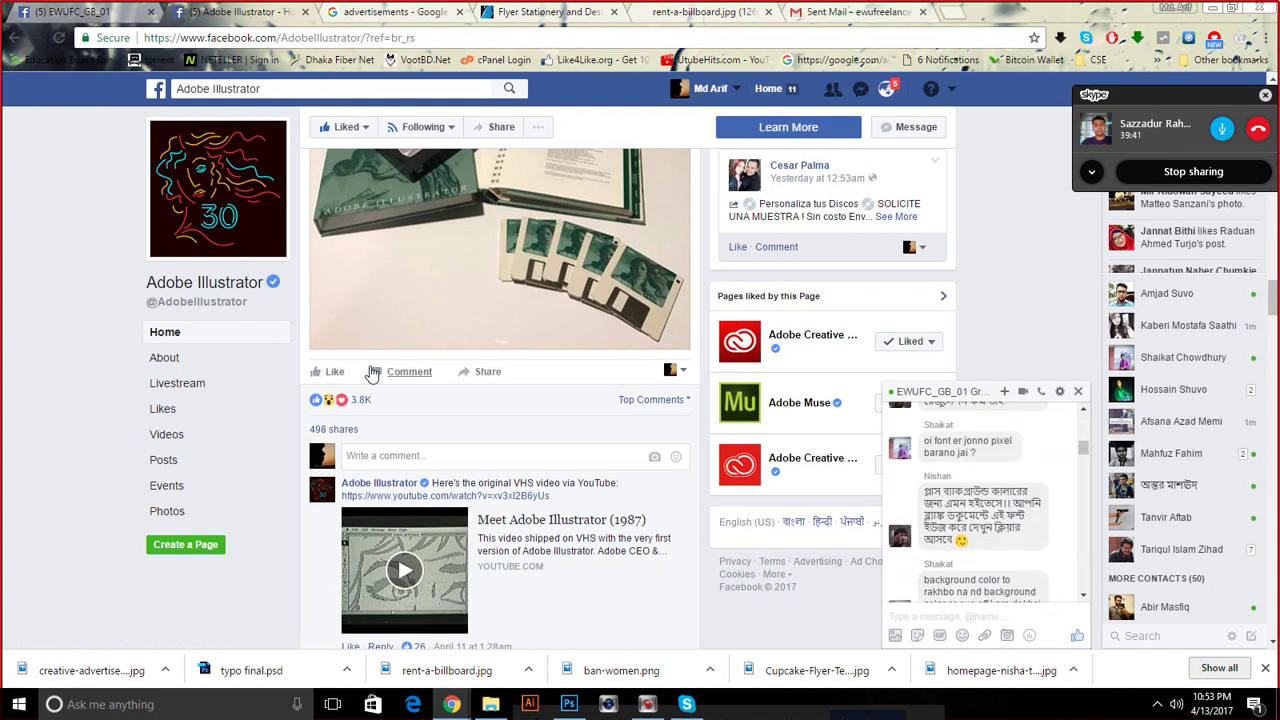
scroll(372, 373, "up", 2)
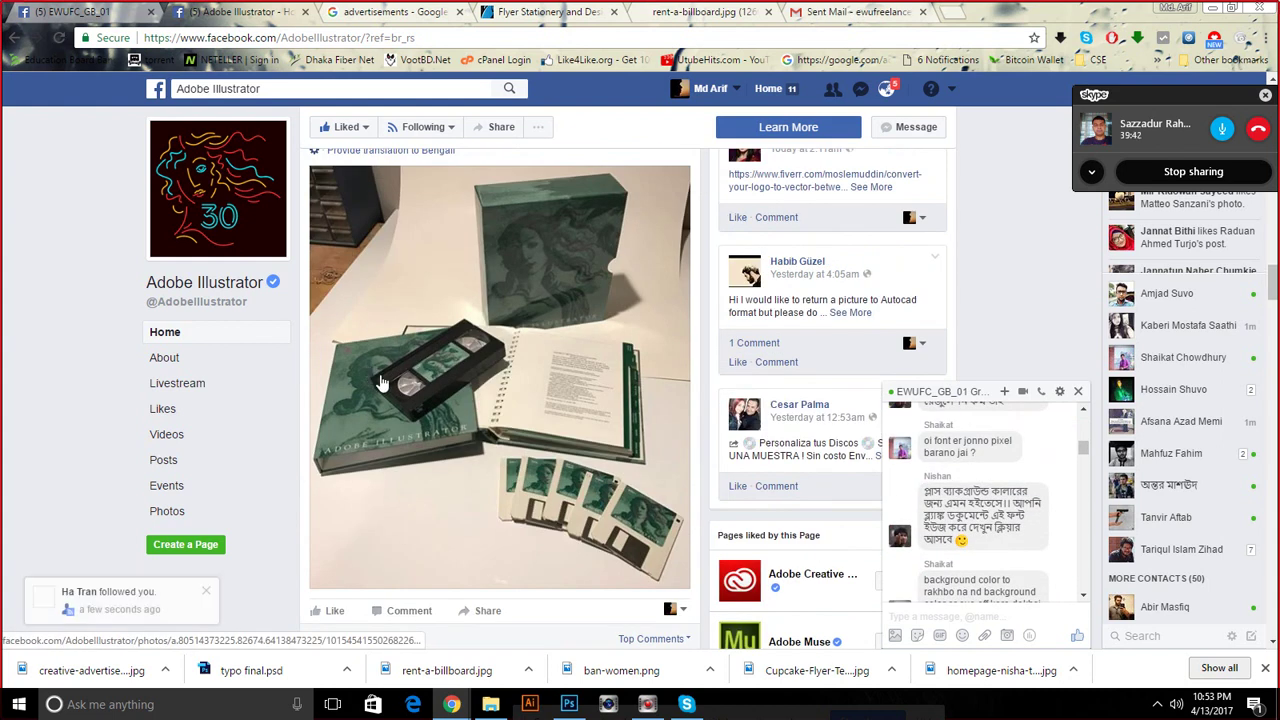
Extend Shape 1 with a curved anchor at the flyer's right edge, then remove its outgoing handle
left_click(570, 704)
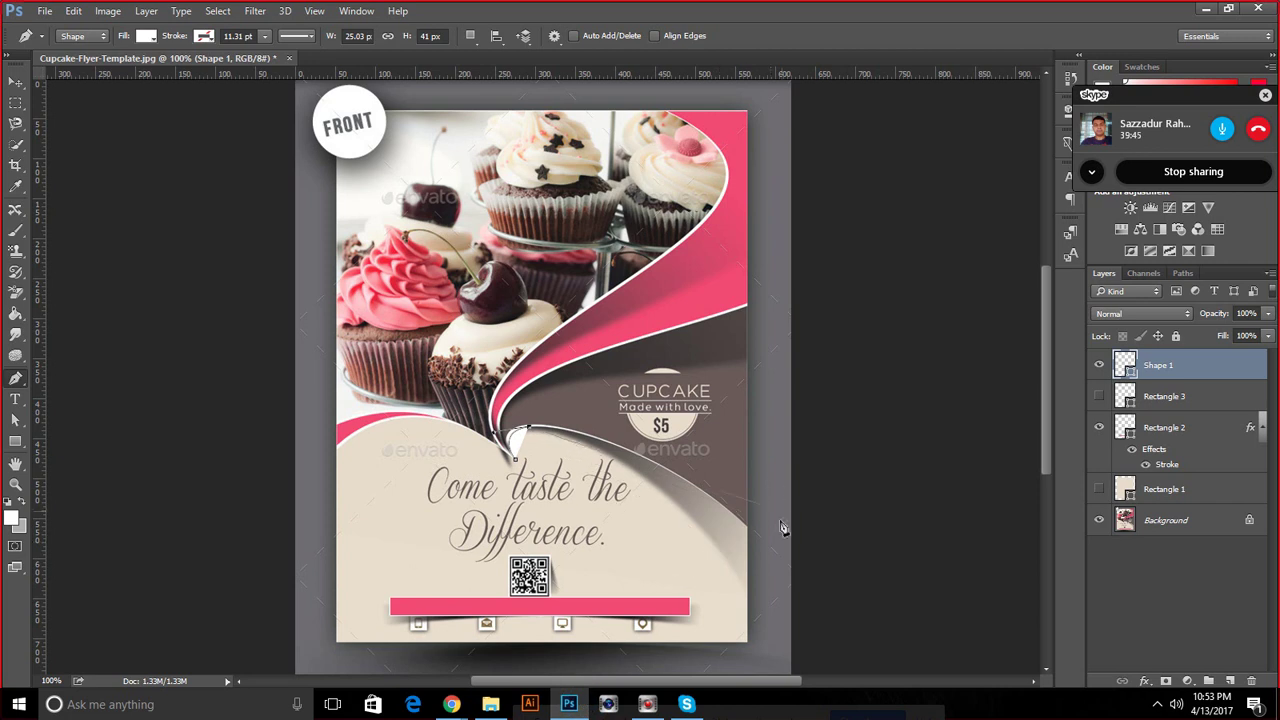
scroll(757, 541, "up", 4)
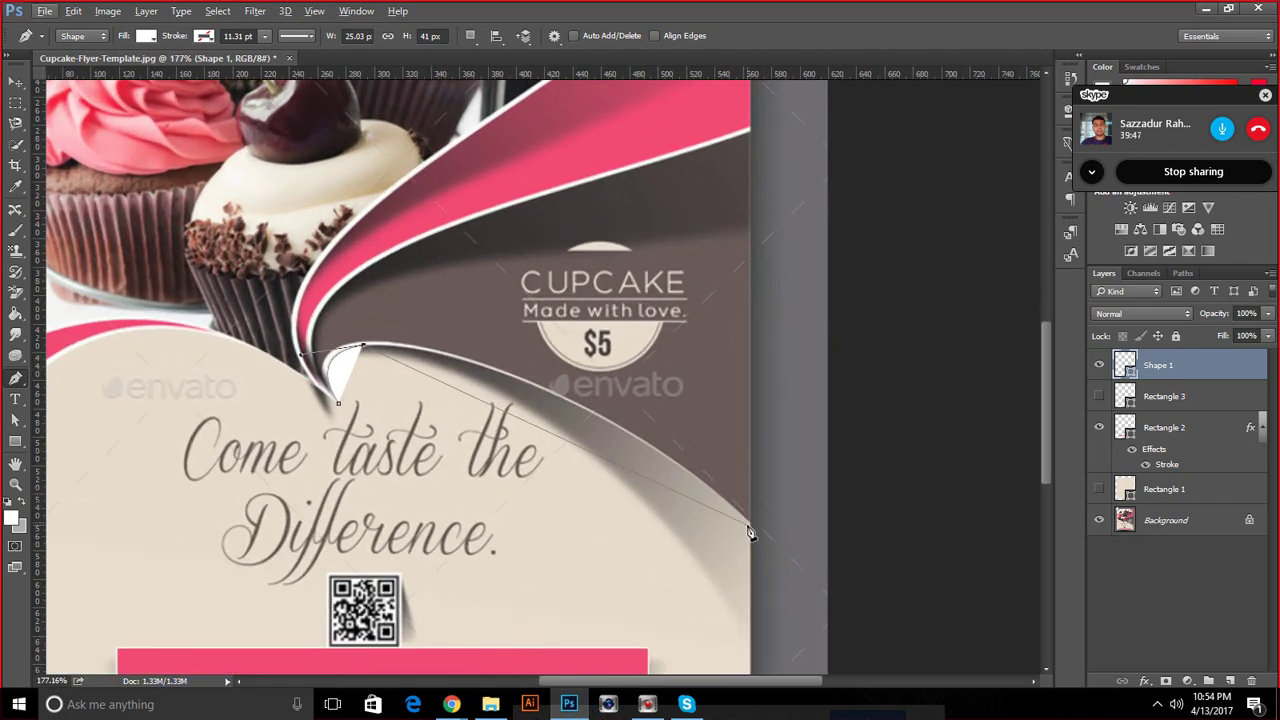
mouse_move(752, 524)
left_mouse_down()
mouse_move(865, 641)
mouse_move(1033, 583)
mouse_move(1004, 575)
left_mouse_up()
scroll(865, 641, "down", 3)
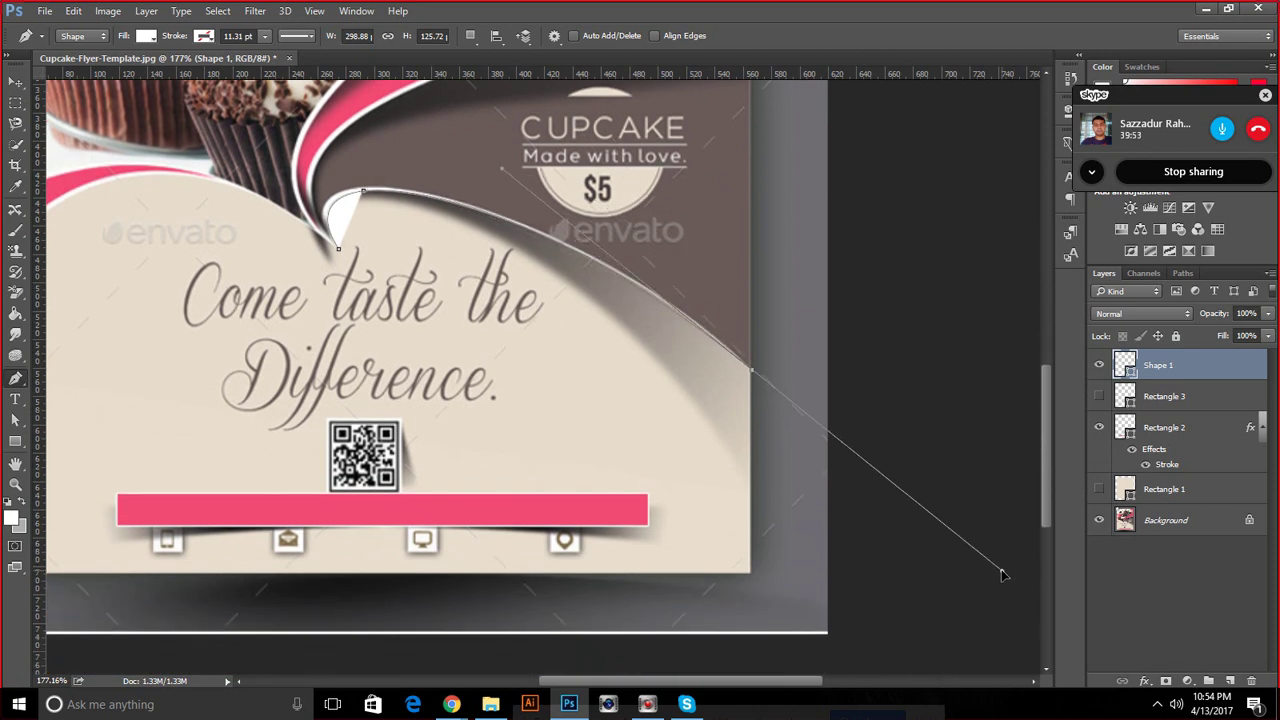
left_click_drag(1004, 575, 966, 531)
scroll(966, 531, "down", 3)
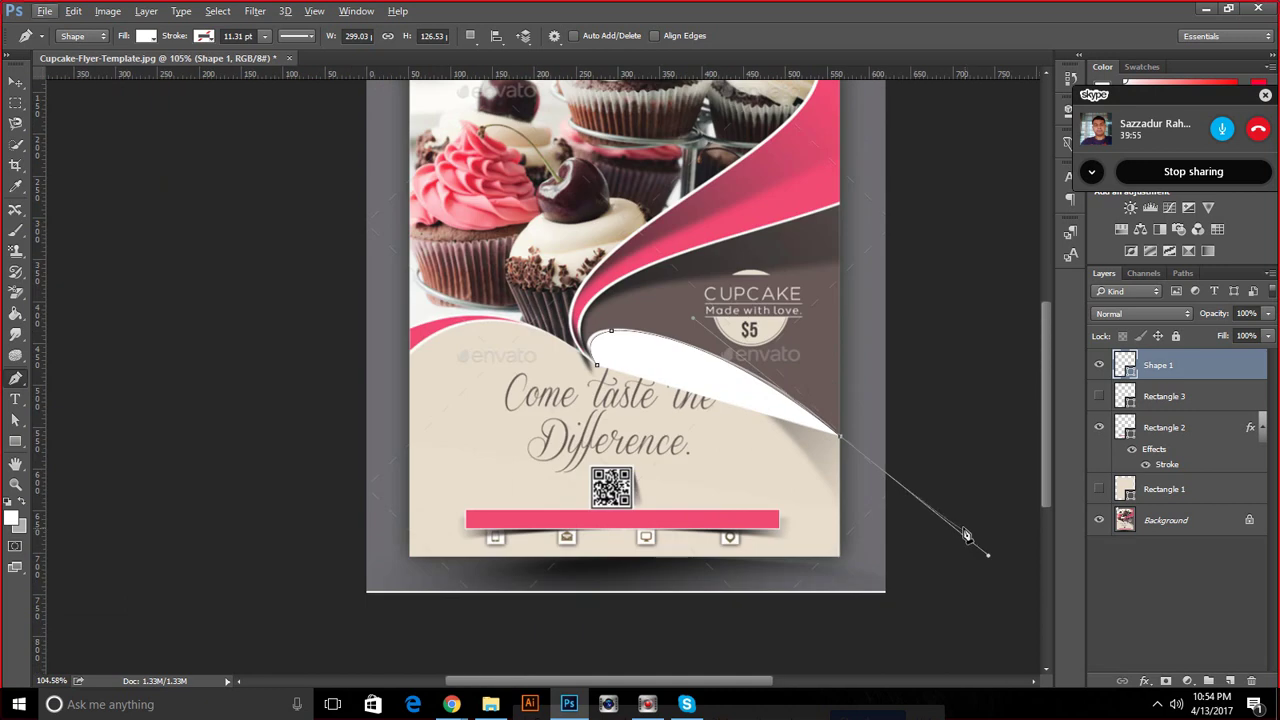
left_click(840, 436, "alt")
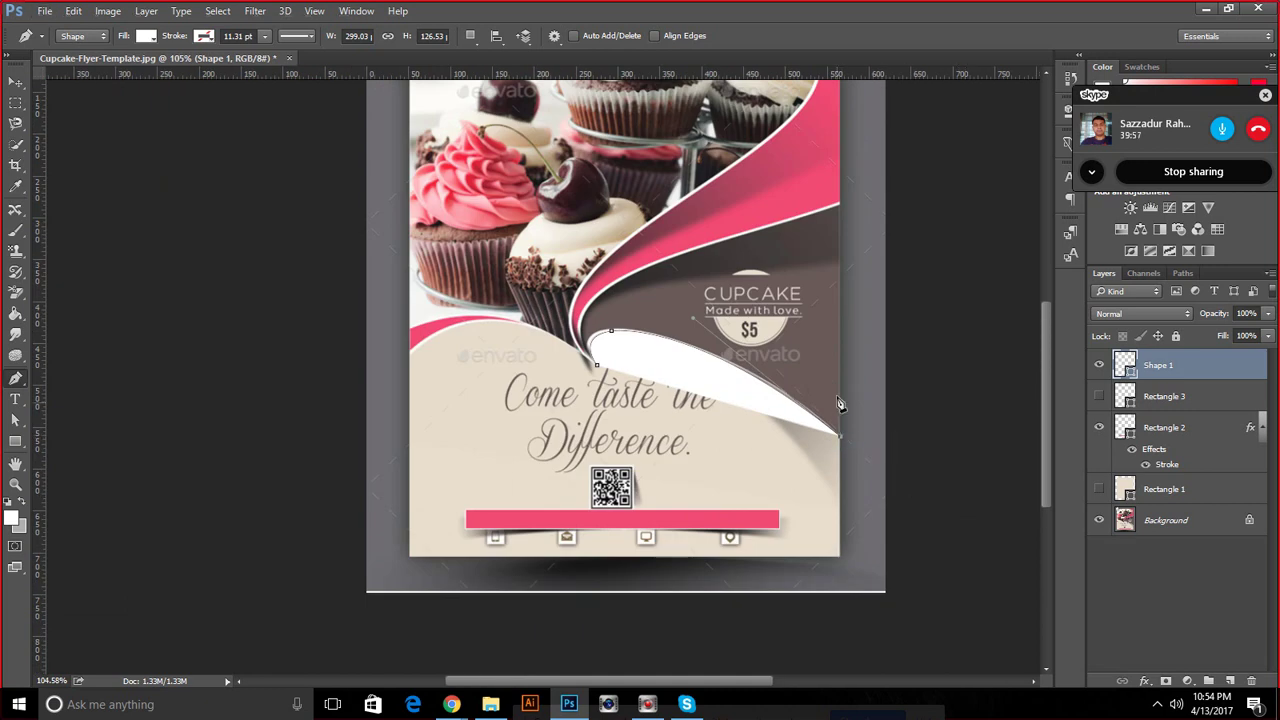
scroll(843, 206, "up", 3)
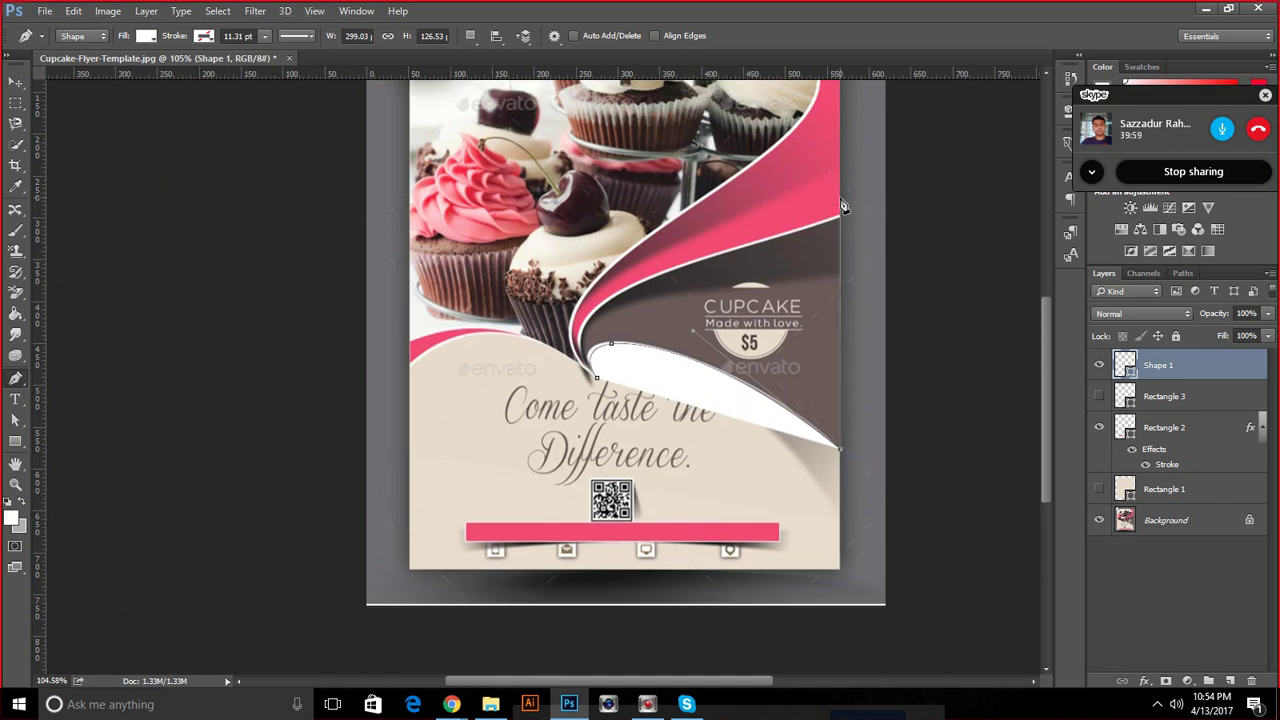
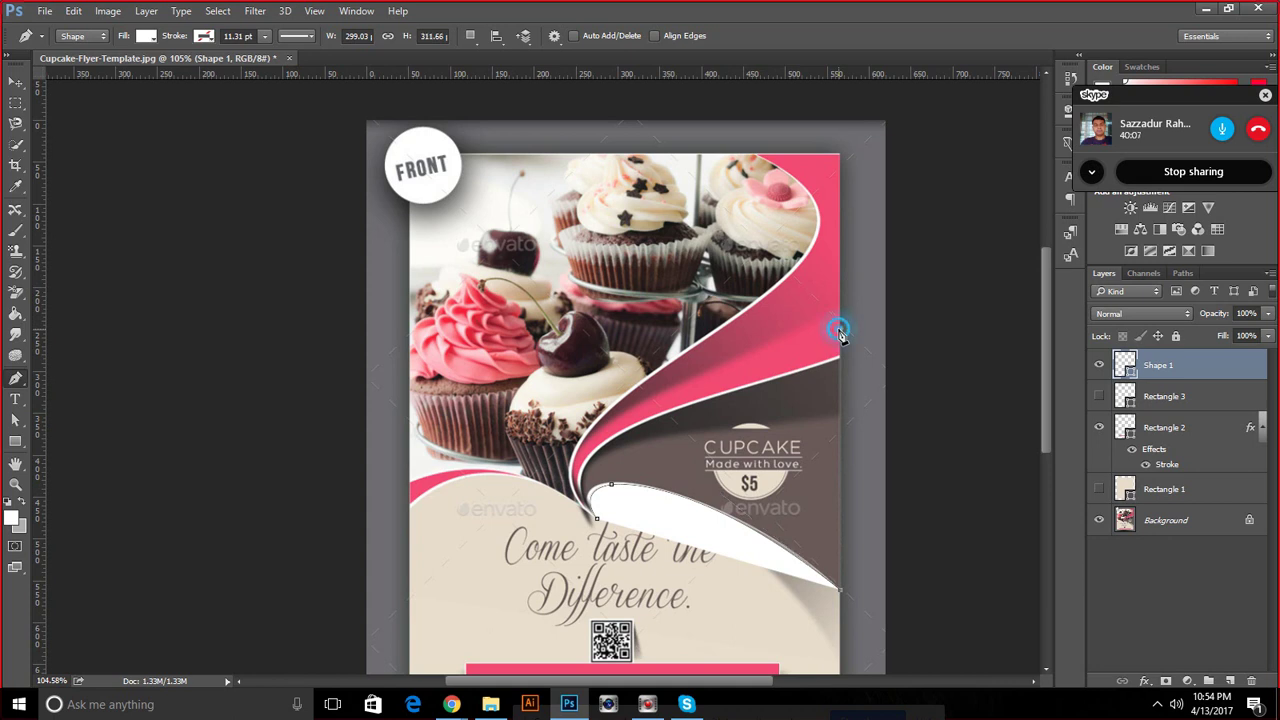
Extend the white pen shape to the flyer's right and left edges, closing it at its start
left_click(840, 332)
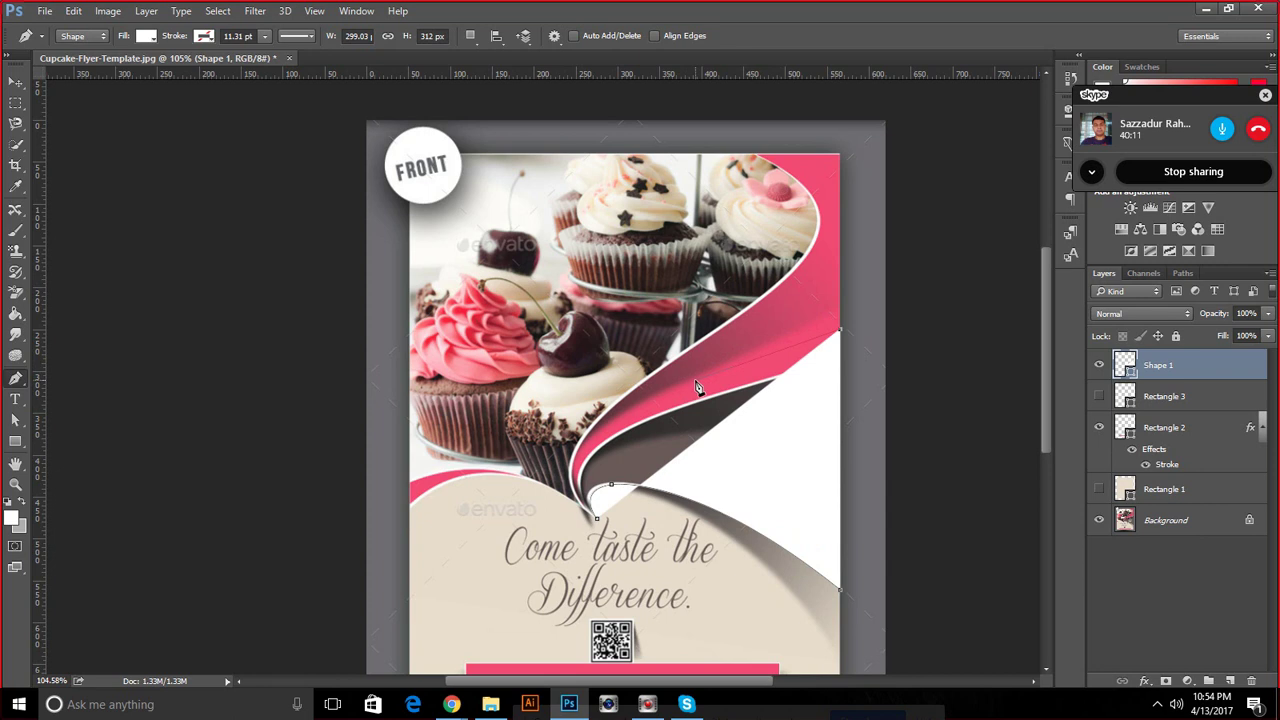
scroll(697, 388, "down", 3)
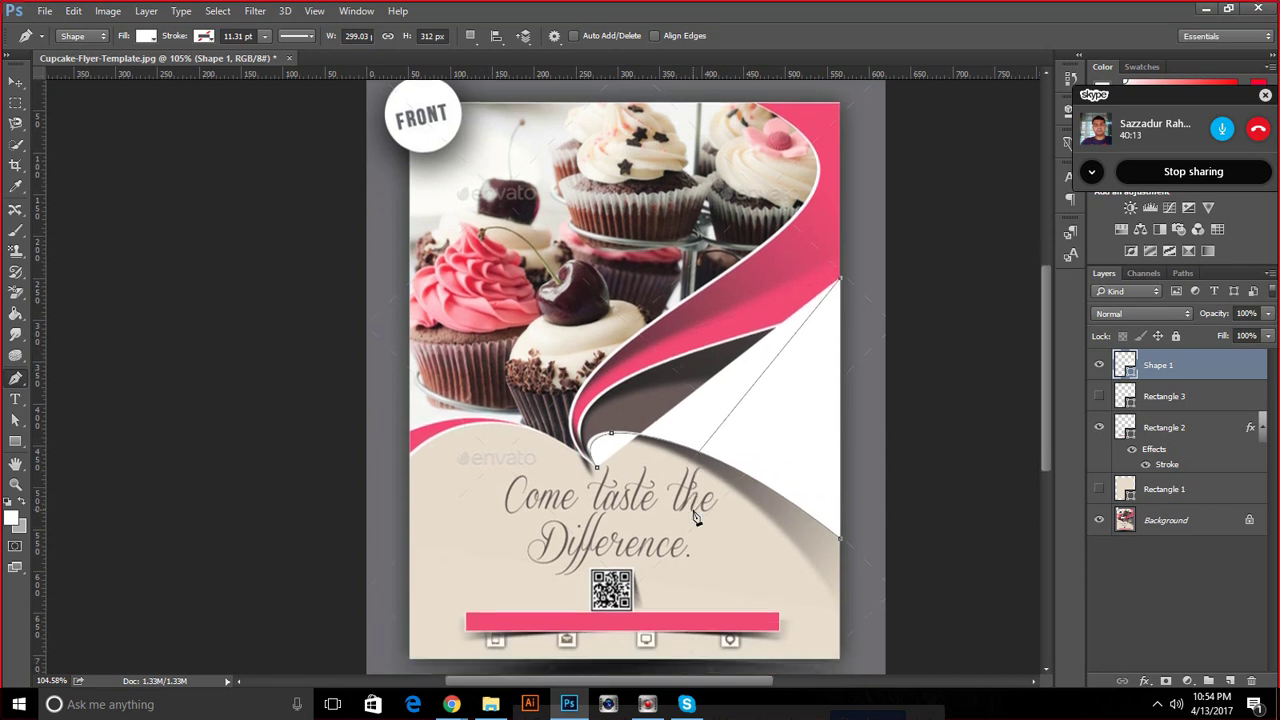
scroll(697, 517, "up", 2)
scroll(697, 517, "up", 1)
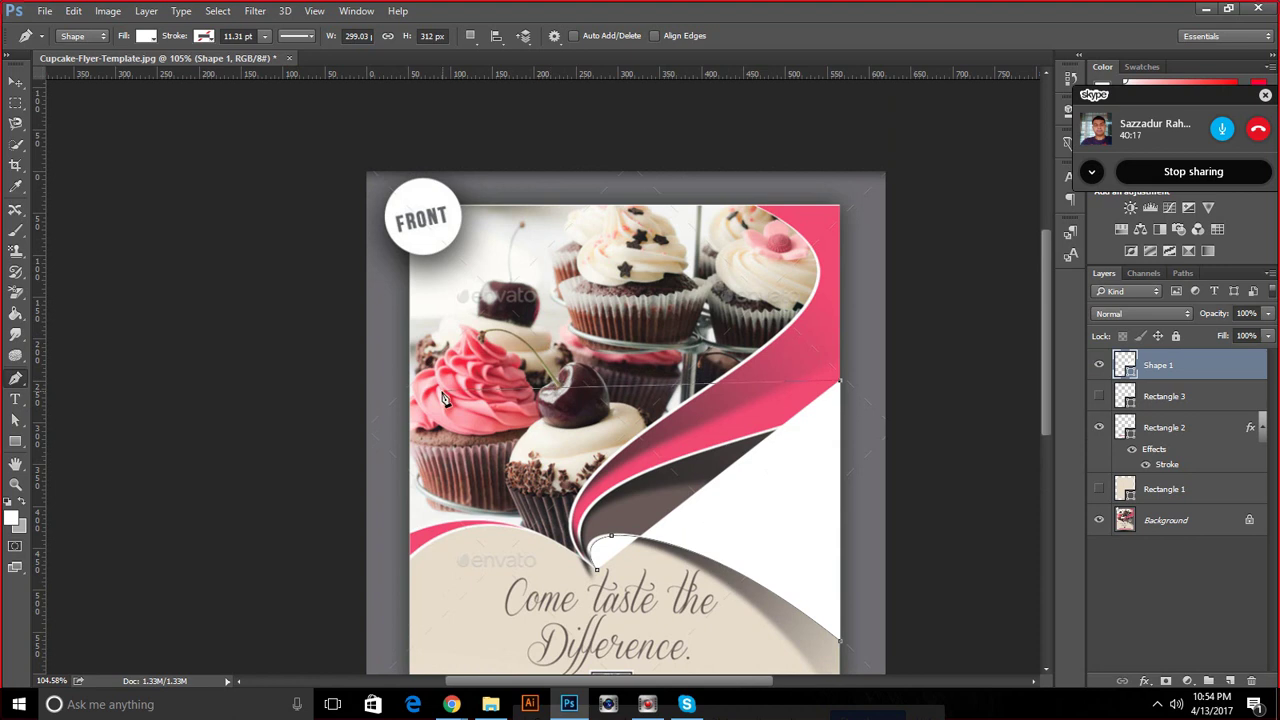
left_click(411, 382)
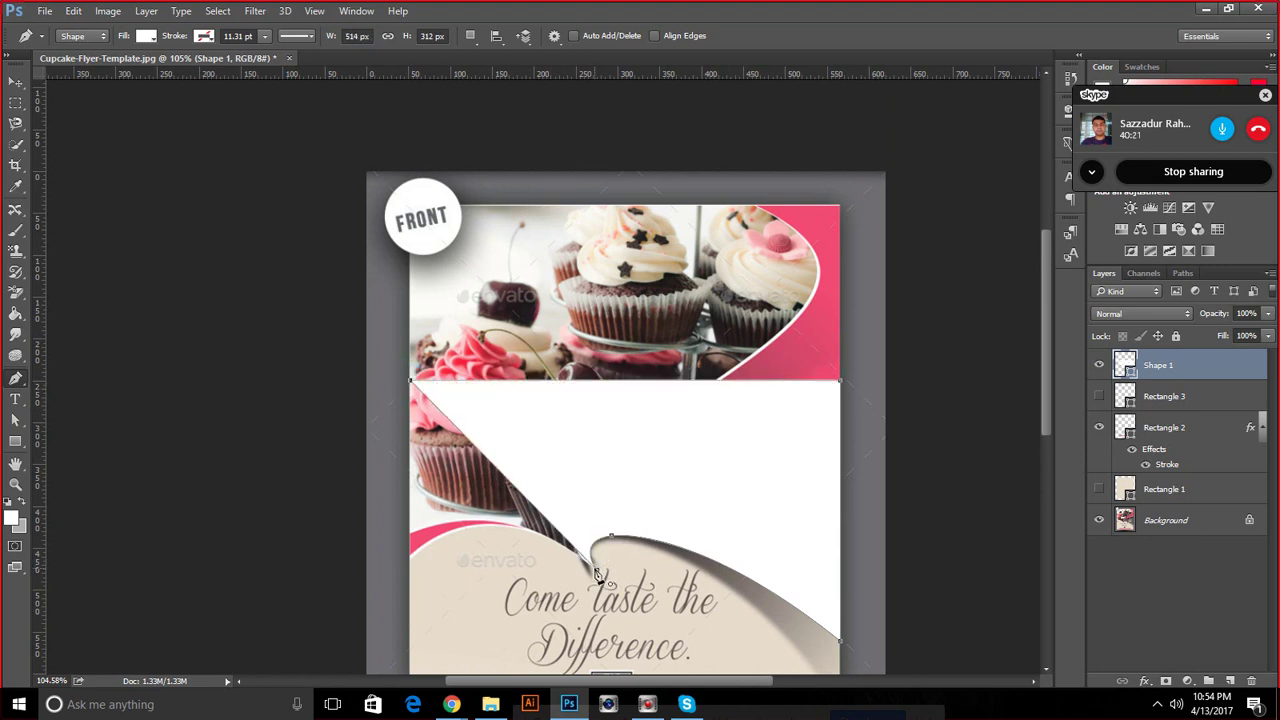
left_click(596, 573)
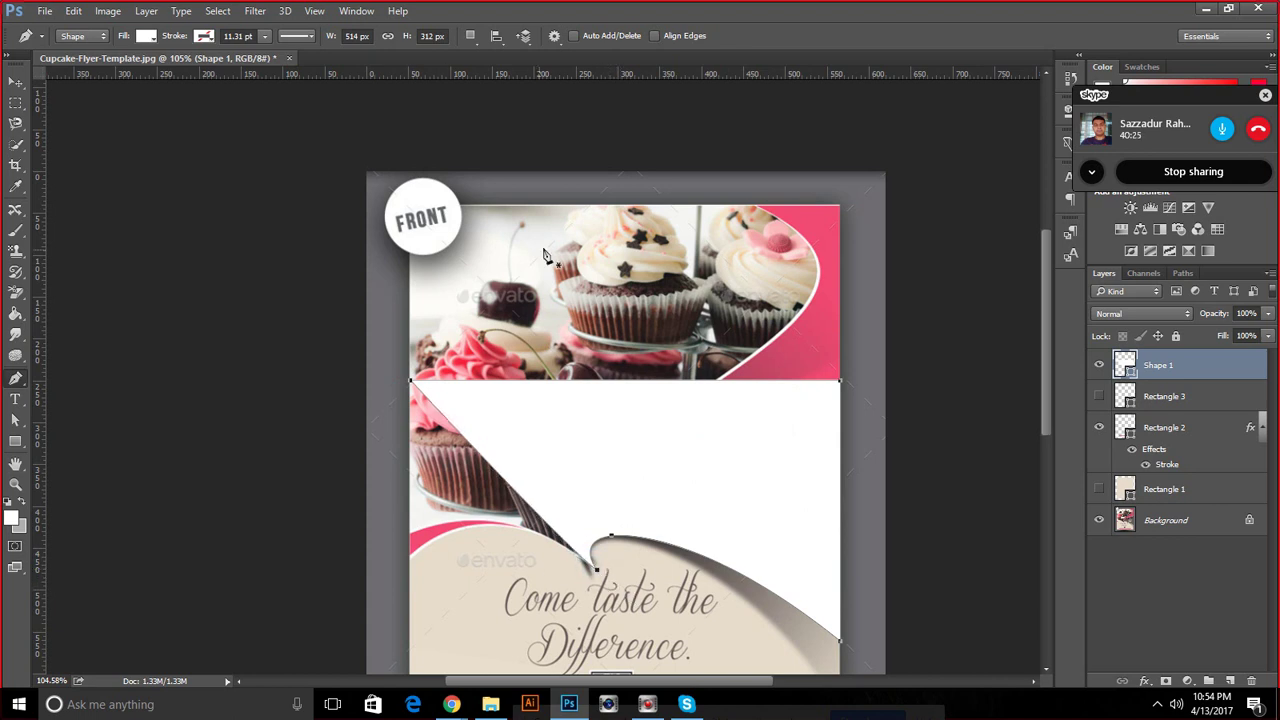
scroll(690, 512, "down", 3)
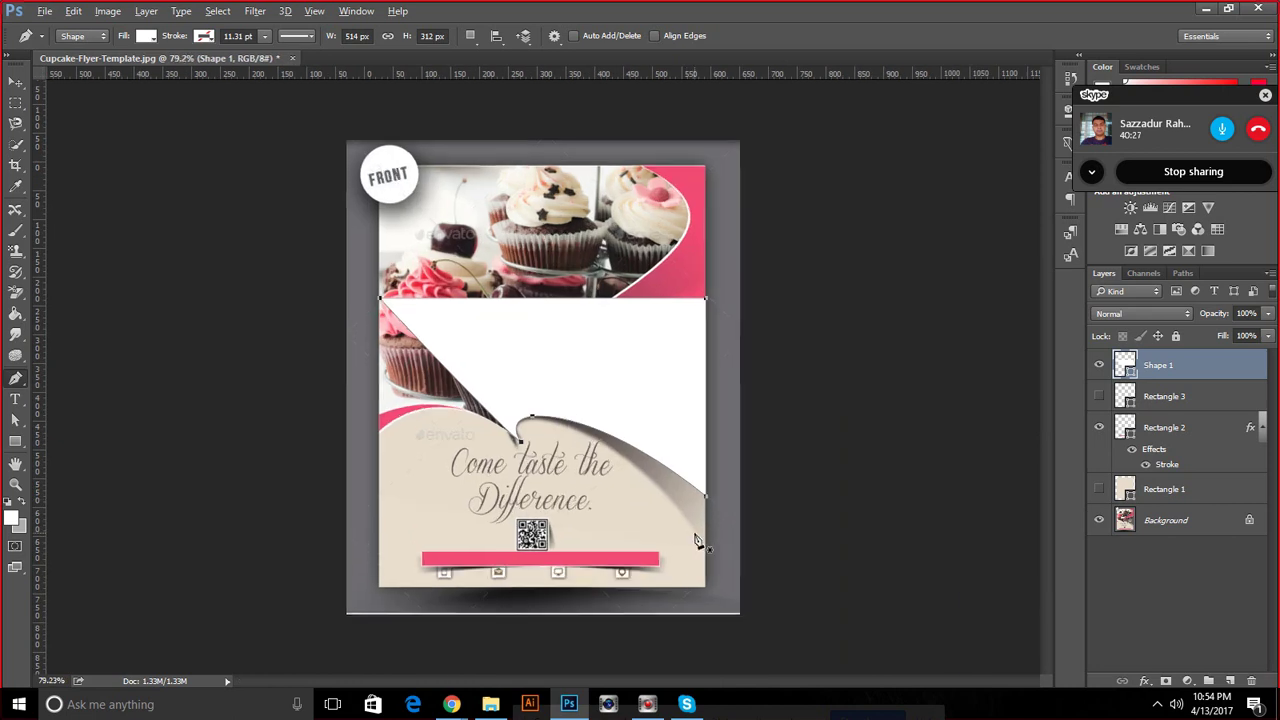
scroll(446, 344, "up", 4)
key("alt")
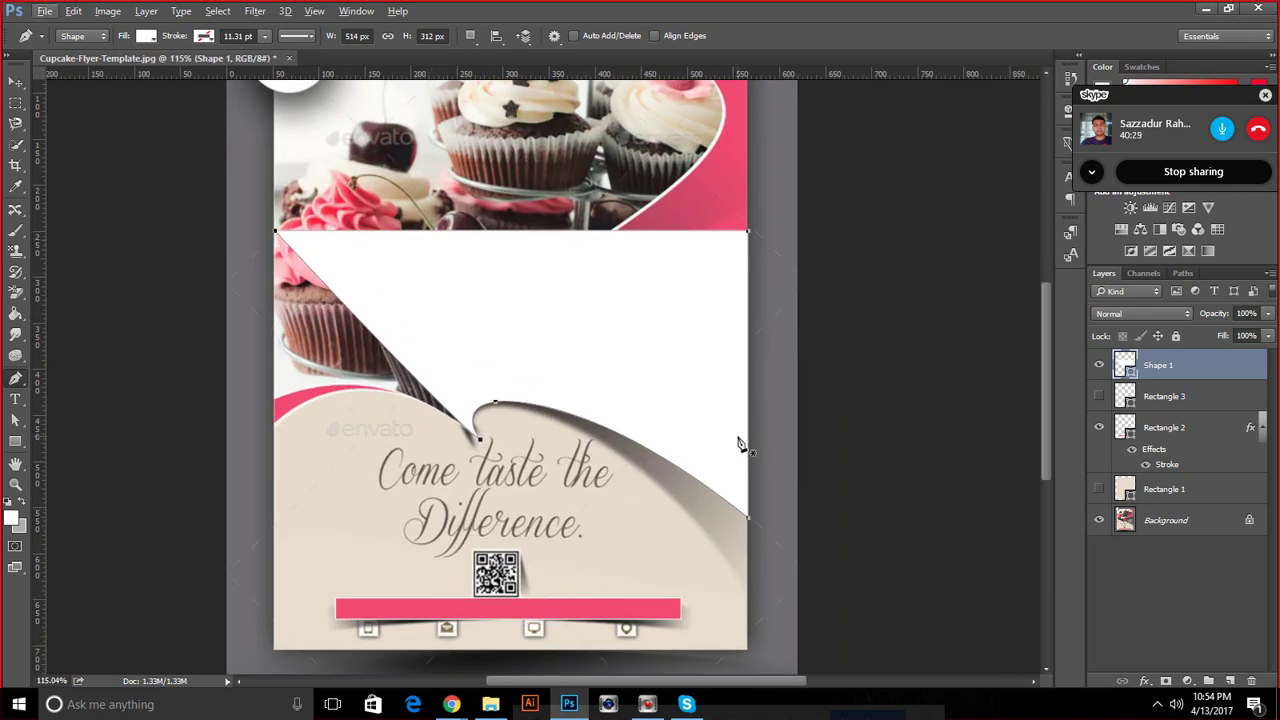
Toggle Shape 1's visibility, cancel the unchanged fill colour, and undo the extra points
left_click(1101, 366)
left_click(1101, 366)
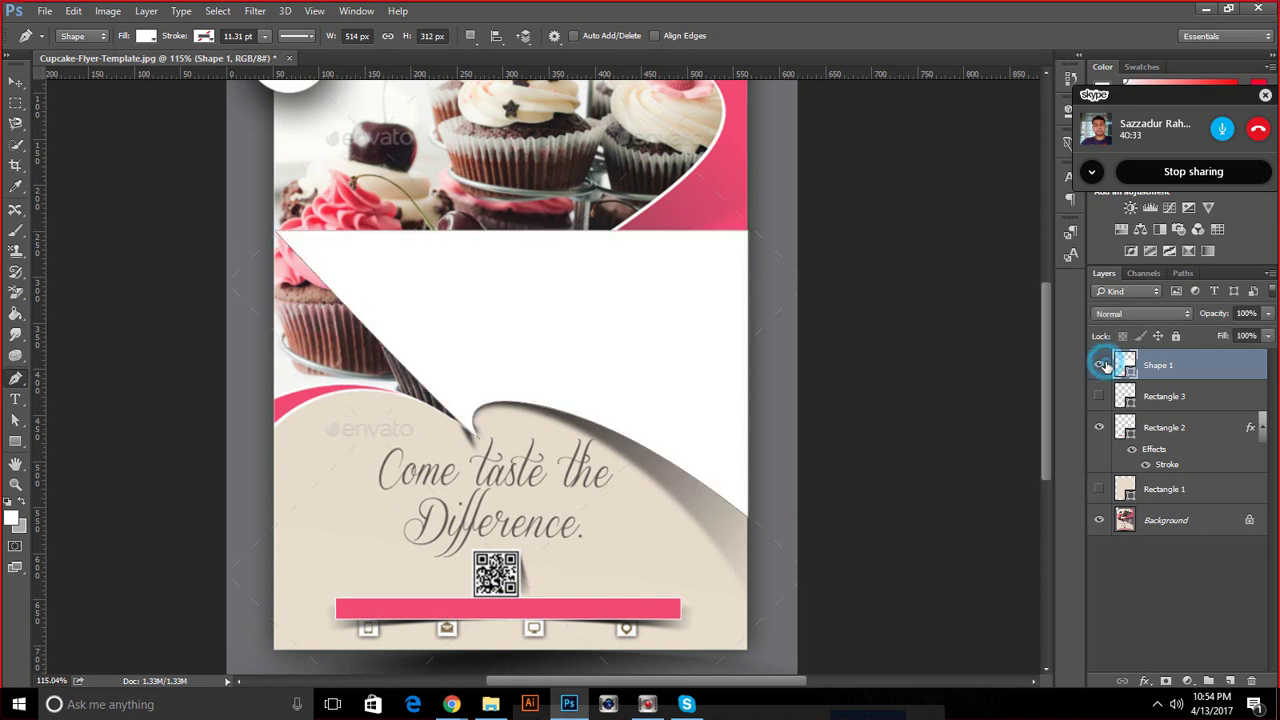
left_click(1101, 366)
left_click(1101, 366)
left_click(1127, 365)
double_click(1127, 365)
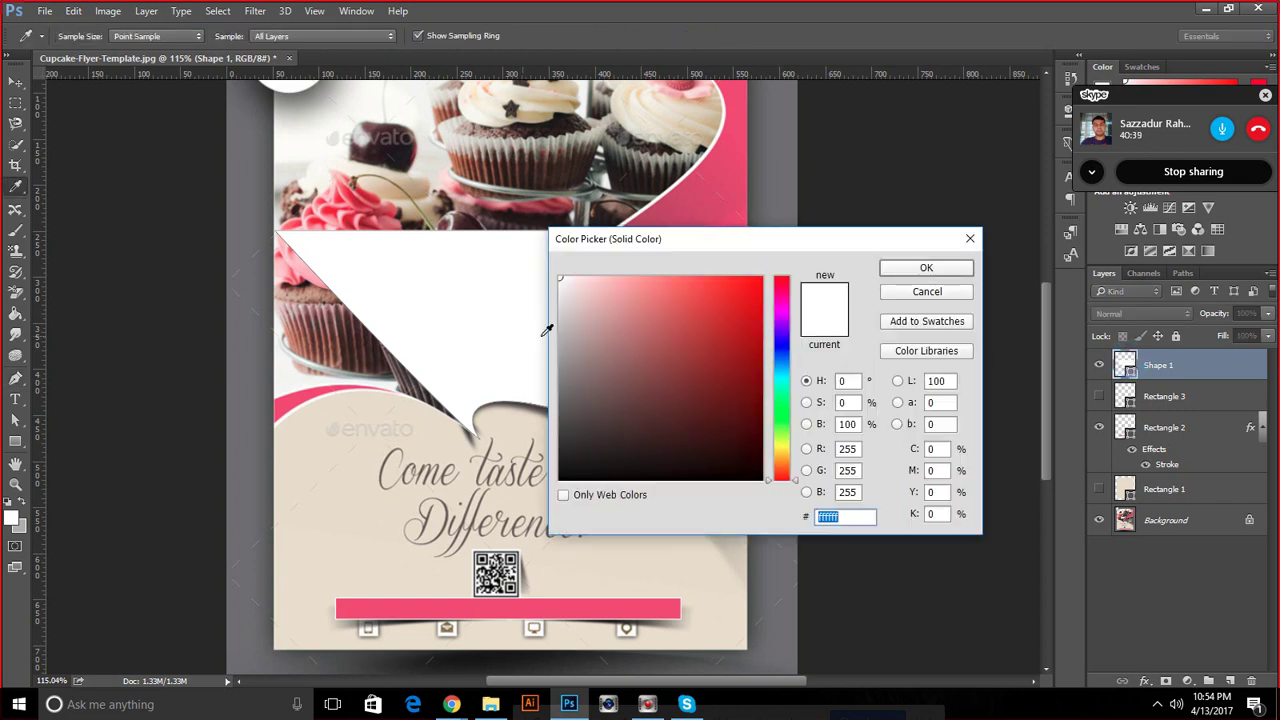
left_click(953, 296)
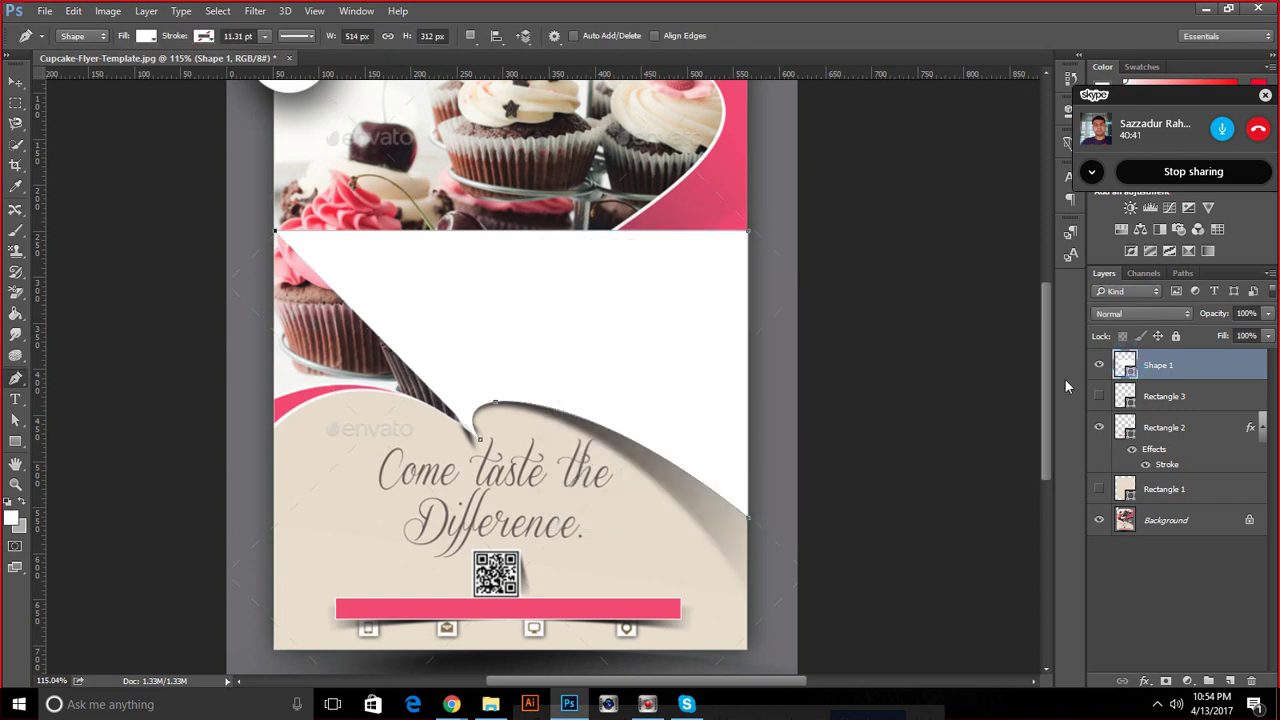
key("ctrl+alt+z")
key("ctrl+alt+z")
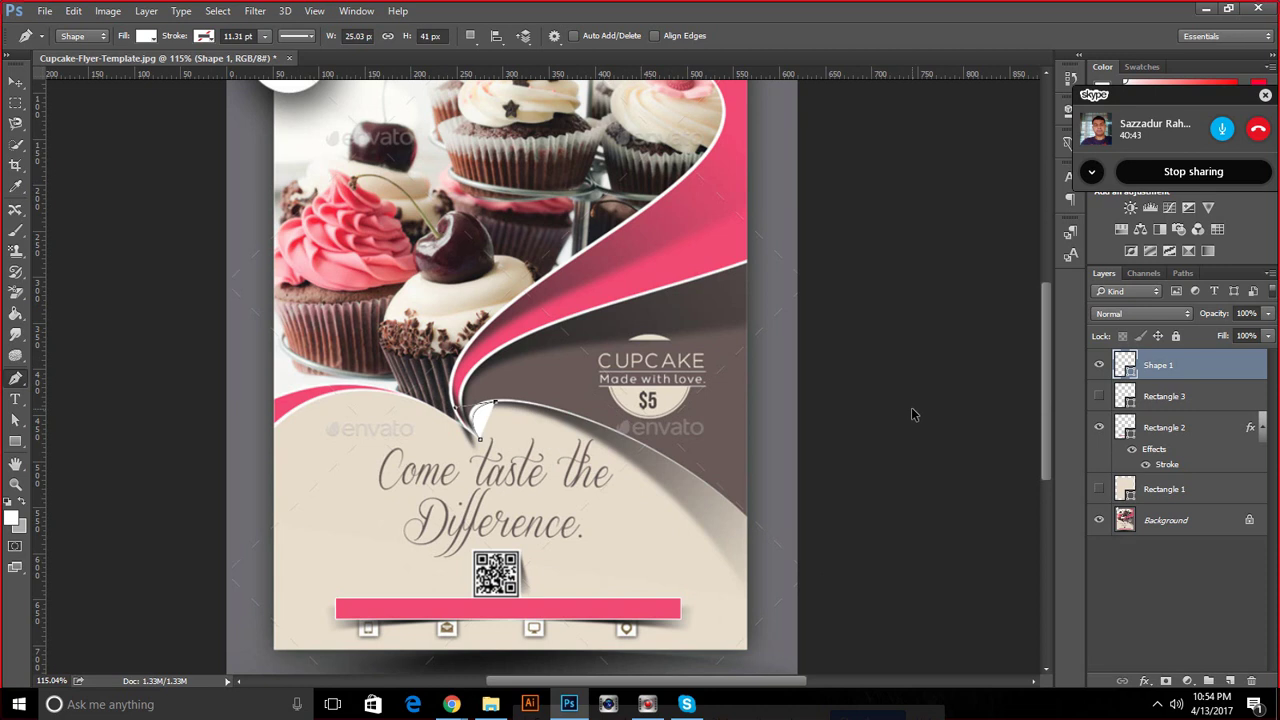
Add curved anchors following the swoosh edge down to the flyer's bottom-right
scroll(537, 417, "up", 1)
scroll(538, 412, "up", 1)
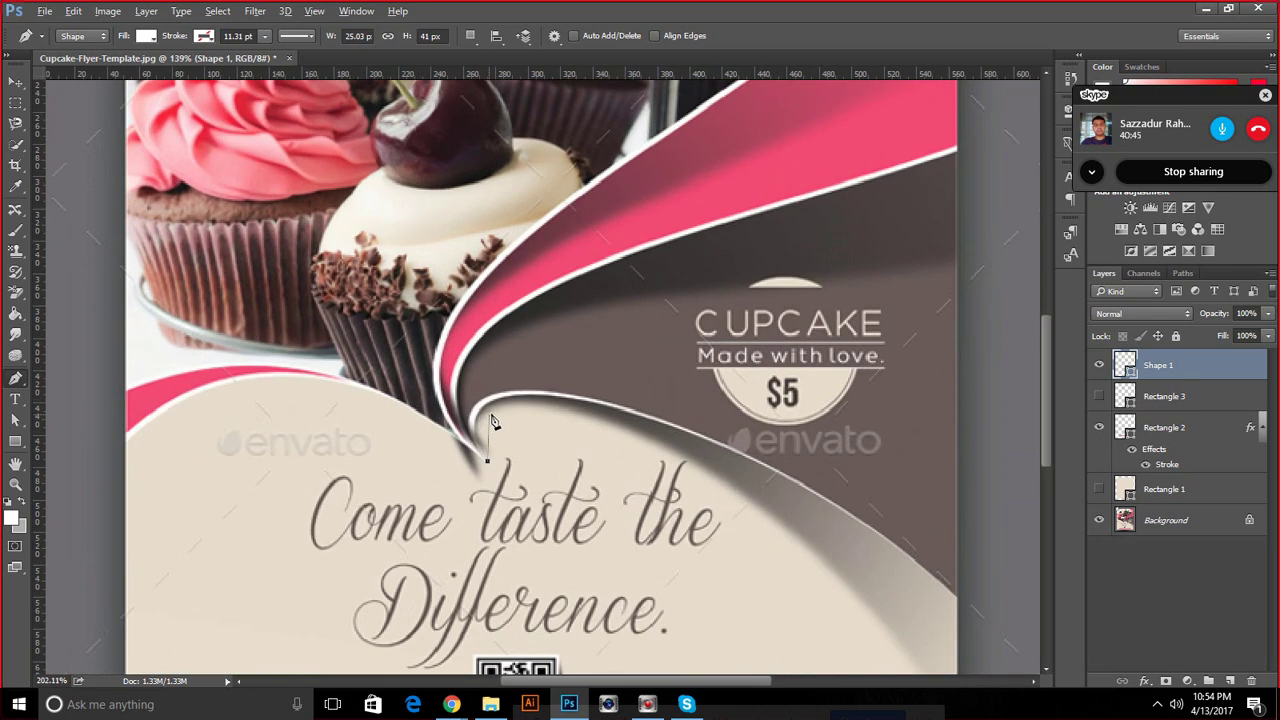
scroll(539, 408, "up", 1)
left_click_drag(541, 400, 671, 405)
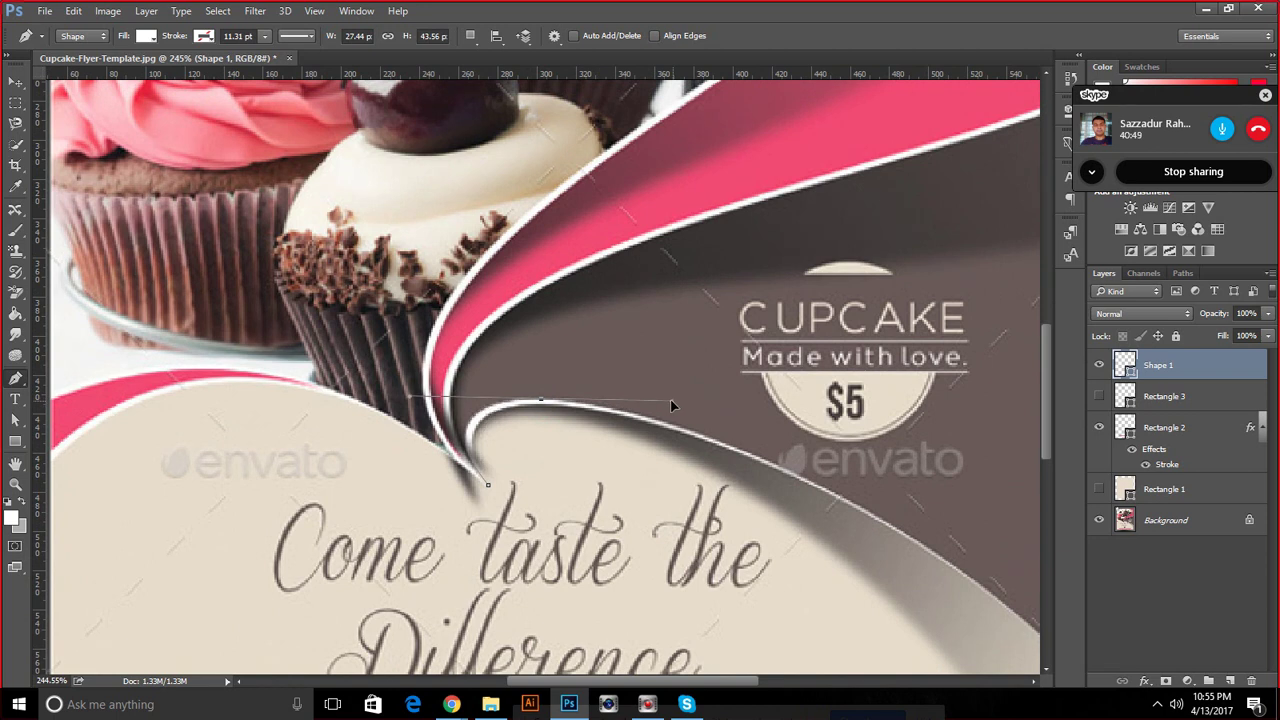
scroll(669, 403, "down", 2)
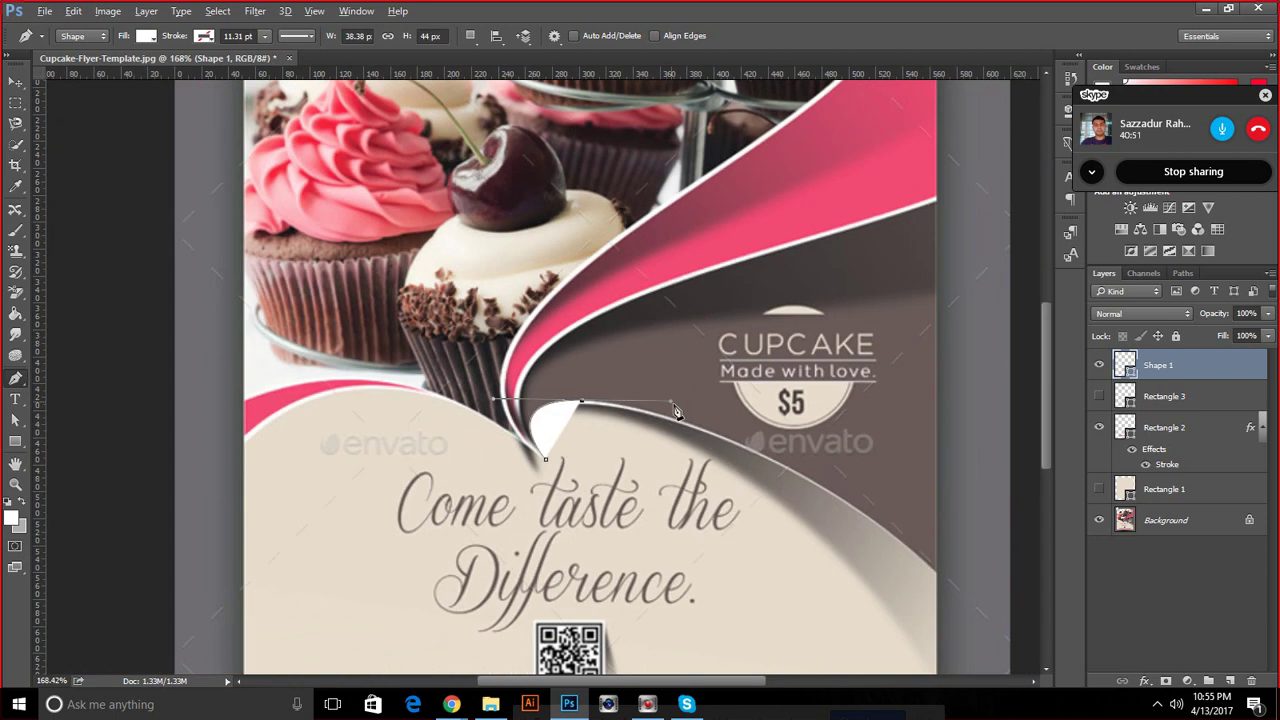
left_click_drag(936, 572, 1030, 668)
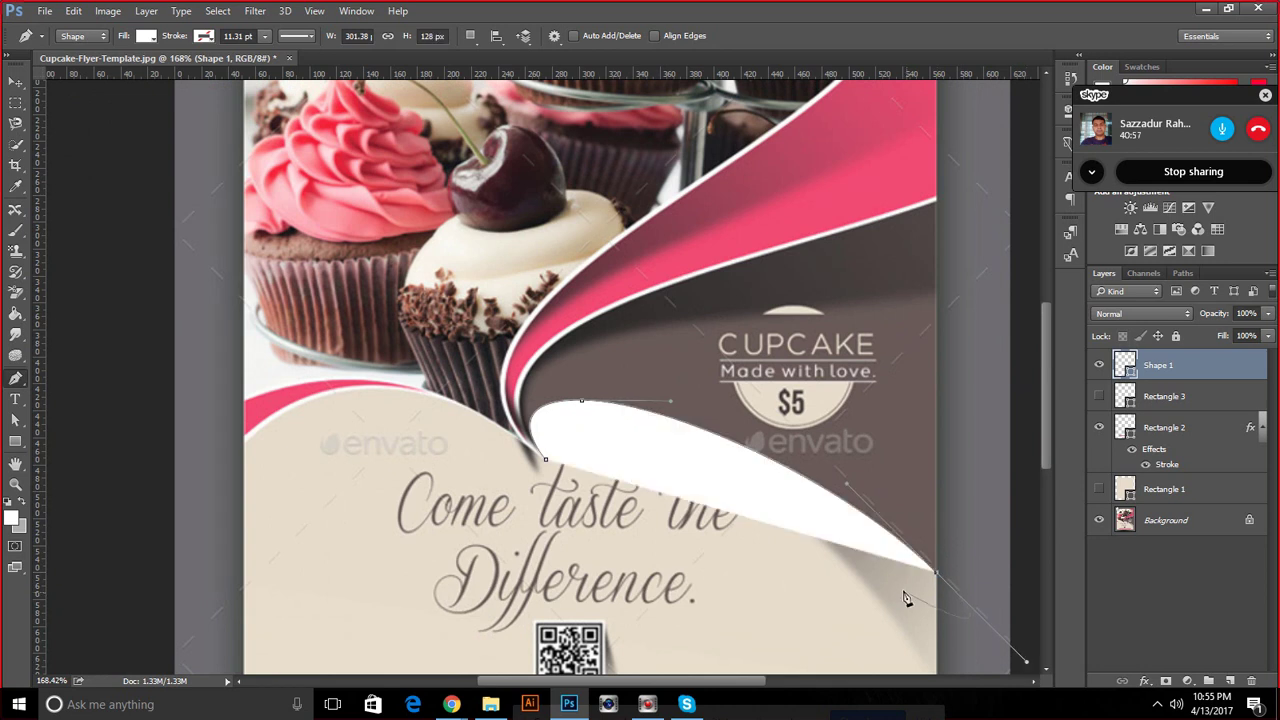
Add a corner anchor at the flyer's top-right and close the shape at its start
scroll(590, 405, "up", 3)
scroll(590, 405, "up", 3)
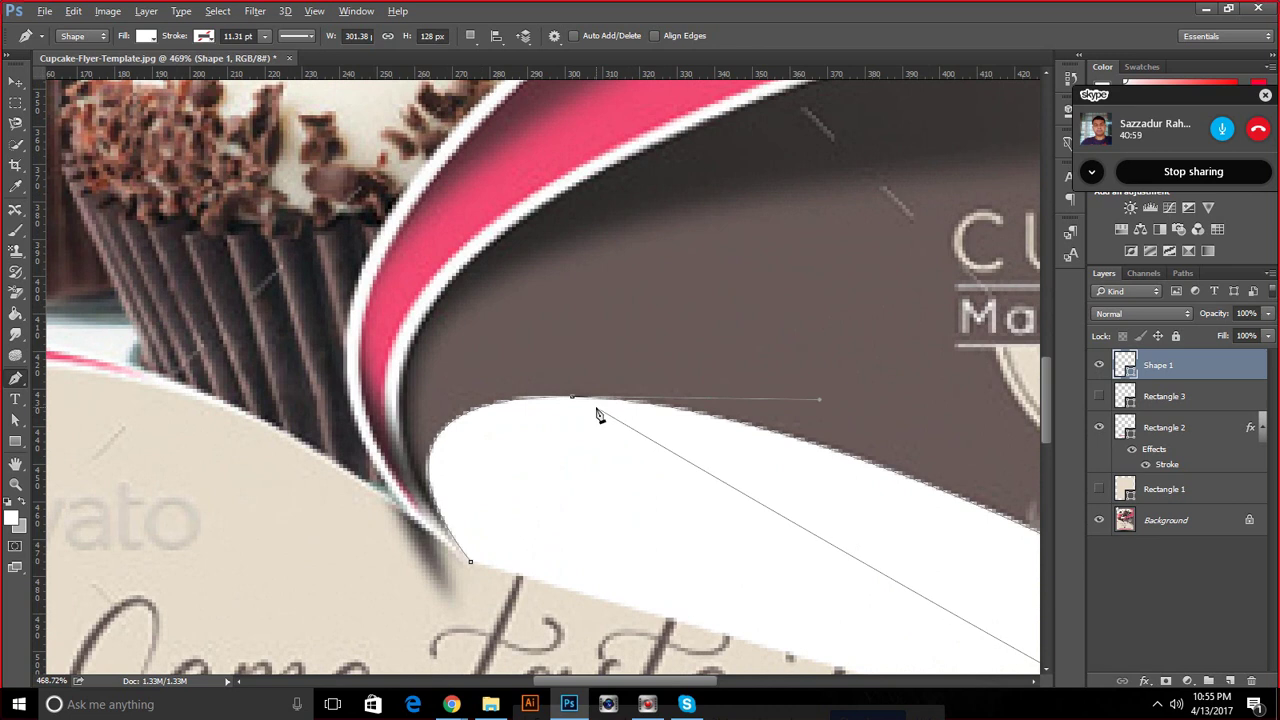
scroll(598, 415, "down", 5)
left_click(946, 584)
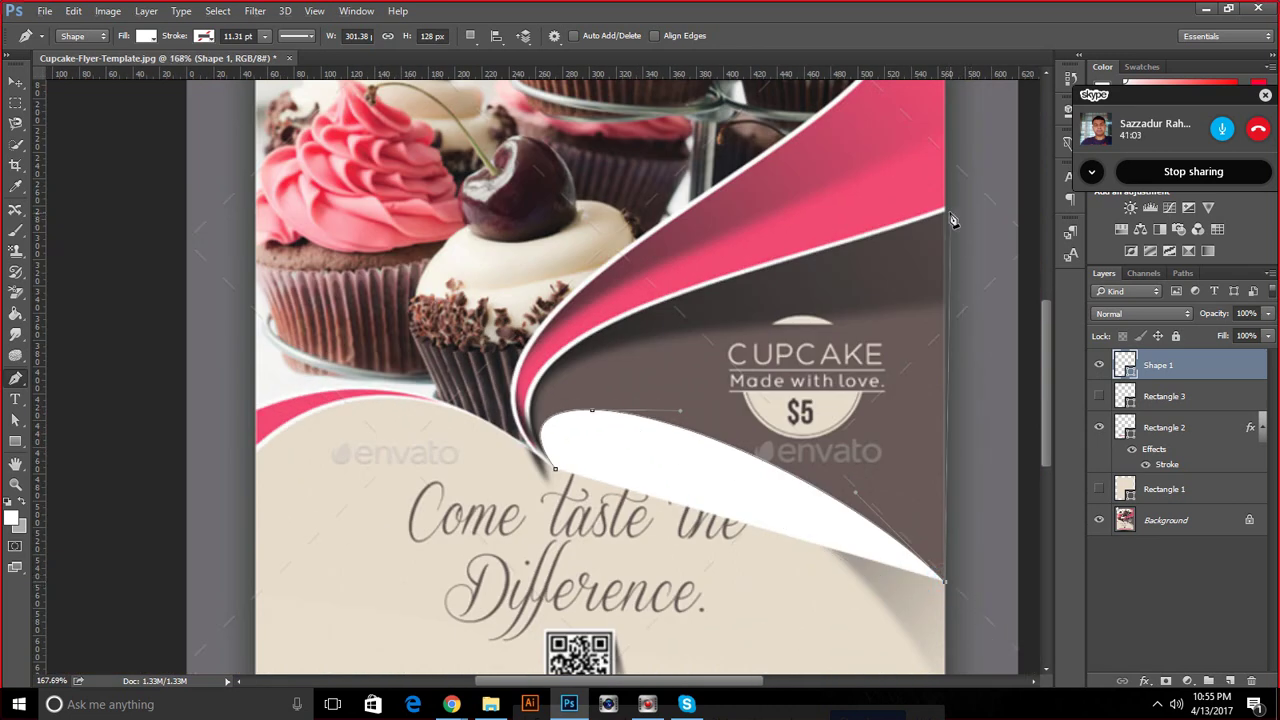
left_click(945, 168)
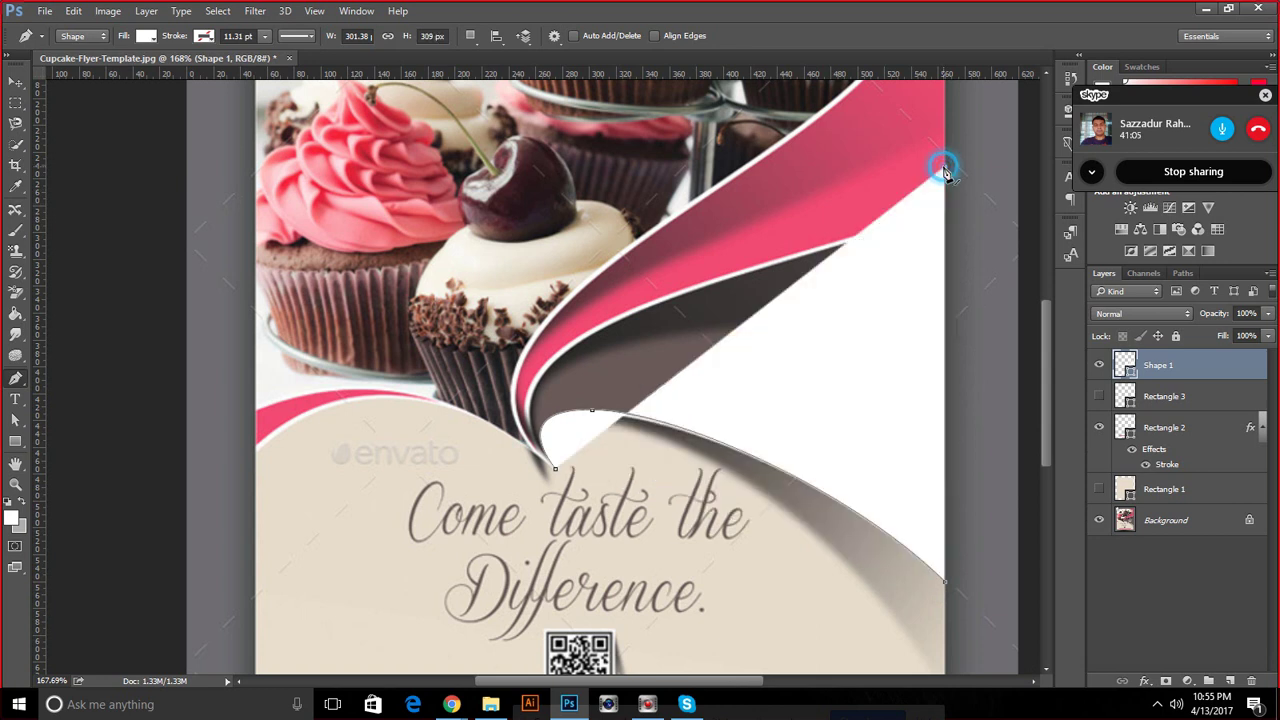
mouse_move(556, 470)
left_mouse_down()
mouse_move(733, 663)
mouse_move(752, 653)
left_mouse_up()
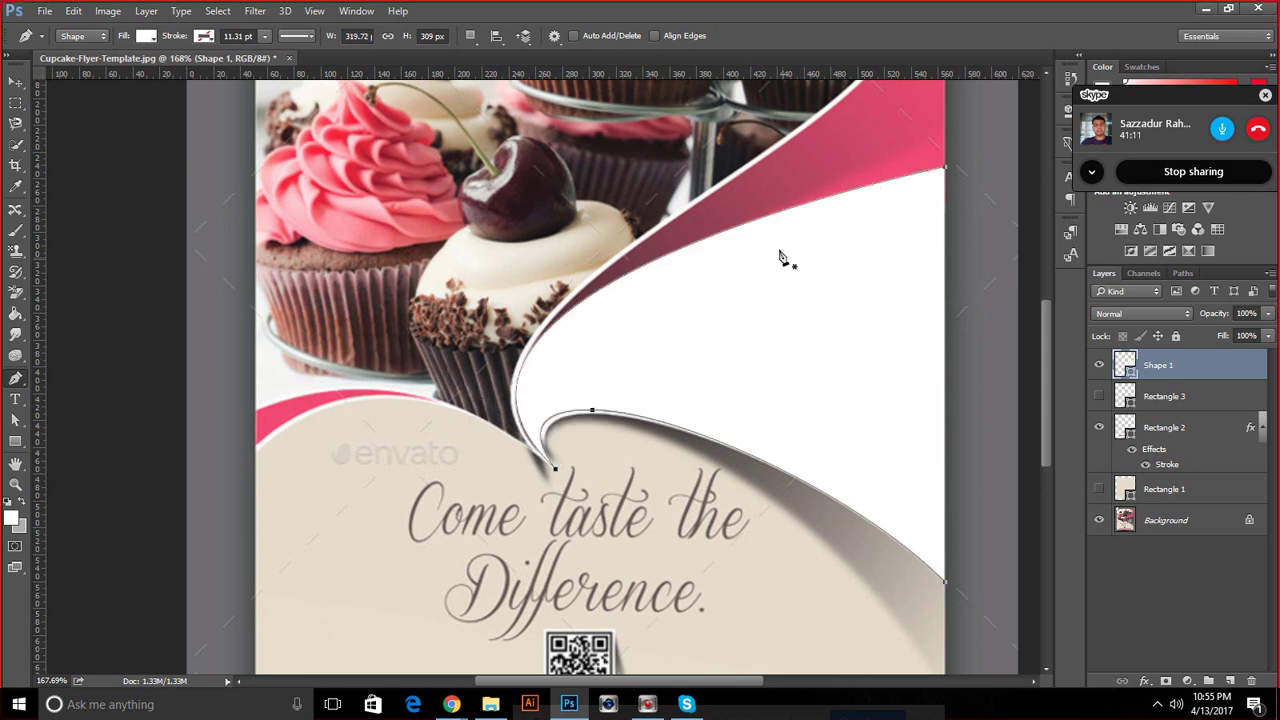
scroll(772, 255, "down", 3)
Fill Shape 1 with brown sampled from the flyer's swoosh
left_click(1100, 366)
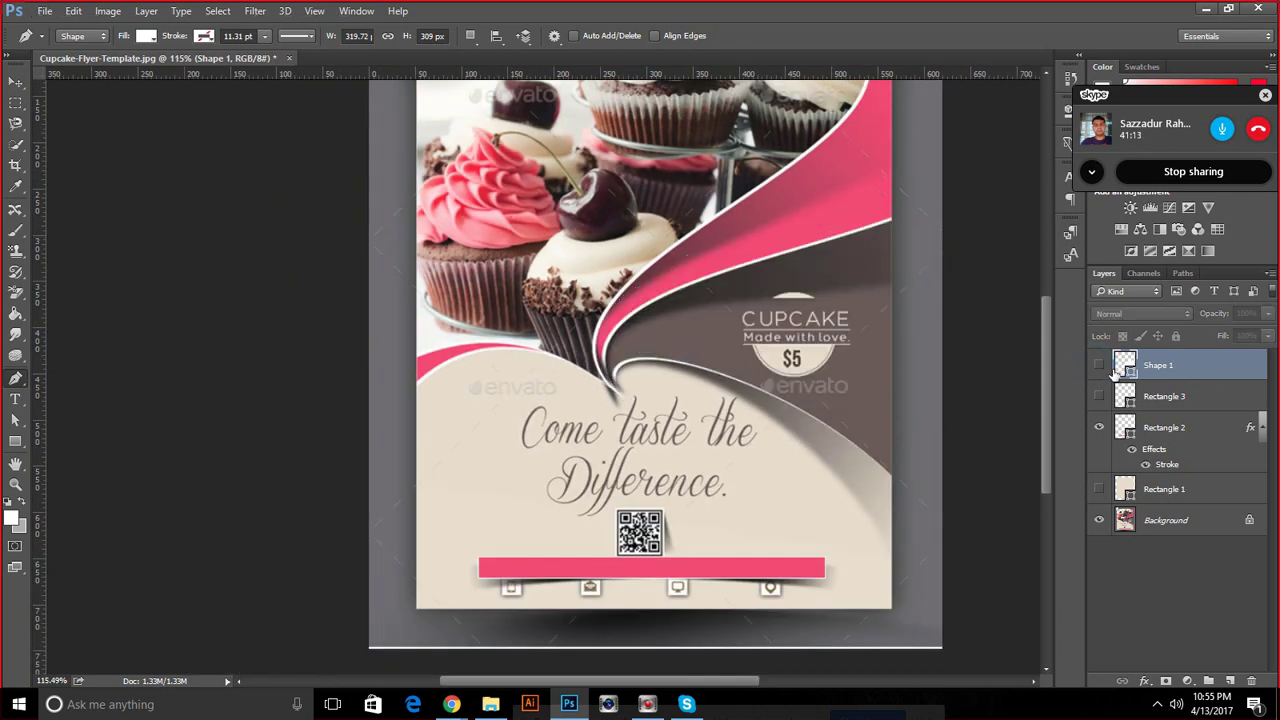
double_click(1124, 364)
mouse_move(700, 239)
left_mouse_down()
mouse_move(838, 332)
mouse_move(936, 371)
left_mouse_up()
left_click(706, 332)
left_click(1147, 402)
scroll(851, 336, "up", 1, "alt")
Try a Stroke effect in Layer Style, then cancel it
left_click(1144, 681)
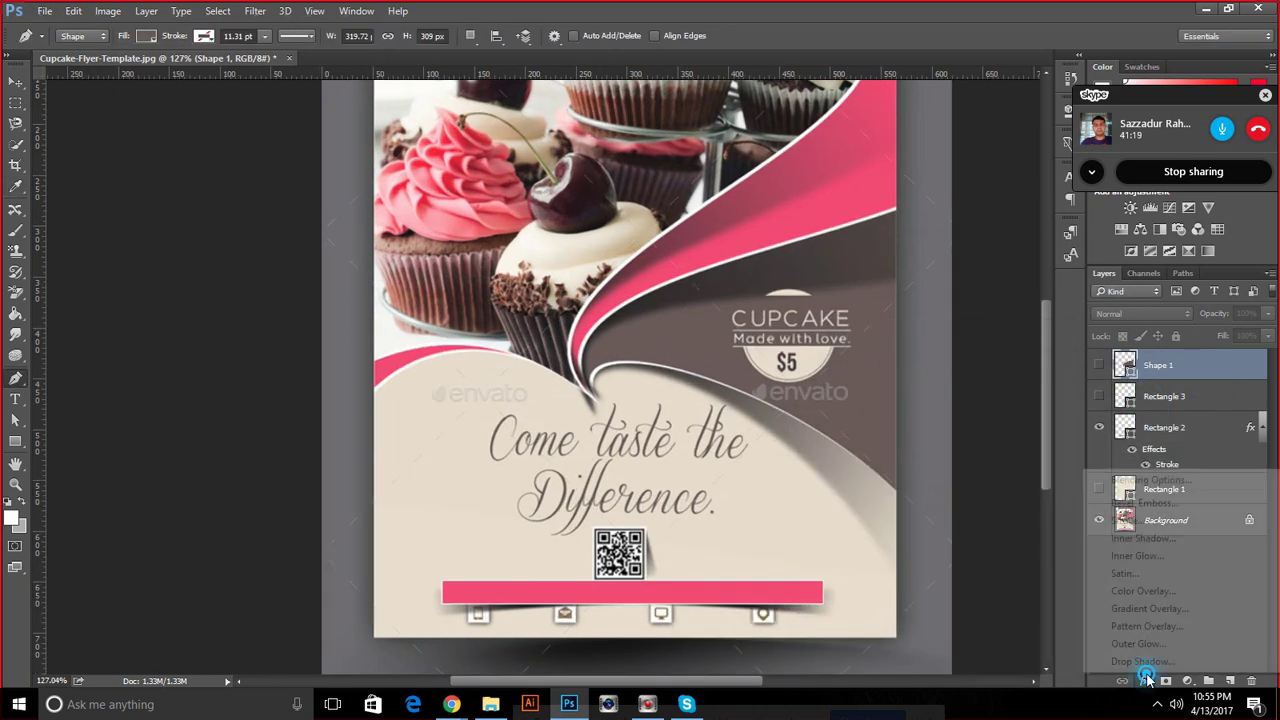
left_click(1127, 481)
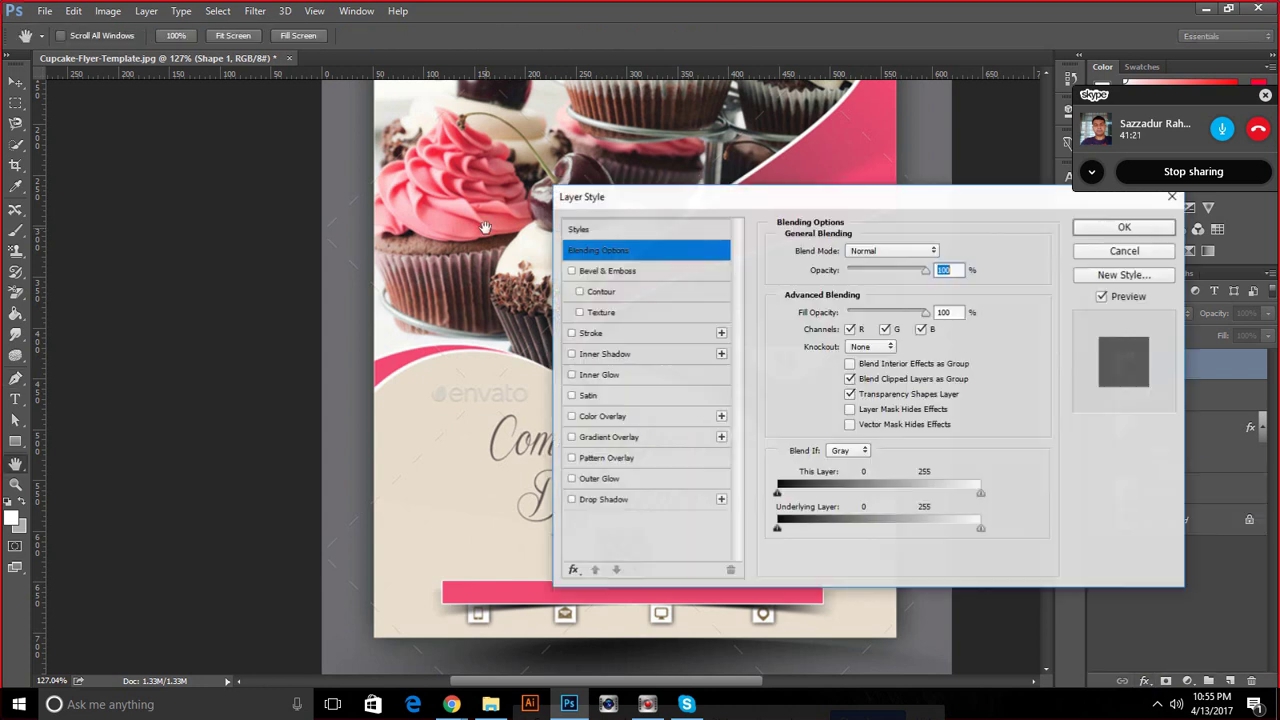
left_click(571, 333)
mouse_move(588, 193)
left_mouse_down()
mouse_move(652, 457)
mouse_move(615, 440)
left_mouse_up()
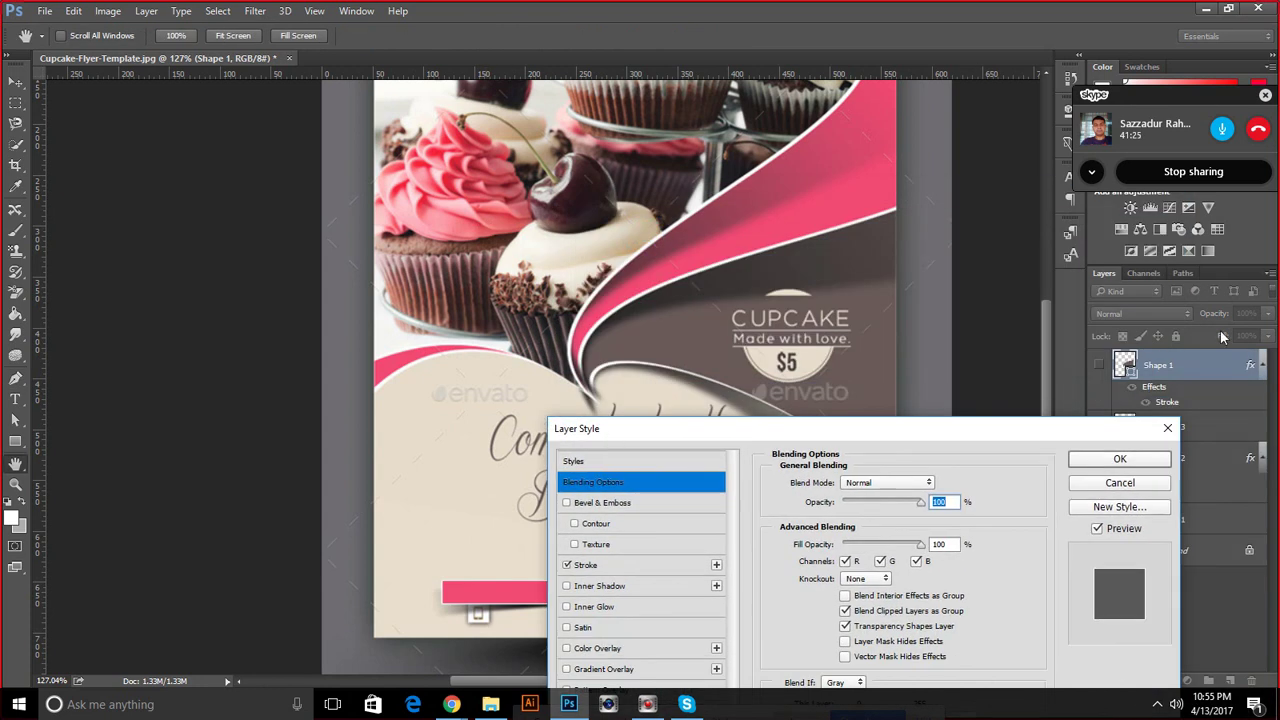
left_click(1120, 483)
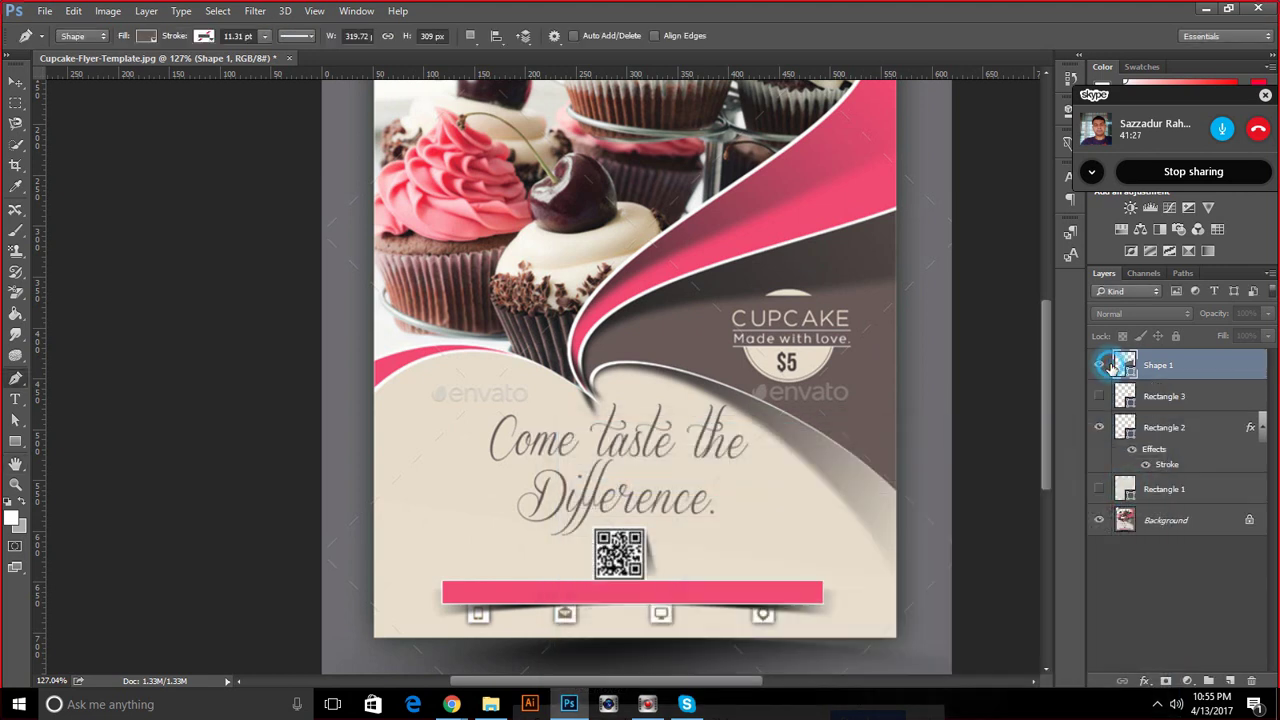
Apply a white Stroke effect to the brown curved shape, adjusting its size
left_click(1140, 680)
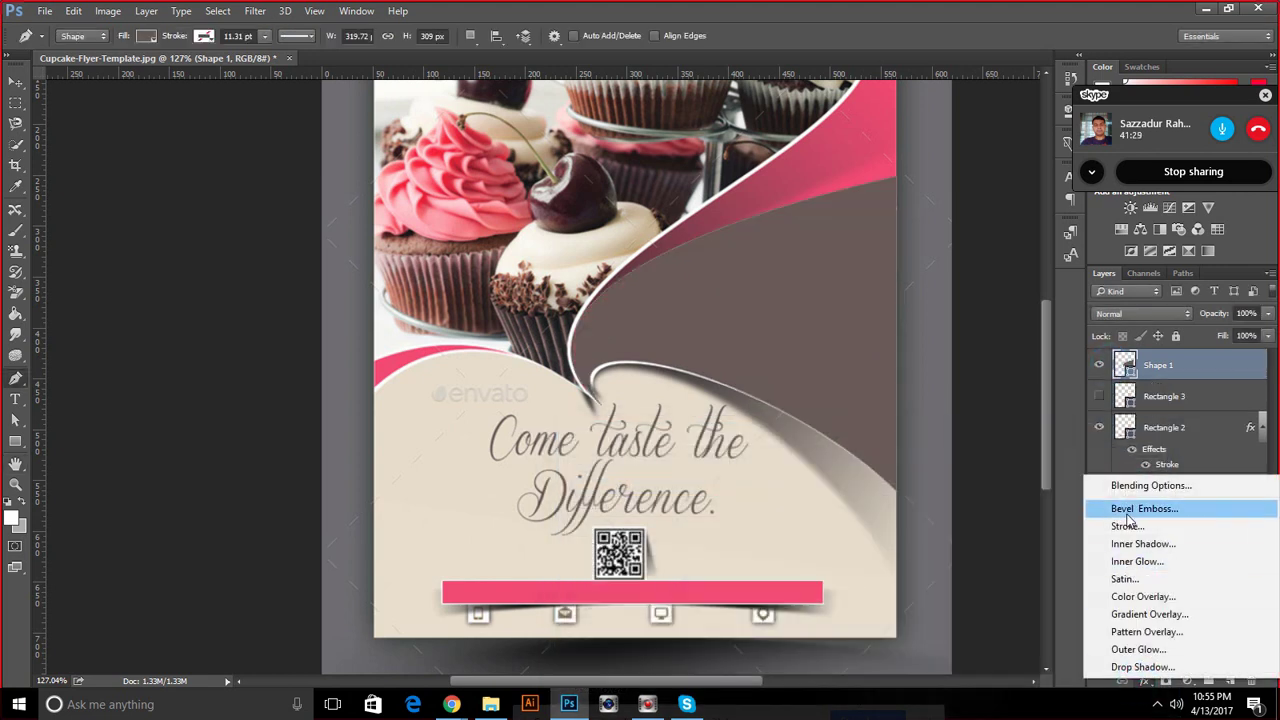
left_click(1110, 487)
left_click_drag(590, 102, 1087, 480)
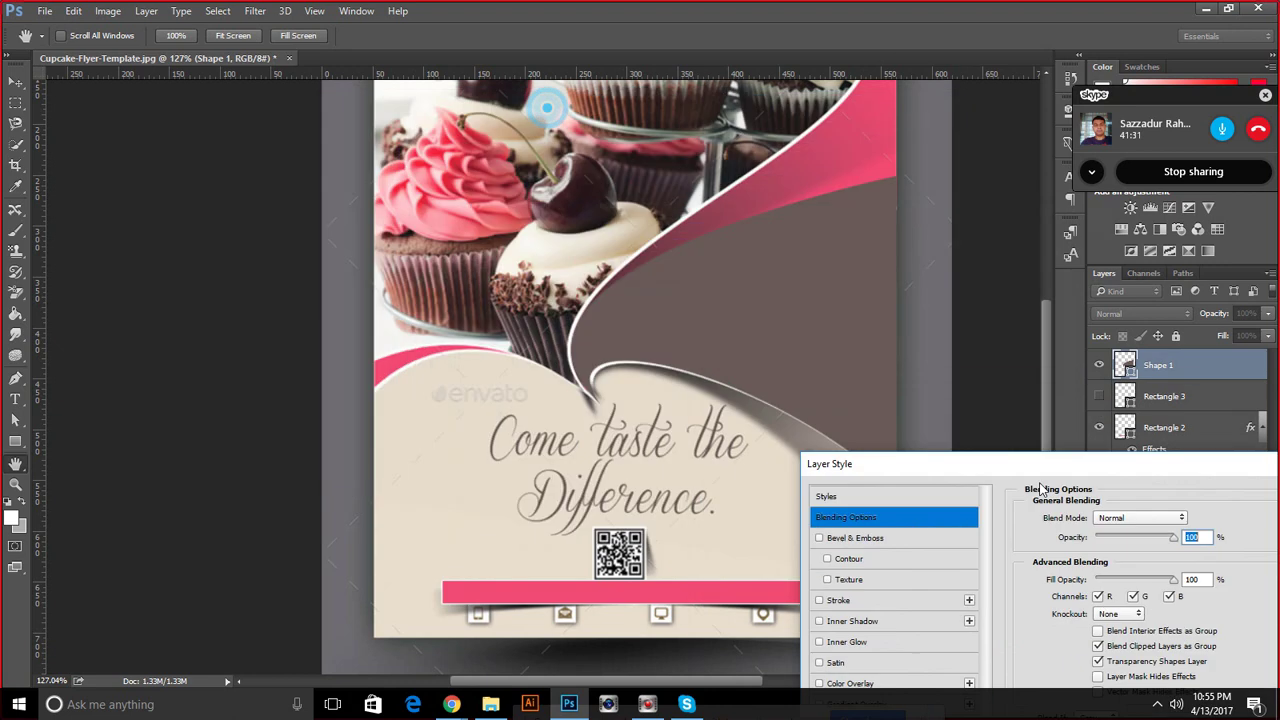
left_click(843, 617)
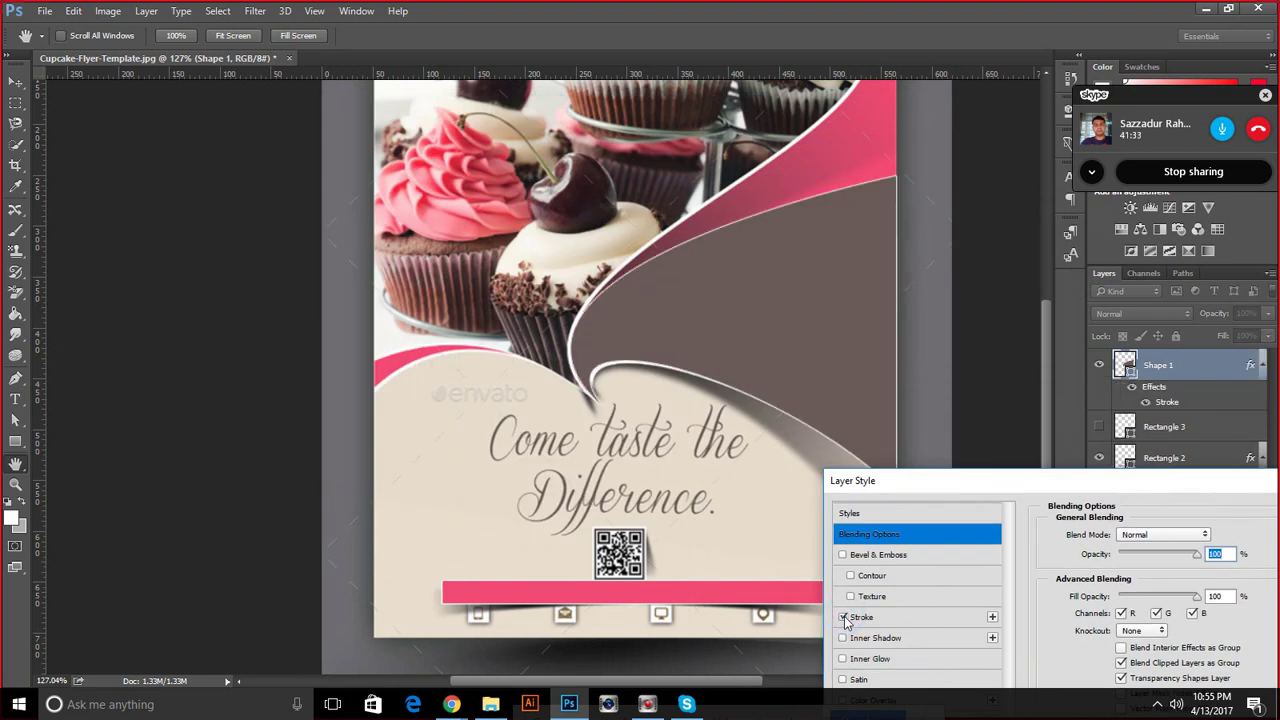
left_click_drag(965, 481, 781, 483)
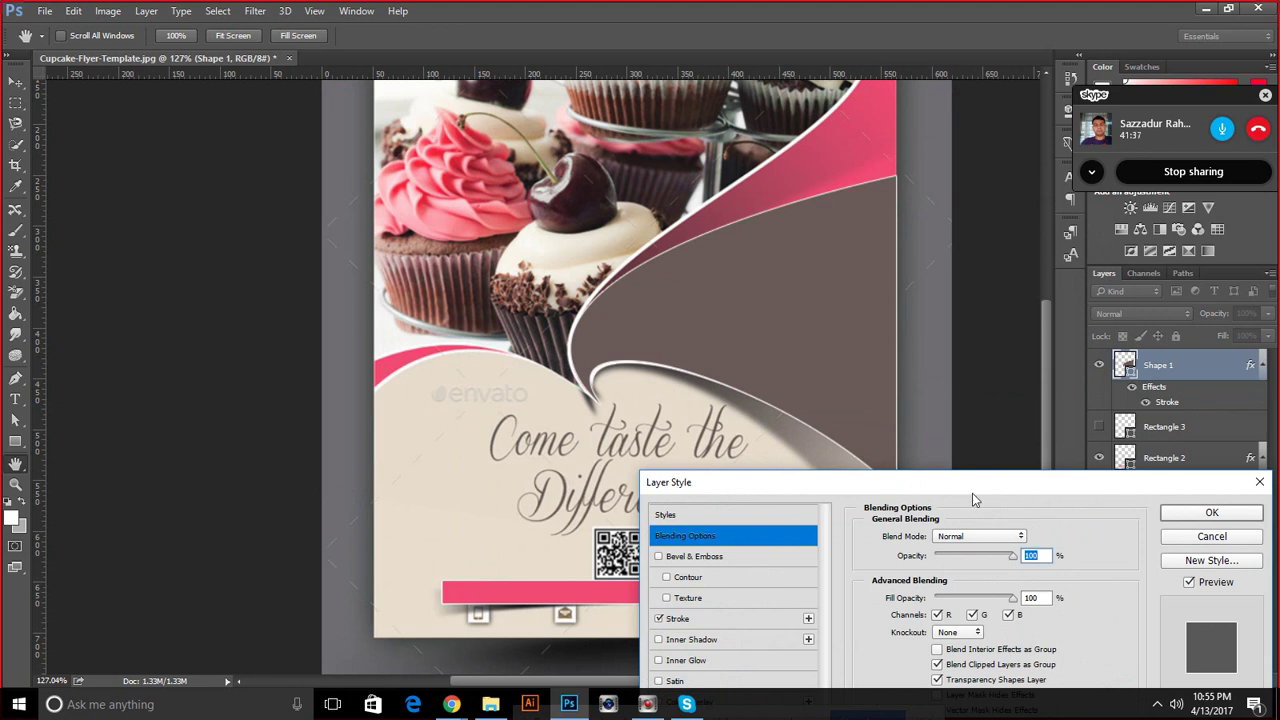
left_click_drag(972, 497, 890, 456)
left_click(668, 558)
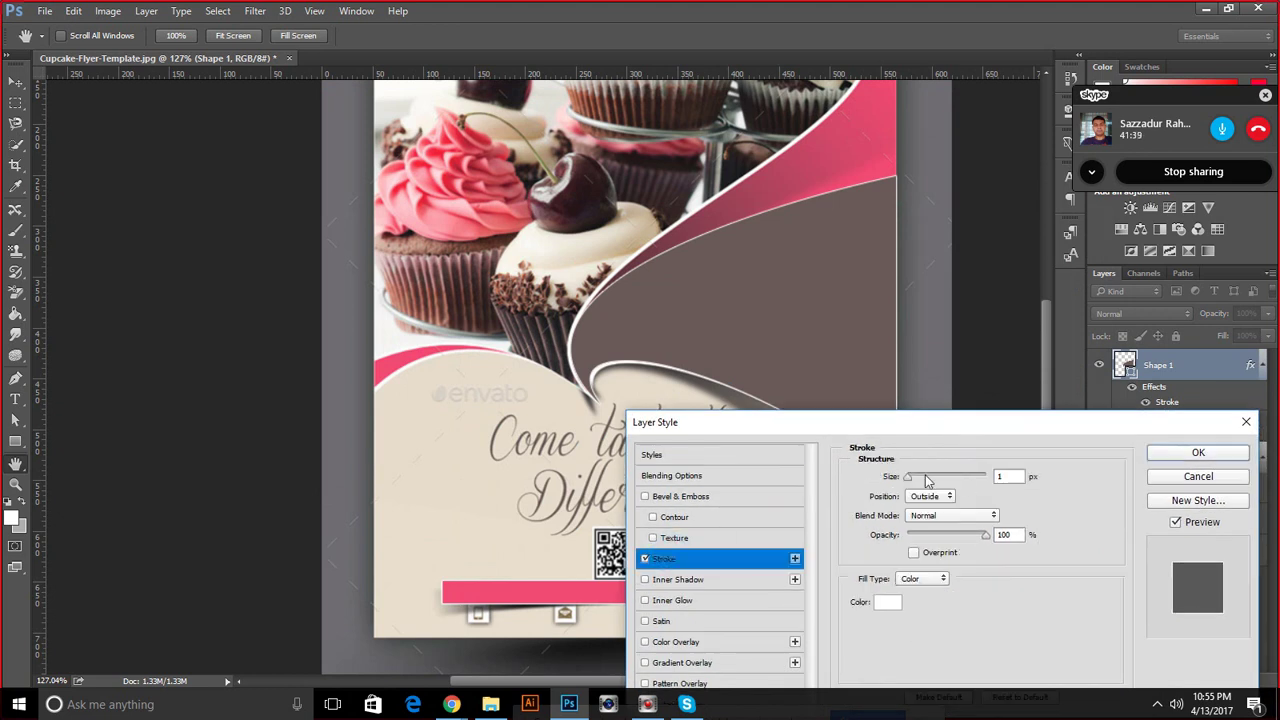
double_click(997, 476)
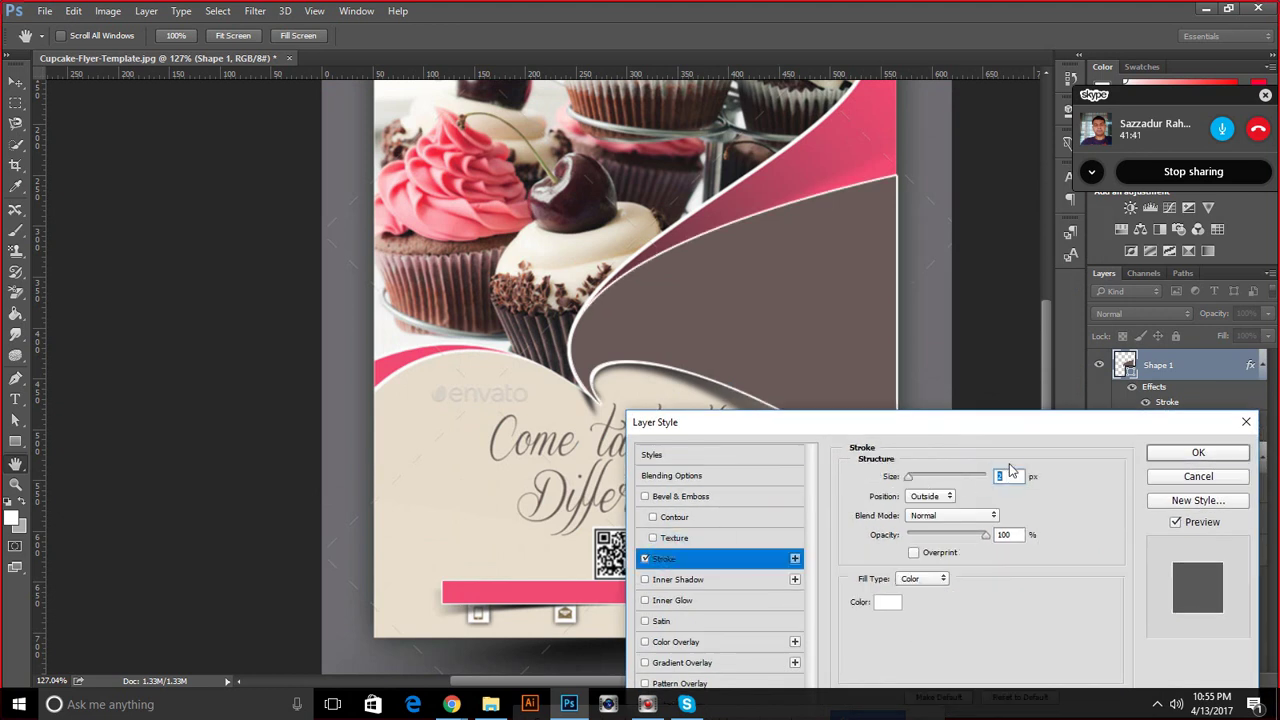
left_click(1205, 455)
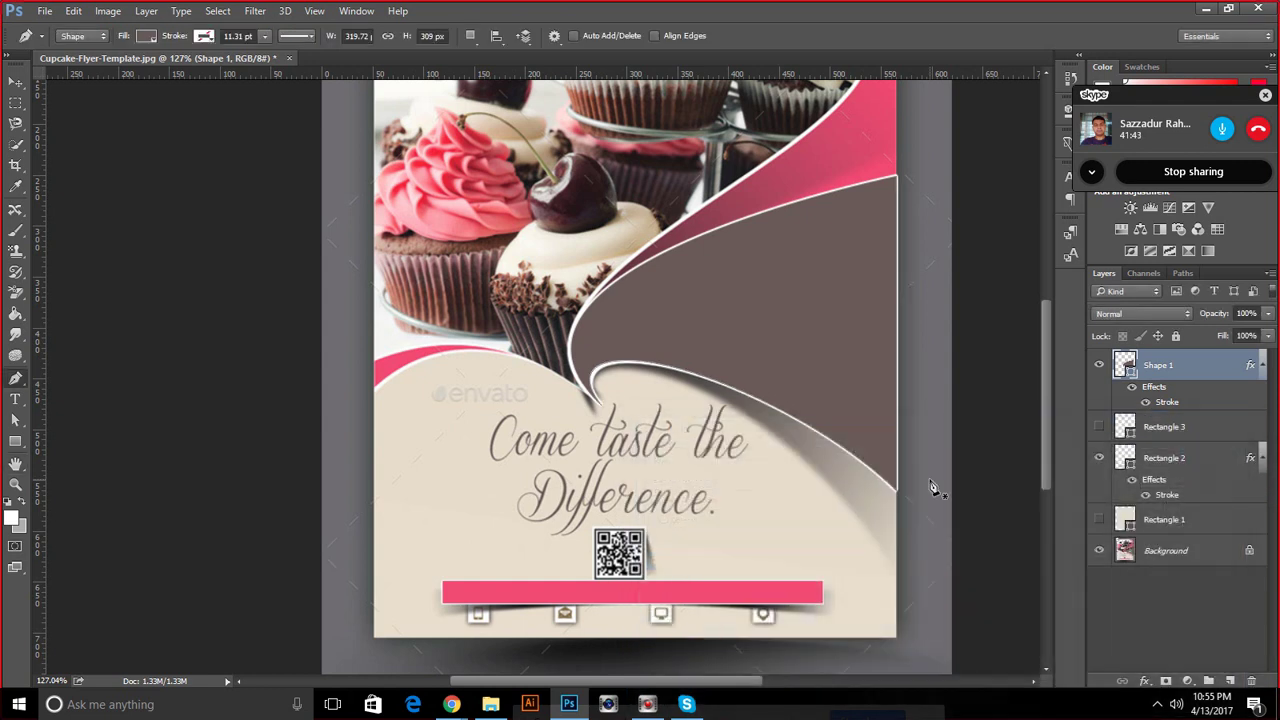
Hide Shape 1 and Rectangle 1, show Rectangle 2 and Rectangle 3, revealing the template swoosh
left_click(1099, 426)
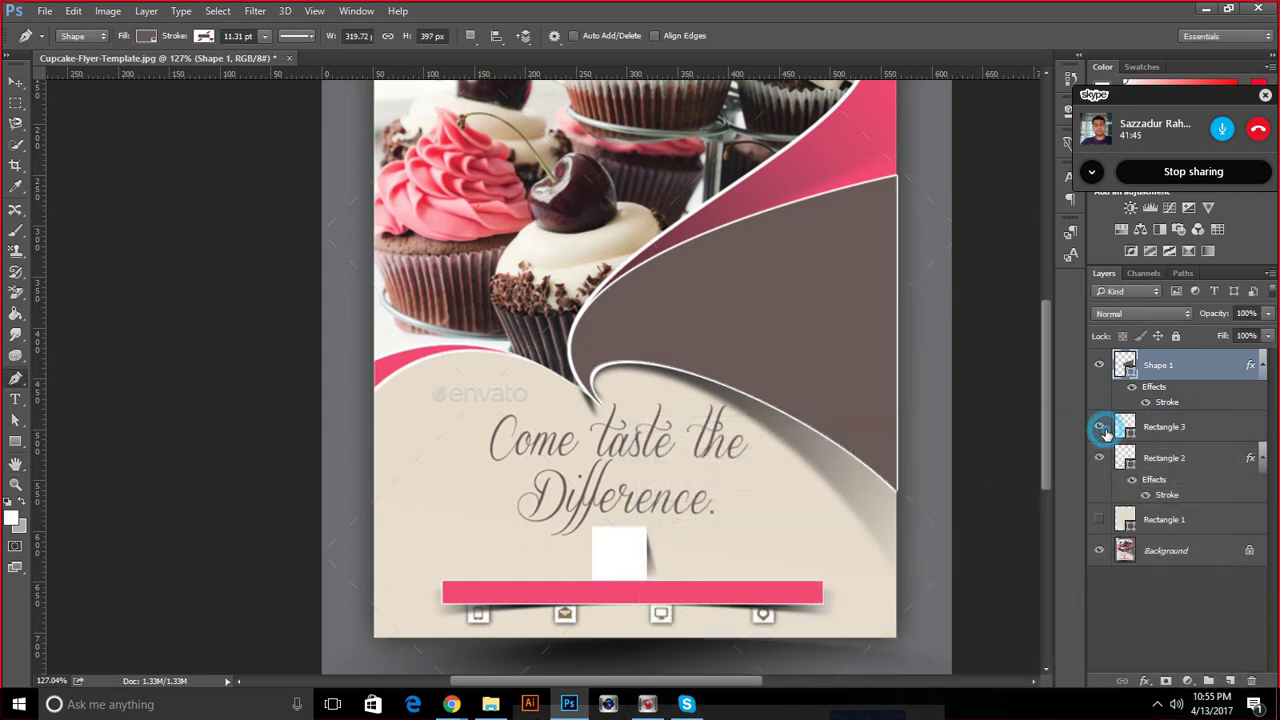
left_click(1099, 426)
left_click(1100, 518)
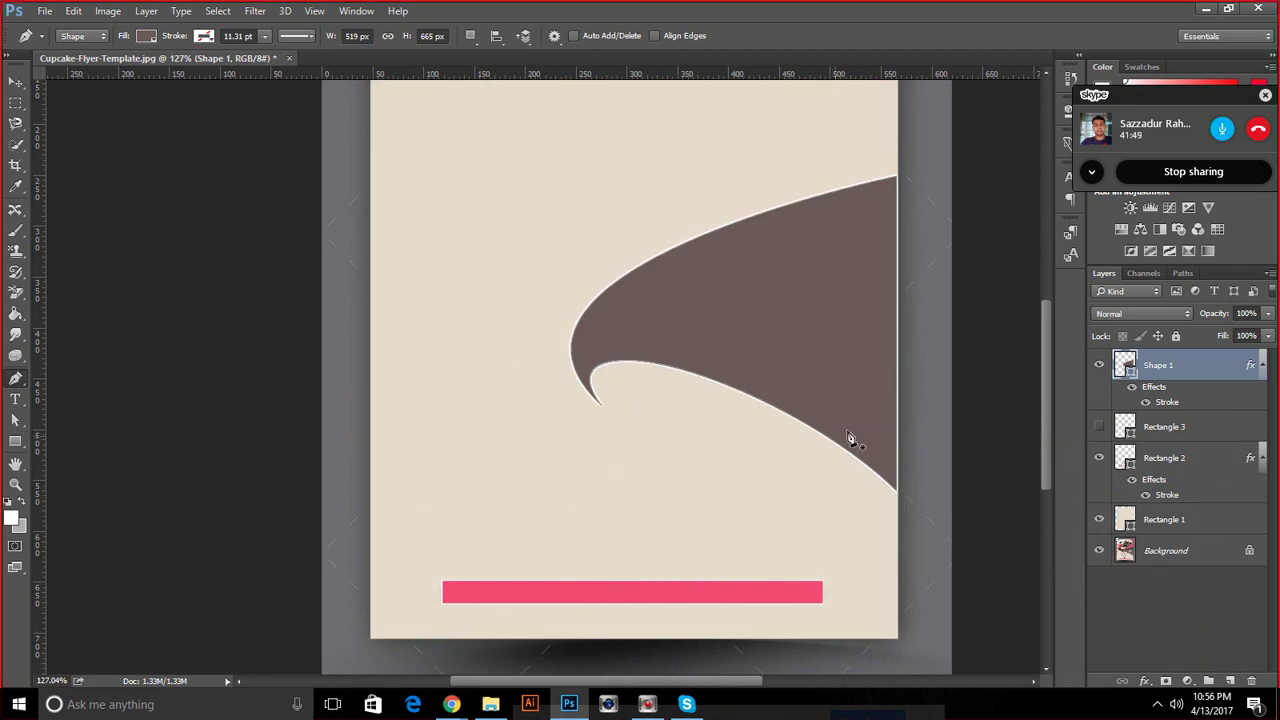
left_click(1099, 457)
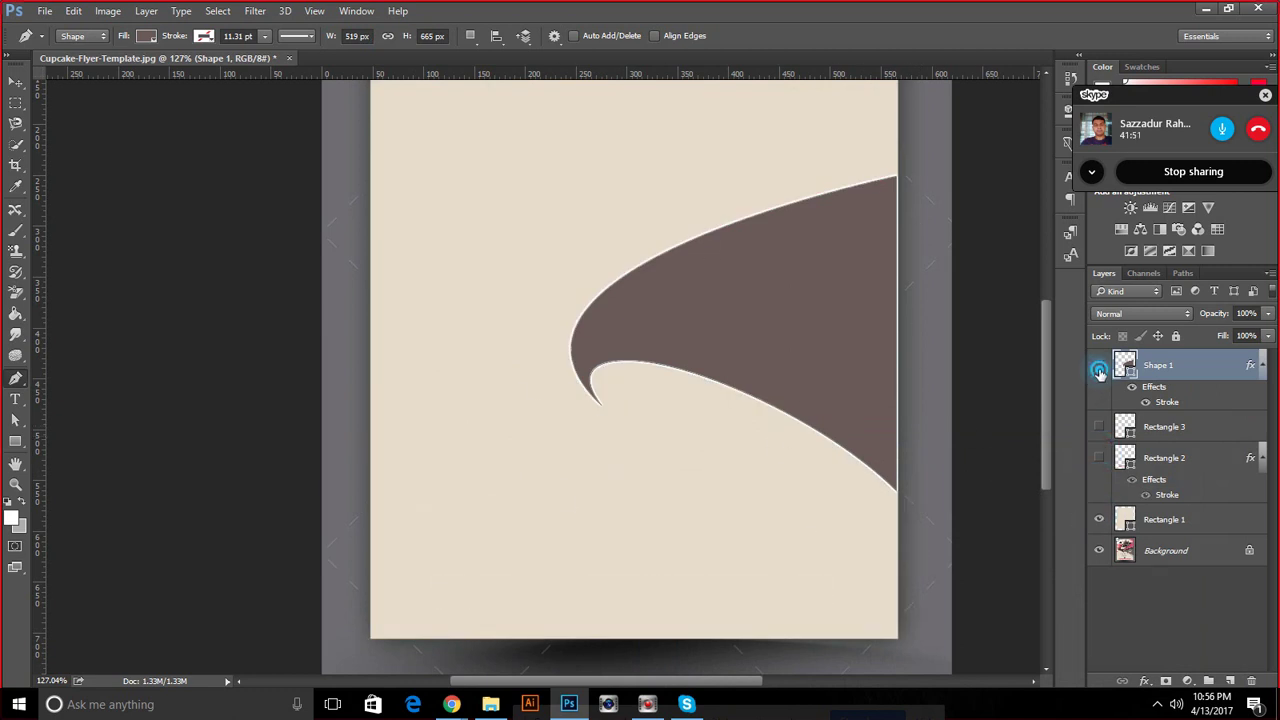
left_click(1099, 366)
left_click(1099, 457)
left_click(1099, 426)
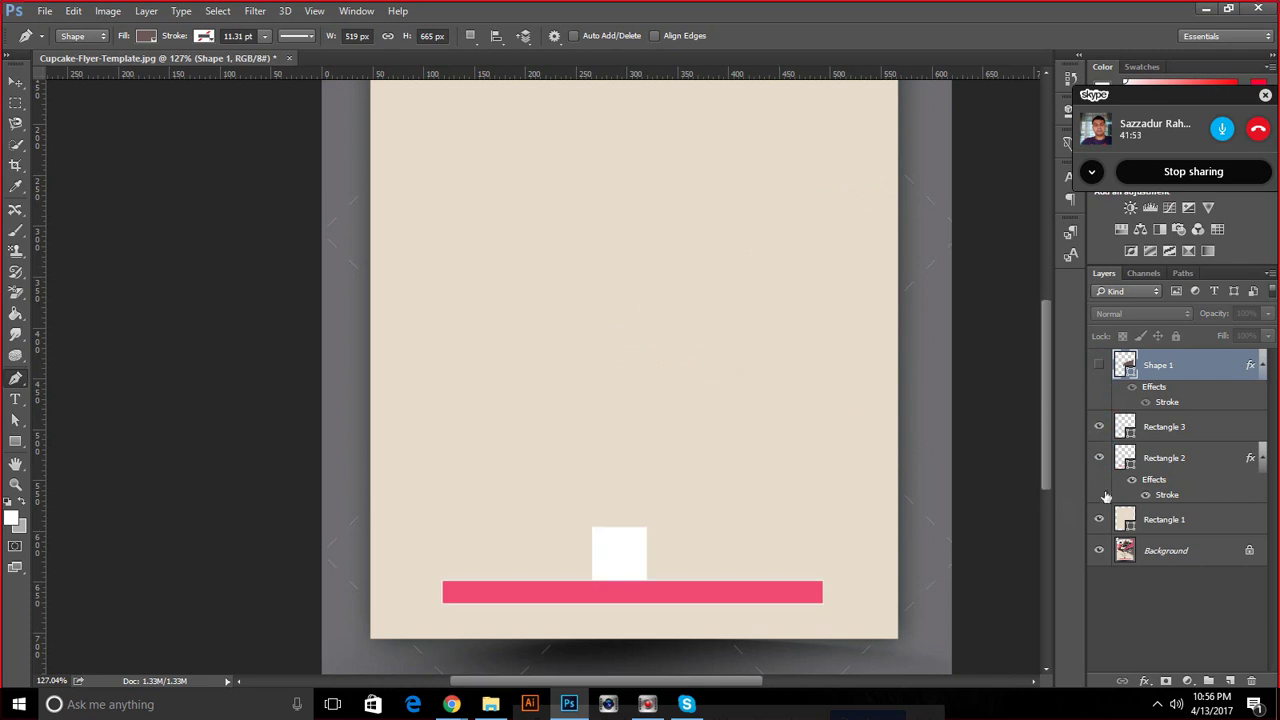
left_click(1099, 519)
scroll(660, 280, "up", 1)
scroll(665, 310, "up", 1)
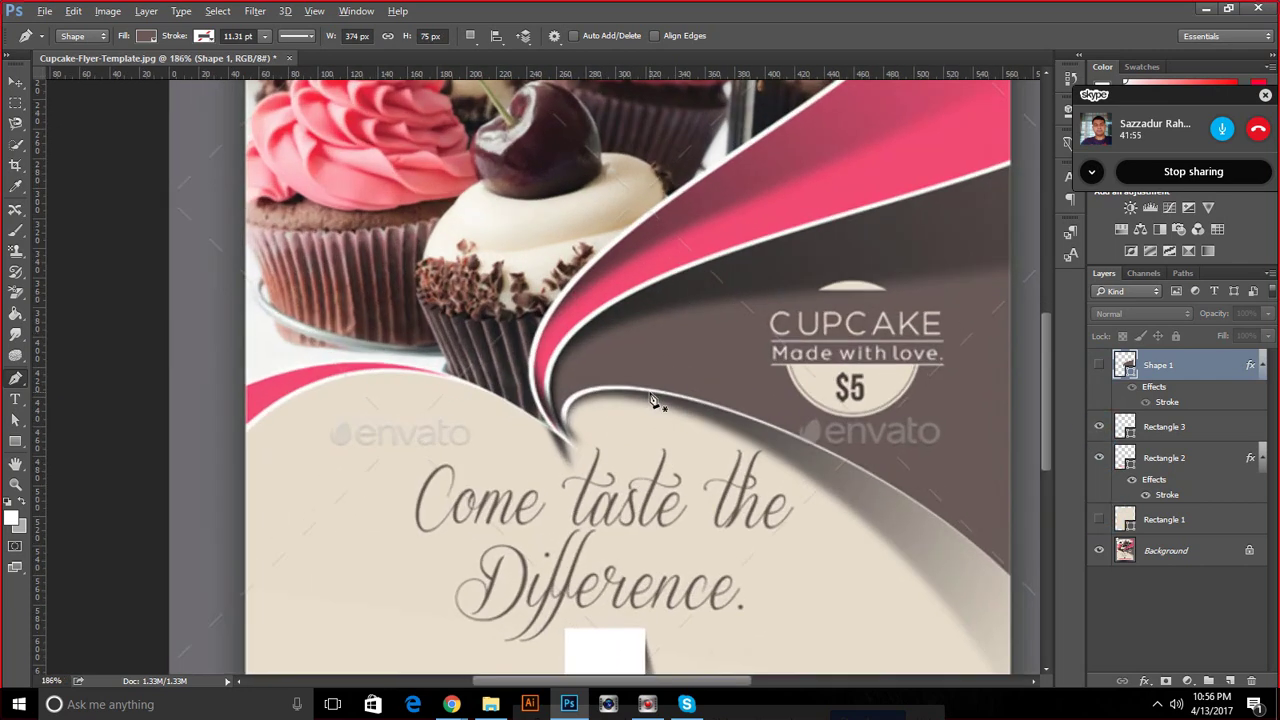
scroll(560, 455, "up", 1)
scroll(560, 455, "up", 1)
key("alt")
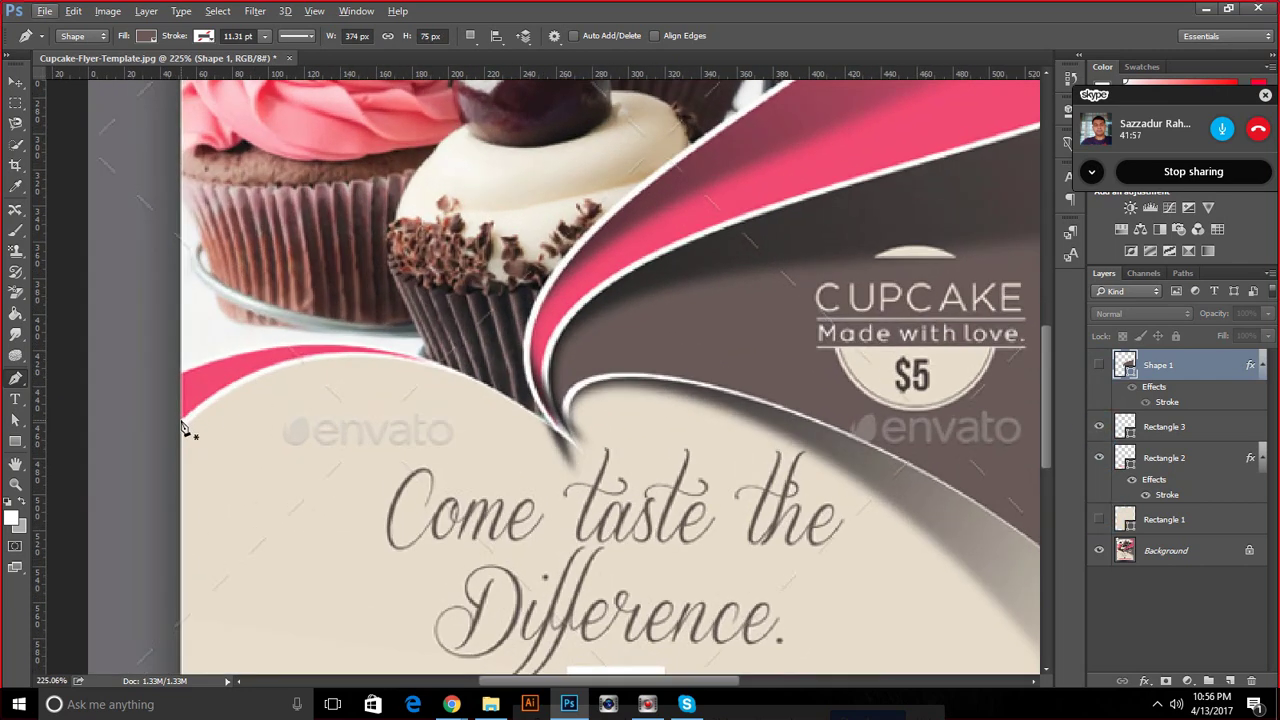
Start a new pen shape at the flyer's left edge, undoing a misplaced anchor
left_click(182, 421)
left_click_drag(558, 429, 785, 595)
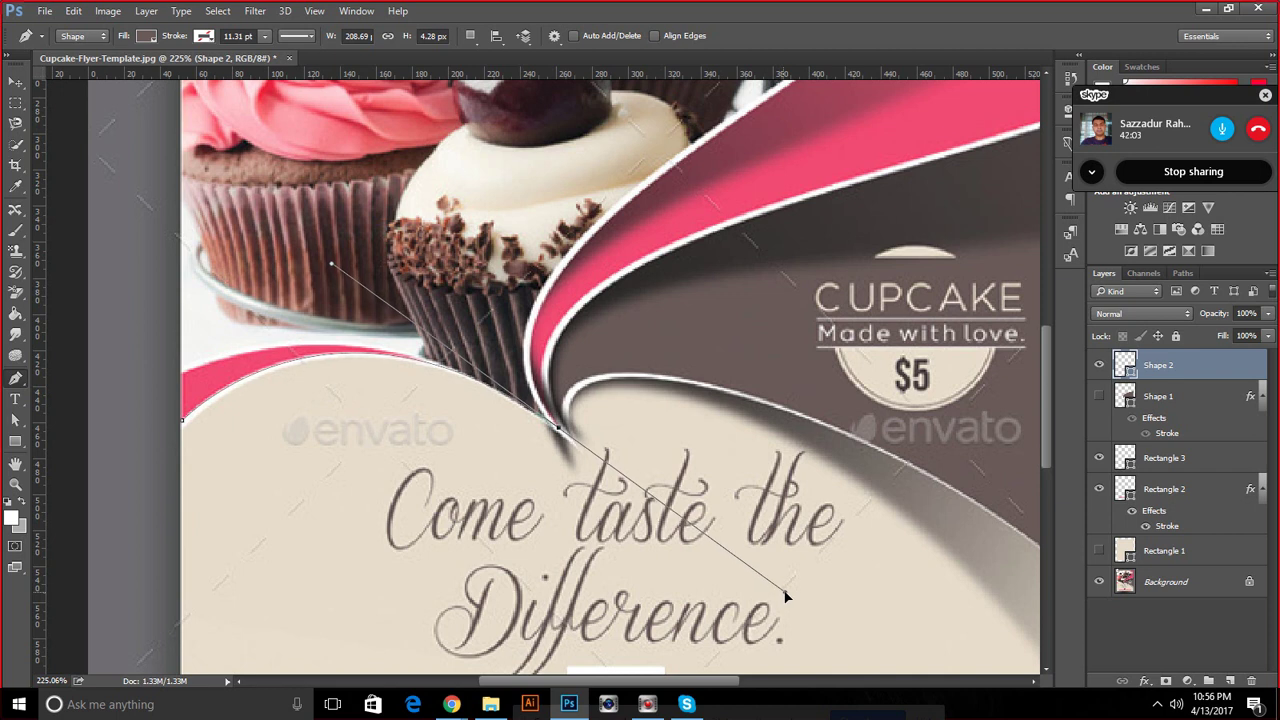
scroll(566, 436, "down", 3, "alt")
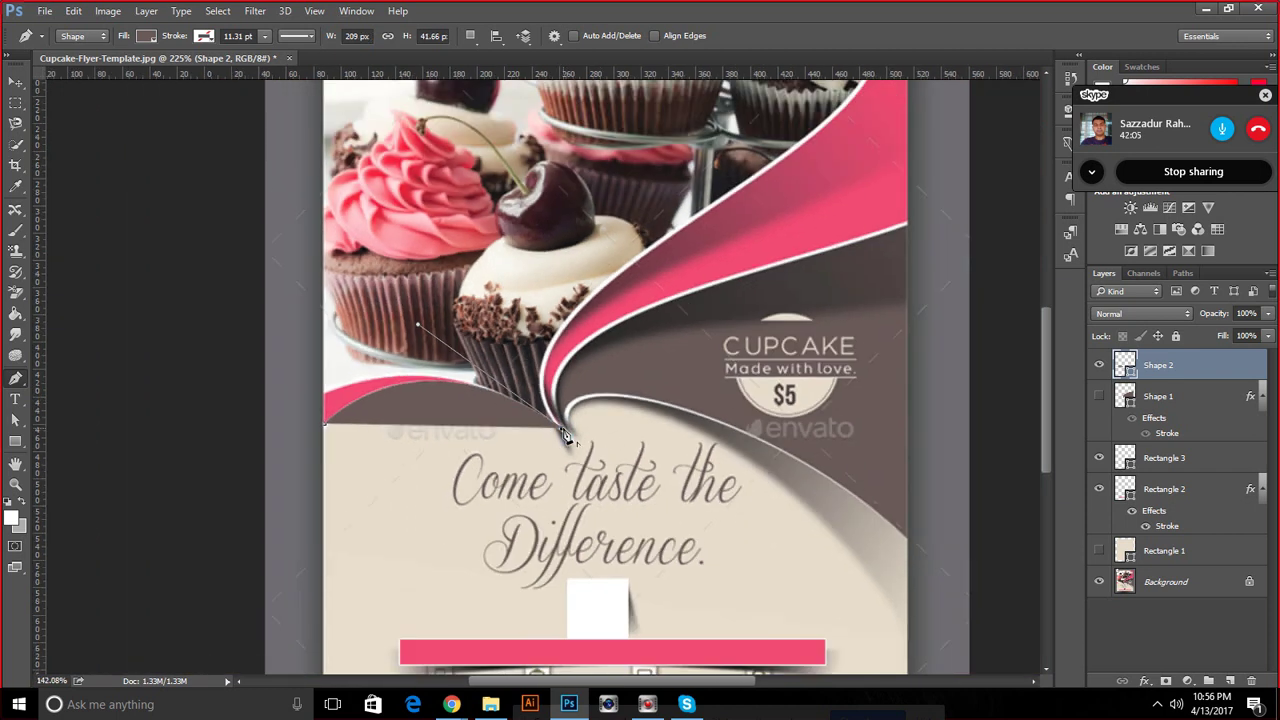
scroll(566, 436, "down", 1, "alt")
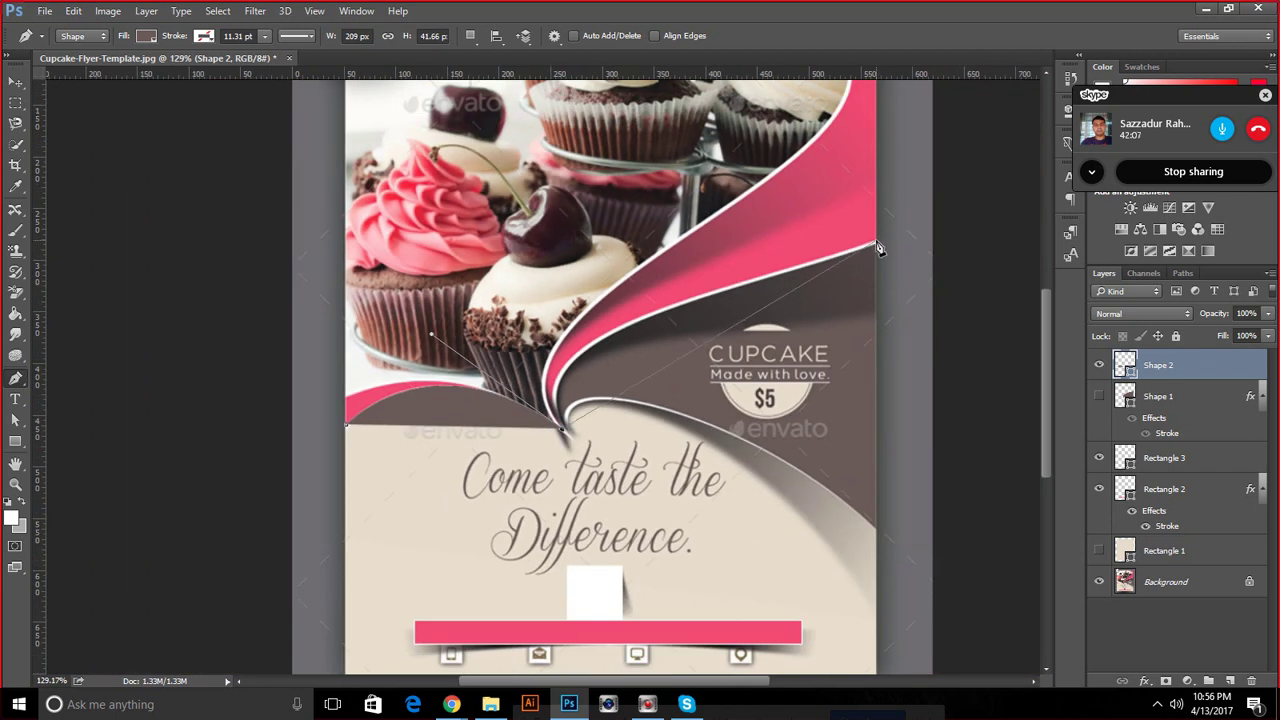
scroll(1029, 210, "right", 5)
key("ctrl+z")
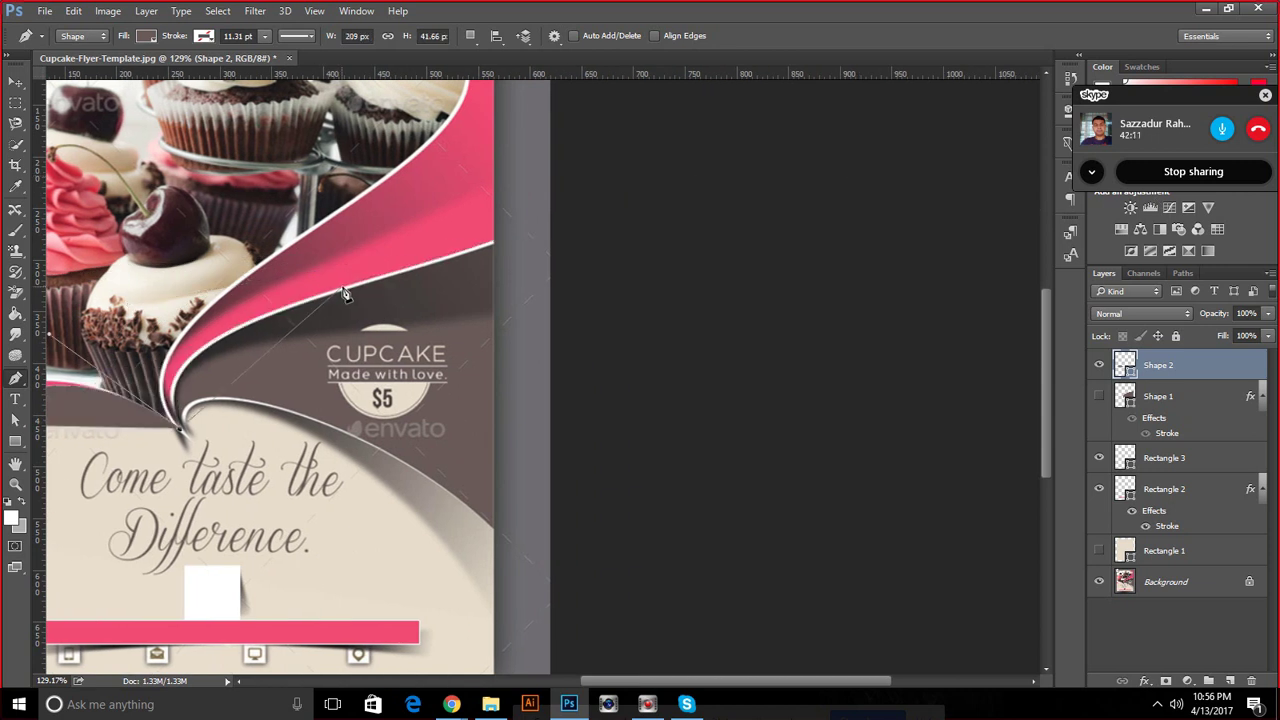
Add anchors along the swoosh's upper edge toward the flyer's top-right
left_click_drag(343, 288, 492, 273)
left_click(493, 241)
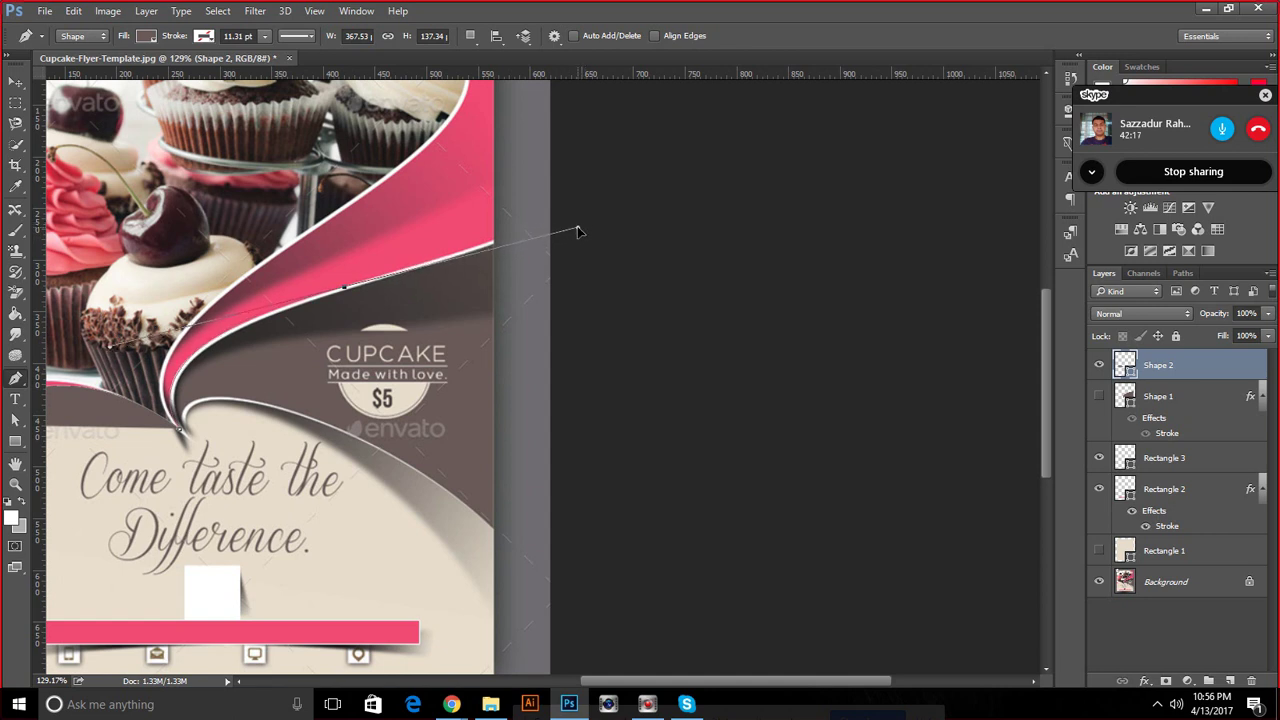
left_click(585, 224)
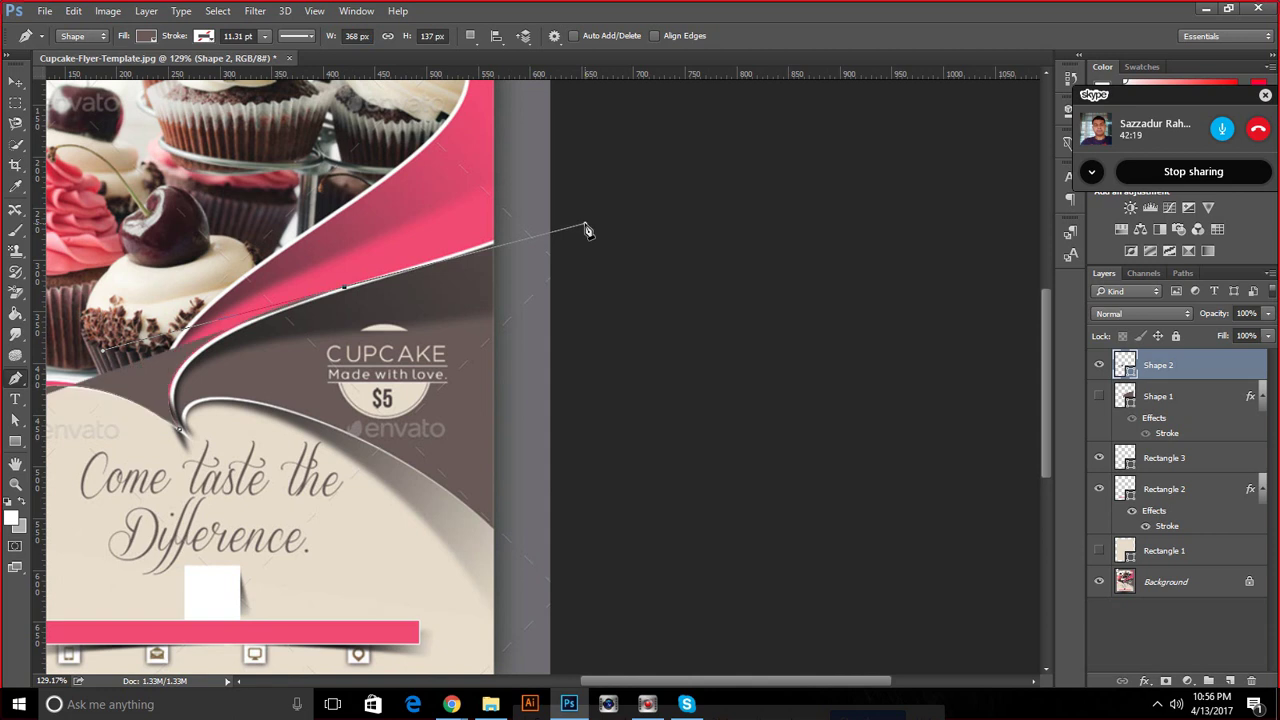
left_click(344, 288, "alt")
left_click_drag(495, 245, 499, 240)
Place top-right and top-left corner anchors and close the path, then undo the top-left corner
scroll(497, 248, "up", 2)
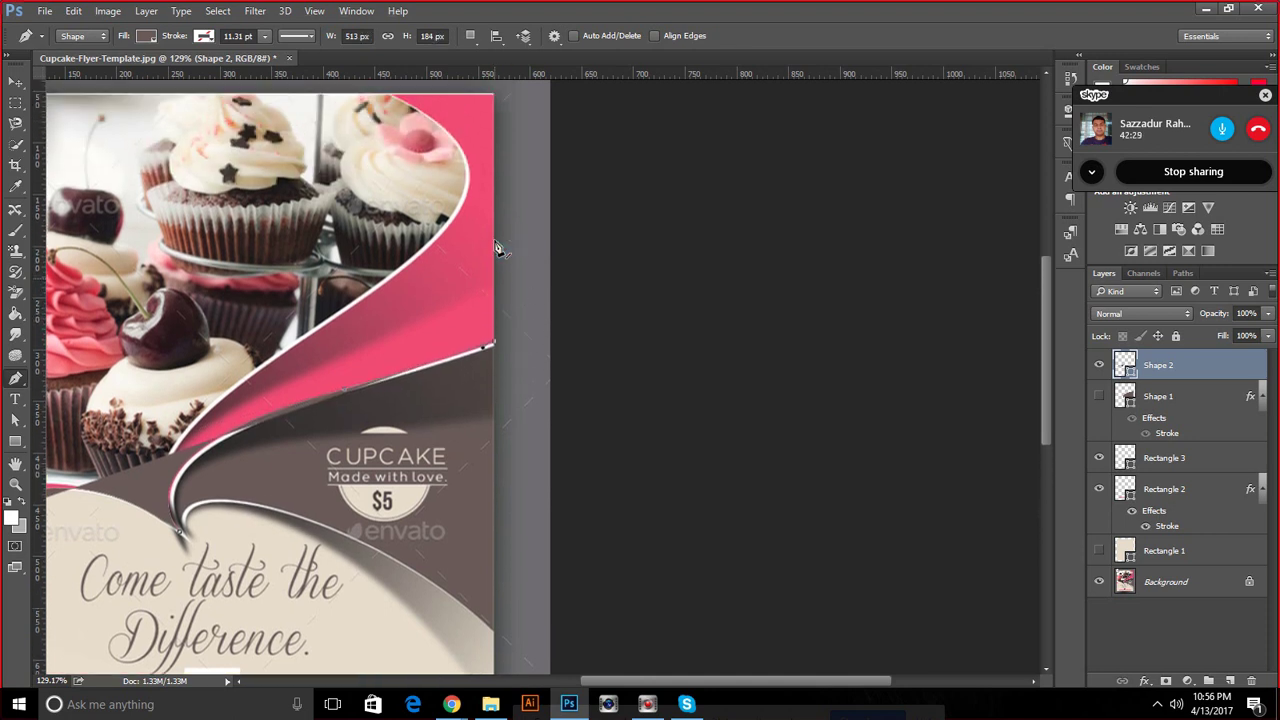
scroll(497, 248, "up", 2)
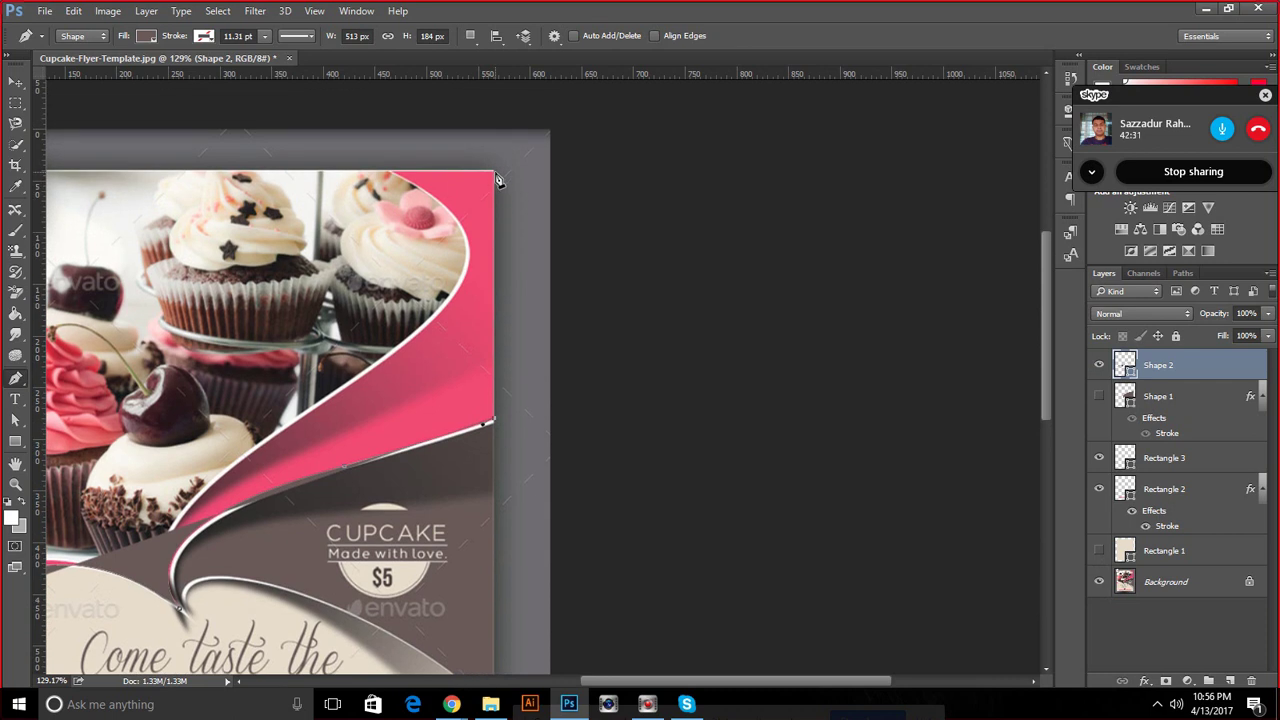
left_click(497, 178)
scroll(240, 195, "down", 5)
scroll(240, 195, "down", 2)
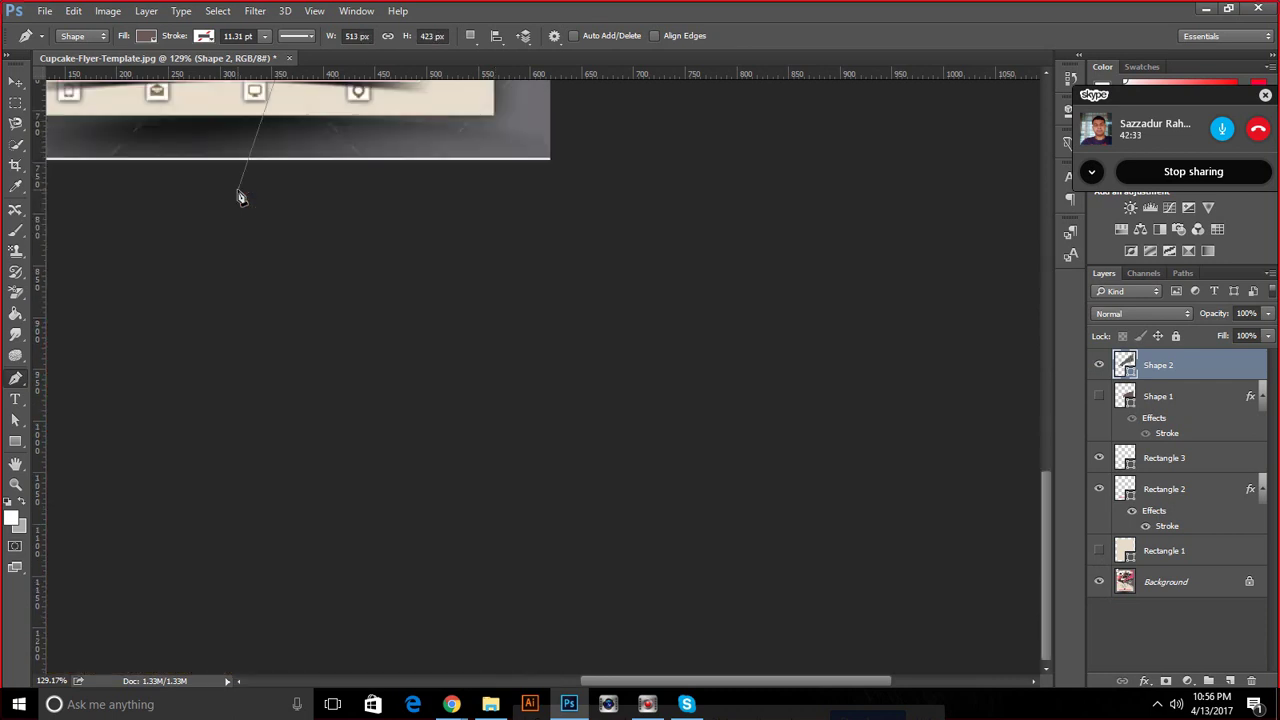
scroll(238, 197, "down", 2)
scroll(238, 197, "down", 1)
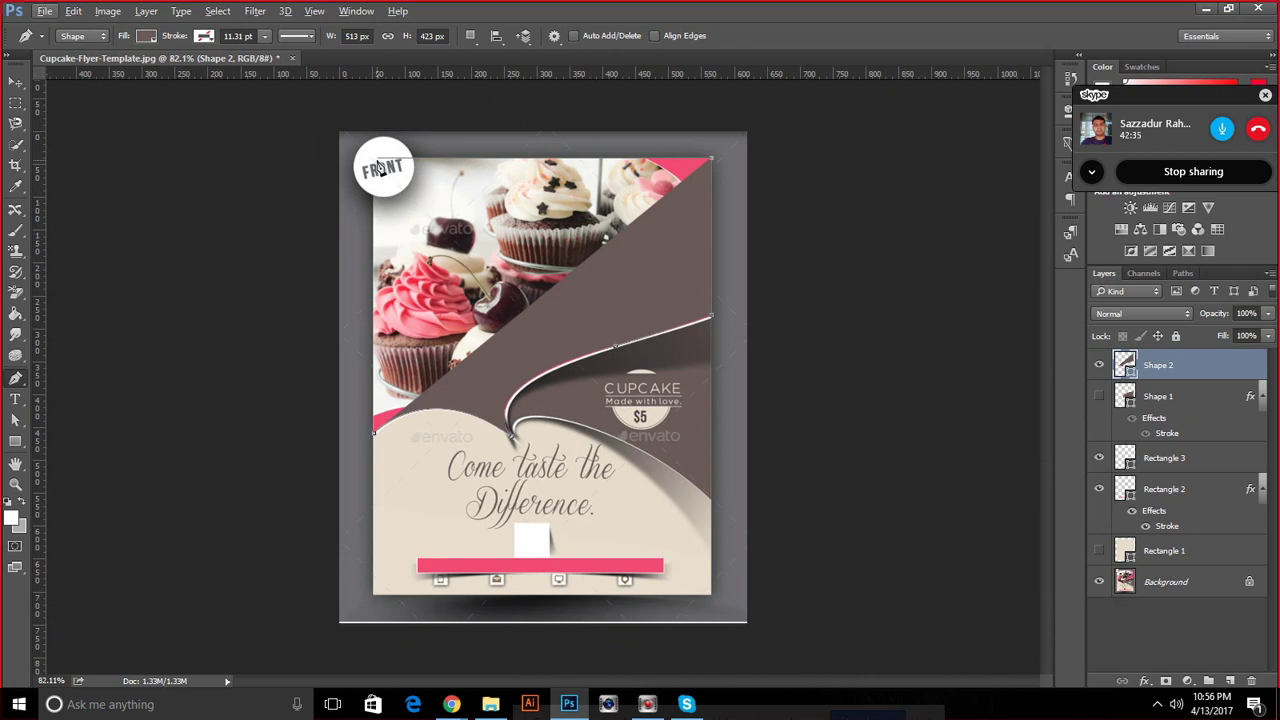
left_click(373, 159)
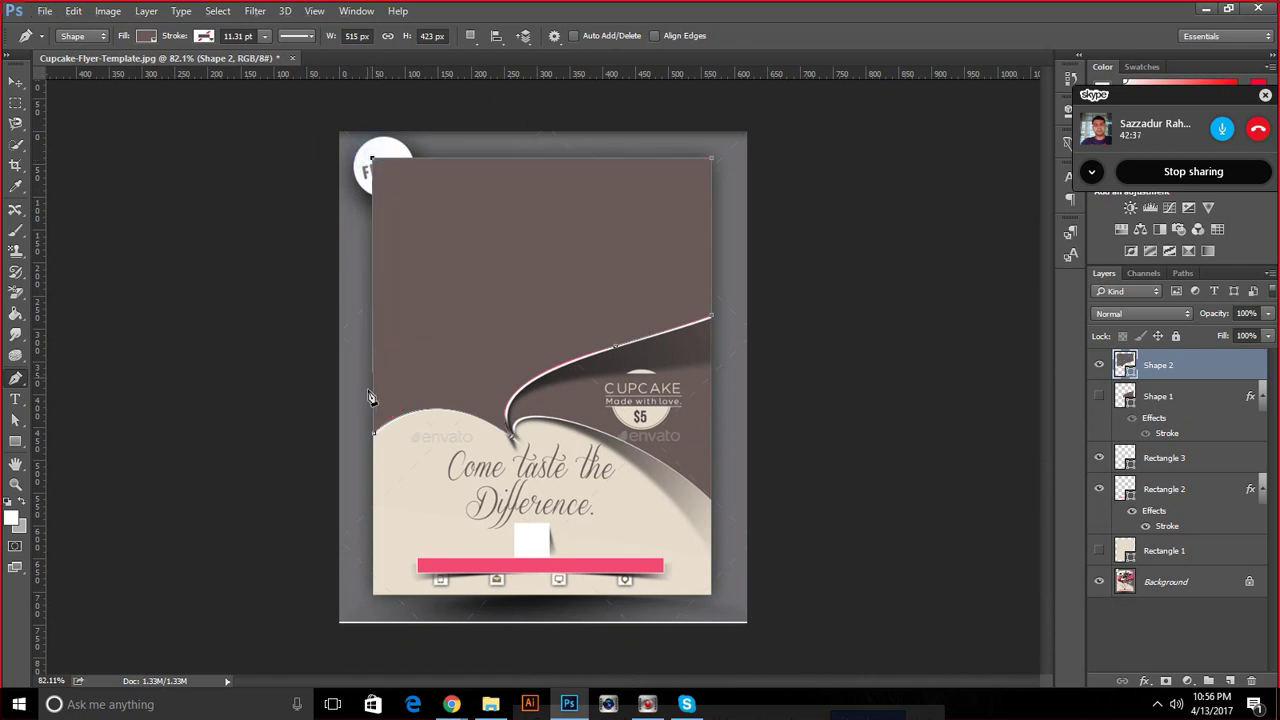
left_click(375, 434)
key("ctrl+z")
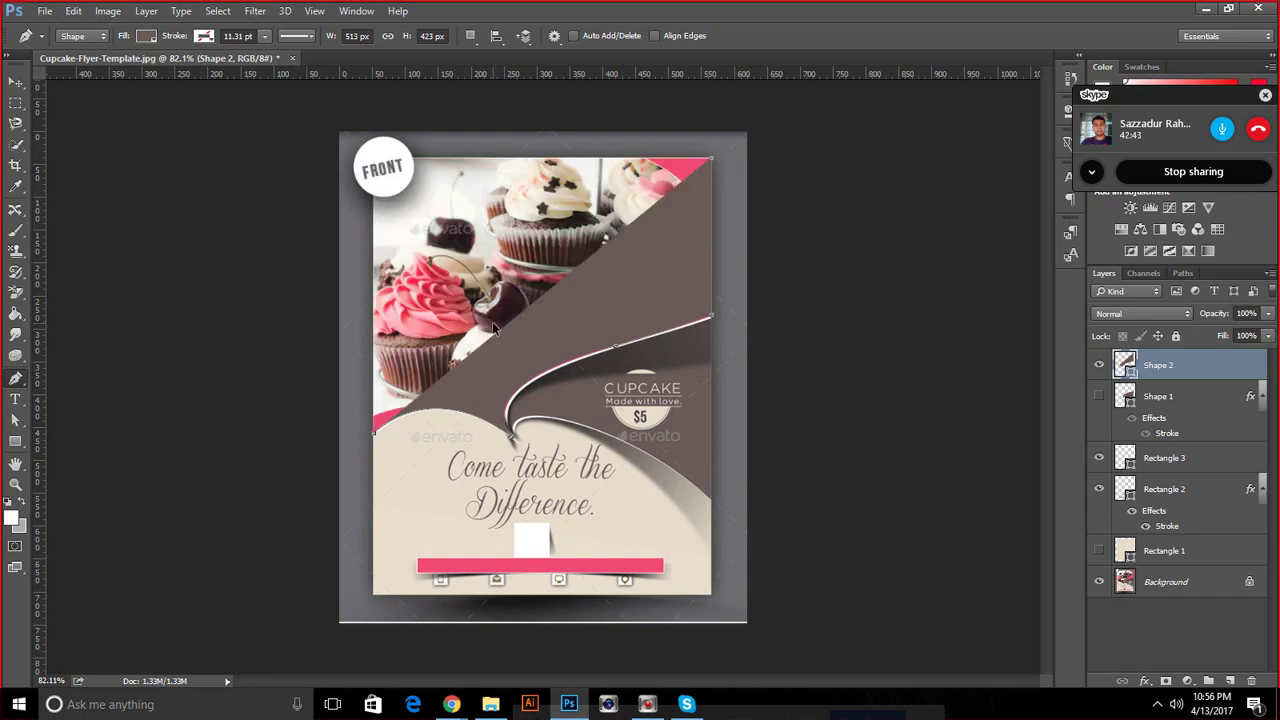
Re-place the top-right corner anchor and extend the shape along the flyer's top edge
left_click(586, 159)
left_click_drag(529, 233, 632, 184)
scroll(632, 184, "up", 2)
scroll(714, 148, "up", 2)
scroll(720, 150, "up", 1)
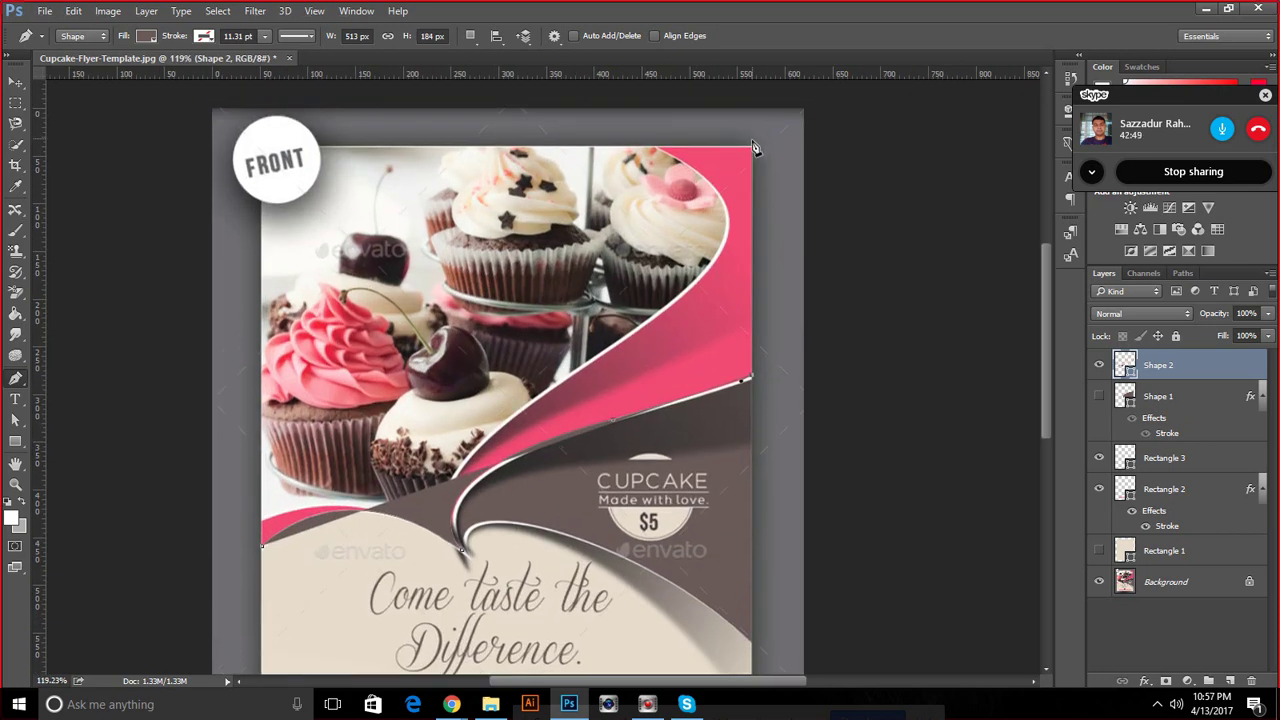
scroll(740, 152, "up", 1)
scroll(756, 155, "up", 1)
scroll(756, 155, "up", 1)
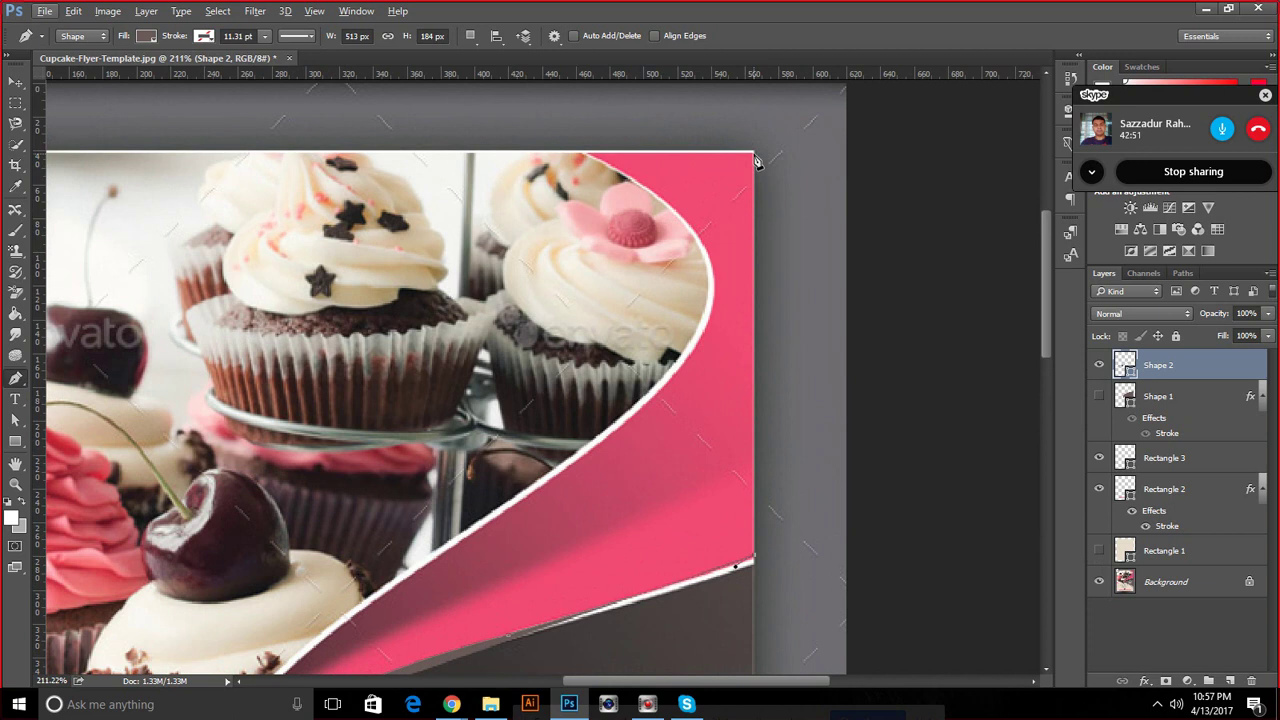
left_click_drag(757, 162, 597, 172)
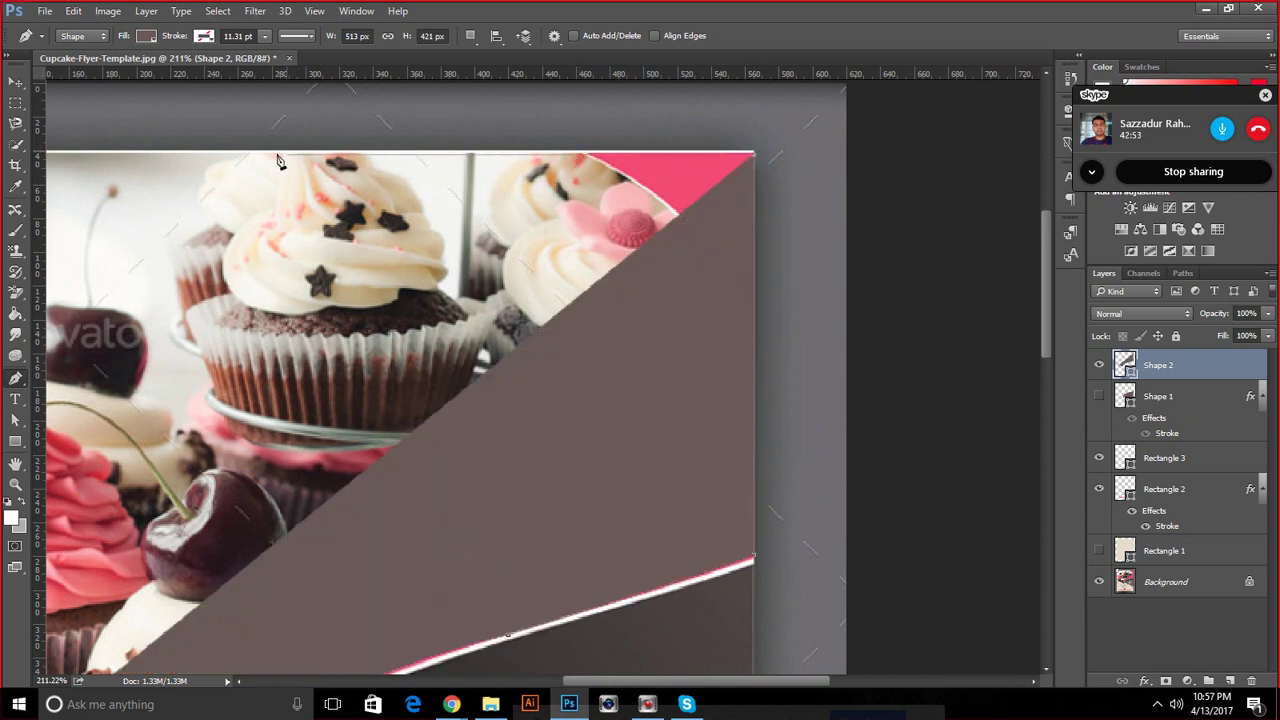
Add a top-left corner anchor and close Shape 2 at its starting point
scroll(253, 160, "down", 2)
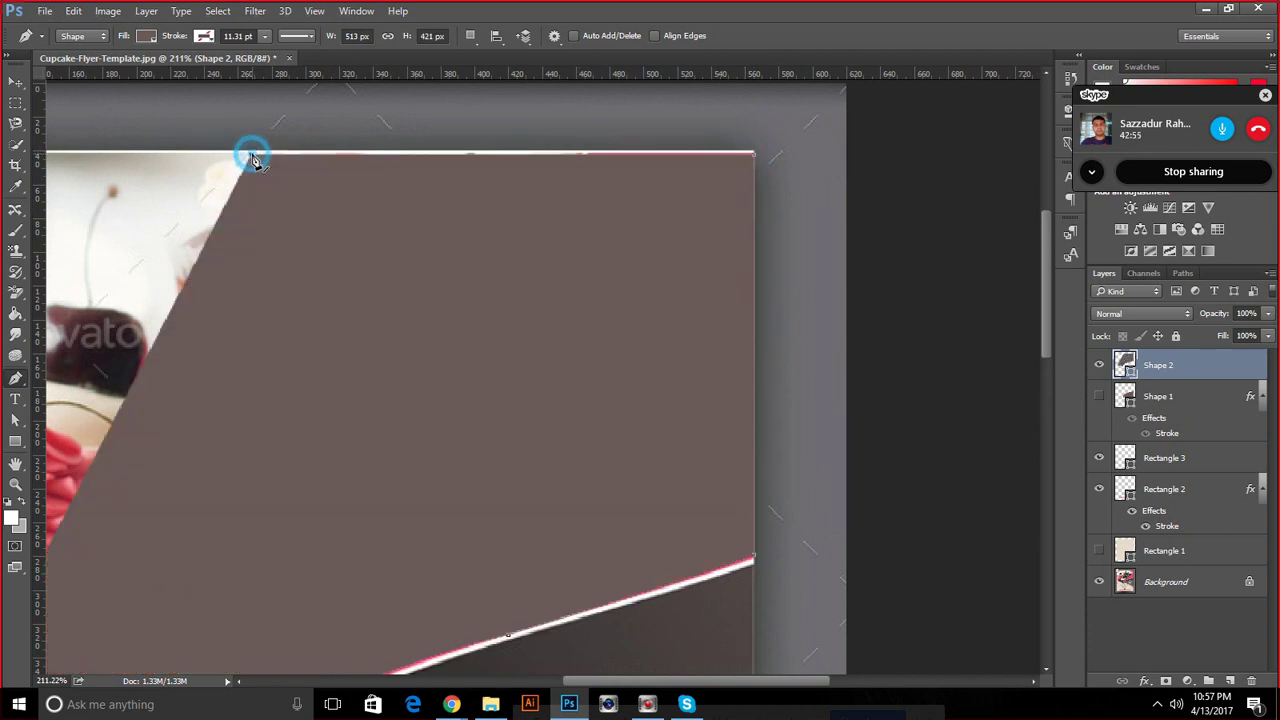
scroll(251, 158, "down", 3)
scroll(251, 160, "down", 2)
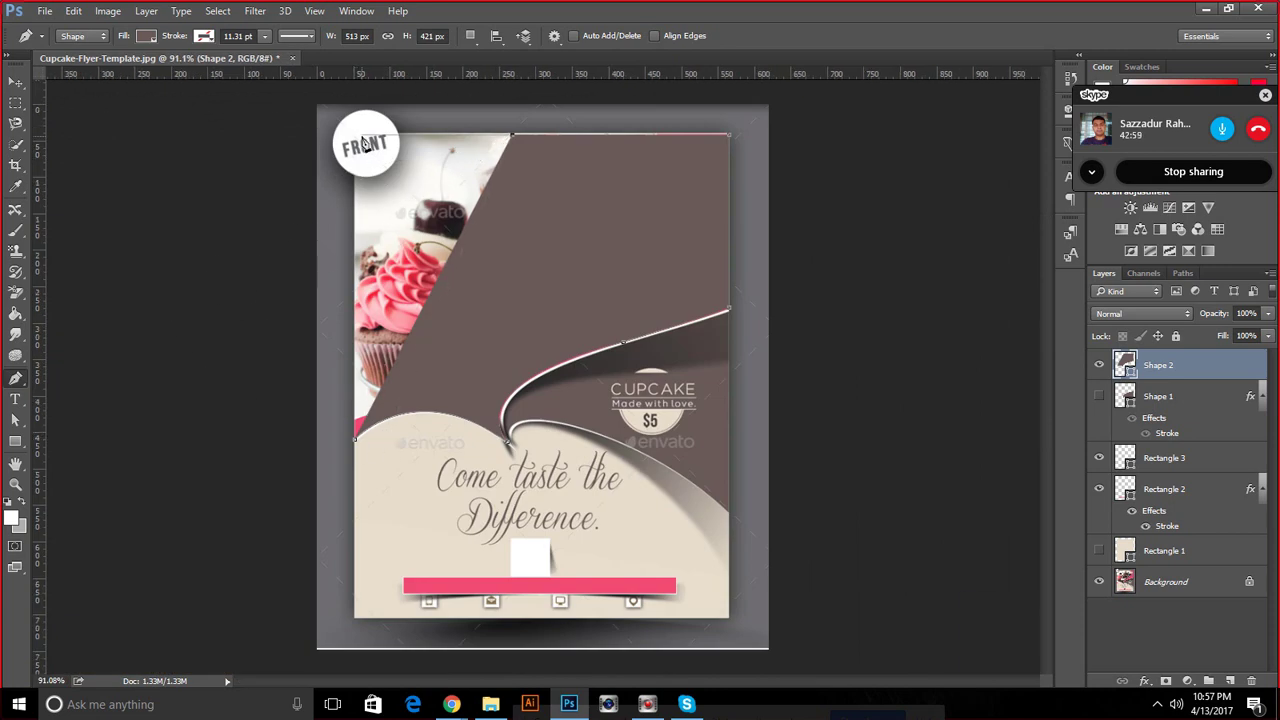
left_click(355, 134)
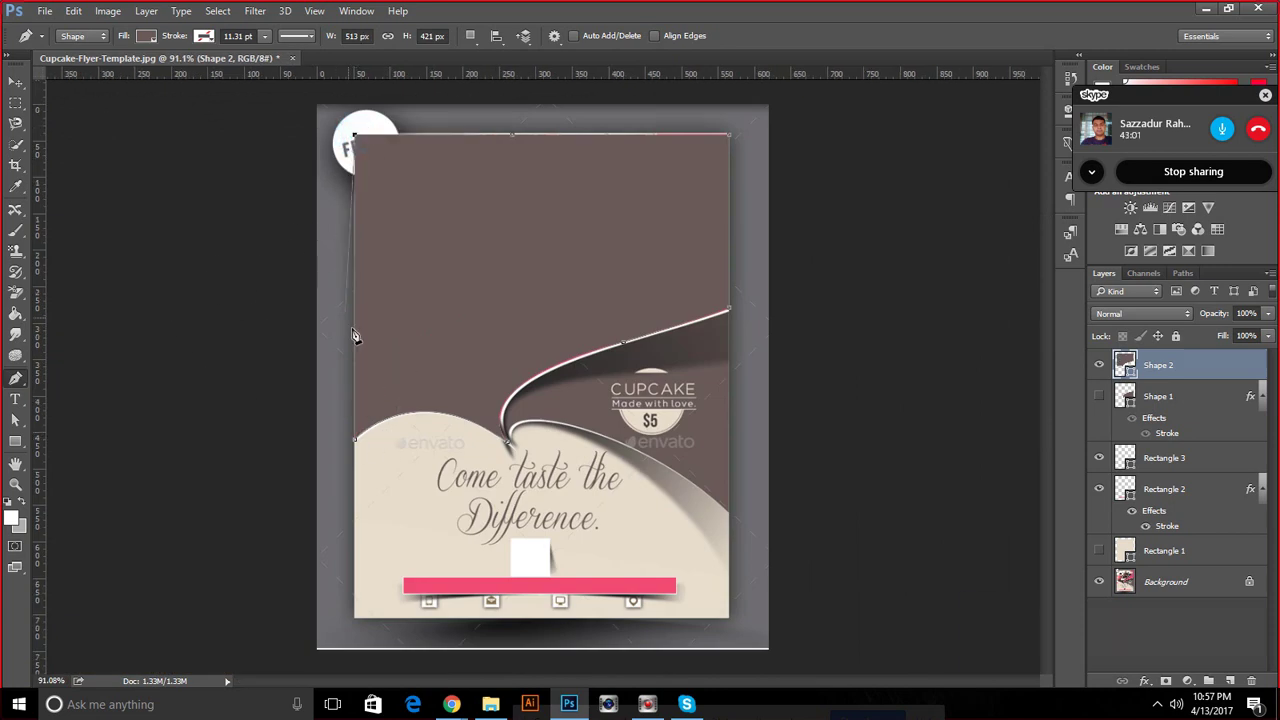
left_click(357, 443)
Fill Shape 2 with pink ea4975 sampled from the swoosh
scroll(514, 283, "up", 1)
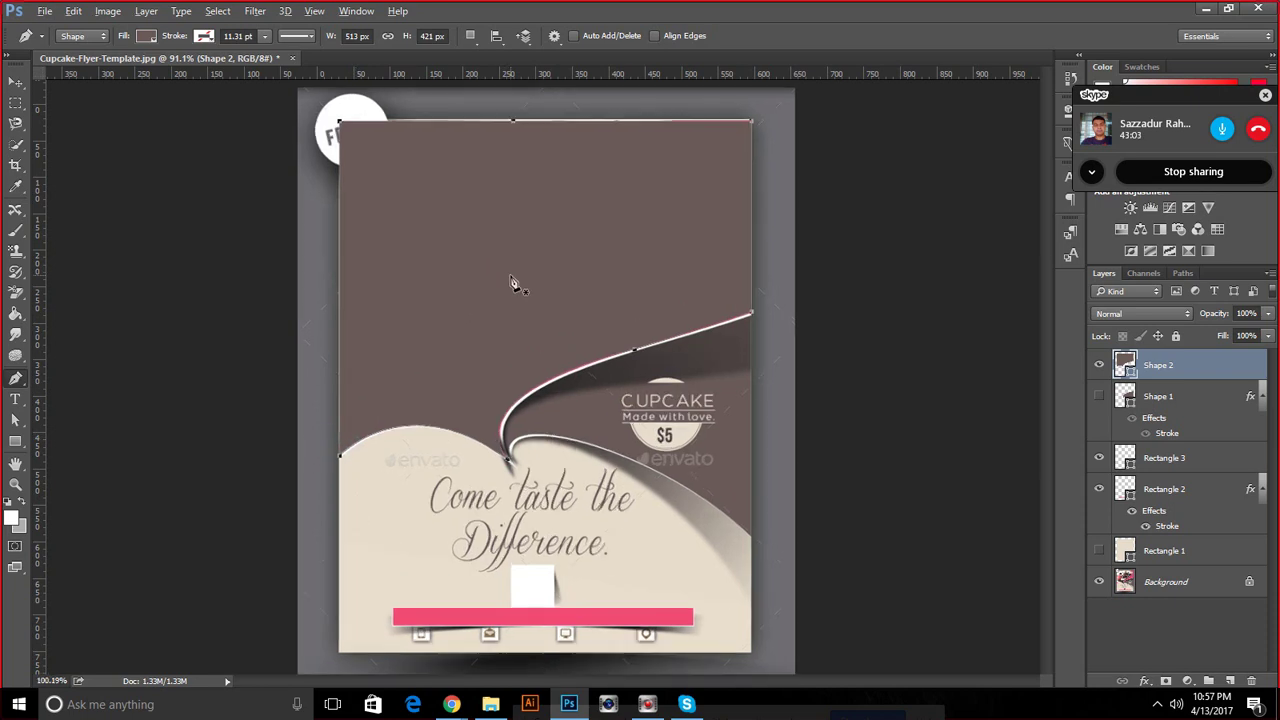
left_click(1099, 365)
double_click(1125, 364)
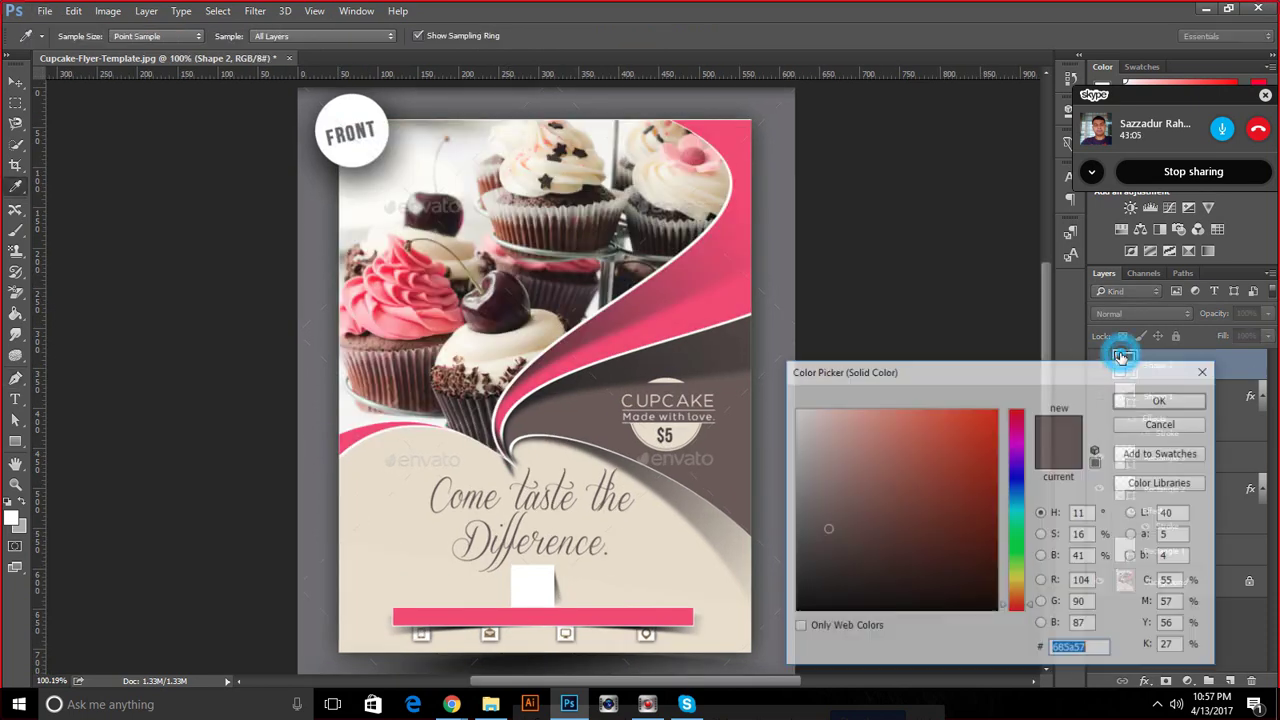
left_click(707, 310)
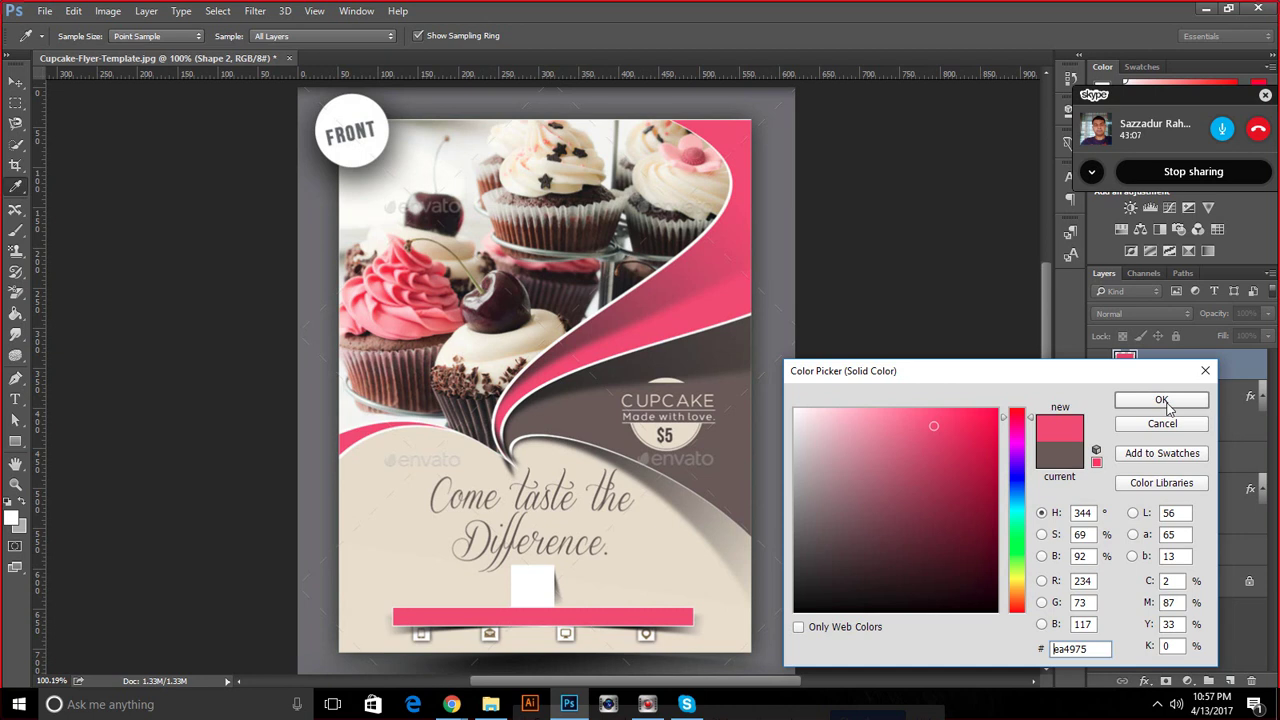
left_click(1163, 402)
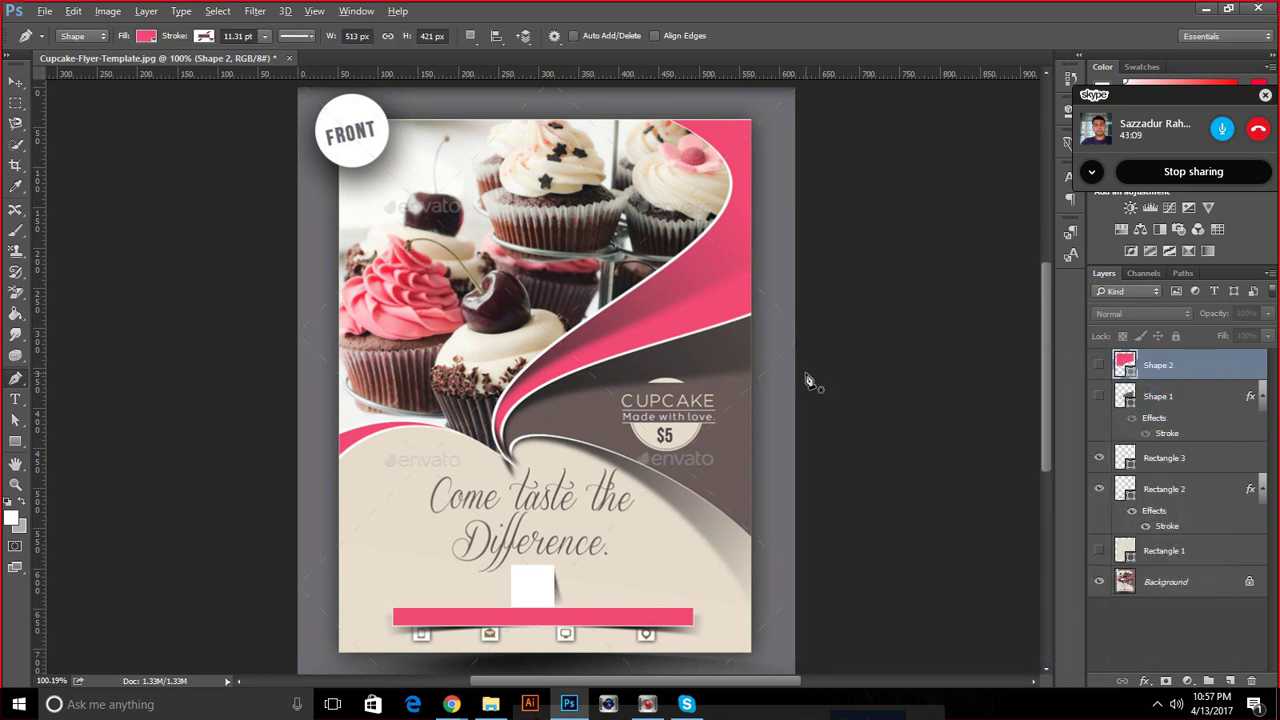
scroll(808, 381, "down", 2)
scroll(432, 487, "up", 2)
scroll(432, 487, "up", 2)
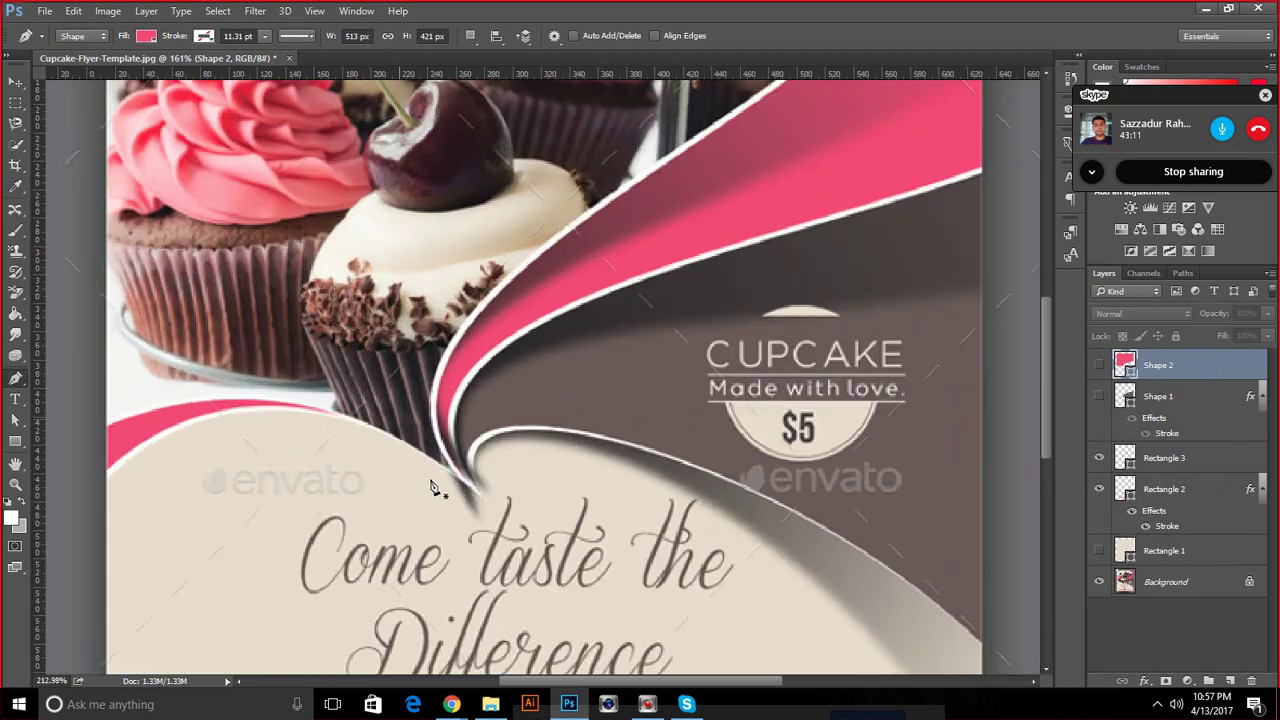
Start a new pen shape at the flyer's left edge, curving along the beige swoosh edge
left_click(110, 436)
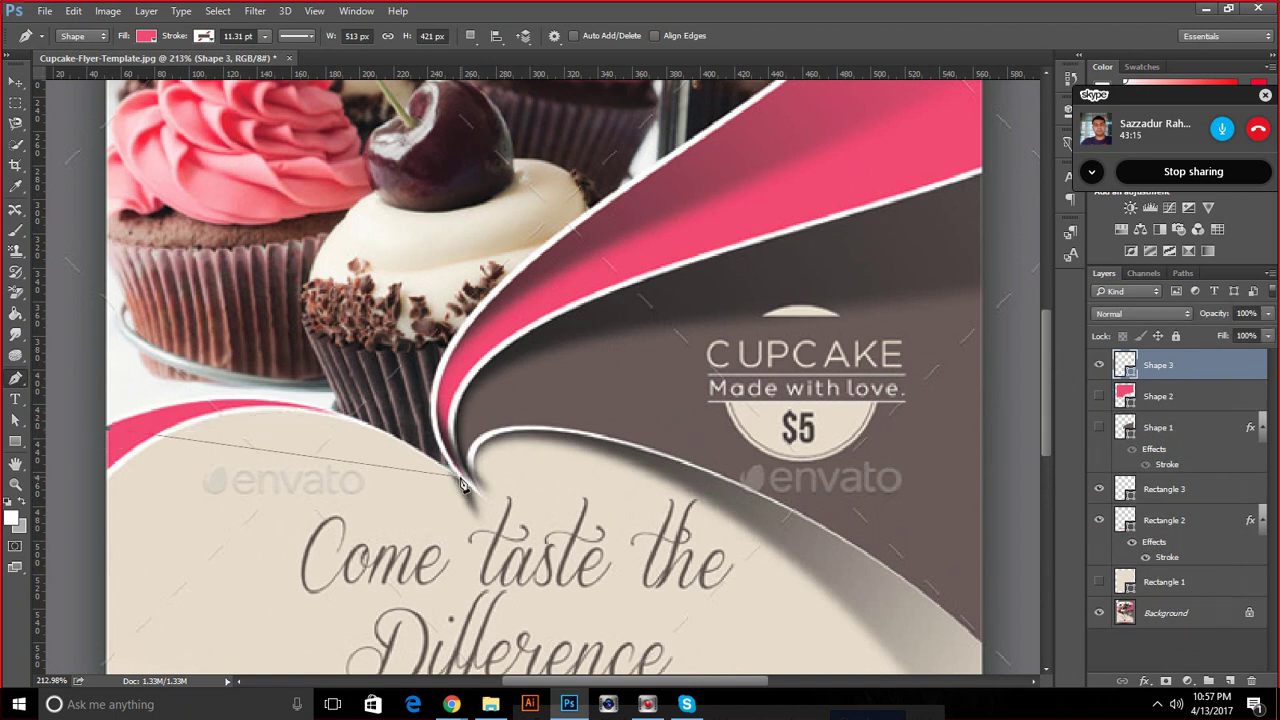
left_click_drag(518, 497, 687, 631)
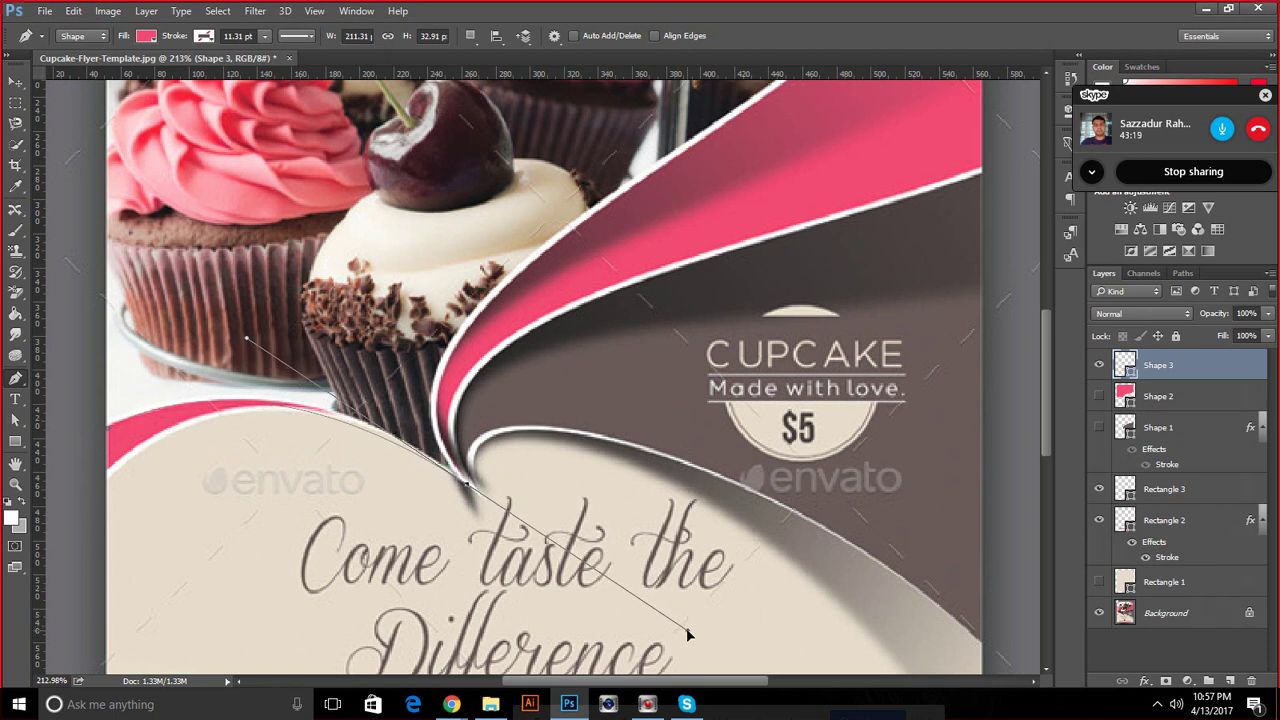
left_click(474, 488, "alt")
left_click_drag(487, 498, 664, 652)
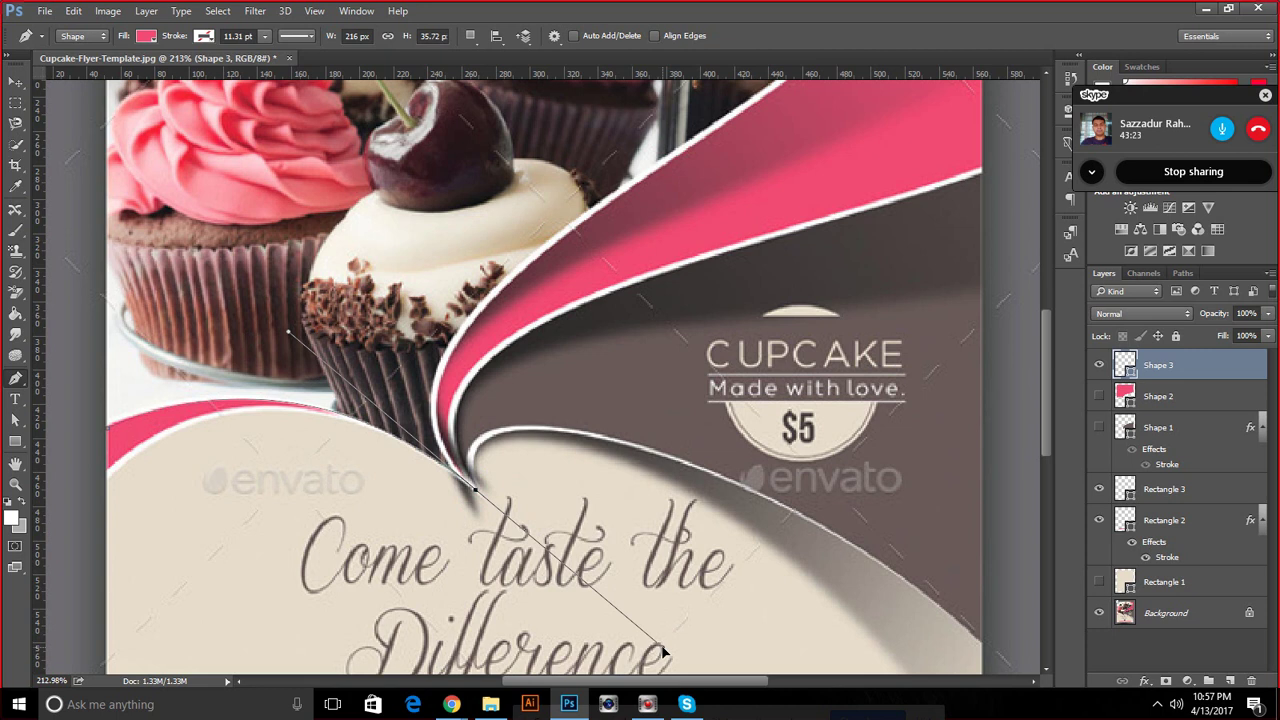
left_click_drag(668, 652, 665, 653)
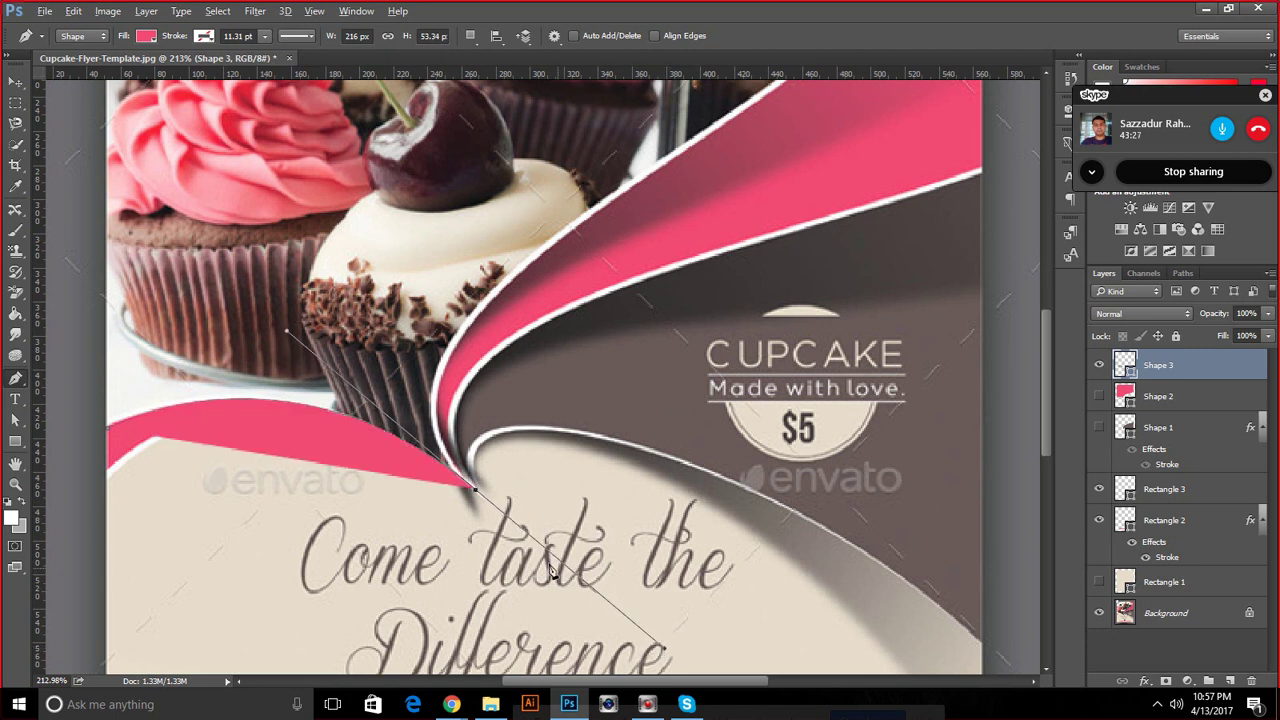
left_click(475, 490, "alt")
key("ctrl+0")
Add curved anchors further up the swoosh, adjusting their handles to match it
left_click_drag(565, 298, 750, 180)
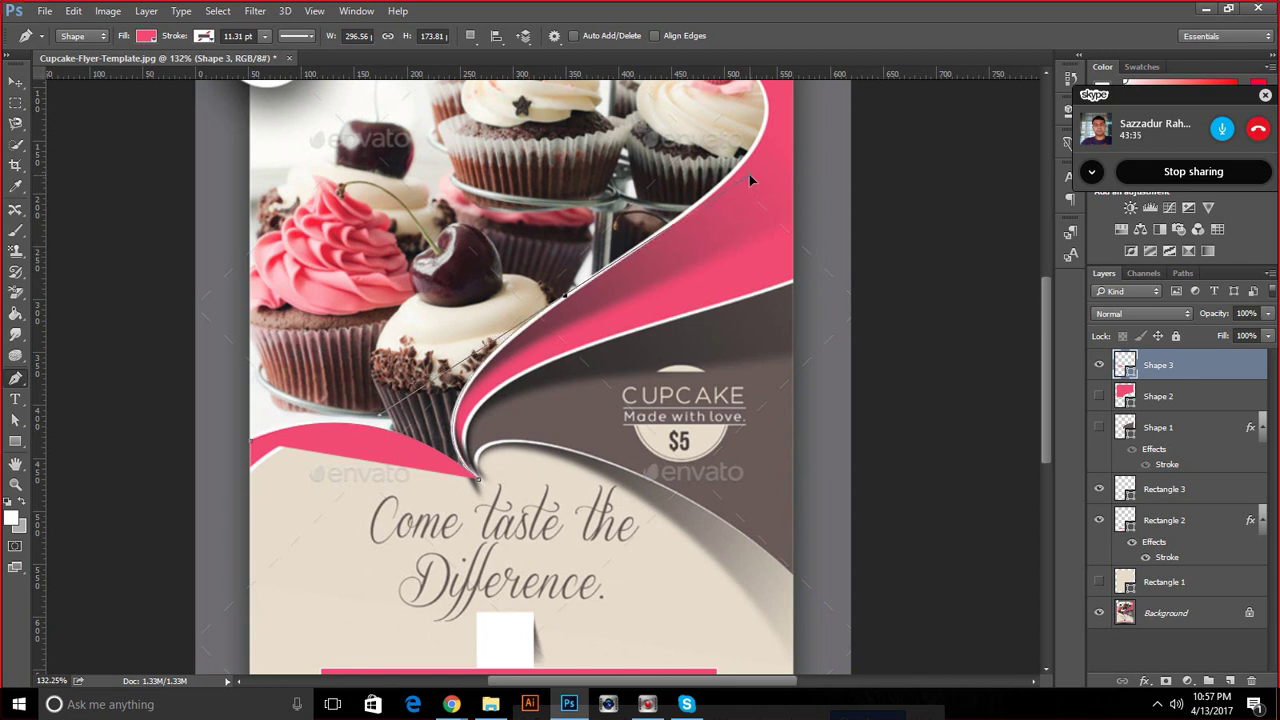
left_click_drag(750, 180, 754, 180)
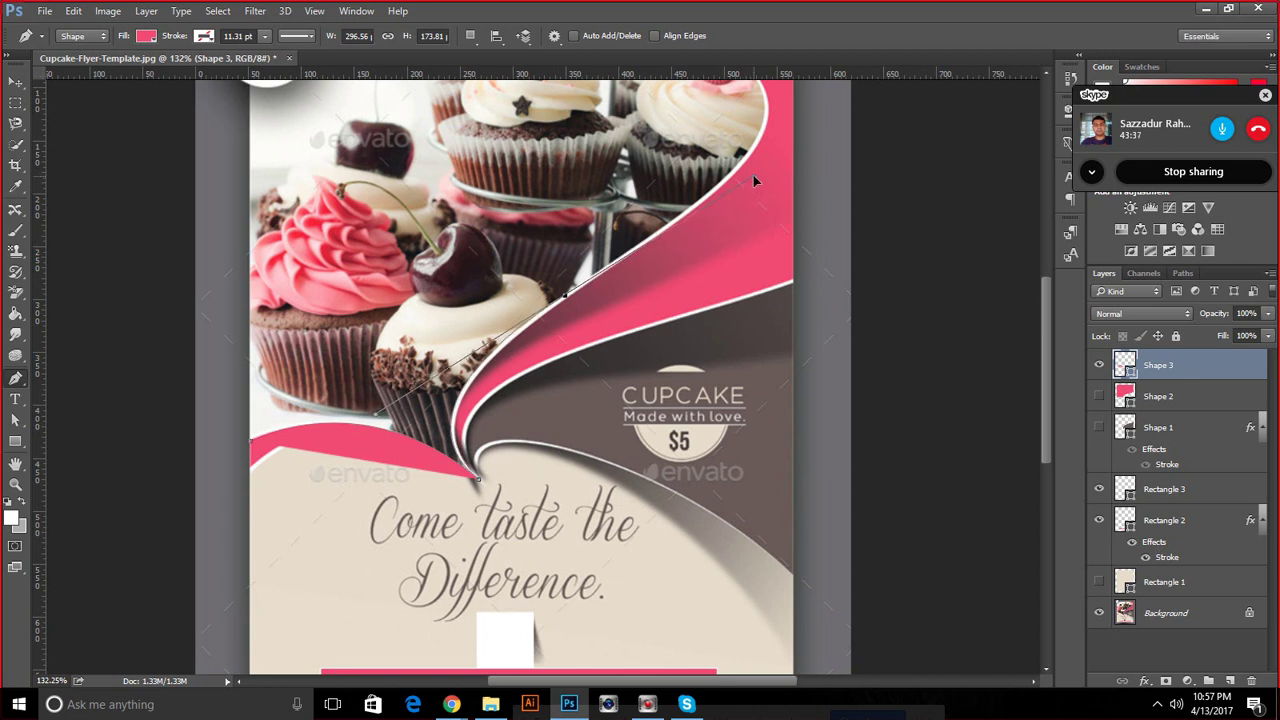
left_click(565, 298)
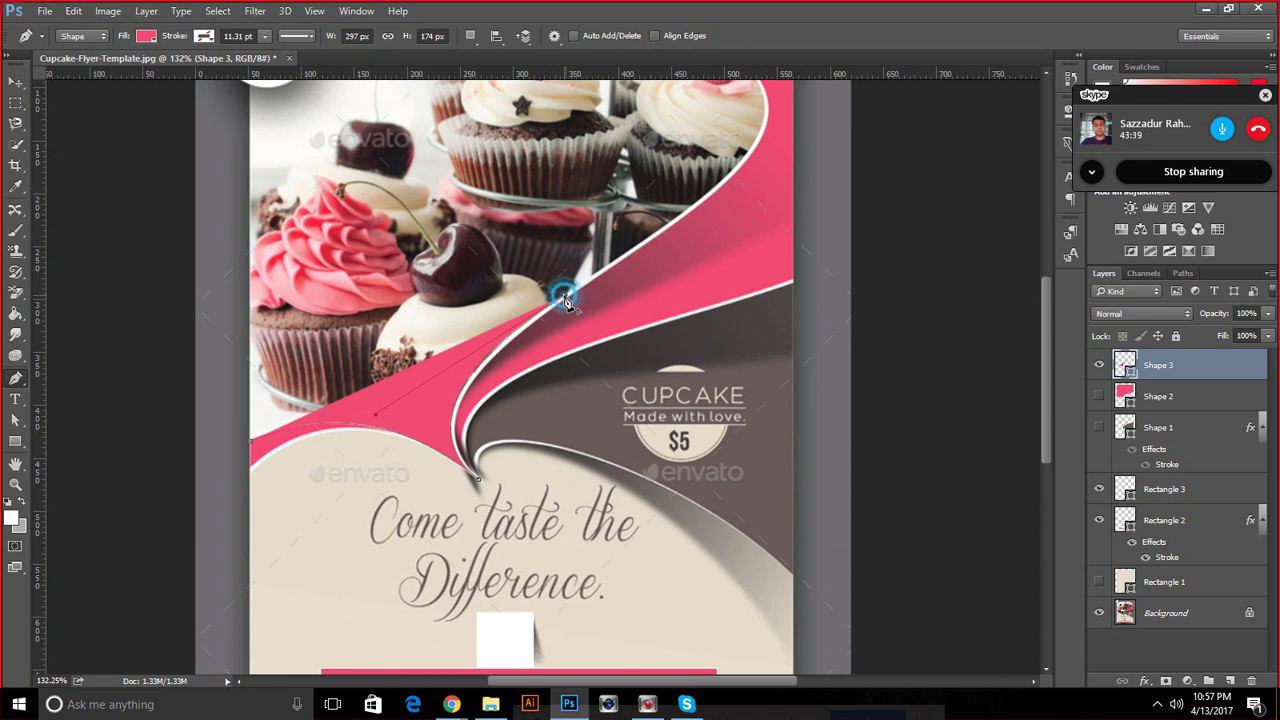
scroll(567, 294, "down", 5)
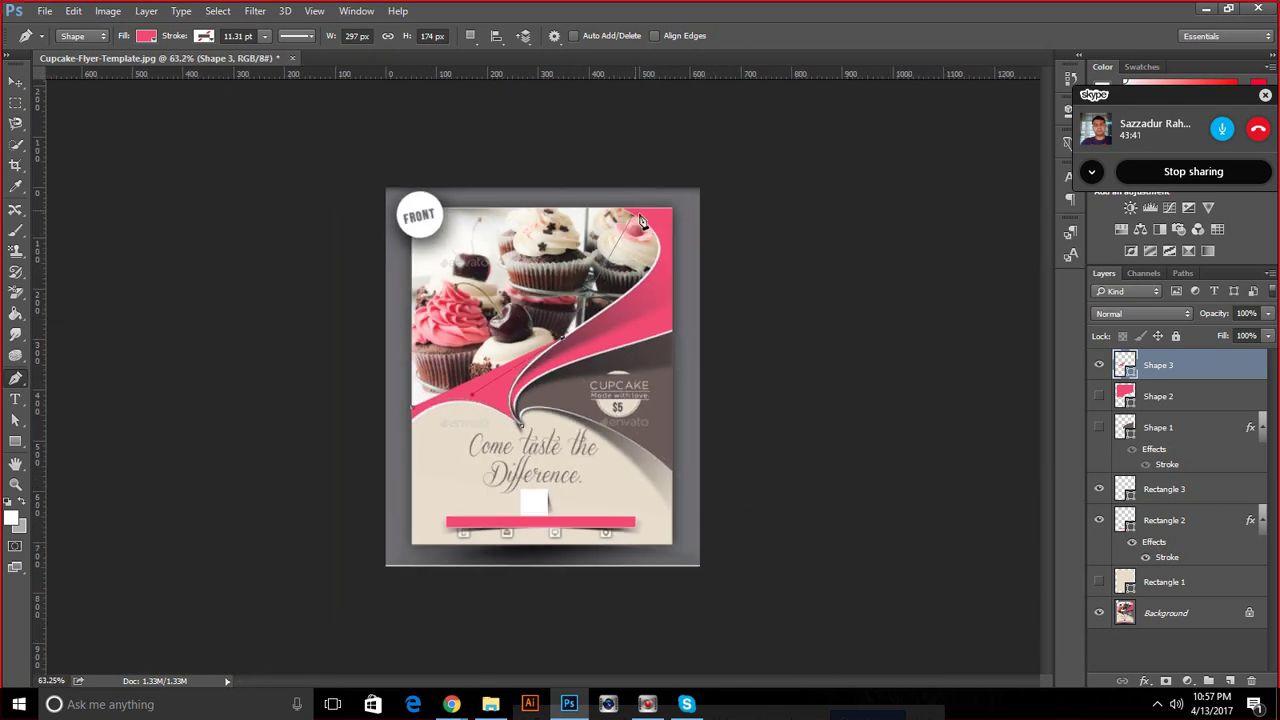
scroll(652, 237, "up", 1)
left_click(753, 215)
left_click_drag(521, 132, 506, 114)
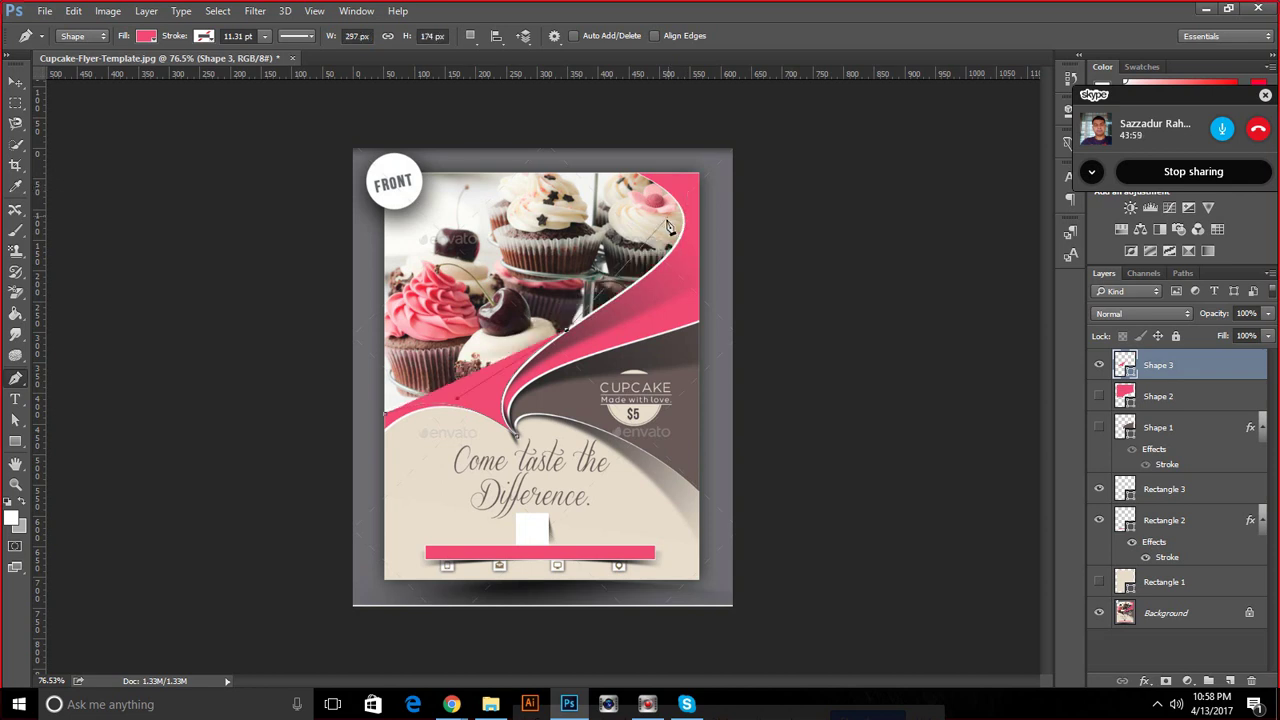
Carry the path up to the flyer's top edge with a curved anchor, then straighten it
scroll(686, 197, "up", 4)
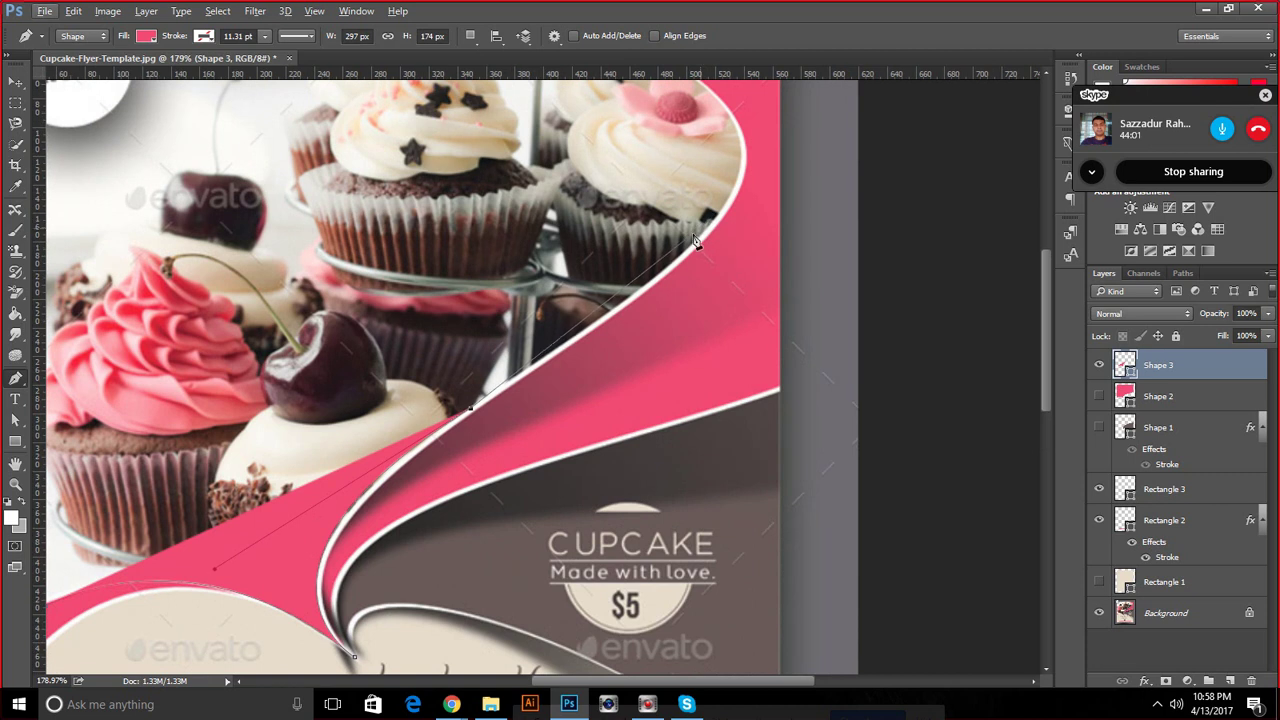
left_click(645, 293)
scroll(660, 280, "down", 1)
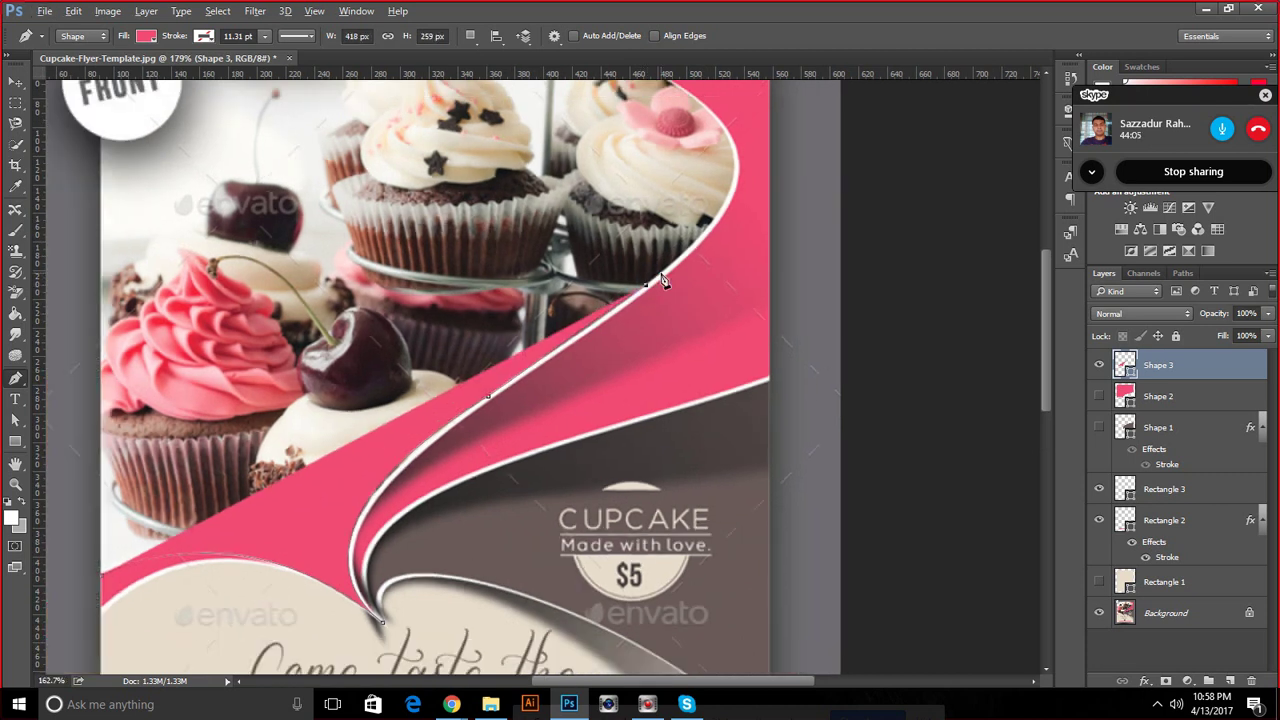
scroll(633, 128, "up", 2)
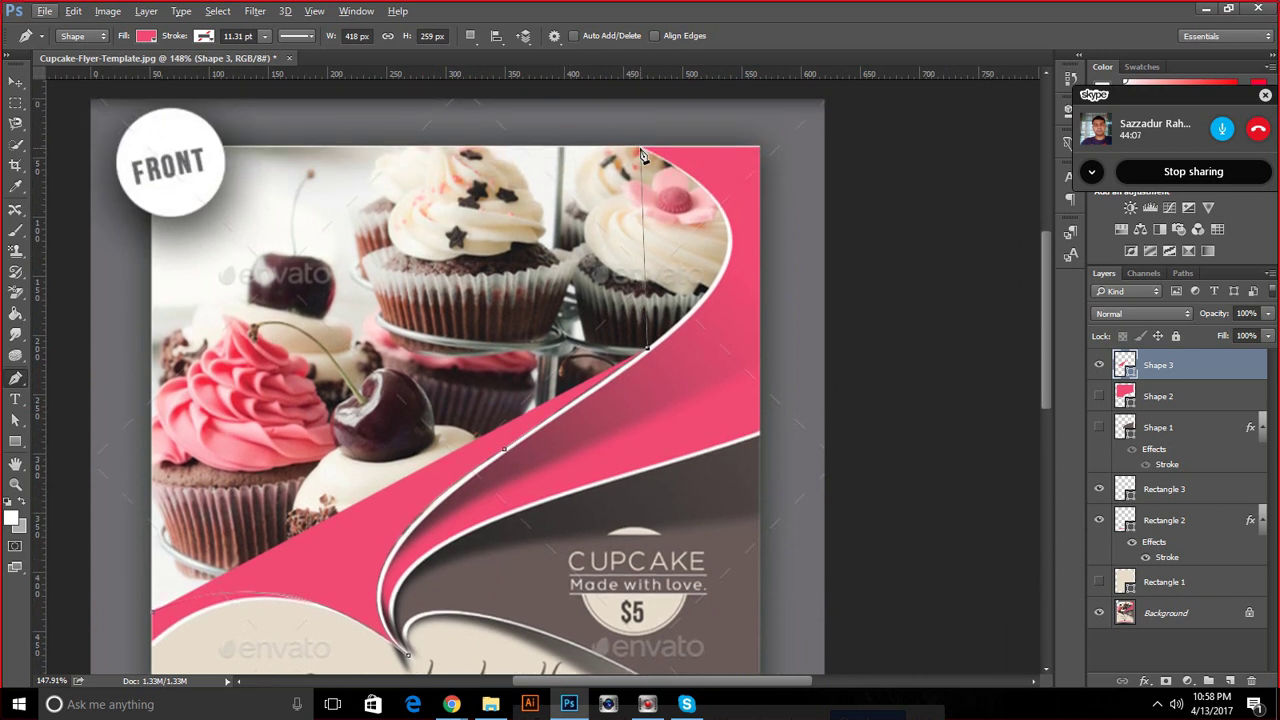
mouse_move(636, 148)
left_mouse_down()
mouse_move(452, 80)
mouse_move(438, 142)
left_mouse_up()
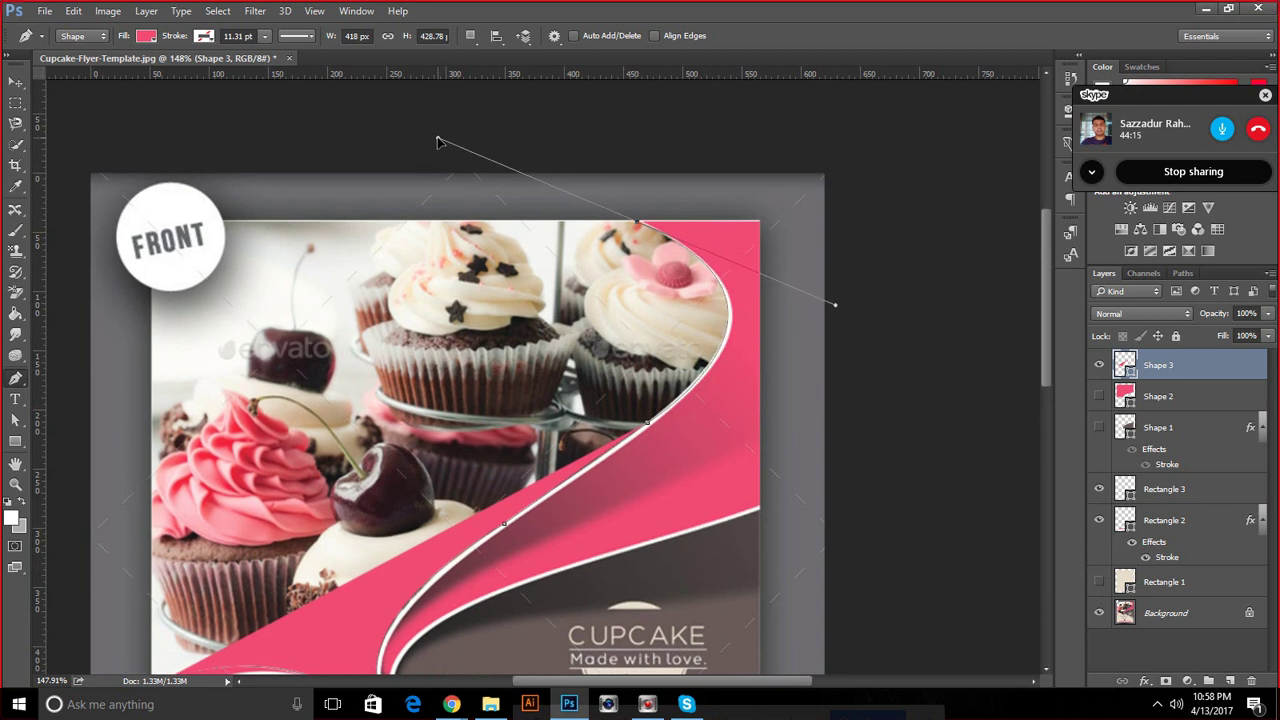
left_click_drag(436, 142, 437, 139)
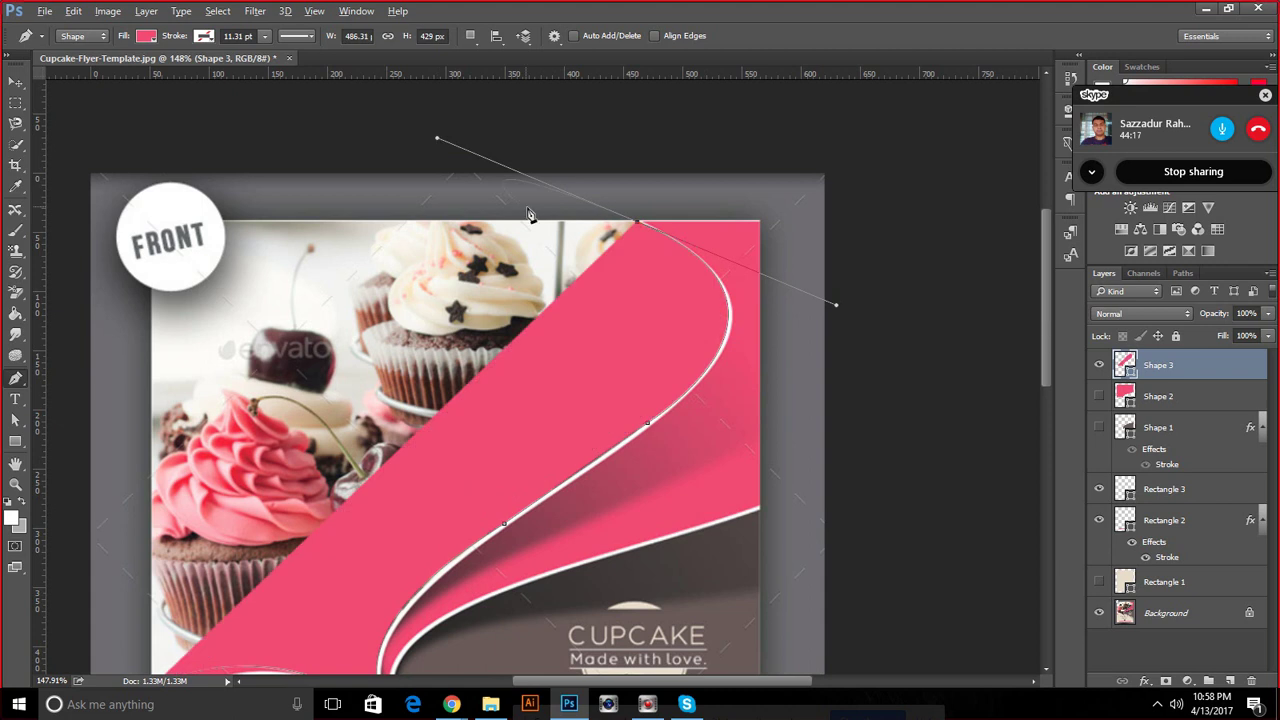
left_click(638, 225)
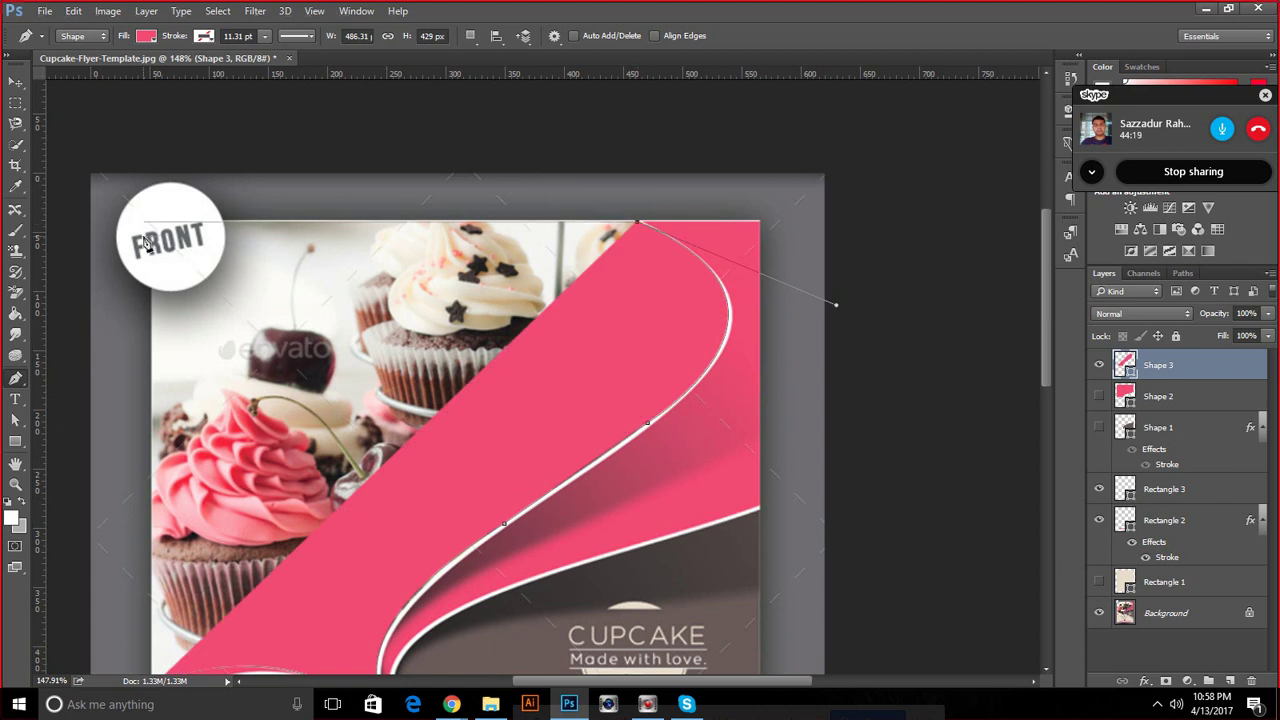
scroll(150, 400, "down", 3)
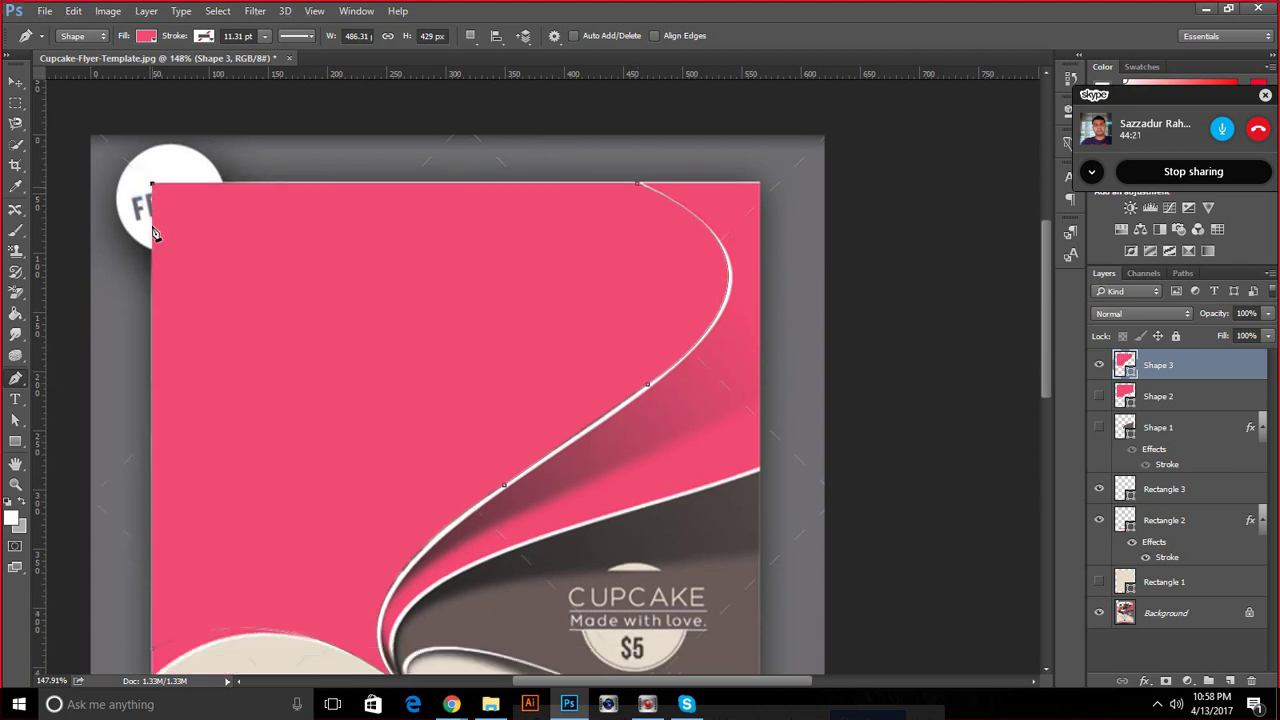
scroll(155, 500, "down", 2)
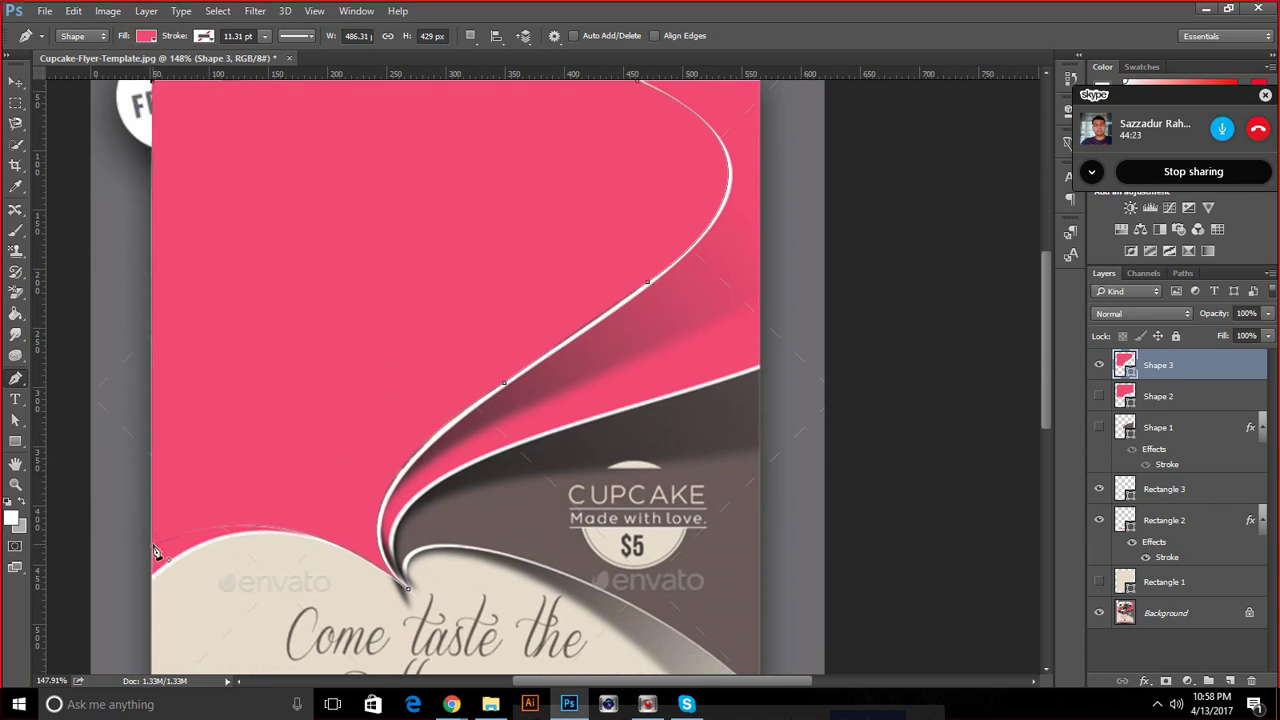
key("ctrl+0")
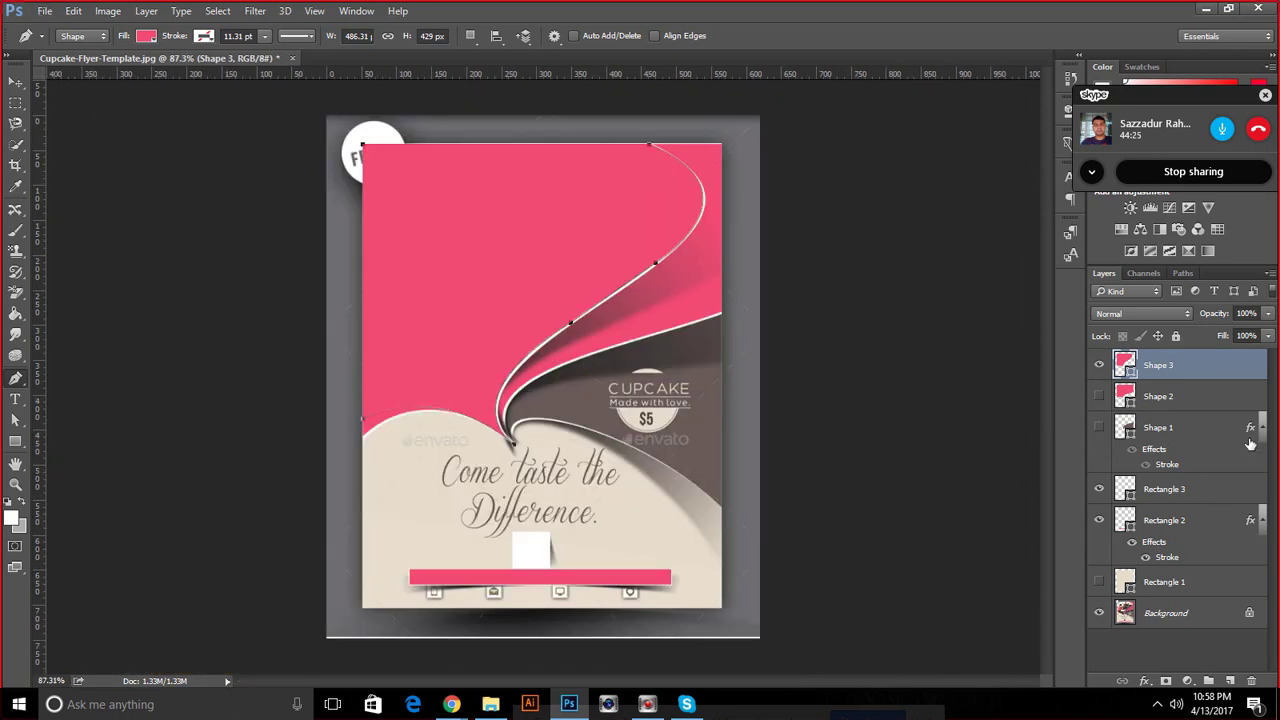
Make Shape 3 white and copy the stroke effect onto another shape
double_click(1125, 365)
left_click(796, 410)
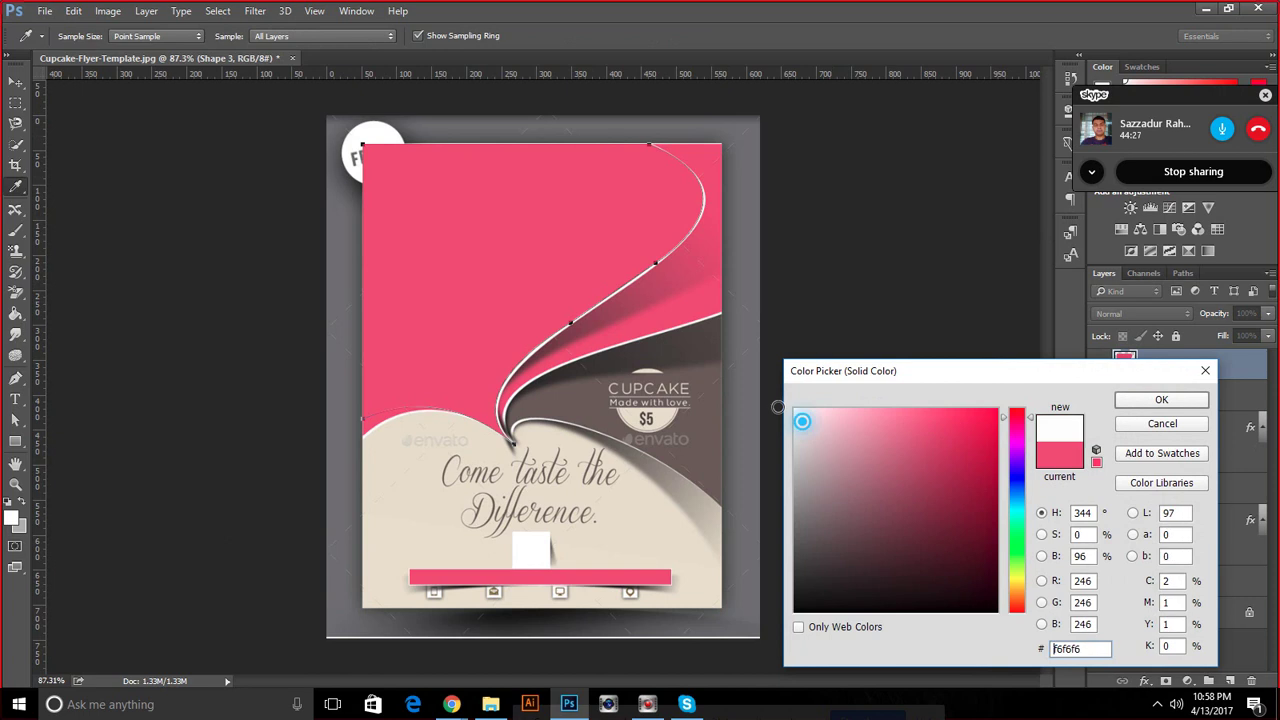
left_click(1163, 400)
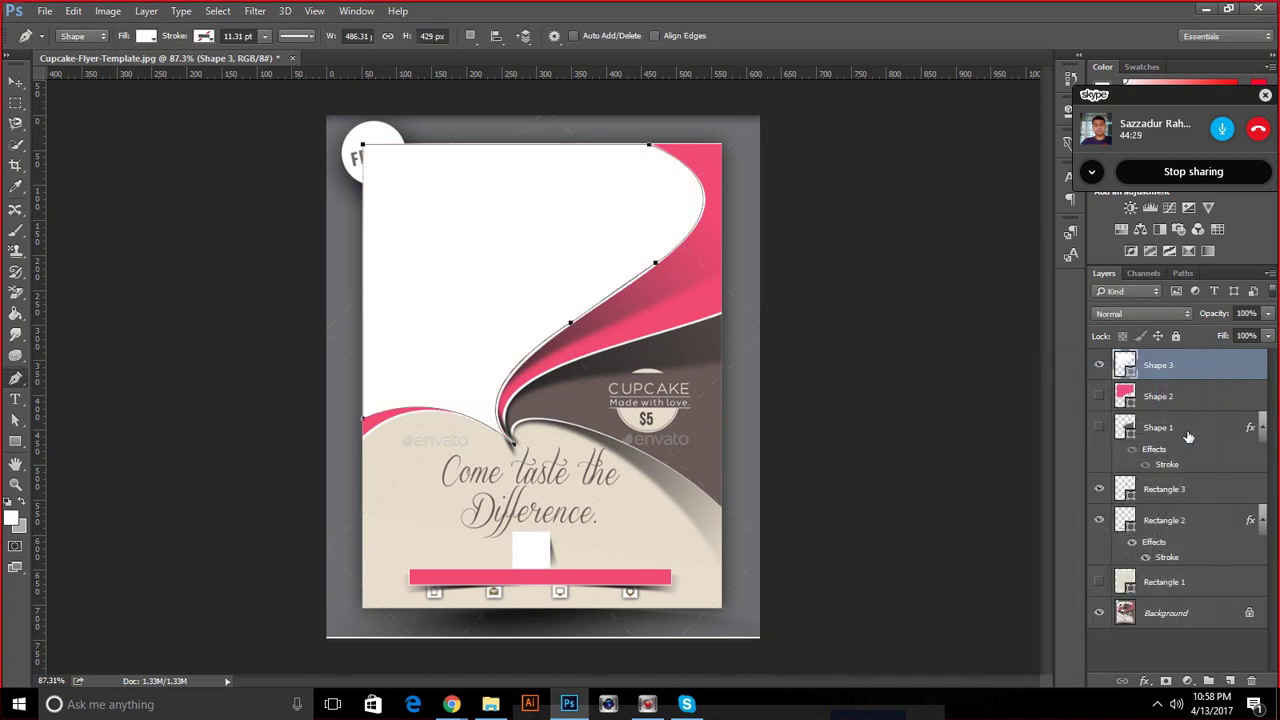
left_click_drag(1162, 456, 1145, 372)
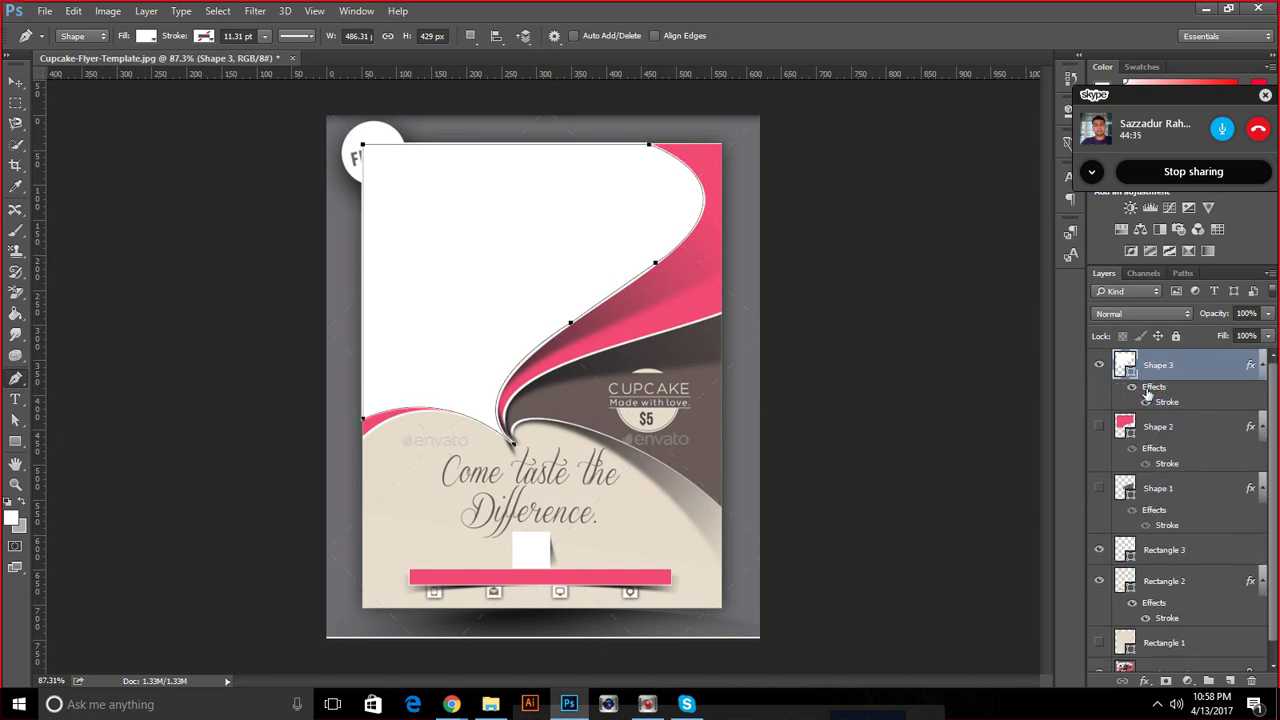
Show Shape 2, Shape 1 and Rectangle 1, then go to the Google Images 'advertisements' results
left_click(1099, 426)
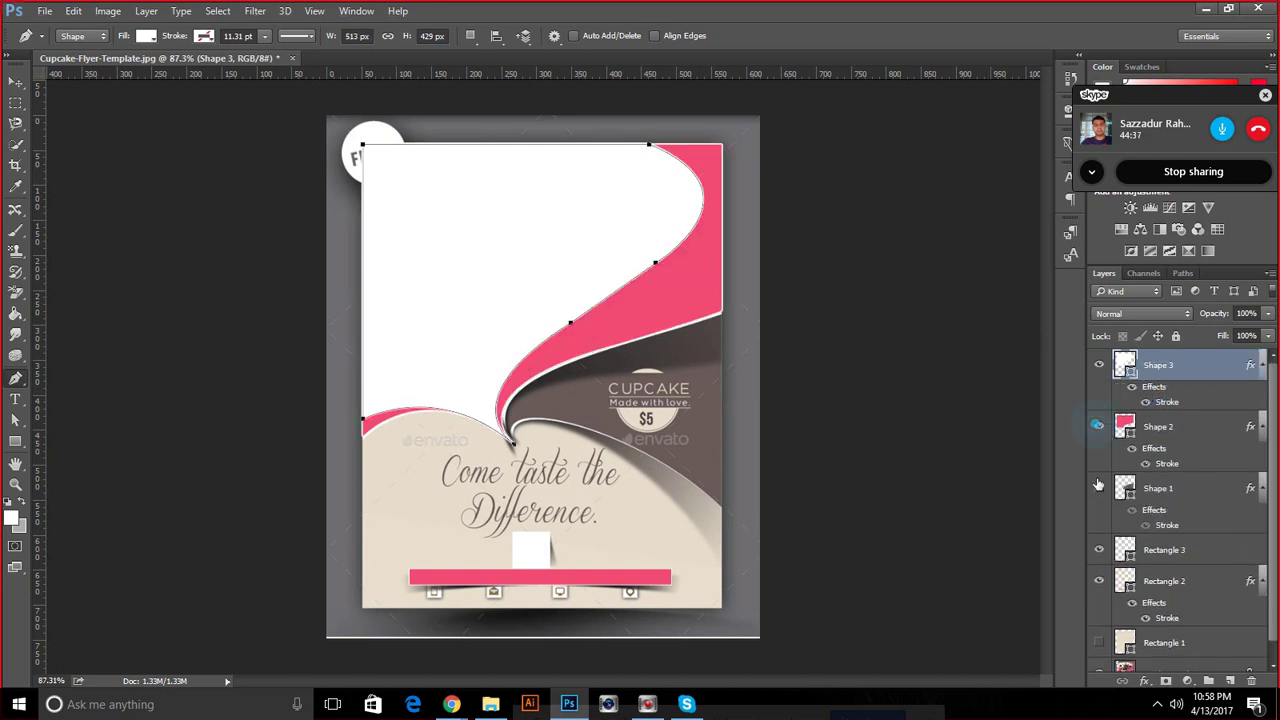
left_click(1099, 488)
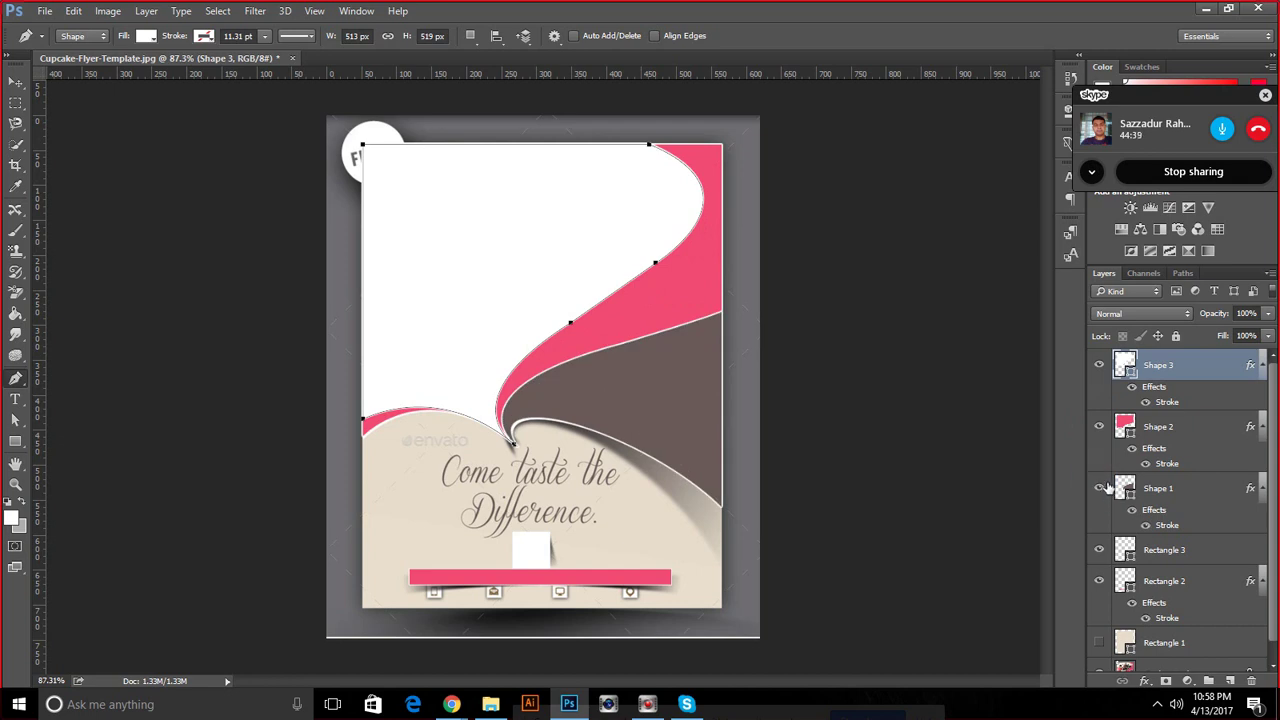
left_click(1099, 642)
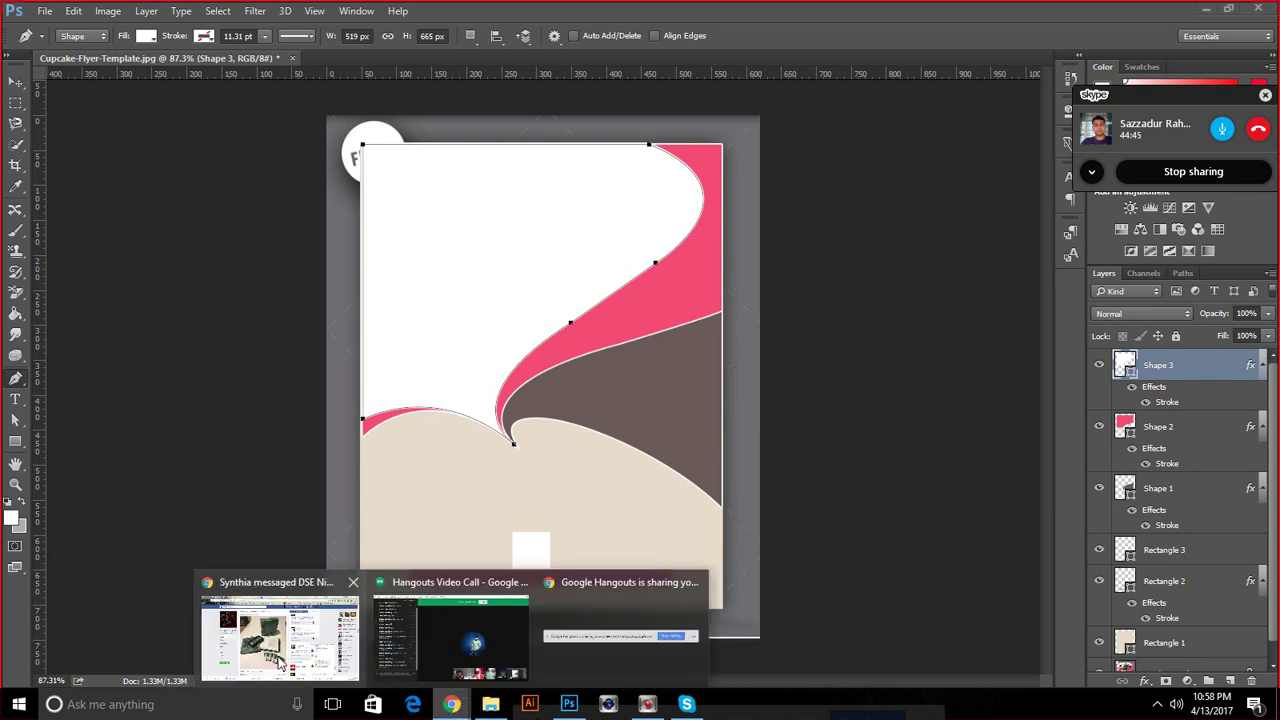
left_click(282, 650)
left_click(406, 13)
Replace the Google Images search with 'cup cap' and run it
scroll(386, 192, "up", 5)
scroll(386, 192, "up", 5)
scroll(386, 192, "up", 5)
left_click(306, 105)
key("ctrl+a")
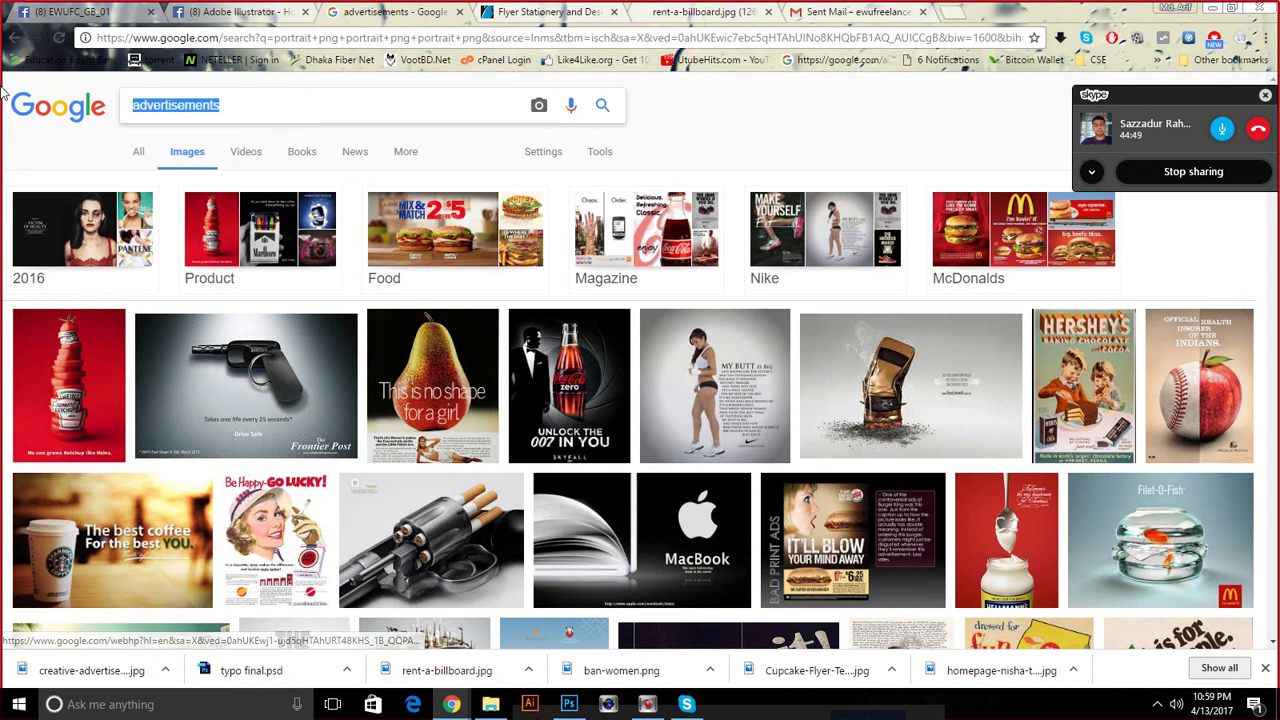
type("cup cap")
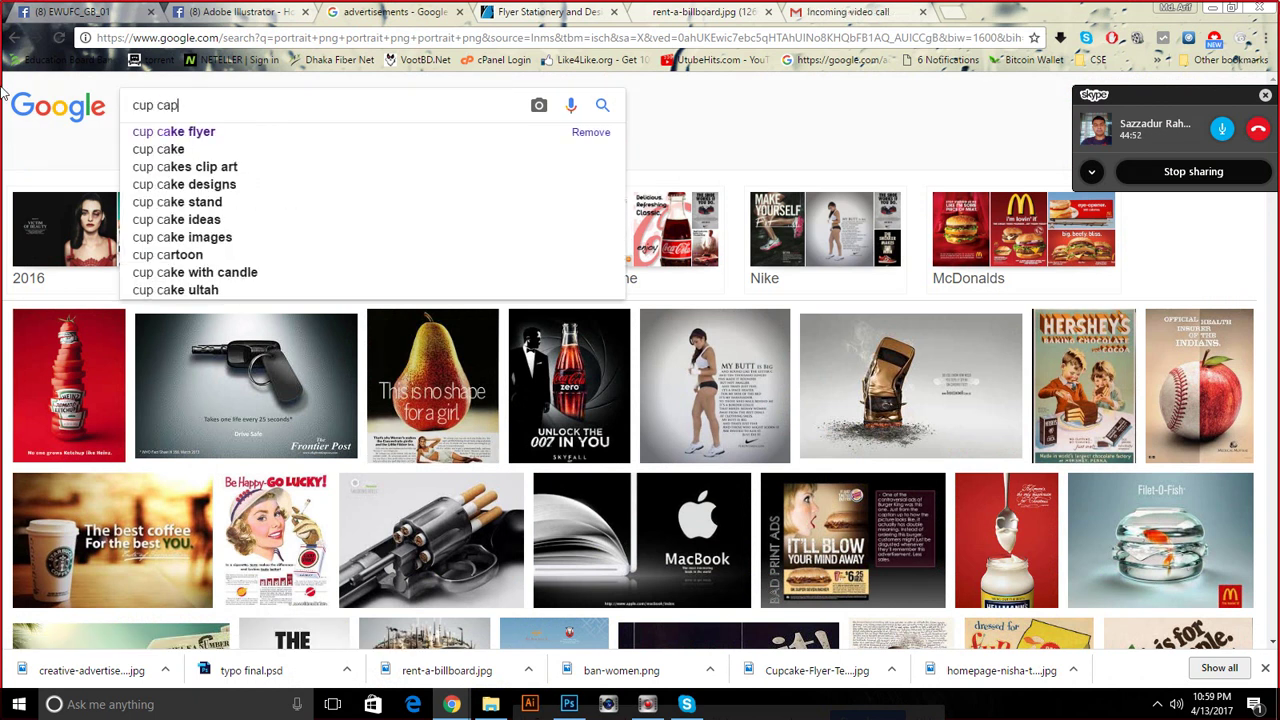
key("Return")
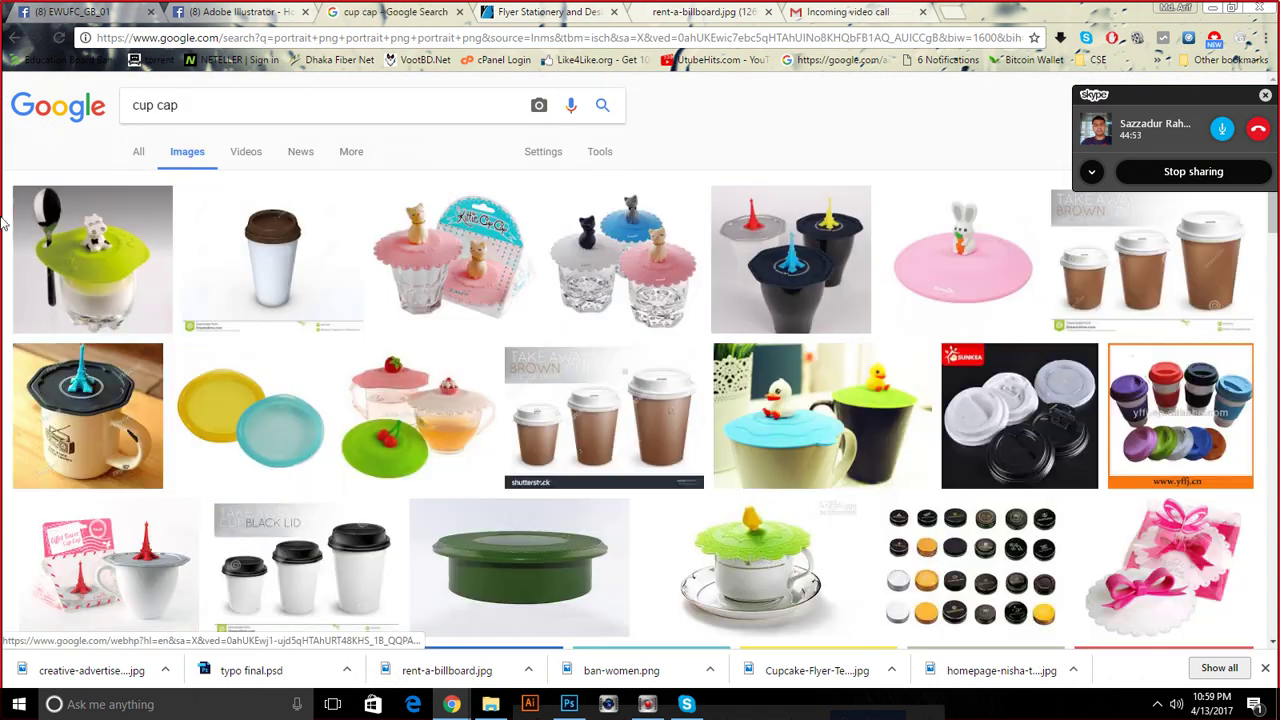
Correct the search text to 'cup cake' and rerun the image search
left_click_drag(171, 105, 209, 106)
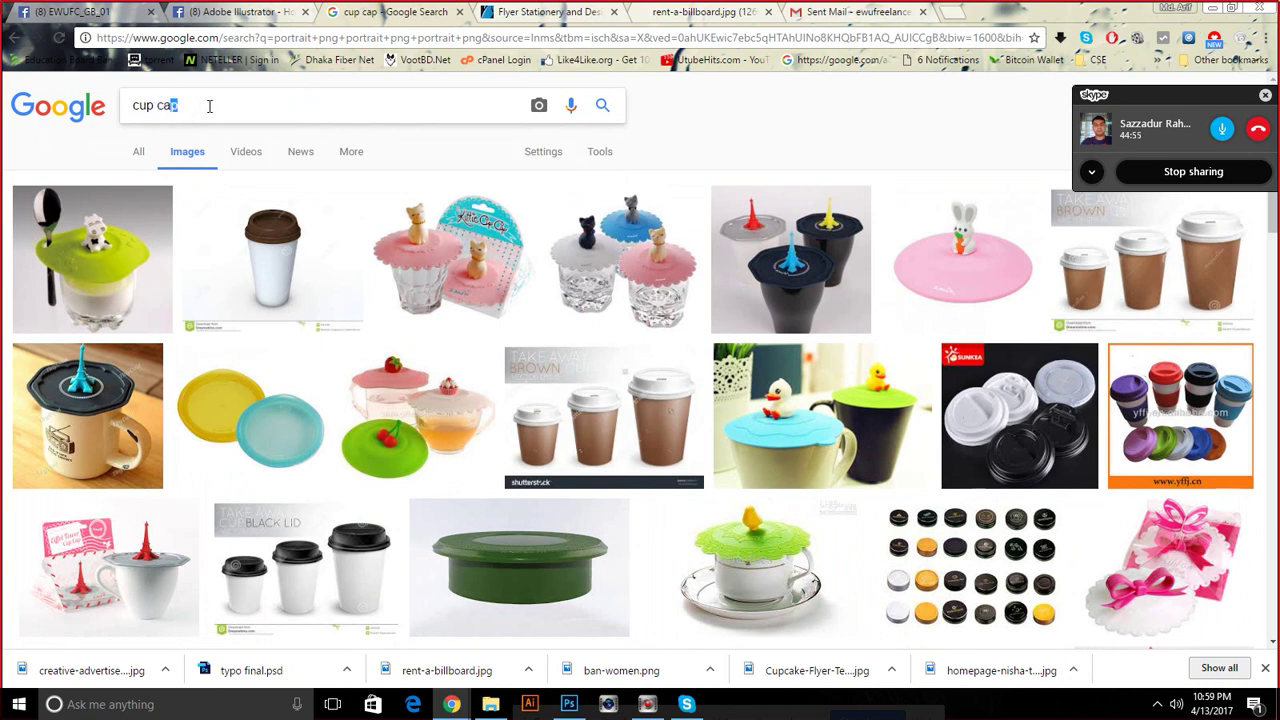
type("ke")
key("Return")
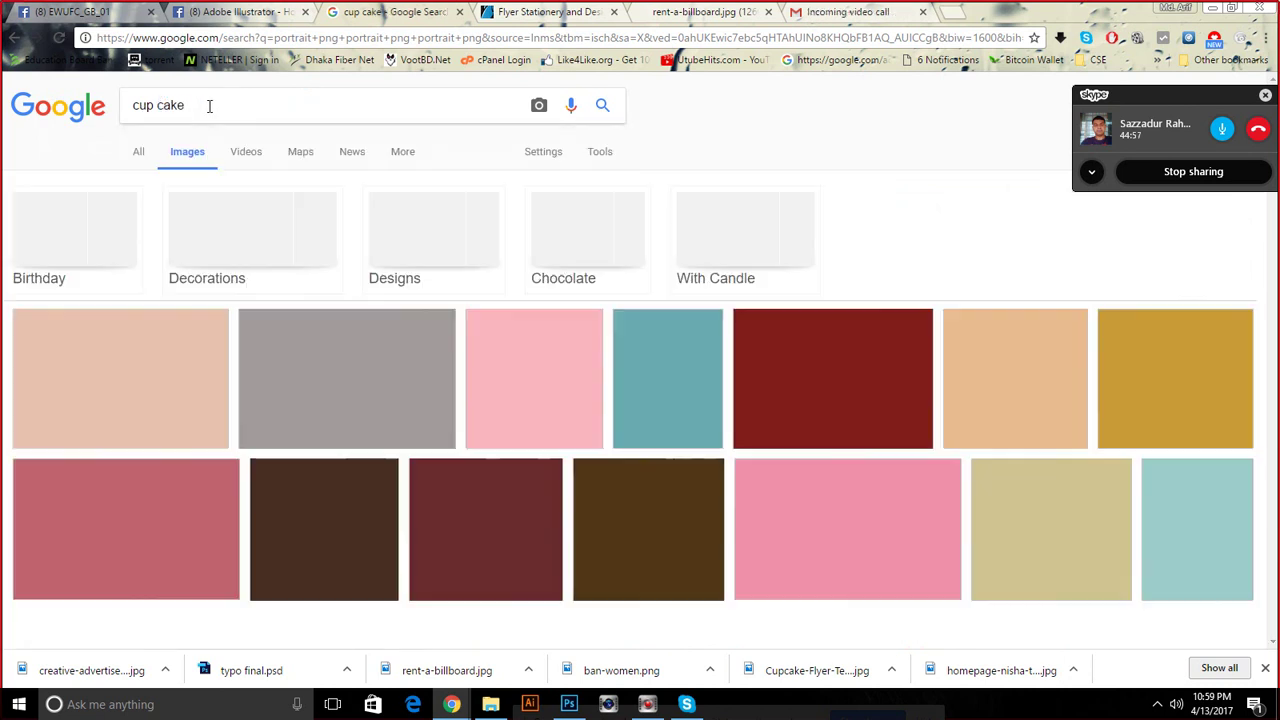
Scroll down through the cupcake image results
scroll(355, 326, "down", 5)
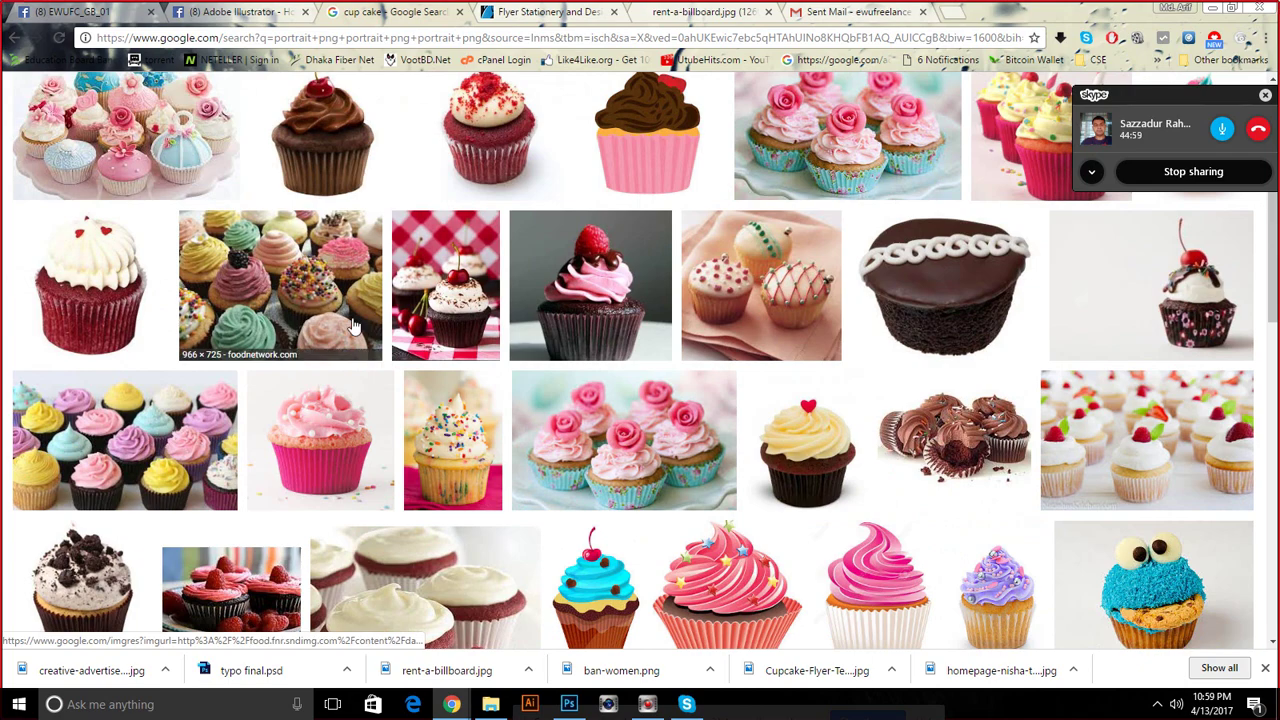
scroll(355, 326, "up", 3)
scroll(355, 326, "down", 5)
scroll(355, 326, "down", 1)
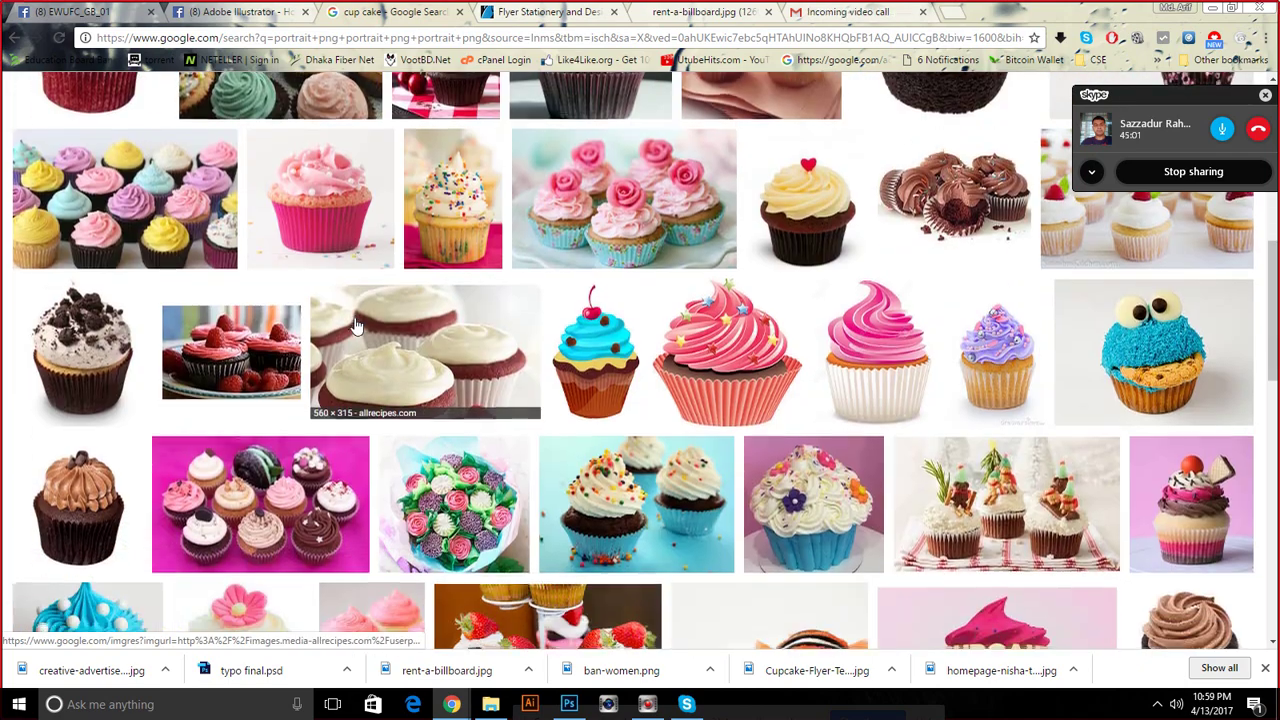
scroll(355, 326, "down", 2)
scroll(355, 326, "down", 1)
scroll(355, 326, "down", 2)
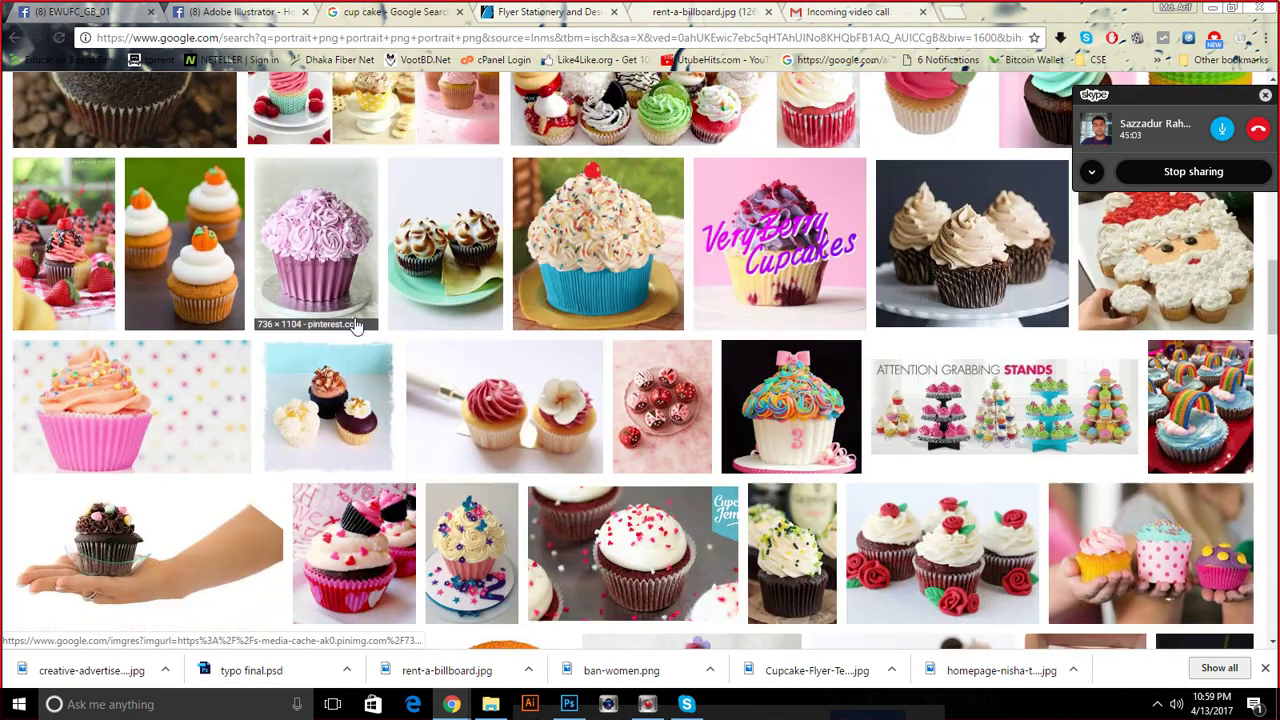
scroll(355, 326, "down", 2)
Hide the Shape 3, Shape 2 and Rectangle 1 layers in the flyer
left_click(569, 704)
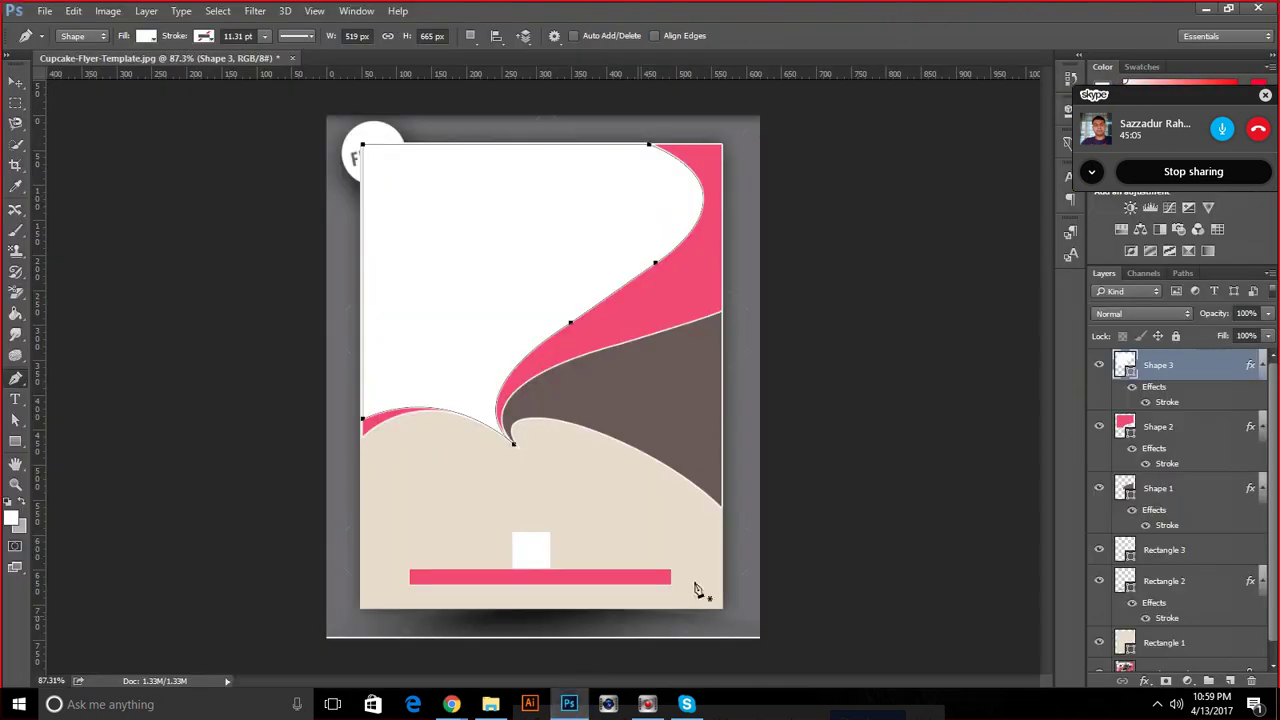
left_click(1099, 366)
left_click(1099, 426)
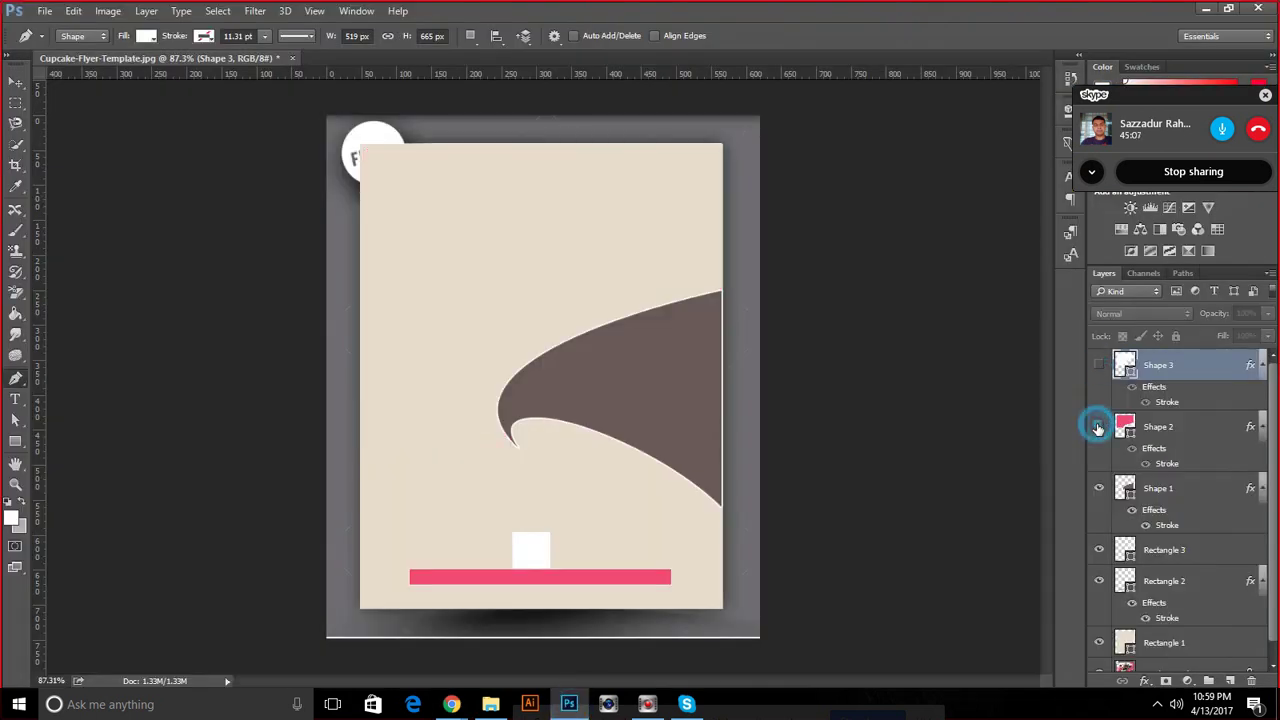
left_click(1100, 644)
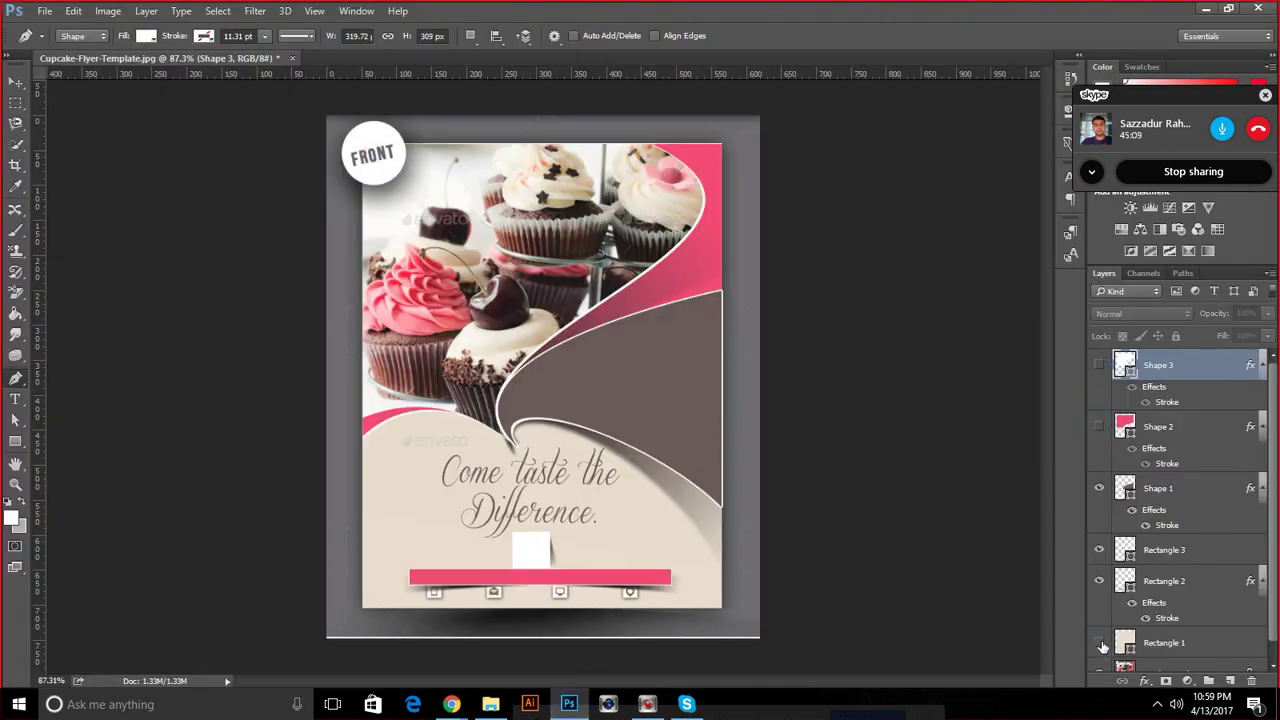
Browse the cupcake image results in Chrome again
mouse_move(451, 704)
left_click(336, 620)
scroll(537, 415, "down", 5)
scroll(537, 415, "down", 2)
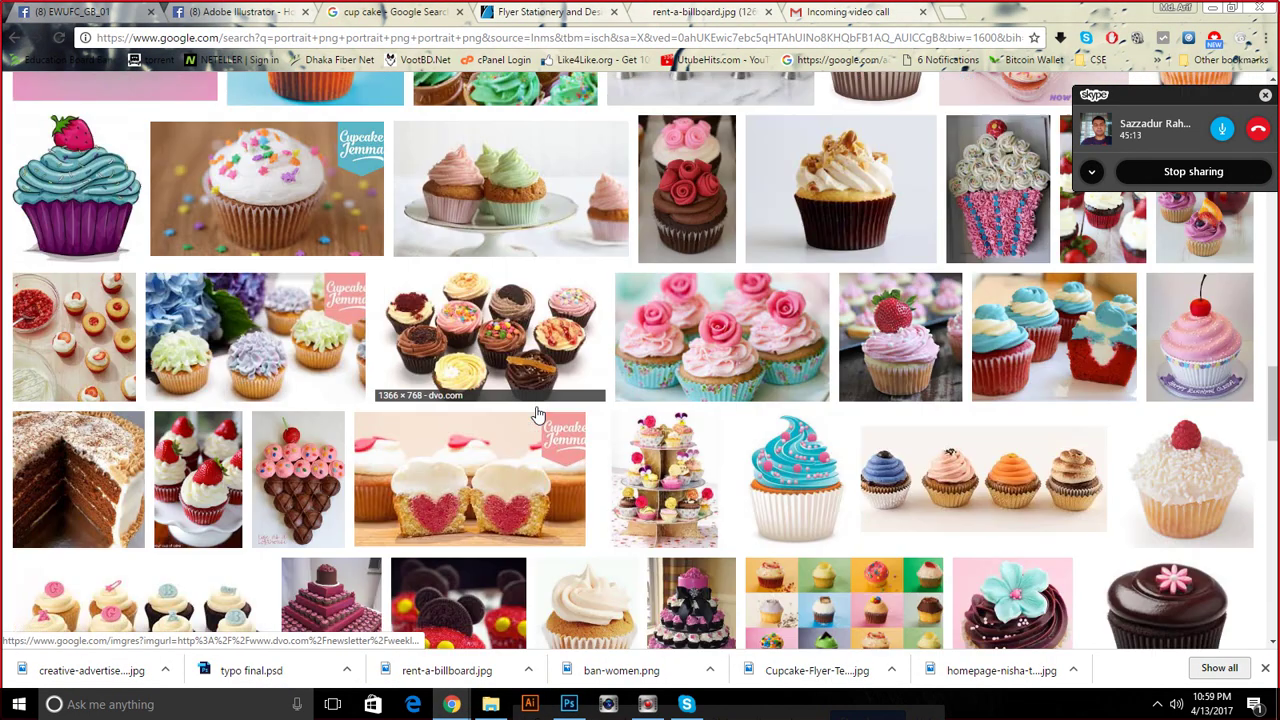
scroll(537, 415, "down", 3)
scroll(537, 415, "down", 4)
scroll(537, 415, "up", 4)
scroll(537, 415, "up", 4)
scroll(537, 415, "up", 3)
scroll(537, 415, "up", 3)
scroll(537, 415, "up", 2)
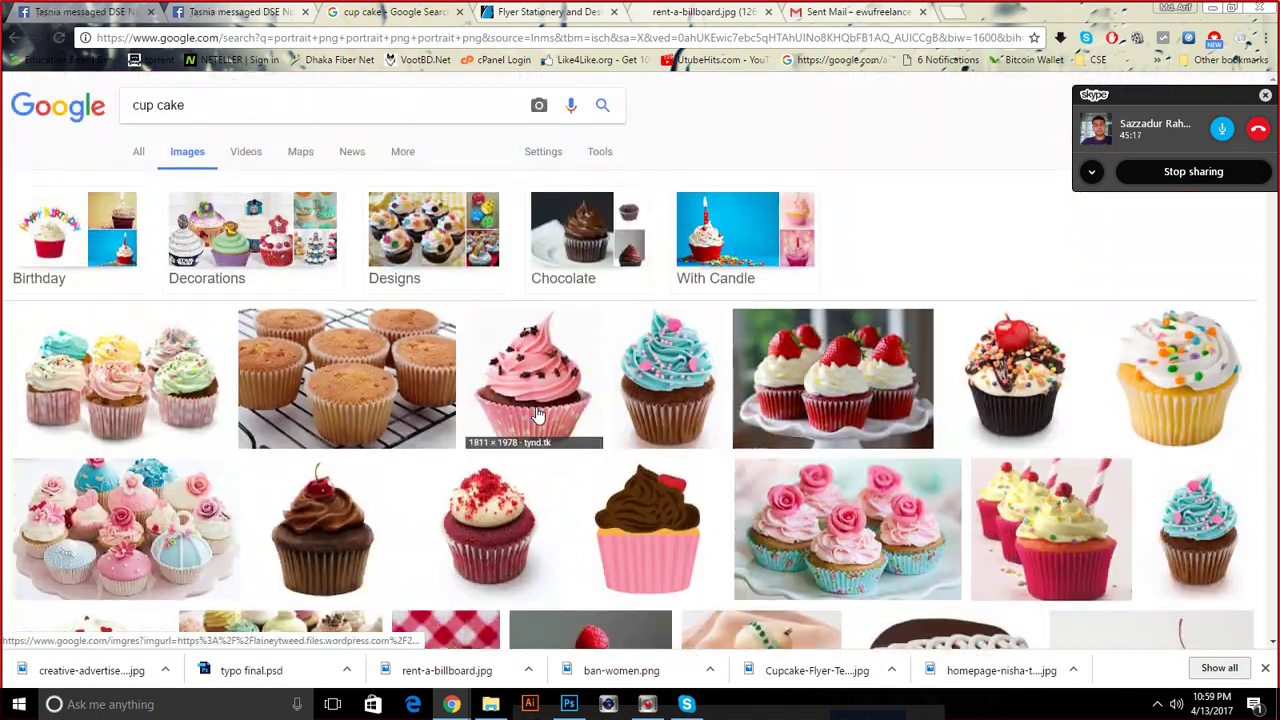
scroll(537, 415, "down", 5)
scroll(537, 415, "down", 2)
Zoom in and draw a rectangular marquee over the flyer's top-left photo area
left_click(568, 704)
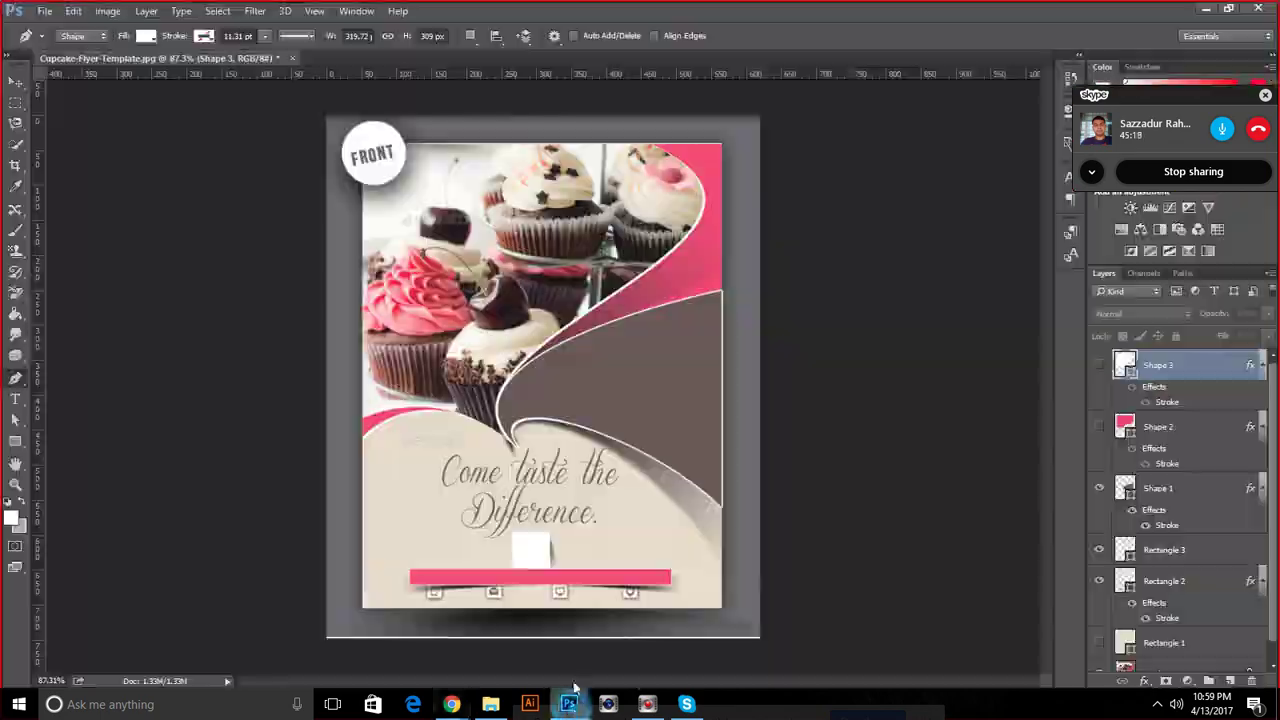
scroll(620, 248, "up", 3)
scroll(632, 250, "up", 2)
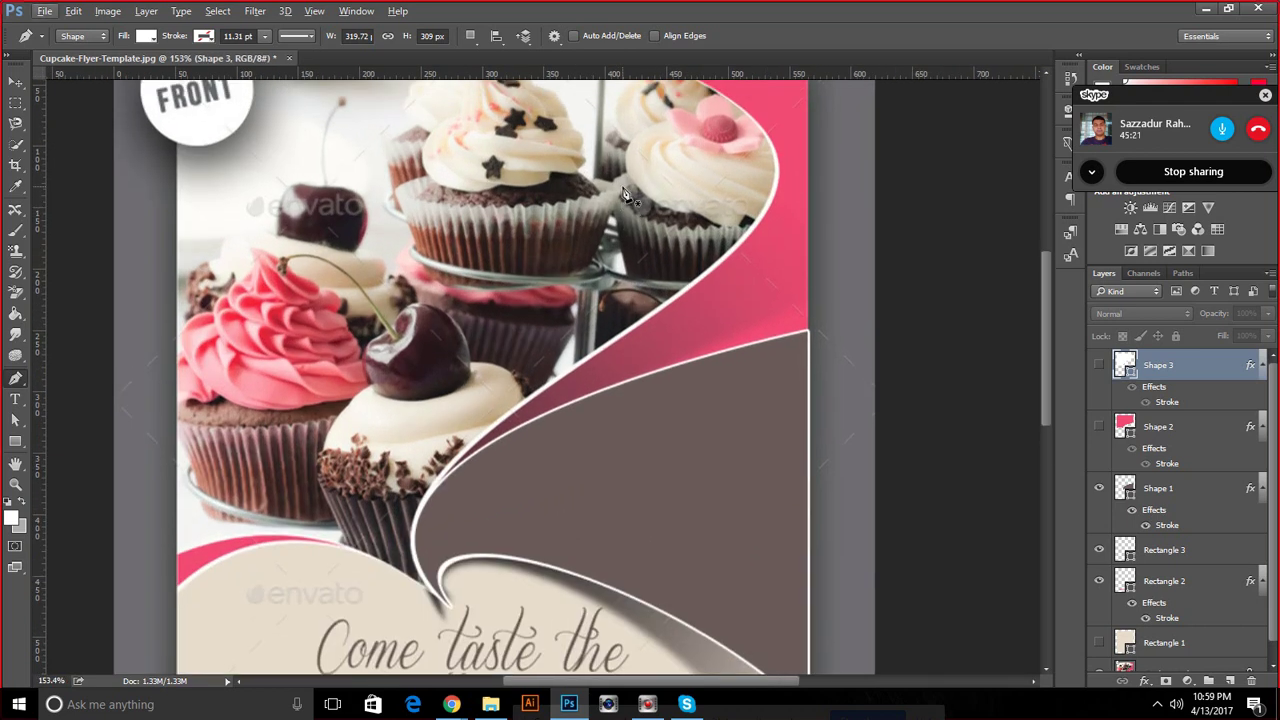
scroll(632, 200, "up", 1)
left_click(15, 103)
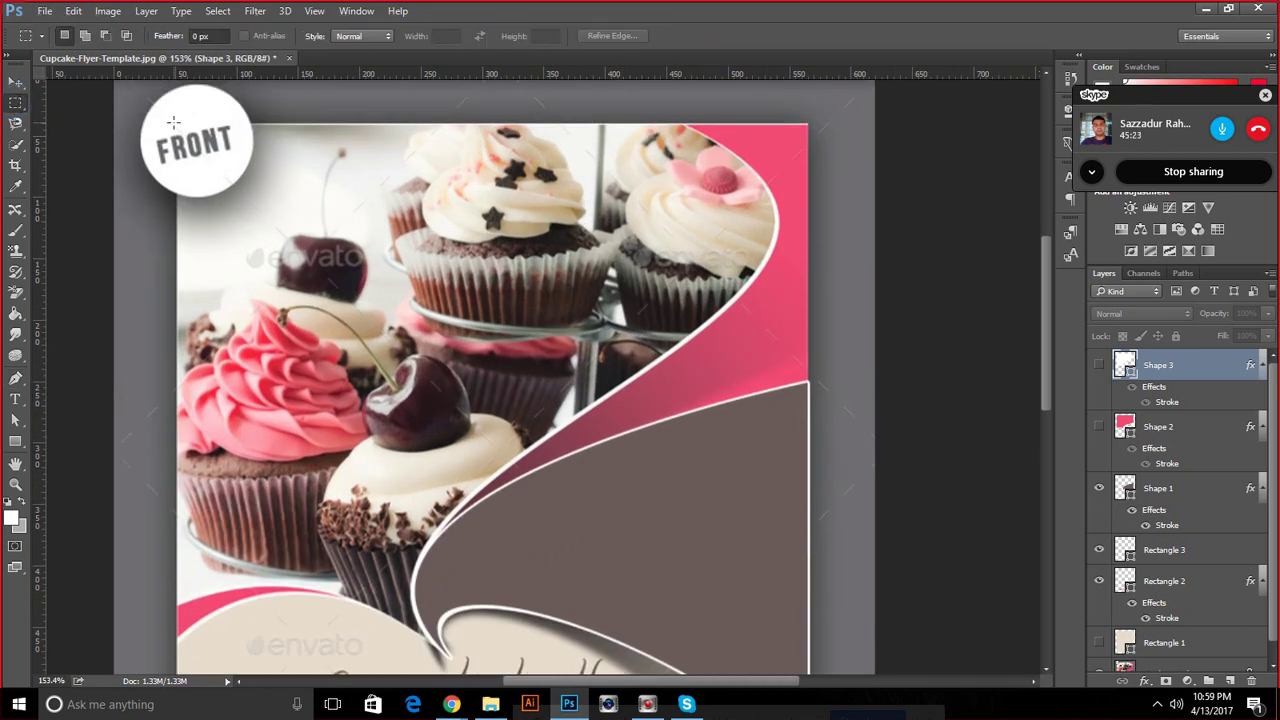
left_click_drag(189, 196, 491, 590)
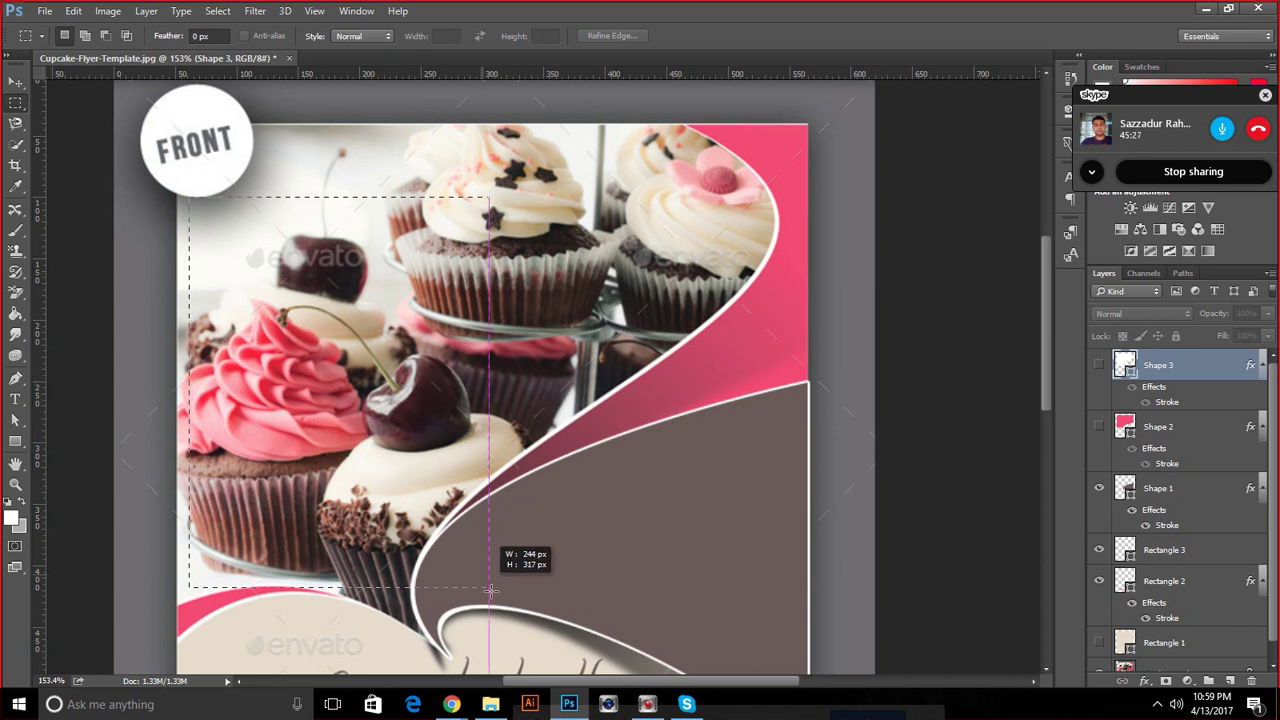
left_click_drag(491, 590, 540, 590)
left_click(531, 586)
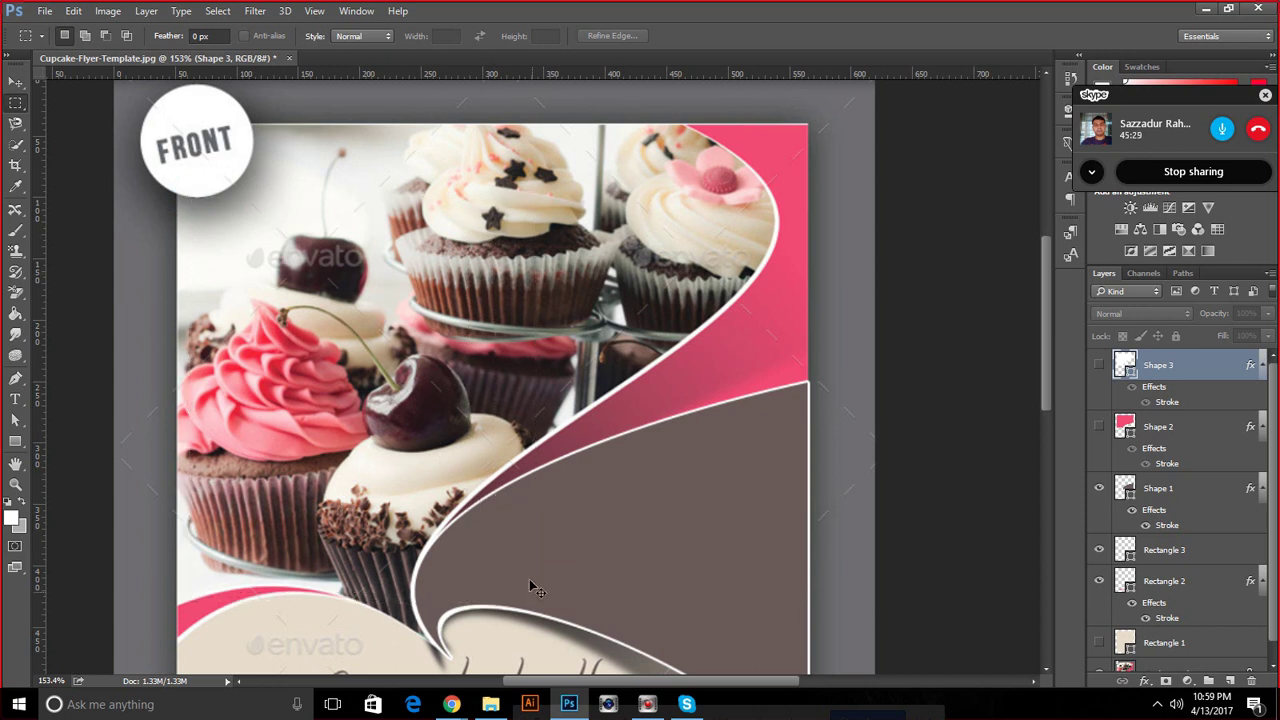
left_click_drag(687, 125, 176, 588)
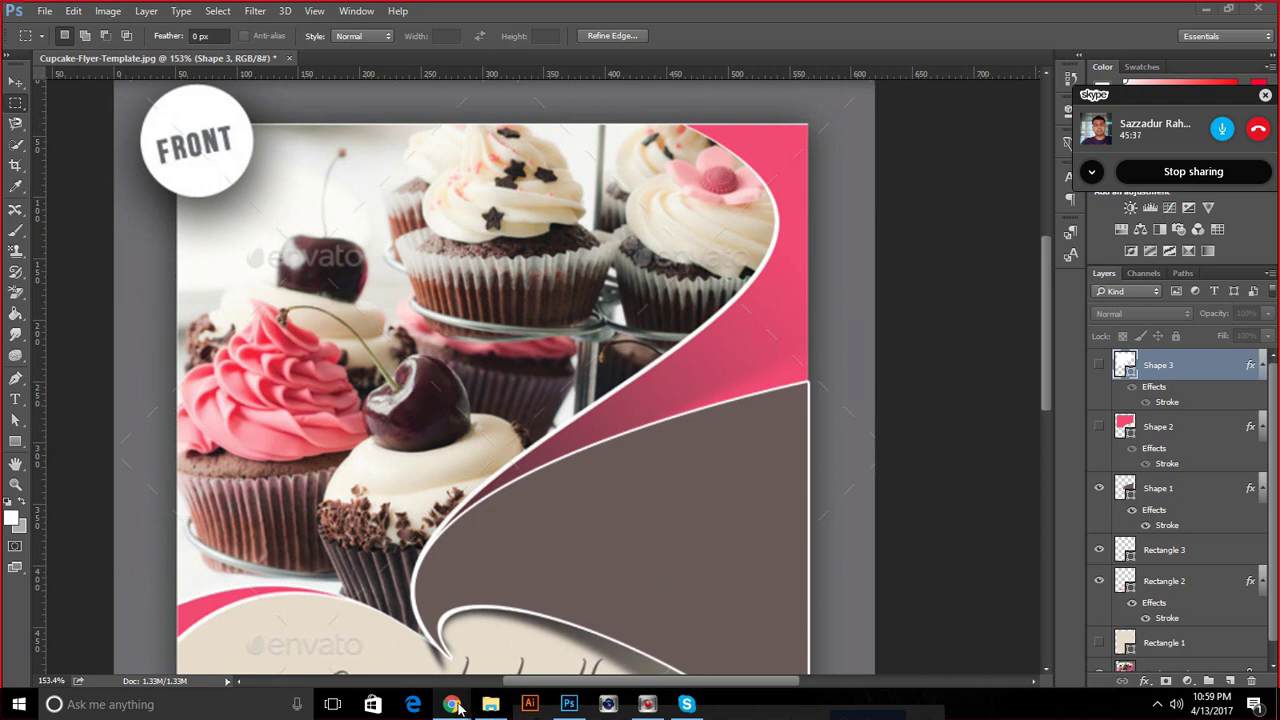
Scroll through the cupcake image results, briefly opening and closing search-by-image
mouse_move(452, 704)
left_click(305, 635)
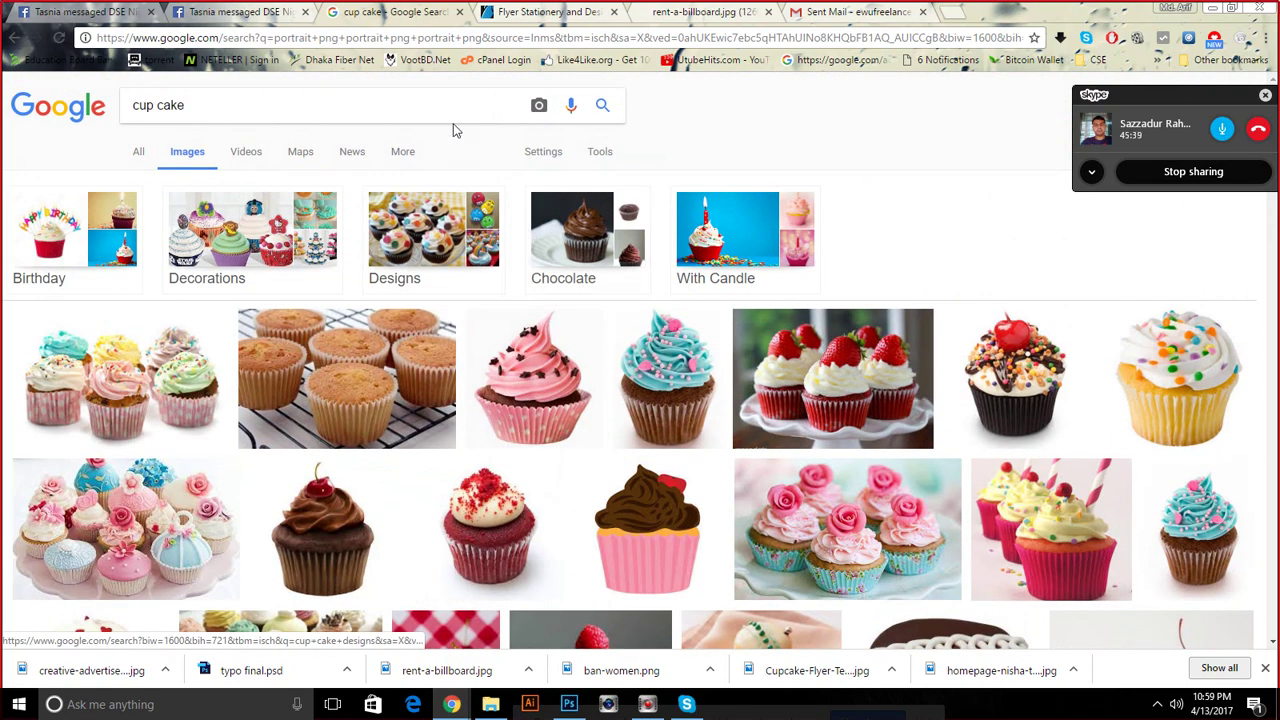
left_click(538, 105)
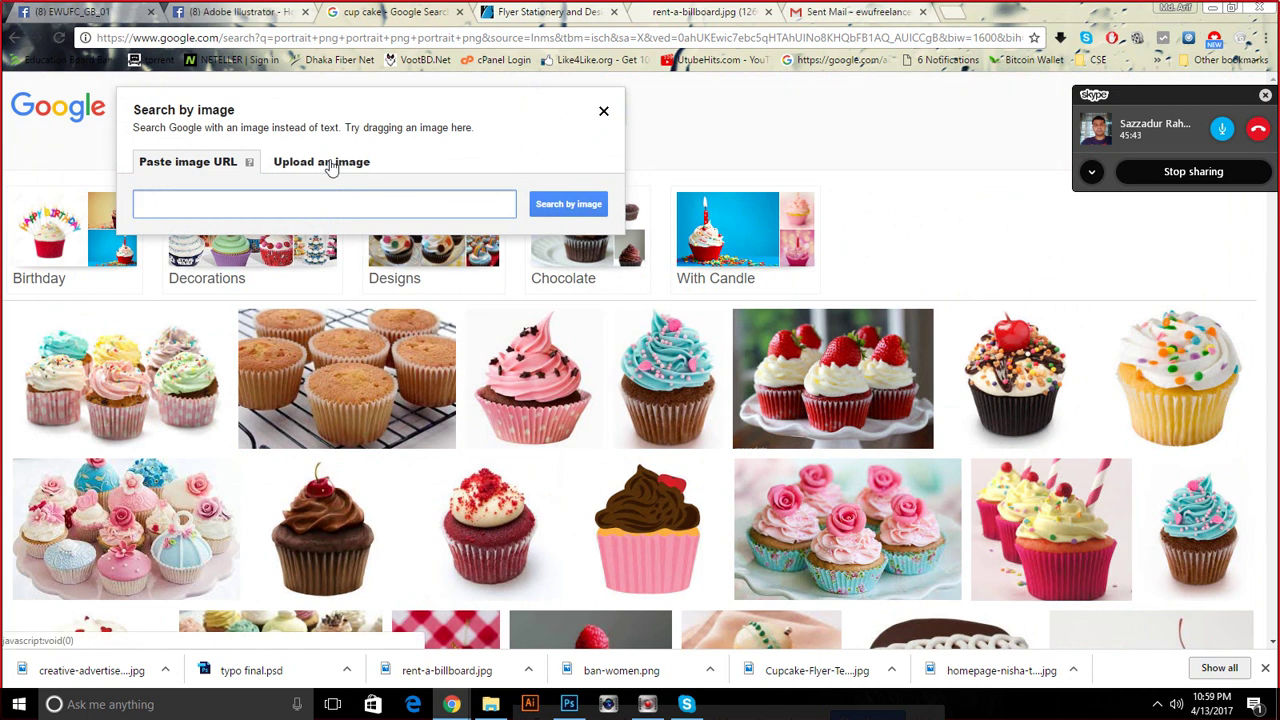
left_click(603, 110)
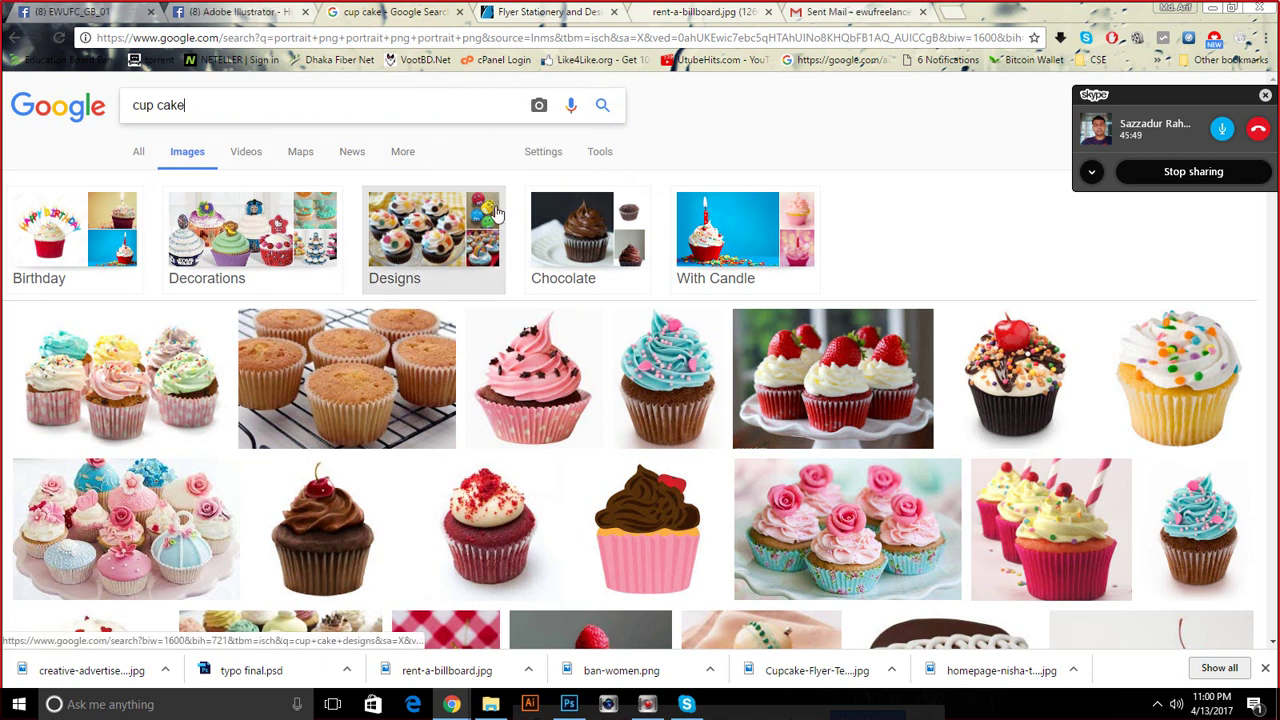
scroll(497, 213, "down", 5)
scroll(497, 213, "down", 5)
scroll(497, 215, "down", 5)
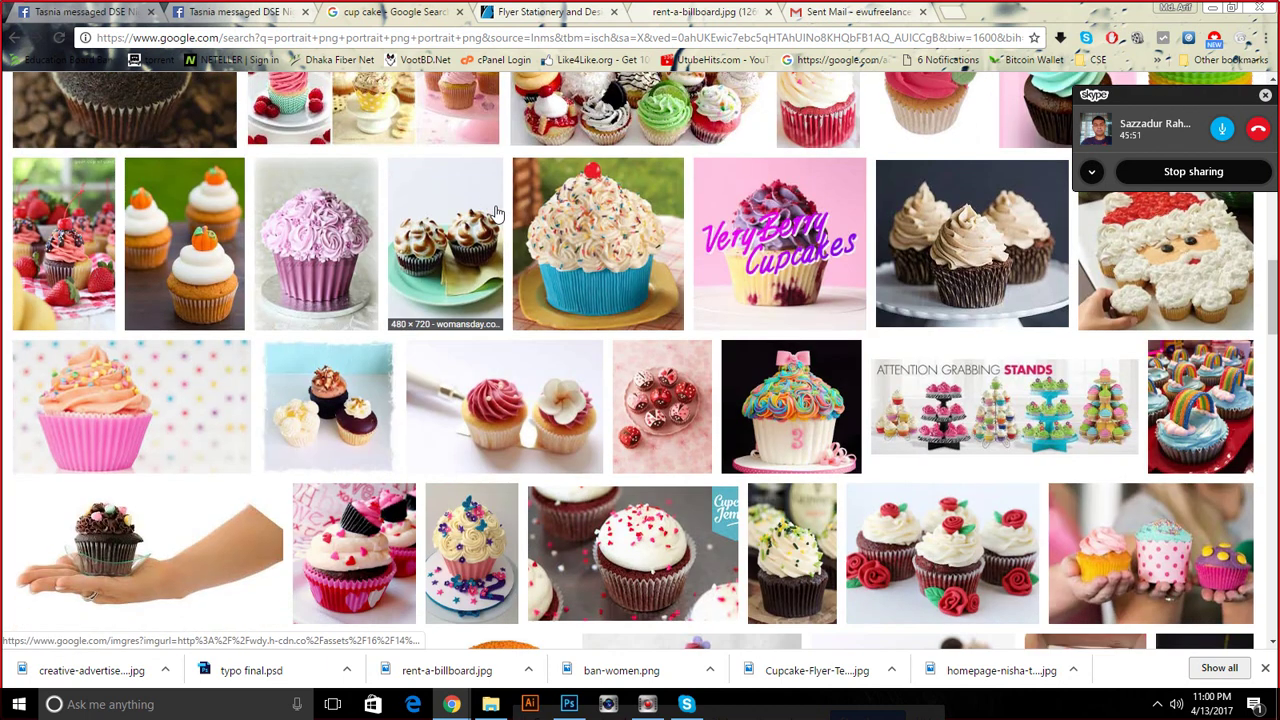
scroll(497, 216, "down", 5)
scroll(497, 218, "down", 5)
scroll(497, 218, "down", 3)
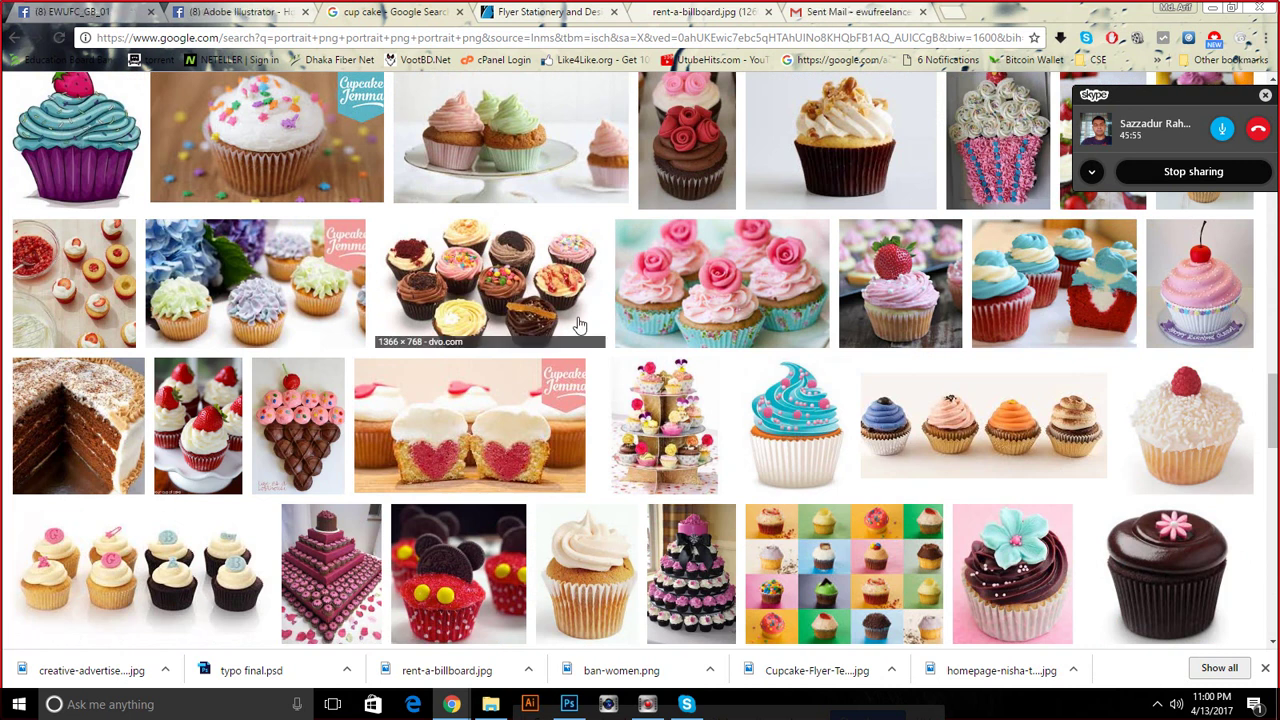
Open the strawberry cupcake photo at full size and save it with Save image as
left_click(869, 298)
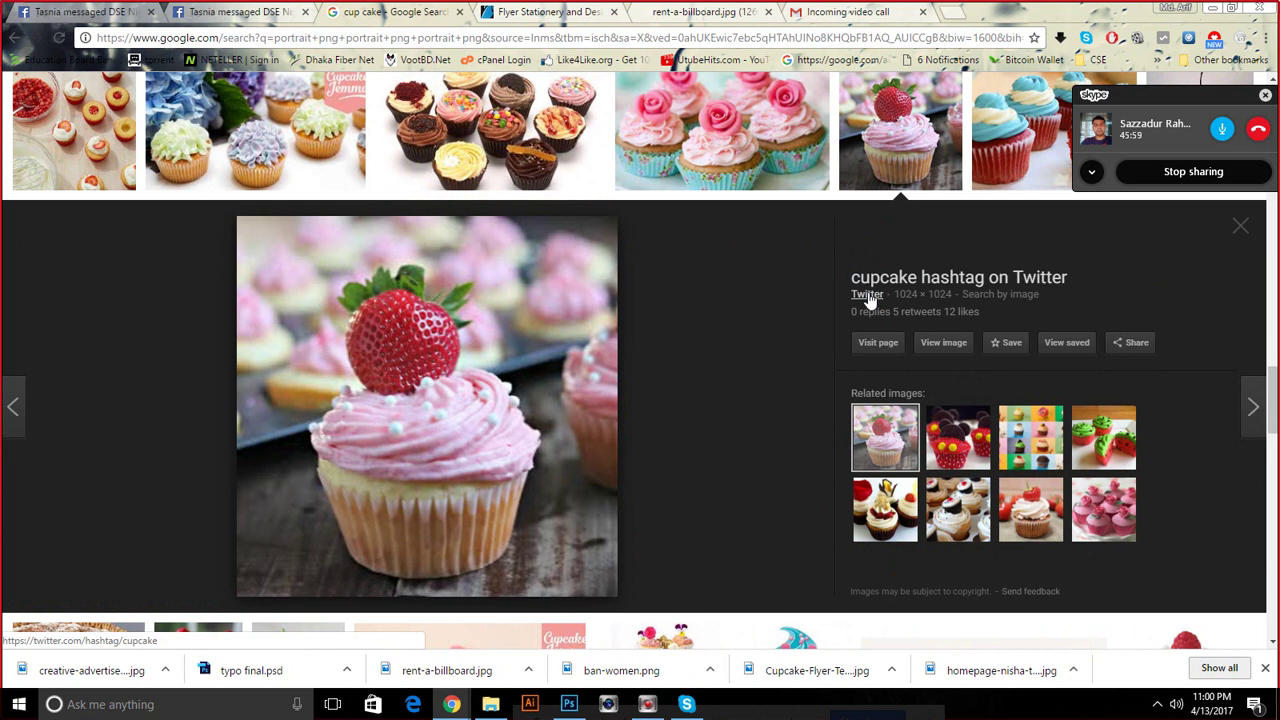
left_click(943, 342)
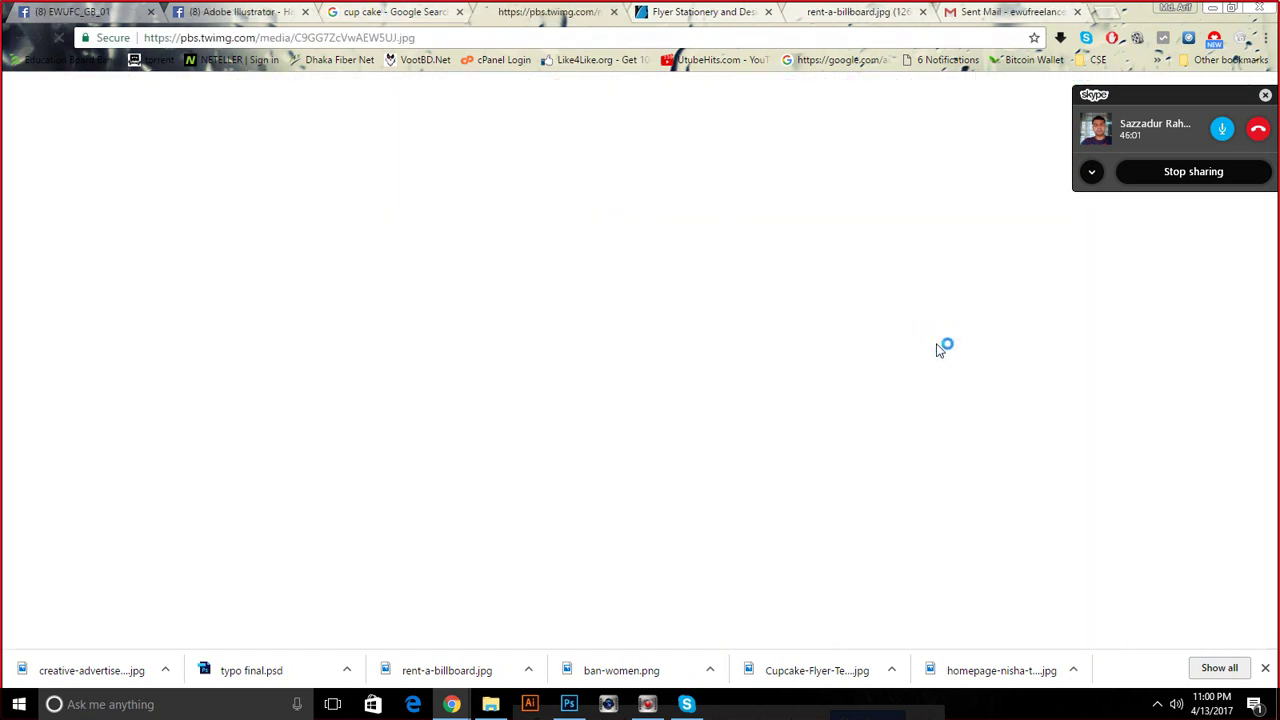
right_click(762, 316)
left_click(782, 344)
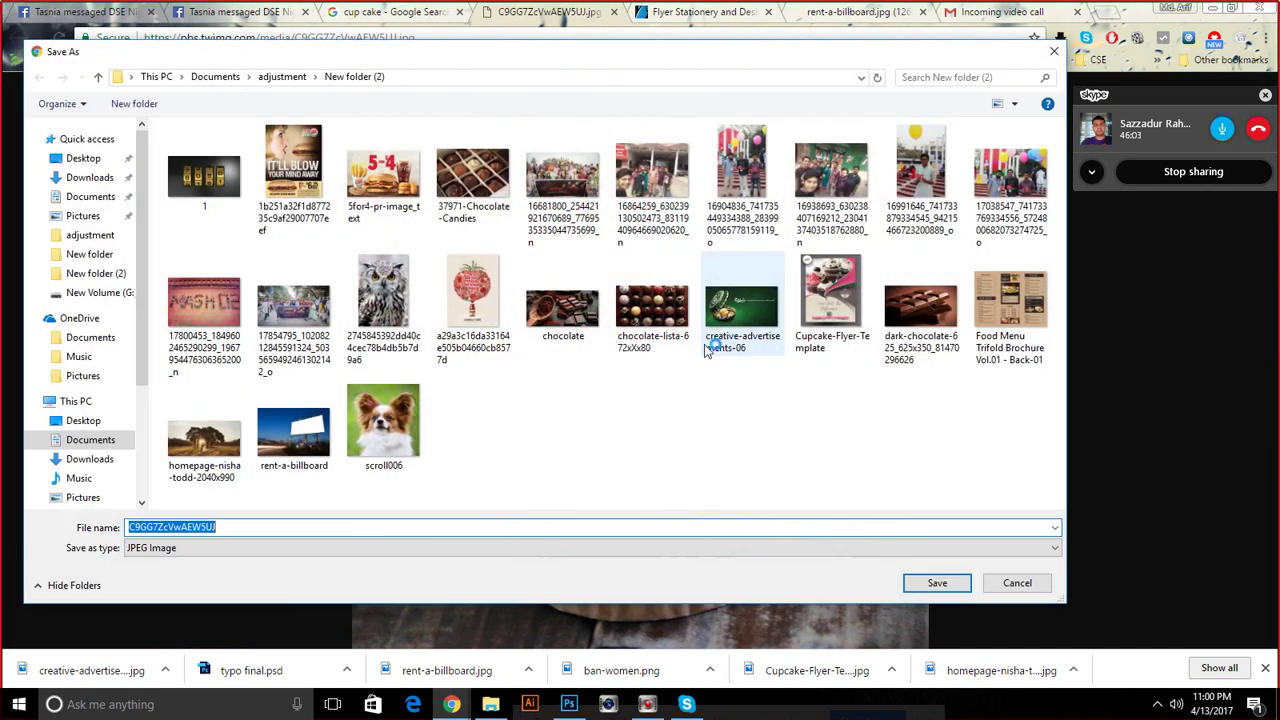
left_click(922, 587)
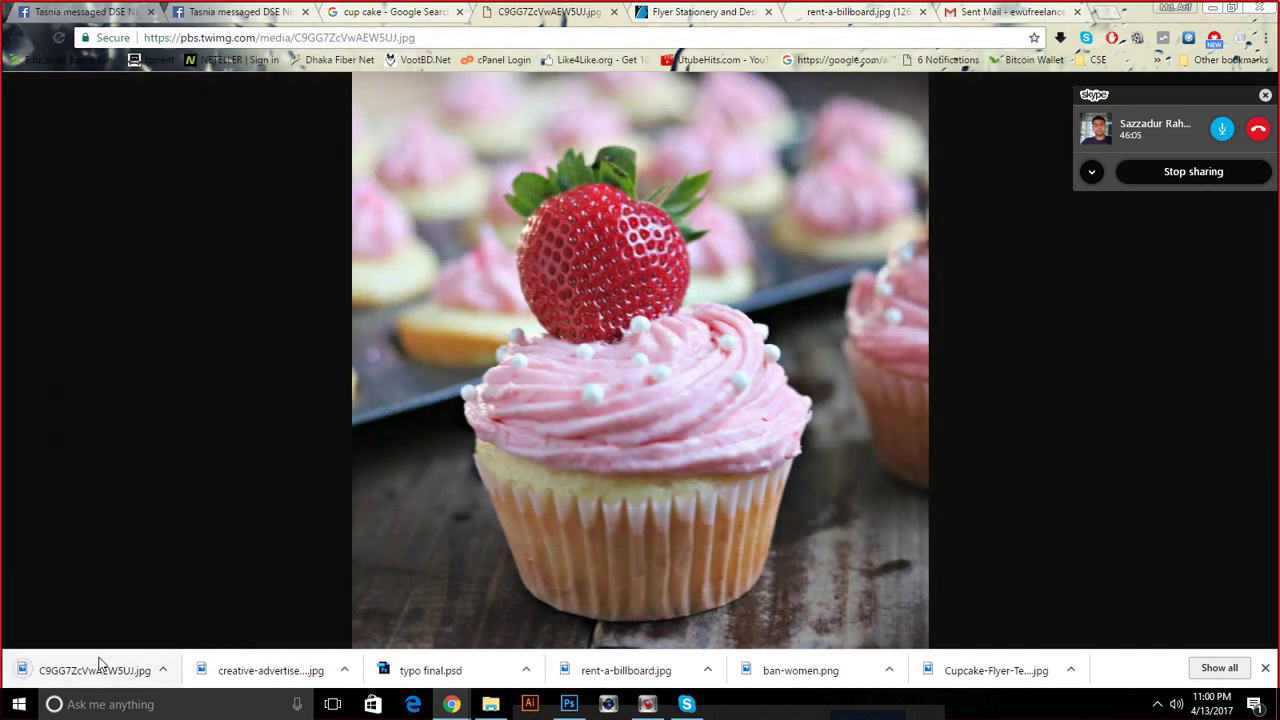
Place the downloaded cupcake photo into the flyer and show both swoosh shapes again
left_click(572, 704)
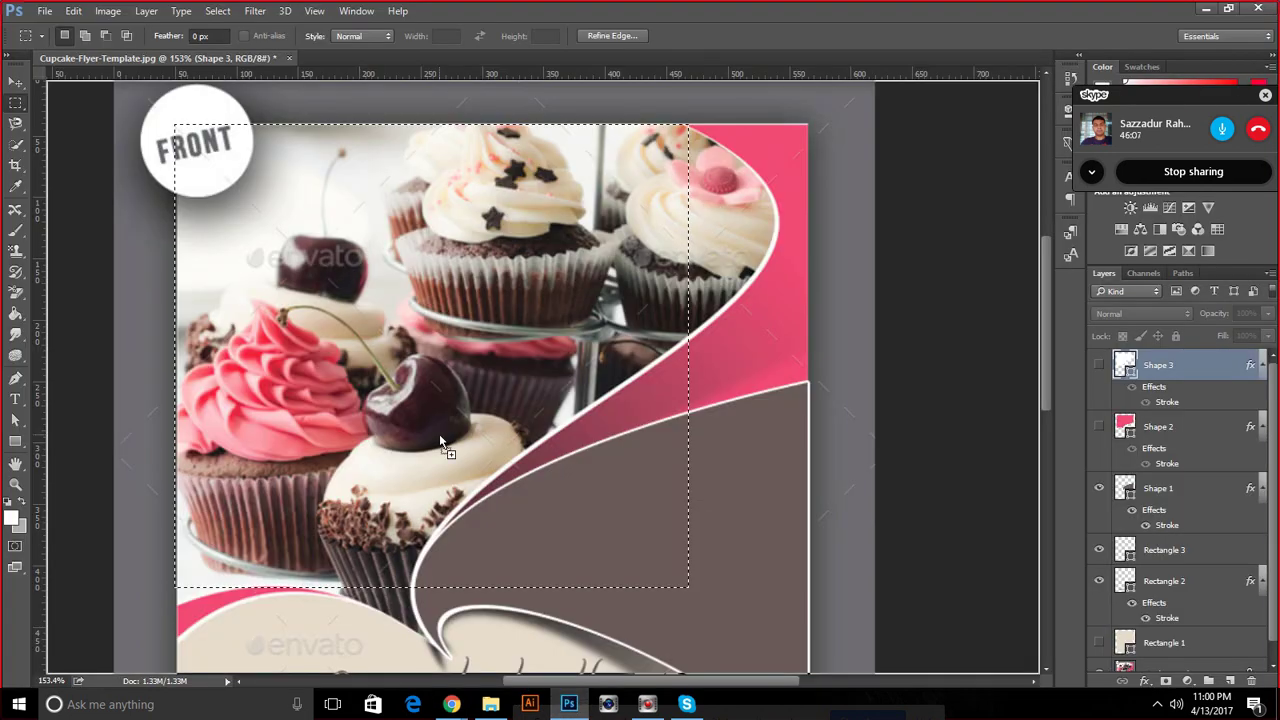
left_click_drag(440, 441, 440, 443)
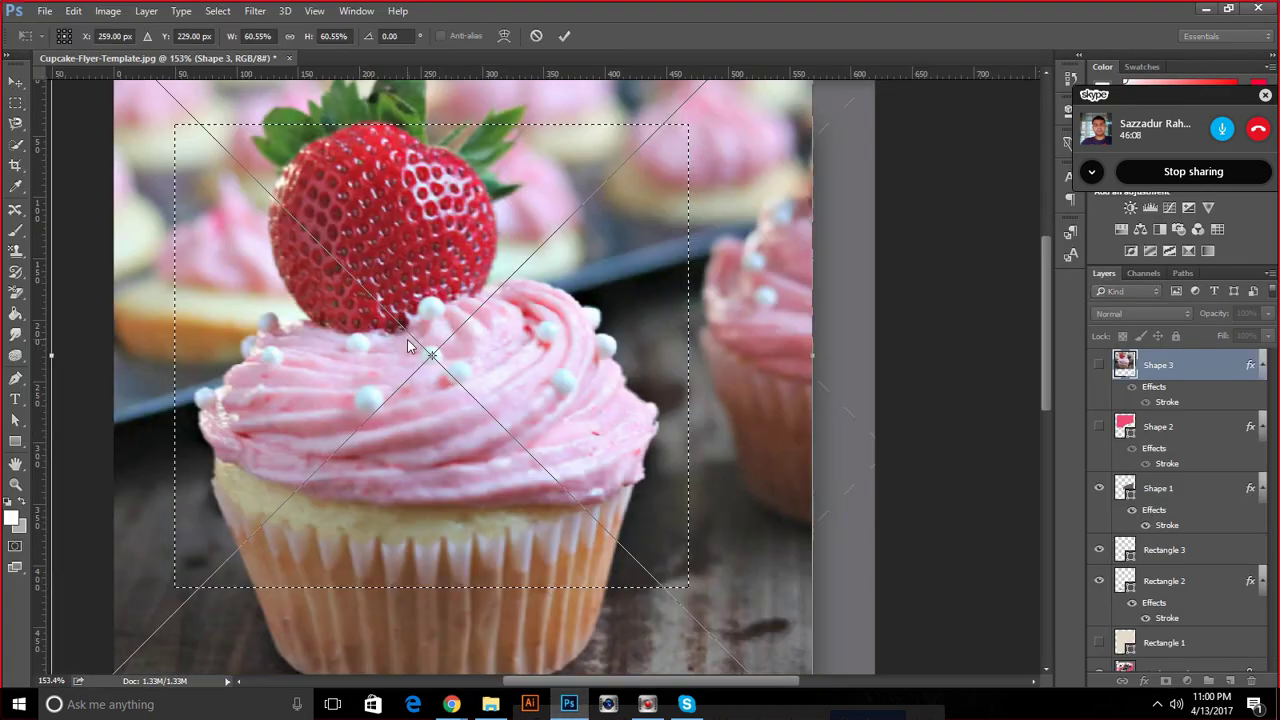
left_click(565, 36)
scroll(726, 222, "down", 2)
left_click(1099, 396)
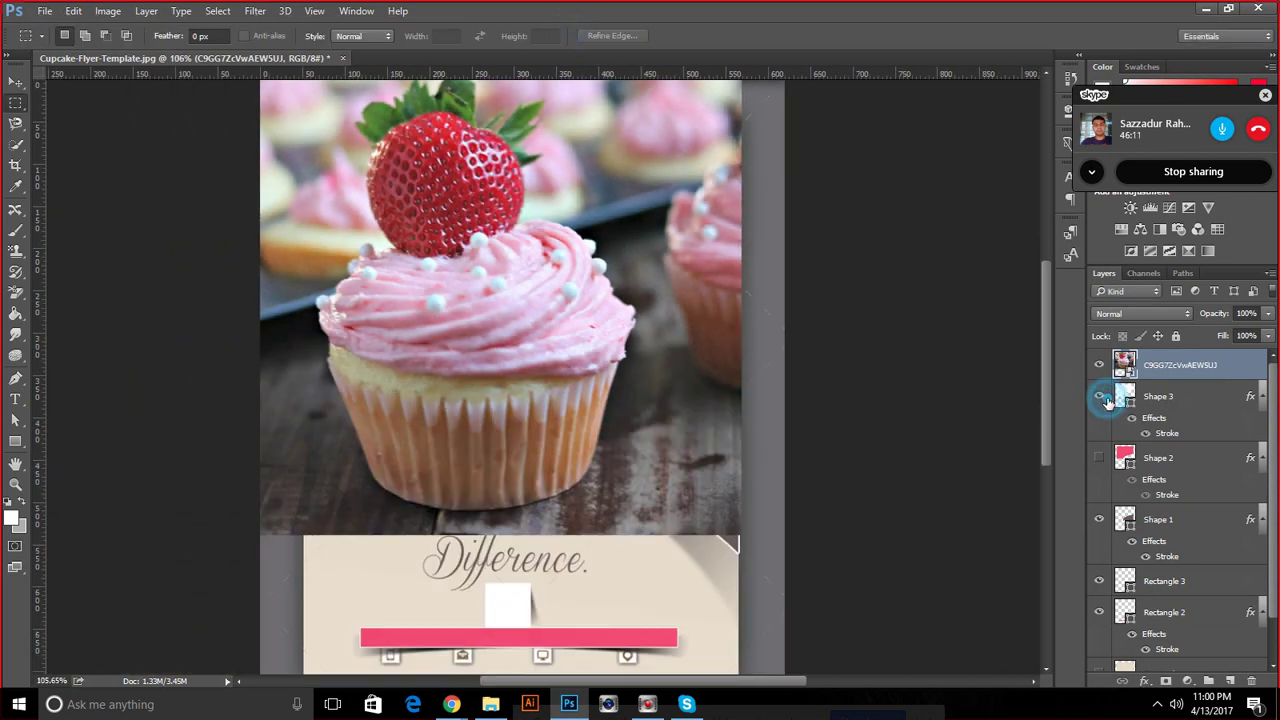
left_click(1099, 457)
left_click(1100, 365)
scroll(939, 313, "down", 1)
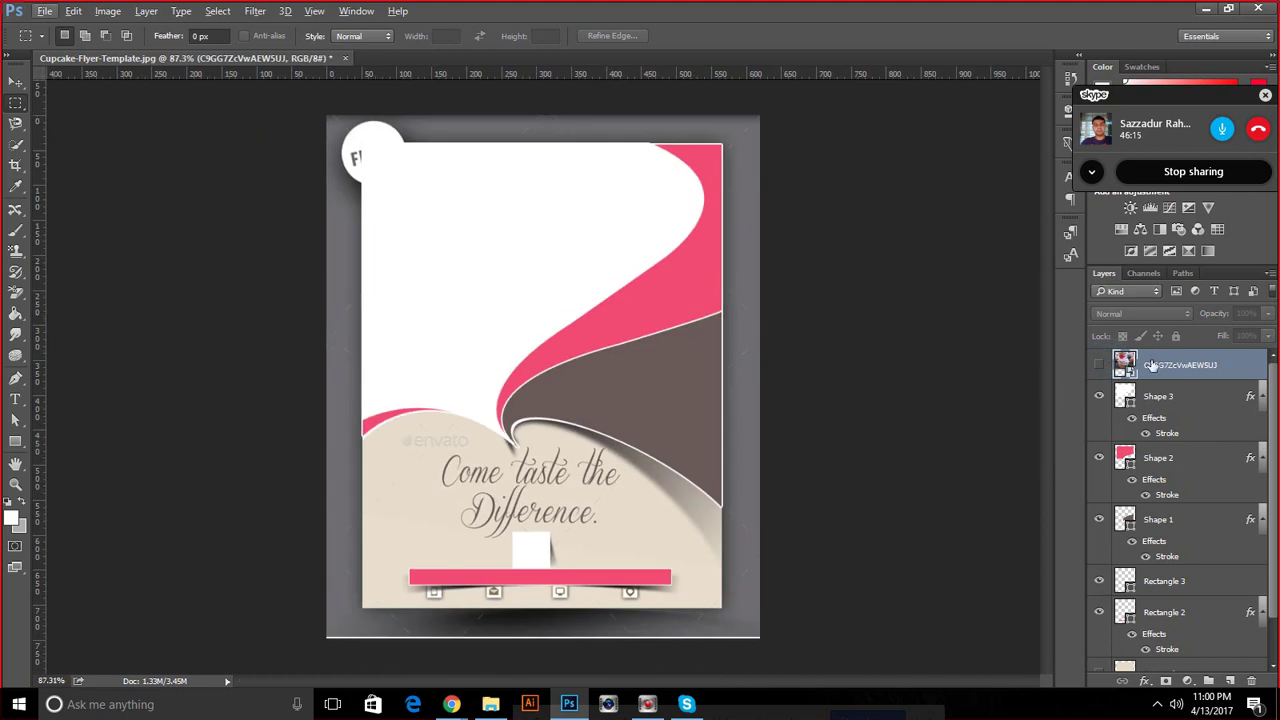
left_click(1100, 365)
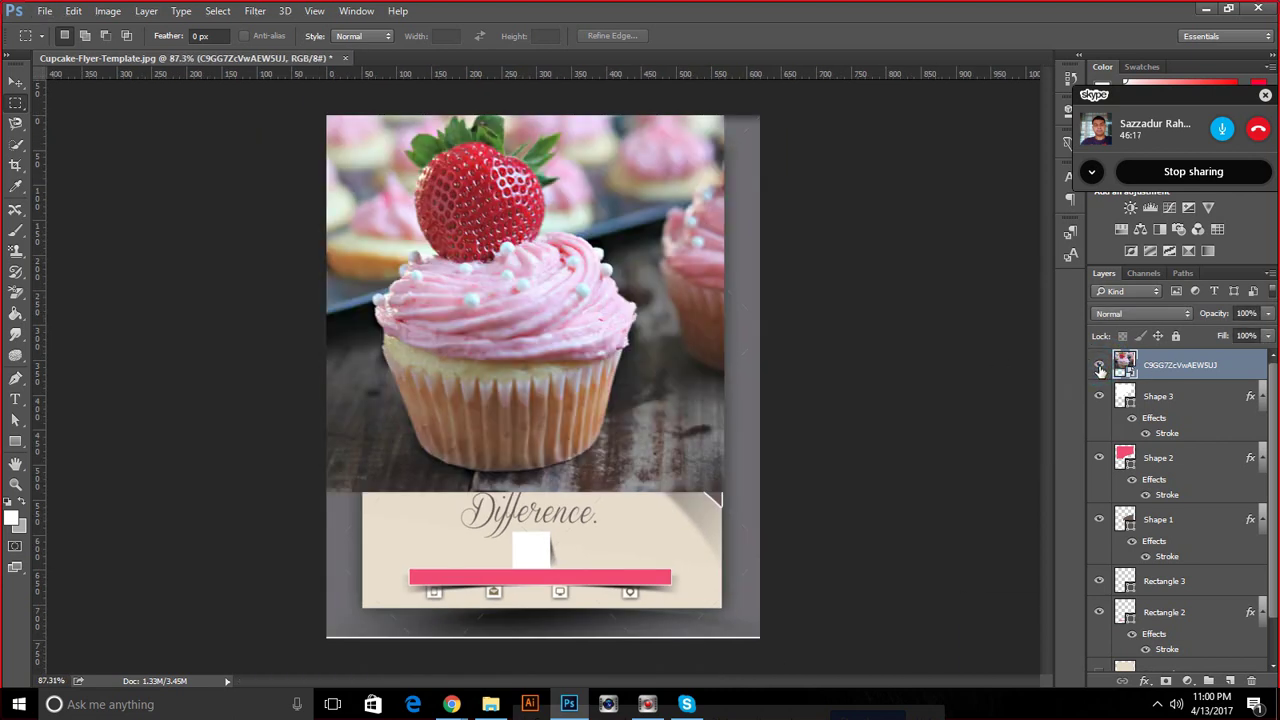
Scale and move the cupcake photo over the flyer's top, then nudge it down slightly
key("ctrl+t")
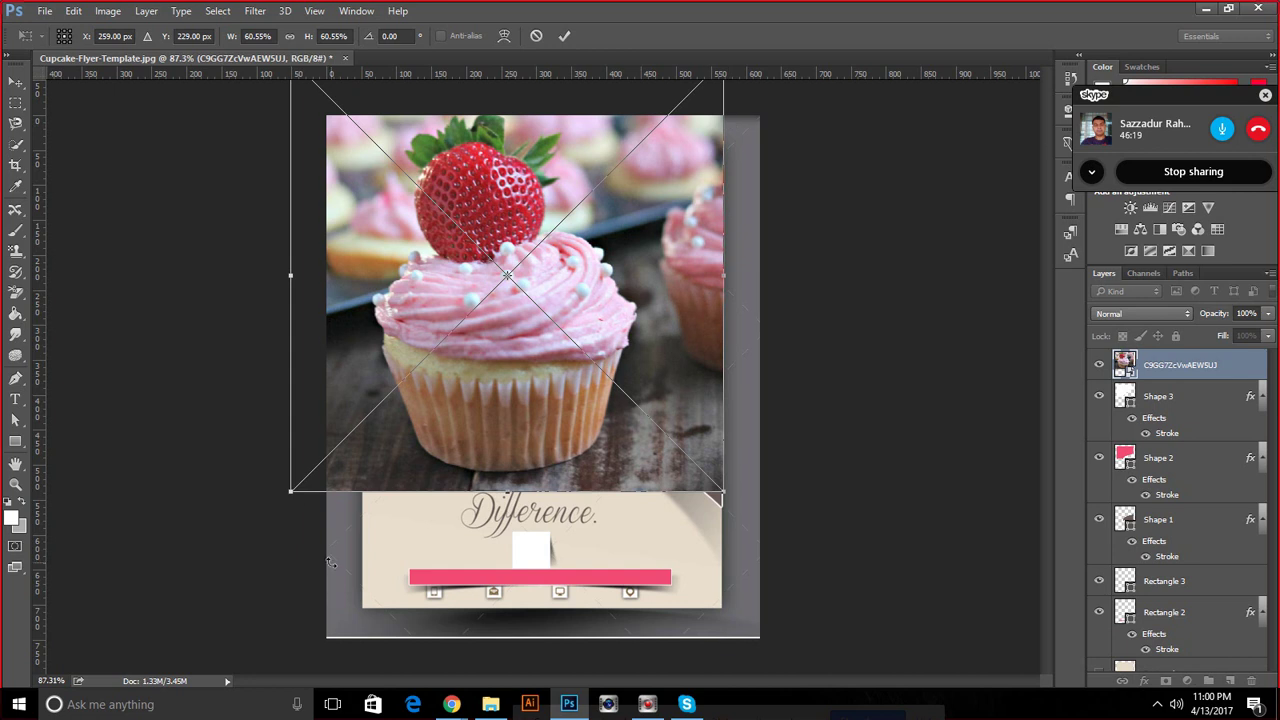
left_click_drag(284, 496, 346, 413)
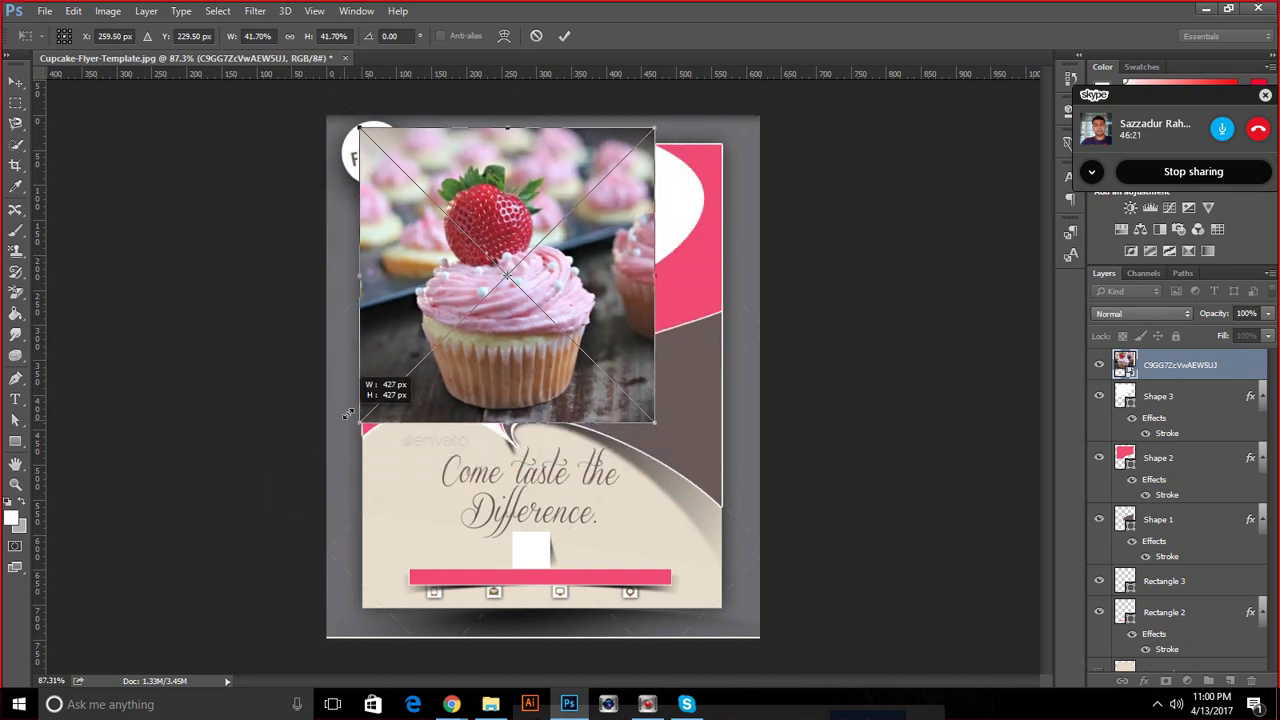
left_click_drag(535, 298, 602, 281)
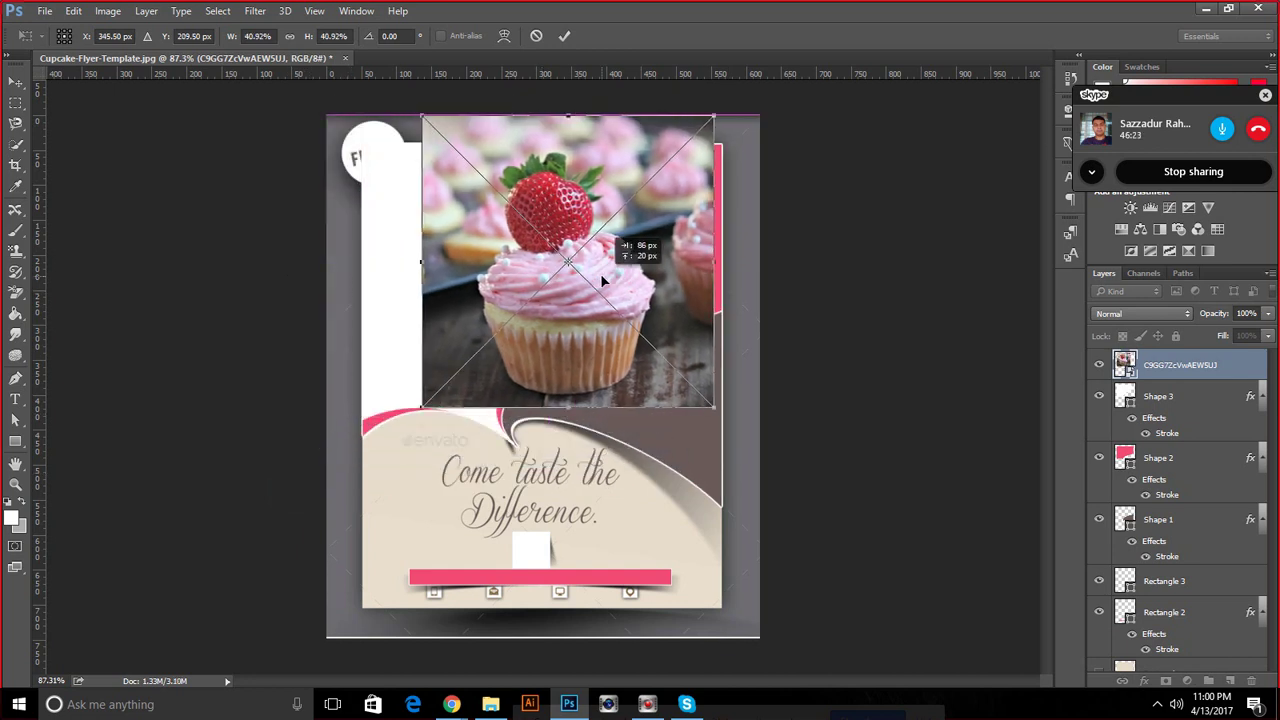
left_click_drag(422, 407, 379, 450)
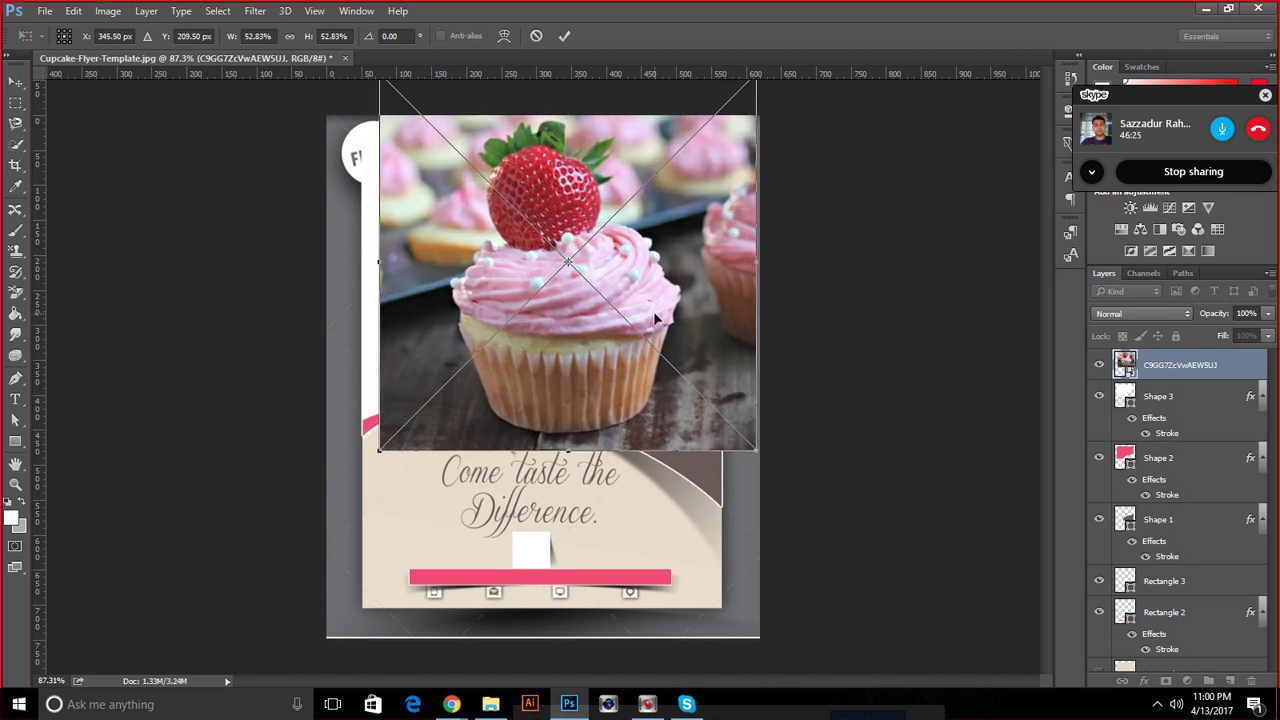
left_click_drag(655, 318, 607, 340)
left_click_drag(649, 279, 644, 268)
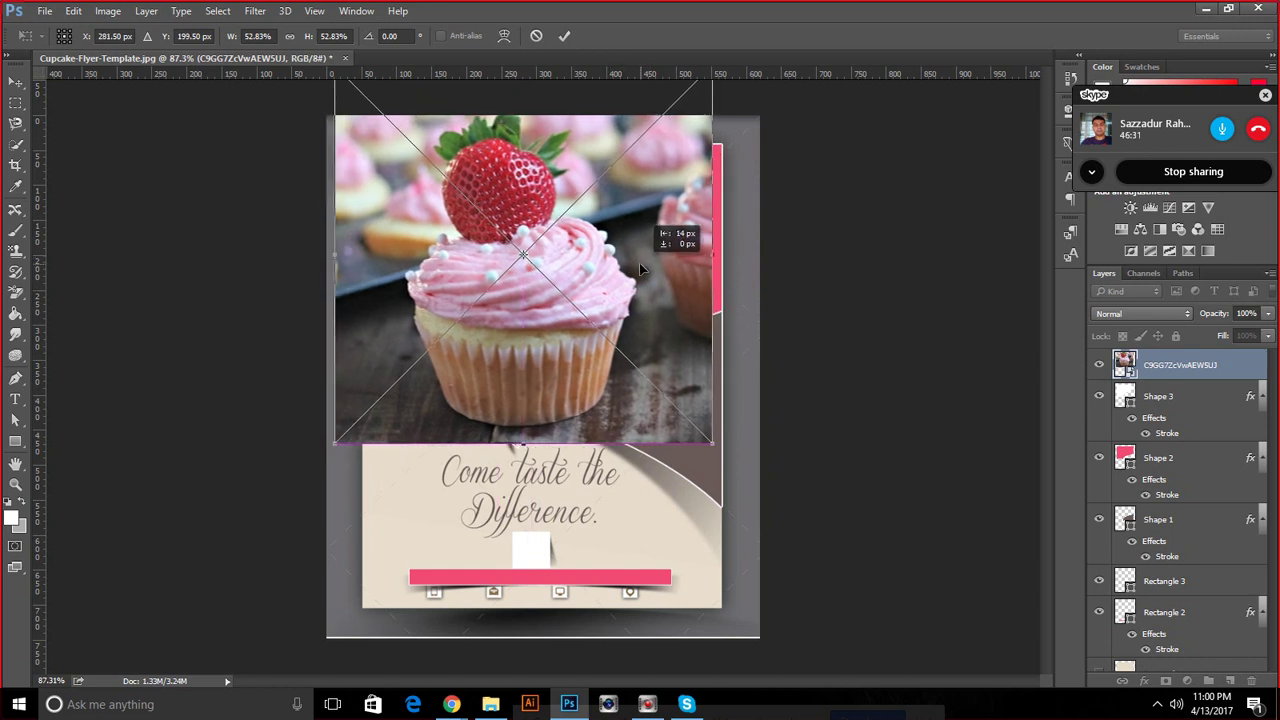
left_click(564, 36)
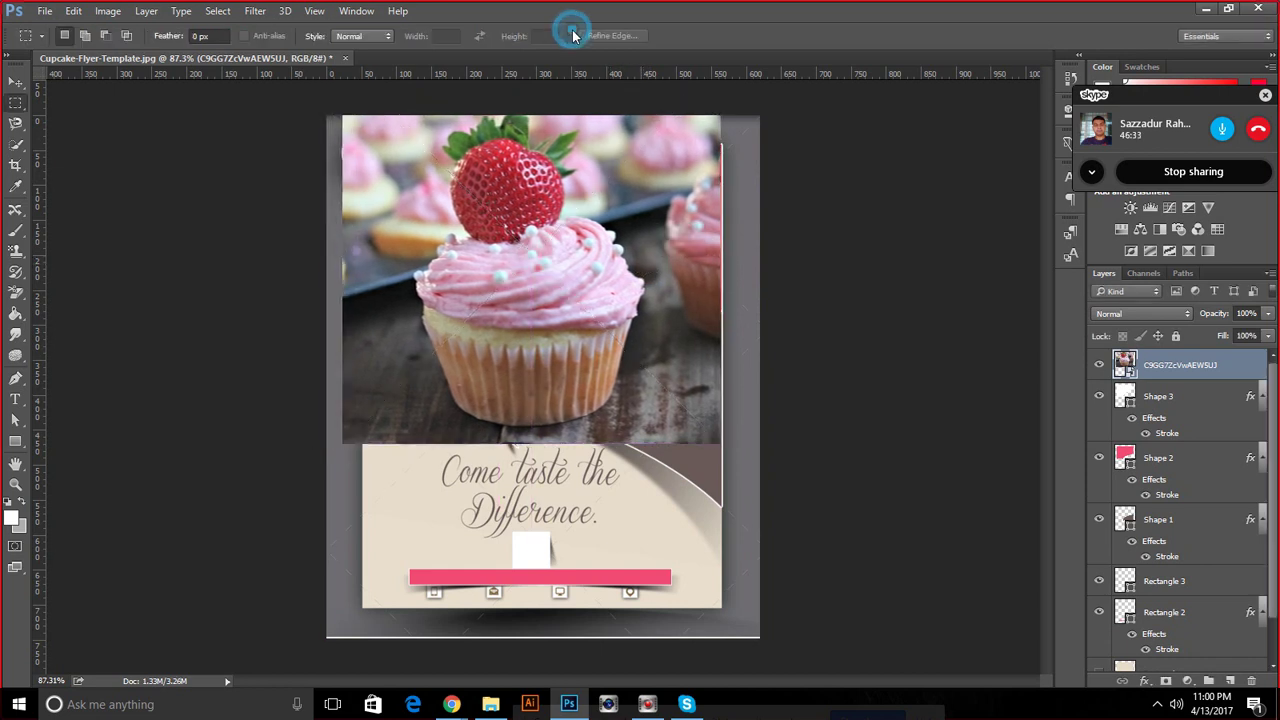
left_click(639, 203)
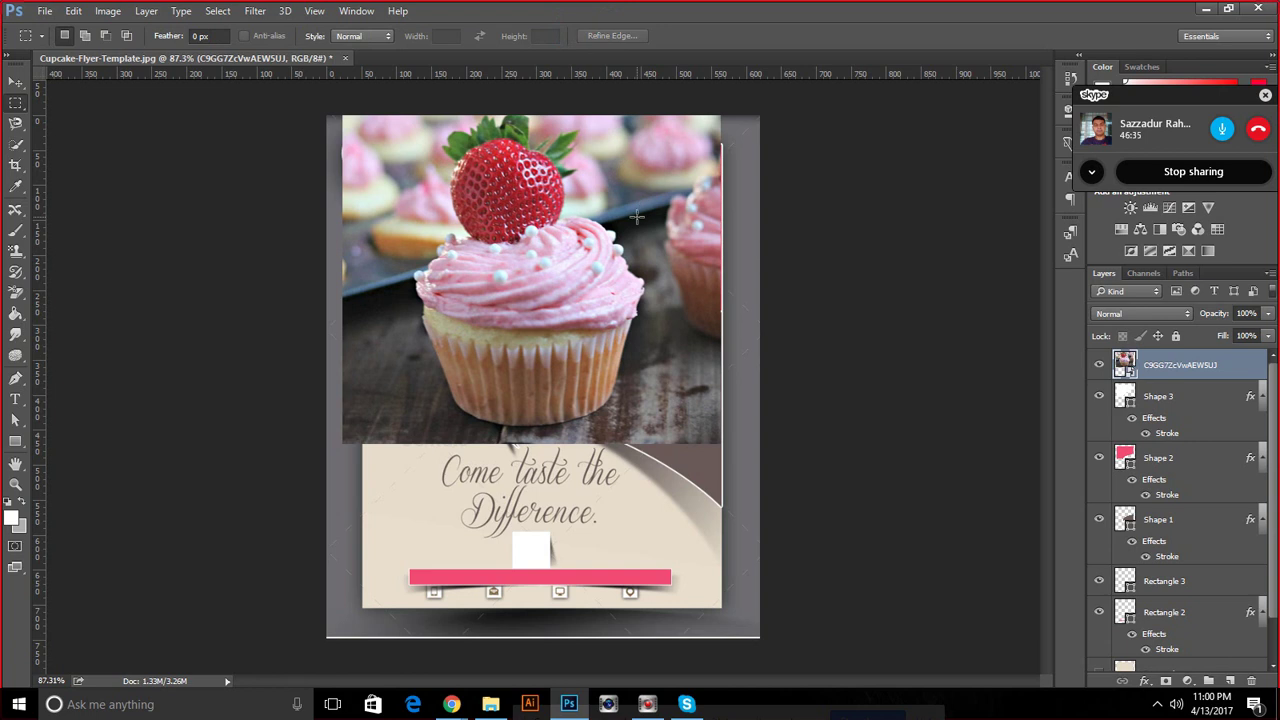
left_click(15, 80)
left_click_drag(560, 250, 562, 270)
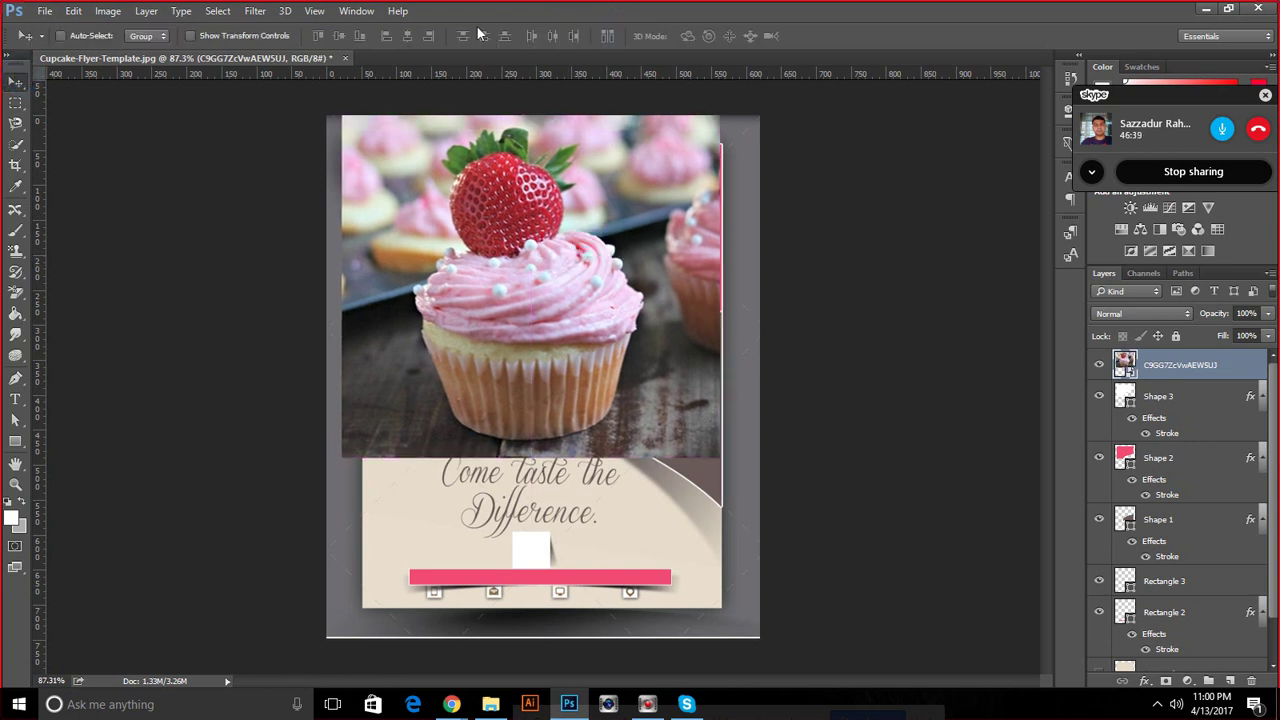
Clip the cupcake photo layer into the shape beneath with Create Clipping Mask
right_click(1162, 362)
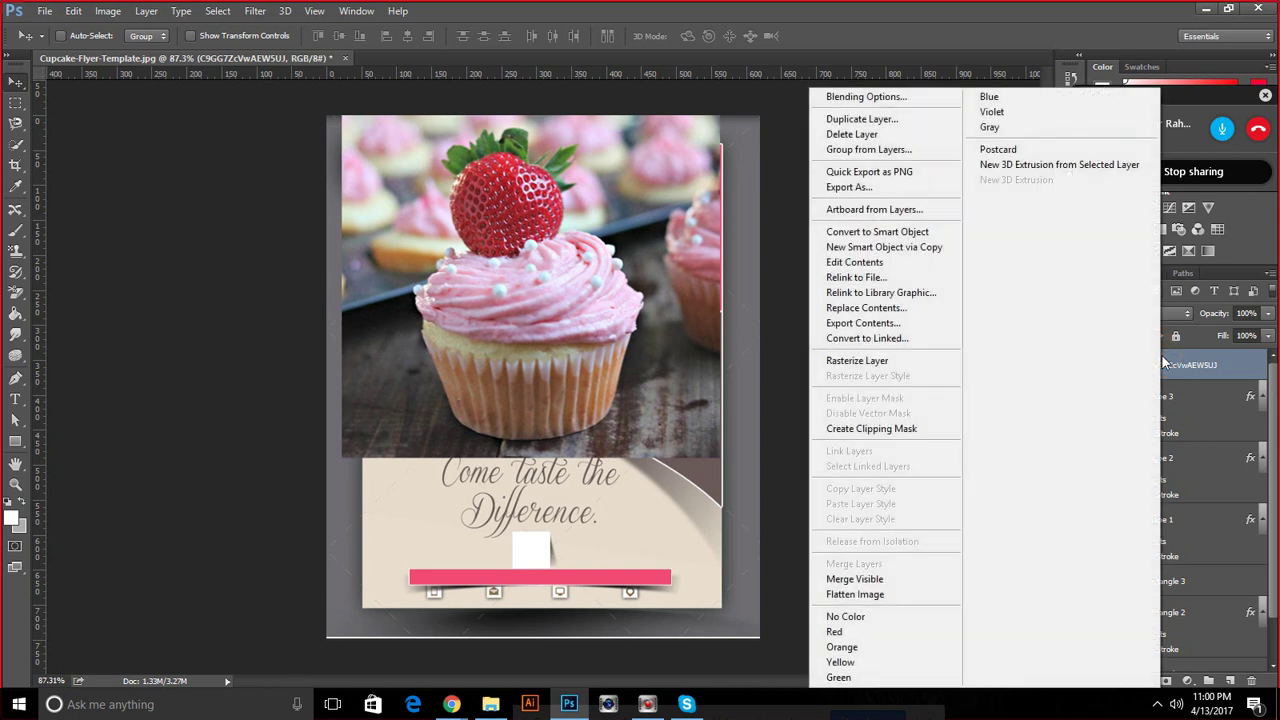
left_click(886, 429)
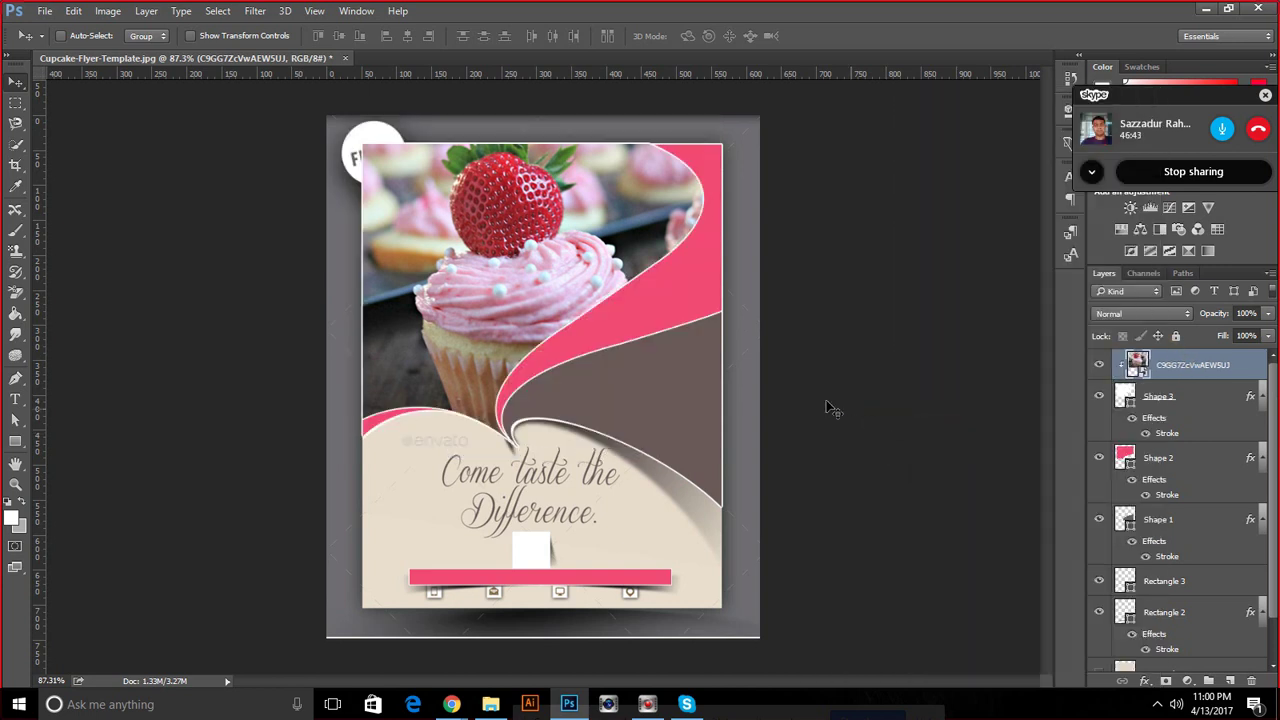
scroll(572, 248, "up", 1)
scroll(560, 195, "up", 1)
scroll(560, 195, "up", 1)
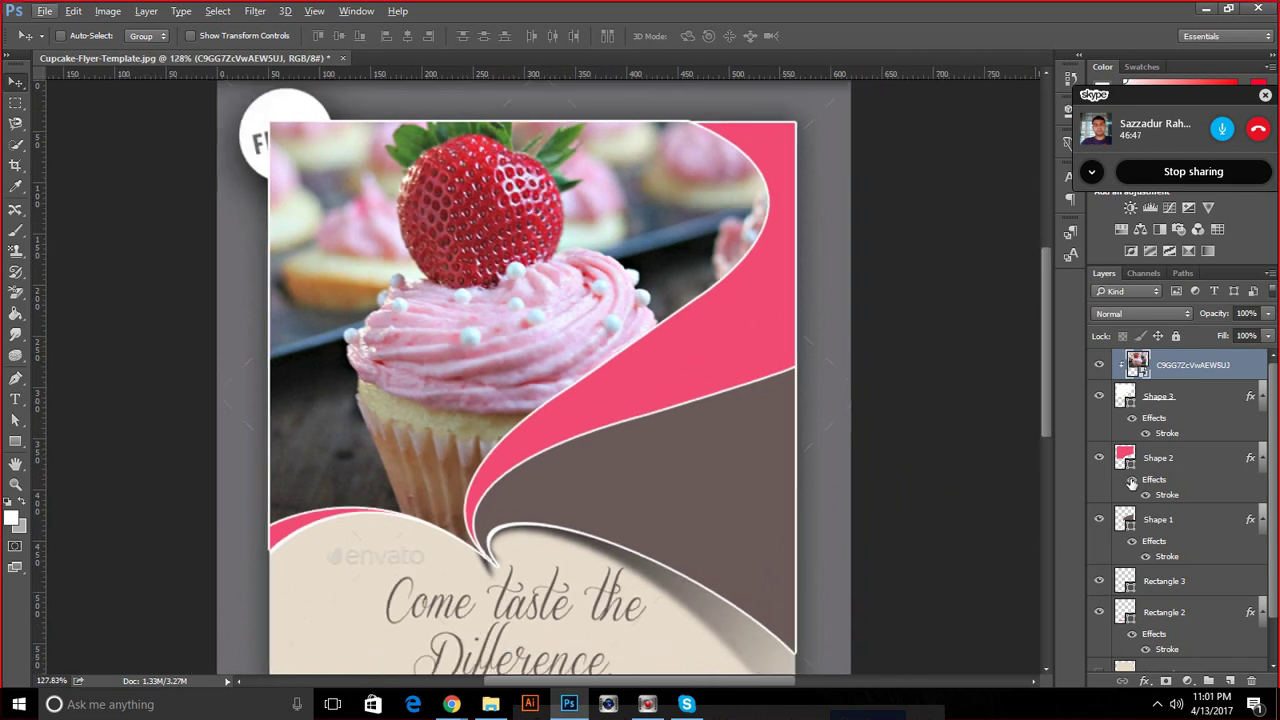
scroll(1108, 563, "down", 1)
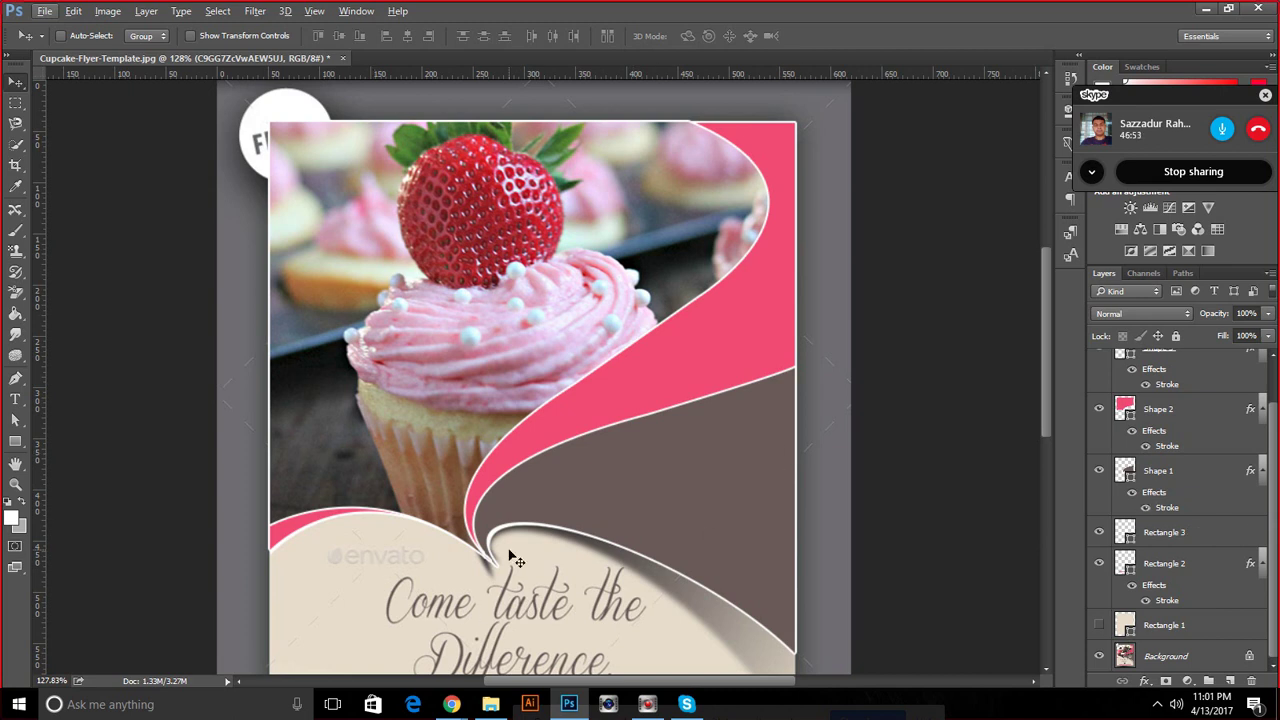
Show Rectangle 1 to cover the template text and confirm the photo's transform
left_click(1100, 625)
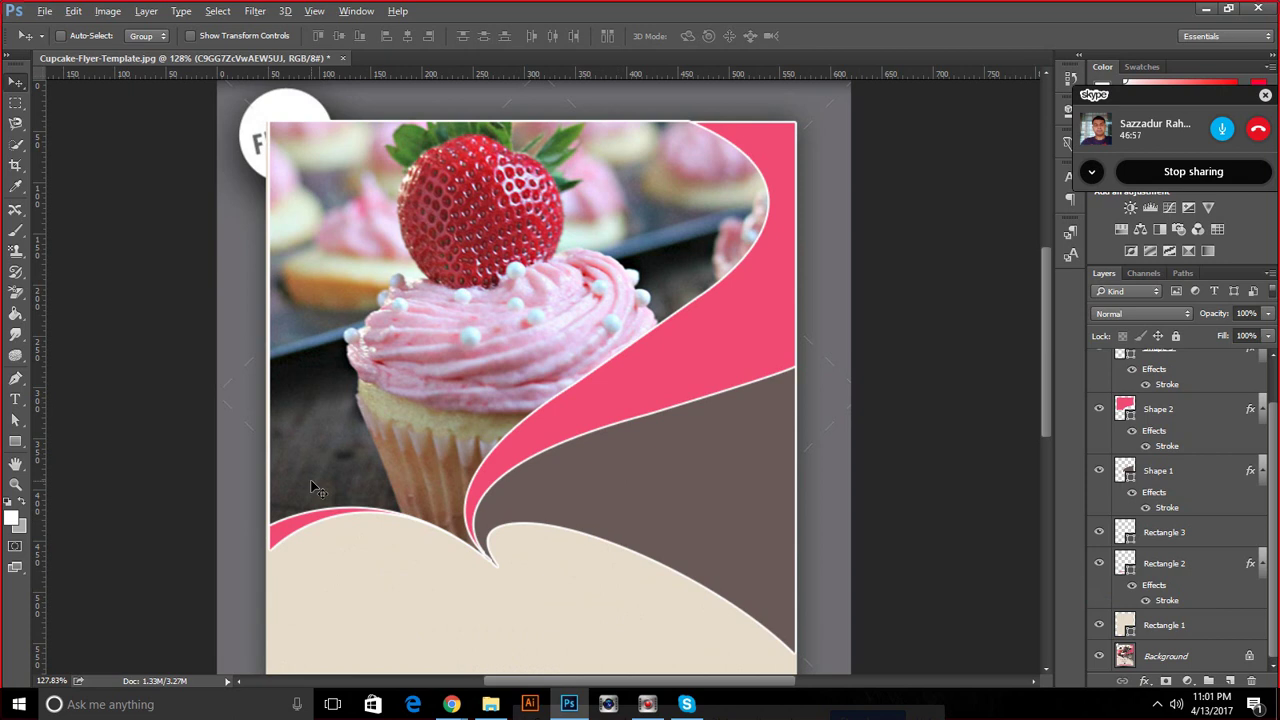
key("ctrl+0")
key("ctrl+t")
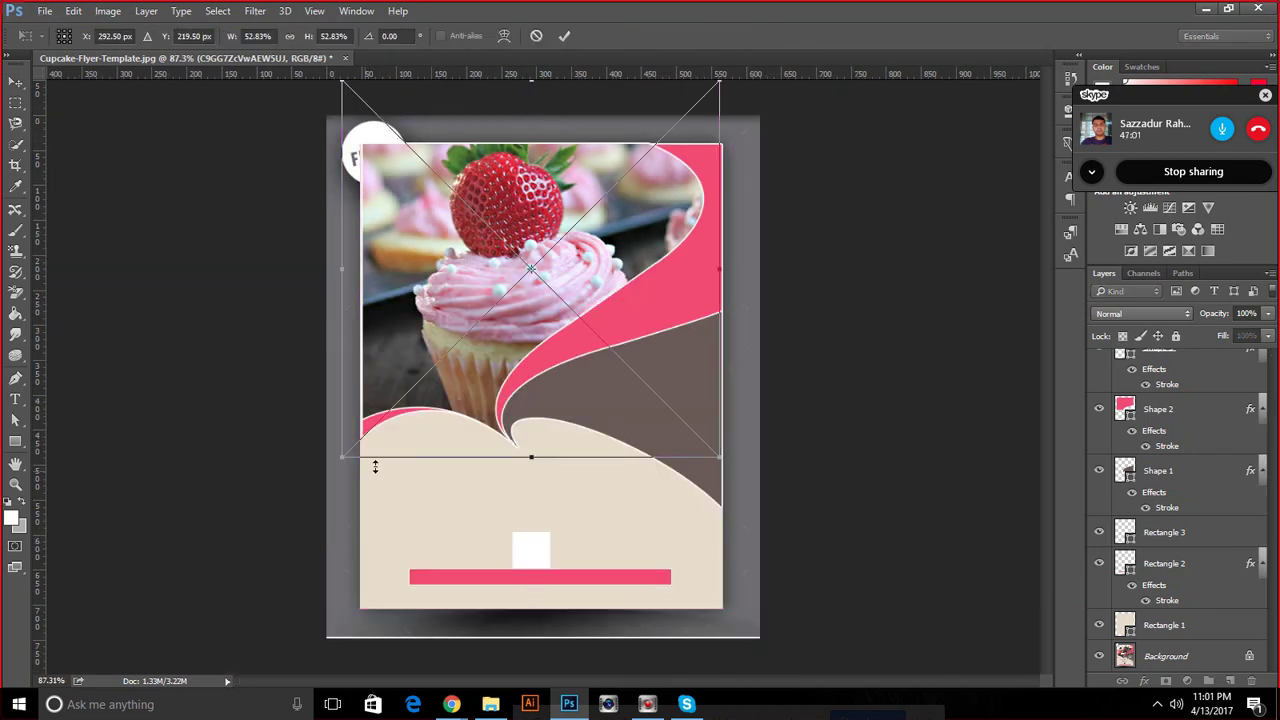
left_click(564, 36)
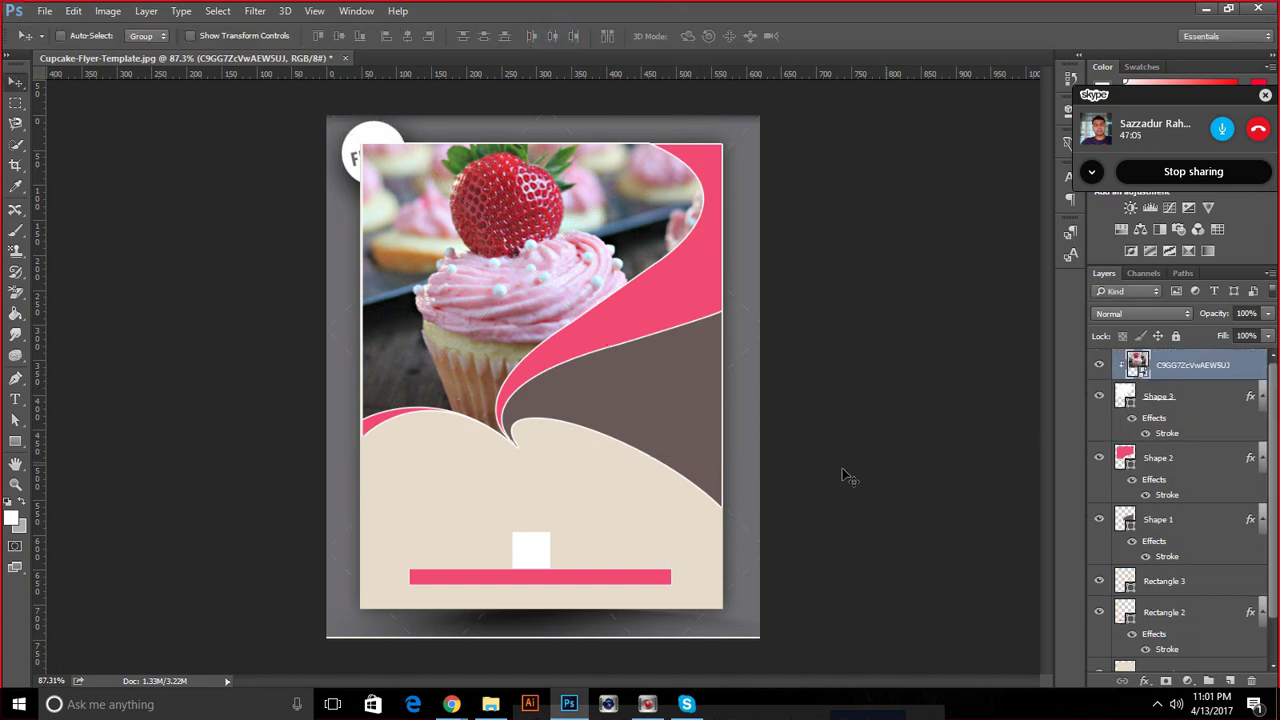
scroll(1122, 632, "down", 2)
Resize the beige Rectangle 1 so its left edge aligns with the flyer
scroll(1122, 632, "down", 1)
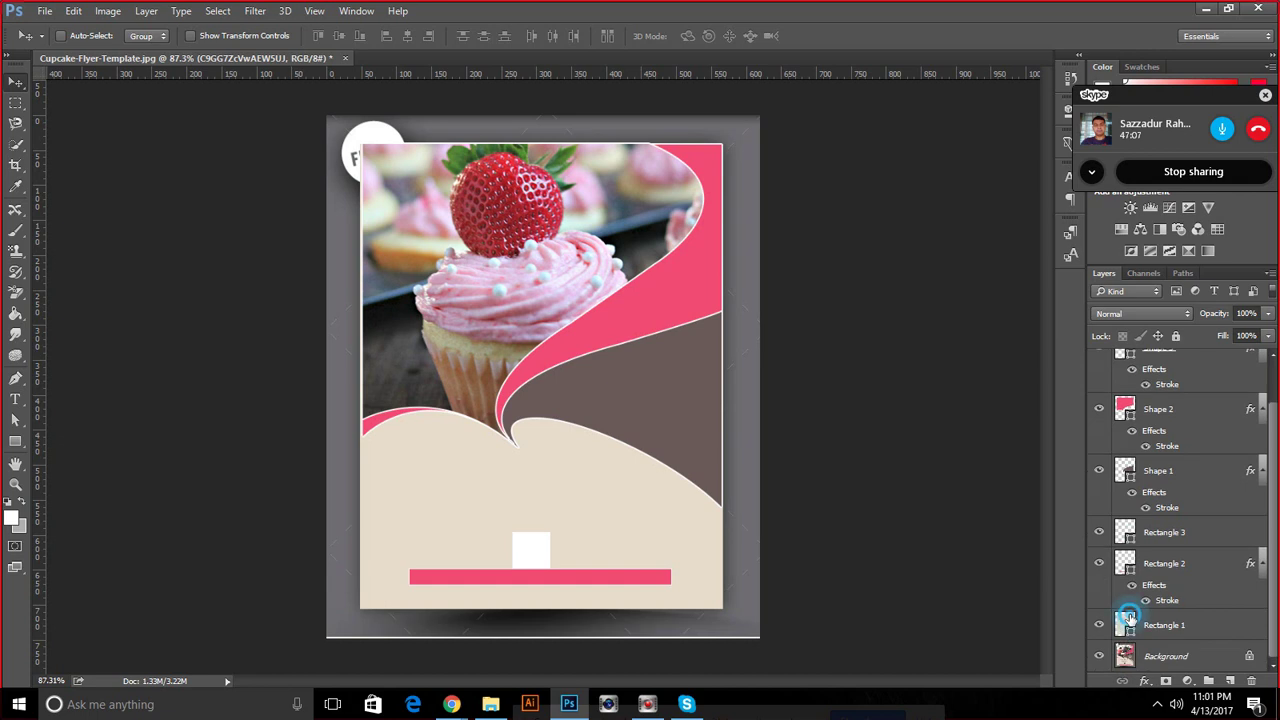
left_click(1128, 624)
key("ctrl+t")
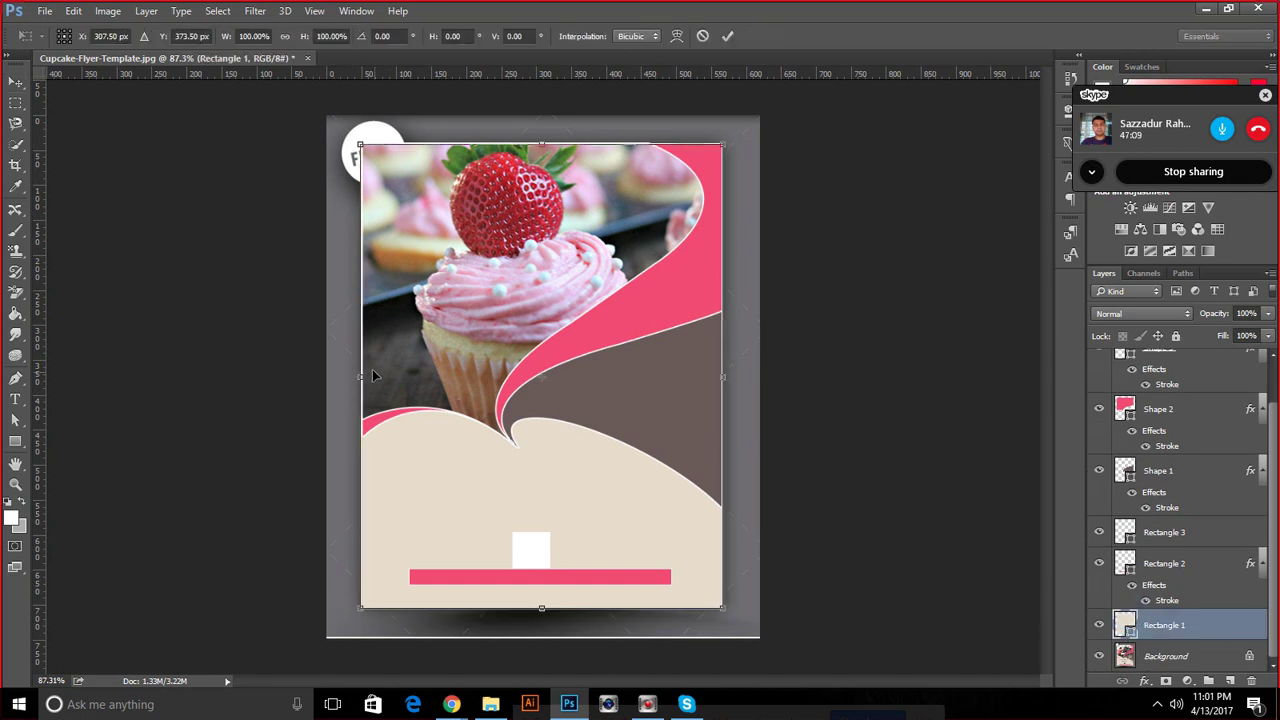
left_click_drag(359, 371, 367, 376)
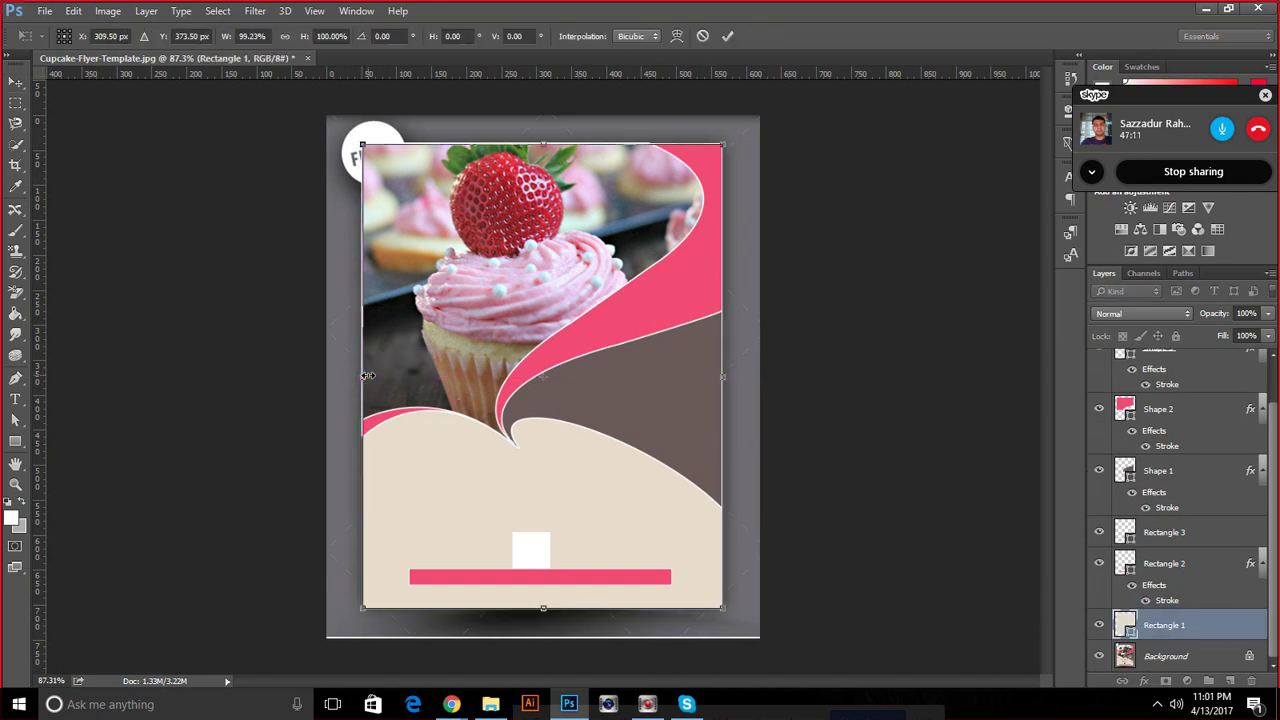
scroll(380, 410, "up", 3)
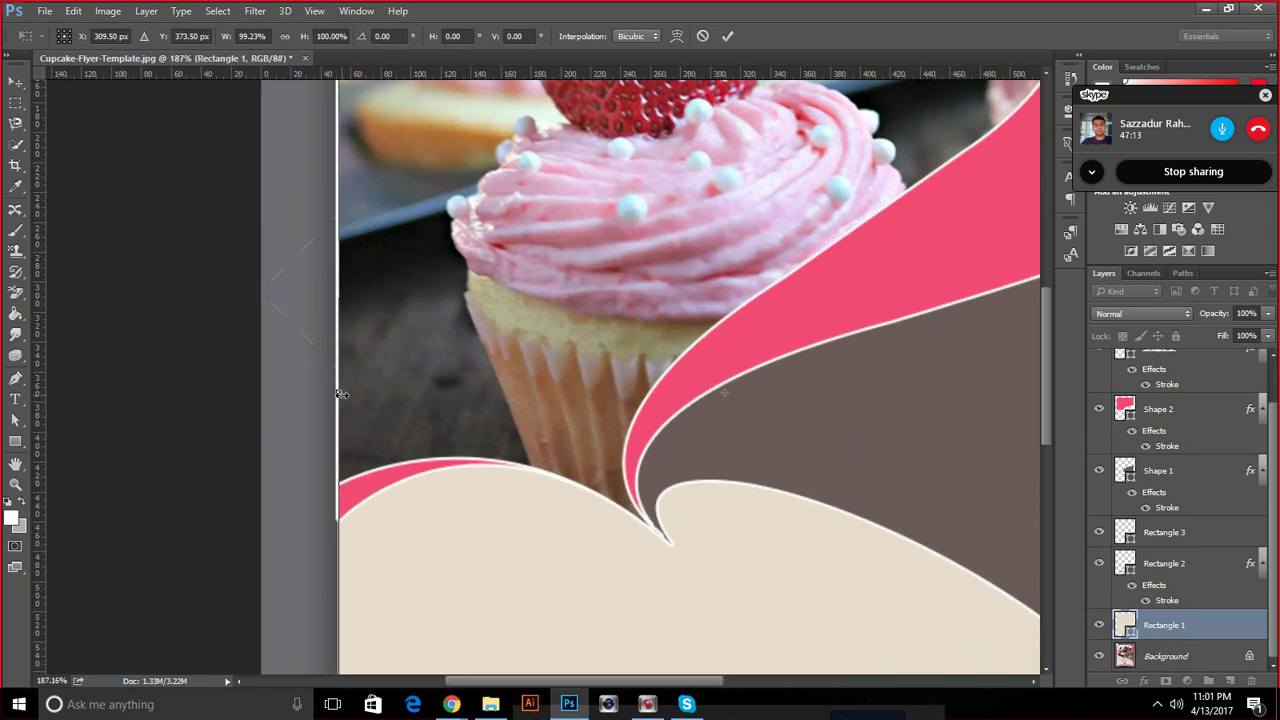
left_click_drag(337, 389, 333, 393)
scroll(340, 490, "up", 3)
scroll(345, 507, "up", 2)
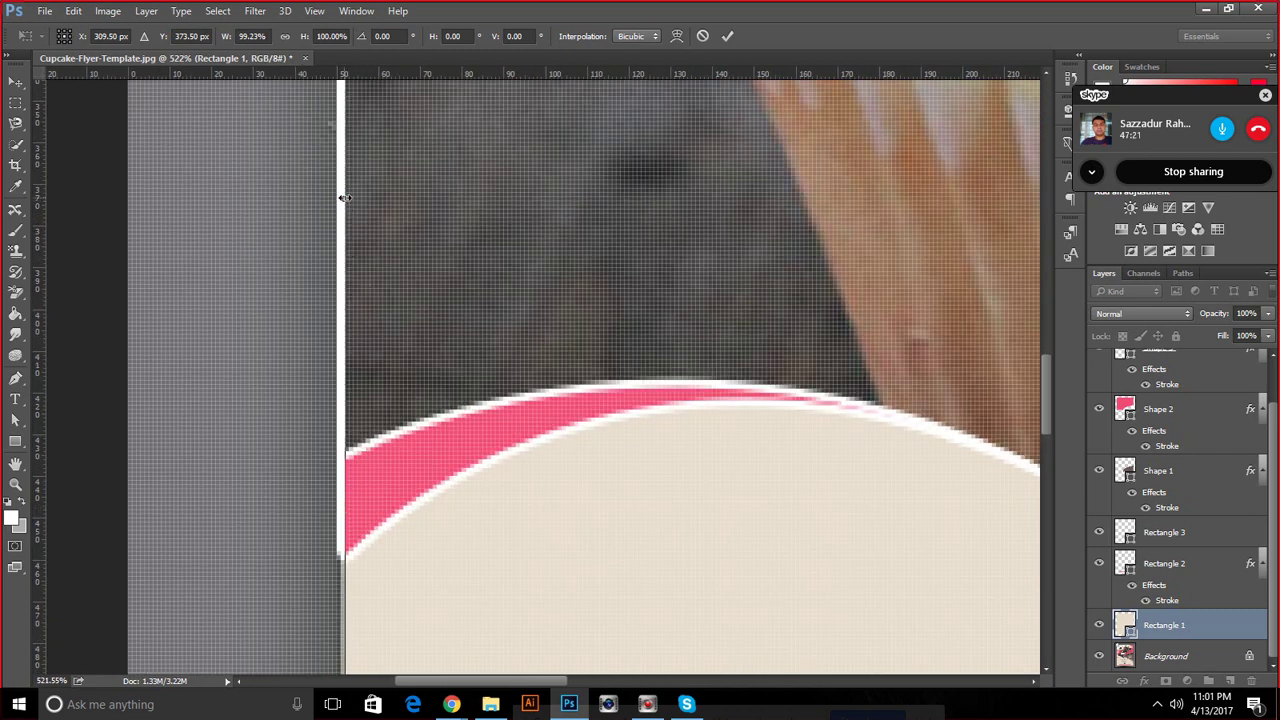
left_click_drag(343, 200, 338, 198)
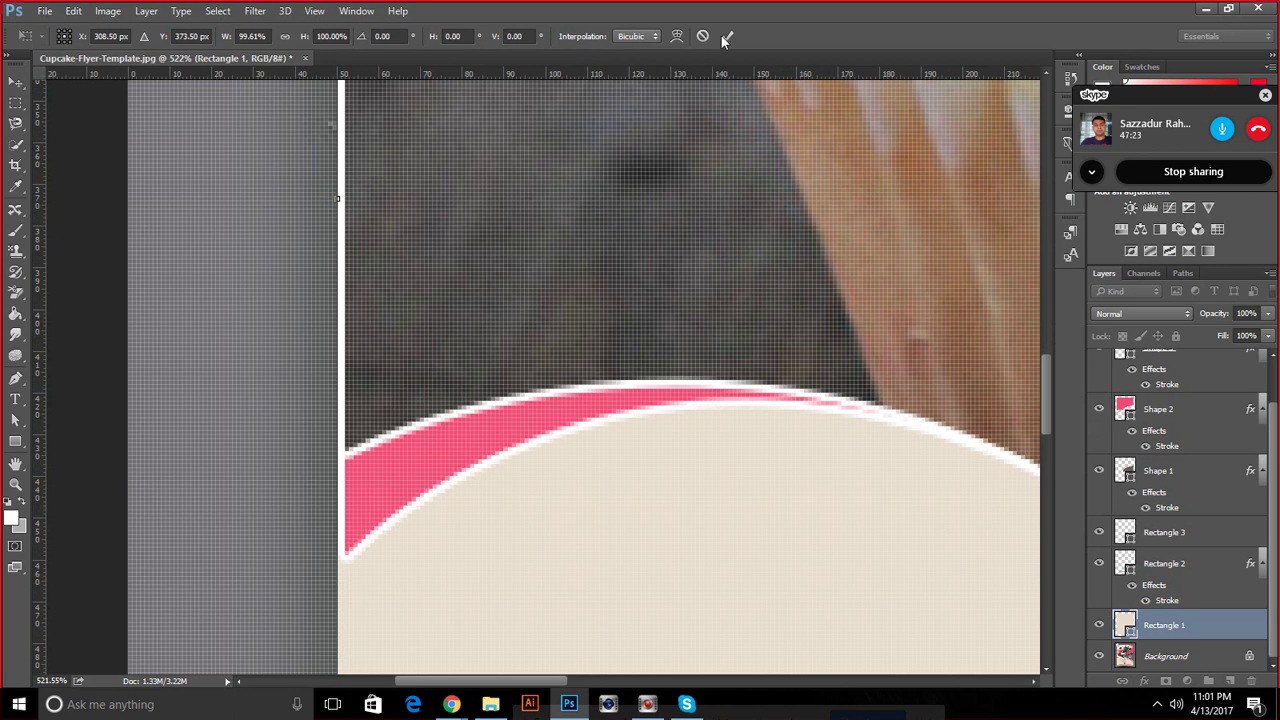
left_click(726, 37)
Align the pink Shape 2's left edge with the flyer edge
left_click(1140, 408)
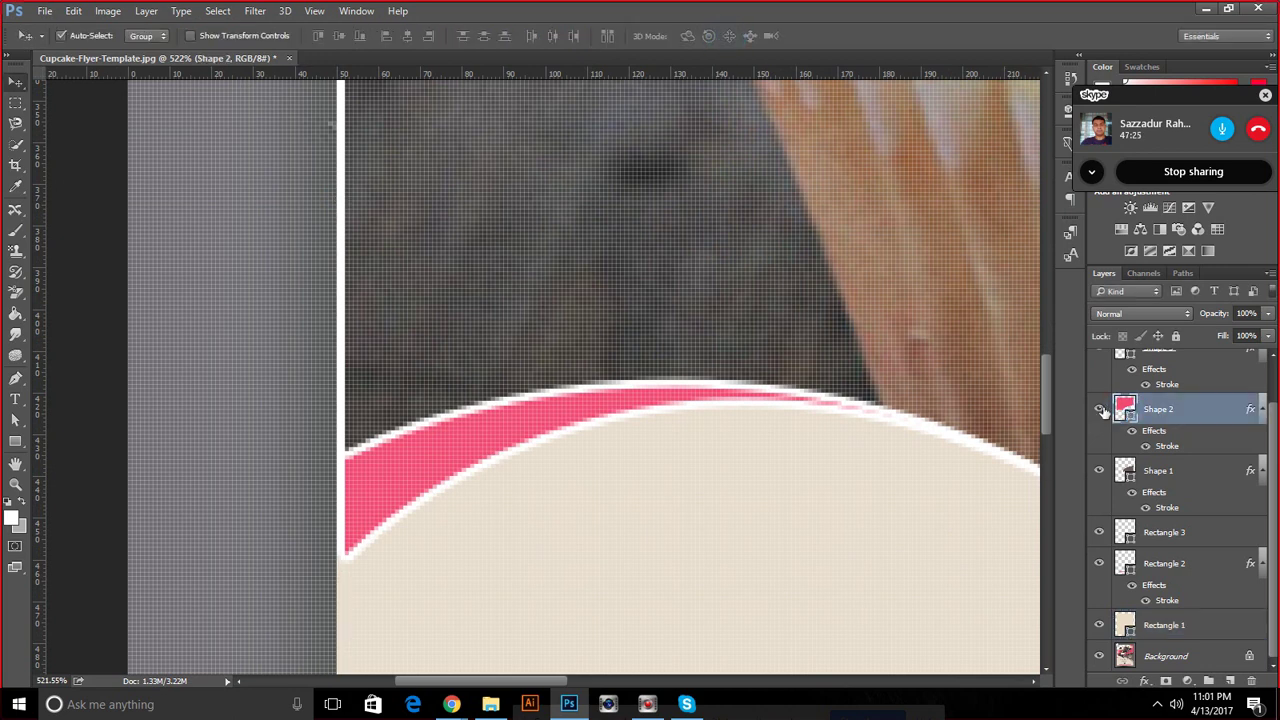
key("ctrl+t")
scroll(338, 215, "down", 1)
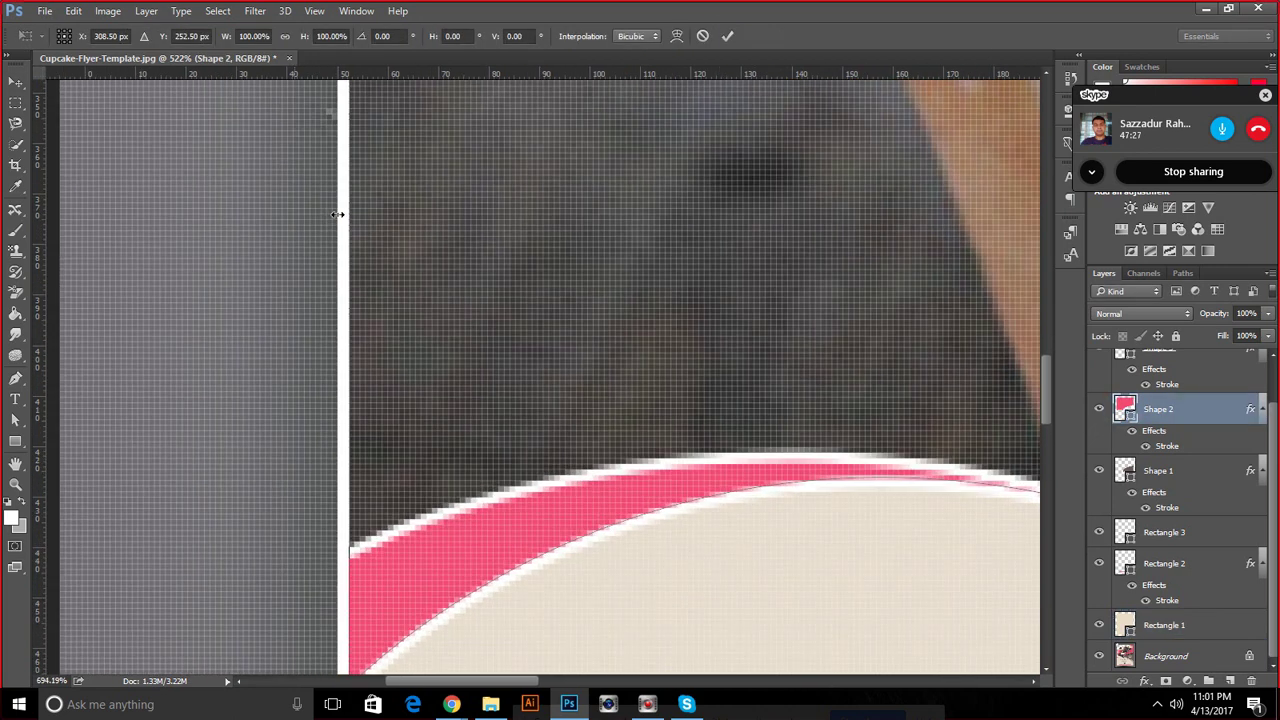
scroll(345, 215, "down", 1)
scroll(356, 491, "down", 2)
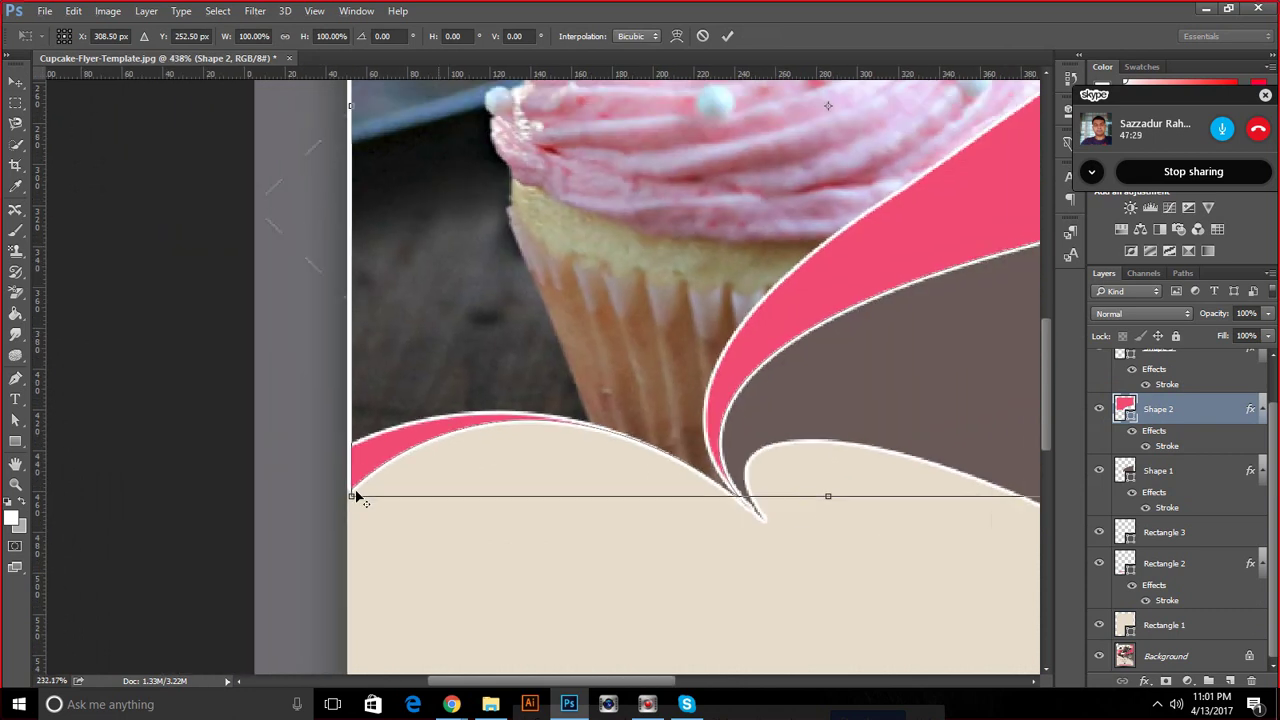
scroll(355, 494, "down", 2)
left_click_drag(356, 203, 356, 206)
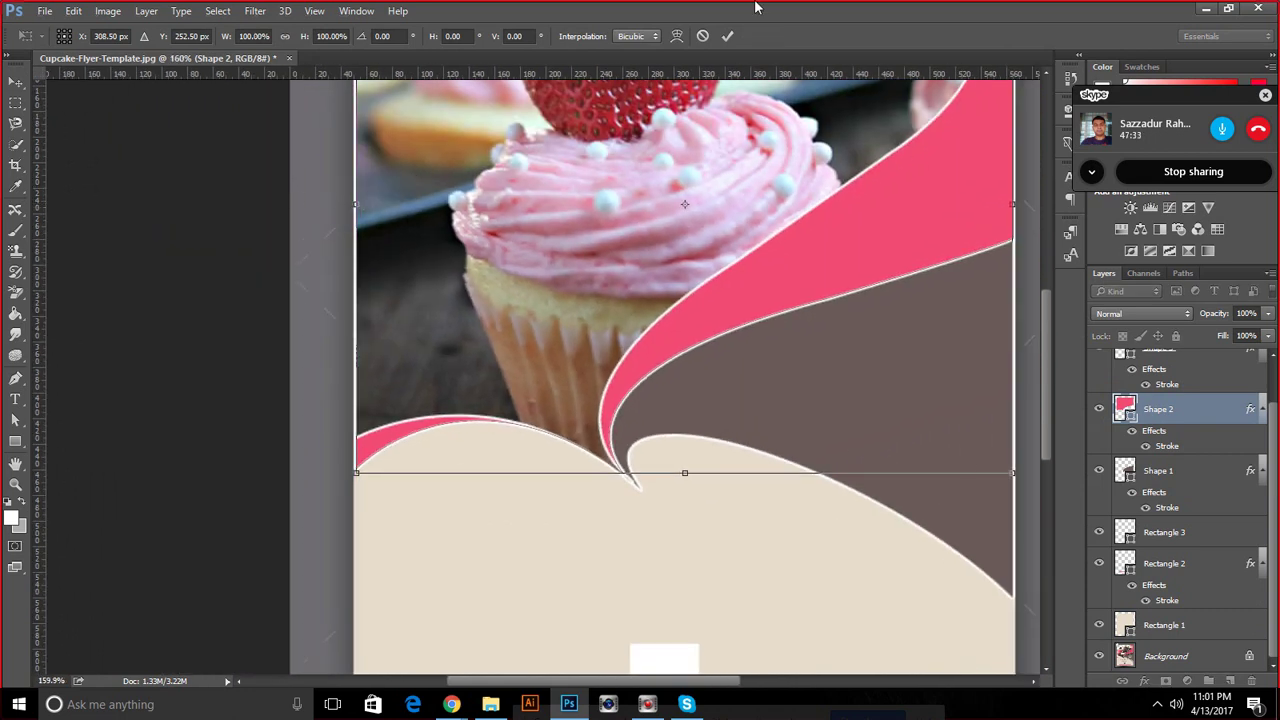
left_click(729, 37)
scroll(1112, 400, "up", 1)
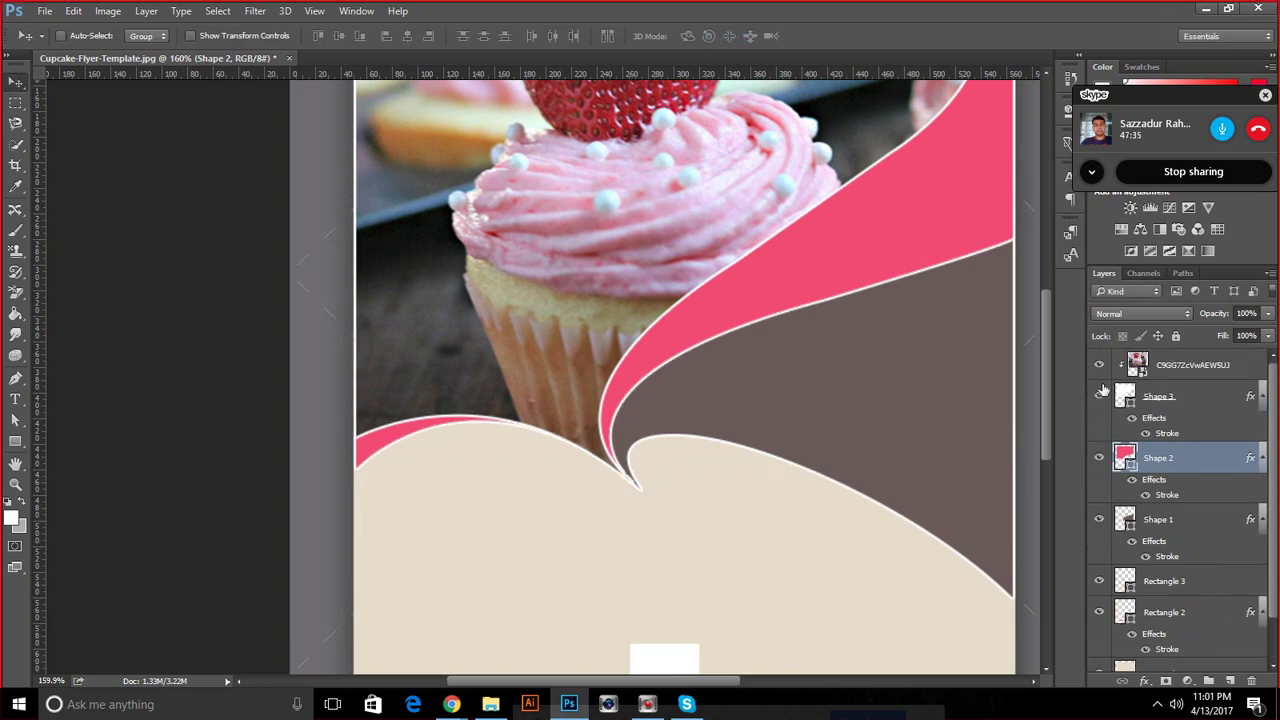
Add a Drop Shadow to the Shape 1 layer from the fx menu
left_click(1124, 398)
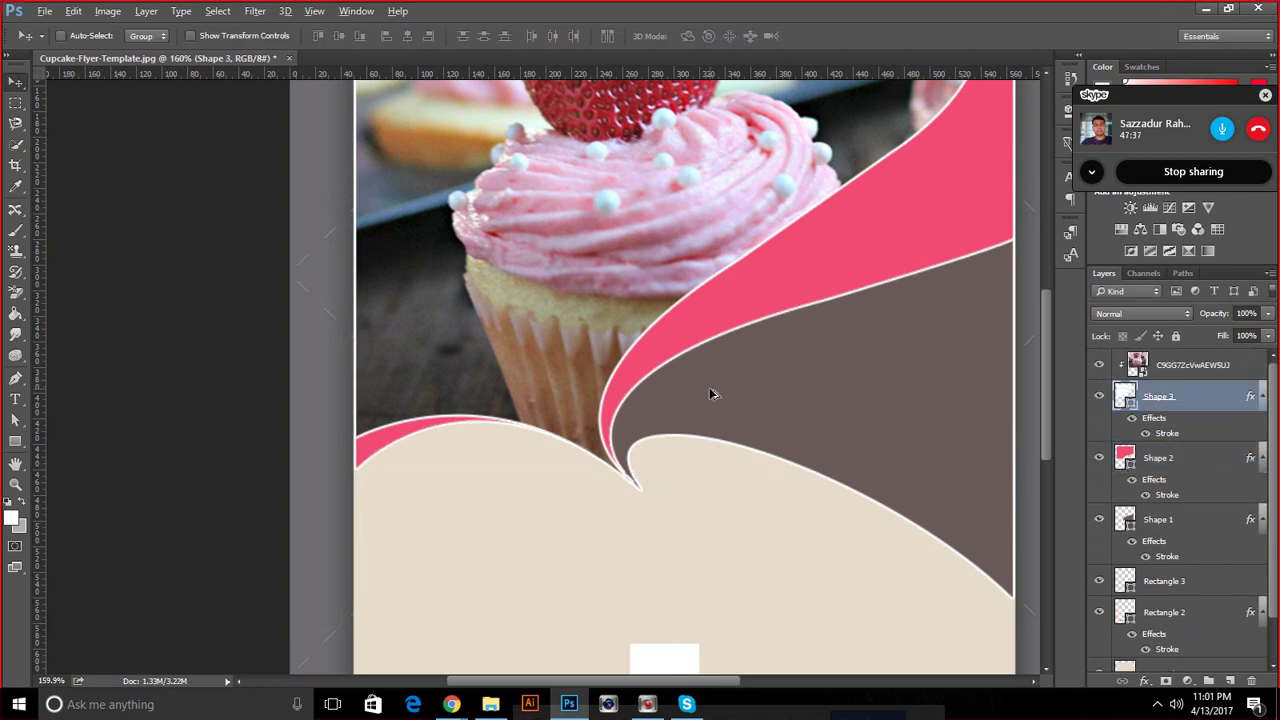
key("ctrl+0")
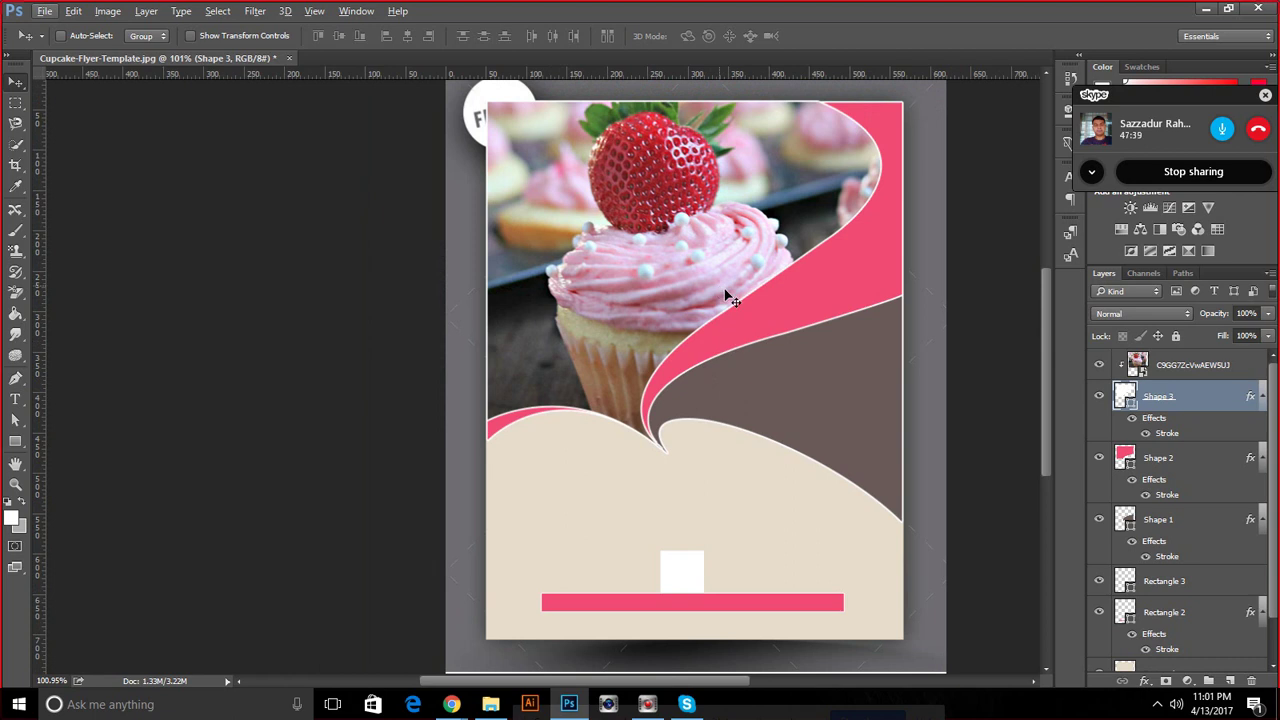
scroll(667, 446, "up", 3, "alt")
scroll(667, 446, "up", 3, "alt")
scroll(667, 446, "down", 3, "alt")
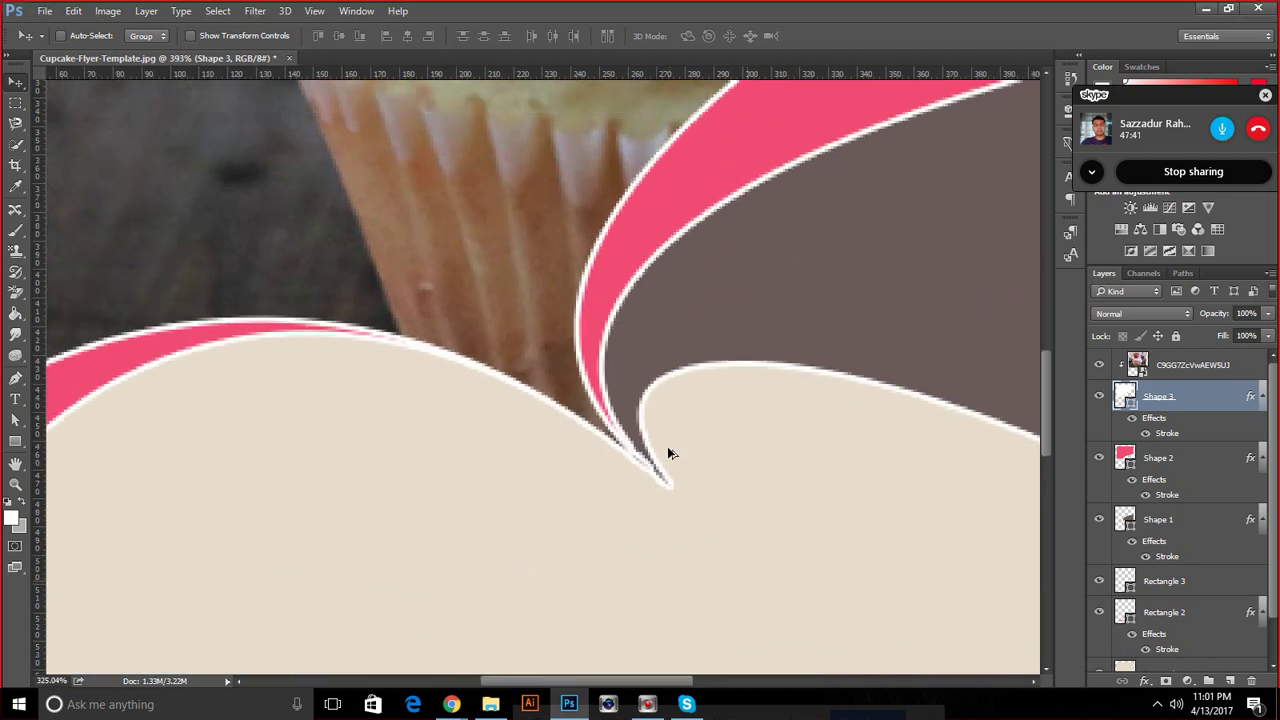
scroll(667, 446, "down", 3, "alt")
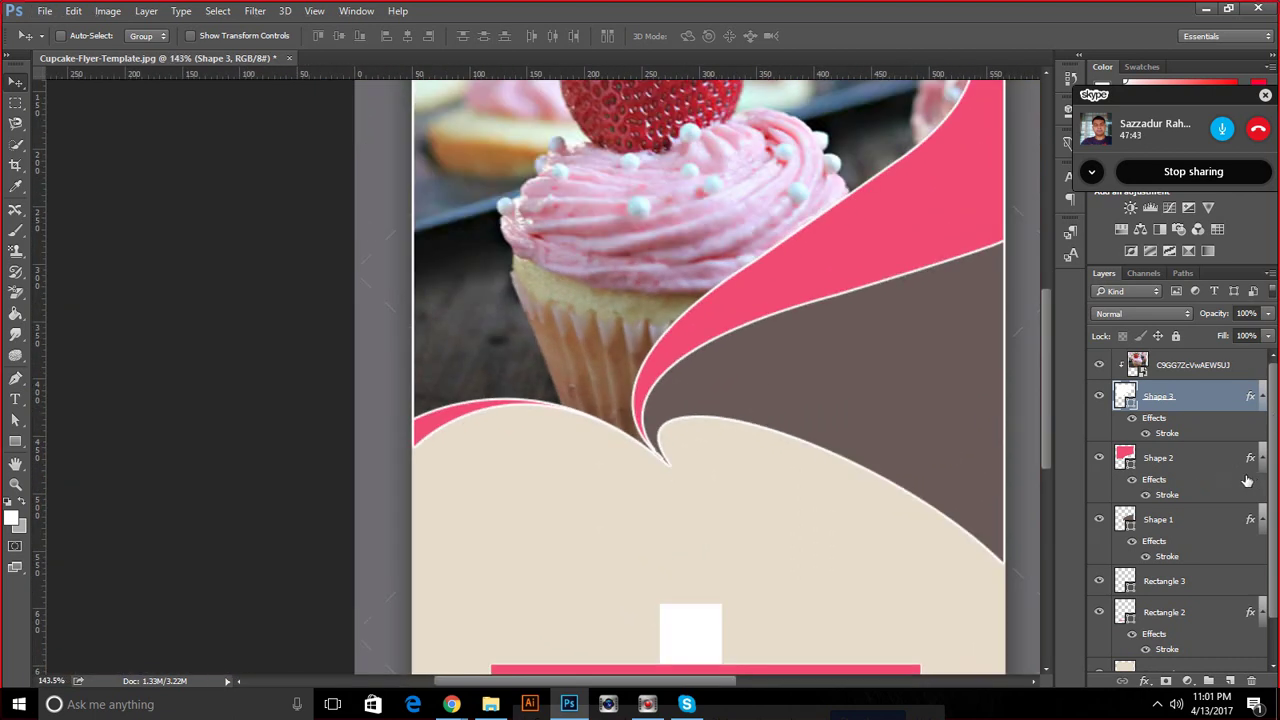
left_click(1166, 458)
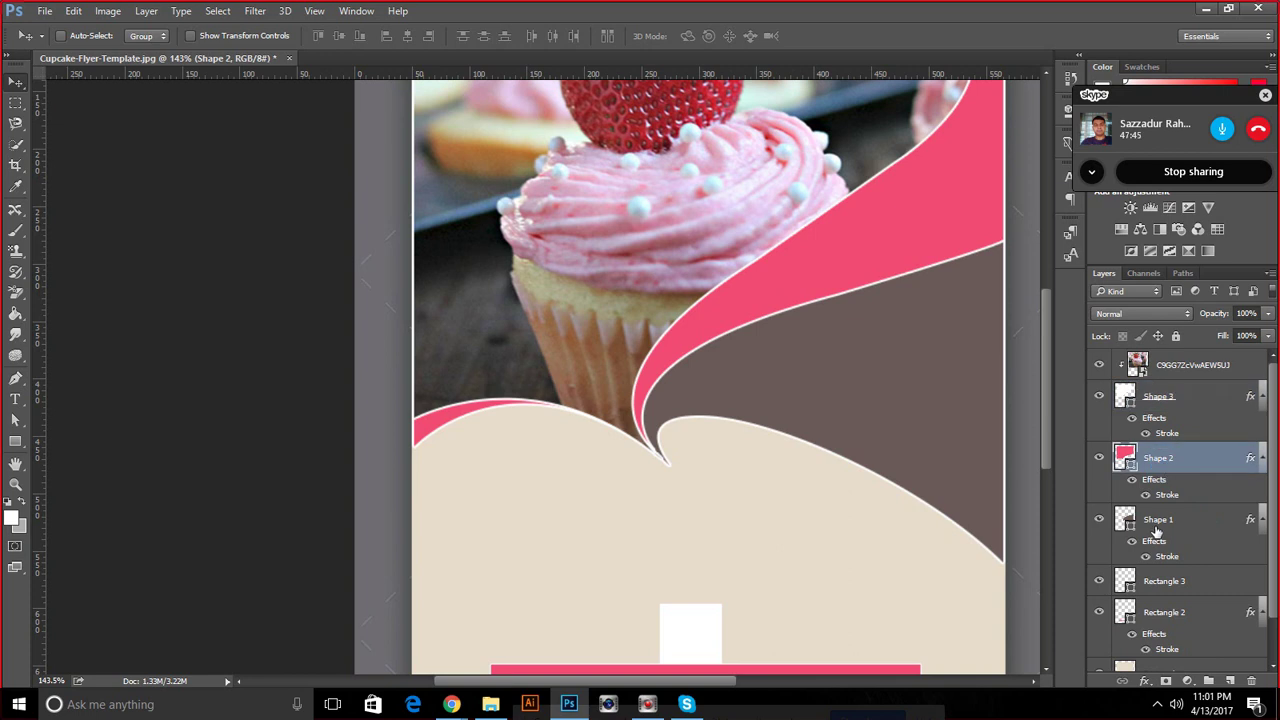
left_click(1157, 522)
left_click(1145, 681)
left_click(1143, 674)
Set the drop shadow to 48% opacity, 105° angle, distance 13 and size 10
mouse_move(727, 113)
left_mouse_down()
mouse_move(368, 110)
mouse_move(380, 123)
left_mouse_up()
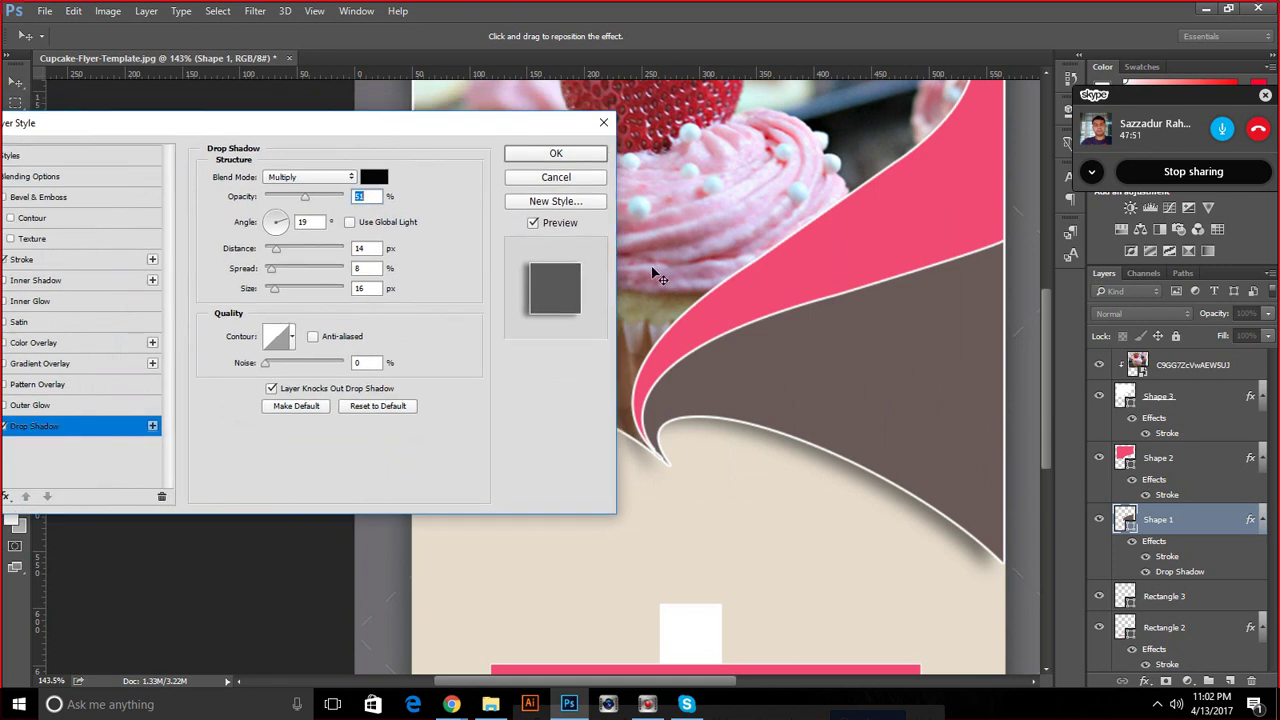
mouse_move(869, 489)
left_mouse_down()
mouse_move(883, 492)
mouse_move(855, 470)
left_mouse_up()
left_click_drag(305, 205, 303, 205)
left_click_drag(277, 249, 262, 270)
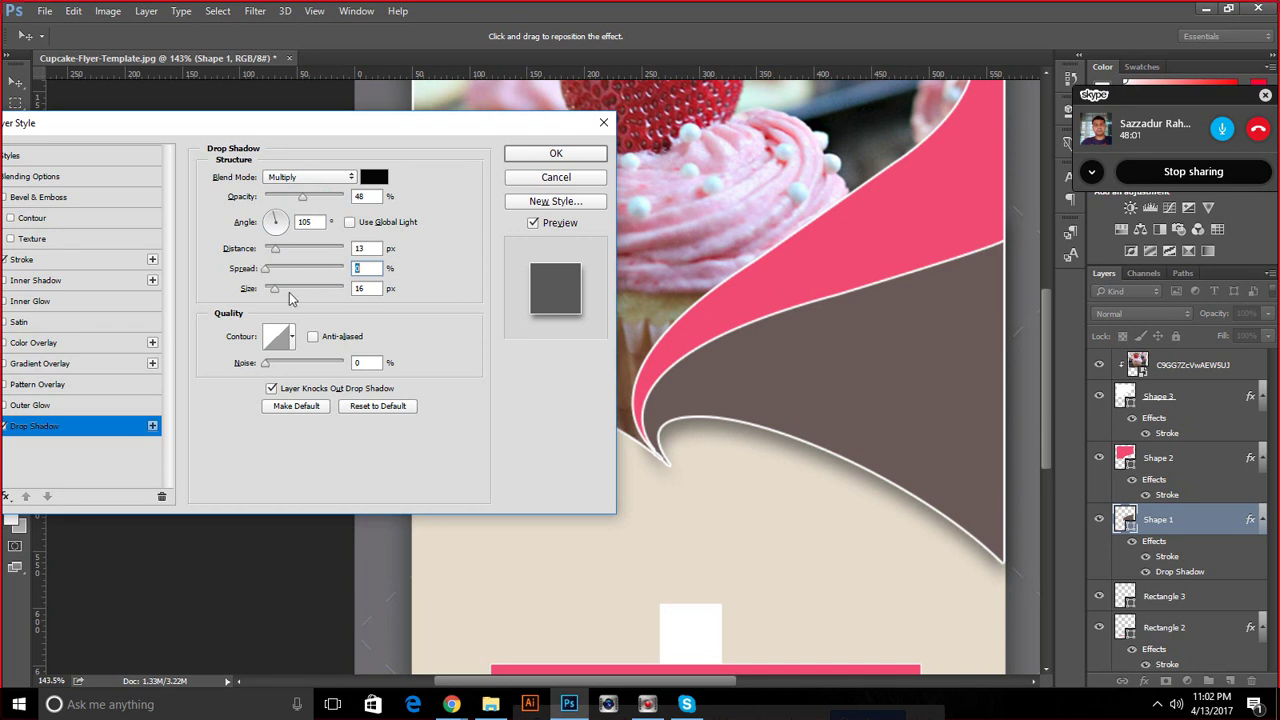
mouse_move(274, 289)
left_mouse_down()
mouse_move(285, 289)
mouse_move(273, 292)
left_mouse_up()
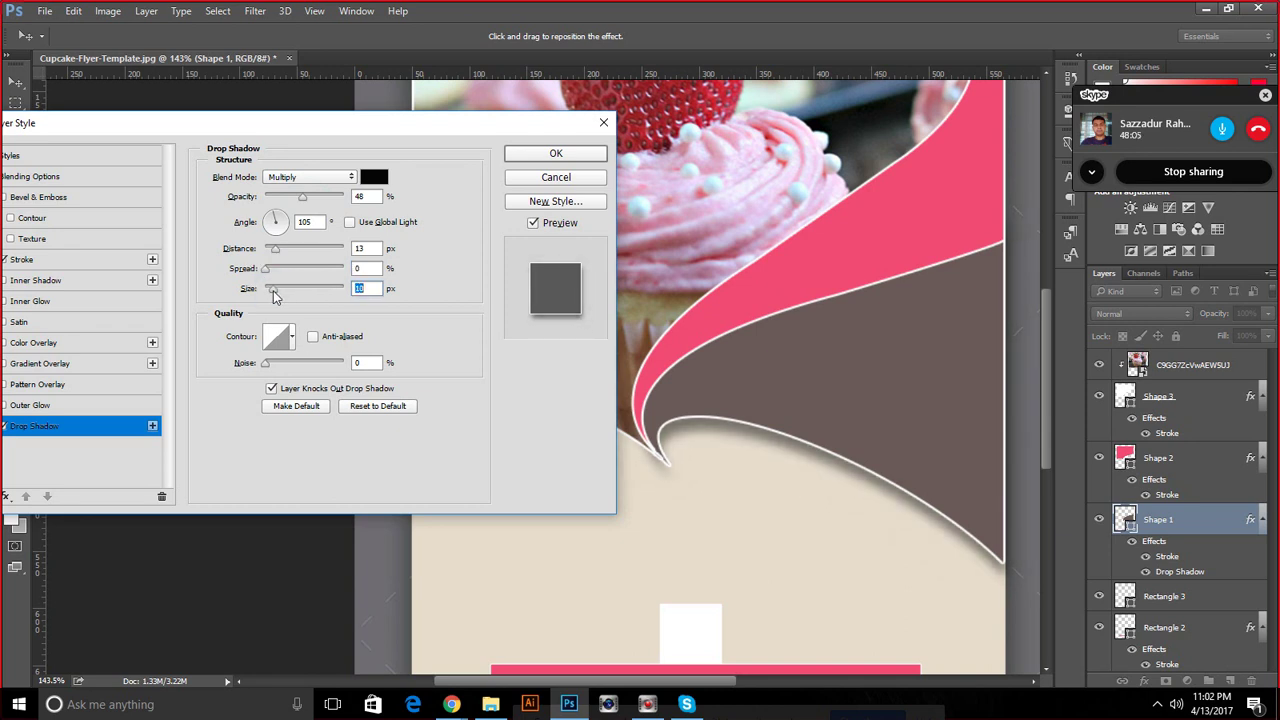
Bend the shadow contour into a custom curve, apply the style, and nudge the swoosh down
left_click(278, 337)
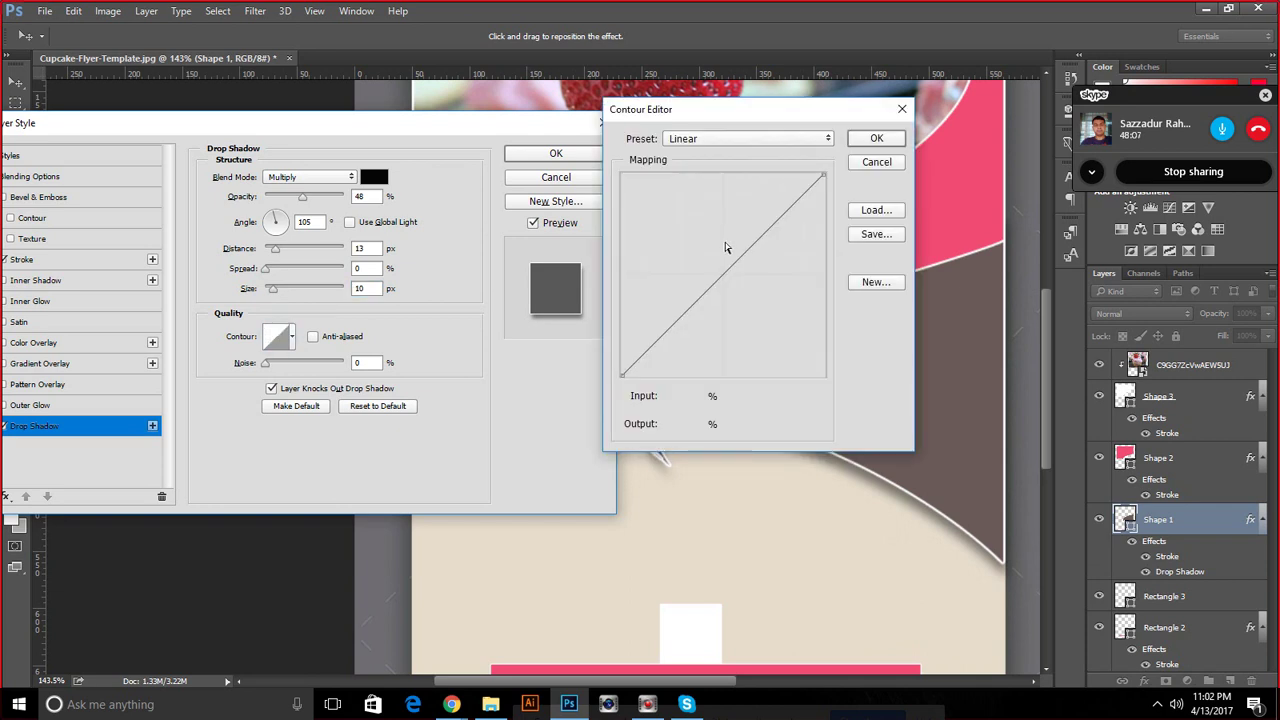
left_click_drag(734, 262, 734, 226)
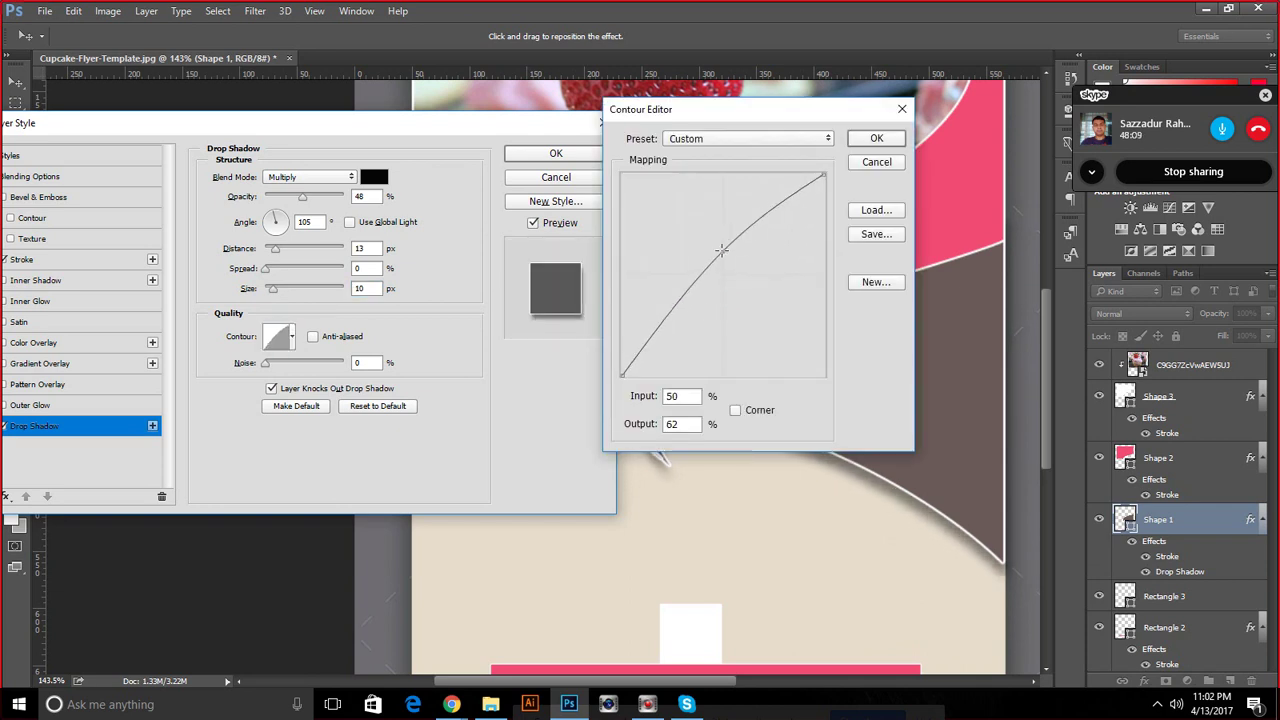
left_click(884, 138)
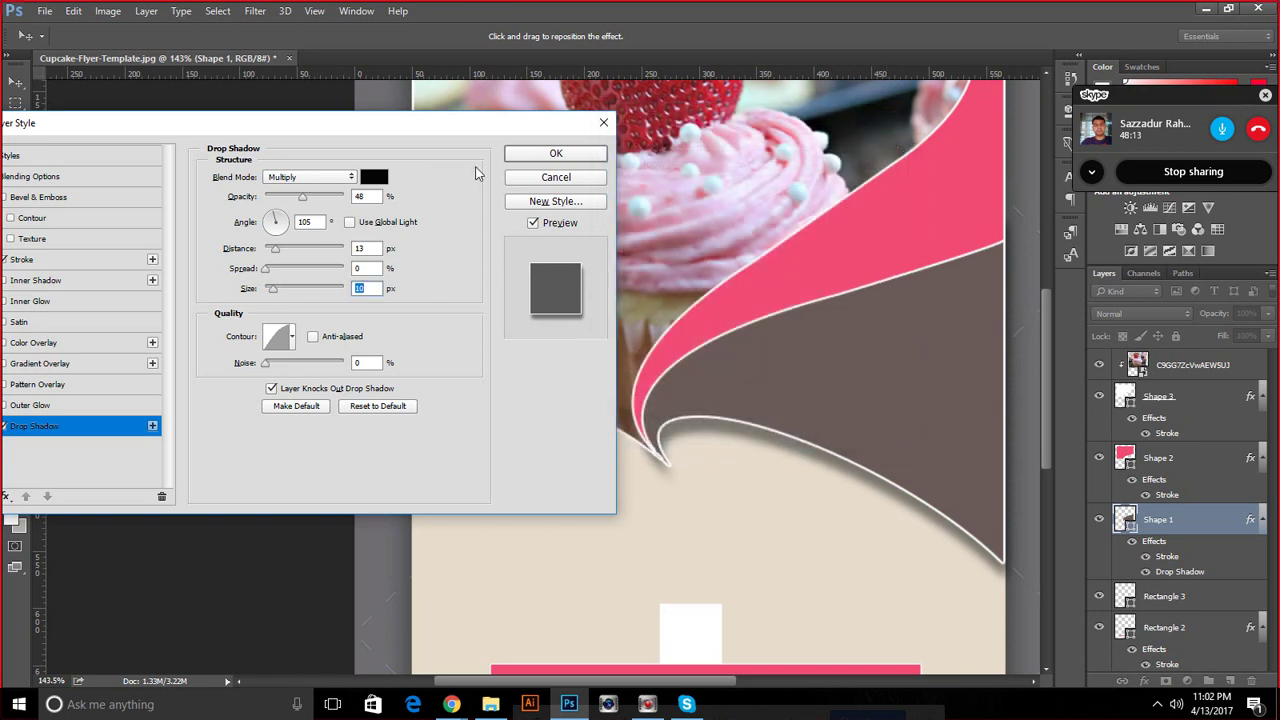
left_click(556, 153)
left_click_drag(786, 437, 788, 440)
Zoom in on the notch and select the brown Shape 1 notch anchor with Direct Selection
left_click(680, 478)
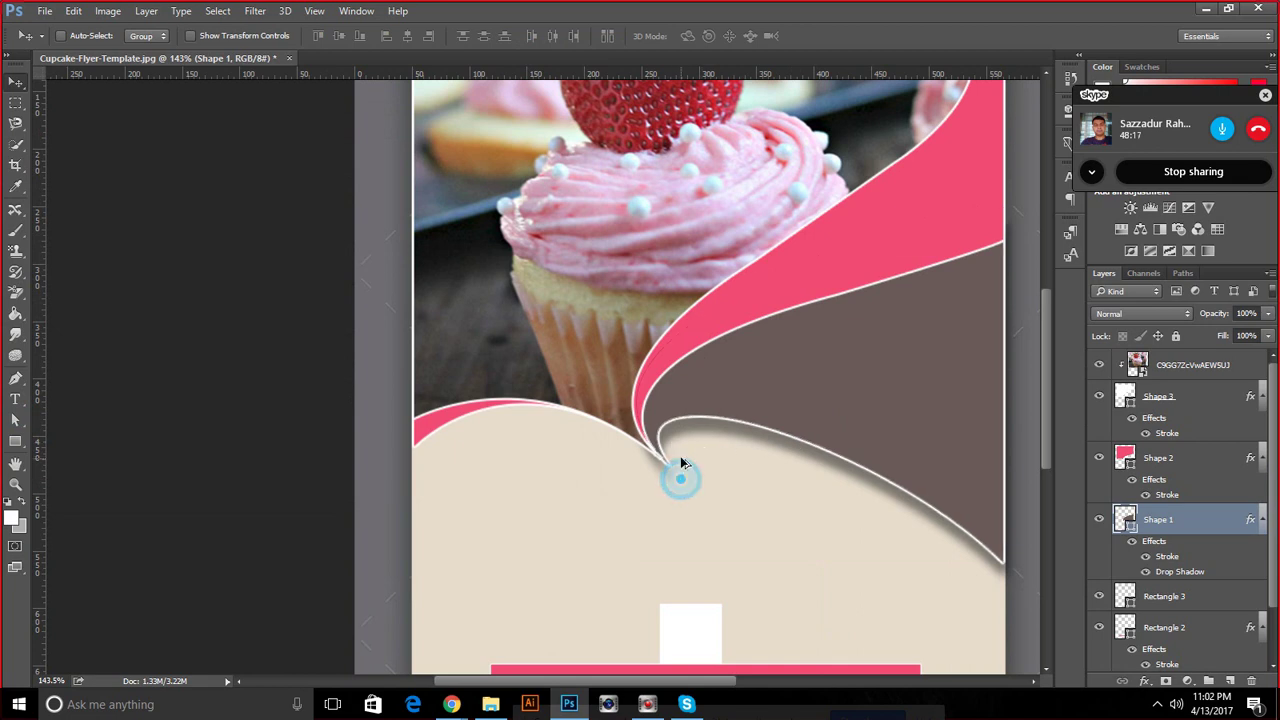
scroll(680, 460, "up", 2)
scroll(677, 436, "up", 1)
scroll(639, 423, "up", 1)
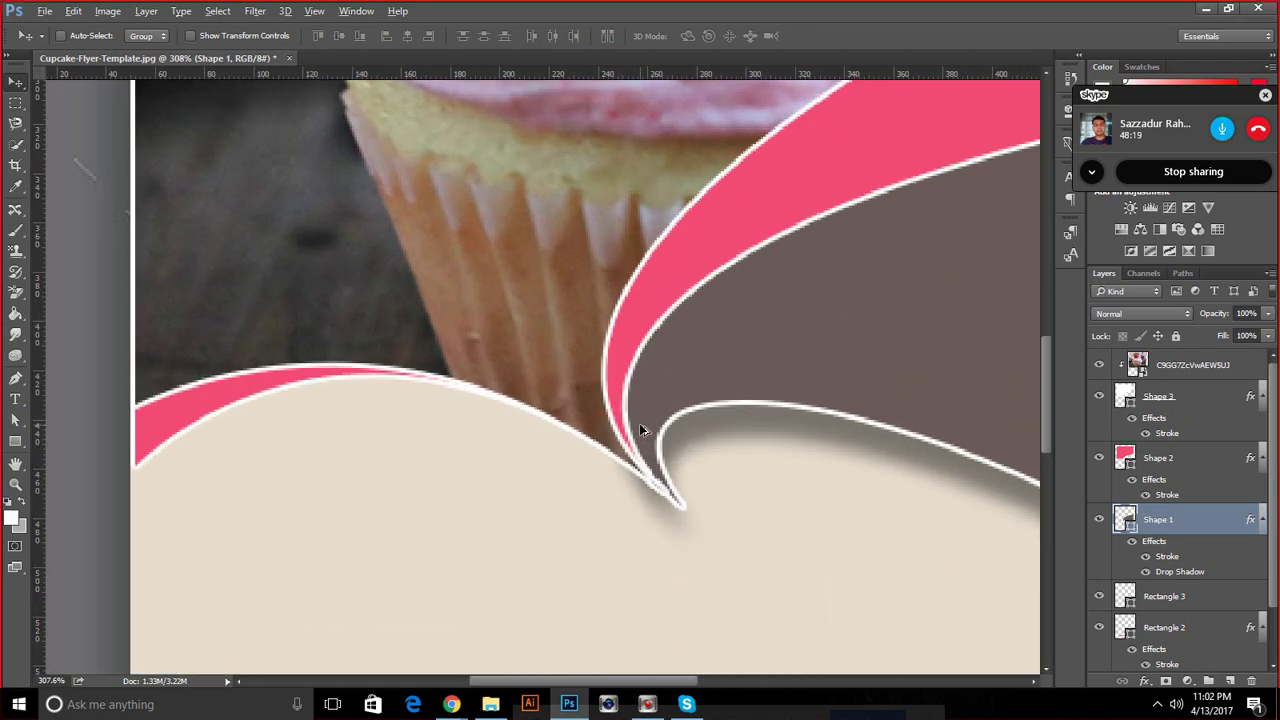
scroll(639, 423, "down", 2)
scroll(639, 423, "down", 1)
scroll(645, 440, "up", 1)
scroll(651, 451, "up", 1)
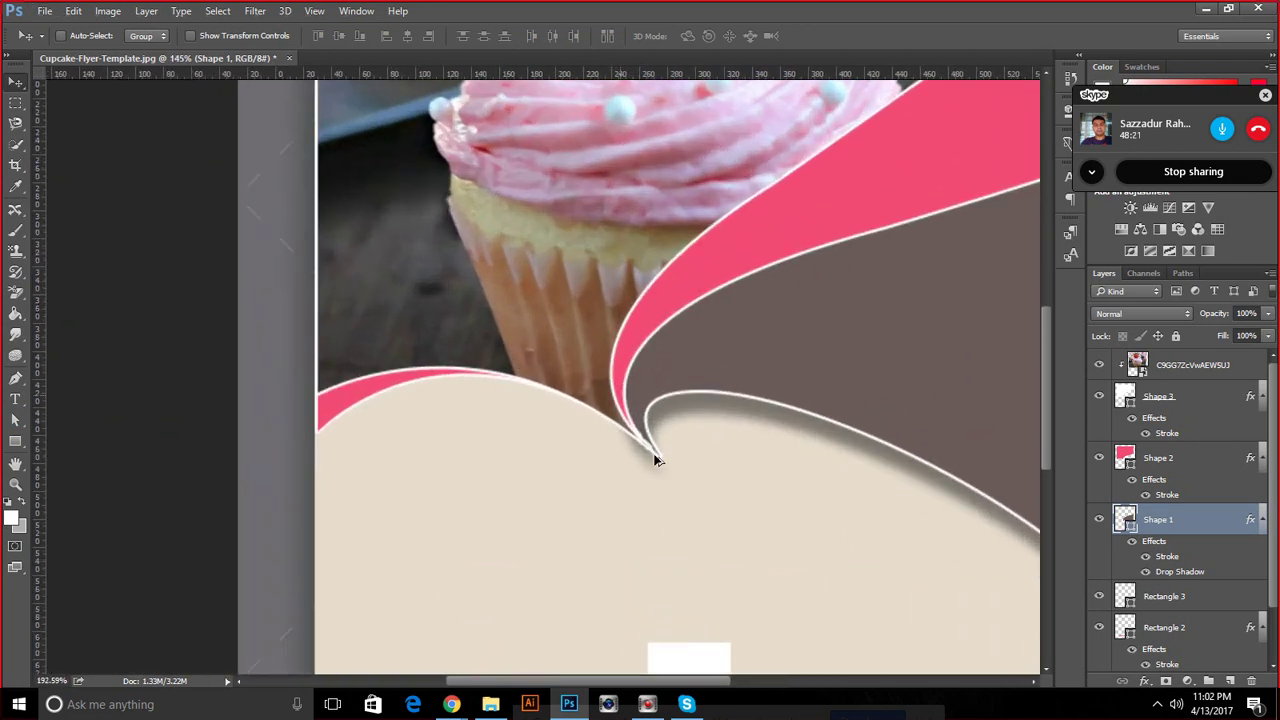
scroll(655, 459, "up", 1)
left_click(15, 378)
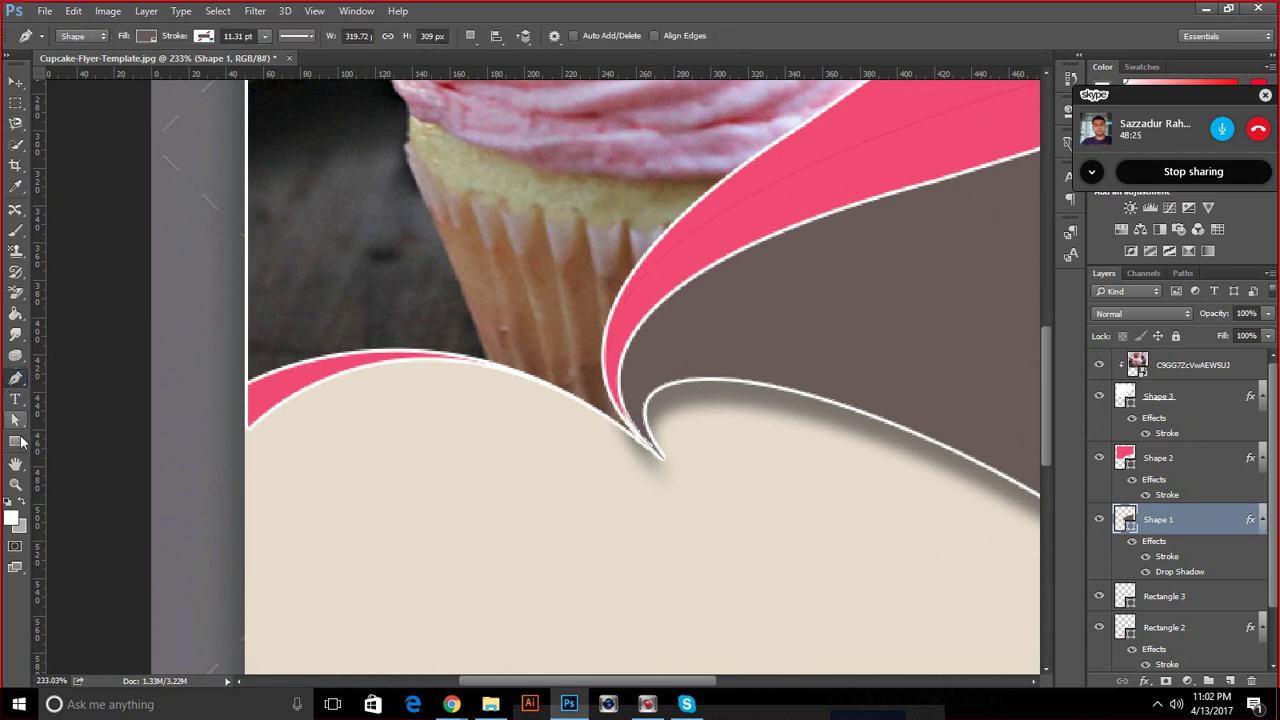
left_click(15, 420)
left_click(660, 455)
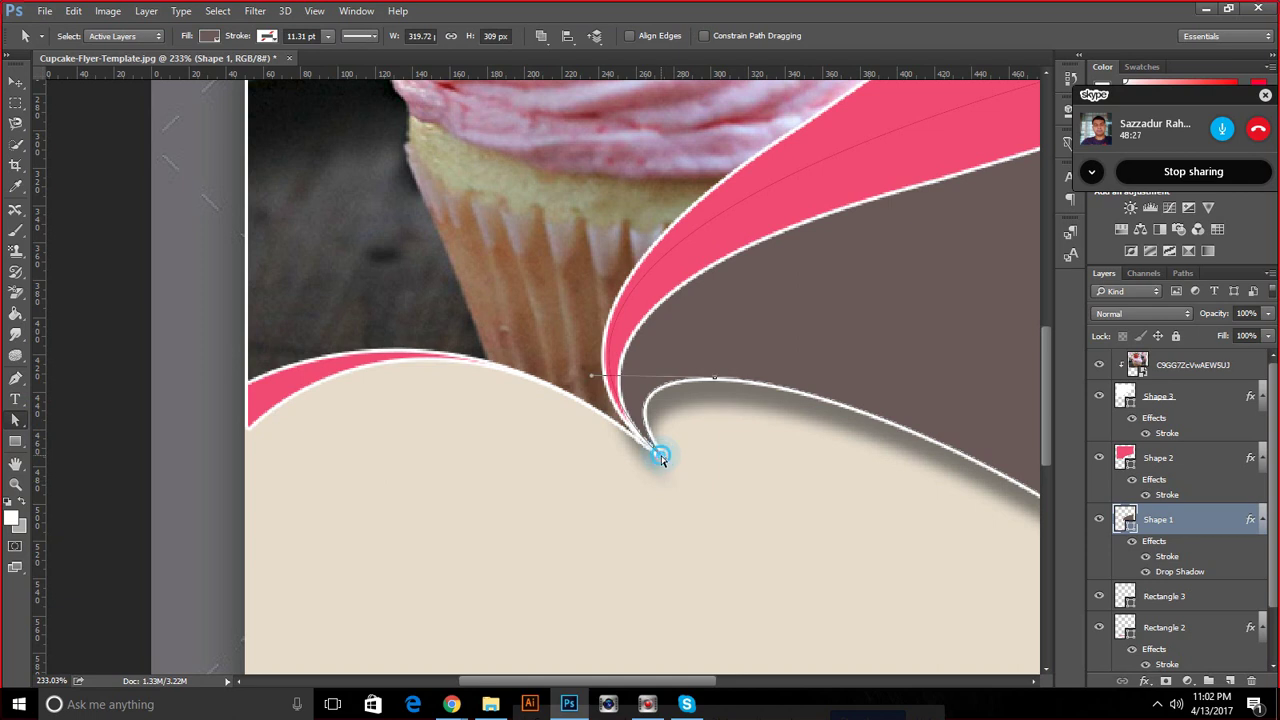
left_click(659, 455)
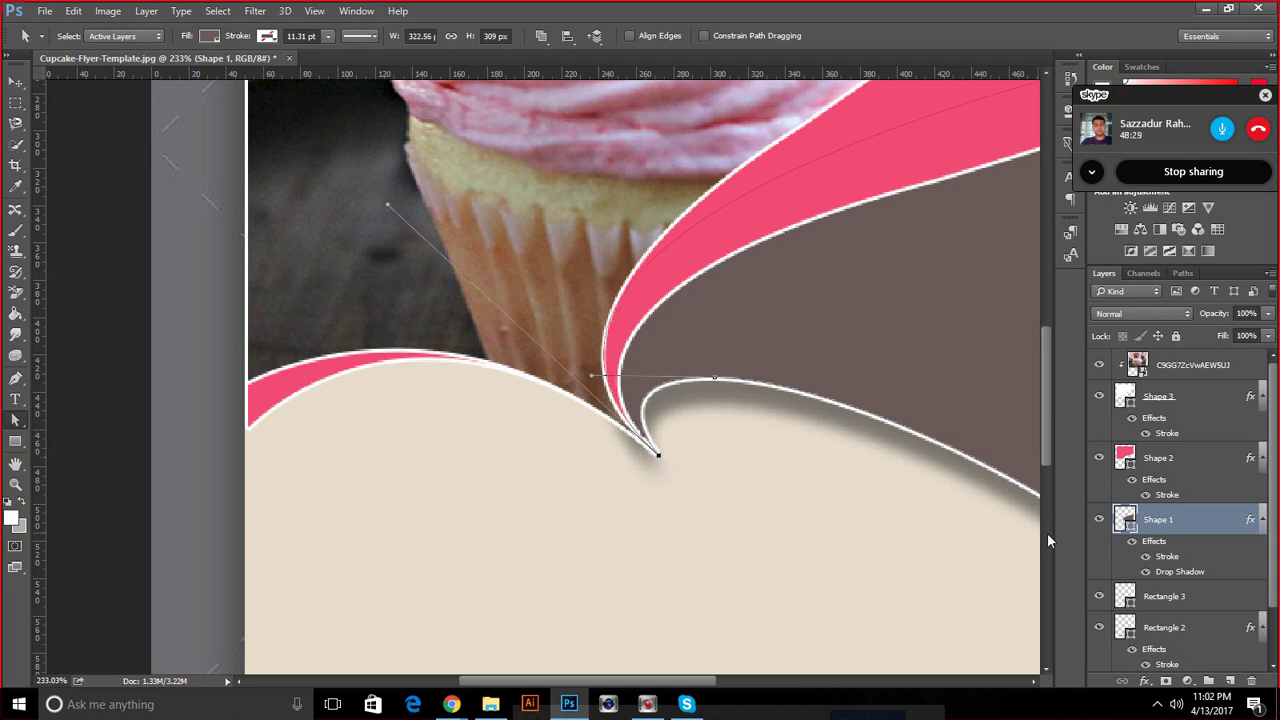
Drag the pink Shape 2 notch anchor up and left to reshape its tip
left_click(1150, 458)
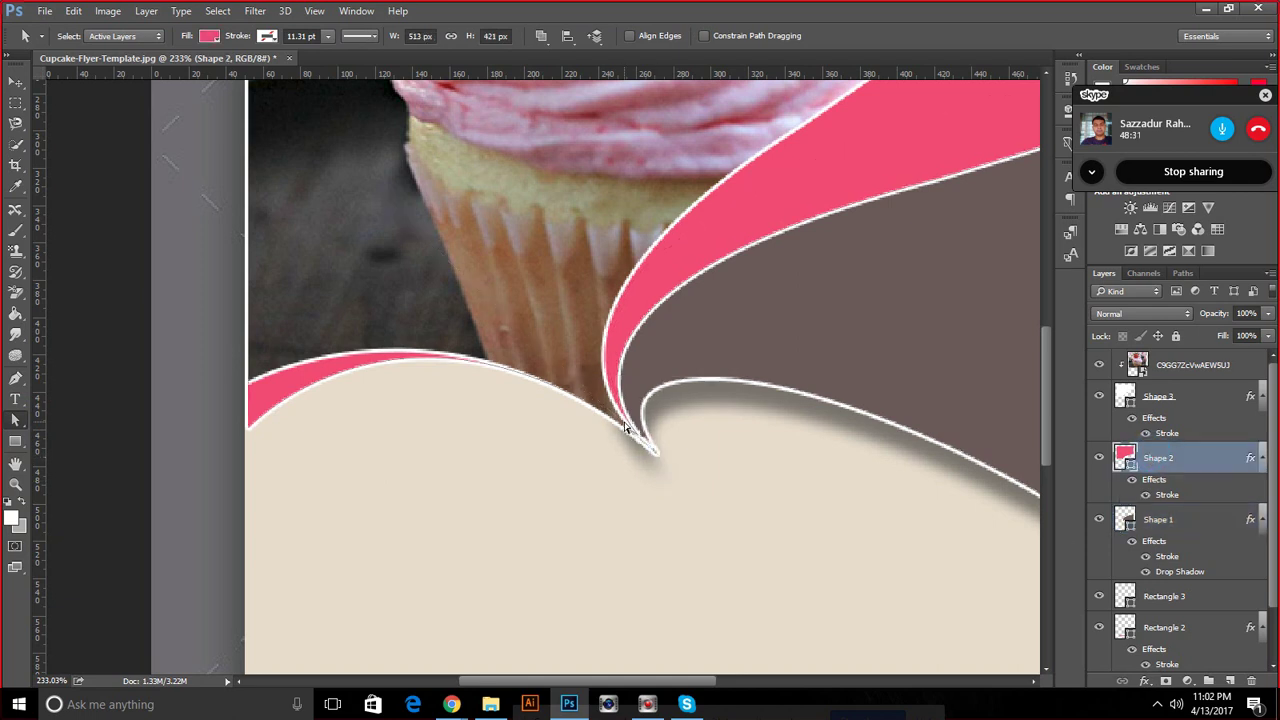
left_click(648, 451)
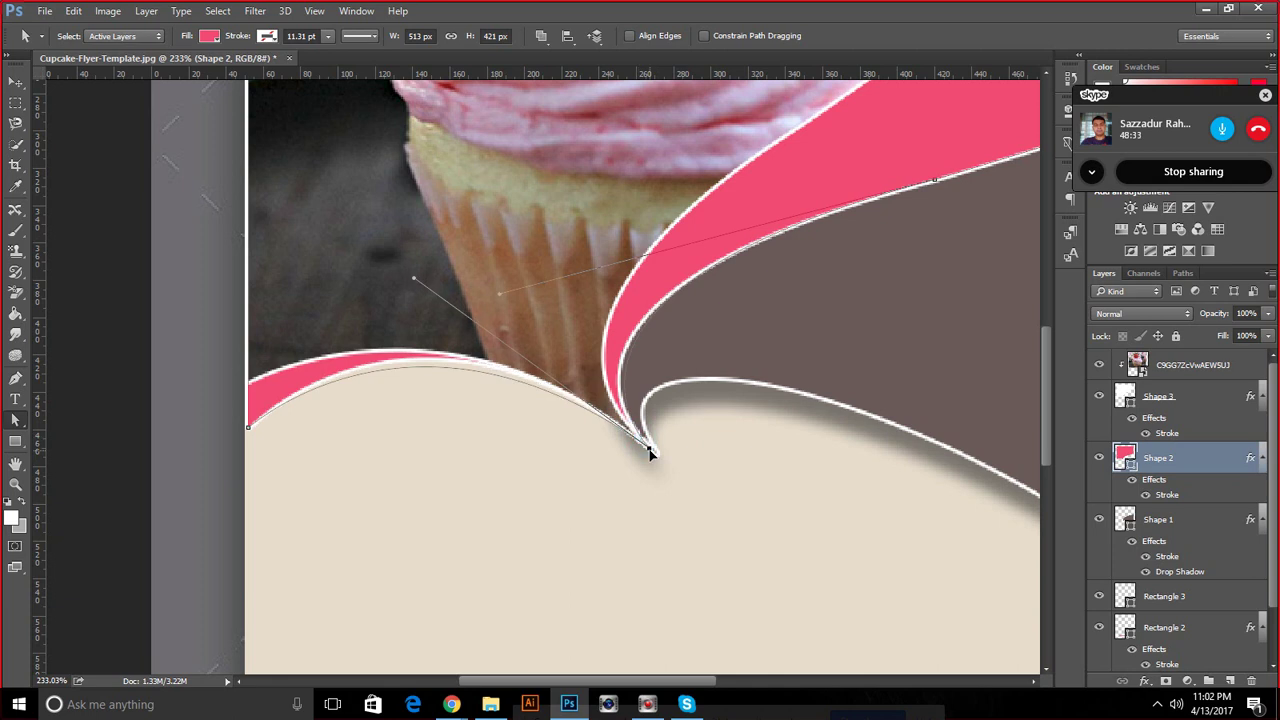
left_click_drag(648, 449, 650, 452)
left_click(752, 444)
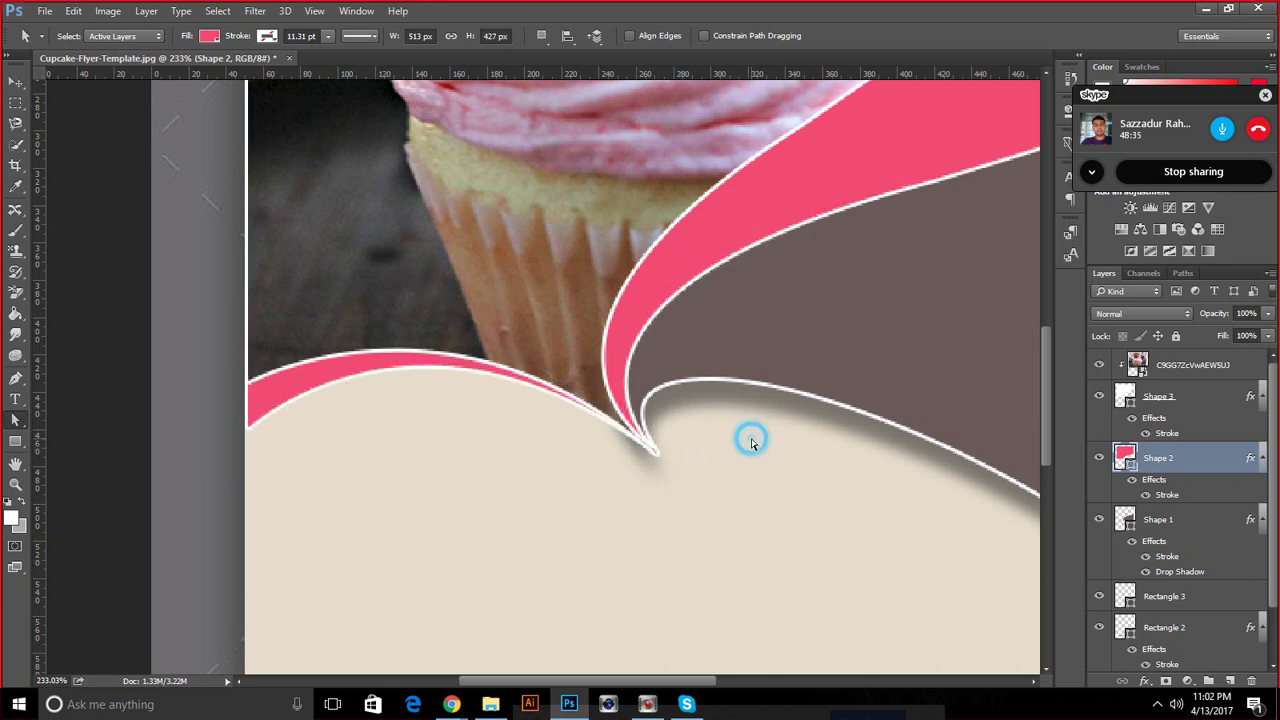
left_click(647, 446)
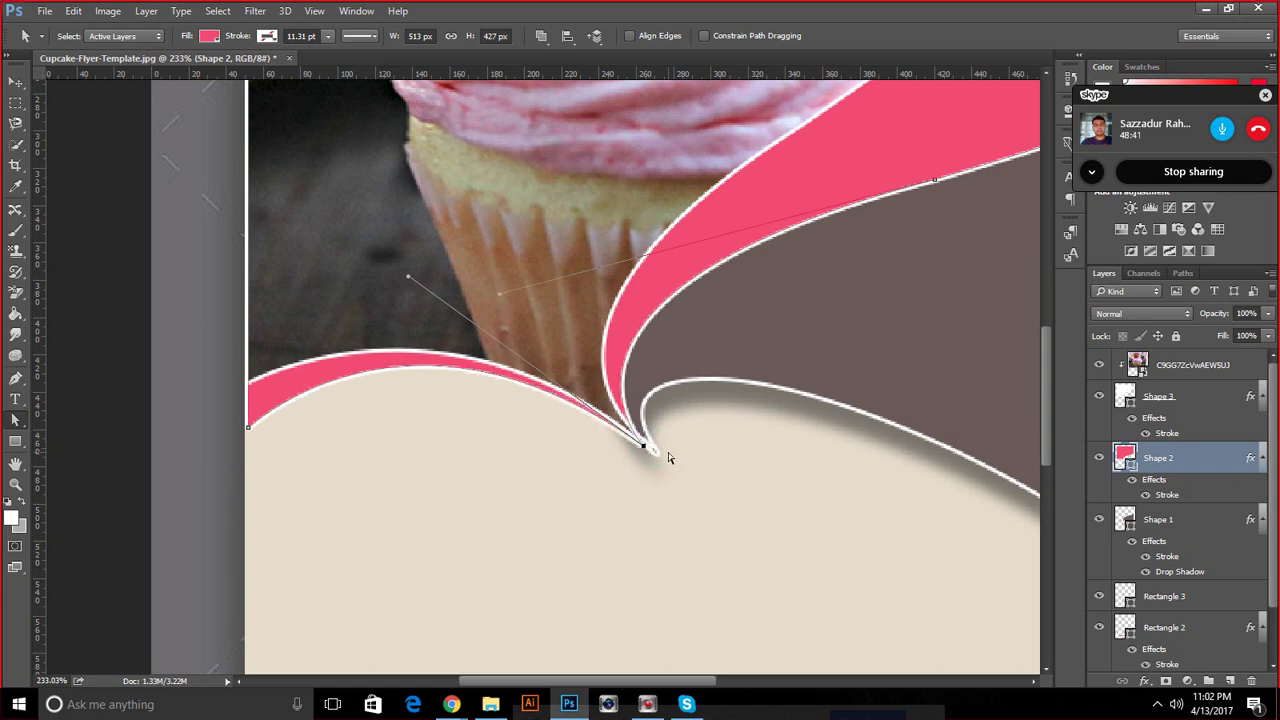
scroll(669, 457, "up", 3)
scroll(643, 457, "up", 2)
left_click_drag(608, 447, 587, 418)
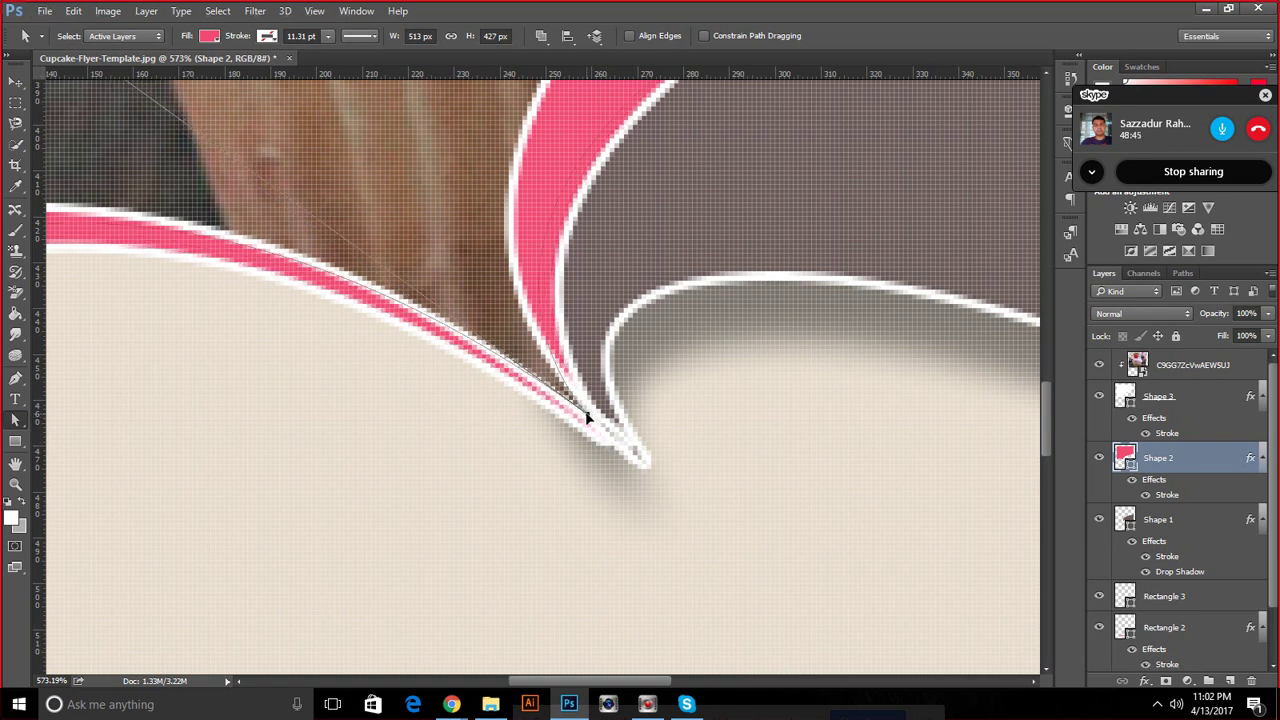
Move the brown Shape 1 tip anchor so it meets the pink tip
left_click(712, 443)
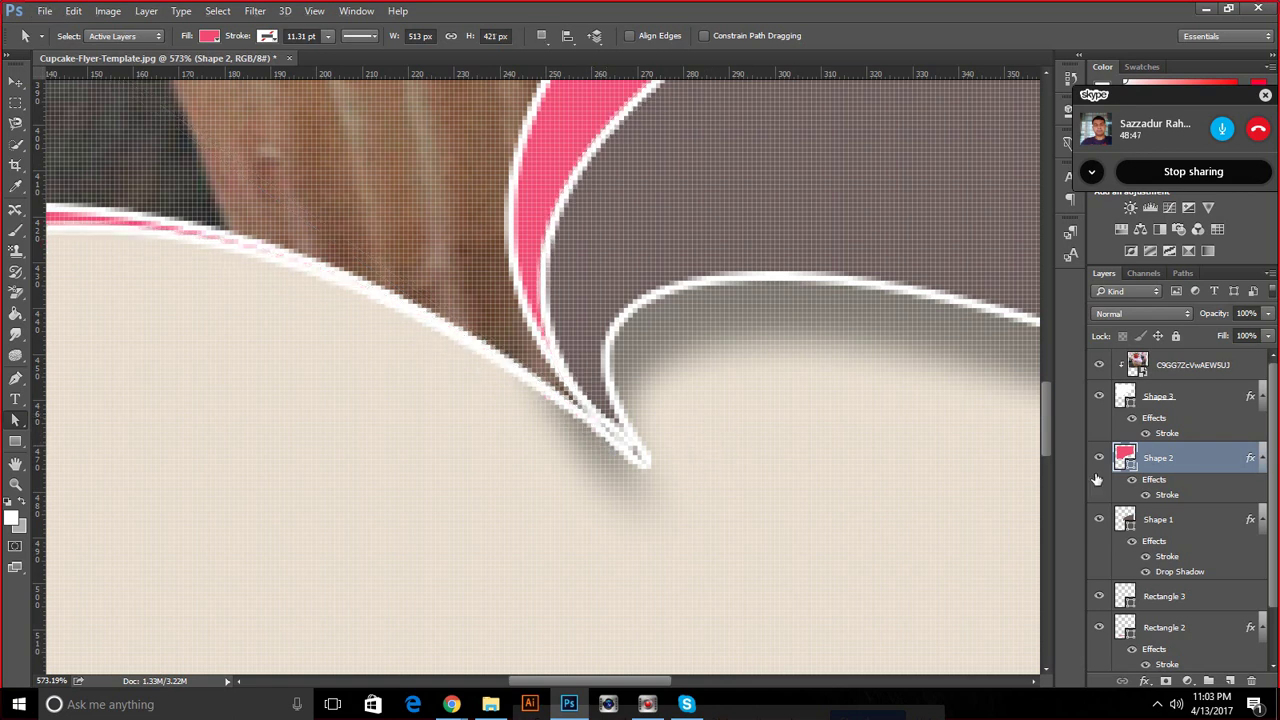
left_click(1136, 527)
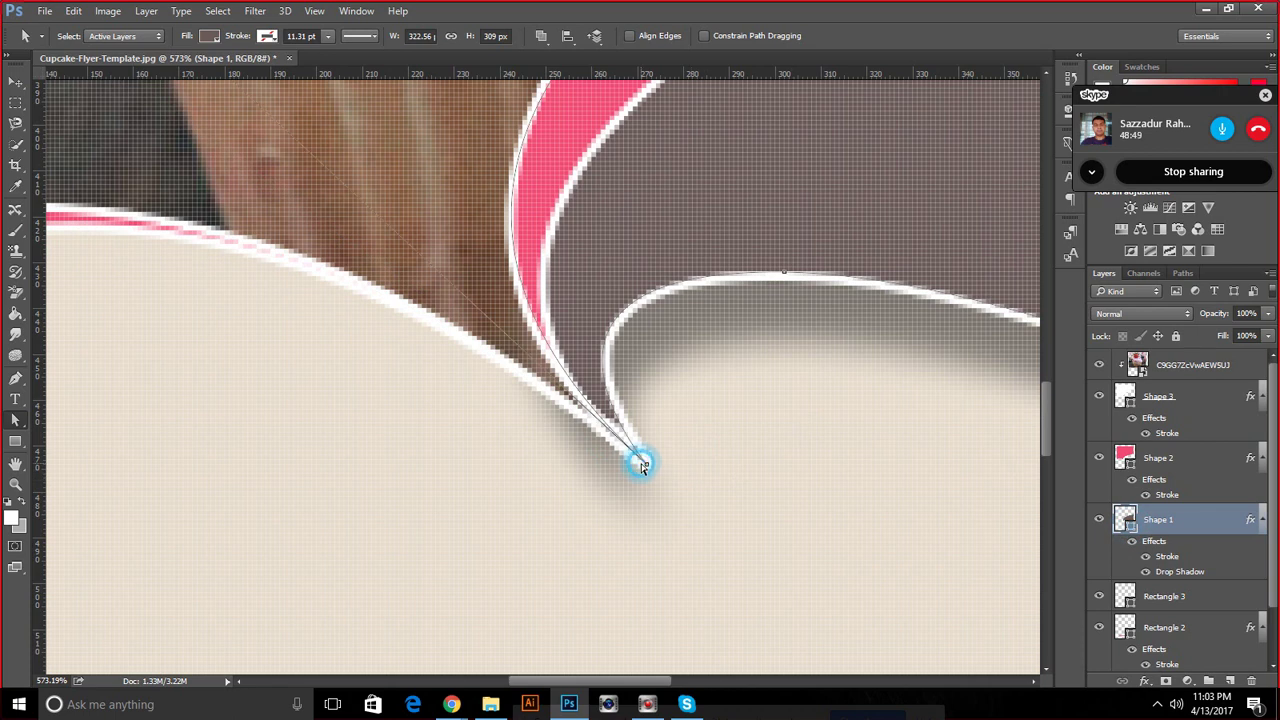
left_click_drag(647, 468, 617, 447)
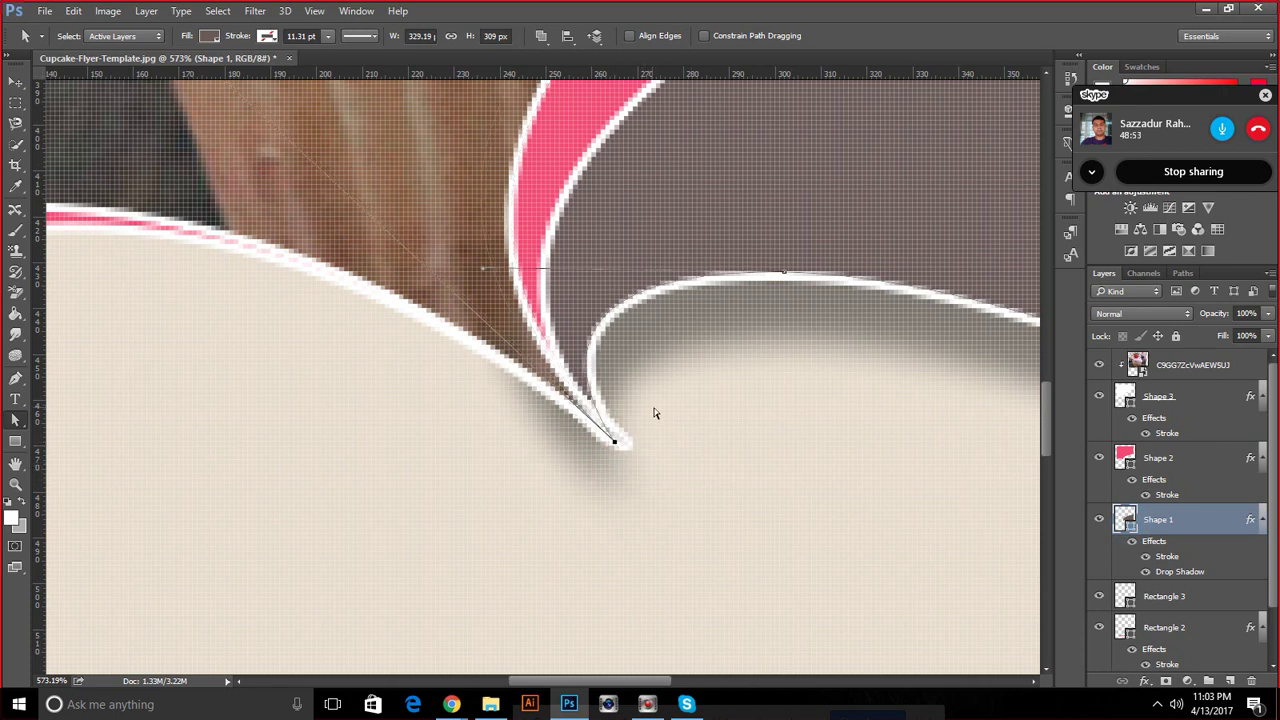
left_click_drag(617, 442, 632, 462)
scroll(646, 343, "down", 2)
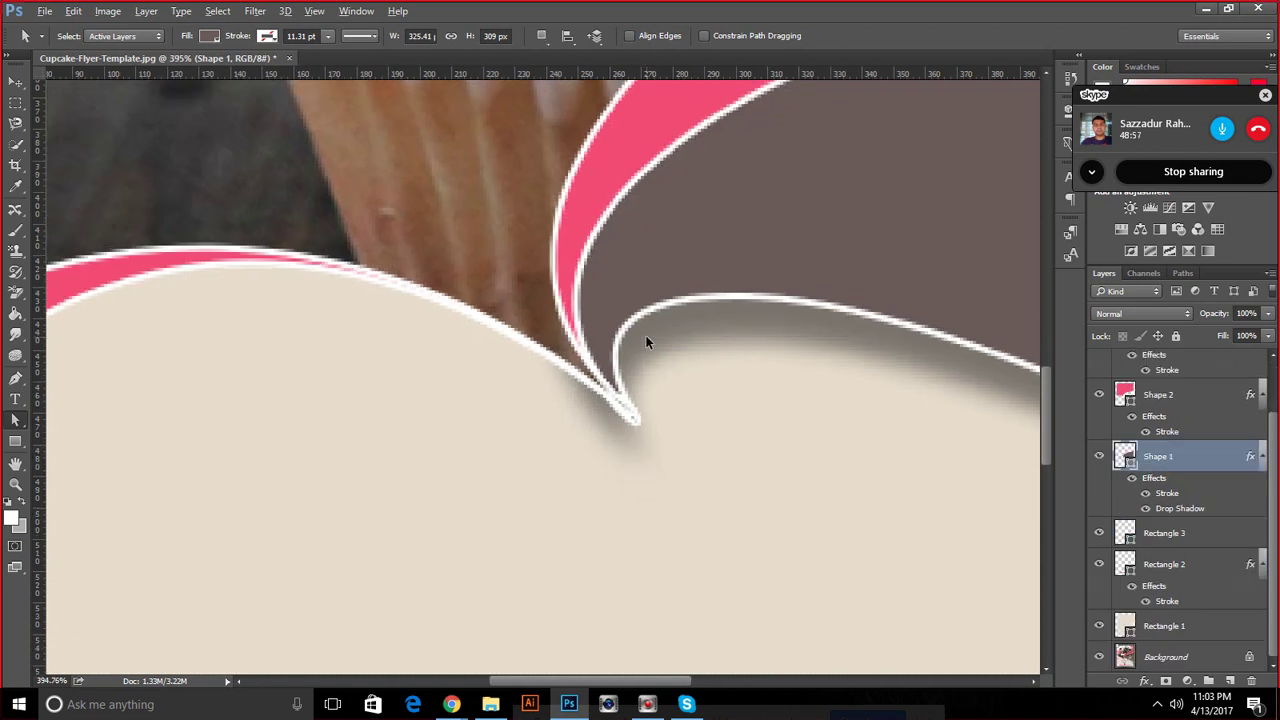
scroll(646, 343, "down", 2)
scroll(646, 343, "down", 1)
scroll(646, 340, "down", 1)
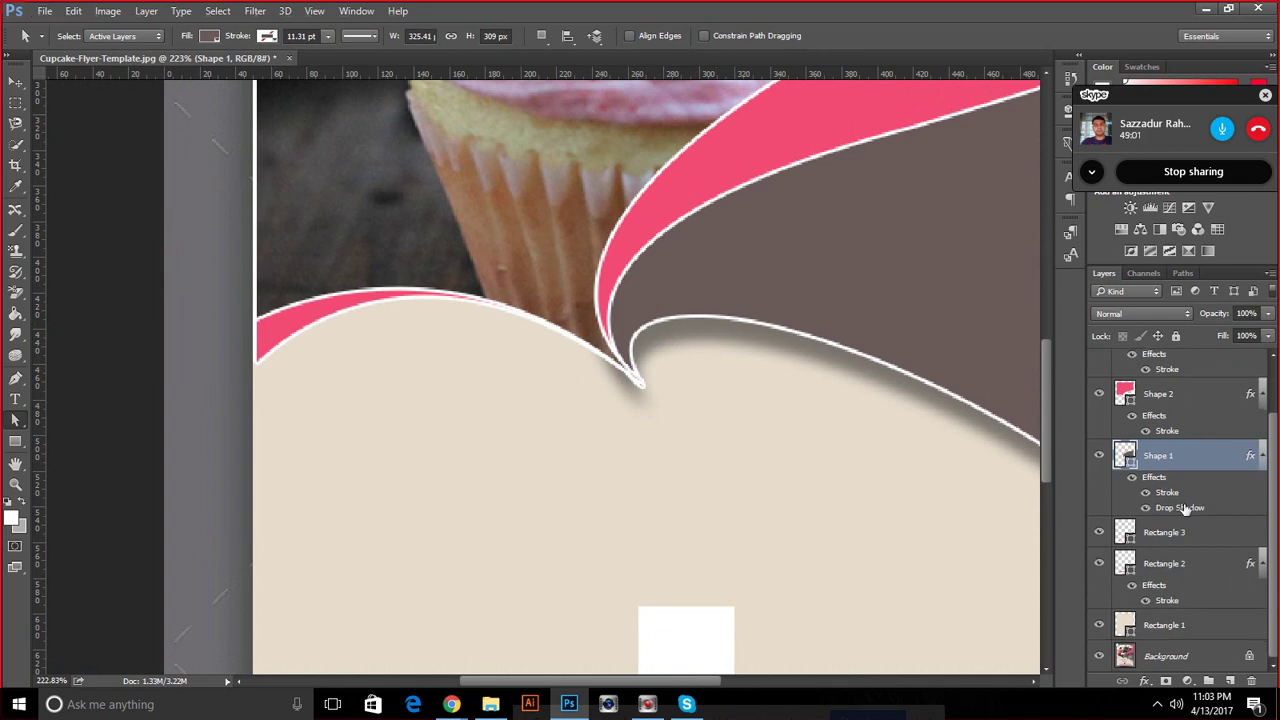
Copy the drop shadow effect onto Shape 2 and Shape 3
left_click_drag(1185, 508, 1170, 410)
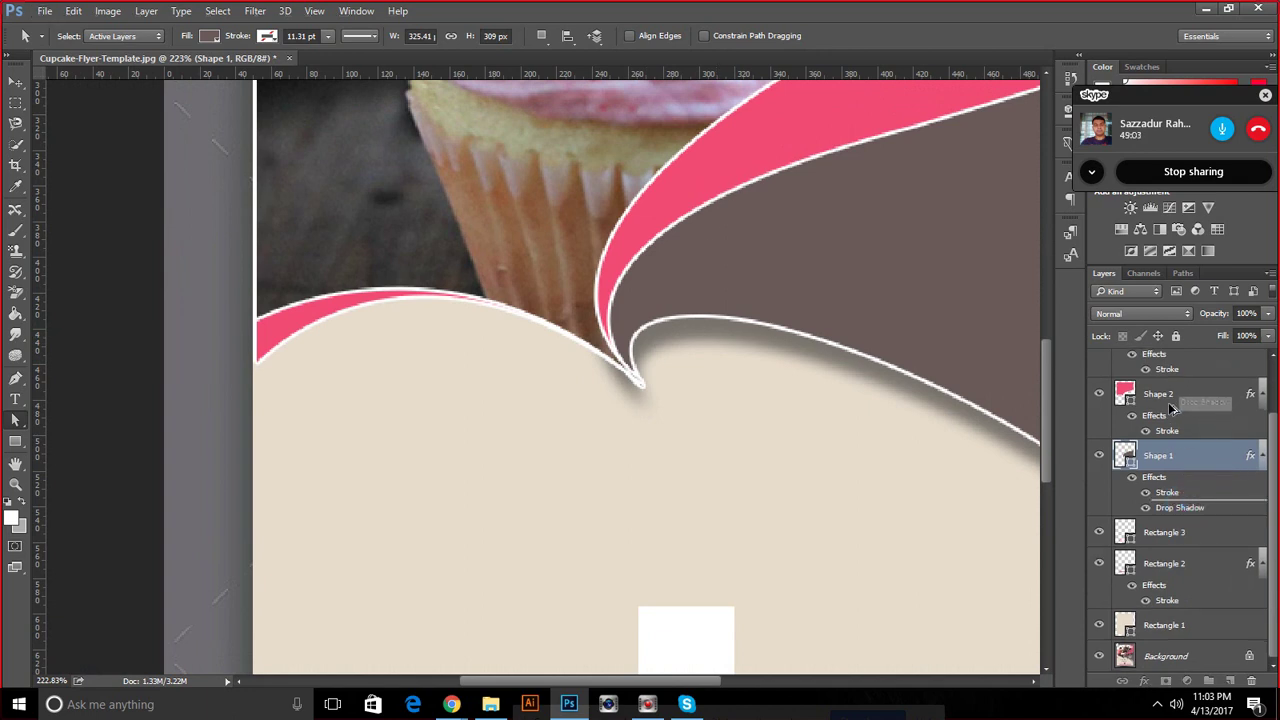
scroll(1176, 452, "up", 2)
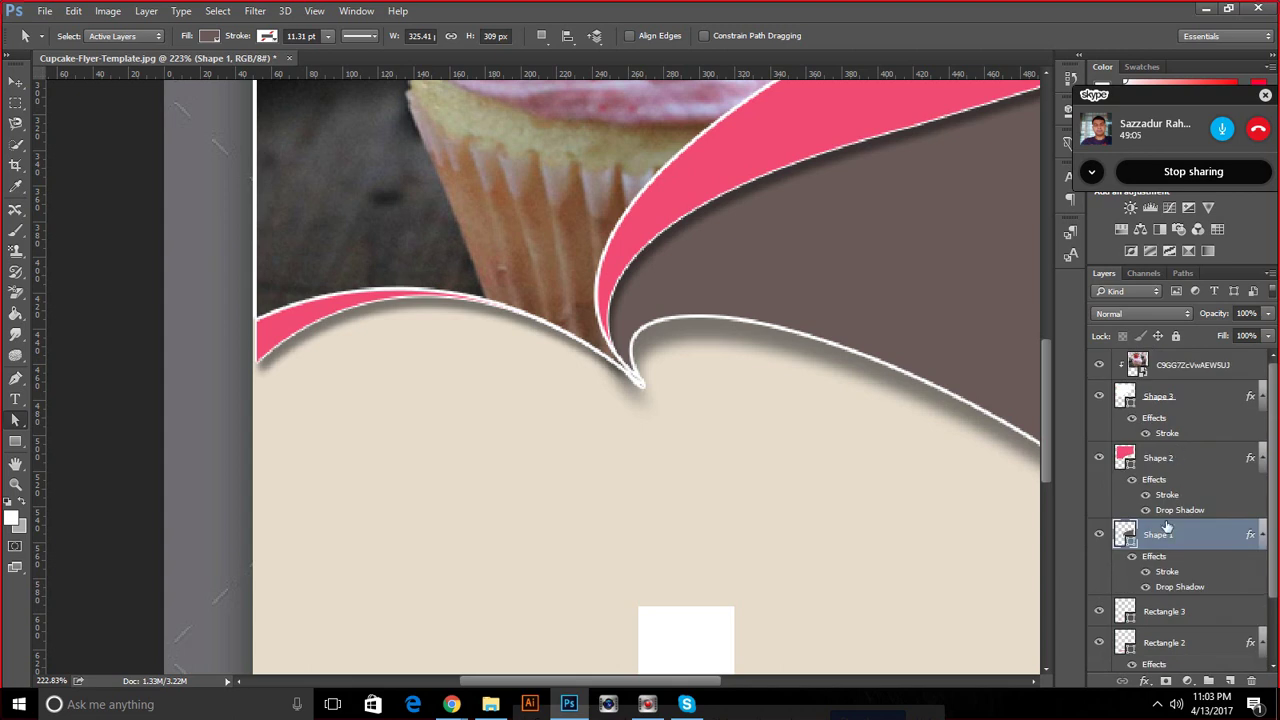
left_click_drag(1148, 480, 1156, 416)
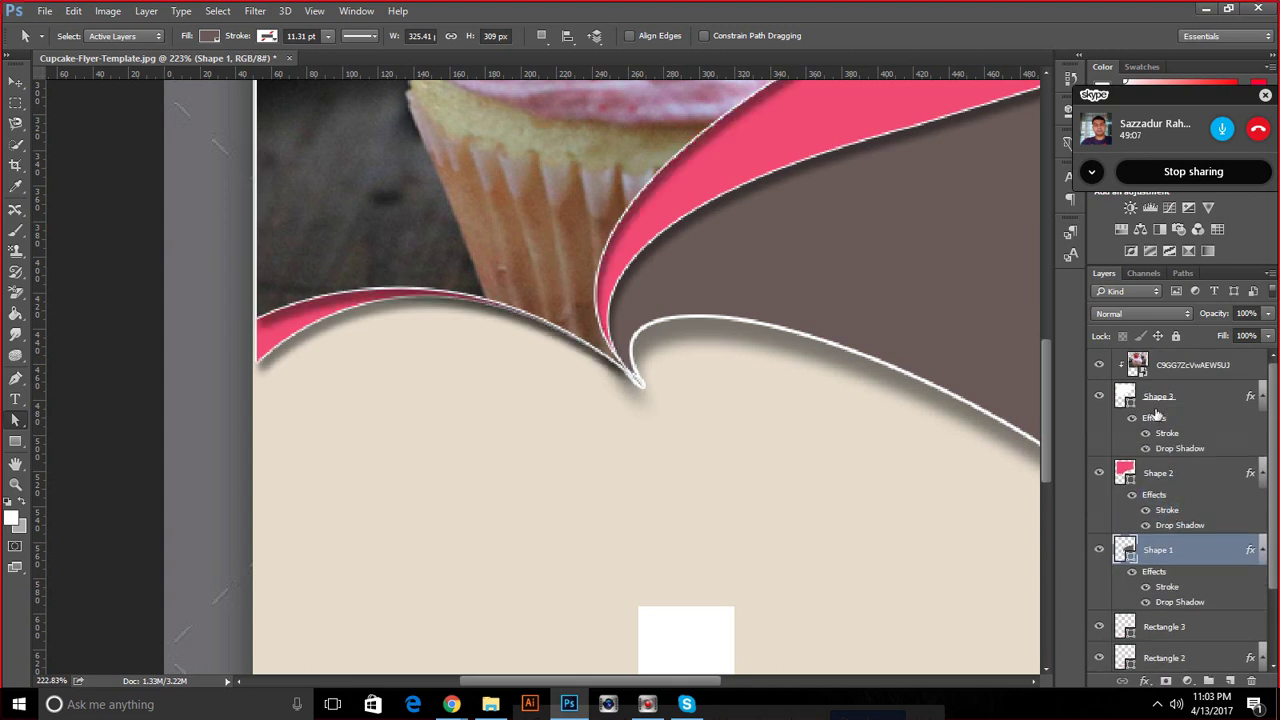
scroll(578, 373, "down", 3)
scroll(578, 373, "down", 2)
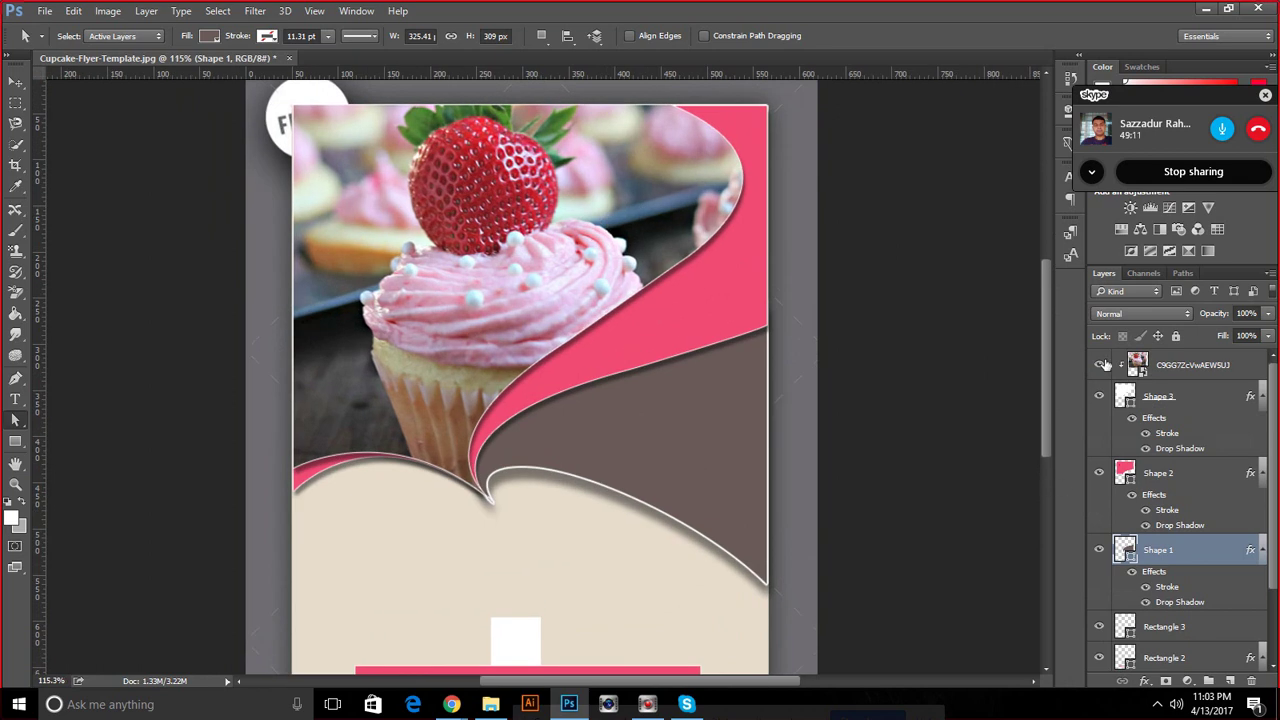
scroll(1105, 480, "down", 3)
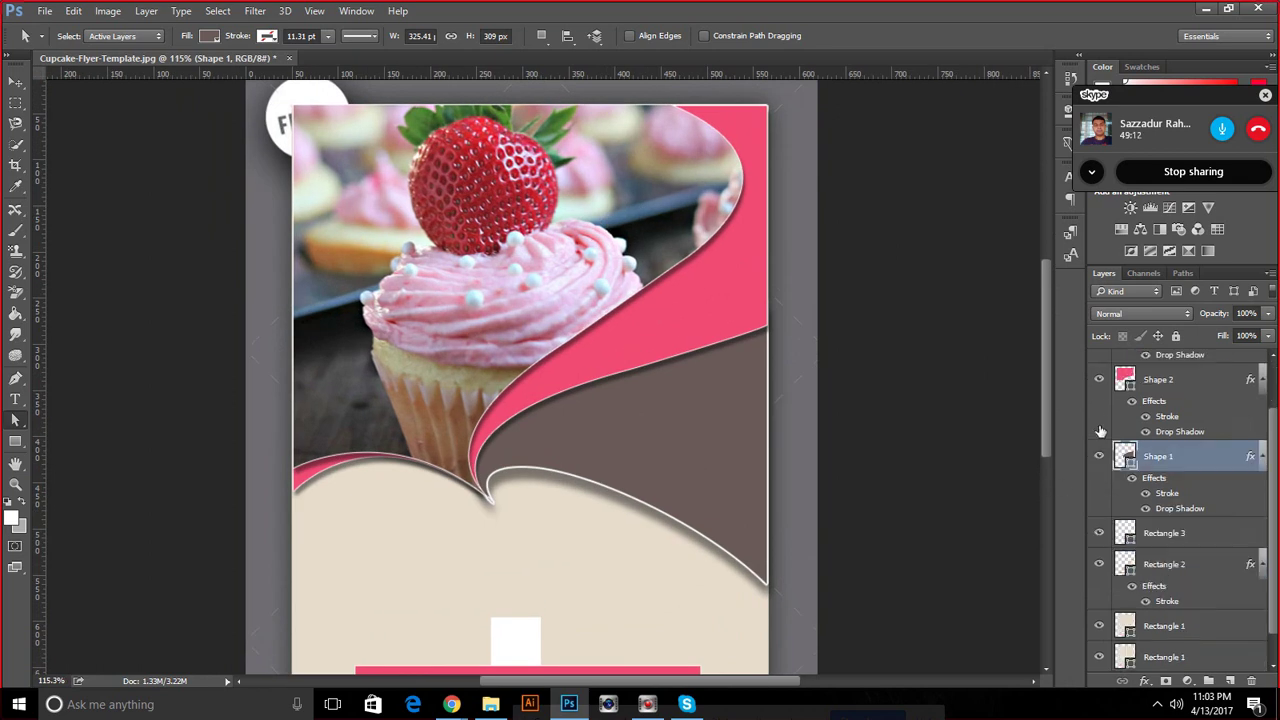
Group all layers down to Rectangle 1 into Group 1, toggle its visibility, and expand it
left_click(1127, 625)
scroll(1131, 480, "up", 3)
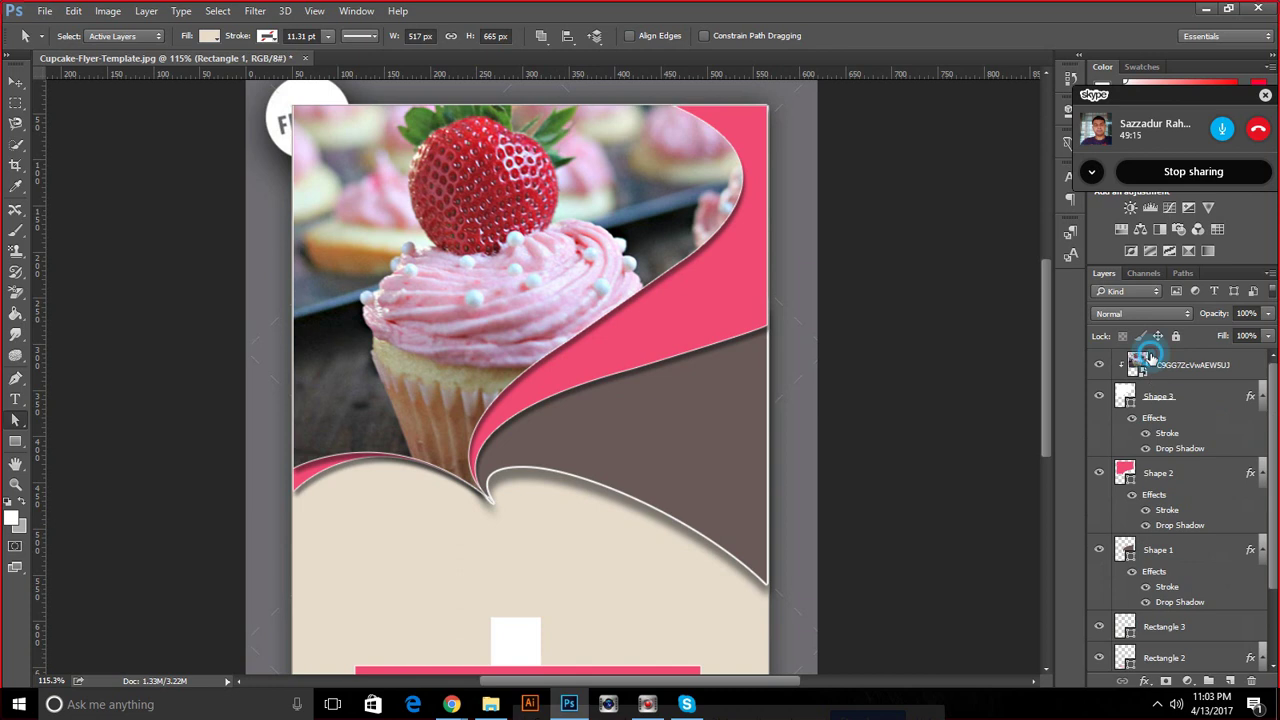
left_click(1131, 361, "shift")
key("ctrl+g")
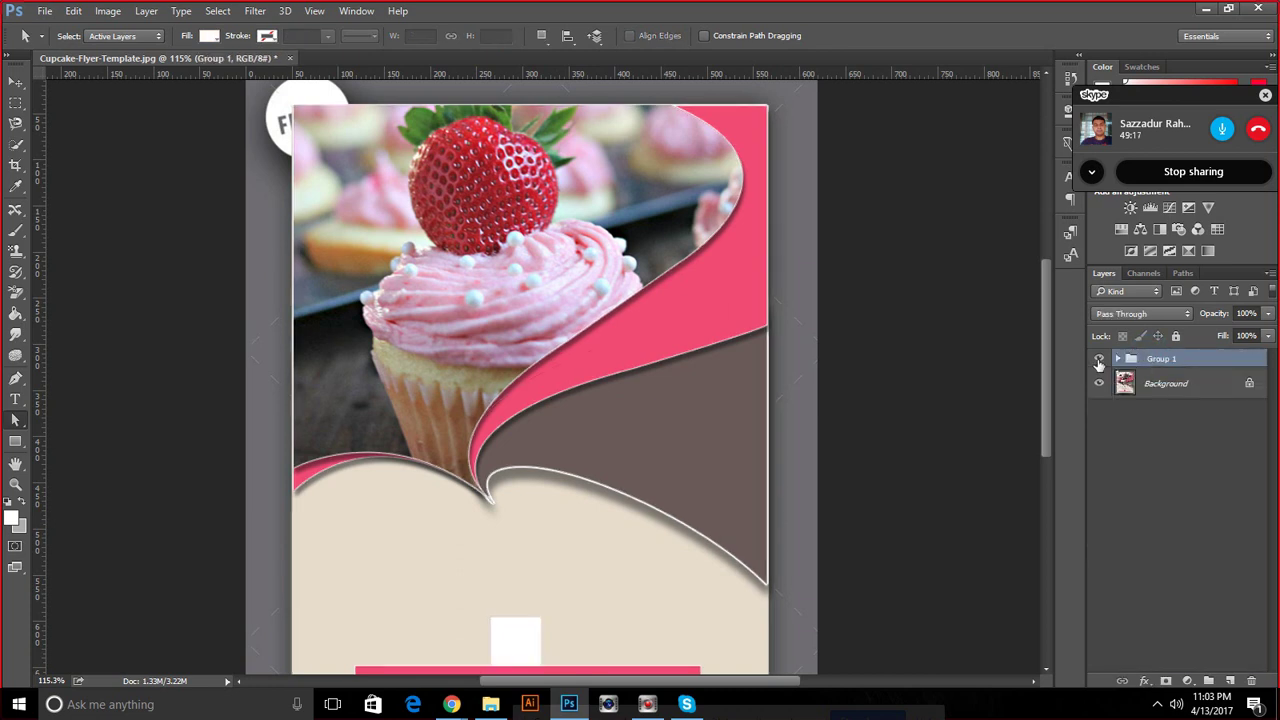
left_click(1099, 358)
left_click(1099, 358)
left_click(1099, 358)
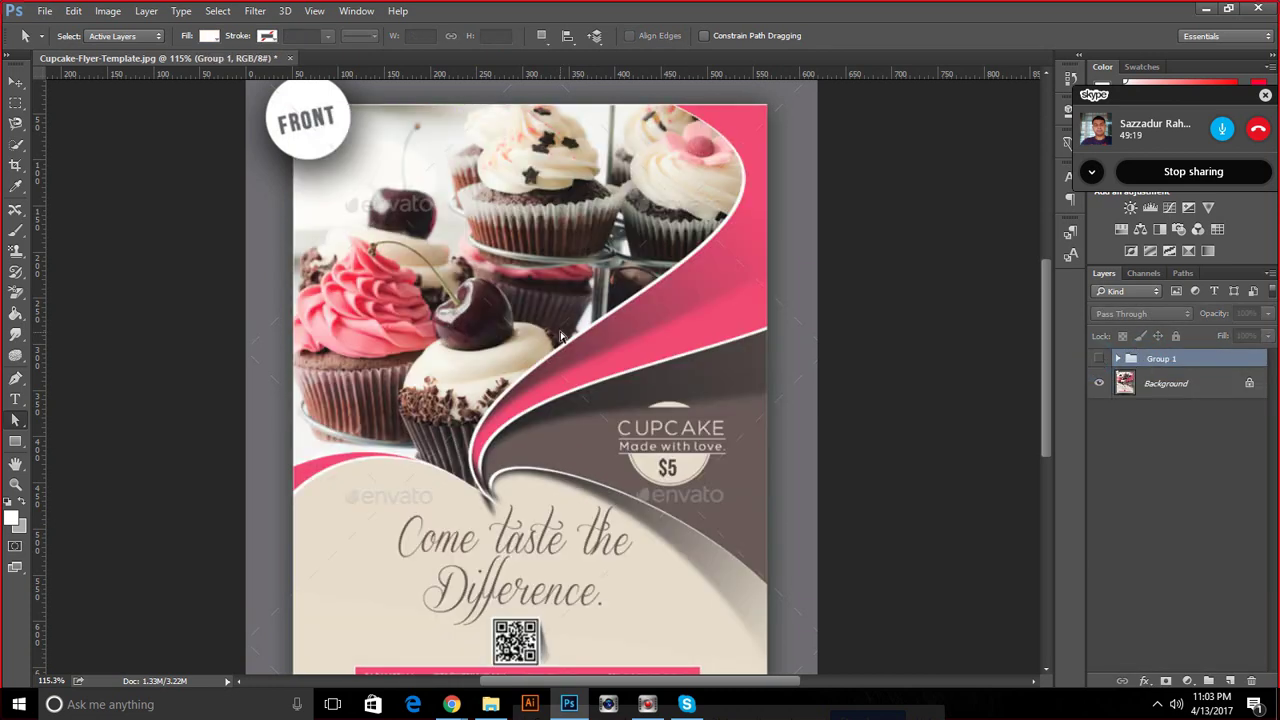
left_click(1117, 358)
left_click(1138, 500)
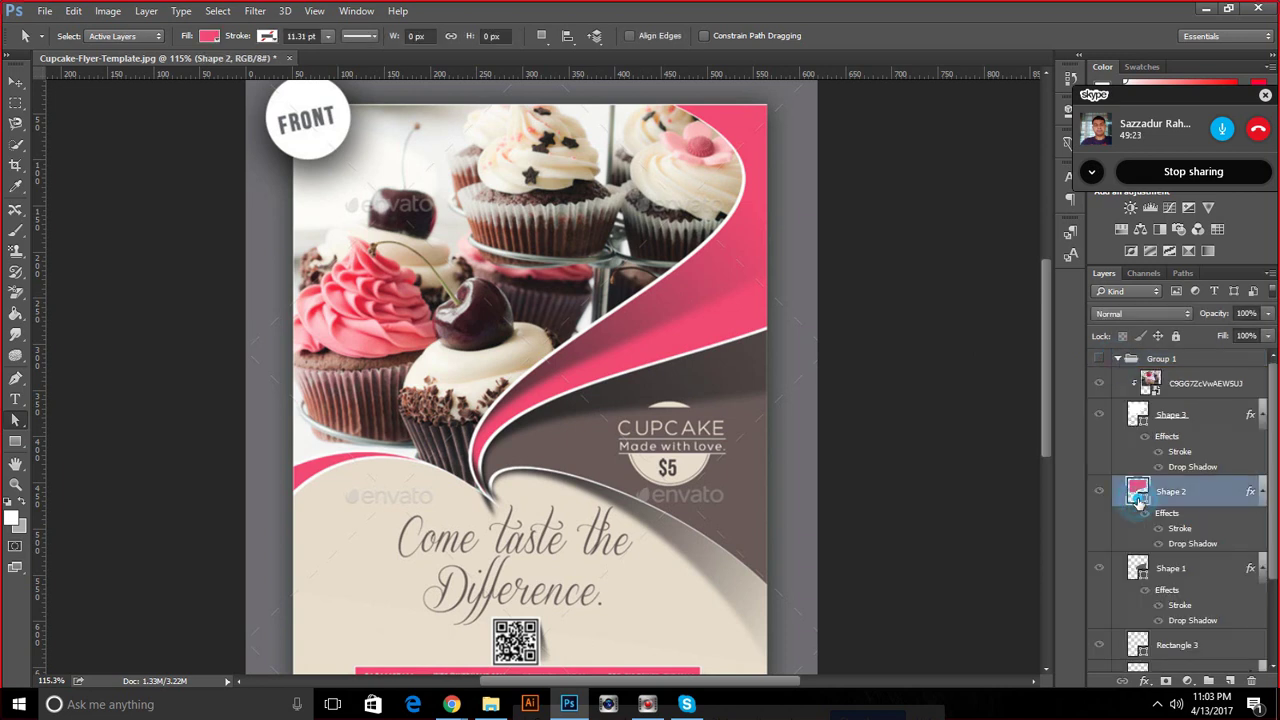
Preview Shape 2's drop shadow settings and discard the changes, with Group 1 shown again
double_click(1188, 544)
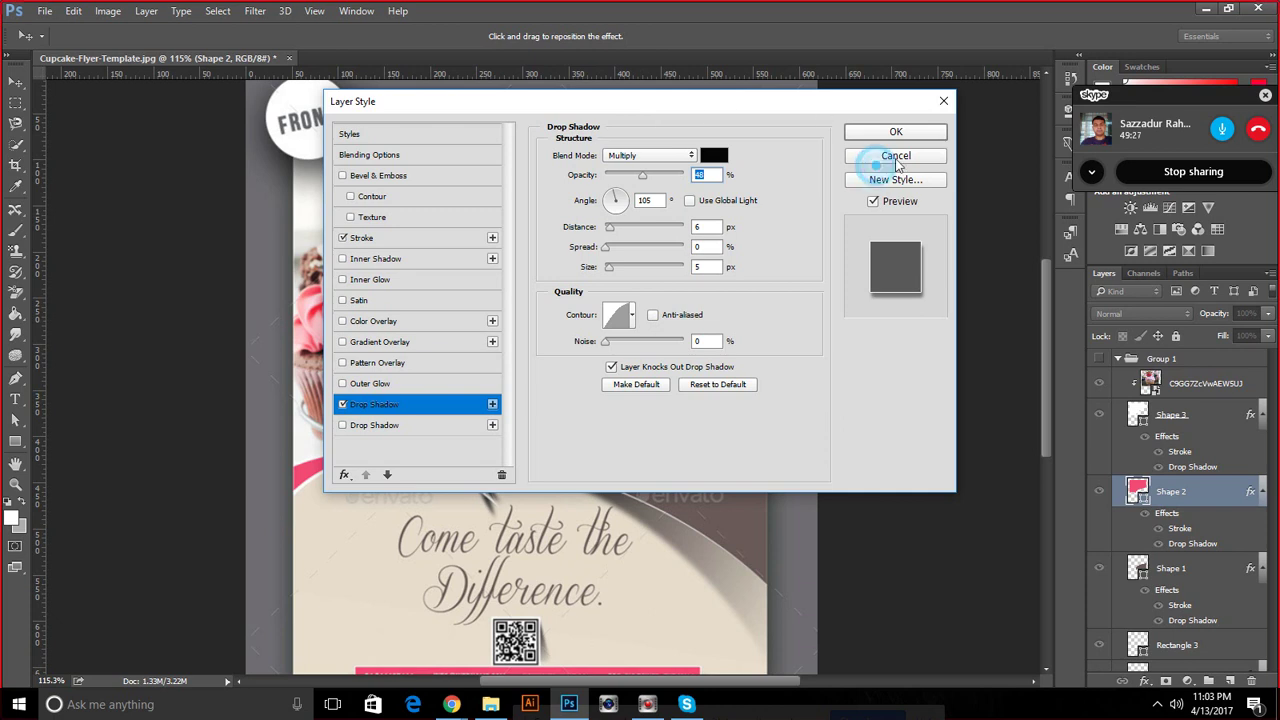
left_click(893, 157)
left_click(1102, 358)
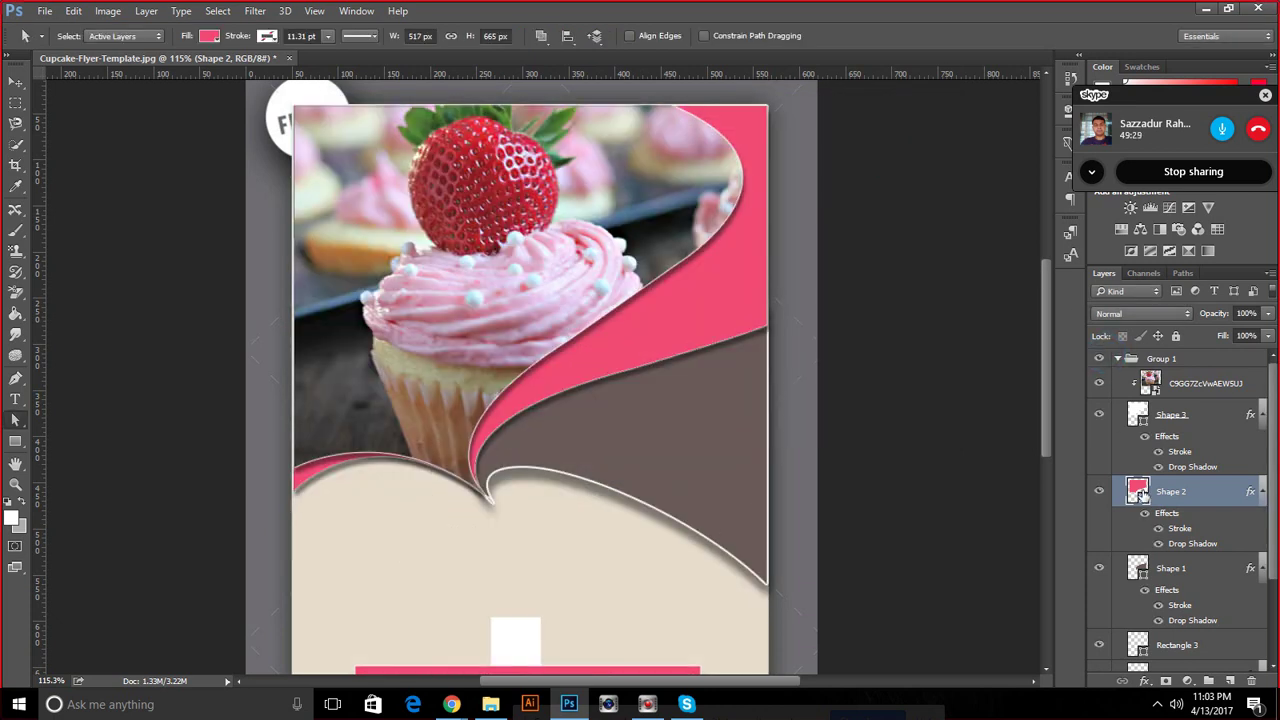
double_click(1176, 545)
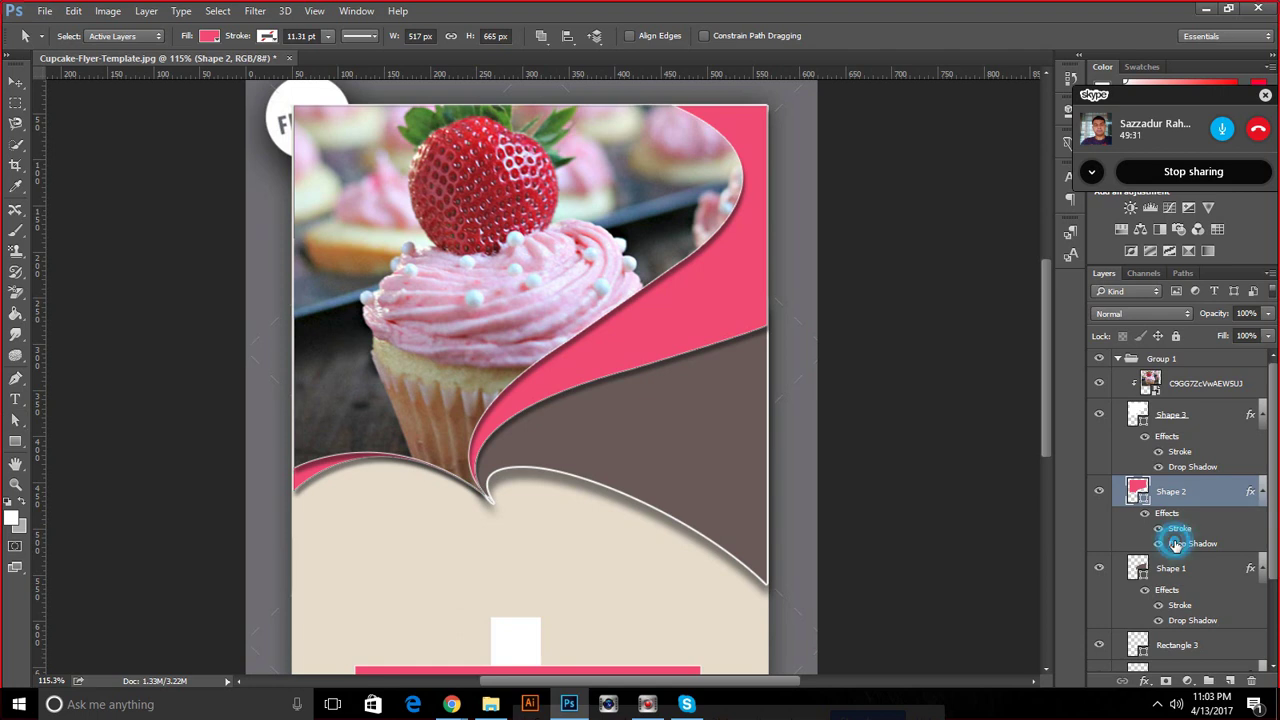
mouse_move(654, 94)
left_mouse_down()
mouse_move(292, 105)
mouse_move(246, 131)
left_mouse_up()
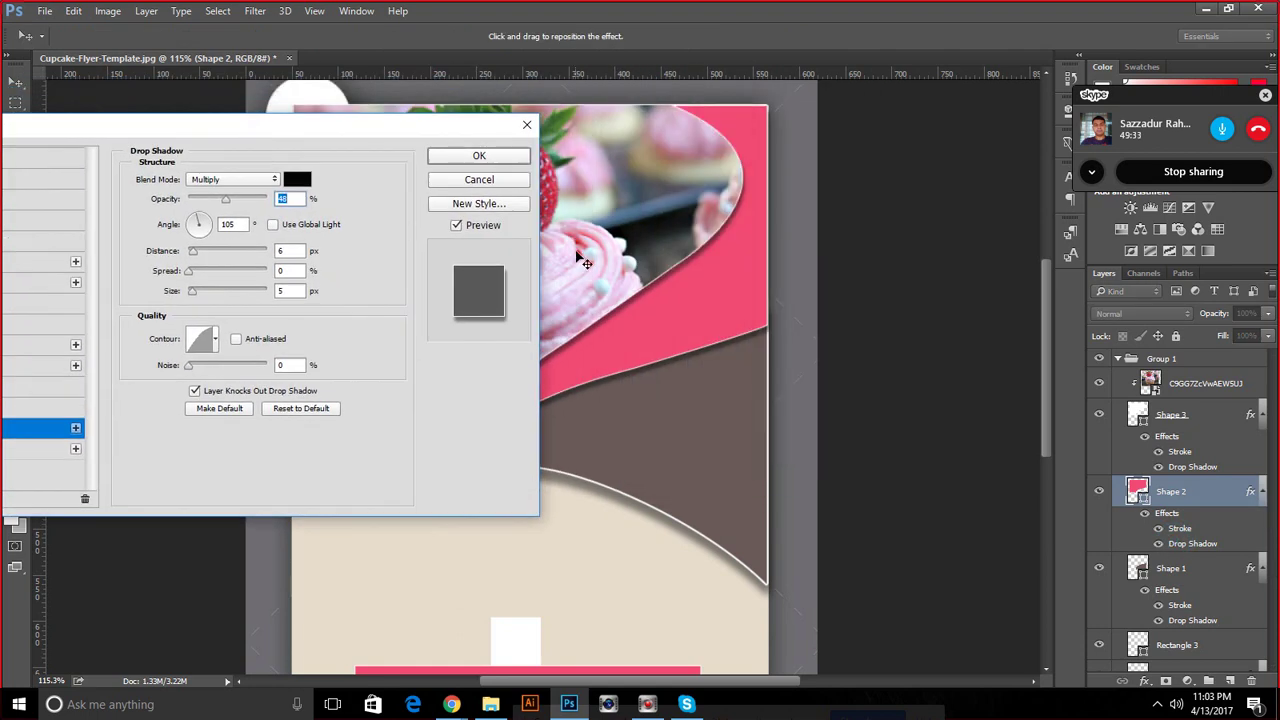
left_click_drag(748, 193, 758, 200)
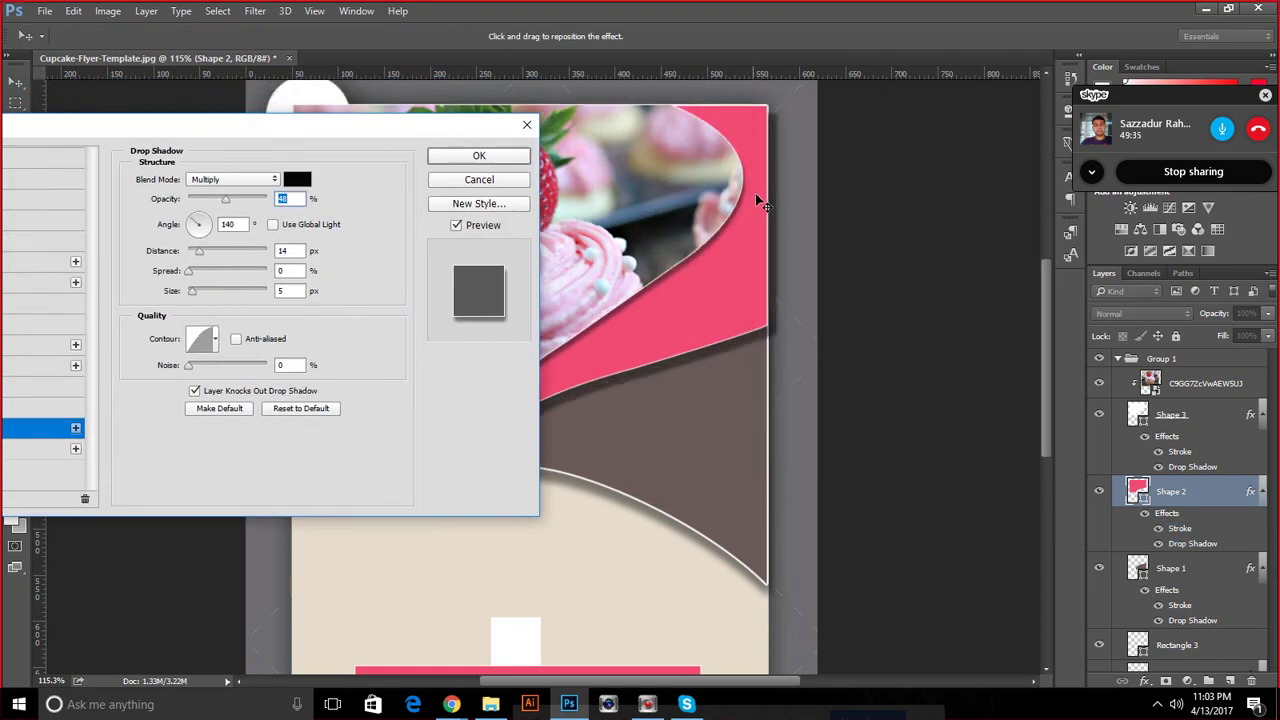
left_click(452, 178)
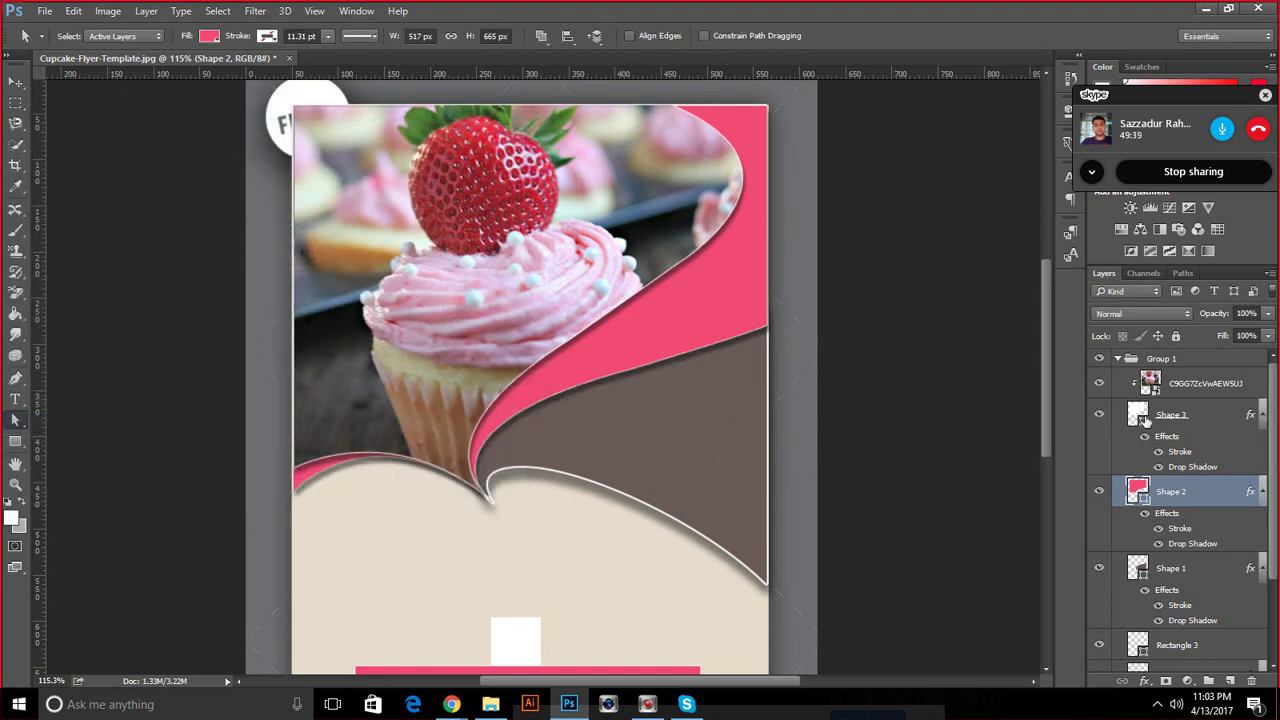
Set Shape 3's drop shadow to 35% opacity at a 116° angle
left_click(1145, 418)
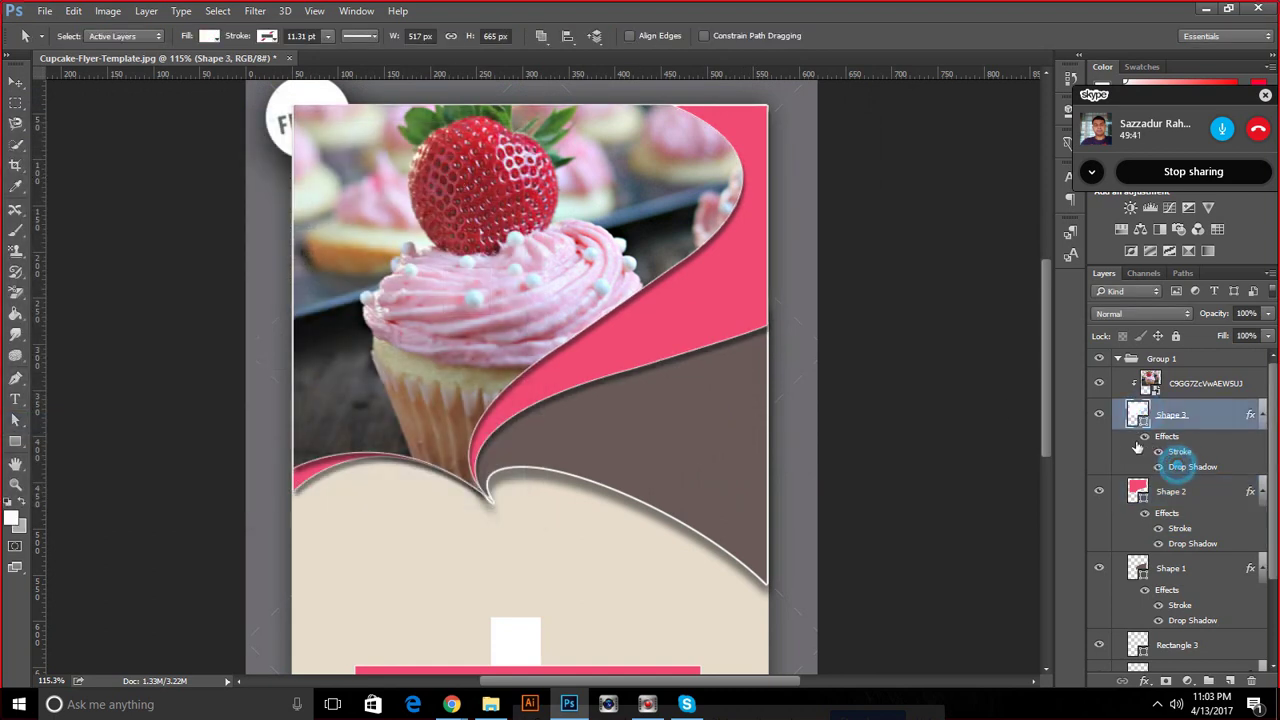
double_click(1178, 466)
left_click_drag(651, 91, 242, 152)
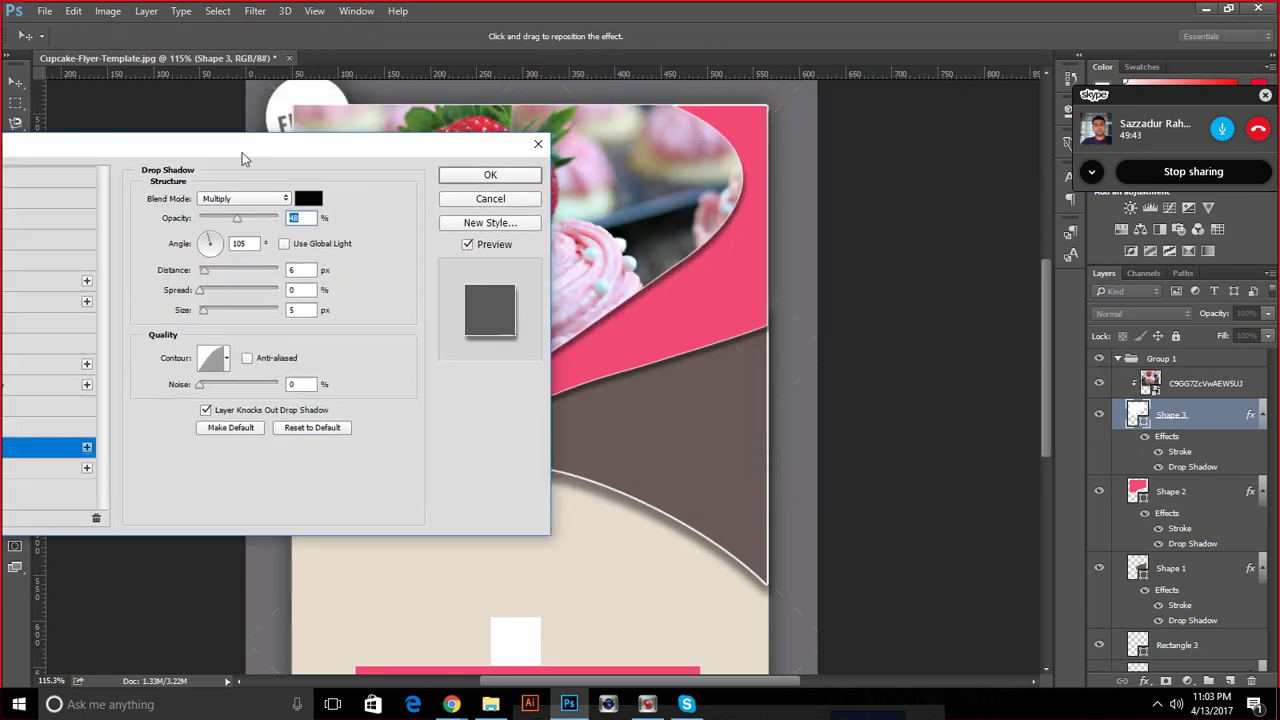
left_click_drag(242, 221, 231, 221)
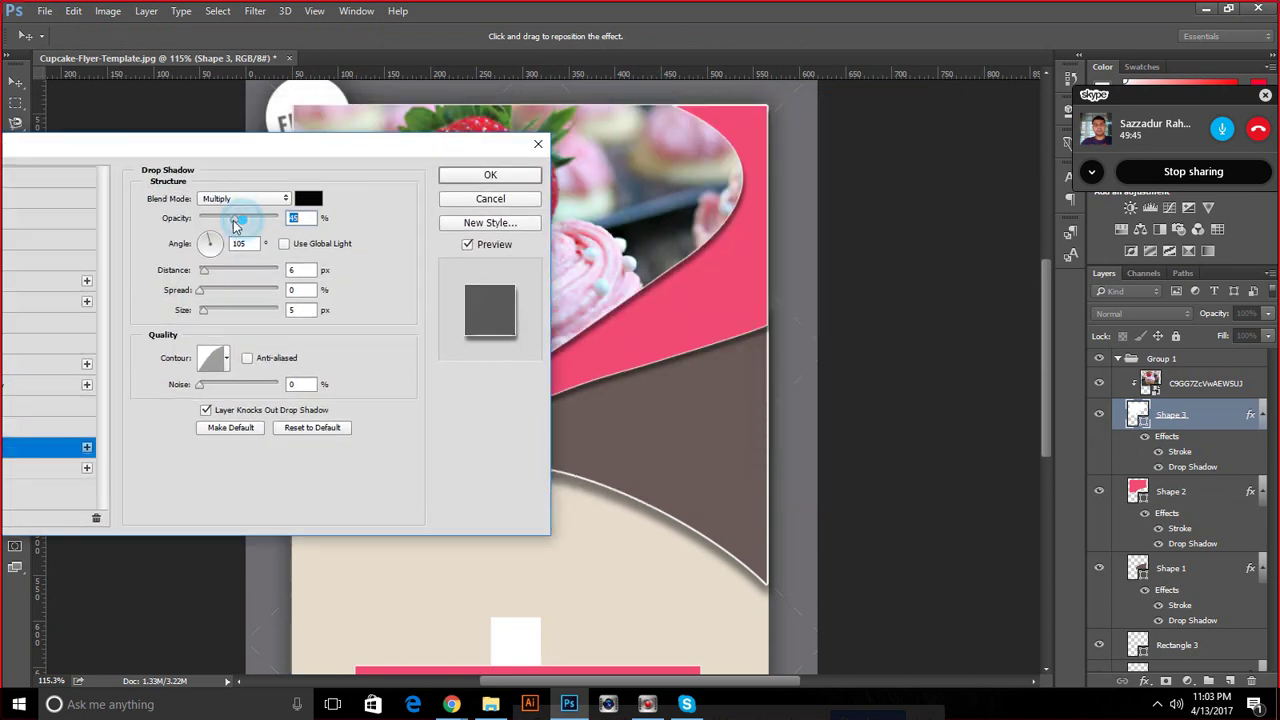
left_click_drag(671, 232, 668, 236)
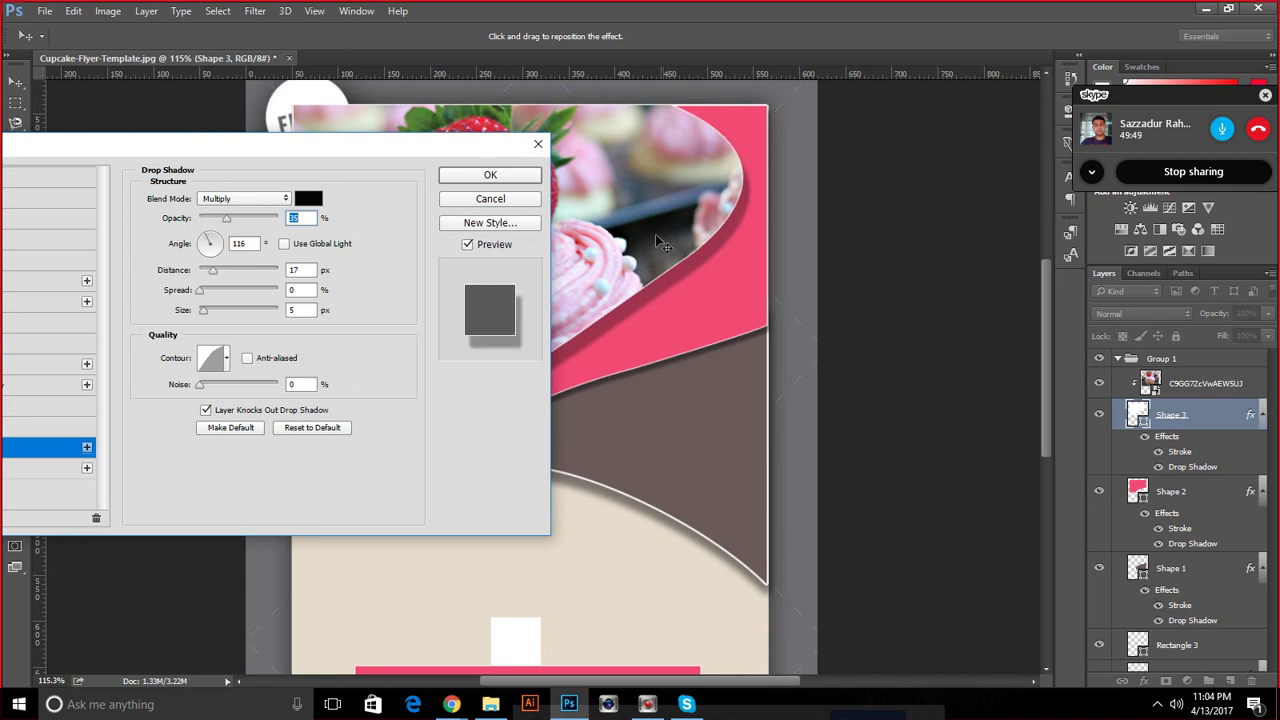
left_click(211, 356)
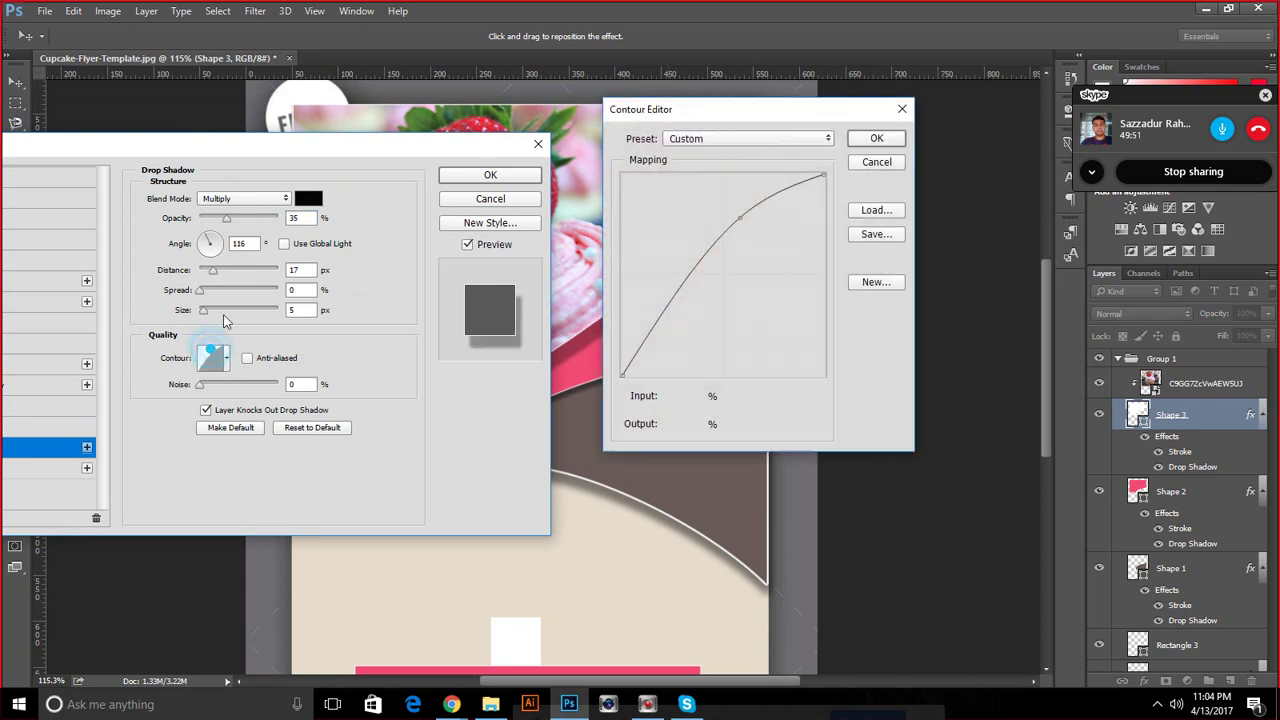
left_click(876, 162)
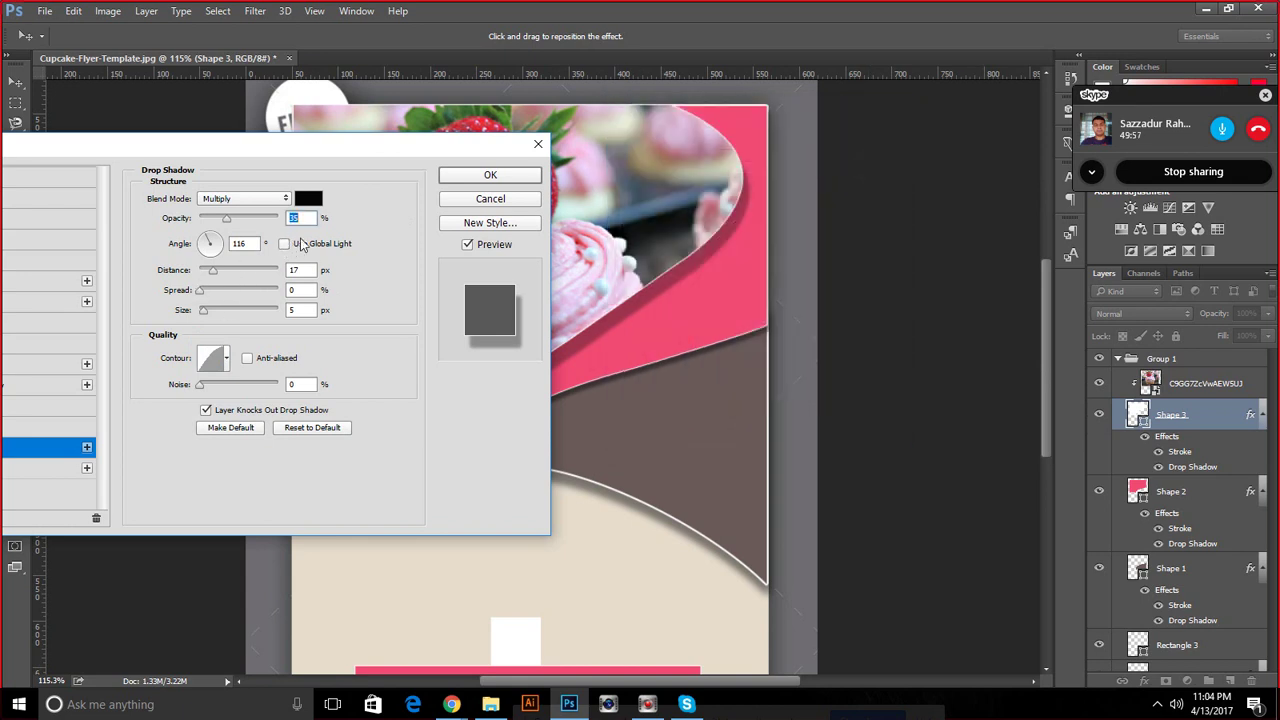
Shorten Shape 3's shadow distance, widen spread to 15, fine-tune opacity to 37%, and apply
left_click_drag(211, 279, 212, 278)
left_click(203, 290)
left_click_drag(205, 290, 220, 312)
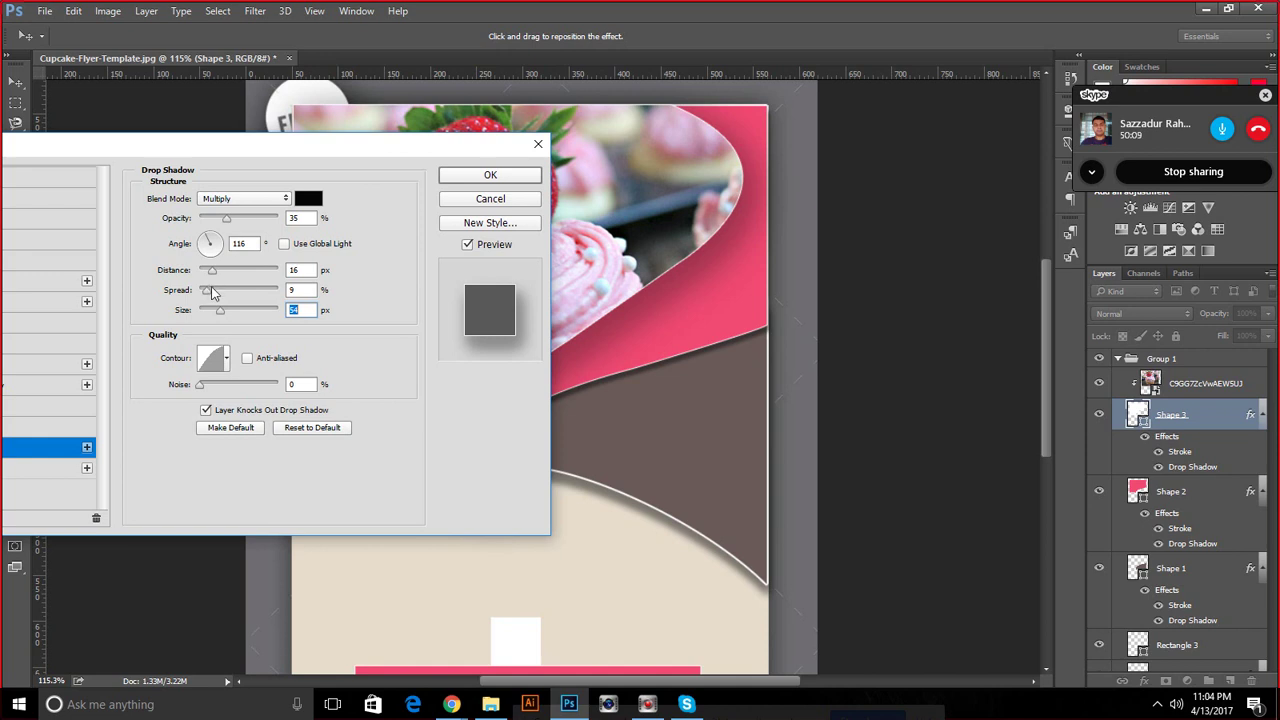
left_click_drag(211, 272, 217, 313)
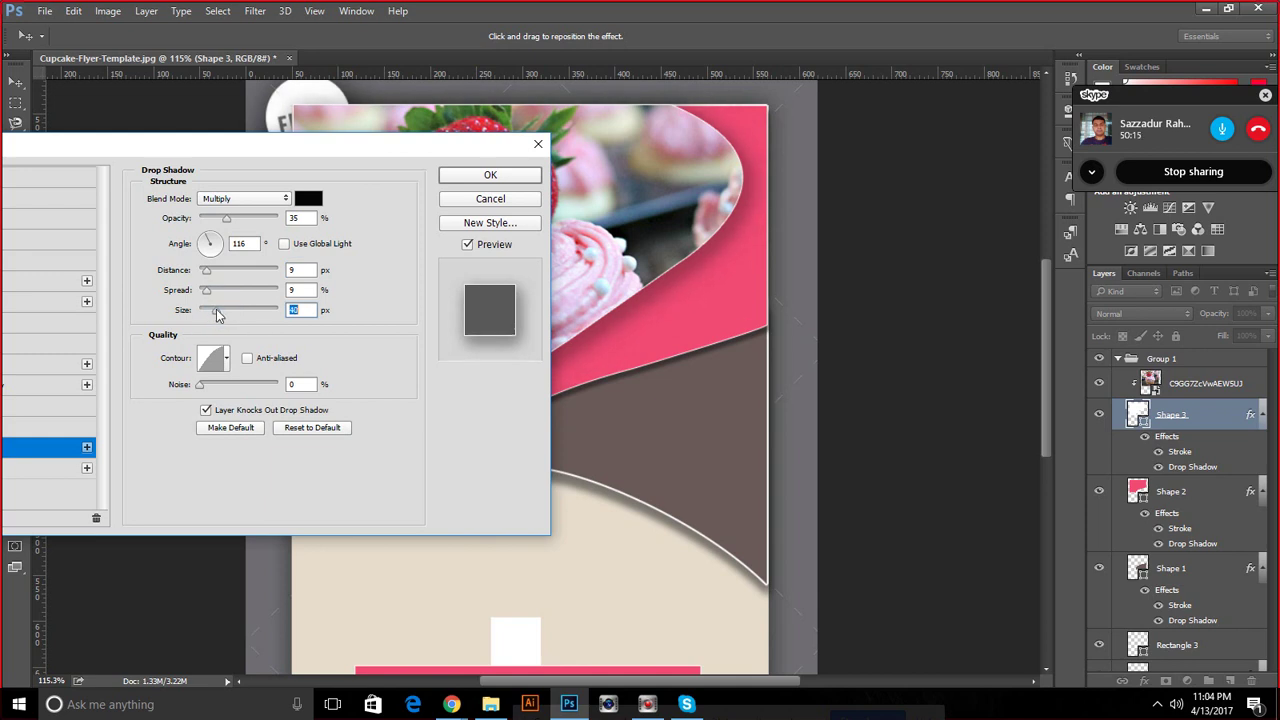
left_click_drag(226, 219, 228, 224)
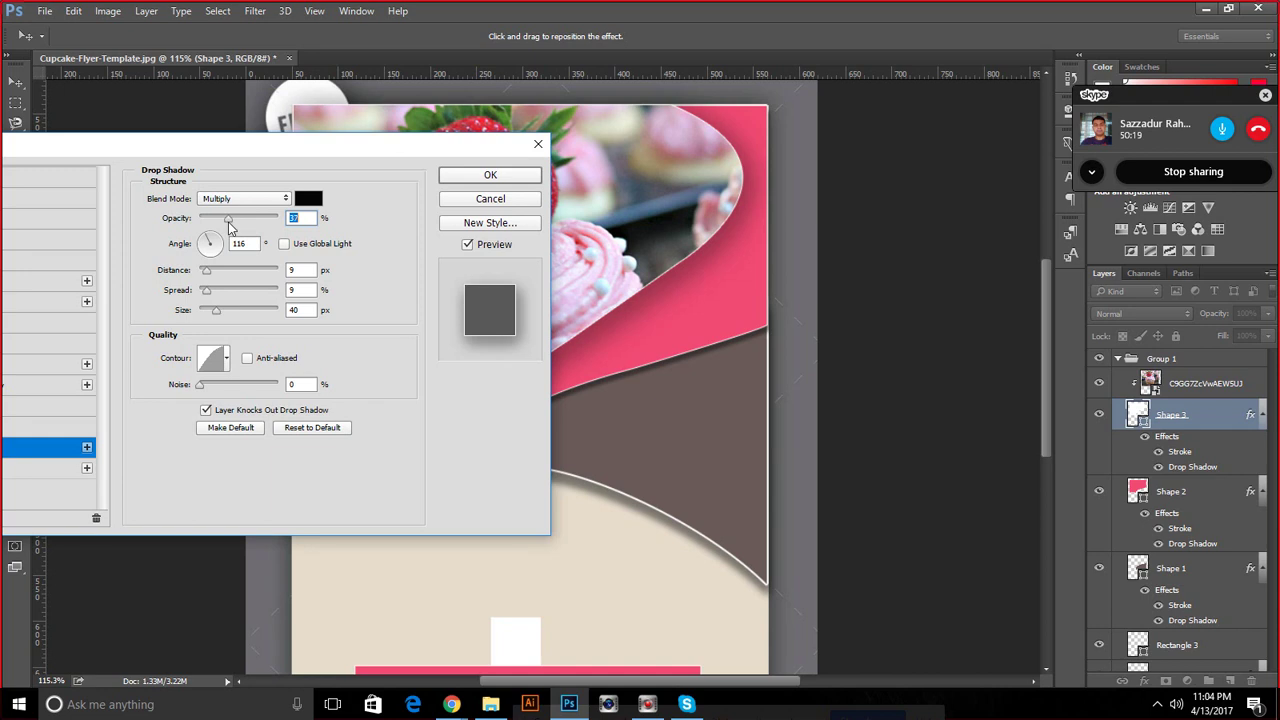
left_click_drag(206, 290, 212, 295)
left_click(488, 176)
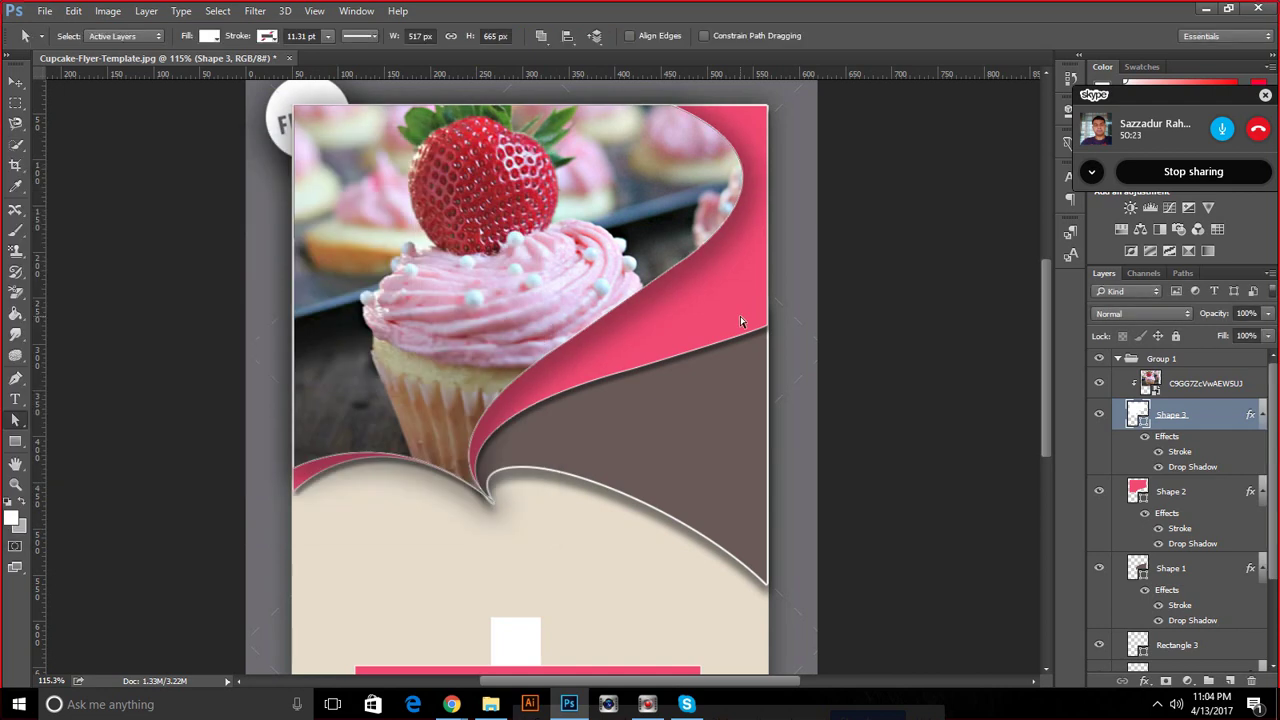
left_click(1100, 358)
left_click(1100, 358)
left_click(1100, 358)
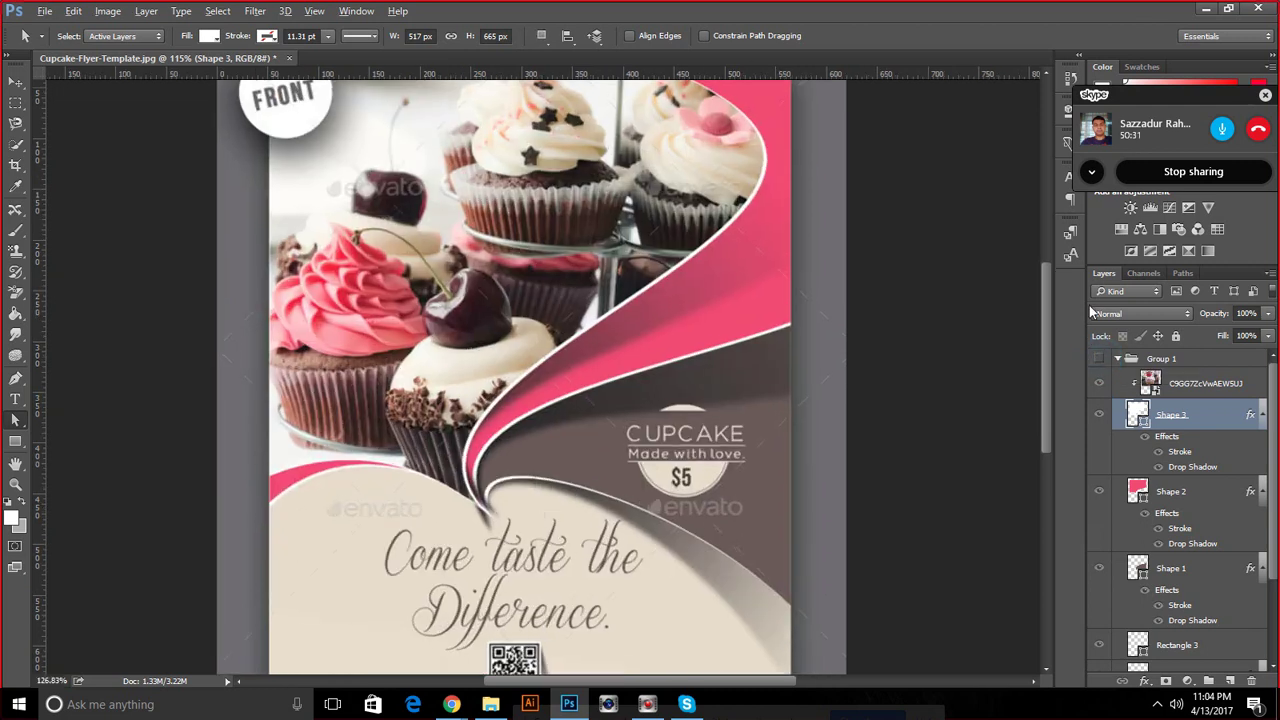
scroll(806, 280, "up", 3)
scroll(806, 282, "up", 3)
scroll(807, 283, "up", 2)
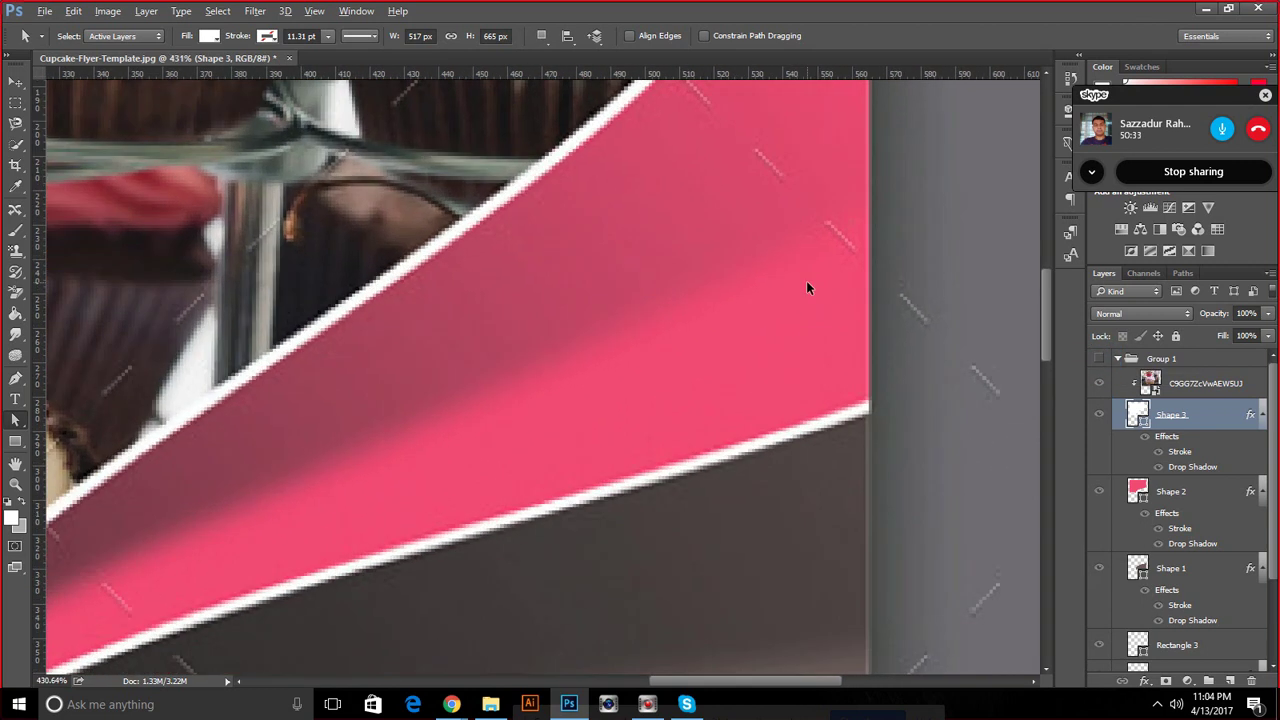
scroll(807, 283, "down", 3)
scroll(807, 283, "down", 3)
scroll(806, 288, "down", 2)
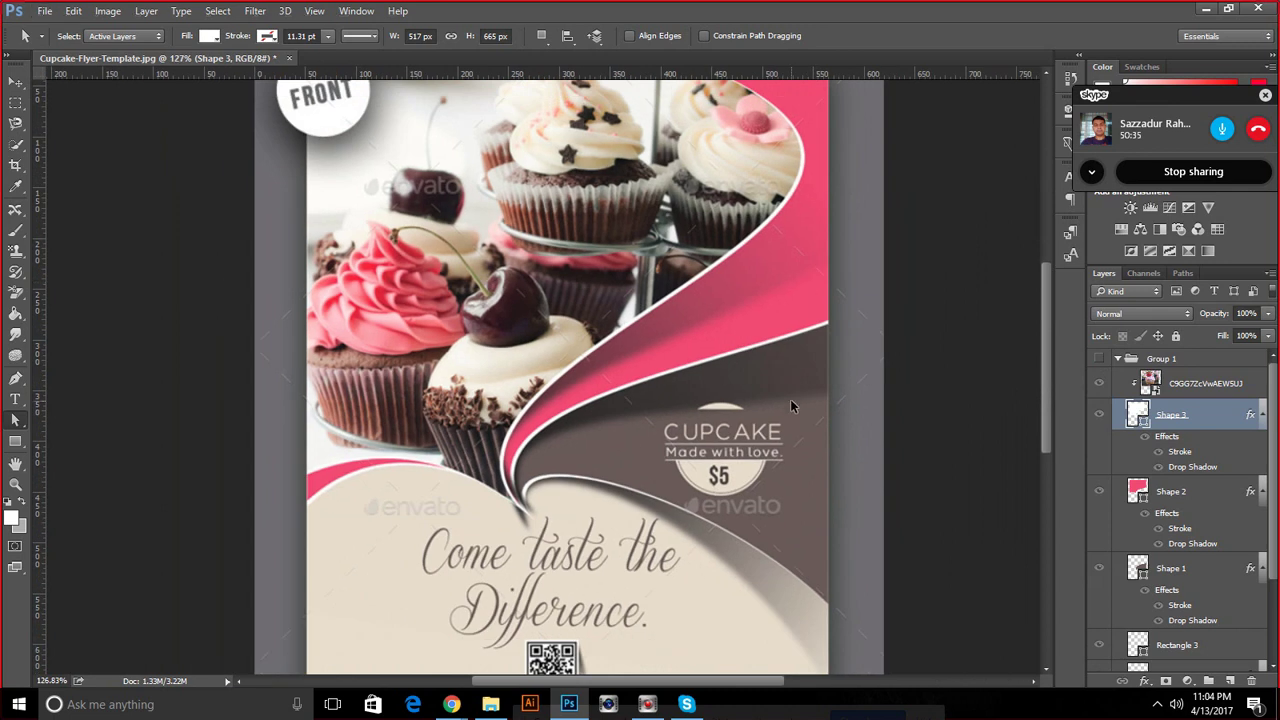
scroll(790, 405, "up", 4)
scroll(1100, 528, "down", 1)
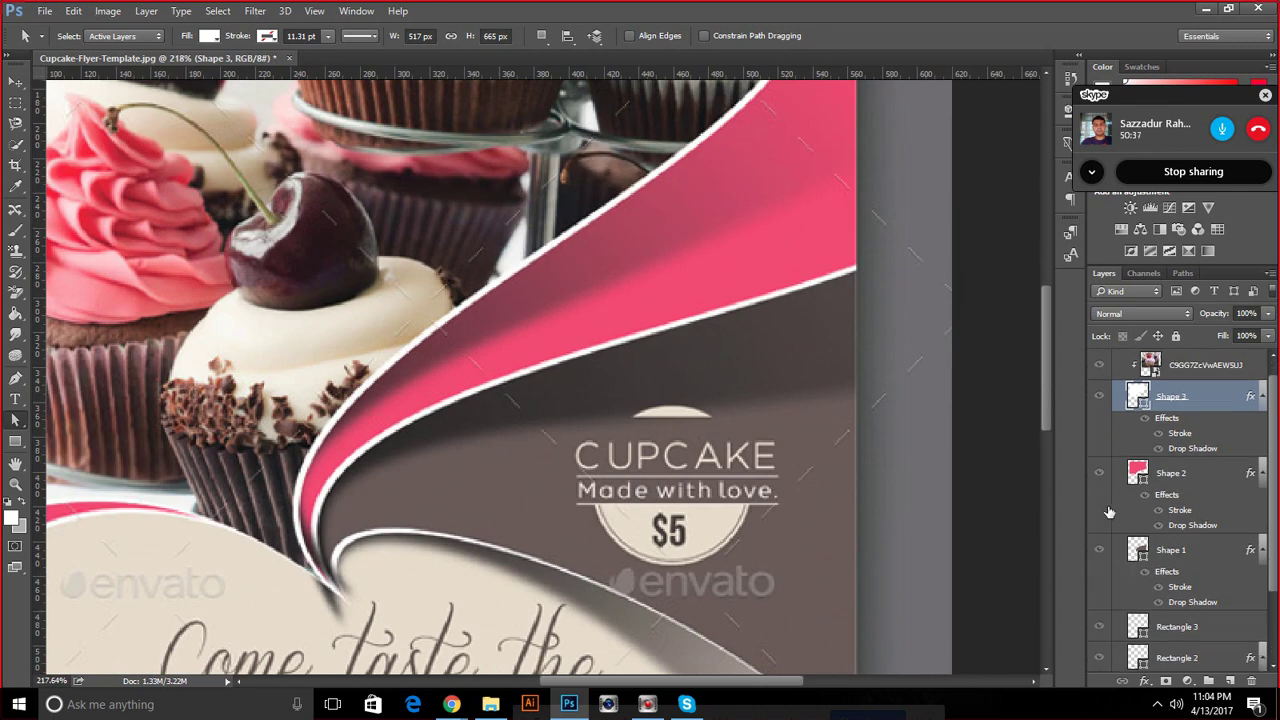
scroll(1100, 528, "down", 1)
left_click(1136, 532)
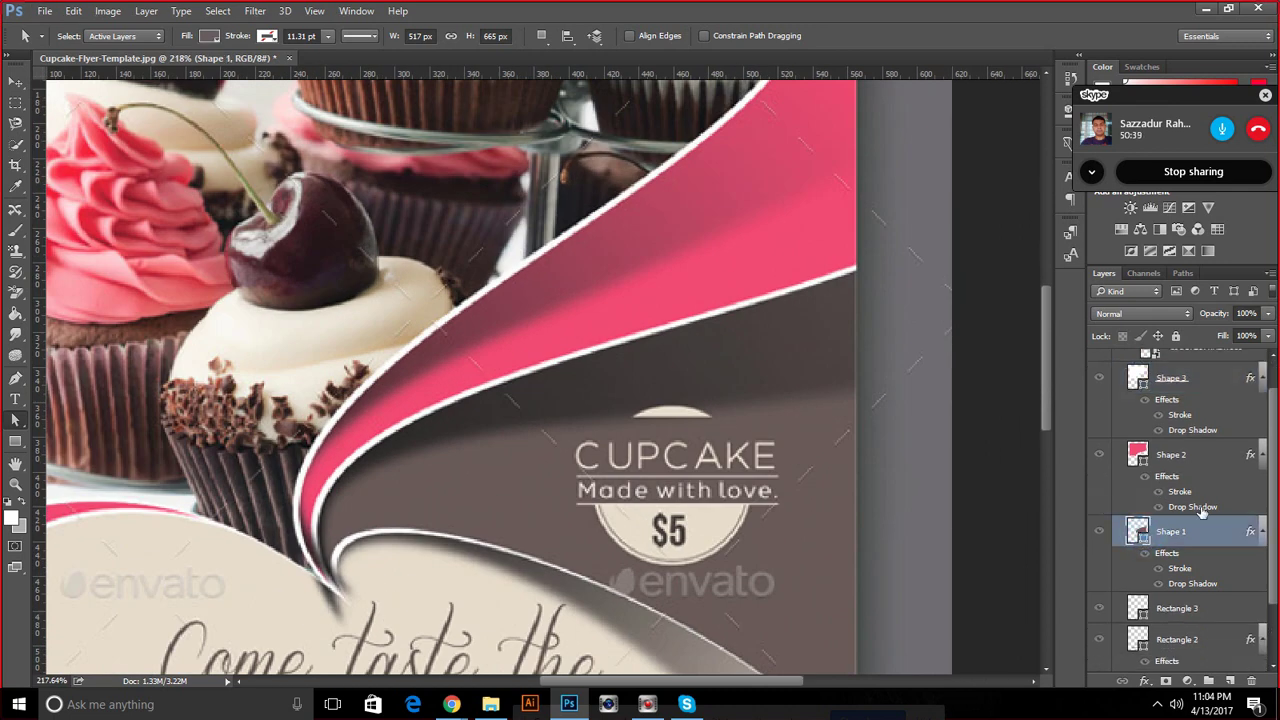
double_click(1190, 583)
left_click(896, 157)
scroll(1108, 520, "up", 1)
scroll(1112, 515, "up", 1)
left_click(1100, 358)
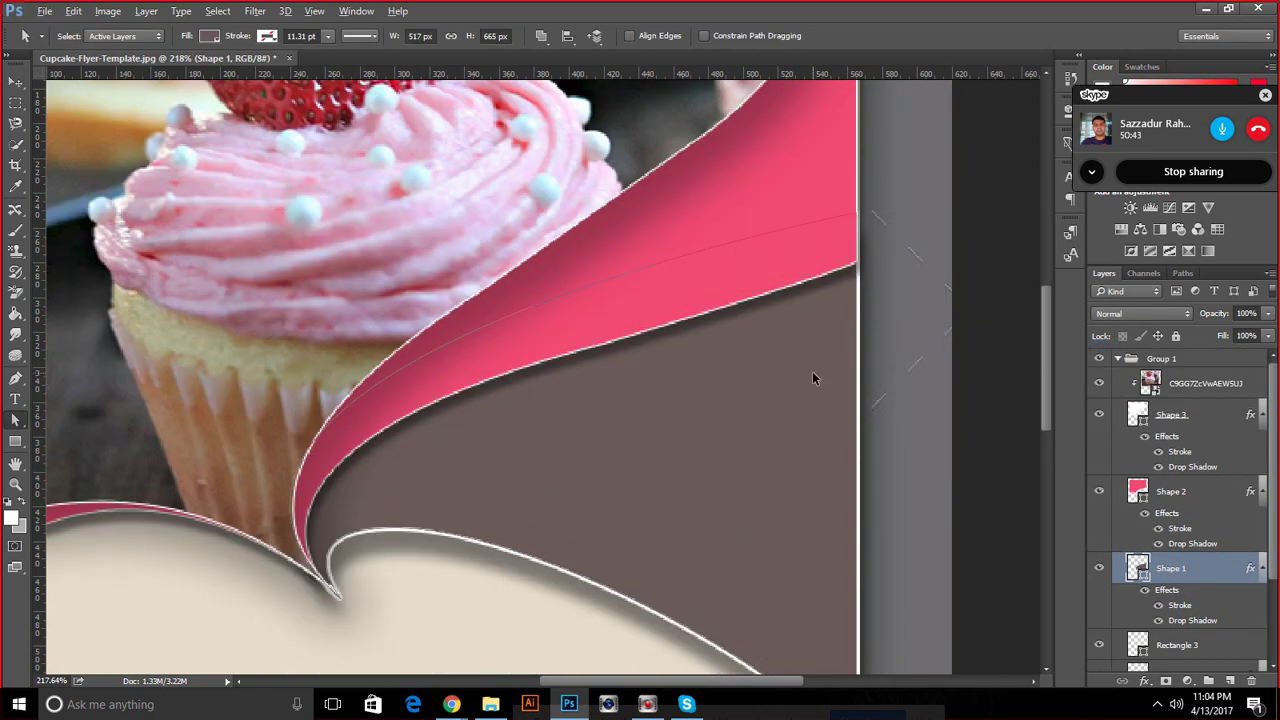
scroll(811, 372, "down", 2)
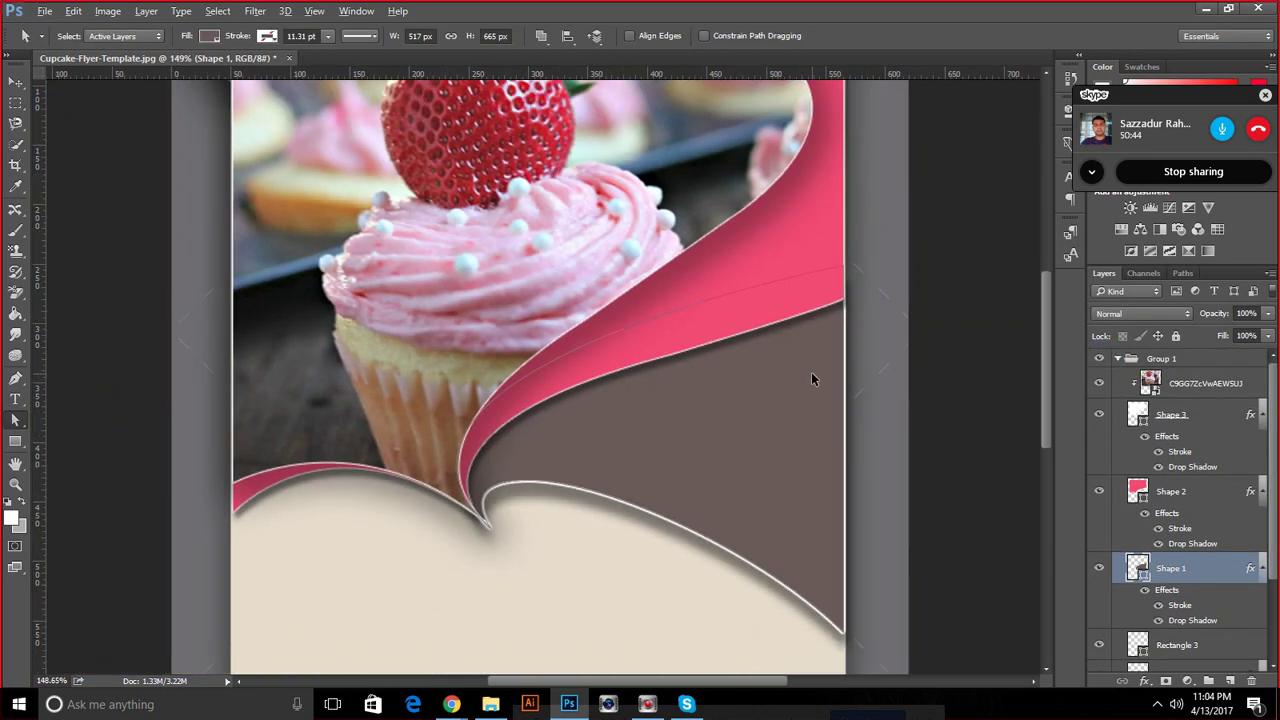
Set Shape 1's drop shadow to a 110° angle and 20 px distance
double_click(1188, 621)
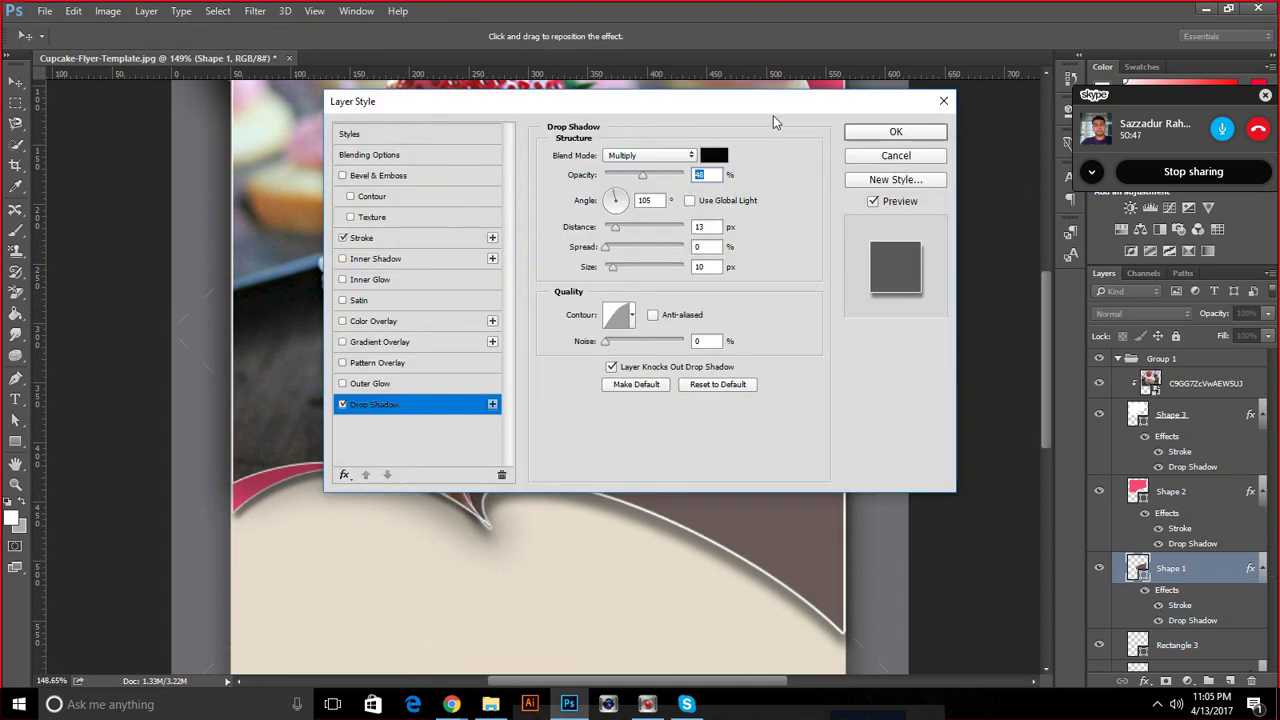
left_click_drag(689, 100, 250, 89)
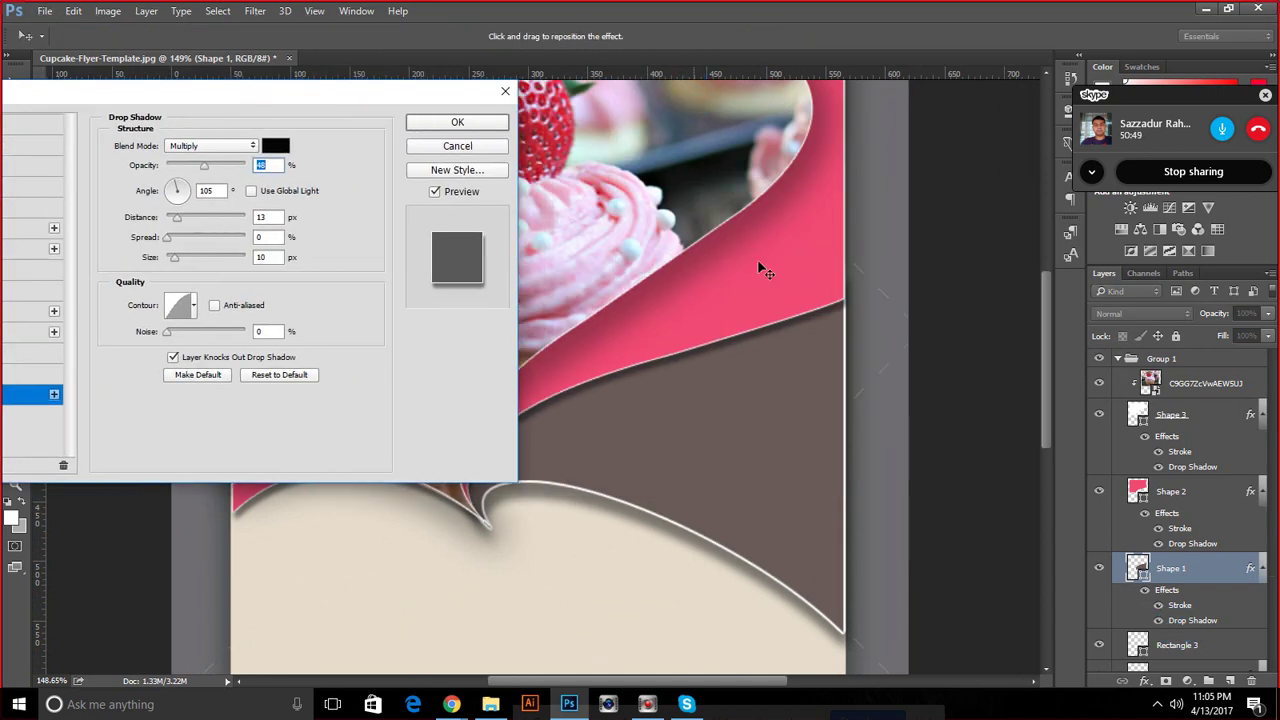
left_click_drag(831, 315, 893, 340)
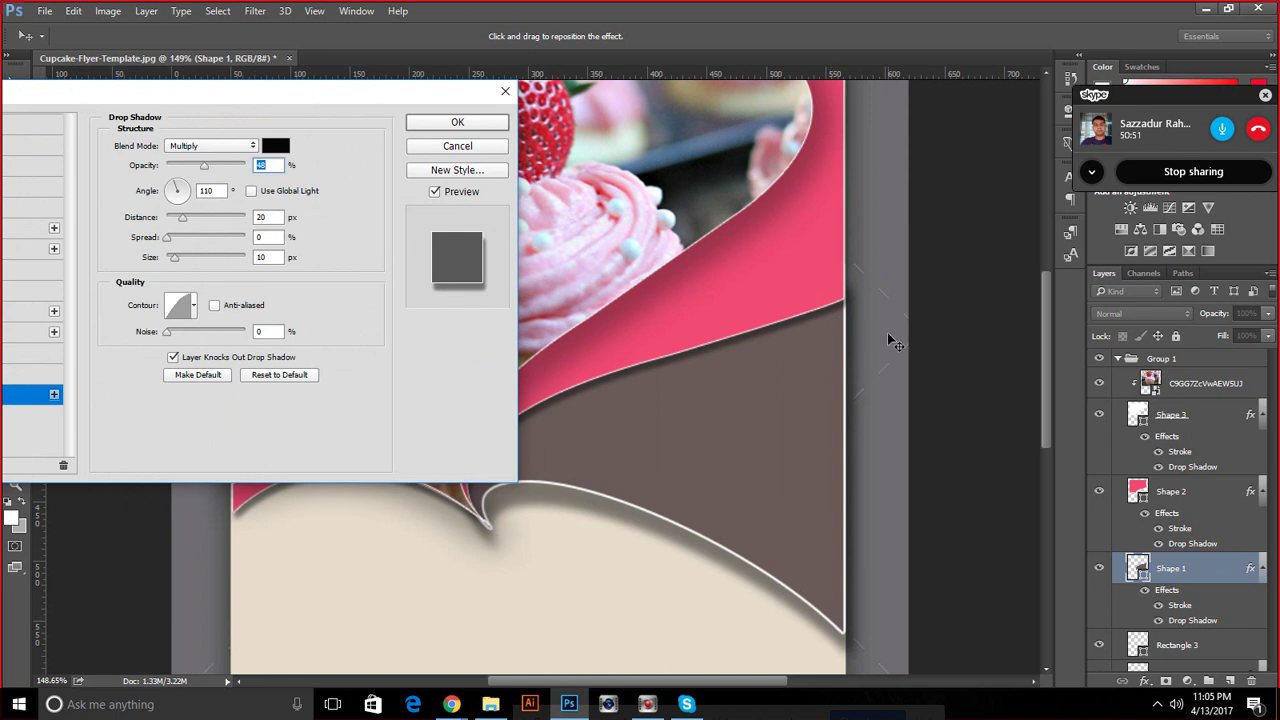
left_click(482, 126)
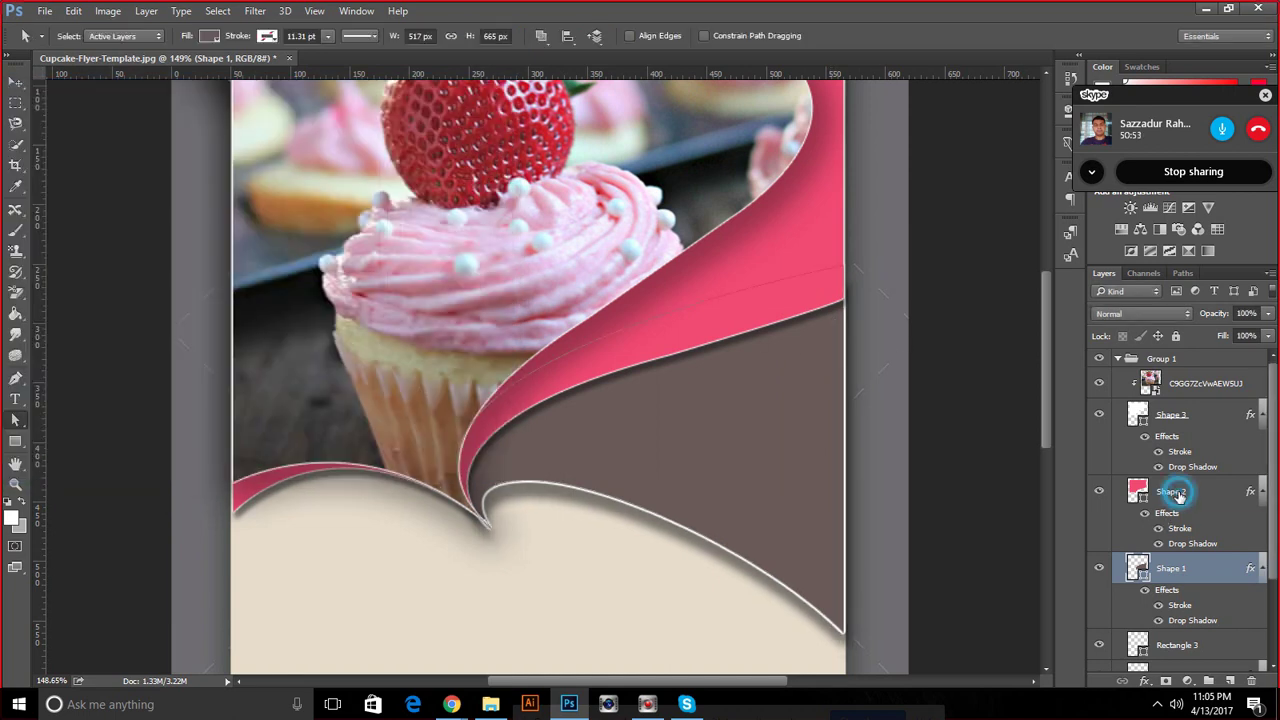
Try Shape 2's drop shadow at zero distance and a new angle, then close the settings
left_click(1175, 494)
double_click(1192, 543)
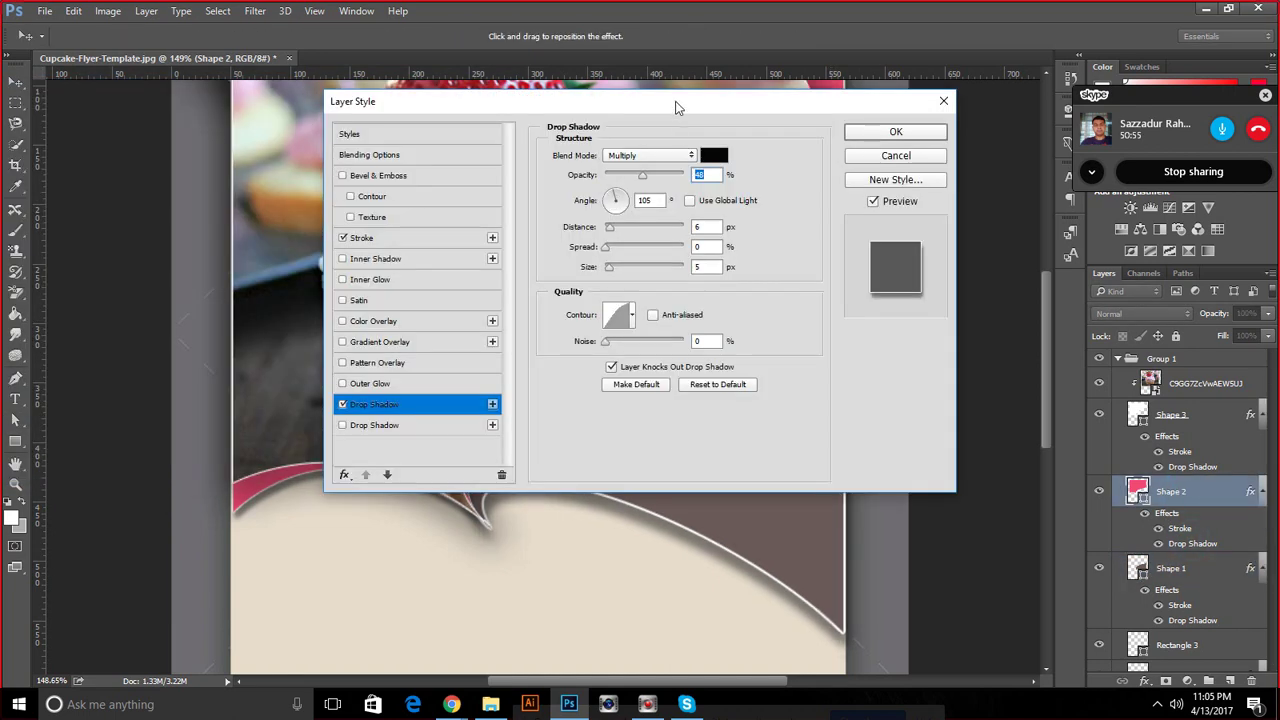
left_click_drag(676, 107, 212, 126)
left_click_drag(146, 247, 151, 247)
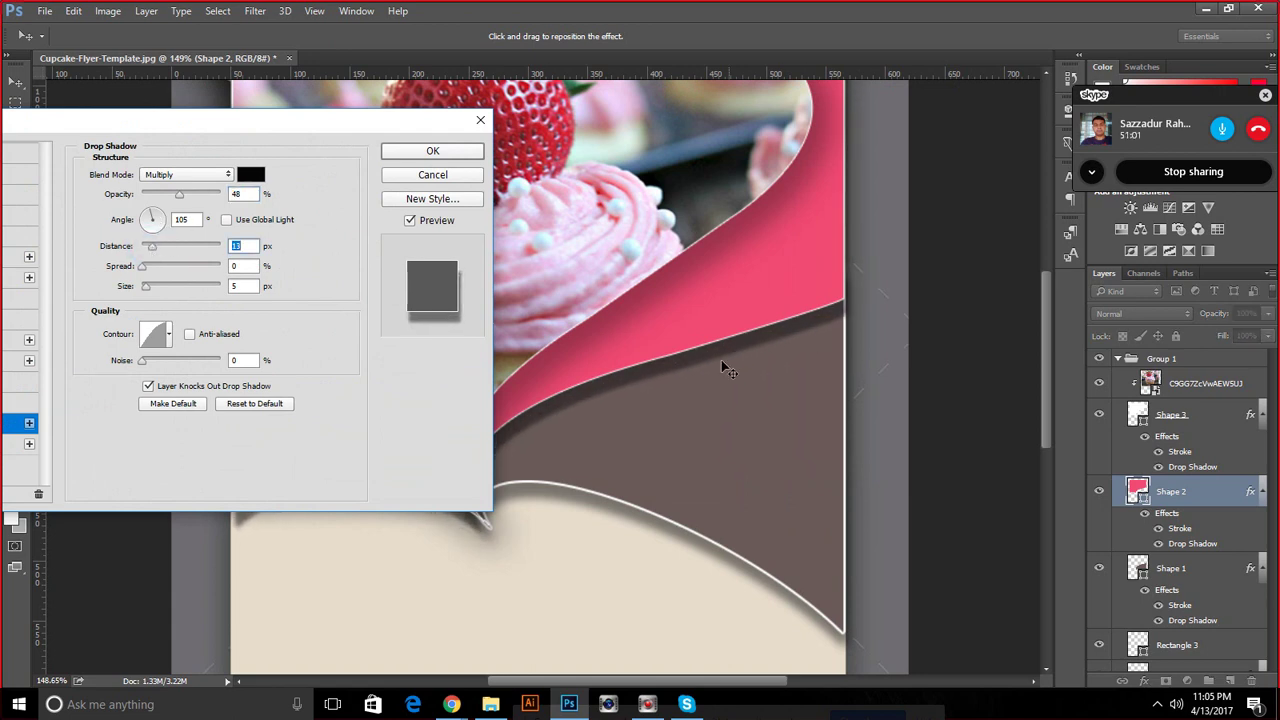
key("Down")
key("Down")
key("Down")
key("shift+Down")
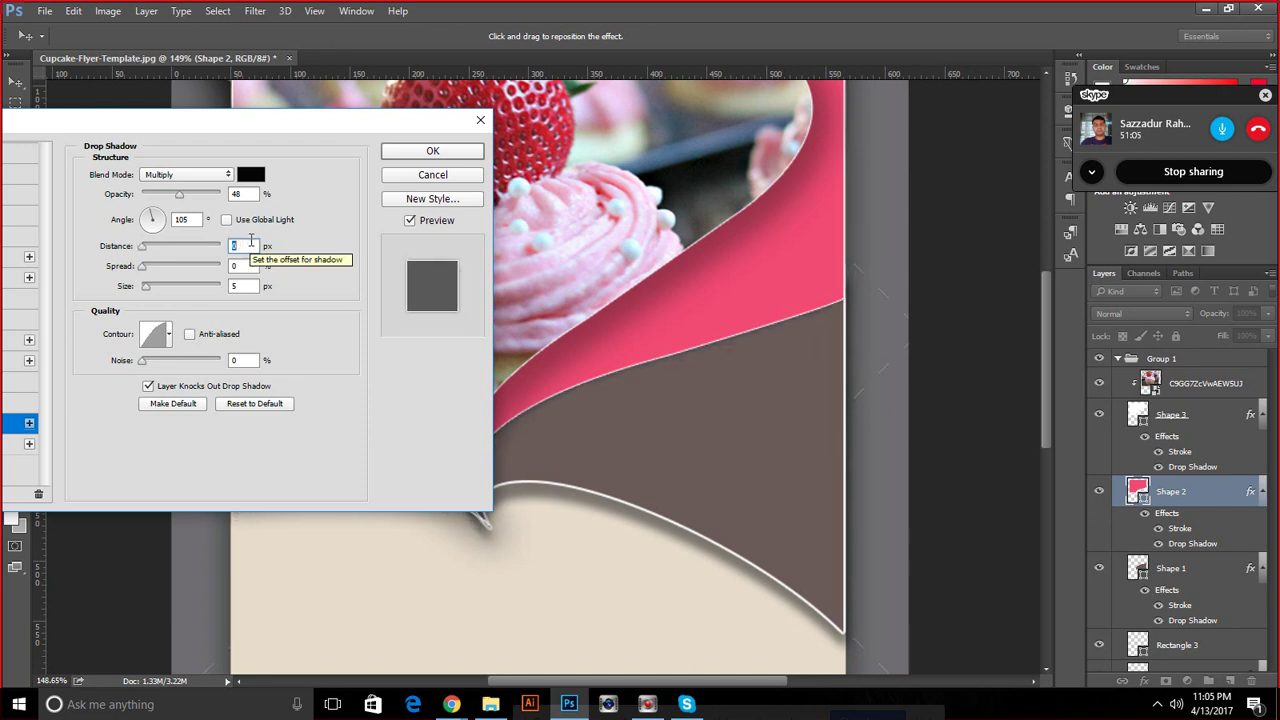
mouse_move(441, 138)
left_mouse_down()
mouse_move(600, 556)
mouse_move(611, 520)
mouse_move(463, 595)
mouse_move(290, 249)
mouse_move(340, 225)
left_mouse_up()
double_click(175, 310)
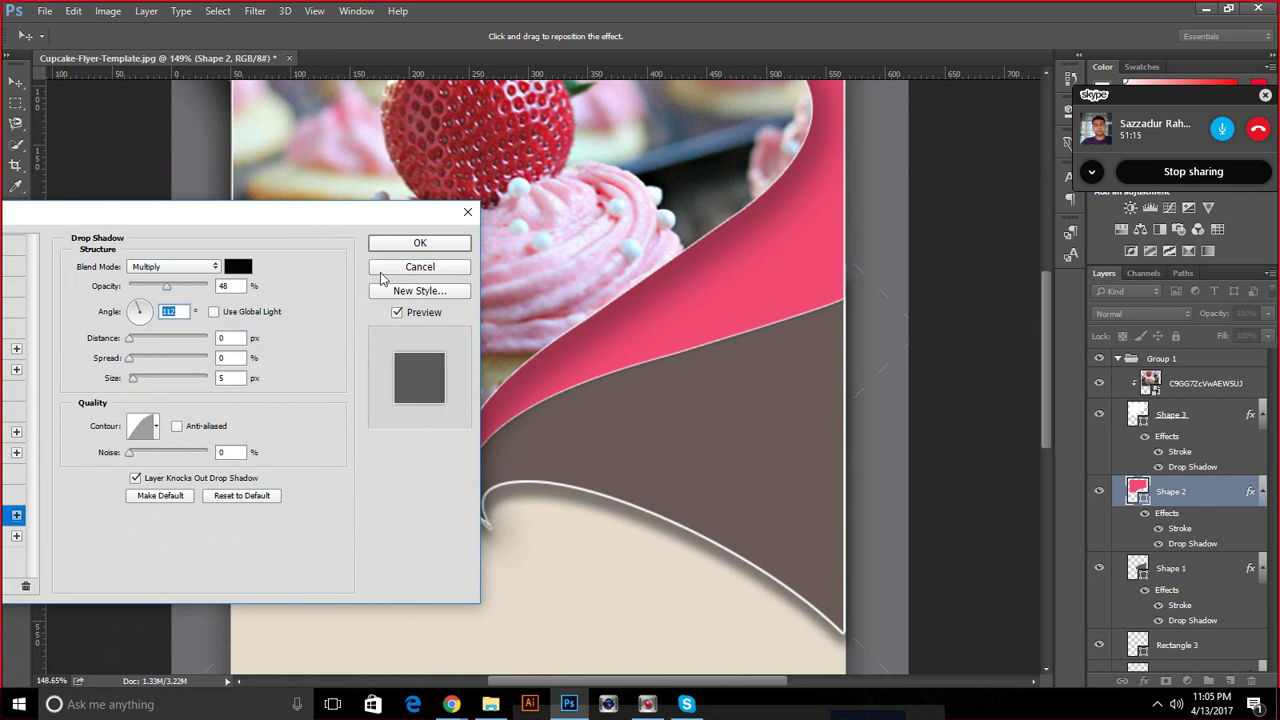
left_click(380, 272)
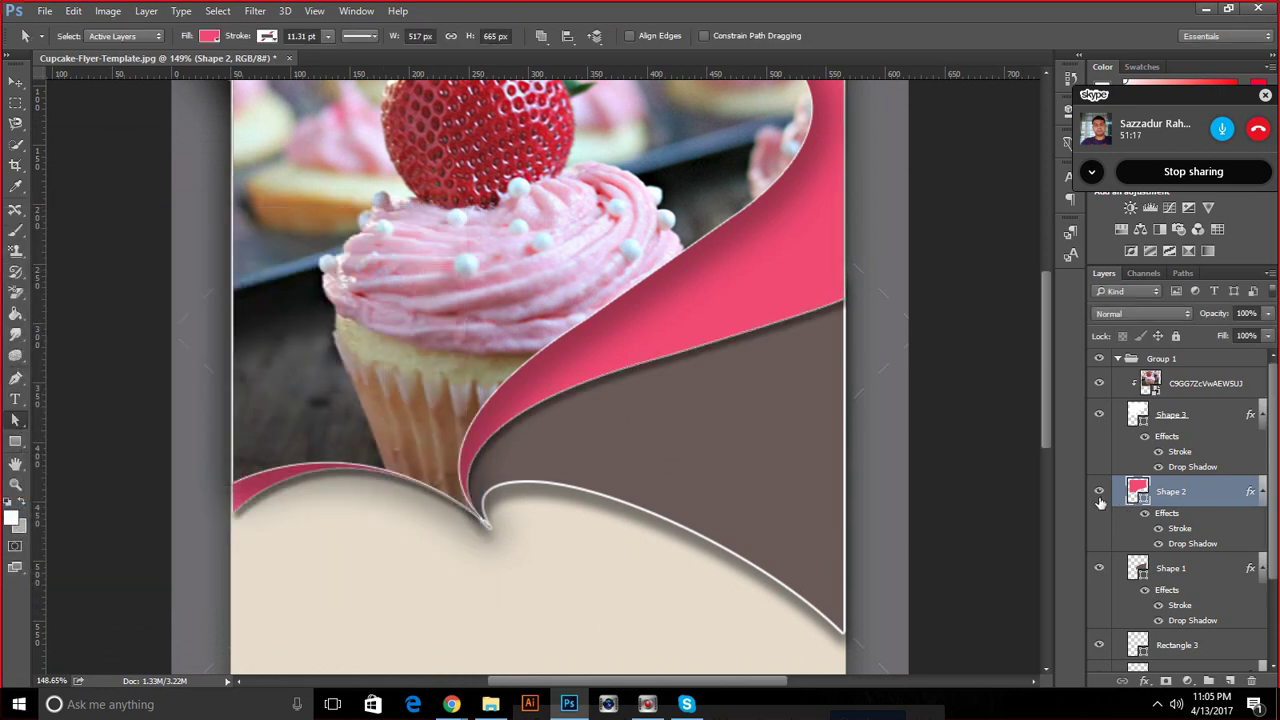
Duplicate Shape 2 and compare against the original flyer by toggling Group 1 and the cupcake photo
left_click(1100, 500)
left_click(1102, 488)
key("ctrl+j")
left_click(1100, 568)
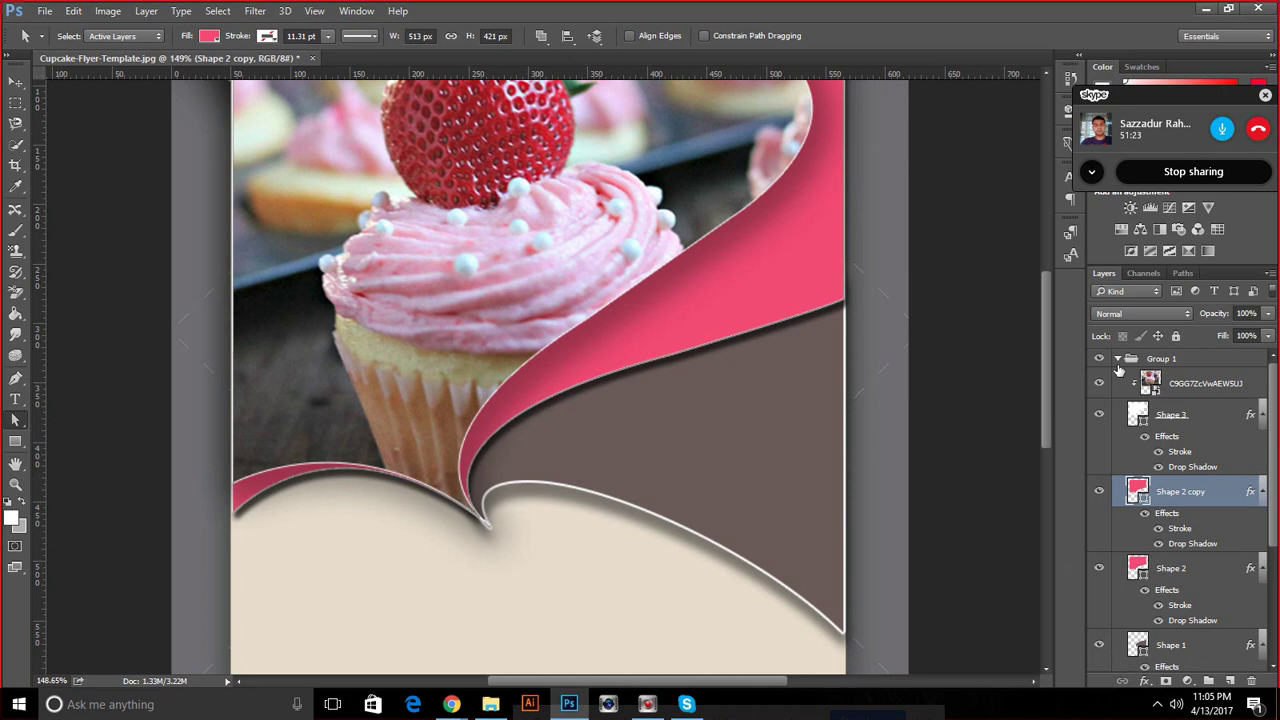
left_click(1099, 383)
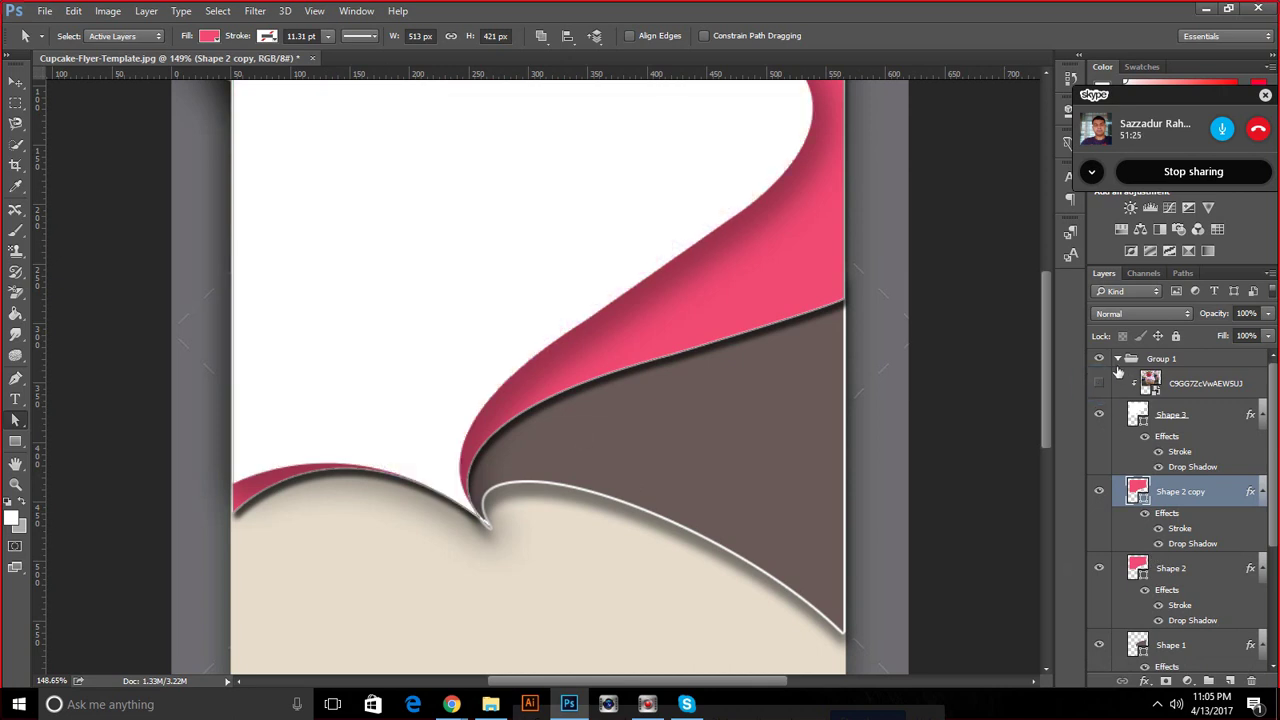
left_click(1099, 358)
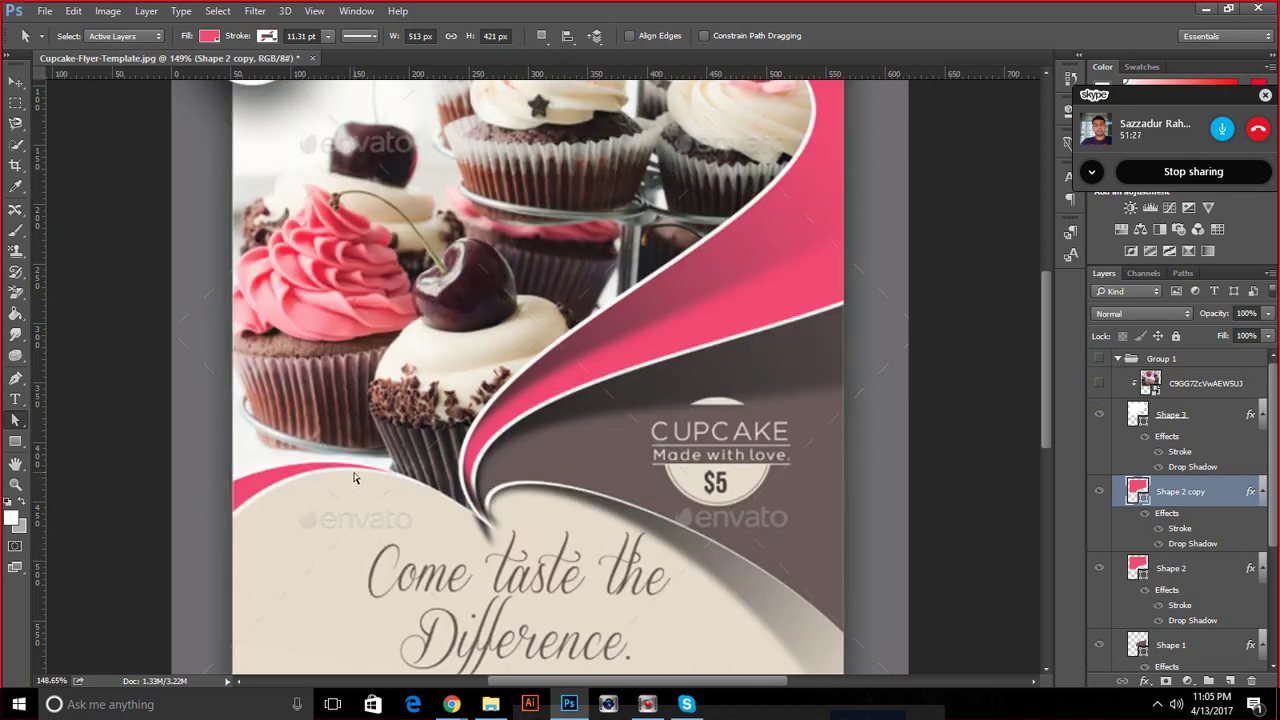
left_click(1099, 383)
left_click(1099, 358)
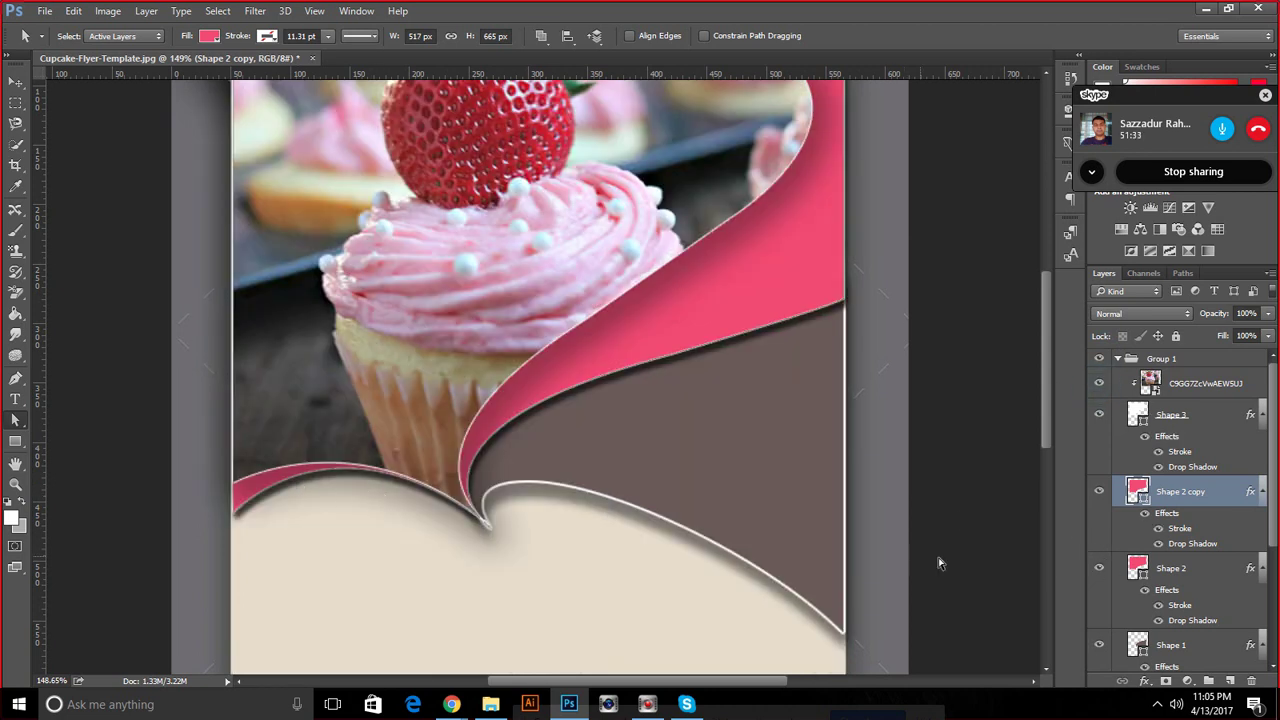
Reshape the original Shape 2 by moving its lower-left and top-left anchors along the cream curve
left_click(1135, 568)
left_click(190, 491)
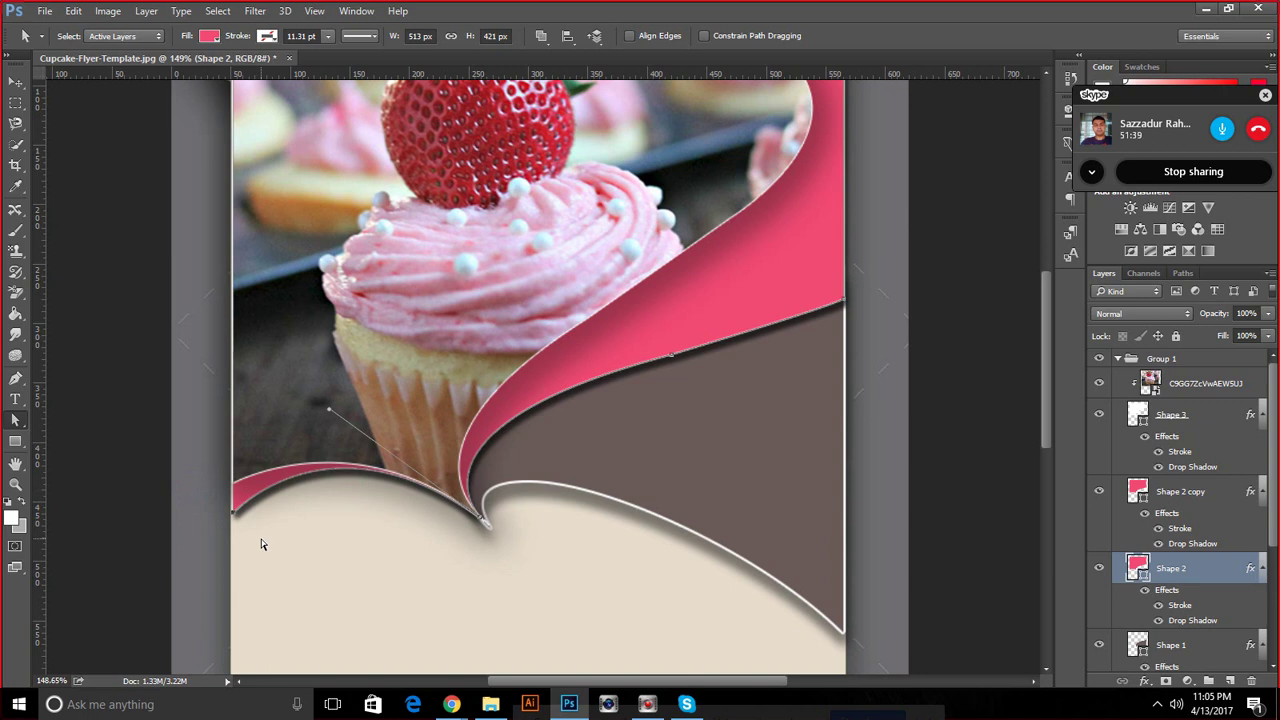
left_click(261, 540)
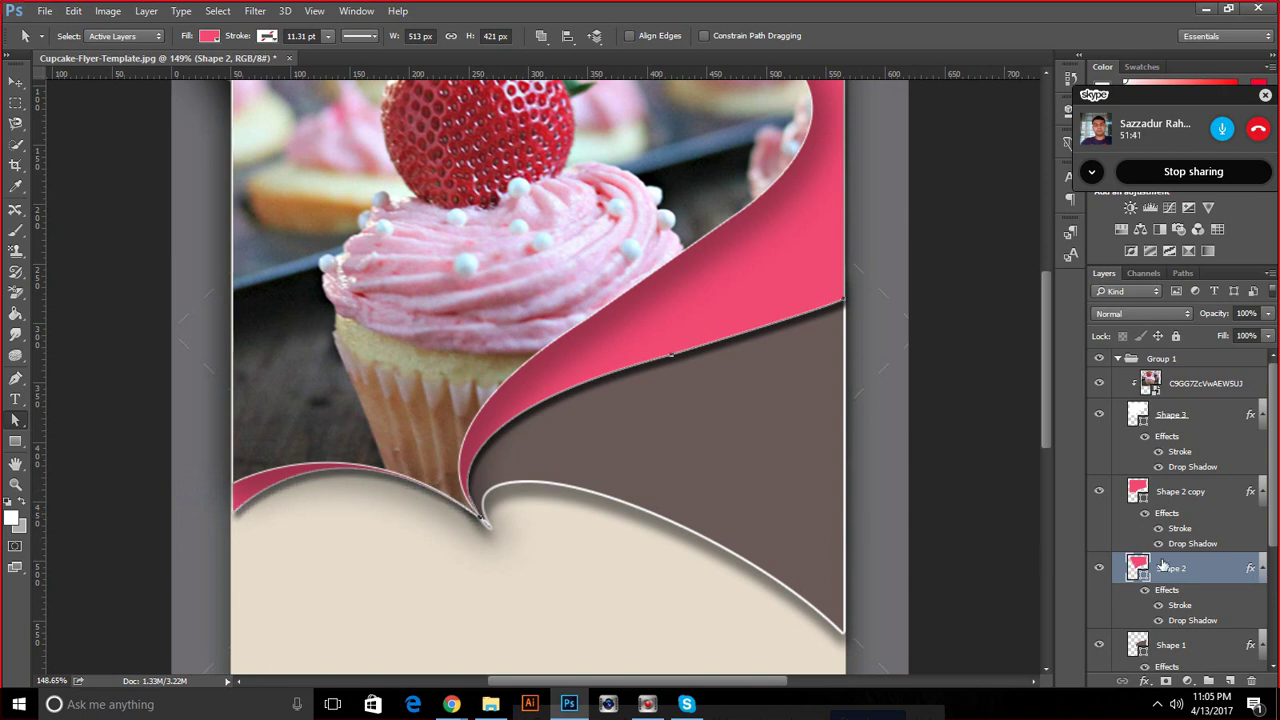
left_click(1098, 490)
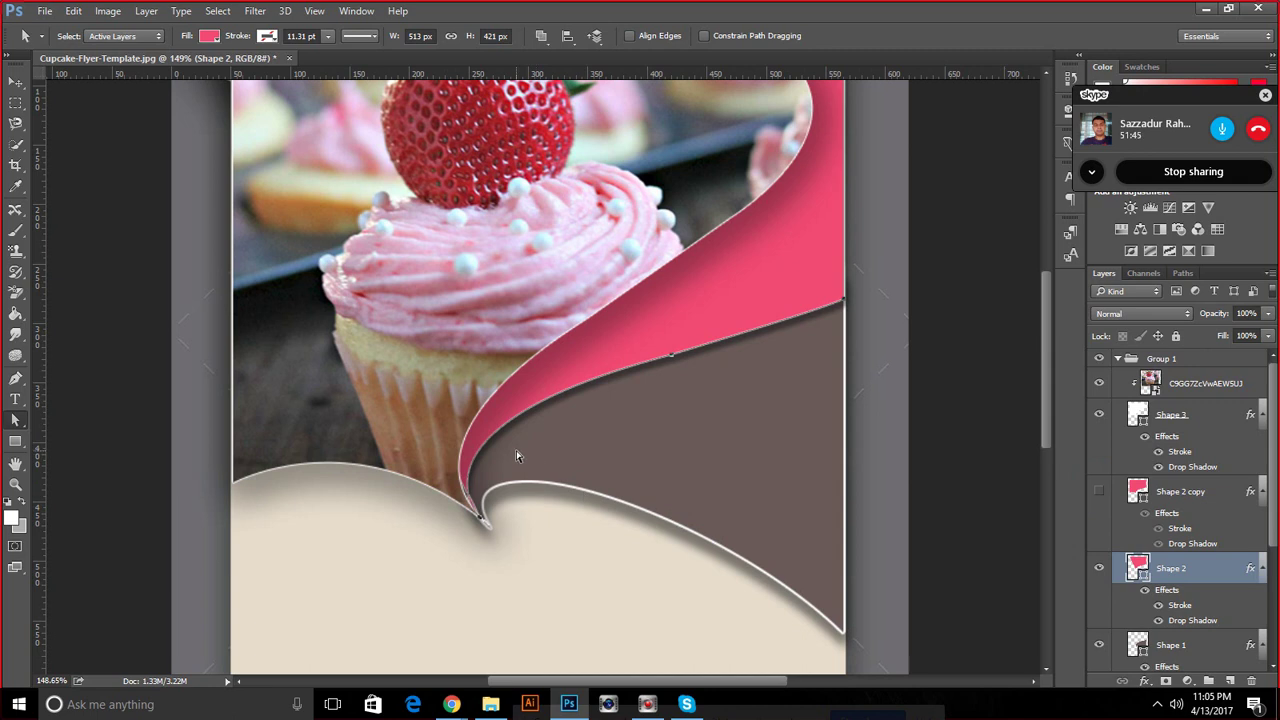
scroll(516, 456, "down", 2)
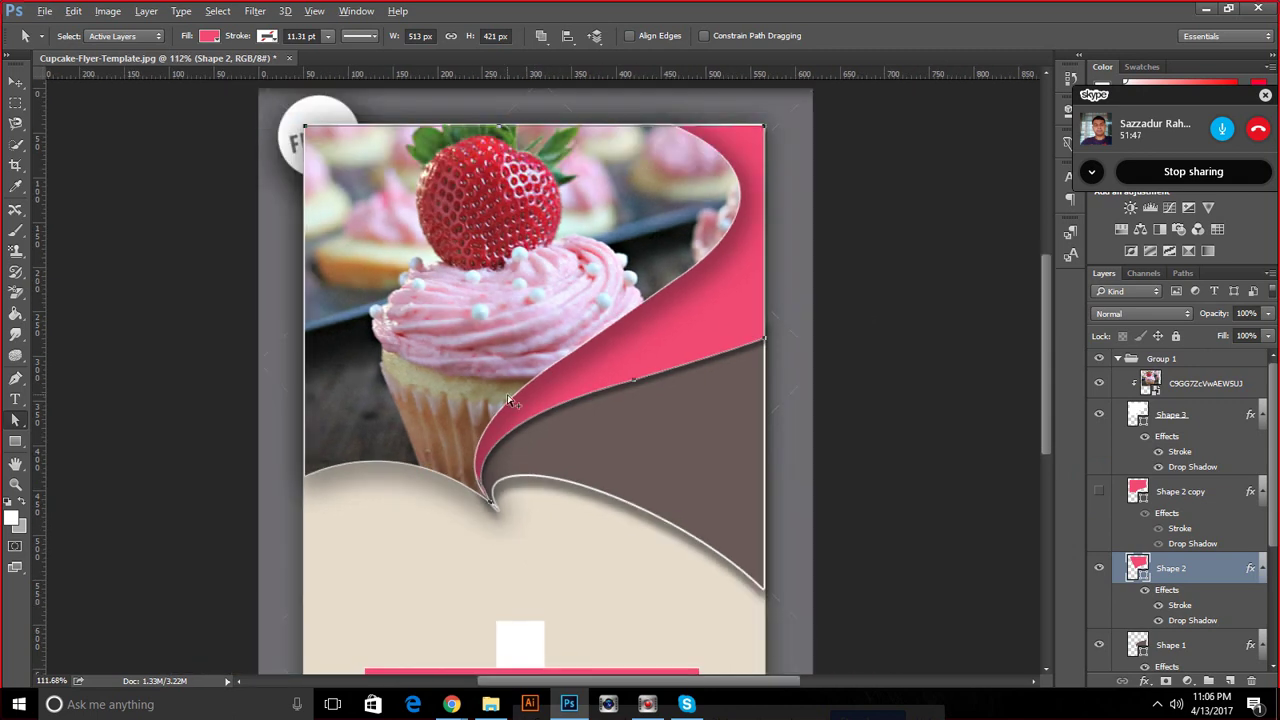
key("ctrl+z")
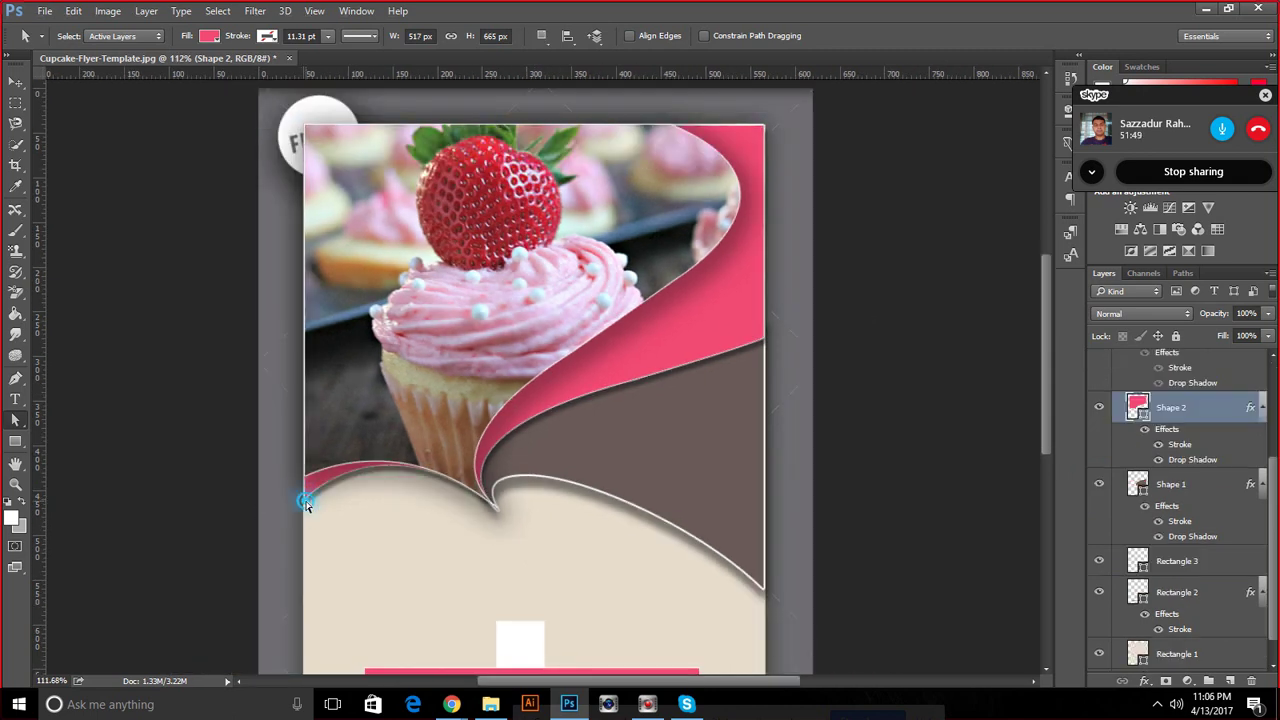
mouse_move(301, 502)
left_mouse_down()
mouse_move(313, 431)
mouse_move(471, 314)
left_mouse_up()
left_click_drag(307, 128, 503, 130)
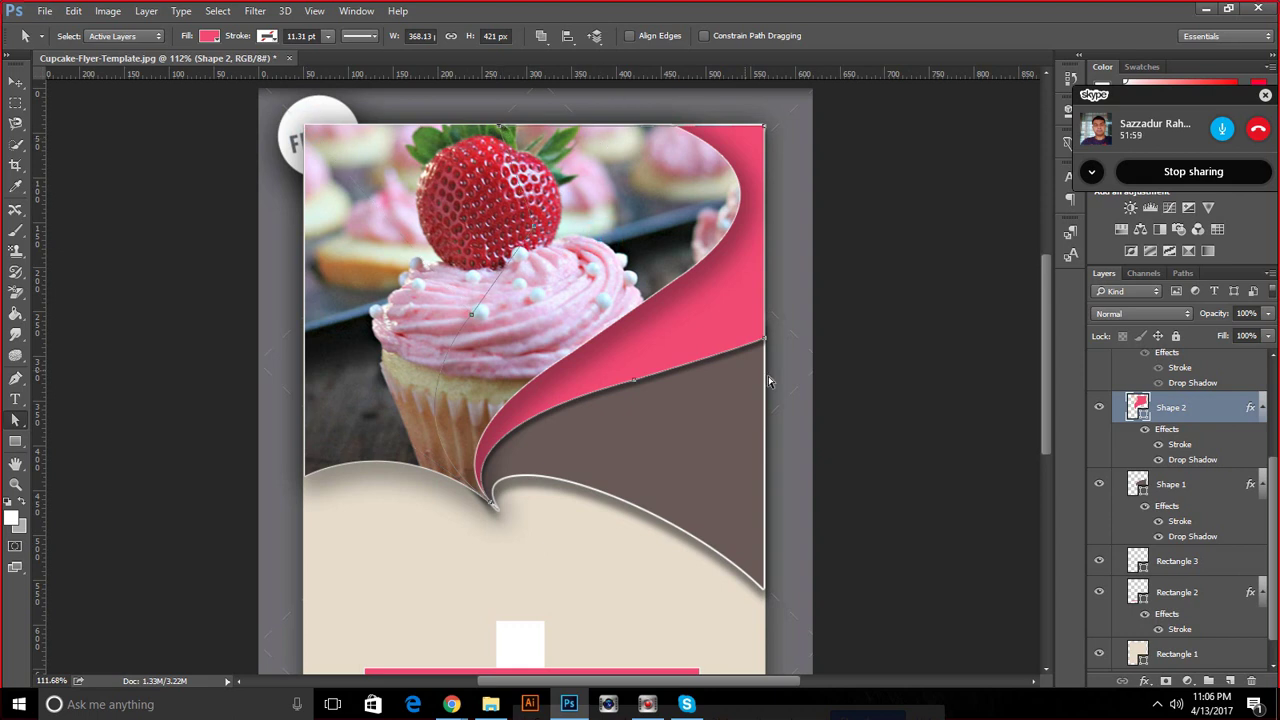
left_click_drag(1140, 436, 1172, 385)
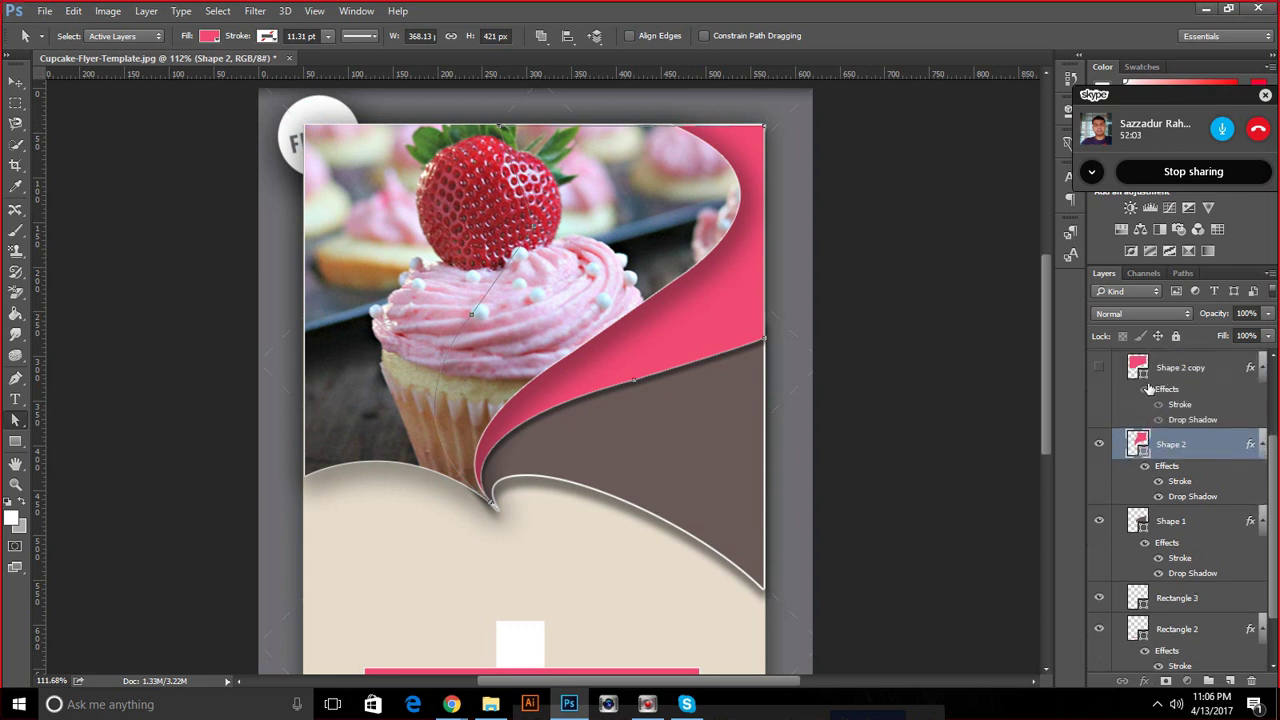
left_click(1099, 367)
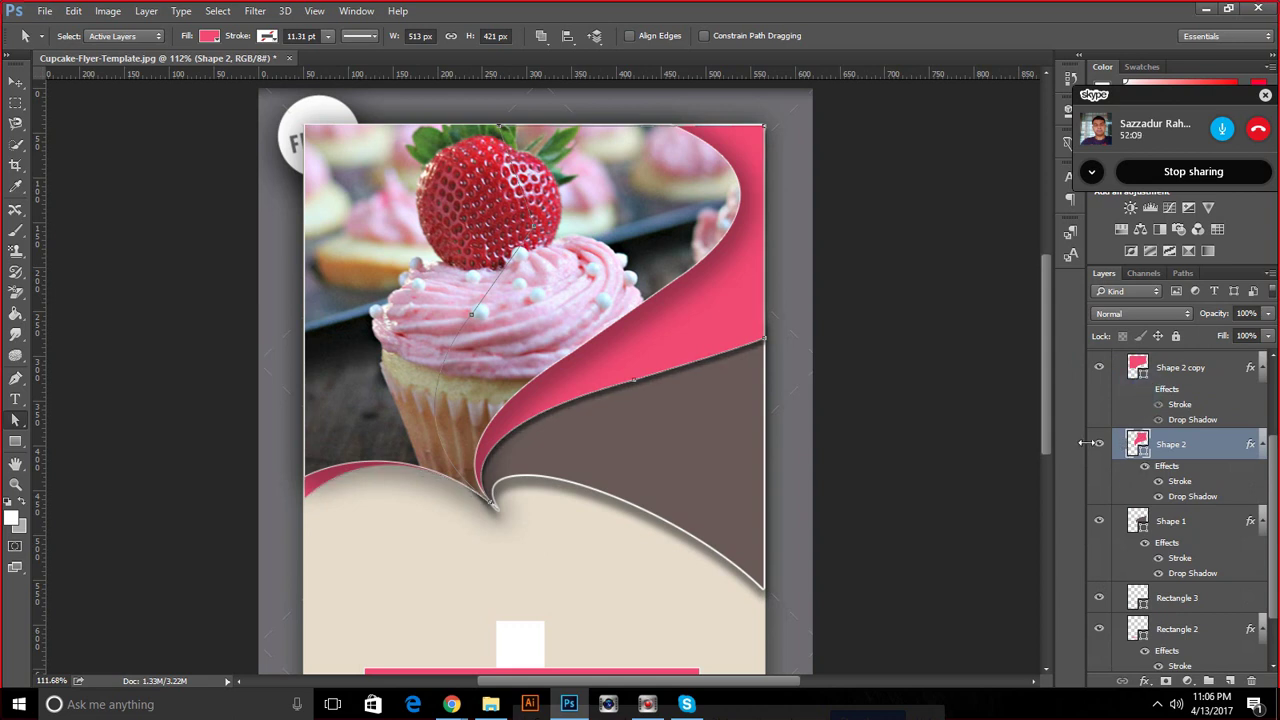
scroll(1104, 500, "up", 1)
scroll(1108, 460, "up", 2)
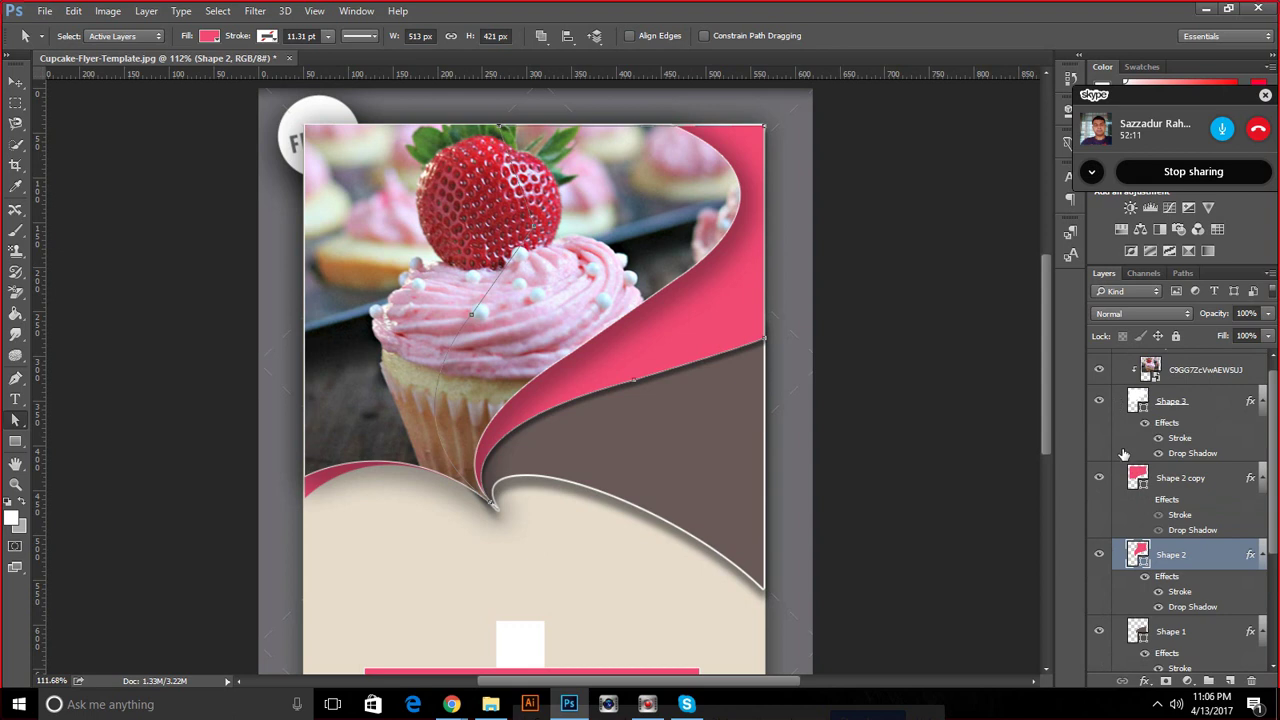
Set Shape 2's shadow to 41% opacity, 94° angle, 12 px distance and larger size, then switch to Hangouts
double_click(1176, 605)
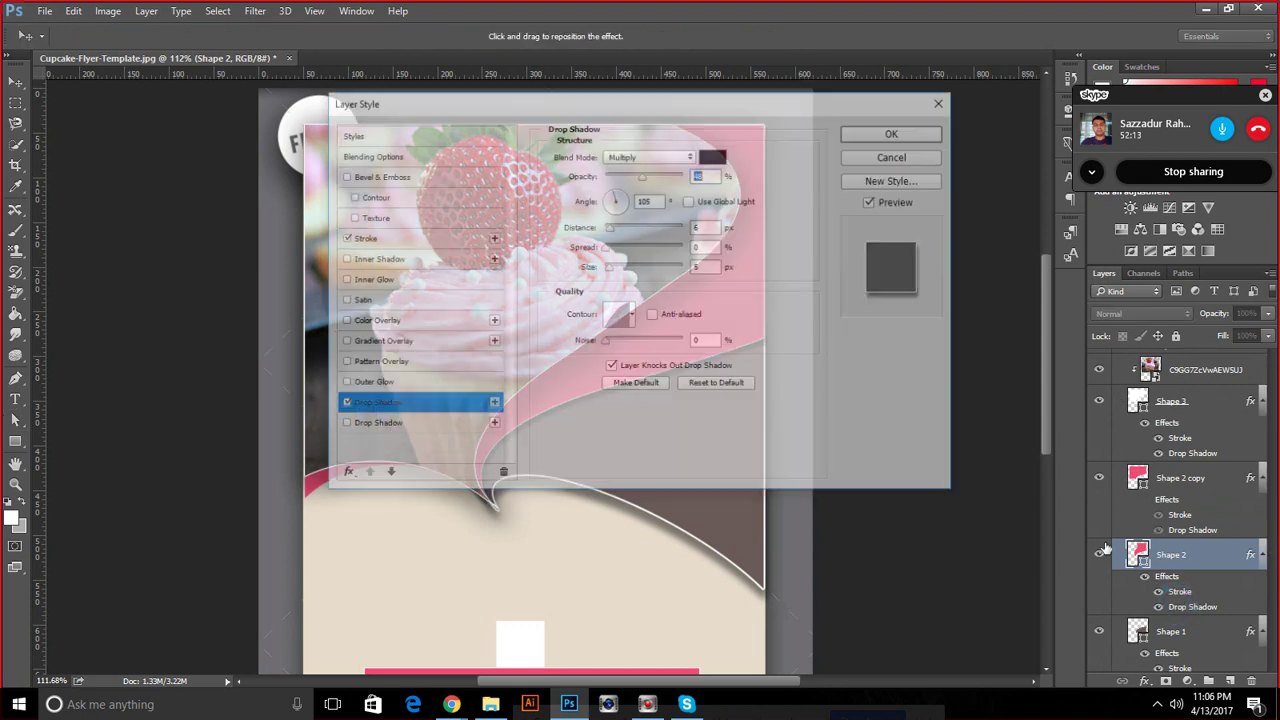
left_click_drag(600, 101, 110, 323)
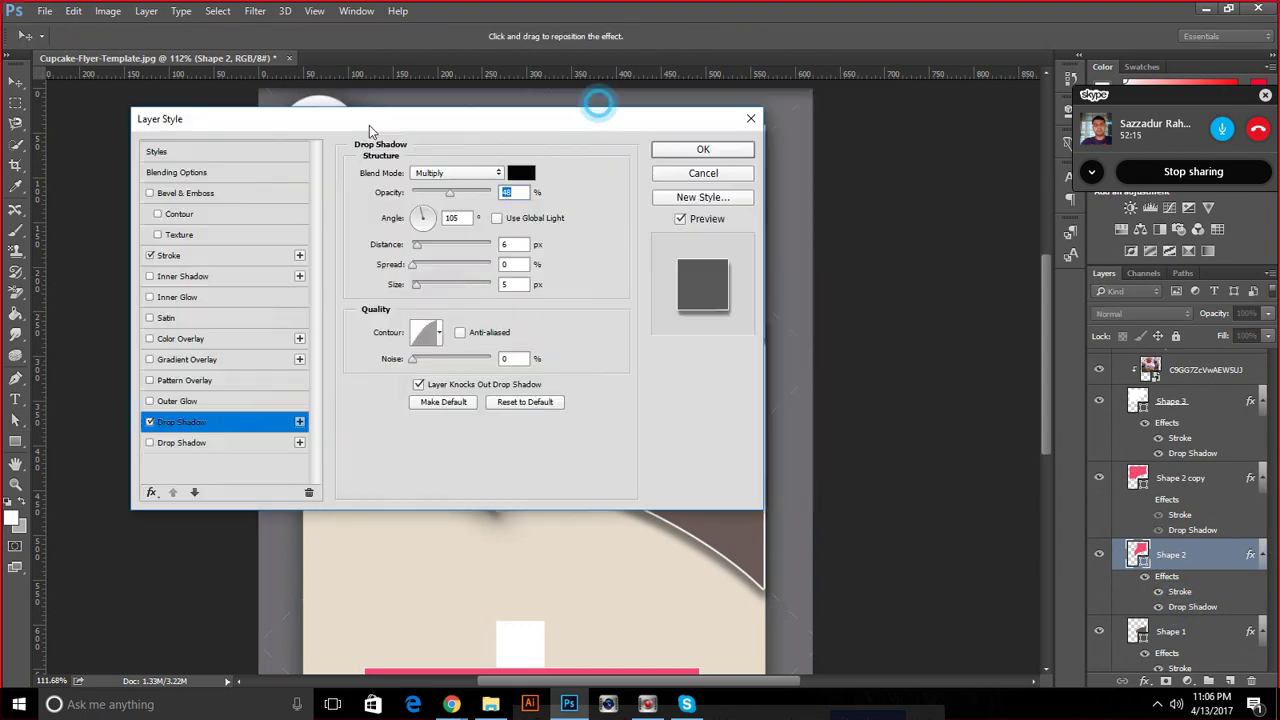
mouse_move(716, 361)
left_mouse_down()
mouse_move(725, 367)
mouse_move(714, 357)
left_mouse_up()
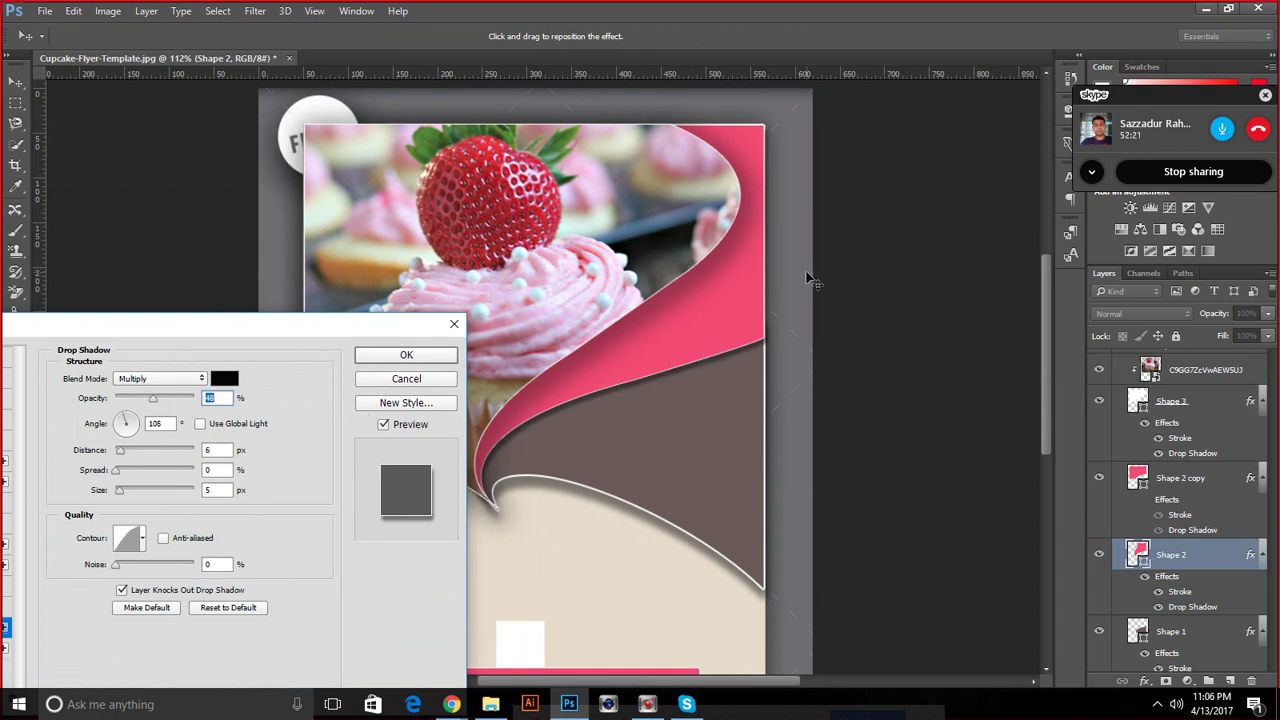
left_click_drag(740, 303, 739, 314)
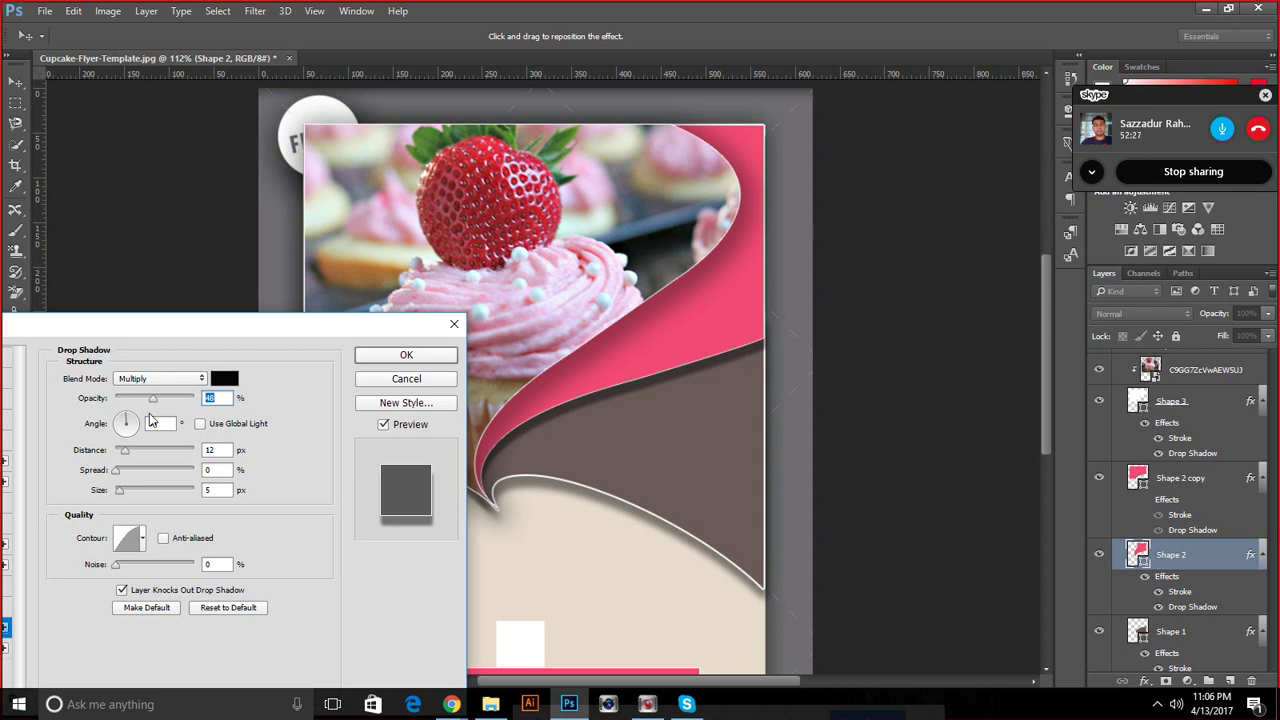
key("Down")
key("Down")
key("Down")
double_click(207, 490)
key("Up")
key("Up")
key("Up")
key("Up")
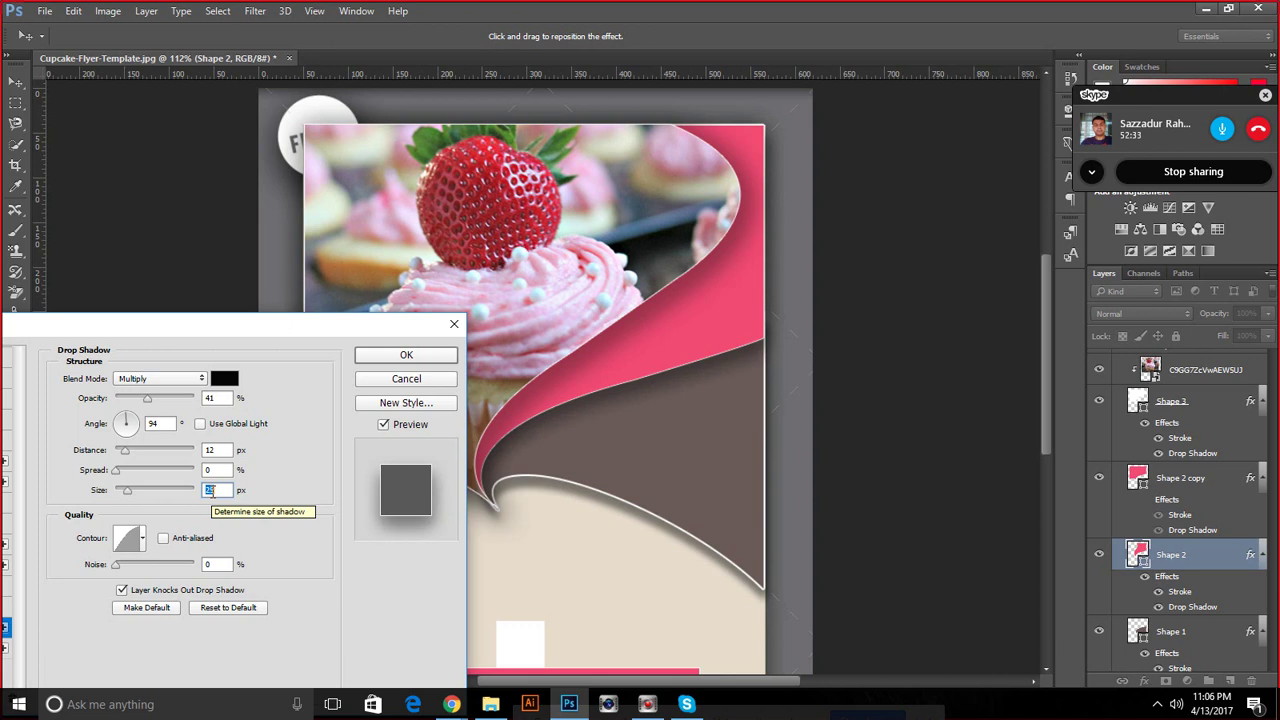
left_click(378, 355)
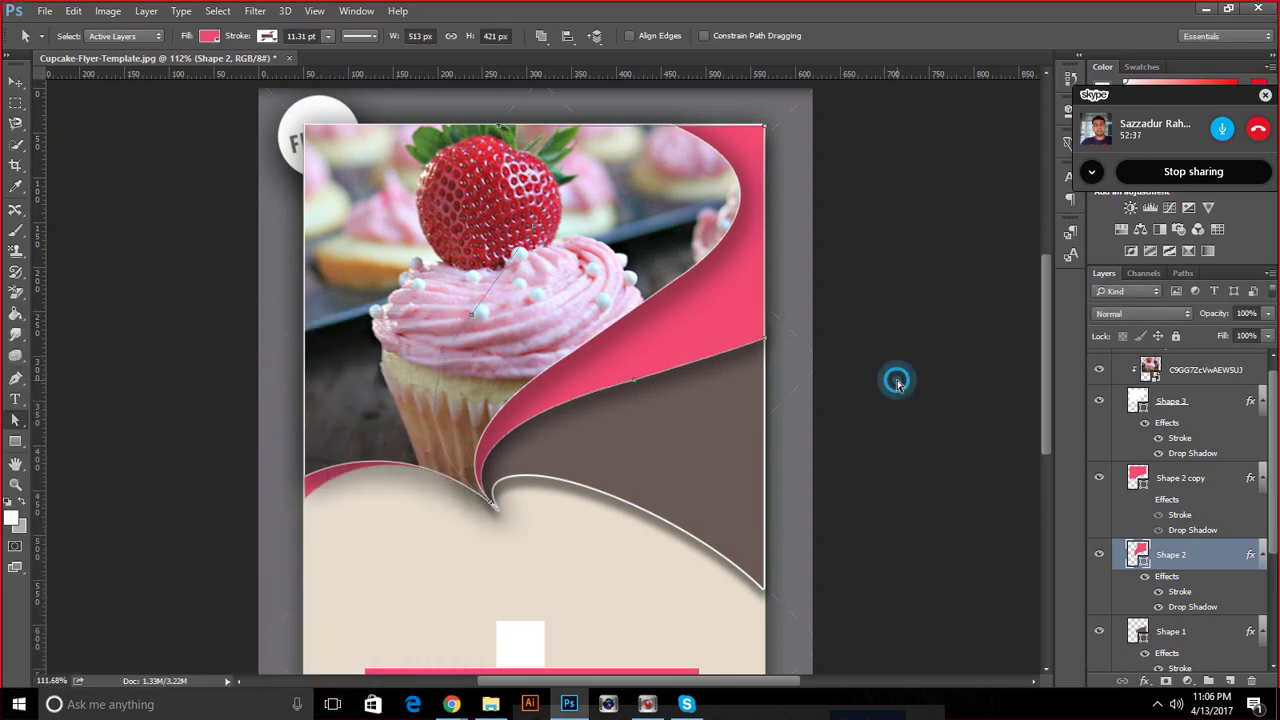
left_click(457, 644)
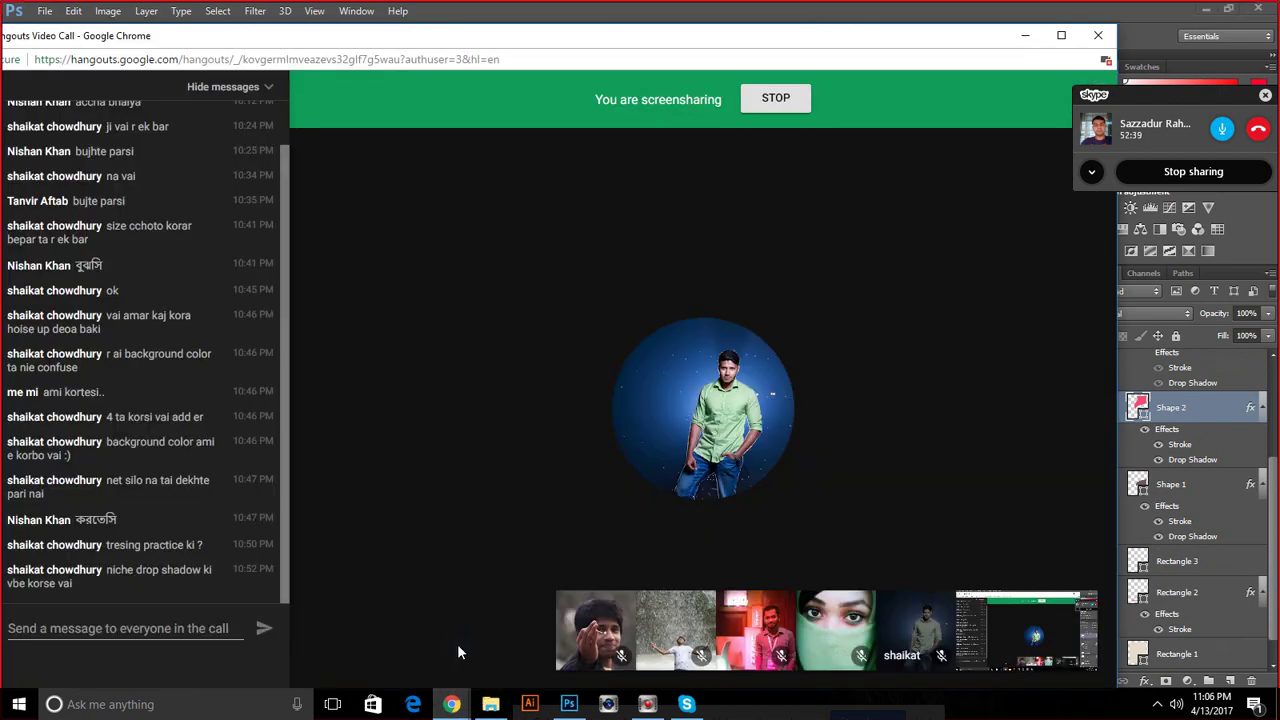
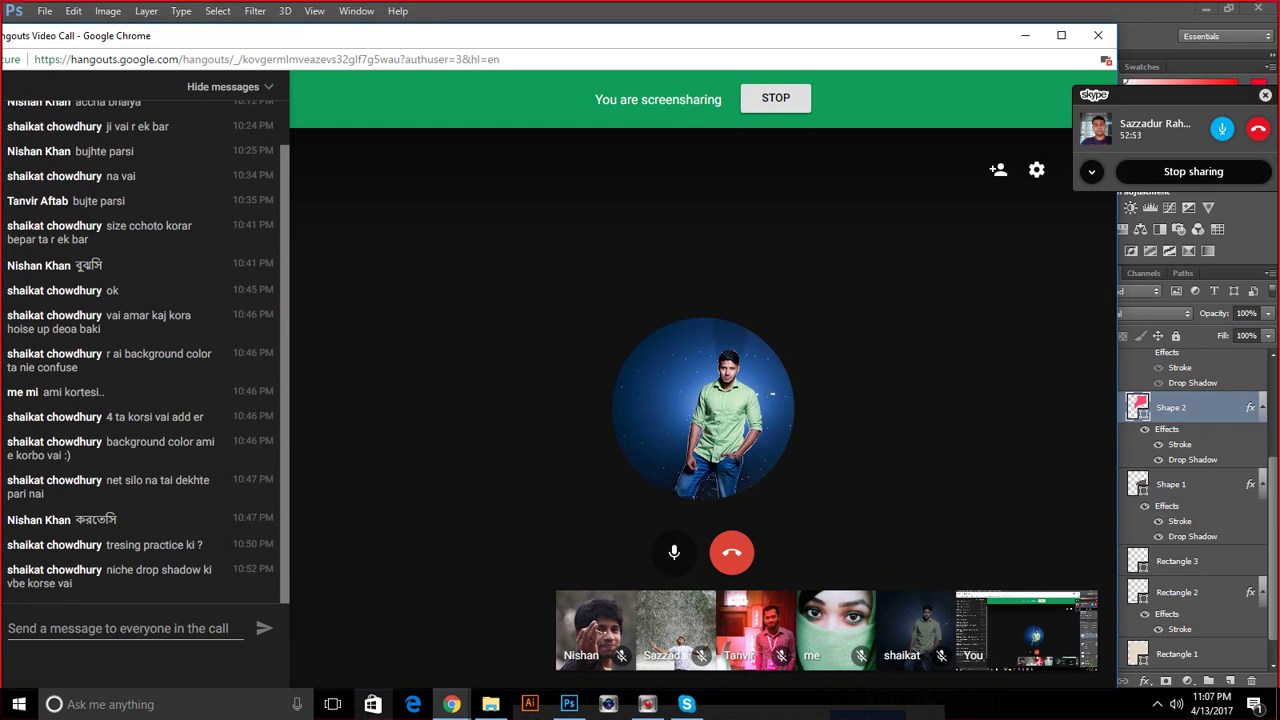
Switch from the Hangouts call back to the Photoshop cupcake flyer document
left_click(572, 706)
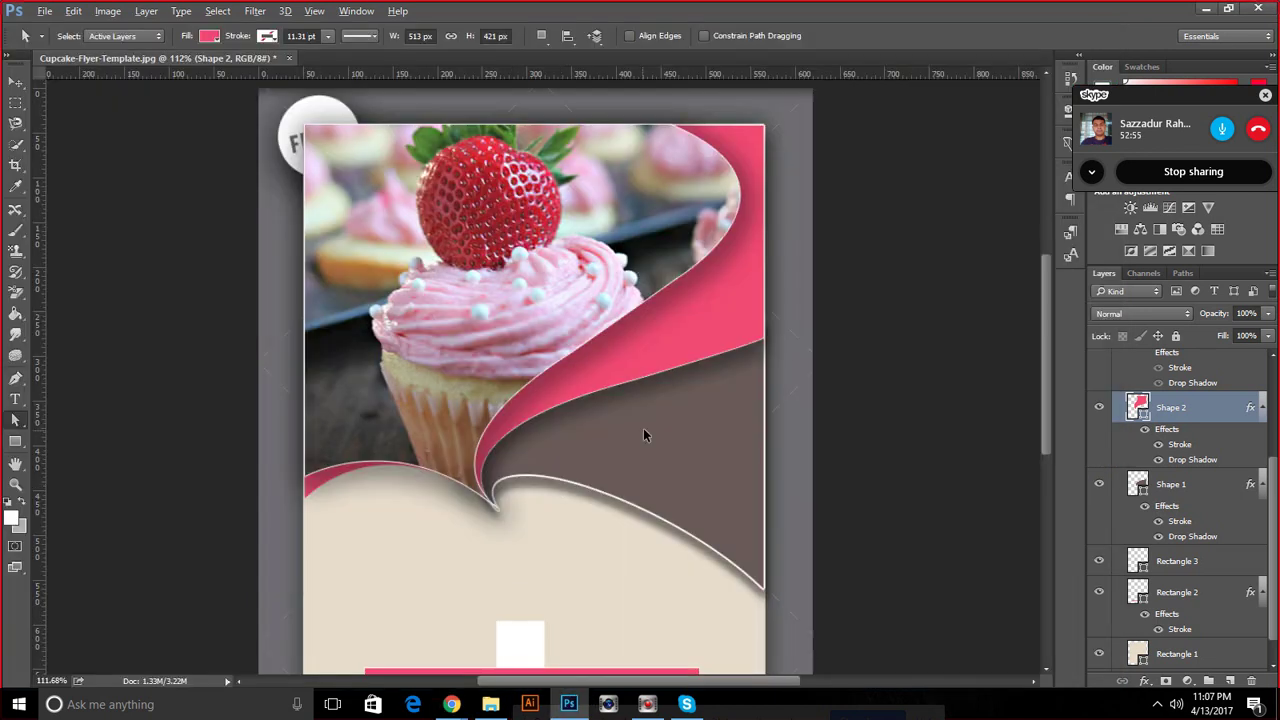
Select the brown wave layer Shape 1 and commit a transform without changing it
scroll(643, 428, "up", 2)
scroll(643, 428, "up", 2)
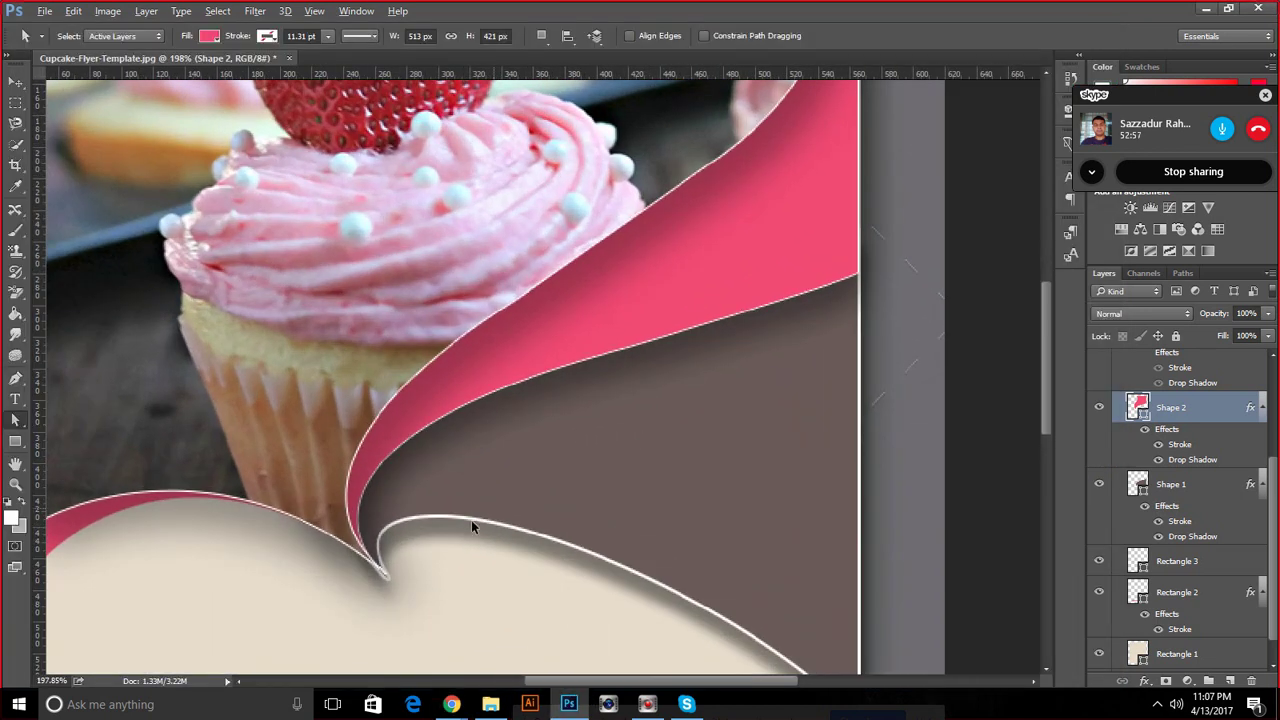
scroll(611, 555, "down", 2)
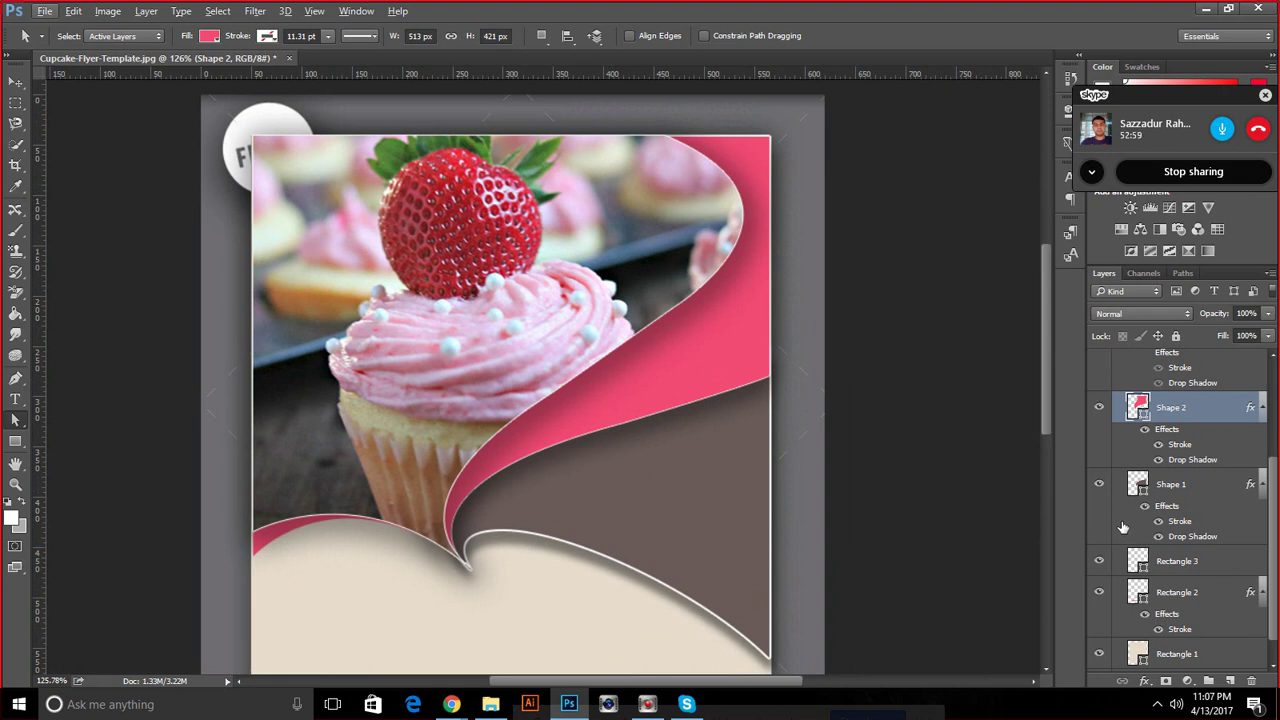
left_click(1140, 484)
scroll(704, 447, "down", 2)
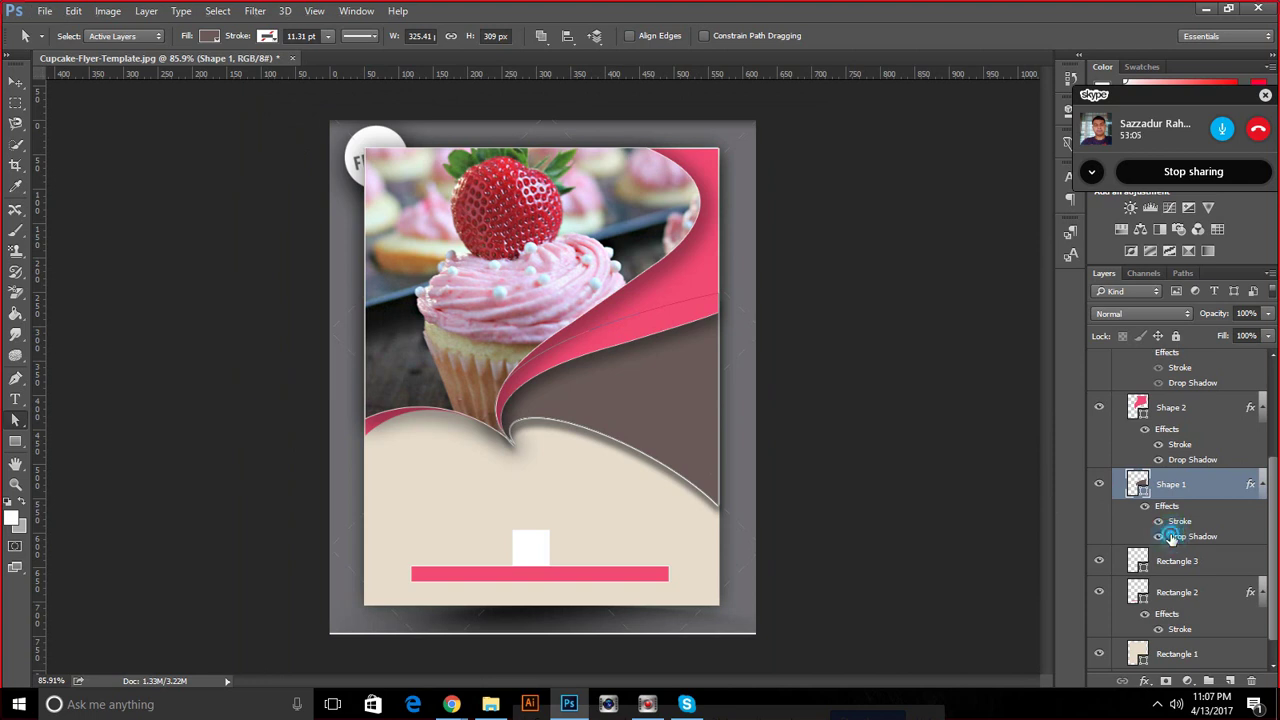
key("ctrl+t")
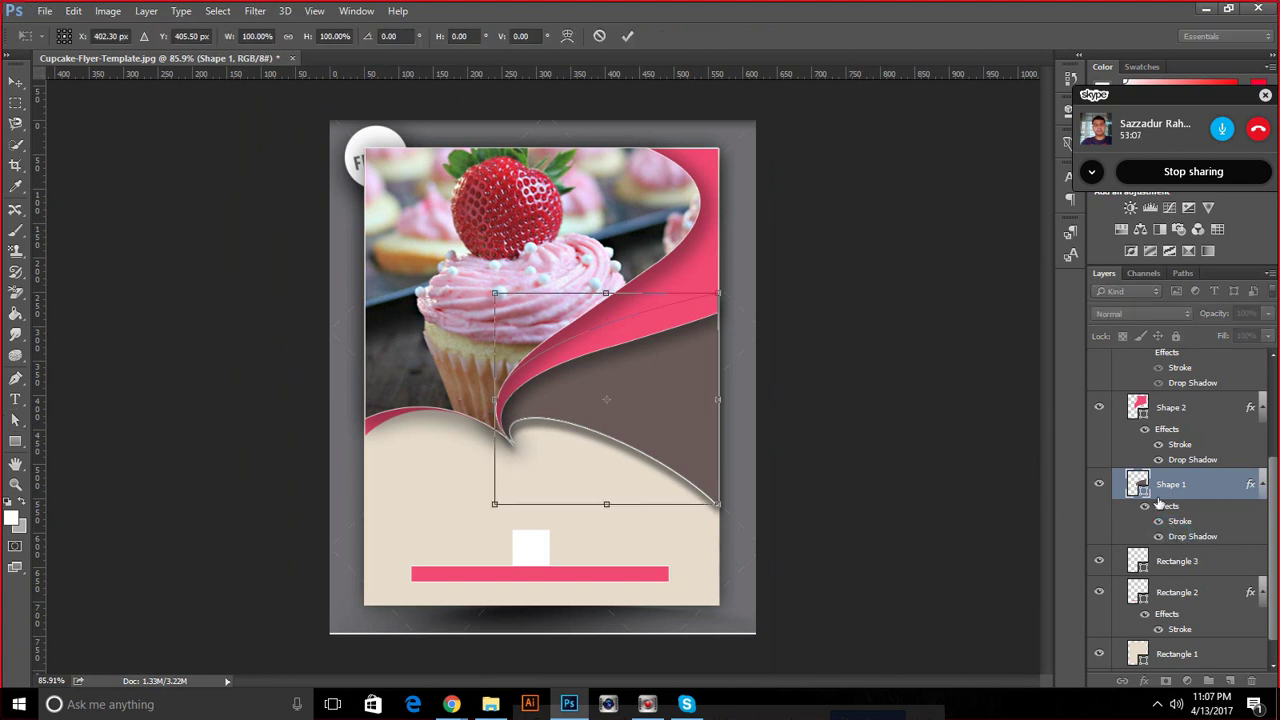
left_click(605, 35)
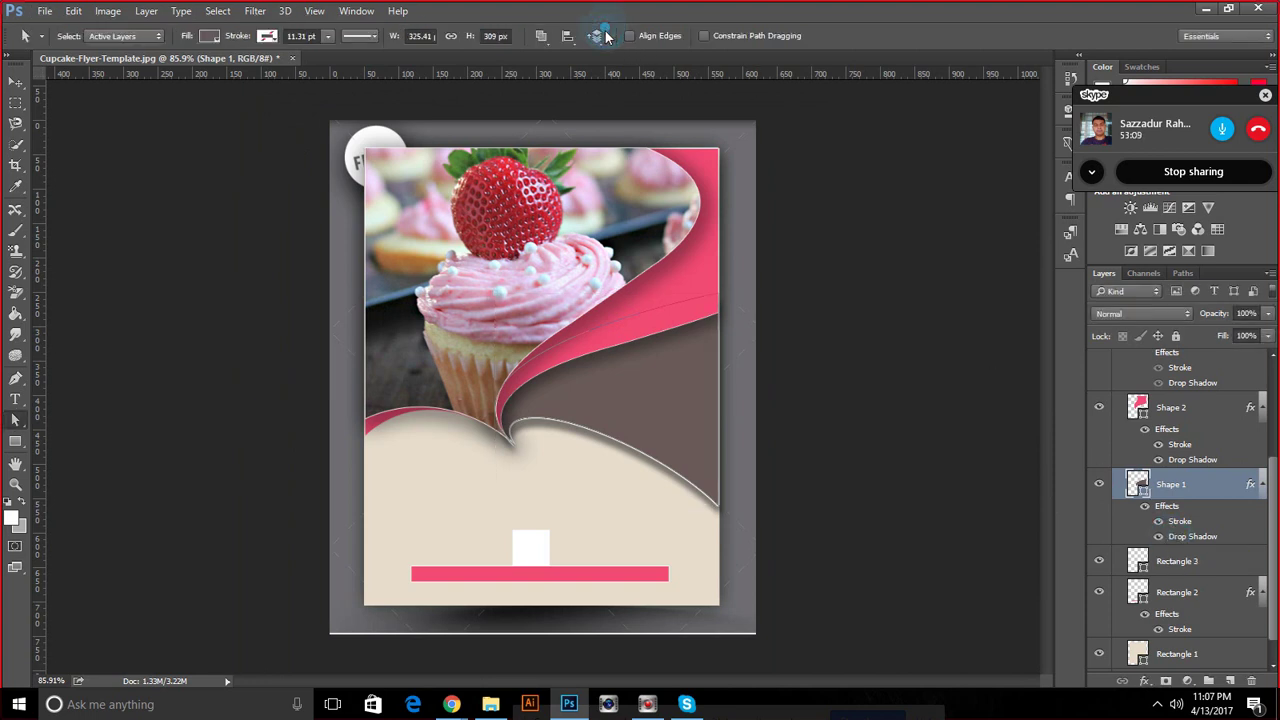
Duplicate Shape 1, delete the original, and keep Shape 1 copy visible
key("ctrl+j")
left_click(1098, 485)
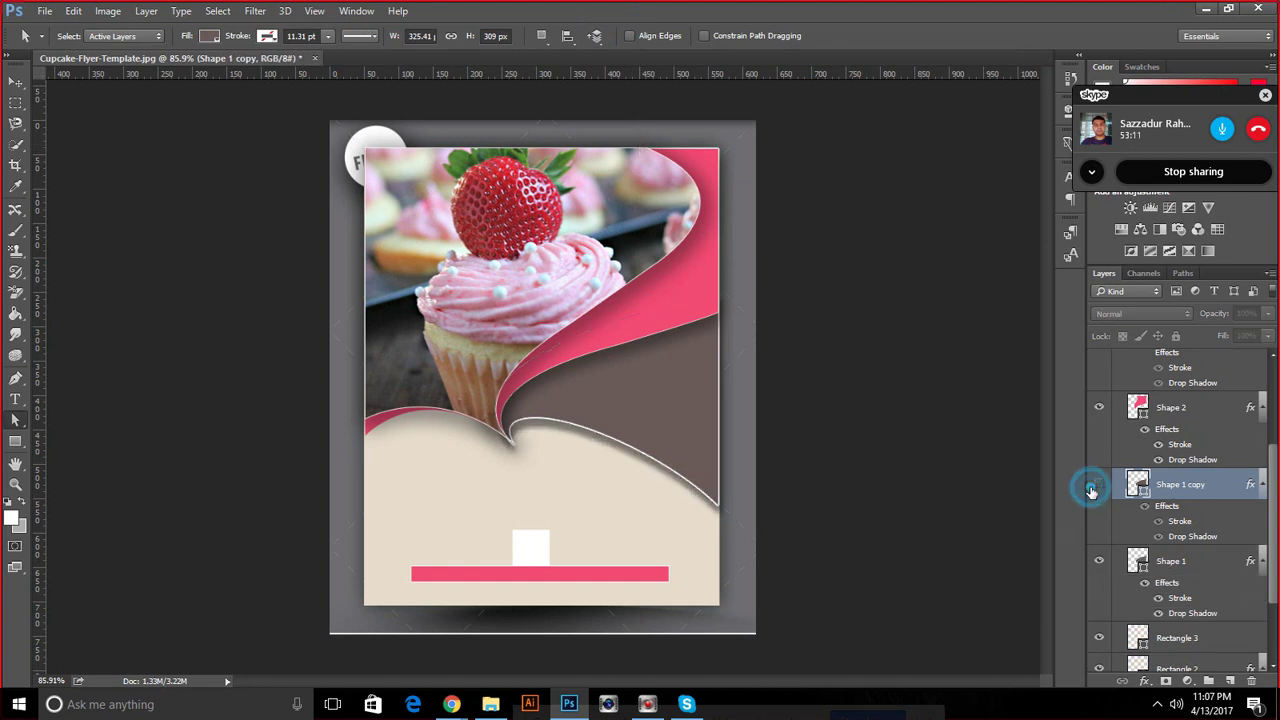
left_click(1141, 566)
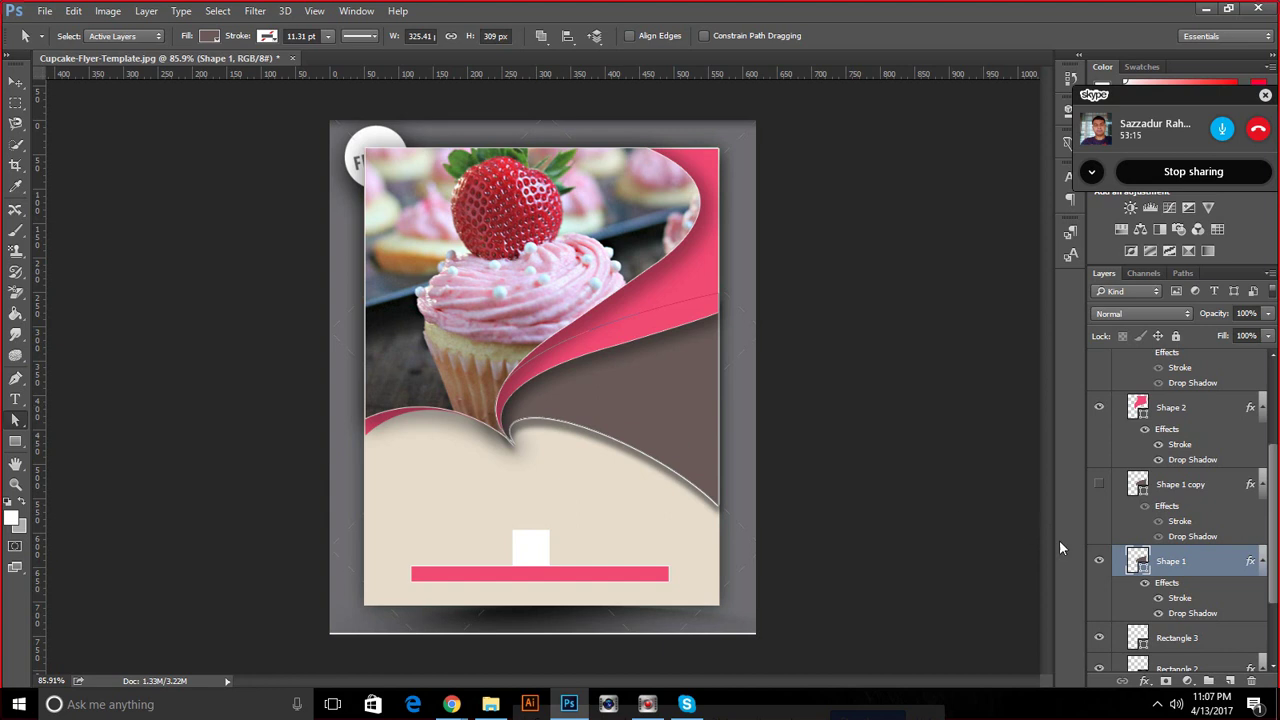
key("Delete")
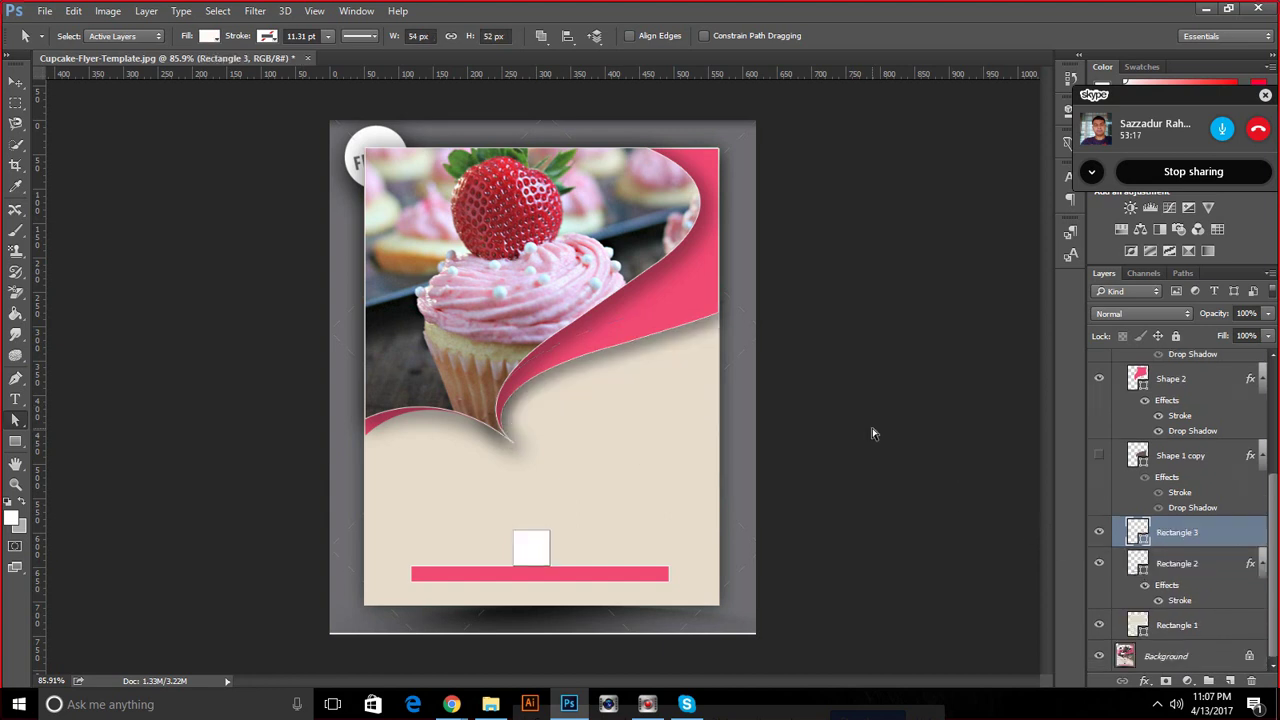
left_click(1098, 455)
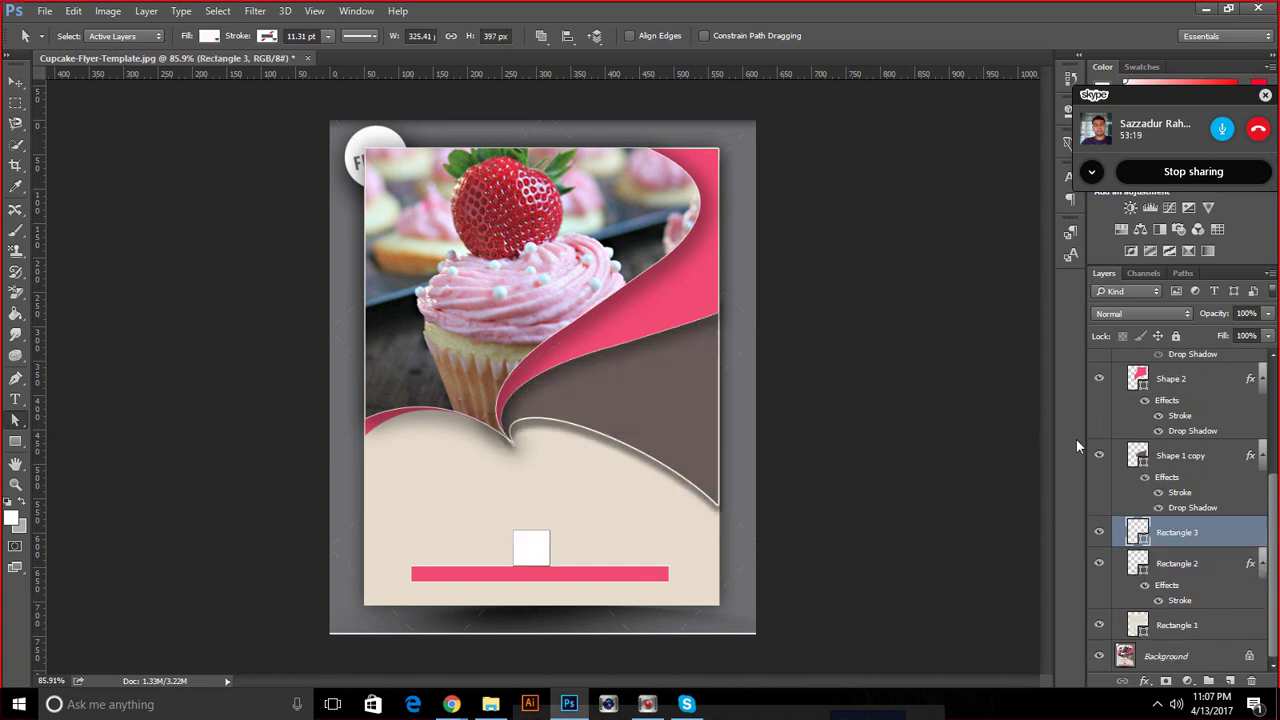
Set Shape 1 copy's drop shadow to 28% opacity and angle 124
double_click(1170, 478)
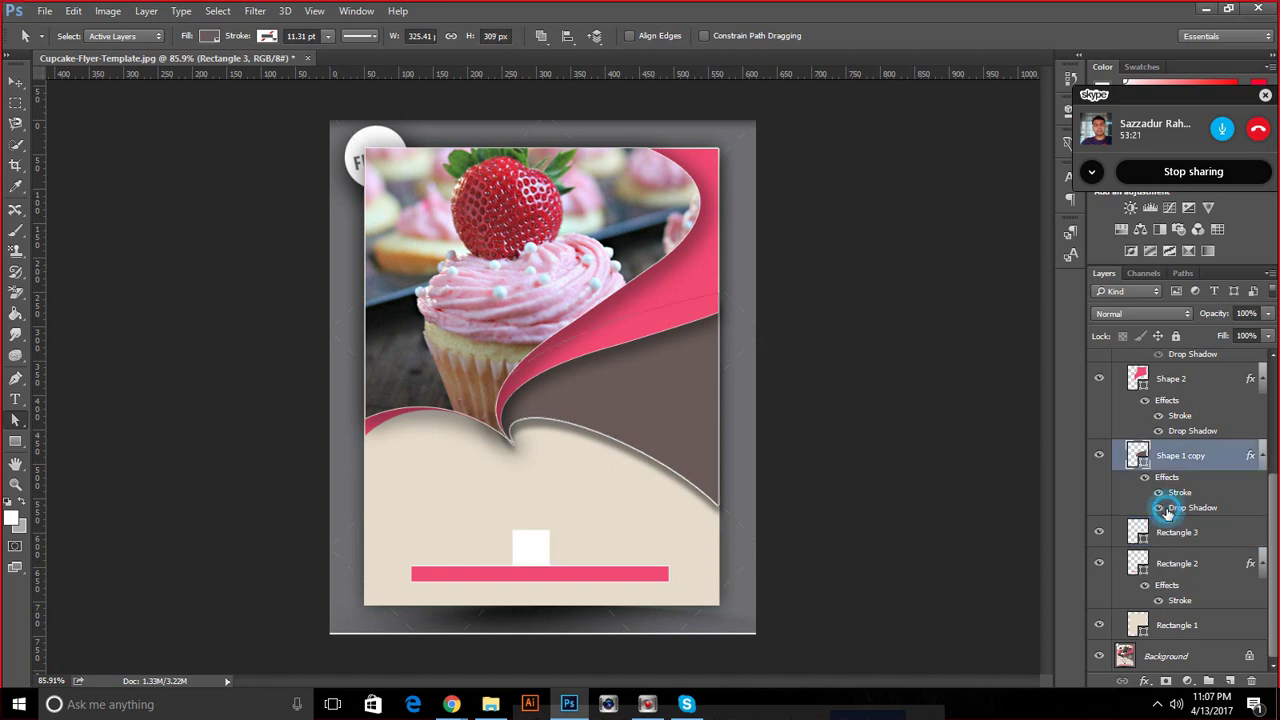
mouse_move(715, 113)
left_mouse_down()
mouse_move(269, 41)
mouse_move(216, 139)
mouse_move(637, 127)
mouse_move(178, 143)
mouse_move(205, 370)
left_mouse_up()
left_click(297, 417)
left_click_drag(110, 432, 102, 430)
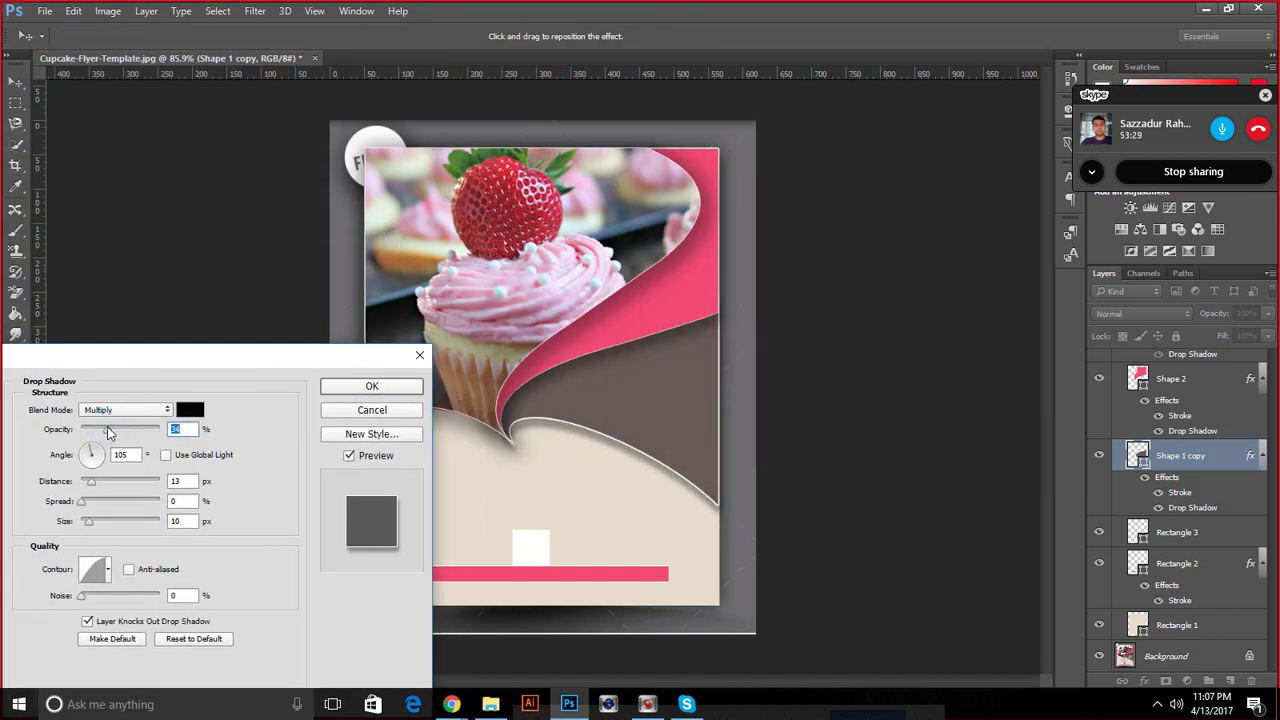
left_click_drag(101, 481, 105, 482)
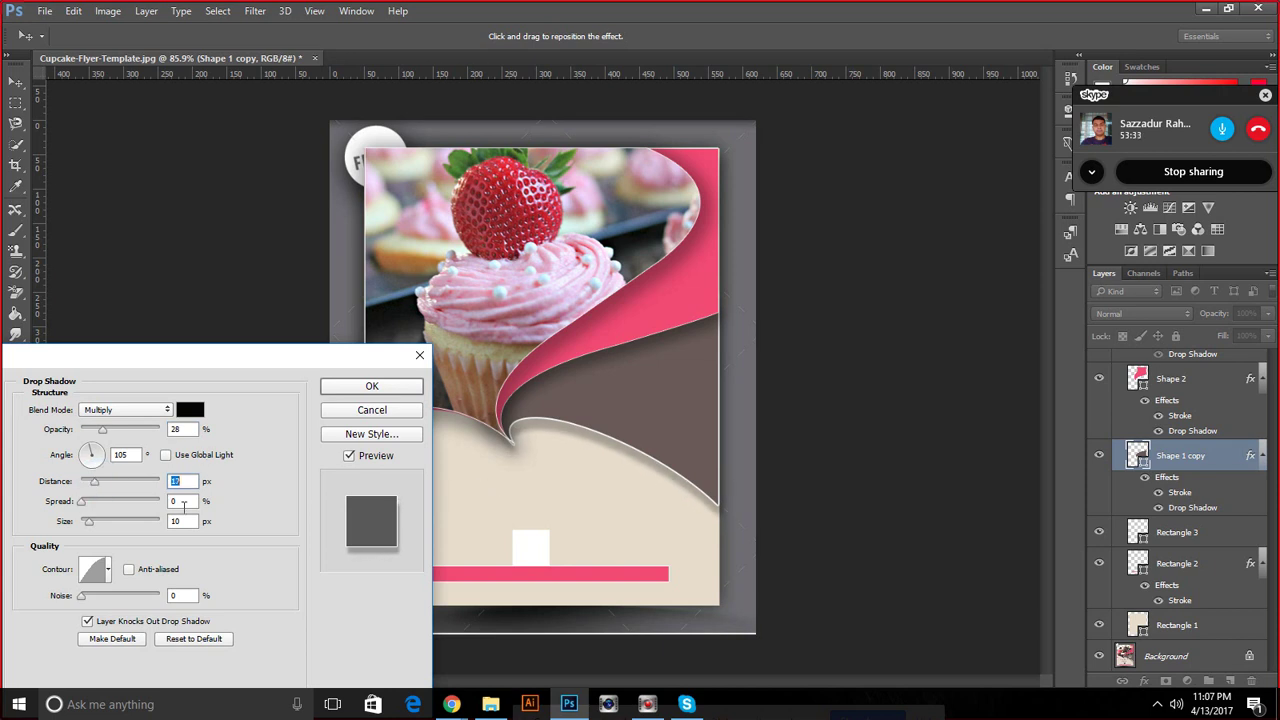
double_click(115, 454)
type("124")
Drag the shadow on the canvas to angle 95, distance 20 px, and apply it
scroll(129, 458, "down", 5)
scroll(129, 458, "down", 5)
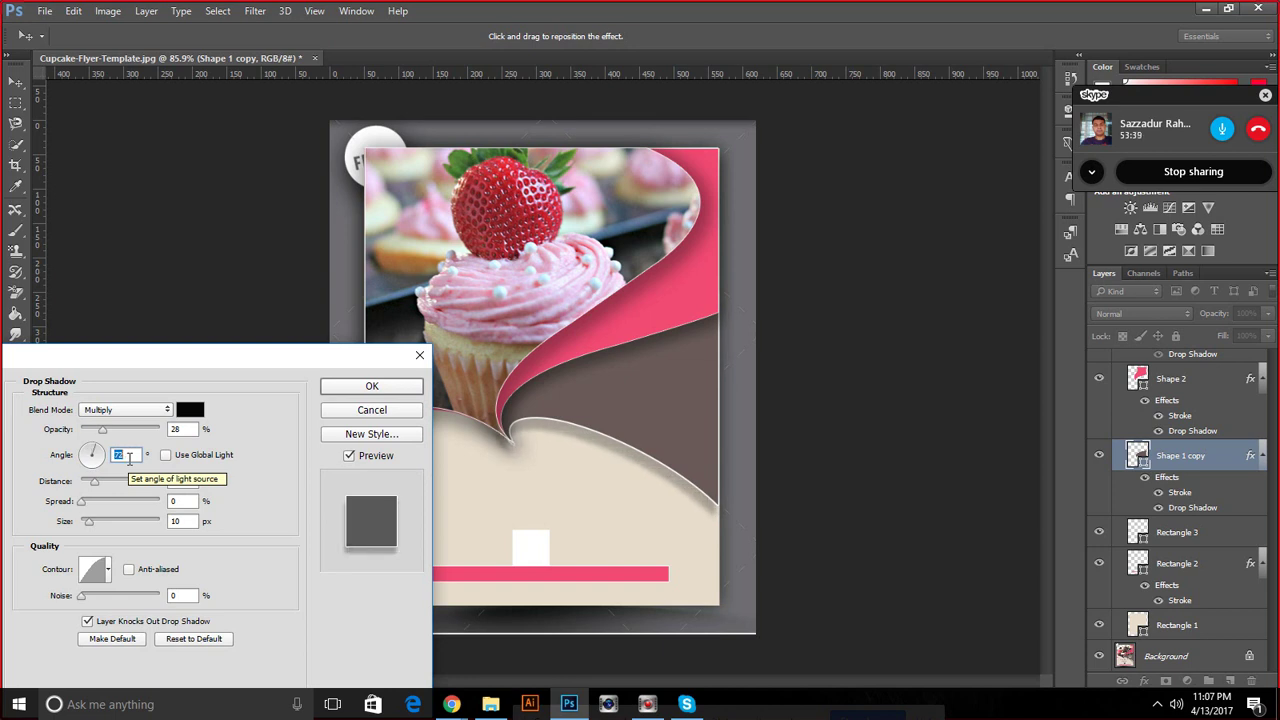
scroll(129, 458, "down", 5)
scroll(129, 458, "down", 5)
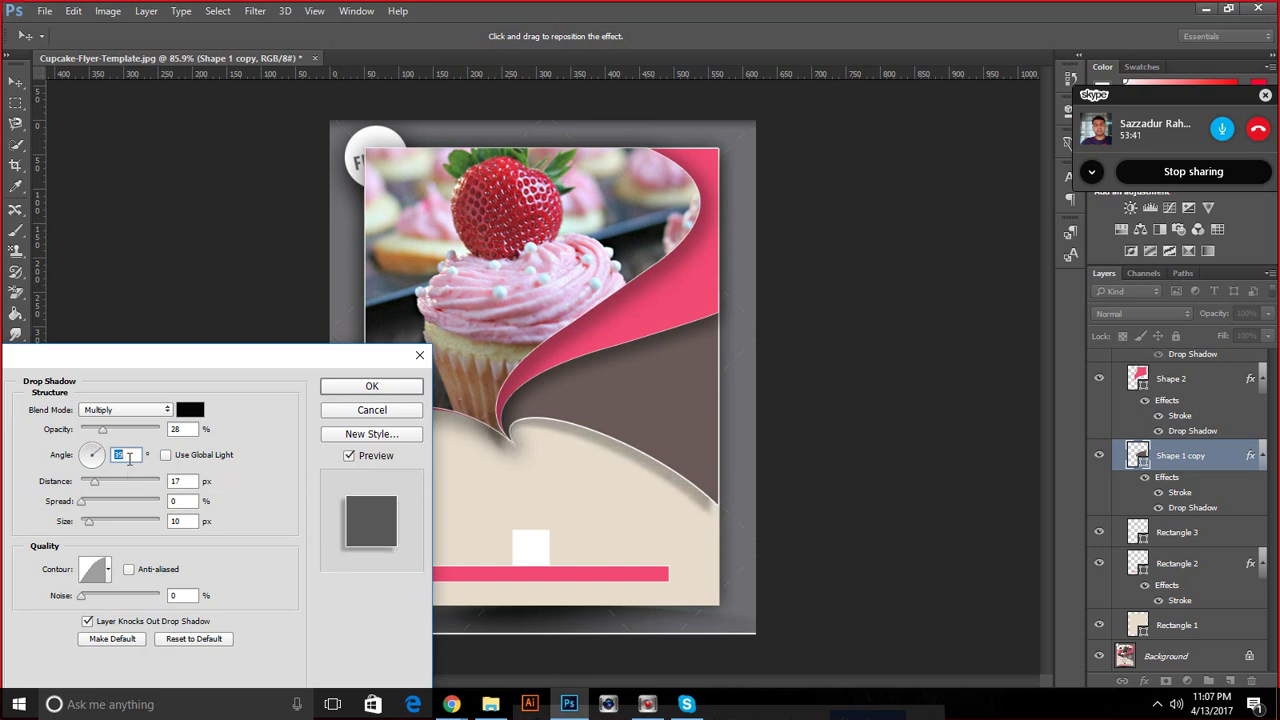
left_click_drag(551, 394, 560, 375)
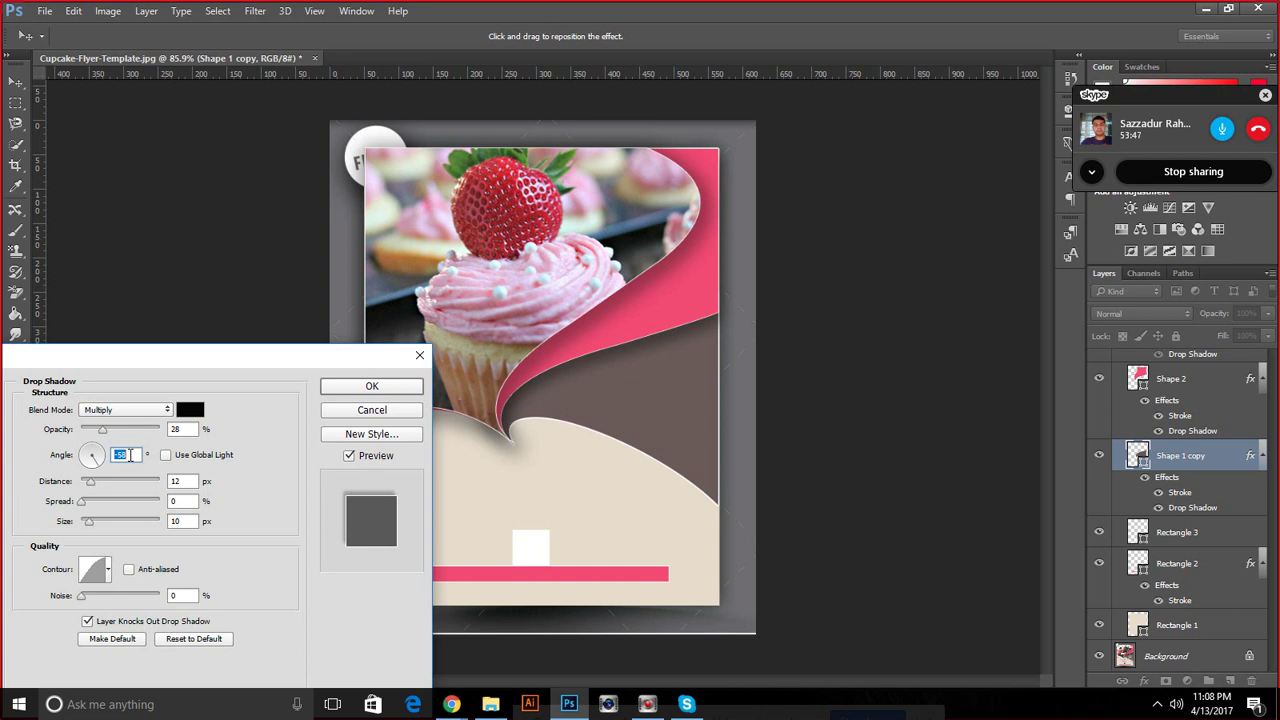
scroll(130, 455, "up", 5)
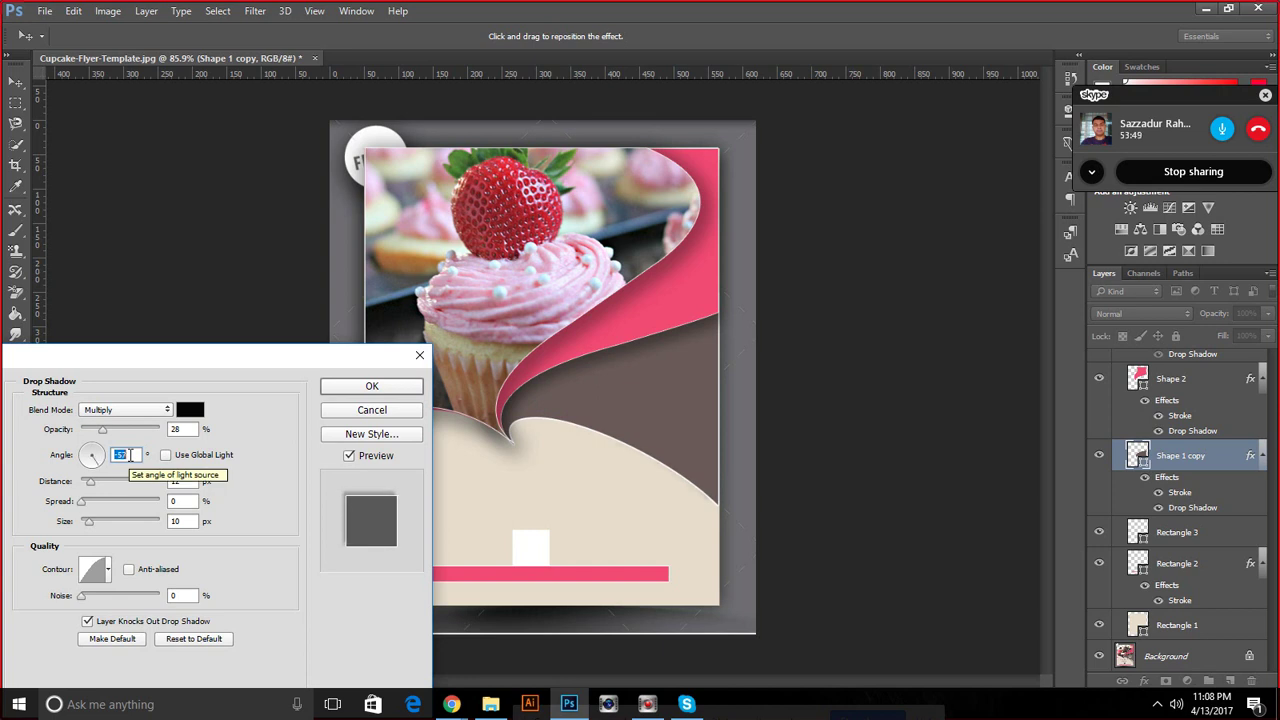
mouse_move(103, 470)
left_mouse_down()
mouse_move(88, 470)
mouse_move(86, 452)
mouse_move(108, 470)
mouse_move(94, 449)
left_mouse_up()
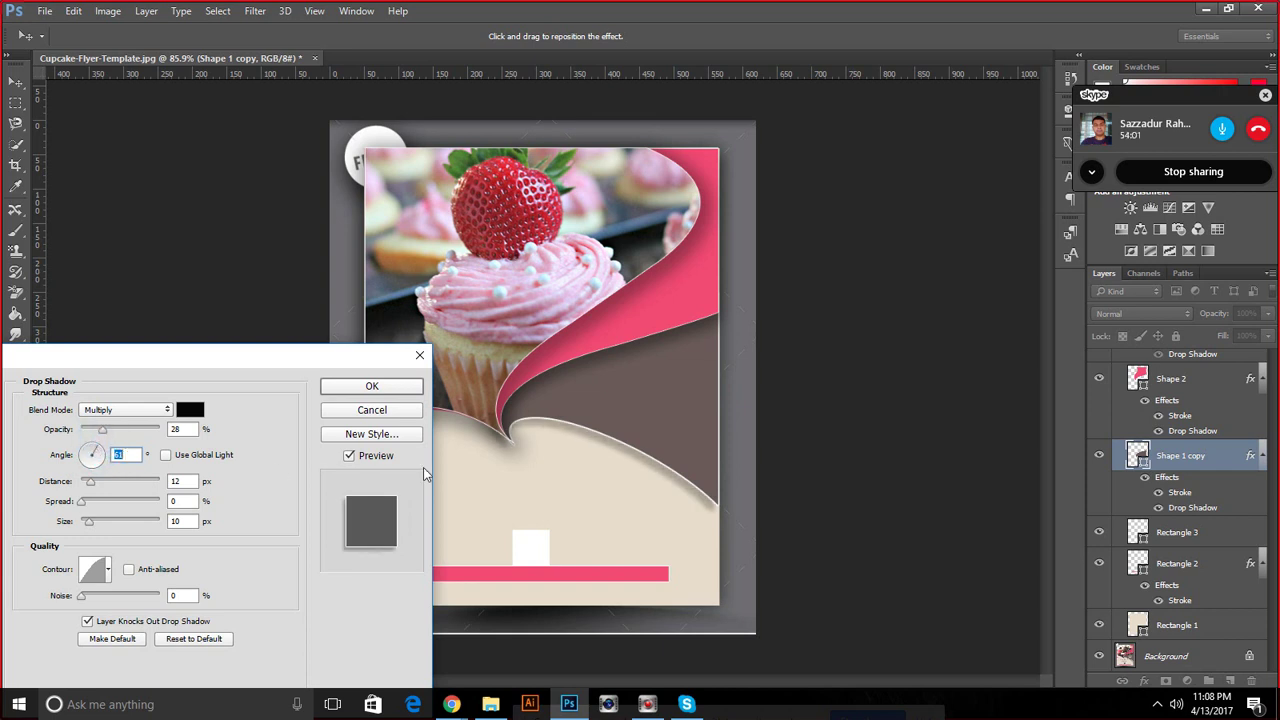
left_click_drag(711, 506, 720, 515)
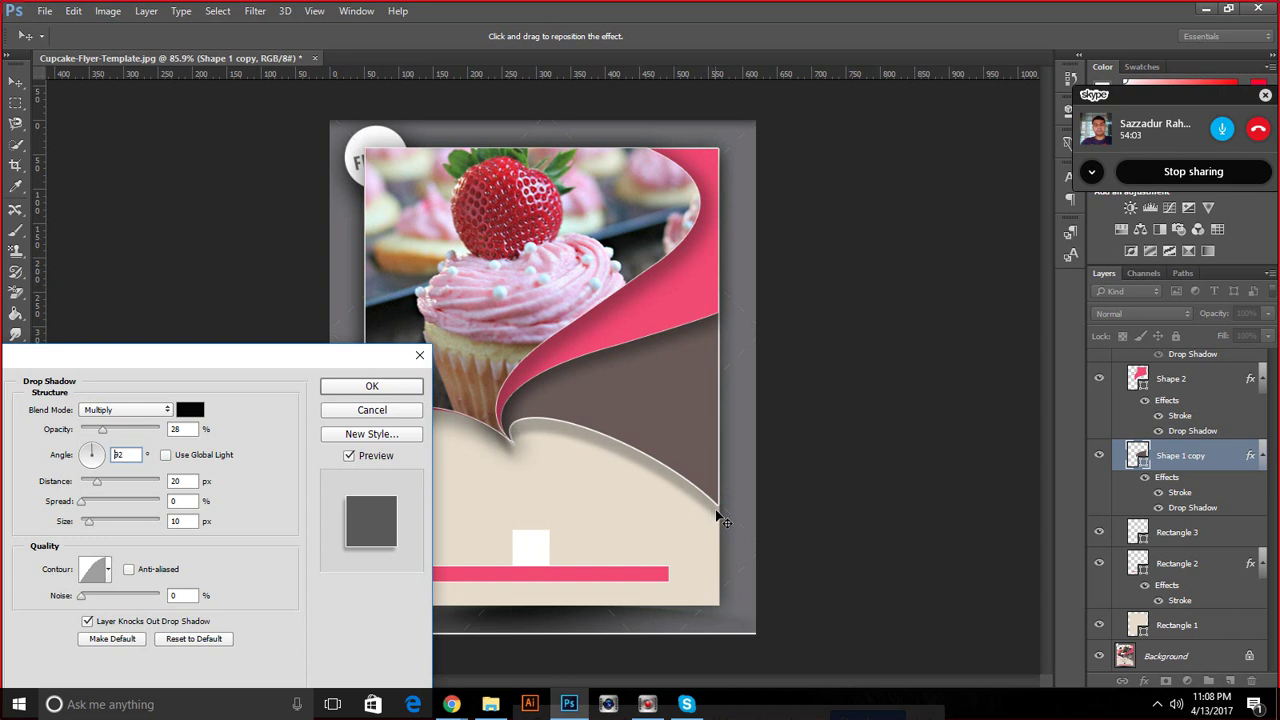
left_click(382, 387)
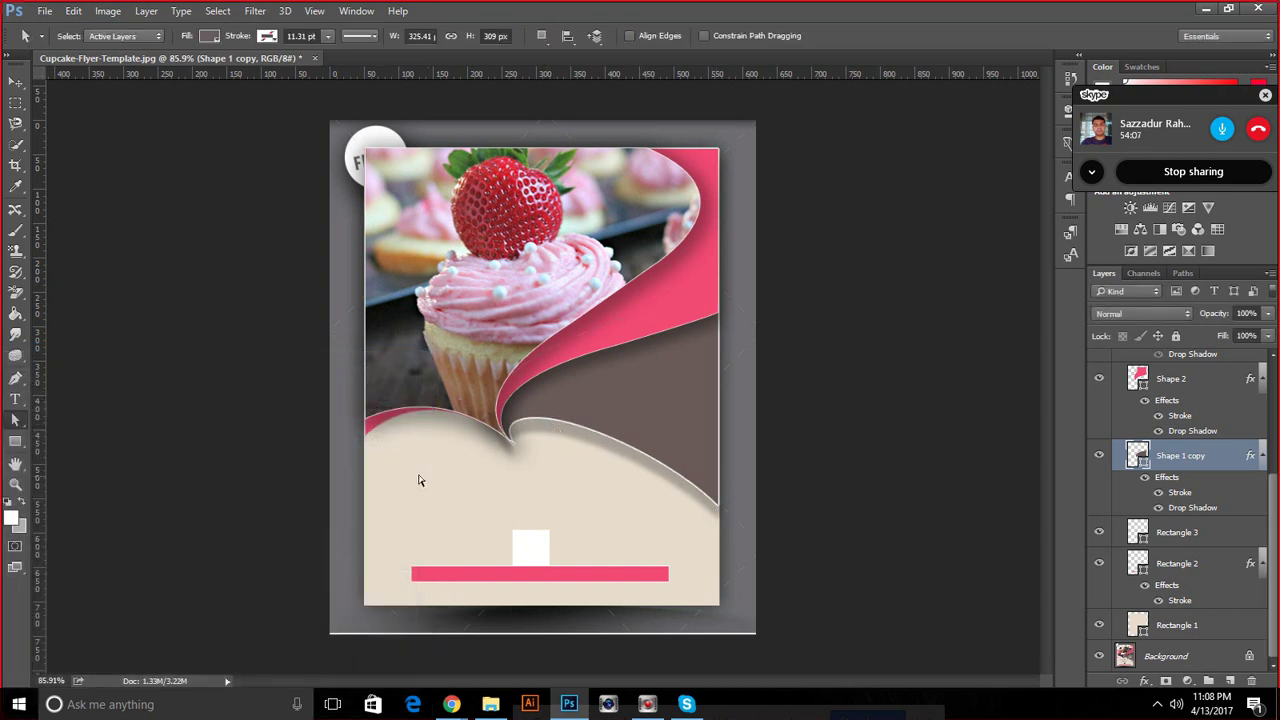
double_click(1192, 507)
left_click_drag(637, 102, 954, 404)
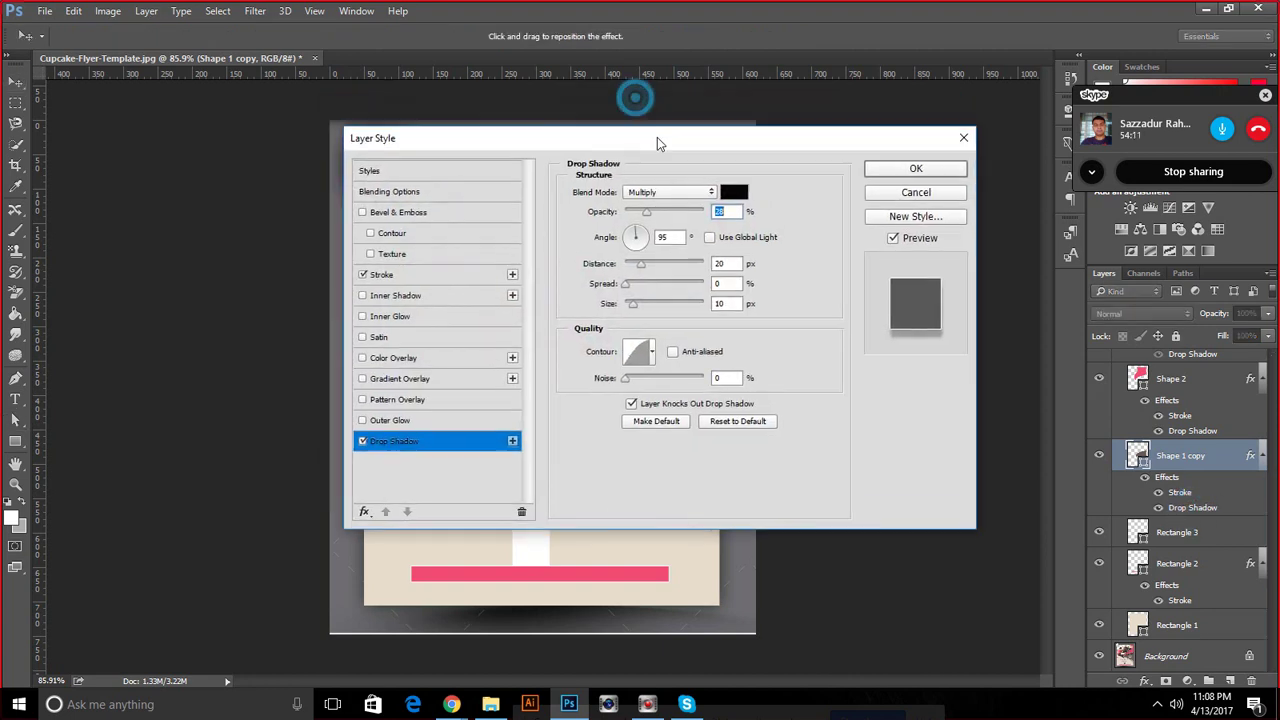
left_click(1215, 459)
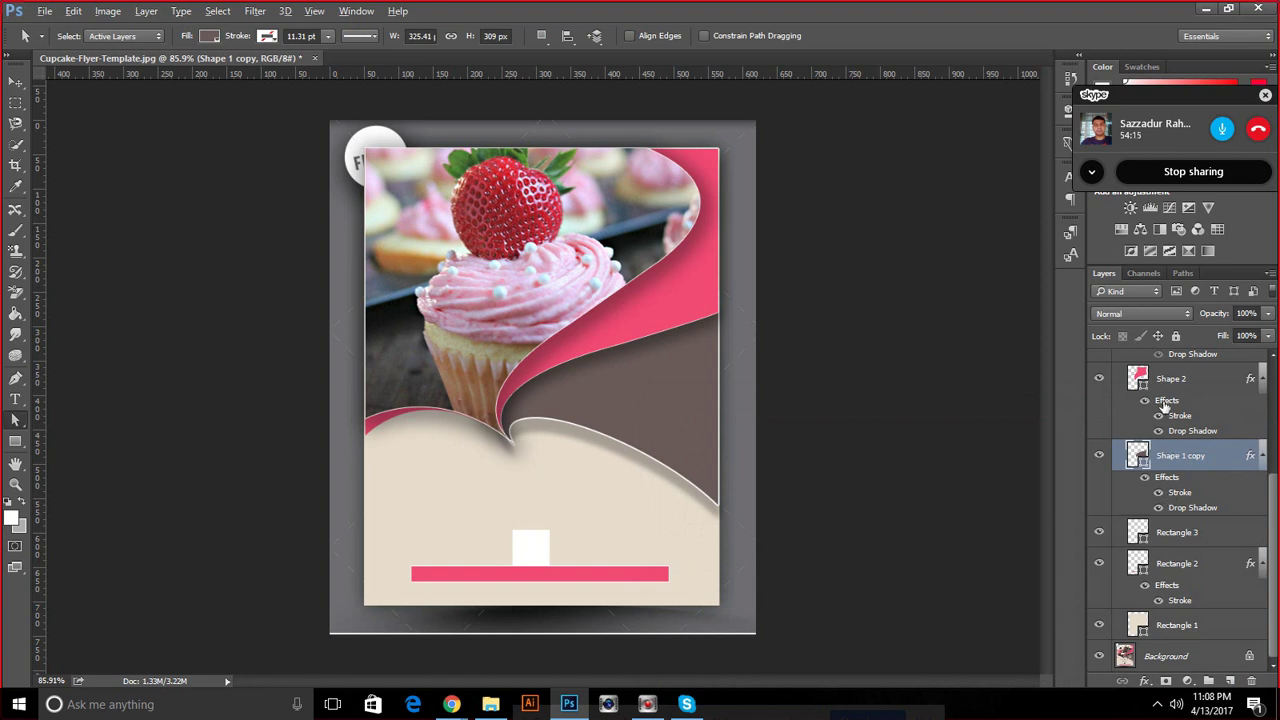
left_click(1159, 492)
left_click(553, 436)
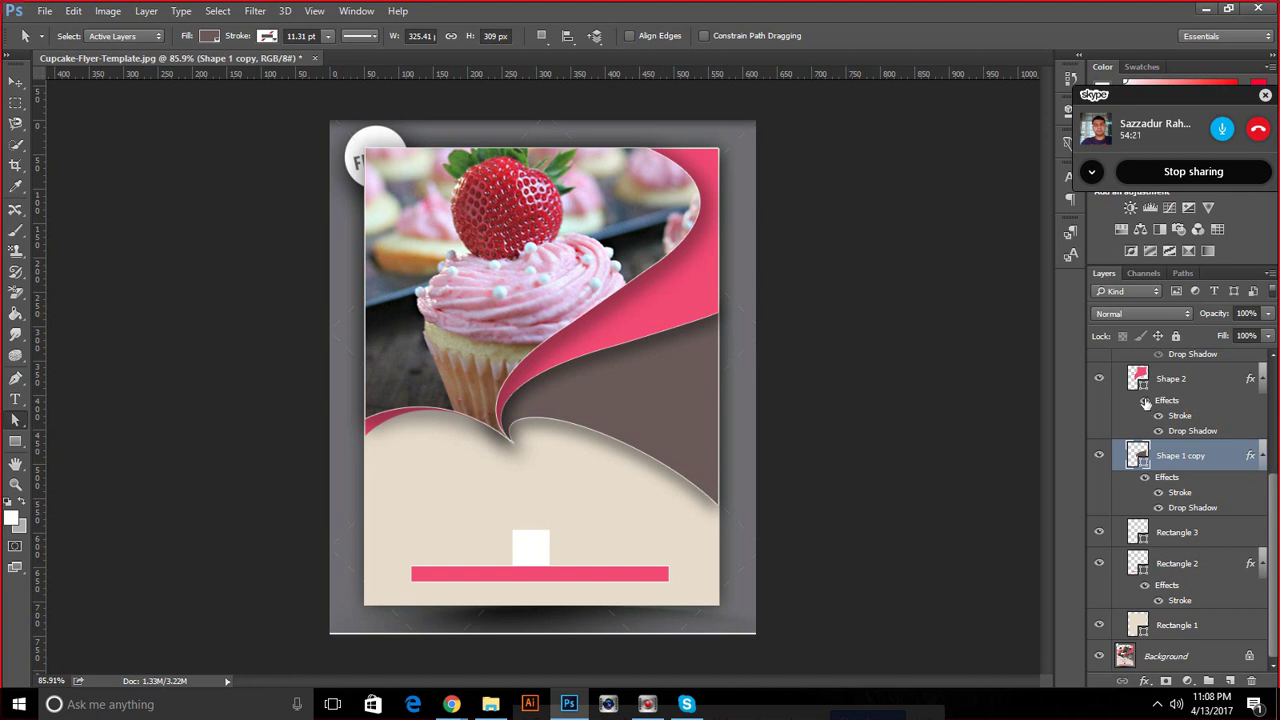
scroll(1146, 402, "up", 4)
left_click(1097, 361)
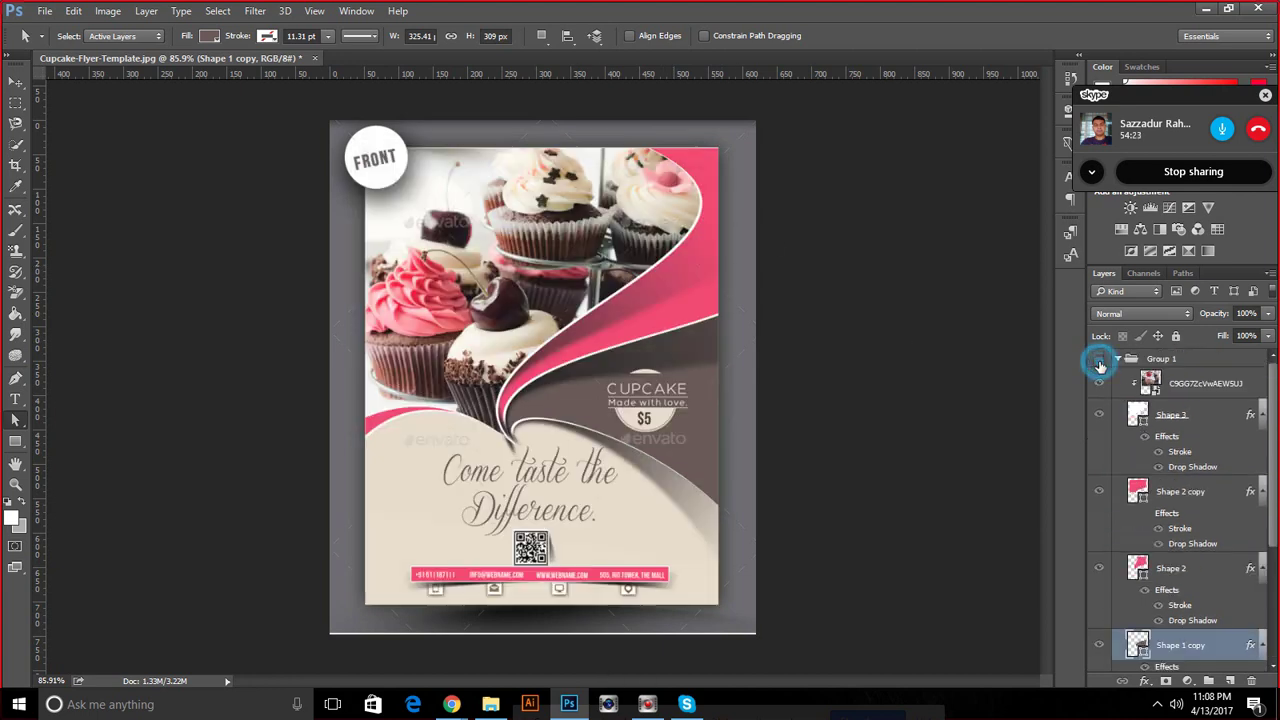
left_click(1098, 362)
double_click(1099, 362)
scroll(1185, 512, "down", 1)
scroll(1185, 512, "down", 3)
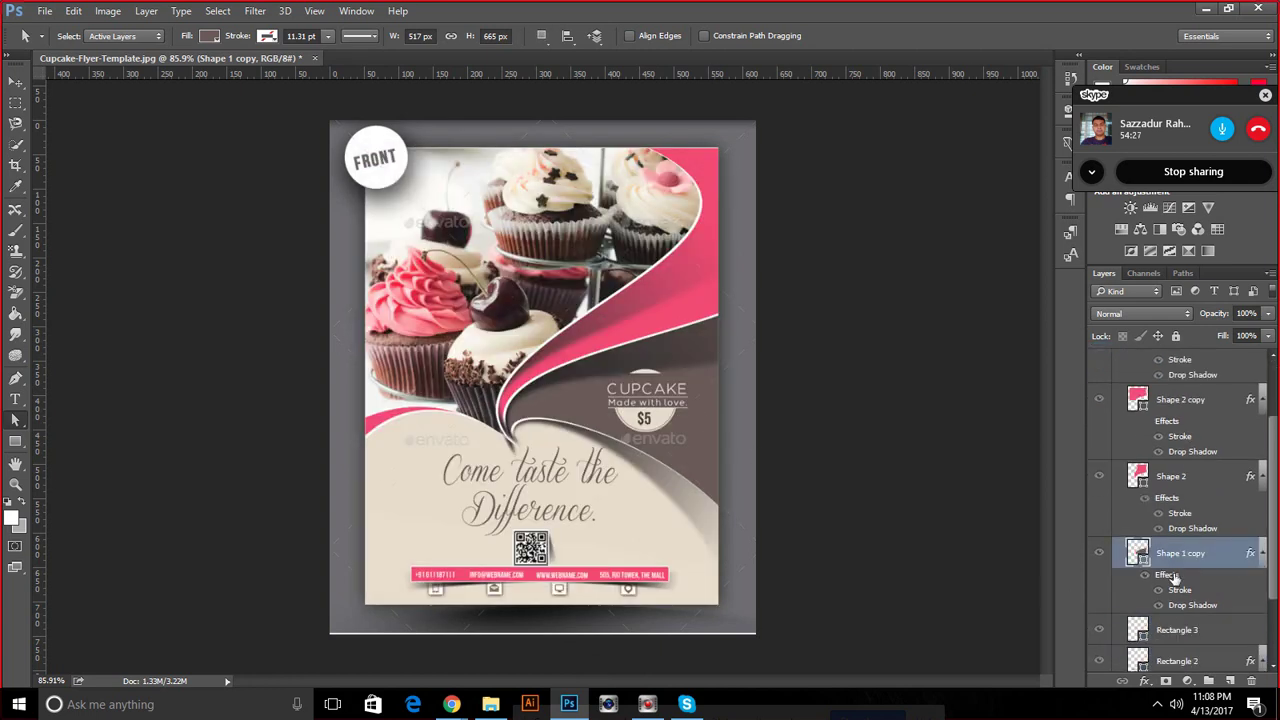
scroll(1118, 555, "up", 1)
left_click(1099, 362)
scroll(1163, 521, "up", 1)
scroll(1163, 521, "down", 1)
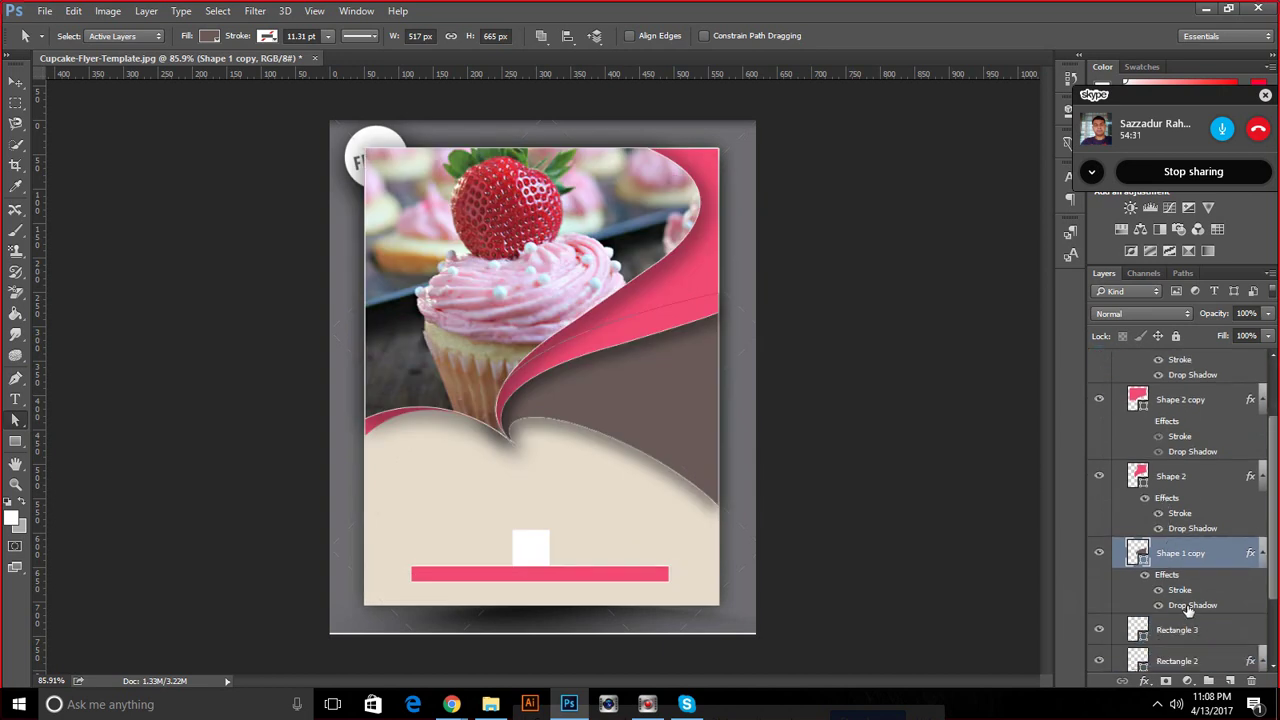
Rework Shape 1 copy's drop shadow to 36% opacity, angle 53°, distance 14 px, spread 11%, size 13 px
double_click(1190, 606)
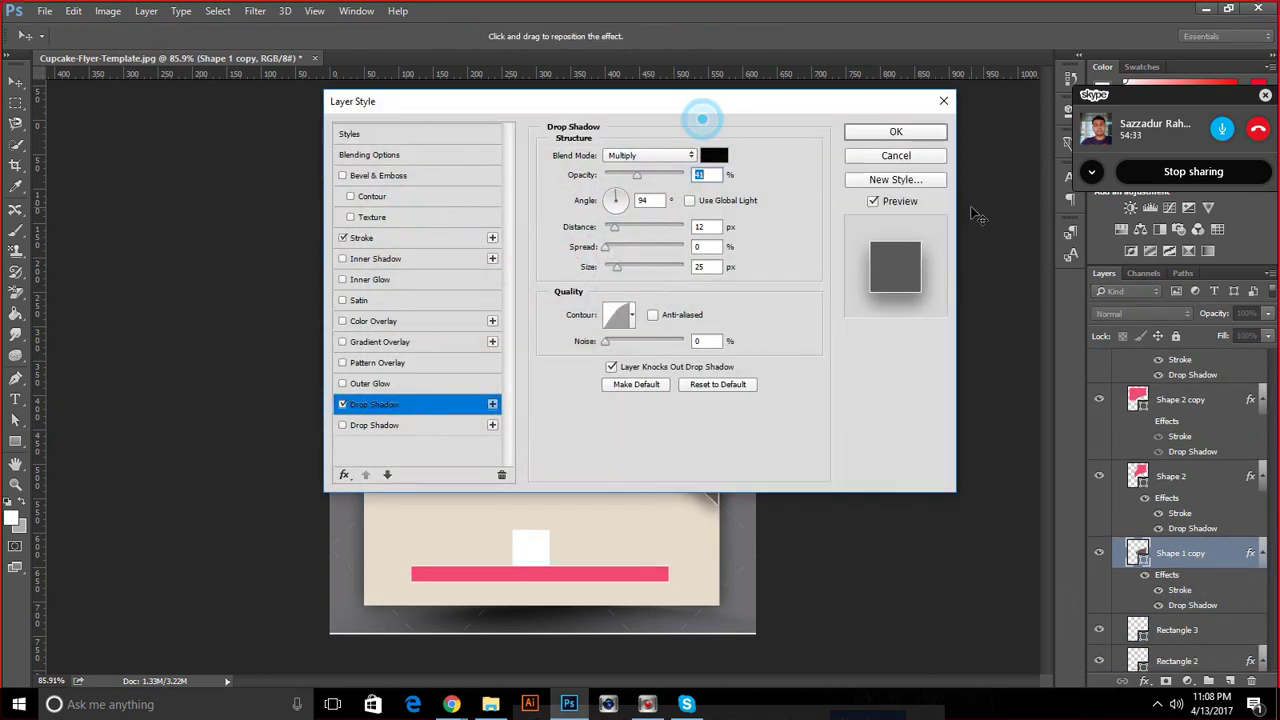
left_click_drag(702, 119, 1080, 250)
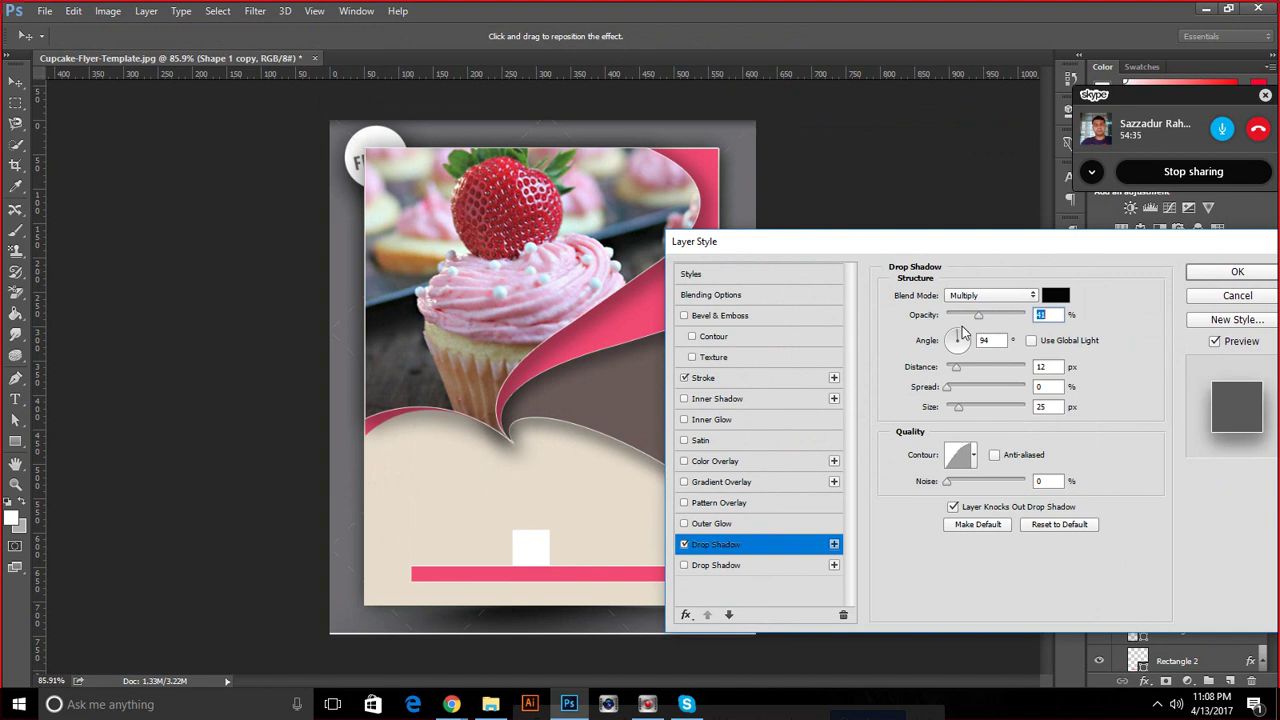
left_click_drag(985, 317, 990, 318)
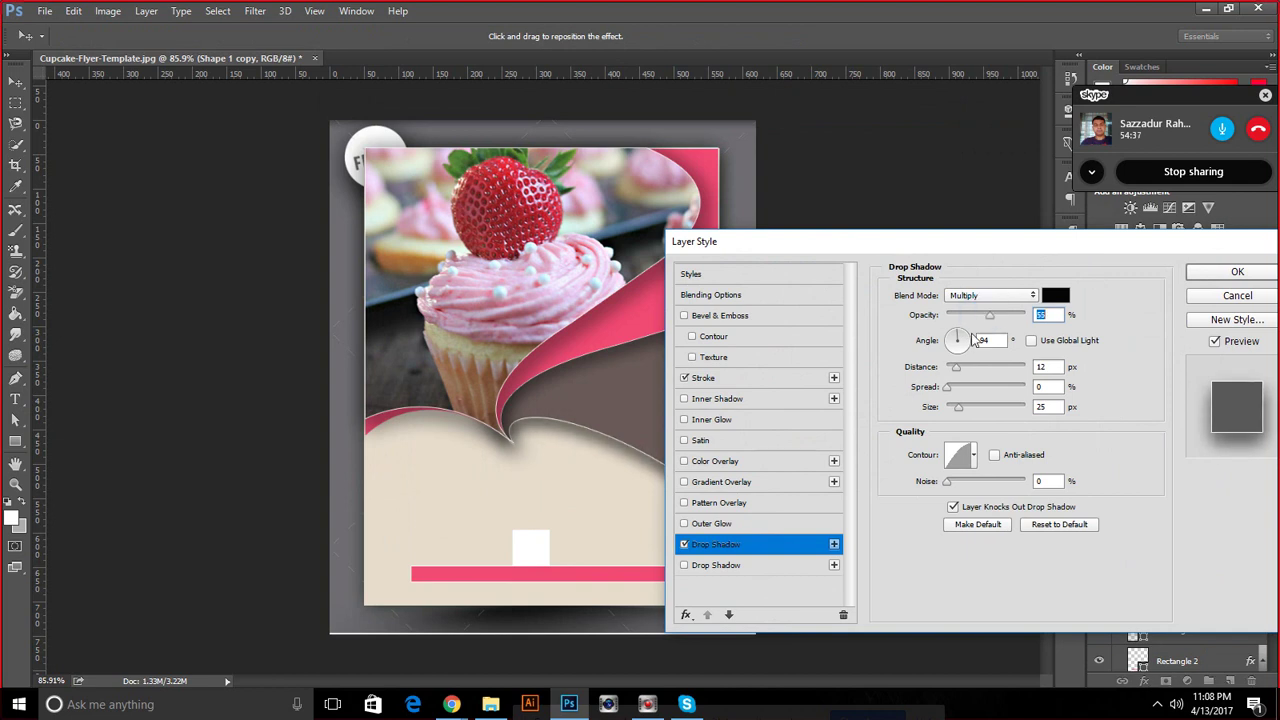
left_click_drag(512, 442, 517, 444)
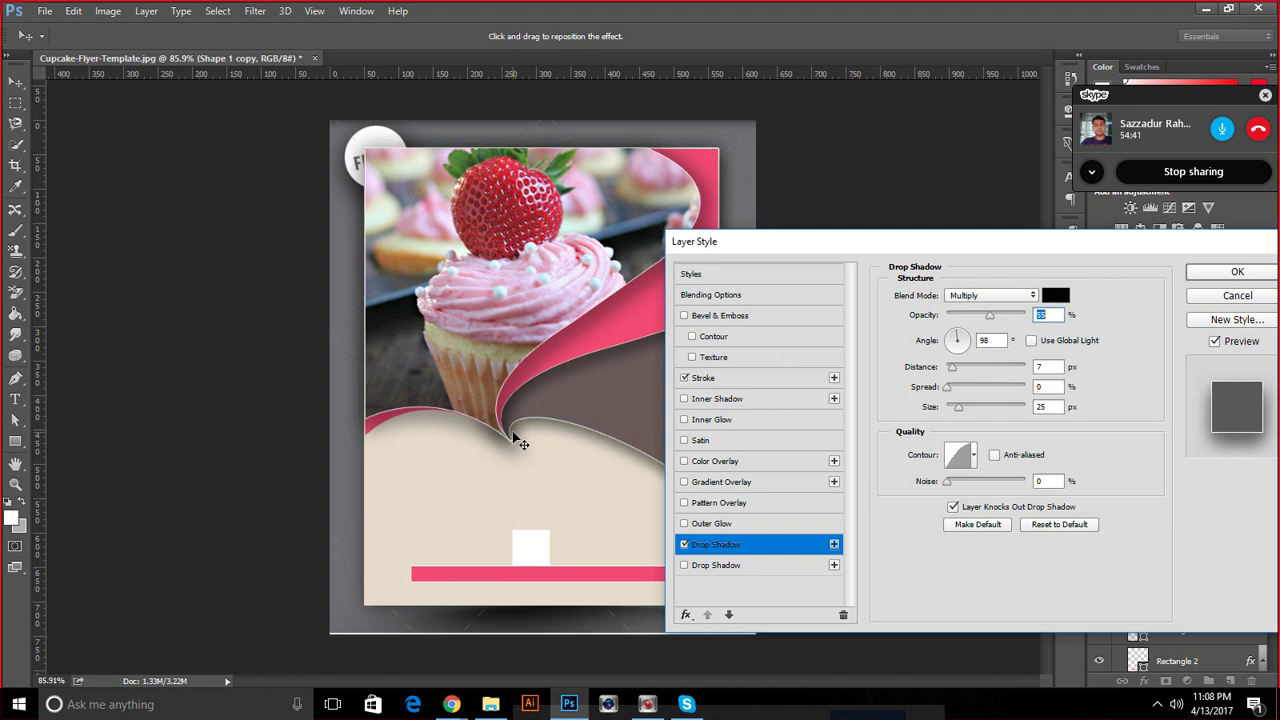
left_click_drag(960, 409, 955, 407)
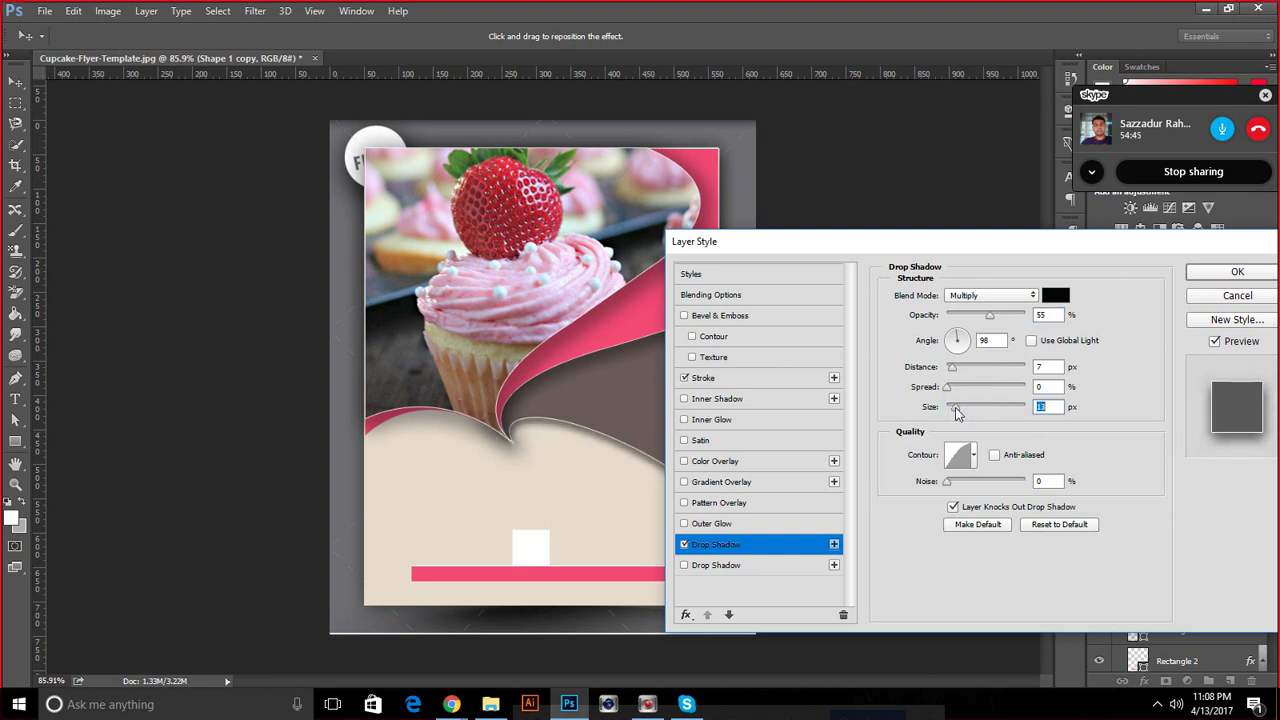
left_click_drag(585, 428, 585, 443)
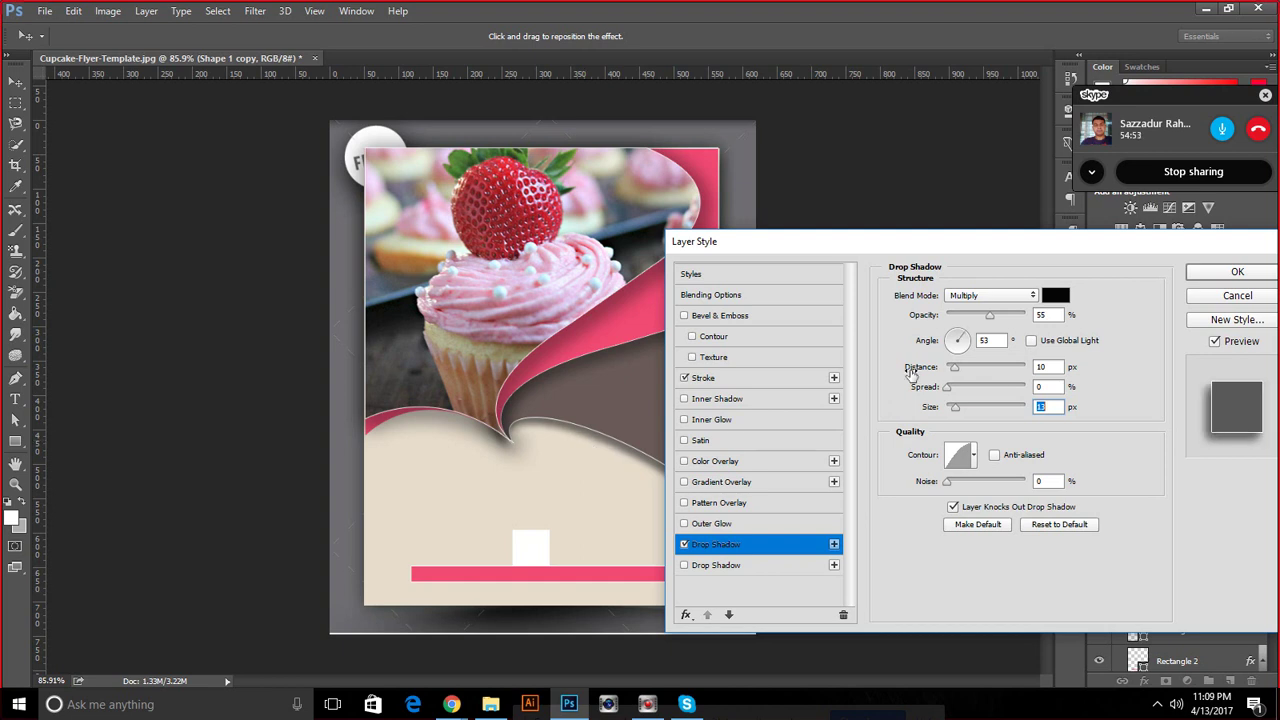
left_click_drag(990, 315, 988, 318)
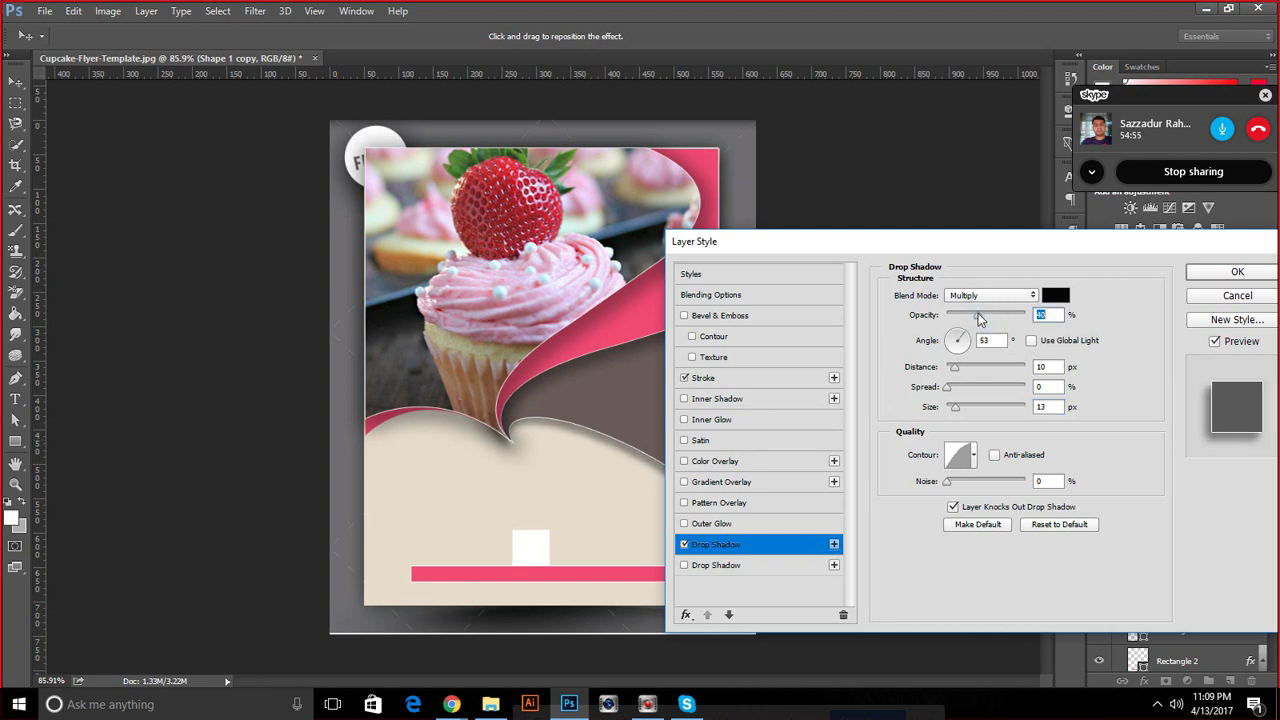
left_click_drag(955, 371, 958, 364)
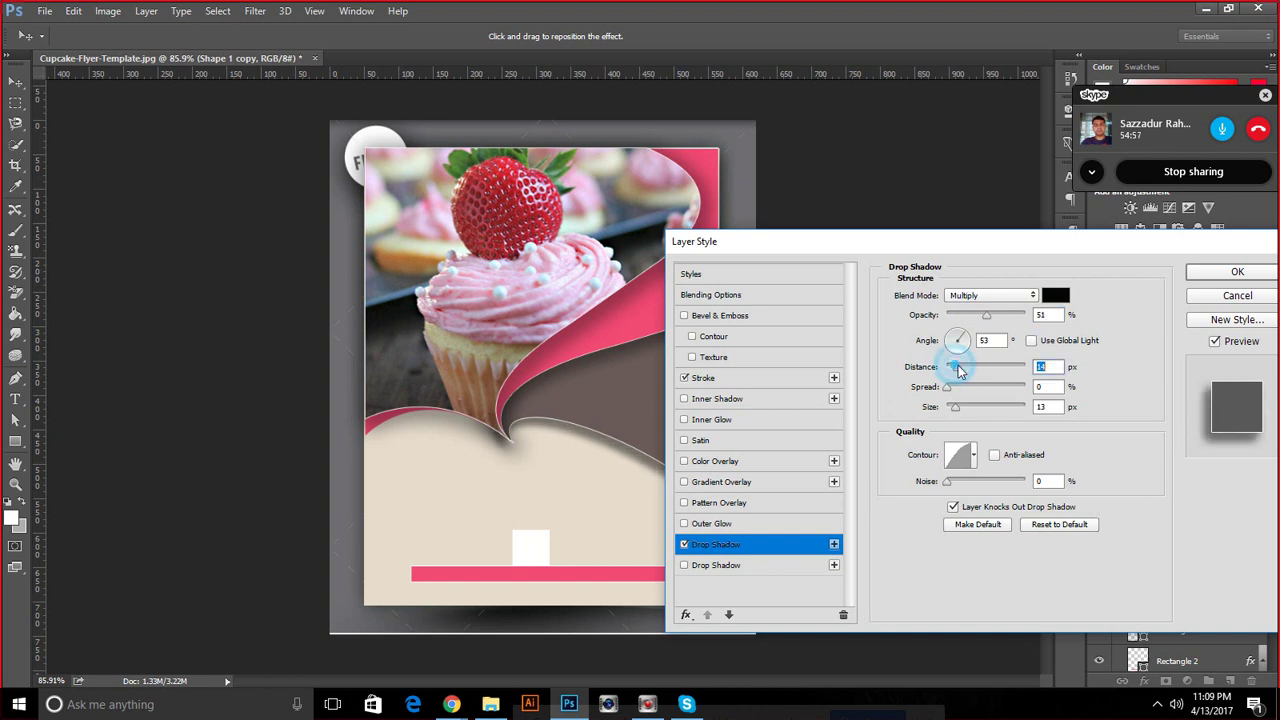
left_click_drag(984, 317, 978, 318)
left_click_drag(947, 387, 955, 387)
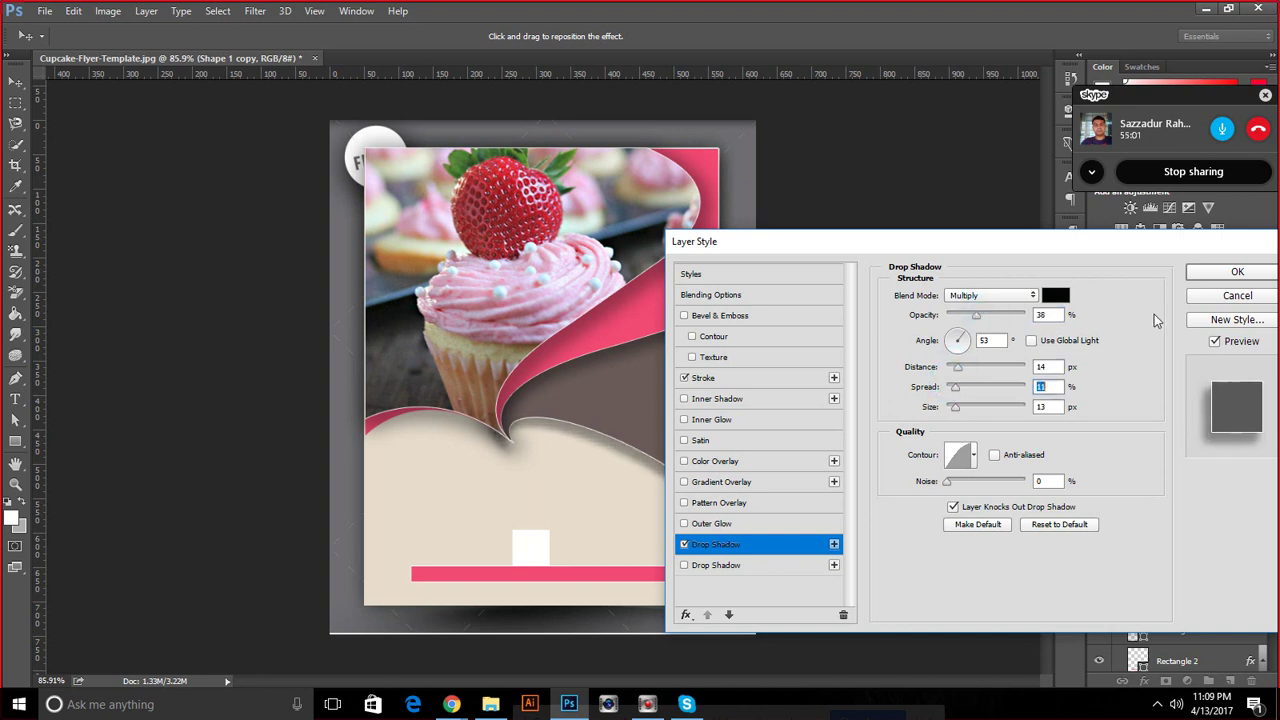
left_click(1237, 272)
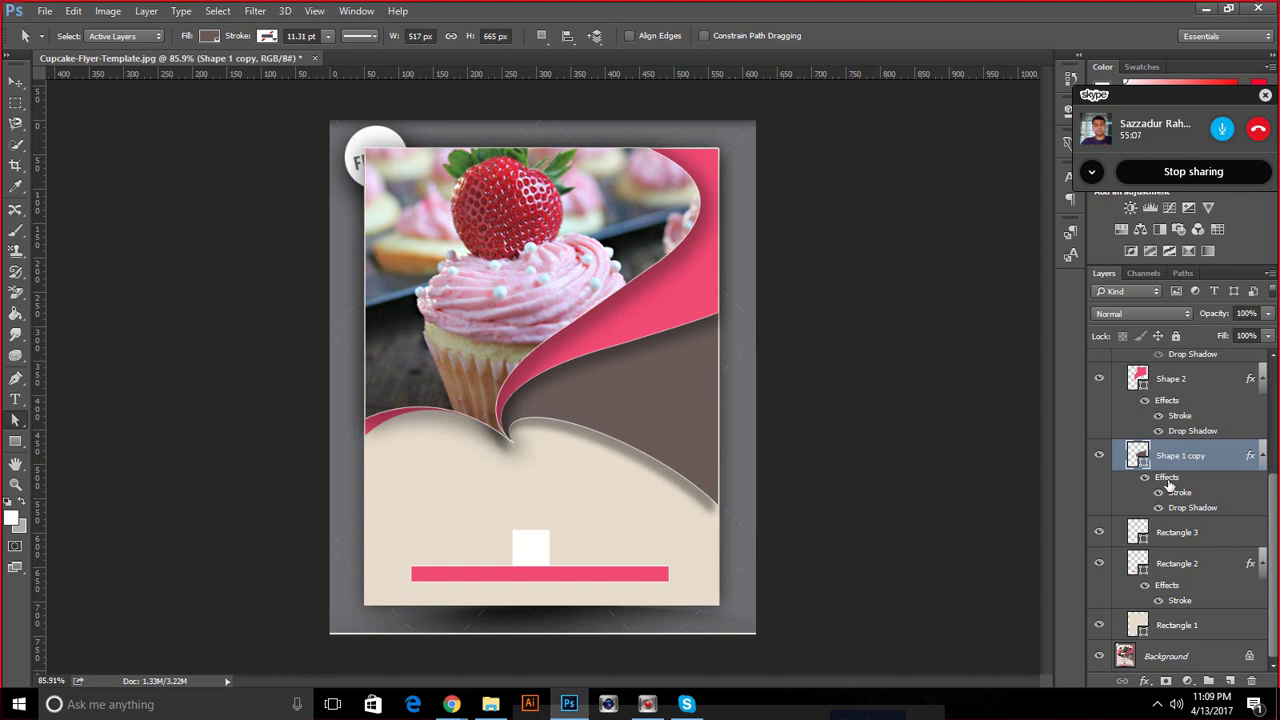
Drag the wave's stroke and shadow effects onto Rectangle 3 and back again
right_click(1195, 512)
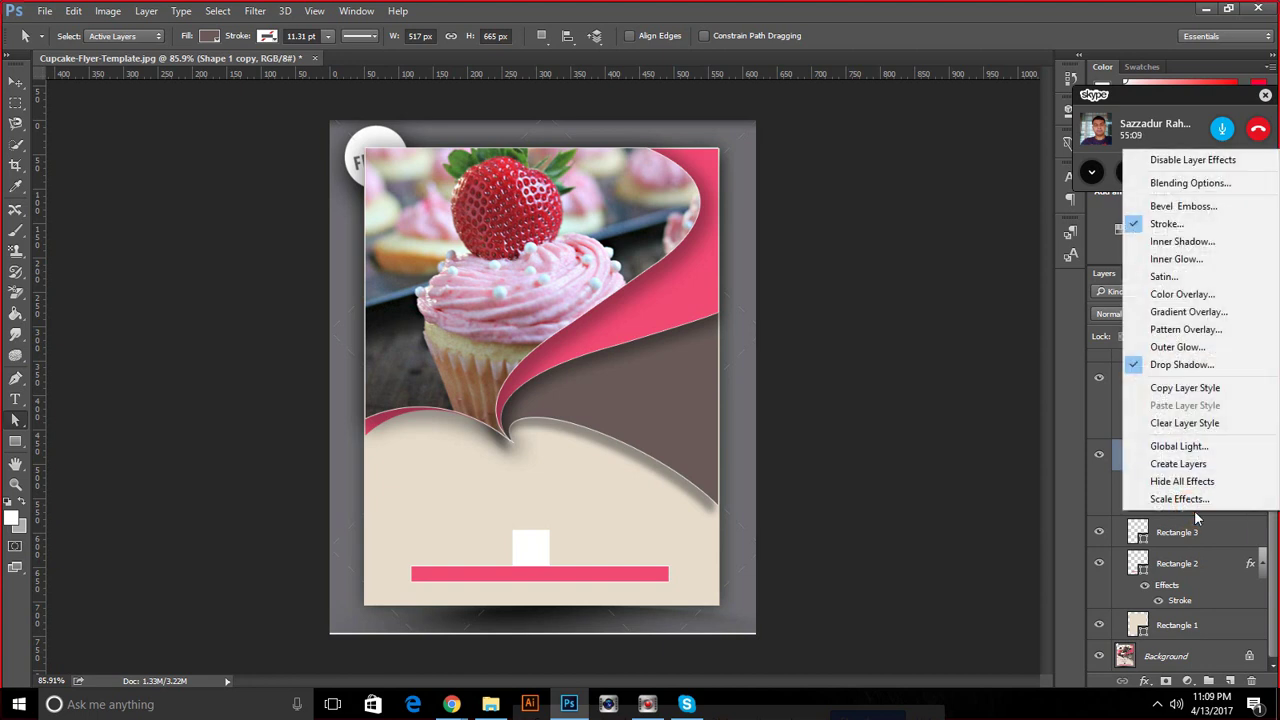
left_click(913, 434)
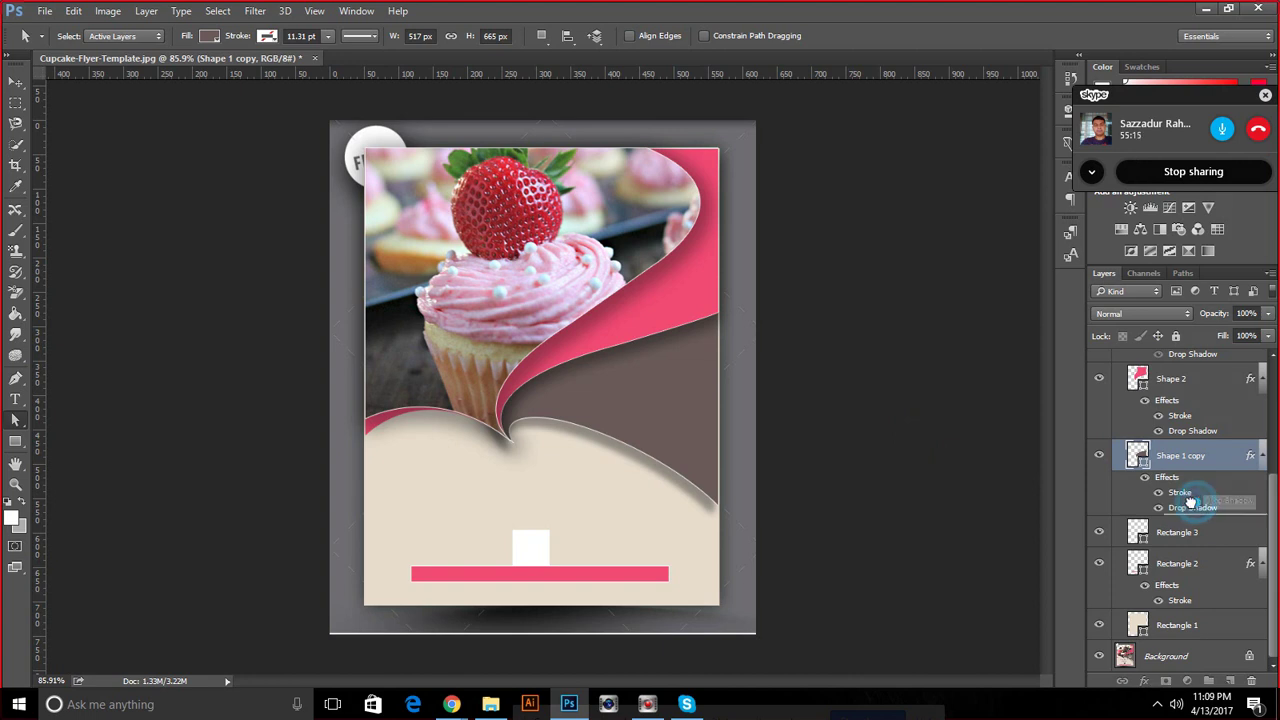
left_click_drag(1167, 477, 1178, 530)
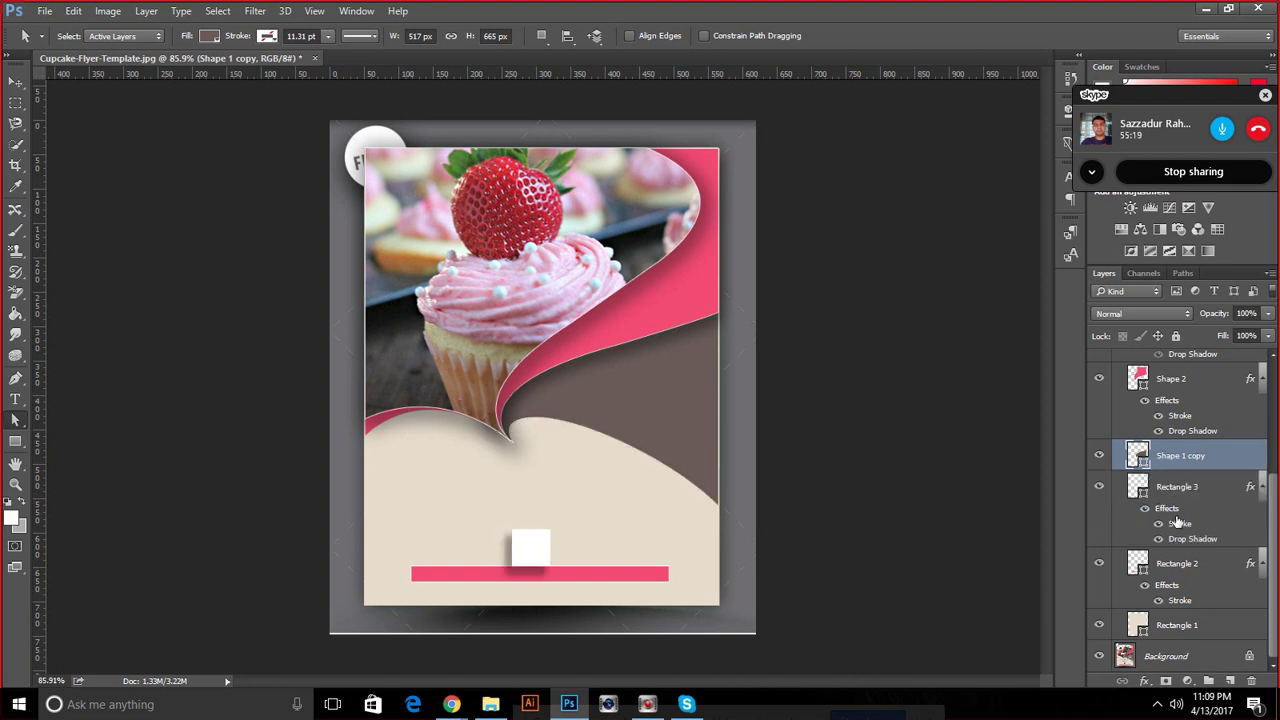
left_click(1101, 487)
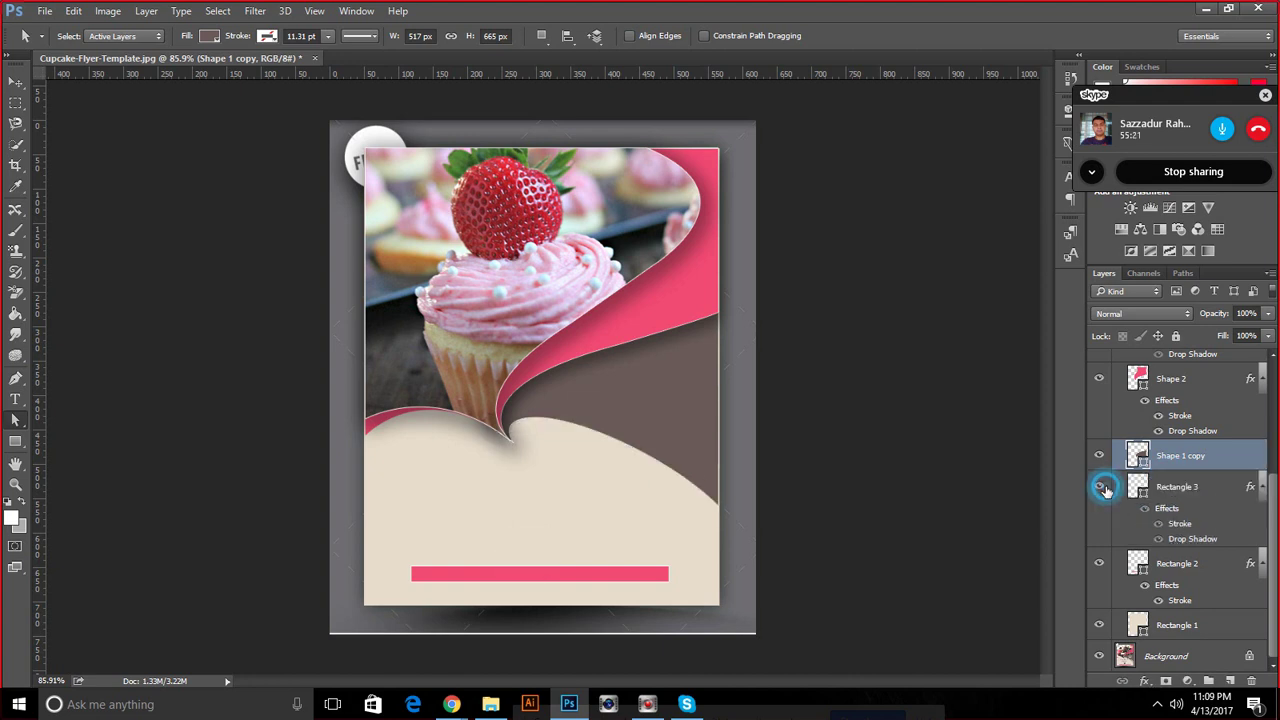
left_click(1101, 487)
left_click_drag(1167, 508, 1180, 456)
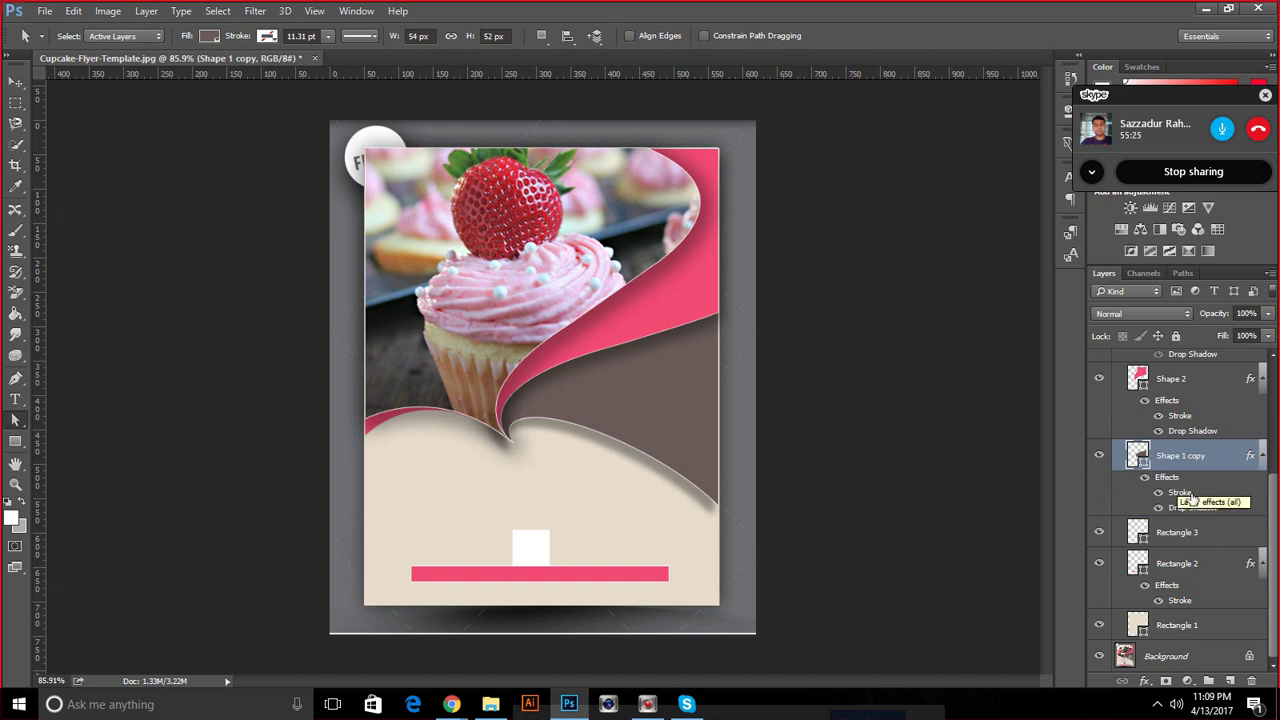
Use Create Layers to split Shape 1 copy's effects into separate layers
right_click(1178, 490)
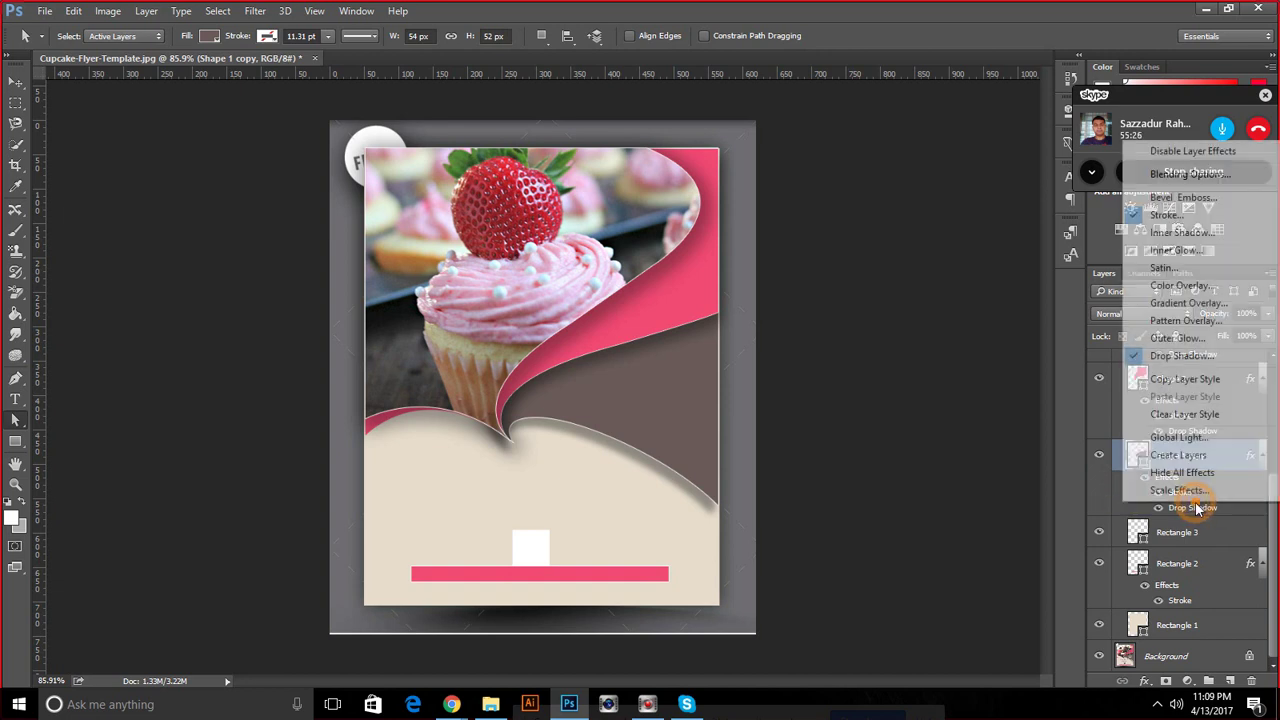
left_click(1180, 380)
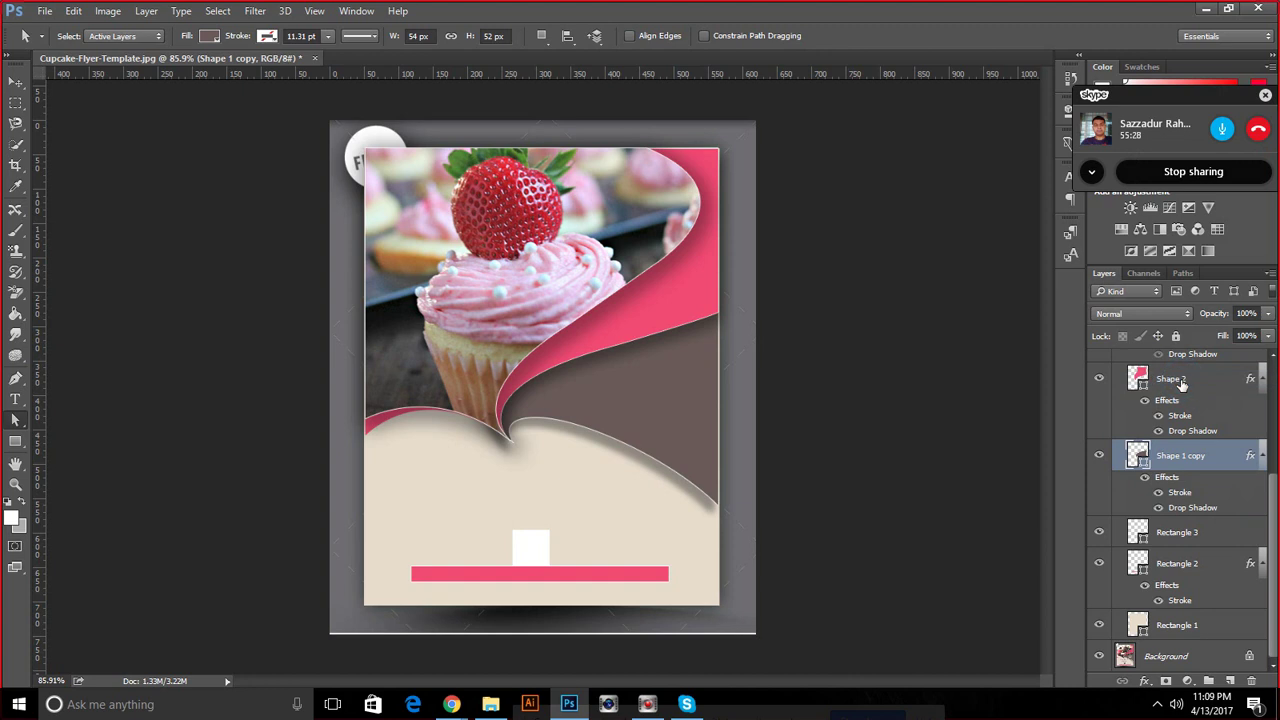
right_click(1187, 508)
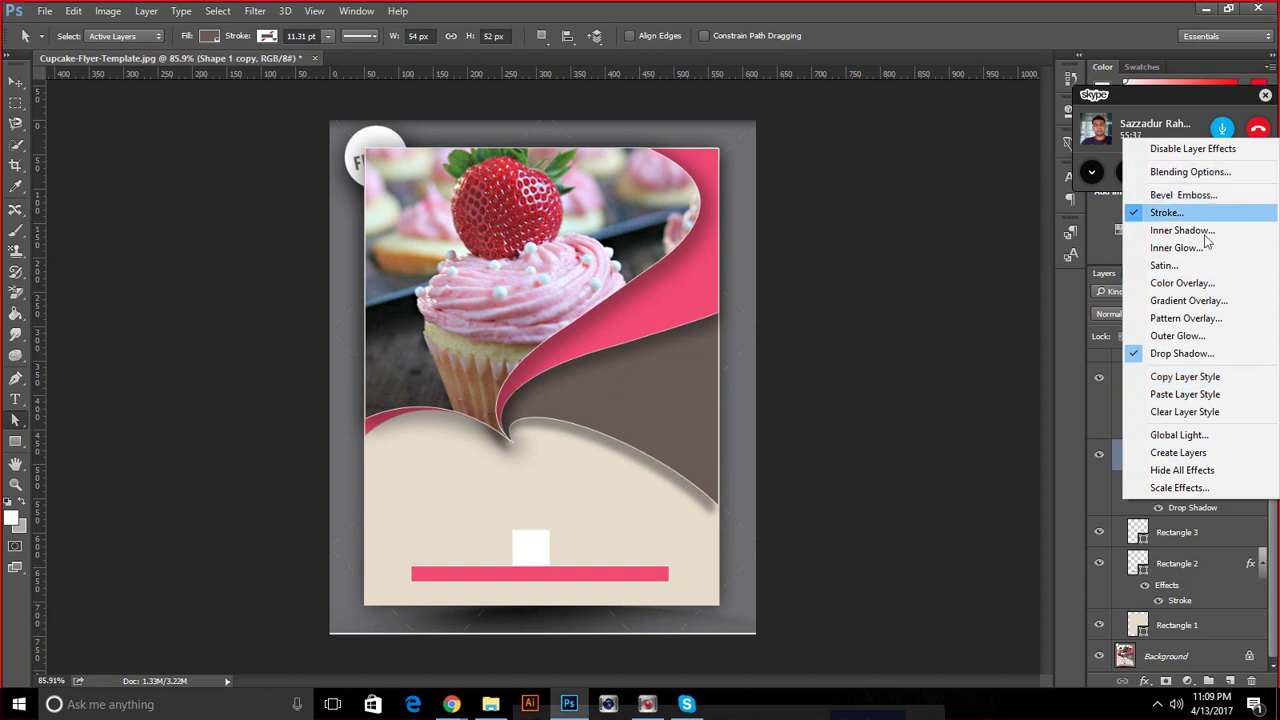
left_click(1177, 456)
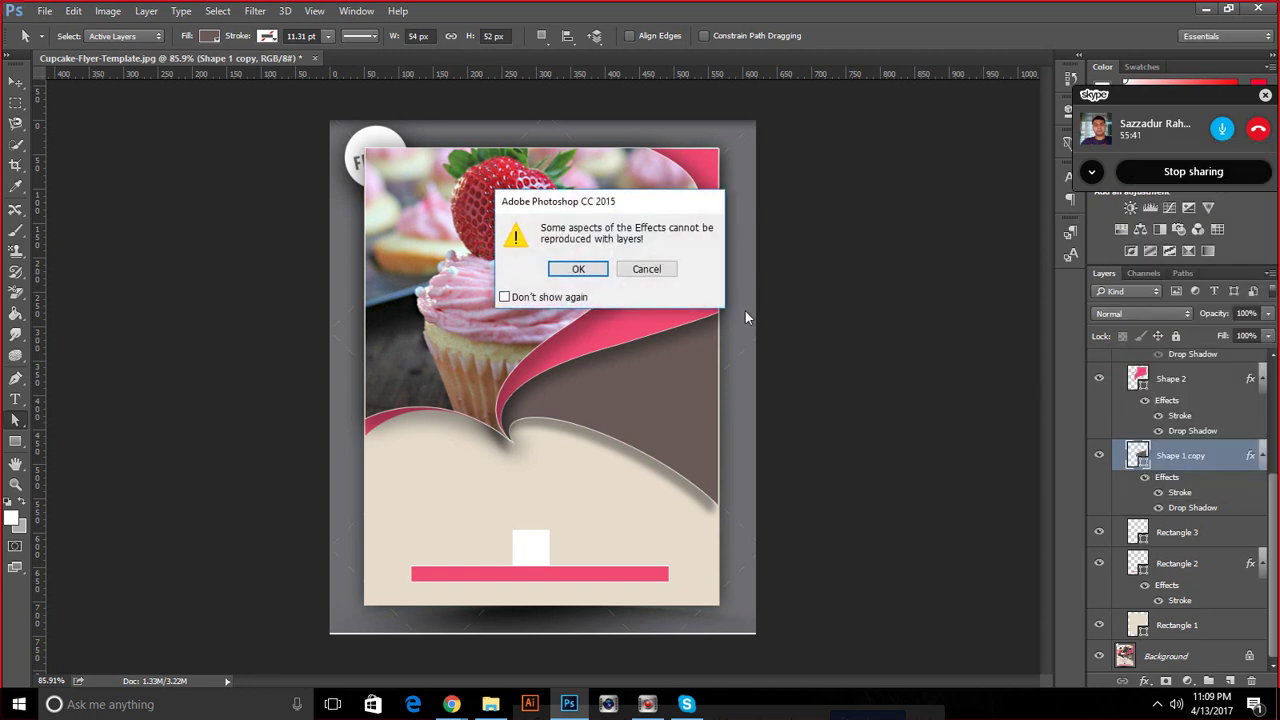
left_click(575, 270)
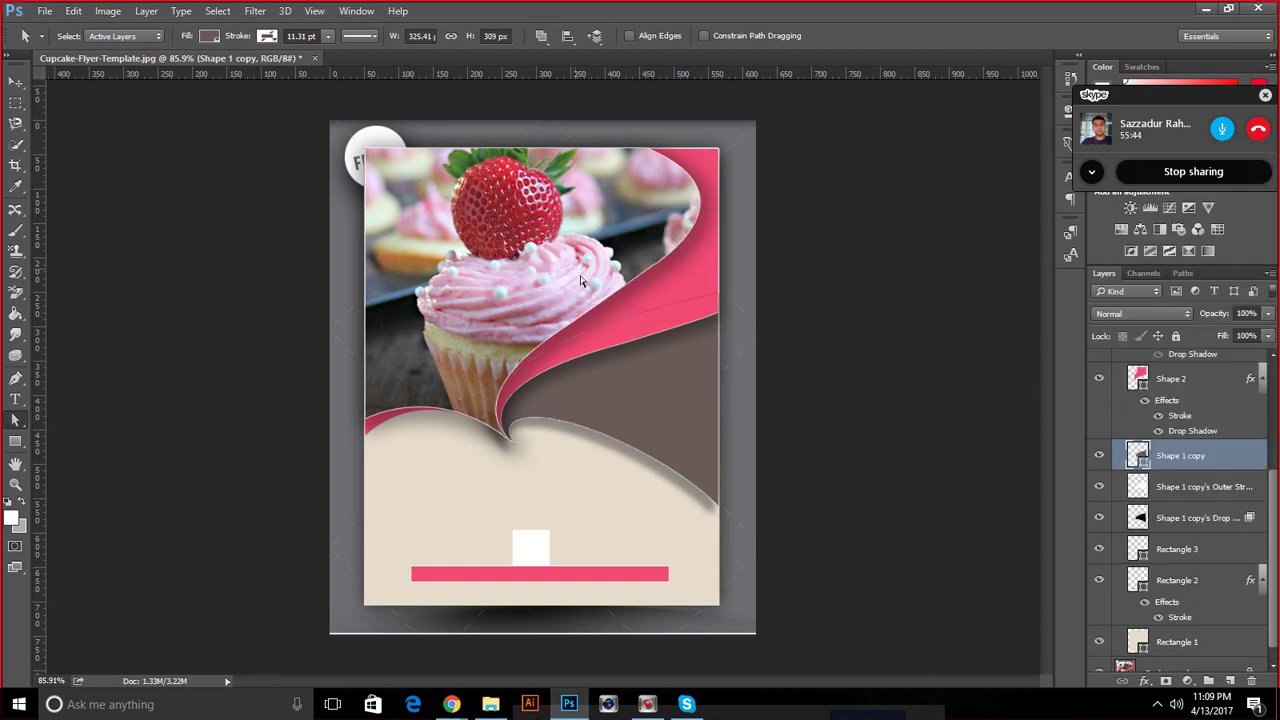
left_click(1100, 457)
left_click(1100, 457)
key("ctrl+t")
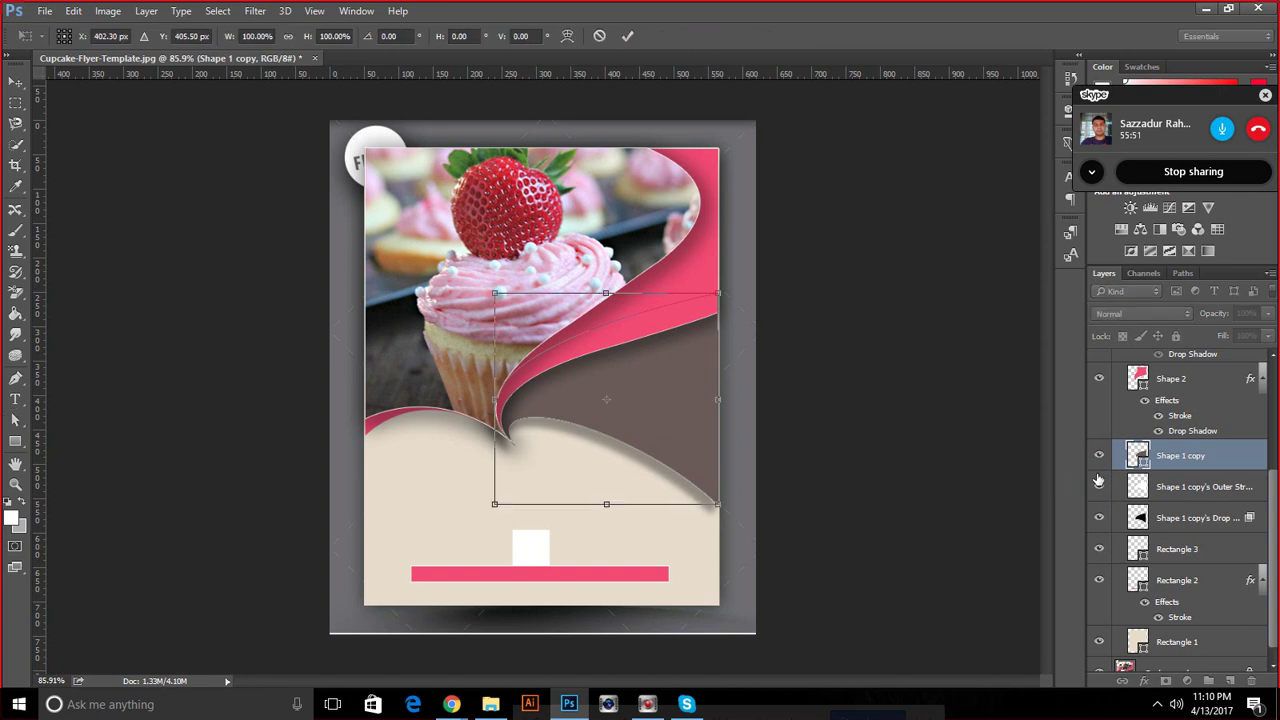
Try rotating the separated stroke layer, cancel the transform, and hide that layer
left_click(599, 35)
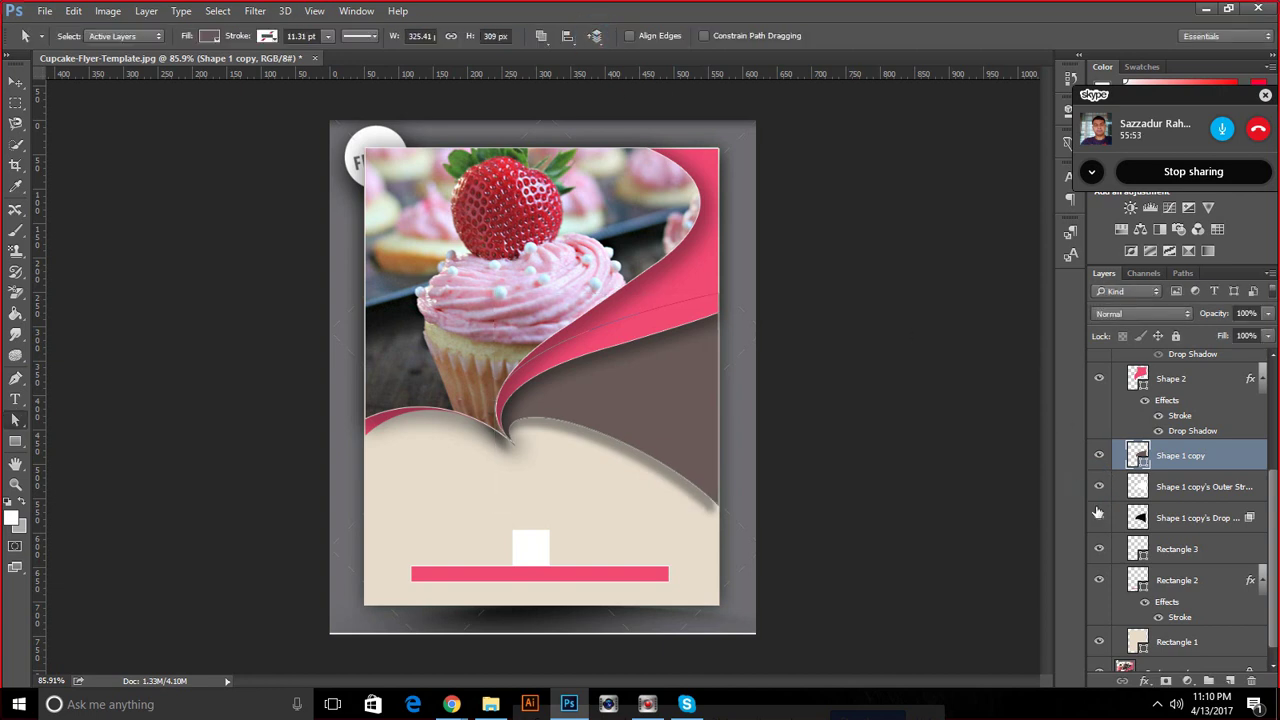
left_click(1180, 486)
key("ctrl+t")
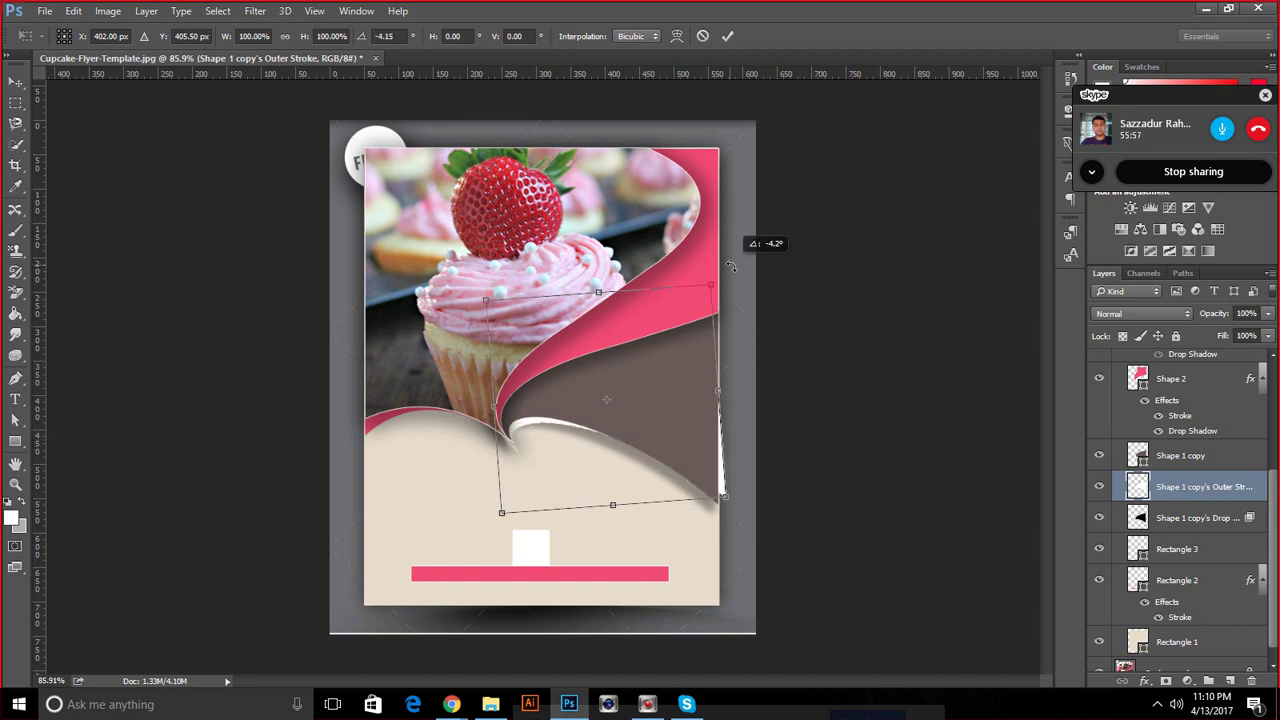
left_click_drag(733, 281, 750, 300)
key("ctrl+z")
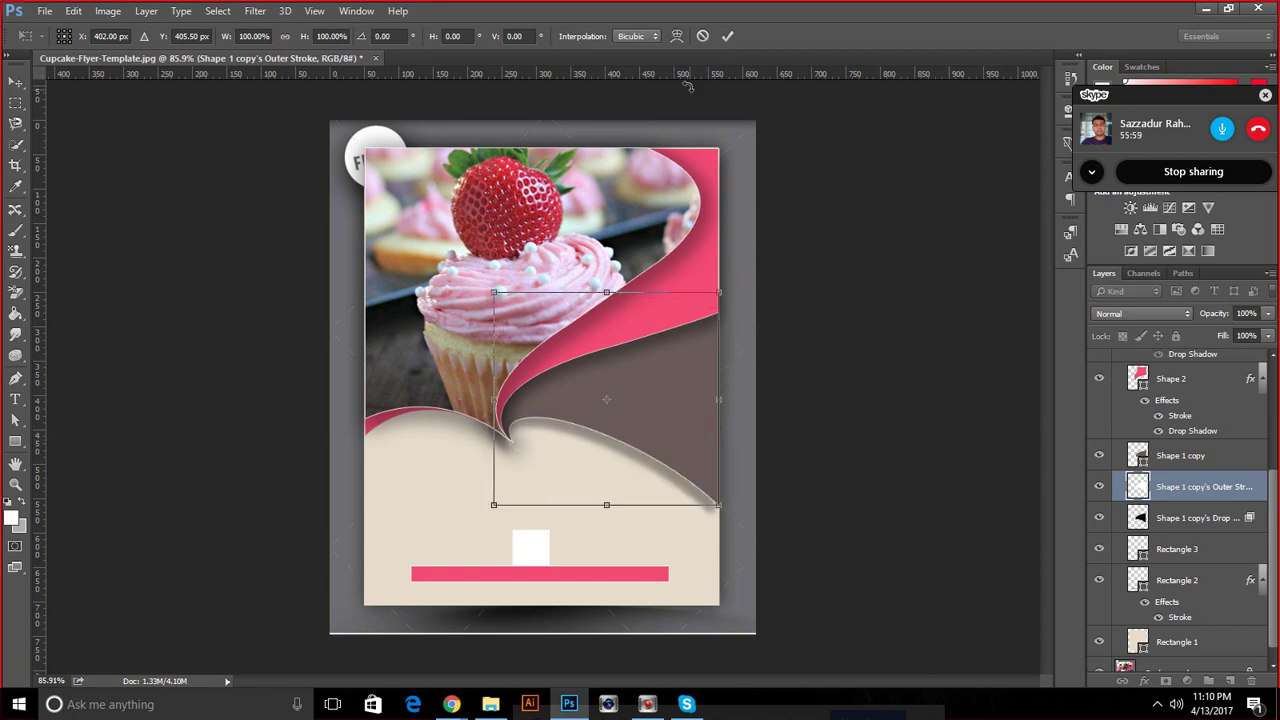
left_click(702, 36)
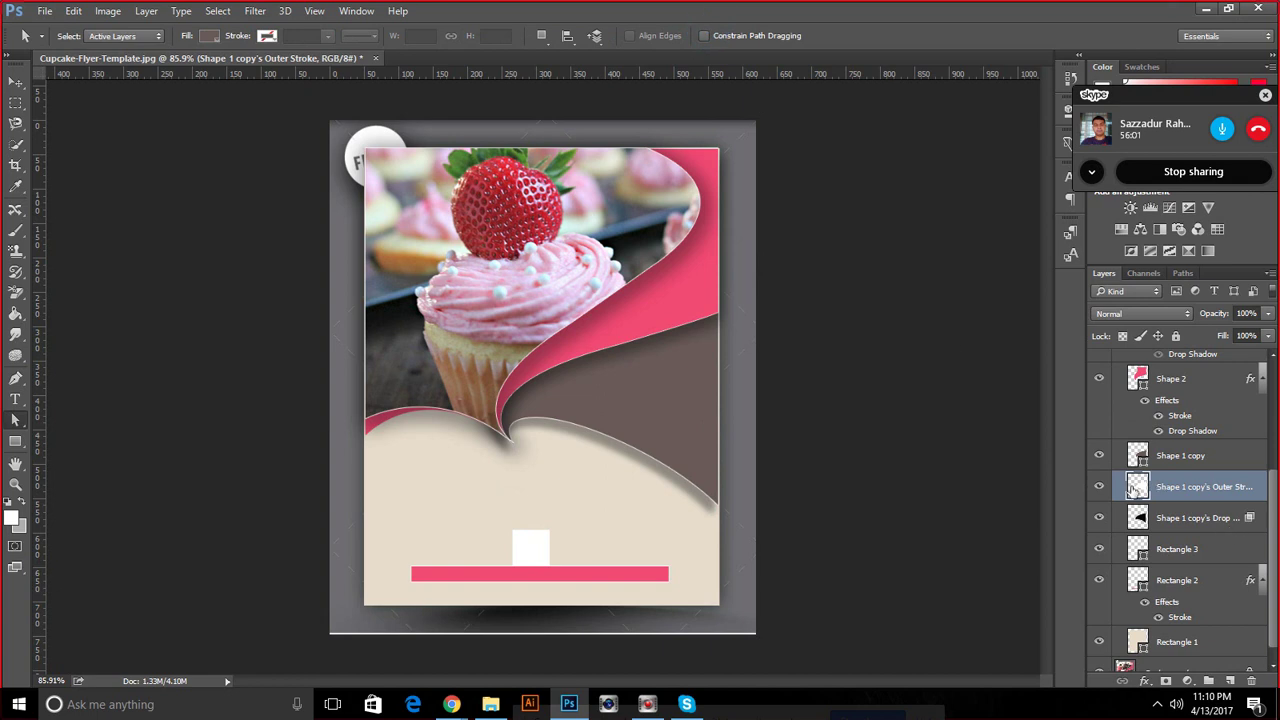
left_click(1096, 488)
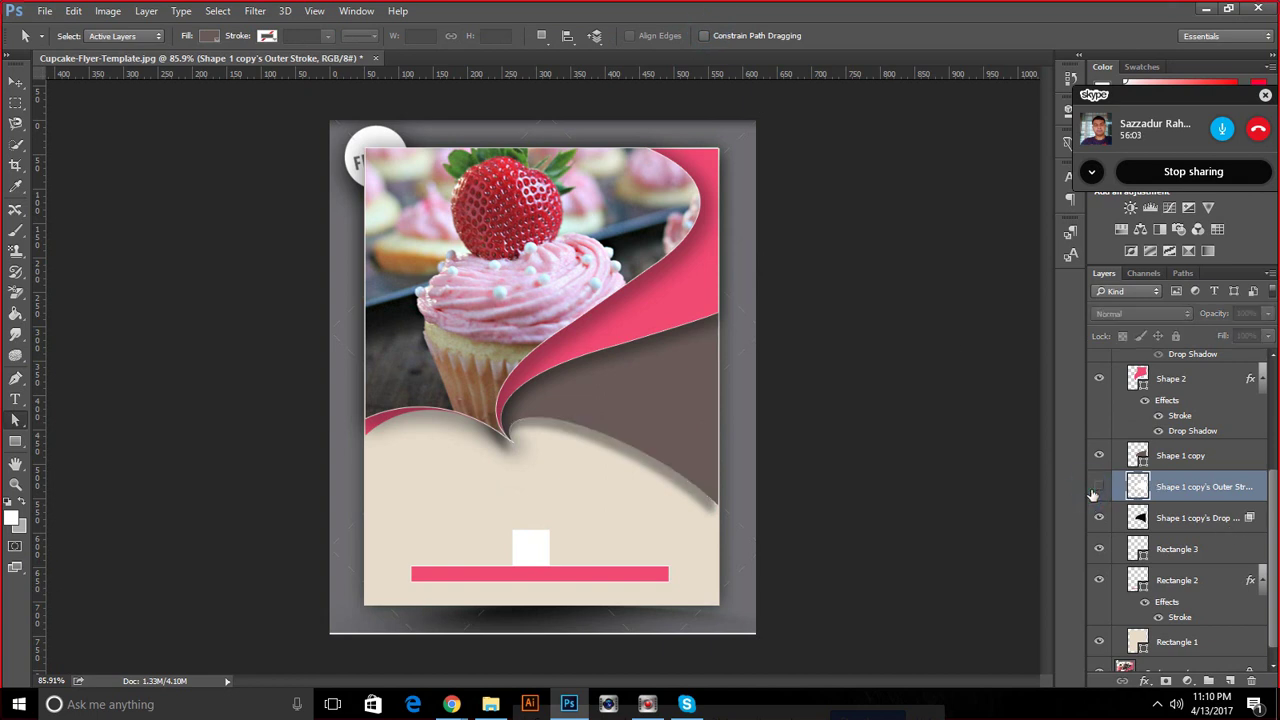
Narrow the separated drop shadow layer slightly from its left side
left_click(1099, 517)
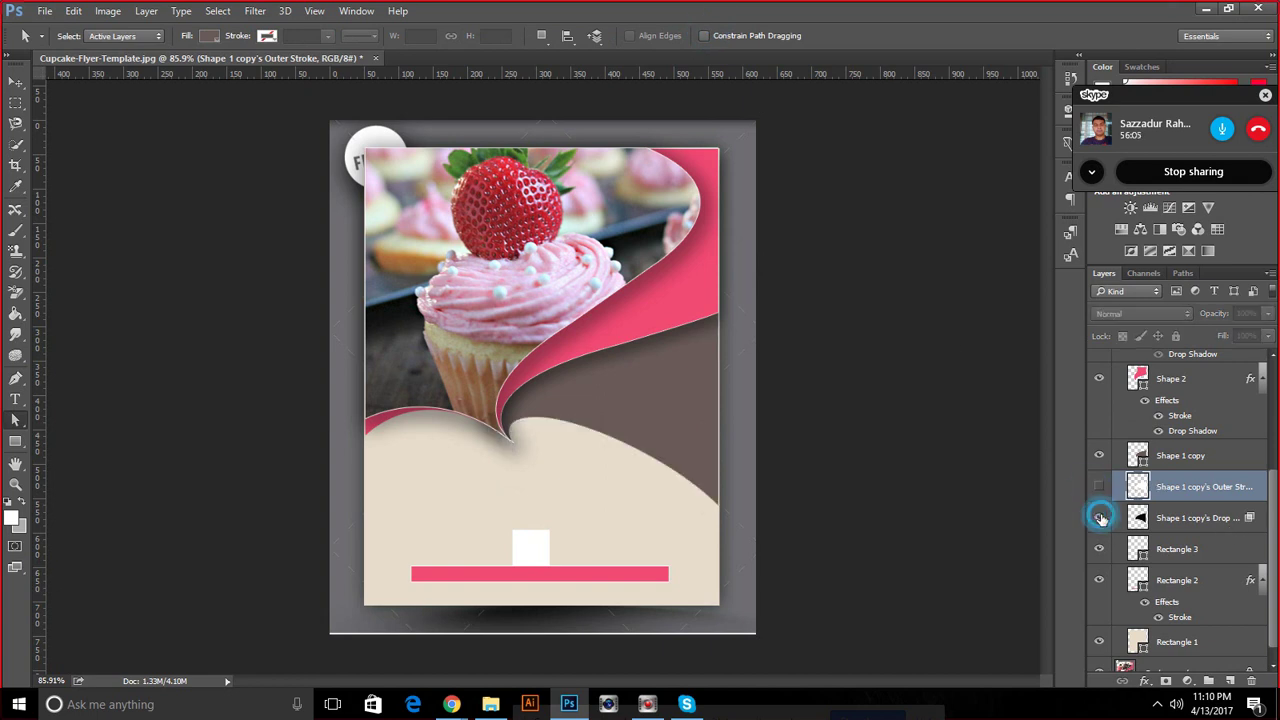
left_click(1193, 517)
key("ctrl+t")
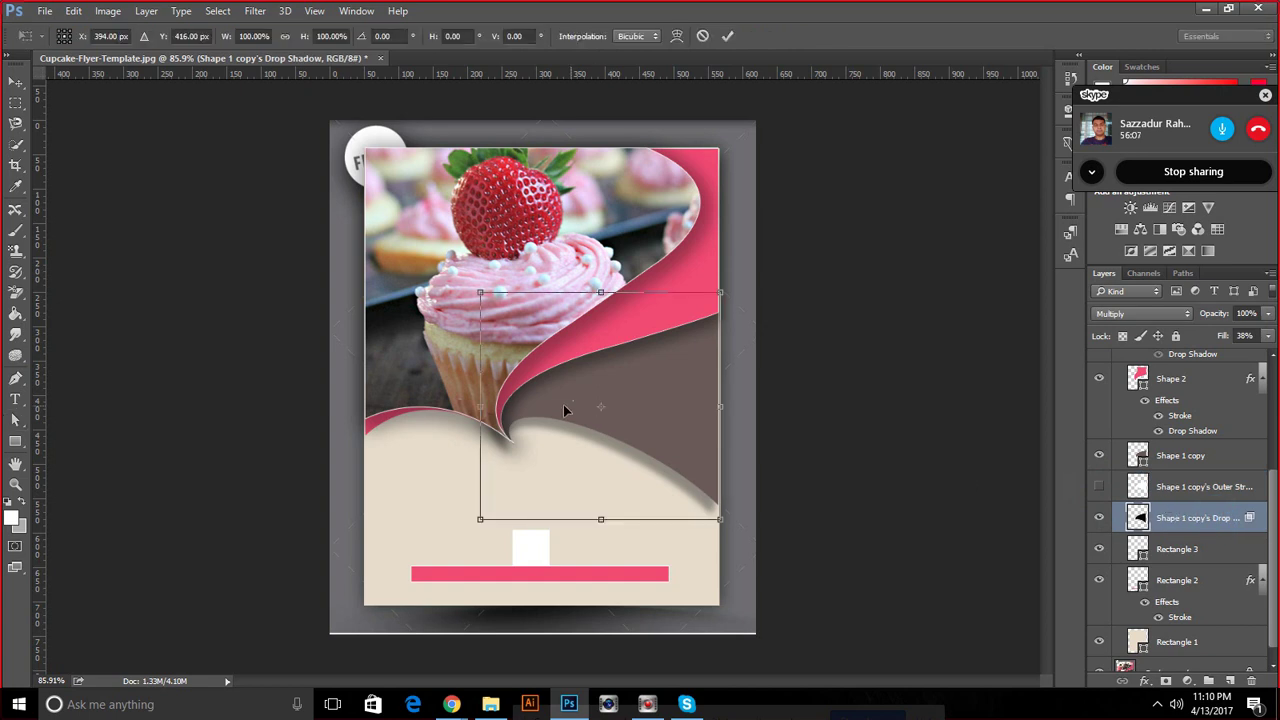
left_click_drag(480, 410, 486, 410)
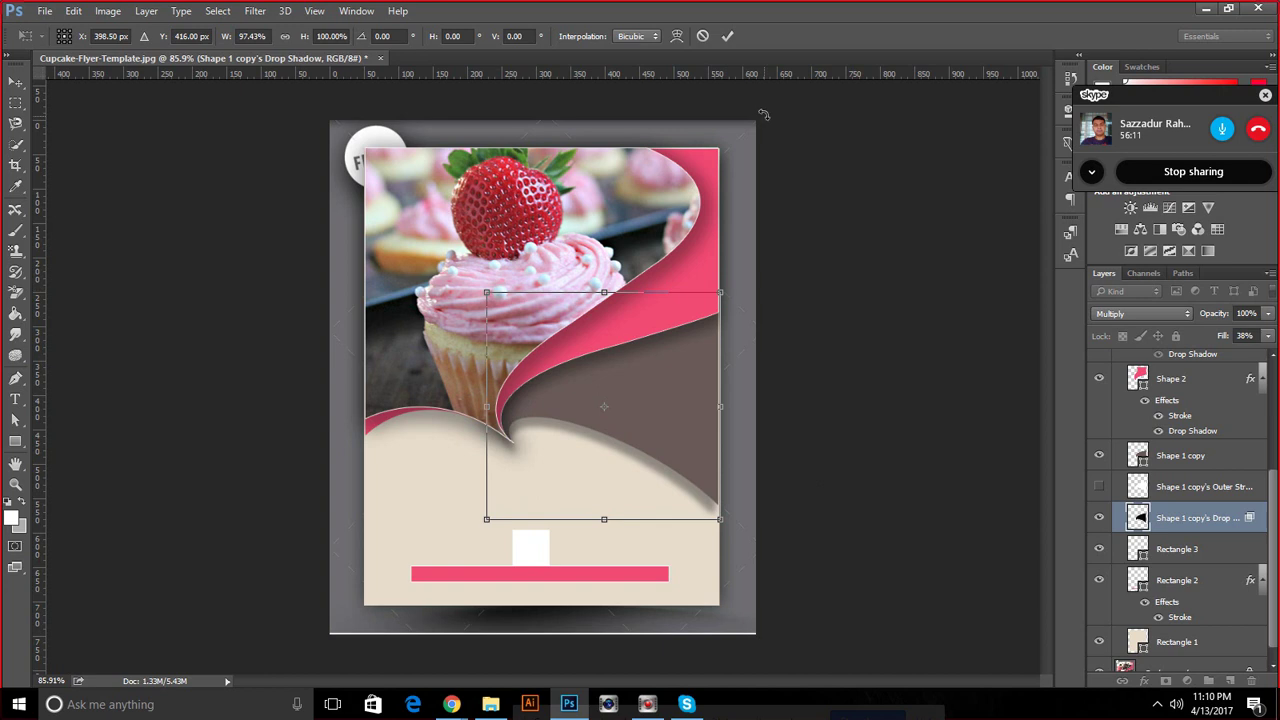
left_click(727, 36)
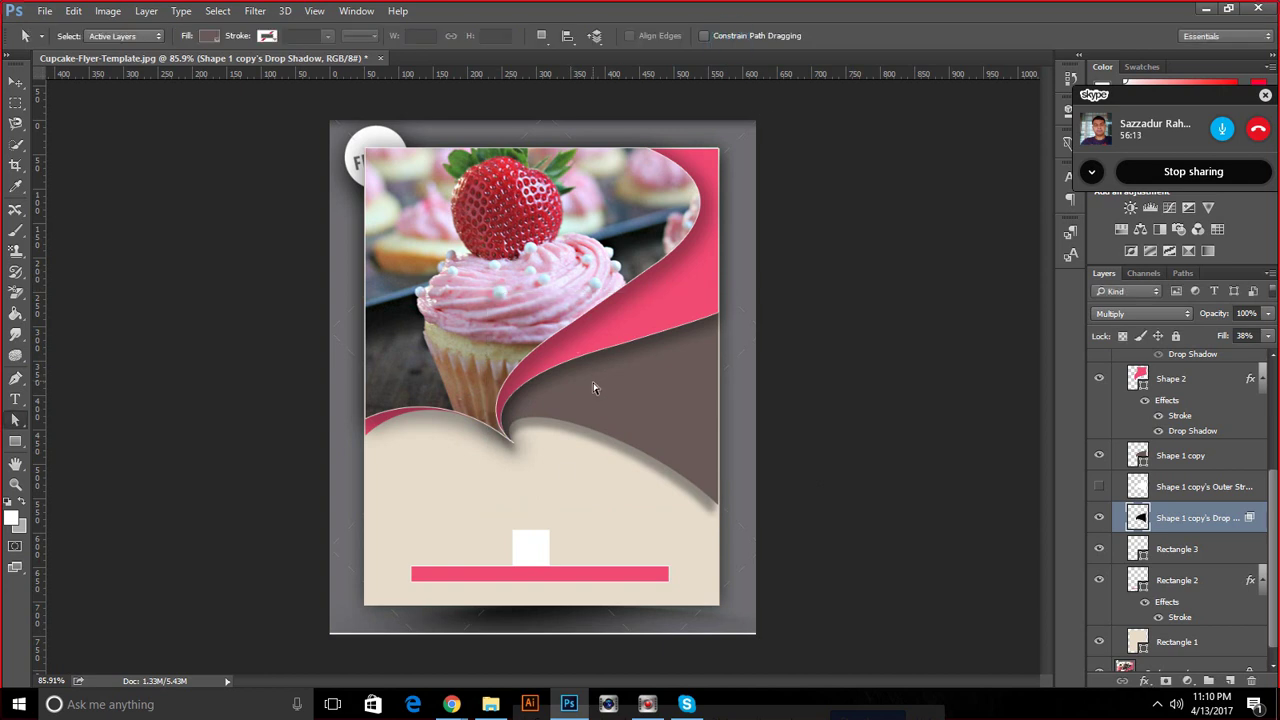
Rotate and lower the shadow, then skew it so its bottom edge slants down right
key("ctrl+t")
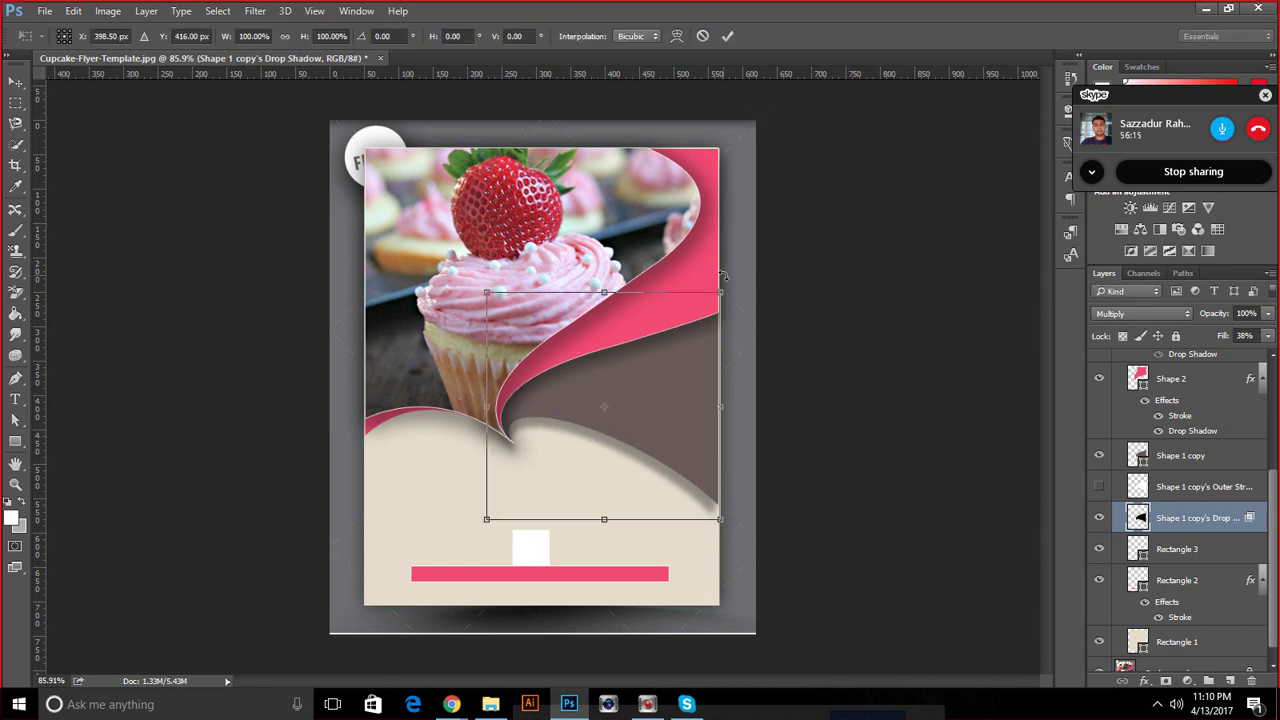
left_click_drag(722, 276, 748, 263)
left_click_drag(680, 386, 670, 398)
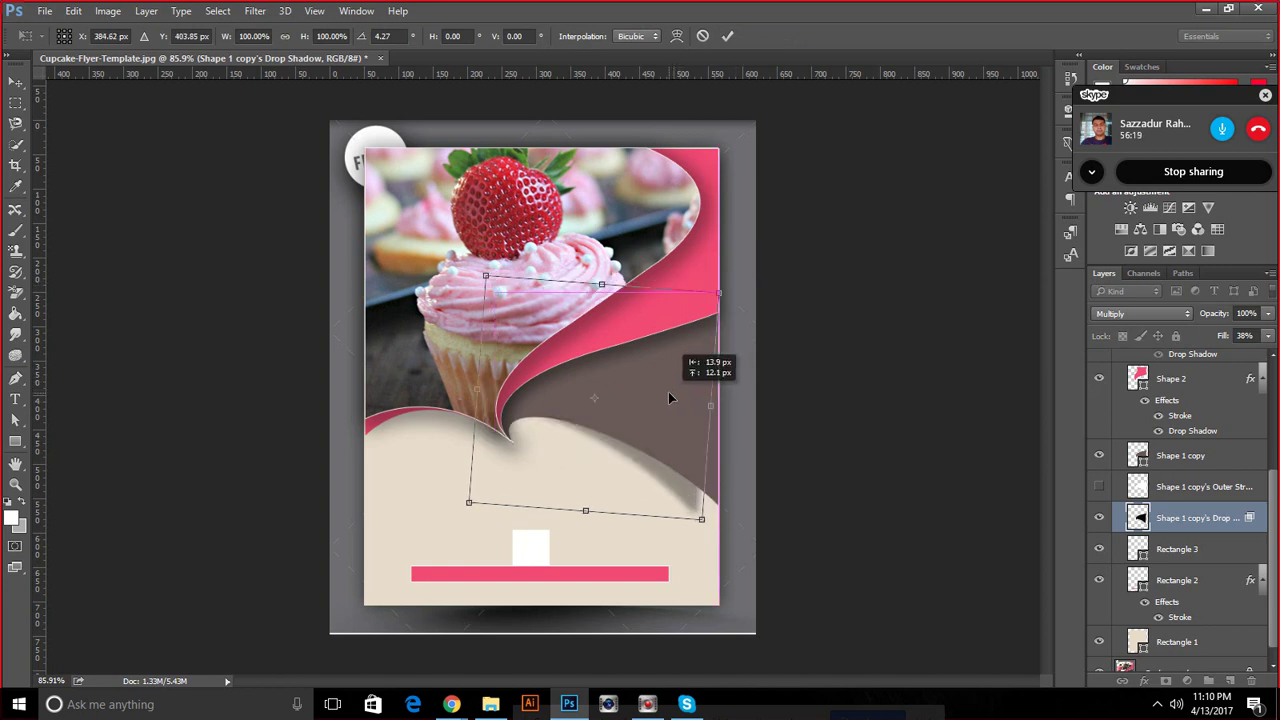
left_click_drag(668, 394, 680, 402)
right_click(680, 403)
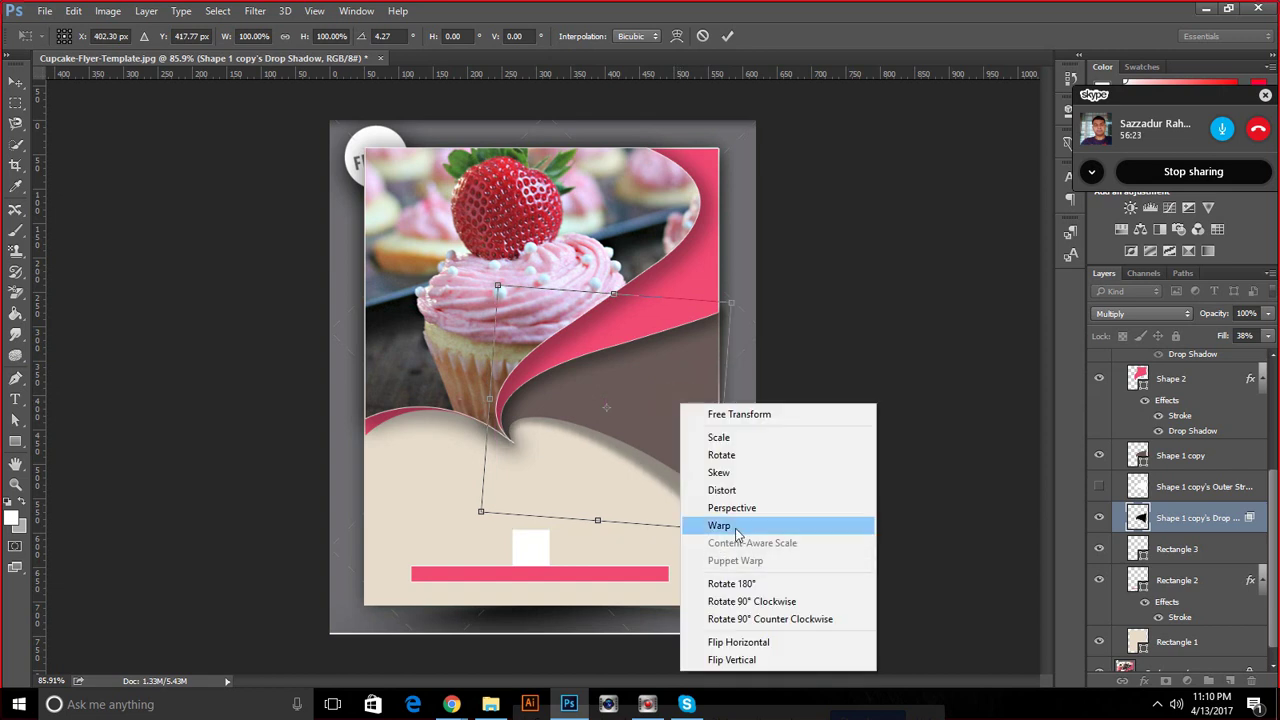
left_click(722, 472)
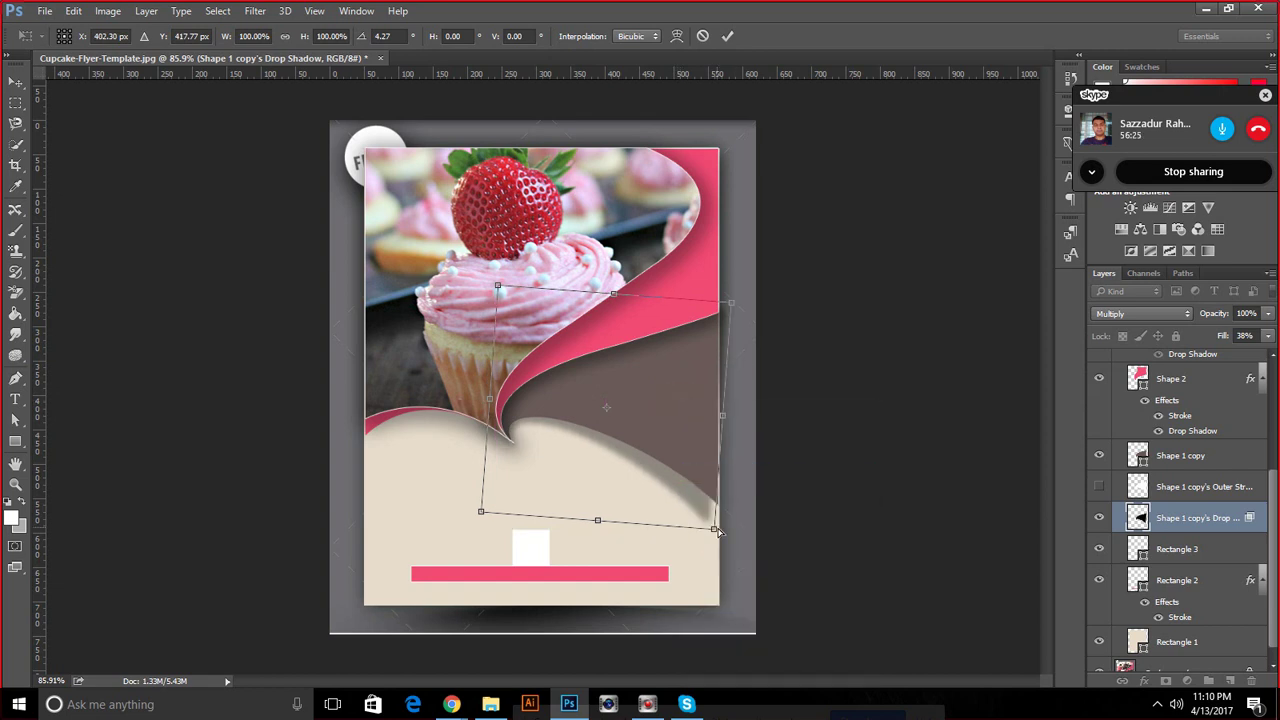
mouse_move(724, 517)
left_mouse_down()
mouse_move(730, 500)
mouse_move(728, 544)
left_mouse_up()
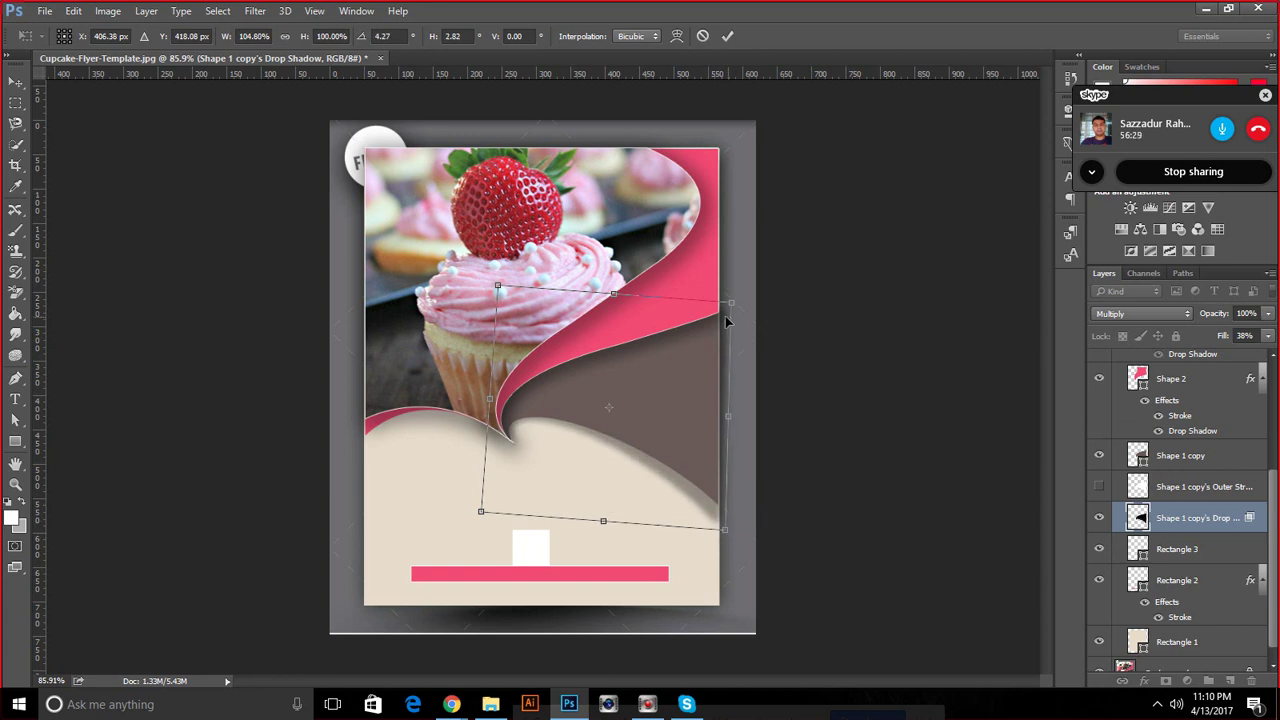
left_click_drag(734, 307, 718, 300)
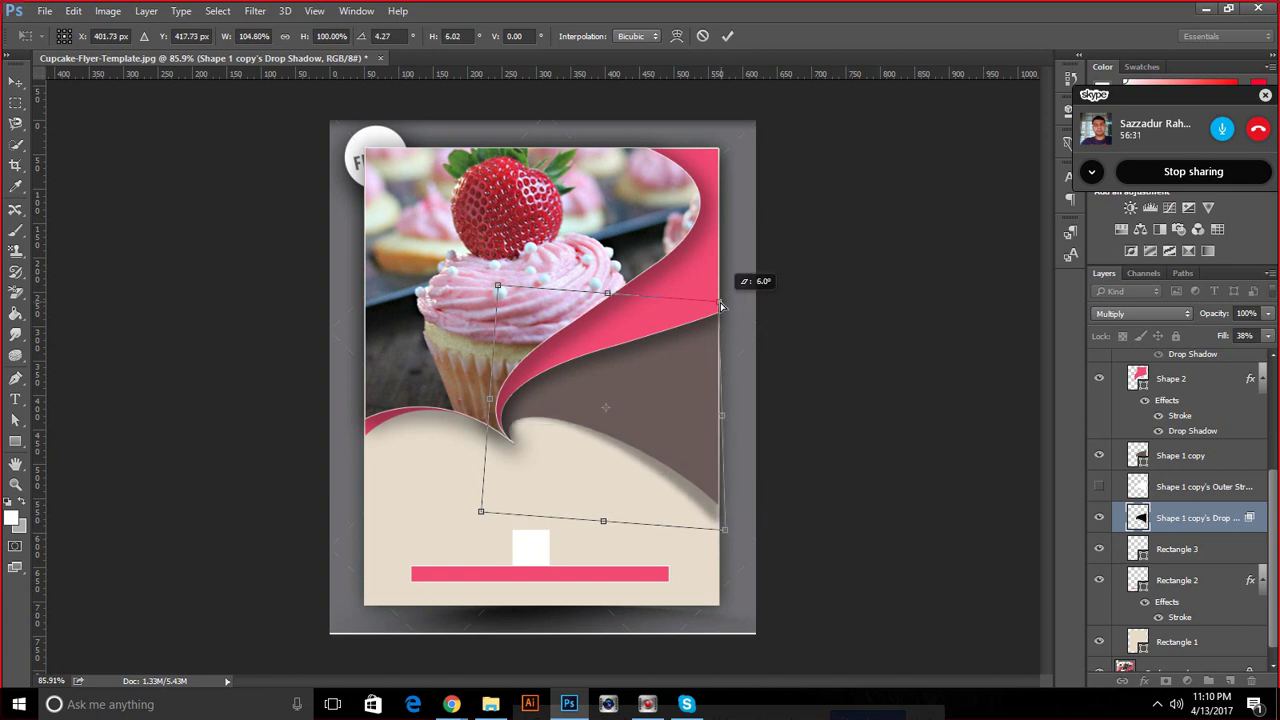
left_click_drag(727, 535, 724, 543)
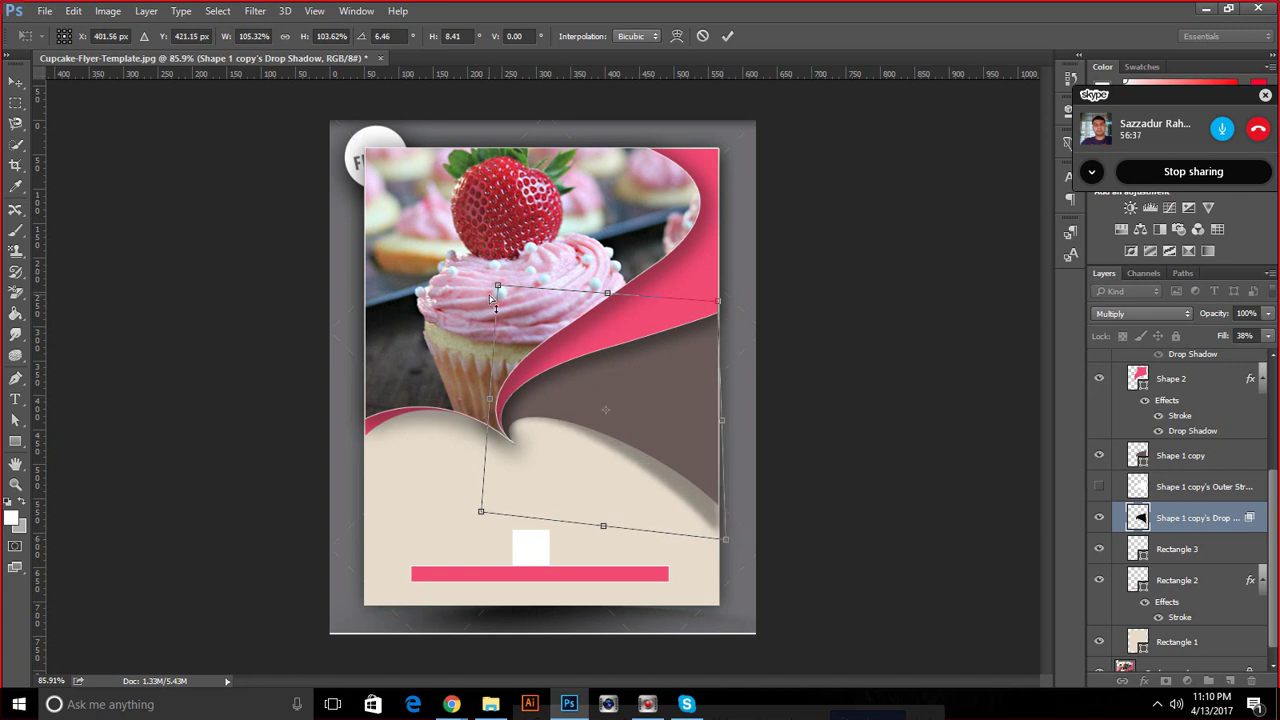
left_click_drag(497, 287, 505, 303)
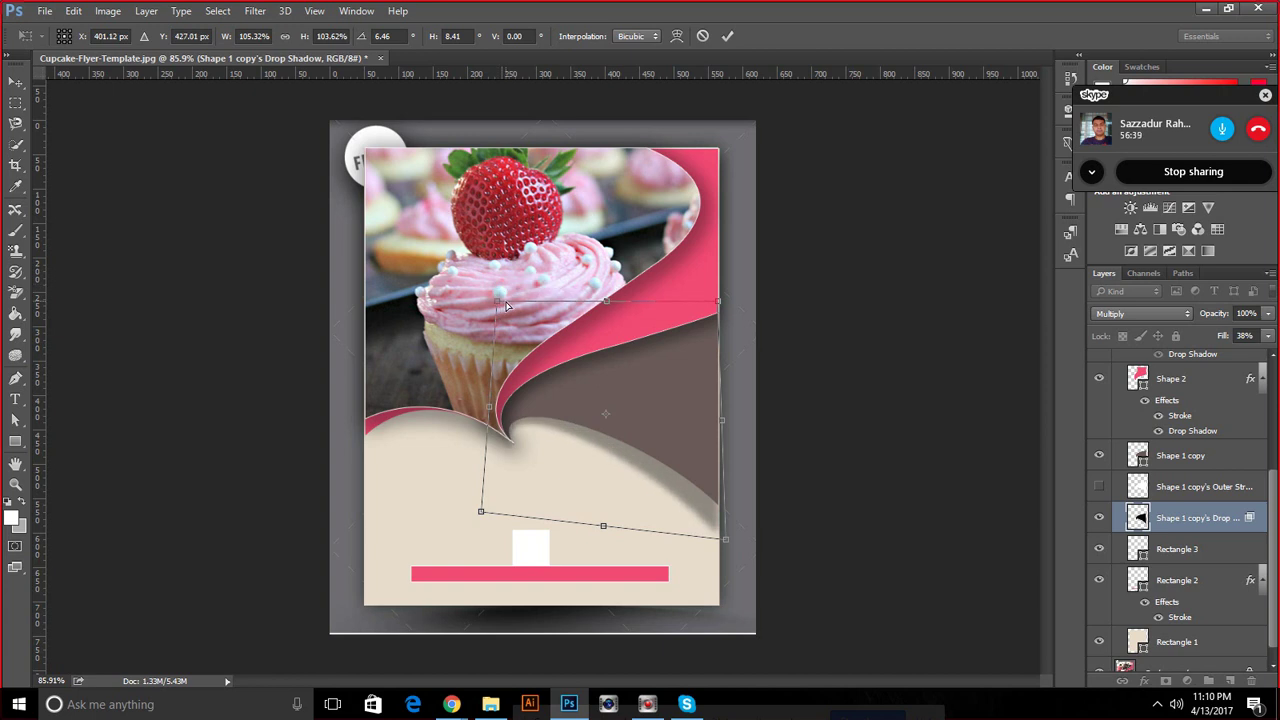
left_click_drag(482, 513, 488, 509)
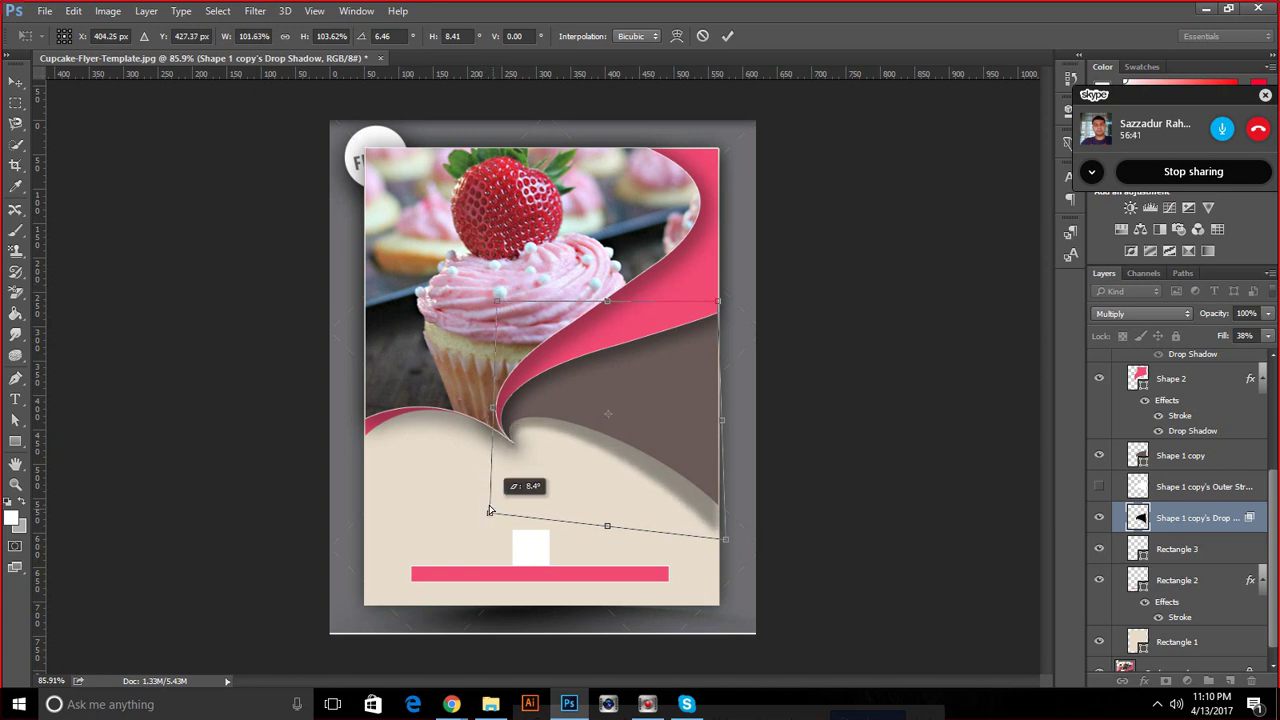
left_click(732, 37)
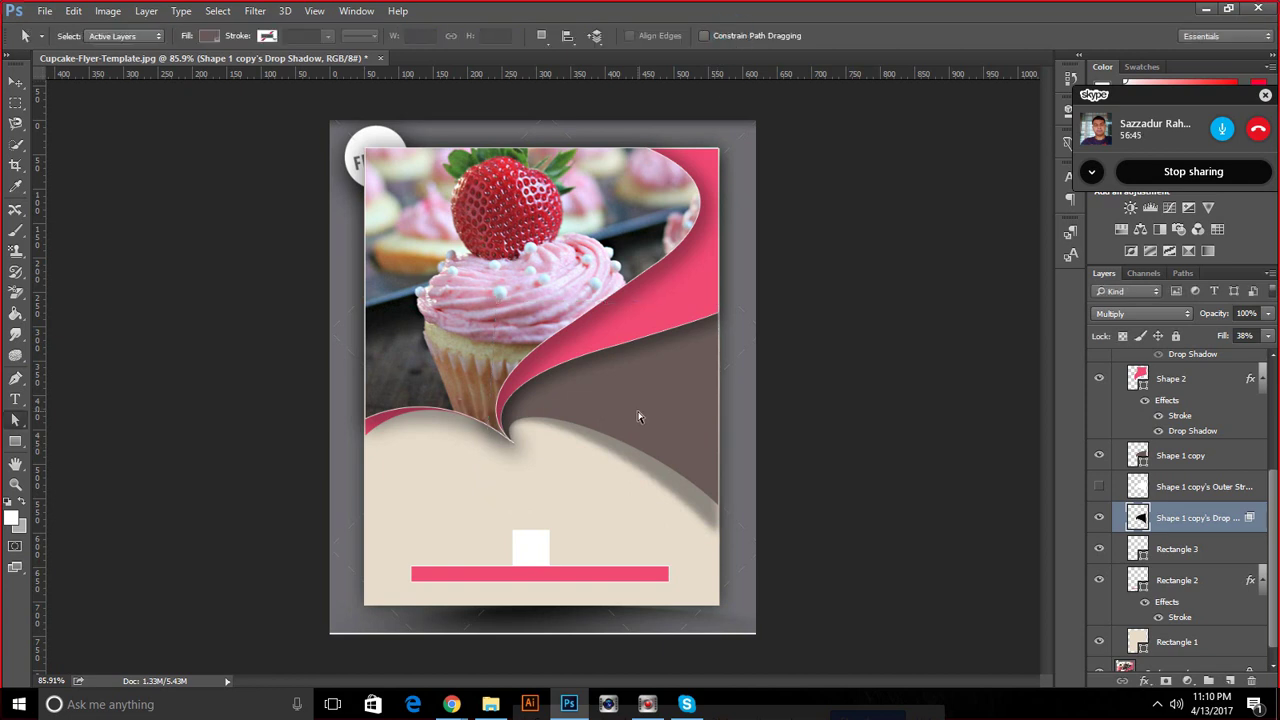
Add a Stroke effect to Shape 1 copy through the Layer Style dialog
left_click(1186, 455)
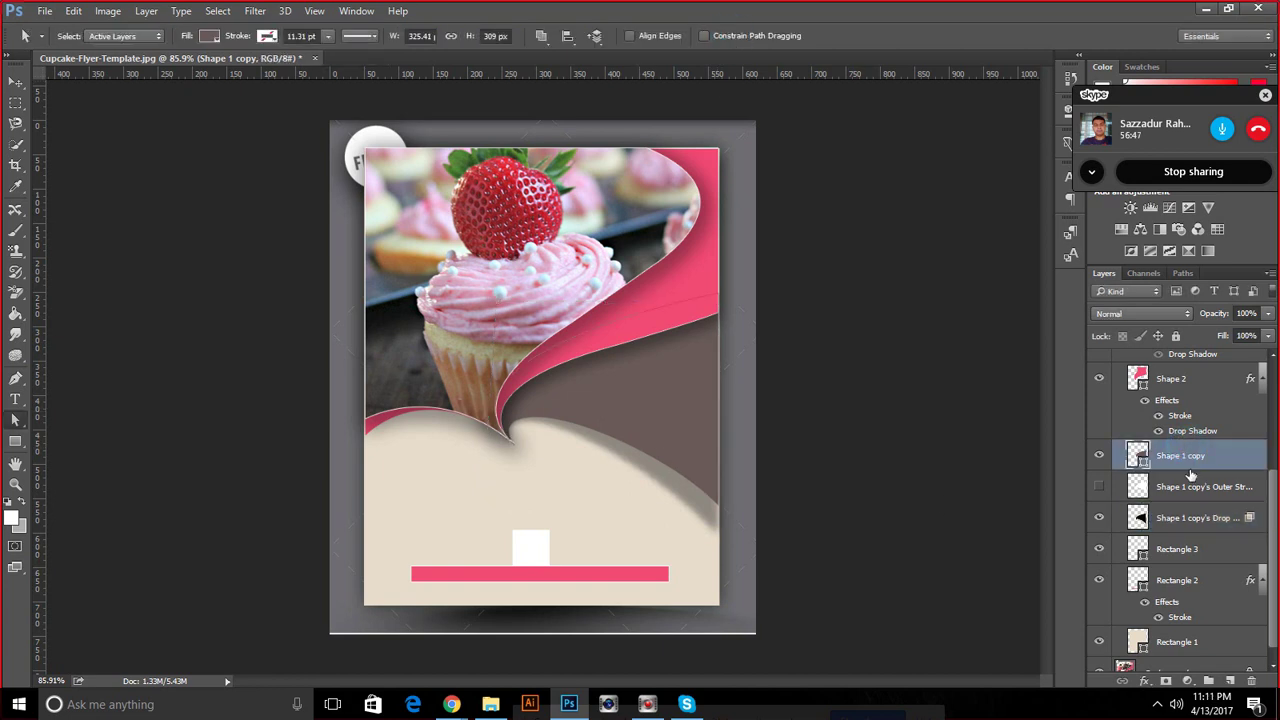
right_click(1190, 475)
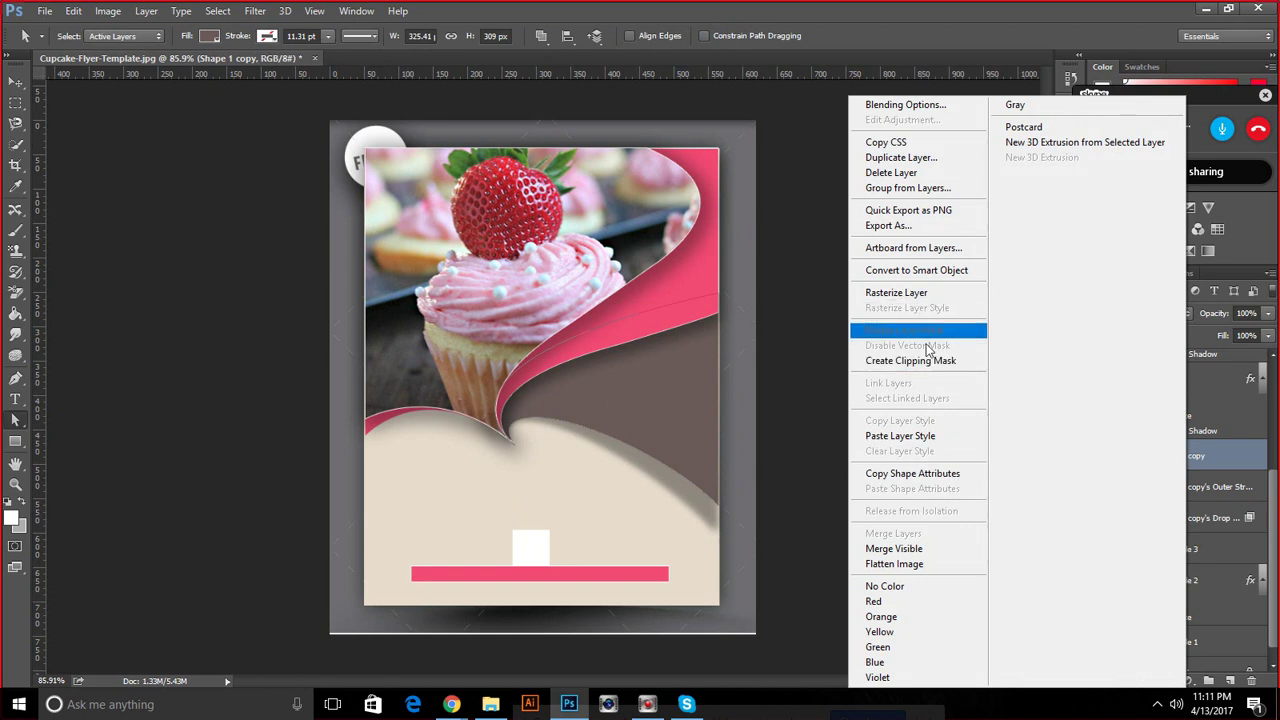
right_click(1240, 470)
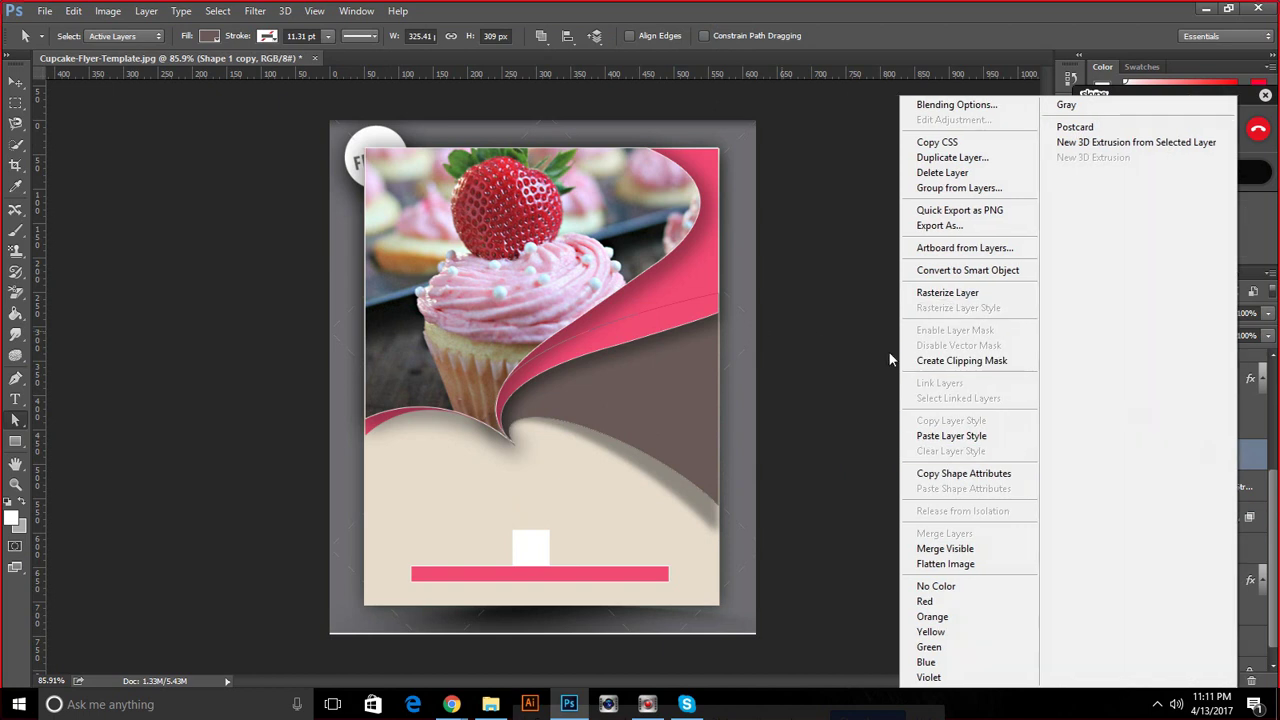
left_click(1263, 447)
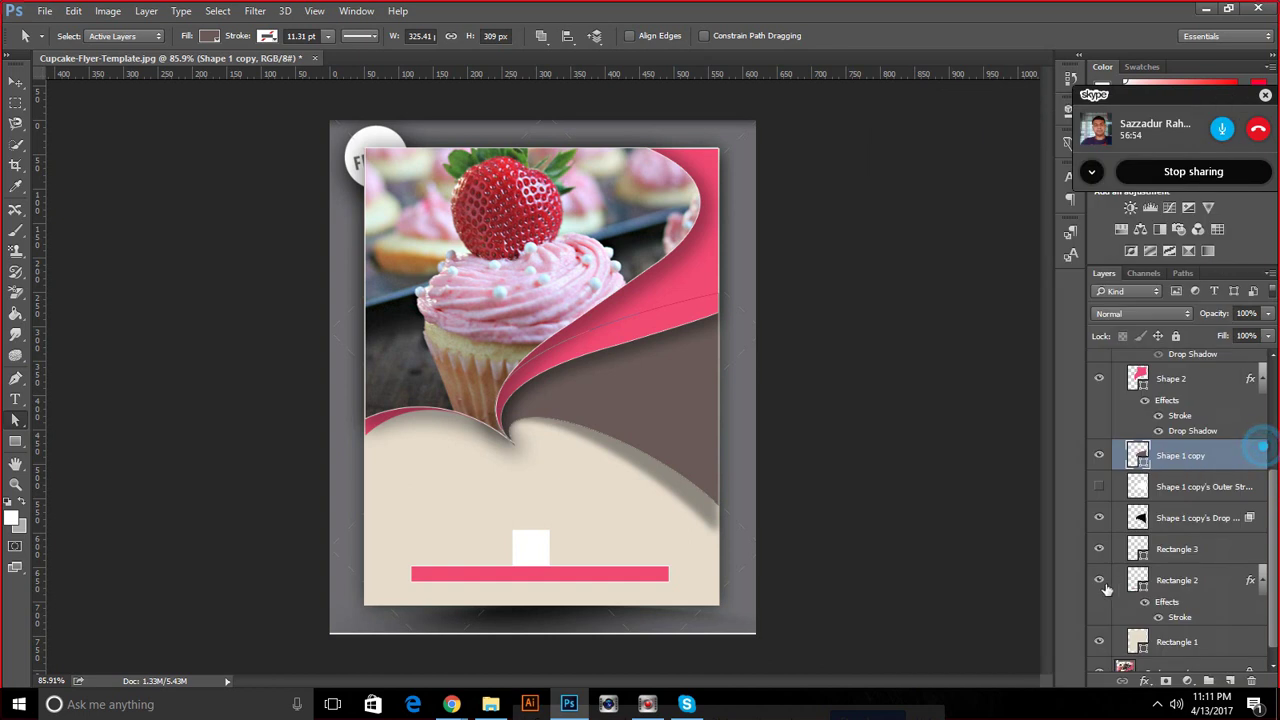
left_click(1146, 681)
left_click(1150, 486)
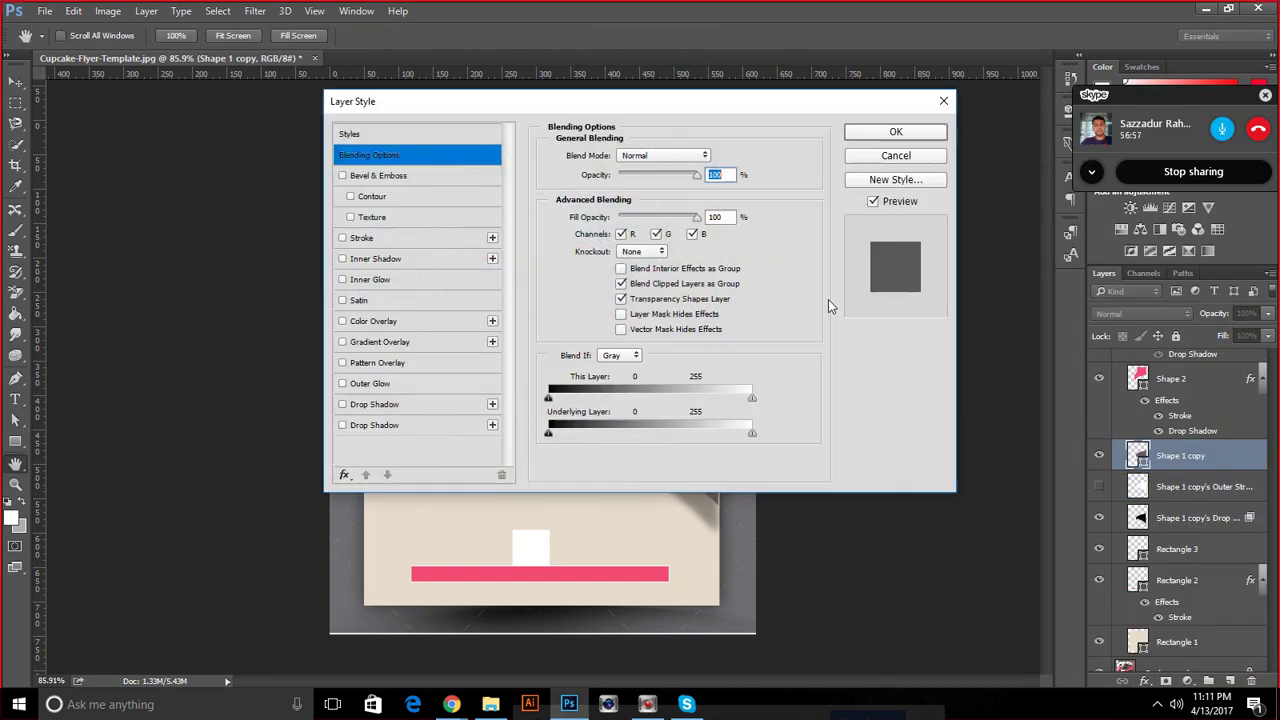
left_click(368, 235)
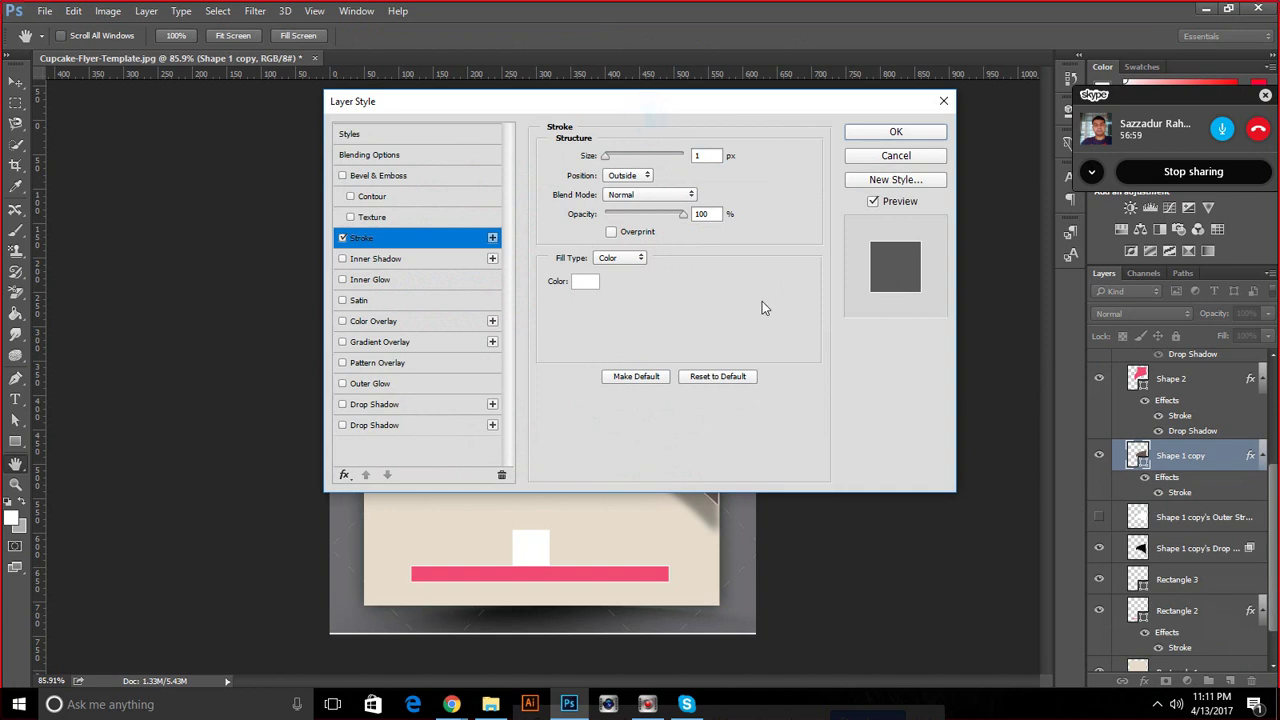
mouse_move(682, 117)
left_mouse_down()
mouse_move(731, 448)
mouse_move(600, 615)
mouse_move(645, 437)
left_mouse_up()
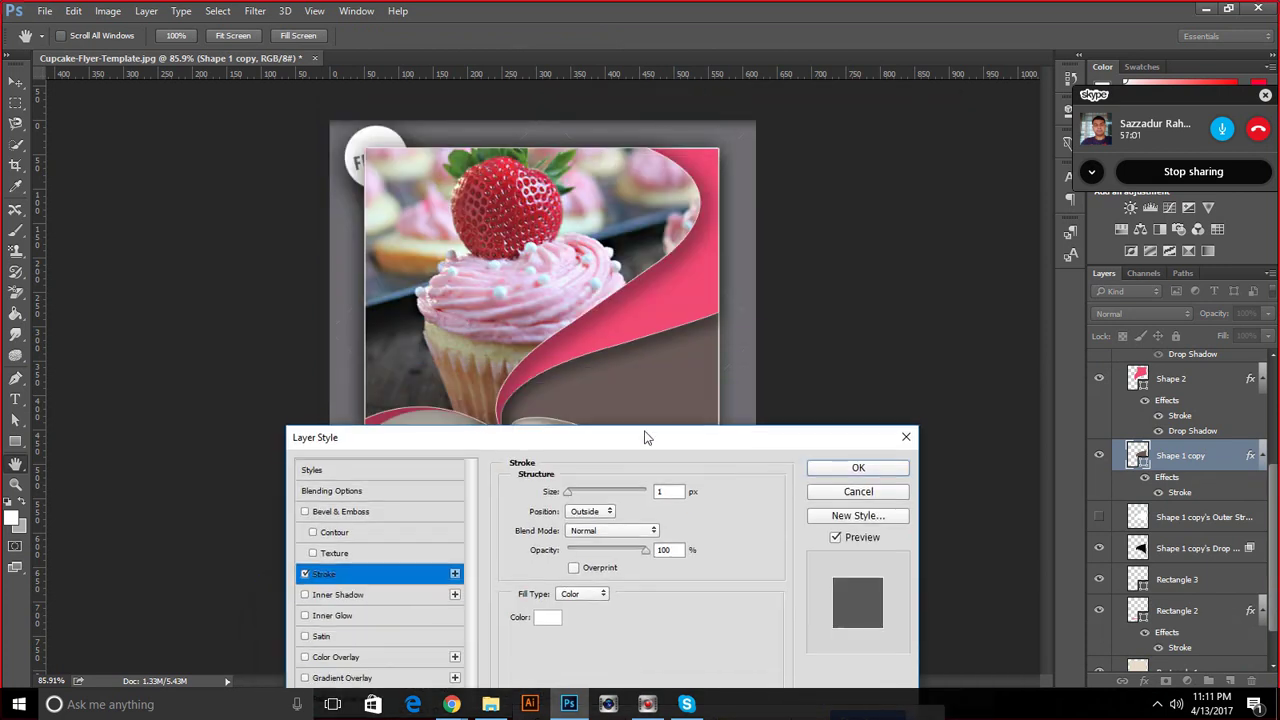
left_click(855, 468)
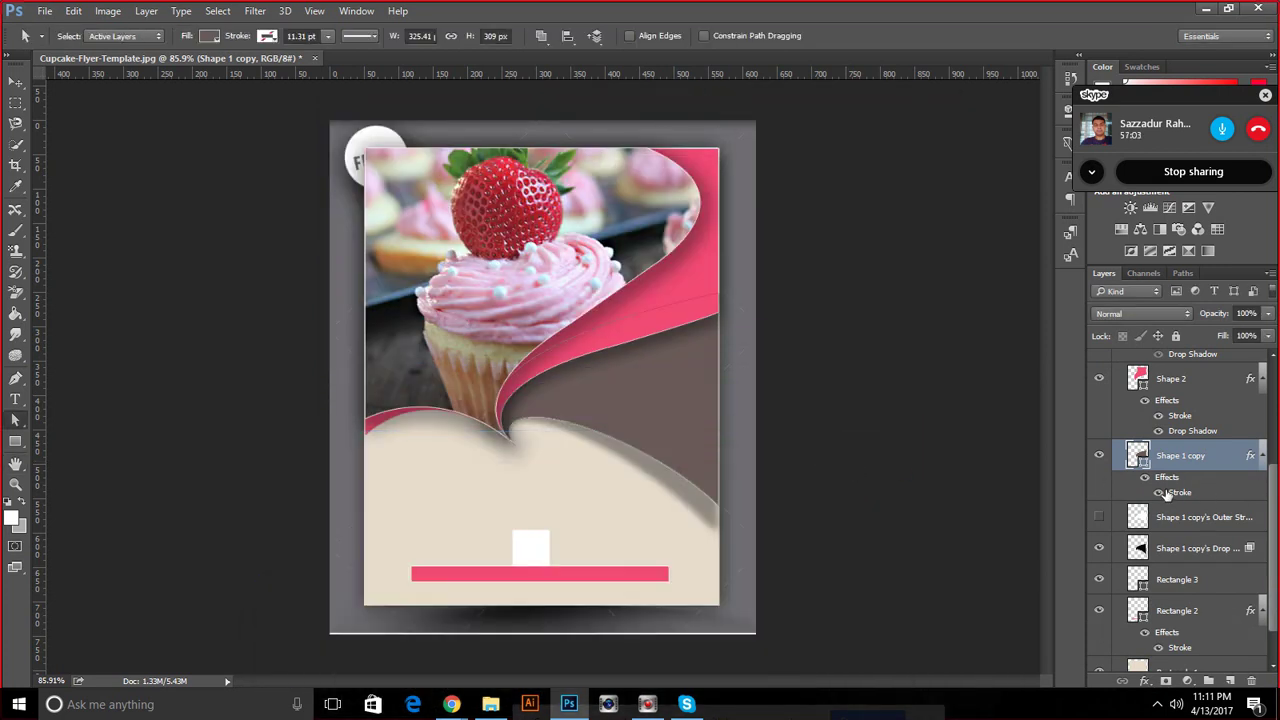
Show the Outer Stroke layer, delete Shape 1 copy's stroke effect, and select Outer Stroke
left_click(1100, 517)
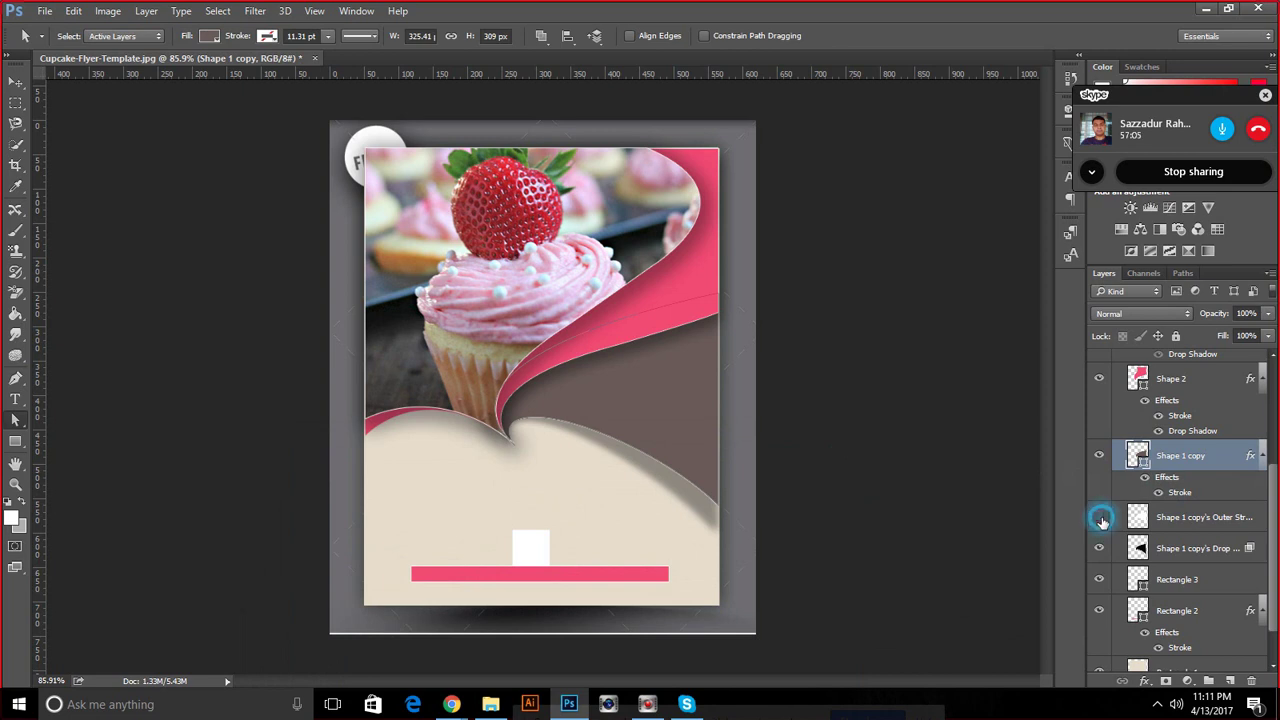
left_click(1148, 517)
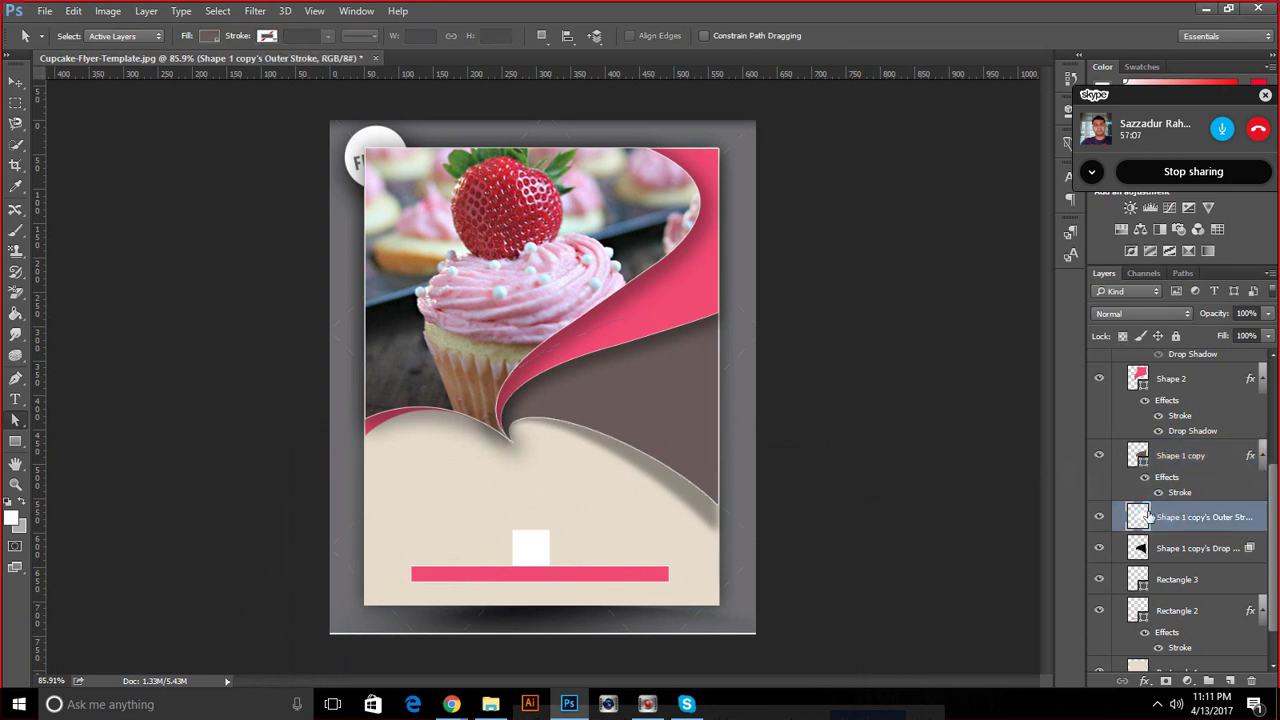
left_click(1152, 478)
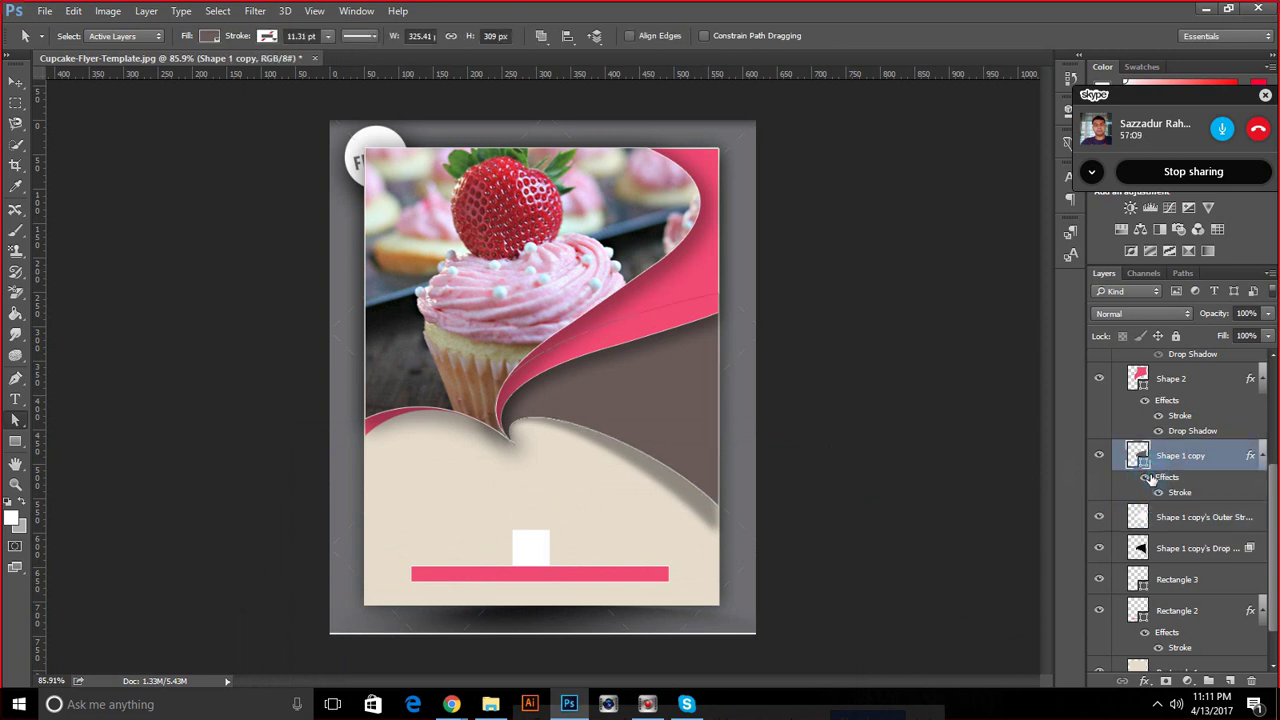
left_click_drag(1170, 492, 1251, 681)
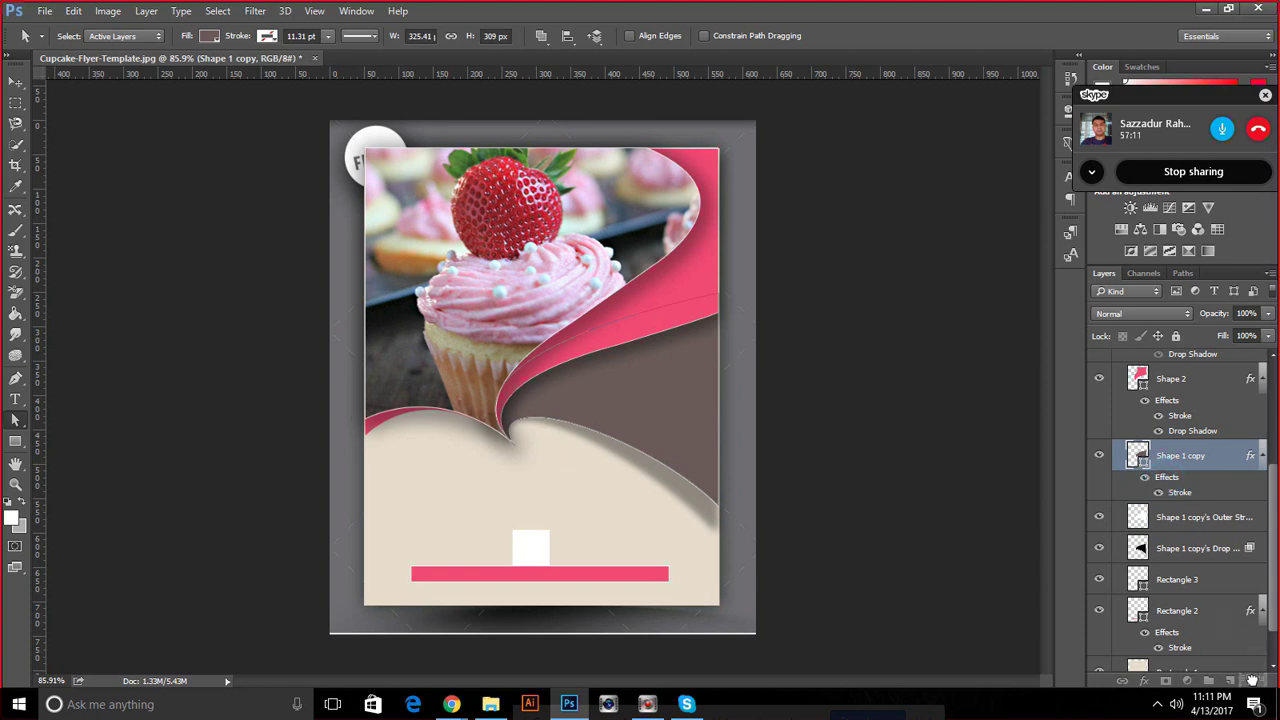
left_click(1141, 492)
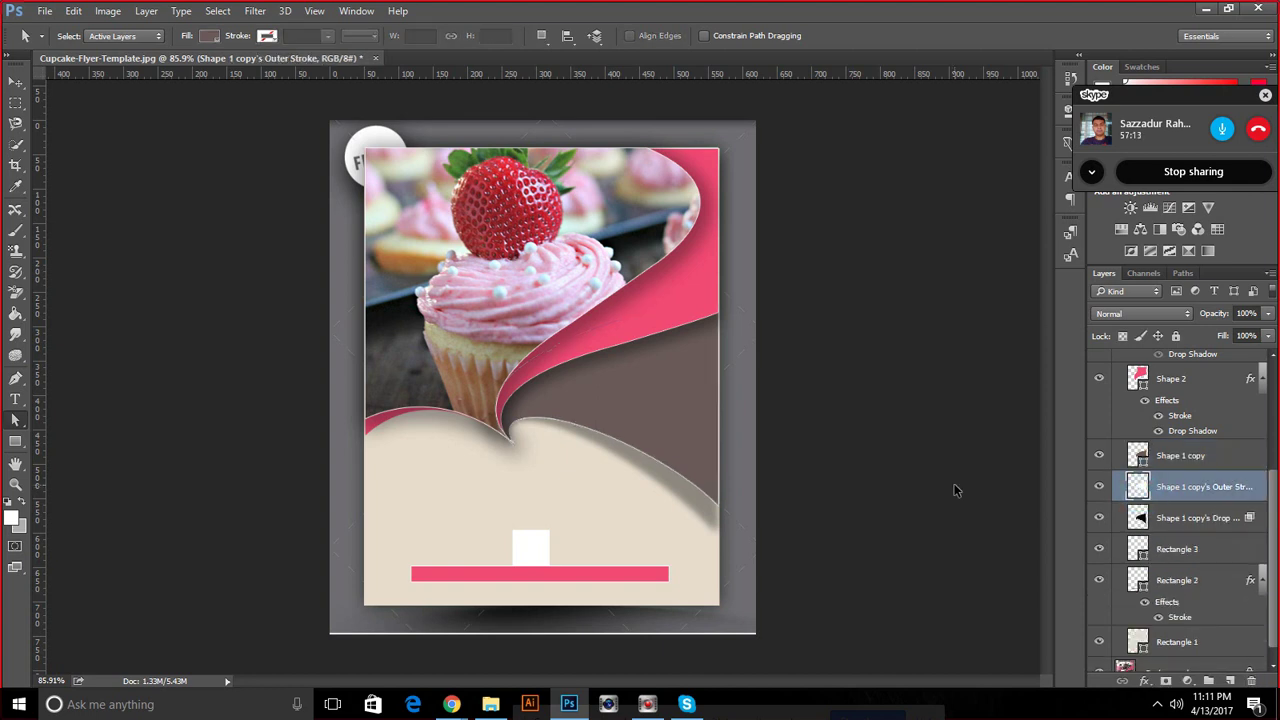
Skew the Outer Stroke layer so its lower-right corner drops slightly, and widen its right side
key("ctrl+t")
left_click_drag(607, 507, 610, 504)
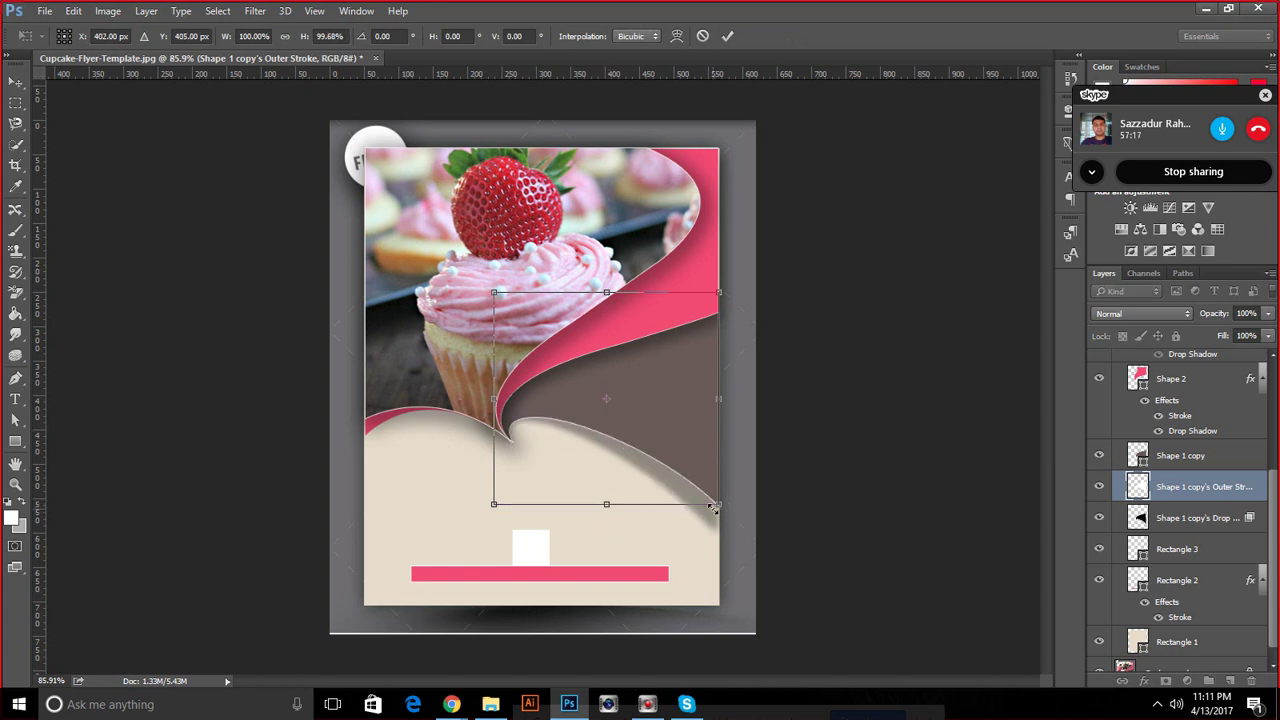
left_click_drag(712, 507, 716, 505)
scroll(643, 470, "up", 2)
right_click(715, 425)
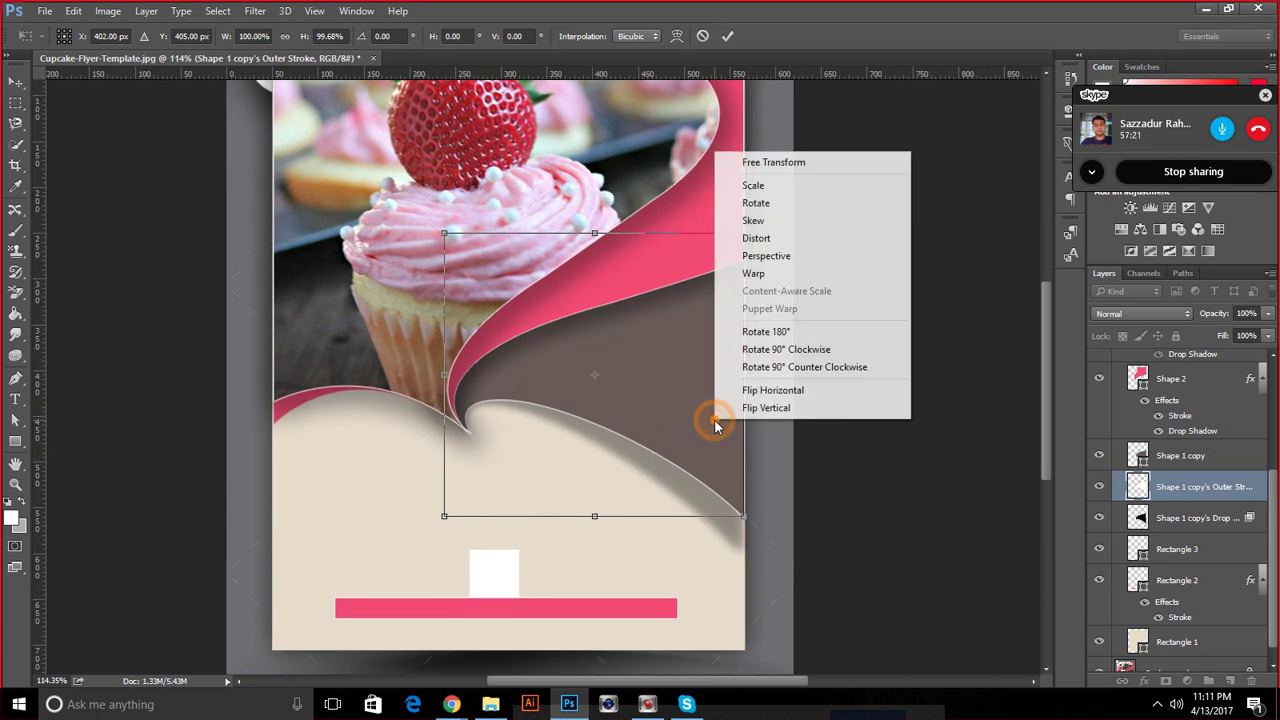
left_click(800, 220)
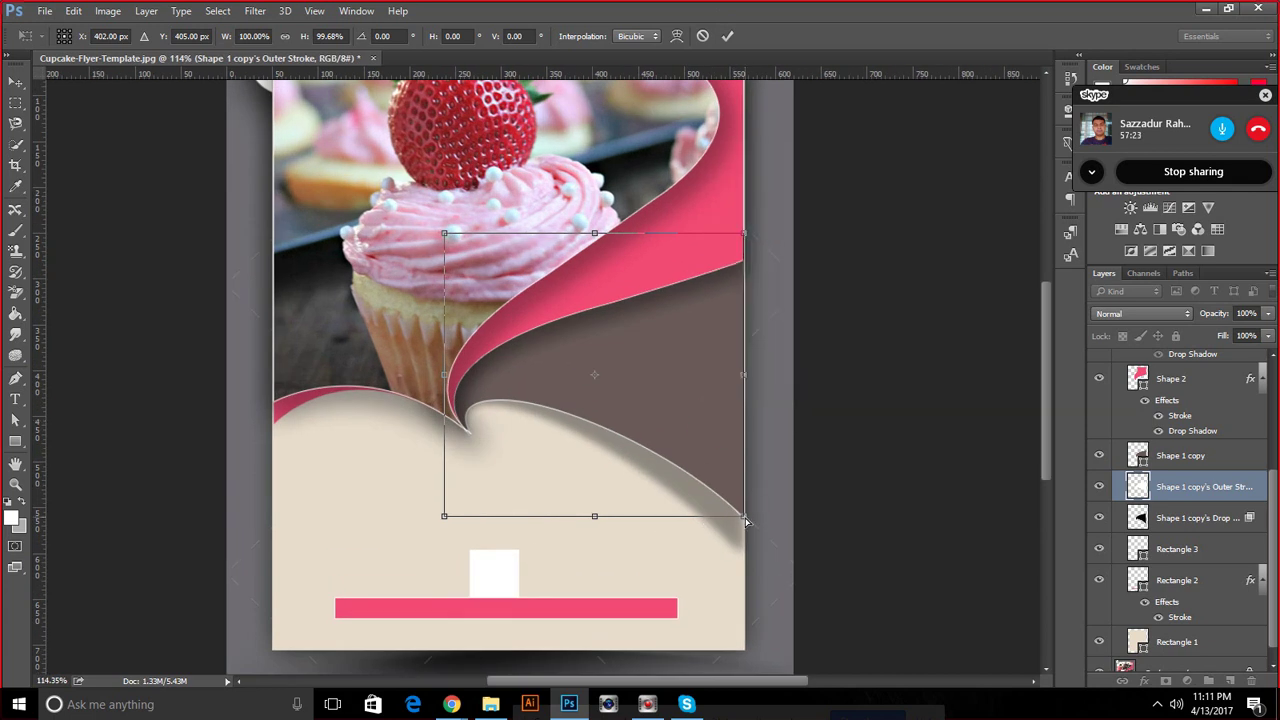
left_click_drag(745, 520, 746, 529)
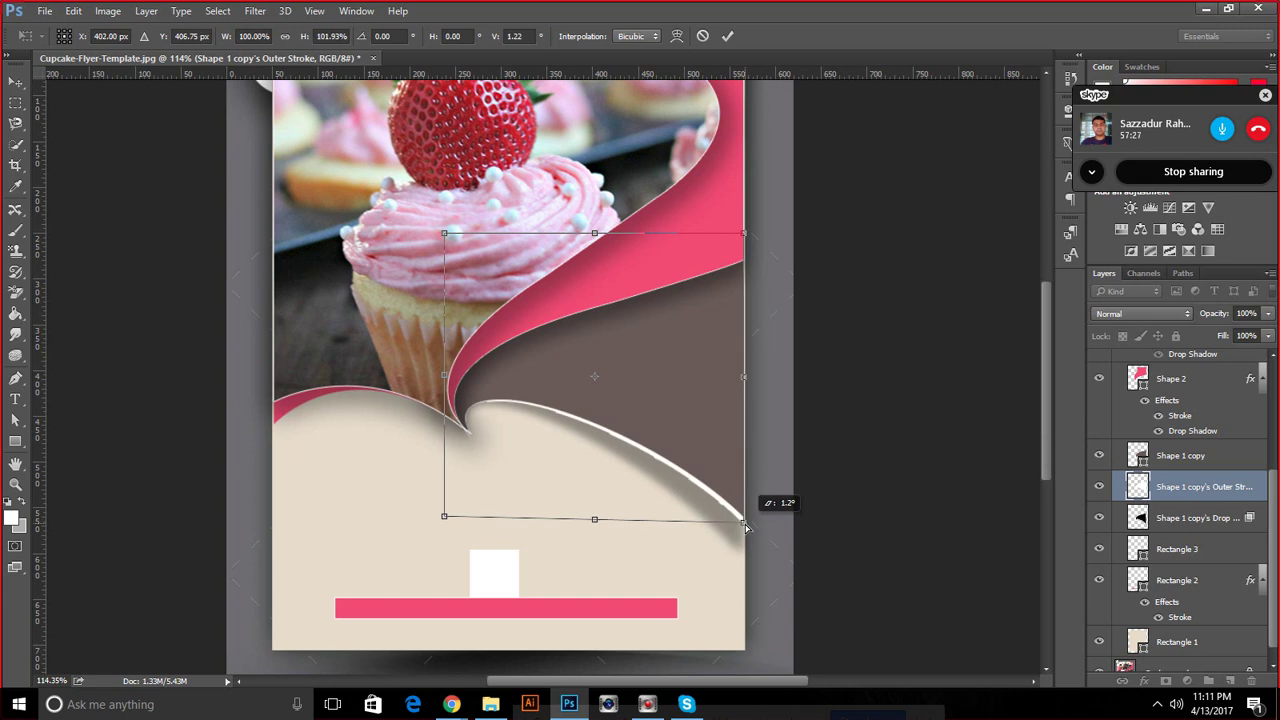
right_click(726, 353)
left_click(740, 357)
left_click_drag(744, 376, 748, 376)
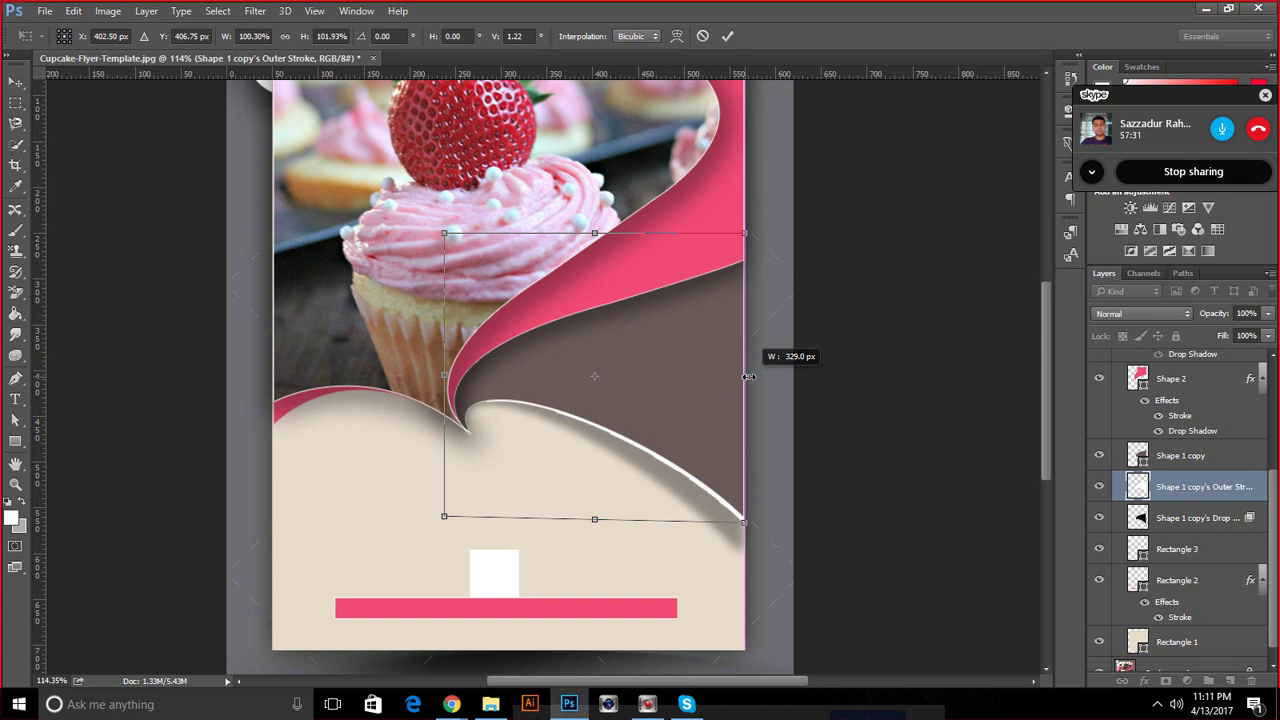
left_click(727, 37)
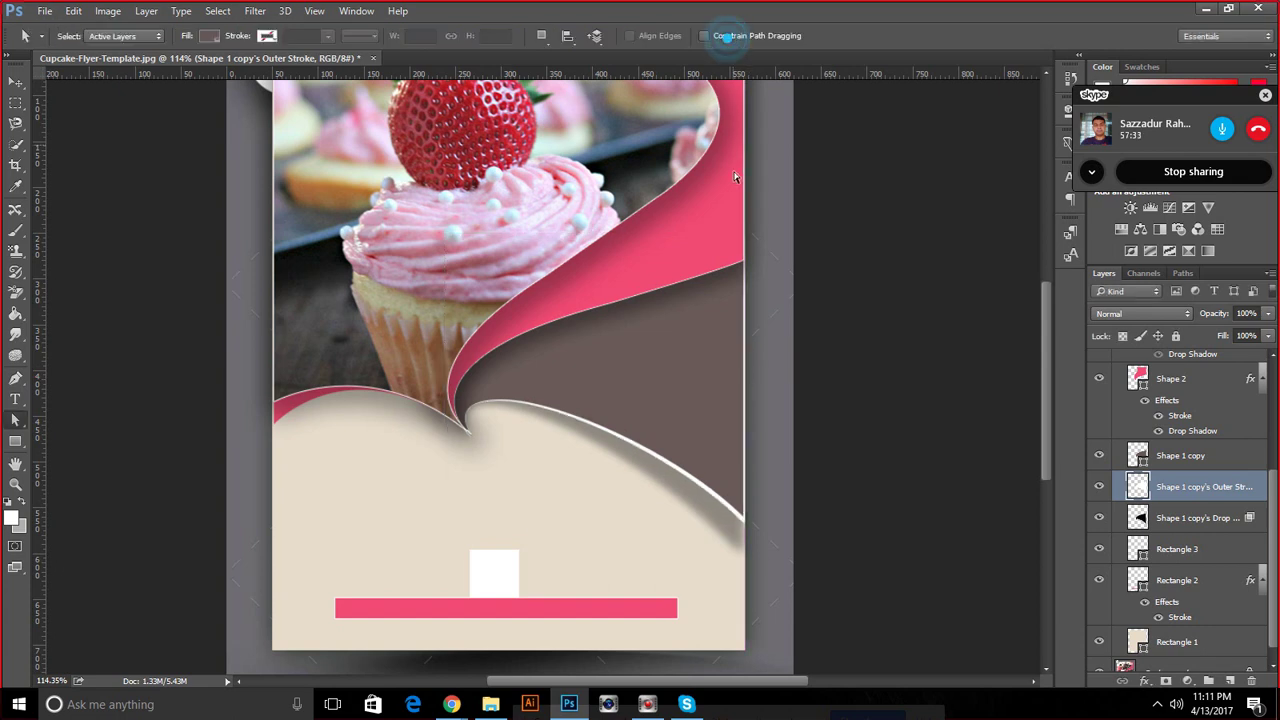
Zoom out to view the whole flyer and duplicate the pink Shape 2 layer
key("alt")
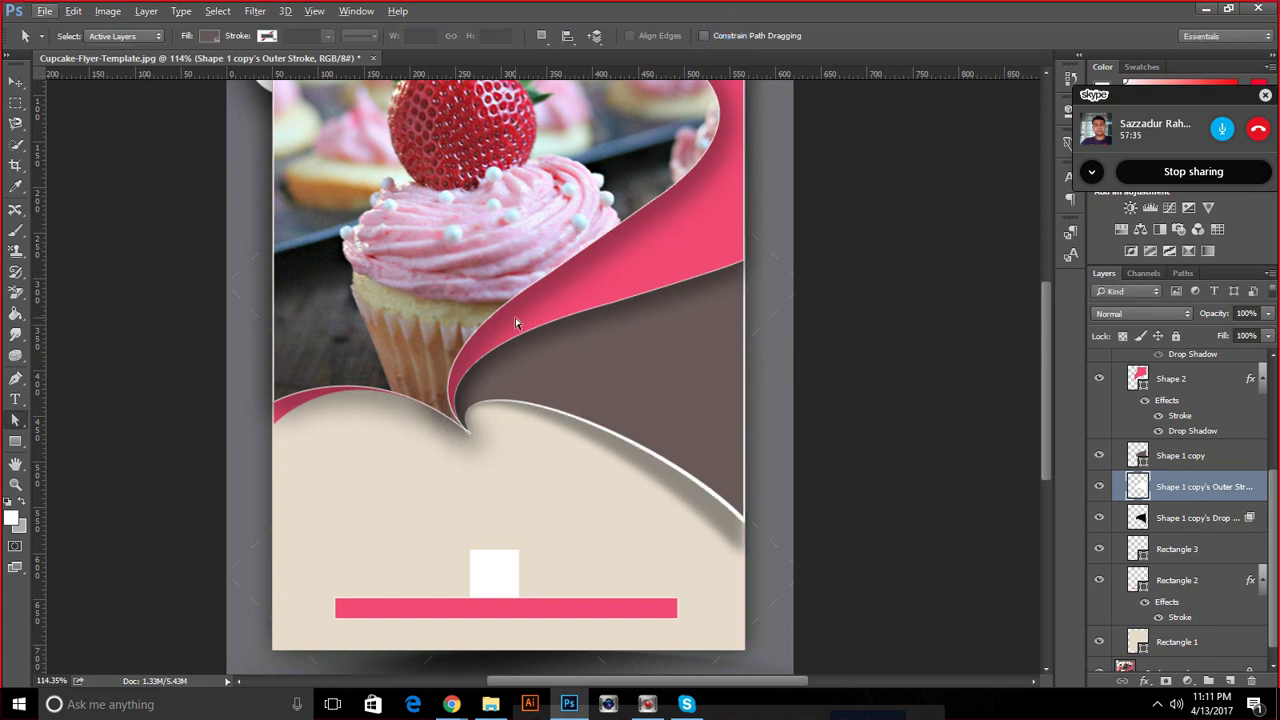
scroll(516, 323, "down", 2)
key("alt")
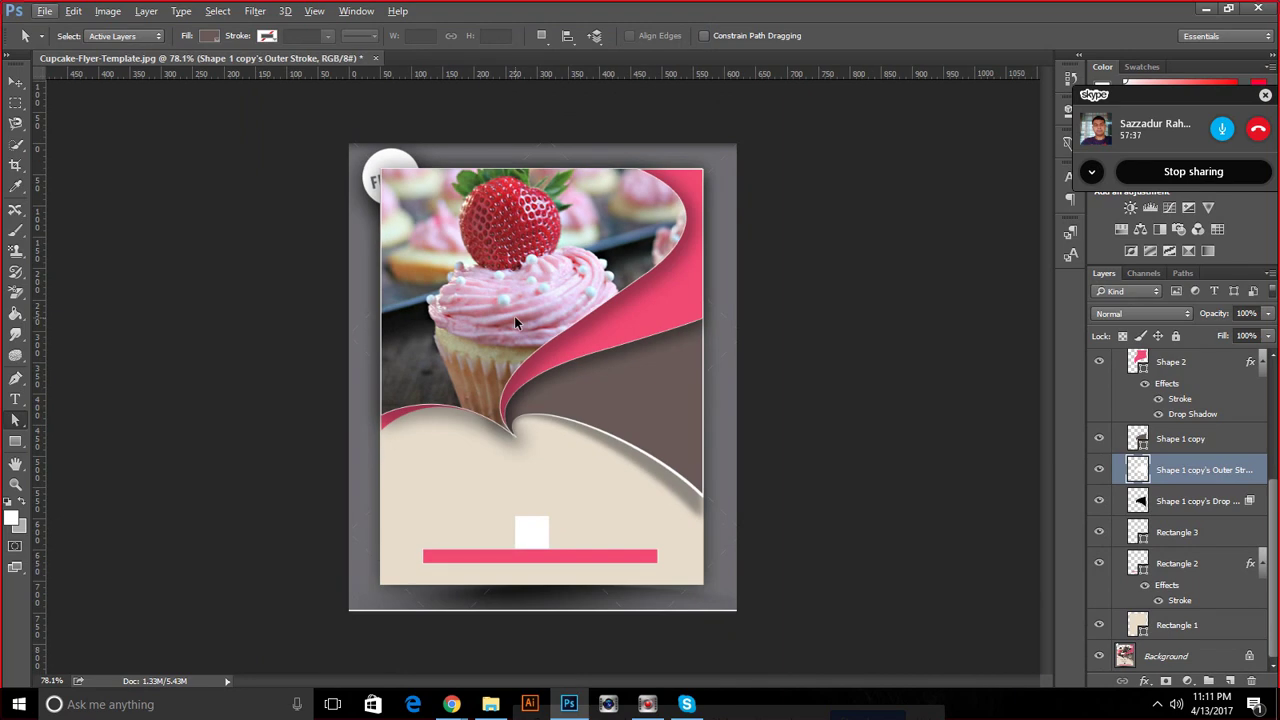
scroll(1158, 401, "up", 2)
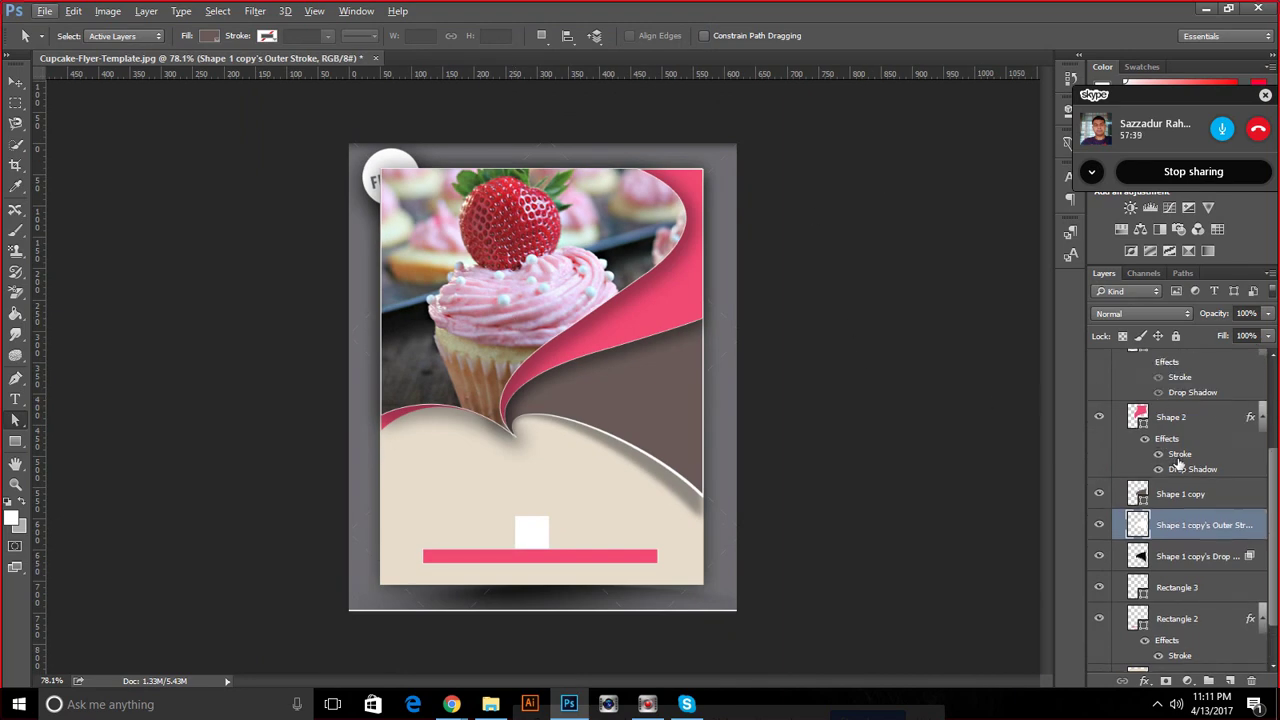
left_click(1196, 472)
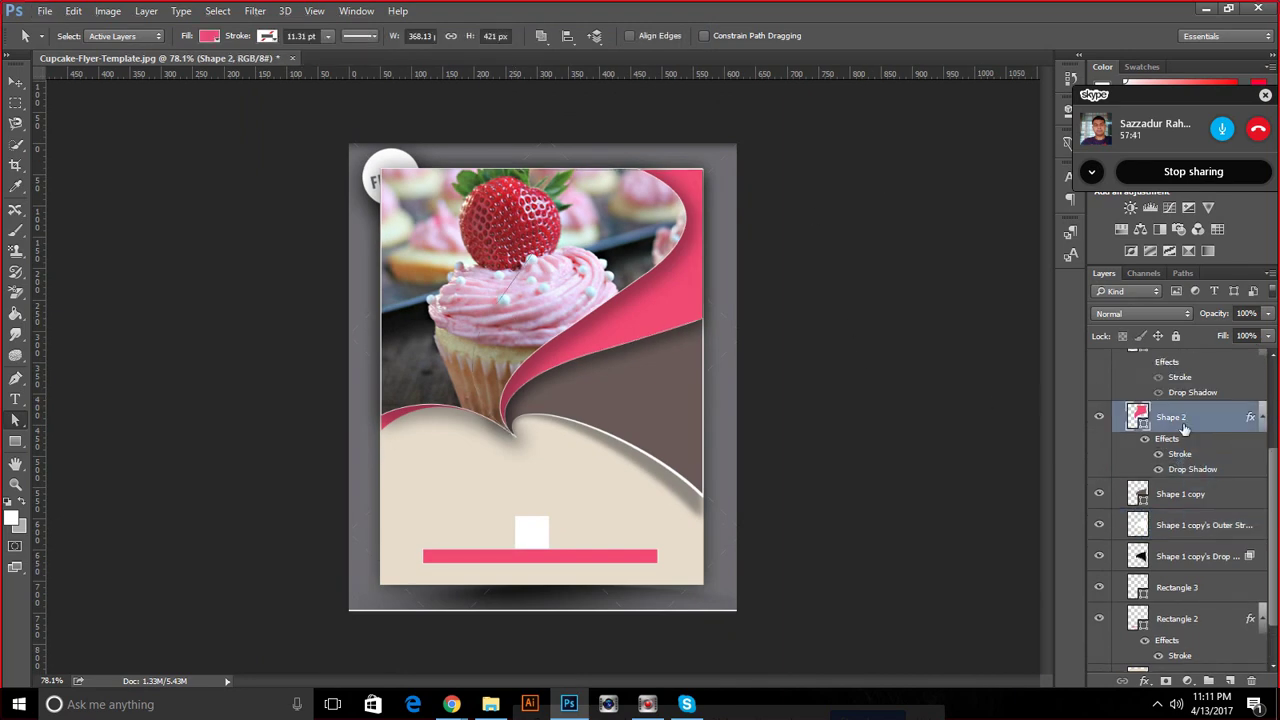
key("ctrl+j")
scroll(1173, 397, "up", 2)
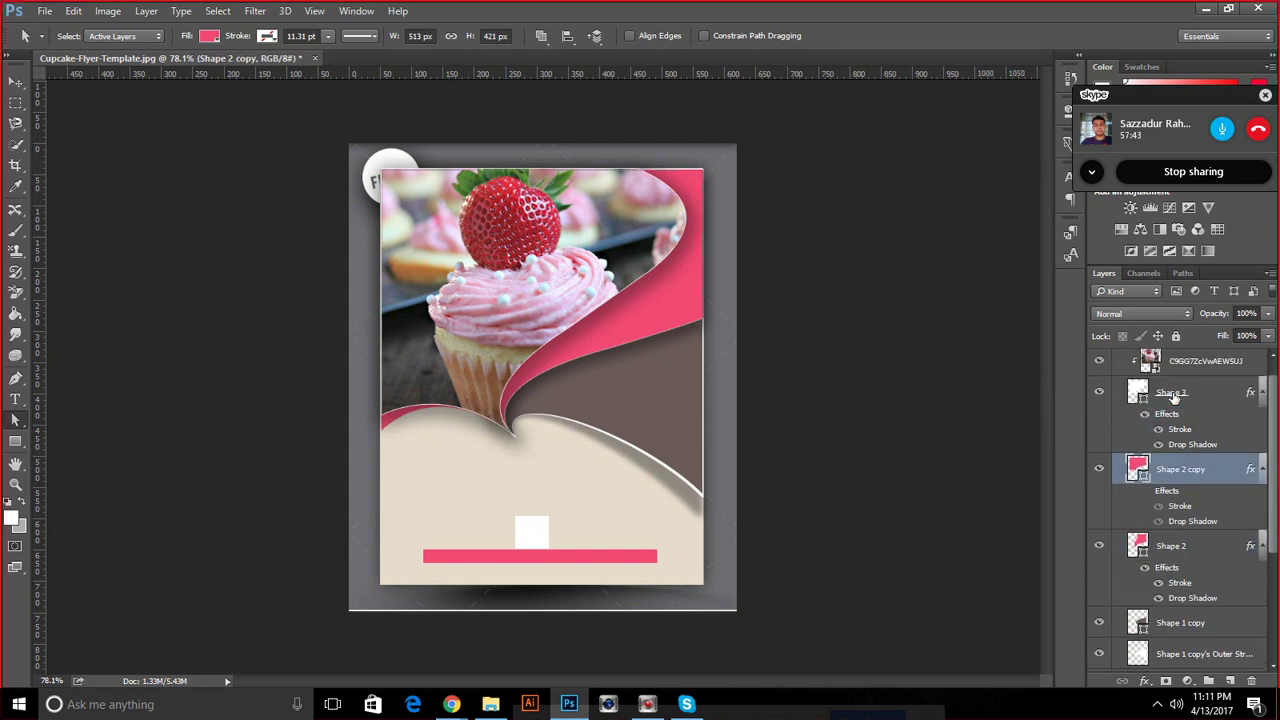
Split Shape 3's stroke and drop shadow into separate layers with Create Layers
left_click(1143, 395)
right_click(1205, 400)
right_click(1256, 396)
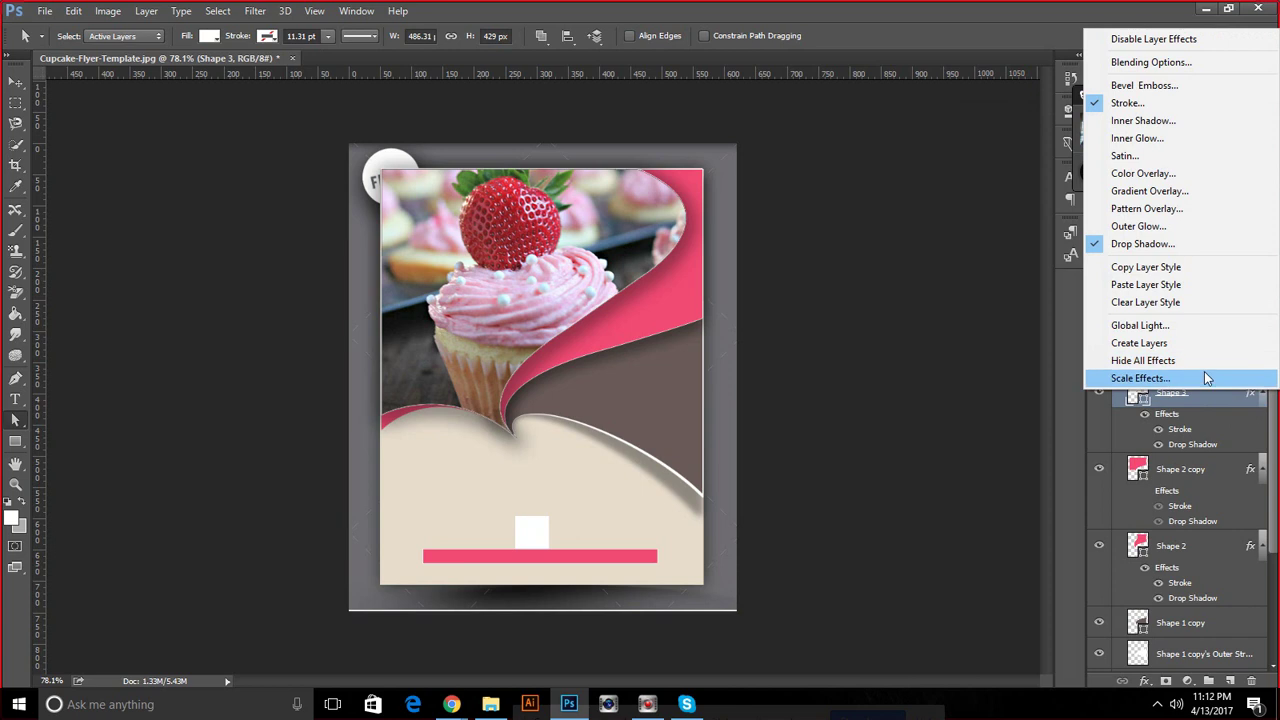
left_click(1188, 343)
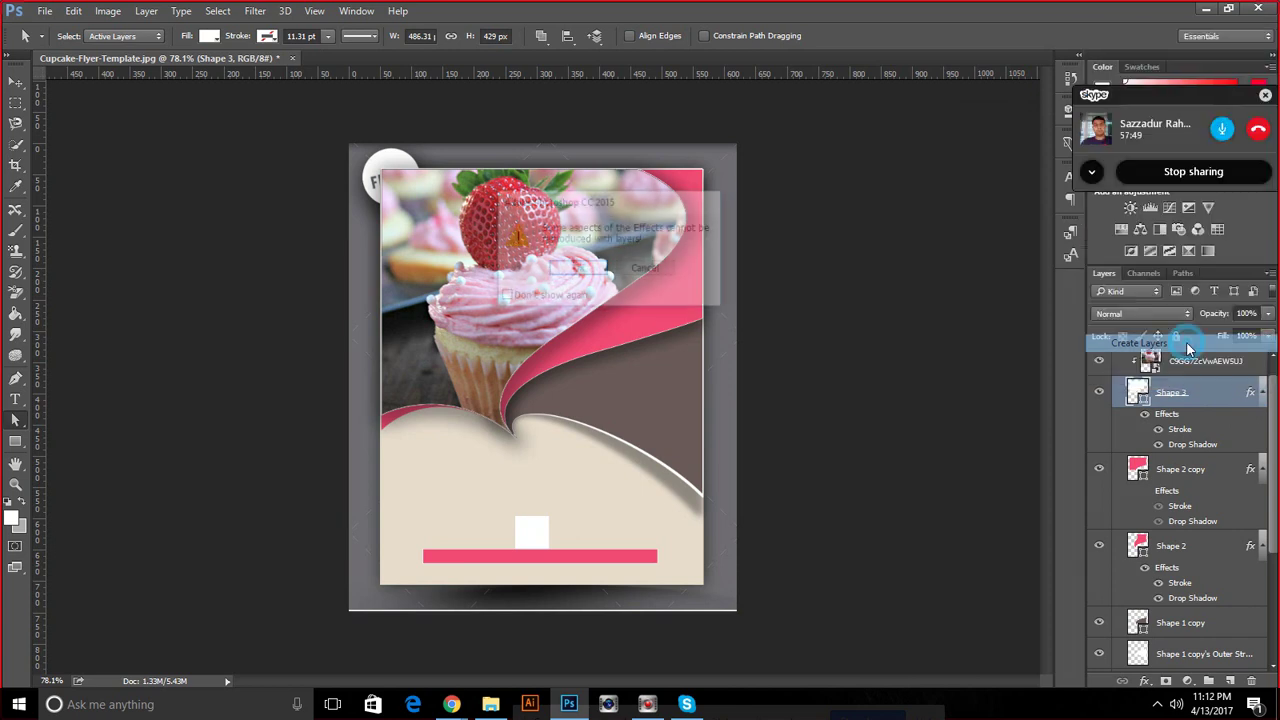
left_click(580, 270)
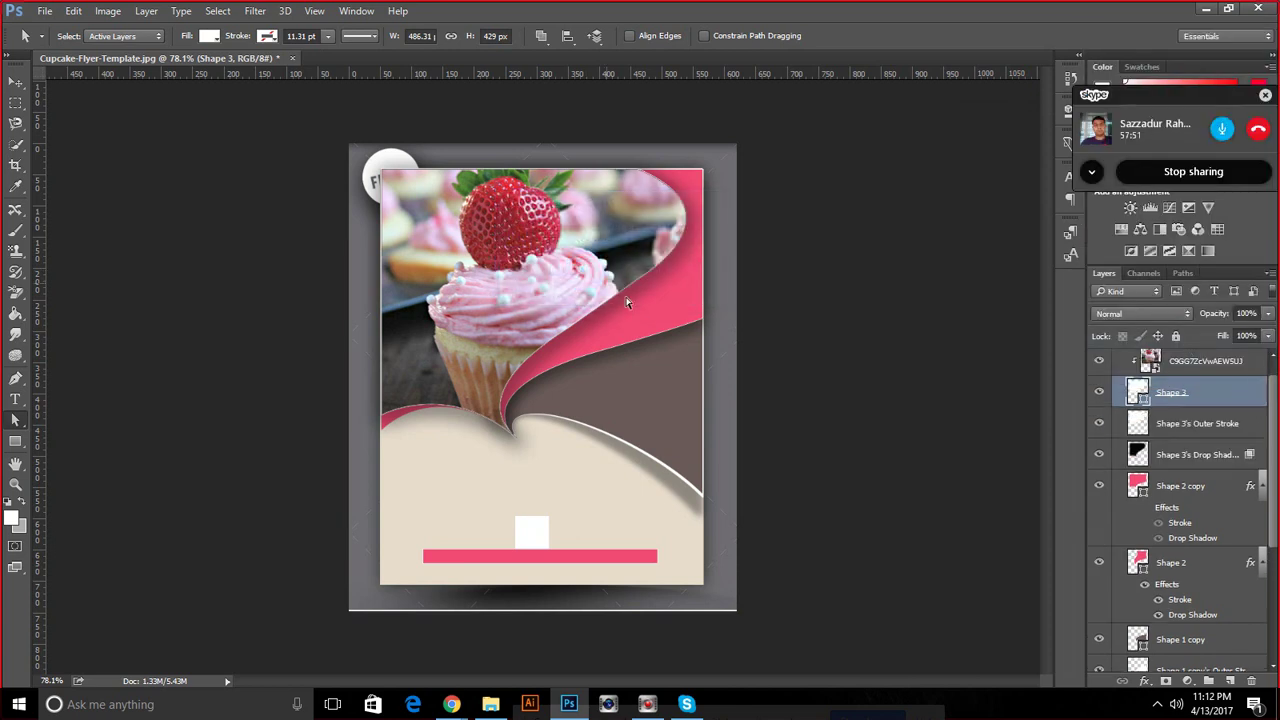
Skew Shape 3's Outer Stroke layer slightly upward at the top-right
left_click(1138, 426)
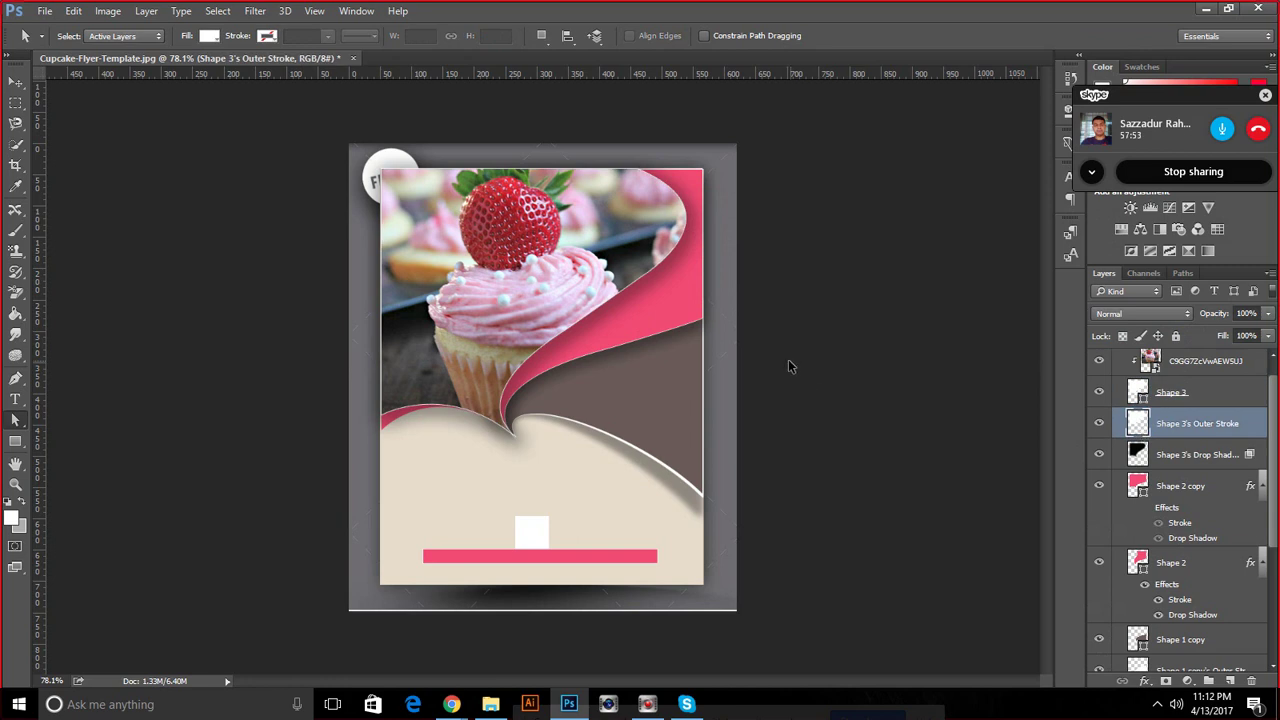
key("ctrl+t")
right_click(624, 265)
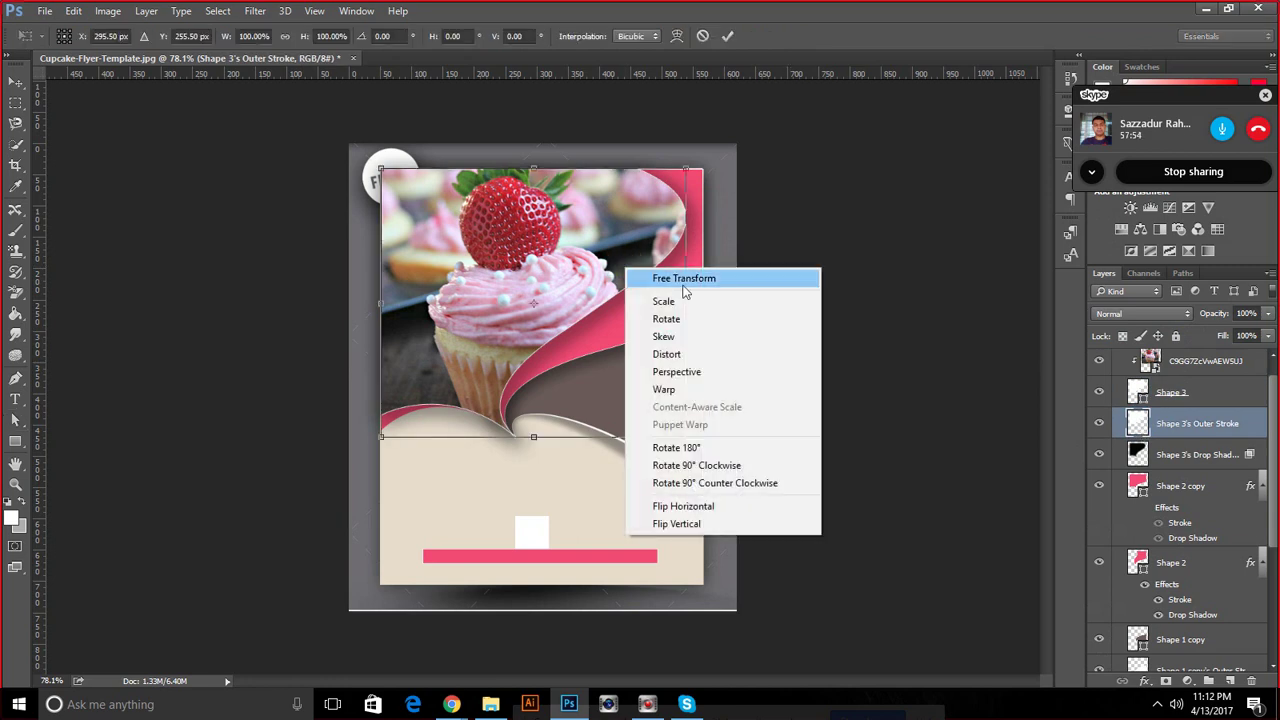
left_click(689, 341)
left_click_drag(686, 177, 692, 173)
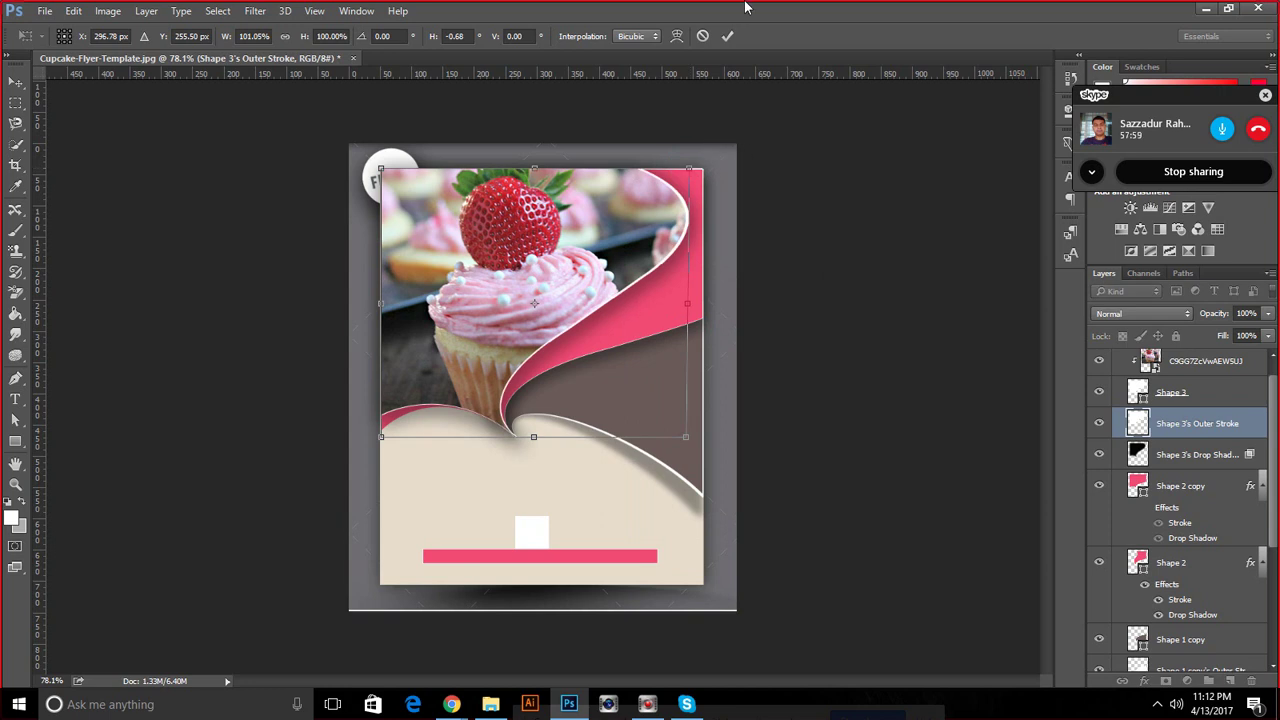
left_click(727, 36)
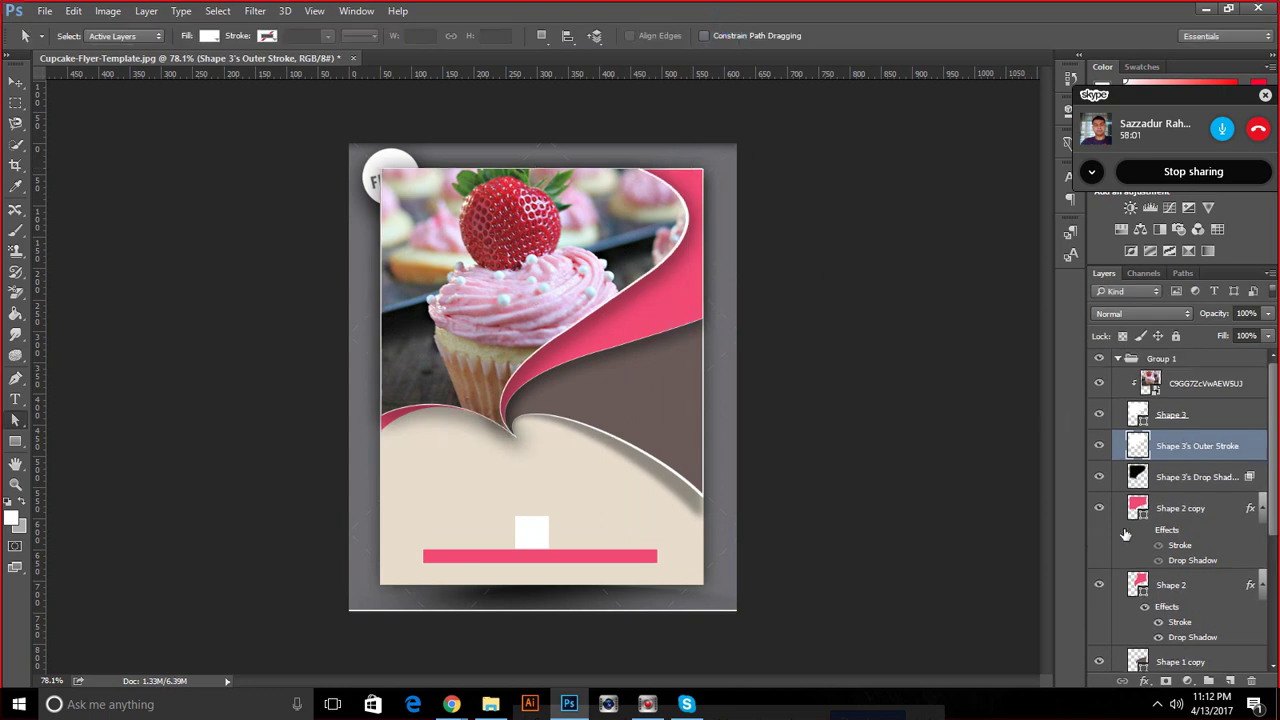
Split Shape 2's stroke and drop shadow effects into separate layers
left_click(1152, 590)
right_click(1218, 600)
left_click(1212, 630)
right_click(1185, 620)
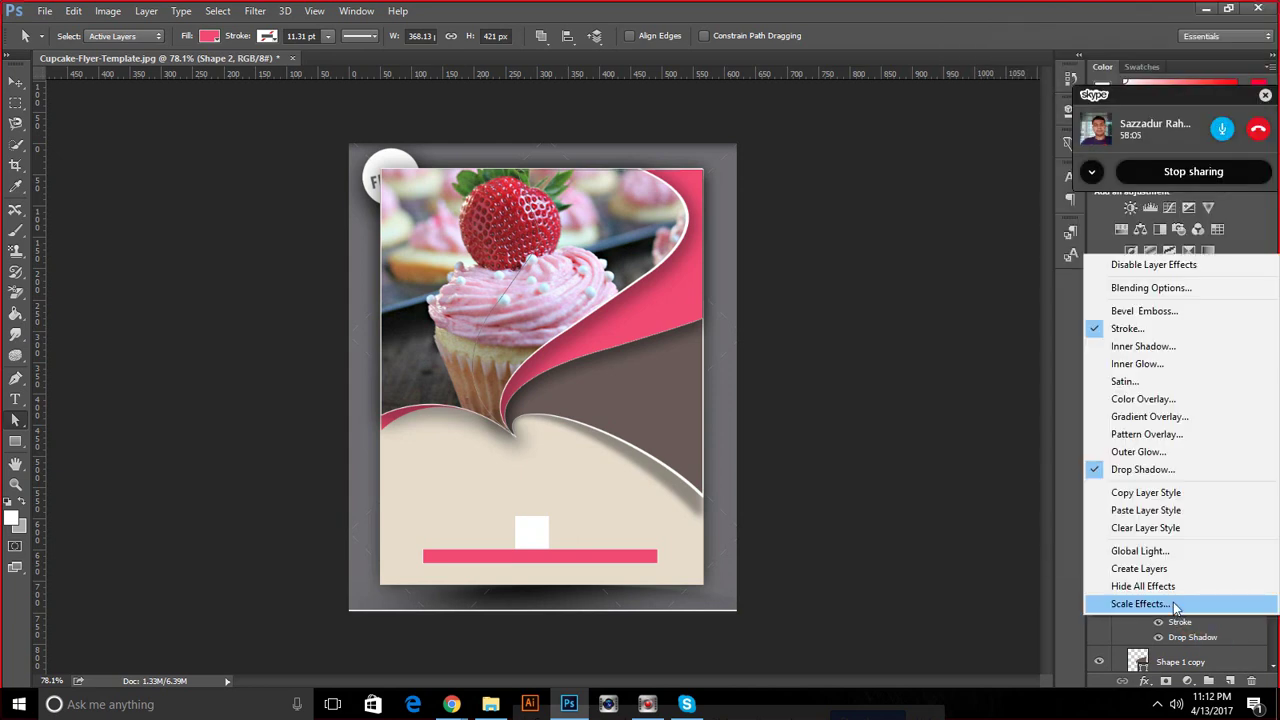
left_click(1175, 568)
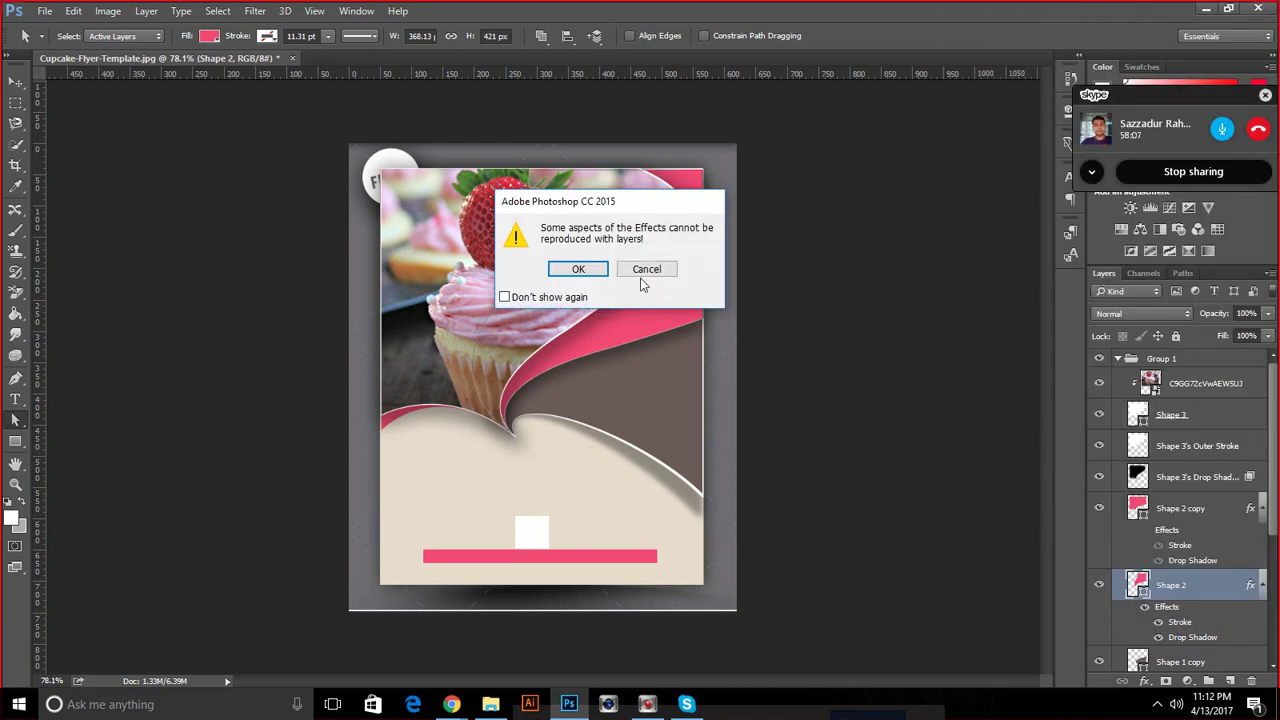
left_click(572, 270)
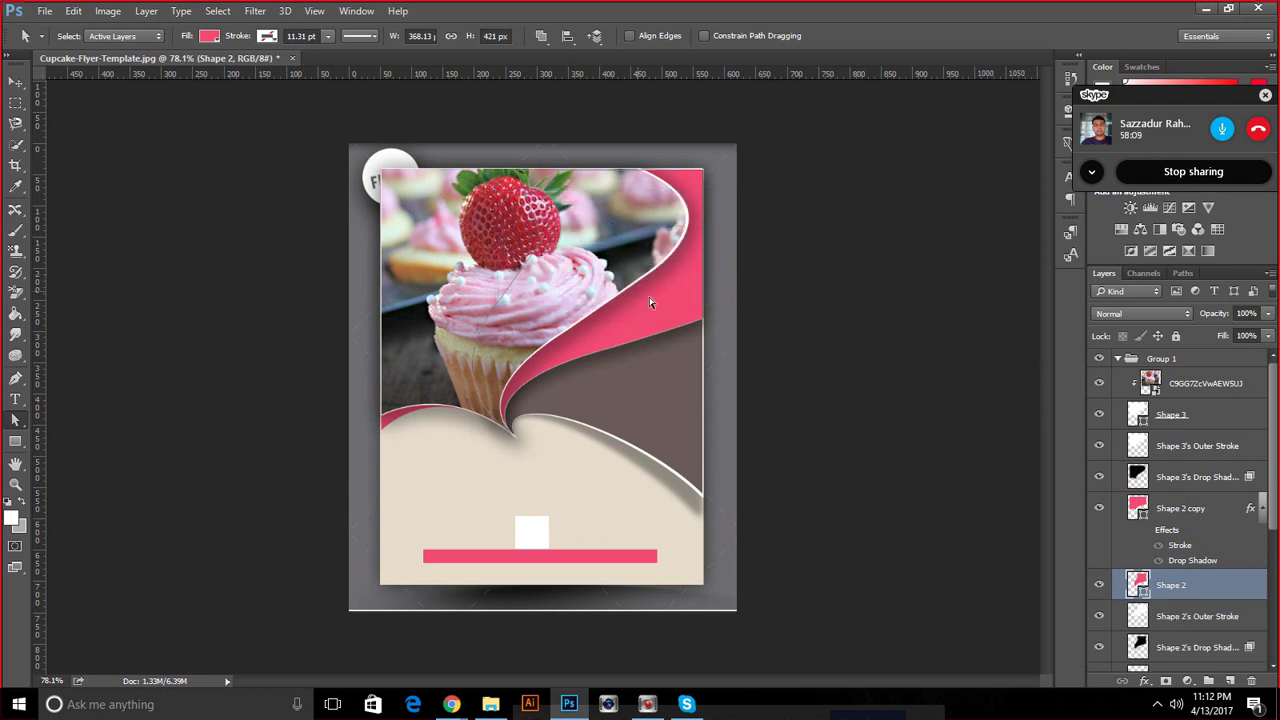
Skew Shape 2's Outer Stroke layer downward on the right and commit it
left_click(1165, 628)
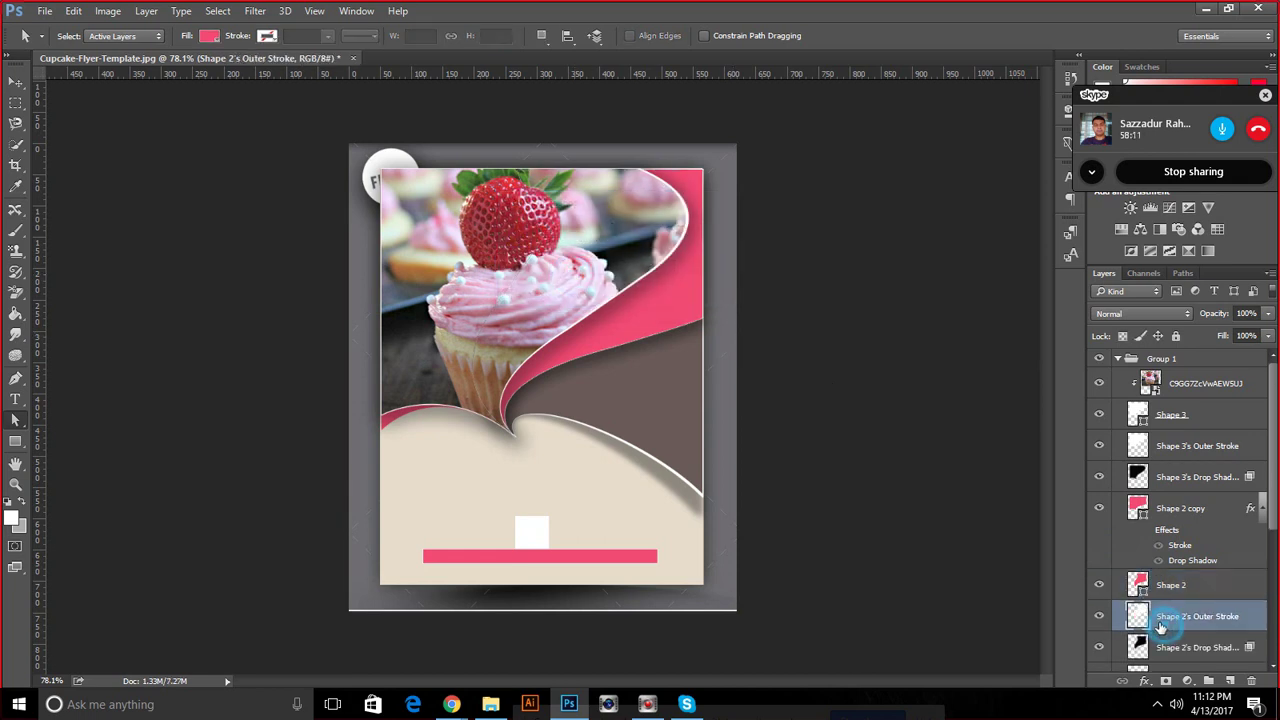
key("ctrl+t")
right_click(598, 326)
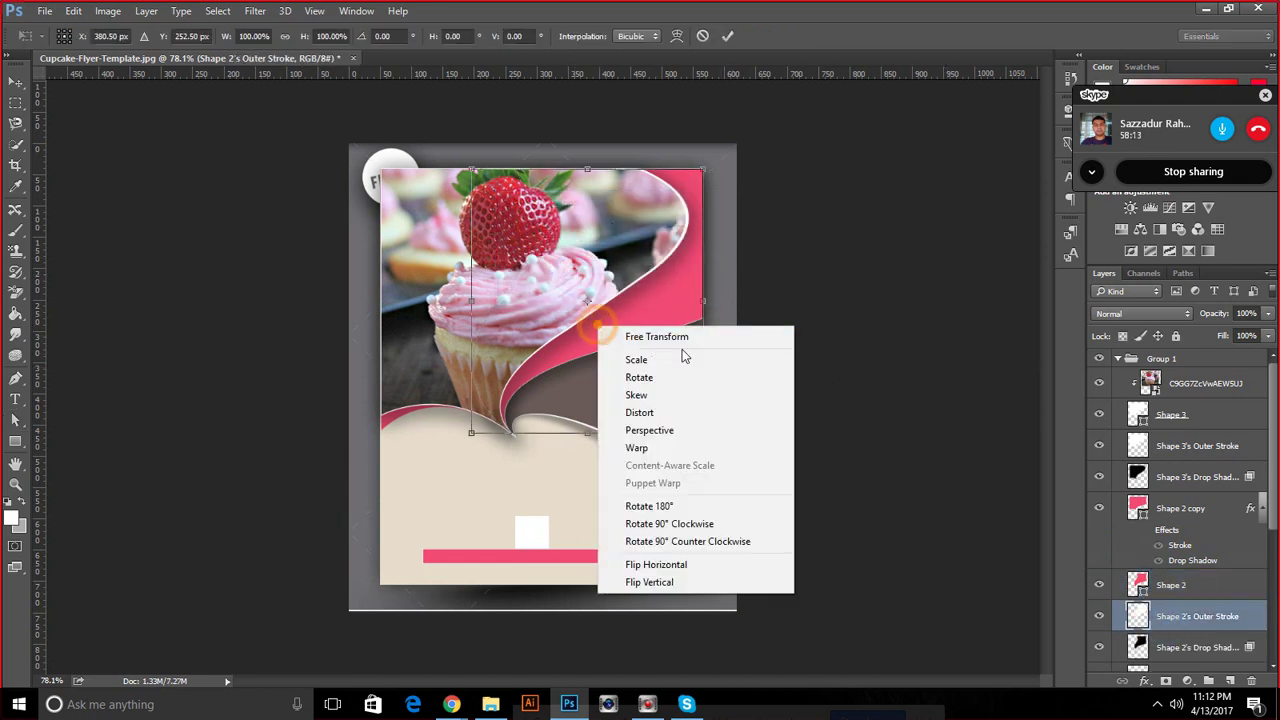
left_click(668, 395)
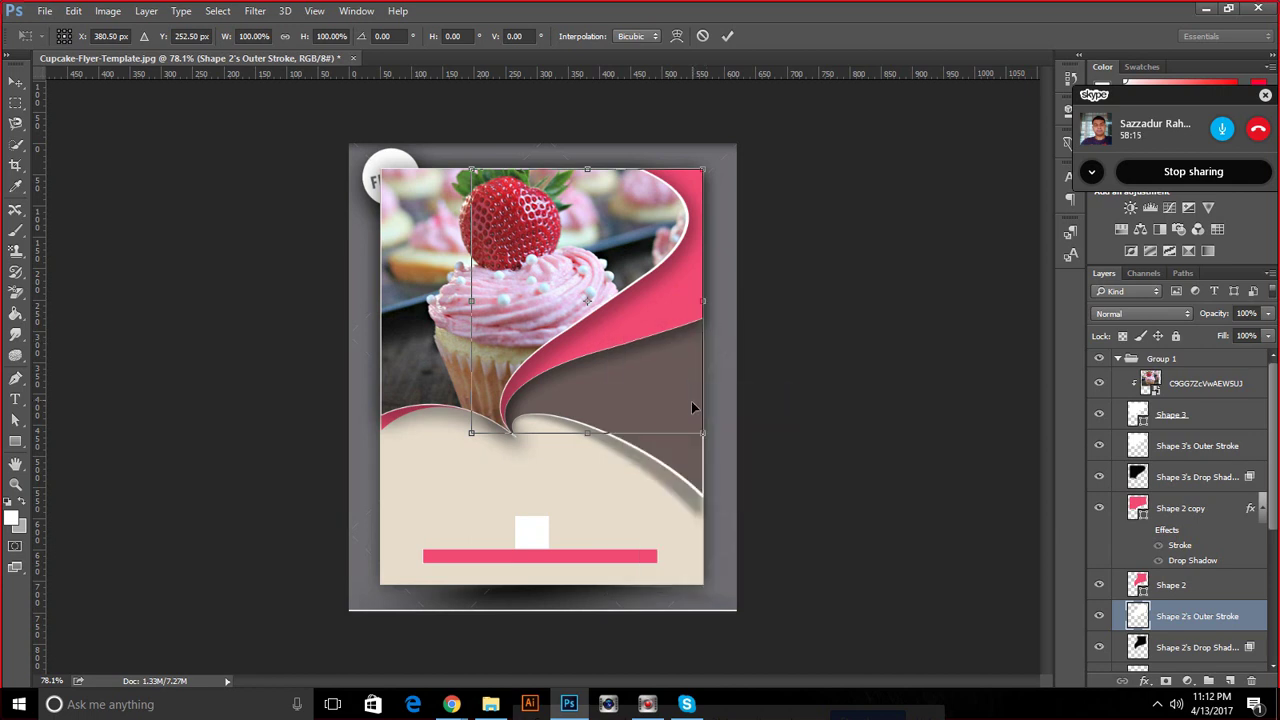
left_click_drag(703, 438, 708, 443)
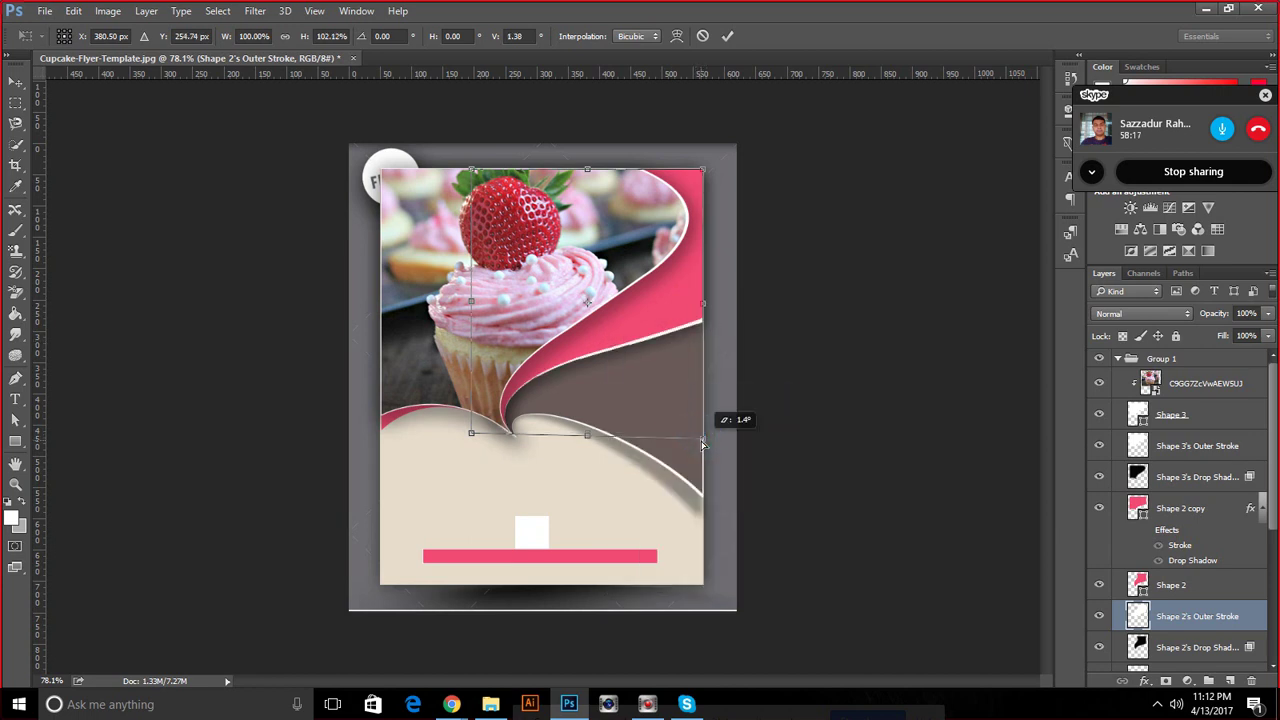
left_click(727, 36)
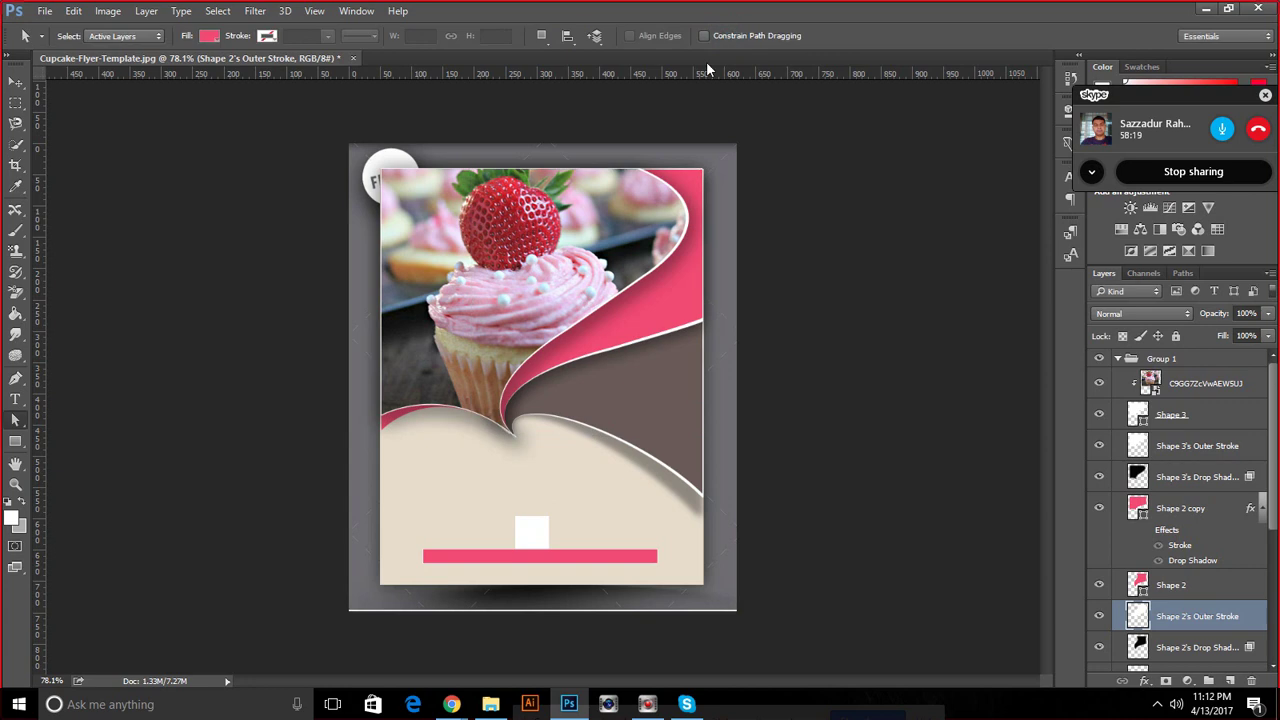
left_click(409, 413)
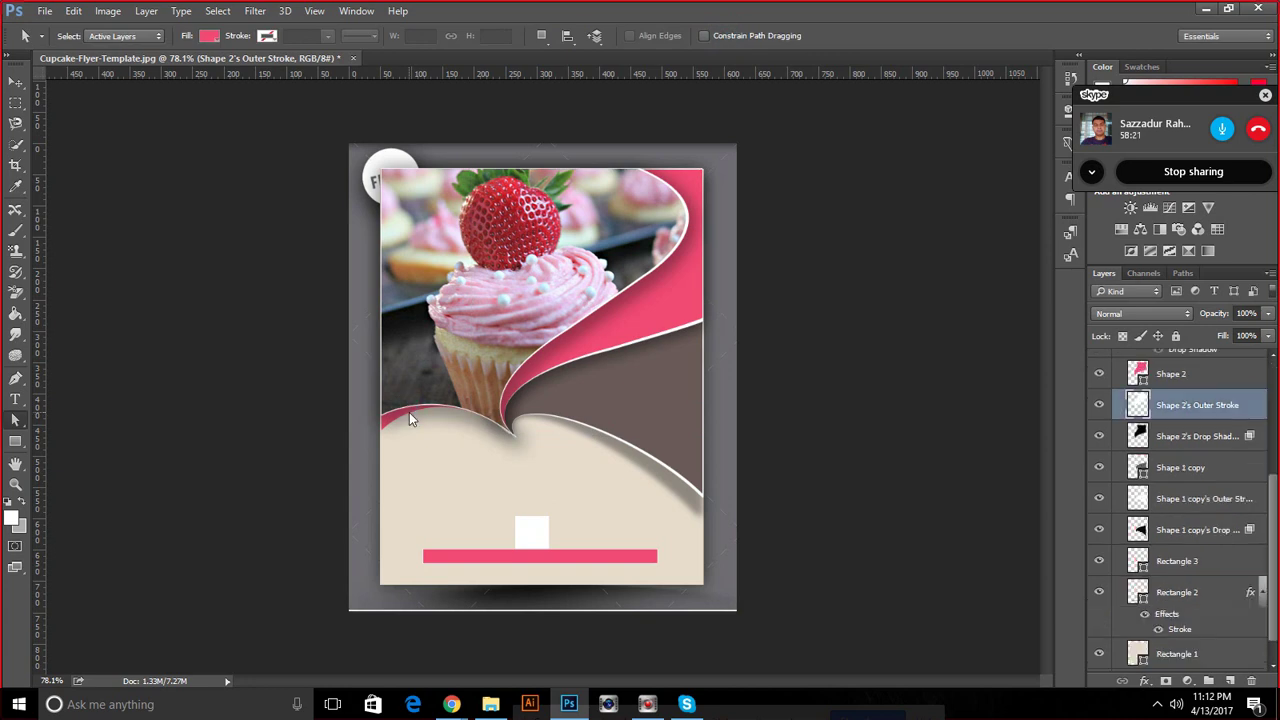
scroll(1145, 378, "up", 2)
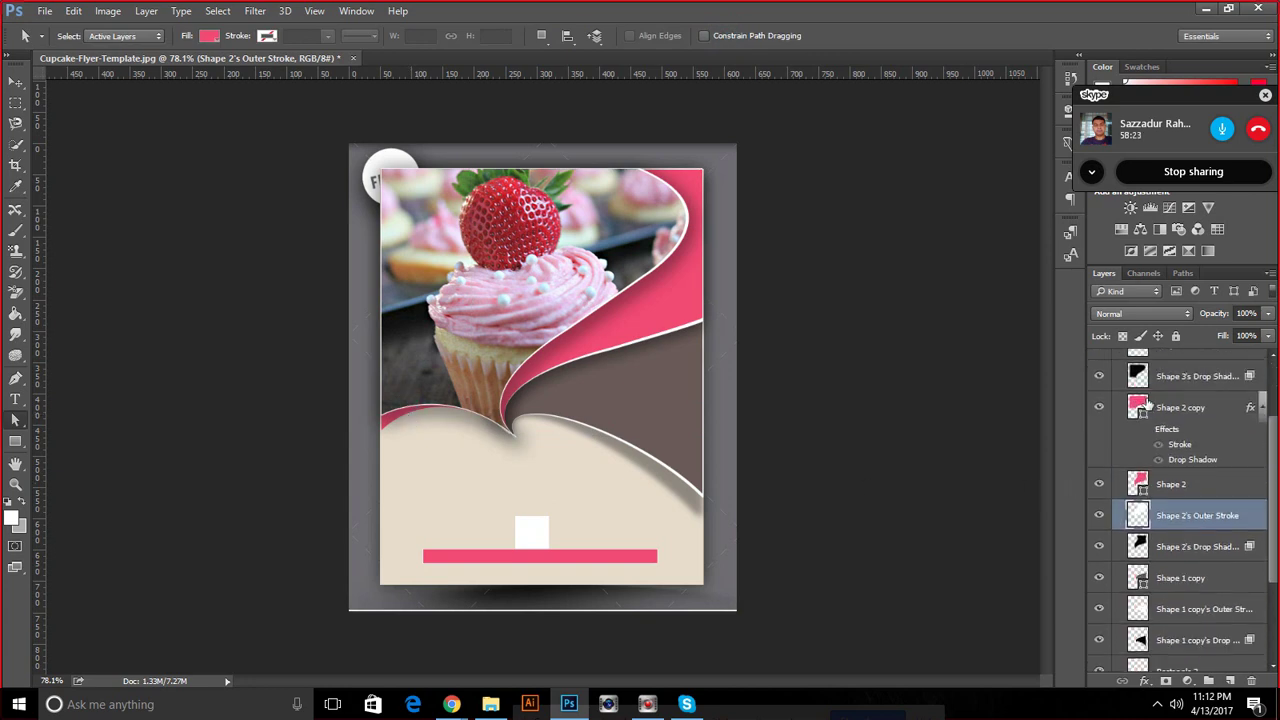
Delete the Drop Shadow effect from the Shape 2 copy layer
left_click(1147, 402)
right_click(1147, 404)
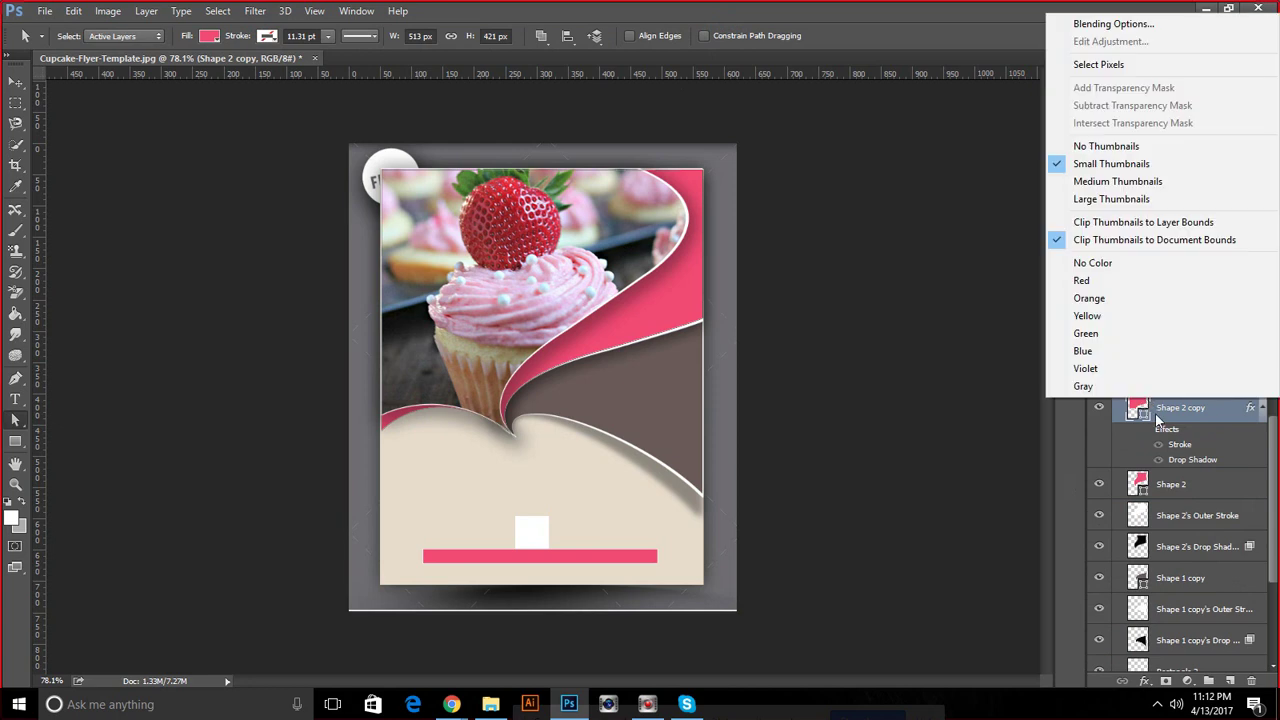
left_click(1170, 434)
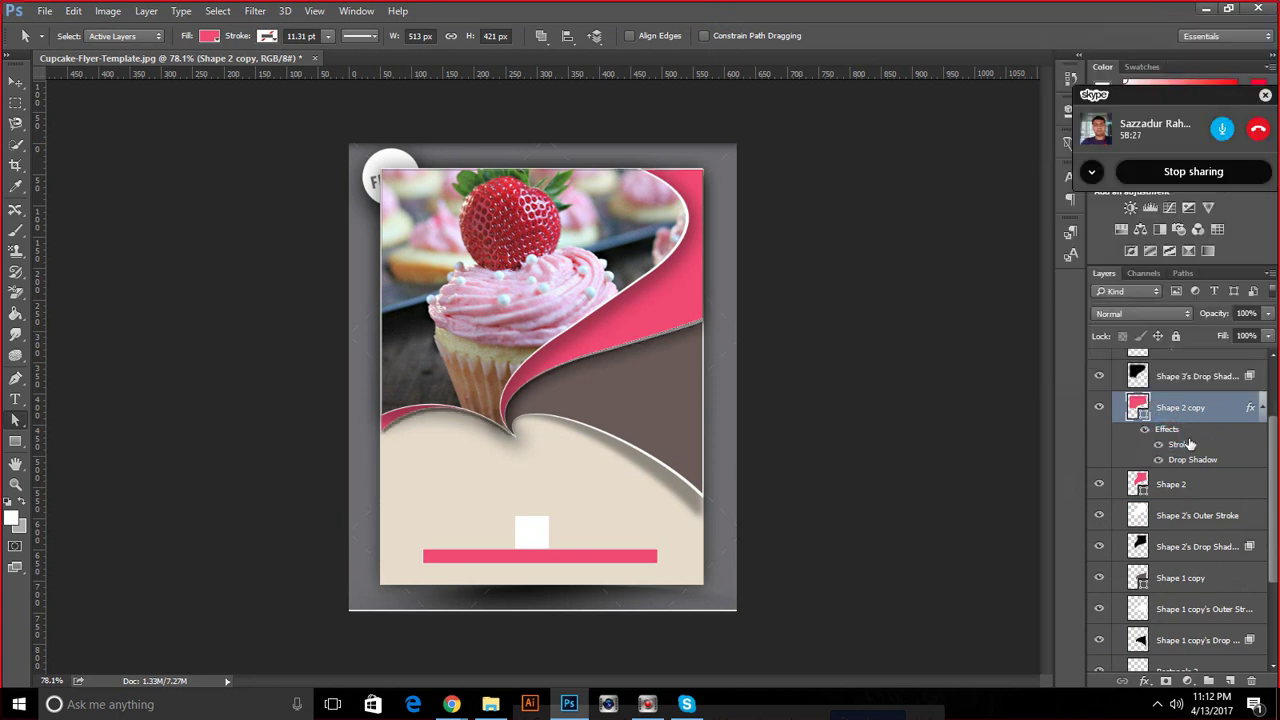
left_click(1158, 460)
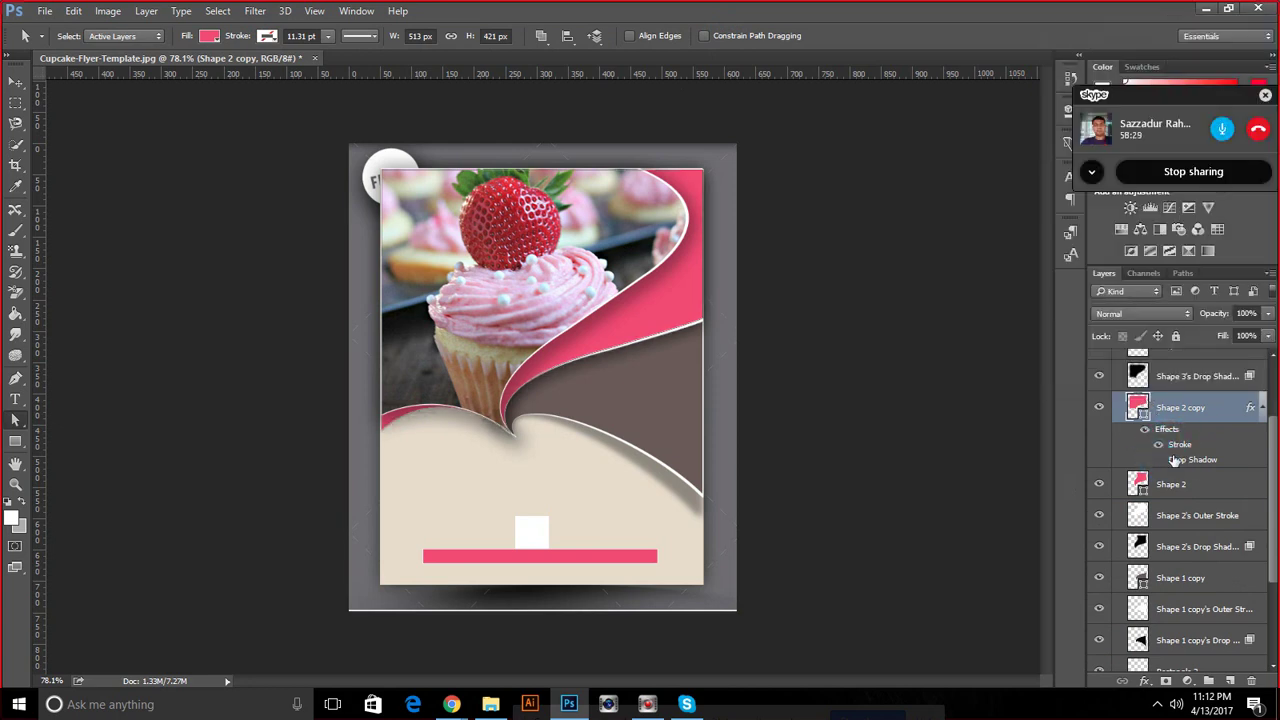
left_click(1183, 458)
left_click(1187, 460)
left_click_drag(1189, 460, 1251, 681)
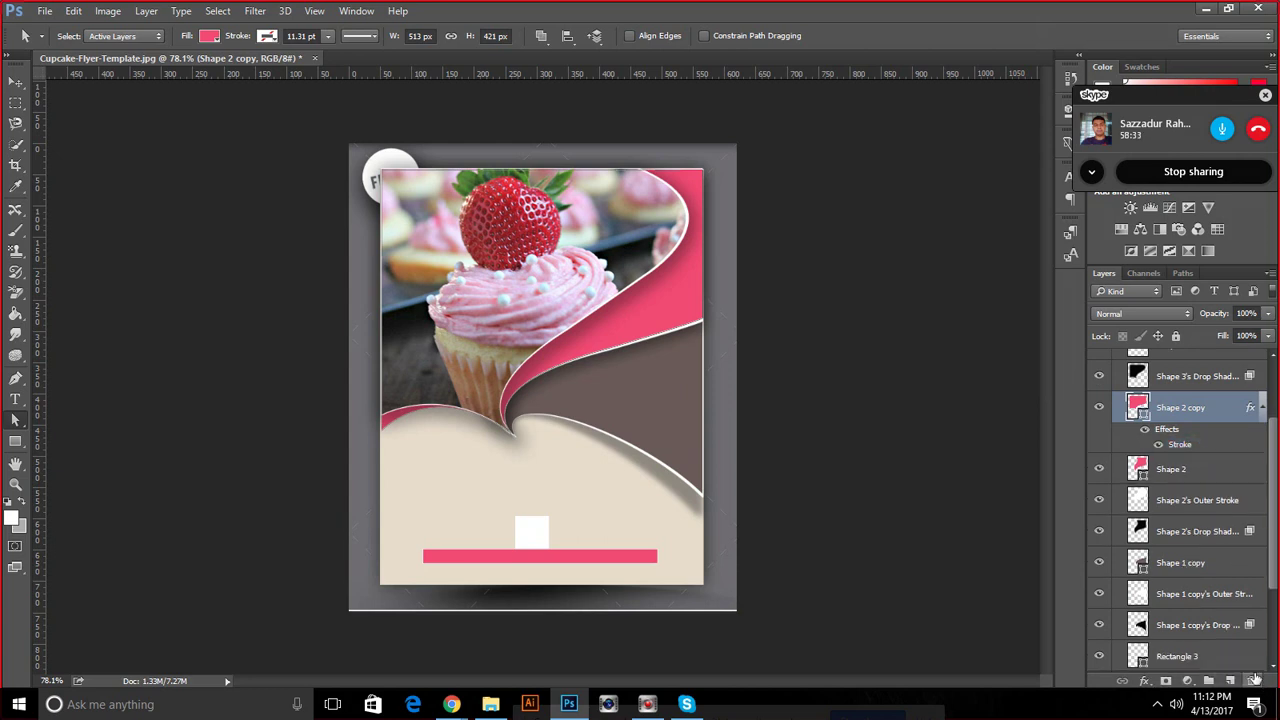
Set Shape 2 copy's Stroke effect size to 2 px
scroll(377, 444, "up", 4)
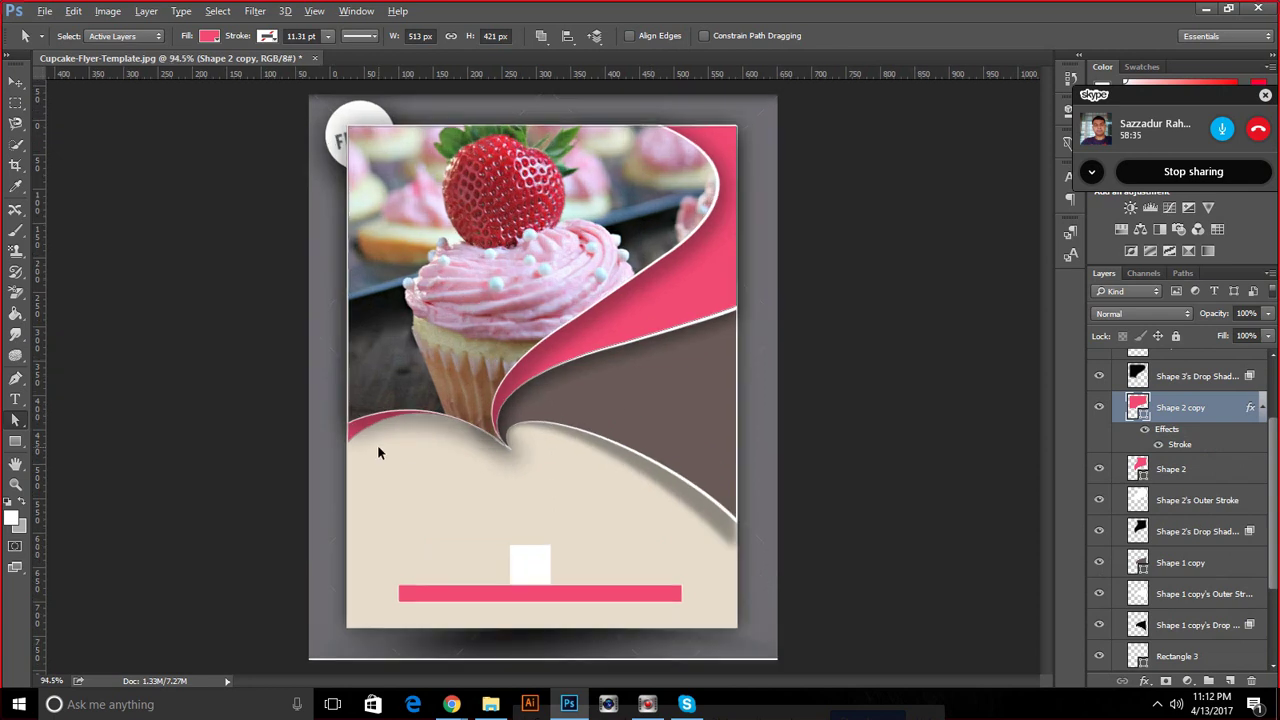
scroll(398, 409, "up", 2)
scroll(398, 409, "up", 1)
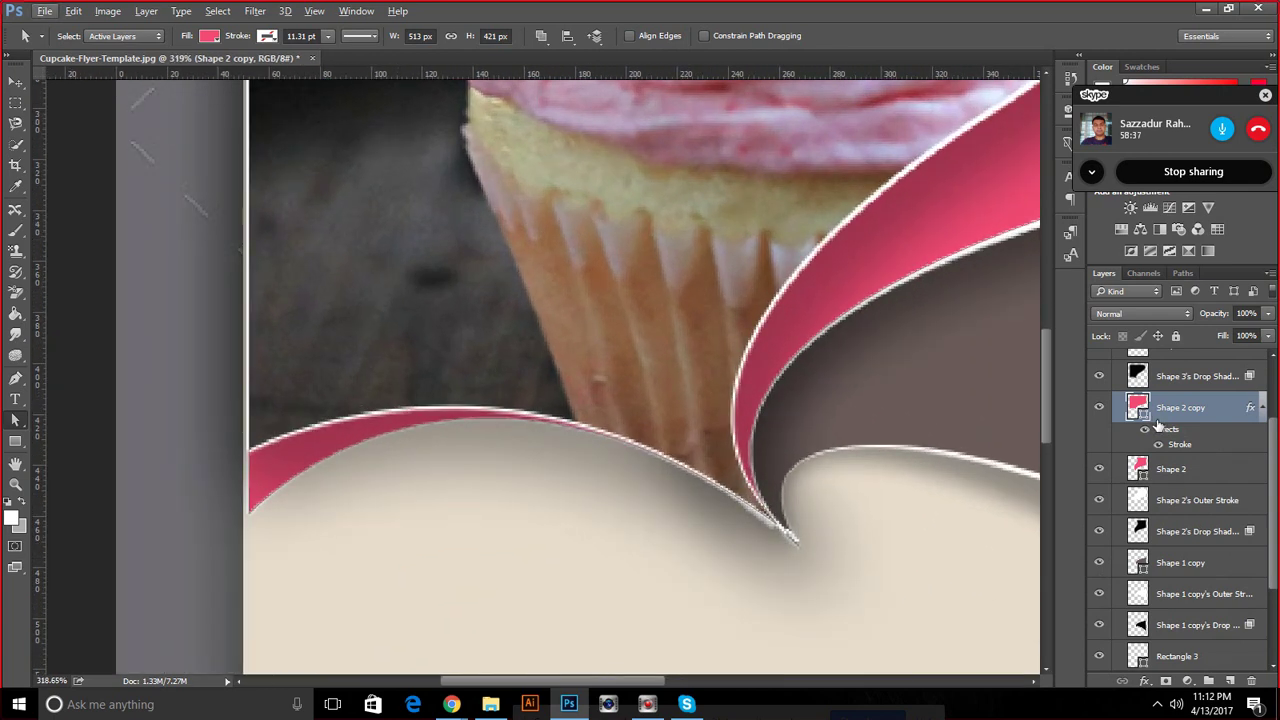
double_click(1186, 446)
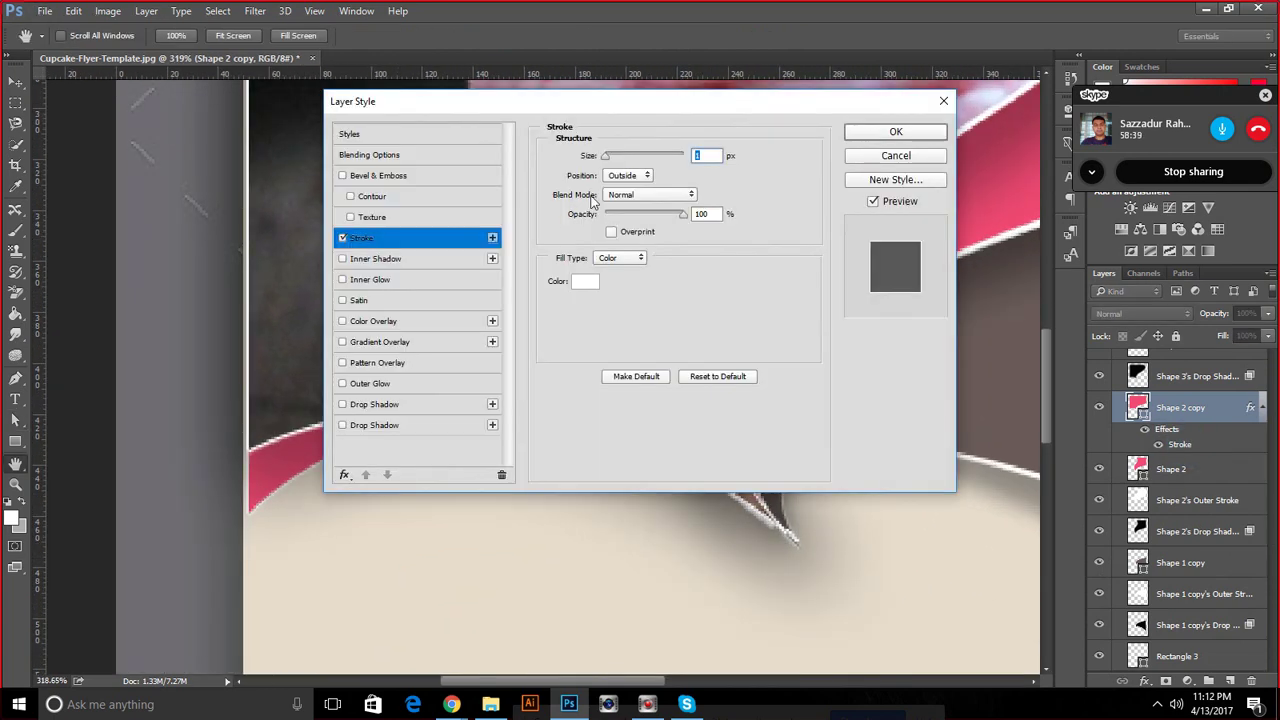
left_click_drag(604, 156, 604, 158)
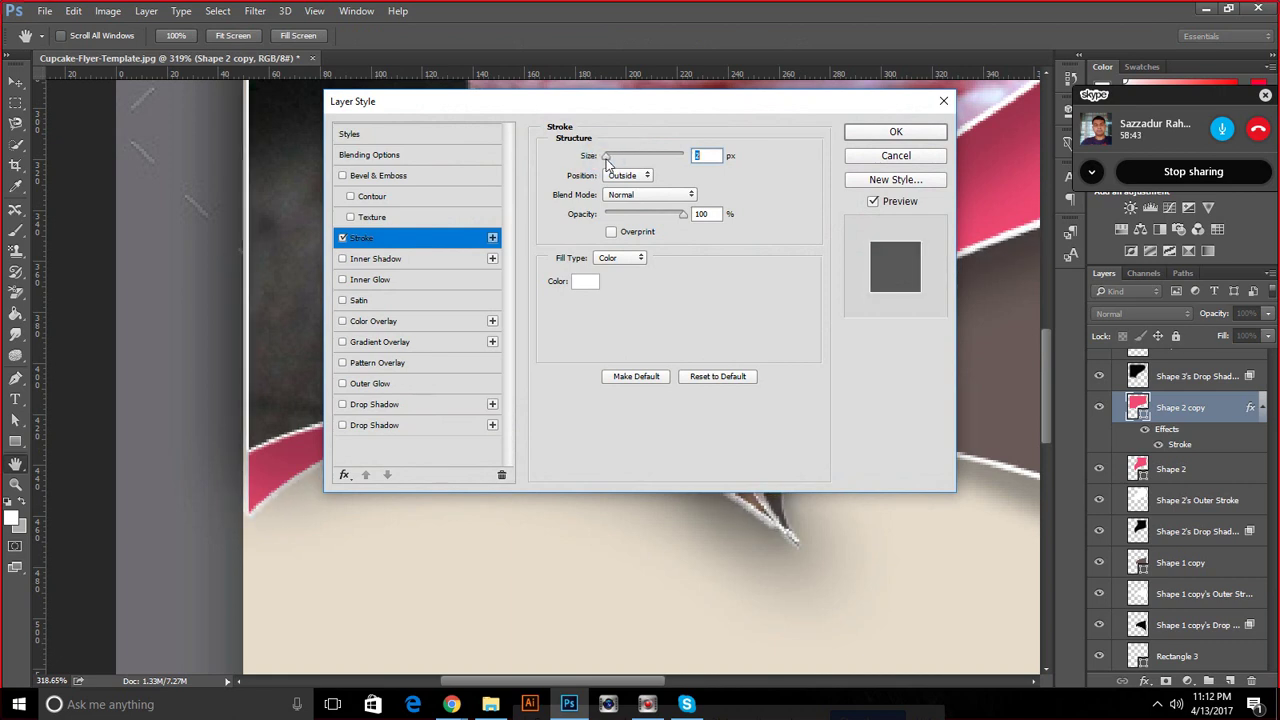
left_click(925, 132)
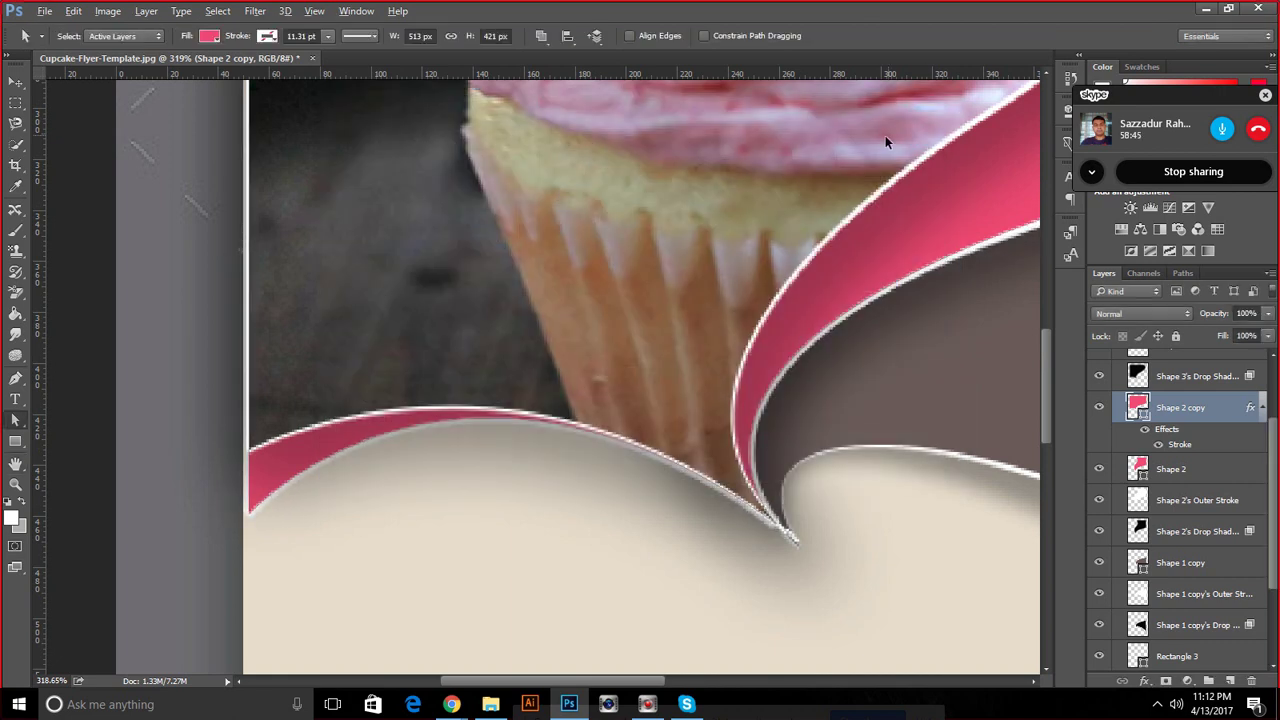
scroll(885, 135, "down", 3)
scroll(885, 137, "down", 3)
left_click(546, 262)
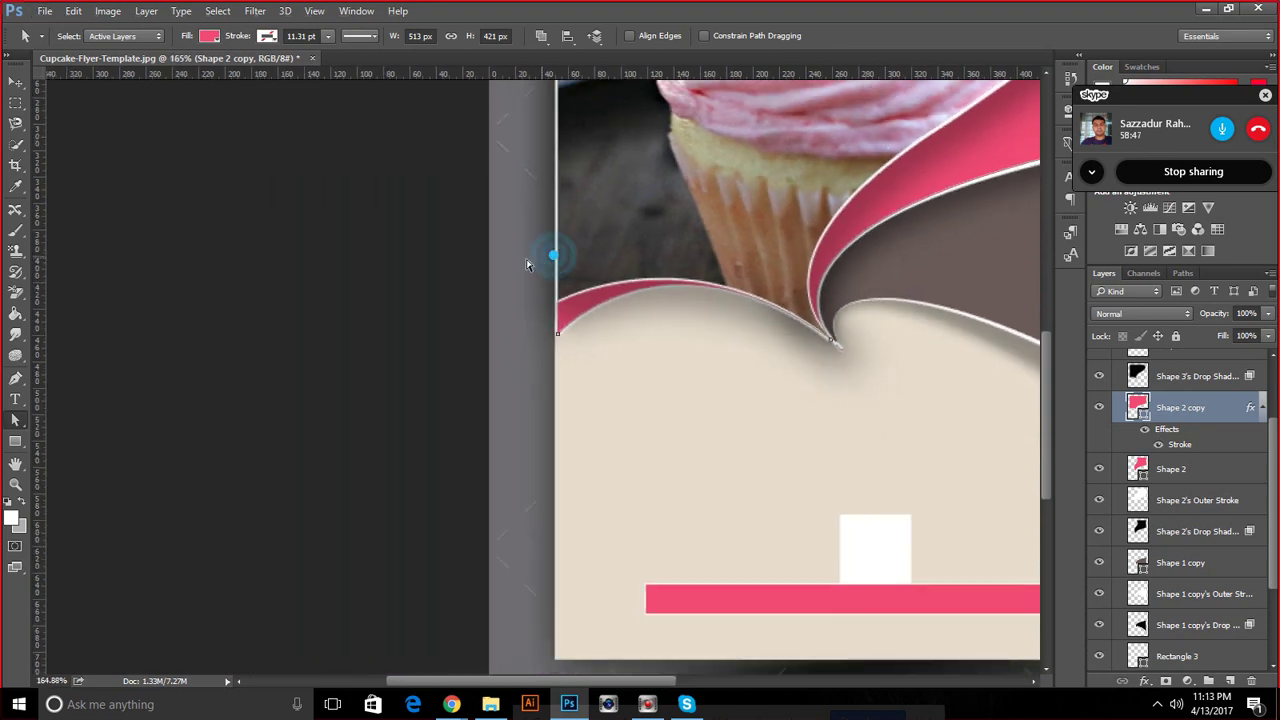
left_click(409, 262)
scroll(365, 240, "down", 3)
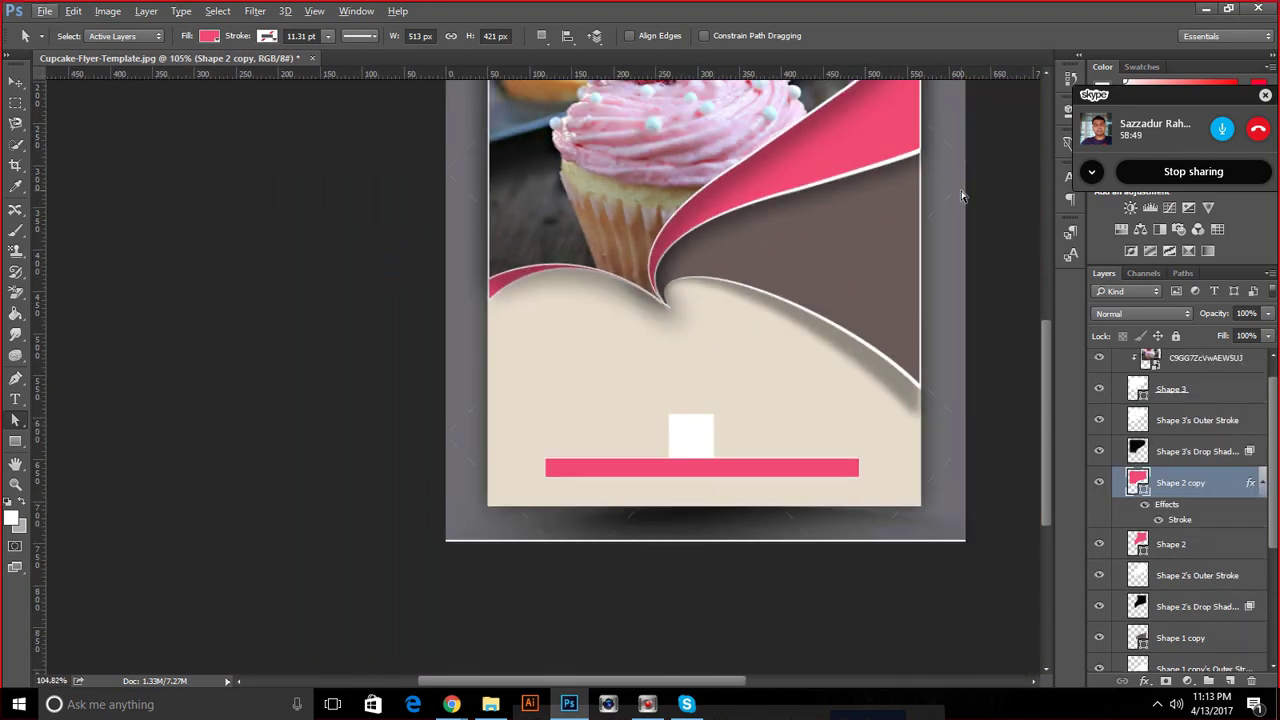
scroll(984, 222, "down", 1)
scroll(1141, 397, "up", 1)
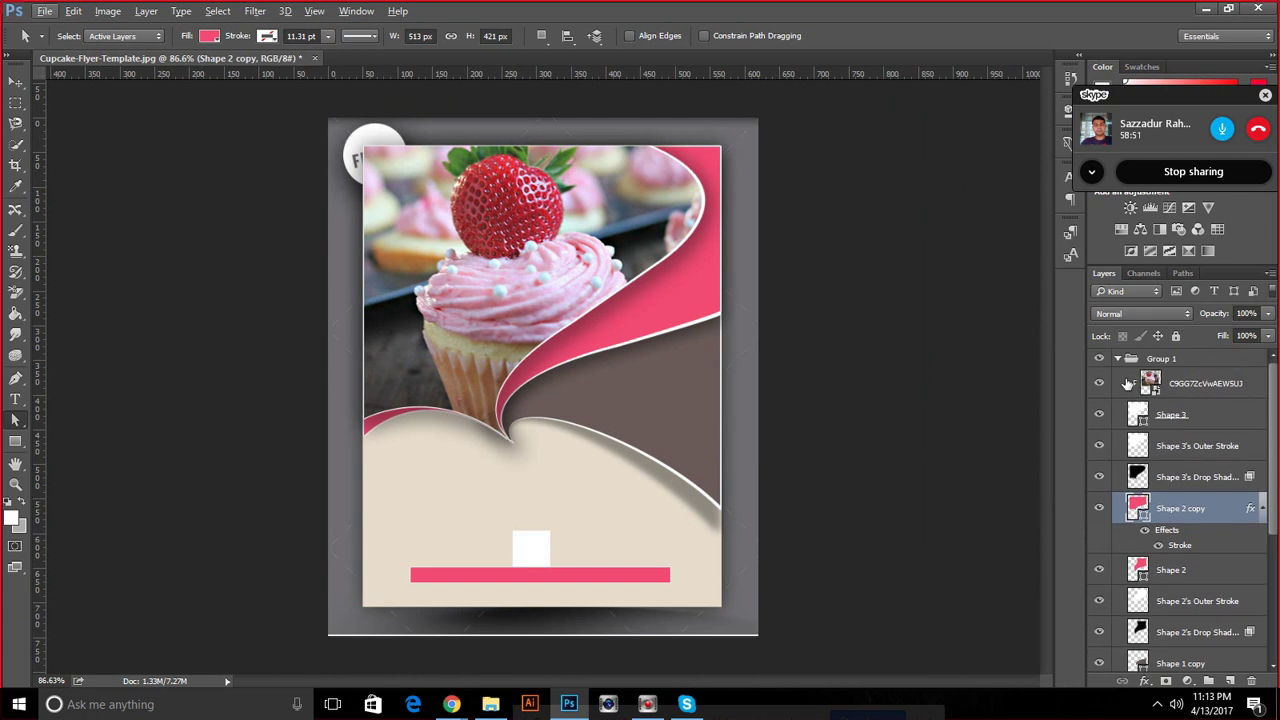
left_click(1100, 358)
left_click(1100, 358)
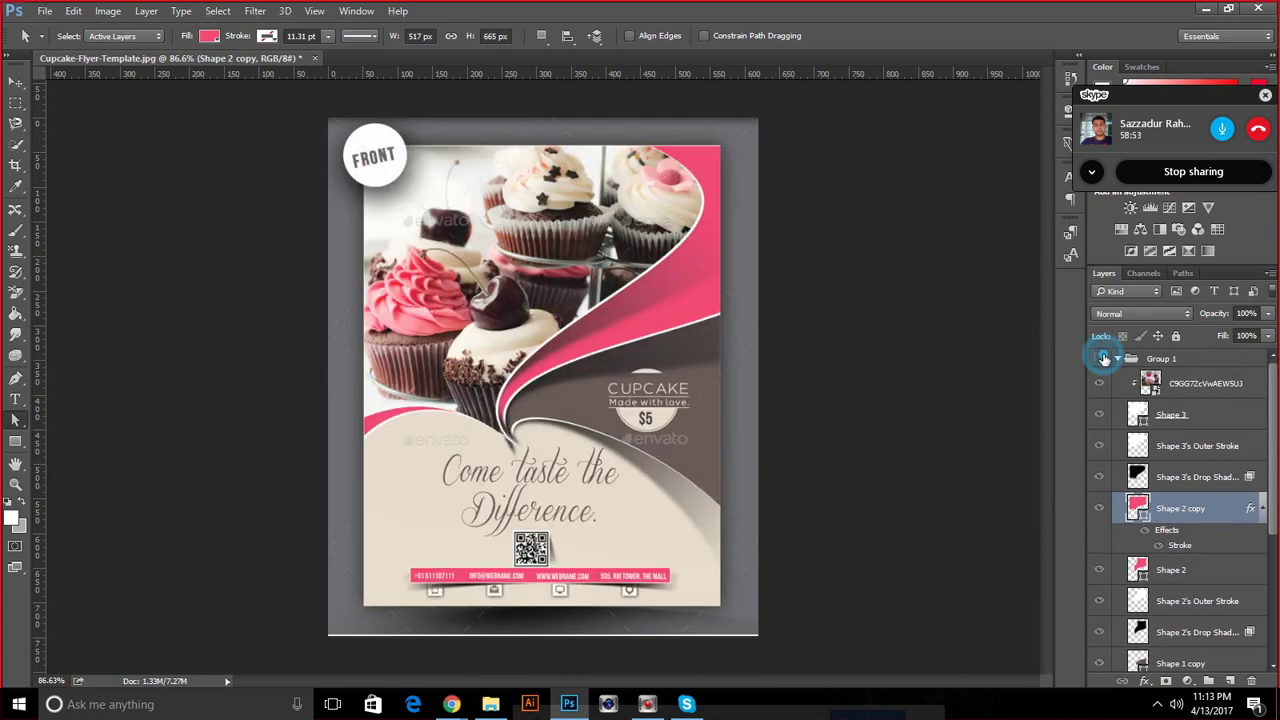
left_click(1099, 358)
left_click(1099, 358)
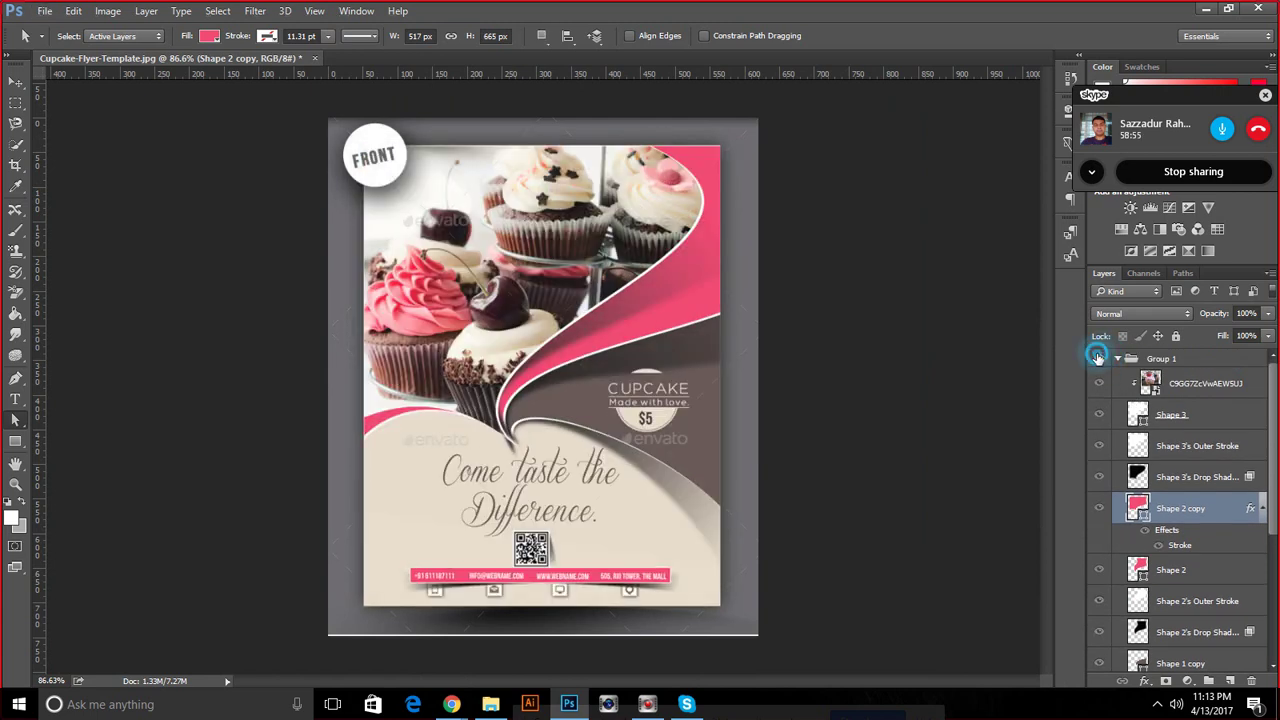
left_click(1099, 358)
left_click(1098, 358)
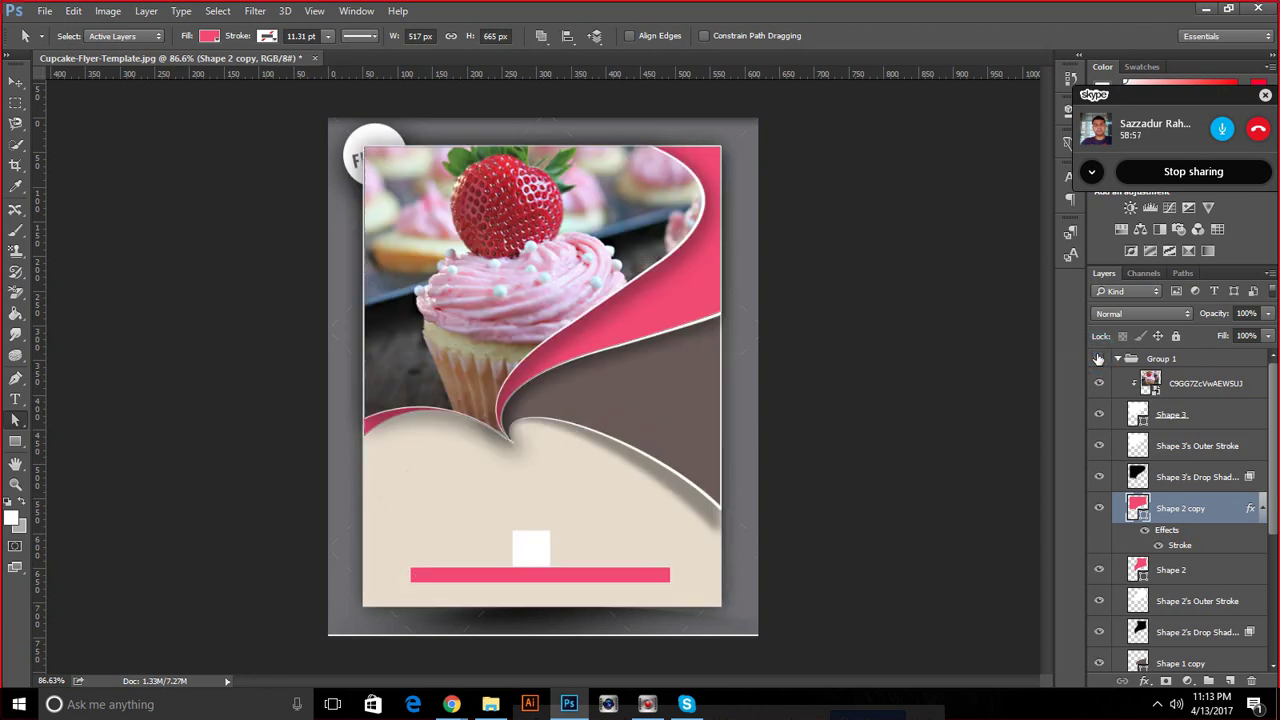
left_click(1098, 358)
left_click(1097, 357)
left_click(1097, 357)
left_click(1097, 357)
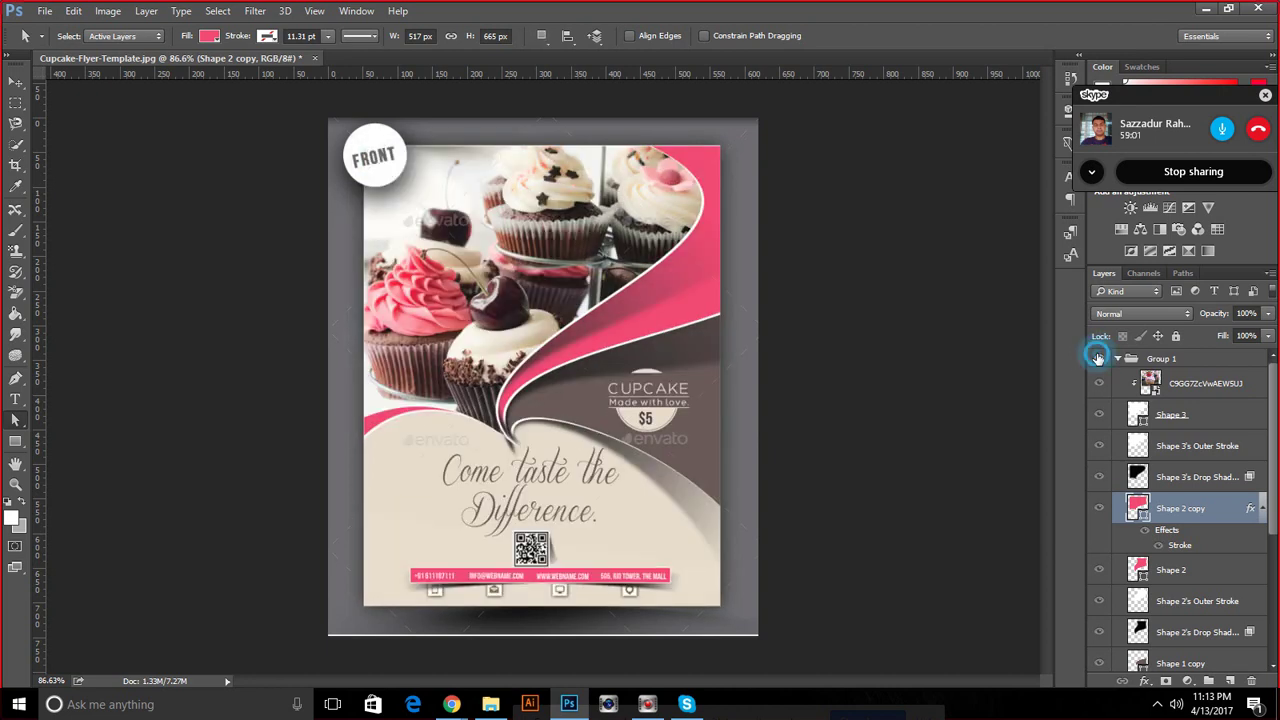
left_click(1098, 358)
scroll(746, 287, "up", 2)
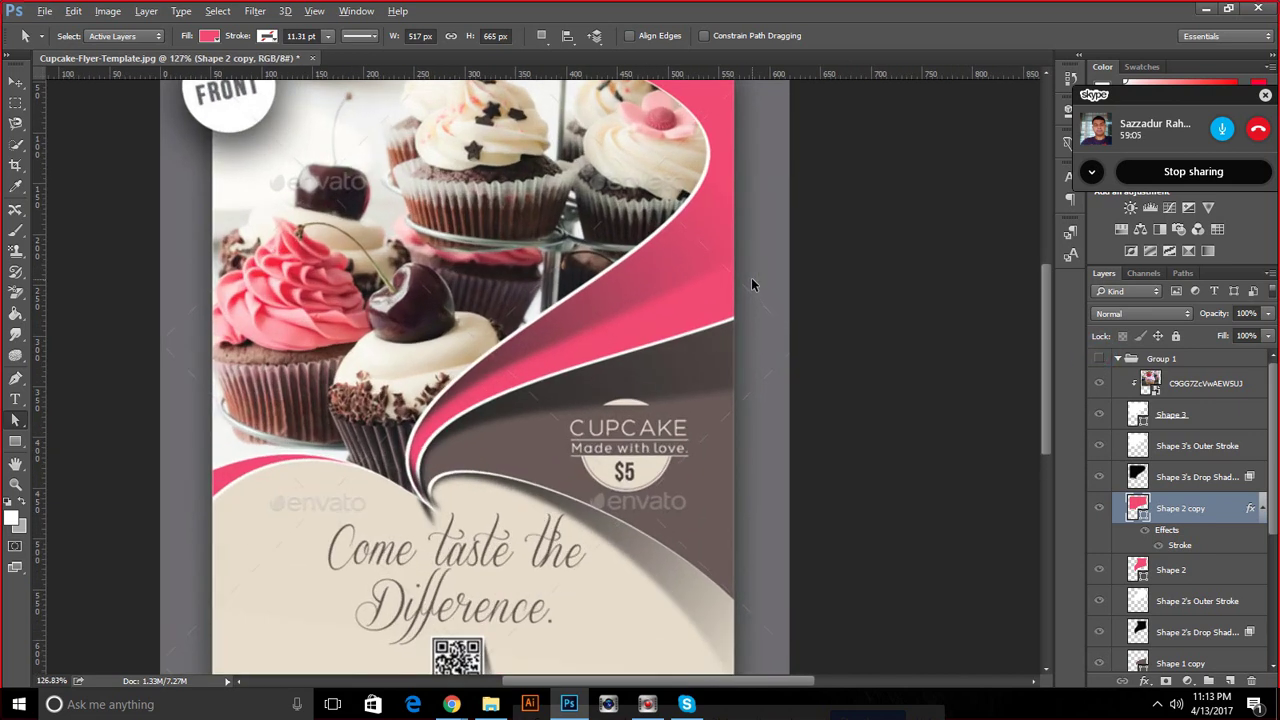
Hide the Group 1 template and put Shape 3's Drop Shadow layer into Distort transform
left_click(1140, 477)
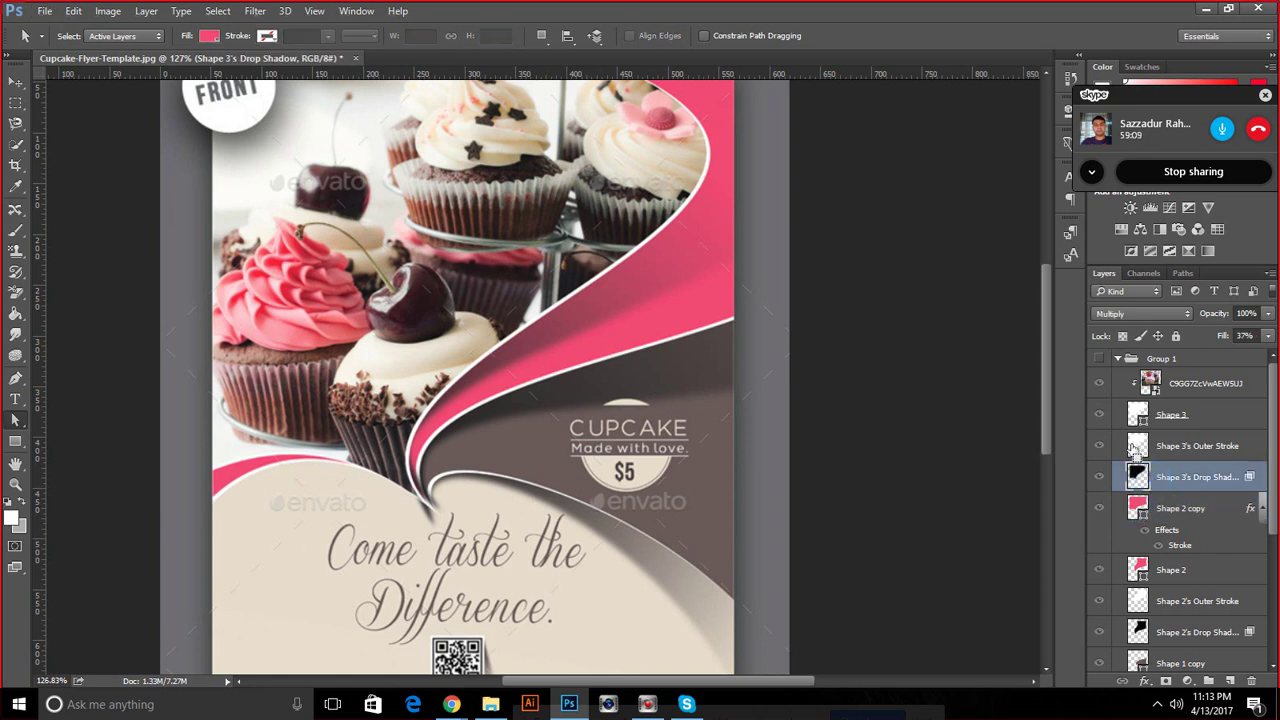
left_click(1098, 358)
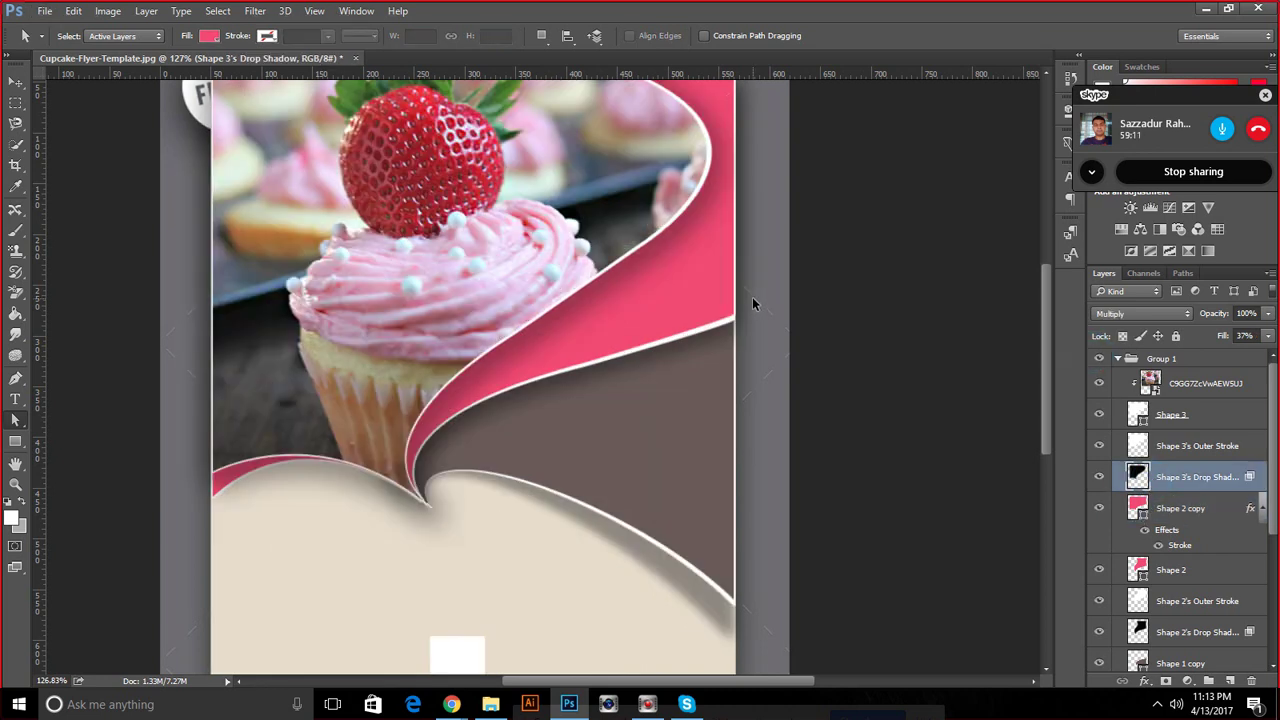
key("ctrl+t")
scroll(747, 275, "up", 1)
scroll(740, 230, "up", 1)
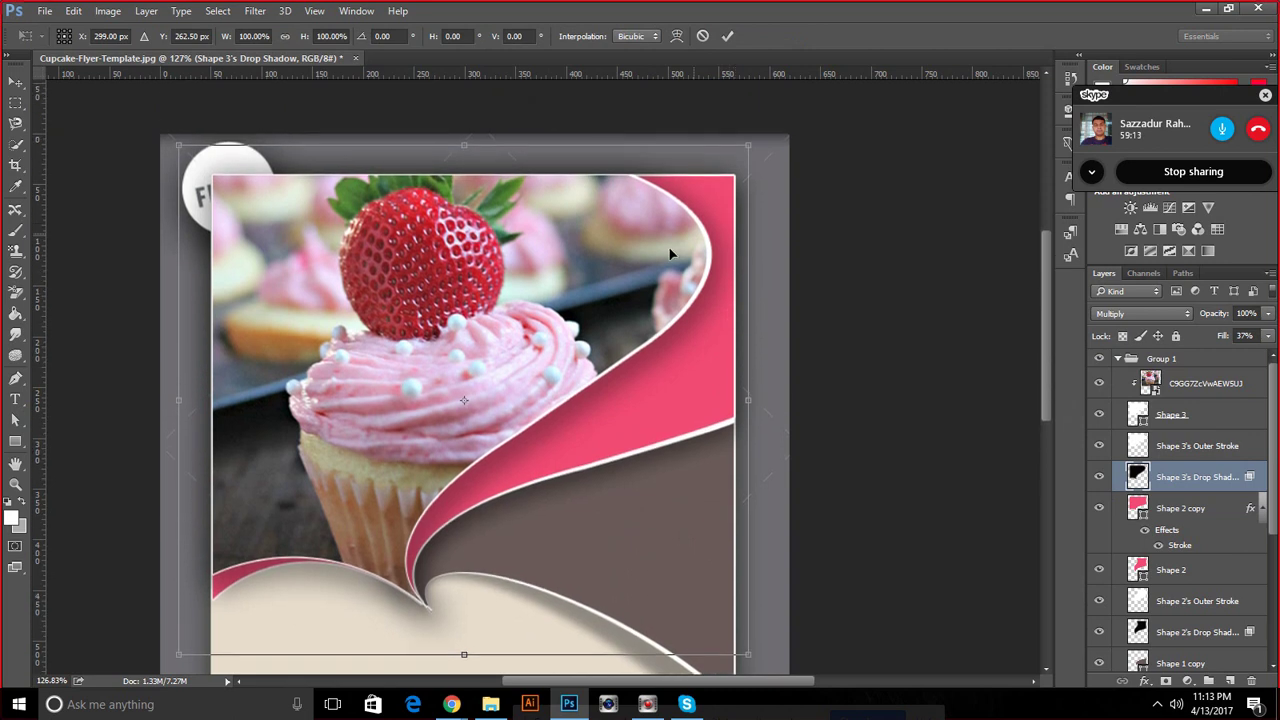
right_click(618, 279)
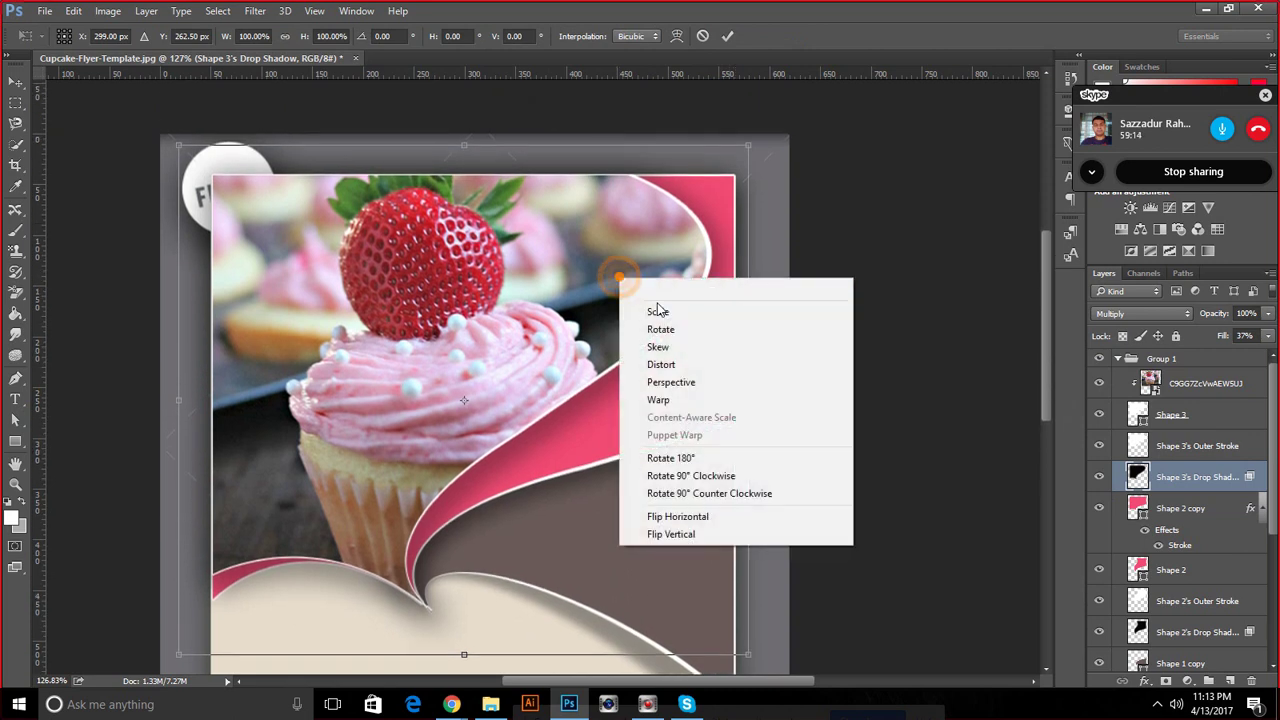
left_click(674, 372)
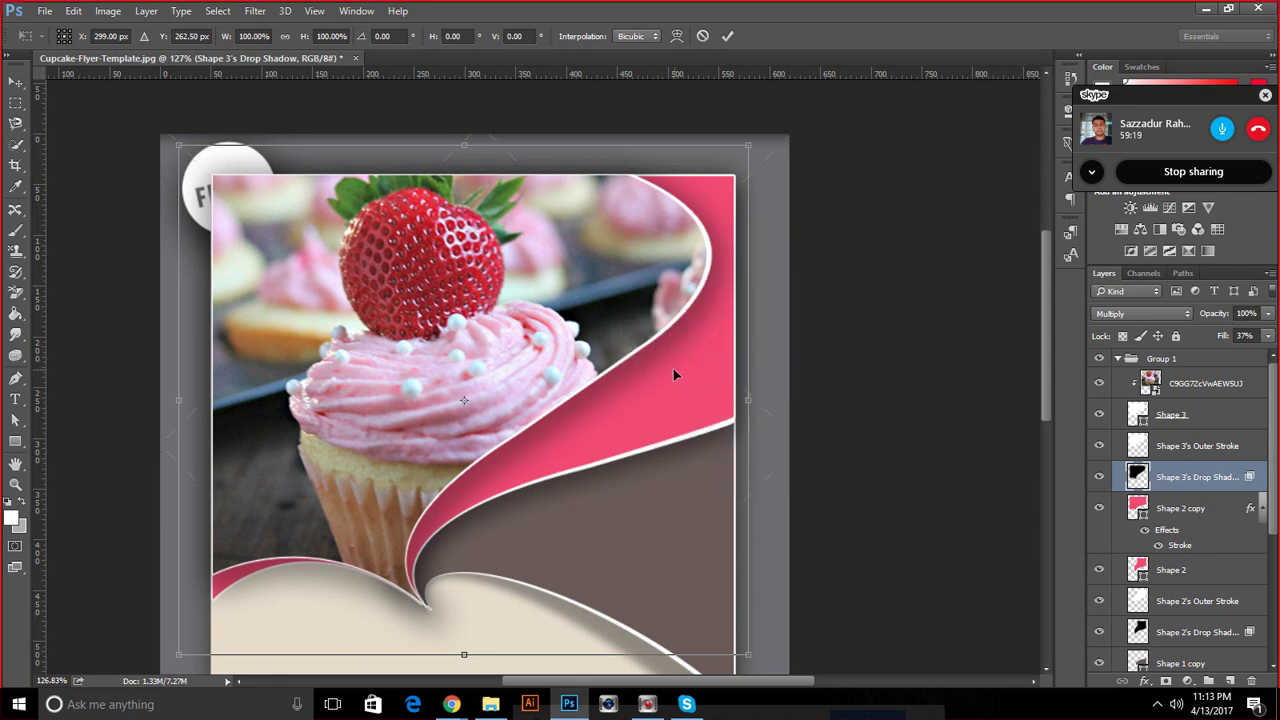
Drag the shadow's corners so it slants along the pink wave, then commit
mouse_move(748, 145)
left_mouse_down()
mouse_move(729, 186)
mouse_move(752, 162)
left_mouse_up()
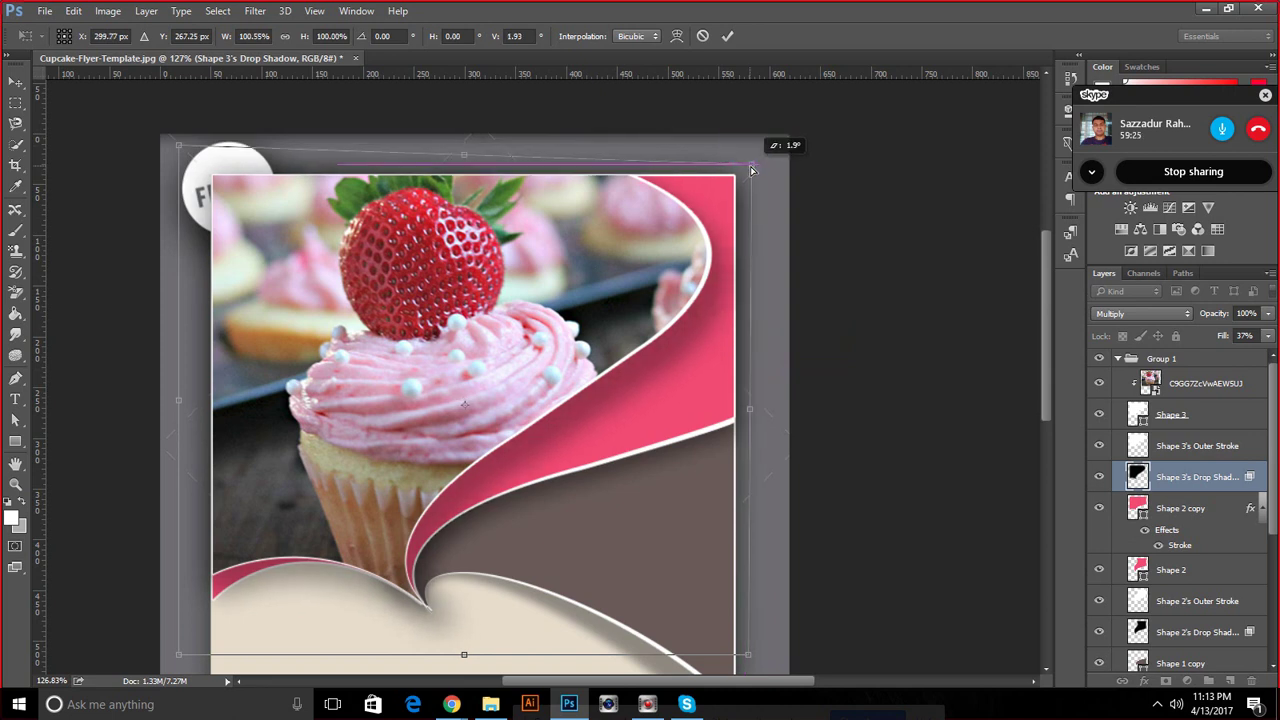
left_click_drag(752, 162, 736, 178)
mouse_move(172, 662)
left_mouse_down()
mouse_move(206, 619)
mouse_move(187, 611)
left_mouse_up()
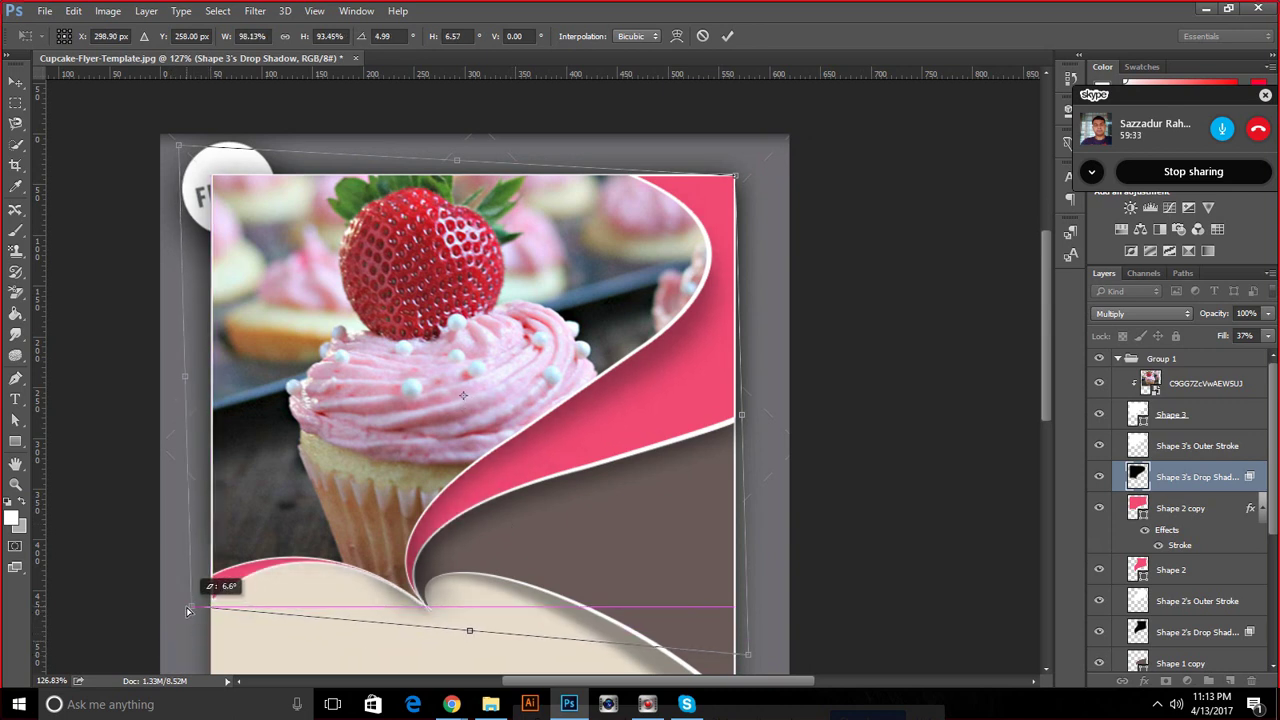
left_click_drag(187, 611, 202, 603)
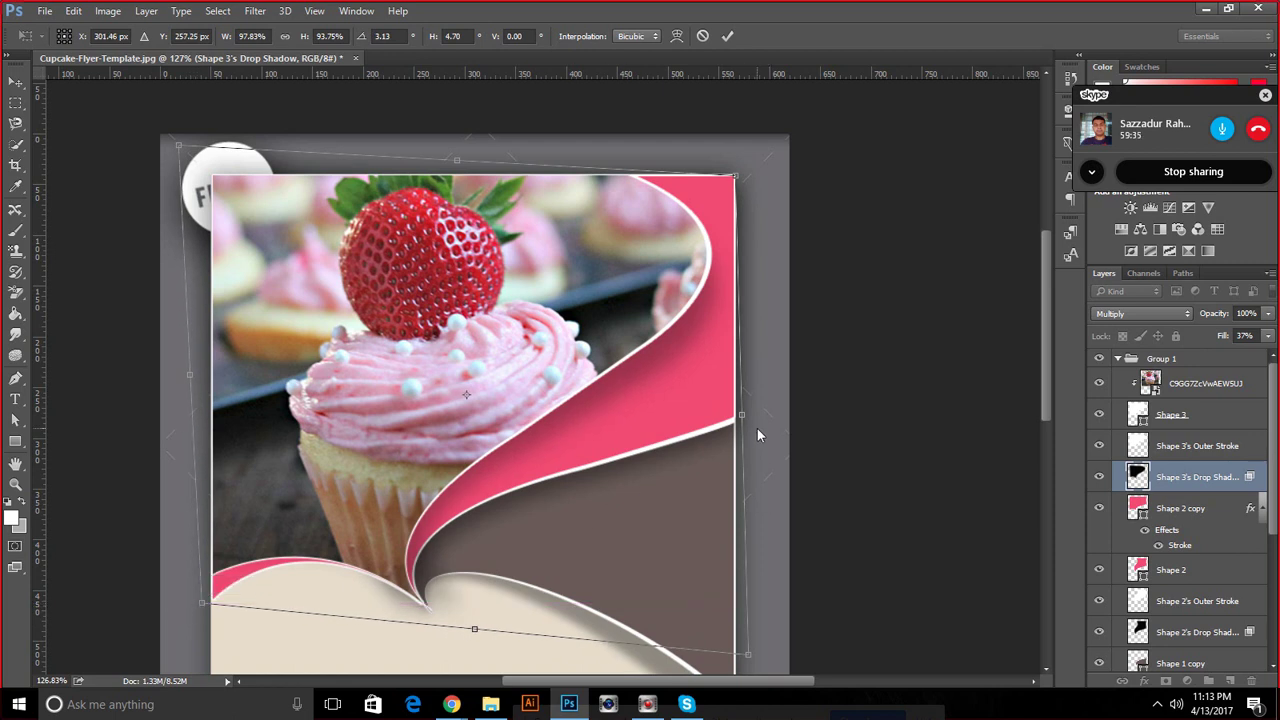
mouse_move(752, 660)
left_mouse_down()
mouse_move(733, 620)
mouse_move(695, 644)
left_mouse_up()
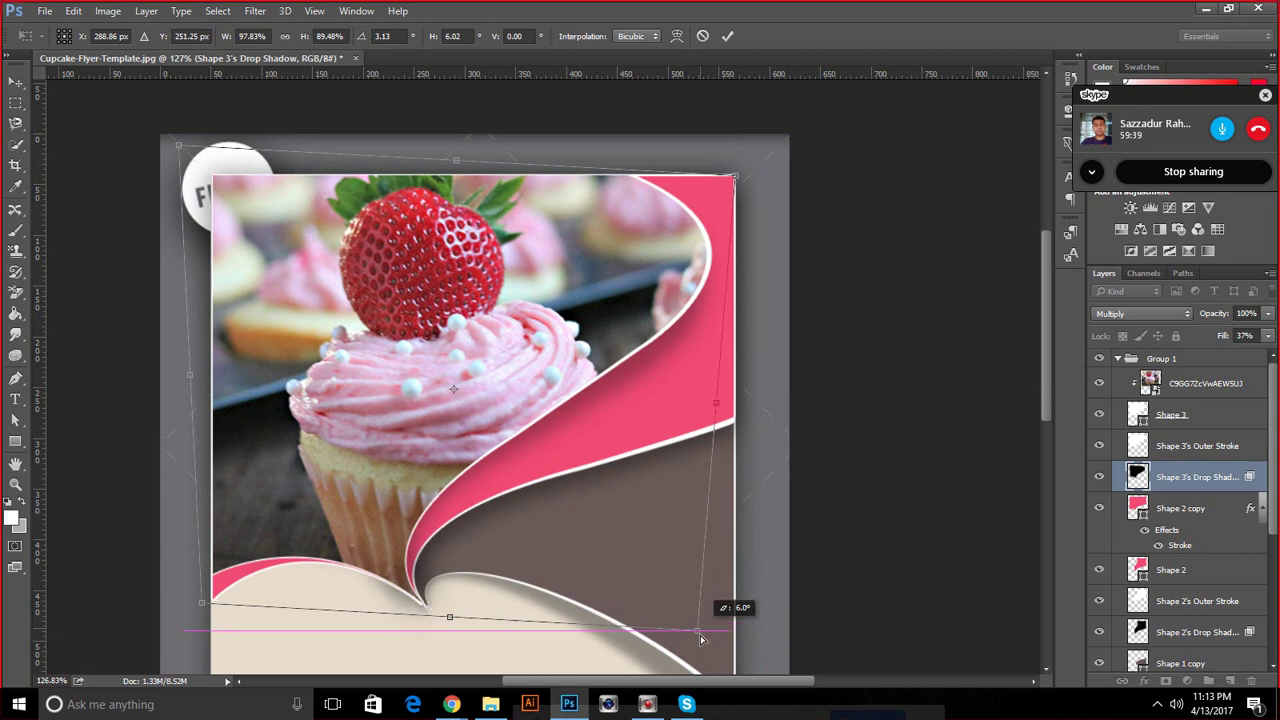
mouse_move(735, 178)
left_mouse_down()
mouse_move(772, 172)
mouse_move(771, 157)
left_mouse_up()
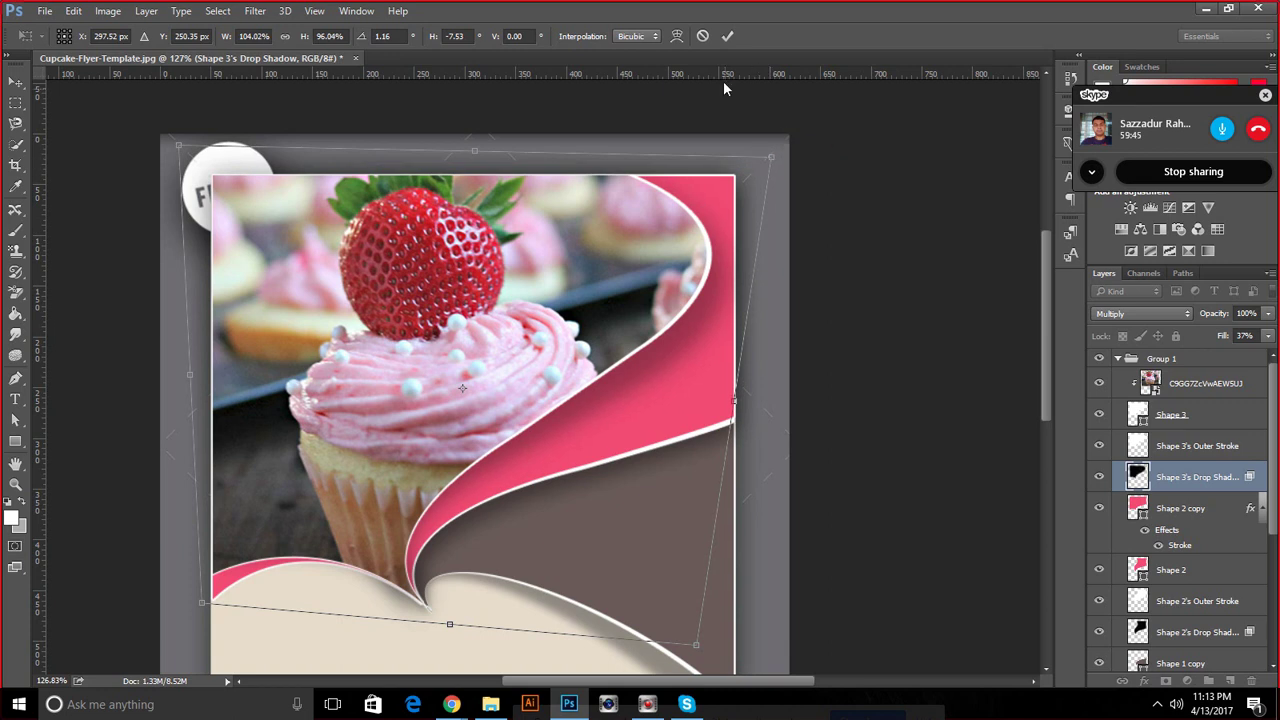
left_click(736, 40)
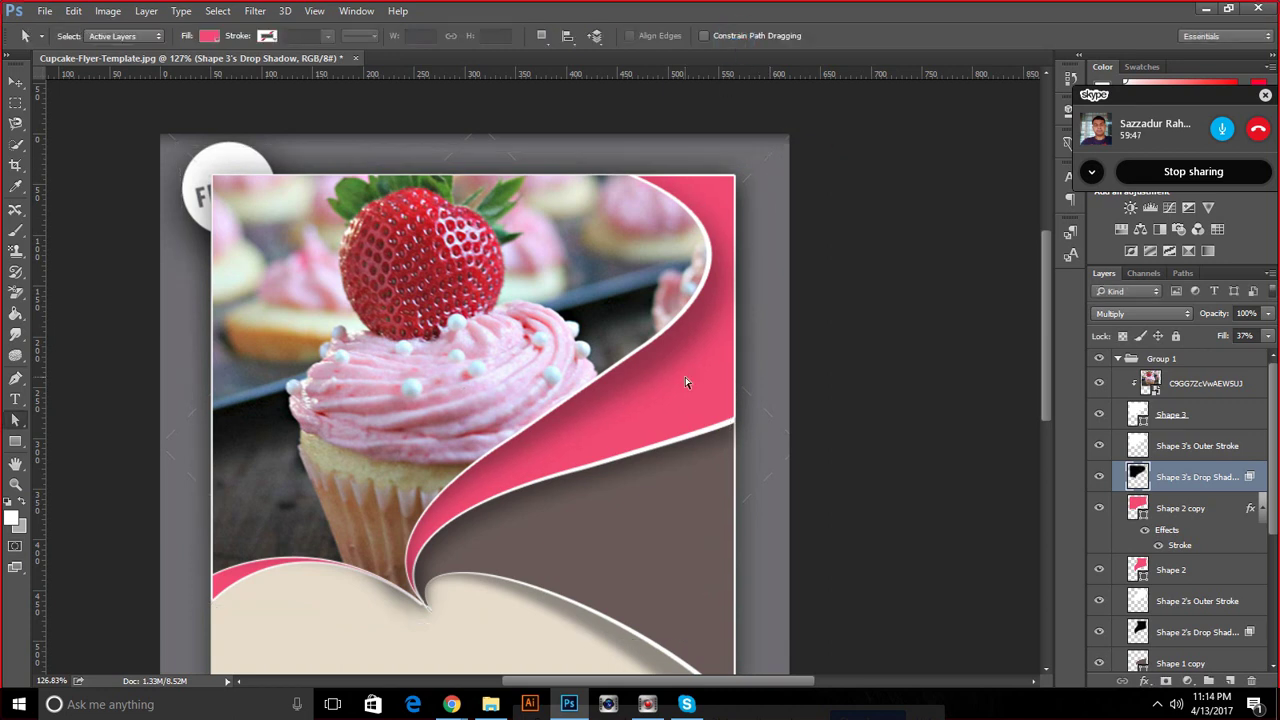
scroll(684, 383, "up", 1)
scroll(684, 383, "up", 1)
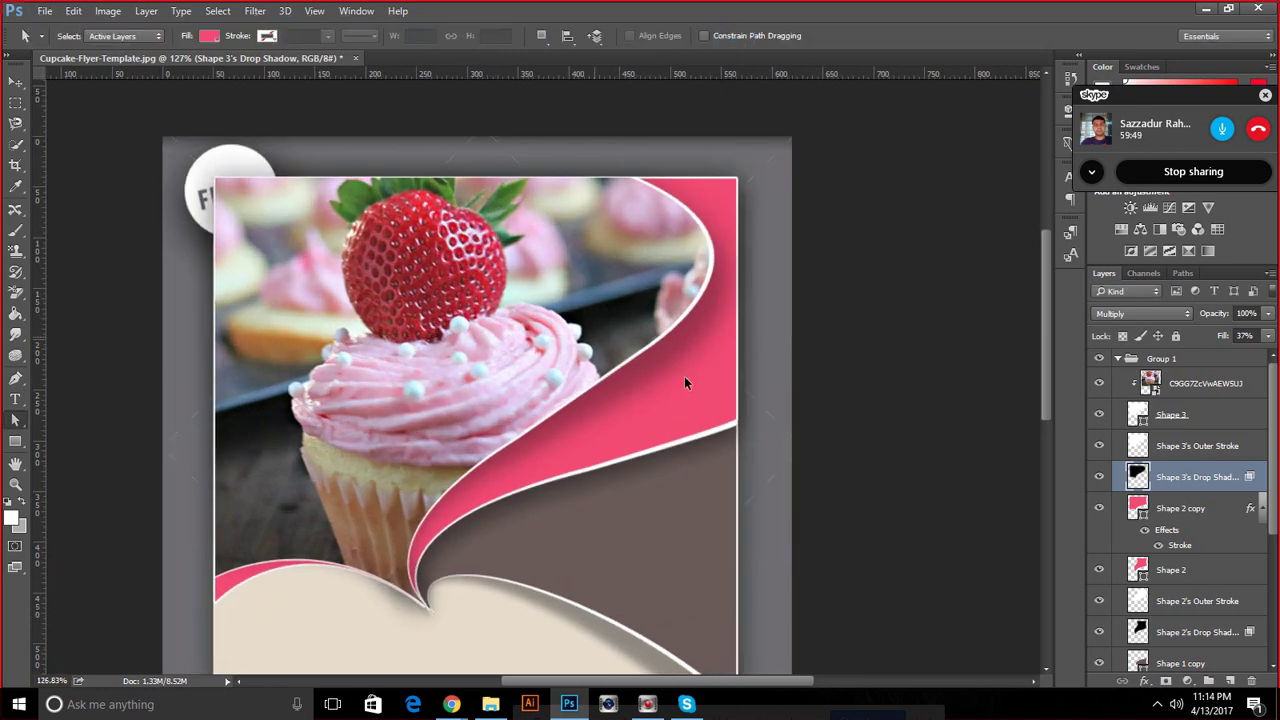
scroll(684, 383, "up", 1)
scroll(684, 383, "up", 1)
scroll(684, 383, "down", 5)
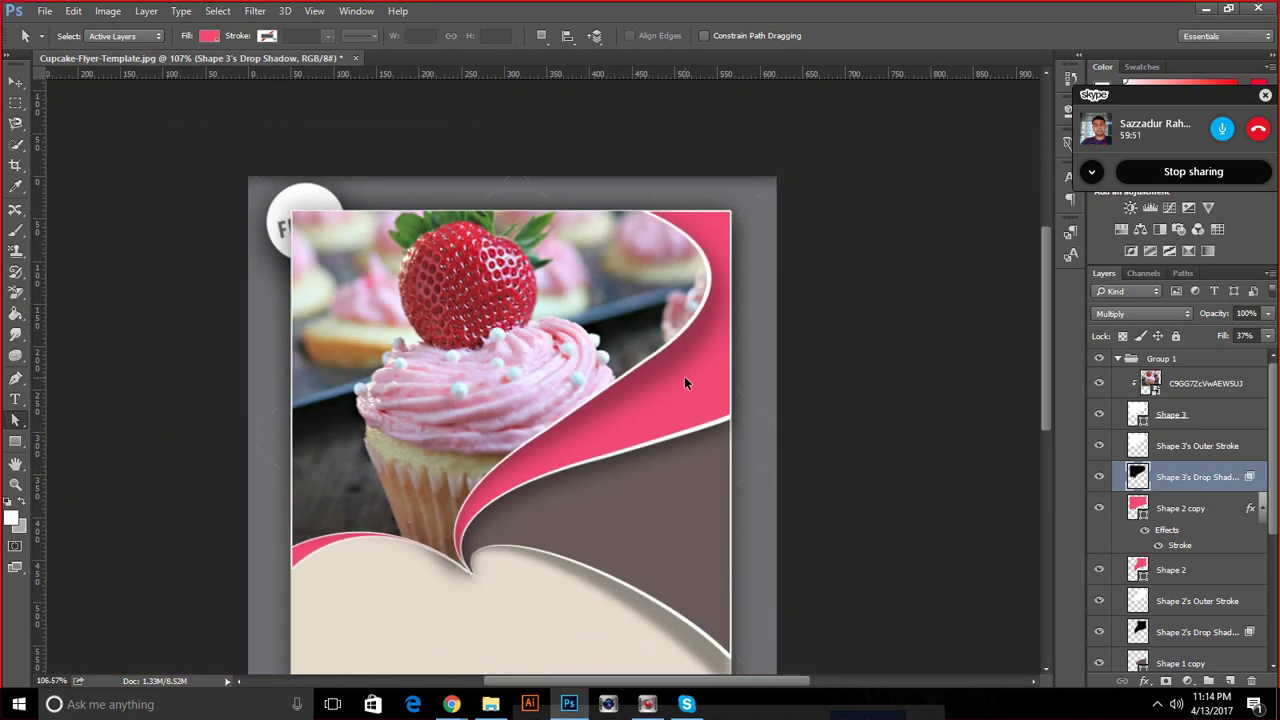
scroll(1183, 516, "down", 1)
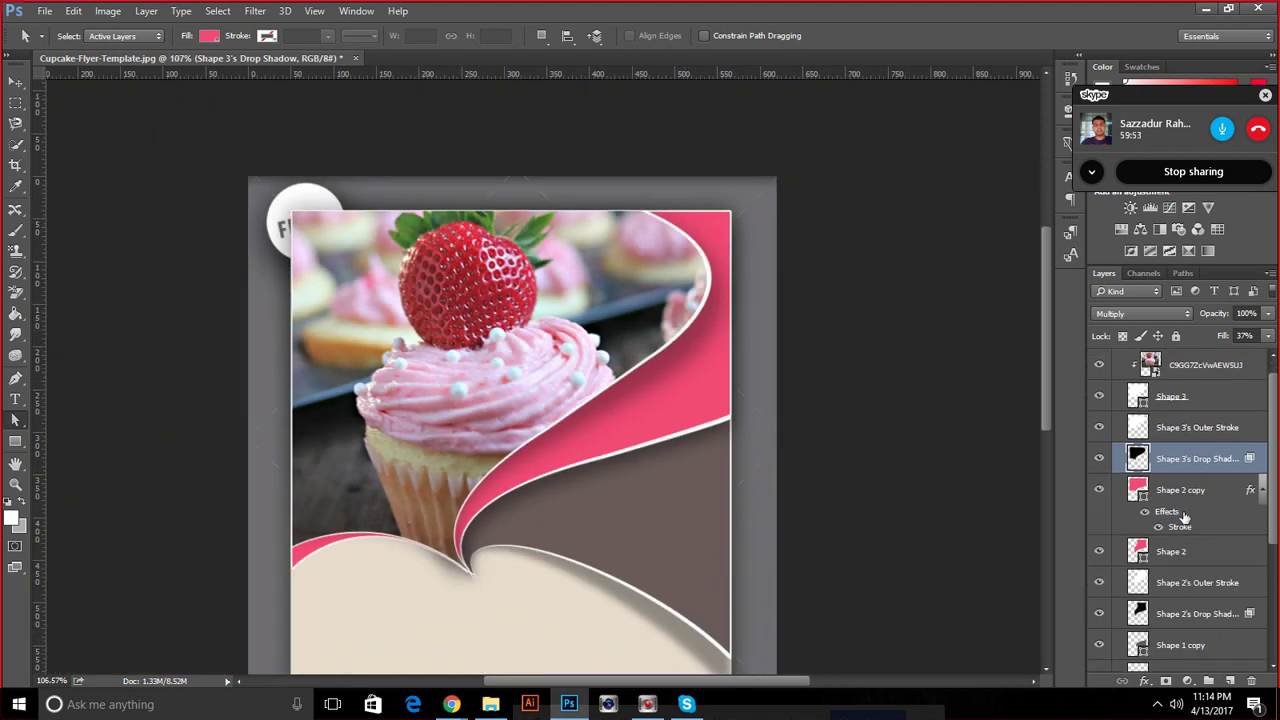
Distort Shape 2's Drop Shadow layer, tilting its right edge downward, and commit
left_click(1167, 621)
key("ctrl+t")
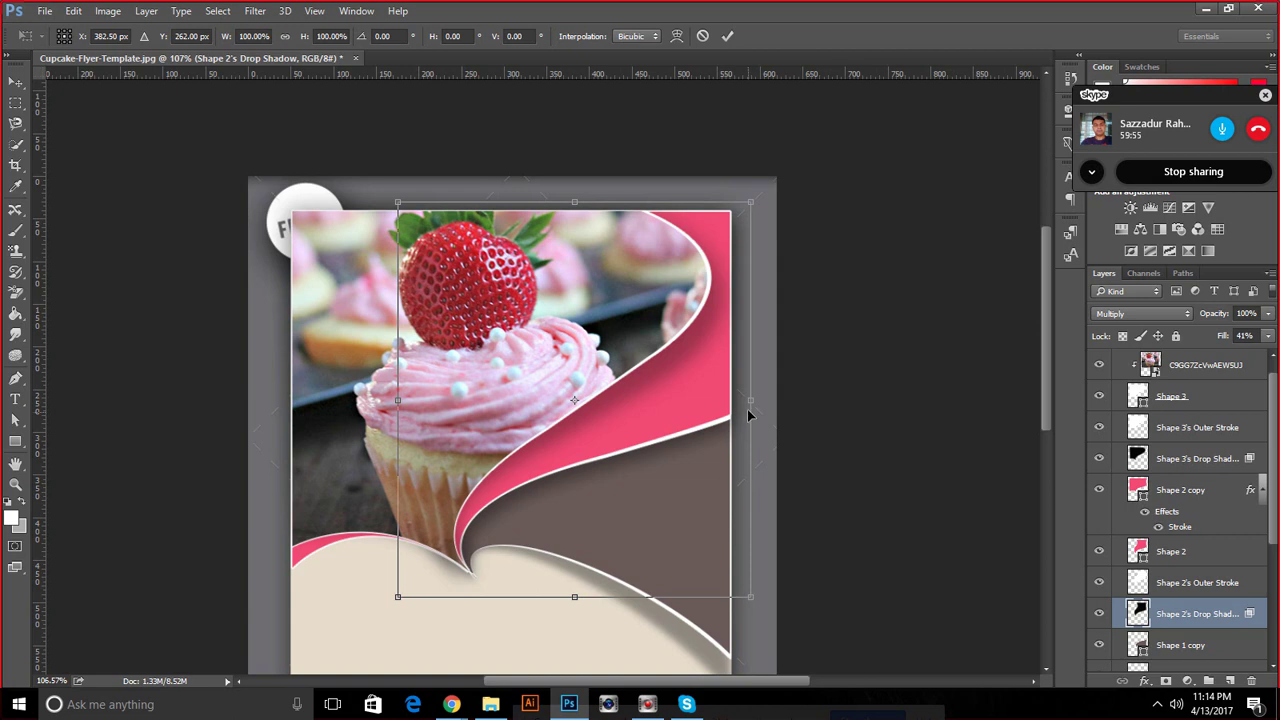
right_click(729, 371)
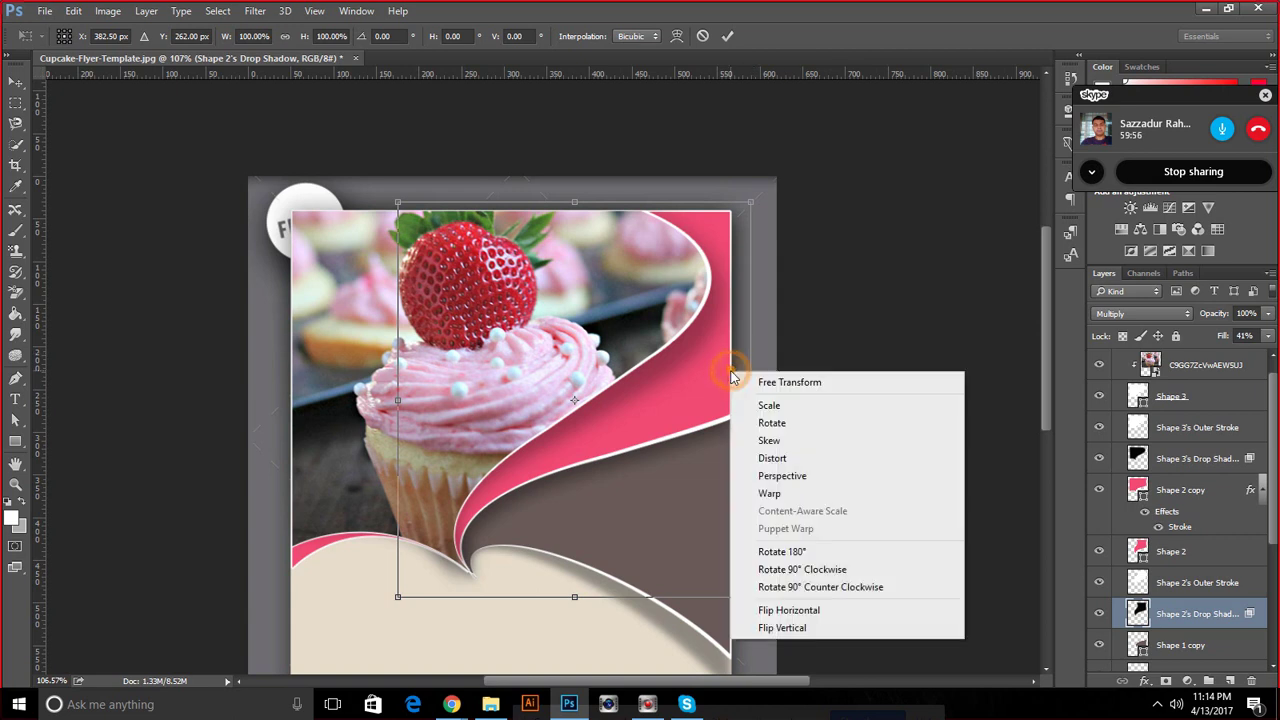
left_click(796, 476)
right_click(704, 457)
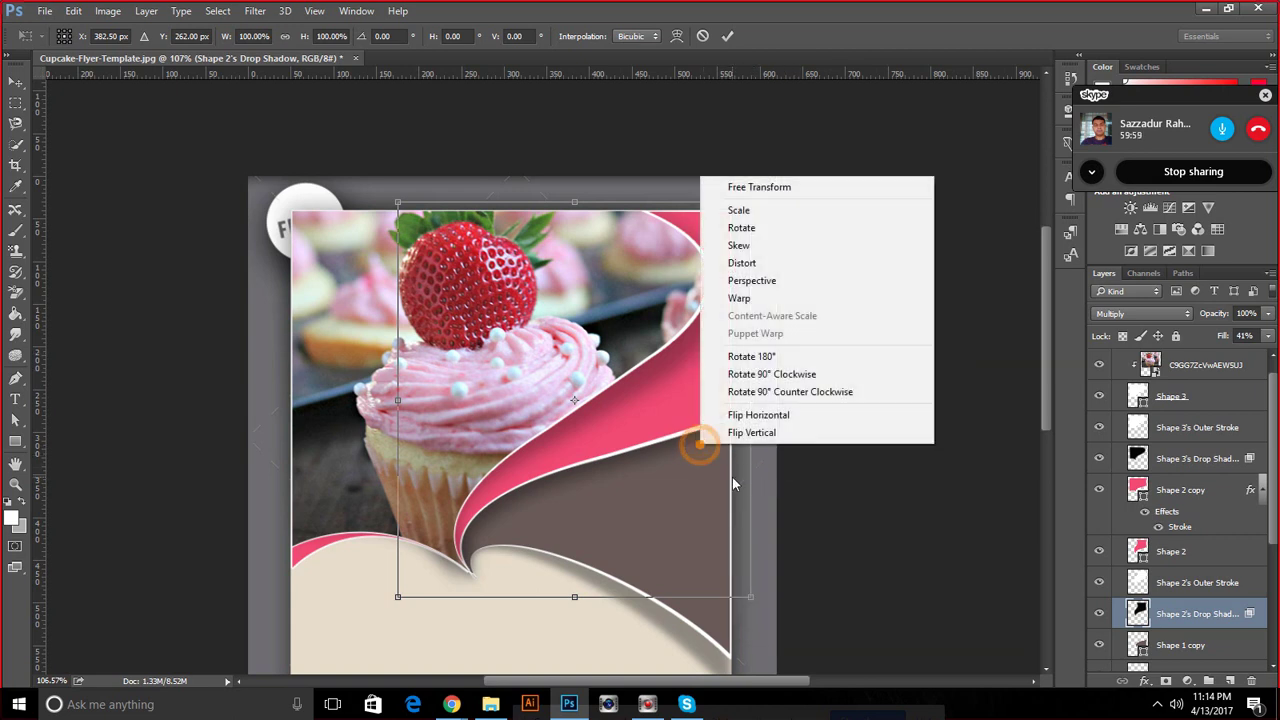
left_click(779, 263)
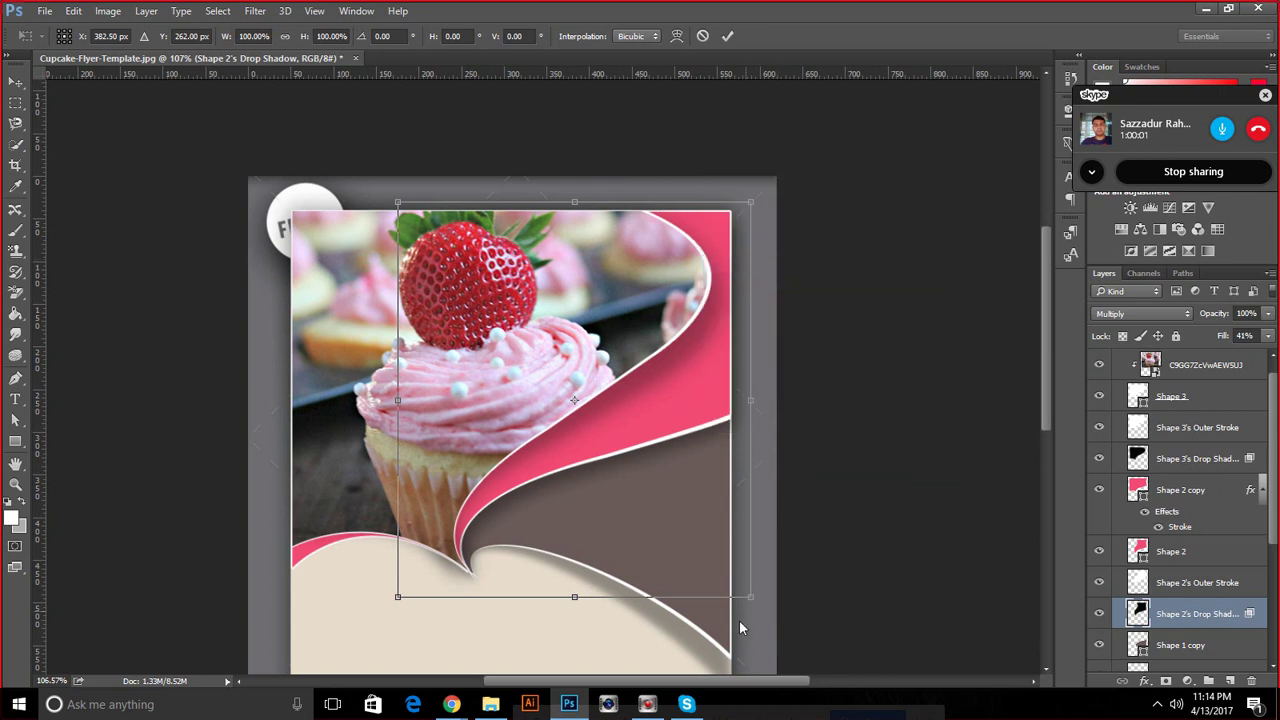
left_click_drag(754, 405, 745, 423)
left_click(727, 36)
scroll(743, 215, "down", 3)
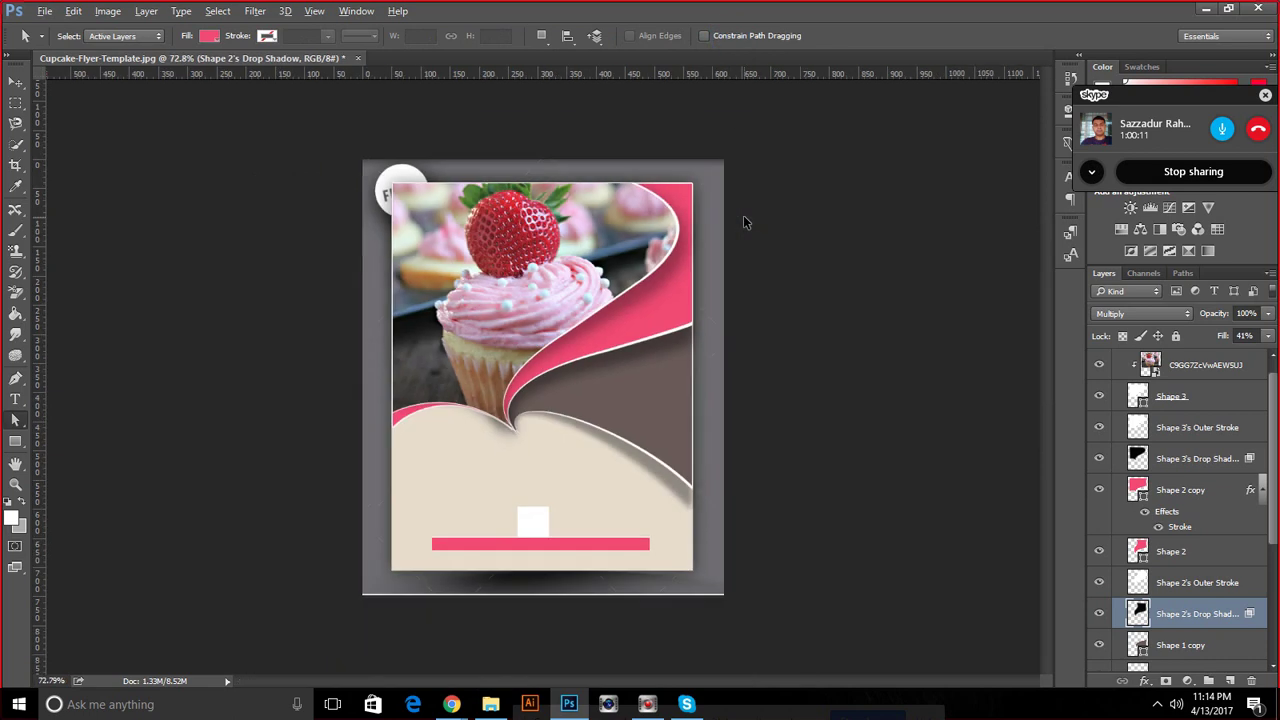
scroll(1201, 600, "down", 1)
Free-transform Shape 1 copy's Drop Shadow layer, narrowing it slightly, in Distort mode
left_click(1195, 615)
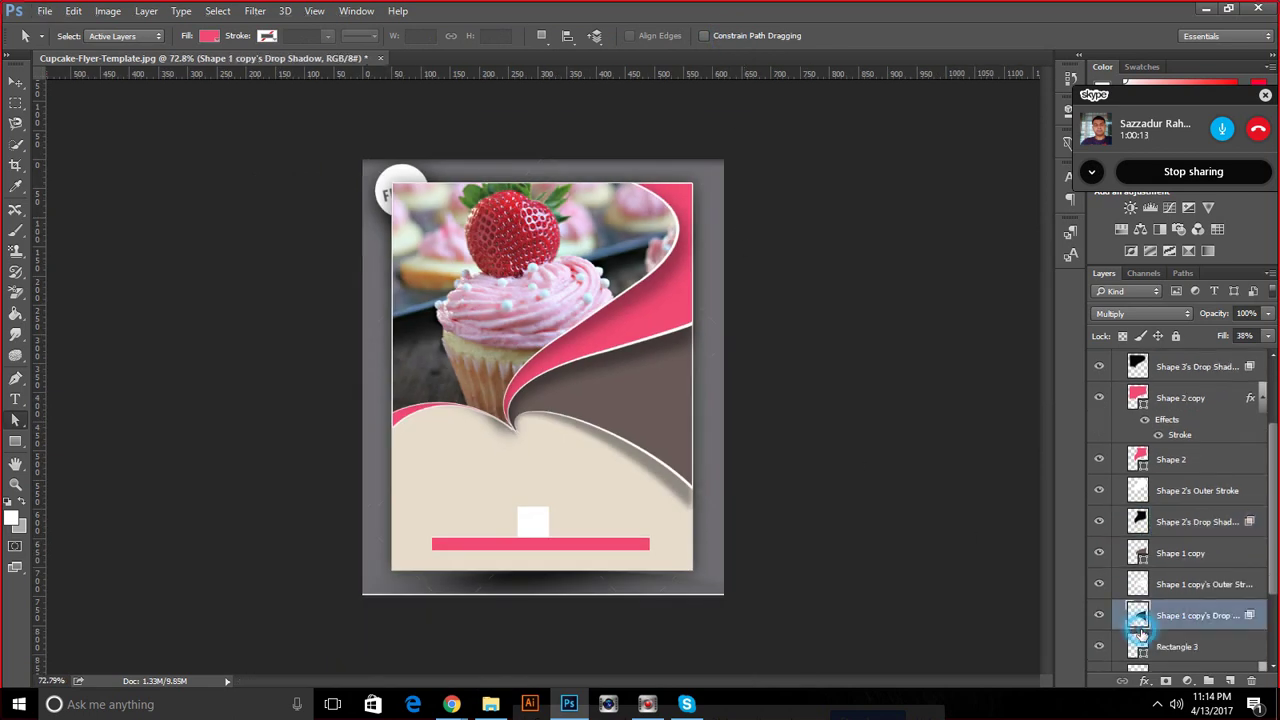
key("ctrl+t")
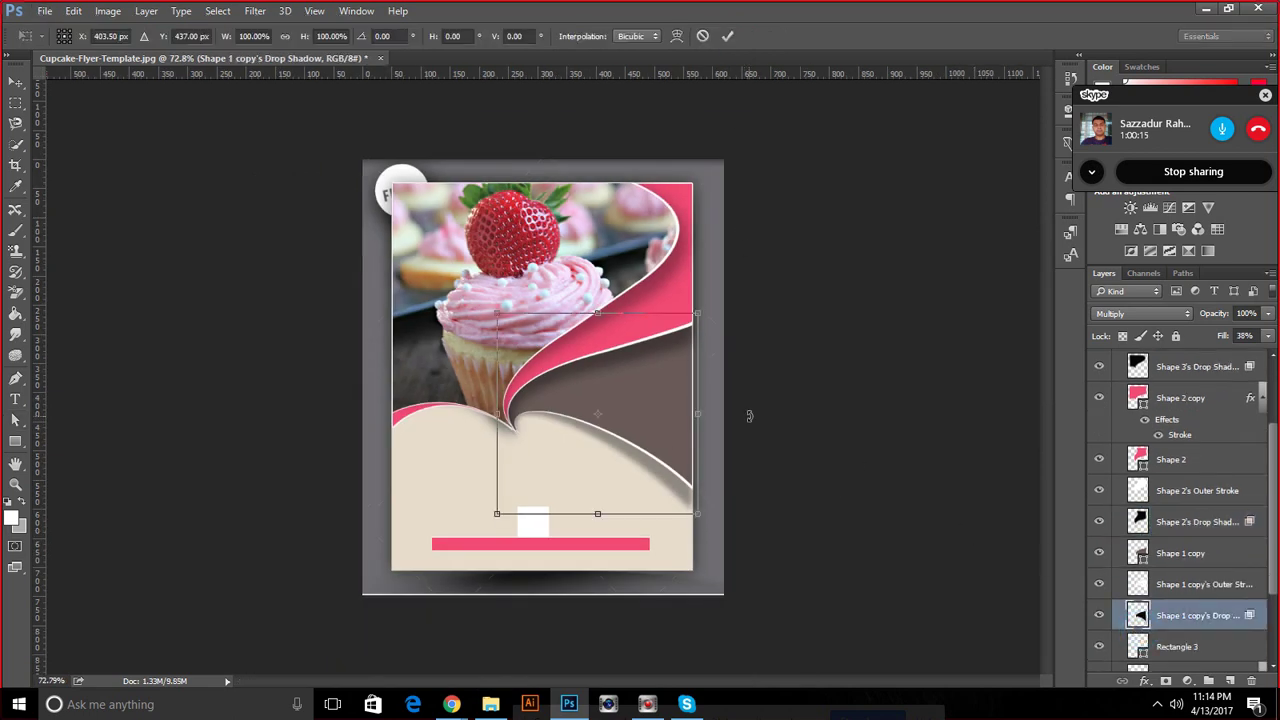
left_click_drag(698, 420, 703, 414)
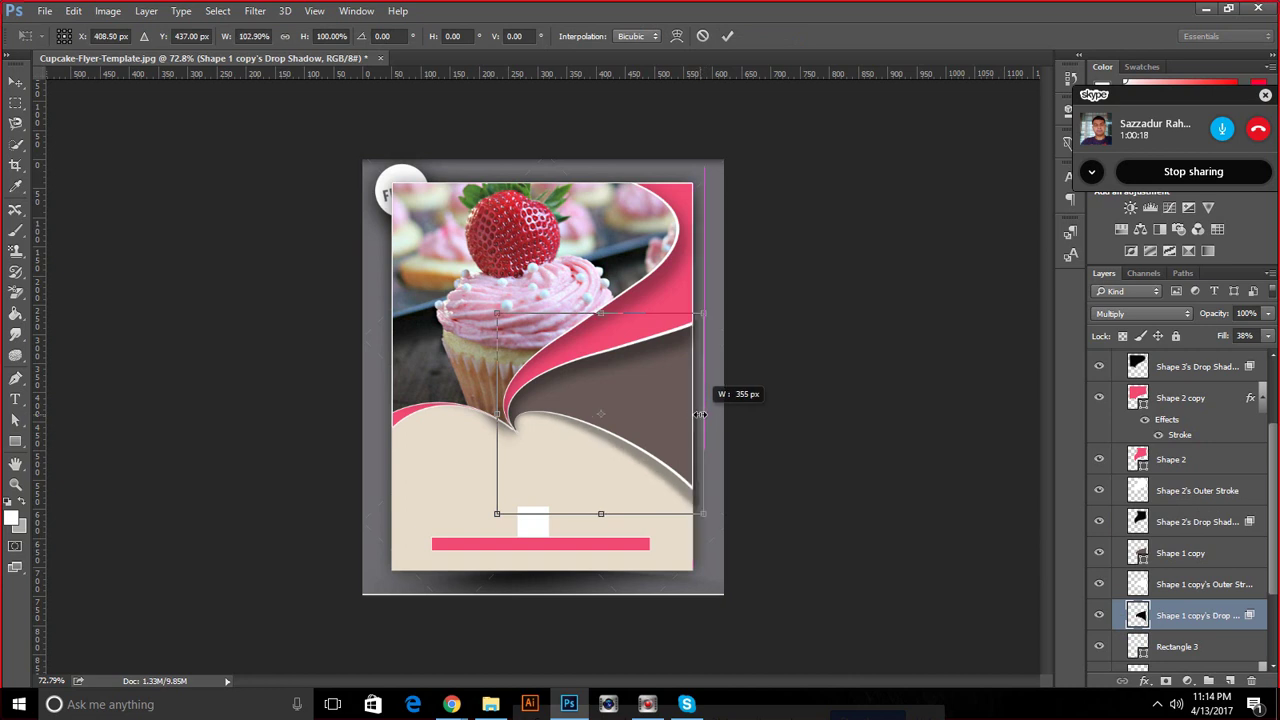
right_click(698, 492)
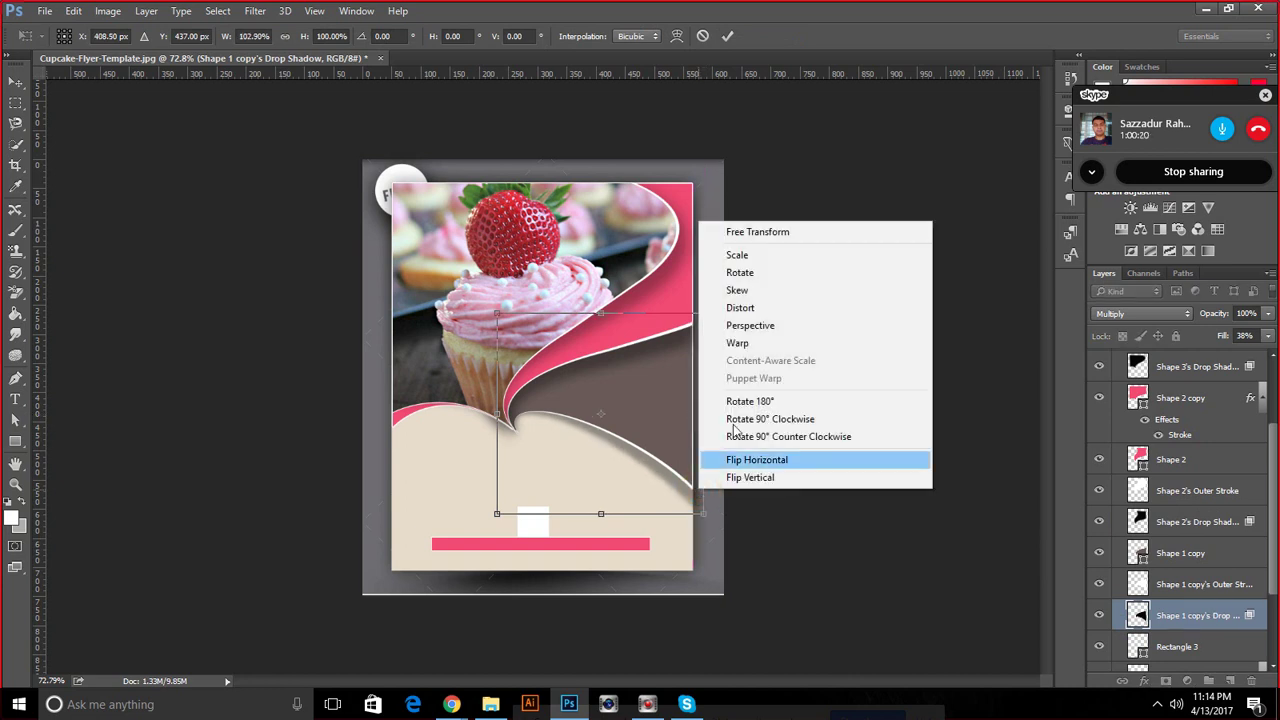
left_click(758, 309)
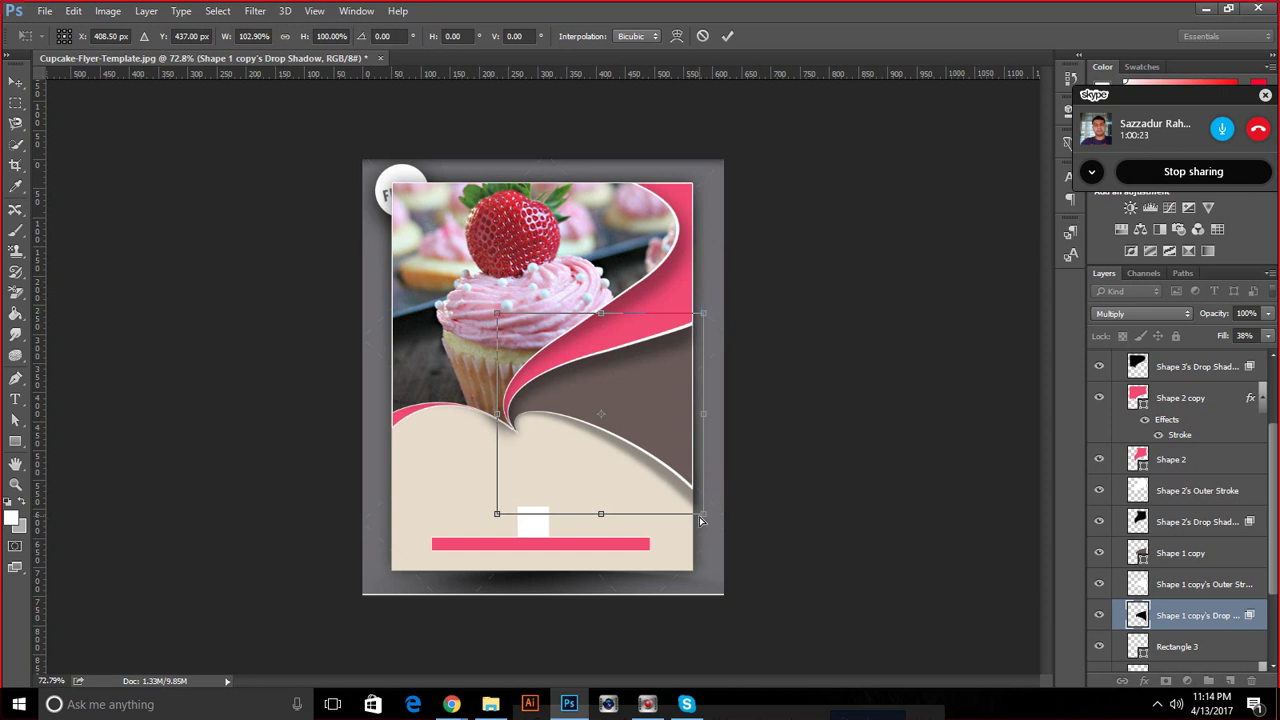
Stretch the shadow's right corners down the flyer's right edge, commit, and fit the view
left_click_drag(704, 515, 704, 518)
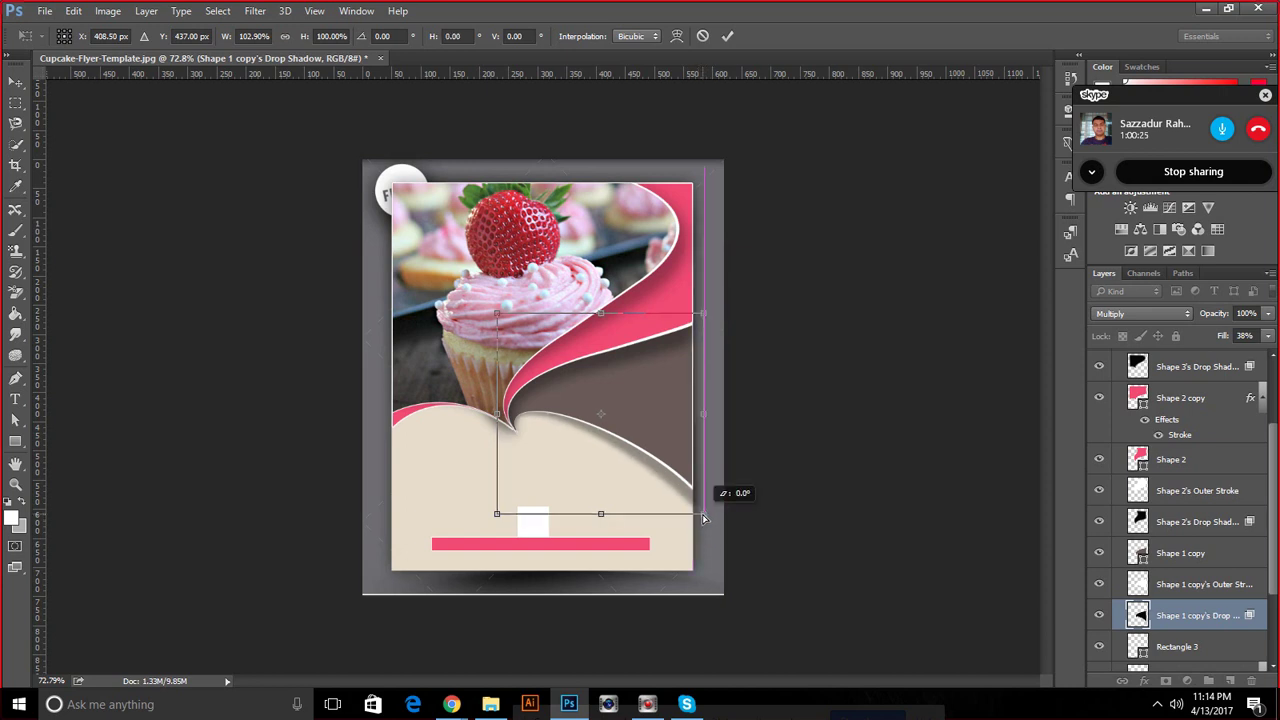
left_click_drag(705, 414, 707, 420)
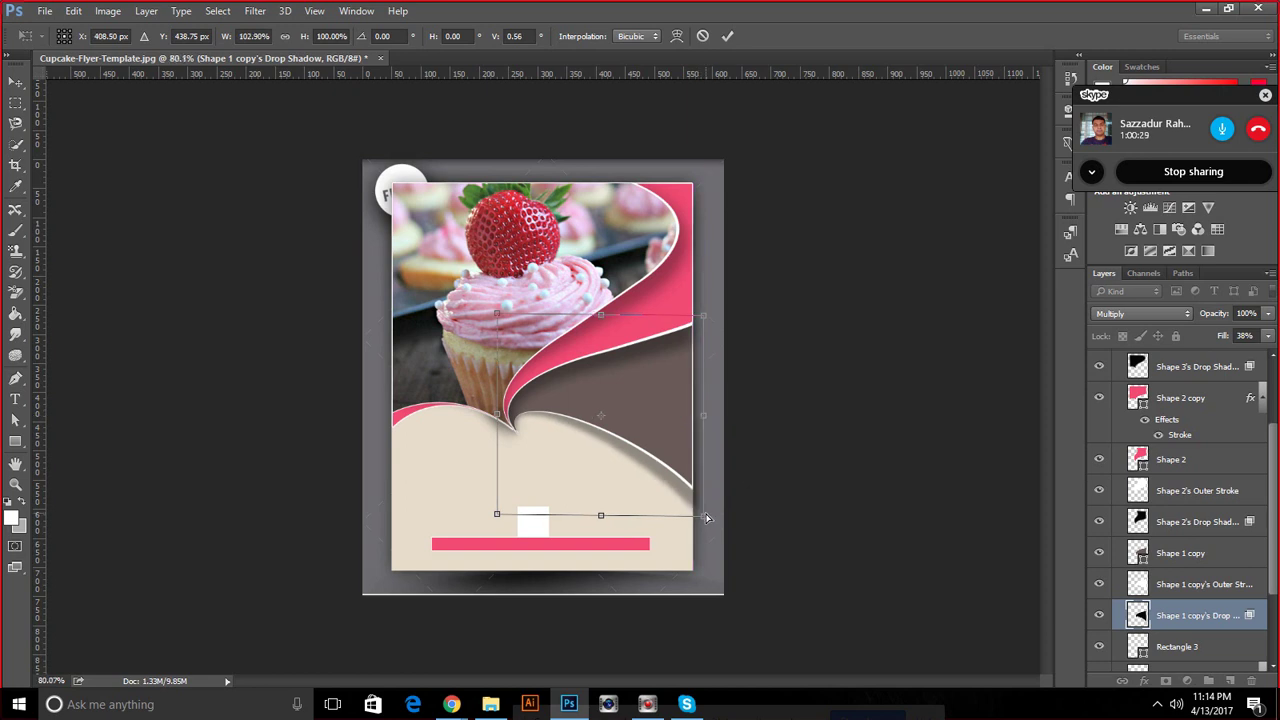
scroll(643, 464, "up", 5)
left_click_drag(783, 587, 772, 607)
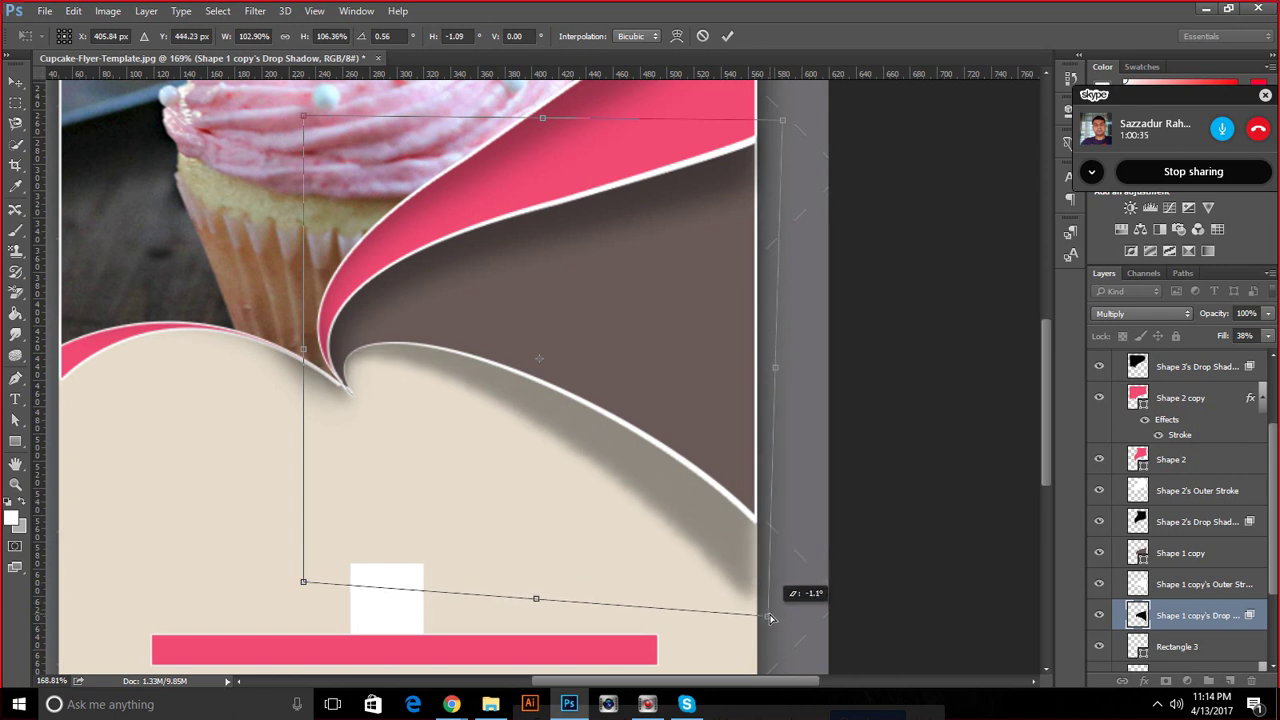
left_click_drag(772, 607, 772, 617)
left_click_drag(784, 132, 775, 124)
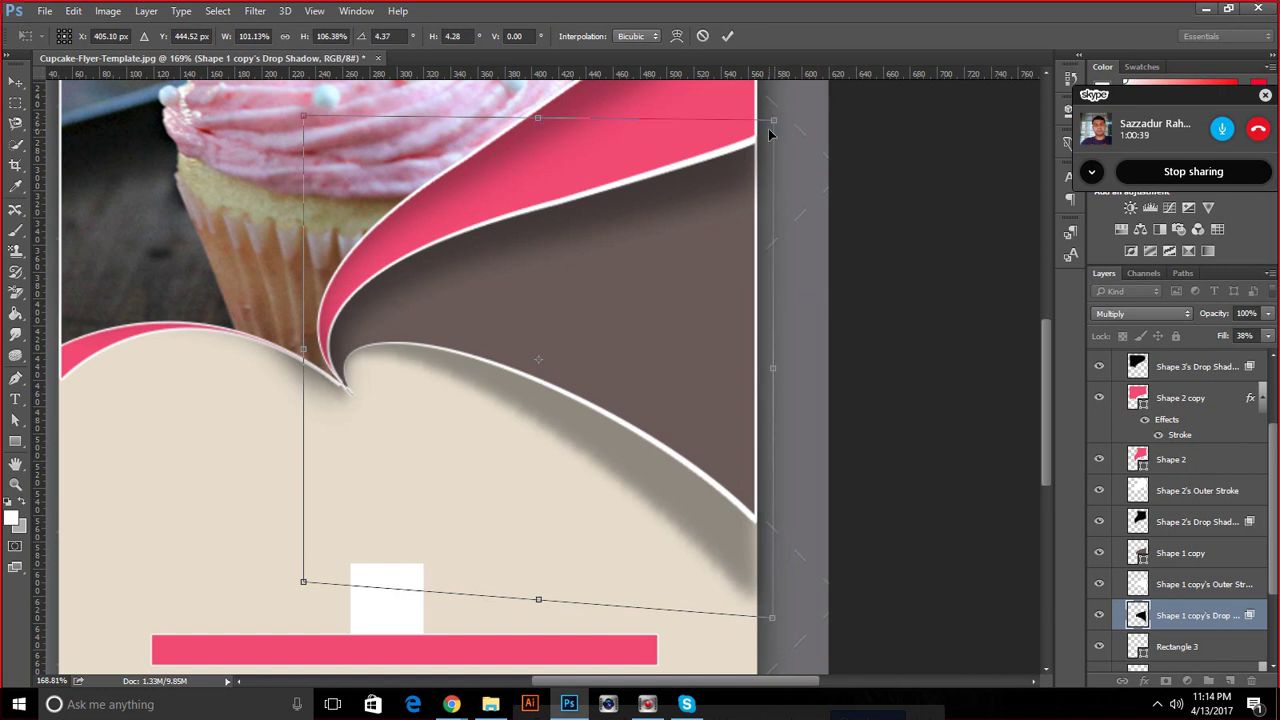
left_click(727, 36)
key("ctrl+0")
scroll(601, 234, "down", 1, "alt")
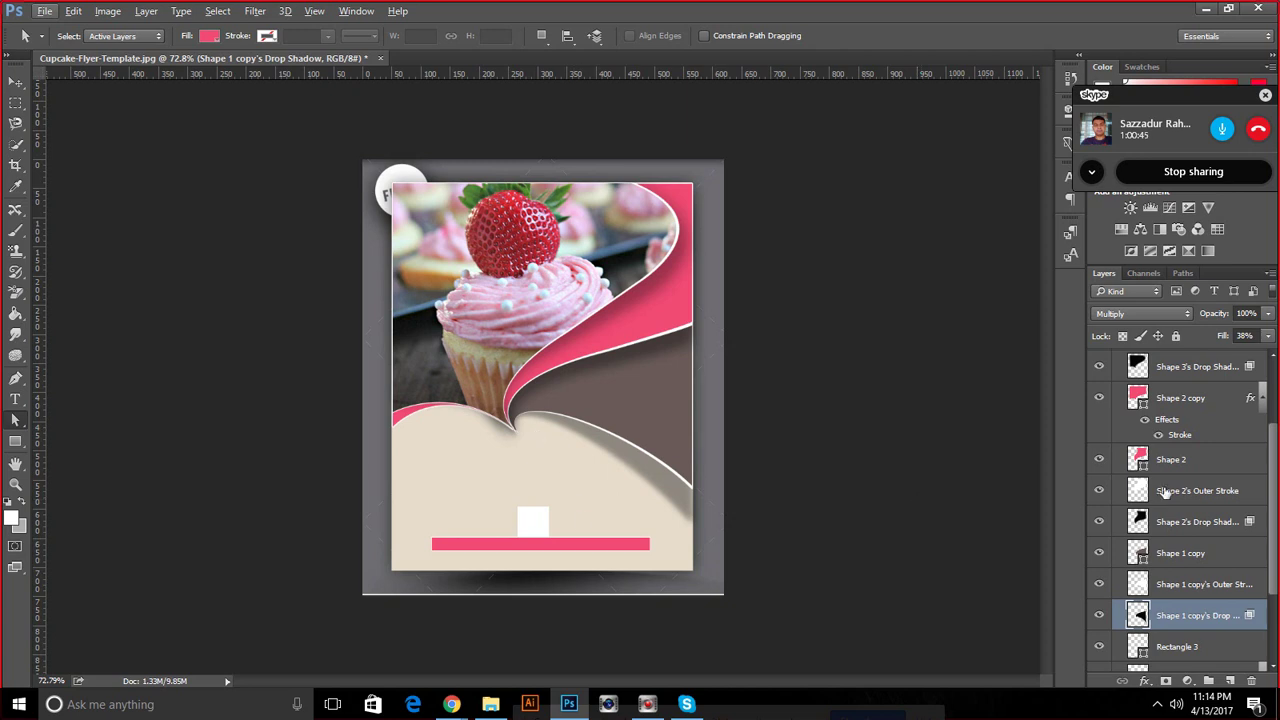
scroll(1165, 493, "up", 2)
scroll(1166, 493, "up", 1)
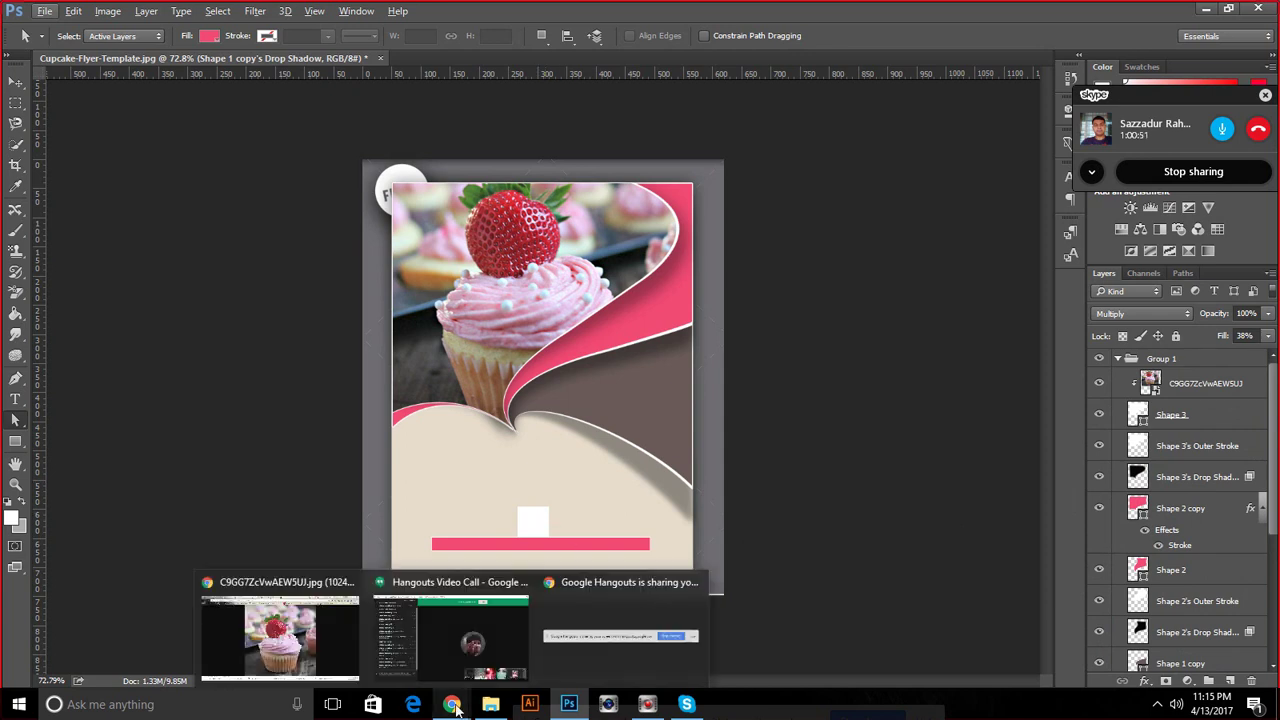
In Chrome, search Google Images for 'bar code' and preview a result
mouse_move(452, 704)
left_click(314, 614)
left_click(692, 14)
left_click(601, 14)
left_click(571, 38)
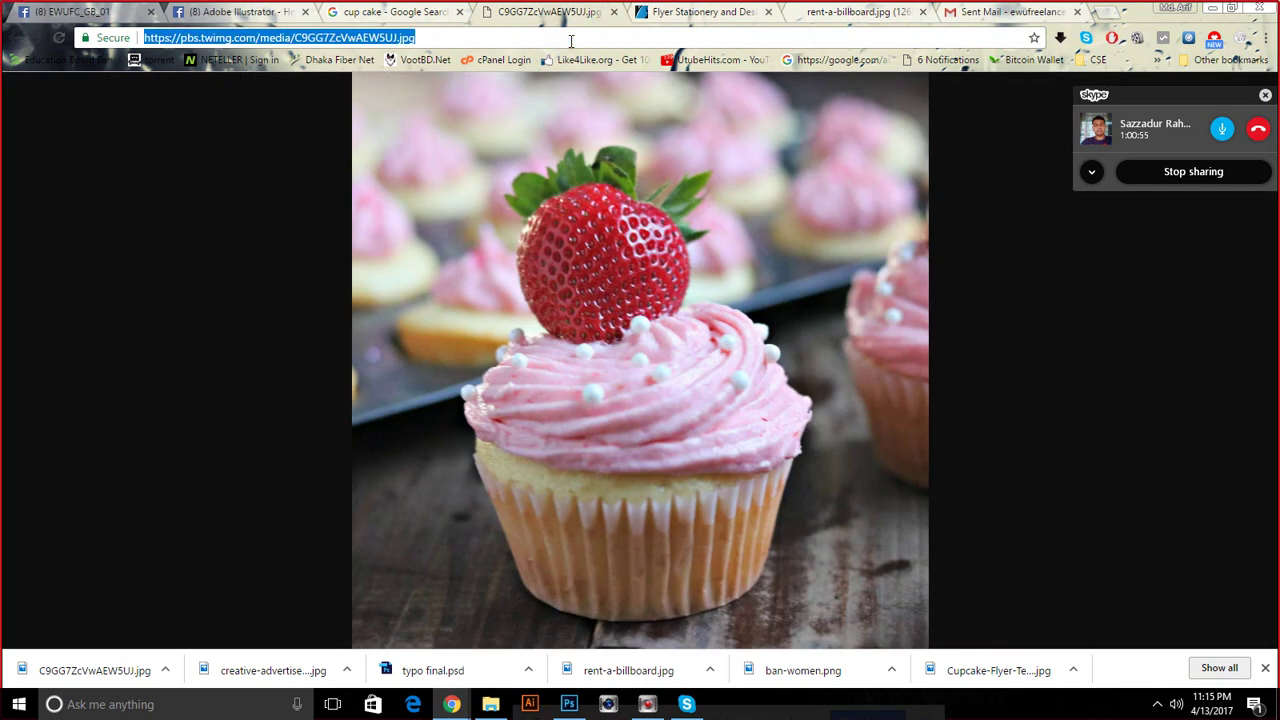
type("bar ")
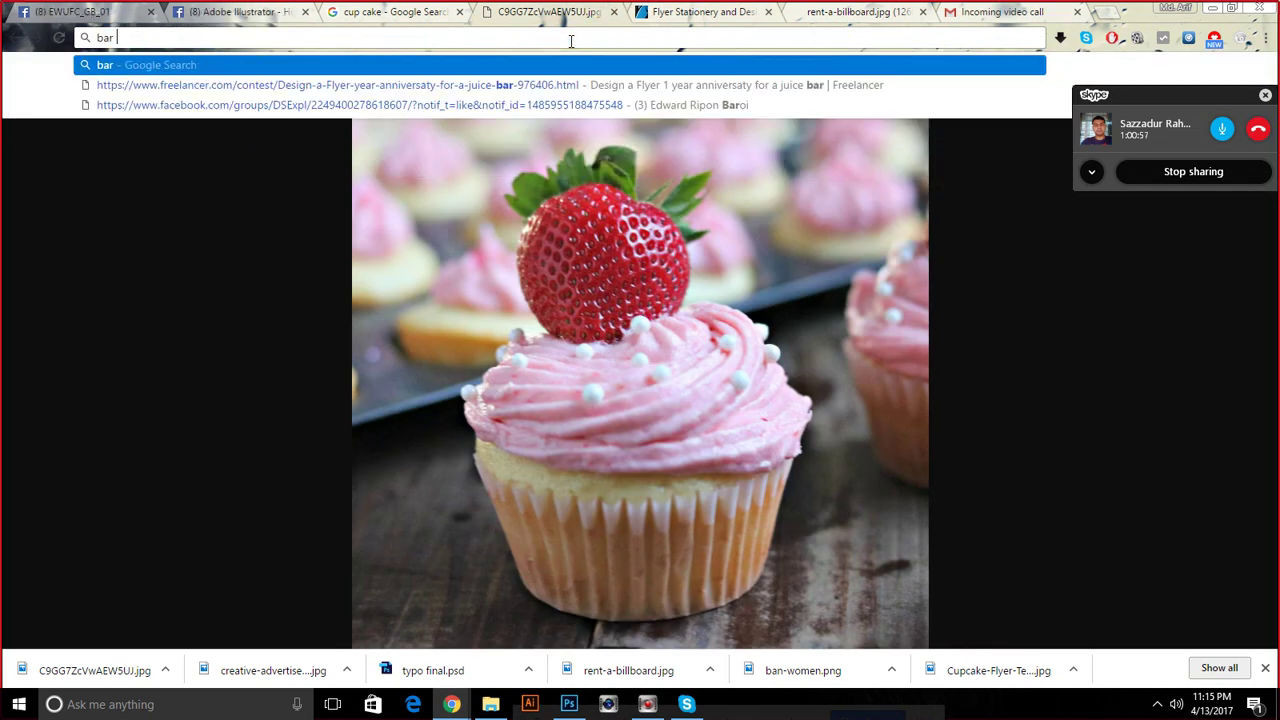
type("code")
key("Return")
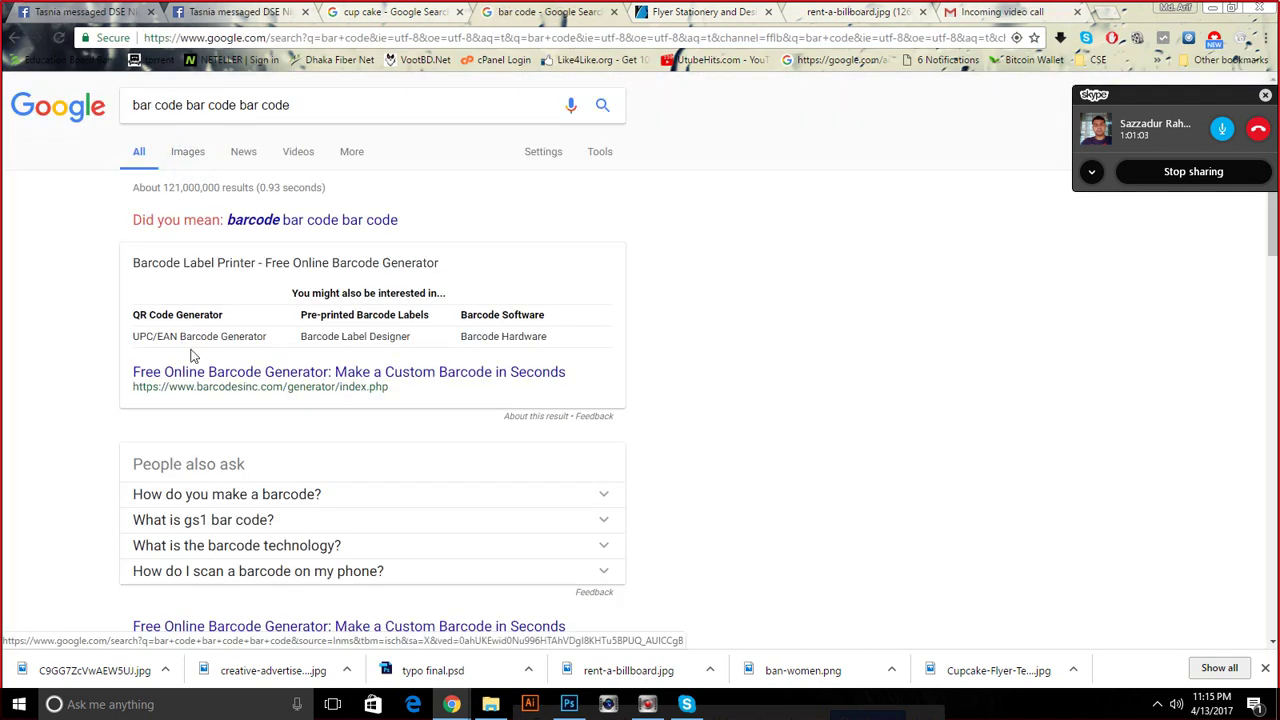
scroll(257, 340, "down", 4)
scroll(326, 258, "up", 4)
left_click(190, 152)
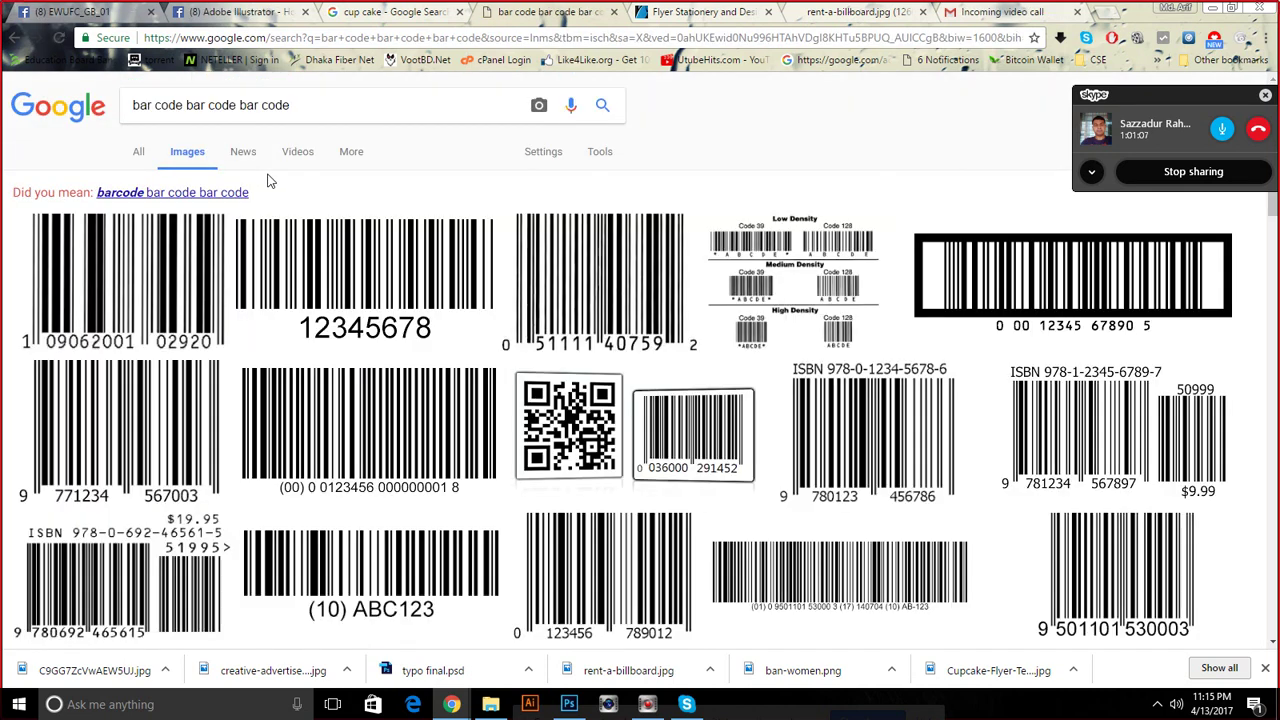
scroll(271, 180, "down", 3)
left_click(544, 194)
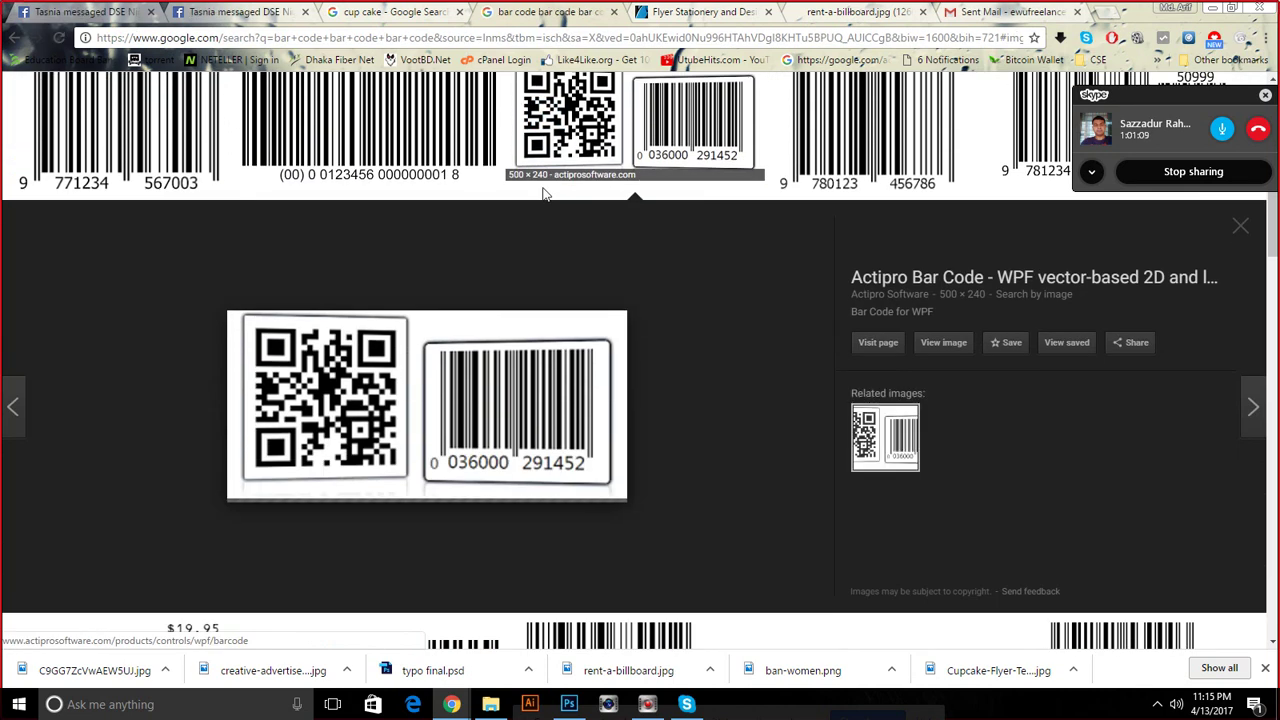
Search images for 'qr code' and preview the QR Stuff sample image
scroll(300, 140, "up", 3)
triple_click(343, 107)
type("Q")
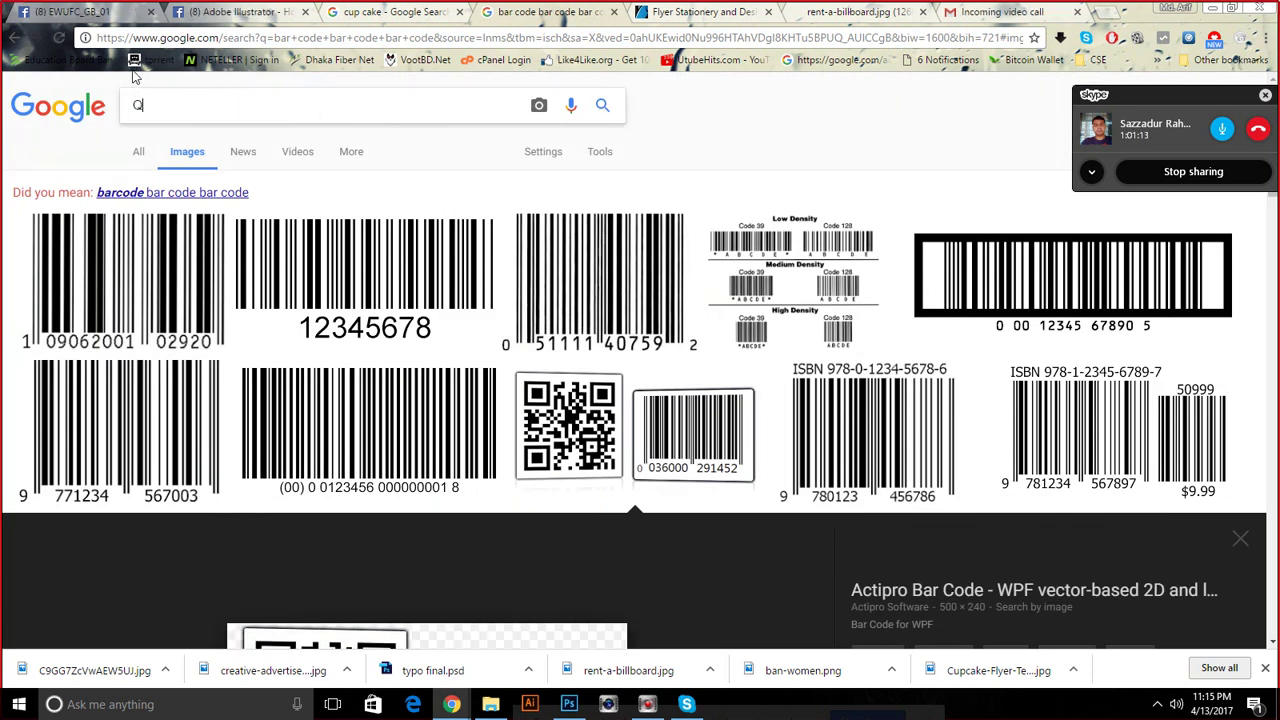
type("R")
key("Down")
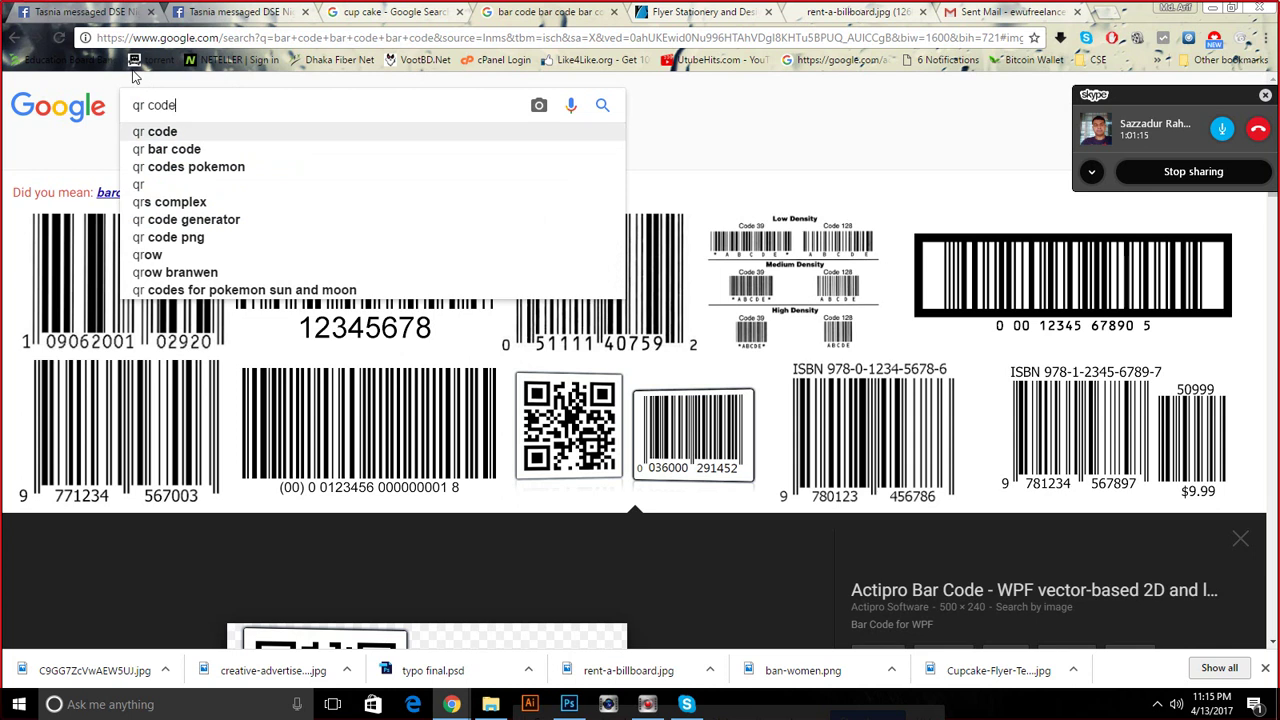
key("Return")
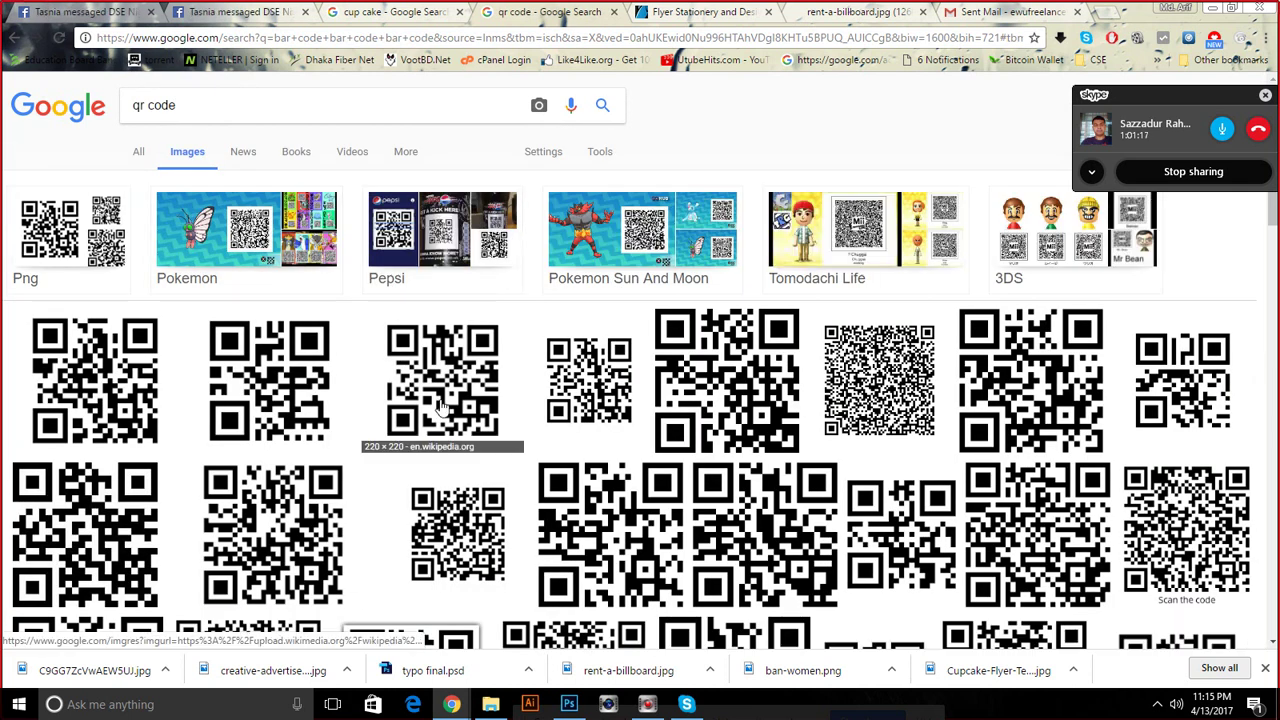
left_click(710, 372)
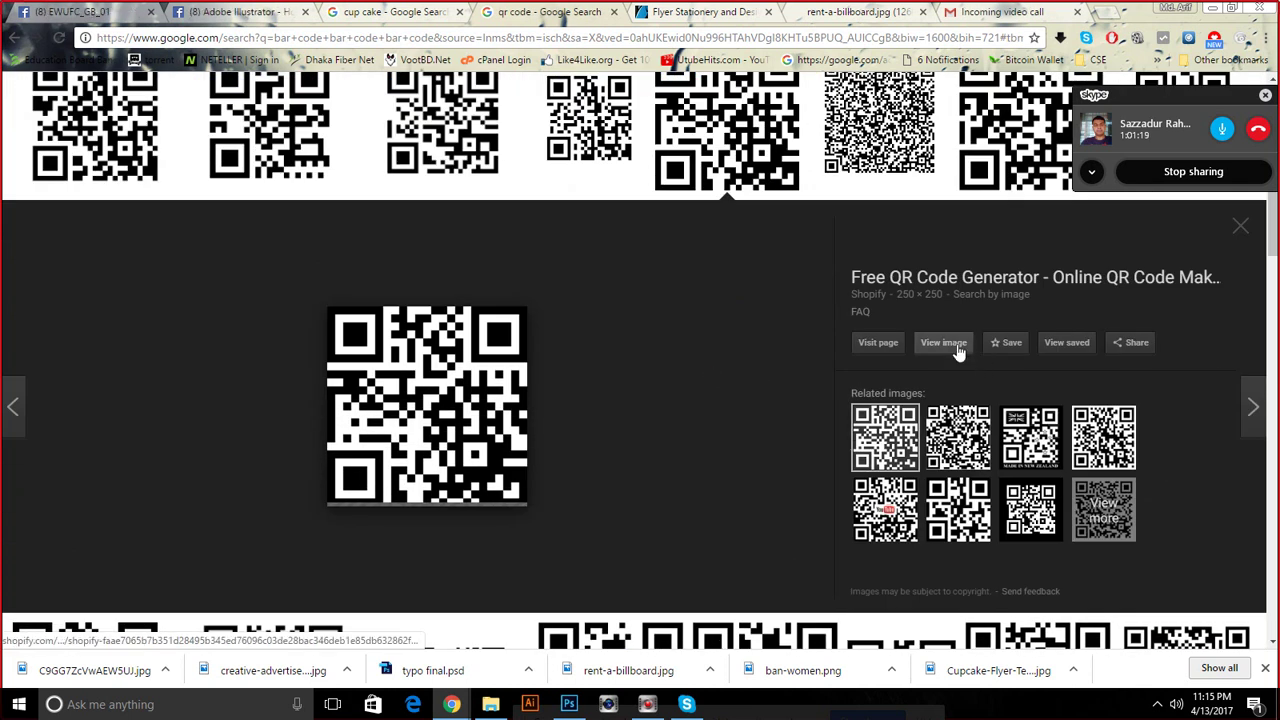
left_click(95, 125)
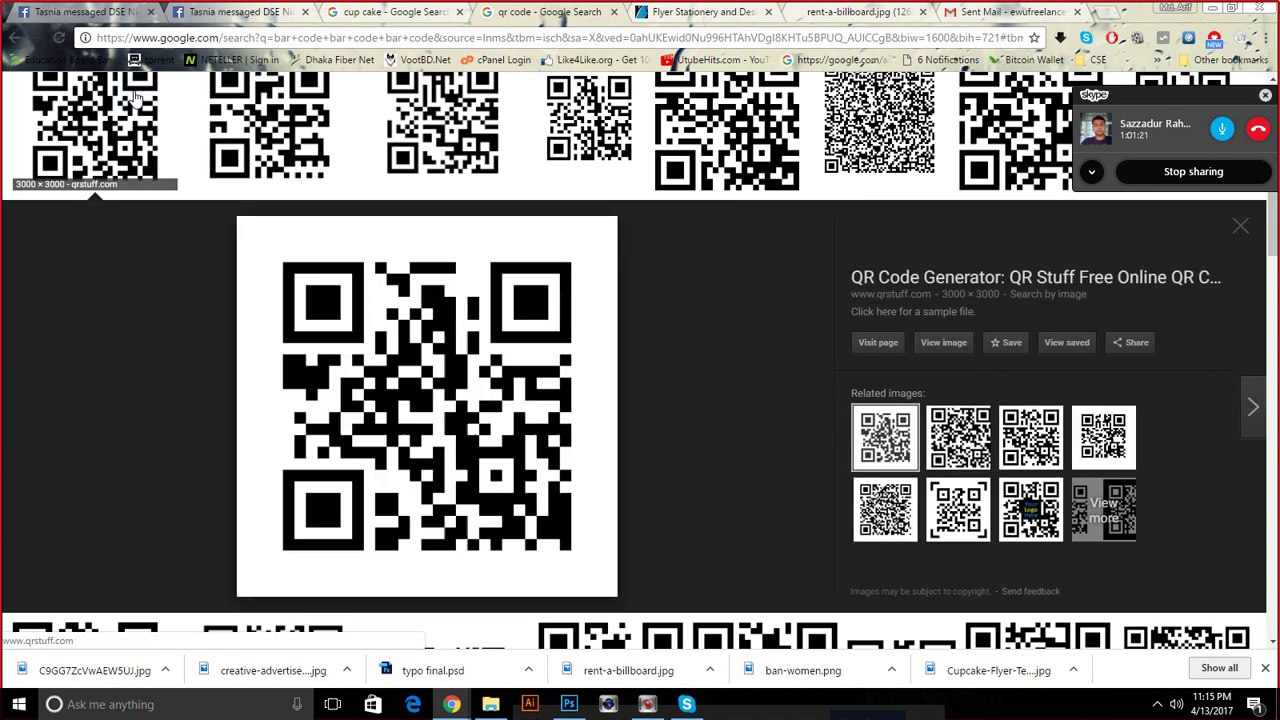
scroll(586, 190, "up", 2)
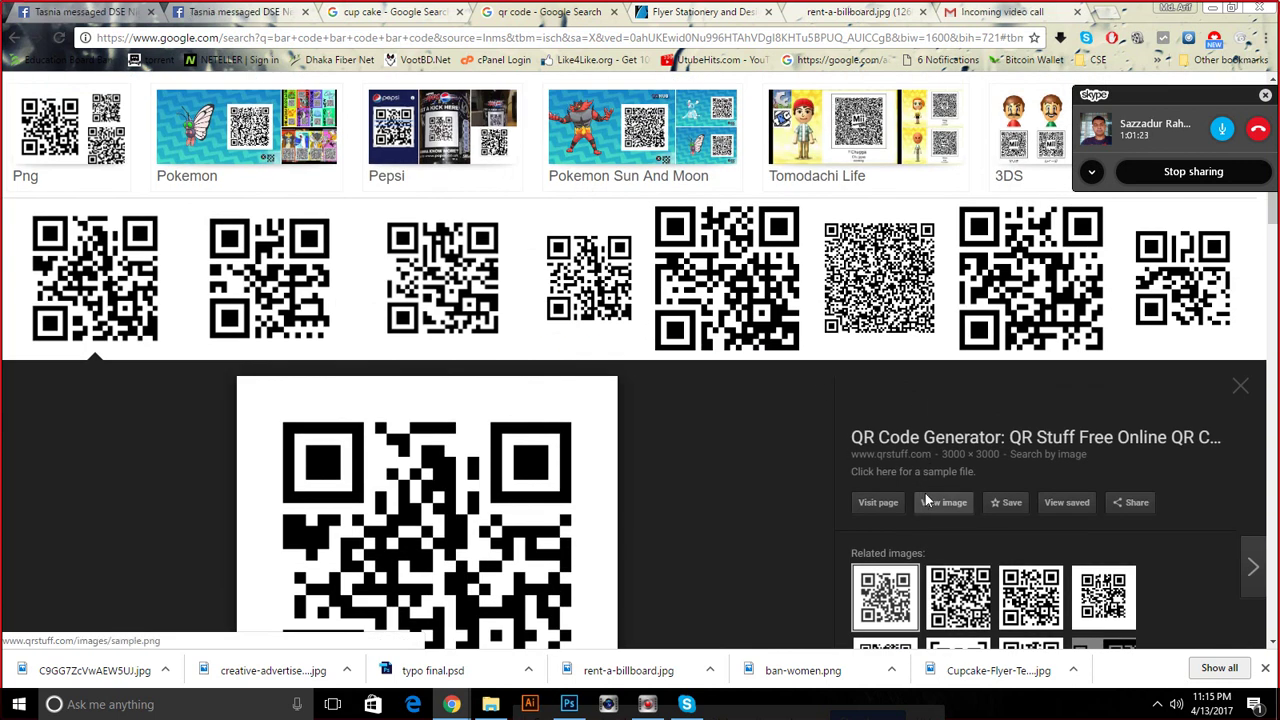
Open the full-size QR code image and save it as sample.png
left_click(935, 503)
right_click(585, 260)
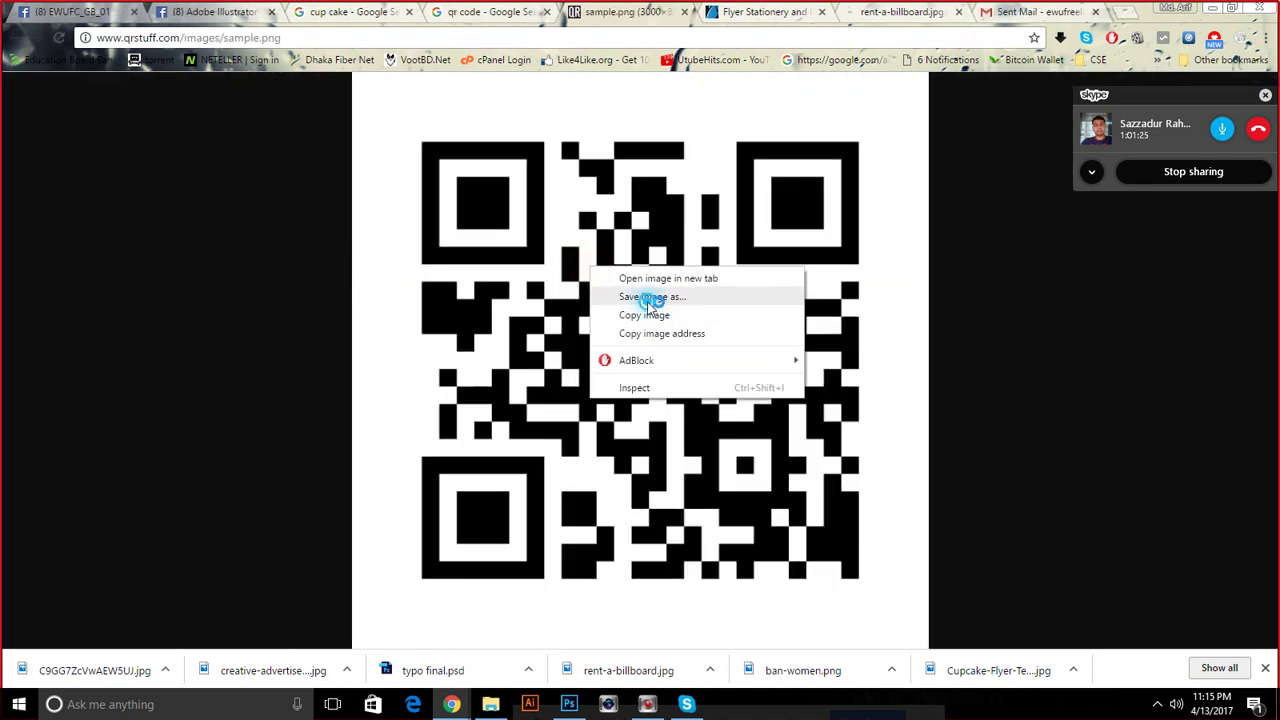
left_click(651, 293)
left_click(905, 585)
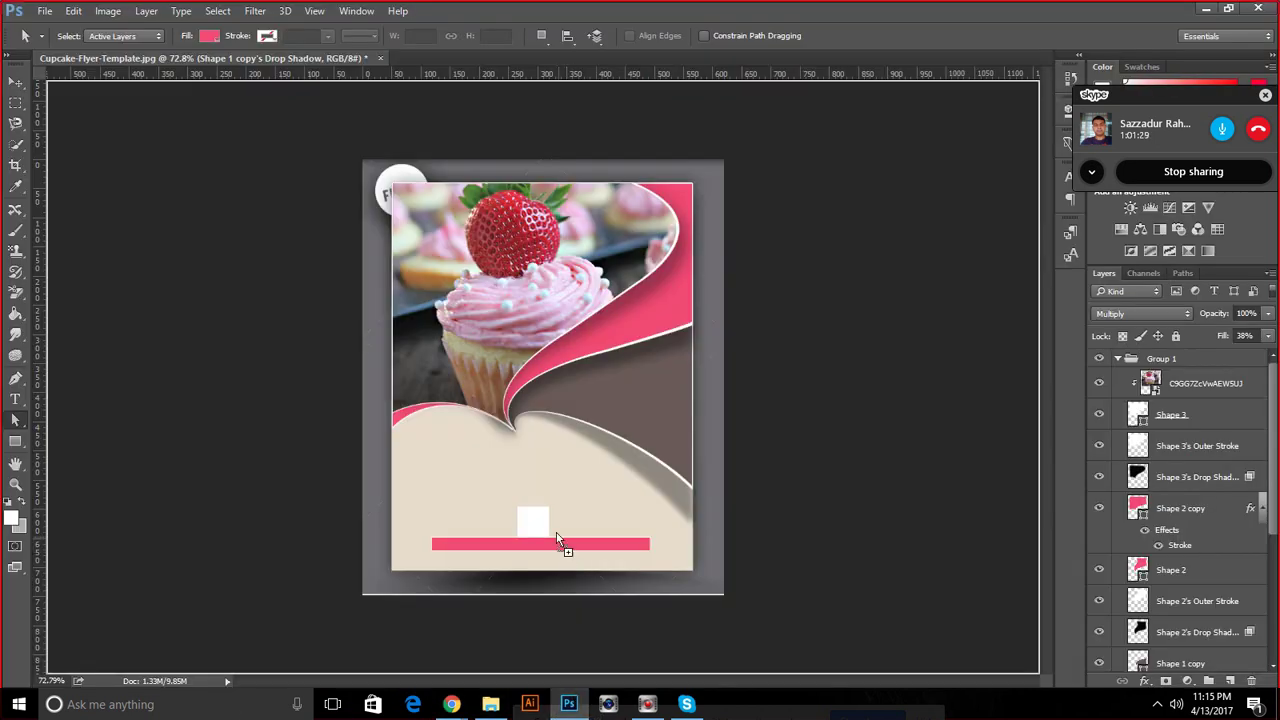
Place sample.png onto the flyer and scale it down to about 10%
left_click_drag(565, 697, 535, 510)
left_click_drag(722, 197, 455, 538)
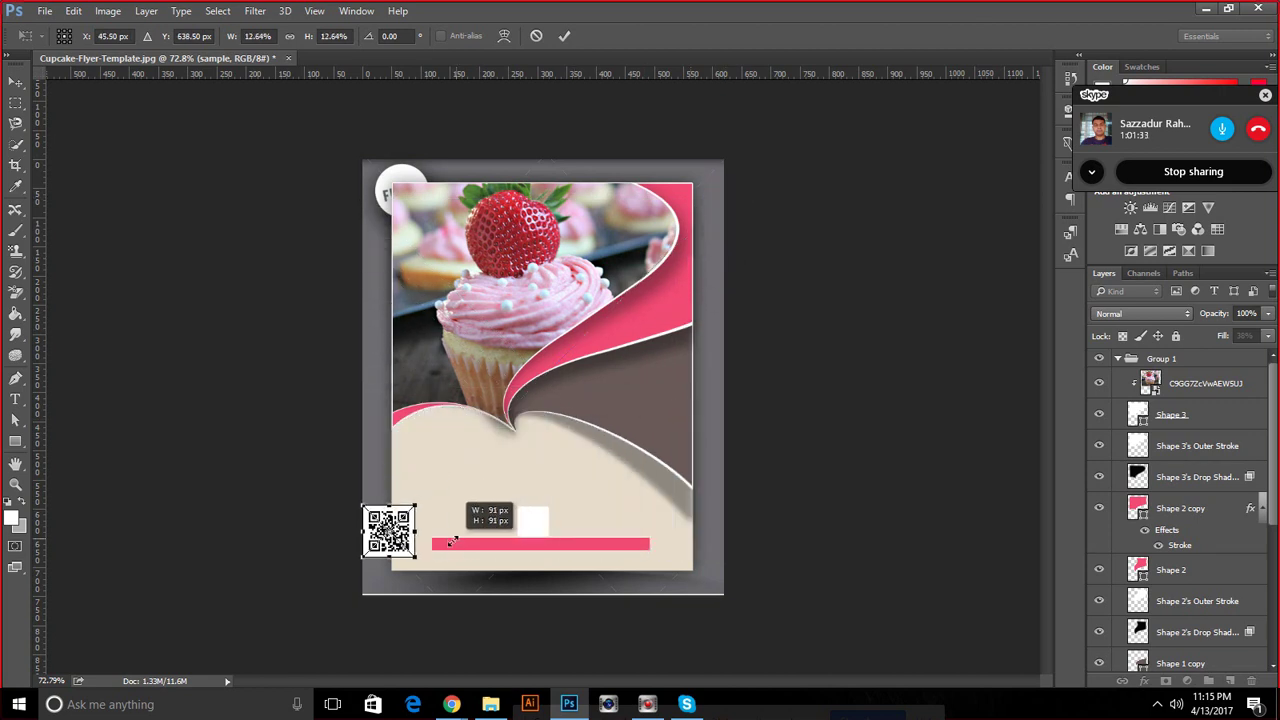
left_click_drag(455, 538, 442, 545)
key("super")
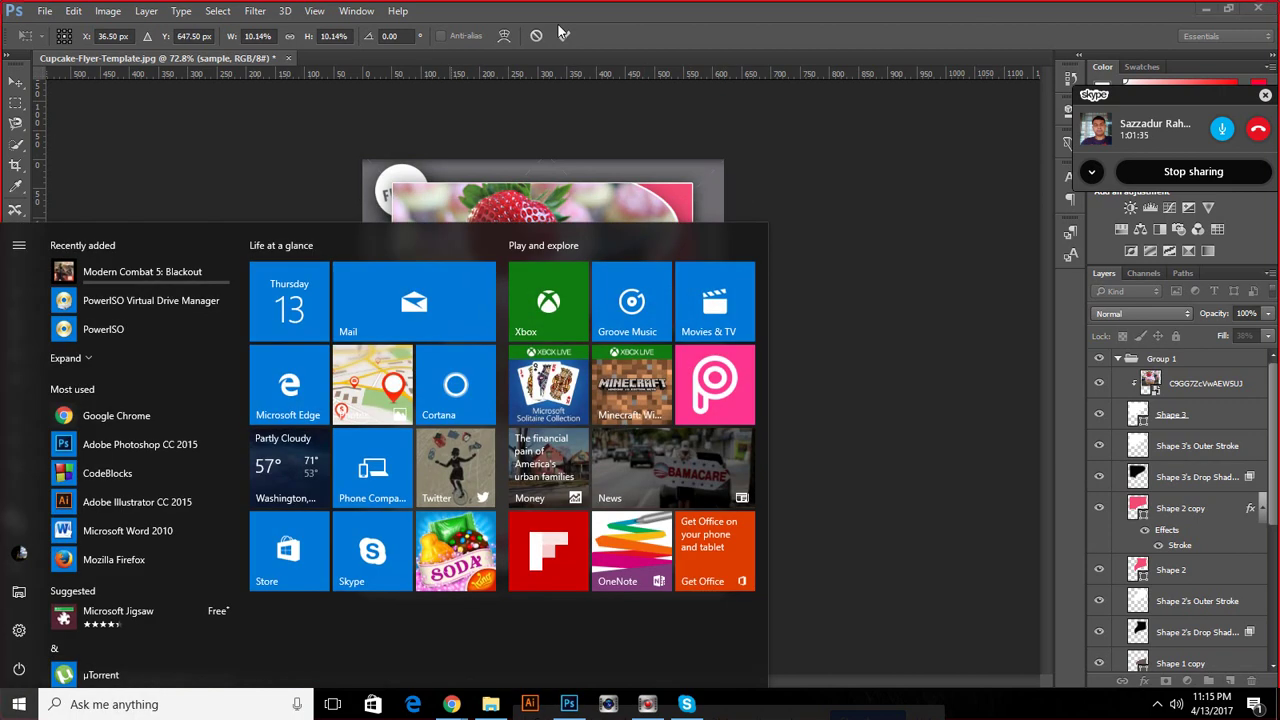
left_click(622, 22)
scroll(377, 505, "up", 3)
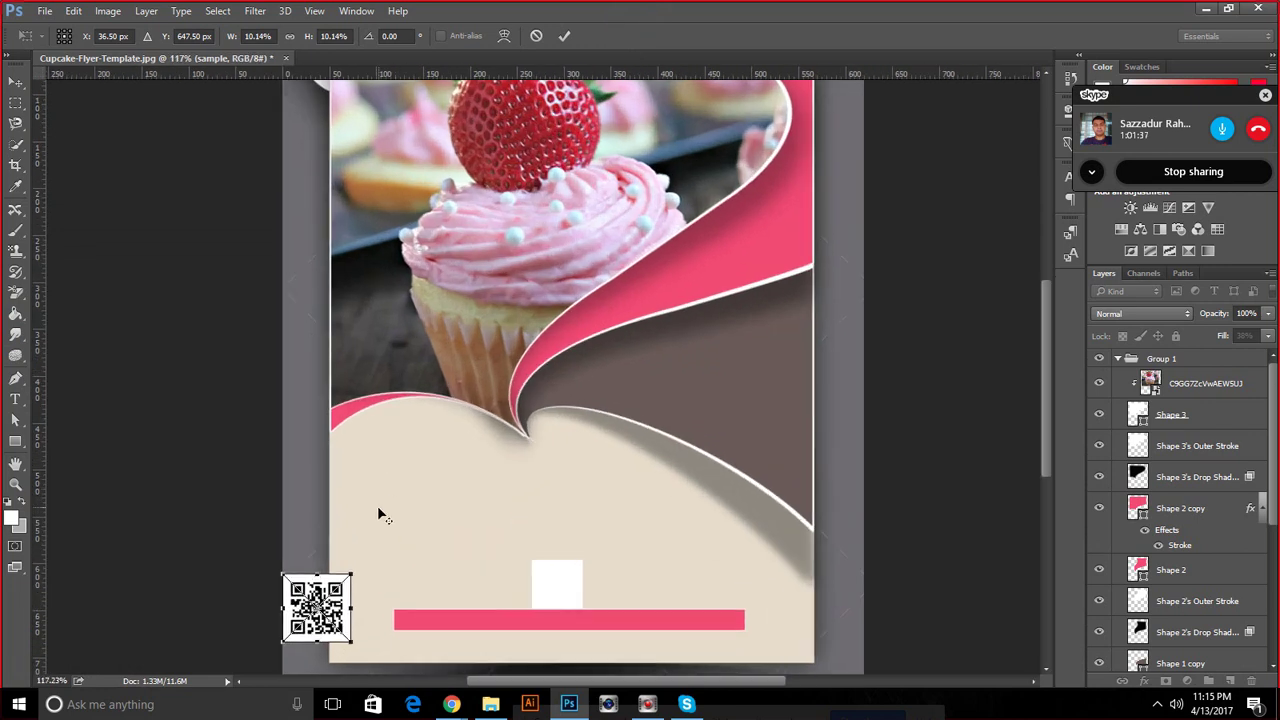
scroll(377, 505, "up", 2)
Move the QR code to the flyer's bottom centre, shrink it to about 8%, and commit
left_click_drag(287, 650, 643, 620)
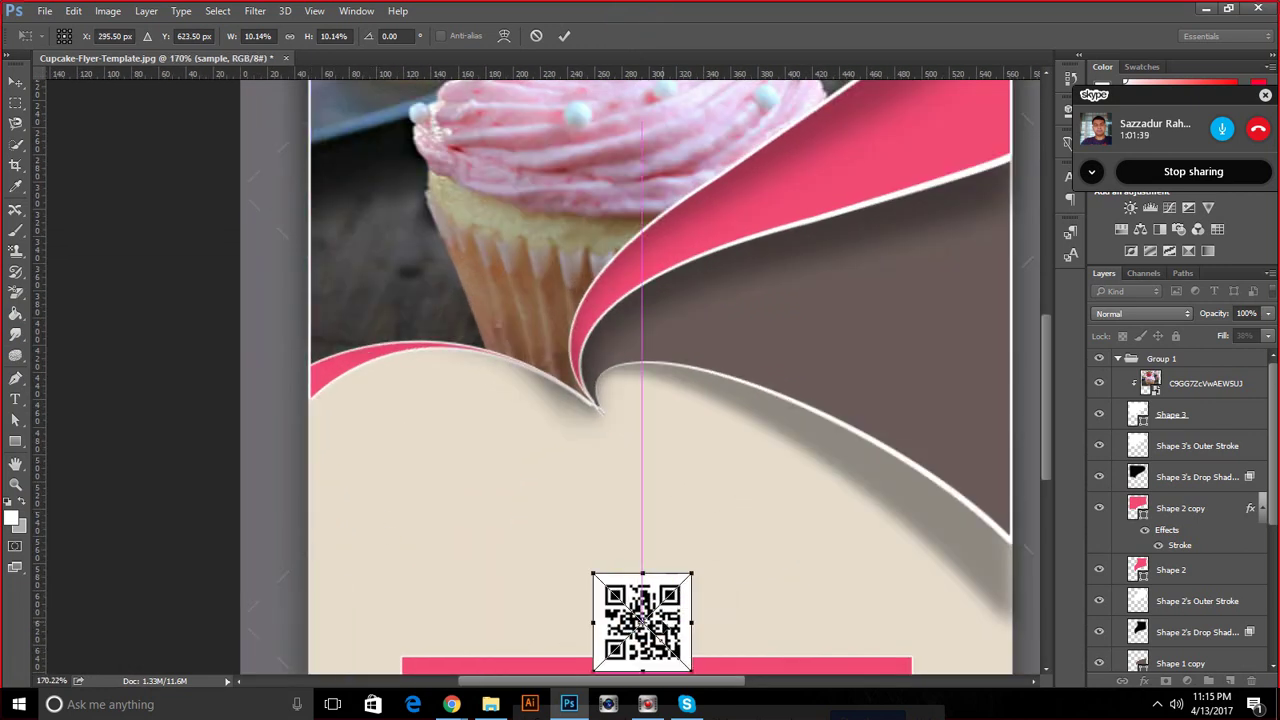
scroll(714, 600, "down", 2)
scroll(714, 600, "up", 3)
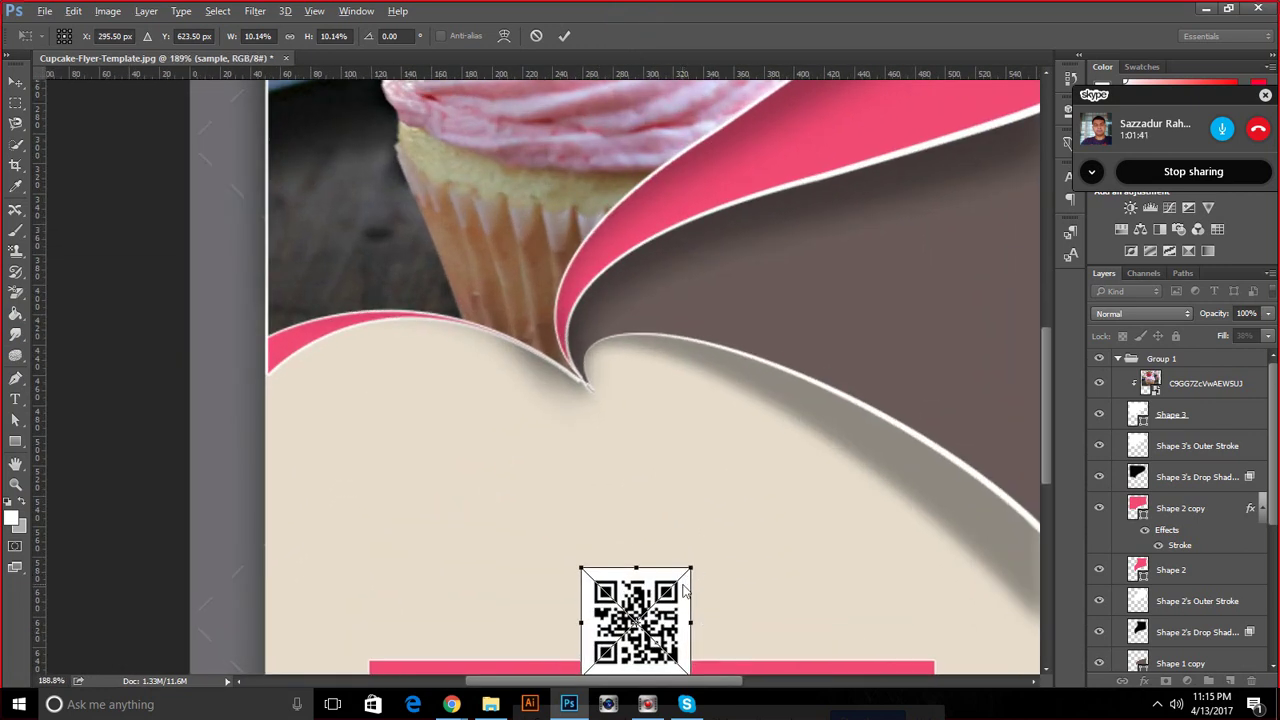
left_click_drag(694, 560, 688, 577)
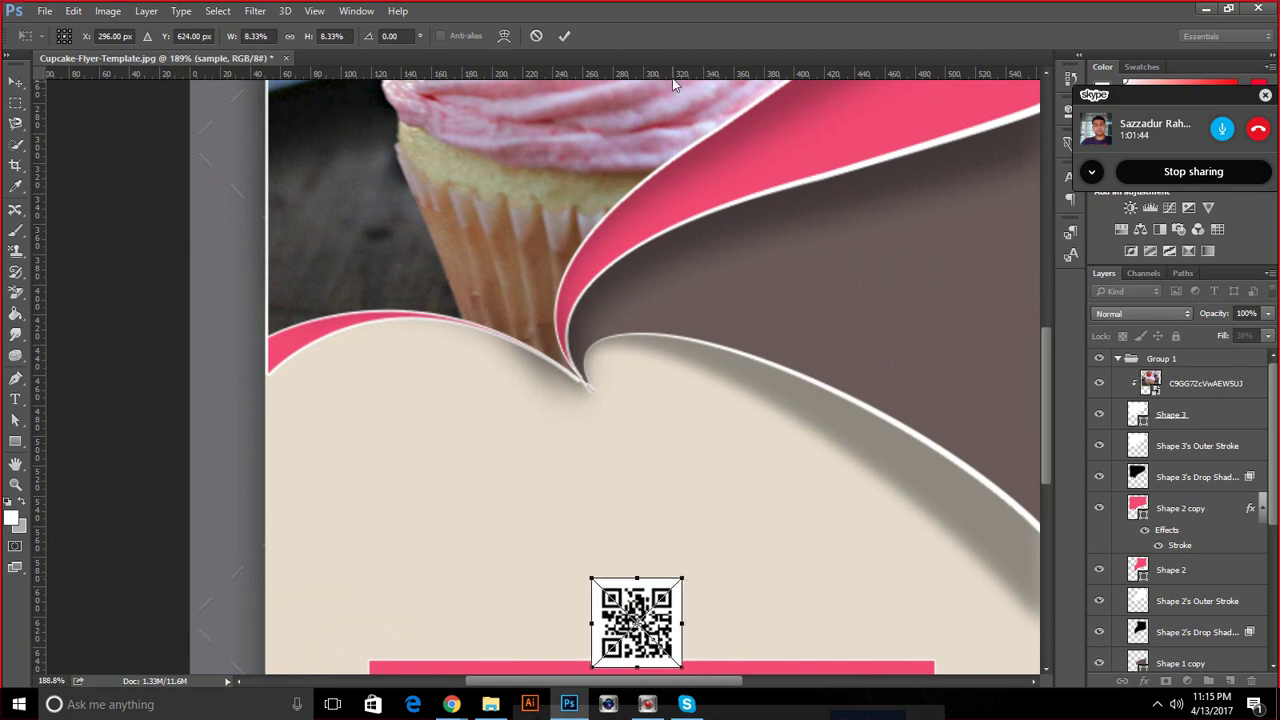
left_click(564, 36)
scroll(888, 260, "down", 2)
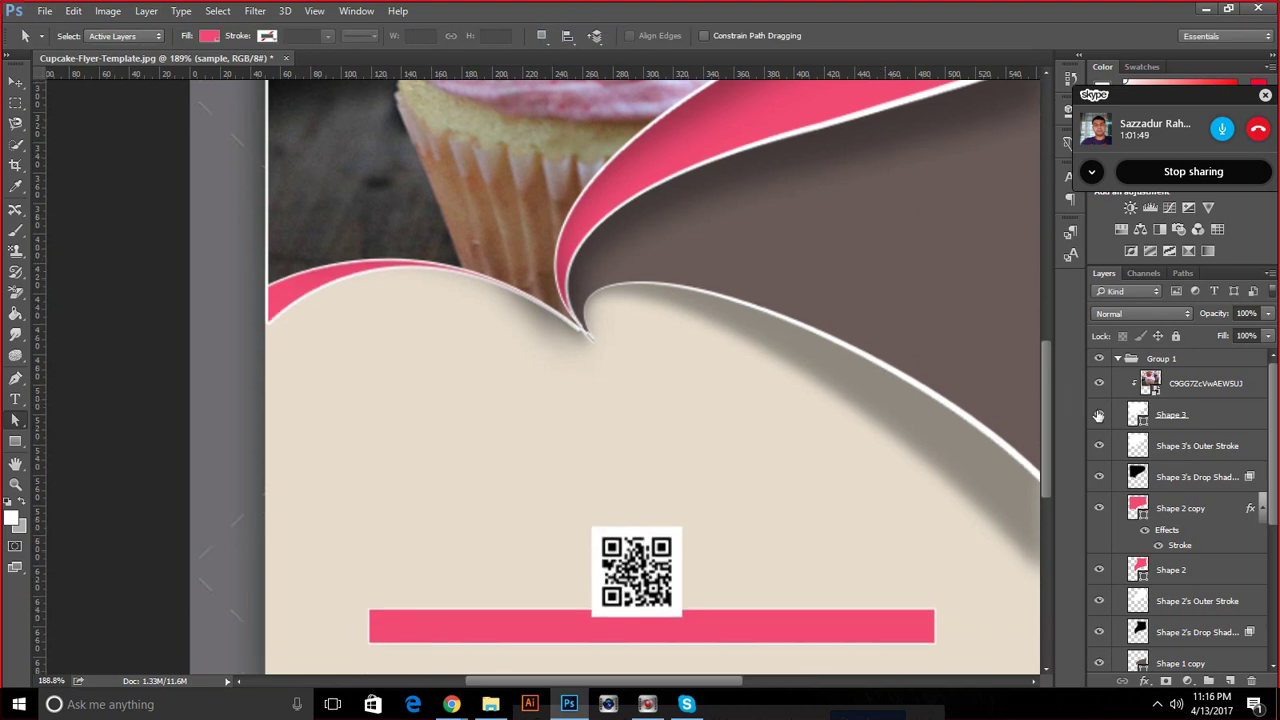
scroll(1110, 460, "down", 2)
scroll(1125, 520, "down", 2)
scroll(1133, 556, "down", 1)
Clip the sample QR code layer to the white square beneath it
left_click(1103, 548)
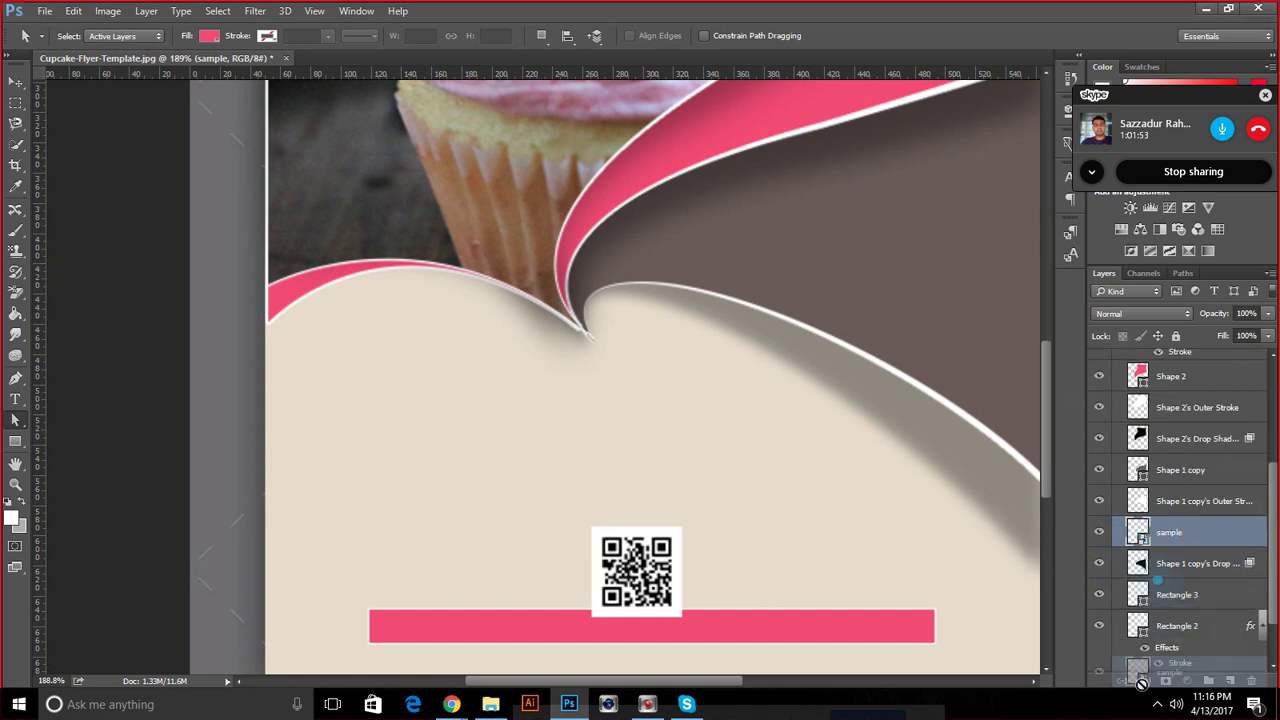
left_click_drag(1160, 588, 1165, 556)
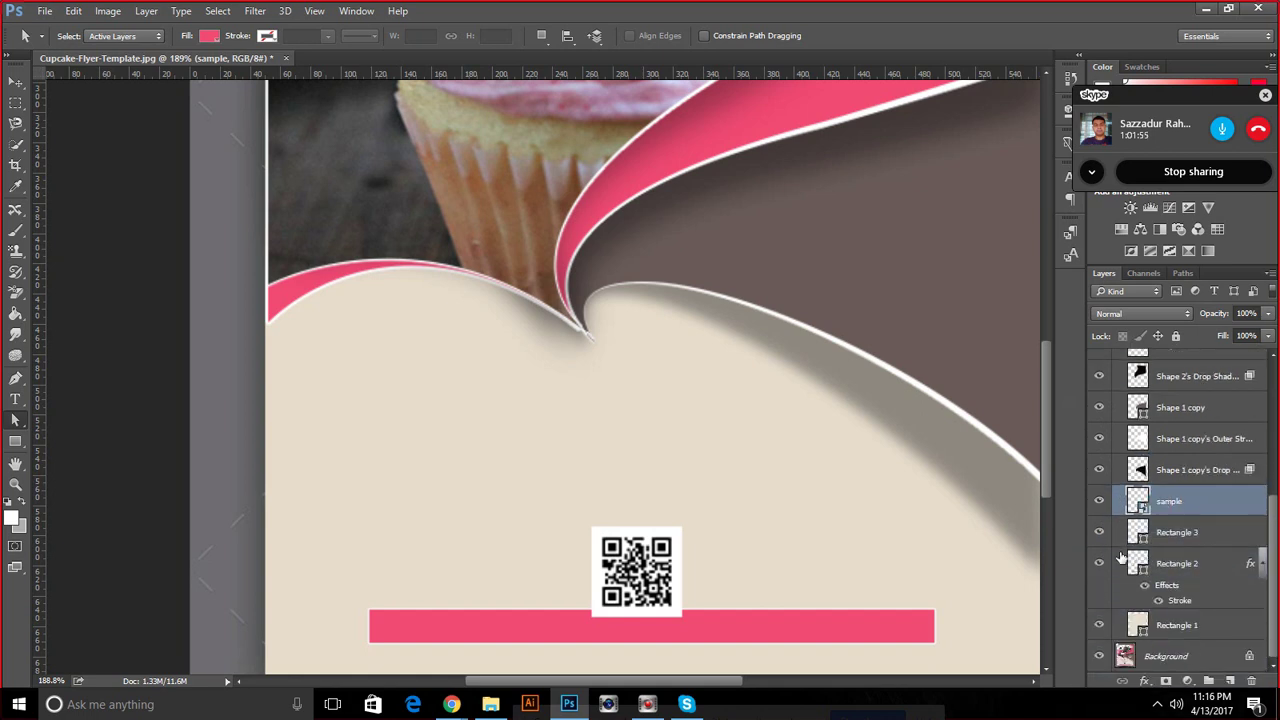
left_click(1099, 501)
left_click(1100, 532)
left_click(1099, 501)
left_click(1165, 490)
right_click(1165, 490)
left_click(928, 430)
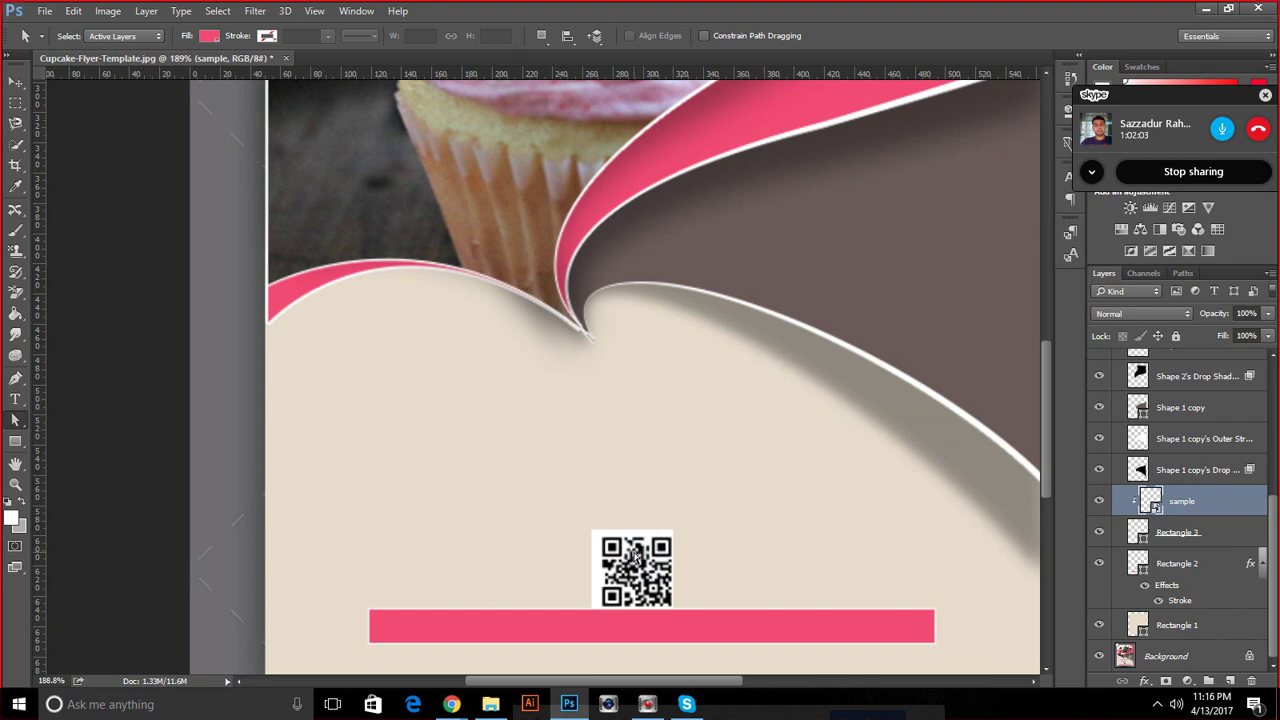
Nudge the QR code into place just above the pink bar with the Move tool
left_click(15, 81)
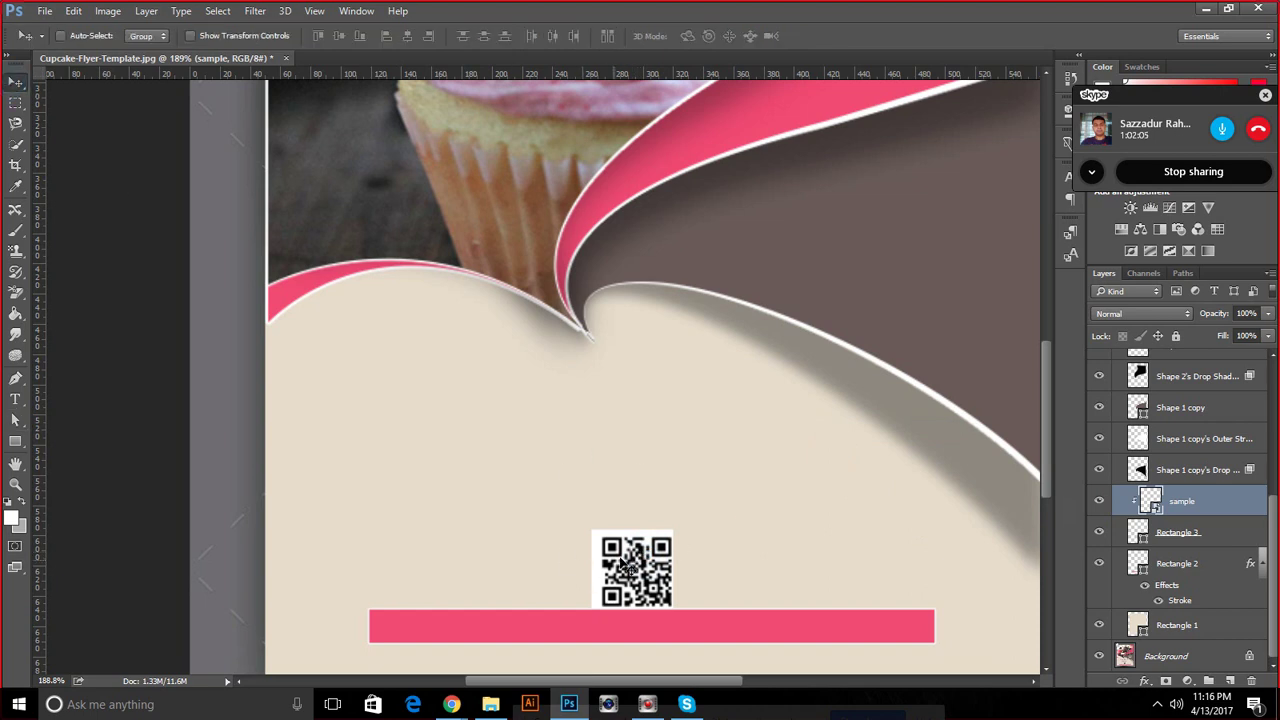
left_click_drag(627, 562, 631, 550)
left_click(710, 466)
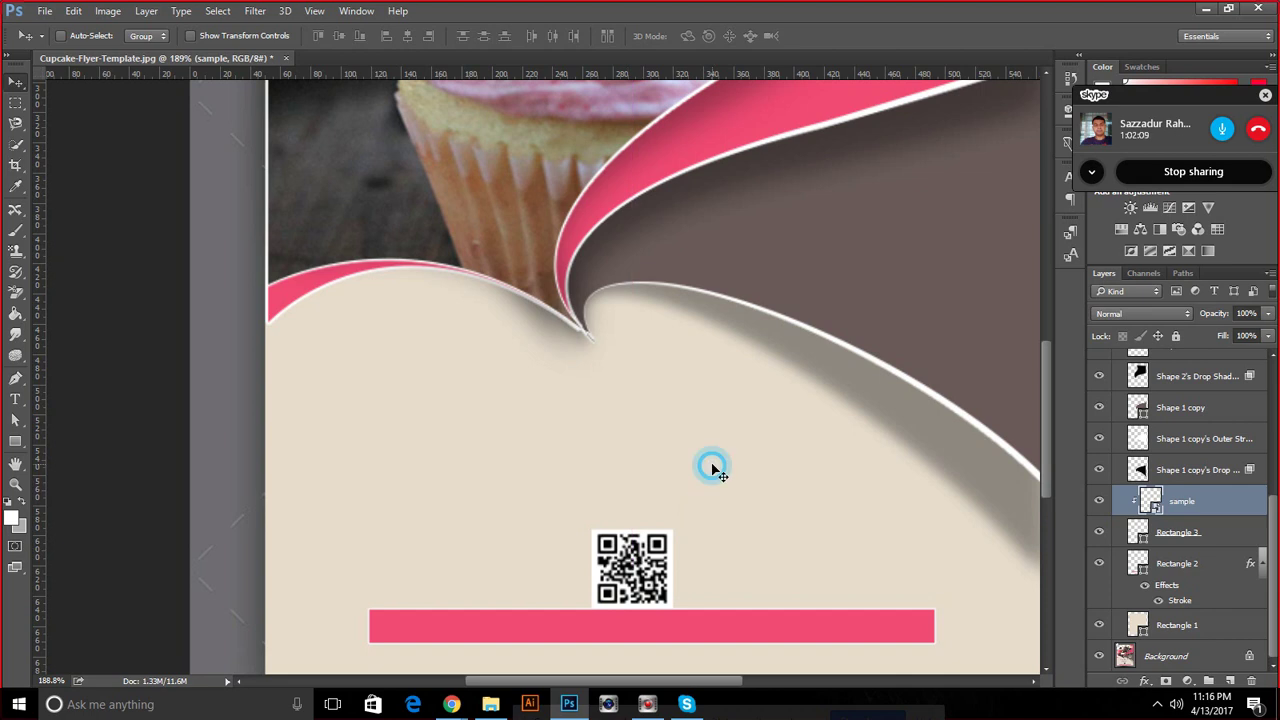
scroll(819, 466, "down", 2)
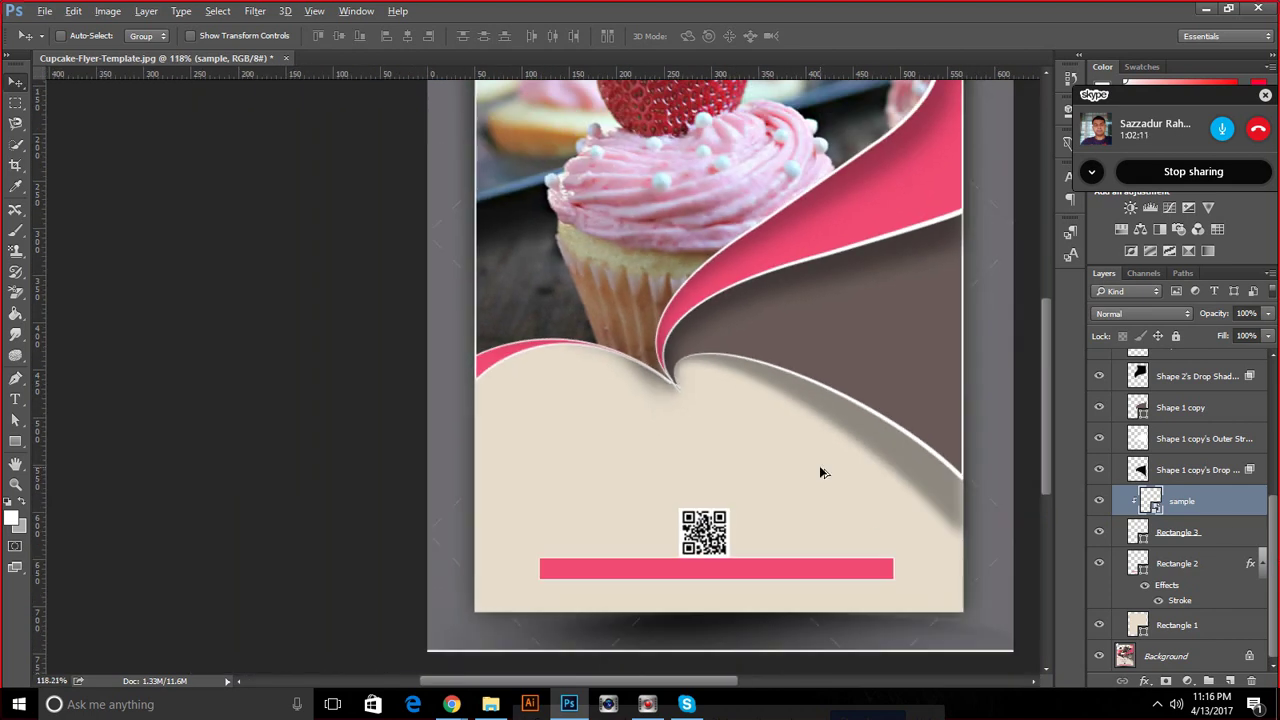
Toggle Rectangle 2's visibility to identify the pink bar, then collapse its effects list
left_click(1106, 560)
left_click(1106, 560)
left_click(1168, 565)
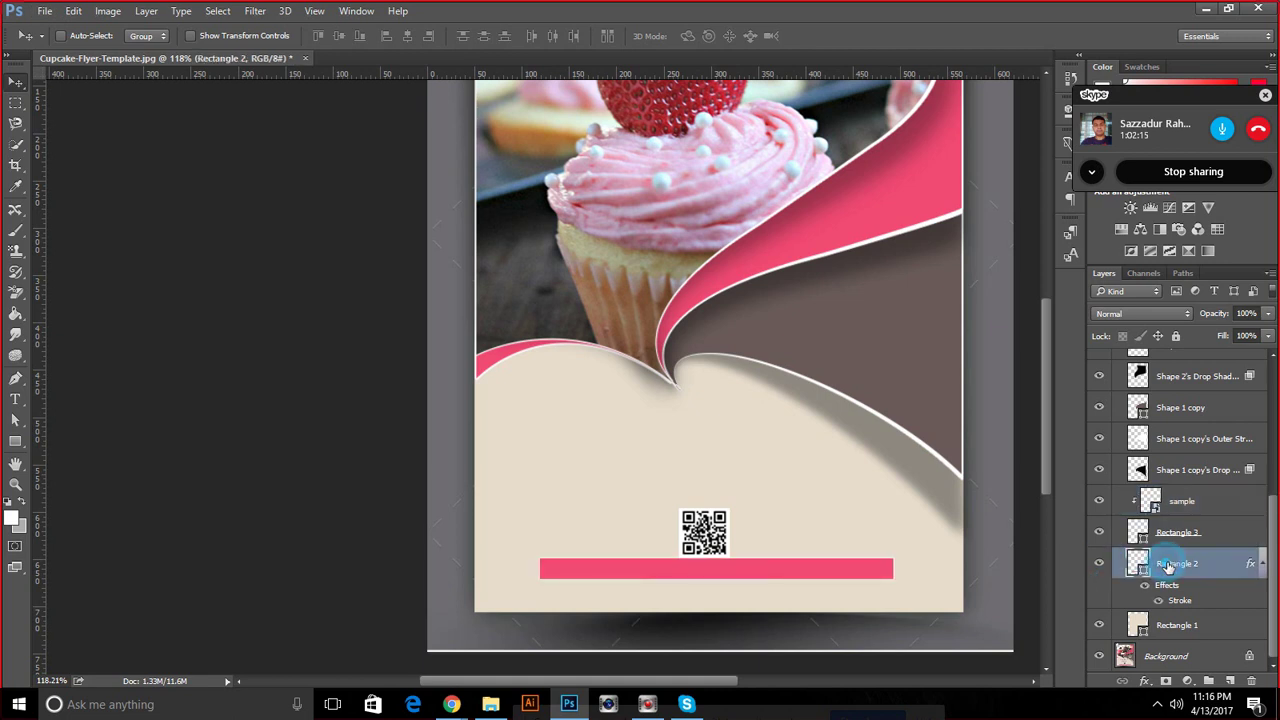
left_click(1261, 564)
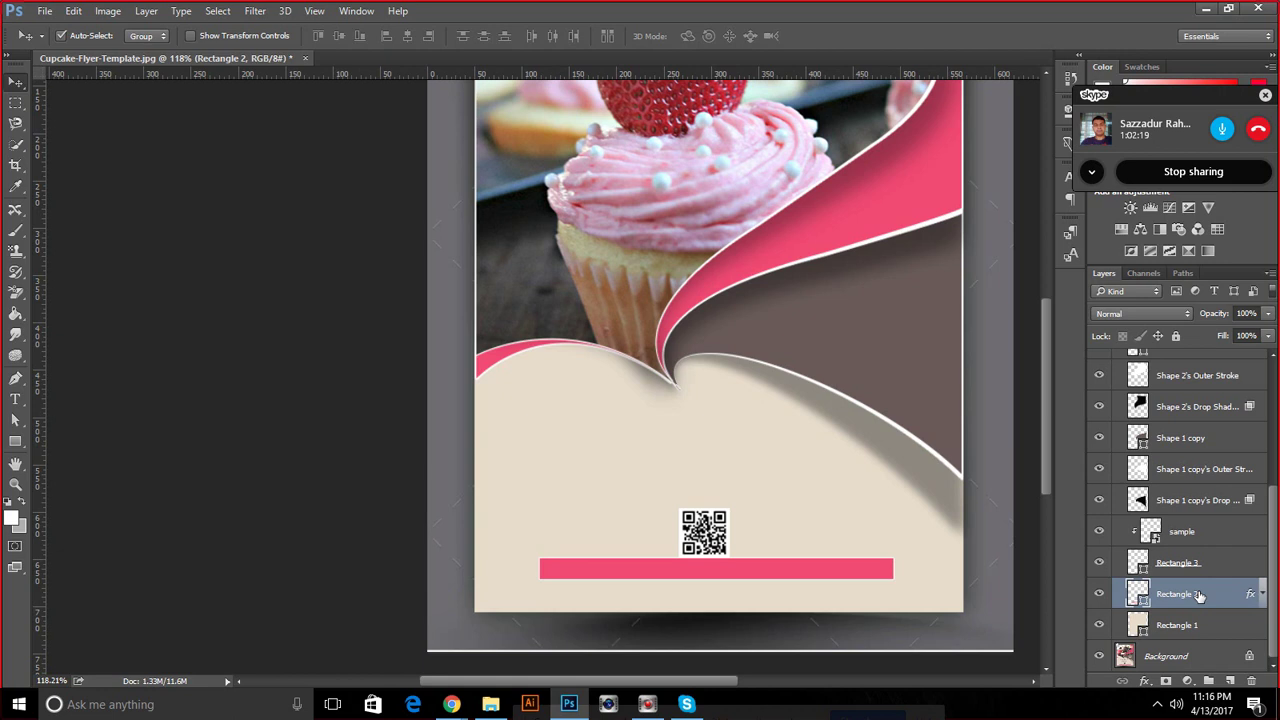
Group Rectangle 2 into Group 2 and give the group a Drop Shadow
key("ctrl+g")
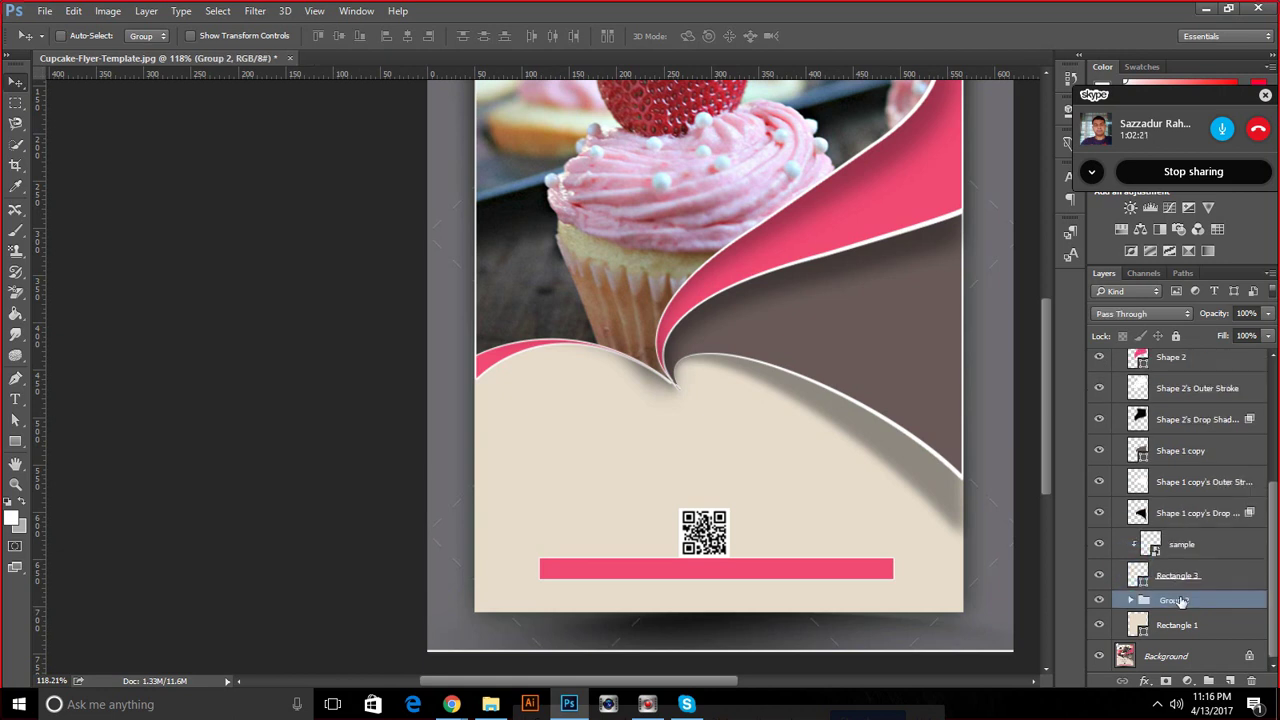
right_click(1180, 600)
left_click(1143, 683)
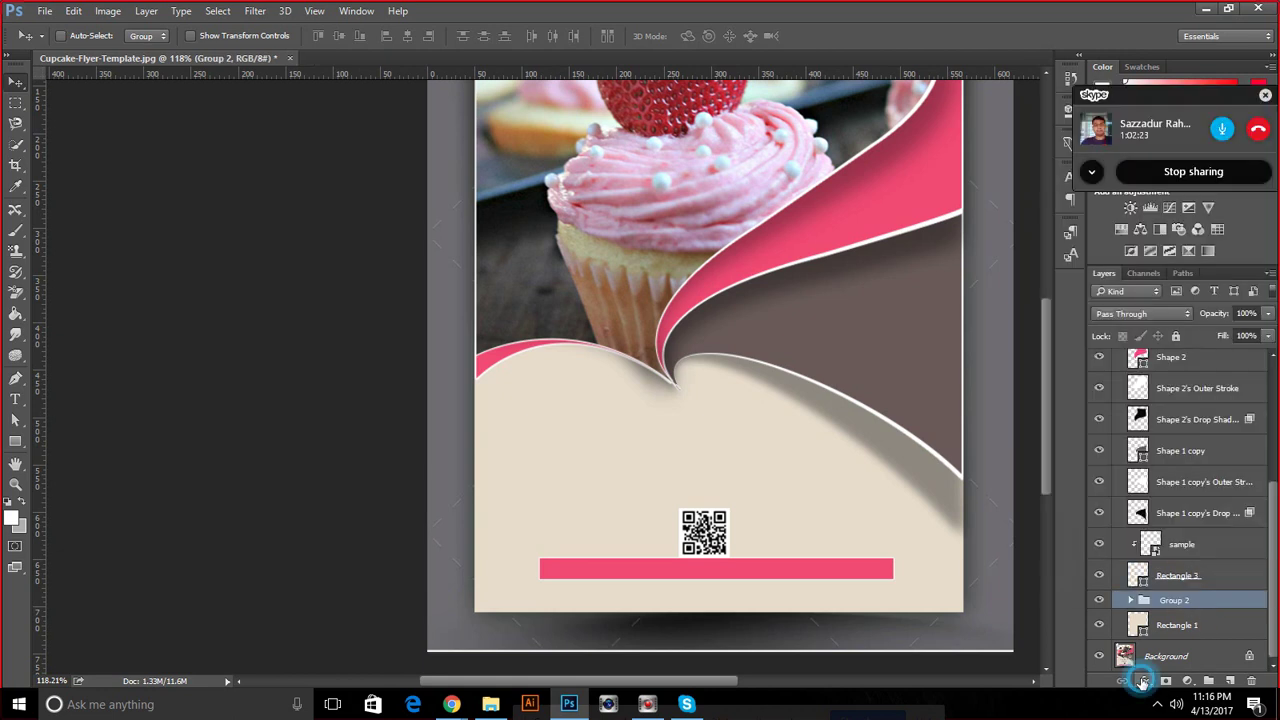
left_click(1143, 683)
left_click(1140, 666)
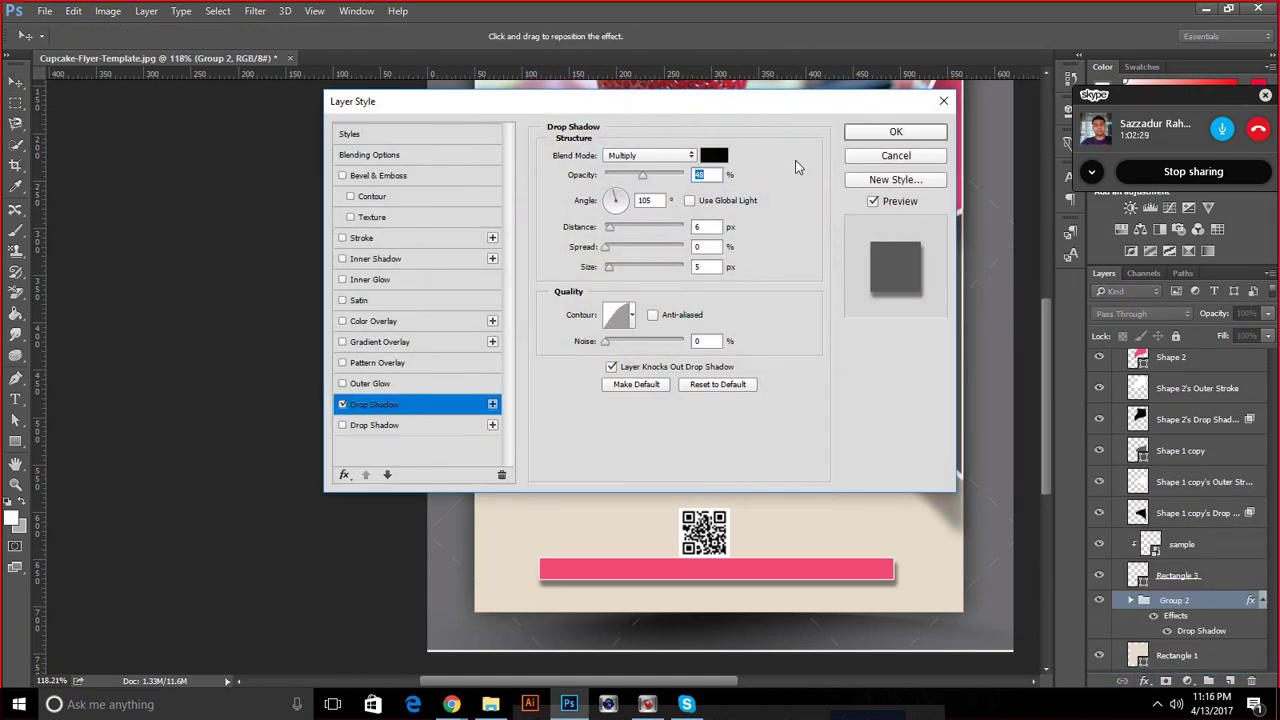
left_click(862, 133)
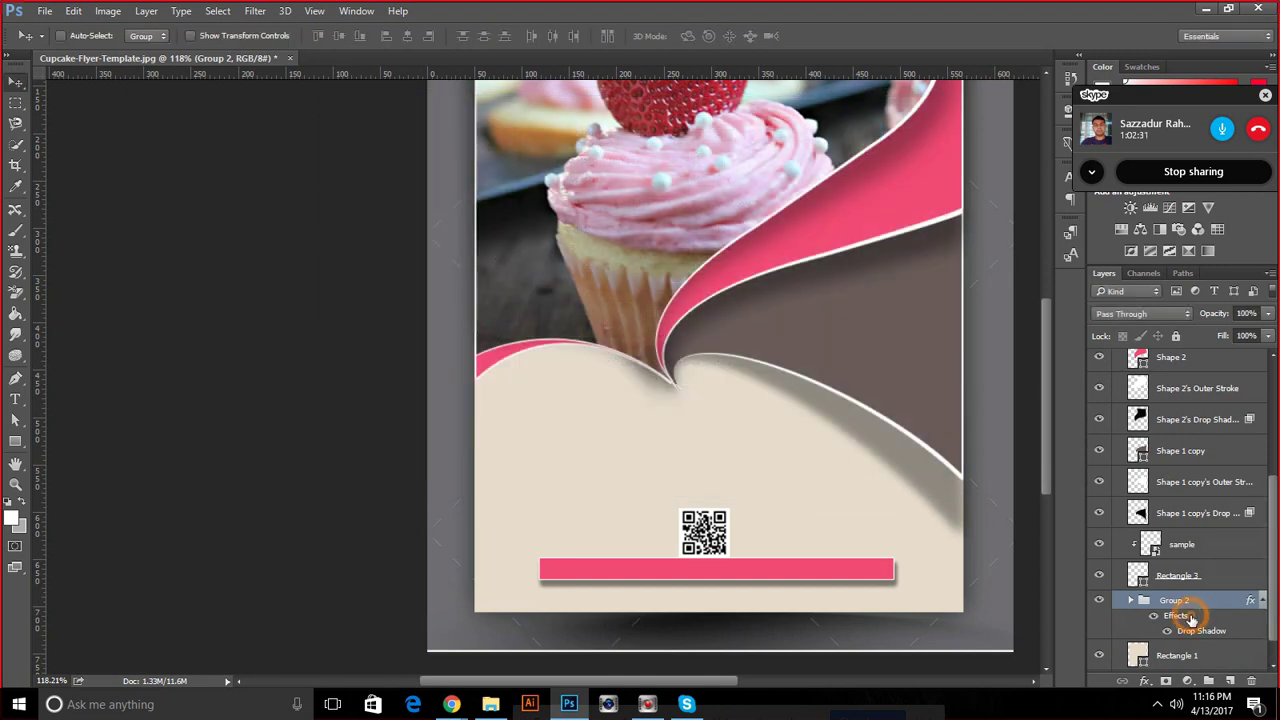
Split Group 2's drop shadow onto its own layer and select that shadow layer
right_click(1191, 620)
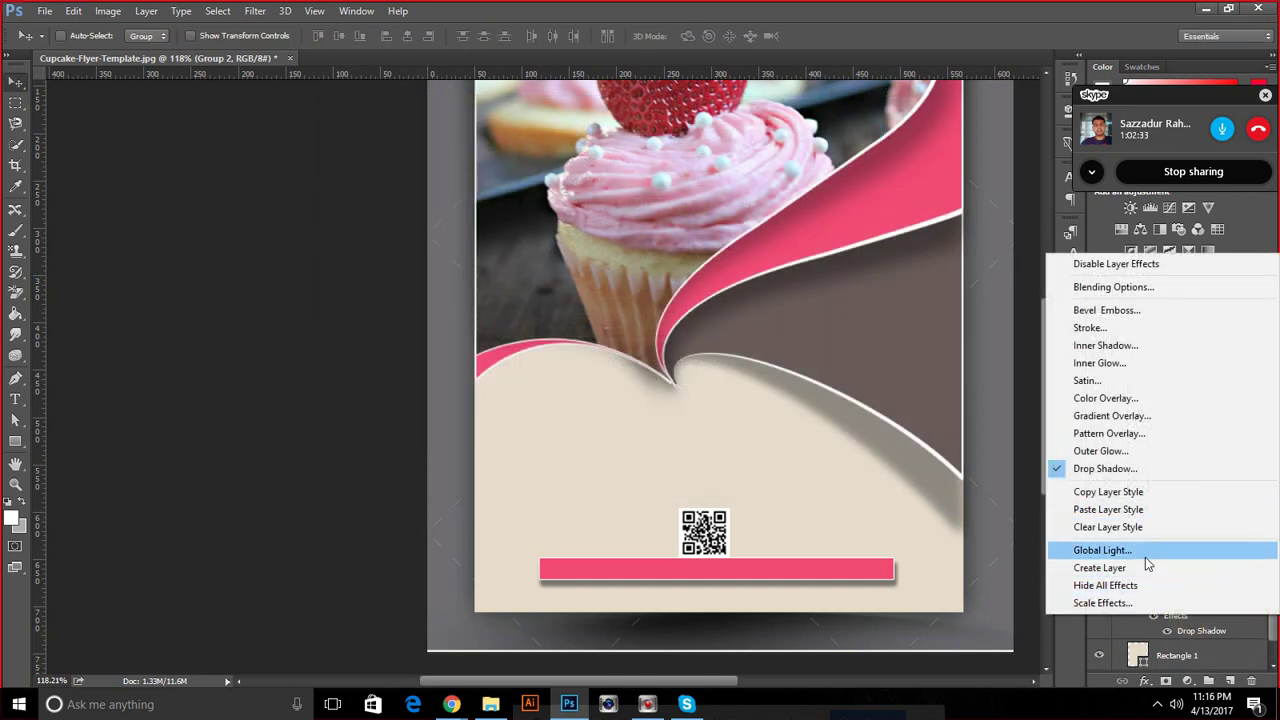
left_click(1146, 567)
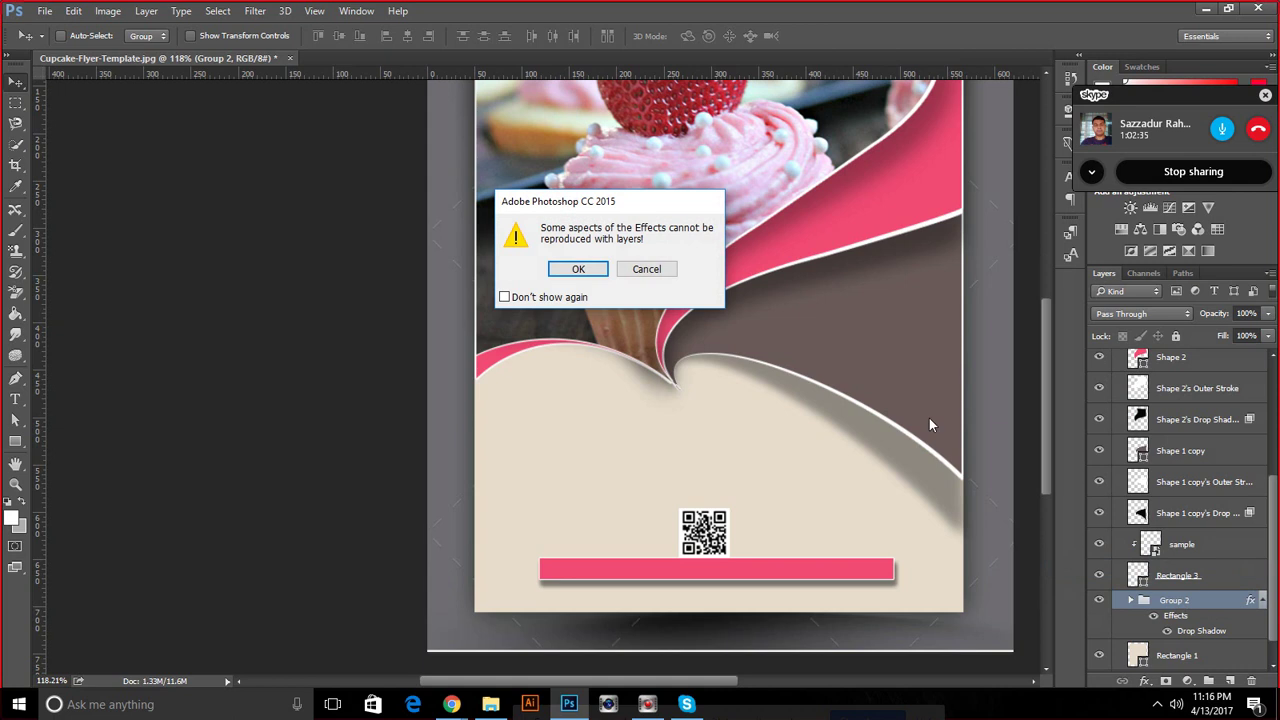
left_click(590, 270)
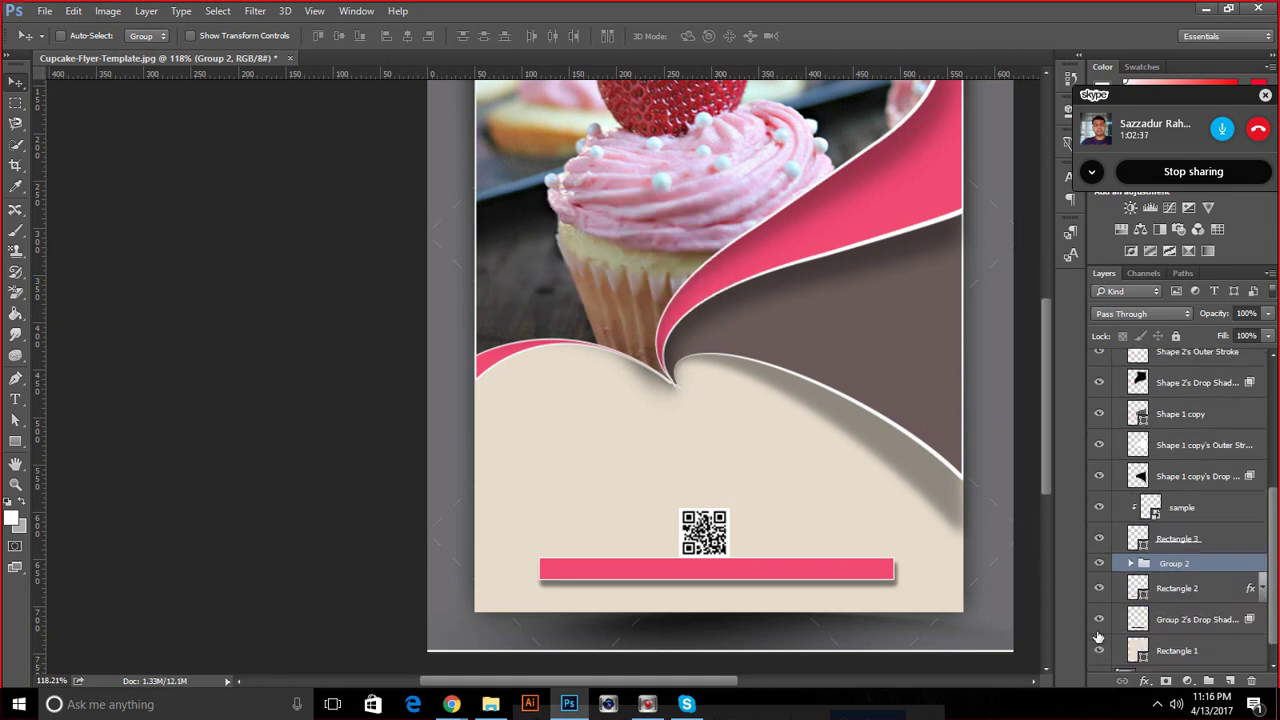
left_click(1099, 589)
left_click(1100, 588)
left_click(1100, 619)
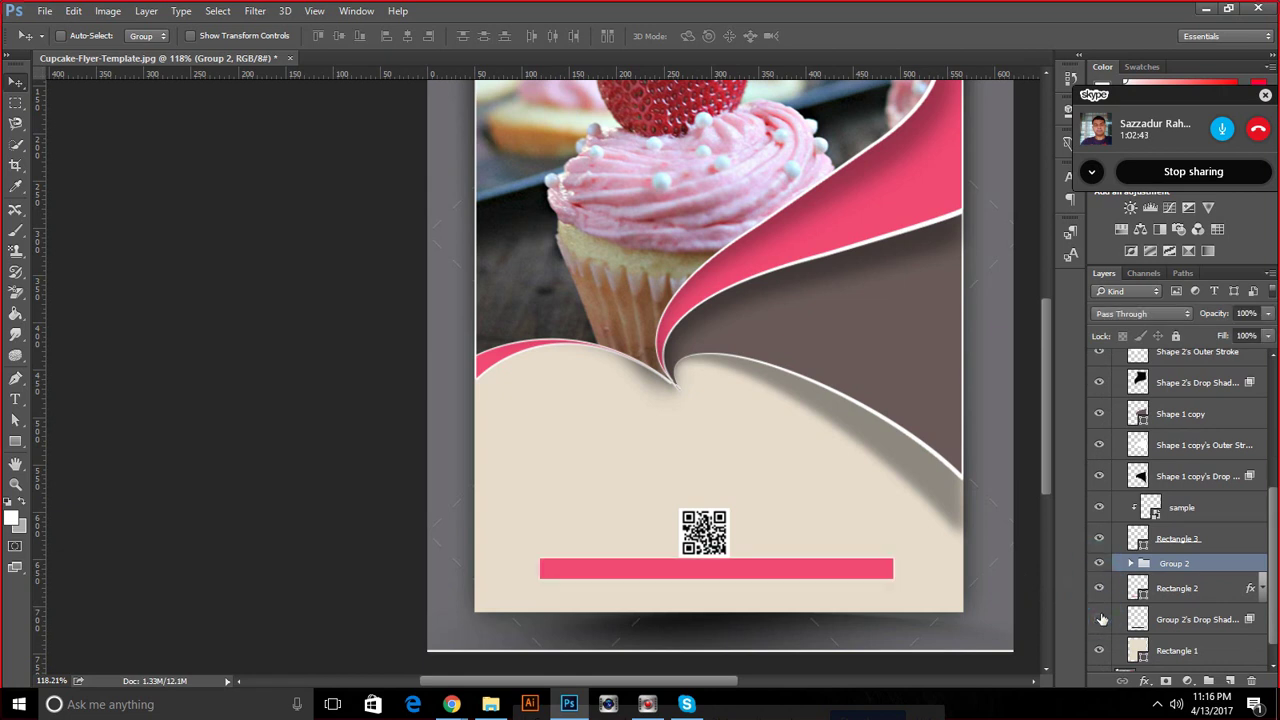
left_click(1140, 619)
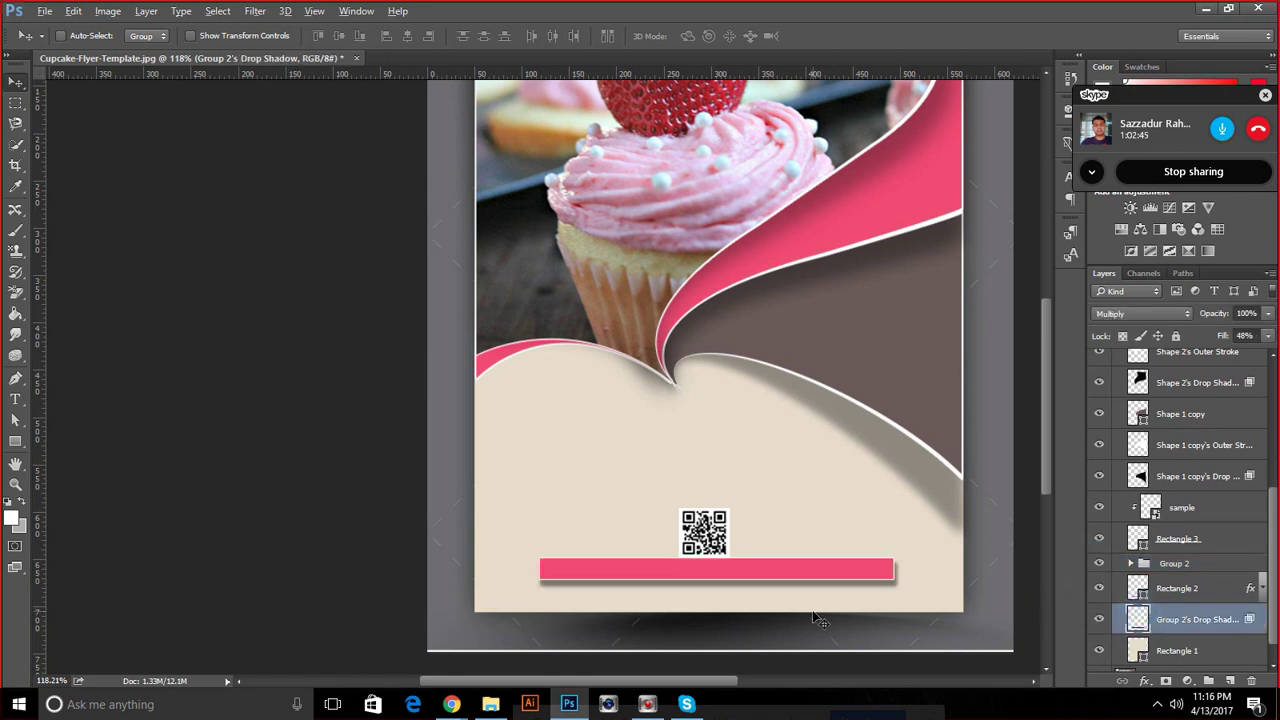
scroll(815, 620, "up", 4)
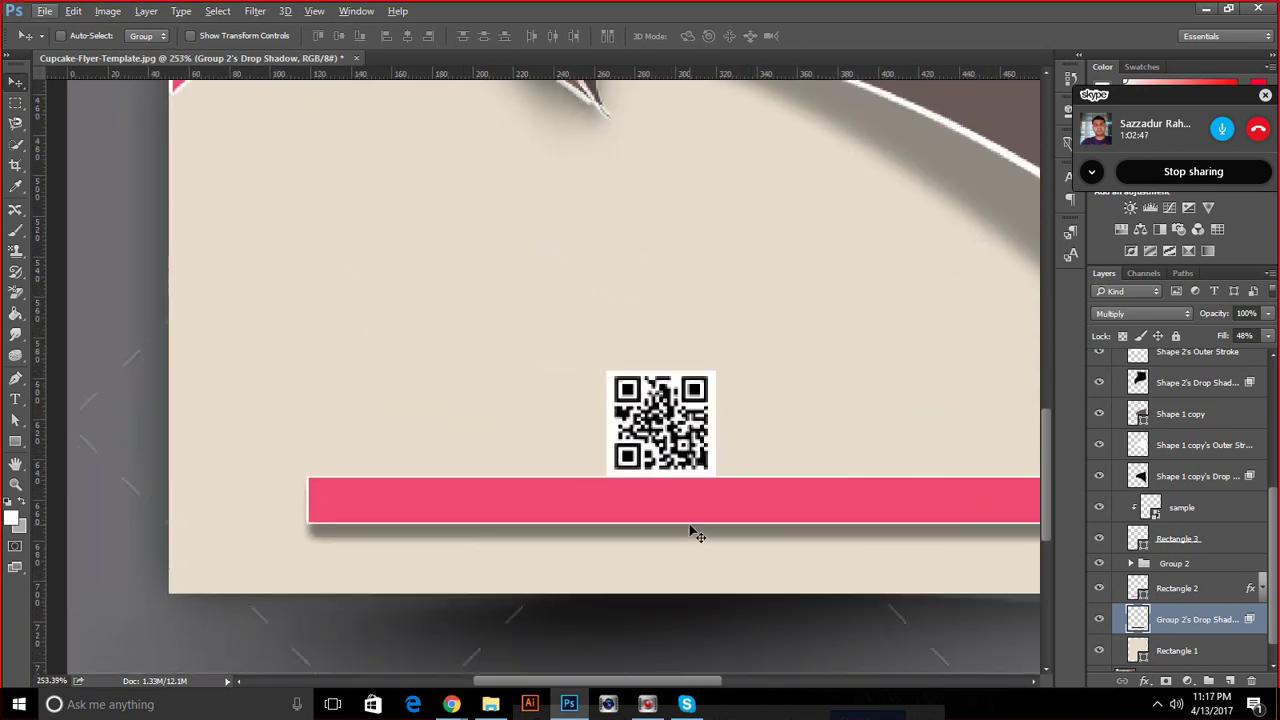
Select the whole drop-shadow shape and distort it, stretching its bottom edge downward
left_click(15, 420)
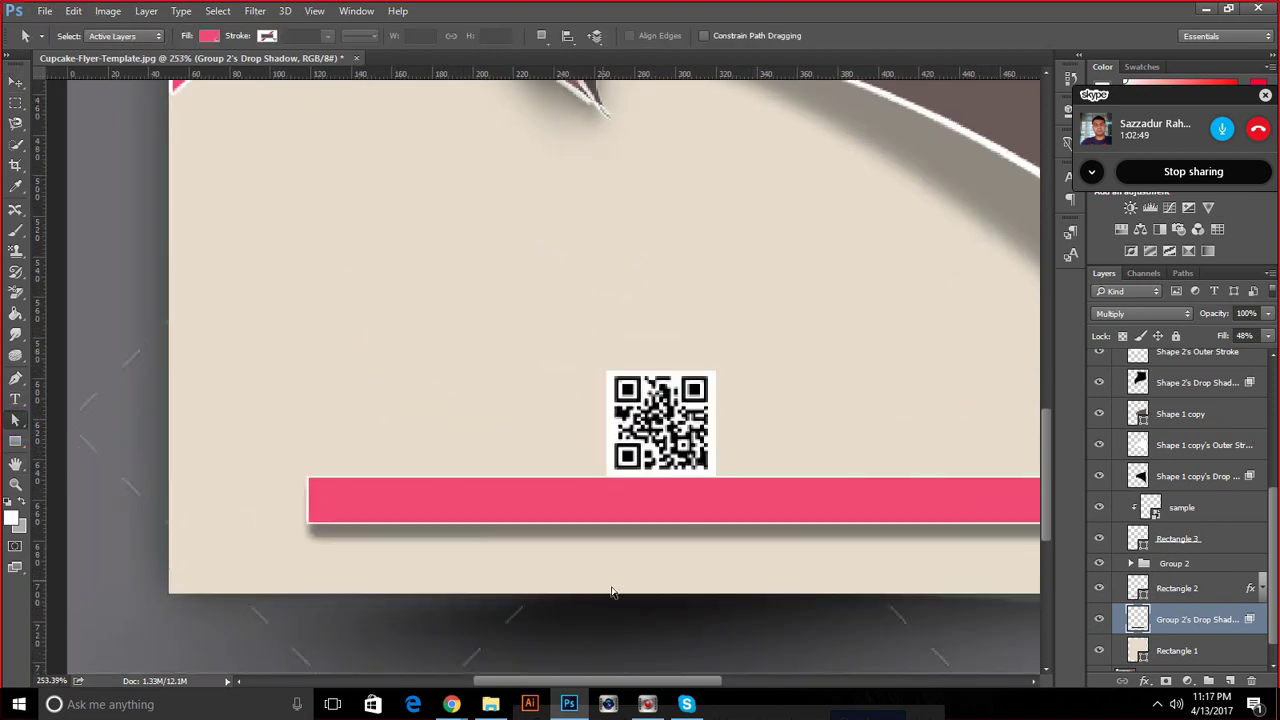
left_click(700, 543)
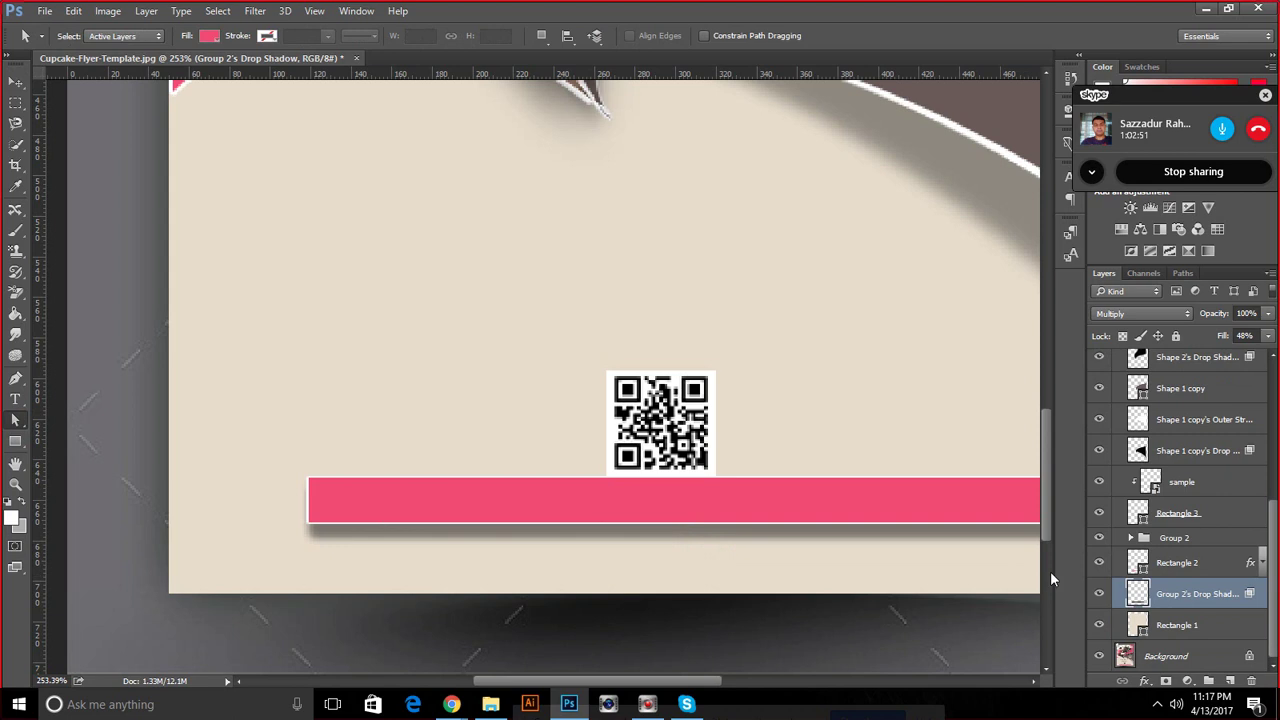
key("ctrl+t")
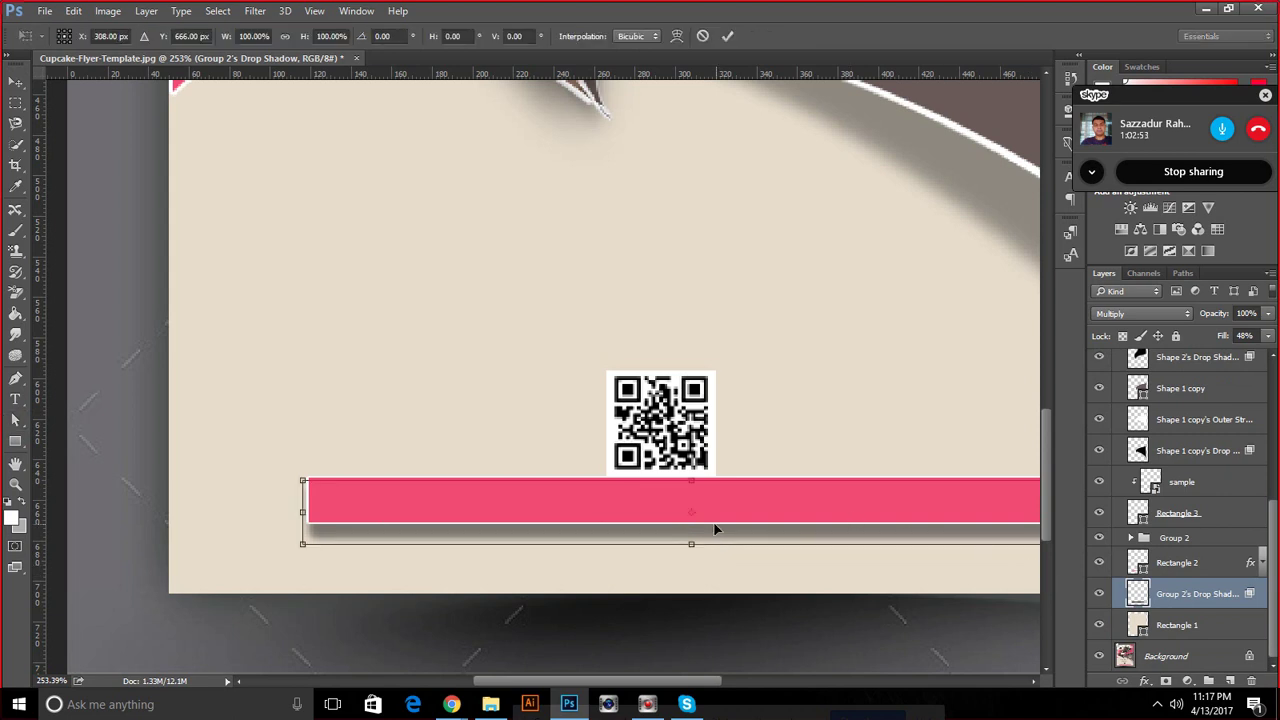
right_click(691, 545)
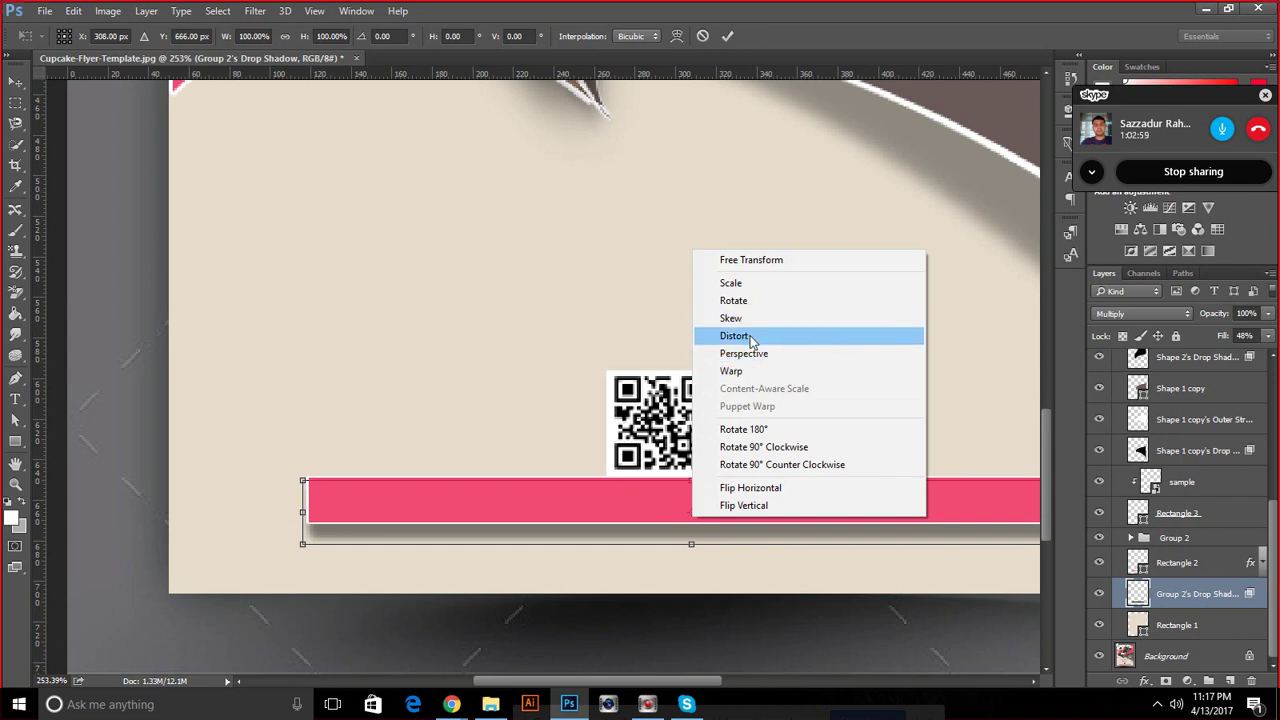
left_click(738, 317)
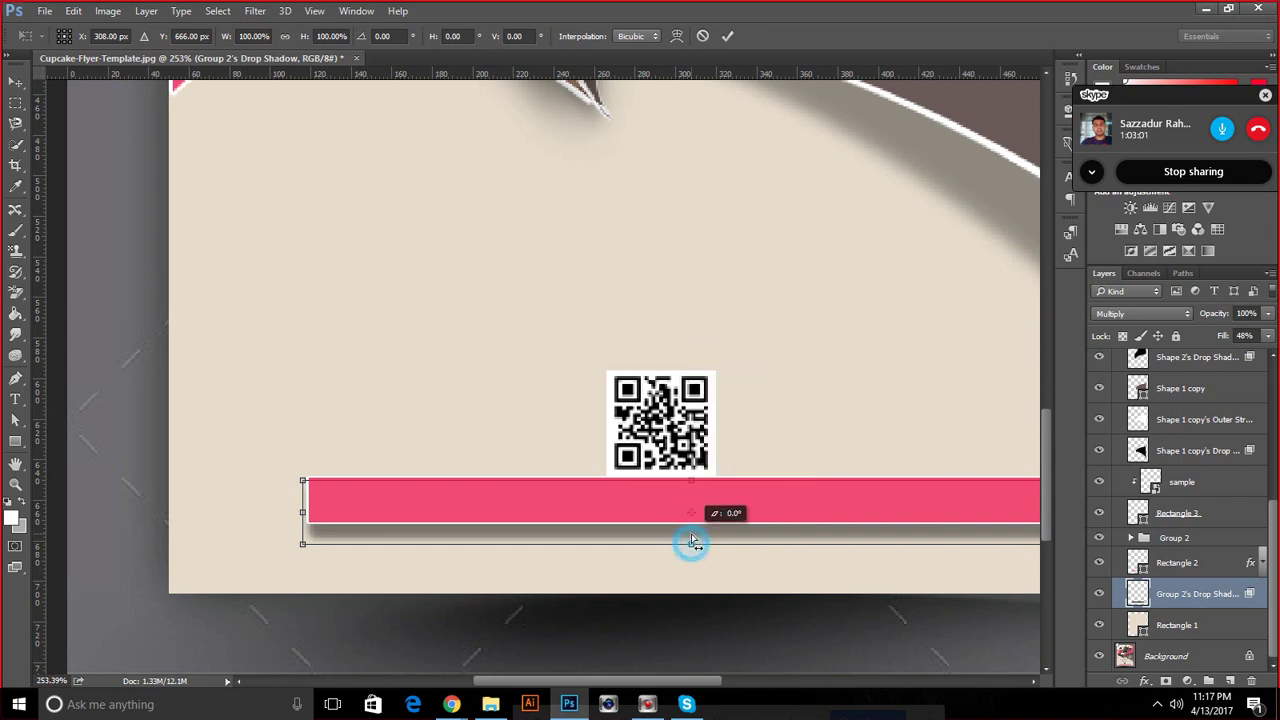
right_click(701, 535)
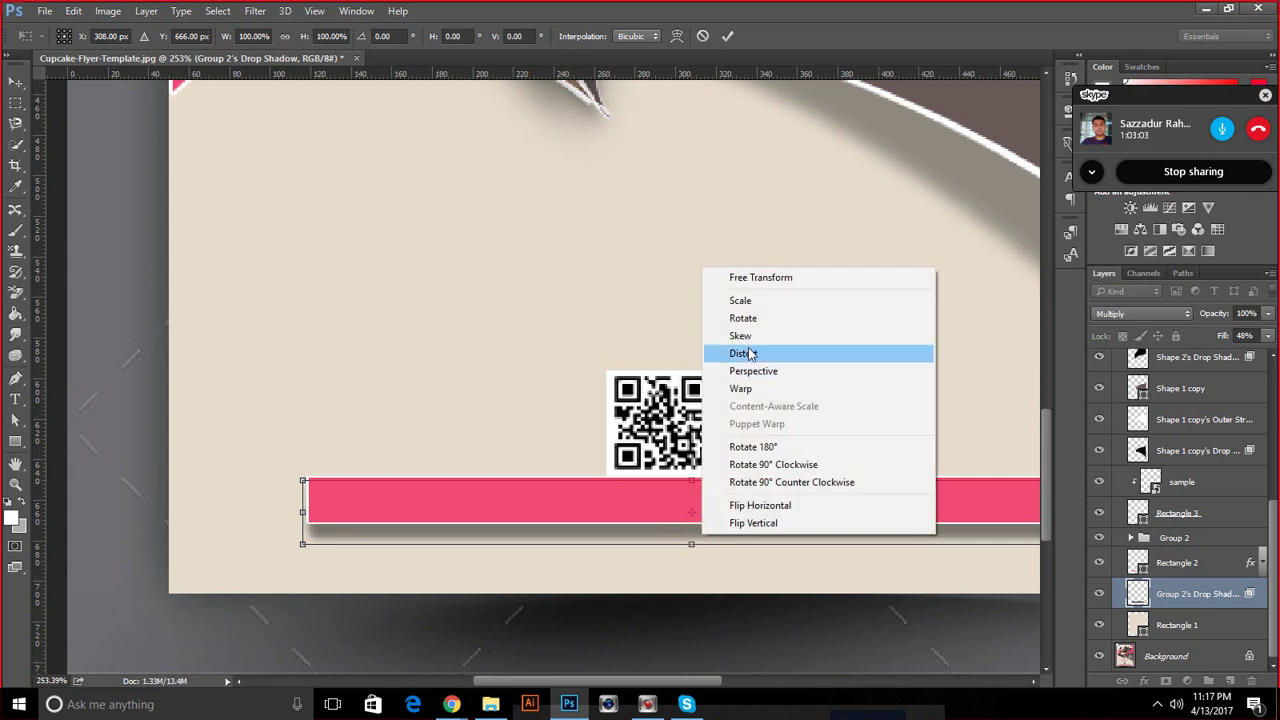
left_click(753, 355)
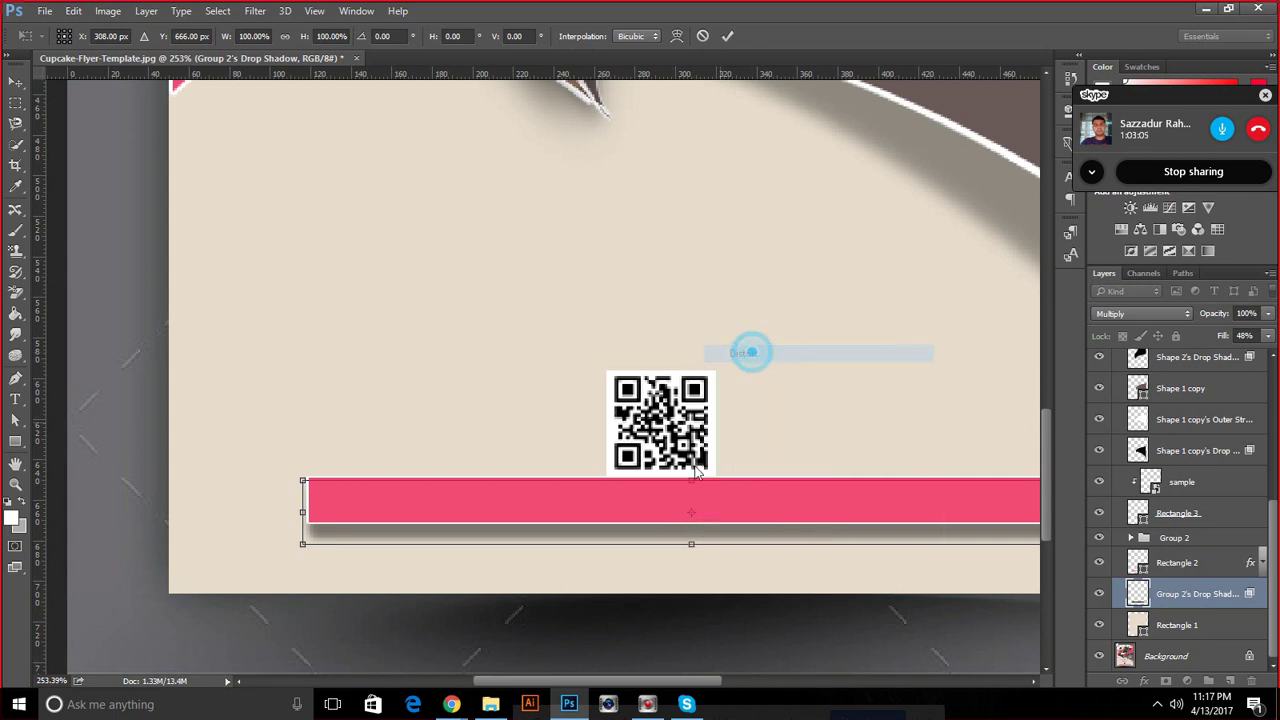
left_click_drag(697, 527, 692, 540)
Warp the shadow's bottom edge into a curve, lowering the left corner and adjusting the right corner
right_click(694, 540)
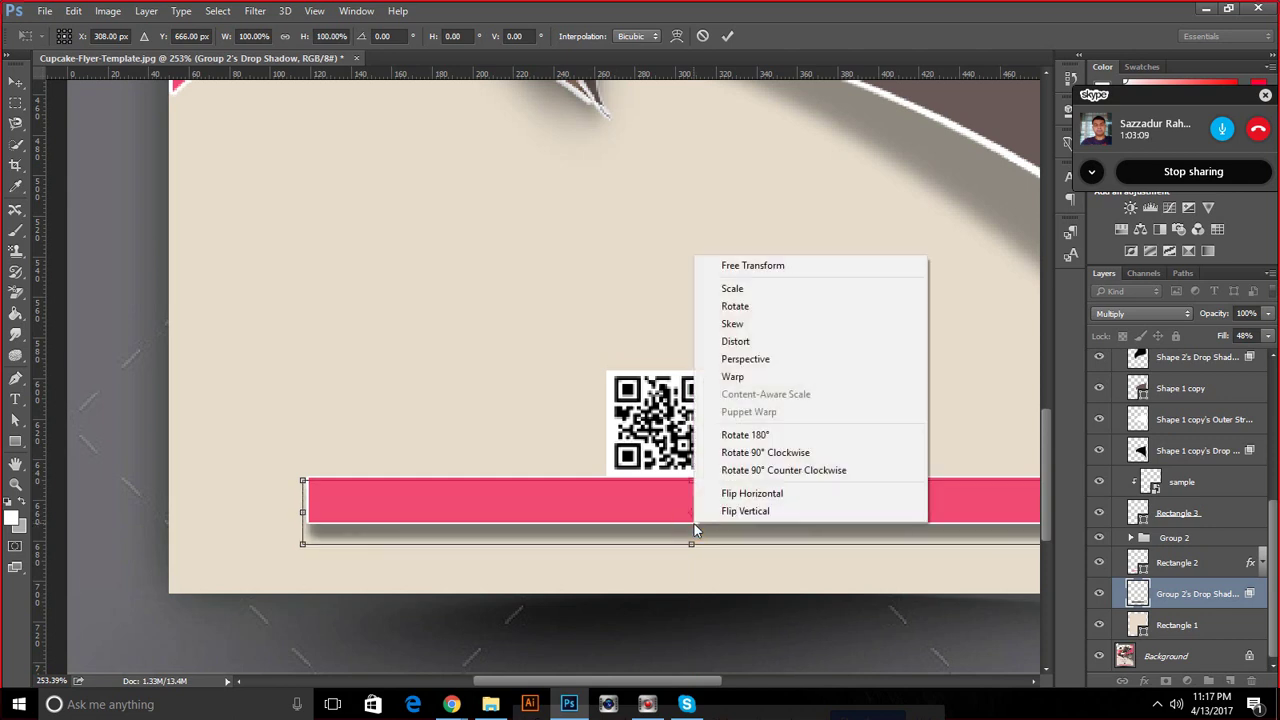
left_click(746, 377)
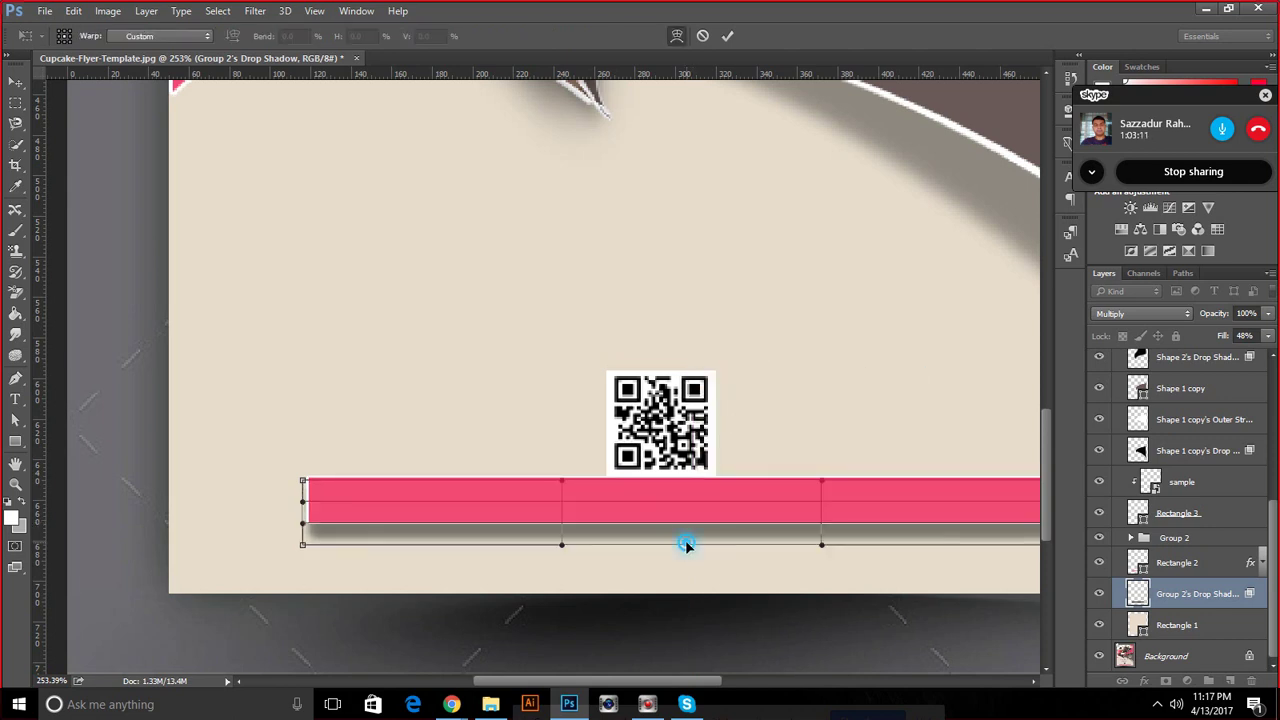
left_click_drag(686, 544, 687, 528)
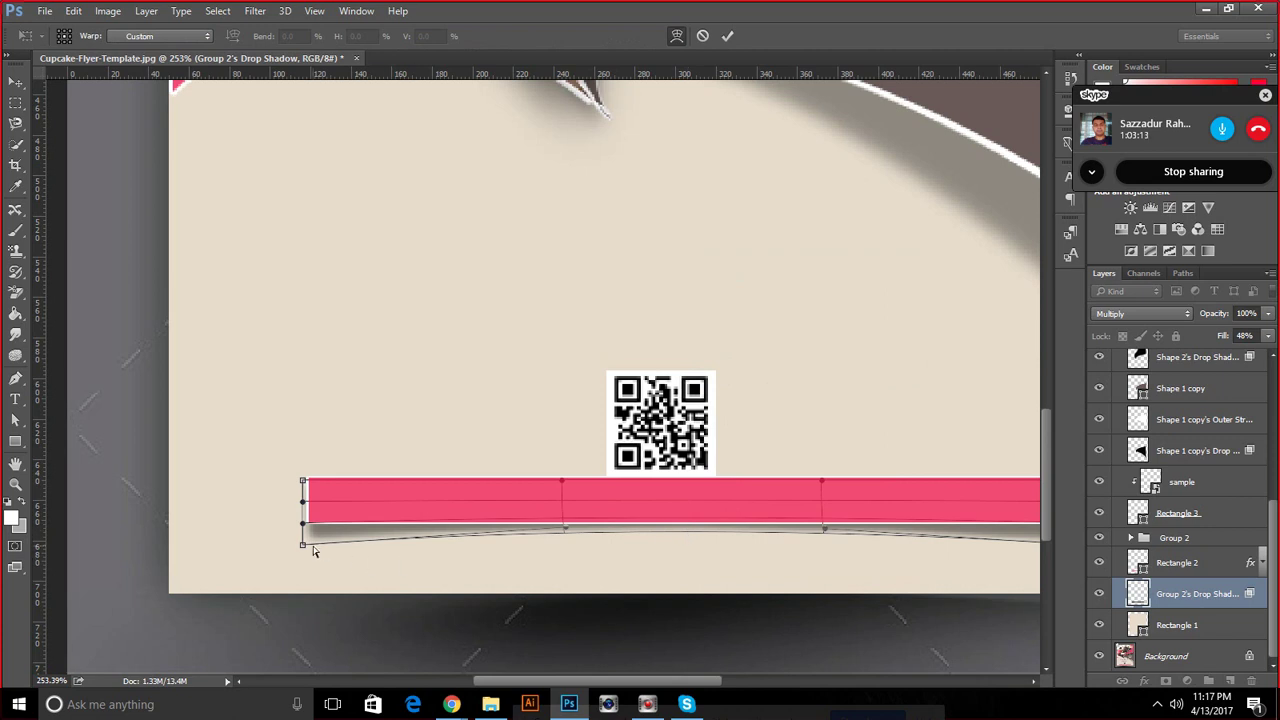
left_click_drag(304, 548, 302, 554)
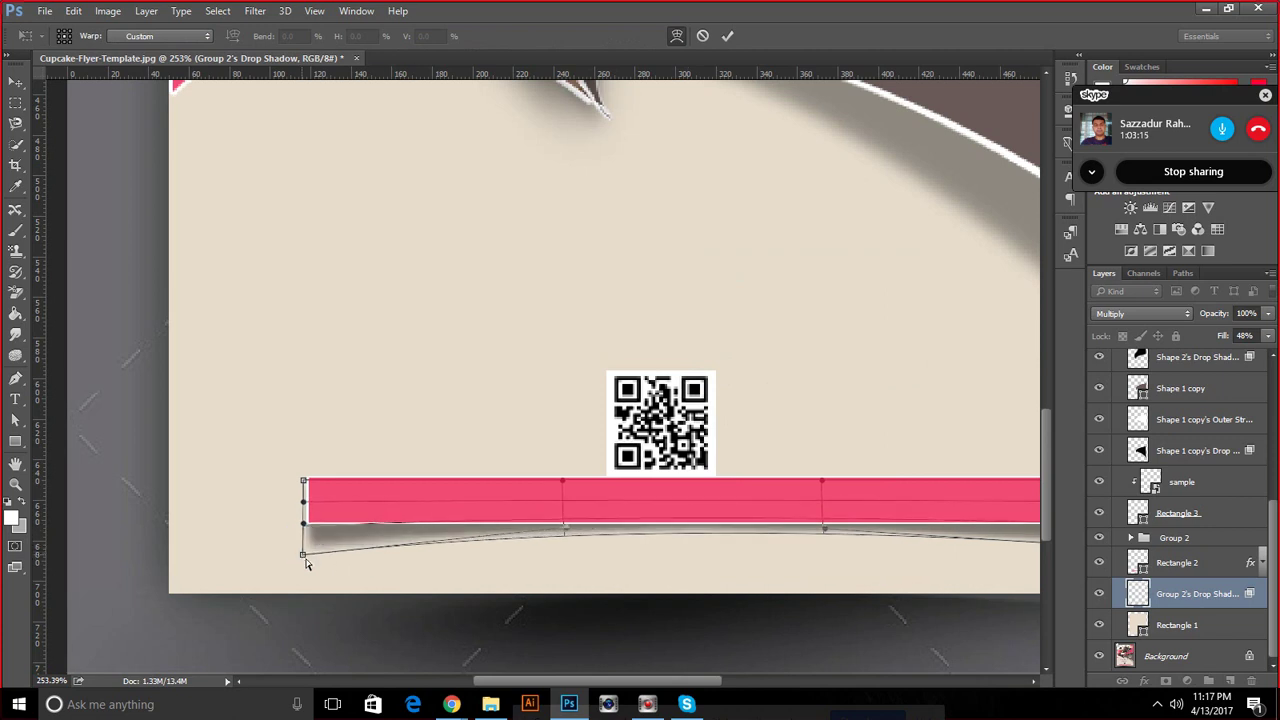
left_click_drag(563, 684, 650, 684)
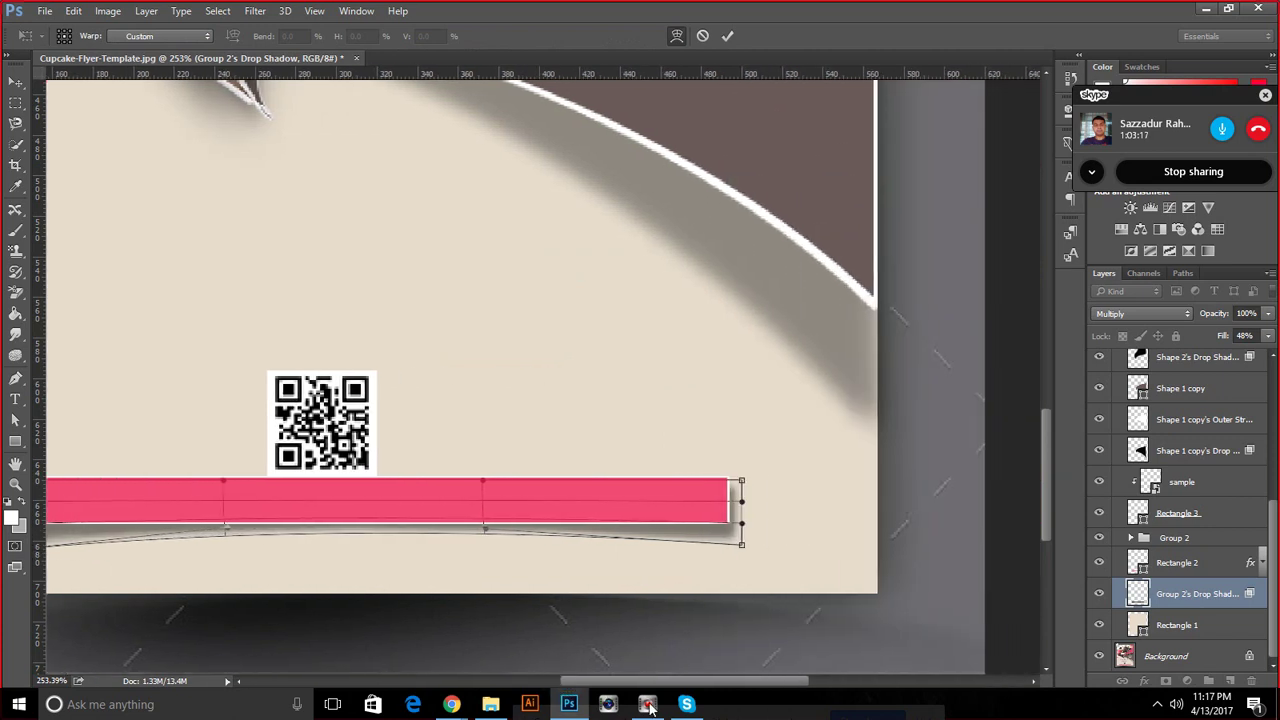
left_click_drag(740, 546, 739, 545)
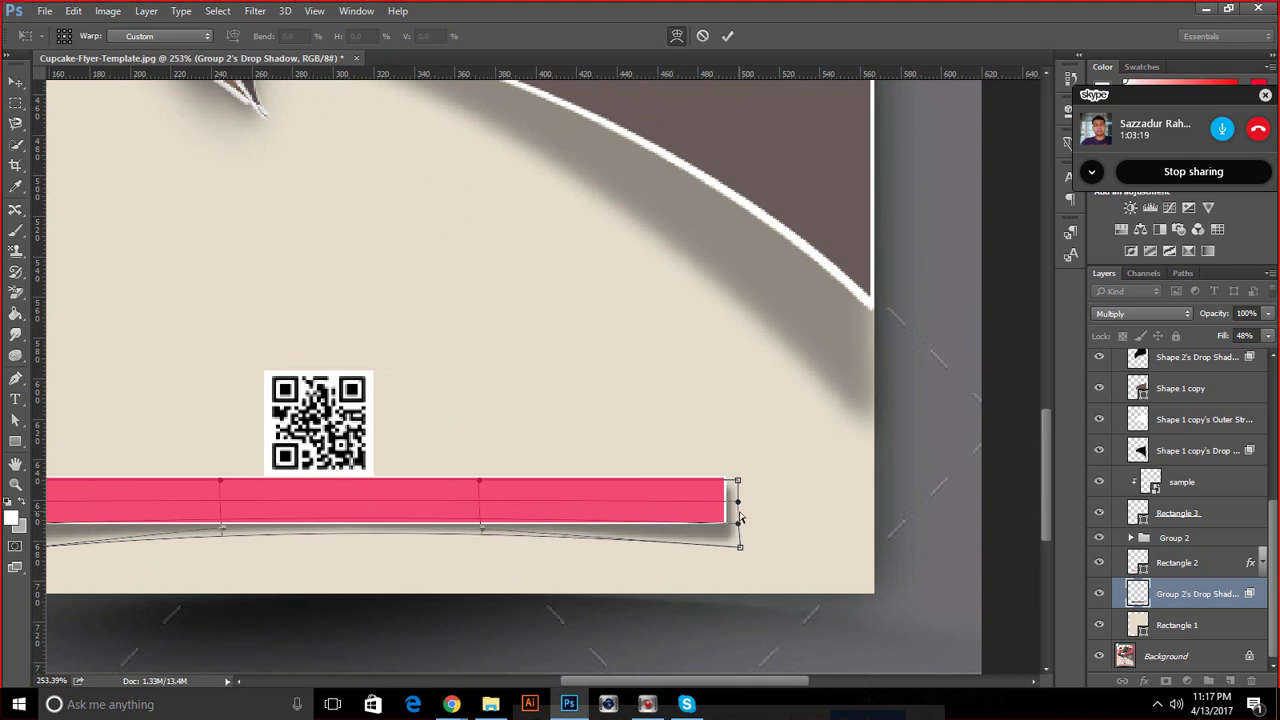
Narrow the shadow slightly from the right, pull its right corner lower, and commit the warp
right_click(741, 515)
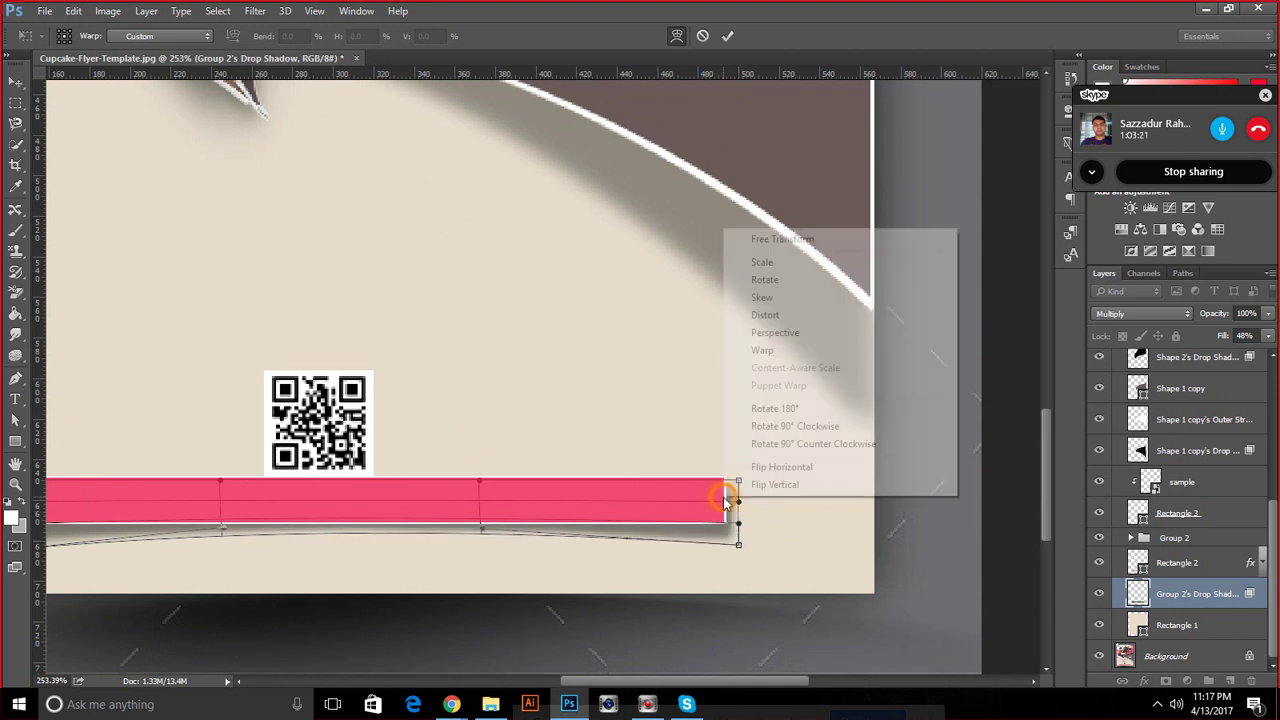
left_click(812, 240)
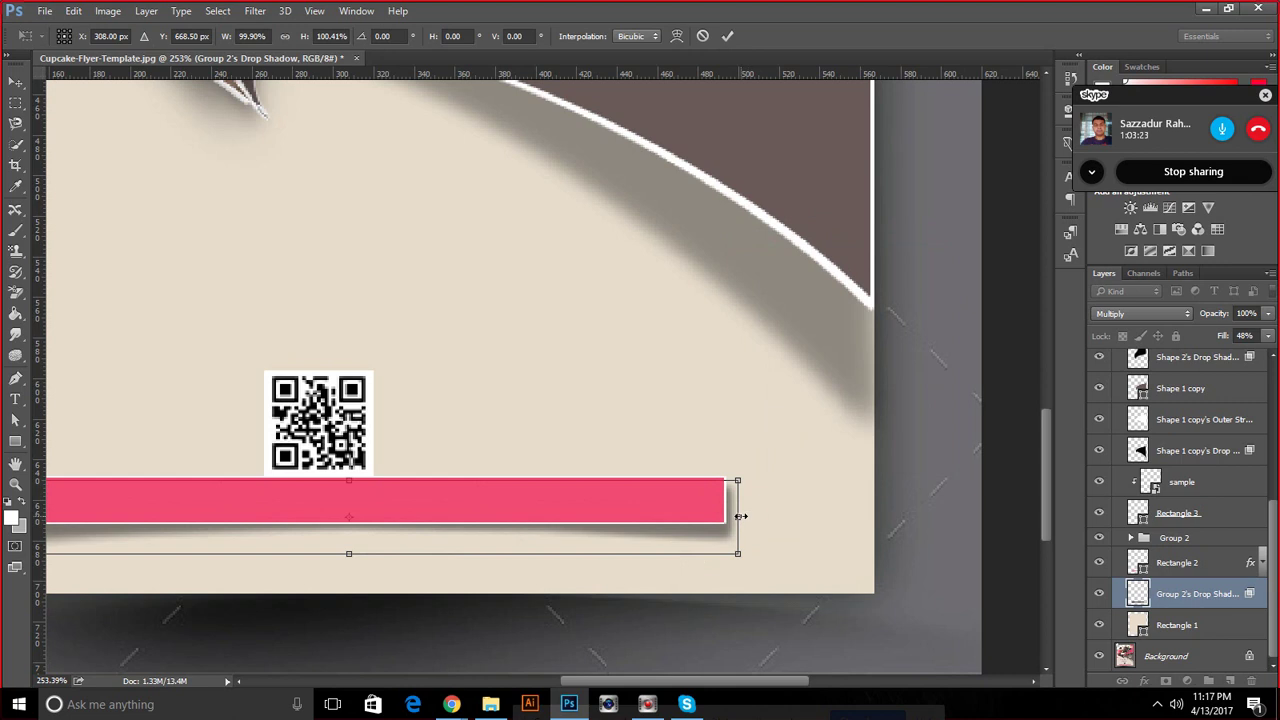
left_click_drag(741, 516, 737, 516)
right_click(544, 526)
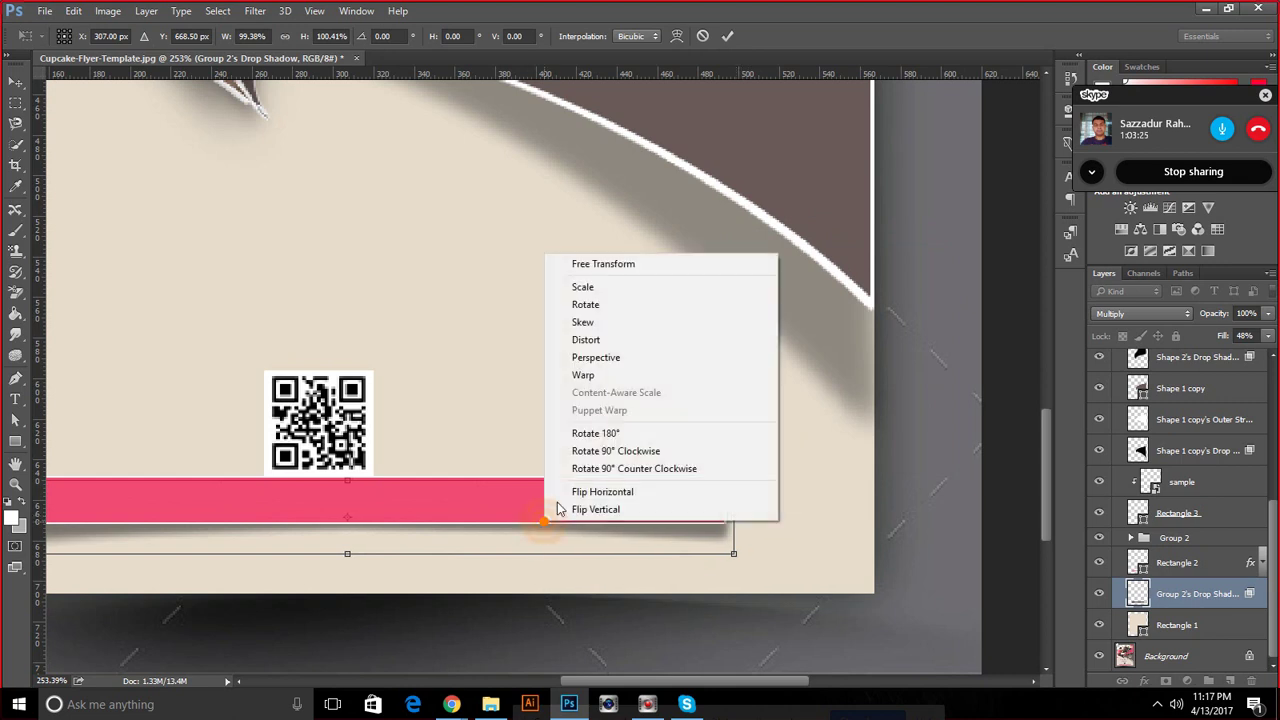
left_click(604, 371)
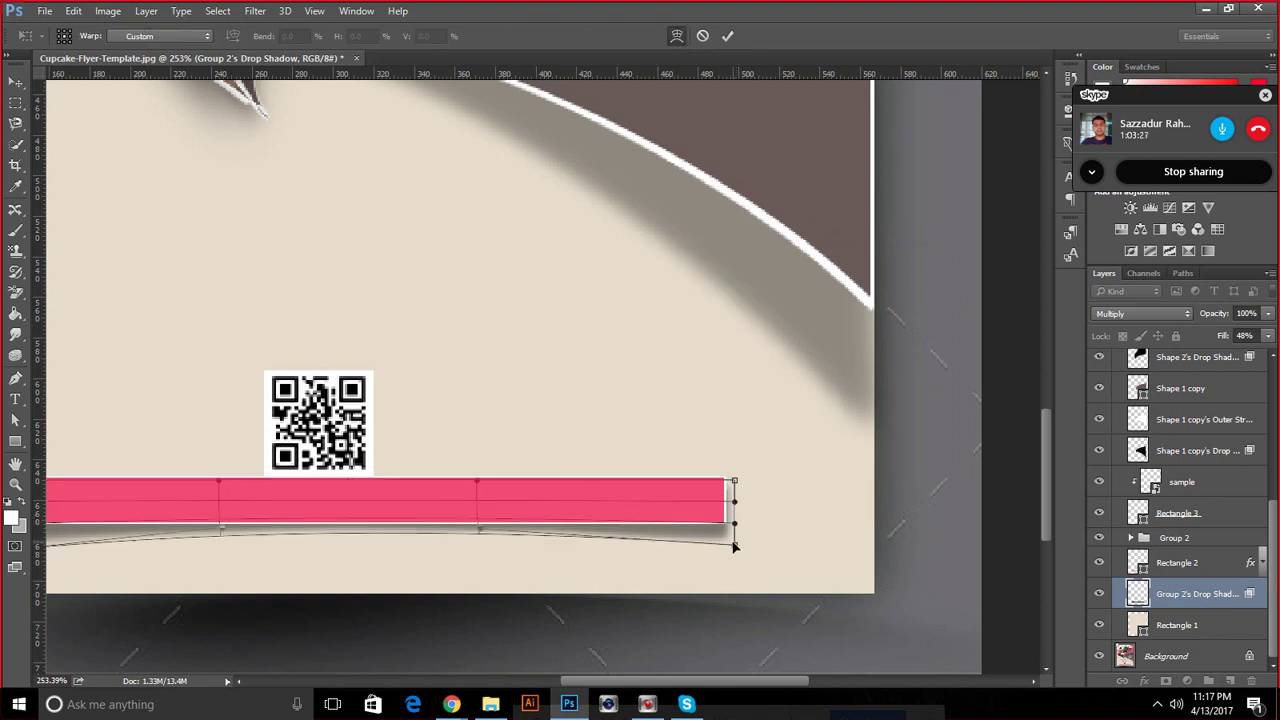
left_click_drag(737, 549, 735, 559)
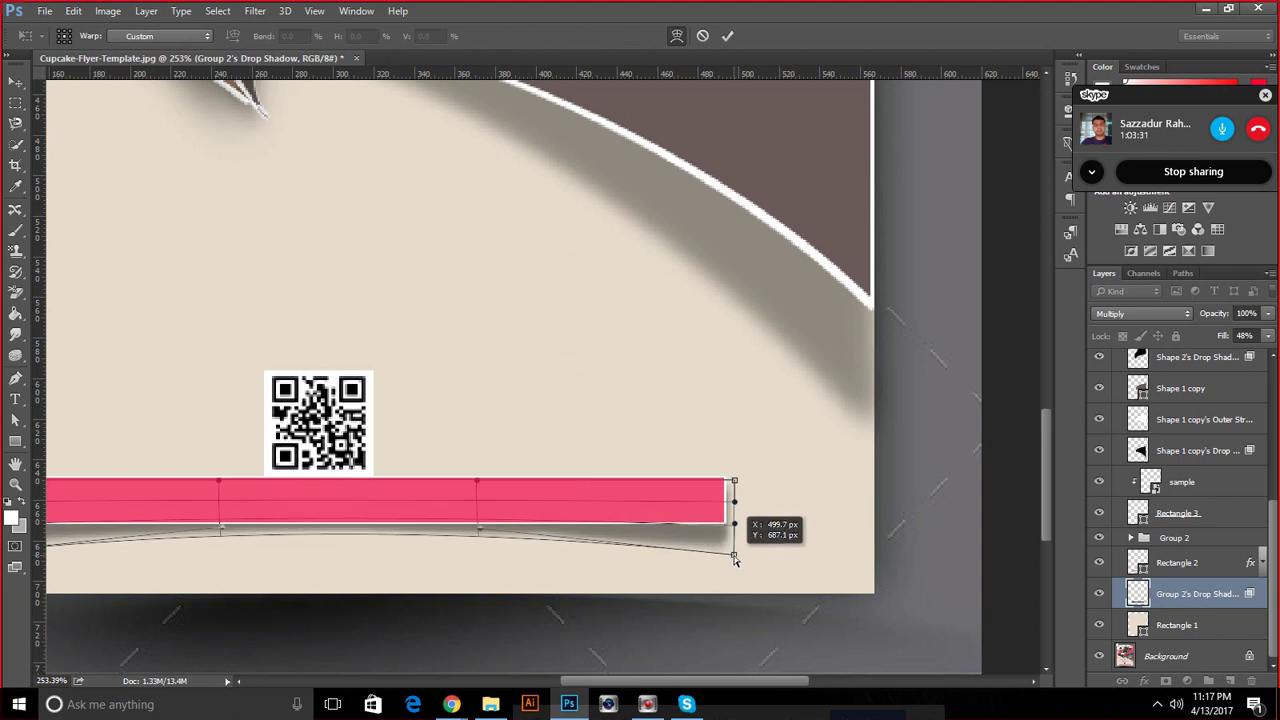
scroll(735, 560, "down", 2)
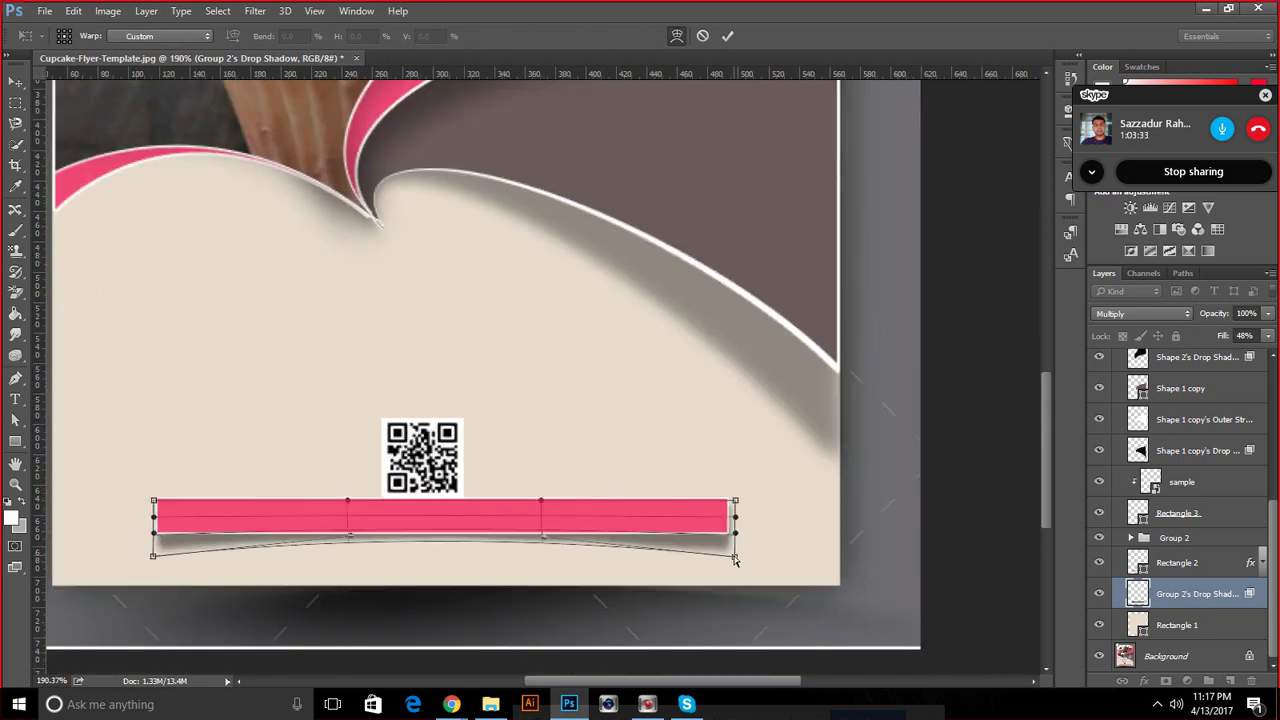
left_click(726, 38)
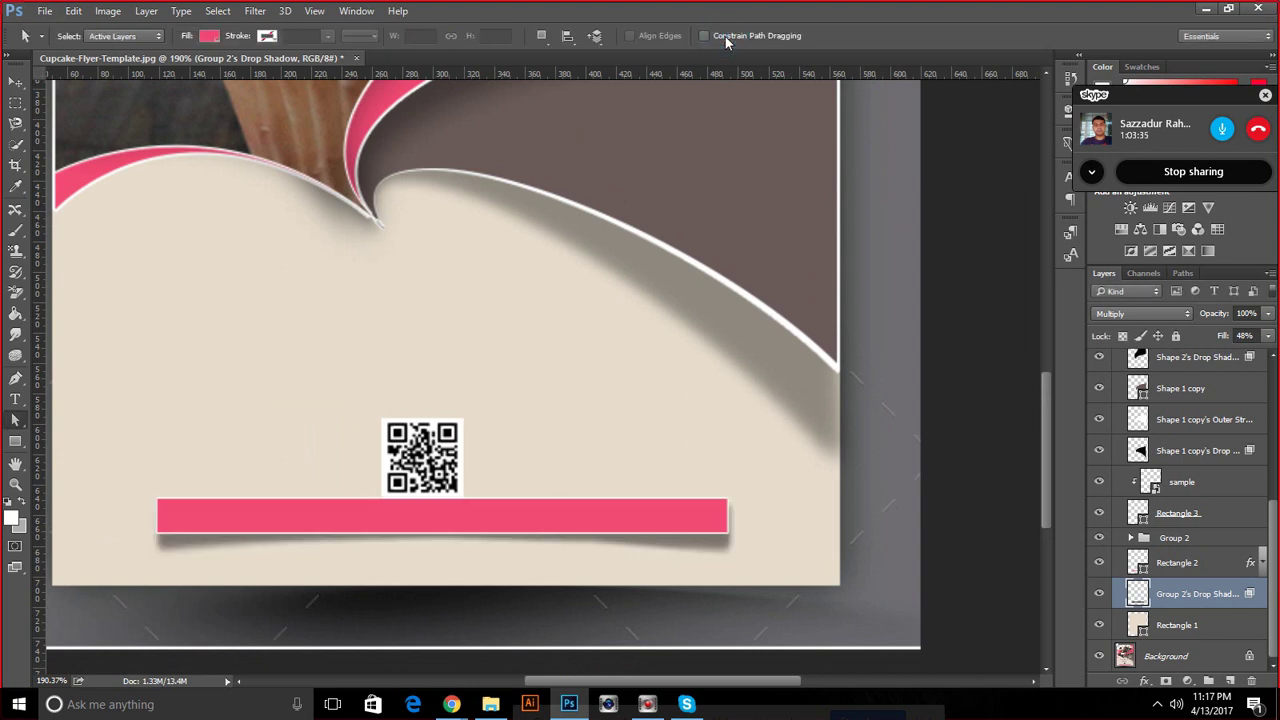
Scale the shadow slightly shorter, then slightly narrower from the right, committing each transform
key("ctrl+t")
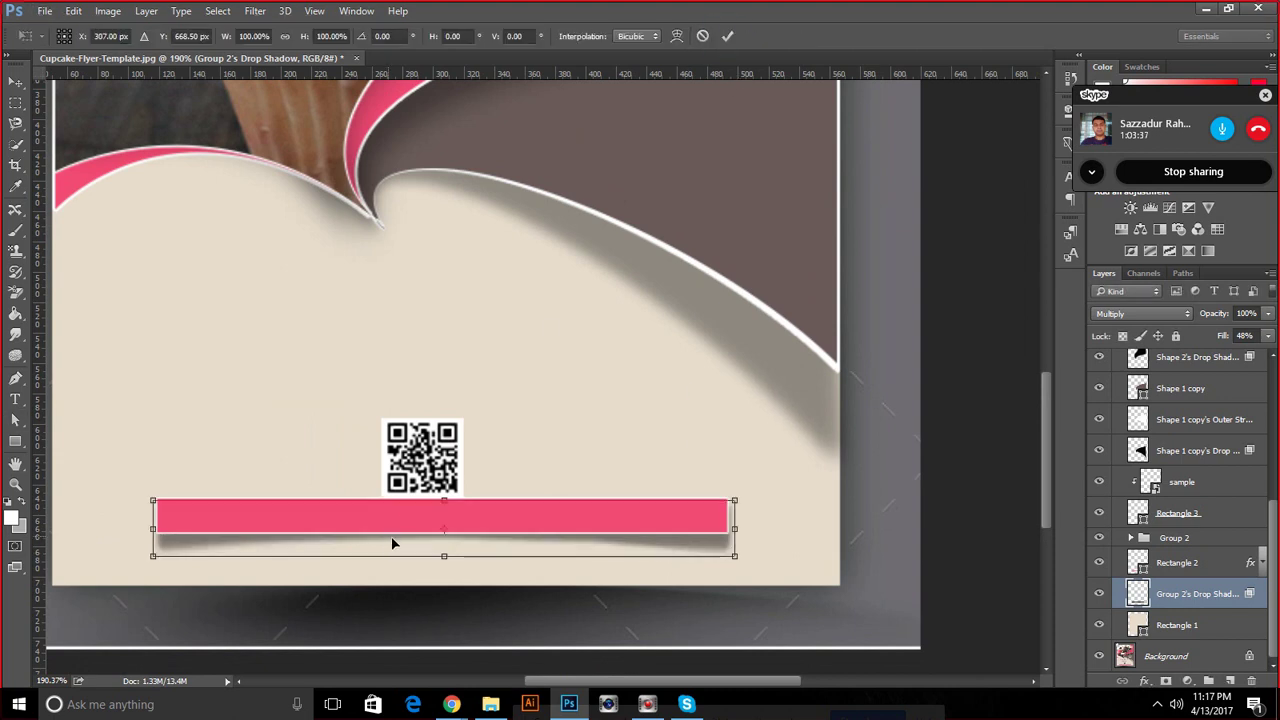
left_click_drag(444, 555, 444, 552)
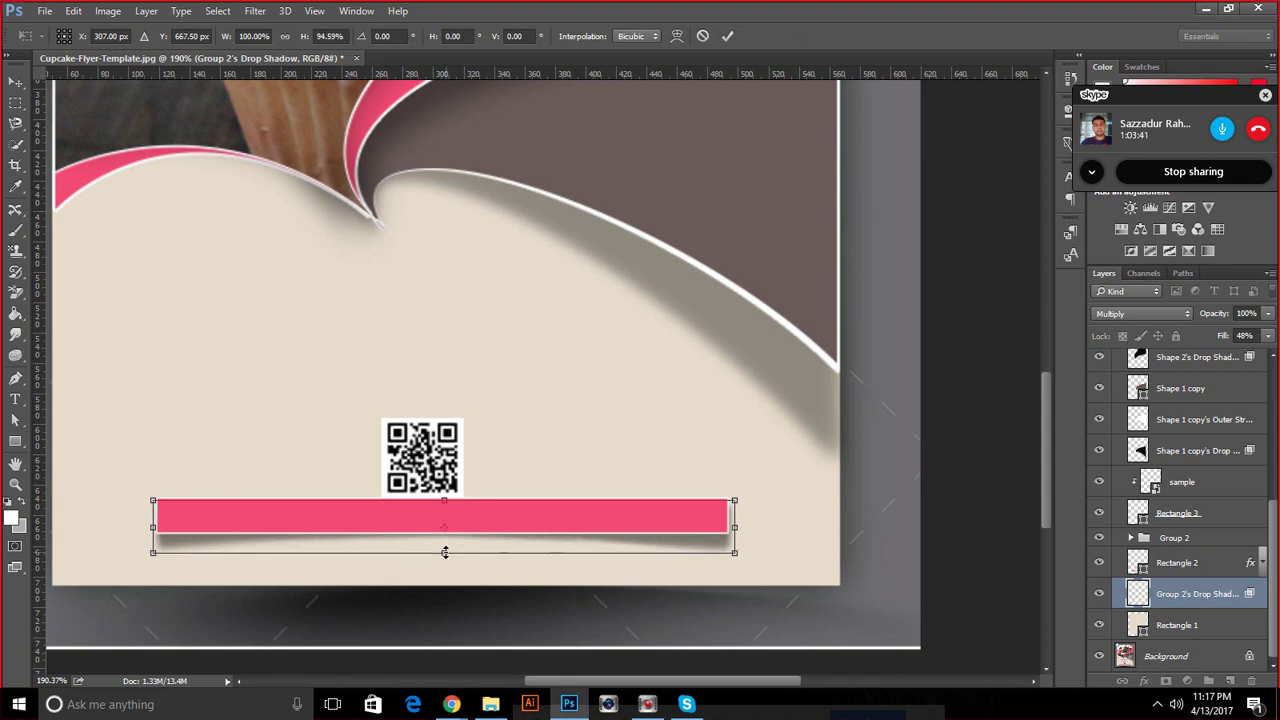
left_click(728, 38)
scroll(674, 312, "down", 1)
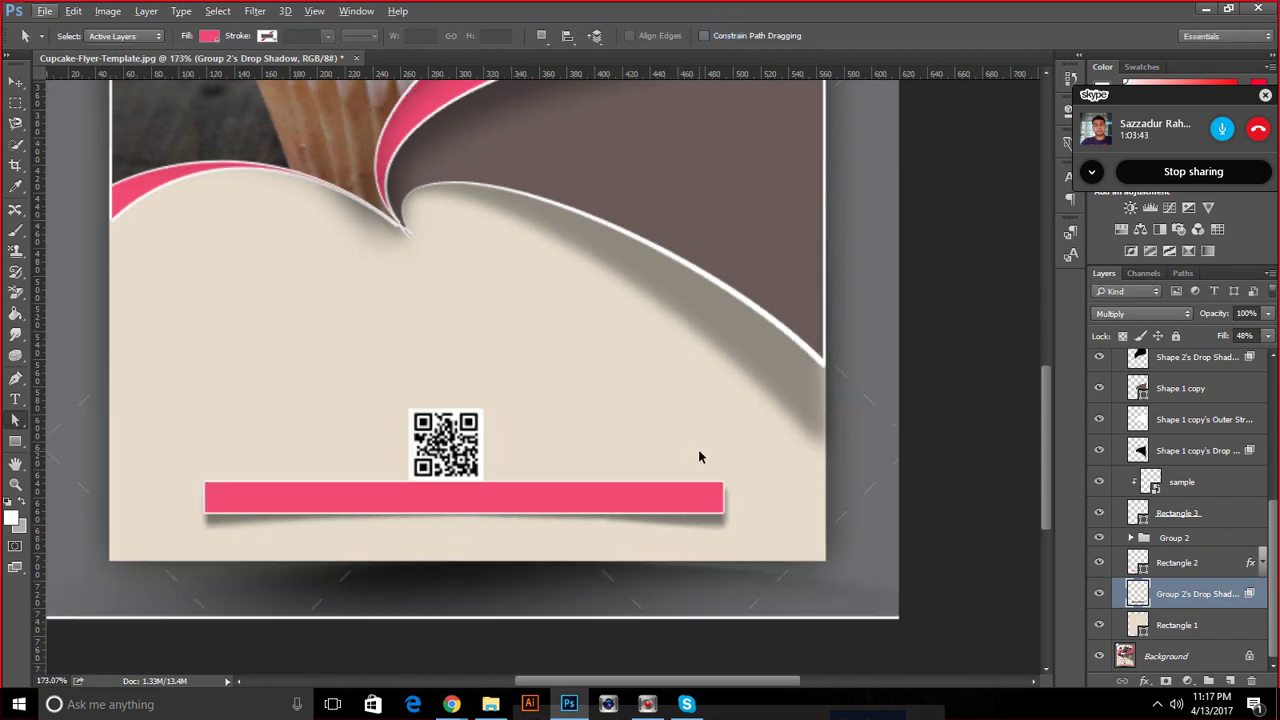
key("ctrl+t")
left_click_drag(733, 502, 727, 502)
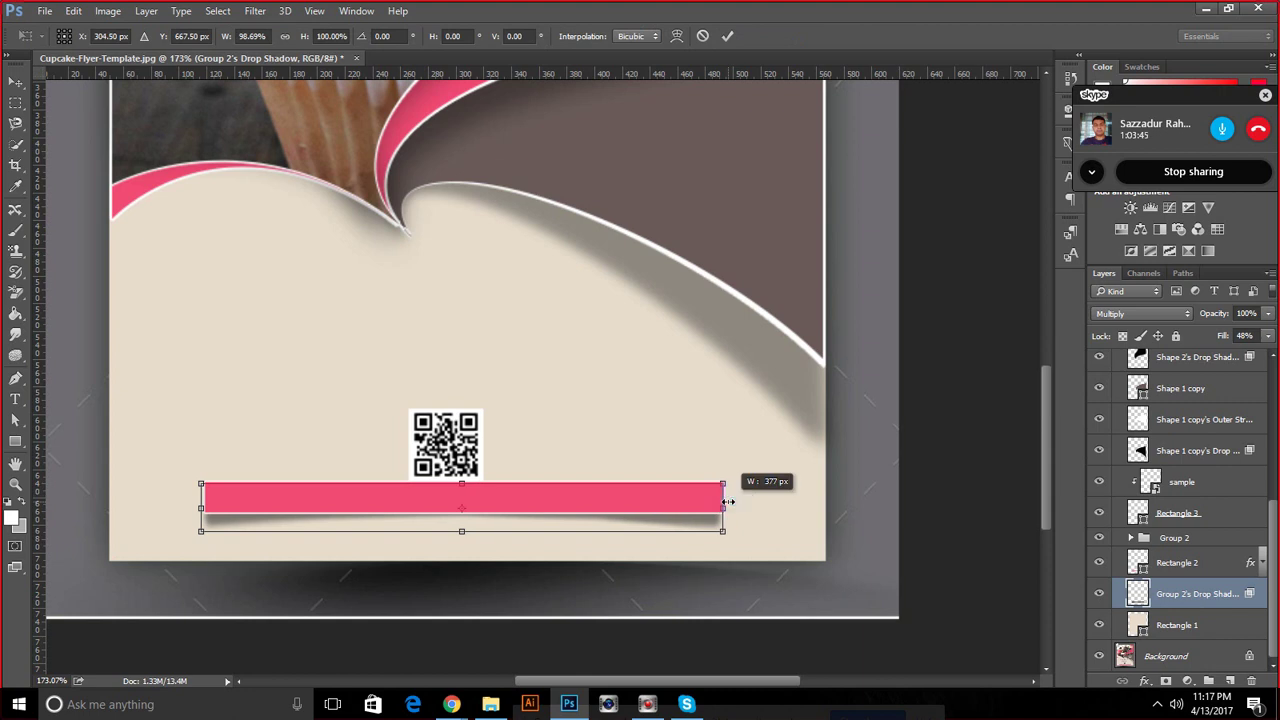
left_click(733, 35)
scroll(541, 377, "down", 2)
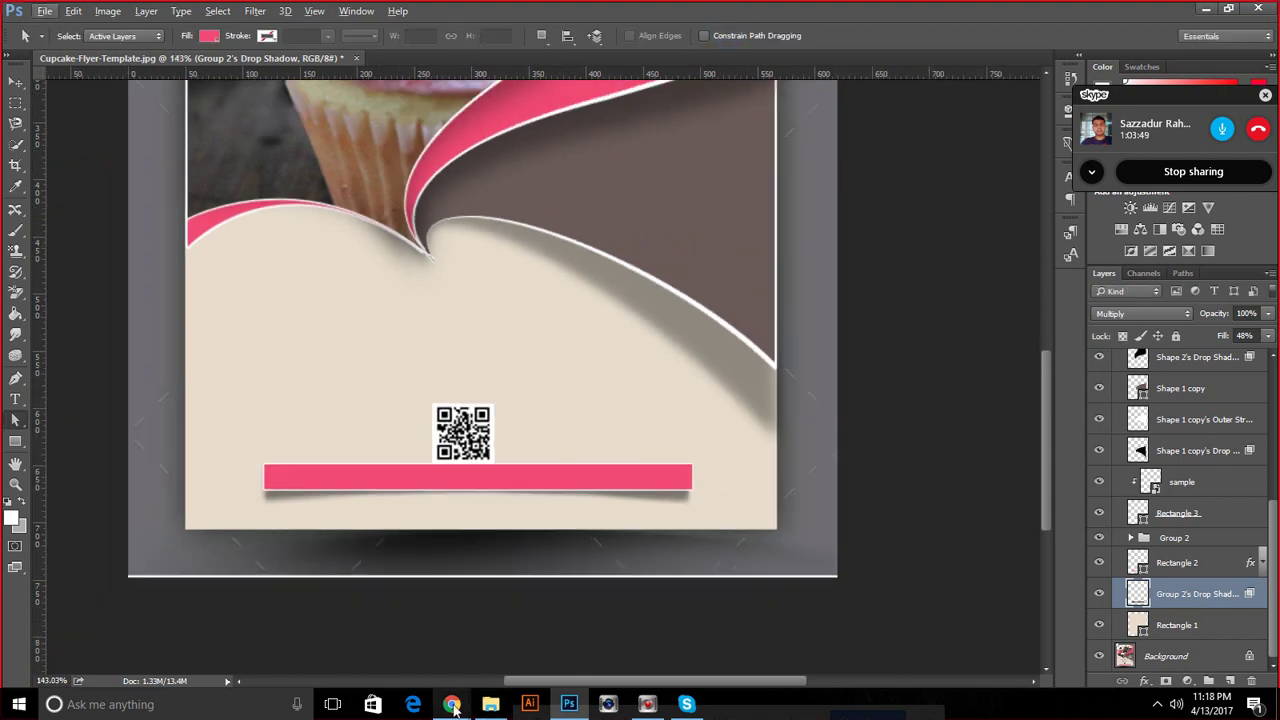
mouse_move(452, 704)
left_click(443, 660)
mouse_move(700, 400)
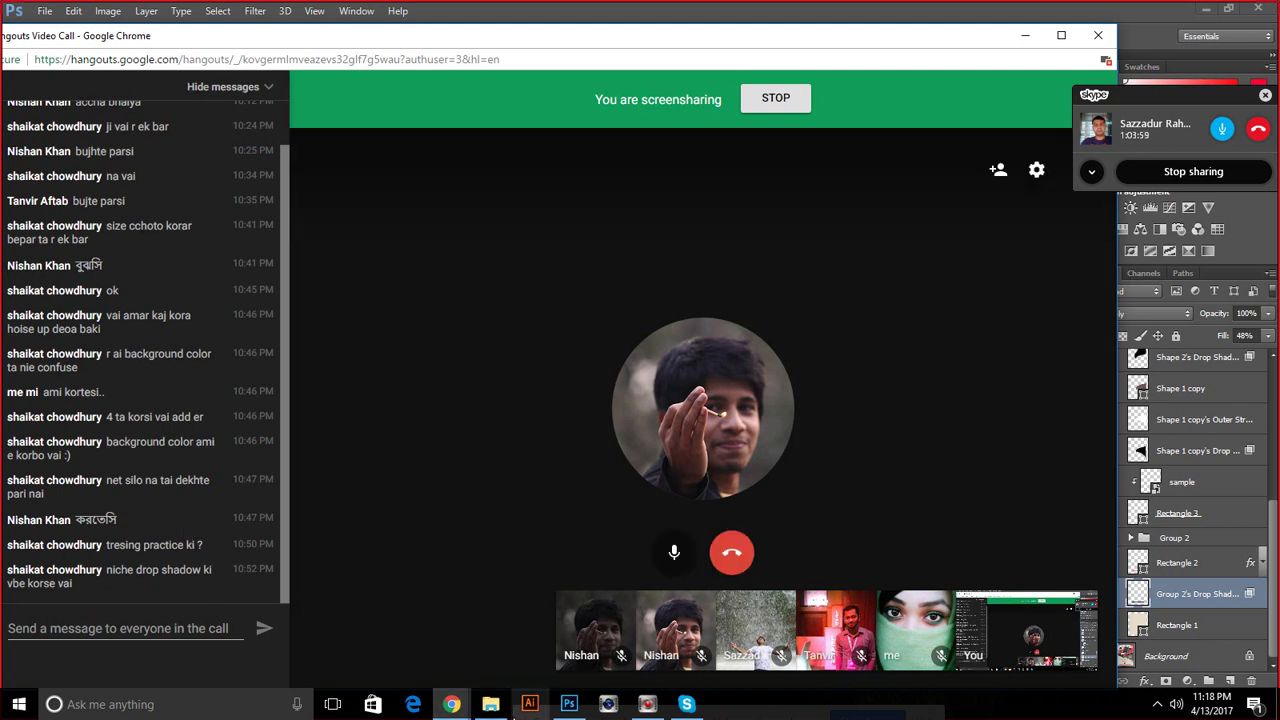
left_click(569, 704)
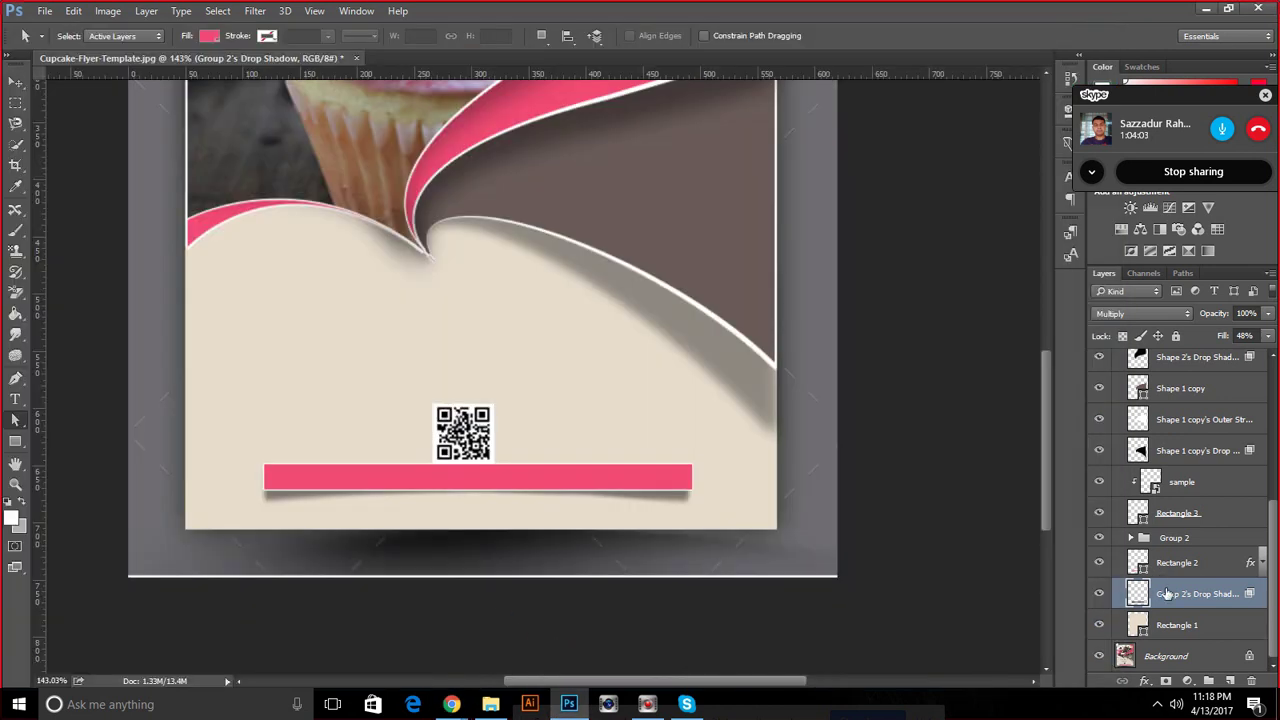
left_click(1260, 563)
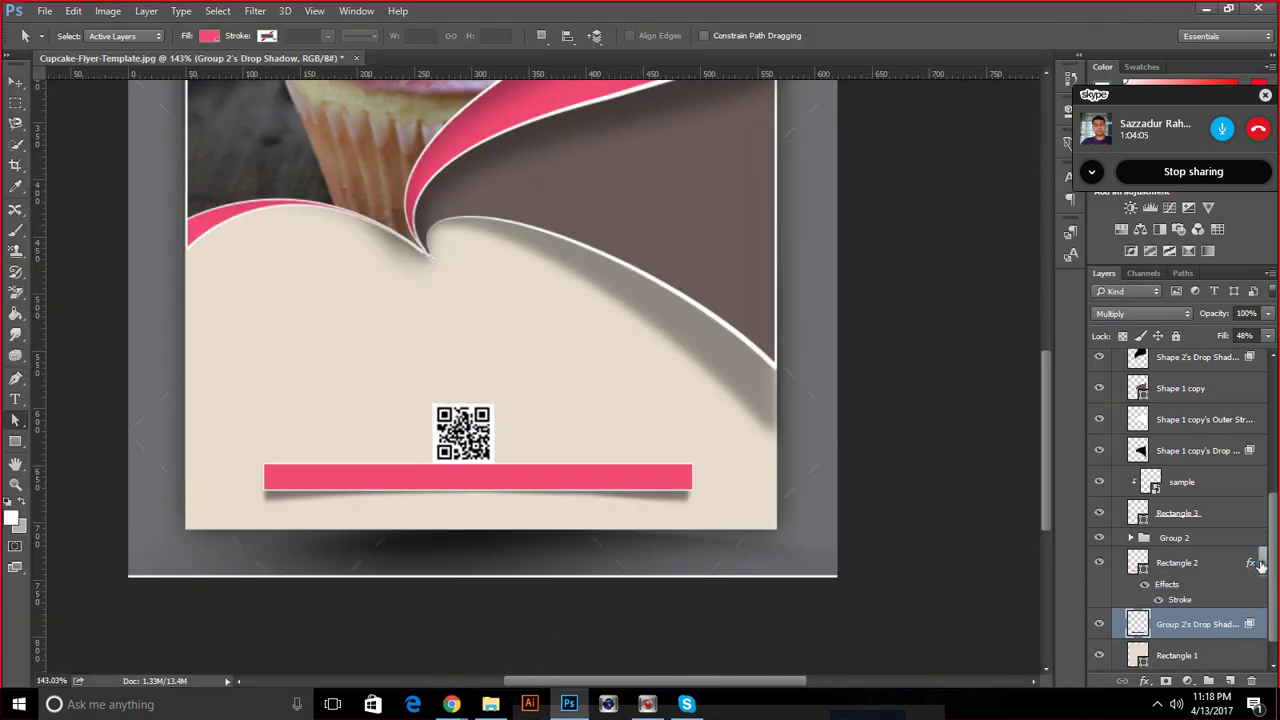
right_click(1152, 588)
left_click(1219, 588)
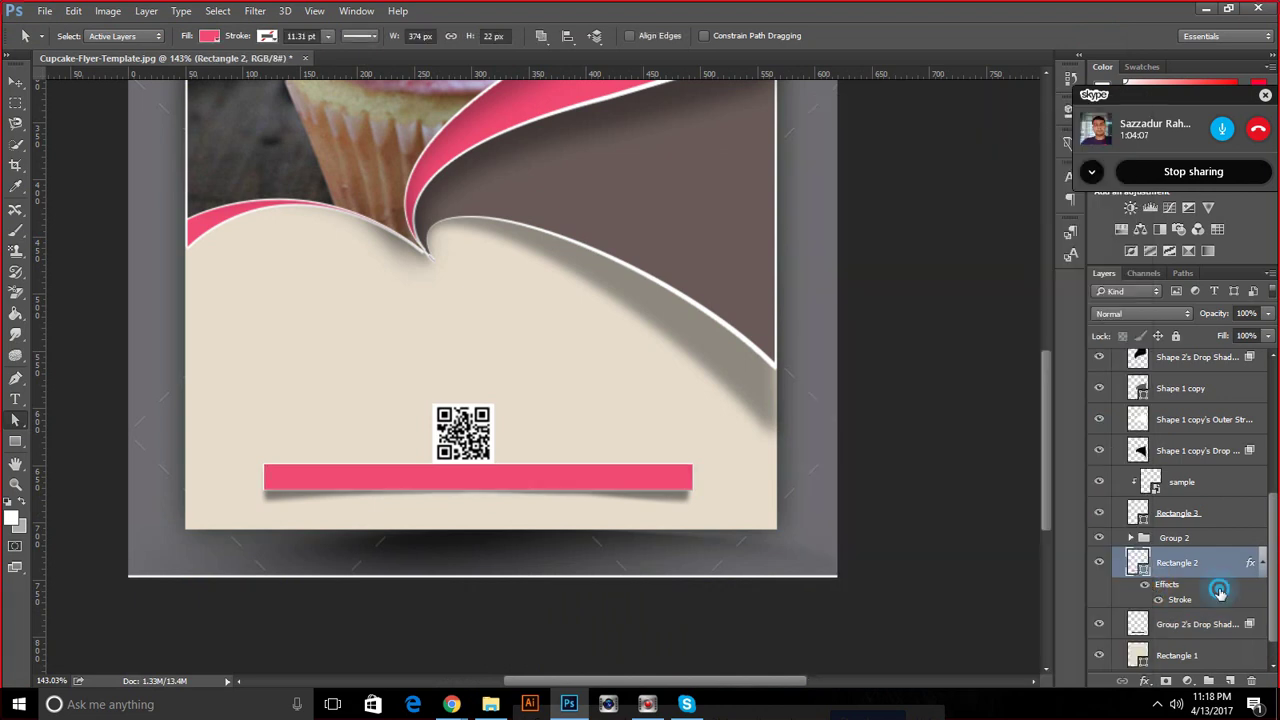
left_click(1172, 624)
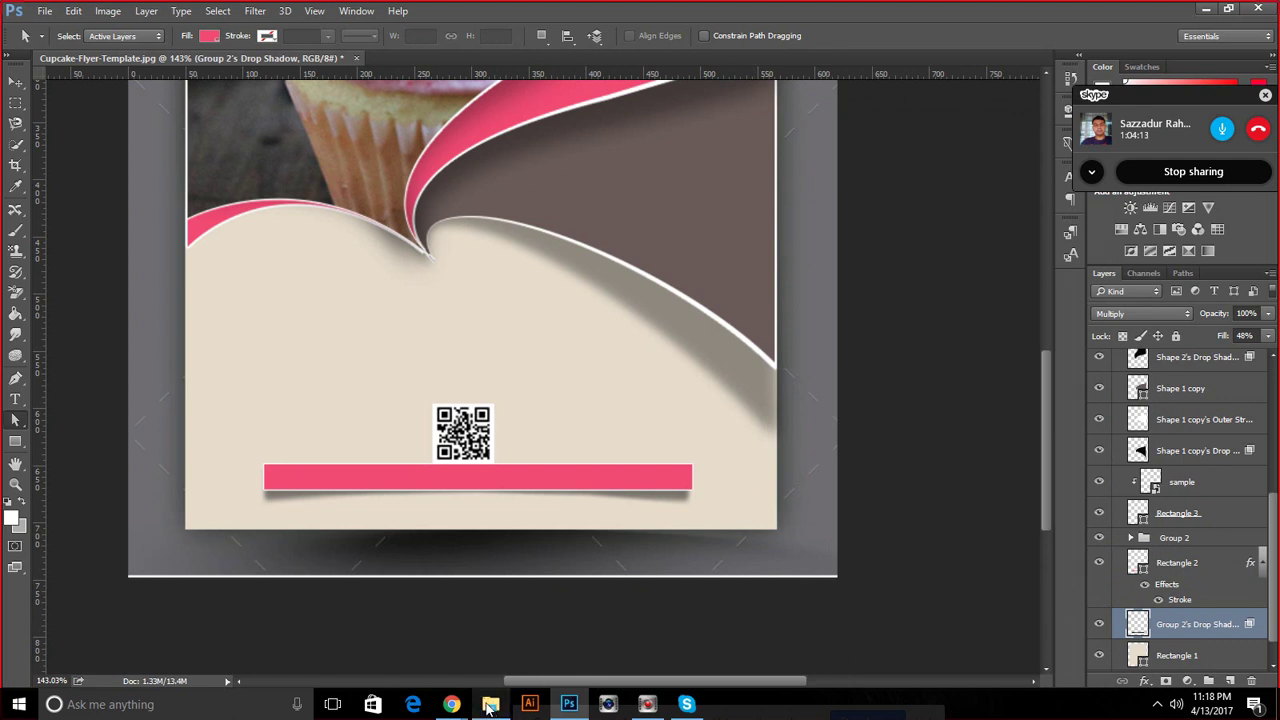
left_click(447, 651)
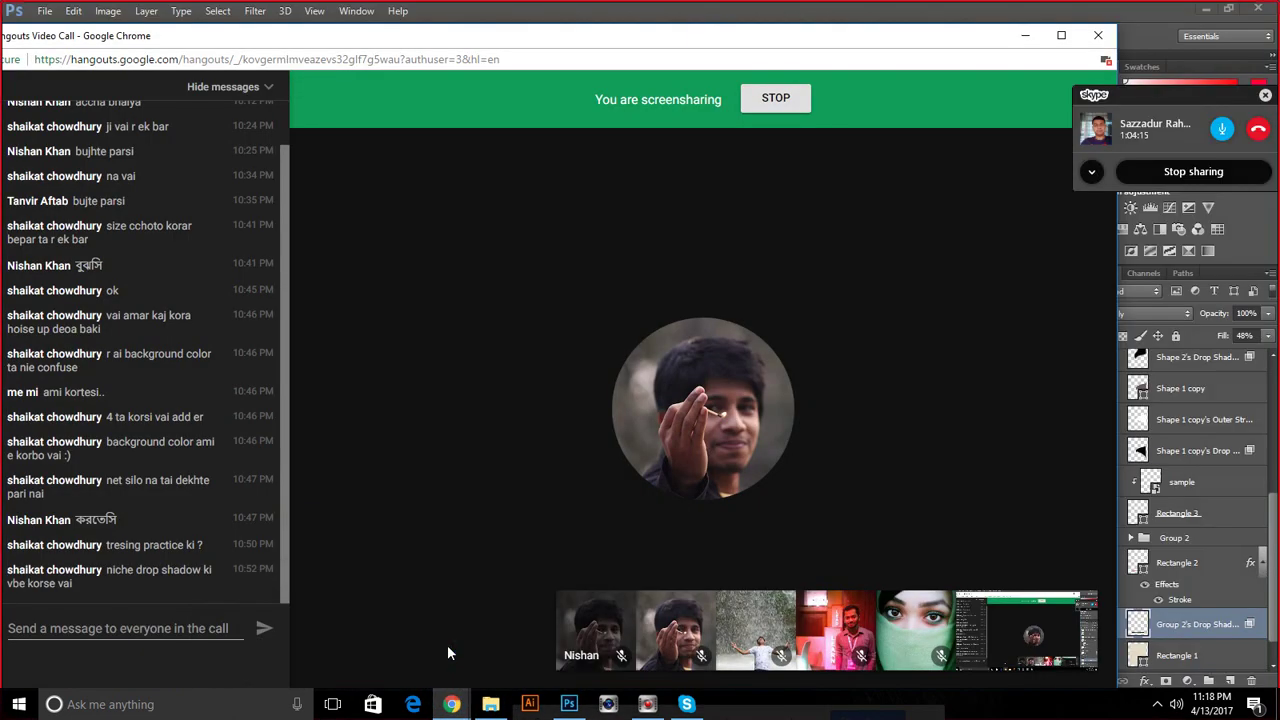
left_click(688, 704)
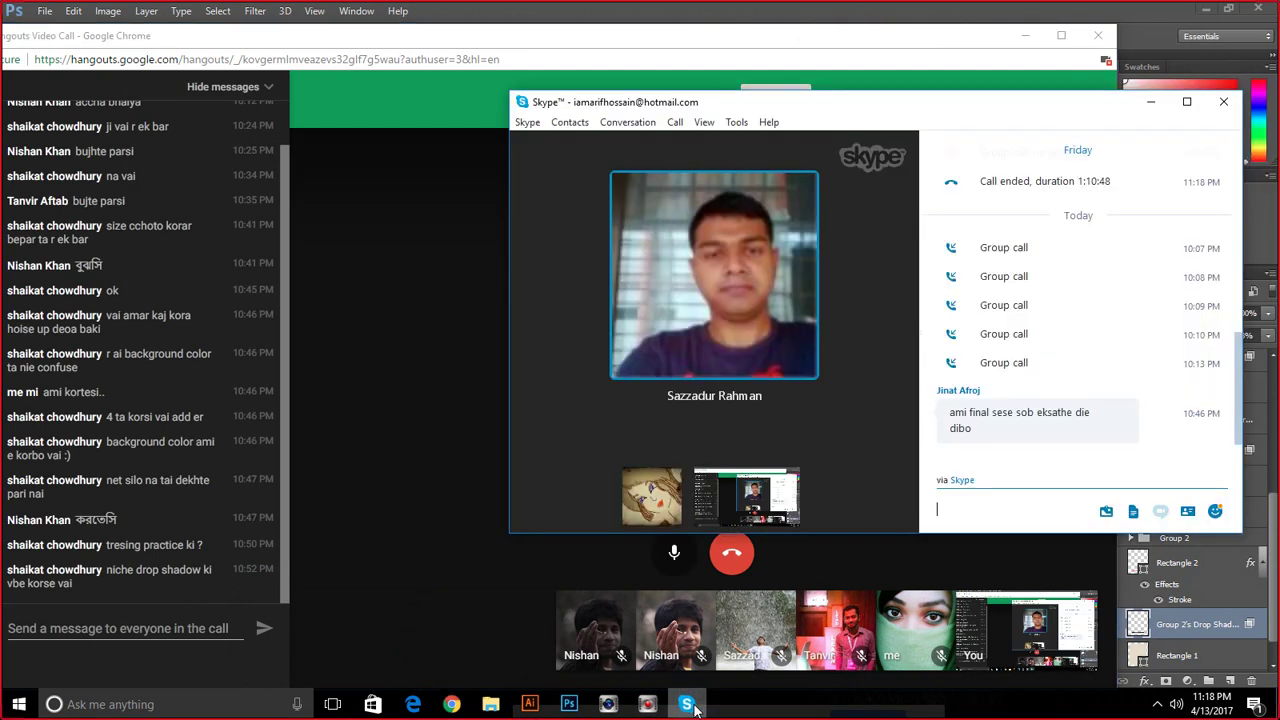
left_click(569, 704)
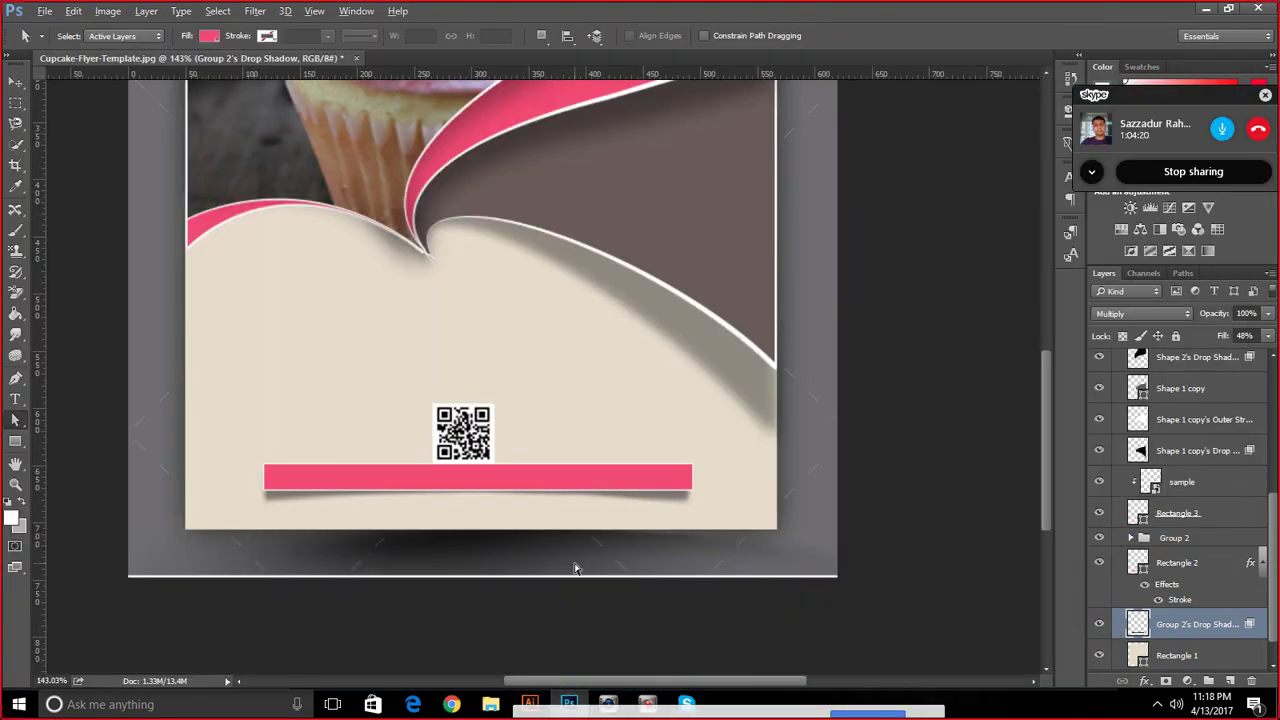
Zoom out and collapse the Group 1 layer group
scroll(575, 568, "down", 3)
scroll(1150, 520, "up", 5)
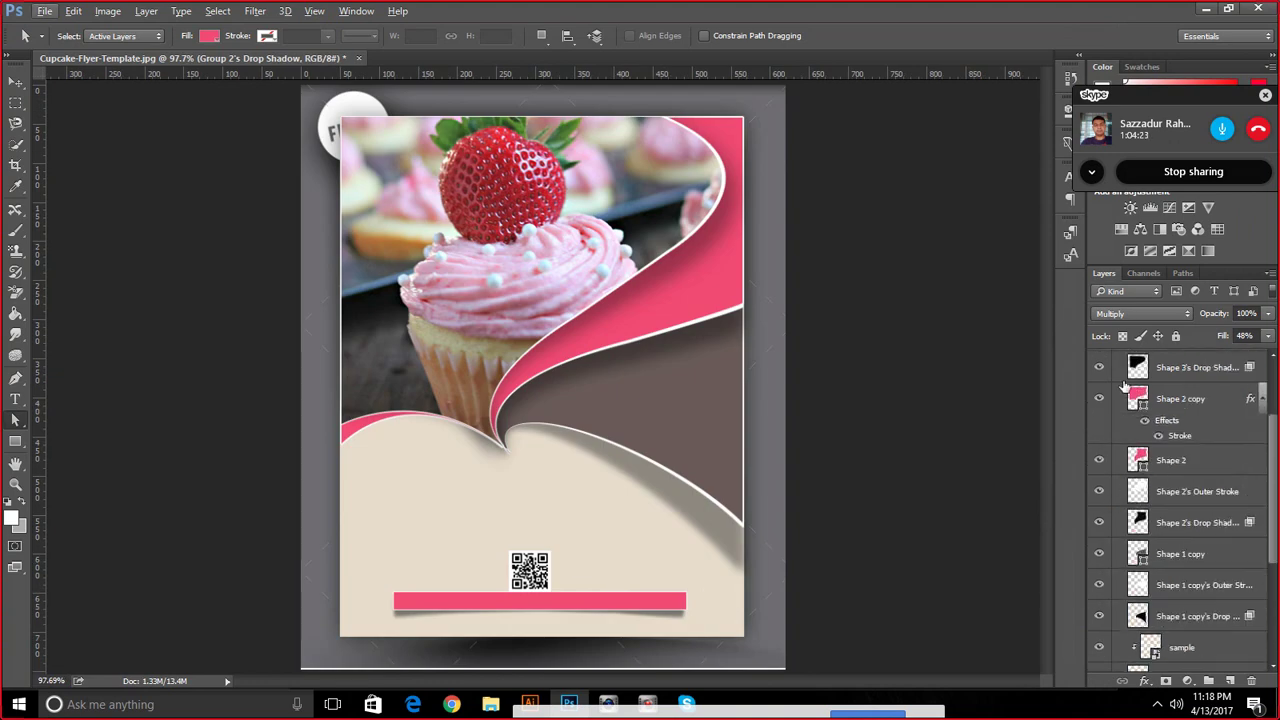
scroll(1150, 450, "up", 5)
left_click(1117, 360)
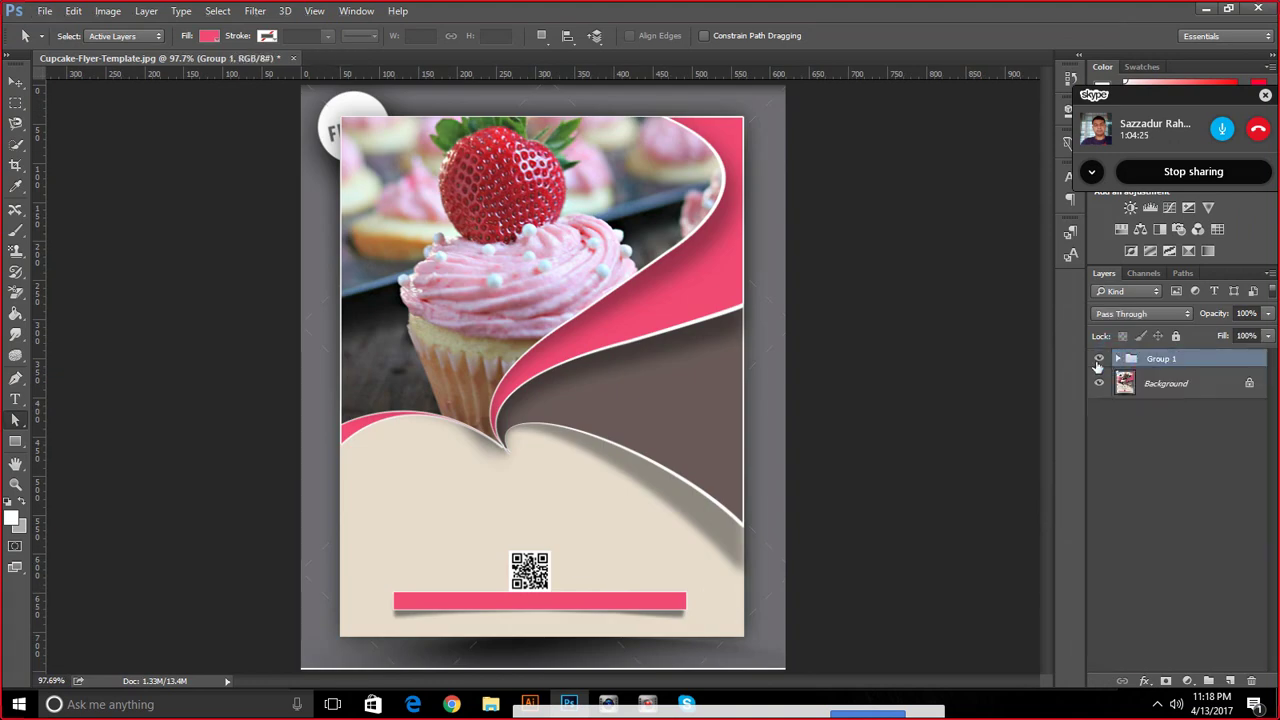
Toggle Group 1 and Background visibility to compare with the template, leaving Group 1 hidden
left_click(1099, 359)
left_click(1098, 362)
left_click(1098, 362)
left_click(1098, 362)
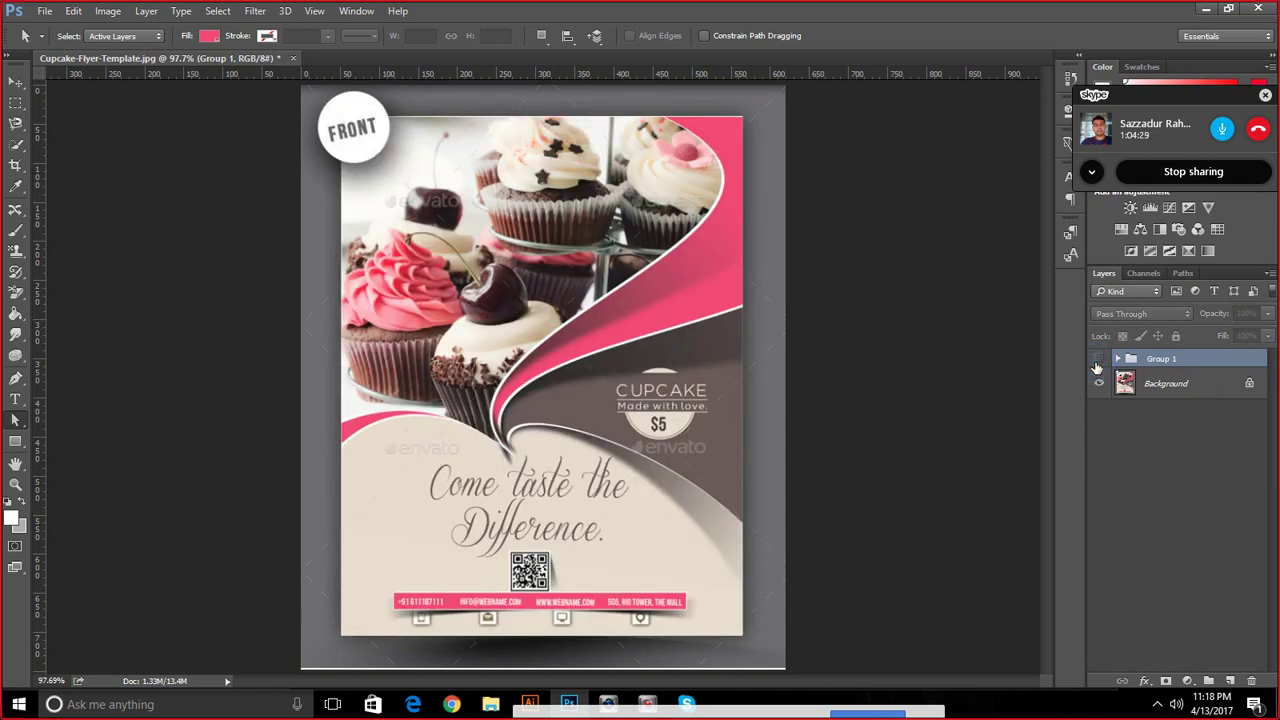
left_click(1098, 362)
left_click(1098, 362)
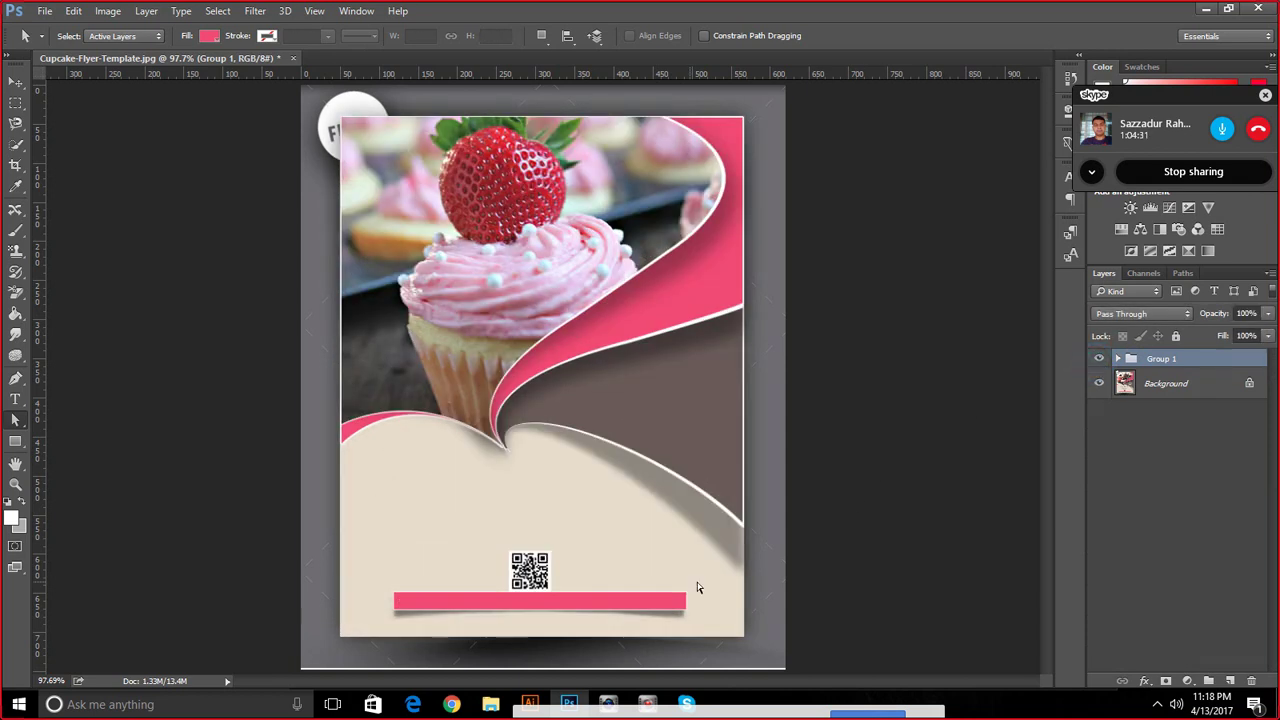
left_click(1100, 376)
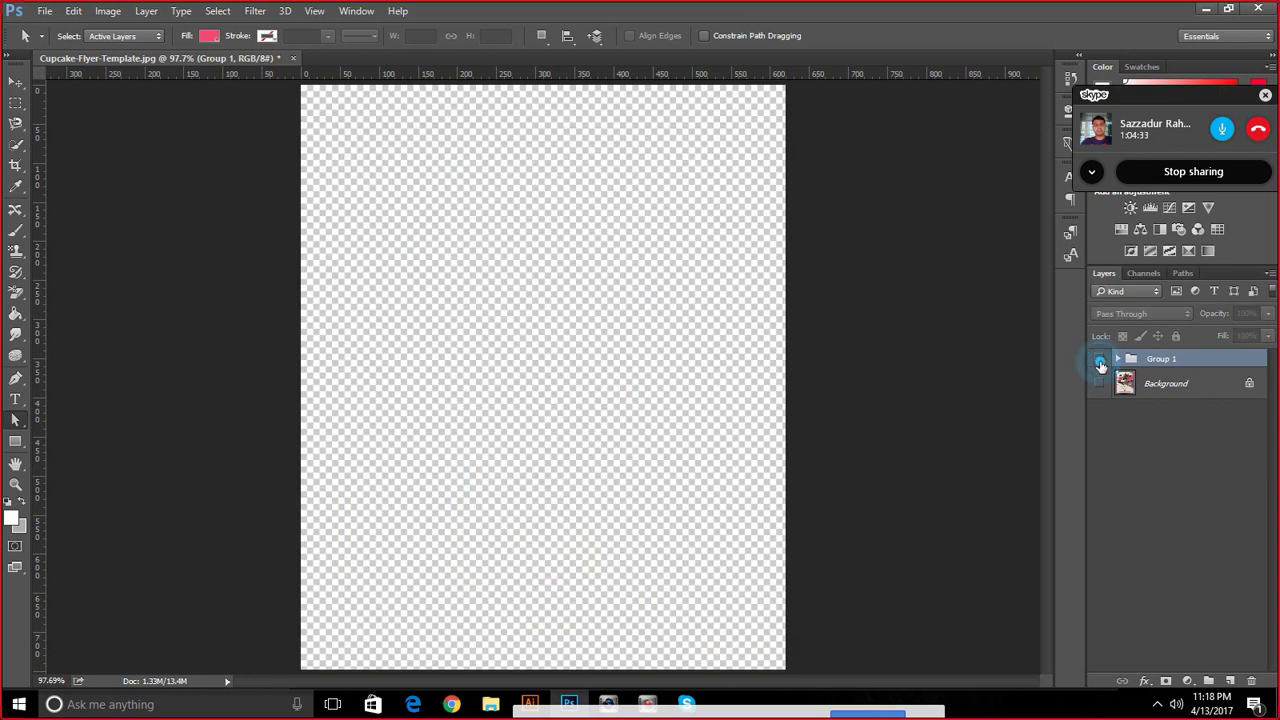
left_click(1100, 382)
Zoom around the template to compare its tagline and contact bar
scroll(377, 616, "up", 3)
scroll(378, 643, "up", 4)
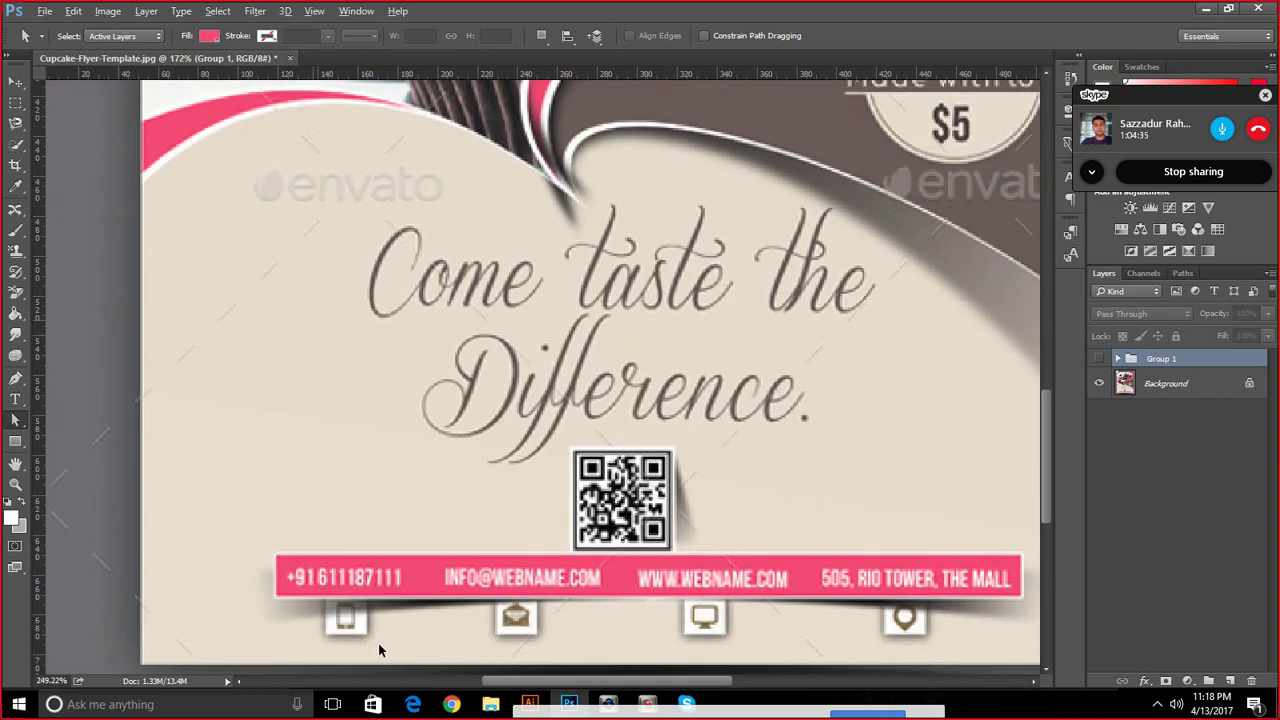
scroll(376, 641, "up", 3)
scroll(376, 641, "down", 2)
scroll(589, 639, "down", 3)
scroll(772, 612, "down", 2)
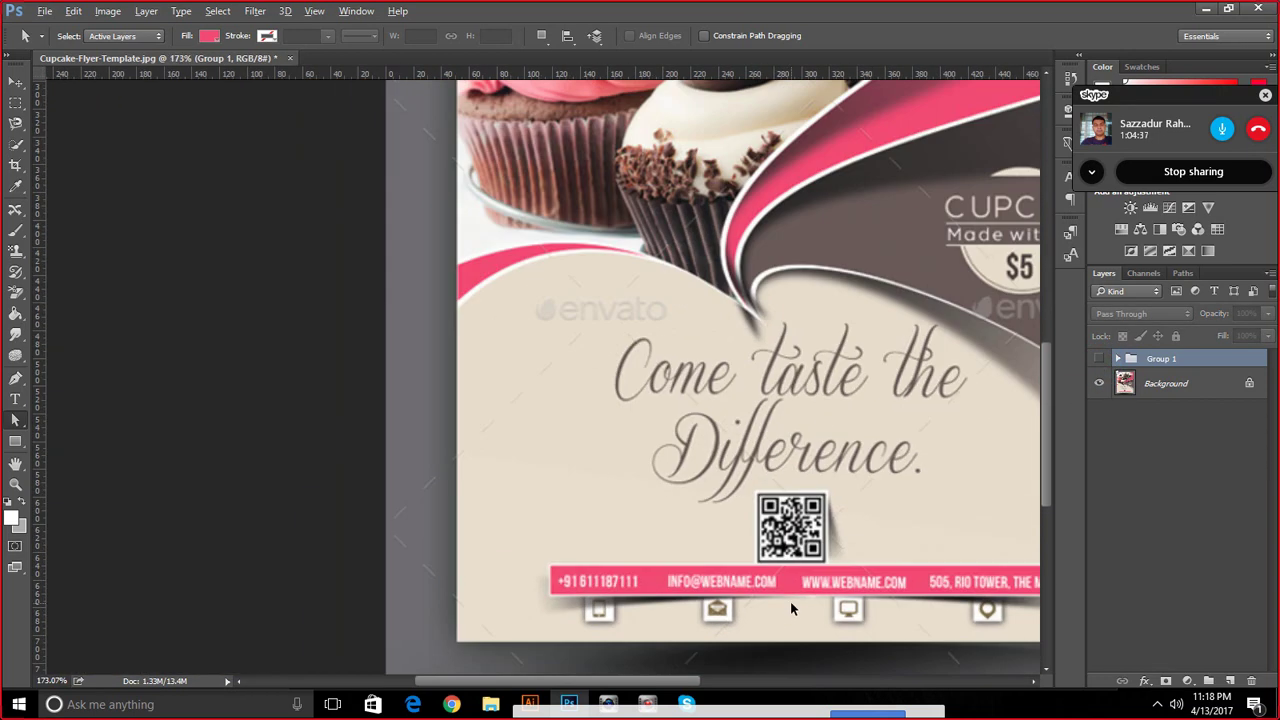
scroll(790, 601, "down", 2)
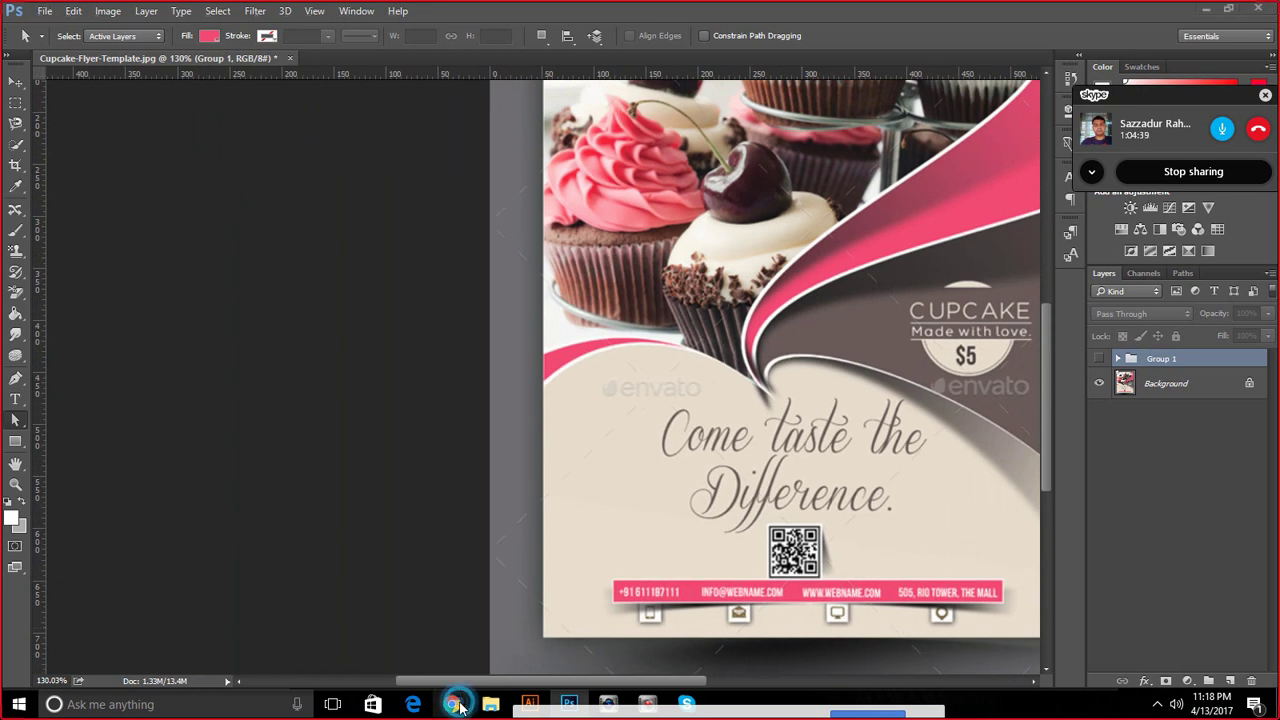
Switch to Google Chrome and load flaticon.com in place of the QR code sample page
mouse_move(452, 704)
left_click(228, 648)
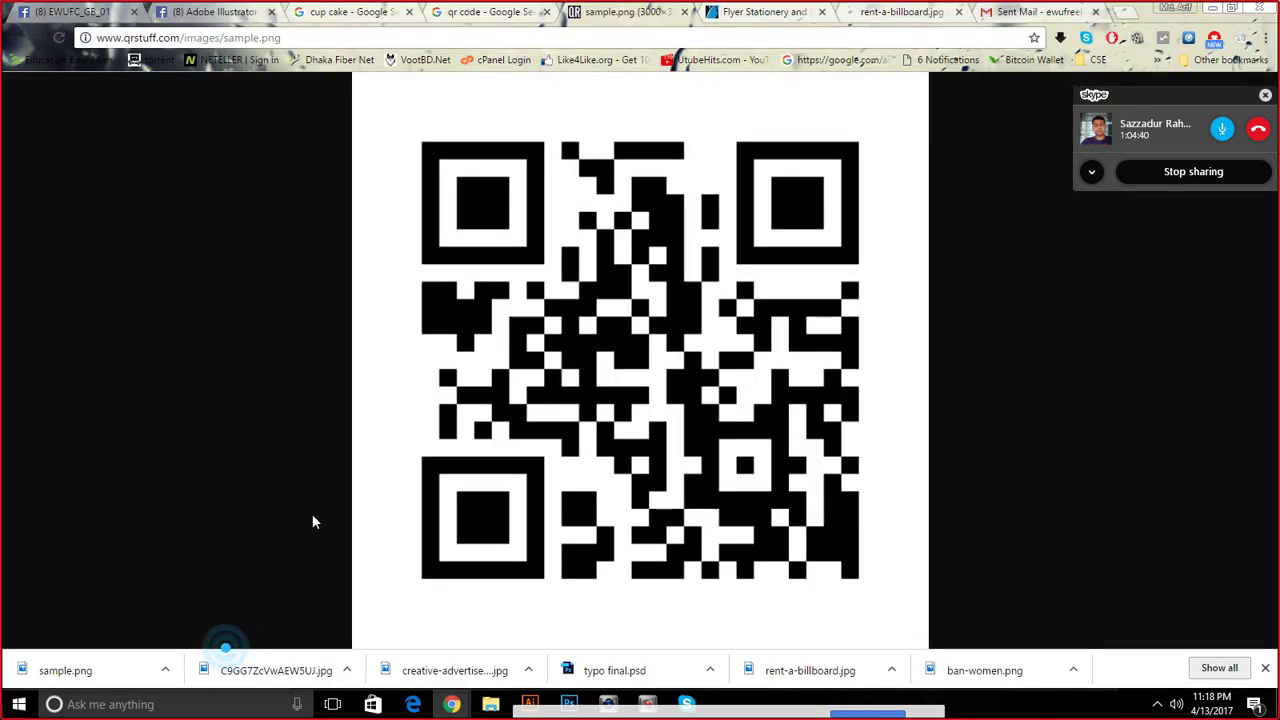
left_click(453, 38)
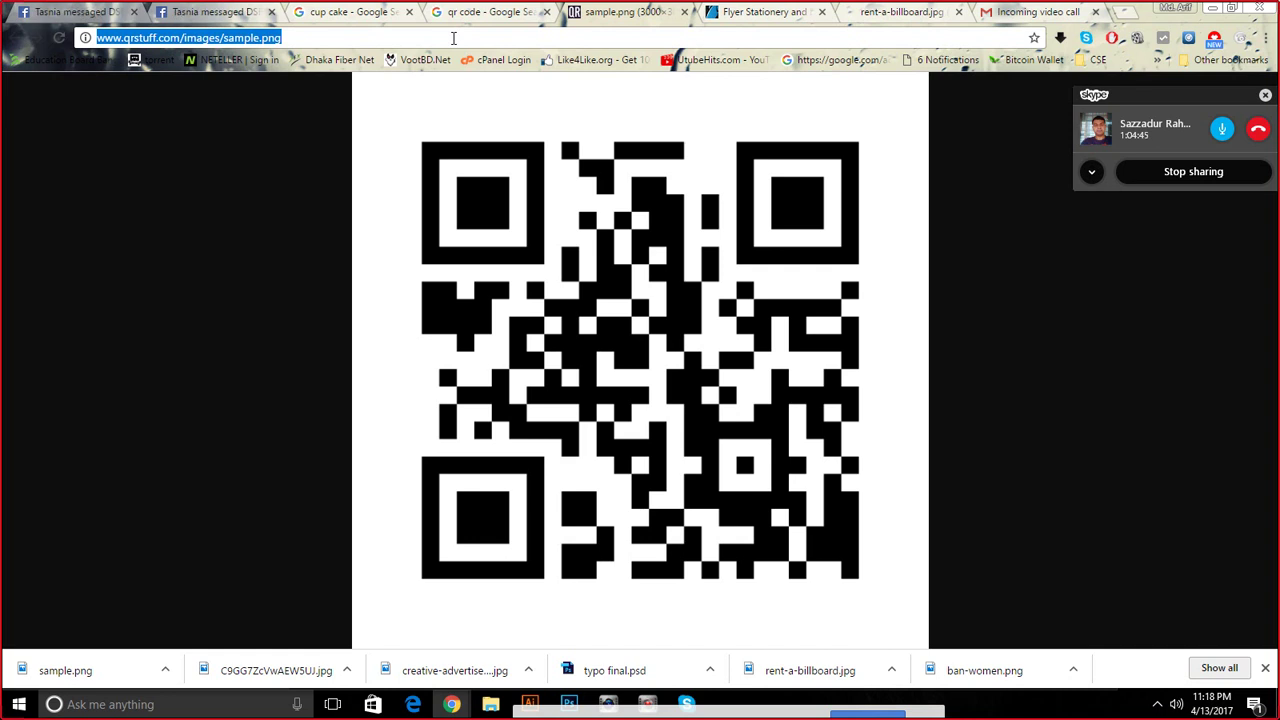
type("FL")
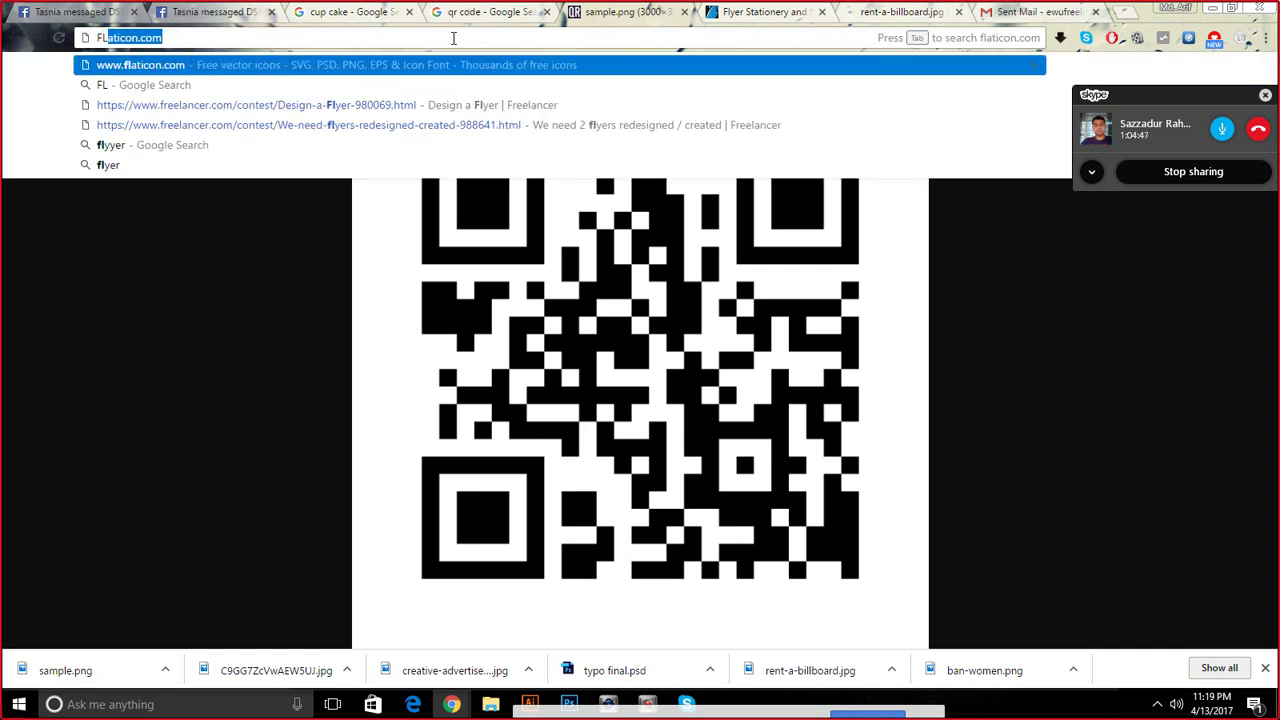
type("A")
key("Return")
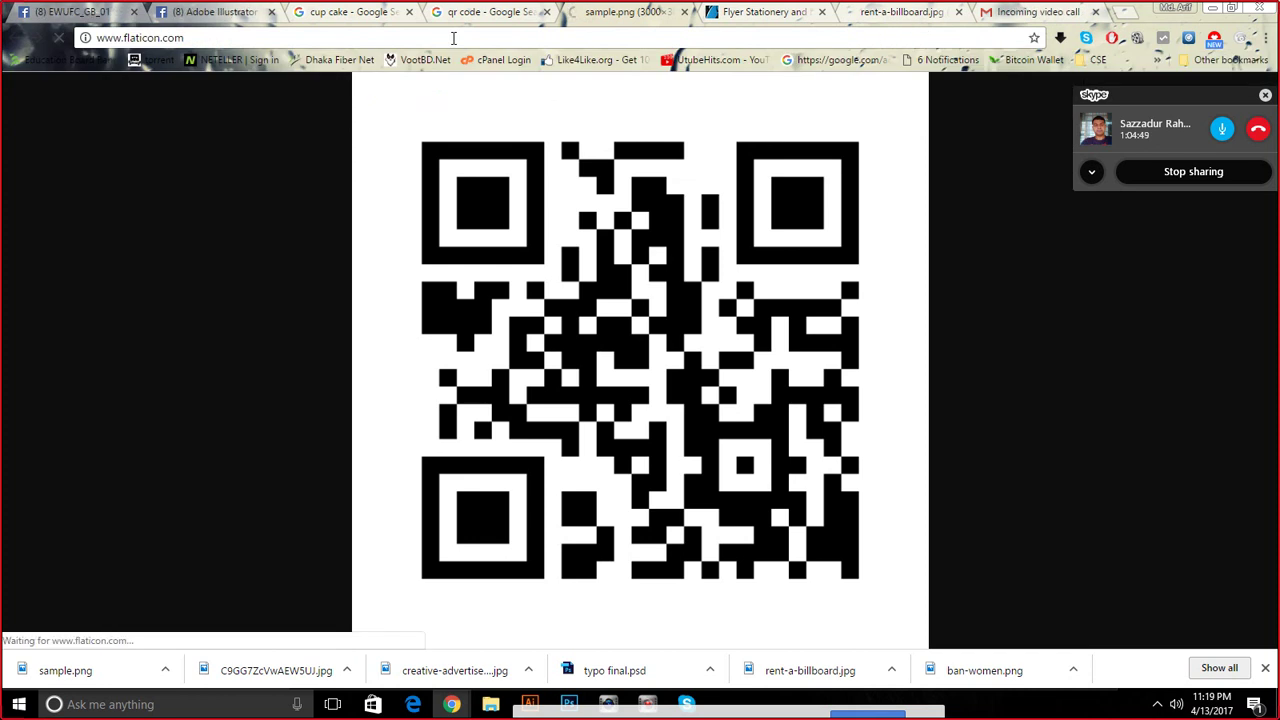
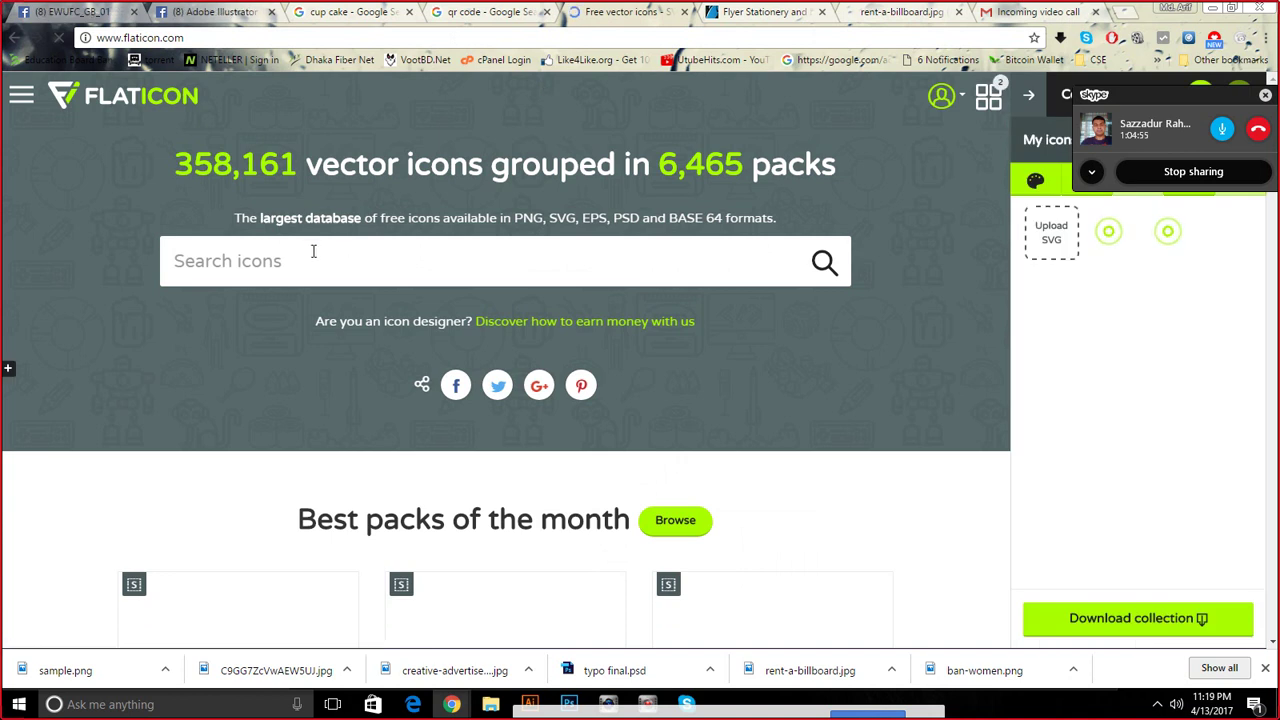
Return to Flaticon and search for MOBILE icons
left_click(569, 704)
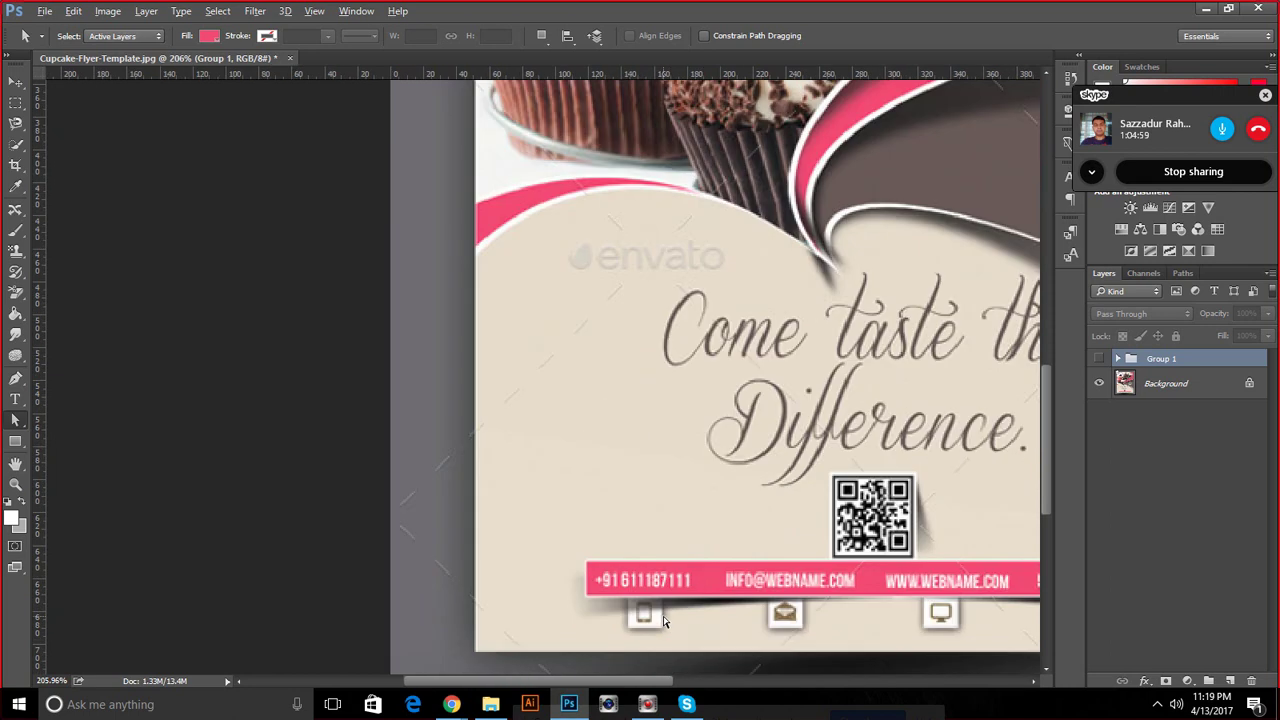
scroll(662, 614, "up", 5)
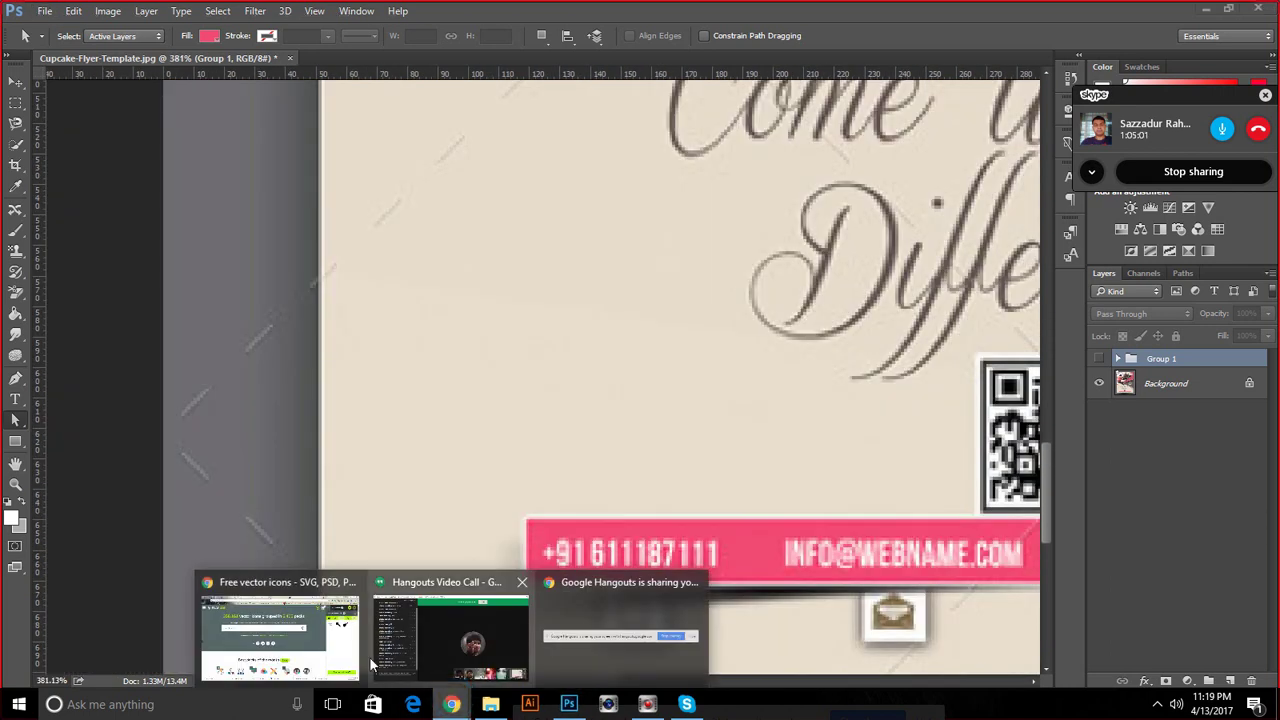
mouse_move(452, 704)
left_click(343, 640)
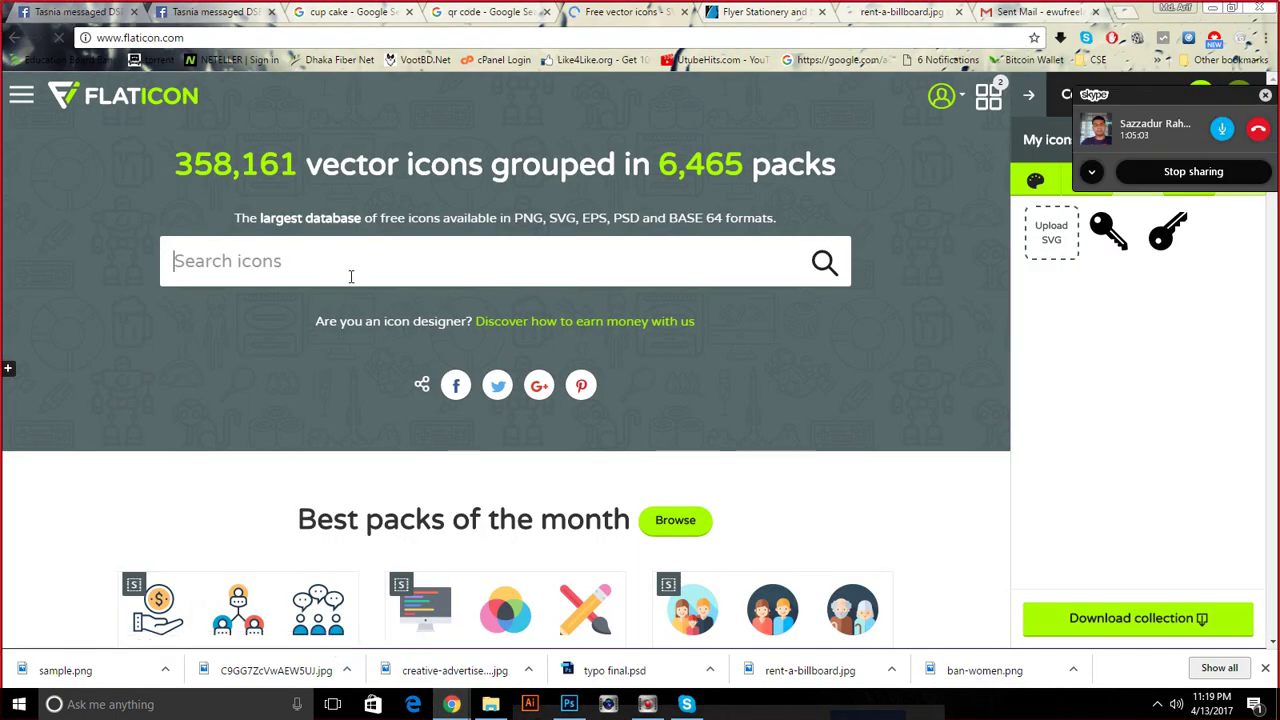
type("MO")
type("IE")
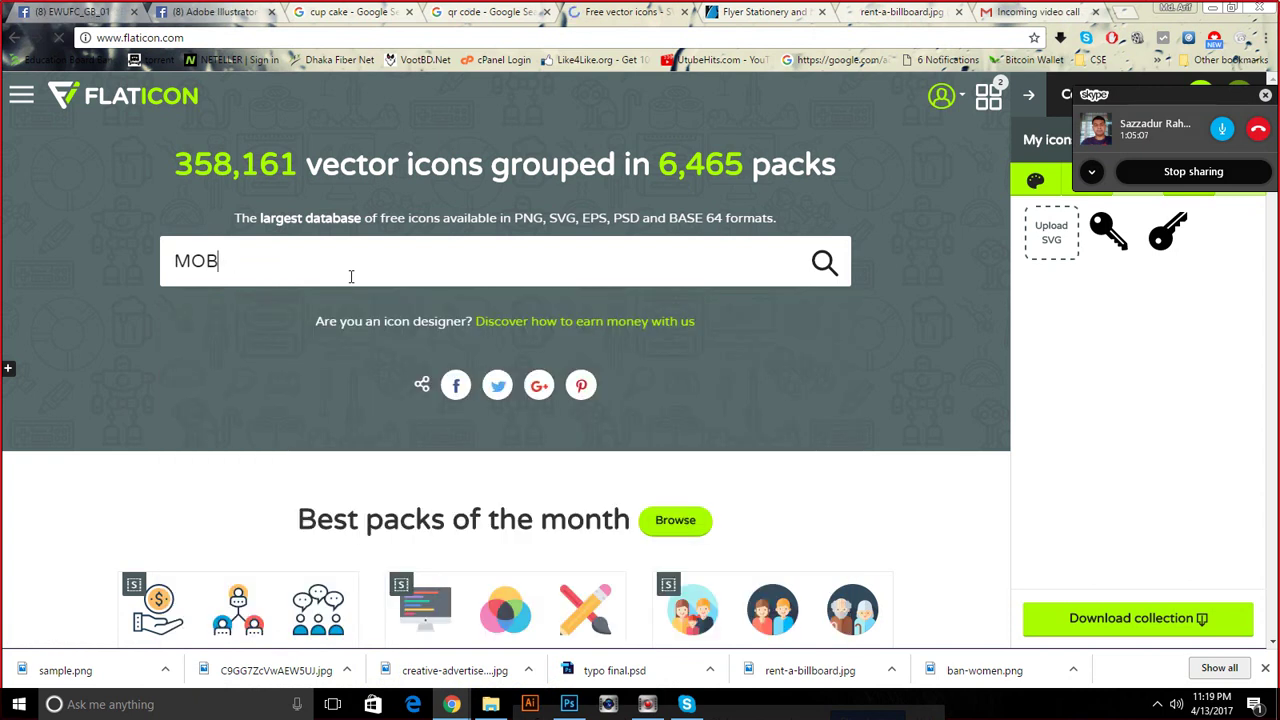
type("LE")
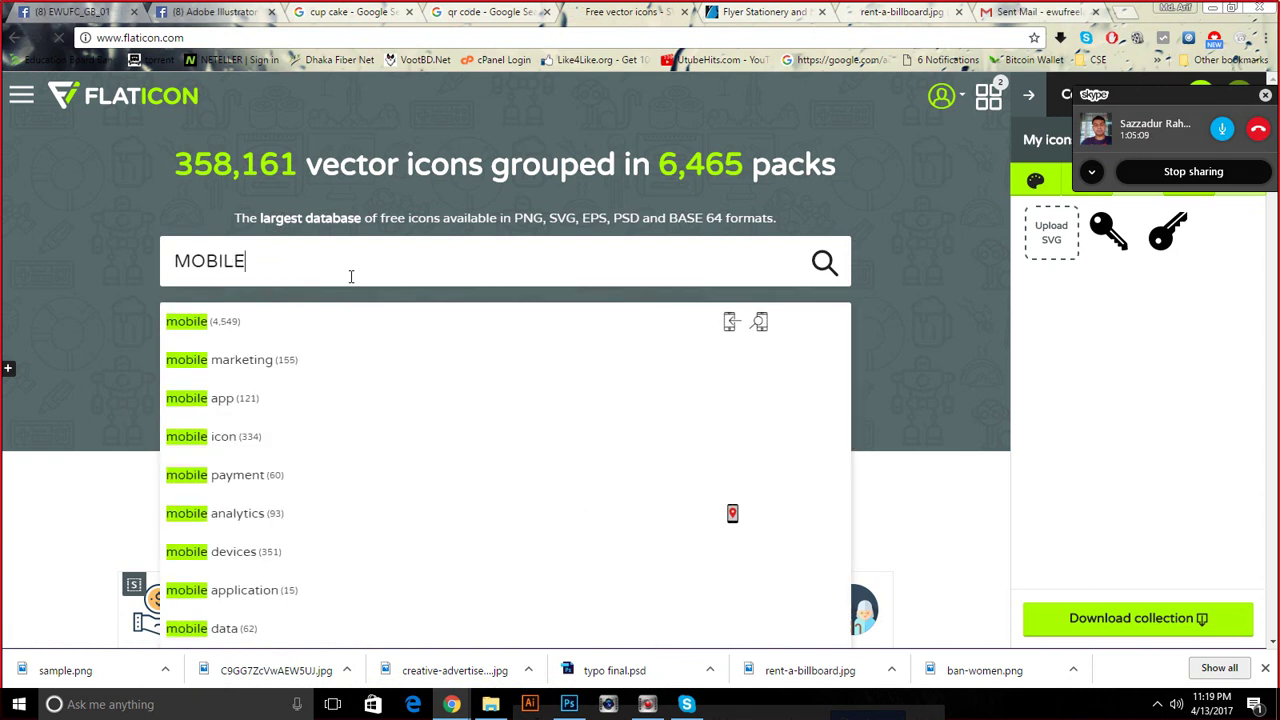
left_click(276, 335)
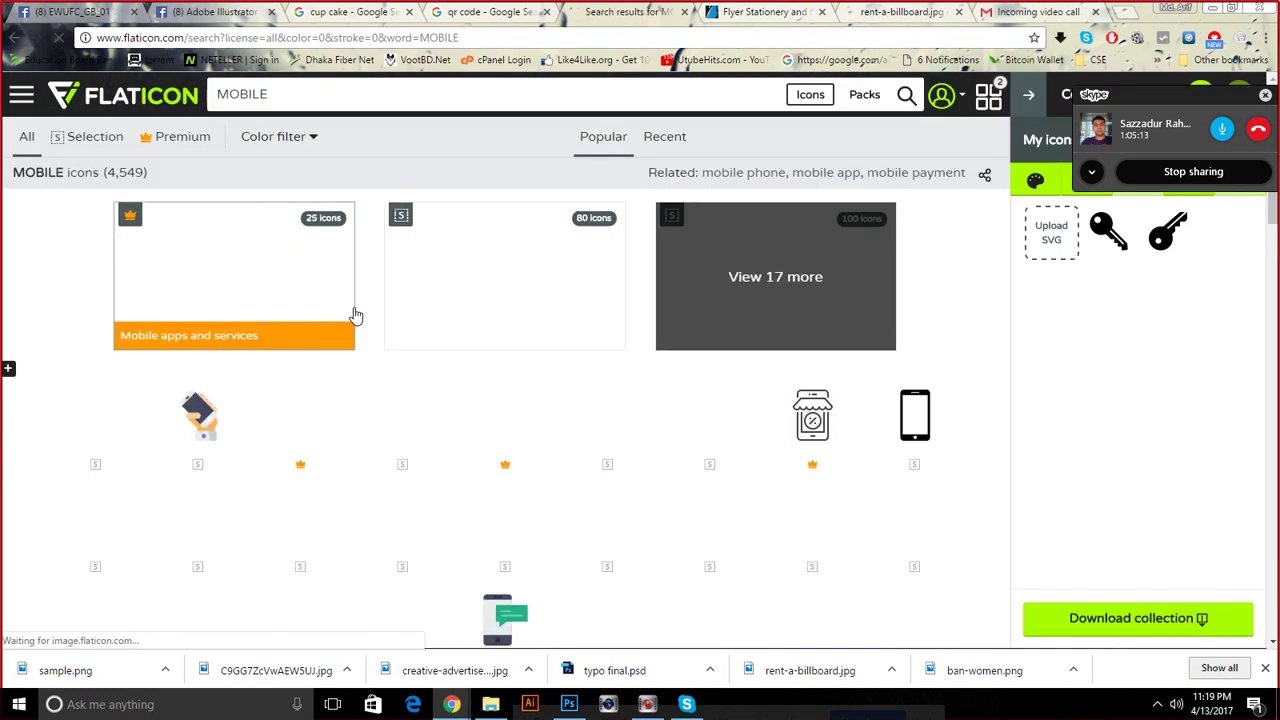
Browse the mobile results and open a phone icon's detail page
scroll(366, 352, "down", 2)
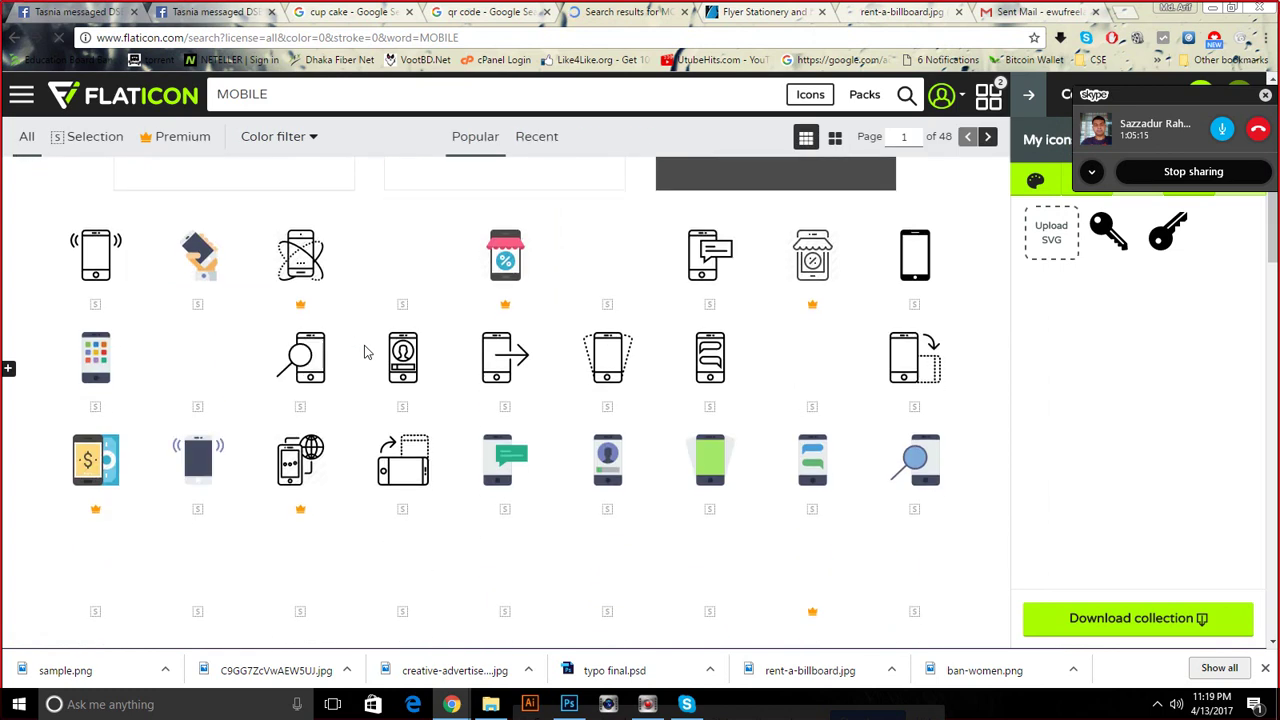
scroll(366, 348, "down", 4)
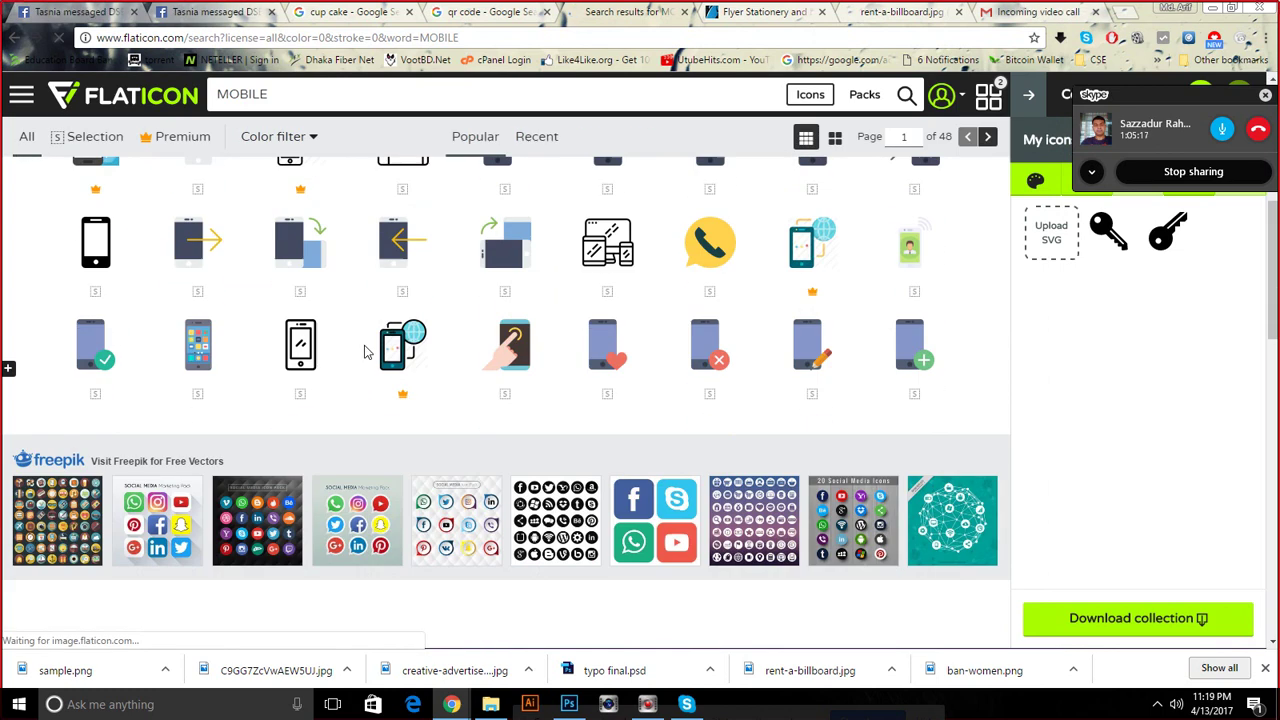
scroll(366, 333, "up", 3)
scroll(366, 333, "up", 2)
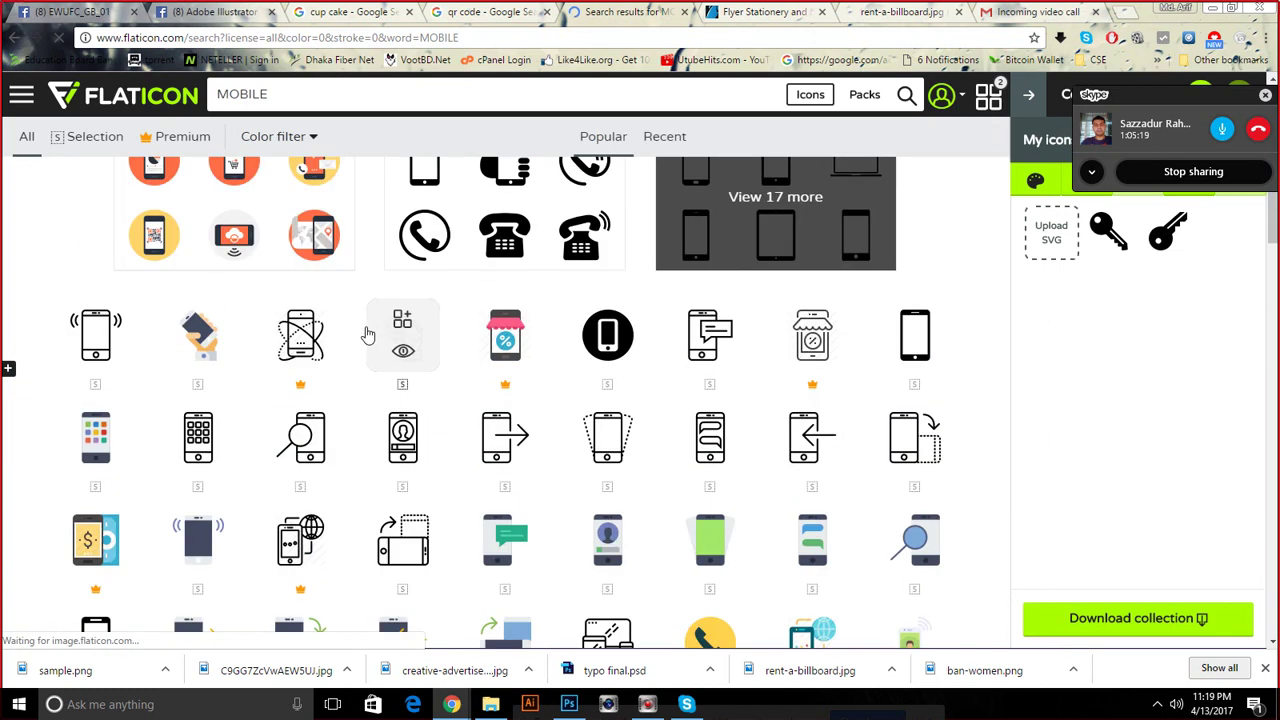
scroll(866, 354, "down", 4)
scroll(851, 366, "down", 3)
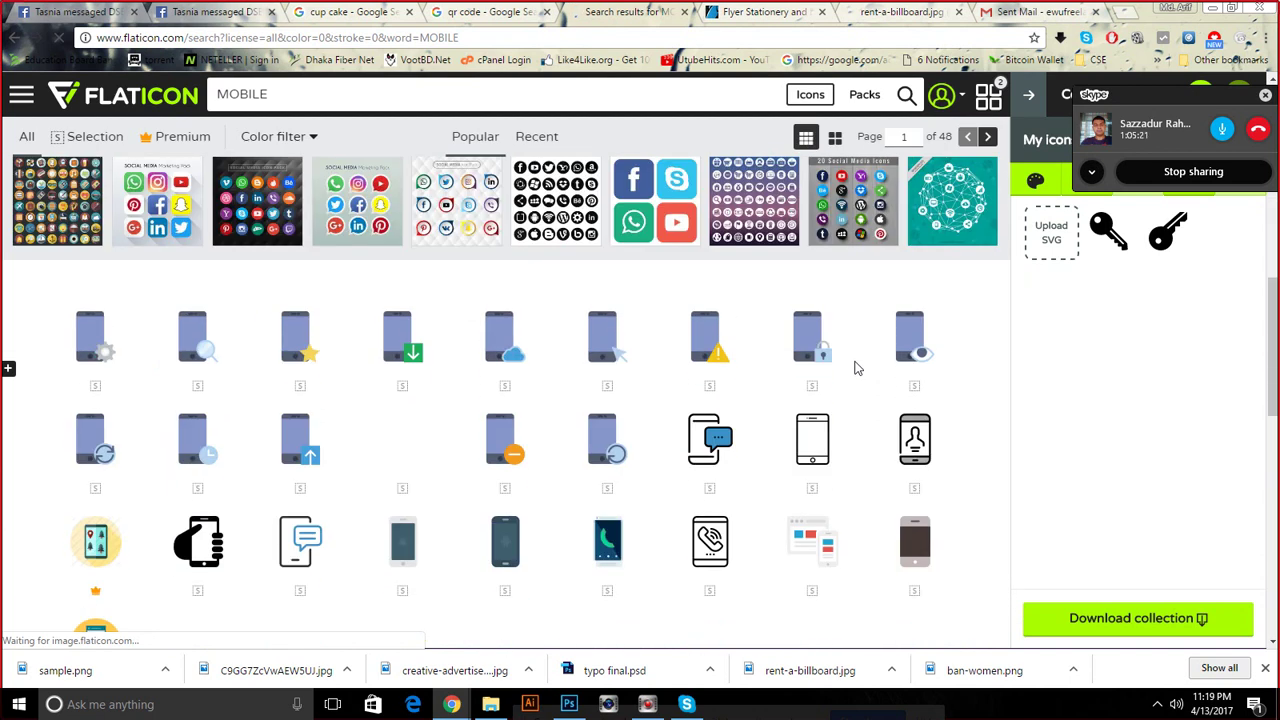
scroll(855, 368, "down", 1)
scroll(855, 366, "down", 3)
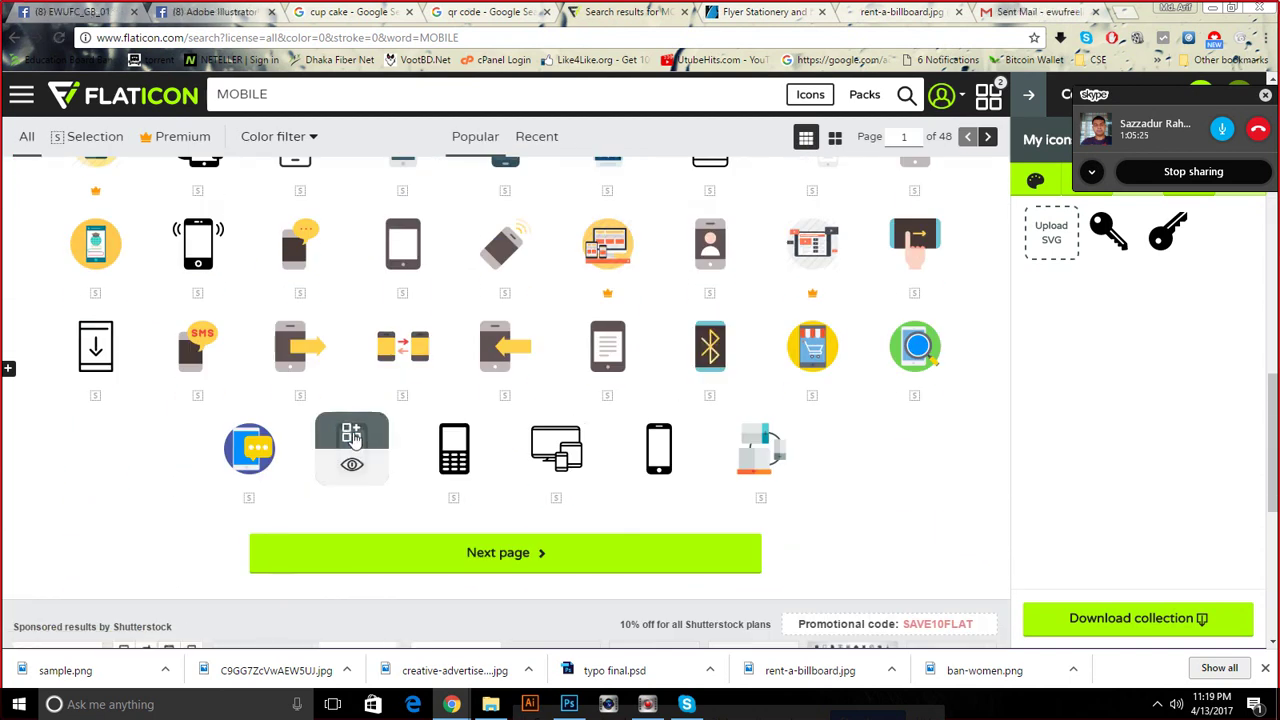
left_click(352, 463)
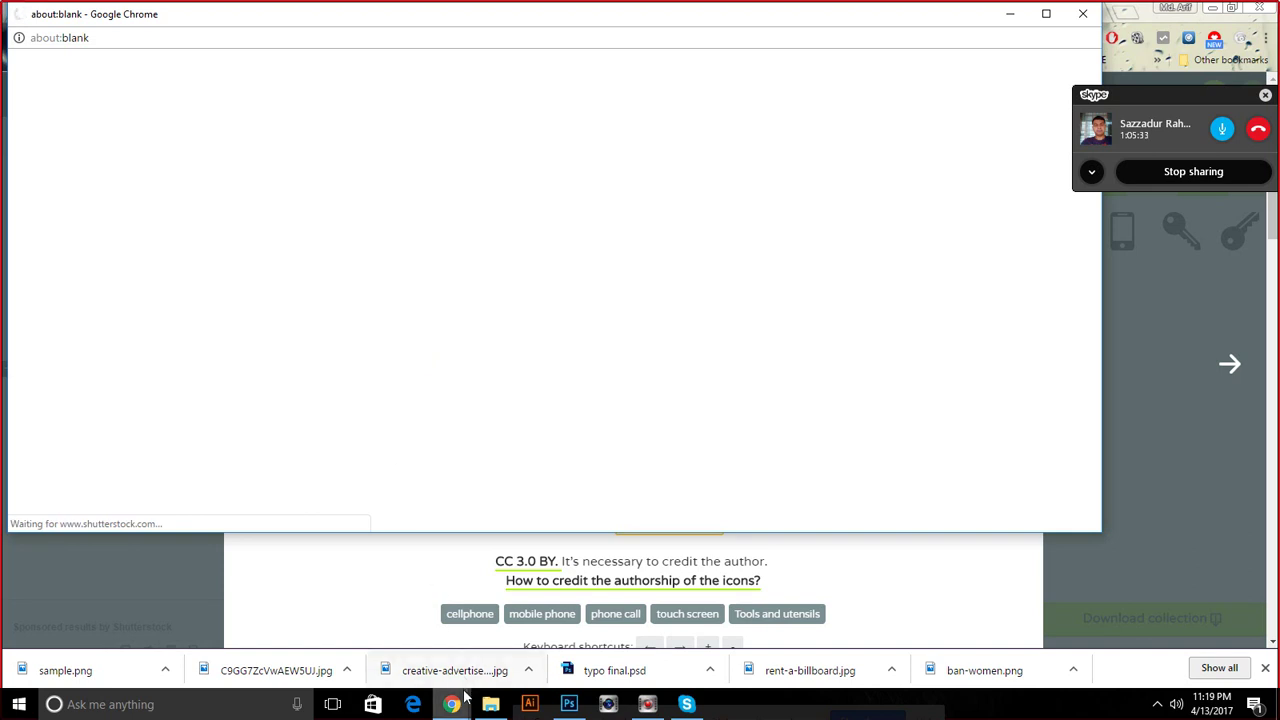
Go back to the smartphone icon and browse its Icomoon Free 1 pack
left_click(366, 648)
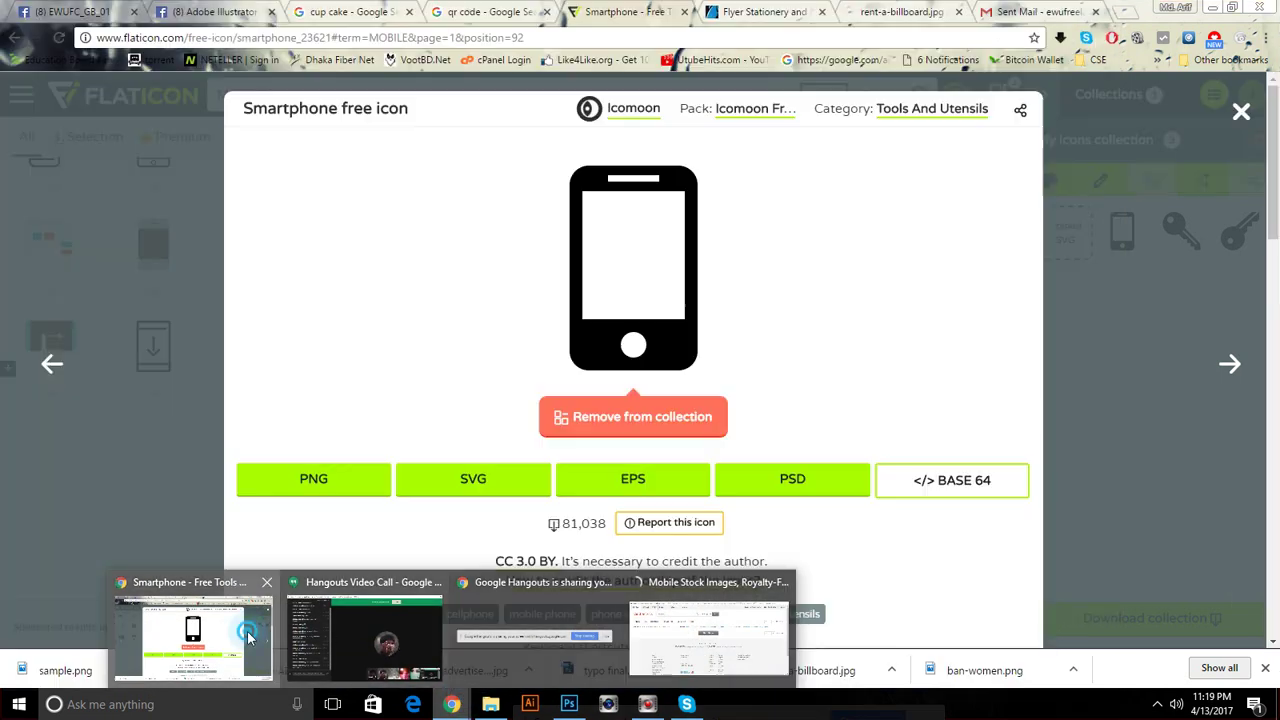
left_click(245, 632)
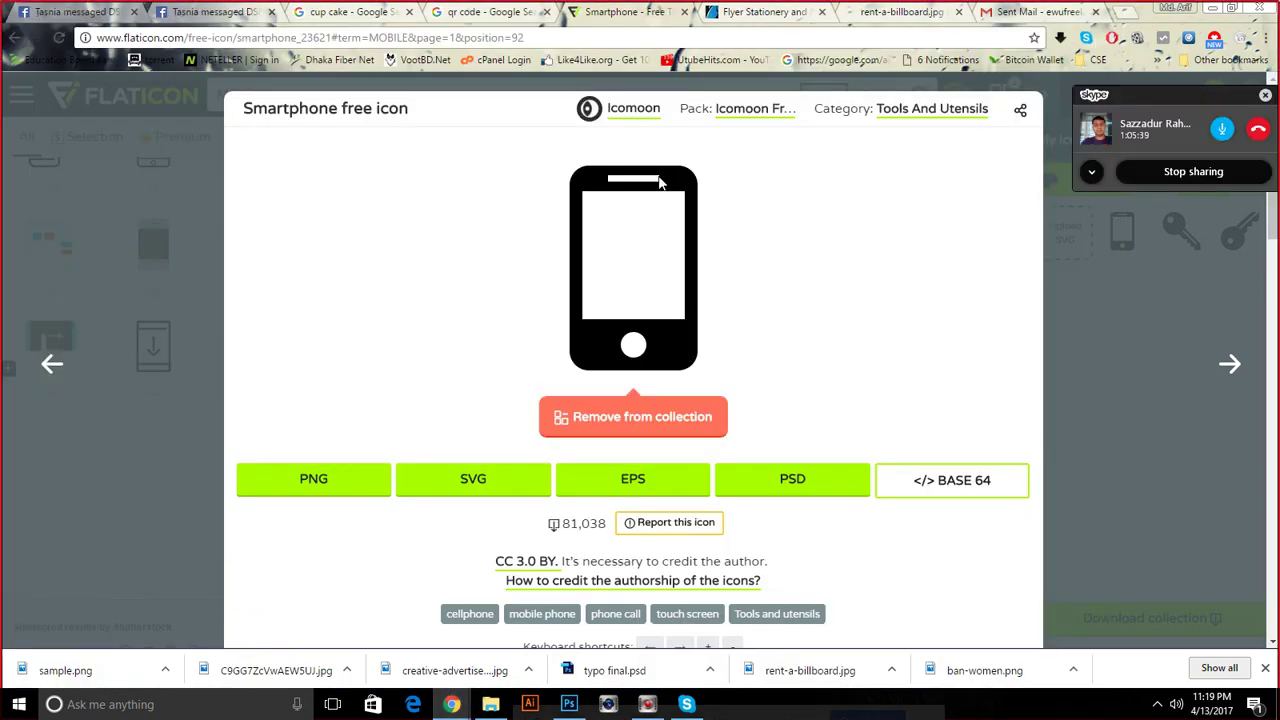
left_click(736, 112)
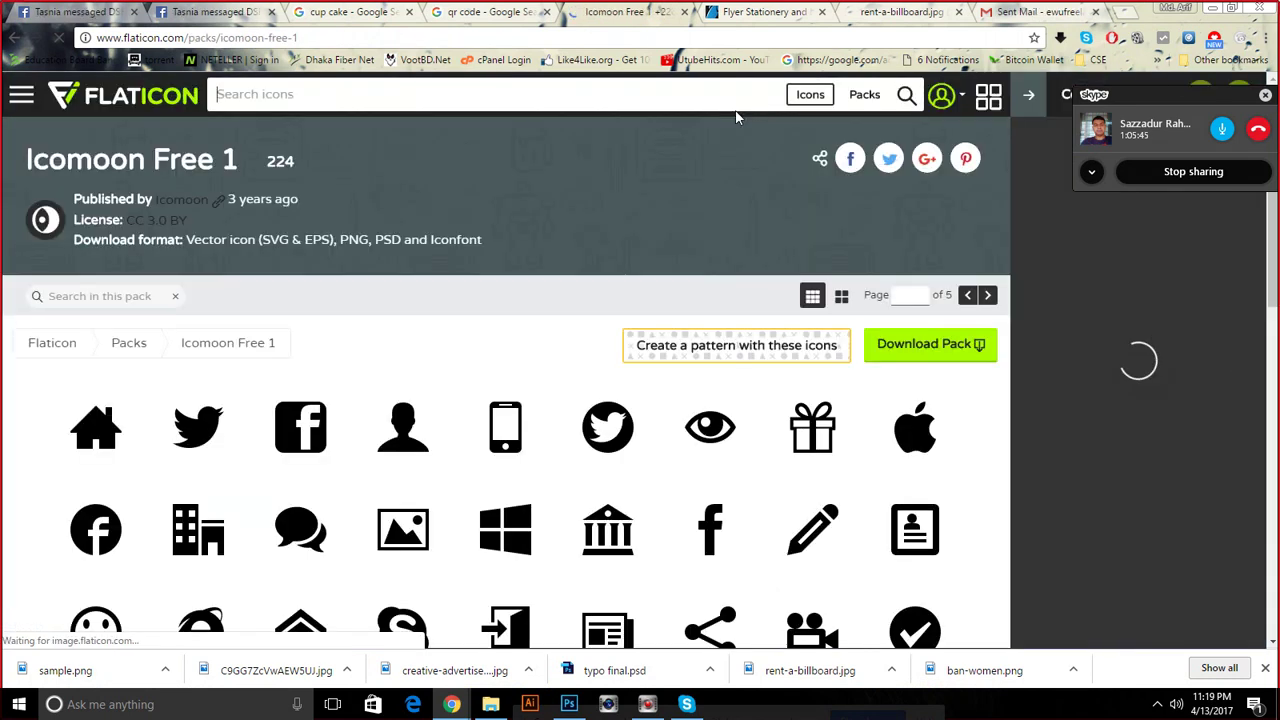
scroll(338, 309, "down", 1)
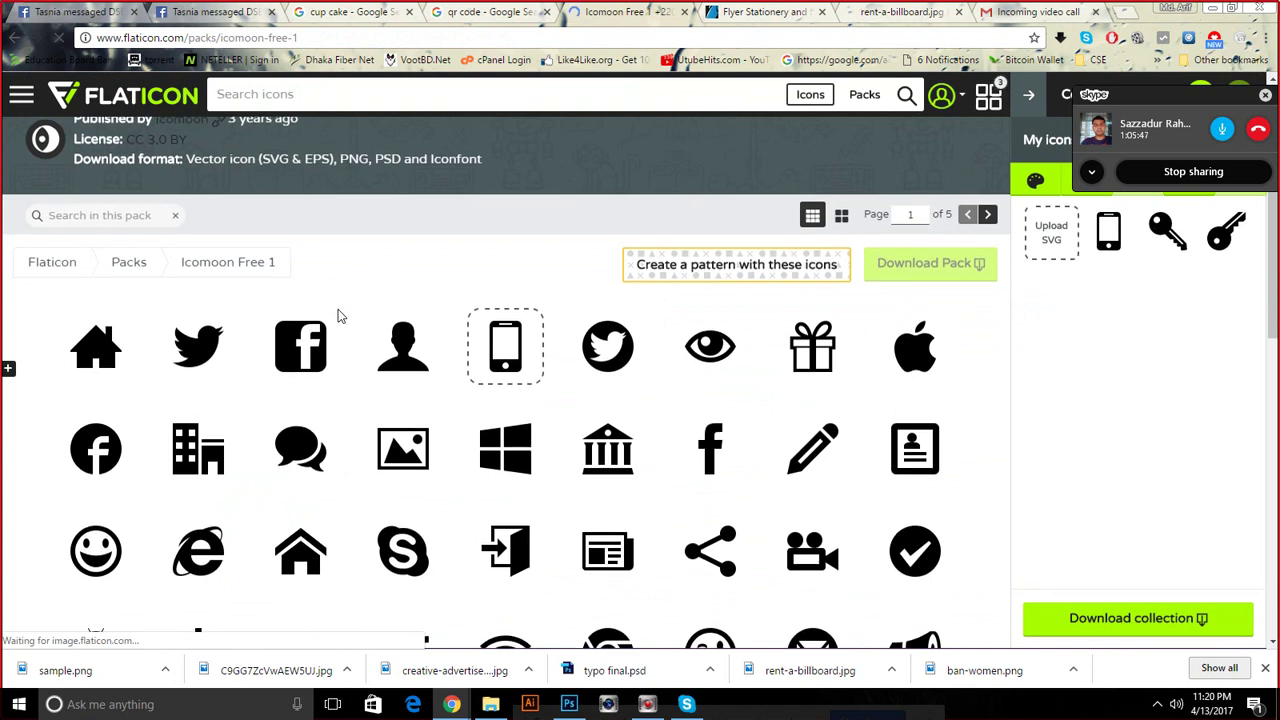
scroll(338, 316, "down", 1)
scroll(338, 316, "down", 1)
scroll(338, 316, "down", 1)
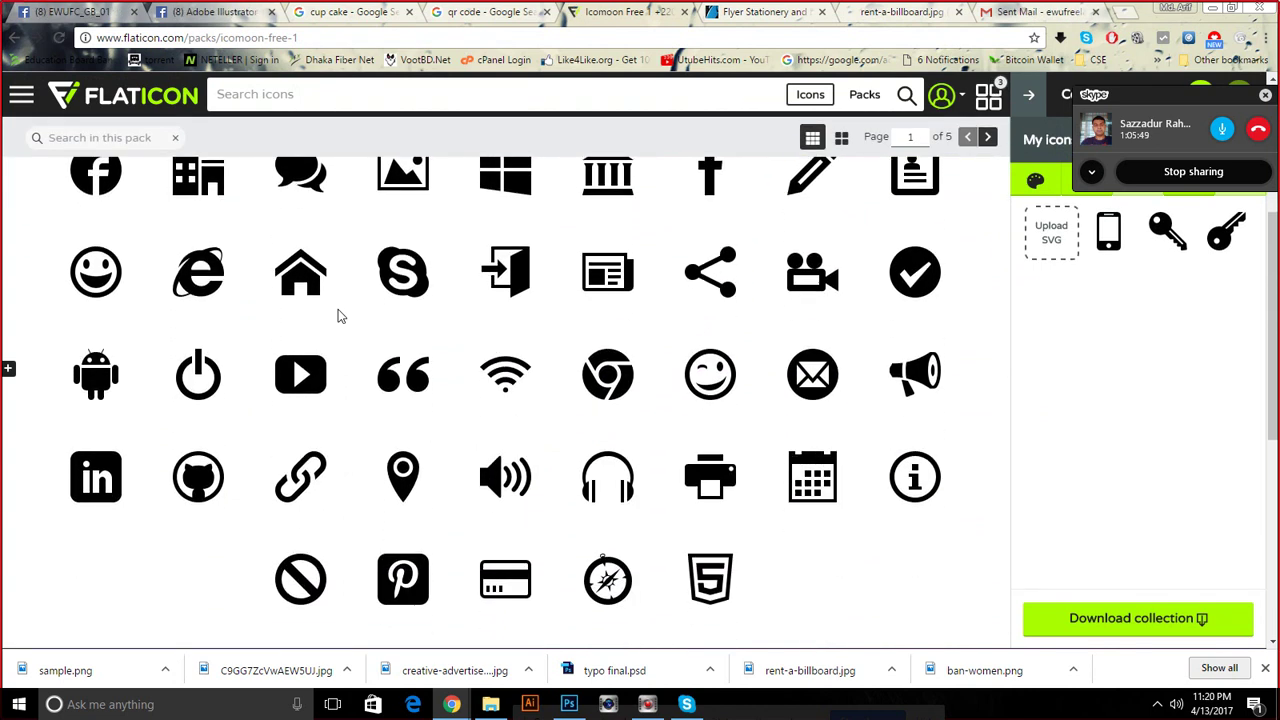
scroll(338, 316, "down", 1)
scroll(338, 316, "down", 1)
scroll(493, 395, "up", 4)
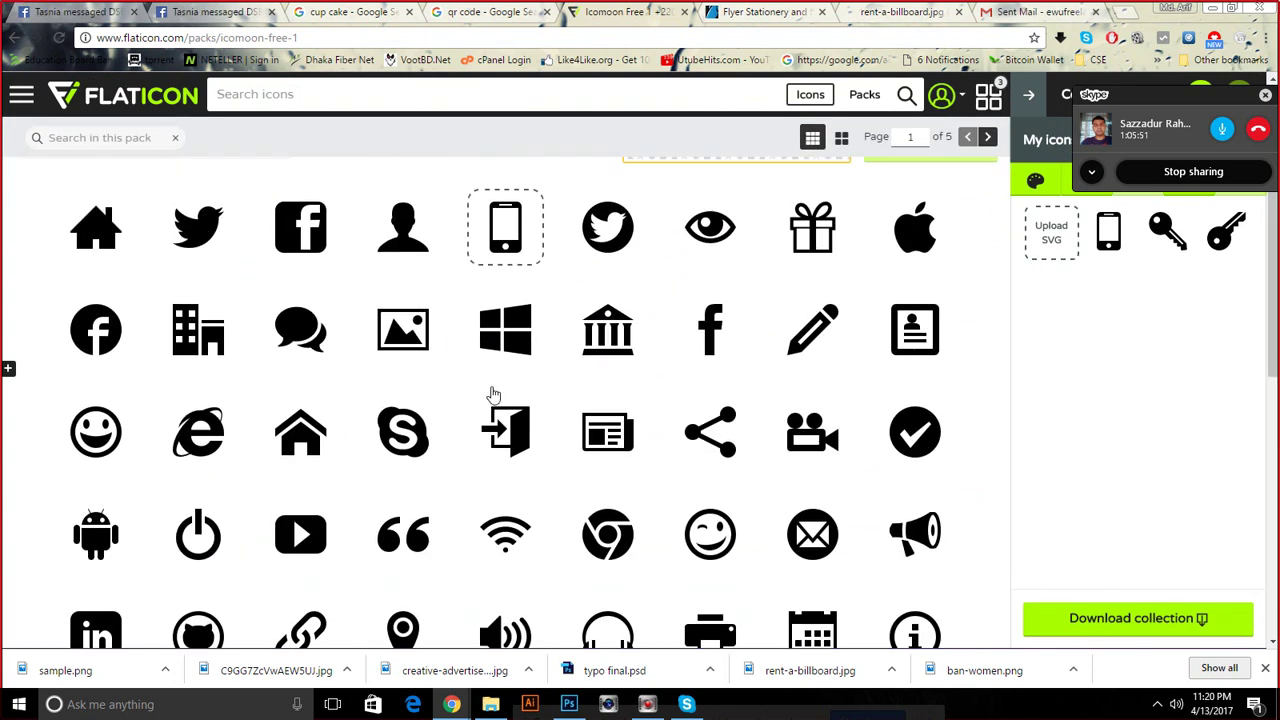
scroll(493, 395, "up", 1)
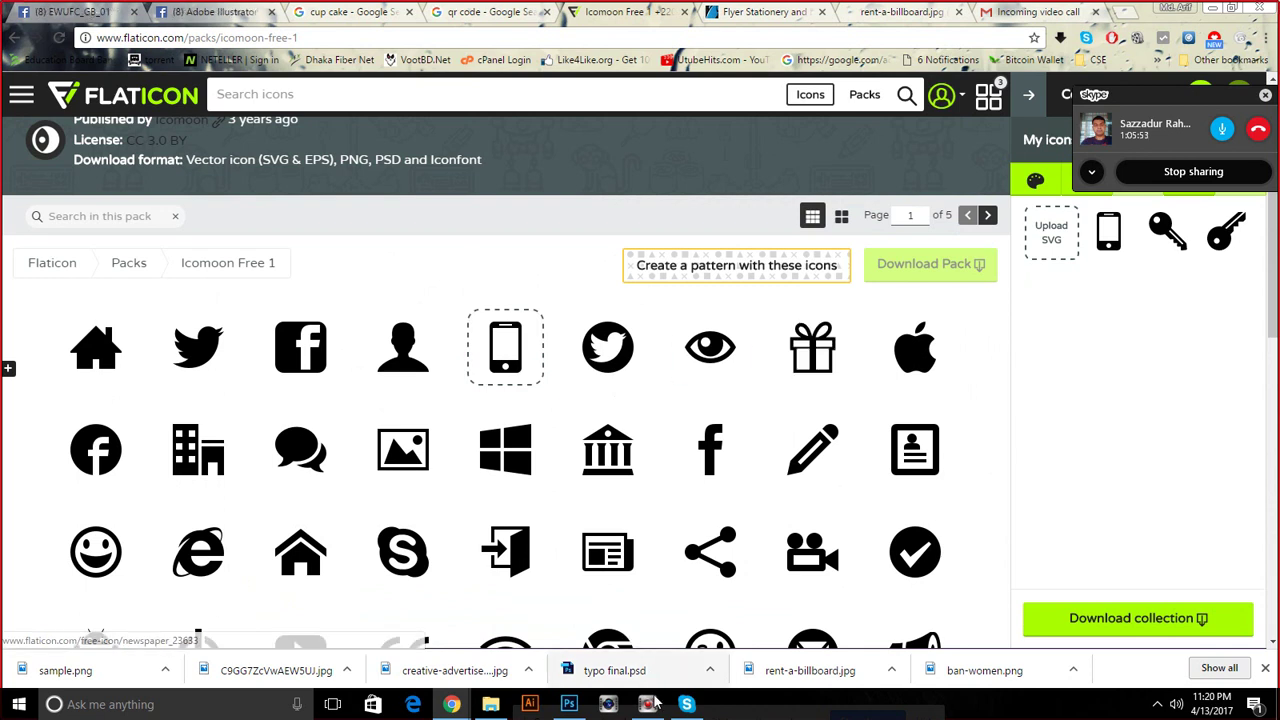
Compare against the cupcake flyer, then move to page 2 of the Icomoon pack
left_click(587, 714)
scroll(695, 605, "down", 1)
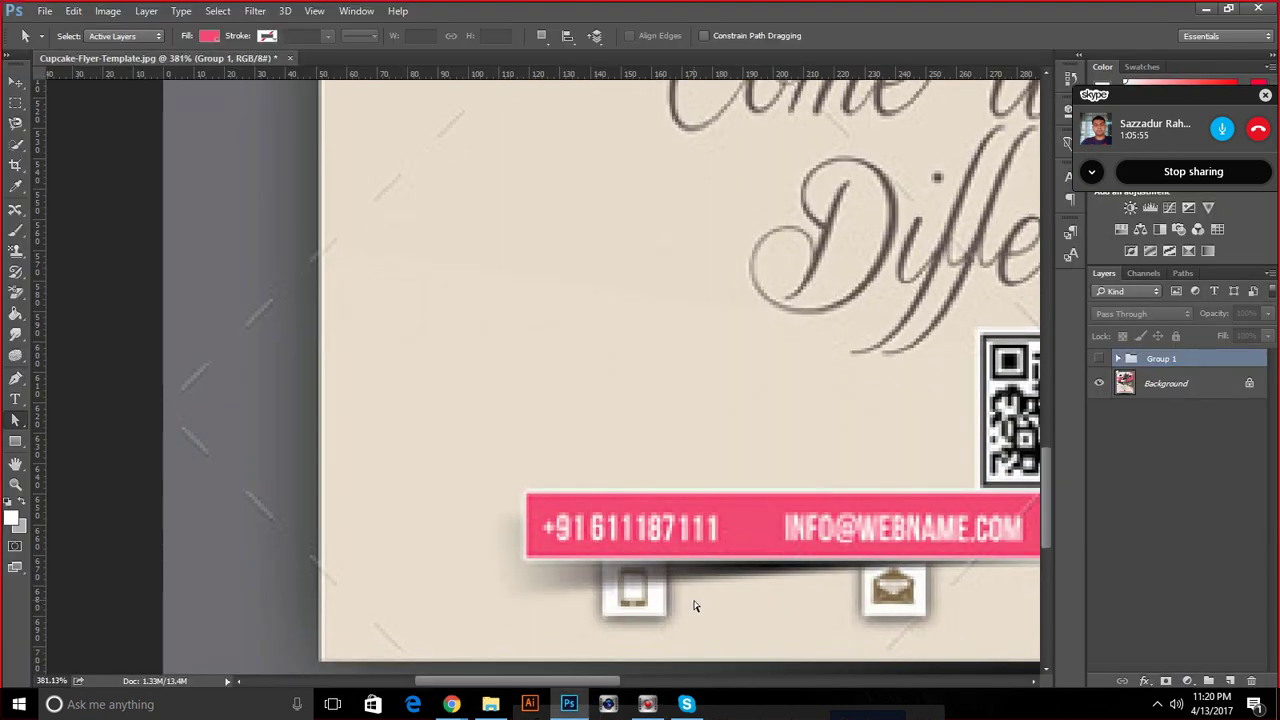
scroll(580, 693, "right", 5)
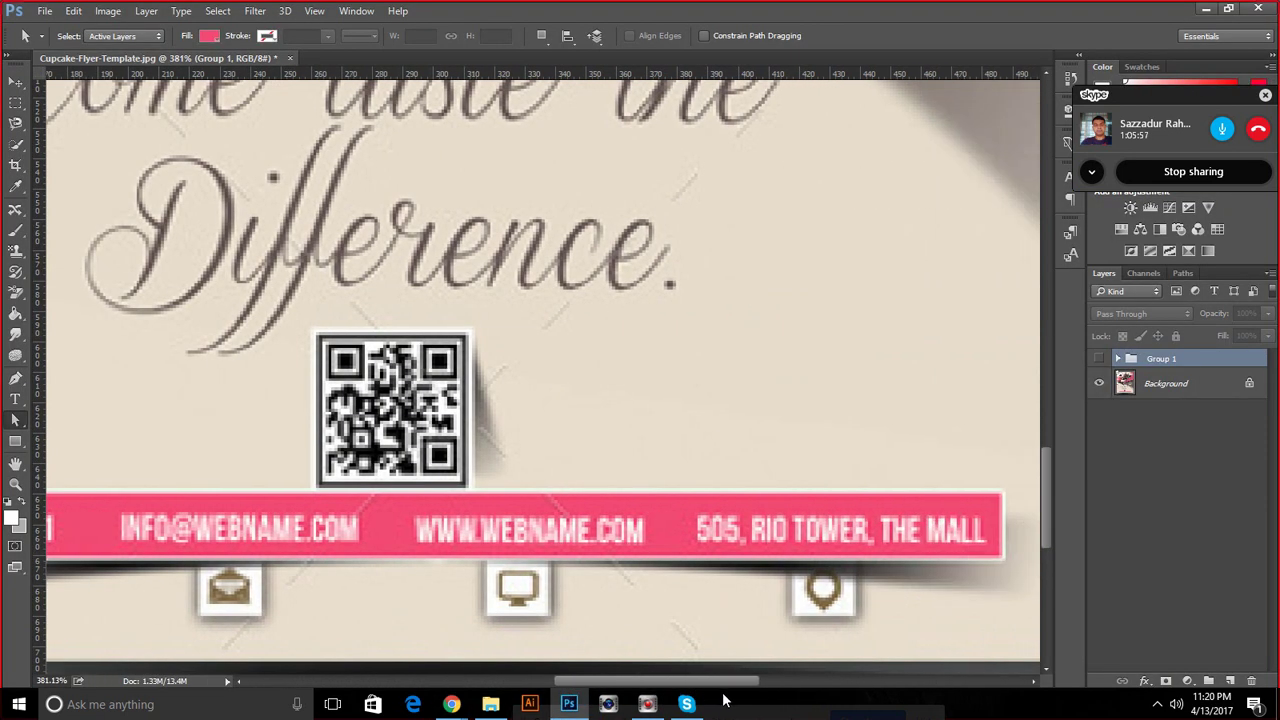
mouse_move(451, 704)
left_click(205, 640)
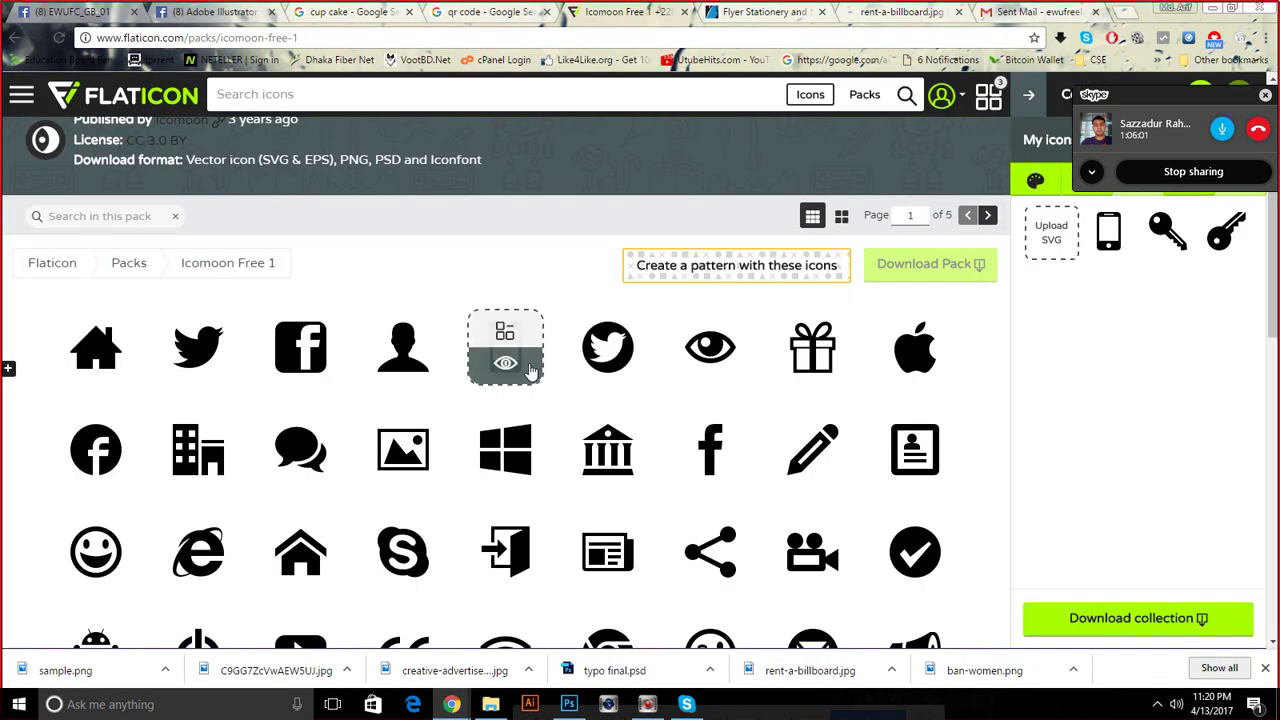
scroll(530, 370, "down", 1)
scroll(530, 368, "down", 1)
scroll(530, 366, "down", 1)
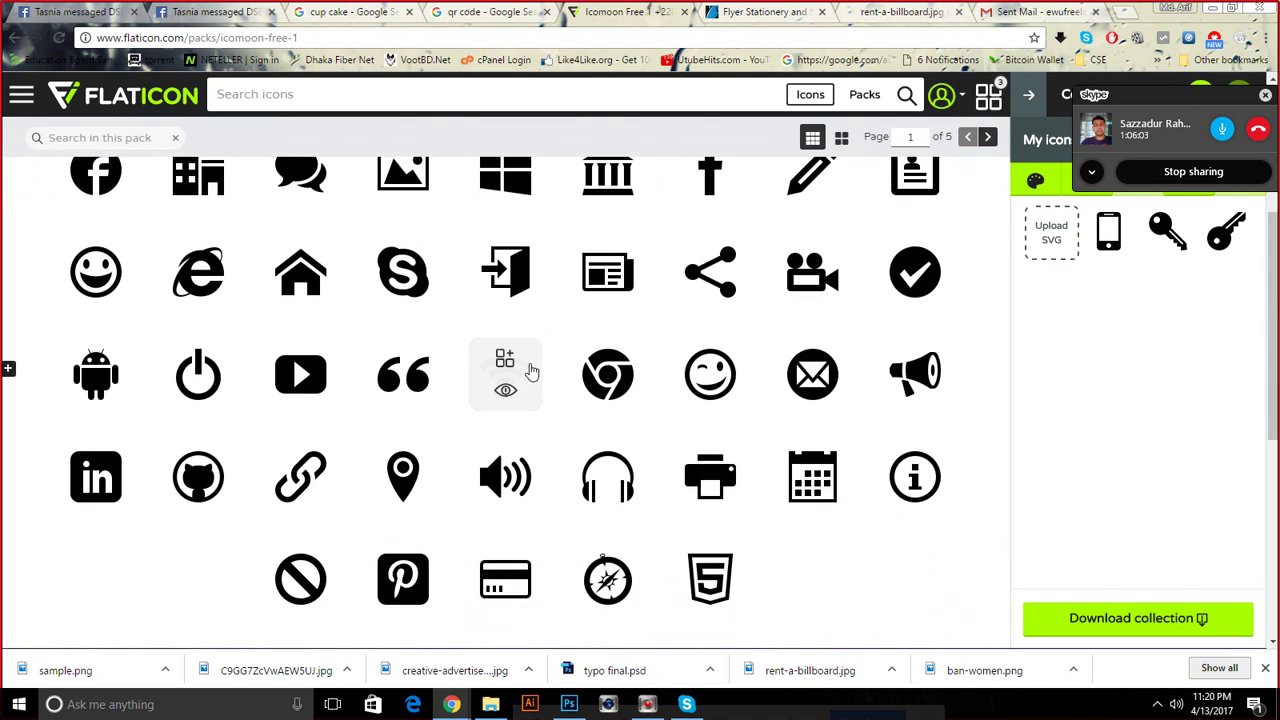
scroll(535, 390, "down", 1)
scroll(537, 400, "down", 2)
left_click(529, 512)
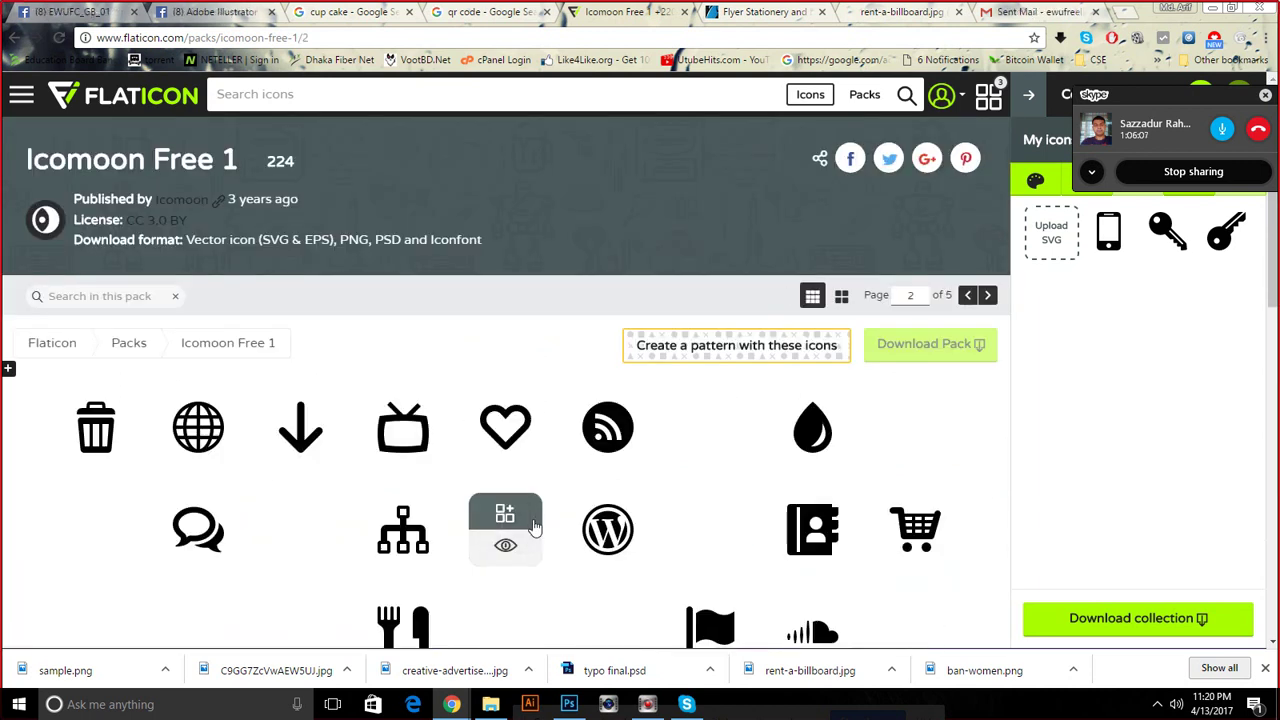
On page 3 of the pack, remove the extra icons so only the phone remains
scroll(535, 527, "down", 3)
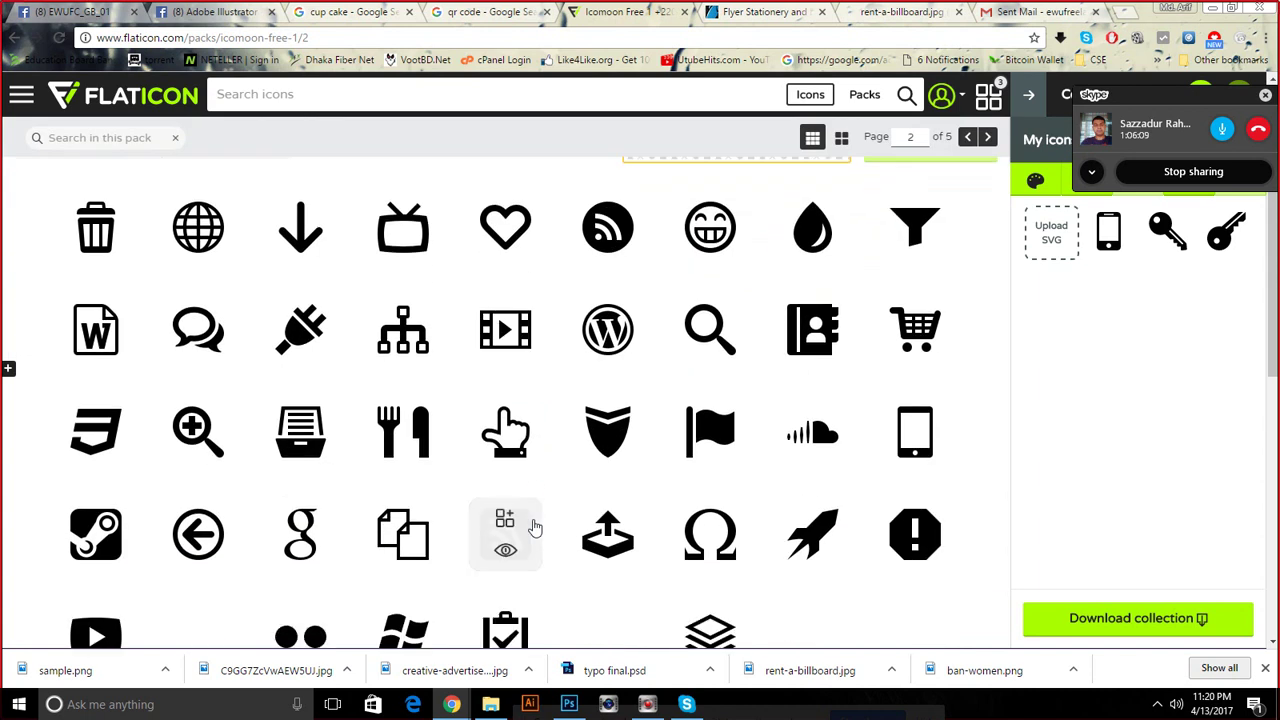
scroll(535, 527, "up", 2)
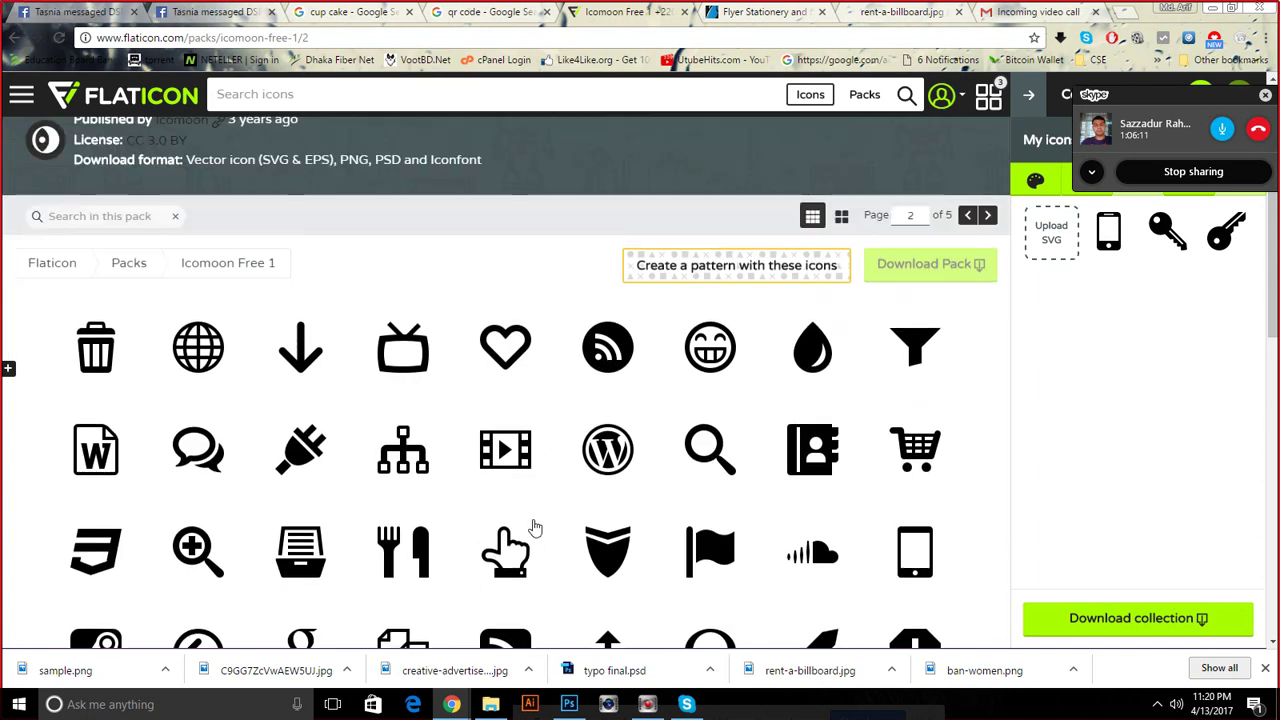
scroll(535, 527, "down", 4)
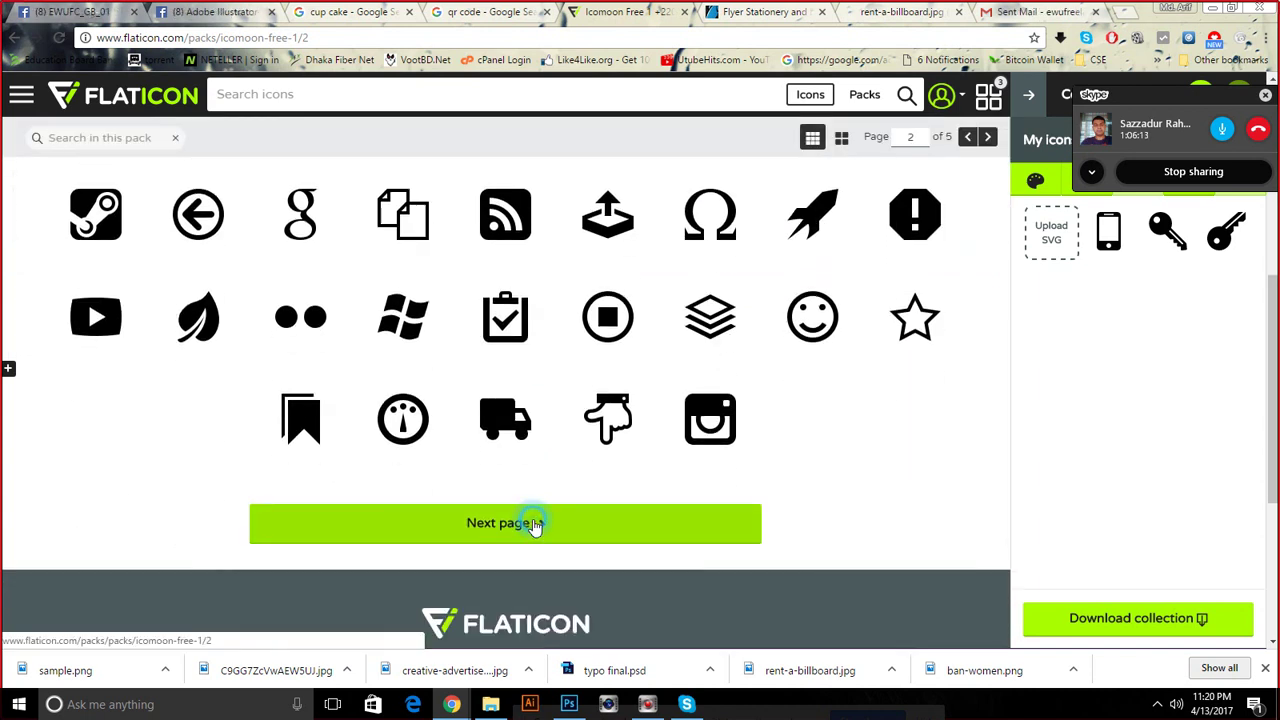
left_click(533, 522)
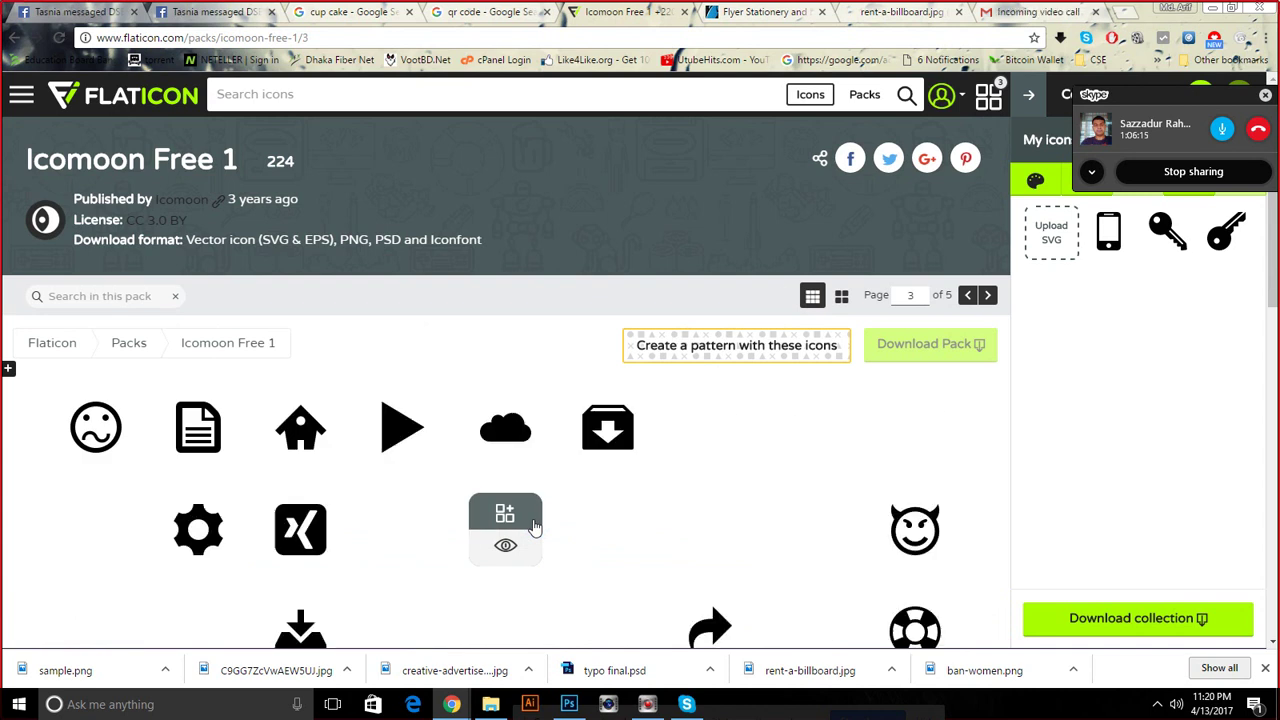
scroll(533, 527, "down", 3)
left_click_drag(533, 527, 1226, 238)
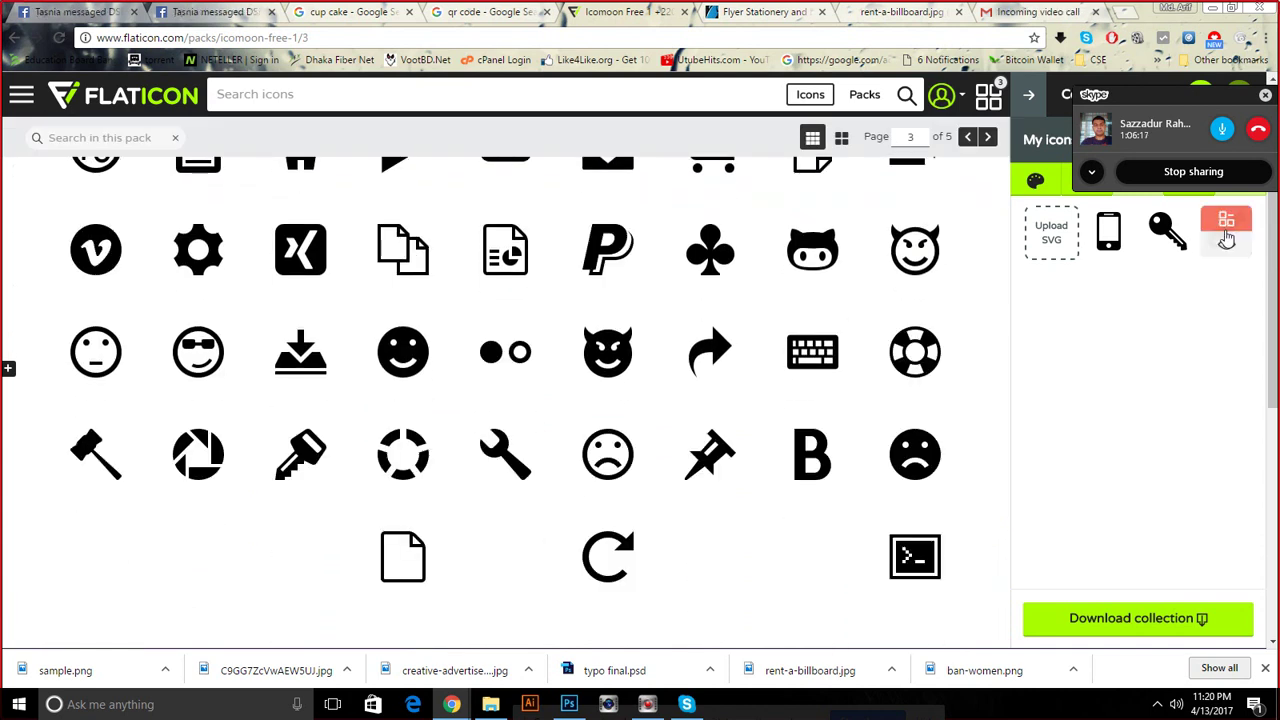
left_click(1226, 238)
left_click(1168, 230)
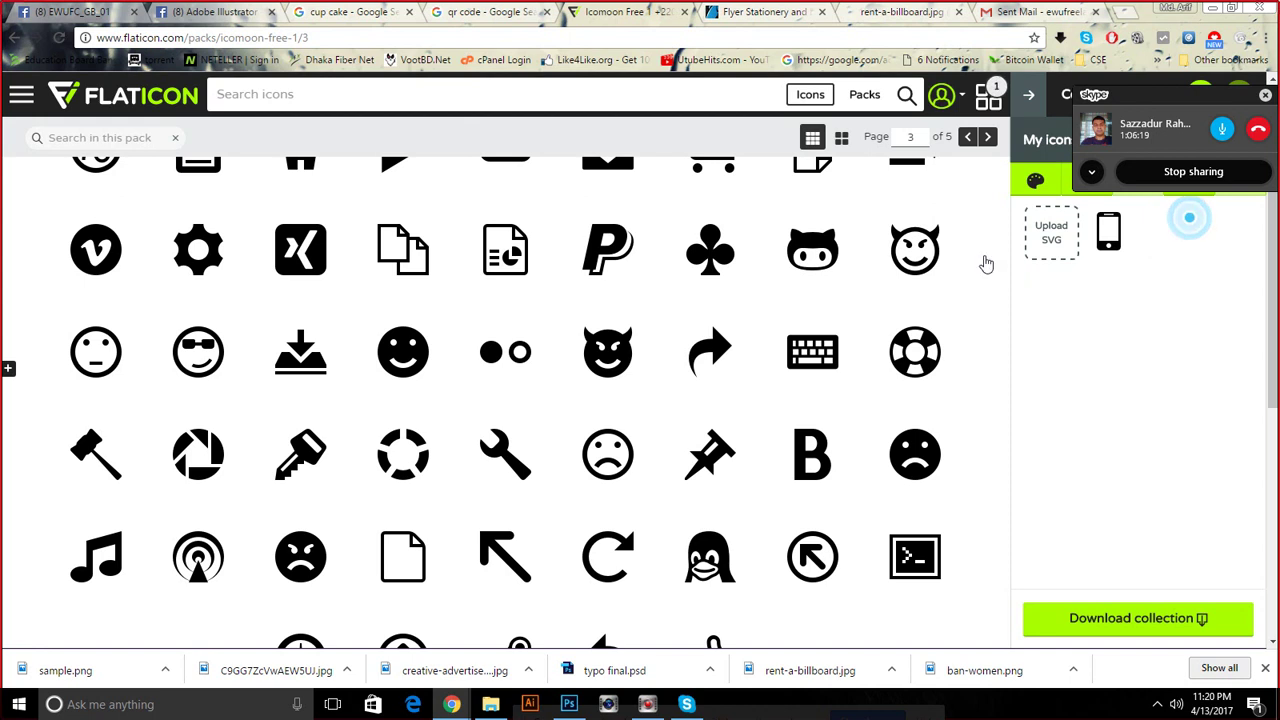
scroll(600, 260, "down", 2)
scroll(591, 337, "up", 4)
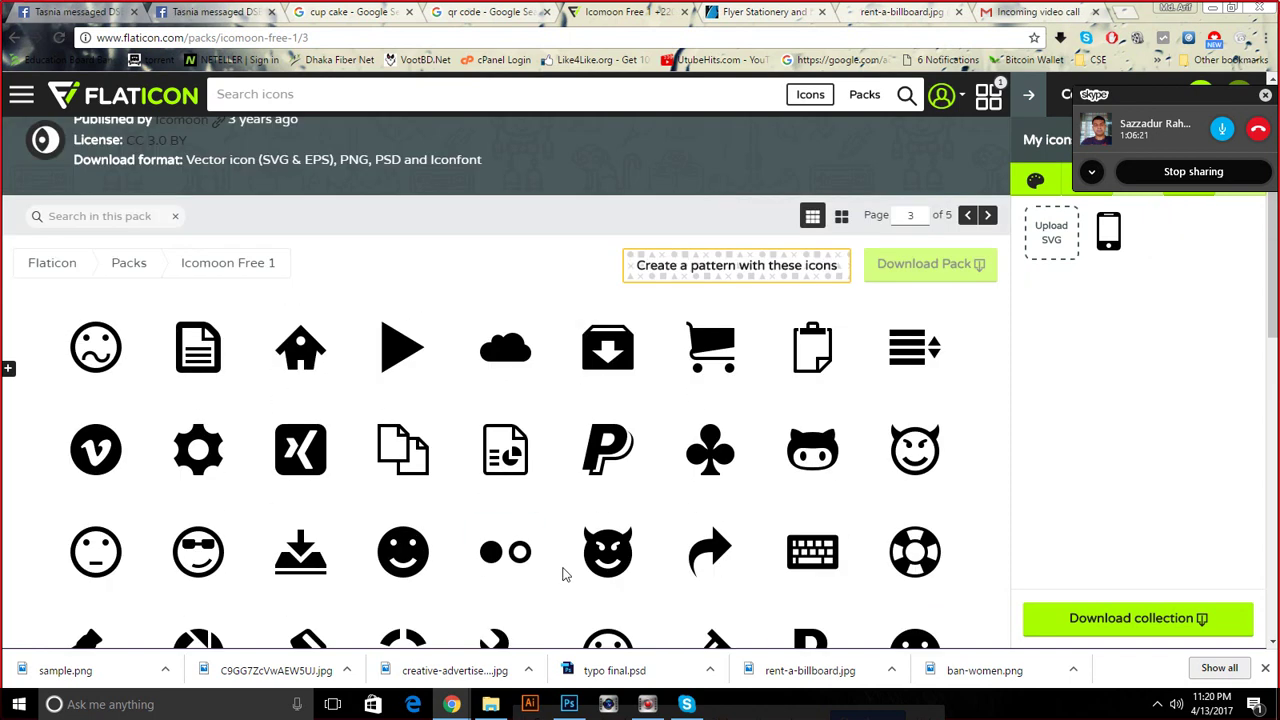
Check the flyer, then return to the Icomoon Free 1 pack page
left_click(569, 704)
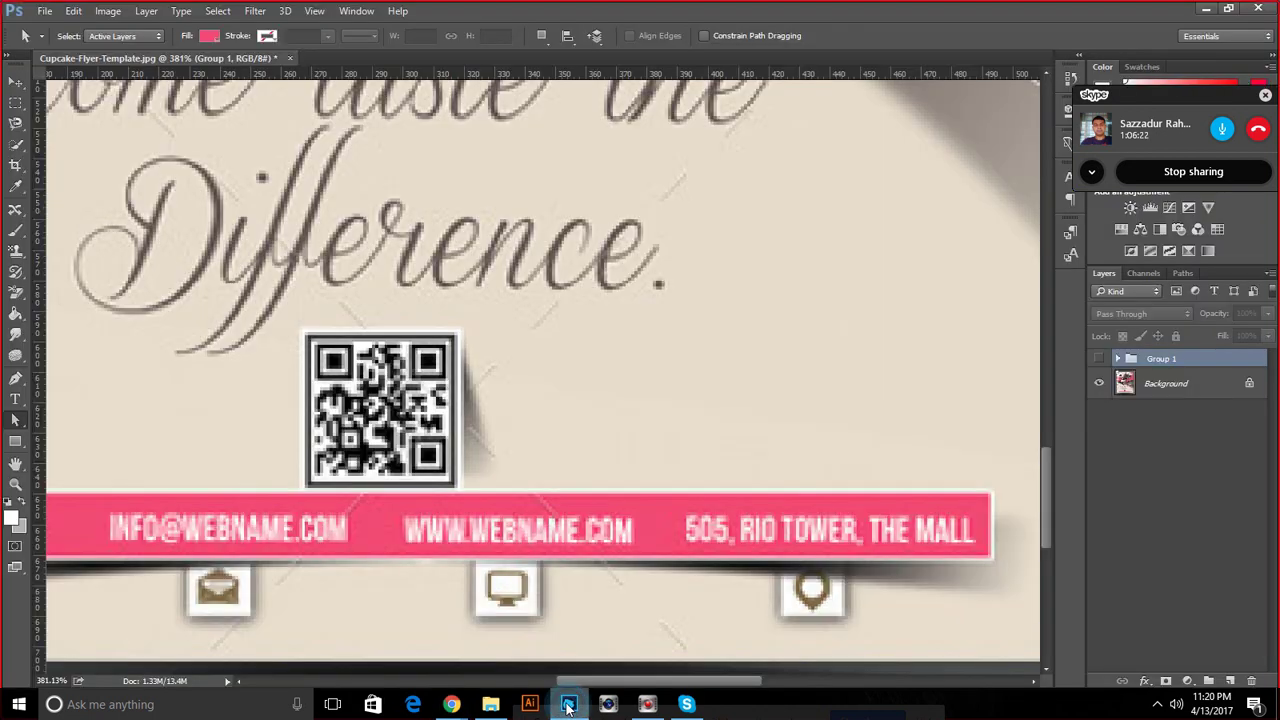
left_click(452, 704)
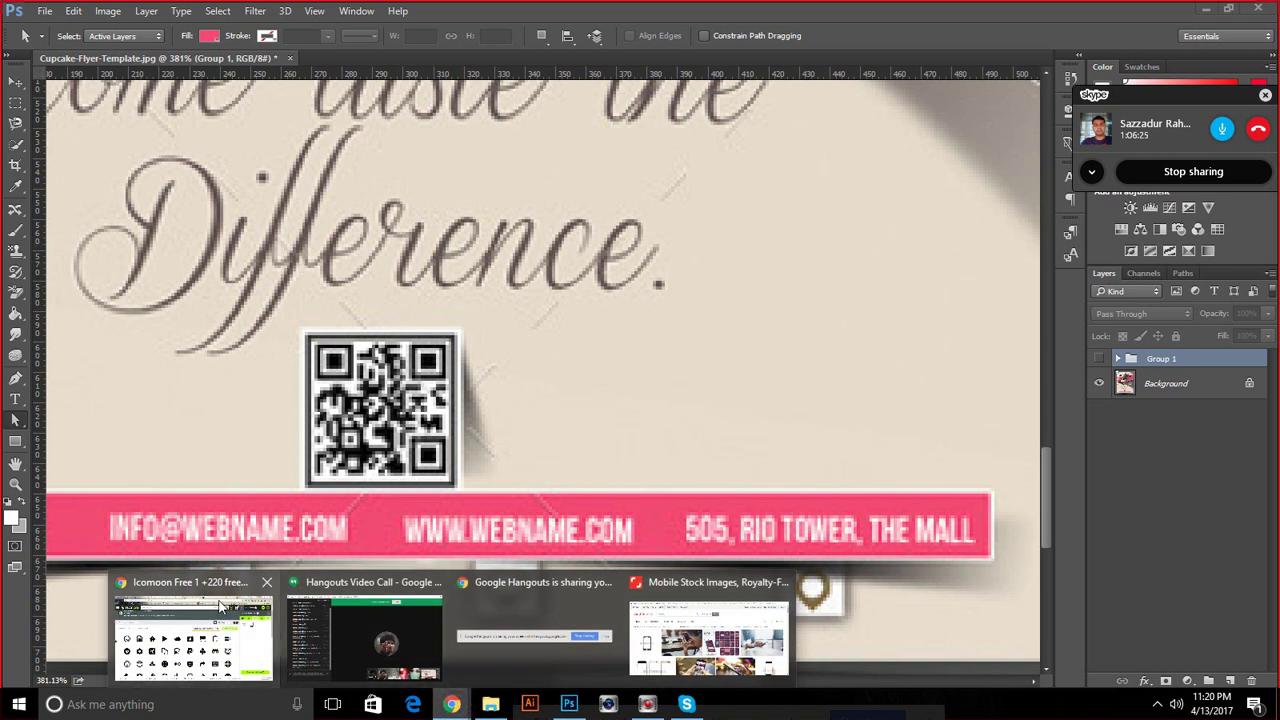
left_click(221, 607)
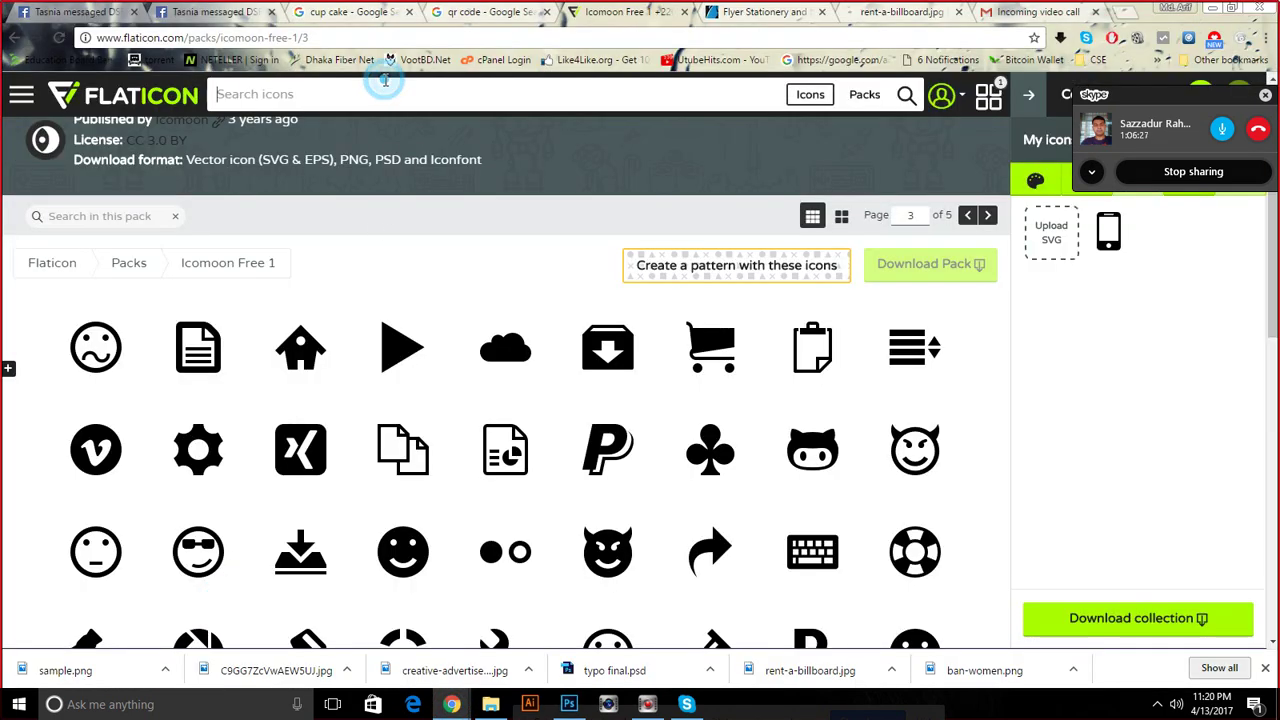
Search Flaticon for MAIL icons and browse to page 2 of the results
type("MAIL")
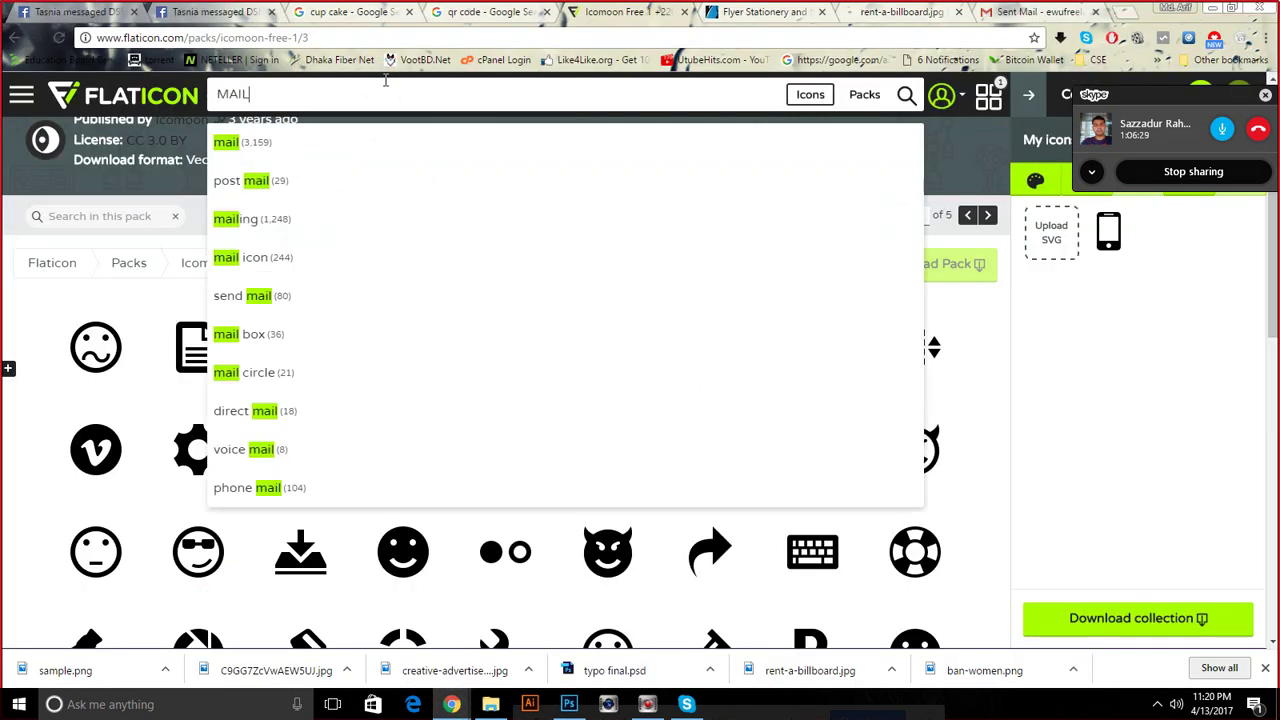
key("Return")
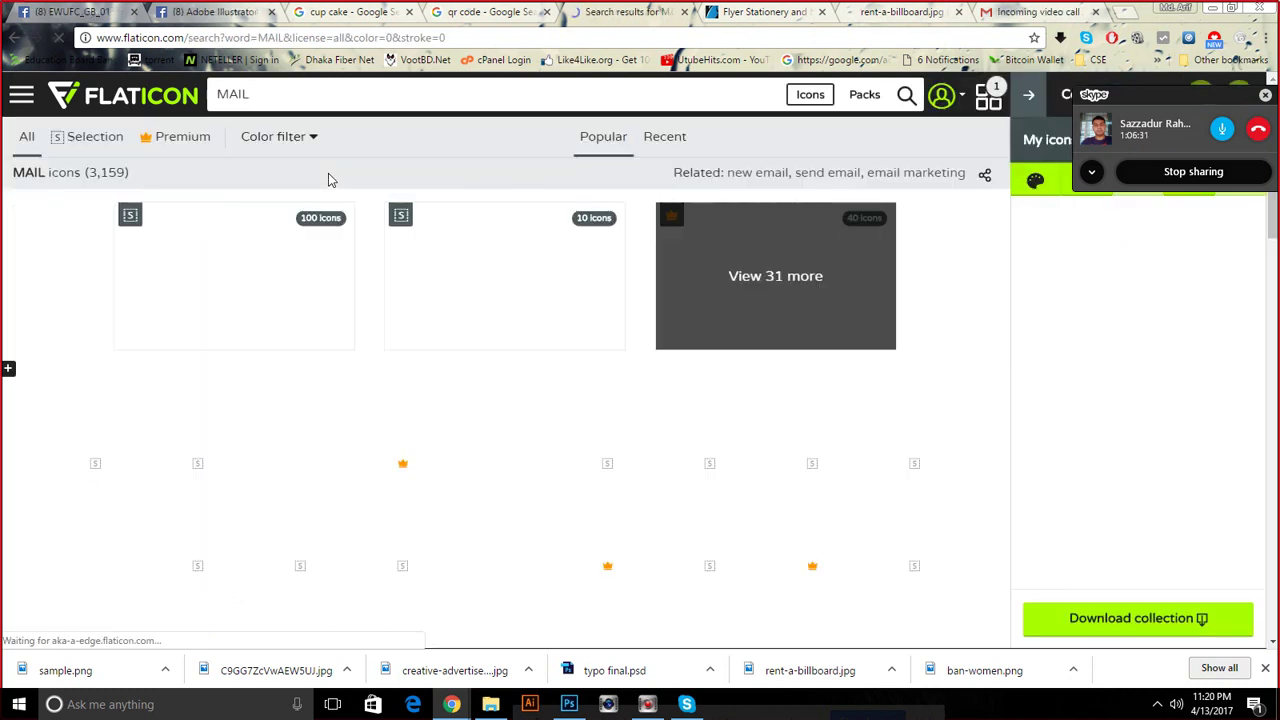
scroll(297, 360, "down", 3)
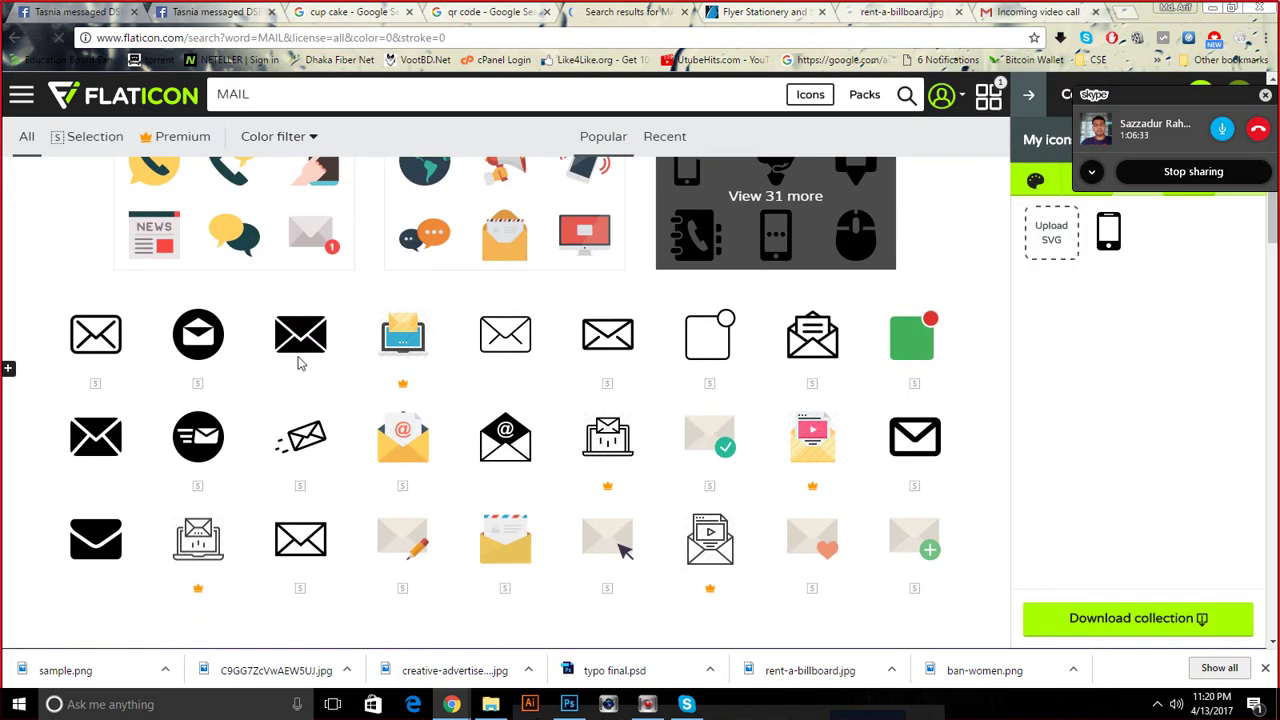
scroll(297, 362, "up", 3)
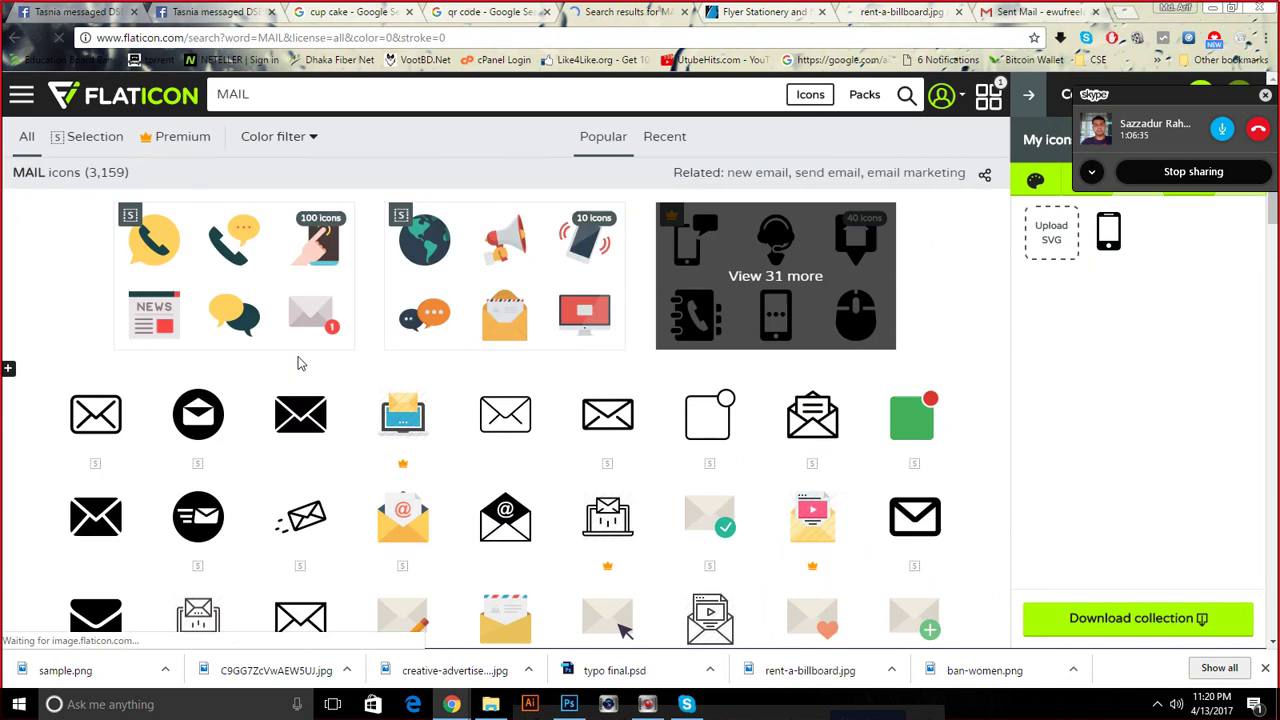
scroll(205, 420, "down", 1)
scroll(205, 420, "down", 3)
scroll(205, 420, "down", 4)
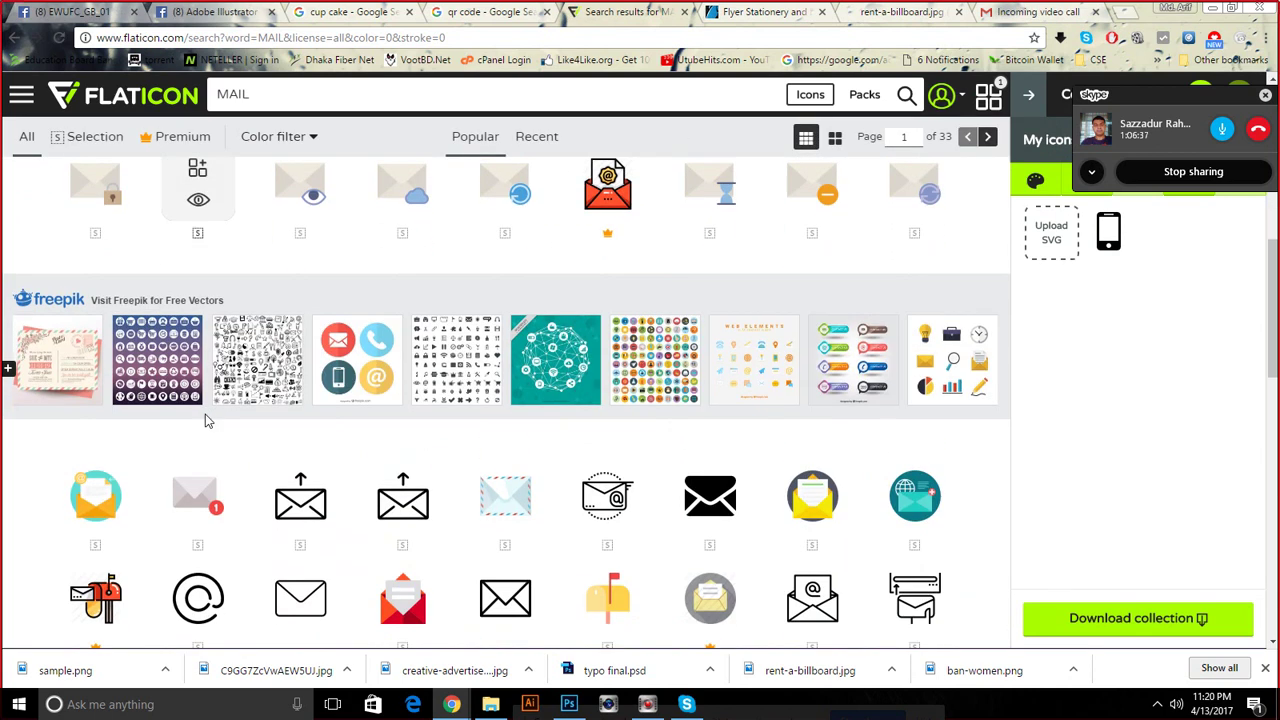
scroll(205, 420, "down", 1)
scroll(205, 420, "down", 1)
scroll(205, 420, "down", 2)
scroll(205, 420, "down", 3)
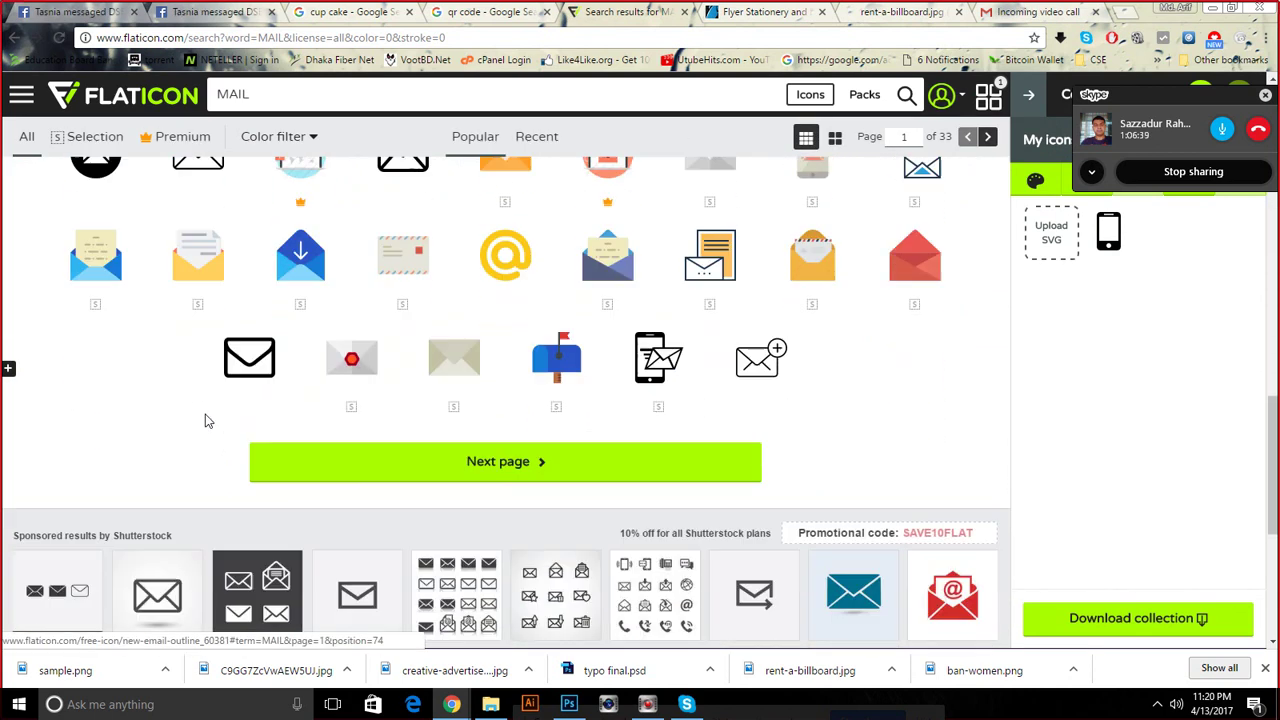
scroll(300, 370, "down", 1)
left_click(355, 325)
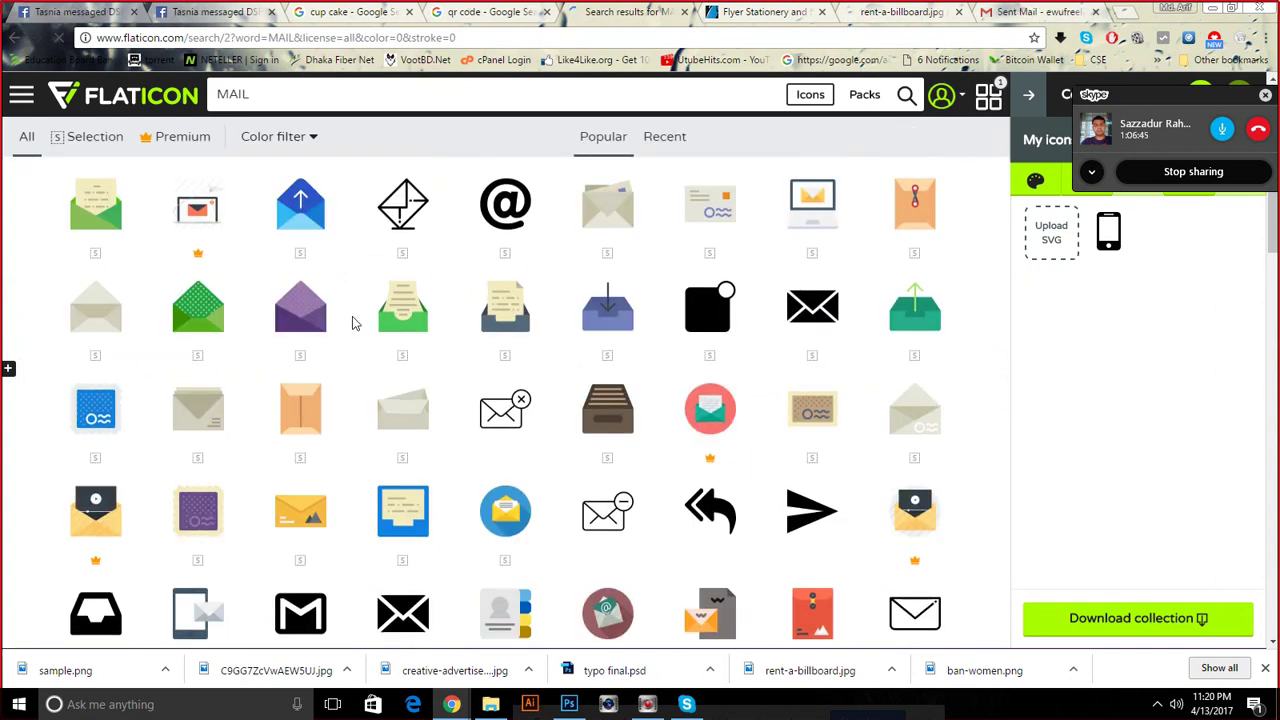
On page 3 of the mail results, add an outlined envelope to the collection
scroll(352, 323, "down", 3)
scroll(352, 323, "down", 3)
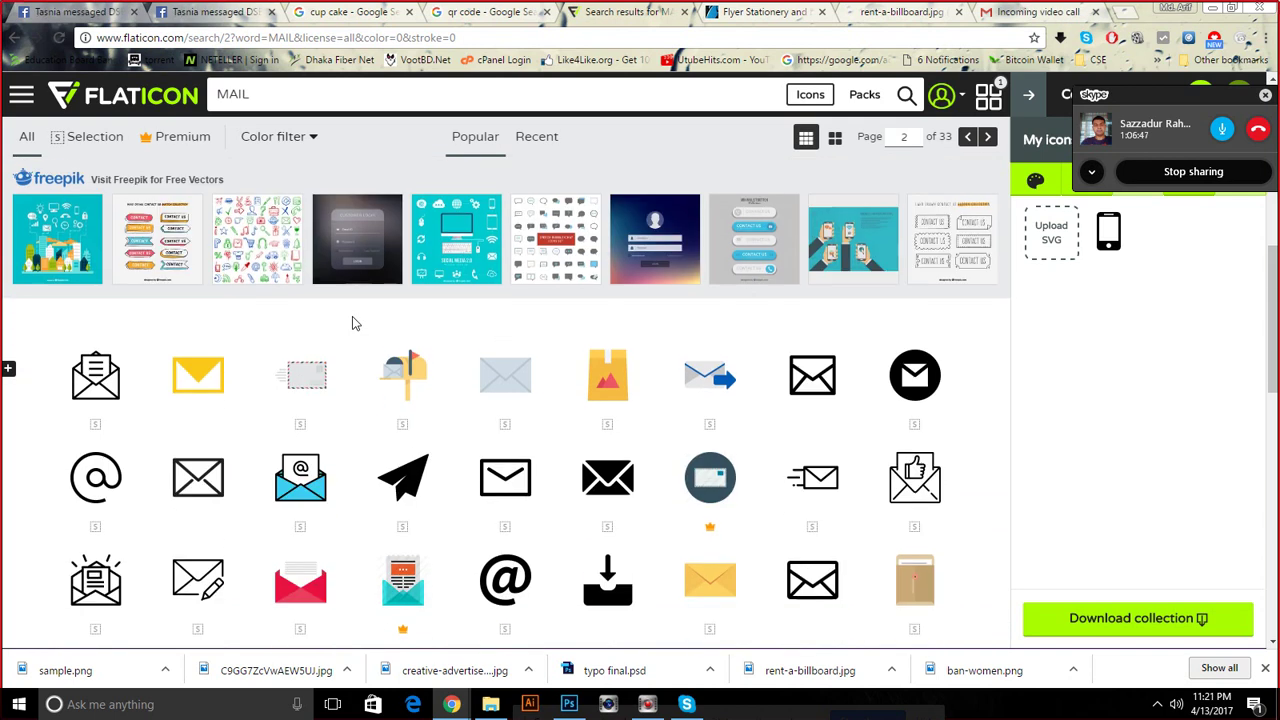
scroll(352, 323, "down", 2)
scroll(352, 323, "down", 2)
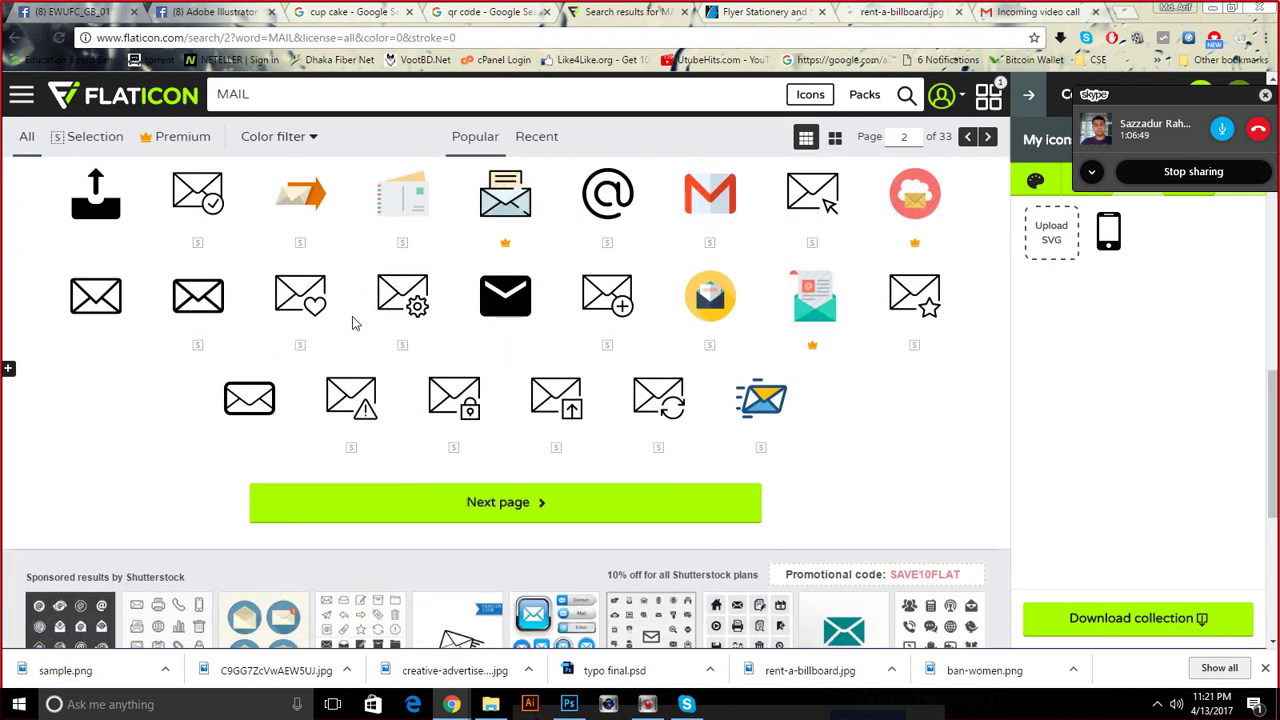
scroll(383, 480, "down", 3)
scroll(378, 443, "up", 3)
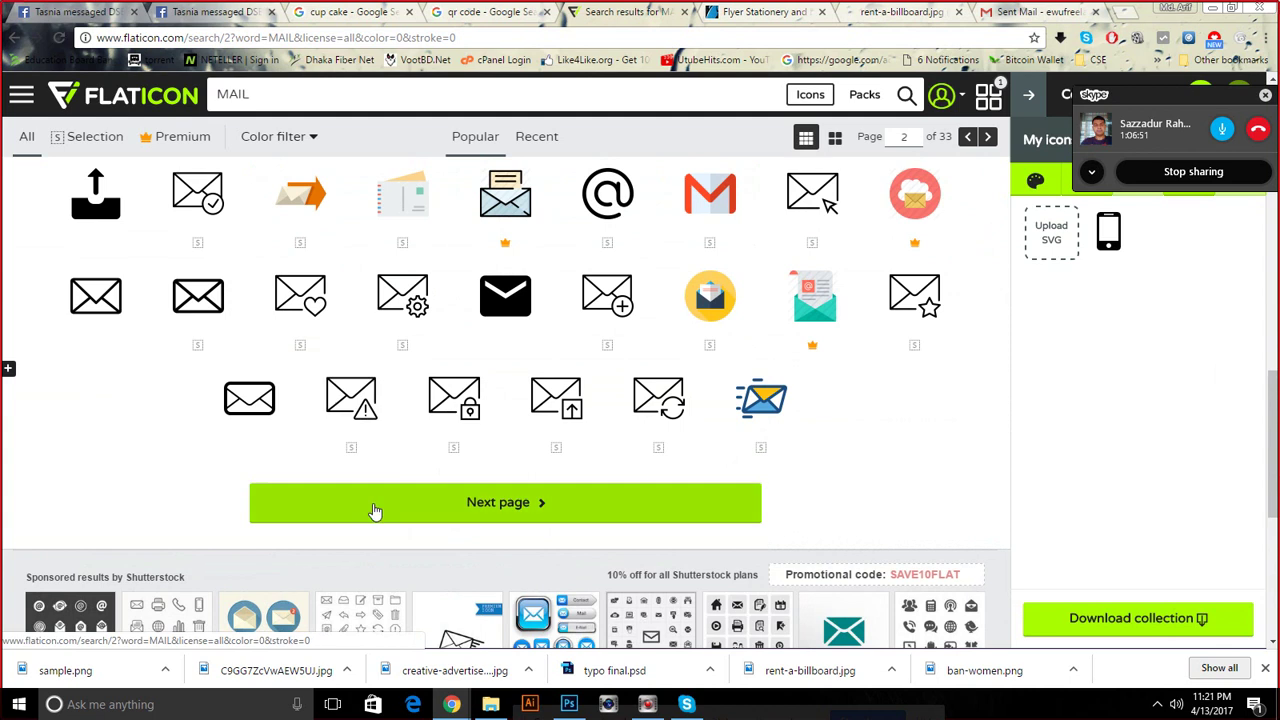
left_click(372, 508)
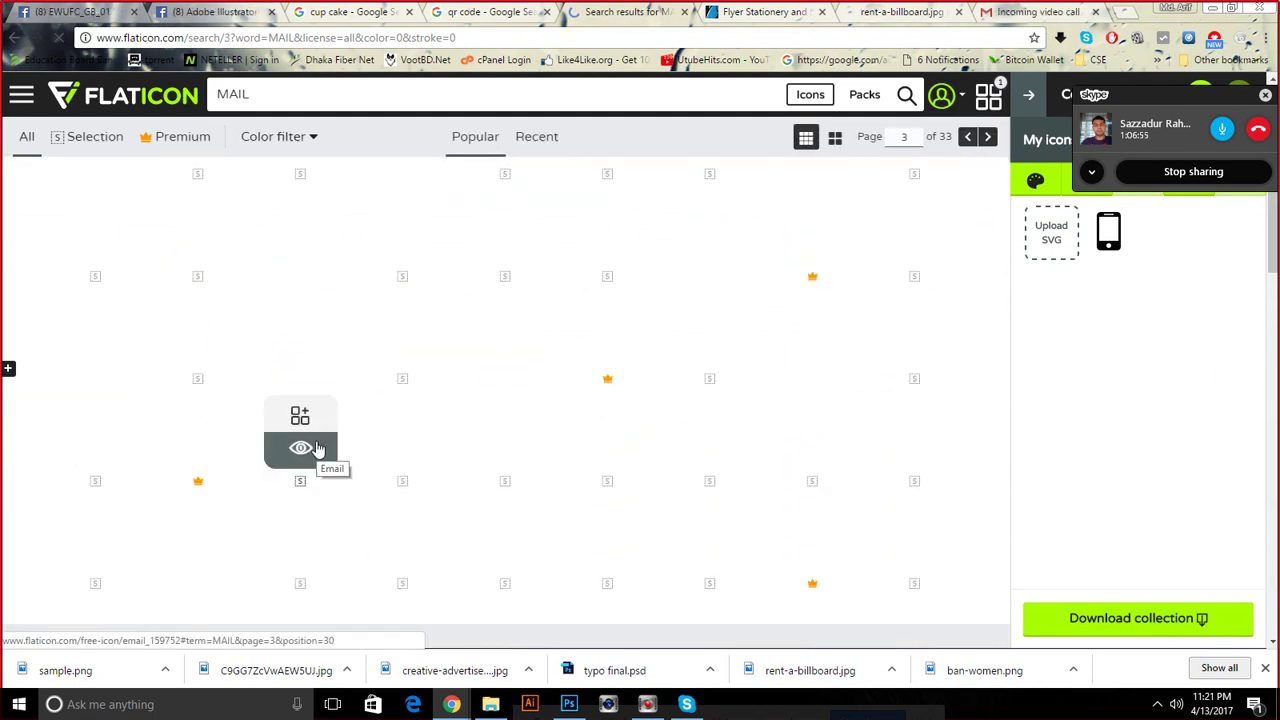
scroll(316, 448, "down", 1)
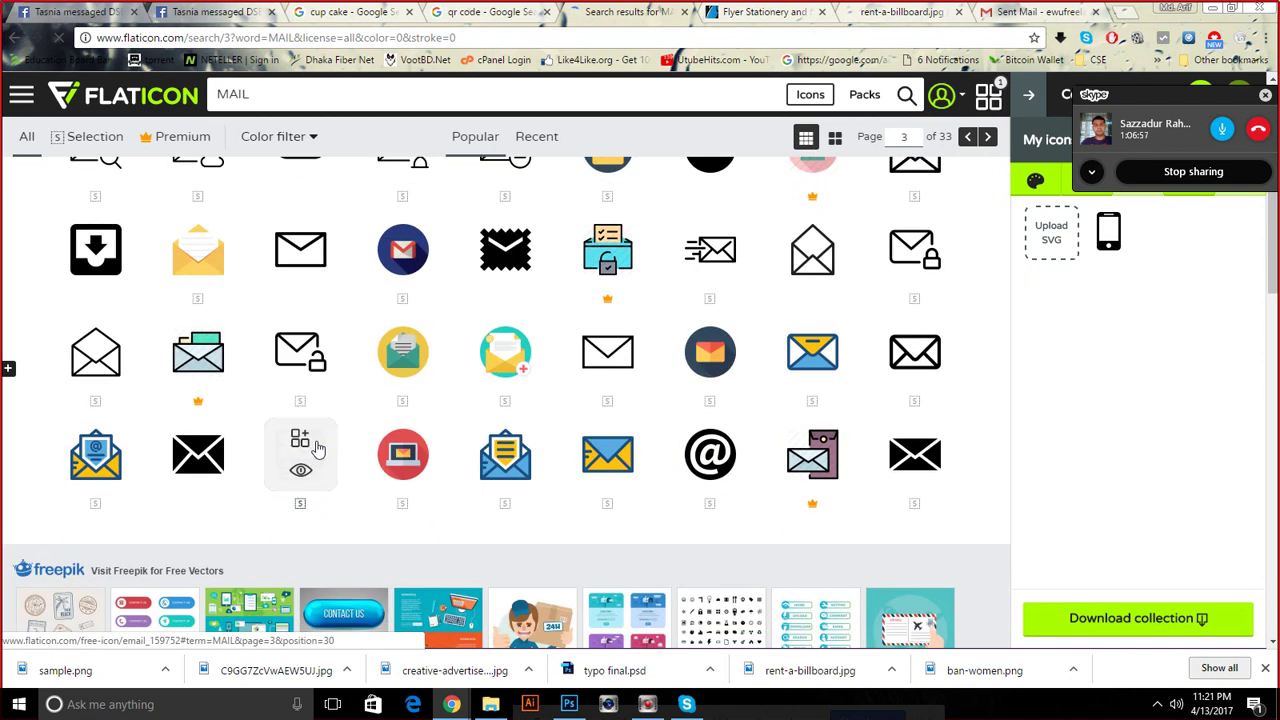
left_click(96, 336)
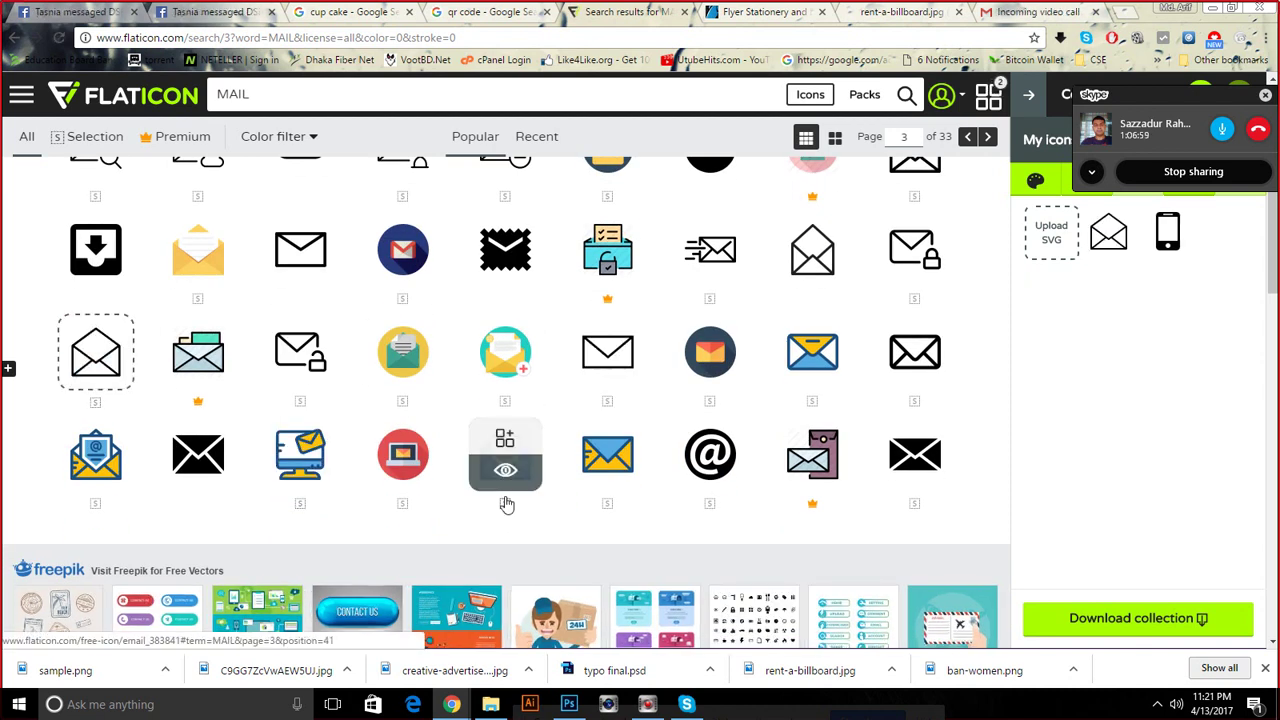
Replace the outlined envelope with the black open-envelope icon in the collection
left_click(569, 704)
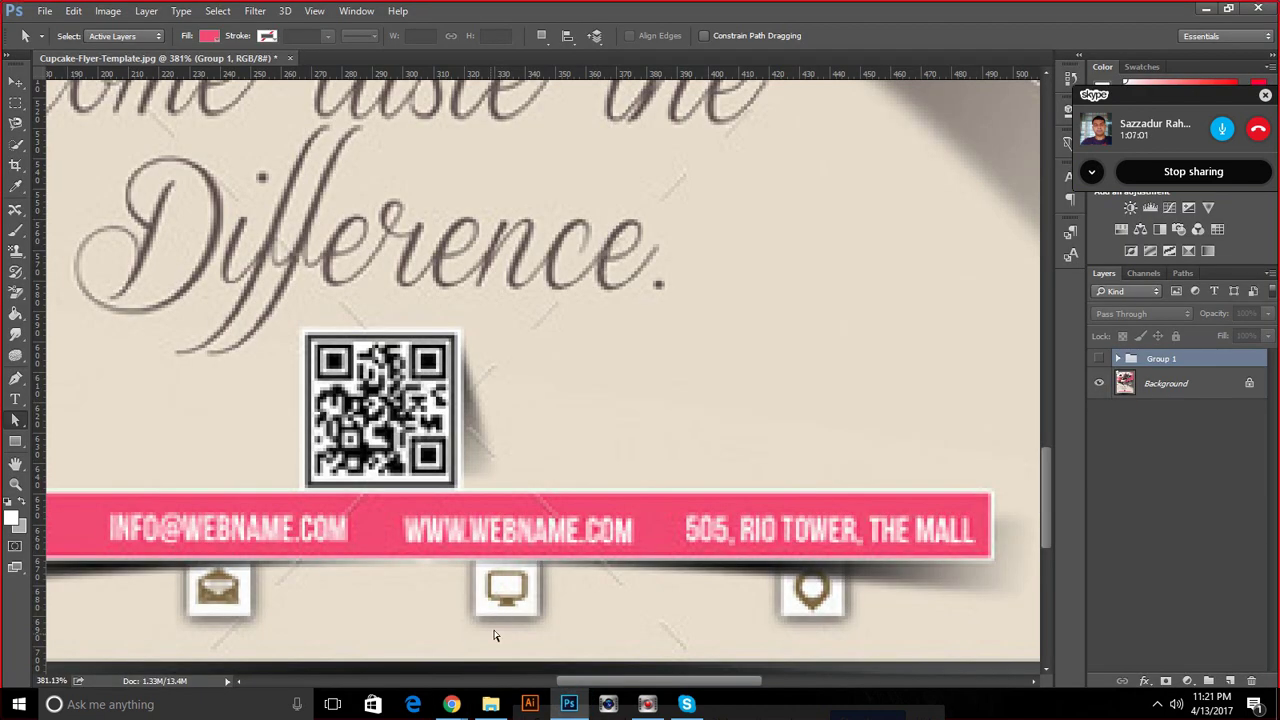
mouse_move(452, 704)
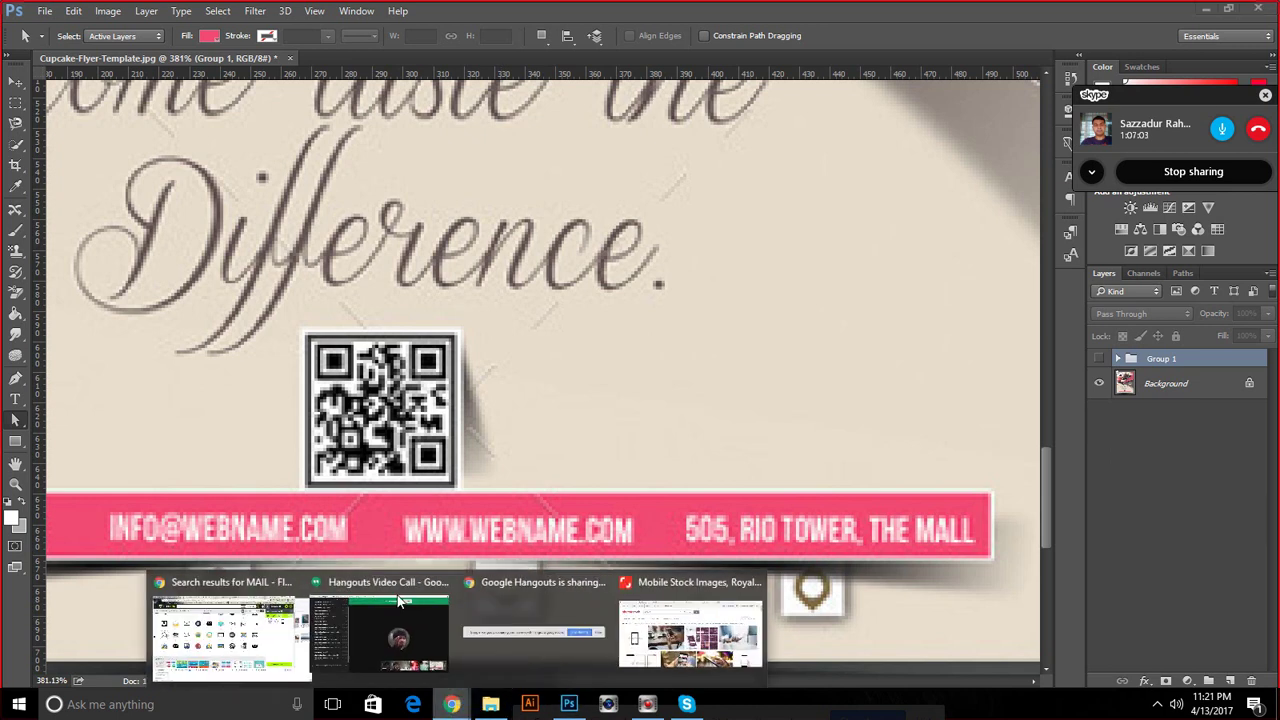
left_click(220, 620)
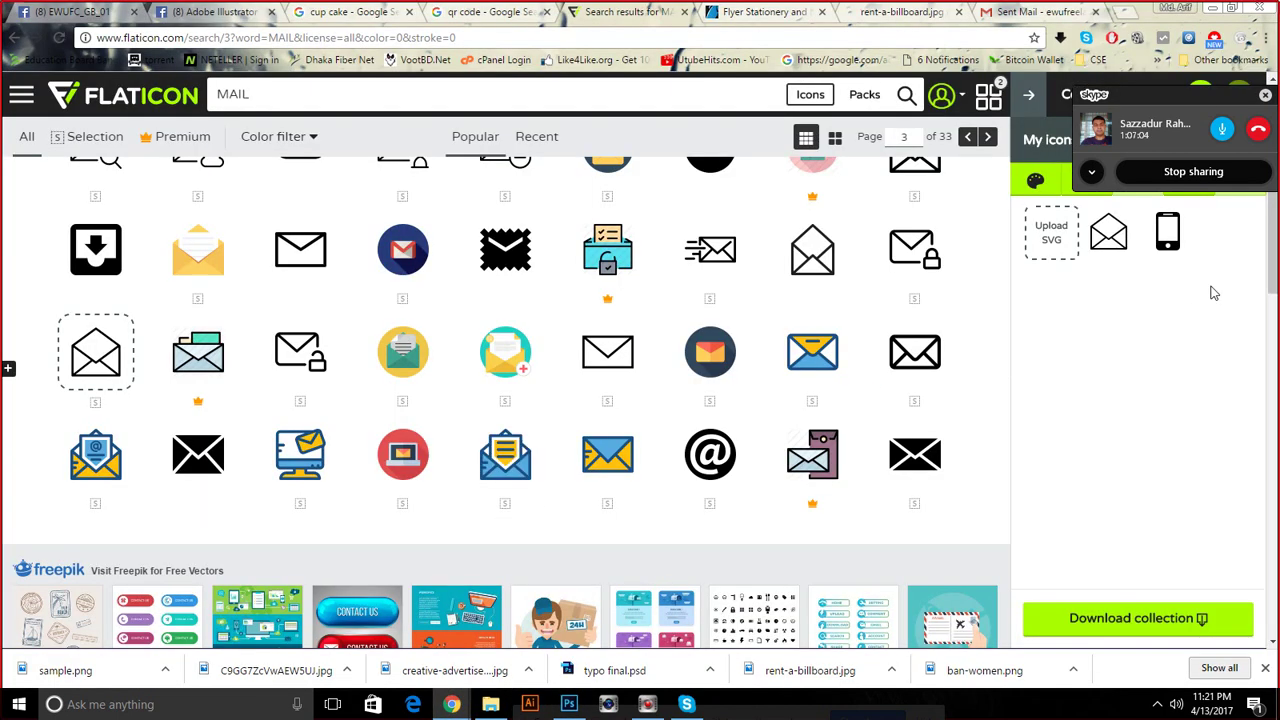
left_click(1150, 230)
scroll(709, 260, "up", 2)
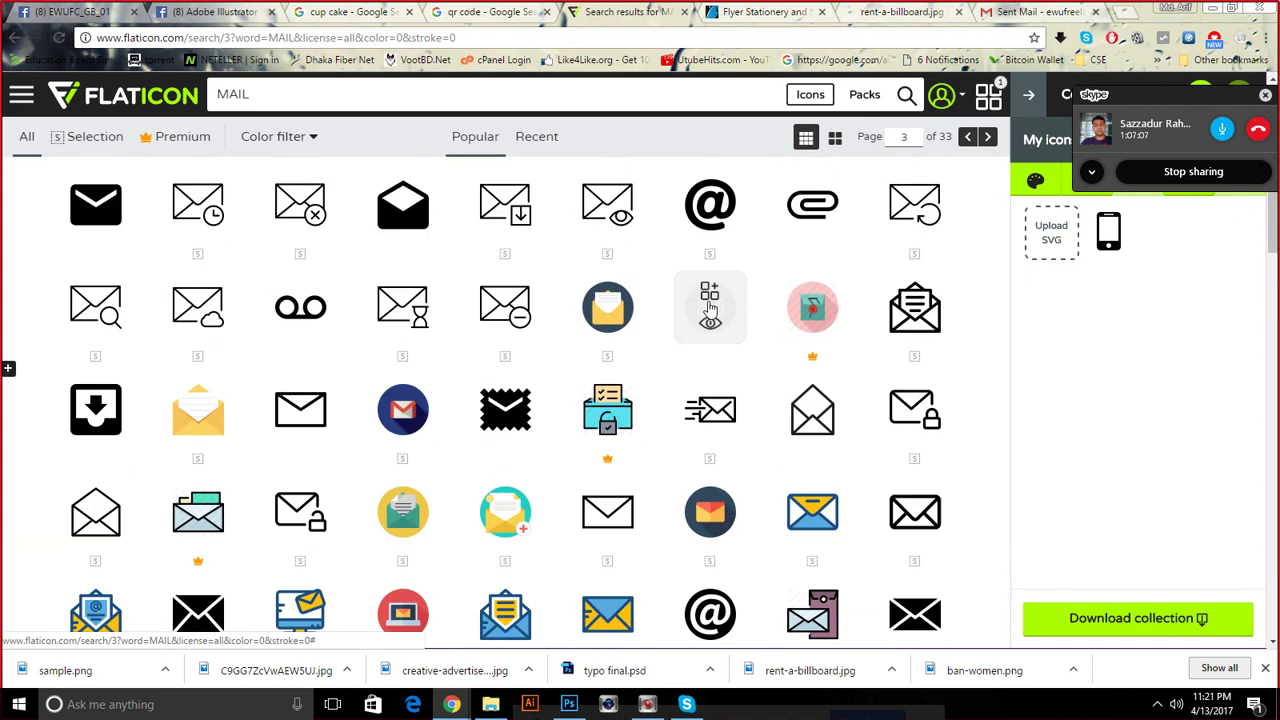
scroll(709, 310, "up", 1)
scroll(600, 290, "down", 1)
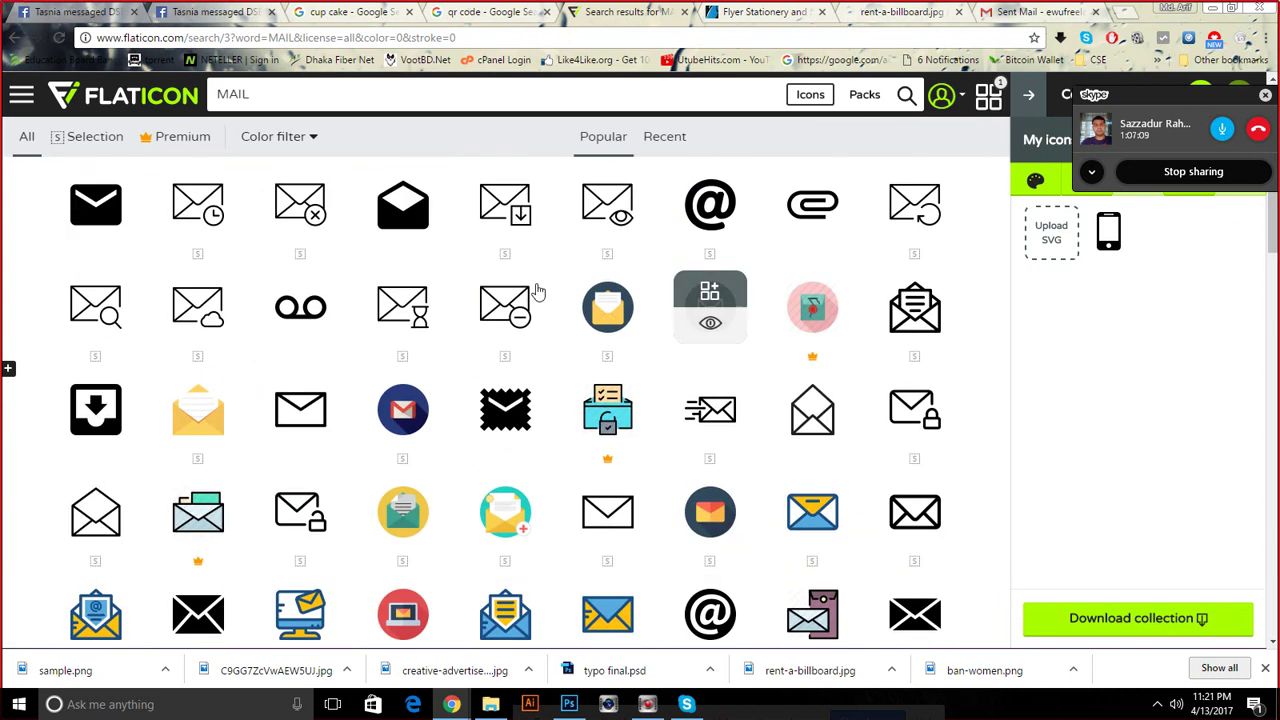
left_click(420, 200)
Scroll the results and select the MAIL search term for replacement
scroll(607, 283, "down", 2)
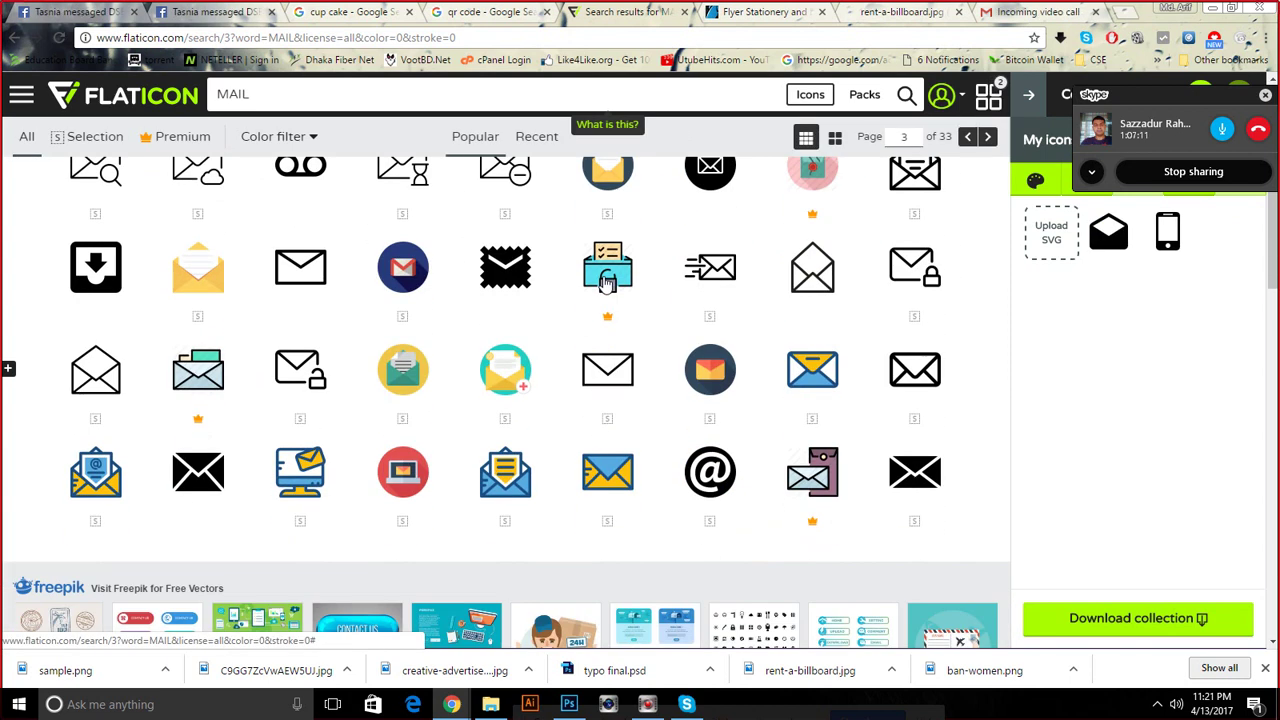
scroll(607, 283, "down", 2)
scroll(500, 400, "up", 2)
scroll(500, 400, "up", 2)
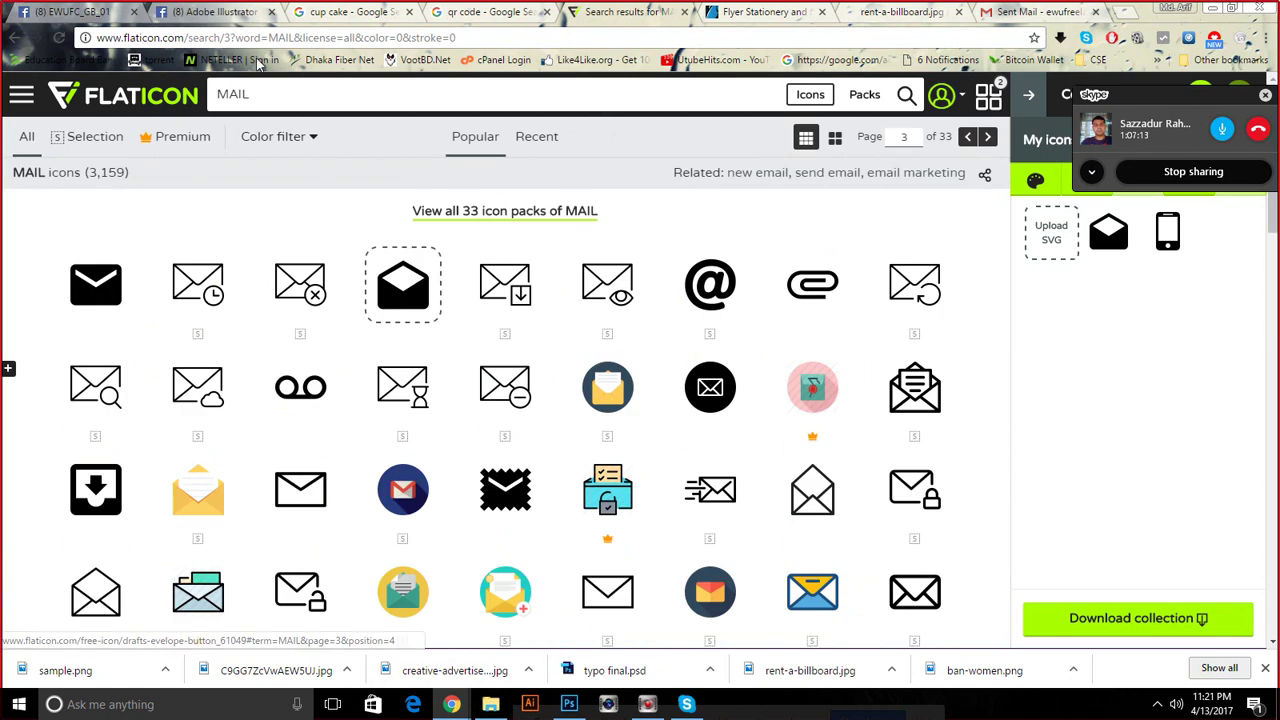
double_click(273, 96)
type("SCR")
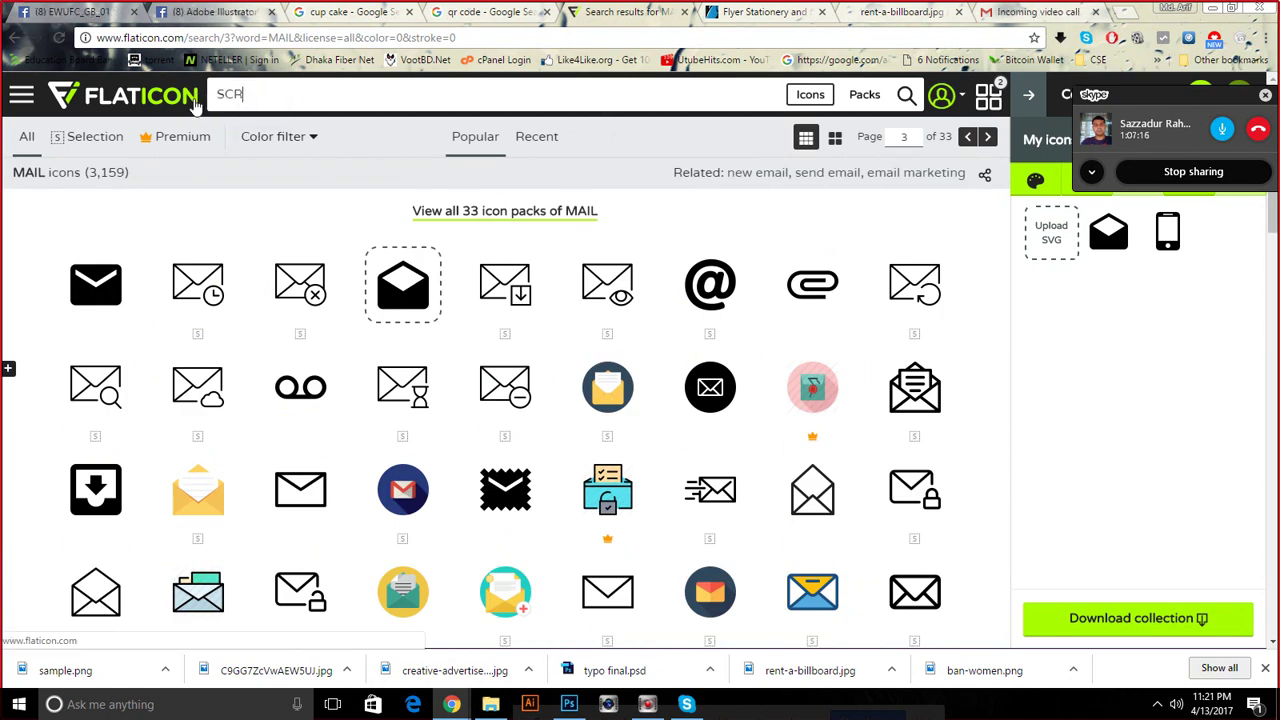
type("EEN")
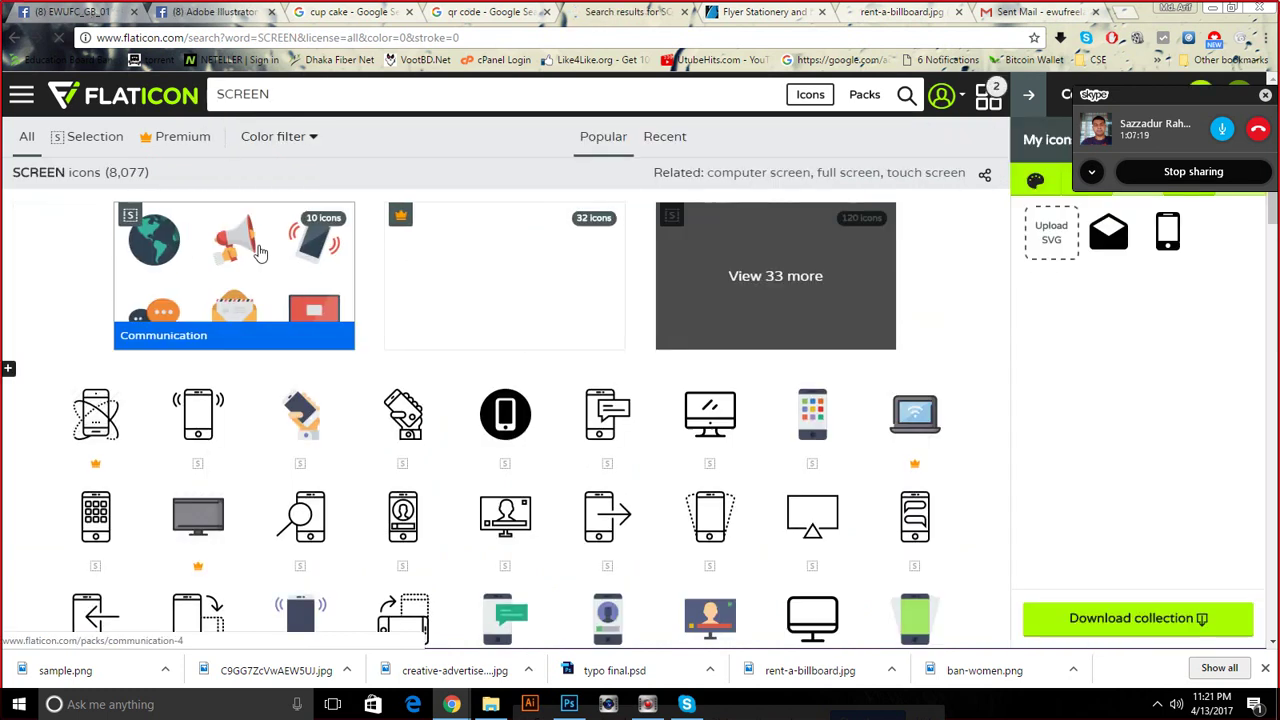
scroll(258, 250, "down", 4)
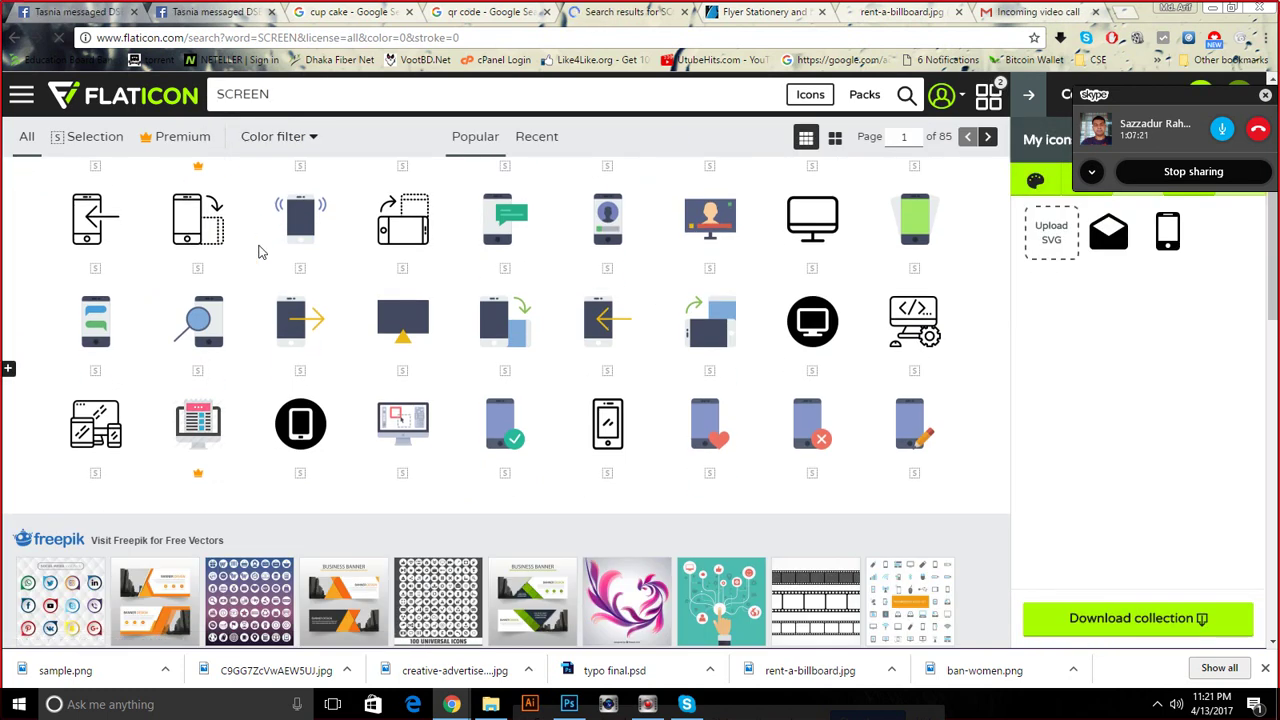
scroll(258, 250, "up", 1)
scroll(258, 250, "up", 2)
scroll(238, 316, "down", 3)
scroll(238, 316, "down", 3)
scroll(238, 316, "down", 3)
scroll(238, 316, "down", 3)
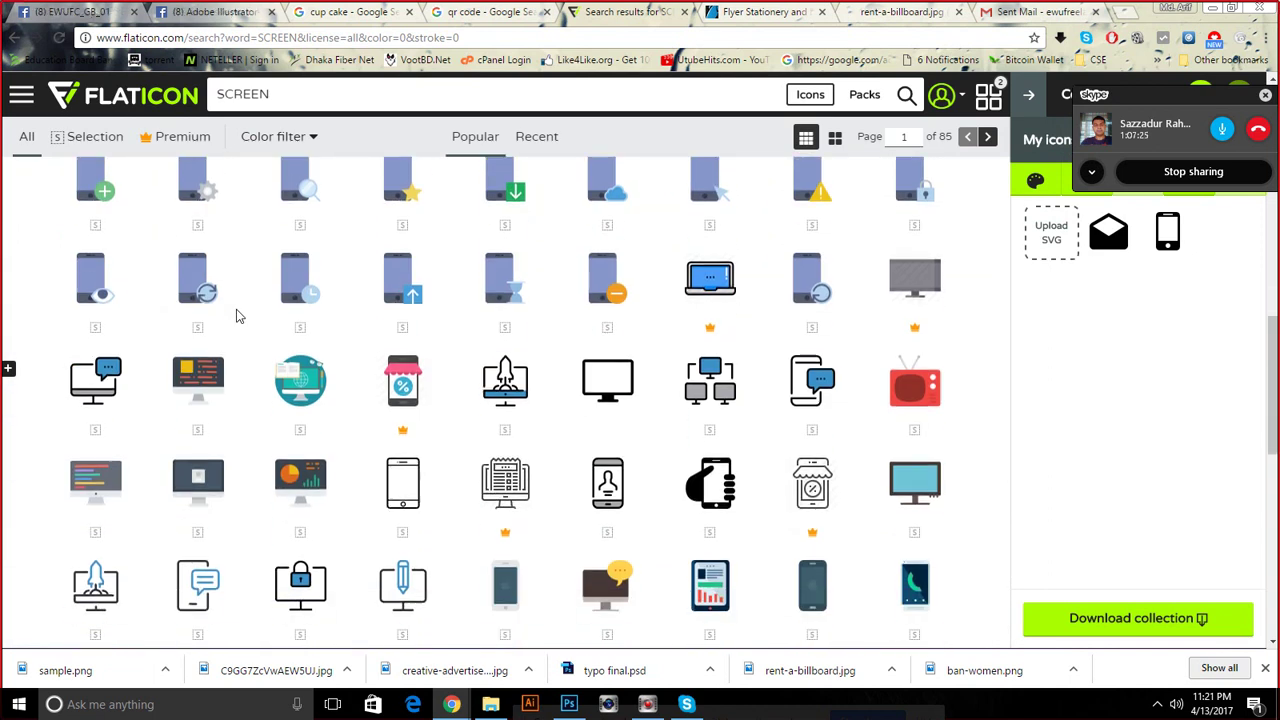
scroll(238, 316, "down", 2)
scroll(238, 316, "down", 1)
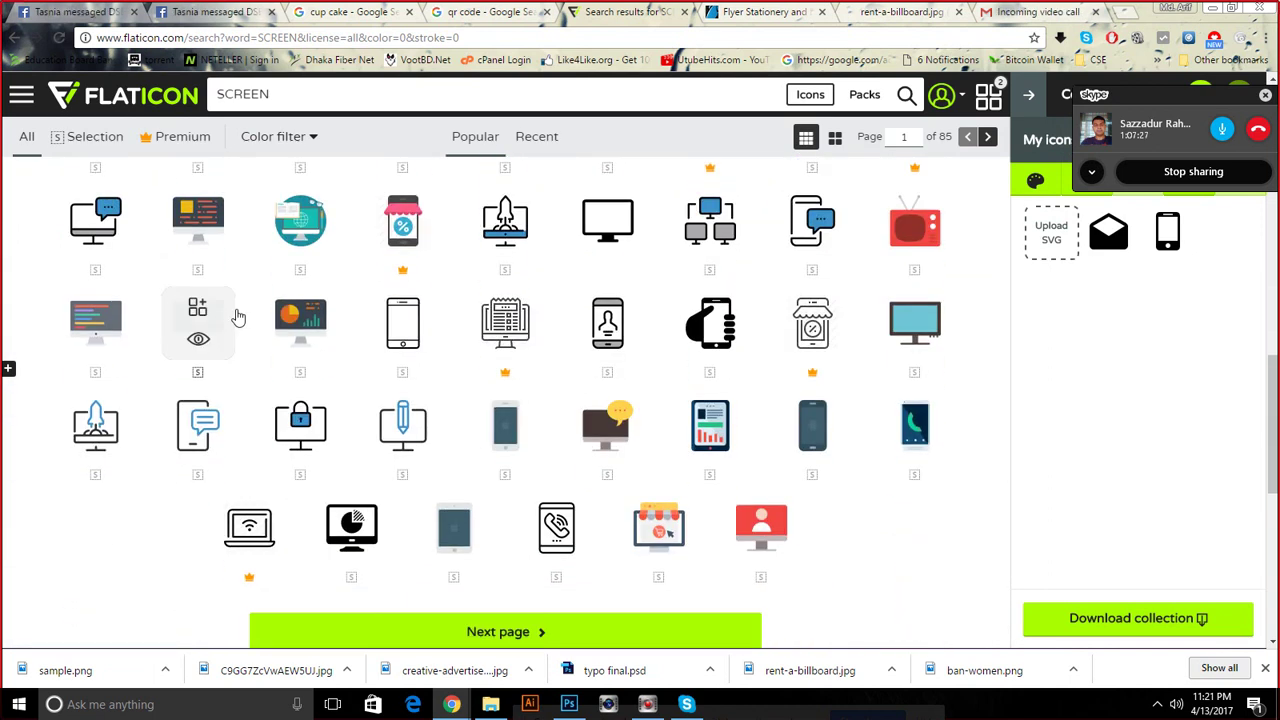
scroll(238, 316, "up", 2)
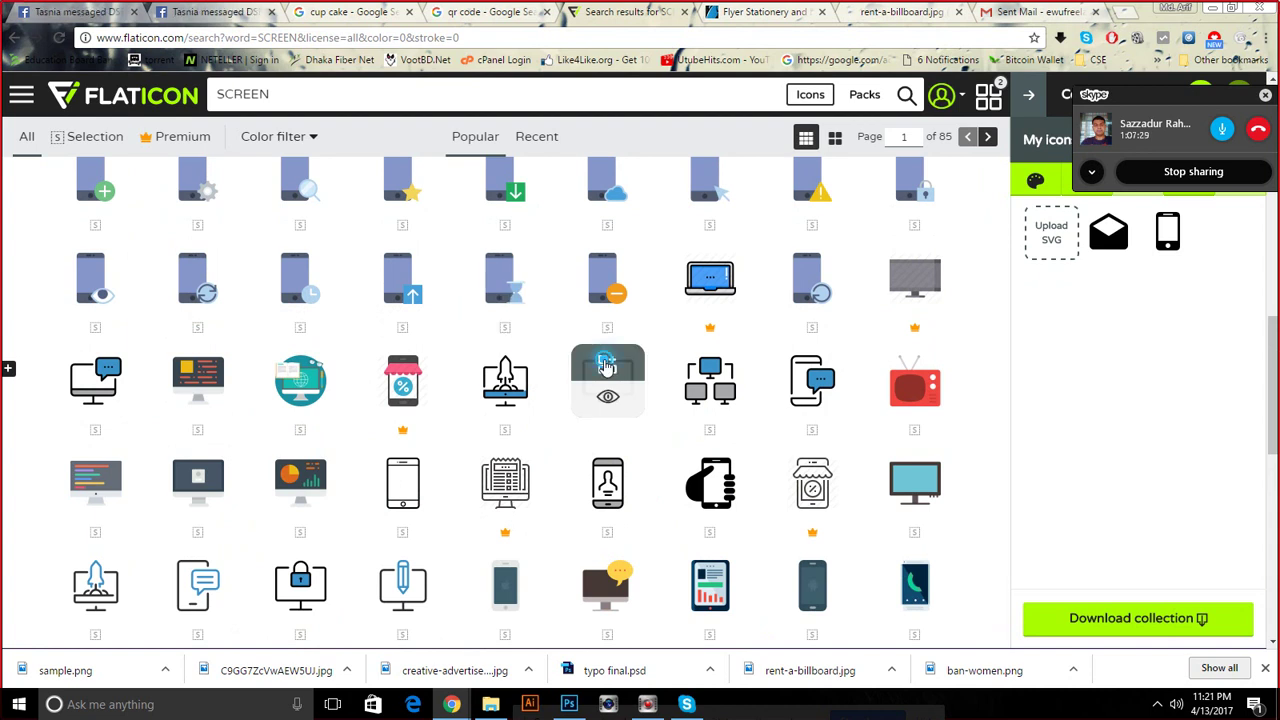
left_click(570, 704)
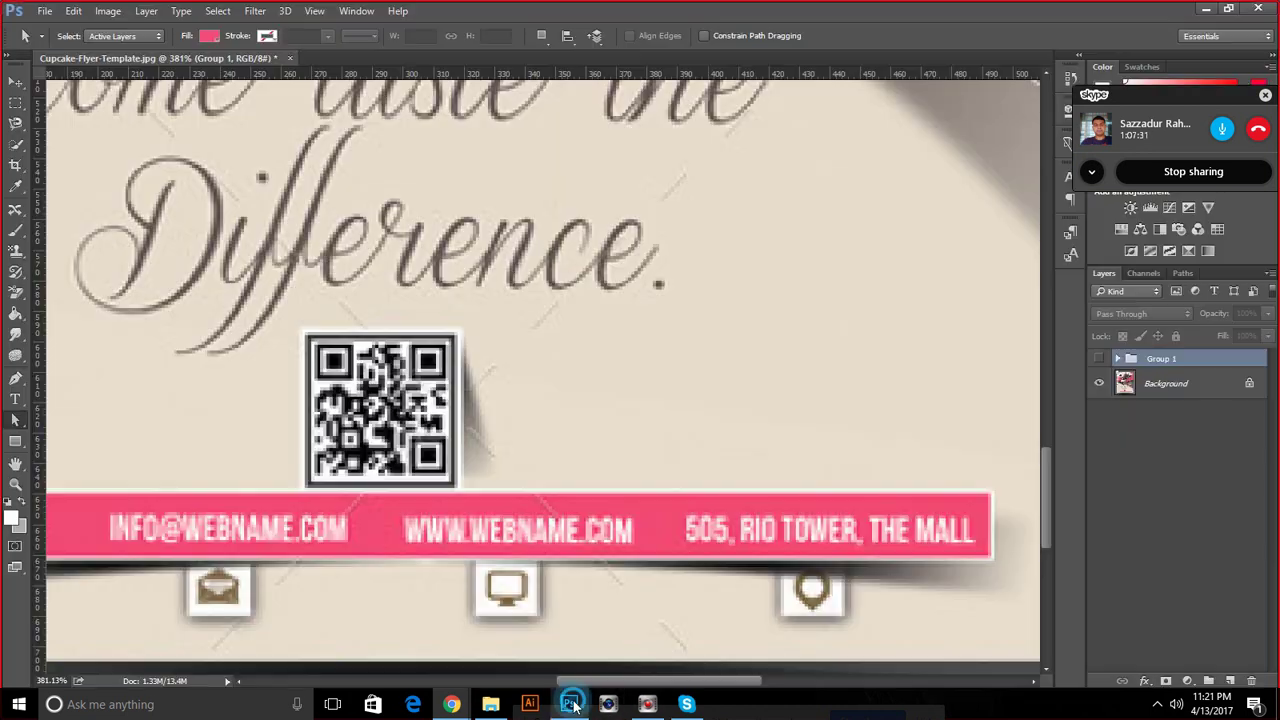
left_click_drag(604, 683, 629, 683)
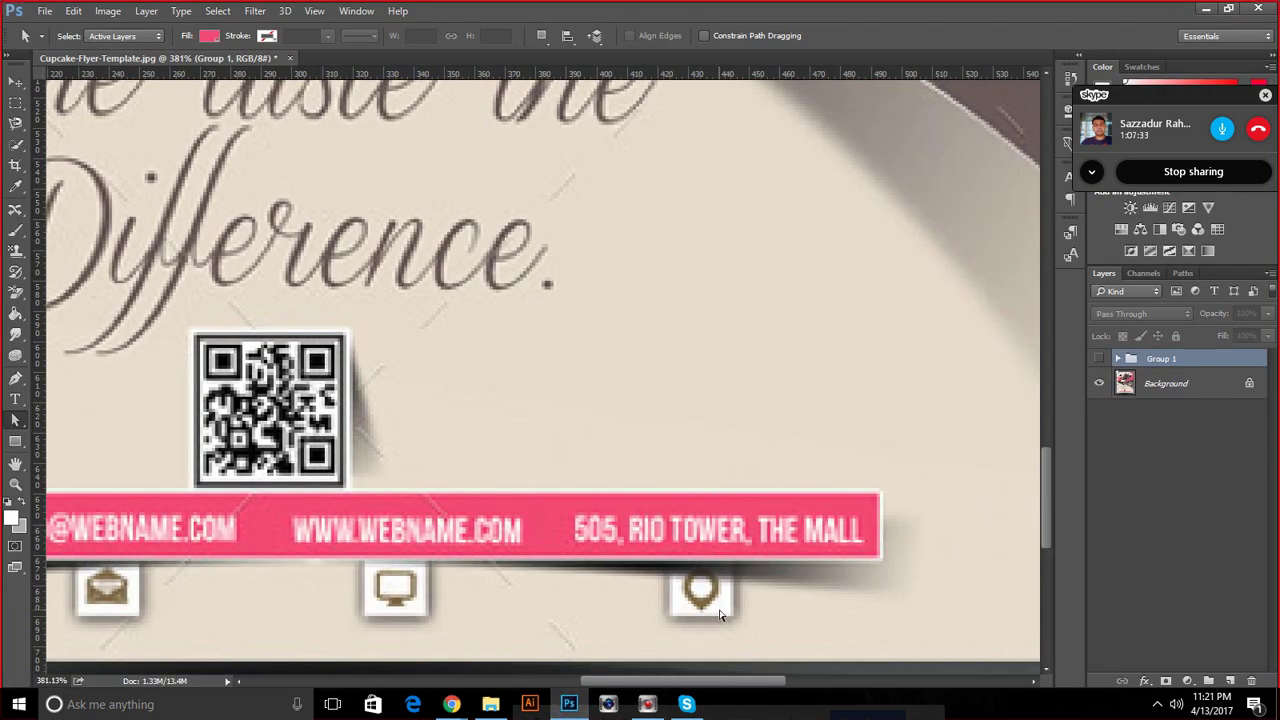
mouse_move(451, 704)
left_click(207, 612)
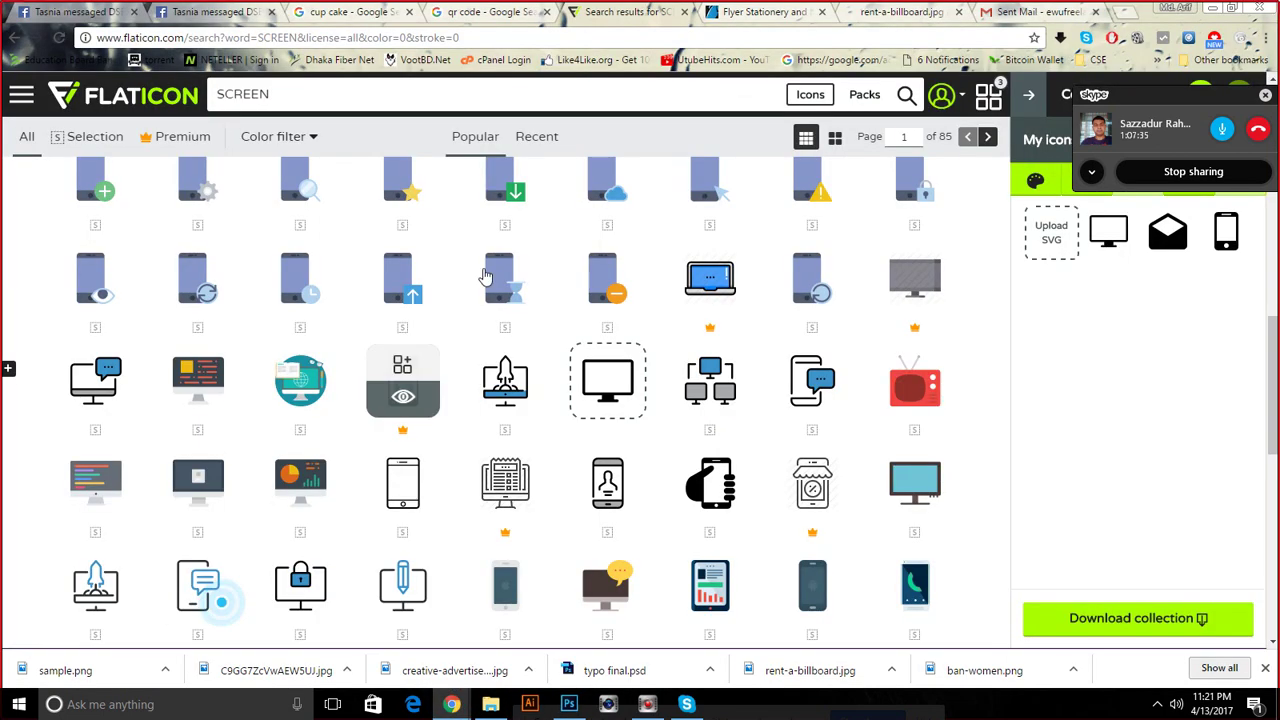
left_click_drag(292, 97, 175, 105)
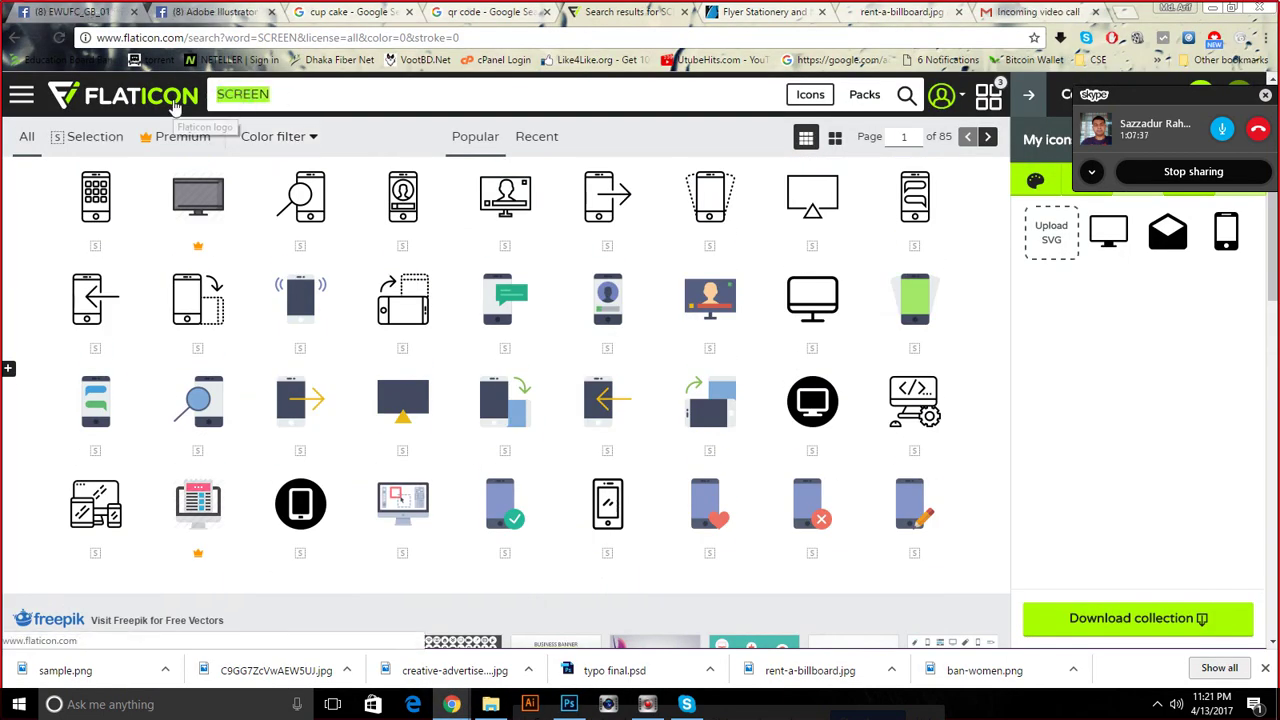
Search Flaticon for LOCATION icons and compare with the flyer's location icon
type("LOCATIO")
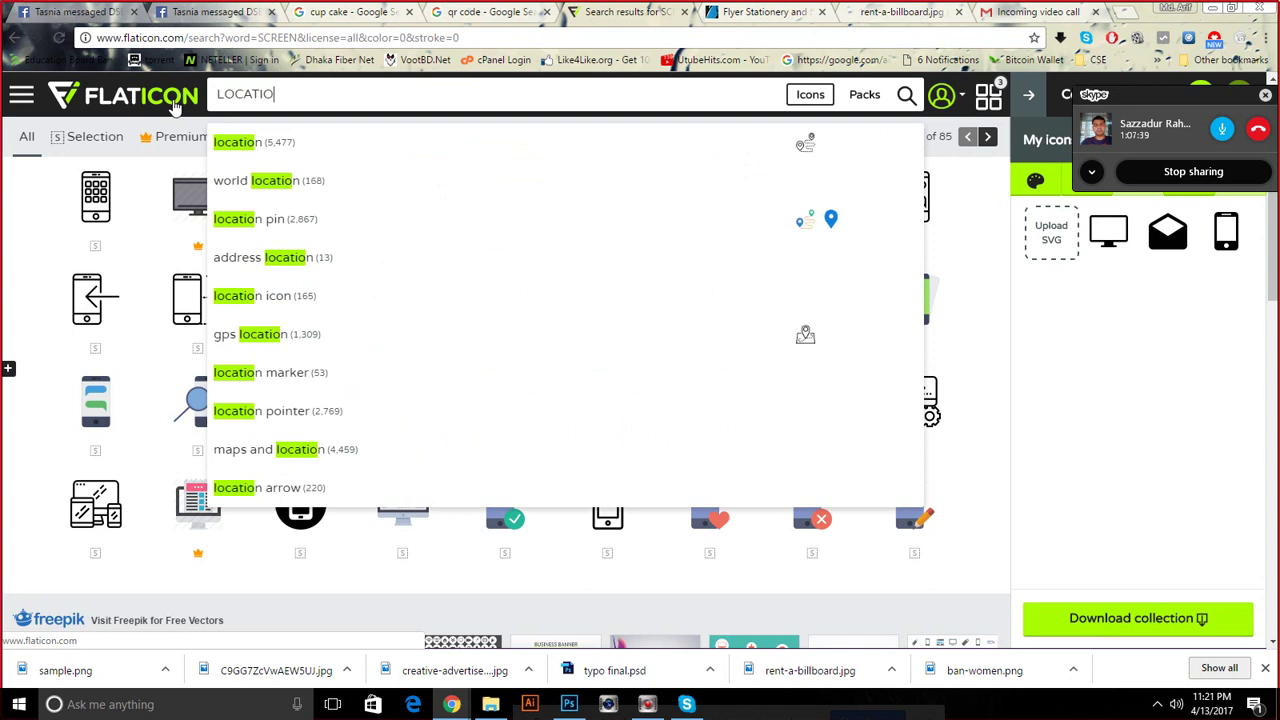
type("N")
key("Return")
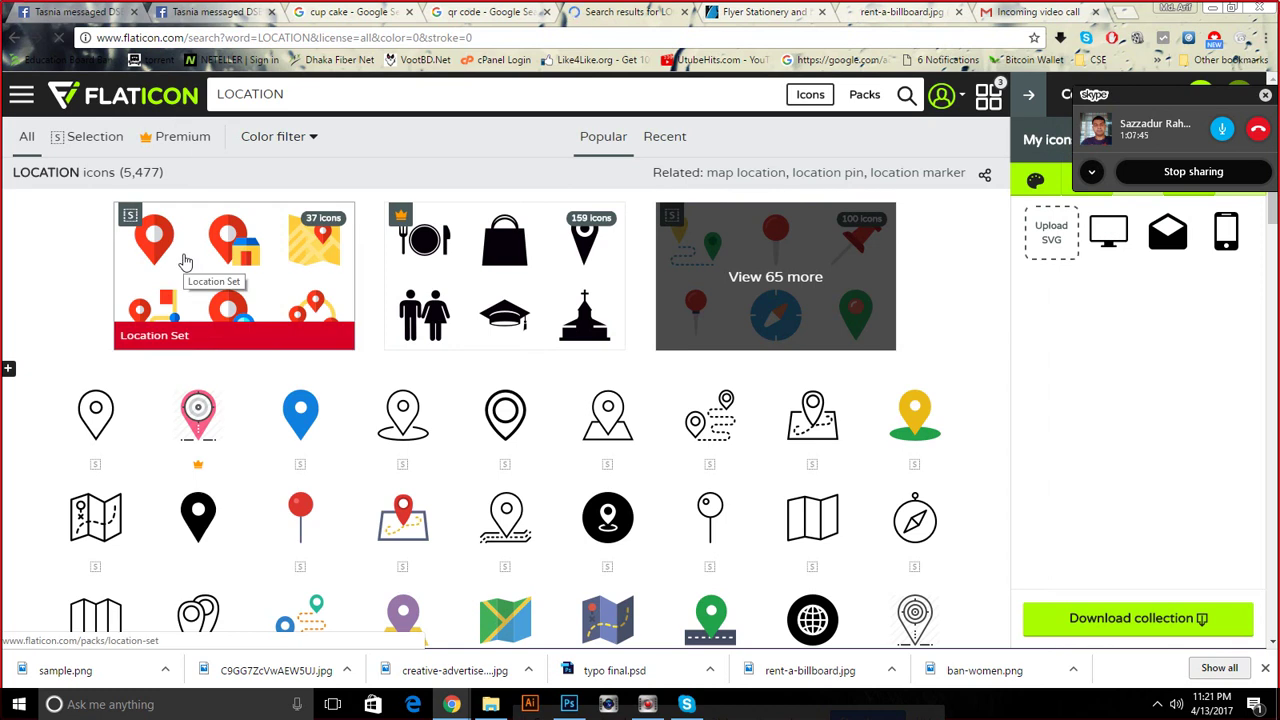
left_click(569, 704)
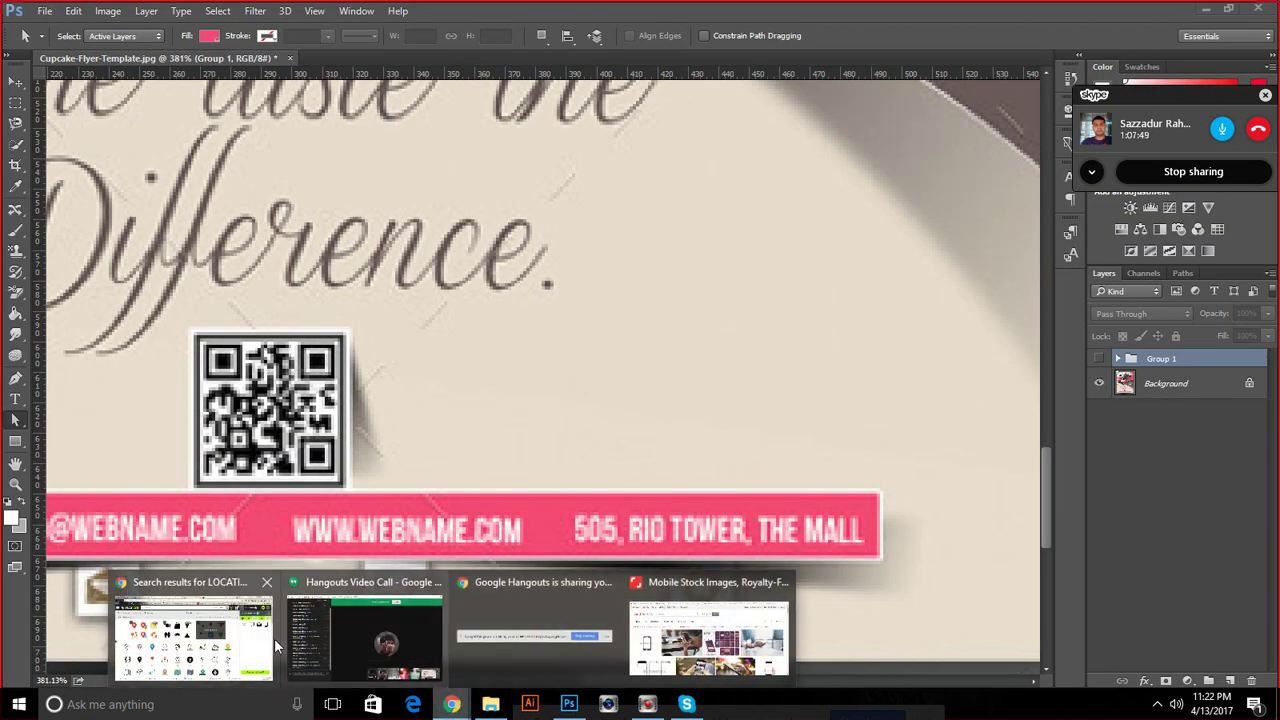
left_click(274, 638)
Browse the location results and add the black map pin to the collection
scroll(543, 430, "down", 4)
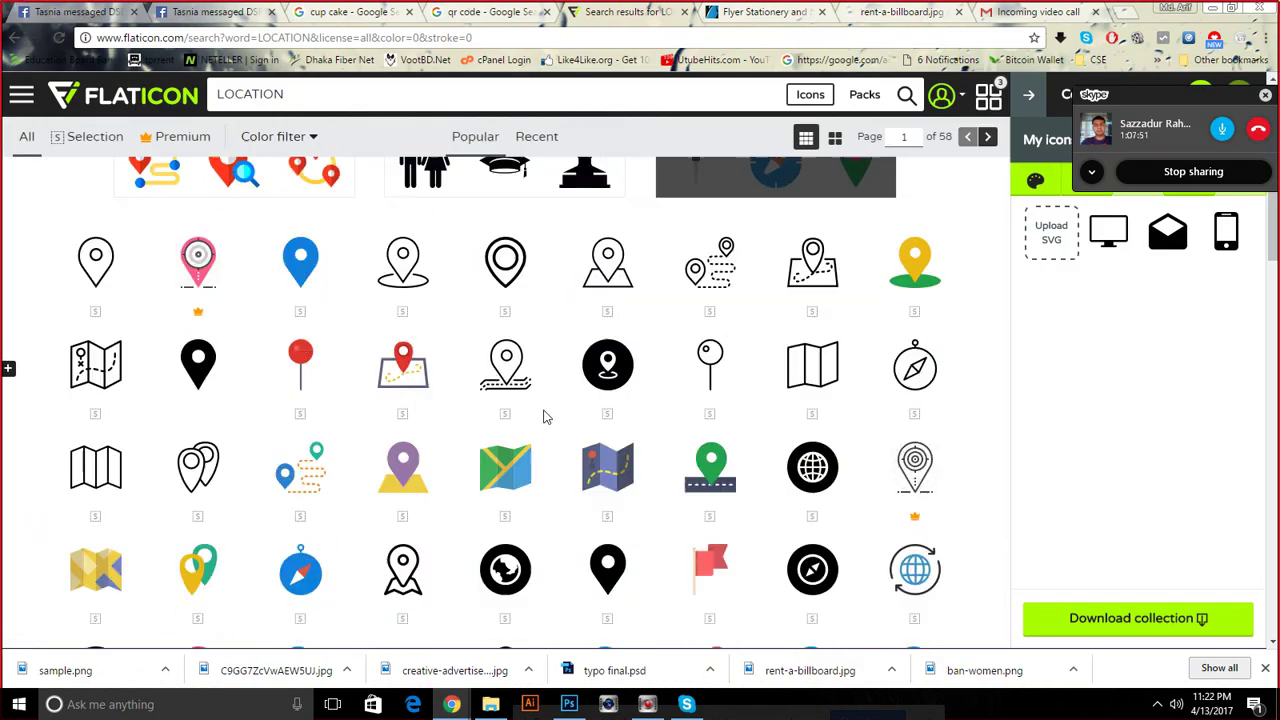
scroll(545, 418, "up", 2)
scroll(545, 418, "up", 1)
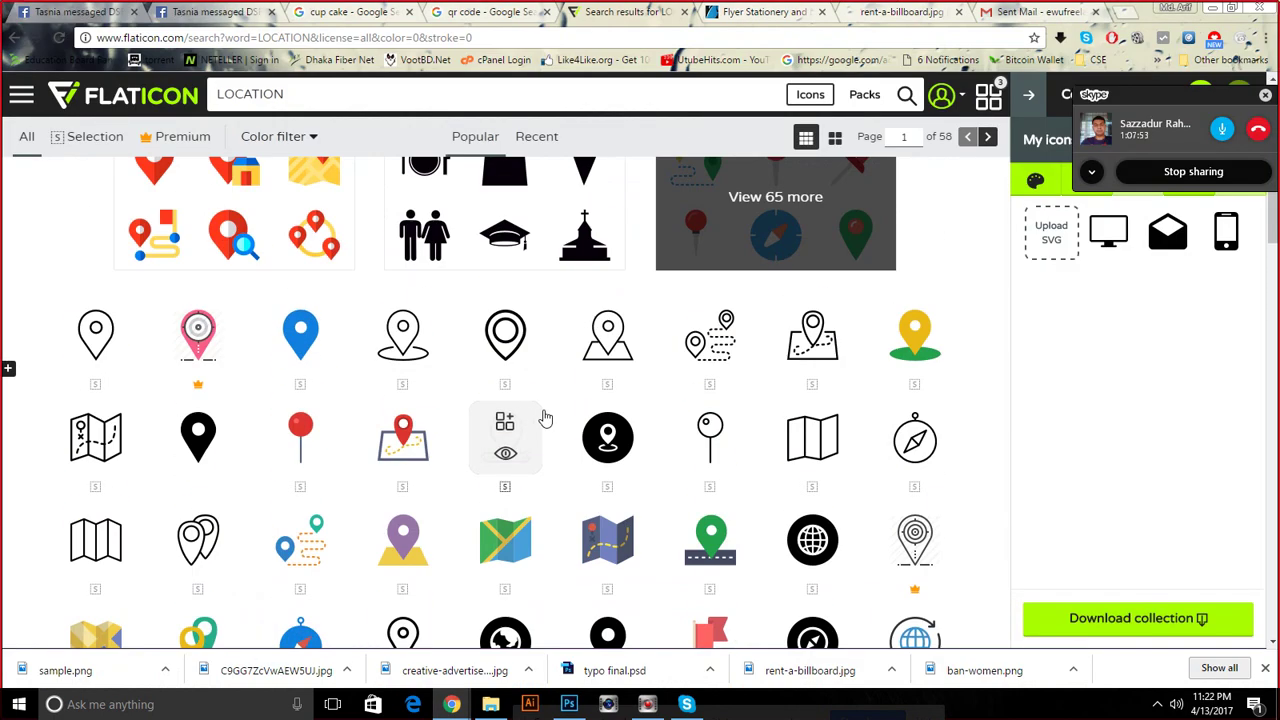
scroll(545, 418, "down", 4)
scroll(545, 418, "down", 3)
scroll(545, 418, "down", 3)
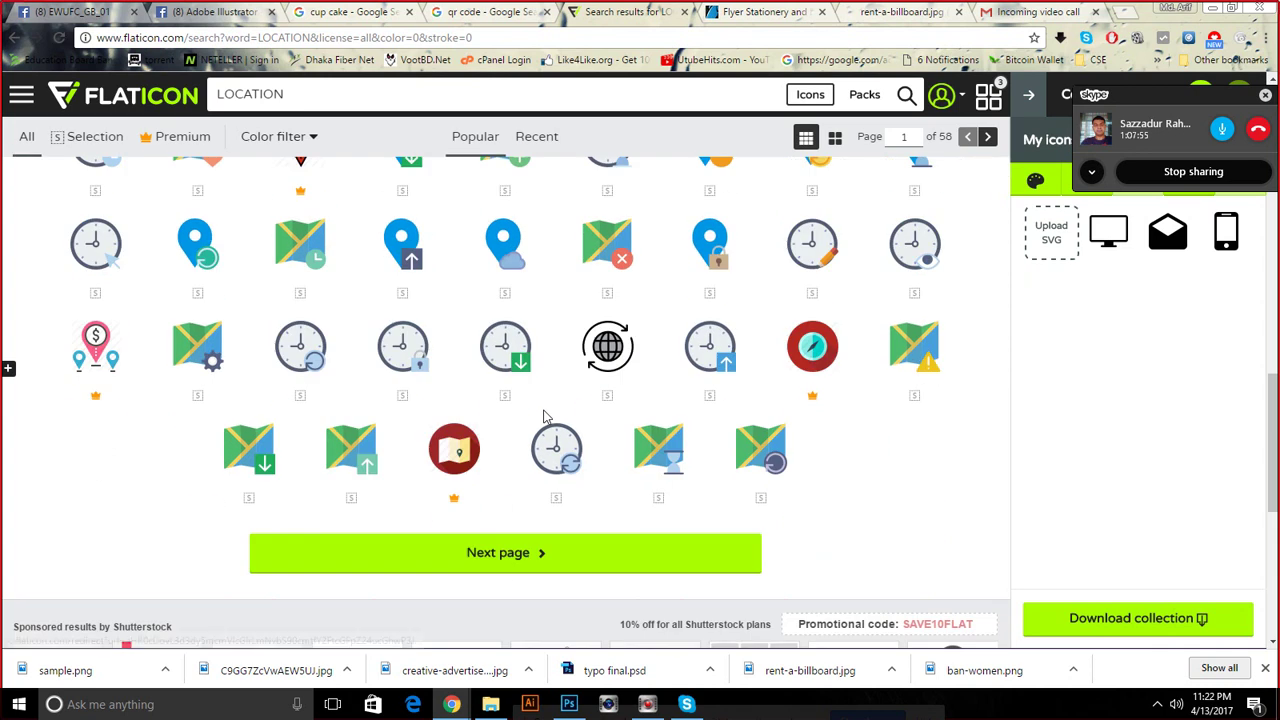
scroll(545, 418, "up", 4)
scroll(545, 418, "up", 3)
scroll(545, 418, "up", 3)
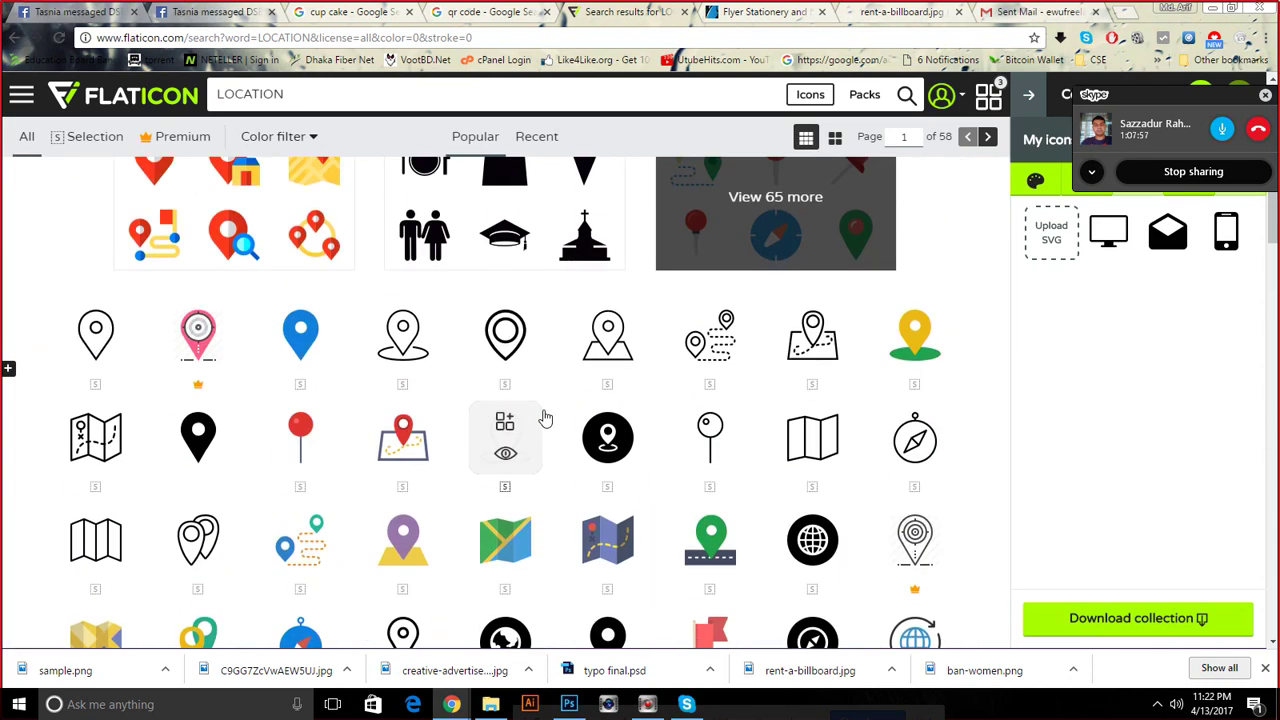
scroll(545, 418, "down", 1)
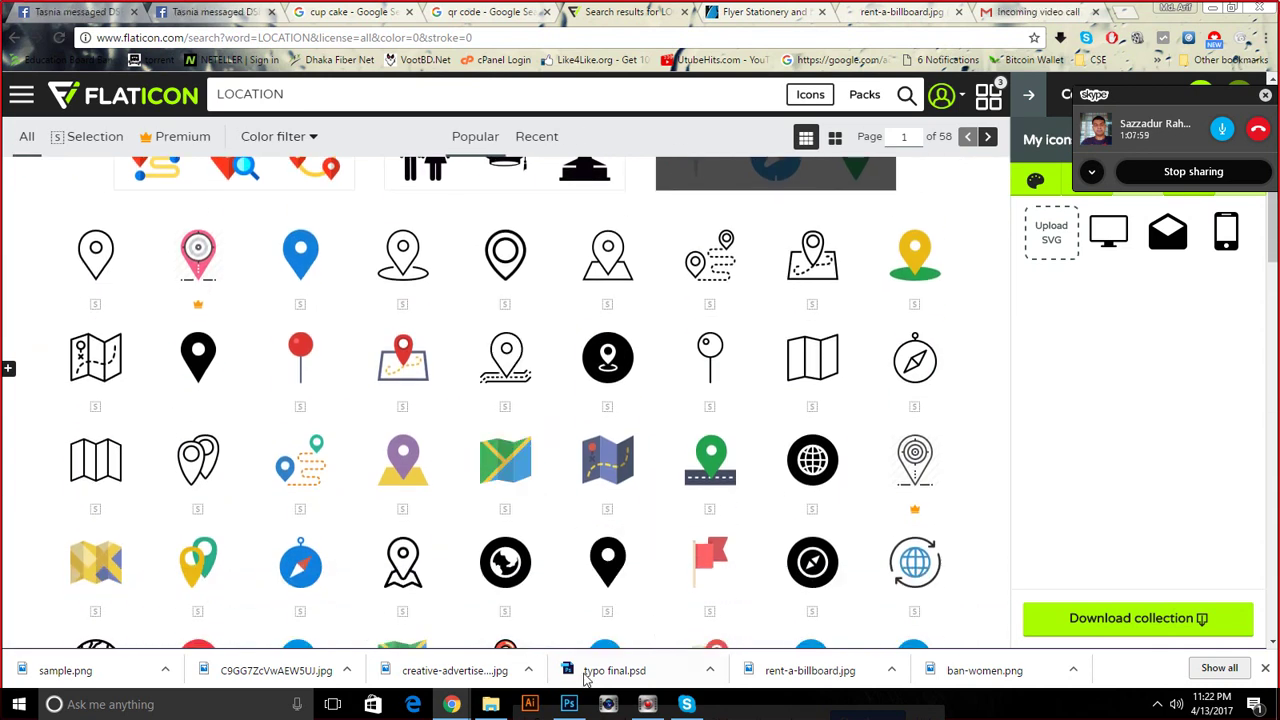
left_click(576, 703)
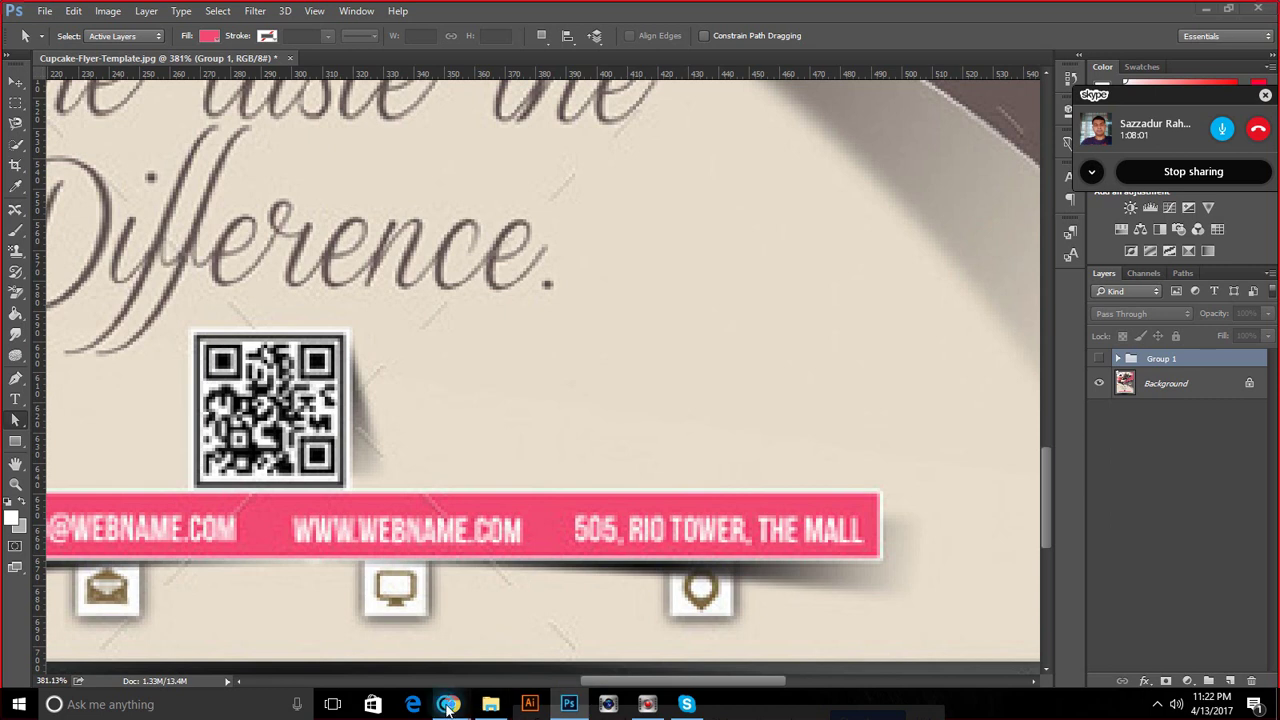
left_click(250, 622)
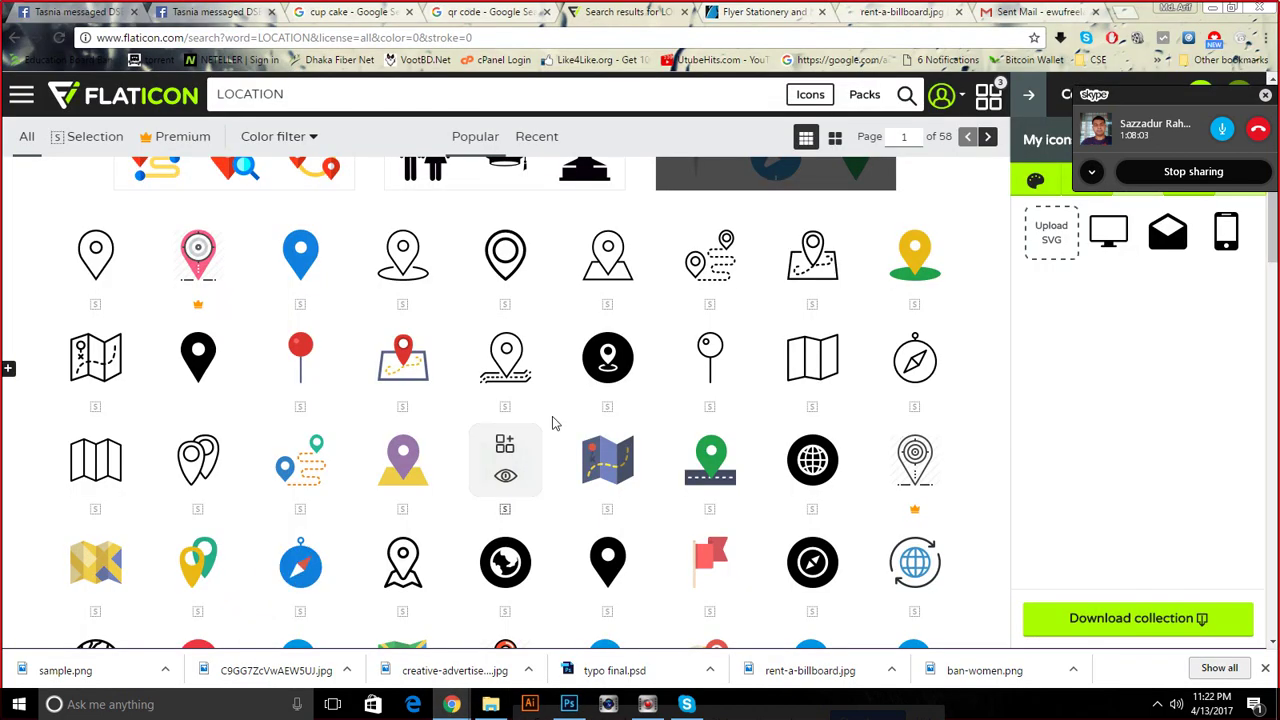
left_click(608, 547)
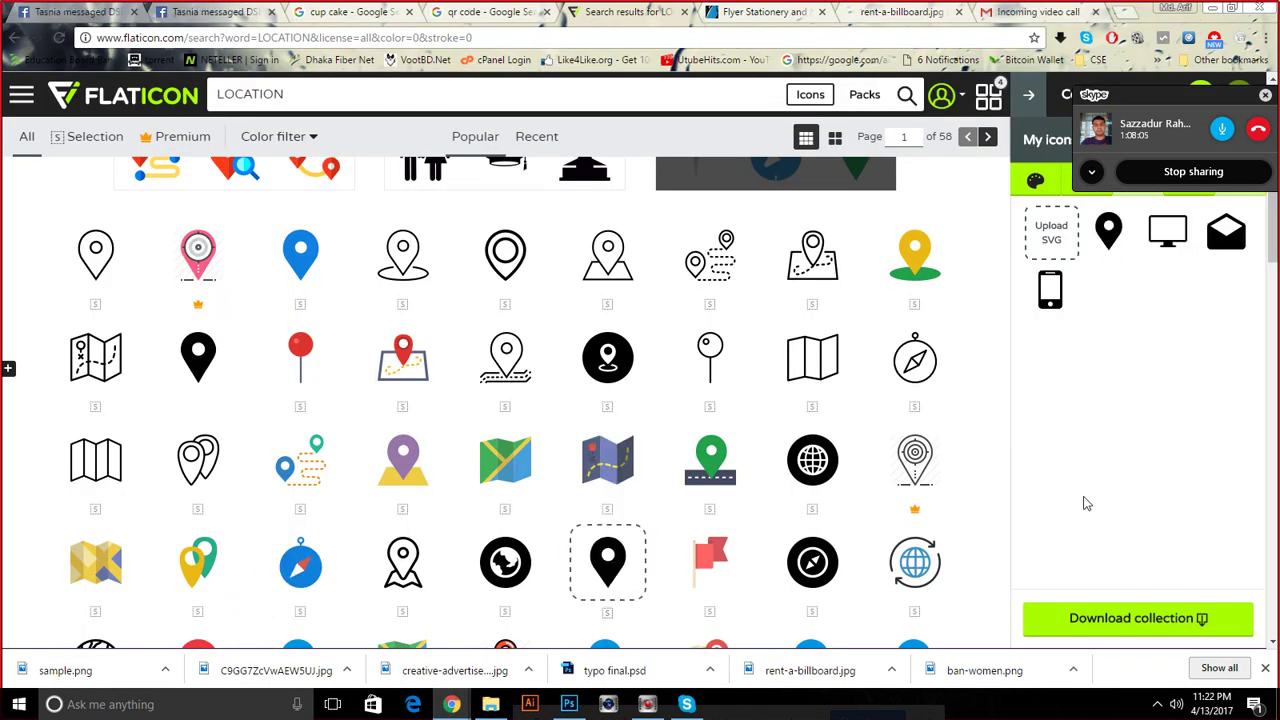
Download the current four-icon collection with the free download option
left_click(1090, 618)
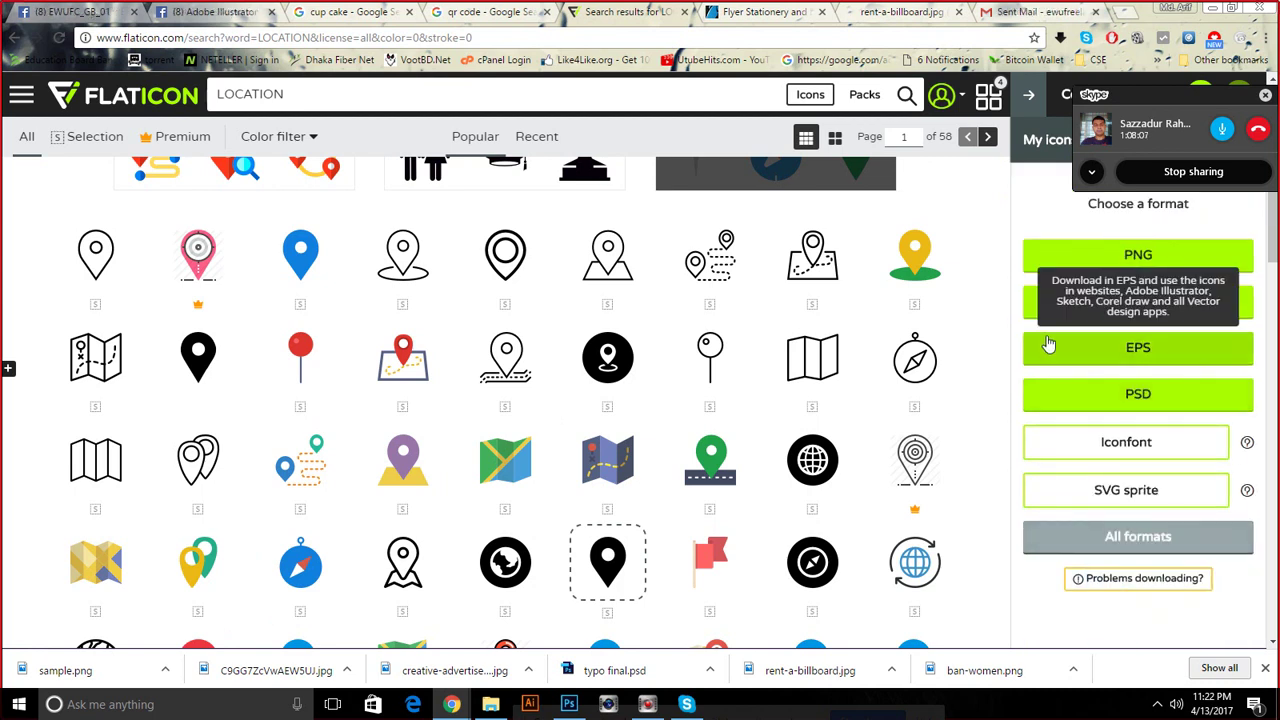
left_click(1140, 396)
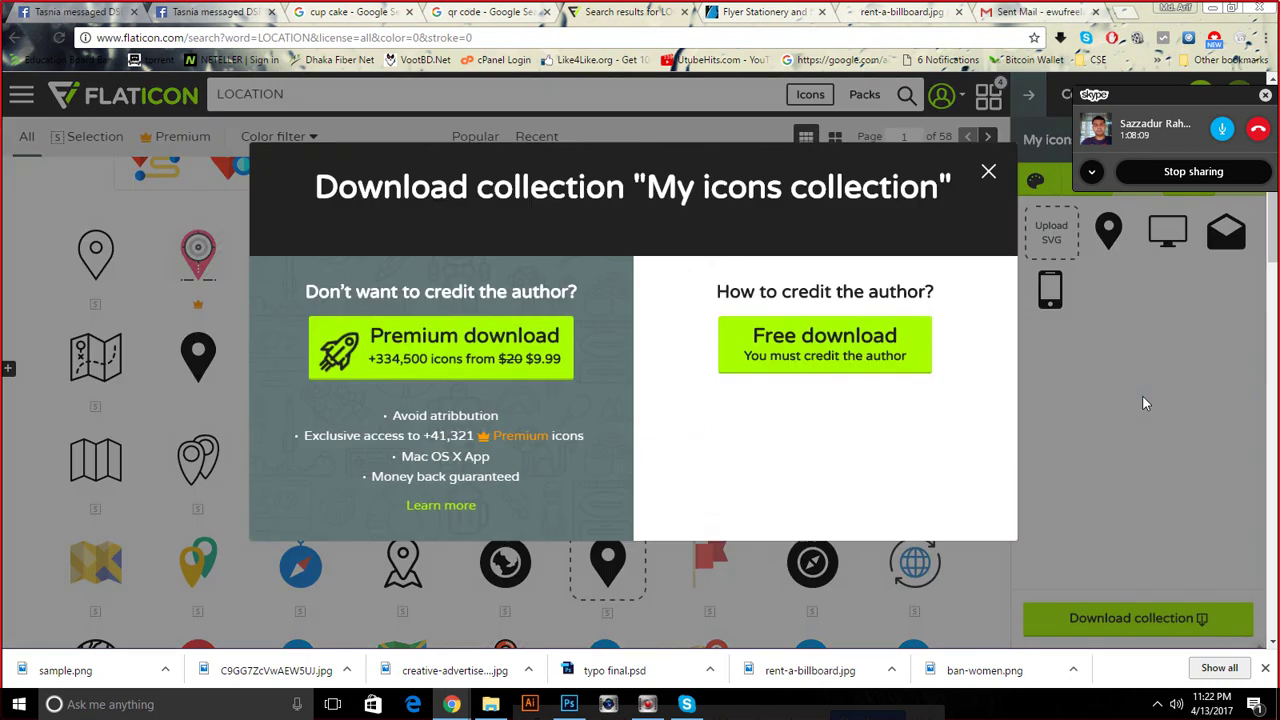
left_click(850, 357)
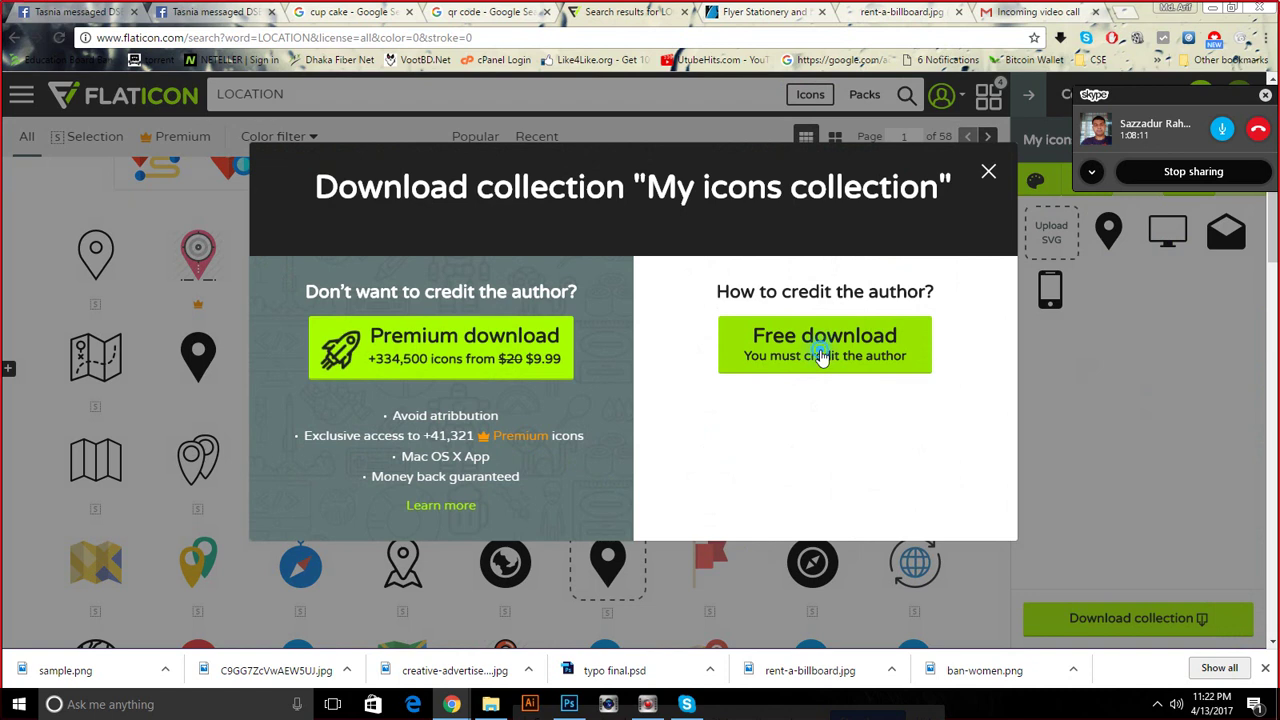
left_click(820, 357)
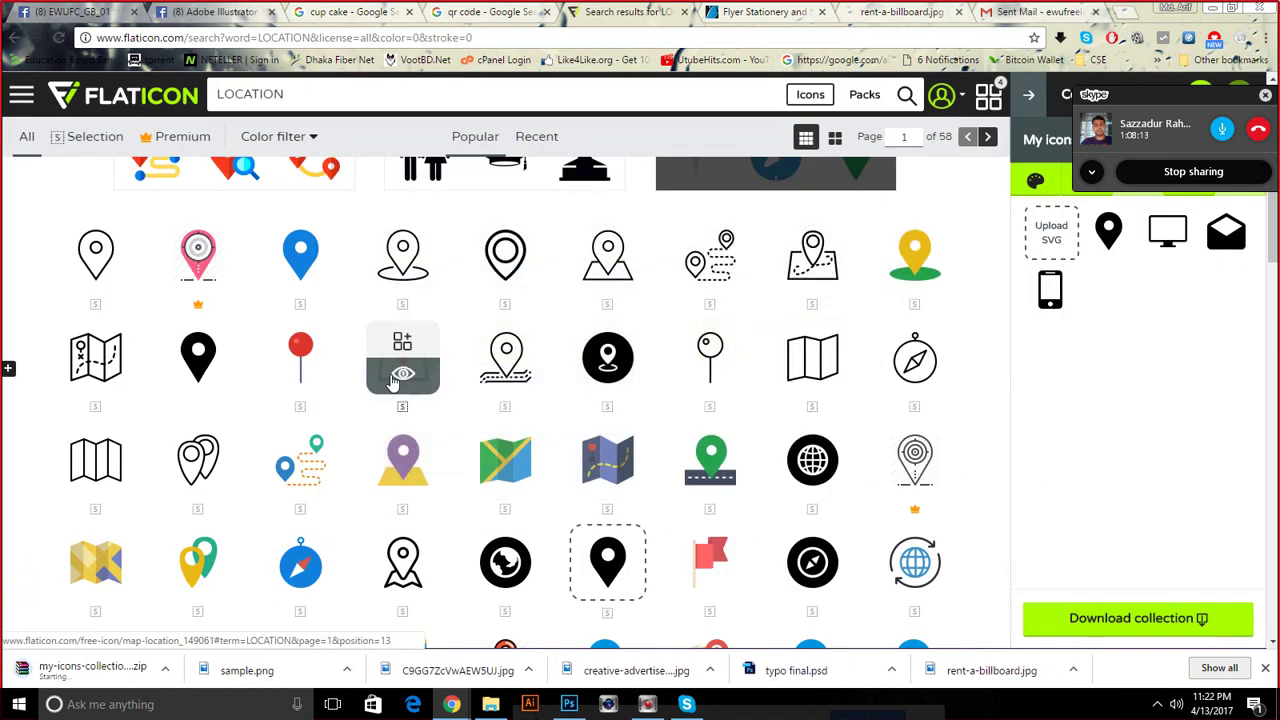
Add a black location pin from the next page and remove the other icons
scroll(360, 380, "down", 10)
scroll(390, 560, "down", 10)
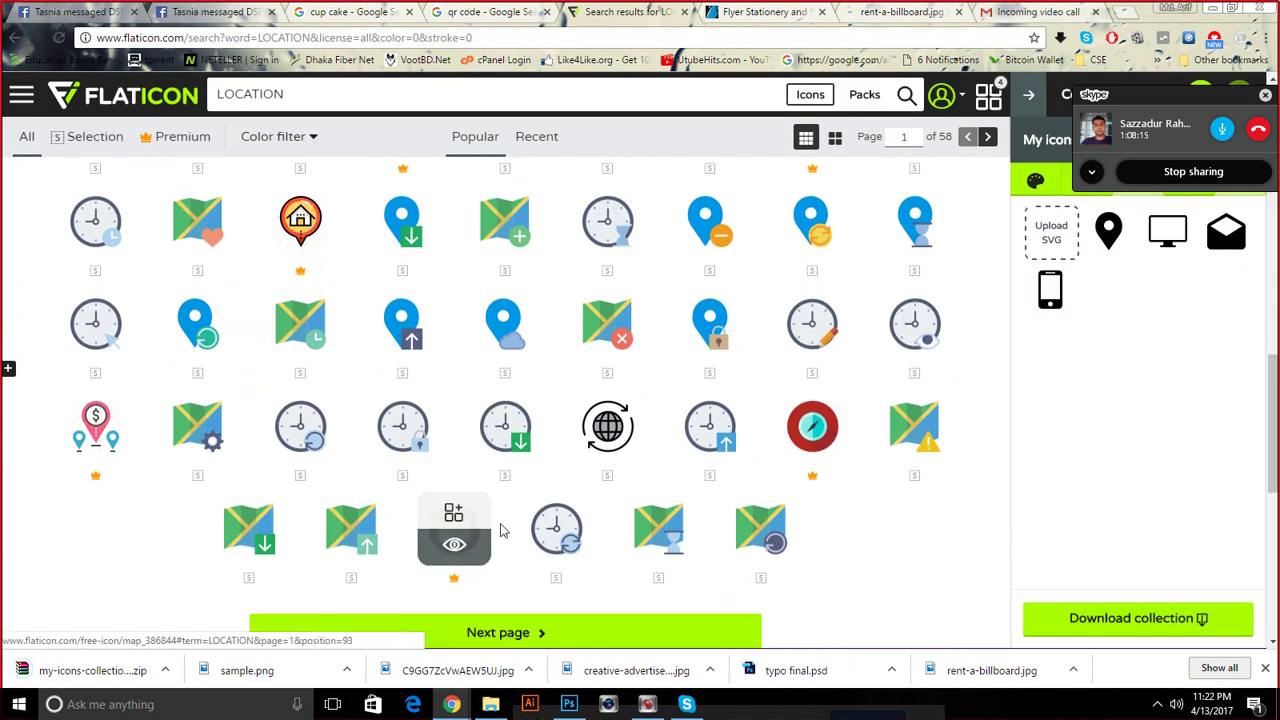
scroll(502, 530, "down", 3)
left_click(451, 332)
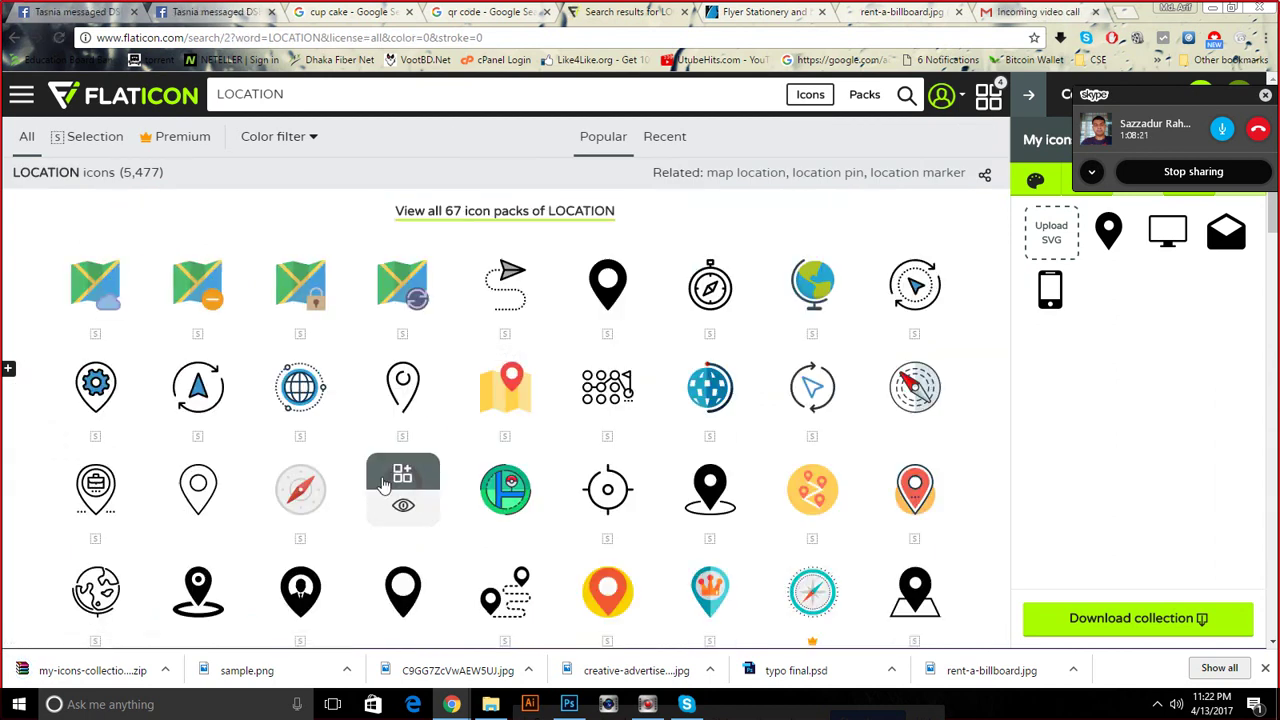
scroll(385, 485, "down", 3)
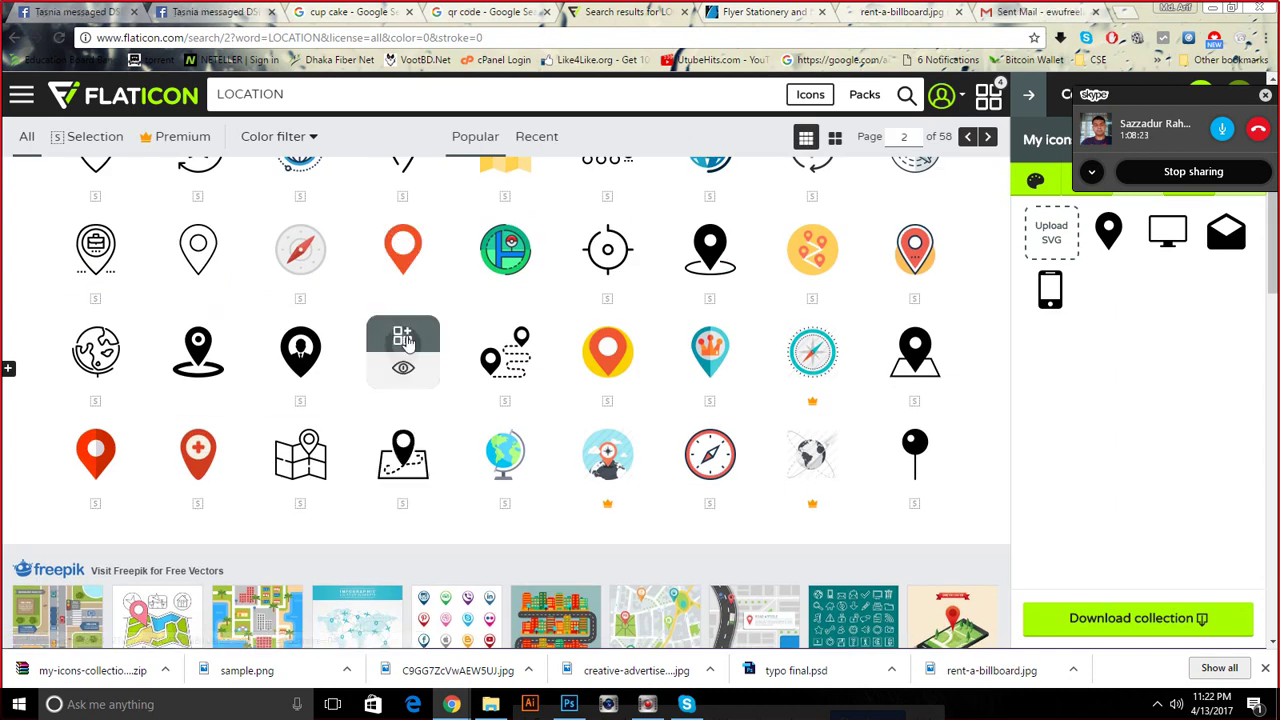
left_click(403, 340)
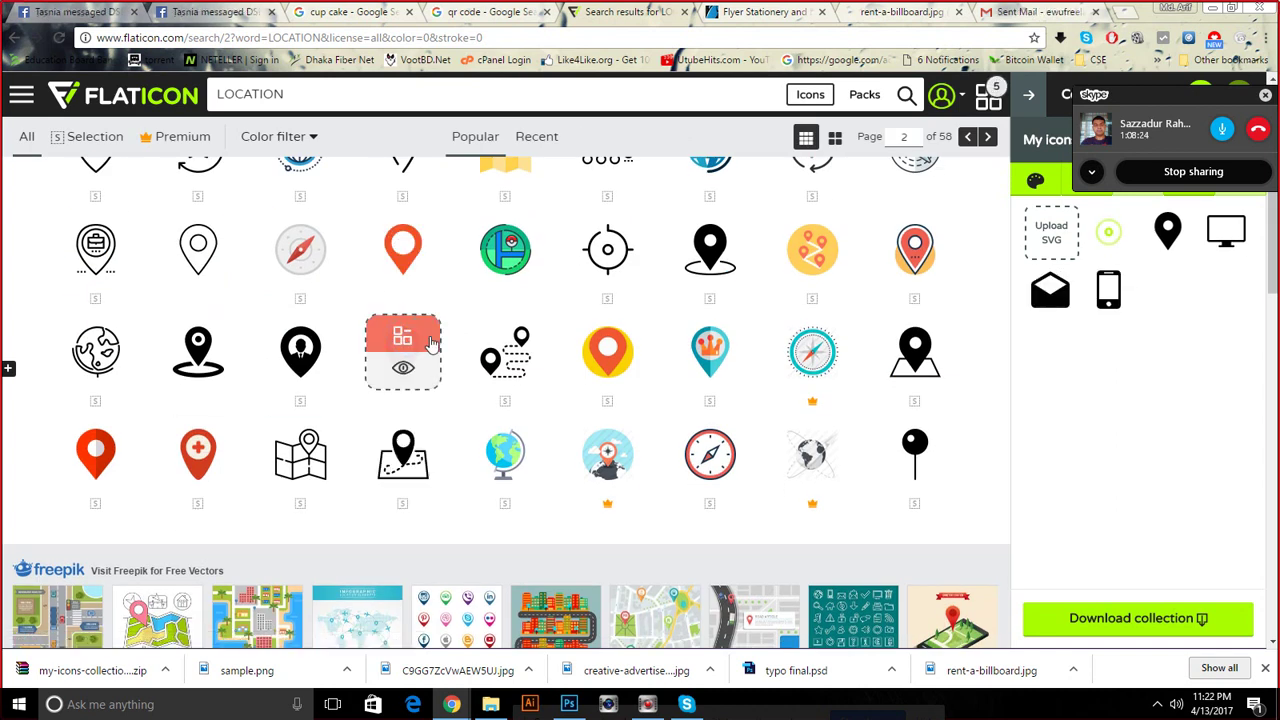
left_click(1160, 220)
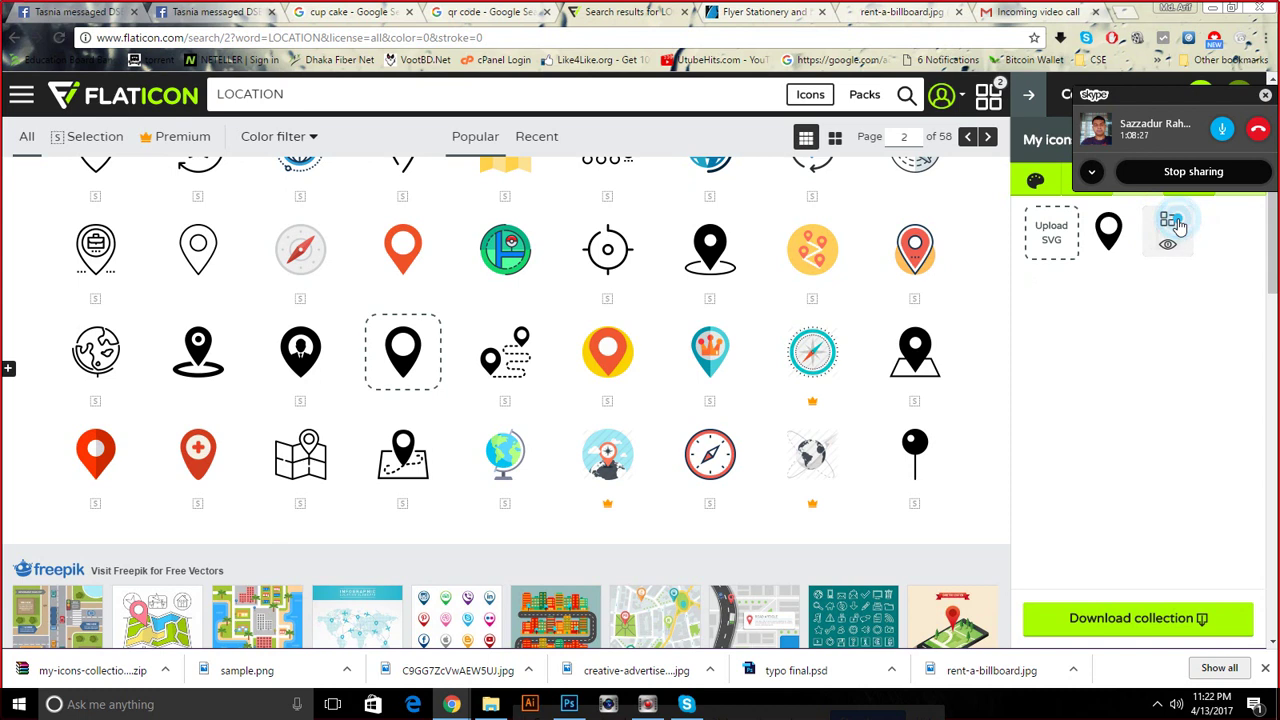
left_click(1178, 226)
Download the single-pin collection as PSD and open pin.psd in Photoshop
left_click(1151, 617)
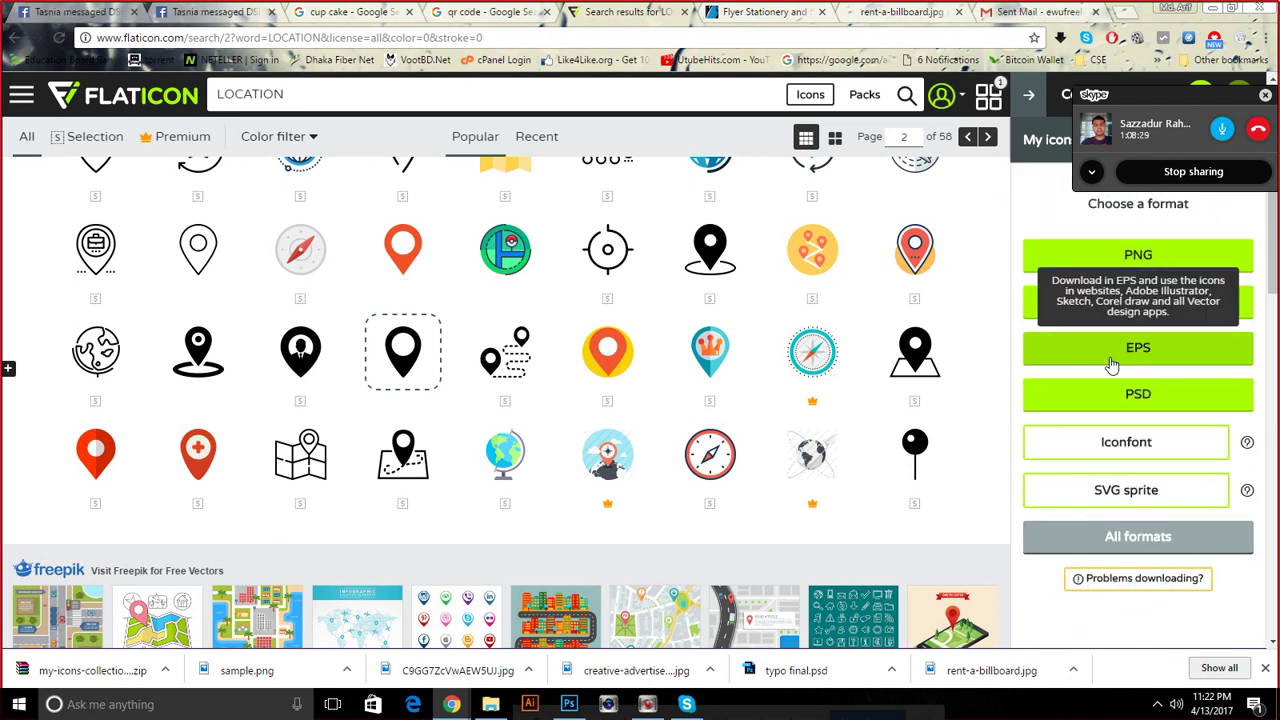
left_click(1128, 392)
left_click(878, 340)
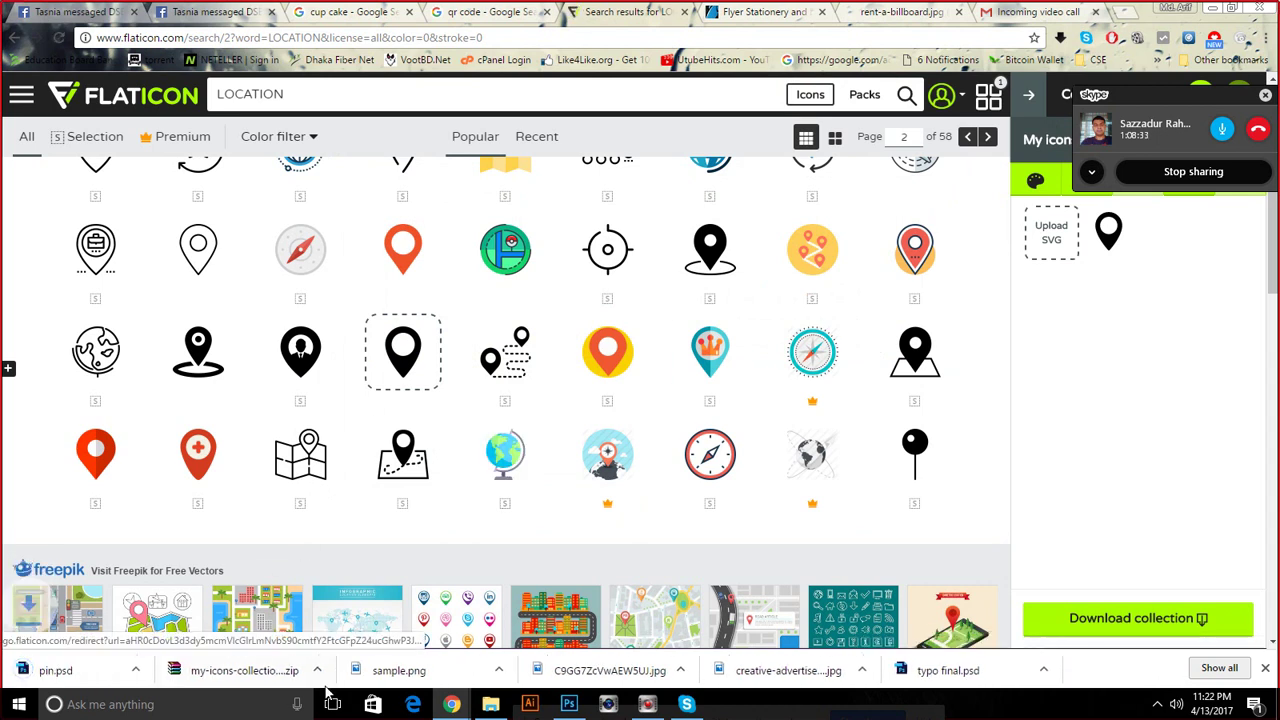
left_click(121, 669)
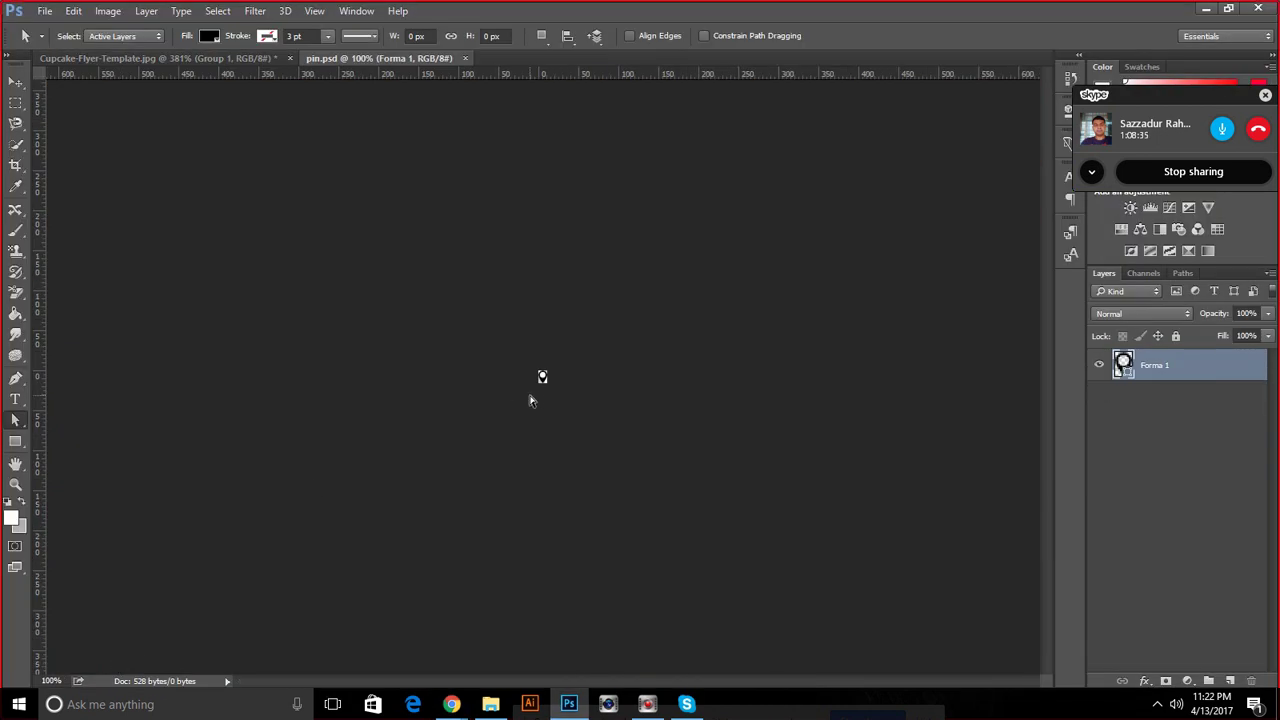
Drag the pin layer from pin.psd onto the cupcake flyer beside the QR code
left_click(16, 82)
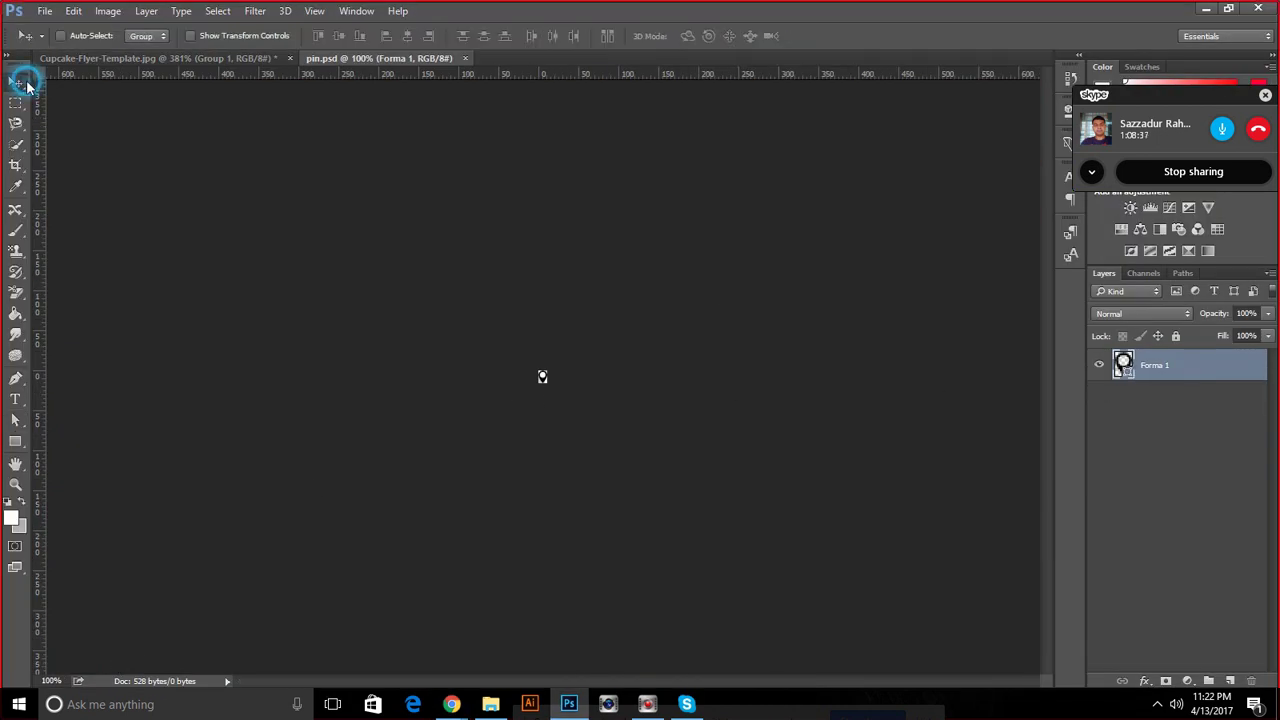
mouse_move(451, 704)
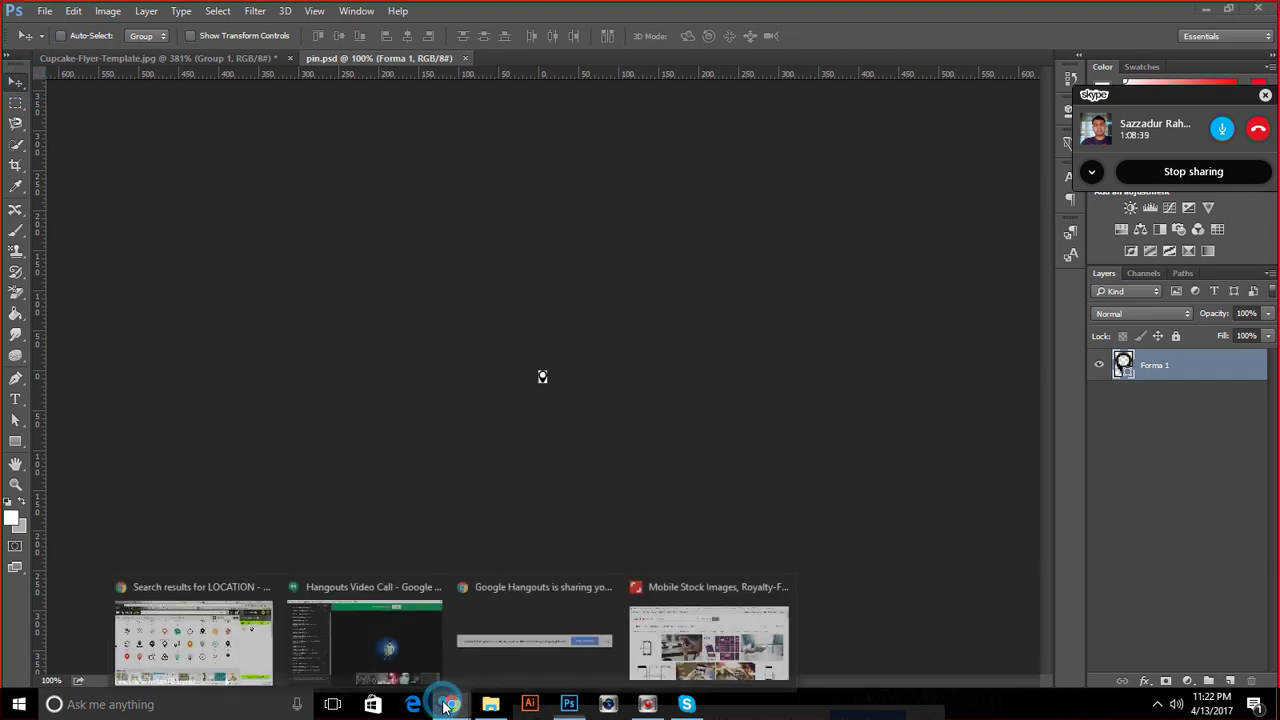
left_click(388, 628)
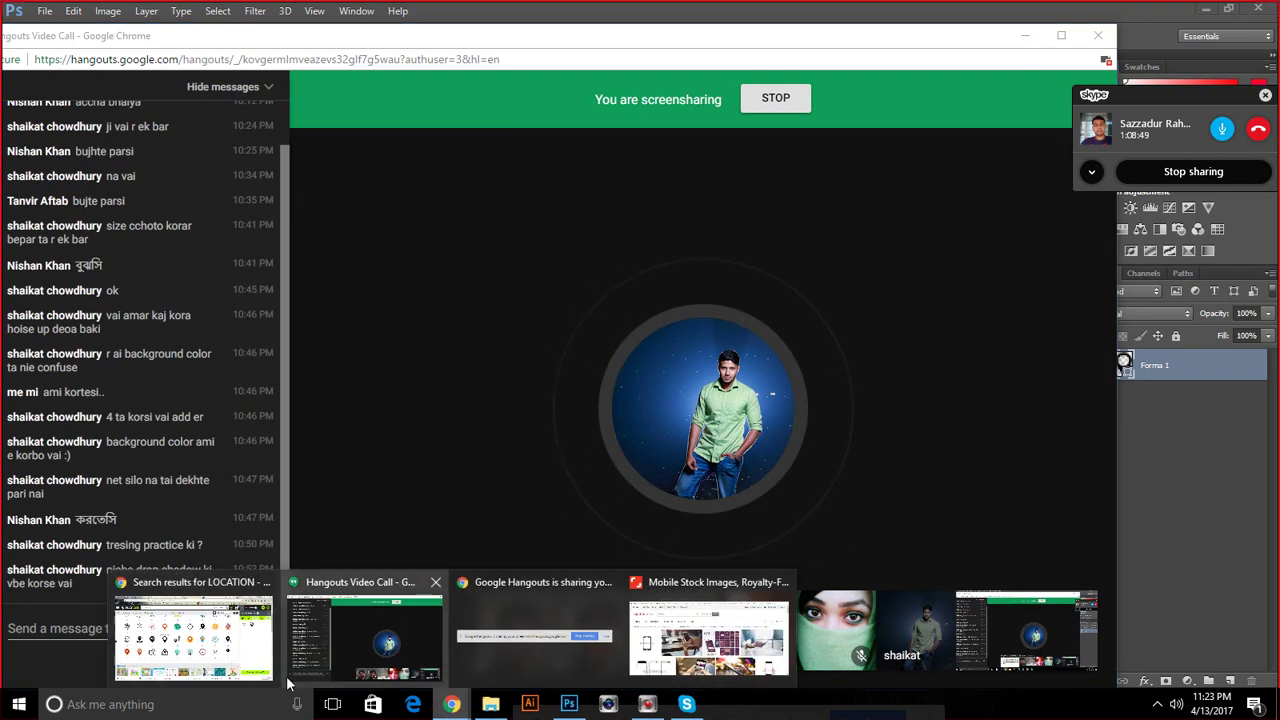
left_click(290, 640)
left_click(100, 680)
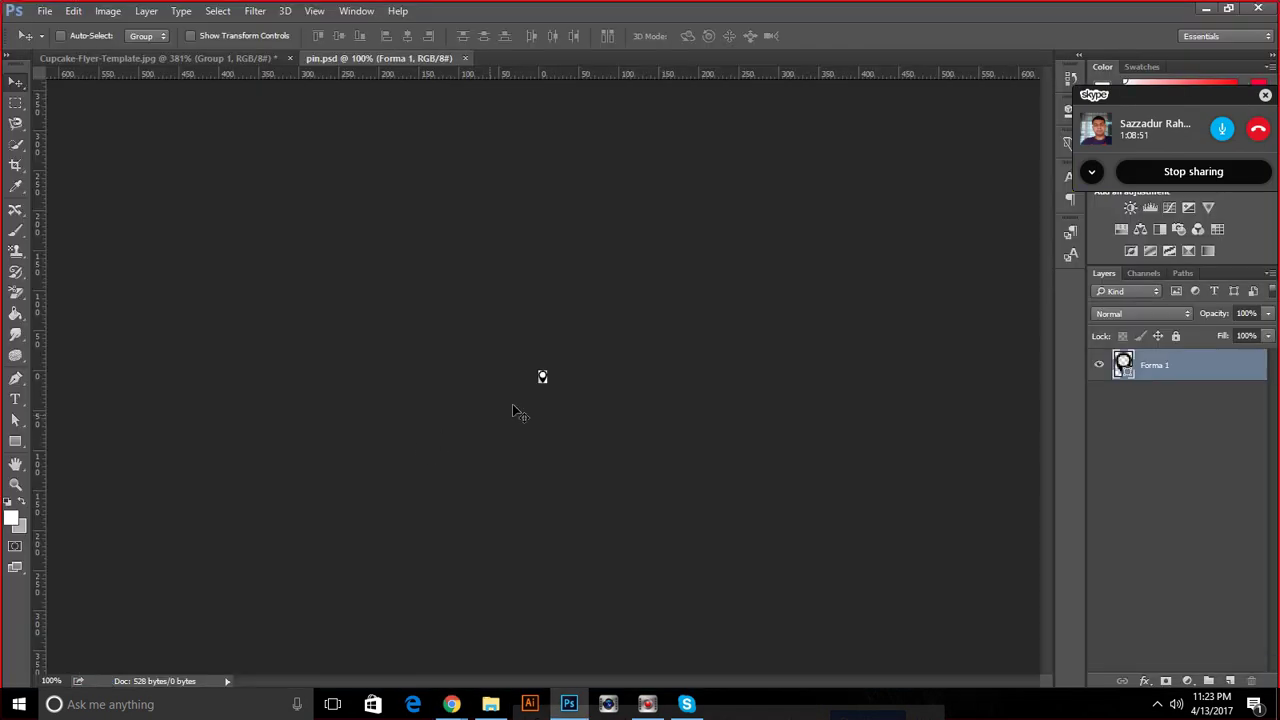
left_click_drag(436, 271, 287, 345)
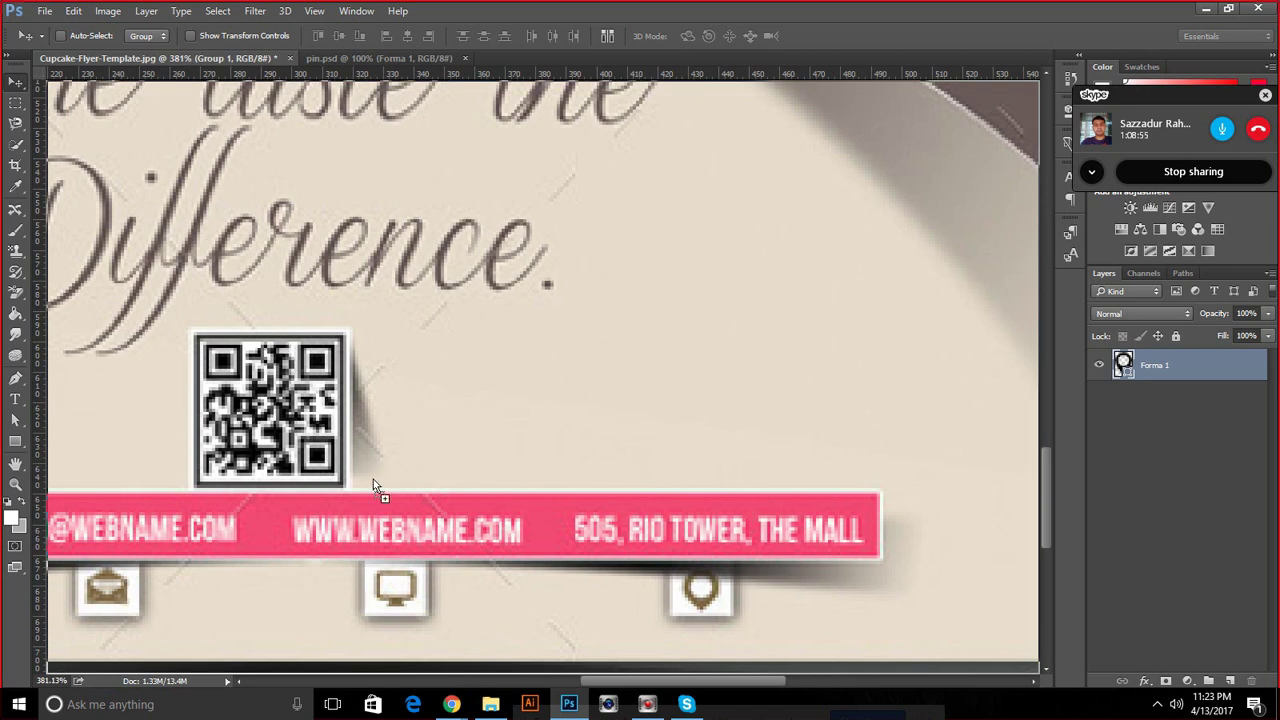
left_click_drag(373, 479, 558, 382)
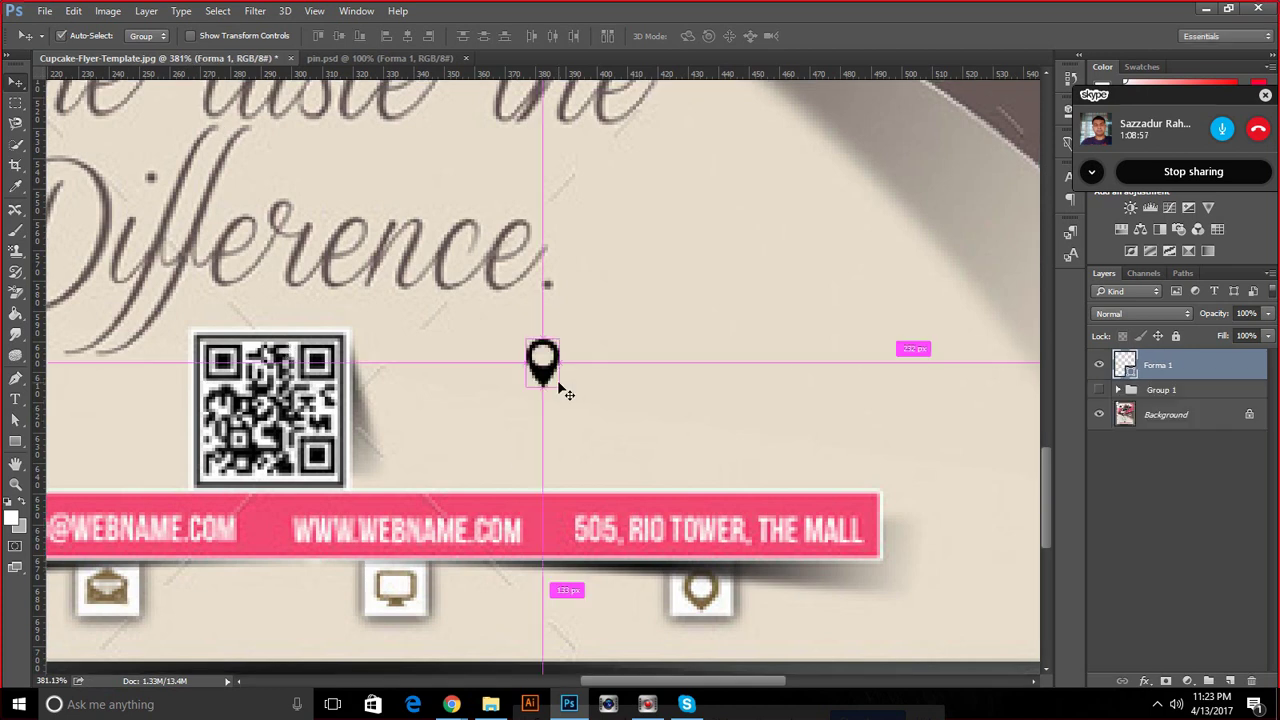
Scale the pin up to about 235% above the contact bar and commit
key("ctrl+t")
left_click_drag(566, 393, 589, 419)
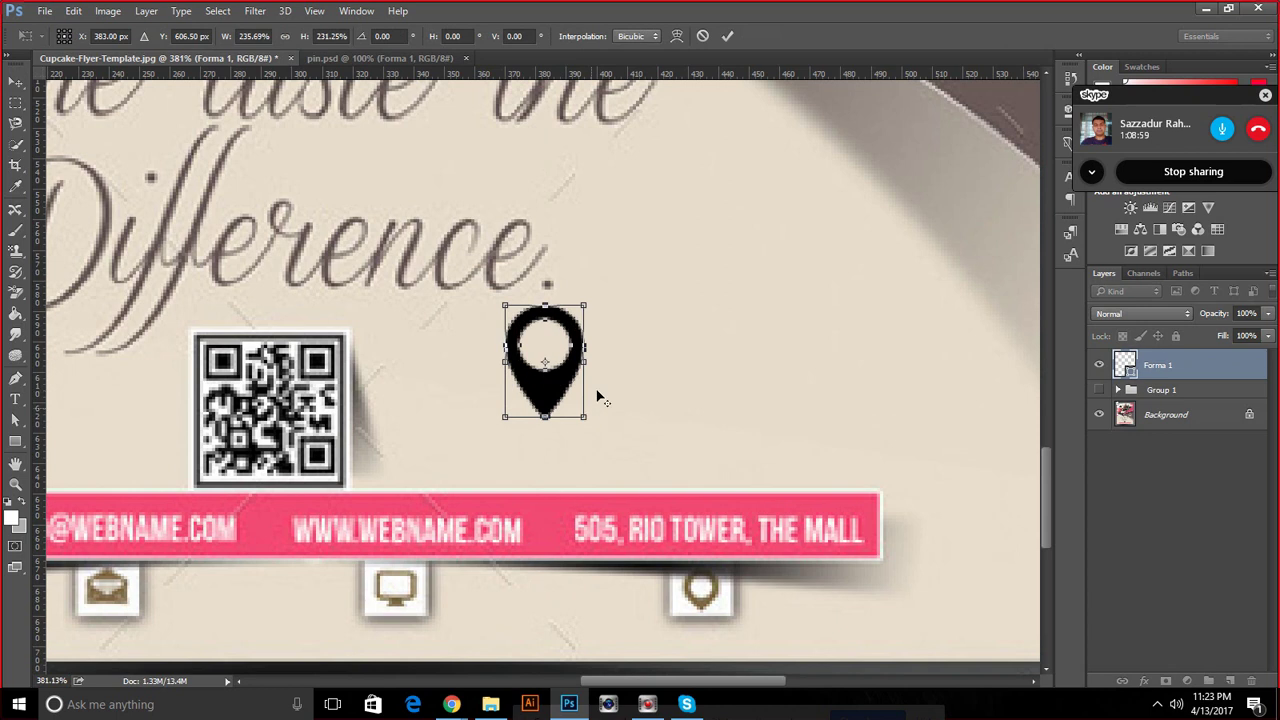
left_click(725, 40)
scroll(620, 185, "down", 2)
scroll(620, 185, "down", 2)
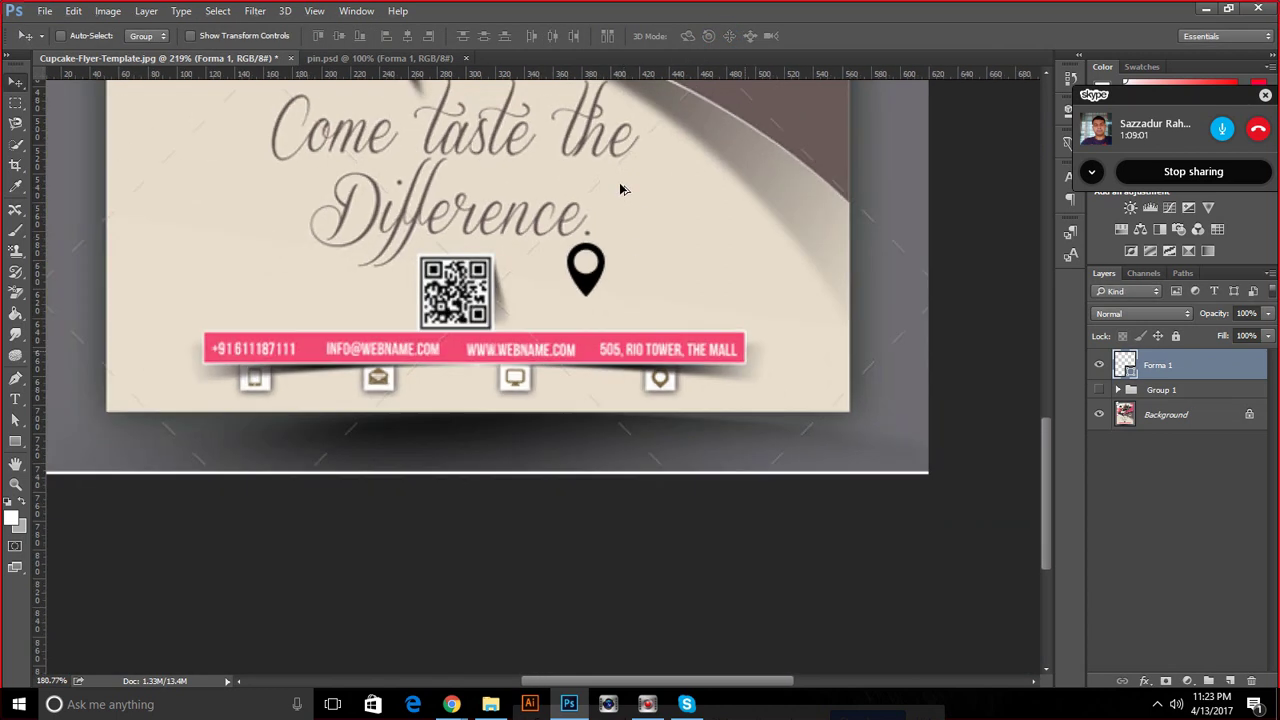
scroll(620, 185, "down", 2)
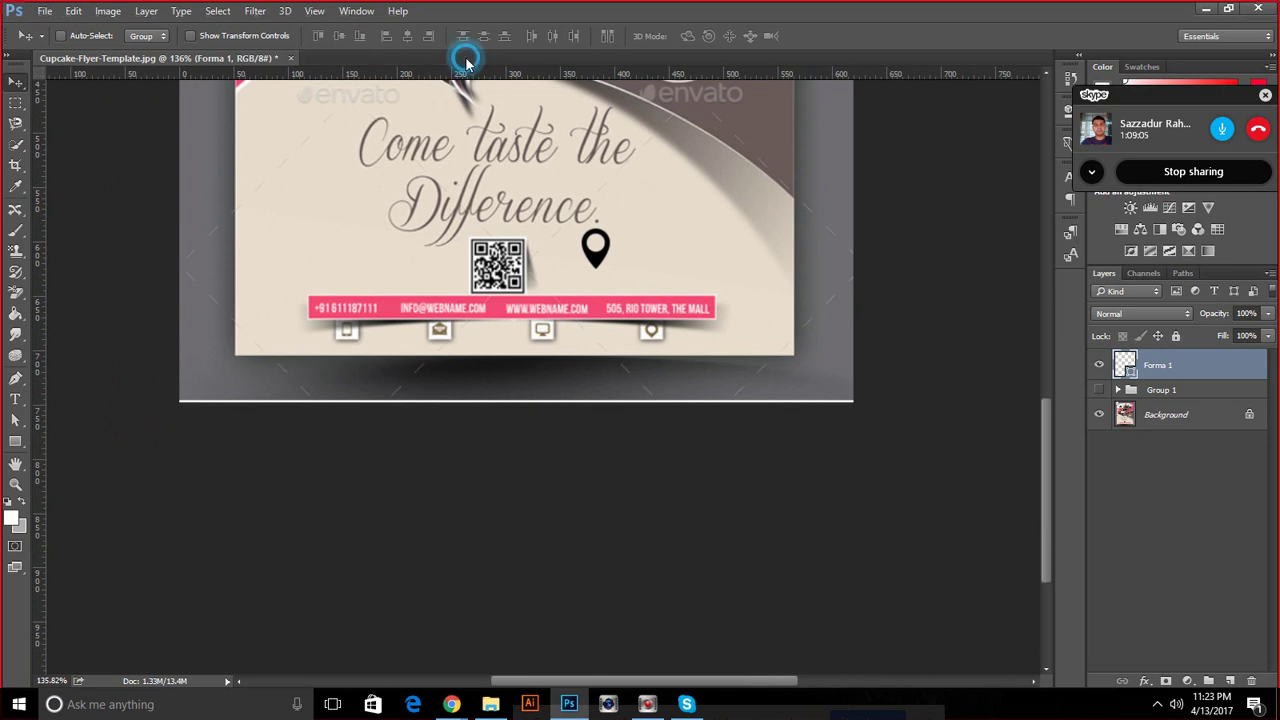
left_click(490, 704)
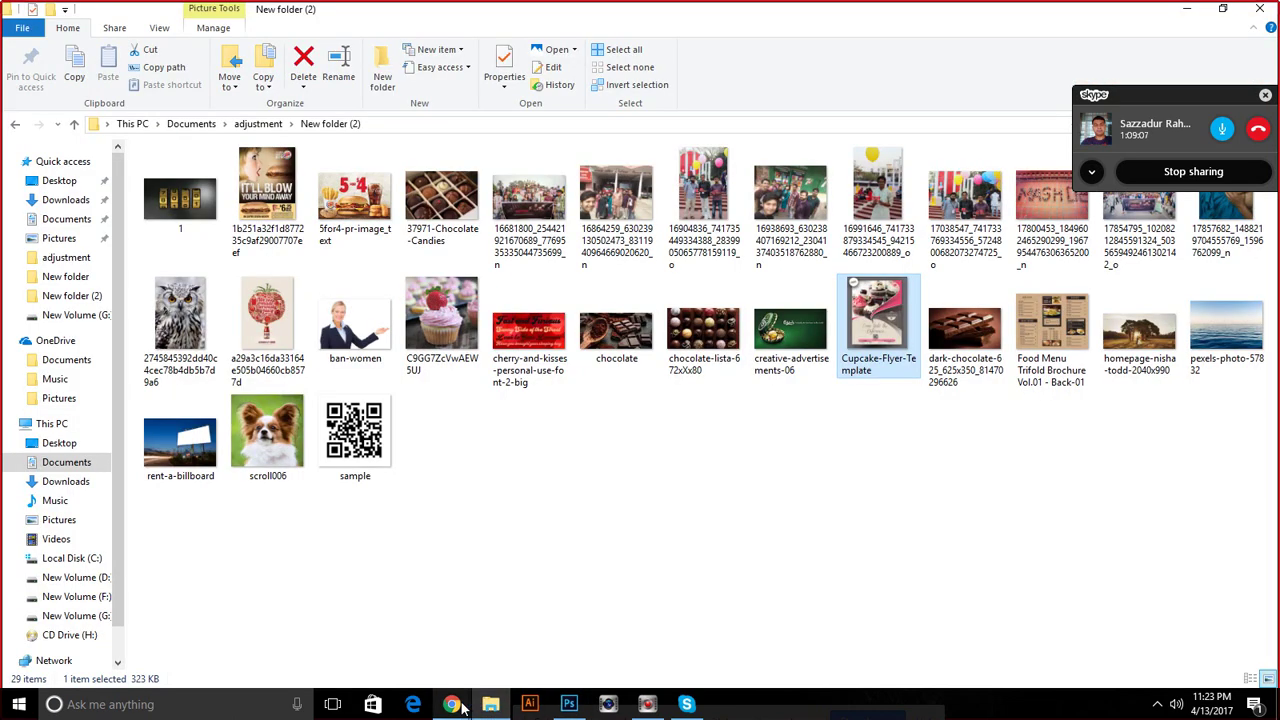
Open the smartphone PSD from the icon archive and drag the phone shape onto the flyer
mouse_move(451, 704)
left_click(205, 660)
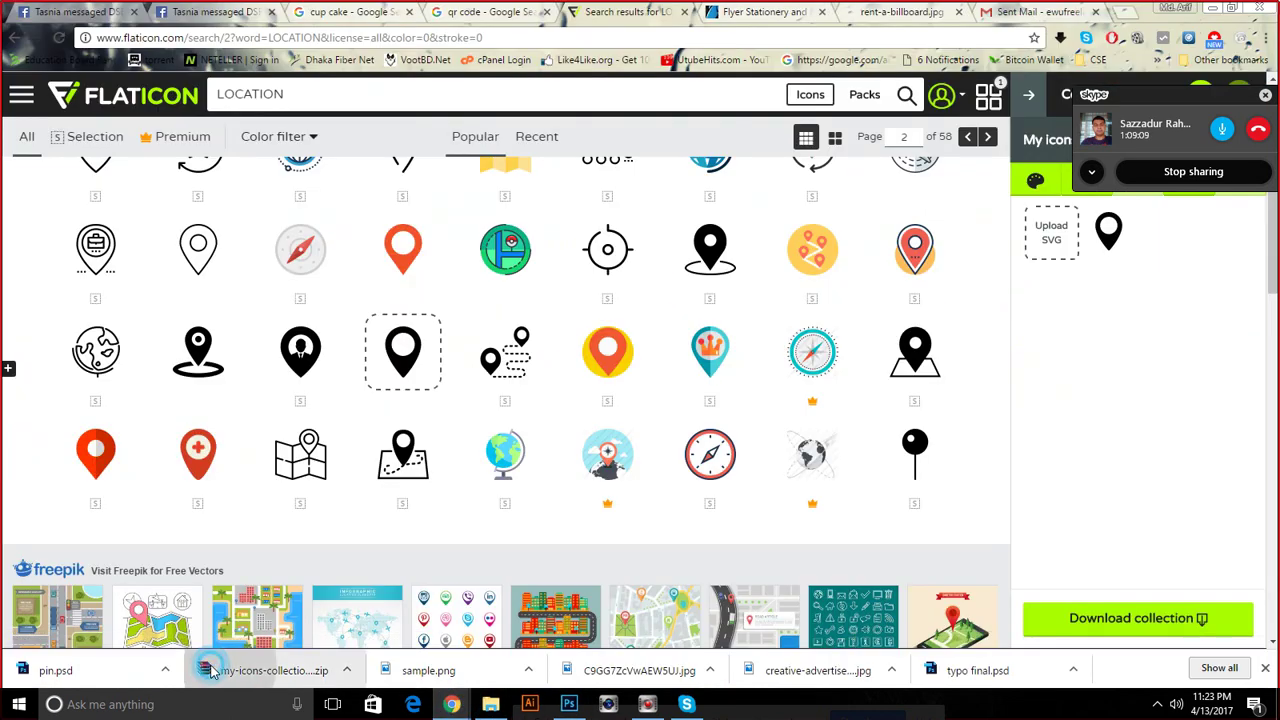
left_click(205, 668)
double_click(168, 286)
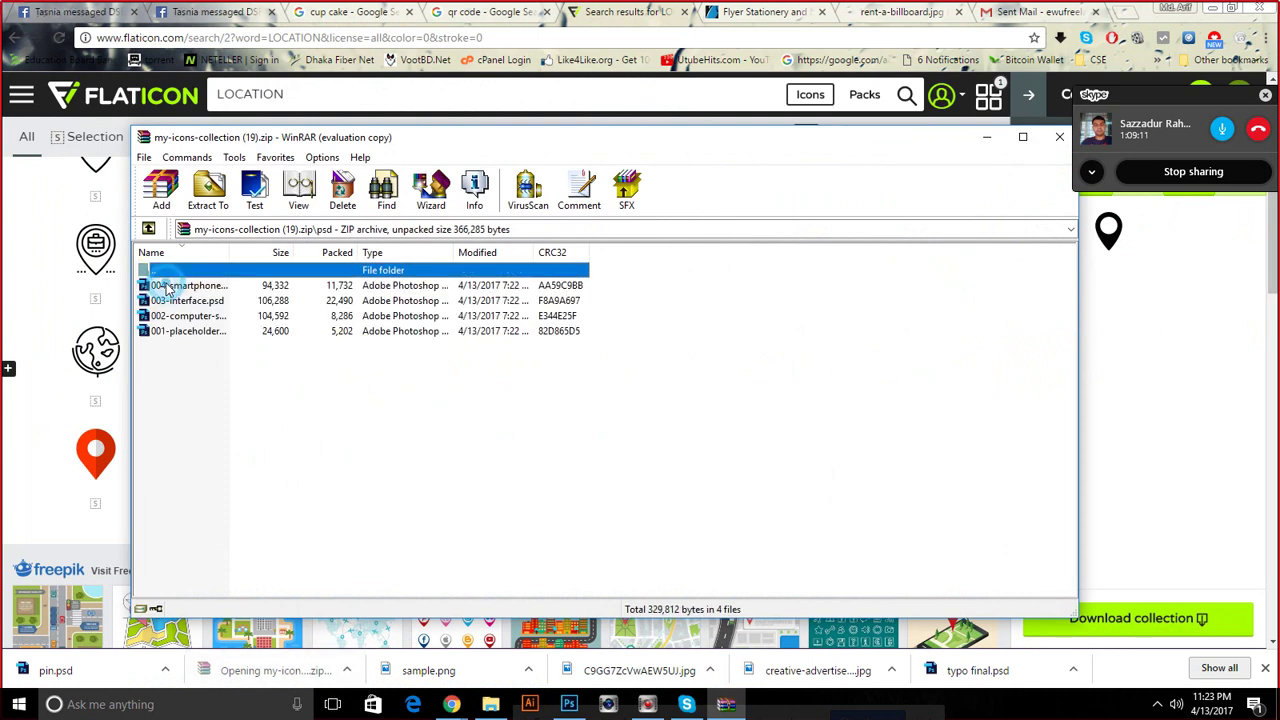
left_click(689, 384)
double_click(221, 286)
mouse_move(450, 198)
left_mouse_down()
mouse_move(199, 49)
mouse_move(426, 229)
mouse_move(406, 96)
left_mouse_up()
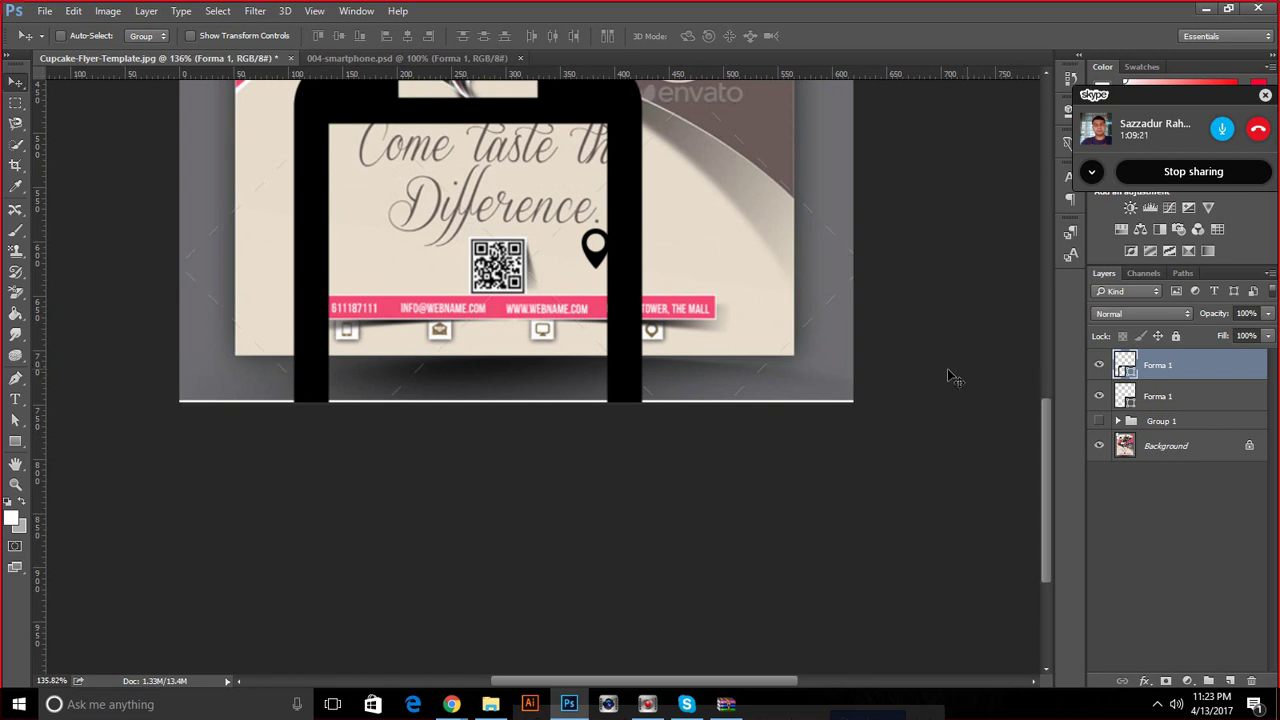
Open the computer-screen PSD from the archive and drag the monitor shape onto the flyer
mouse_move(452, 704)
left_click(252, 646)
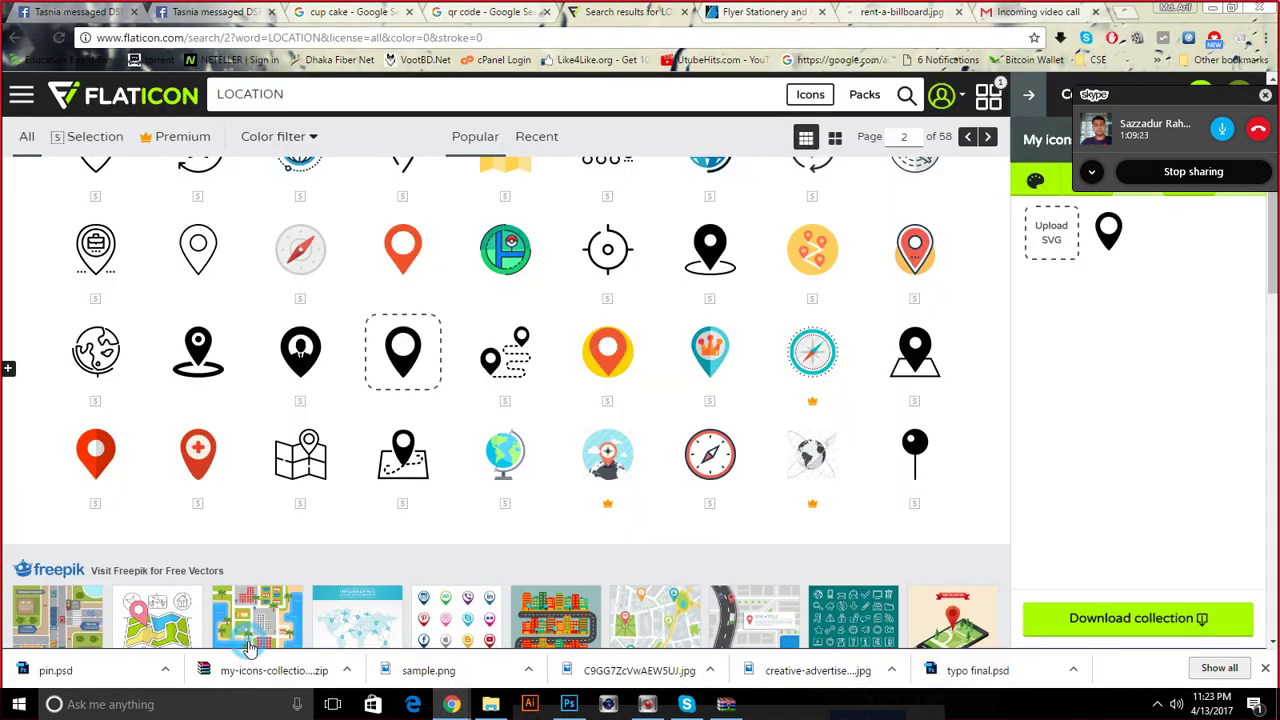
left_click(284, 668)
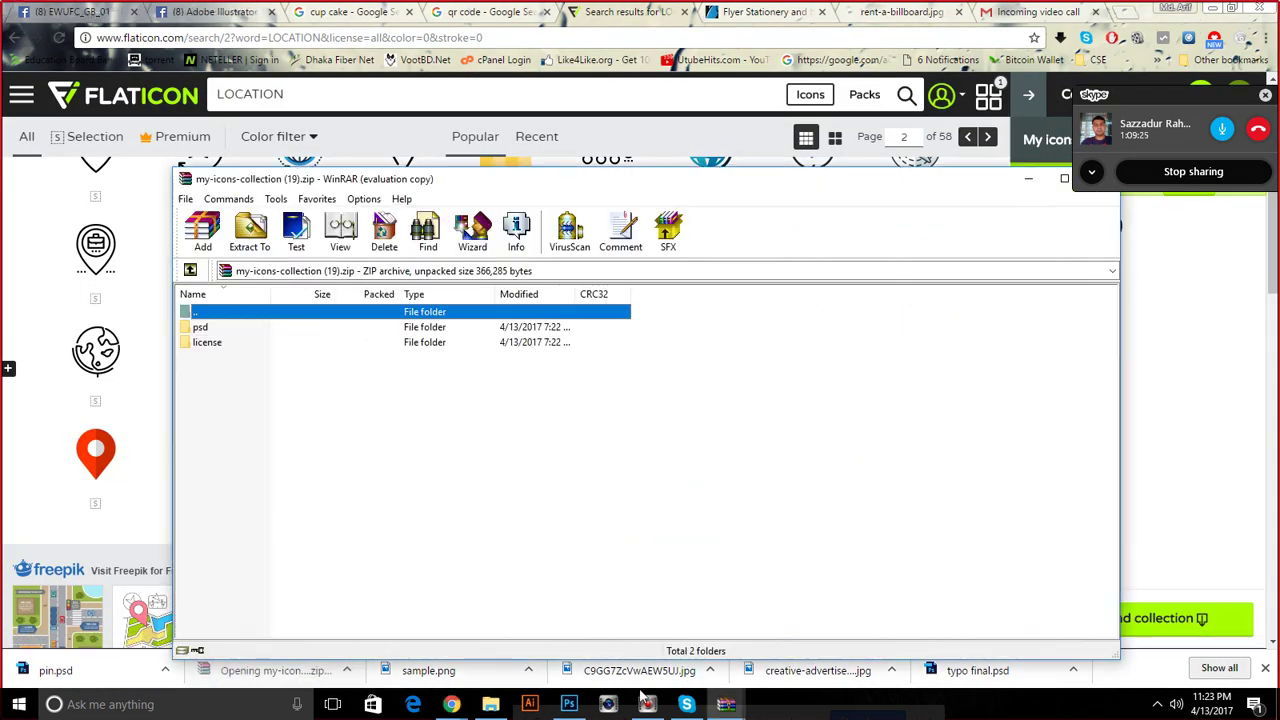
double_click(203, 327)
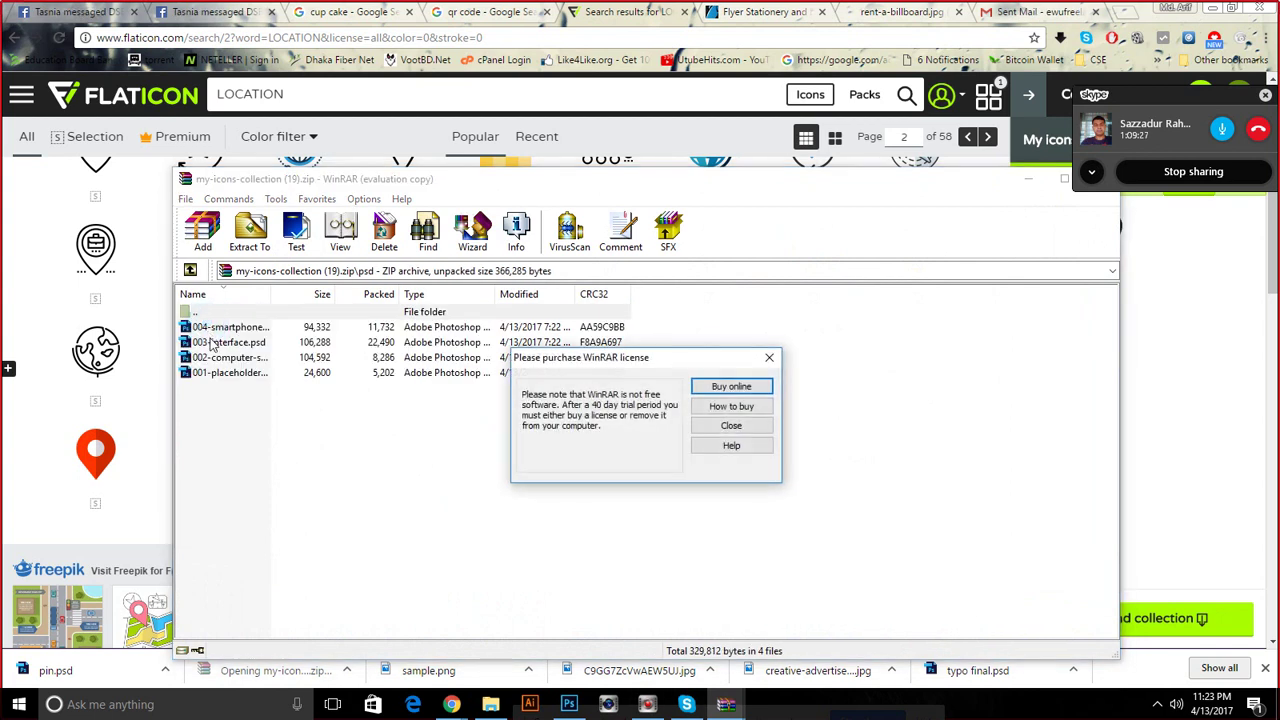
left_click(708, 432)
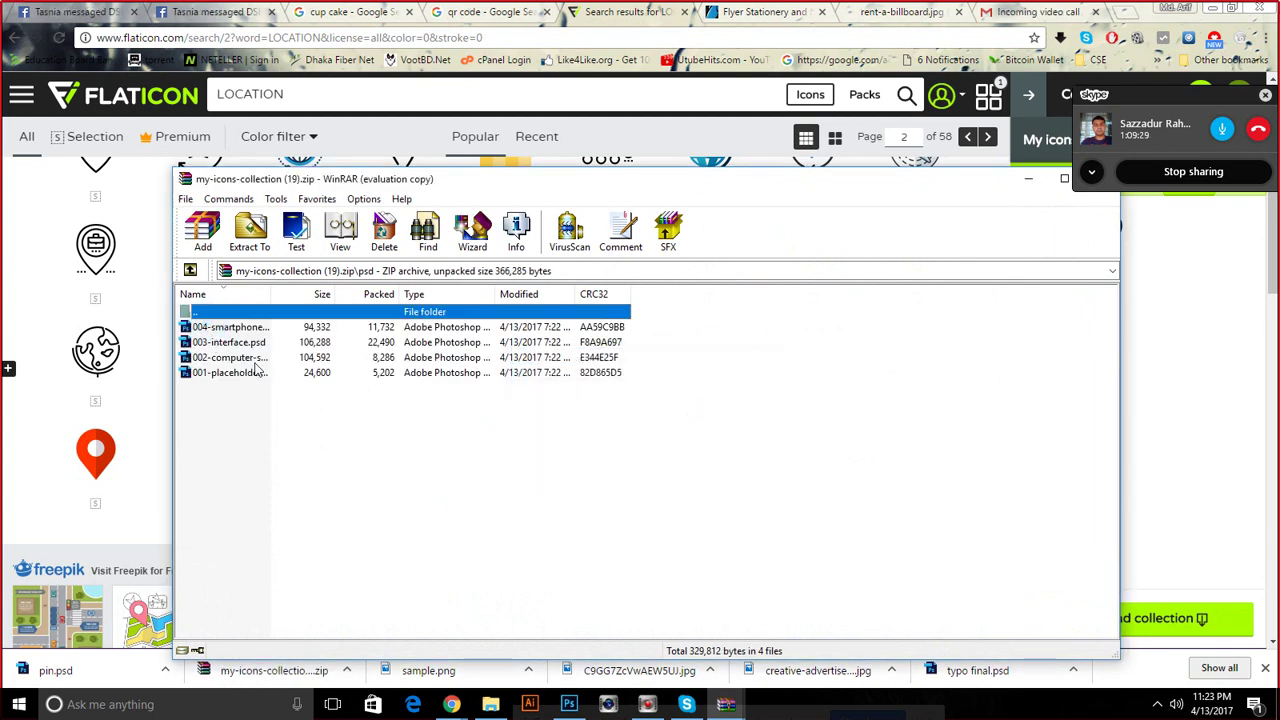
double_click(240, 358)
left_click_drag(562, 195, 342, 192)
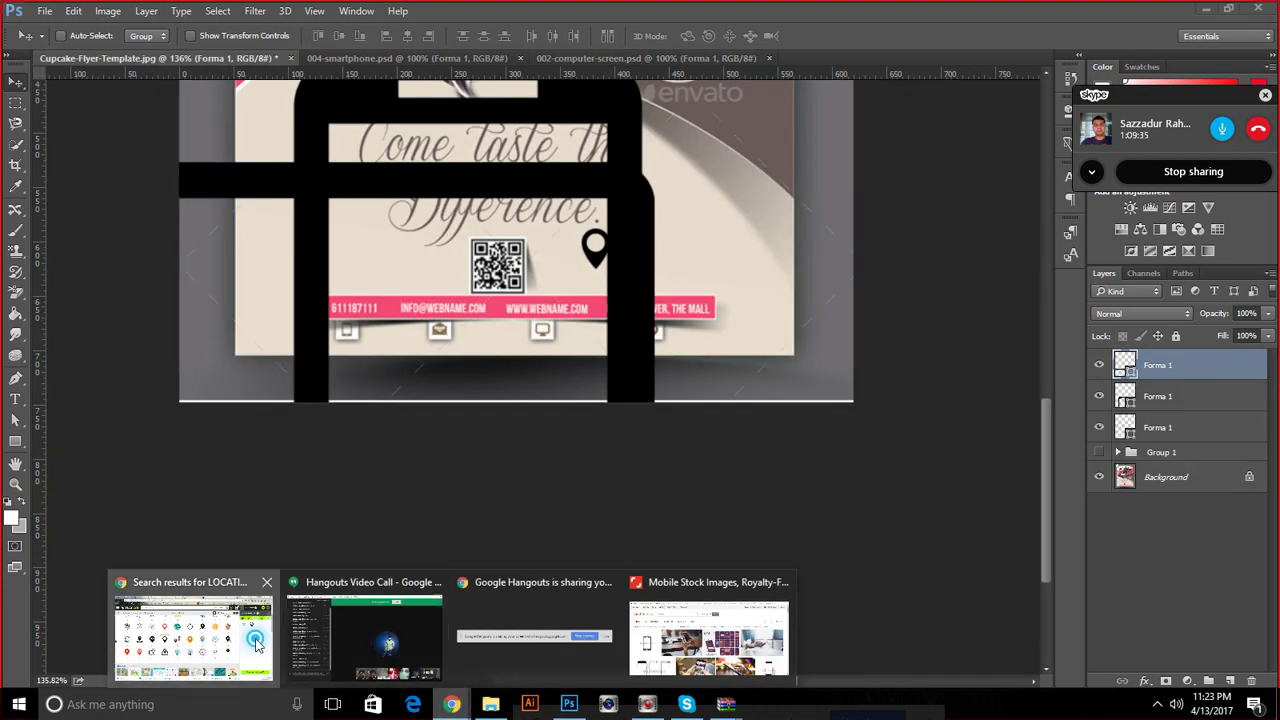
Open the placeholder pin icon PSD from the archive
left_click(452, 704)
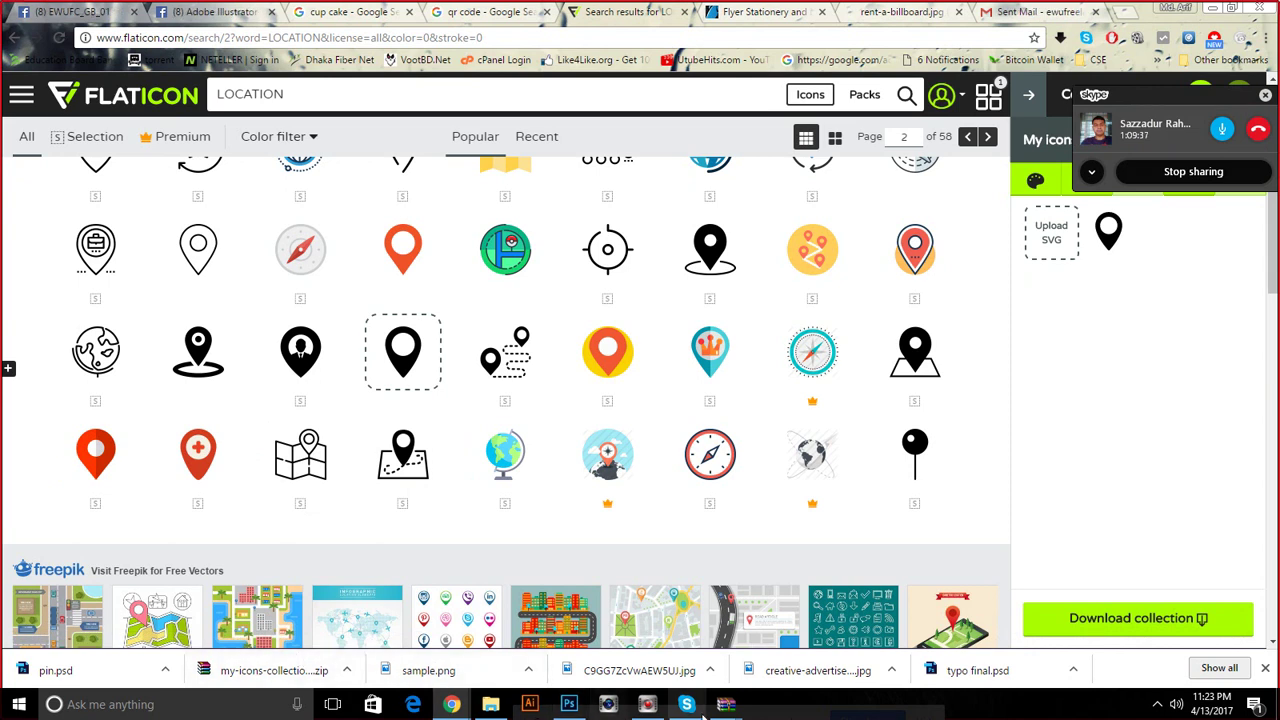
mouse_move(726, 704)
left_click(686, 645)
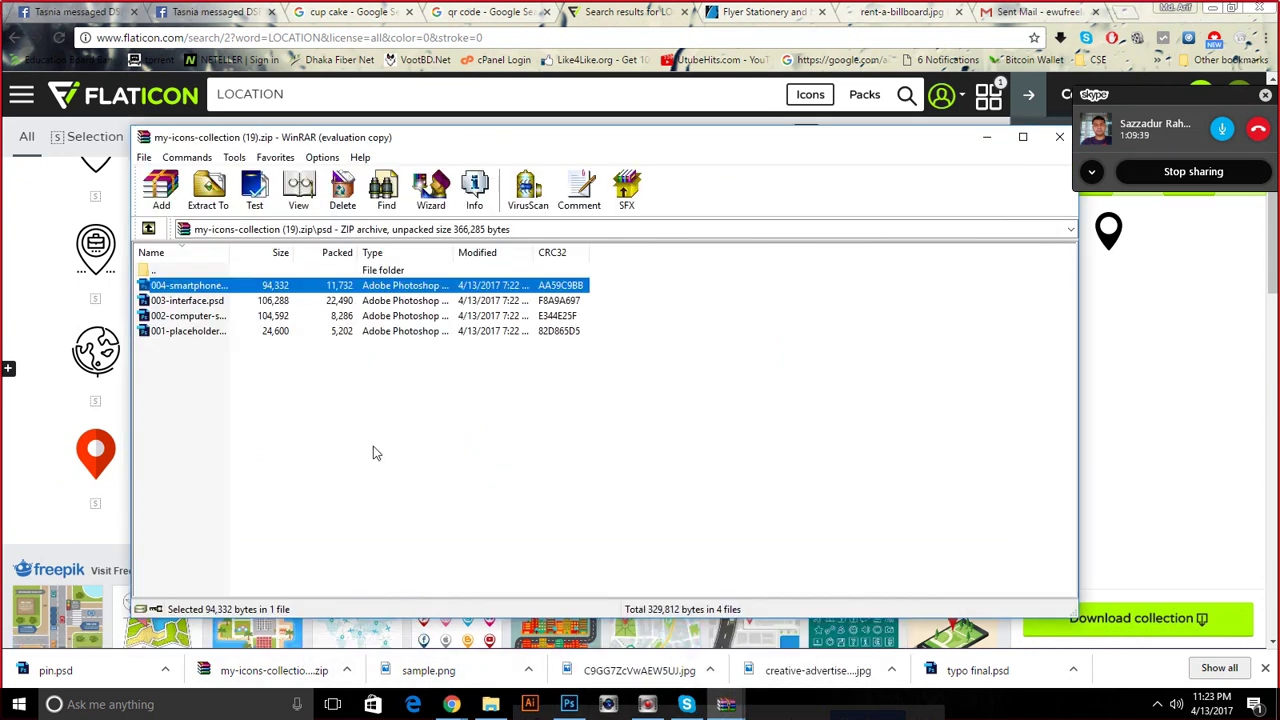
double_click(220, 333)
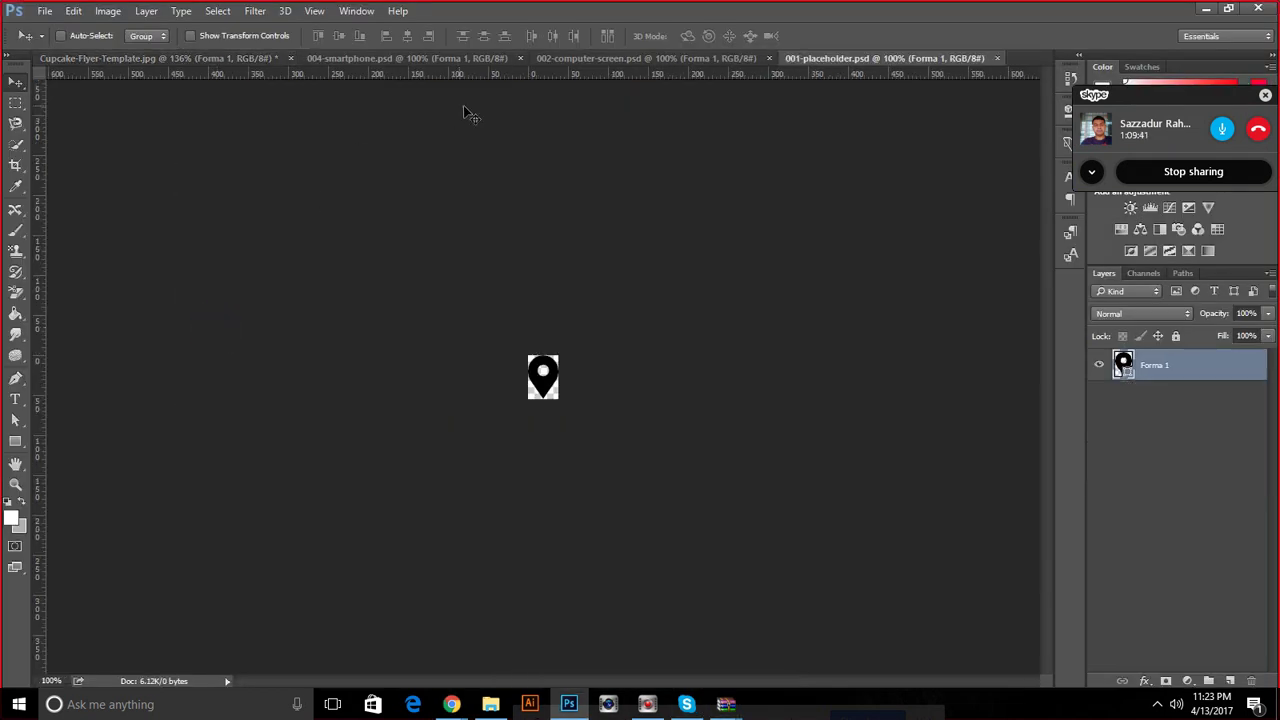
Close the placeholder file and drag the envelope shape from 003-interface.psd onto the flyer
left_click(997, 58)
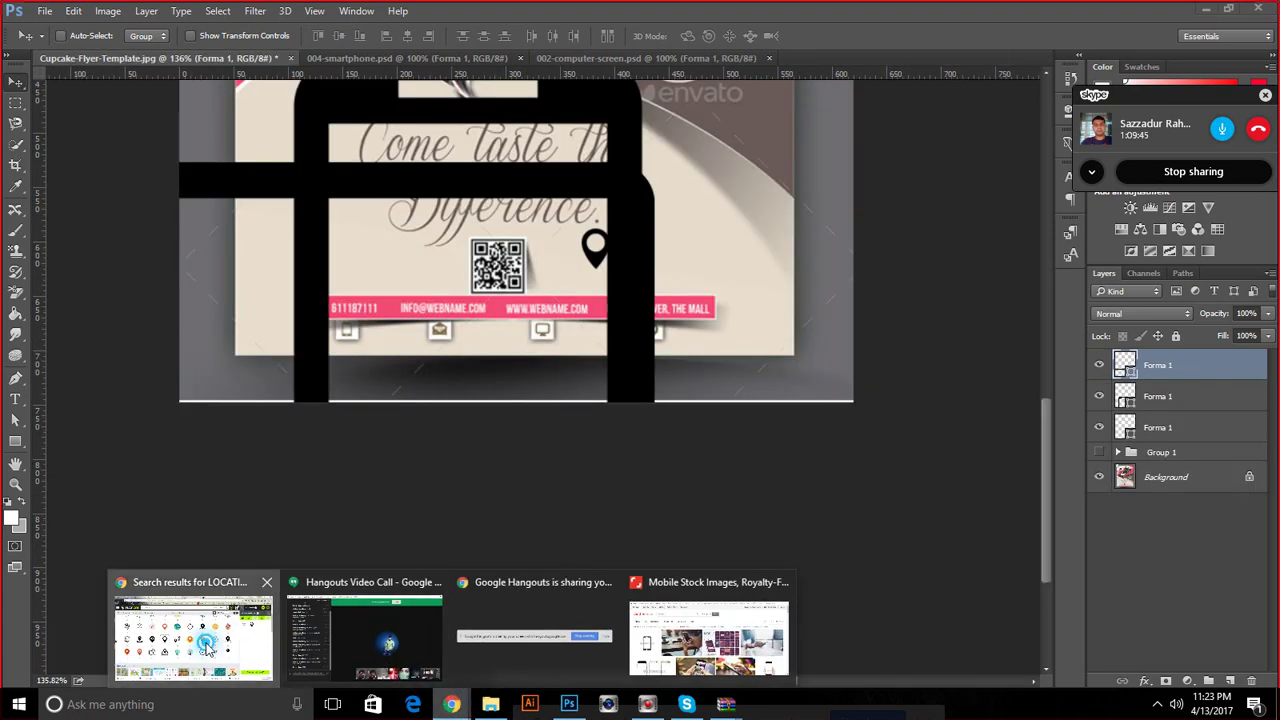
mouse_move(452, 704)
left_click(230, 655)
left_click(677, 640)
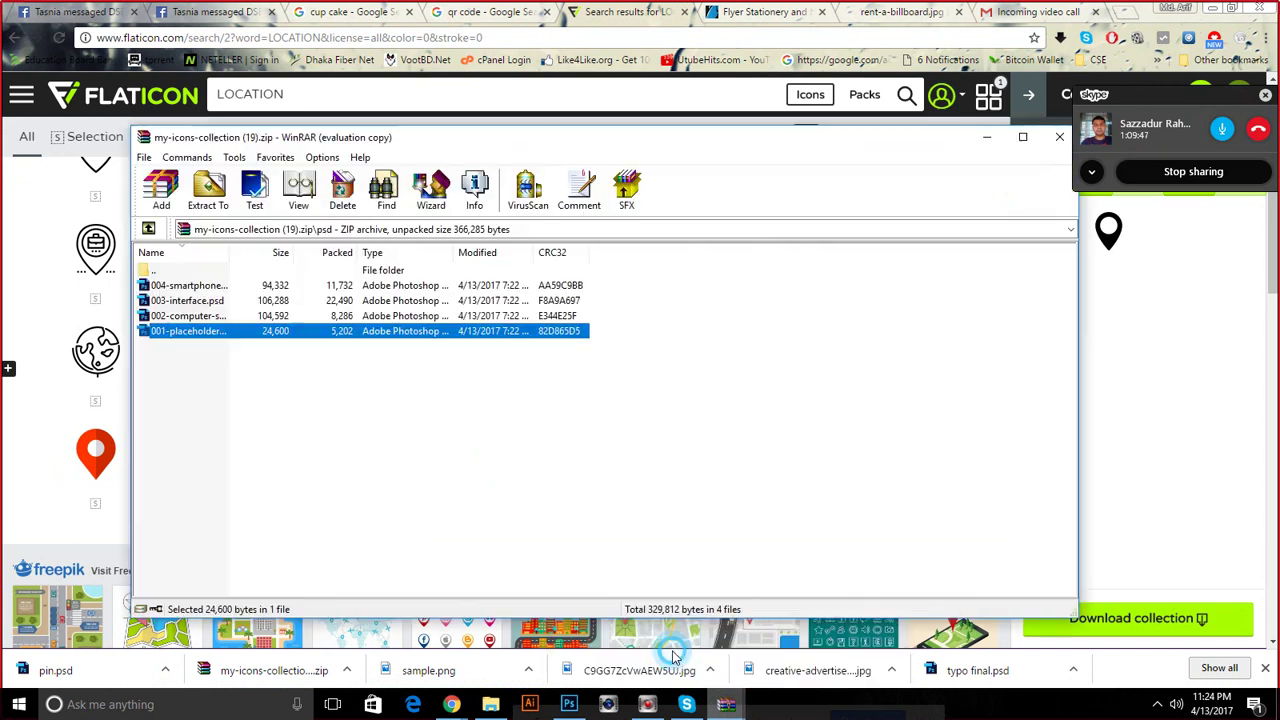
double_click(395, 292)
mouse_move(411, 408)
left_mouse_down()
mouse_move(135, 65)
mouse_move(389, 251)
left_mouse_up()
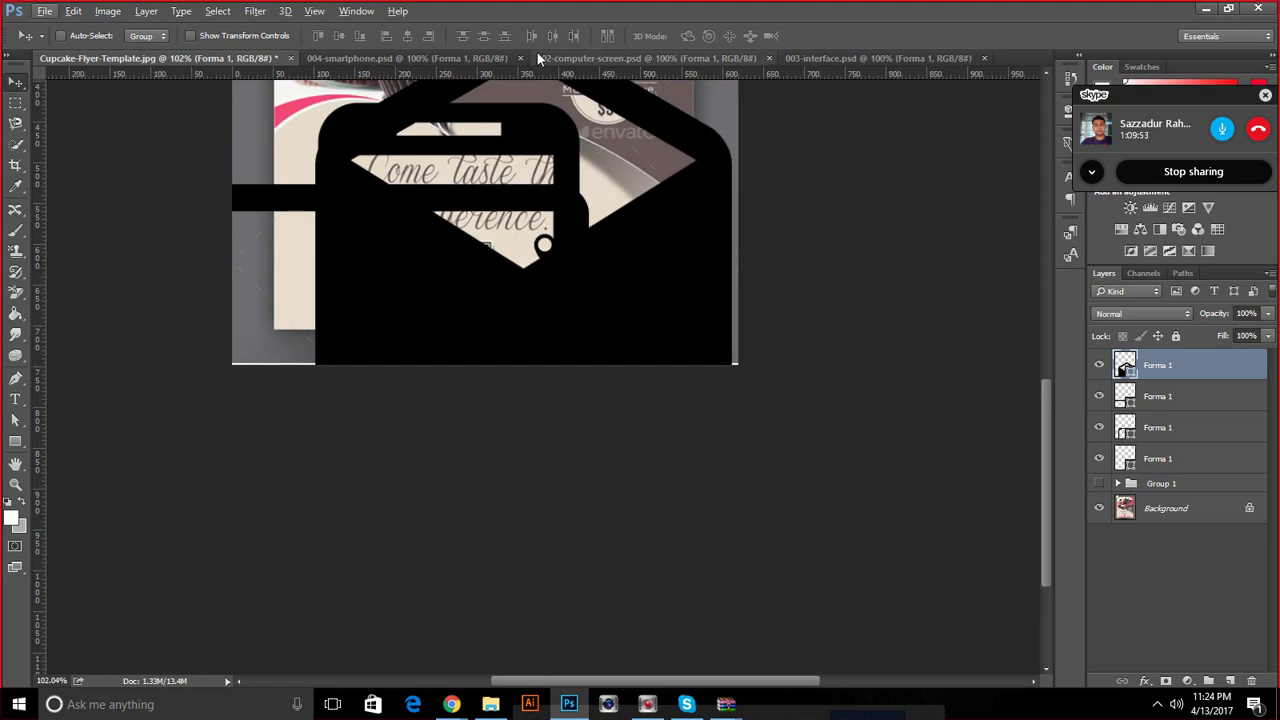
Close the smartphone, computer-screen and envelope icon documents and fit the flyer in view
left_click(515, 58)
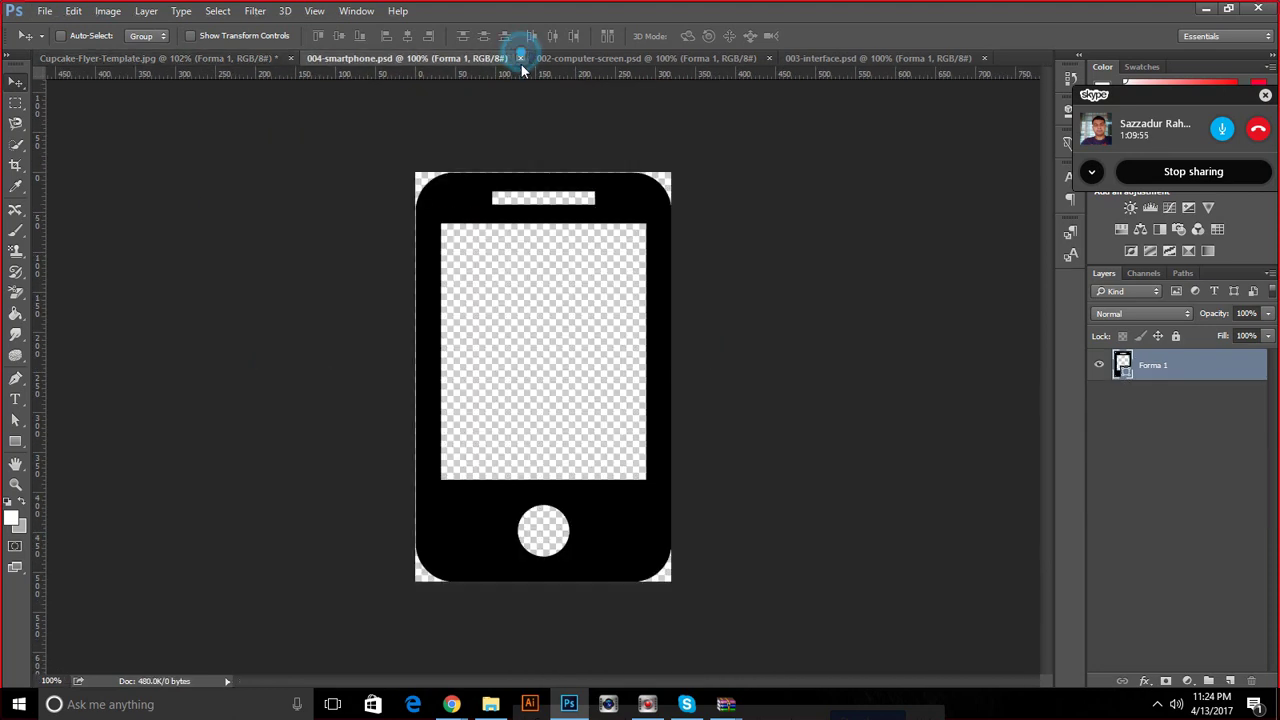
left_click(520, 58)
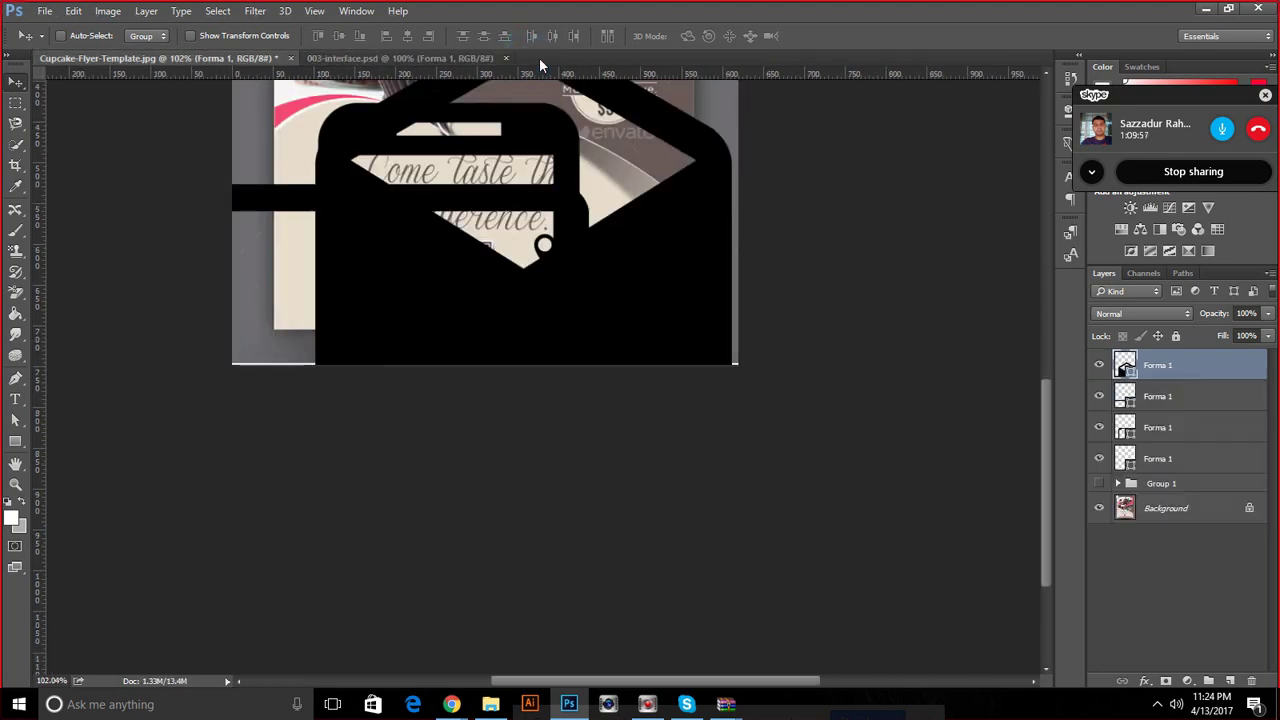
left_click(505, 58)
key("ctrl+0")
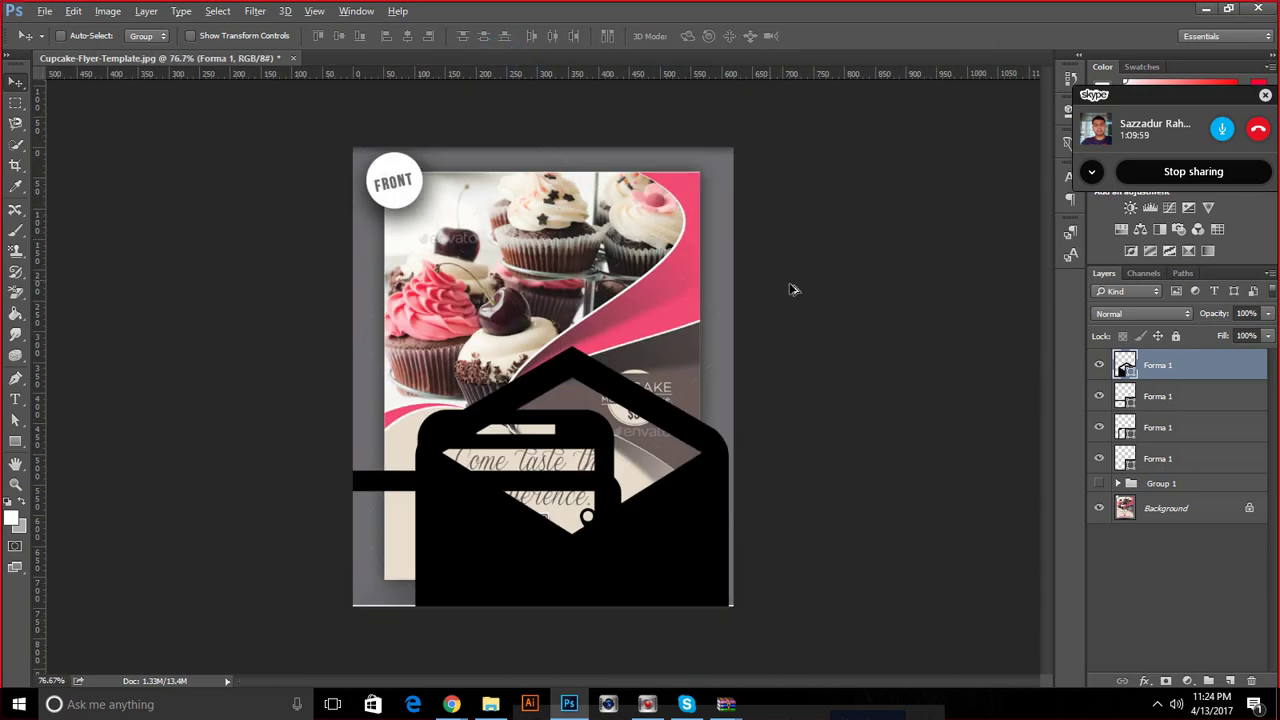
Scale the three Forma 1 icon layers to about 11% and move them onto the headline
left_click(1110, 426, "shift")
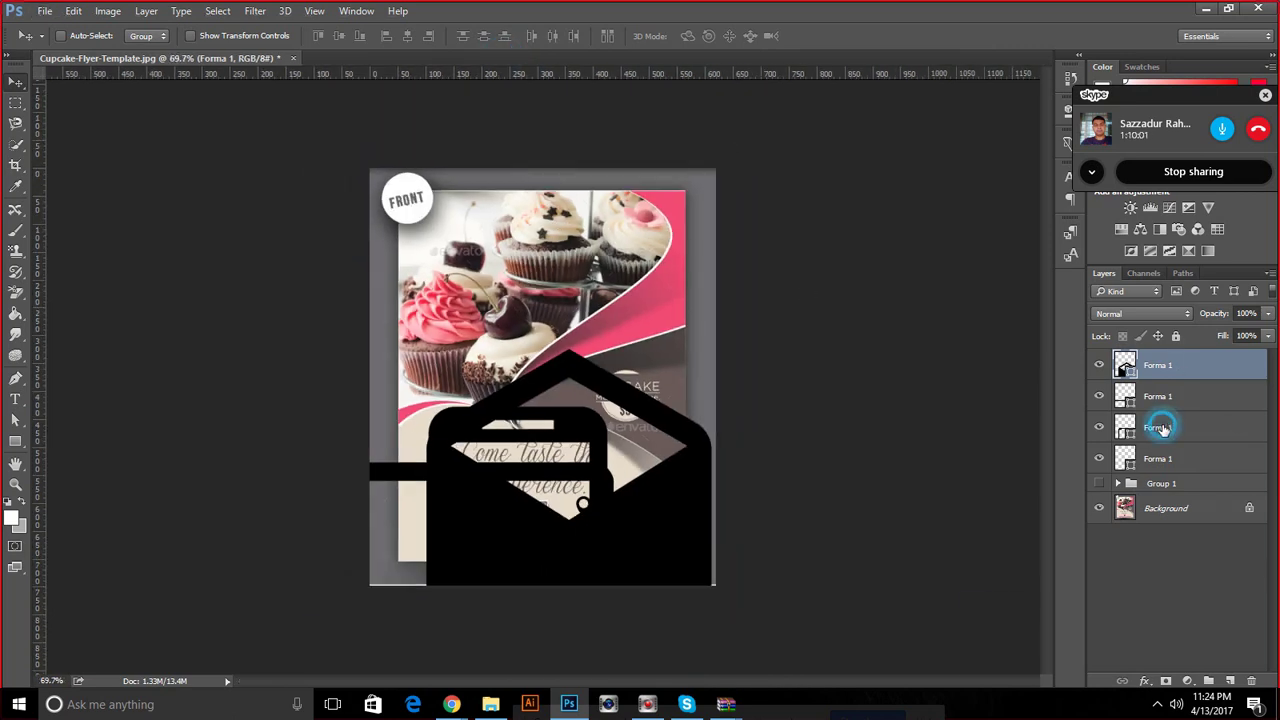
key("ctrl+t")
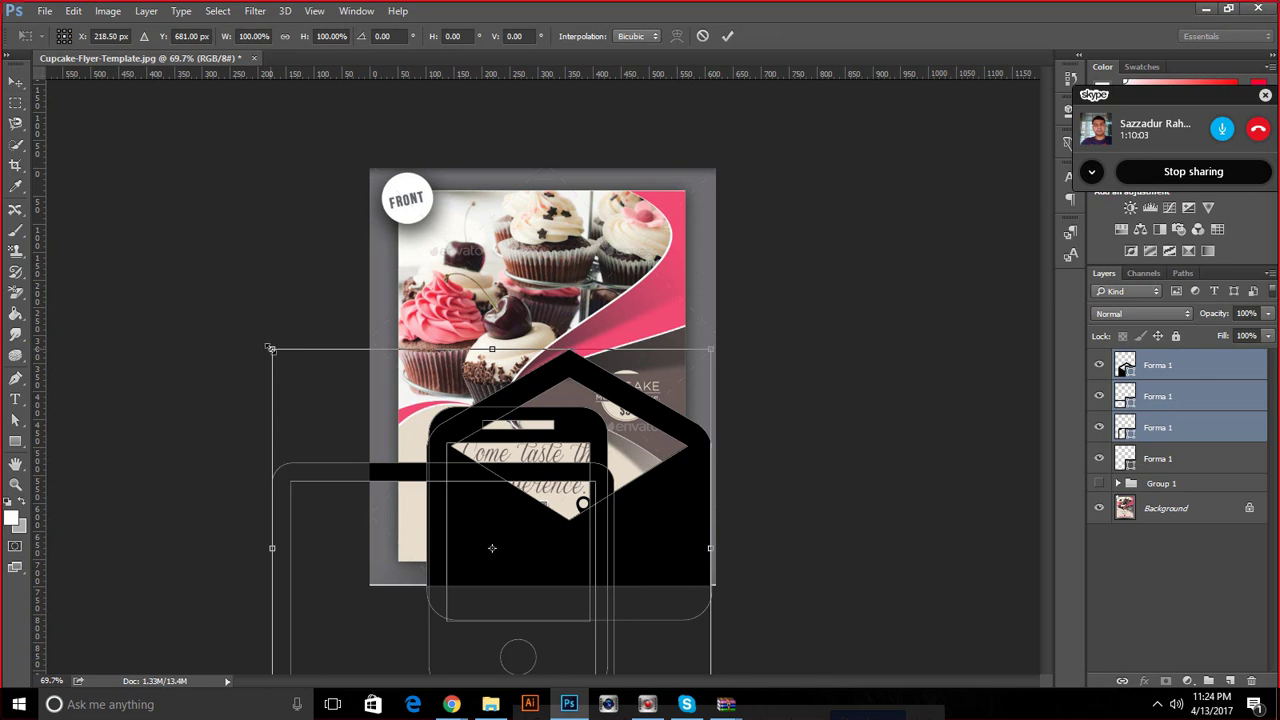
left_click_drag(270, 348, 466, 525)
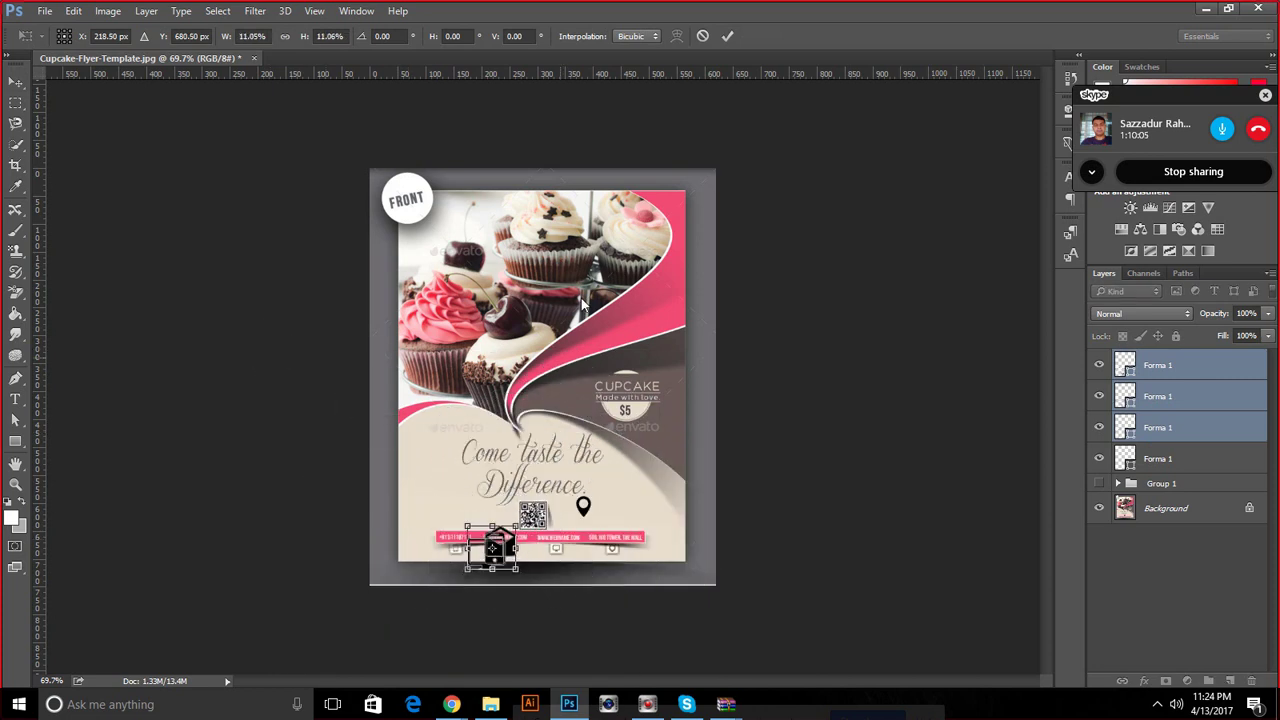
left_click(727, 36)
key("ctrl+plus")
left_click_drag(466, 640, 458, 579)
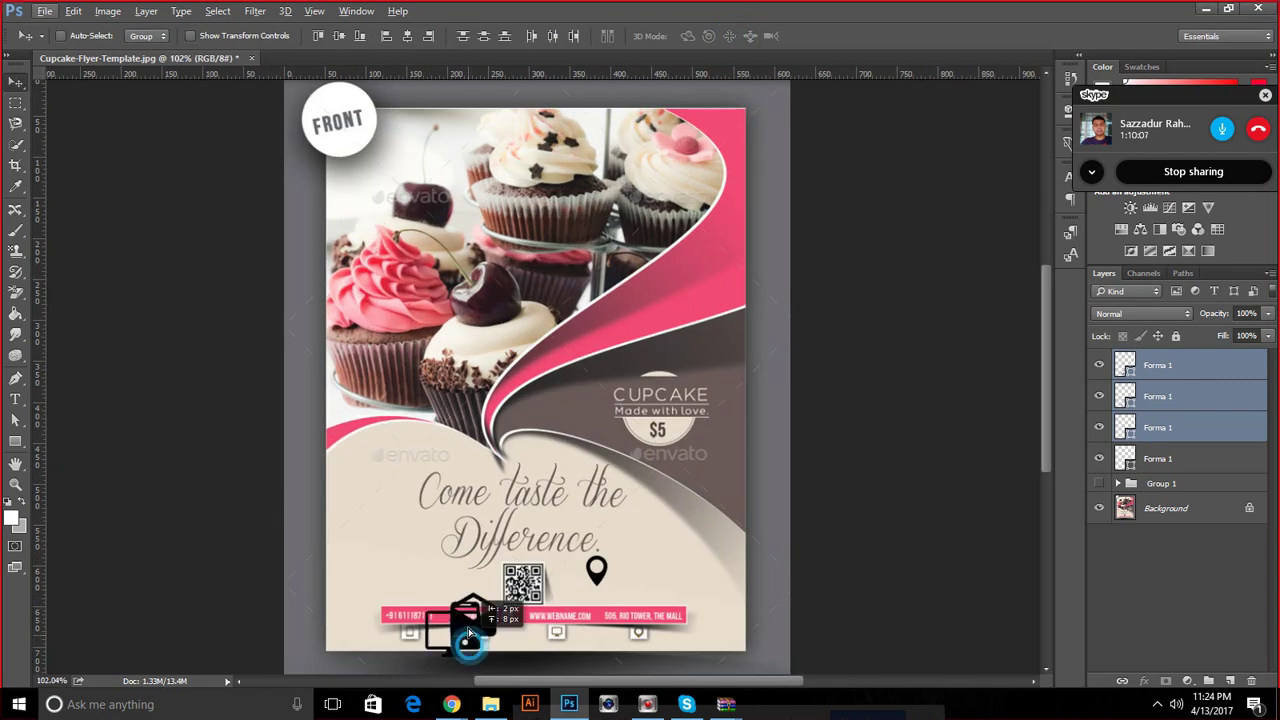
Select Group 1 in the Layers panel and expand it
scroll(455, 578, "up", 3)
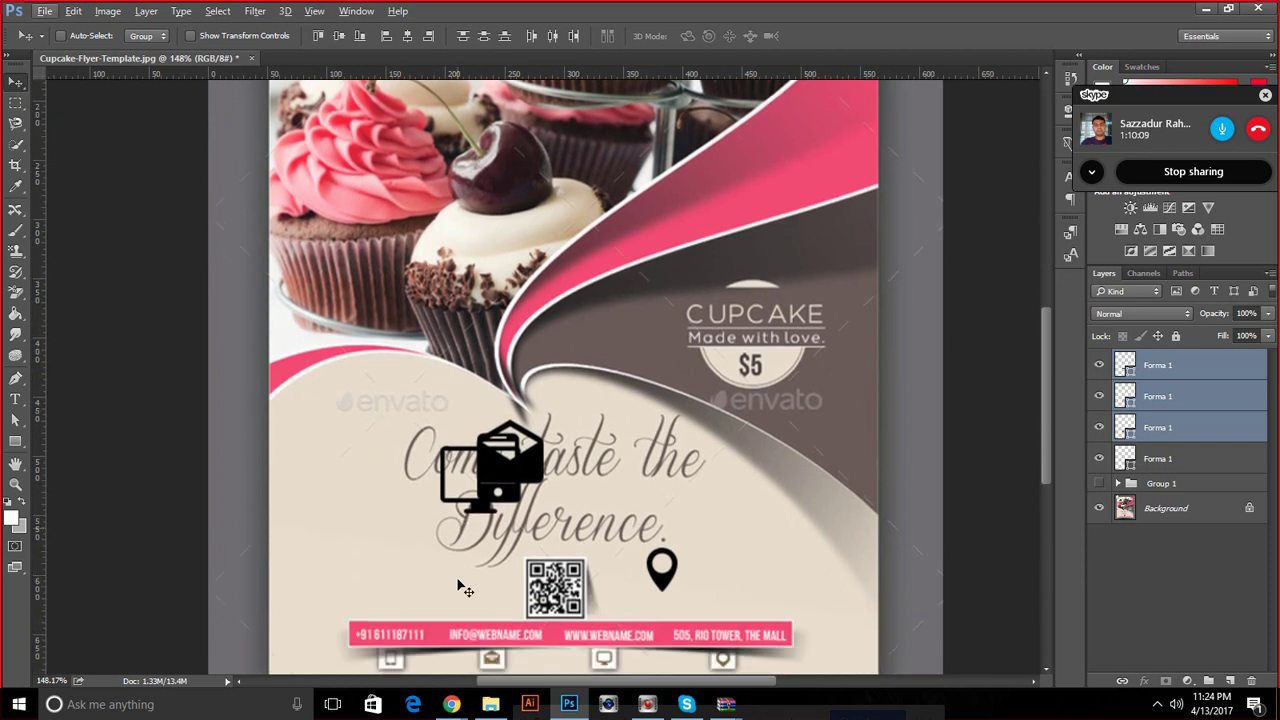
scroll(418, 598, "up", 3)
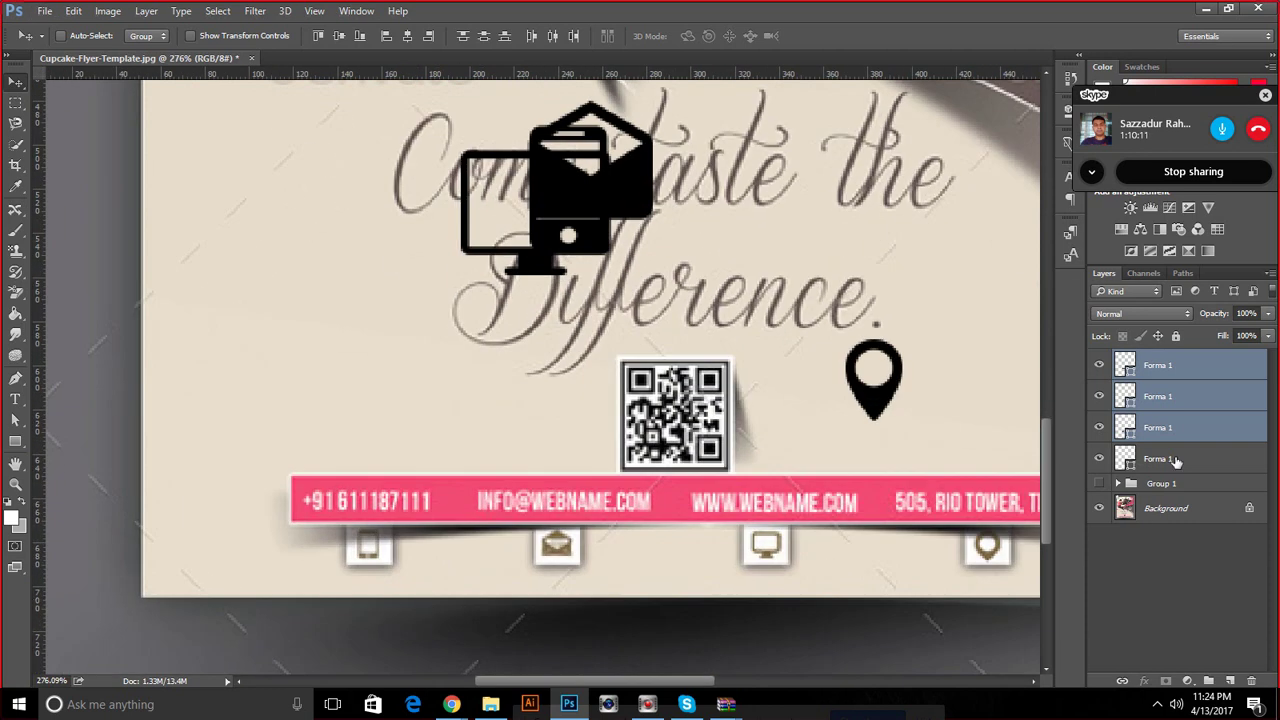
left_click(1150, 484)
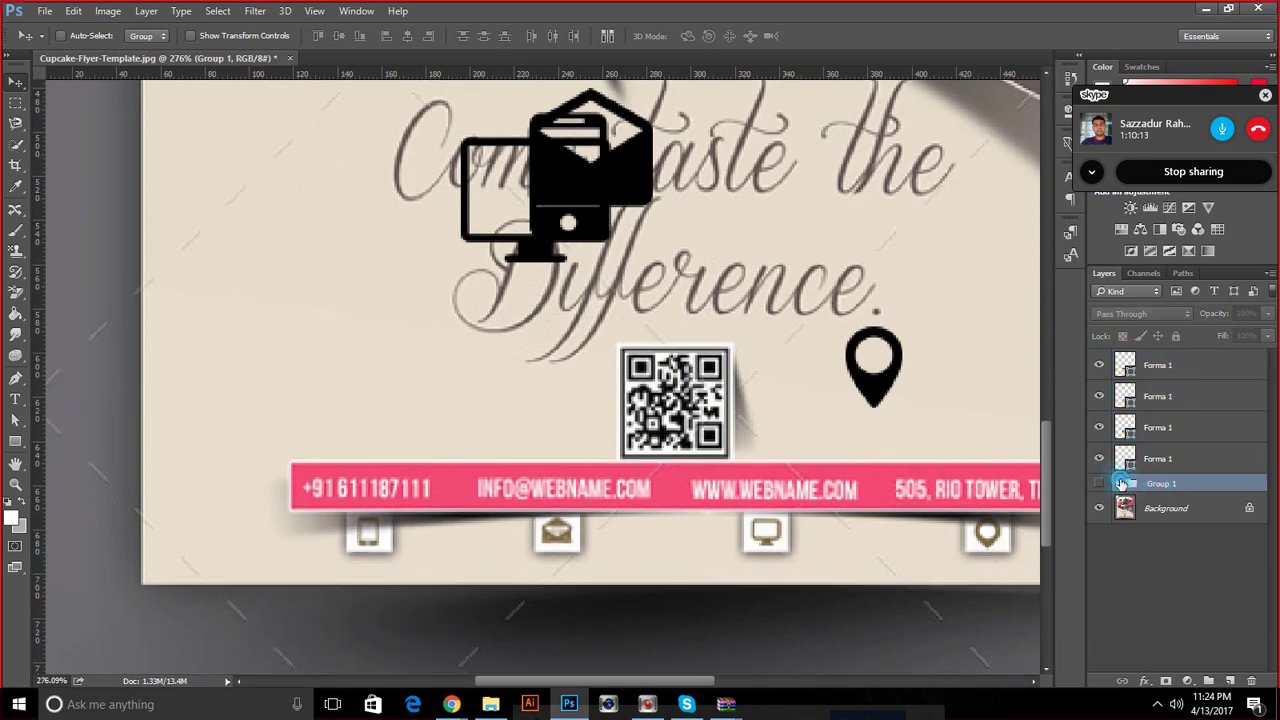
left_click(1121, 483)
Draw a white rectangle over the phone icon below the contact bar
left_click(1121, 483)
left_click(9, 444)
scroll(270, 530, "up", 5)
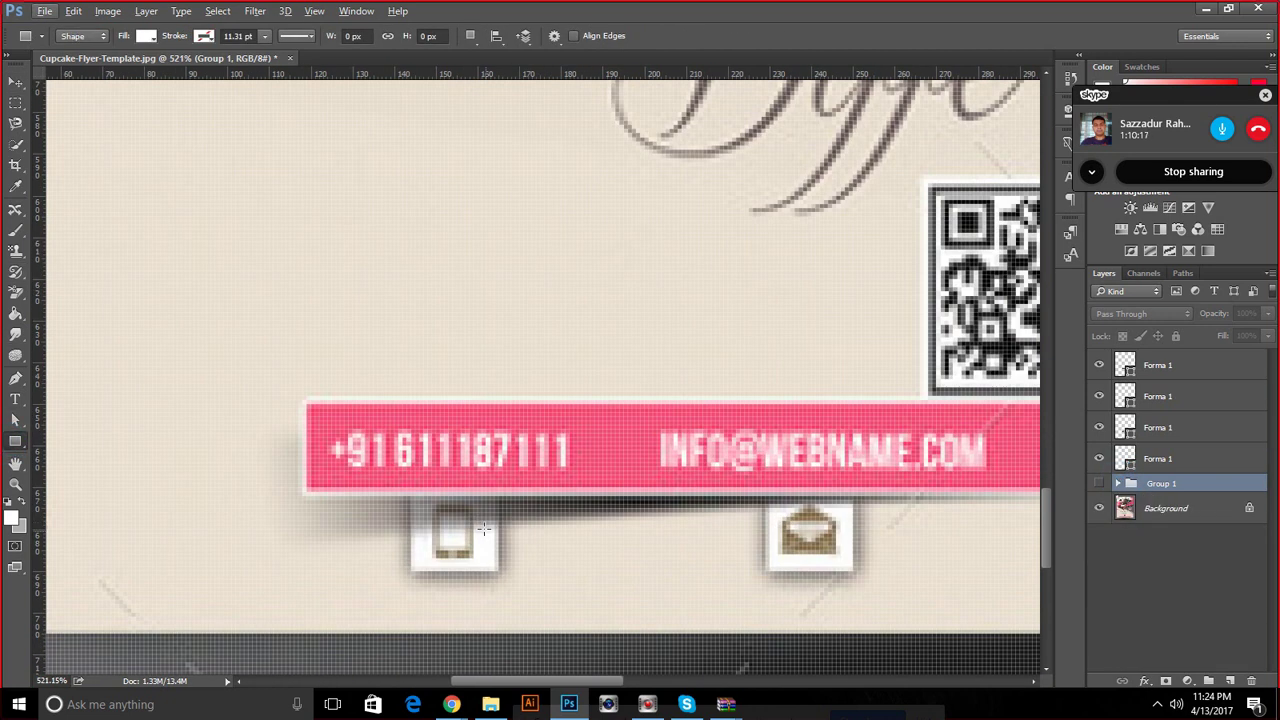
left_click_drag(410, 497, 497, 567)
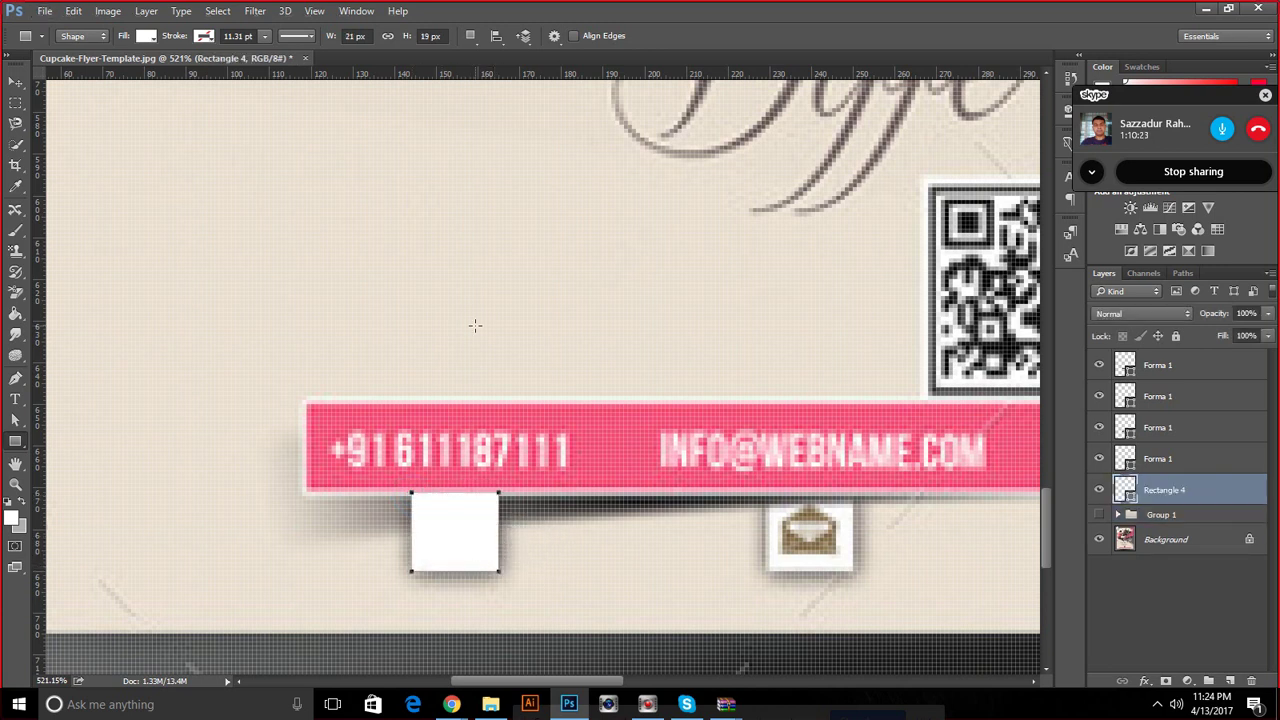
Alt-drag copies of the white box over the envelope and monitor icons
left_click(15, 81)
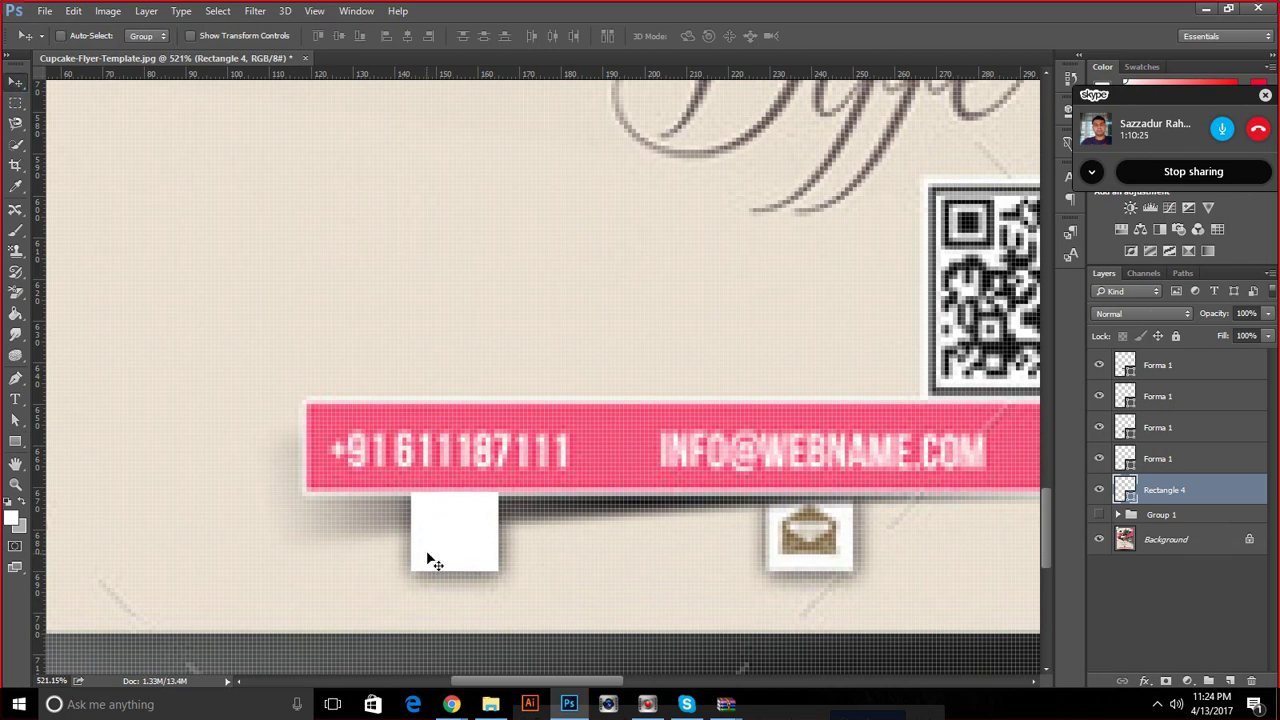
left_click_drag(431, 542, 794, 571)
scroll(612, 680, "down", 2)
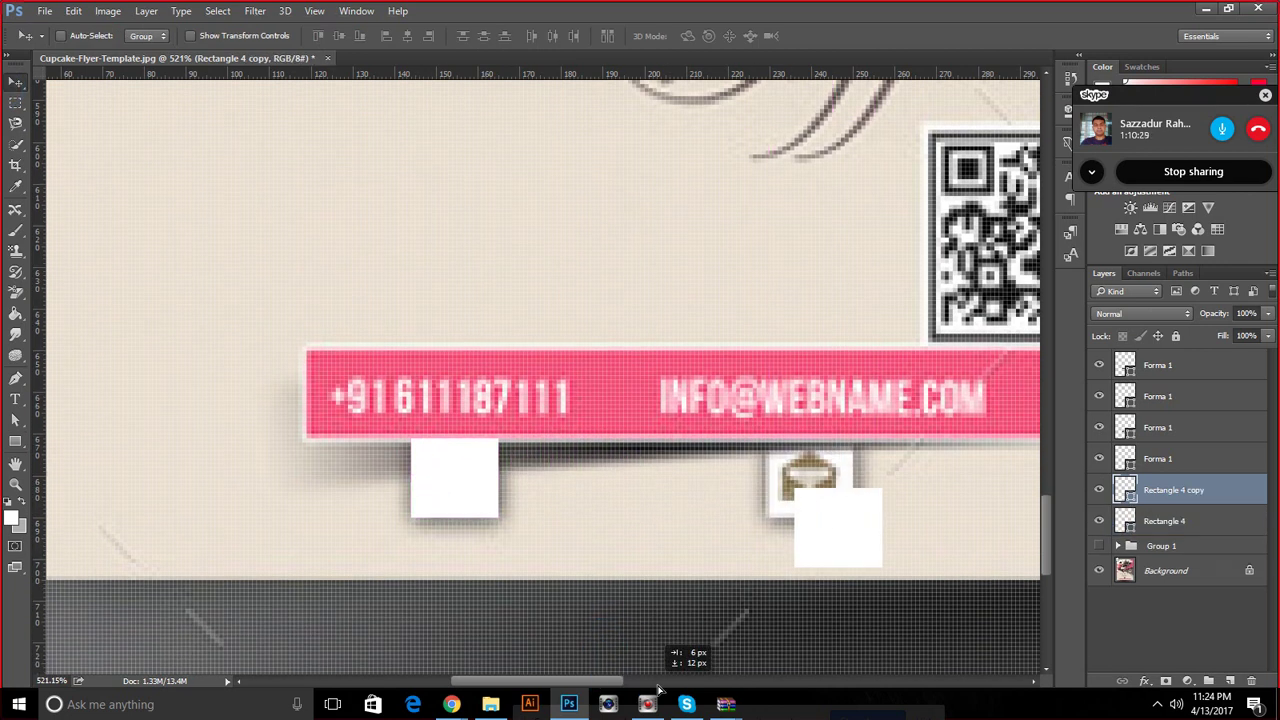
scroll(594, 684, "right", 6)
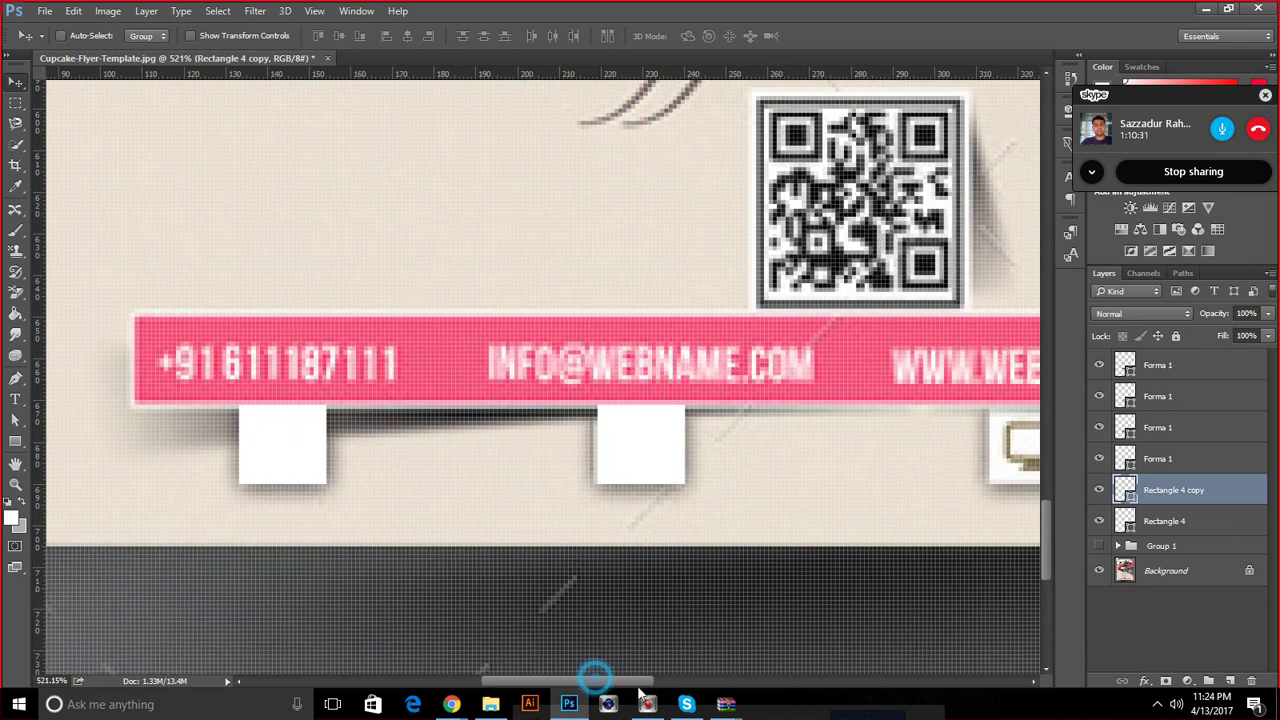
left_click_drag(180, 455, 570, 477)
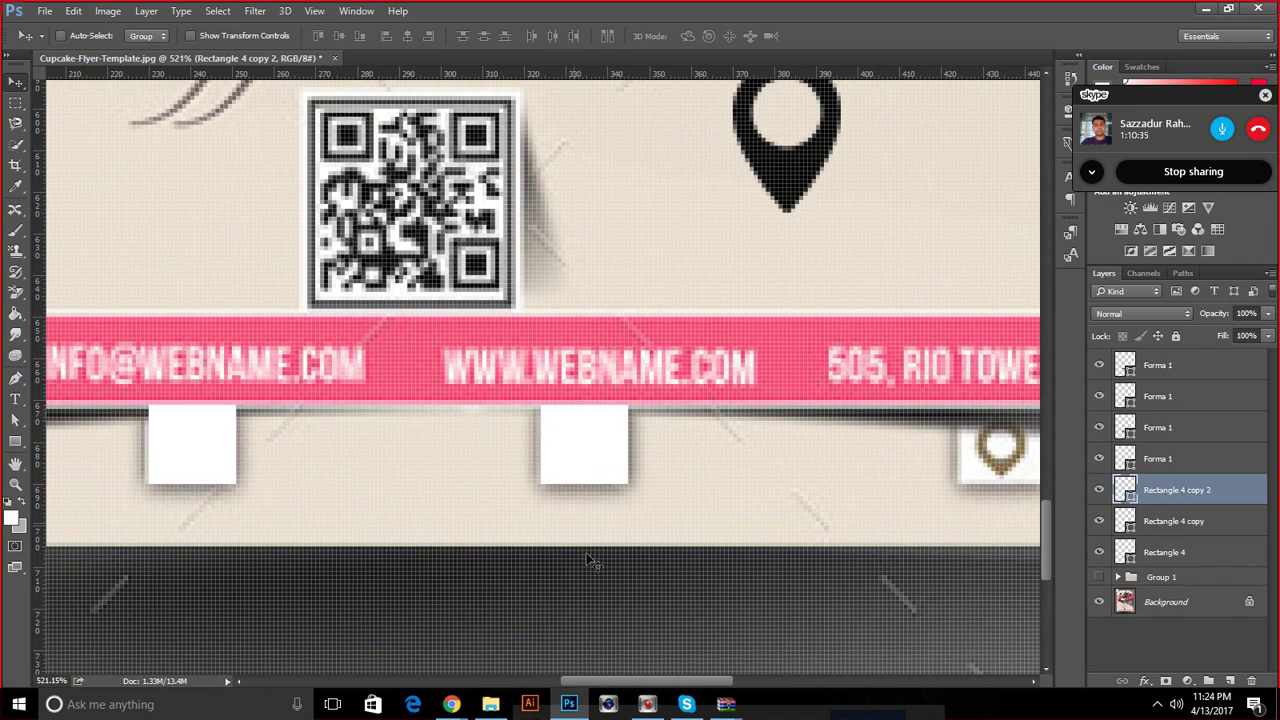
scroll(614, 680, "right", 8)
Add a fourth white box copy over the pin icon, then hide all four Rectangle 4 layers
left_click_drag(304, 456, 706, 491)
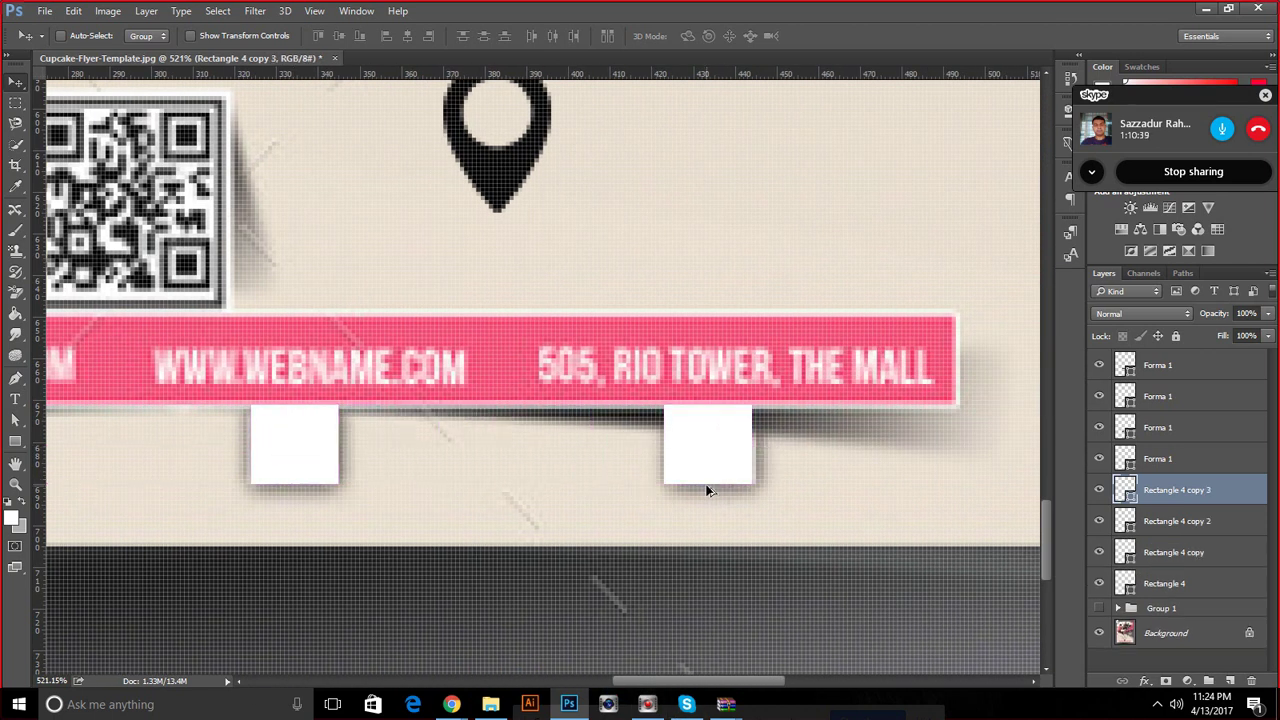
scroll(706, 491, "down", 1)
scroll(706, 491, "down", 1)
scroll(706, 491, "down", 1)
scroll(706, 491, "down", 1)
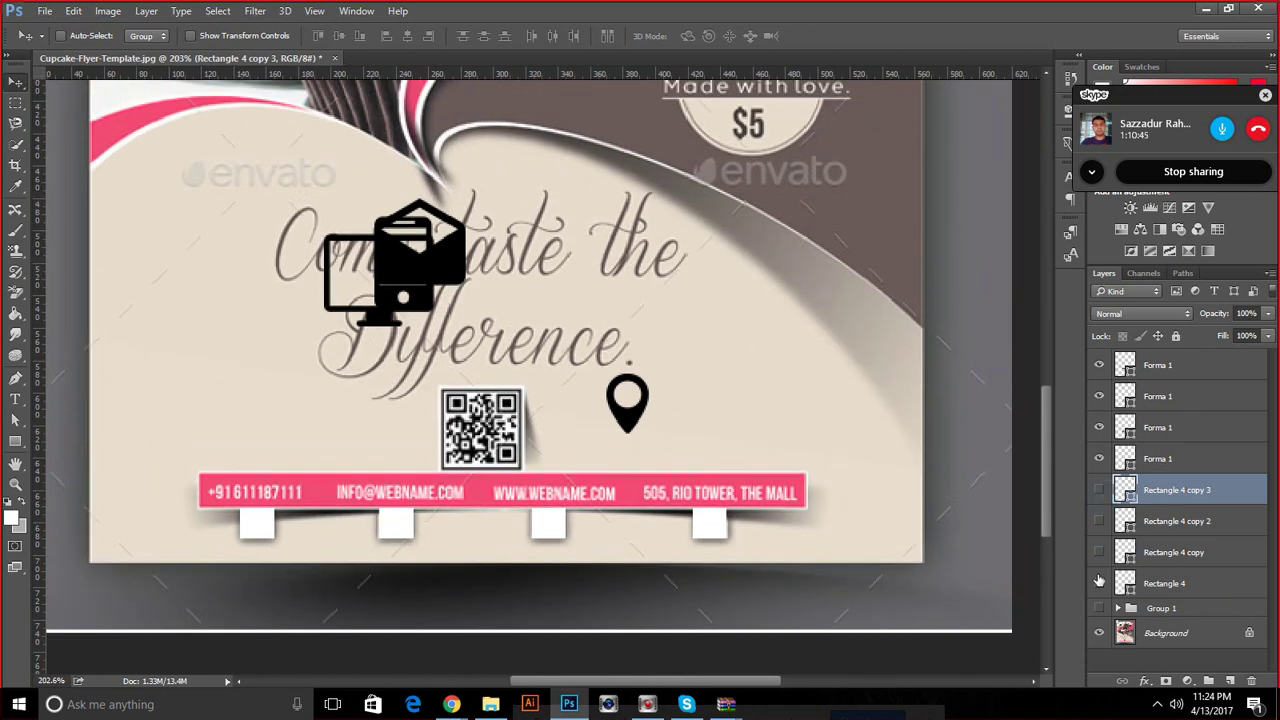
left_click_drag(1099, 490, 1099, 585)
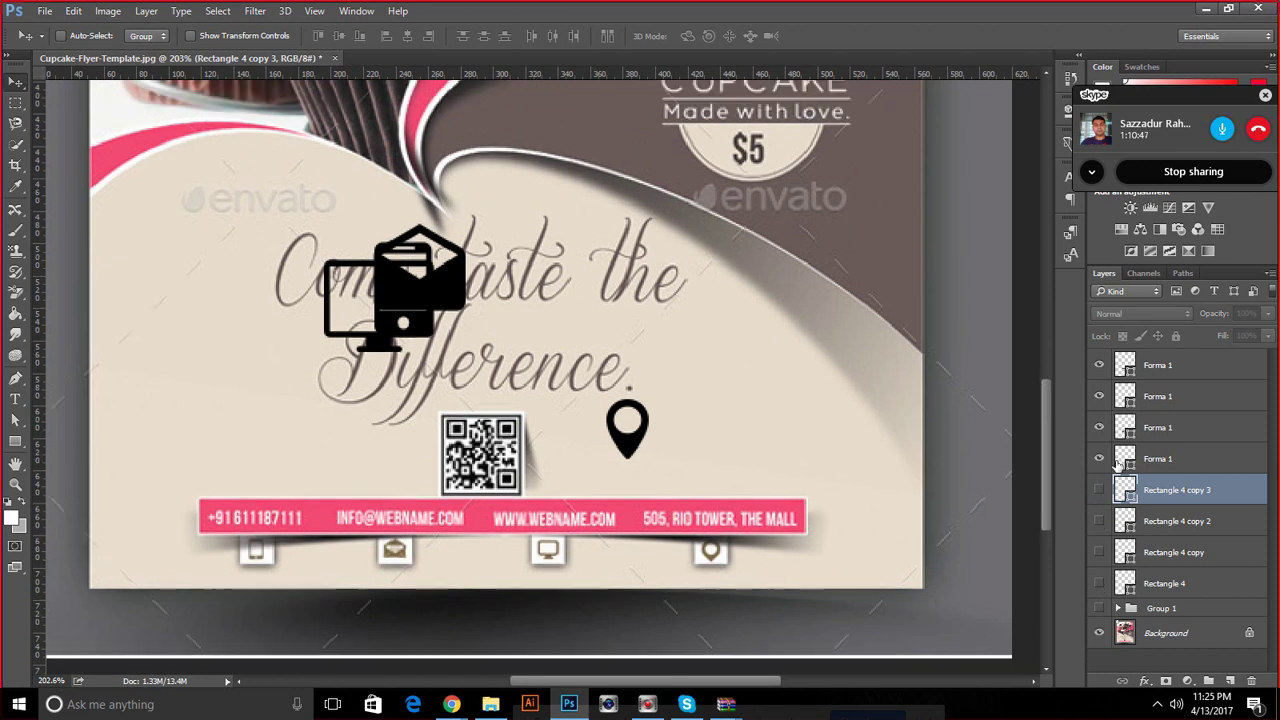
left_click(1099, 458)
left_click(1099, 458)
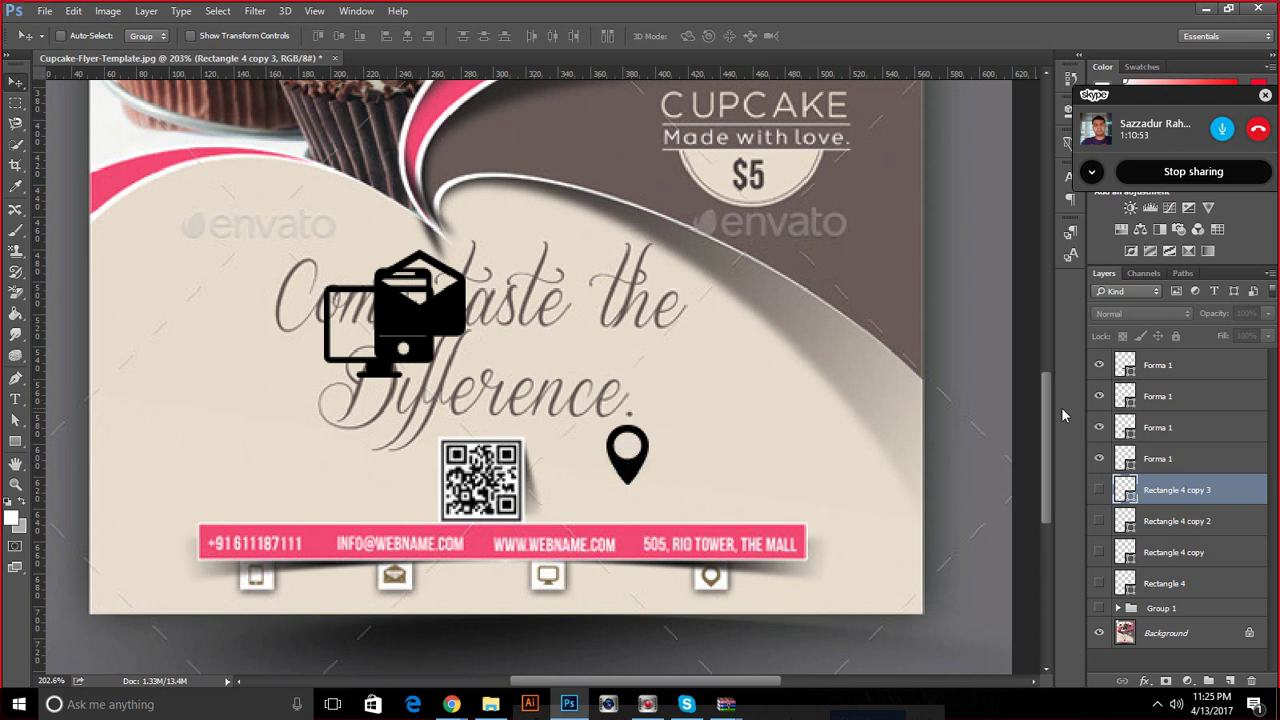
Check which Forma 1 layers hold the envelope and pin, keeping the last white box hidden
left_click(1099, 427)
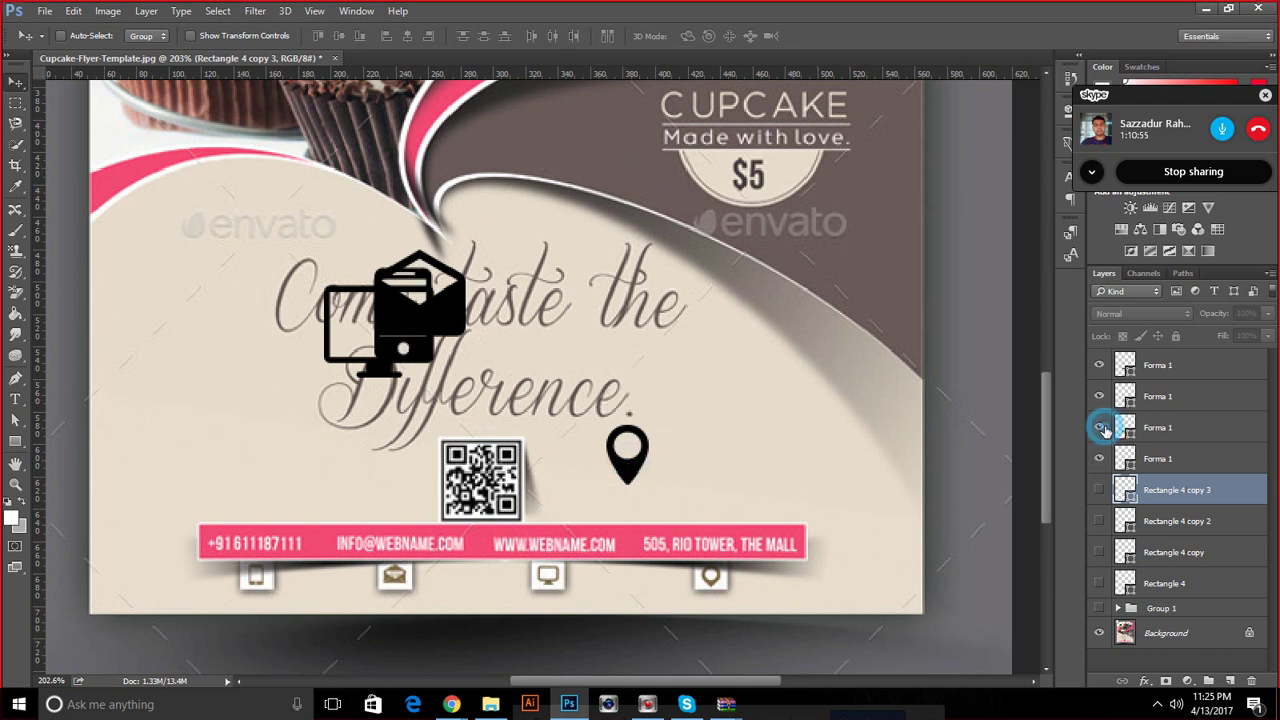
left_click(1150, 427)
key("ctrl+z")
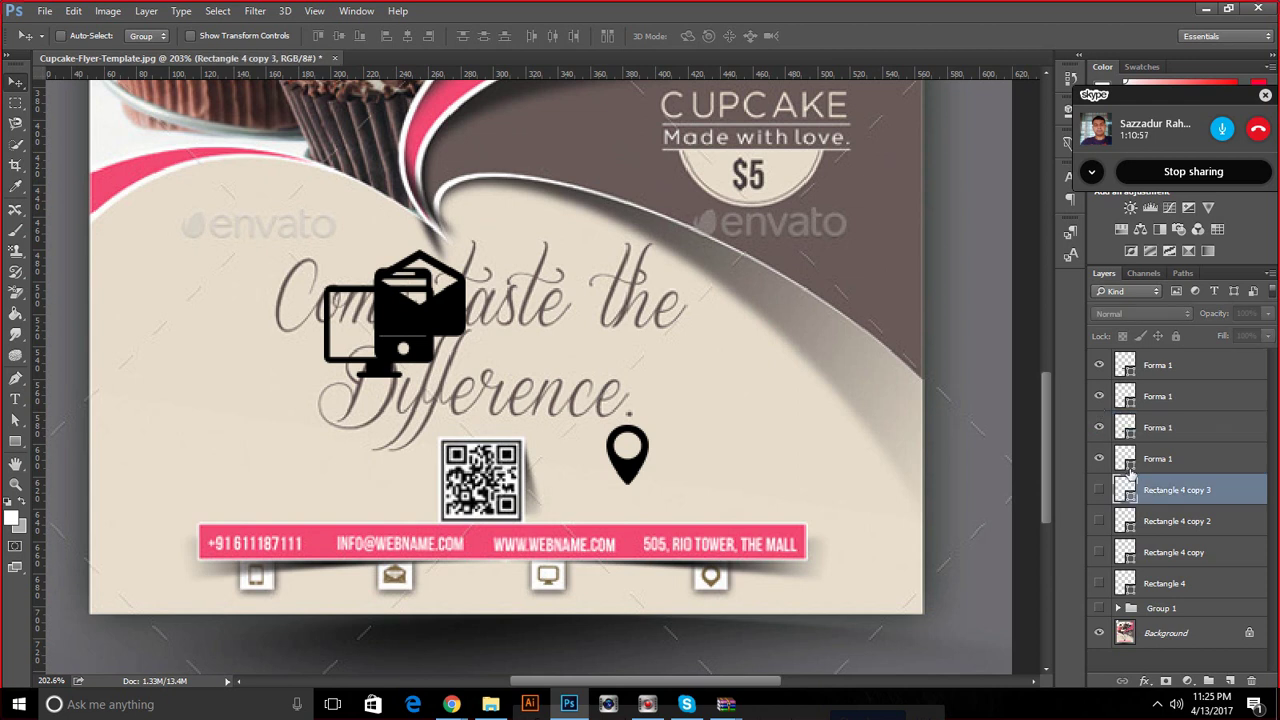
left_click(1099, 490)
left_click(1099, 490)
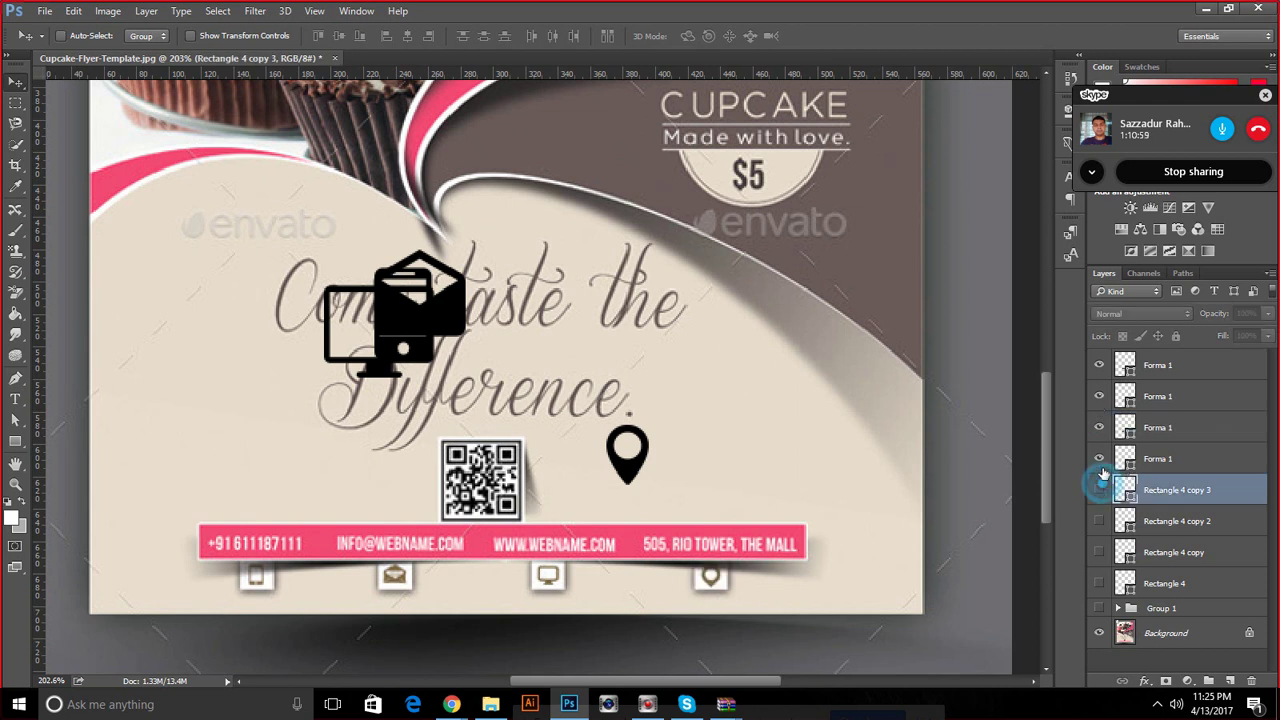
left_click(1118, 458)
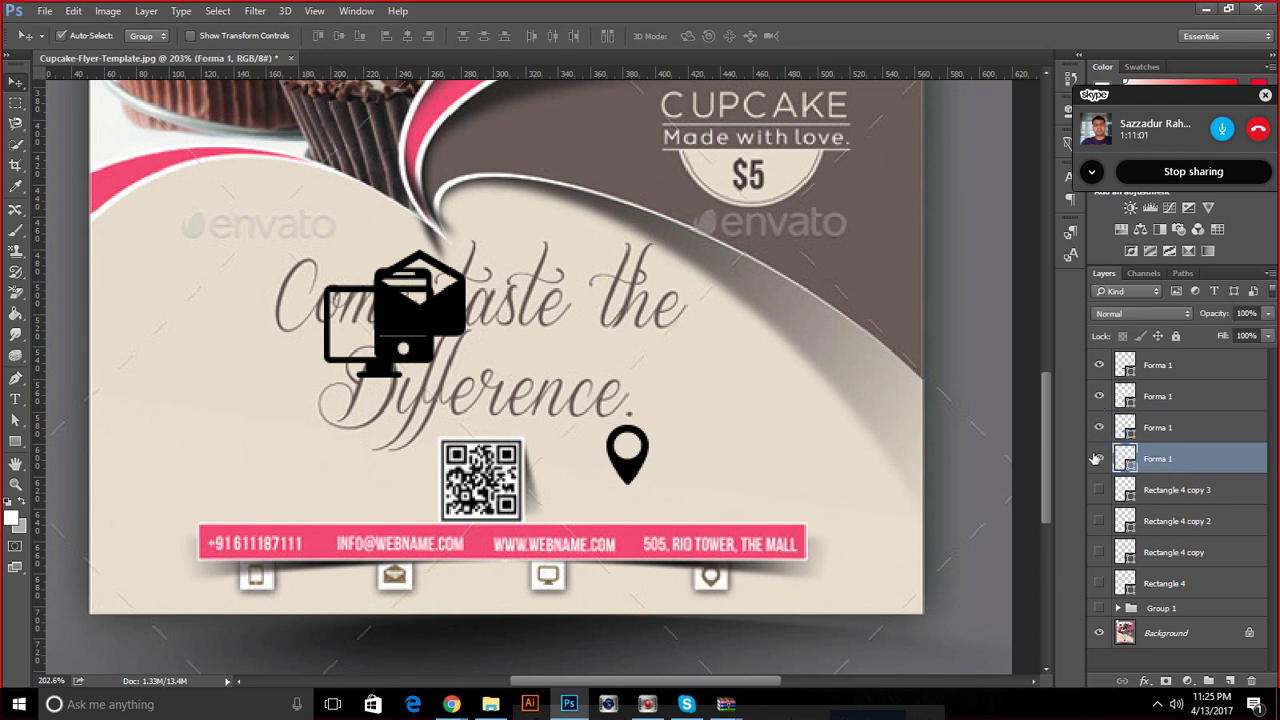
key("ctrl+t")
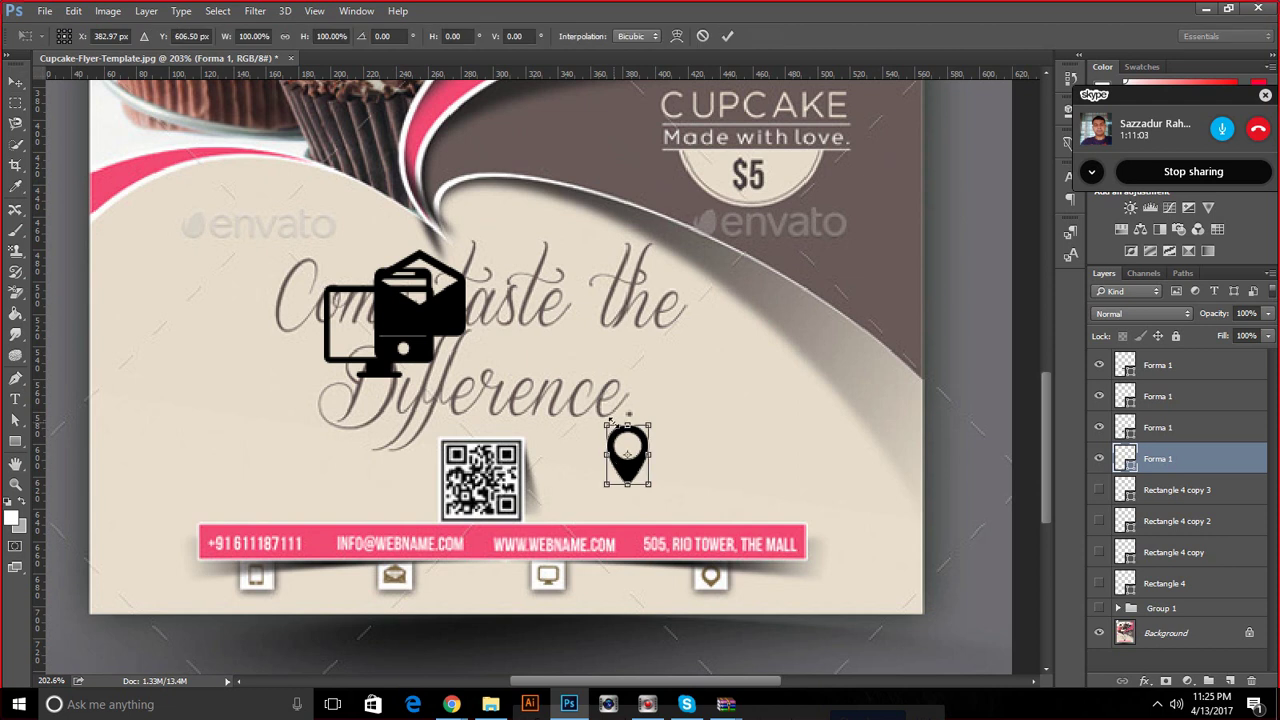
left_click(727, 36)
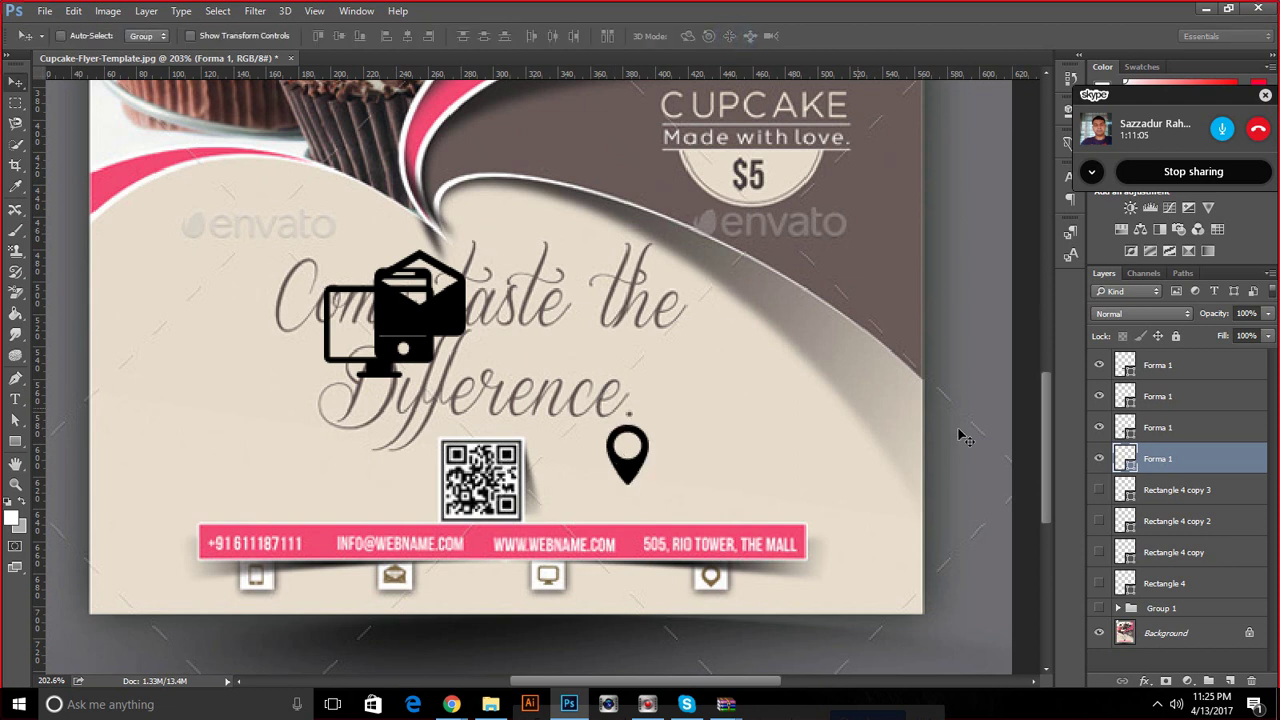
Move the monitor and envelope icons beside the pin and scale them to about 46%
left_click(1160, 427)
left_click(1160, 364, "shift")
mouse_move(348, 301)
left_mouse_down()
mouse_move(551, 360)
mouse_move(692, 456)
left_mouse_up()
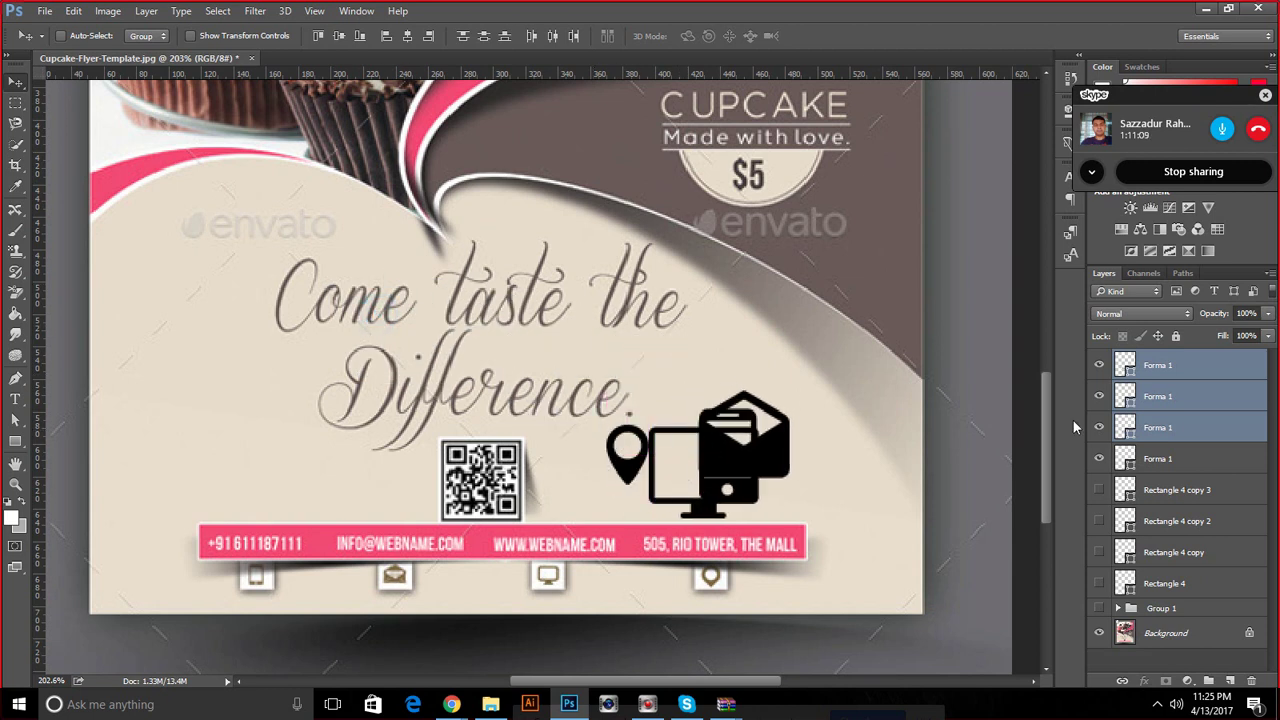
key("ctrl+t")
left_click_drag(641, 393, 679, 425)
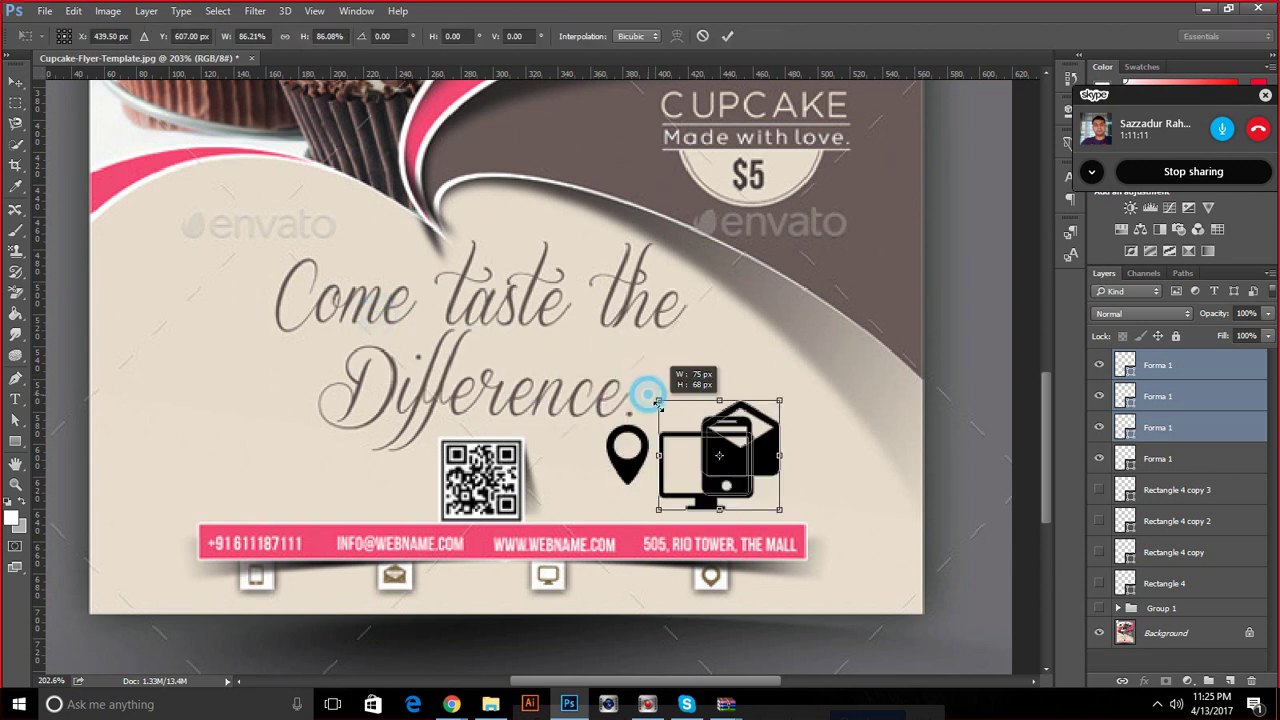
left_click(727, 36)
left_click_drag(738, 438, 718, 428)
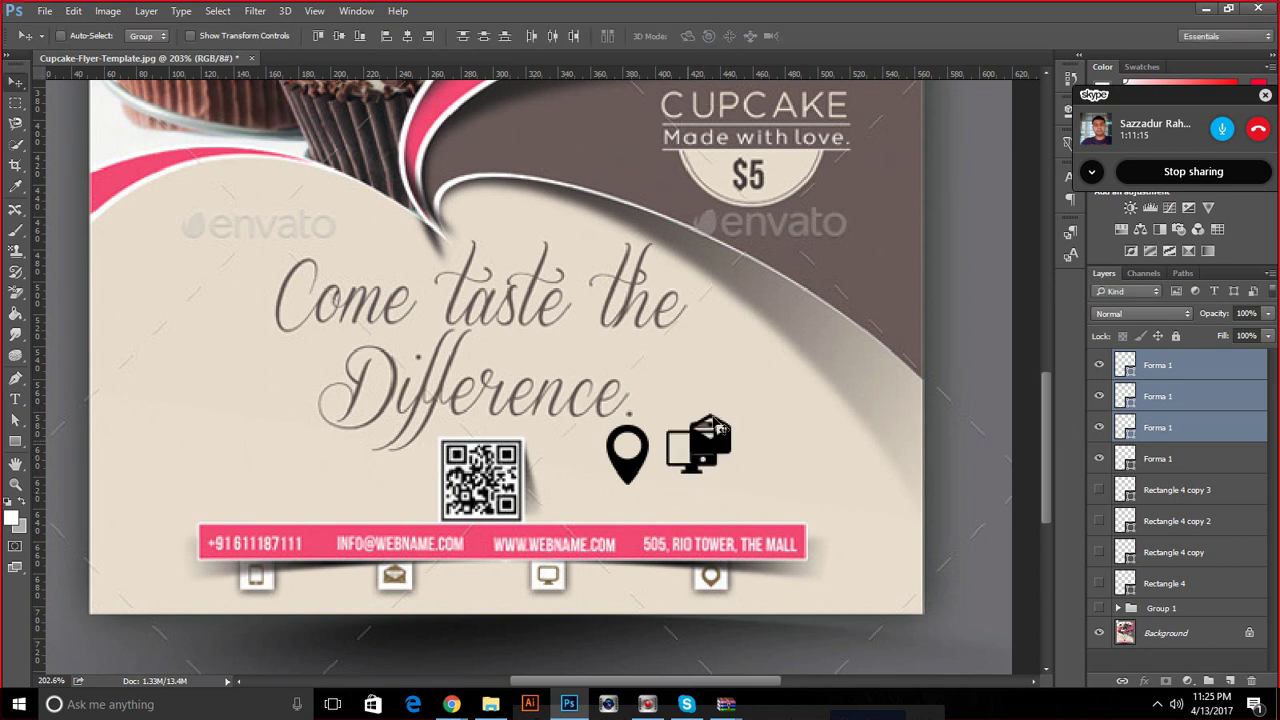
Move the monitor icon into its white box and nudge it into alignment
left_click(1099, 427)
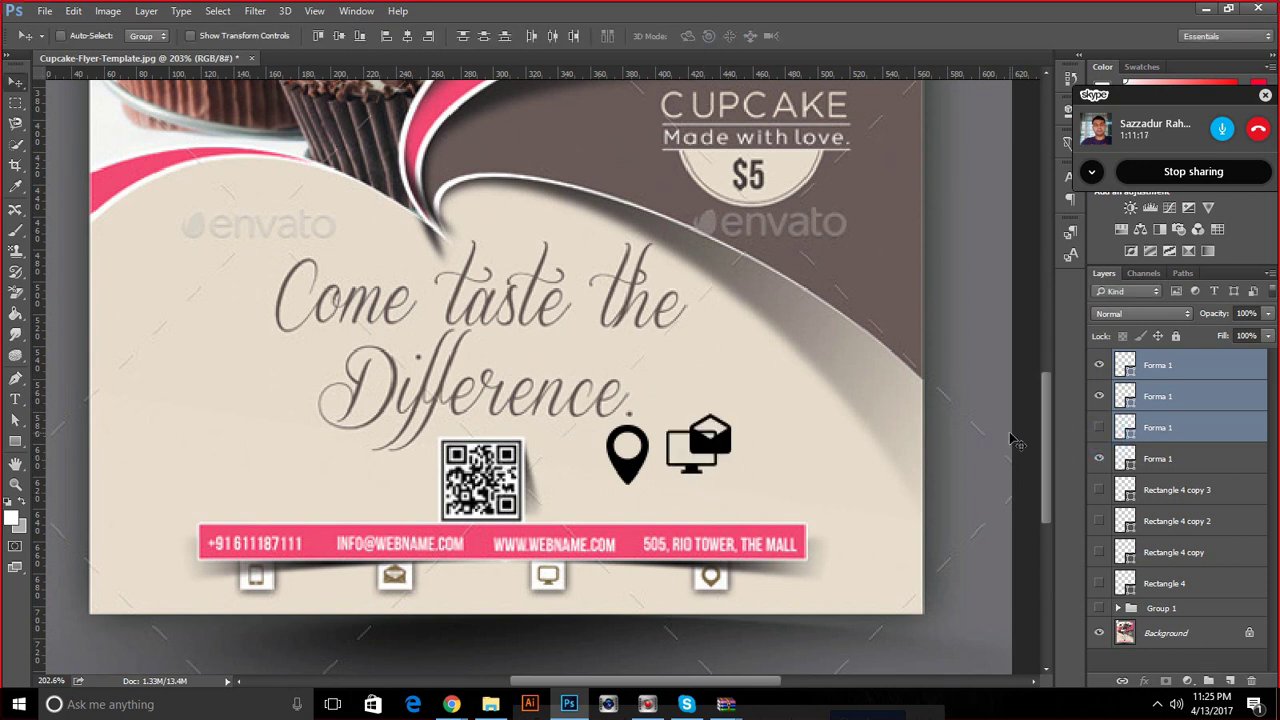
left_click(1146, 398)
mouse_move(725, 444)
left_mouse_down()
mouse_move(582, 497)
mouse_move(580, 566)
mouse_move(536, 582)
left_mouse_up()
scroll(578, 566, "up", 5)
key("ctrl+t")
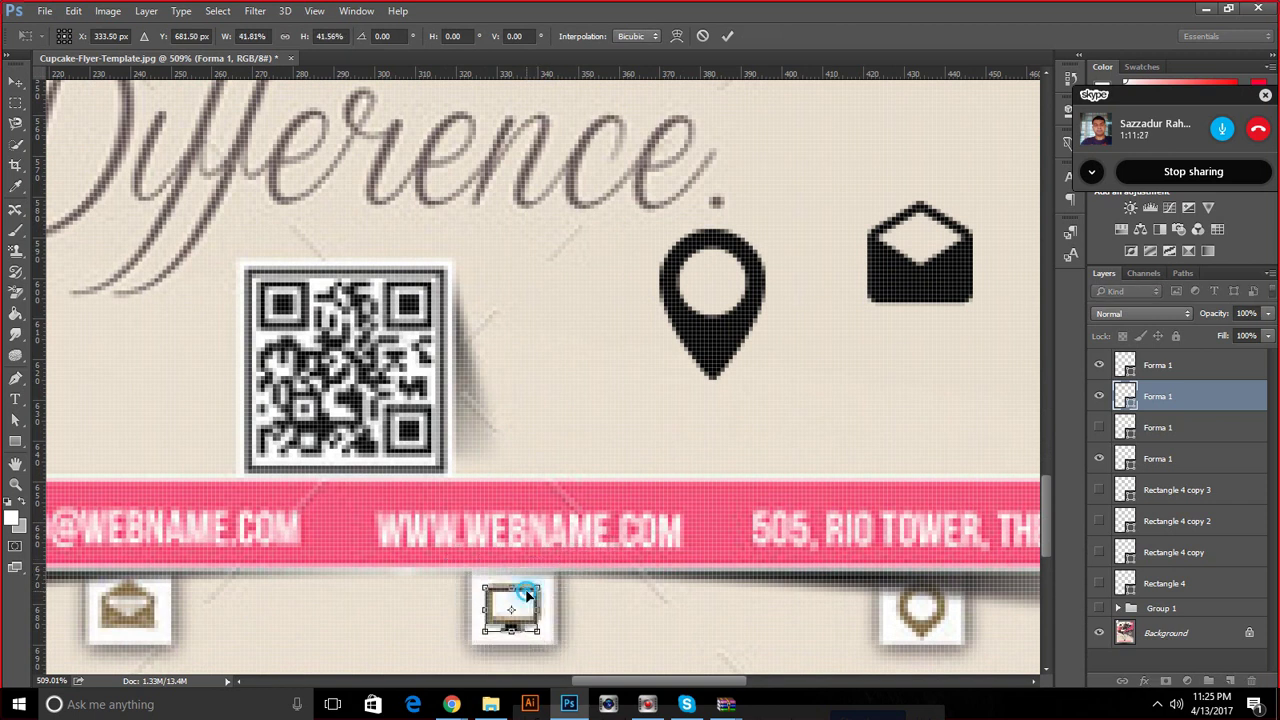
key("Right")
key("Up")
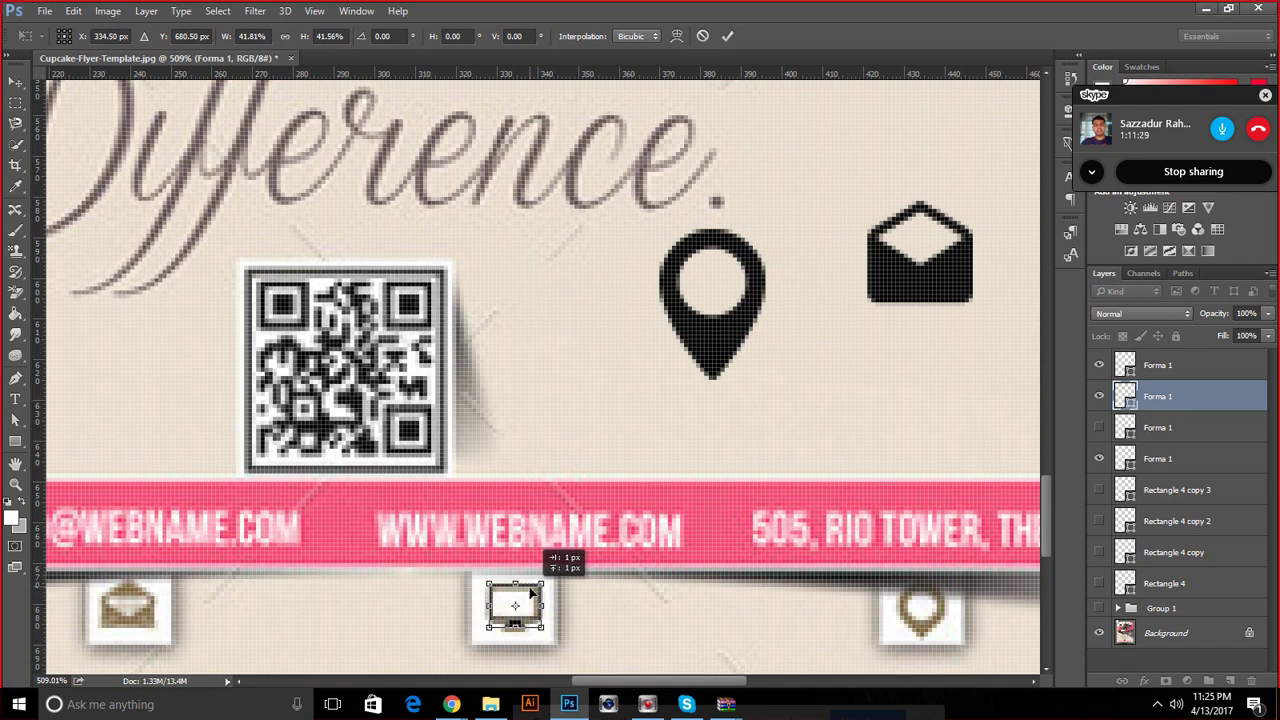
key("Down")
left_click(727, 36)
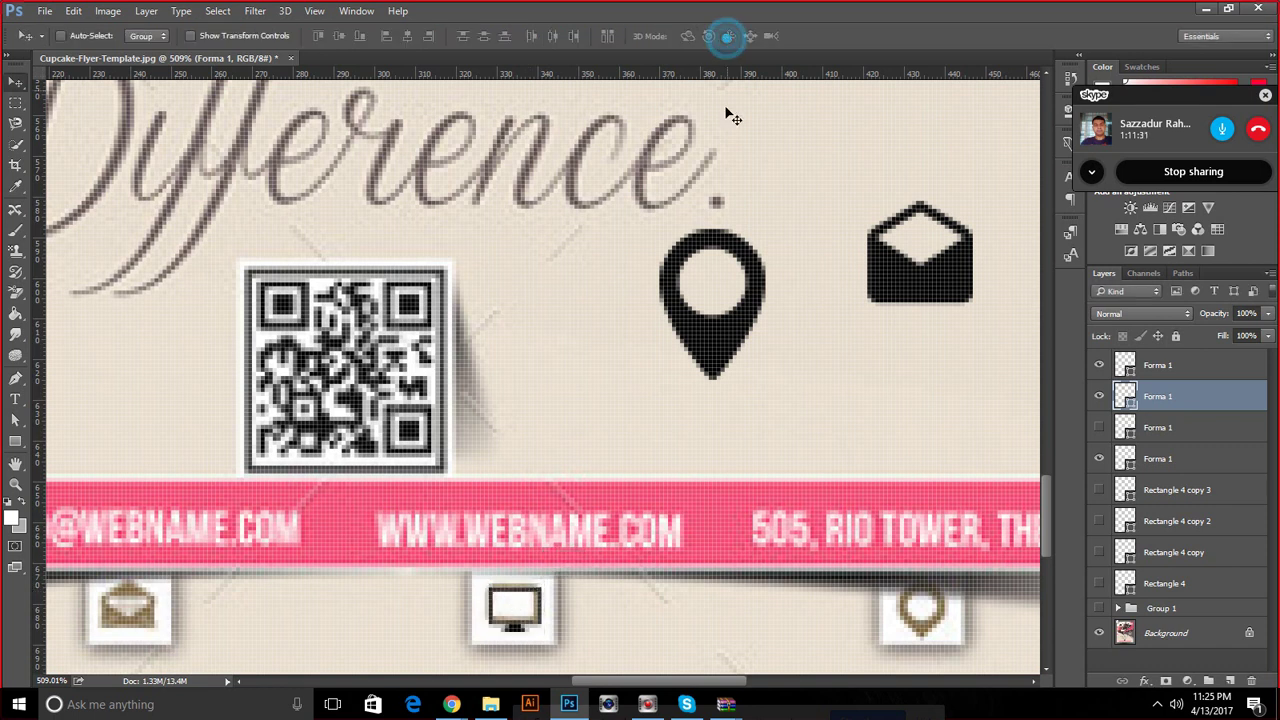
Recolour the monitor icon brown 725d30, sampled from the envelope icon
double_click(1125, 396)
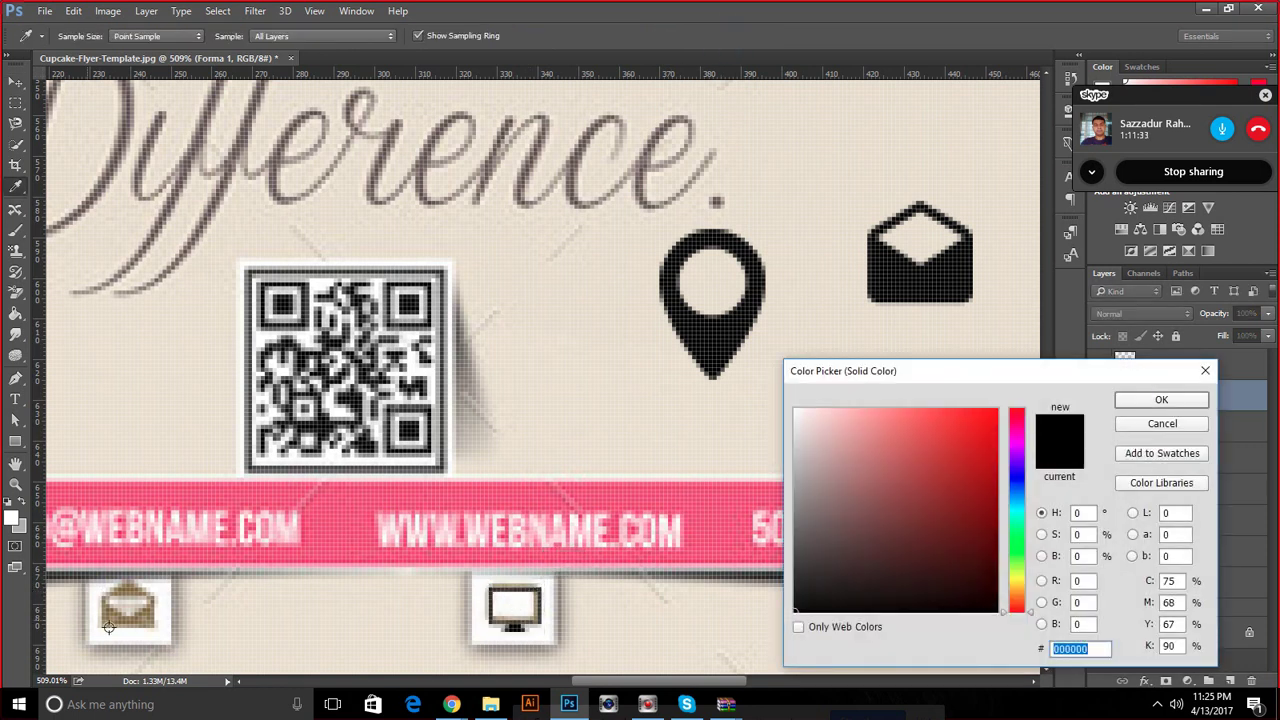
left_click(109, 612)
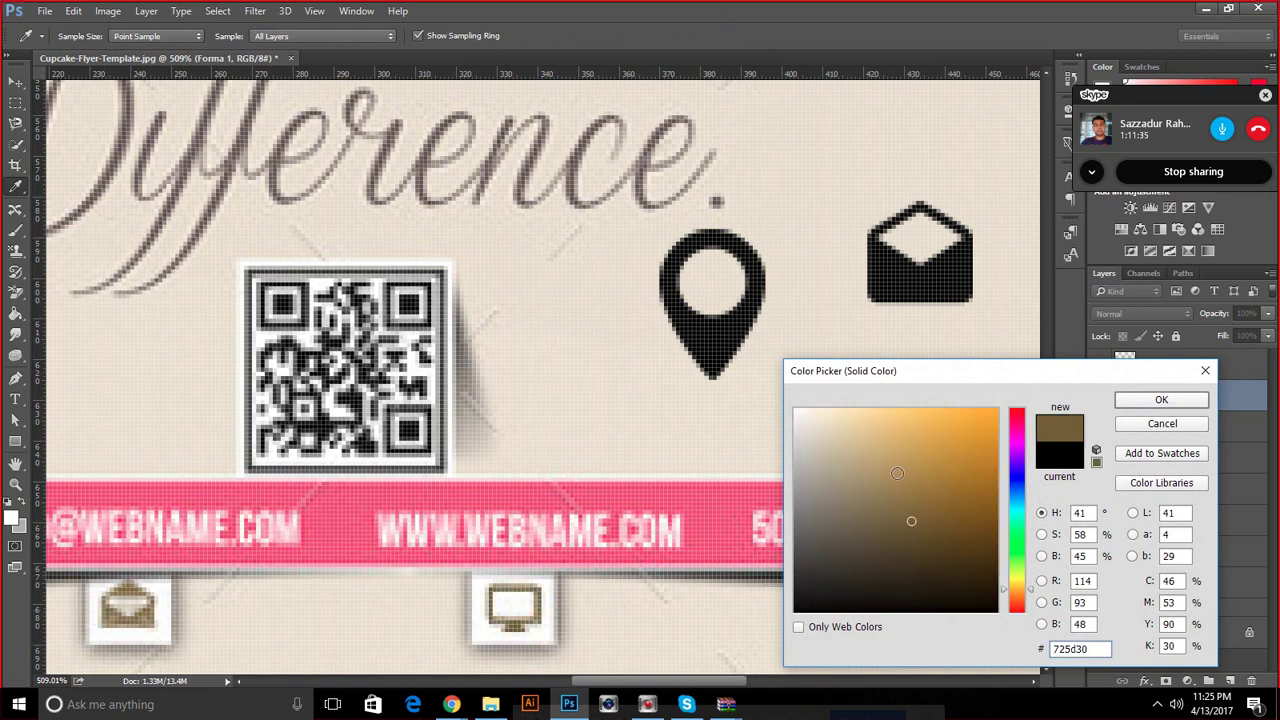
left_click(1161, 401)
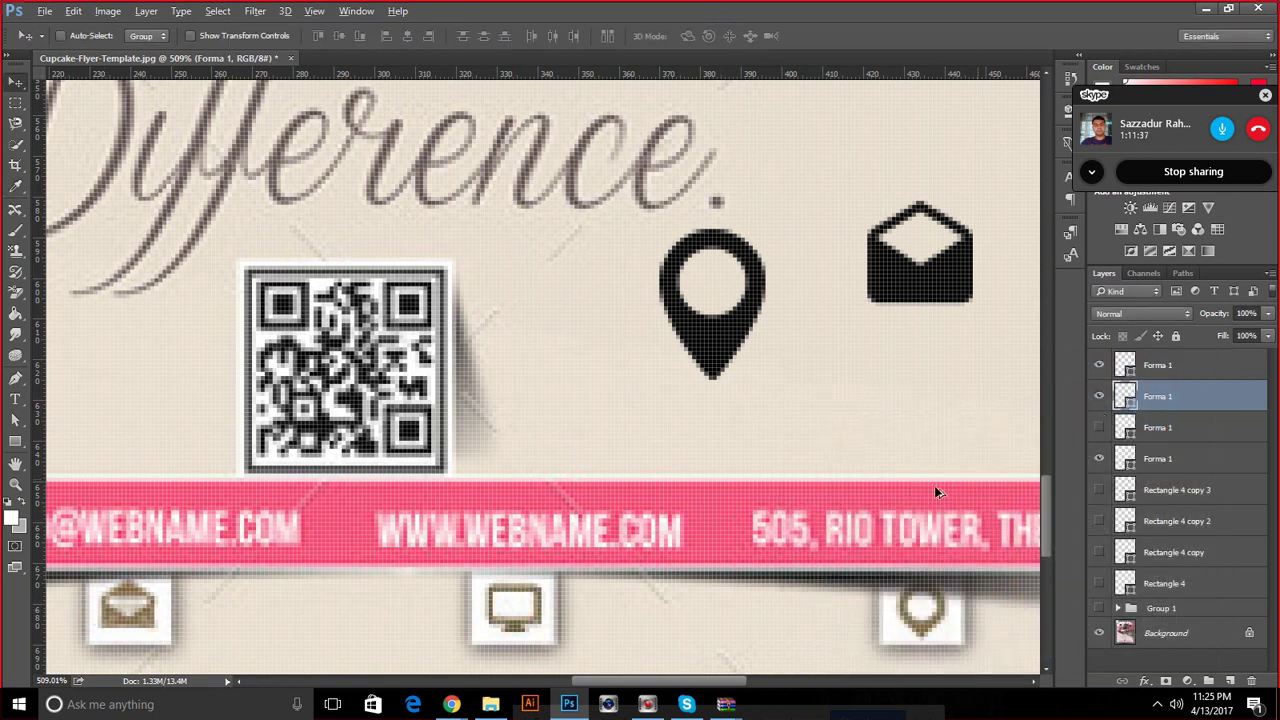
left_click(1099, 430)
scroll(912, 500, "down", 2)
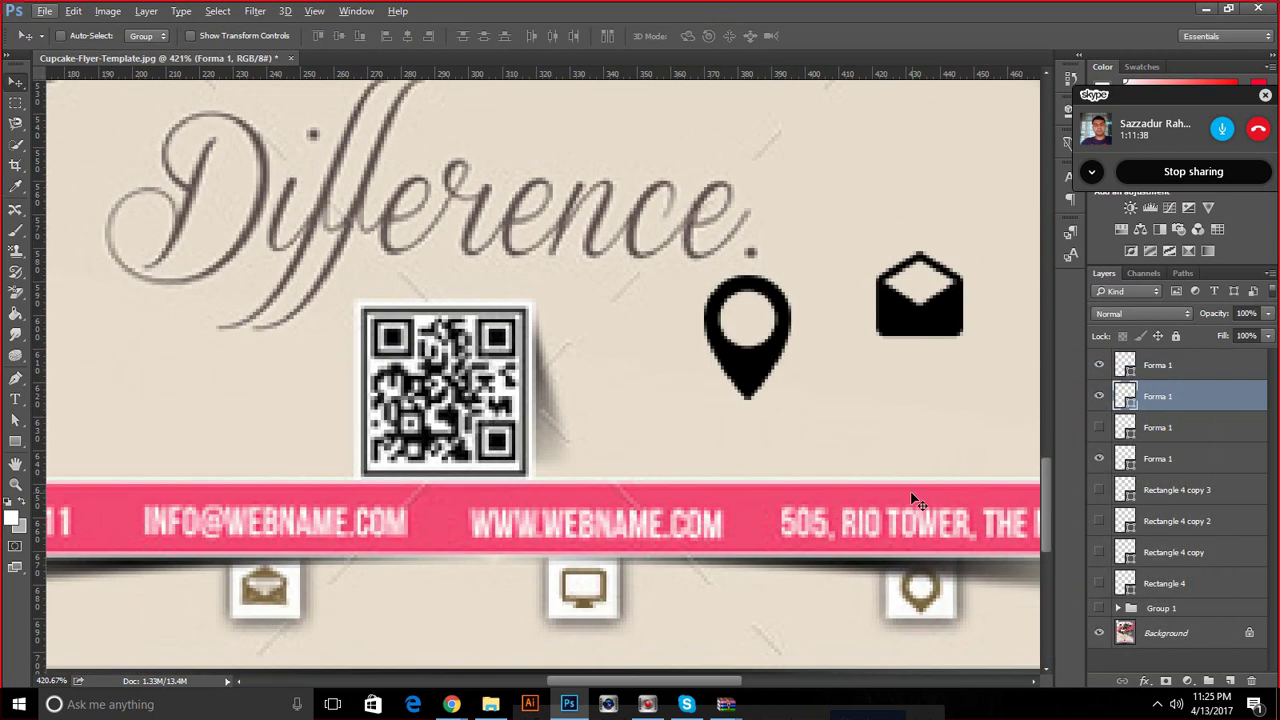
Move the location pin onto its white box and resize it to fill the box
left_click(1141, 455)
key("ctrl+t")
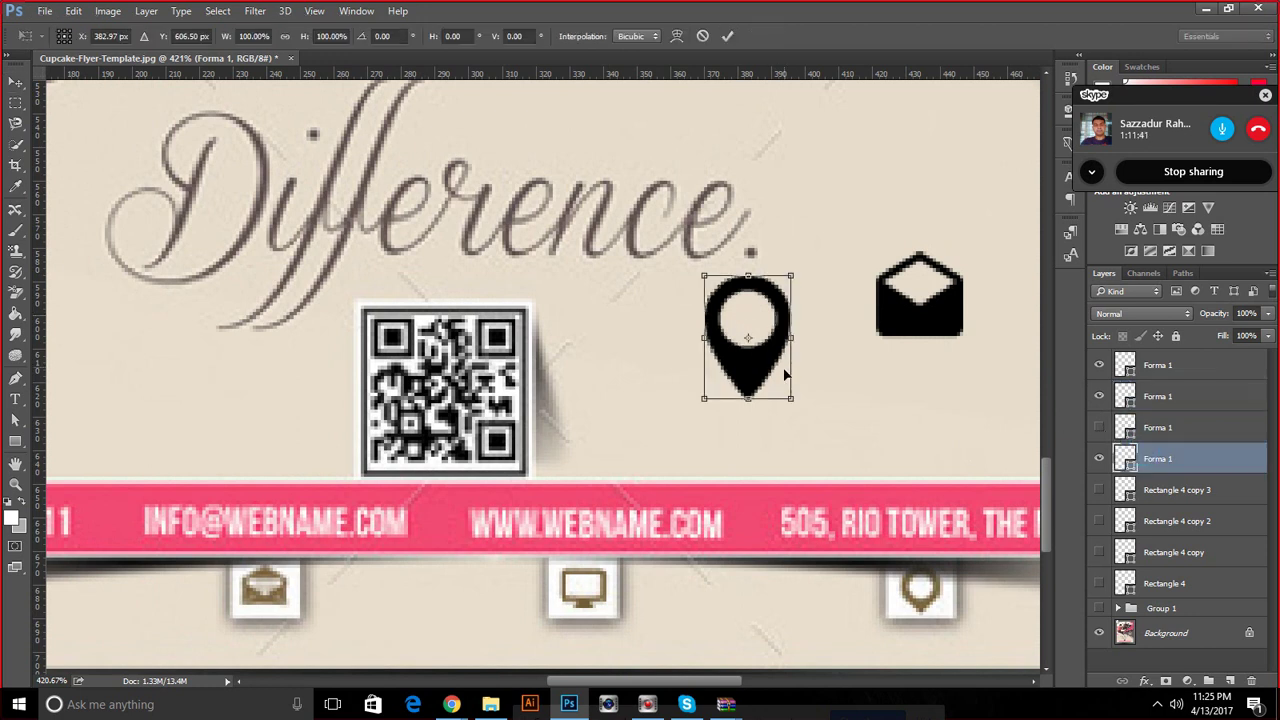
left_click_drag(752, 386, 905, 563)
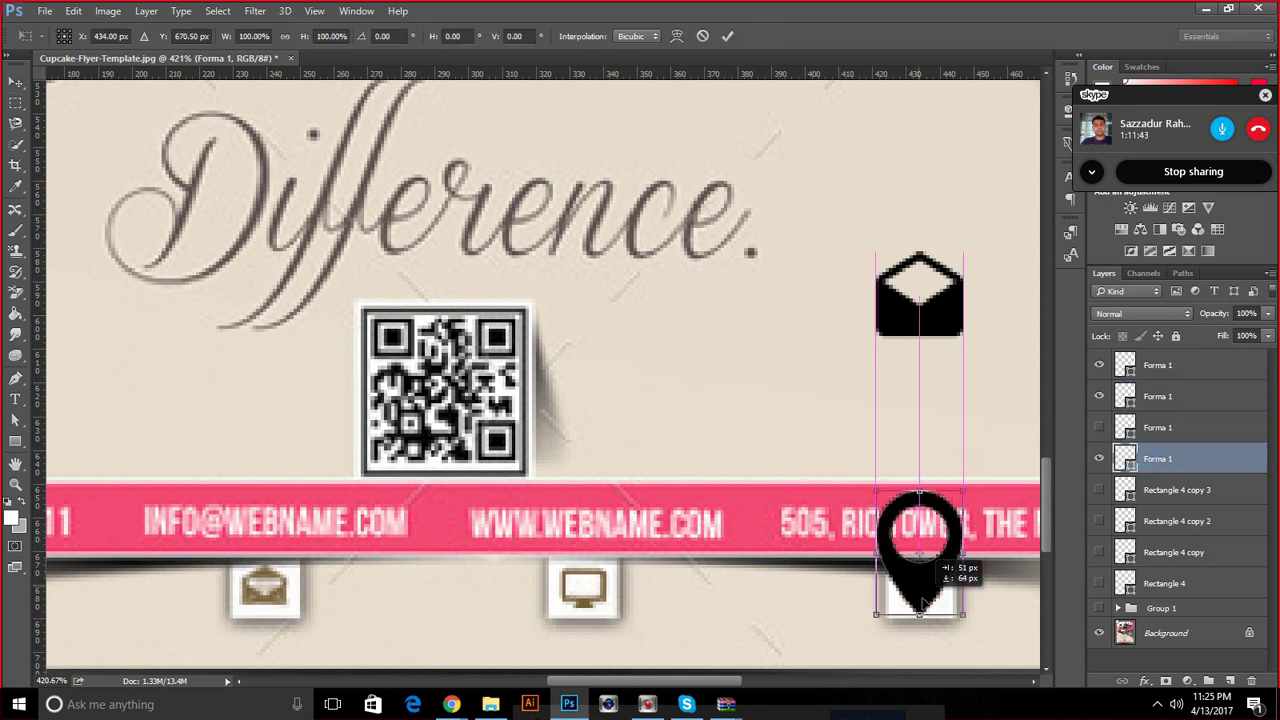
left_click_drag(870, 490, 912, 541)
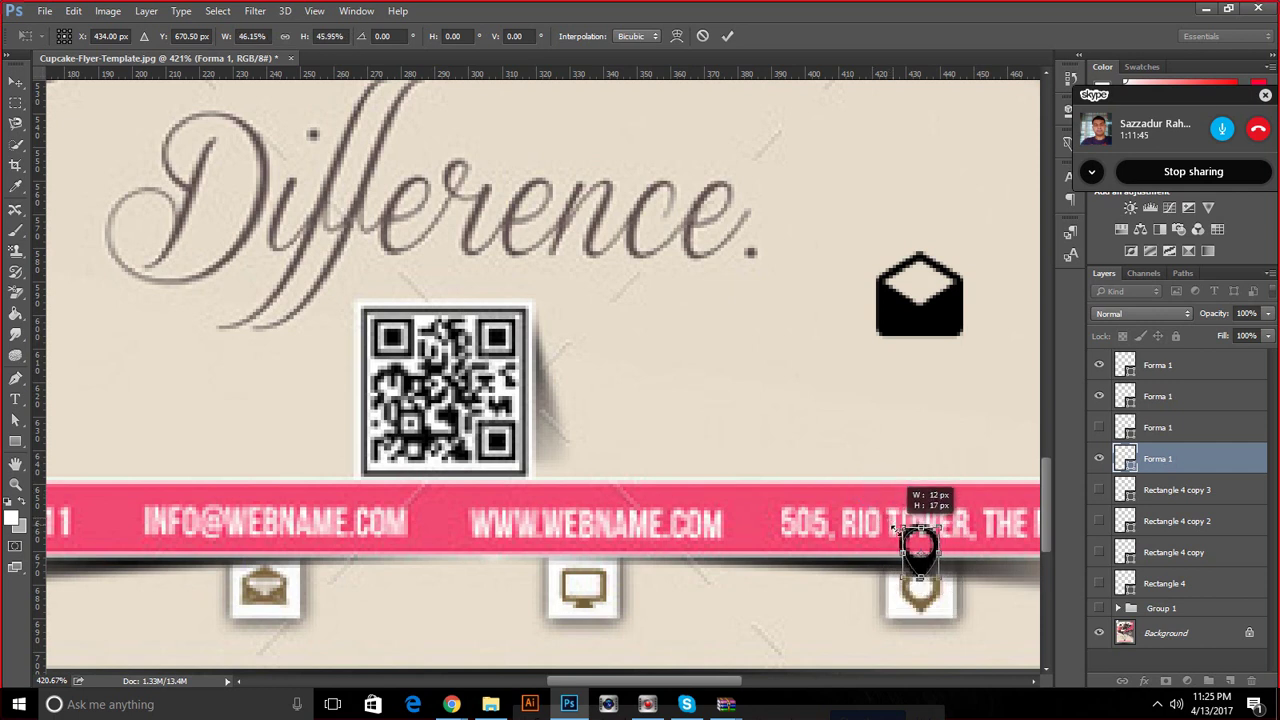
left_click_drag(905, 552, 919, 601)
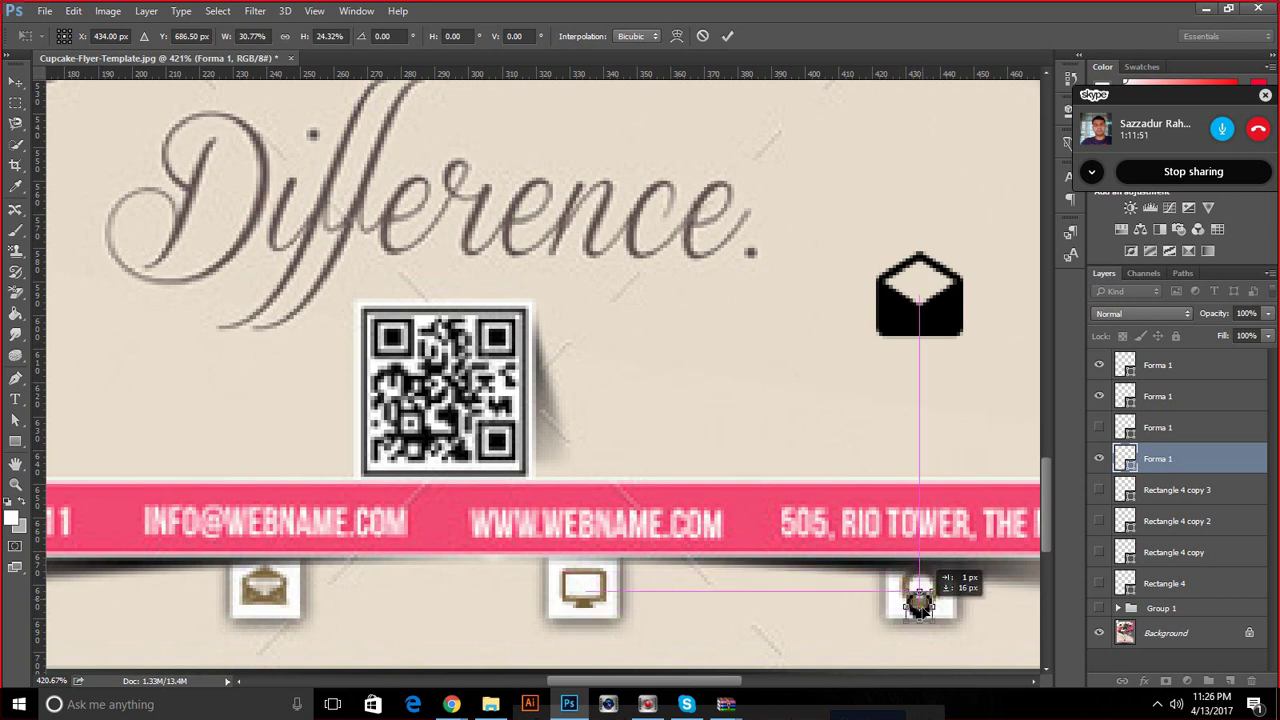
left_click_drag(932, 608, 919, 590)
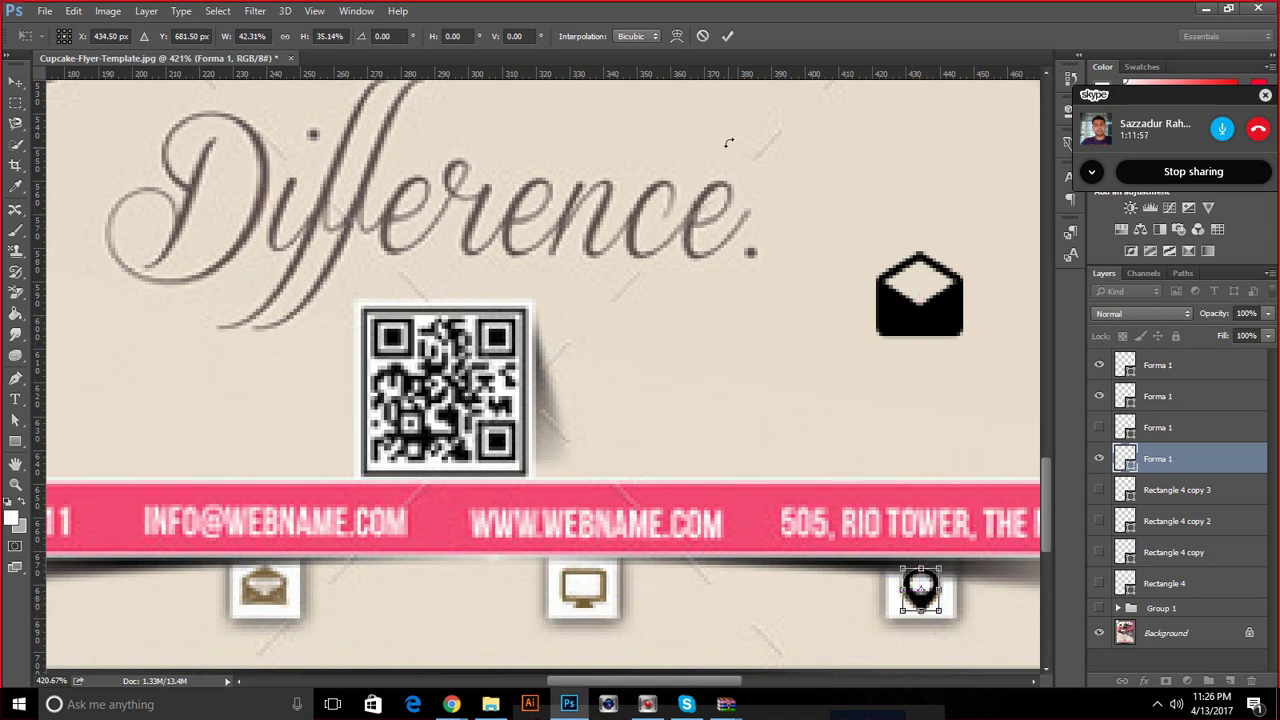
left_click(732, 37)
scroll(737, 106, "down", 2)
scroll(775, 178, "down", 1)
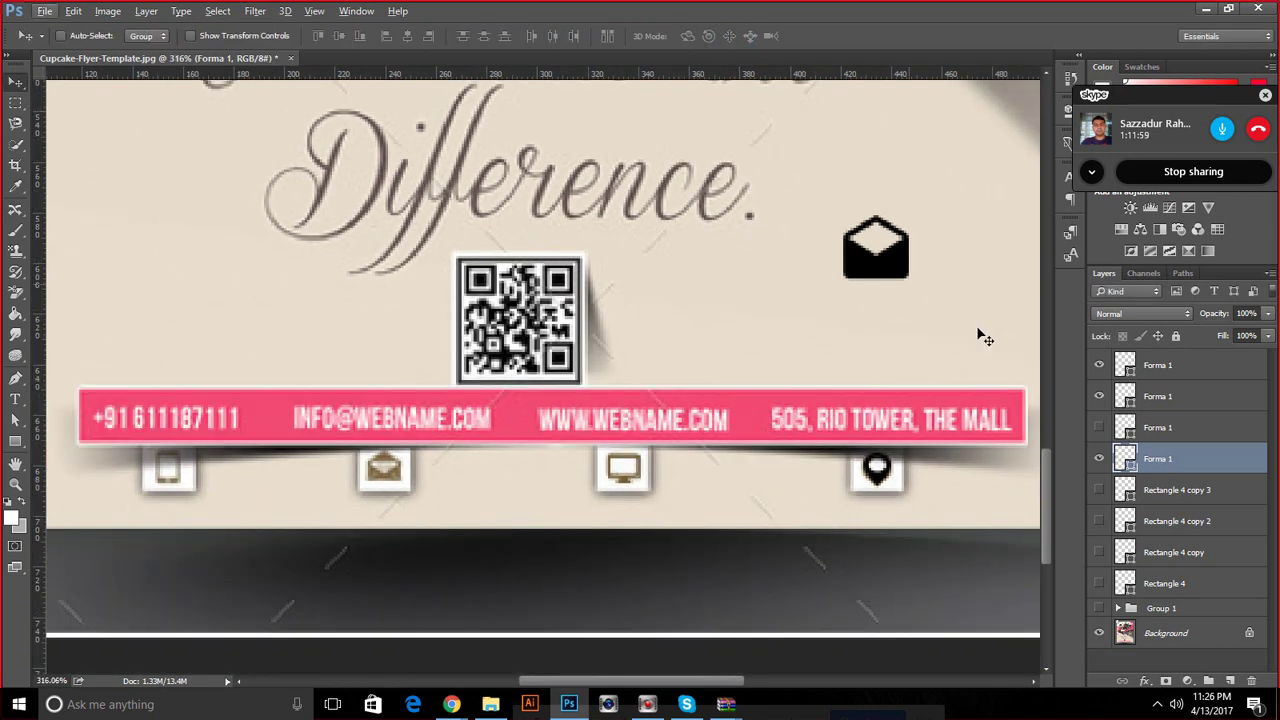
Fill the pin icon with the brown sampled from the envelope tile icon
double_click(1128, 462)
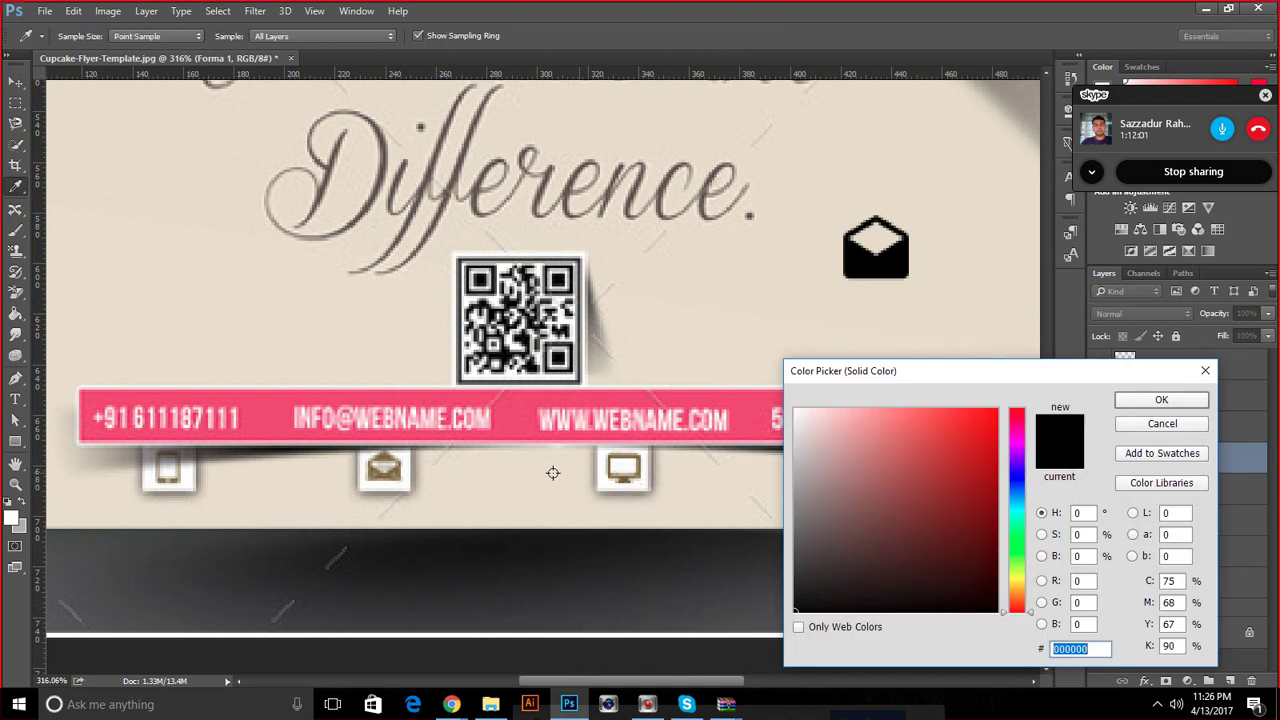
left_click(386, 475)
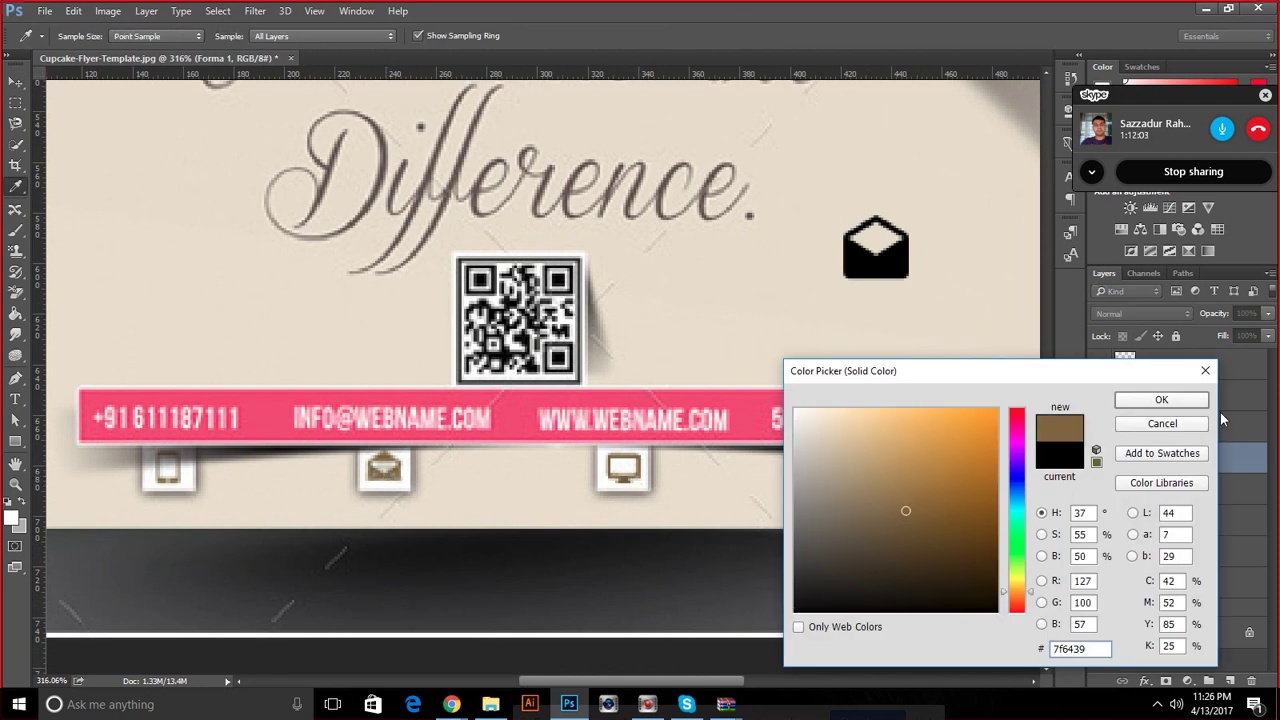
left_click(1179, 404)
left_click(1100, 456)
left_click(1106, 402)
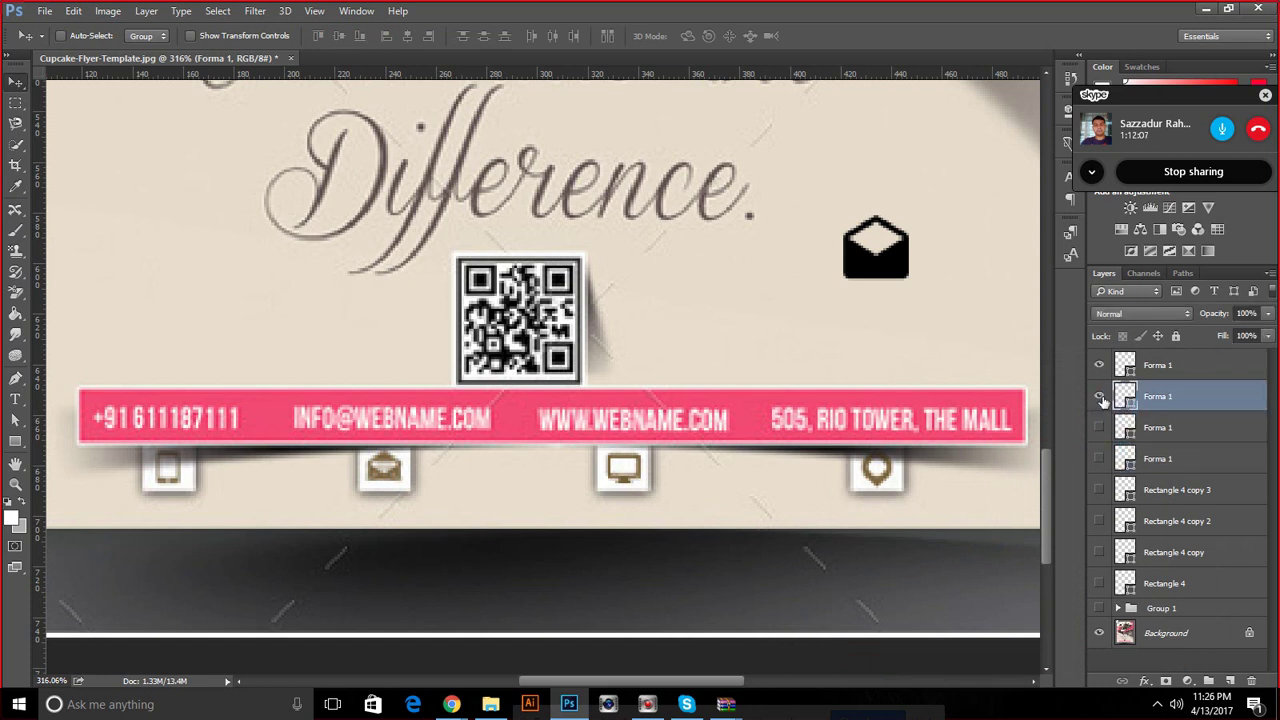
Hide the other icon layers and move the envelope icon onto its tile below the pink bar
left_click(1101, 397)
left_click(1101, 397)
left_click(1097, 369)
left_click(1130, 365)
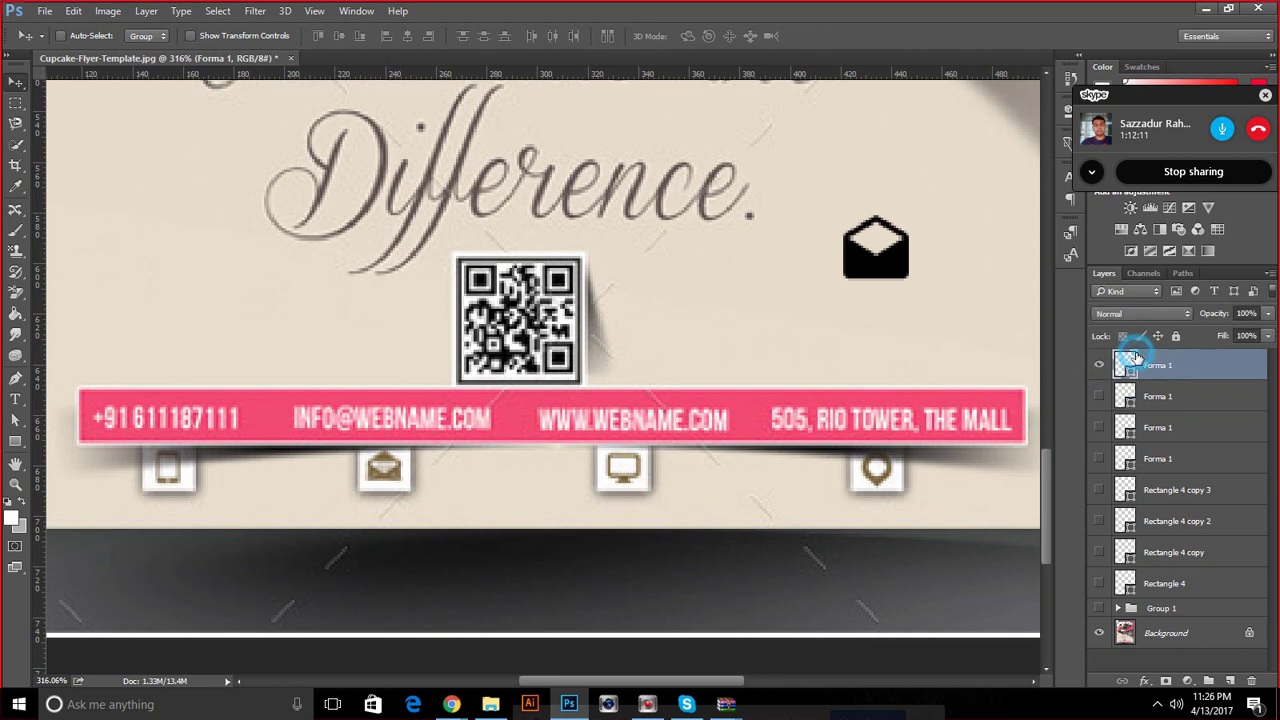
key("ctrl+t")
mouse_move(874, 273)
left_mouse_down()
mouse_move(384, 497)
mouse_move(378, 482)
left_mouse_up()
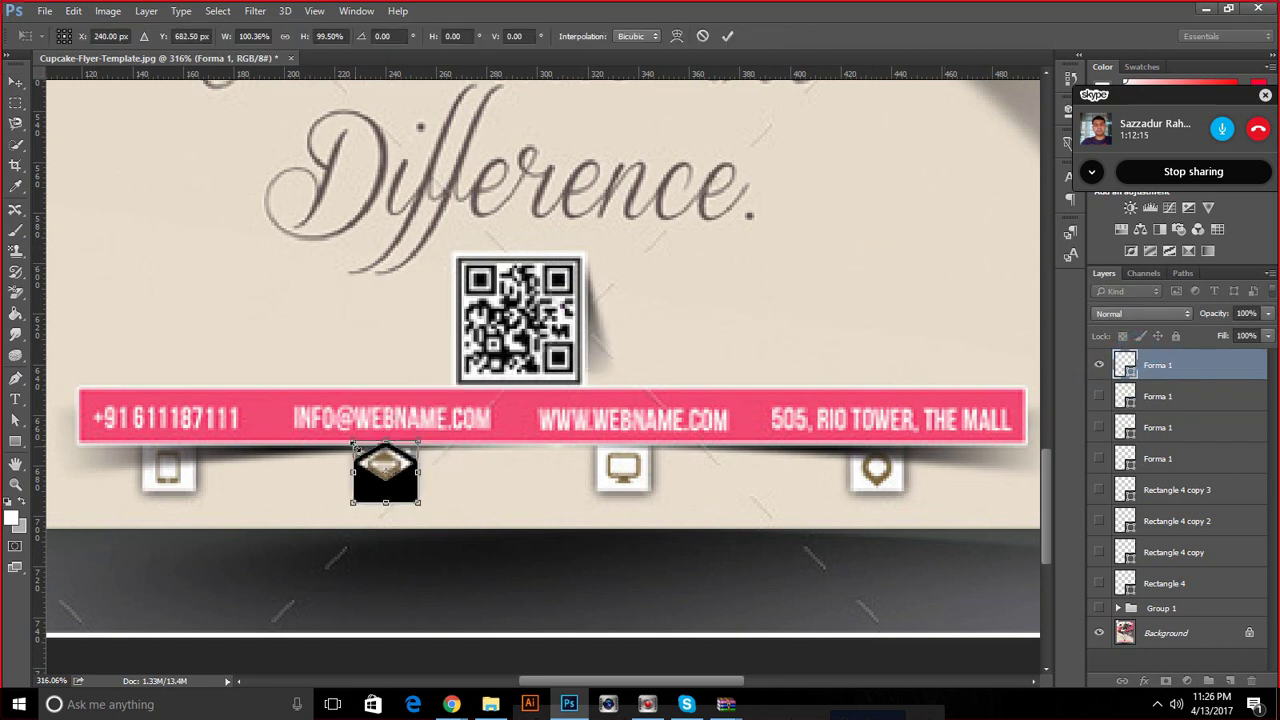
Nudge, centre and stretch the envelope icon to fit its tile
scroll(368, 462, "up", 2)
scroll(372, 466, "up", 3)
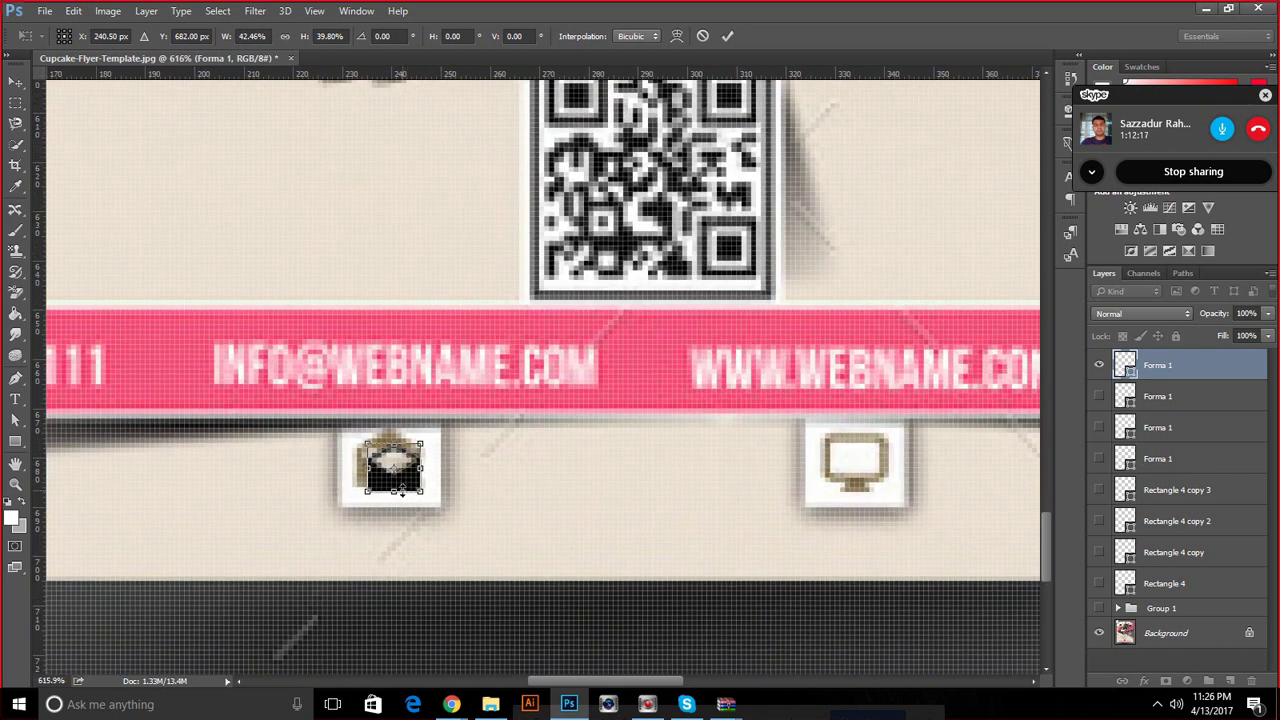
left_click_drag(408, 488, 384, 470)
key("Right")
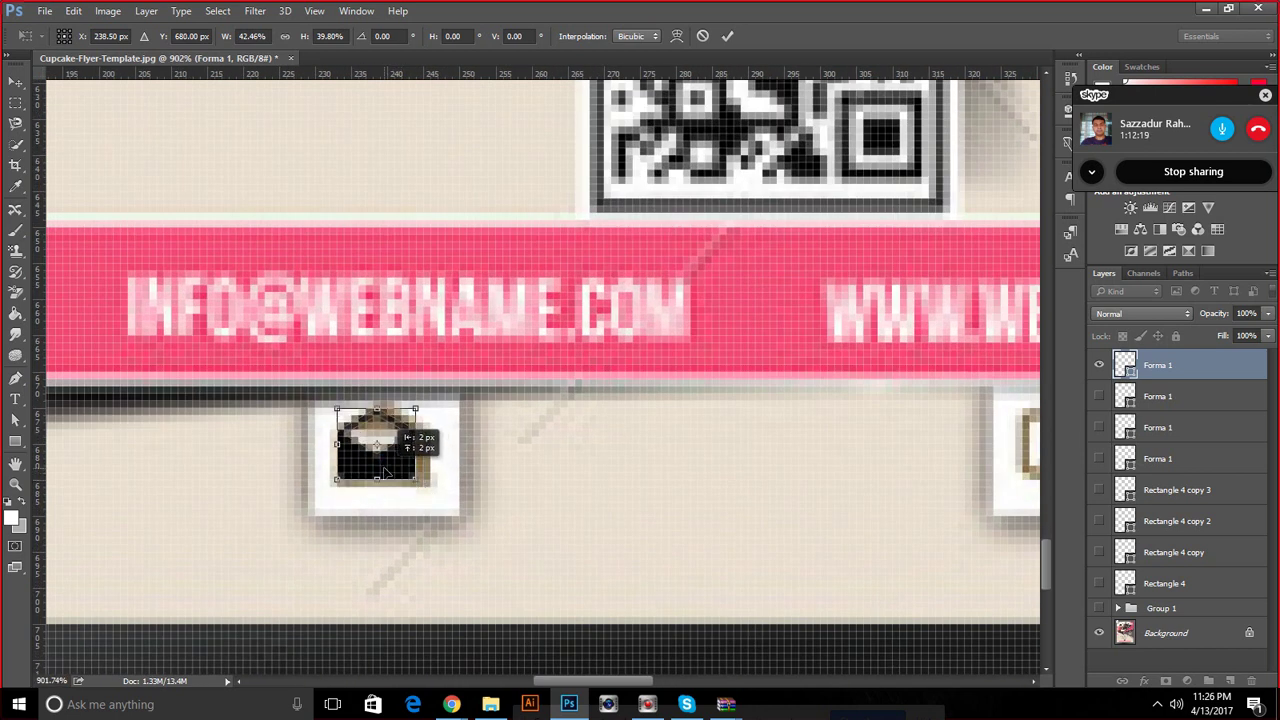
key("Down")
left_click_drag(403, 452, 431, 452)
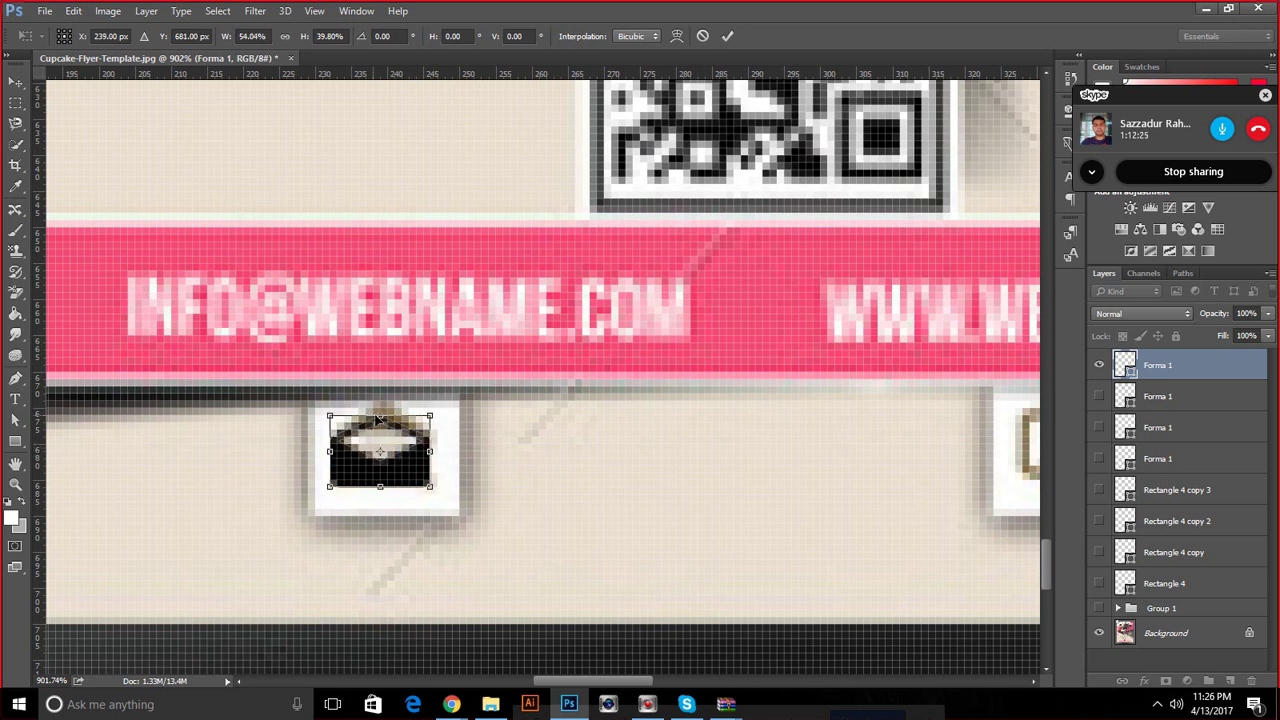
left_click_drag(380, 414, 380, 403)
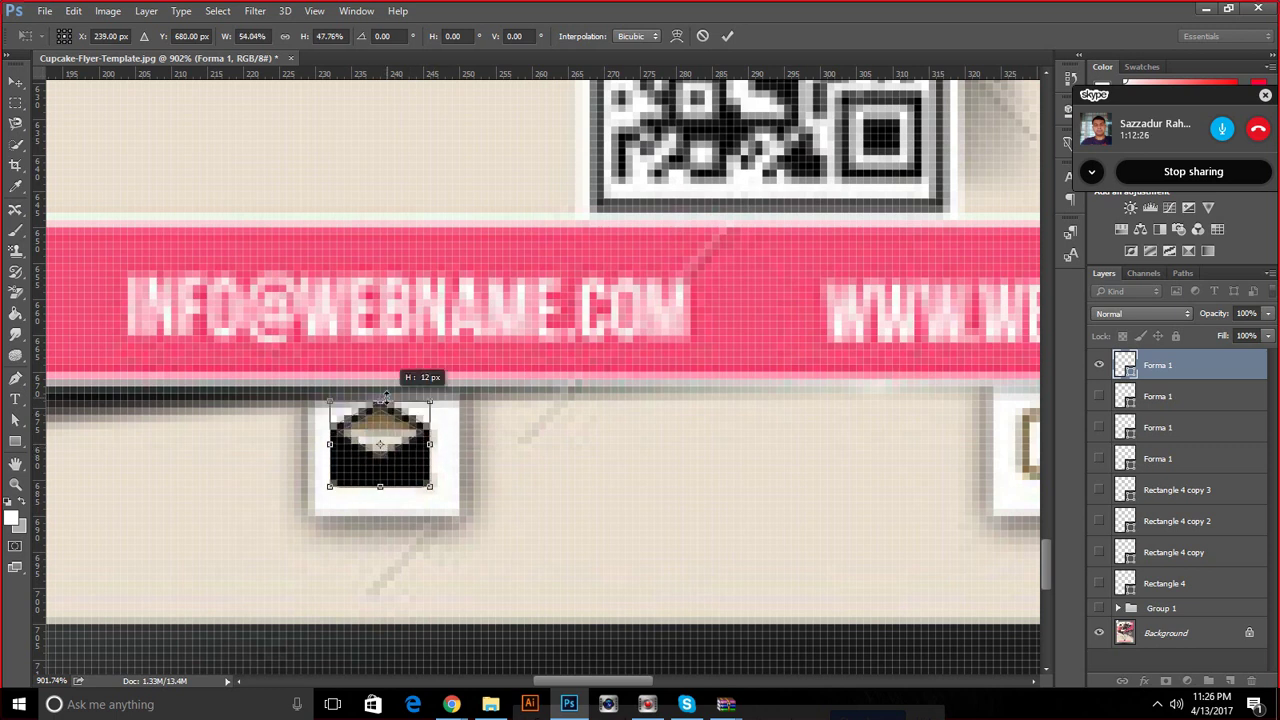
left_click(727, 36)
Recolour the envelope icon brown from a neighbouring tile and show the other icon layers
scroll(725, 222, "down", 2)
scroll(725, 222, "down", 3)
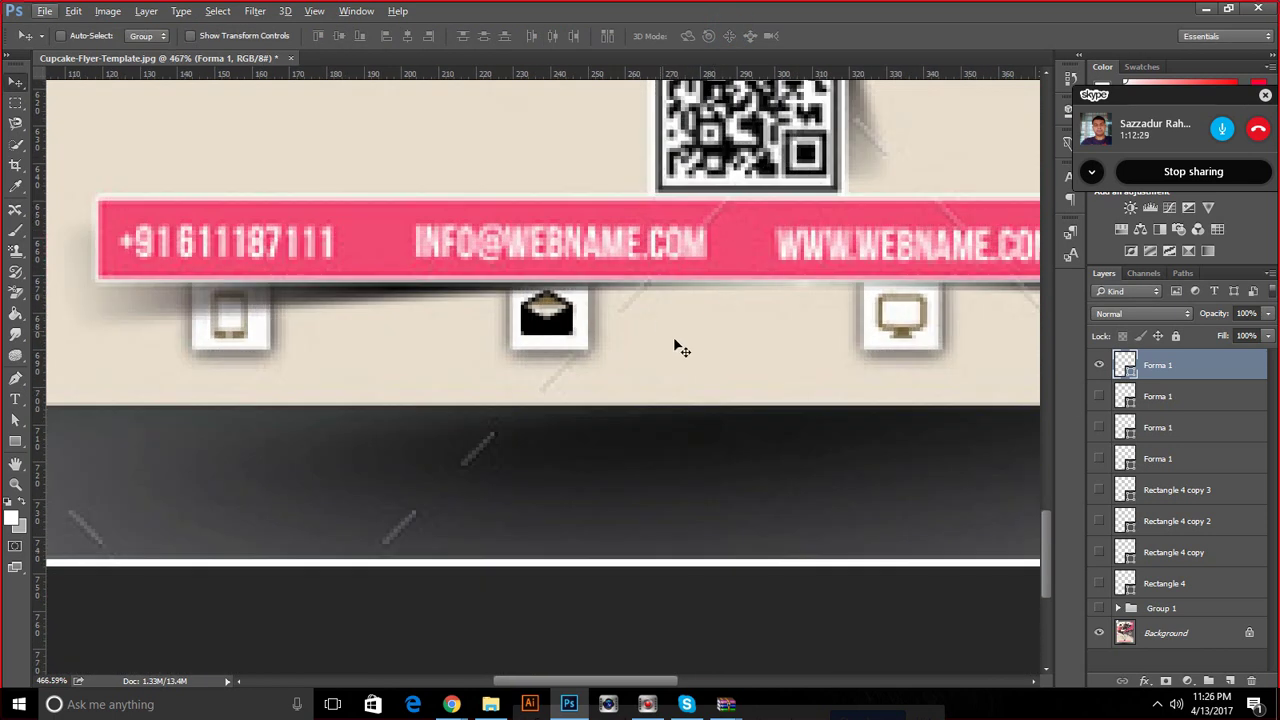
double_click(1124, 368)
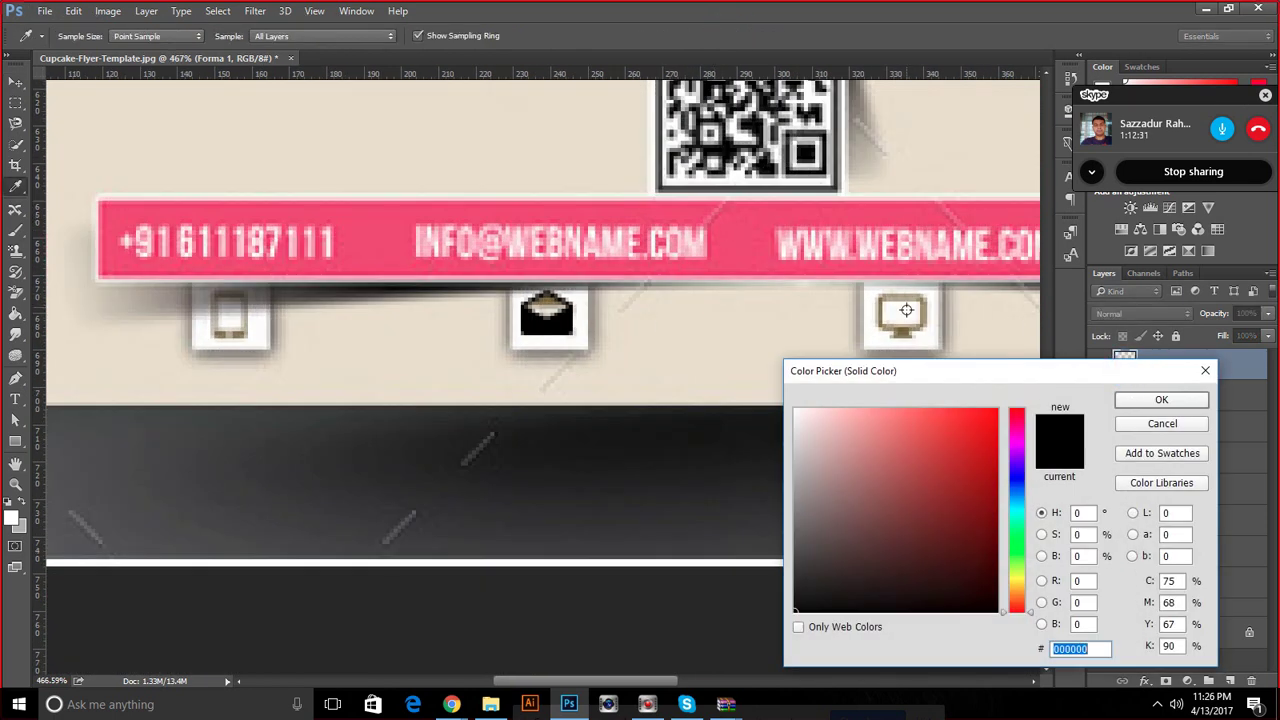
left_click(906, 328)
left_click(1150, 402)
left_click(1100, 397)
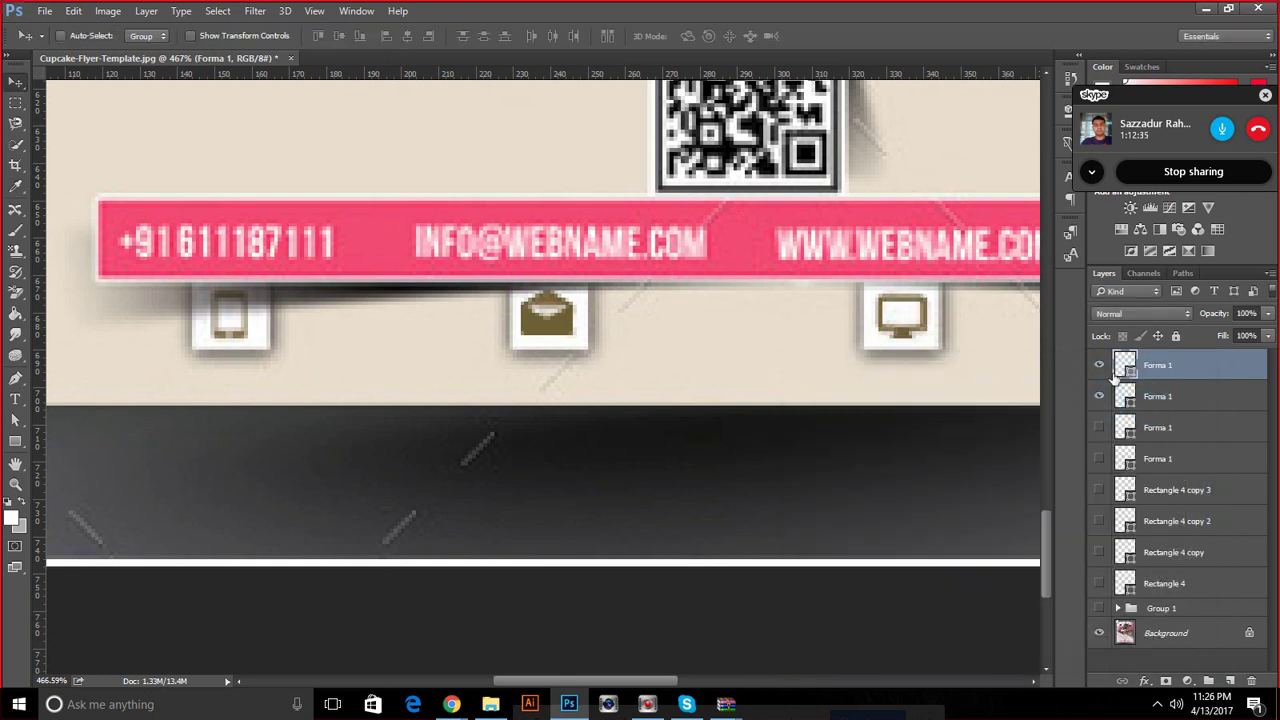
left_click(1100, 427)
left_click(1100, 458)
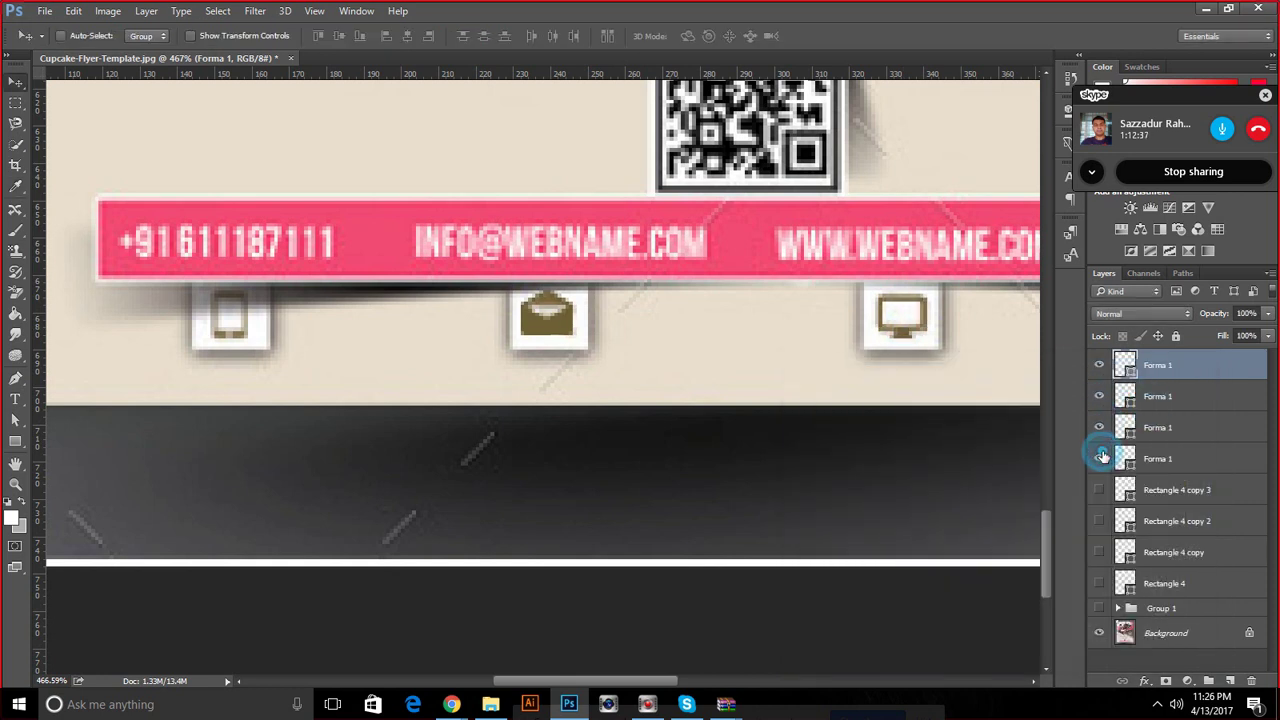
Deselect the envelope layer and select the phone icon layer
scroll(935, 428, "down", 3)
scroll(935, 428, "down", 3)
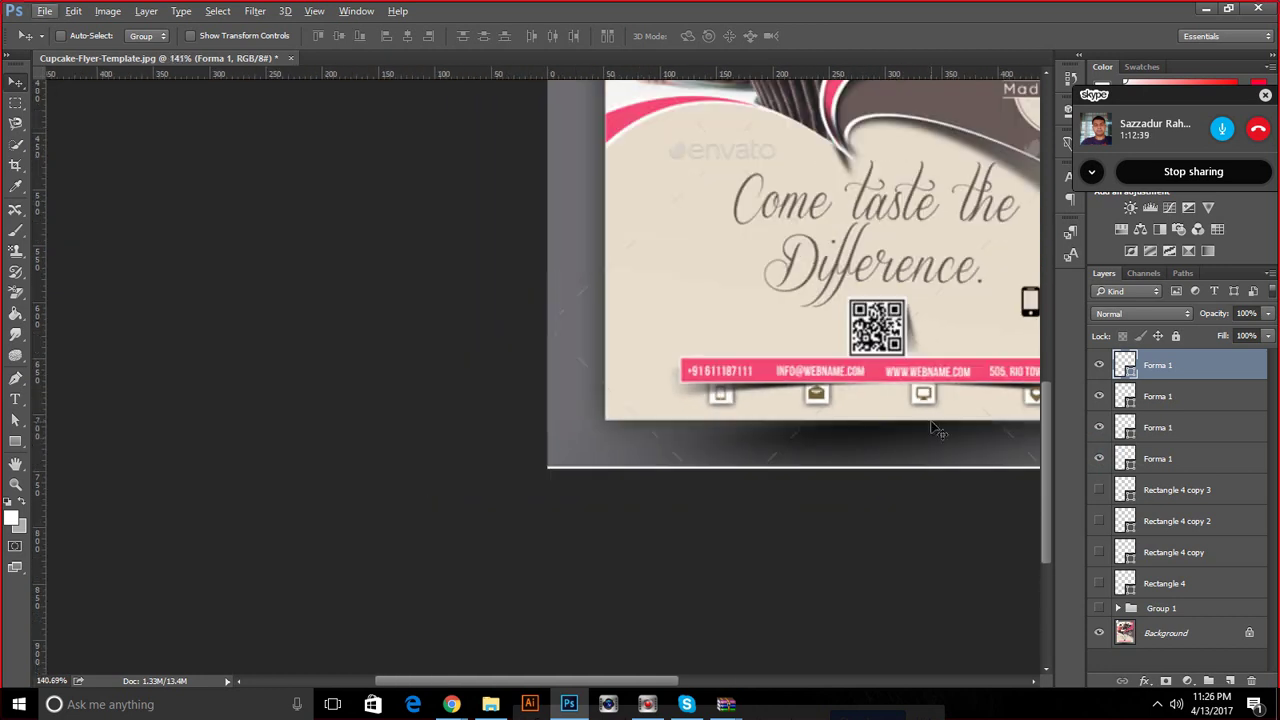
left_click(1033, 316)
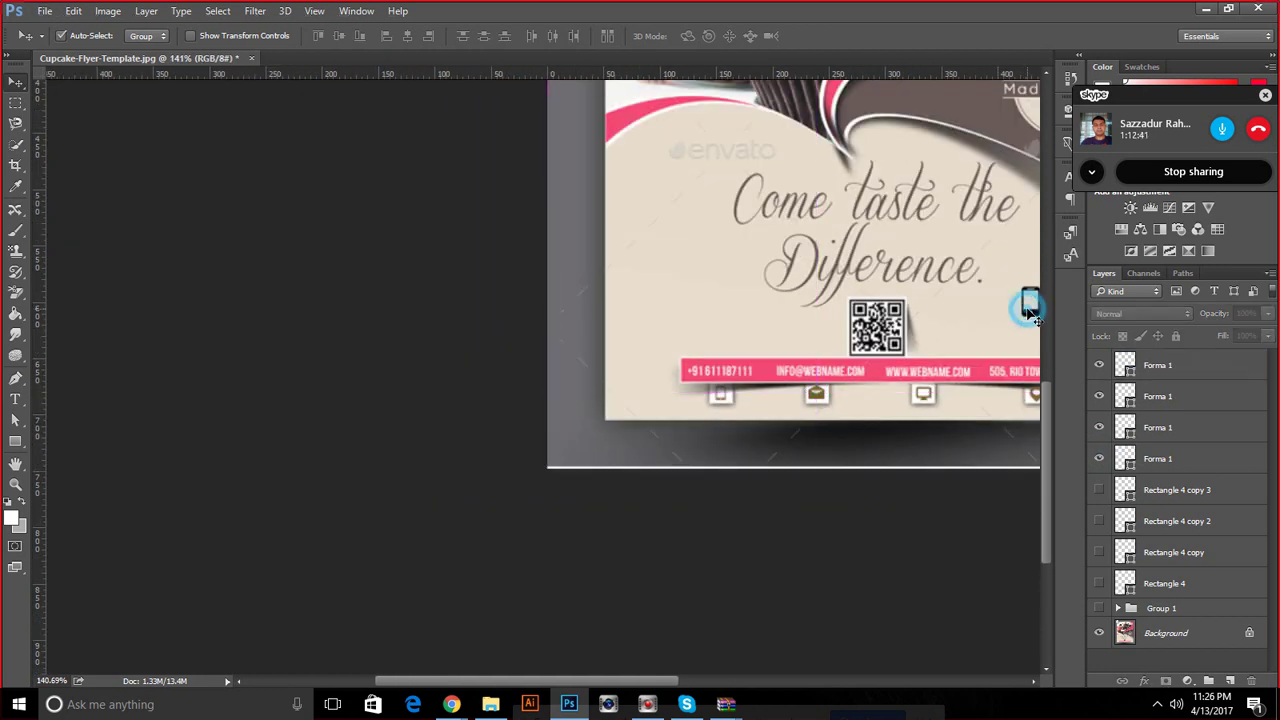
left_click(1130, 395)
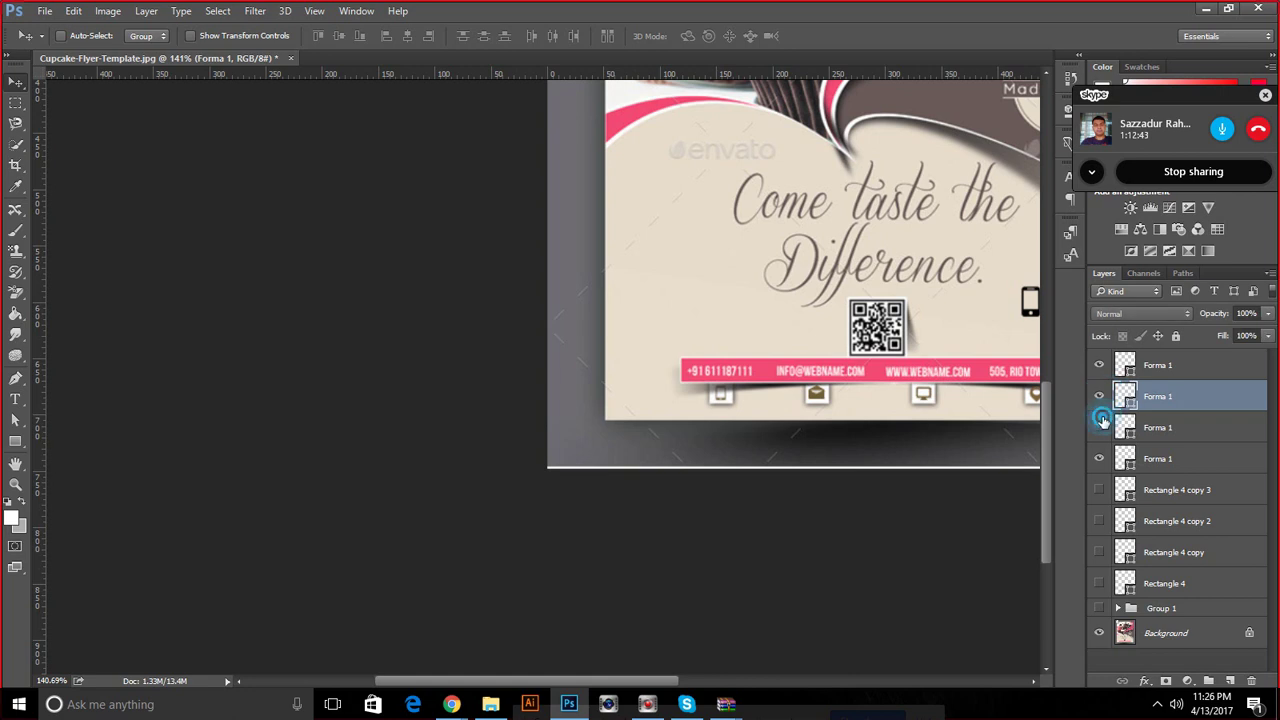
left_click(1125, 428)
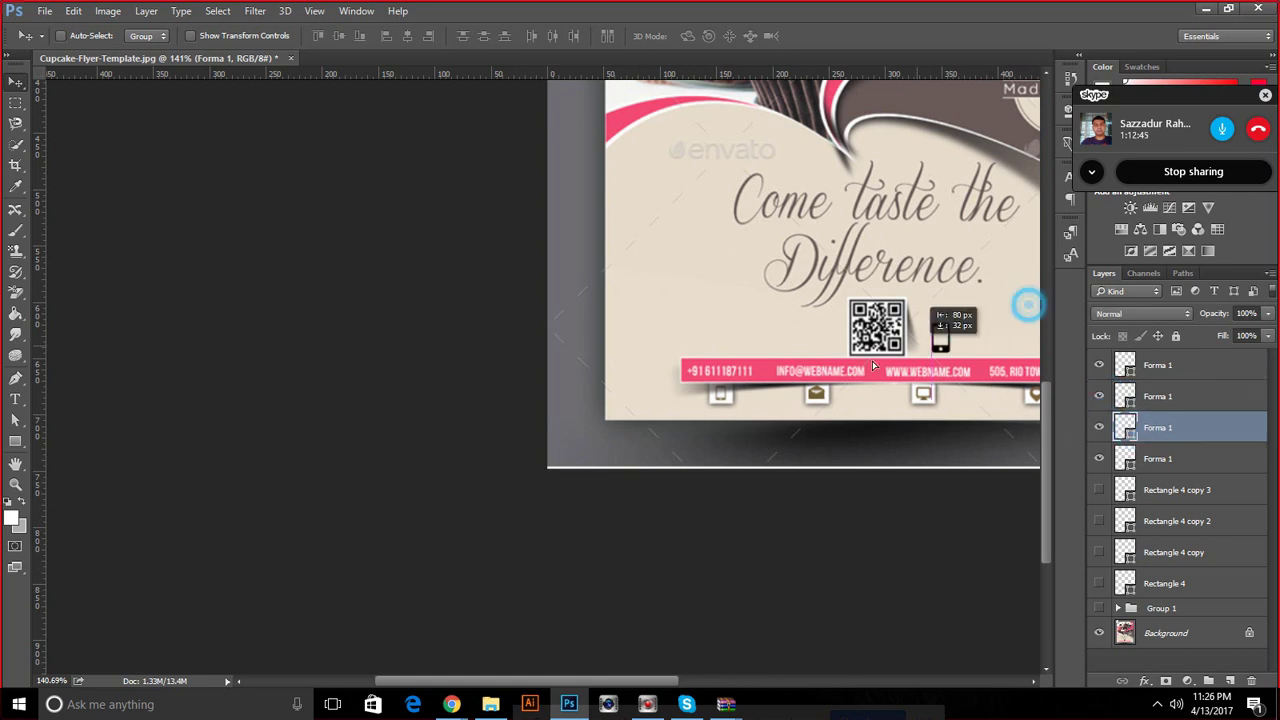
scroll(724, 405, "up", 3)
scroll(737, 423, "up", 3)
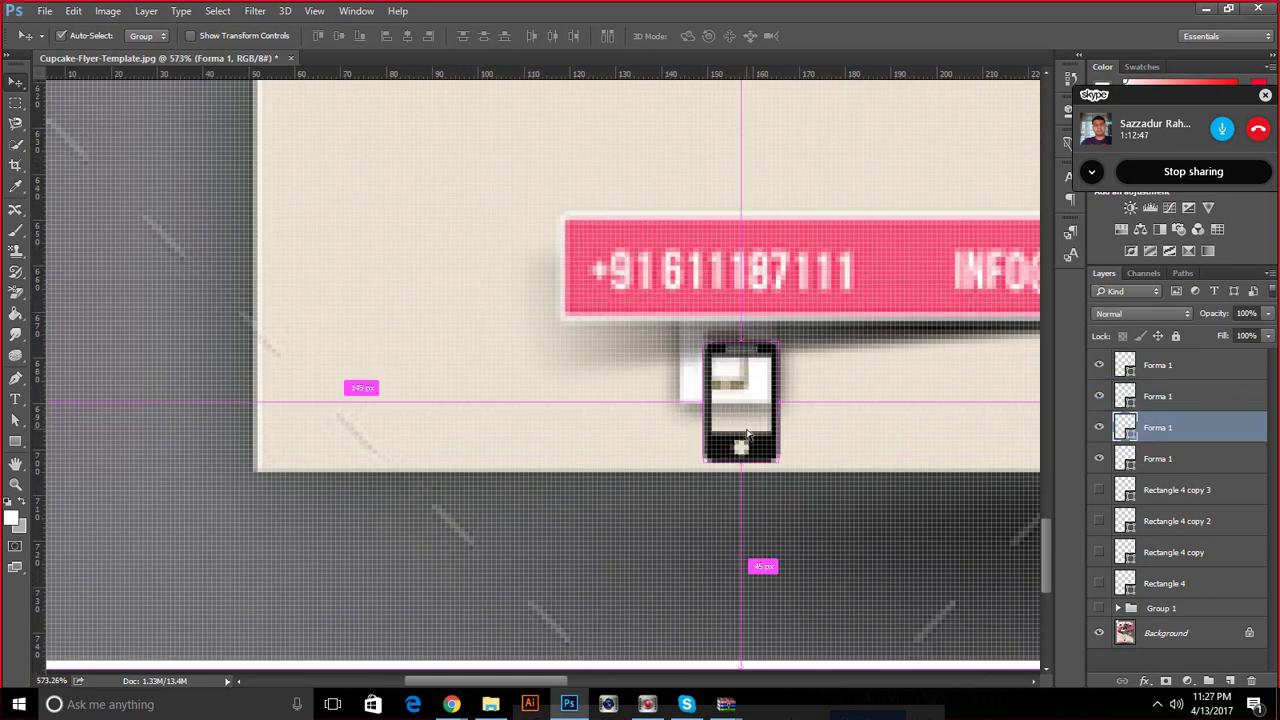
Move, shrink and slightly stretch the phone icon onto the leftmost tile
key("ctrl+t")
left_click_drag(745, 435, 731, 378)
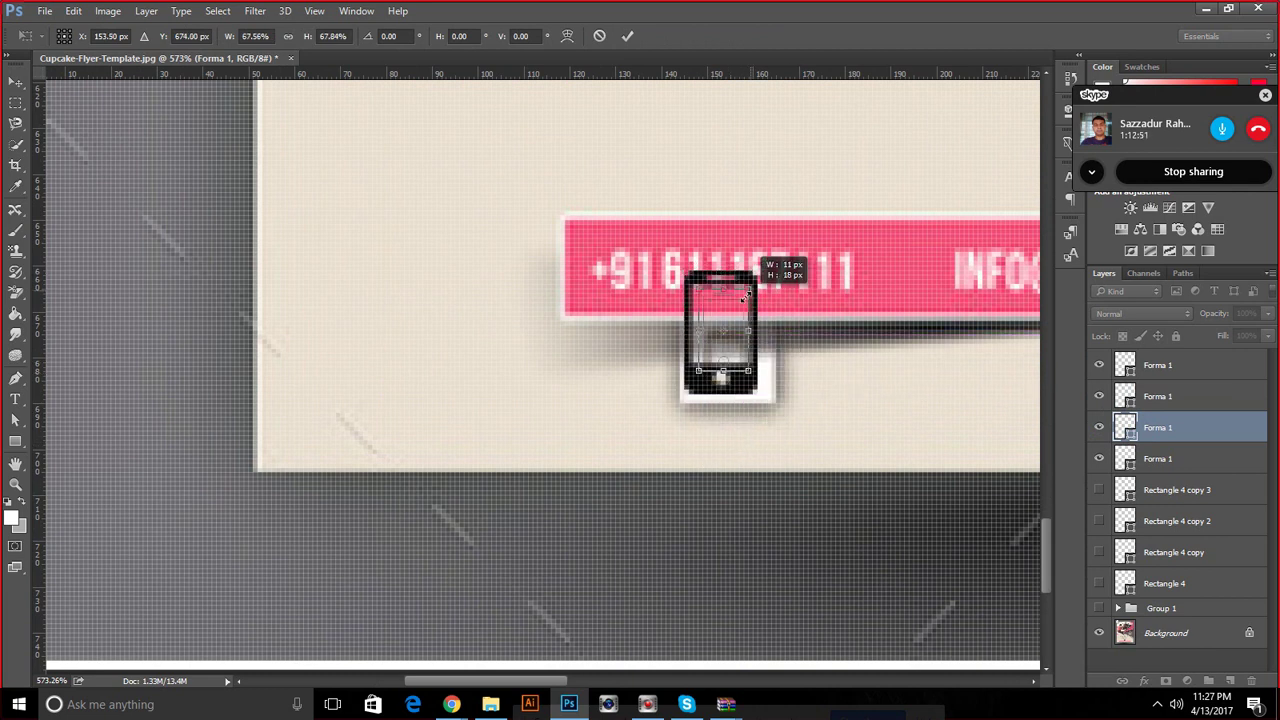
left_click_drag(757, 272, 734, 308)
scroll(727, 370, "up", 1)
mouse_move(707, 368)
left_mouse_down()
mouse_move(712, 406)
mouse_move(744, 386)
mouse_move(736, 367)
left_mouse_up()
scroll(730, 372, "up", 5)
left_click_drag(662, 273, 662, 246)
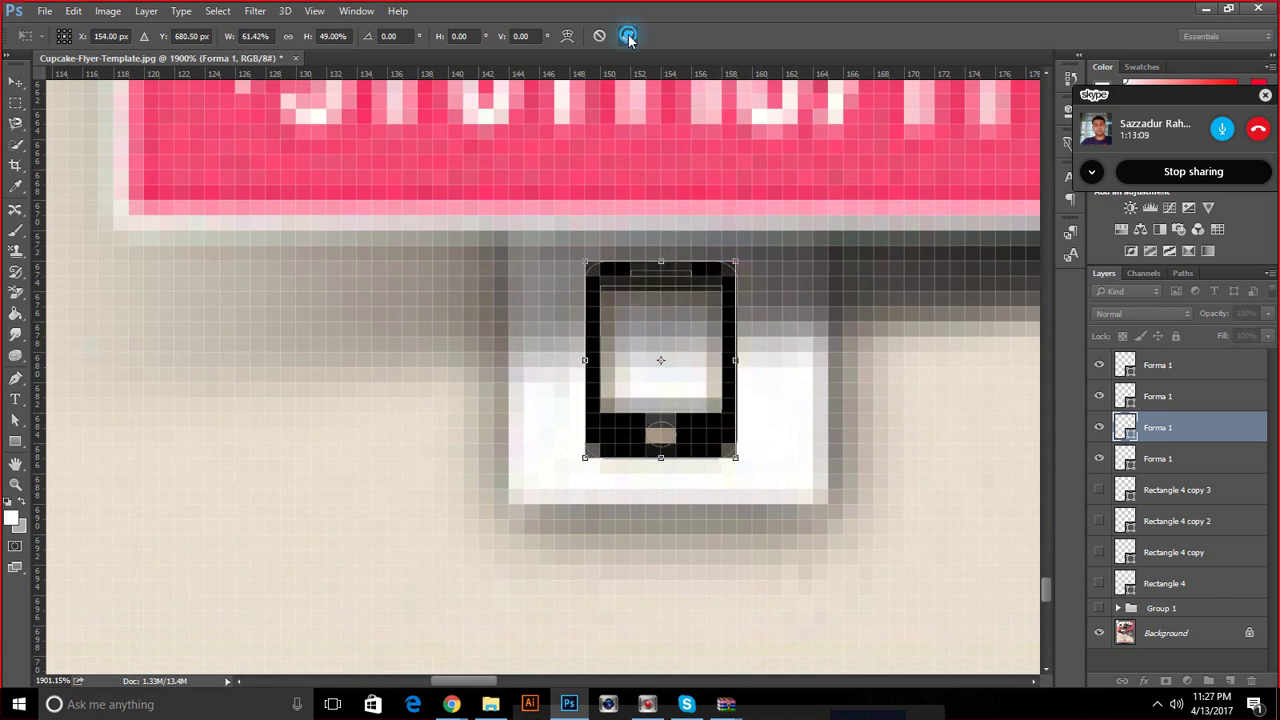
left_click(628, 37)
Bring up the phone icon's fill colour settings
scroll(674, 214, "down", 3)
scroll(714, 300, "down", 2)
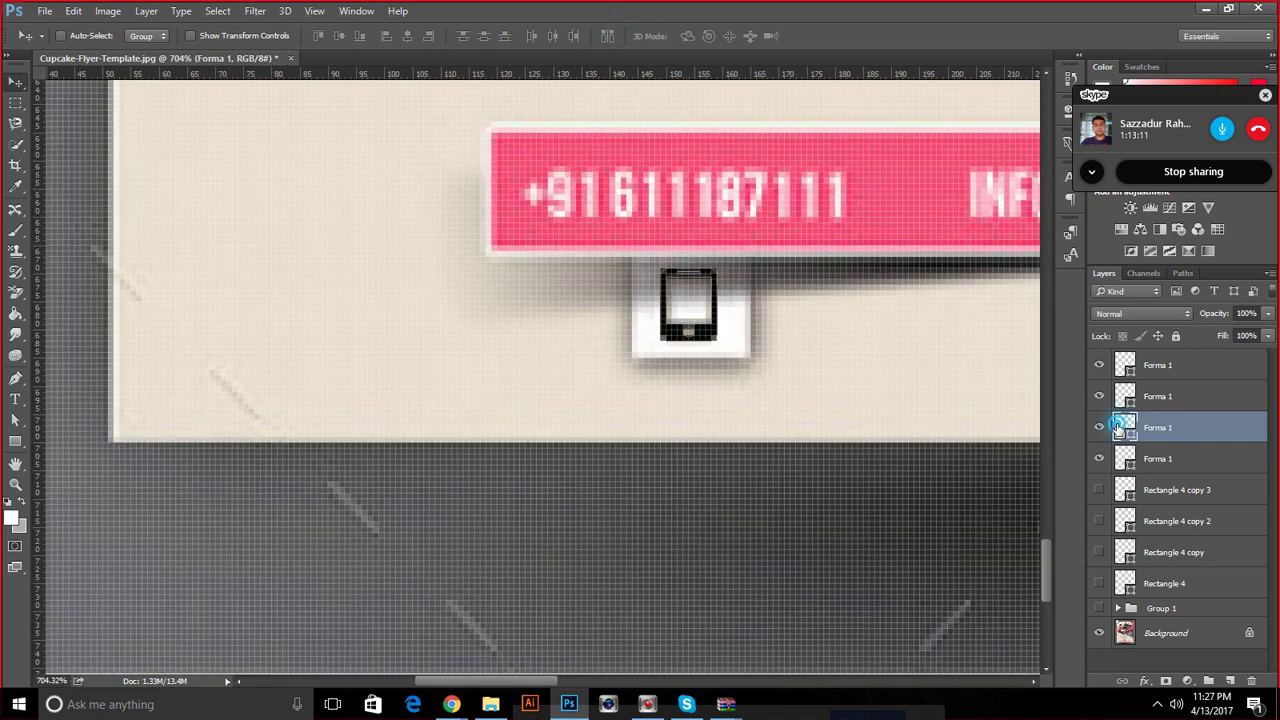
double_click(1122, 428)
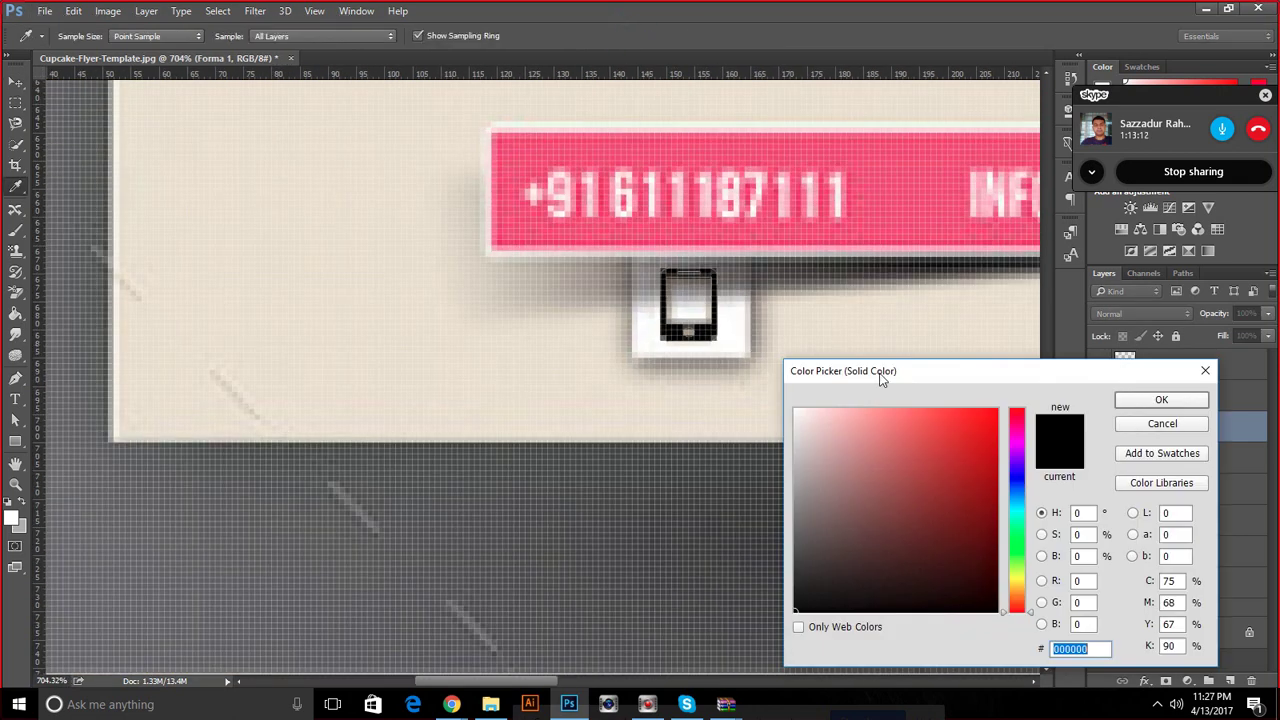
Try a dark grey fill on the phone icon instead of the sampled brown
left_click(1186, 422)
scroll(900, 448, "down", 2)
scroll(905, 452, "down", 2)
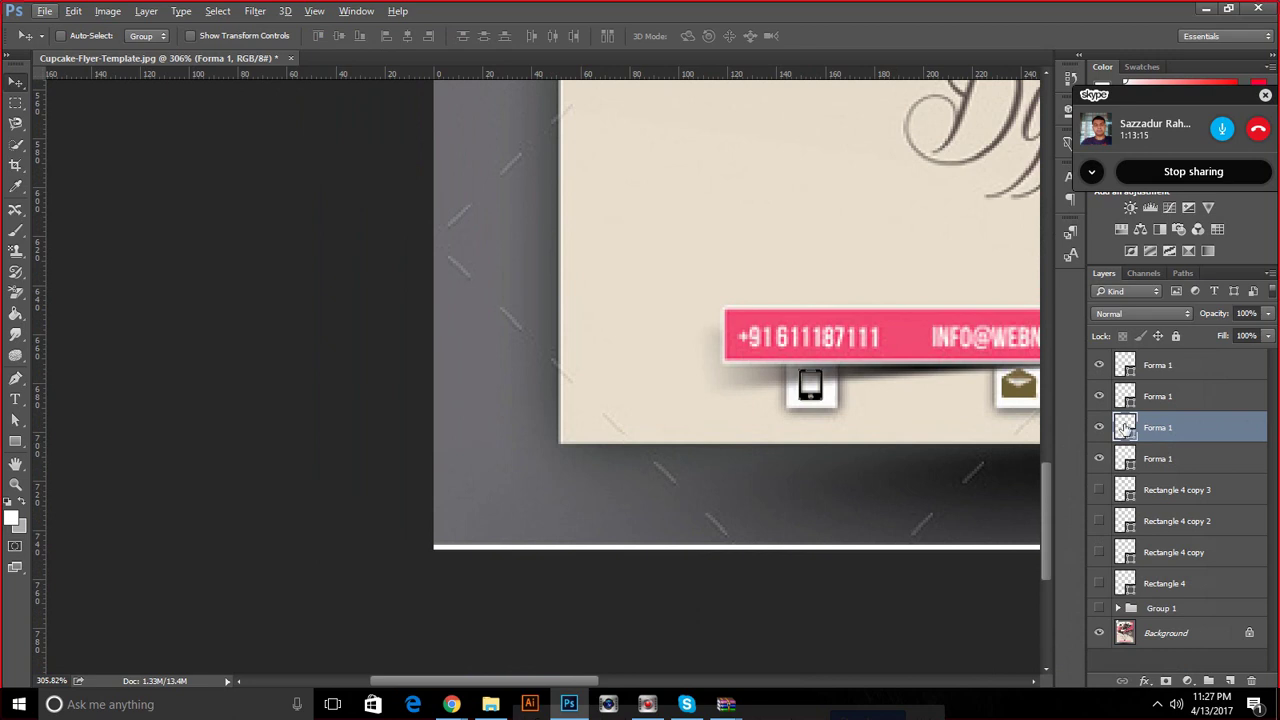
double_click(1125, 427)
left_click_drag(1053, 375, 1047, 474)
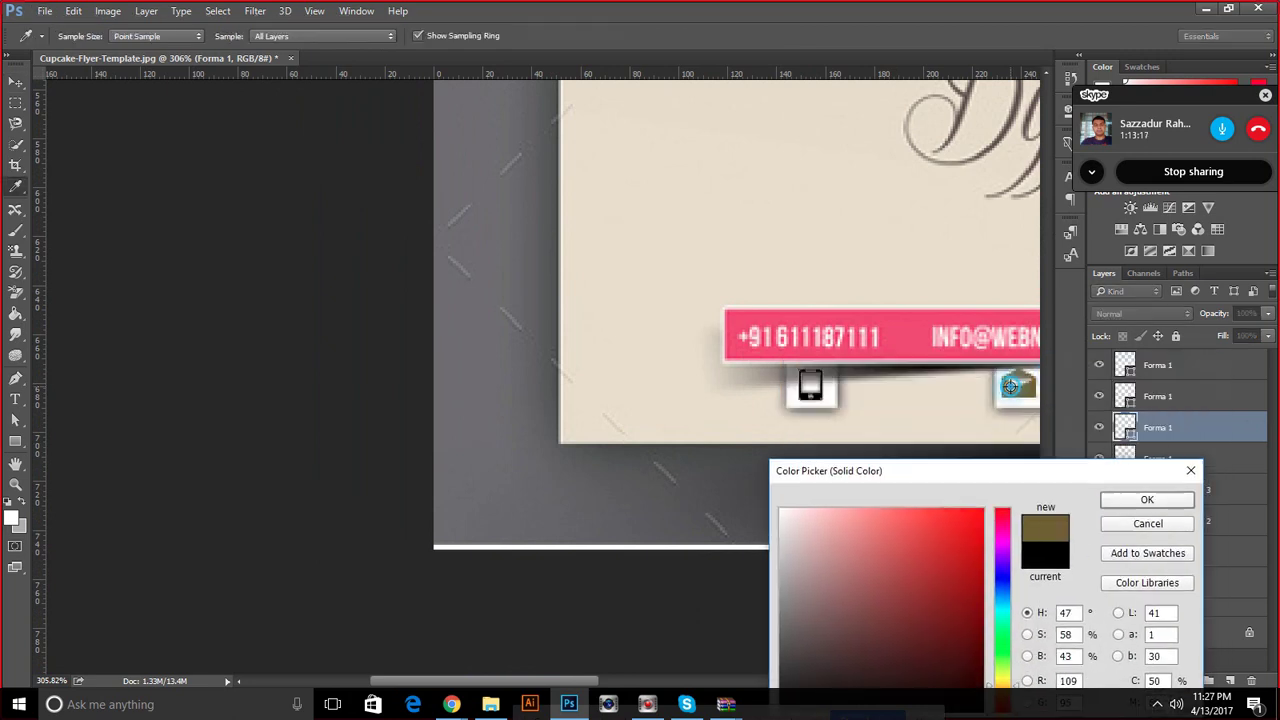
left_click(1010, 386)
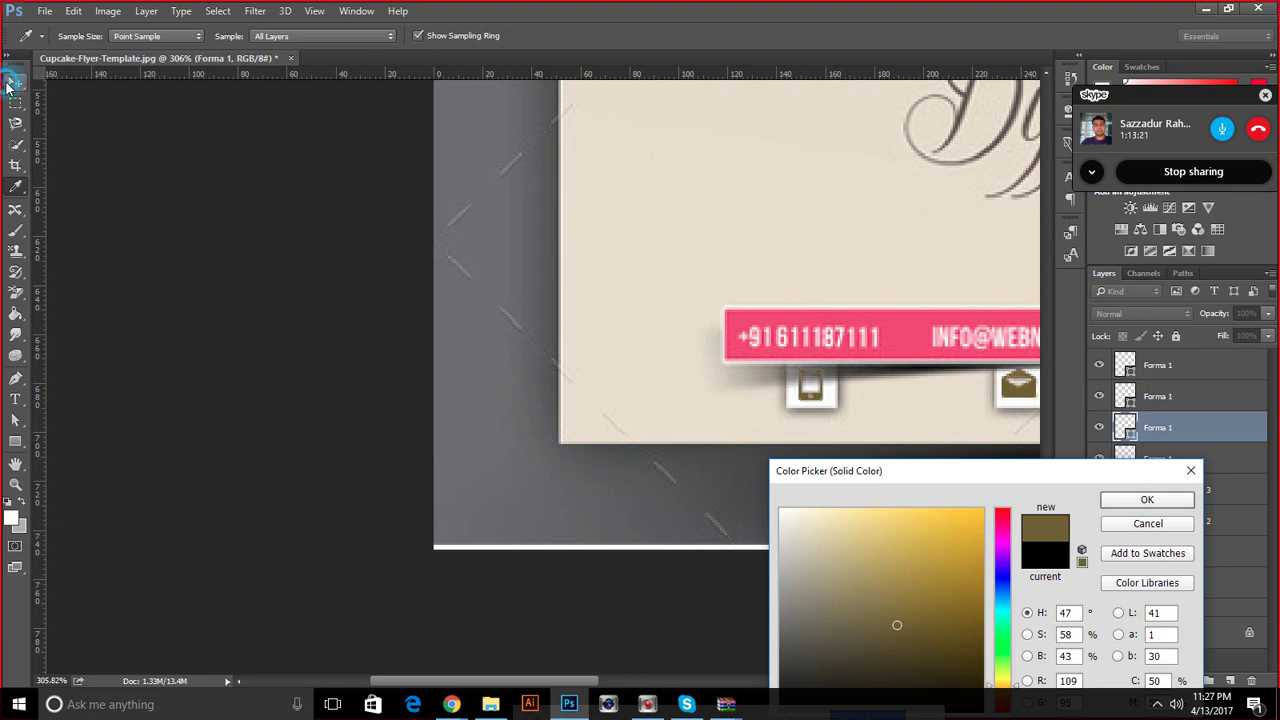
left_click(274, 269)
left_click_drag(561, 688, 651, 688)
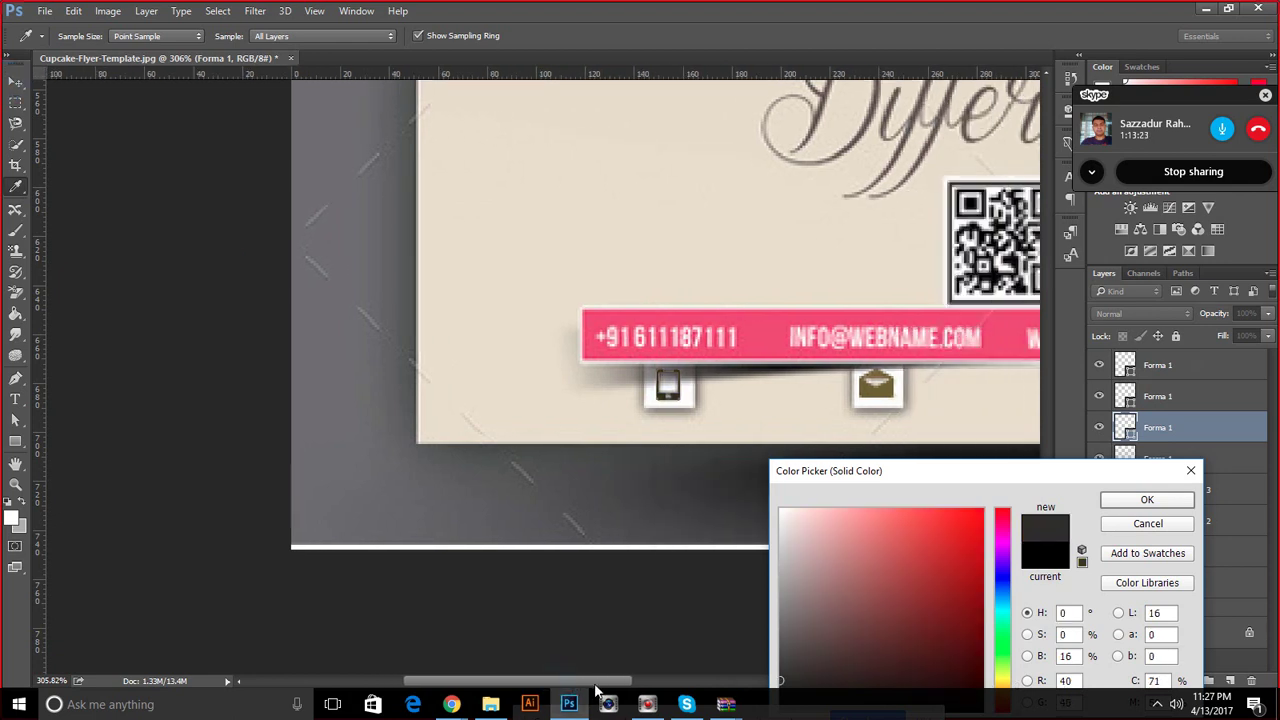
left_click(1132, 503)
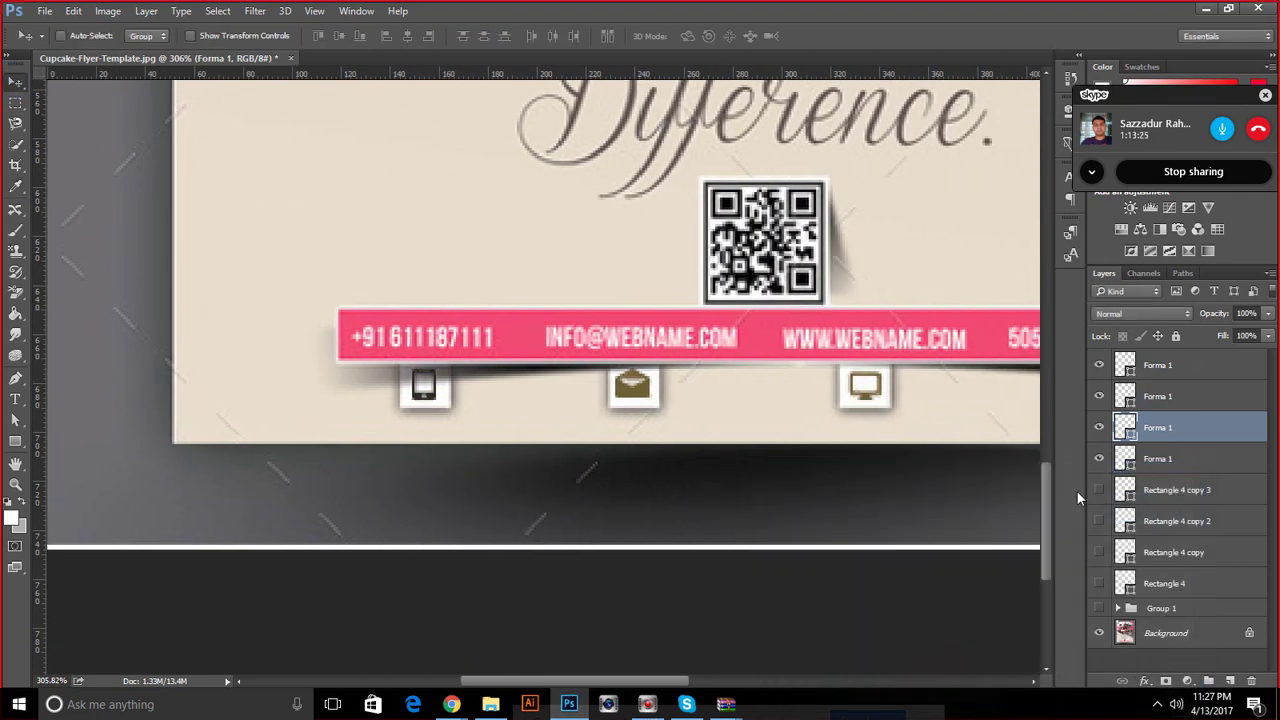
Recolour the phone icon with the brown sampled from the original flyer's icons
double_click(1126, 427)
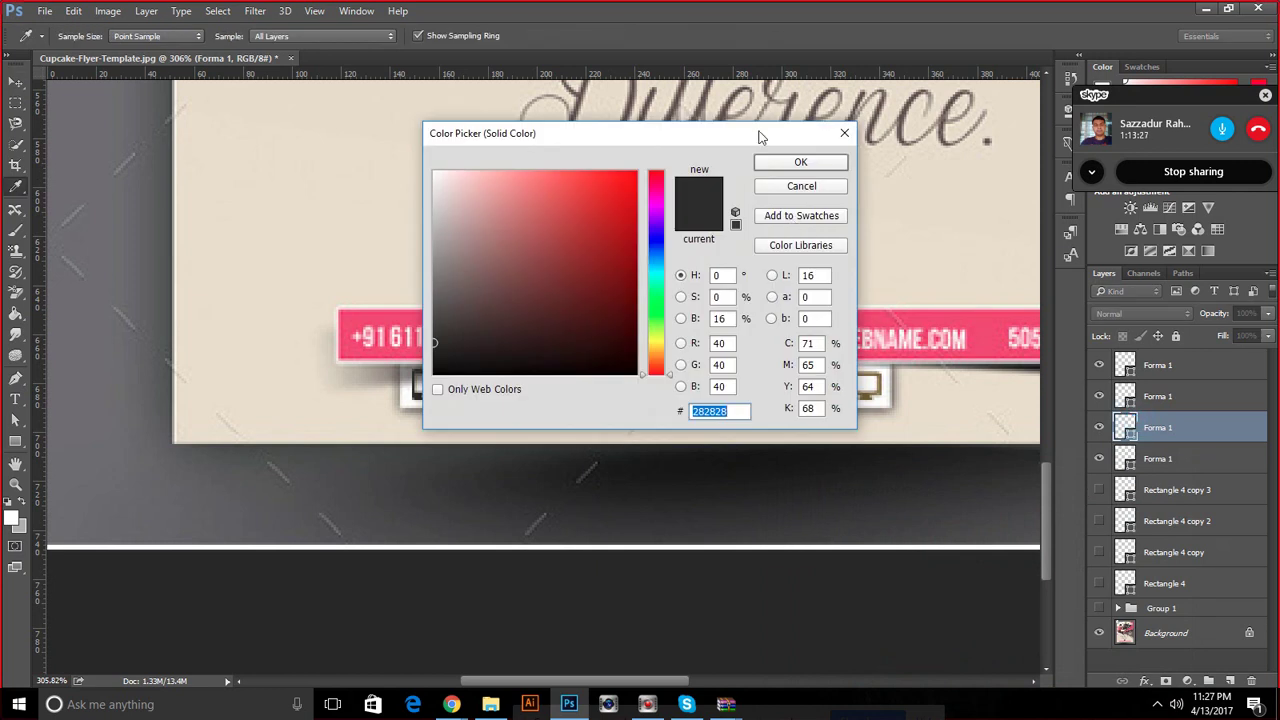
left_click_drag(706, 138, 740, 427)
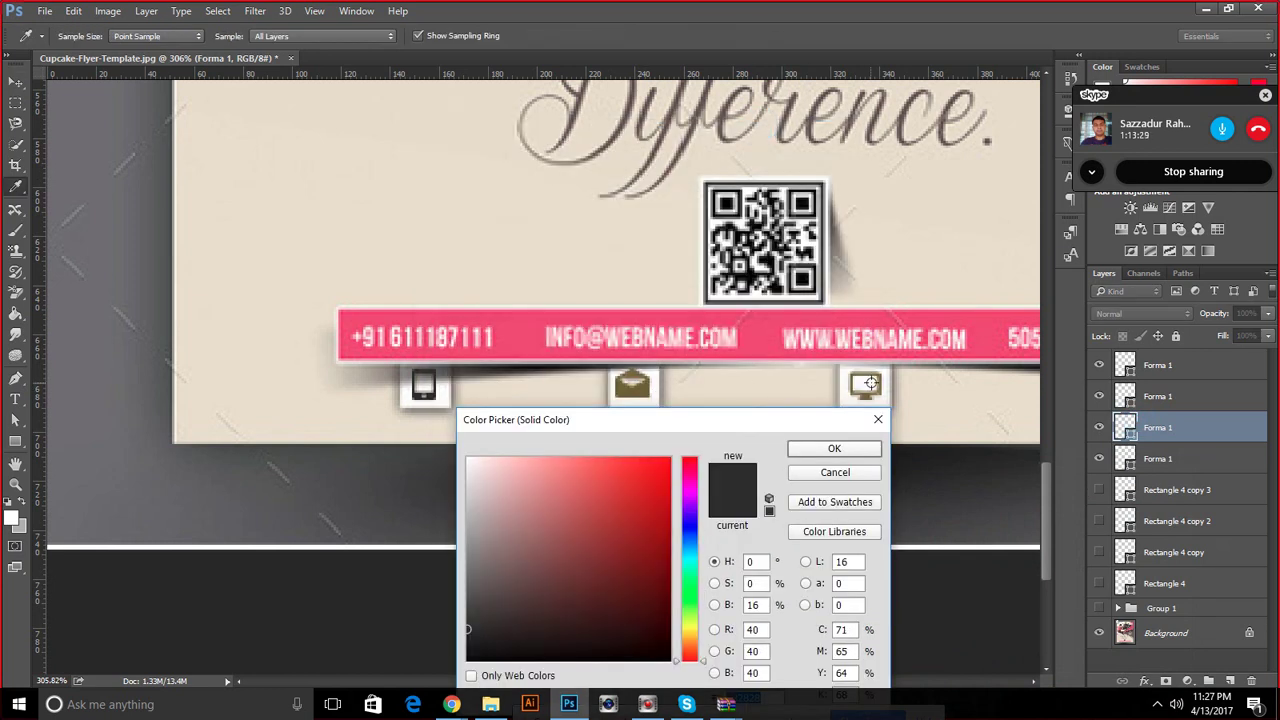
left_click(862, 393)
left_click(834, 448)
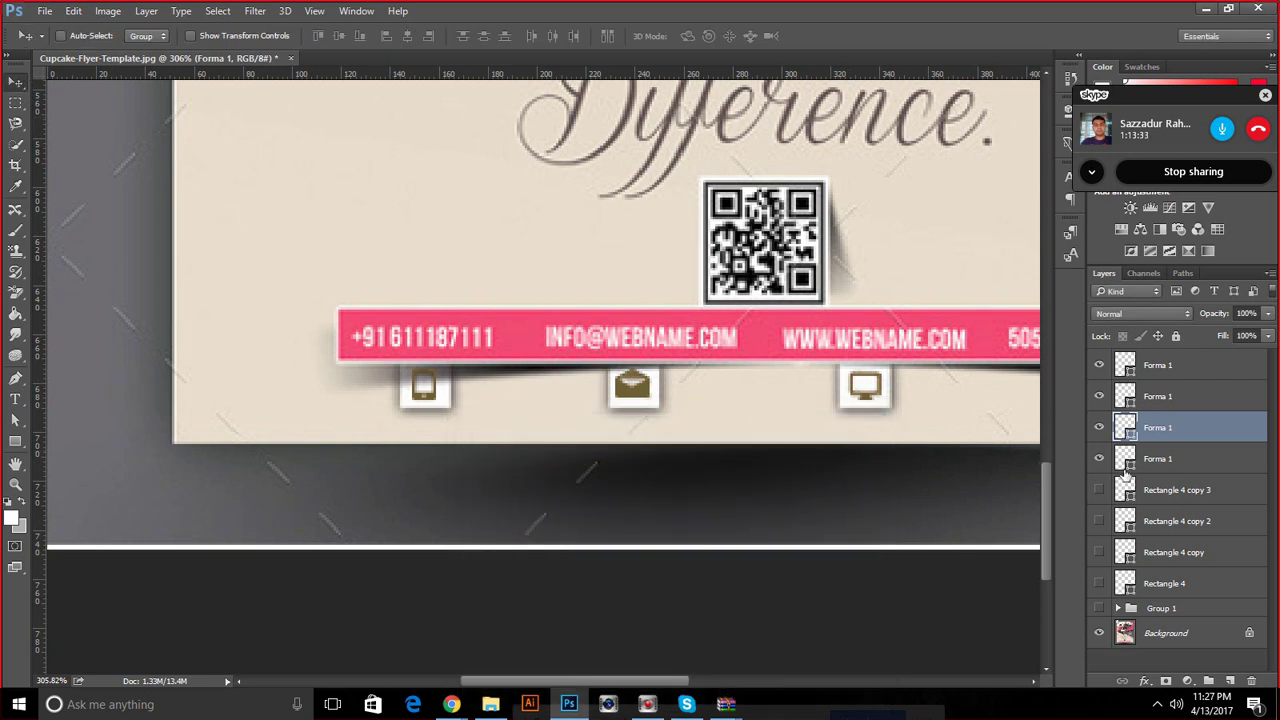
Show the recreated design and Rectangle 4 white squares, toggling layers to compare with the reference
left_click(1100, 609)
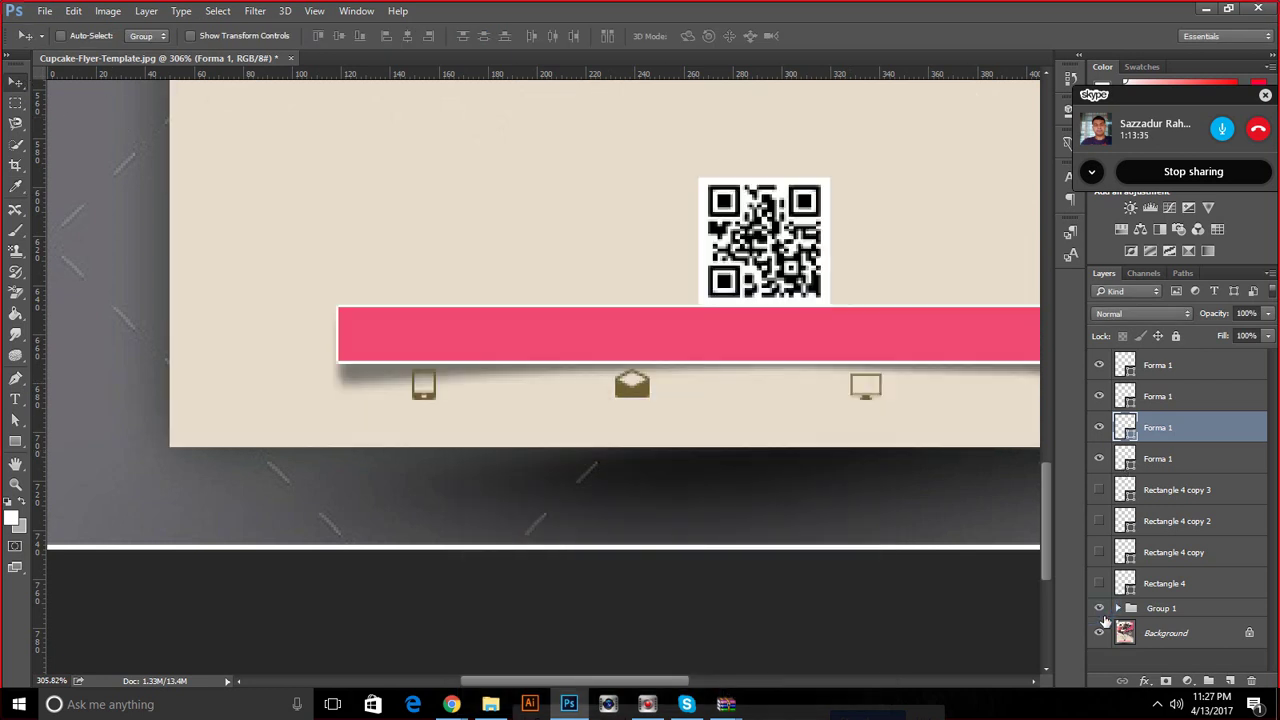
scroll(826, 466, "down", 3)
left_click_drag(1099, 489, 1098, 598)
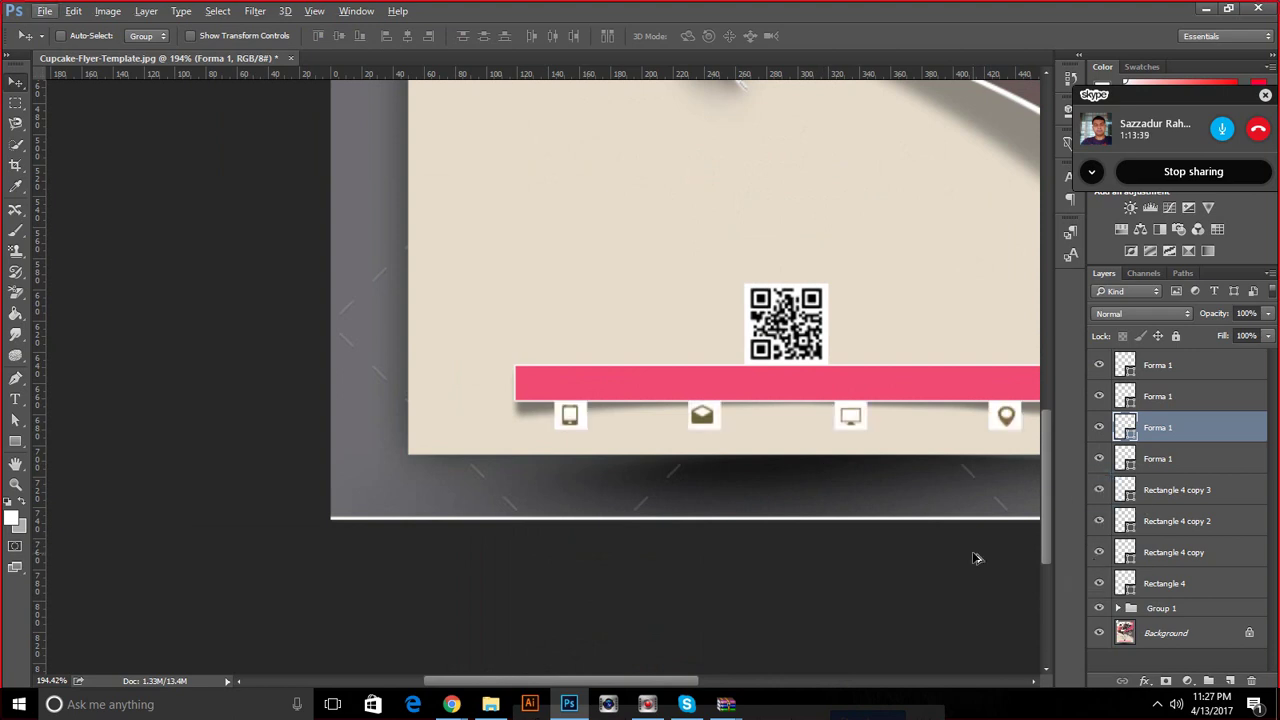
scroll(771, 459, "up", 3)
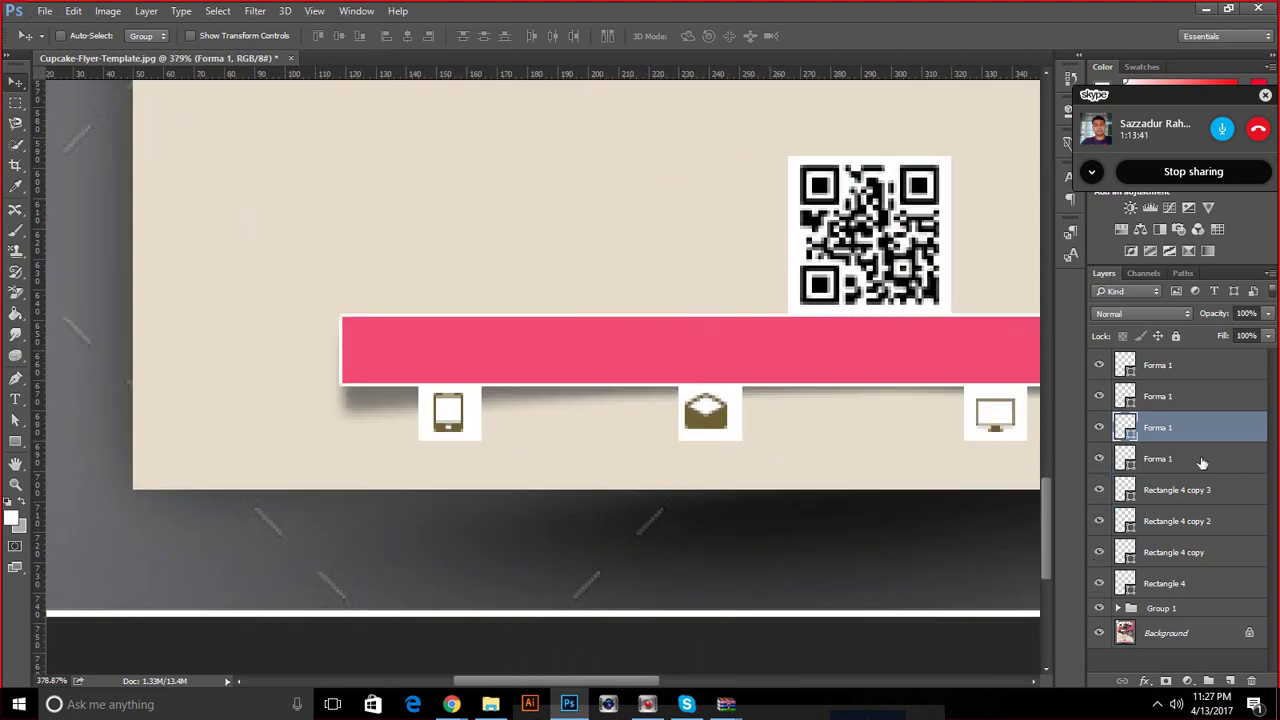
left_click(1150, 524)
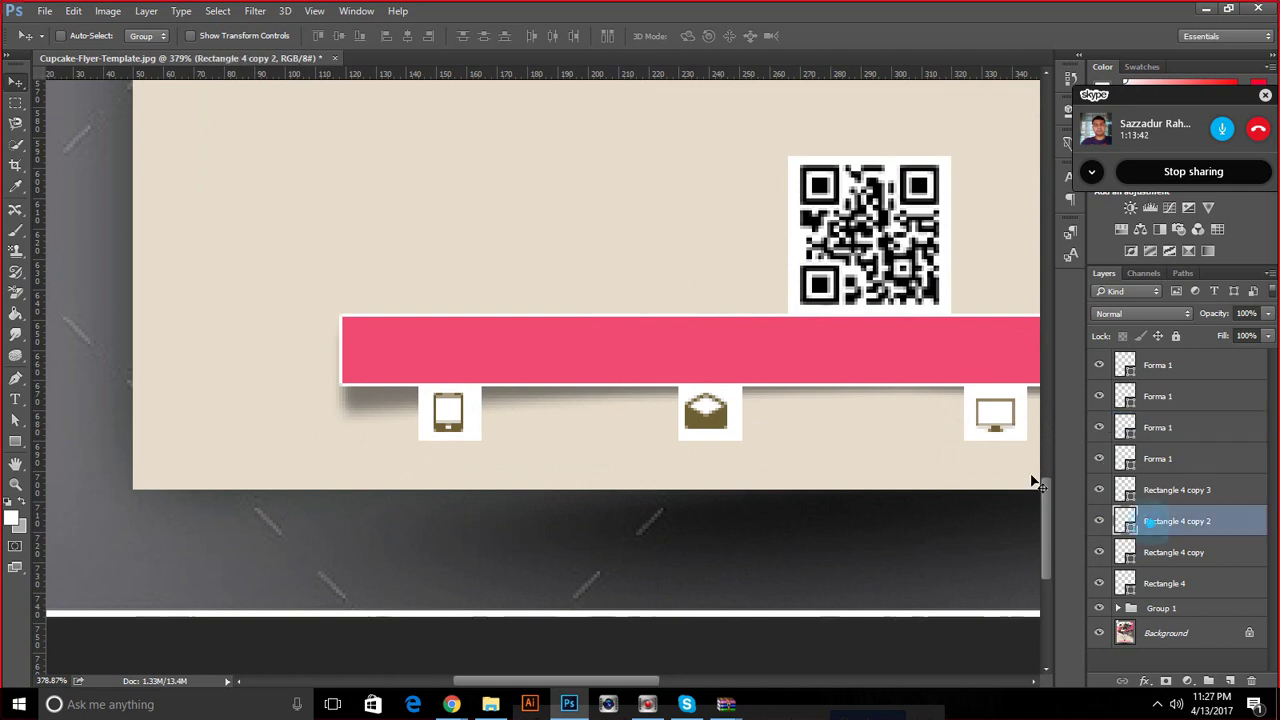
left_click(1100, 632)
left_click(1100, 632)
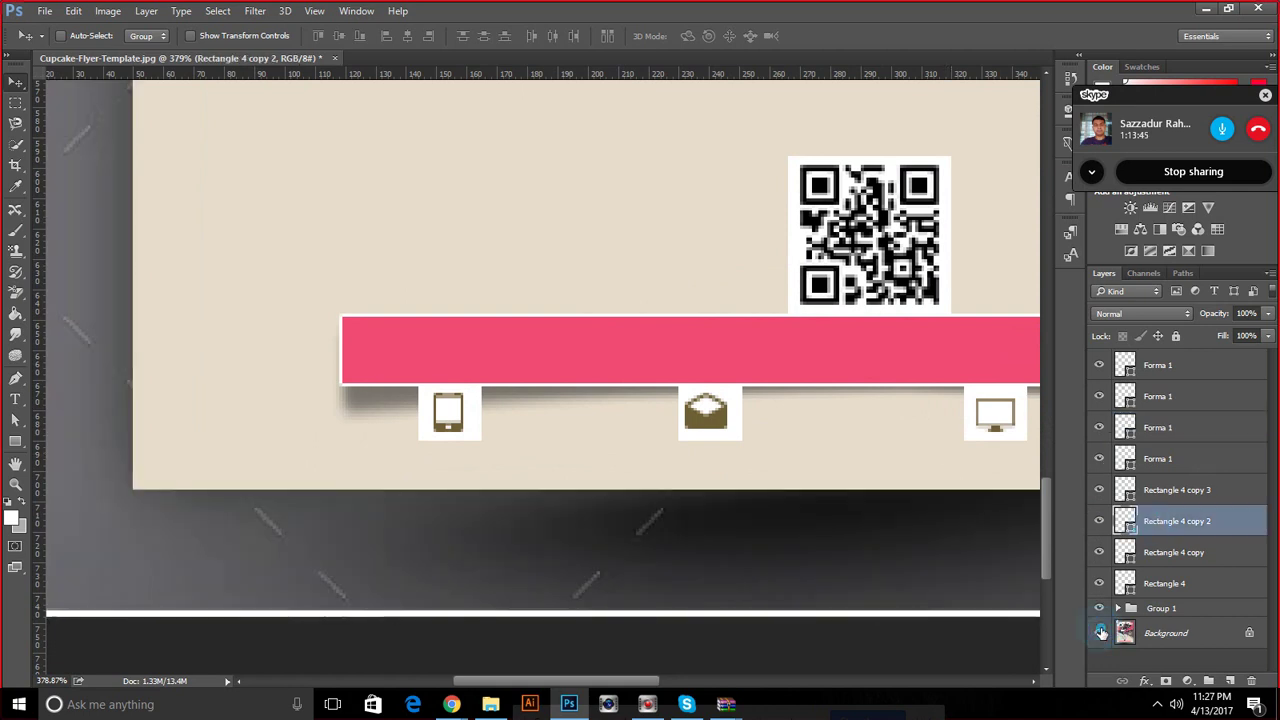
left_click(1119, 608)
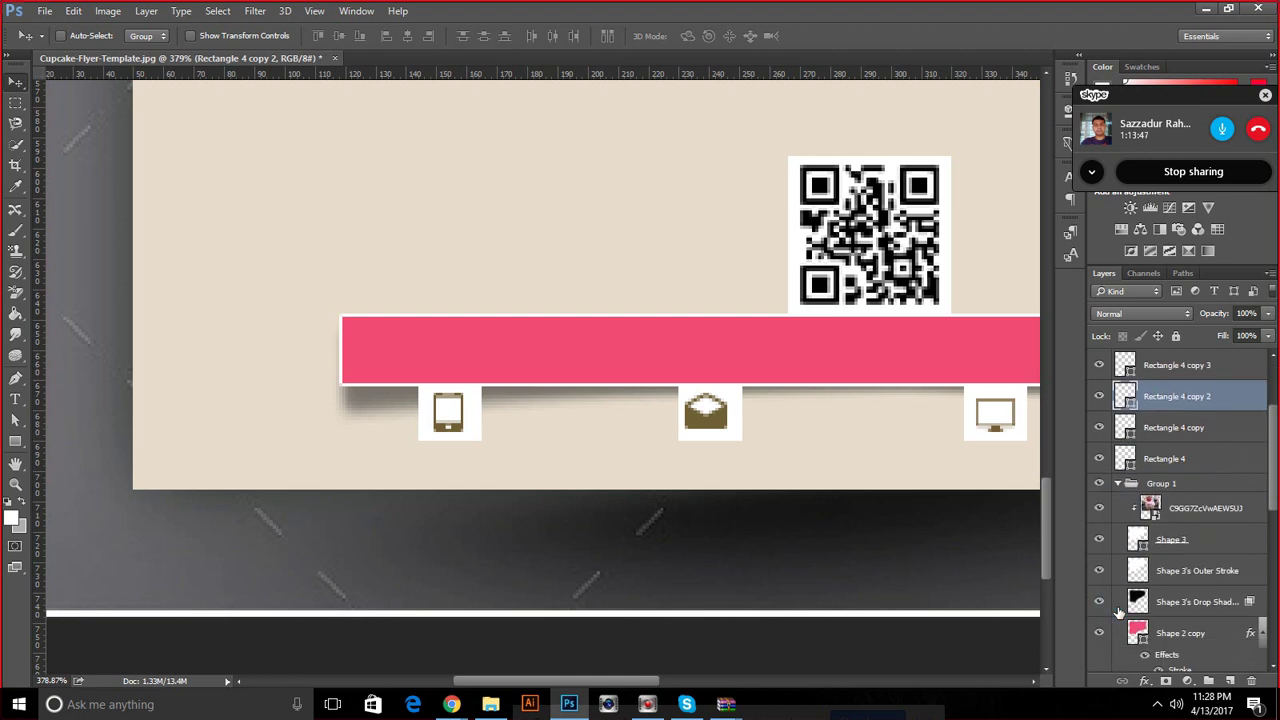
left_click(1119, 608)
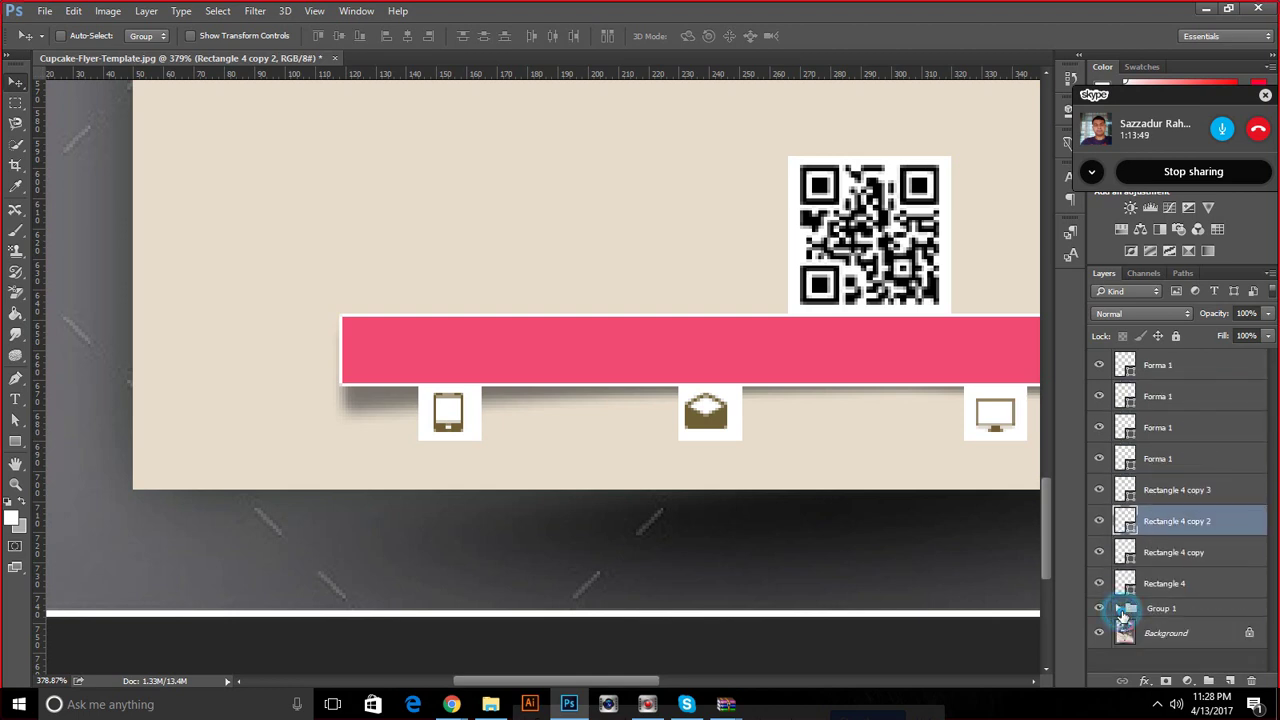
left_click(1099, 608)
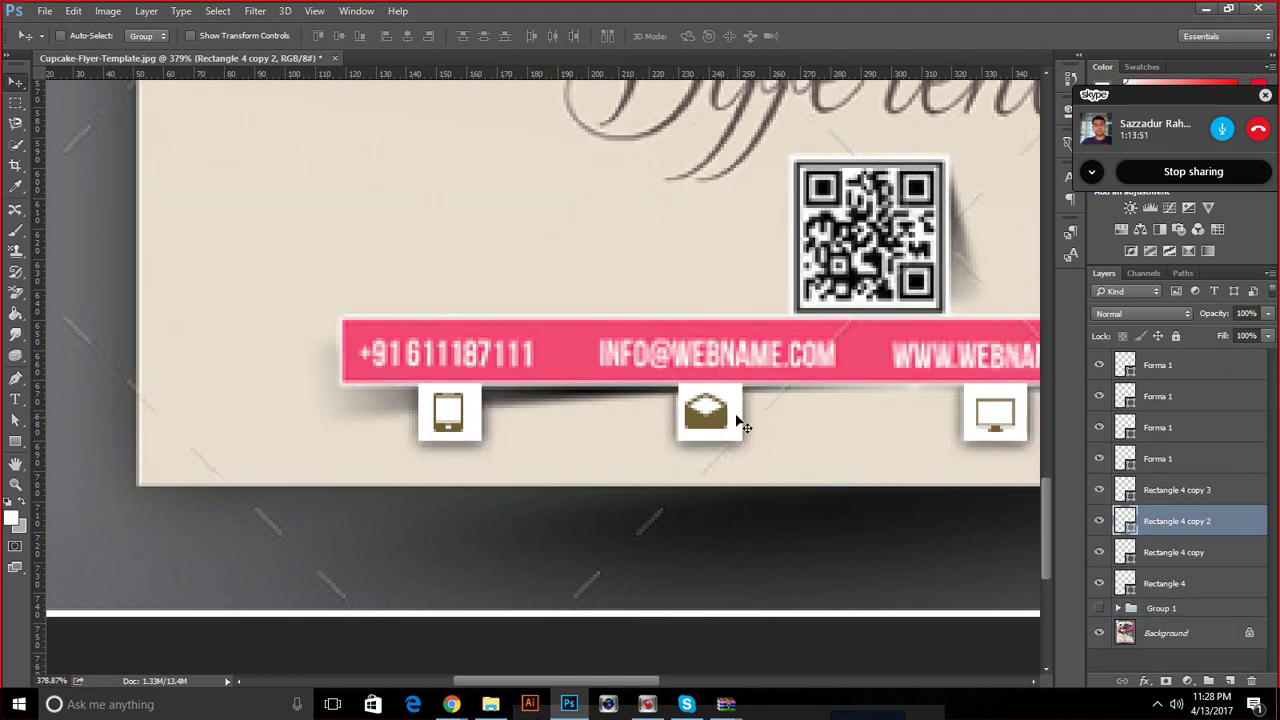
left_click(1100, 526)
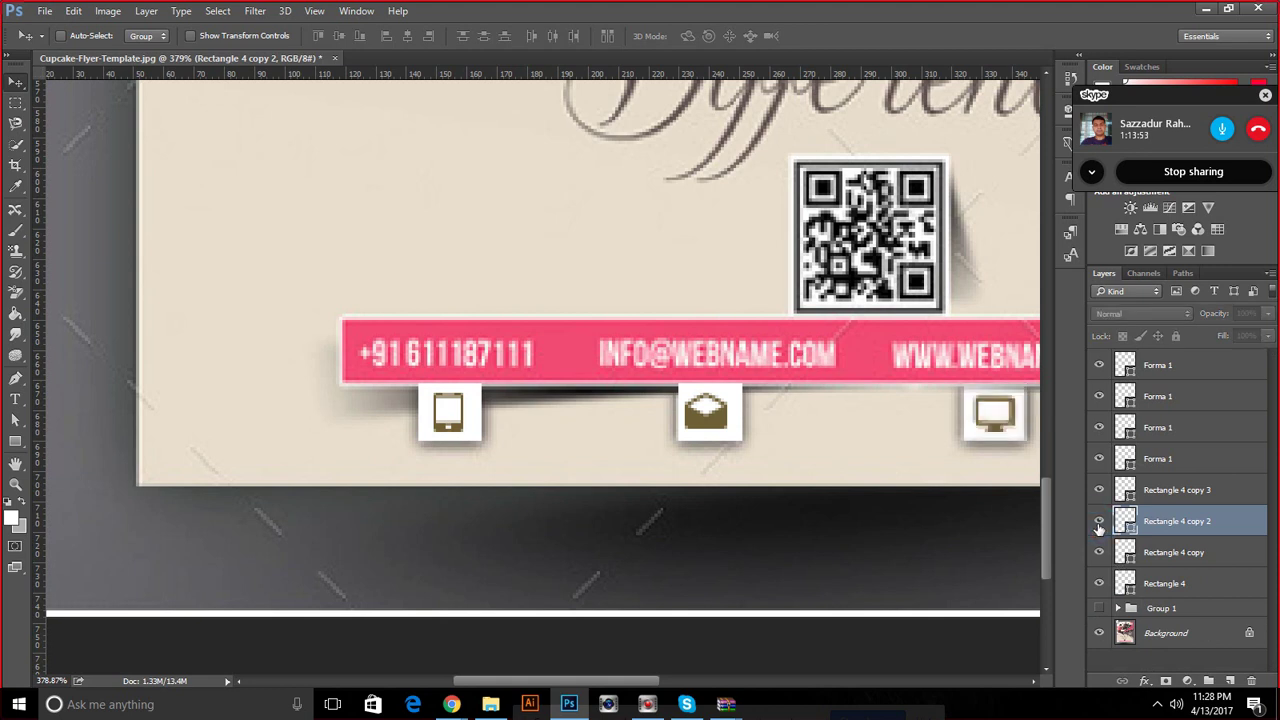
left_click(1101, 550)
left_click(1100, 552)
Nudge the envelope's white square into line with the original footer
left_click(1125, 552)
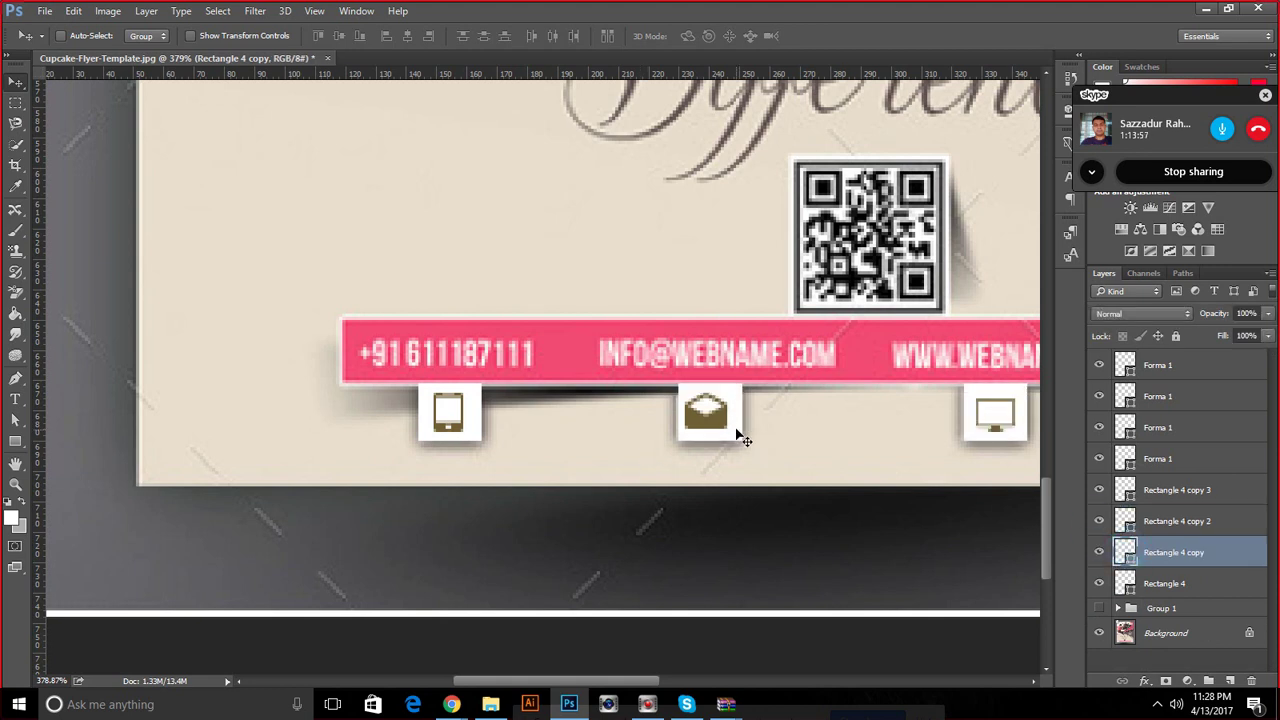
left_click_drag(721, 424, 737, 440)
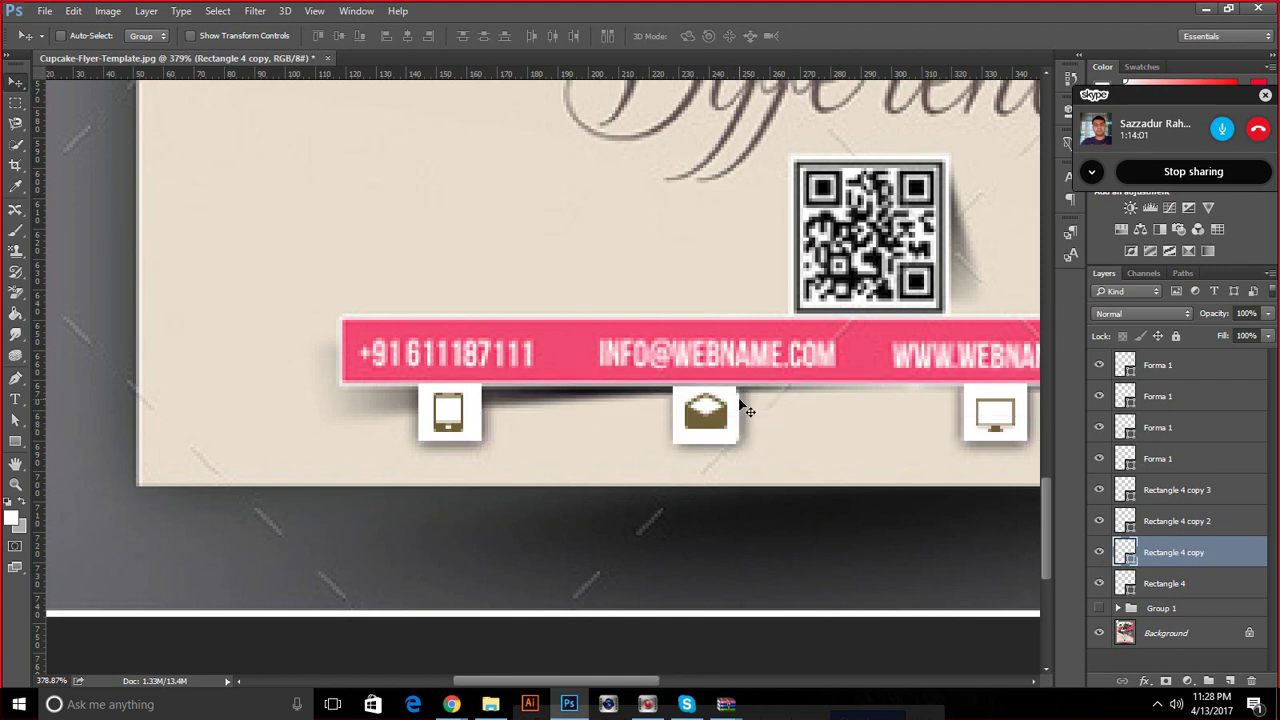
scroll(745, 410, "up", 1)
scroll(745, 410, "up", 1)
left_click_drag(745, 433, 736, 426)
scroll(1140, 470, "up", 1)
scroll(1130, 440, "up", 1)
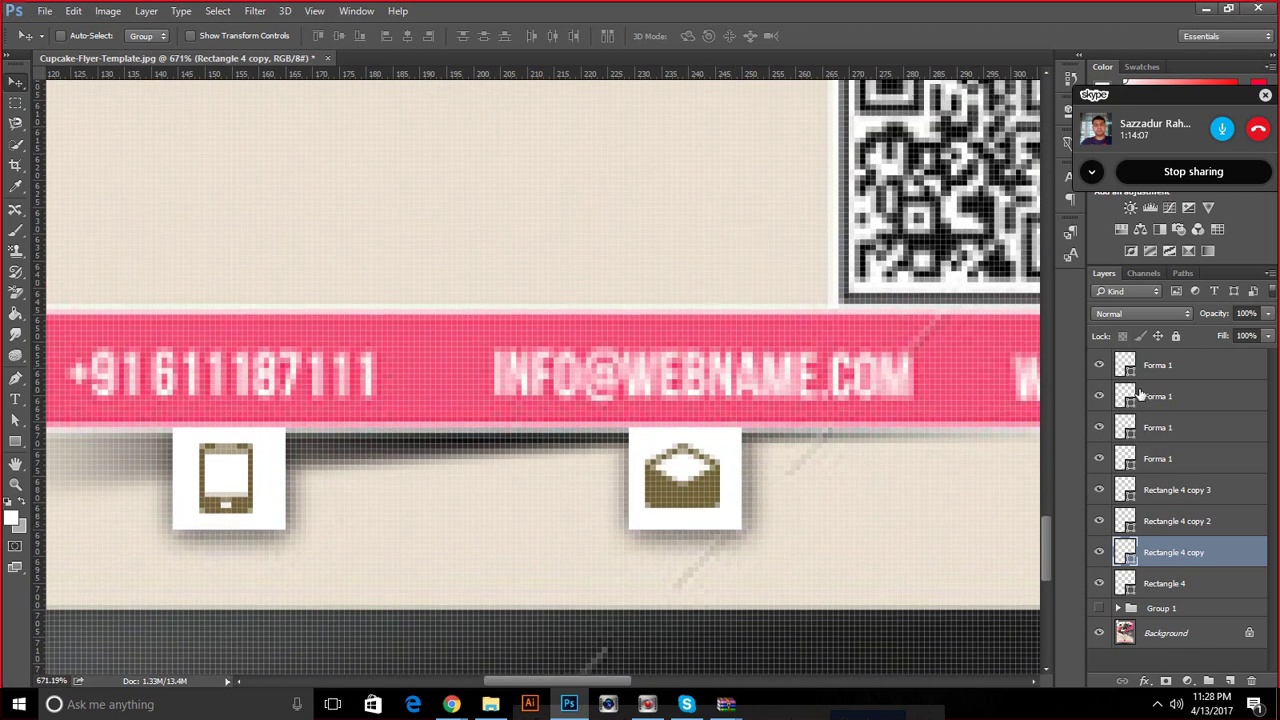
Identify the phone icon's Forma 1 layer and nudge the icon into its white square
left_click(1157, 397)
left_click(1099, 427)
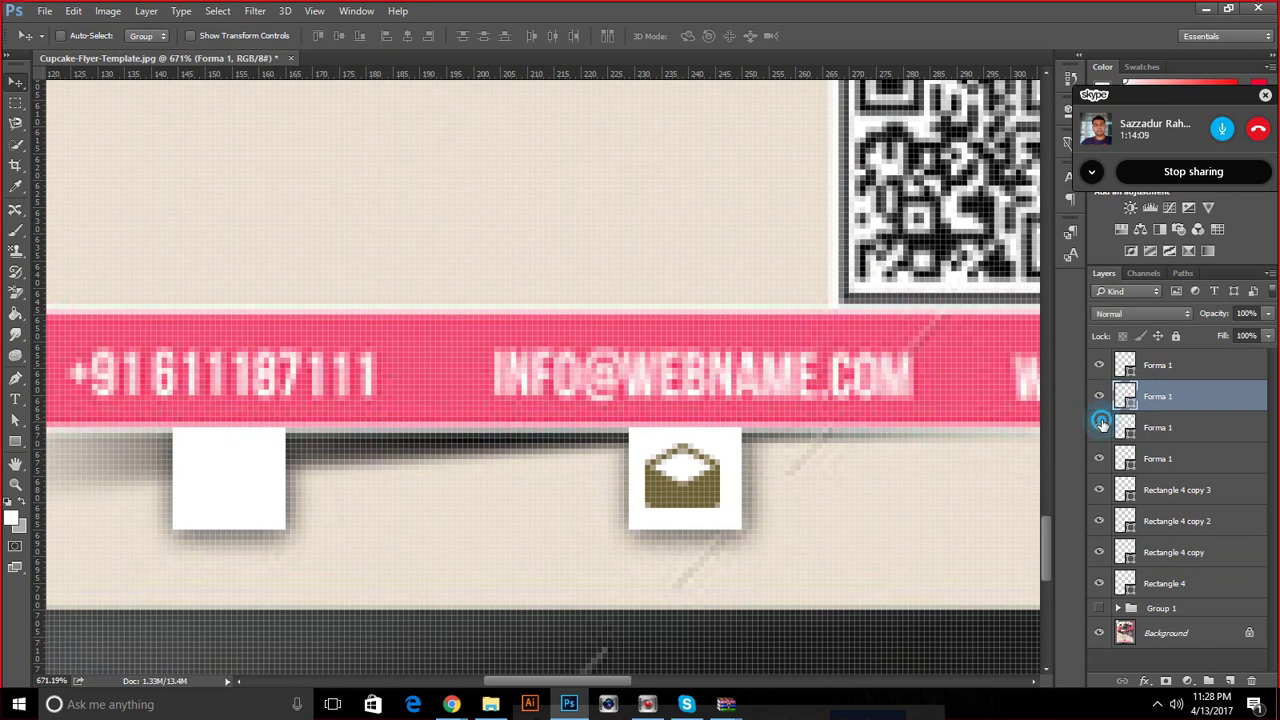
left_click(1098, 459)
left_click(1125, 365)
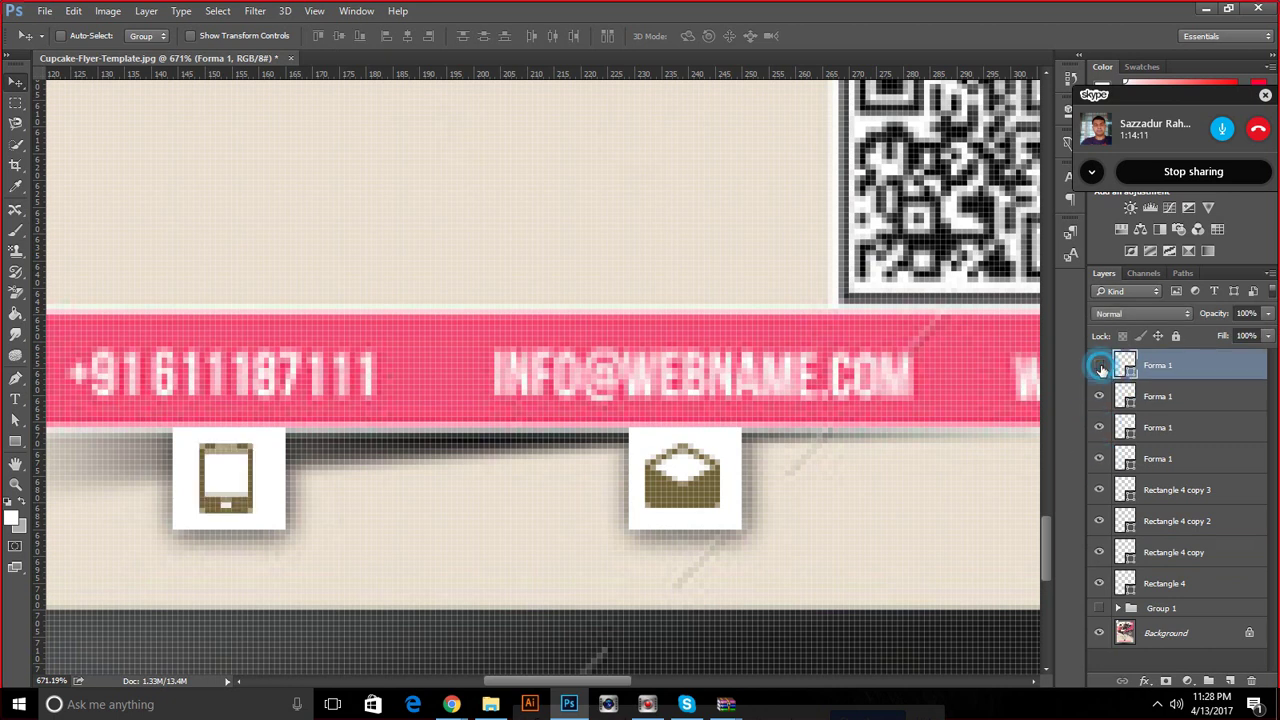
scroll(718, 493, "down", 2)
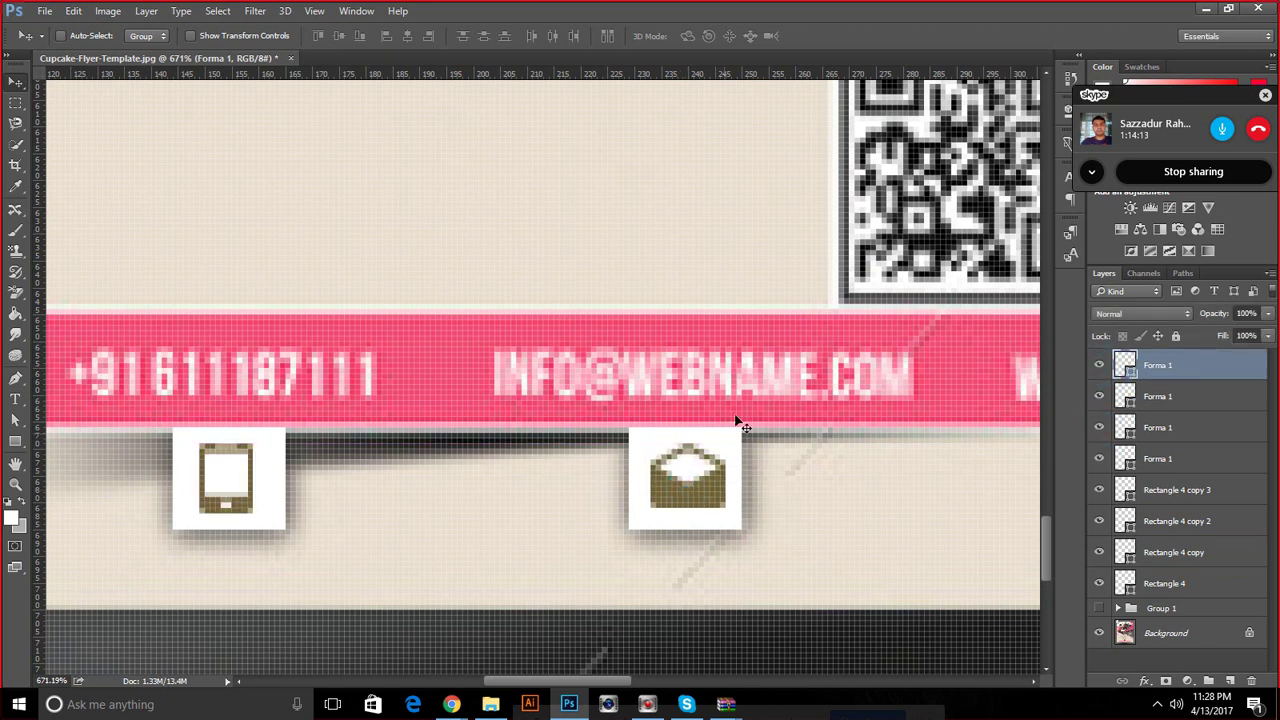
scroll(760, 395, "down", 2)
scroll(816, 424, "down", 1)
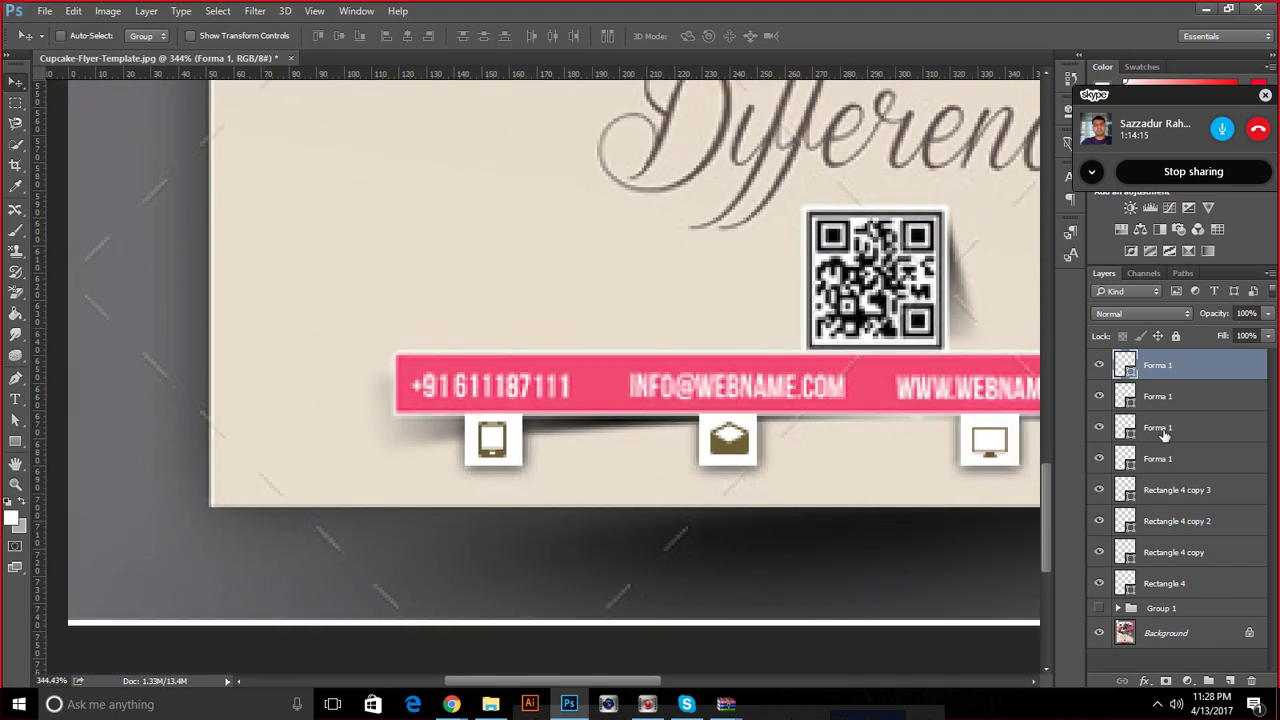
left_click(1150, 458)
left_click_drag(494, 445, 518, 460)
Line up the monitor and location pin icons with the other footer icons
left_click(1150, 426)
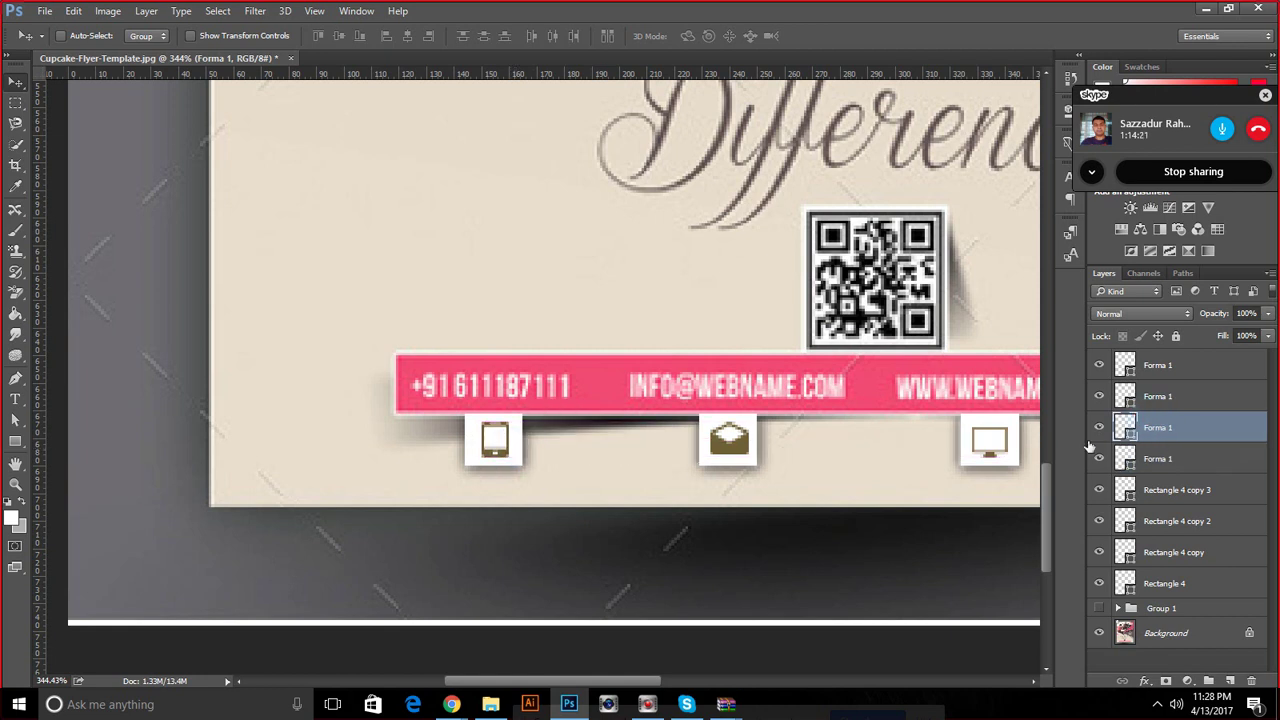
left_click(1150, 396)
left_click_drag(985, 455, 977, 454)
left_click_drag(615, 684, 695, 684)
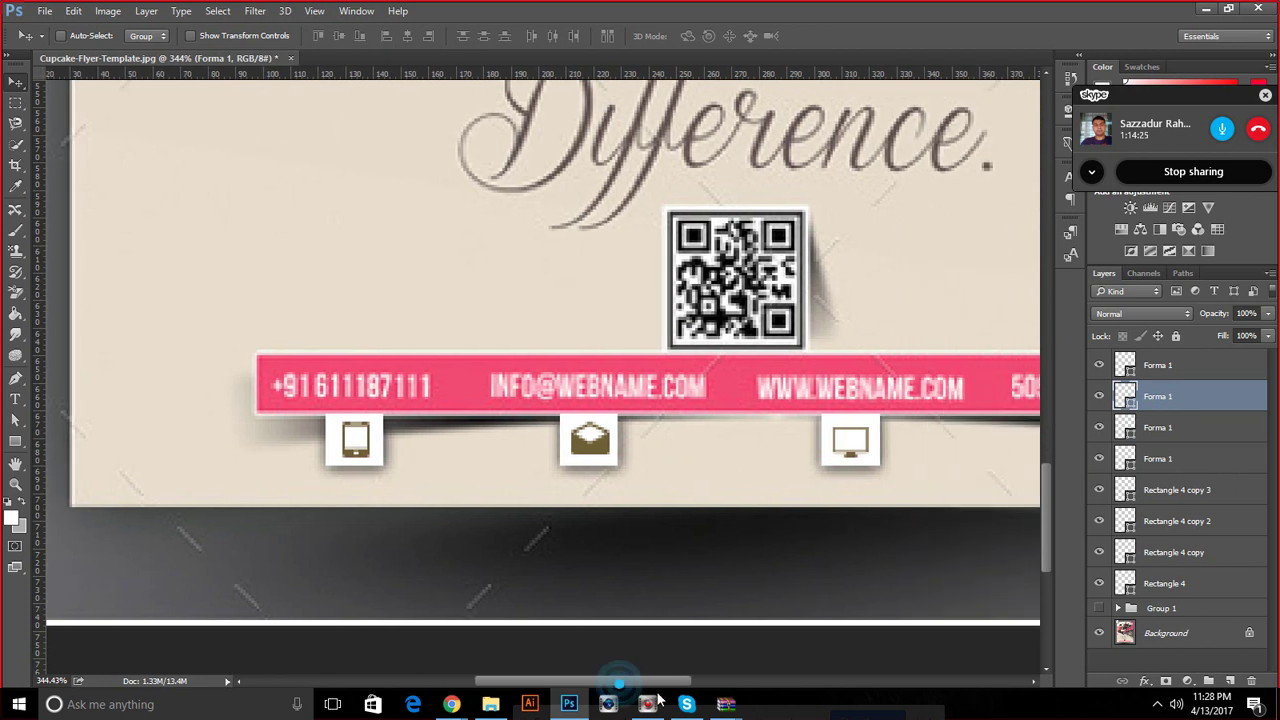
left_click(1165, 458)
left_click_drag(916, 462, 917, 462)
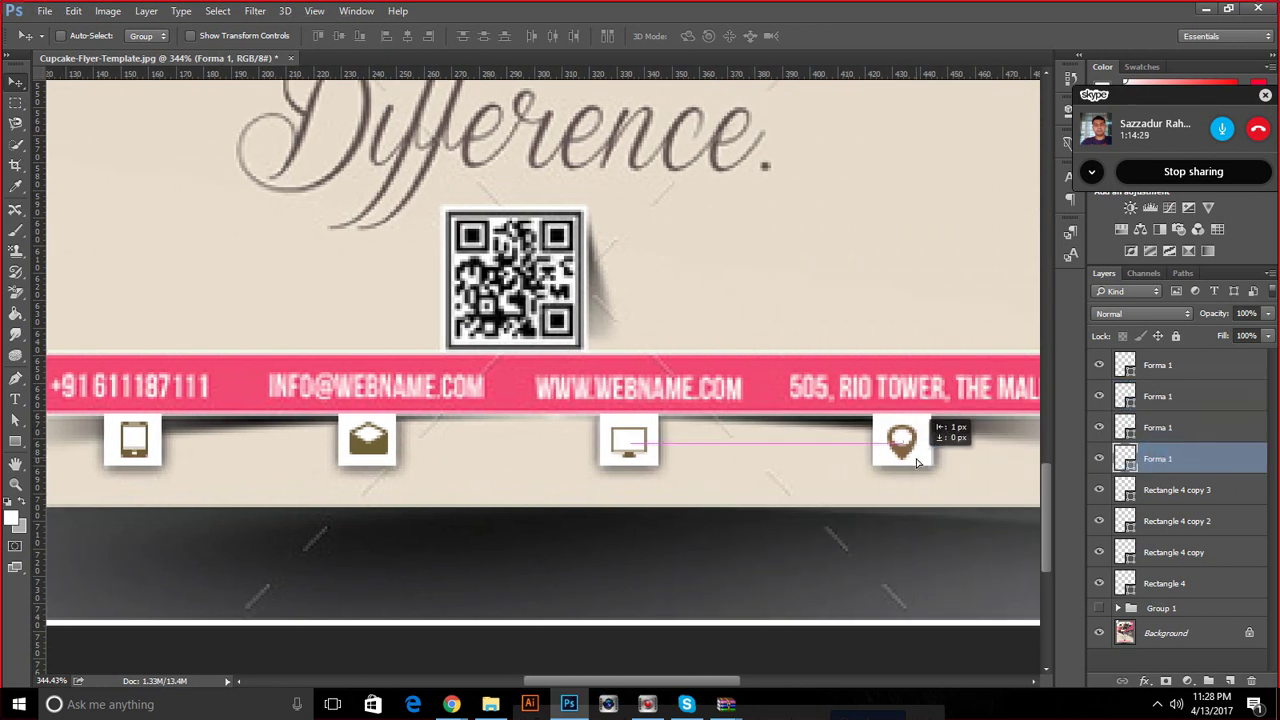
scroll(917, 461, "down", 3)
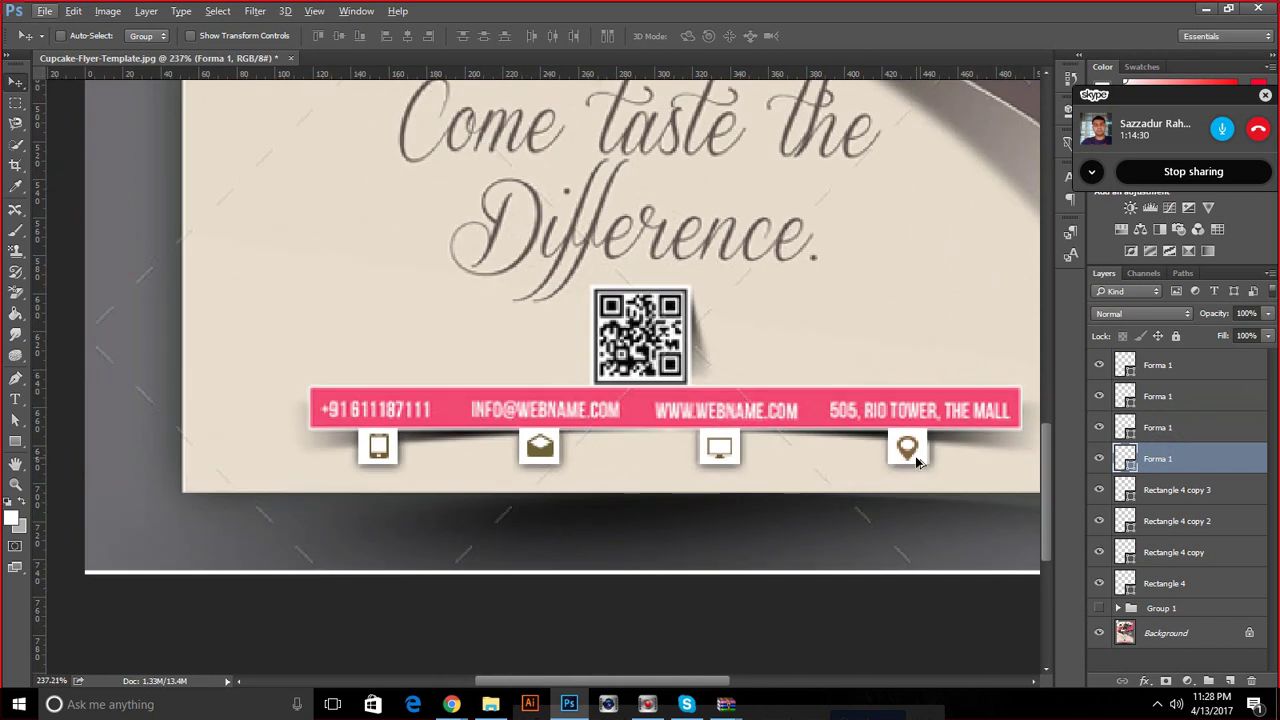
left_click(1143, 585)
Group the footer icons and white squares as Group 3, placed just above Rectangle 1
left_click(1167, 366, "shift")
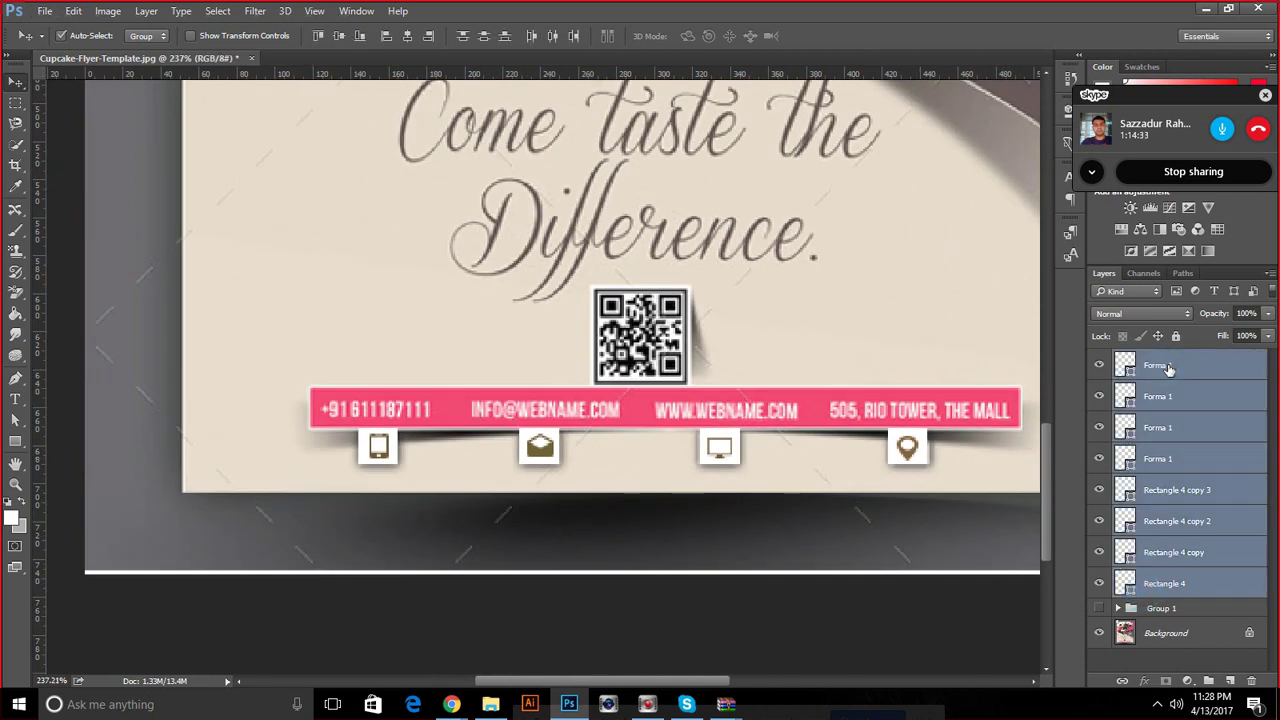
key("ctrl+g")
left_click(1121, 377)
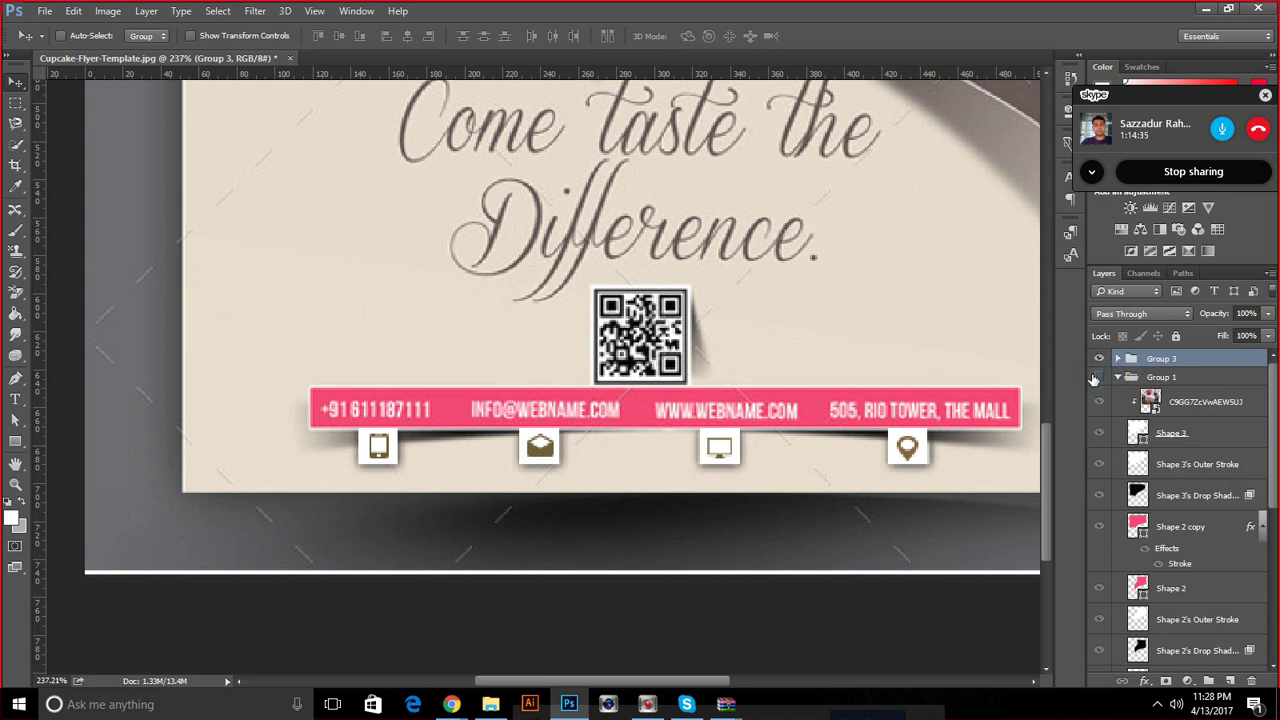
left_click_drag(1127, 393, 1110, 710)
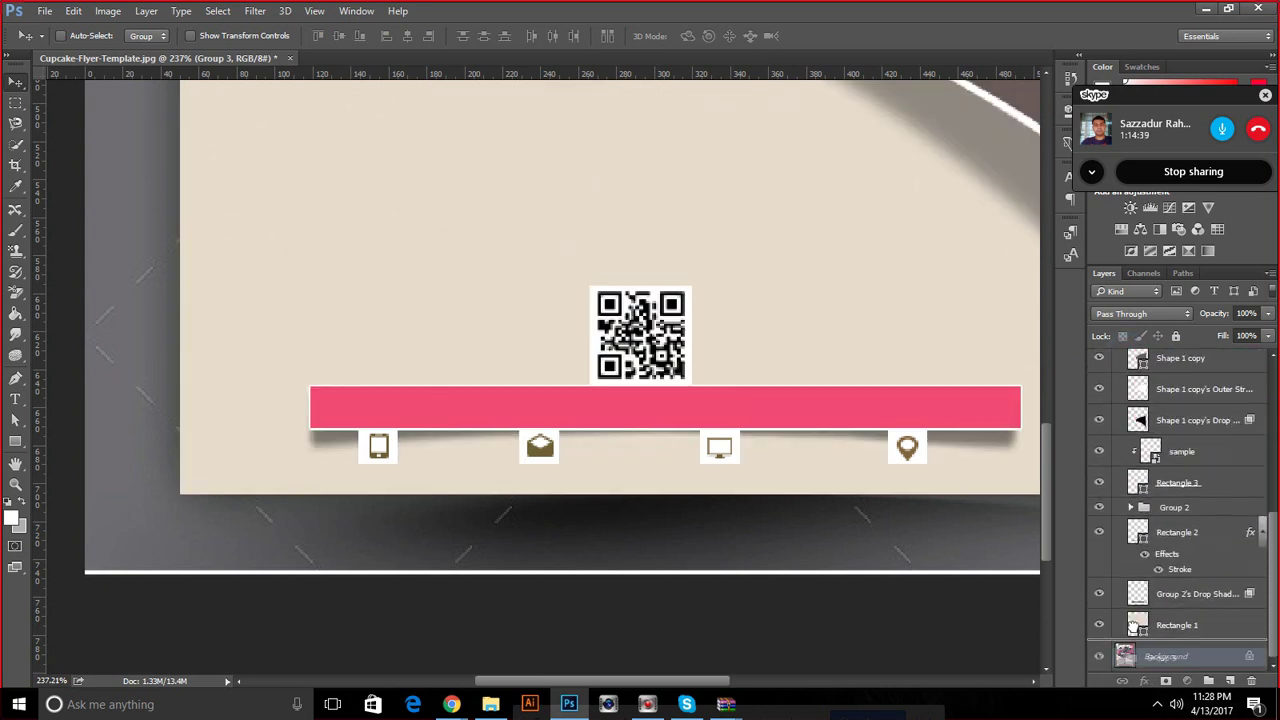
left_click_drag(1110, 710, 1147, 617)
right_click(1147, 602)
left_click(1171, 604)
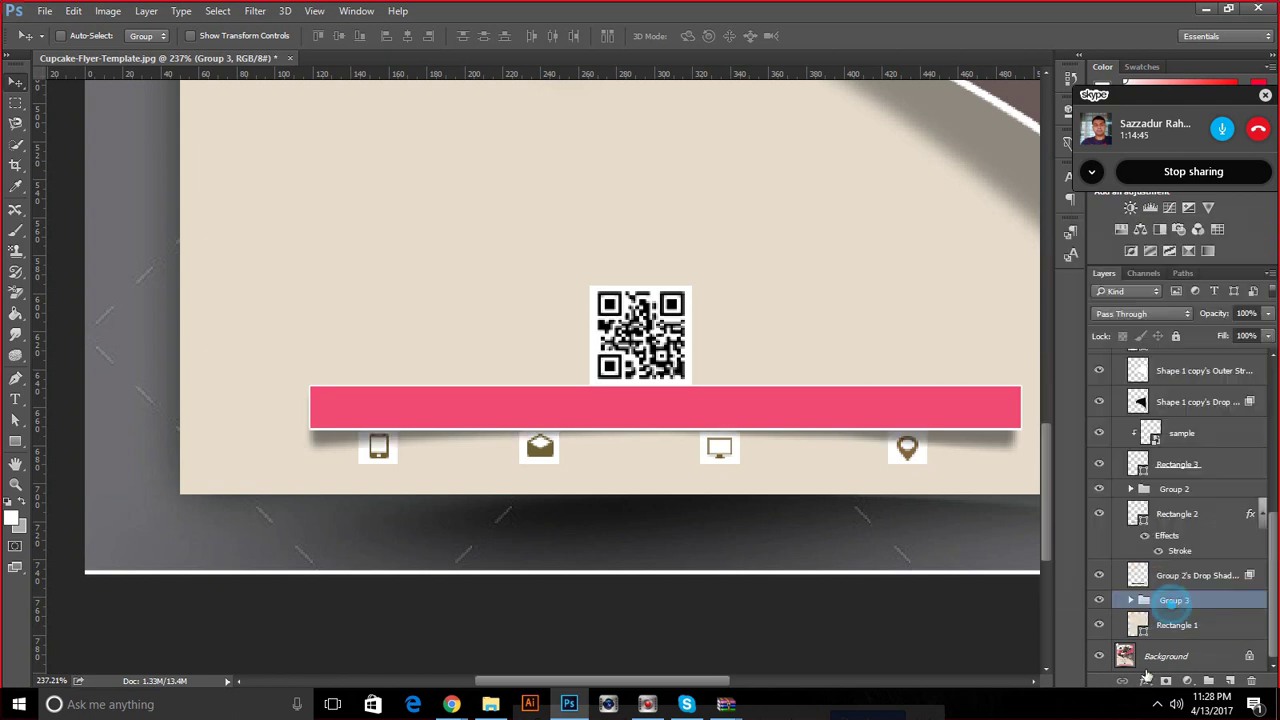
Give Group 3 a drop shadow with 22% opacity, 1 px distance and smaller size
left_click(1145, 681)
left_click(1140, 662)
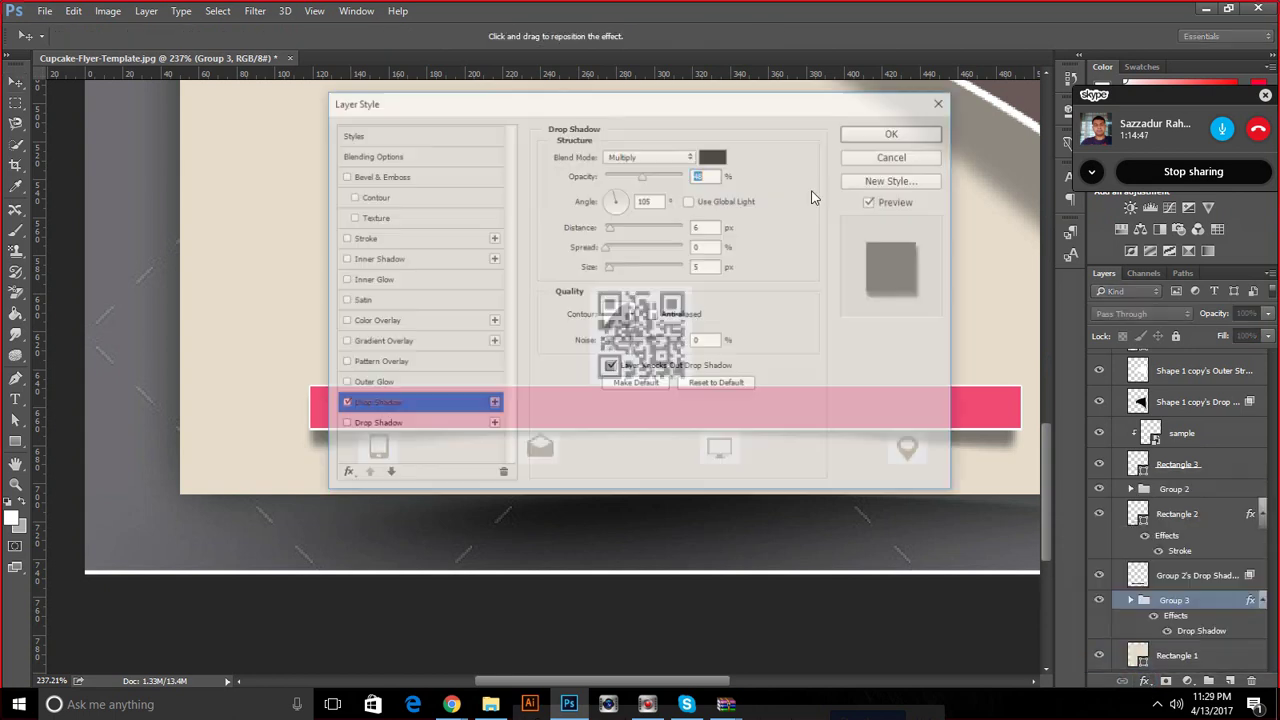
mouse_move(584, 90)
left_mouse_down()
mouse_move(880, 418)
mouse_move(873, 476)
left_mouse_up()
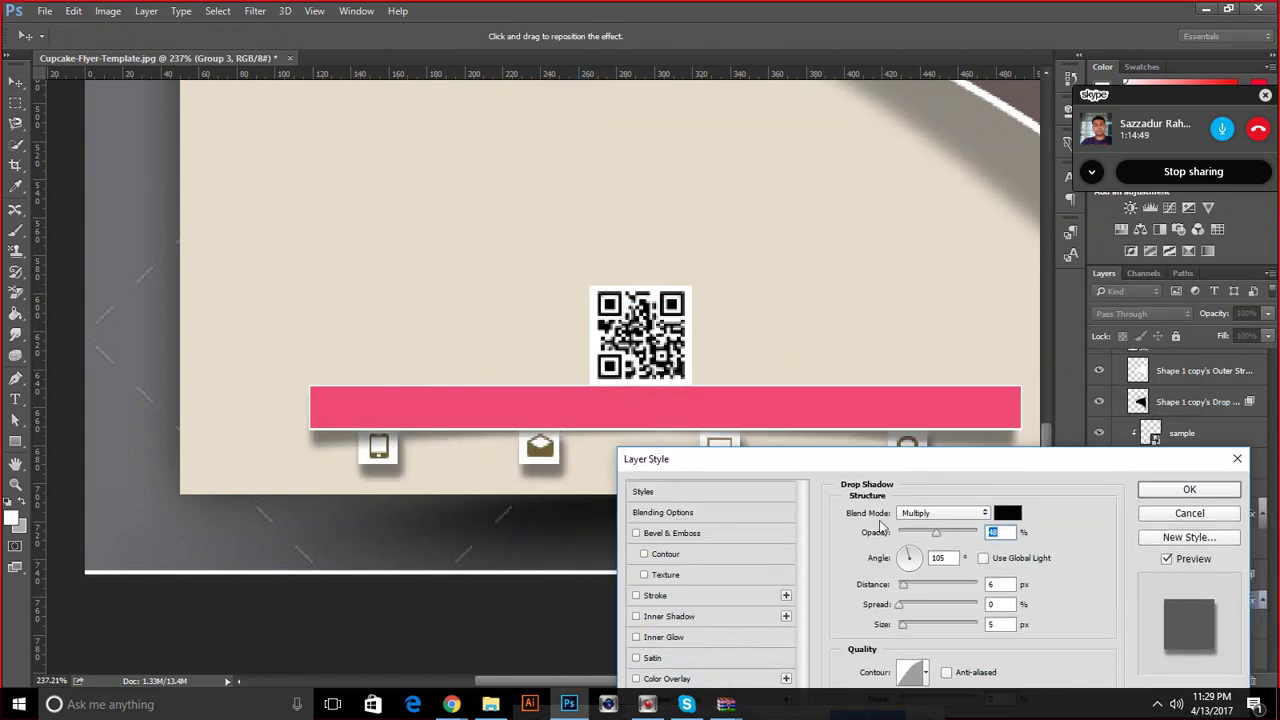
left_click_drag(935, 538, 916, 534)
left_click(903, 588)
left_click_drag(903, 590, 901, 593)
left_click(900, 605)
left_click(906, 628)
left_click_drag(904, 628, 904, 632)
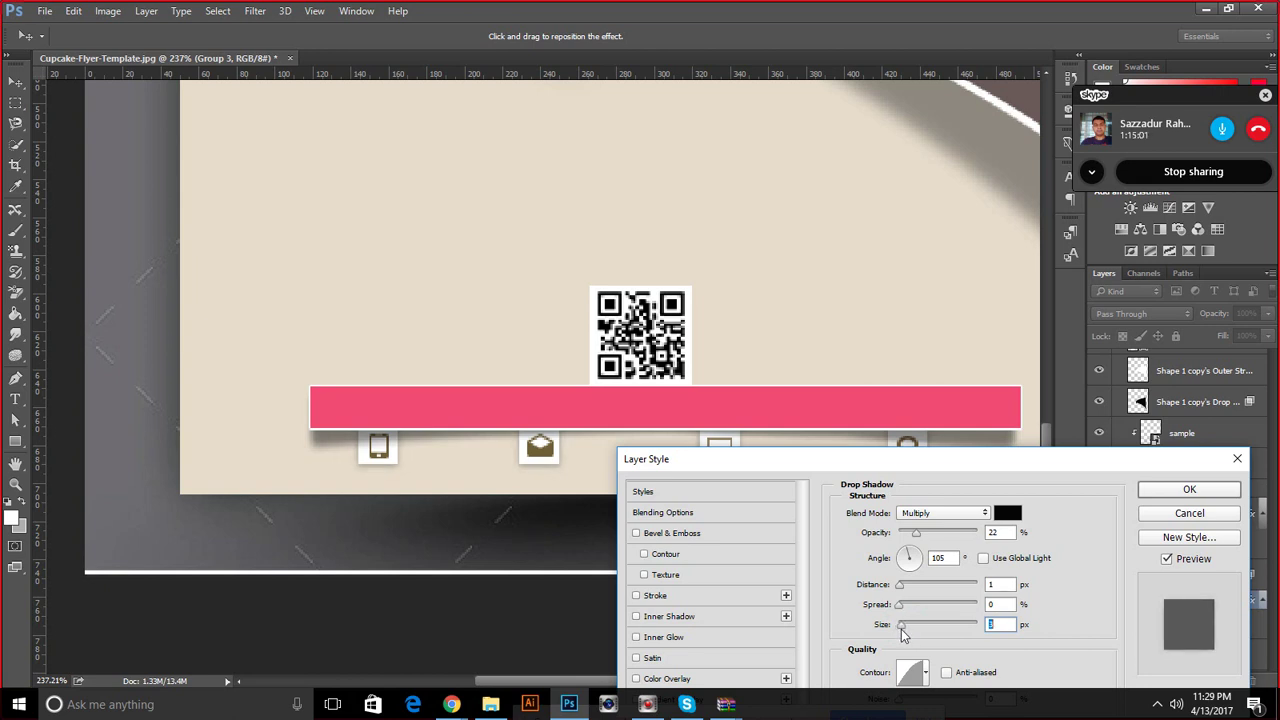
left_click(1236, 491)
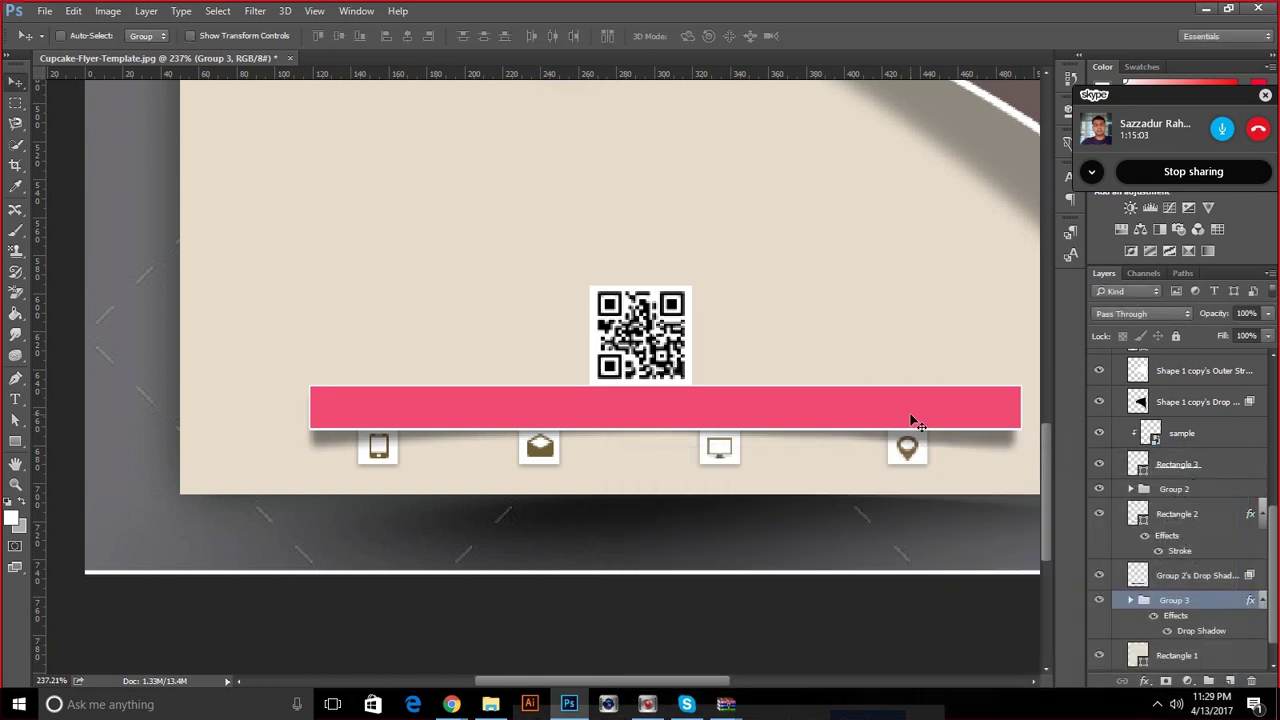
scroll(1157, 373, "up", 3)
scroll(1150, 380, "up", 3)
Add a default drop shadow to Rectangle 3, the white box behind the QR code
scroll(1143, 386, "up", 2)
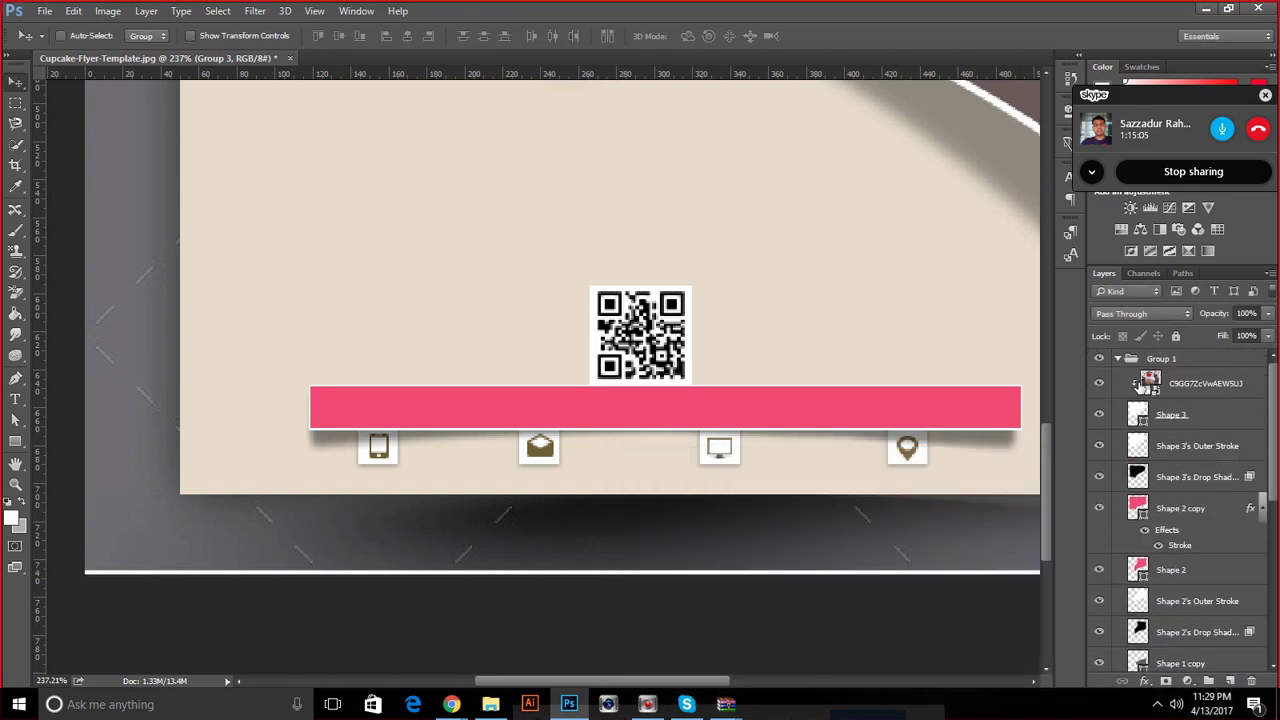
left_click(1119, 358)
left_click(1101, 358)
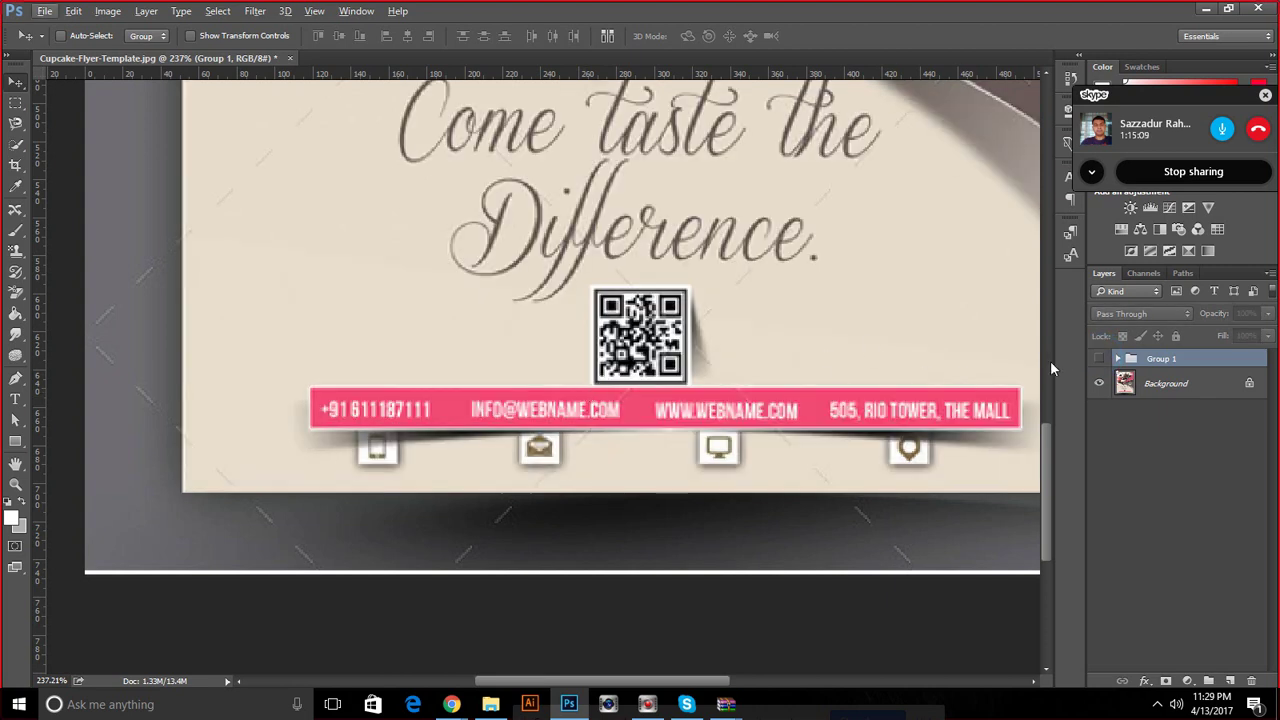
left_click(1117, 358)
scroll(1094, 442, "down", 2)
scroll(1094, 442, "down", 2)
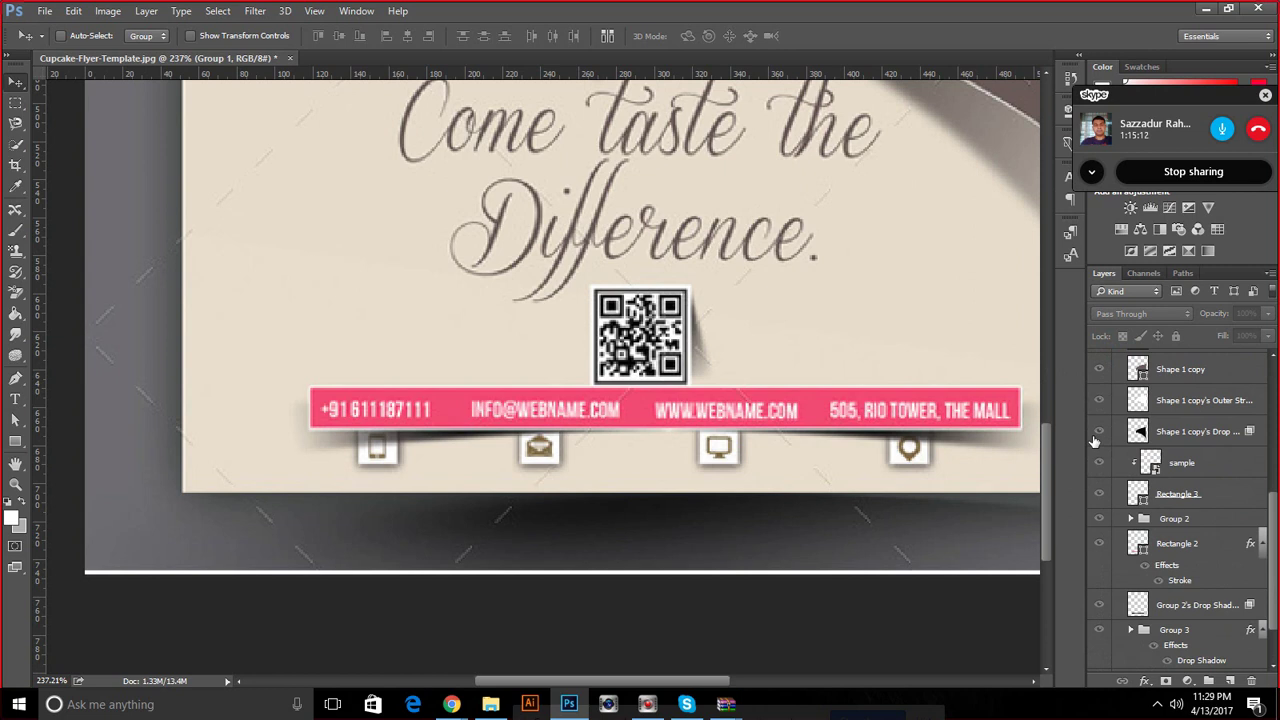
left_click(1144, 503)
left_click(1145, 681)
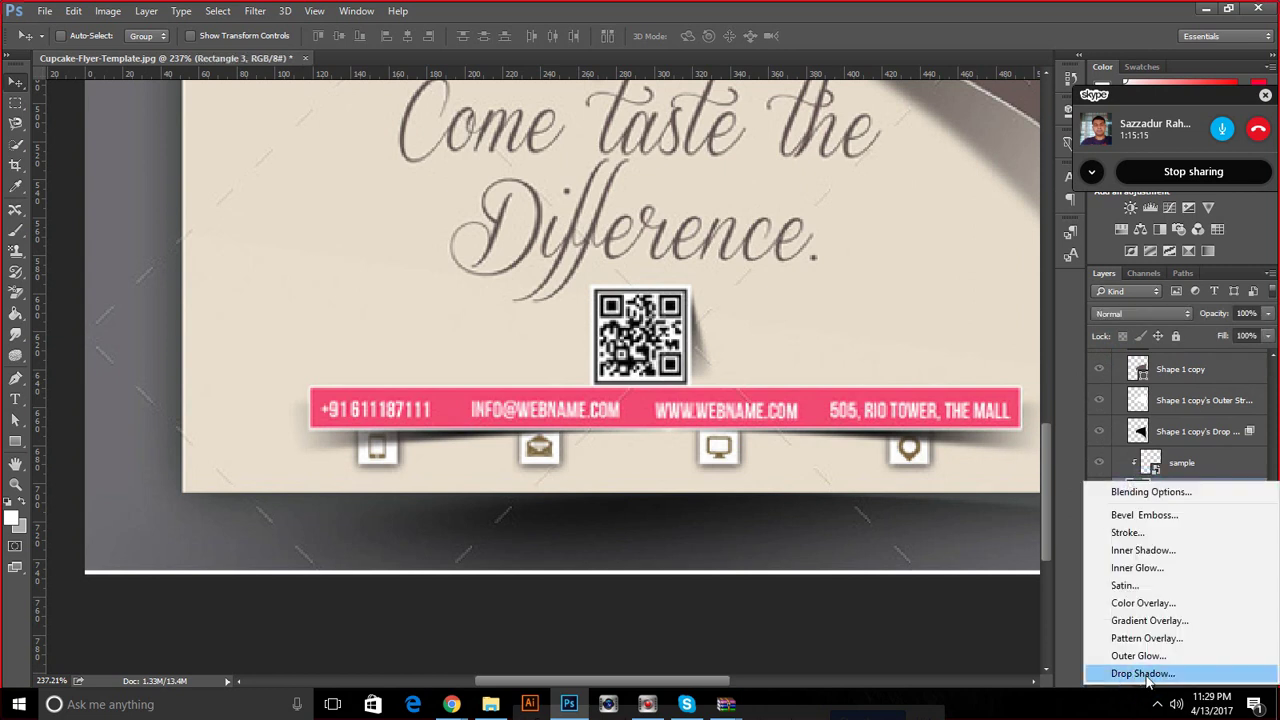
left_click(1142, 674)
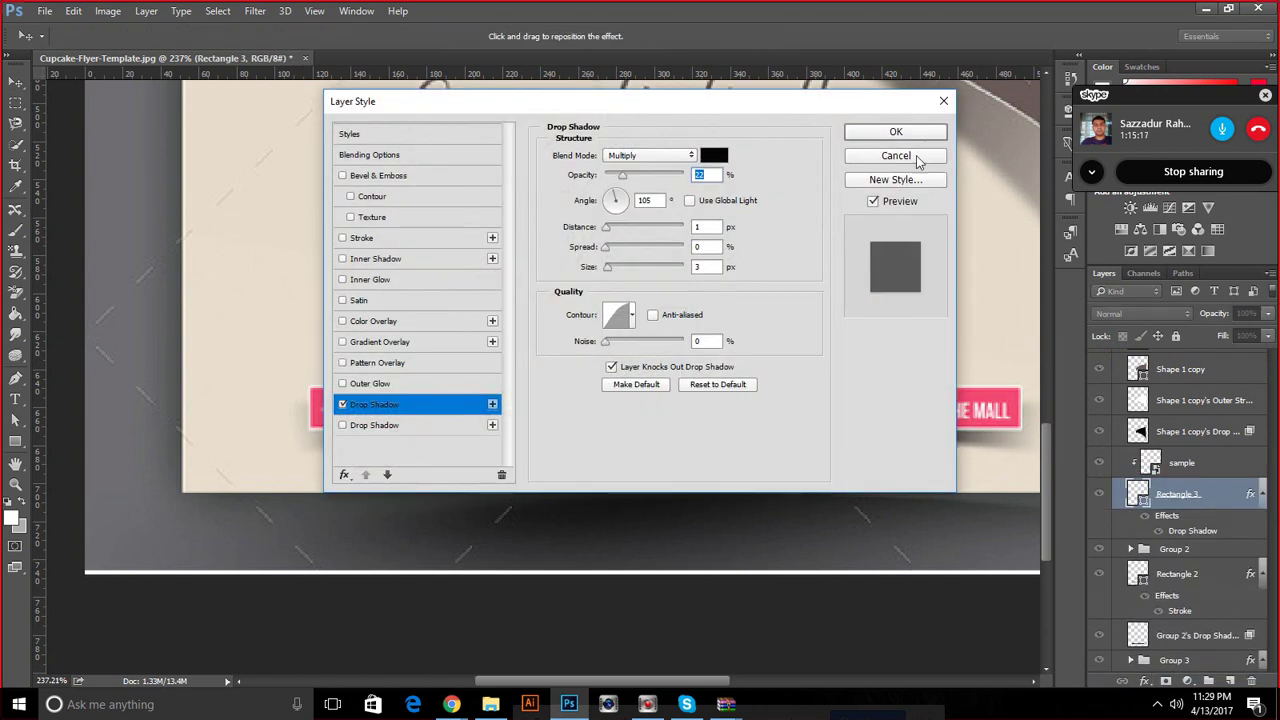
left_click(897, 132)
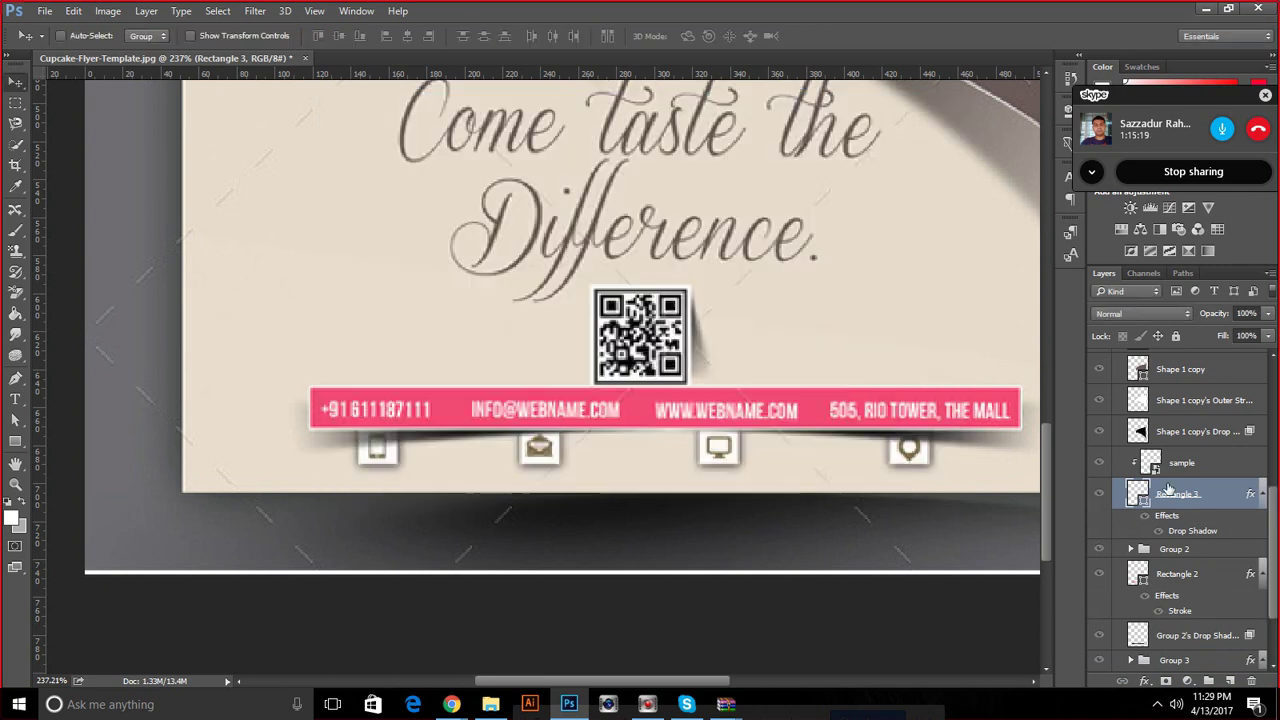
Adjust Rectangle 3's drop shadow to distance 3, spread 7 and size 10
scroll(1137, 410, "up", 2)
scroll(1137, 410, "up", 2)
left_click(1100, 358)
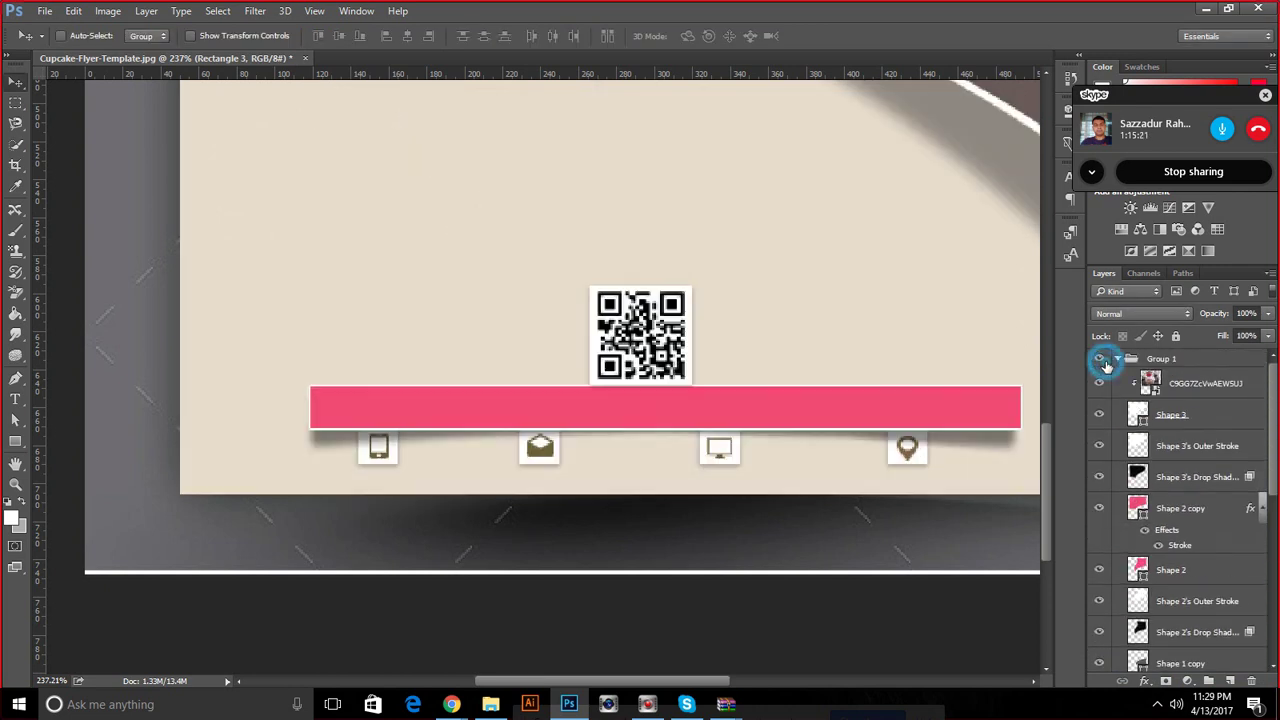
scroll(1150, 520, "down", 3)
scroll(1155, 565, "down", 3)
scroll(1155, 565, "down", 1)
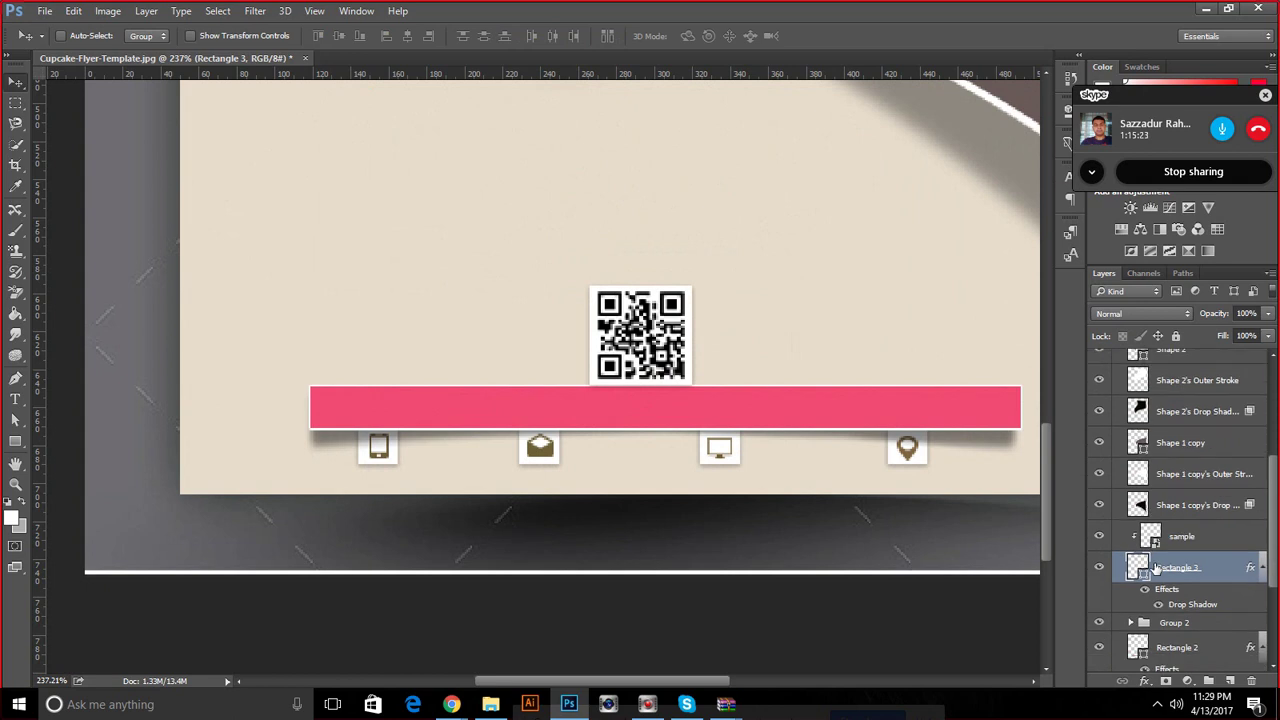
double_click(1190, 604)
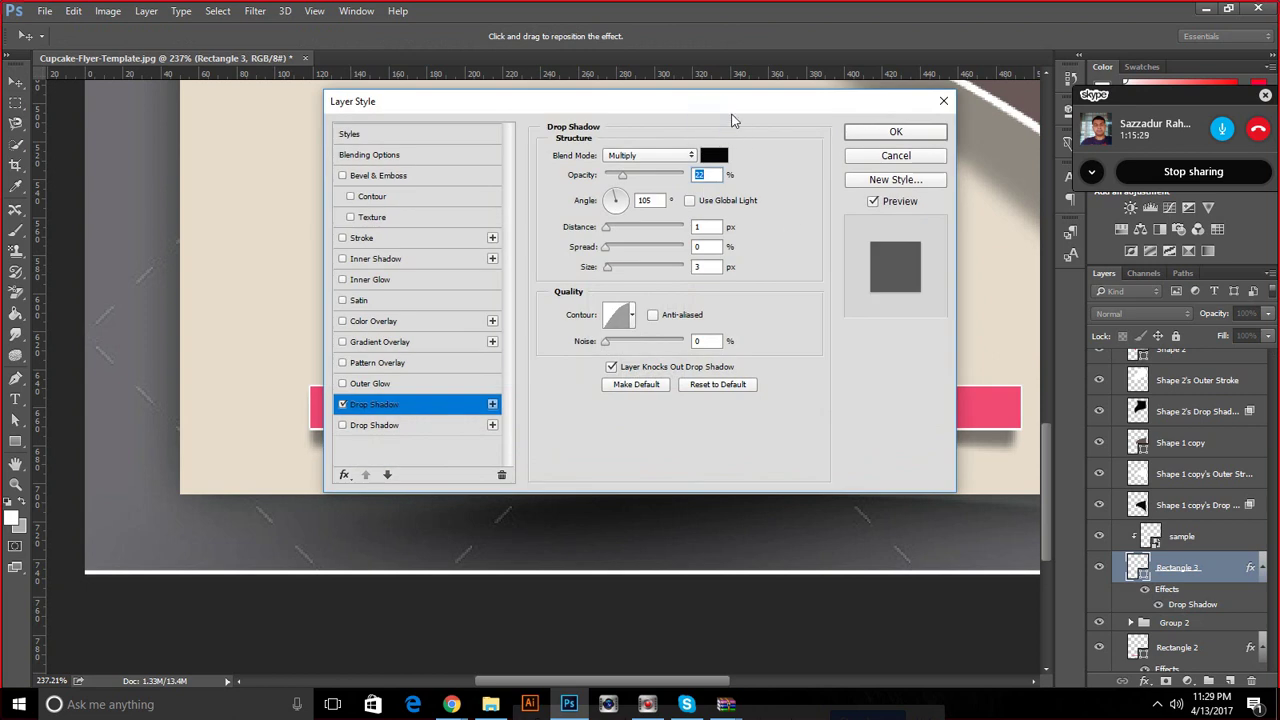
left_click_drag(732, 105, 865, 515)
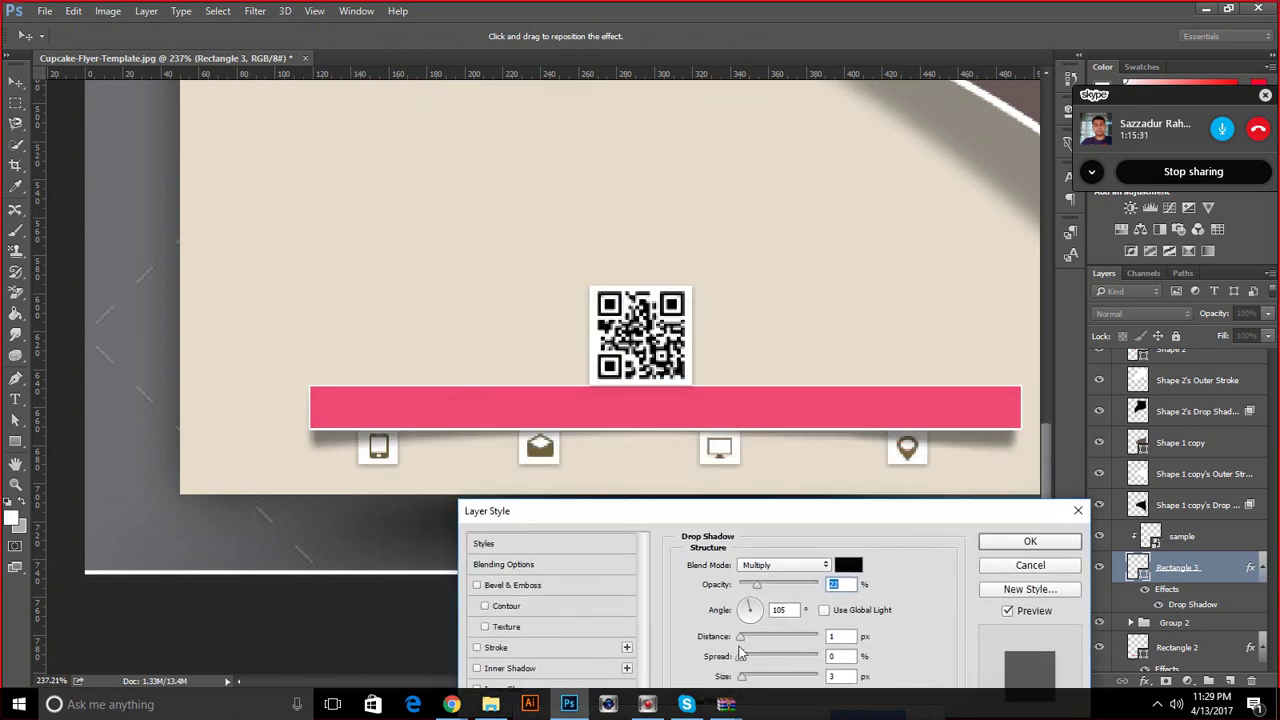
left_click_drag(743, 641, 742, 641)
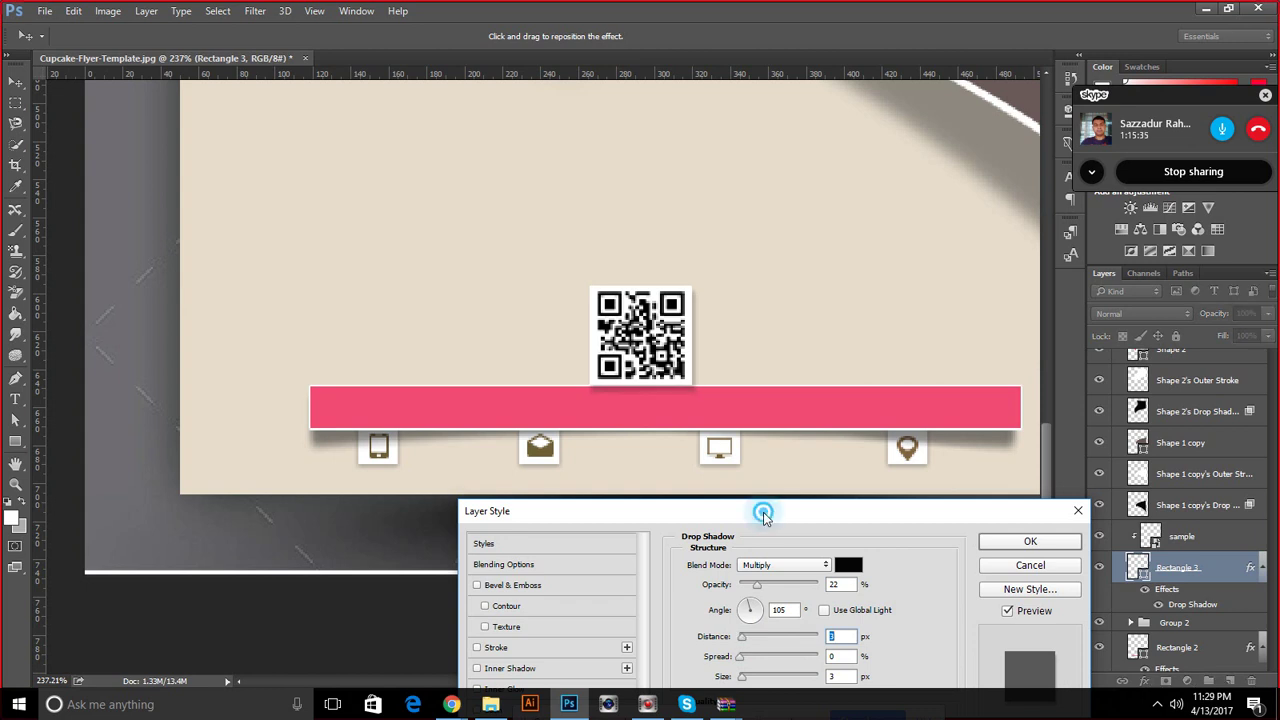
left_click_drag(764, 518, 789, 490)
left_click(764, 613)
left_click_drag(766, 612, 770, 632)
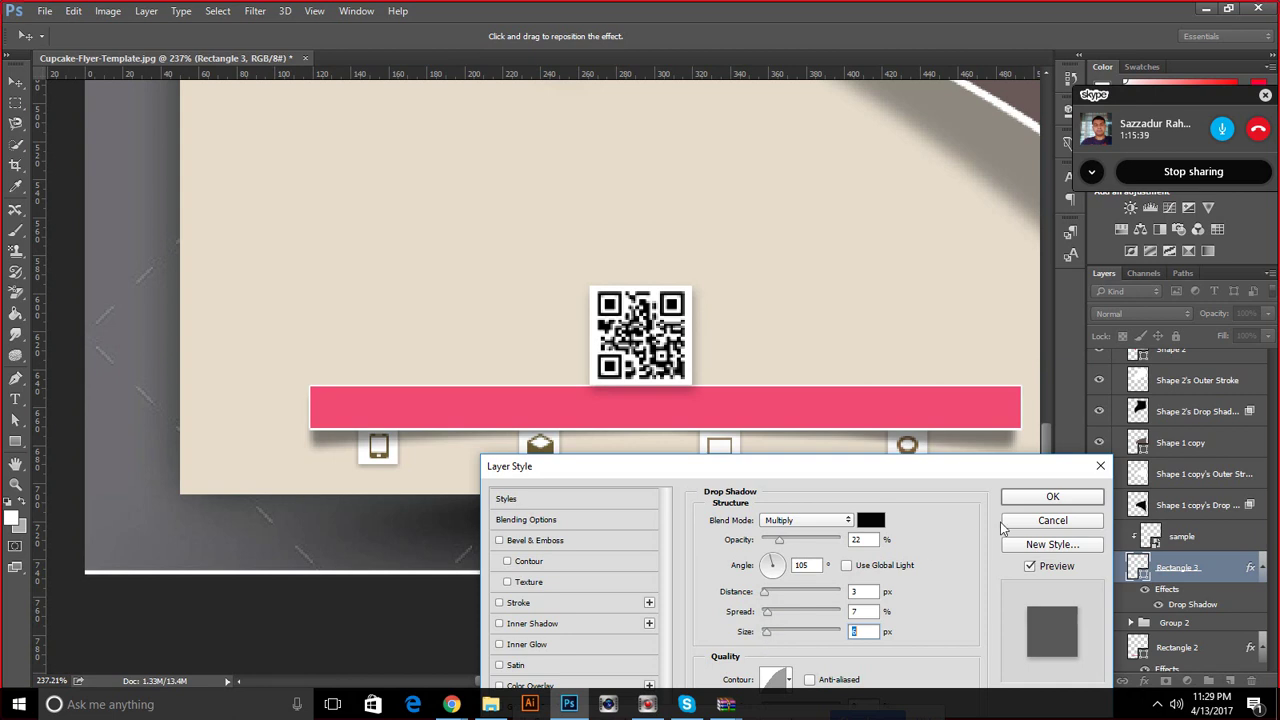
left_click(1052, 496)
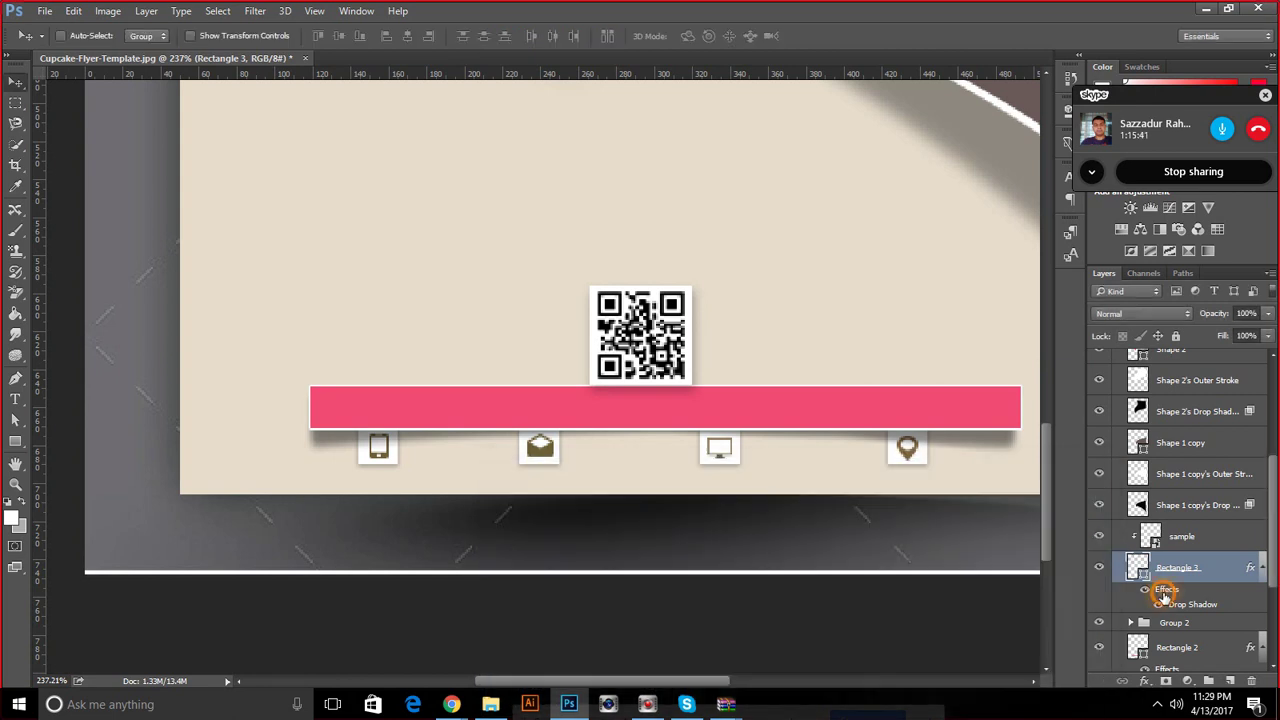
Convert Rectangle 3's drop shadow into its own separate layer
right_click(1164, 593)
left_click(1218, 605)
right_click(1211, 596)
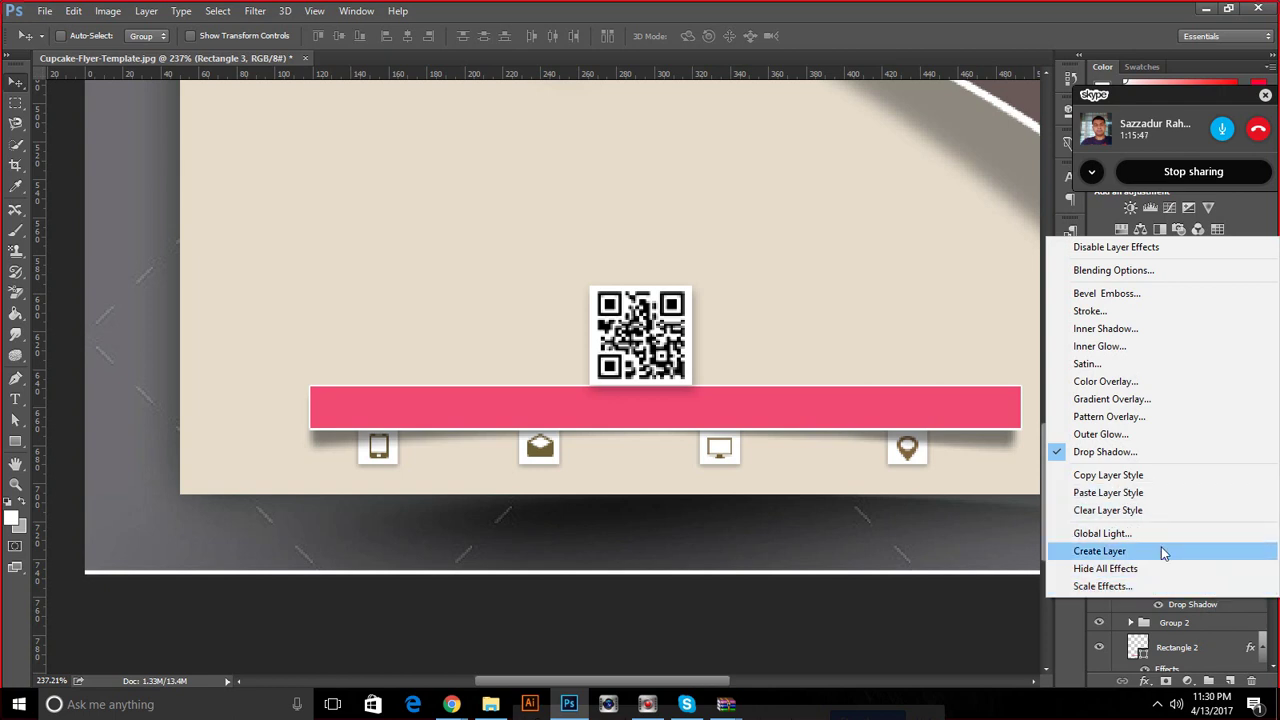
left_click(1163, 553)
left_click(579, 268)
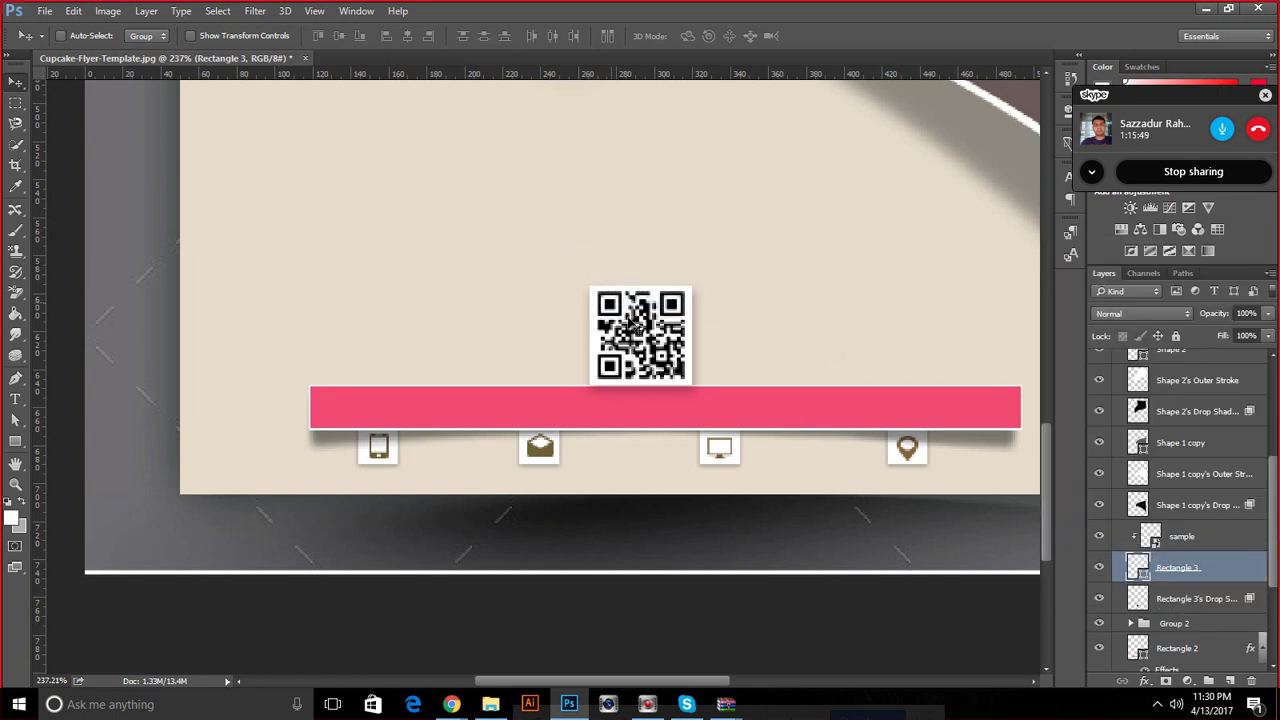
left_click(1217, 601)
Distort the separated shadow layer into a slanted cast shadow beside the QR box
key("ctrl+t")
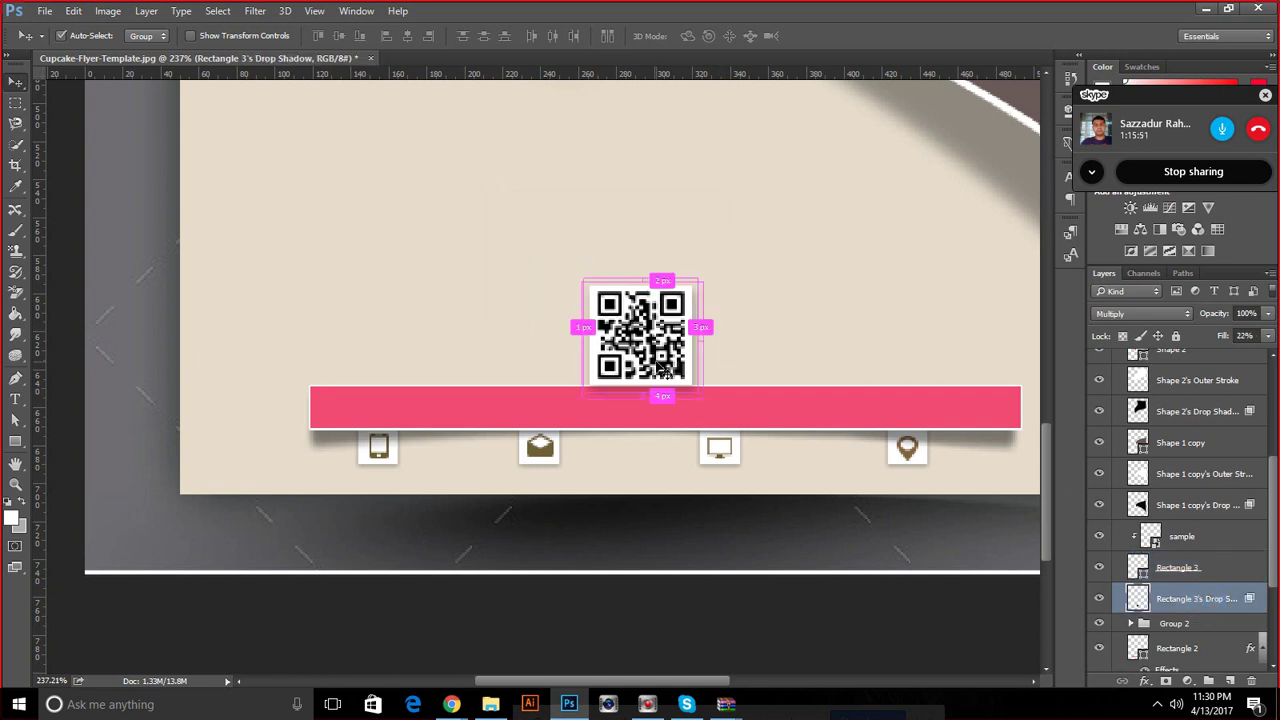
right_click(680, 358)
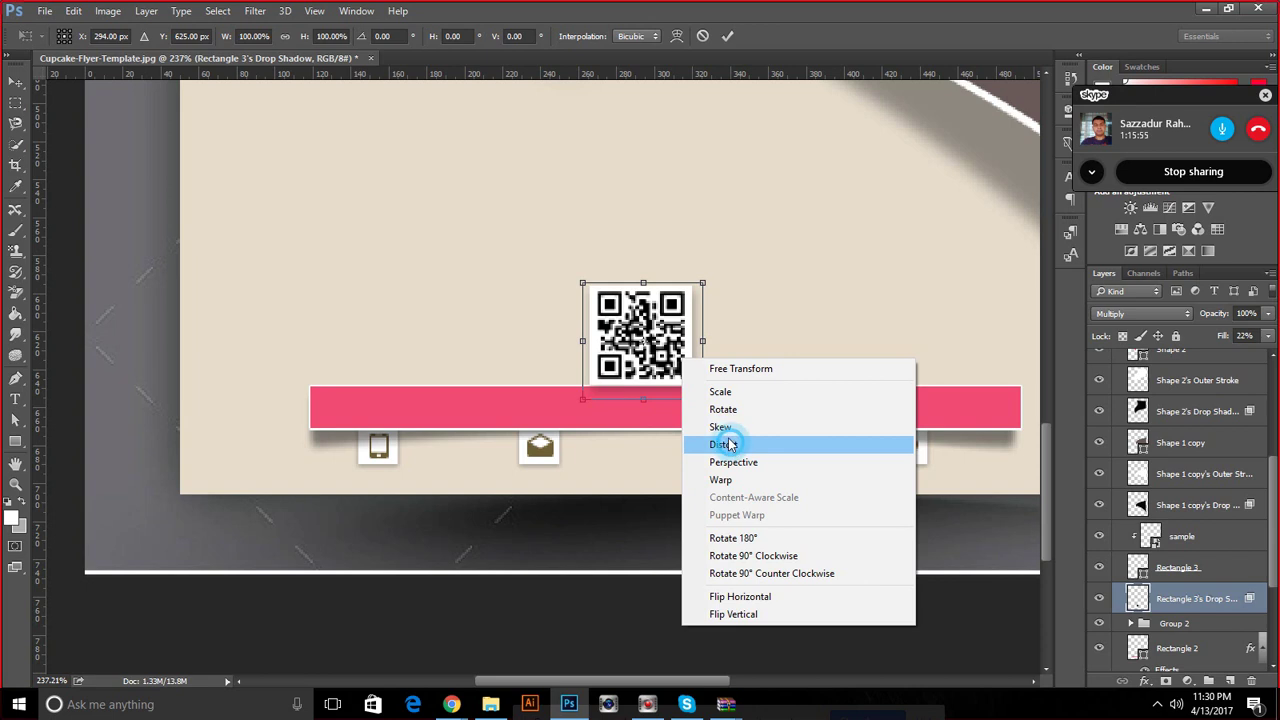
left_click(731, 447)
left_click_drag(700, 404, 717, 366)
left_click_drag(584, 400, 598, 387)
left_click_drag(582, 281, 590, 293)
left_click_drag(704, 286, 691, 287)
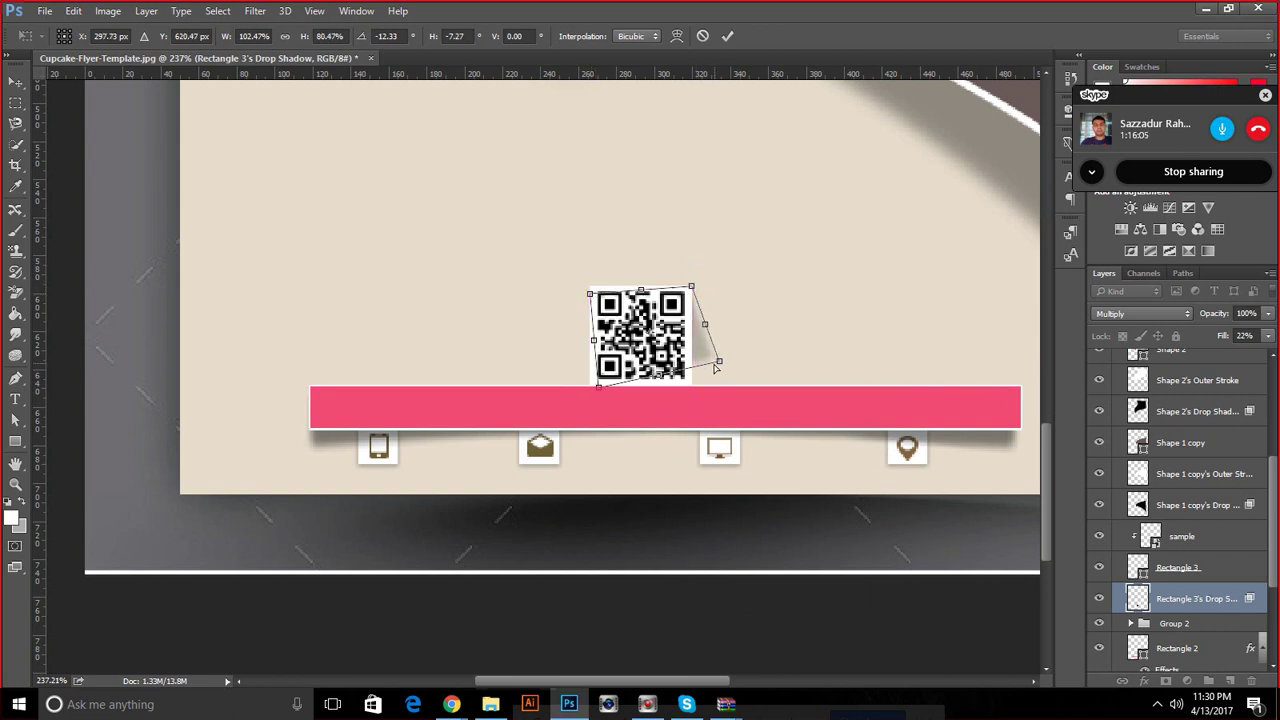
left_click_drag(718, 363, 724, 391)
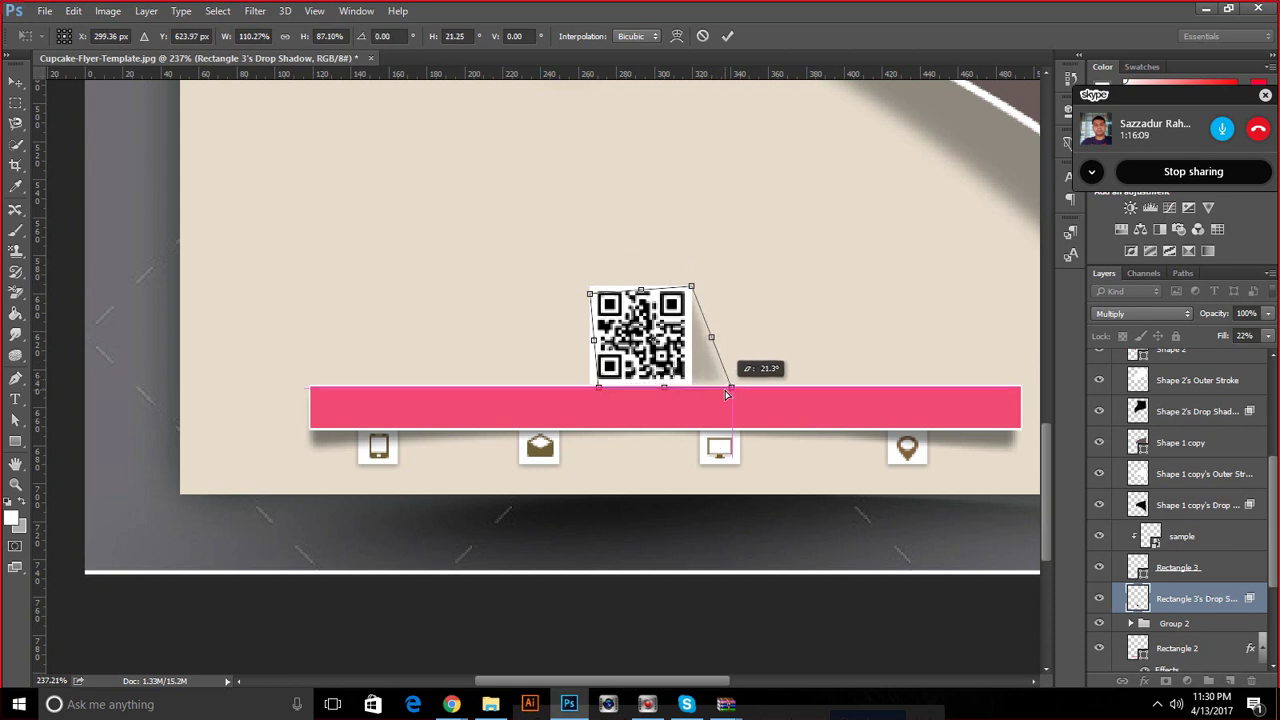
left_click(726, 36)
key("ctrl+0")
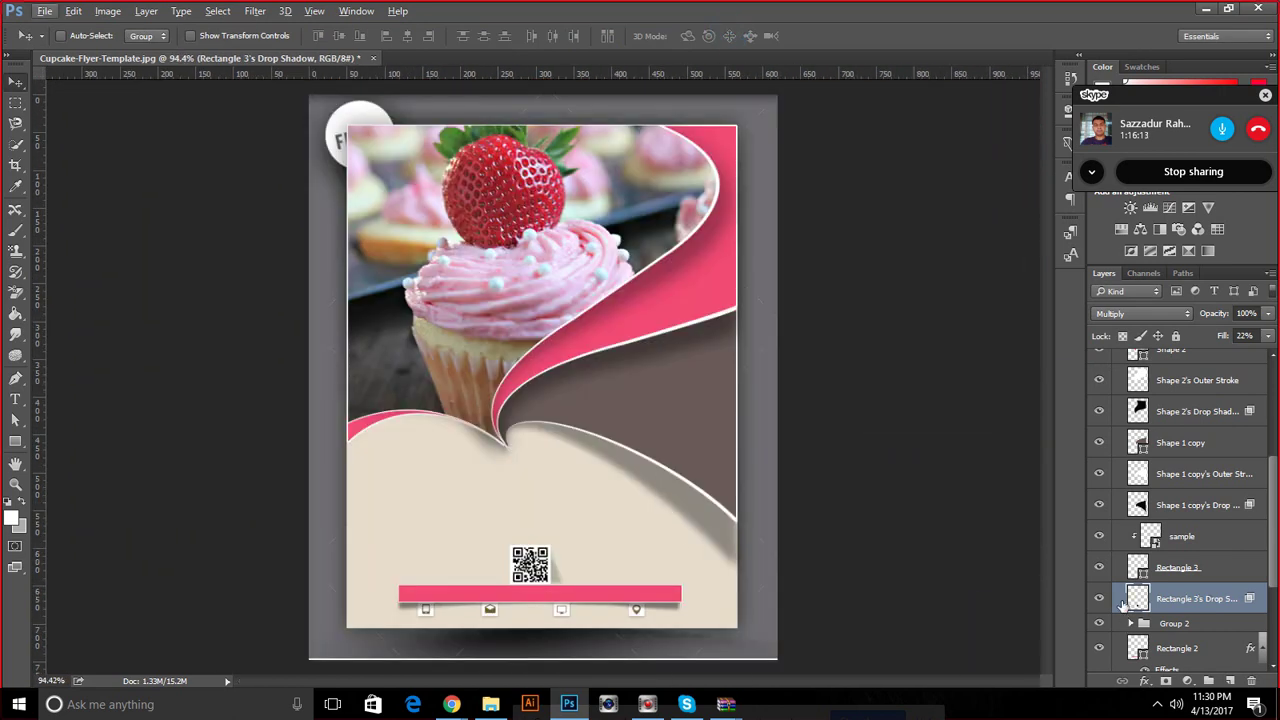
Toggle the reference flyer on and off to compare it with the recreation
scroll(1123, 600, "up", 5)
left_click(1099, 358)
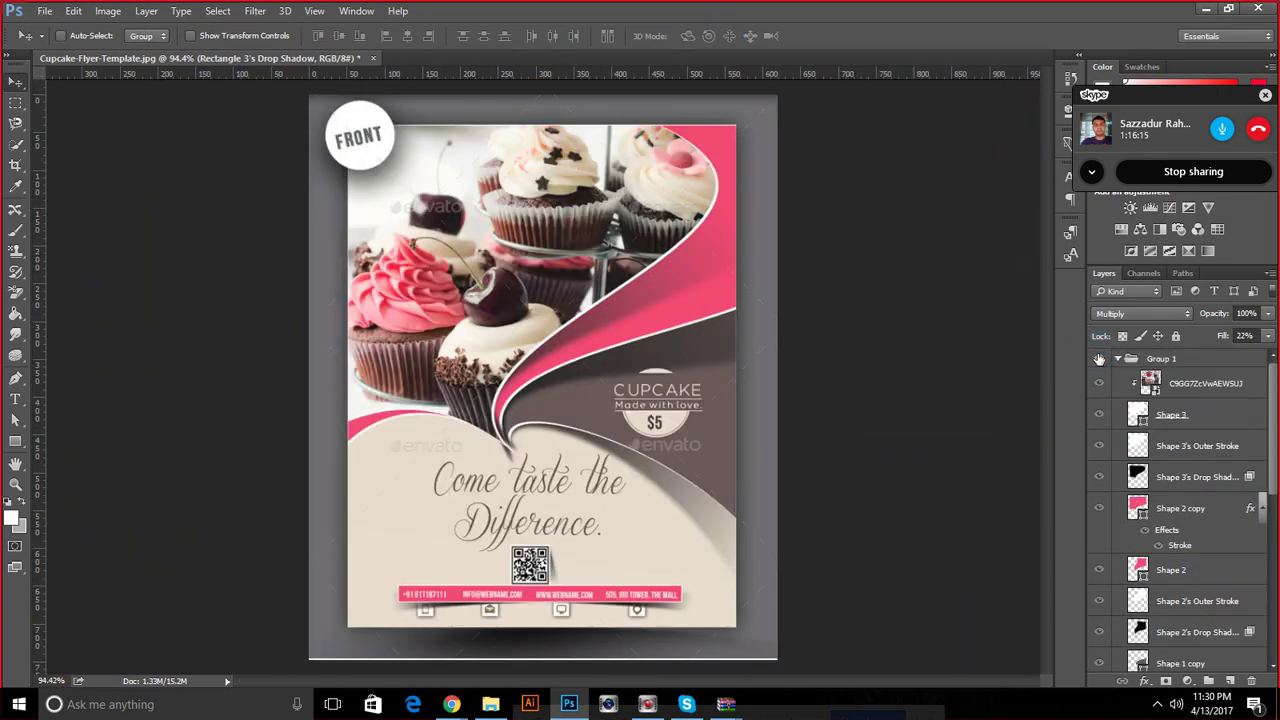
left_click(1099, 358)
left_click(1099, 358)
left_click(1099, 358)
left_click(1099, 358)
scroll(688, 409, "up", 3, "alt")
scroll(686, 415, "up", 2, "alt")
scroll(686, 415, "down", 2, "alt")
scroll(686, 415, "down", 2, "alt")
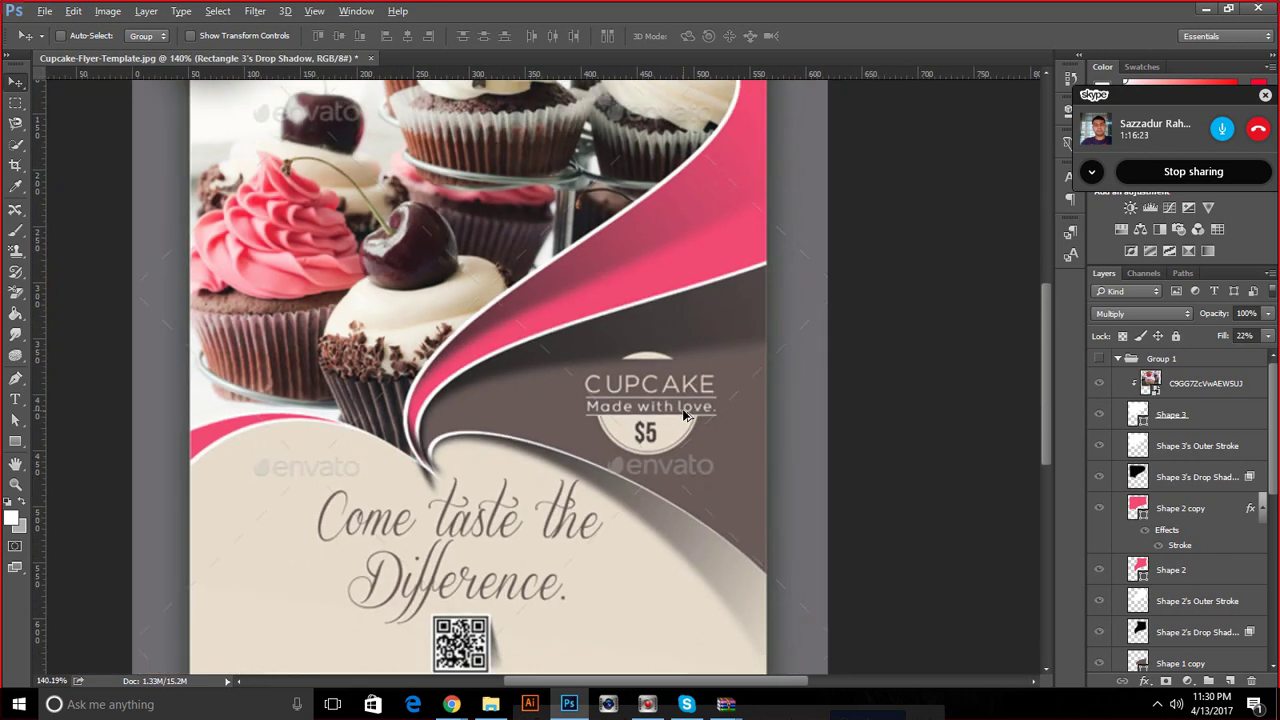
scroll(686, 415, "down", 1, "alt")
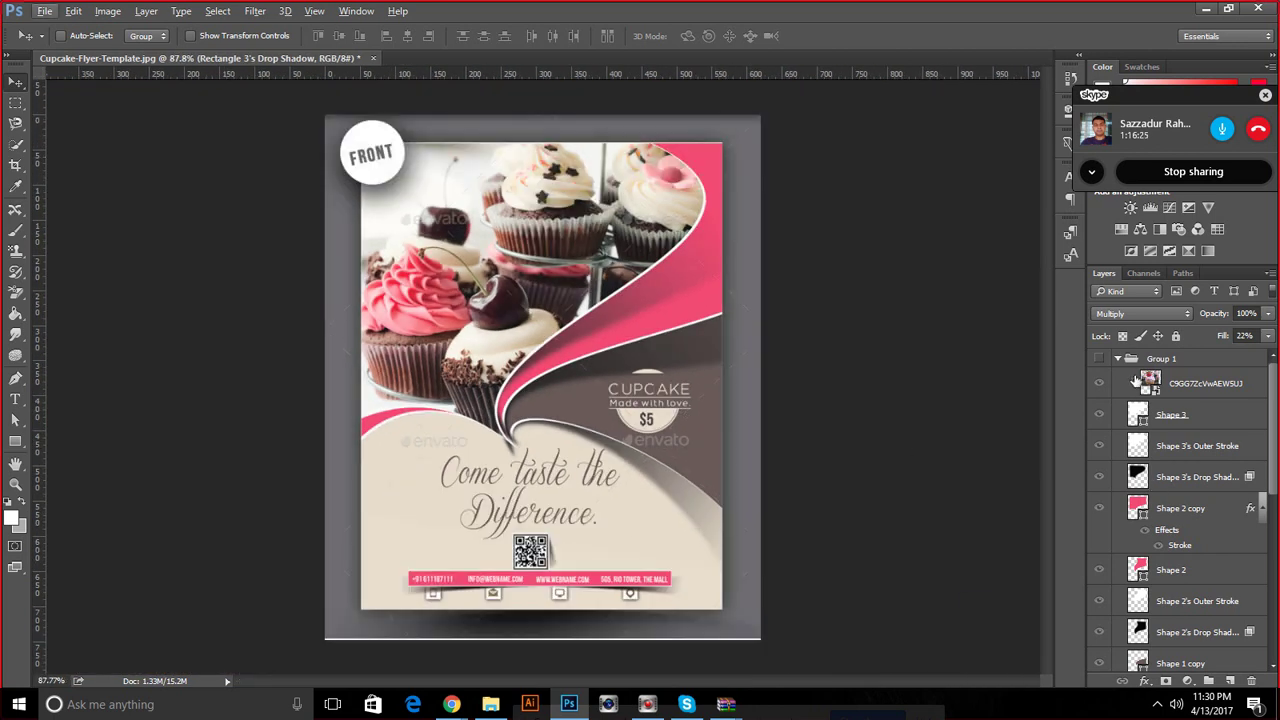
left_click(1097, 358)
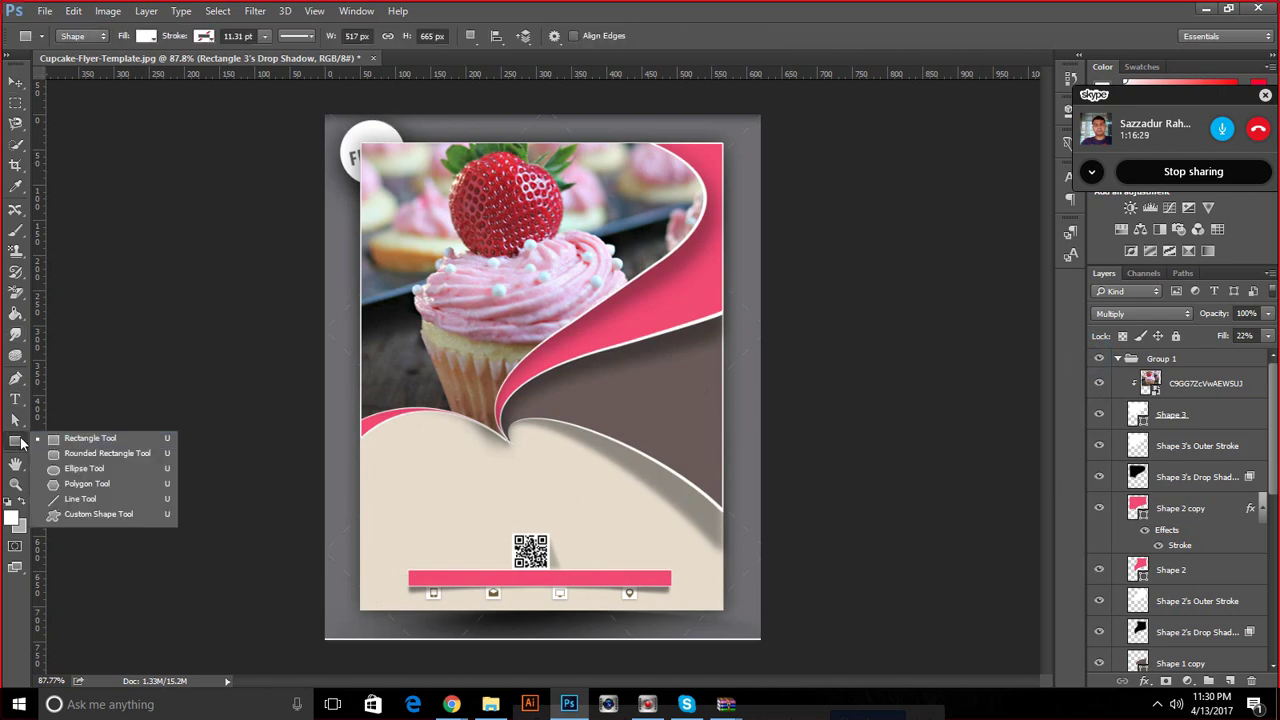
Add guides at the flyer's top-left edges and draw a 91-pixel circle there
left_click_drag(20, 443, 50, 466)
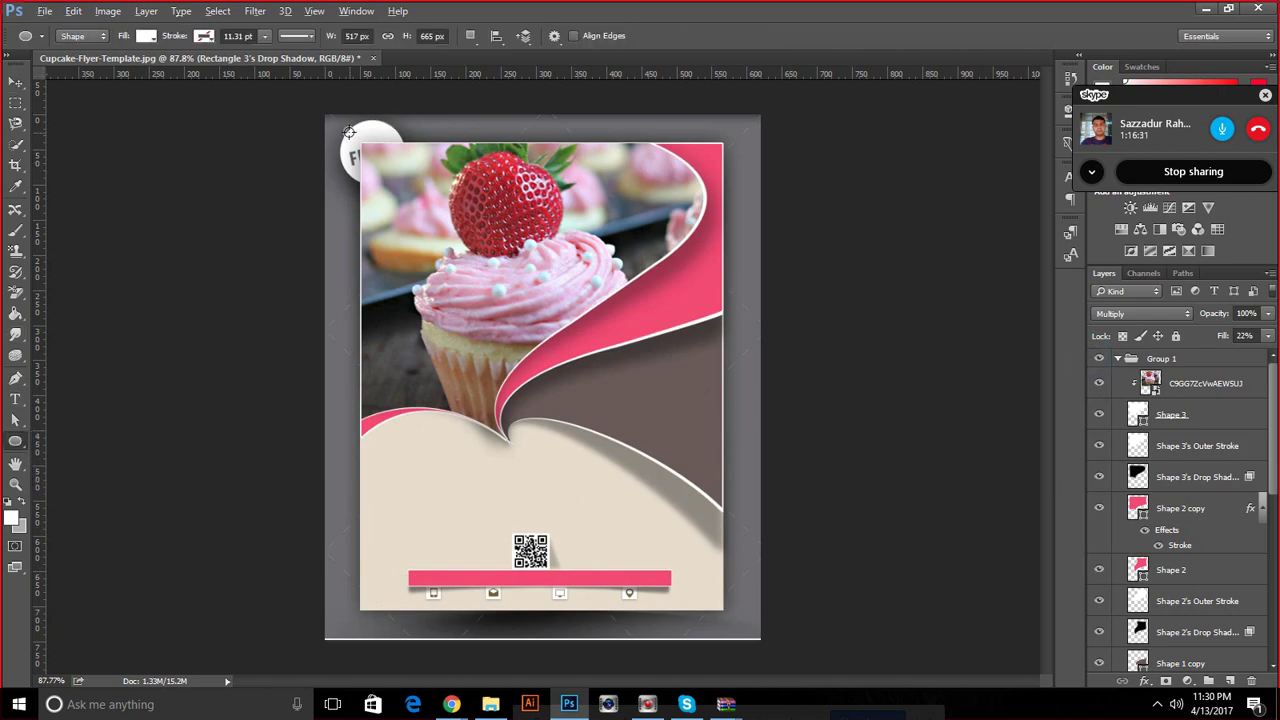
left_click_drag(15, 135, 340, 175)
mouse_move(380, 74)
left_mouse_down()
mouse_move(384, 112)
mouse_move(355, 120)
left_mouse_up()
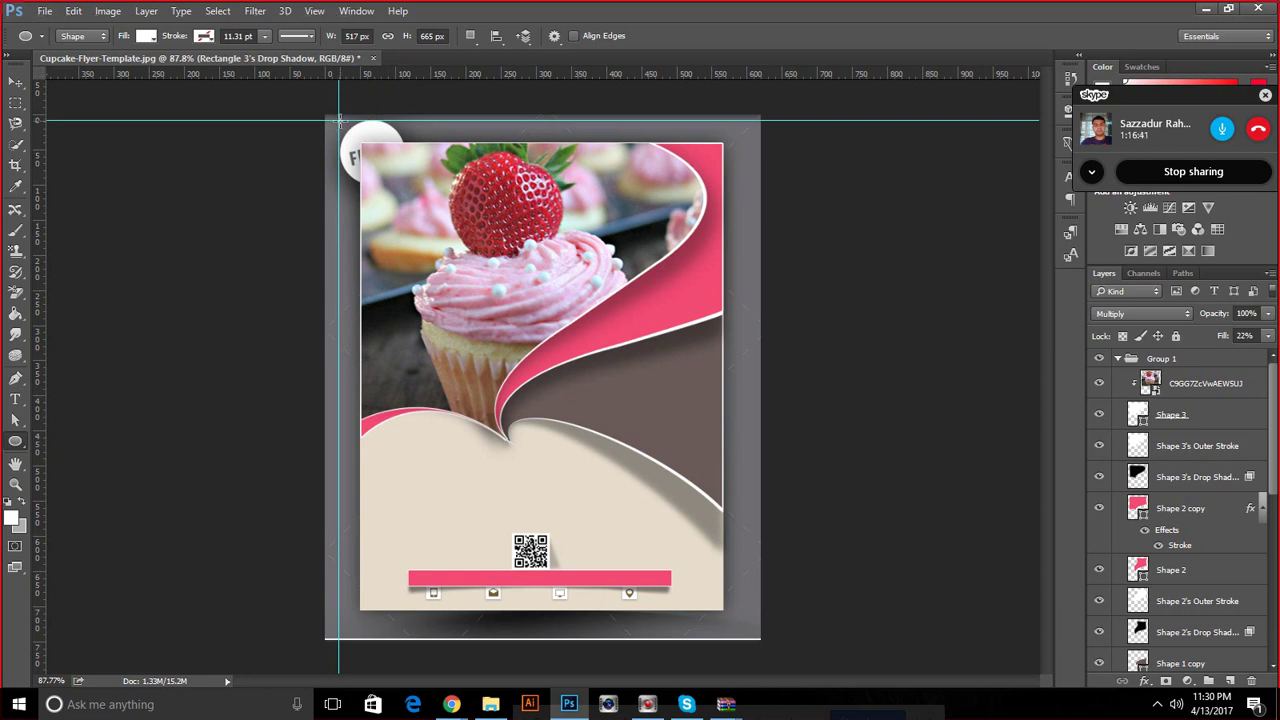
left_click(340, 122)
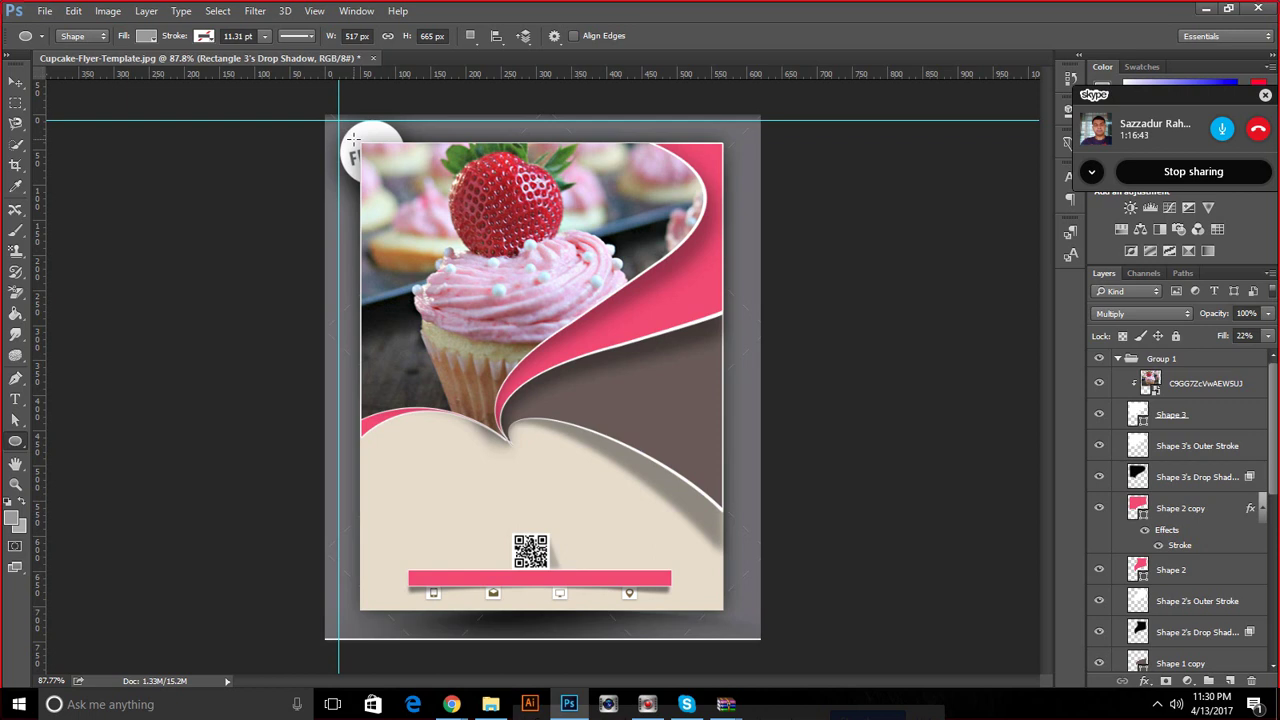
left_click(352, 140)
left_click(700, 283)
left_click_drag(340, 122, 406, 181)
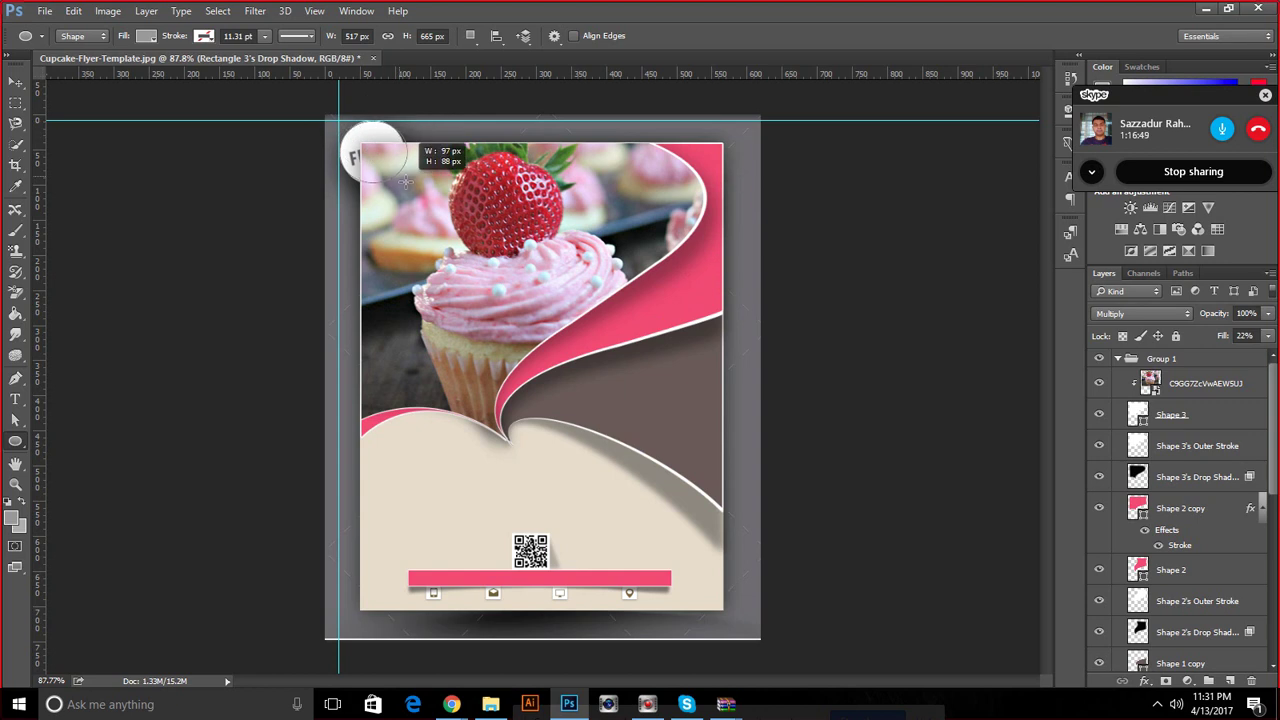
left_click_drag(406, 181, 409, 184)
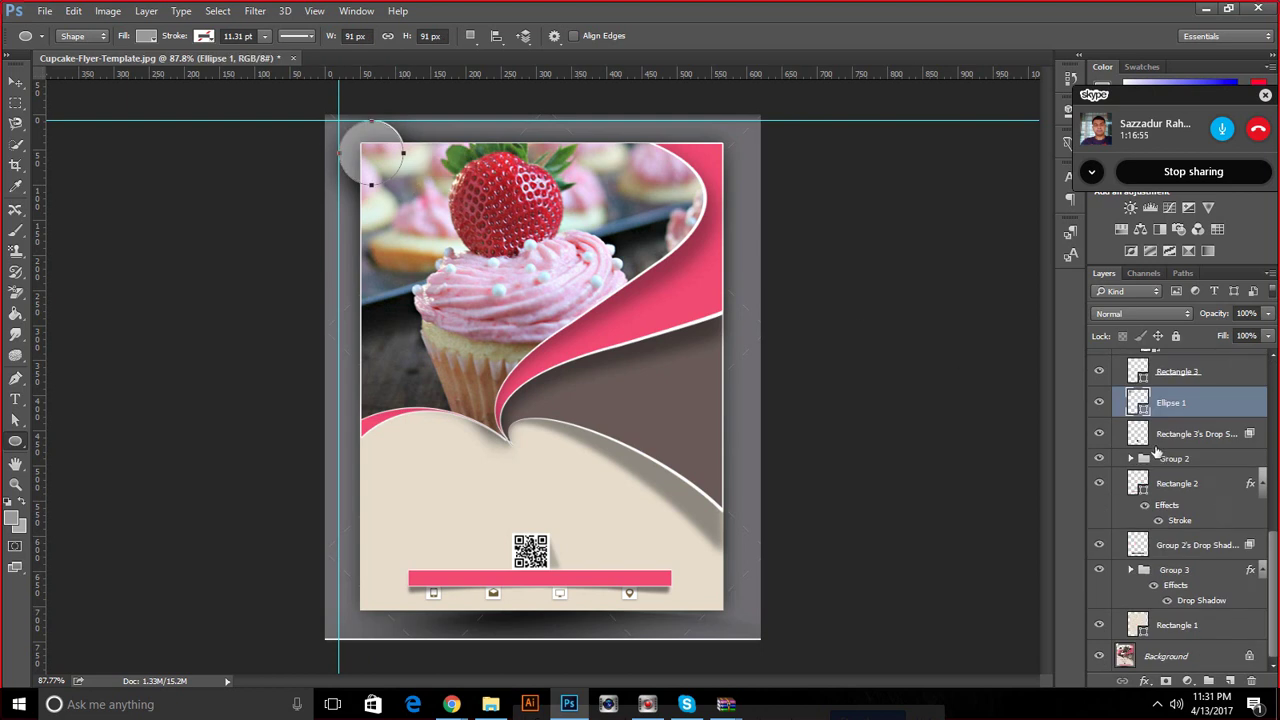
Fill Ellipse 1 with white and move it into Group 1
double_click(1138, 401)
left_click_drag(432, 191, 433, 172)
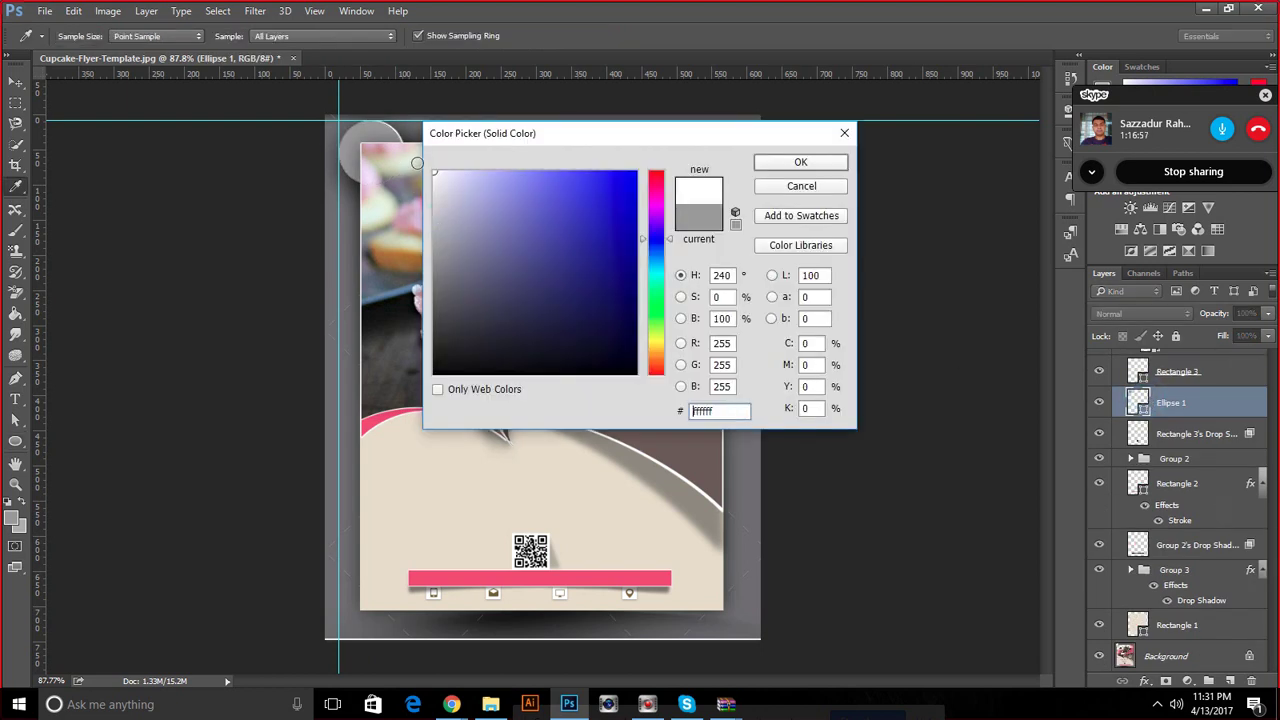
left_click(801, 162)
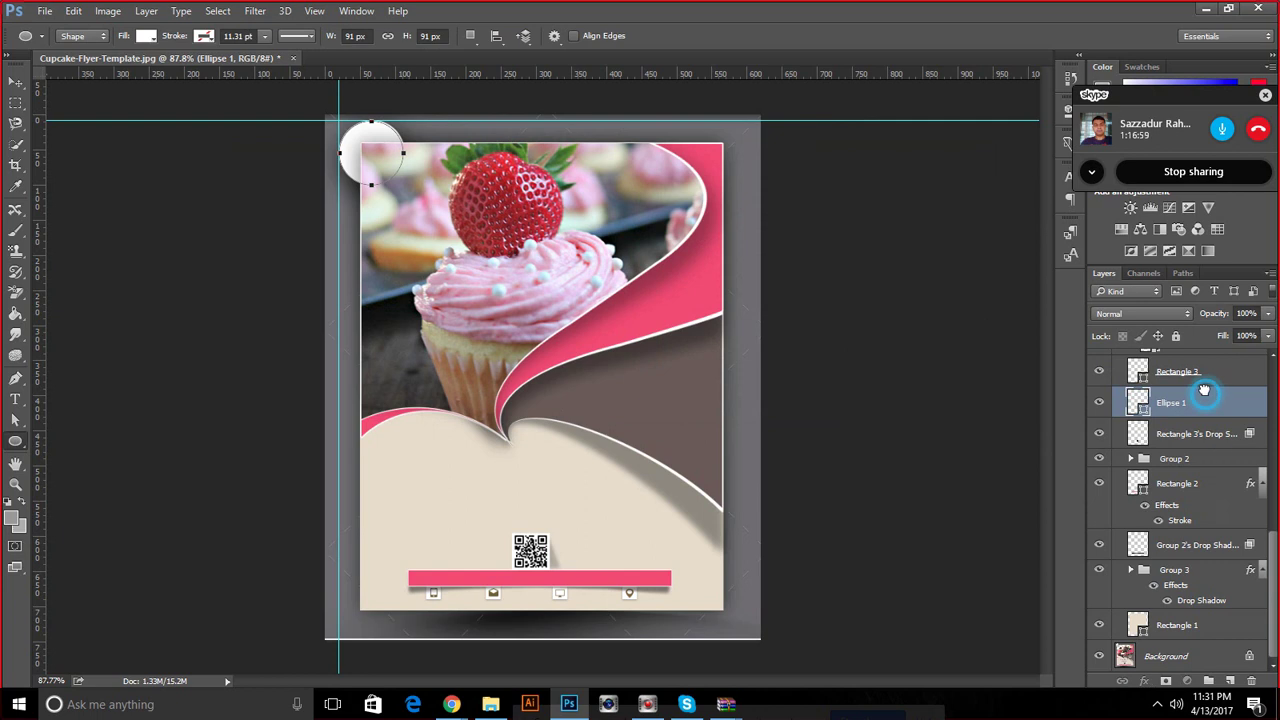
scroll(1200, 400, "up", 2)
scroll(1198, 380, "up", 2)
scroll(1192, 350, "up", 2)
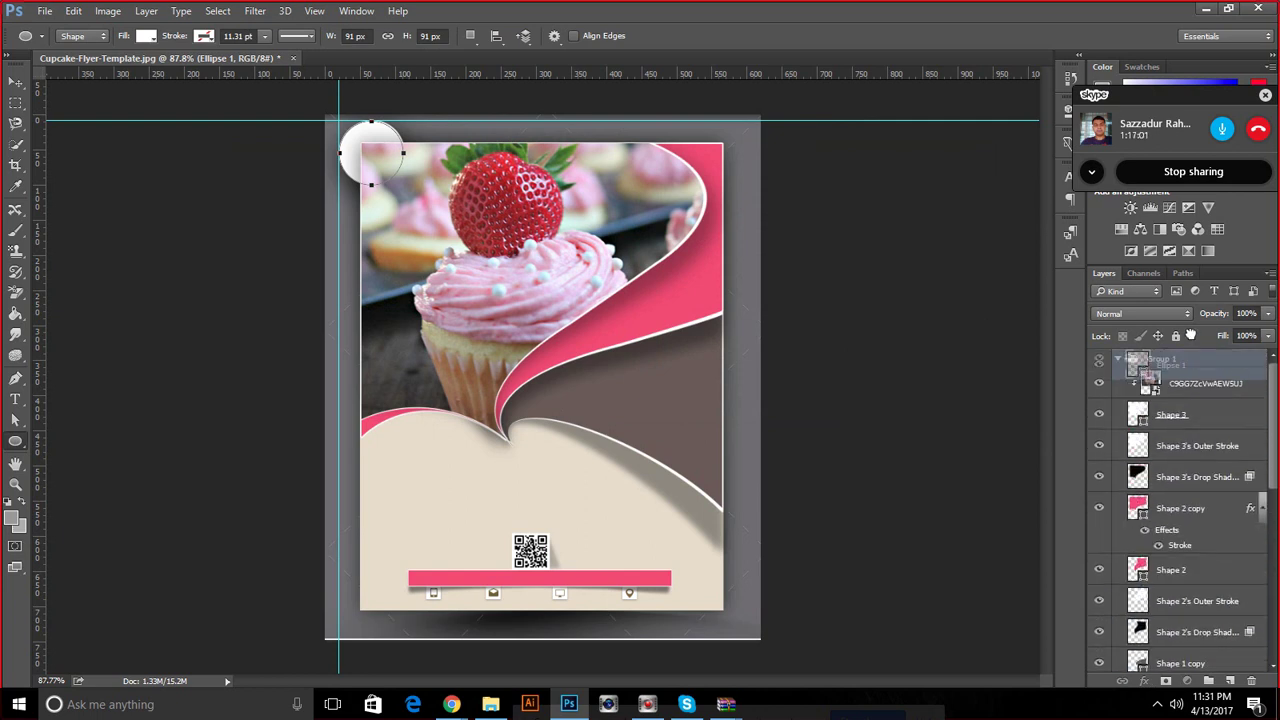
left_click_drag(1190, 335, 1126, 362)
Collapse Group 1 and toggle its visibility repeatedly to compare with the original flyer, leaving it hidden
left_click(1119, 358)
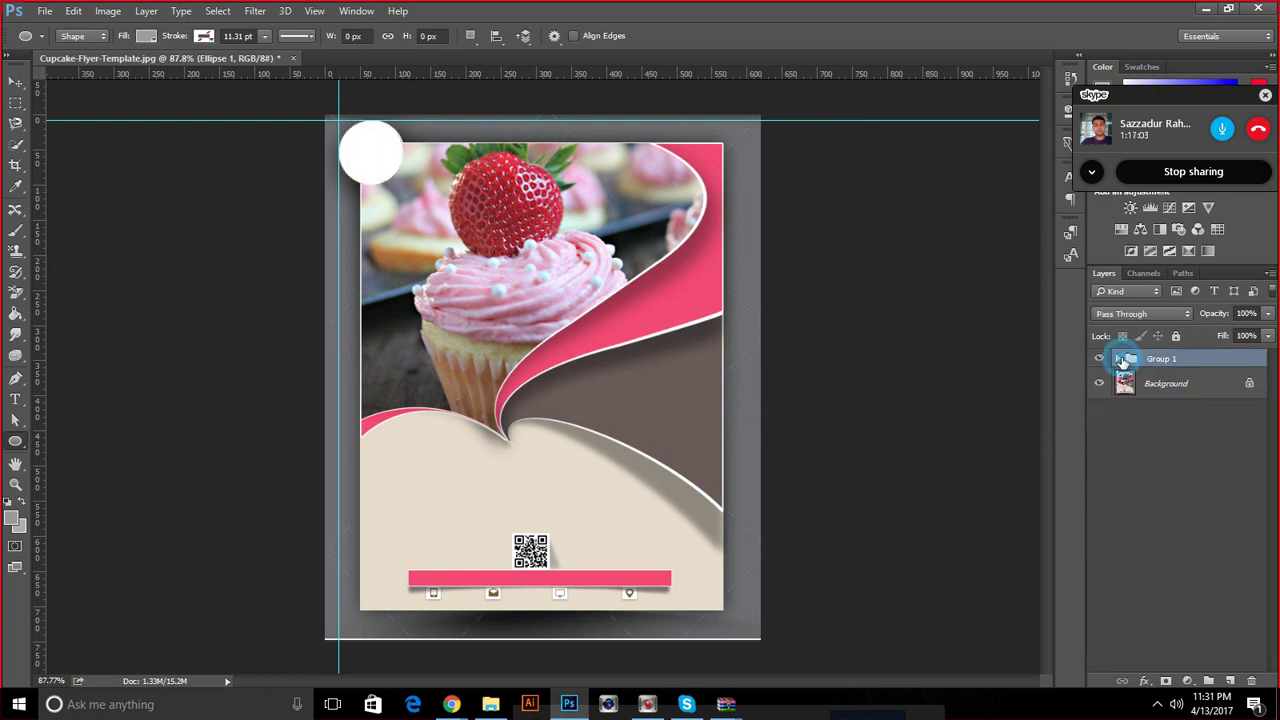
left_click(1097, 360)
left_click(1094, 360)
left_click(1094, 360)
left_click(1094, 360)
left_click(1094, 360)
left_click(1094, 362)
left_click(1094, 362)
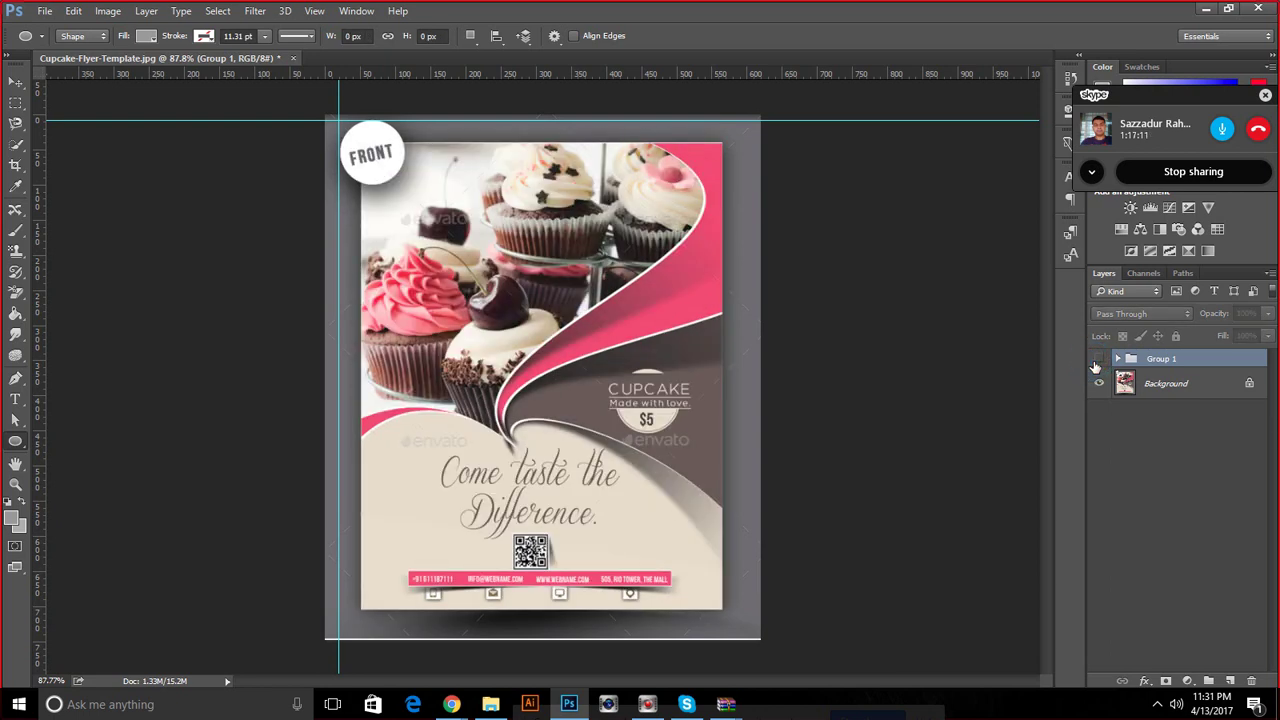
left_click(1096, 362)
left_click(1096, 362)
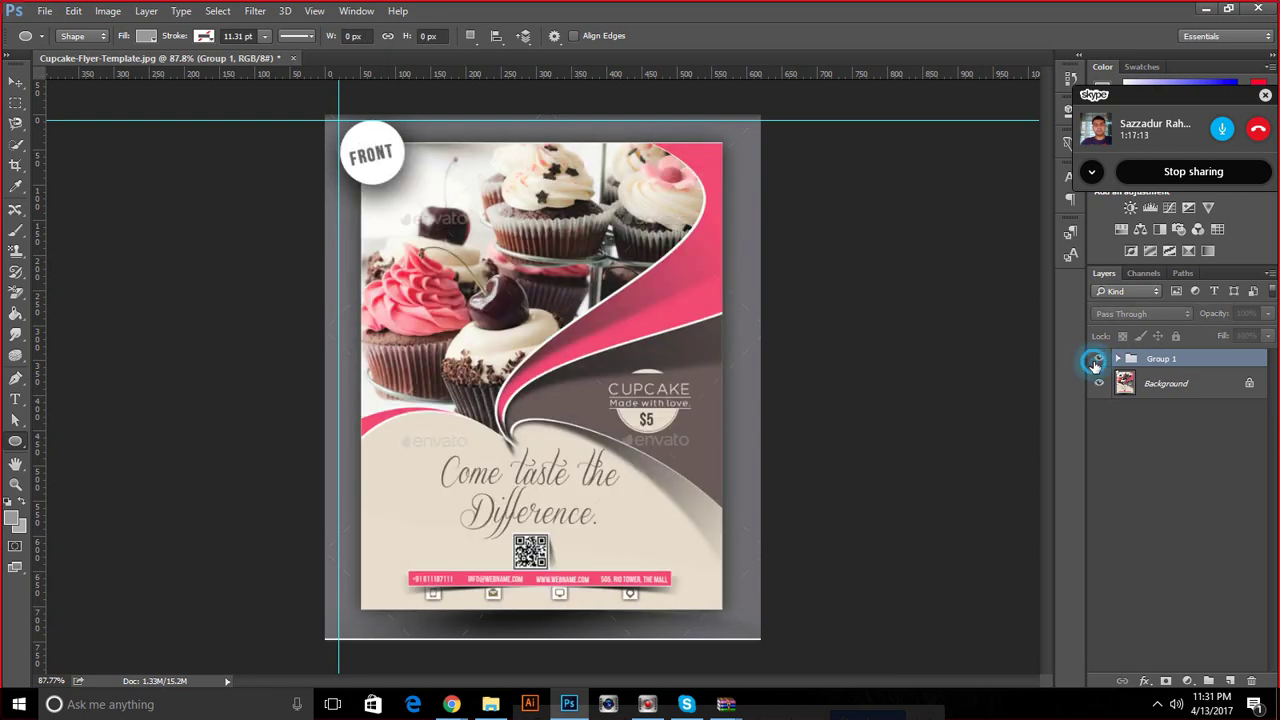
left_click(1096, 360)
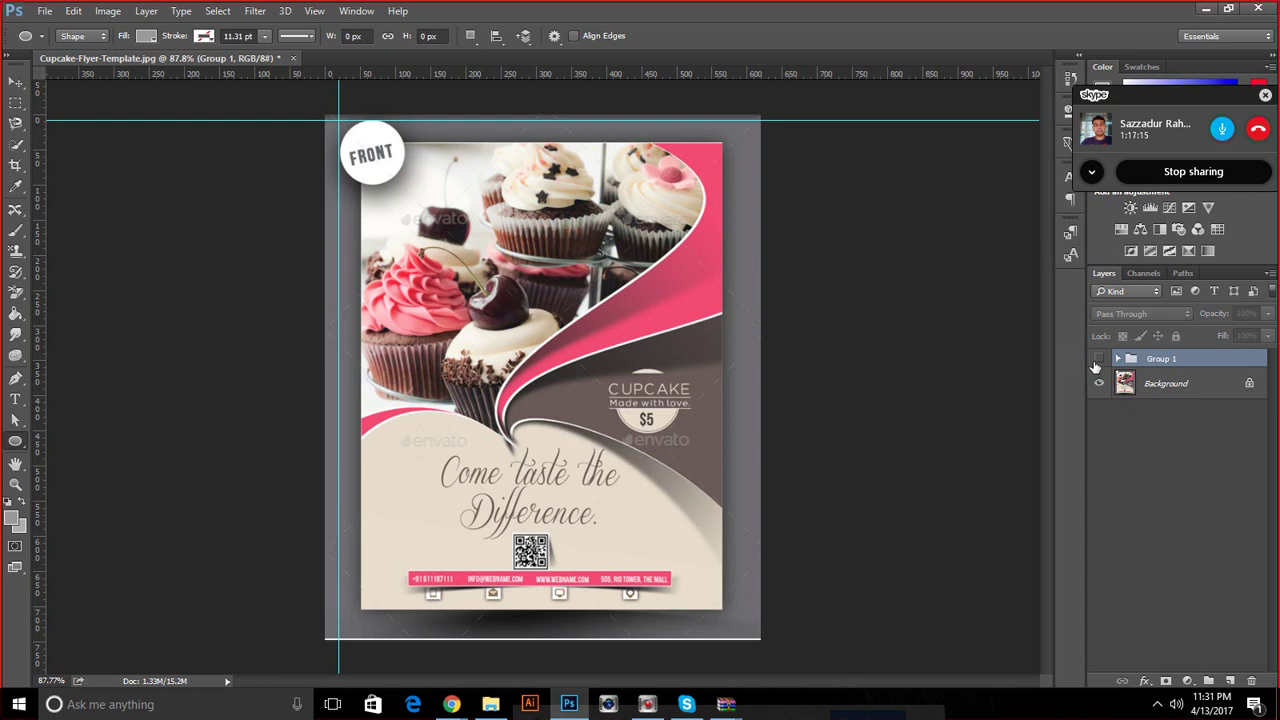
left_click(1096, 362)
left_click(1096, 362)
left_click(1096, 362)
left_click(1097, 362)
left_click(1099, 360)
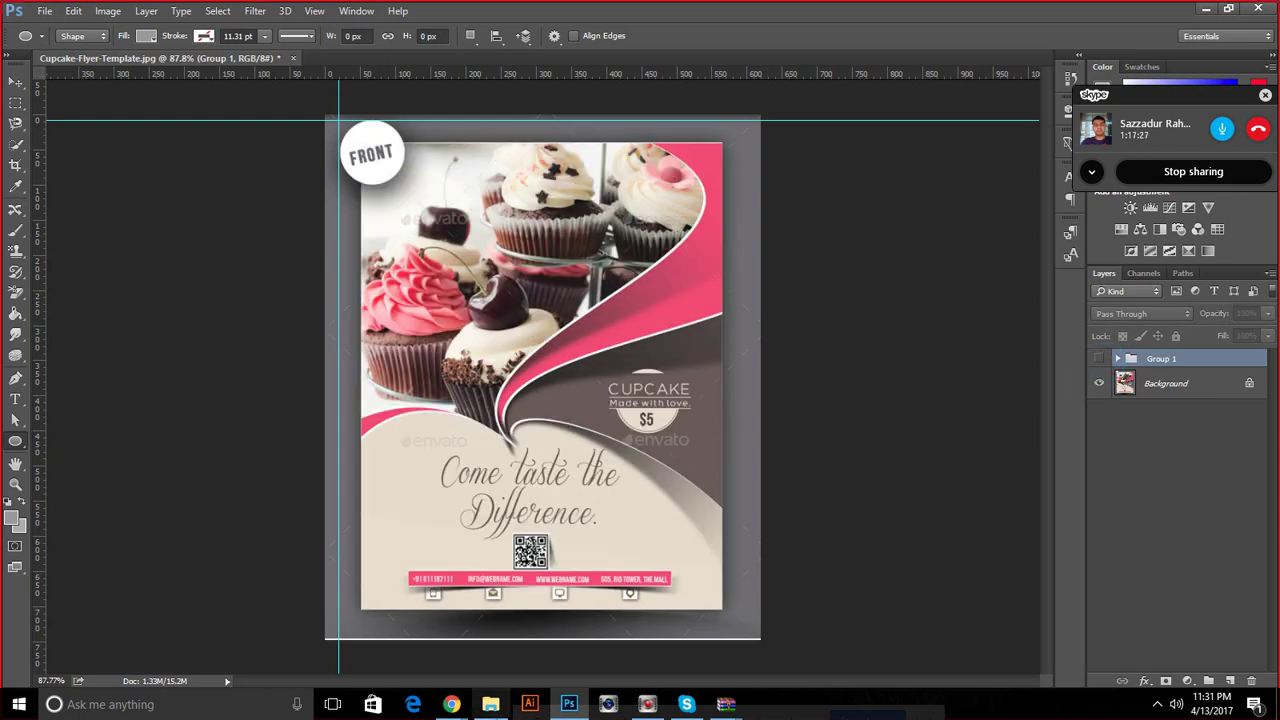
Glance at the Hangouts call, then switch to the GraphicRiver flyer results tab in Chrome
left_click(360, 632)
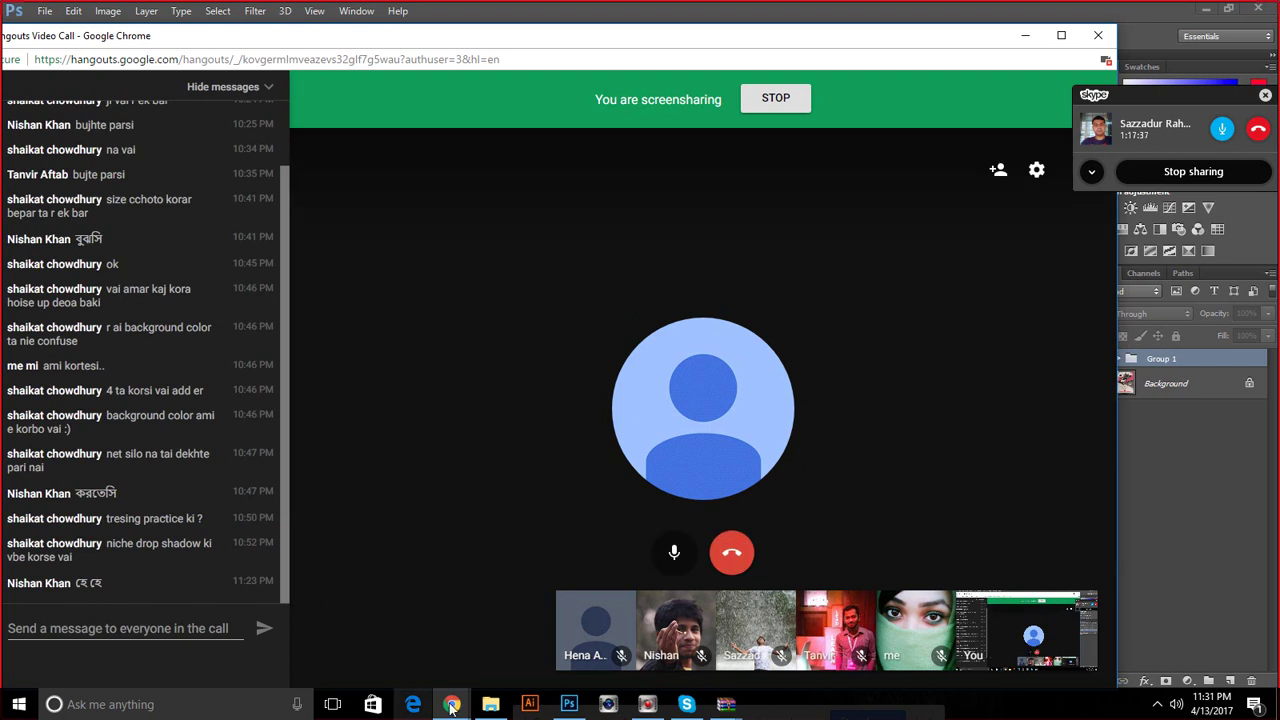
mouse_move(452, 704)
left_click(193, 635)
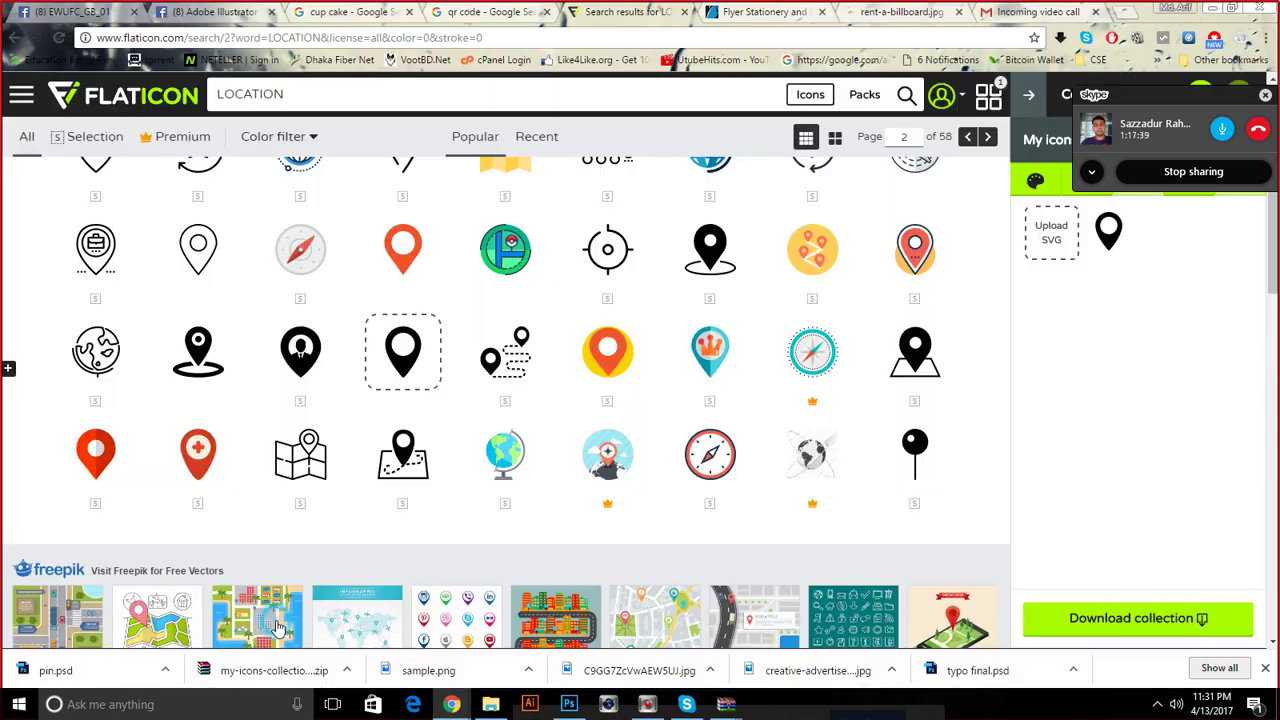
left_click(490, 12)
left_click(740, 12)
scroll(530, 195, "up", 2)
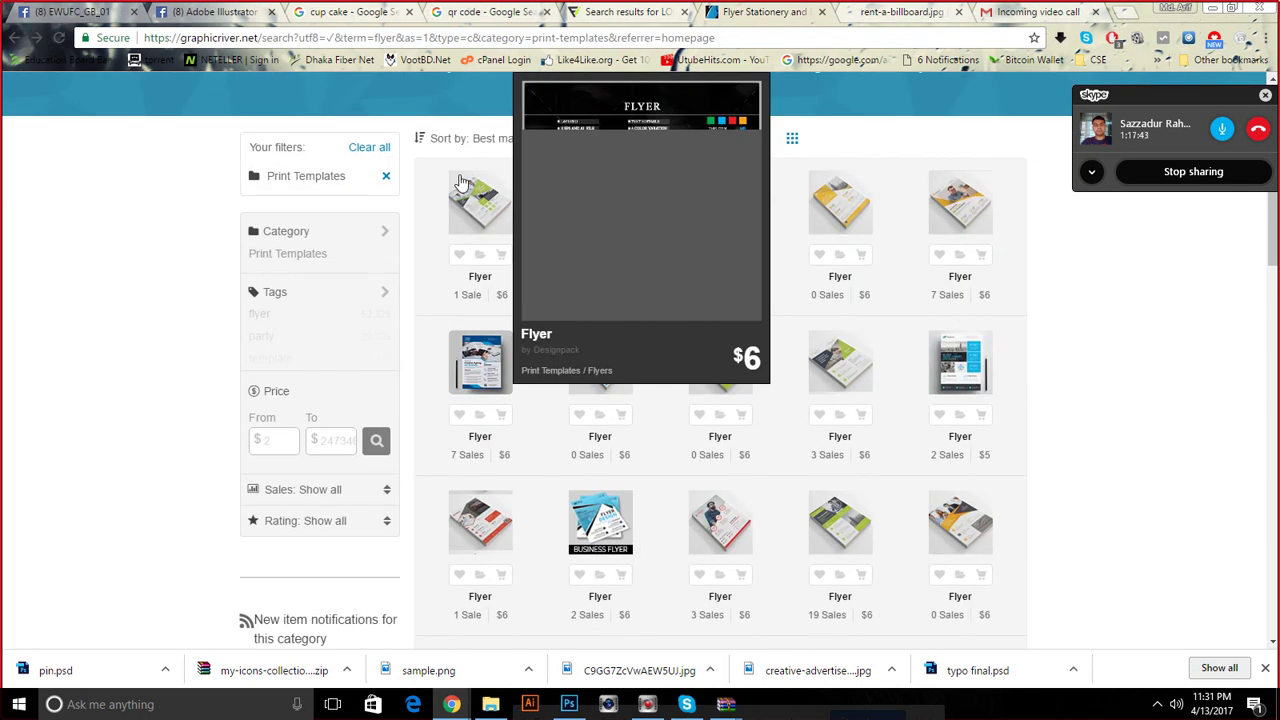
scroll(521, 302, "down", 3)
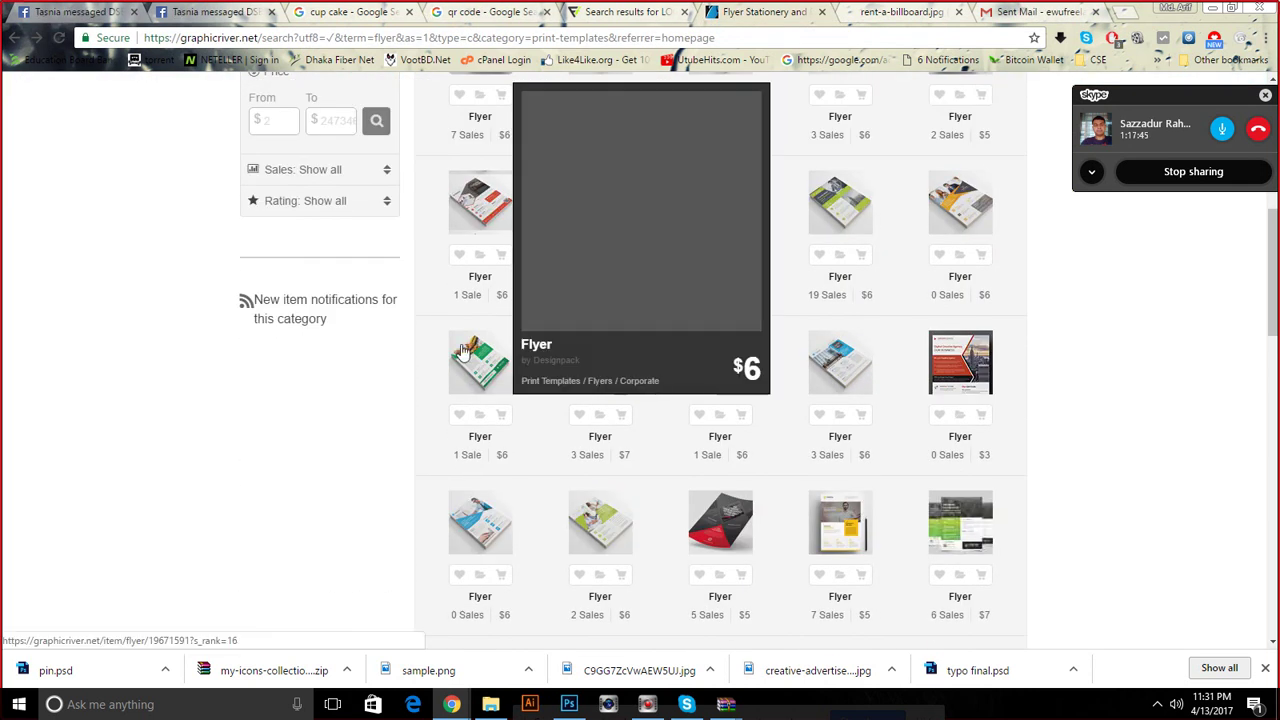
scroll(471, 357, "up", 3)
scroll(485, 330, "up", 2)
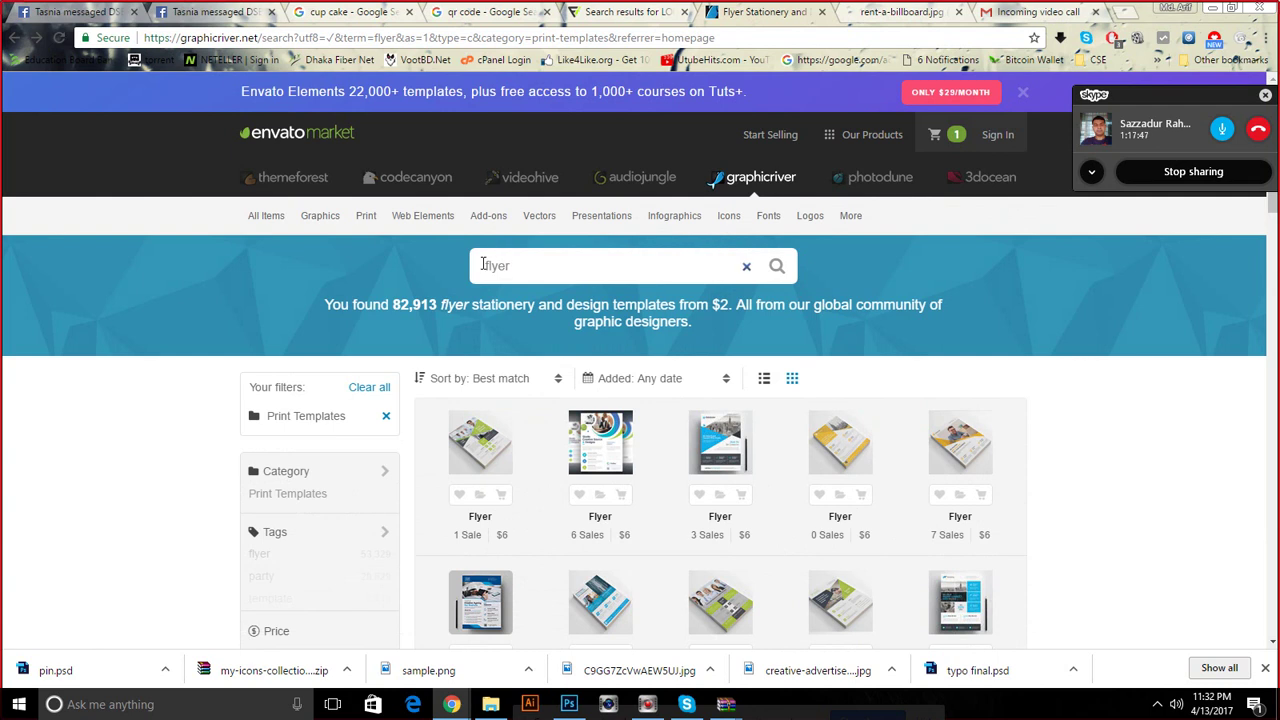
Search GraphicRiver for 'ICE CREAM flyer' and open the $9 Ice Cream Flyer Templates item
left_click(485, 266)
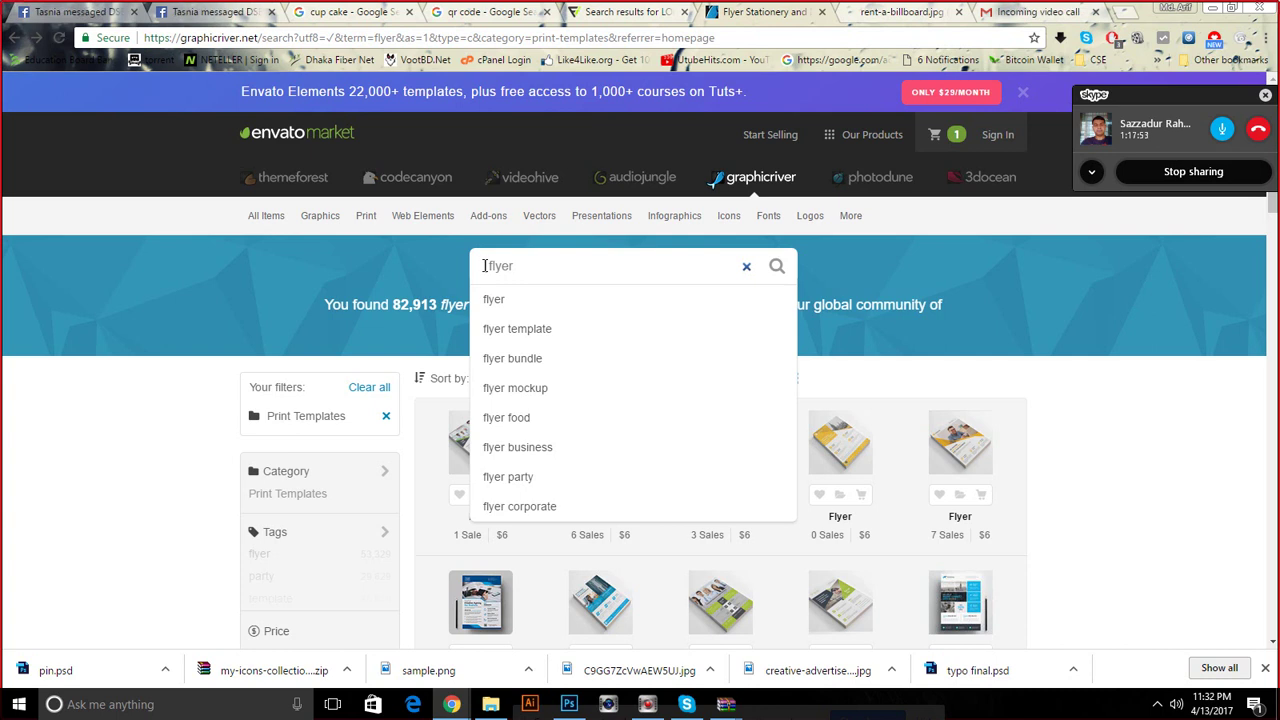
type("C ")
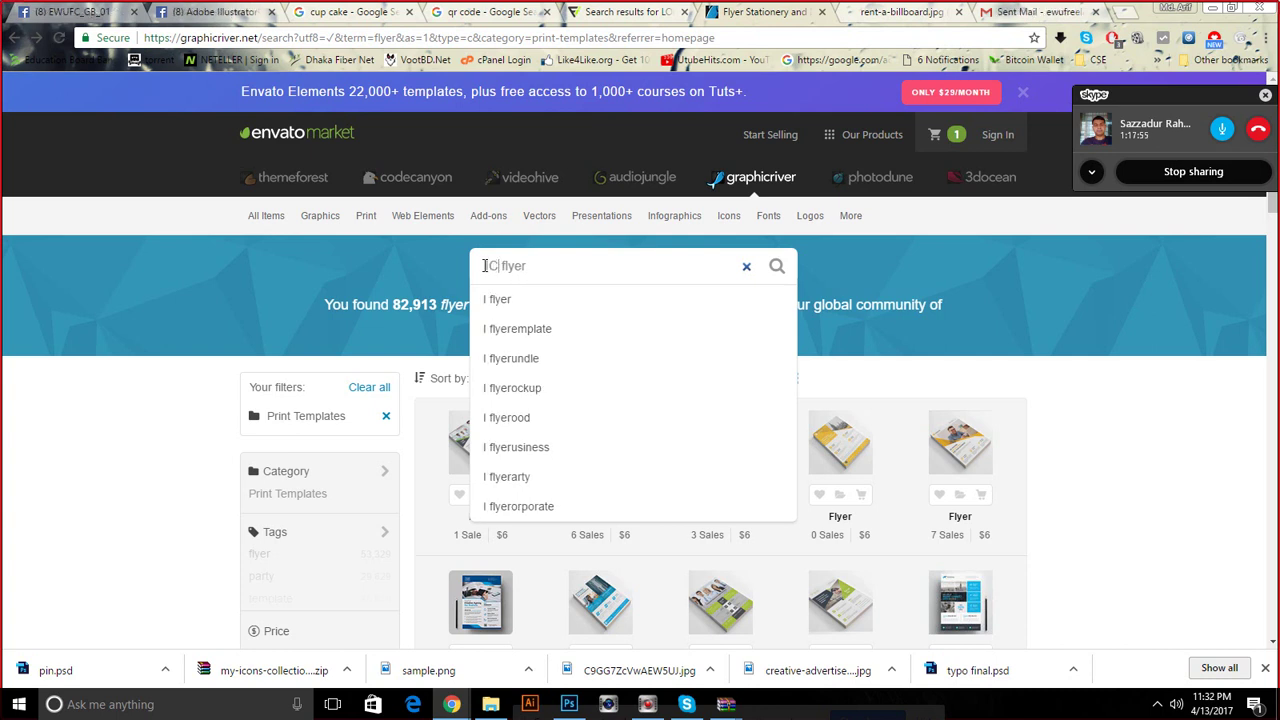
type("E CREA")
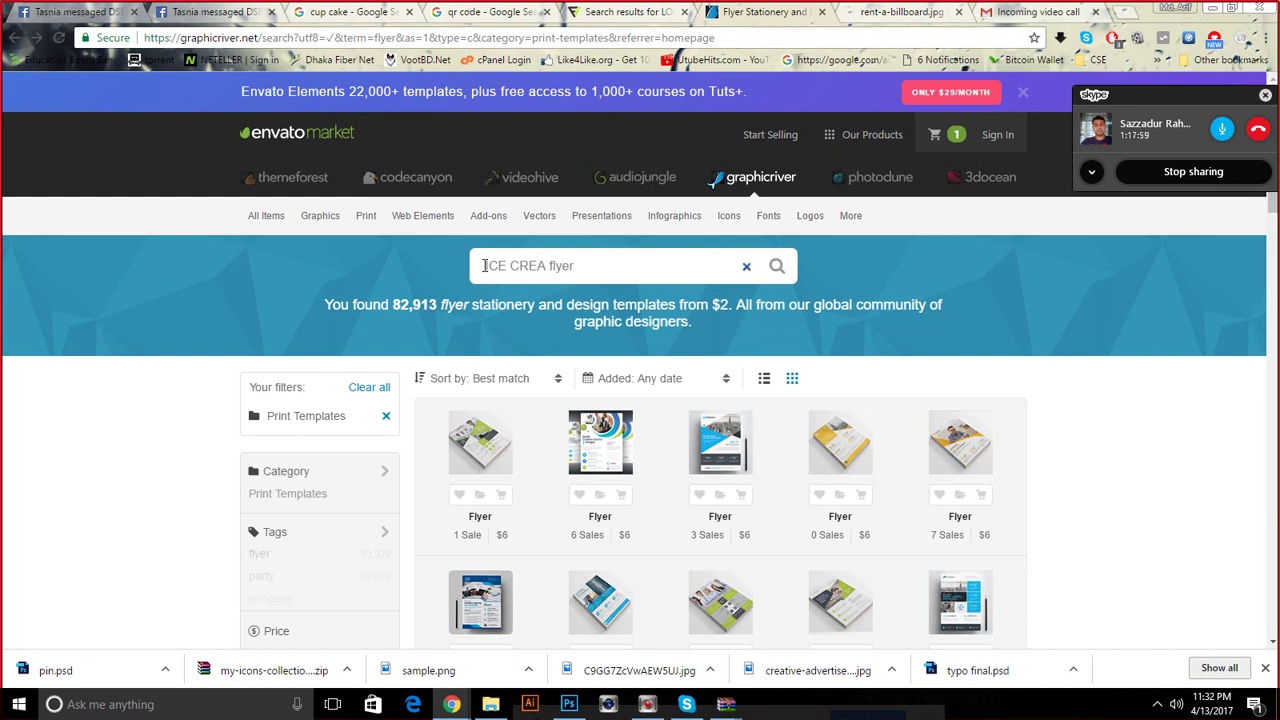
type("M")
key("Return")
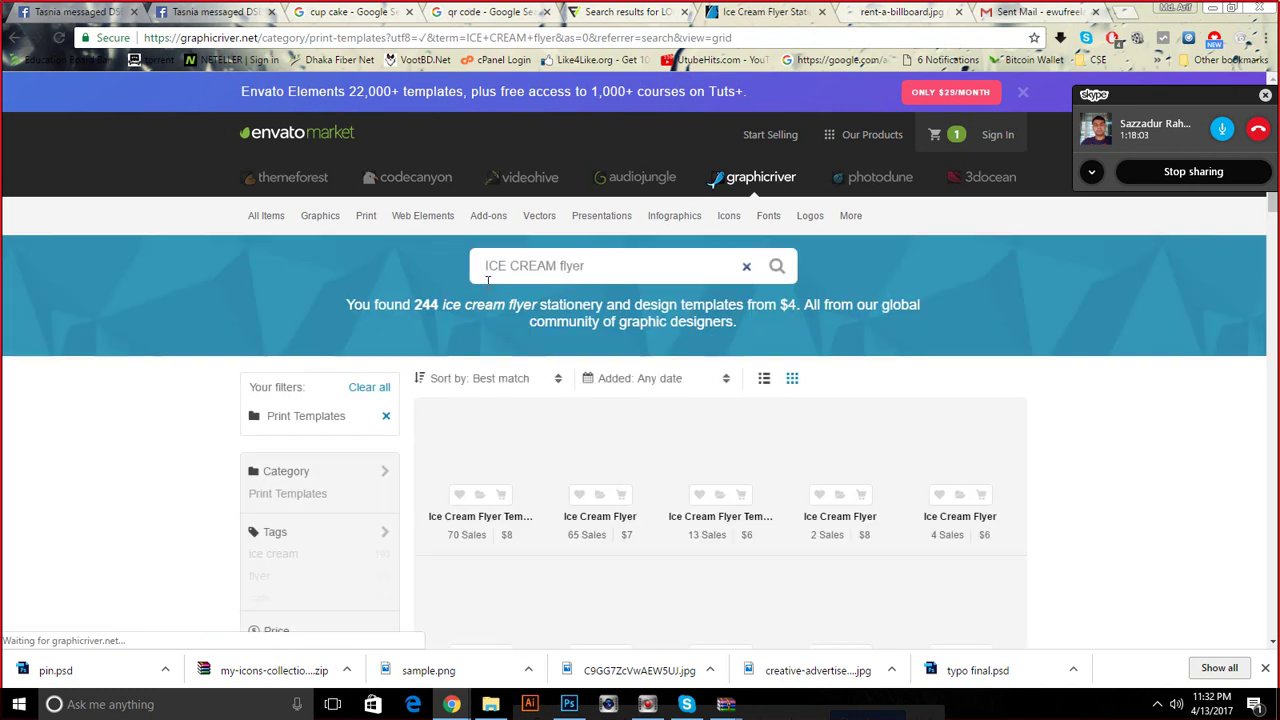
scroll(490, 297, "down", 1)
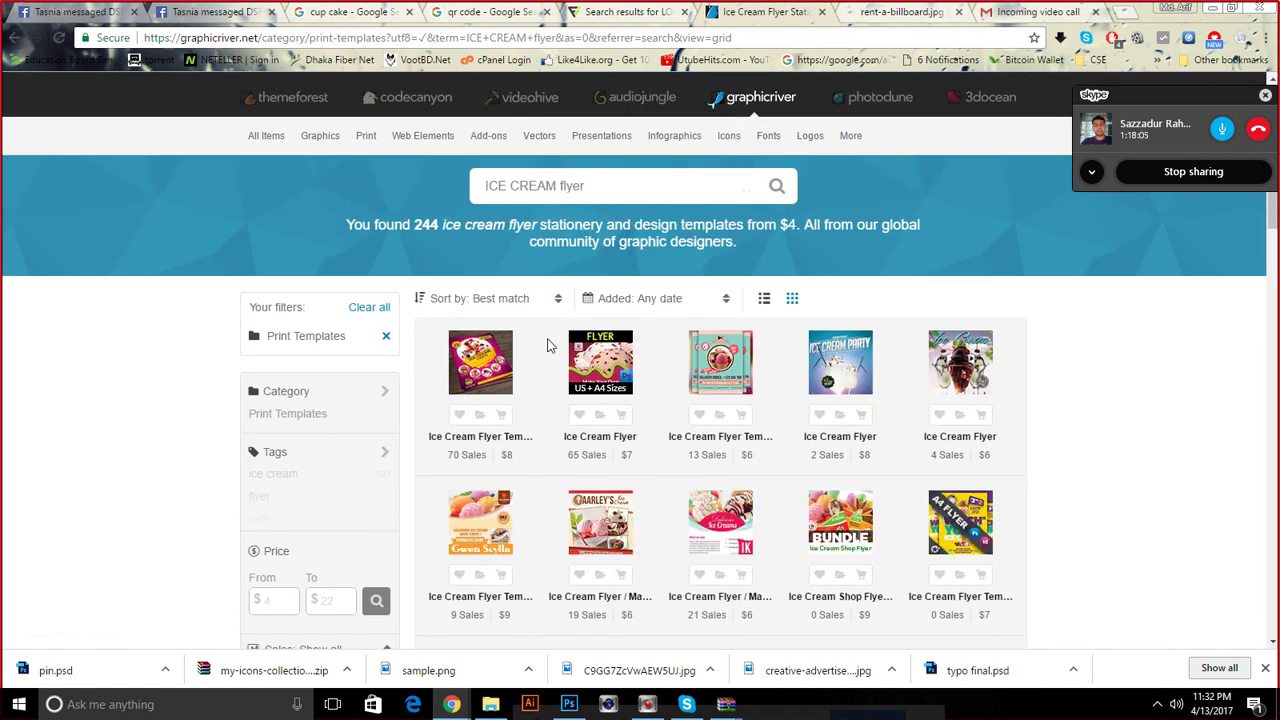
scroll(547, 345, "down", 1)
left_click(500, 442)
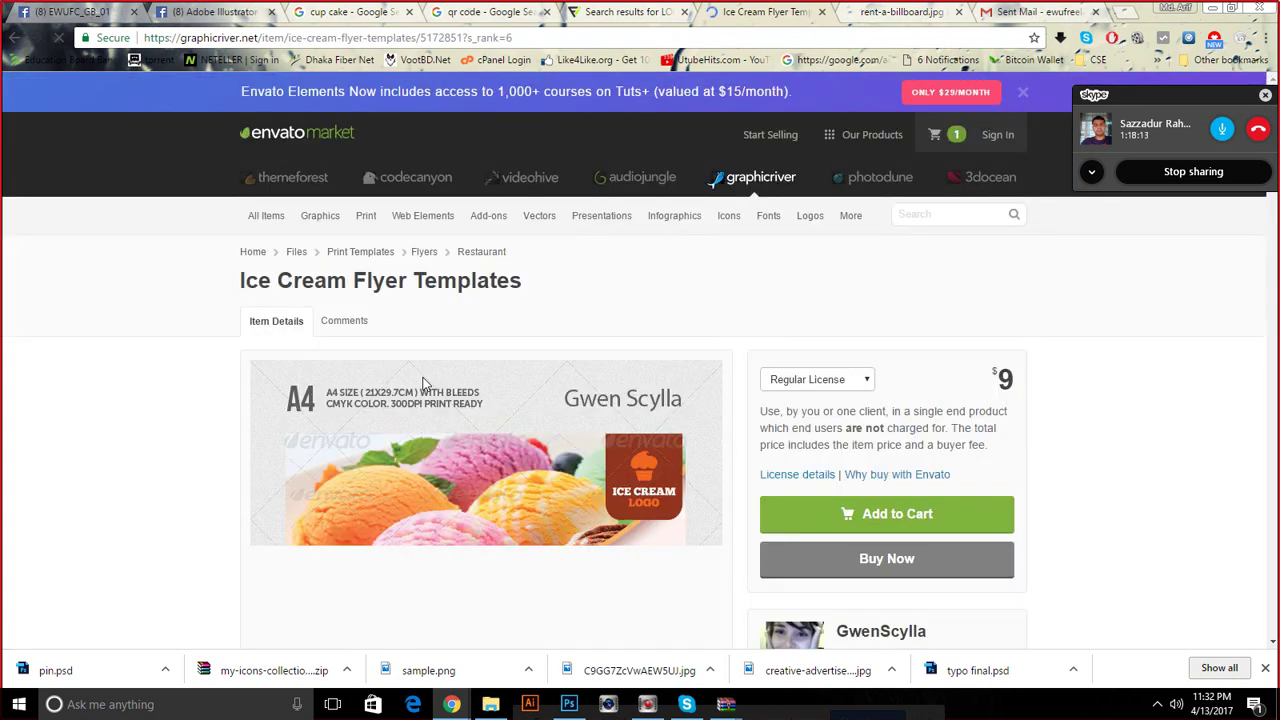
scroll(423, 382, "down", 1)
scroll(423, 382, "down", 1)
scroll(450, 340, "down", 1)
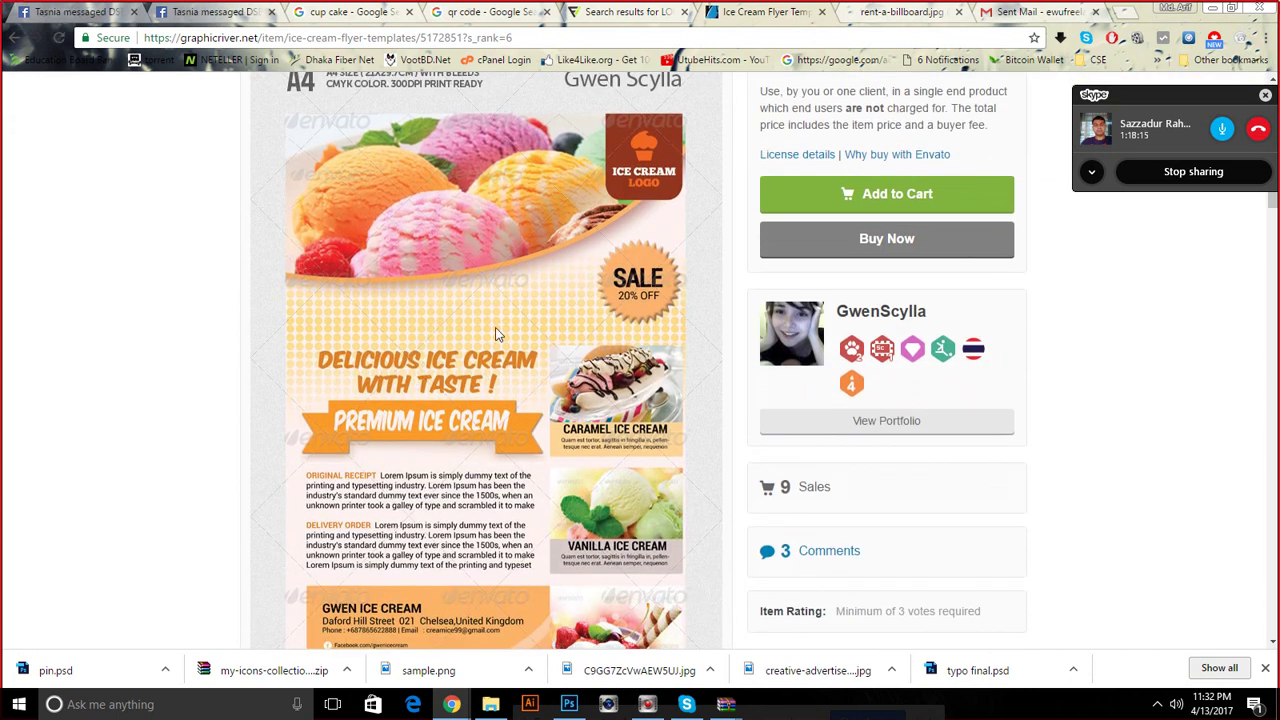
scroll(497, 319, "down", 1)
scroll(380, 420, "down", 4)
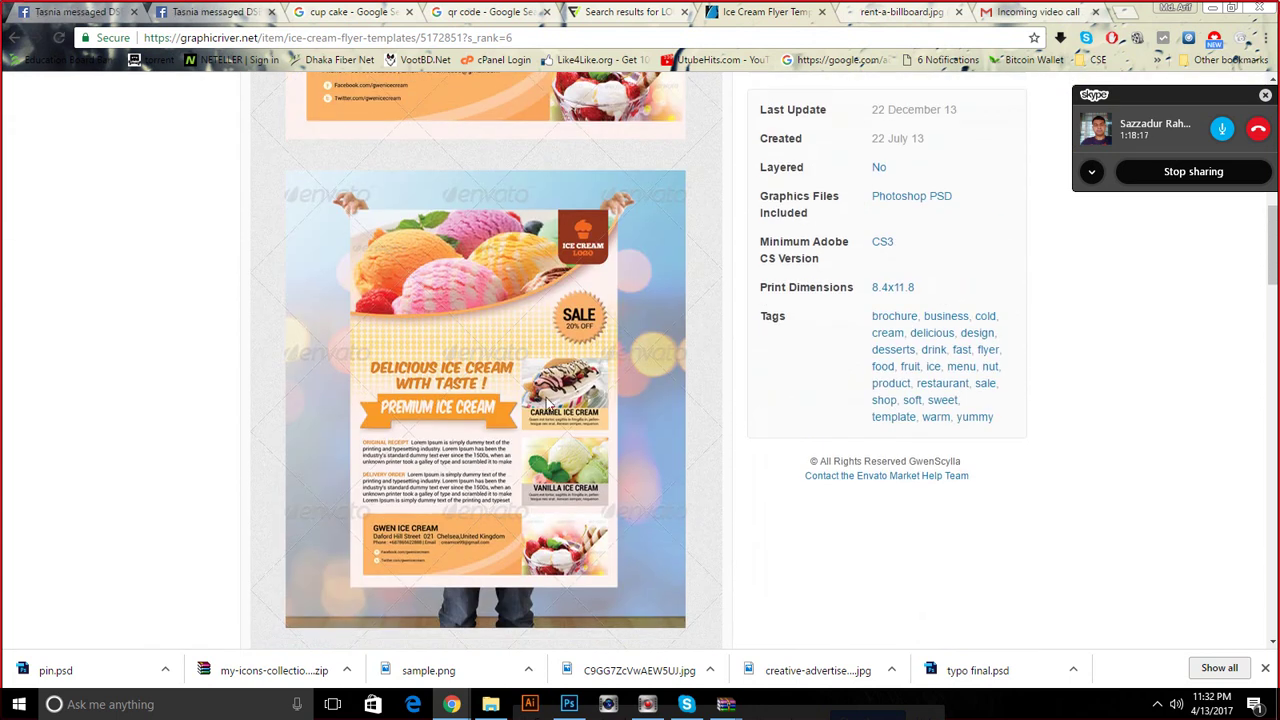
scroll(447, 437, "down", 2)
scroll(520, 430, "down", 1)
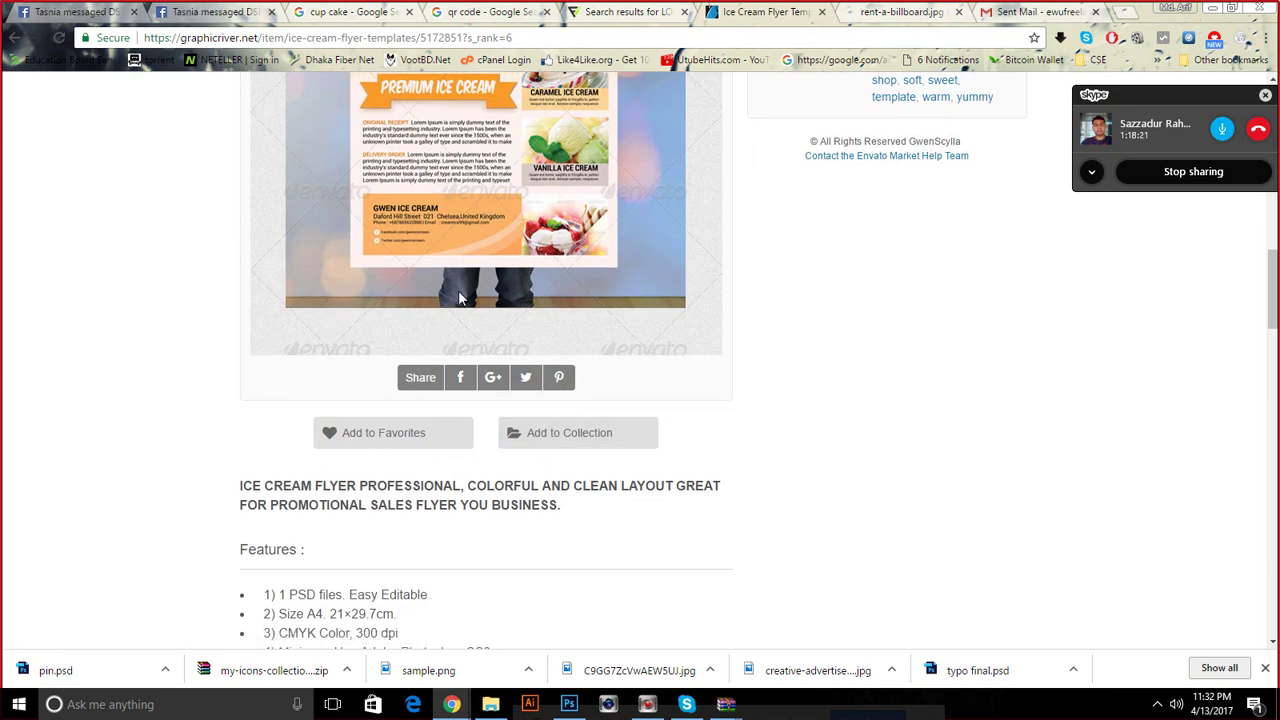
scroll(461, 298, "up", 2)
scroll(461, 298, "up", 1)
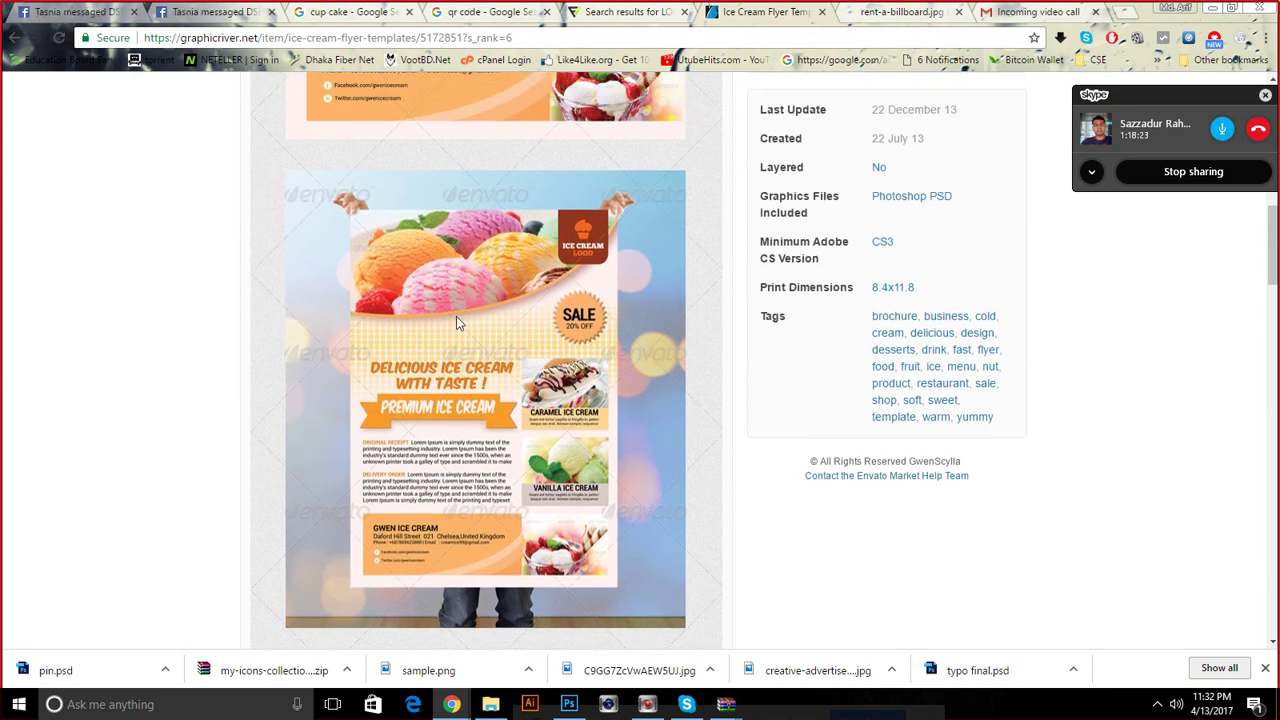
mouse_move(451, 704)
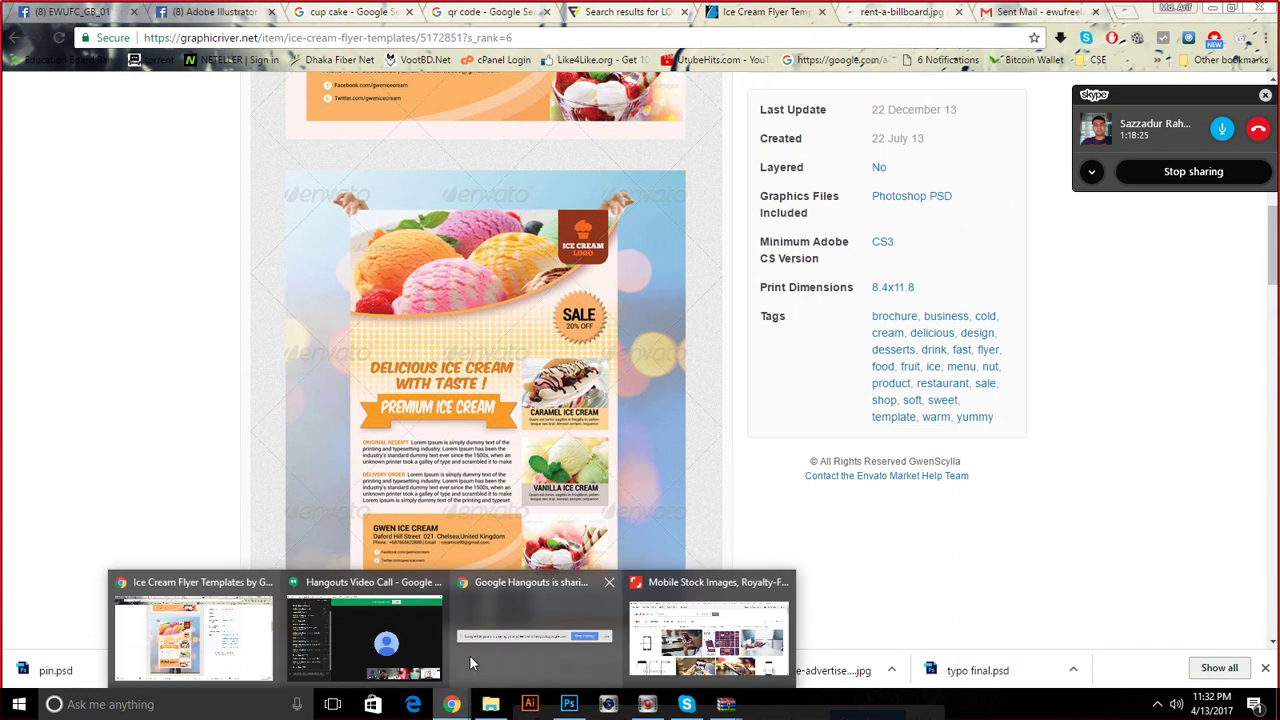
left_click(433, 631)
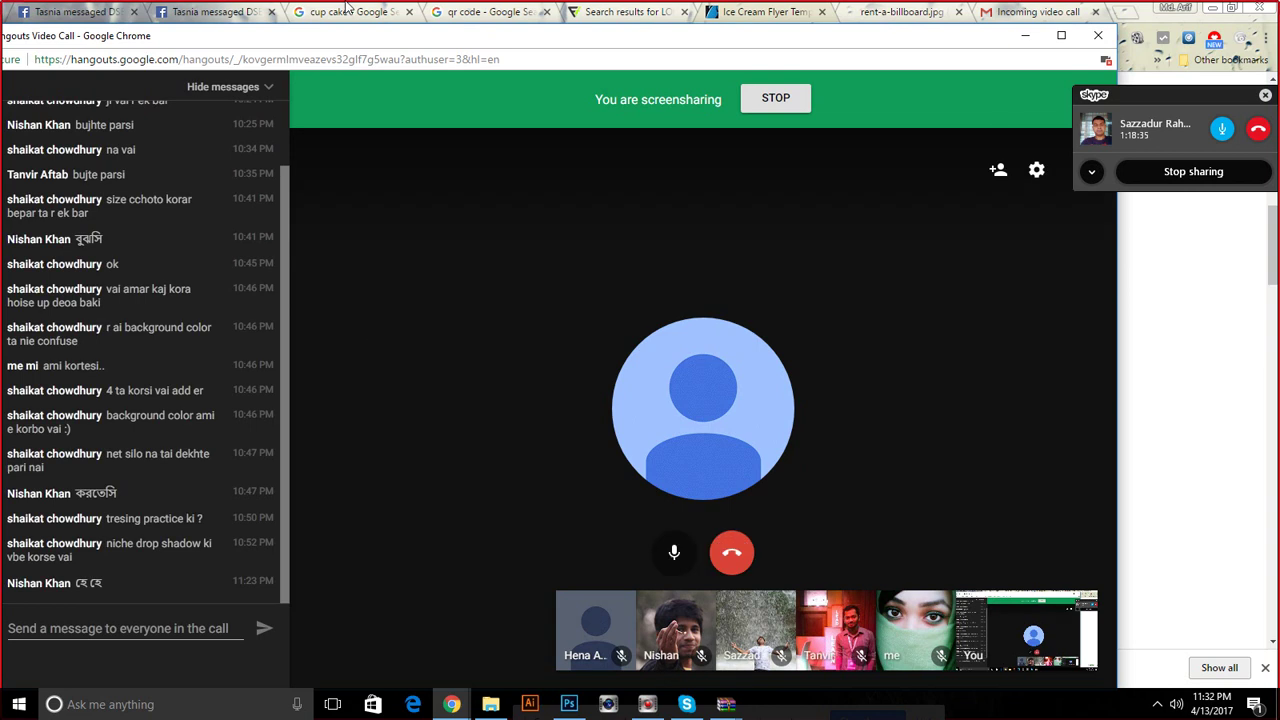
left_click(352, 12)
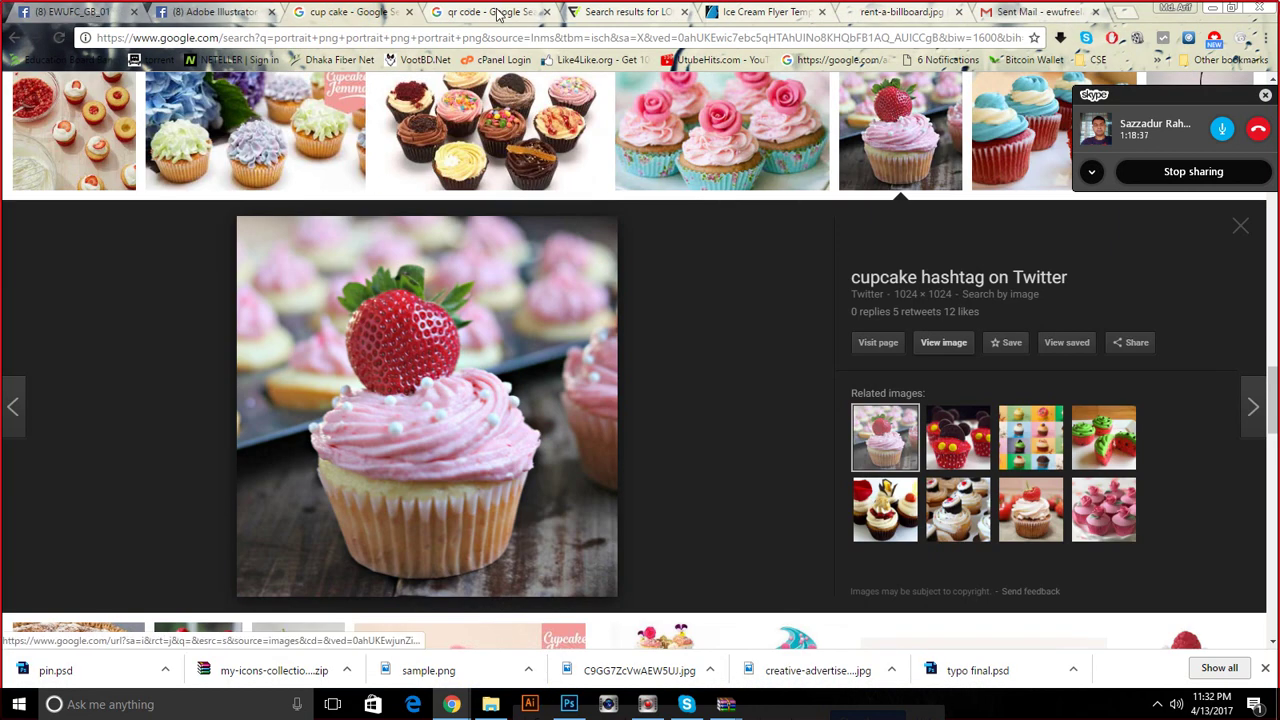
left_click(723, 13)
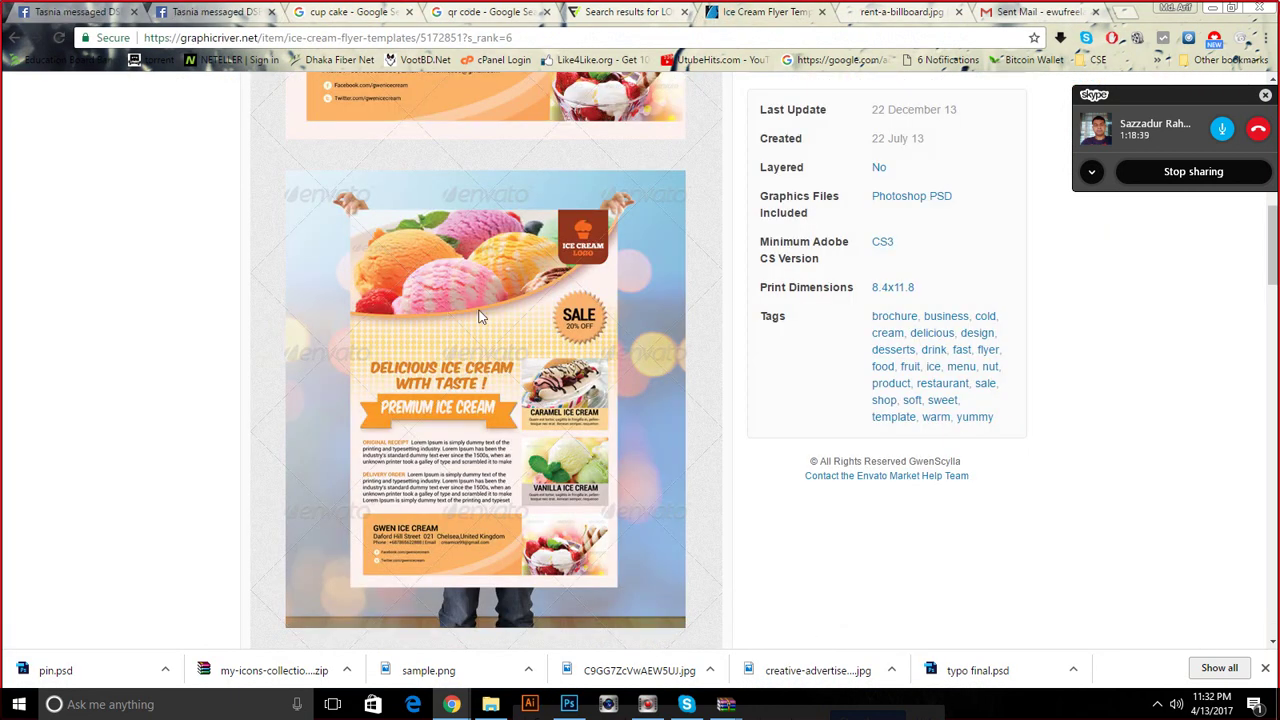
scroll(537, 305, "down", 4)
scroll(529, 256, "up", 5)
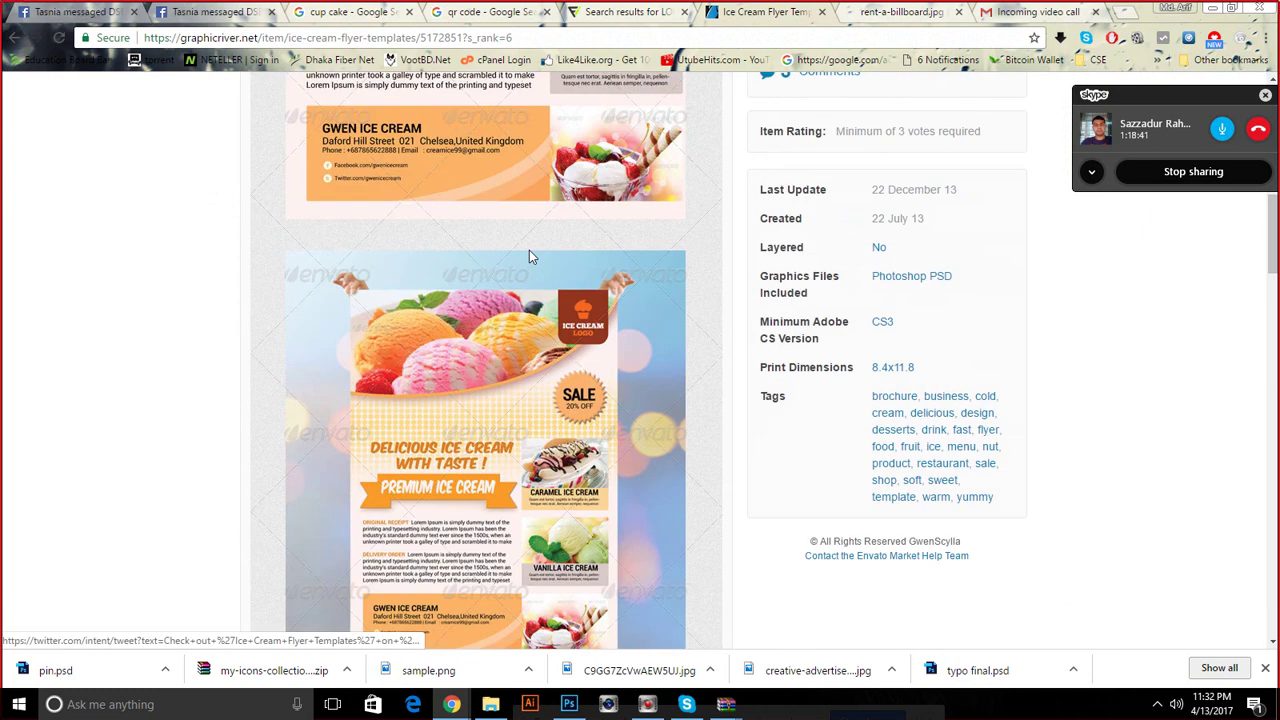
scroll(529, 256, "up", 3)
scroll(529, 256, "up", 3)
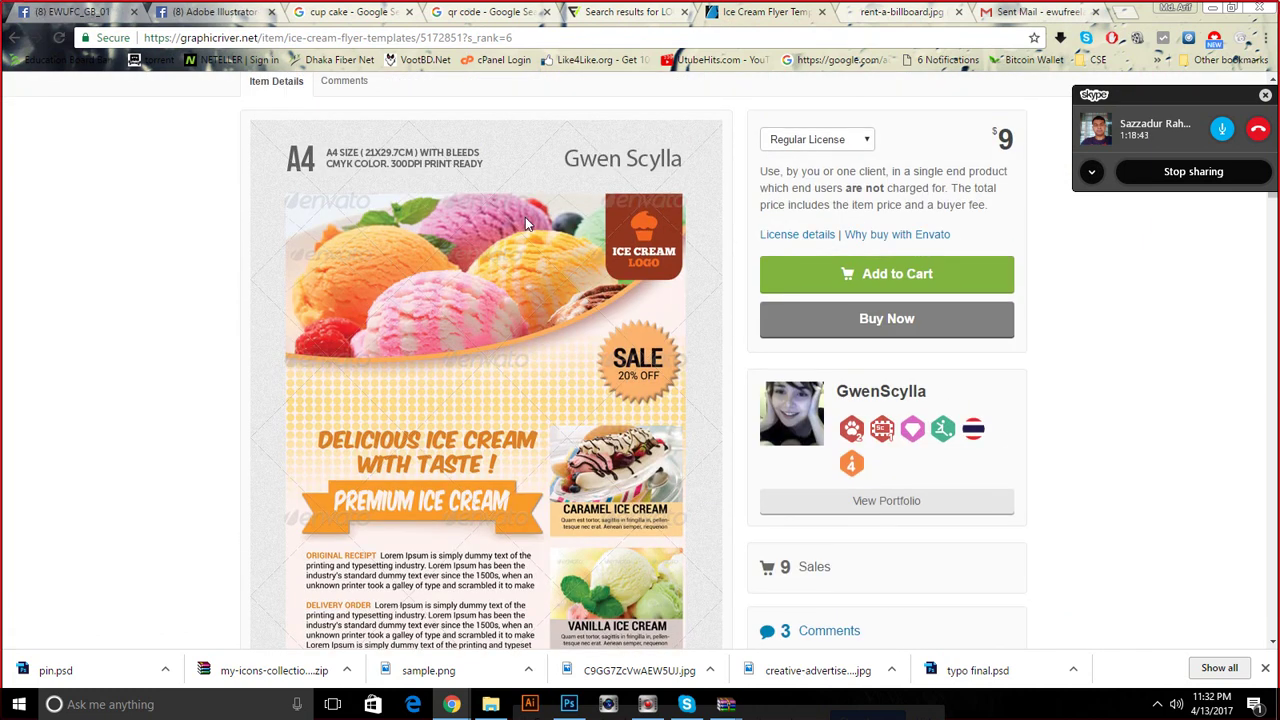
scroll(525, 217, "down", 2)
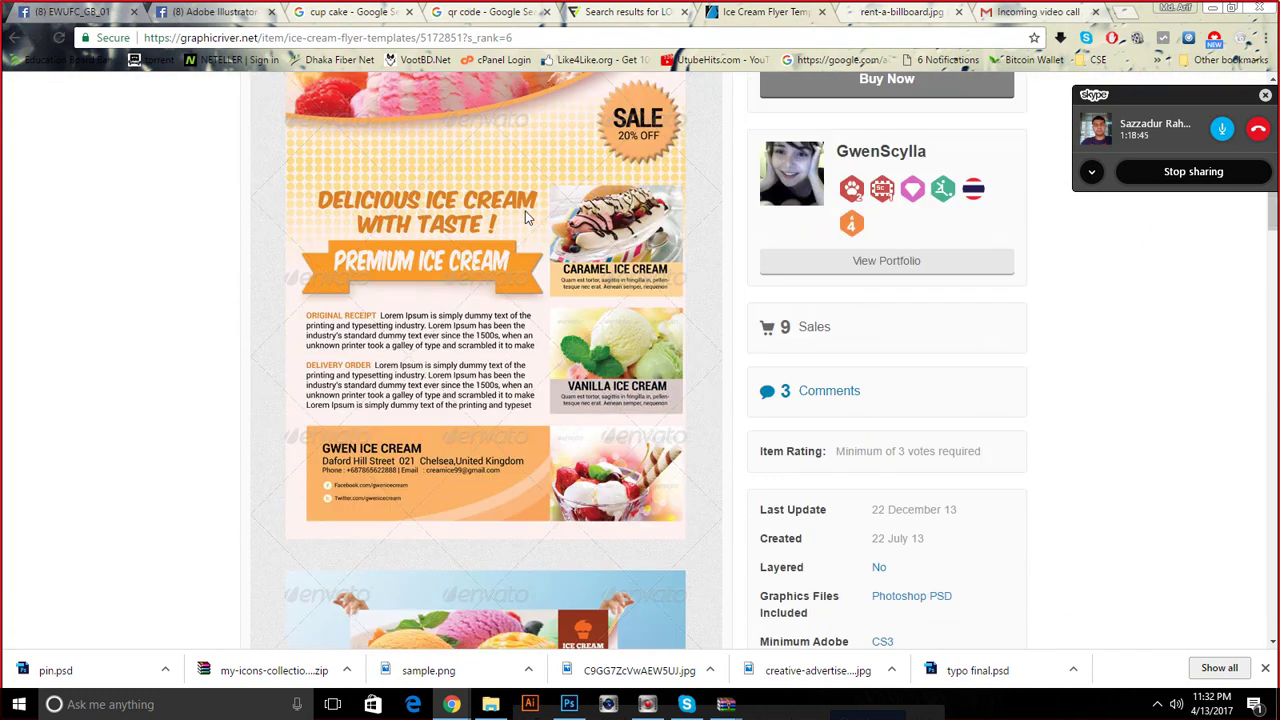
scroll(527, 217, "down", 1)
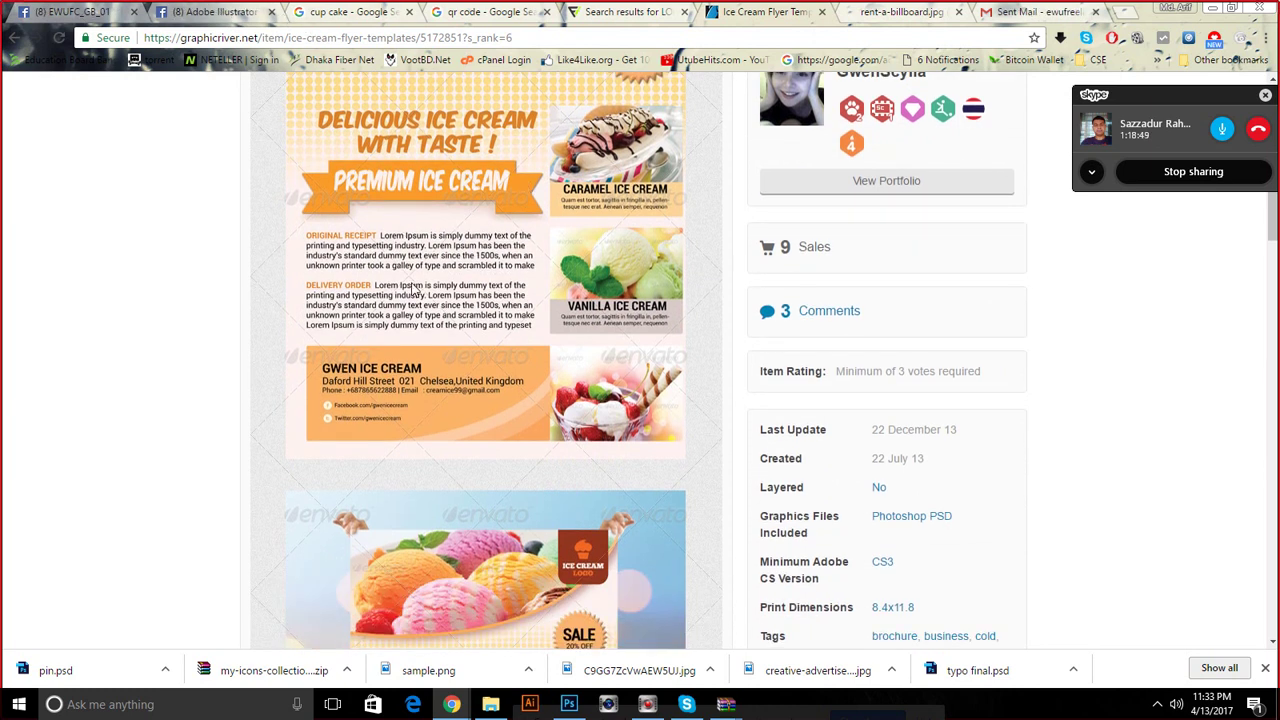
scroll(413, 288, "down", 3)
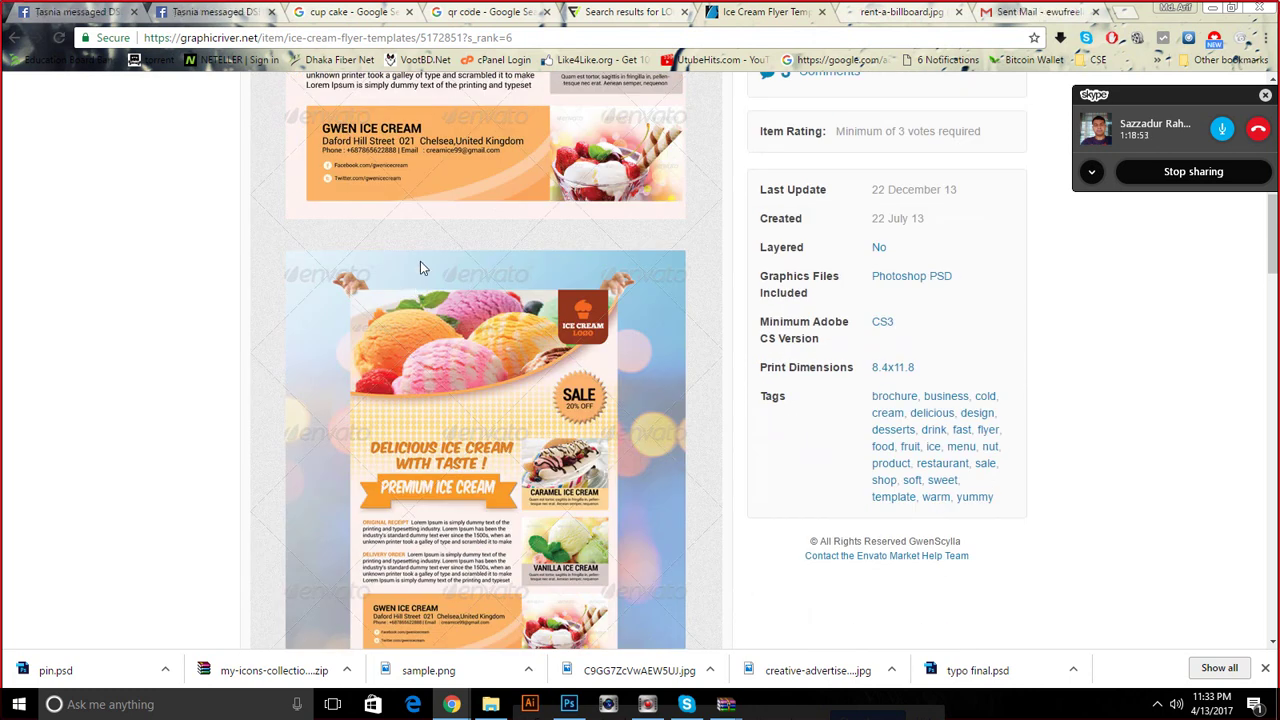
scroll(420, 268, "down", 3)
scroll(410, 315, "up", 4)
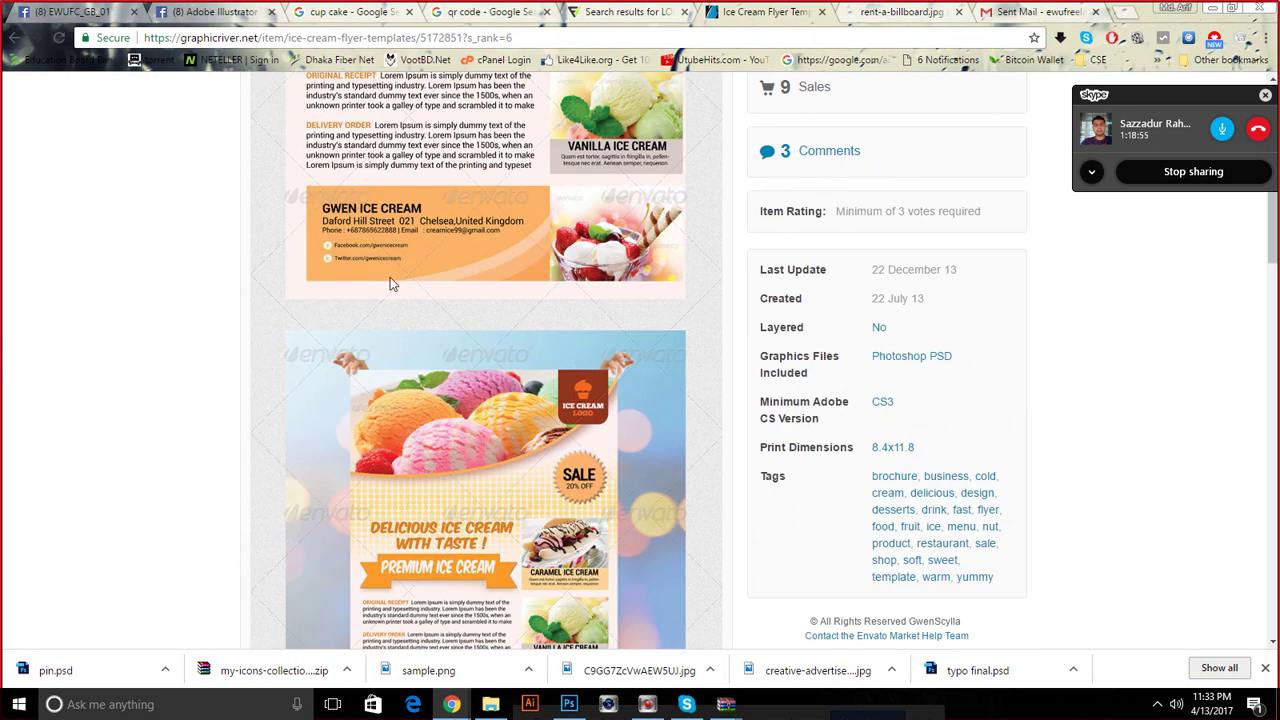
scroll(532, 458, "up", 6)
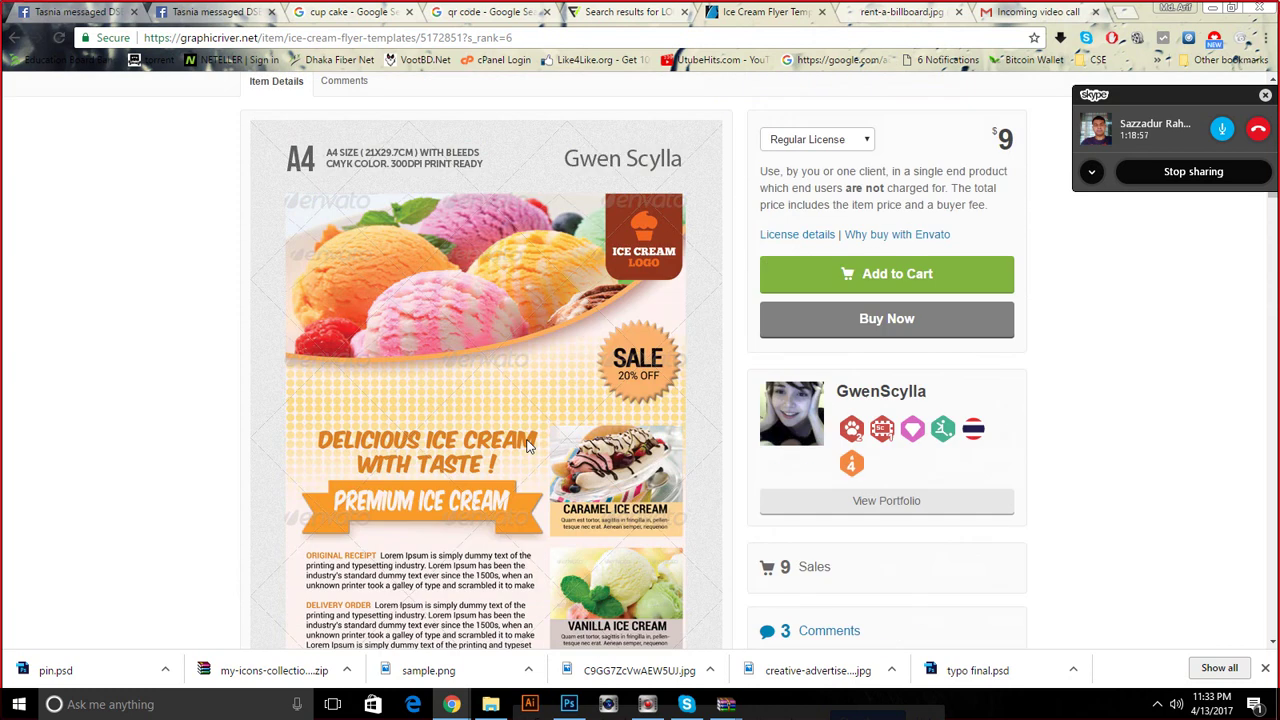
scroll(498, 287, "up", 1)
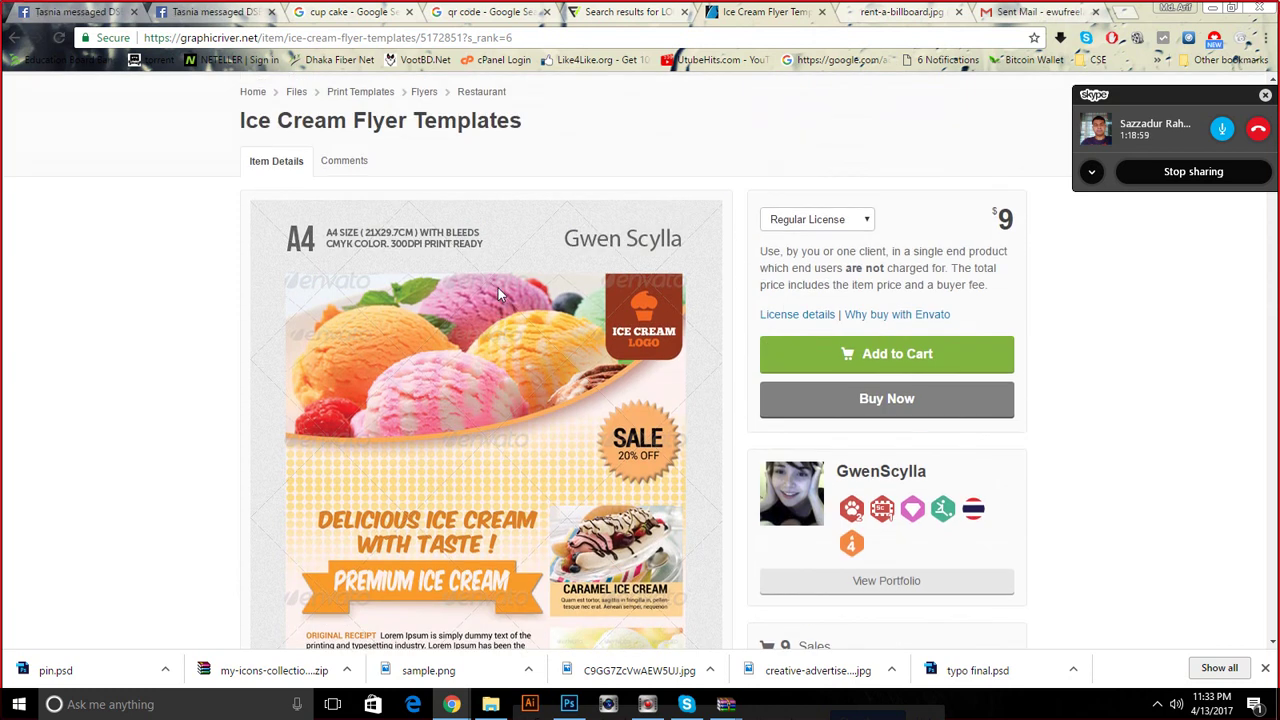
scroll(498, 287, "down", 3)
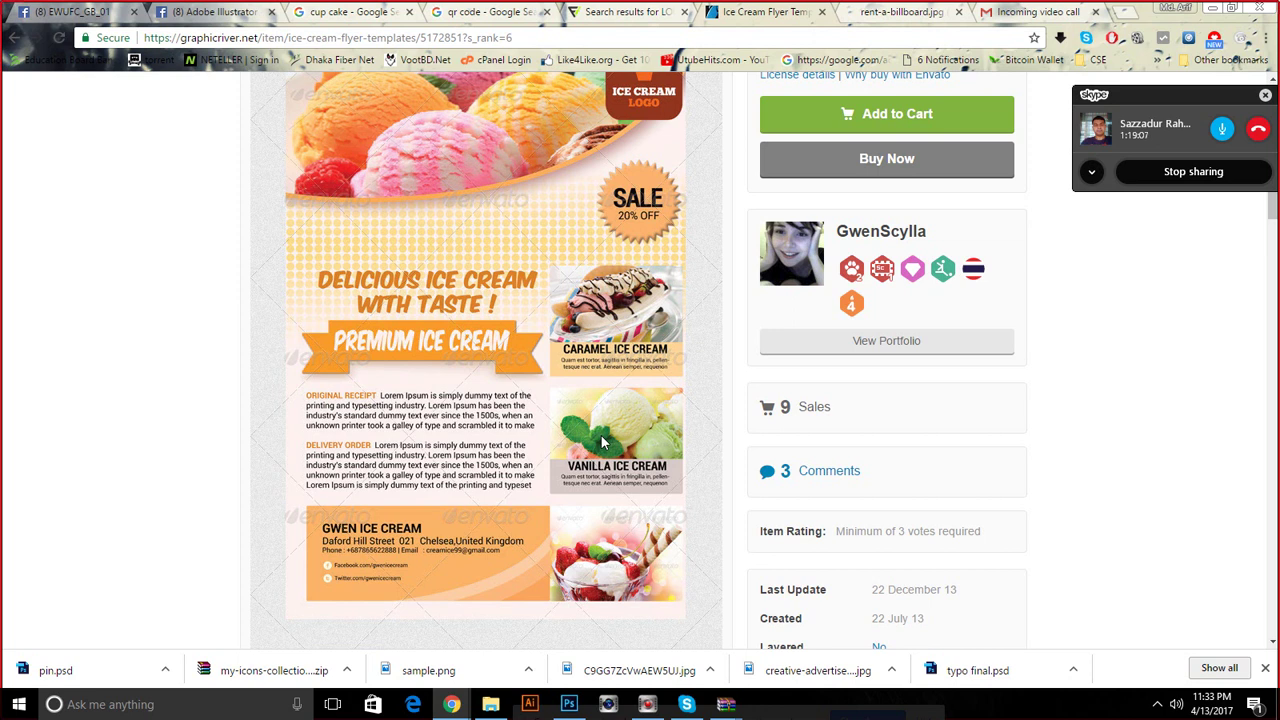
scroll(601, 441, "down", 2)
scroll(561, 388, "up", 3)
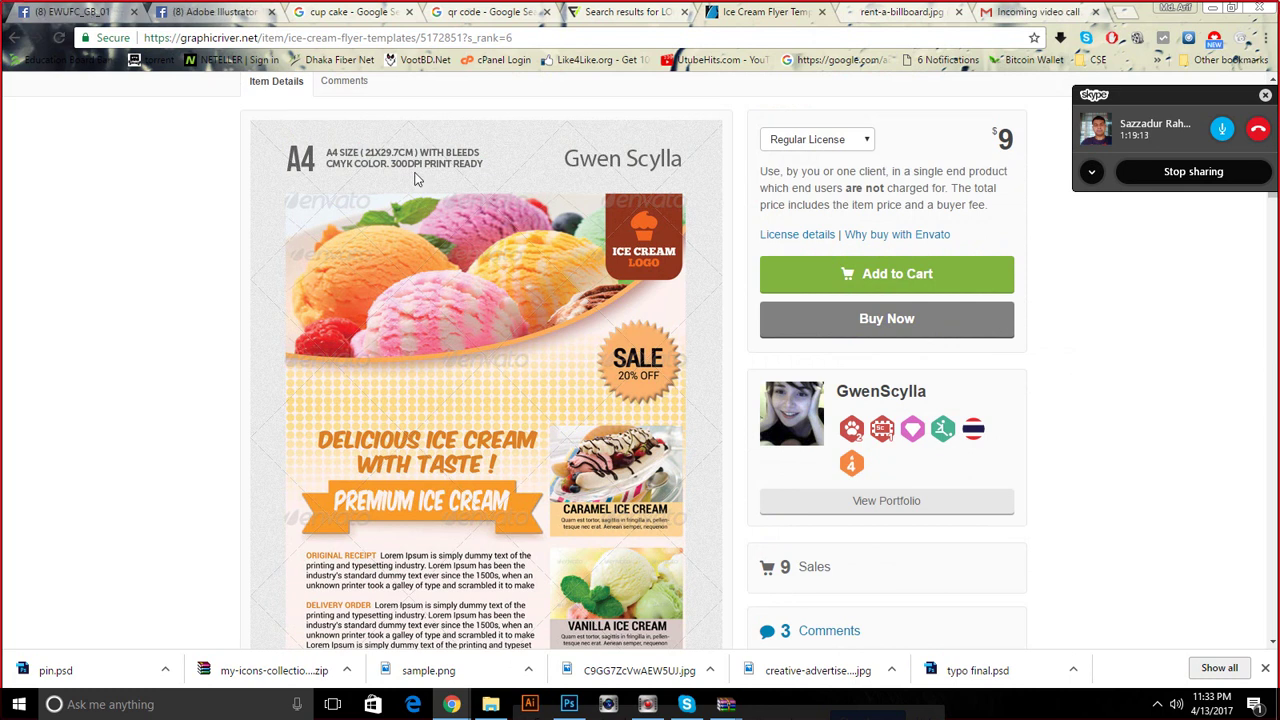
scroll(418, 178, "down", 3)
scroll(418, 180, "down", 2)
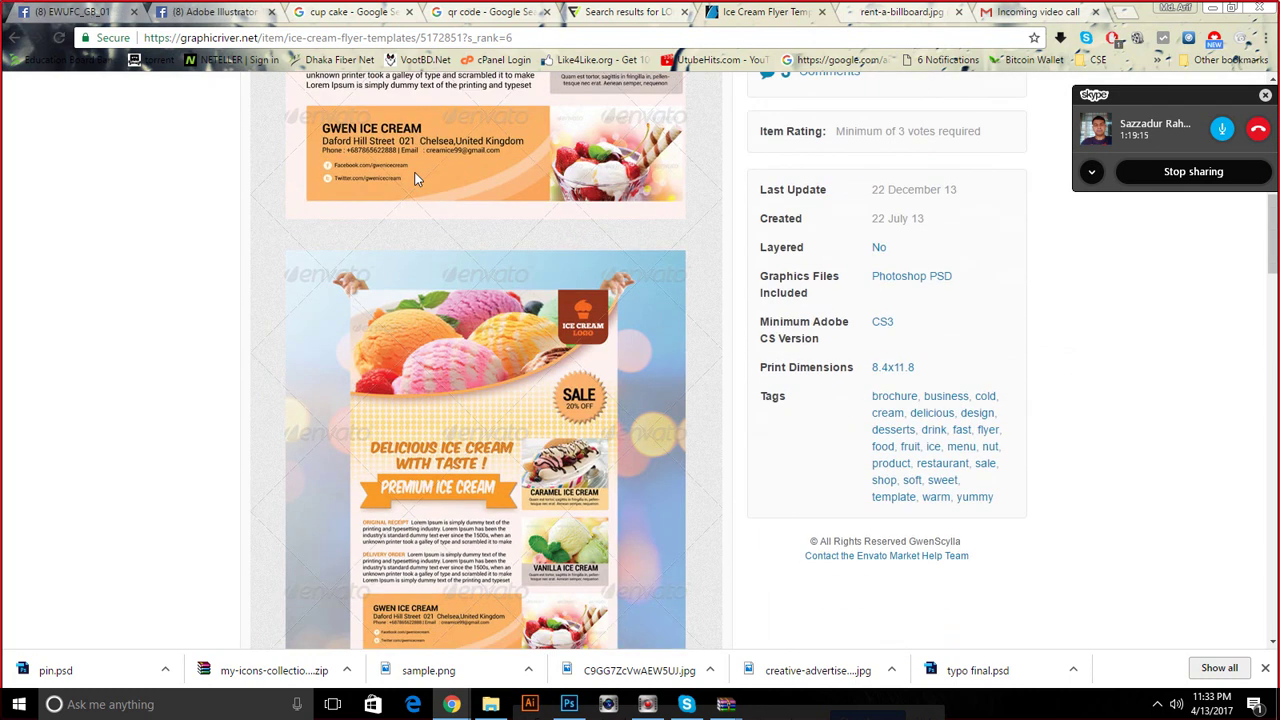
scroll(408, 214, "down", 2)
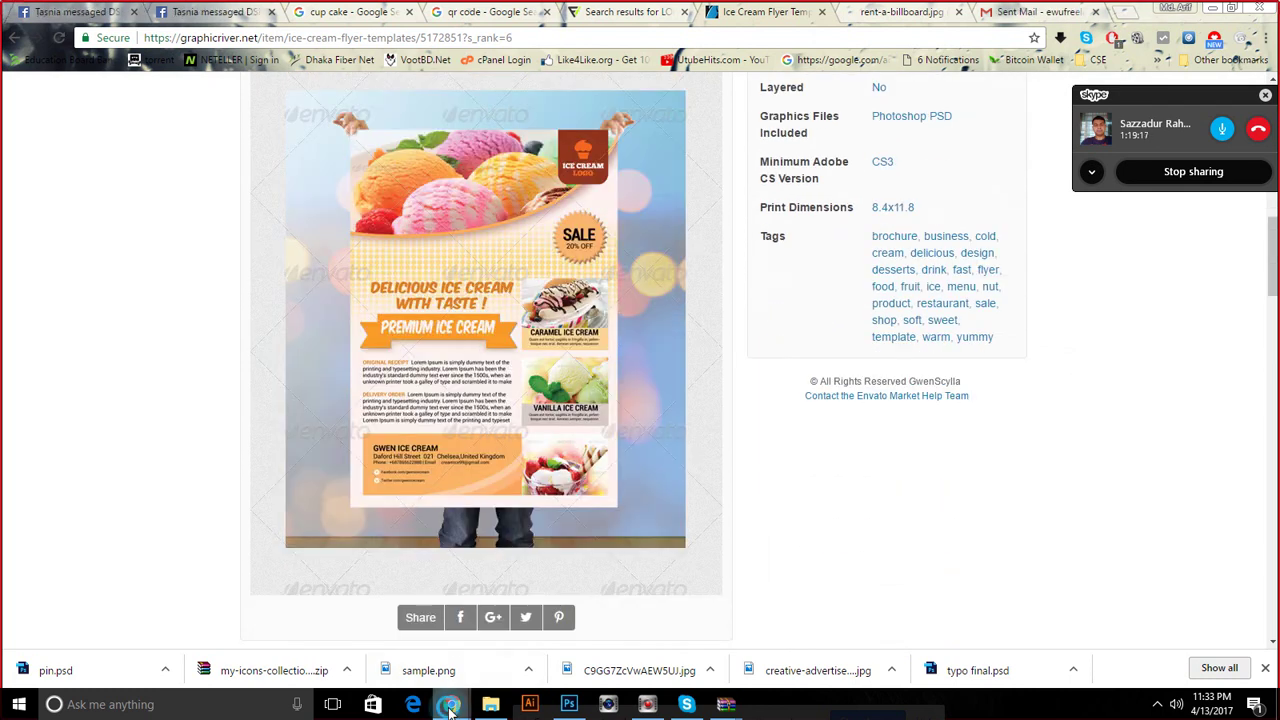
mouse_move(451, 704)
left_click(430, 645)
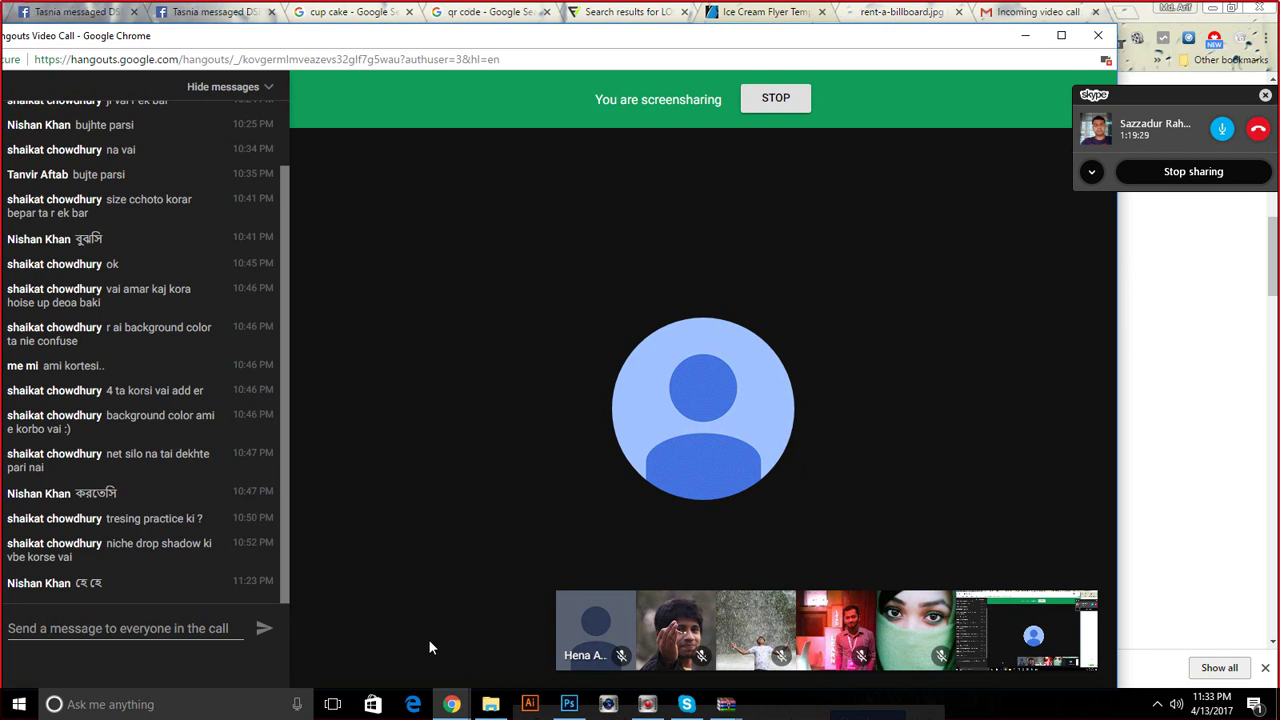
mouse_move(703, 330)
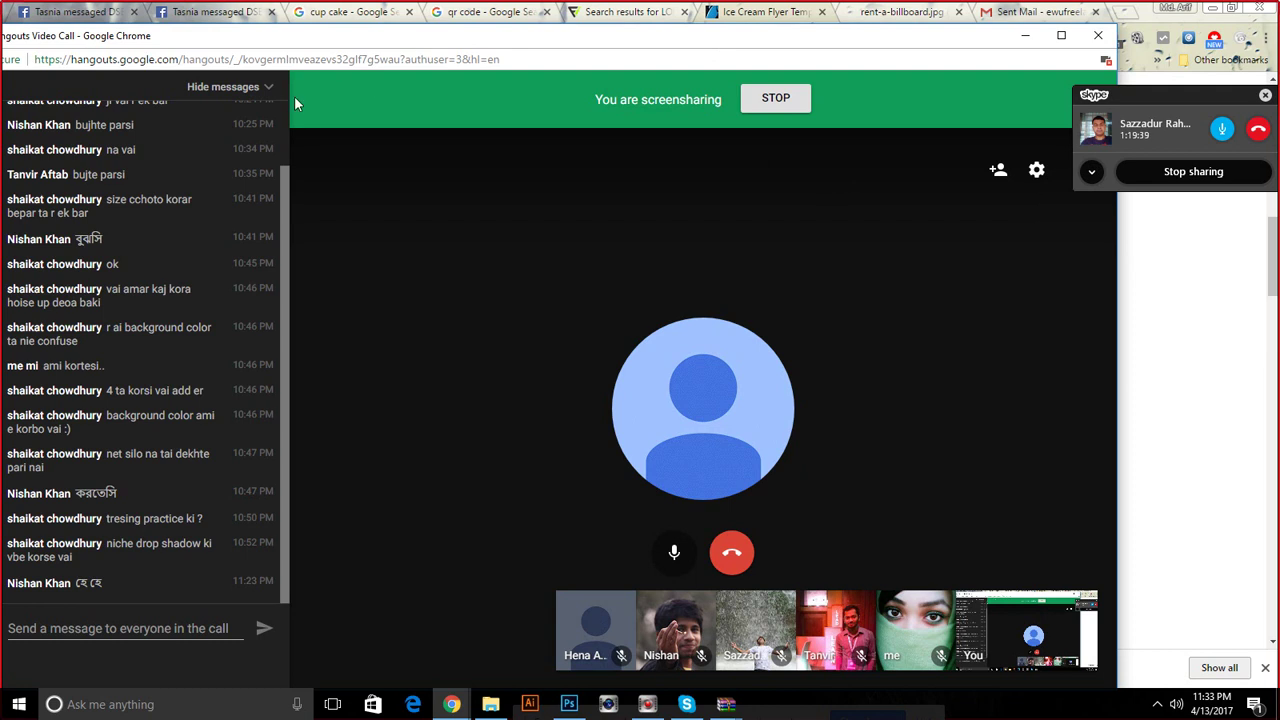
left_click(608, 12)
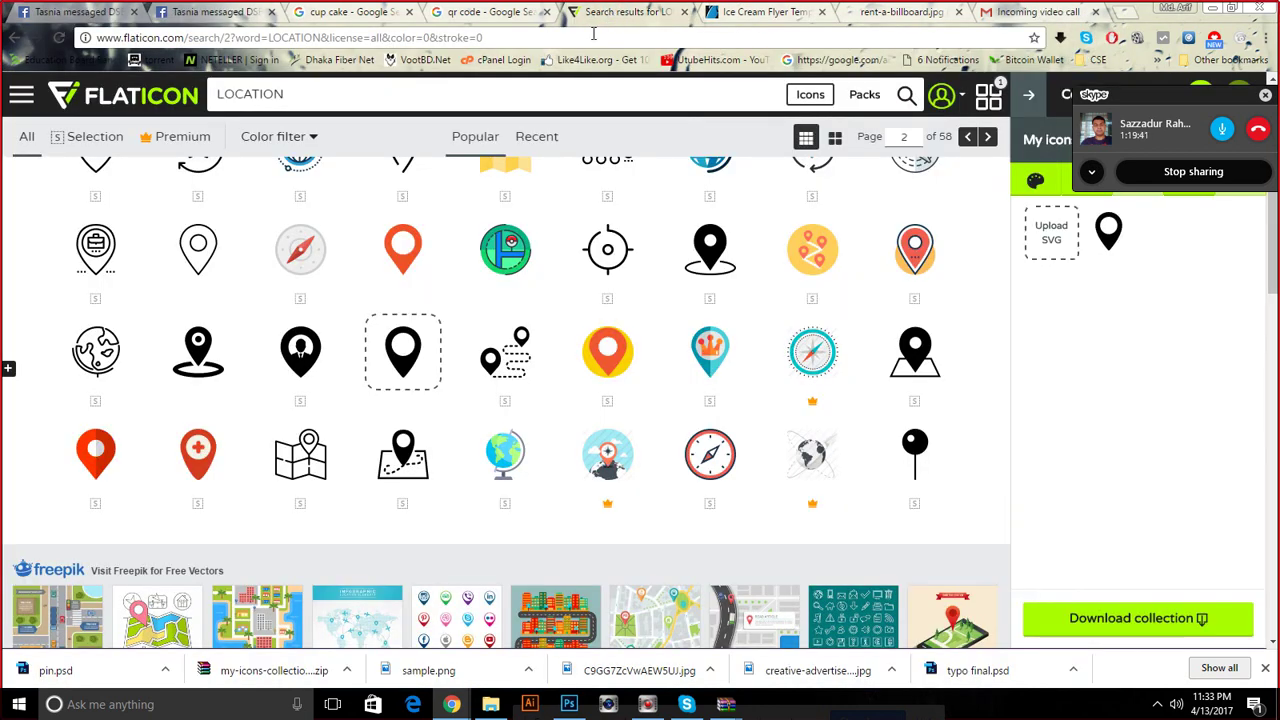
left_click(757, 14)
scroll(375, 206, "up", 3)
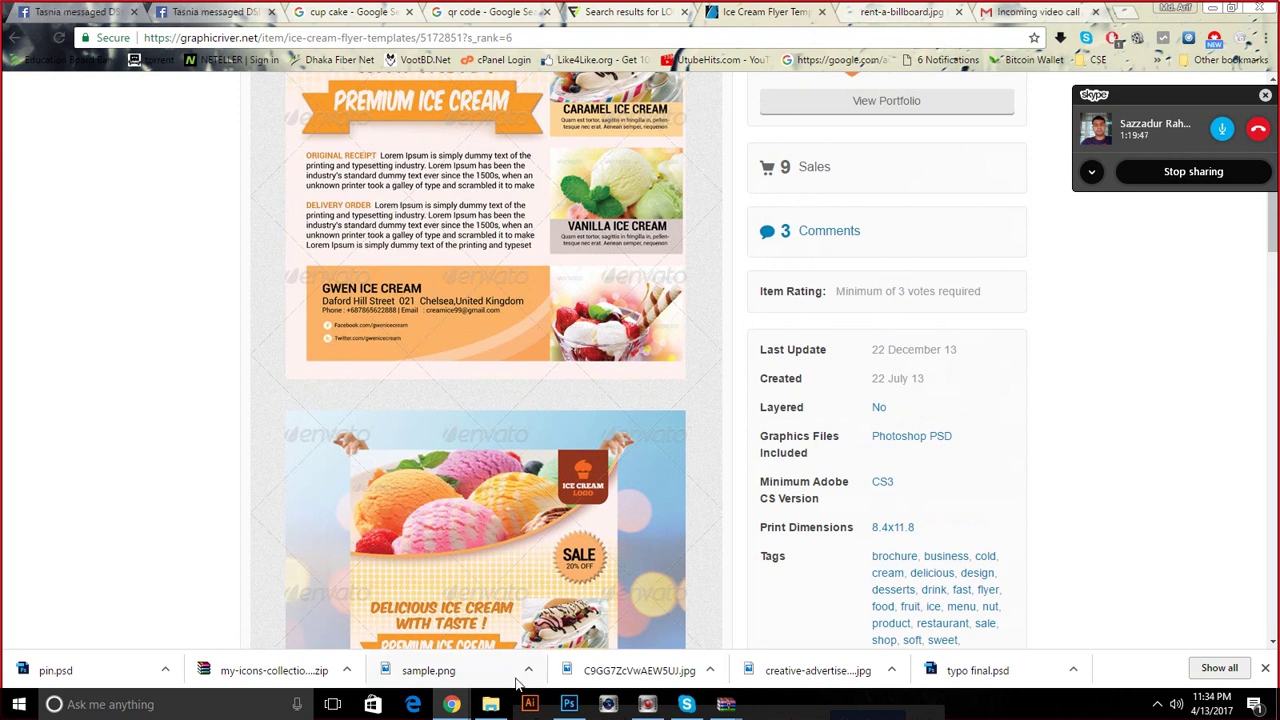
Show Group 1 and hide the Background reference layer, then return to the ice cream template page
left_click(568, 704)
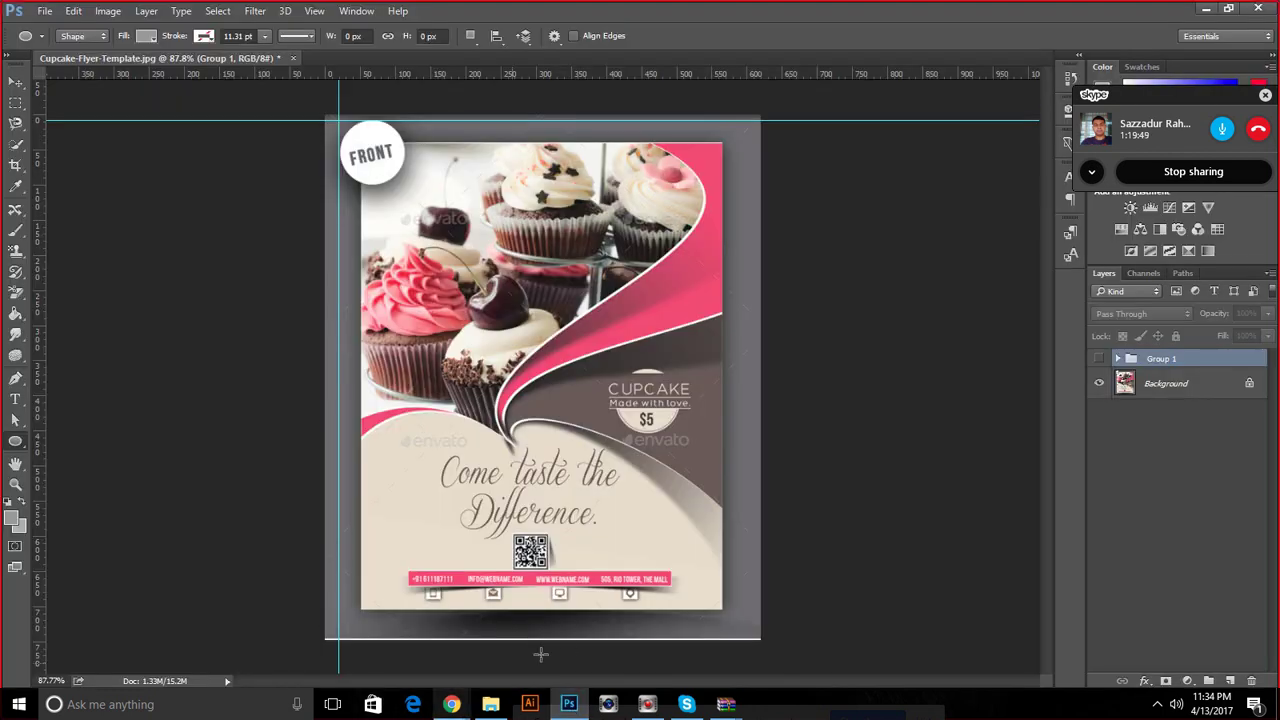
left_click(1099, 358)
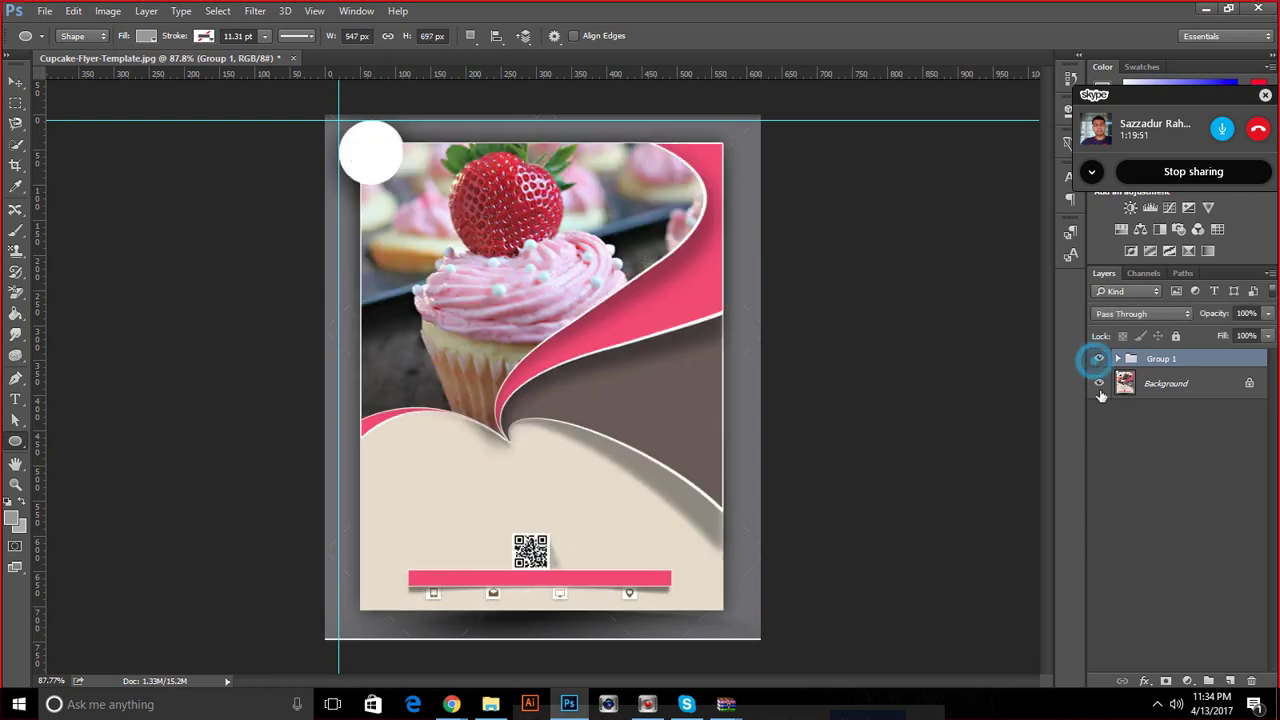
left_click(1099, 383)
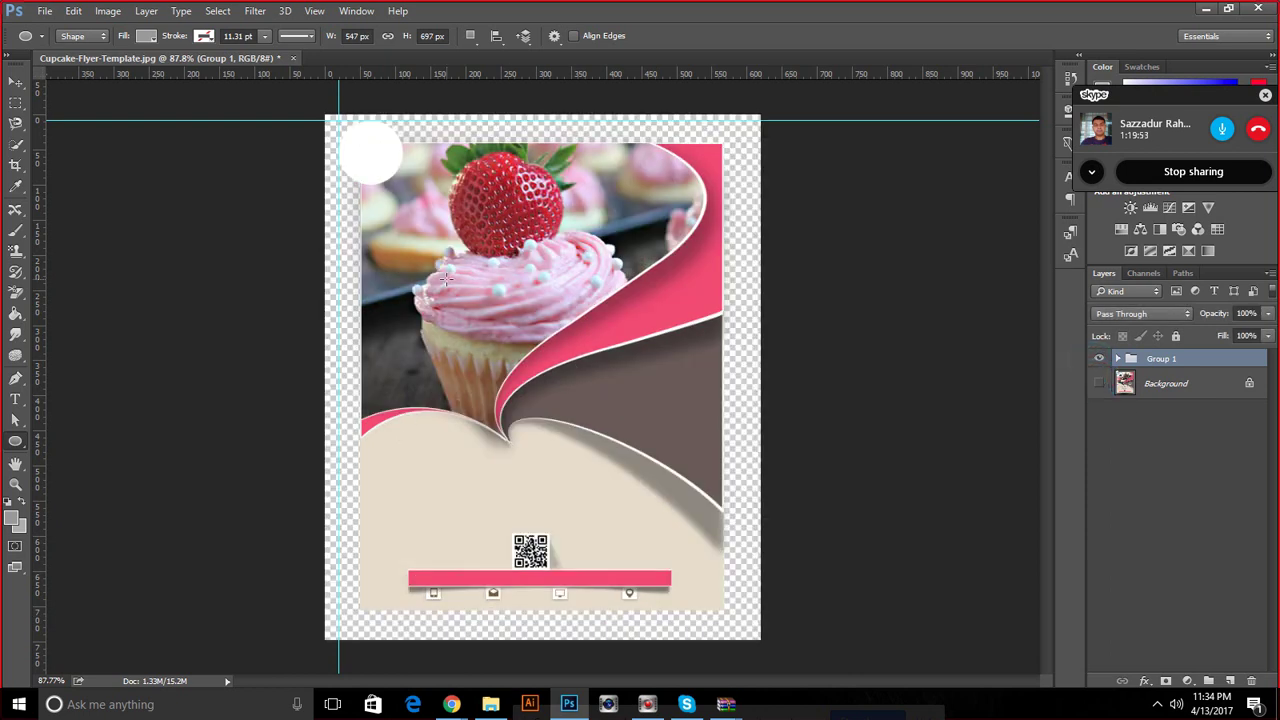
left_click(452, 704)
left_click(247, 645)
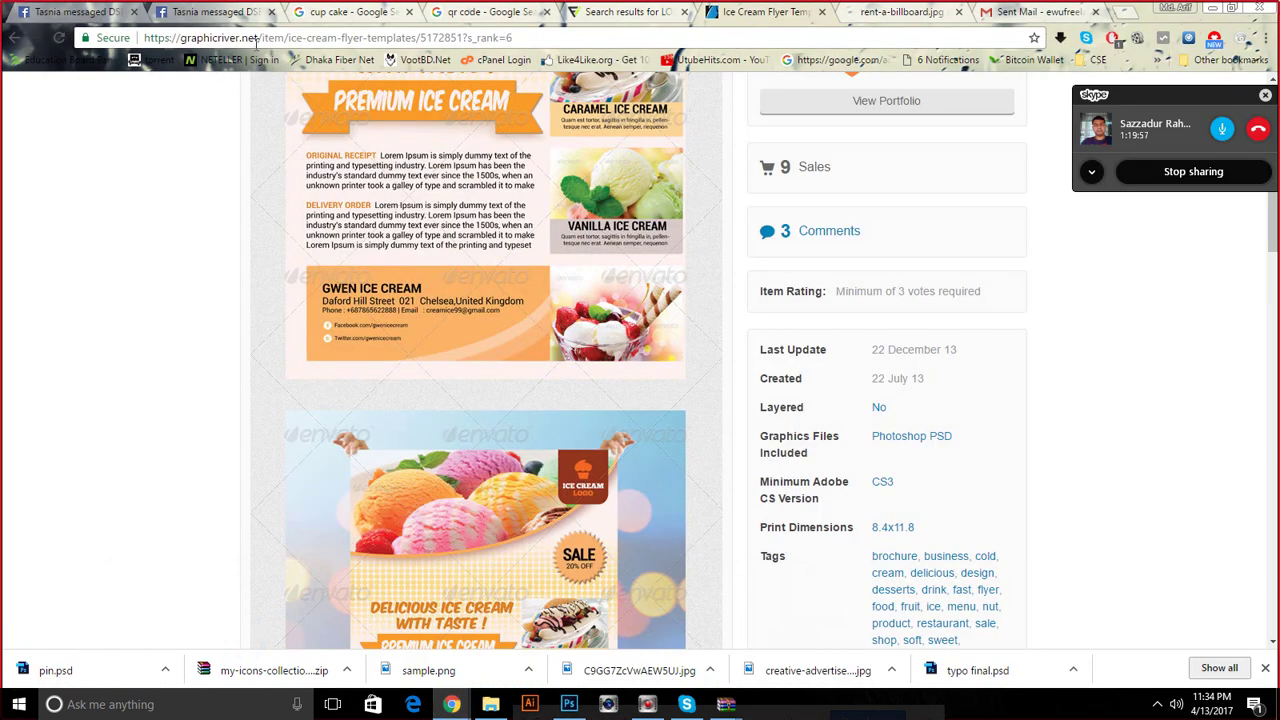
Check the Hangouts video call, dismiss Skype, and return to the Photoshop cupcake flyer
left_click(452, 704)
left_click(414, 610)
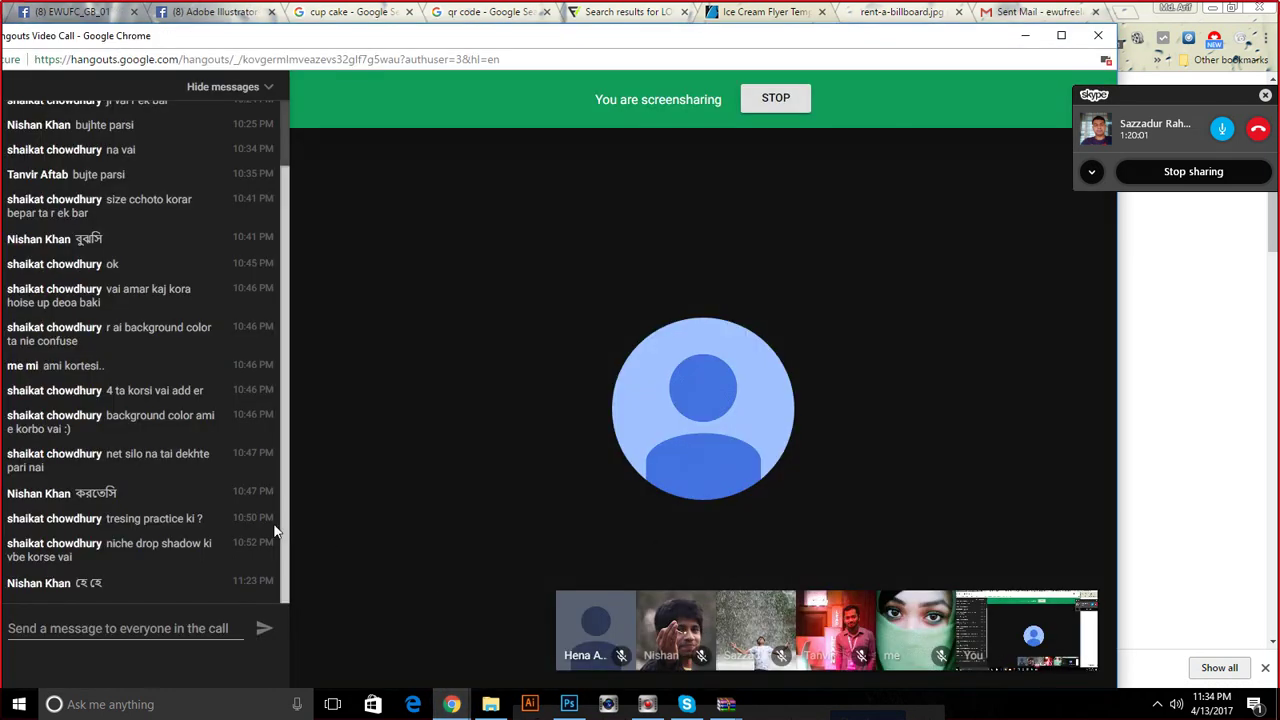
left_click(686, 704)
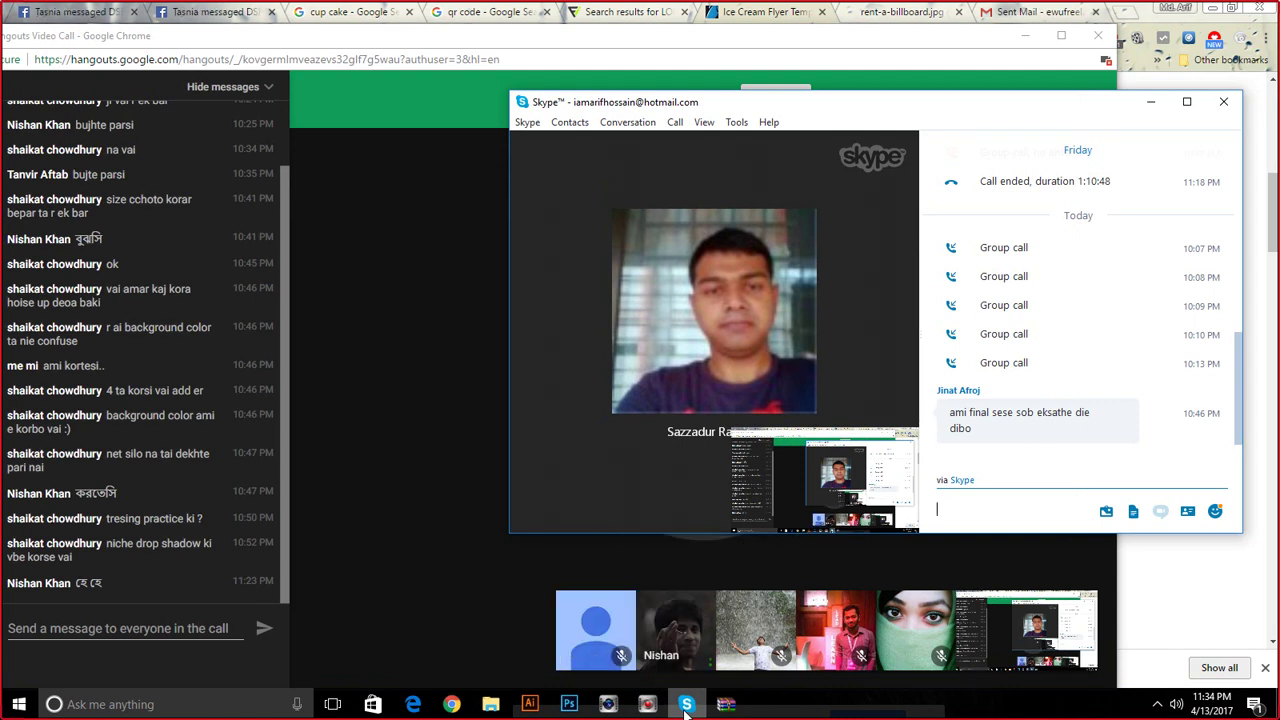
left_click(540, 577)
left_click(790, 445)
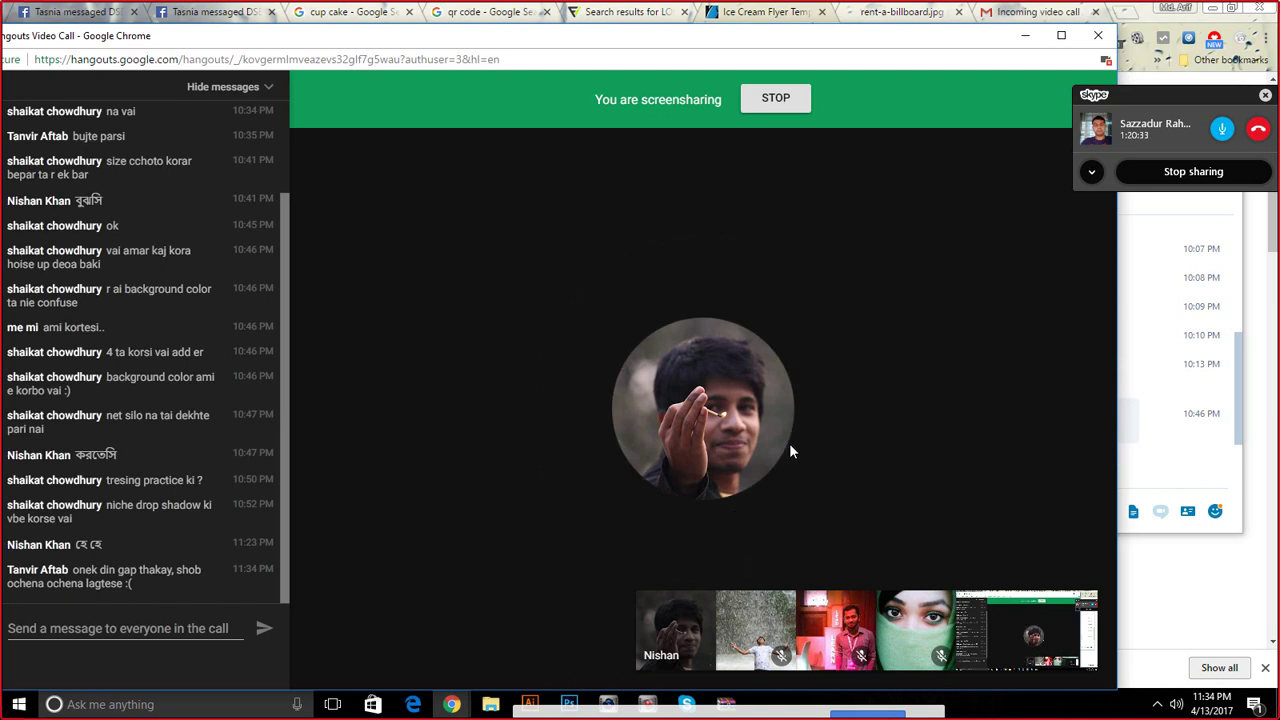
mouse_move(624, 500)
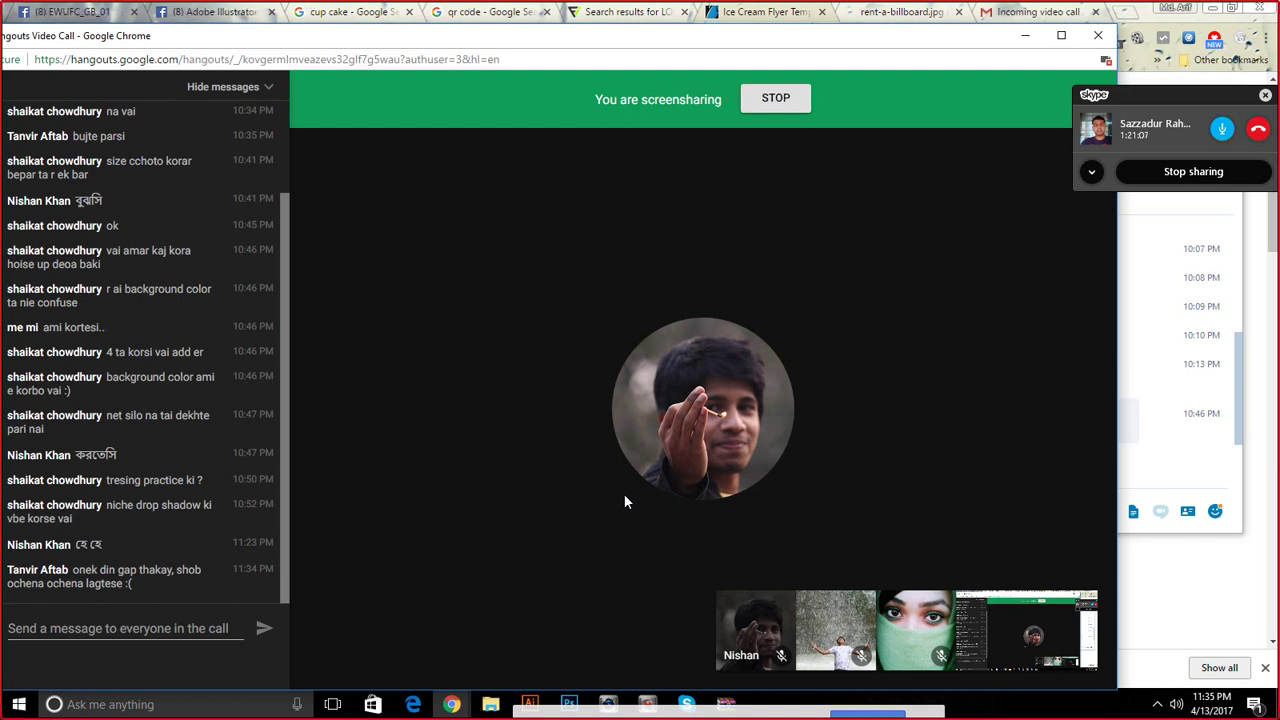
left_click(569, 704)
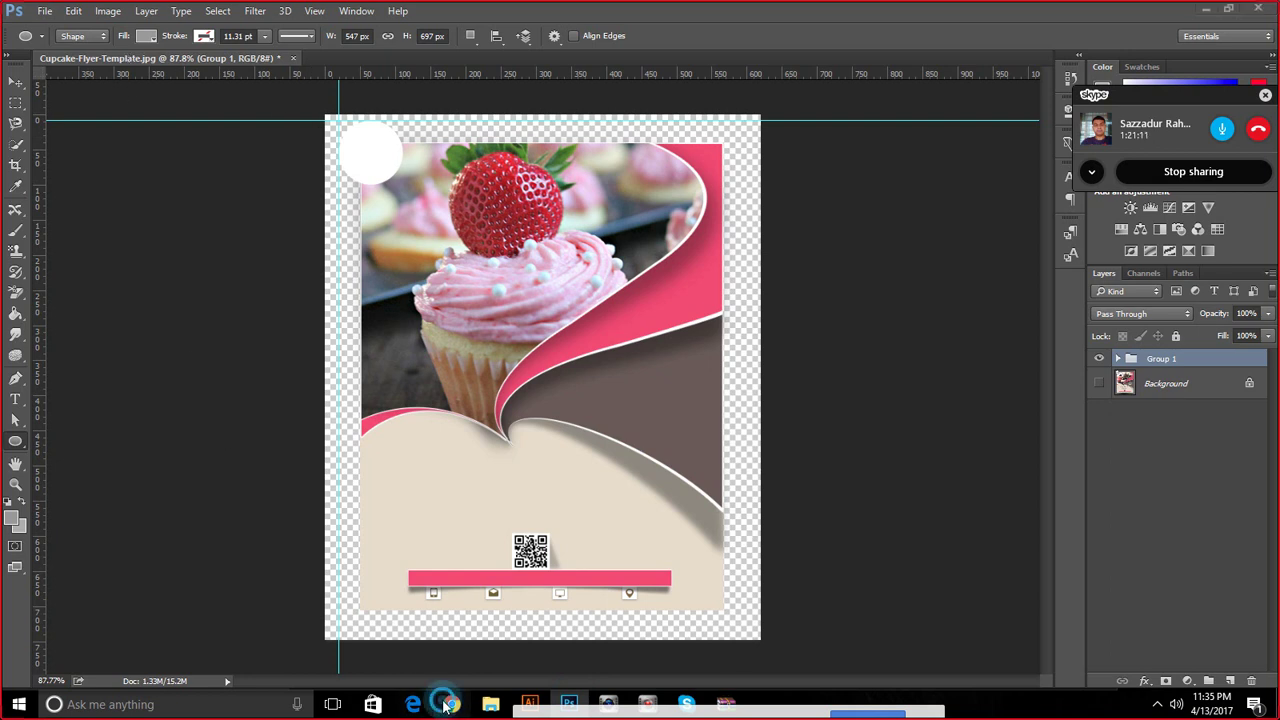
Switch between the Hangouts video call and Photoshop, ending with the Hangouts call in front
left_click(310, 623)
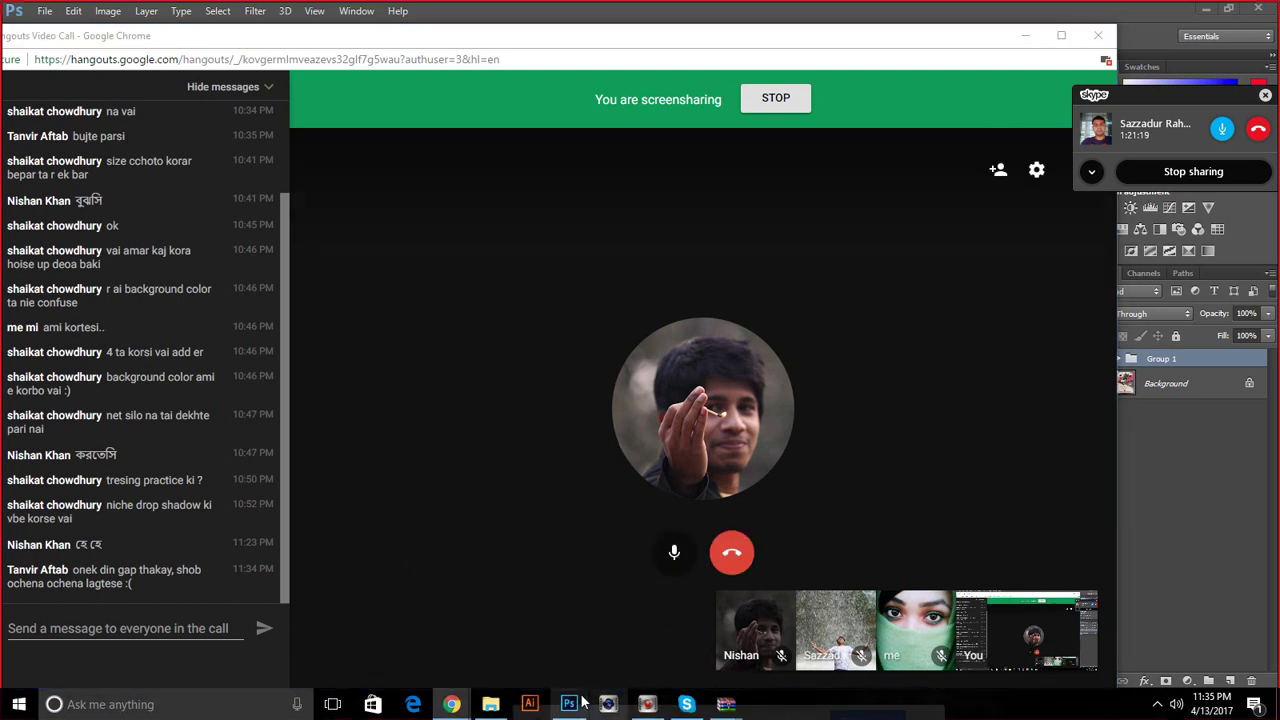
mouse_move(569, 704)
left_click(571, 645)
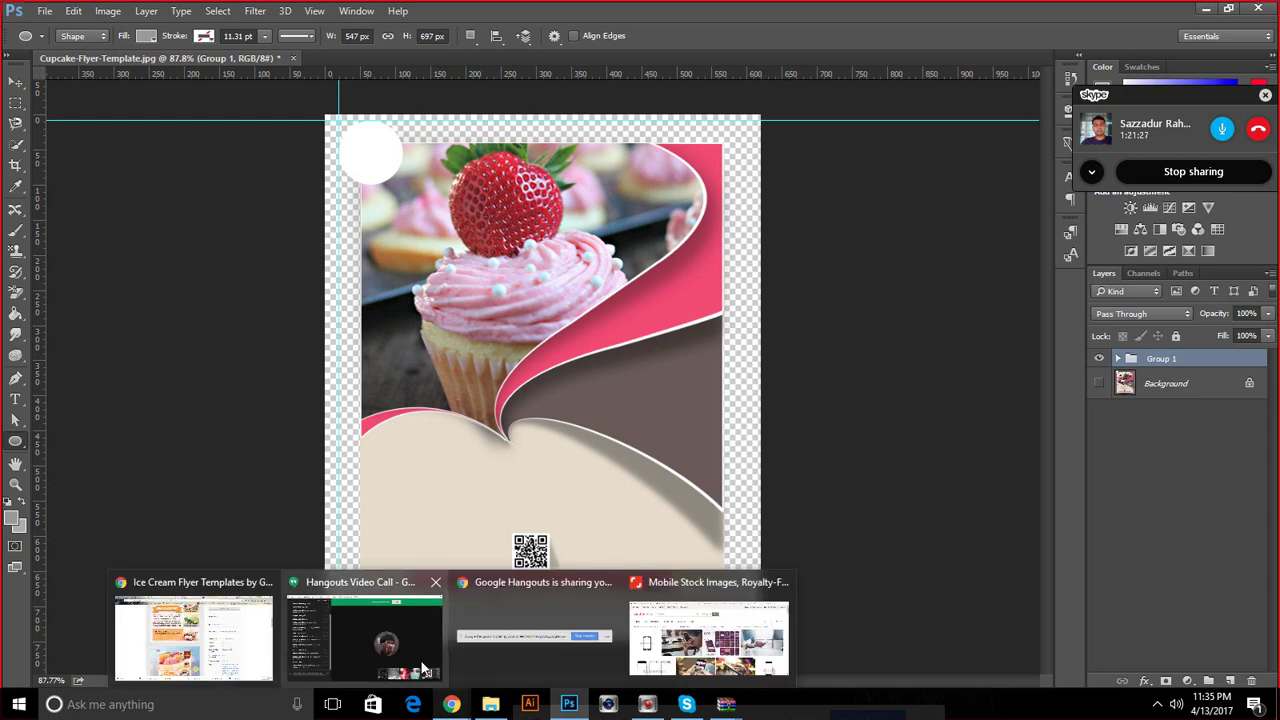
mouse_move(451, 704)
left_click(420, 655)
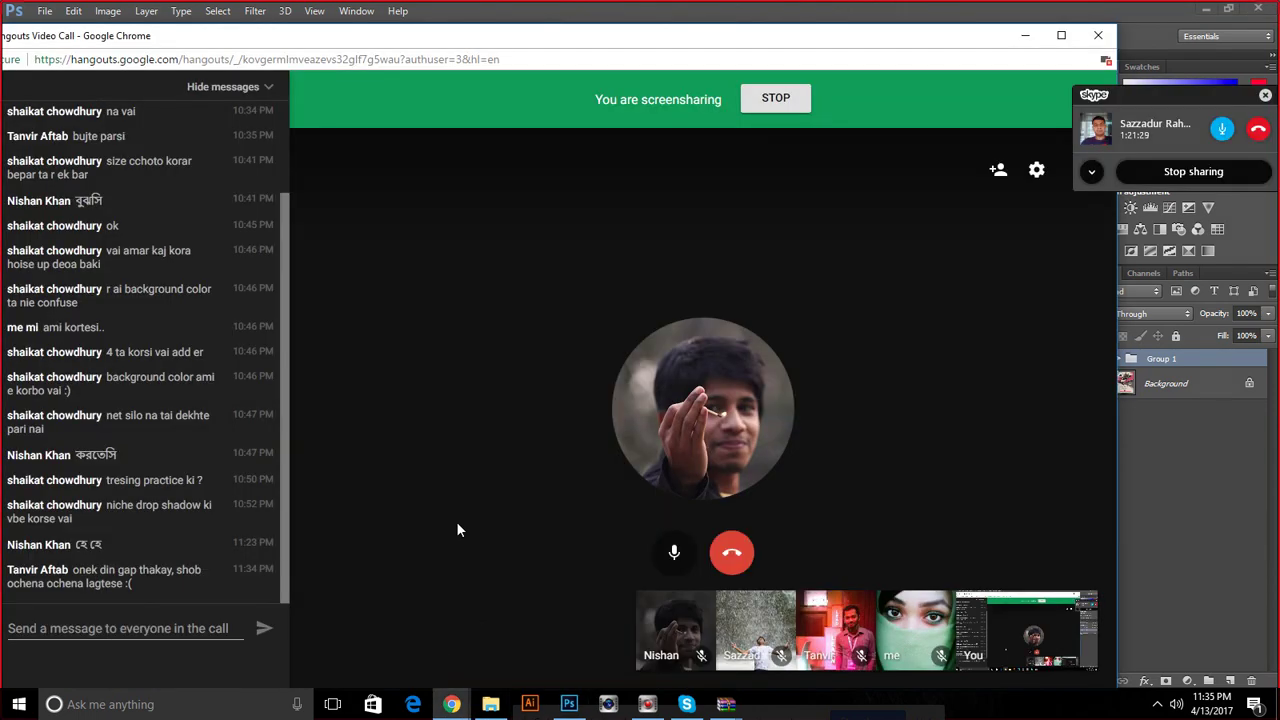